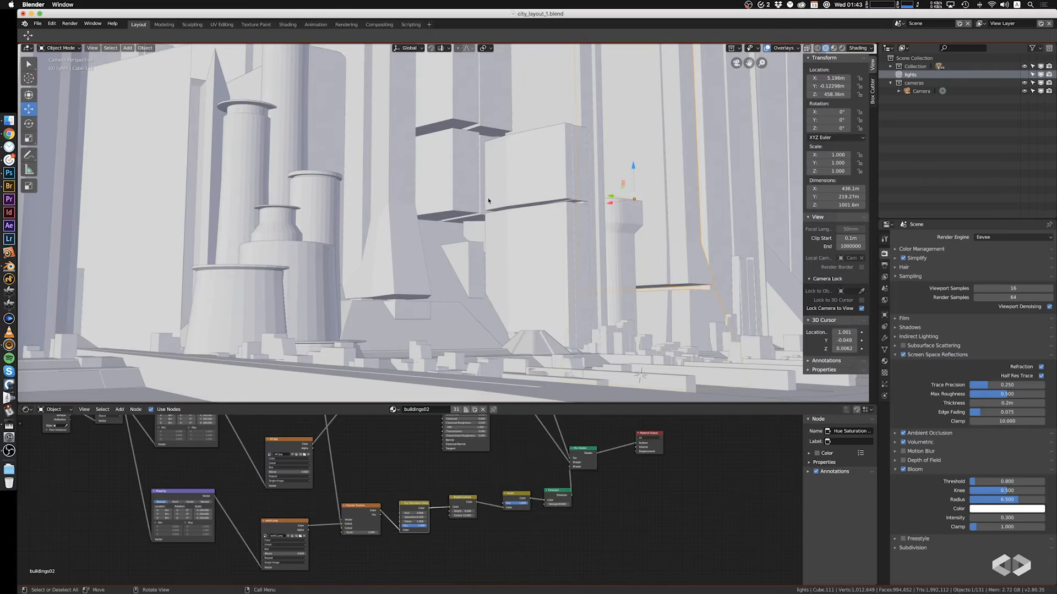
Check the enabled view layer passes and set the PNG output's color depth to 16
middle_drag(552, 307, 550, 309)
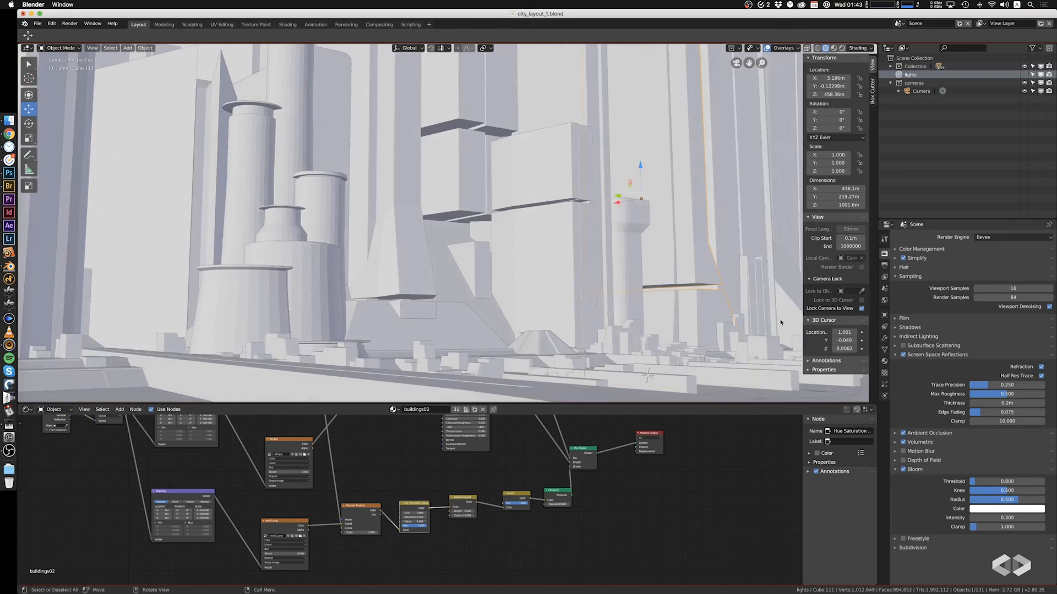
click(884, 277)
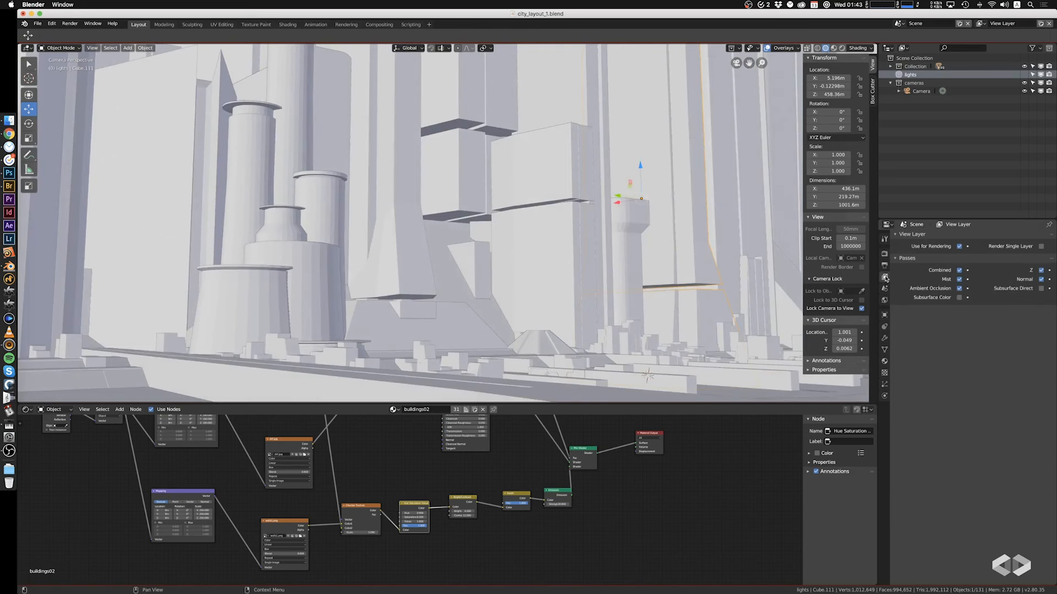
click(884, 265)
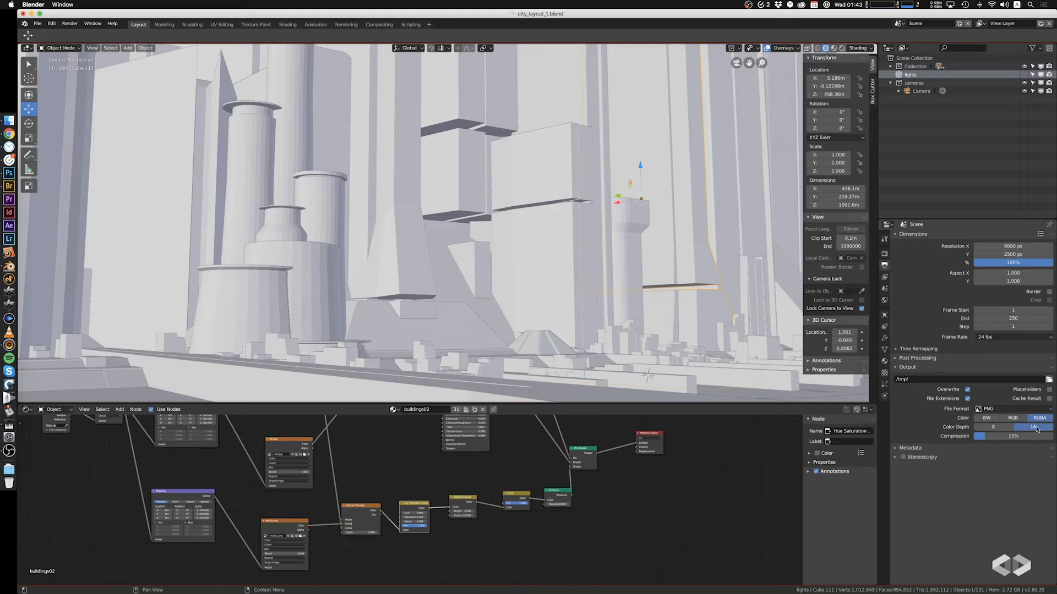
click(1003, 428)
click(1025, 429)
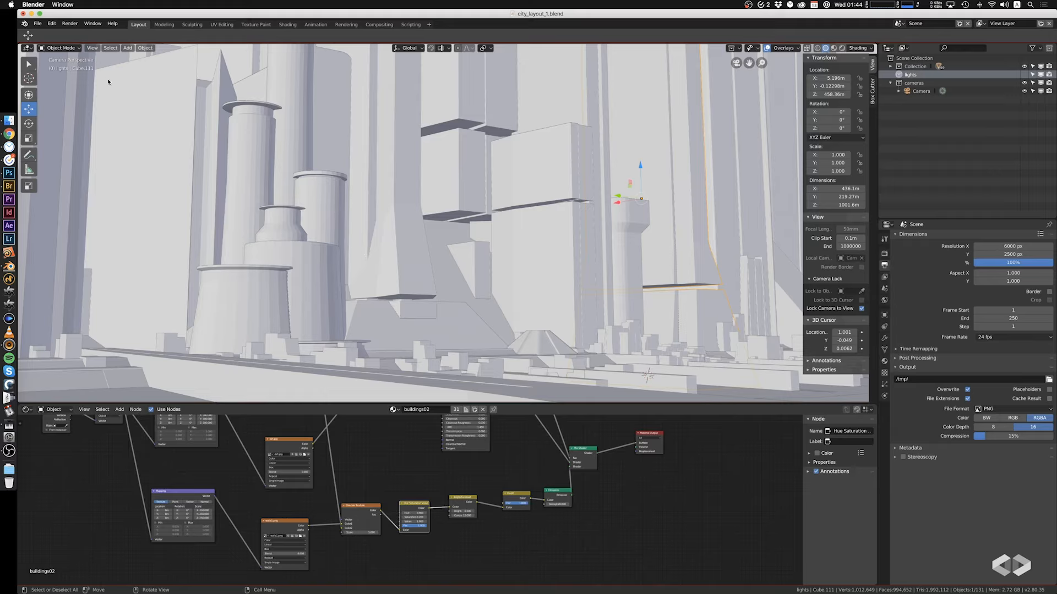
Render a still image of the city scene and view the whole frame
click(70, 24)
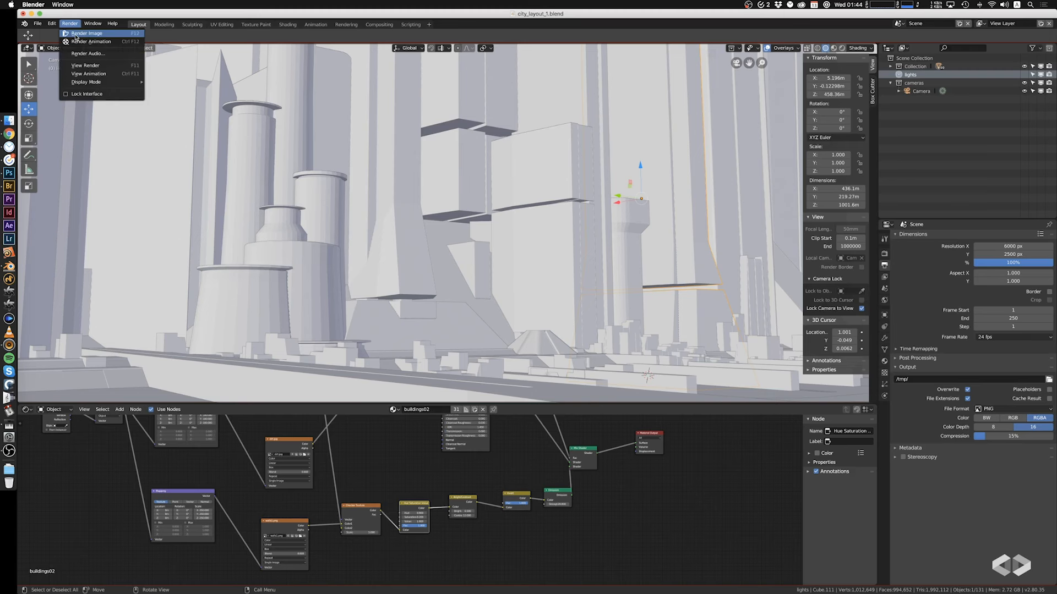
click(77, 35)
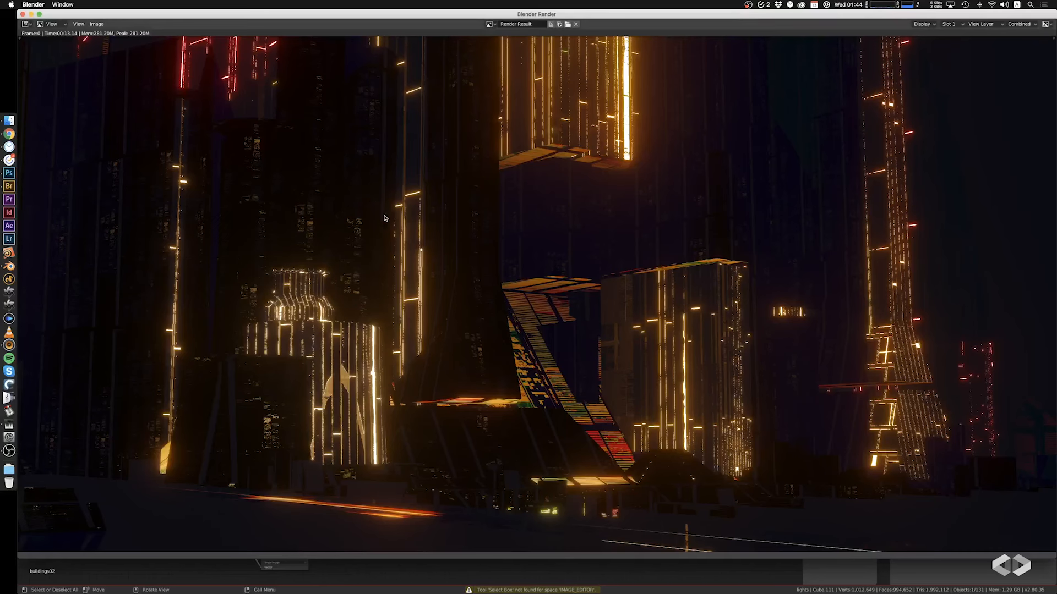
scroll(487, 248, down, 1)
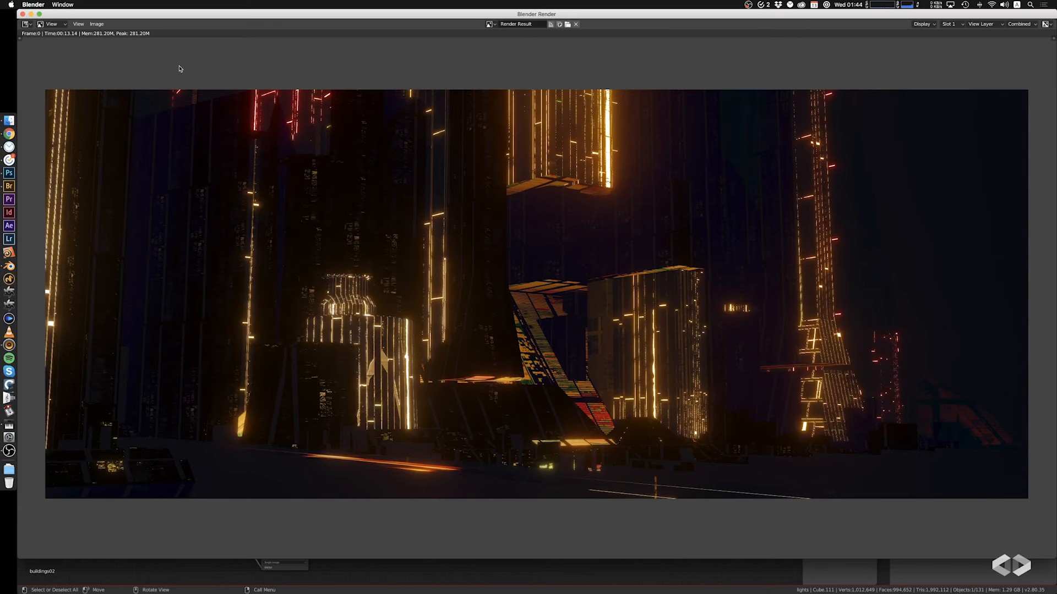
Inspect the render result's Mist pass and its display channels, and close the render window
click(95, 25)
click(1013, 24)
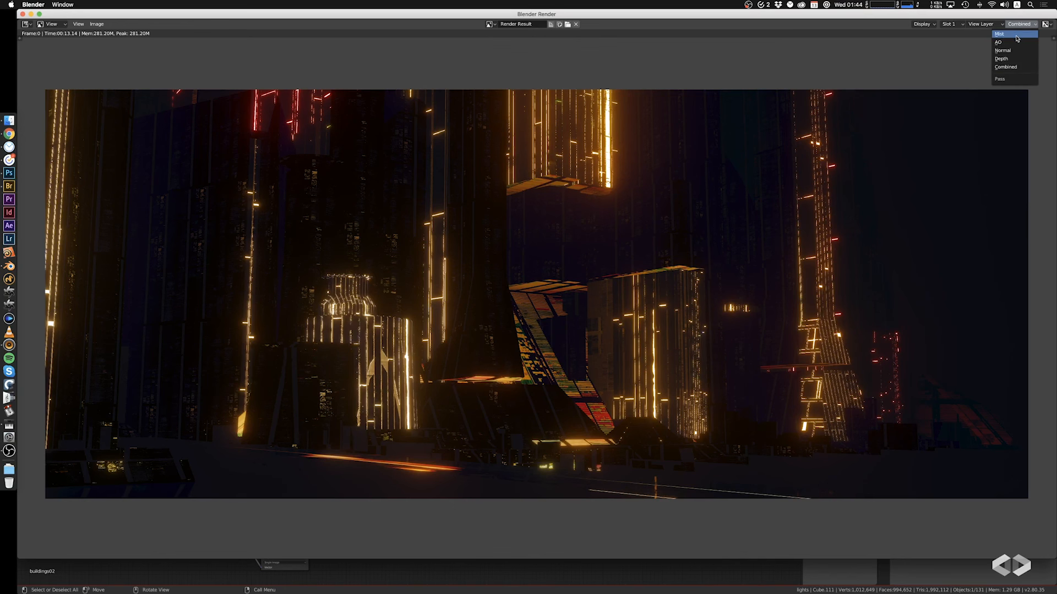
click(1016, 34)
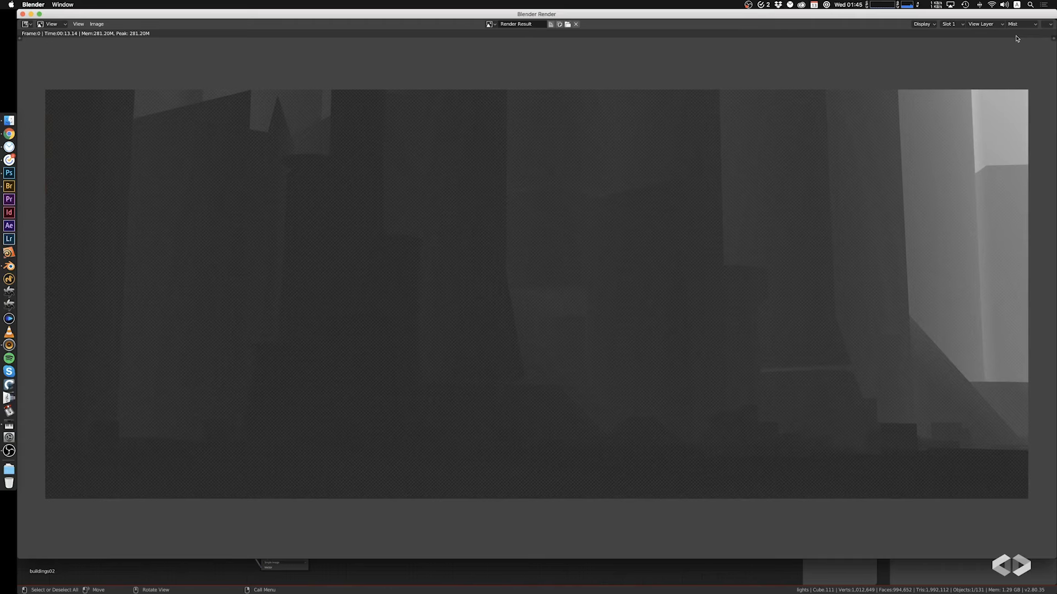
click(1046, 24)
click(1031, 36)
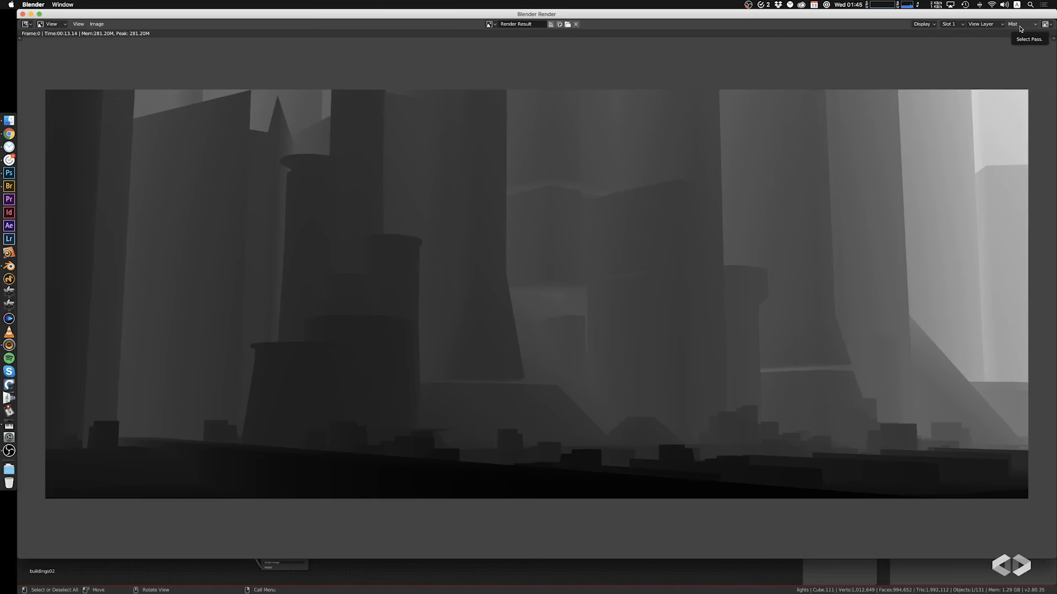
click(1020, 25)
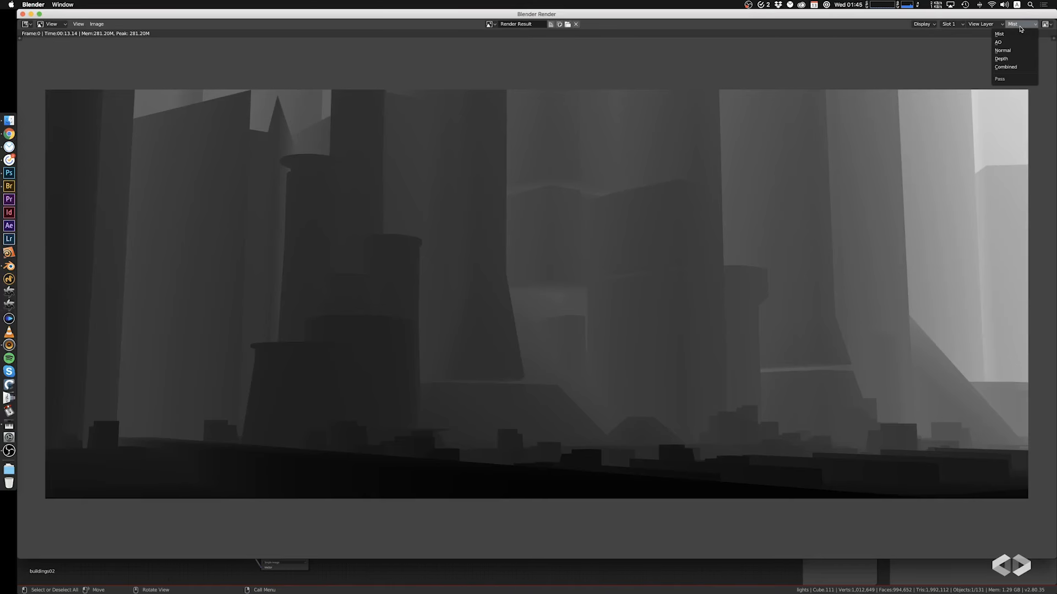
click(97, 25)
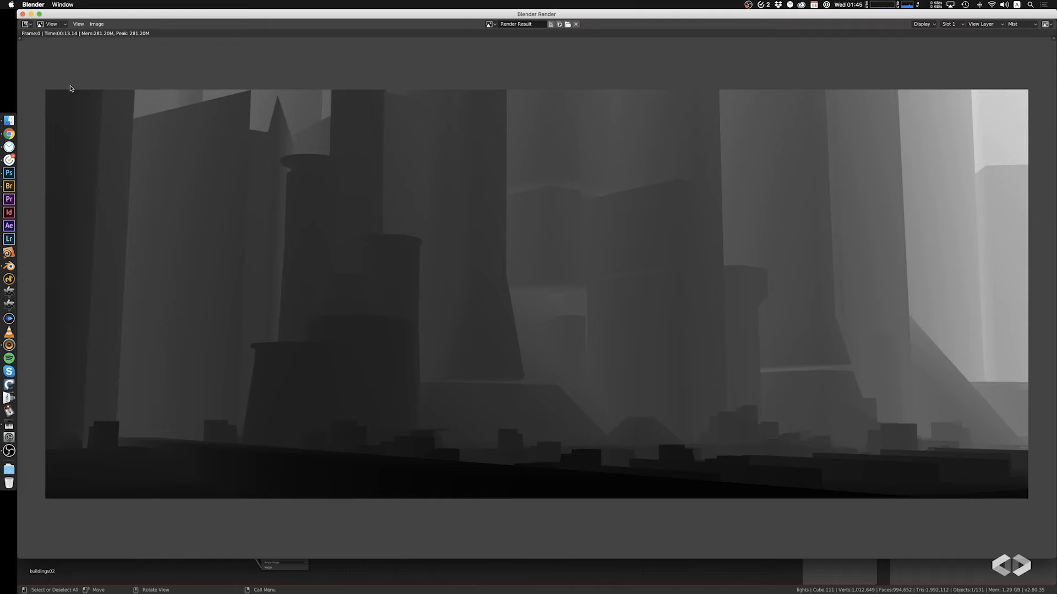
click(23, 14)
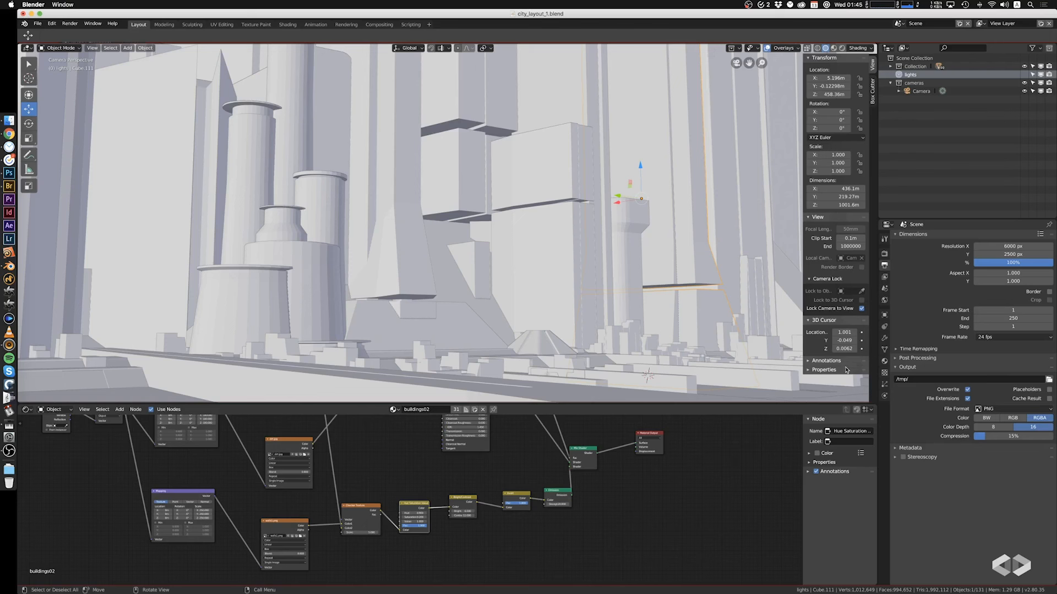
Set the solid viewport shading to Flat lighting and Random color with the outline disabled
click(884, 277)
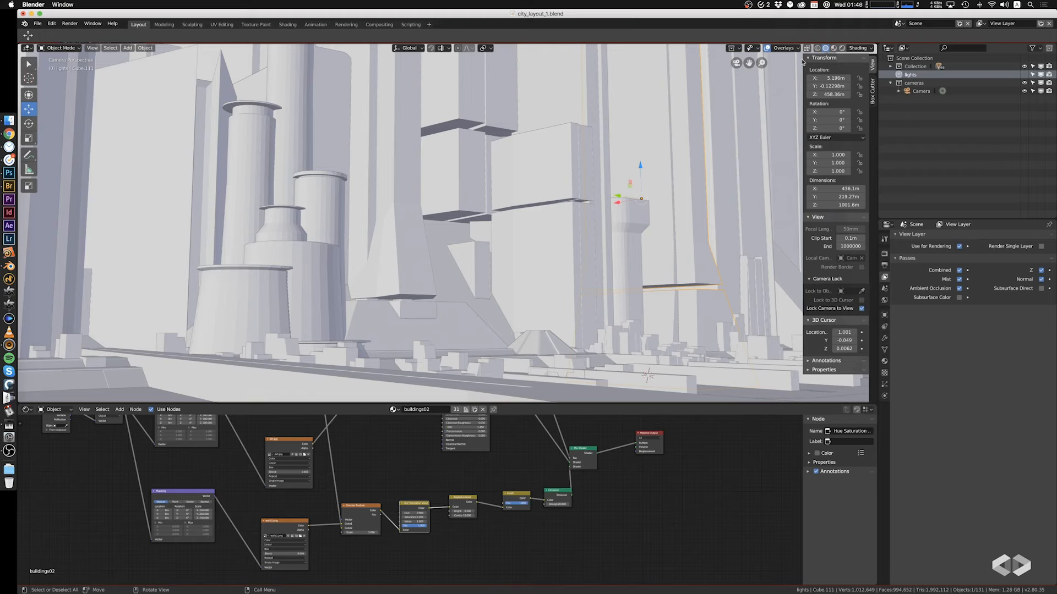
click(860, 48)
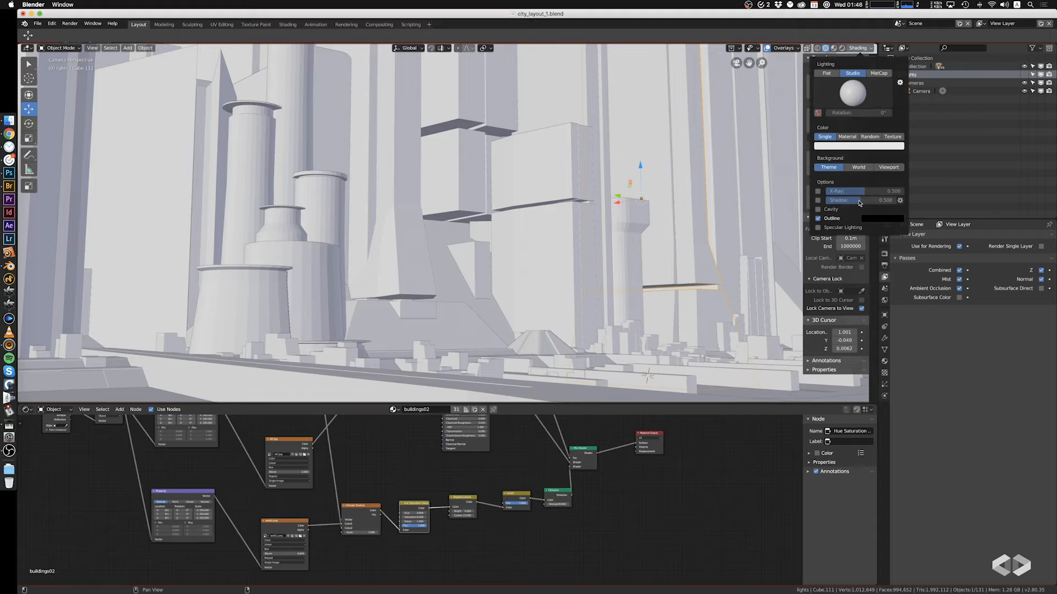
click(859, 48)
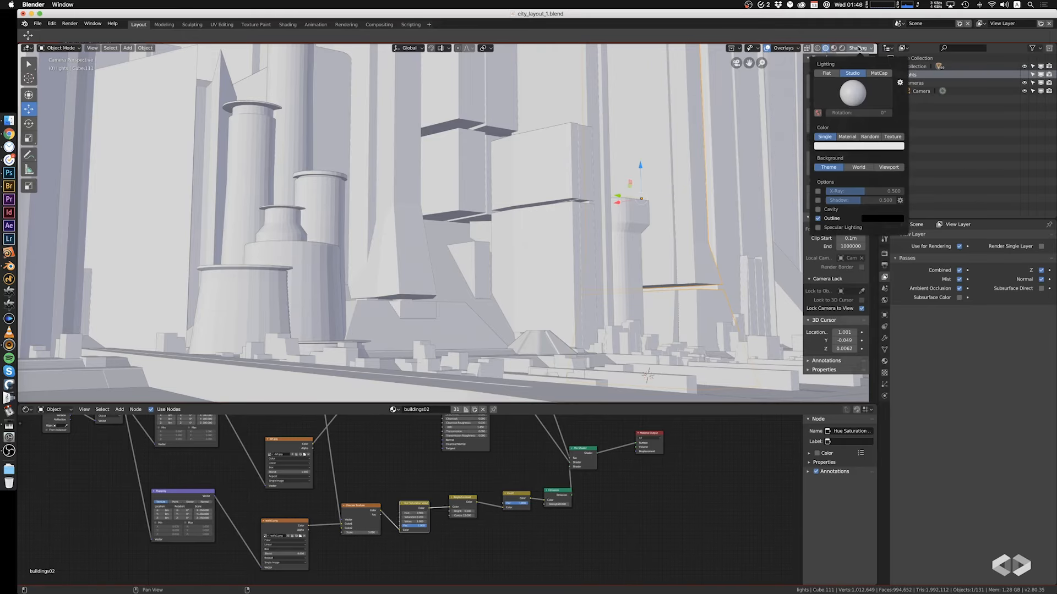
click(828, 74)
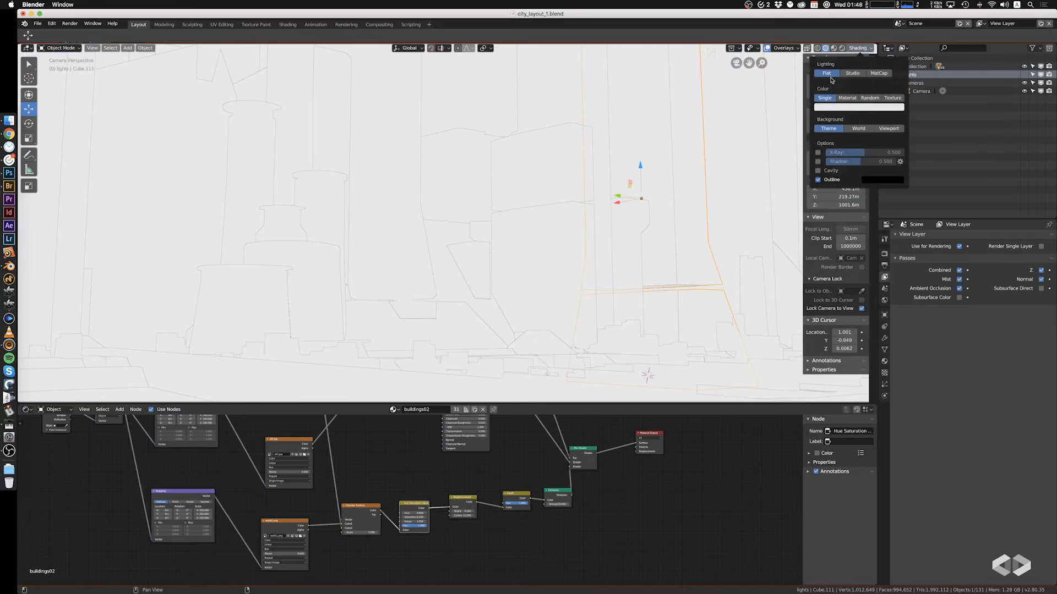
click(818, 180)
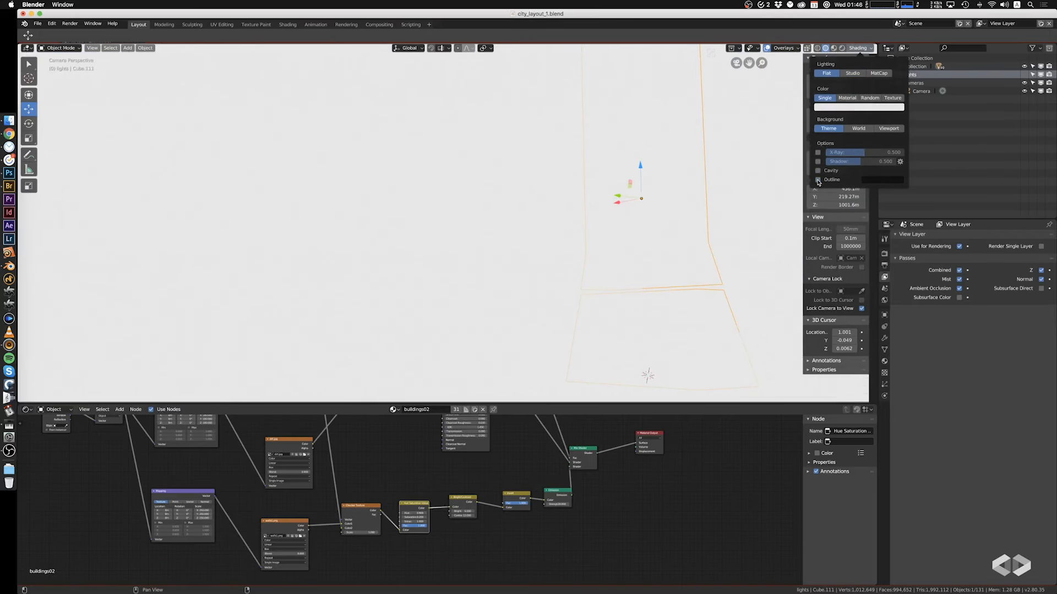
click(870, 97)
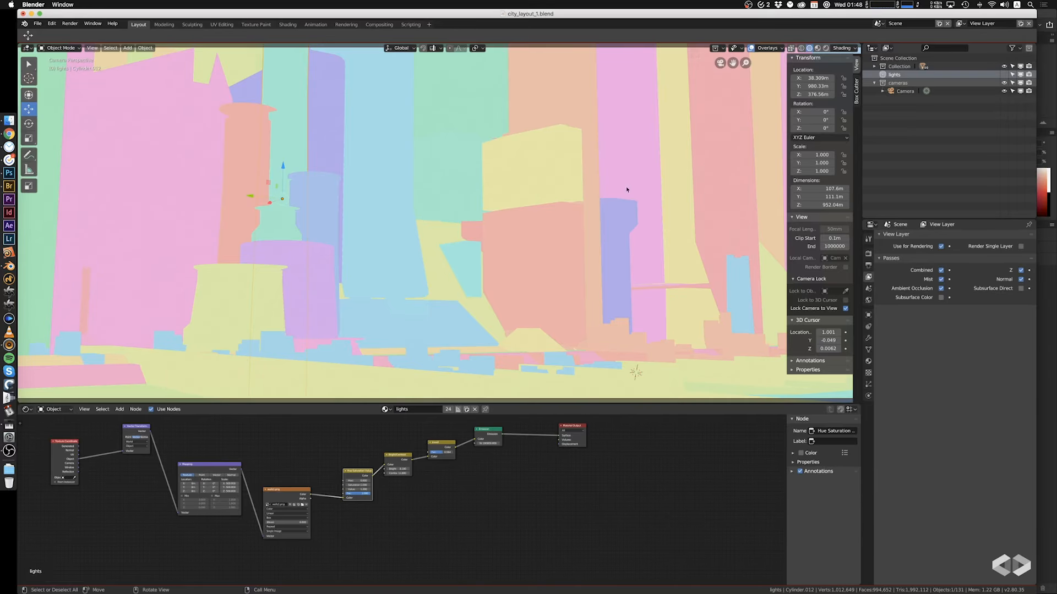
Hide the 3D viewport's toolbar and sidebar and make the application window narrower
key(t)
key(n)
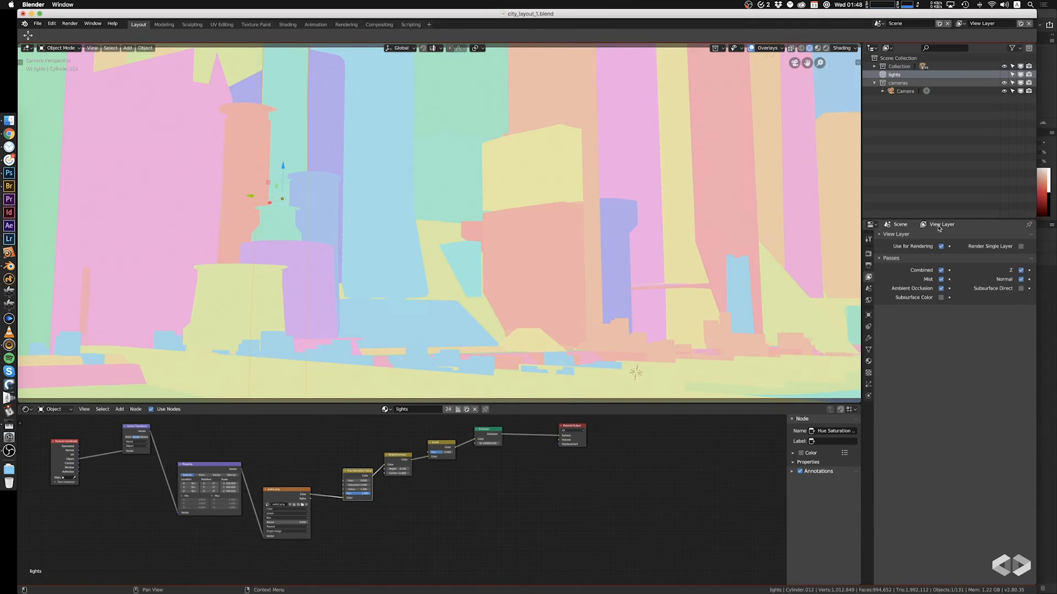
drag(1037, 230, 898, 232)
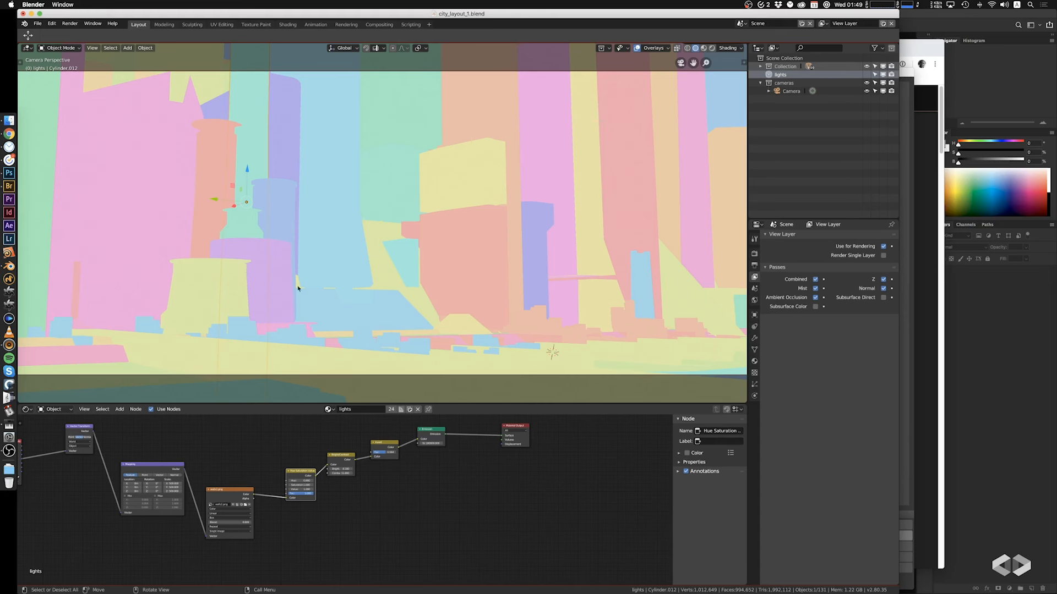
Set the solid viewport shading to Studio lighting and Single color with the outline enabled
click(727, 48)
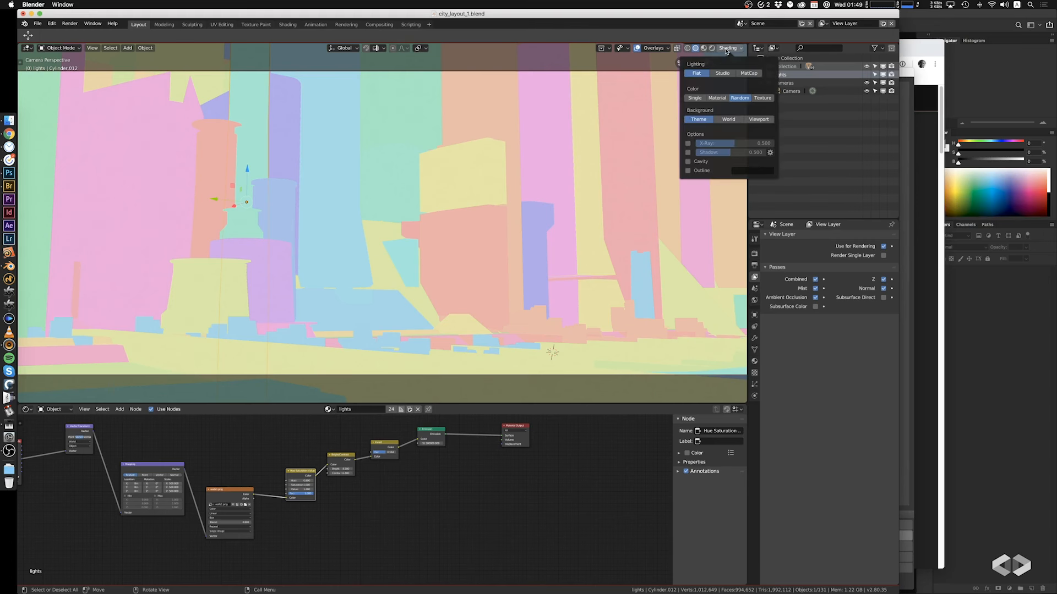
click(695, 98)
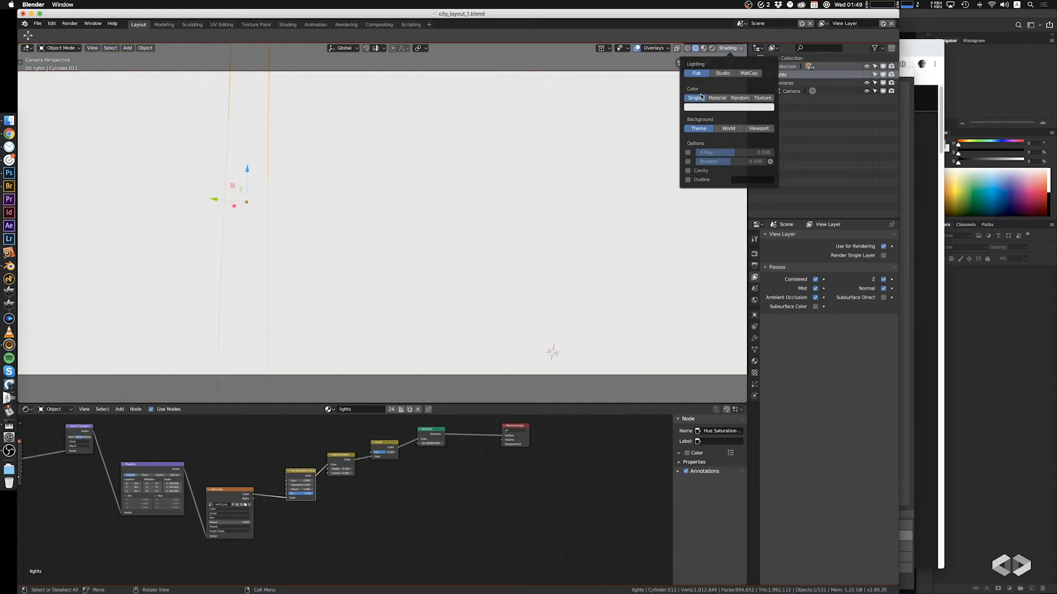
click(715, 74)
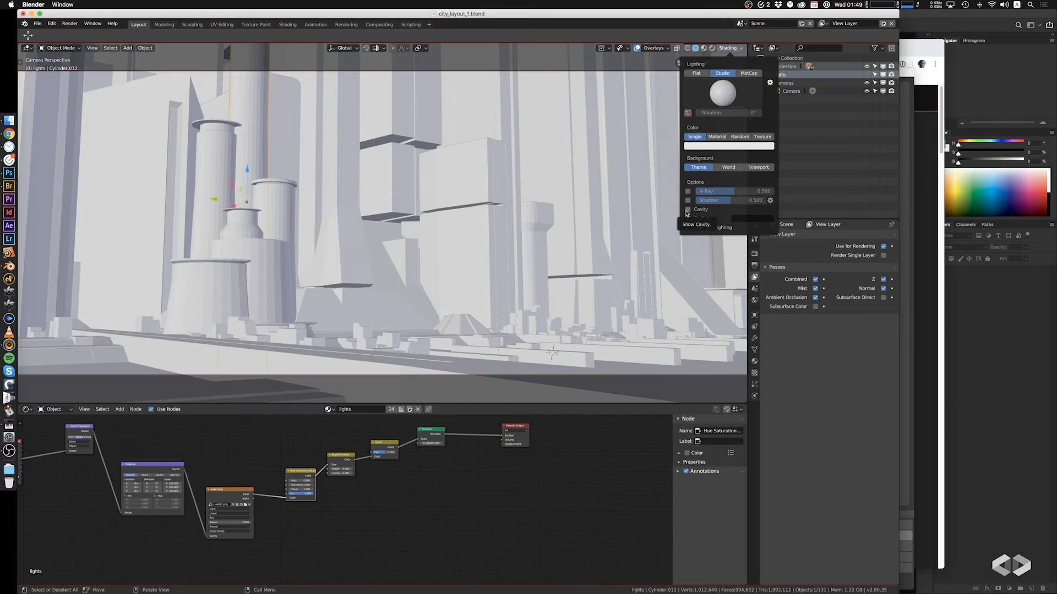
click(687, 219)
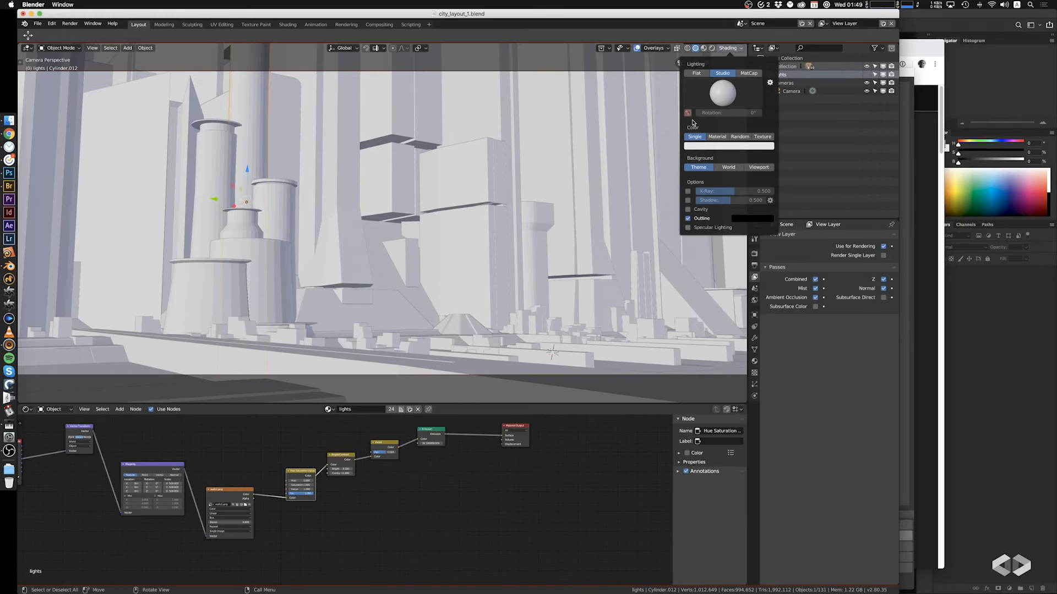
Switch the viewport to rendered shading and examine the illuminated buildings from different camera framings
click(482, 201)
click(712, 49)
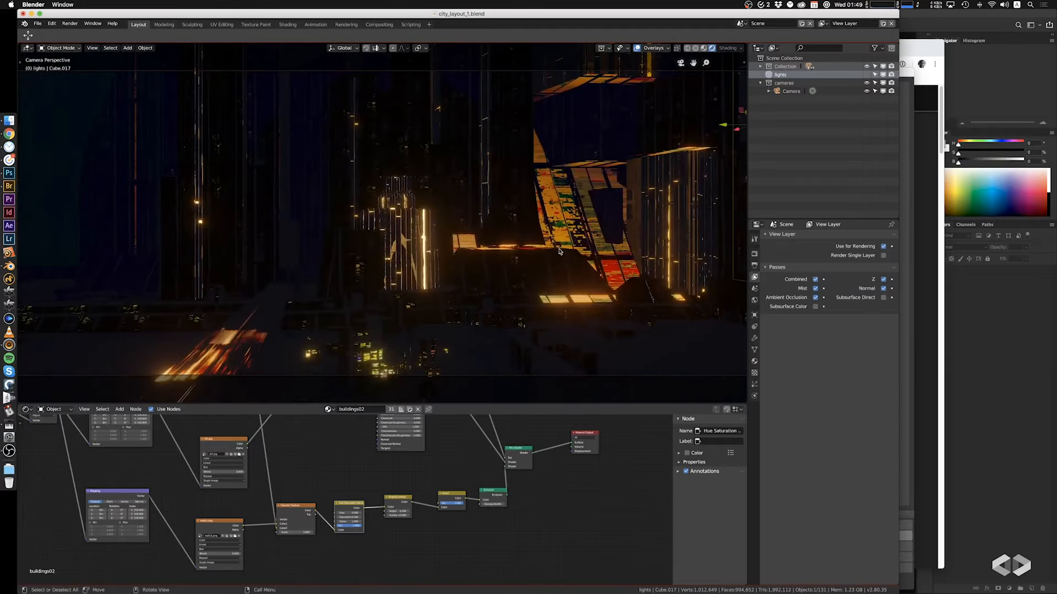
shift+middle_drag(539, 254, 187, 231)
scroll(441, 264, down, 4)
scroll(481, 259, up, 4)
scroll(523, 262, down, 4)
shift+middle_drag(523, 262, 601, 318)
scroll(453, 282, down, 3)
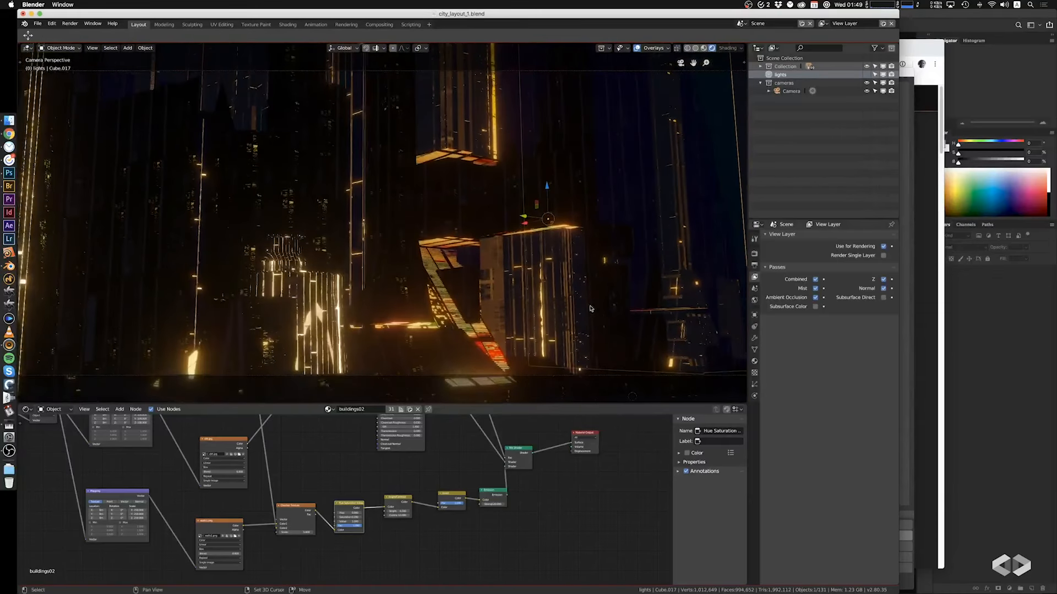
shift+middle_drag(562, 245, 520, 247)
scroll(471, 242, up, 3)
scroll(521, 246, down, 2)
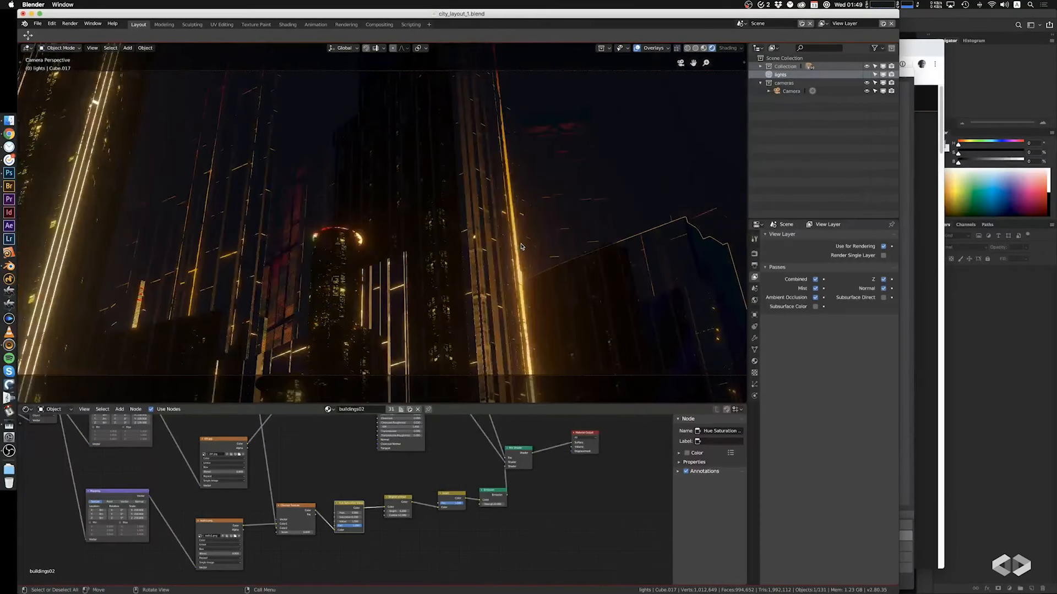
scroll(521, 247, up, 3)
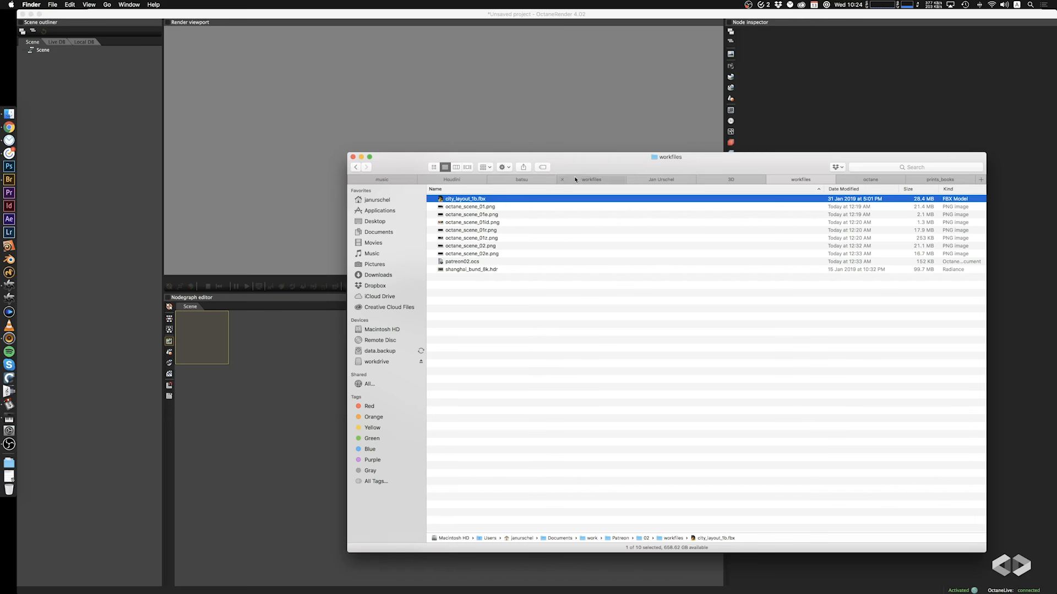
Connect the city_layout_1b.fbx geometry to the Render target's Geometry input in OctaneRender, placing the target slightly lower in the graph
drag(593, 166, 603, 170)
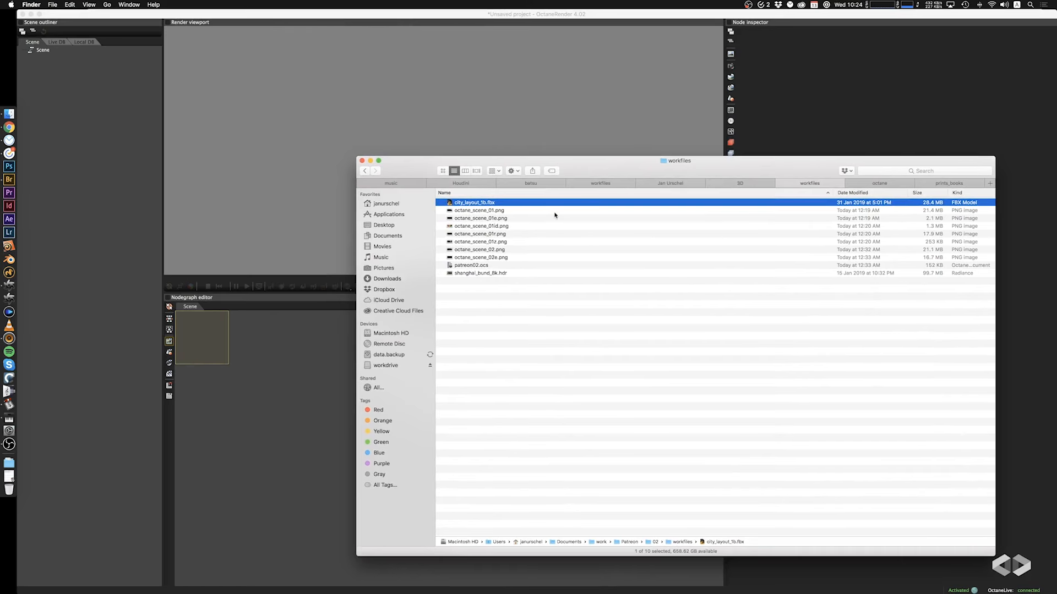
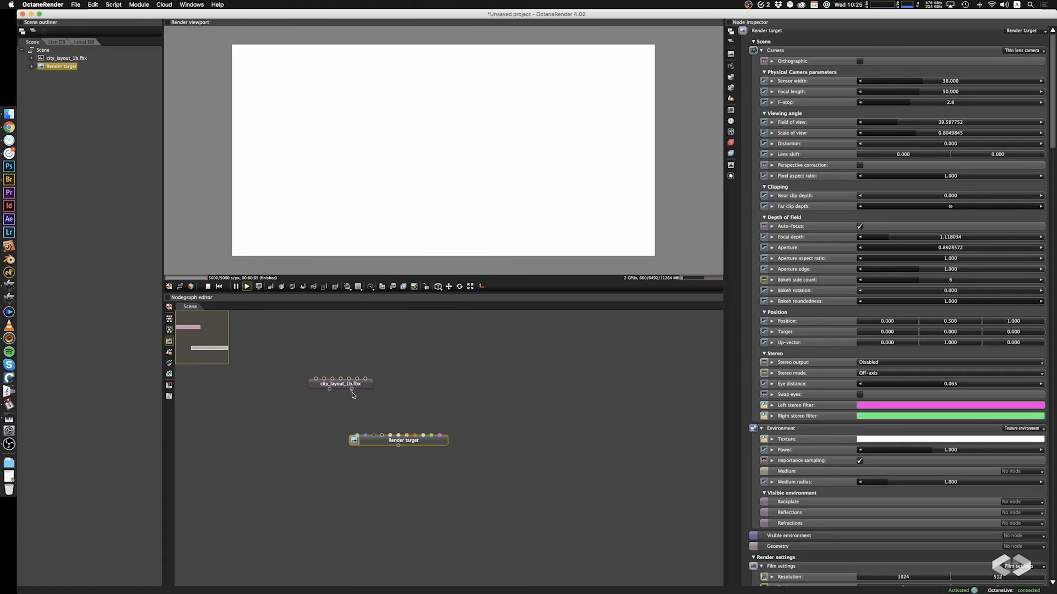
drag(352, 390, 381, 440)
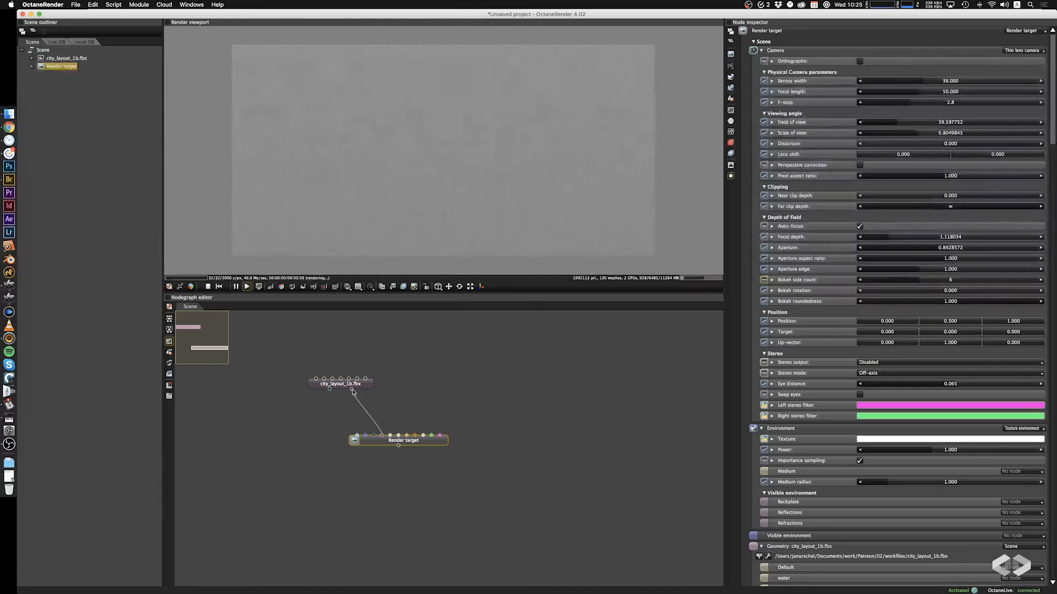
drag(389, 444, 390, 451)
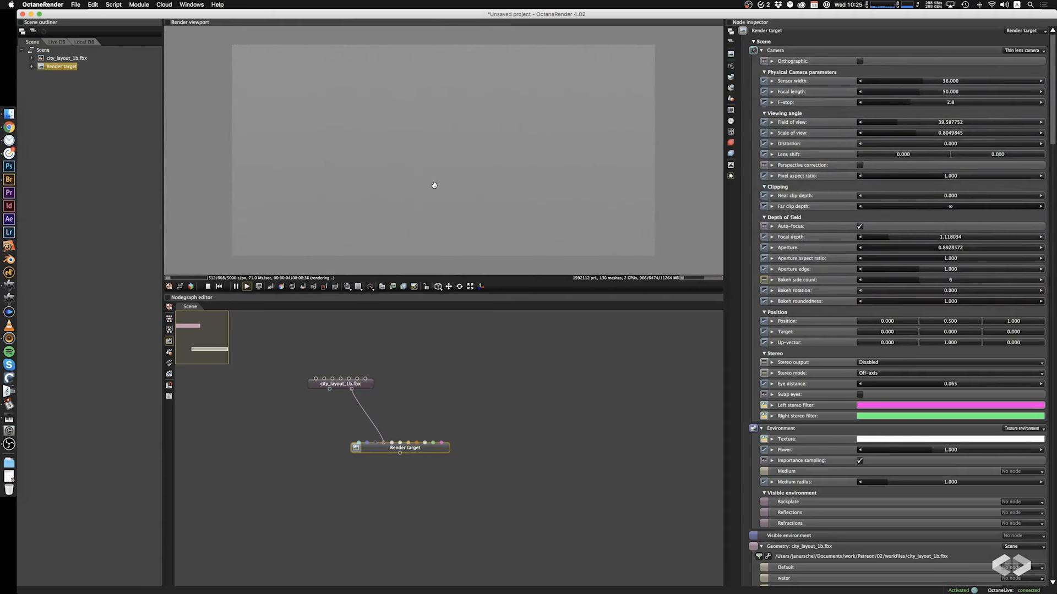
Pull the render camera far back from its default position and orbit and pan it to a low view of the city's towers
scroll(432, 189, down, 5)
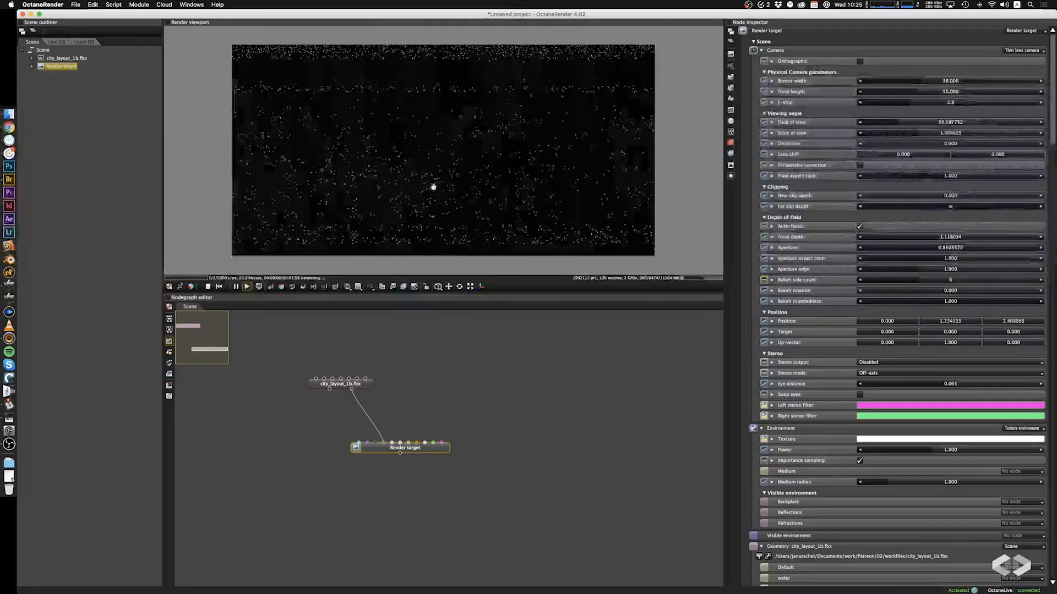
scroll(433, 187, down, 10)
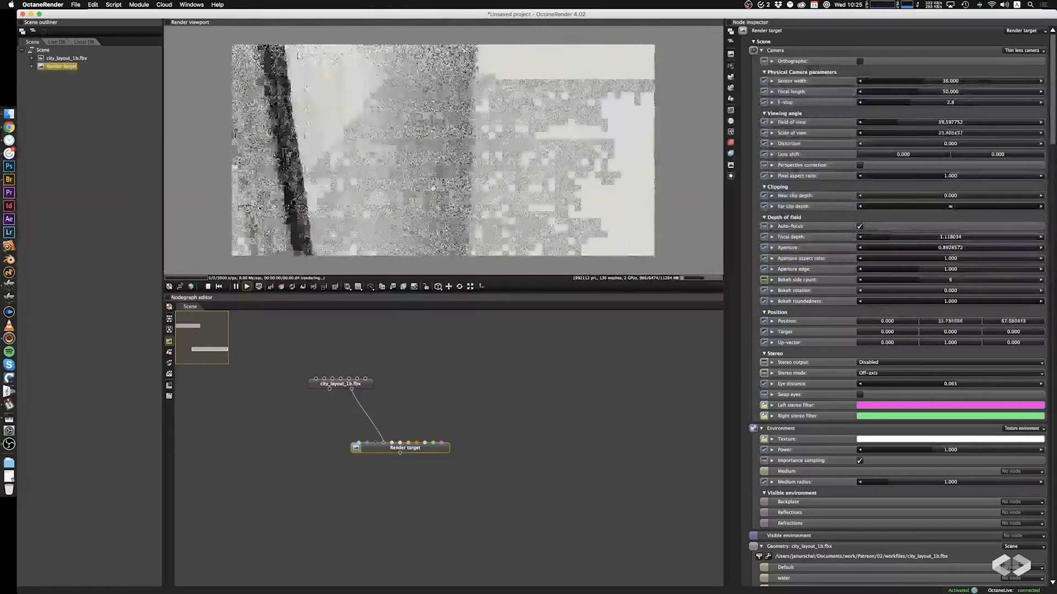
scroll(433, 187, down, 5)
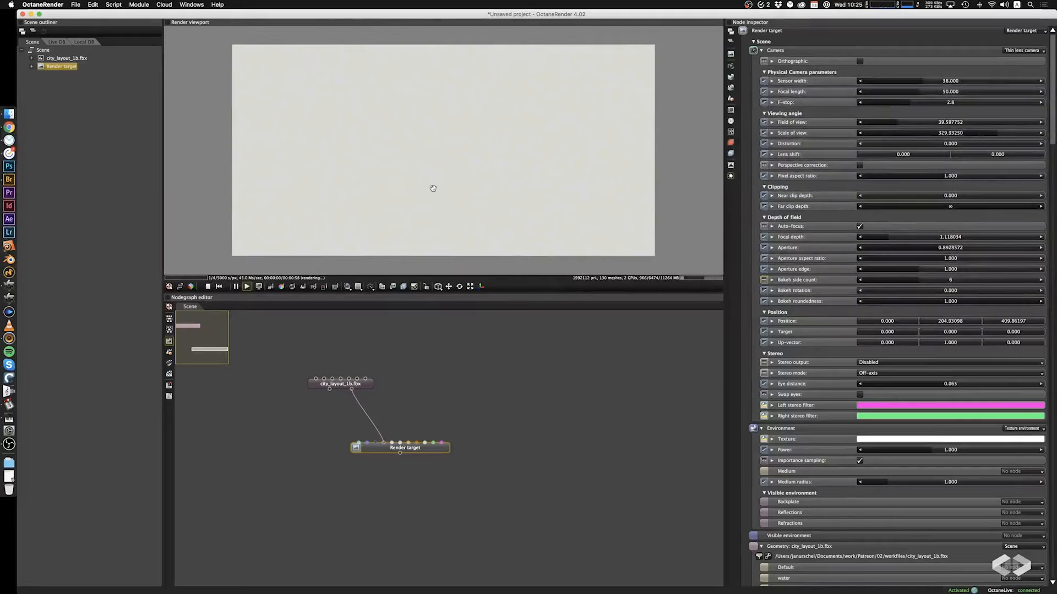
scroll(433, 188, down, 3)
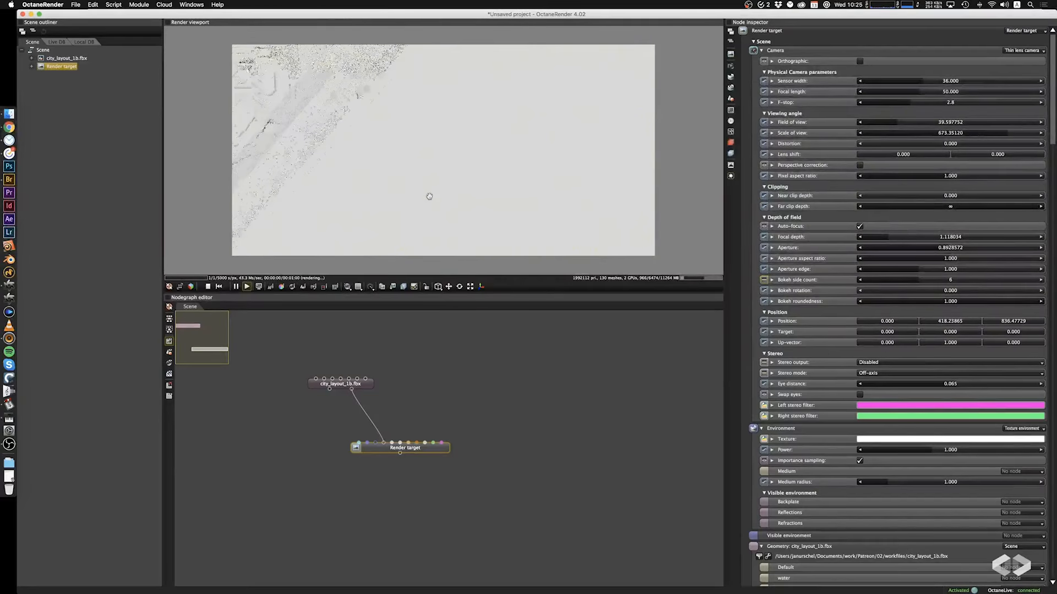
drag(430, 196, 548, 160)
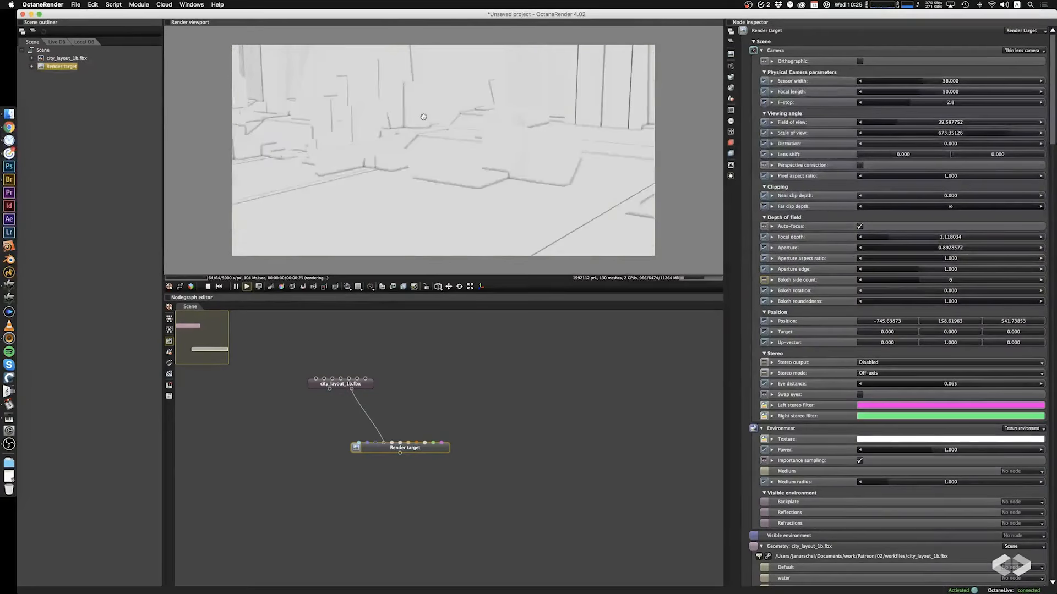
right_drag(413, 110, 459, 187)
drag(460, 187, 565, 163)
scroll(482, 170, down, 2)
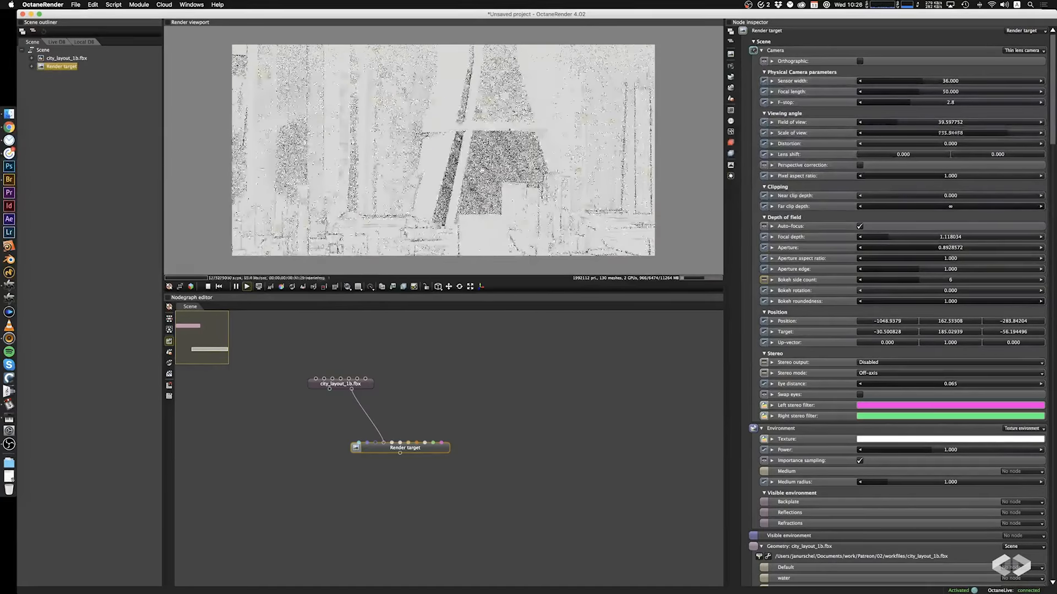
Refine the camera framing to a wider low view of the towers, placing the camera at about -1861, 247, -901
mouse_move(474, 182)
mouse_down()
mouse_move(497, 180)
mouse_move(460, 181)
mouse_up()
scroll(479, 181, down, 2)
right_drag(457, 168, 456, 178)
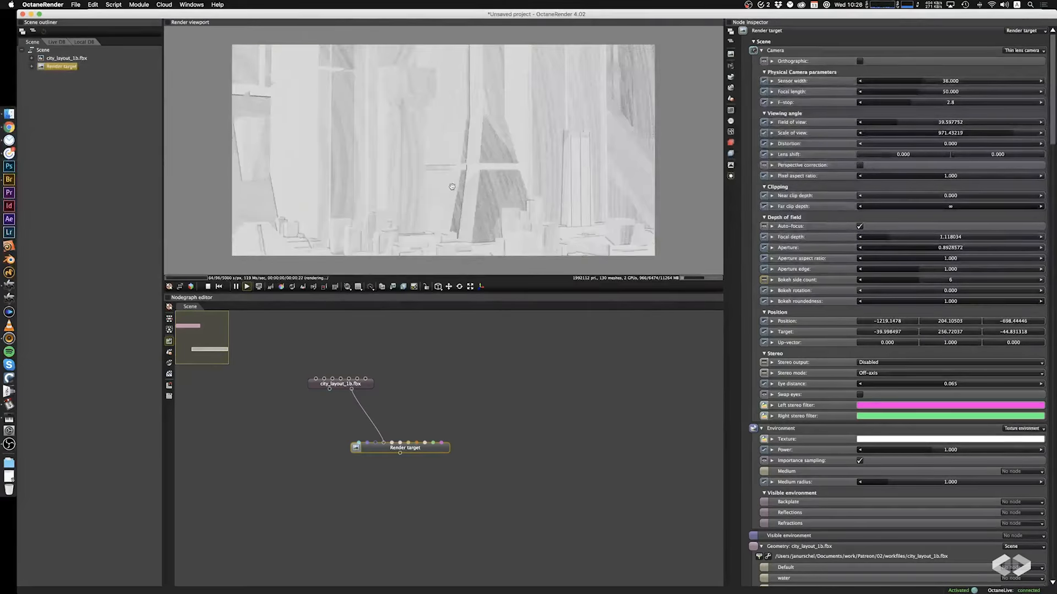
drag(452, 186, 434, 180)
scroll(437, 180, down, 2)
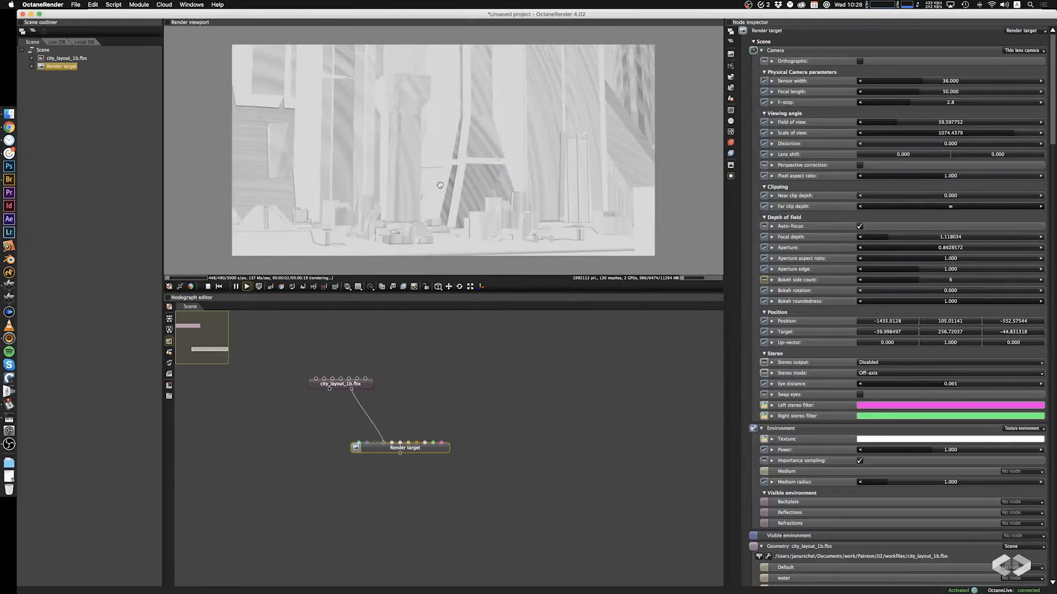
drag(462, 178, 430, 194)
right_drag(492, 172, 468, 179)
drag(472, 179, 448, 196)
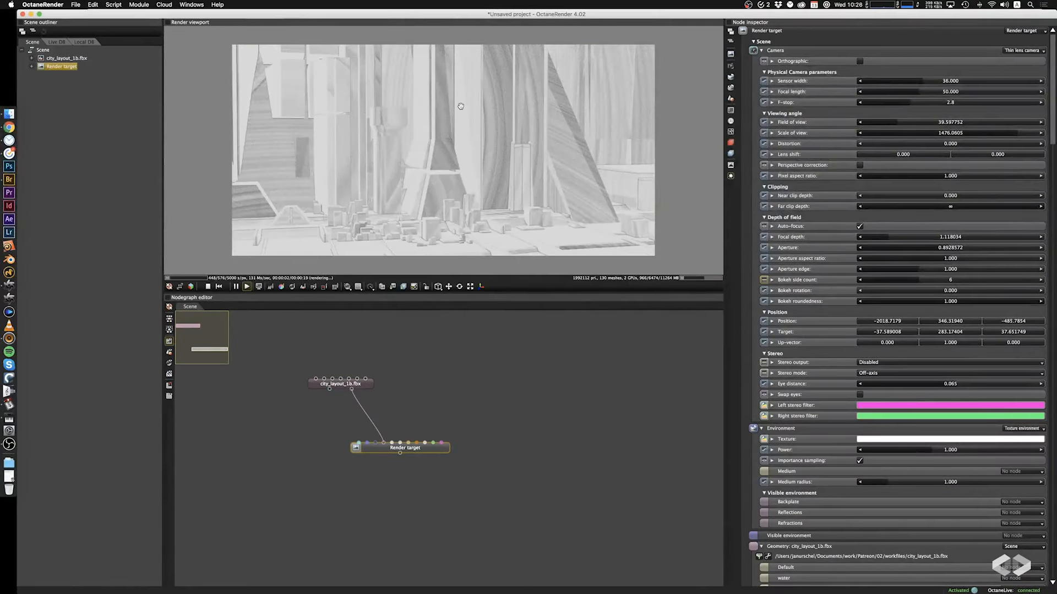
drag(469, 153, 494, 147)
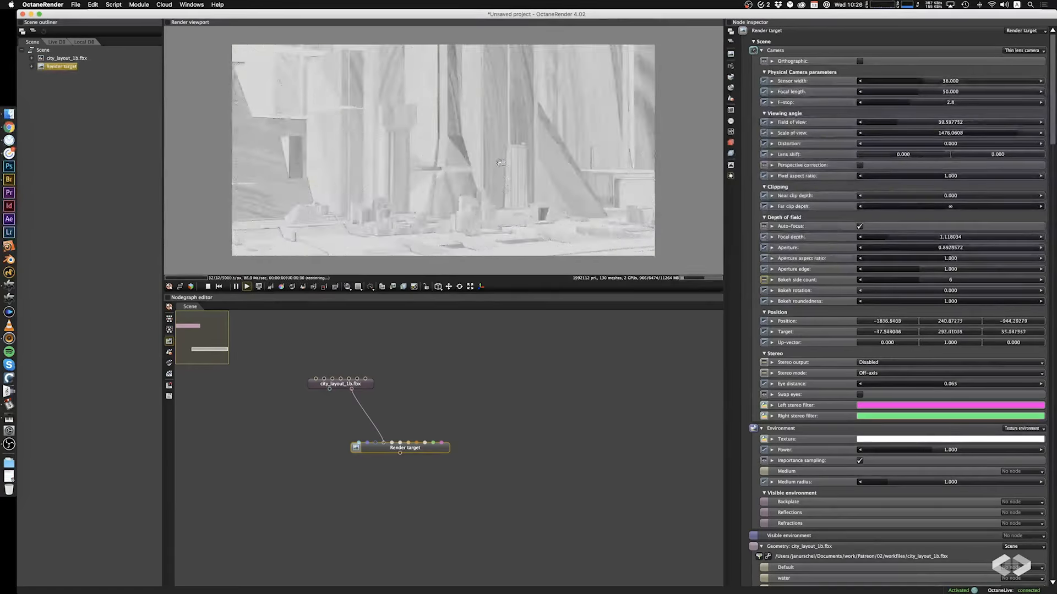
right_drag(549, 178, 528, 183)
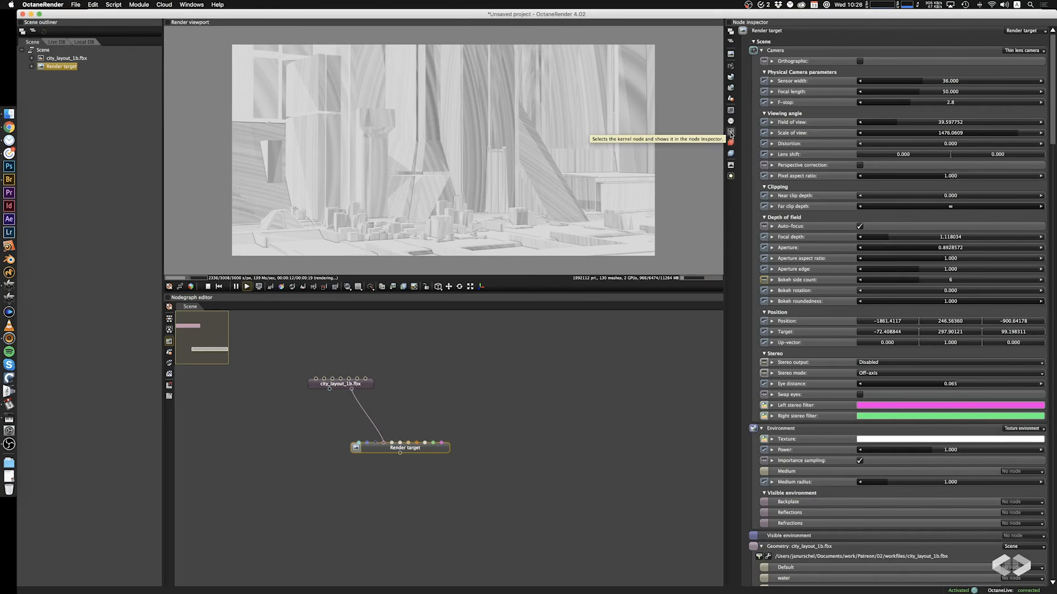
Switch the render kernel to Path tracing and raise its ray epsilon to about 0.000917, framing the towers closer to ground level
click(731, 133)
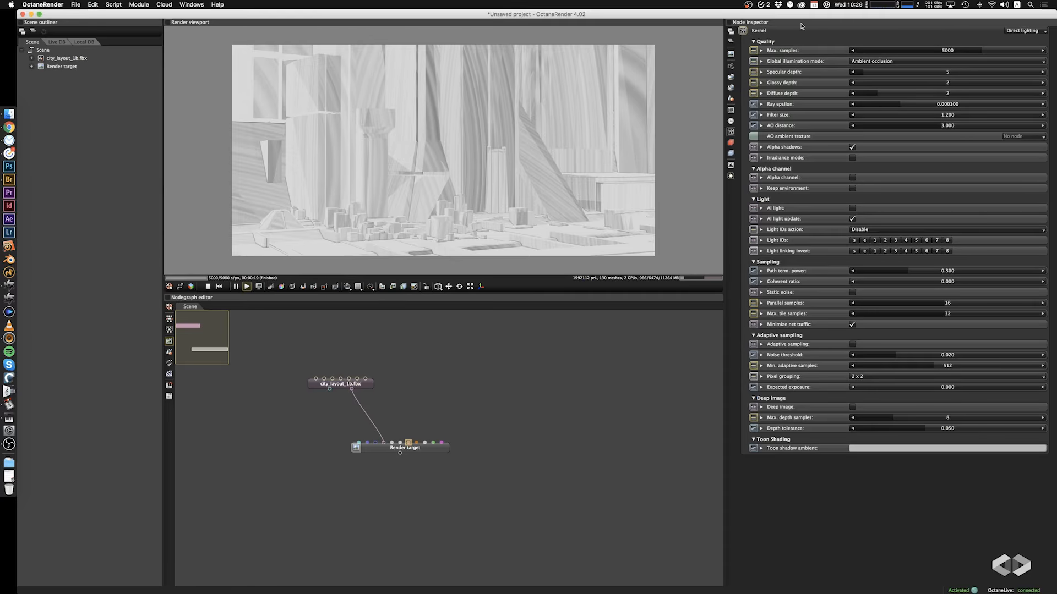
click(1019, 31)
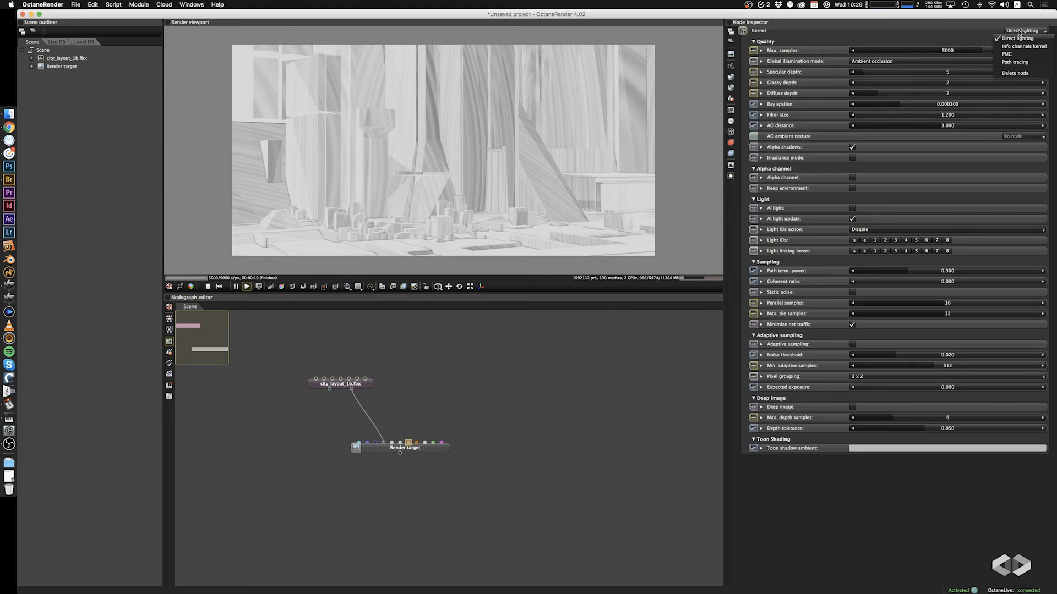
click(1021, 61)
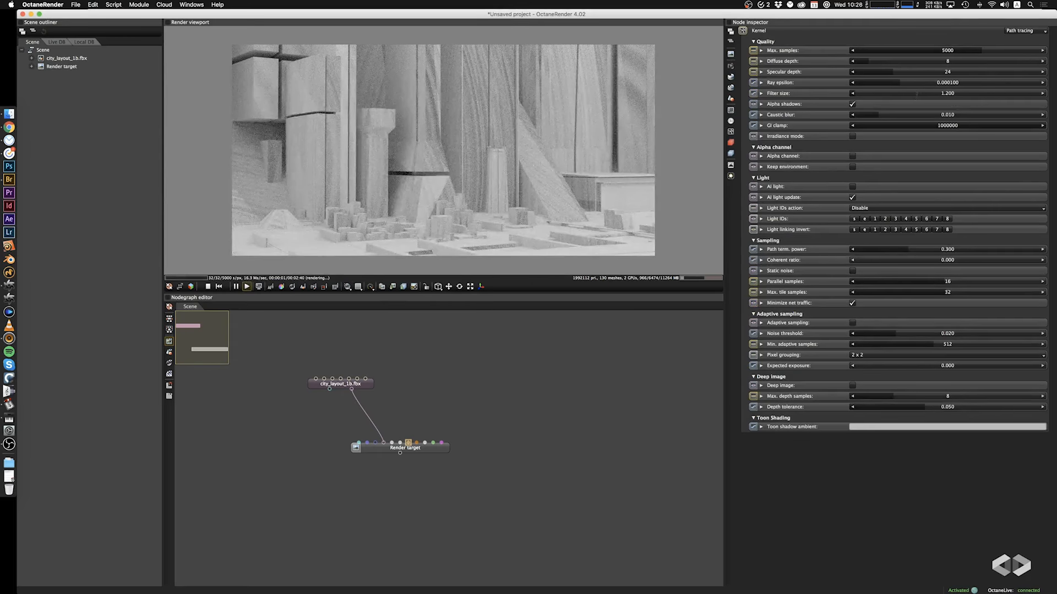
drag(899, 85, 946, 87)
mouse_move(592, 187)
mouse_down()
mouse_move(567, 155)
mouse_move(587, 177)
mouse_up()
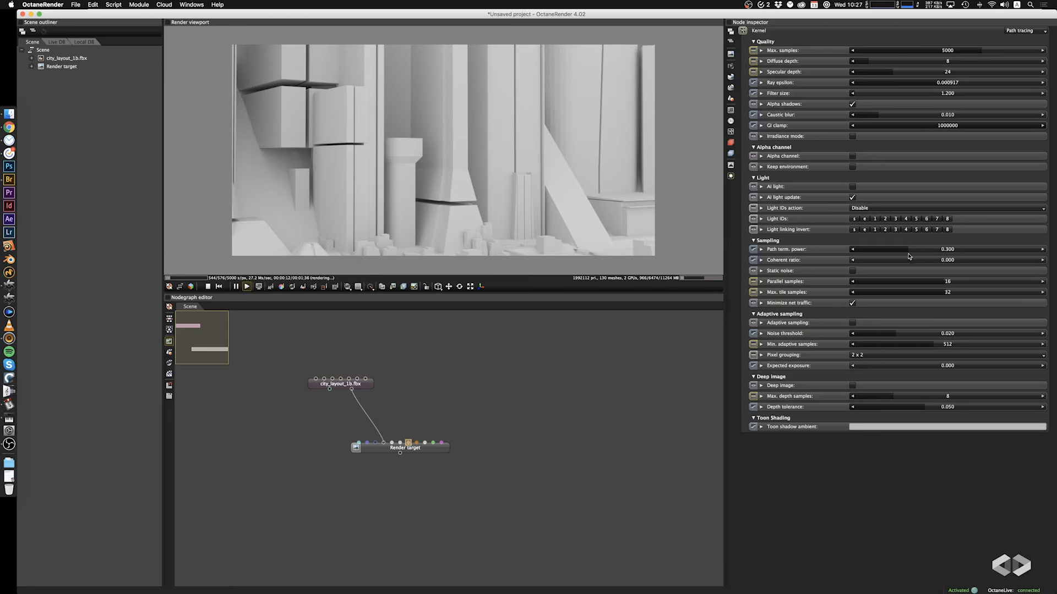
Set the path tracing kernel's maximum samples to 2000 and specular depth to 8
double_click(952, 50)
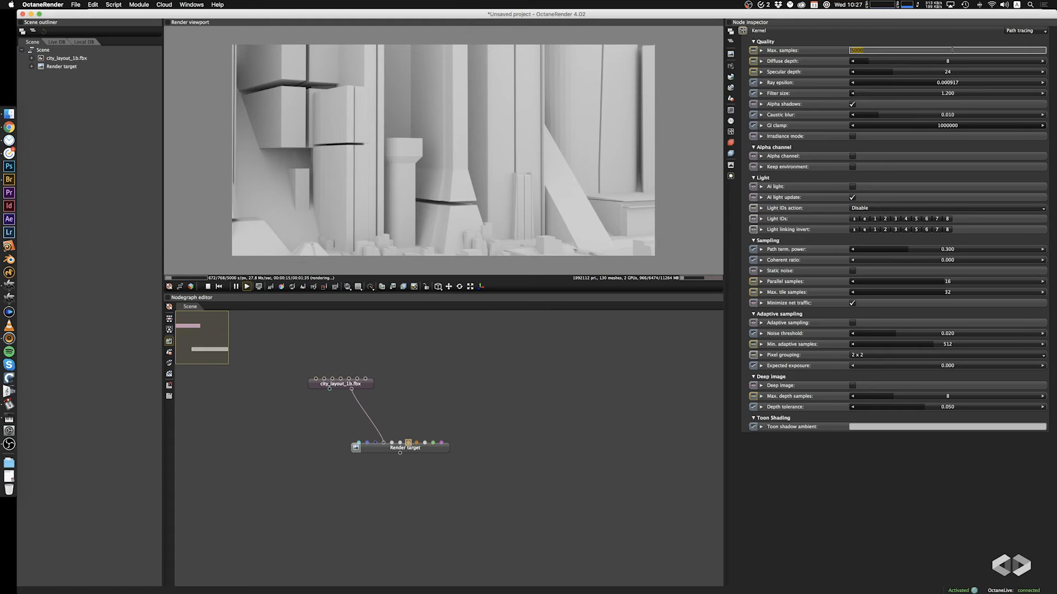
key(Return)
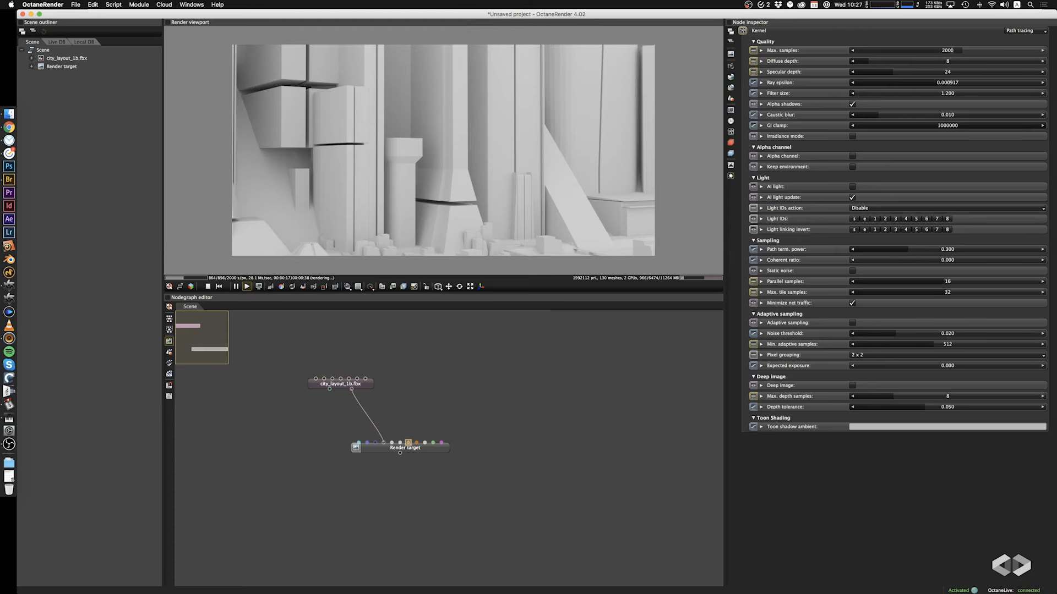
drag(606, 191, 619, 183)
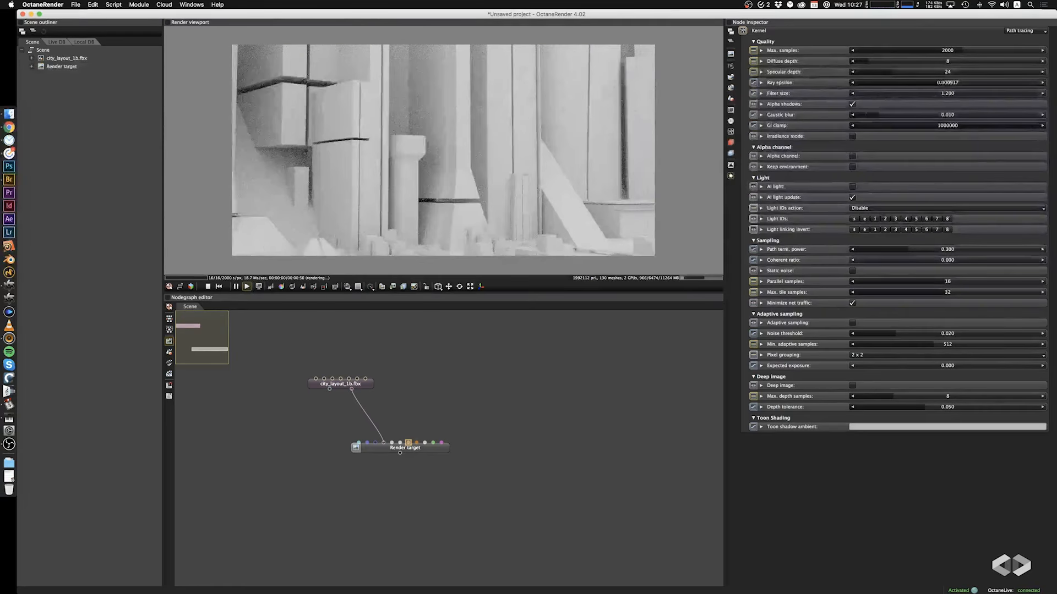
double_click(912, 72)
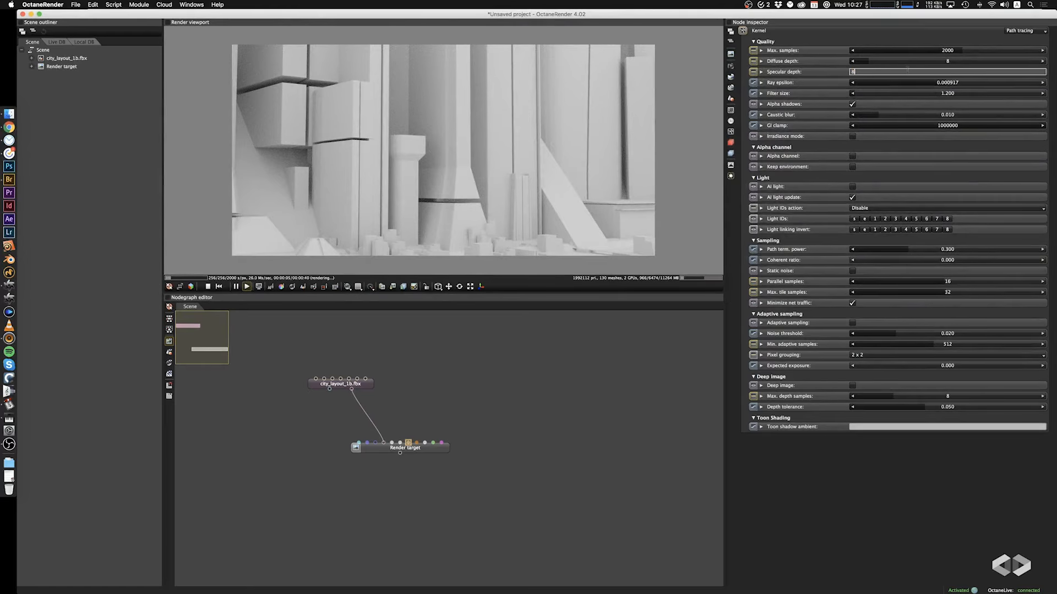
click(791, 42)
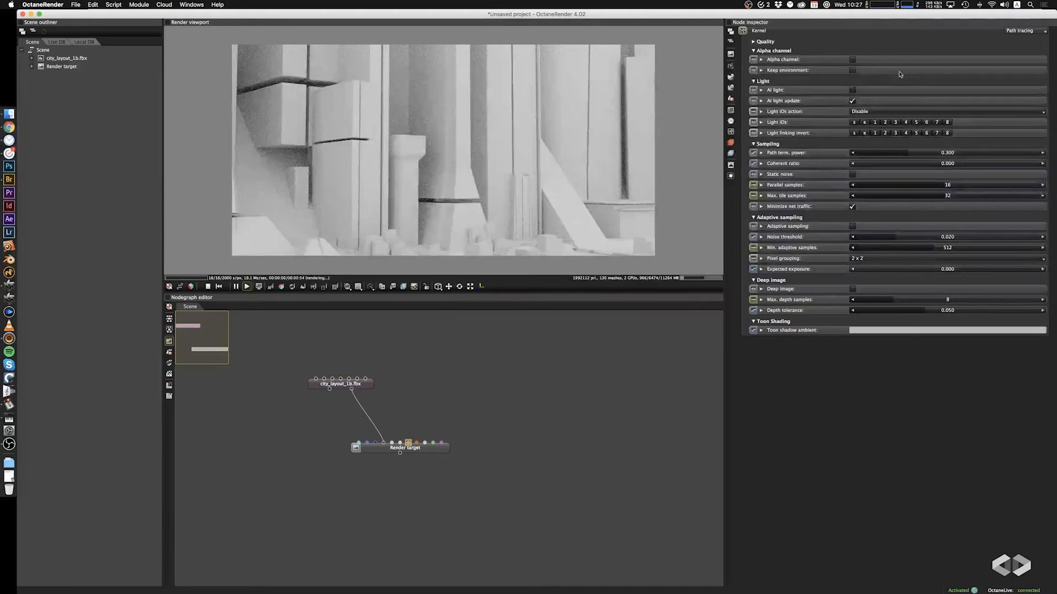
click(793, 42)
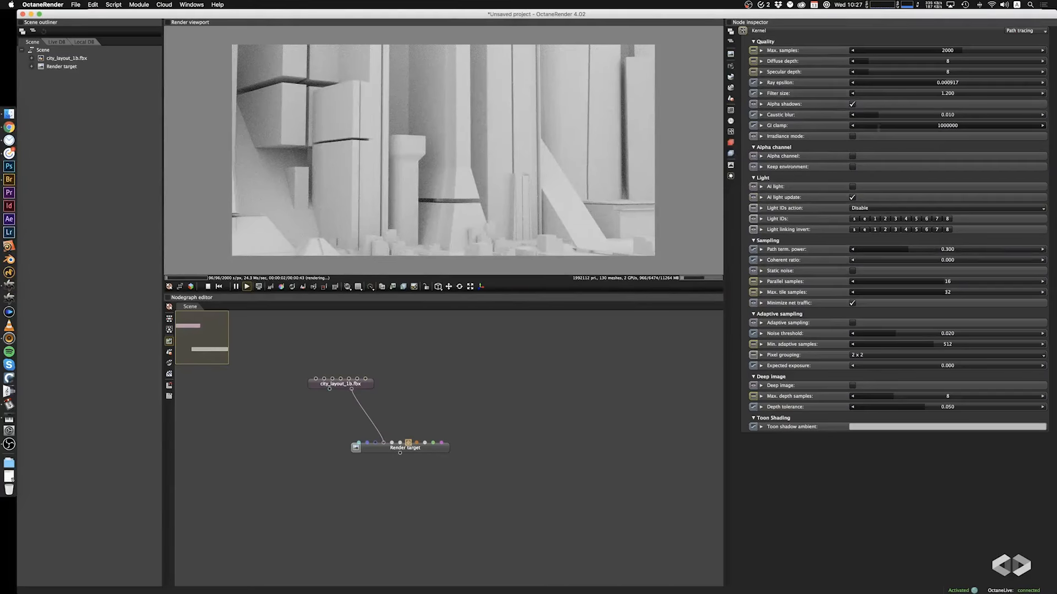
Set the kernel's GI clamp to 0.8 and orbit the camera to a slightly higher view of the buildings
double_click(927, 126)
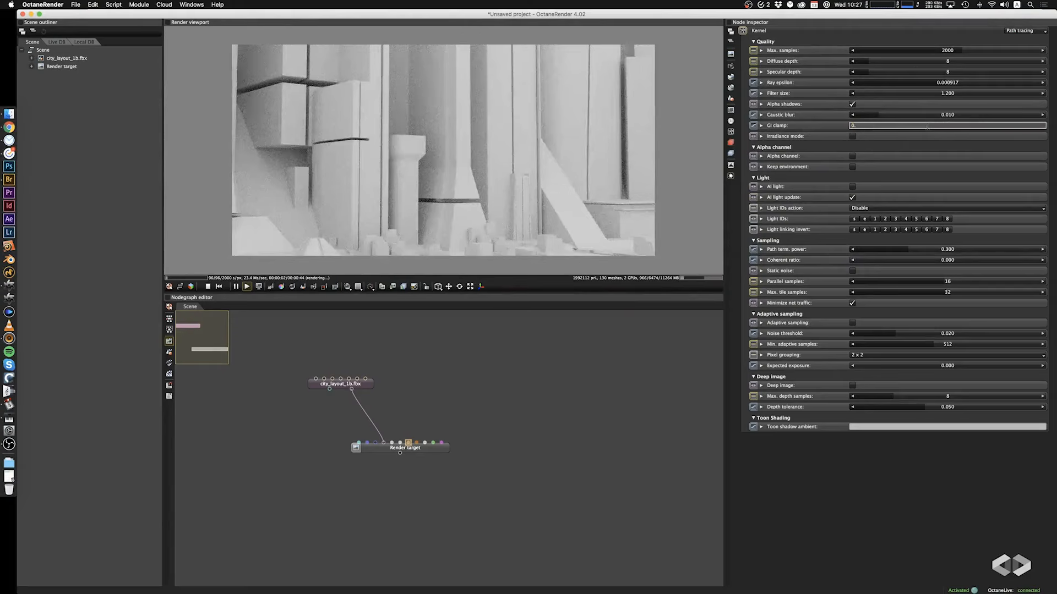
text(0.8)
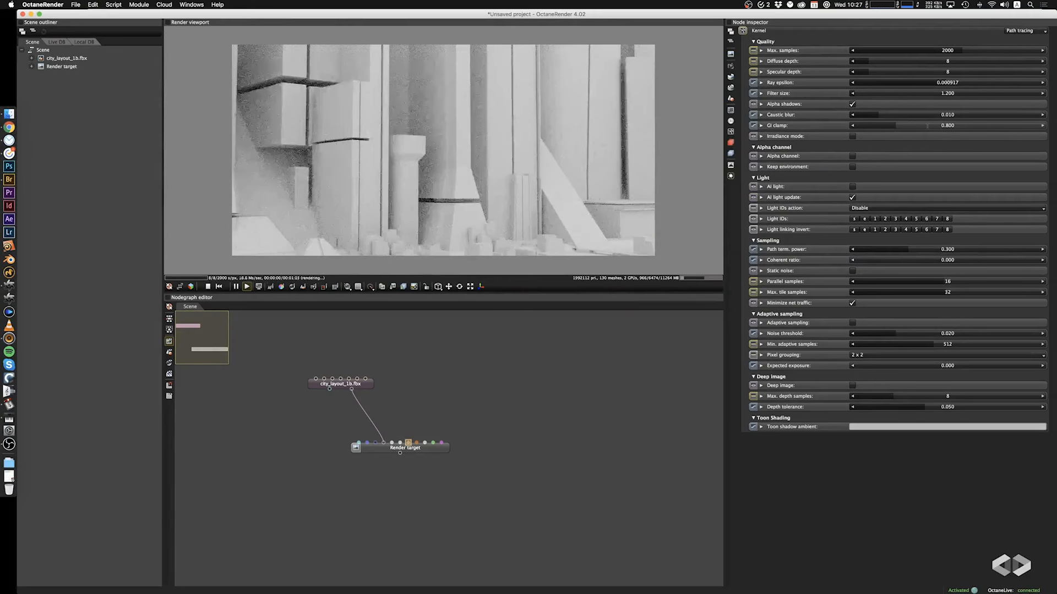
key(Return)
drag(554, 188, 593, 167)
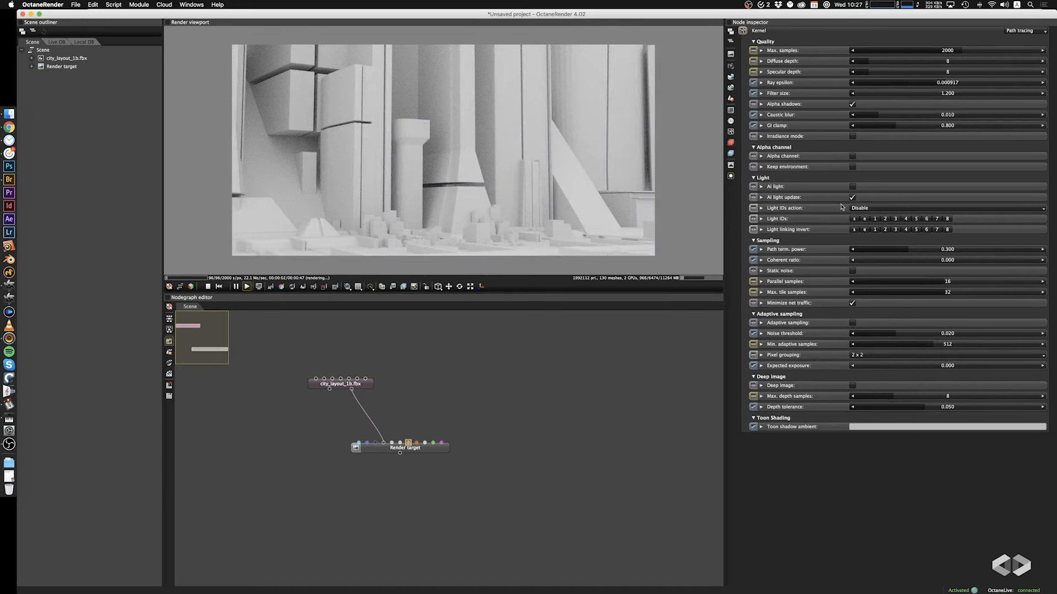
Set the kernel's path termination power and coherent ratio both to 0.6
double_click(928, 250)
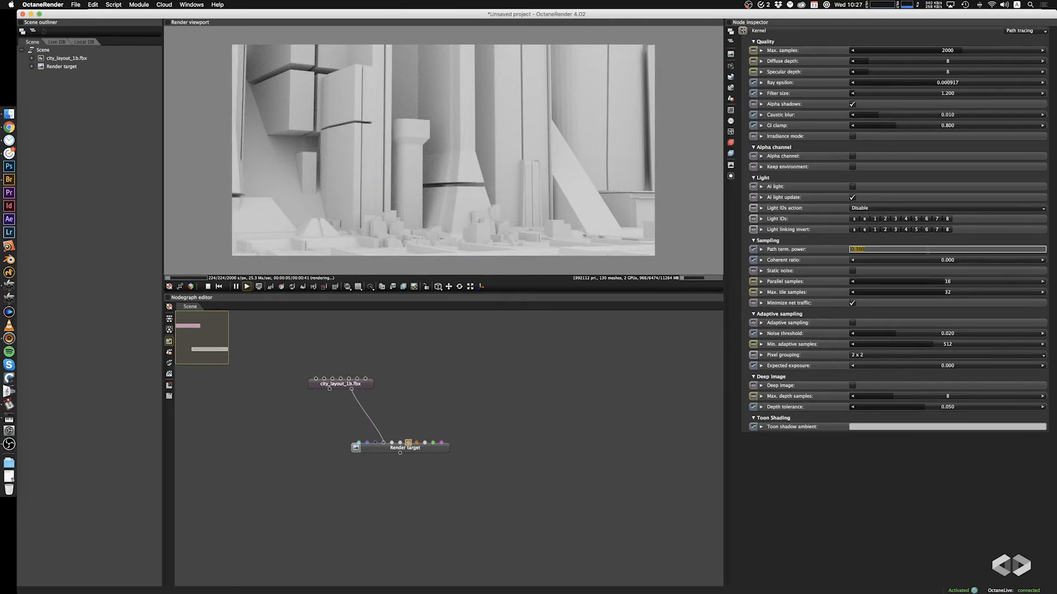
text(.6)
key(Tab)
text(.6)
key(Return)
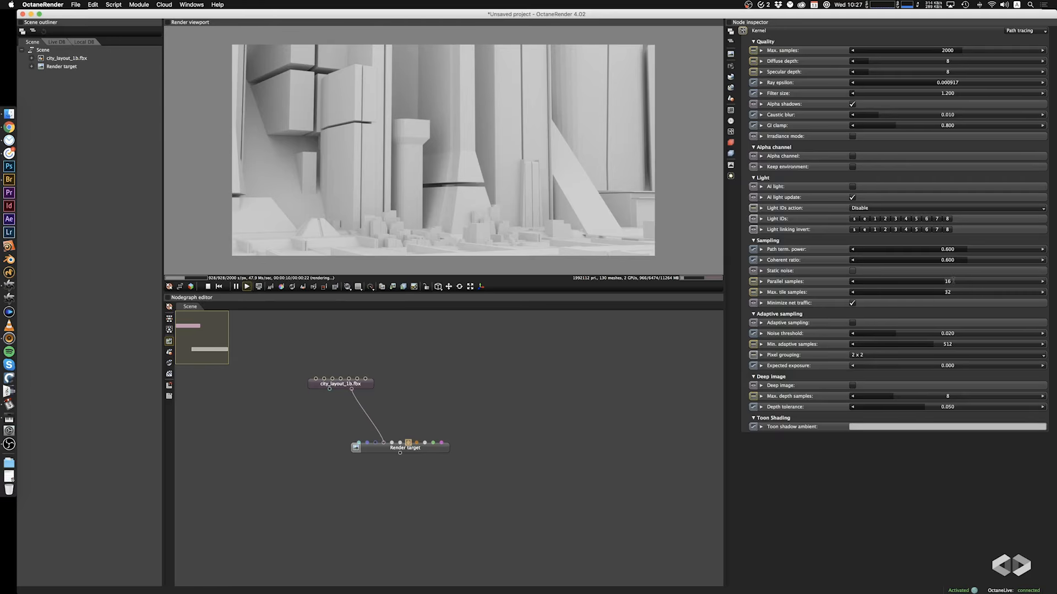
Set the kernel's parallel samples and maximum tile samples both to 8, and orbit the camera slightly around the towers
double_click(952, 281)
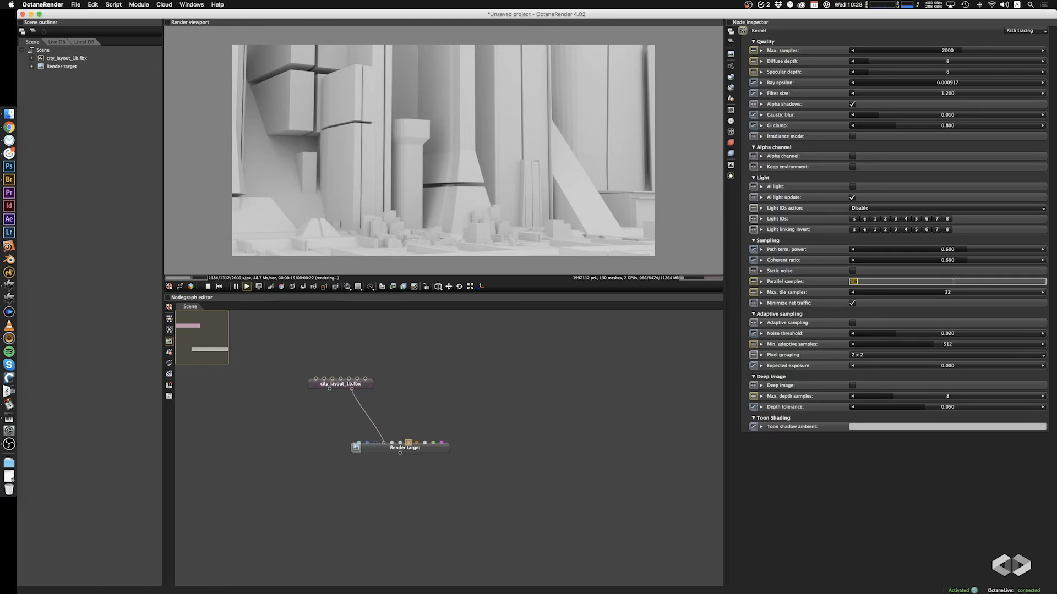
key(Tab)
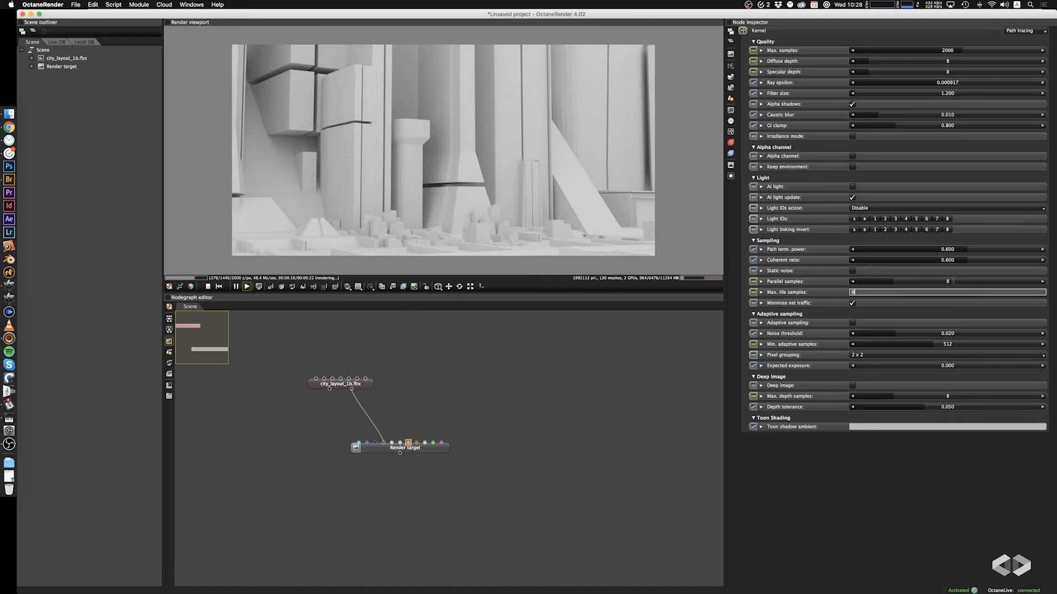
key(Return)
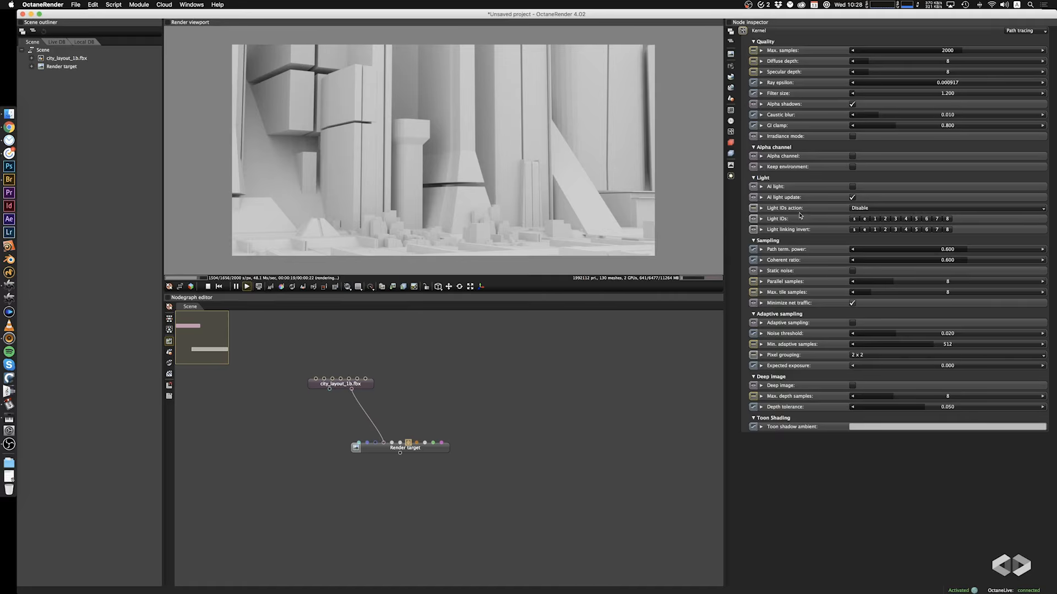
mouse_move(531, 220)
mouse_down()
mouse_move(509, 219)
mouse_move(545, 218)
mouse_move(501, 217)
mouse_move(518, 216)
mouse_up()
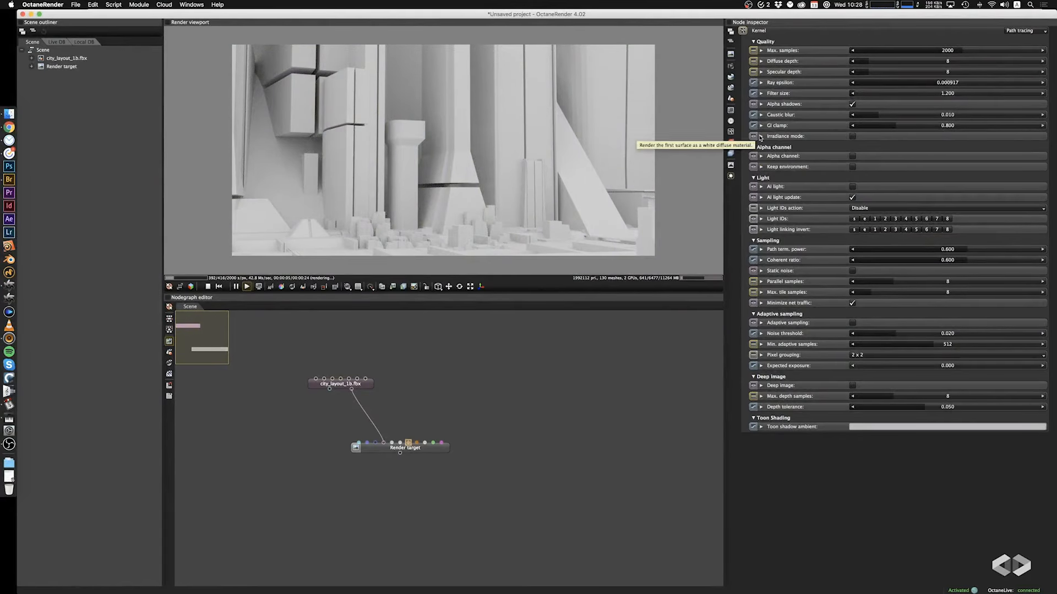
Set a custom render resolution of 2390 by 1000 in the film settings
click(731, 110)
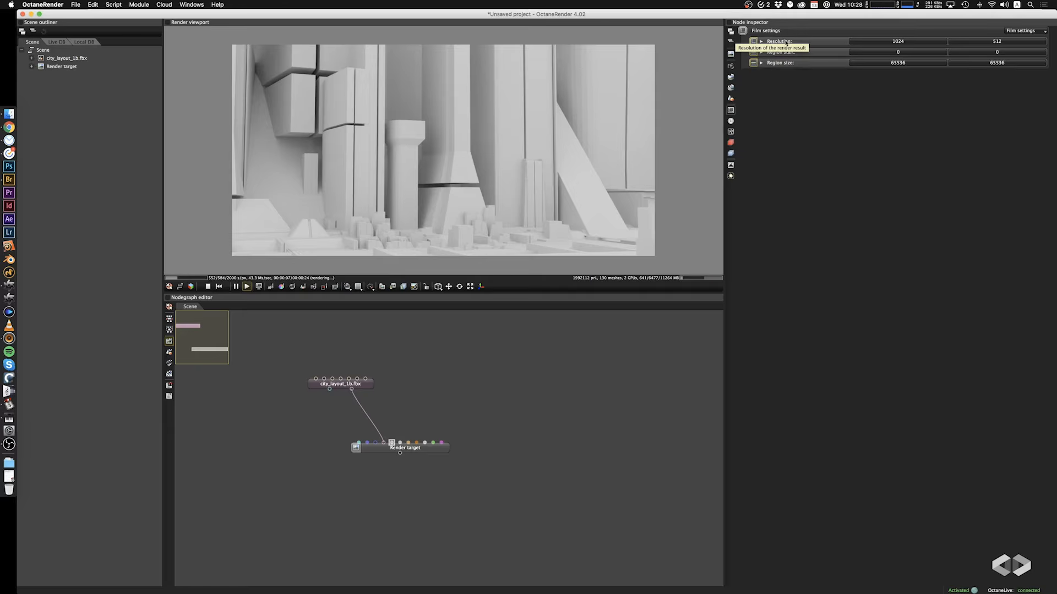
click(761, 41)
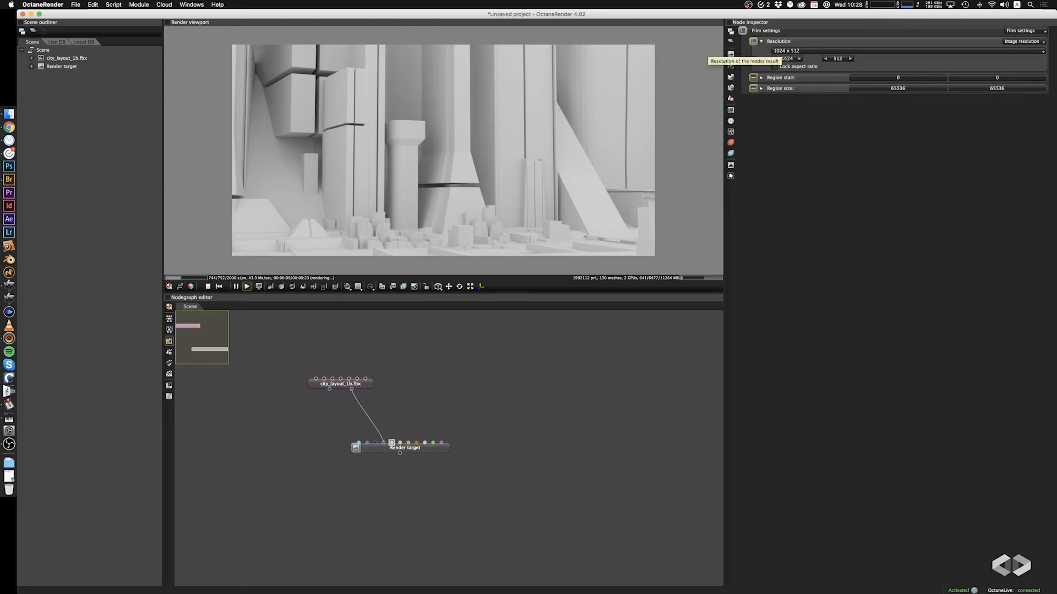
double_click(778, 59)
text(2390)
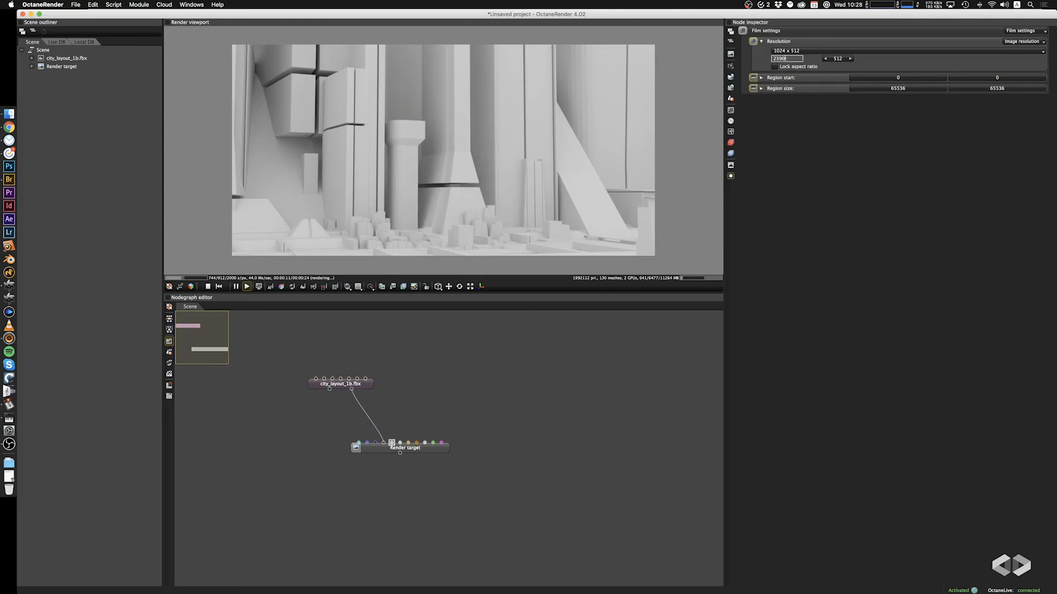
key(Tab)
text(1000)
key(Return)
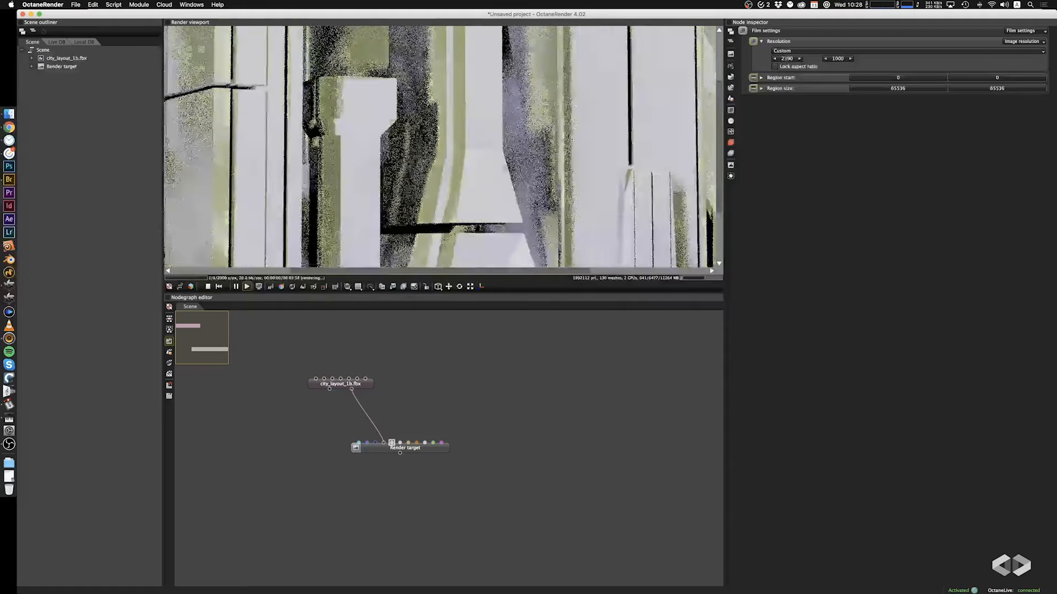
Lock the resolution's aspect ratio and scale the render size down to 1140 by 477
click(774, 67)
drag(787, 58, 747, 59)
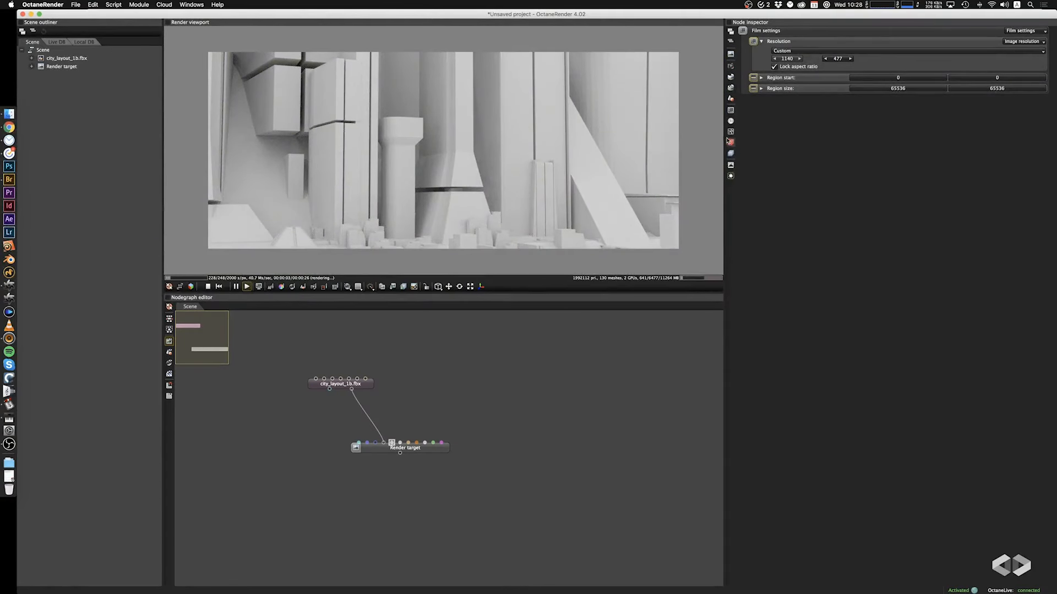
Change the render target's environment from a texture environment to a daylight environment
click(729, 78)
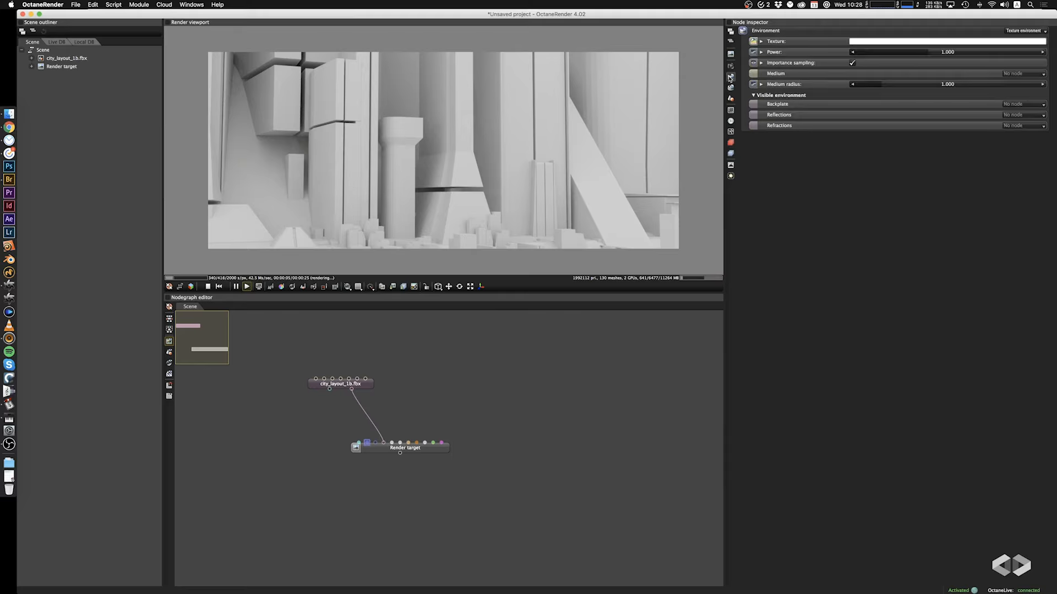
click(1025, 31)
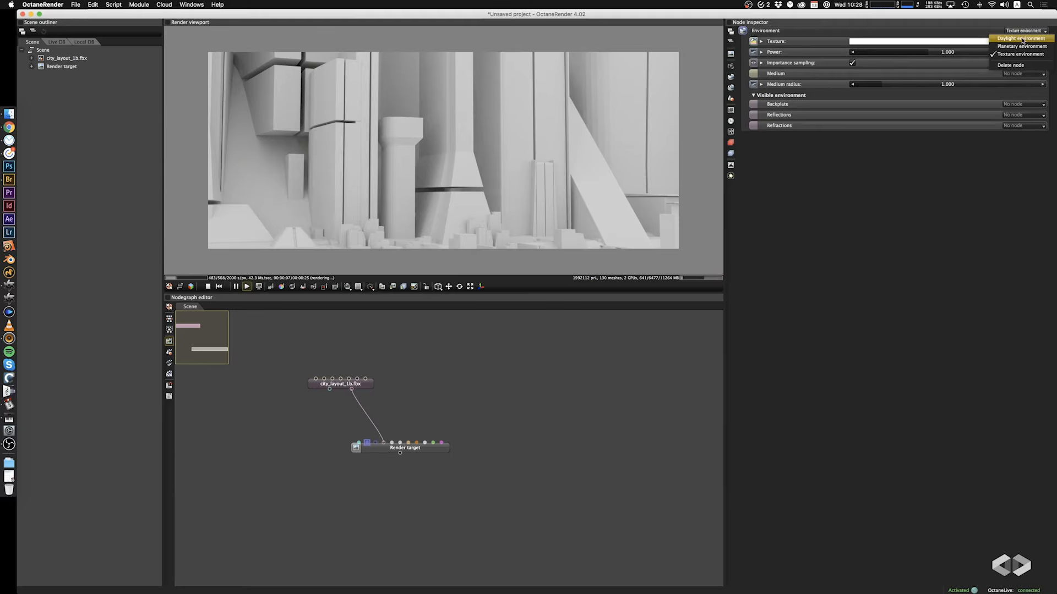
click(1022, 39)
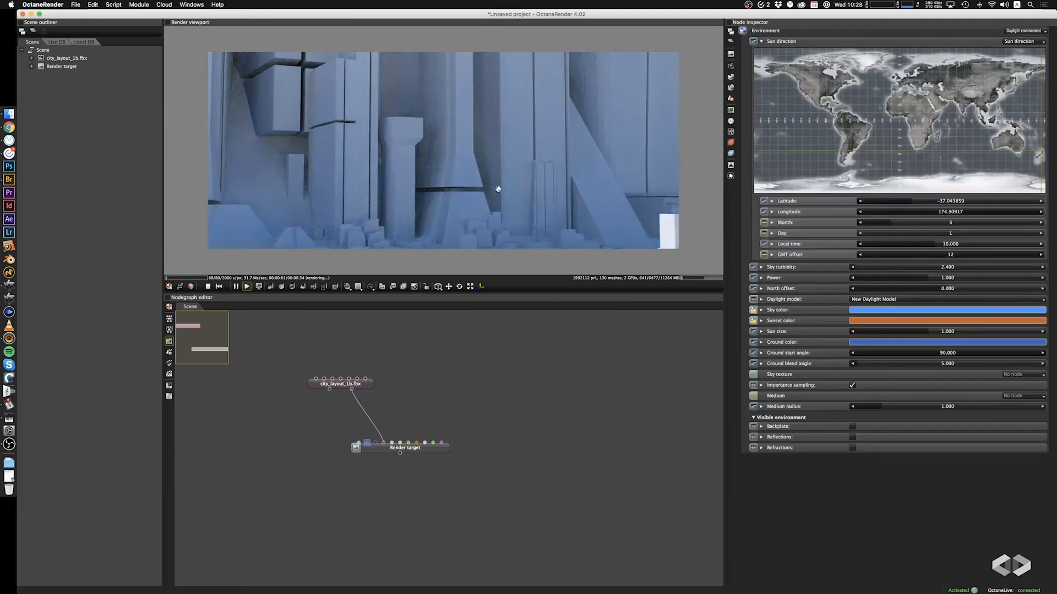
Set the daylight environment's local time to 18.555 for a low evening sun on the towers
drag(465, 193, 454, 168)
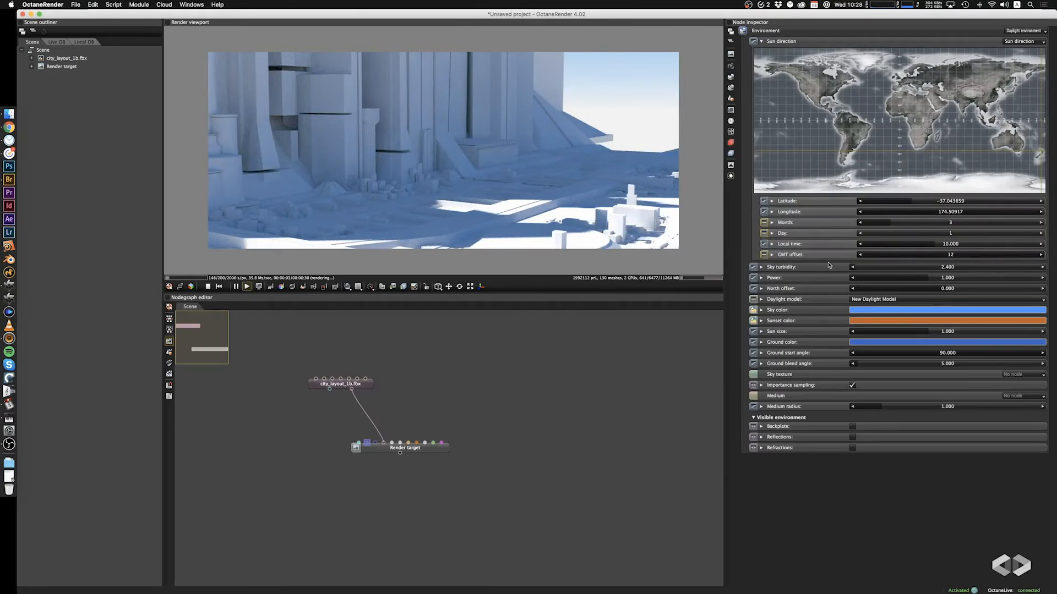
drag(533, 229, 556, 224)
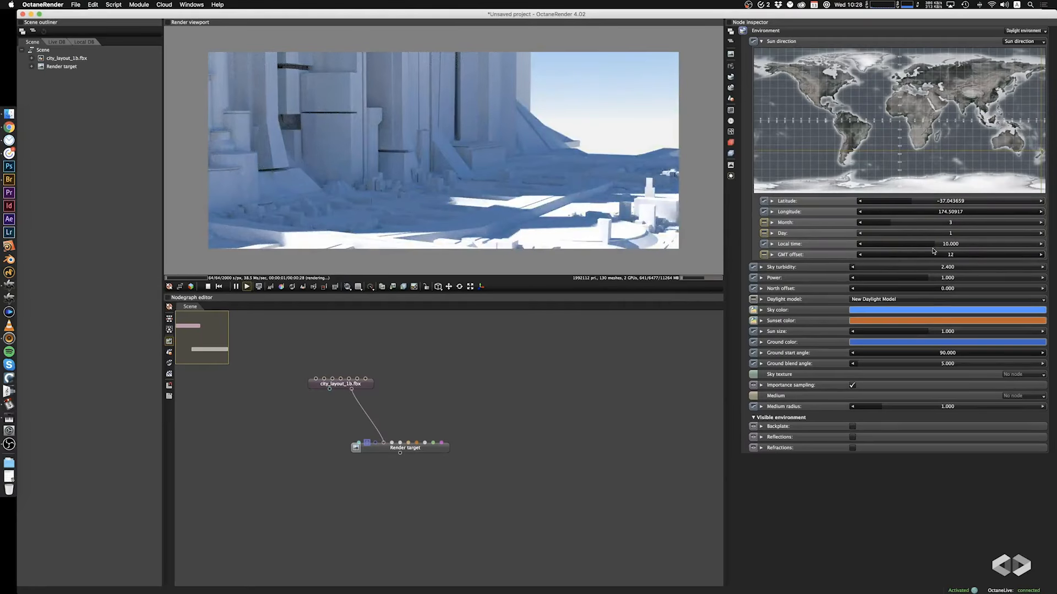
drag(932, 248, 998, 252)
drag(1001, 251, 1009, 253)
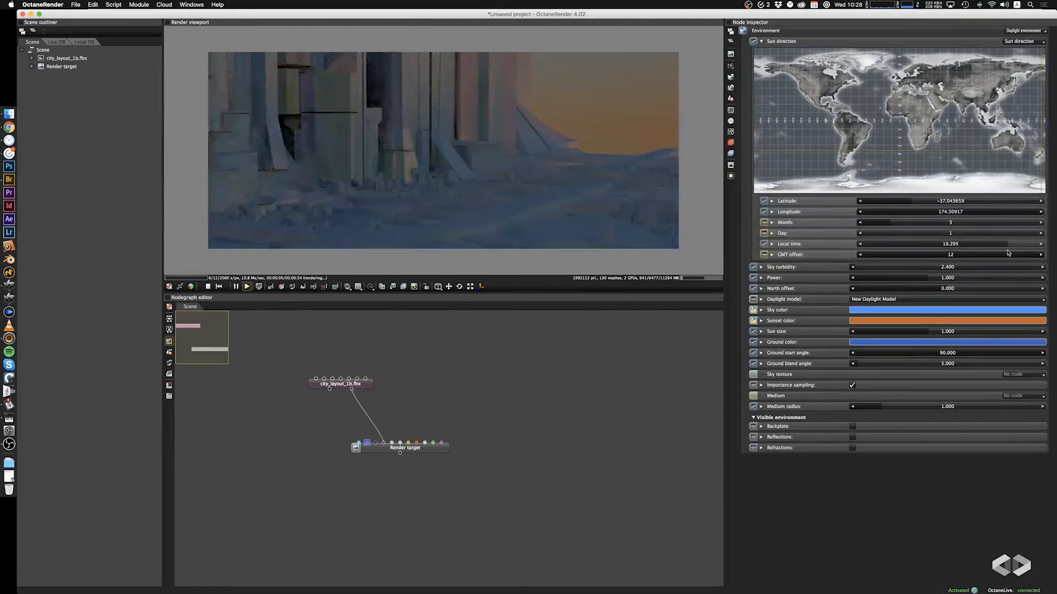
drag(563, 202, 484, 219)
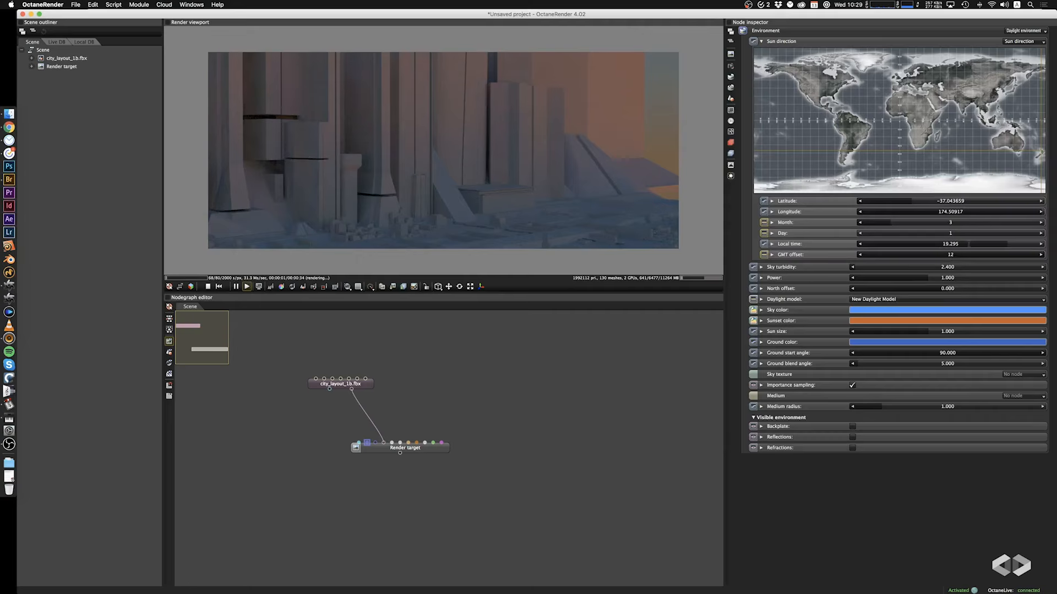
drag(980, 244, 1005, 247)
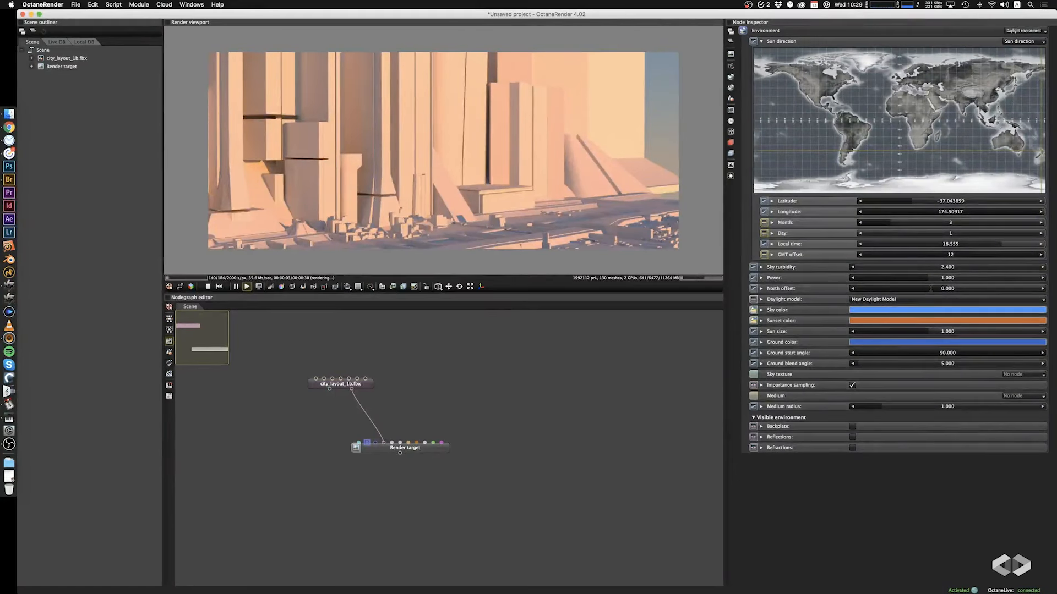
Try a north offset of -1.000 with a local time of 15.700 to change the sunlight on the city
drag(939, 289, 967, 292)
drag(447, 171, 483, 191)
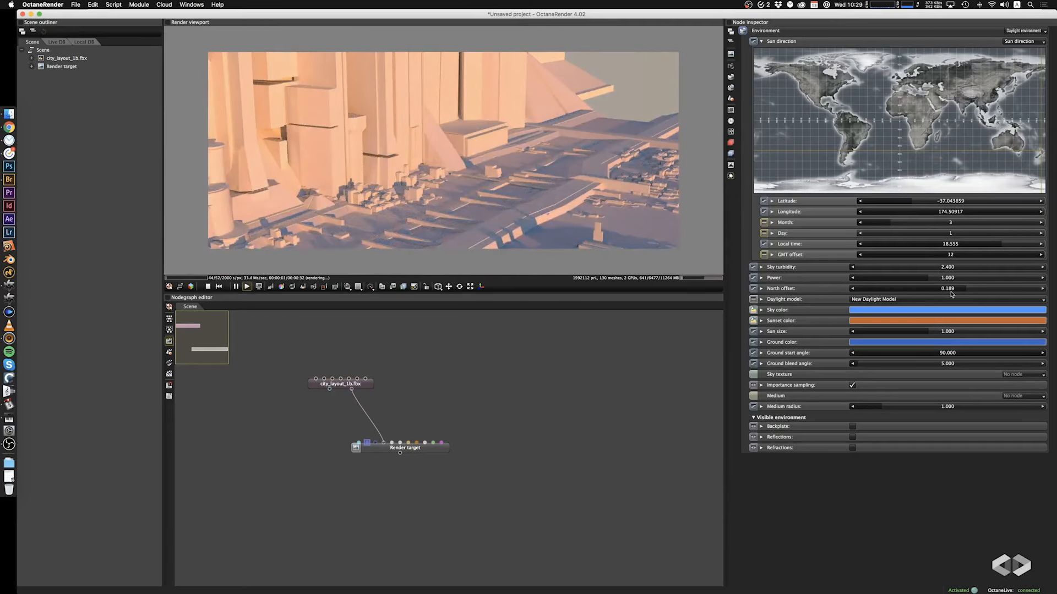
drag(963, 290, 866, 298)
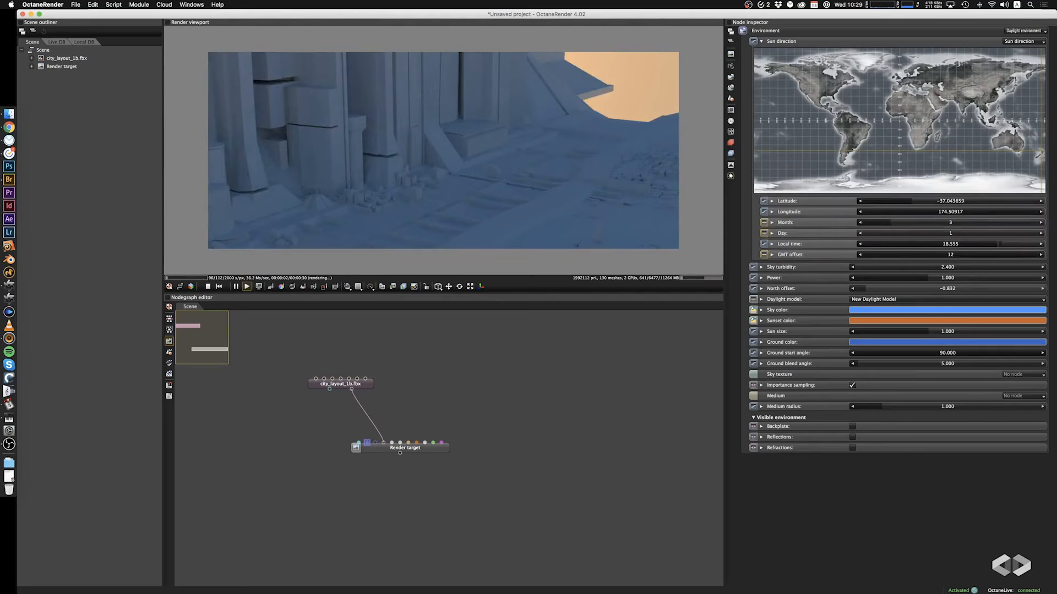
drag(987, 250, 980, 251)
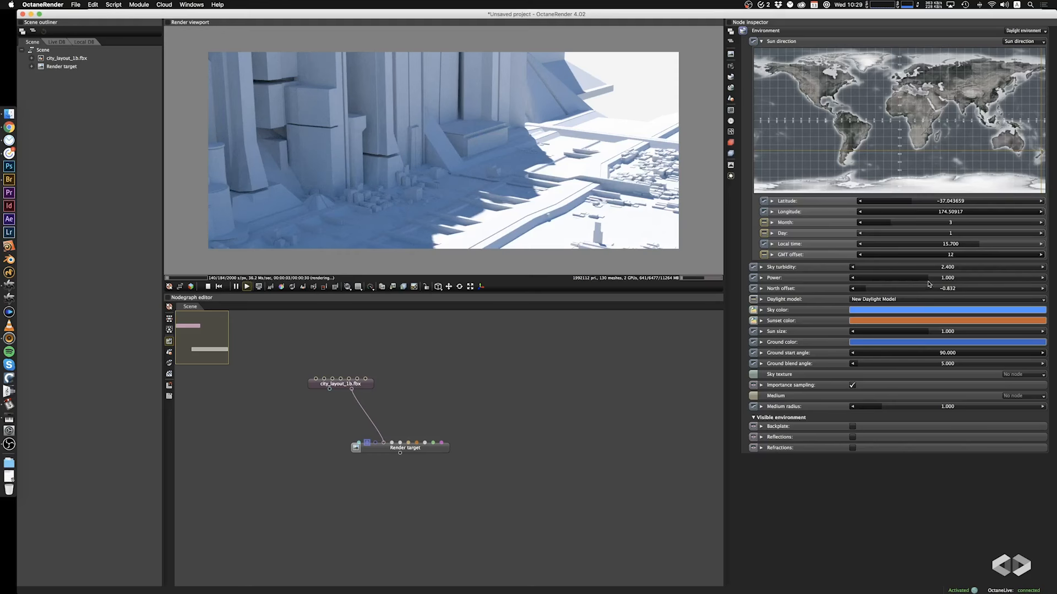
click(851, 289)
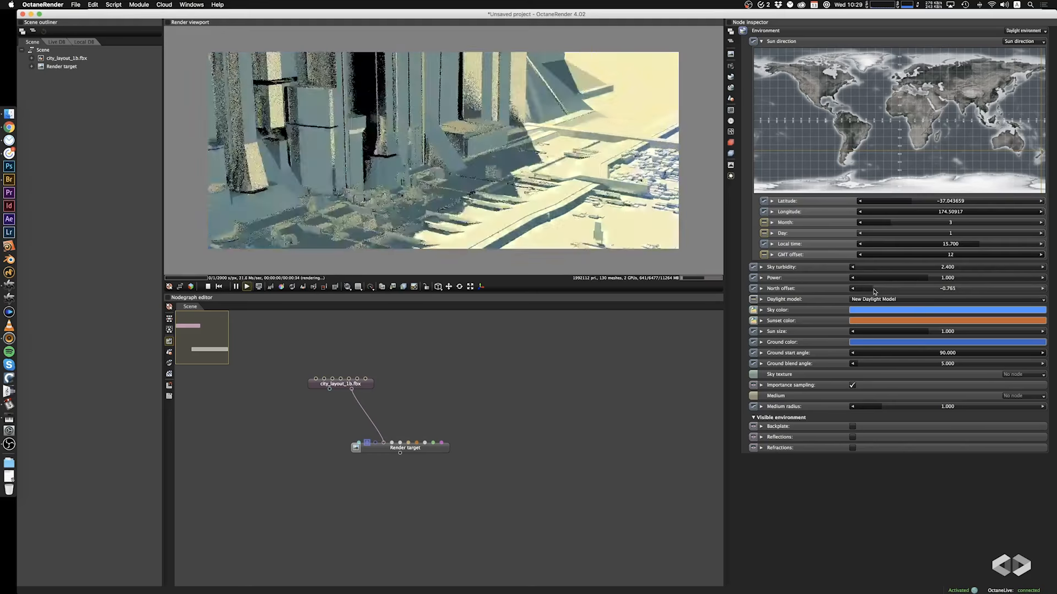
drag(852, 290, 844, 291)
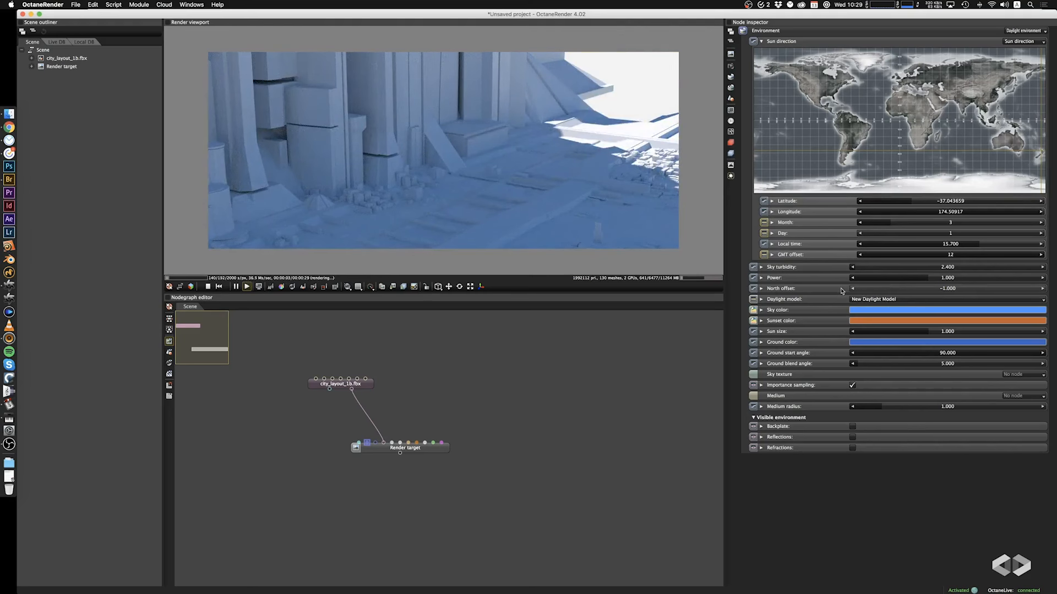
Reset the north offset to 0 and try a local time of 18.714 for the sun
double_click(904, 286)
text(0)
key(Return)
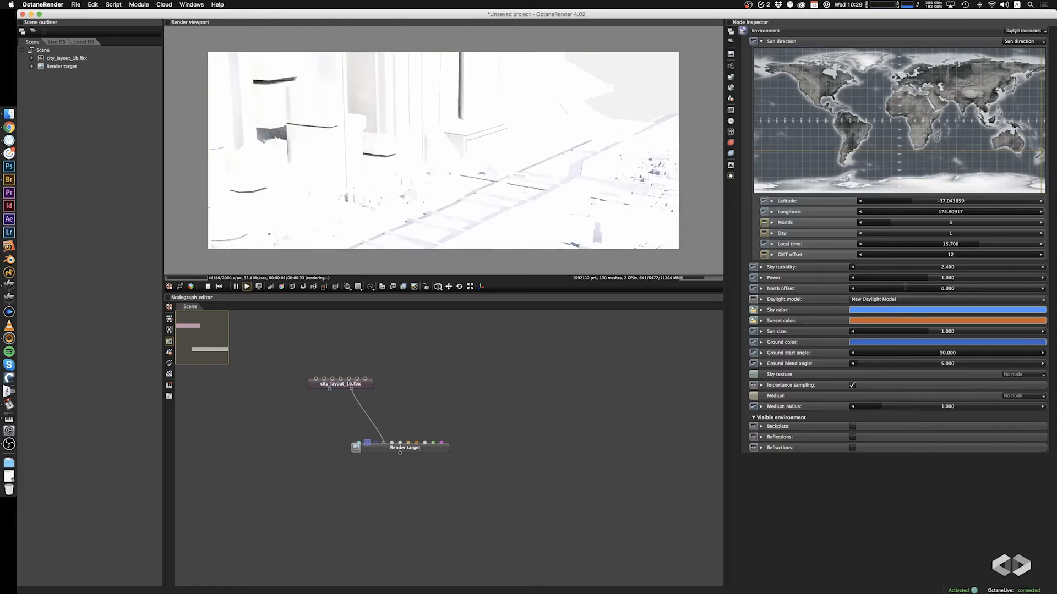
drag(971, 244, 970, 245)
drag(529, 177, 596, 170)
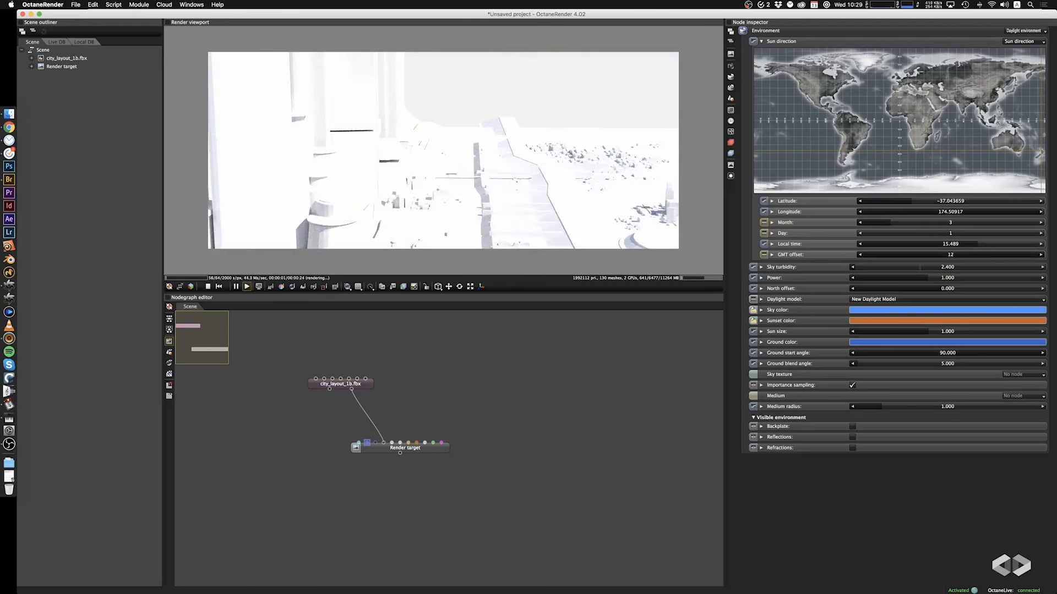
drag(979, 246, 1003, 248)
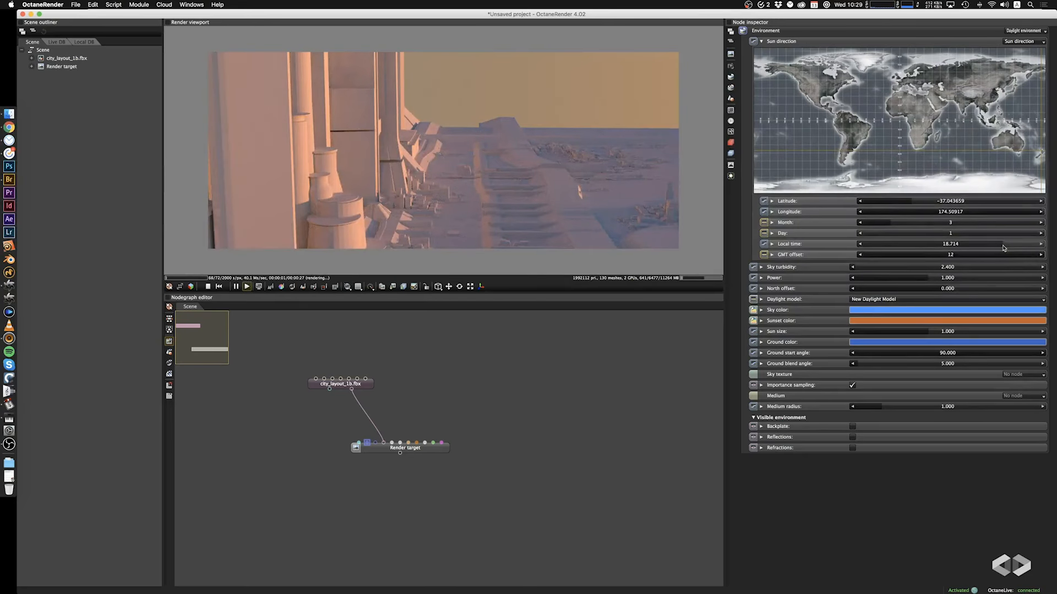
Set the daylight environment's north offset to 1.000 and its local time to 15.965
drag(933, 286, 1055, 299)
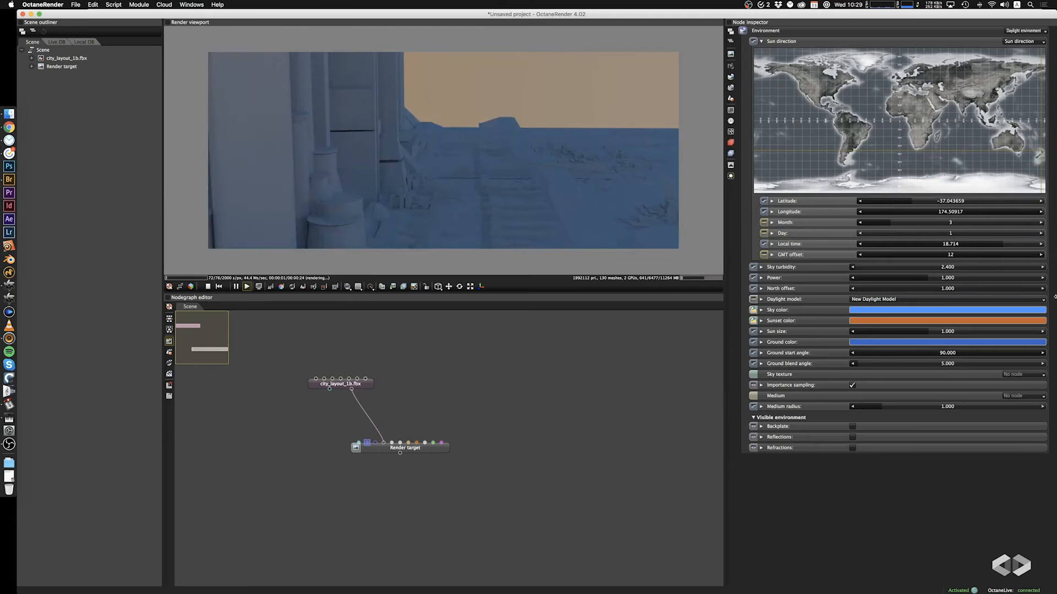
drag(999, 244, 981, 246)
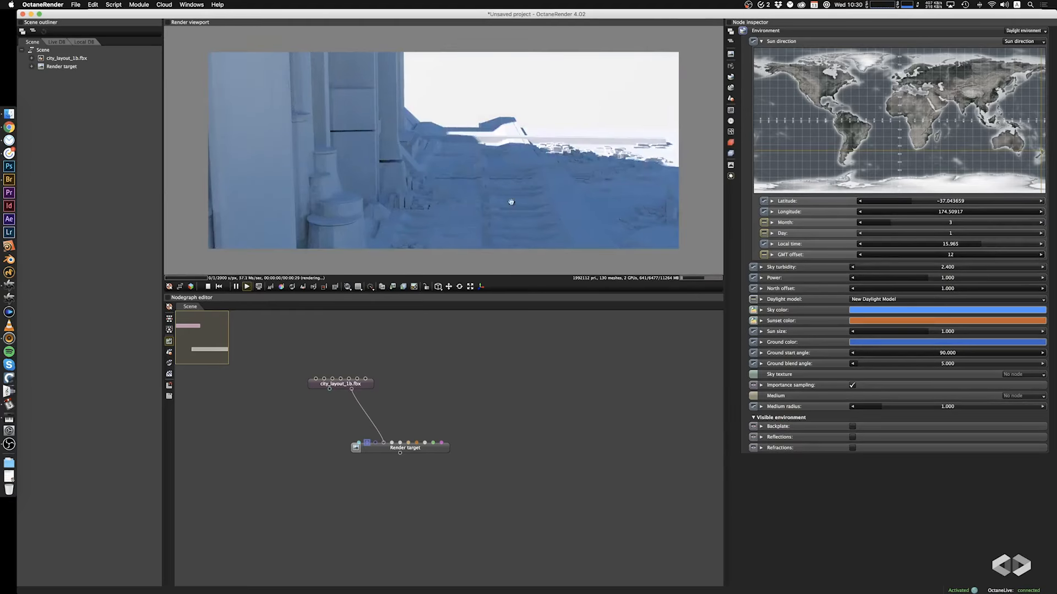
drag(512, 202, 551, 198)
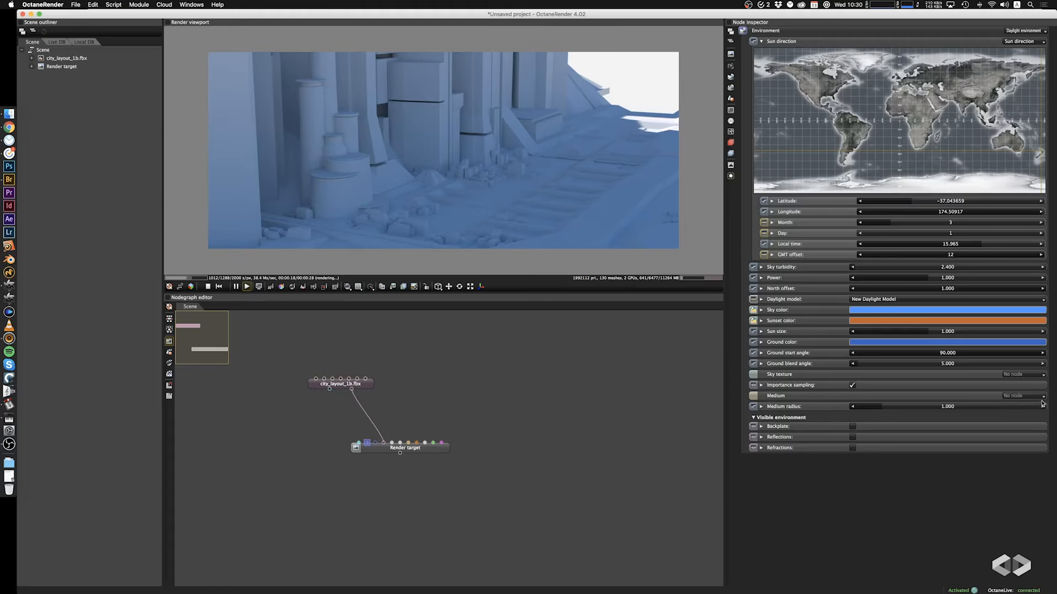
Reframe the city and rearrange the node graph so city_layout_1b.fbx sits just above the render target node
drag(512, 191, 503, 181)
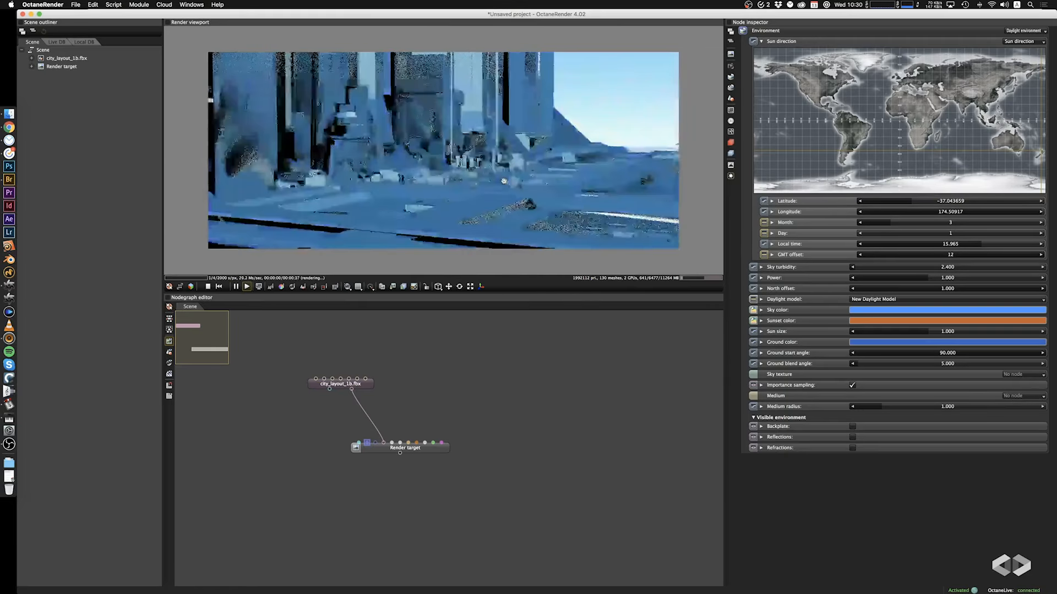
drag(488, 385, 496, 401)
drag(529, 191, 490, 210)
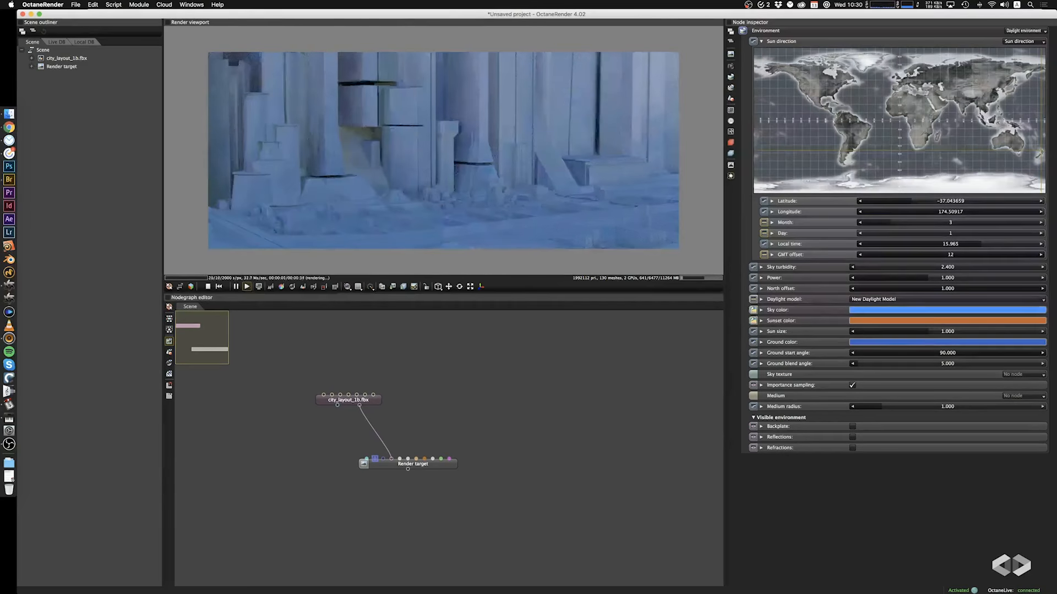
drag(371, 403, 386, 414)
drag(432, 468, 439, 503)
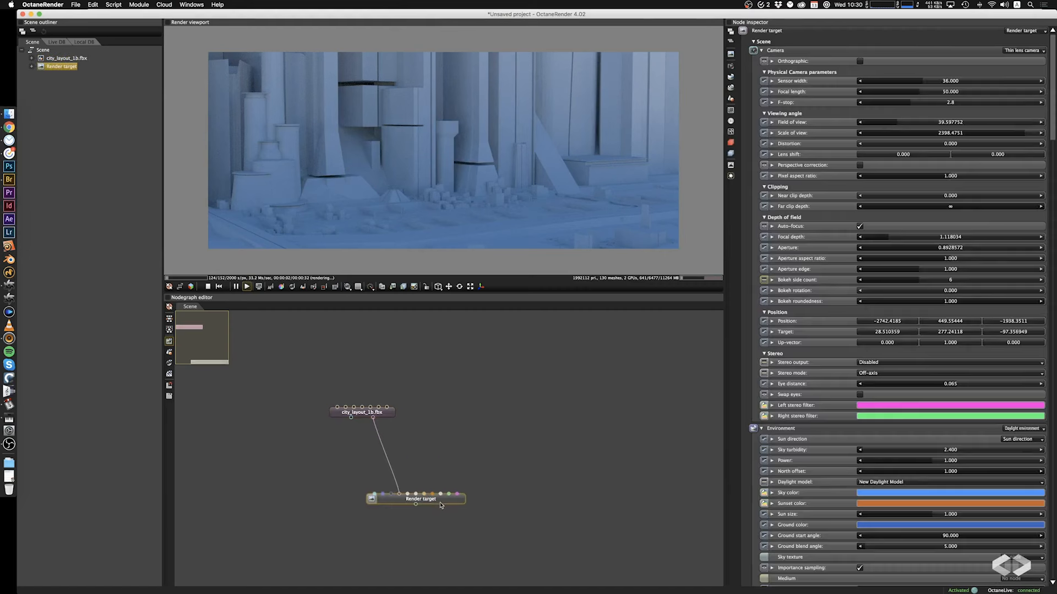
drag(362, 412, 363, 463)
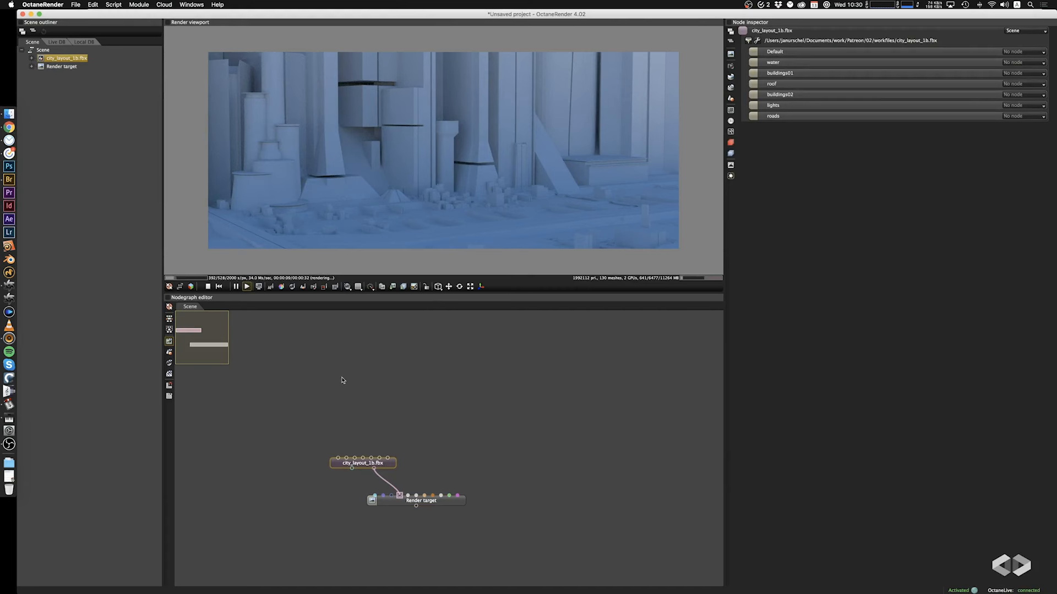
Add a Universal material node and place it above the city_layout_1b.fbx node
drag(402, 173, 408, 178)
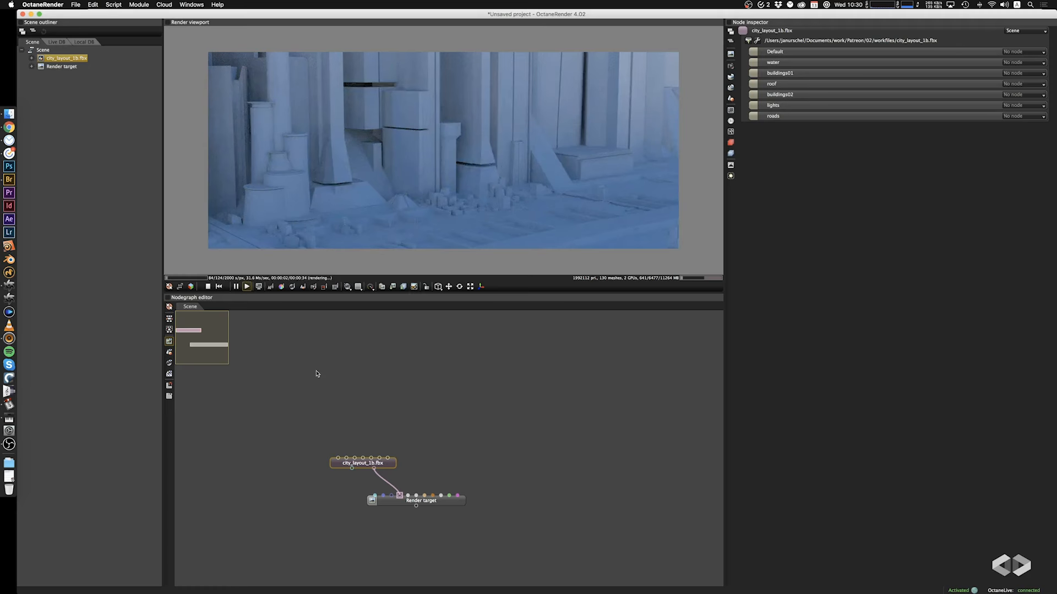
right_click(296, 370)
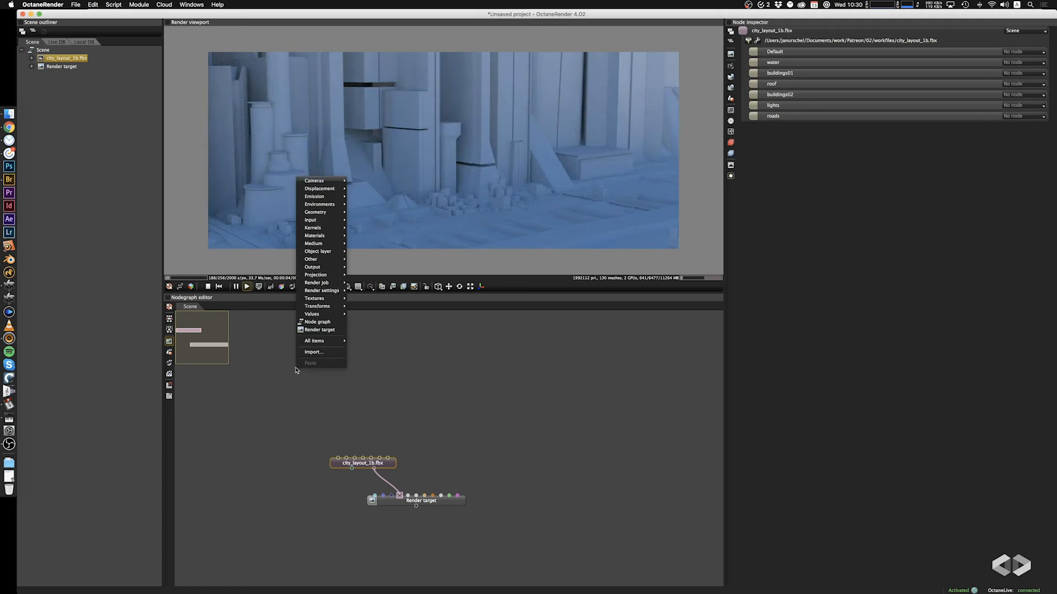
mouse_move(318, 307)
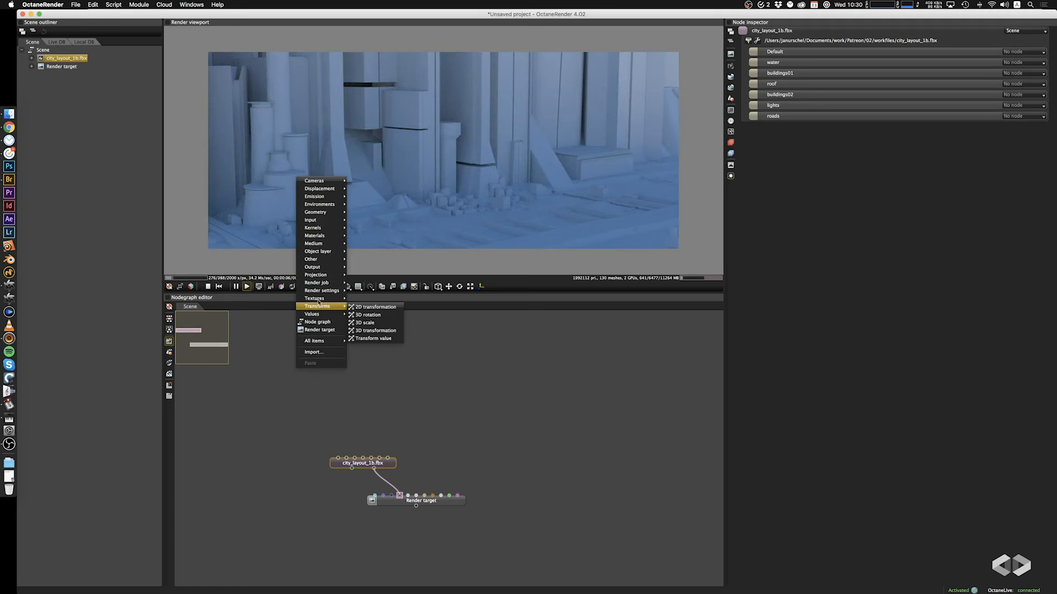
mouse_move(321, 229)
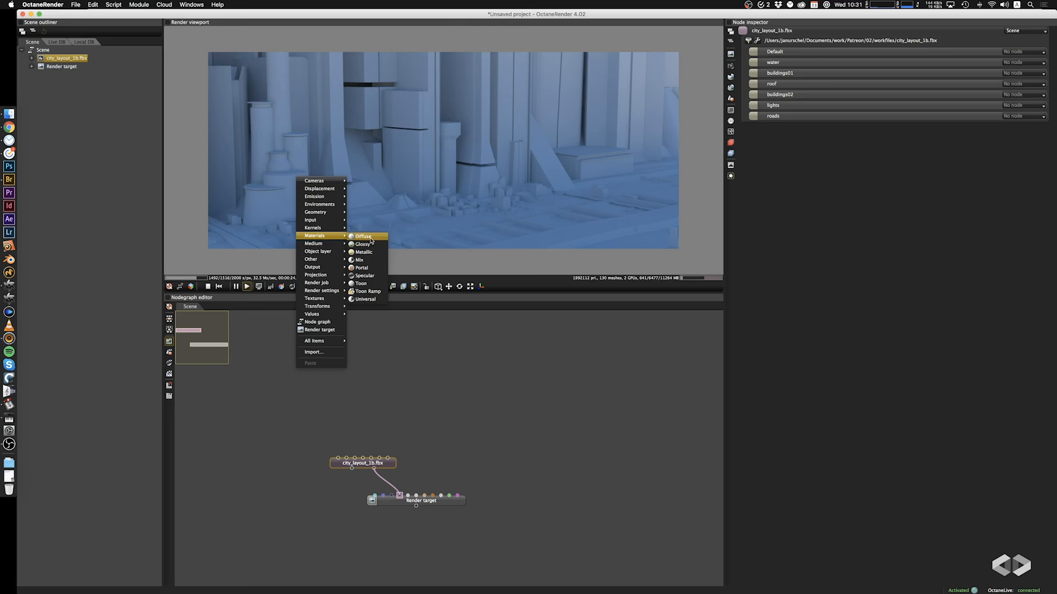
click(365, 299)
drag(371, 368, 421, 396)
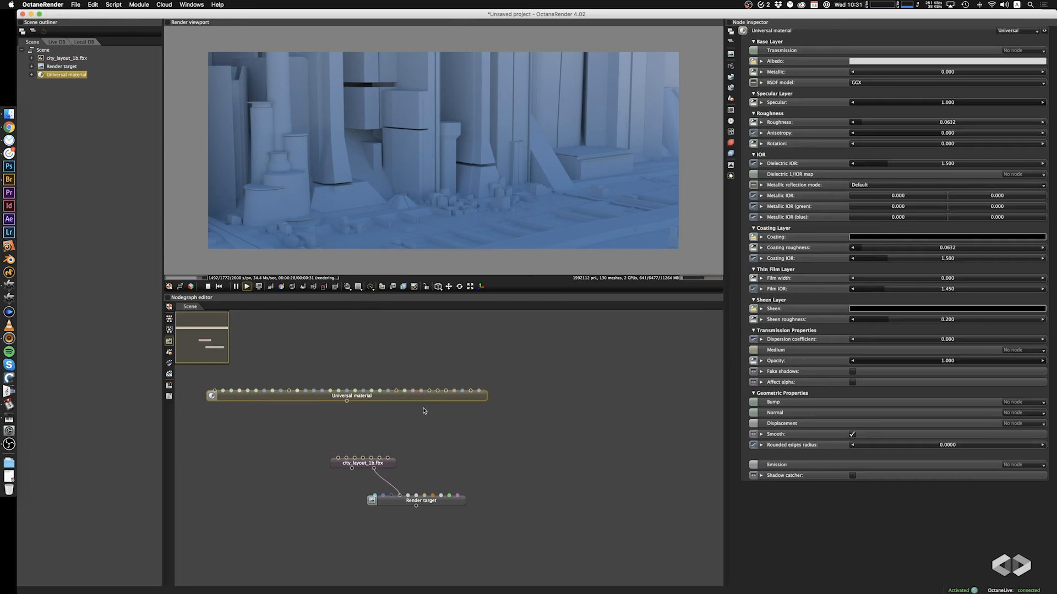
Connect the Universal material to the buildings01 input of city_layout_1b.fbx and tidy the node layout
drag(346, 402, 349, 462)
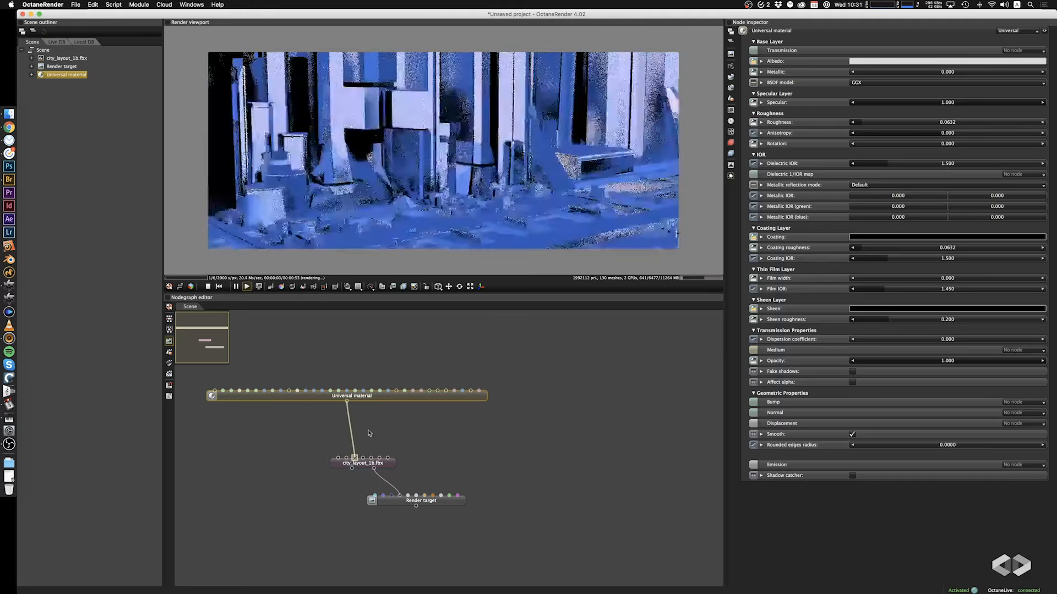
drag(376, 400, 446, 414)
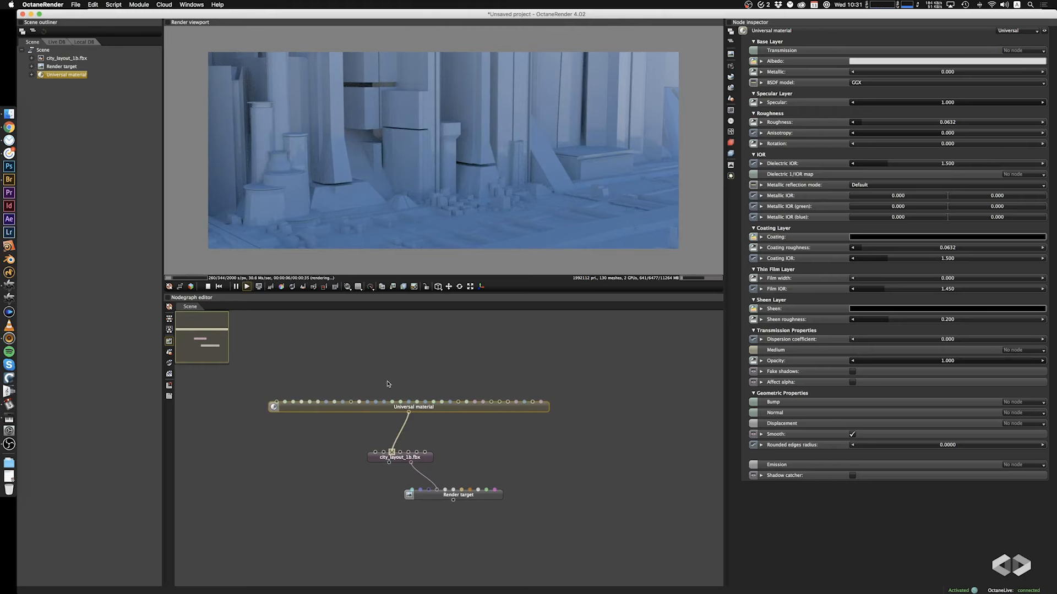
drag(386, 411, 388, 404)
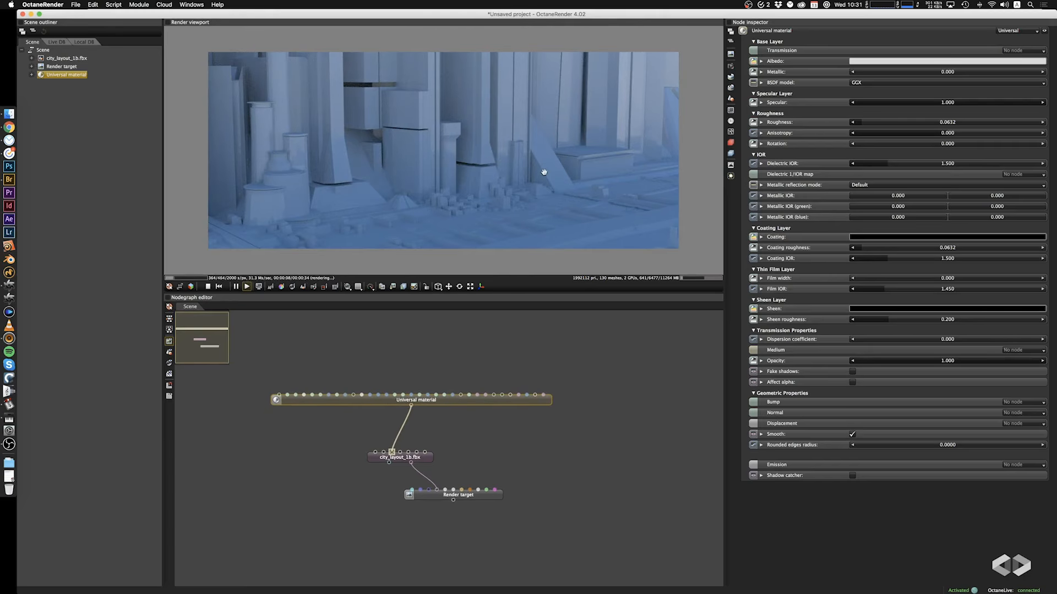
Add the Water (Wavy) material from the LiveDB's organic liquids to the node graph beside city_layout_1b.fbx
drag(544, 172, 486, 172)
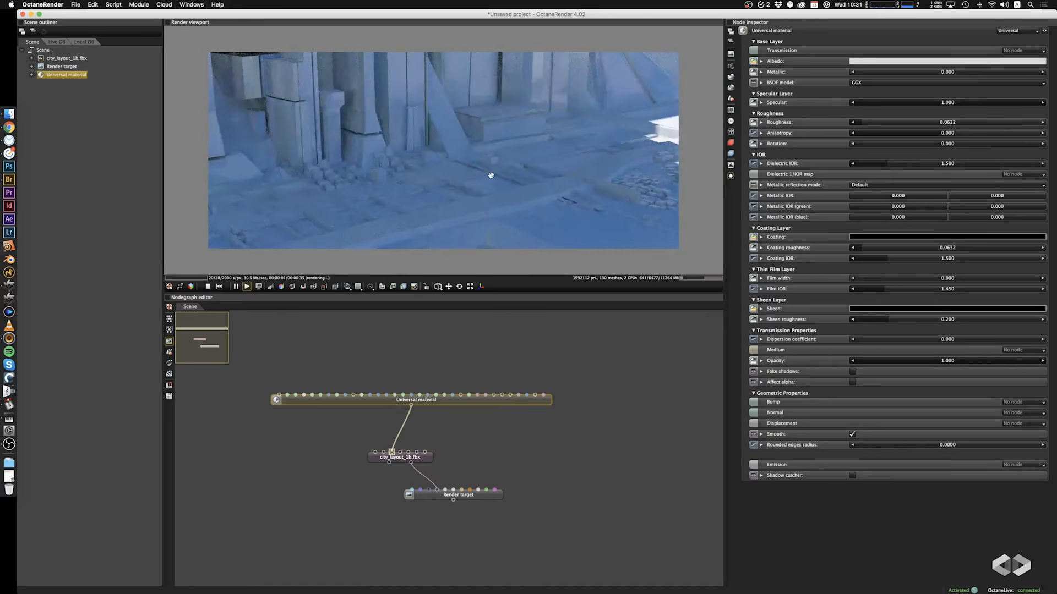
click(57, 42)
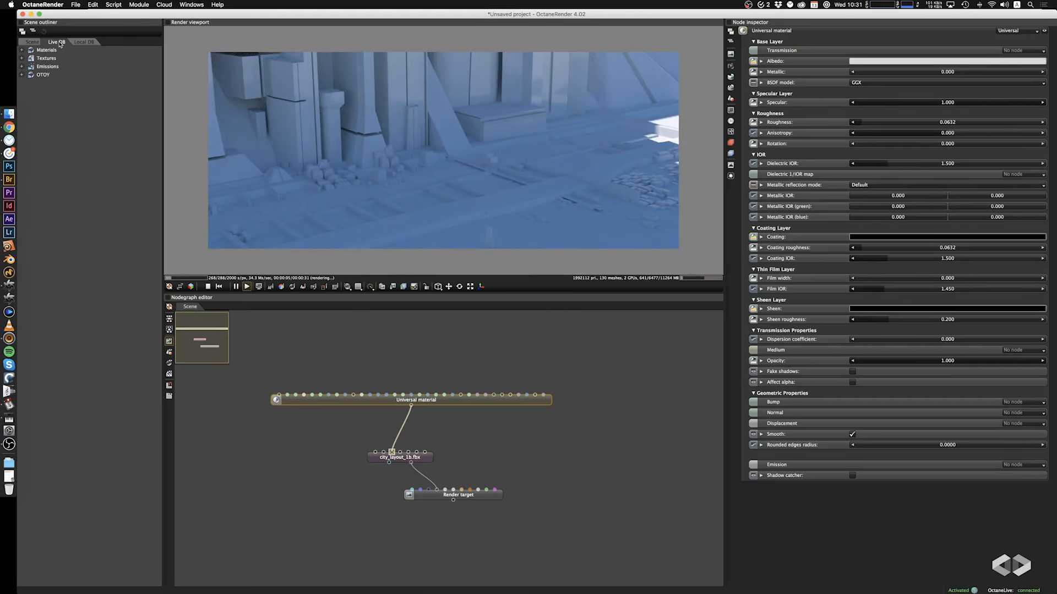
click(21, 51)
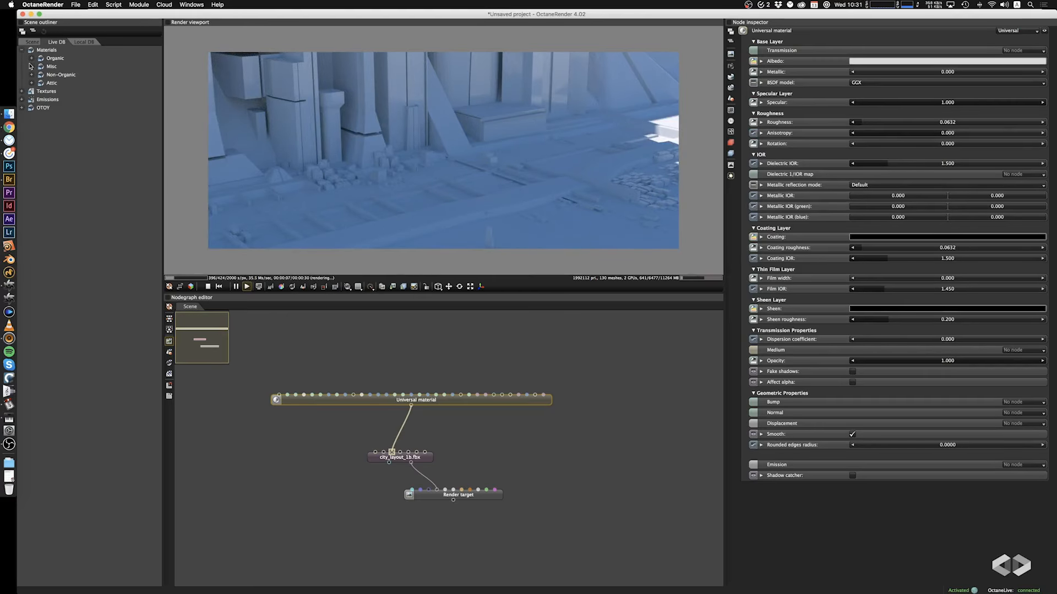
click(32, 58)
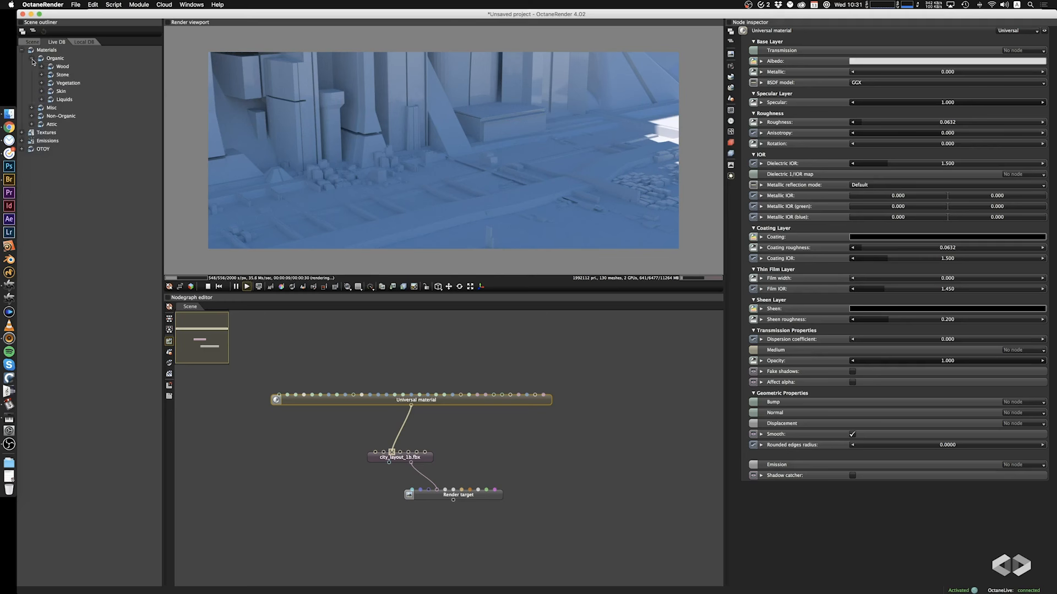
click(42, 100)
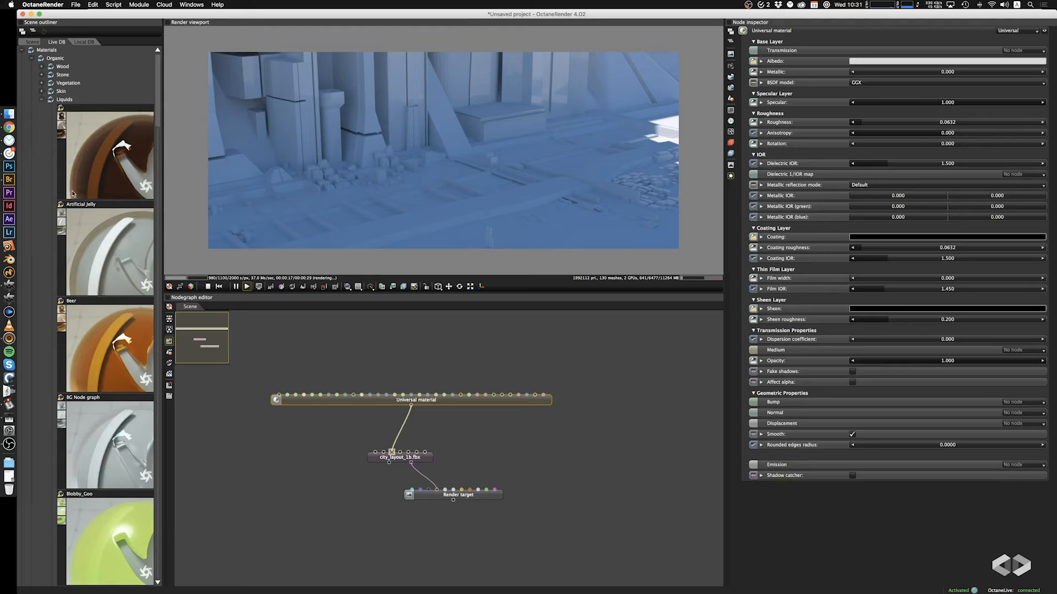
scroll(73, 187, down, 3)
scroll(73, 193, down, 15)
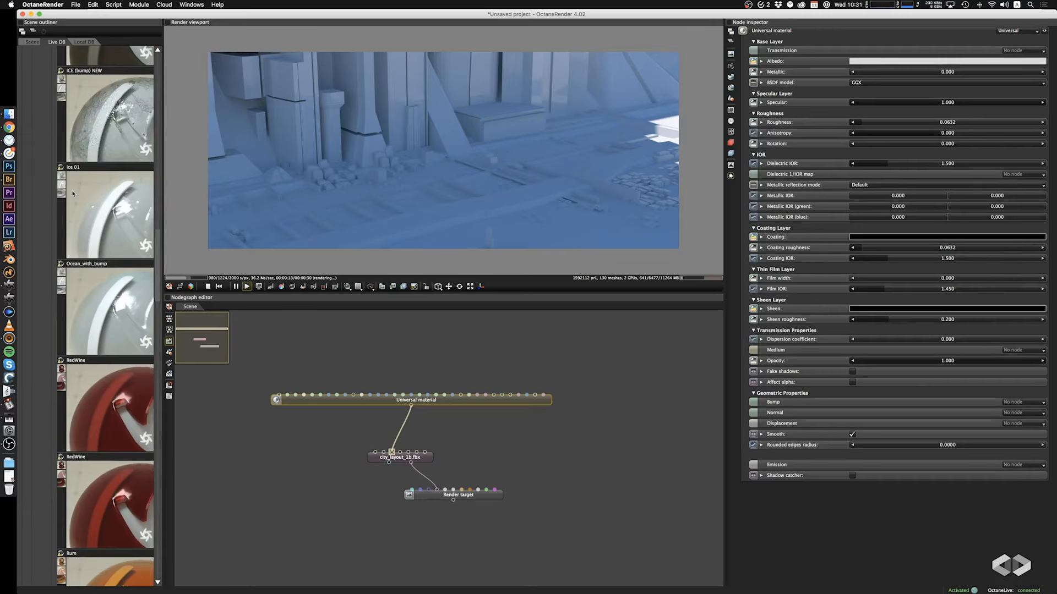
scroll(73, 193, down, 5)
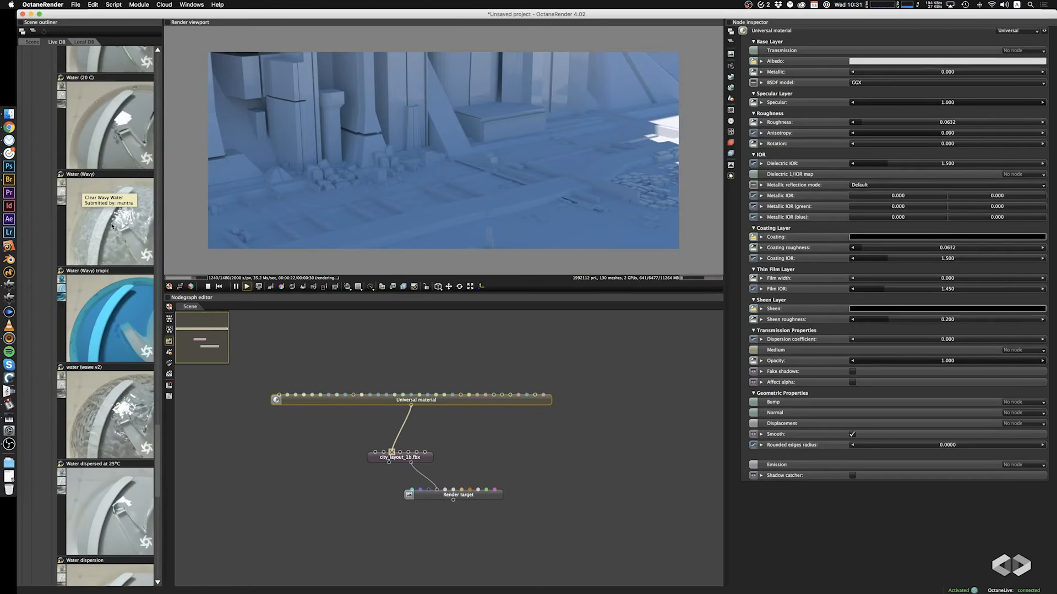
drag(112, 226, 323, 443)
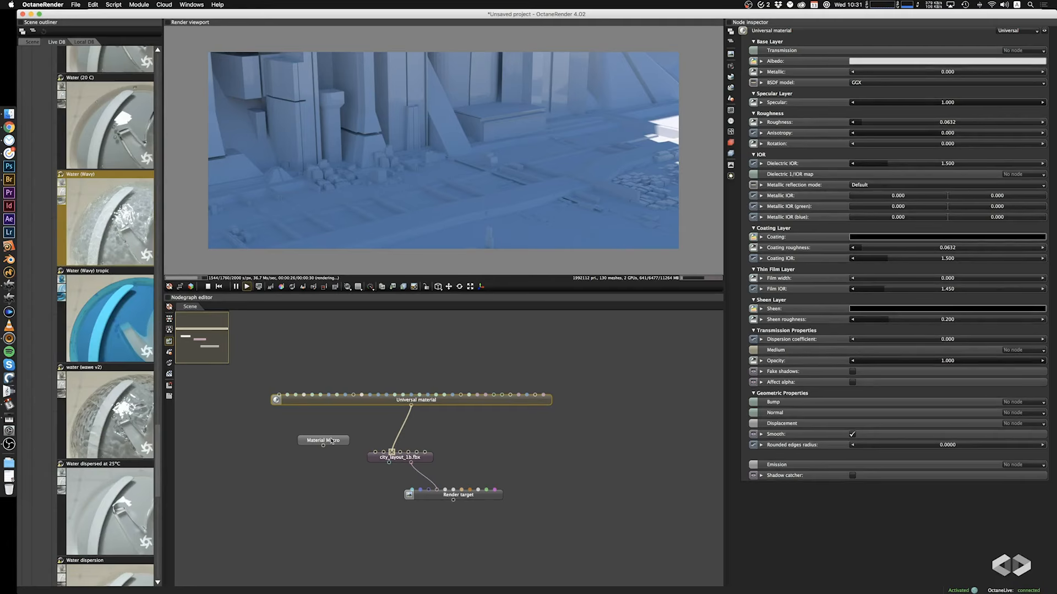
Connect the water Material Macro to the city_layout_1b.fbx material input just before buildings01
drag(337, 442, 384, 453)
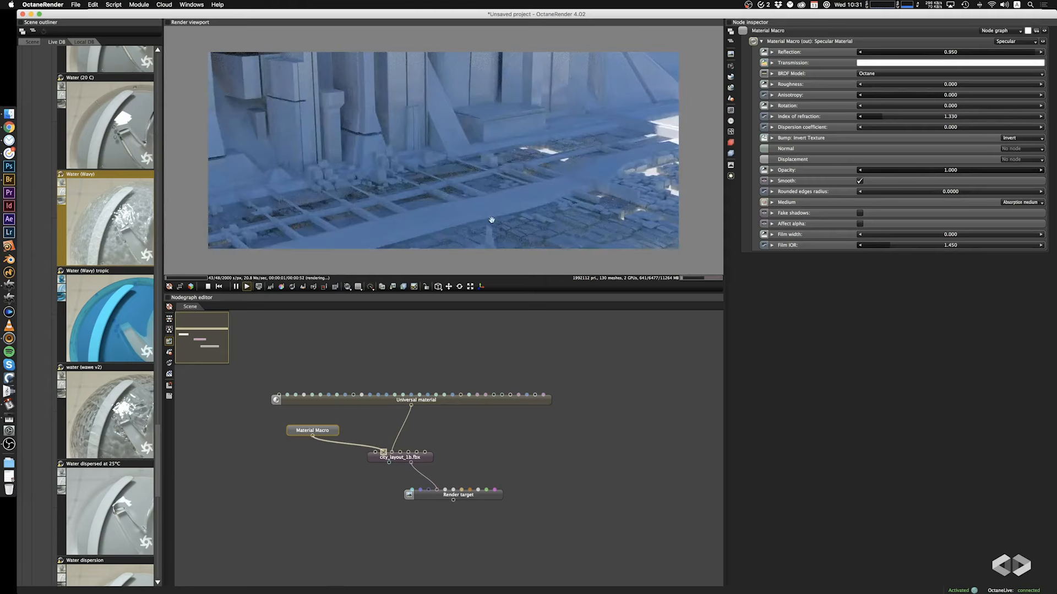
drag(543, 183, 396, 187)
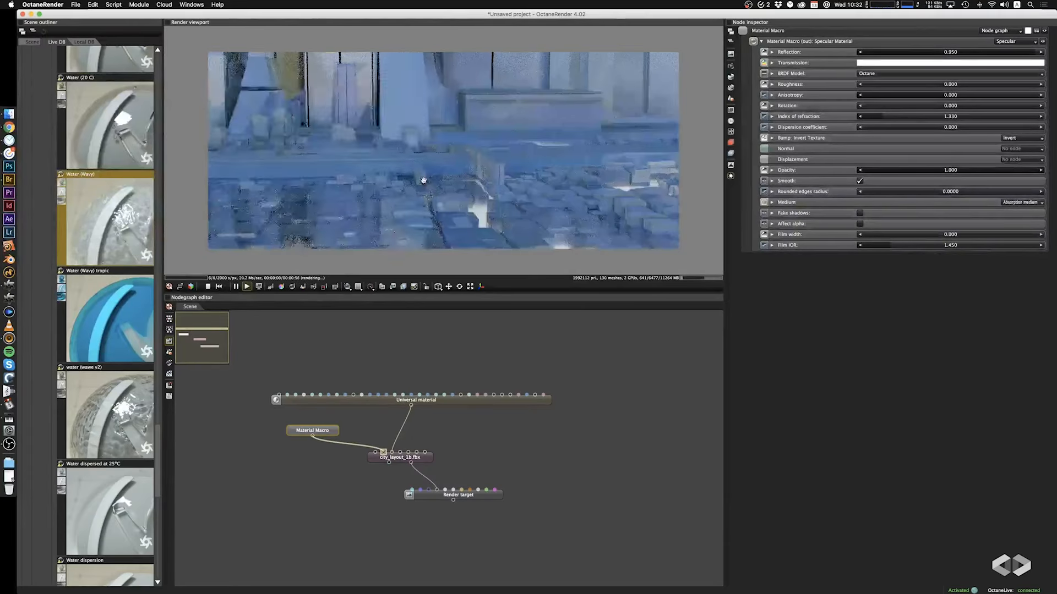
mouse_move(428, 206)
mouse_down()
mouse_move(440, 208)
mouse_move(443, 179)
mouse_move(427, 187)
mouse_up()
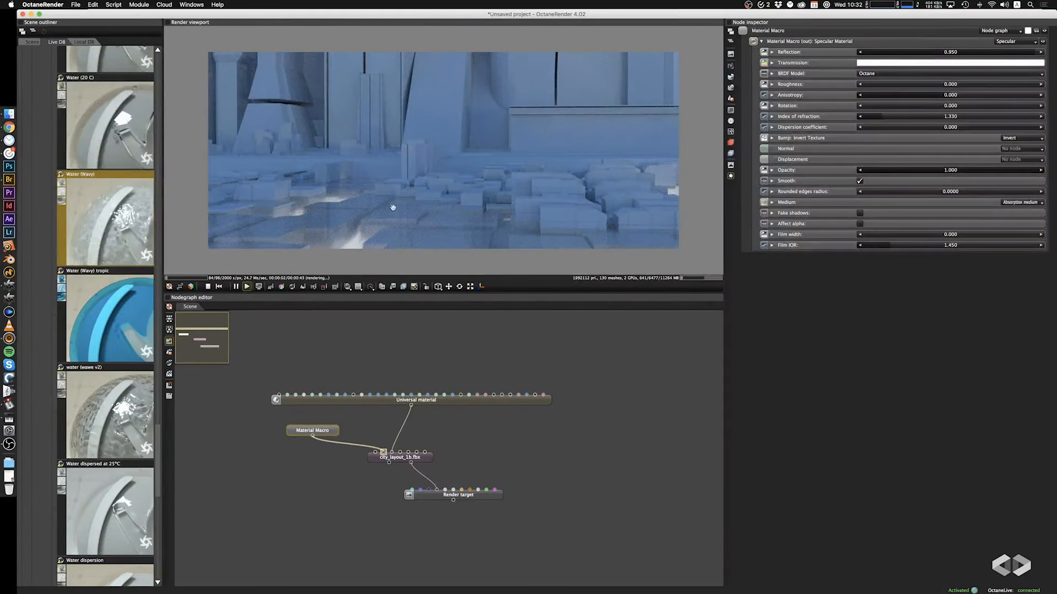
Inside the water Material Macro, add a Box projection above the Turbulence Texture and connect it to that texture's projection input
double_click(332, 431)
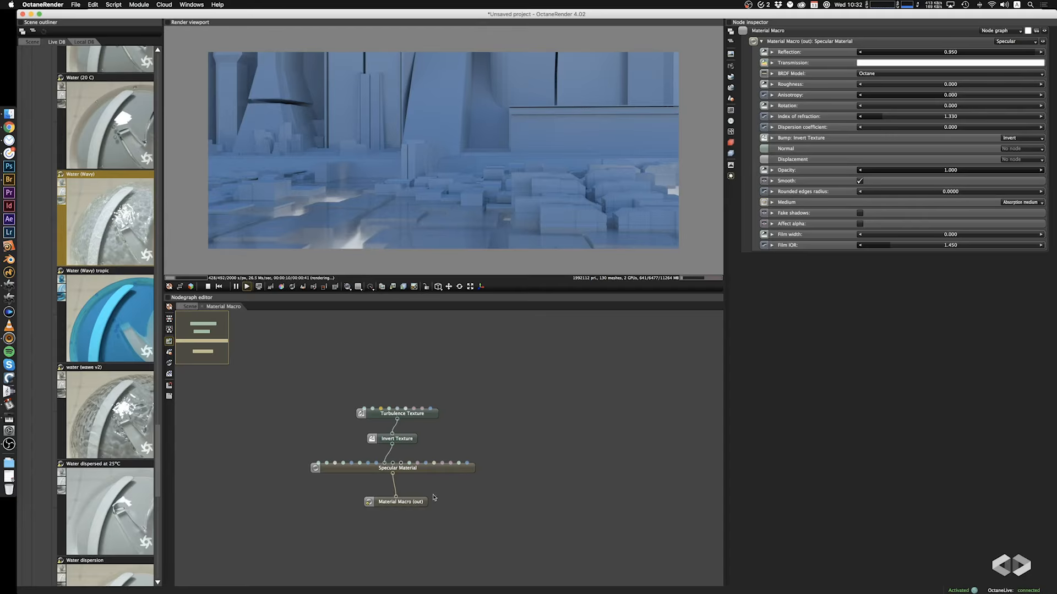
right_click(363, 338)
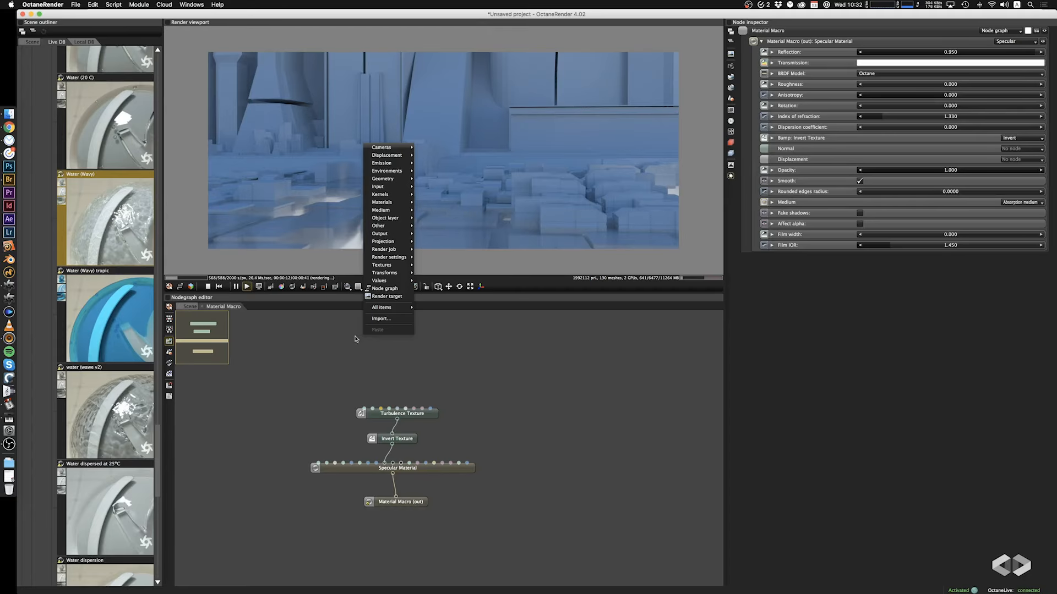
mouse_move(376, 267)
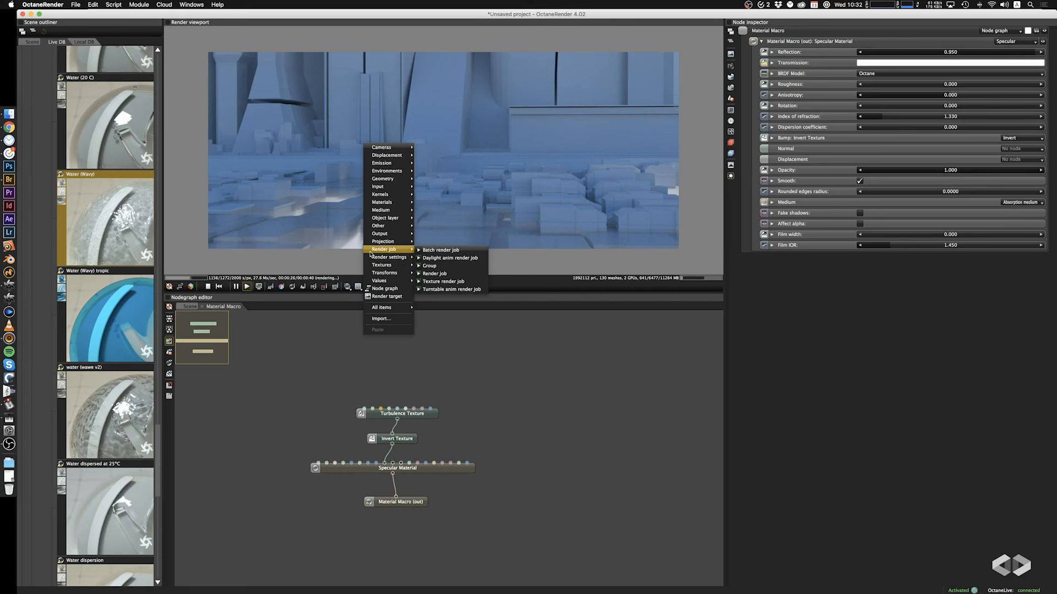
click(430, 242)
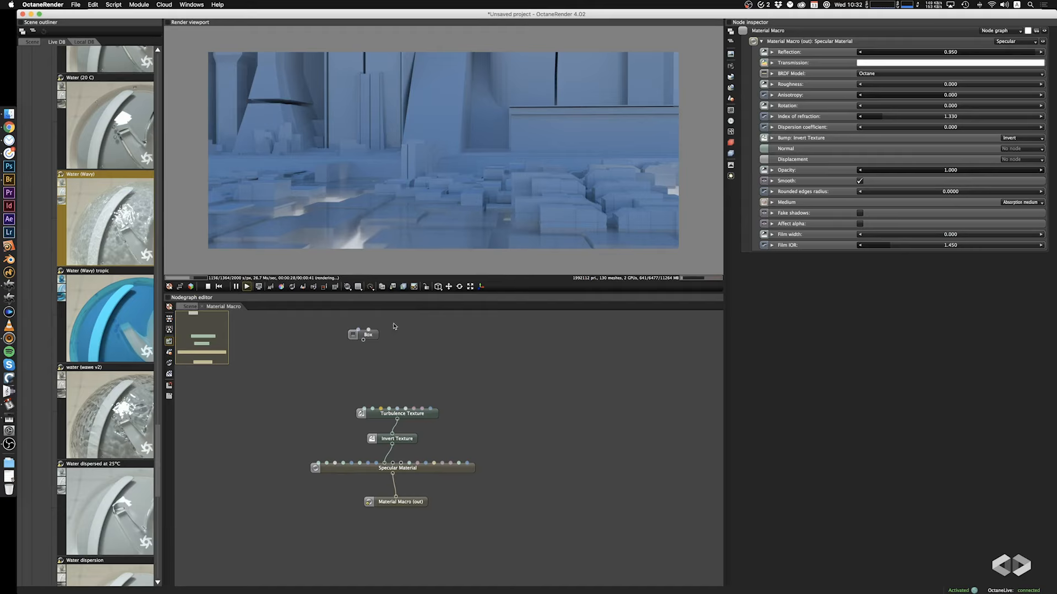
drag(364, 340, 405, 408)
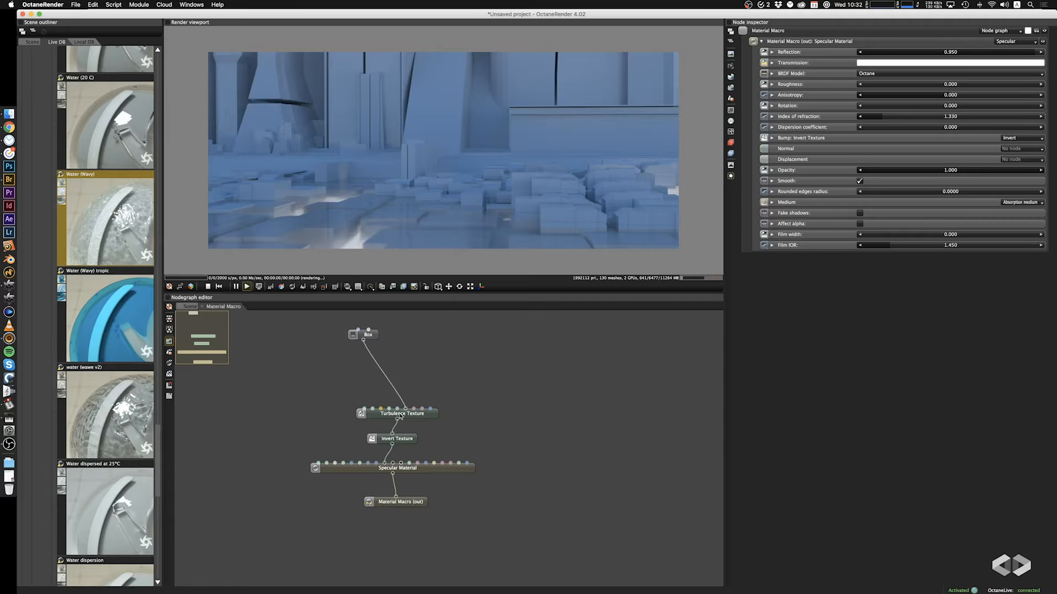
drag(376, 337, 396, 358)
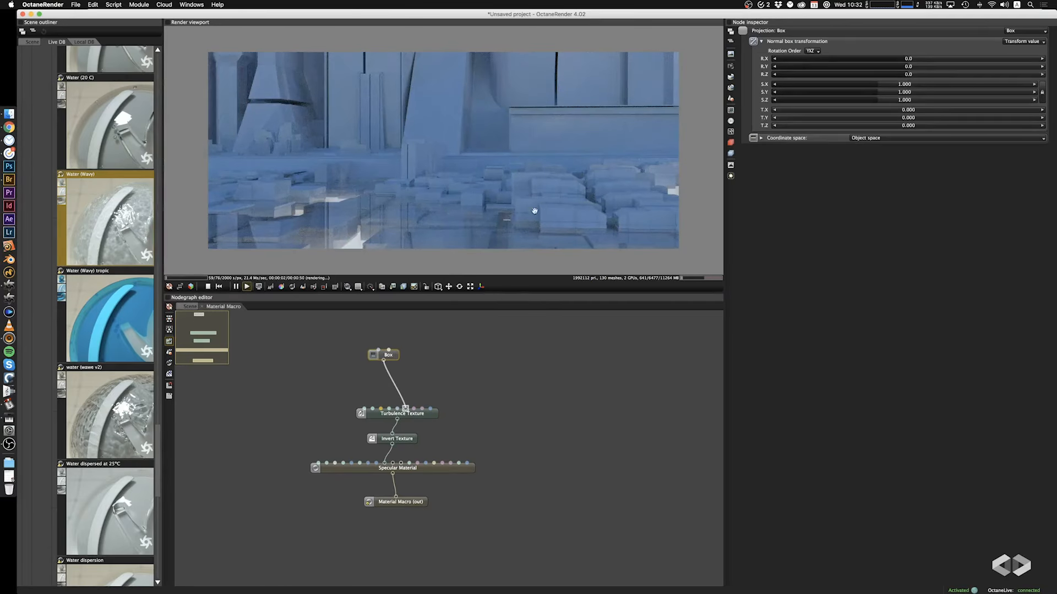
Set the Box projection's scale to 0.0020 on all axes to refine the water ripples
drag(370, 231, 415, 221)
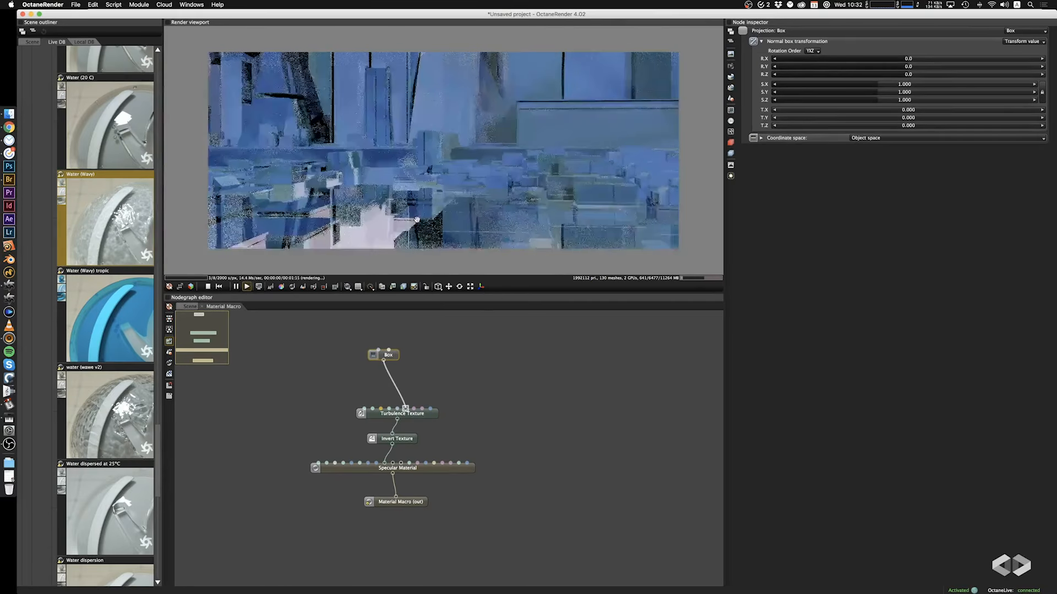
drag(878, 86, 797, 92)
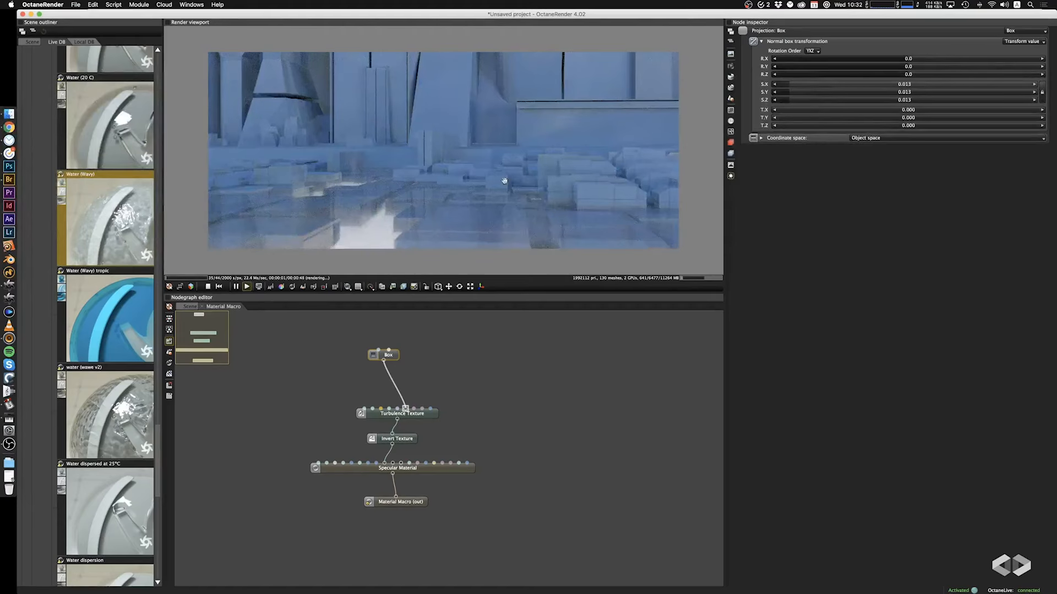
mouse_move(422, 203)
right_down()
mouse_move(441, 203)
mouse_move(423, 193)
right_up()
right_drag(488, 192, 545, 186)
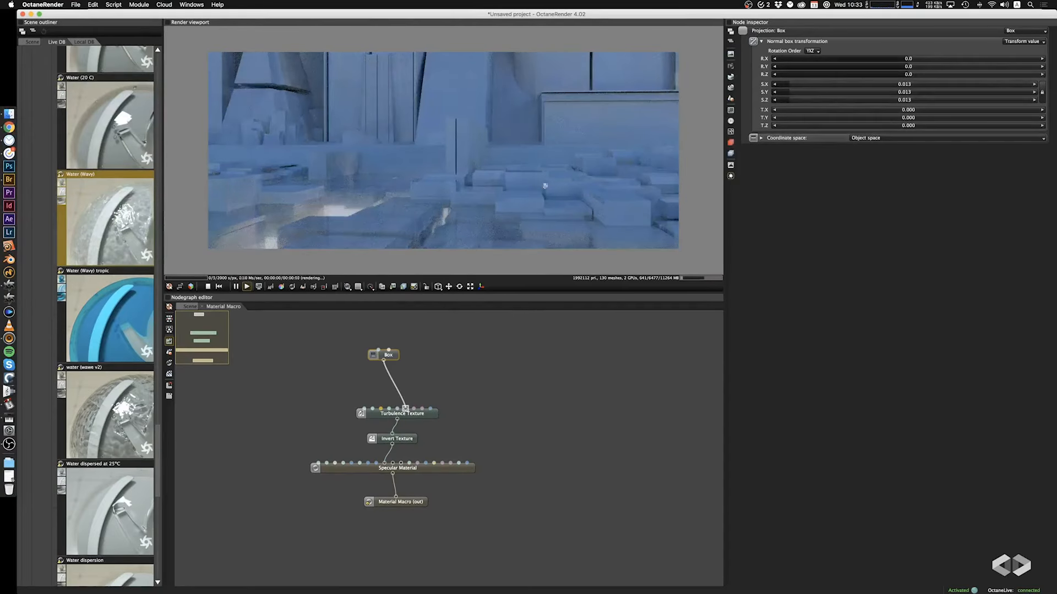
drag(439, 223, 623, 158)
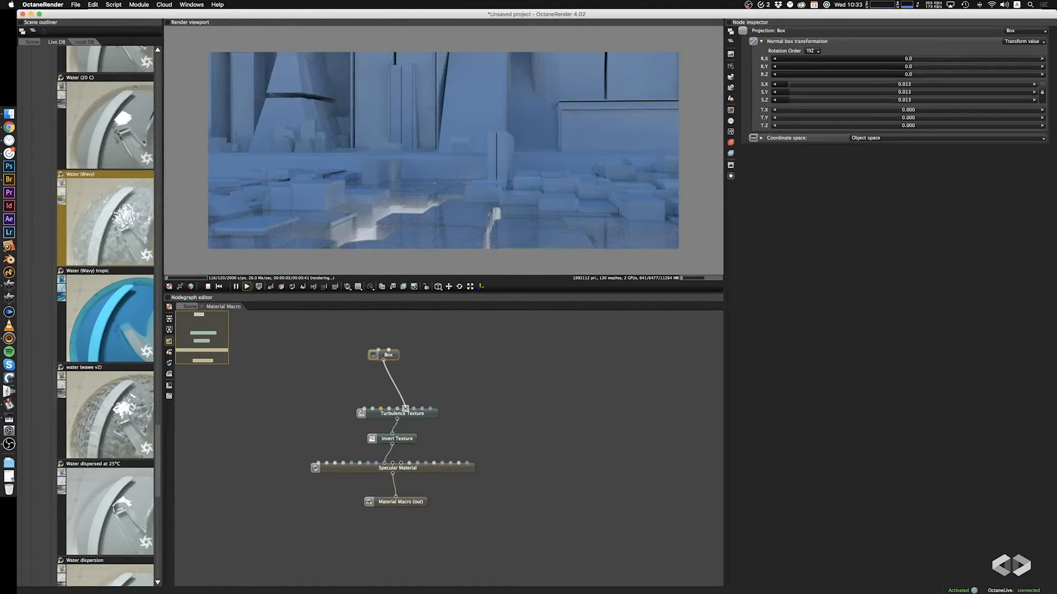
drag(789, 85, 769, 88)
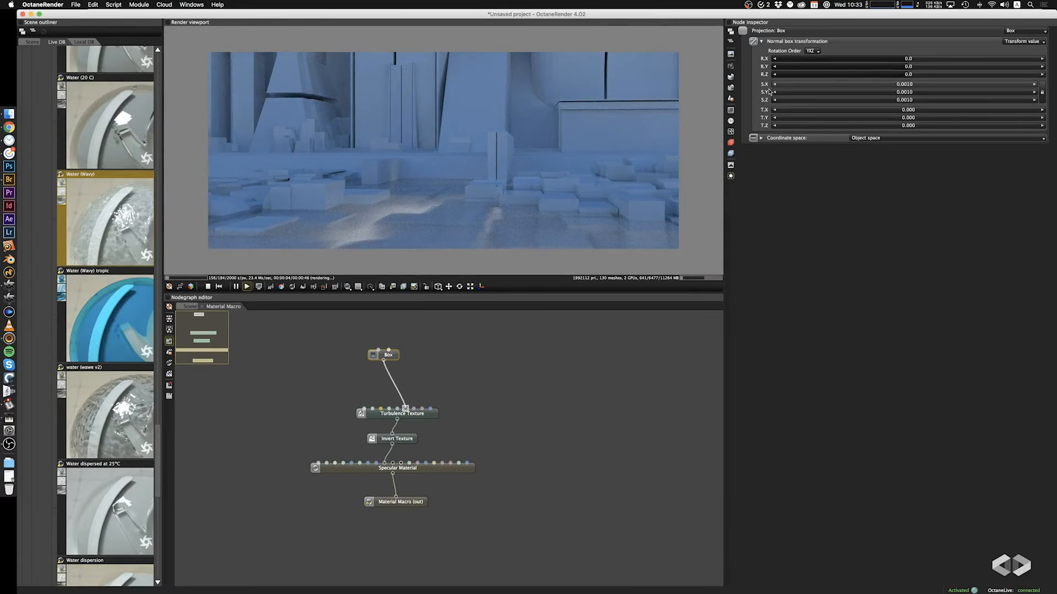
drag(770, 91, 773, 91)
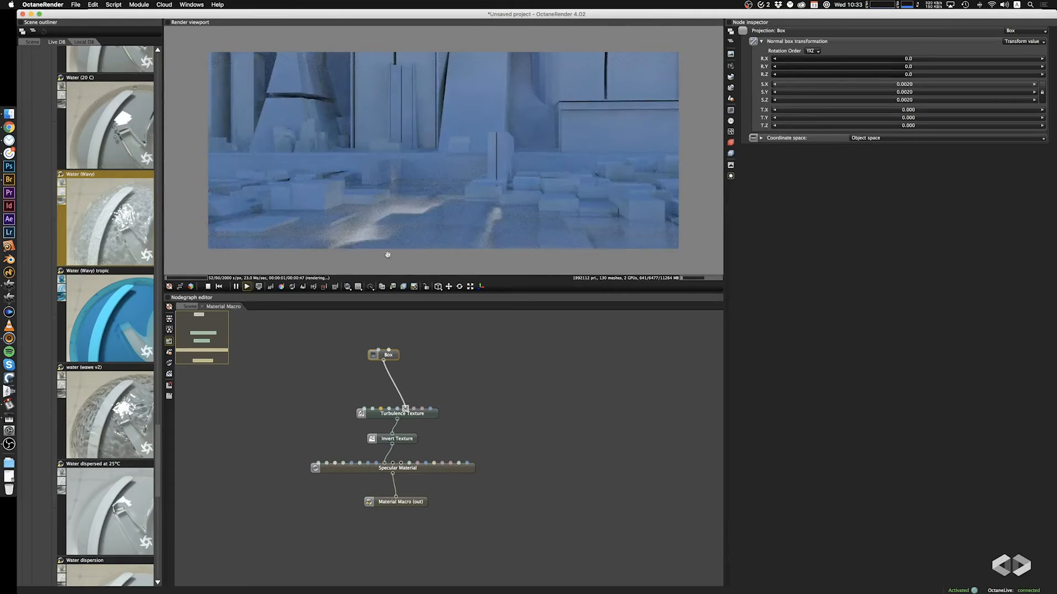
drag(370, 220, 397, 222)
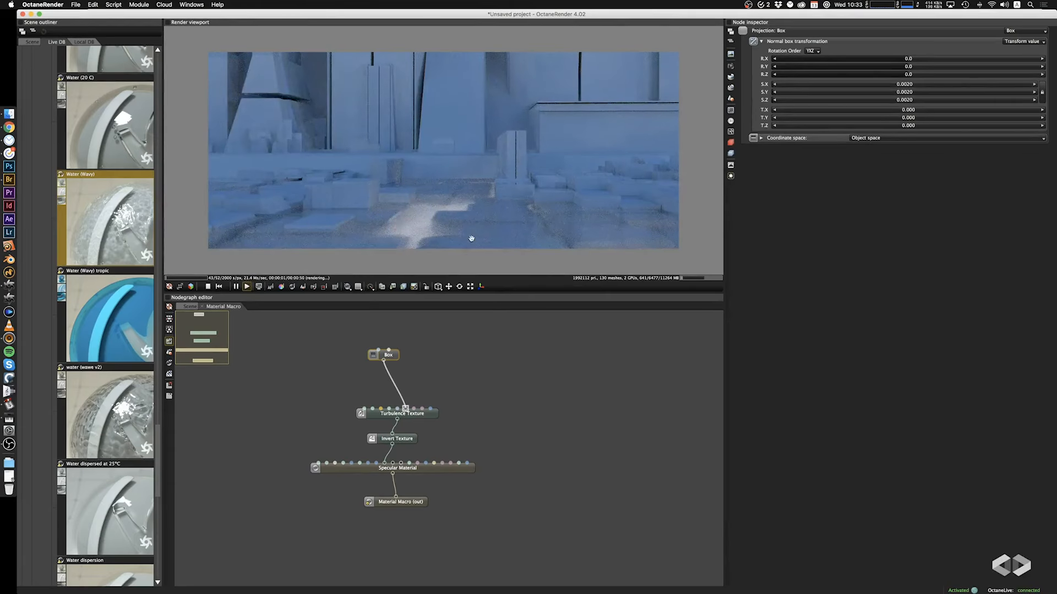
drag(306, 210, 415, 216)
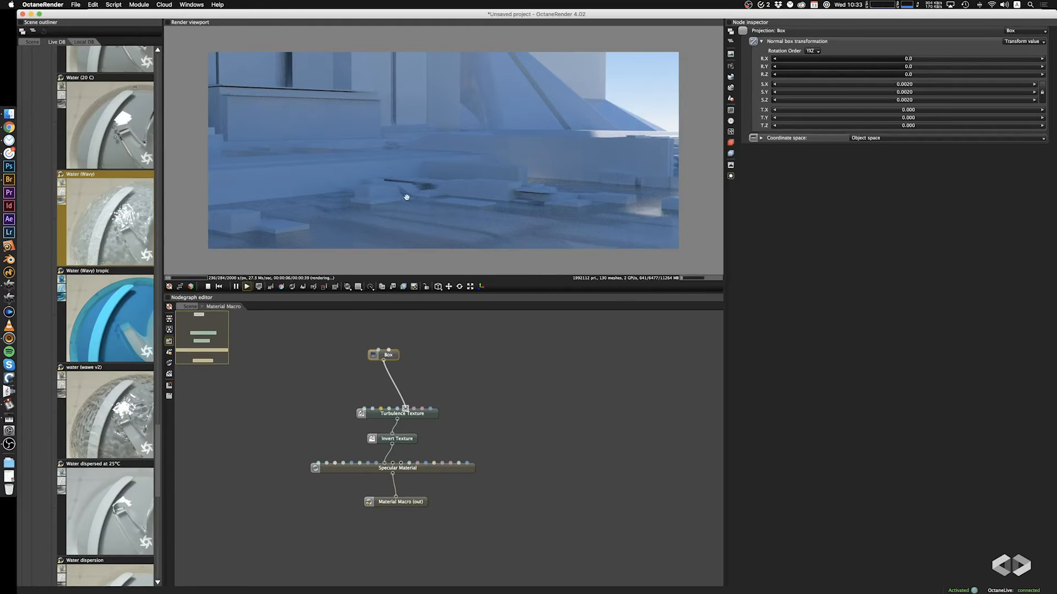
drag(406, 197, 439, 184)
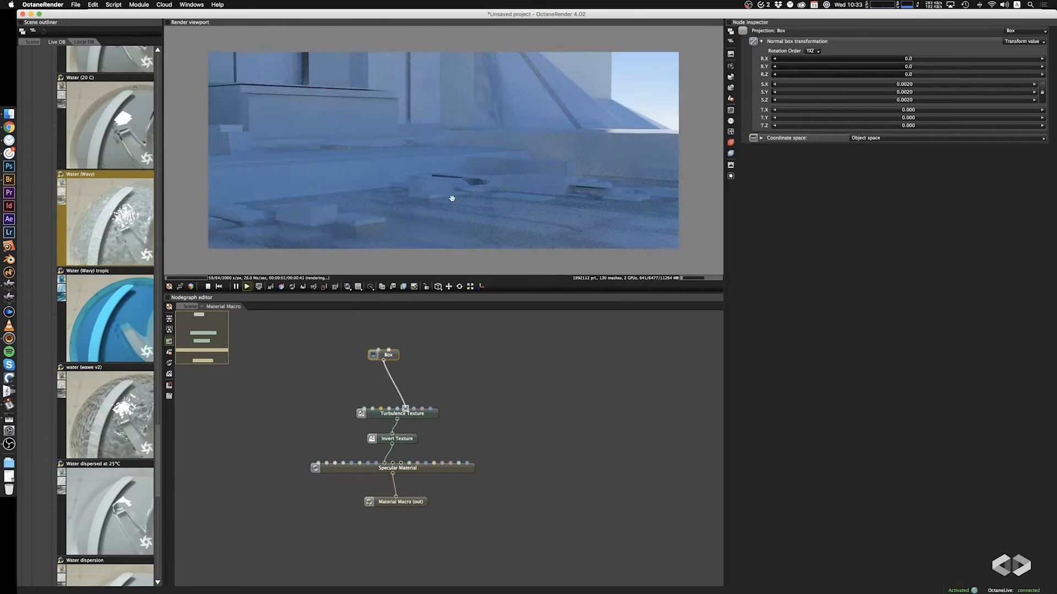
Return to the main scene graph and spread out the Universal material, Material Macro, city_layout_1b.fbx and render target nodes
click(189, 307)
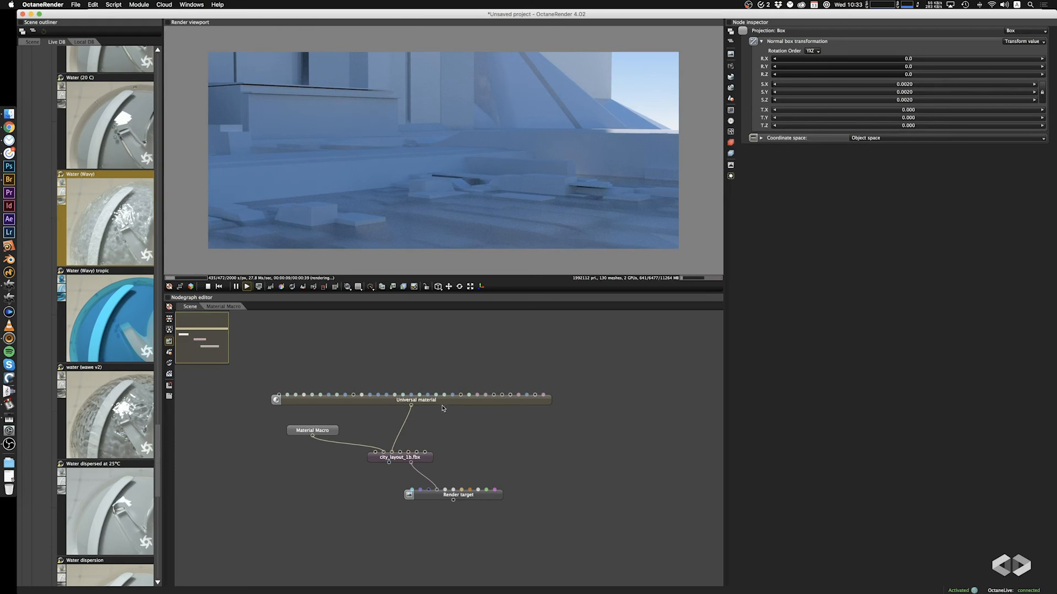
drag(443, 401, 410, 411)
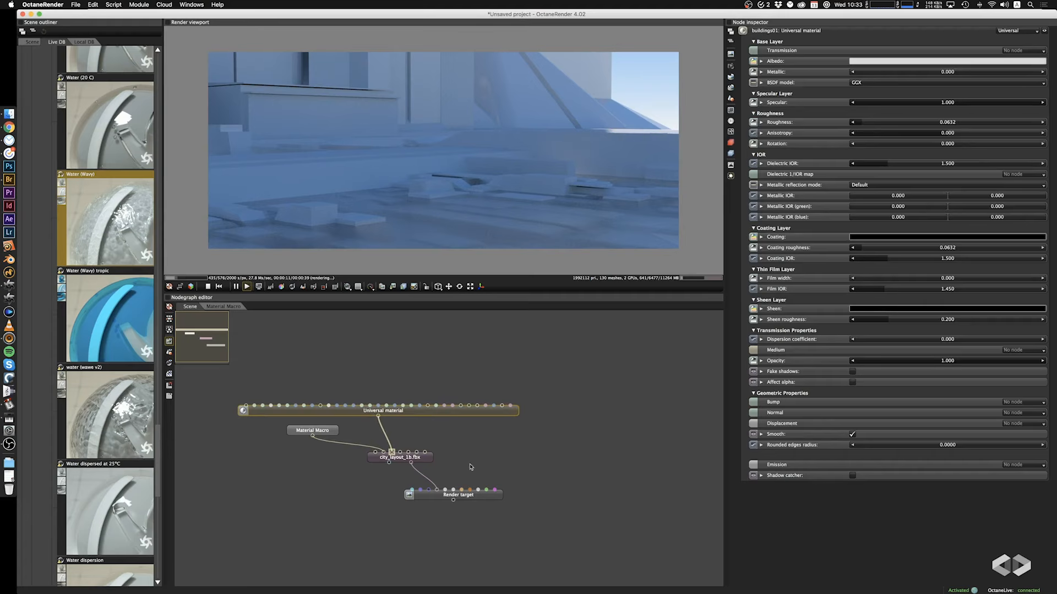
drag(473, 497, 446, 536)
drag(407, 458, 460, 488)
drag(476, 413, 447, 412)
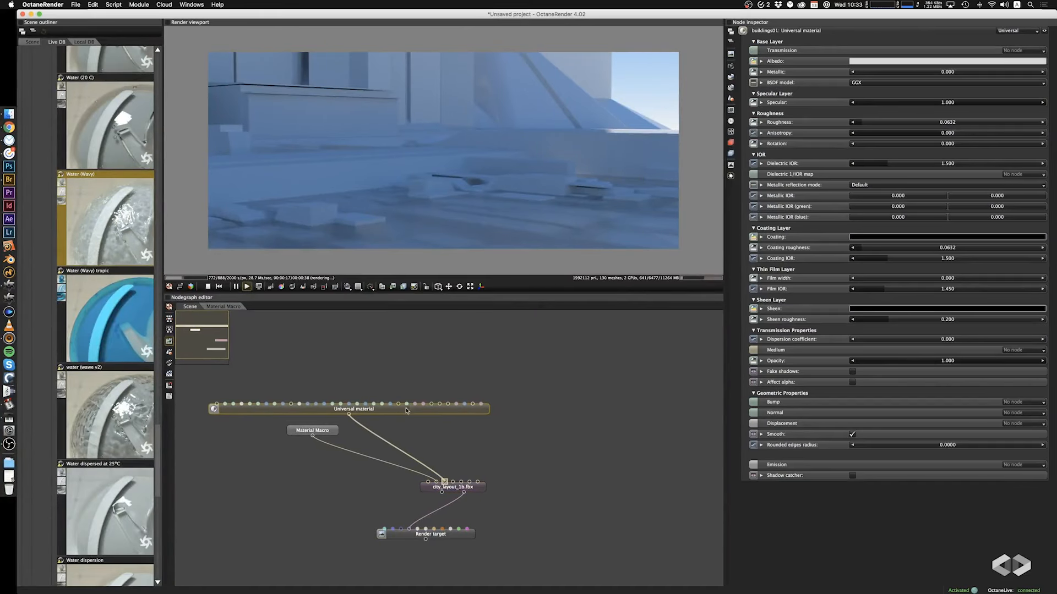
drag(408, 412, 416, 417)
drag(332, 440, 329, 468)
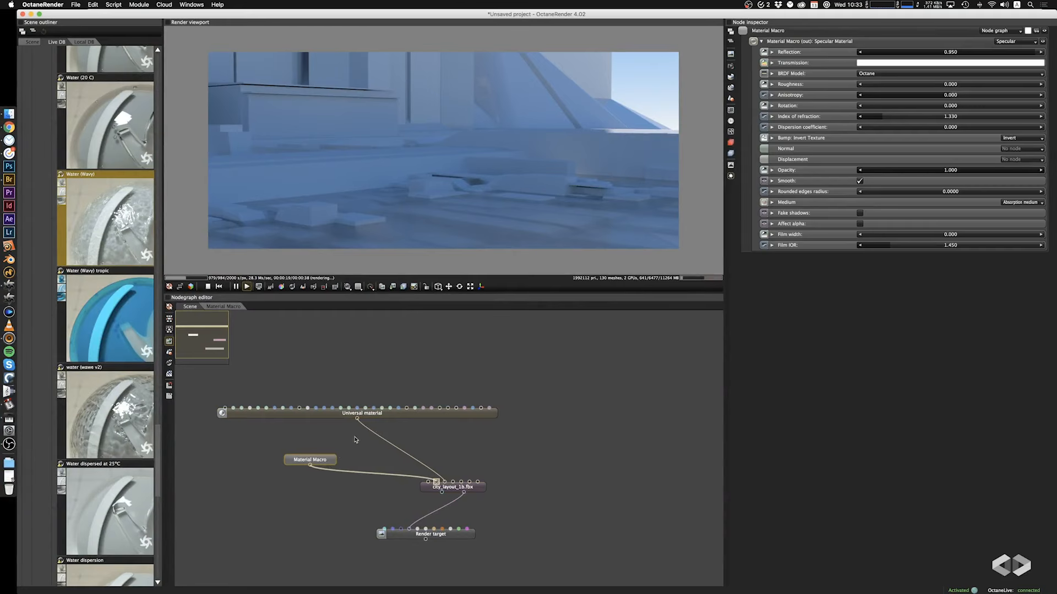
drag(337, 414, 345, 438)
click(332, 393)
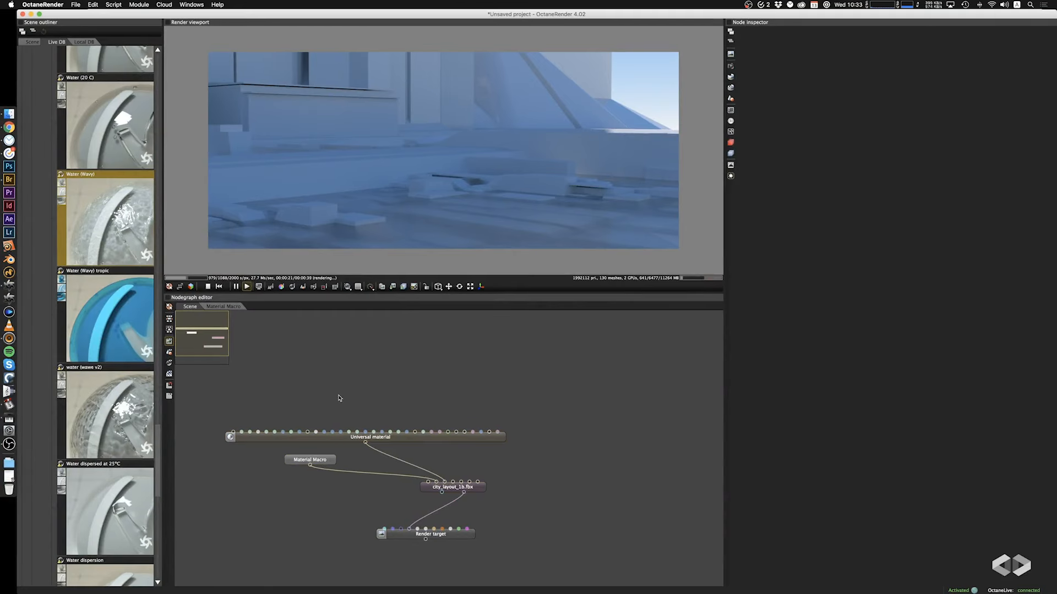
middle_drag(337, 394, 374, 390)
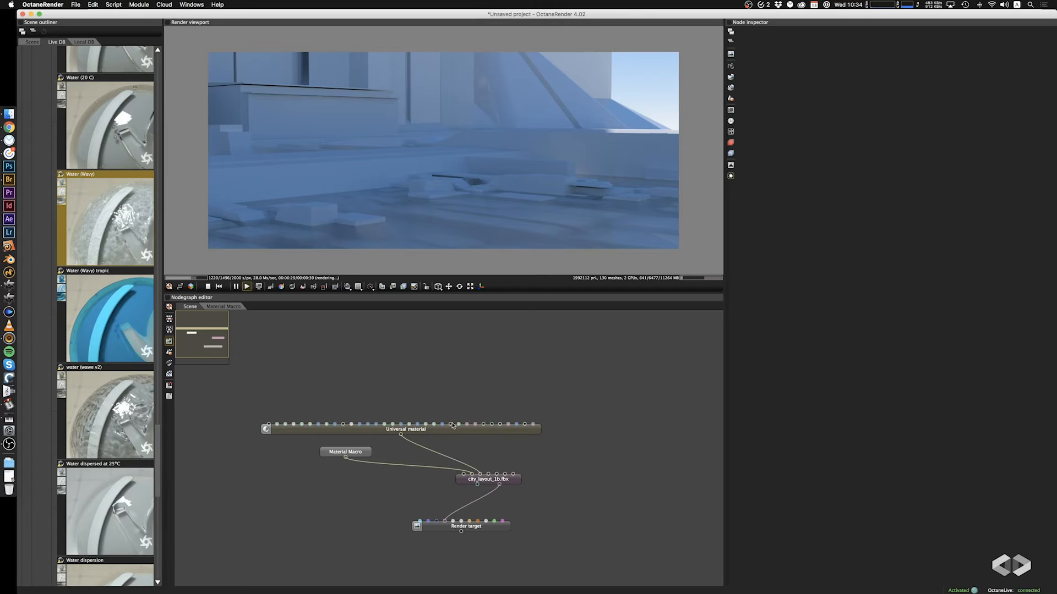
Load concrete.jpg as an RGB image above the Universal material and connect it to that material's albedo input
click(433, 432)
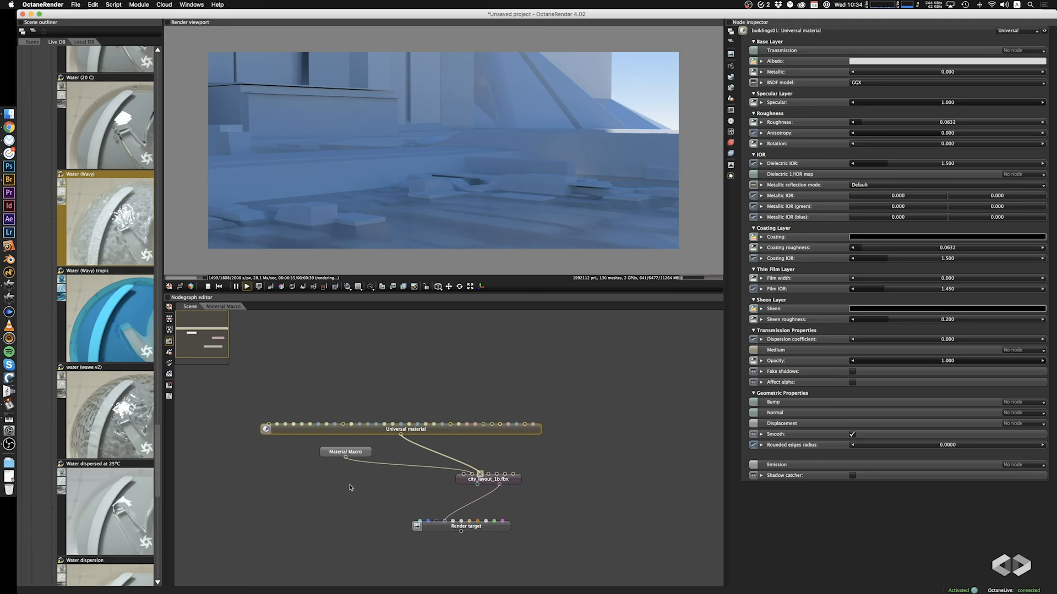
click(284, 372)
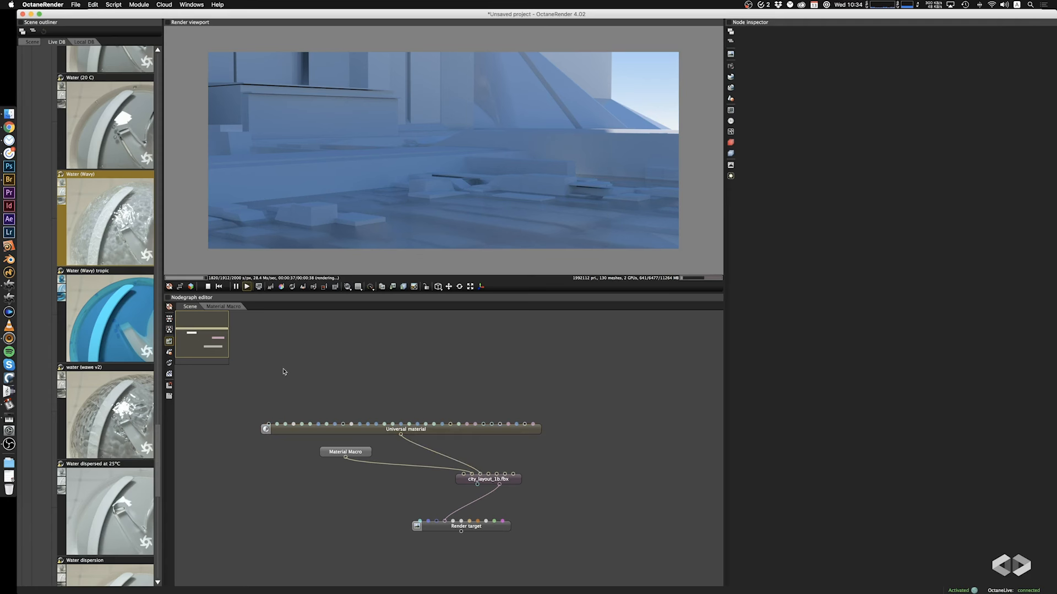
right_click(274, 366)
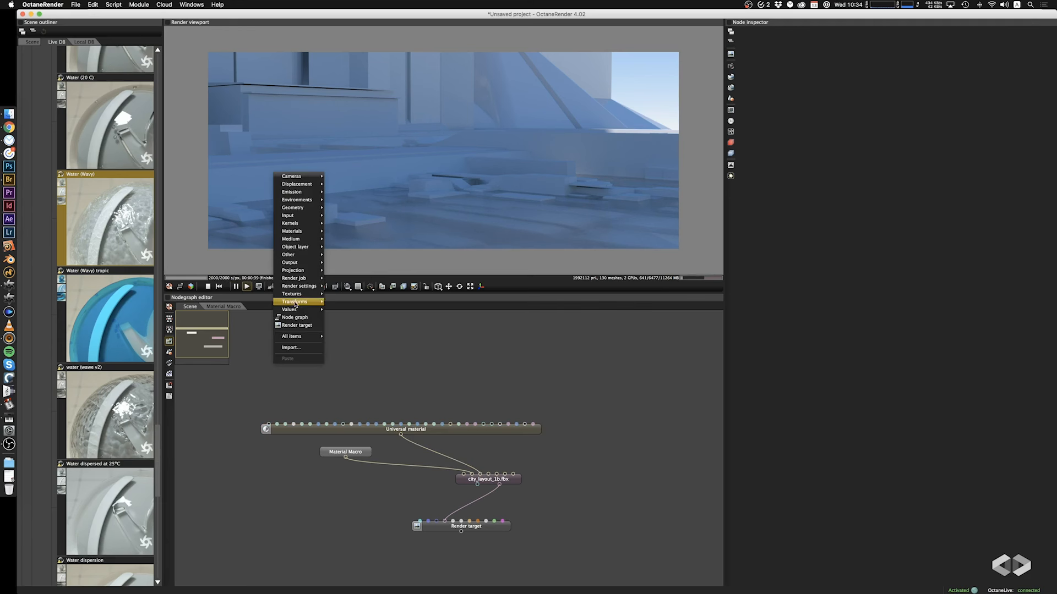
mouse_move(295, 296)
click(354, 329)
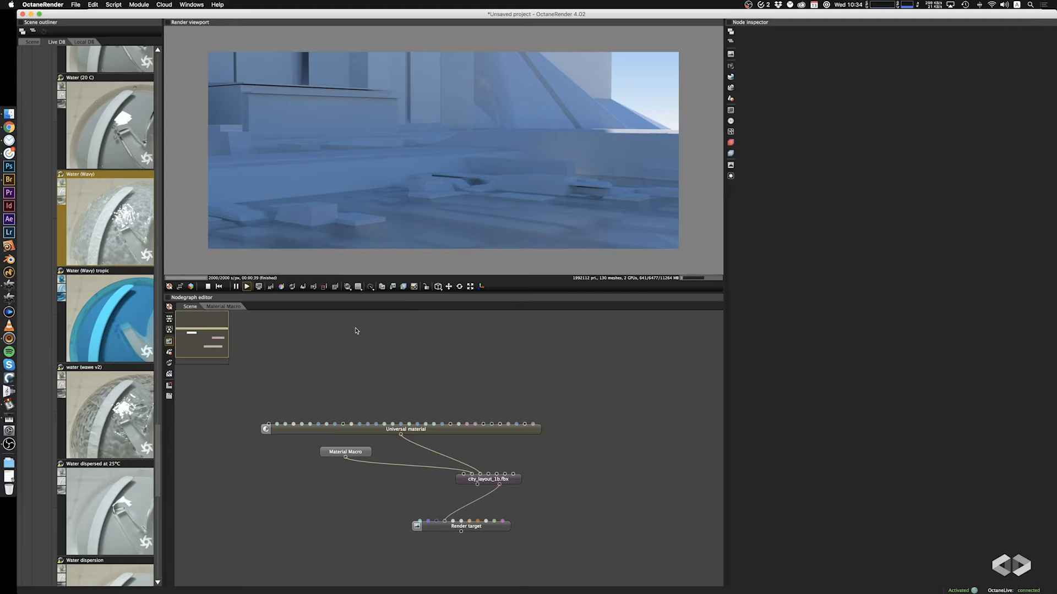
click(416, 97)
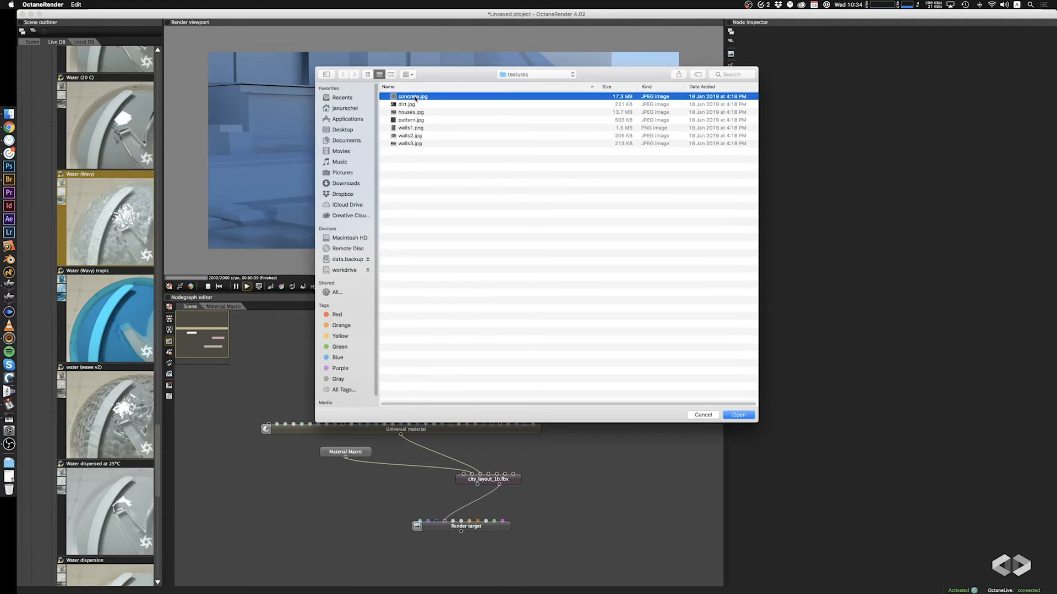
click(738, 416)
drag(273, 369, 277, 424)
drag(297, 368, 304, 378)
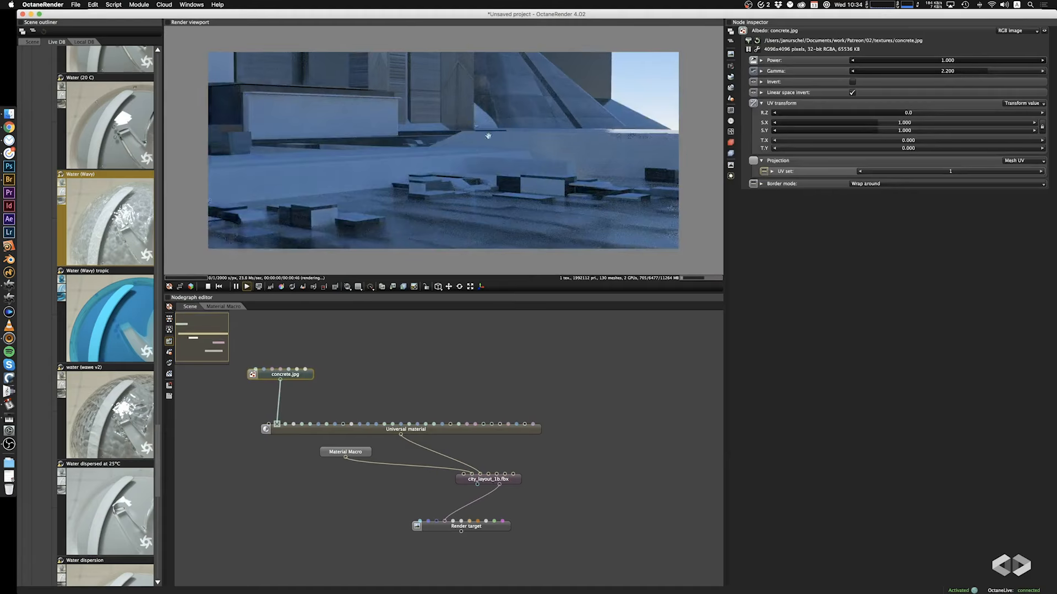
Add a Box projection above concrete.jpg and connect it to that texture's projection input
drag(488, 134, 483, 182)
drag(284, 374, 280, 389)
click(296, 338)
right_click(296, 339)
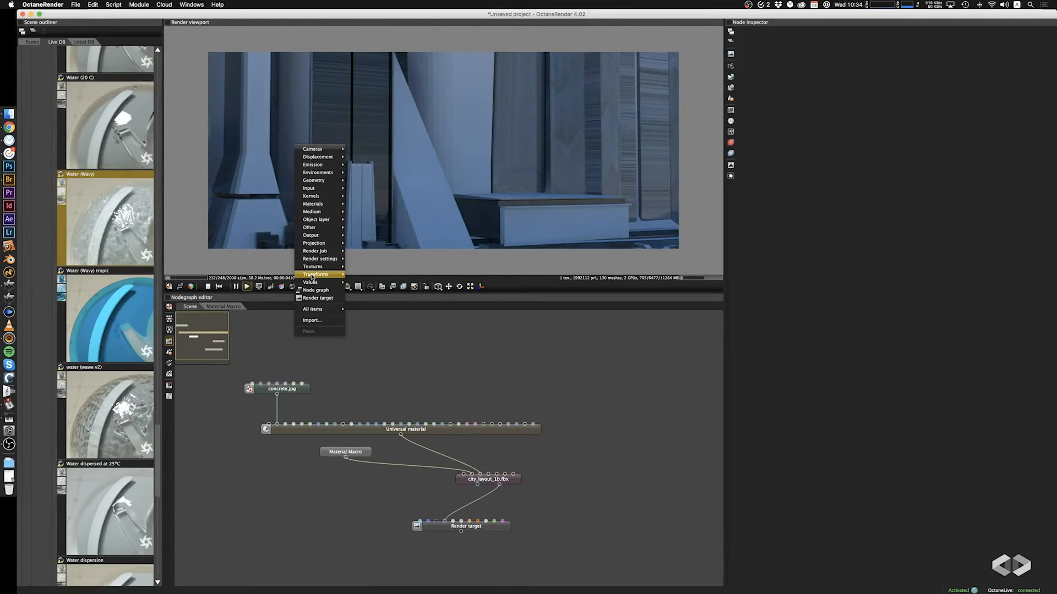
mouse_move(317, 242)
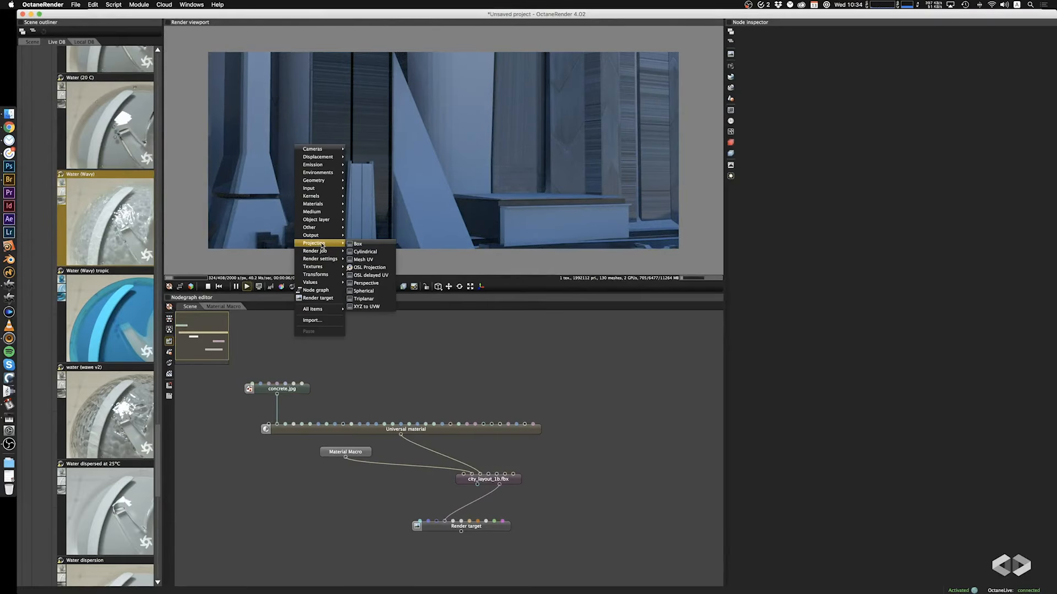
click(363, 242)
drag(294, 341, 294, 383)
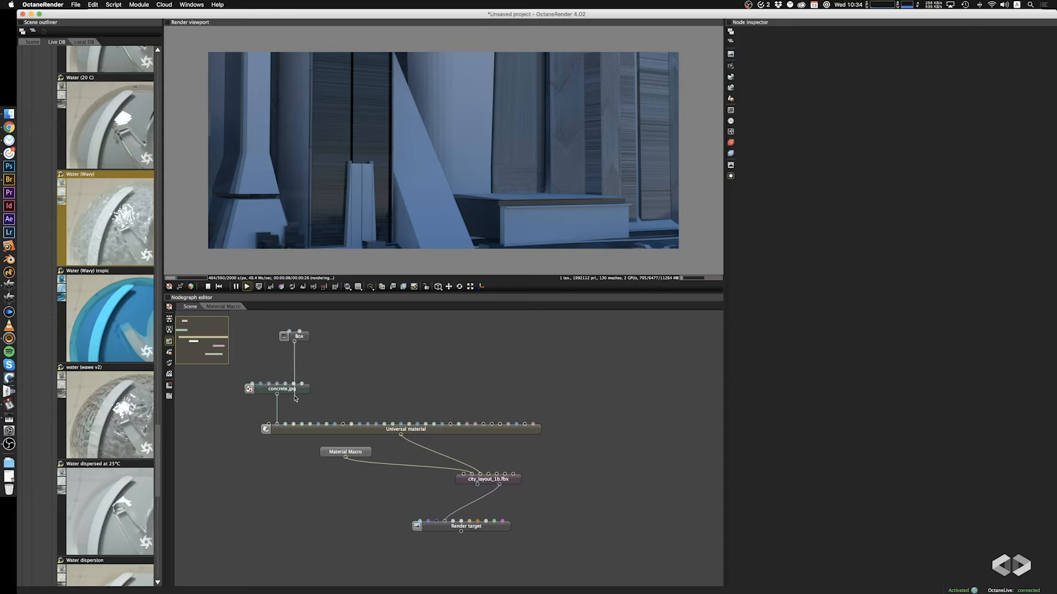
click(296, 345)
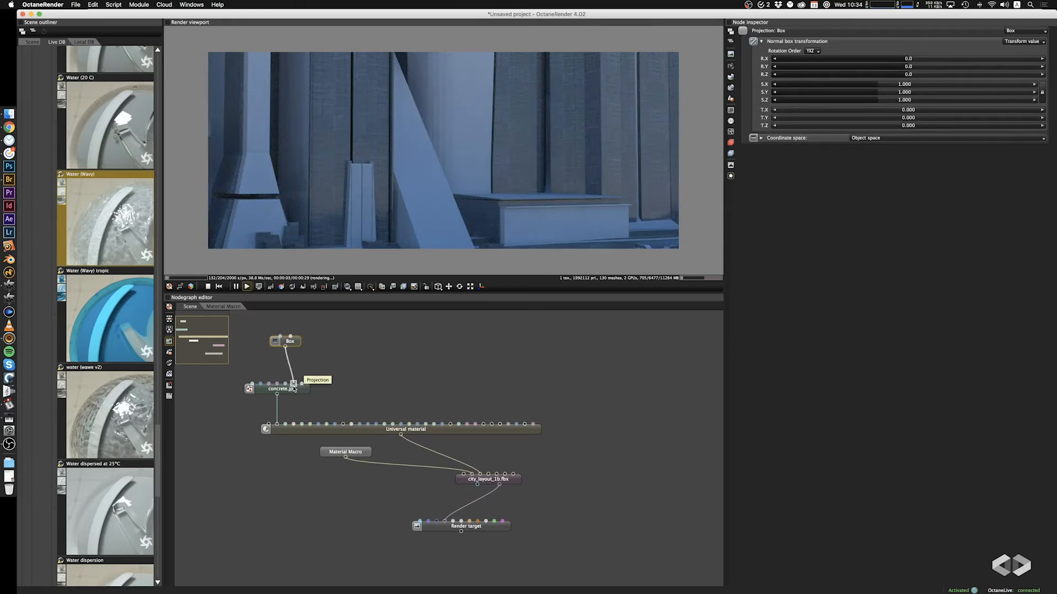
Reduce the scale of the Box projection that feeds concrete.jpg to refine the concrete texture on the buildings
drag(447, 180, 538, 178)
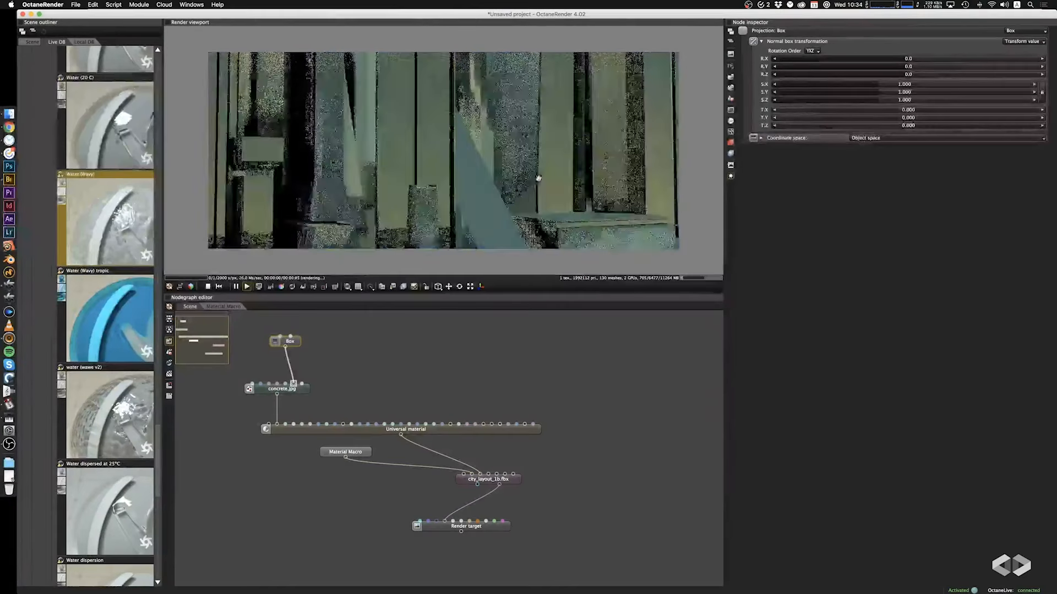
click(286, 390)
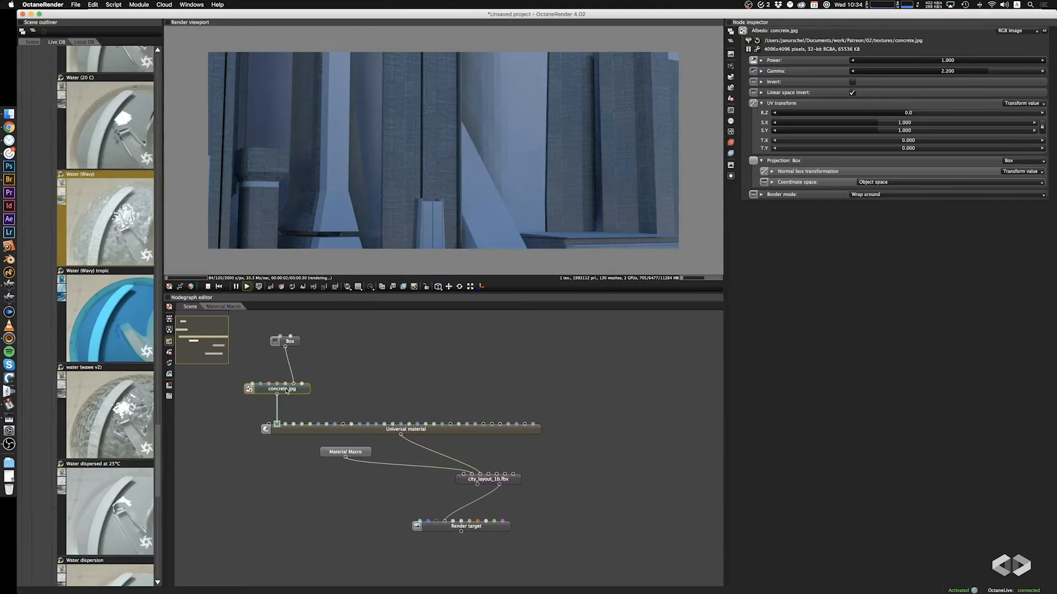
click(294, 342)
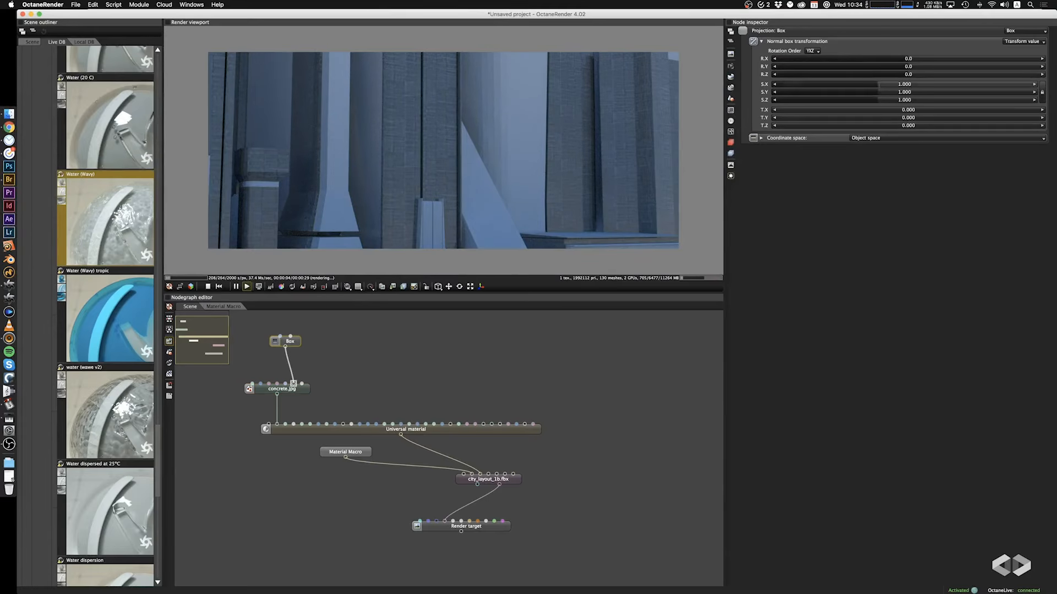
mouse_move(879, 86)
mouse_down()
mouse_move(978, 91)
mouse_move(847, 94)
mouse_move(870, 95)
mouse_up()
Insert a Color correction texture between concrete.jpg and the Universal material's albedo input
drag(304, 392, 298, 358)
right_click(388, 379)
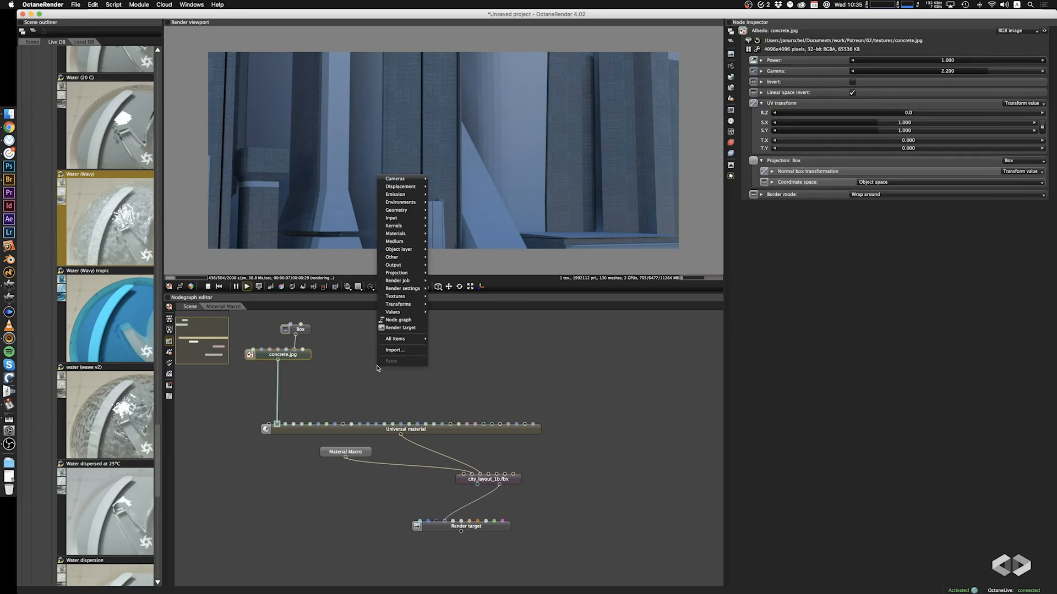
mouse_move(402, 296)
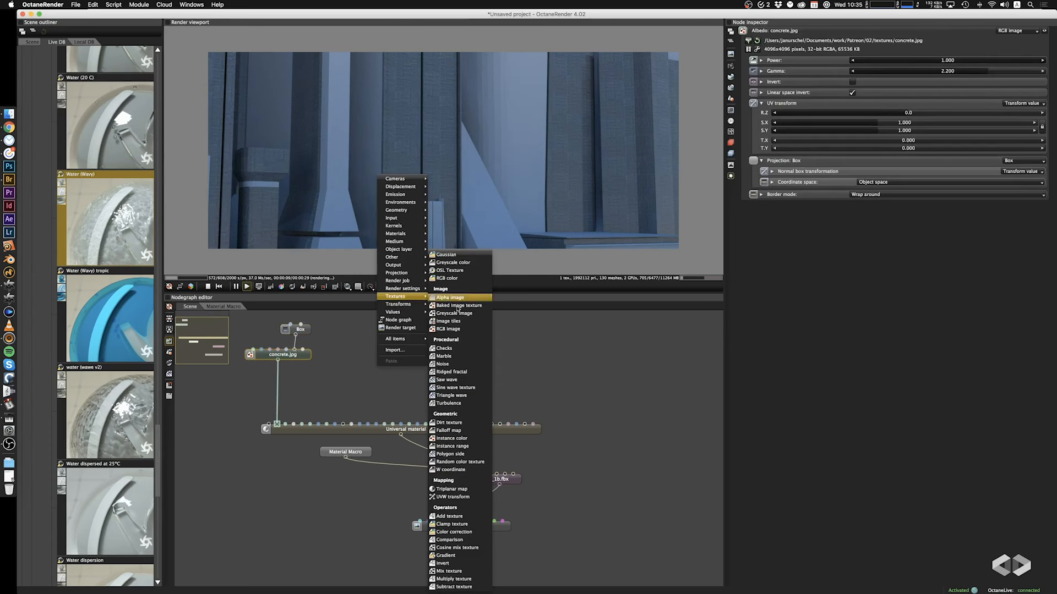
click(454, 531)
drag(391, 374, 277, 424)
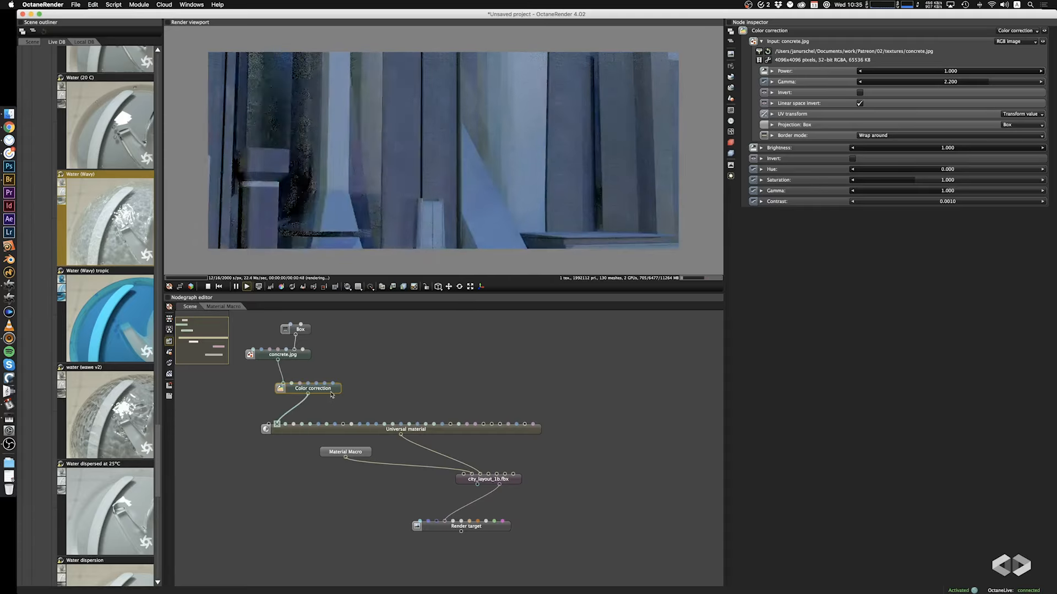
drag(332, 394, 309, 403)
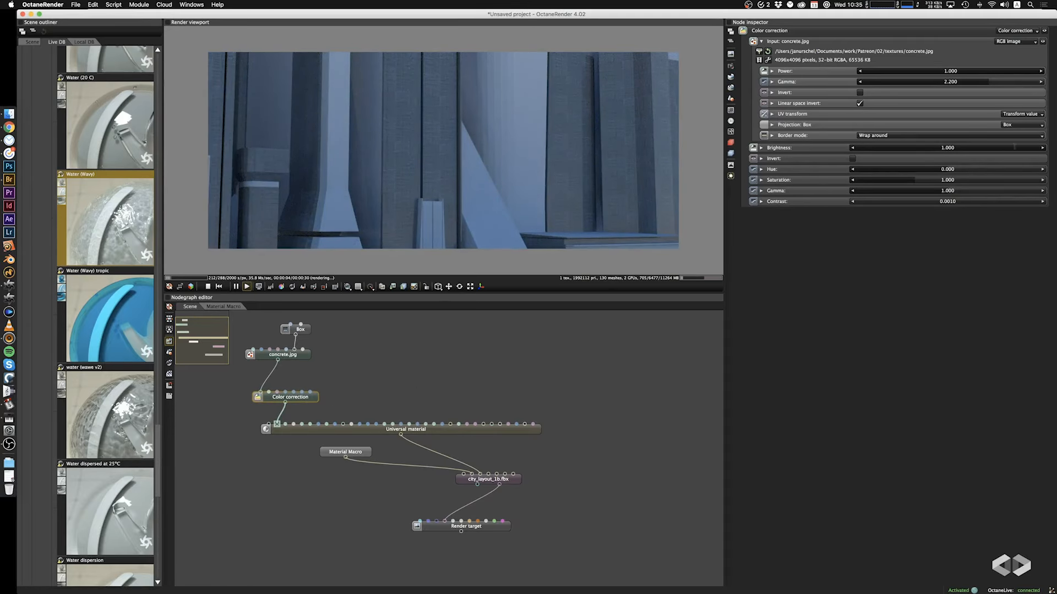
Set the Color correction's brightness to 0.634 and its contrast to 1.140 to darken the building concrete
drag(1014, 147, 973, 156)
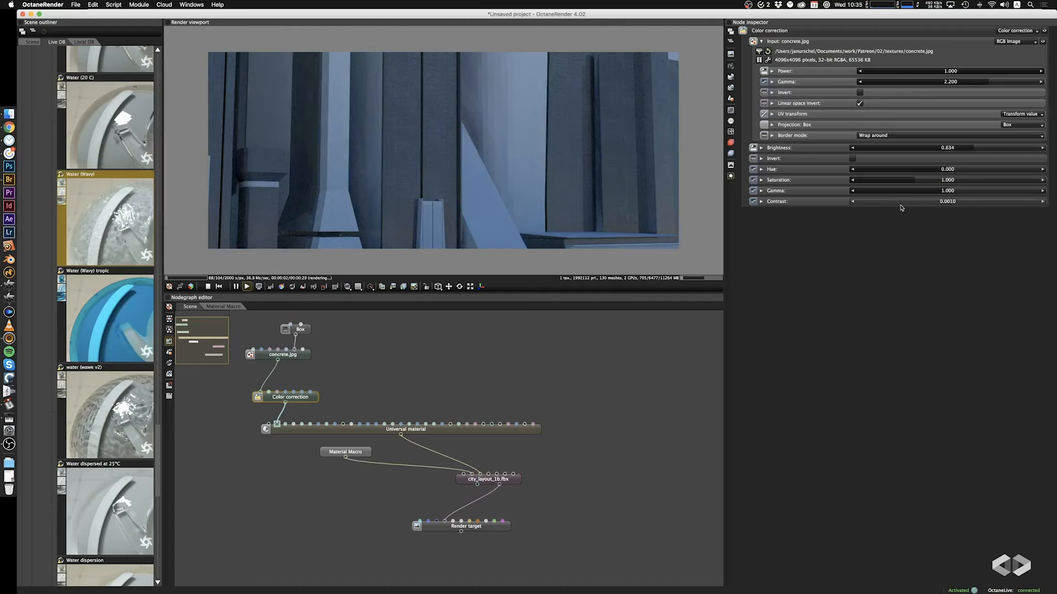
drag(901, 208, 930, 212)
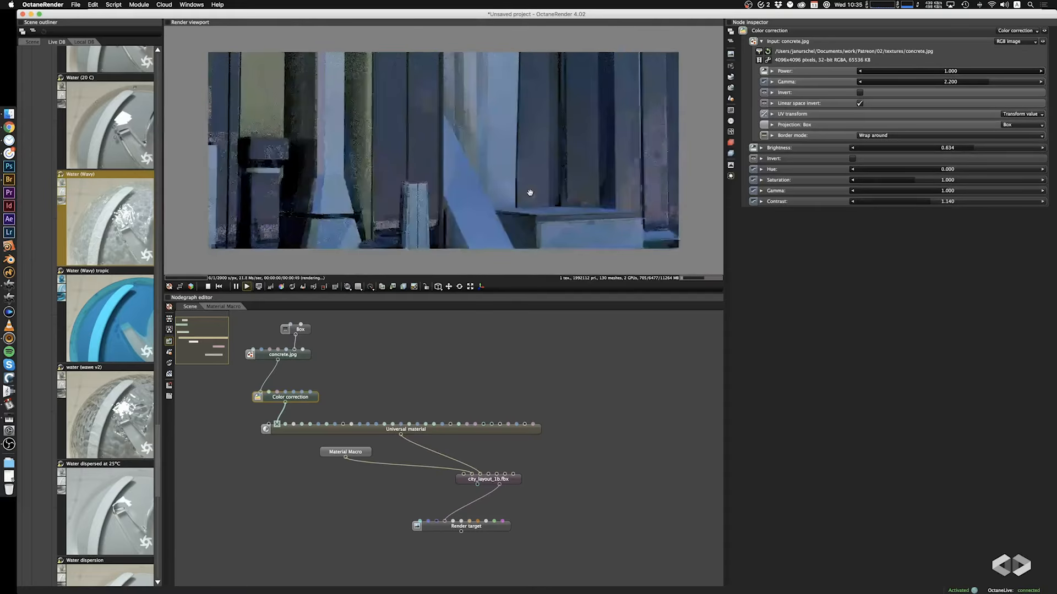
drag(545, 170, 584, 184)
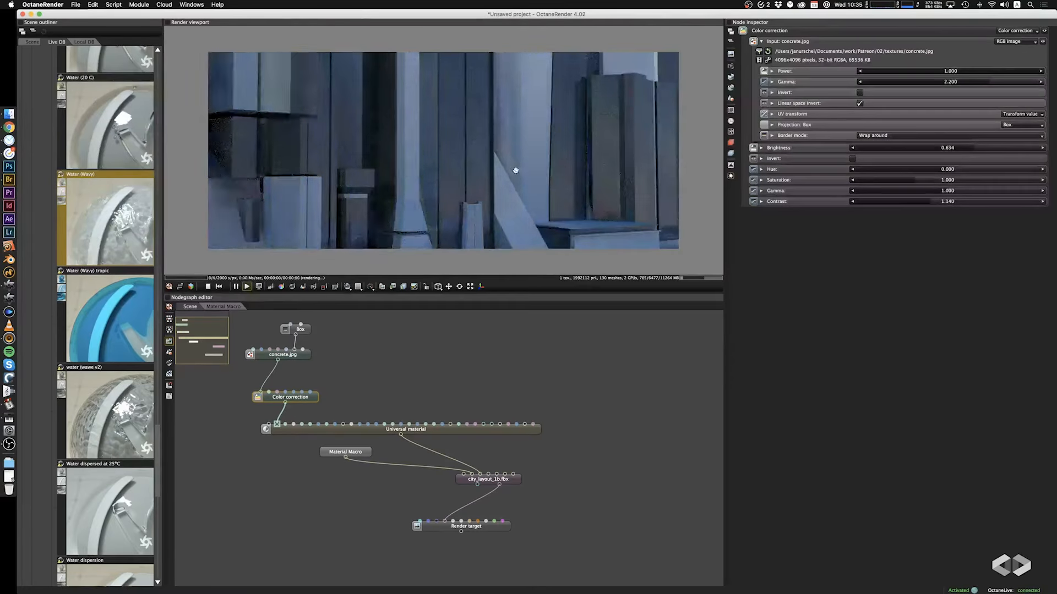
drag(515, 170, 525, 176)
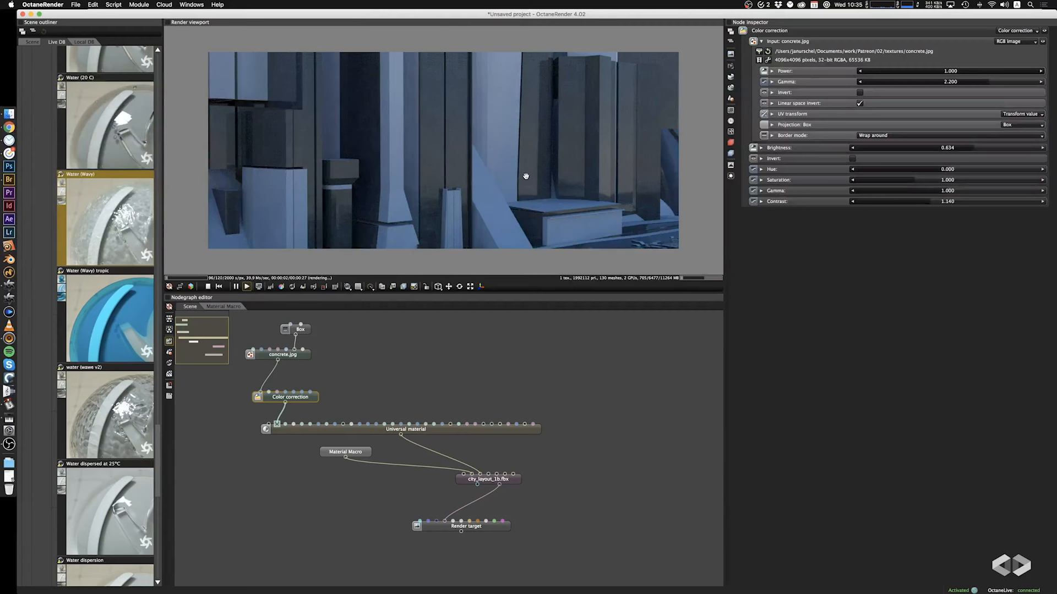
scroll(526, 176, down, 2)
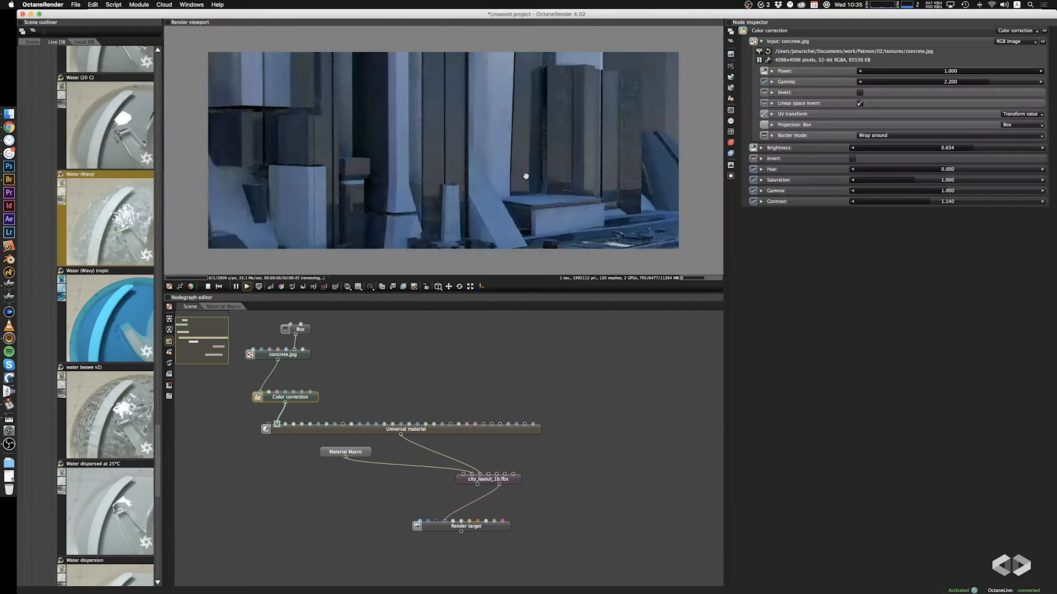
drag(526, 176, 552, 170)
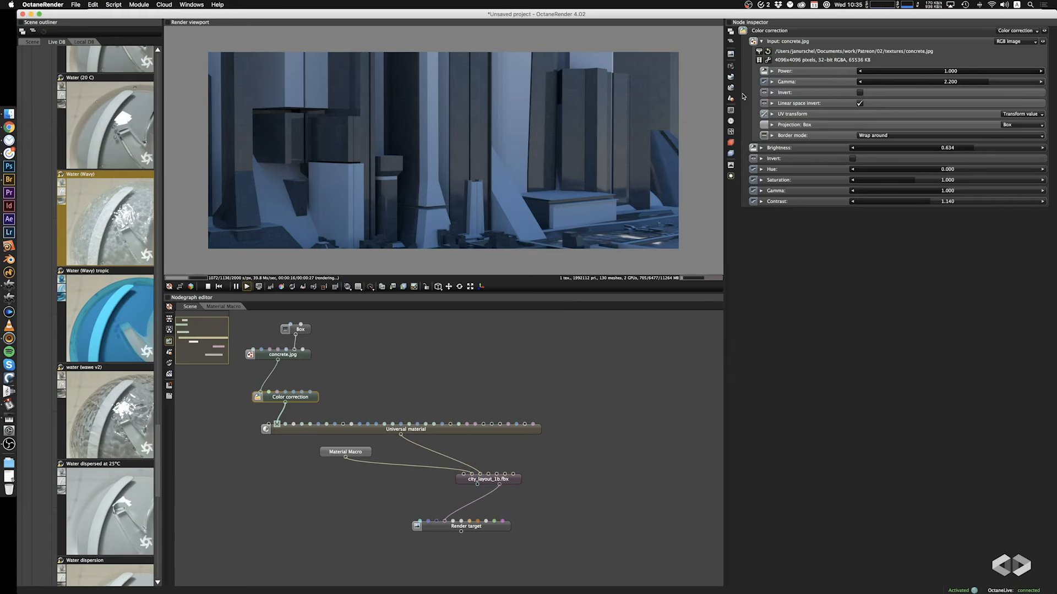
Set the daylight environment's local time to 18.555
click(731, 77)
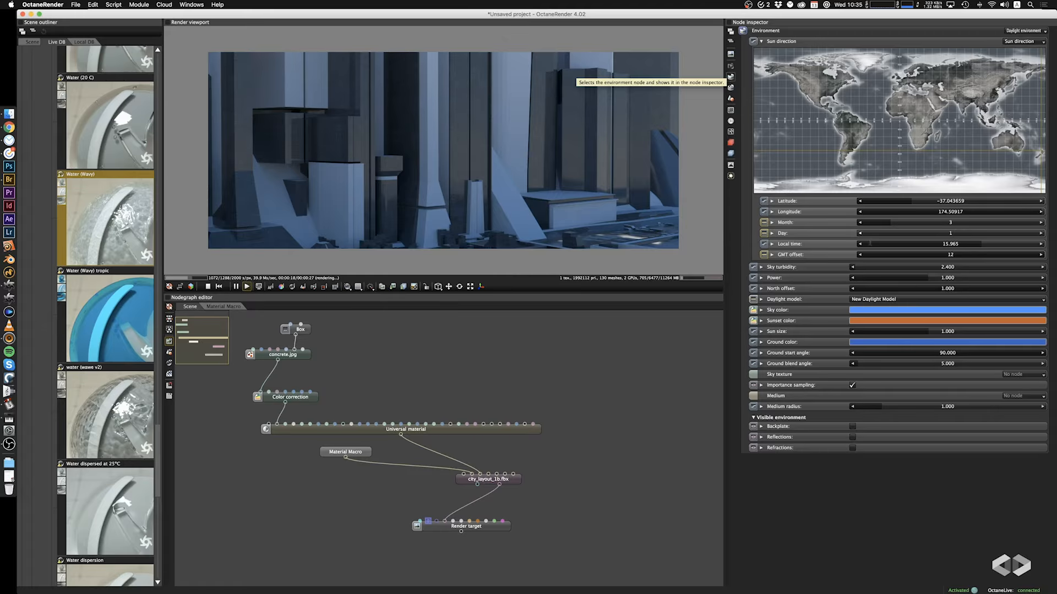
drag(969, 244, 1002, 249)
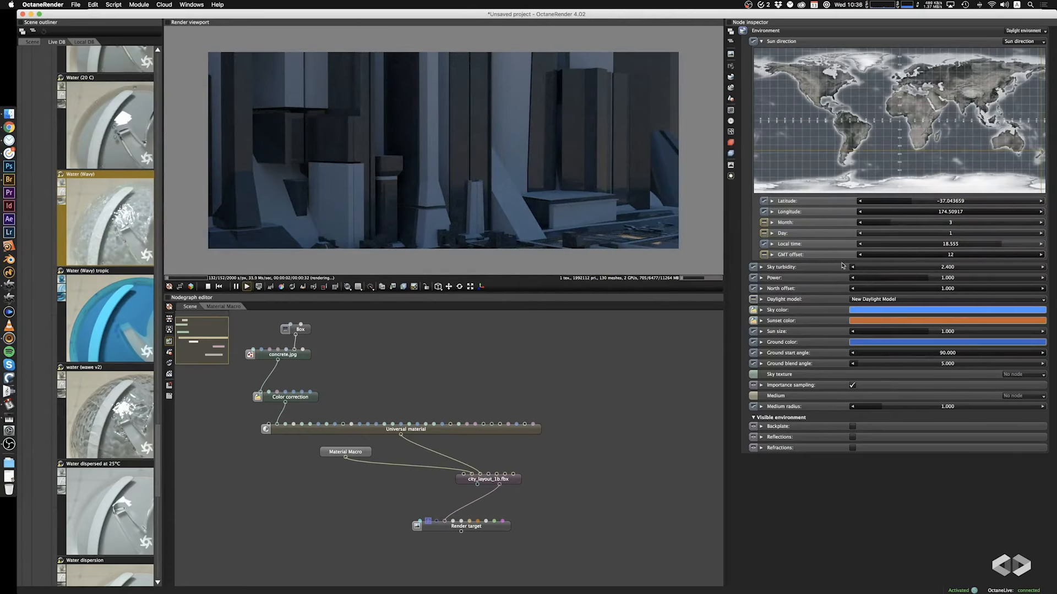
Try a daylight environment power of 0.324 and reset it to 1
mouse_move(936, 278)
mouse_down()
mouse_move(891, 280)
mouse_move(928, 284)
mouse_up()
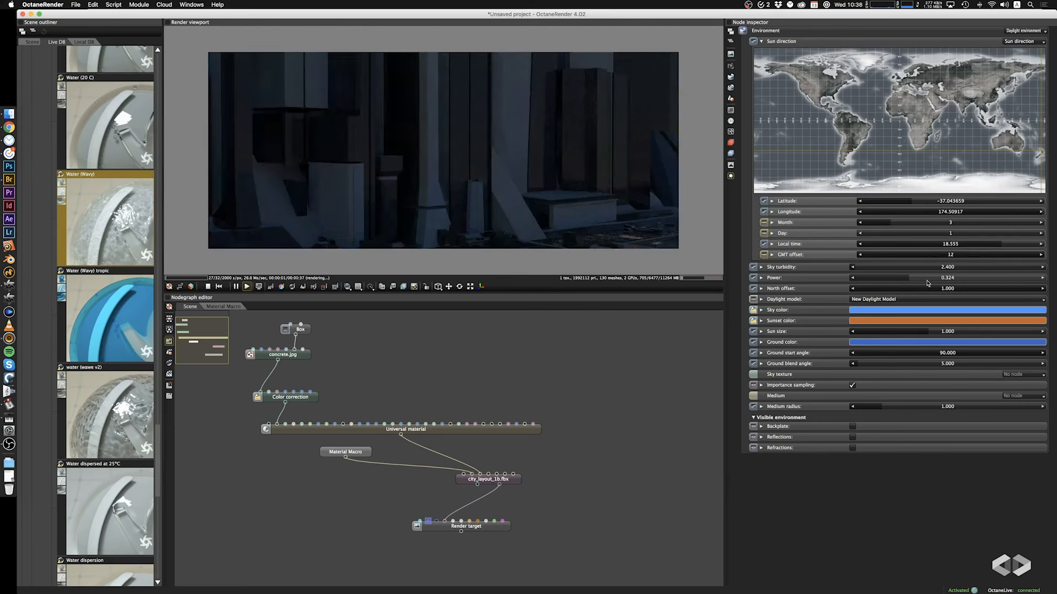
double_click(929, 277)
text(1)
key(Return)
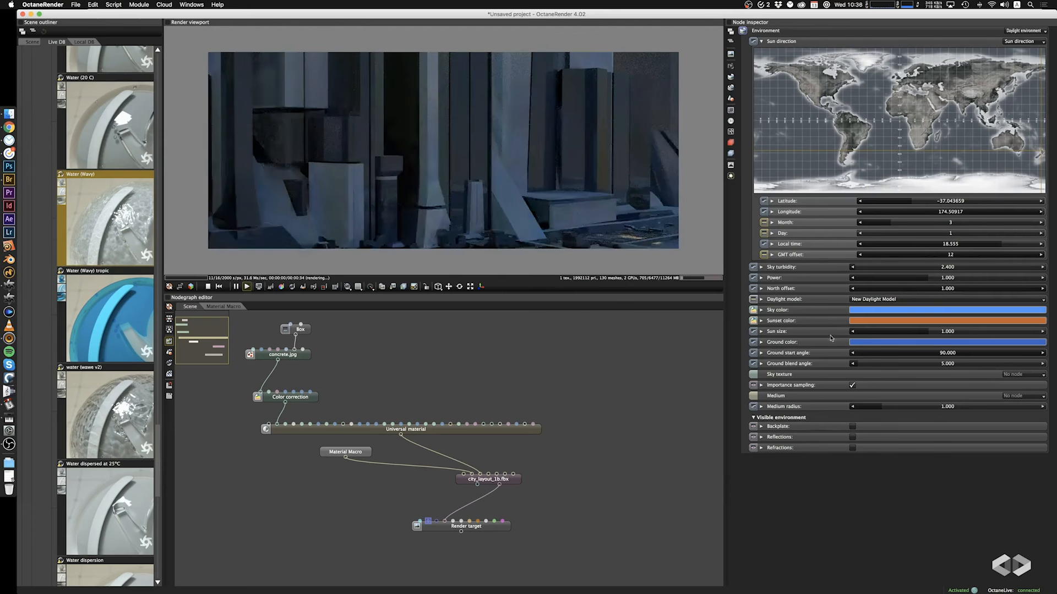
Set the camera imager's vignetting to 0.5 and its saturate to white value to 0.3
click(731, 165)
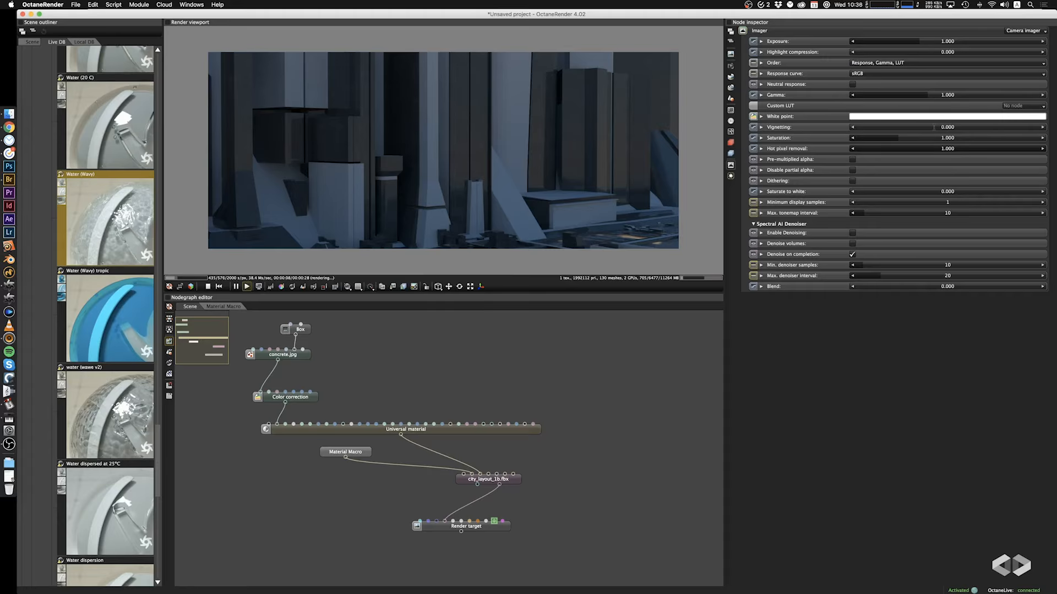
double_click(933, 128)
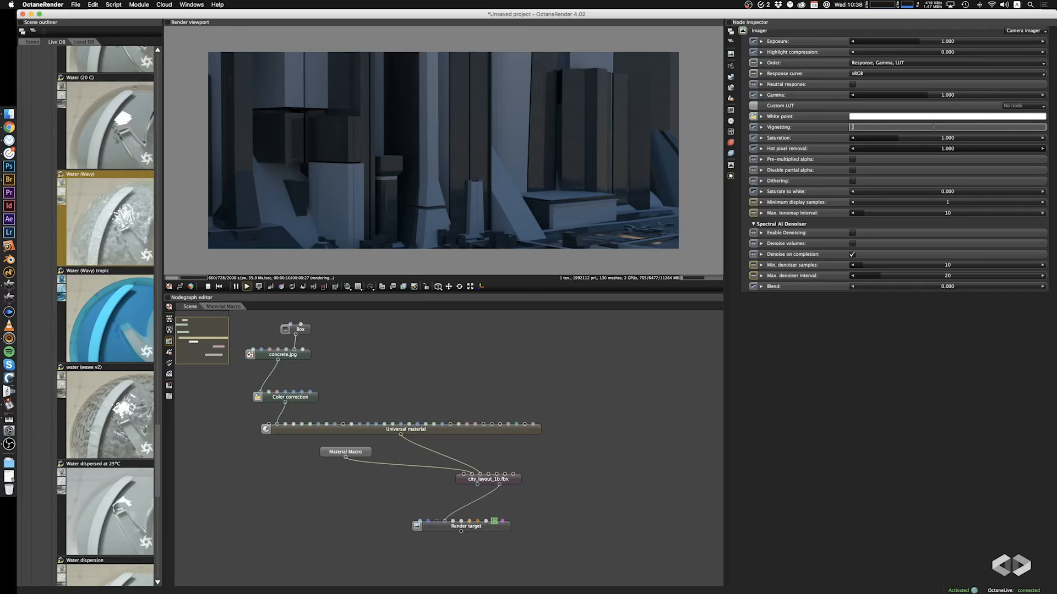
text(.5)
key(Return)
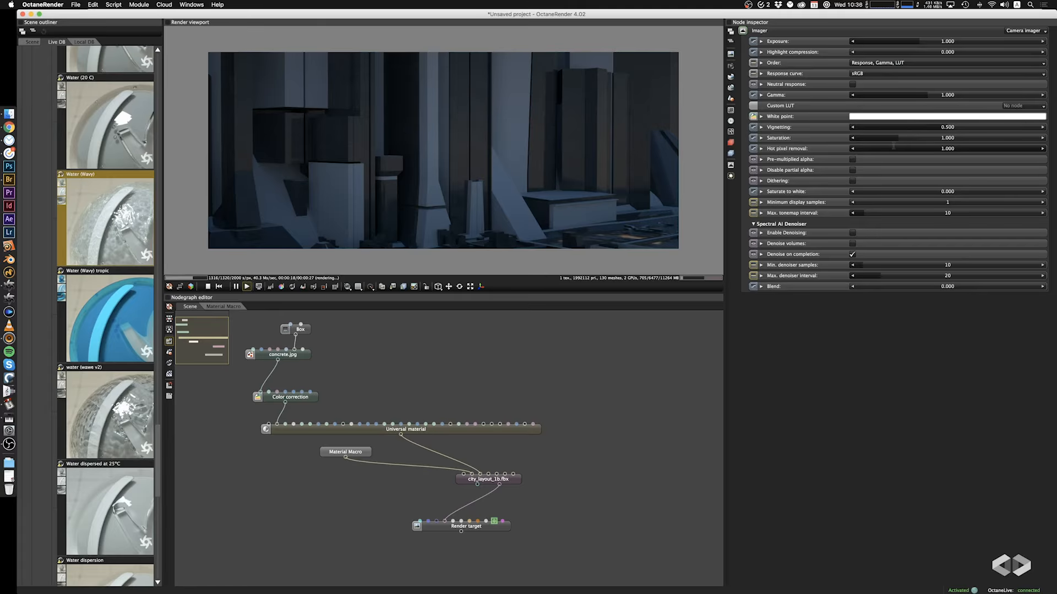
double_click(878, 192)
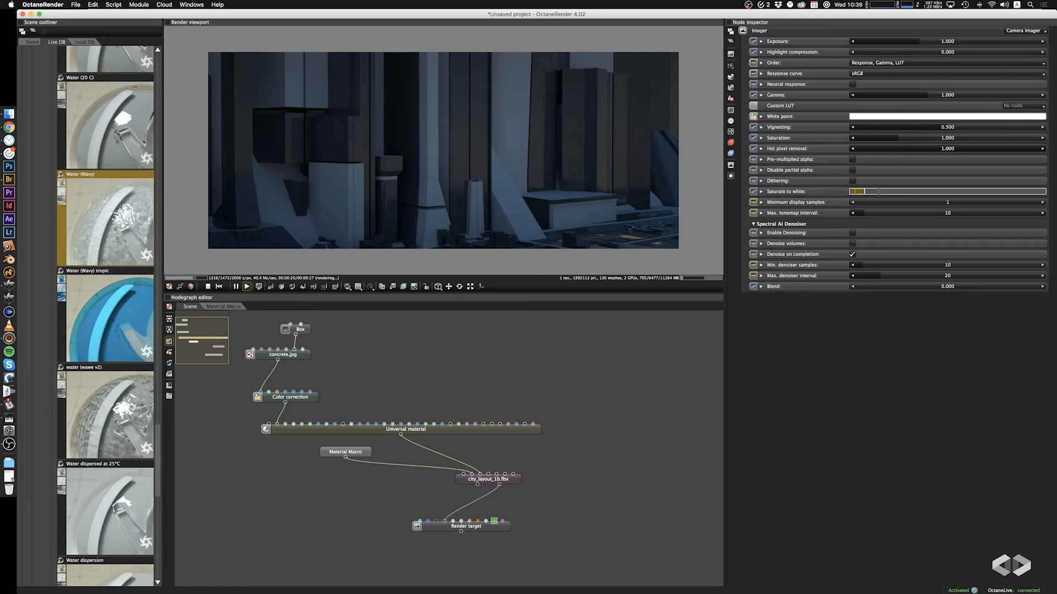
text(0.3)
key(Return)
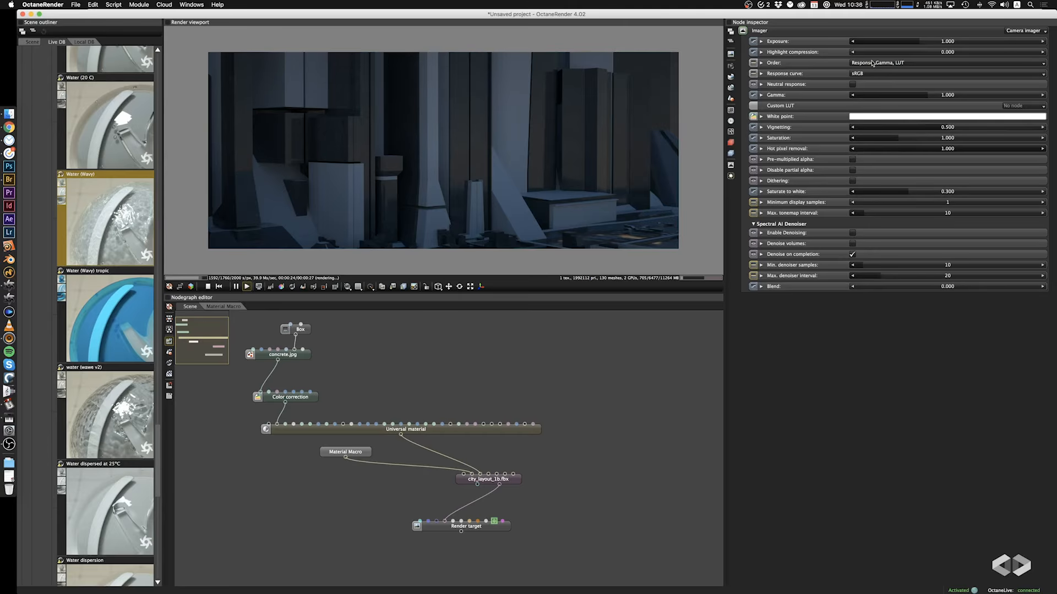
Set post processing bloom power to 13.6, glare ray amount to 1, glare rotation angle to 90 and glare blur to 0.2
click(730, 175)
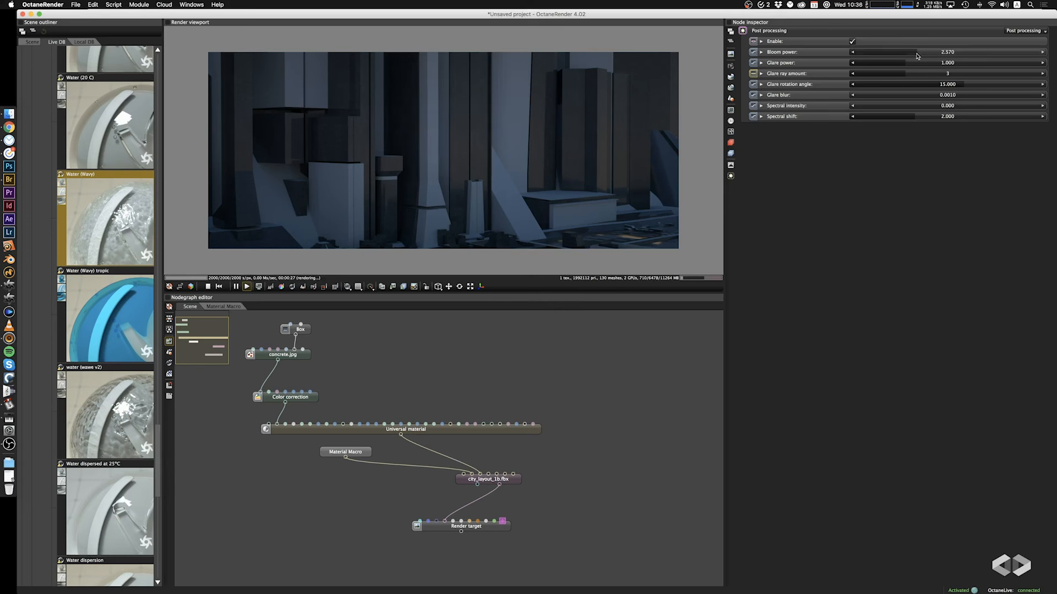
drag(924, 53, 835, 85)
drag(958, 86, 1053, 91)
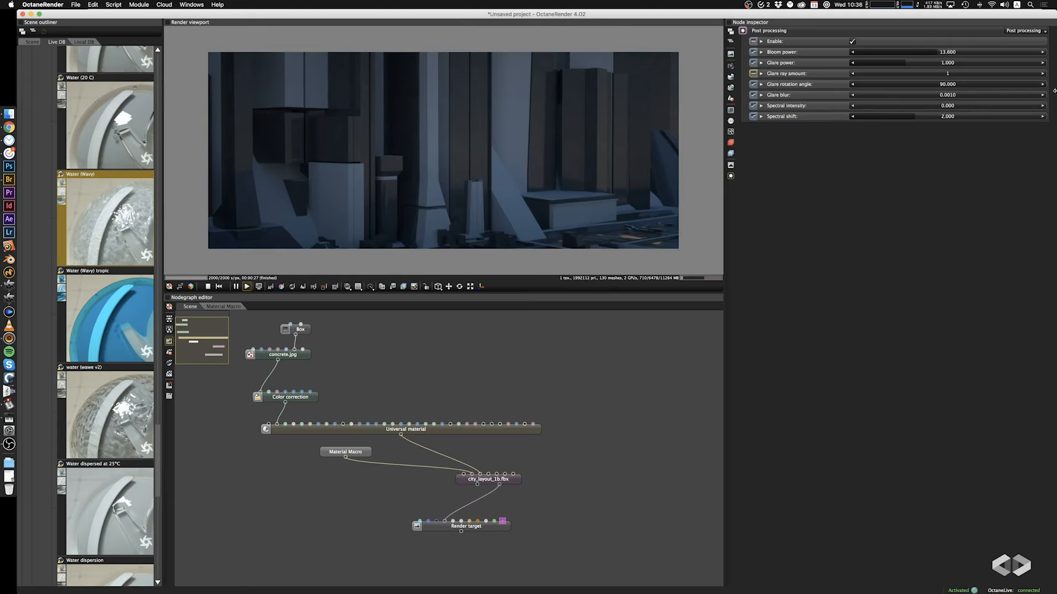
double_click(941, 95)
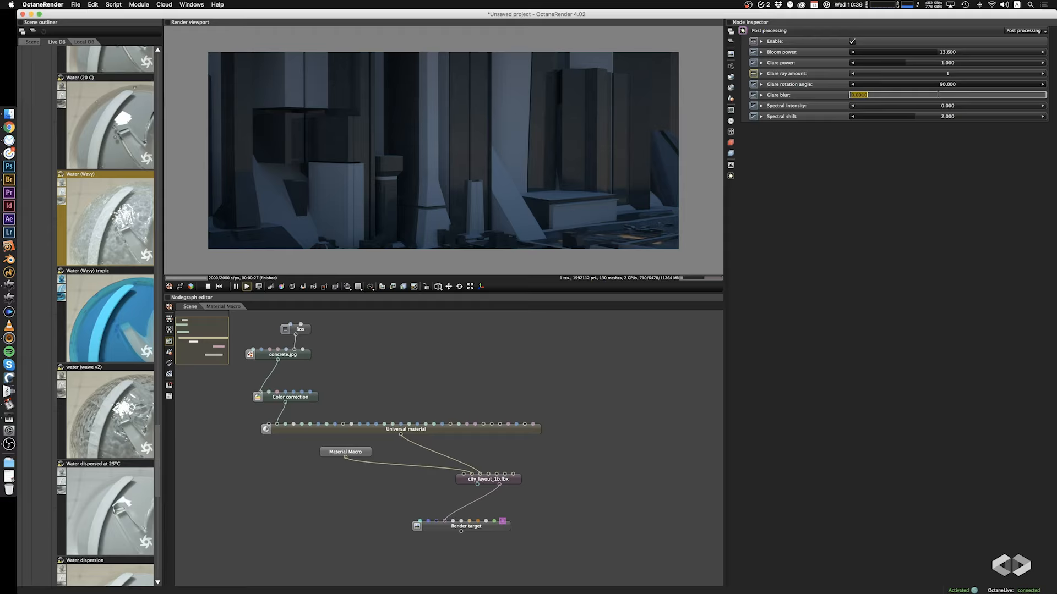
click(925, 163)
drag(877, 98, 1054, 98)
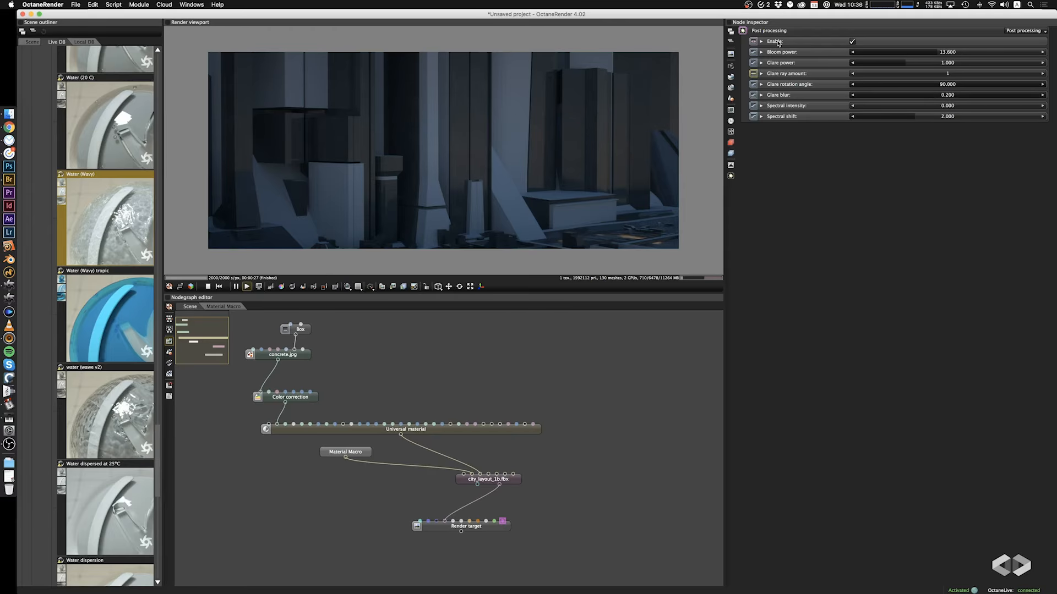
click(731, 164)
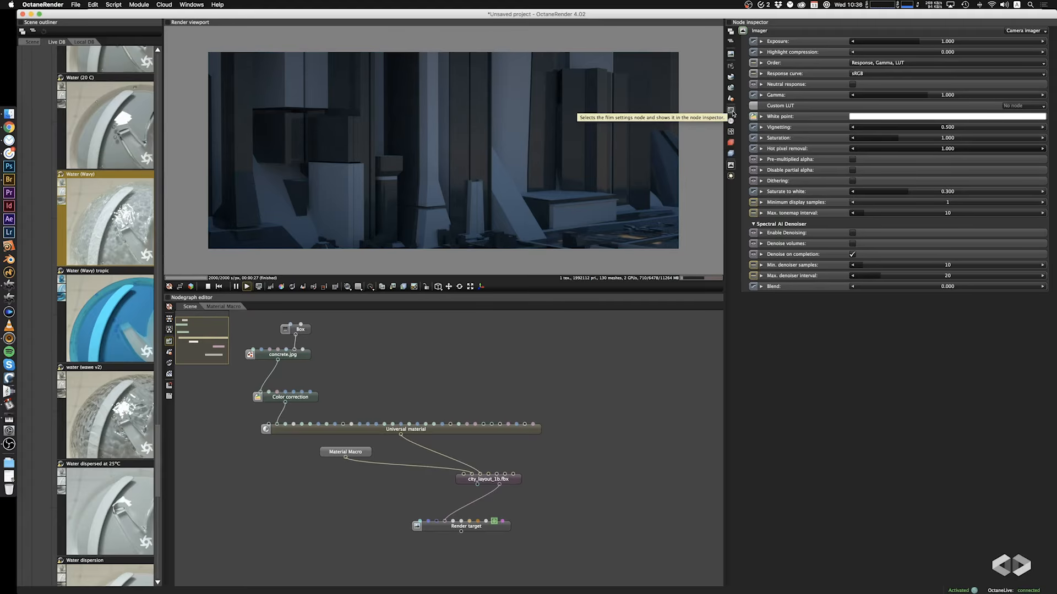
click(730, 121)
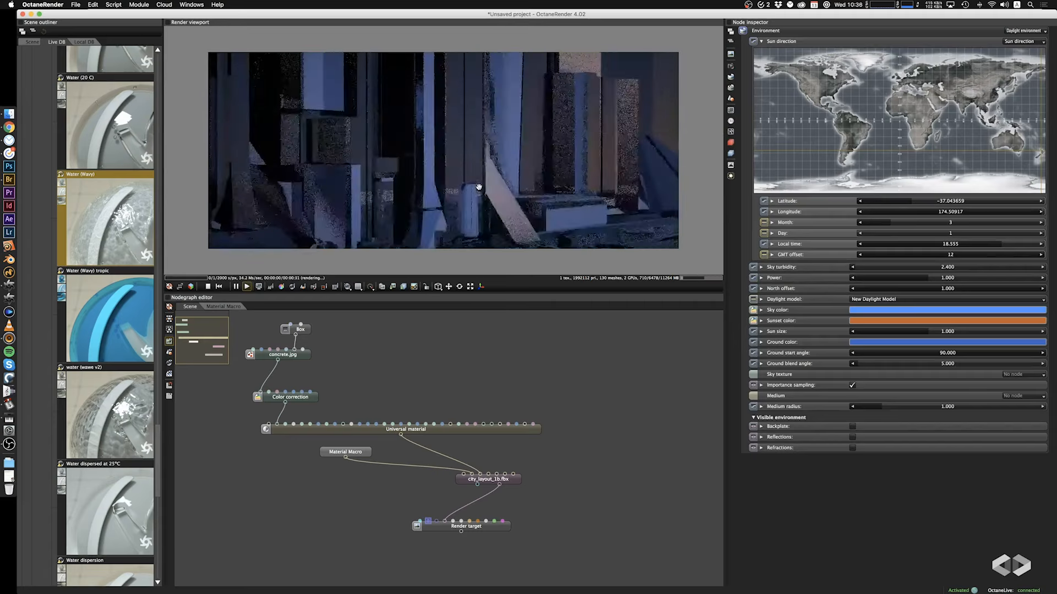
drag(479, 188, 433, 168)
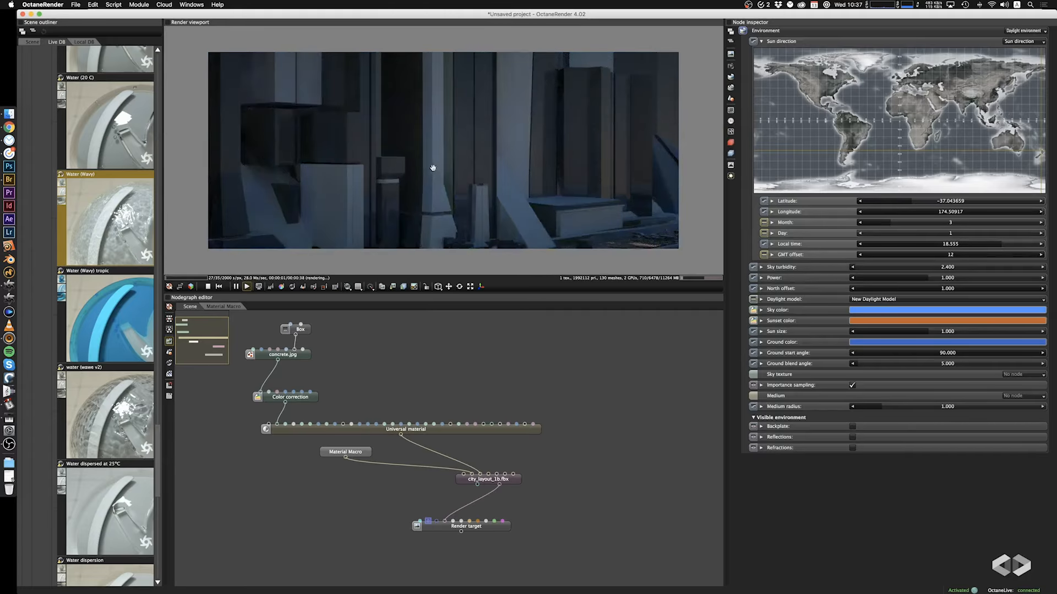
click(435, 387)
drag(424, 437, 428, 442)
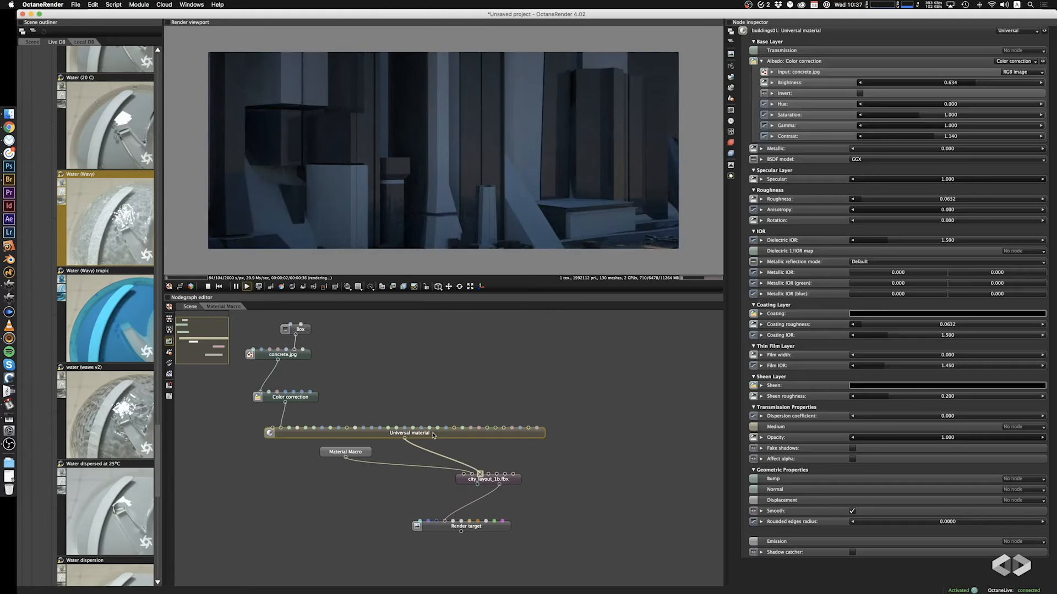
Add an RGB image texture node loaded with walls1.png to the node graph
click(421, 370)
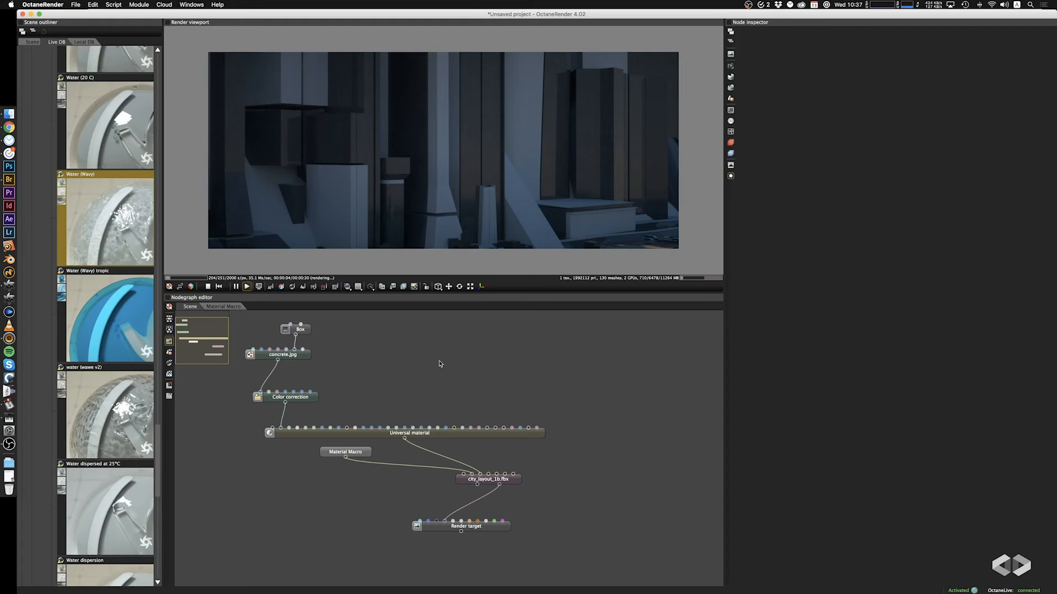
right_click(441, 363)
mouse_move(458, 292)
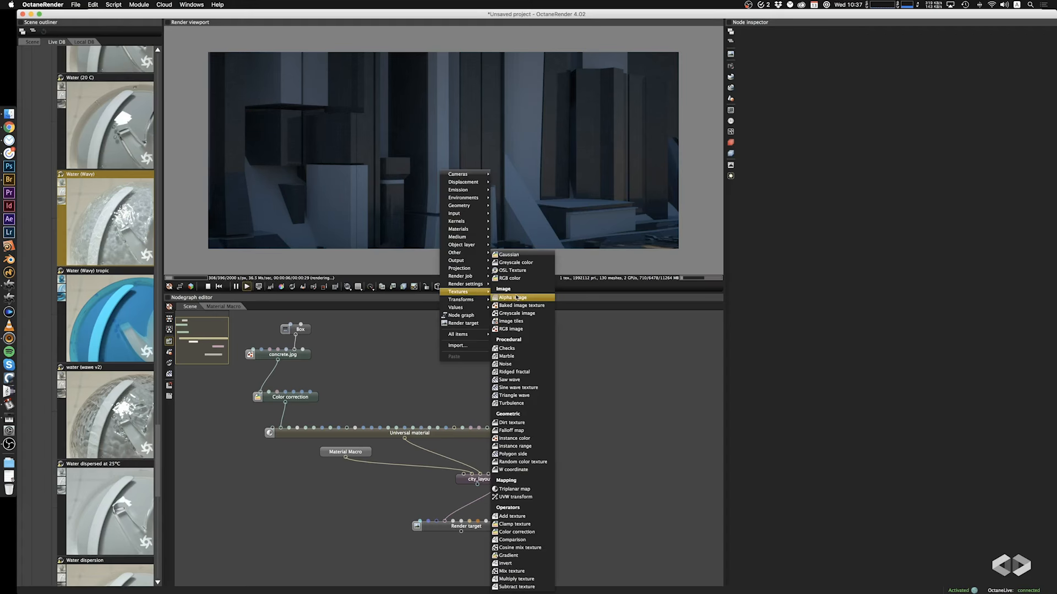
click(519, 330)
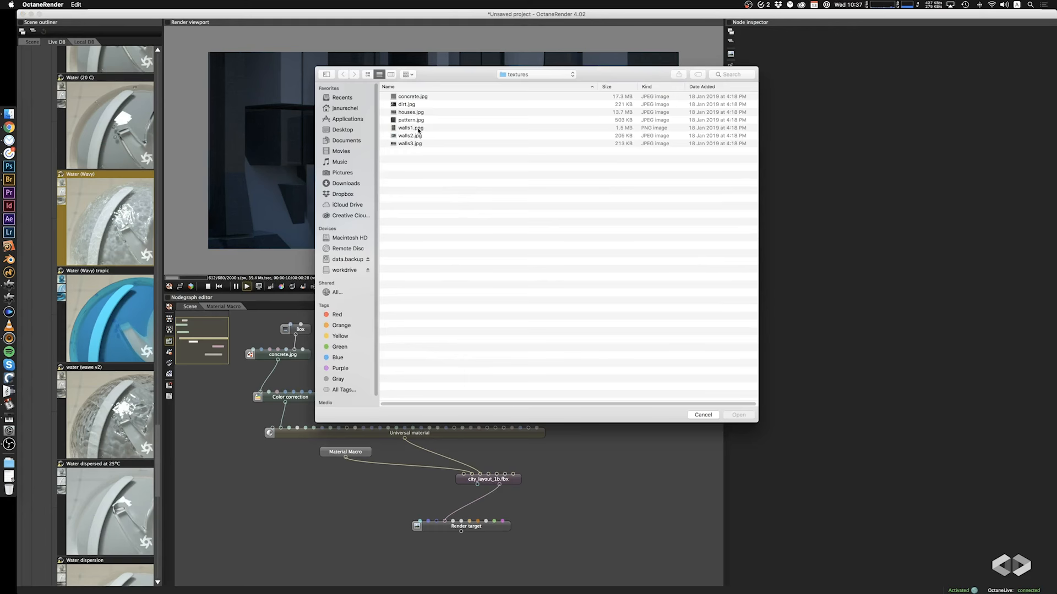
click(416, 128)
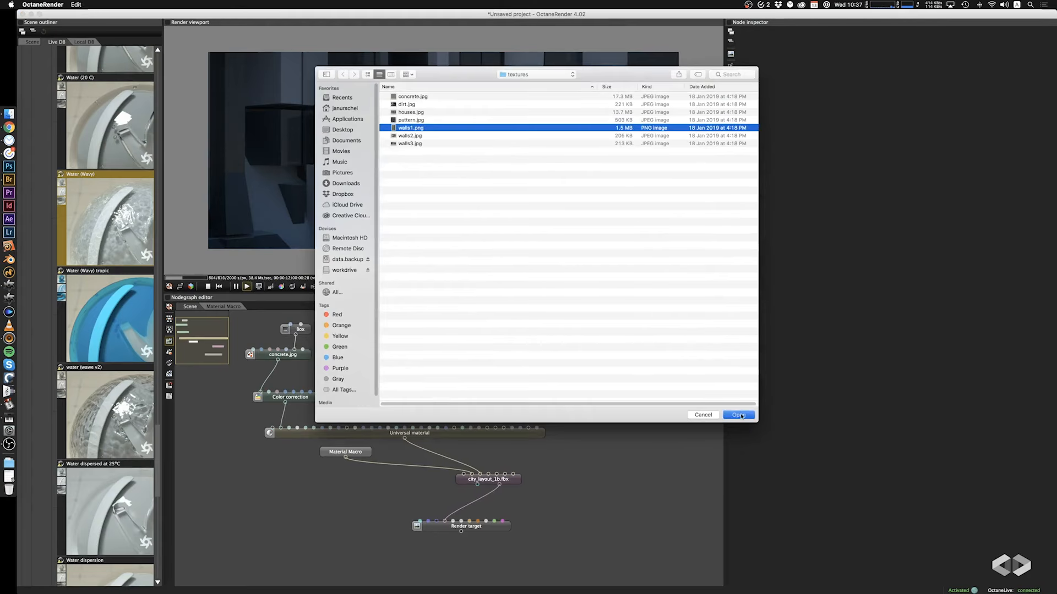
click(740, 415)
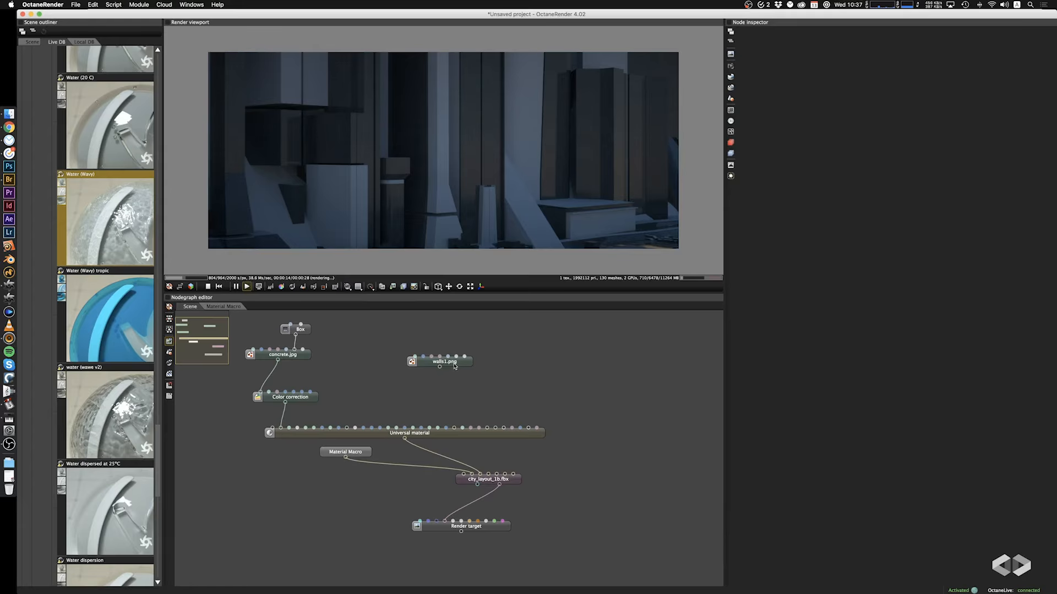
Connect walls1.png to the metallic, specular and roughness inputs of the buildings' Universal material
drag(441, 368, 310, 432)
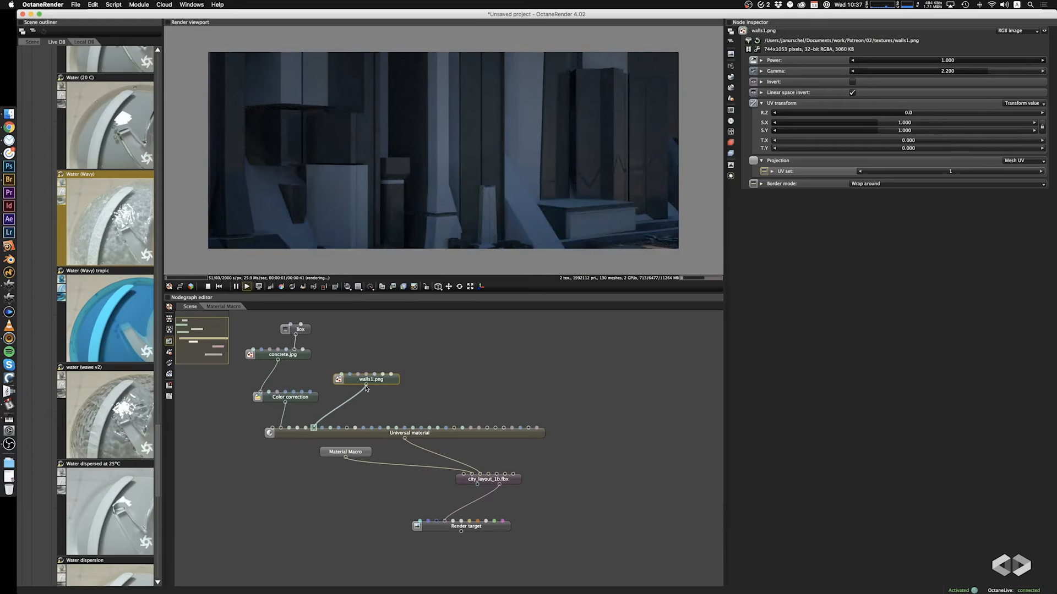
ctrl+drag(312, 429, 289, 428)
drag(372, 379, 366, 386)
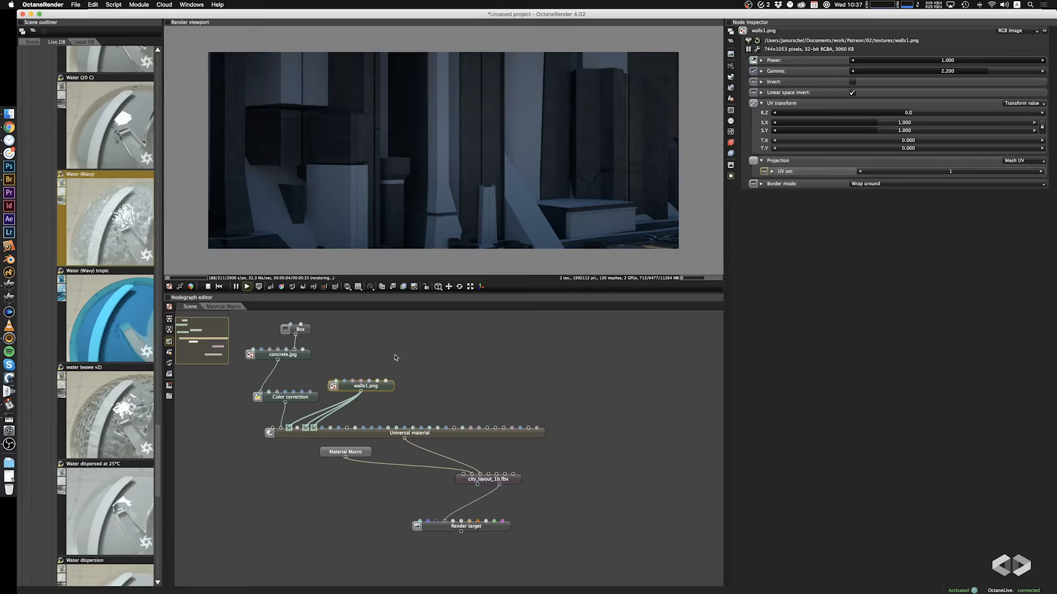
Add a Box projection node and connect it to the projection input of walls1.png
right_click(377, 350)
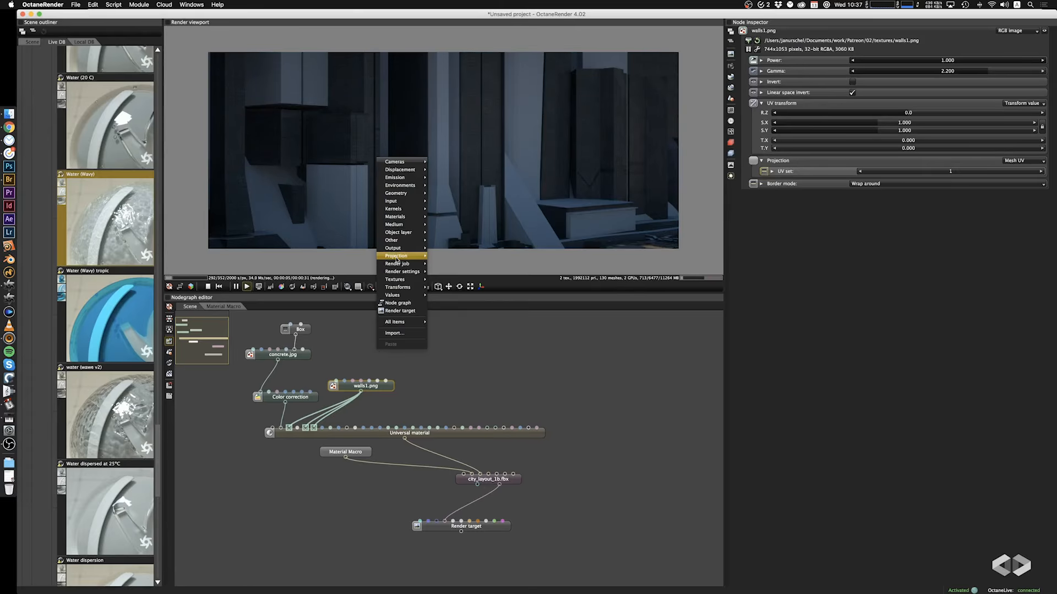
mouse_move(396, 259)
click(446, 258)
mouse_move(376, 355)
mouse_down()
mouse_move(377, 380)
mouse_move(374, 337)
mouse_up()
click(380, 390)
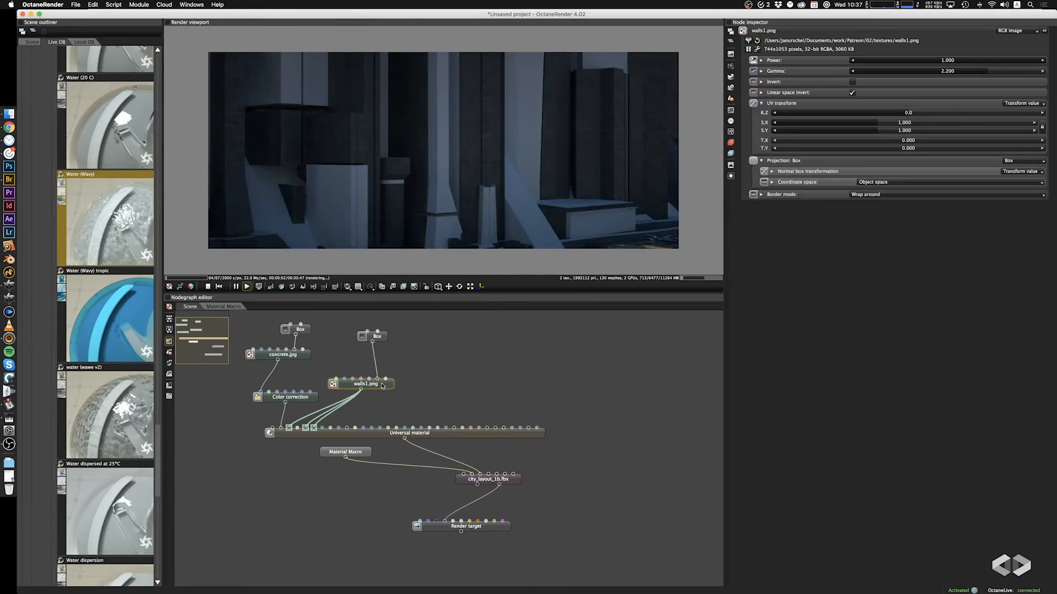
Set the scale of the walls1.png Box projection to 3.020 on all axes, checking it from other views of the city
drag(549, 173, 530, 184)
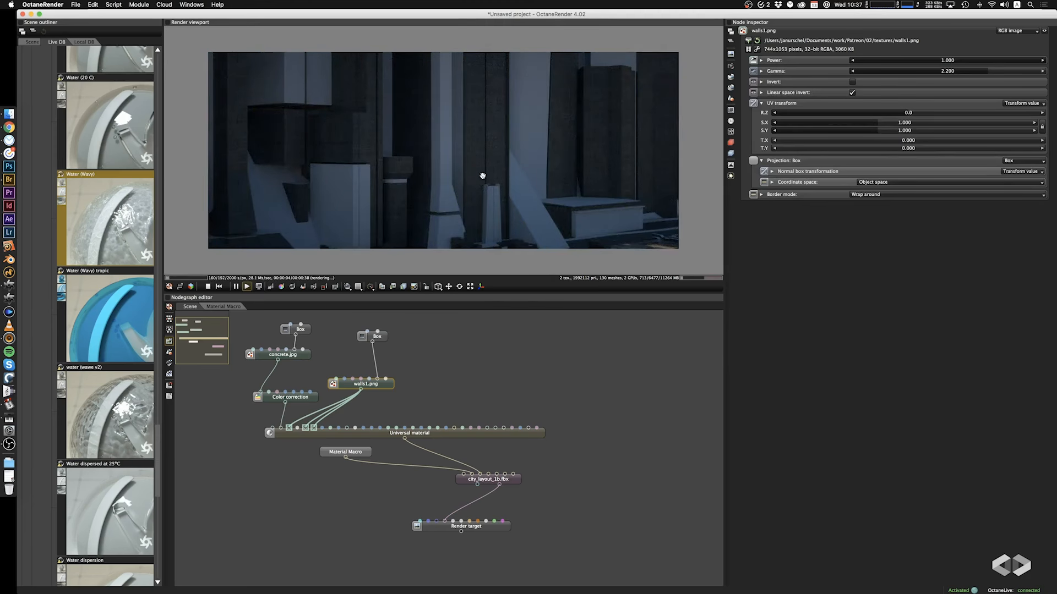
drag(352, 167, 479, 184)
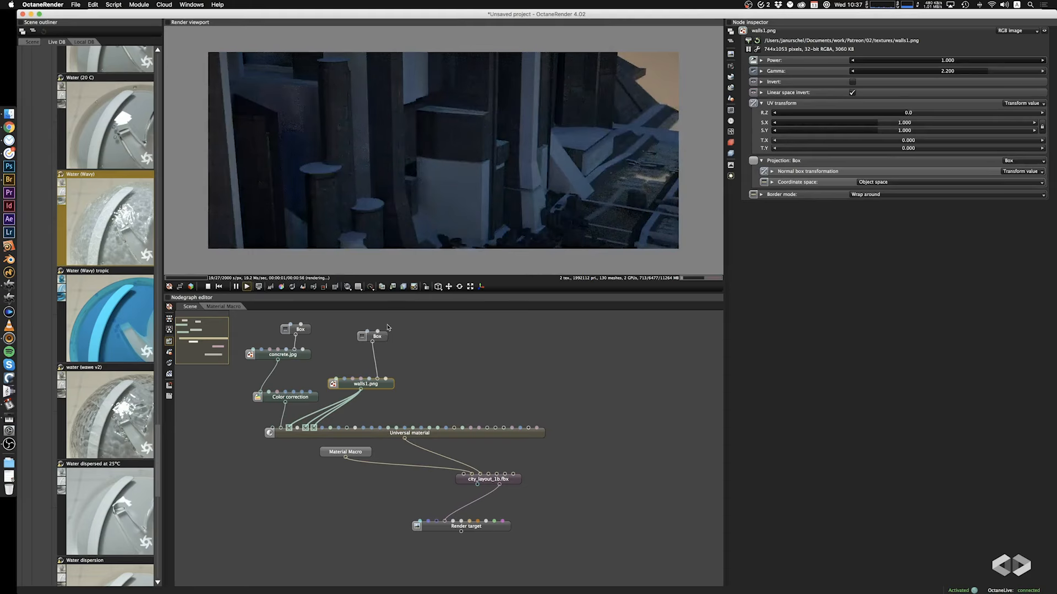
click(384, 337)
click(869, 84)
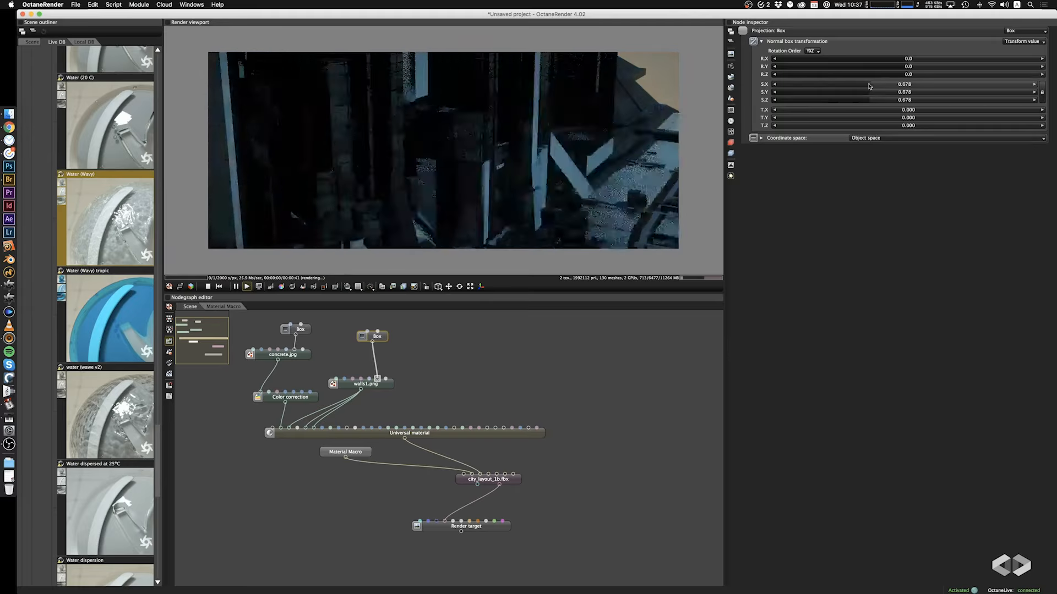
drag(869, 85, 901, 87)
drag(513, 194, 474, 157)
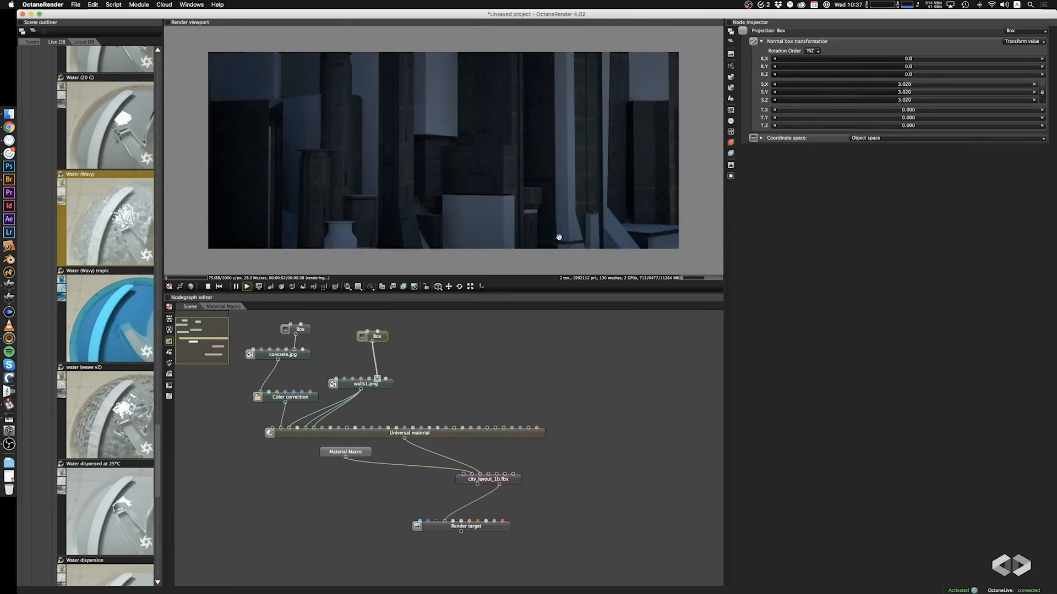
click(444, 375)
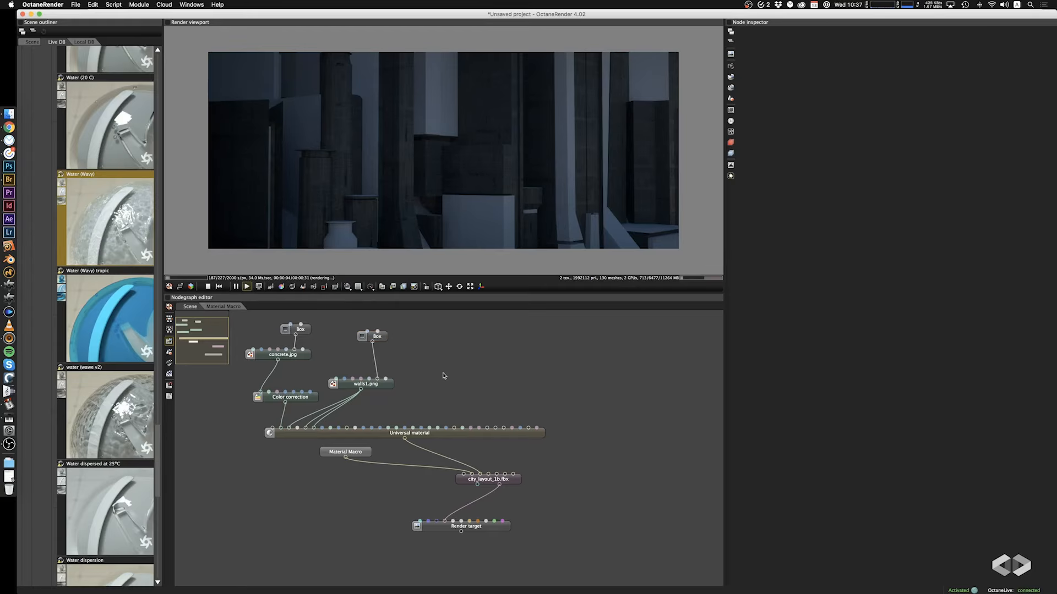
drag(468, 438, 475, 439)
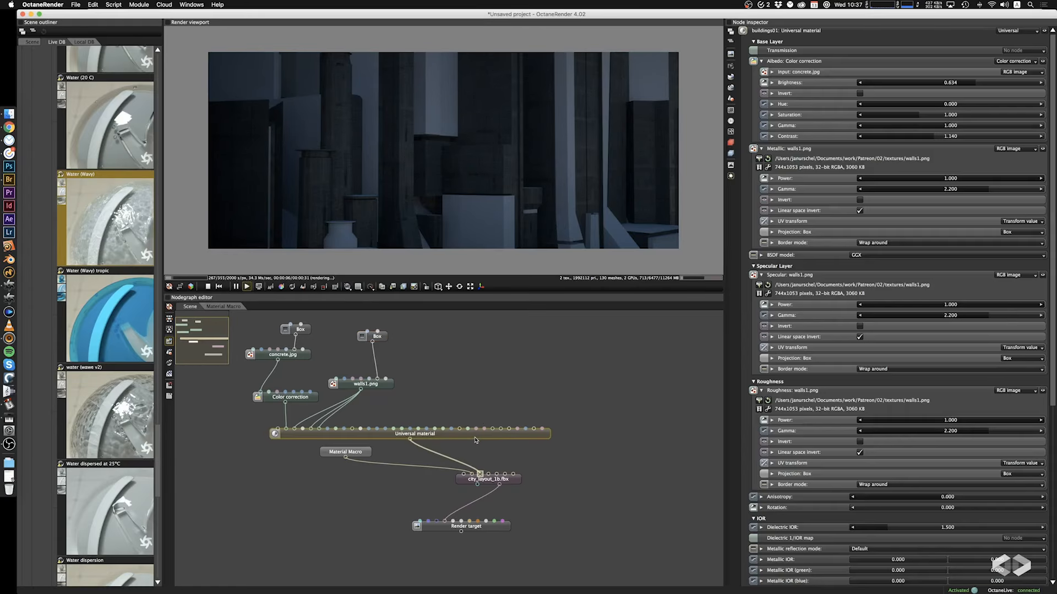
click(506, 379)
right_click(506, 378)
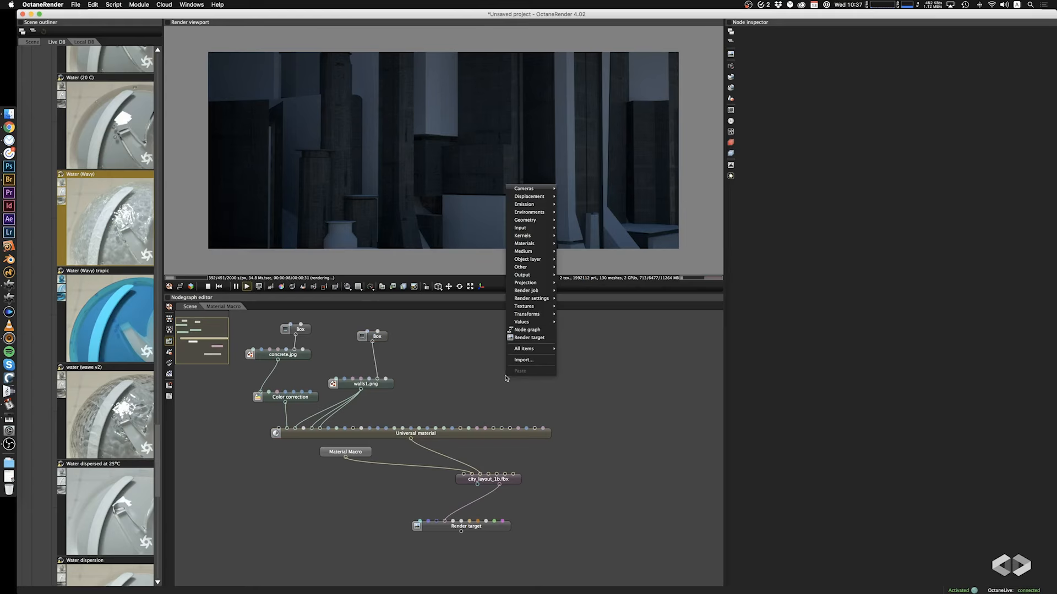
key(Escape)
Duplicate the walls1.png texture with its Box projection and place the copies above the emission end of the Universal material
click(378, 337)
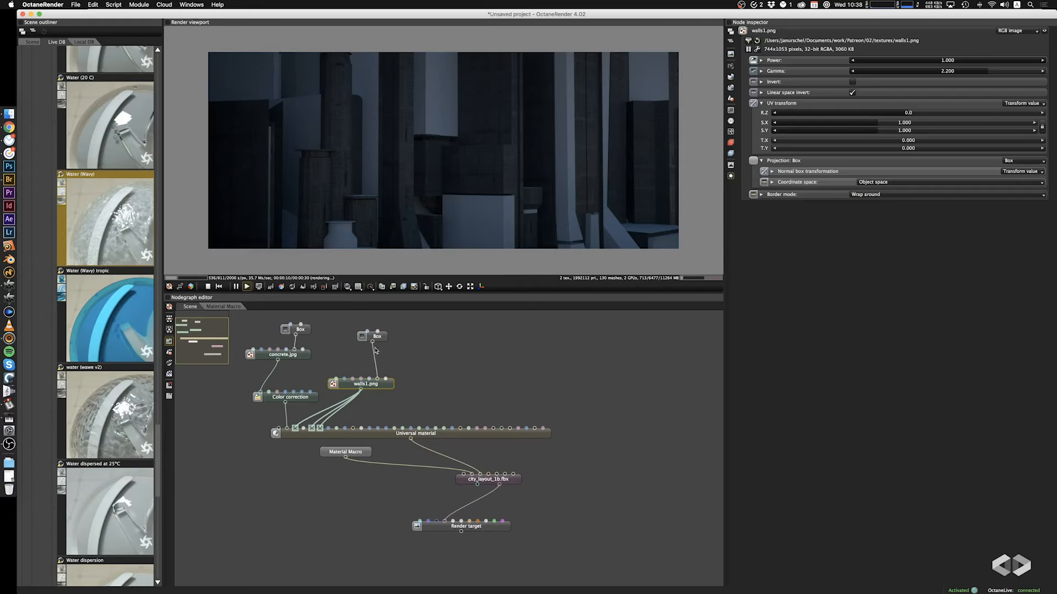
shift+click(387, 389)
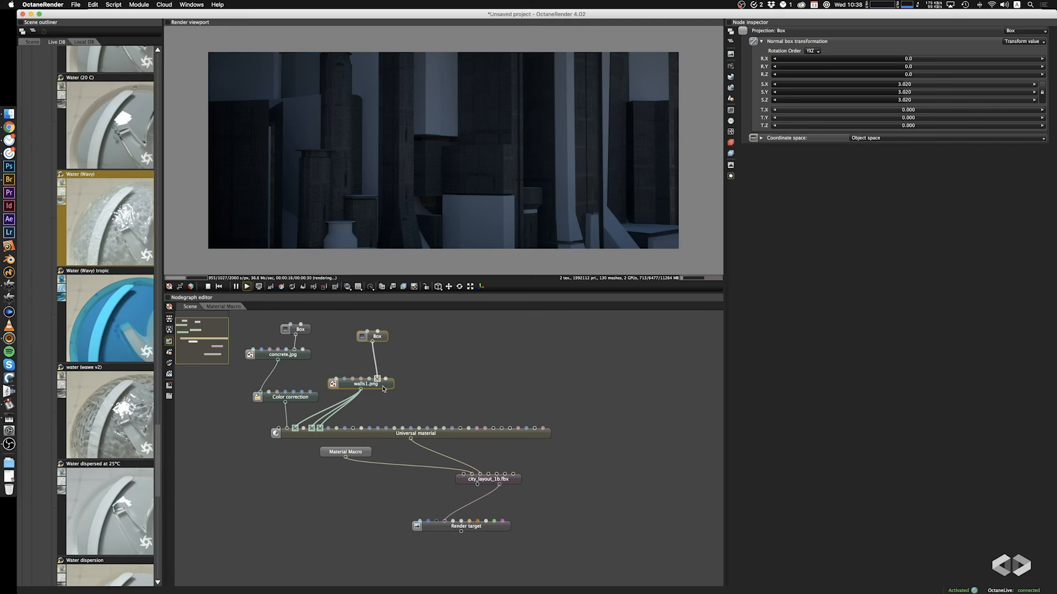
key(super+c)
key(super+v)
drag(406, 409, 521, 387)
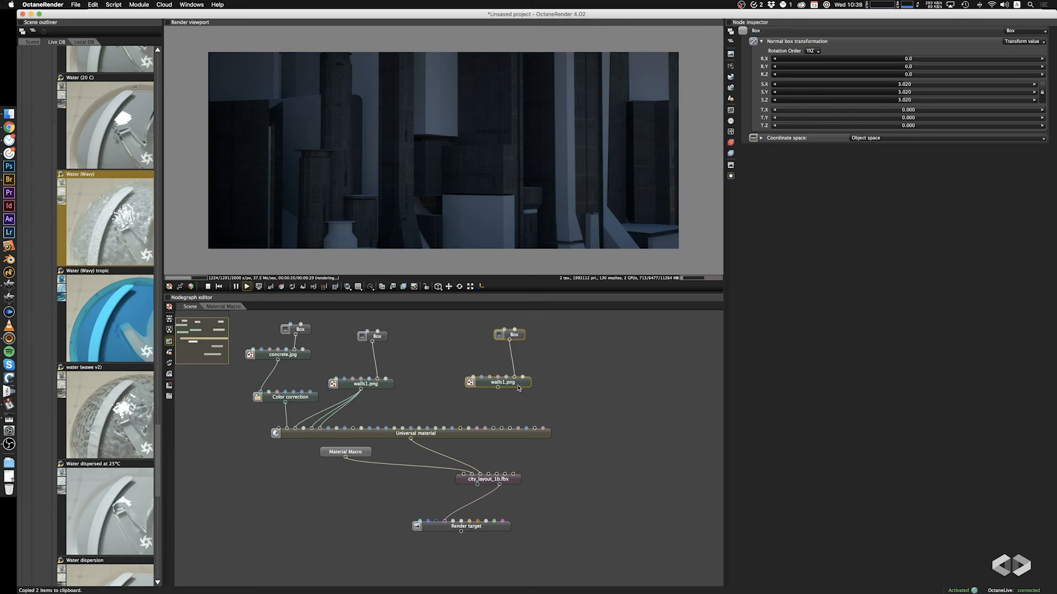
drag(498, 388, 531, 435)
drag(513, 385, 504, 363)
Add a Texture emission node driven by the copied walls1.png and connect it to the Universal material's emission input
click(594, 361)
right_click(575, 349)
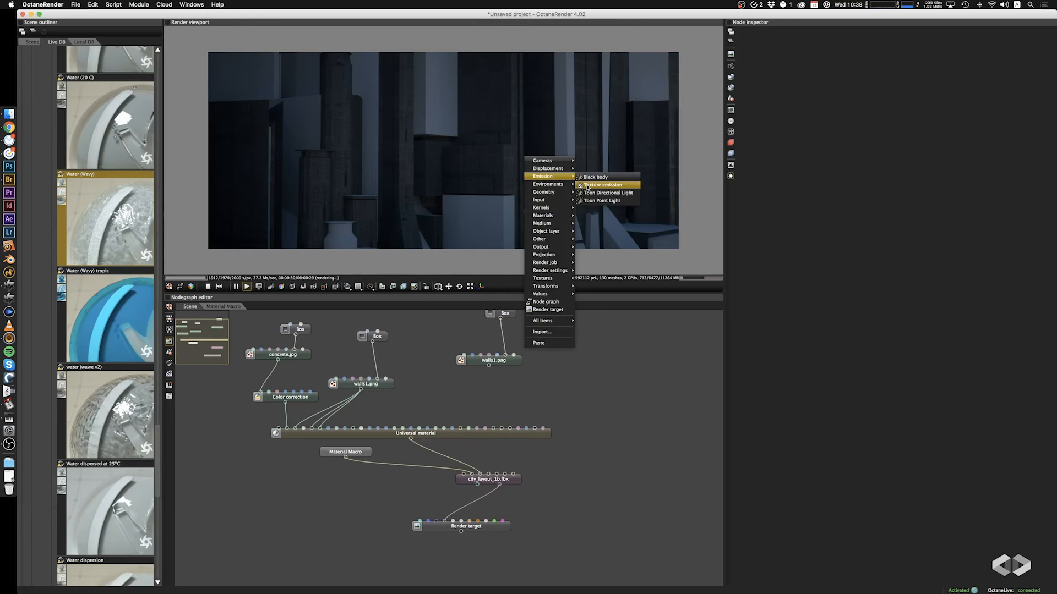
click(587, 186)
drag(590, 350, 535, 428)
drag(540, 387, 538, 401)
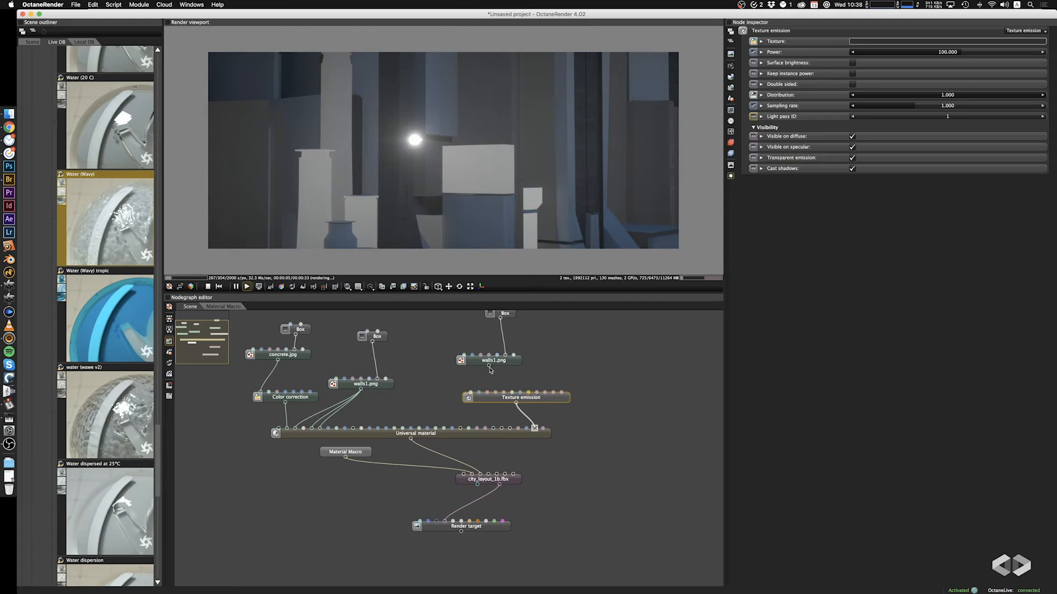
drag(489, 365, 470, 396)
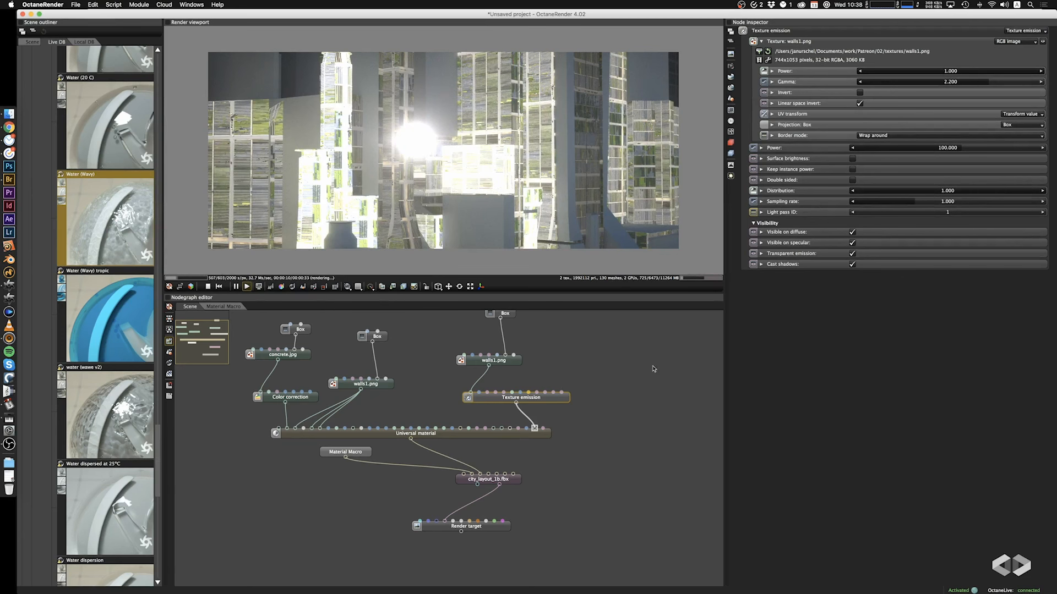
drag(540, 403, 556, 405)
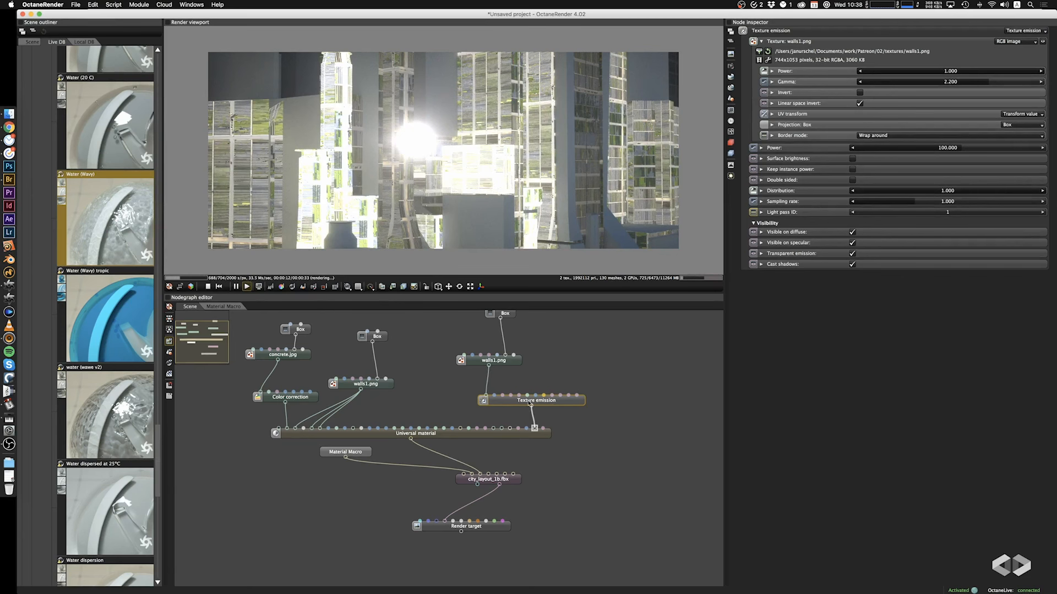
Duplicate the Color correction node and insert it between the copied walls1.png and the Texture emission
click(316, 402)
key(super+c)
key(super+v)
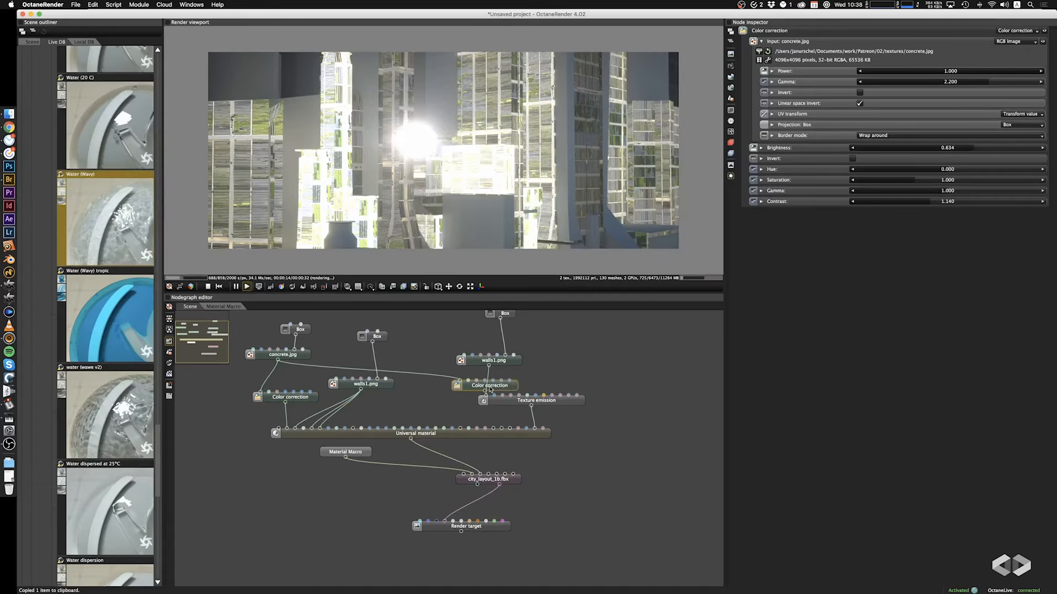
drag(489, 368, 505, 385)
Set the emission Color correction's contrast to 171 and its gamma to 1.390 to limit the glow to small windows
drag(929, 207, 1027, 210)
drag(1027, 209, 988, 192)
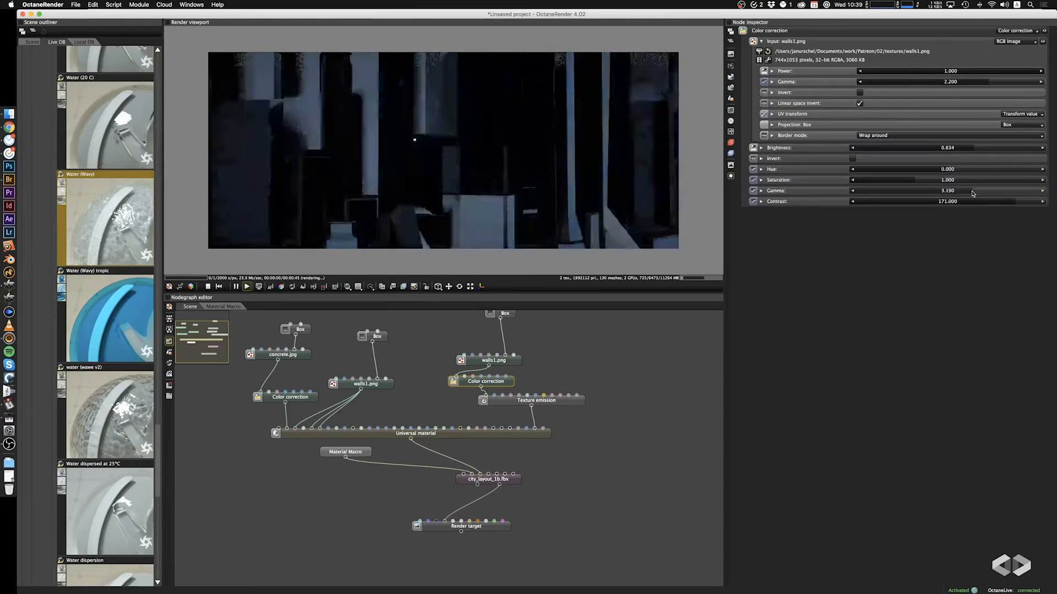
drag(969, 195, 957, 194)
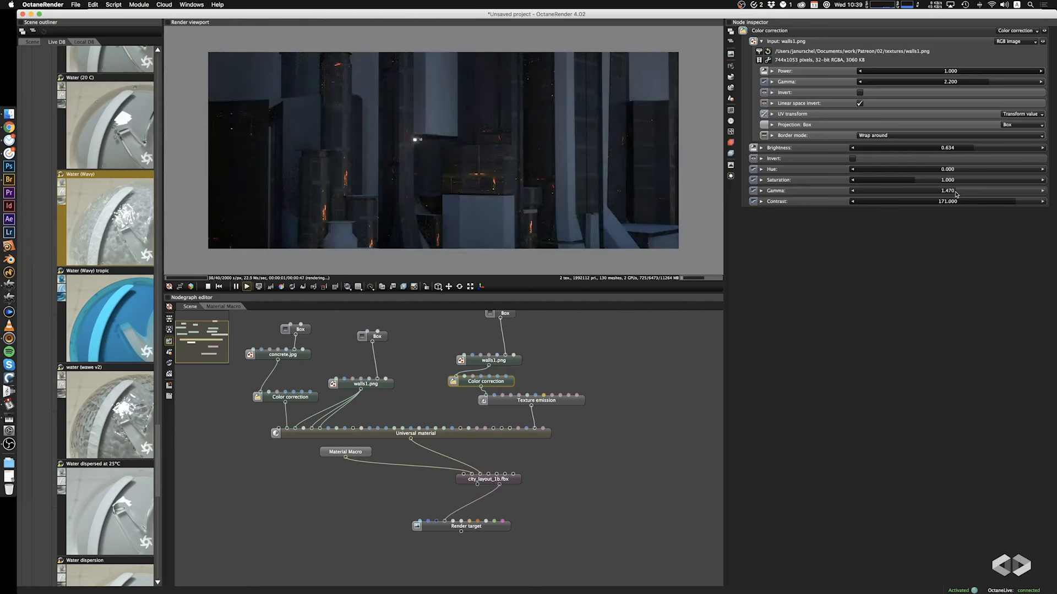
drag(956, 194, 955, 193)
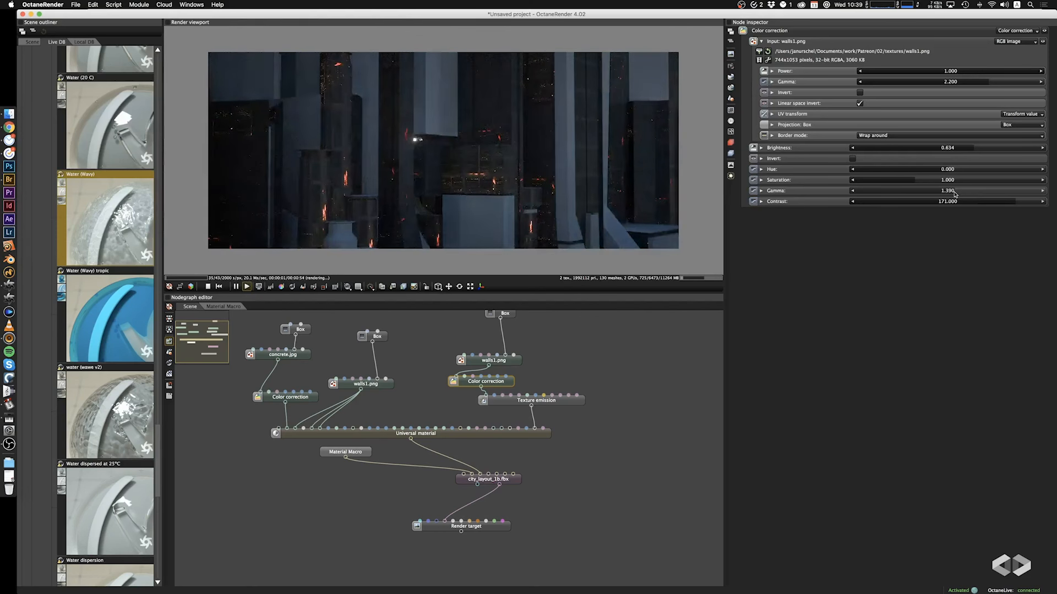
Enable surface brightness on the Texture emission and set its power to 26.7
drag(592, 229, 559, 189)
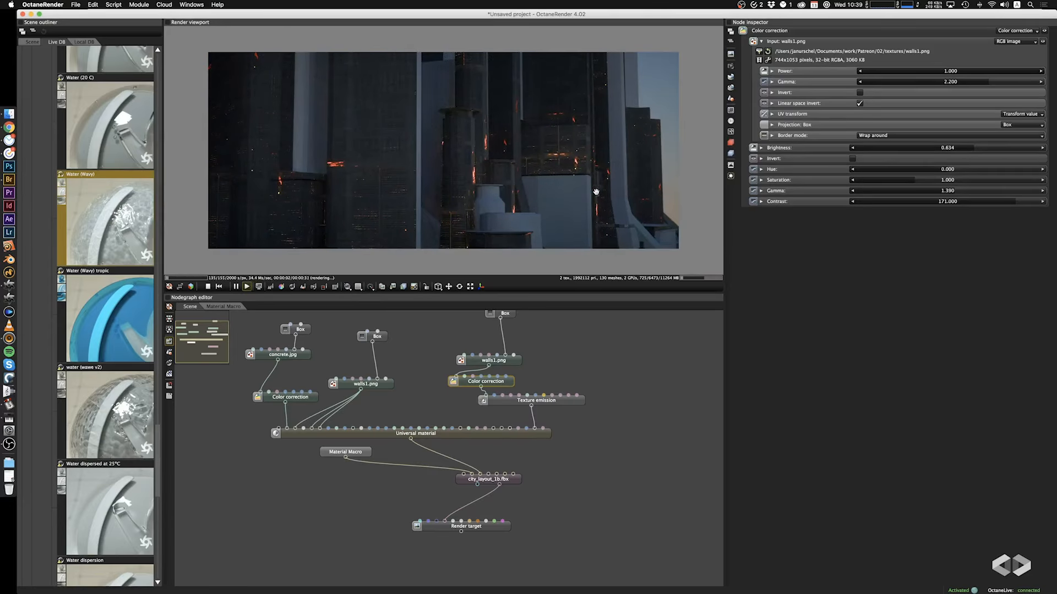
click(553, 402)
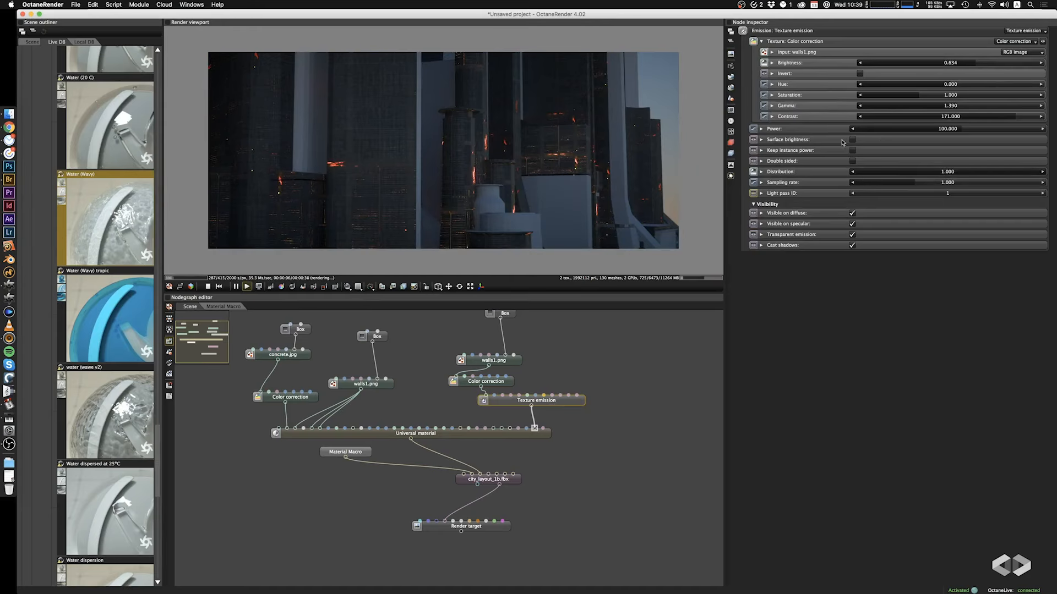
click(852, 140)
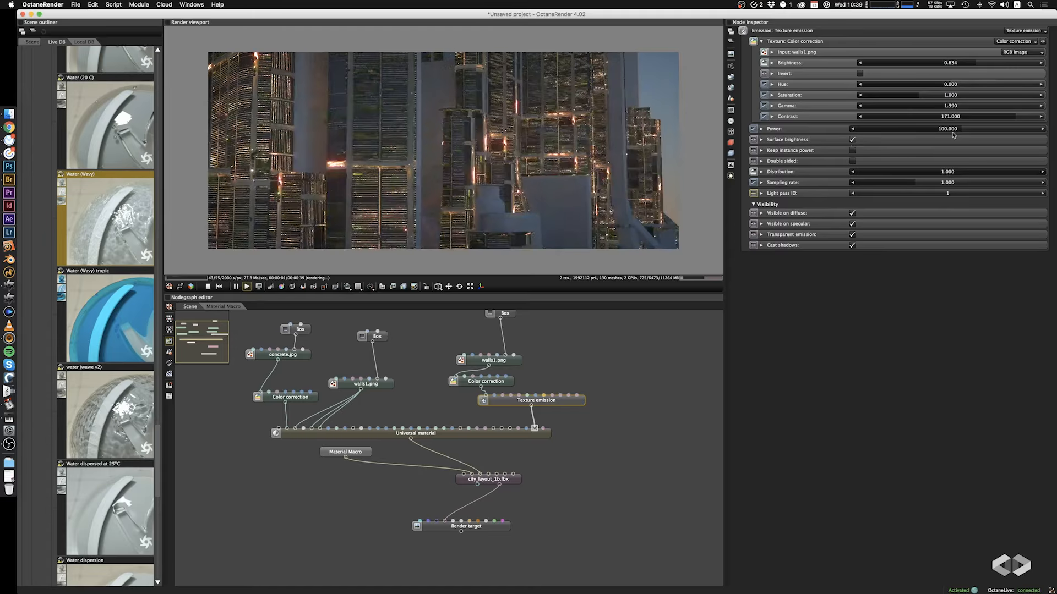
drag(958, 131, 946, 131)
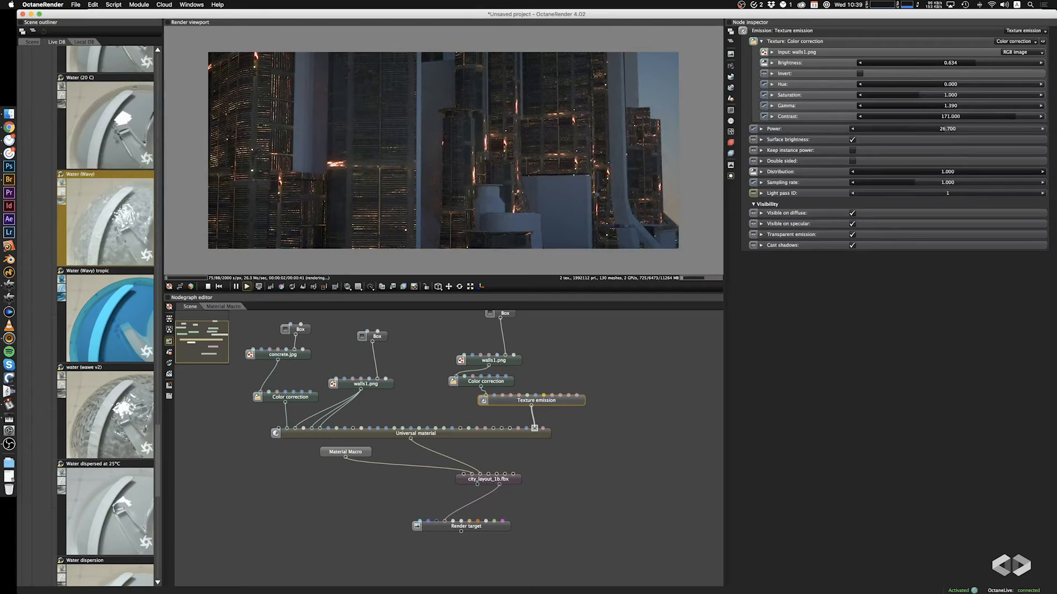
Set the emission Color correction's hue to -0.021 and its saturation to 0.630
click(501, 382)
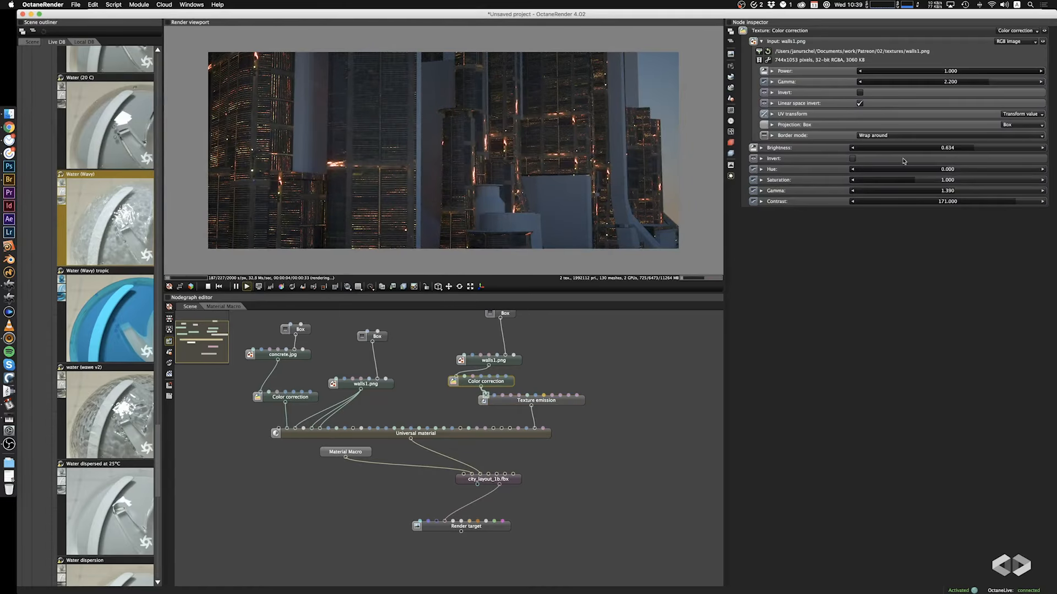
mouse_move(951, 169)
mouse_down()
mouse_move(975, 174)
mouse_move(945, 175)
mouse_up()
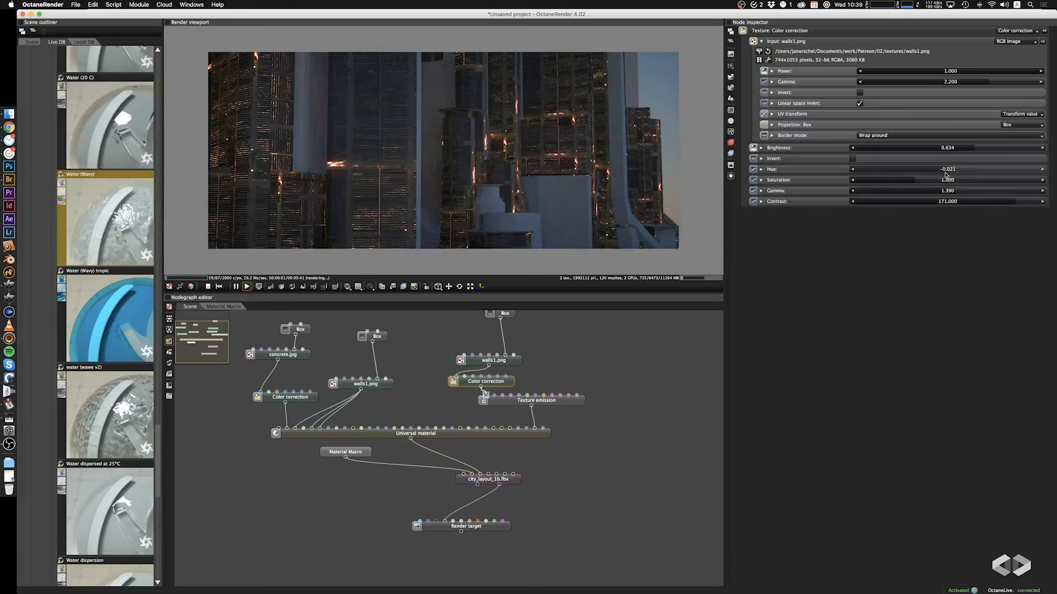
drag(945, 180, 891, 182)
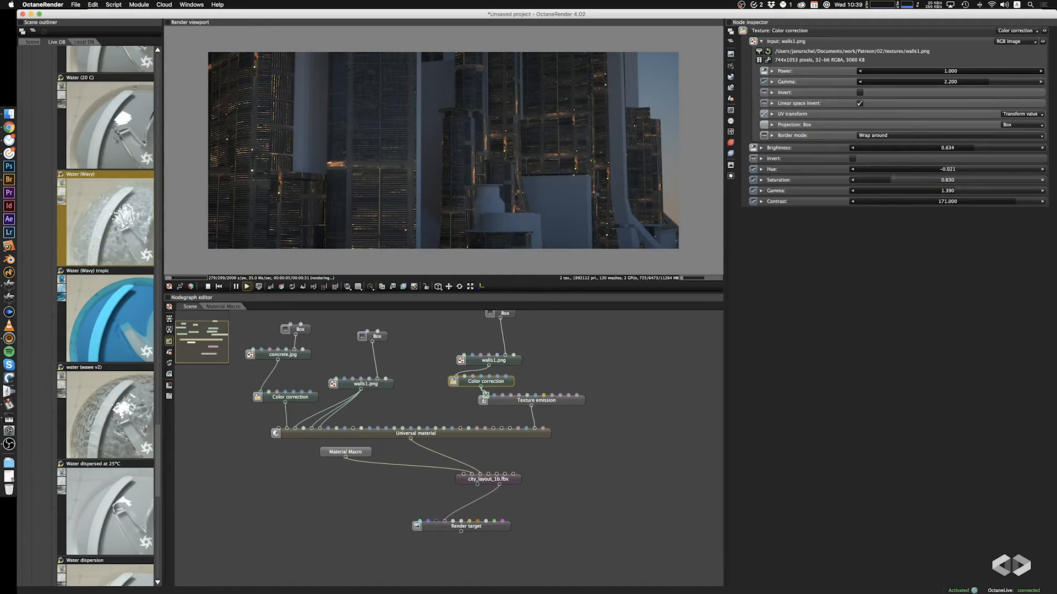
drag(509, 171, 488, 171)
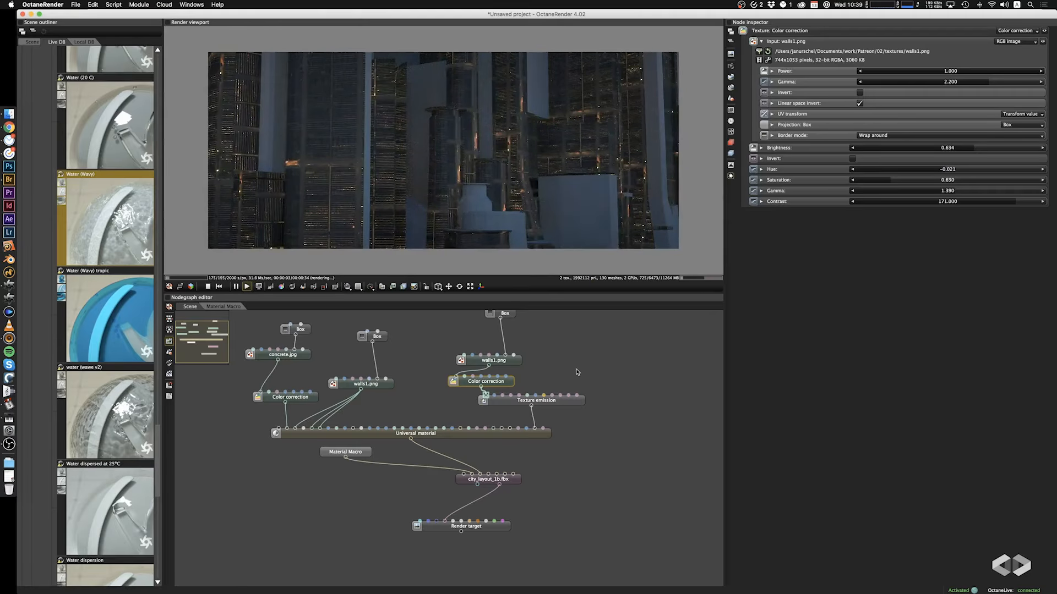
Duplicate the concrete.jpg Color correction and insert the copy between the left walls1.png and the Universal material's roughness input
drag(584, 362, 587, 392)
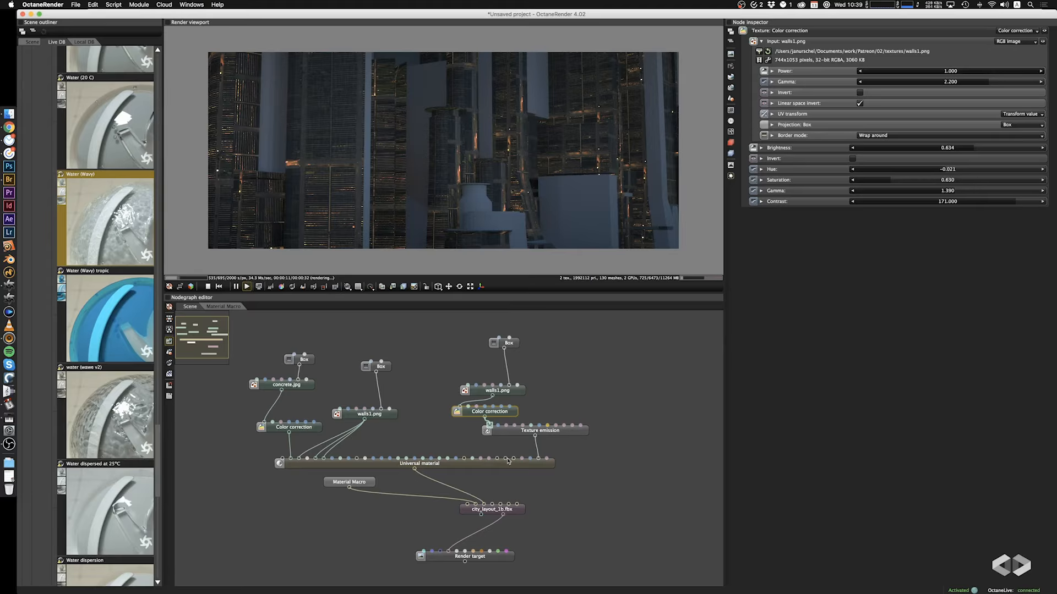
drag(445, 234, 411, 223)
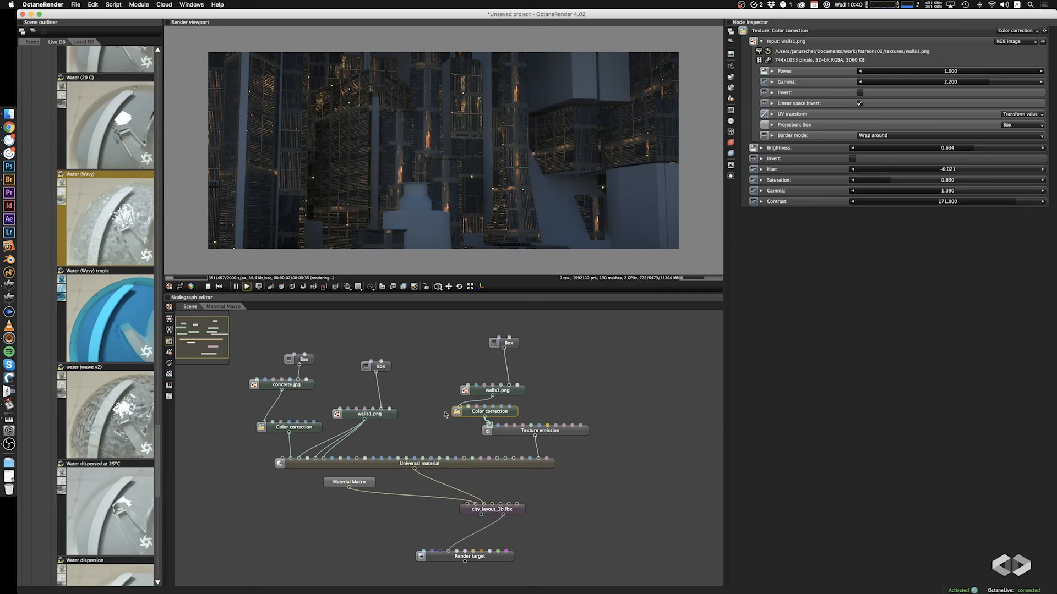
click(310, 429)
key(super+c)
key(super+v)
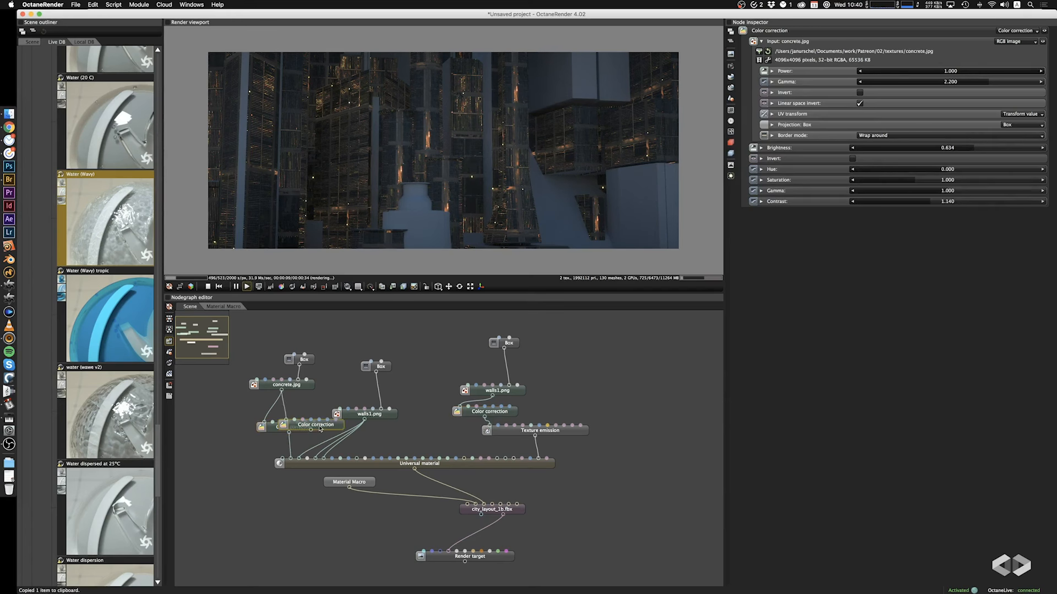
drag(312, 428, 323, 459)
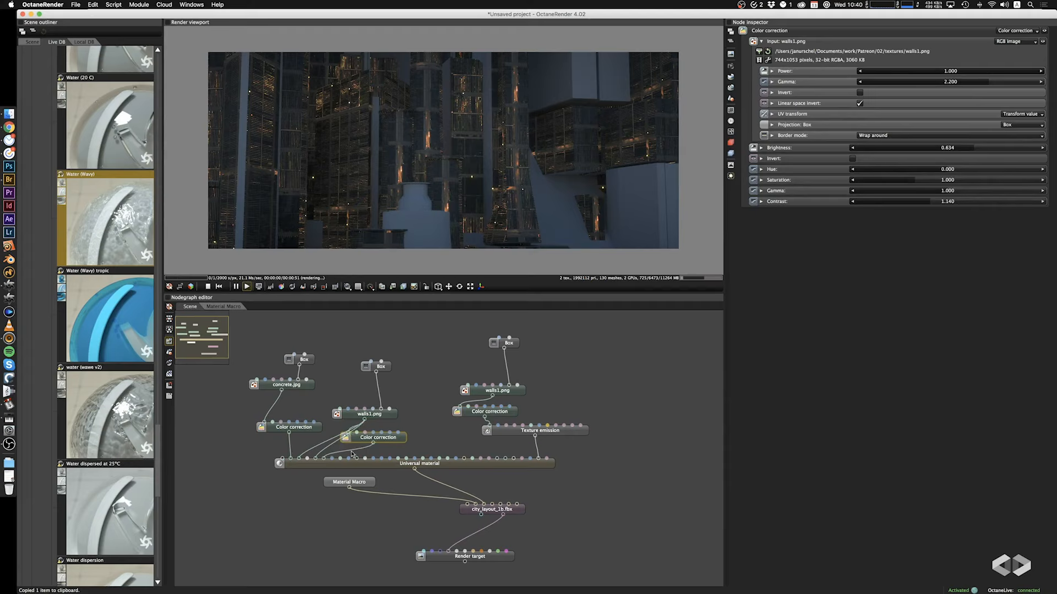
drag(380, 438, 386, 441)
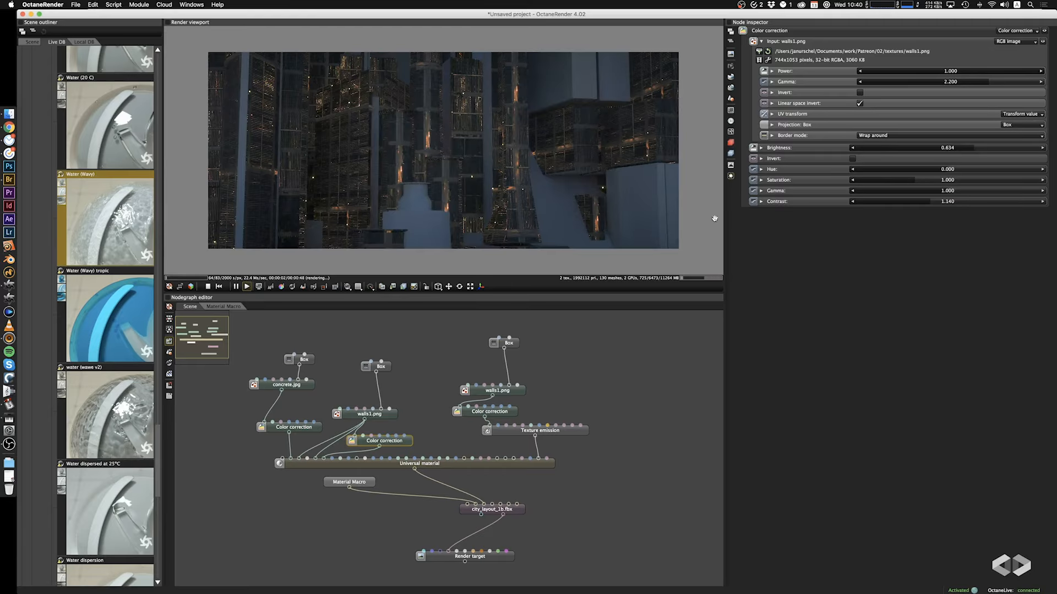
Set the roughness Color correction's saturation to 0.435 and its gamma to 1.080
click(878, 182)
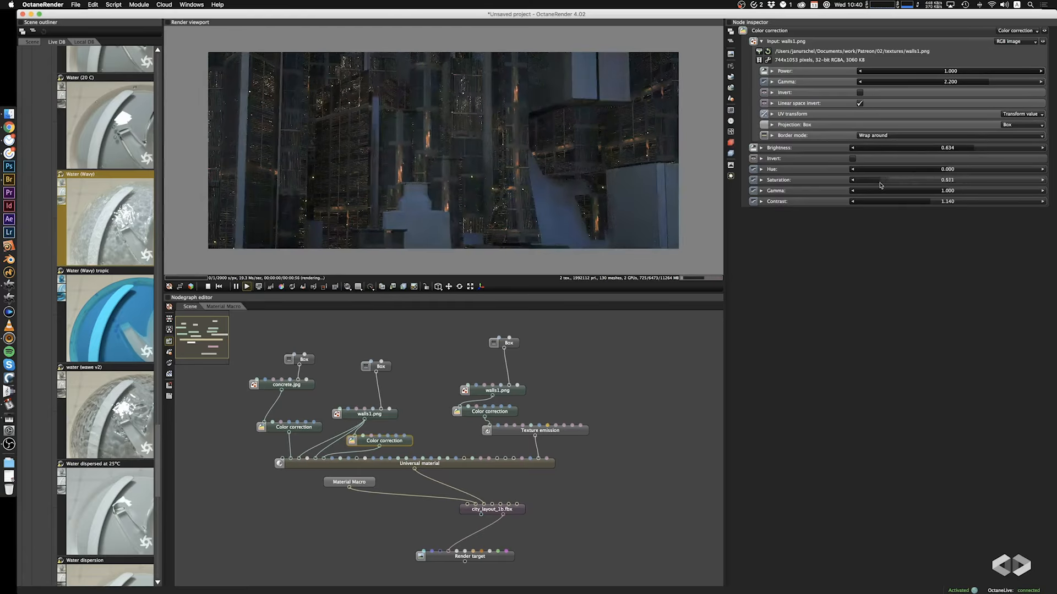
click(968, 191)
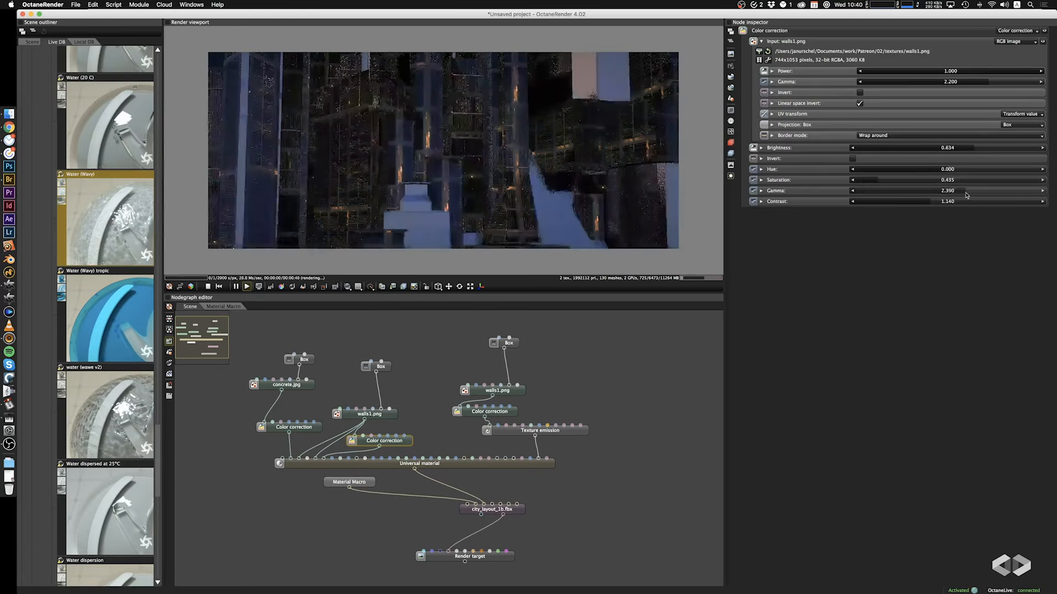
click(903, 191)
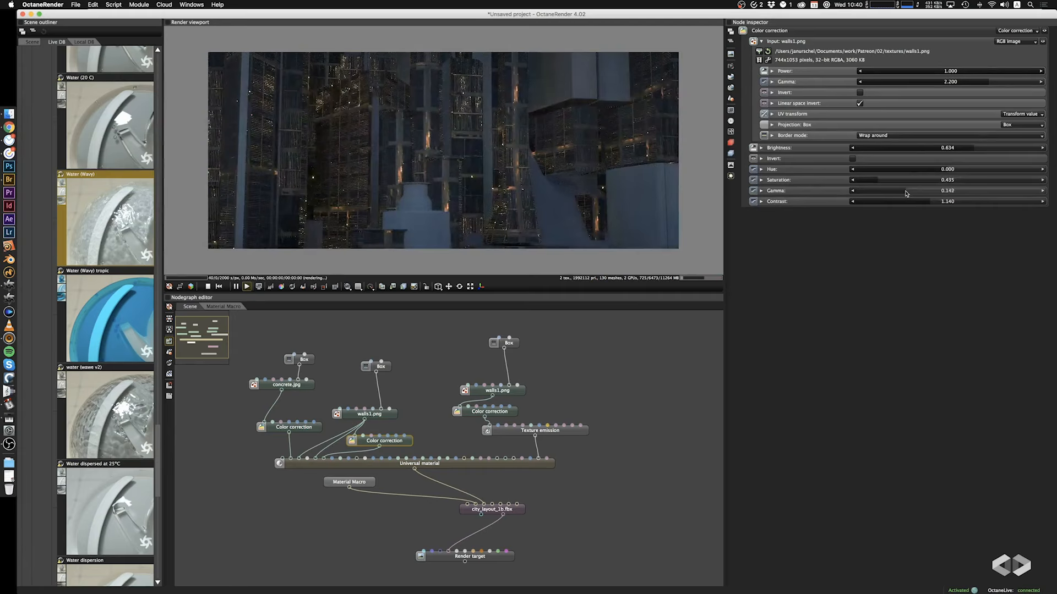
click(877, 191)
click(950, 191)
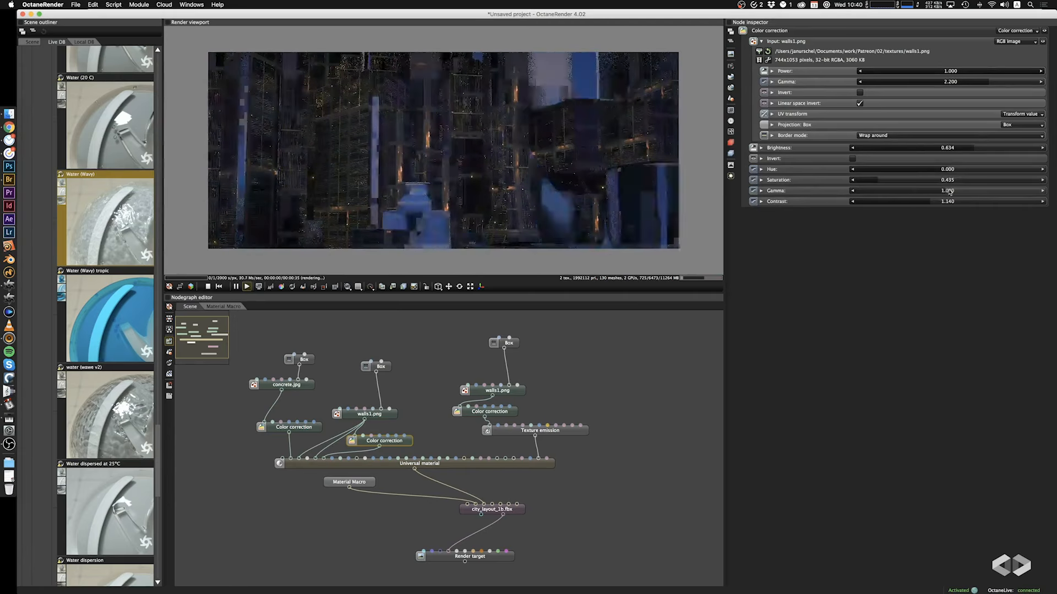
Space out walls1.png and its Color correction, and route the Universal material's metallic and specular inputs through that Color correction
drag(379, 414, 373, 392)
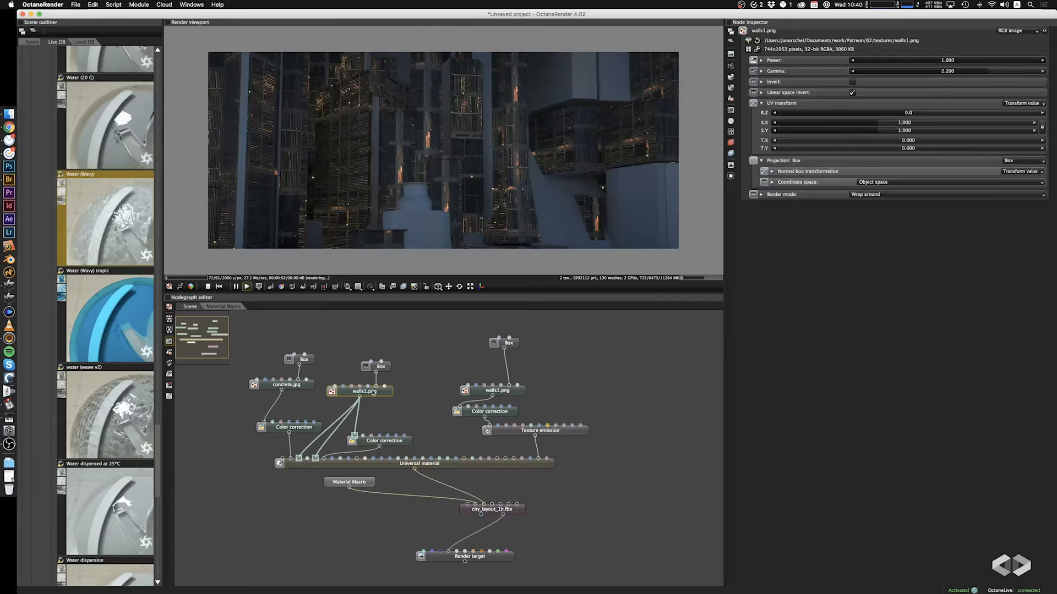
drag(393, 444, 384, 428)
drag(322, 456, 377, 424)
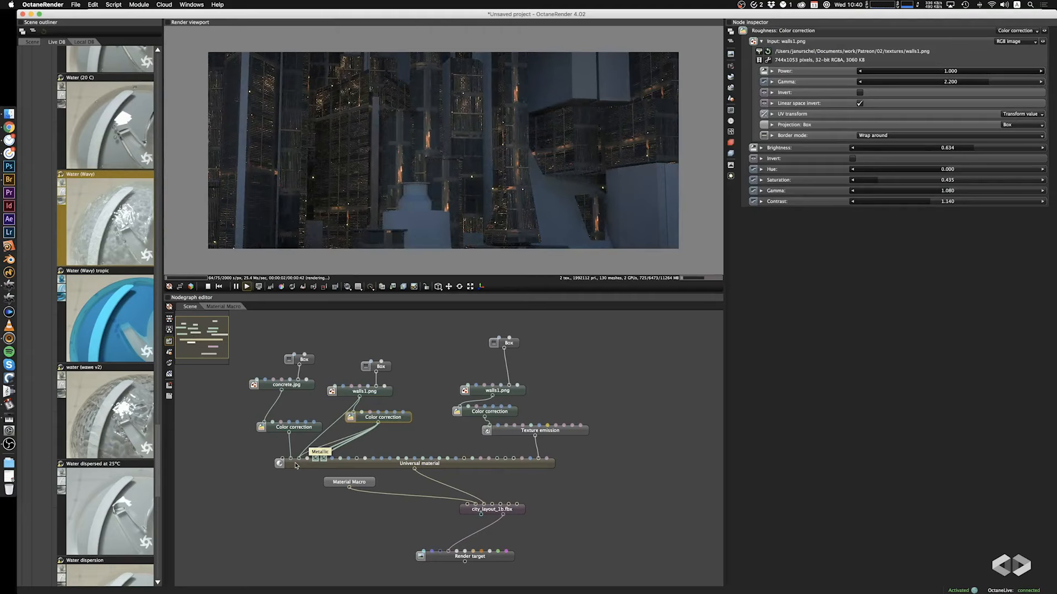
drag(299, 458, 377, 423)
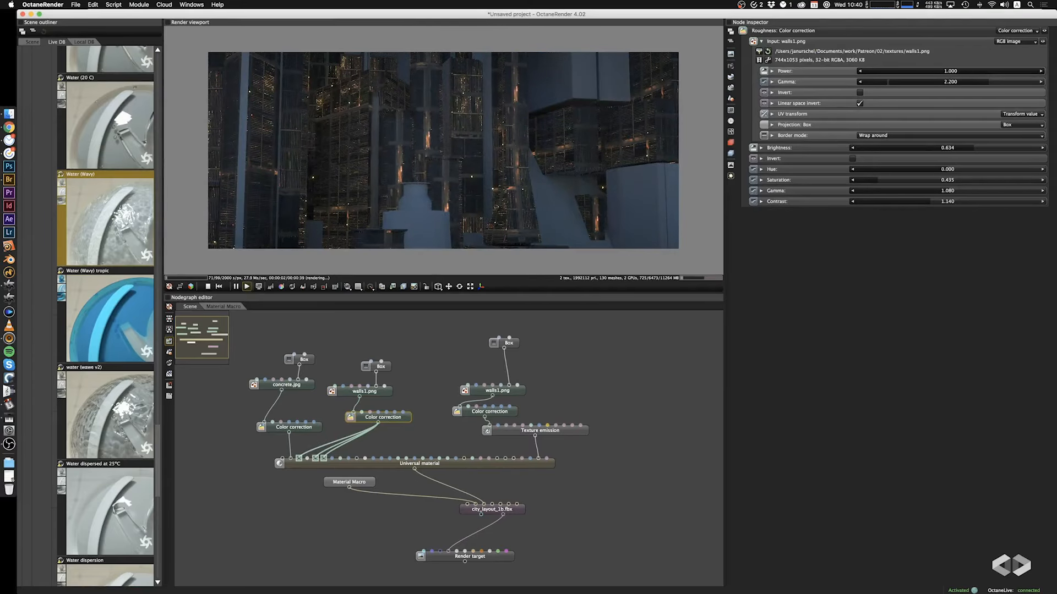
Set the shared metallic, specular and roughness Color correction's brightness to 1.000 and its contrast to 15.200, leaving the walls1.png image uninverted
click(859, 92)
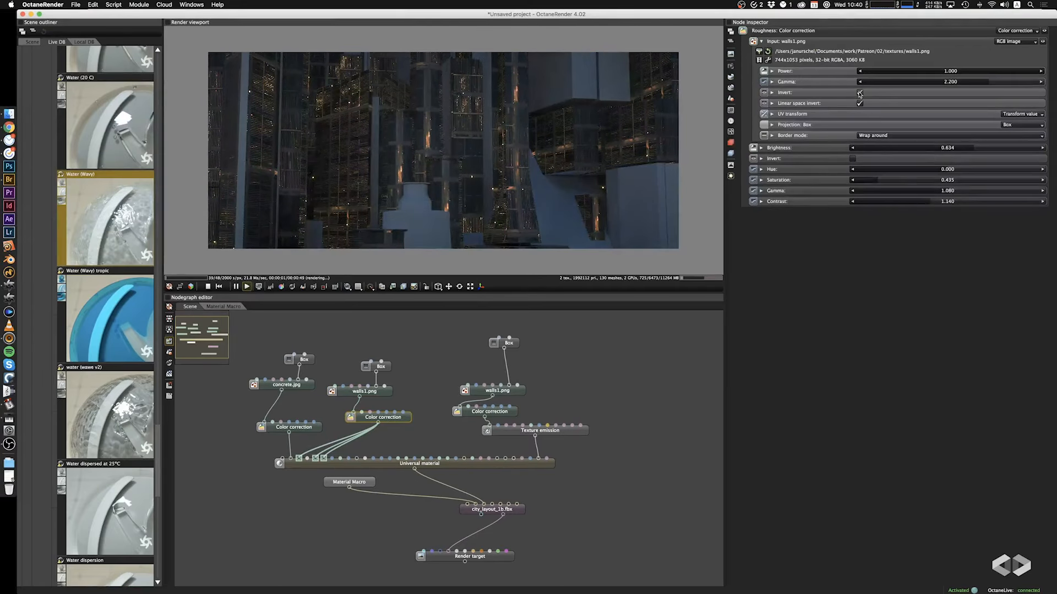
drag(365, 184, 613, 169)
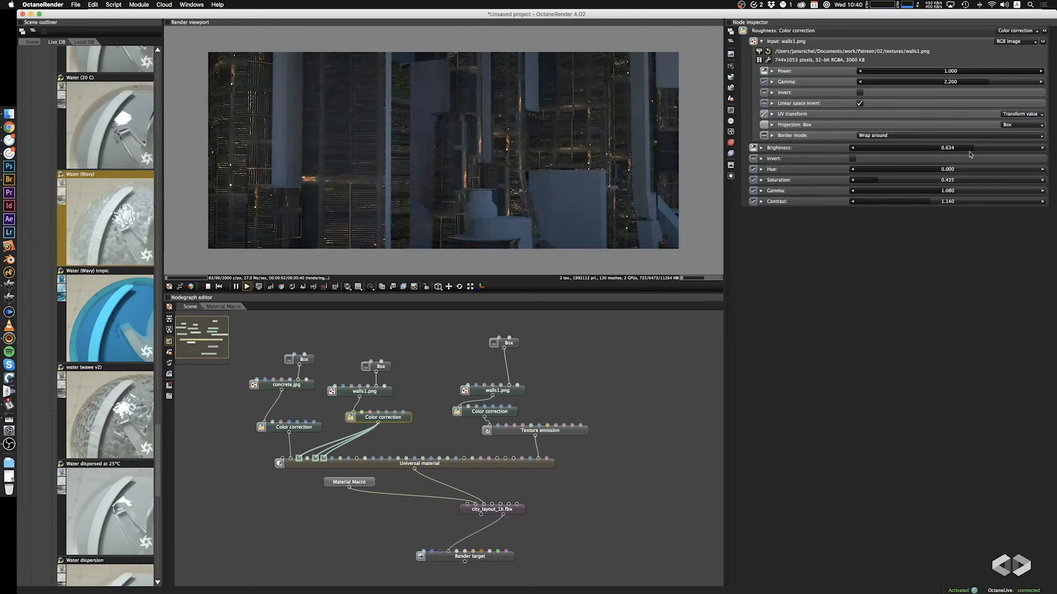
drag(969, 149, 1034, 149)
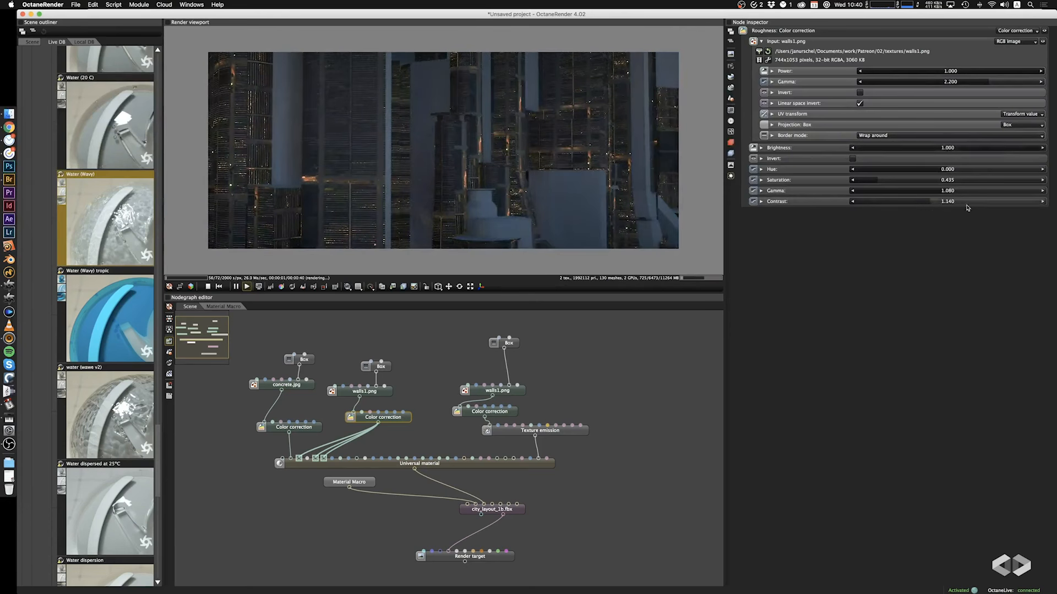
drag(949, 202, 974, 203)
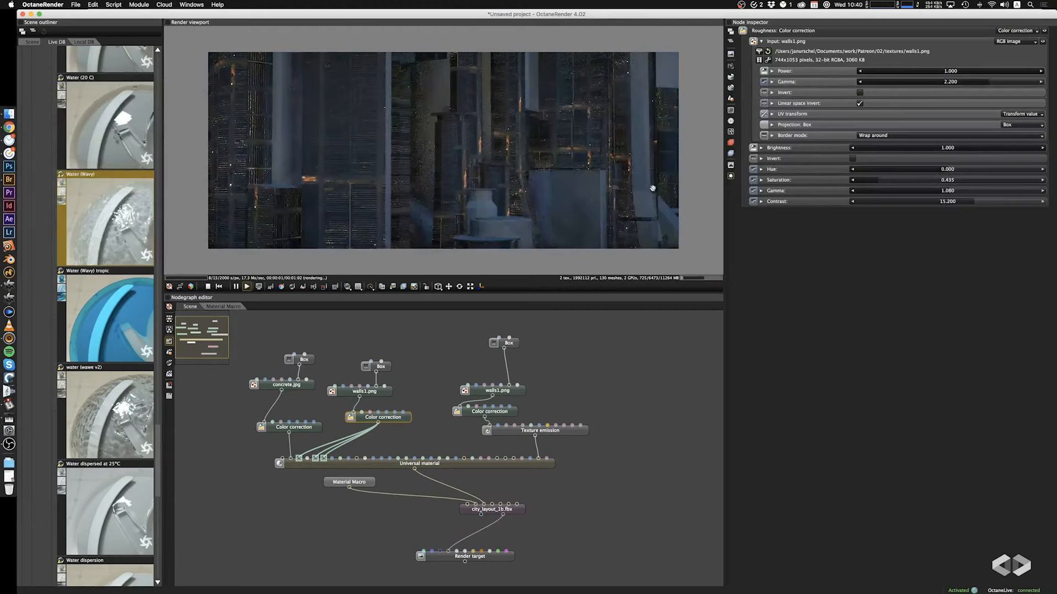
drag(653, 186, 533, 167)
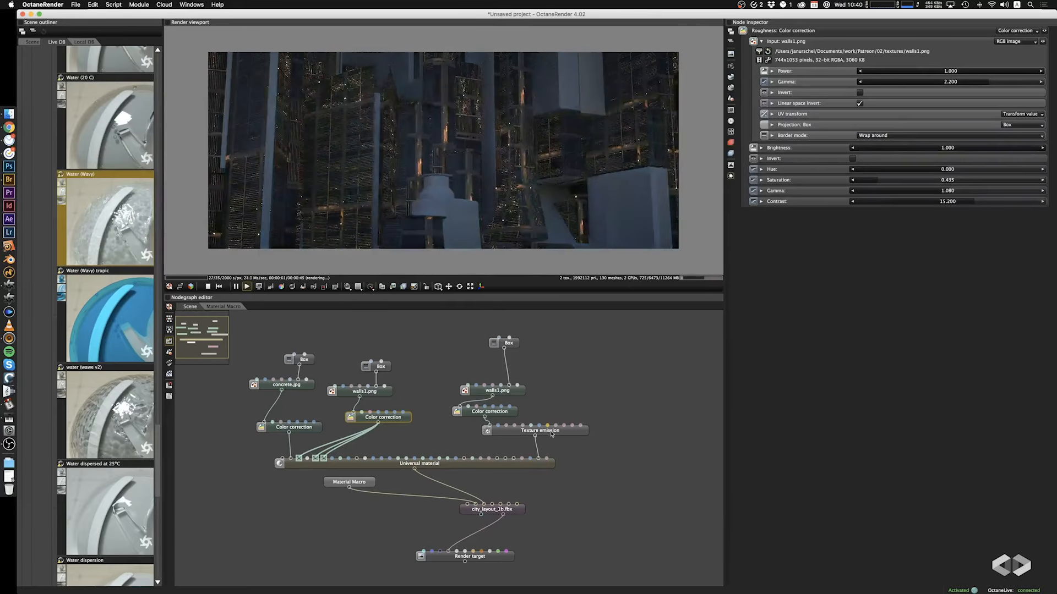
Spread out the emission branch by moving the Texture emission, its Color correction and the copied walls1.png apart
drag(551, 434, 553, 439)
drag(429, 151, 479, 104)
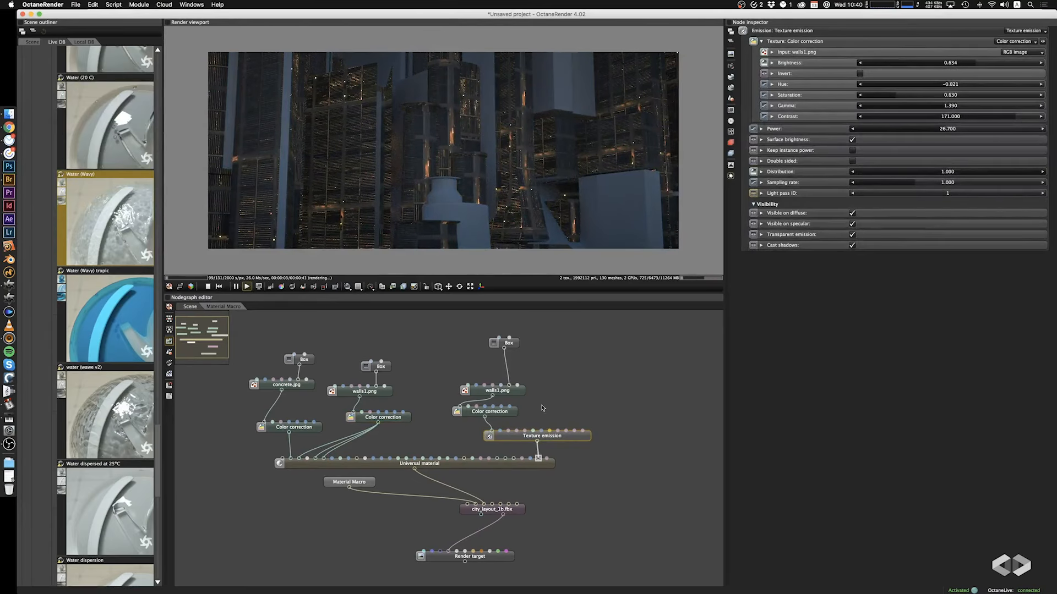
drag(523, 393, 500, 406)
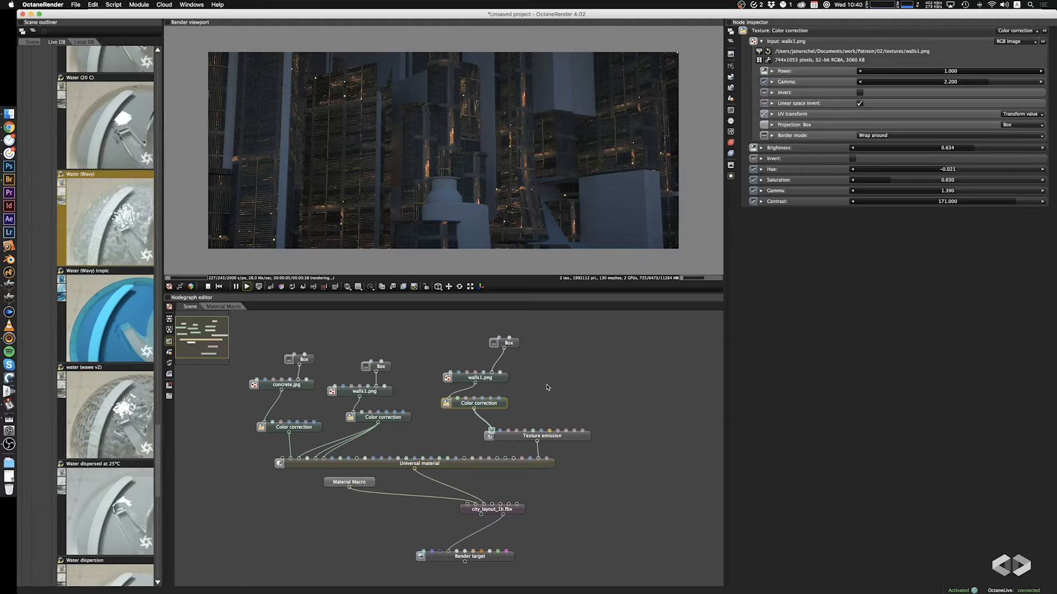
mouse_move(532, 196)
mouse_down()
mouse_move(537, 184)
mouse_move(545, 203)
mouse_move(552, 183)
mouse_move(576, 206)
mouse_move(533, 177)
mouse_move(538, 189)
mouse_up()
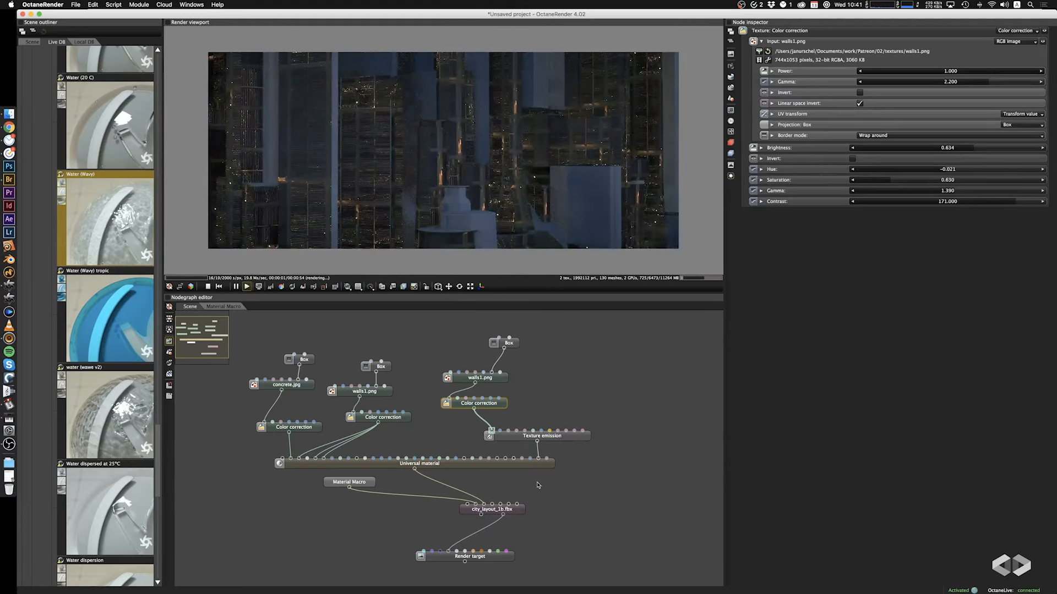
click(517, 468)
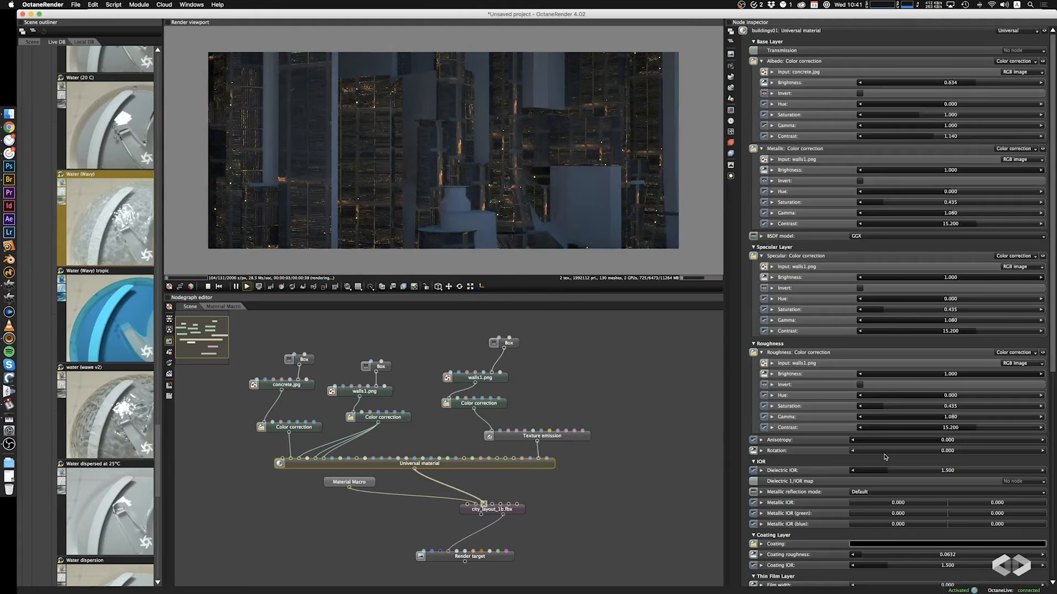
scroll(887, 457, down, 10)
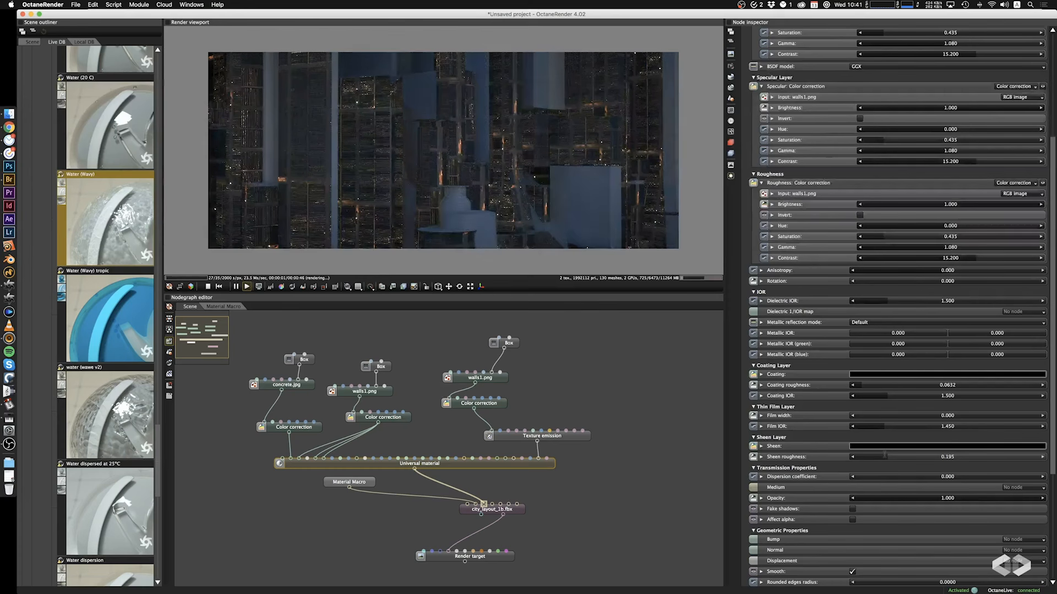
click(578, 408)
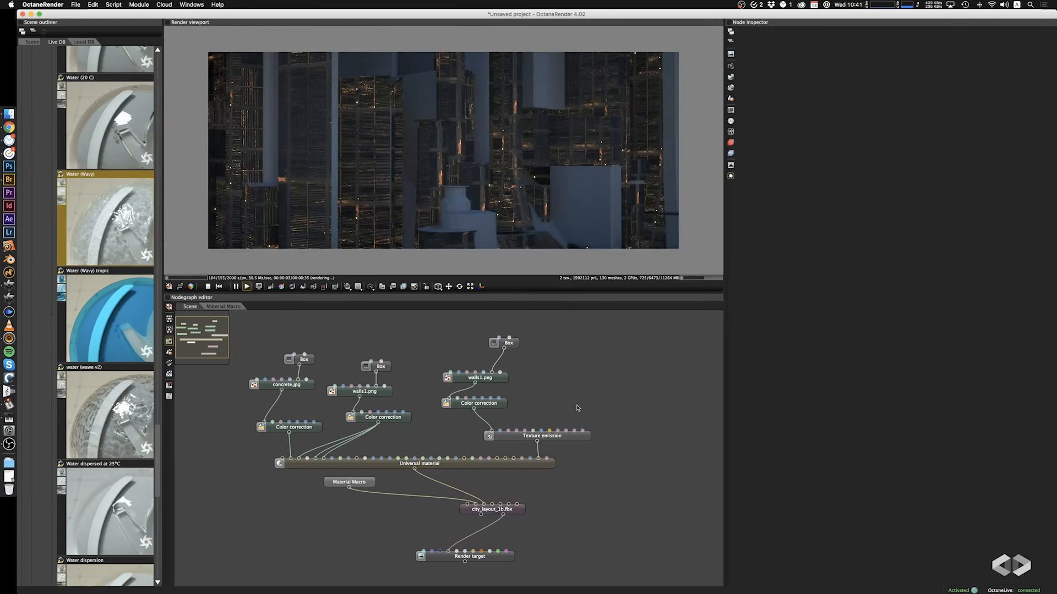
click(564, 436)
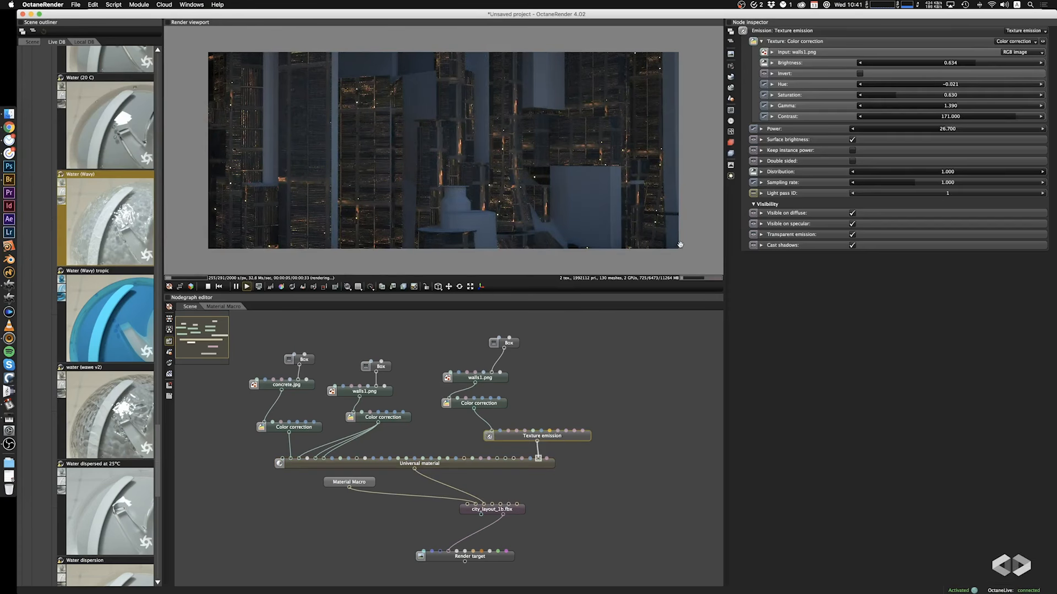
Add an RGB image texture node that loads dirt.jpg from the textures folder
click(562, 393)
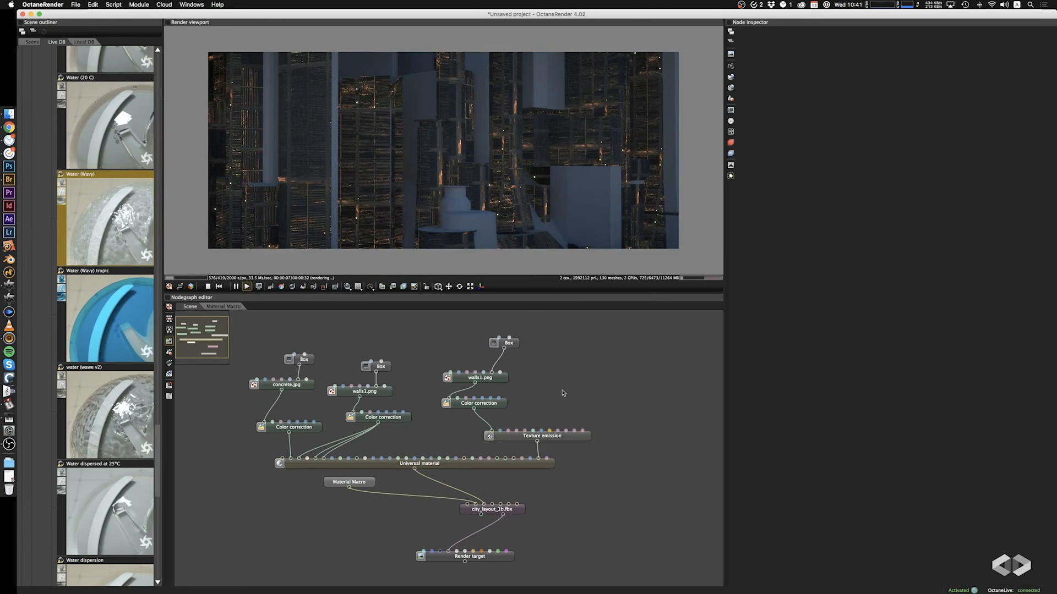
right_click(578, 385)
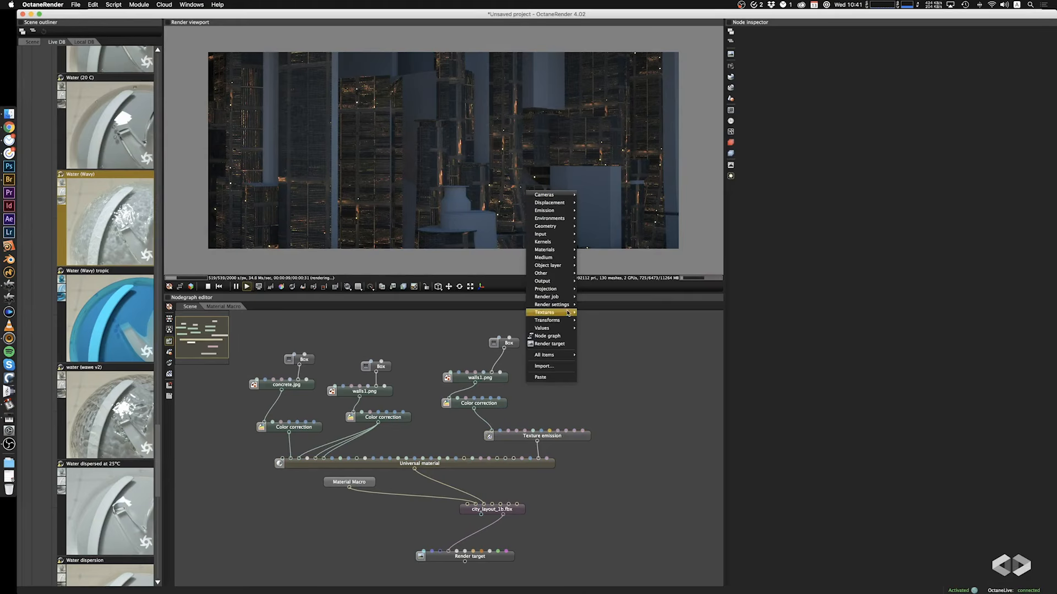
mouse_move(573, 313)
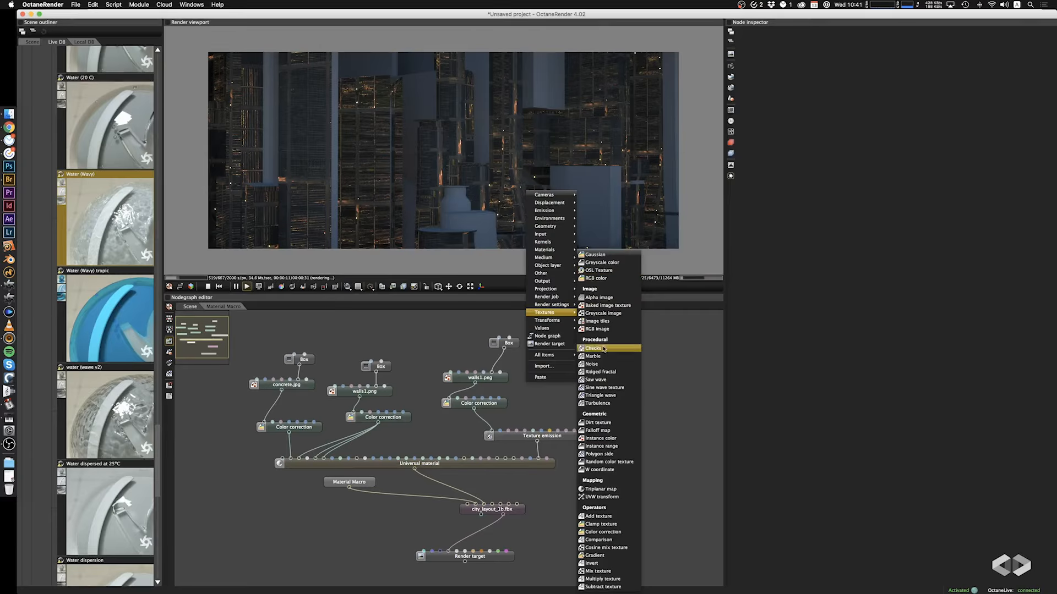
click(600, 329)
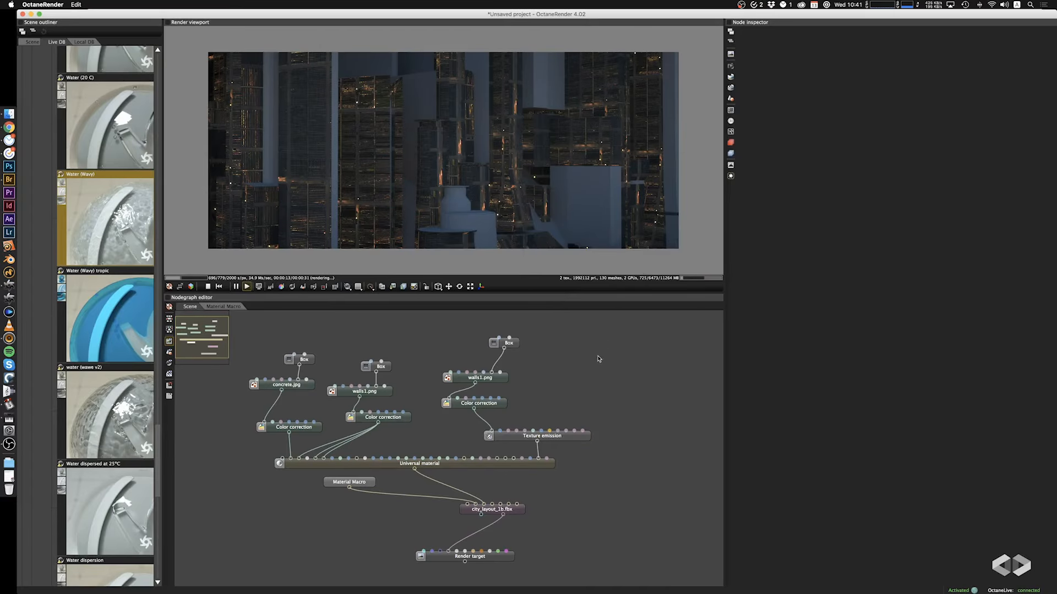
click(413, 105)
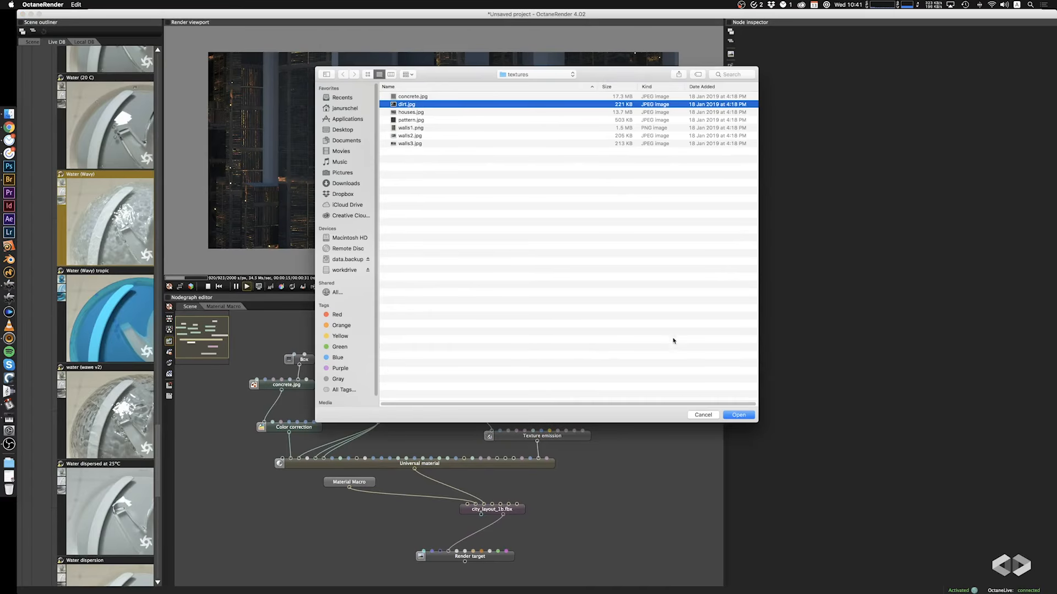
key(space)
key(space)
click(747, 414)
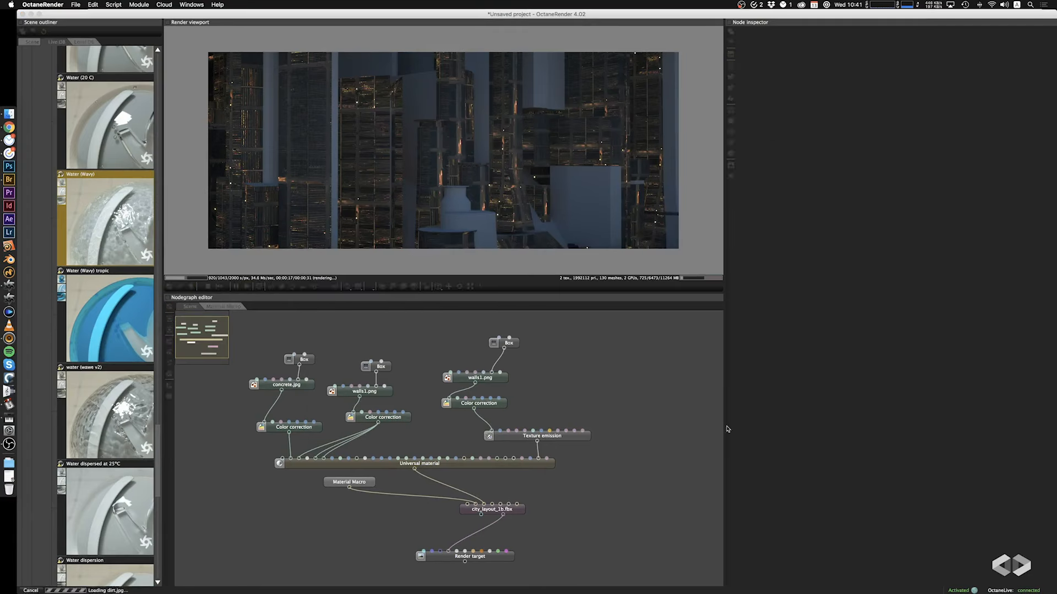
Connect dirt.jpg to the Texture emission's Distribution input and place the image node just above the emission node
drag(576, 388, 562, 438)
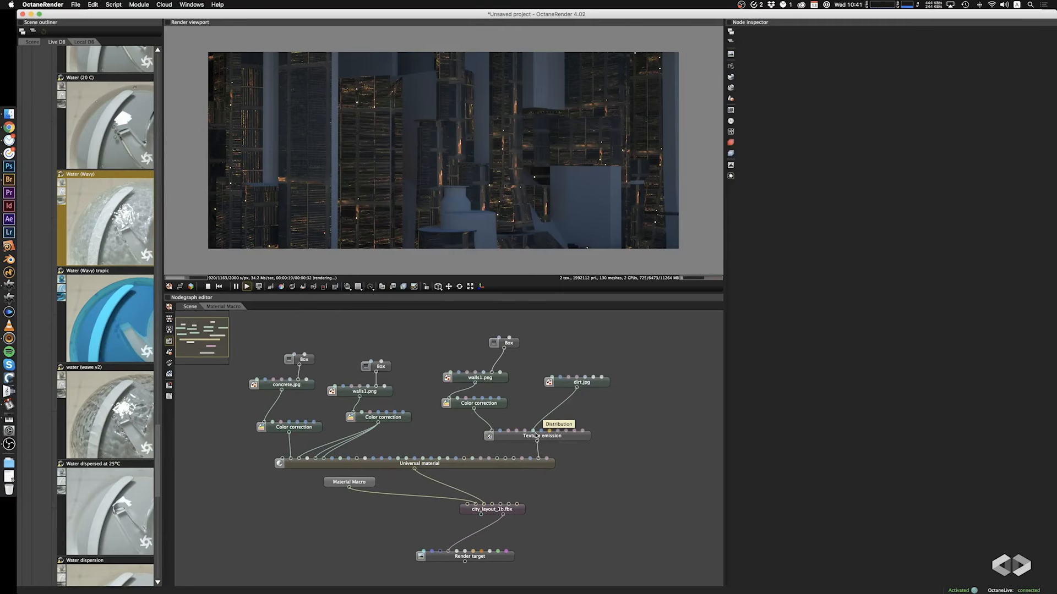
drag(578, 382, 565, 401)
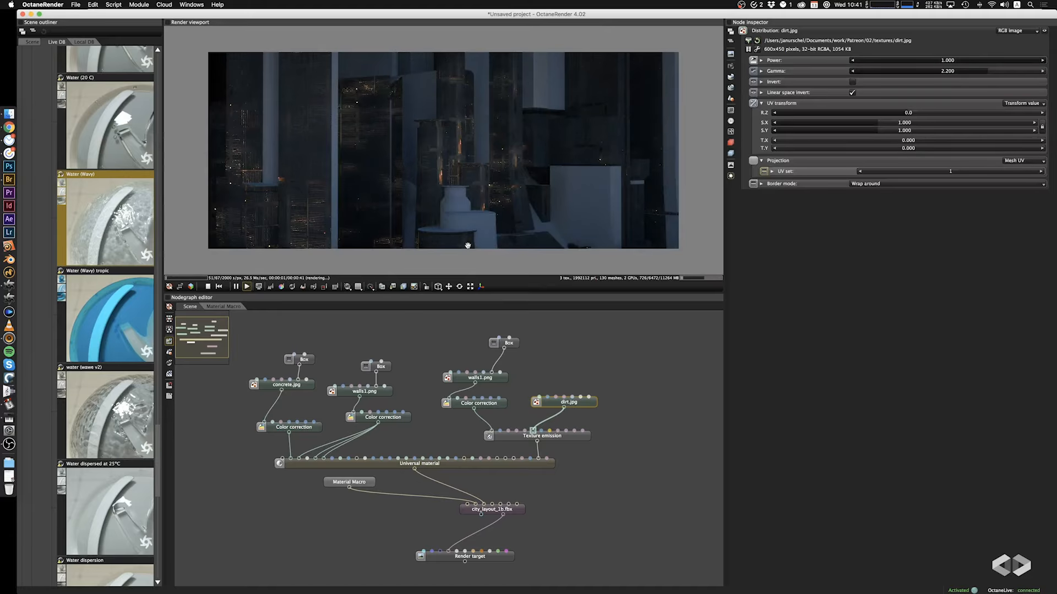
drag(467, 245, 439, 177)
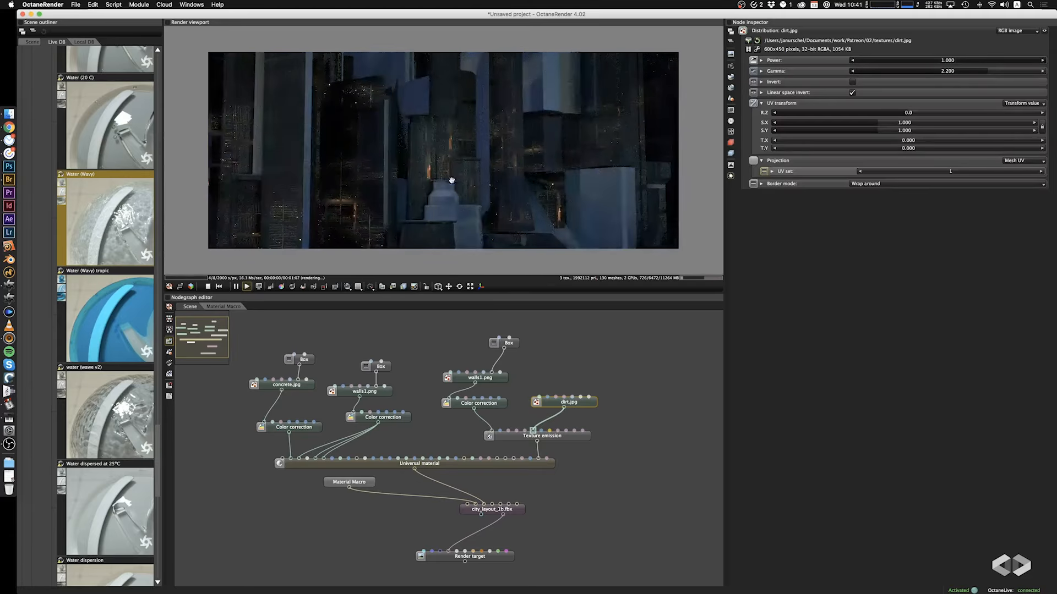
Duplicate the Box projection of the emission's walls1.png and connect the copy to dirt.jpg's projection input
click(509, 344)
key(ctrl+c)
key(ctrl+v)
drag(548, 354, 577, 397)
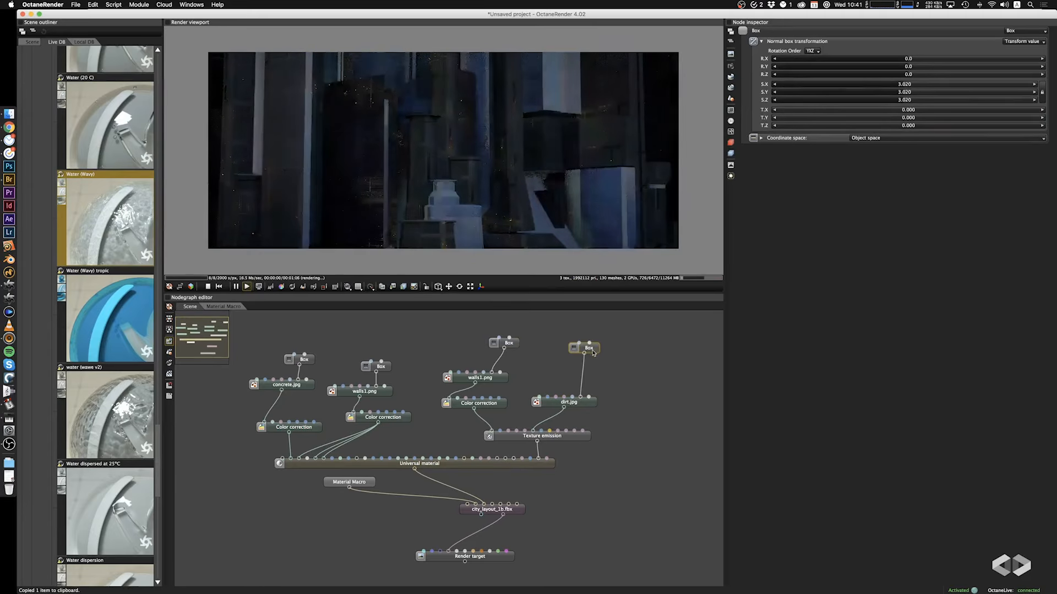
drag(430, 165, 328, 148)
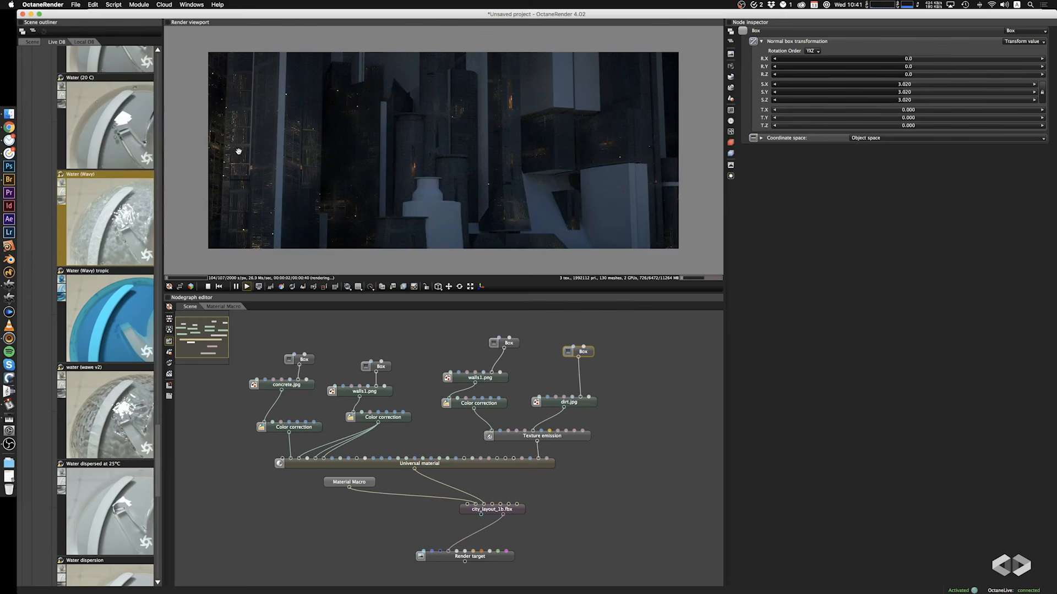
Scale the dirt.jpg Box projection uniformly to 0.222
click(876, 85)
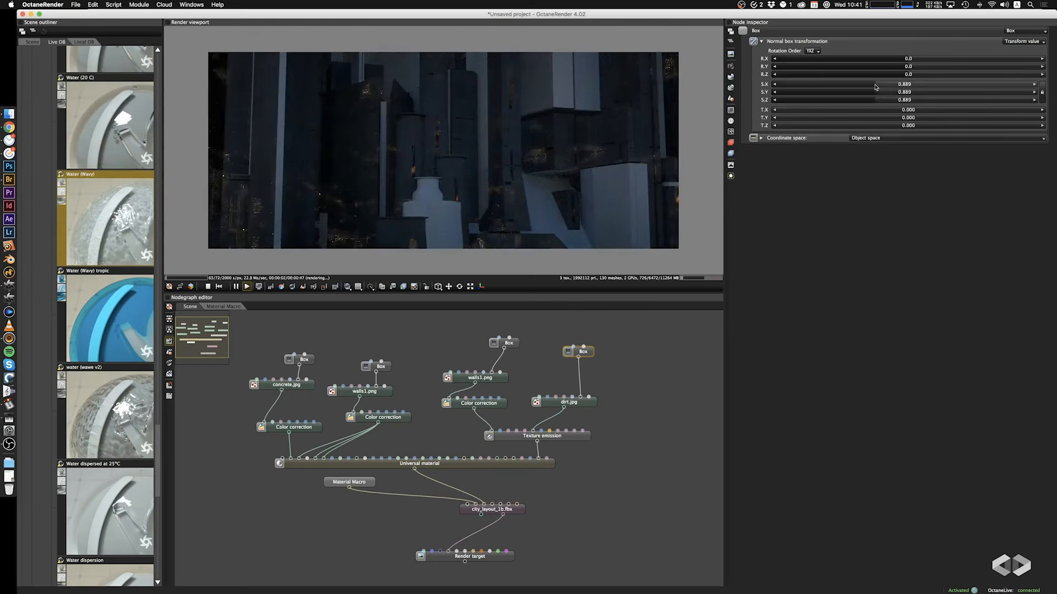
drag(876, 87, 846, 90)
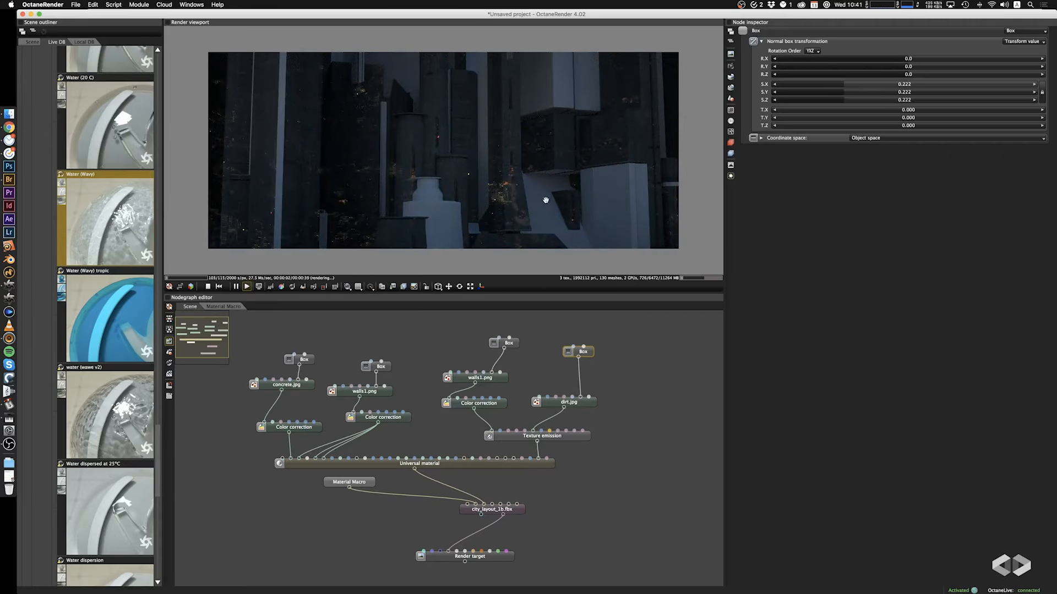
drag(545, 199, 577, 196)
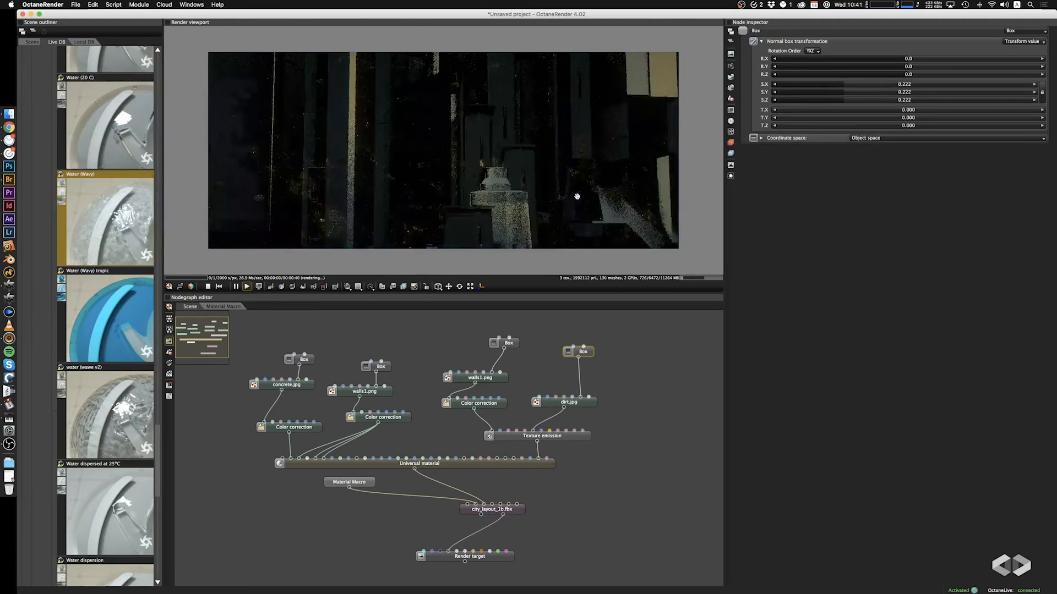
Insert a Color correction between dirt.jpg and the Texture emission's Distribution input, and space out both nodes
drag(587, 405, 590, 394)
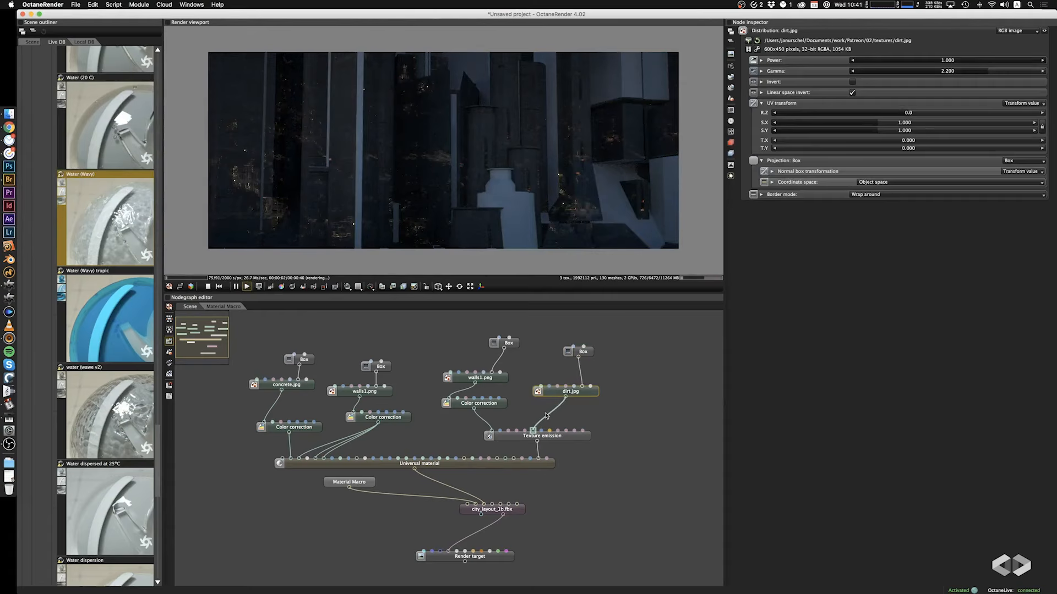
right_click(639, 405)
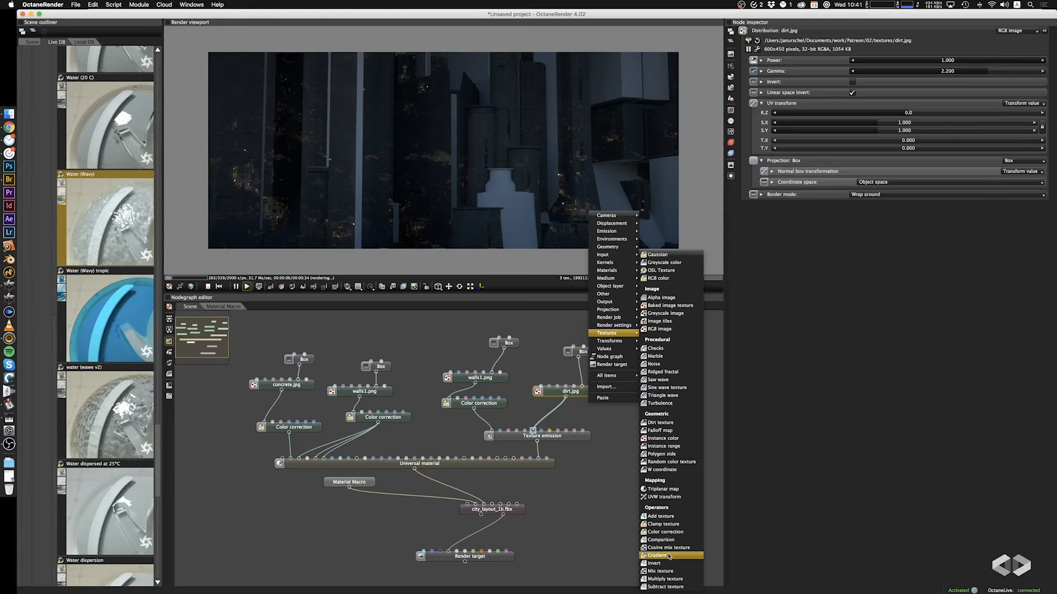
click(675, 532)
drag(638, 407, 533, 431)
drag(607, 414, 600, 422)
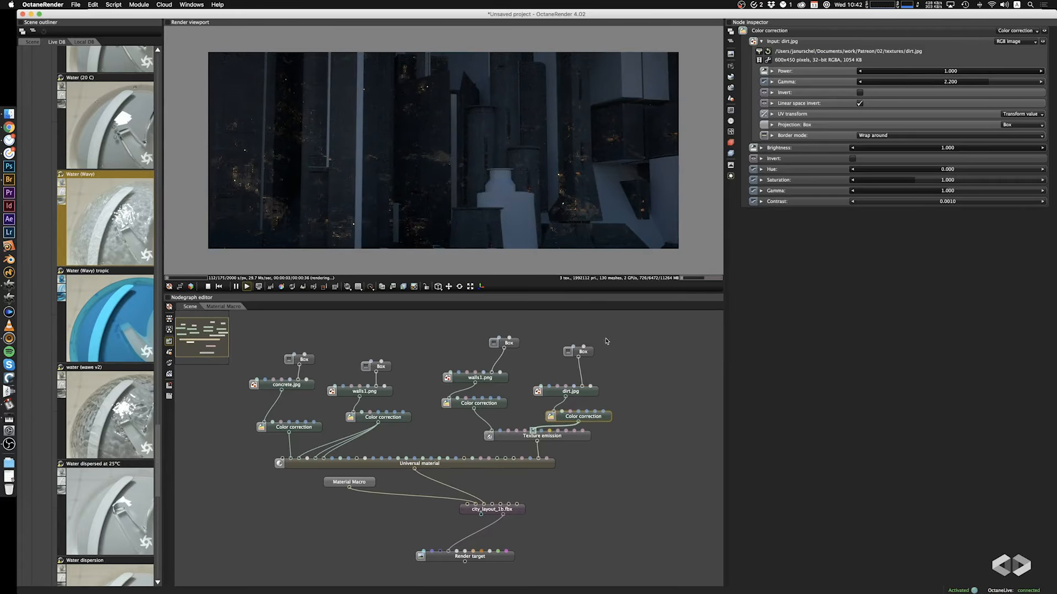
drag(607, 420, 592, 387)
click(594, 404)
click(592, 416)
click(592, 413)
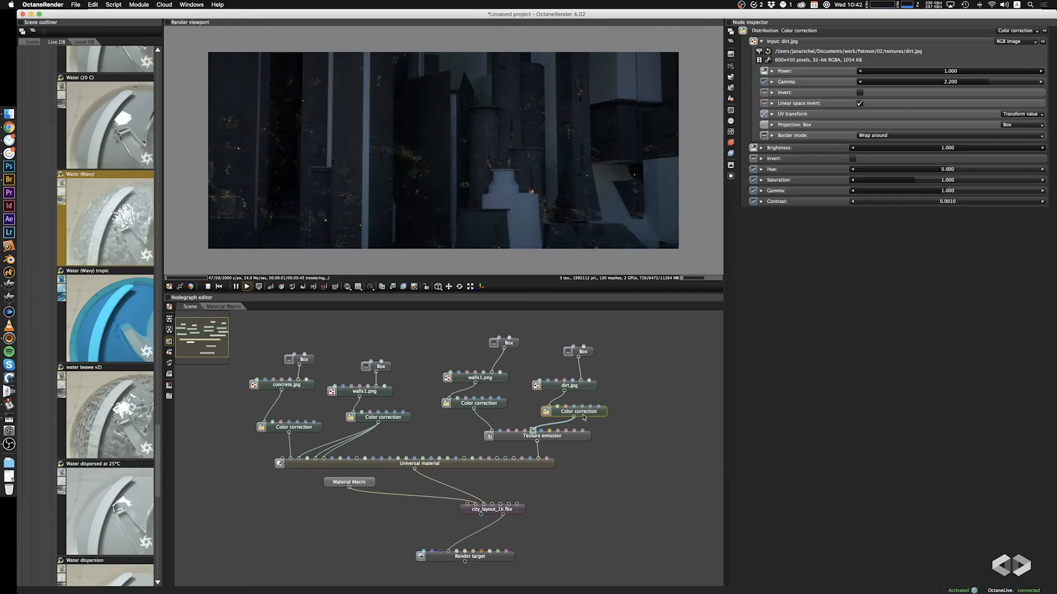
Set the dirt.jpg Color correction's contrast to 41.100 and its gamma to 3.800
click(964, 202)
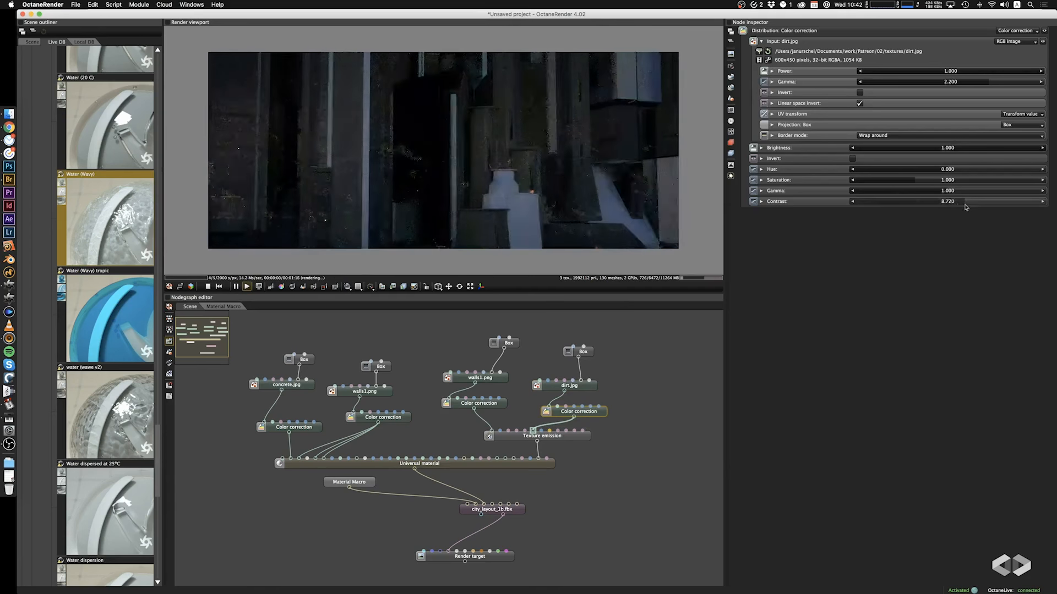
drag(965, 204, 991, 205)
click(976, 191)
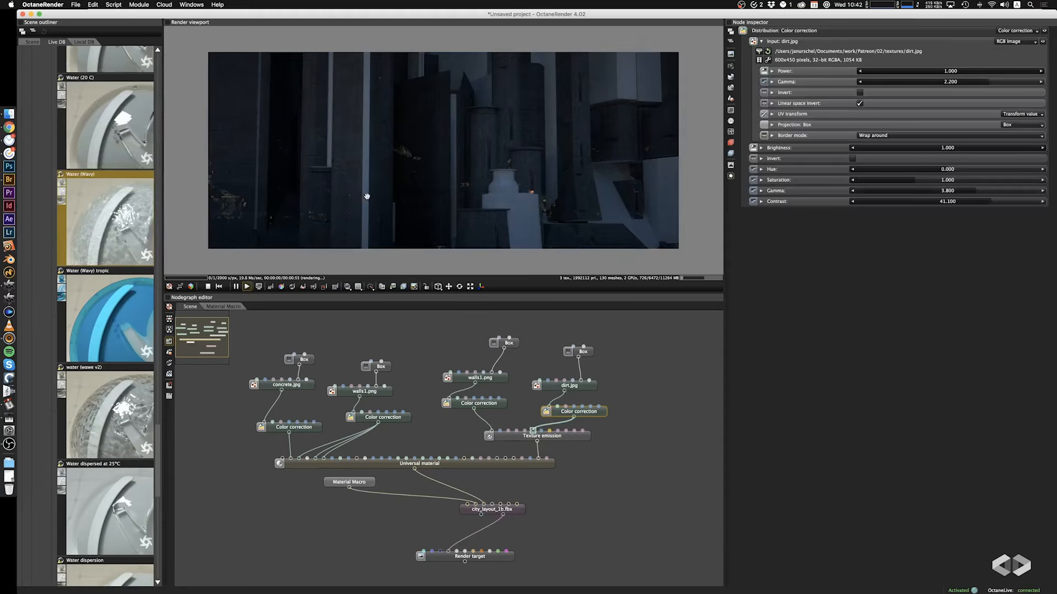
Reduce the dirt.jpg Box projection's uniform scale to 0.174
click(587, 354)
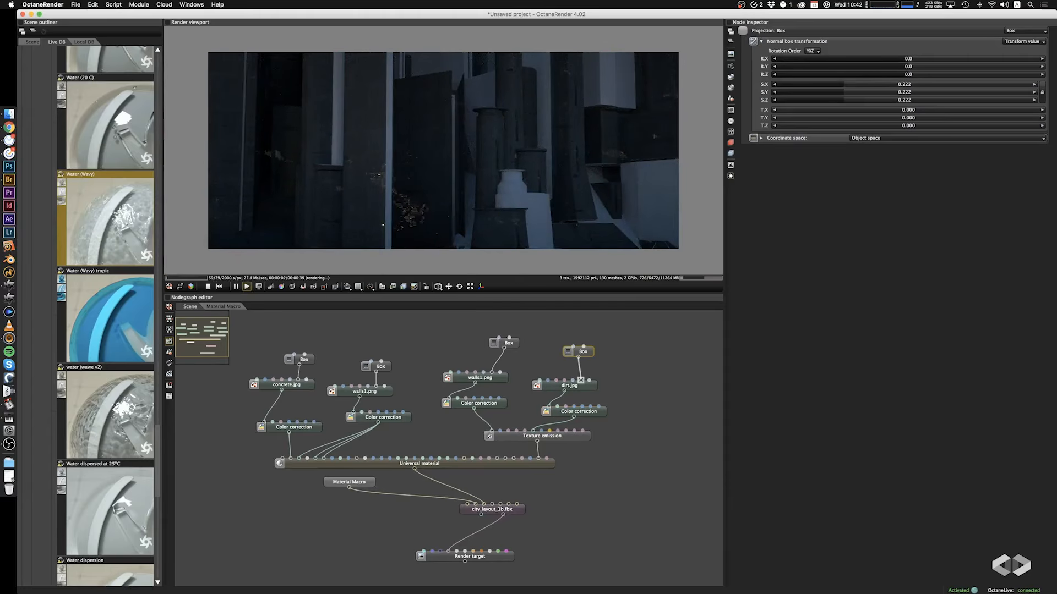
mouse_move(842, 84)
mouse_down()
mouse_move(907, 92)
mouse_move(803, 95)
mouse_move(835, 97)
mouse_up()
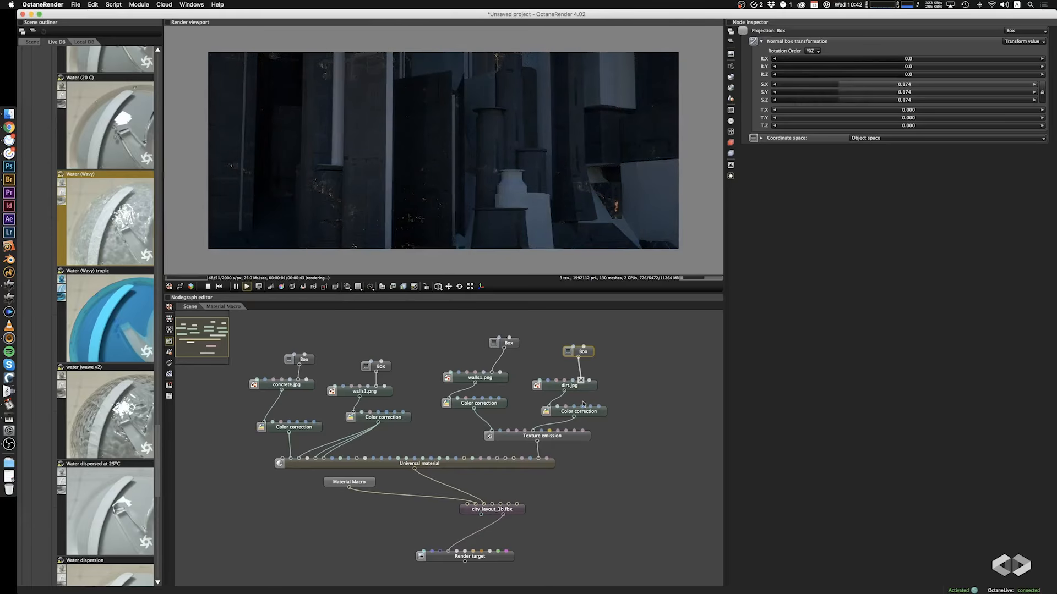
Set the dirt.jpg Color correction's brightness to 0.826 and invert the dirt.jpg image
click(596, 407)
mouse_move(996, 147)
mouse_down()
mouse_move(979, 149)
mouse_move(1051, 154)
mouse_move(1005, 156)
mouse_up()
click(859, 93)
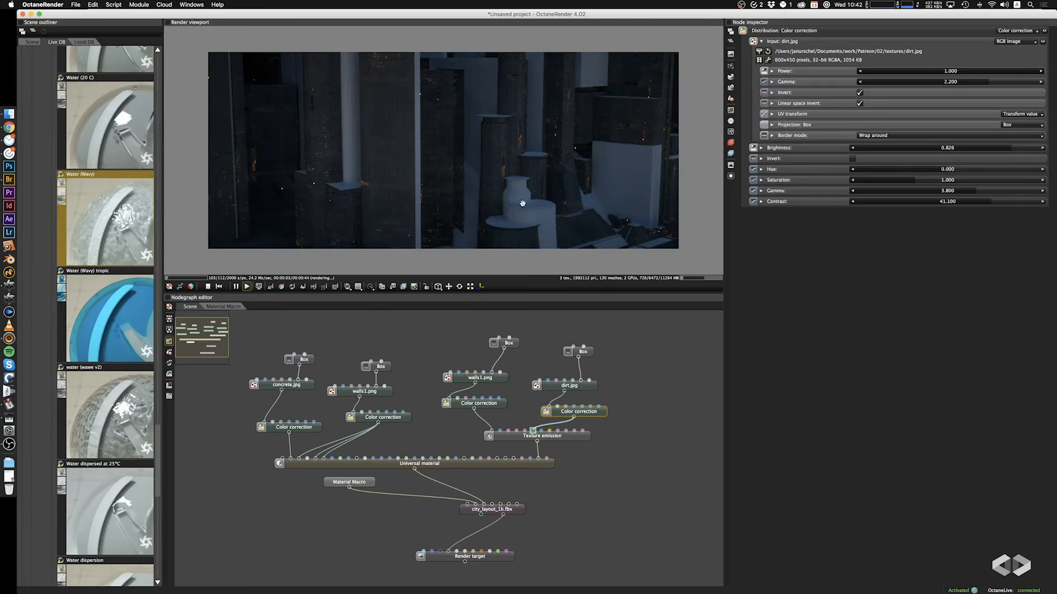
Try brightness 0.261, gamma 1.890 and contrast 159.000 on the shared metallic, specular and roughness Color correction
click(393, 419)
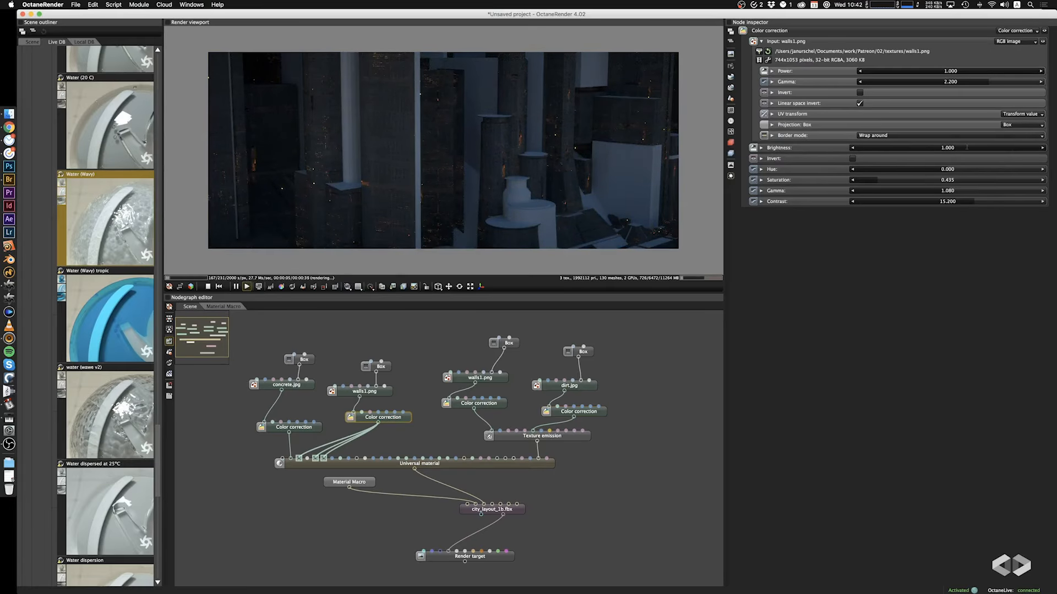
drag(966, 148, 901, 152)
mouse_move(977, 204)
mouse_down()
mouse_move(1028, 206)
mouse_move(1015, 195)
mouse_move(870, 201)
mouse_move(962, 196)
mouse_up()
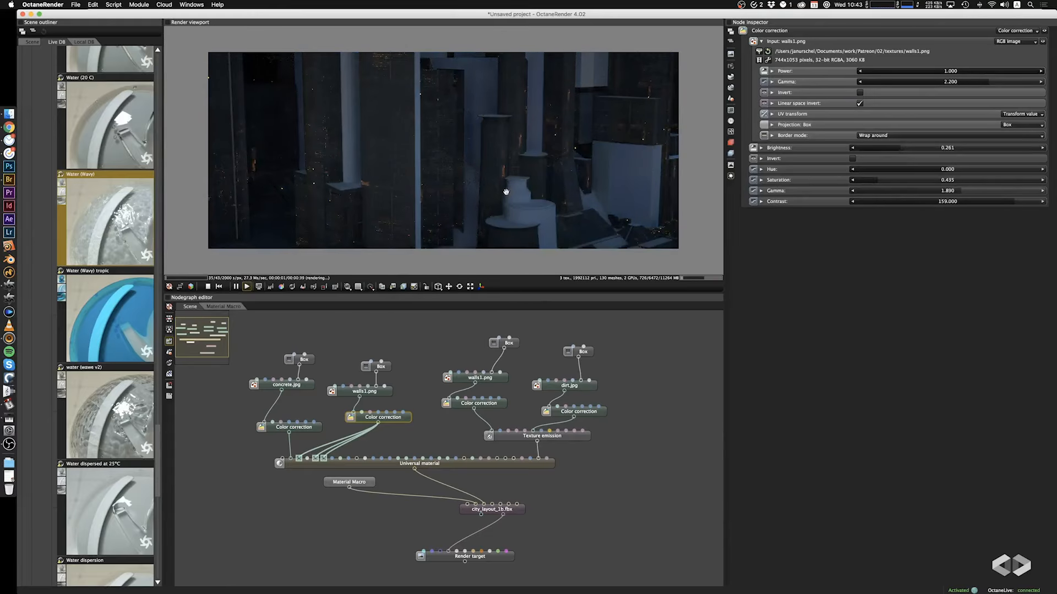
mouse_move(506, 192)
mouse_down()
mouse_move(468, 193)
mouse_move(510, 196)
mouse_up()
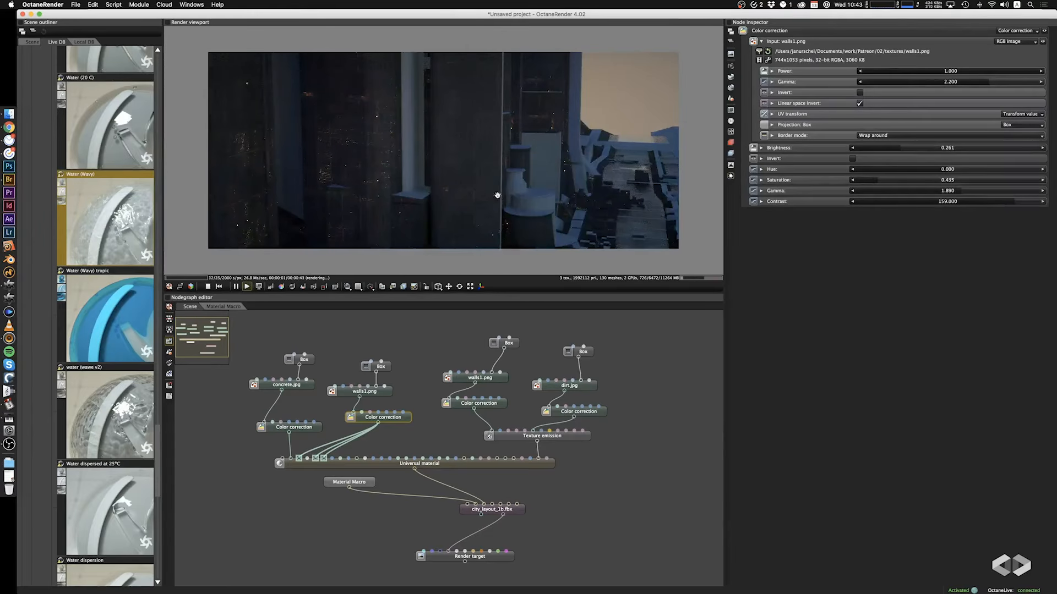
scroll(469, 186, up, 10)
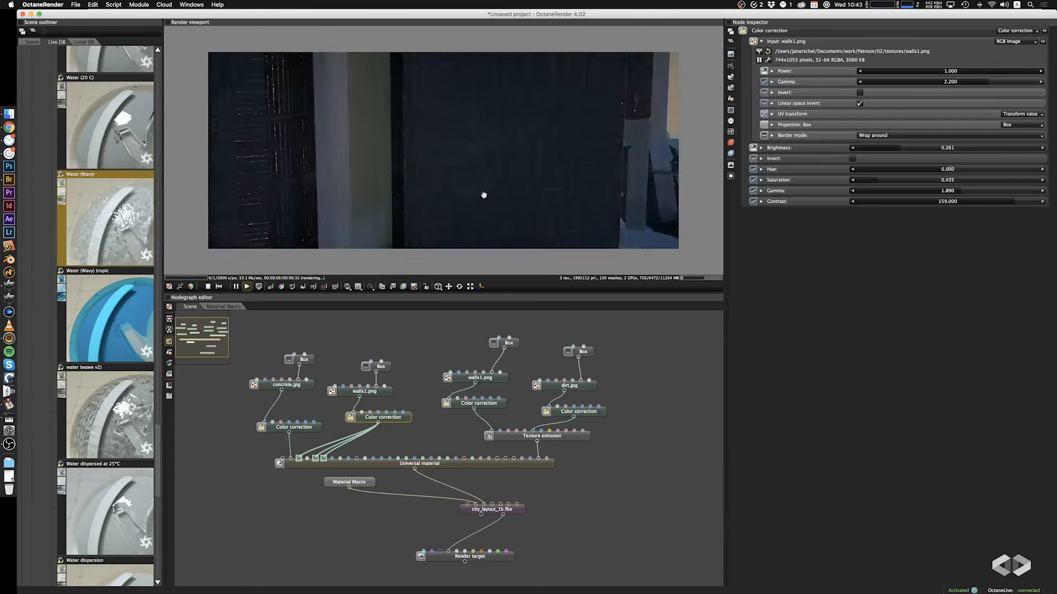
drag(484, 195, 465, 197)
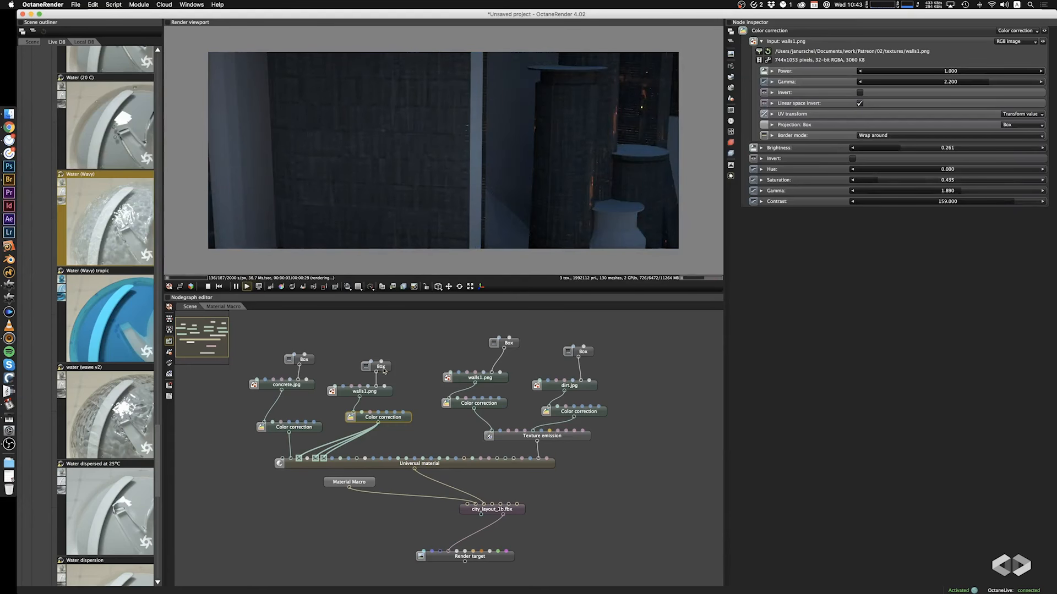
Scale the Box projection of the walls1.png used for metallic, specular and roughness uniformly to 0.147
click(383, 370)
drag(908, 85, 835, 95)
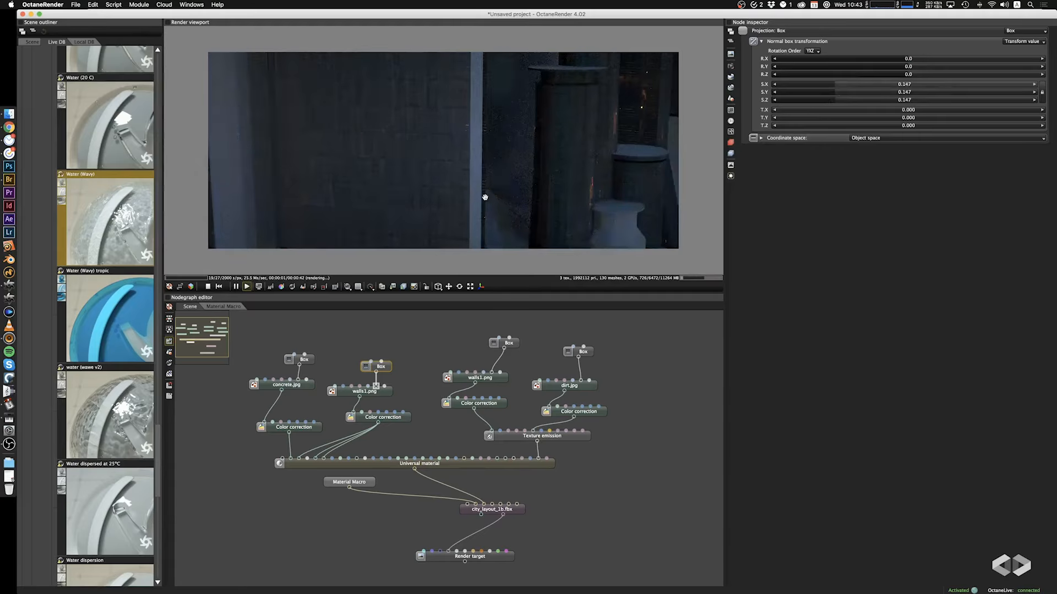
drag(486, 198, 430, 203)
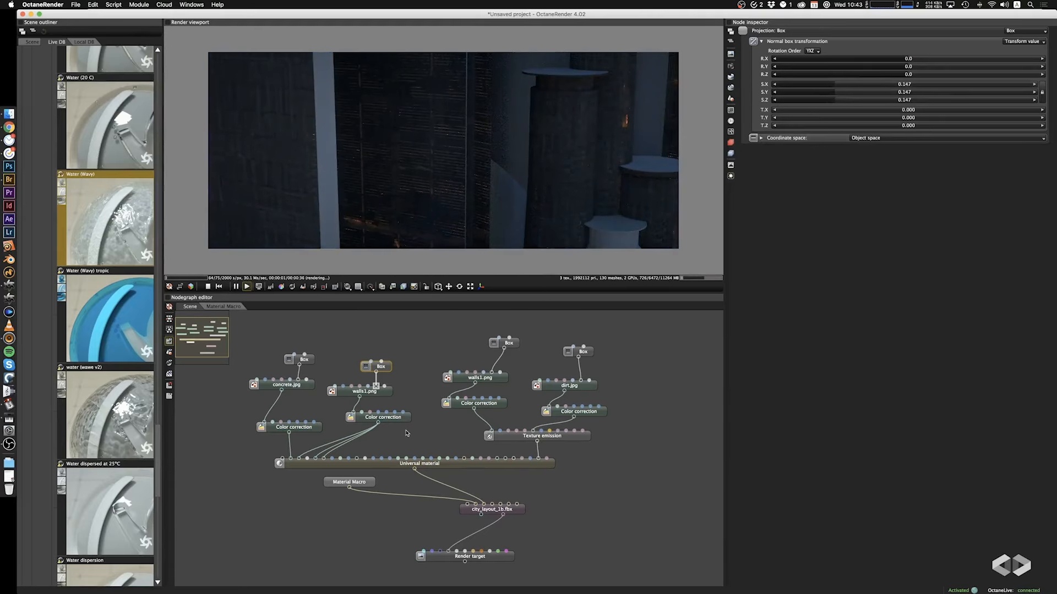
Set the shared metallic, specular and roughness Color correction's brightness to 1.000, gamma to 0.159 and contrast to 18.900
click(387, 419)
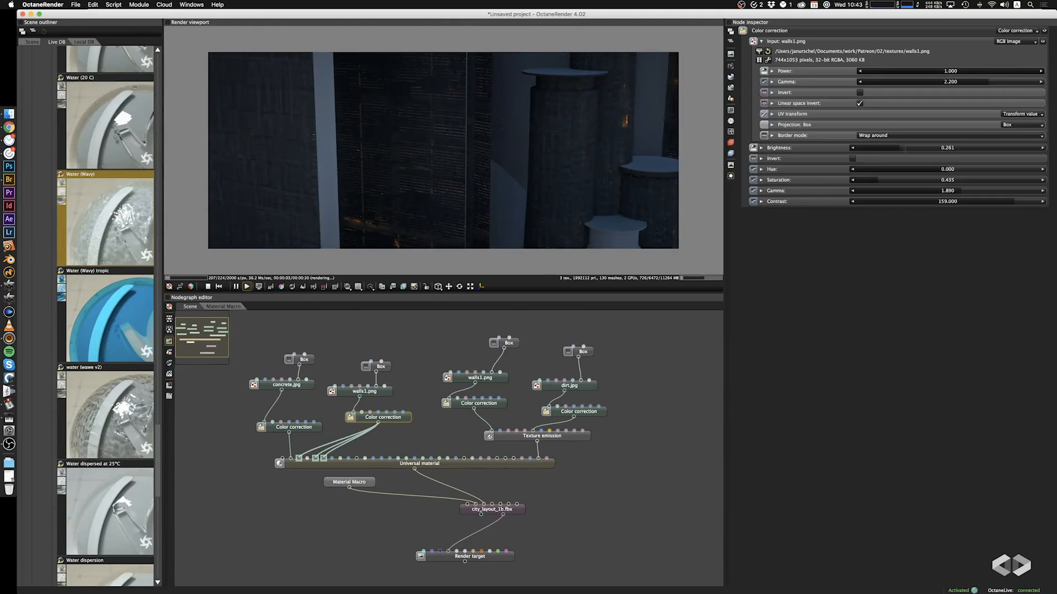
drag(903, 148, 1055, 152)
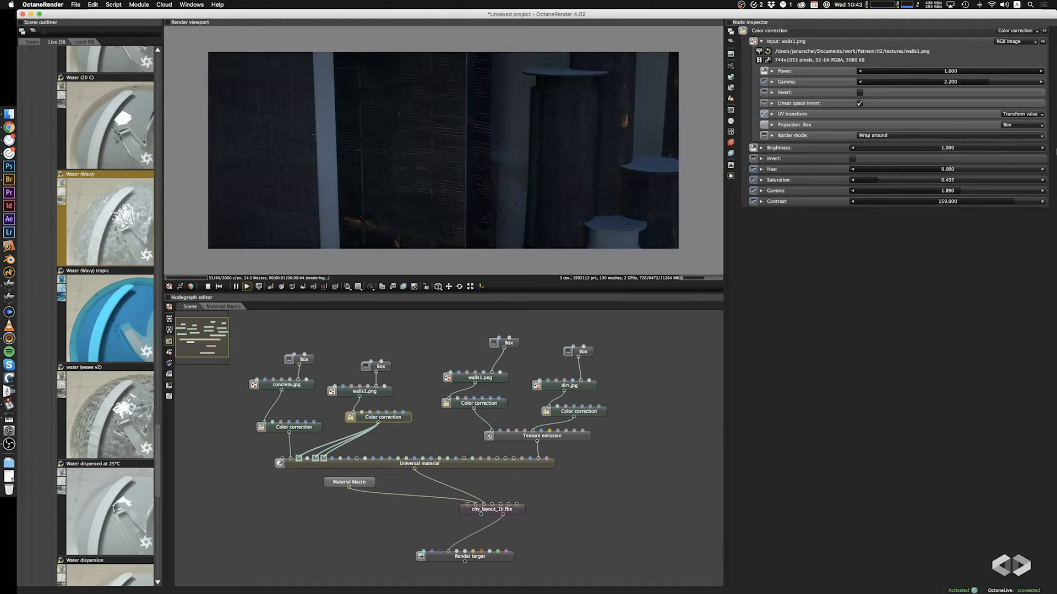
drag(464, 164, 476, 182)
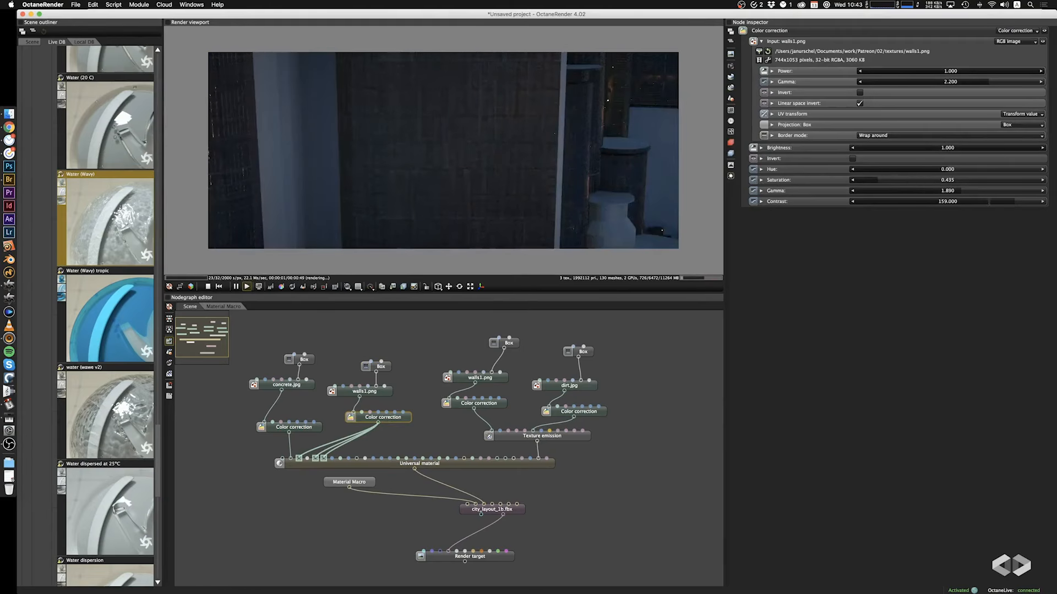
drag(1013, 203, 909, 195)
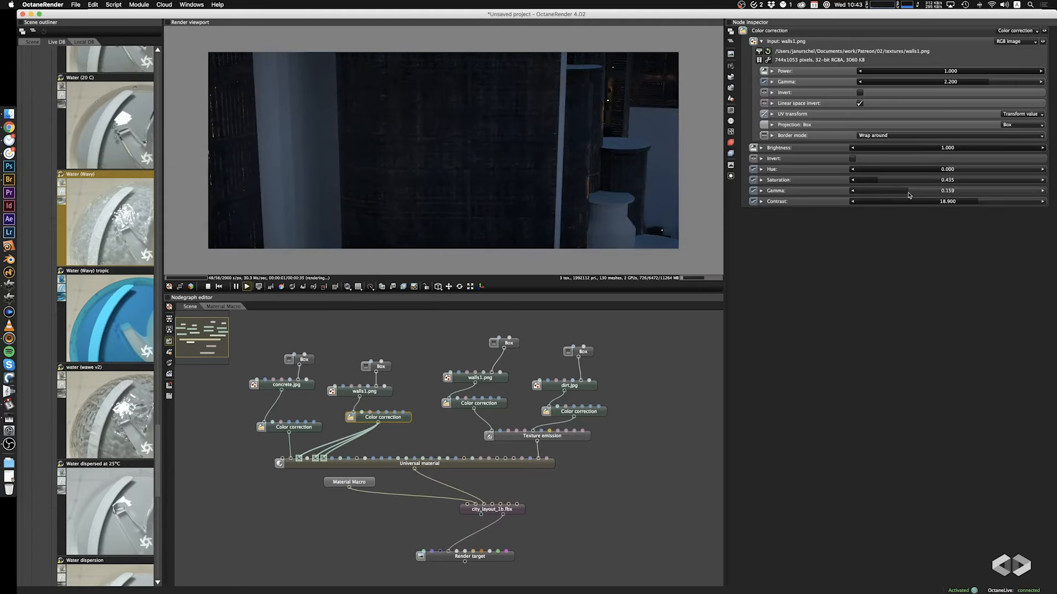
drag(510, 193, 490, 182)
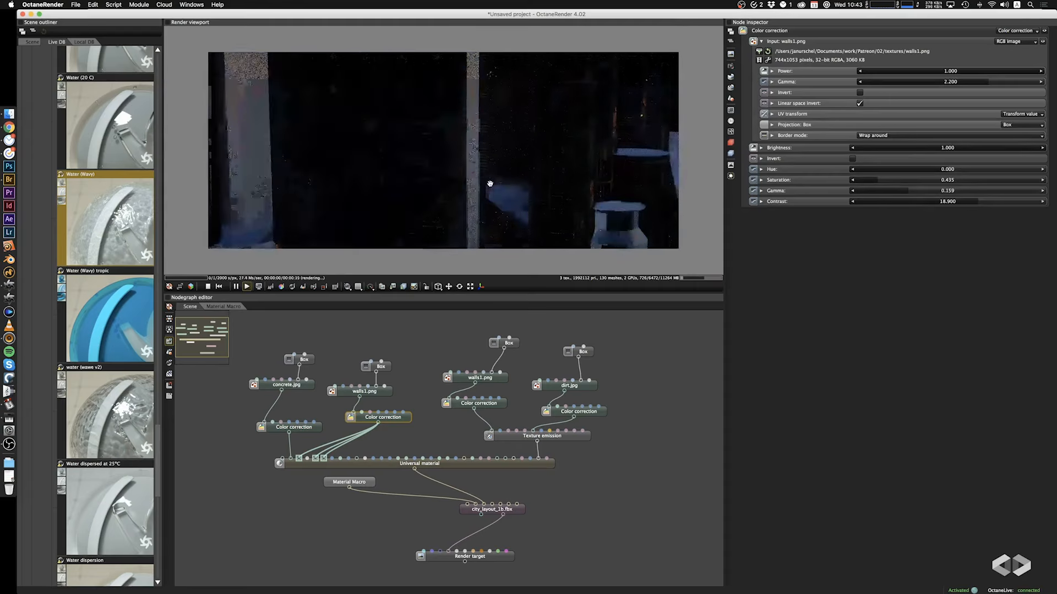
Scale the Box projection of the walls1.png used for metallic, specular and roughness uniformly to 1.010
click(371, 367)
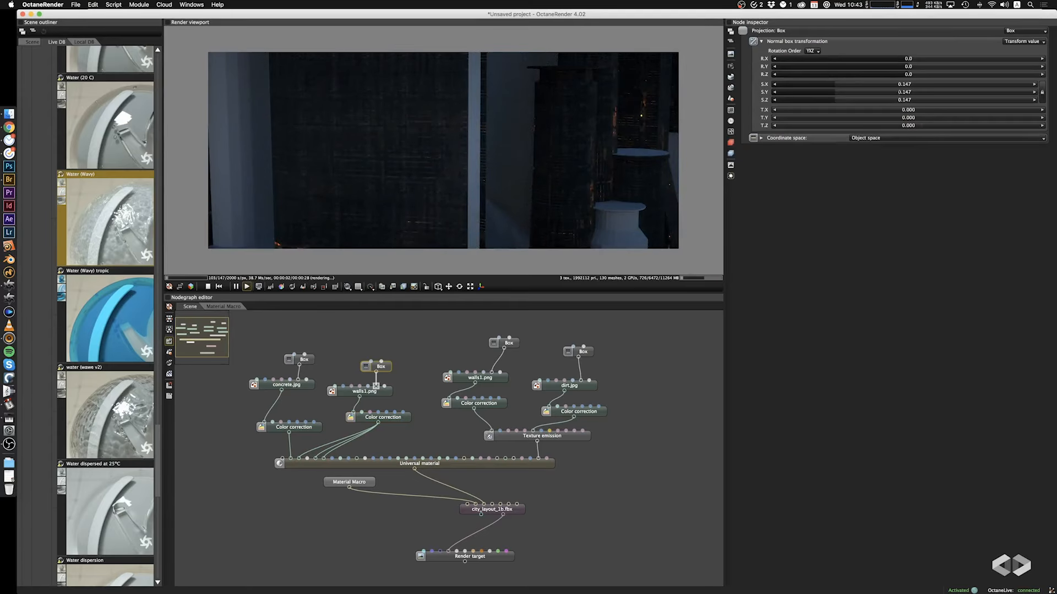
drag(837, 85, 879, 86)
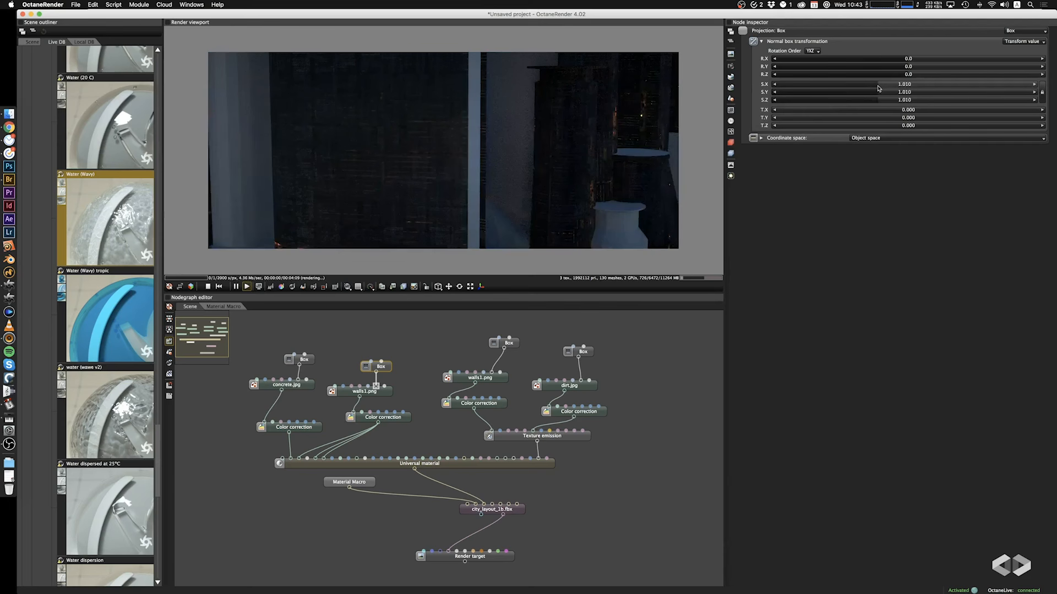
drag(573, 158, 550, 182)
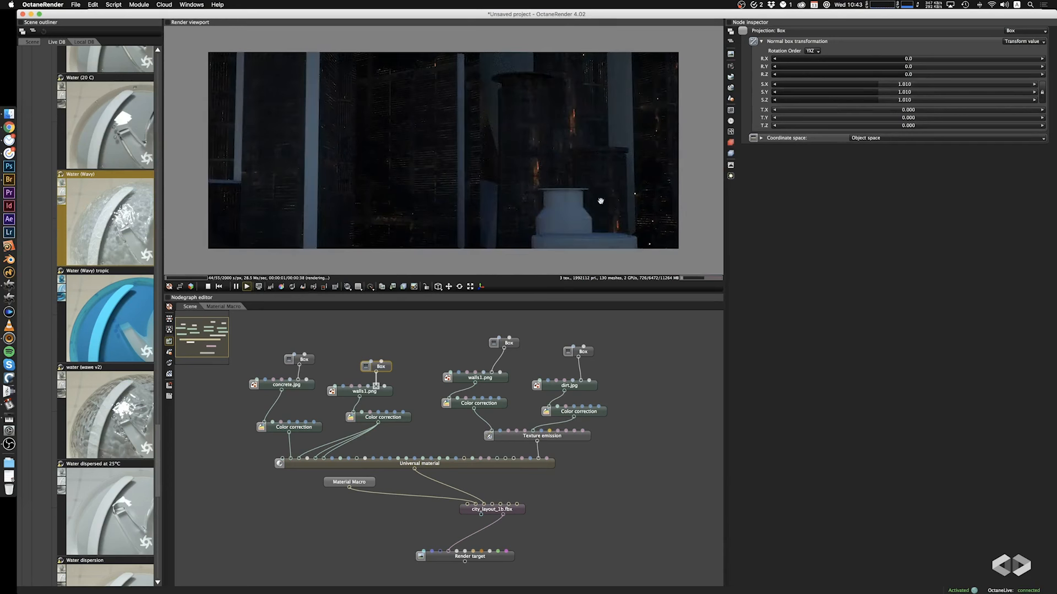
scroll(568, 184, down, 10)
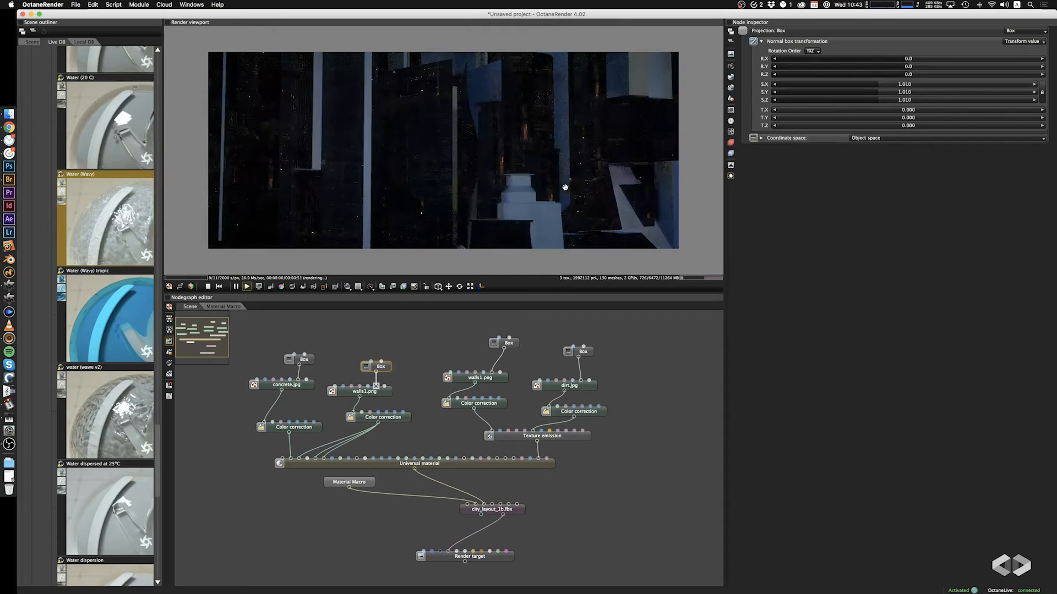
drag(472, 184, 507, 190)
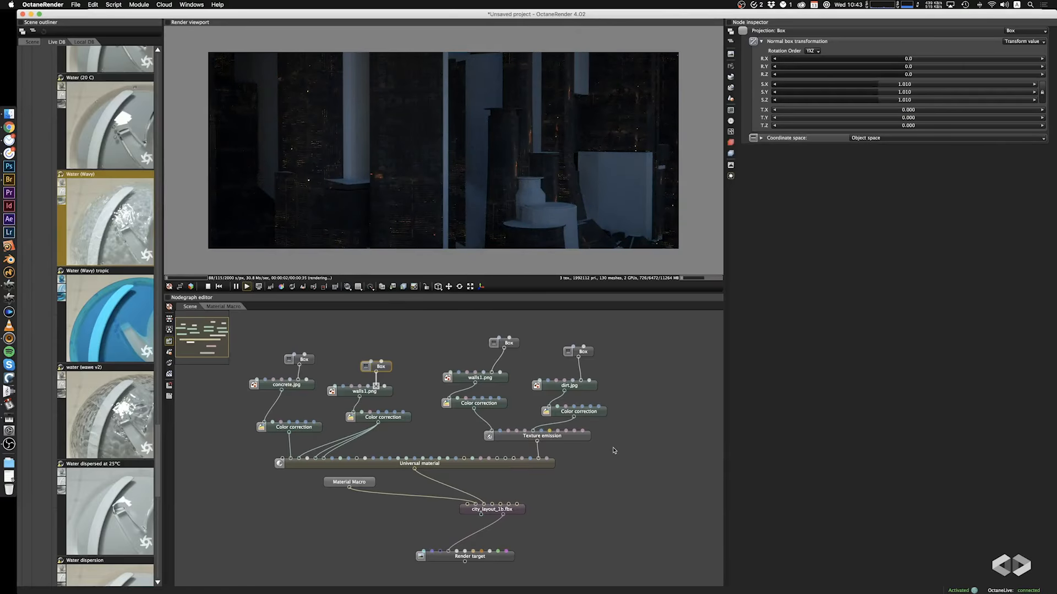
Duplicate the Universal material with all its texture, projection and emission nodes and place the copy beside the original
scroll(612, 451, down, 3)
drag(351, 345, 670, 462)
drag(551, 457, 424, 431)
key(super+c)
key(super+v)
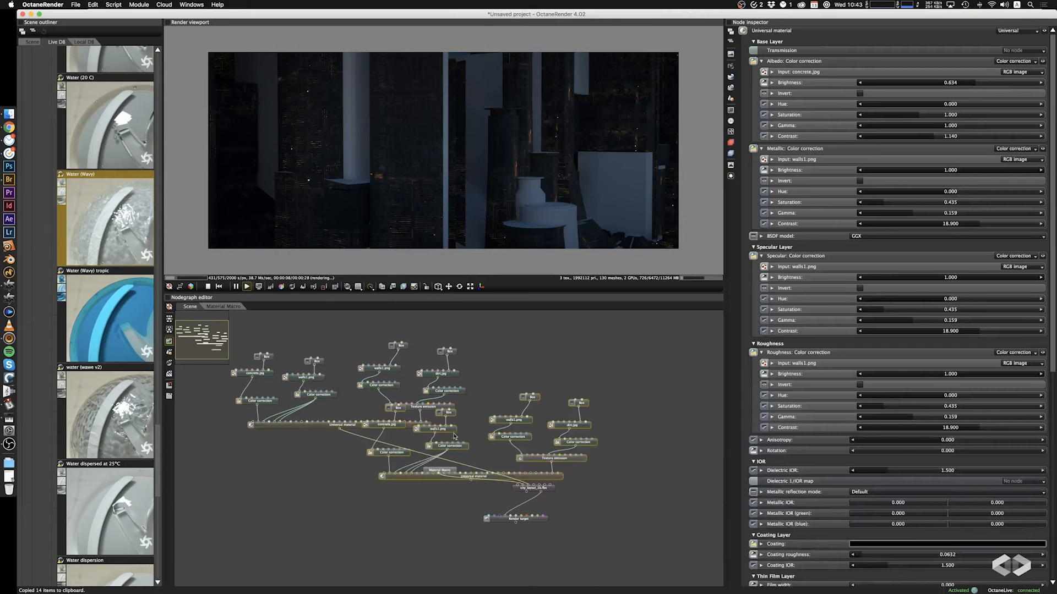
drag(525, 479, 638, 417)
scroll(543, 473, up, 3)
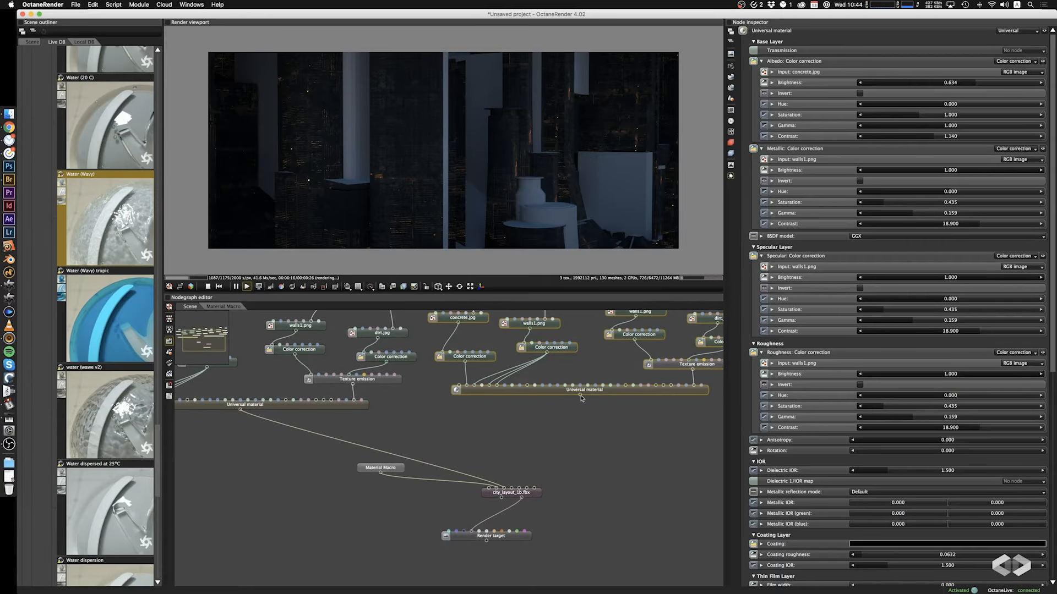
Connect the duplicated Universal material to another free material input of city_layout_1b.fbx
drag(581, 396, 517, 491)
middle_drag(502, 443, 424, 493)
drag(588, 186, 580, 167)
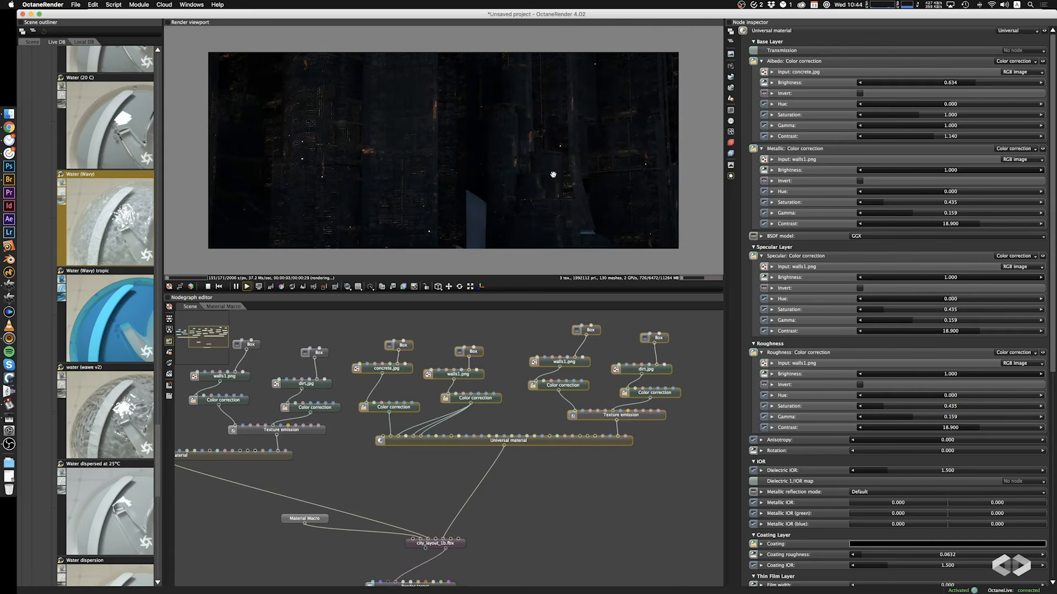
drag(553, 175, 559, 175)
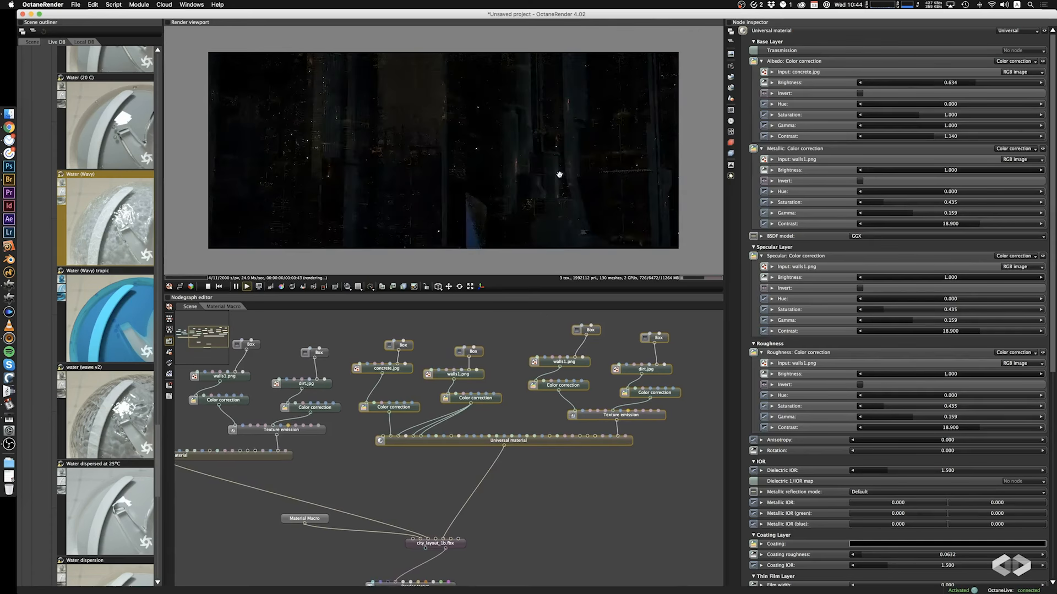
Set the copied dirt.jpg Color correction's hue to 0.445 and scale the copied emission walls1.png Box projection to 9.300
click(653, 417)
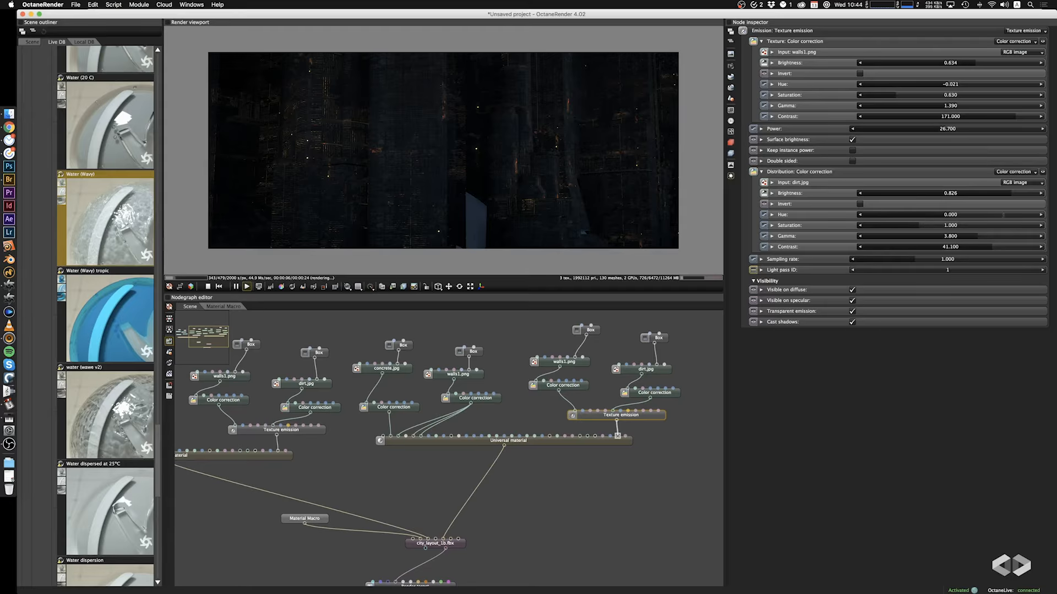
drag(950, 215, 992, 218)
drag(461, 174, 523, 161)
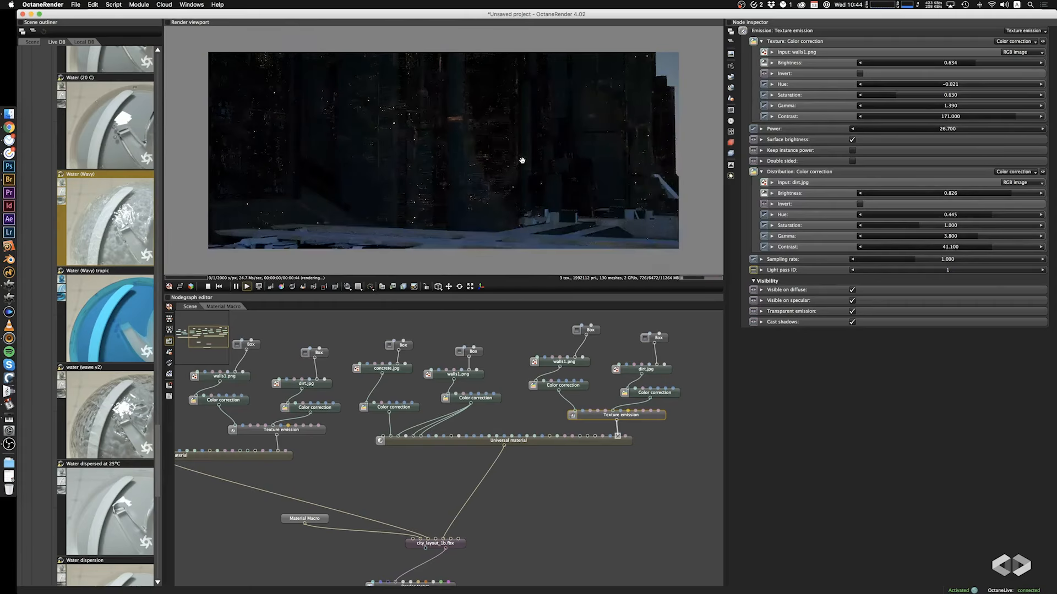
click(590, 329)
mouse_move(920, 86)
mouse_down()
mouse_move(944, 86)
mouse_move(929, 91)
mouse_up()
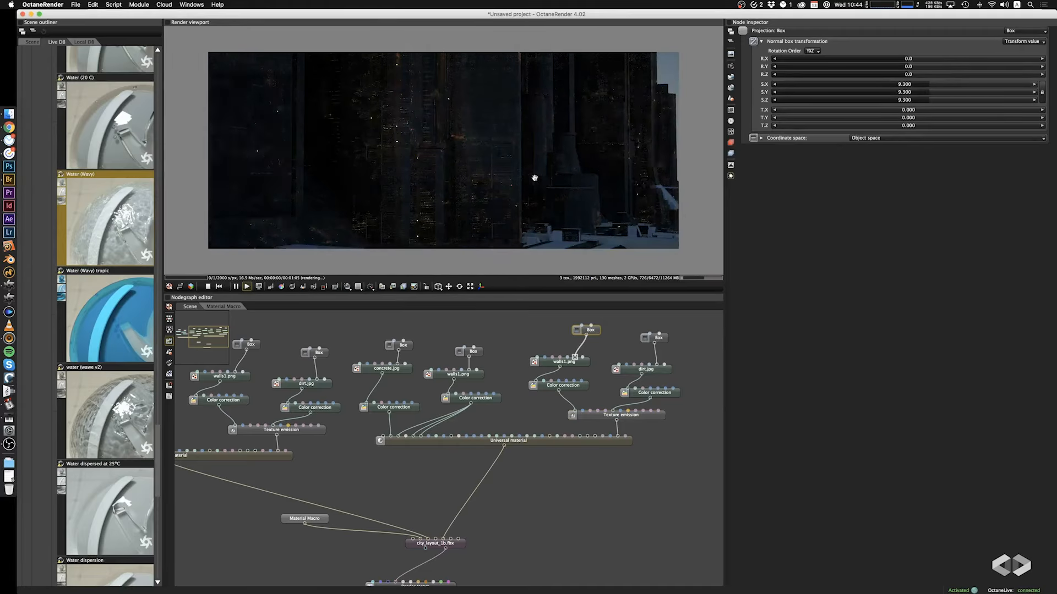
Set the copied Texture emission's power to 296.000 and its walls1.png Color correction's hue to 0.676 and saturation to 1.317
click(599, 421)
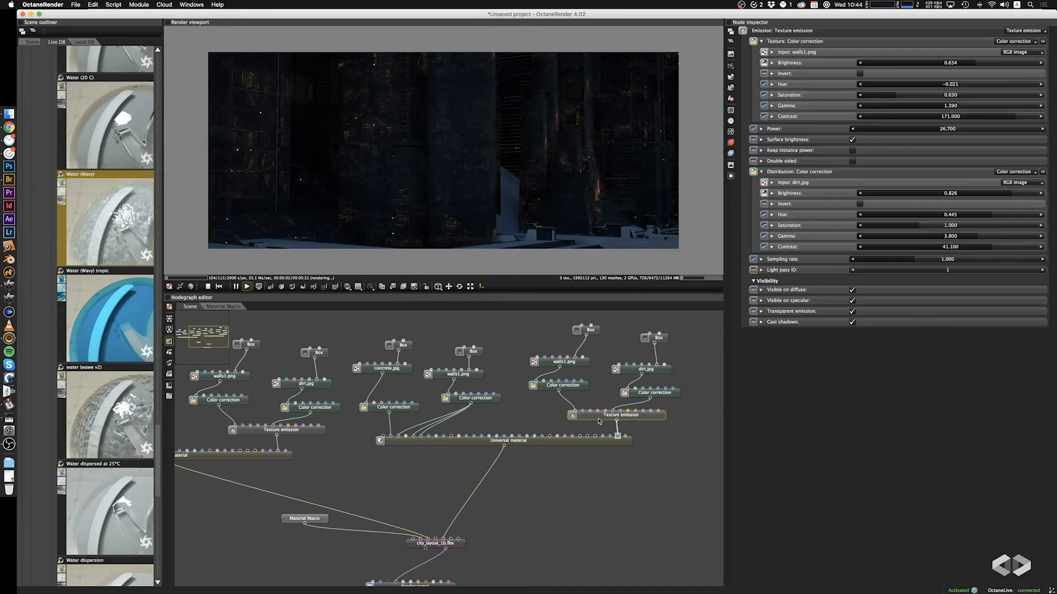
drag(945, 135, 964, 132)
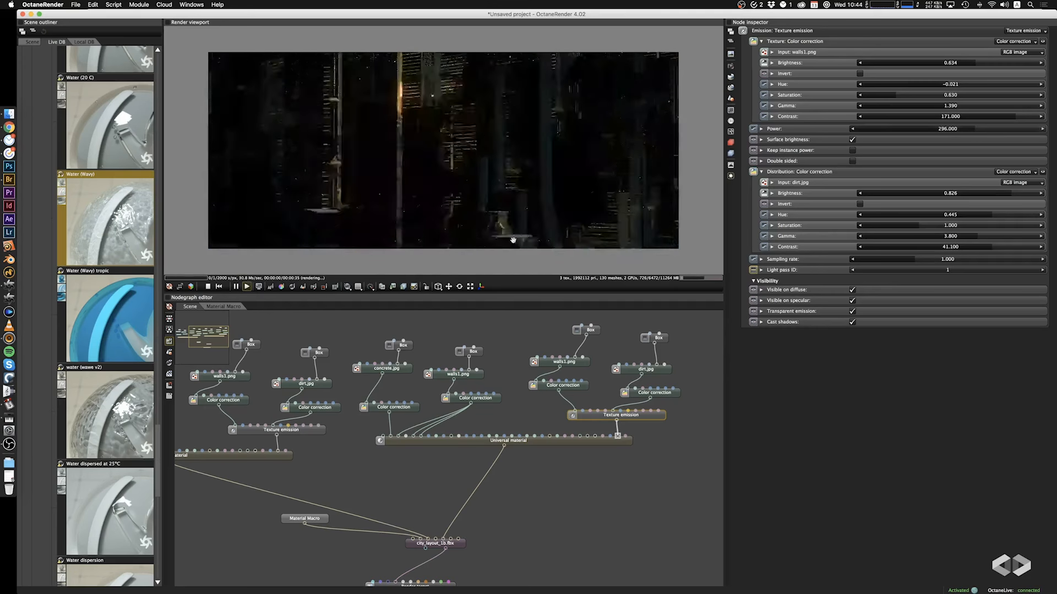
drag(513, 241, 524, 206)
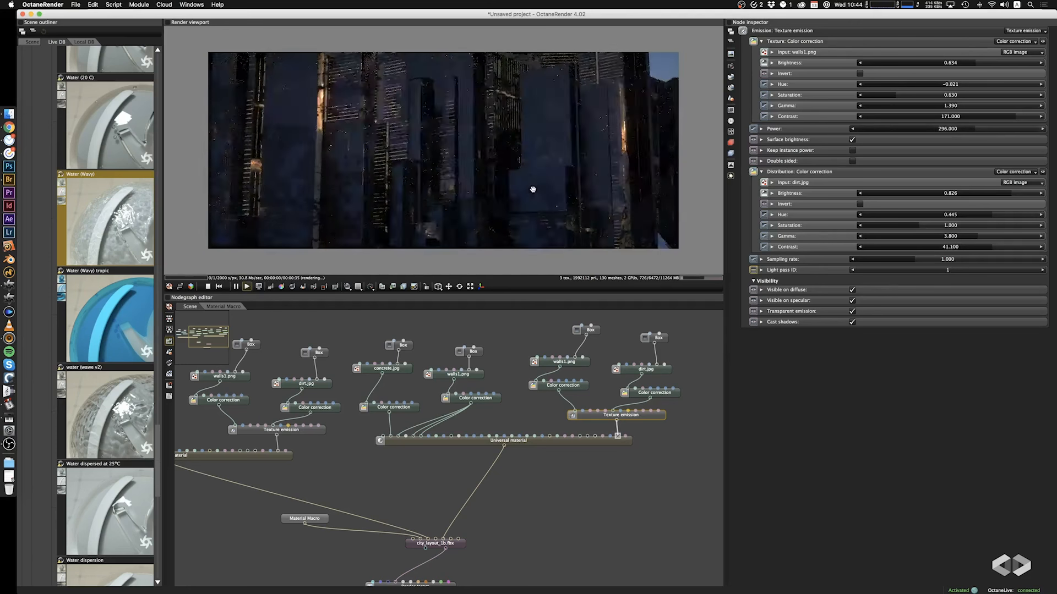
click(573, 389)
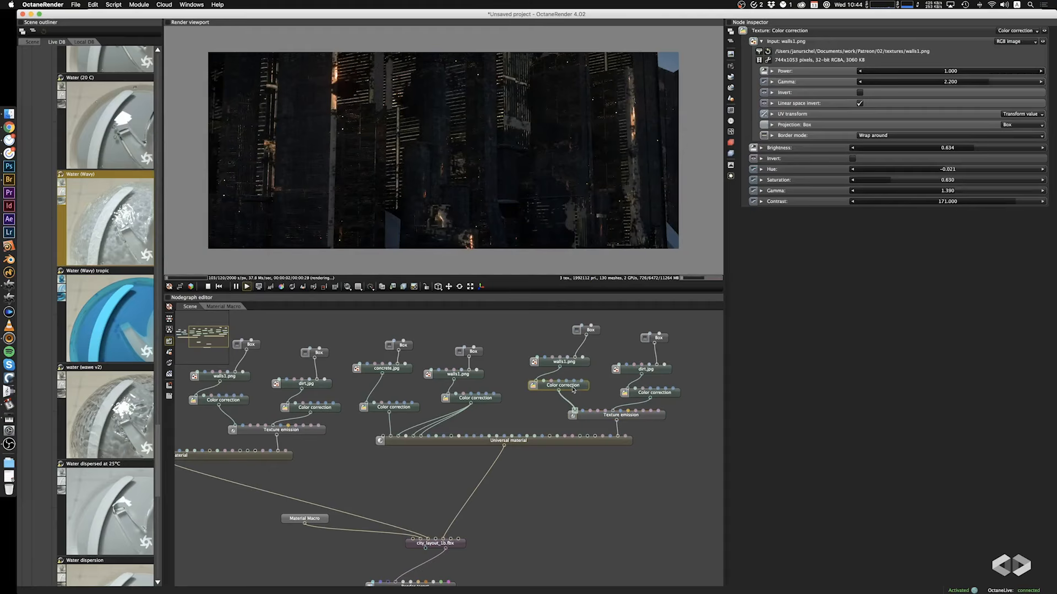
drag(888, 181, 1016, 176)
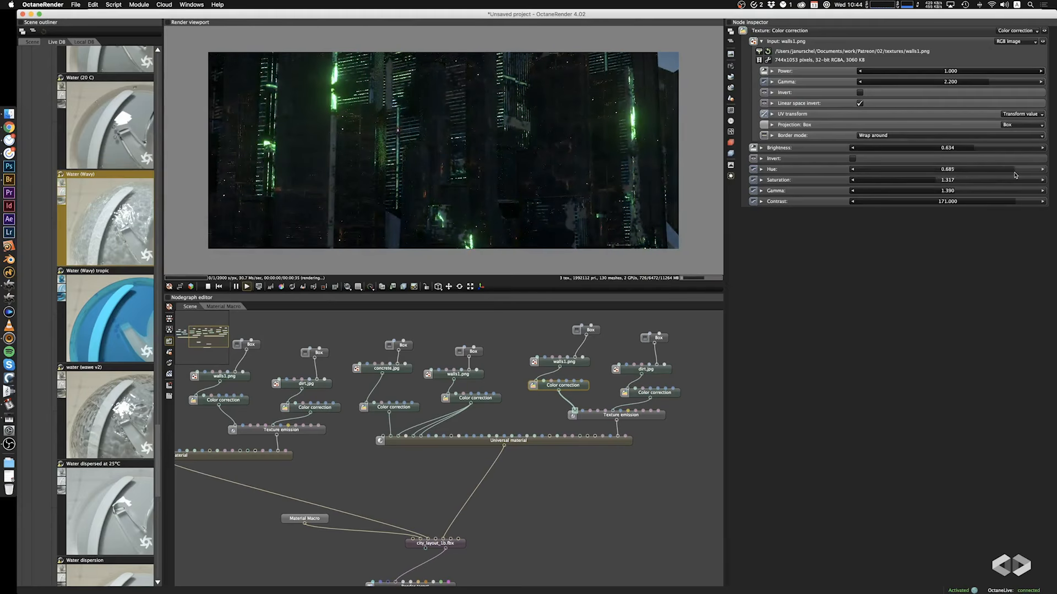
Scale the Box projection of the copied material's emission walls1.png uniformly to 1.420
click(592, 333)
drag(923, 84, 892, 90)
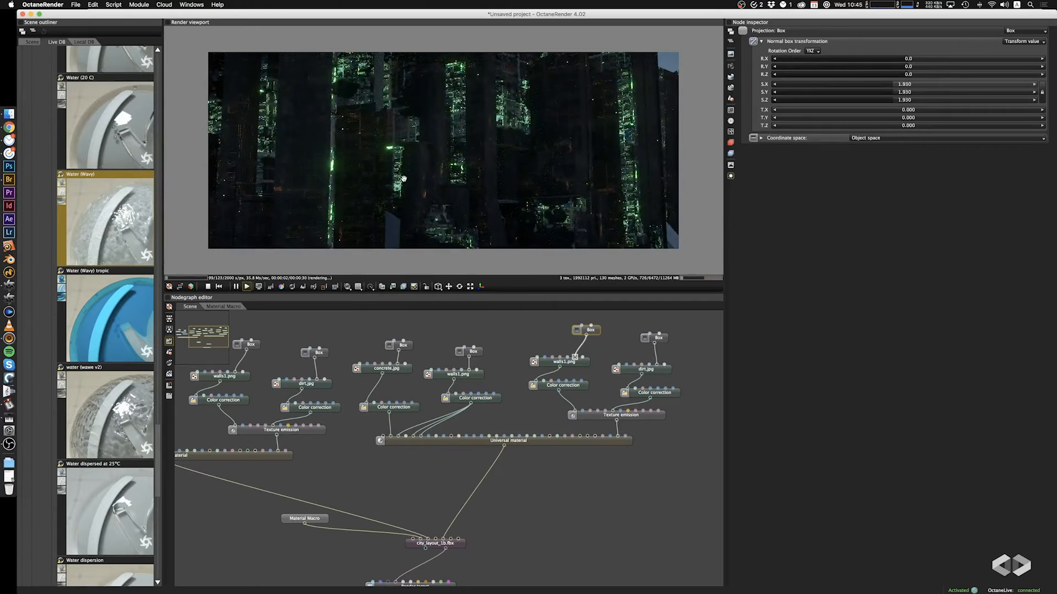
drag(403, 178, 497, 189)
mouse_move(888, 87)
mouse_down()
mouse_move(874, 88)
mouse_move(887, 92)
mouse_up()
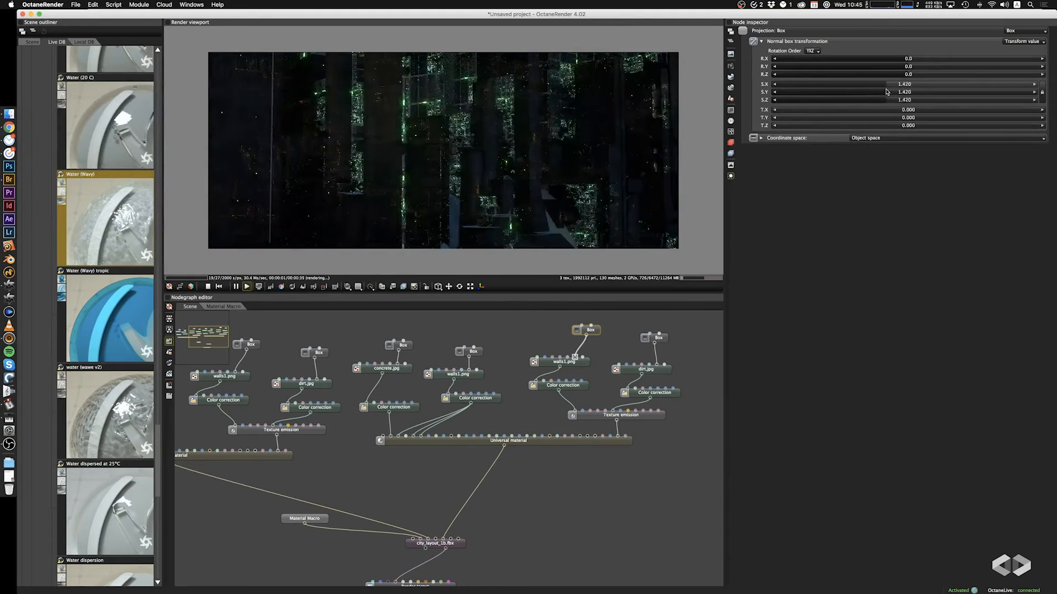
Set the saturation of the copied emission walls1.png Color correction to 0.605
click(579, 388)
click(906, 180)
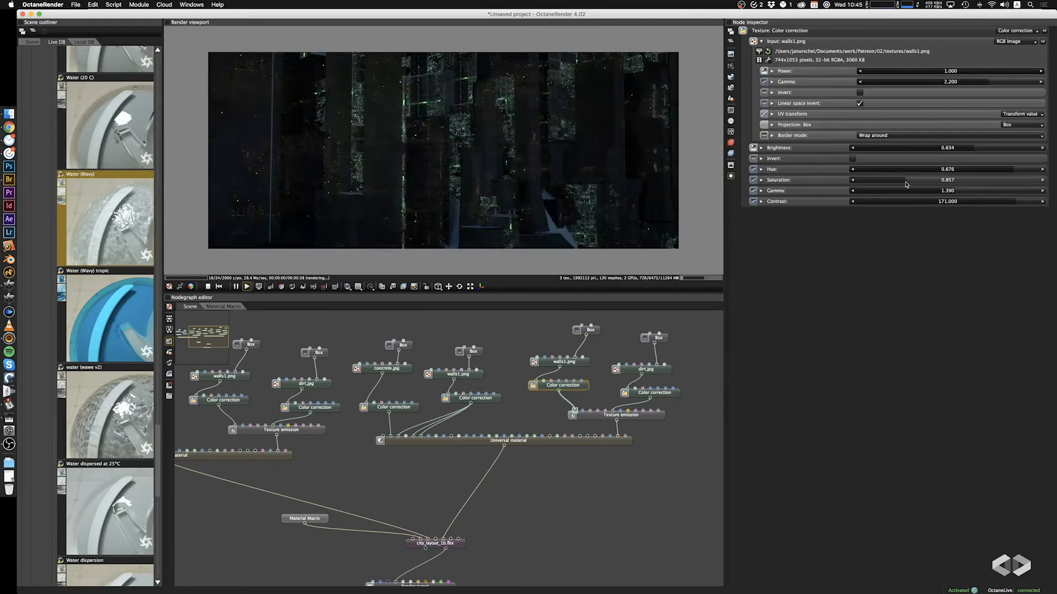
click(885, 181)
drag(887, 186, 890, 186)
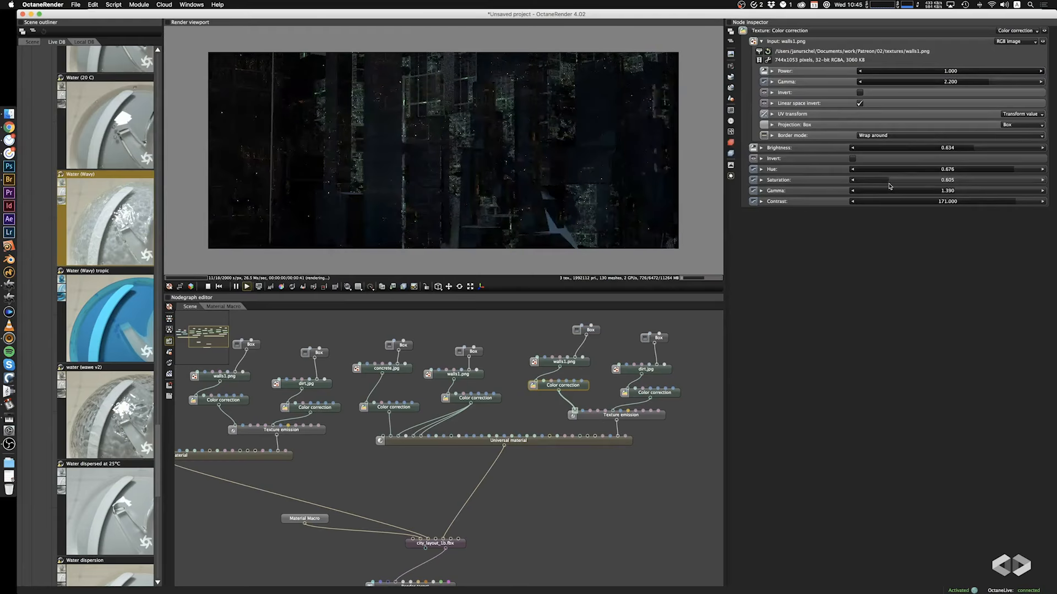
drag(501, 182, 483, 182)
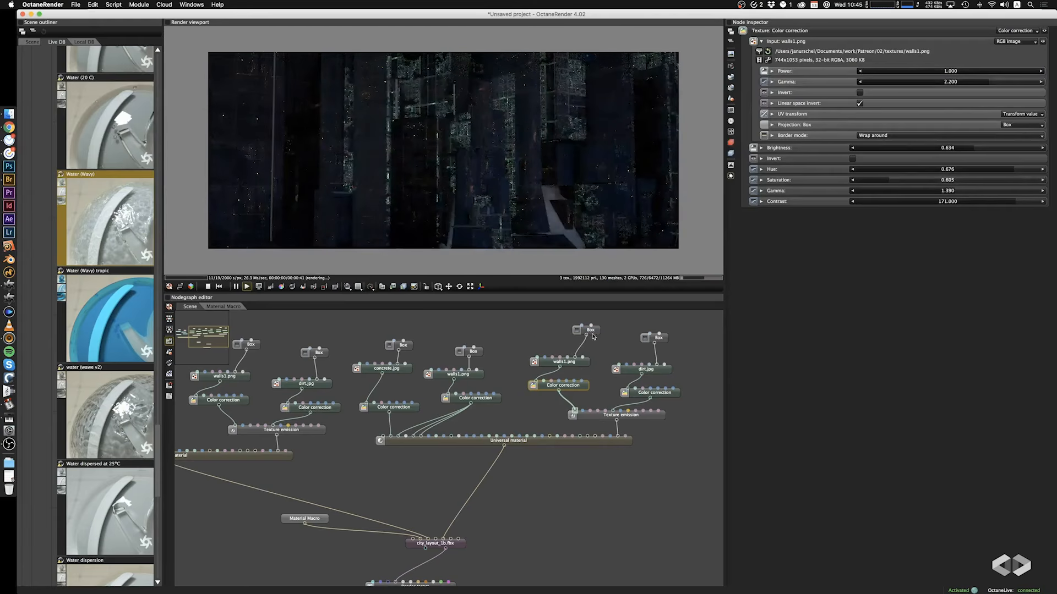
Set the copied emission walls1.png Color correction's gamma to 1.750 and brightness to 0.700
click(974, 192)
drag(976, 194, 959, 196)
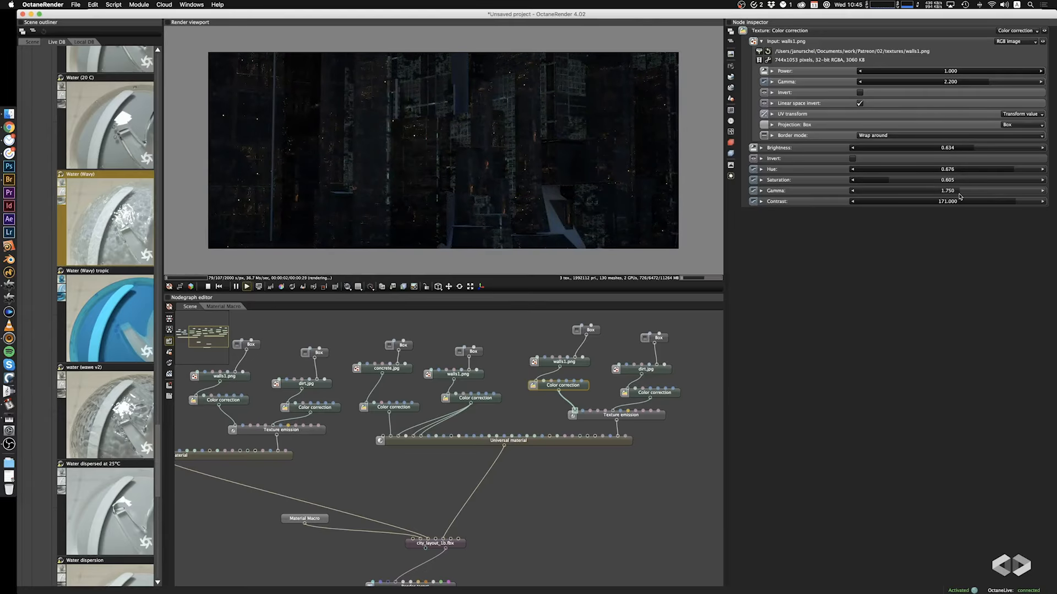
drag(973, 149, 1006, 155)
mouse_move(1005, 155)
mouse_down()
mouse_move(961, 154)
mouse_move(988, 154)
mouse_up()
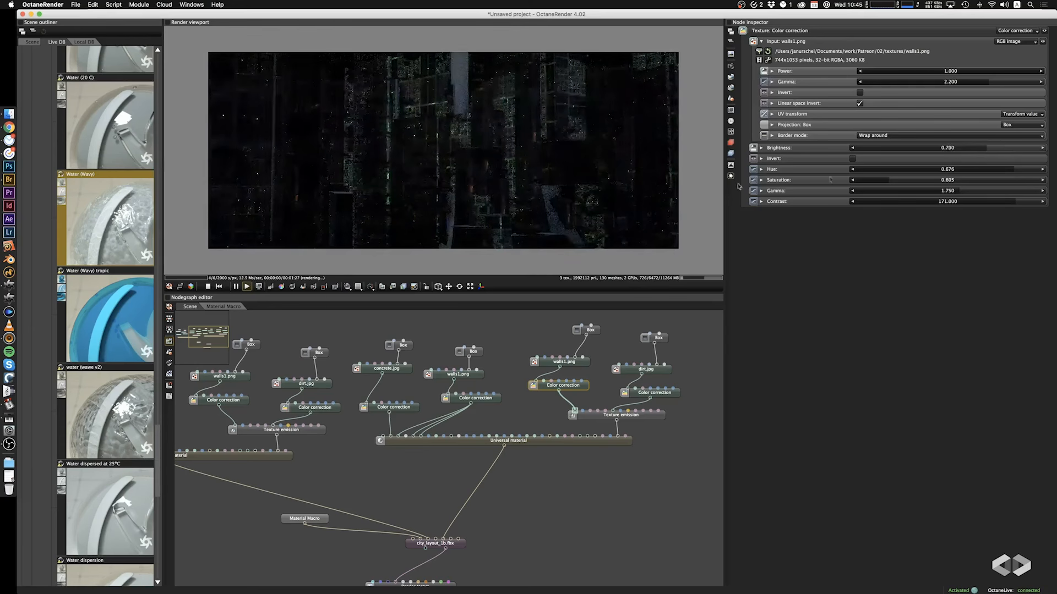
drag(565, 154, 595, 189)
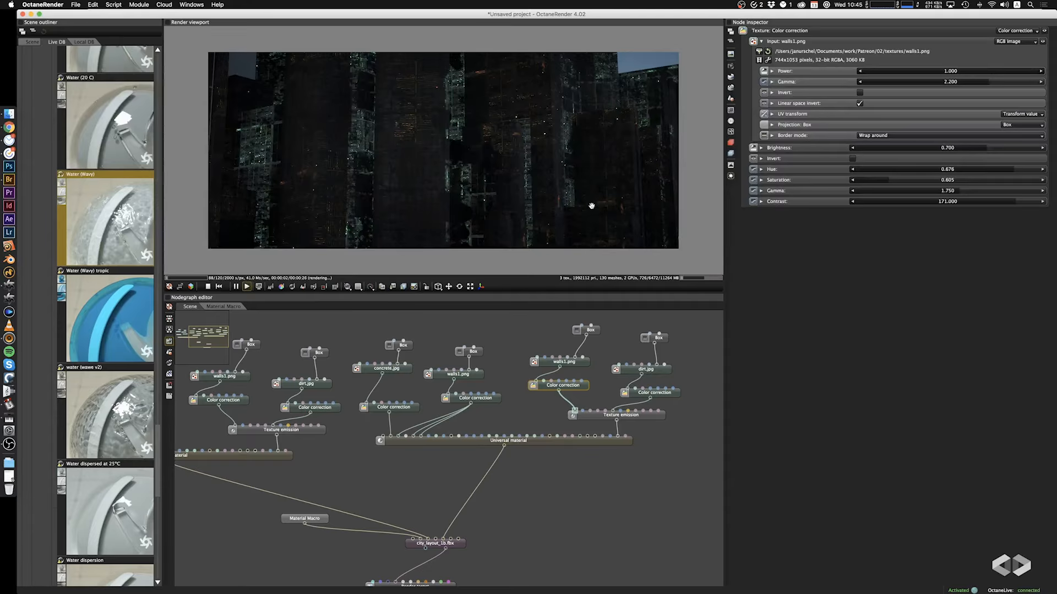
Try inverting the copied emission walls1.png, turn the inversion off, and set its Color correction's brightness to 0.624 and gamma to 2.830
click(859, 93)
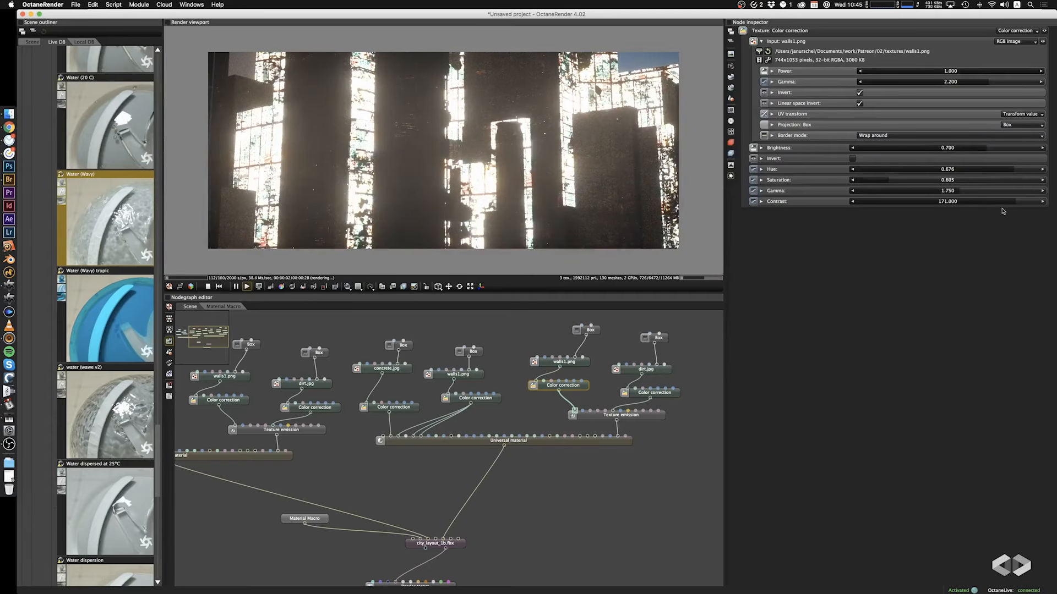
click(978, 196)
mouse_move(978, 195)
mouse_down()
mouse_move(992, 197)
mouse_move(959, 202)
mouse_up()
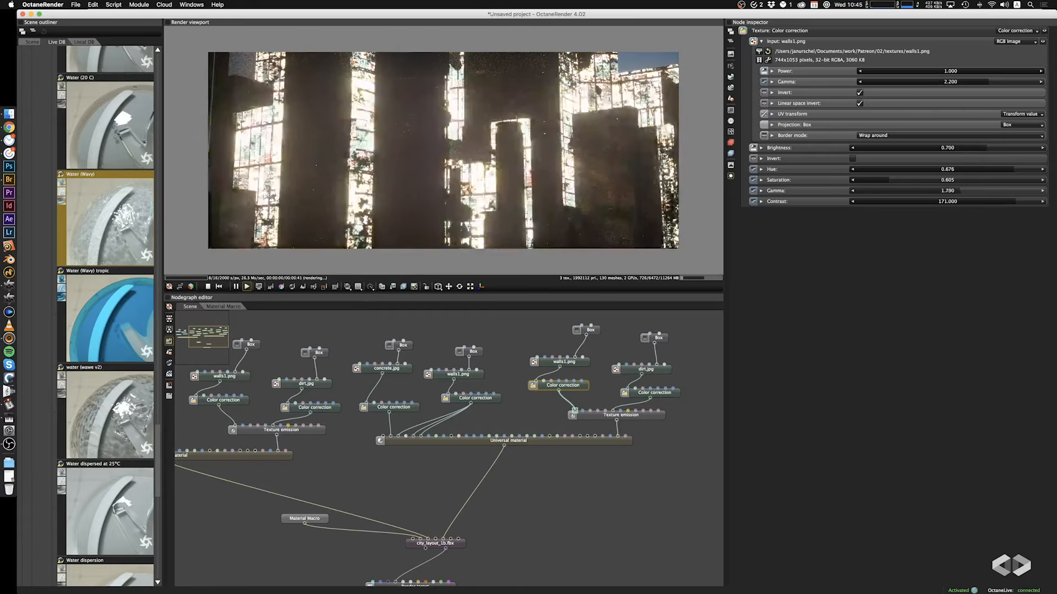
drag(937, 149, 969, 153)
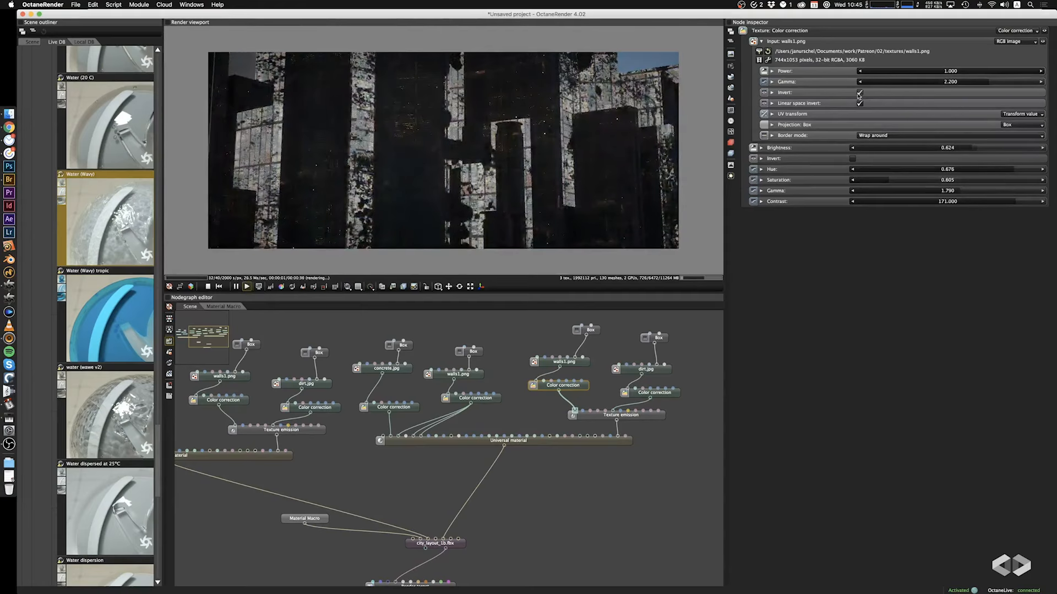
click(860, 93)
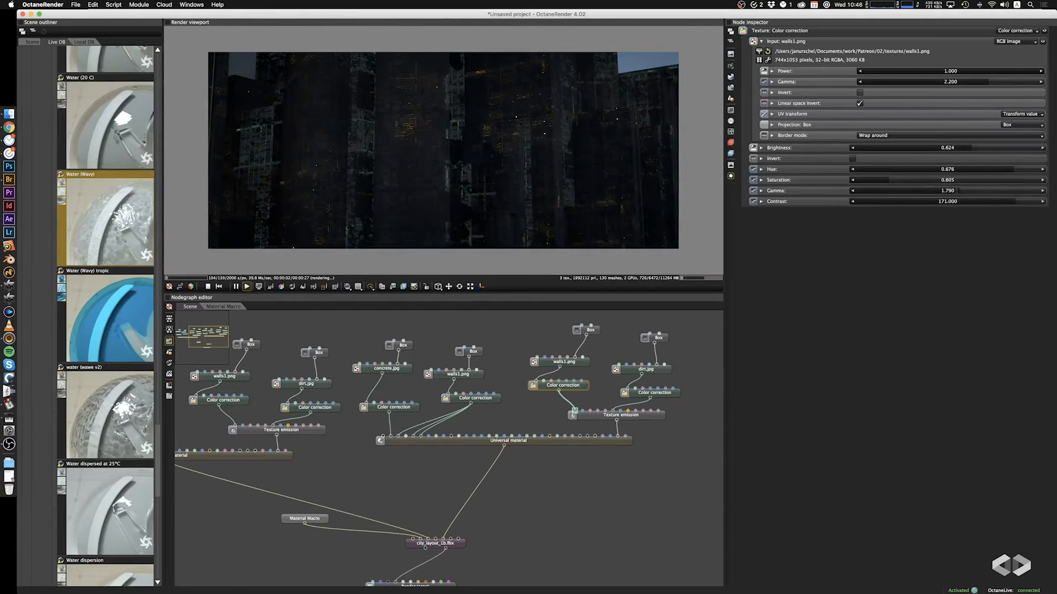
drag(969, 191, 968, 194)
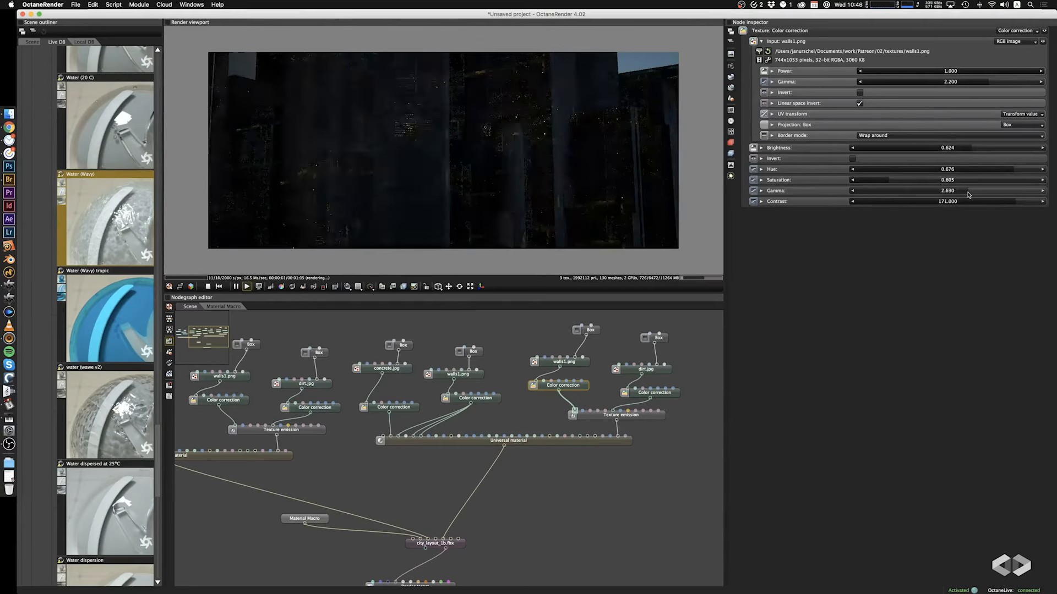
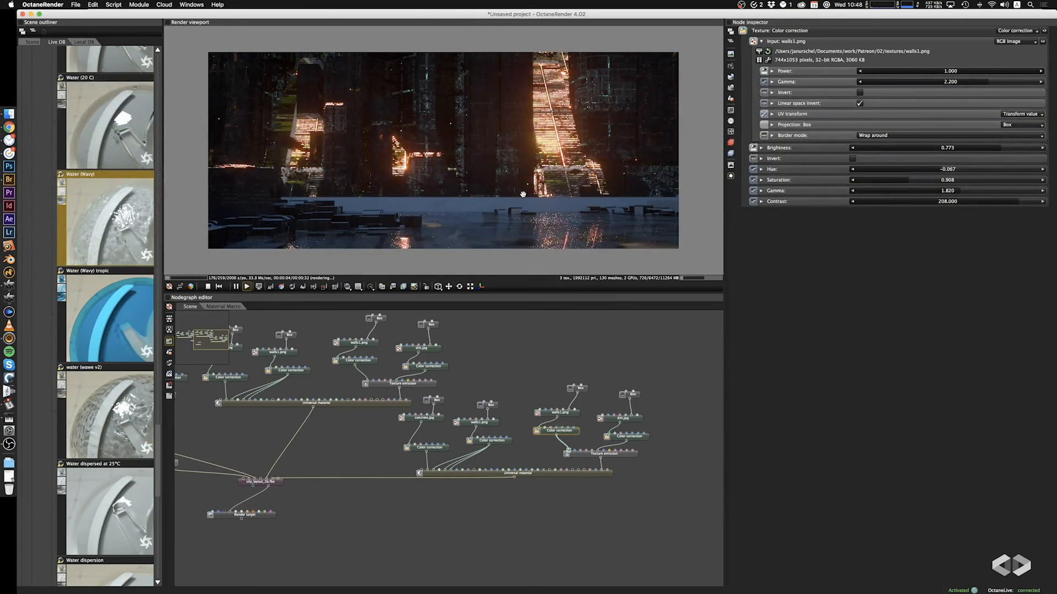
Set the power of the dirt.jpg image in the newest material copy's emission distribution to 0.599
mouse_move(522, 194)
mouse_down()
mouse_move(534, 181)
mouse_move(521, 170)
mouse_move(512, 177)
mouse_move(520, 187)
mouse_move(524, 176)
mouse_up()
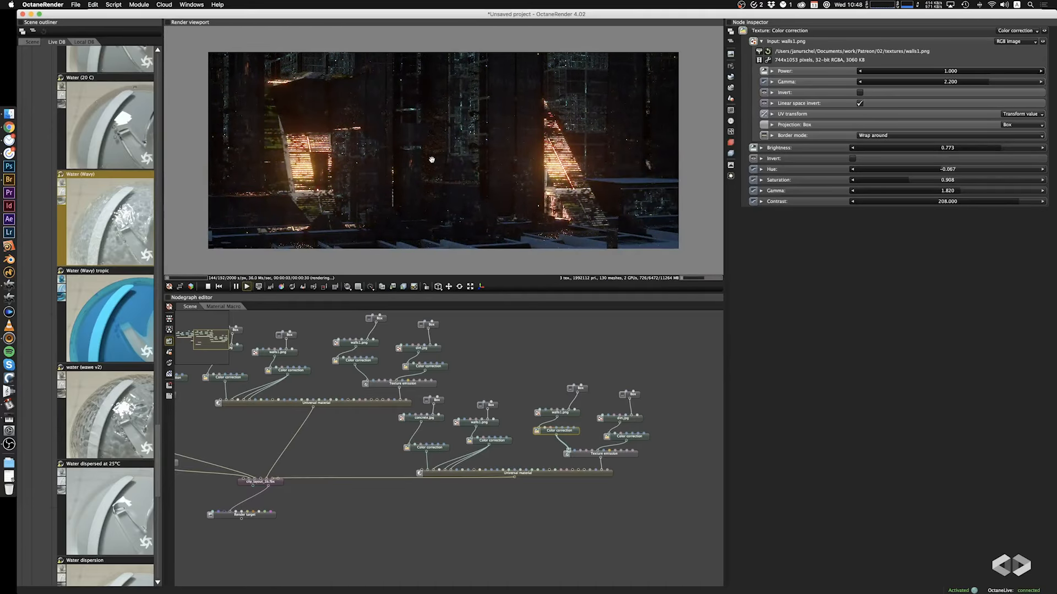
drag(473, 198, 547, 215)
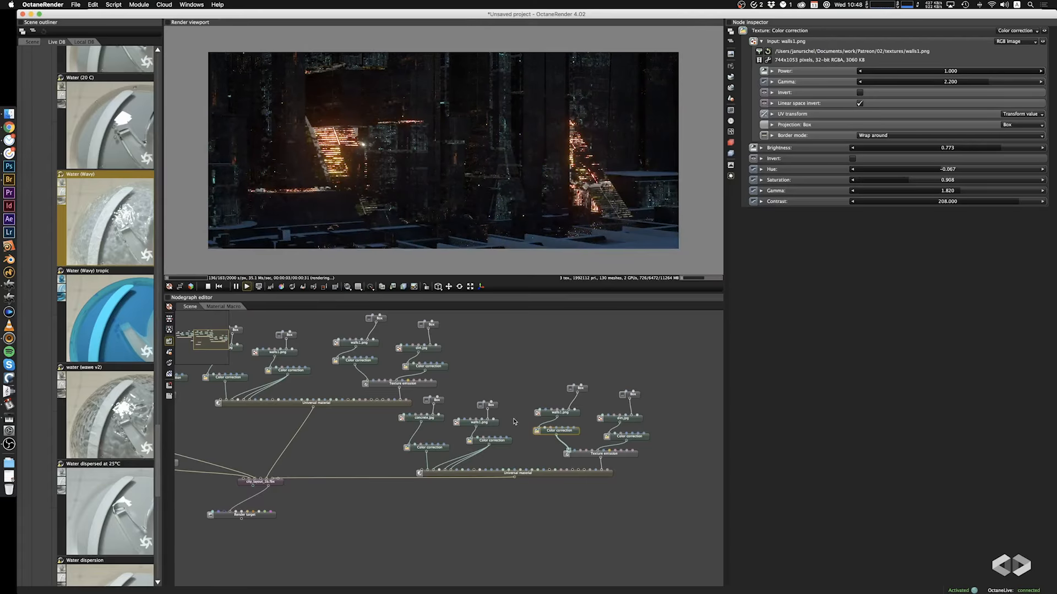
click(638, 437)
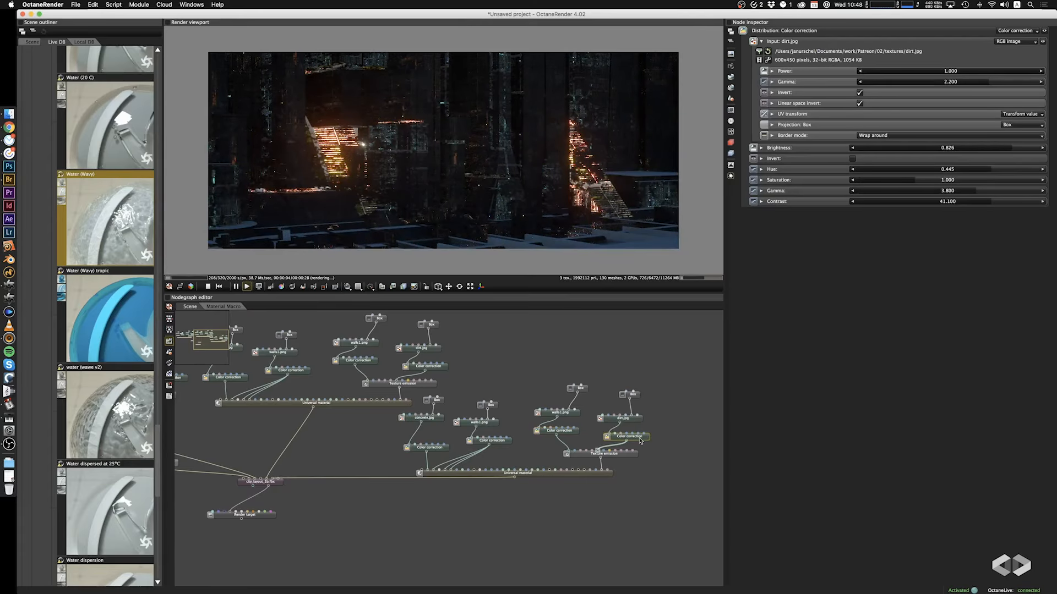
click(970, 73)
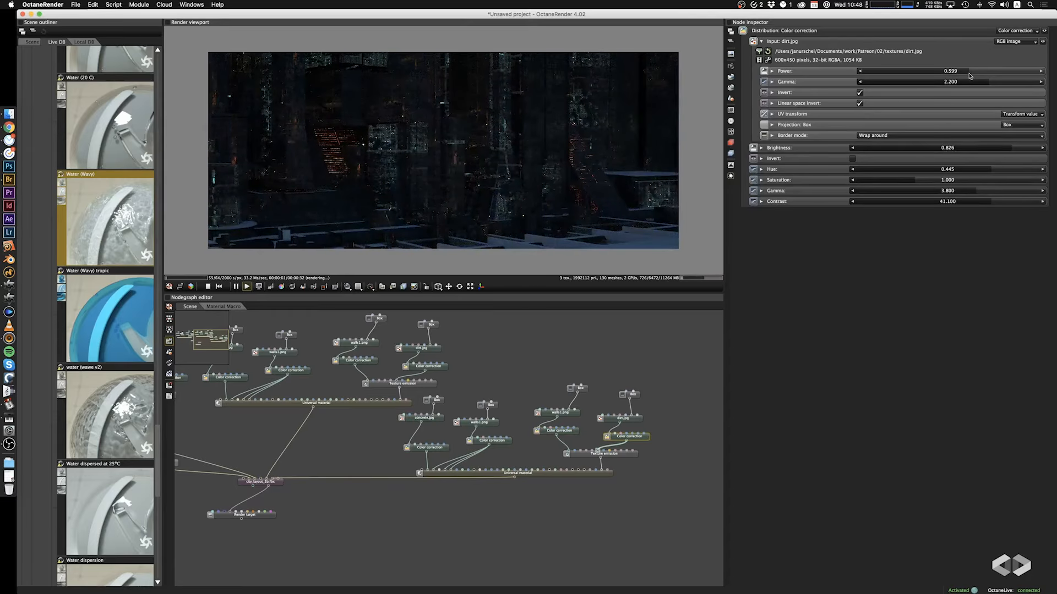
Set the dirt.jpg image's power to 0.597 and raise the newest material copy's Texture emission power to 10000
drag(969, 74, 968, 74)
click(585, 456)
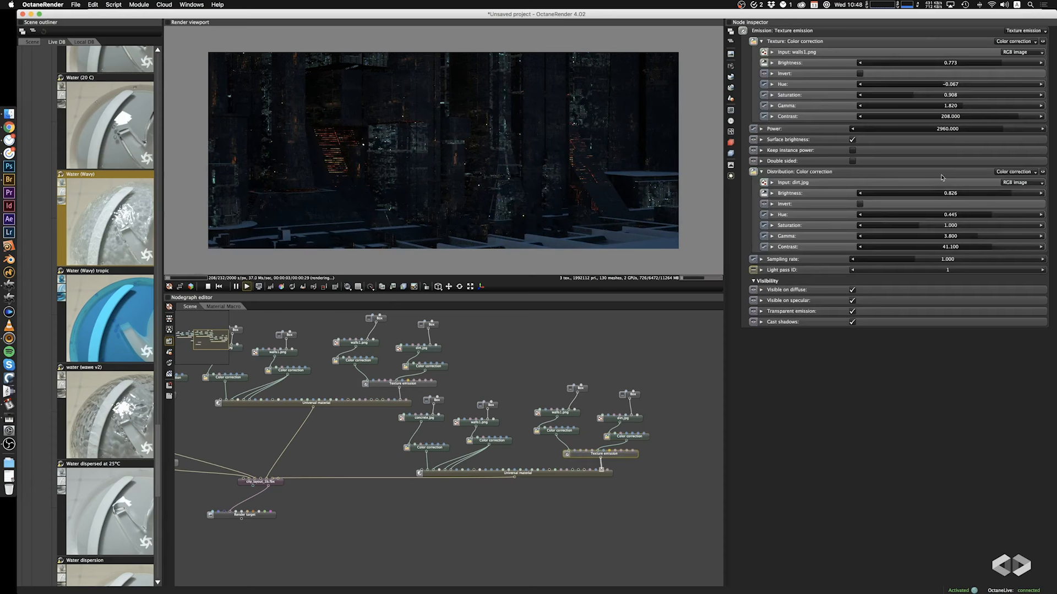
drag(995, 131, 1017, 131)
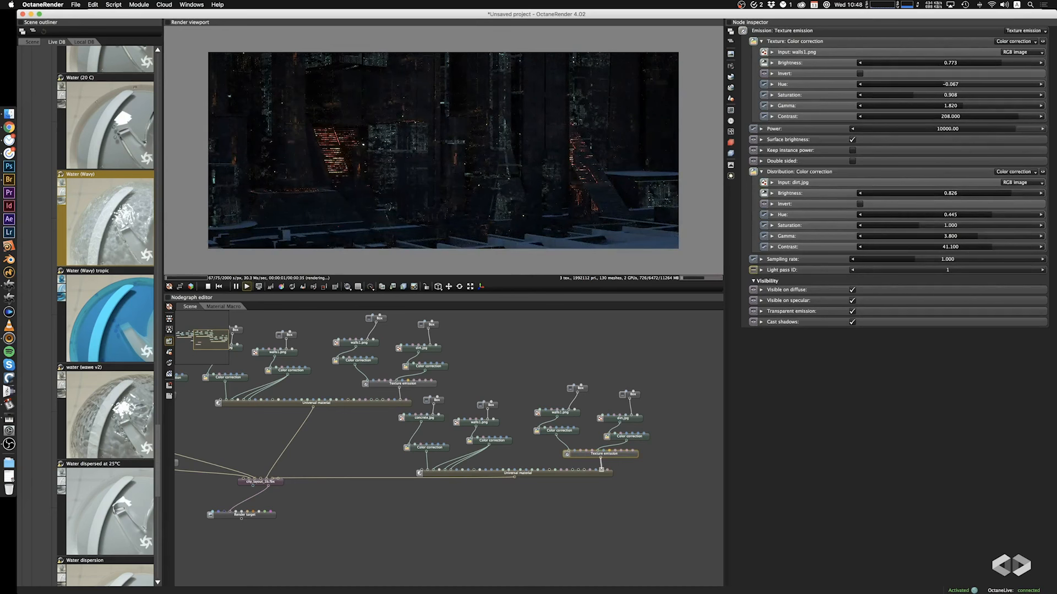
drag(554, 180, 647, 222)
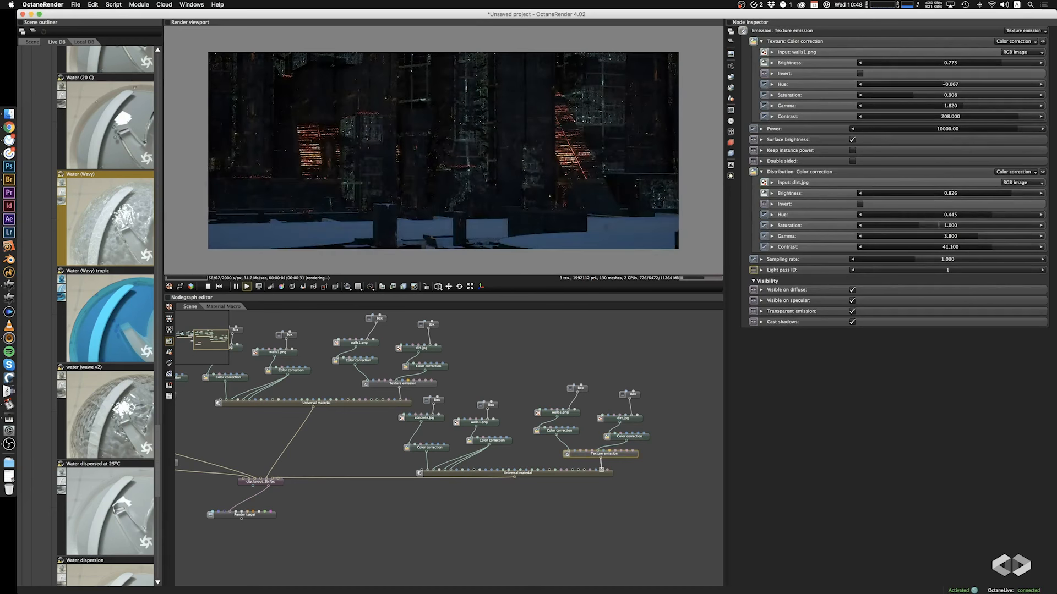
Set the emission distribution's Color correction saturation to 0.654 and the Texture emission power to 1550
drag(928, 225, 898, 227)
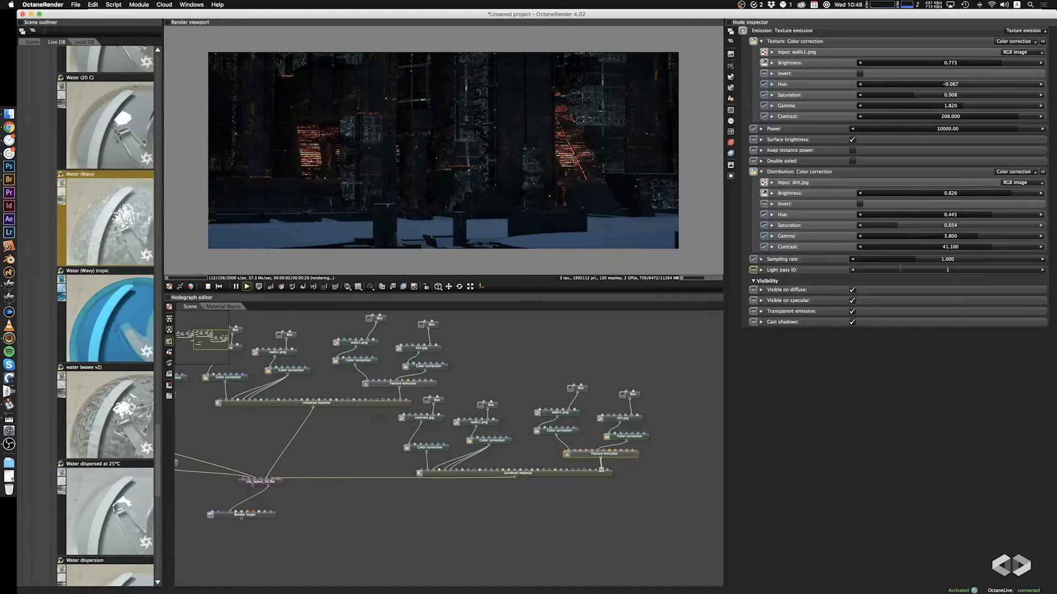
drag(593, 190, 642, 232)
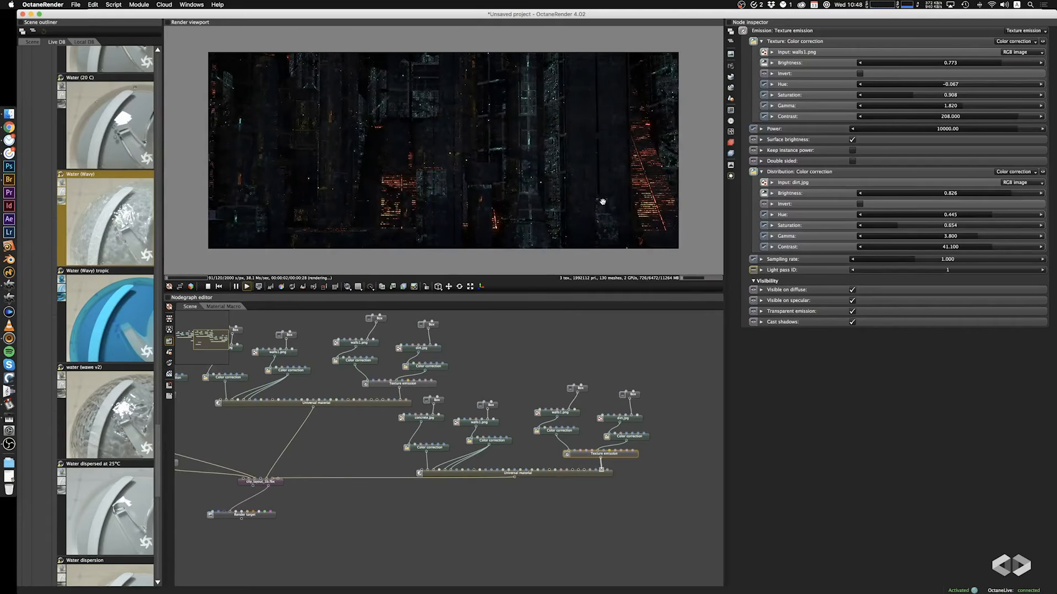
drag(511, 208, 539, 210)
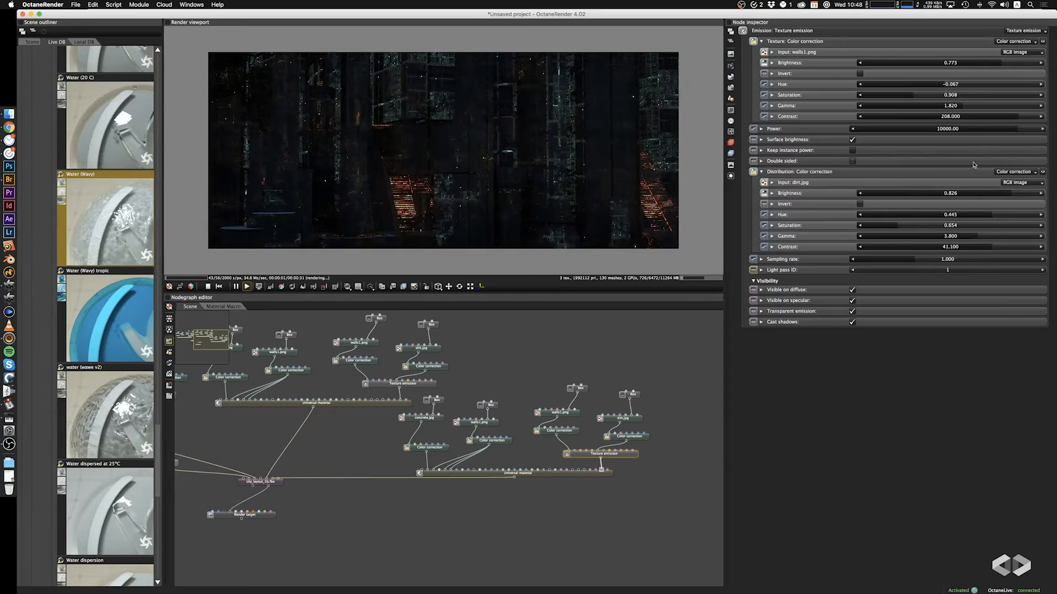
drag(1018, 130, 991, 132)
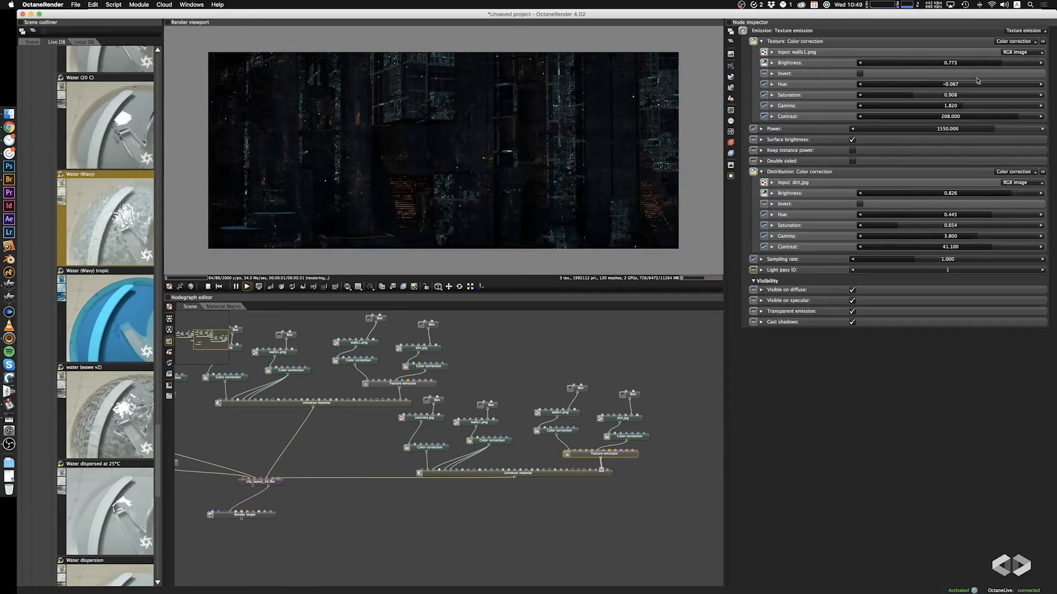
click(996, 63)
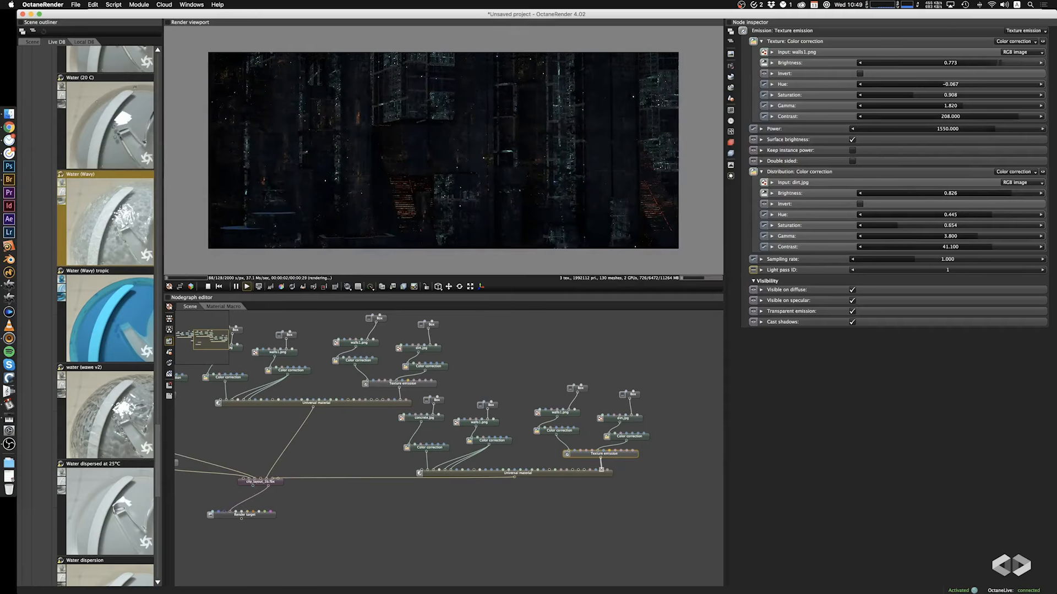
click(997, 66)
Set the contrast of the emission's dirt.jpg Color correction to 23.500 and its gamma to 1.080
click(622, 419)
click(639, 437)
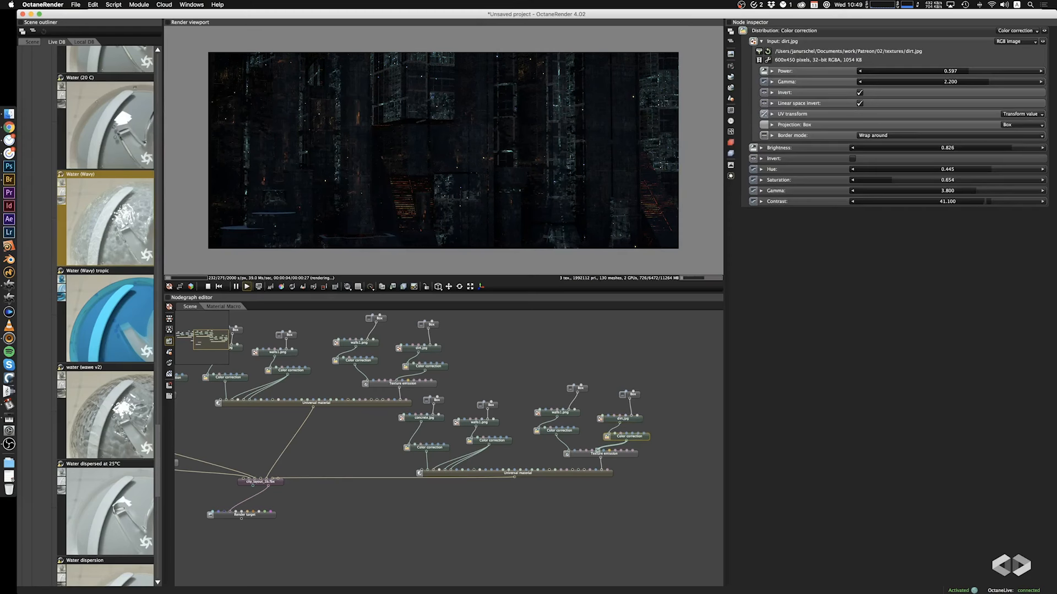
drag(987, 202, 941, 192)
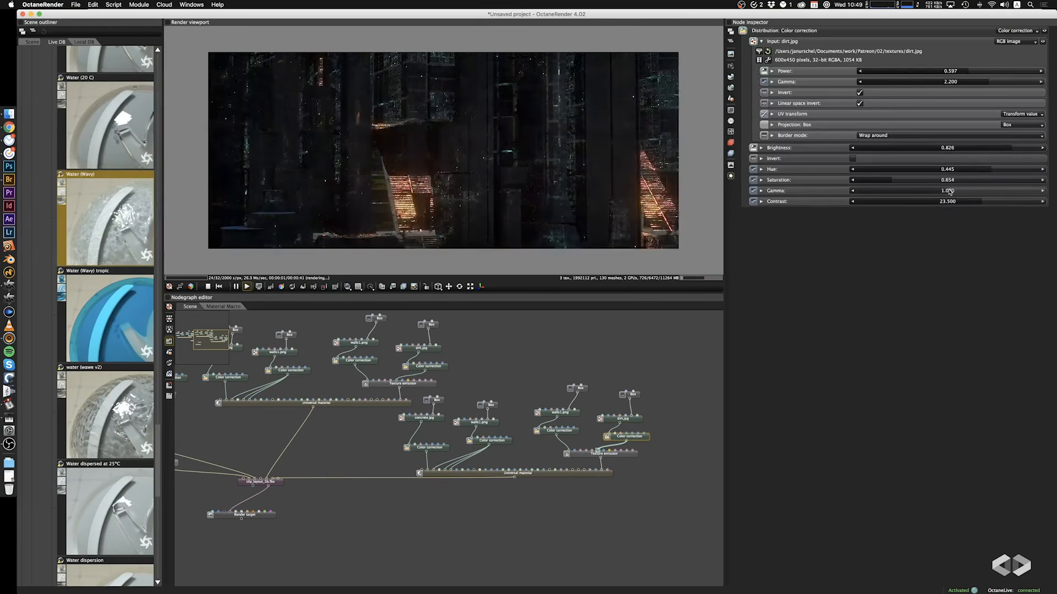
drag(533, 187, 526, 241)
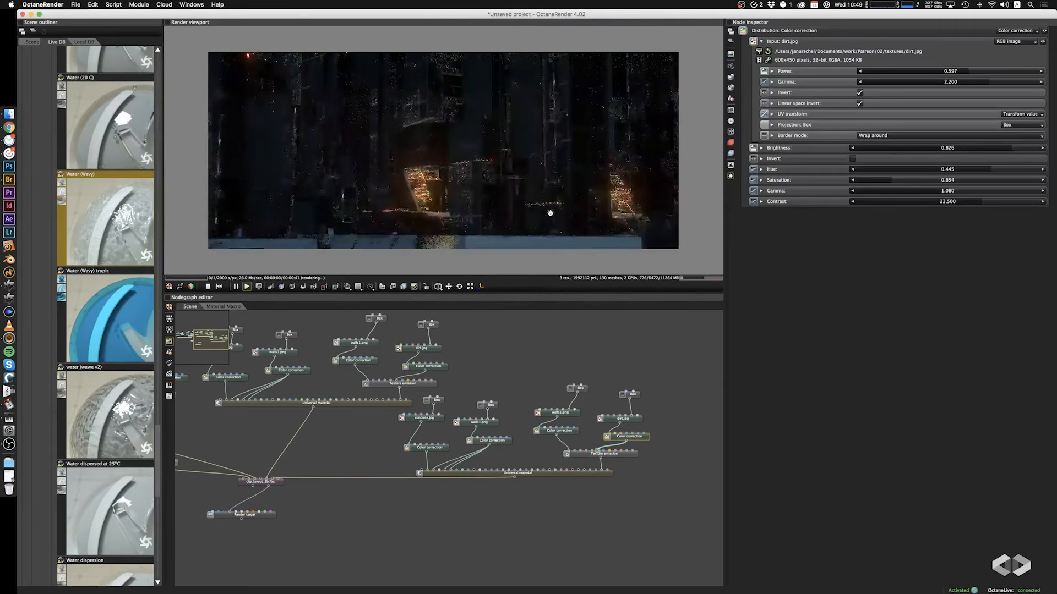
drag(550, 217, 569, 259)
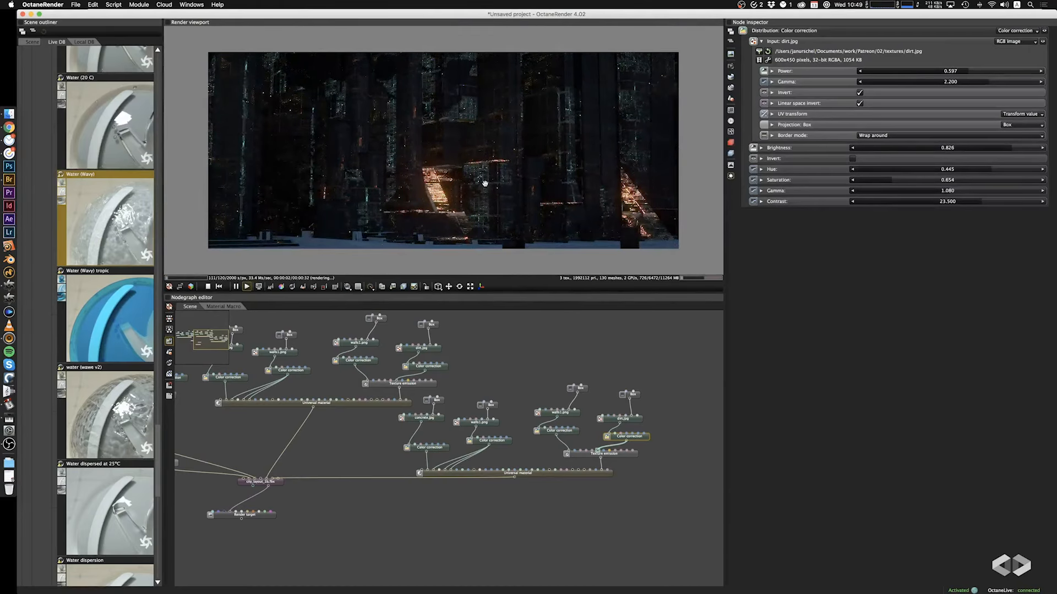
Paste another copy of the Universal material with its texture nodes and connect it to the round platform's material input on the city mesh
mouse_move(484, 183)
mouse_down()
mouse_move(495, 236)
mouse_move(441, 184)
mouse_move(470, 157)
mouse_move(437, 189)
mouse_move(445, 202)
mouse_move(464, 165)
mouse_move(424, 203)
mouse_move(446, 204)
mouse_move(480, 154)
mouse_move(474, 179)
mouse_move(495, 188)
mouse_up()
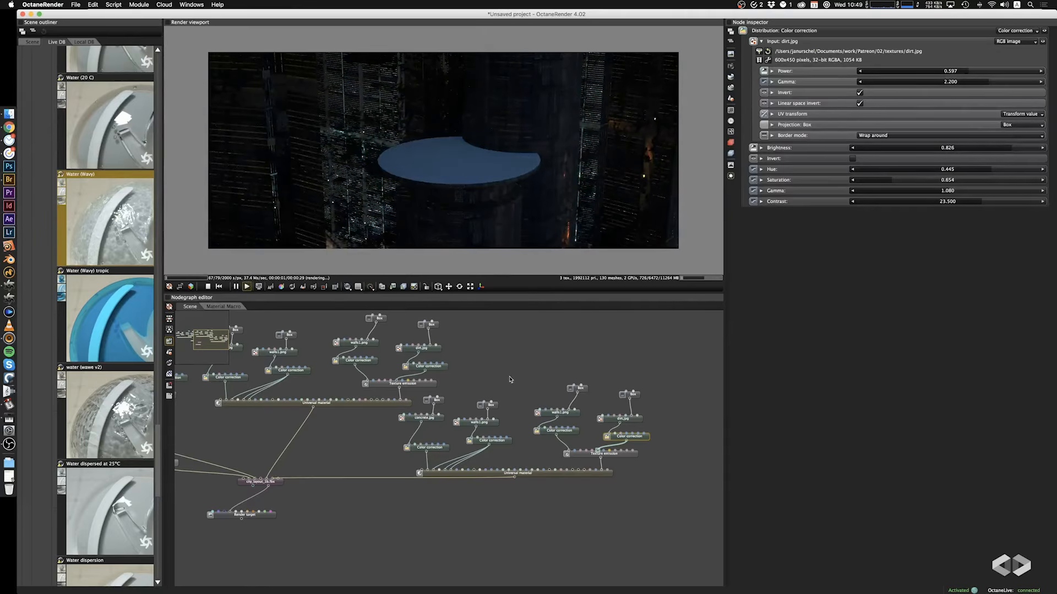
drag(510, 375, 689, 420)
drag(416, 360, 471, 356)
scroll(480, 356, up, 1)
key(ctrl+v)
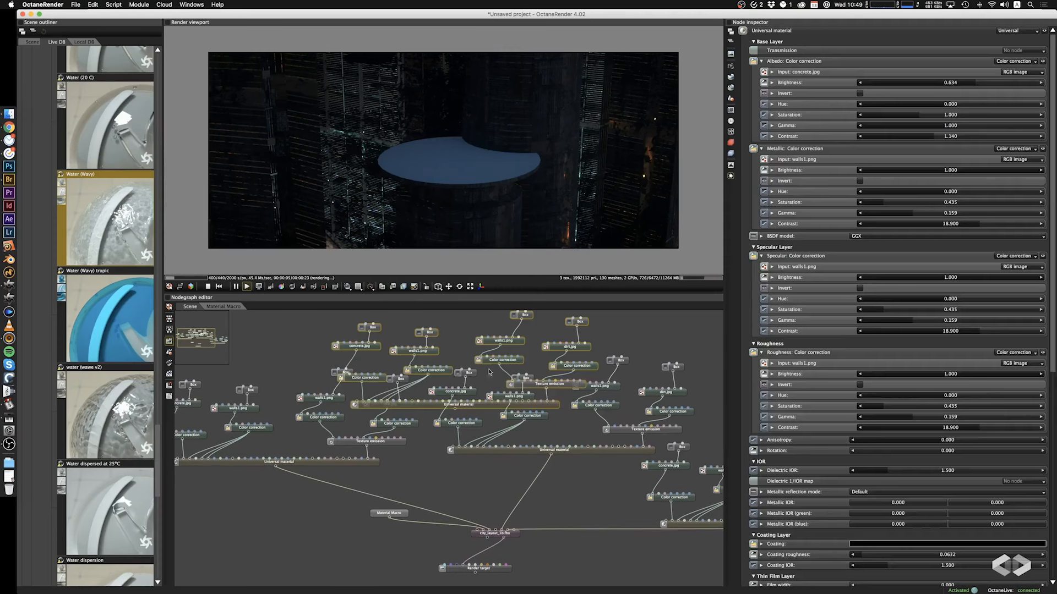
drag(476, 410, 498, 534)
drag(496, 372, 497, 423)
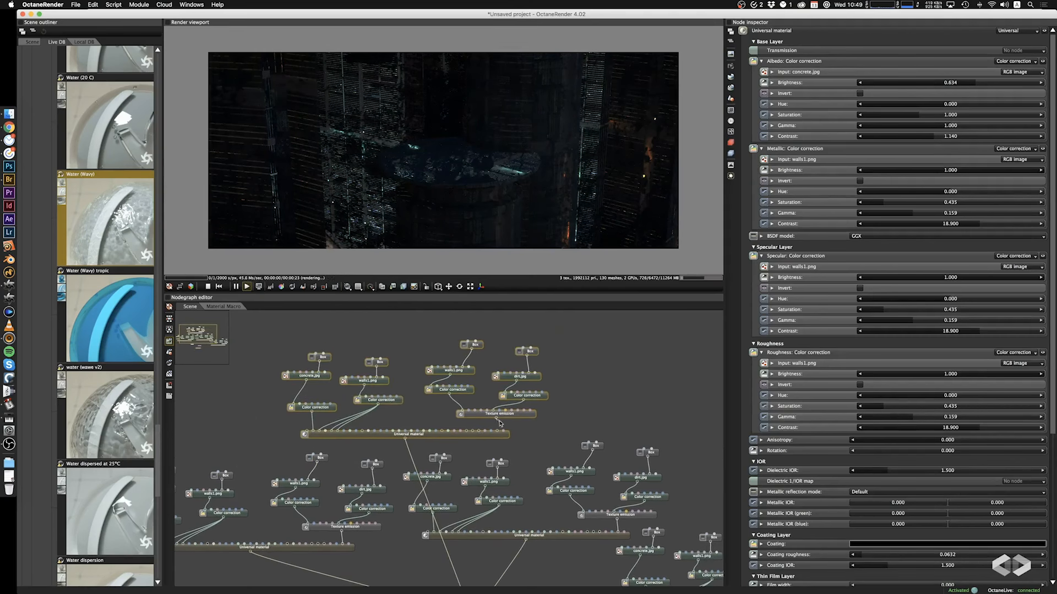
Try inverting the walls1.png image that feeds the platform material's metallic, specular and roughness channels
scroll(514, 182, up, 5)
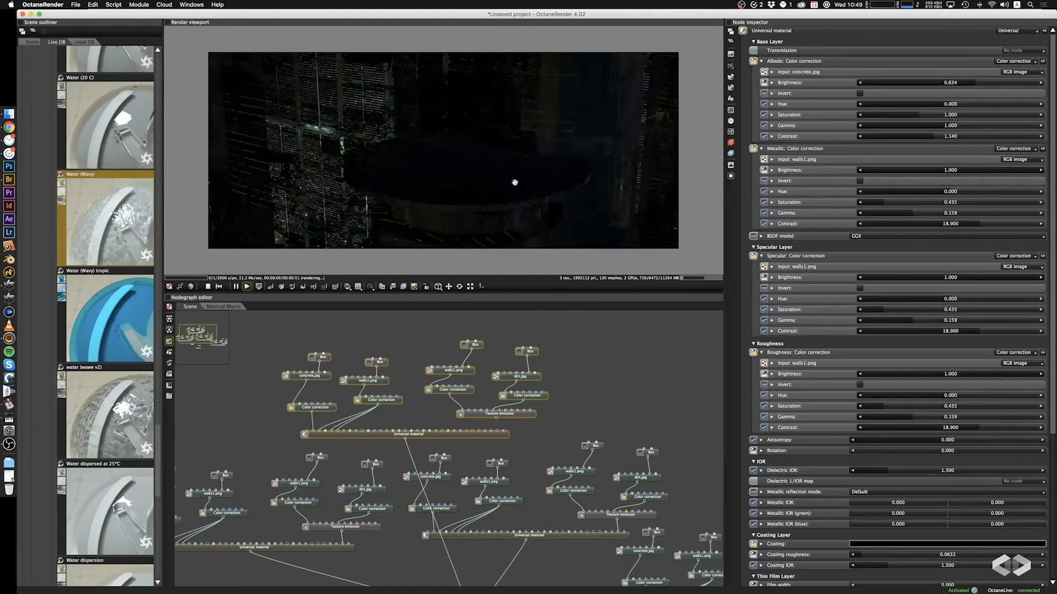
drag(498, 198, 507, 170)
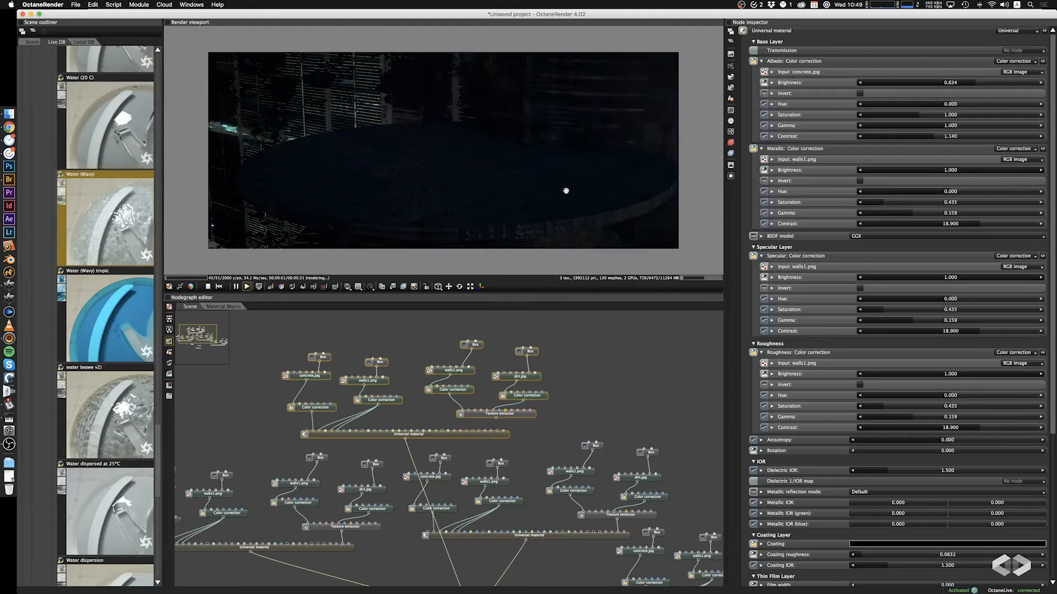
click(388, 402)
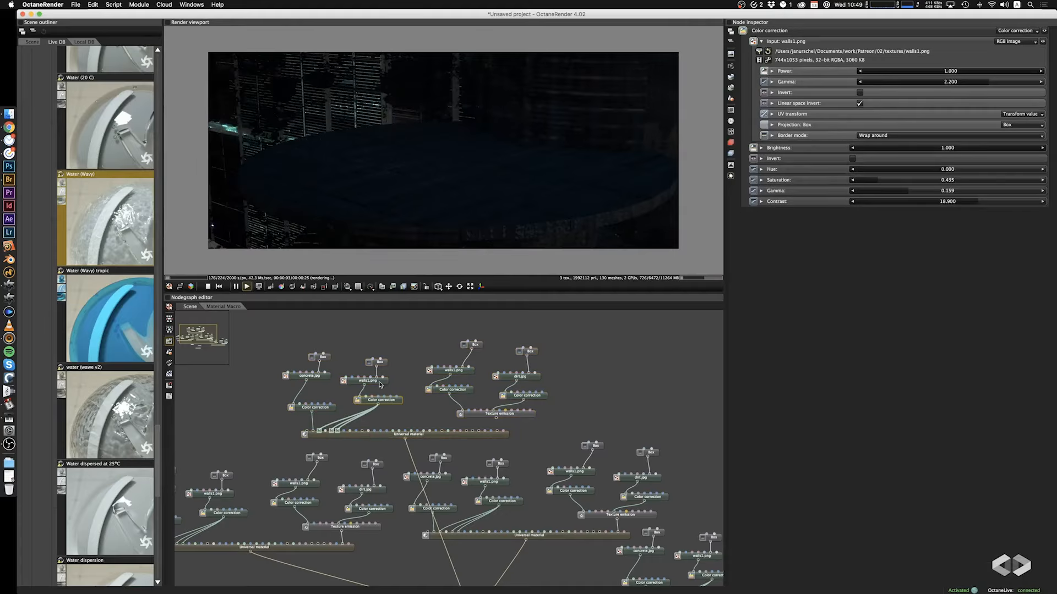
click(378, 383)
click(852, 81)
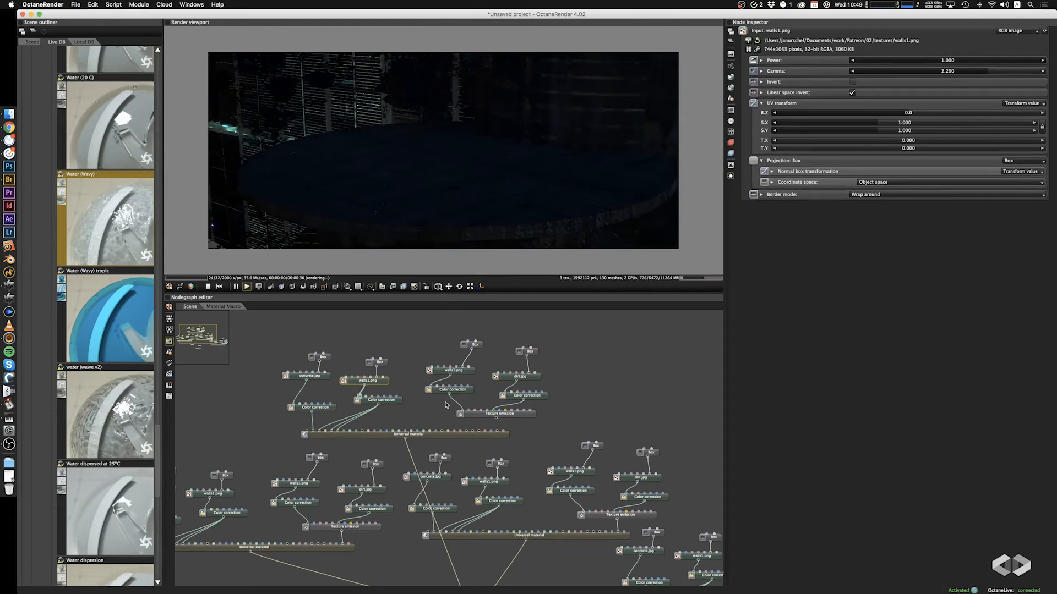
click(392, 401)
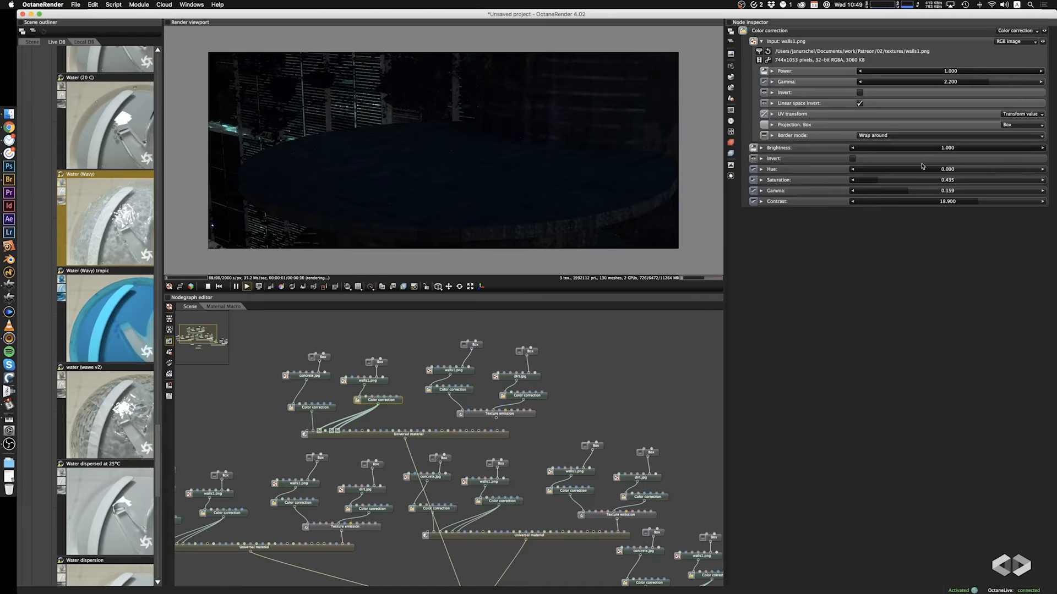
Connect walls1.png to the platform material's albedo Color correction and set the scale of its Box projection to 1.050
click(380, 362)
drag(878, 85, 929, 86)
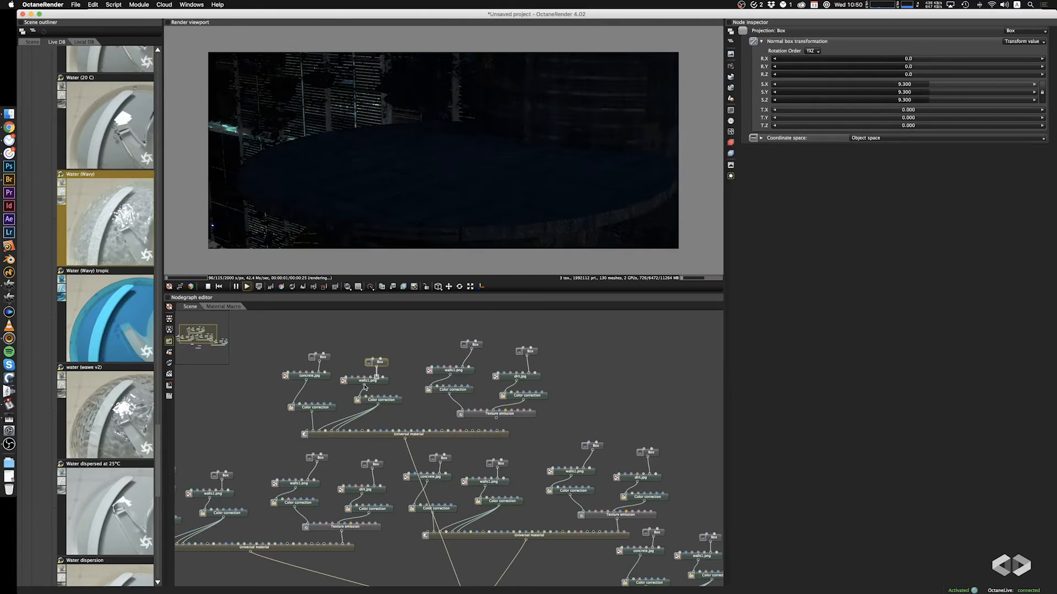
drag(364, 386, 292, 409)
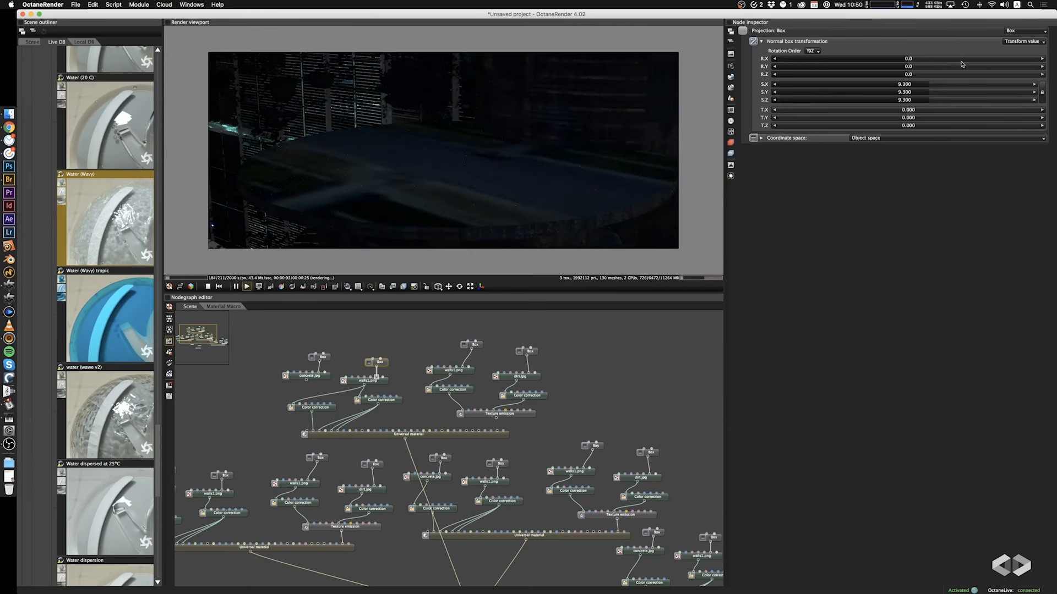
drag(929, 87, 879, 91)
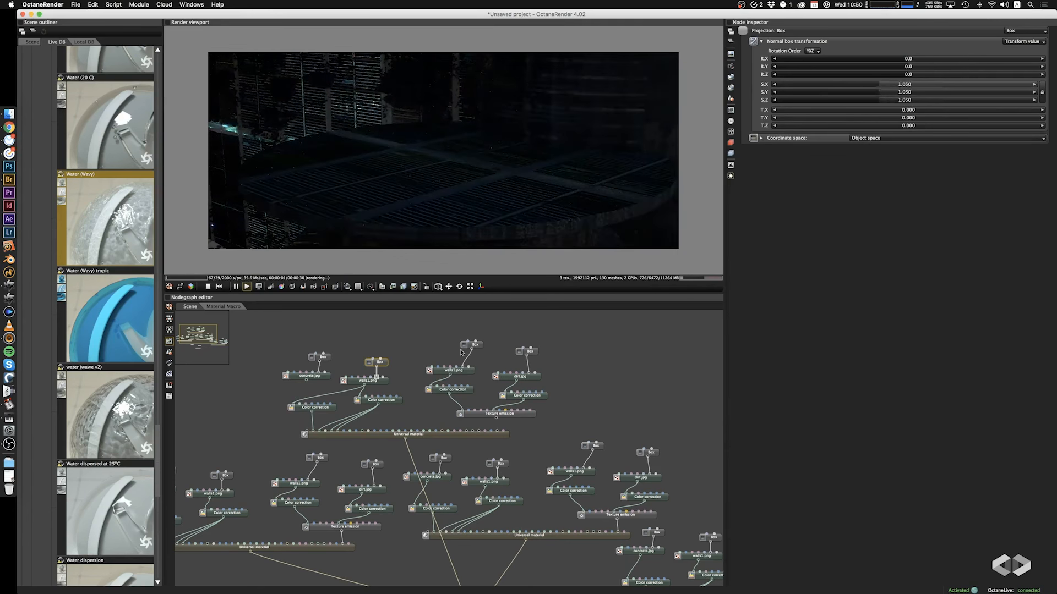
Turn on inversion in the platform material's albedo Color correction
click(325, 409)
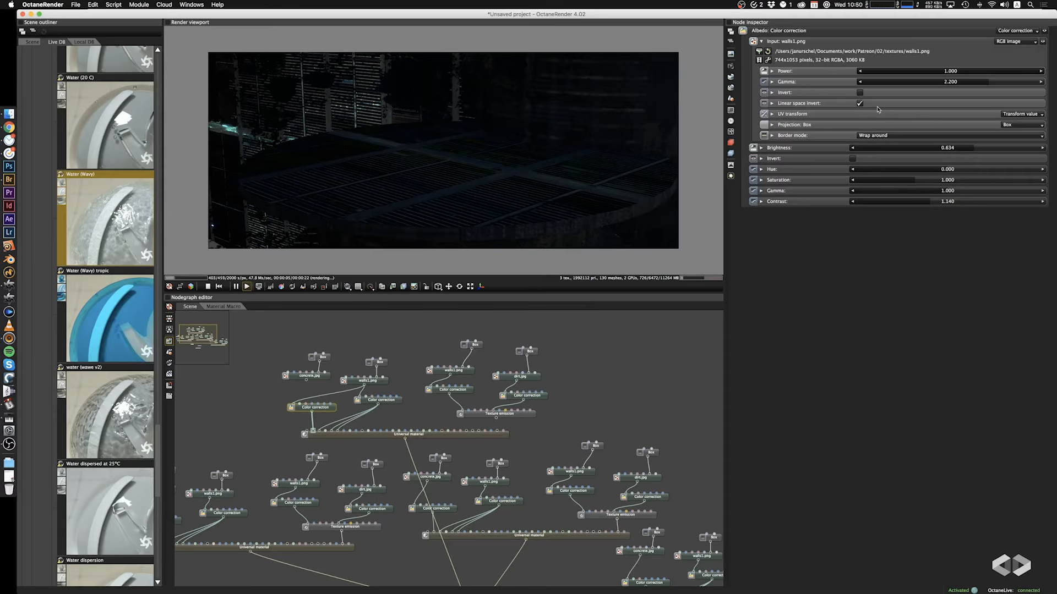
click(854, 159)
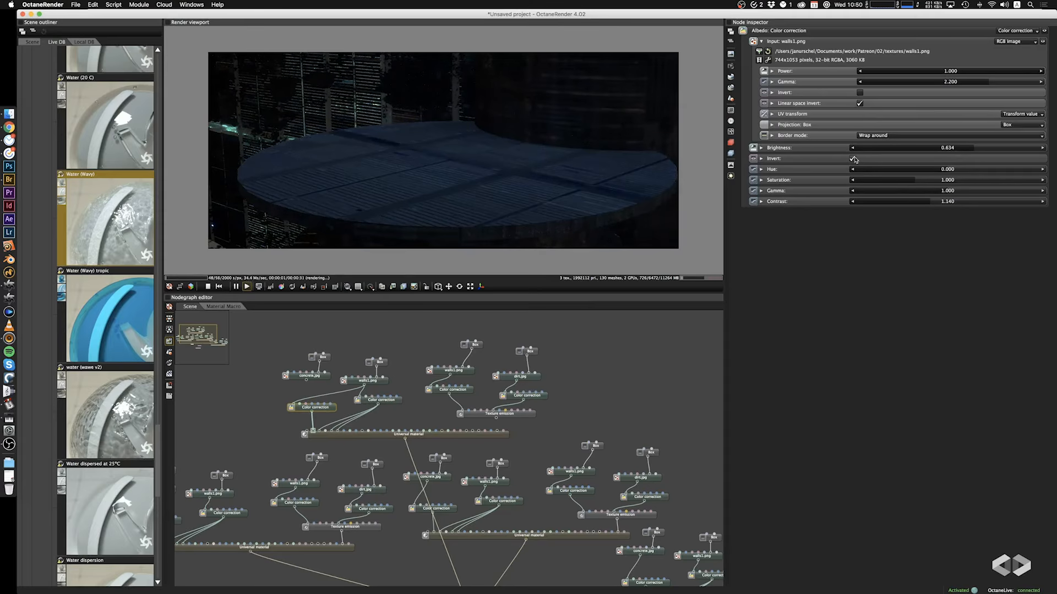
drag(535, 180, 553, 145)
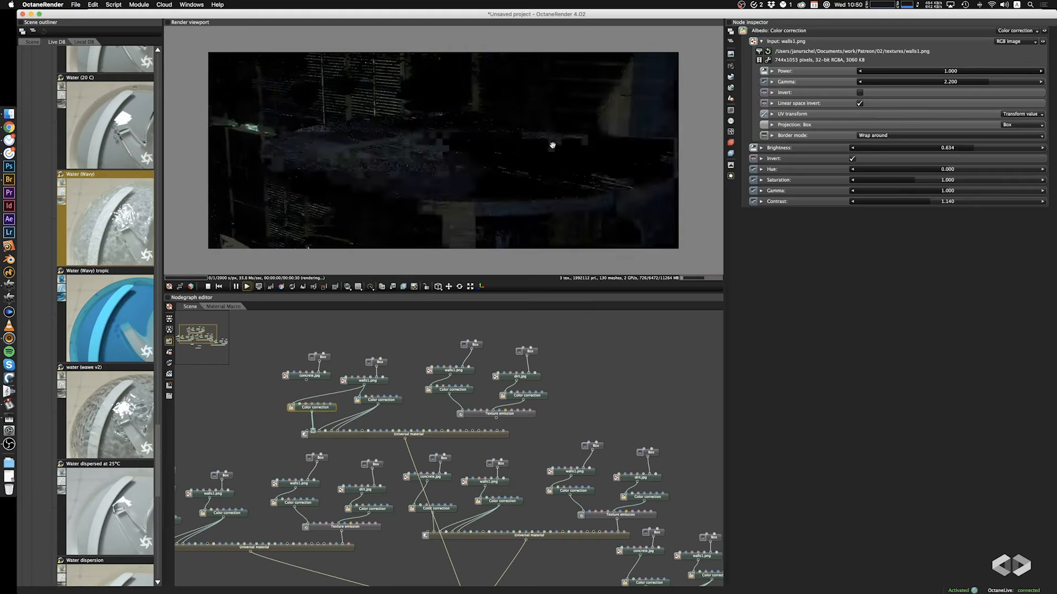
Try inverting the platform material's walls1.png image, and turn the inversion off again
click(385, 403)
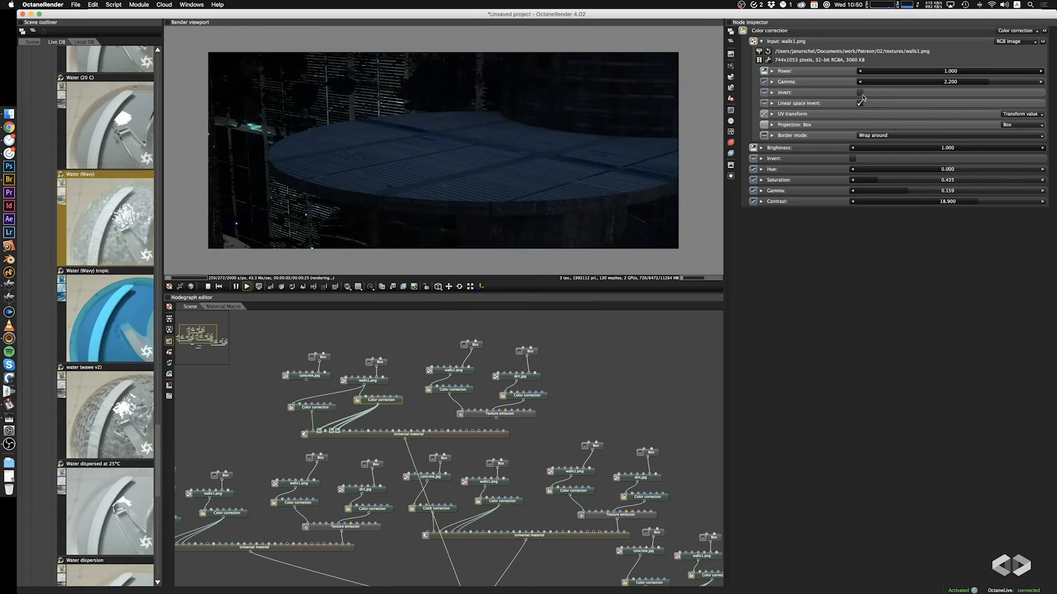
click(860, 92)
drag(592, 162, 598, 163)
click(859, 93)
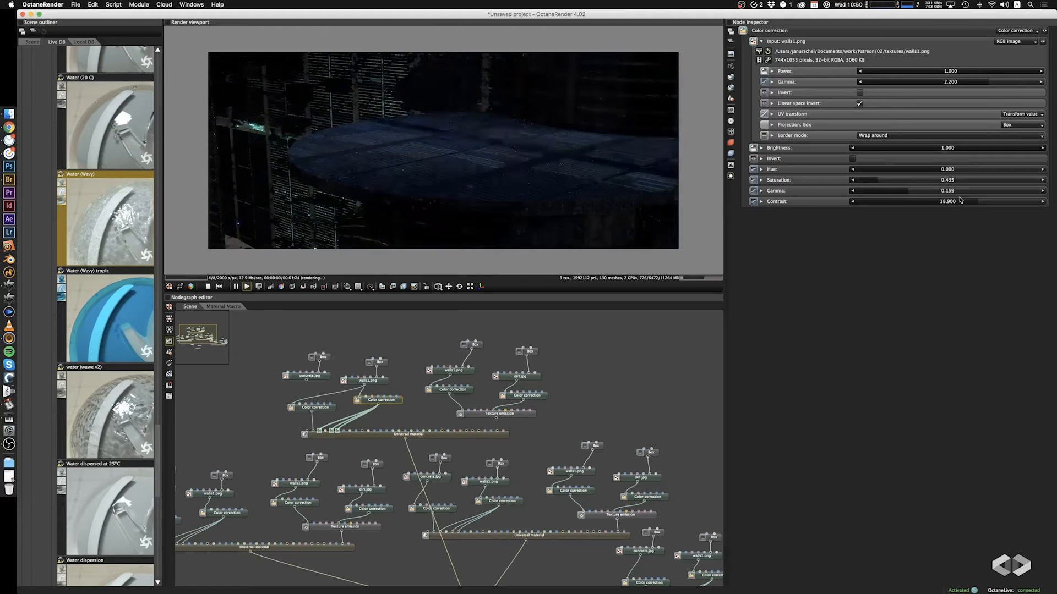
Set the gamma of the platform's shared metallic, specular and roughness Color correction to 8.240, trying walls1.png inverted before turning the inversion off
click(958, 191)
drag(958, 192, 978, 192)
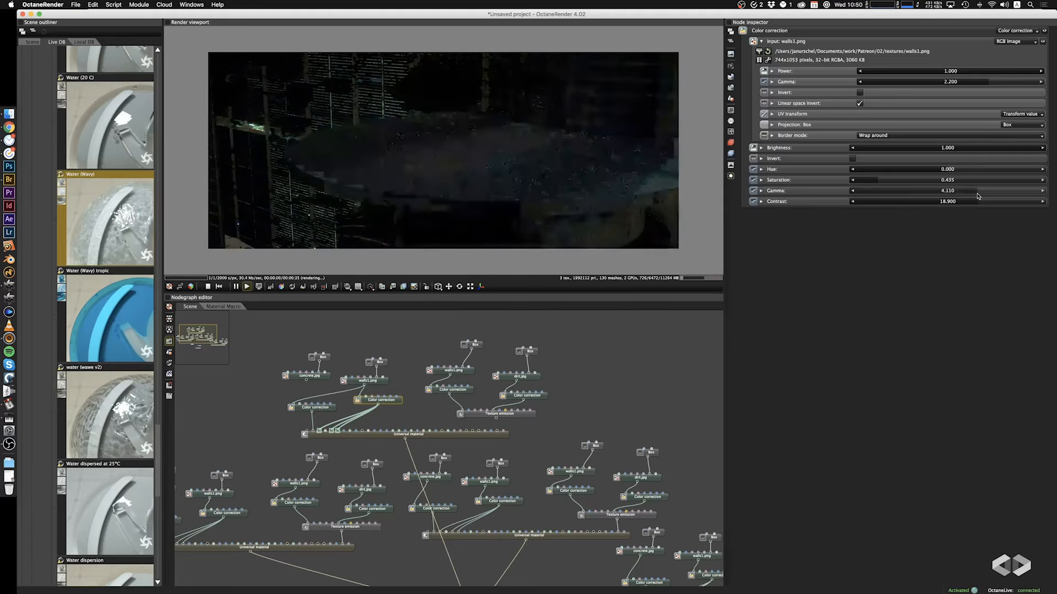
click(860, 93)
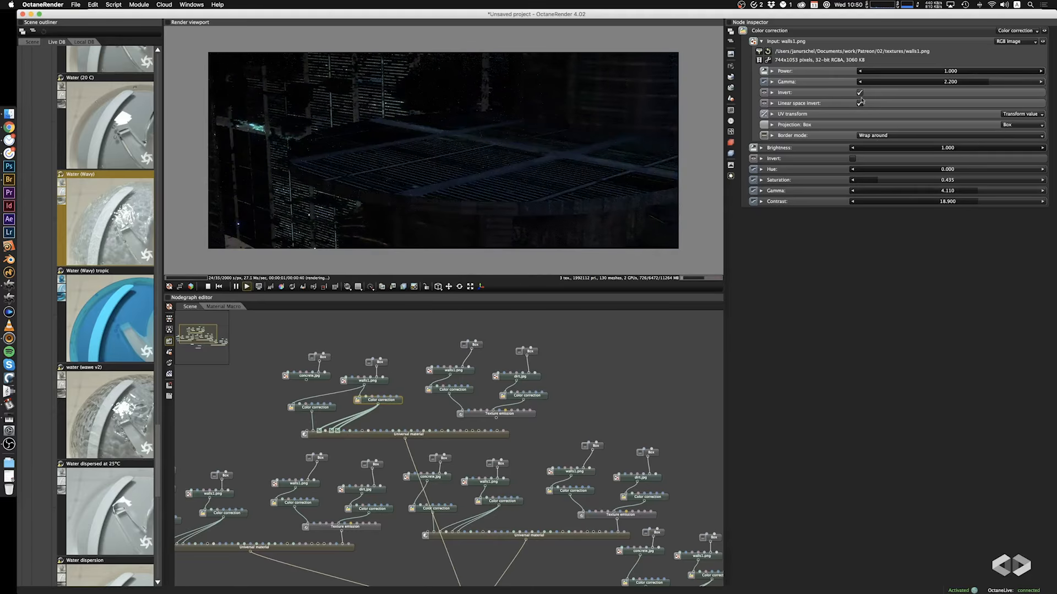
click(993, 192)
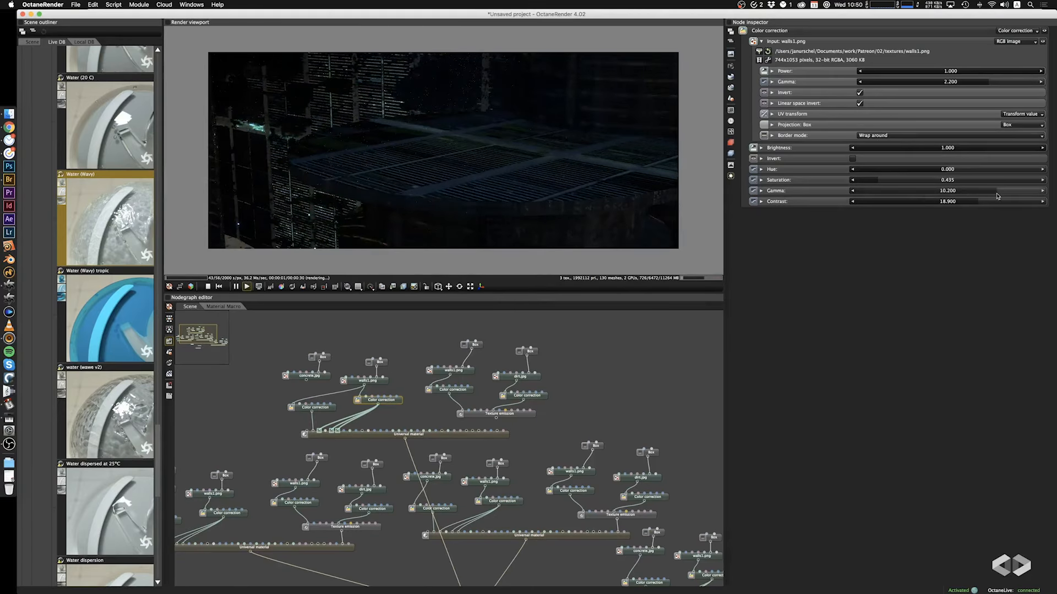
click(994, 192)
click(859, 93)
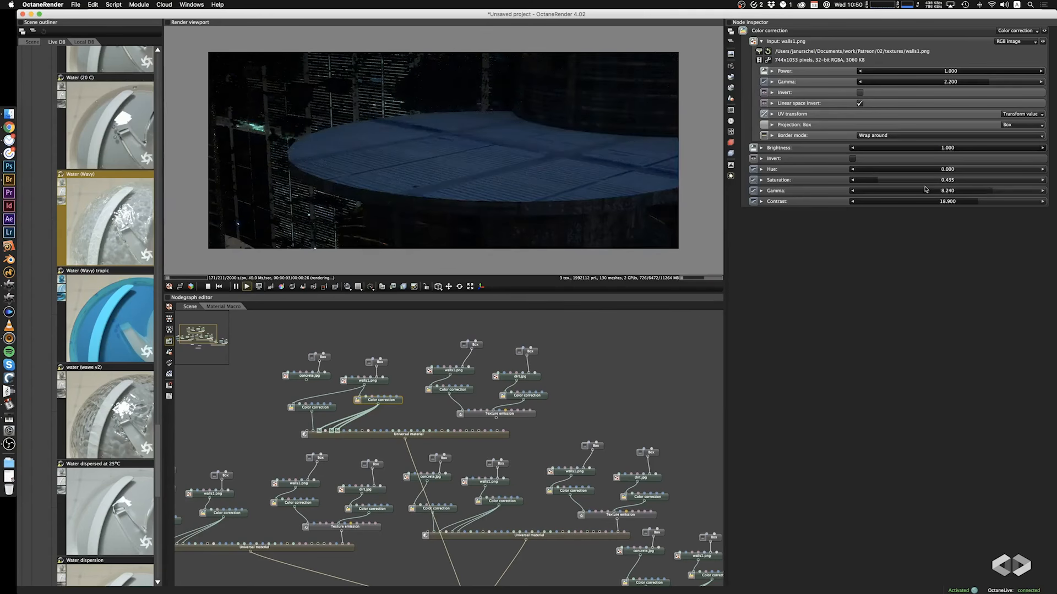
Set the saturation of the platform's shared metallic, specular and roughness Color correction to 1.153
drag(880, 180, 931, 181)
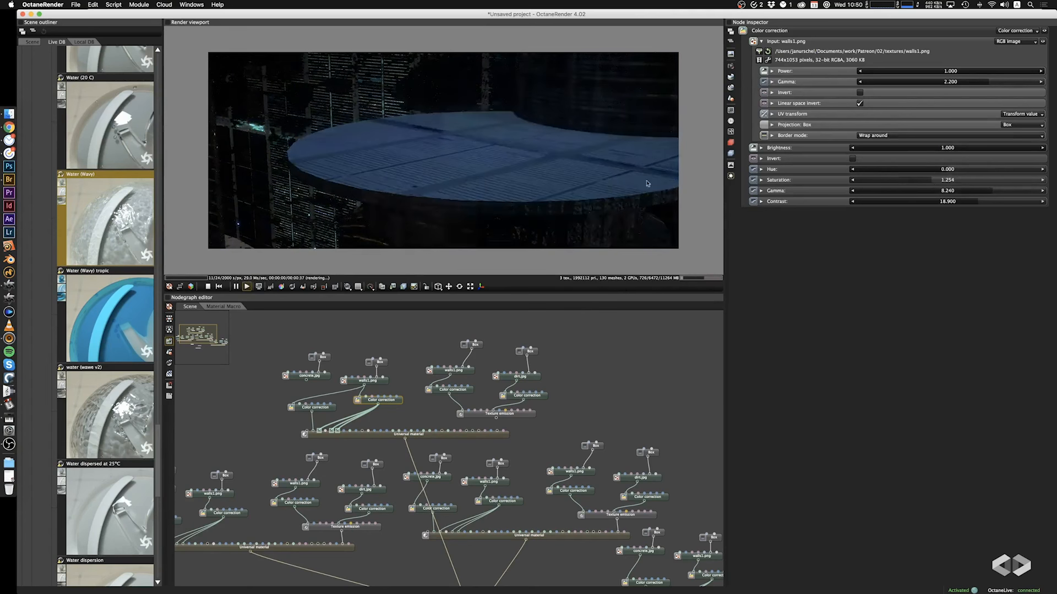
drag(440, 145, 540, 132)
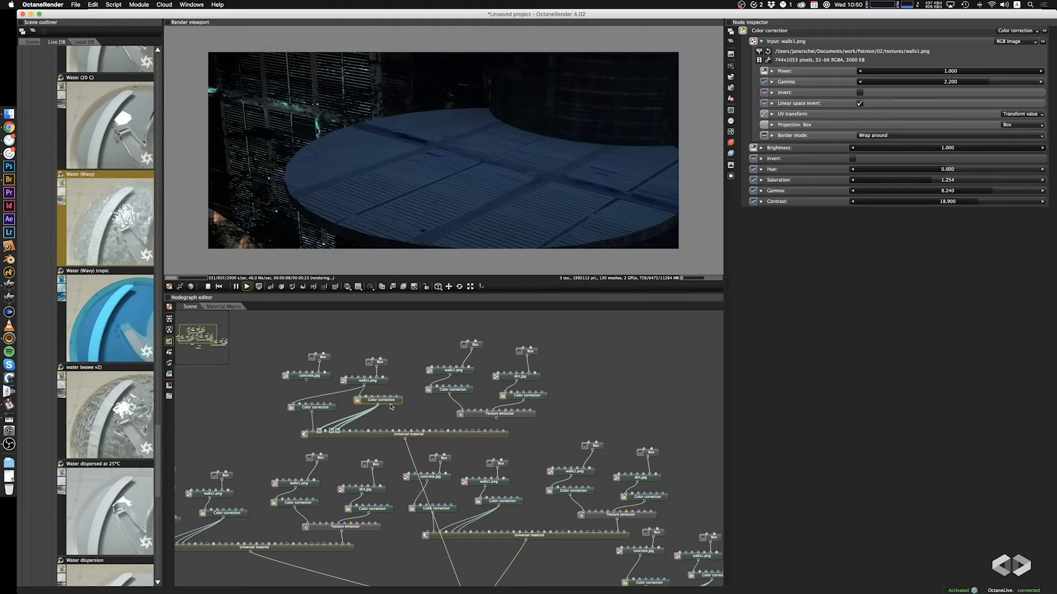
drag(930, 180, 926, 182)
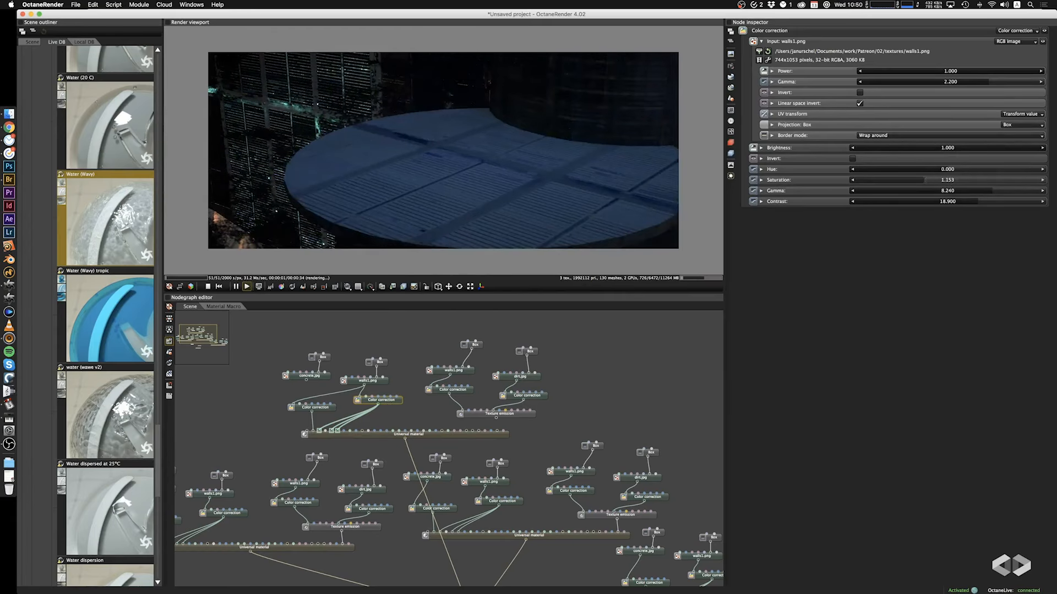
Set the platform's shared metallic, specular and roughness Color correction to gamma 9.440 and brightness 0.267, trying walls1.png inverted before turning inversion off
drag(996, 192, 945, 192)
click(859, 94)
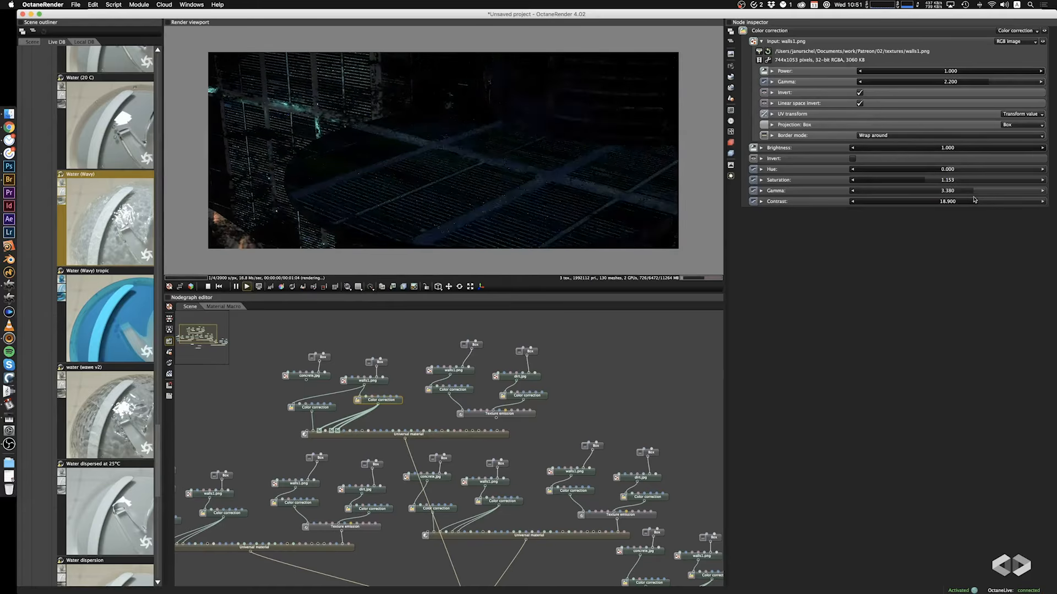
drag(946, 191, 995, 201)
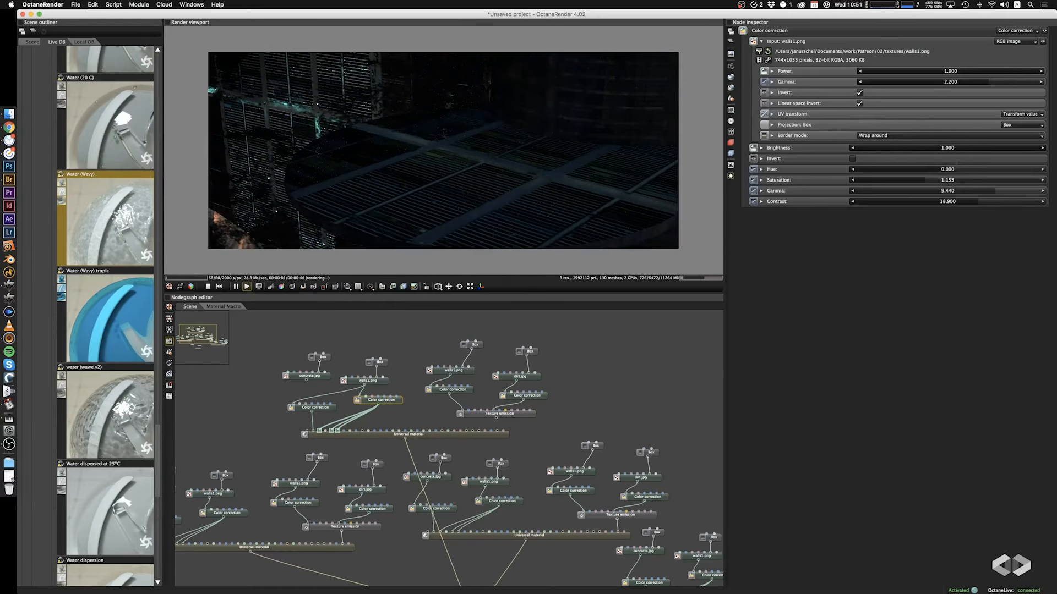
click(860, 92)
drag(971, 153, 901, 154)
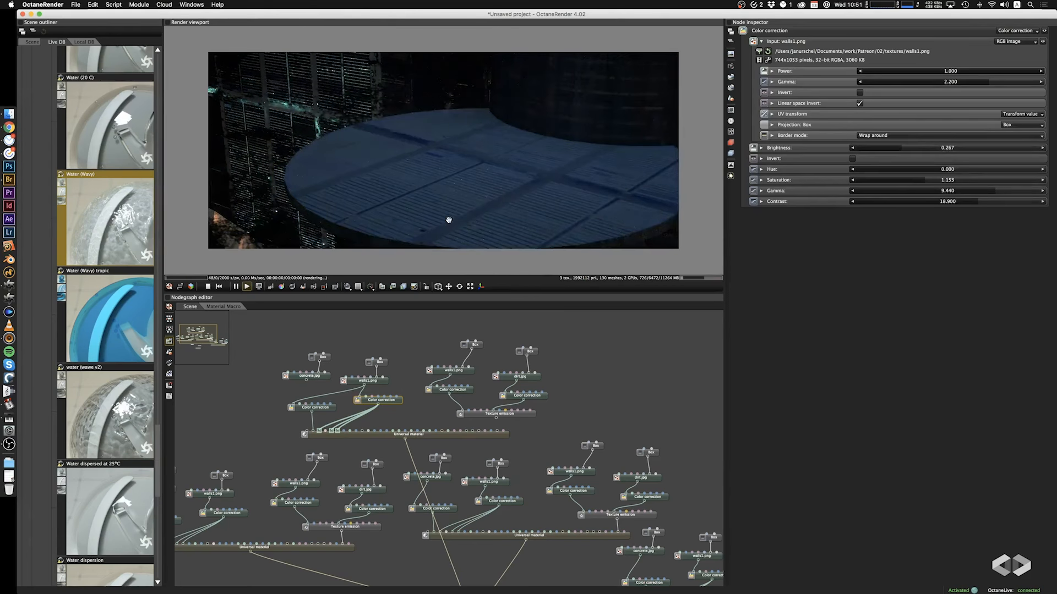
scroll(447, 216, down, 5)
drag(486, 160, 499, 212)
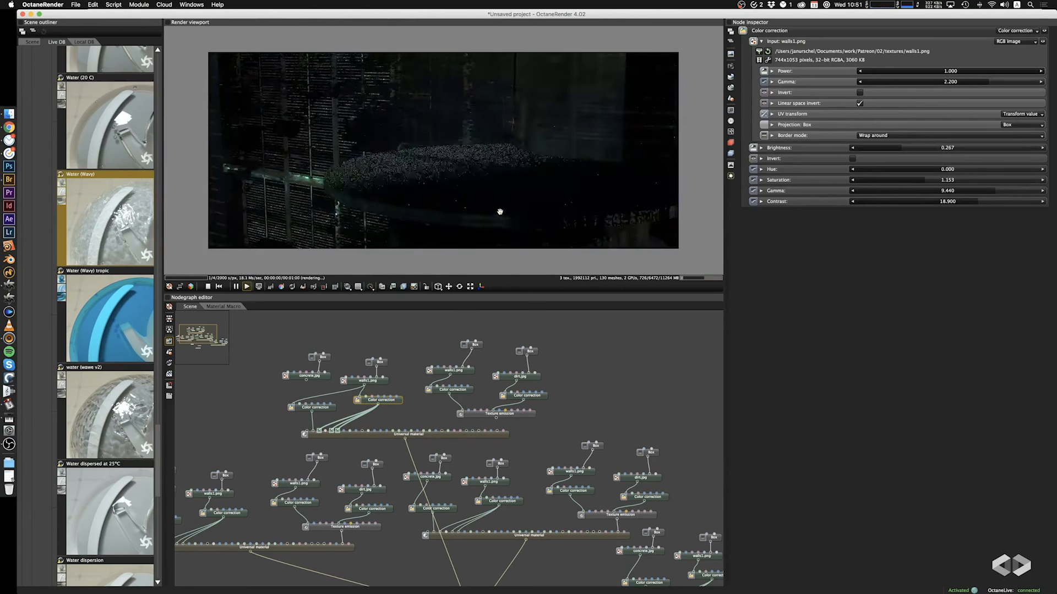
Disconnect the shared Color correction from the platform material and link walls1.png directly to the roughness and specular inputs
drag(361, 424, 347, 413)
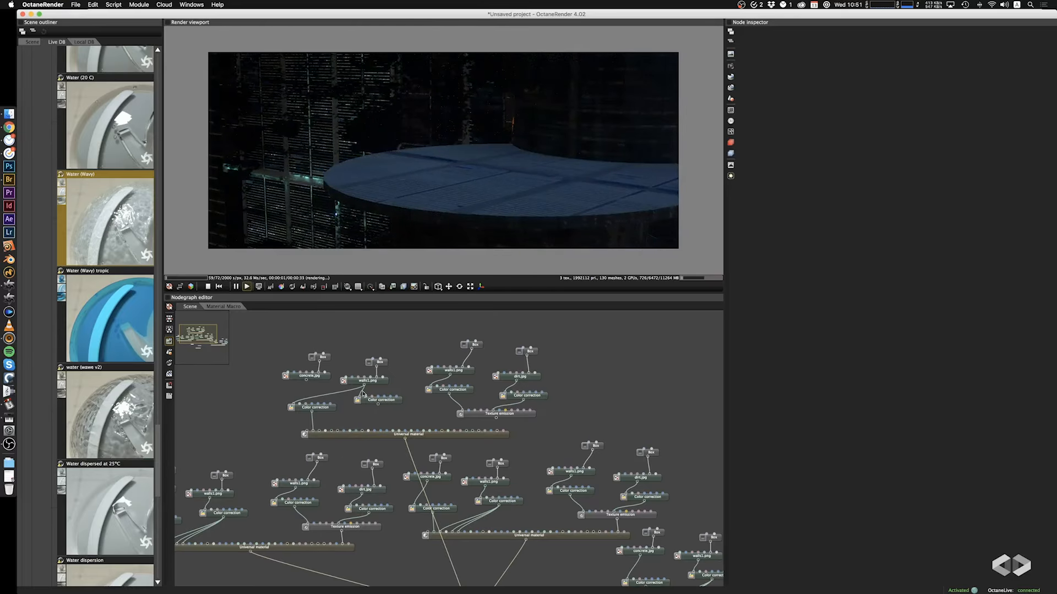
drag(366, 389, 334, 434)
drag(363, 389, 331, 431)
drag(388, 401, 405, 414)
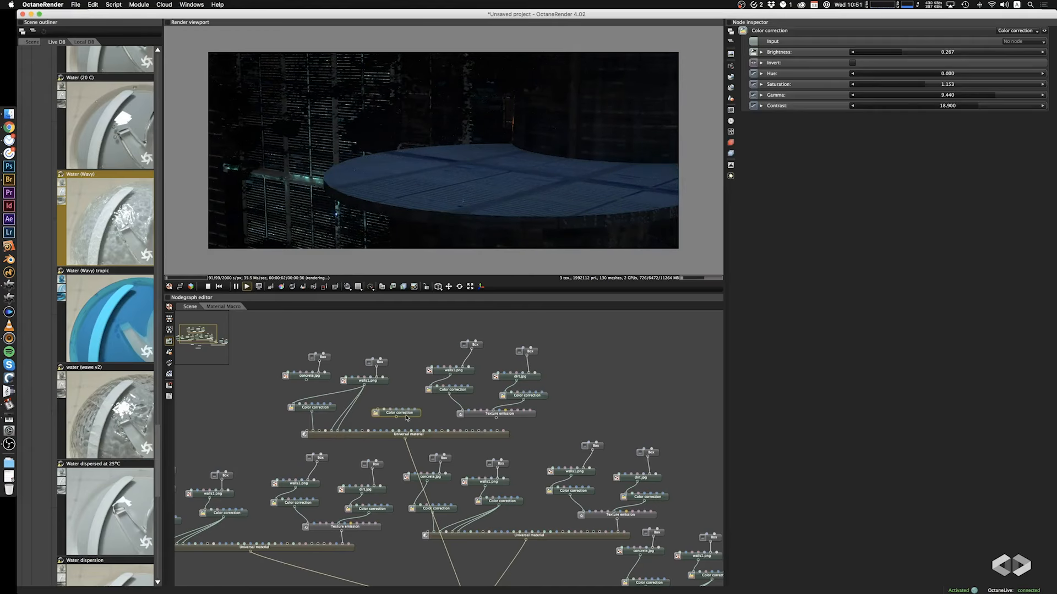
click(378, 386)
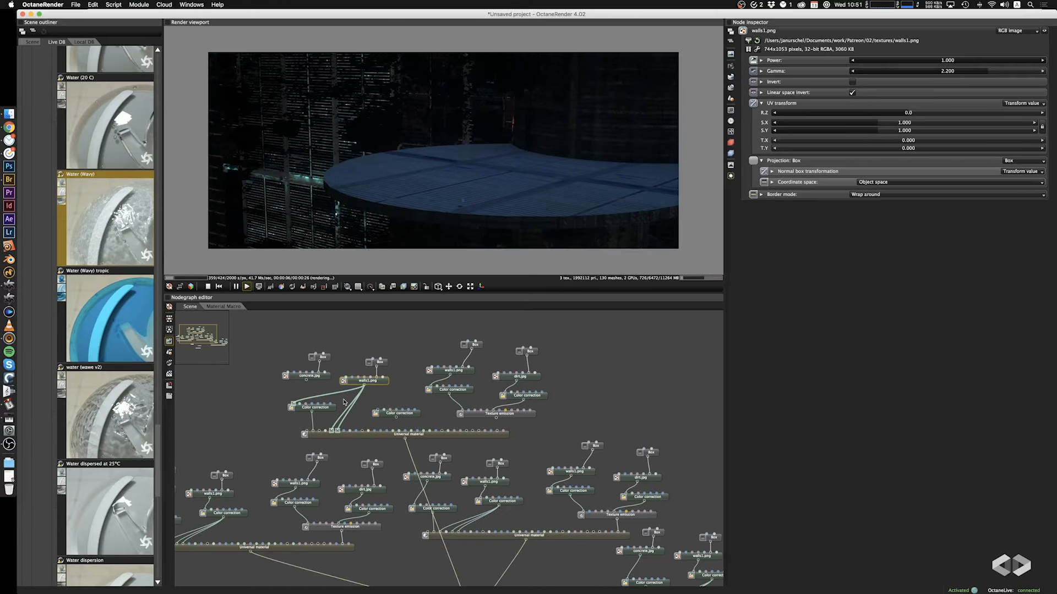
Set the platform's albedo Color correction to brightness 0.645, gamma 3.190 and contrast 3.080, briefly trying walls1.png inverted
click(322, 409)
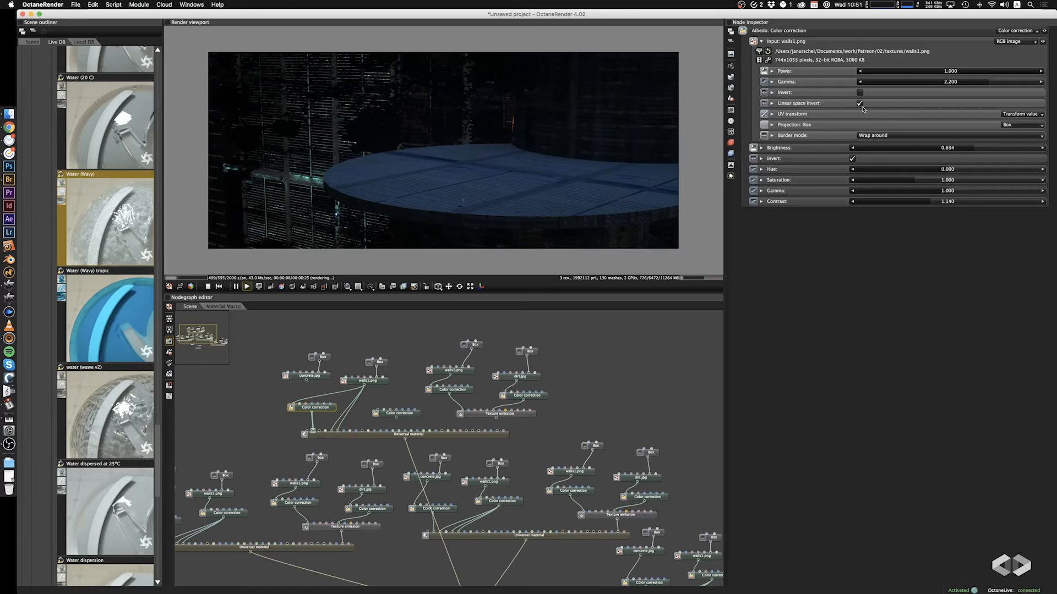
click(860, 93)
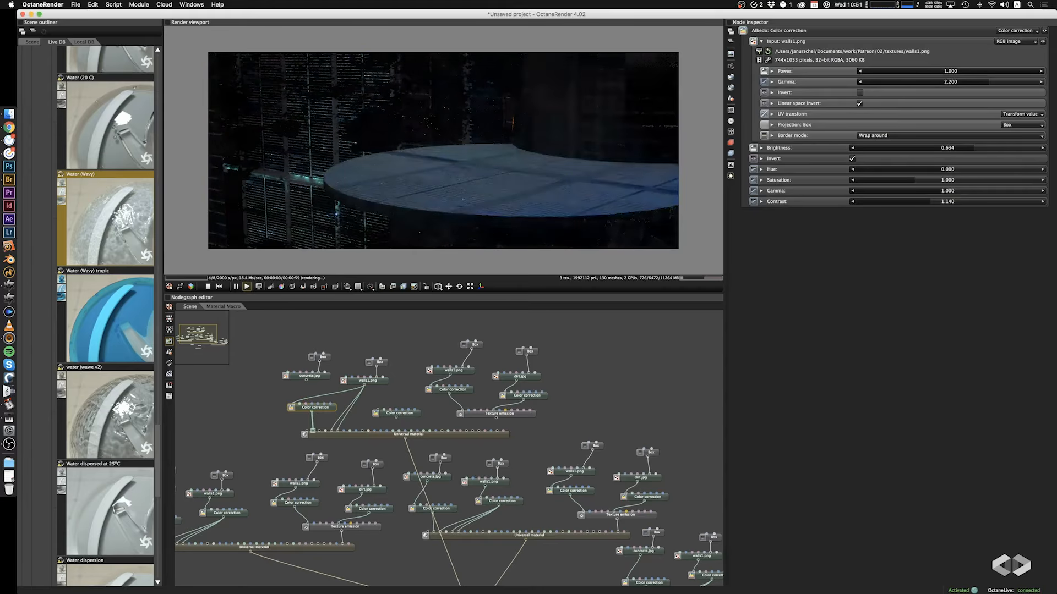
drag(950, 191, 971, 191)
drag(980, 149, 976, 153)
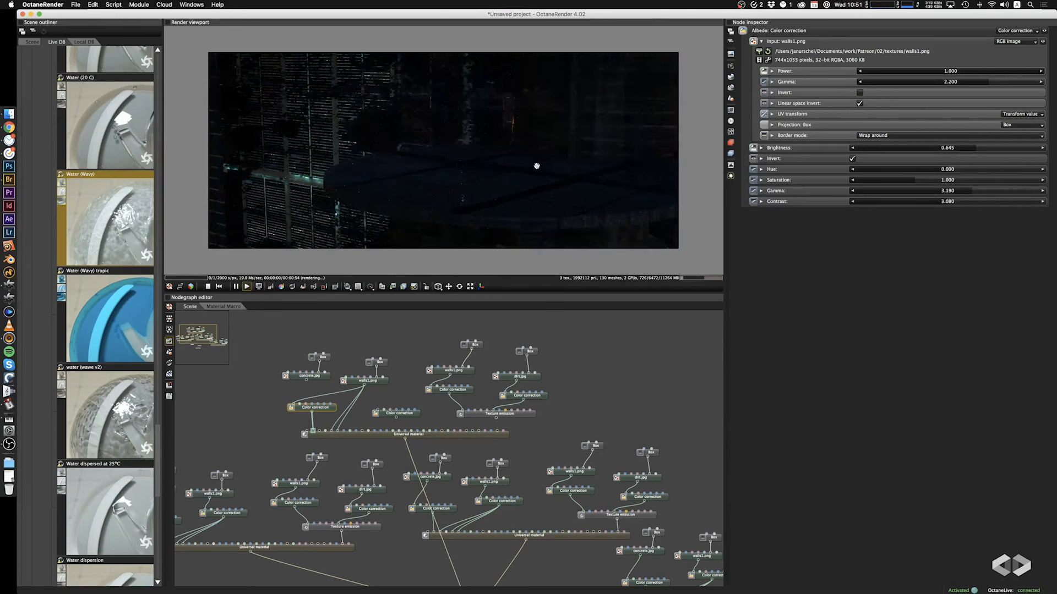
drag(537, 166, 505, 193)
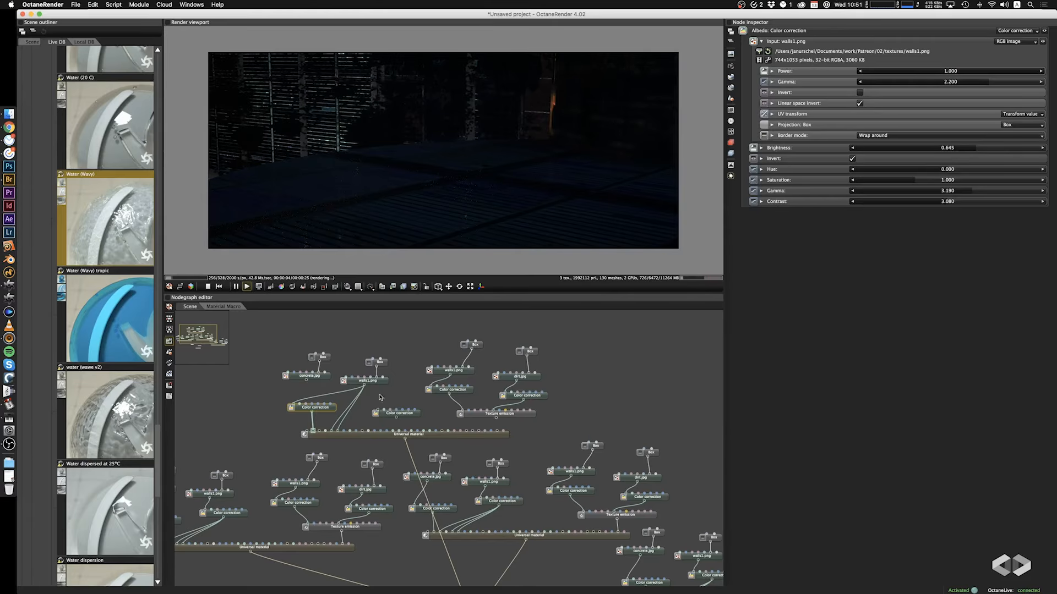
Delete the disconnected Color correction and insert a new Color correction between walls1.png and the platform material's roughness input
click(404, 416)
key(Delete)
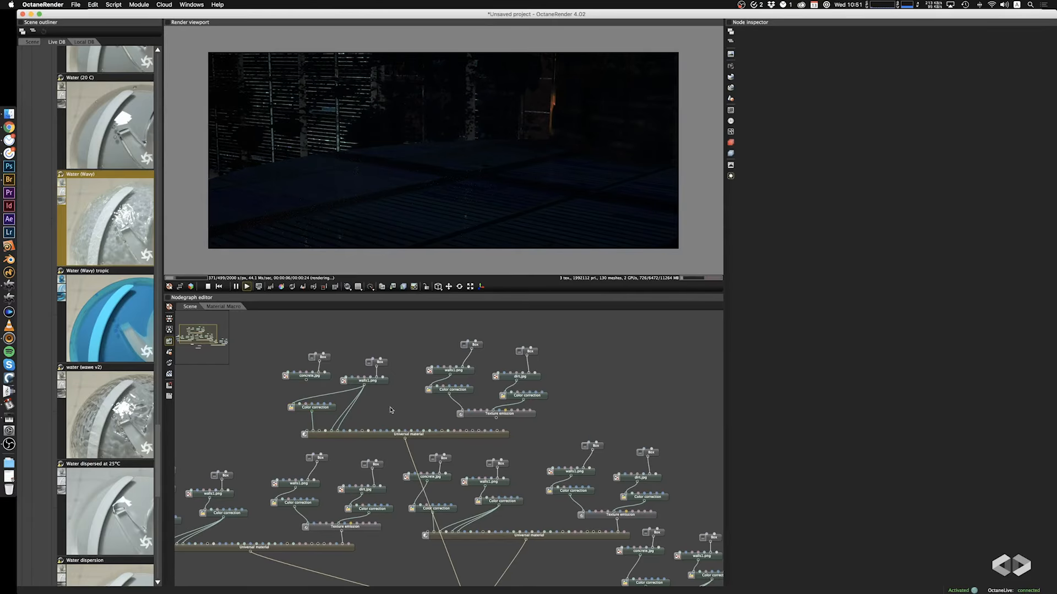
right_click(389, 407)
mouse_move(410, 335)
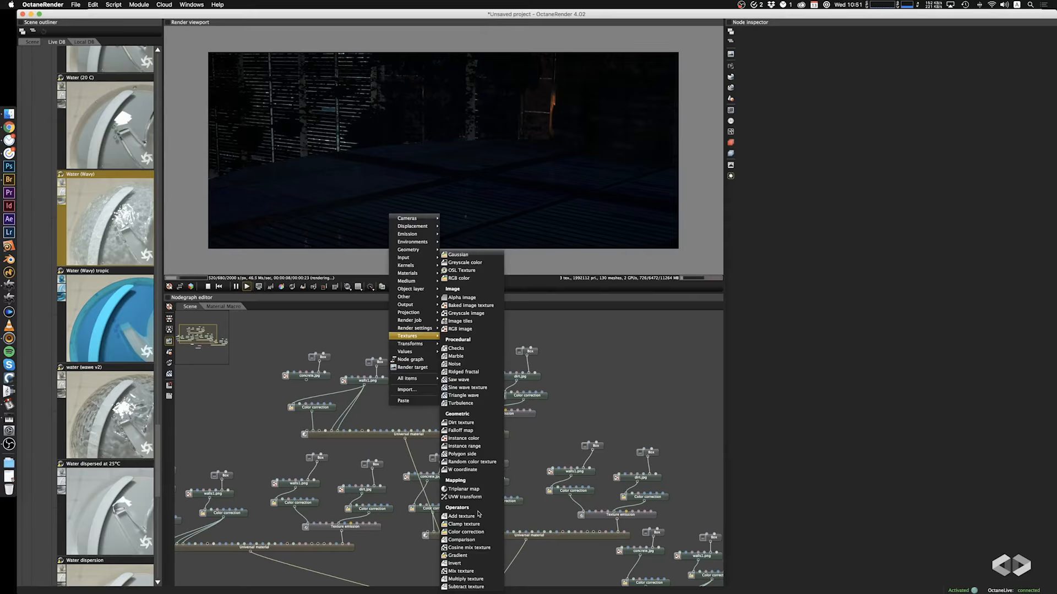
click(468, 532)
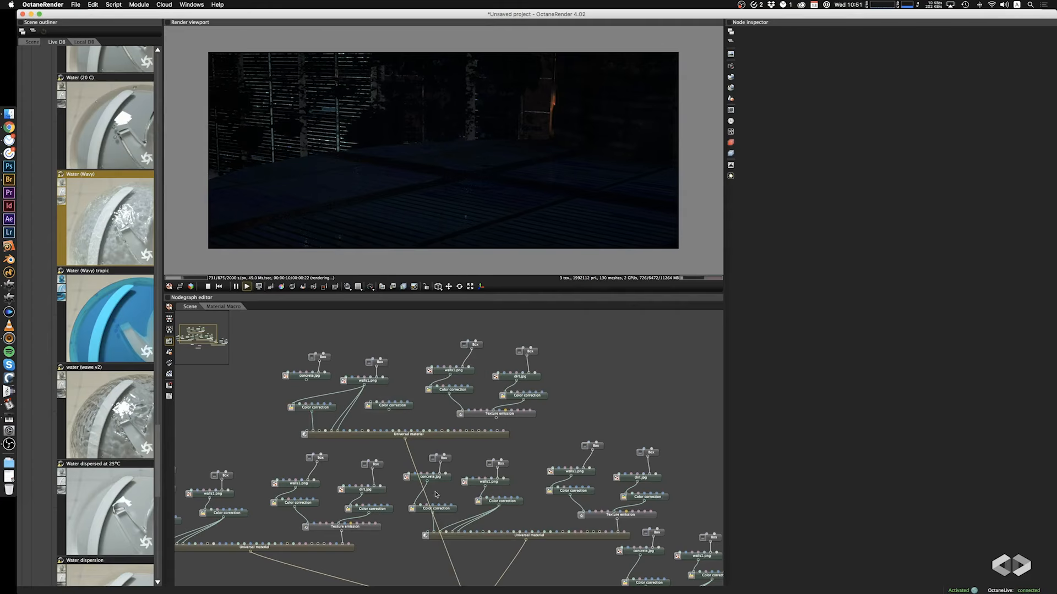
drag(365, 388, 338, 433)
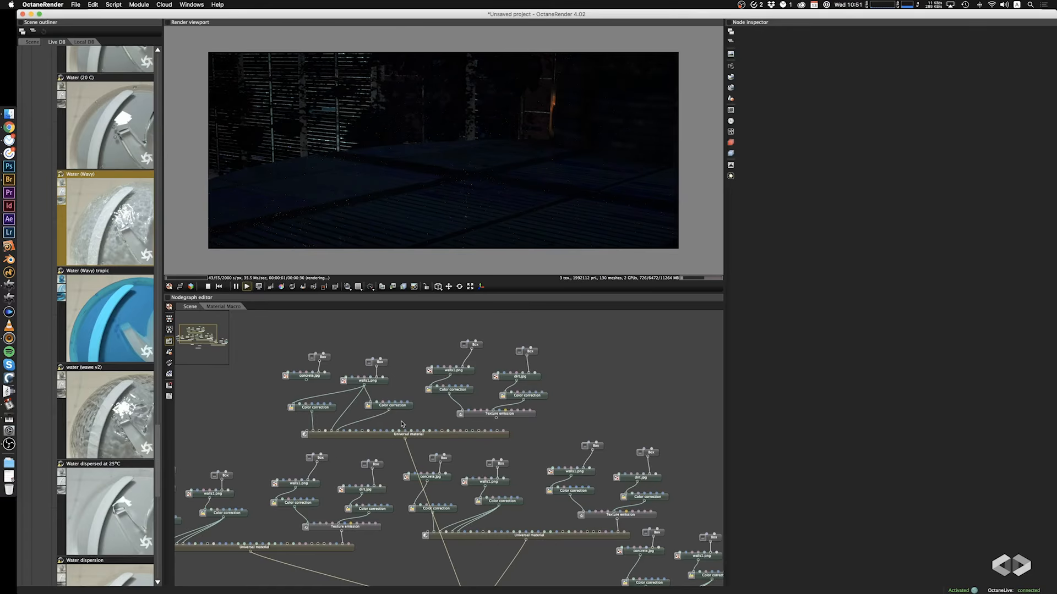
Set the contrast of the platform's roughness Color correction to 0.273 and its gamma to 8.620
drag(407, 412, 405, 415)
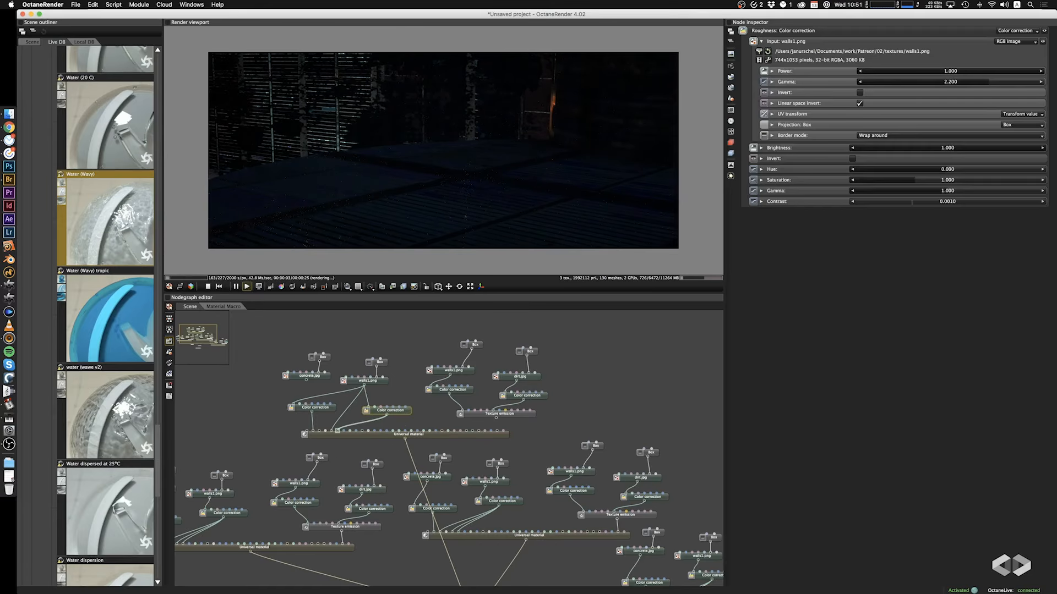
drag(865, 208, 907, 208)
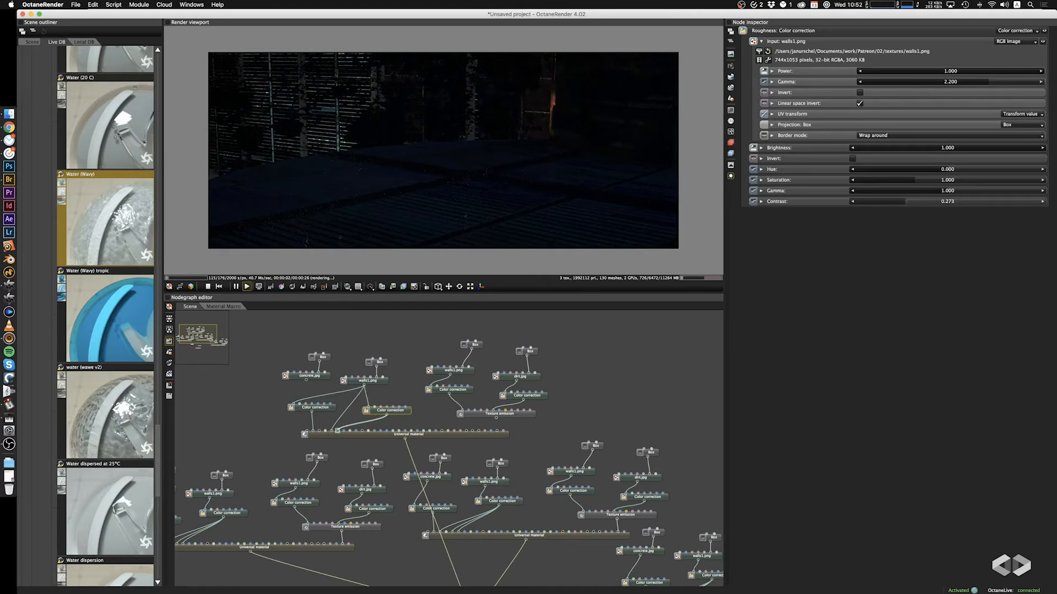
drag(913, 191, 995, 196)
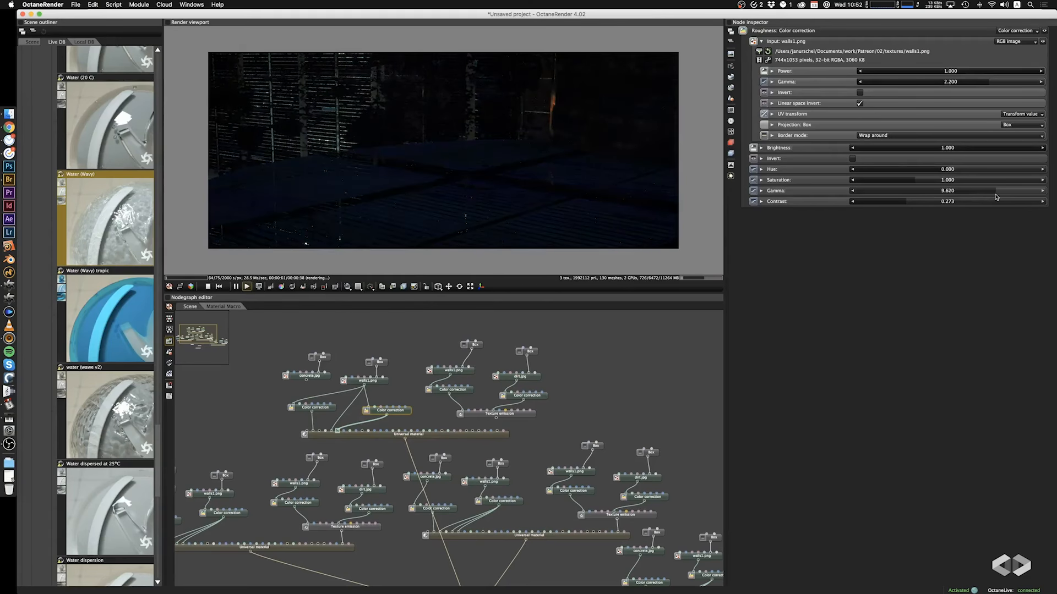
Raise the brightness of the platform's albedo Color correction to 0.704 and then 0.889, checking it across the city
drag(646, 168, 532, 183)
scroll(550, 185, down, 10)
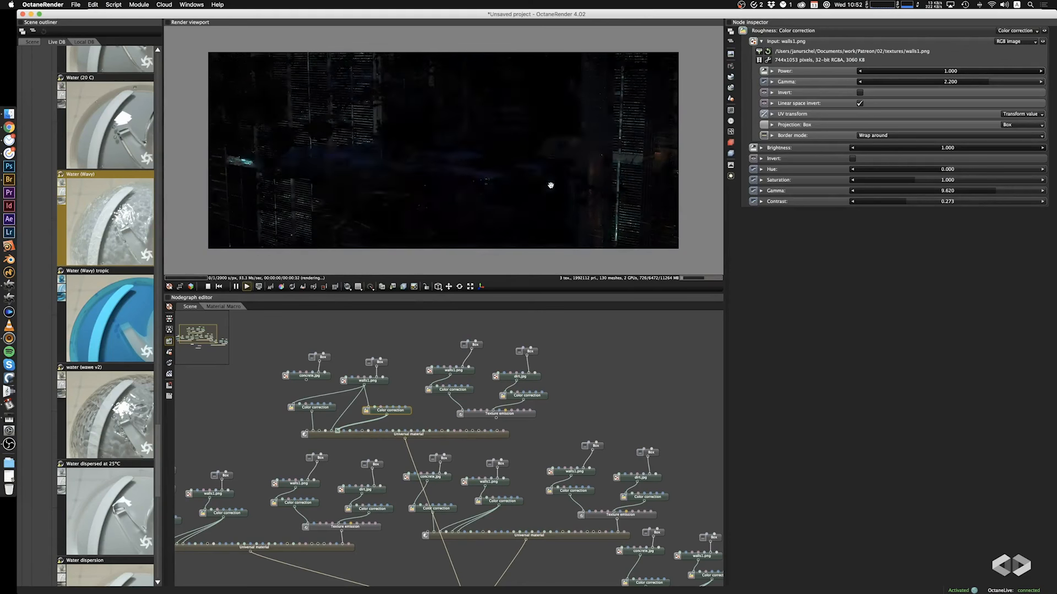
drag(551, 185, 542, 205)
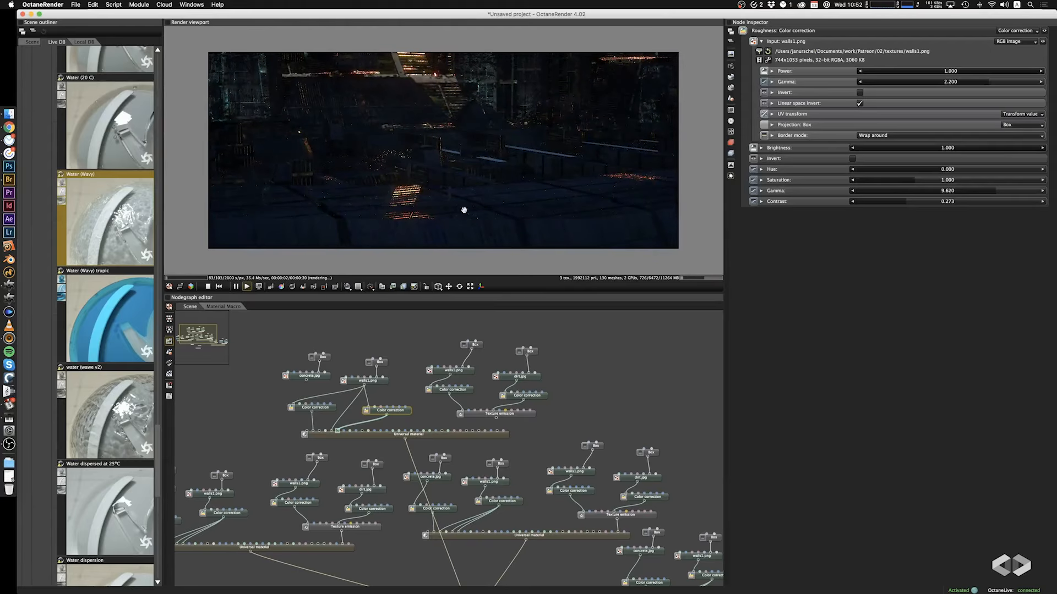
click(323, 408)
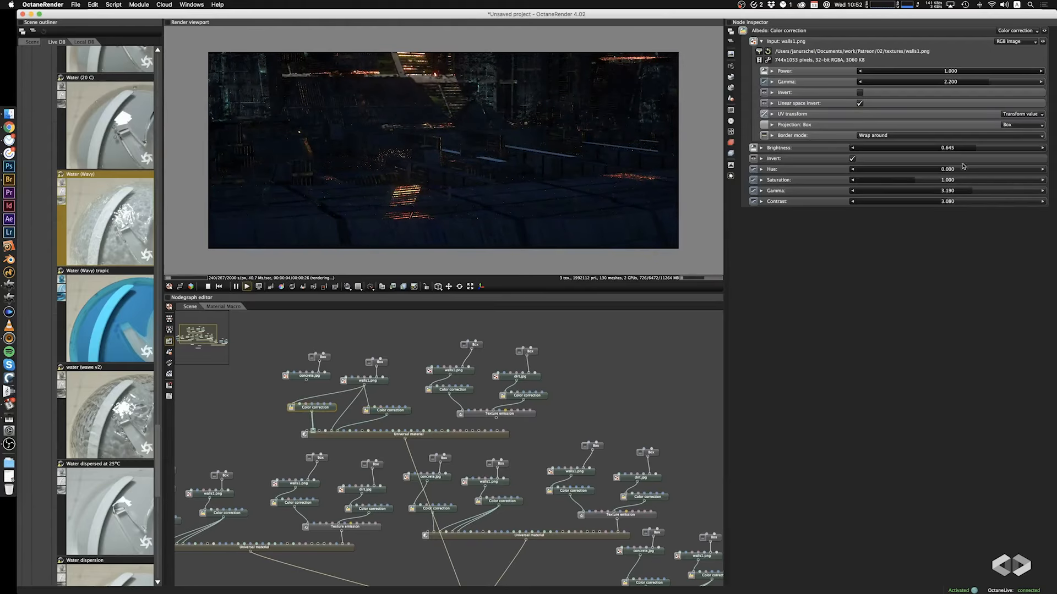
drag(973, 148, 1001, 151)
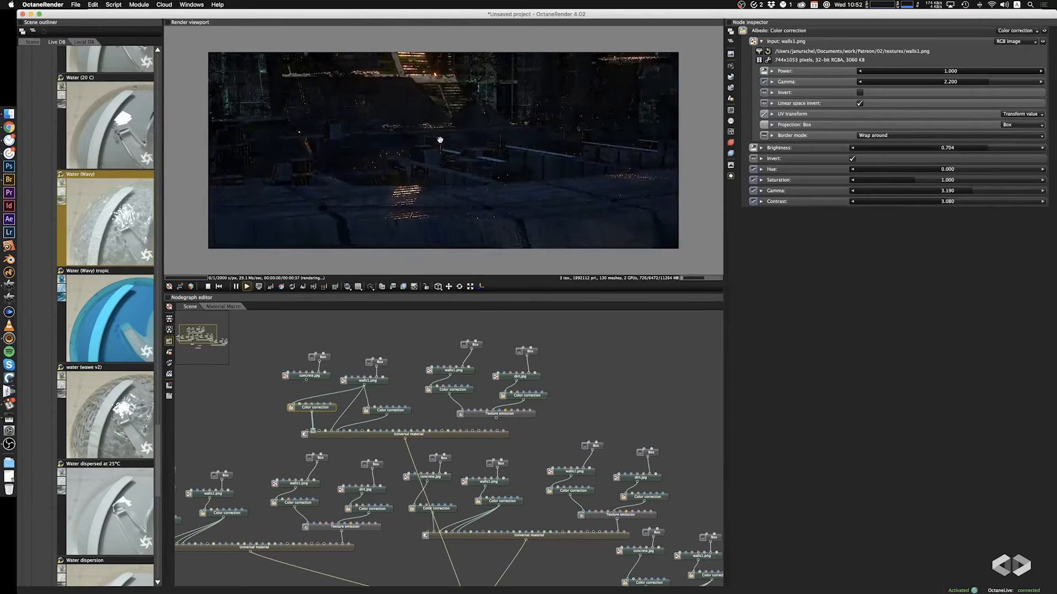
drag(438, 134, 523, 205)
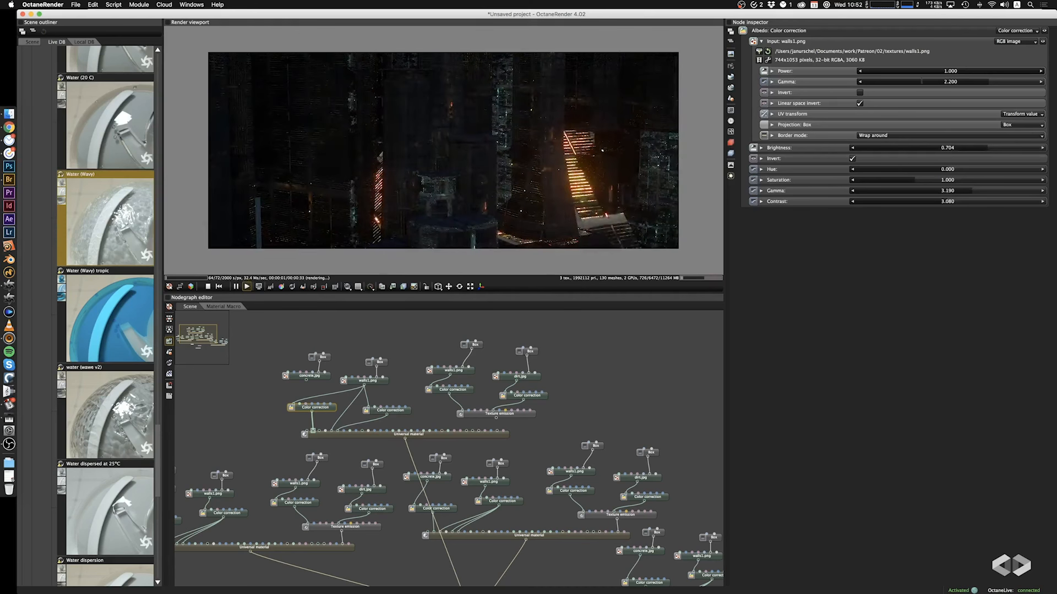
drag(955, 152, 1024, 153)
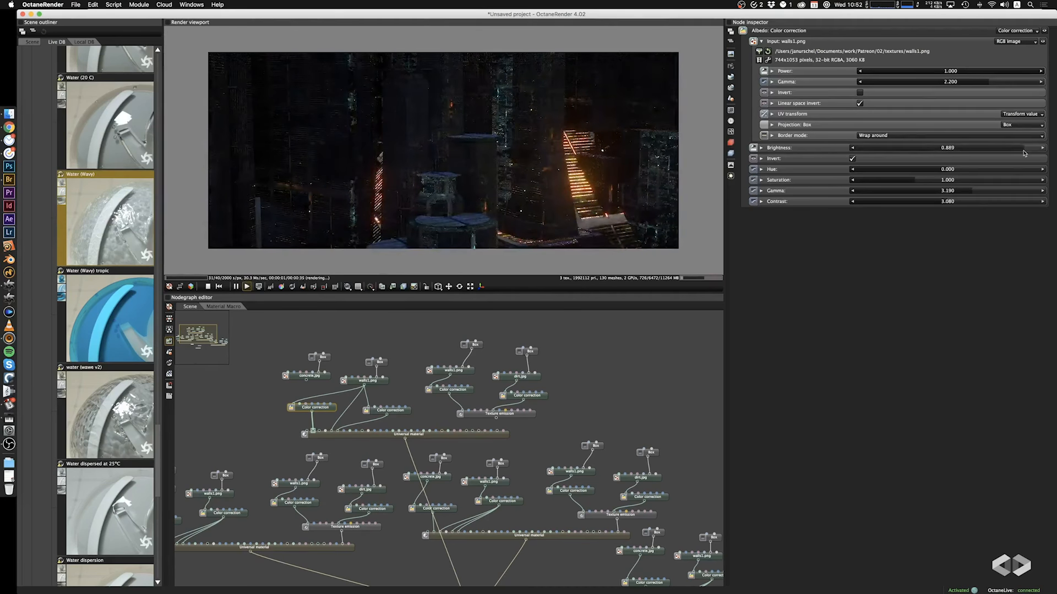
Set the platform's albedo Color correction to saturation 0.202 and brightness 0.672, comparing brightness values of 0.727 and 0.842
drag(436, 122, 474, 153)
scroll(473, 153, up, 5)
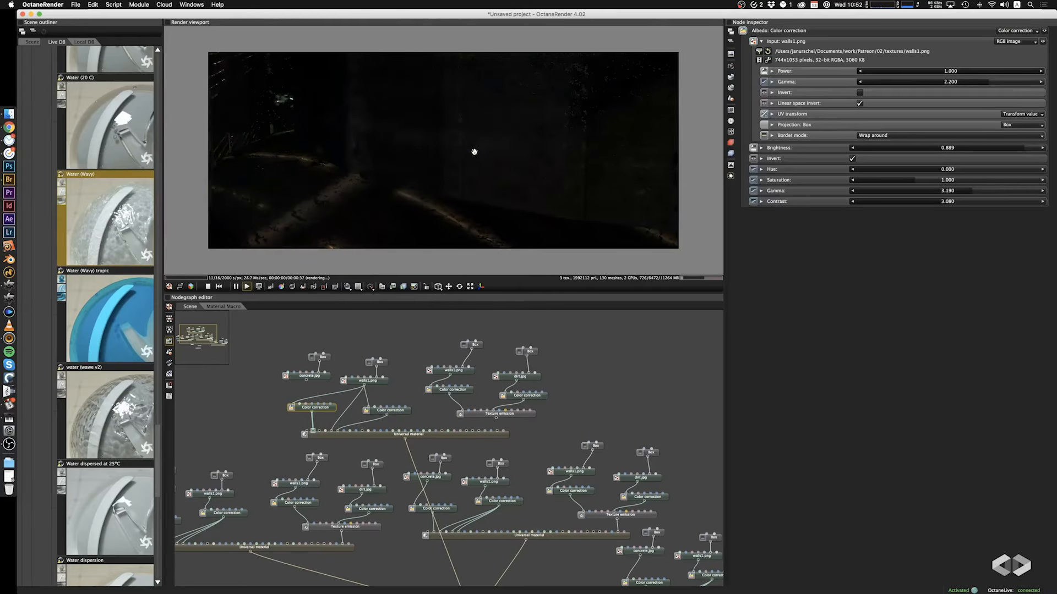
scroll(516, 134, up, 3)
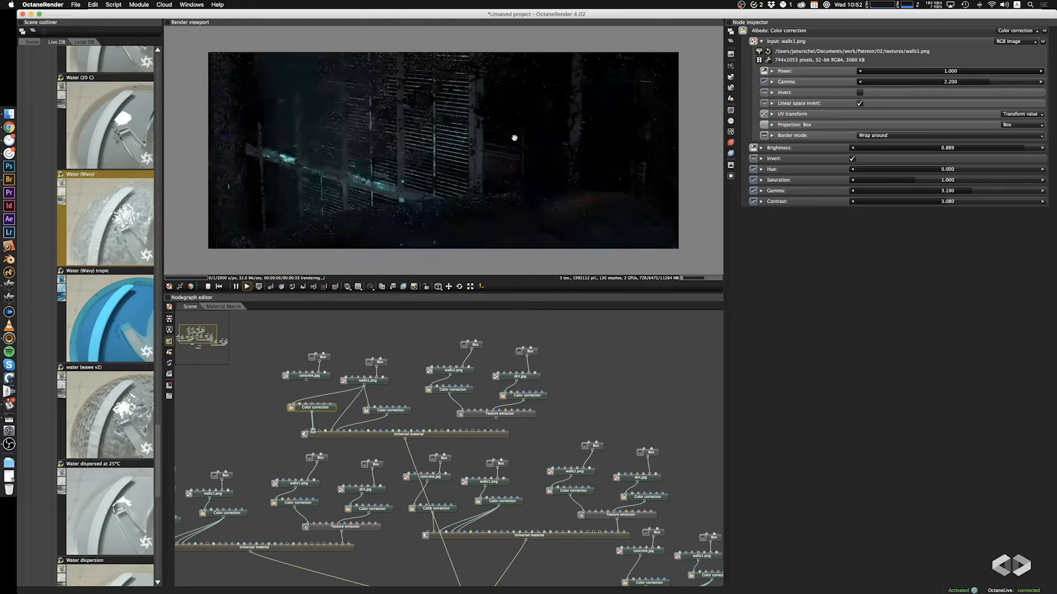
scroll(516, 134, down, 5)
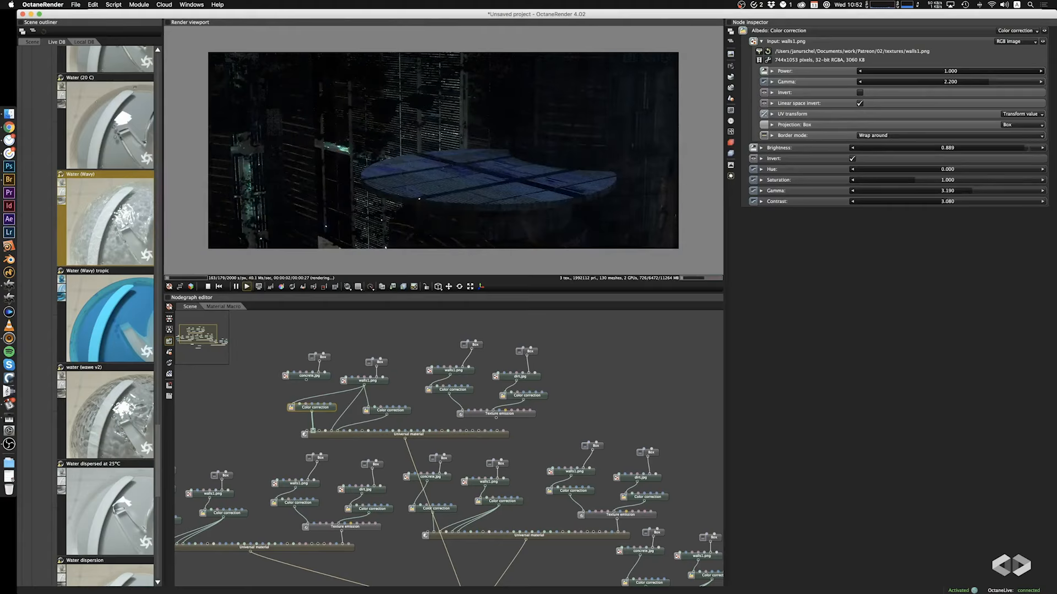
click(993, 149)
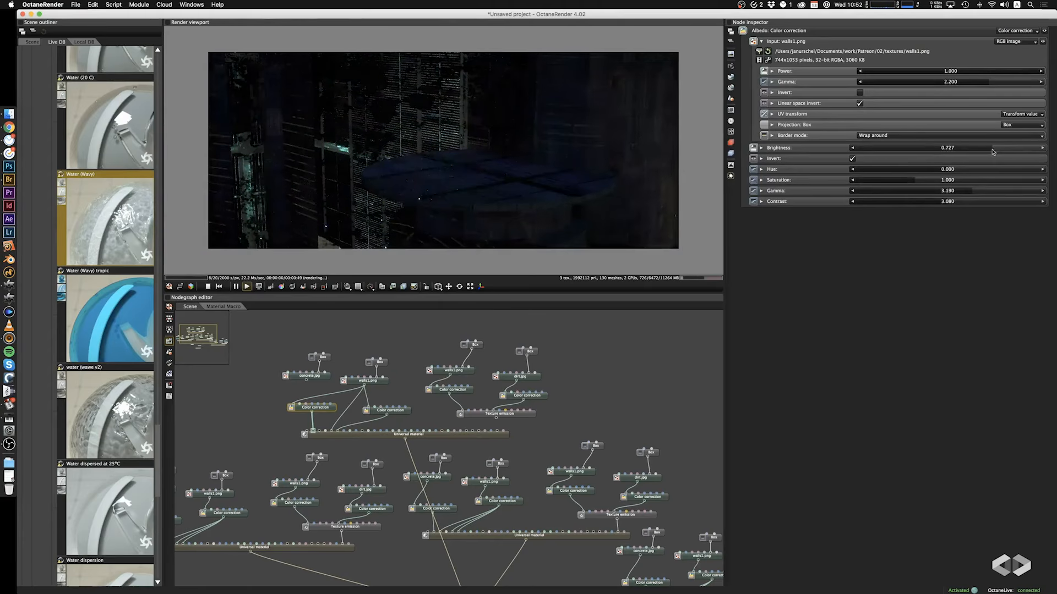
drag(897, 181, 862, 183)
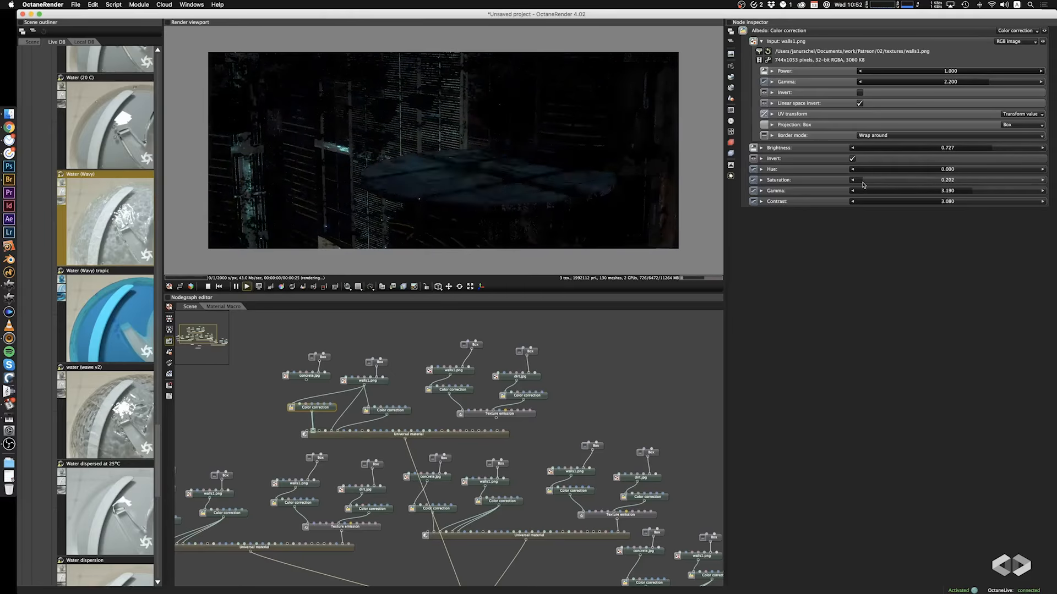
click(1015, 150)
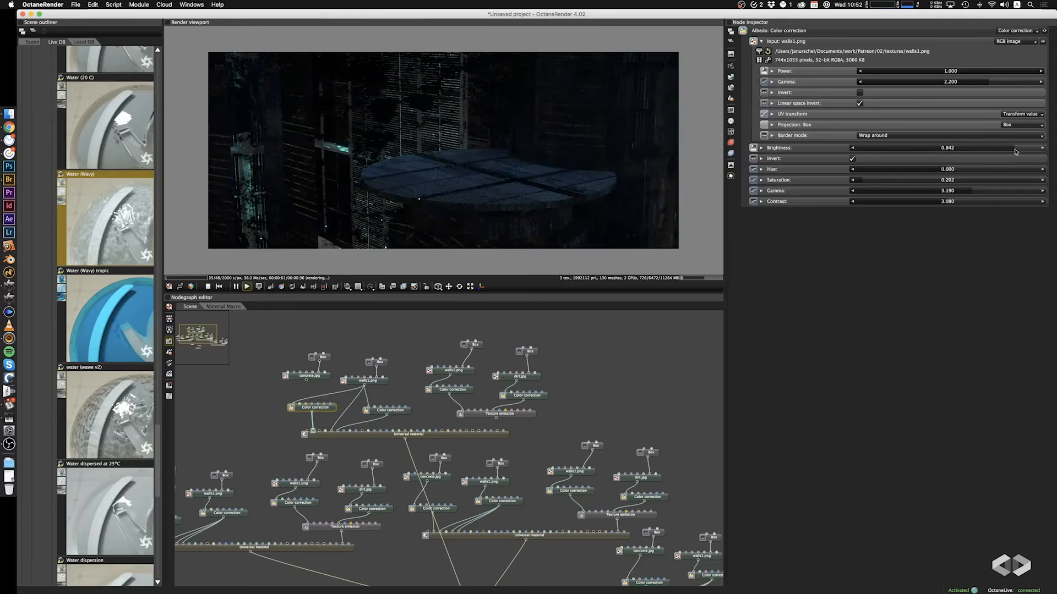
click(981, 150)
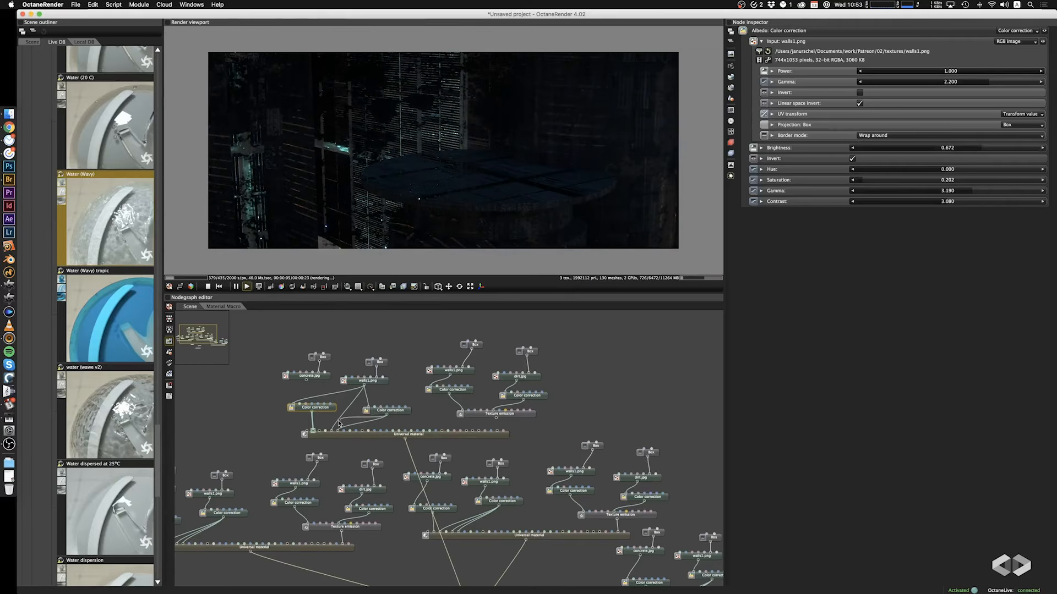
Try the roughness Color correction on the platform's specular input, move that link to metallic, and turn on inversion of its walls1.png image
drag(339, 422, 331, 431)
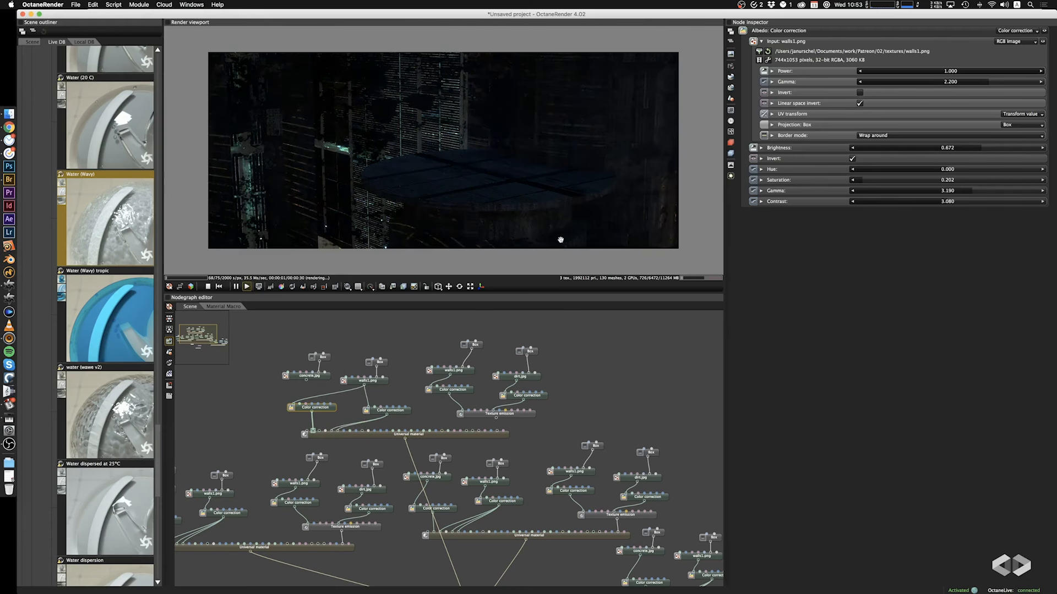
drag(330, 431, 320, 432)
scroll(481, 213, up, 5)
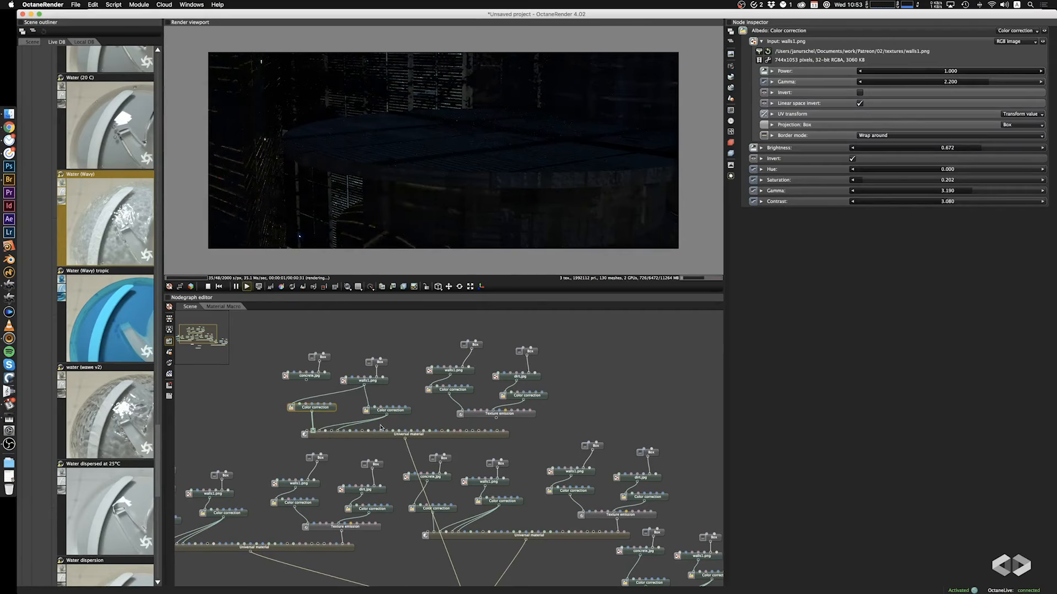
drag(400, 415, 402, 410)
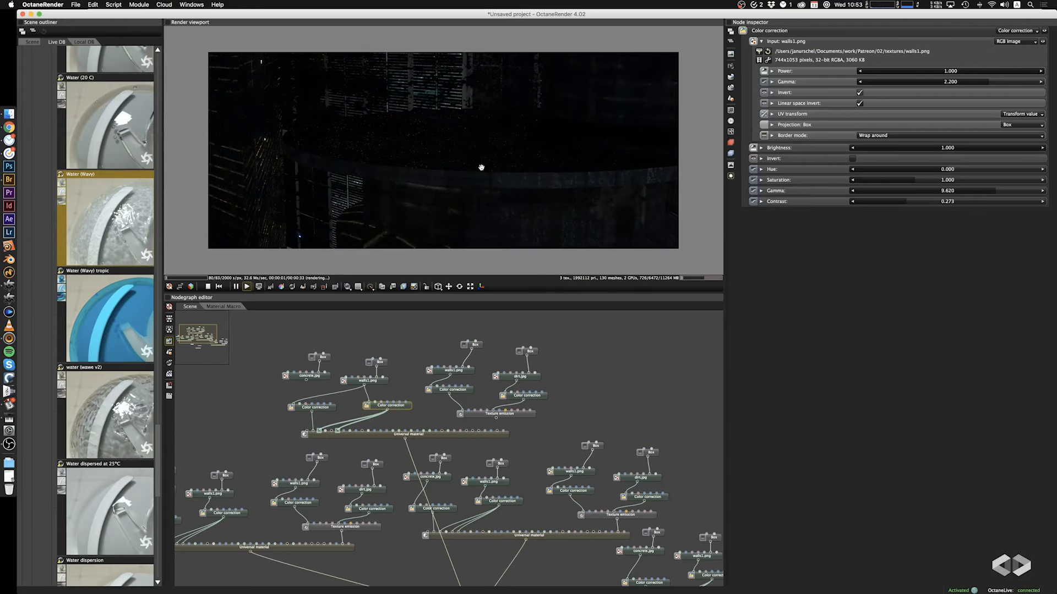
drag(481, 168, 483, 247)
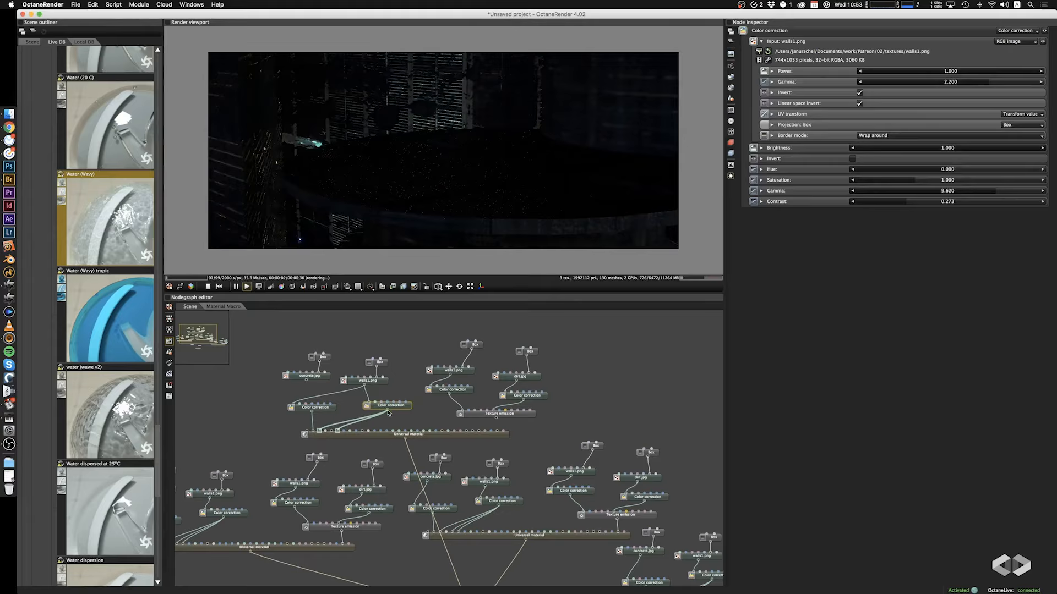
Also connect the roughness Color correction to the platform material's specular input and check the platform surface up close
drag(388, 413, 331, 430)
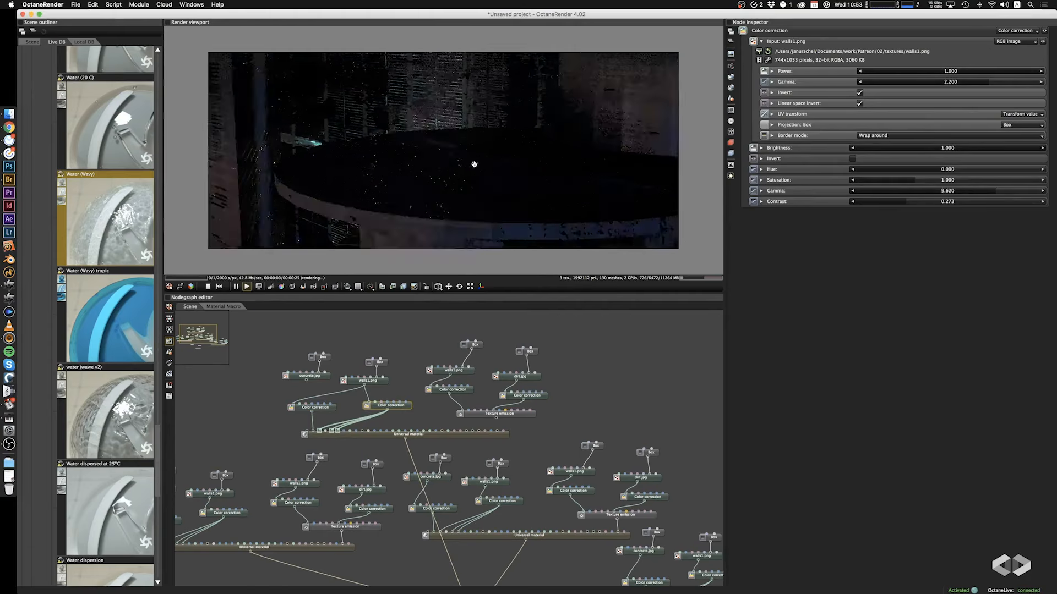
drag(474, 164, 496, 159)
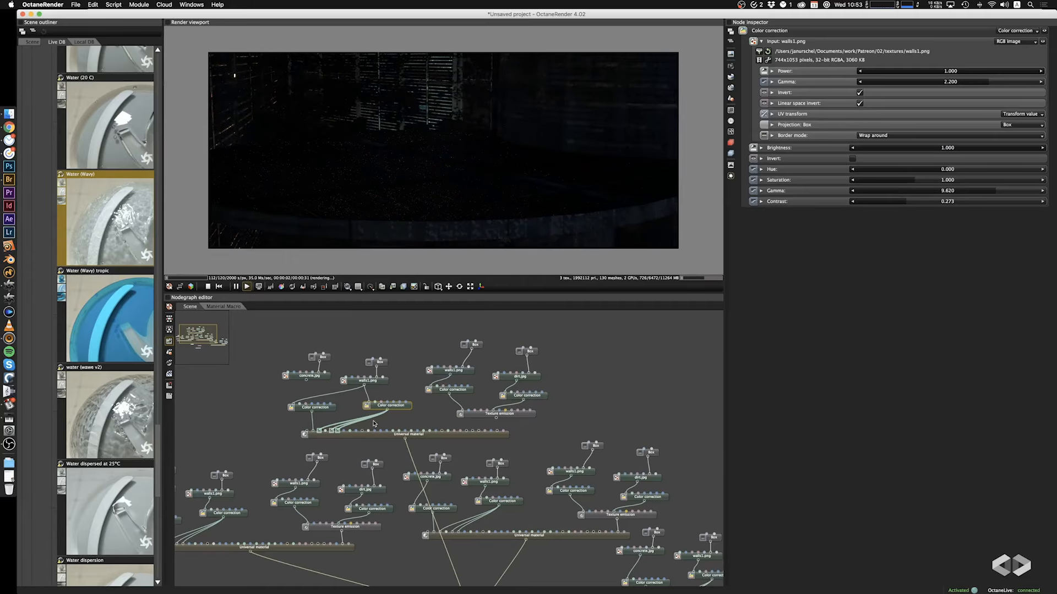
Turn off inversion of the walls1.png image, try inverting the Color correction instead, and check the platform across the city
click(860, 92)
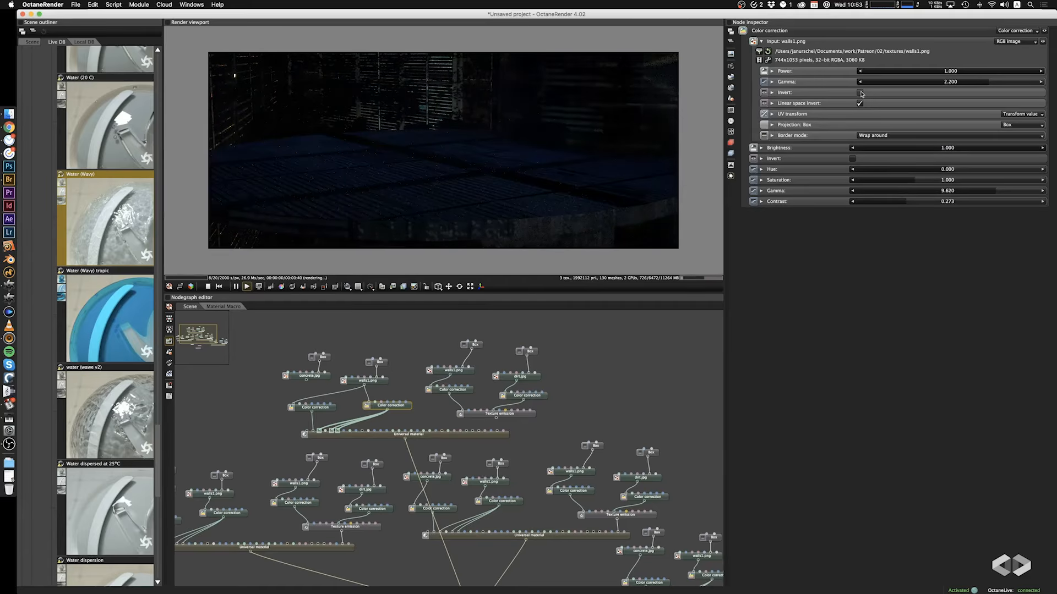
click(853, 160)
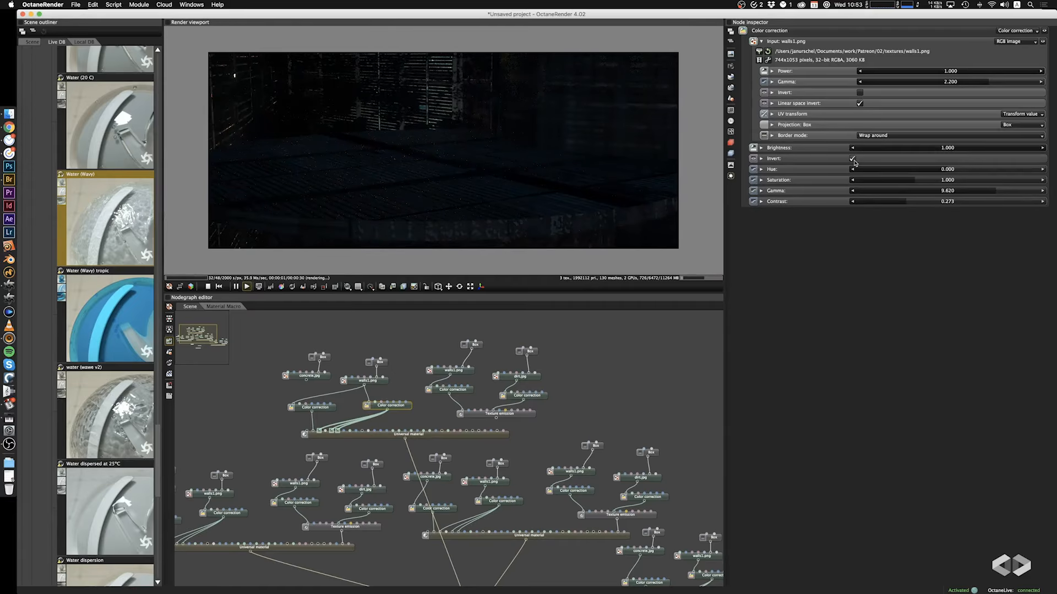
click(854, 160)
scroll(521, 189, down, 10)
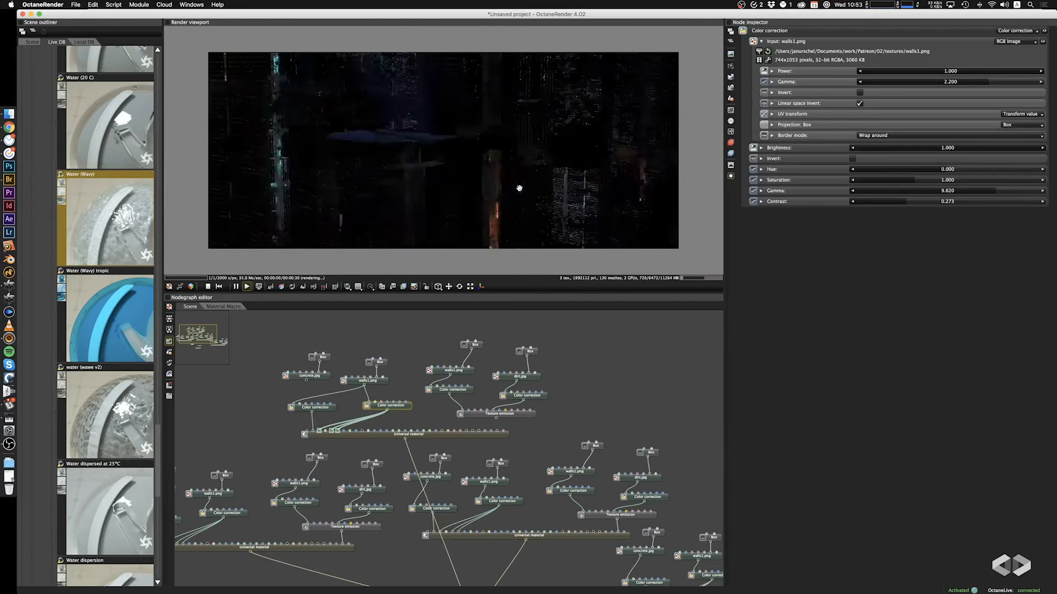
mouse_move(519, 189)
mouse_down()
mouse_move(530, 184)
mouse_move(510, 111)
mouse_move(542, 179)
mouse_move(490, 117)
mouse_move(547, 173)
mouse_move(528, 177)
mouse_move(536, 184)
mouse_up()
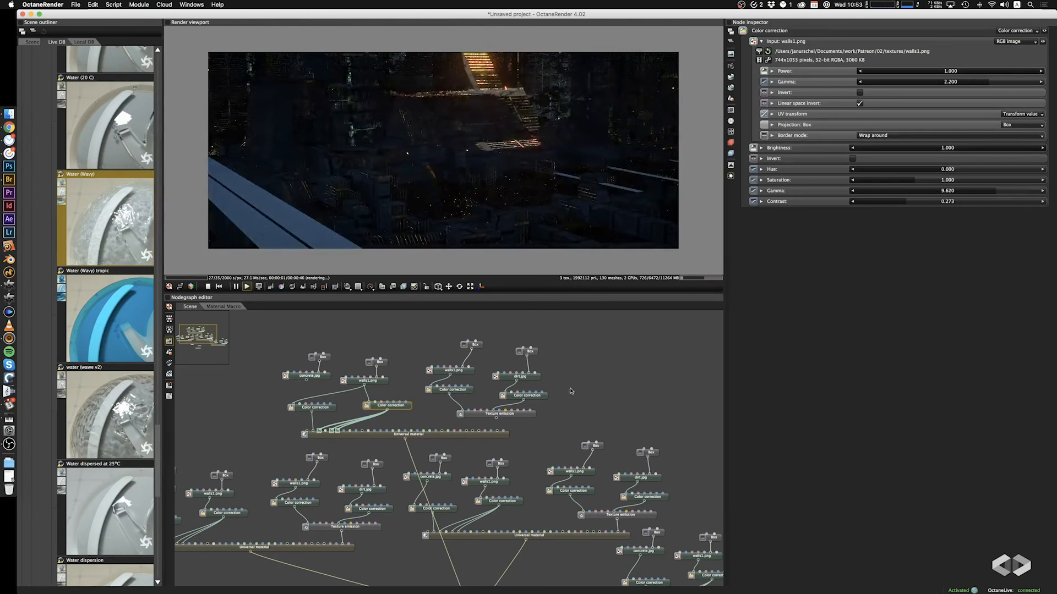
Duplicate the lowest Universal material network with its textures and color corrections, and connect the copy to the FBX mesh's remaining material input
drag(621, 437, 481, 319)
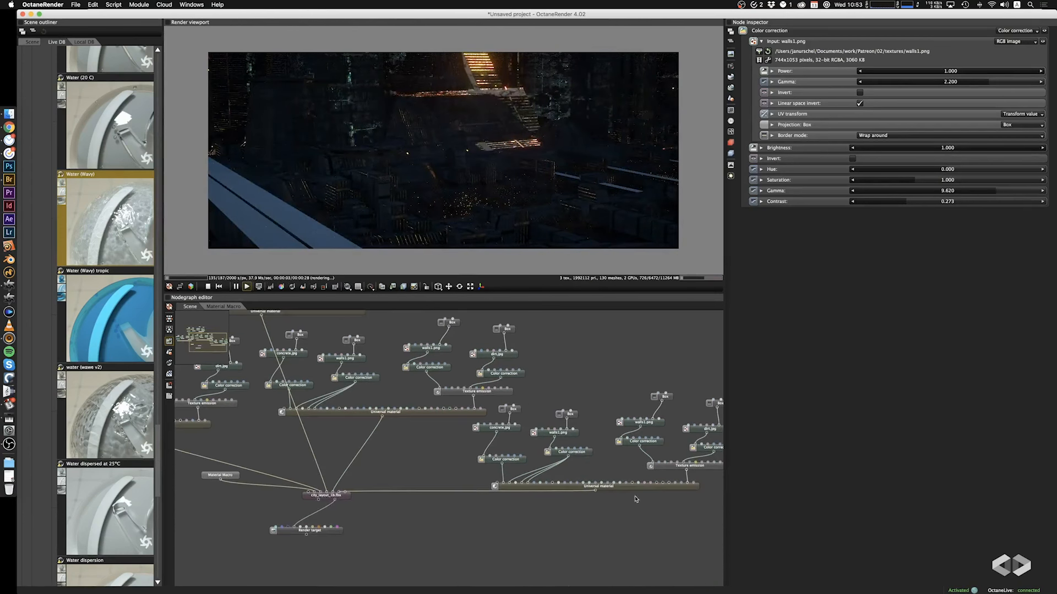
drag(647, 498, 604, 491)
drag(458, 493, 676, 375)
click(487, 379)
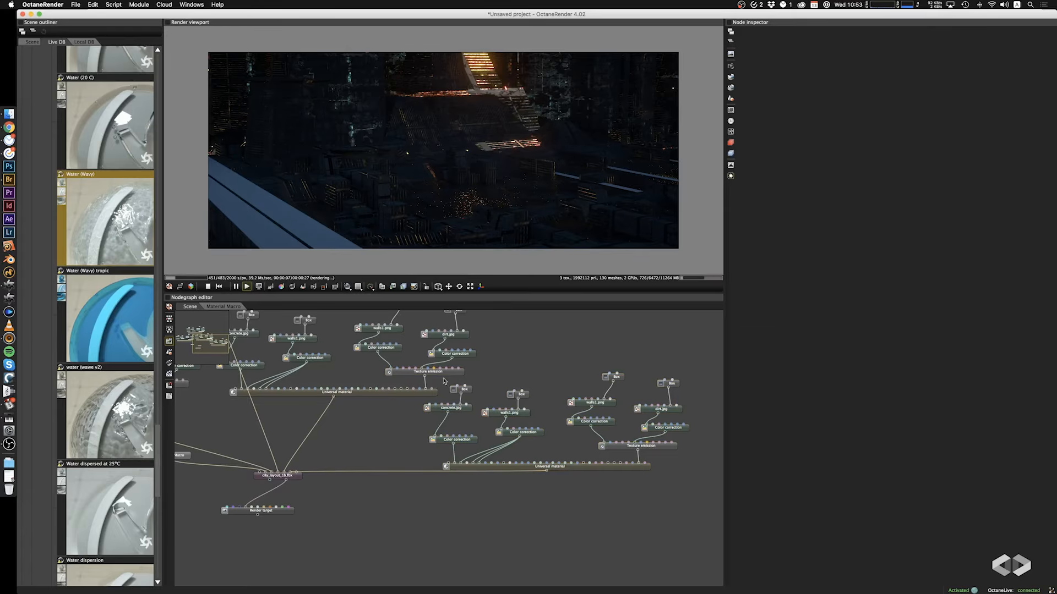
drag(444, 379, 596, 499)
drag(561, 466, 623, 421)
key(super+c)
key(super+v)
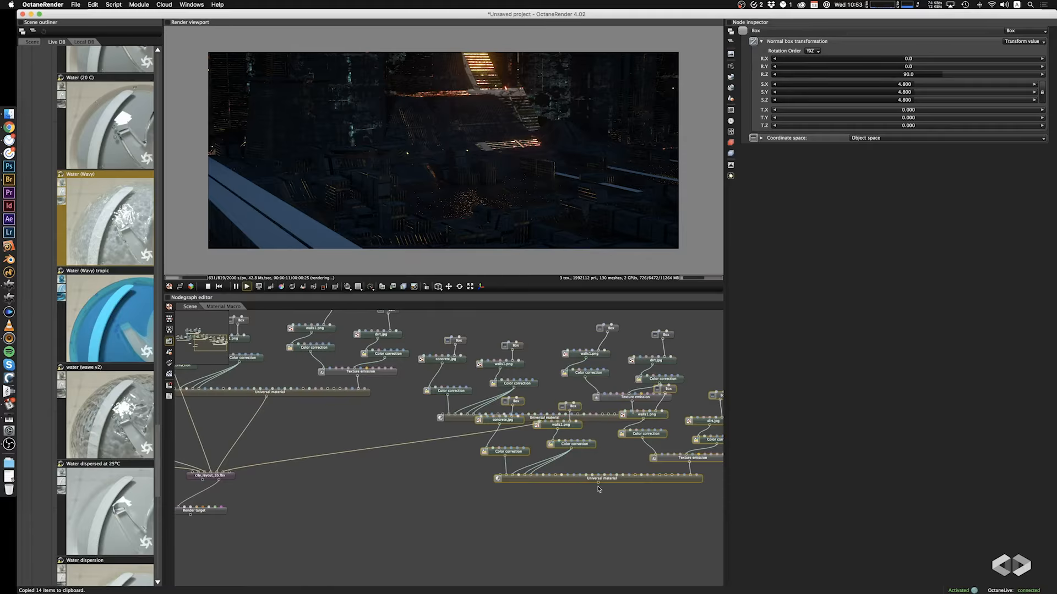
drag(598, 489, 229, 476)
drag(488, 486, 433, 467)
Set the Z rotation to 0 on the Box projection feeding walls1.png in the copied material's texture emission
click(648, 487)
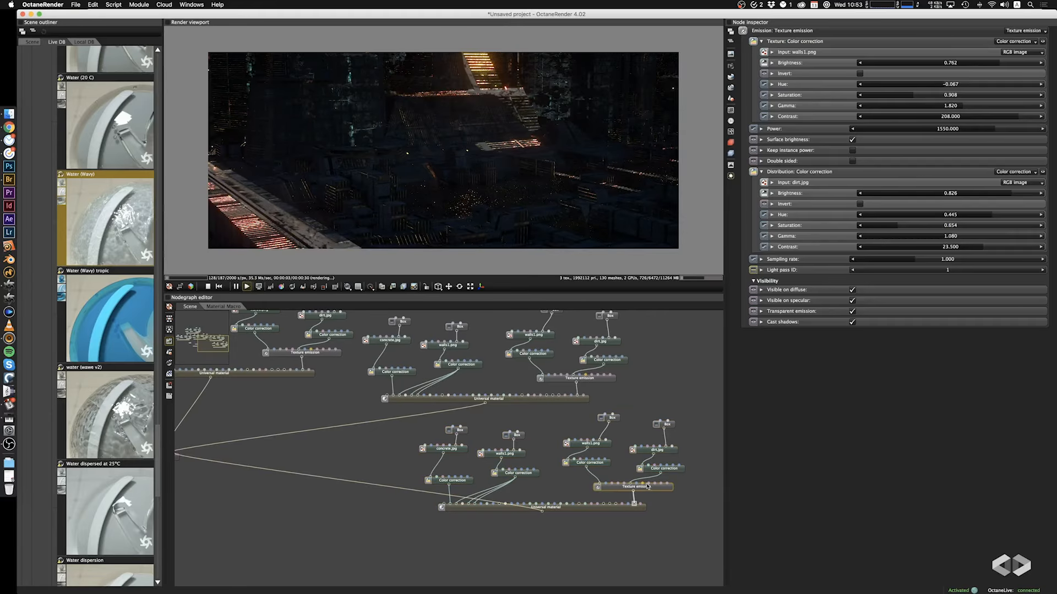
click(612, 418)
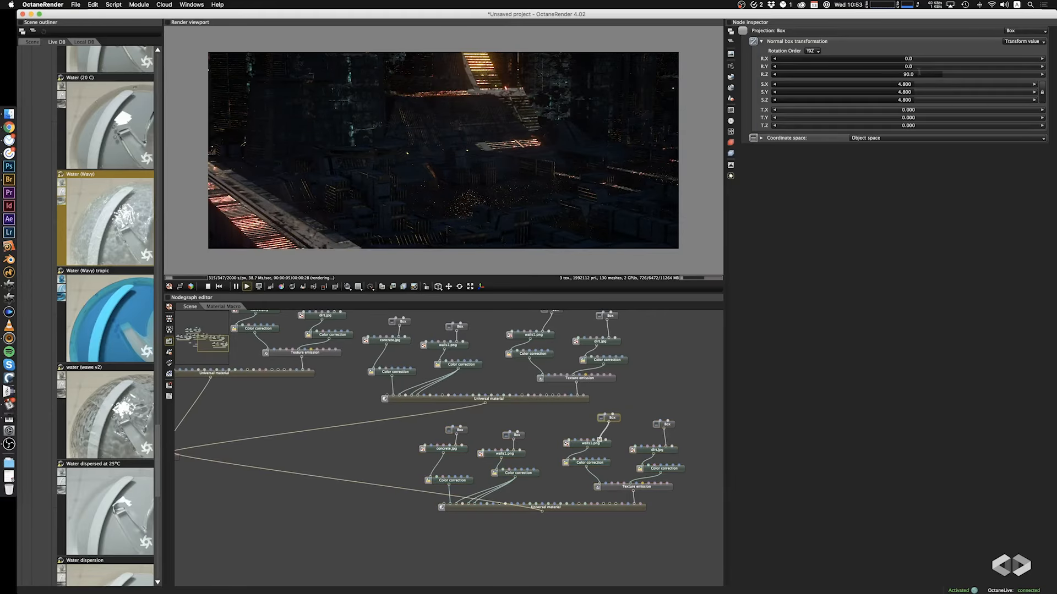
double_click(919, 73)
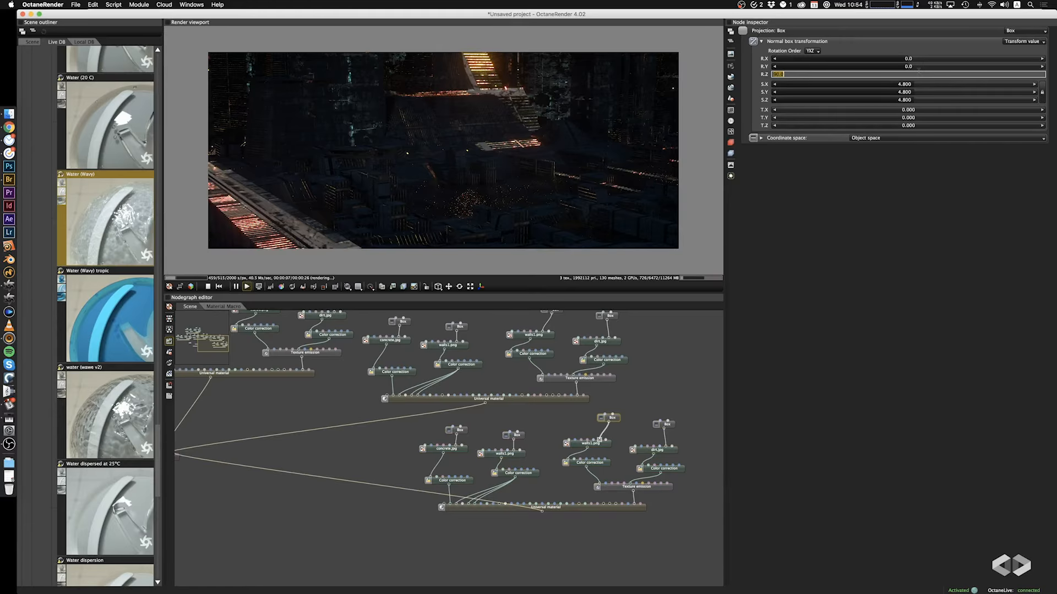
key(Tab)
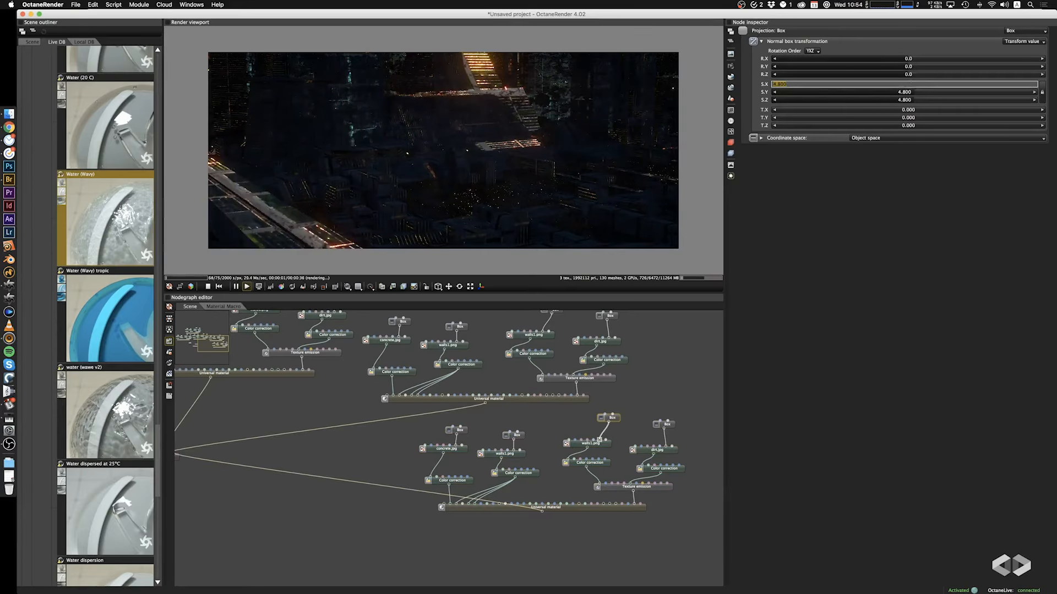
Stretch the emission texture's Box projection by setting only its X scale to 85.2, and reduce its Y scale
click(888, 188)
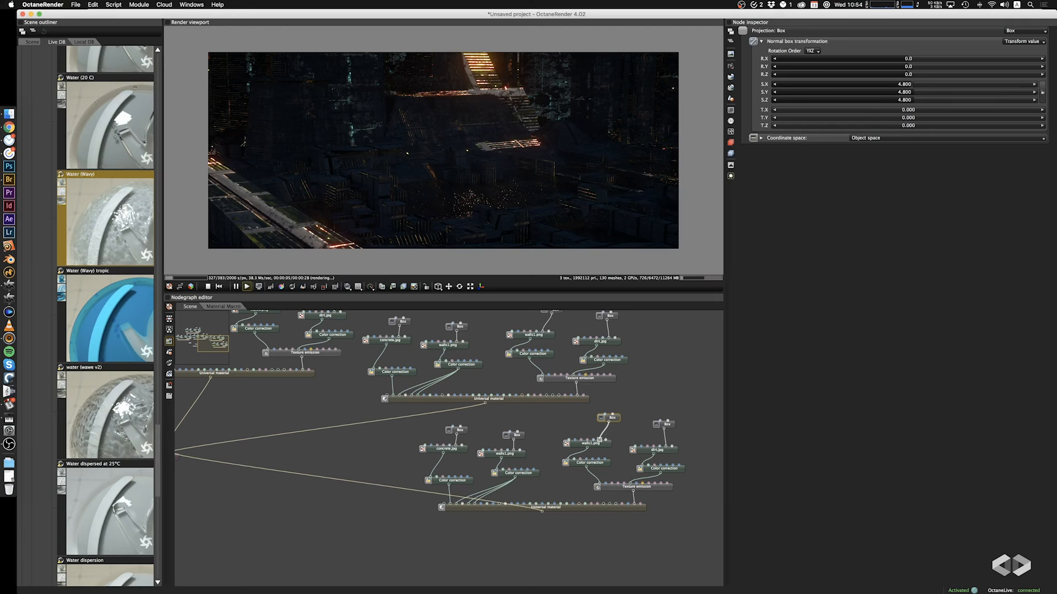
drag(915, 84, 980, 85)
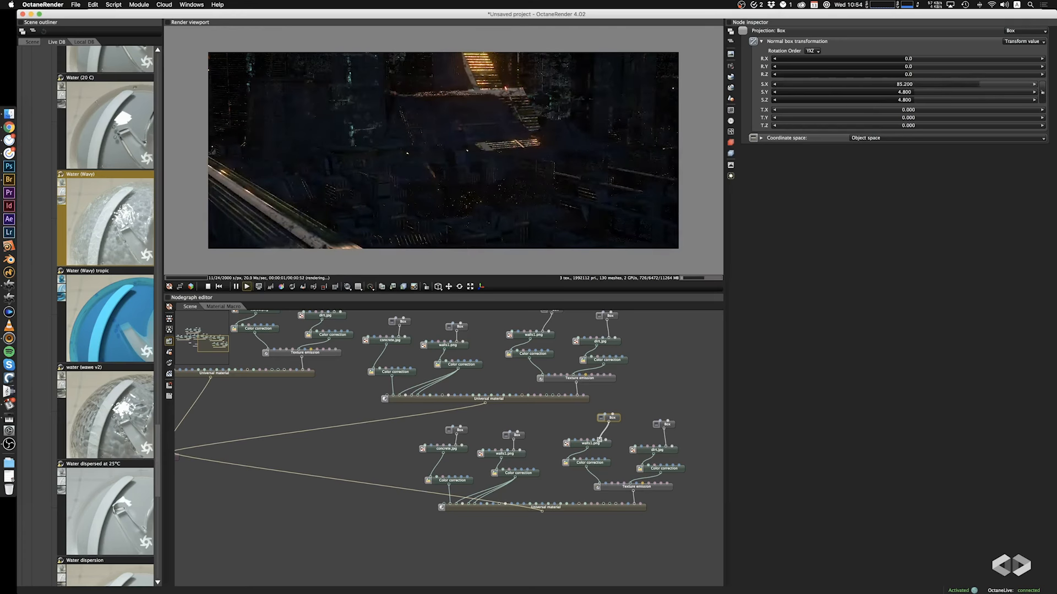
drag(512, 193, 545, 193)
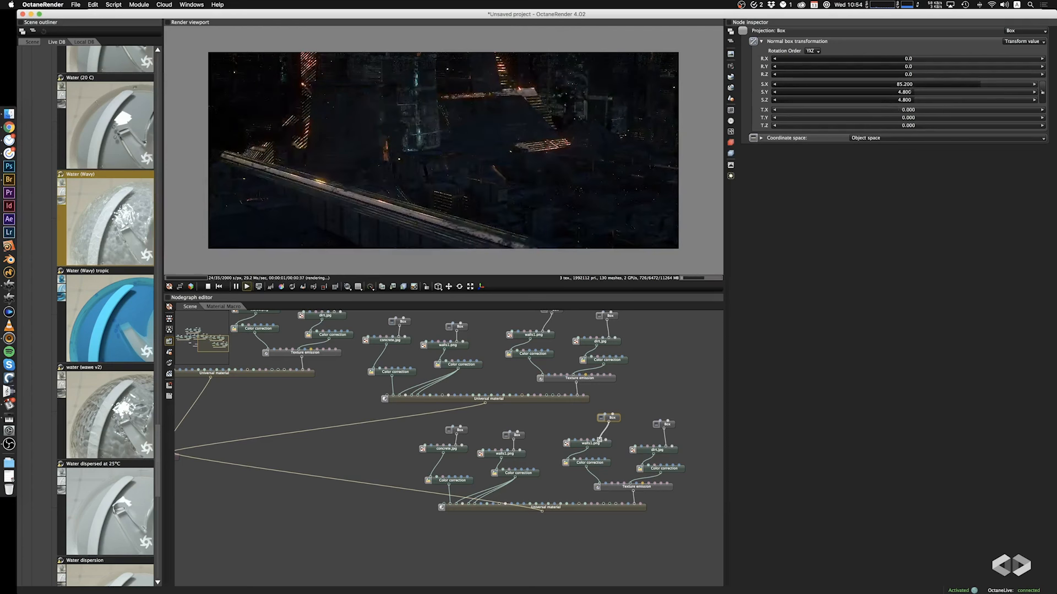
drag(908, 93, 892, 92)
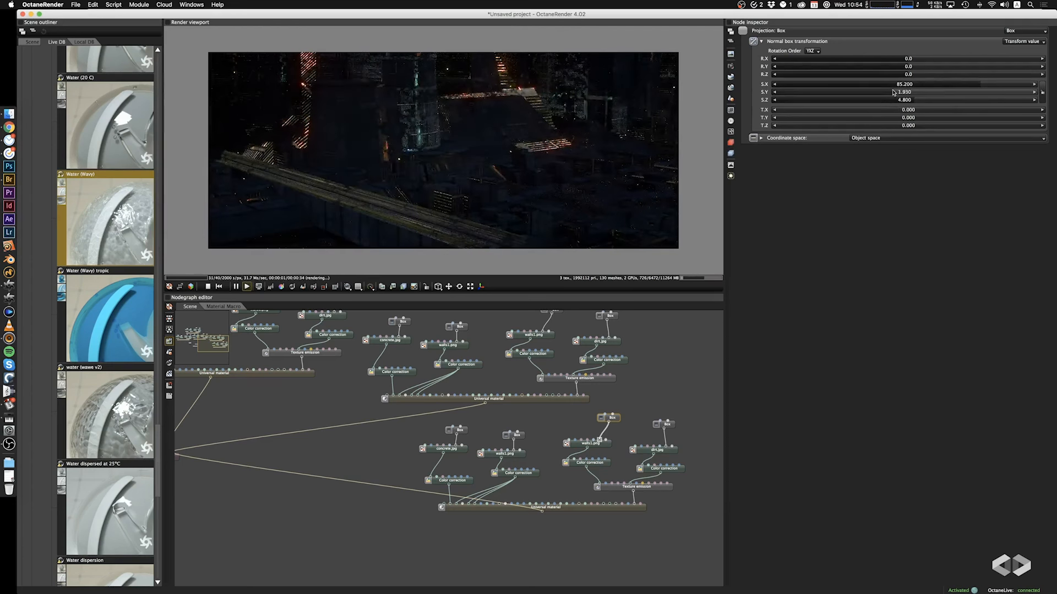
Set the emission texture's color correction to hue -0.269 and saturation 1.071, and raise the Texture emission power to 14000
click(602, 467)
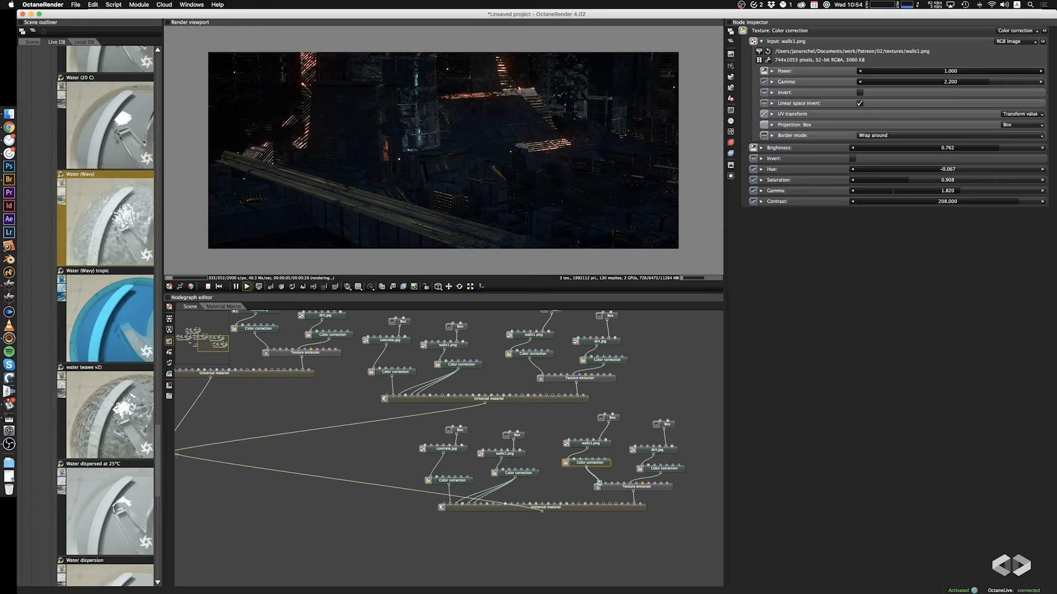
mouse_move(903, 182)
mouse_down()
mouse_move(960, 172)
mouse_move(922, 177)
mouse_up()
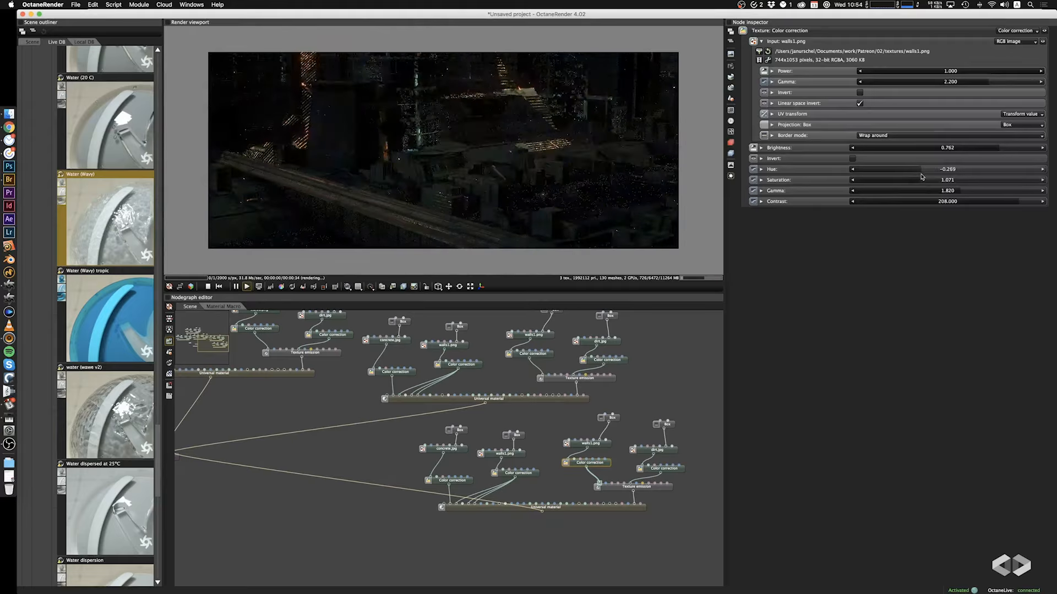
click(621, 489)
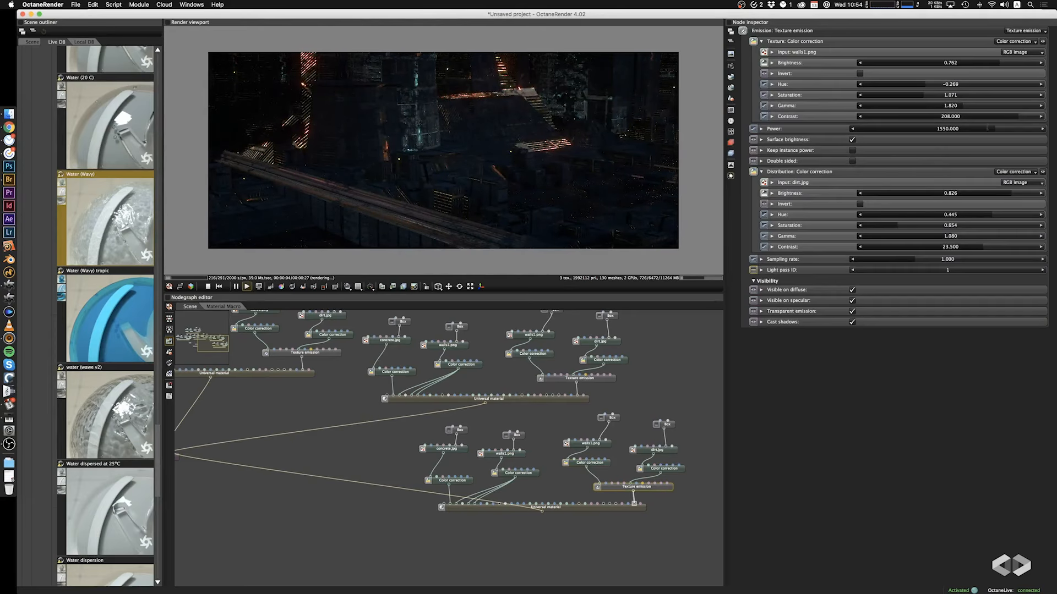
drag(989, 129, 1023, 134)
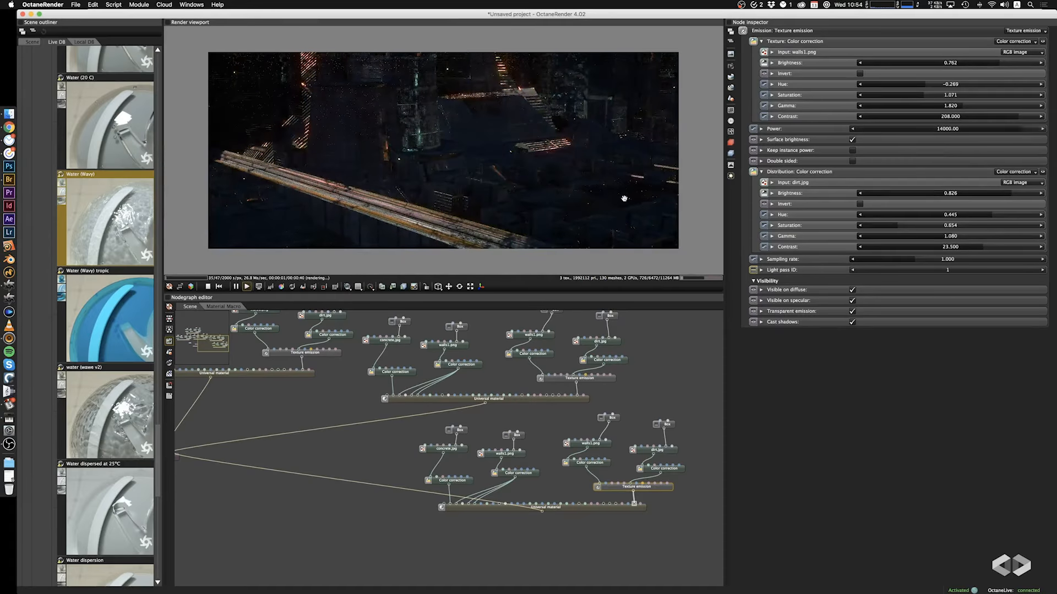
right_drag(622, 198, 567, 189)
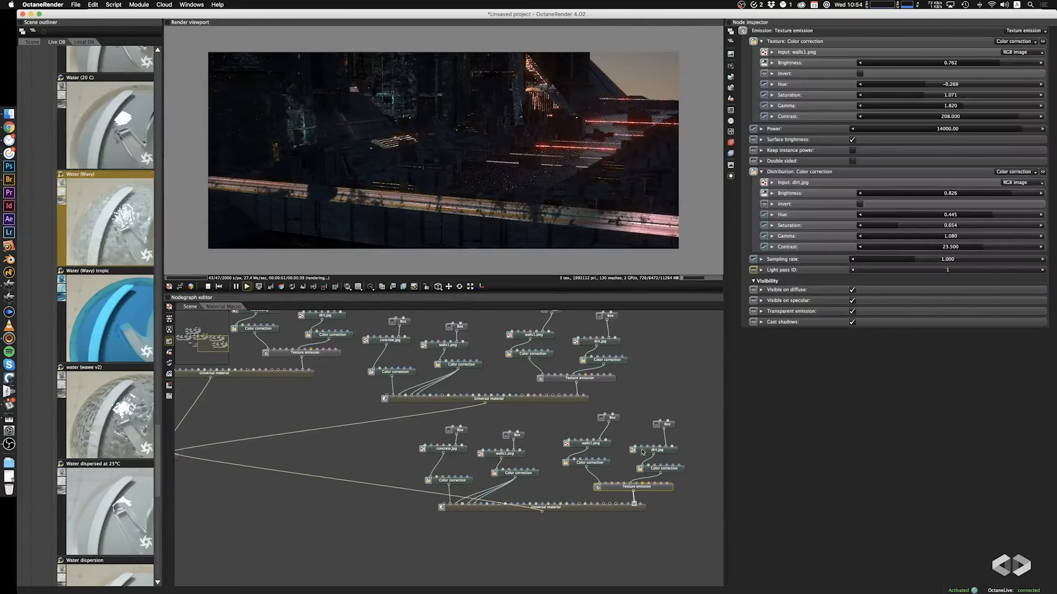
Disconnect the dirt.jpg color correction from the Texture emission's distribution and set the emission power to 1000
click(654, 480)
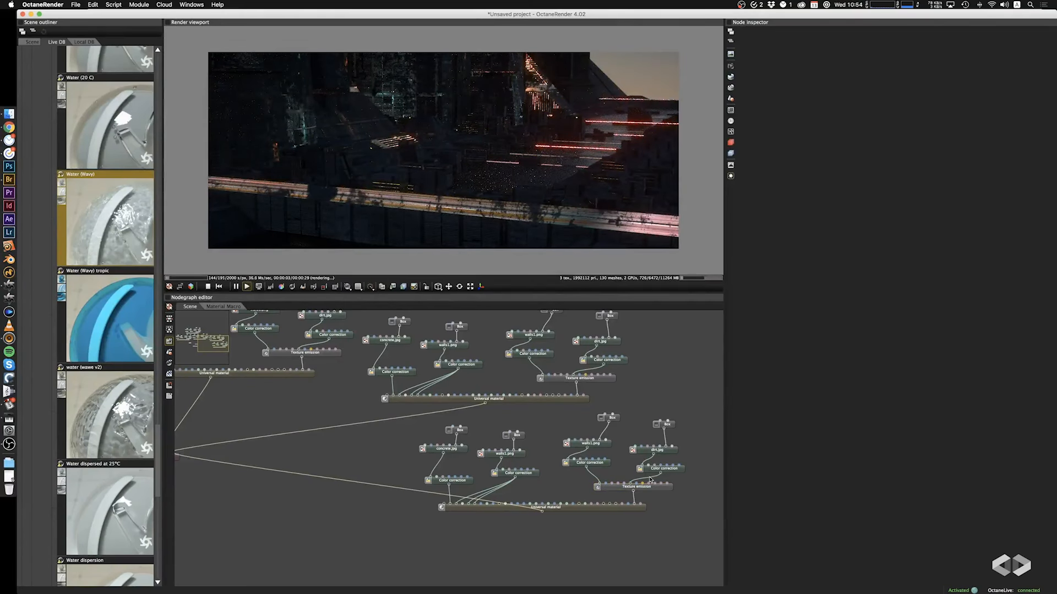
key(Delete)
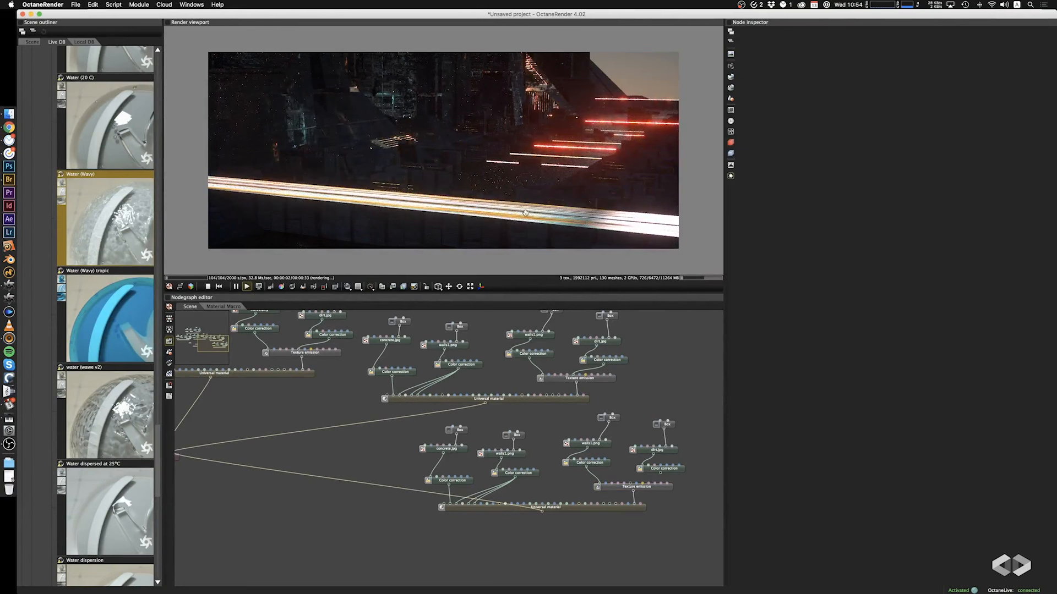
click(590, 462)
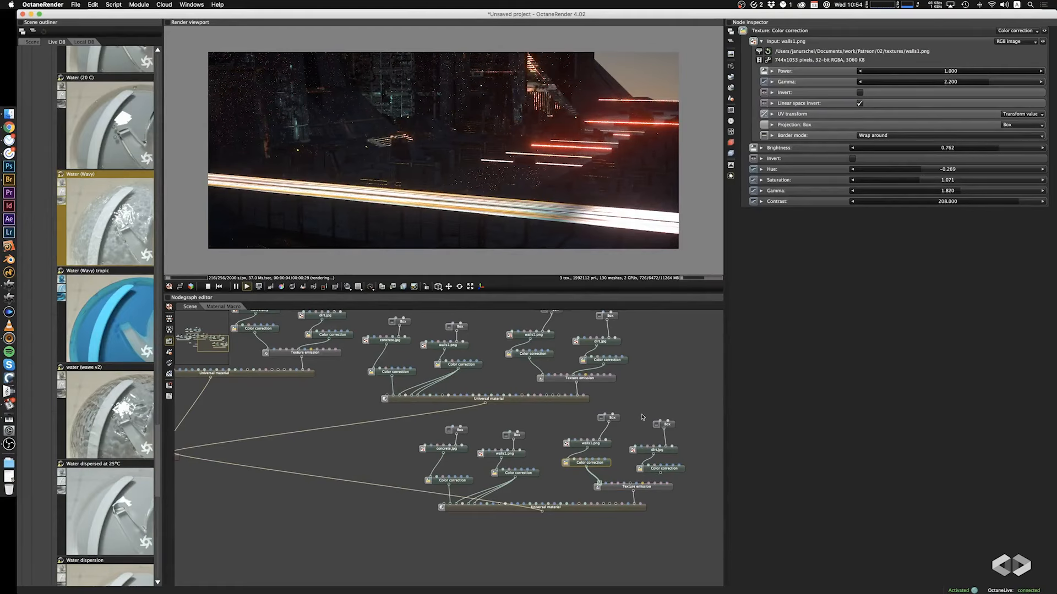
click(623, 485)
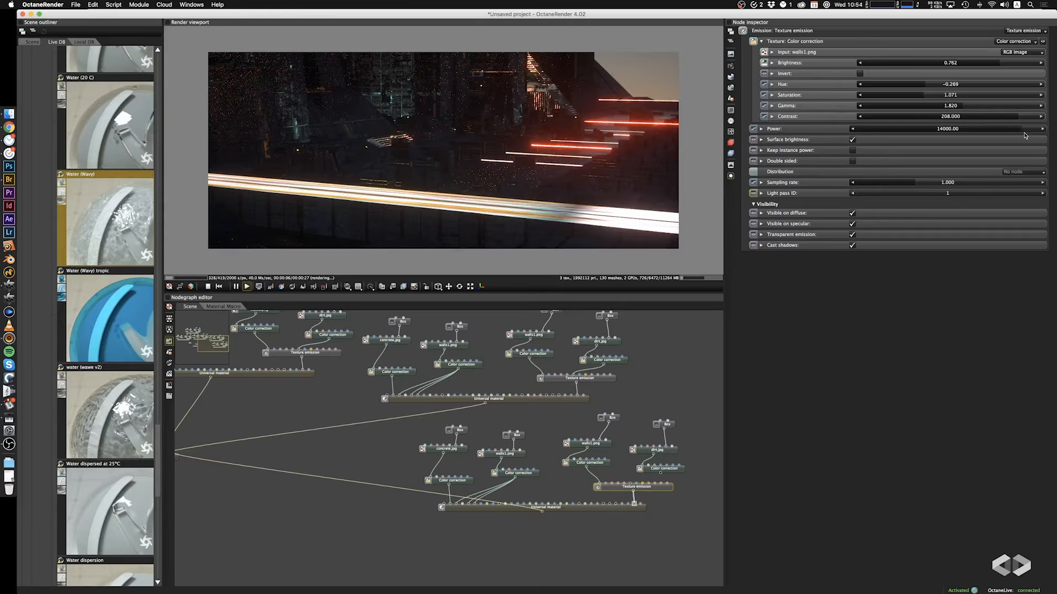
drag(1024, 132, 989, 130)
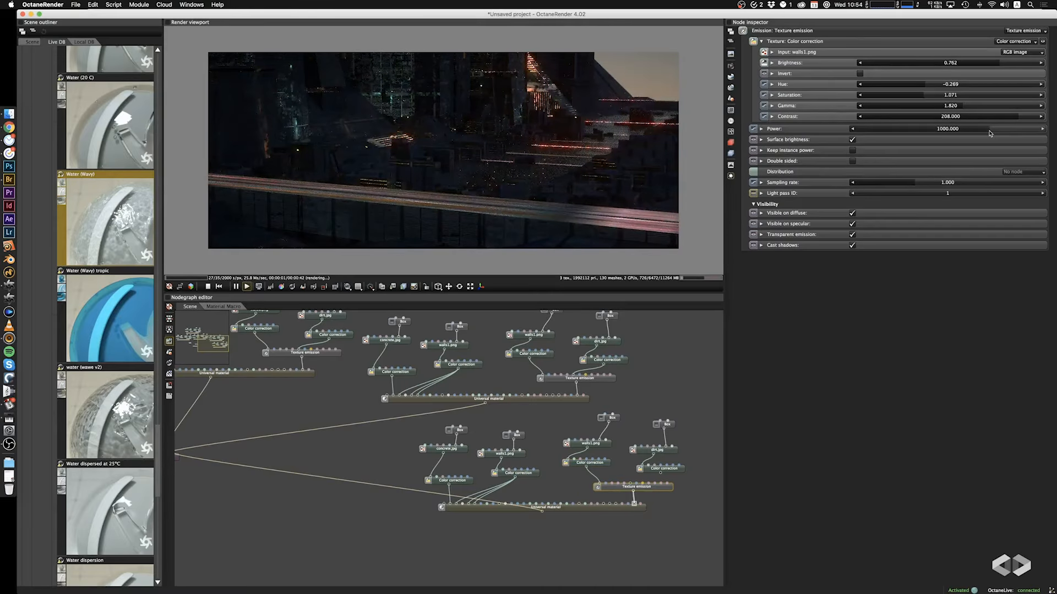
Set the gamma to 3.07 on the color correction of the copied emission's walls1.png texture, and check the city in the render
click(601, 464)
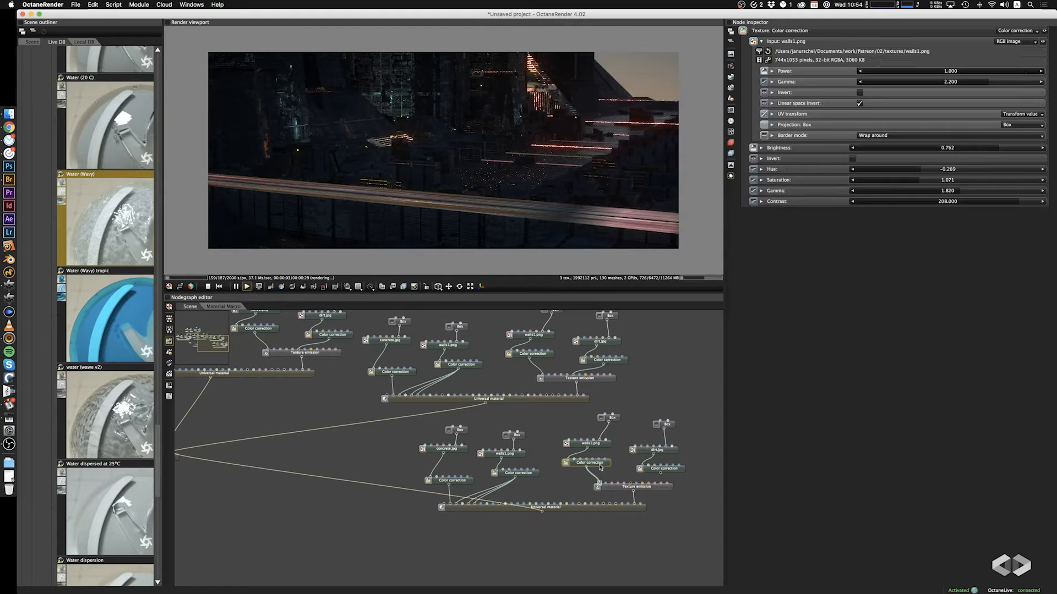
drag(957, 191, 973, 193)
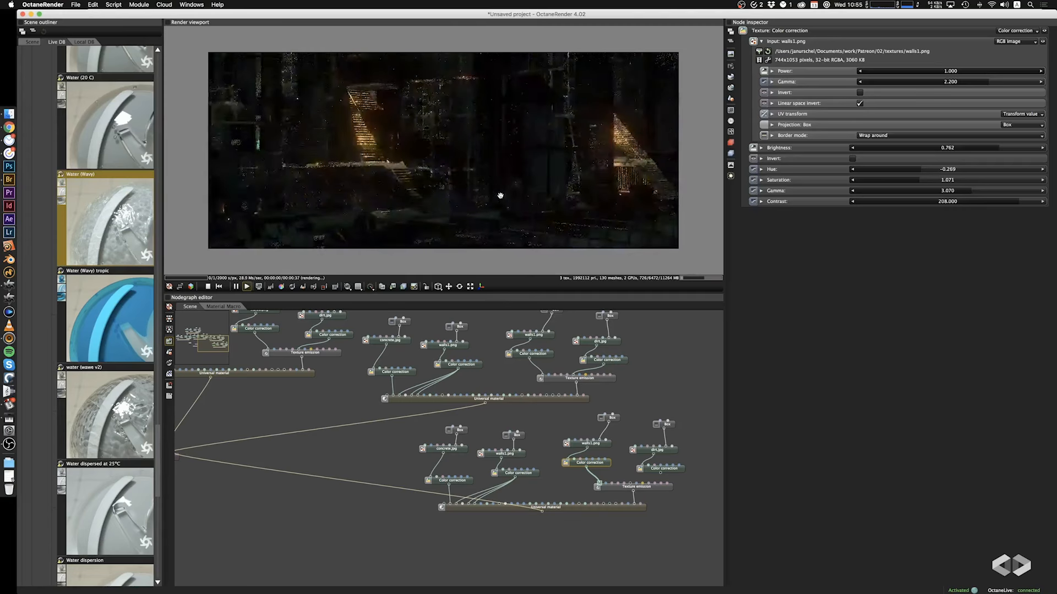
drag(477, 198, 466, 196)
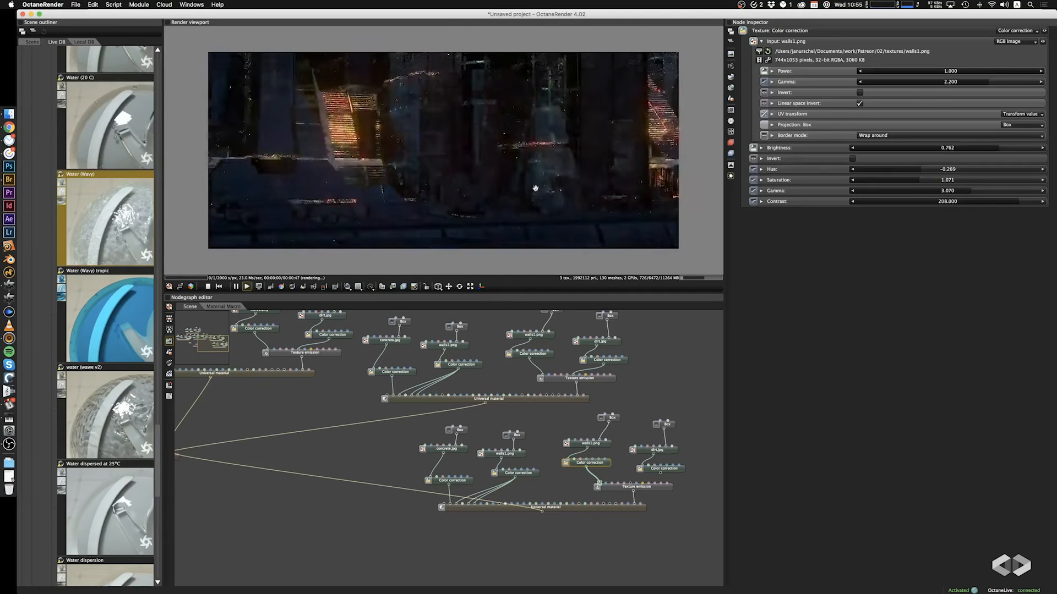
mouse_move(544, 189)
mouse_down()
mouse_move(478, 186)
mouse_move(546, 193)
mouse_up()
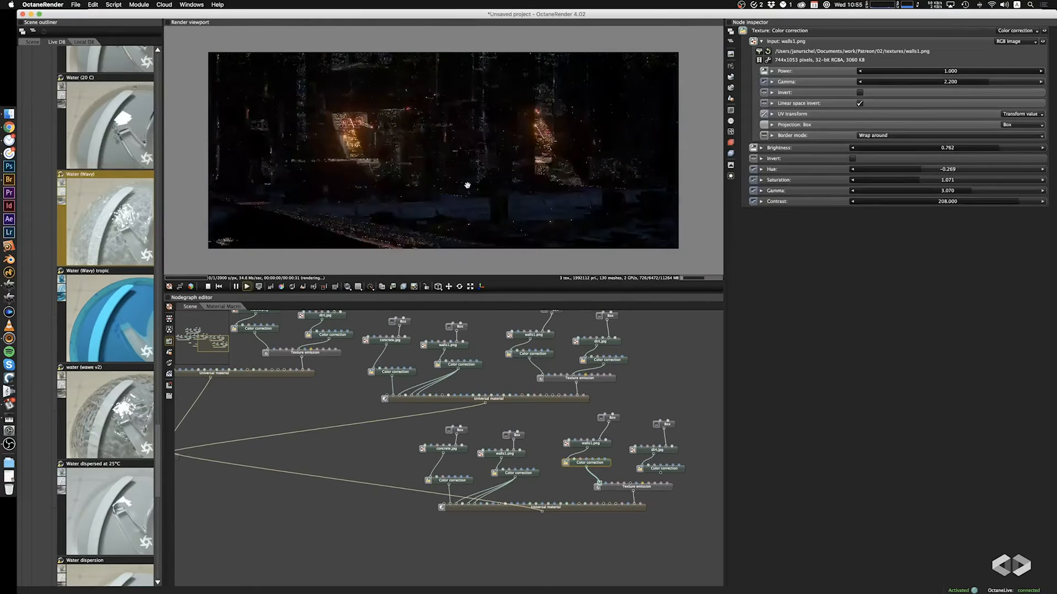
drag(467, 185, 491, 189)
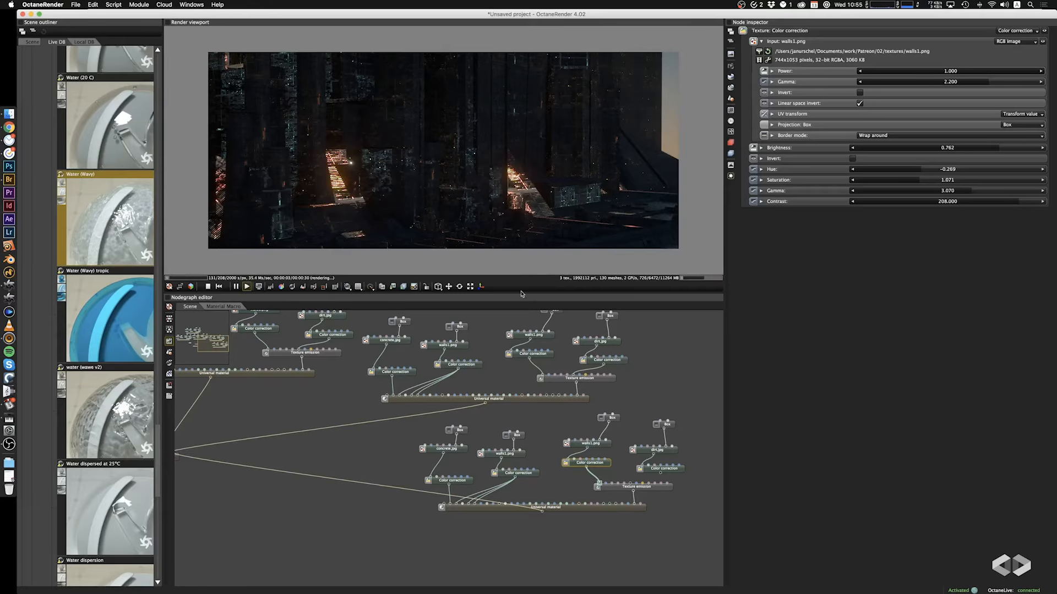
drag(462, 156, 435, 183)
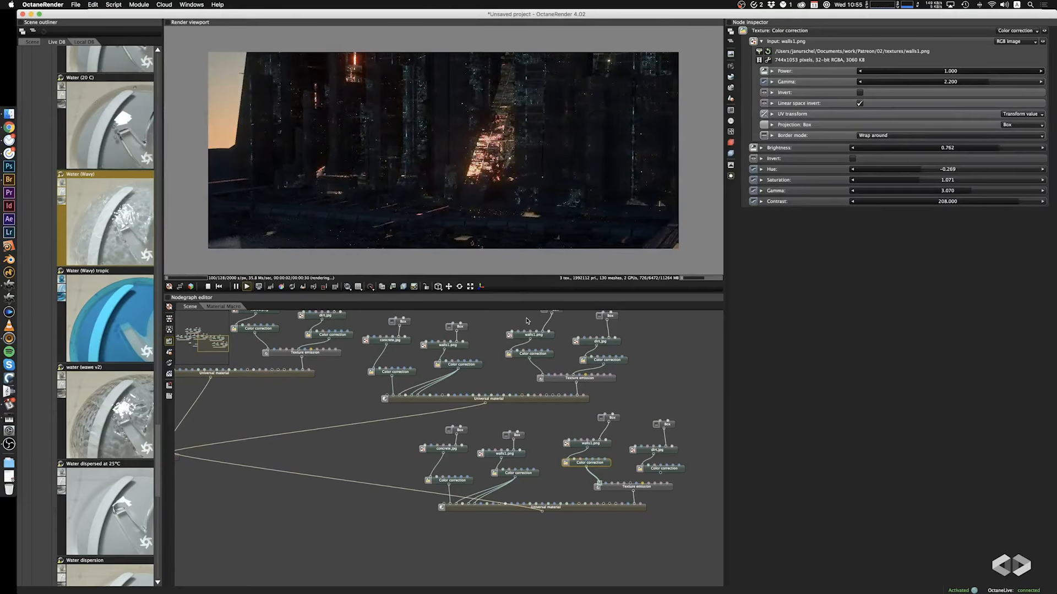
Add a Geometry group node and wire it between the FBX mesh and the Render target, moving the Render target down to make room
scroll(353, 463, left, 8)
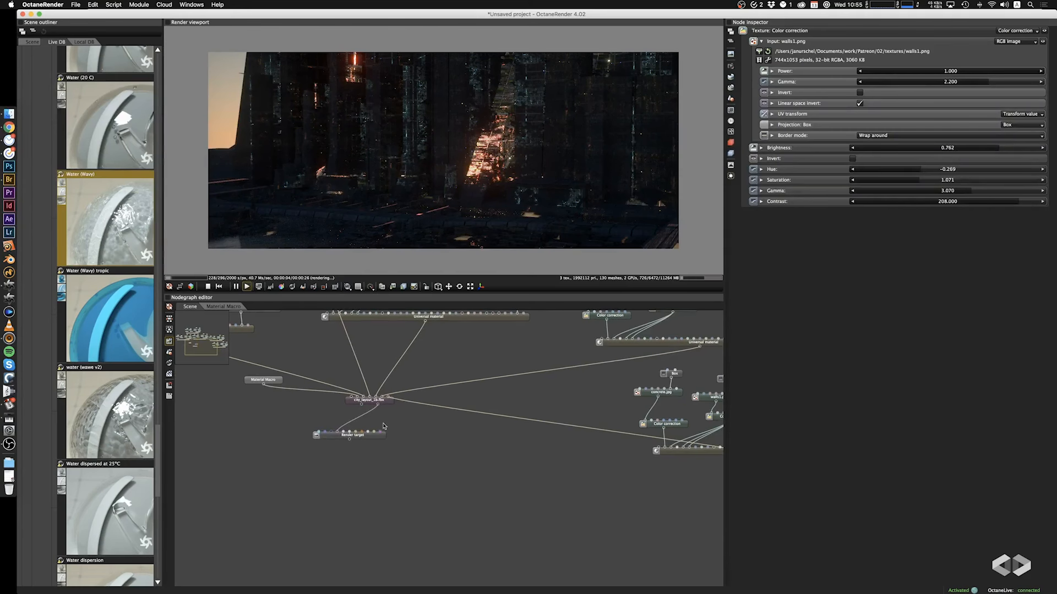
drag(376, 441, 381, 481)
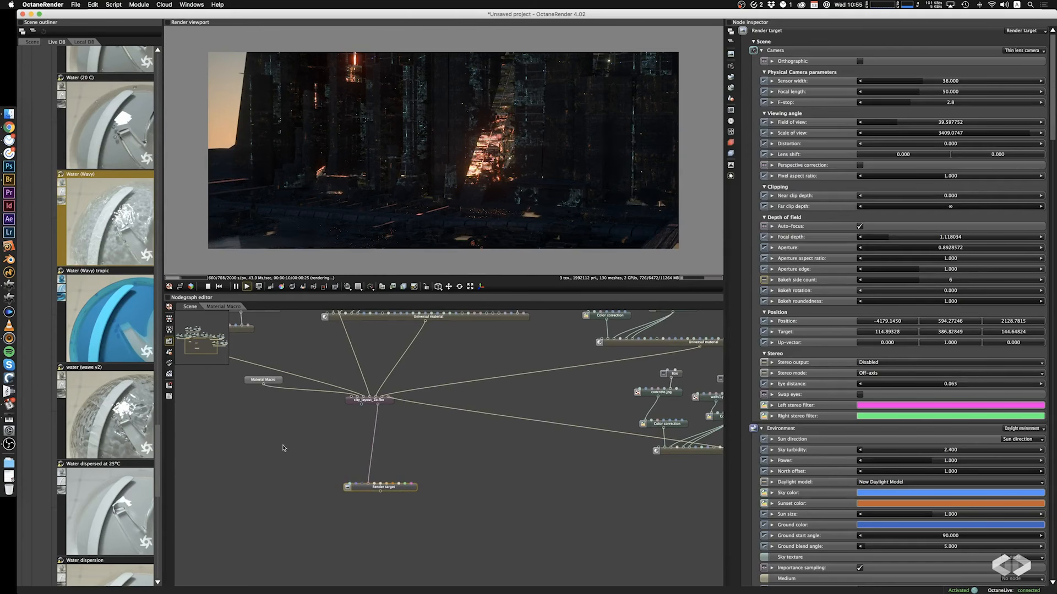
right_click(318, 438)
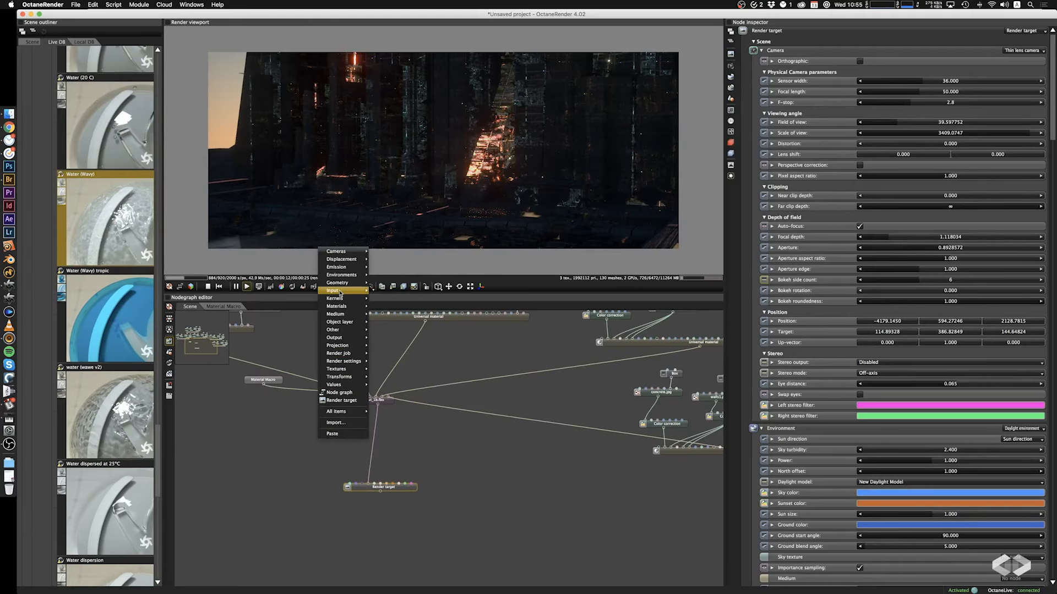
mouse_move(341, 283)
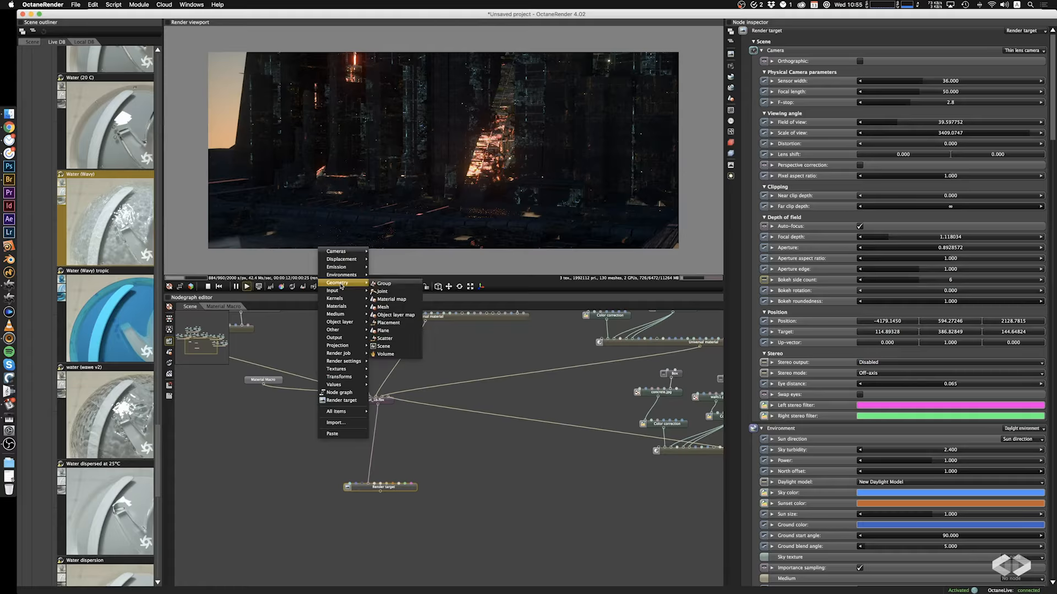
click(395, 283)
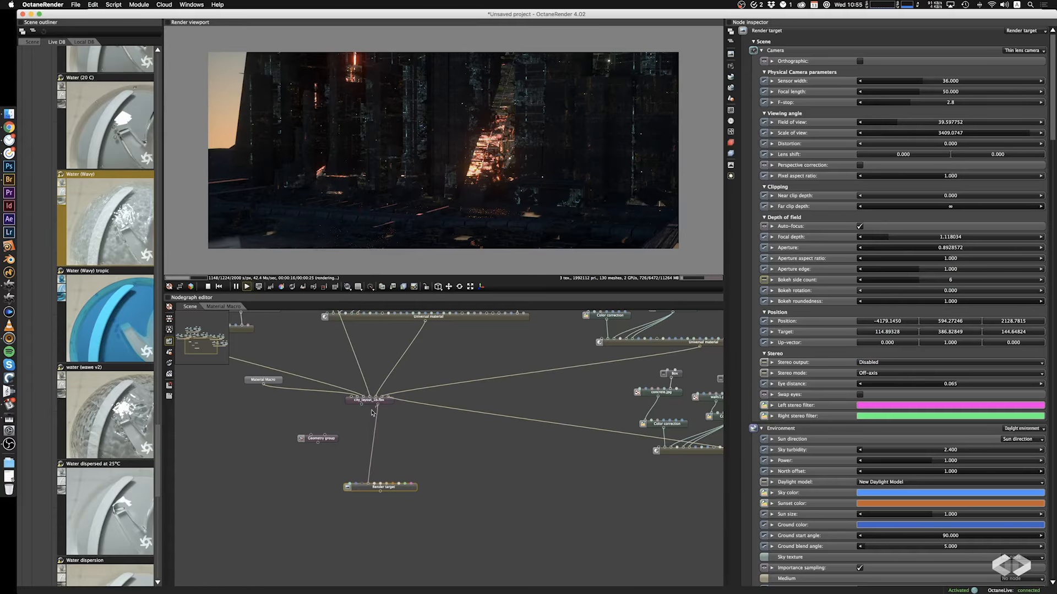
drag(377, 405, 368, 485)
drag(324, 439, 349, 454)
click(412, 454)
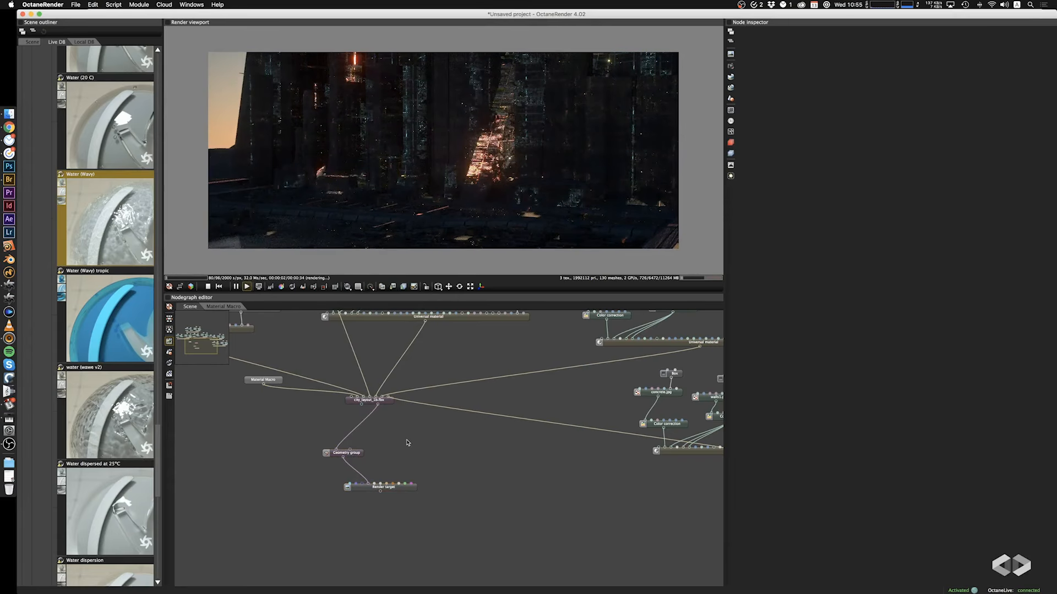
Add a Placement node fed by the FBX mesh and connect it to the Geometry group as a second input
right_click(407, 442)
mouse_move(440, 284)
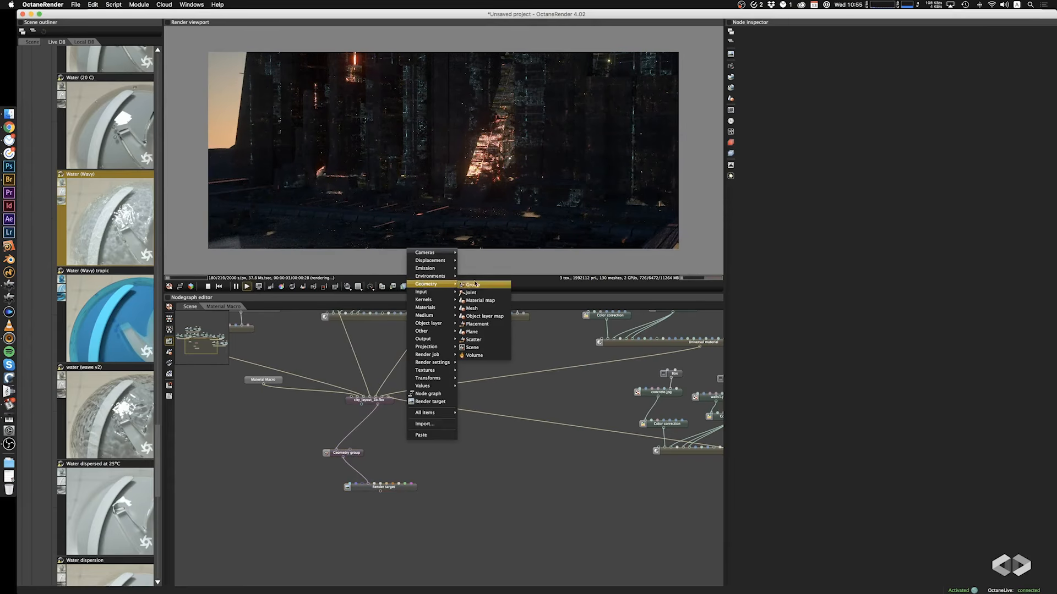
click(488, 324)
drag(378, 405, 350, 449)
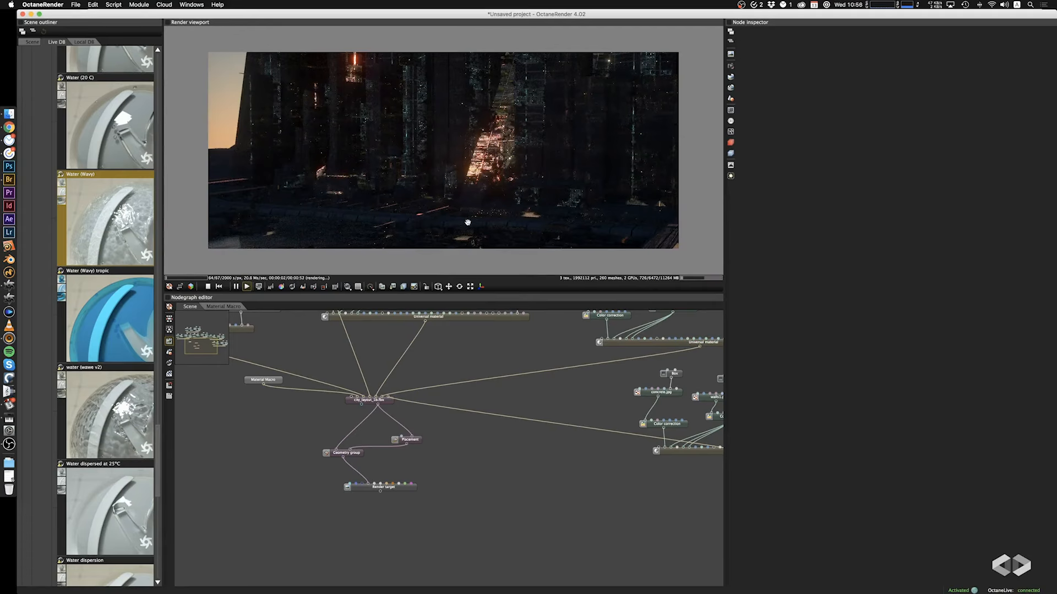
Select the Placement node and move the second city copy along Z to about -4827
click(418, 444)
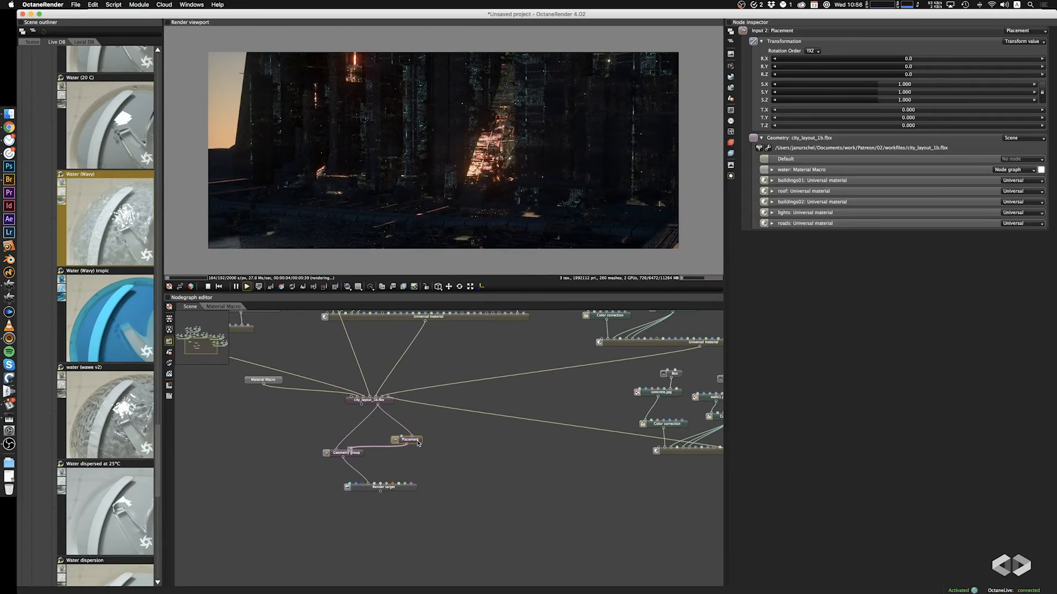
click(449, 286)
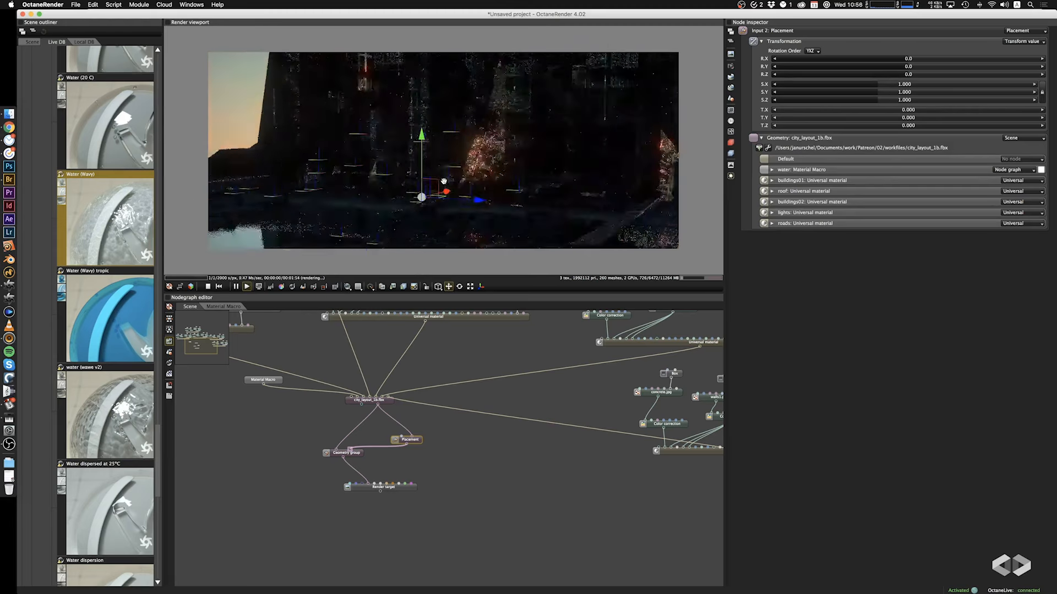
drag(443, 181, 185, 159)
drag(347, 163, 435, 163)
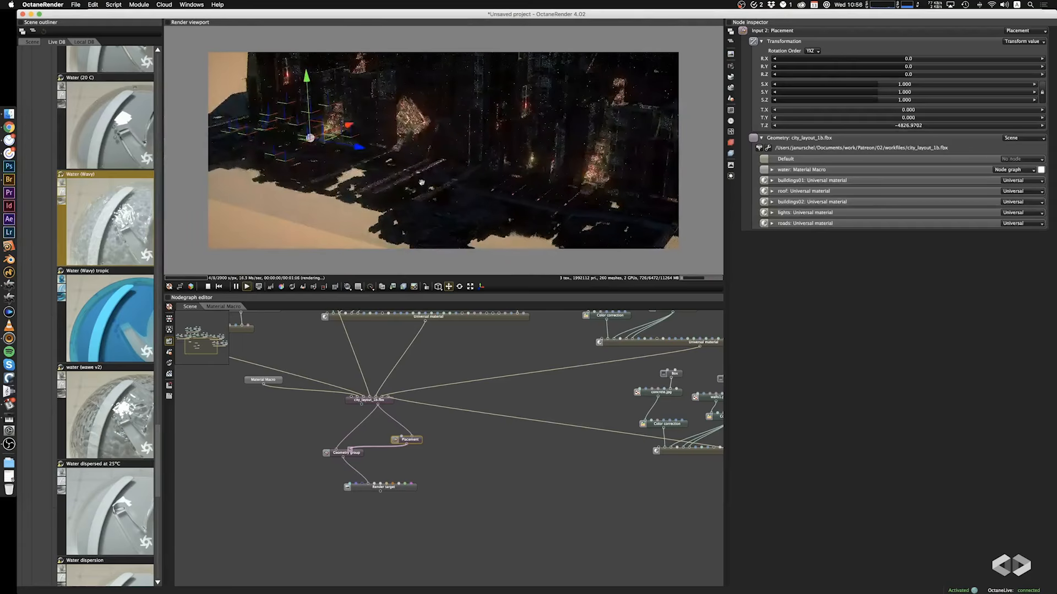
Rotate the placed city copy about 13° around Y, and shift it to about -580 in X and -4691 in Z
click(460, 286)
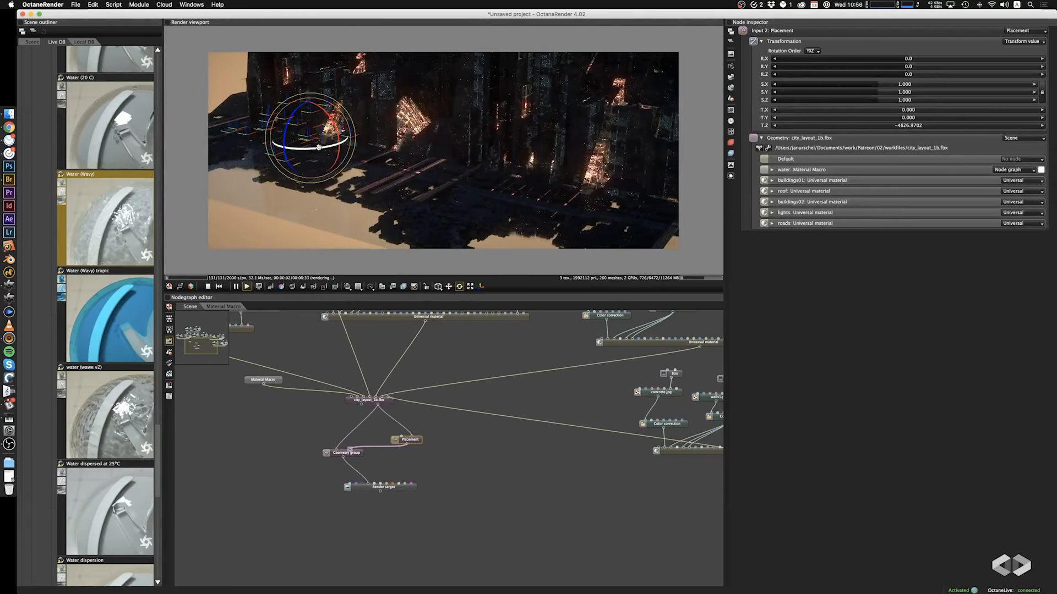
drag(318, 147, 329, 147)
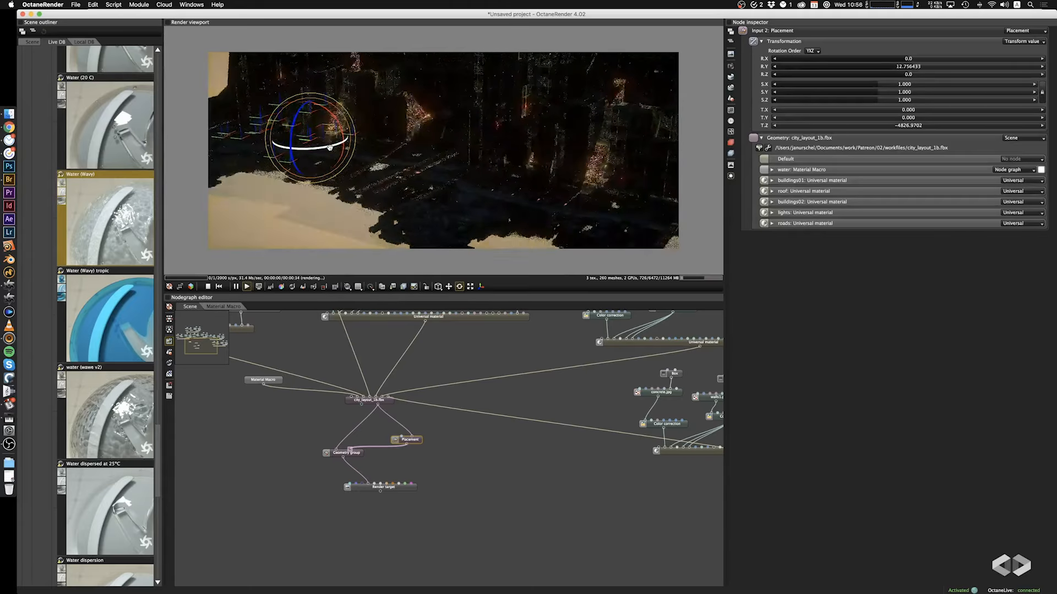
click(449, 287)
drag(338, 123, 324, 133)
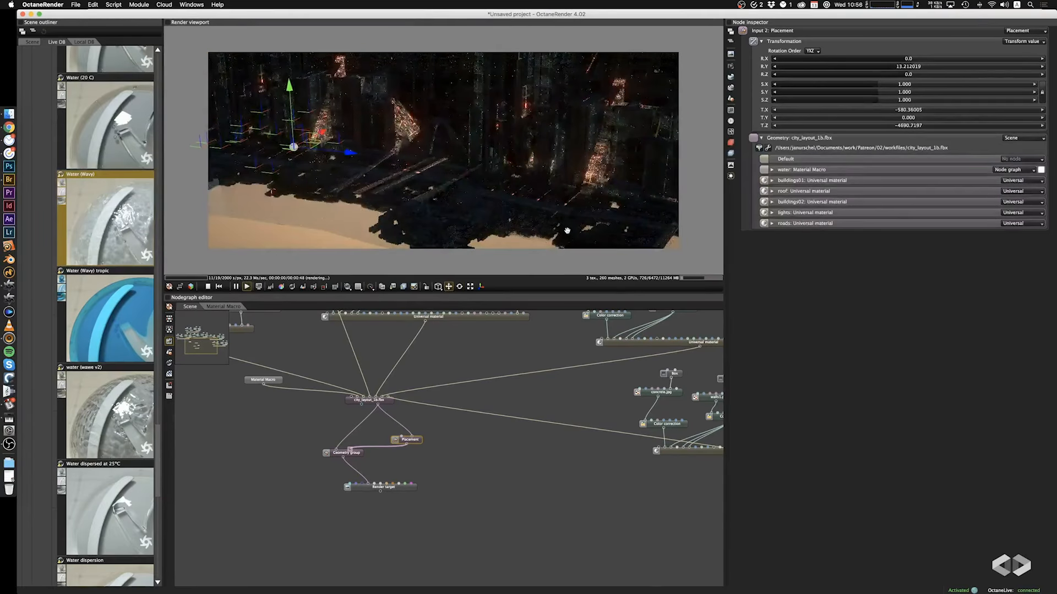
drag(566, 229, 552, 168)
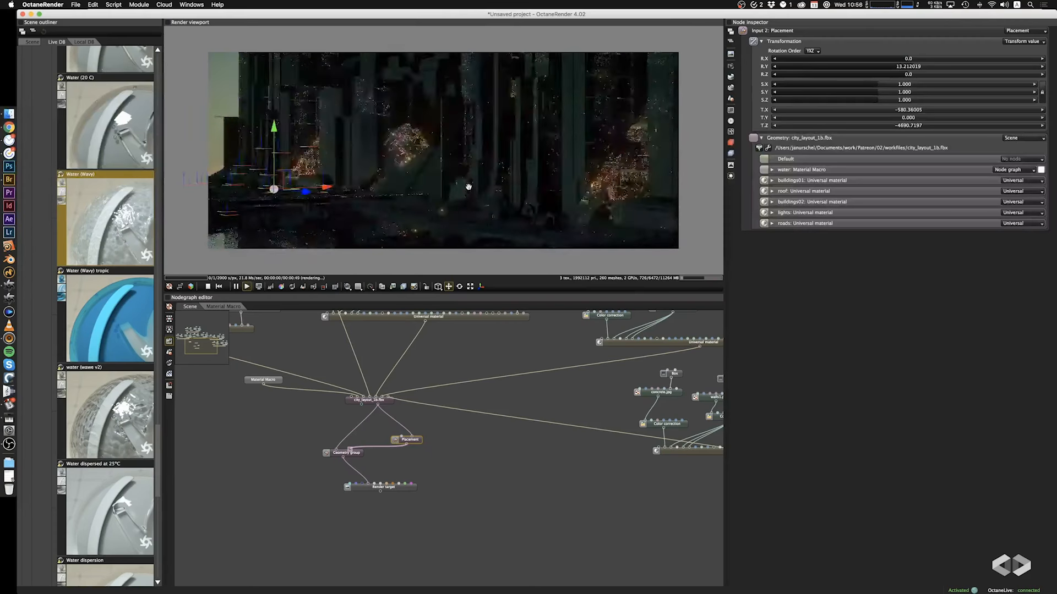
drag(468, 187, 475, 182)
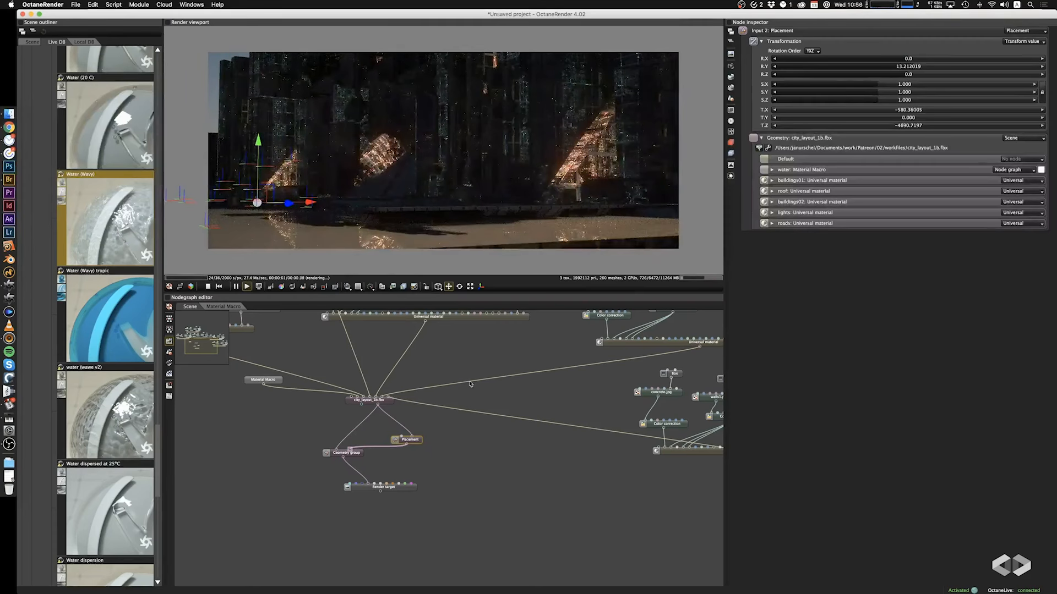
click(449, 287)
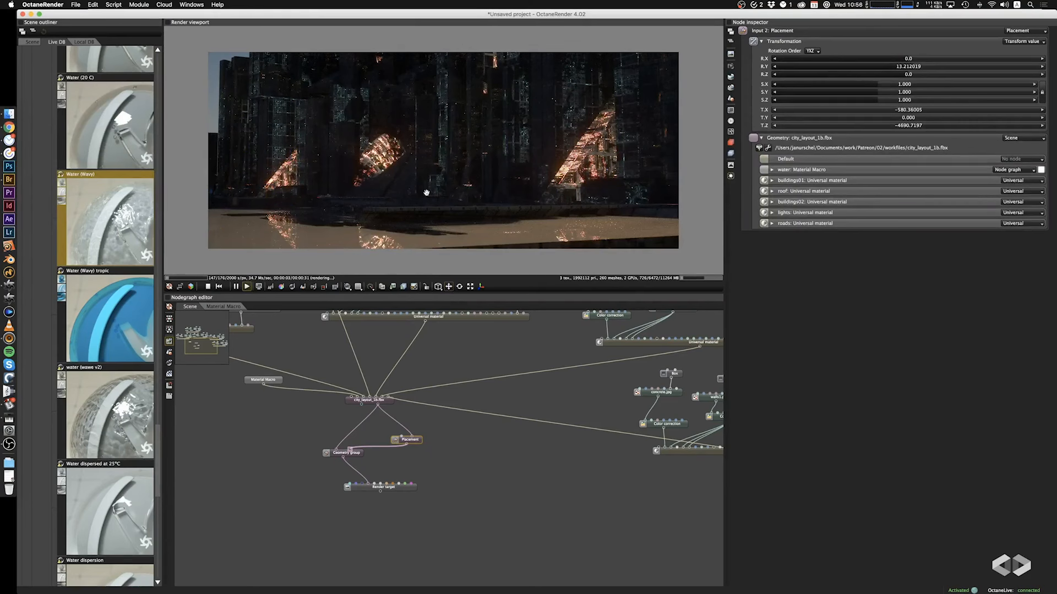
drag(407, 222, 465, 212)
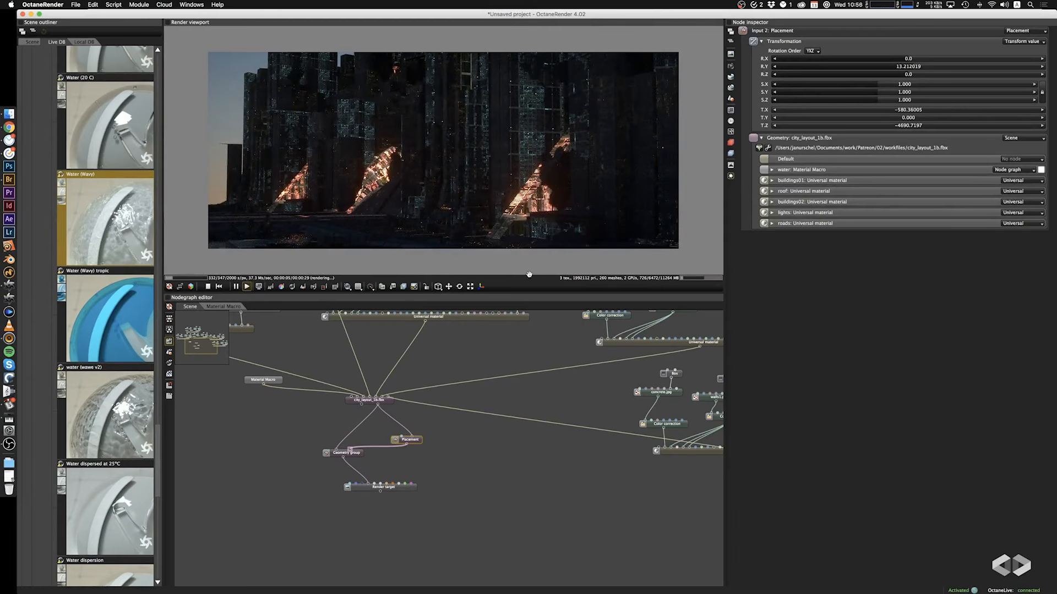
Save the project as patreon02a.ocs in the workfiles folder of project 02
key(super+s)
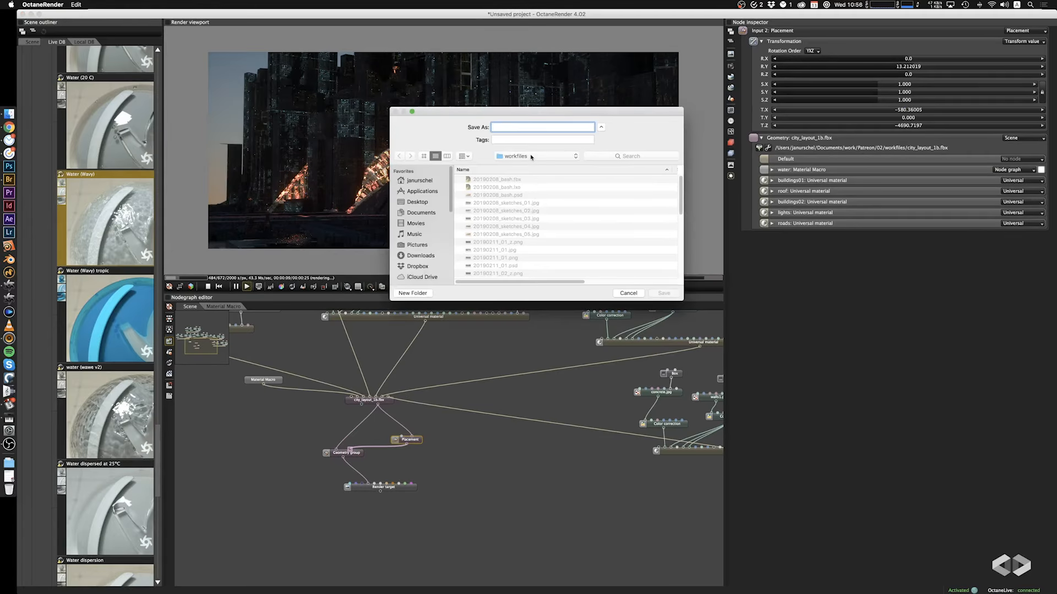
click(515, 157)
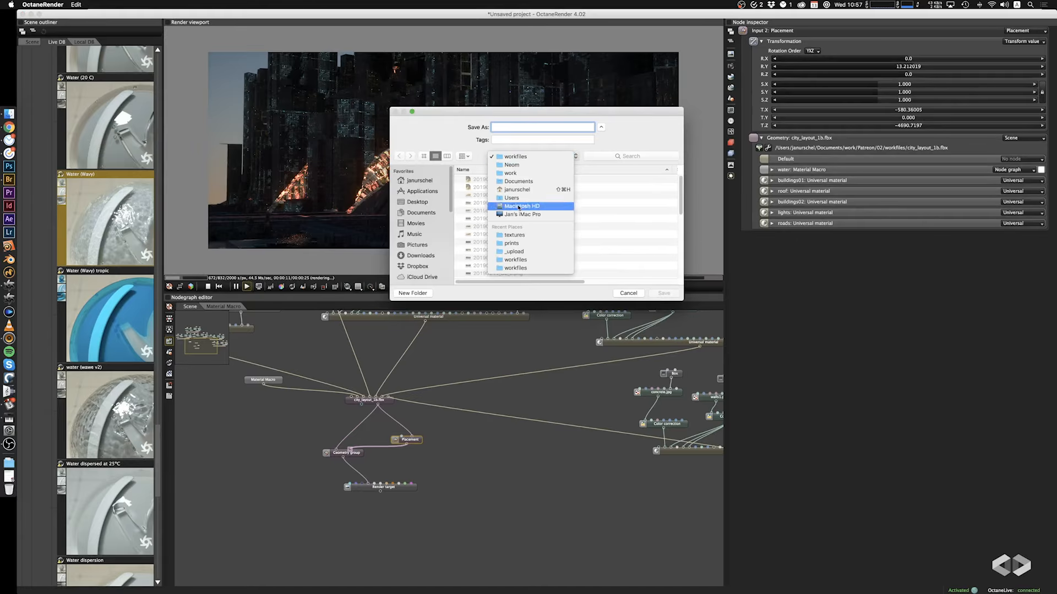
click(527, 235)
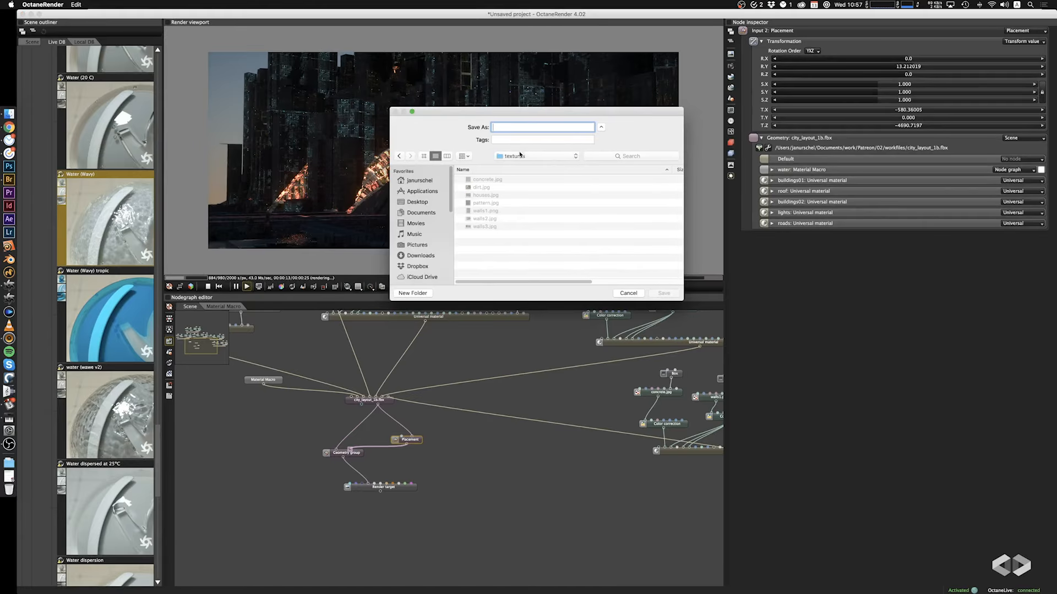
click(516, 157)
click(507, 165)
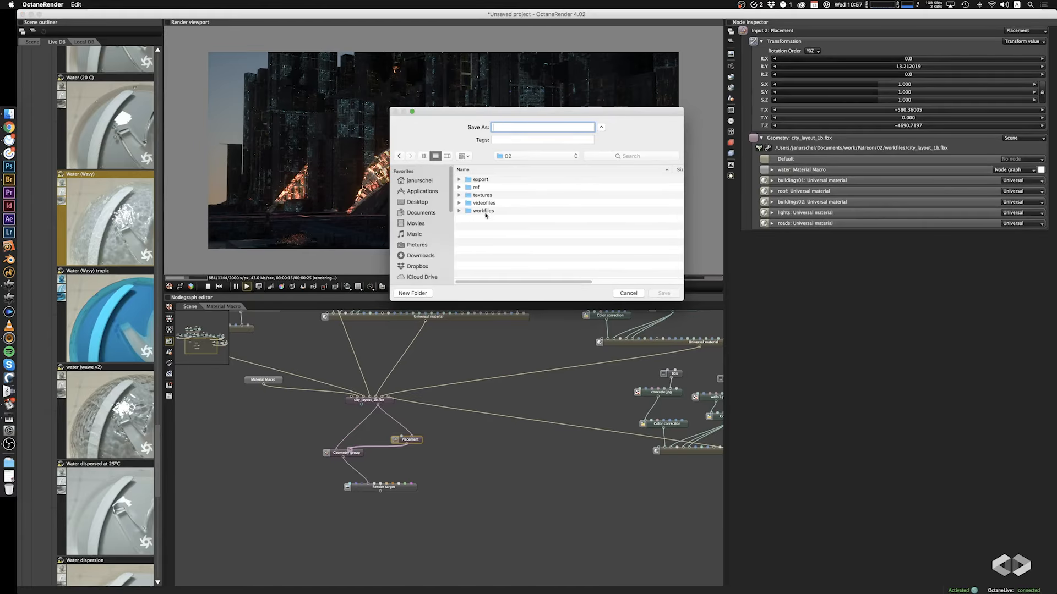
double_click(486, 213)
click(489, 242)
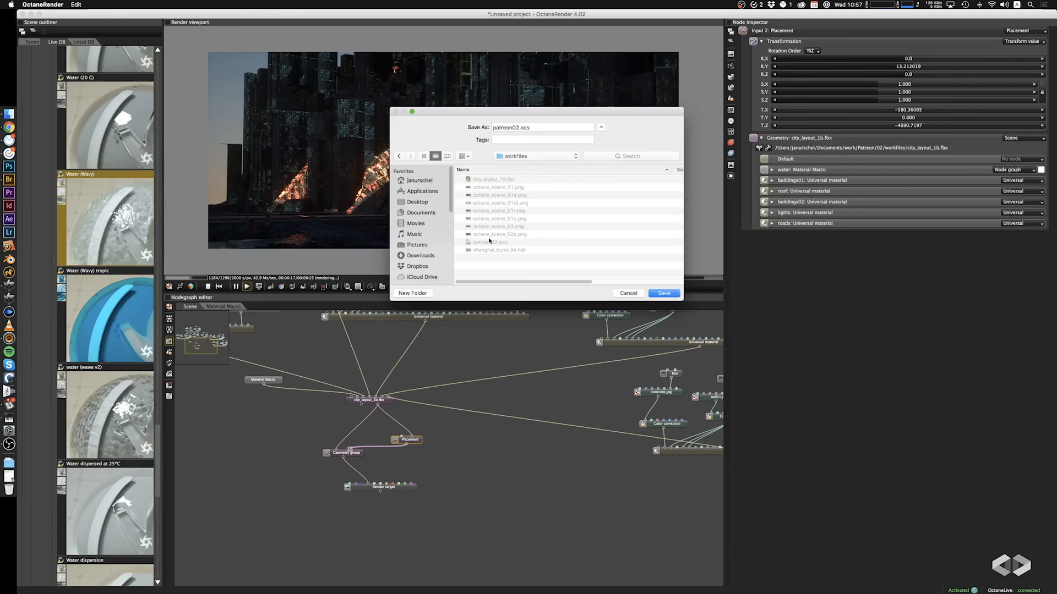
click(520, 130)
text(a)
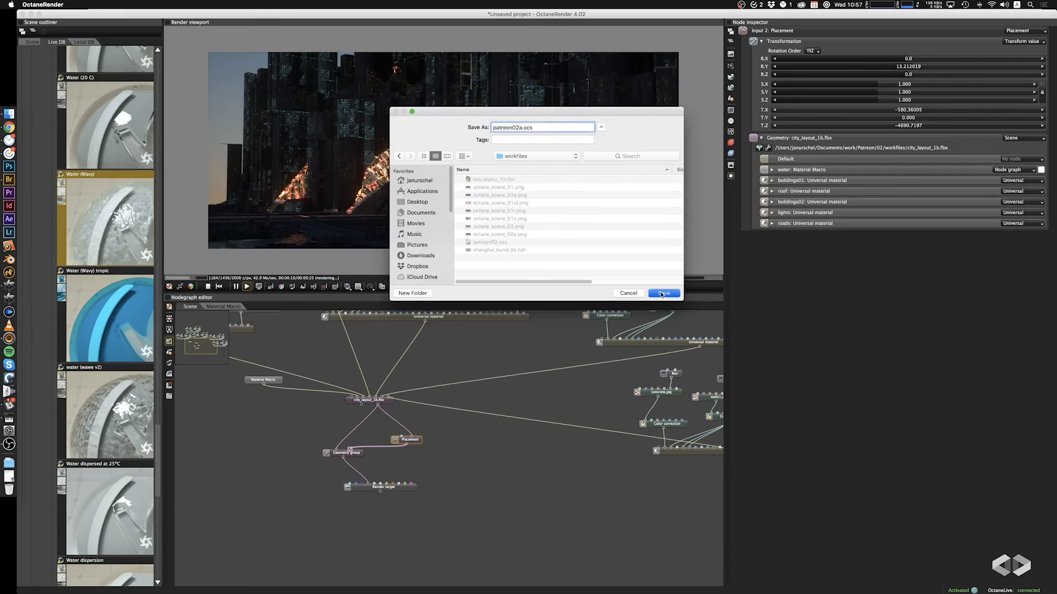
key(Return)
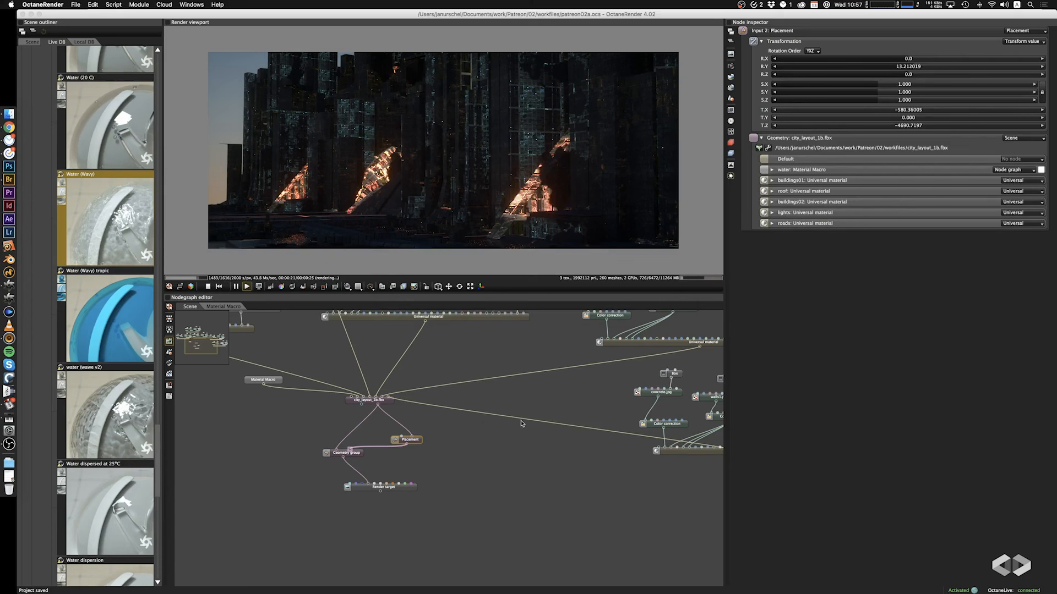
Set the camera's focal length to 35 and reframe the city from above the waterfront
scroll(559, 186, down, 3)
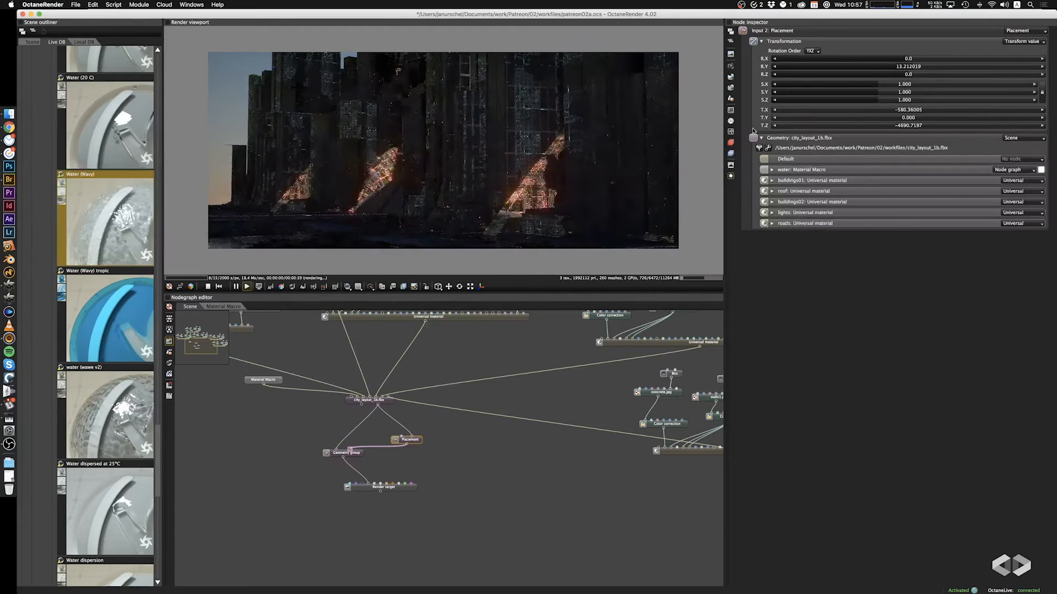
click(730, 66)
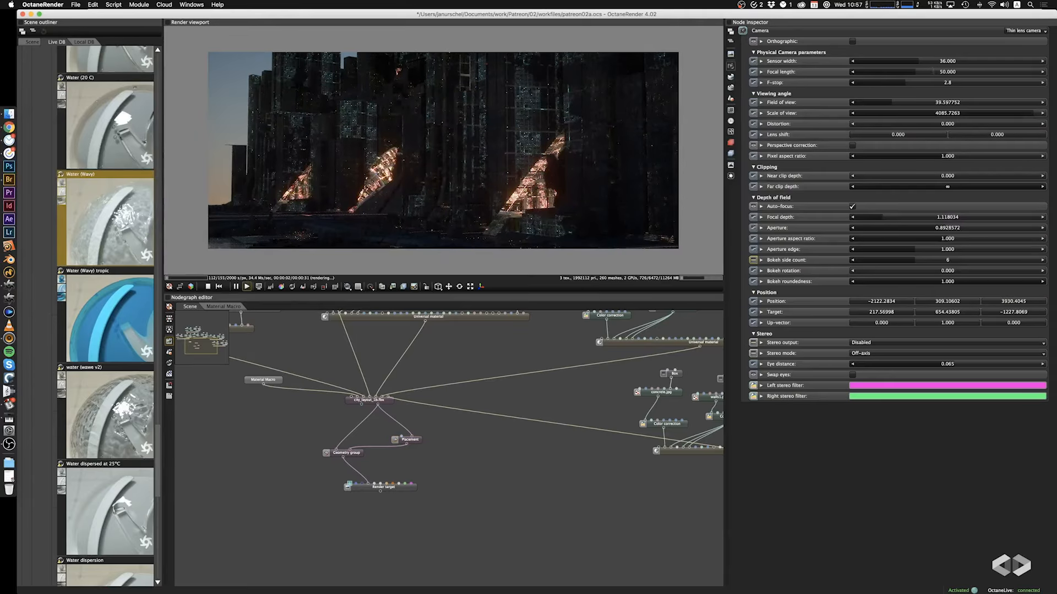
double_click(935, 72)
text(35)
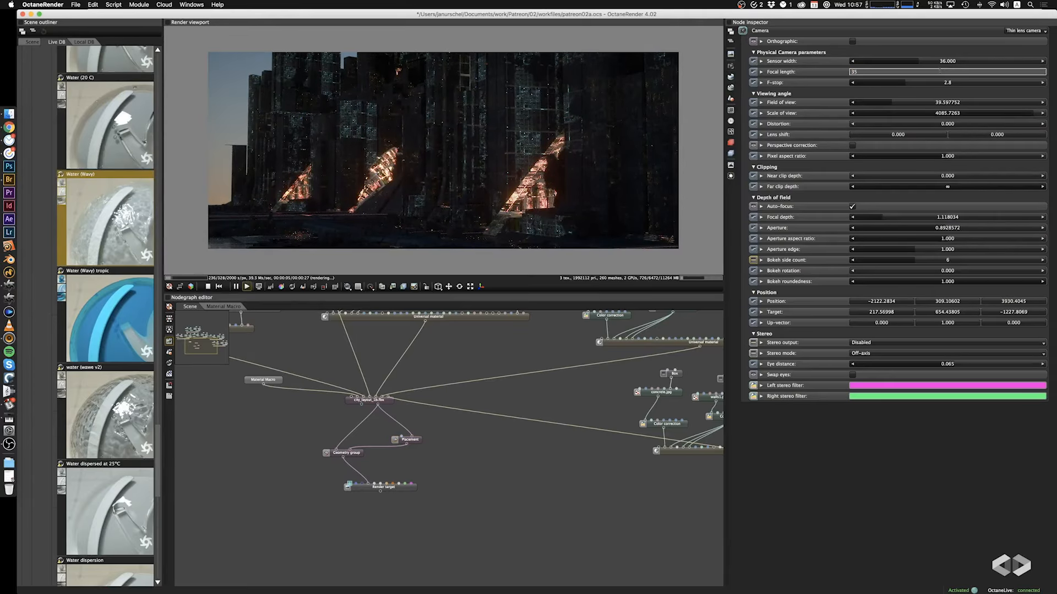
key(Return)
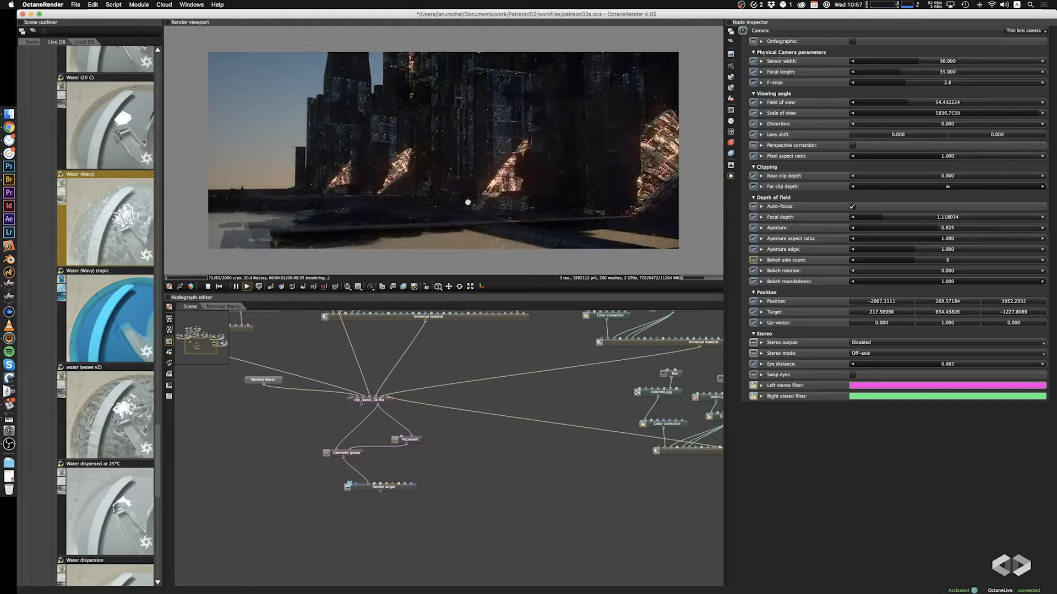
drag(468, 202, 661, 147)
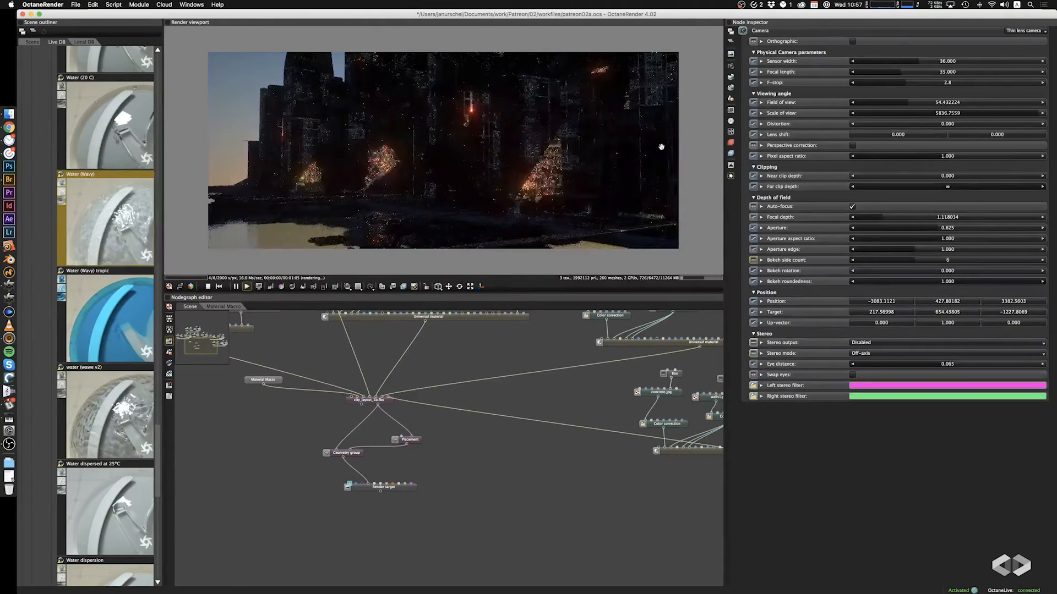
Try a focal length of 200 on the camera for close-ups of the city, and set it back to 35
double_click(932, 70)
text(2)
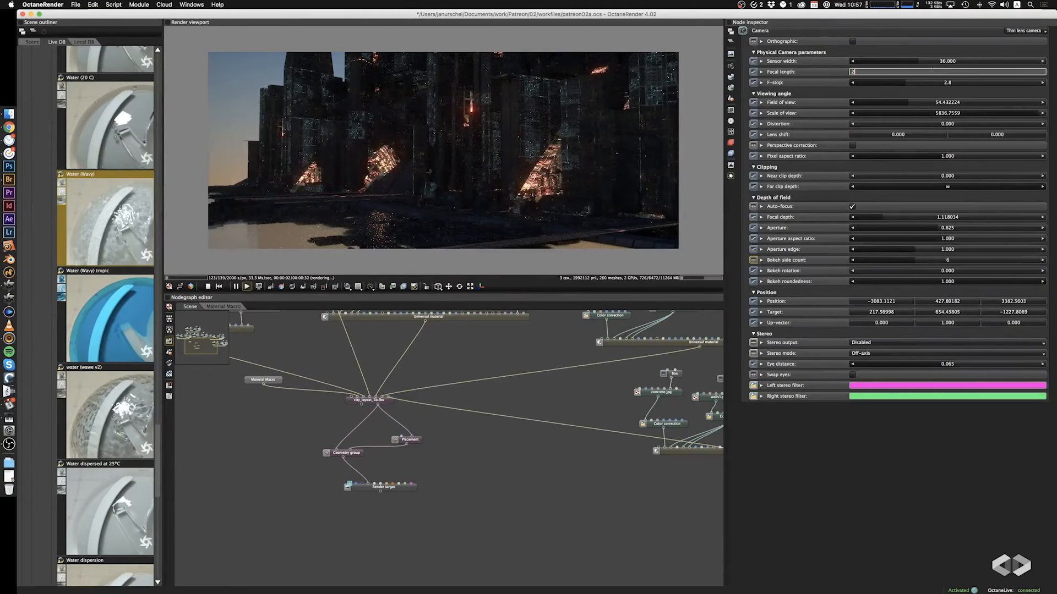
text(00)
key(Return)
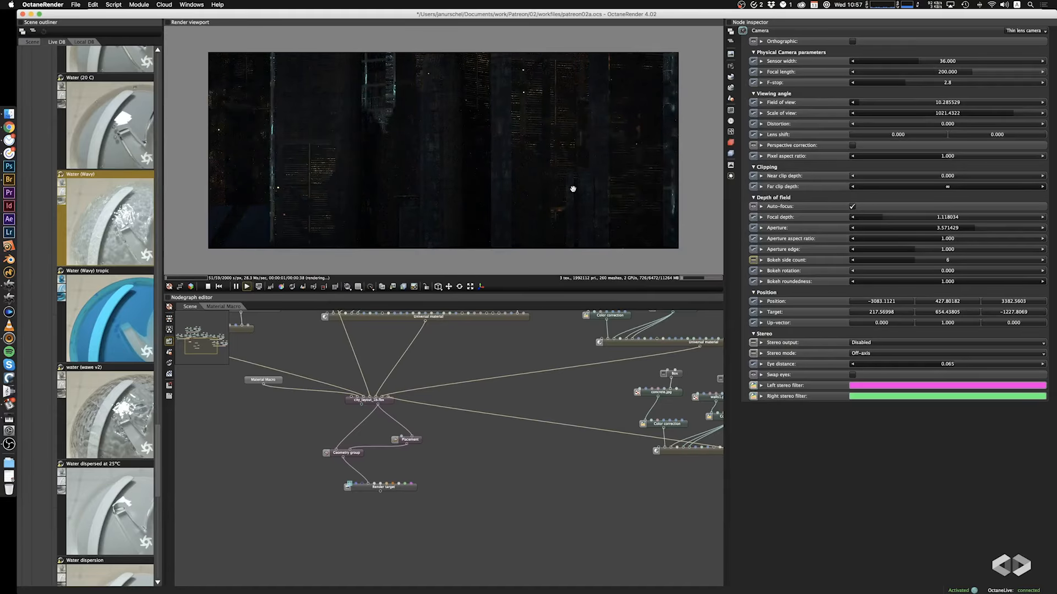
mouse_move(573, 189)
mouse_down()
mouse_move(548, 179)
mouse_move(592, 187)
mouse_move(472, 208)
mouse_move(600, 207)
mouse_move(560, 195)
mouse_up()
right_drag(560, 194, 576, 121)
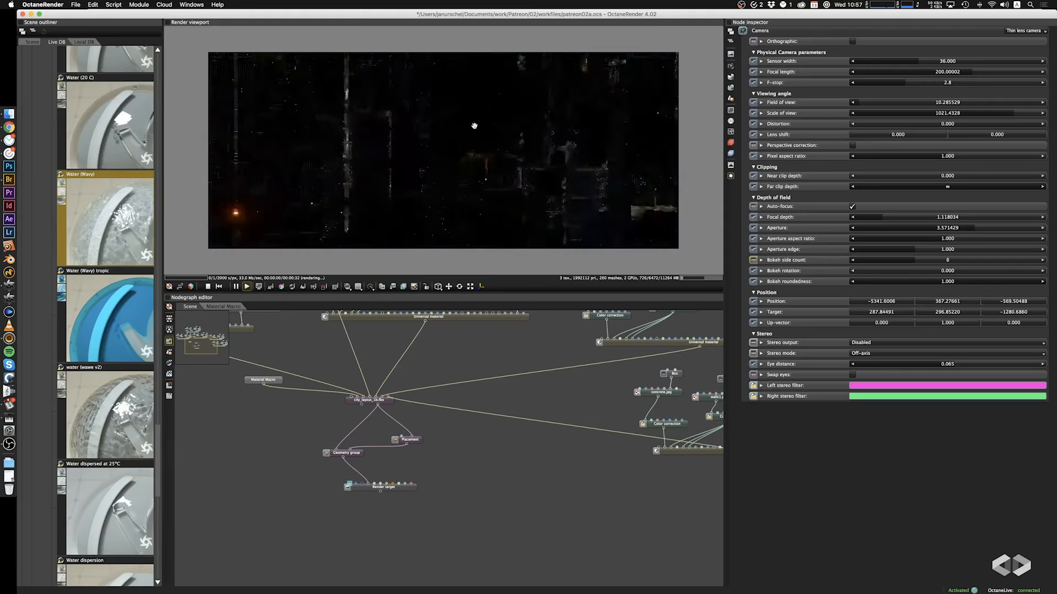
right_drag(440, 161, 400, 155)
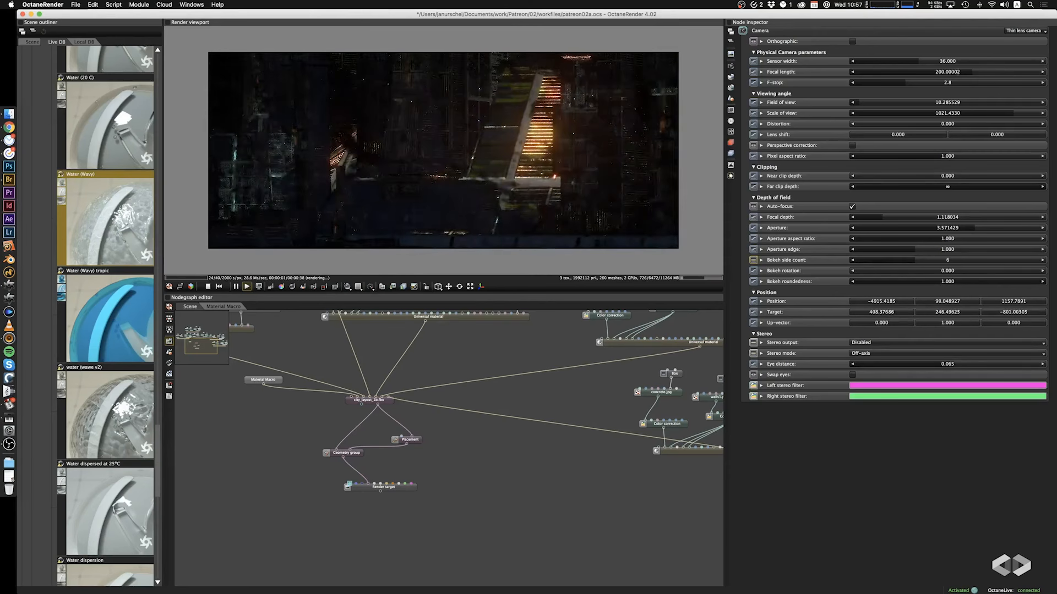
double_click(957, 71)
text(35)
key(Return)
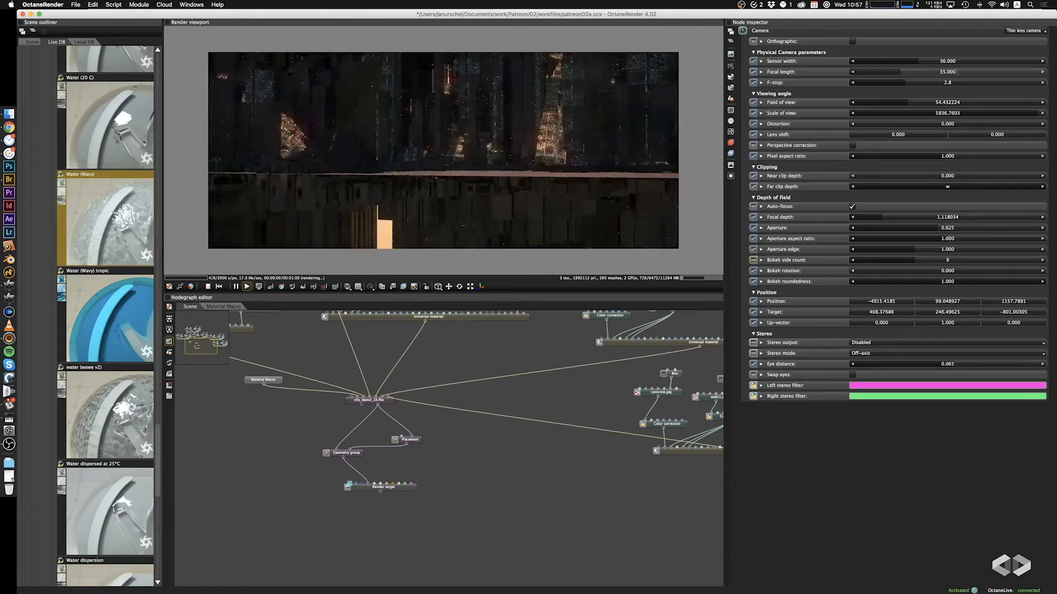
Examine close, low and wide camera angles of the waterfront and the glowing slanted buildings for a good composition
drag(629, 102, 606, 125)
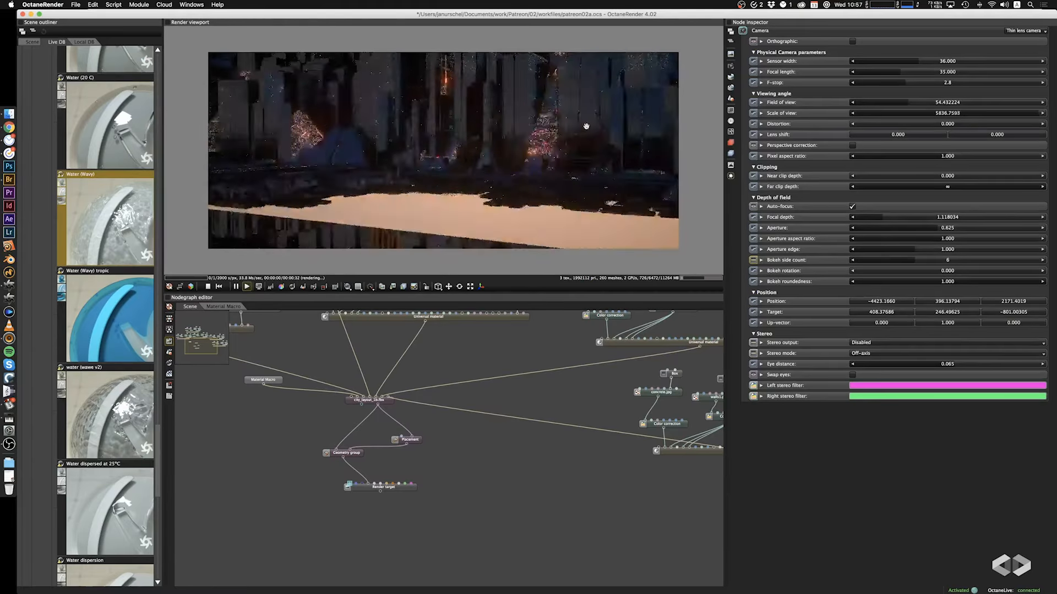
drag(605, 161, 605, 160)
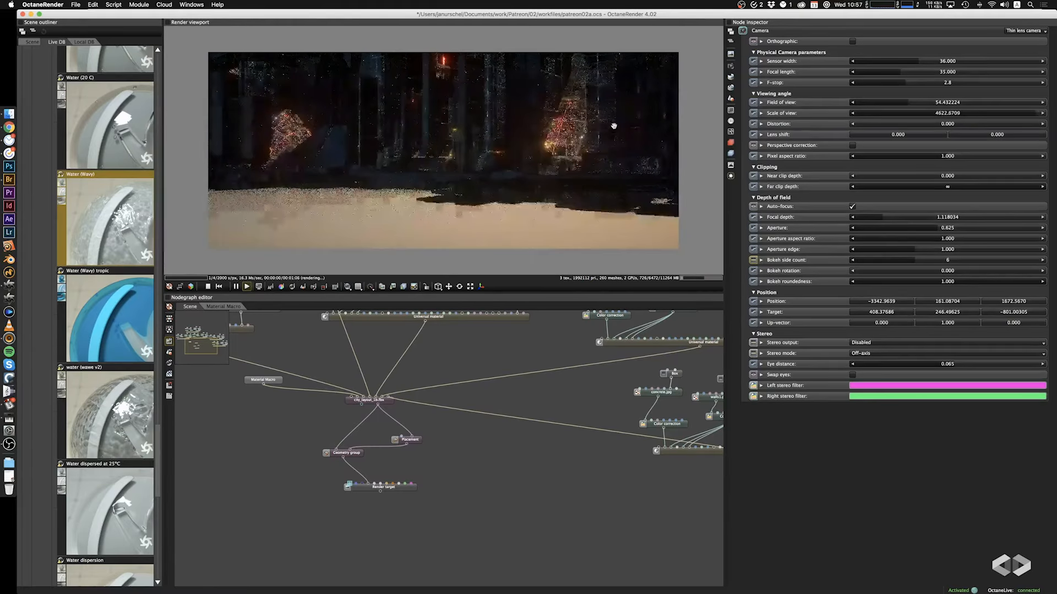
right_drag(606, 148, 605, 141)
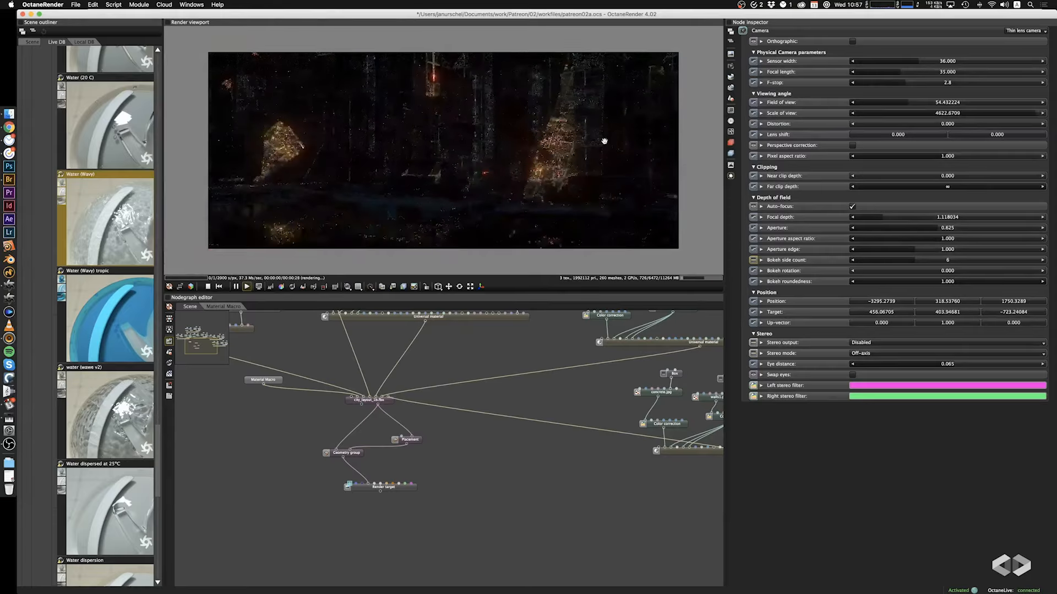
drag(604, 141, 604, 143)
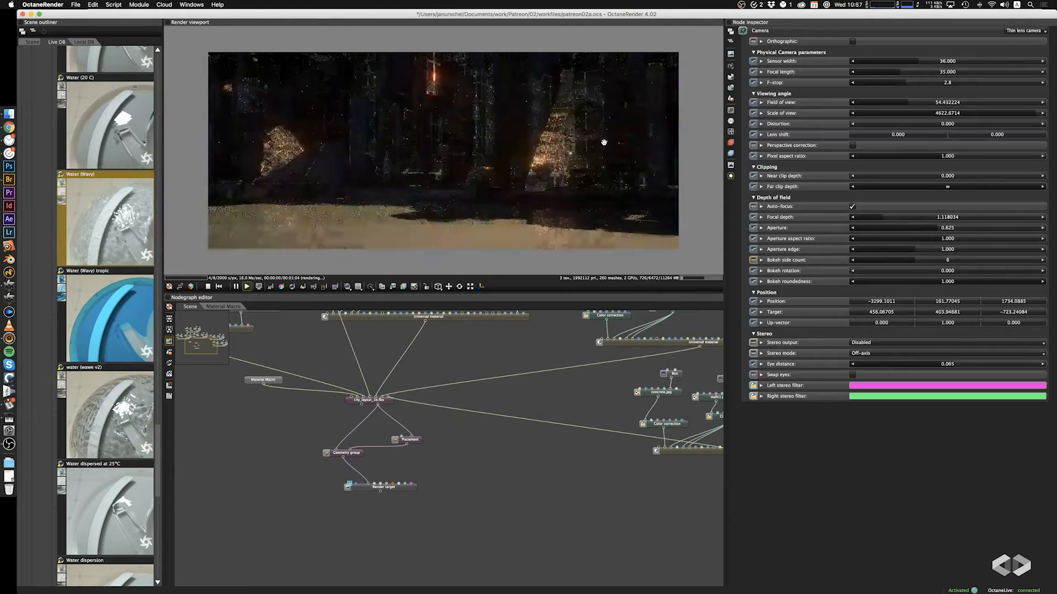
scroll(615, 209, up, 5)
right_drag(613, 208, 584, 185)
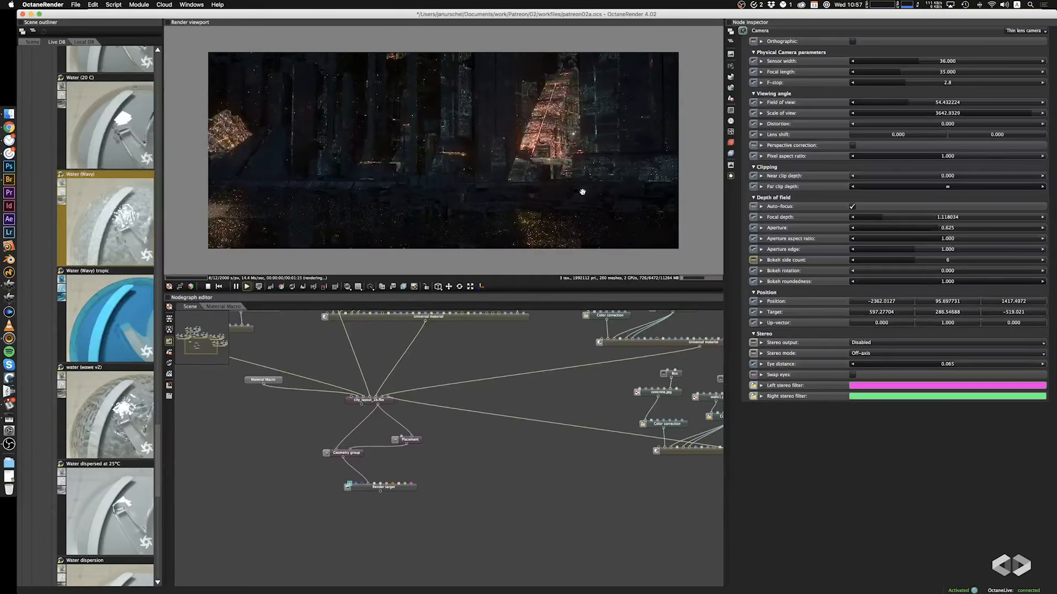
scroll(582, 192, up, 2)
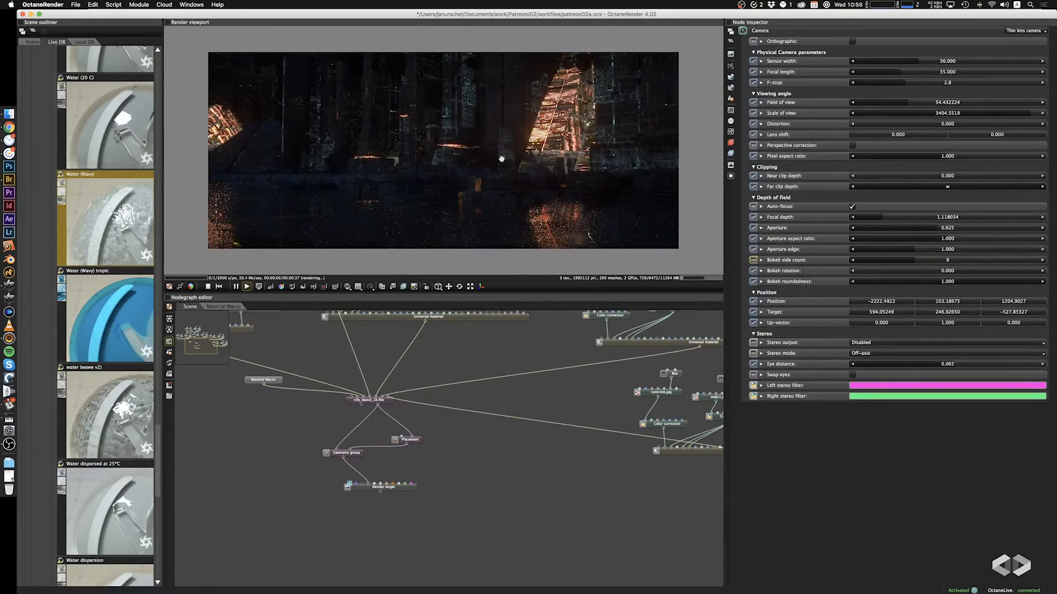
drag(517, 173, 417, 159)
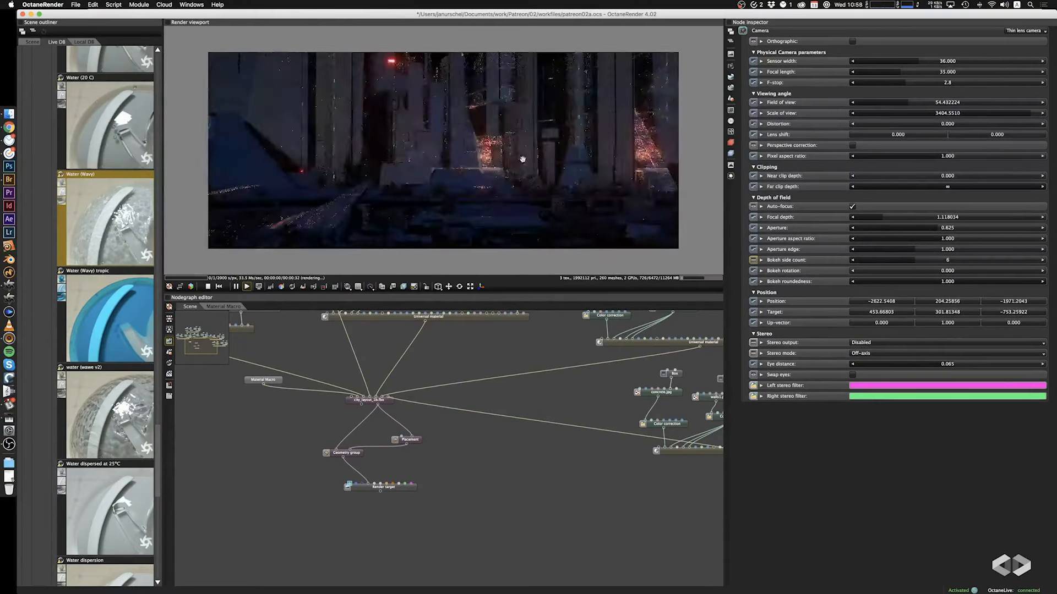
drag(522, 159, 424, 159)
drag(341, 160, 420, 167)
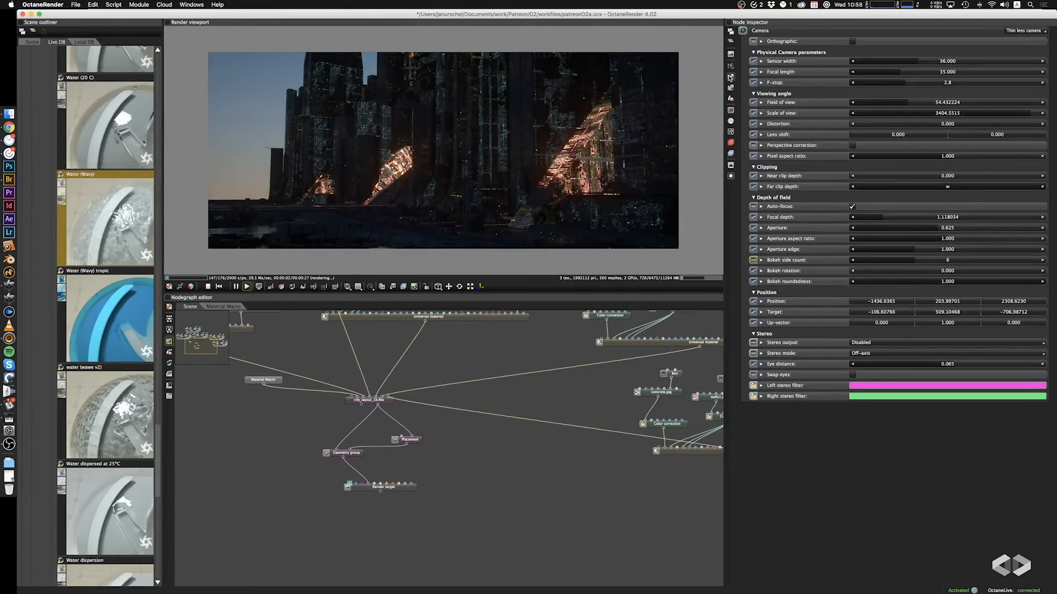
Add a scattering medium to the daylight environment and lower its density to 0.425
click(730, 77)
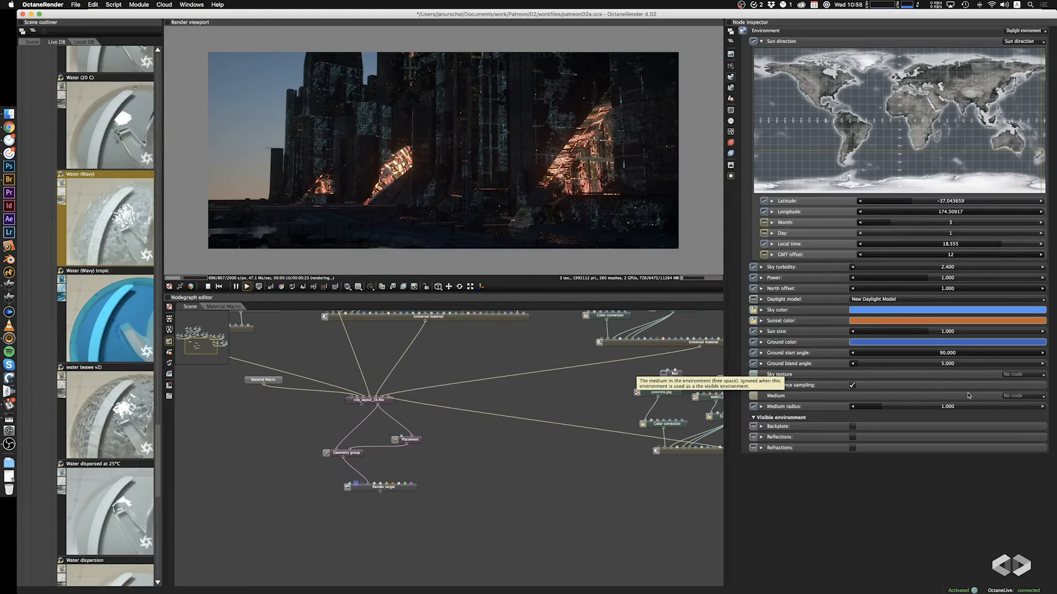
click(1024, 396)
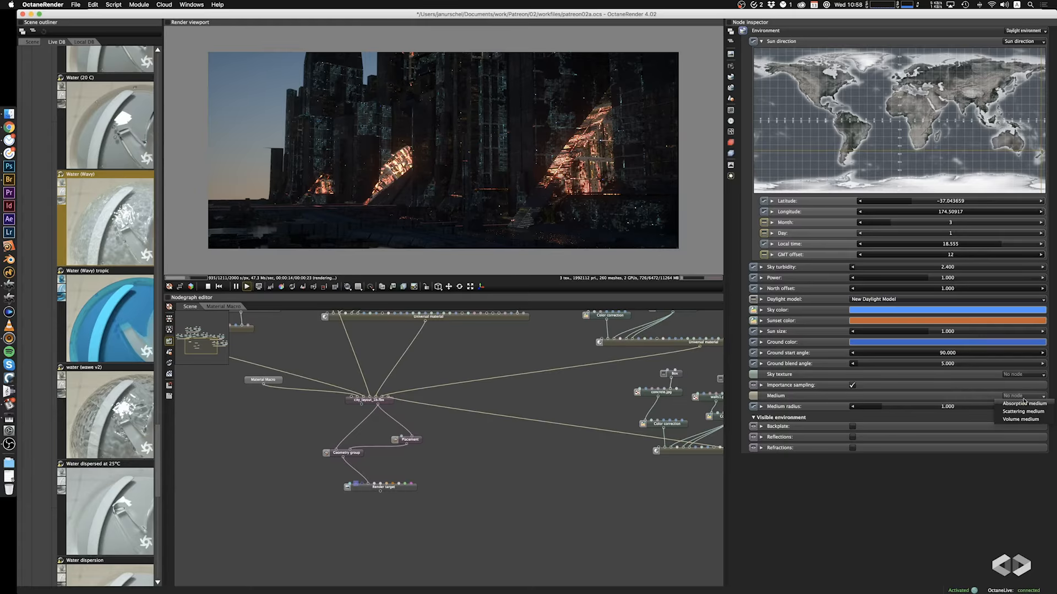
click(1023, 411)
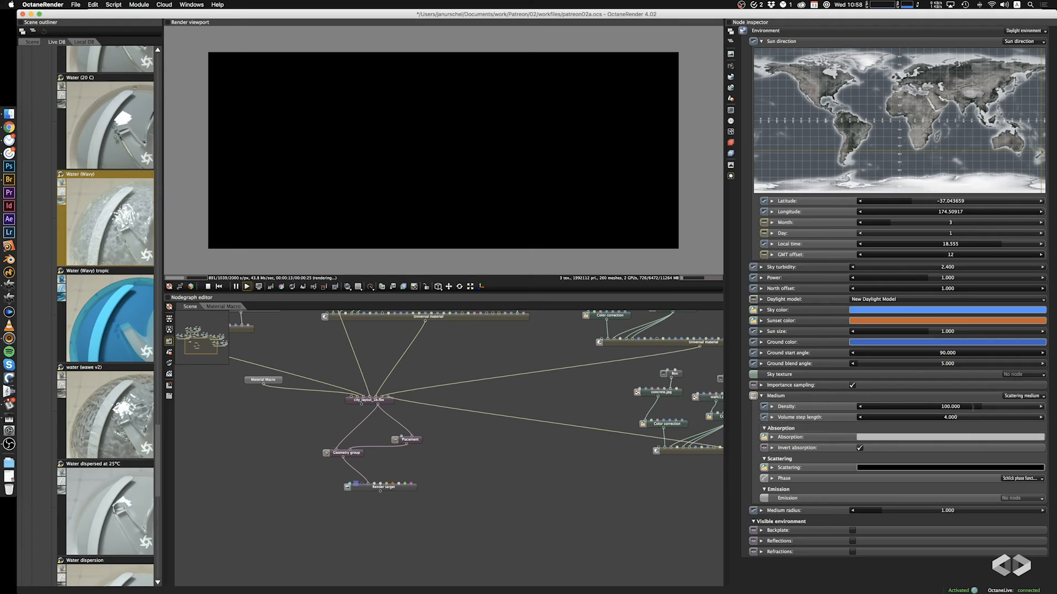
click(970, 408)
drag(950, 413, 908, 415)
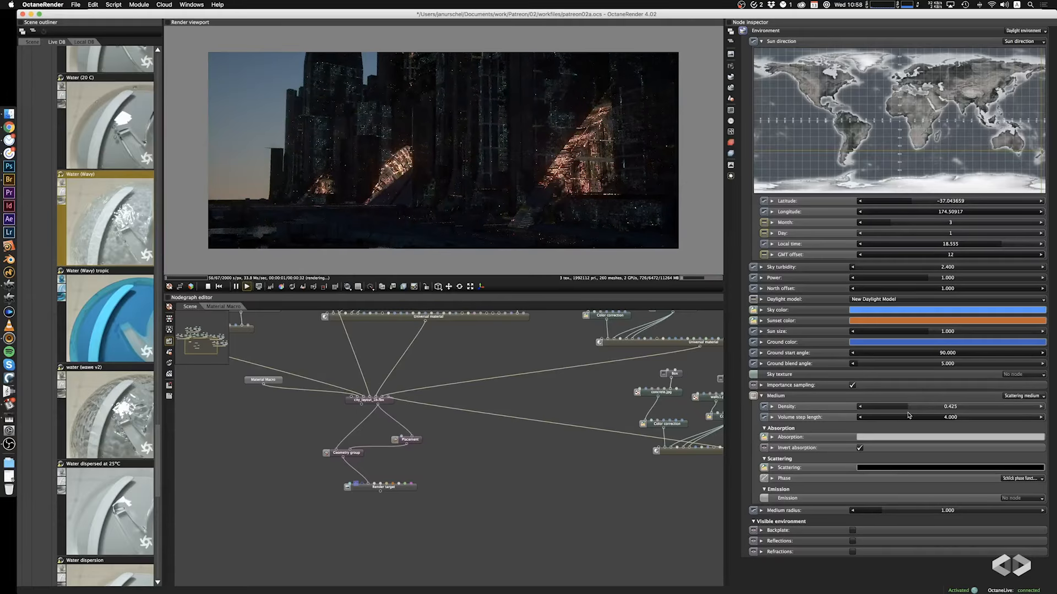
Tint the environment medium's absorption colour light cyan, hex 7FCDD8
click(912, 440)
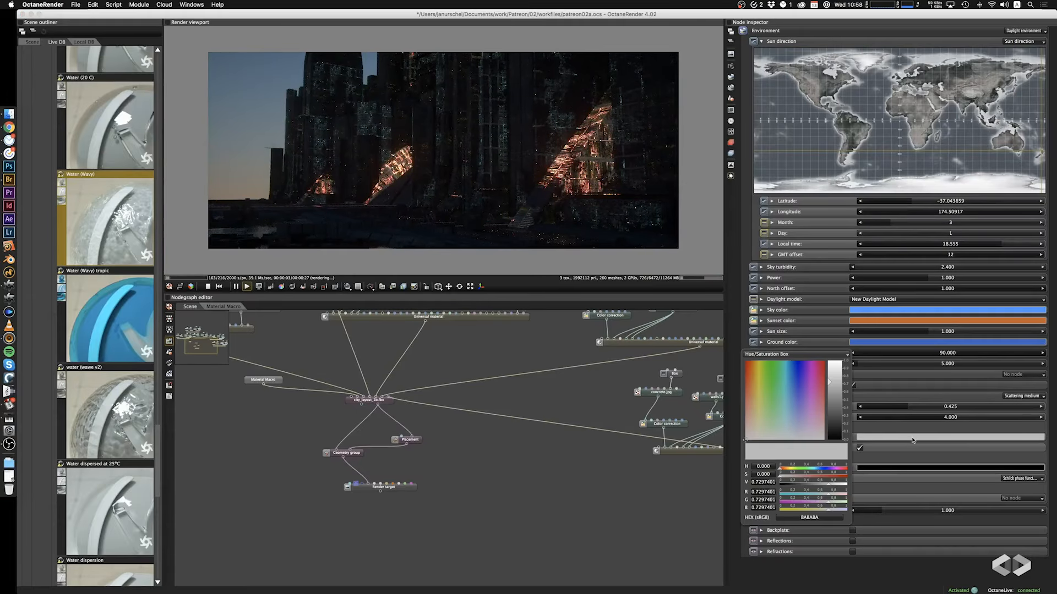
click(786, 385)
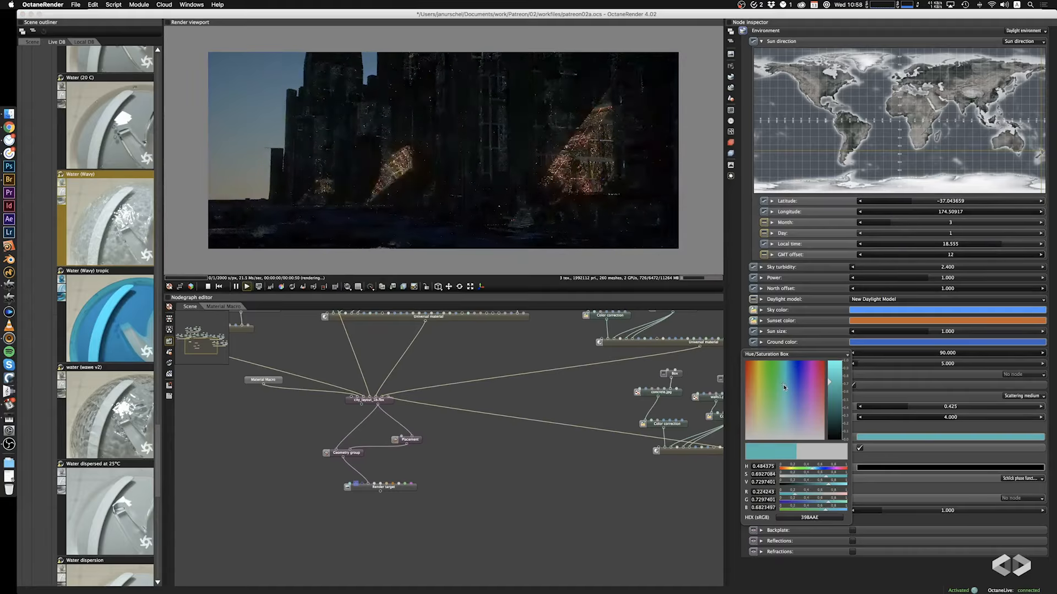
mouse_move(786, 385)
mouse_down()
mouse_move(784, 408)
mouse_move(828, 374)
mouse_up()
click(785, 408)
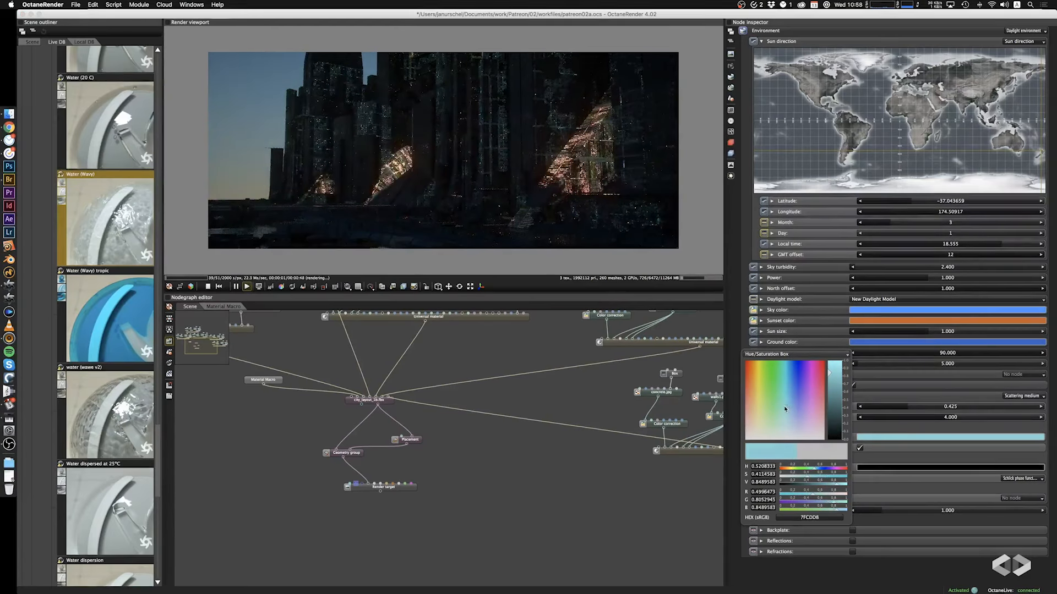
click(926, 429)
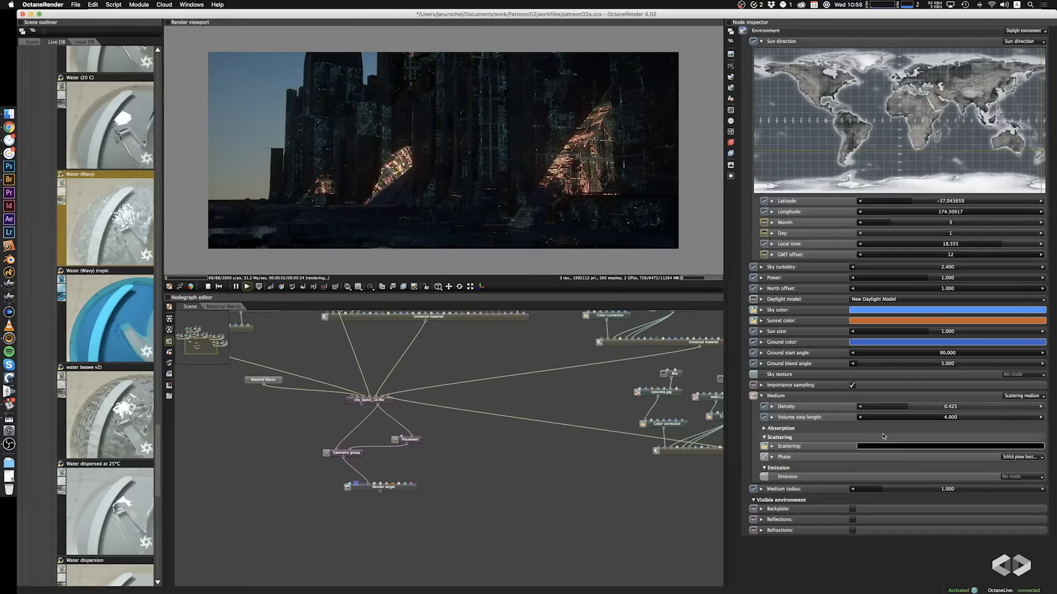
click(854, 431)
Set the environment medium's scattering colour to a muted blue, hex 59A5AF
click(881, 468)
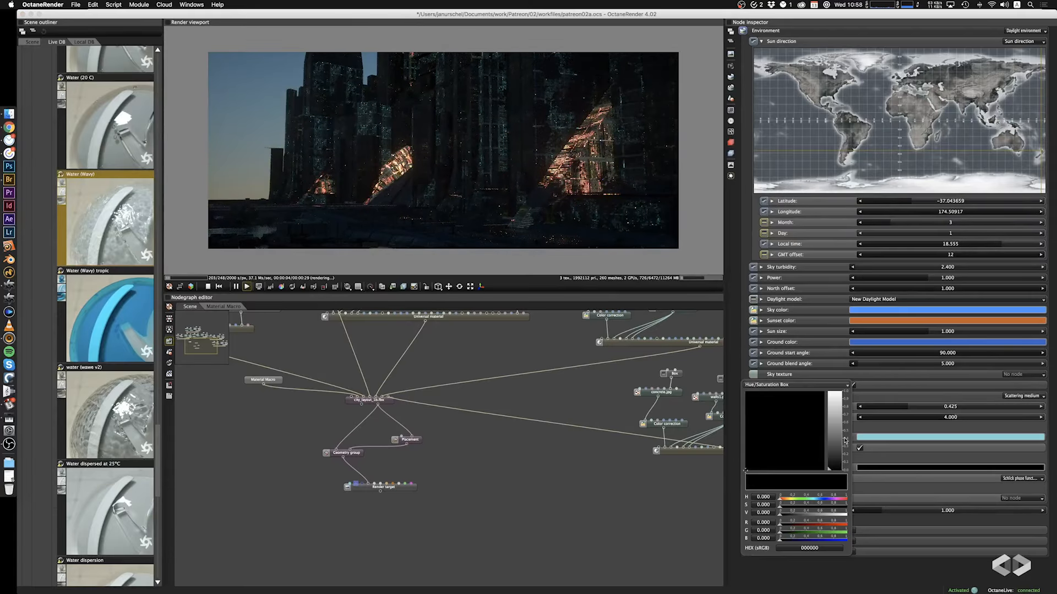
drag(845, 441, 835, 471)
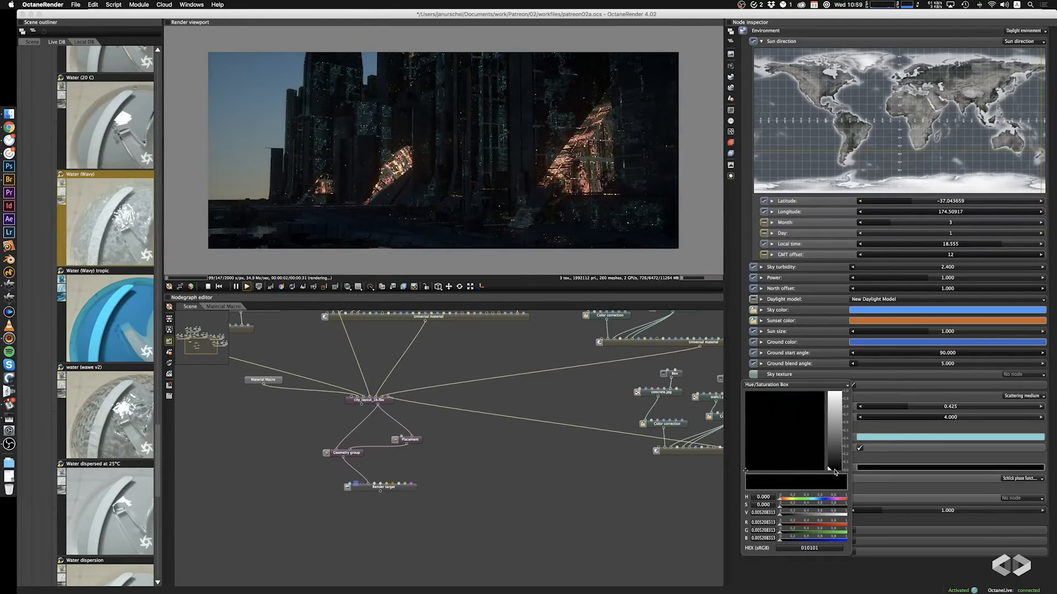
drag(834, 470, 831, 424)
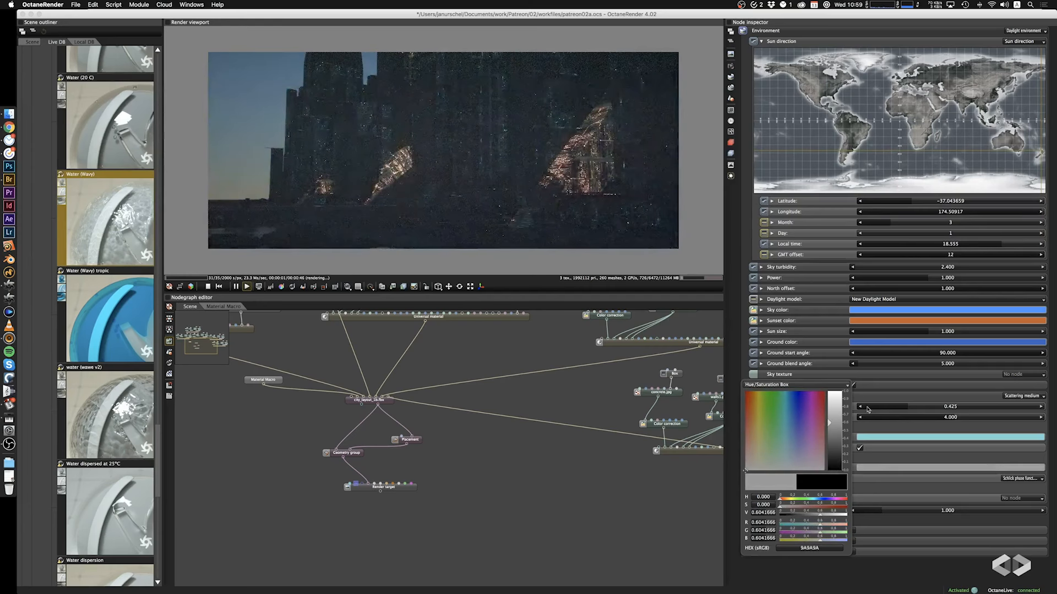
click(888, 458)
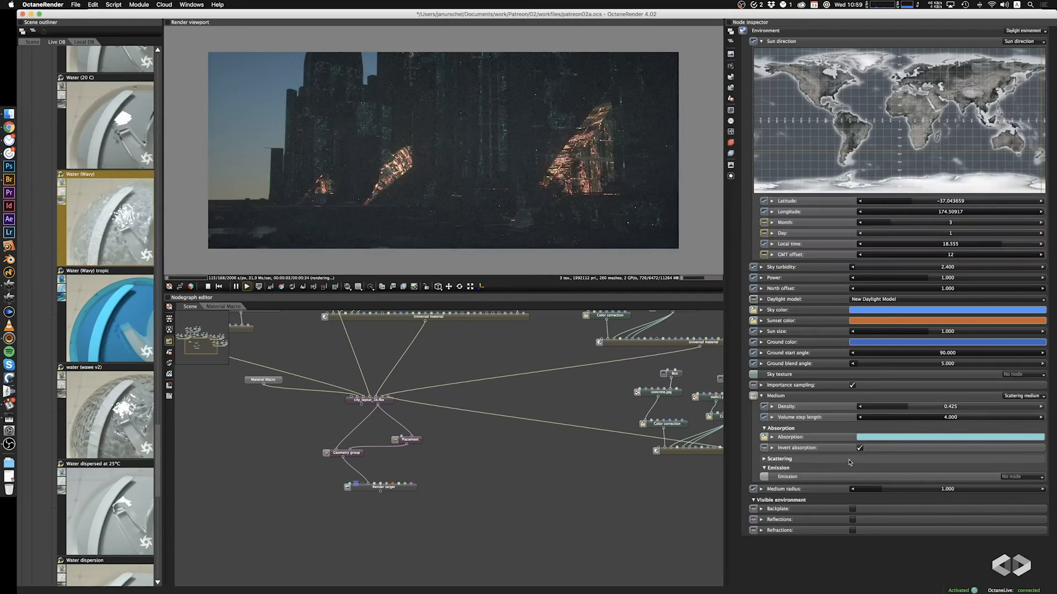
click(885, 469)
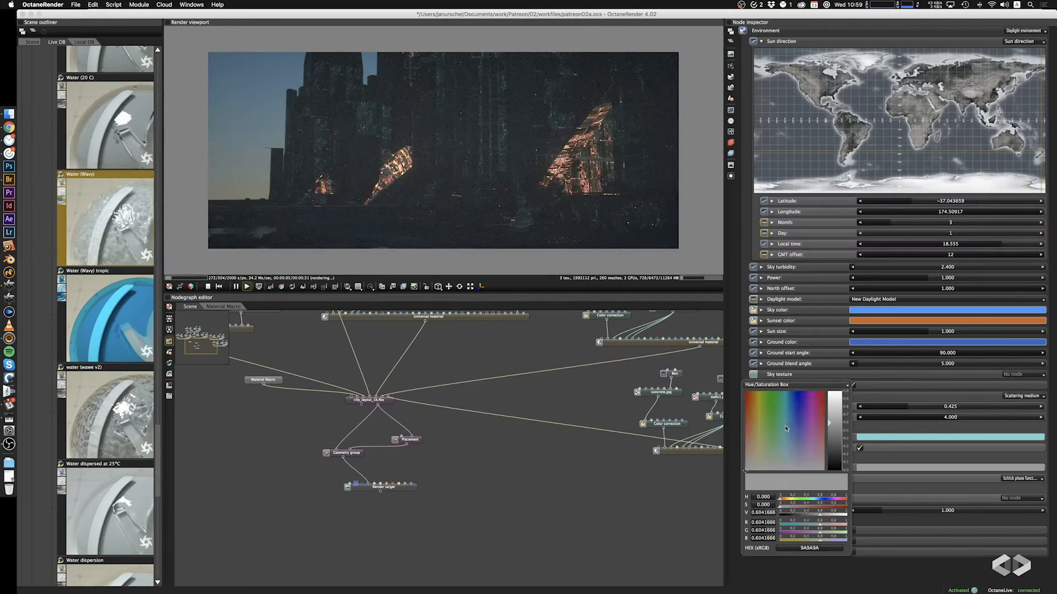
click(787, 427)
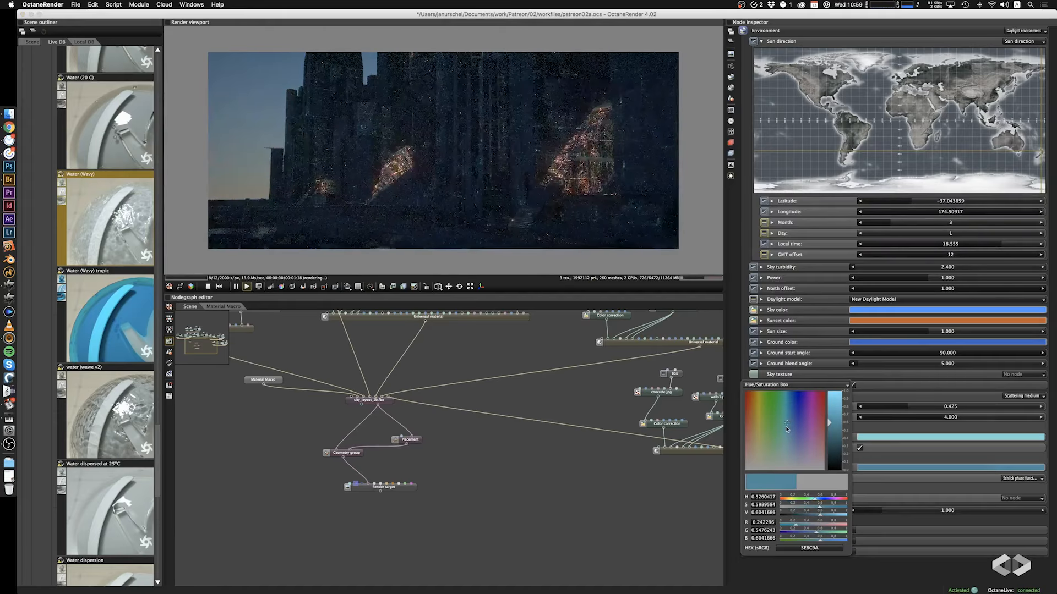
click(830, 403)
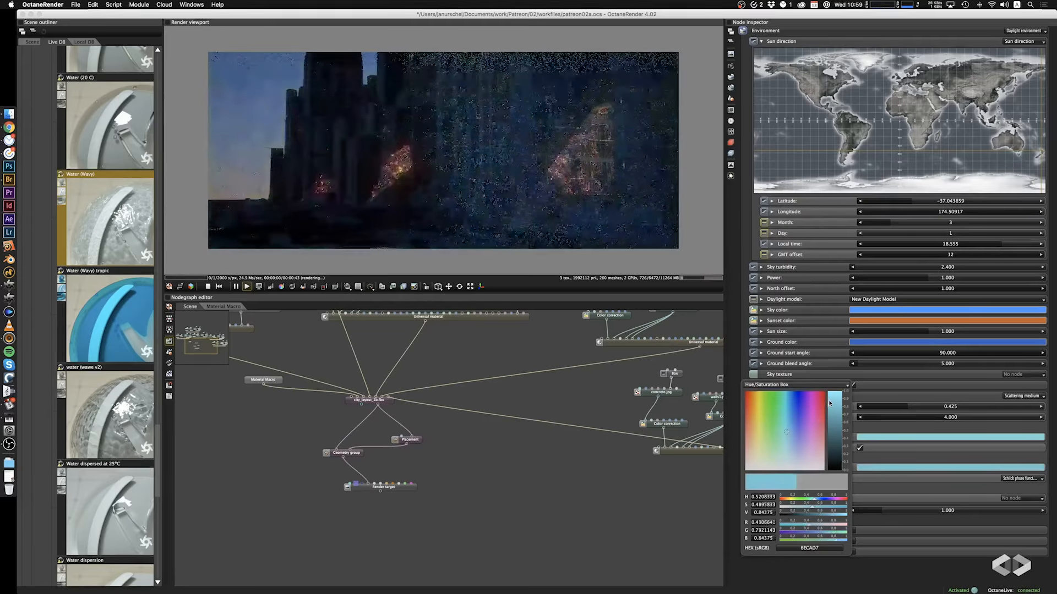
click(829, 397)
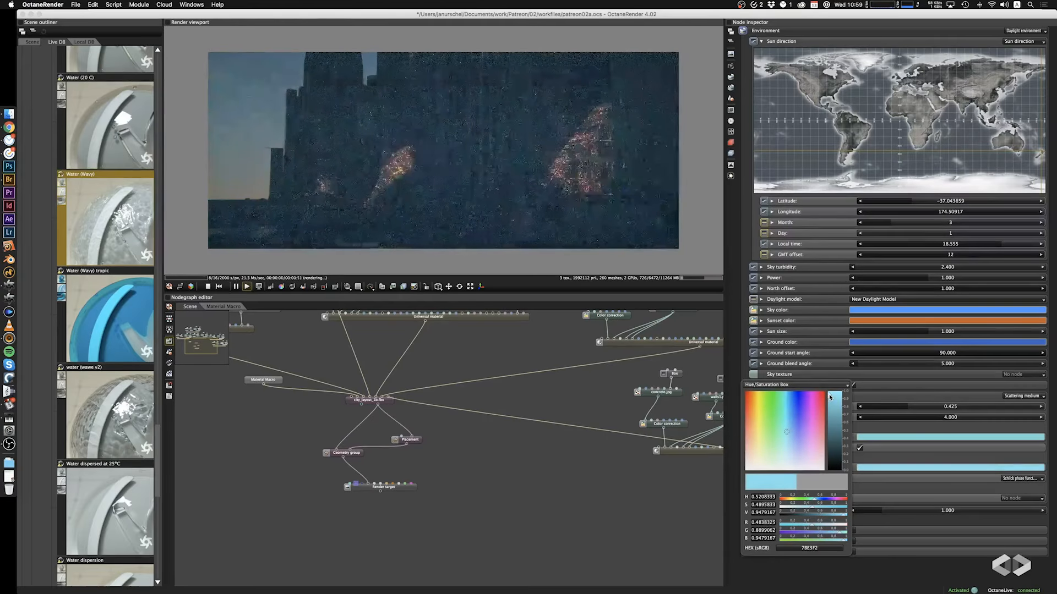
drag(829, 397, 828, 415)
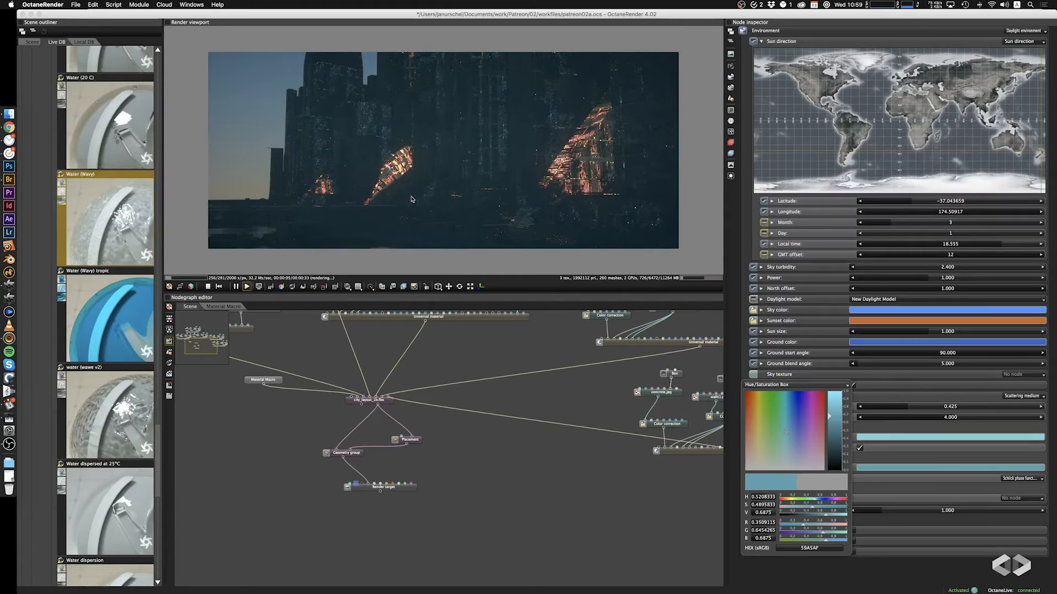
click(922, 399)
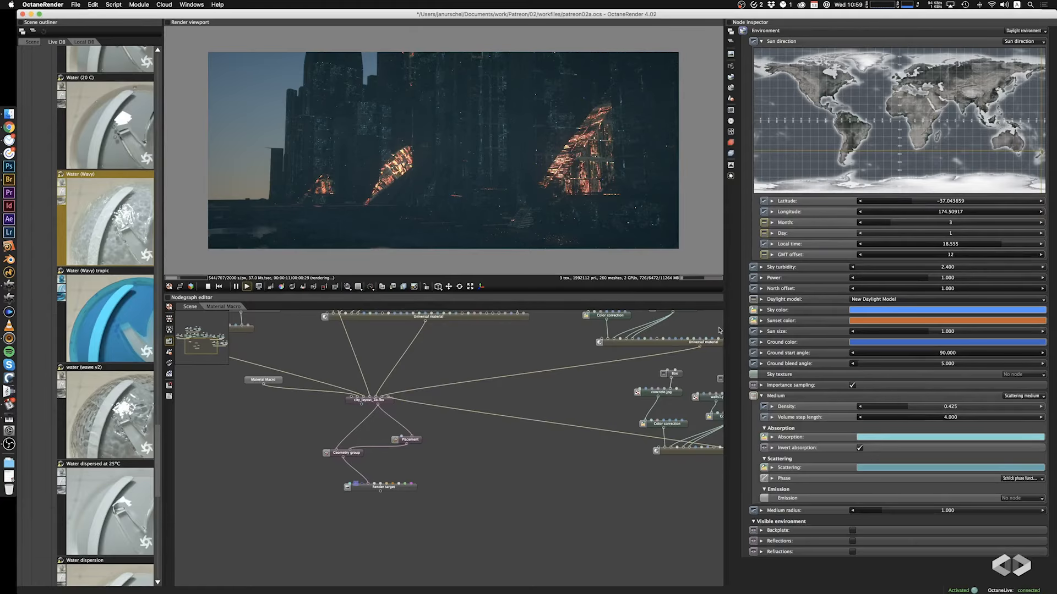
Lower the environment medium's density to 0.0010 and raise the medium radius to 873
drag(879, 511, 910, 519)
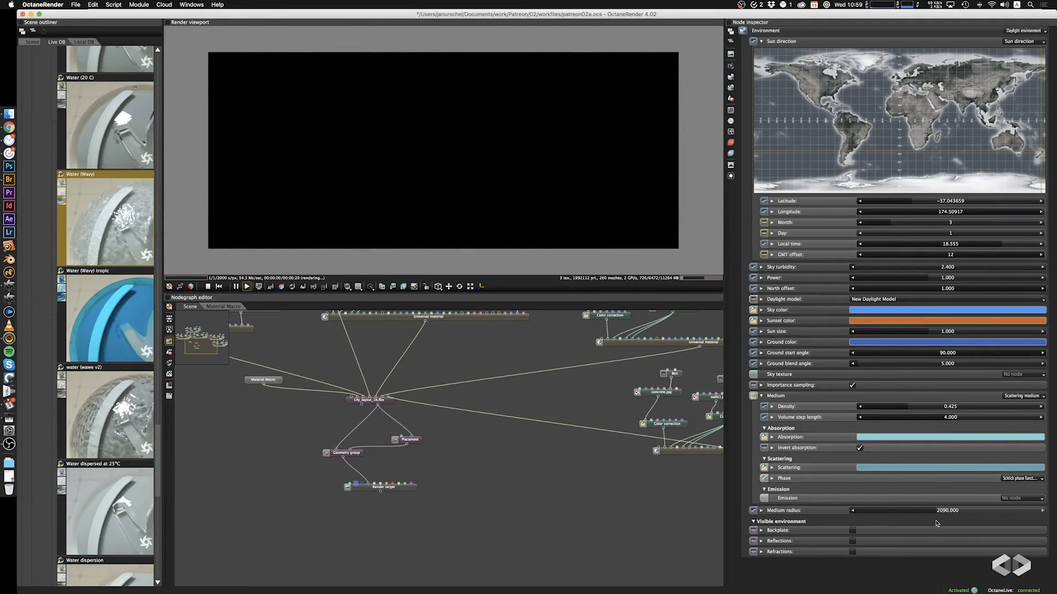
drag(908, 407, 894, 408)
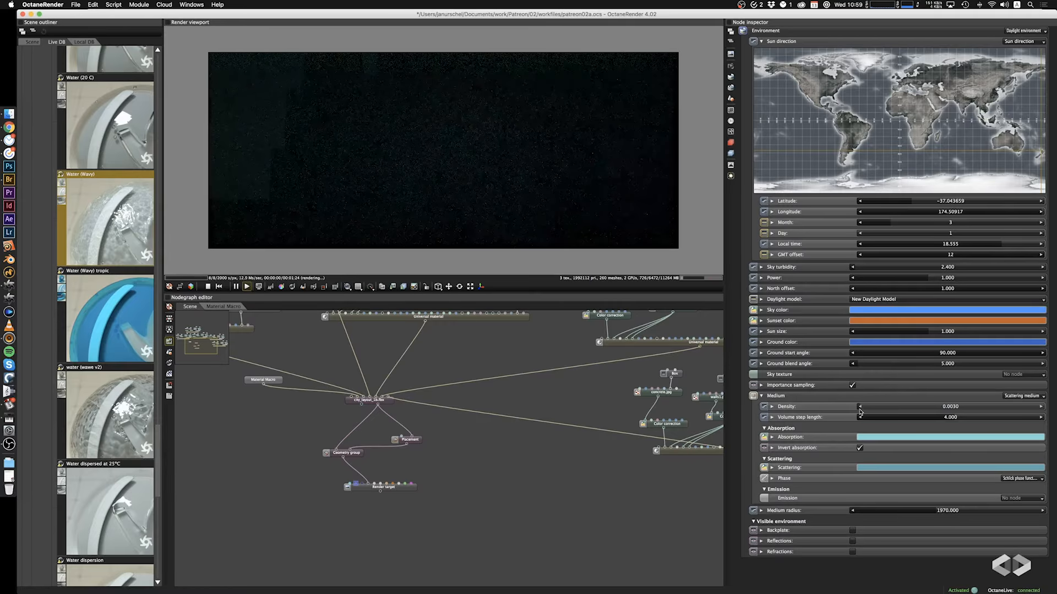
drag(861, 411, 859, 411)
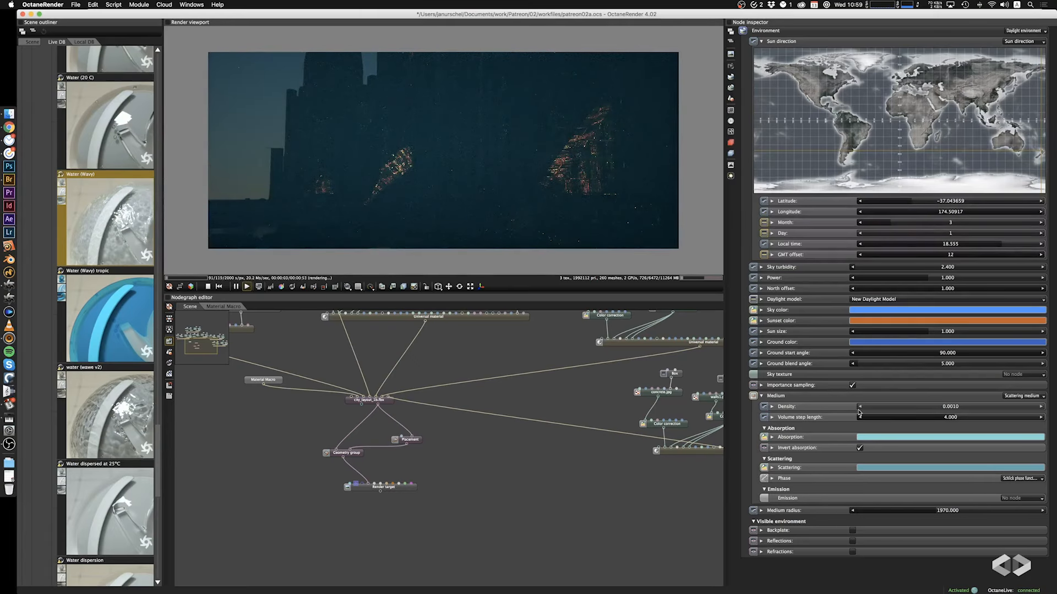
click(929, 511)
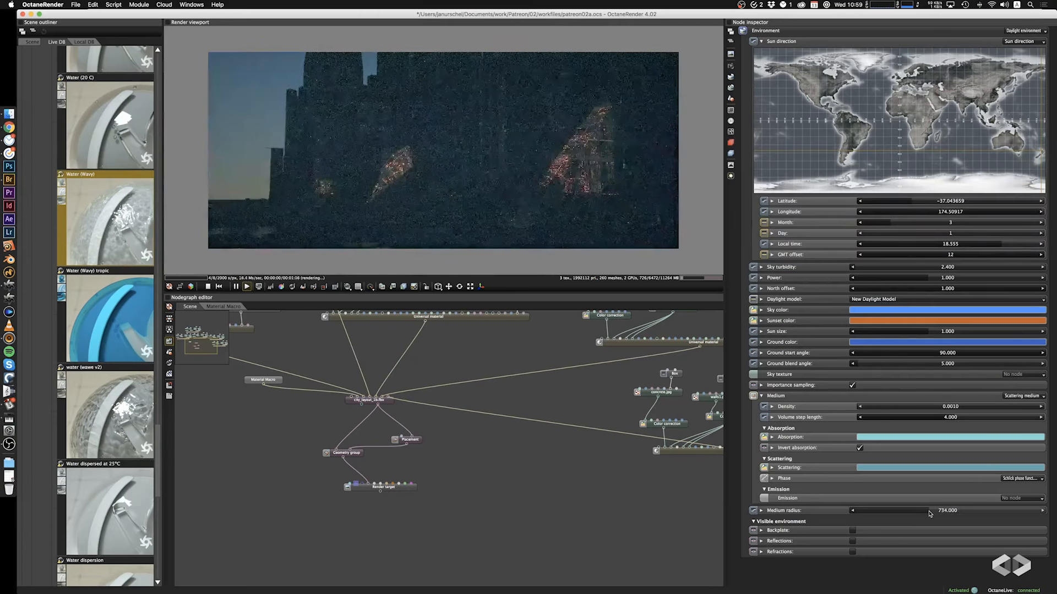
Desaturate the medium's absorption colour to pale cyan C0D7D8 and darken its scattering colour to 50939D
click(881, 437)
drag(785, 418, 787, 429)
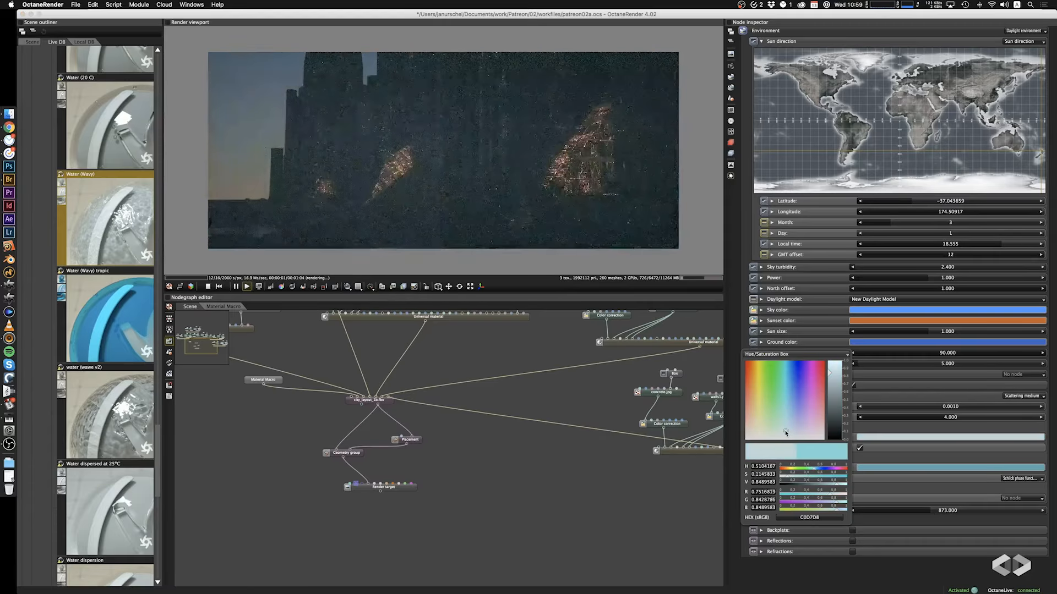
click(917, 428)
click(917, 428)
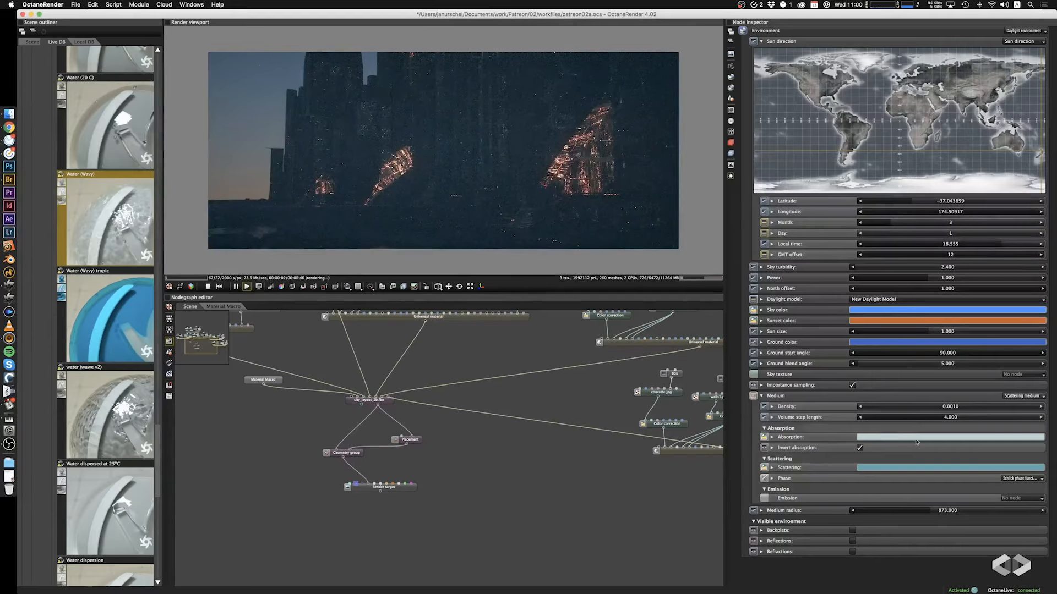
click(904, 467)
mouse_move(840, 412)
mouse_down()
mouse_move(830, 440)
mouse_move(830, 422)
mouse_up()
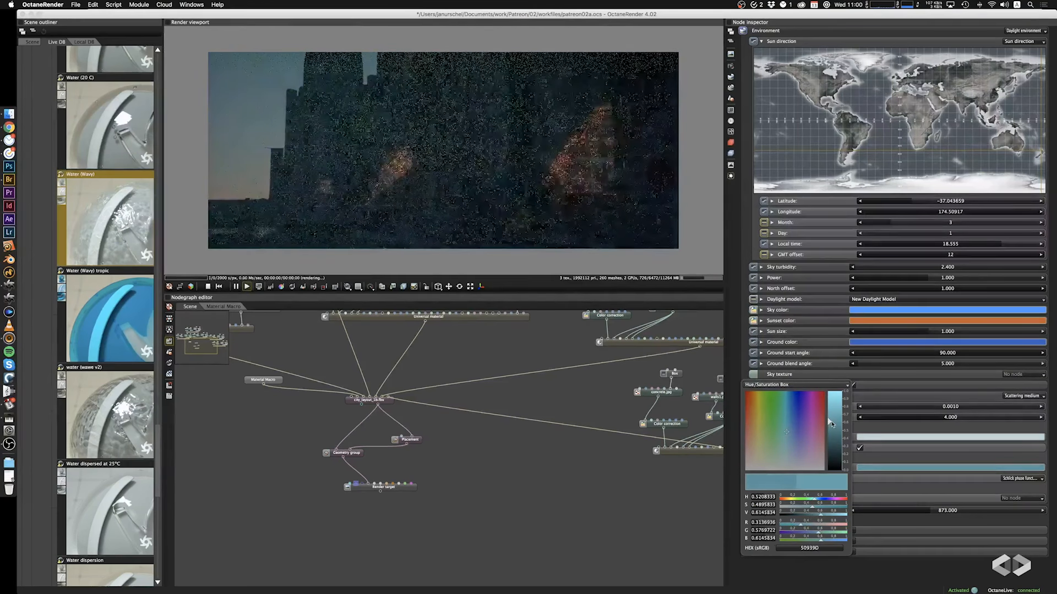
click(908, 397)
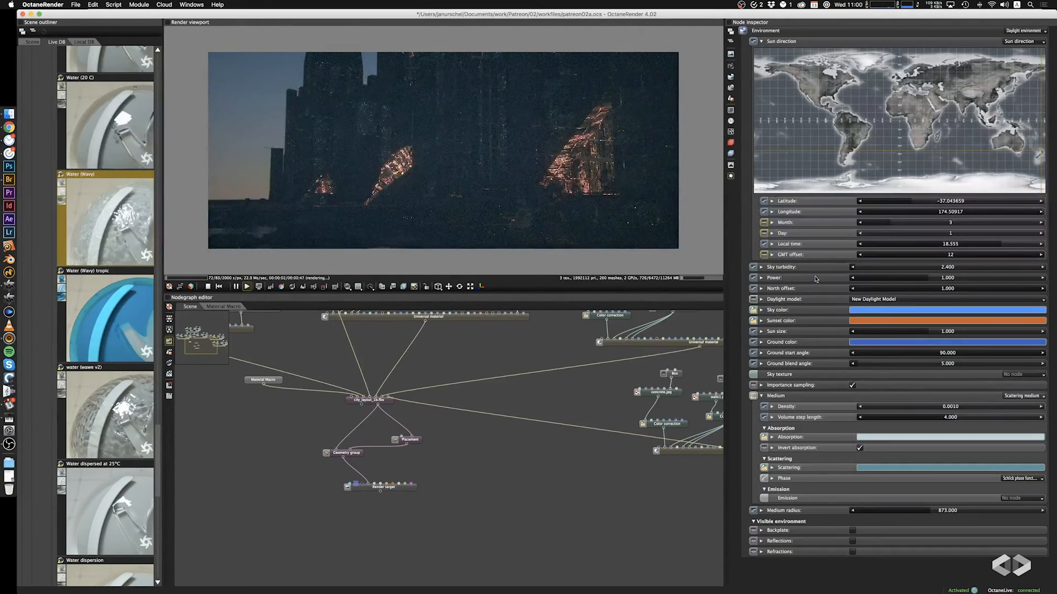
Try a daylight power of 0.447 together with a medium radius of 734
click(907, 278)
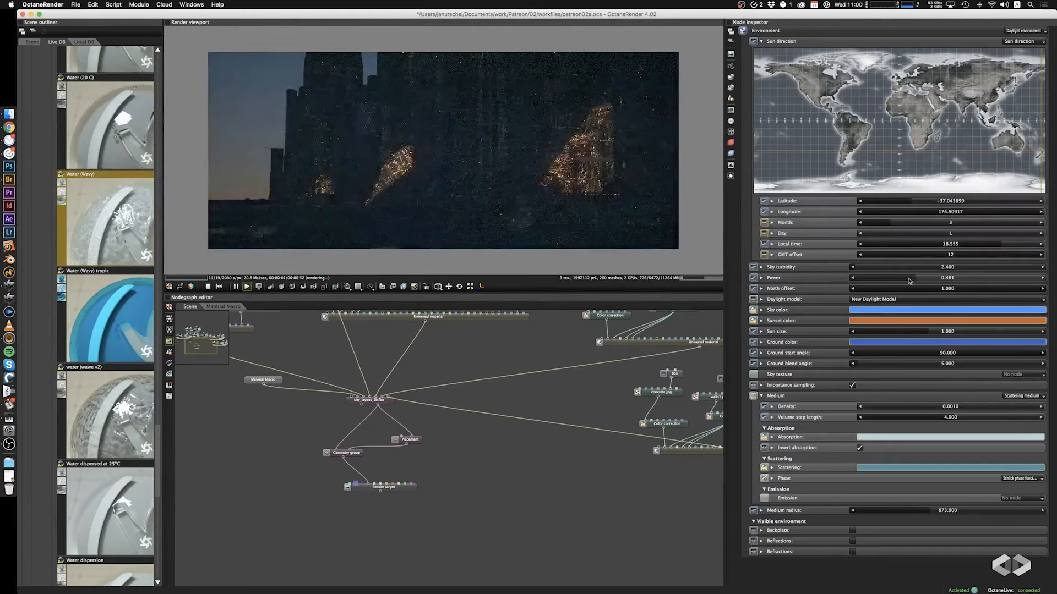
mouse_move(912, 281)
mouse_down()
mouse_move(956, 284)
mouse_move(914, 282)
mouse_up()
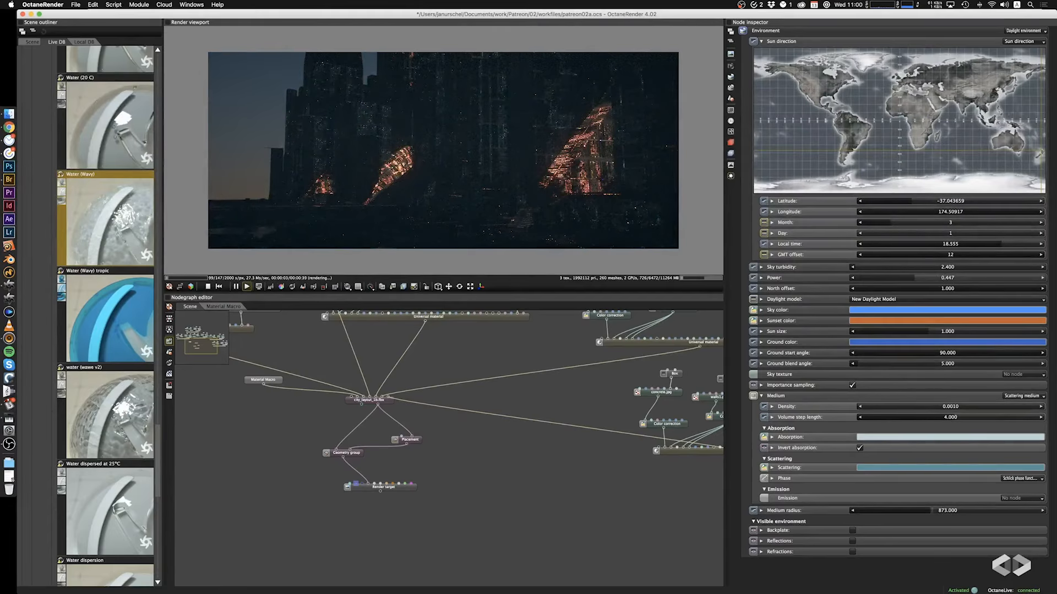
drag(930, 511, 938, 514)
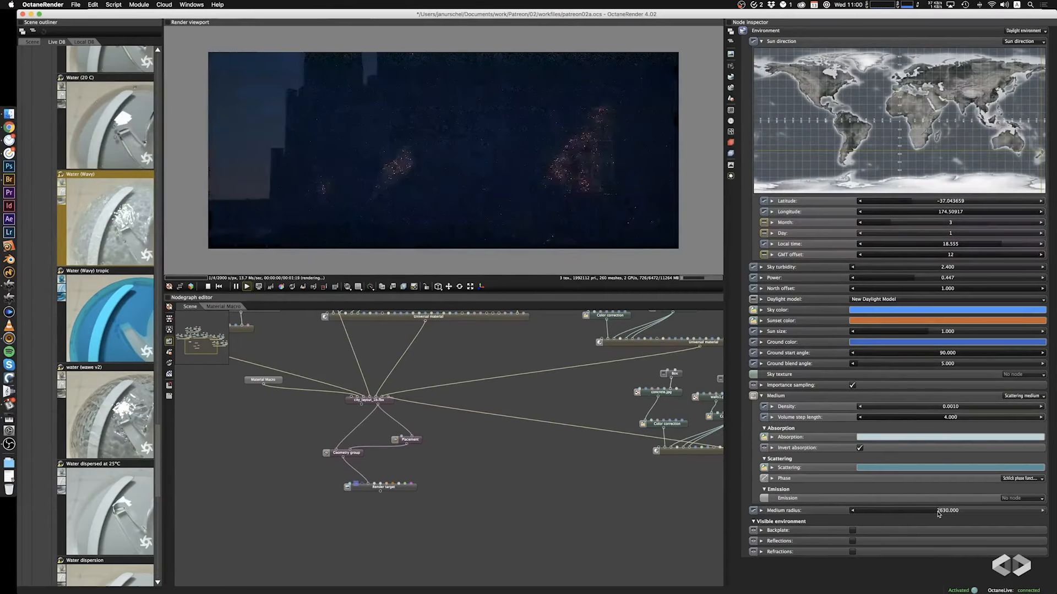
drag(938, 514, 929, 515)
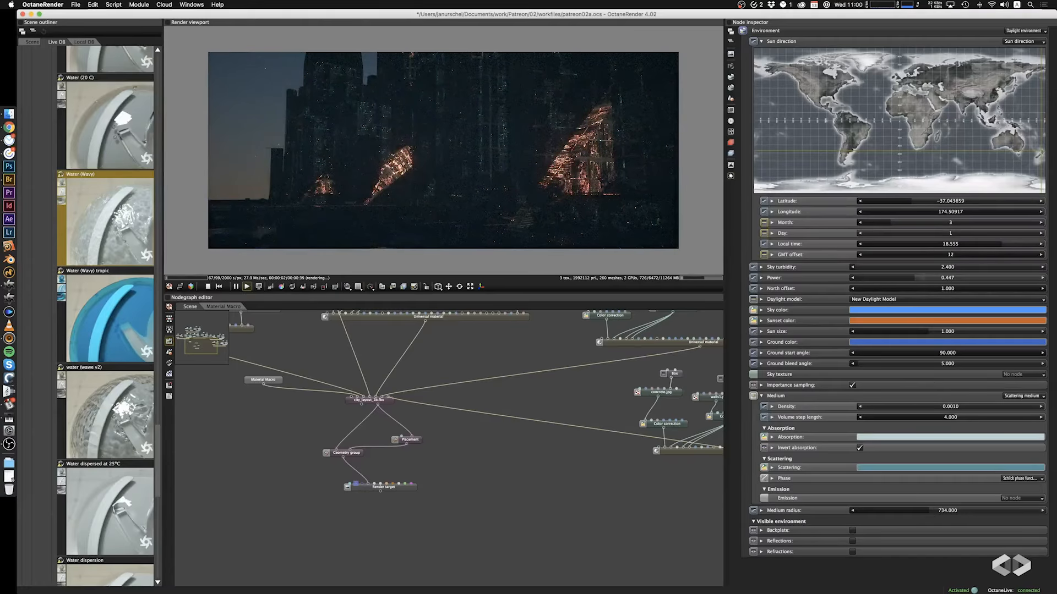
Set the daylight power to 1.030 and give the medium a density of 0.0020 and a radius of 129
drag(913, 278, 931, 281)
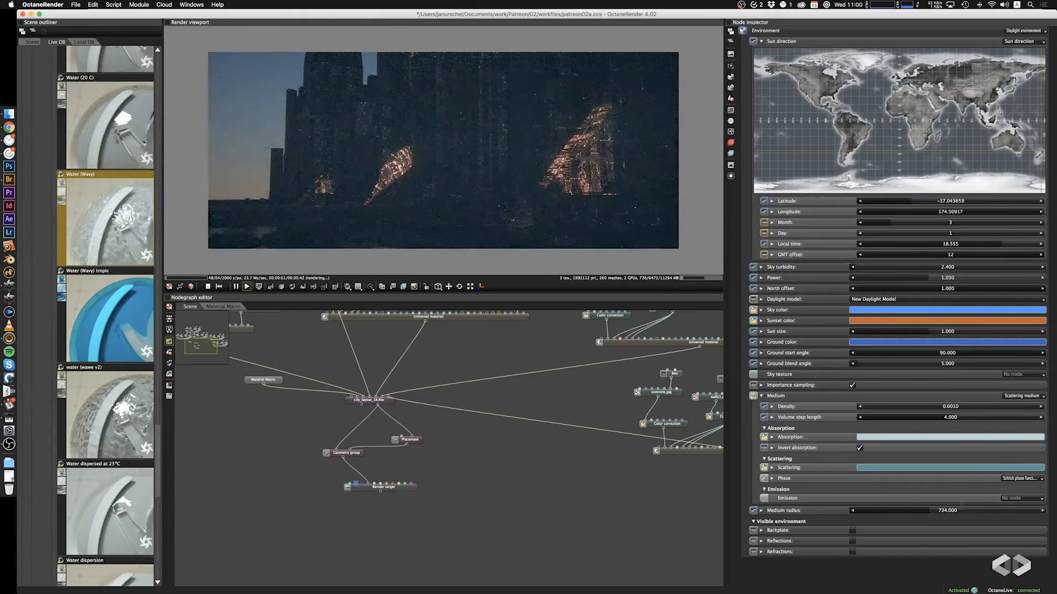
drag(928, 510, 919, 514)
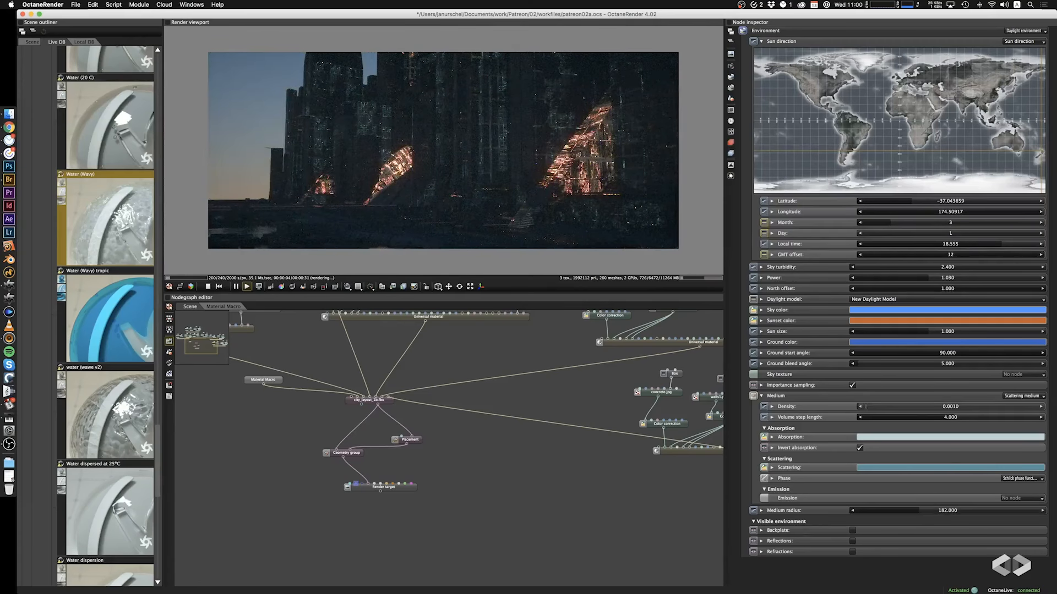
drag(862, 408, 862, 409)
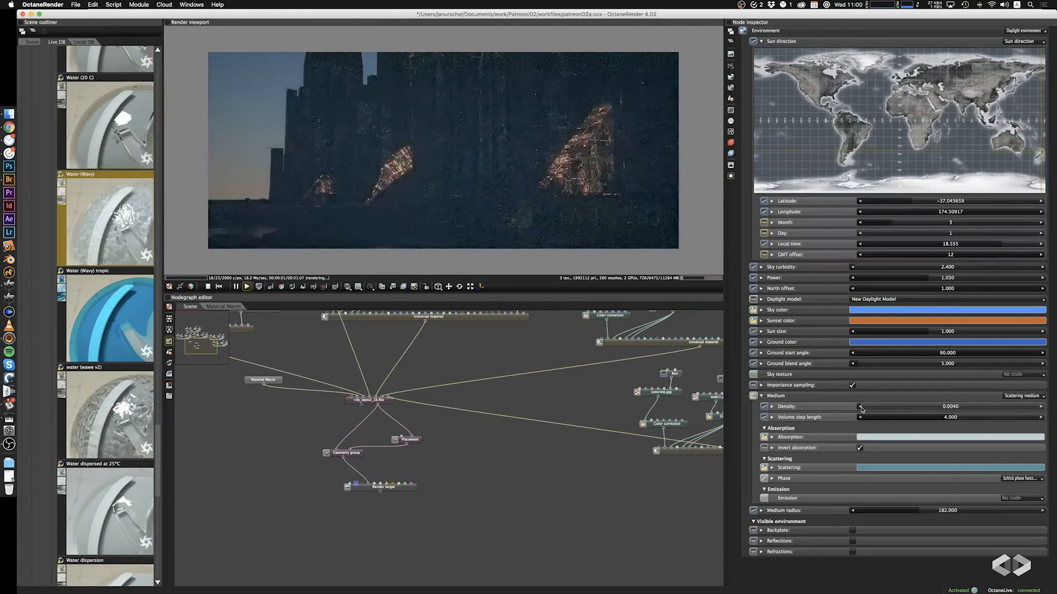
drag(861, 409, 860, 410)
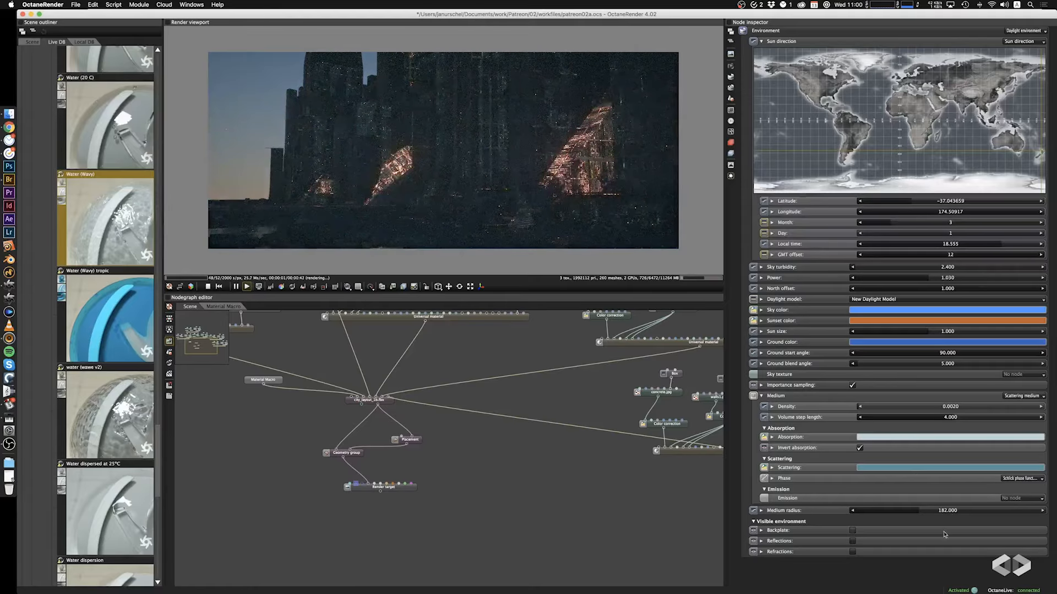
drag(917, 511, 917, 515)
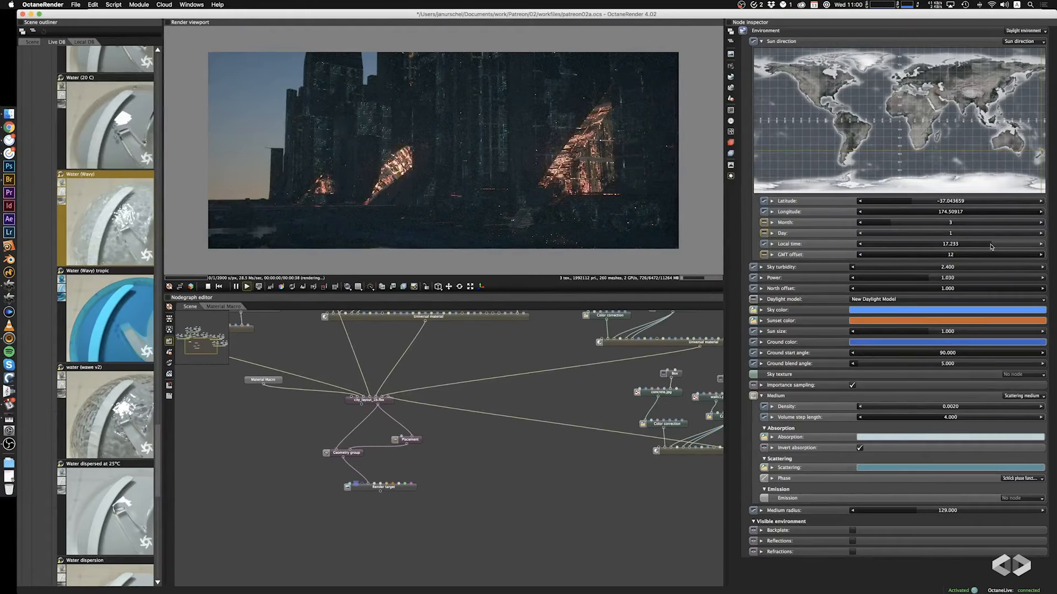
Set the daylight's local time to 19.559 and settle the environment medium's radius at 326, trying 1170 and 193 on the way
mouse_move(993, 244)
mouse_down()
mouse_move(961, 246)
mouse_move(1010, 249)
mouse_up()
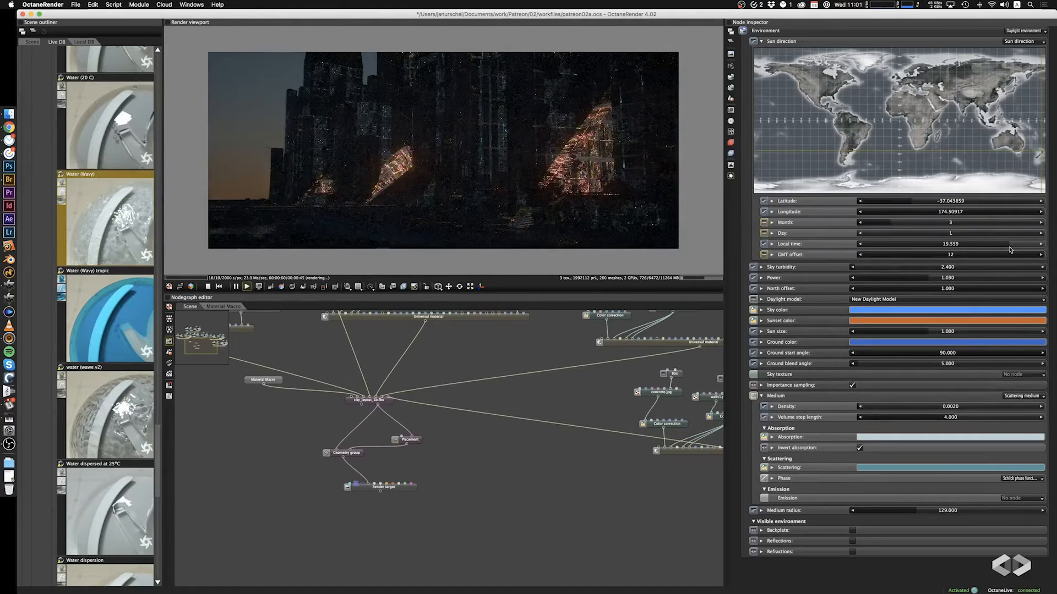
click(929, 512)
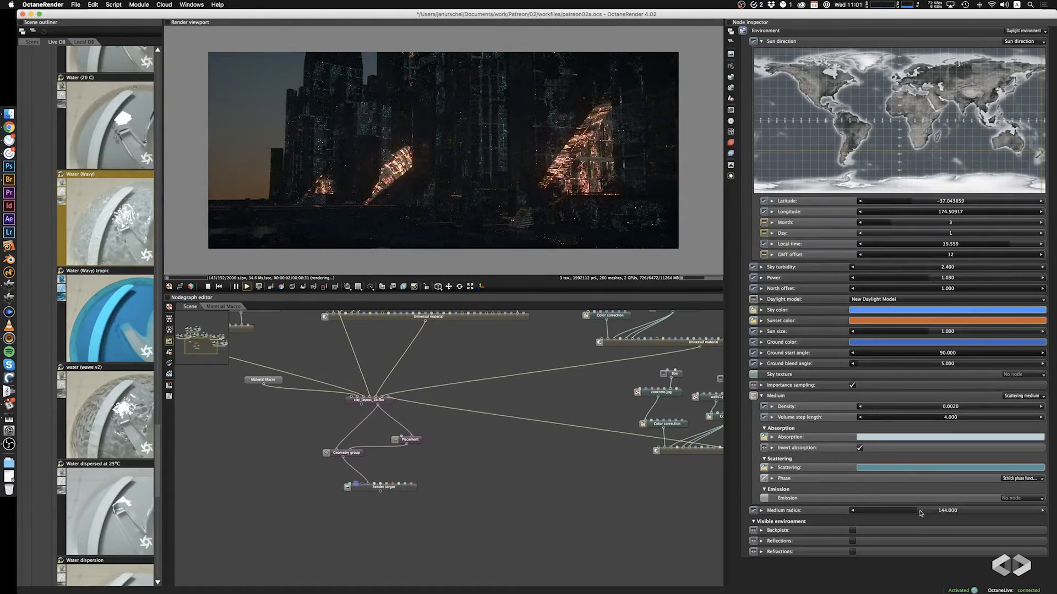
click(928, 511)
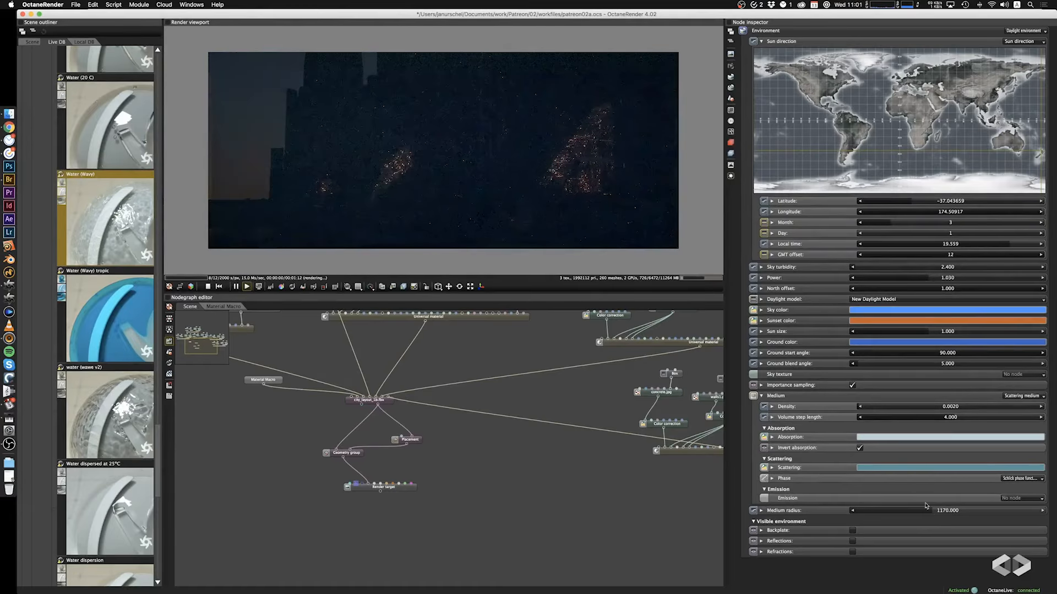
drag(554, 152, 592, 198)
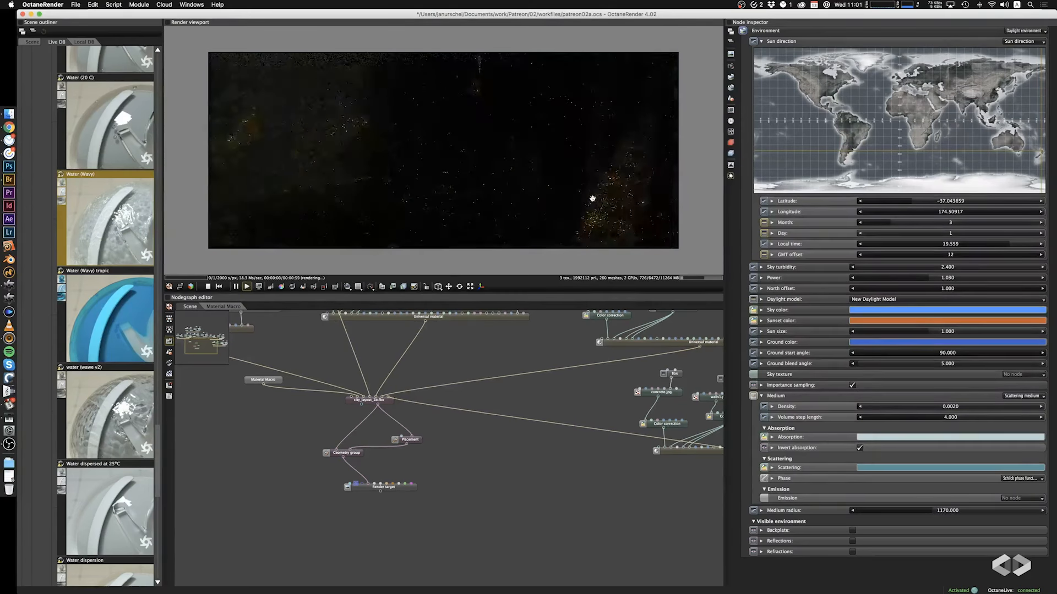
click(924, 511)
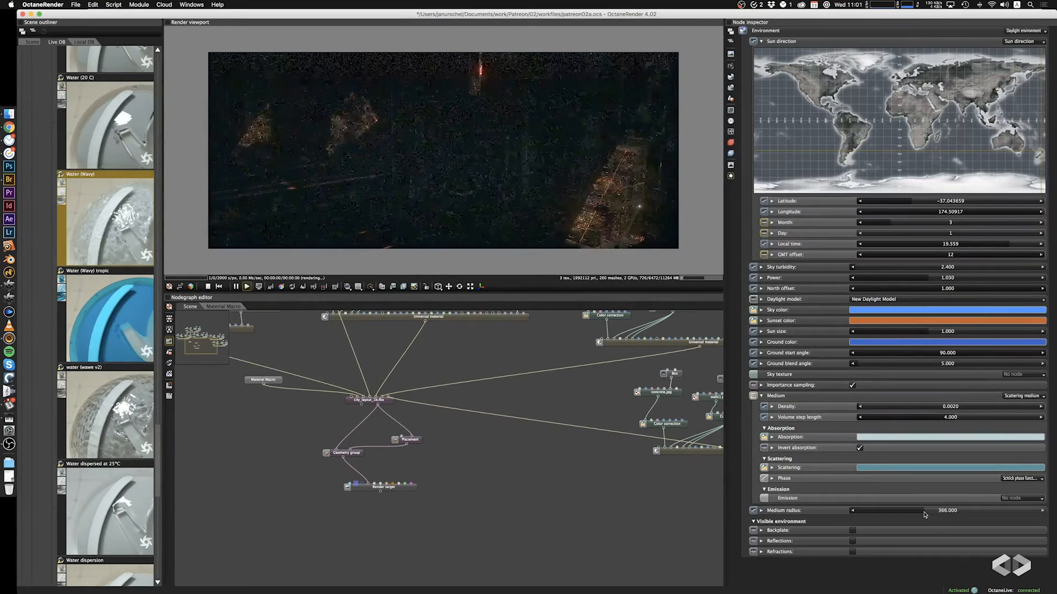
drag(924, 513, 919, 513)
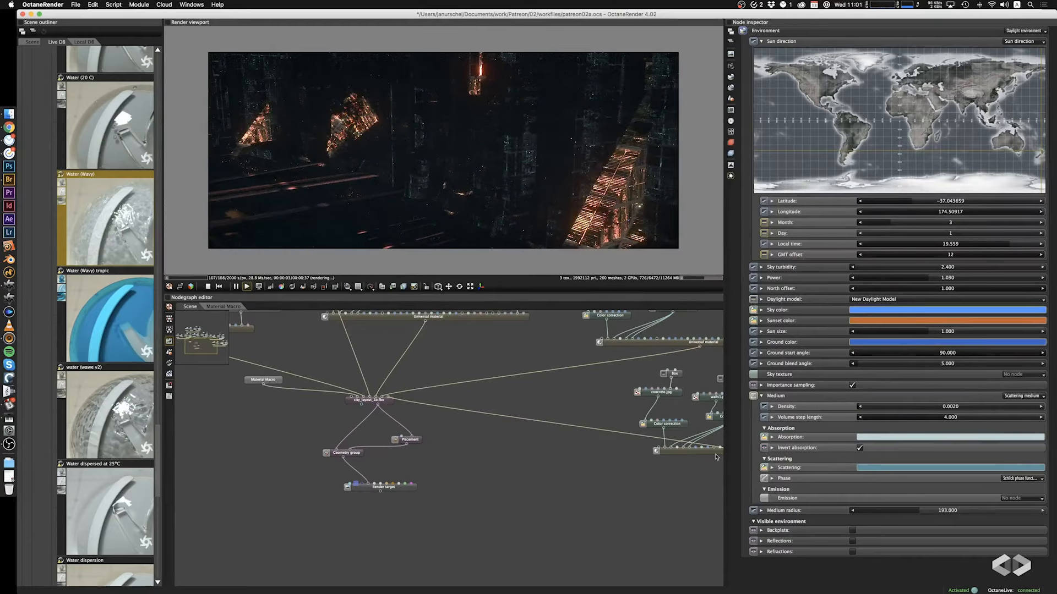
click(924, 512)
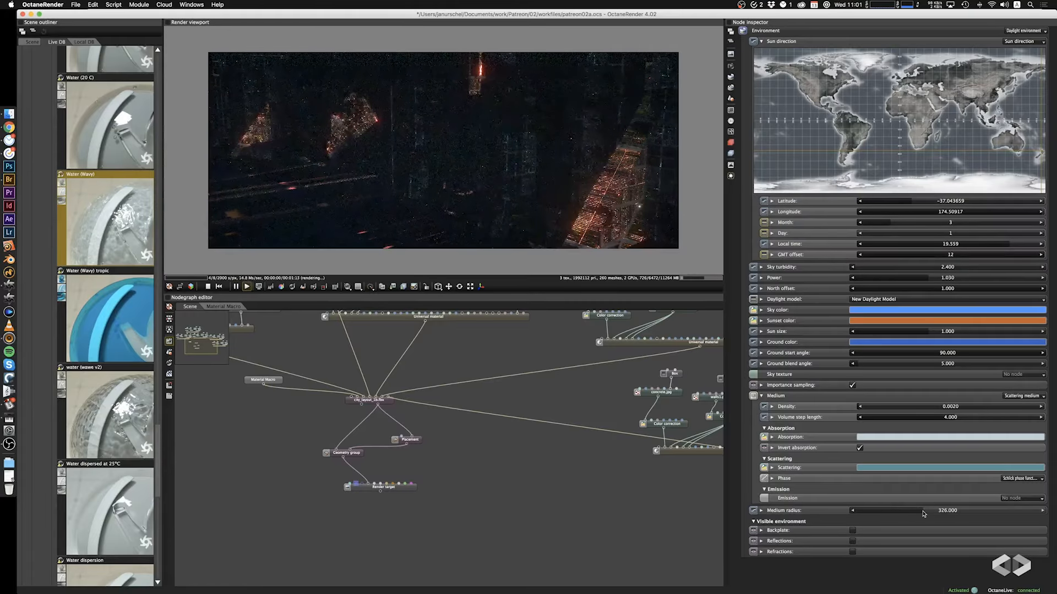
Turn the sunset glow behind the distant skyline with a north offset of -0.088 and a local time of 18.872
mouse_move(563, 218)
mouse_down()
mouse_move(510, 160)
mouse_move(523, 141)
mouse_move(502, 196)
mouse_move(564, 158)
mouse_move(636, 170)
mouse_move(529, 193)
mouse_move(573, 182)
mouse_move(531, 187)
mouse_move(528, 177)
mouse_move(553, 201)
mouse_up()
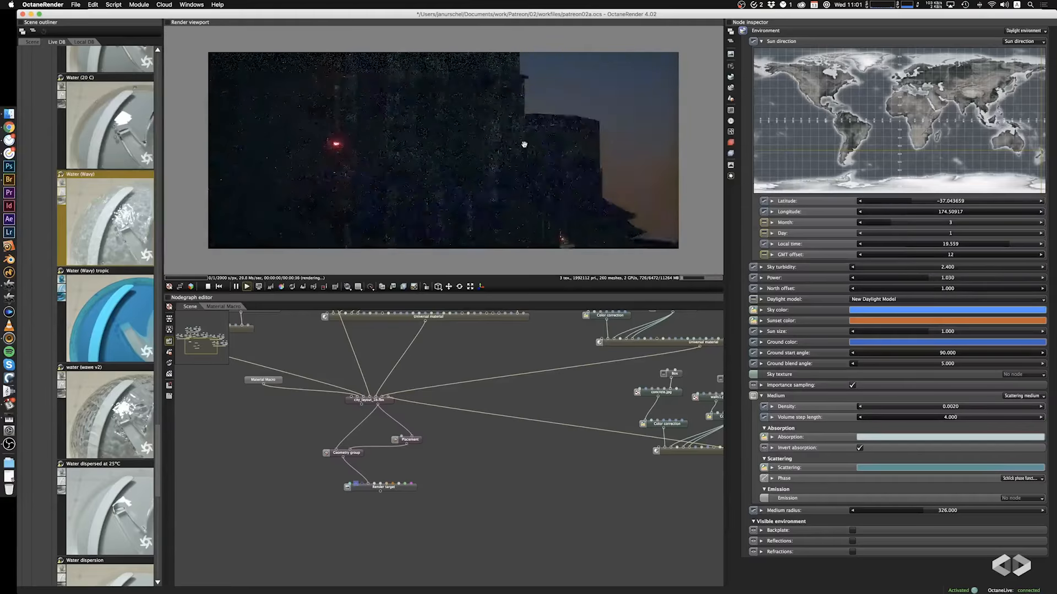
drag(524, 144, 585, 174)
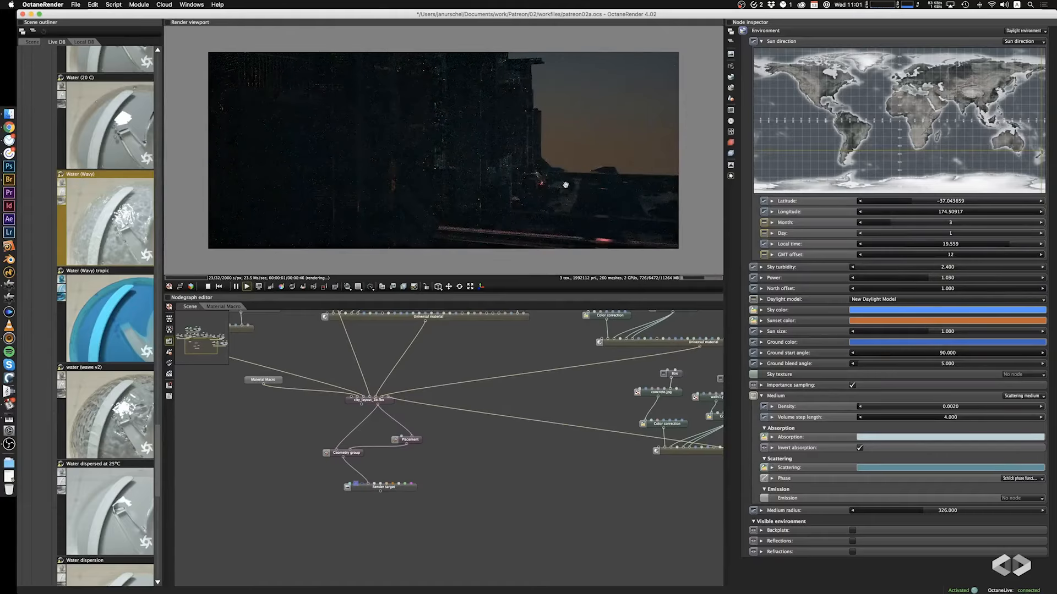
drag(554, 168, 520, 179)
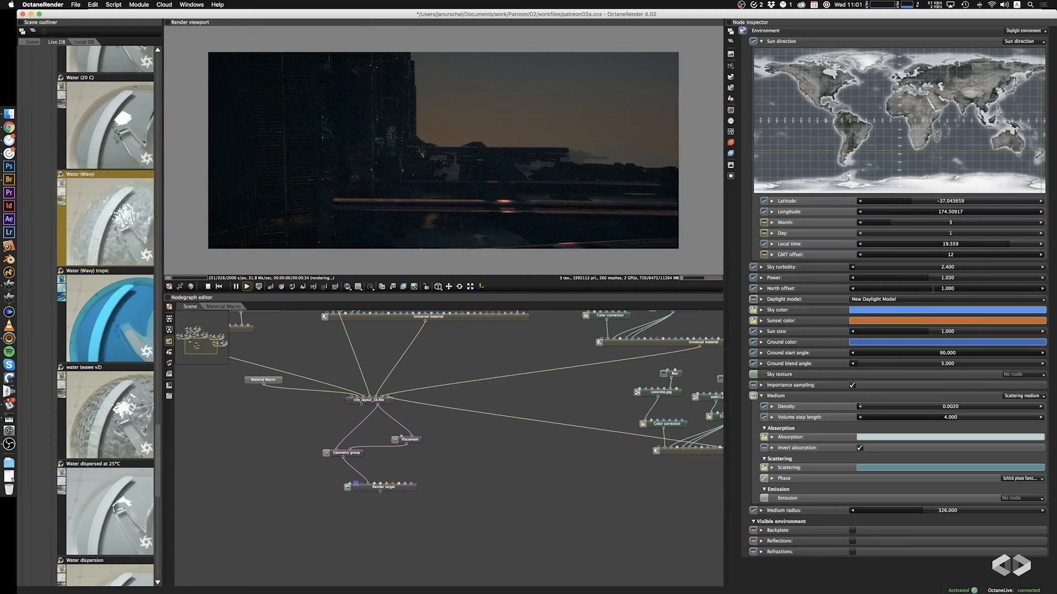
drag(932, 289, 939, 291)
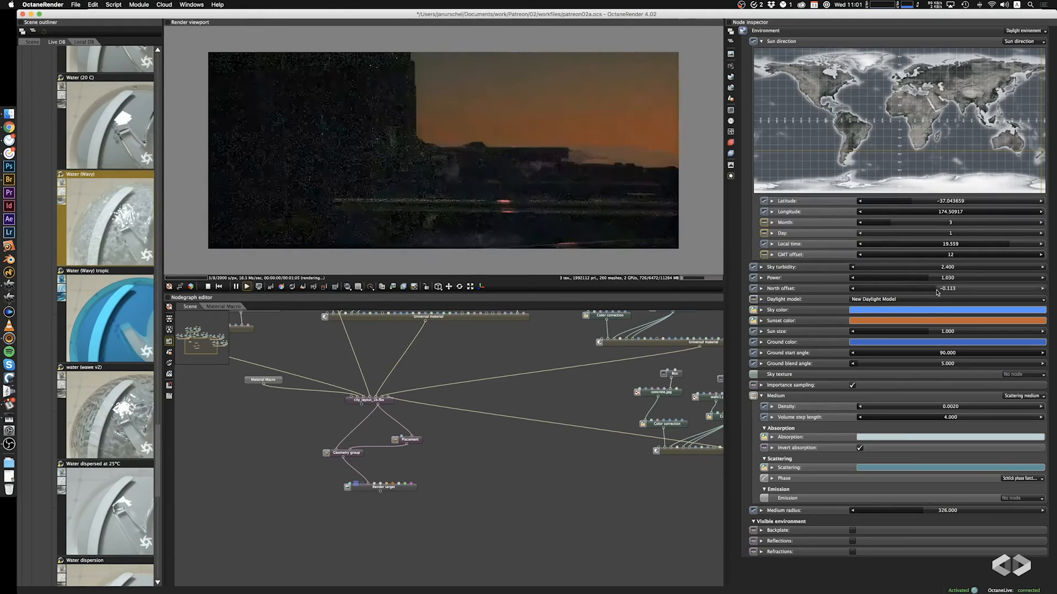
drag(1002, 245, 1004, 246)
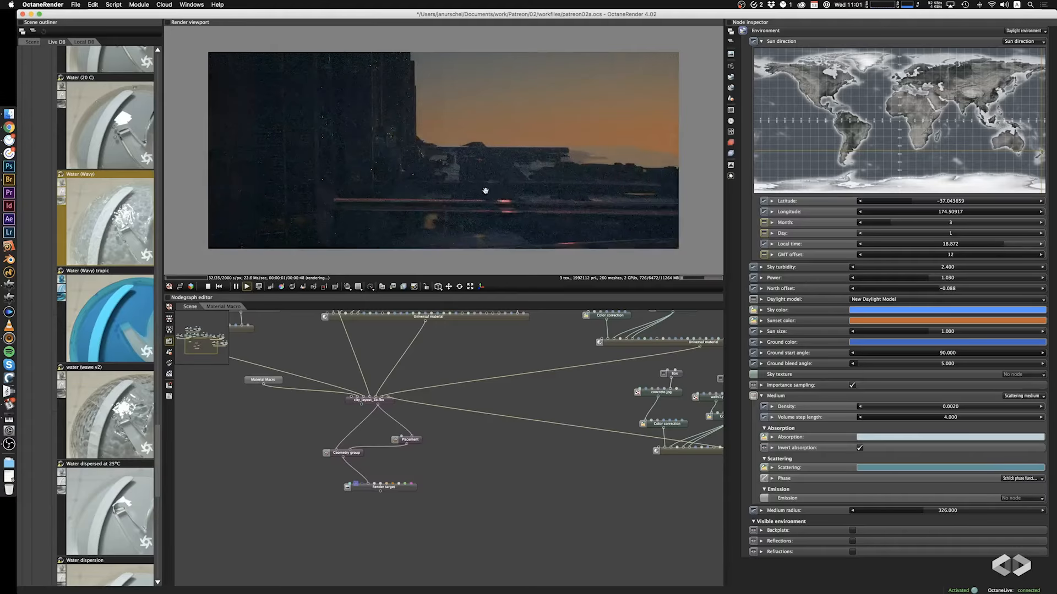
Recompose the camera view with dark towers filling most of the frame and the distant skyline under orange sky beyond them
drag(485, 191, 488, 198)
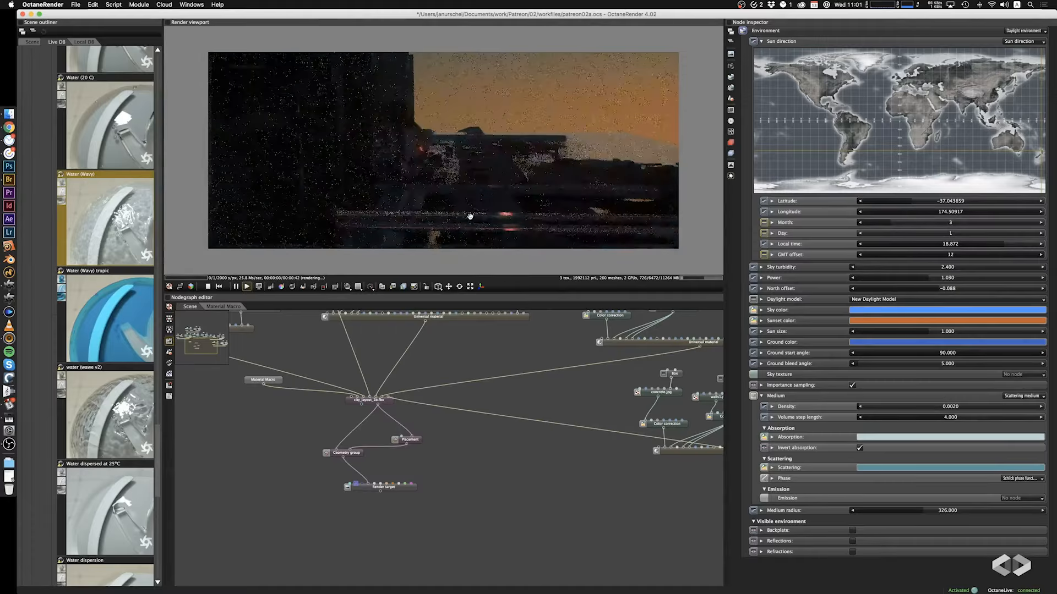
drag(470, 216, 505, 204)
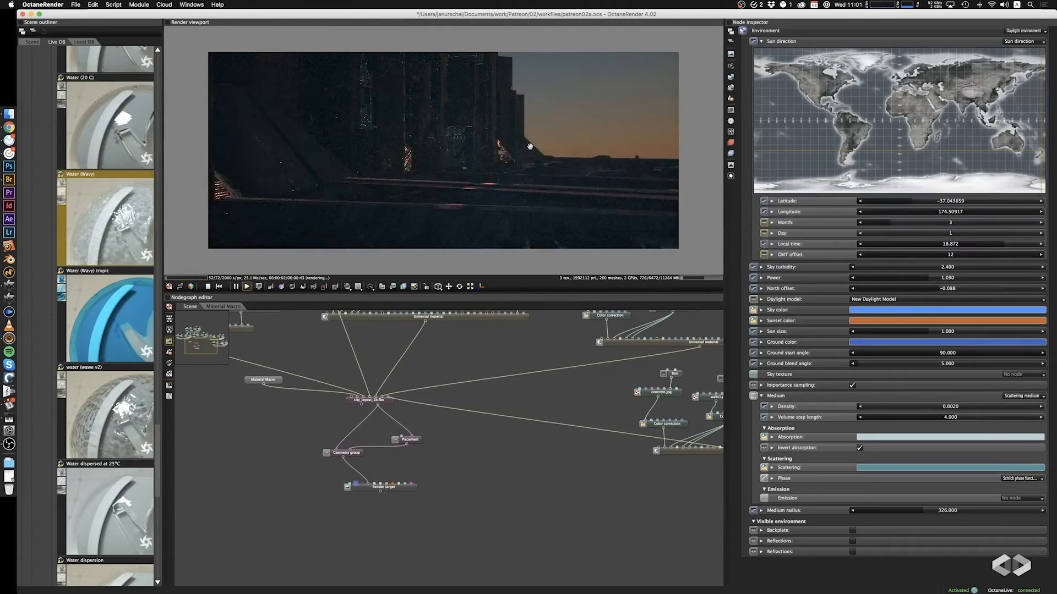
drag(555, 188, 586, 192)
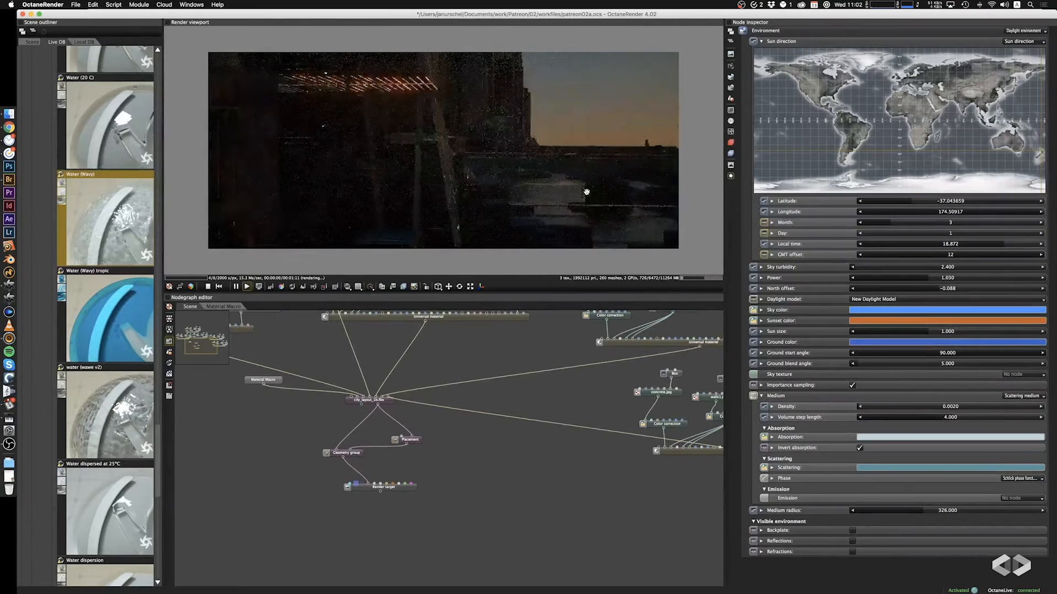
drag(495, 174, 531, 230)
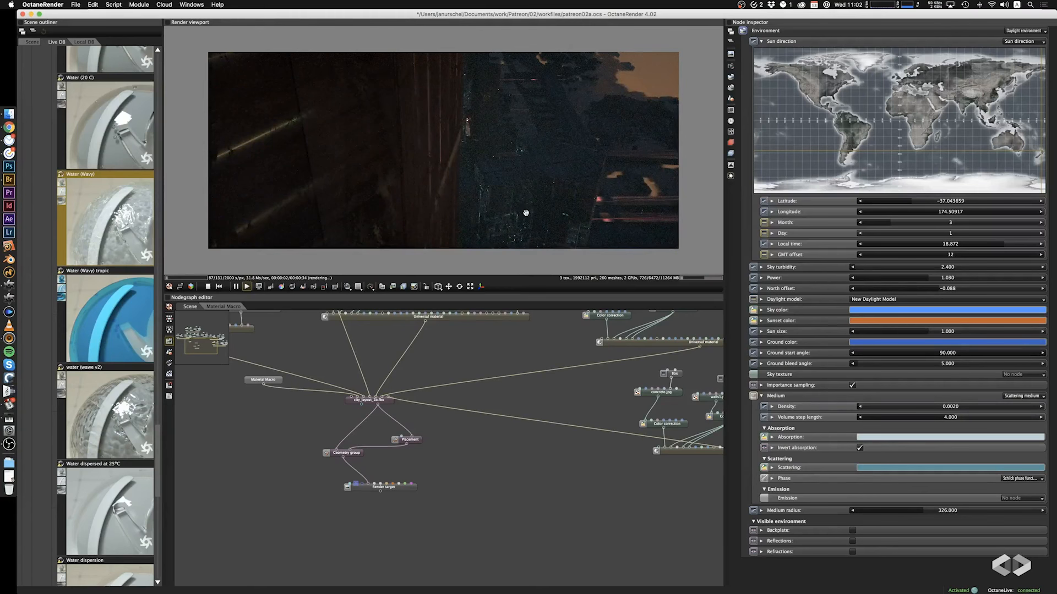
drag(573, 149, 574, 156)
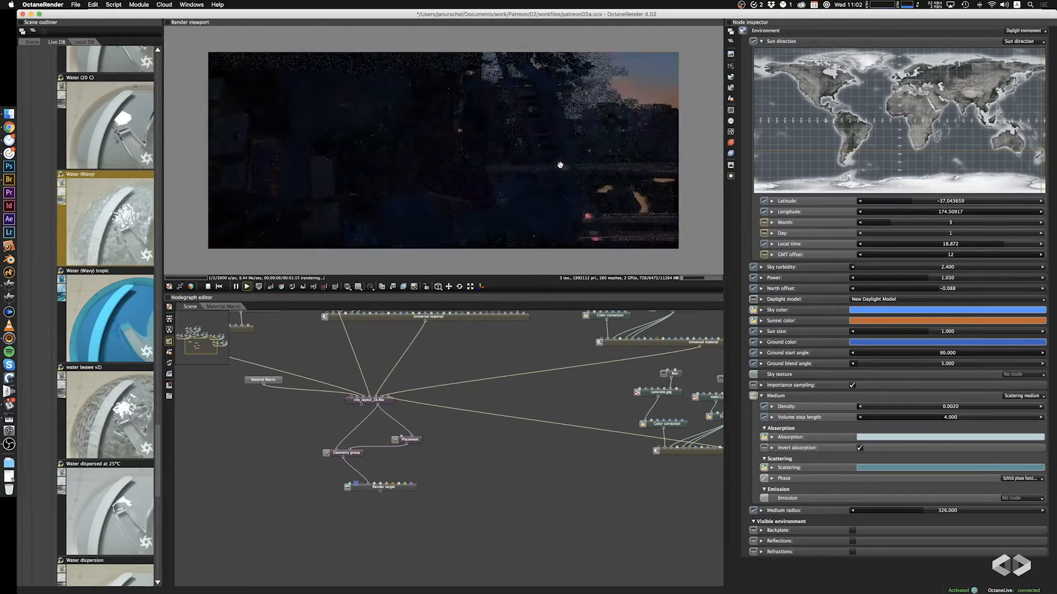
drag(559, 154, 518, 165)
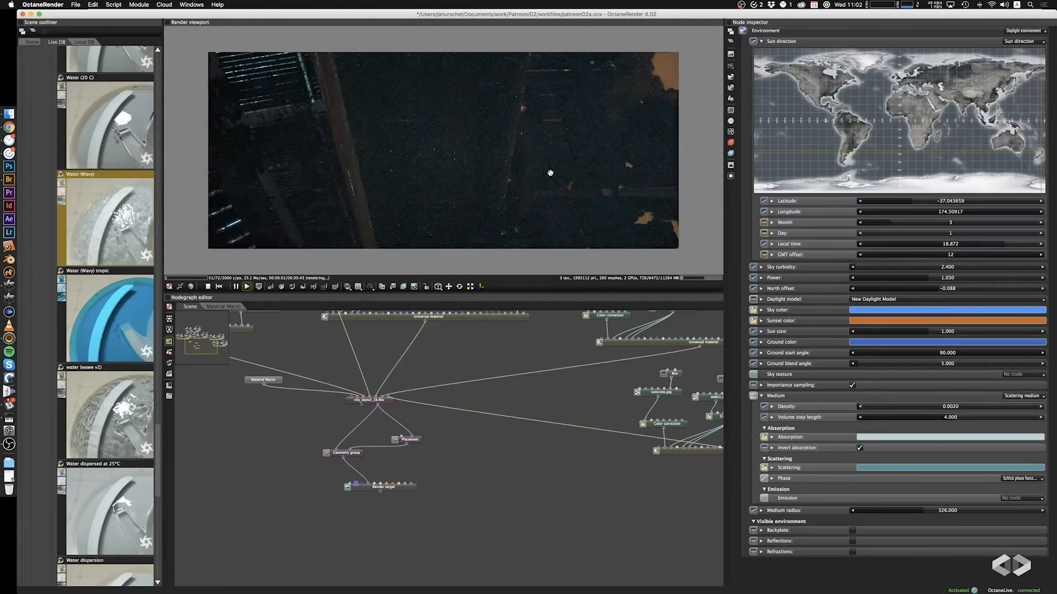
drag(551, 181, 504, 125)
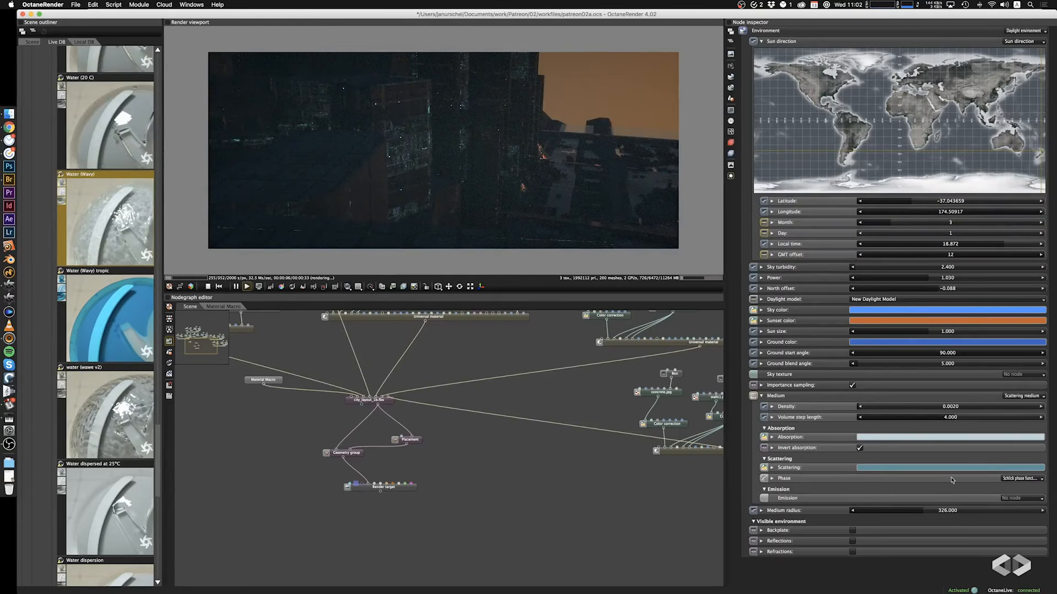
Thin the haze by setting the medium's density to 0.0010 and raise its radius to 926
mouse_move(933, 513)
mouse_down()
mouse_move(943, 514)
mouse_move(930, 516)
mouse_up()
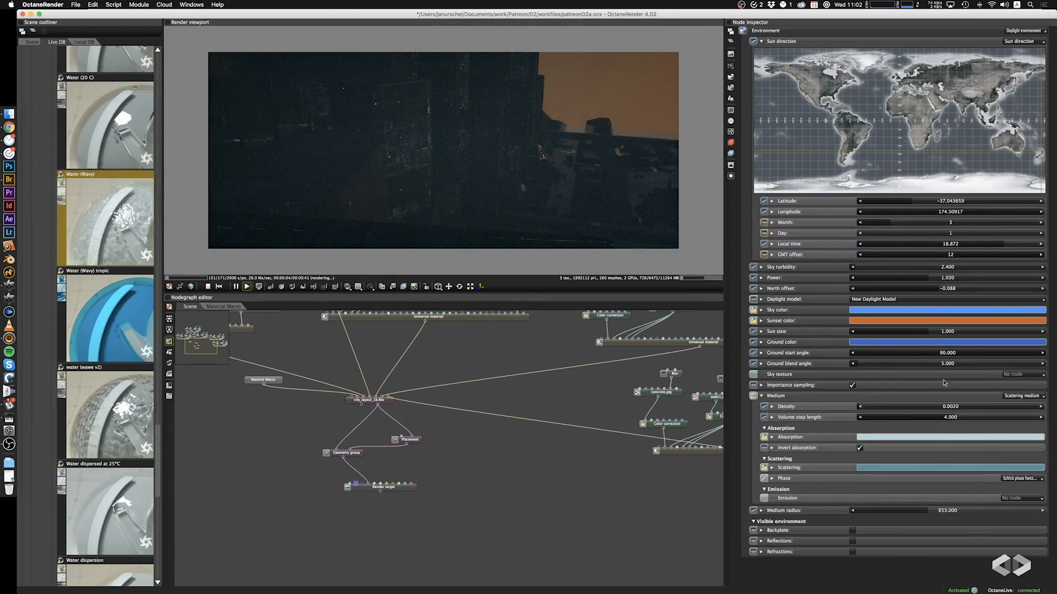
drag(862, 407, 858, 412)
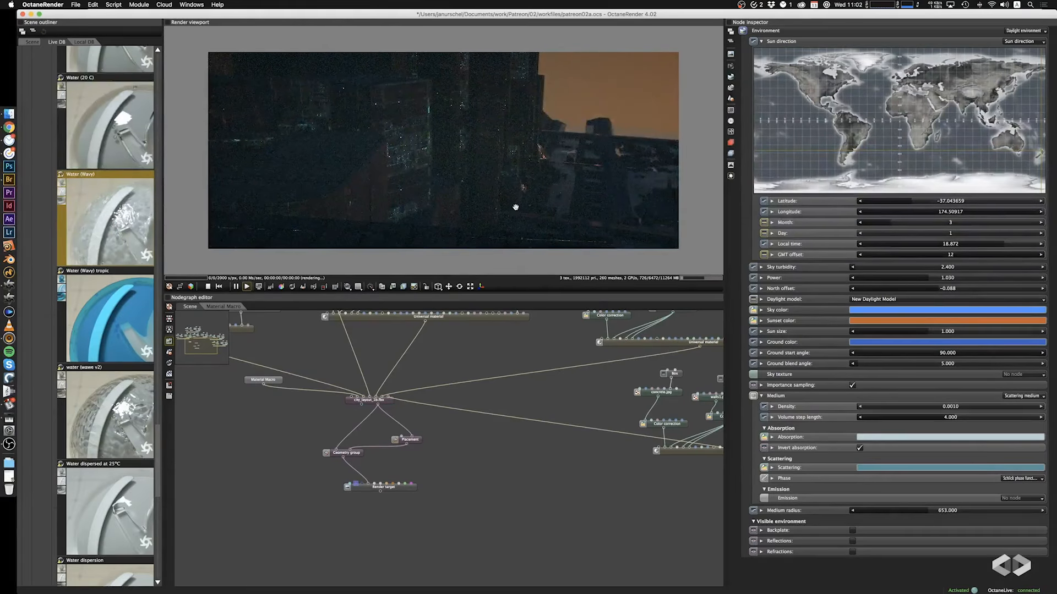
scroll(516, 207, down, 4)
scroll(516, 207, down, 2)
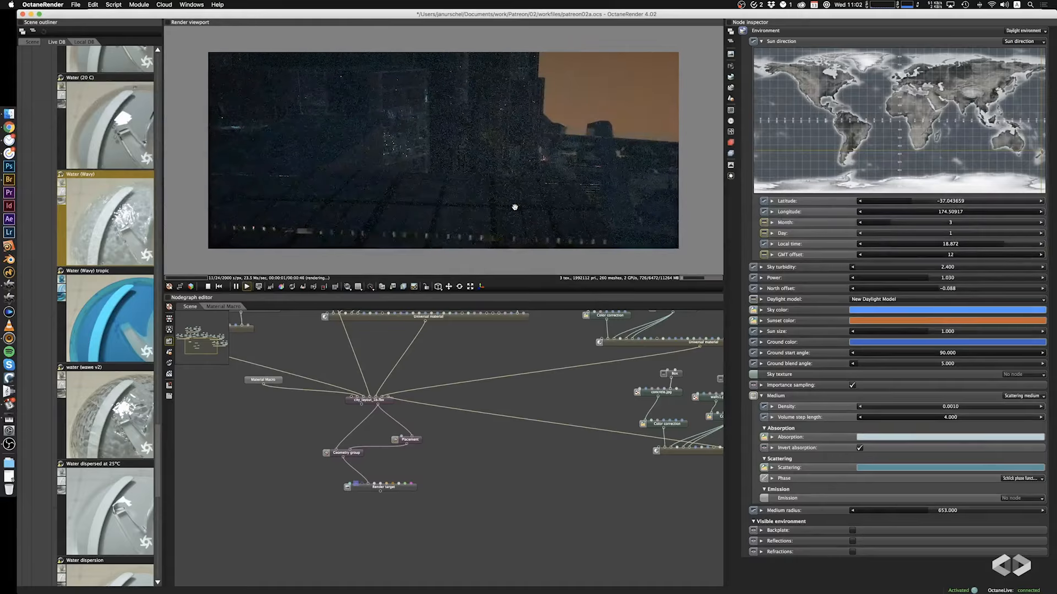
click(897, 511)
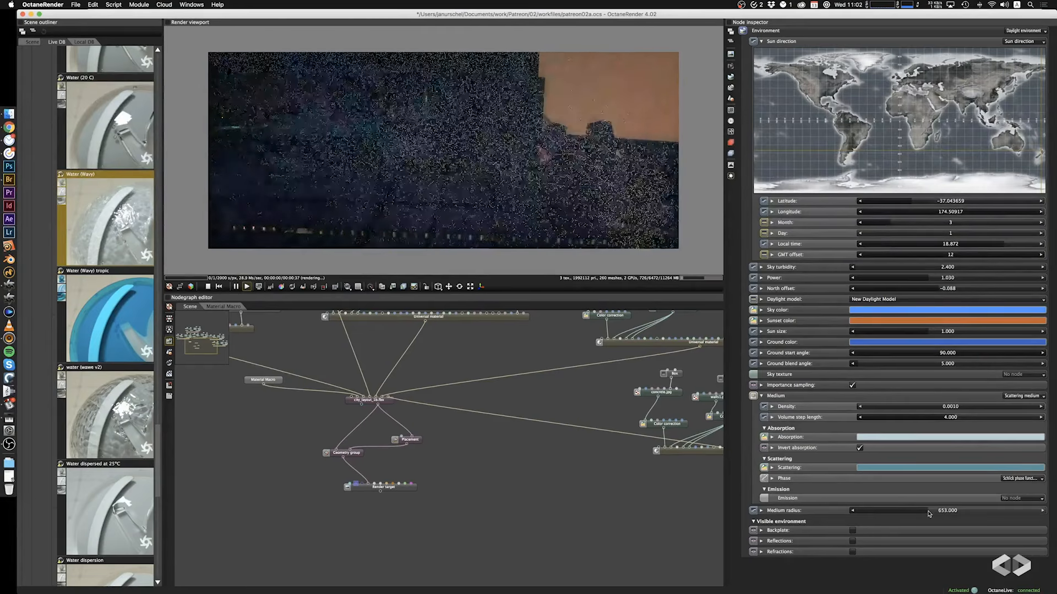
Brighten the medium's scattering colour to the light teal 5EADB9
click(912, 468)
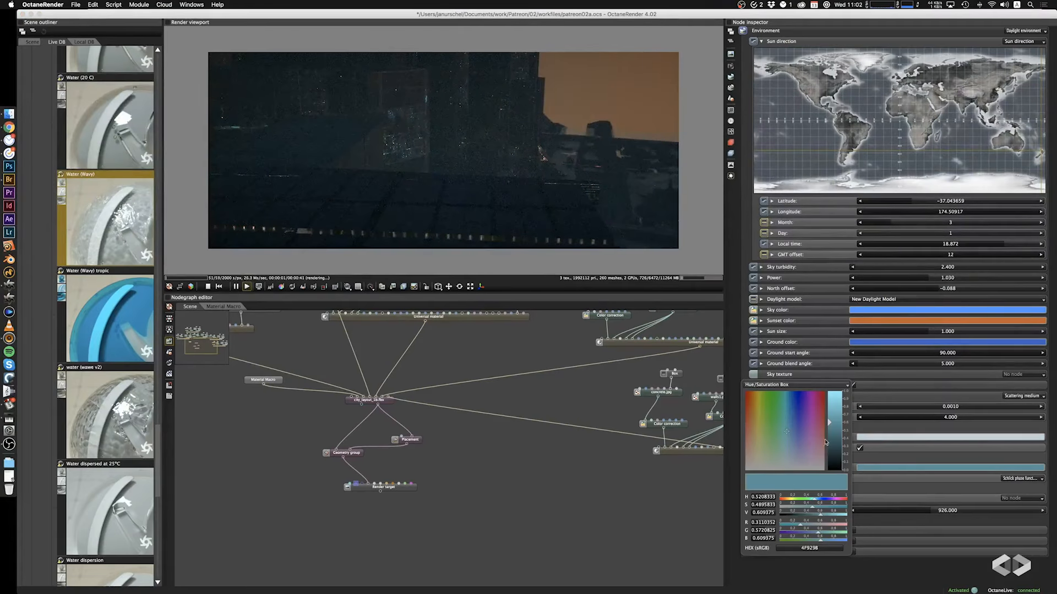
click(830, 428)
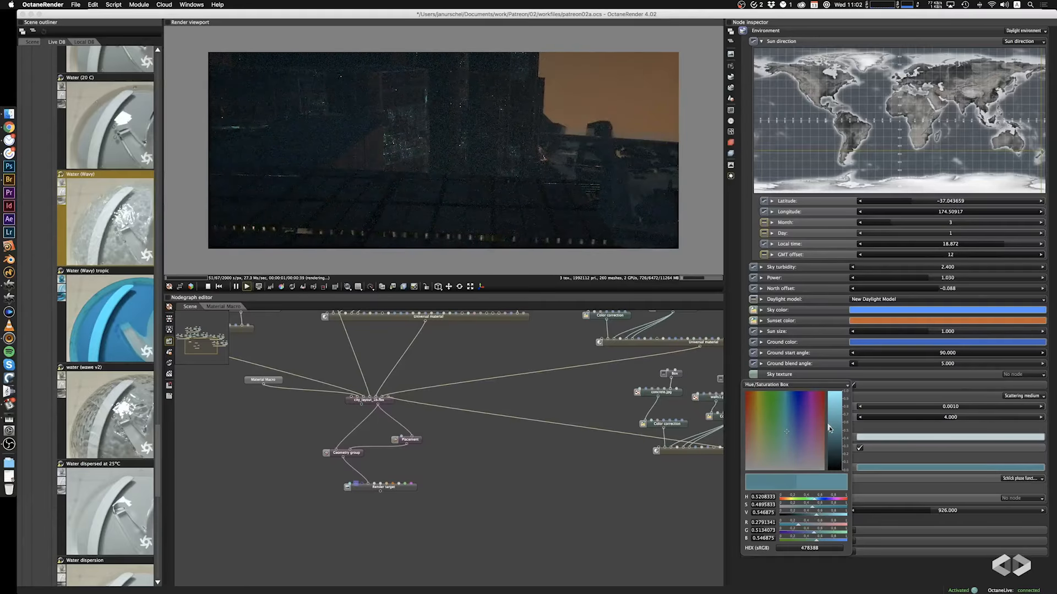
drag(830, 428, 830, 412)
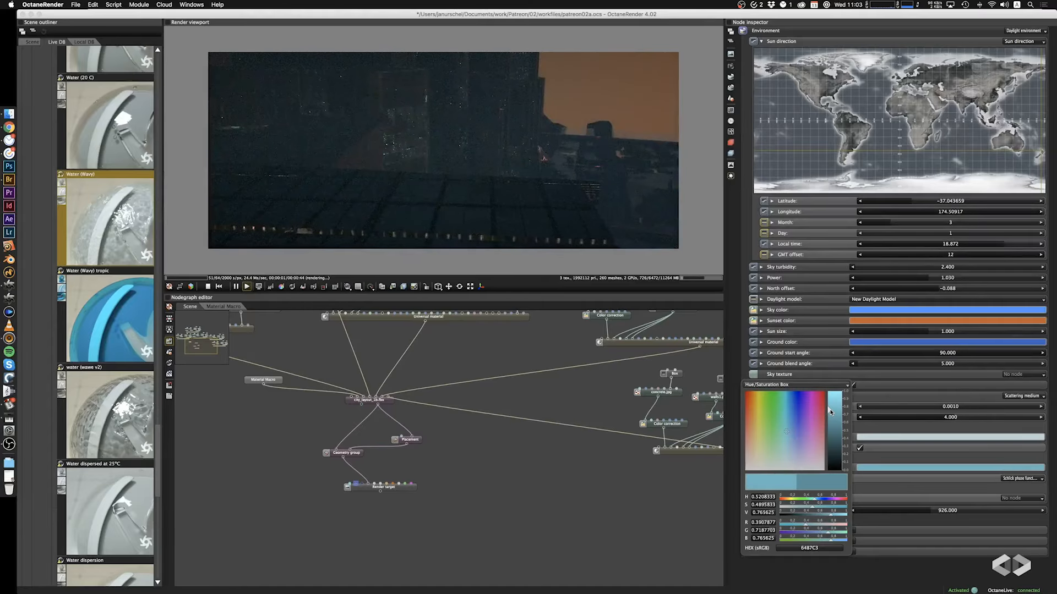
drag(830, 411, 830, 413)
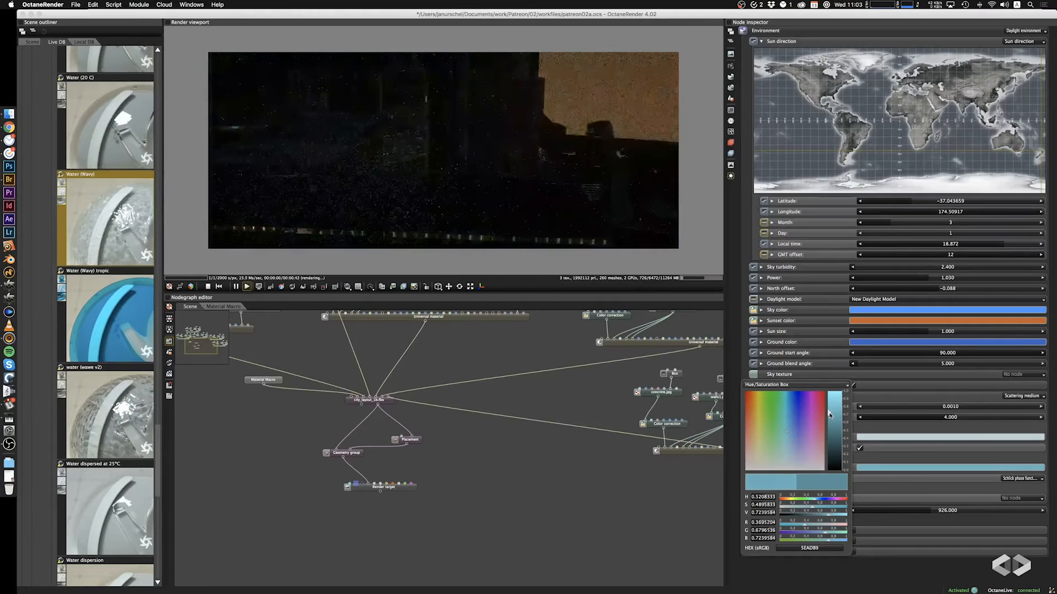
click(887, 427)
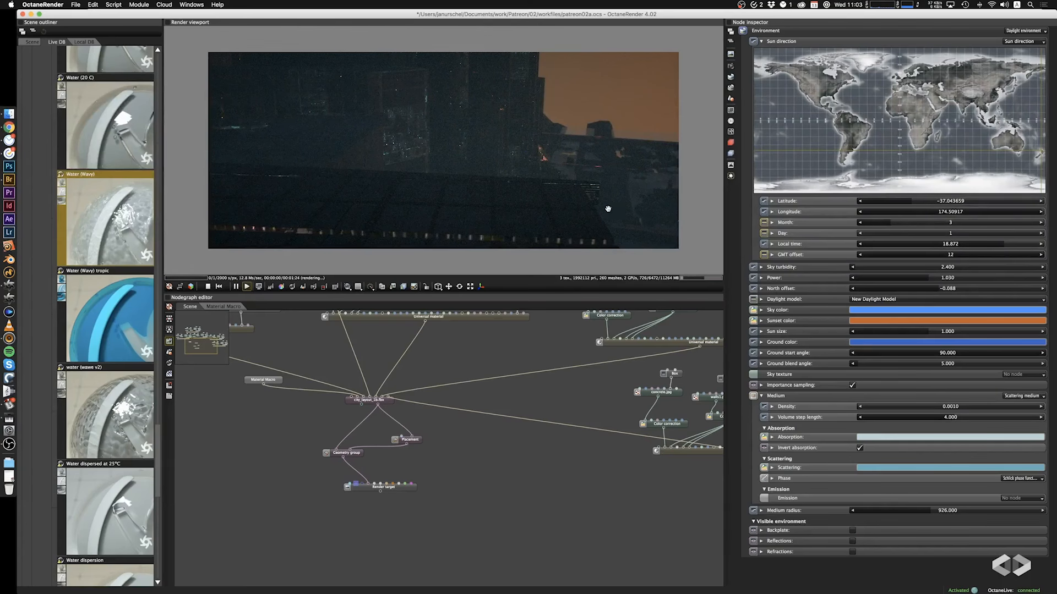
Reframe the view onto the dark structures beside the orange sky, and enable the Z-depth and Material ID render passes
drag(606, 207, 619, 207)
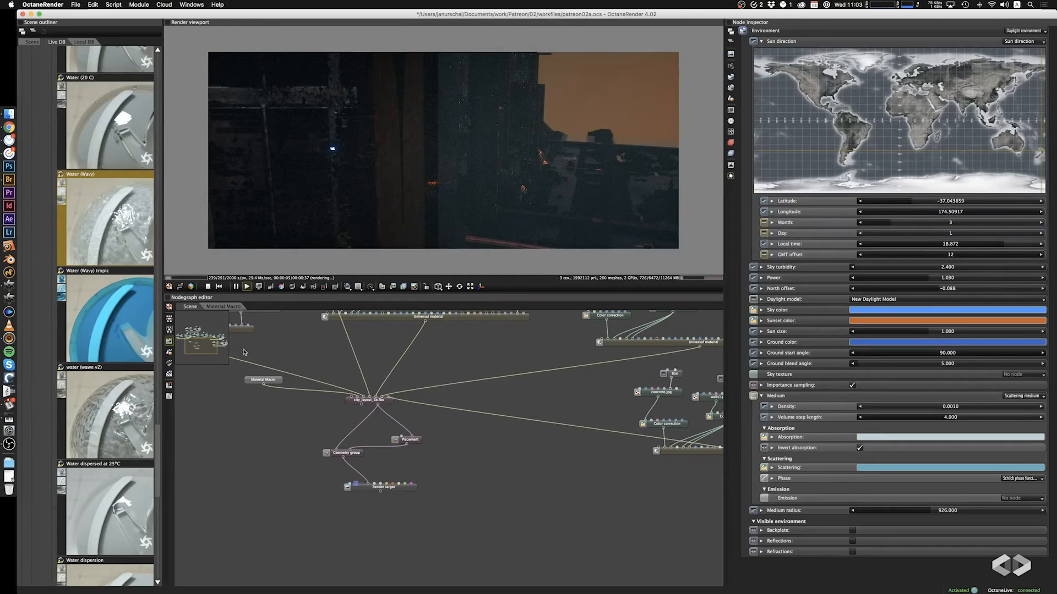
click(730, 154)
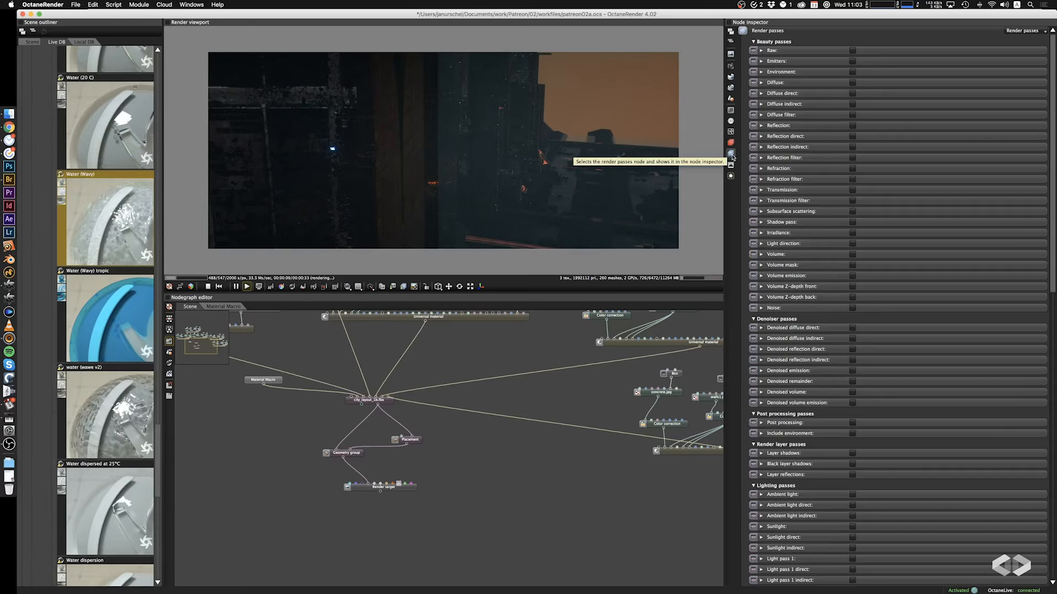
scroll(831, 316, down, 10)
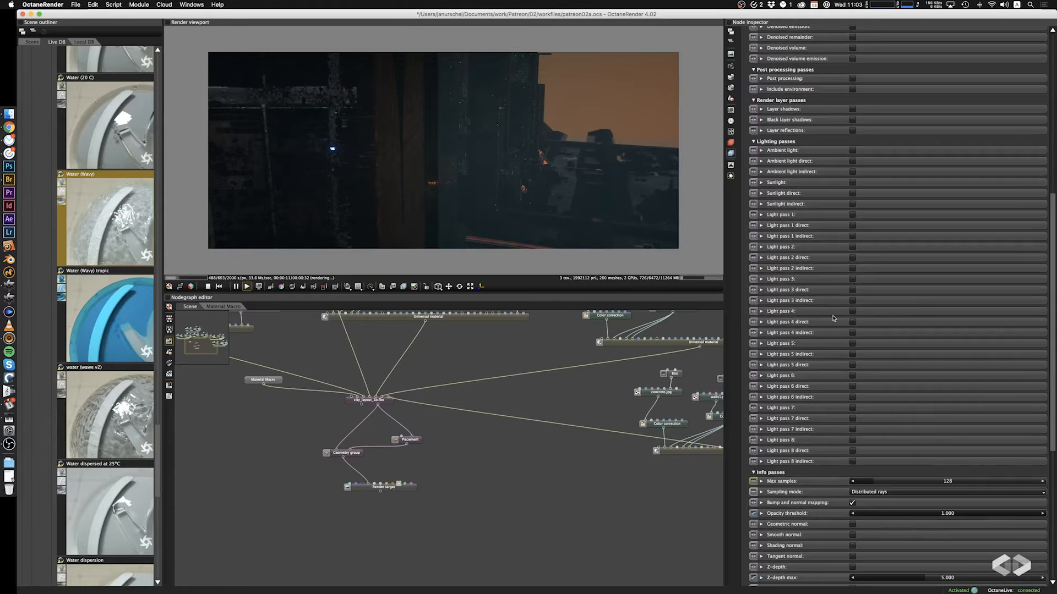
scroll(834, 318, down, 6)
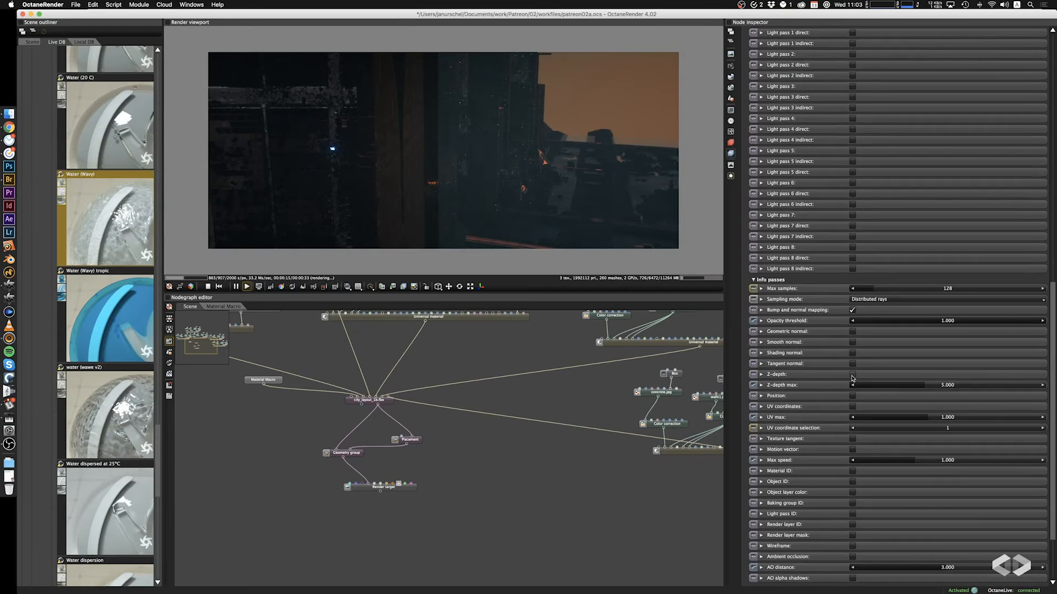
click(852, 376)
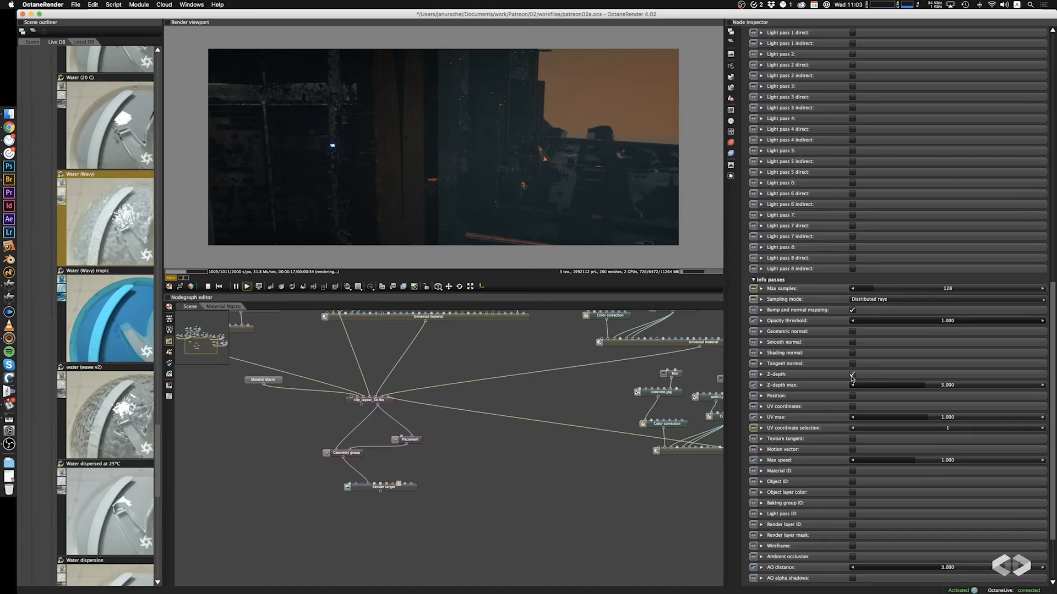
click(852, 471)
Enable the Reflection and Emitters beauty passes in the render pass settings
scroll(833, 403, up, 10)
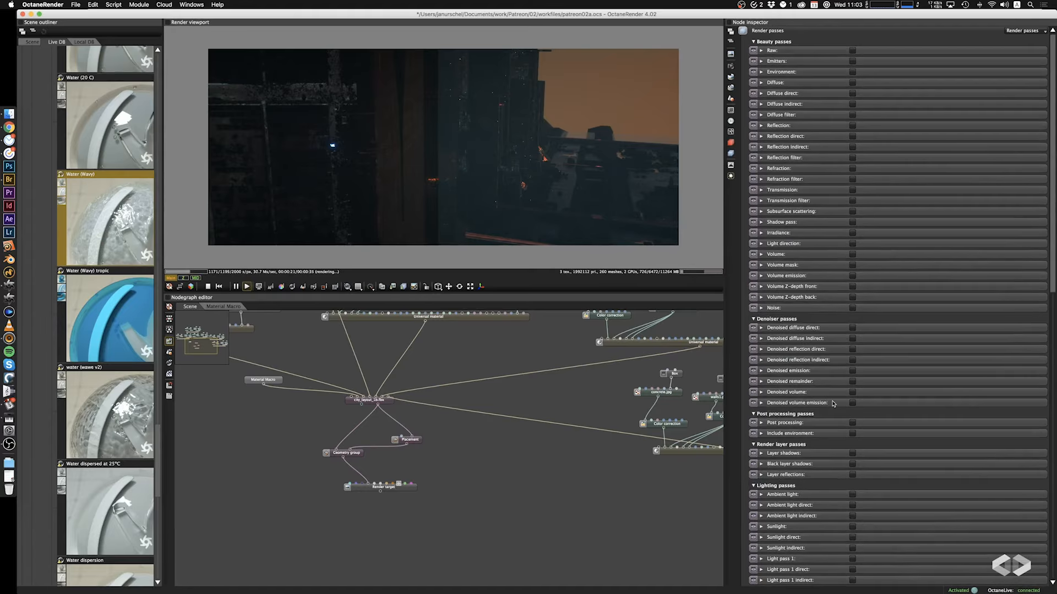
click(852, 126)
scroll(793, 334, down, 10)
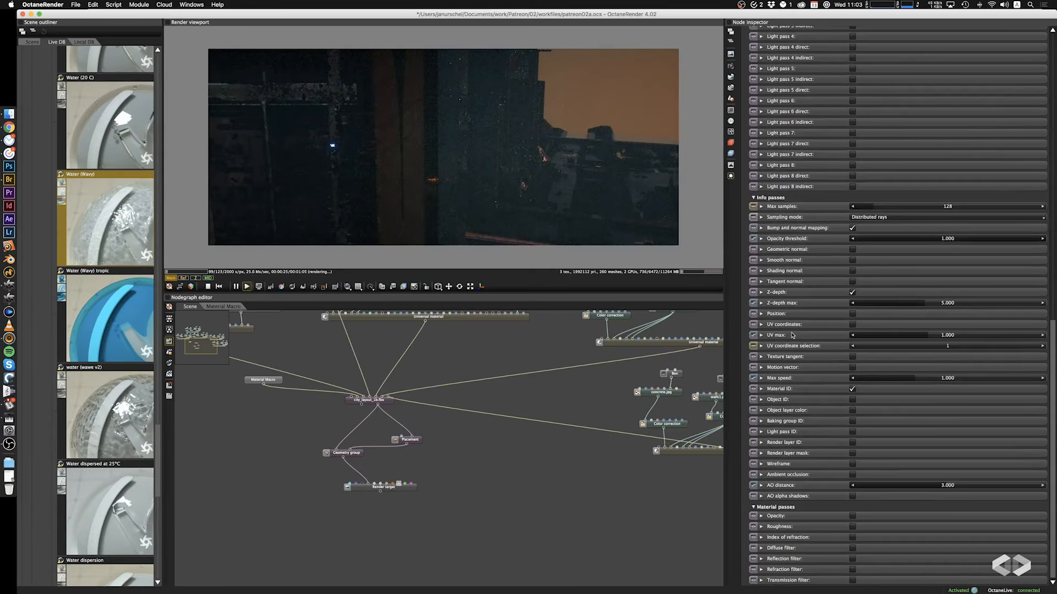
scroll(792, 334, up, 10)
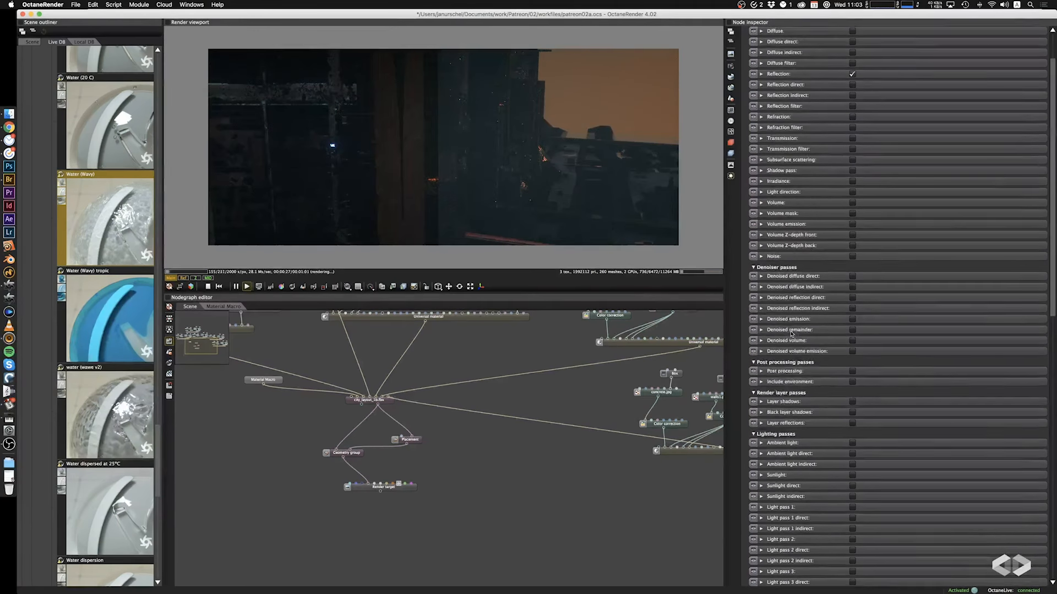
click(852, 61)
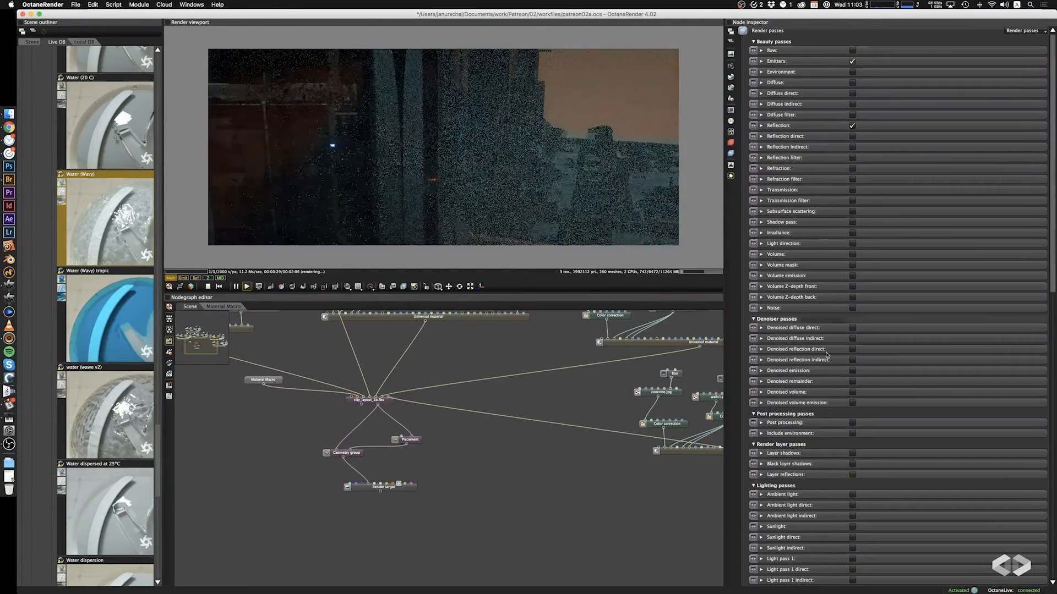
Preview the Emitters, Reflection and Material ID passes one after another in the render viewport
scroll(827, 355, down, 10)
scroll(826, 355, down, 5)
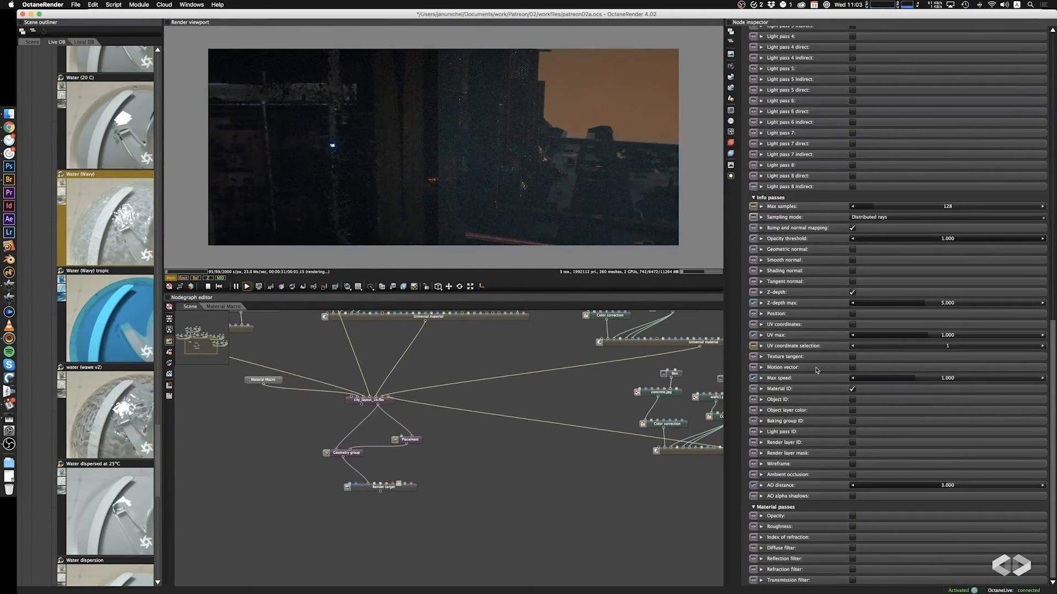
click(181, 278)
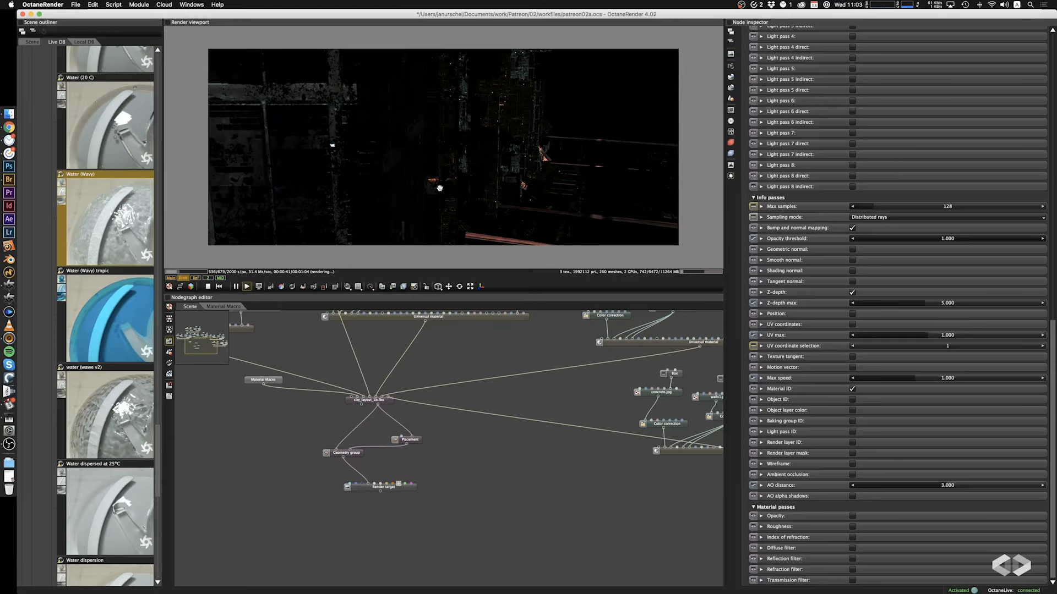
click(196, 278)
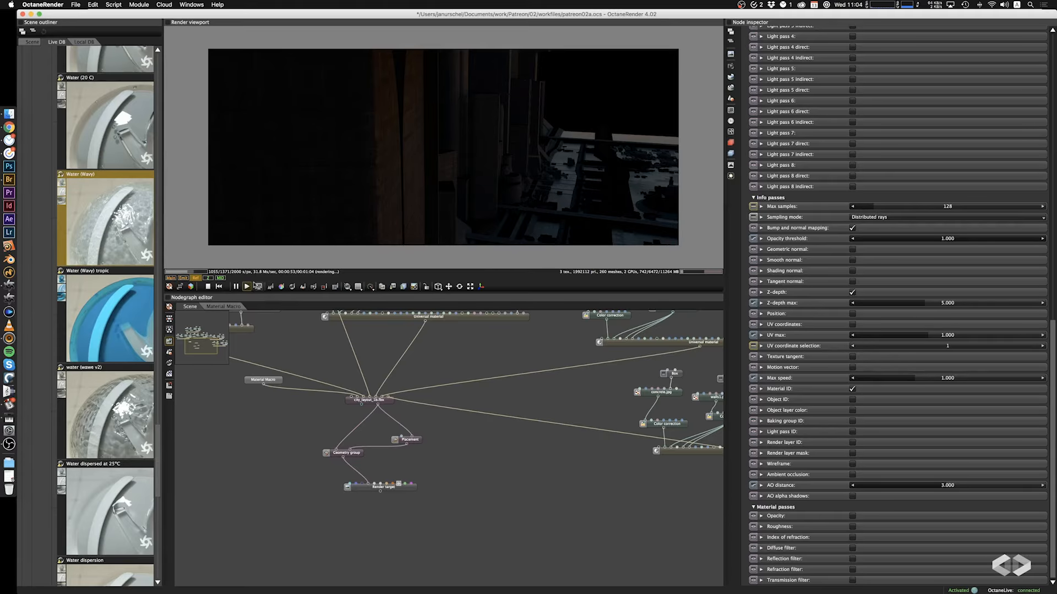
click(220, 279)
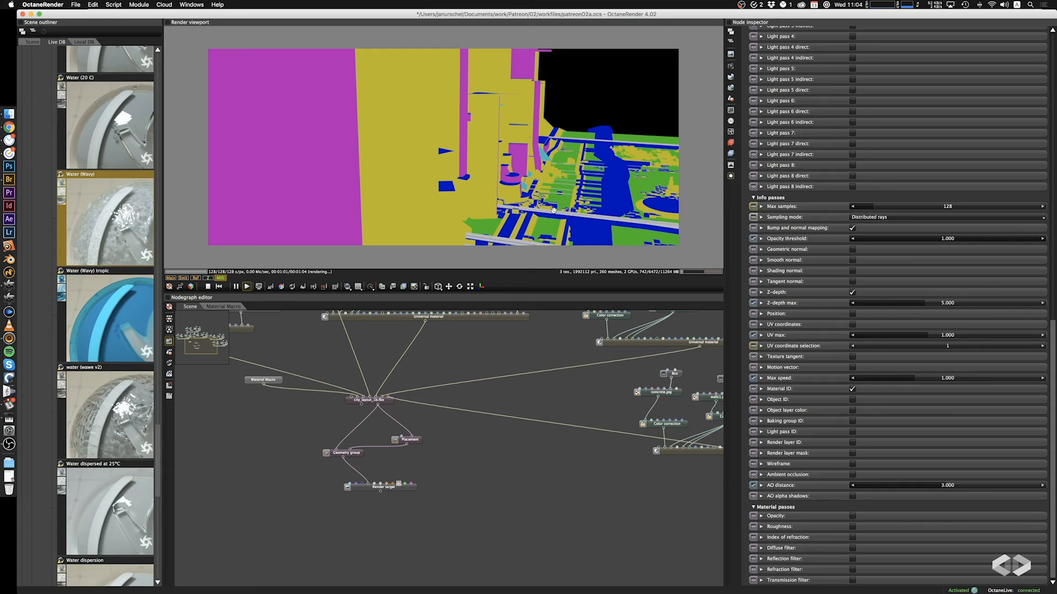
Set the Z-depth max to 7370 while viewing the Z-depth pass, and return to the main beauty pass
click(208, 278)
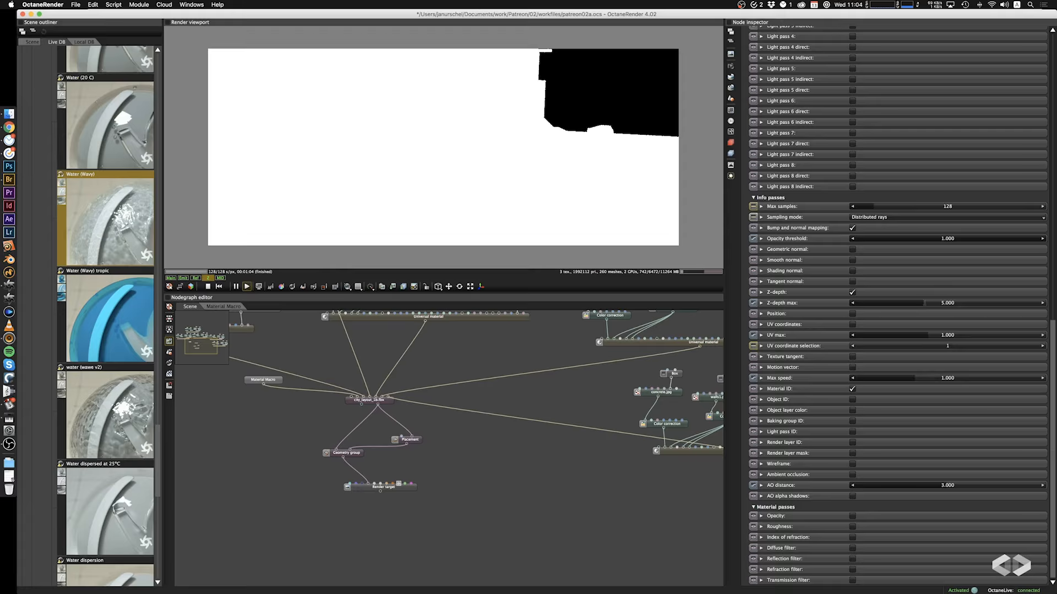
drag(924, 305, 1016, 306)
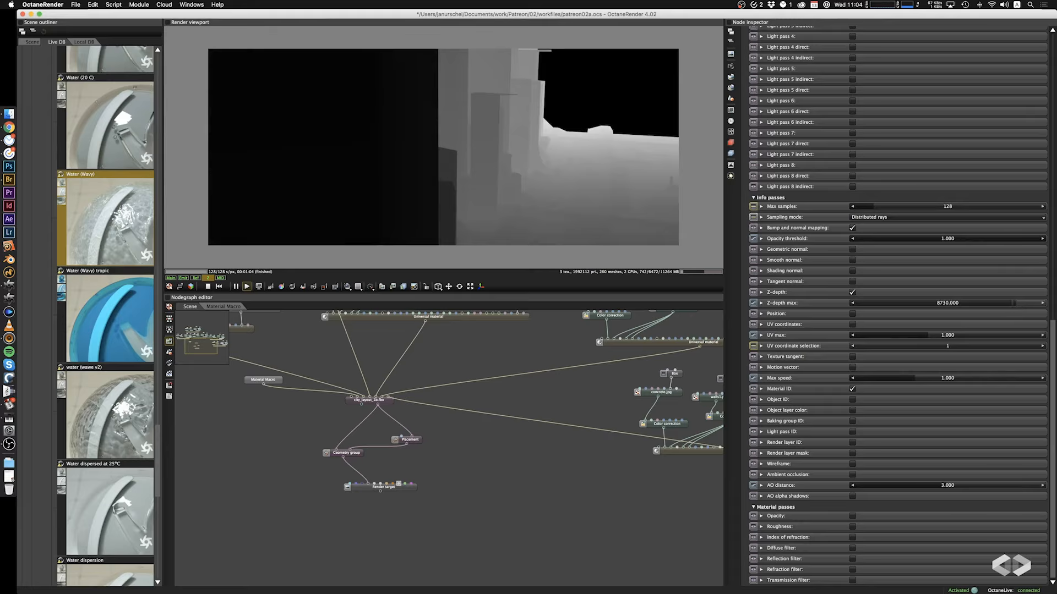
mouse_move(1017, 307)
mouse_down()
mouse_move(1032, 309)
mouse_move(999, 313)
mouse_move(1015, 312)
mouse_up()
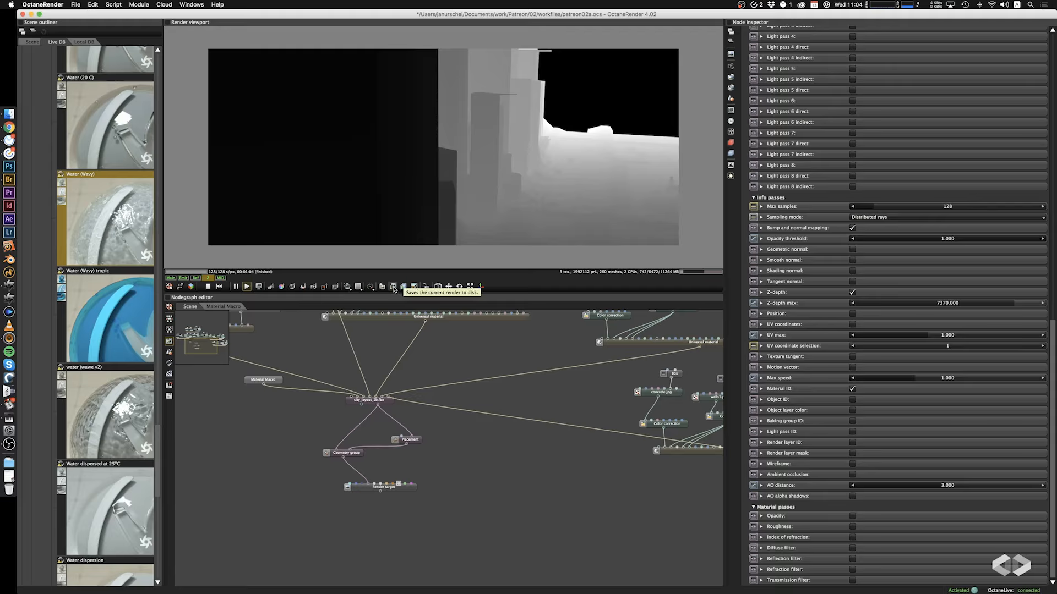
click(171, 279)
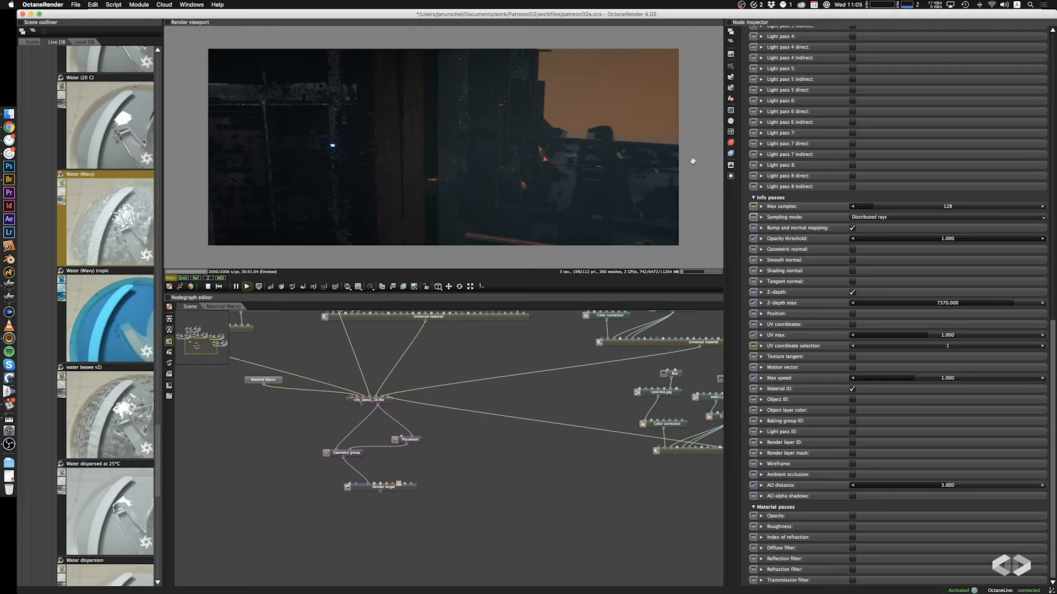
Recompose the camera so a huge dark wall fills most of the frame, with a small tower and orange sky at its edge
click(732, 111)
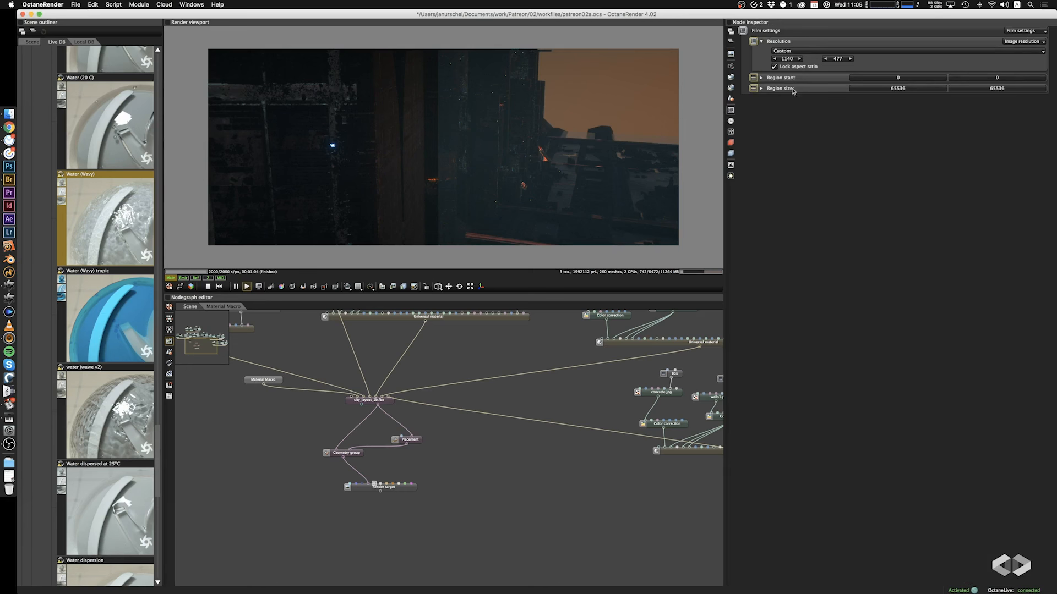
scroll(581, 188, up, 10)
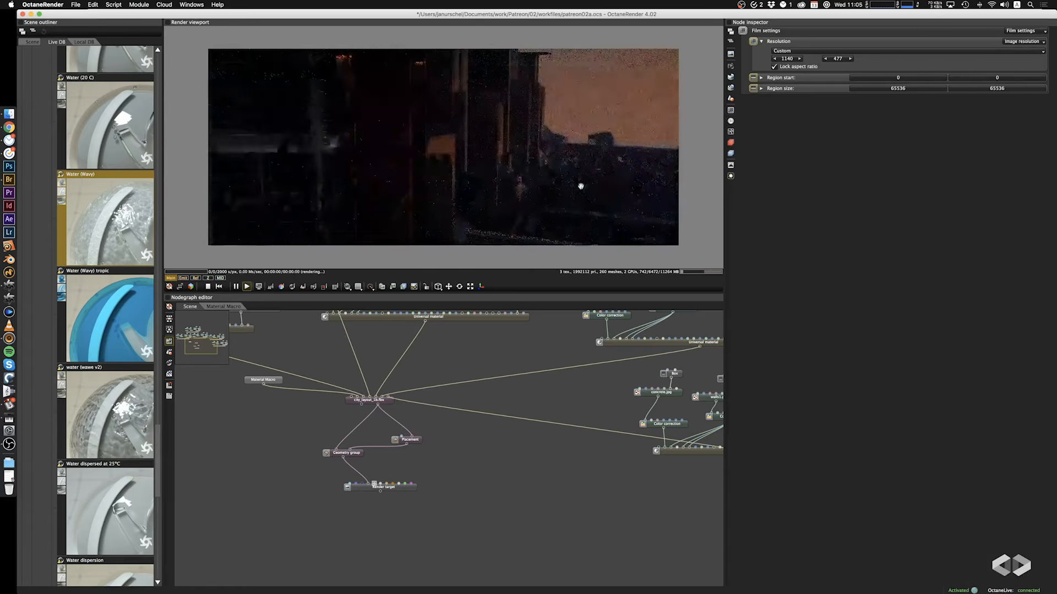
scroll(583, 182, down, 5)
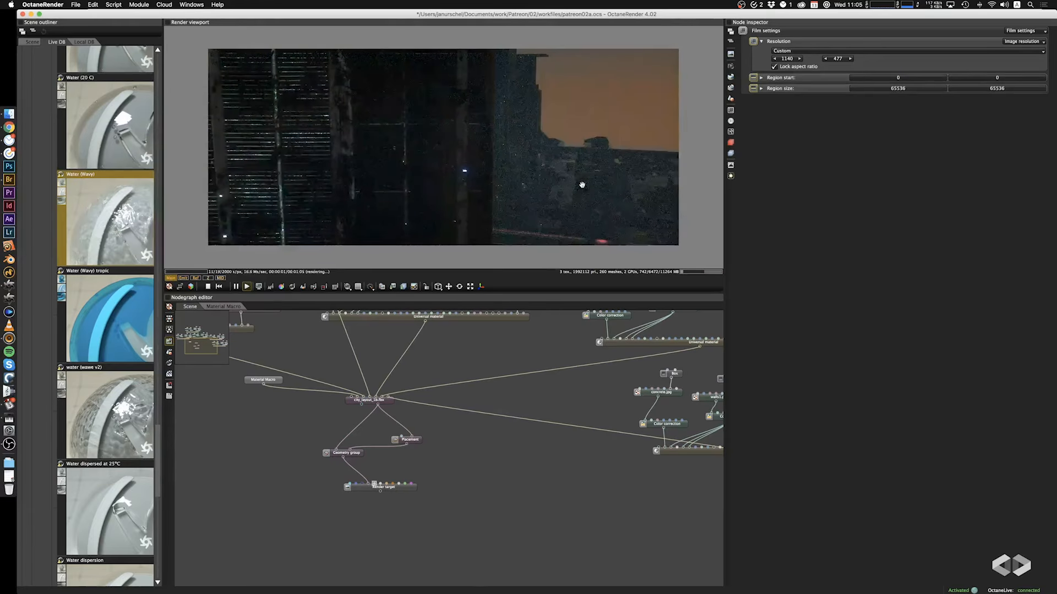
drag(597, 176, 576, 162)
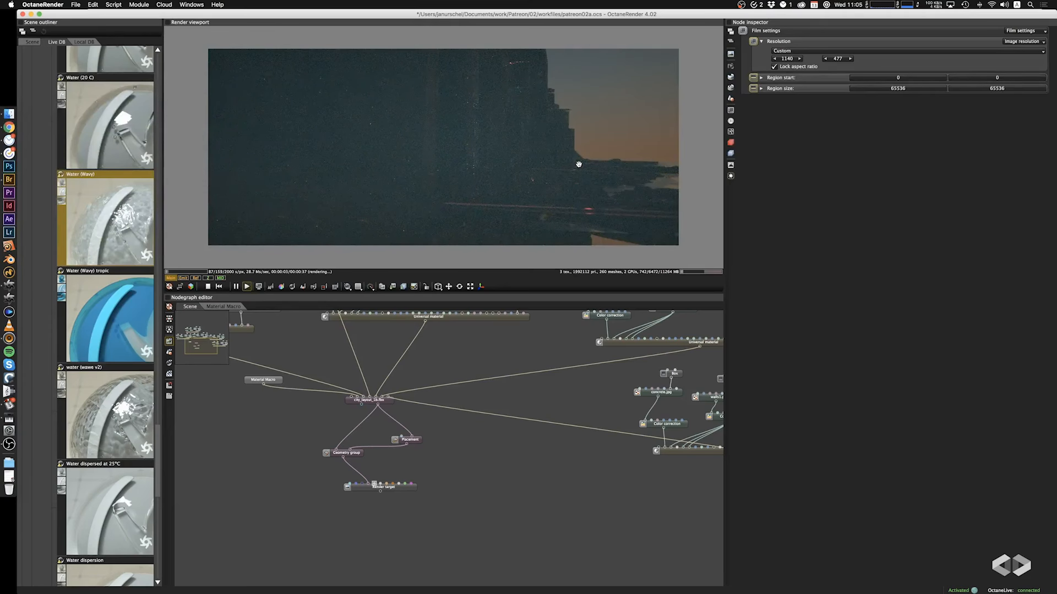
drag(540, 153, 550, 154)
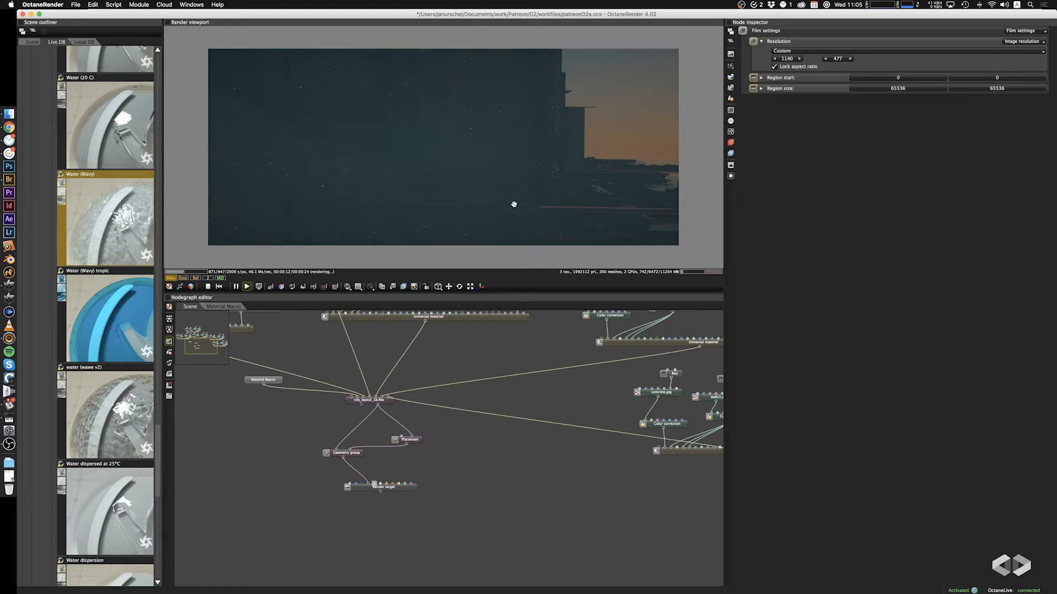
mouse_move(514, 203)
mouse_down()
mouse_move(533, 208)
mouse_move(499, 198)
mouse_up()
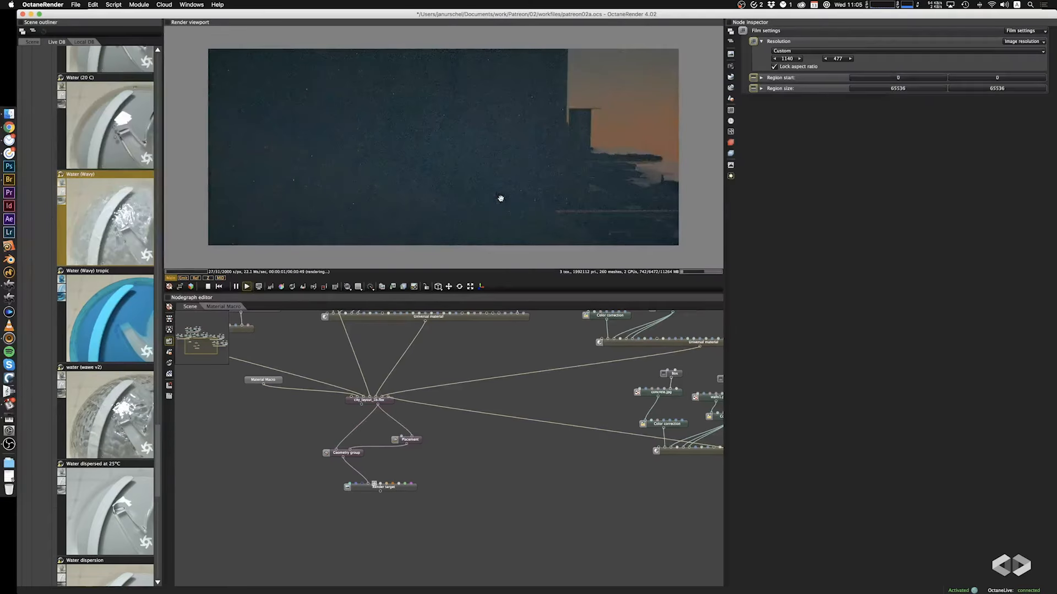
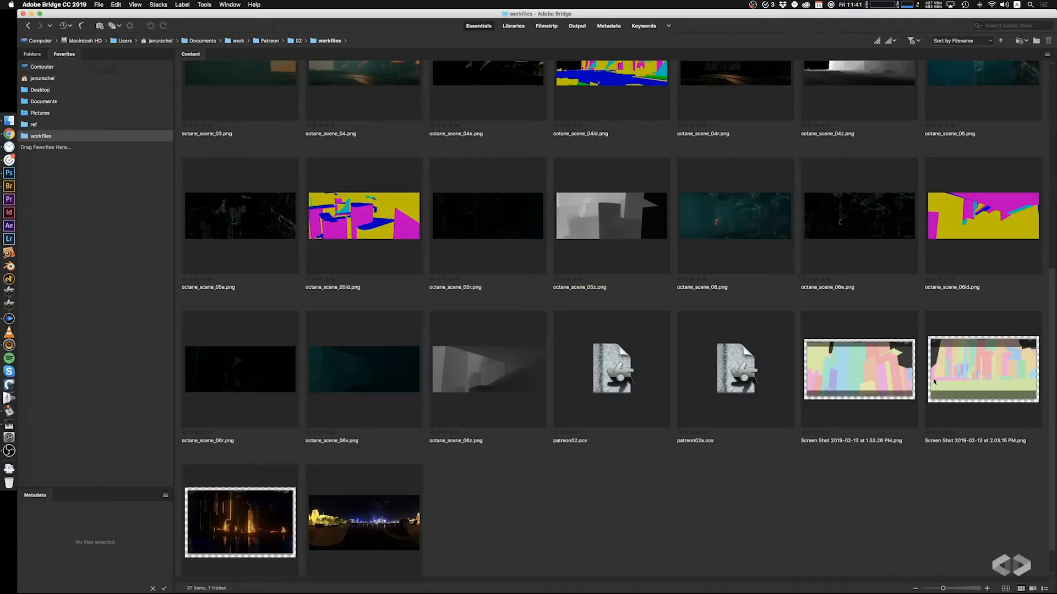
Browse the workfiles folder and open Screen Shot 2019-02-13 at 2.03.15 PM.png in Photoshop
click(897, 379)
scroll(891, 384, up, 5)
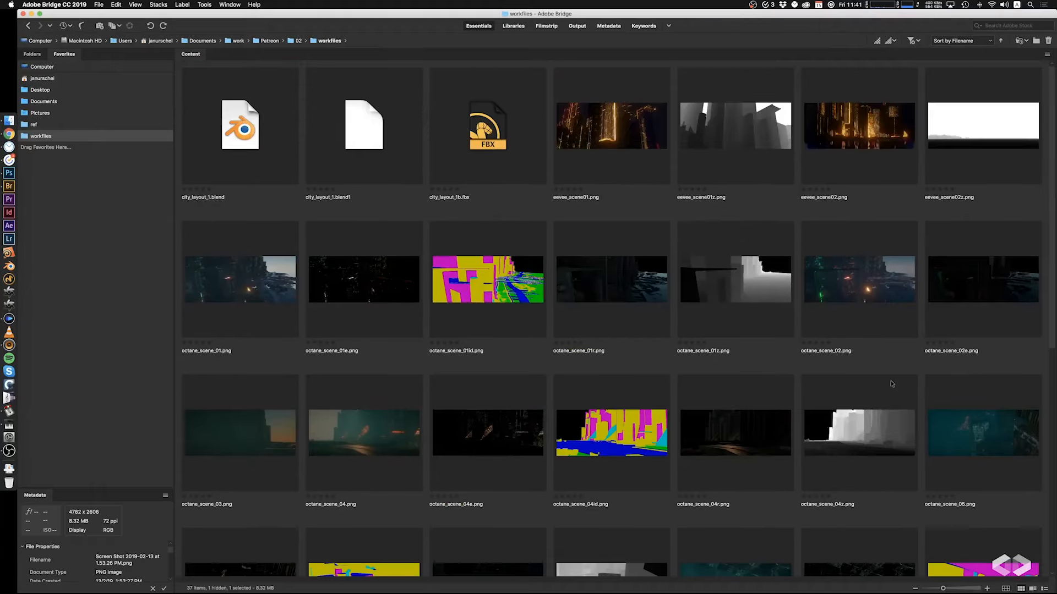
scroll(892, 383, down, 5)
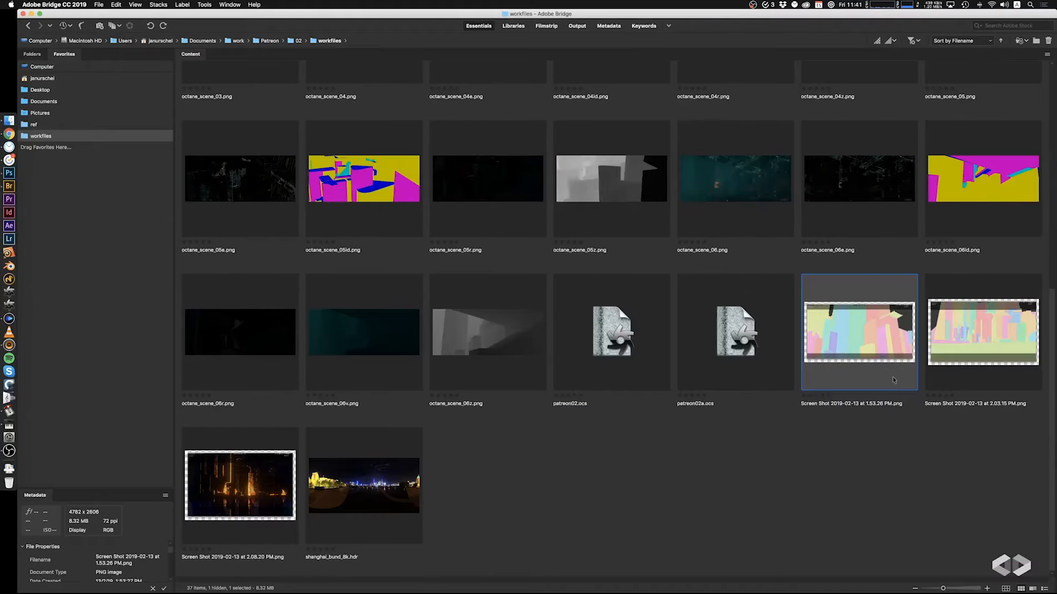
click(963, 352)
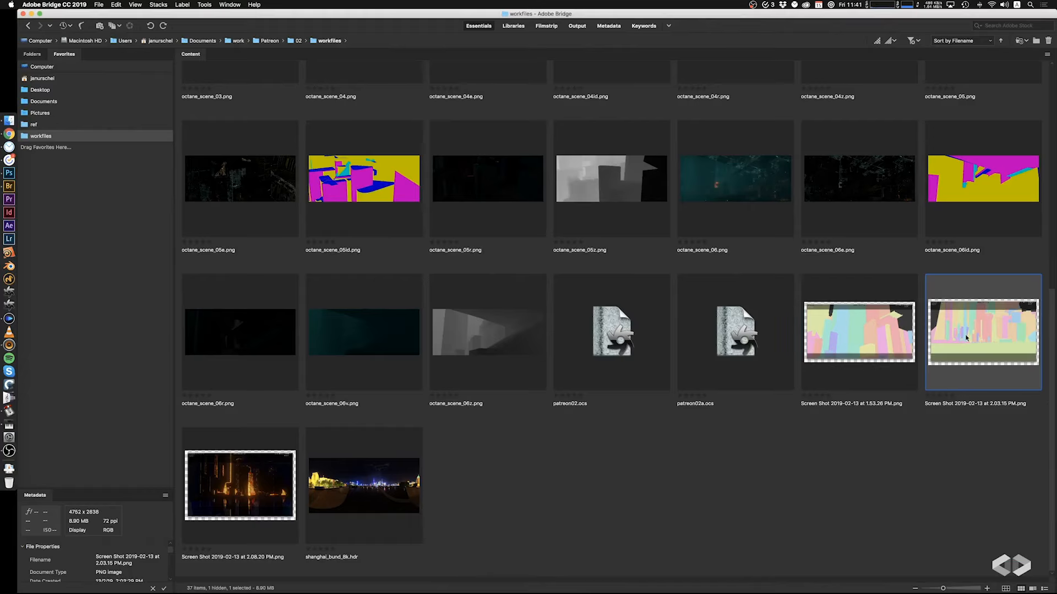
double_click(967, 338)
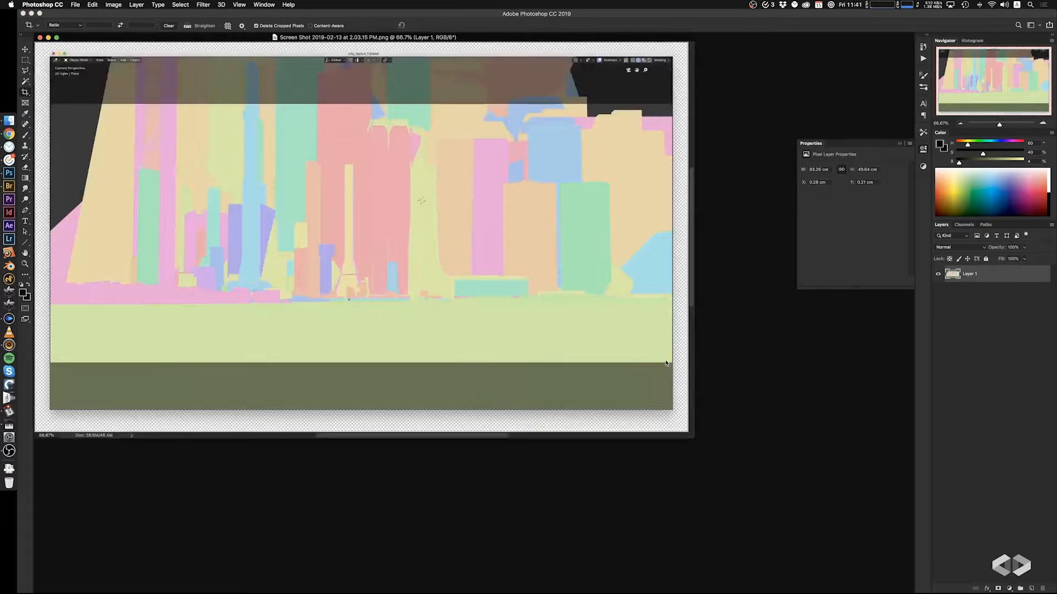
Return to Bridge, open Screen Shot 2019-02-13 at 2.08.20 PM.png in Photoshop, and move its window clear of the first image
click(9, 186)
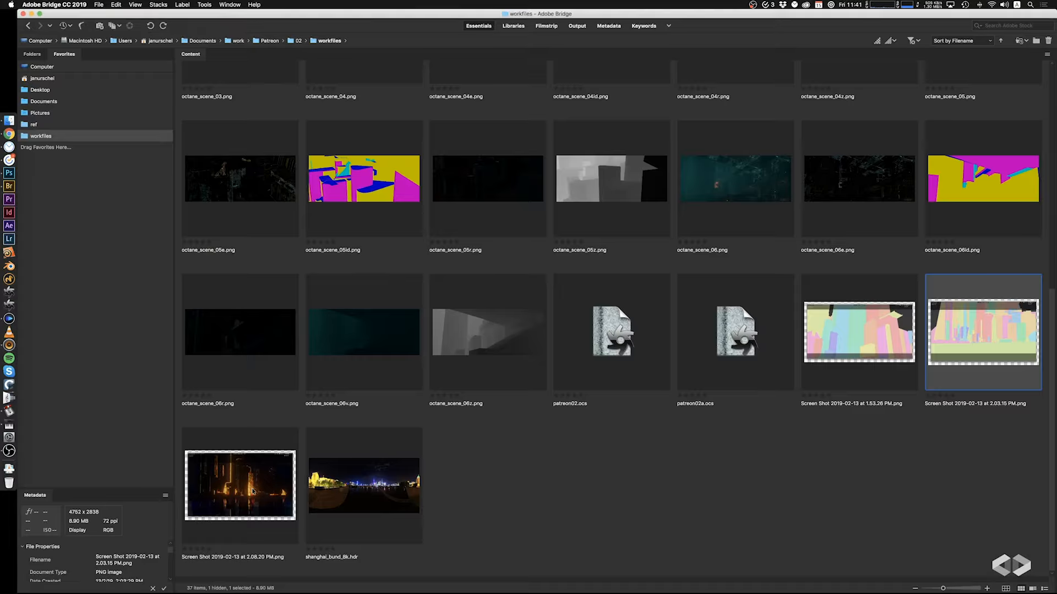
double_click(253, 491)
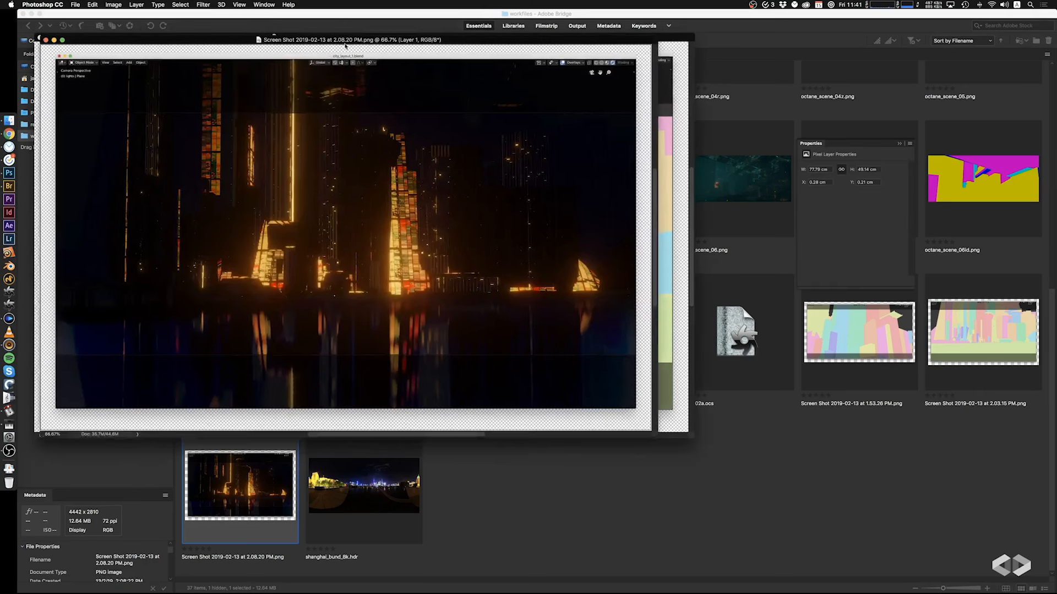
drag(342, 39, 700, 174)
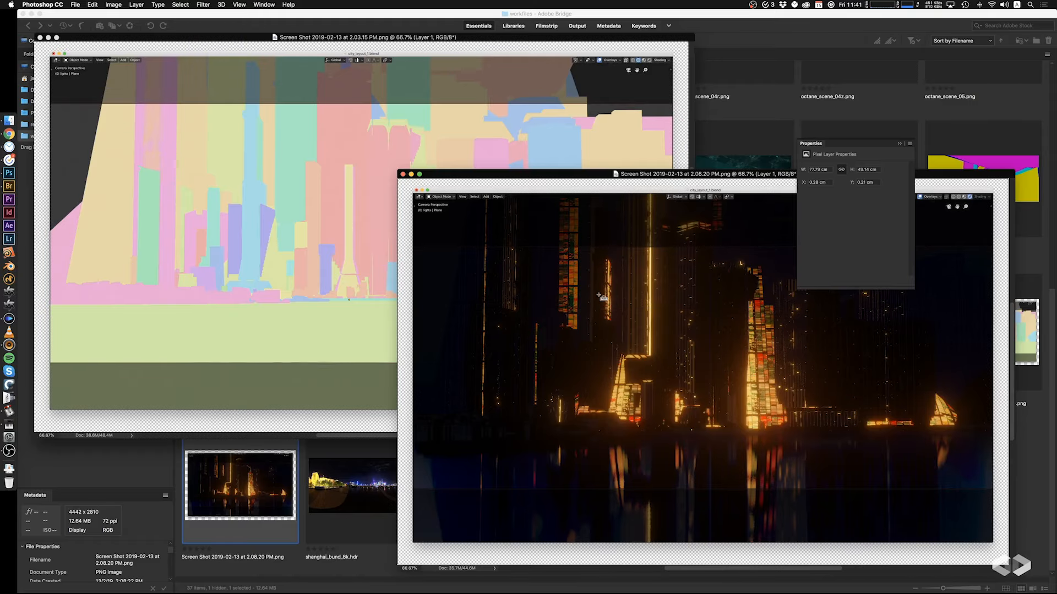
Paste the night render from the 2.08.20 PM screenshot as a new layer over the coloured block-out image
drag(615, 288, 604, 287)
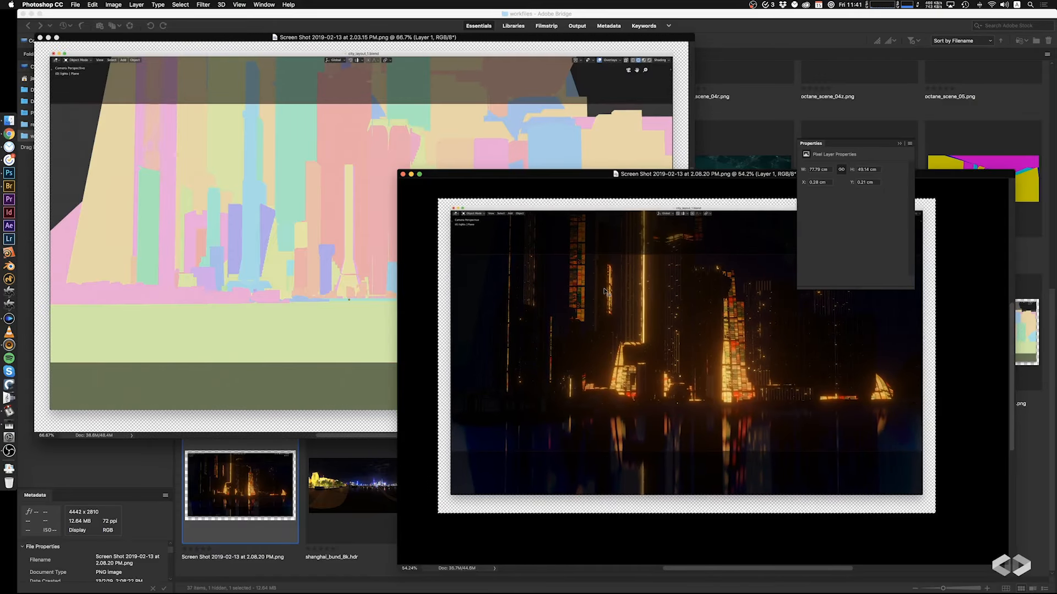
click(305, 208)
key(super+v)
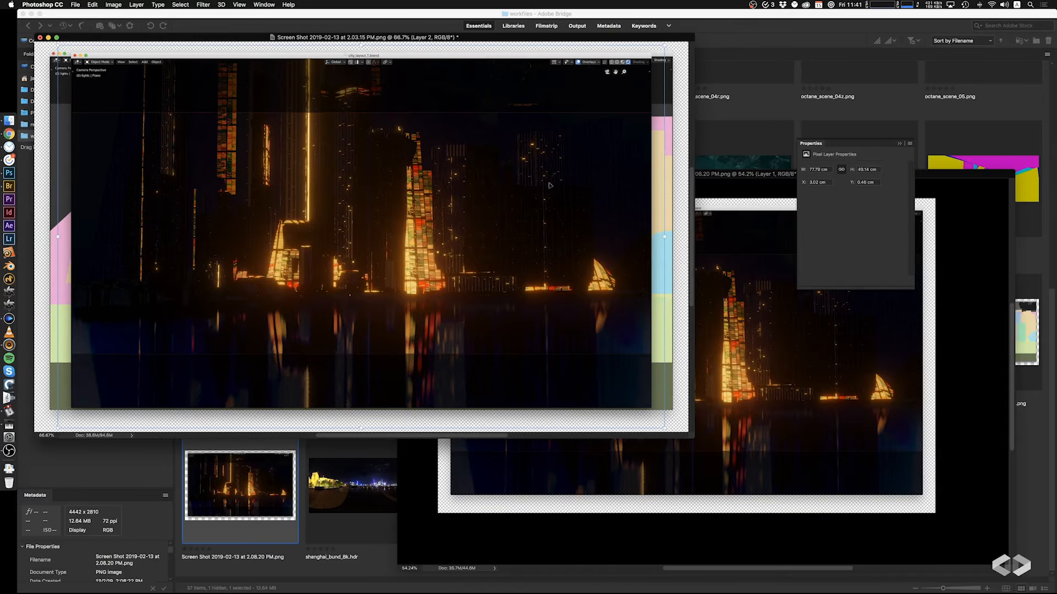
drag(627, 207, 611, 210)
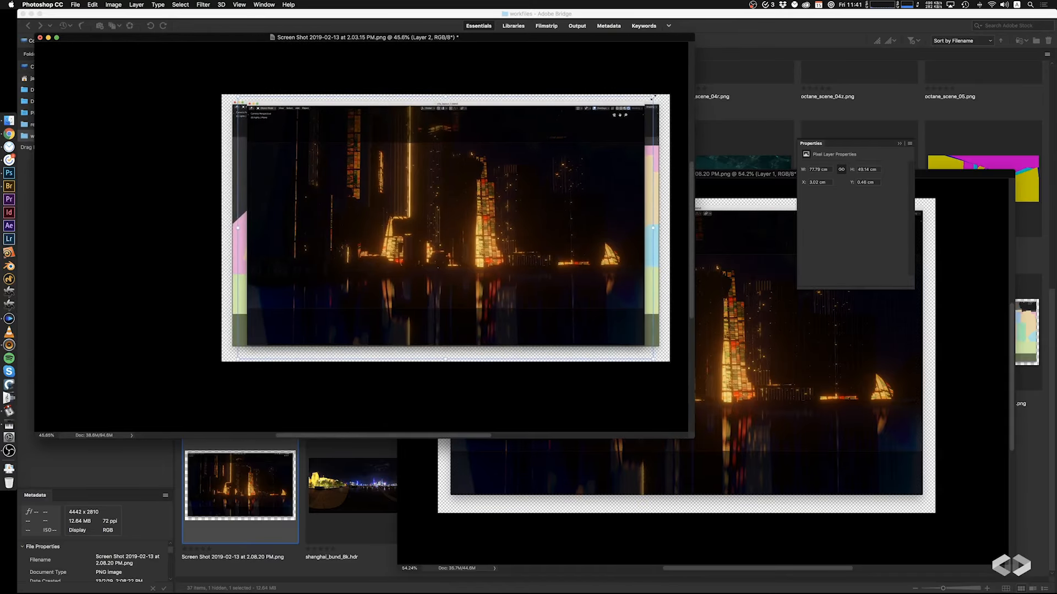
drag(653, 97, 672, 93)
drag(236, 362, 223, 368)
drag(333, 252, 370, 218)
key(Escape)
drag(444, 222, 429, 225)
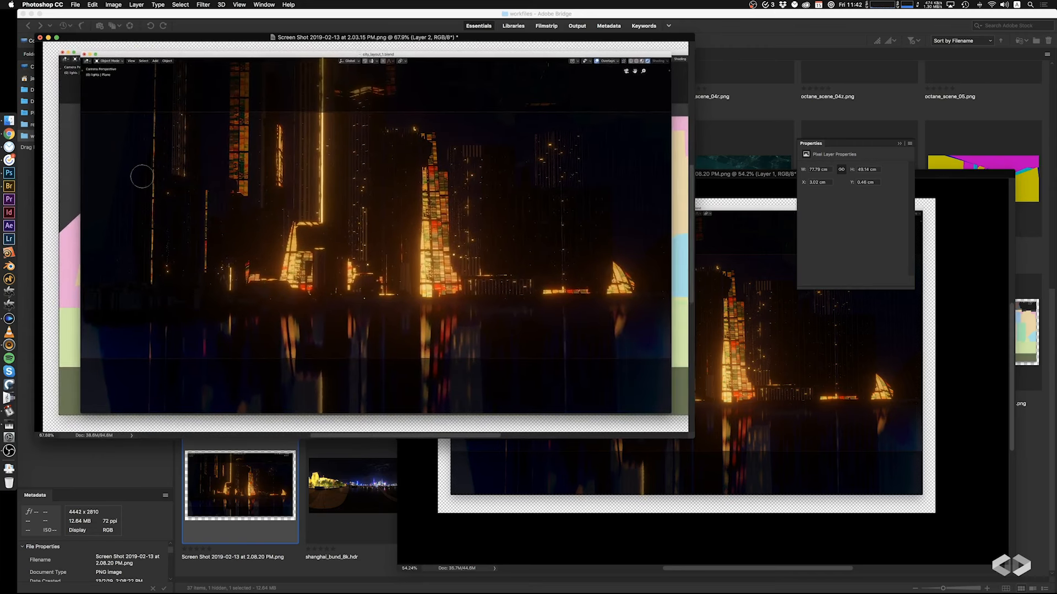
Switch to Photoshop and try adding the coloured block-out image to the 2.08.20 PM screenshot as a new layer
click(9, 173)
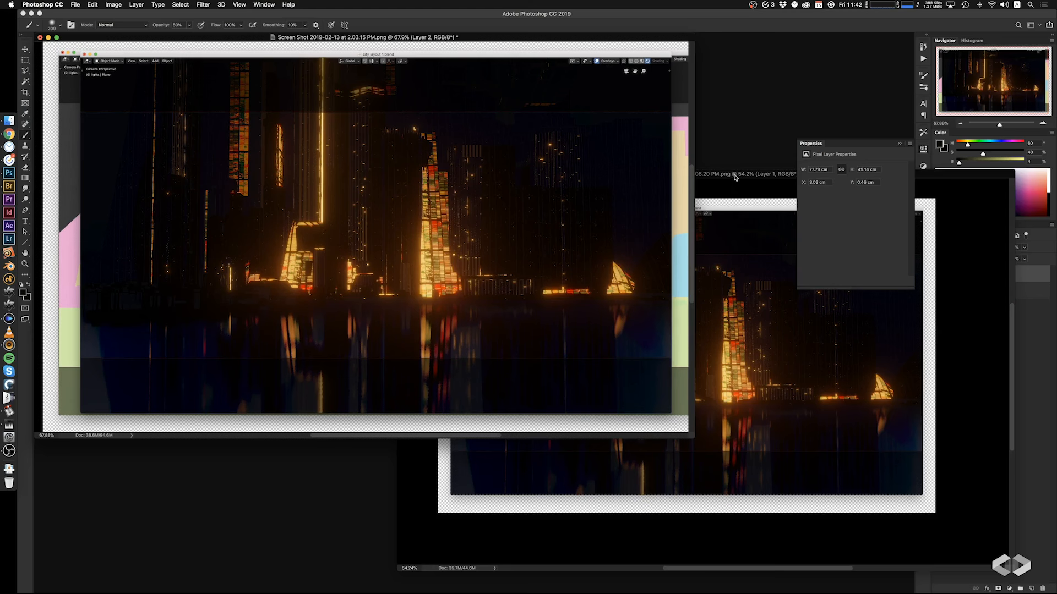
drag(734, 177, 626, 202)
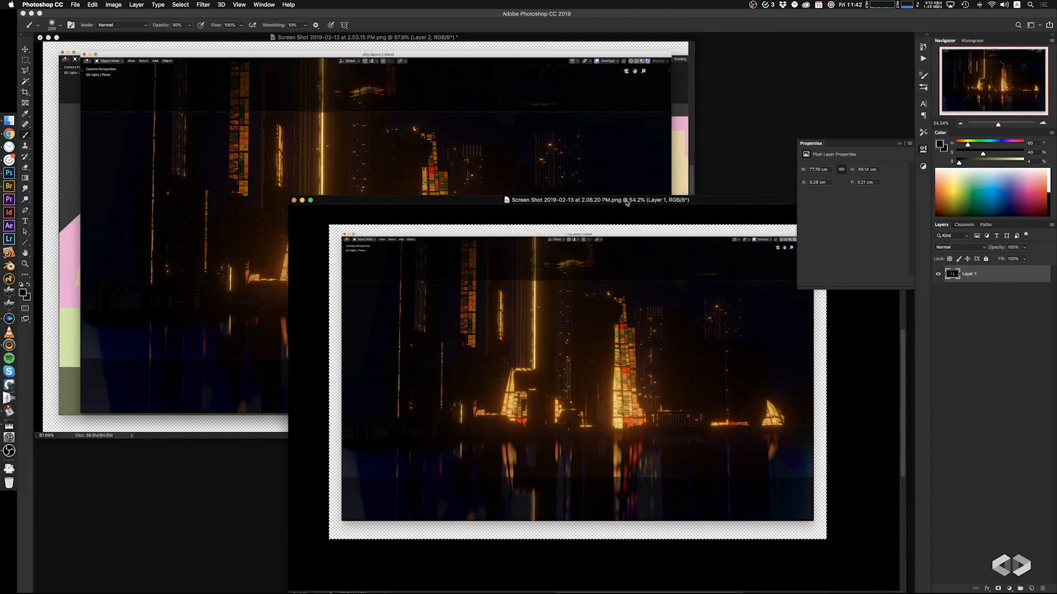
click(534, 146)
click(738, 201)
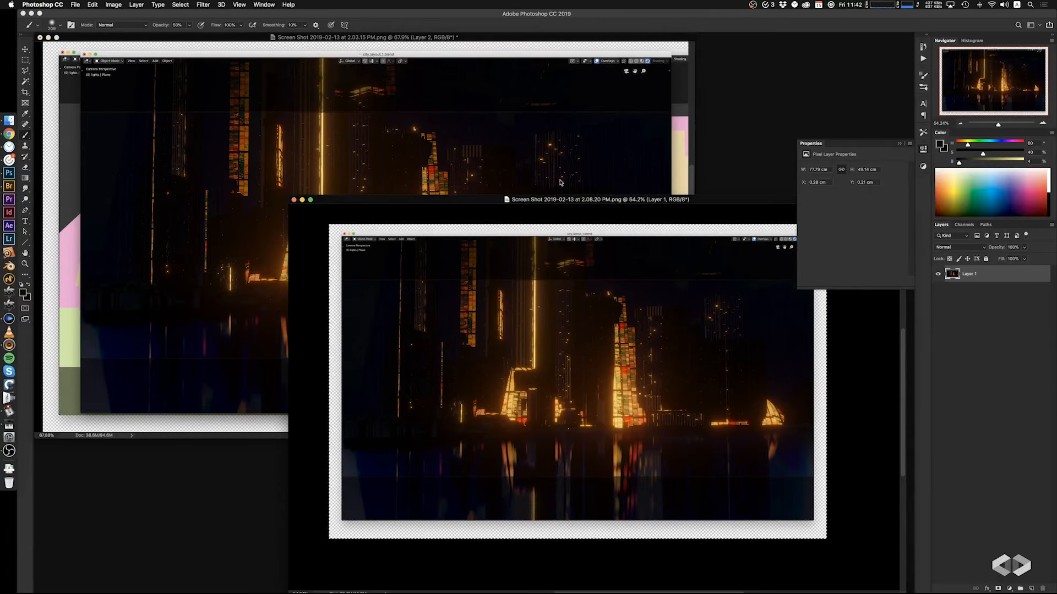
click(257, 41)
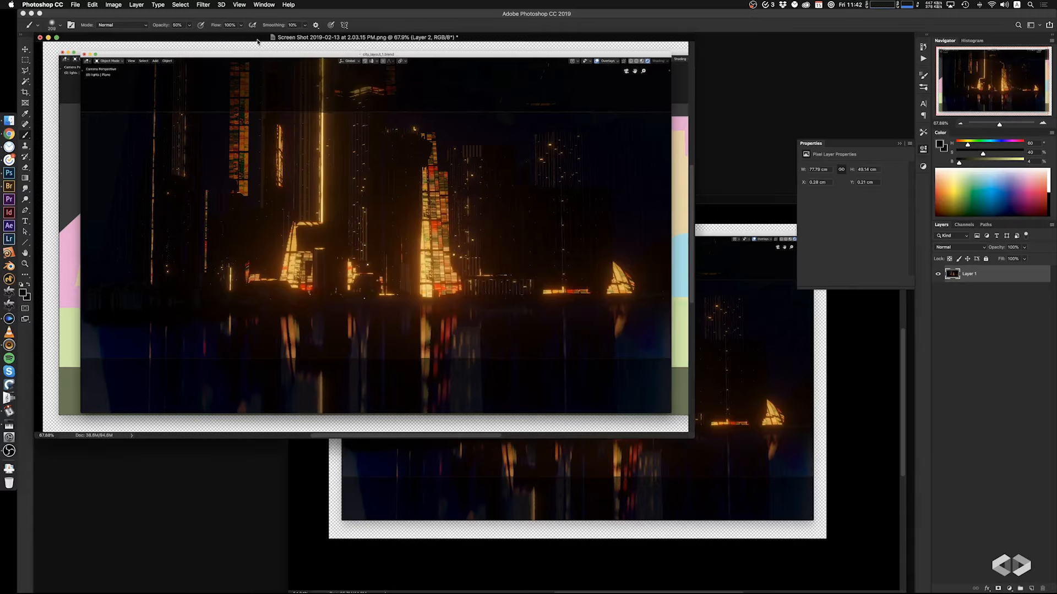
click(738, 457)
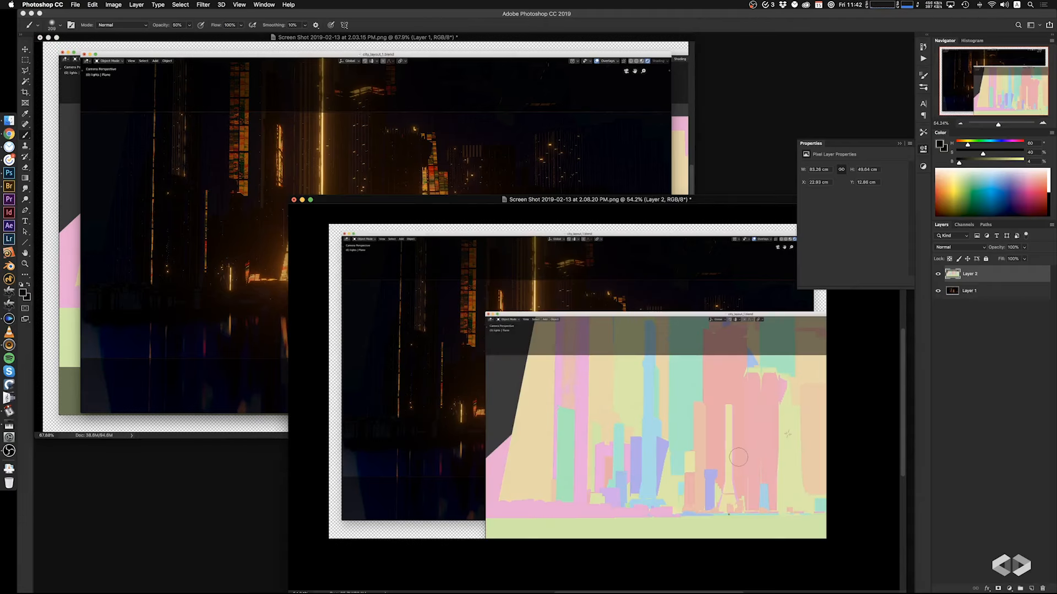
super+drag(738, 457, 603, 381)
key(super+z)
Close the 2.08.20 PM screenshot without saving and enlarge the document window of the combined 2.03.15 PM image
key(super+w)
click(512, 192)
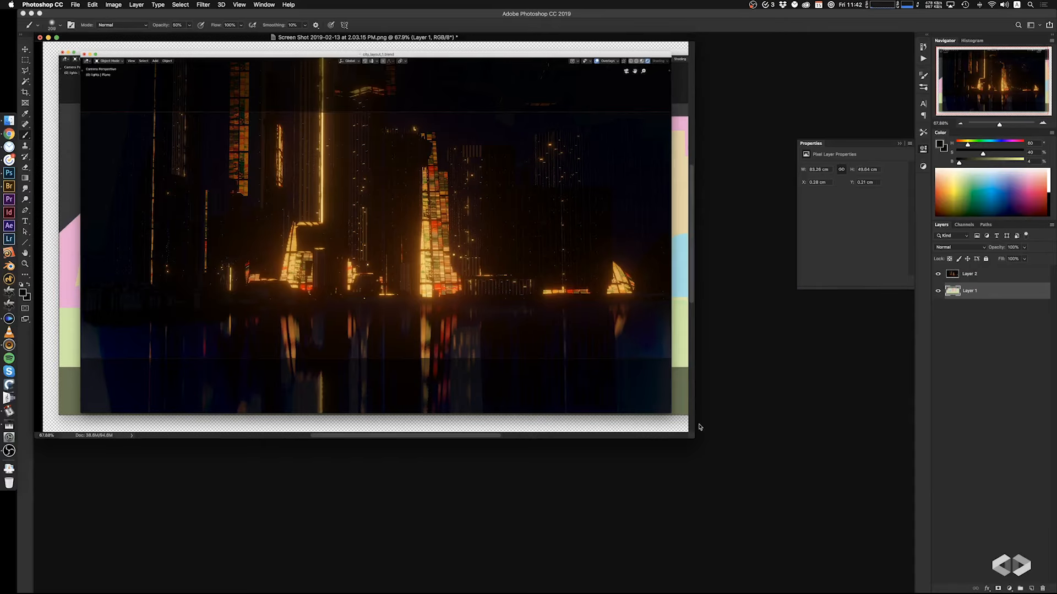
drag(693, 437, 795, 519)
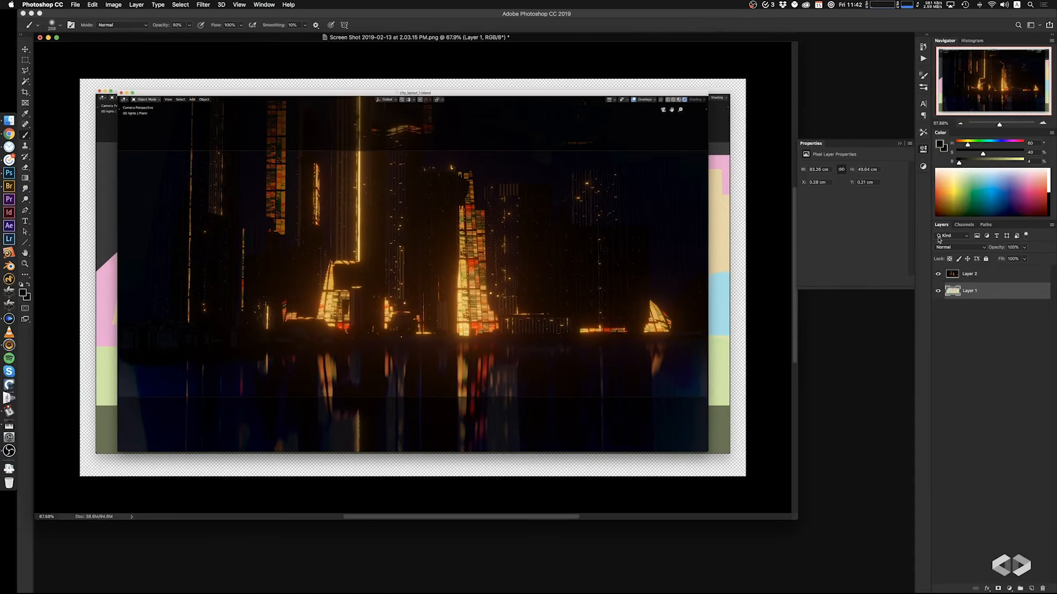
Compare the block-out with the night render above it, and lower the night render layer's Fill to 51%
click(938, 274)
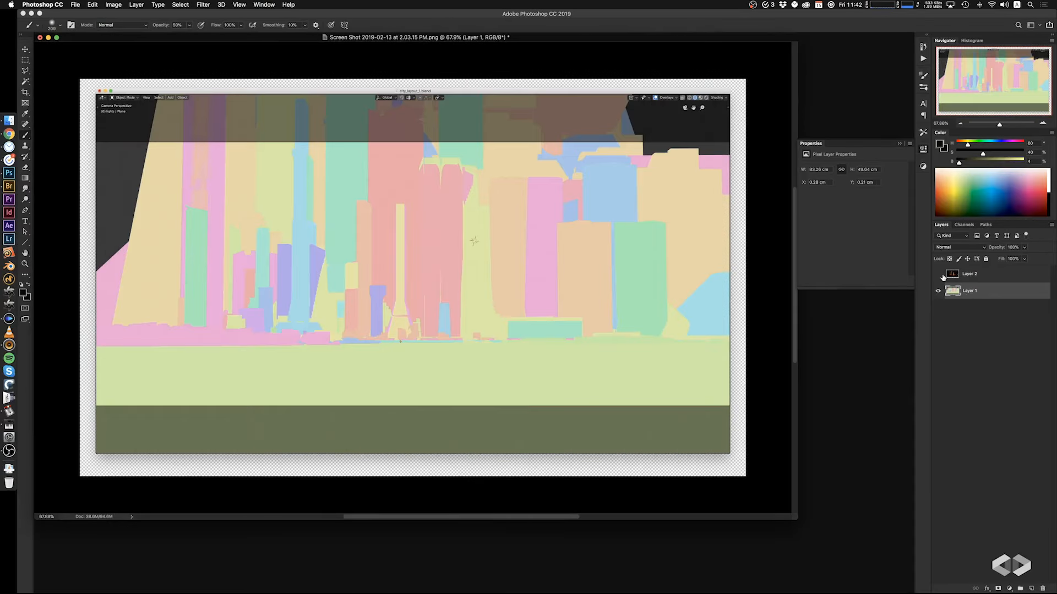
click(938, 274)
click(964, 276)
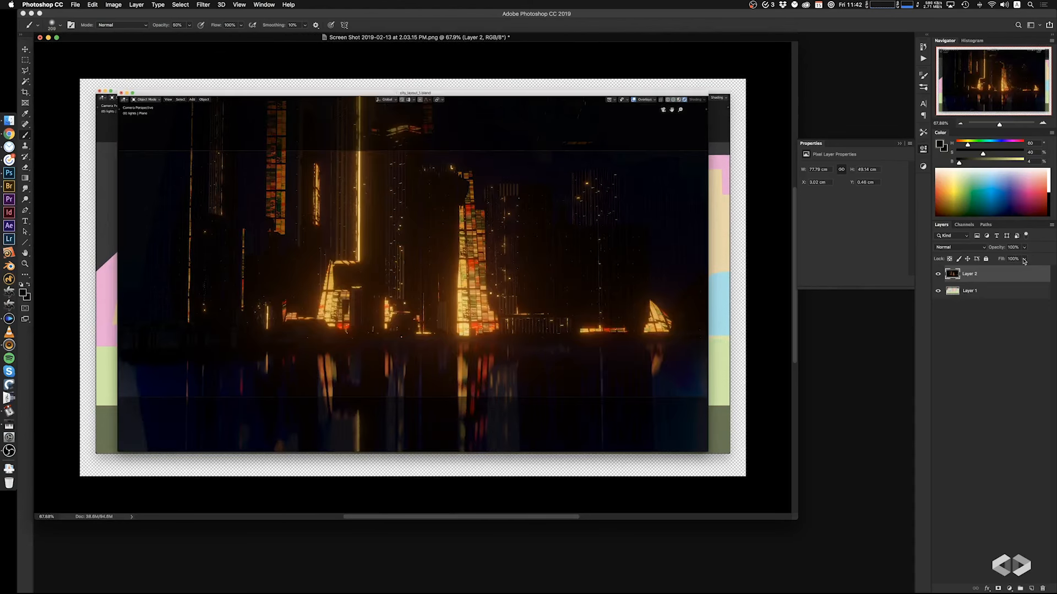
click(1023, 260)
drag(1022, 269, 1005, 269)
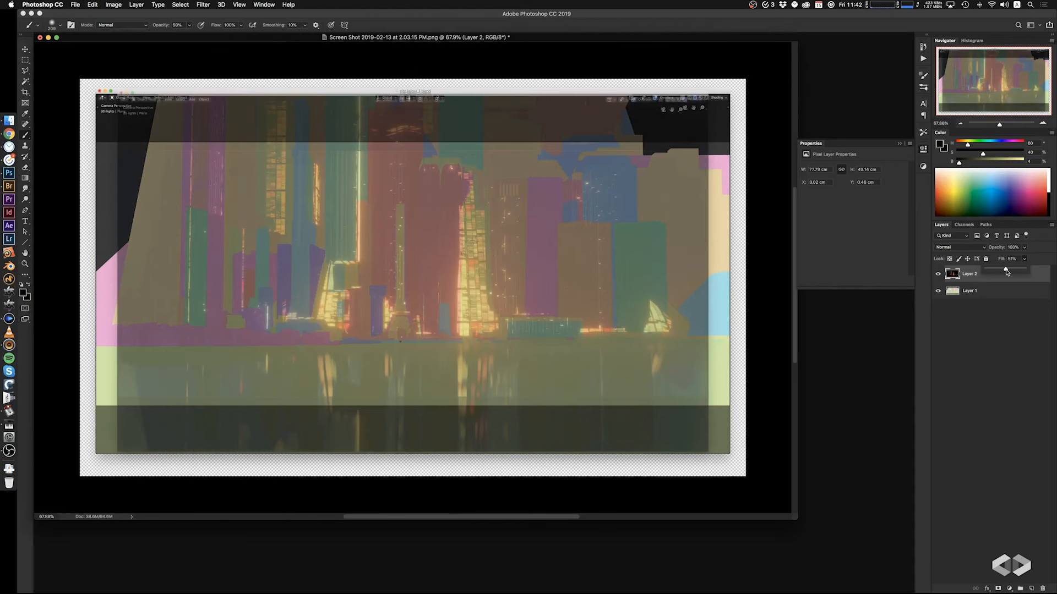
Free-transform the night render layer, scaling it up to about 106% to match the block-out's skyline
click(968, 277)
key(super+t)
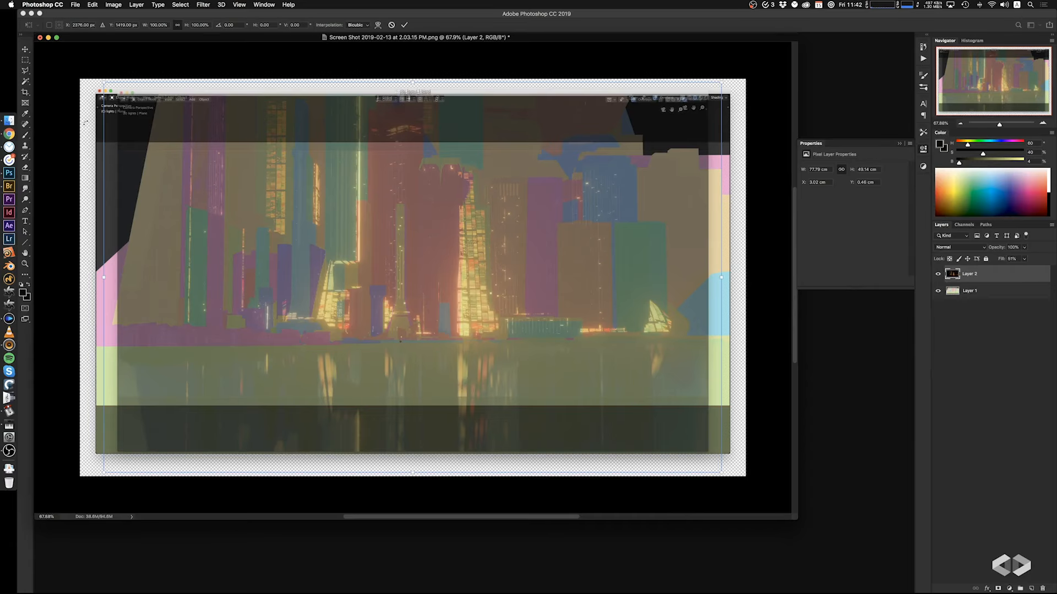
drag(103, 80, 83, 73)
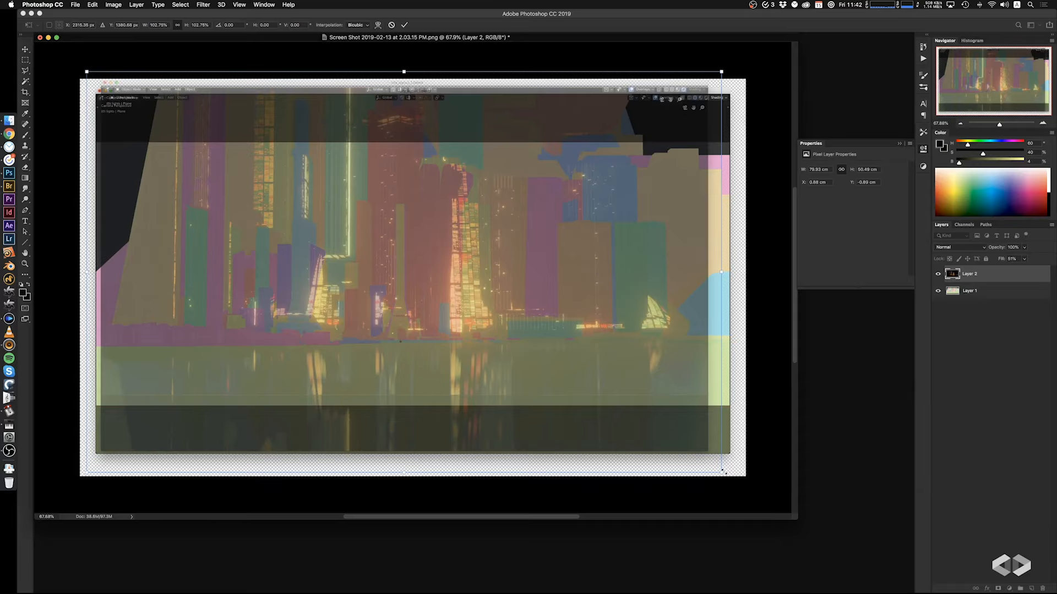
drag(722, 472, 742, 486)
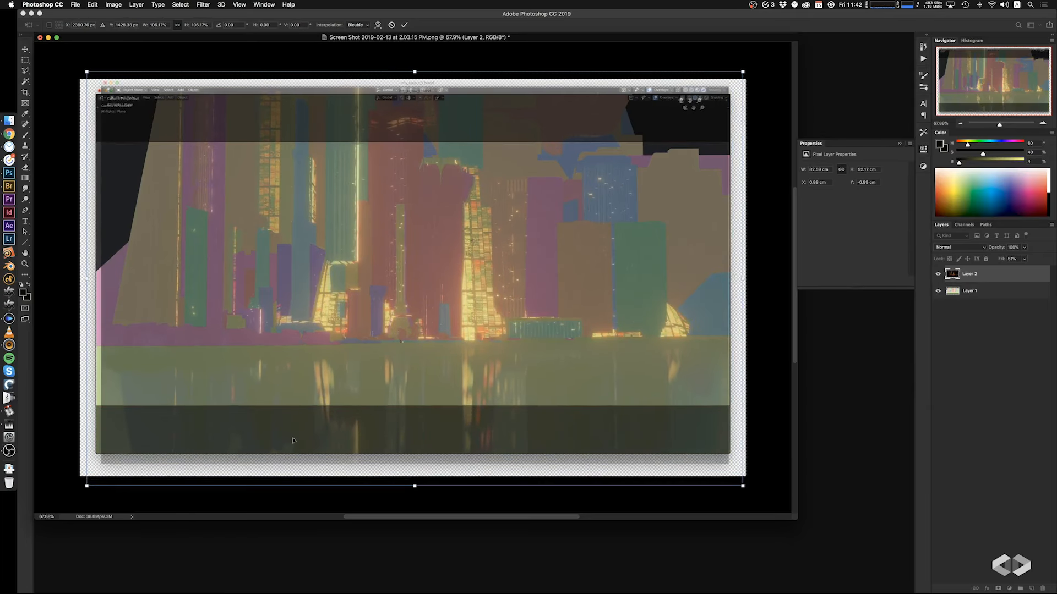
Fine-tune the night render's scale from its left corners to about 107% so its edges match the block-out viewport
super+drag(127, 415, 423, 409)
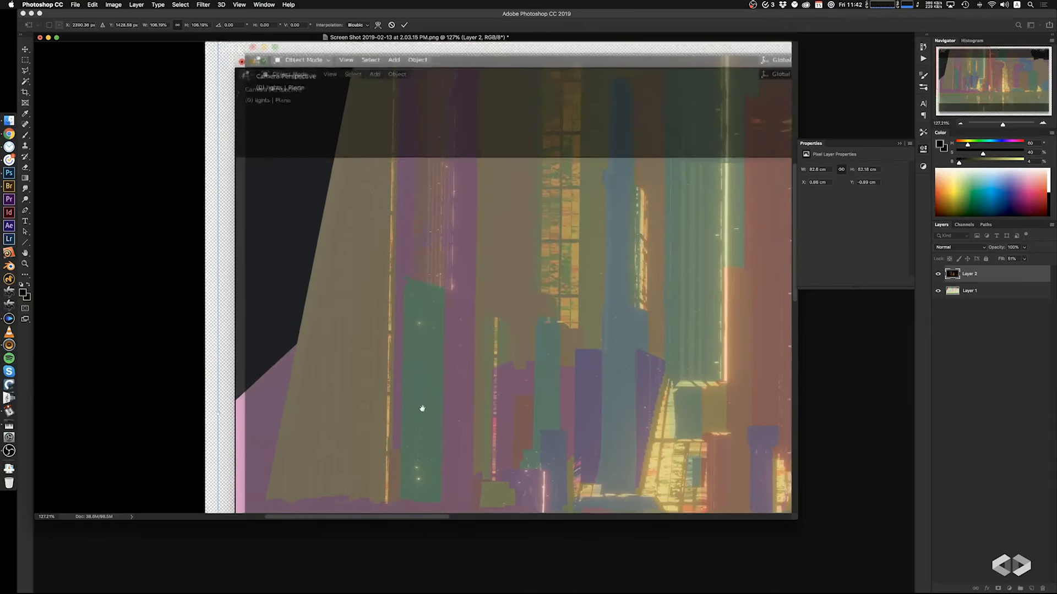
drag(401, 297, 419, 422)
drag(235, 151, 226, 146)
drag(226, 147, 226, 148)
scroll(306, 122, down, 15)
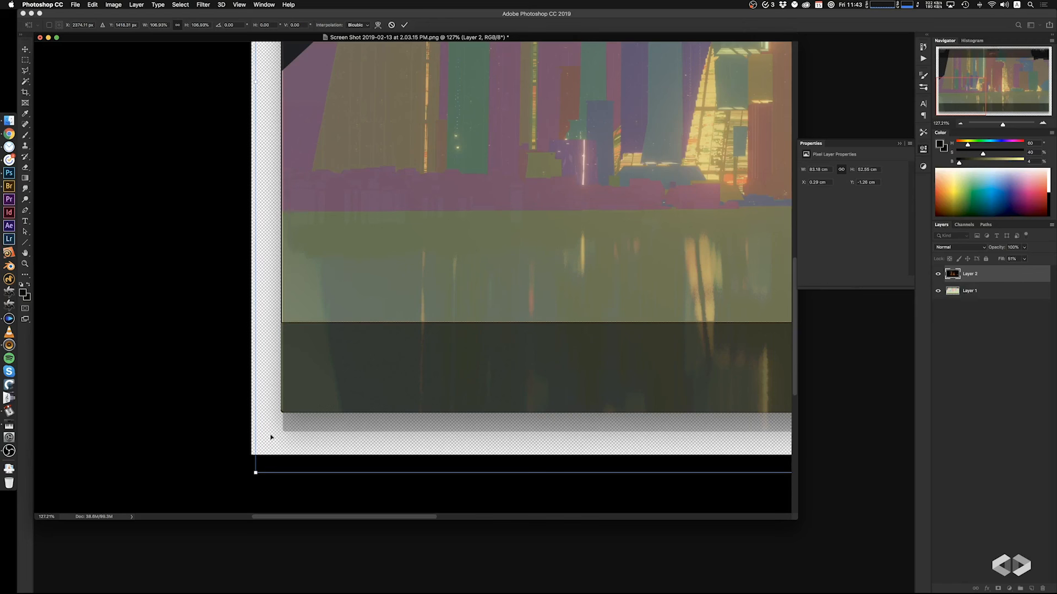
drag(255, 474, 254, 475)
scroll(325, 453, up, 15)
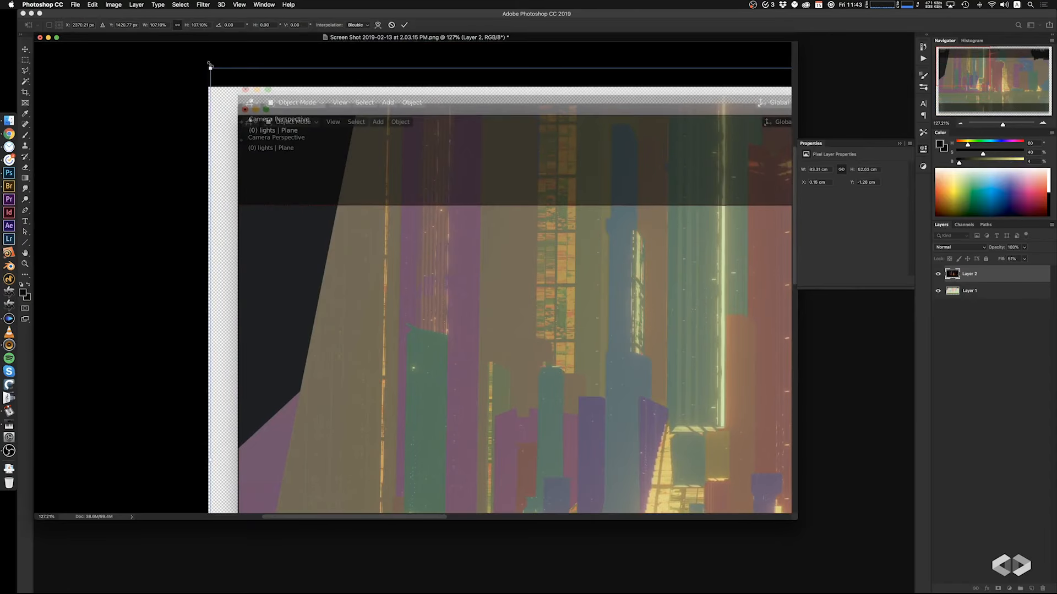
drag(209, 68, 209, 68)
Undo the accidental shift of the night render, refine its lower-left corner against the block-out, and apply the transform
drag(281, 480, 326, 310)
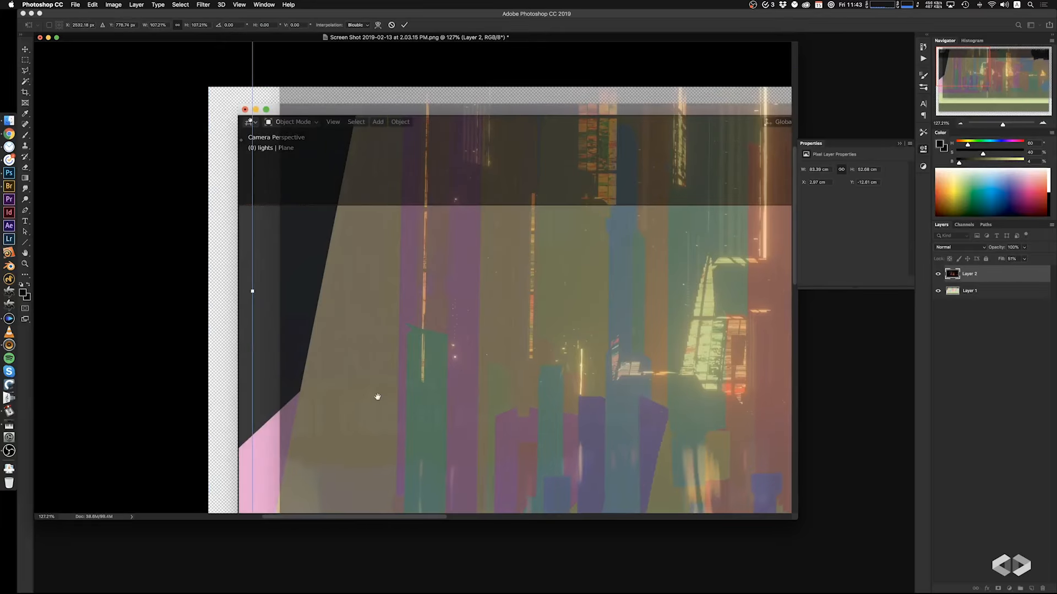
key(super+z)
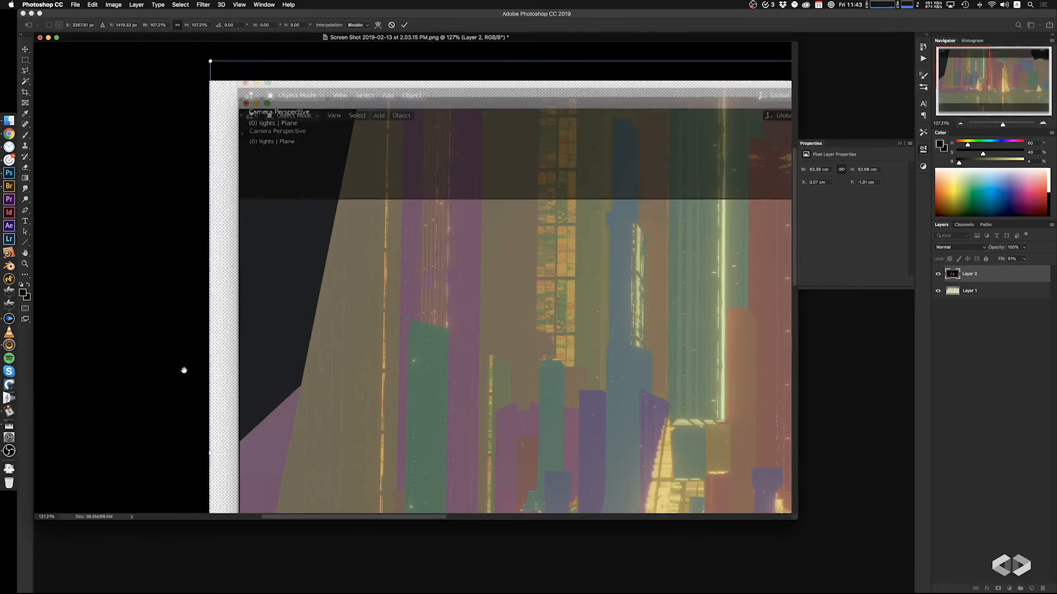
drag(184, 370, 176, 129)
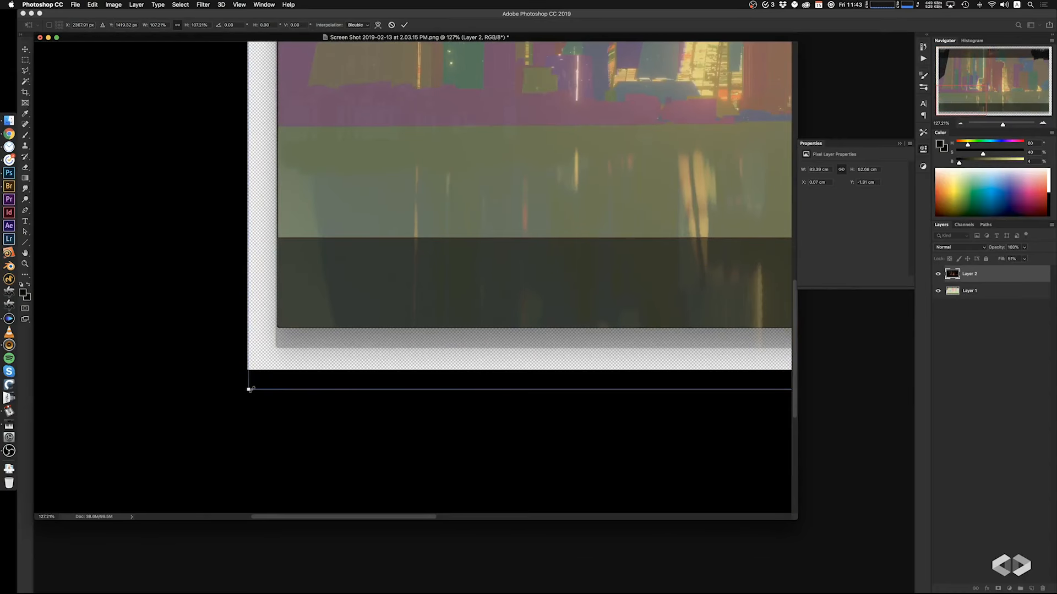
drag(249, 389, 250, 392)
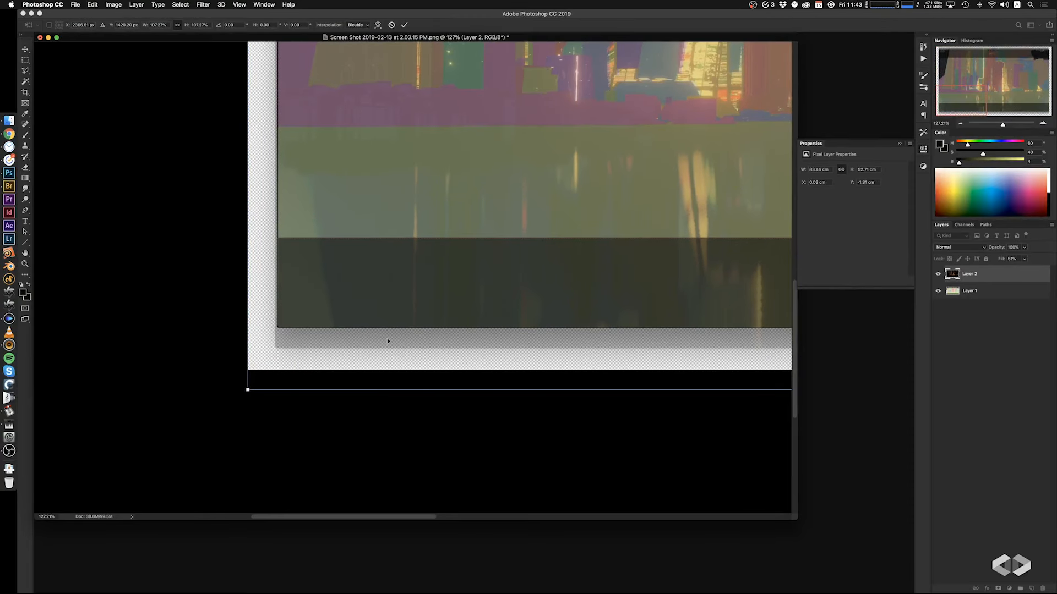
key(Return)
Nudge the night render layer slightly to the right, to an X position of 0.14 cm, and check its right edge
key(b)
drag(470, 295, 370, 380)
key(super+Right)
key(super+Right)
key(super+Right)
key(super+Right)
key(super+Right)
key(super+Right)
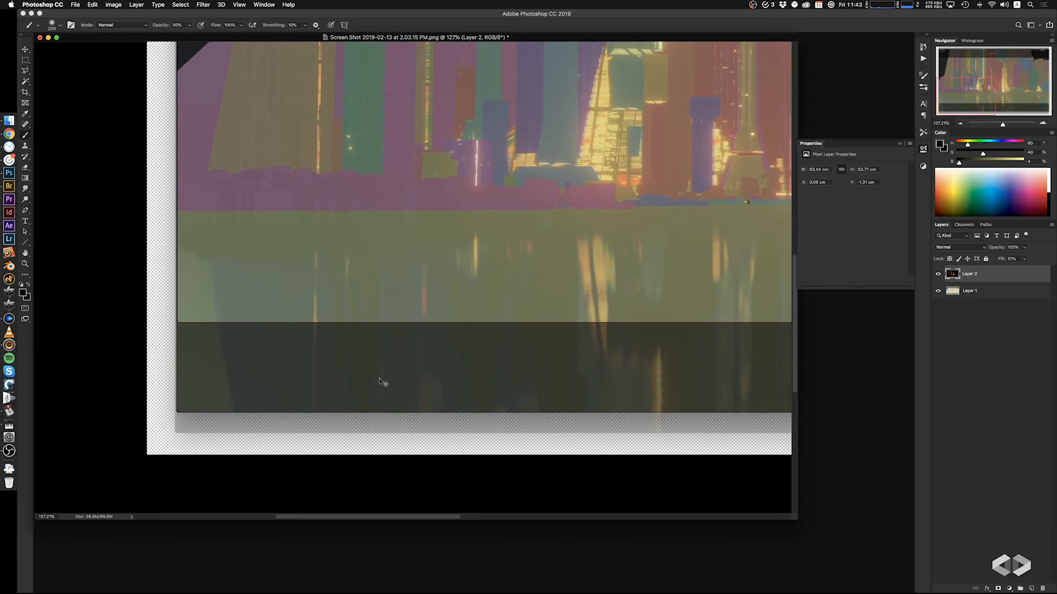
scroll(498, 309, right, 10)
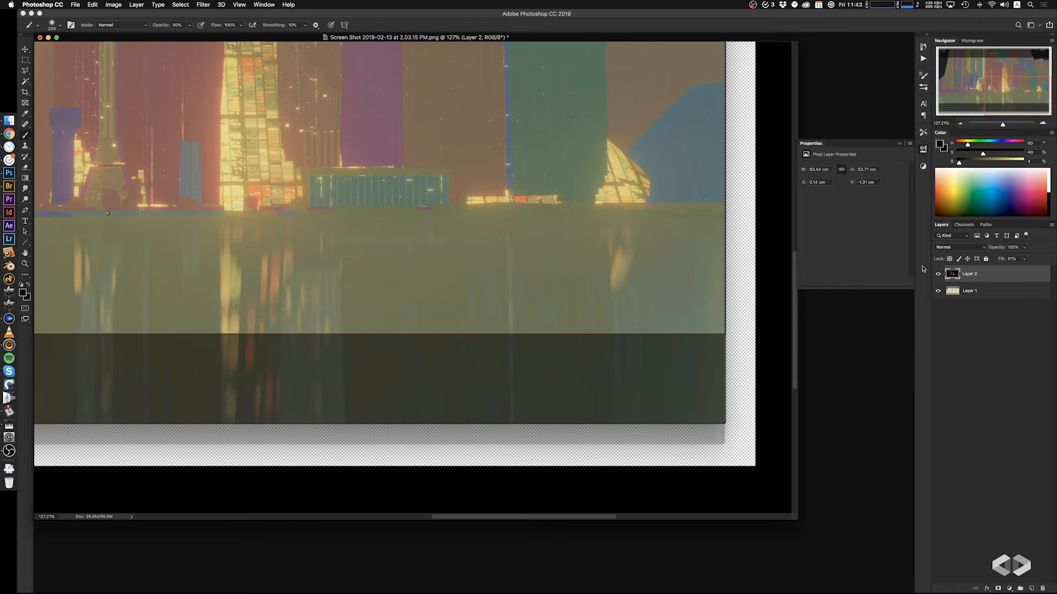
Restore the night render layer's full Fill, stack the block-out layer above it, and toggle the block-out to check alignment
click(1024, 259)
drag(969, 291, 993, 267)
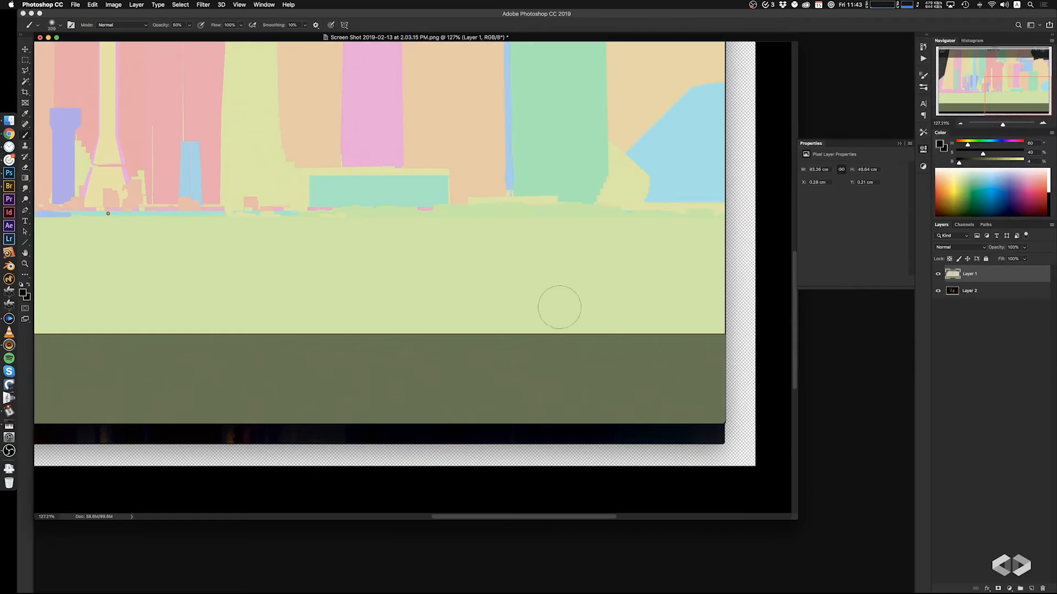
drag(796, 517, 846, 560)
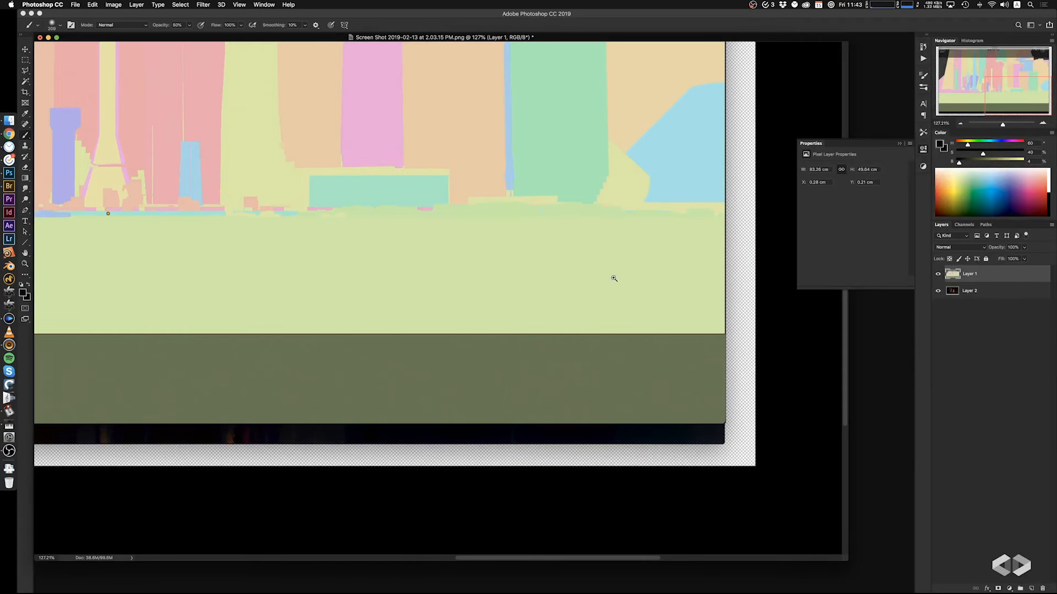
super+drag(615, 279, 698, 345)
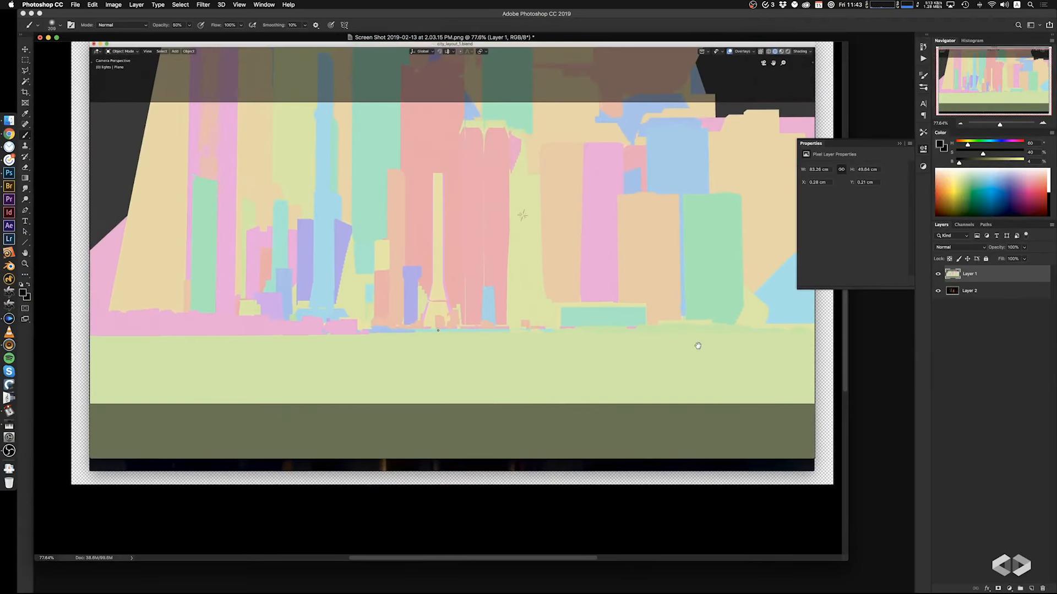
click(938, 274)
click(939, 274)
Crop the canvas to the camera frame, about 80 by 33 cm, removing the dark bands and transparent borders
key(c)
key(Return)
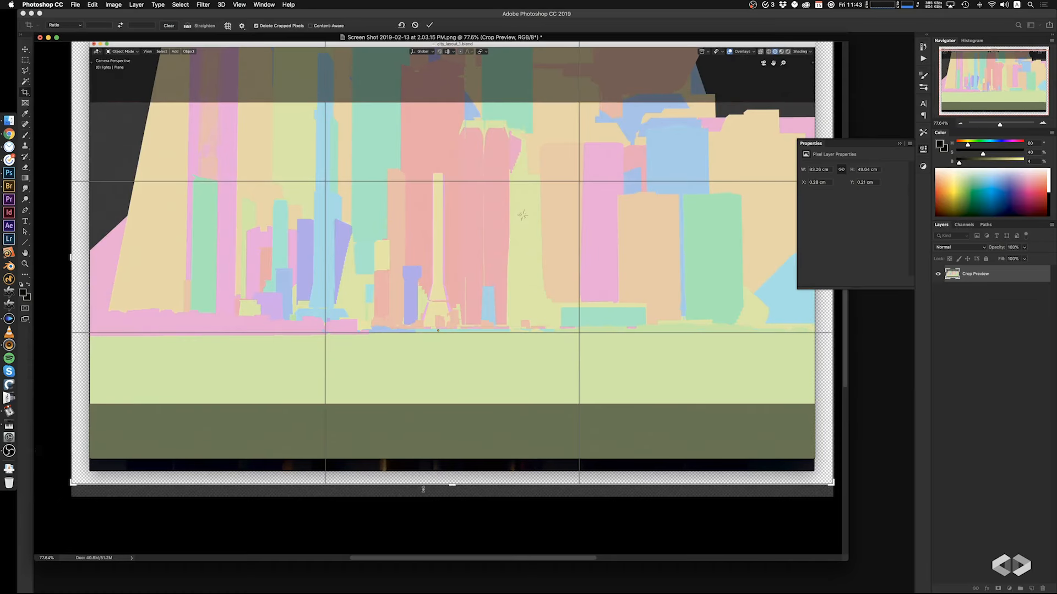
drag(461, 486, 453, 443)
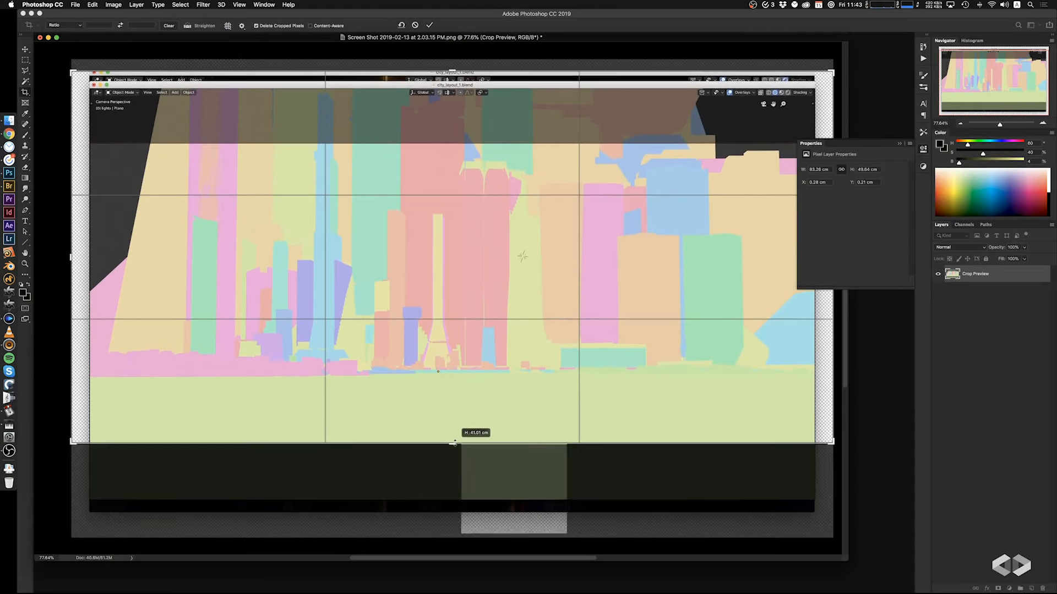
drag(451, 68, 454, 104)
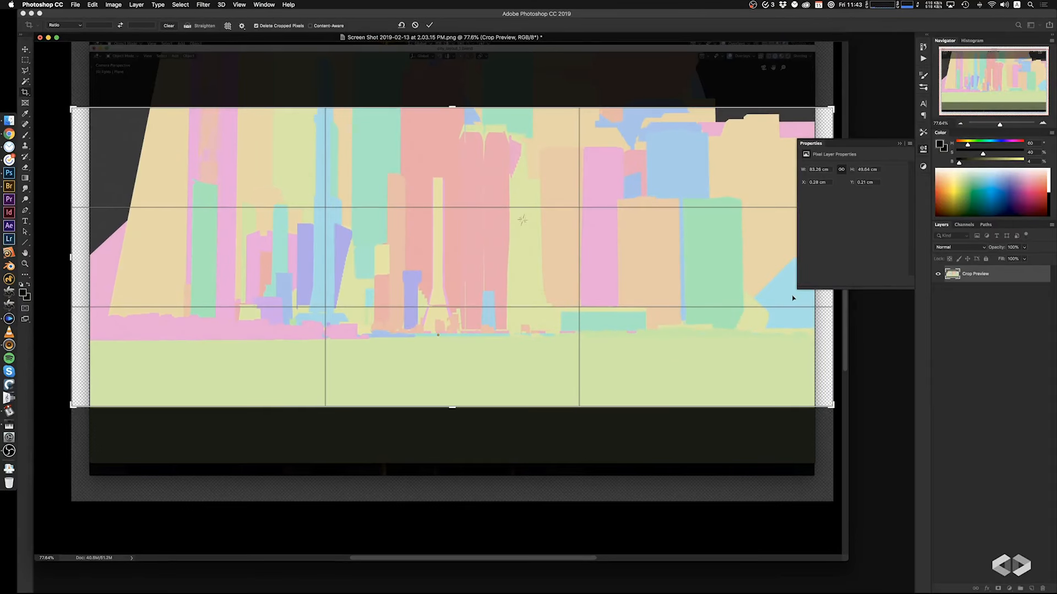
drag(72, 257, 88, 259)
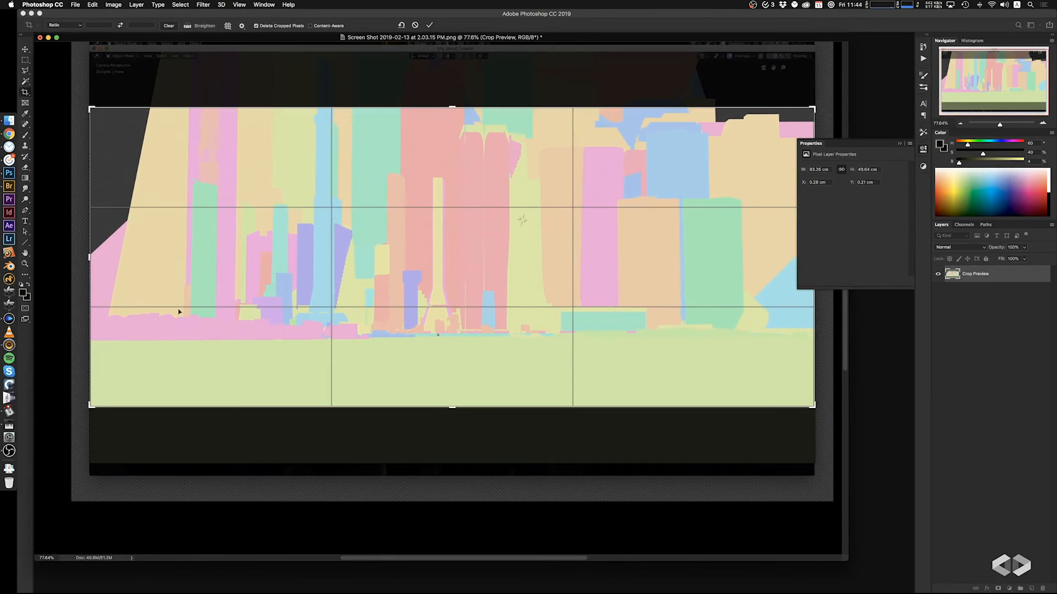
key(Return)
Clone out the red light-gizmo marks on the tall yellow-green building in the block-out layer with a small Clone Stamp brush
drag(351, 312, 330, 357)
super+drag(450, 296, 460, 295)
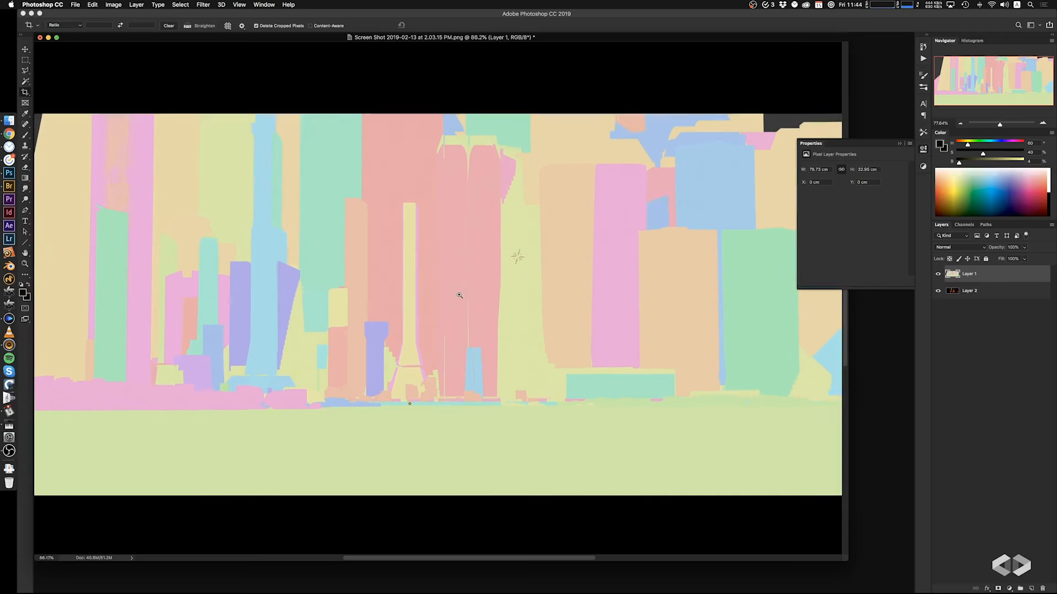
super+drag(520, 309, 476, 343)
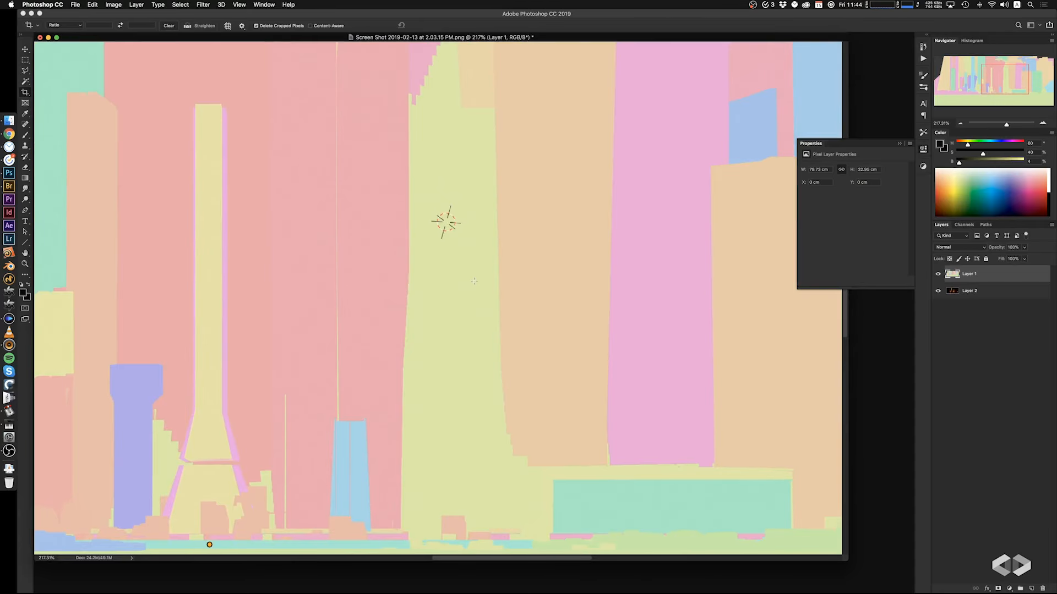
key(b)
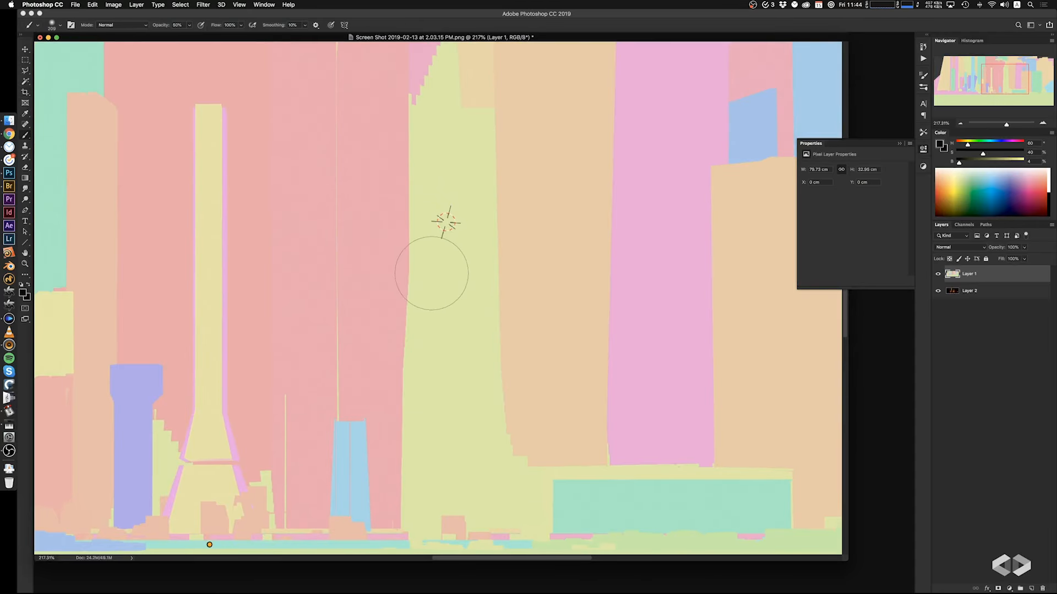
key(s)
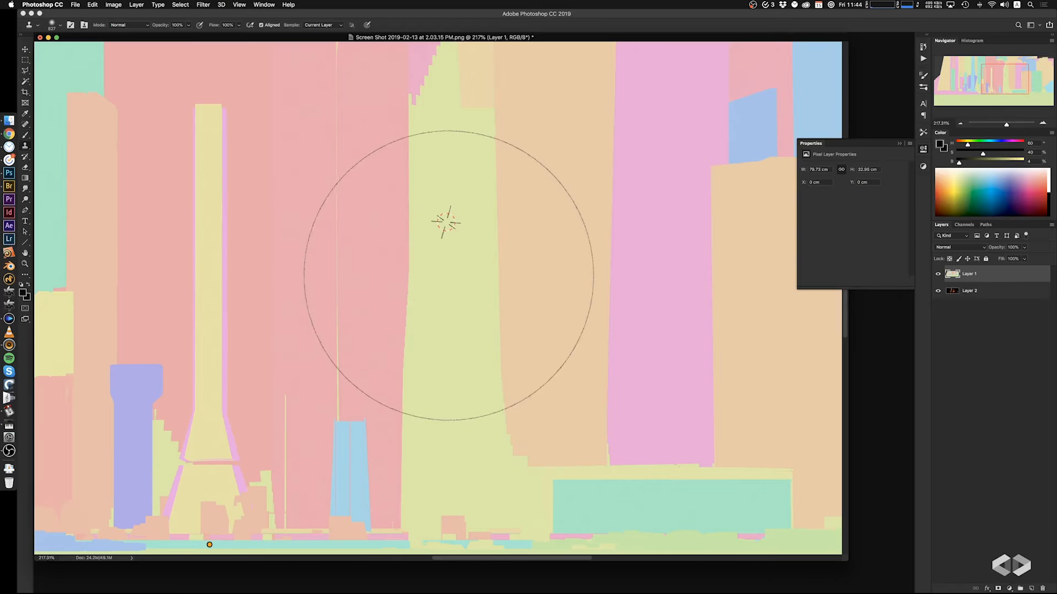
mouse_move(447, 275)
ctrl+alt+mouse_down()
mouse_move(290, 229)
mouse_move(134, 164)
ctrl+alt+mouse_up()
ctrl+alt+drag(464, 294, 431, 289)
alt+click(445, 299)
drag(465, 232, 453, 225)
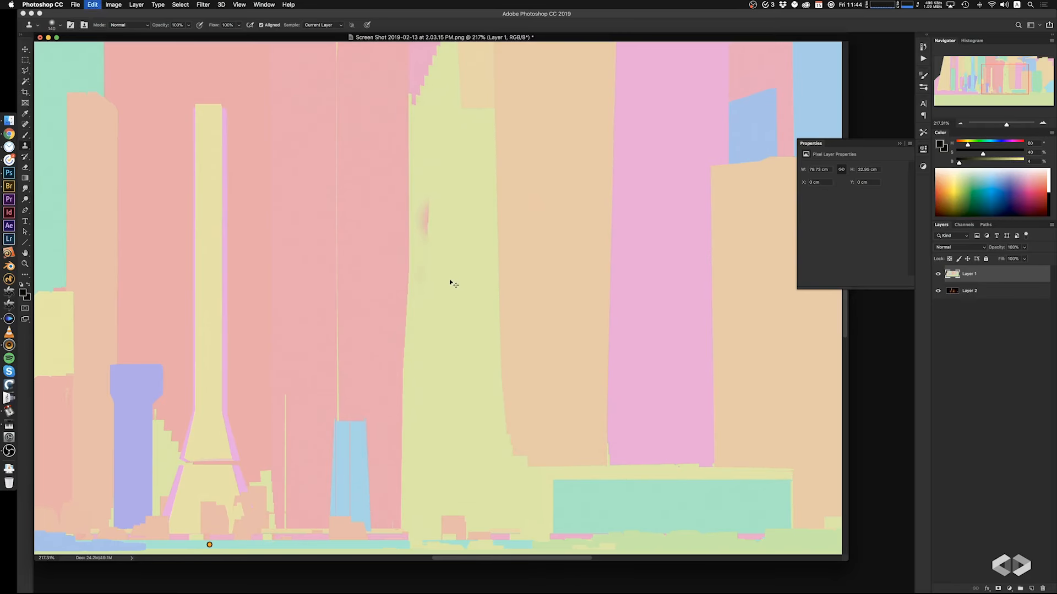
ctrl+alt+drag(459, 309, 443, 306)
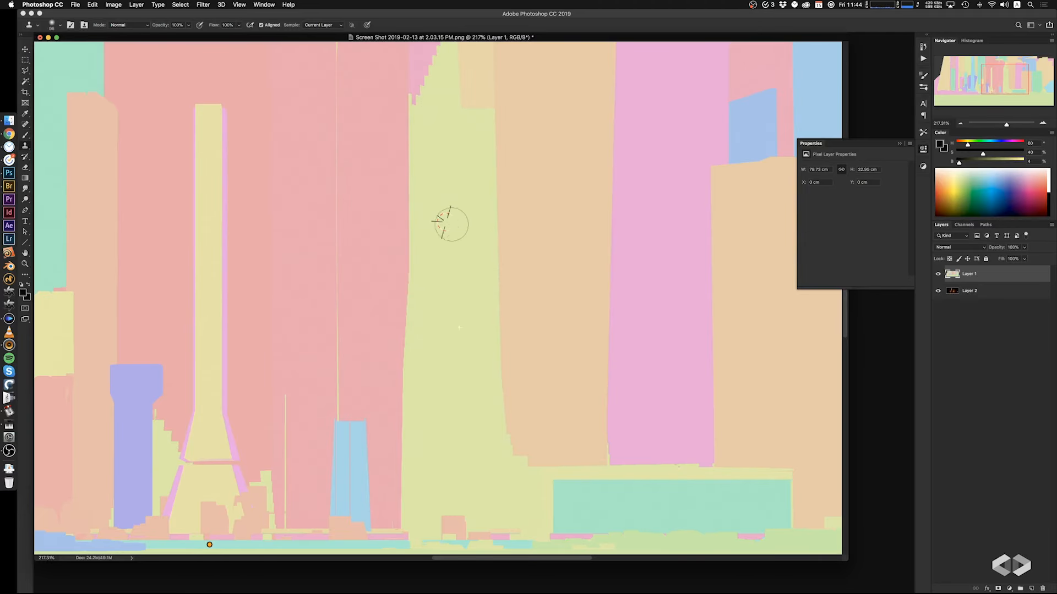
drag(448, 221, 443, 217)
Clone out the orange origin dot on the turquoise shoreline strip of the block-out, sampling the clean strip beside it
scroll(448, 370, down, 5)
scroll(448, 370, left, 3)
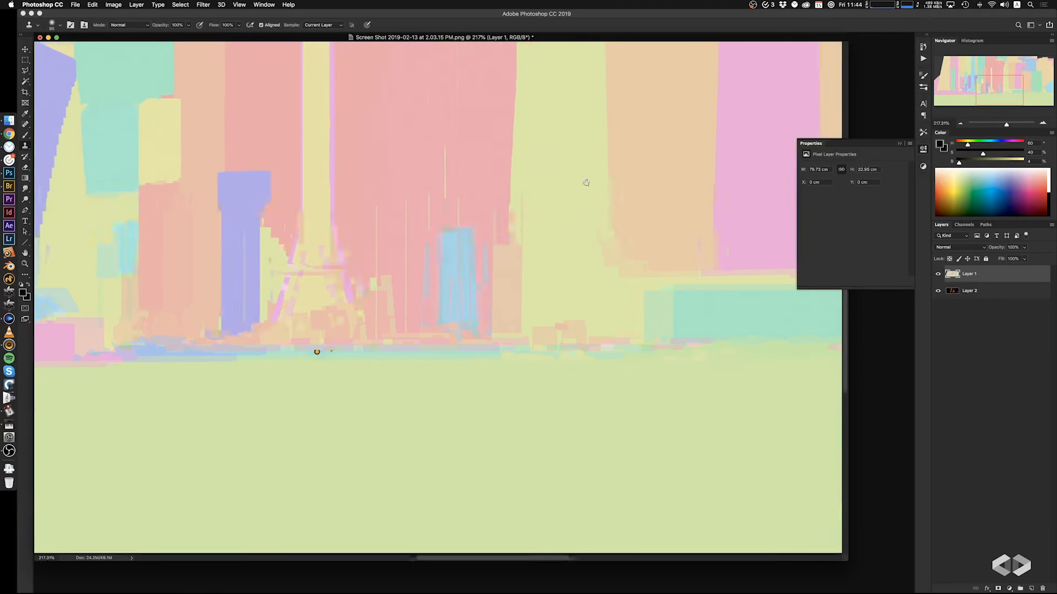
mouse_move(334, 360)
super+mouse_down()
mouse_move(367, 357)
mouse_move(242, 302)
mouse_move(251, 306)
super+mouse_up()
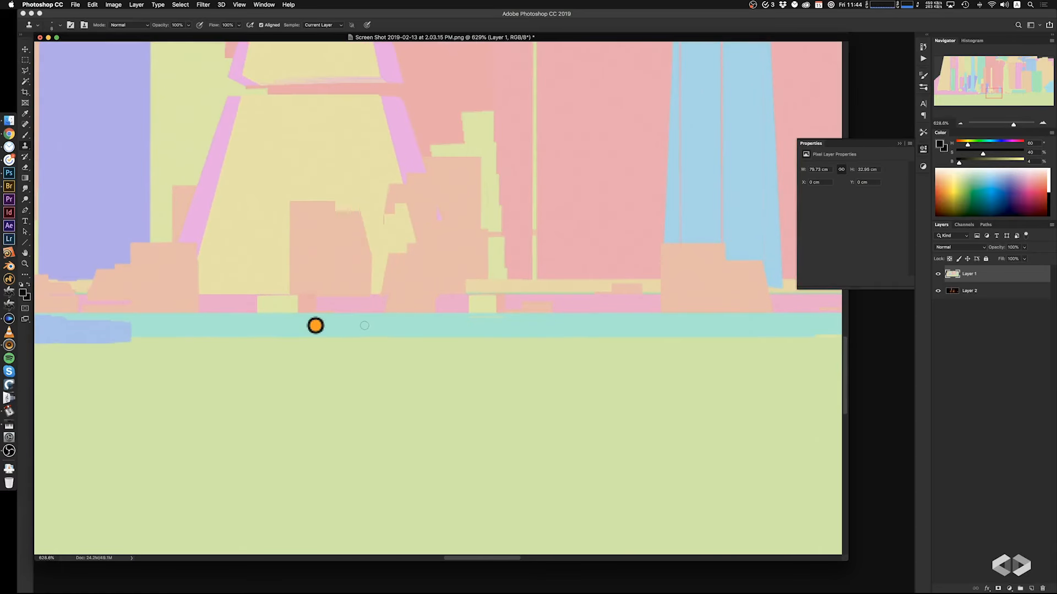
mouse_move(364, 326)
ctrl+alt+mouse_down()
mouse_move(302, 329)
mouse_move(324, 327)
ctrl+alt+mouse_up()
alt+click(369, 326)
alt+click(351, 328)
alt+click(373, 327)
mouse_move(318, 331)
mouse_down()
mouse_move(361, 336)
mouse_move(319, 332)
mouse_move(338, 335)
mouse_move(316, 362)
mouse_move(338, 355)
mouse_up()
drag(400, 371, 436, 352)
Compare the block-out with the night render, and add an empty, hidden layer above the block-out
click(938, 275)
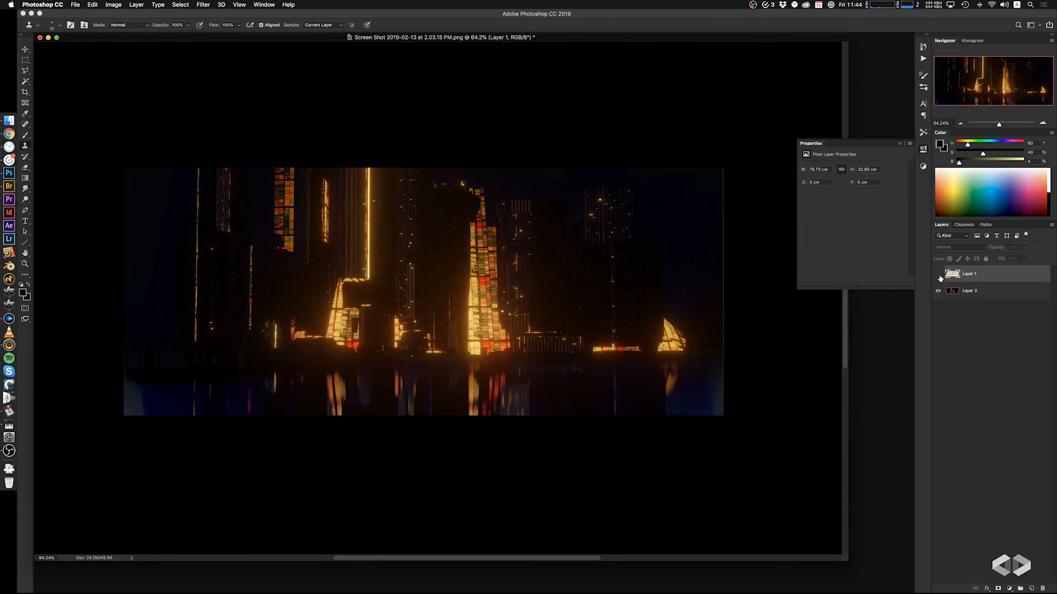
click(938, 275)
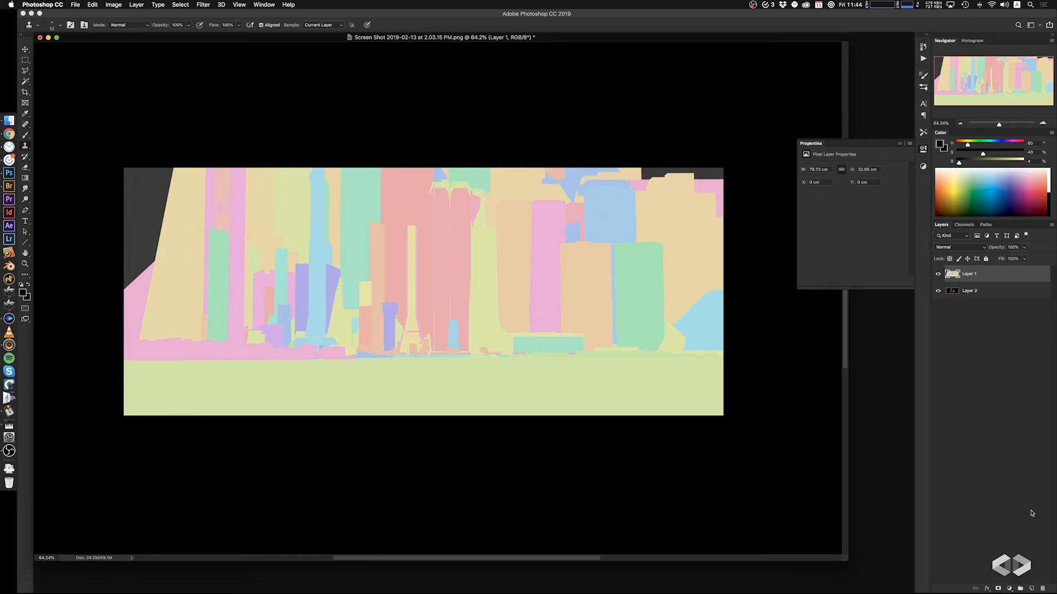
click(1032, 589)
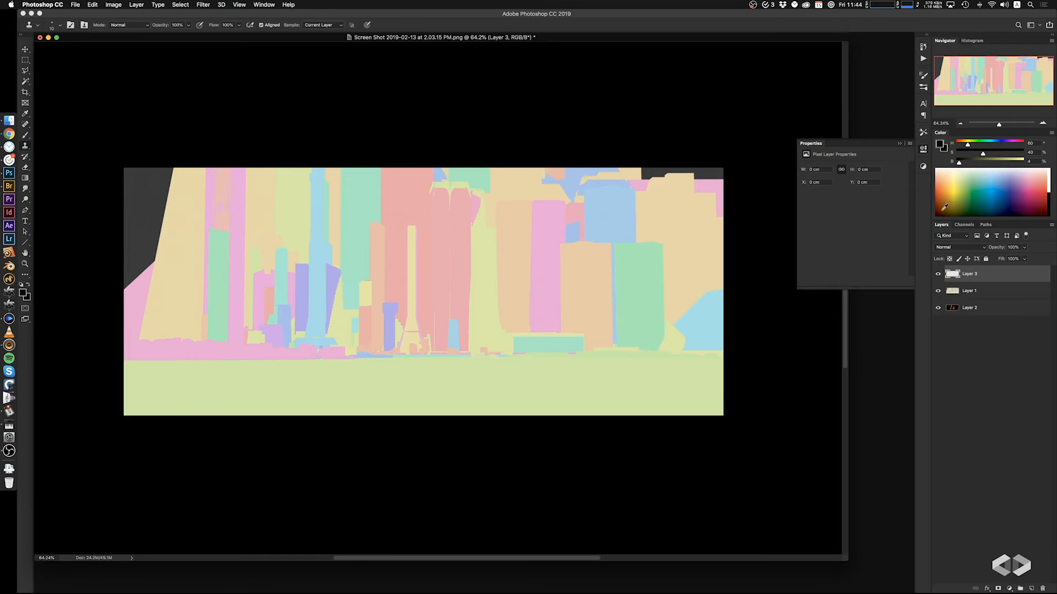
click(938, 274)
Toggle the block-out layer's visibility to examine how its shapes match the buildings in the night render
scroll(597, 327, left, 2)
scroll(597, 327, down, 1)
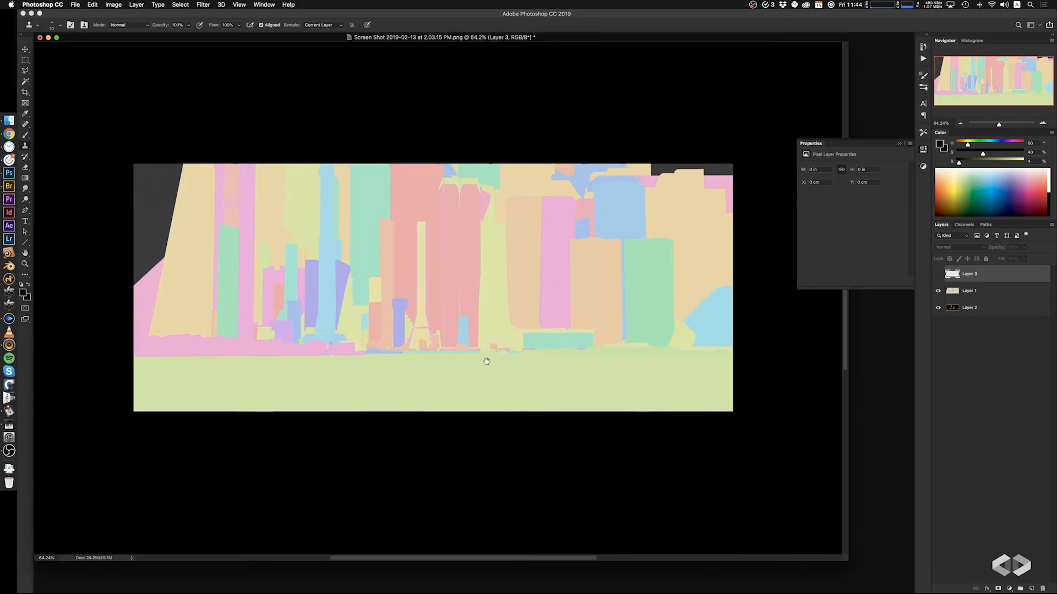
scroll(488, 355, left, 2)
click(938, 293)
click(937, 293)
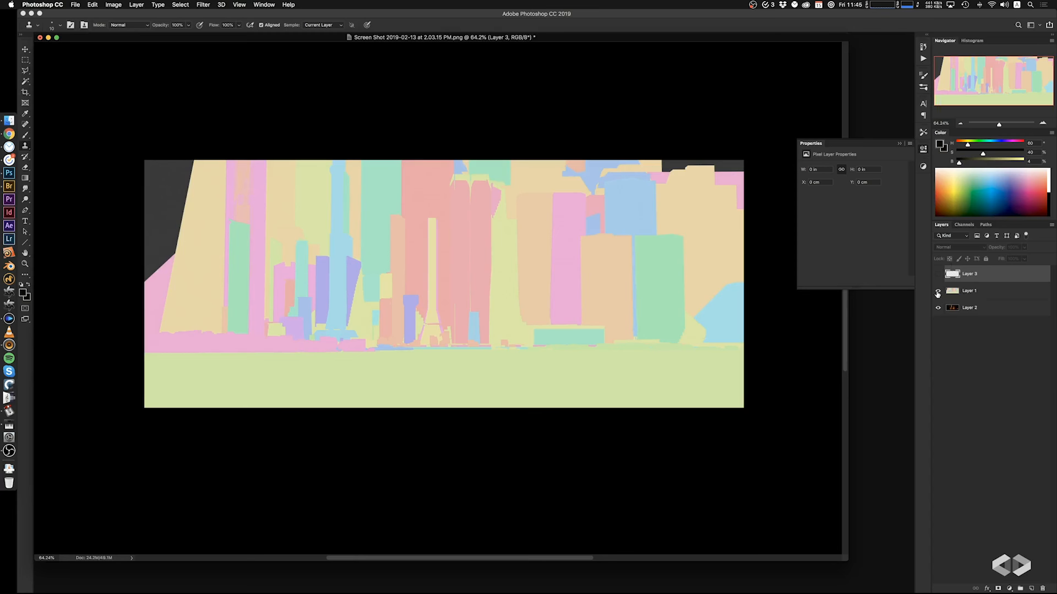
click(938, 293)
scroll(550, 325, up, 2)
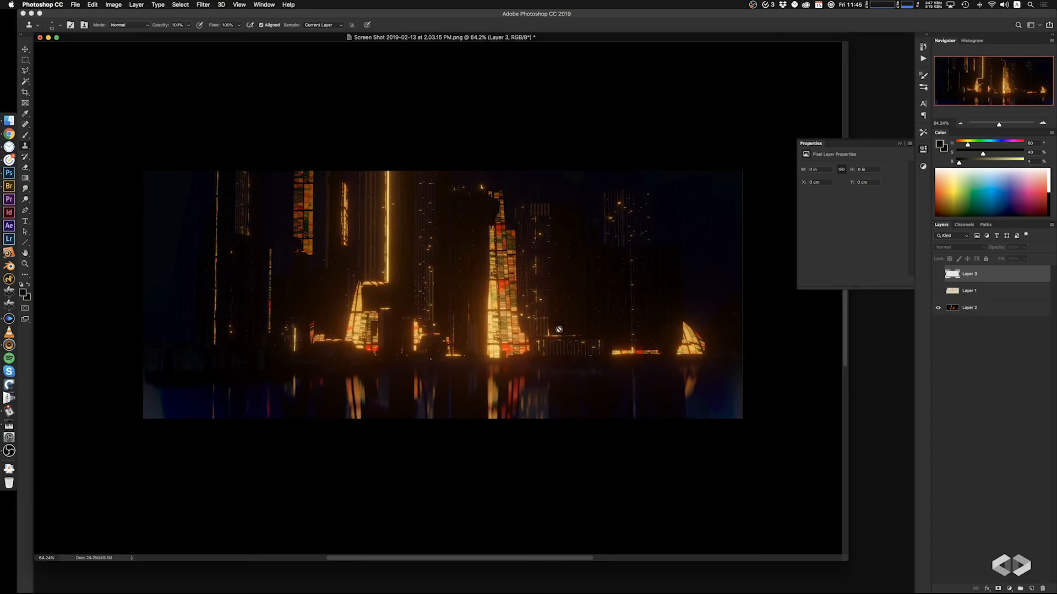
click(938, 292)
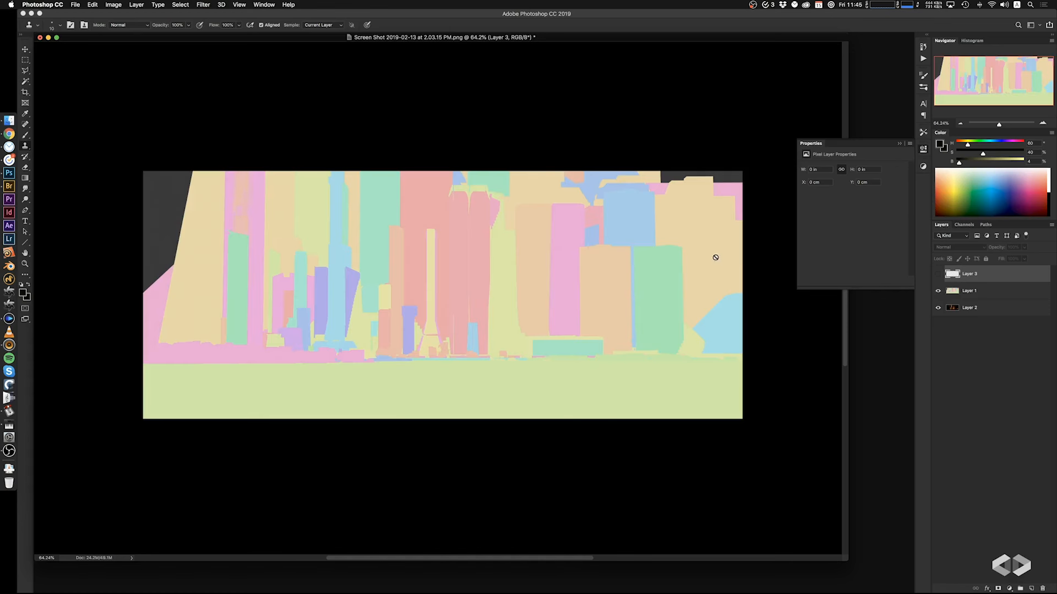
Select all dark background areas of the block-out with the non-contiguous Magic Wand and check the selection over the night render
key(w)
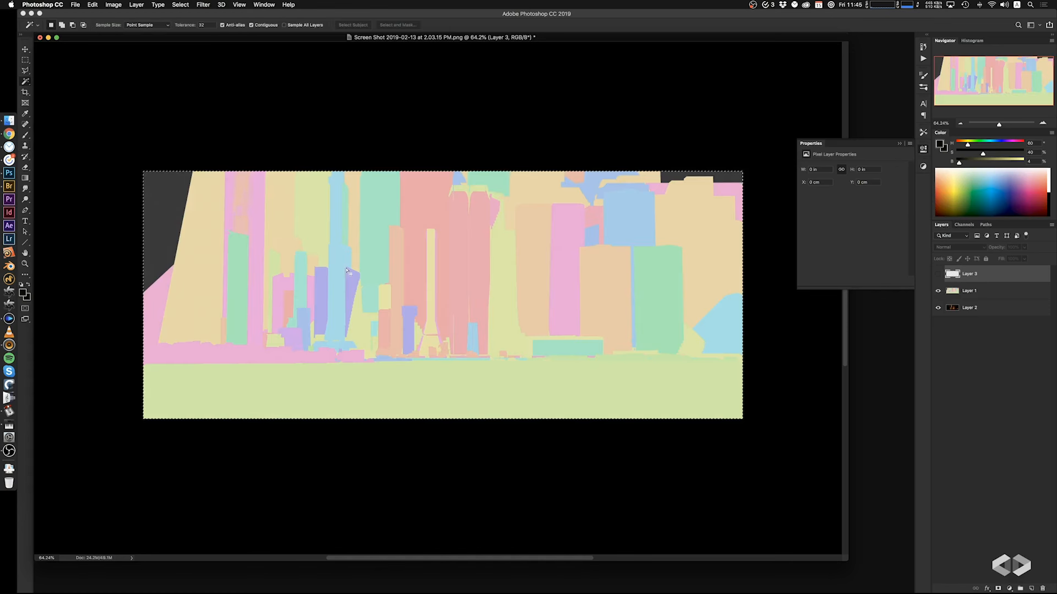
key(super+d)
click(978, 289)
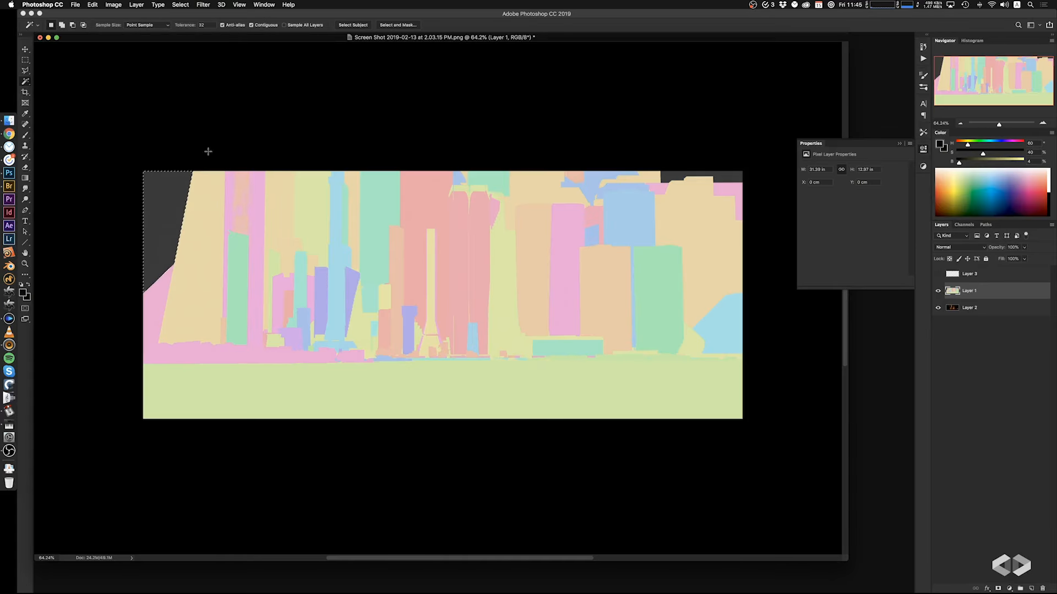
click(252, 25)
click(161, 245)
click(938, 290)
click(971, 311)
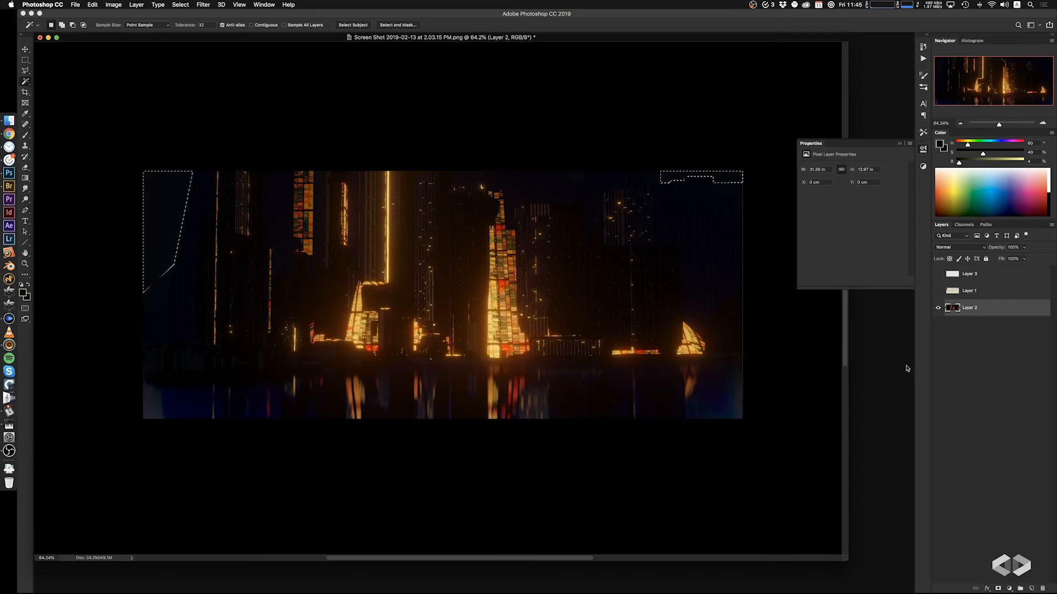
click(938, 291)
click(952, 293)
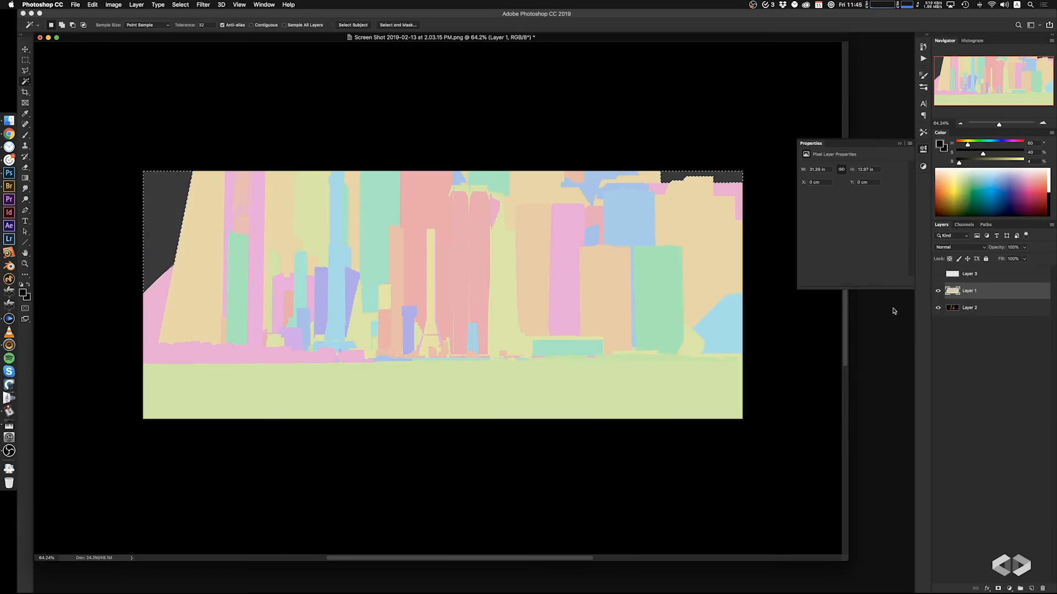
Test Magic Wand selections on the block-out's salmon, pink and yellow-green areas, leaving the yellow-green areas selected
click(439, 275)
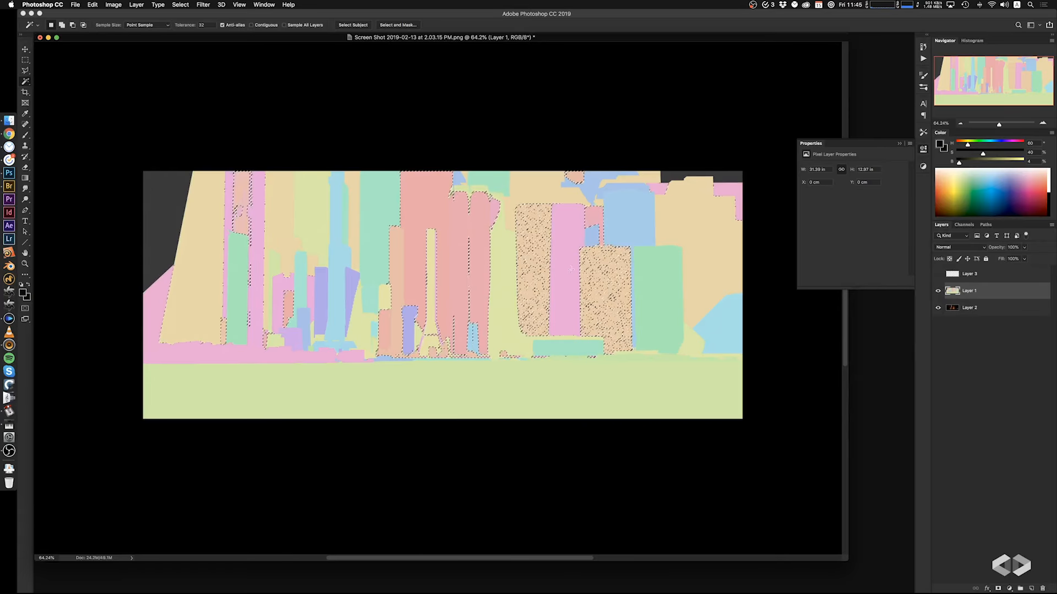
click(566, 288)
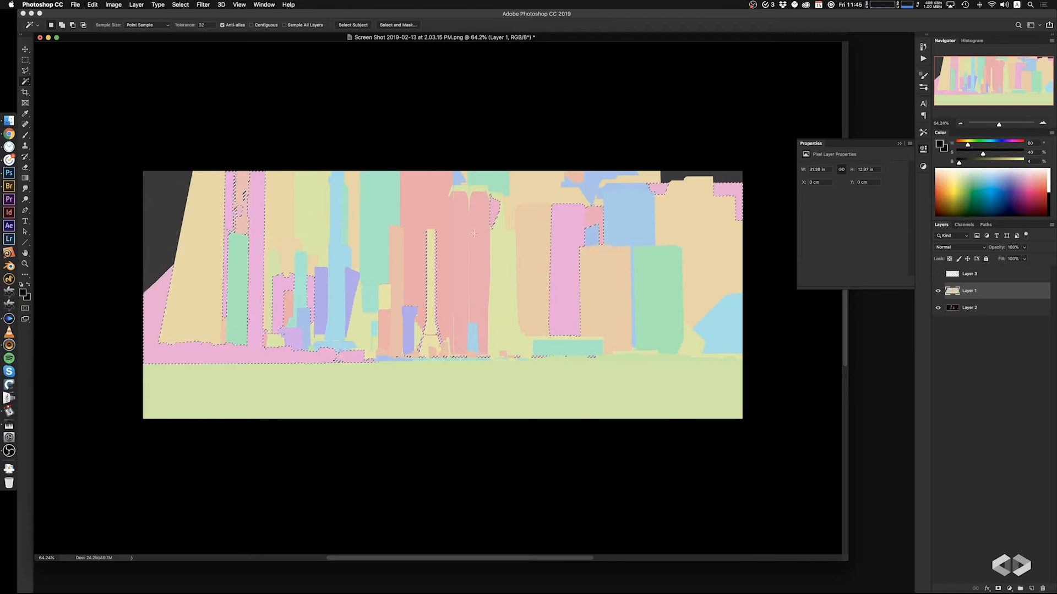
click(504, 298)
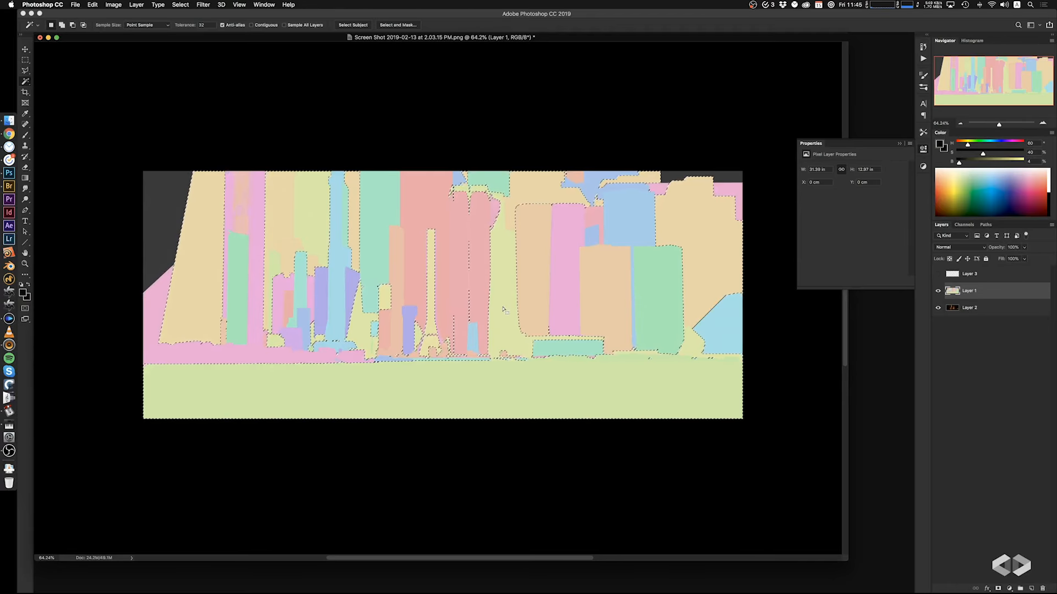
key(super+d)
click(505, 303)
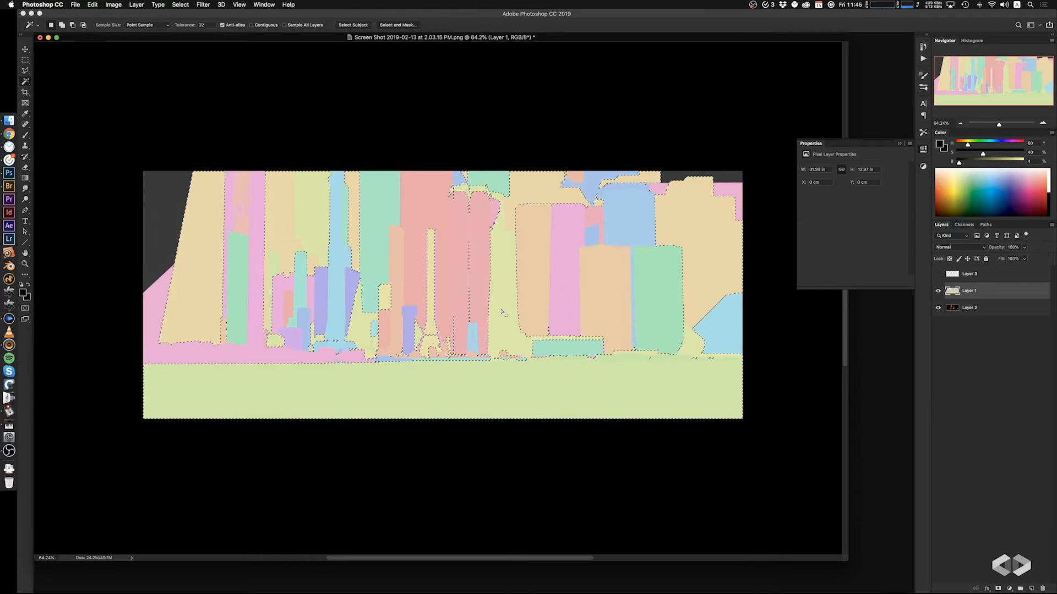
Hide the block-out layer and add an empty layer directly above the night render
click(938, 291)
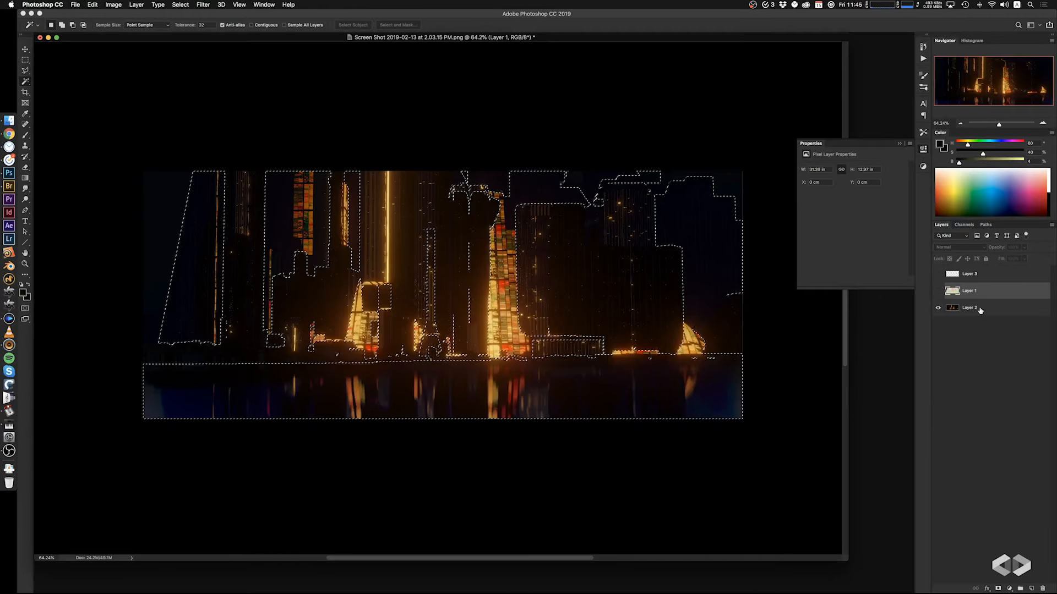
click(982, 308)
click(1031, 588)
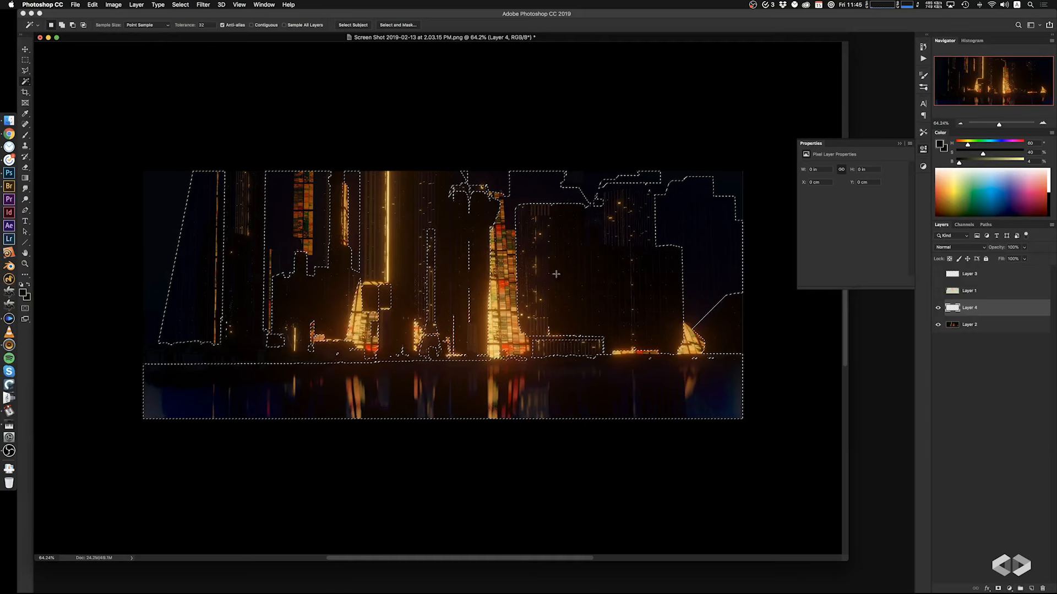
Try faint gradients at 10% opacity inside the selection using warm colours sampled from the render, and undo them
key(g)
alt+click(364, 241)
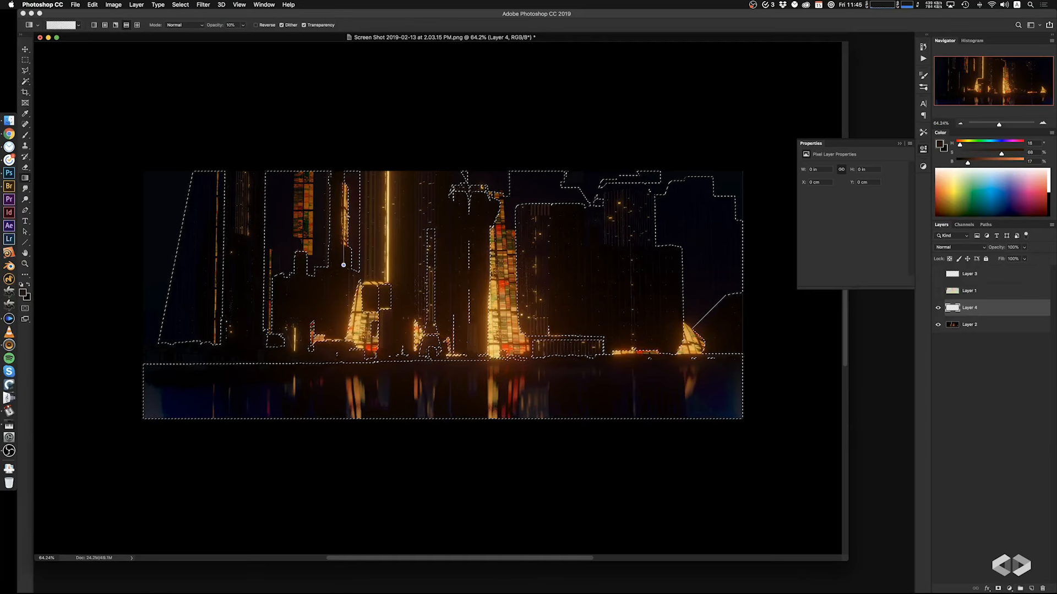
shift+drag(348, 216, 349, 215)
key(super+z)
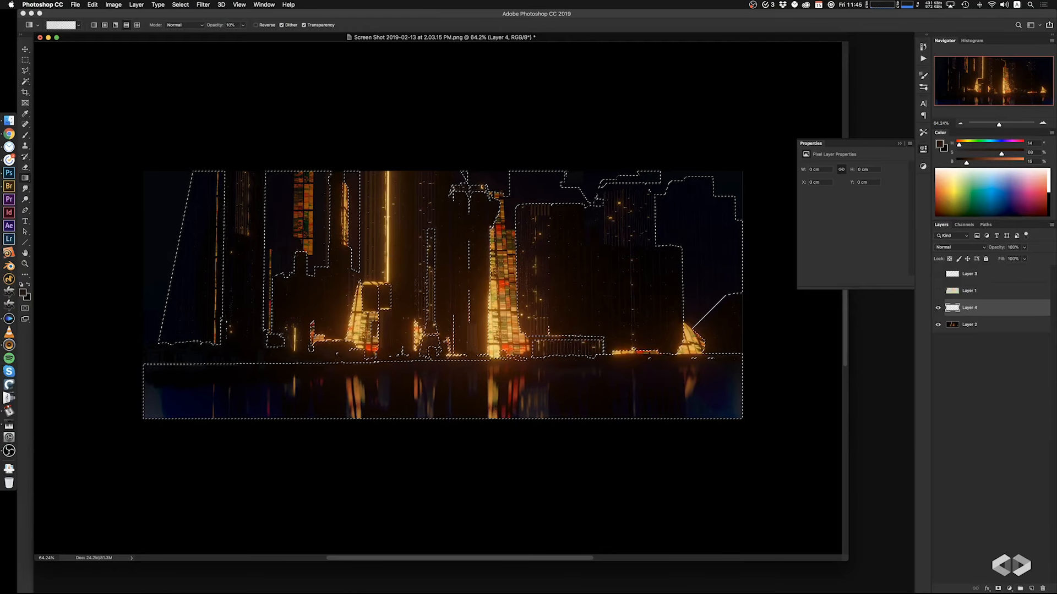
alt+click(383, 220)
drag(336, 262, 336, 242)
key(super+z)
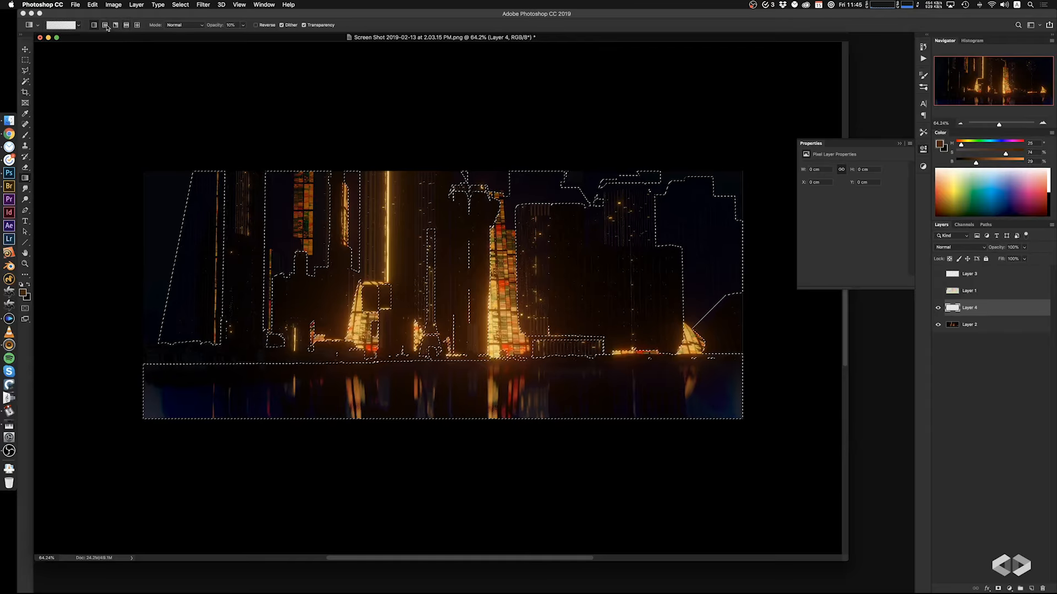
Try a reflected gradient at 50% opacity inside the selection and undo it
click(126, 27)
key(5)
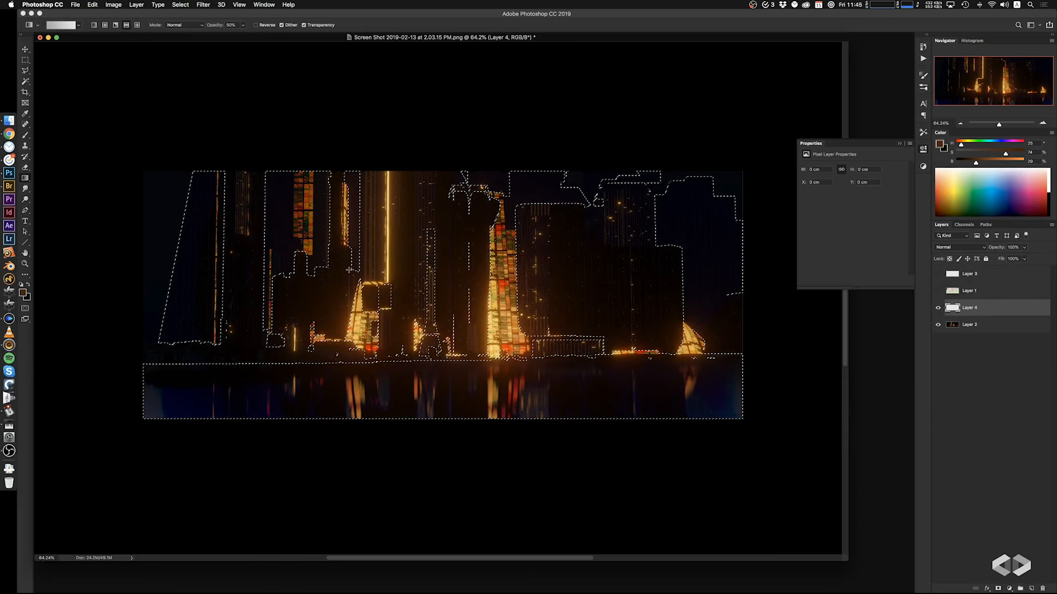
mouse_move(349, 269)
mouse_down()
mouse_move(340, 353)
mouse_move(364, 261)
mouse_up()
key(super+z)
key(super+z)
Try a long linear brown gradient down through the selected areas, clear the selection, and undo the gradient test
click(93, 26)
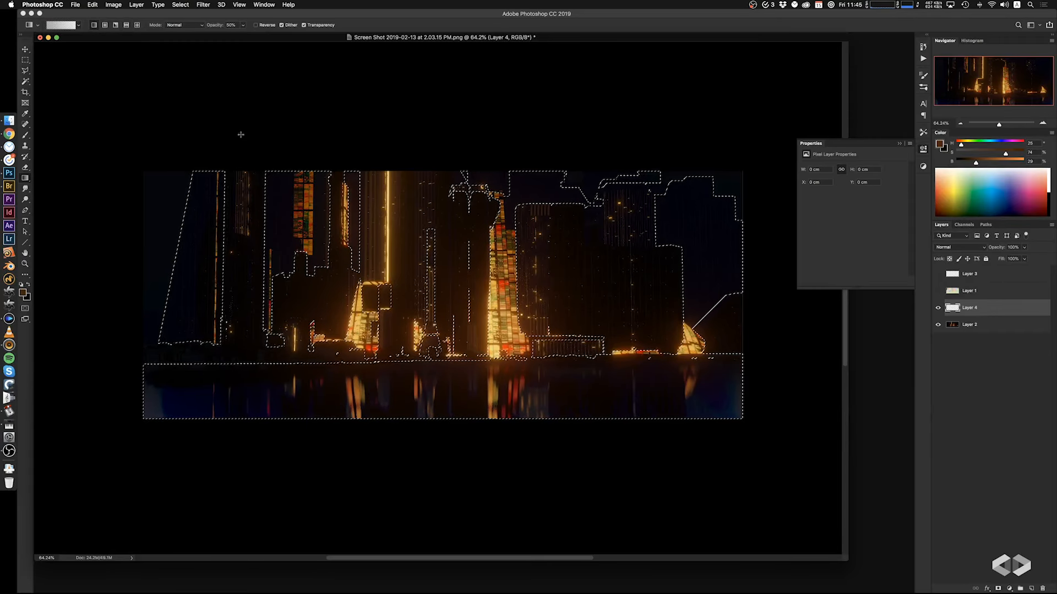
drag(398, 196, 380, 359)
key(super+d)
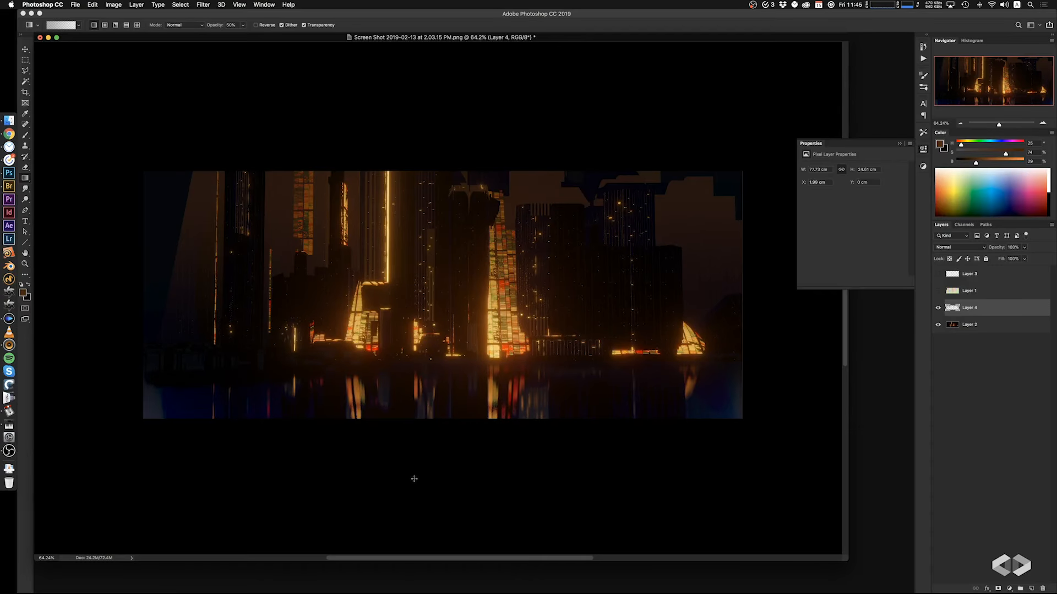
key(super+z)
key(super+z)
key(super+z)
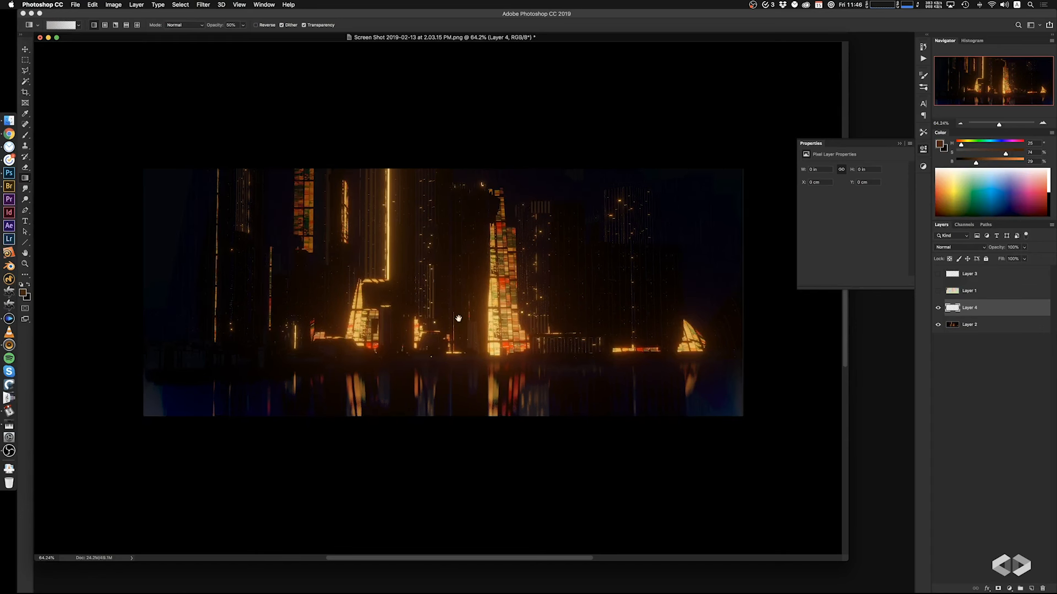
Delete the unused empty layer above the block-out layer
drag(459, 318, 451, 327)
click(978, 273)
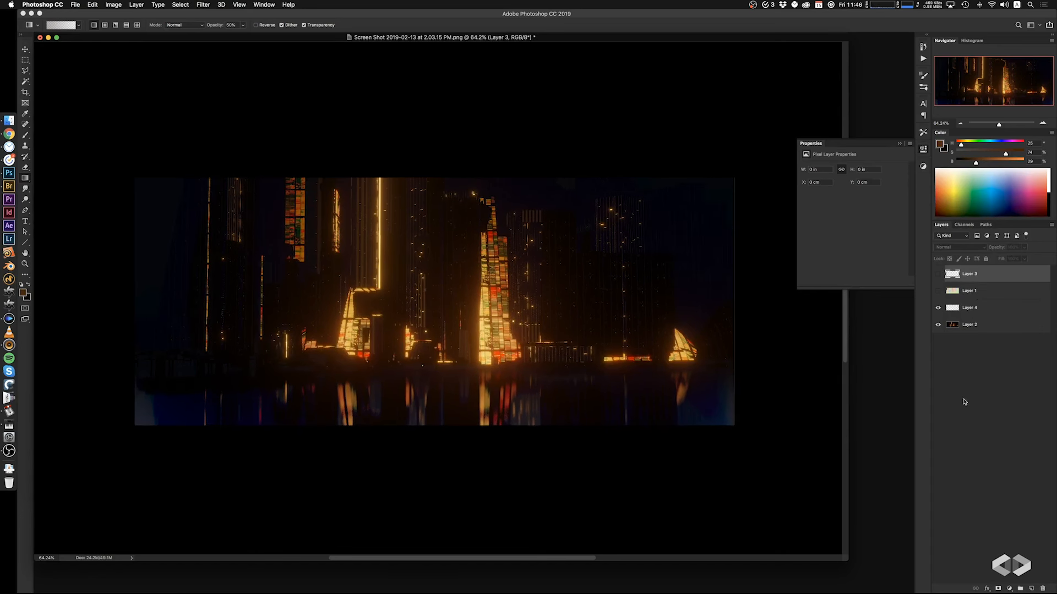
key(BackSpace)
Add a Hue/Saturation adjustment layer above the block-out layer, fully desaturate it for checking brightness values, and hide it
click(1008, 588)
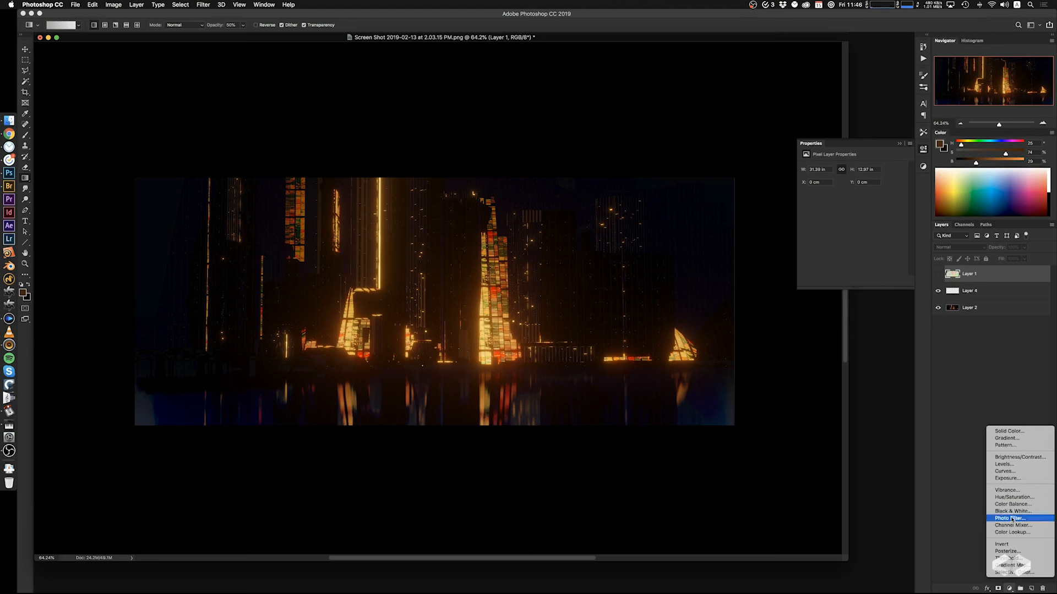
click(1012, 491)
drag(833, 214, 782, 219)
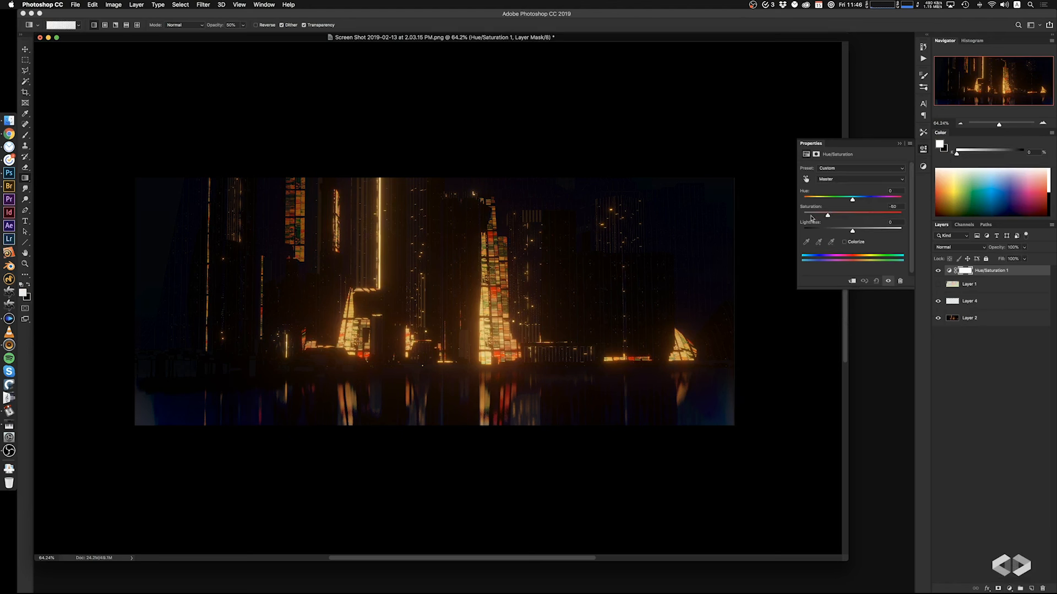
click(937, 271)
Create a layer group above the block-out layer and add a Levels adjustment inside it
click(971, 285)
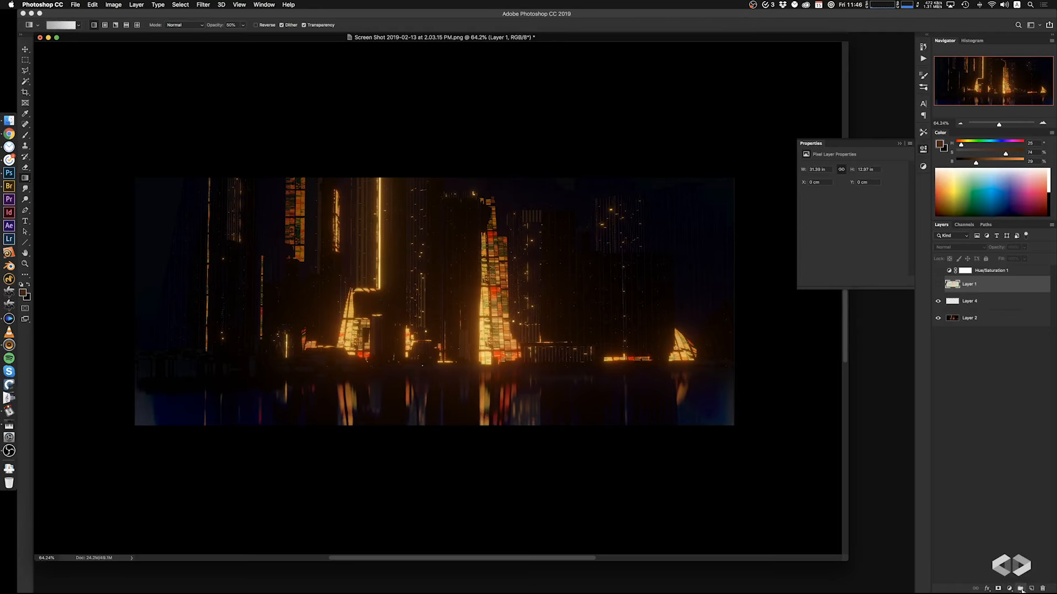
click(1019, 588)
click(1009, 588)
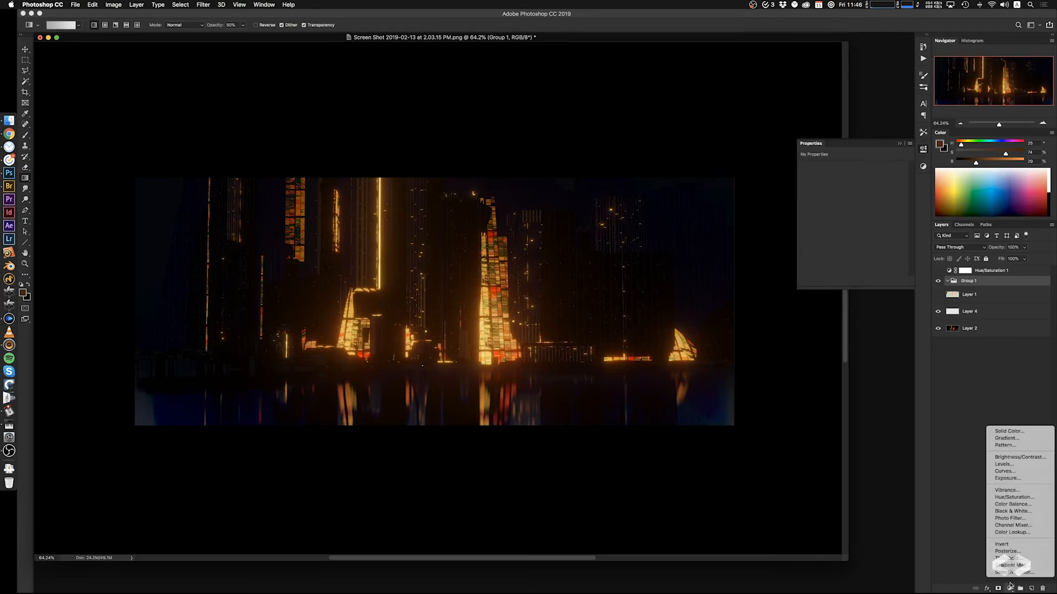
click(1005, 465)
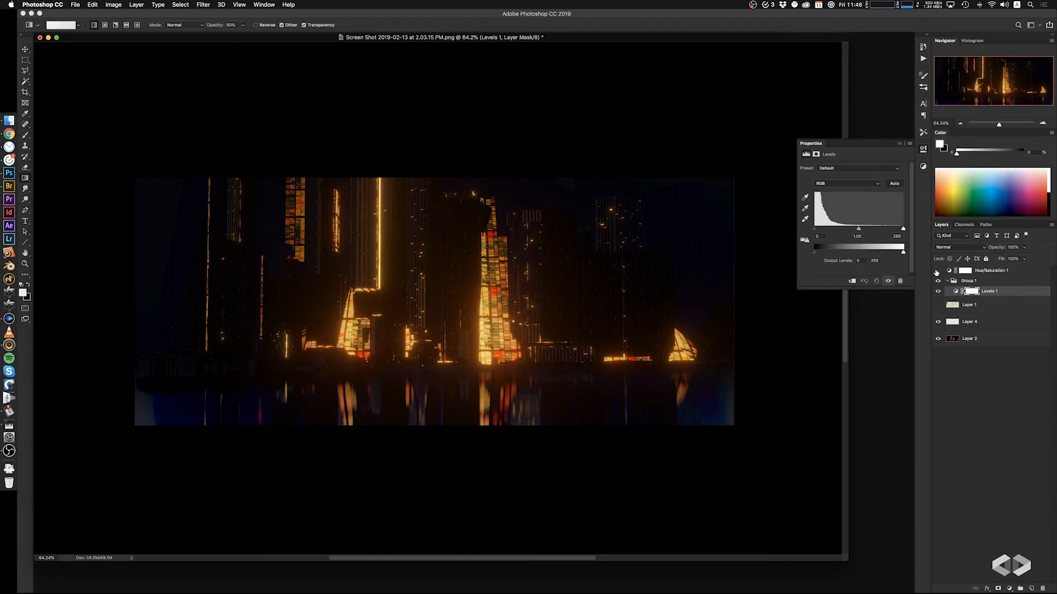
Brighten the image in Levels by lowering the white input level to about 191, judging it through the temporarily shown desaturation layer
click(938, 270)
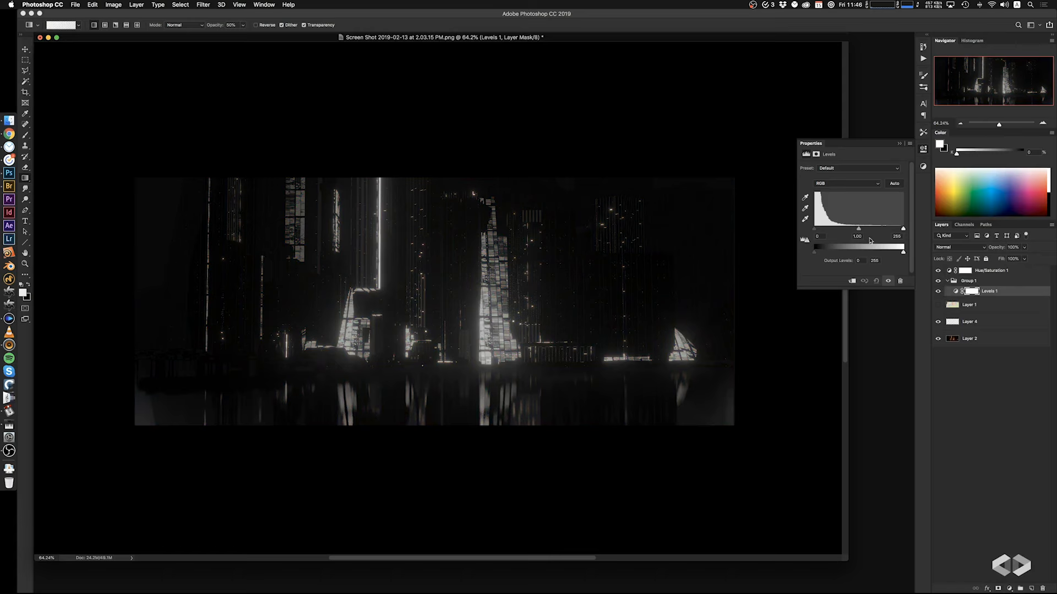
drag(902, 229, 846, 232)
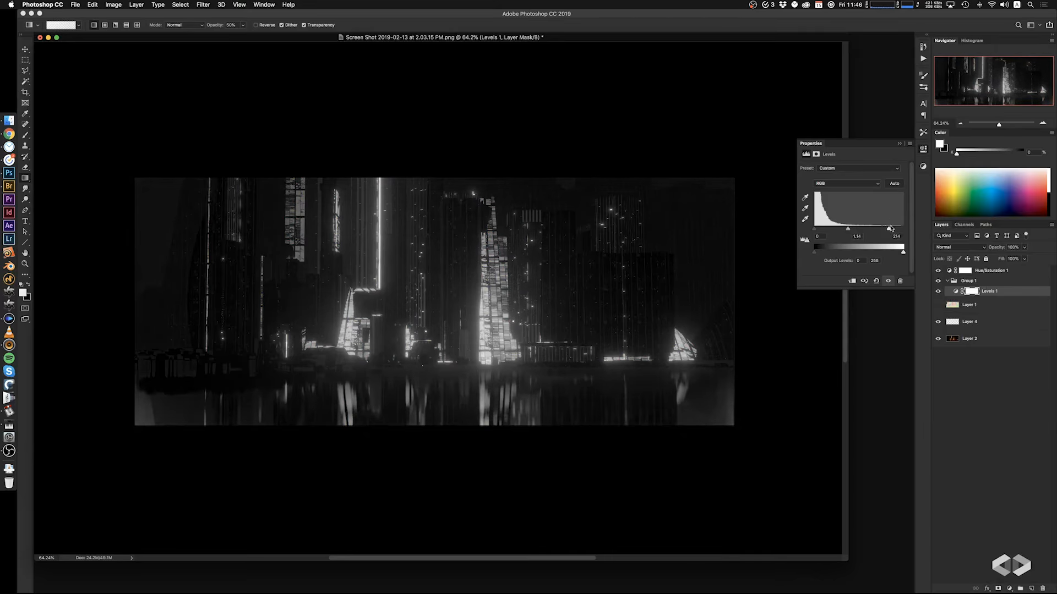
drag(890, 229, 847, 231)
click(938, 270)
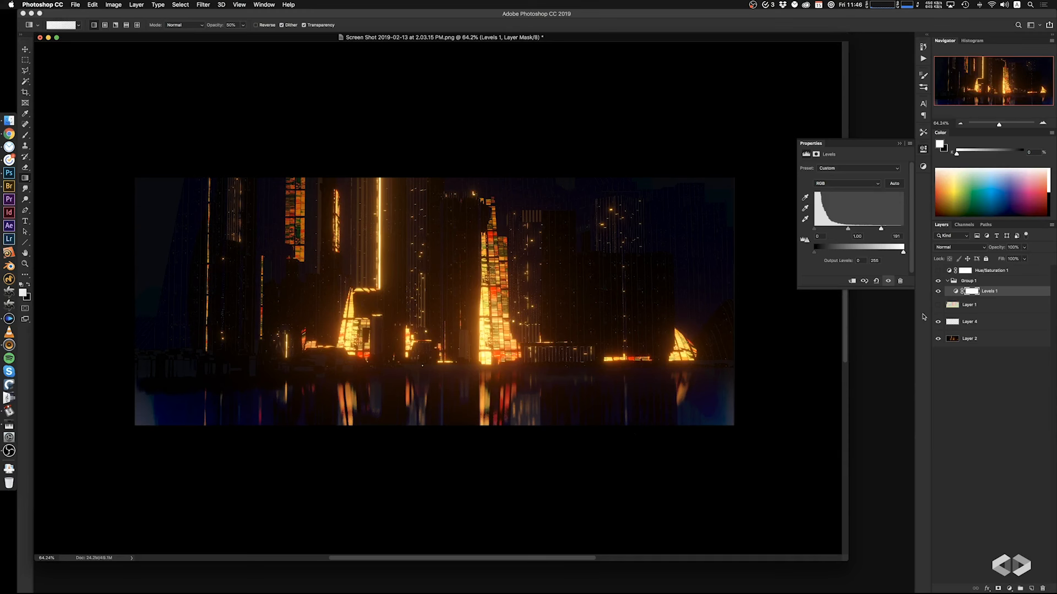
Add a new layer directly above the block-out layer and set its blend mode to Multiply
click(988, 304)
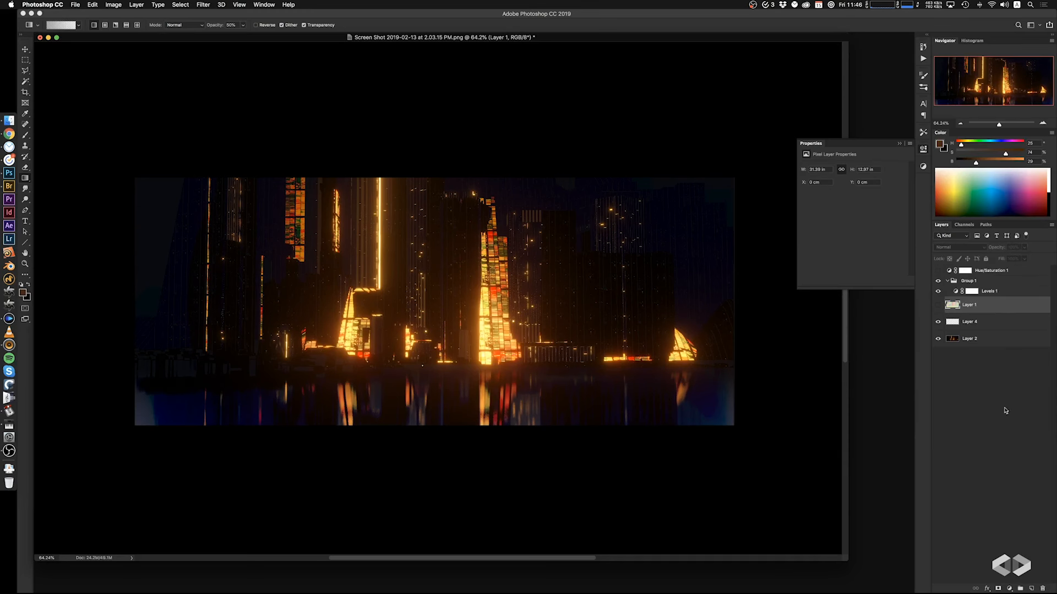
click(1030, 588)
click(962, 247)
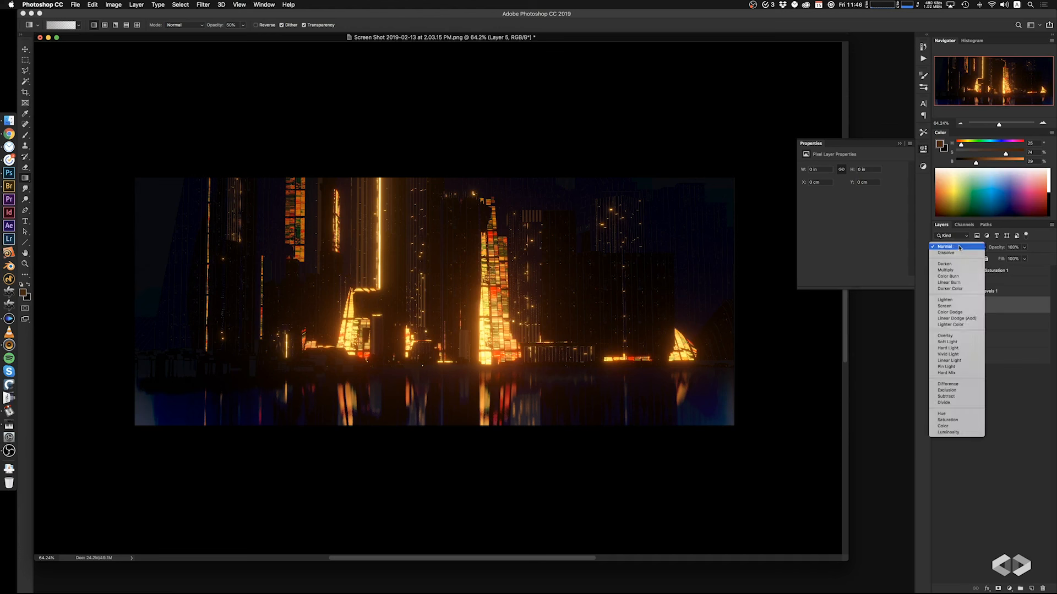
click(958, 268)
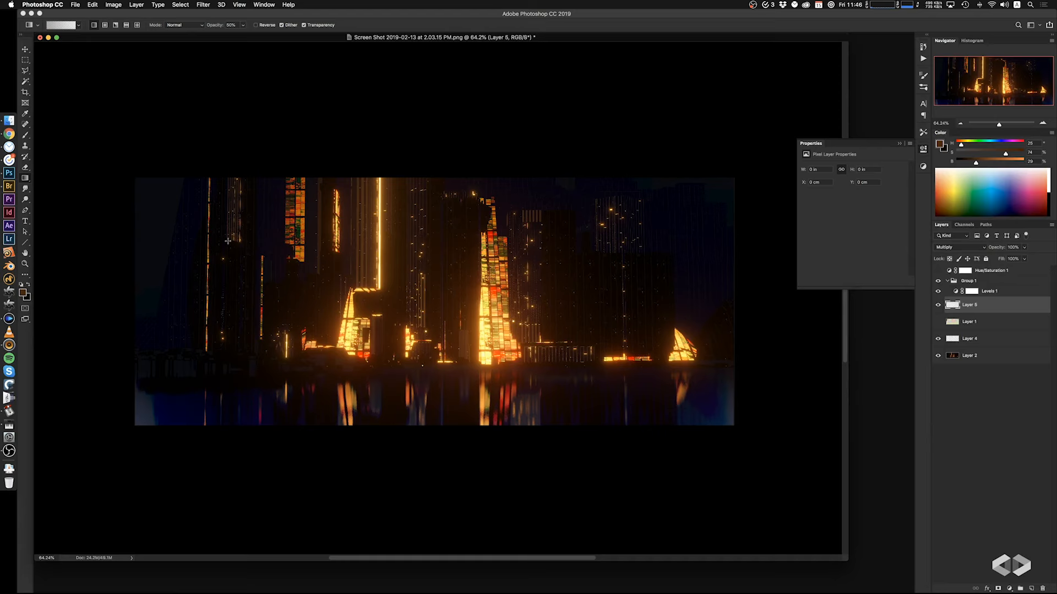
Darken the water on the Multiply layer with 50% gradients from the lower edge and lower-left corner, using a dark colour sampled from the render
alt+click(265, 235)
drag(313, 446, 316, 407)
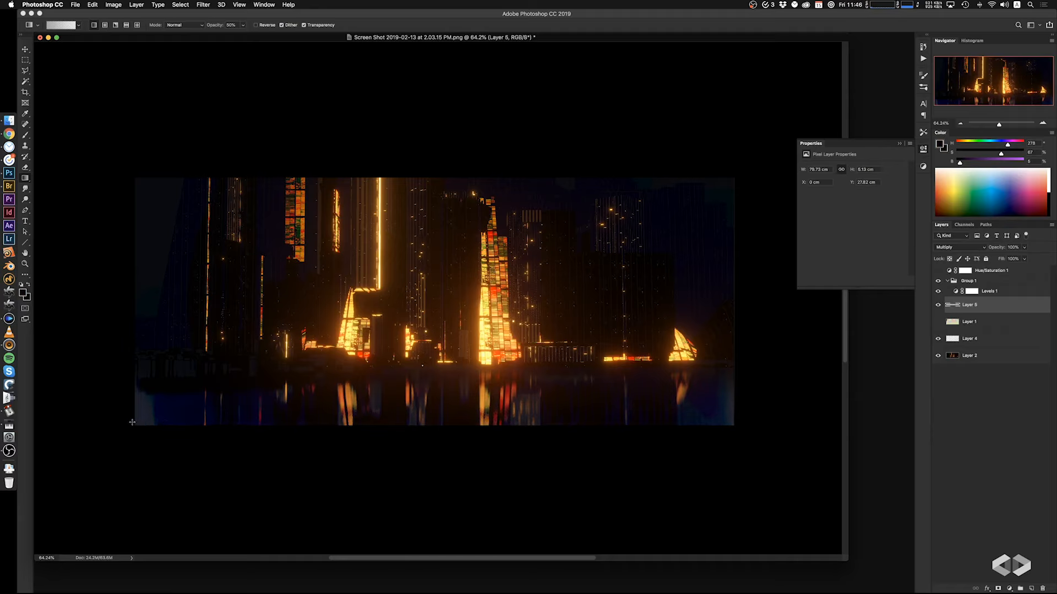
drag(132, 422, 521, 342)
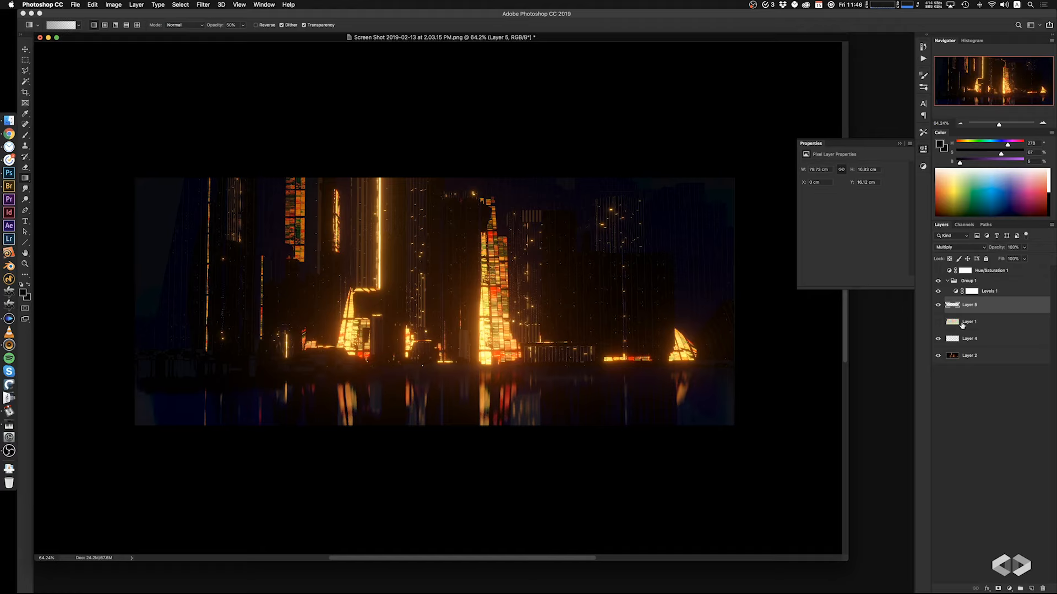
Select the dark grey sky areas of the block-out with the Magic Wand, then move the block-out layer above Group 1 and hide it
click(955, 358)
drag(952, 324, 969, 308)
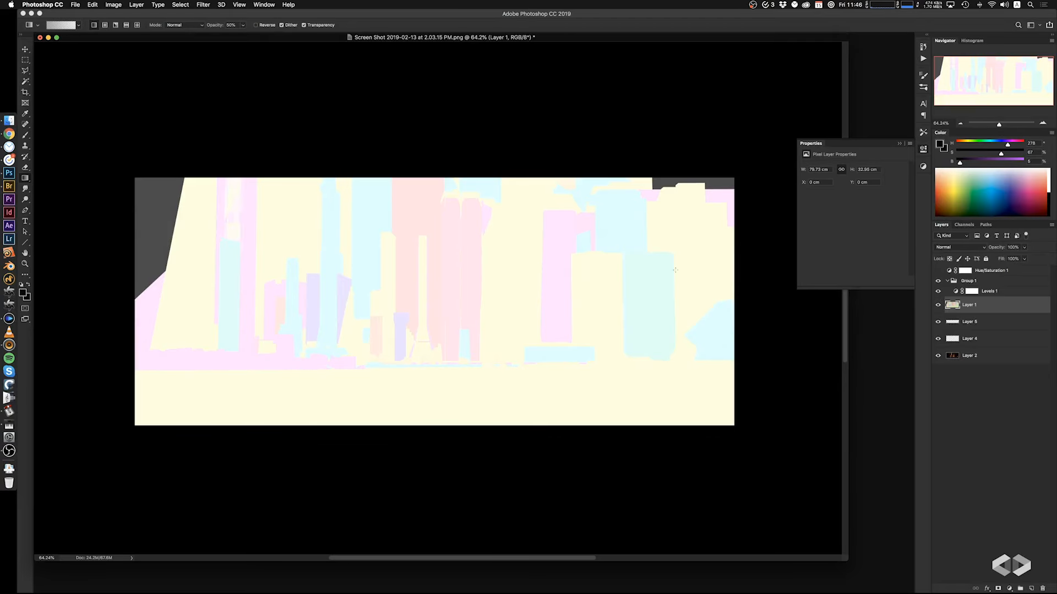
key(w)
click(160, 227)
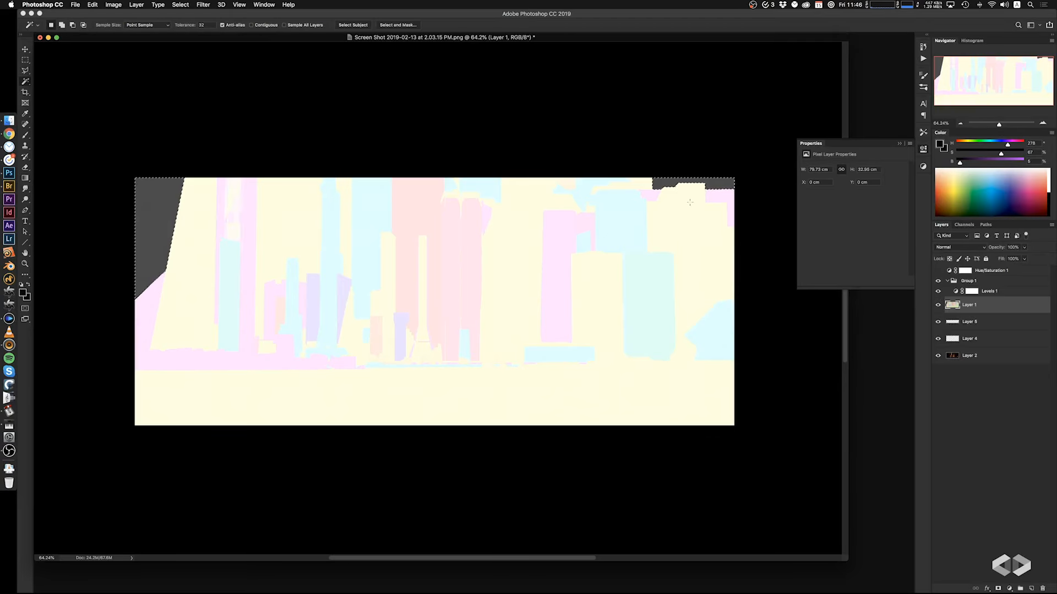
drag(991, 306, 943, 278)
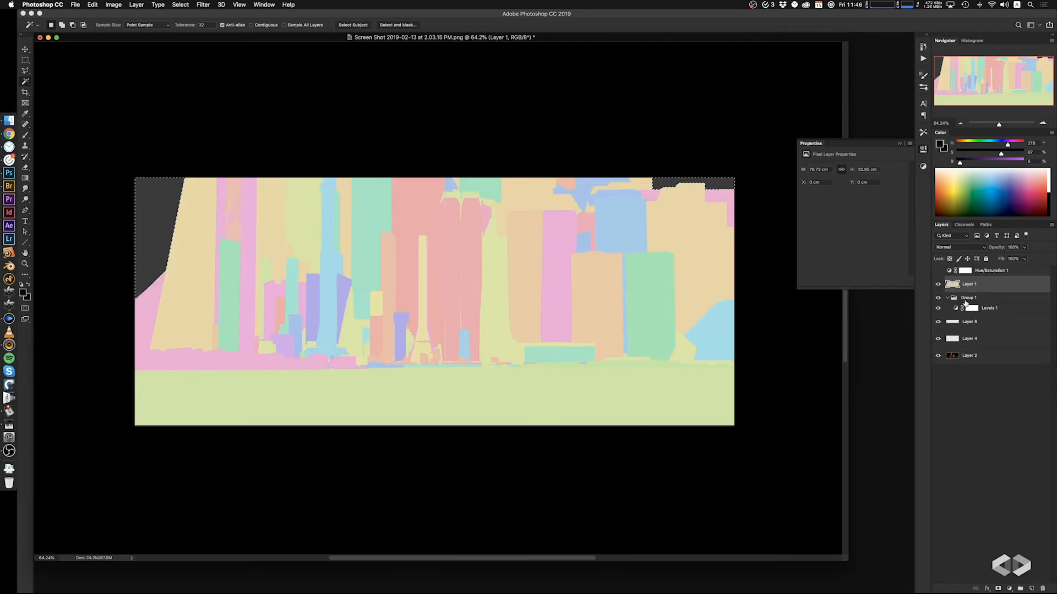
click(939, 285)
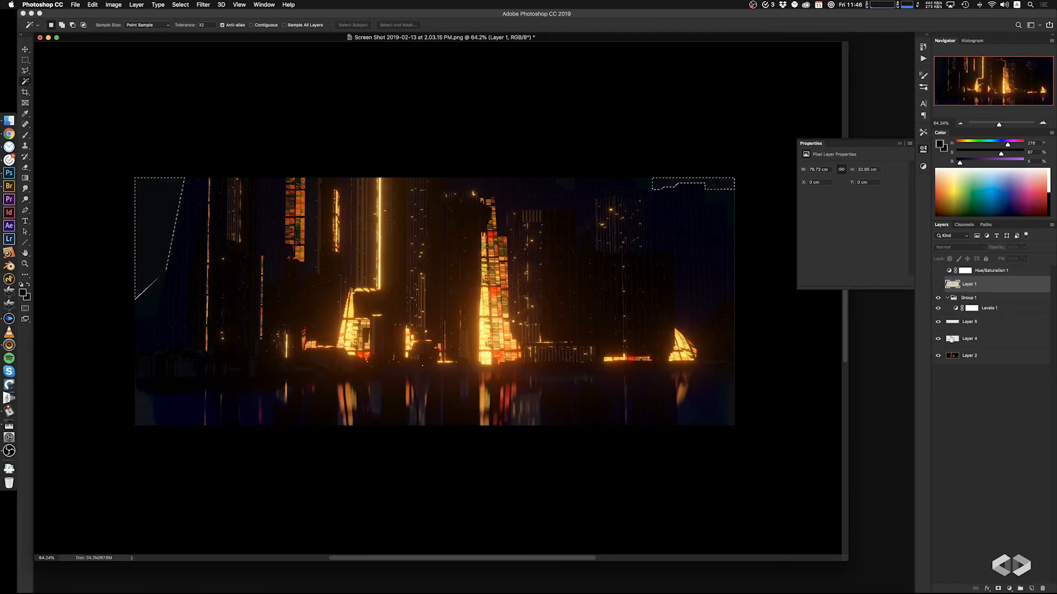
Set Layer 4 to Screen and prepare a pale violet gradient colour by sampling the dark blue water and lightening it
click(978, 347)
click(954, 247)
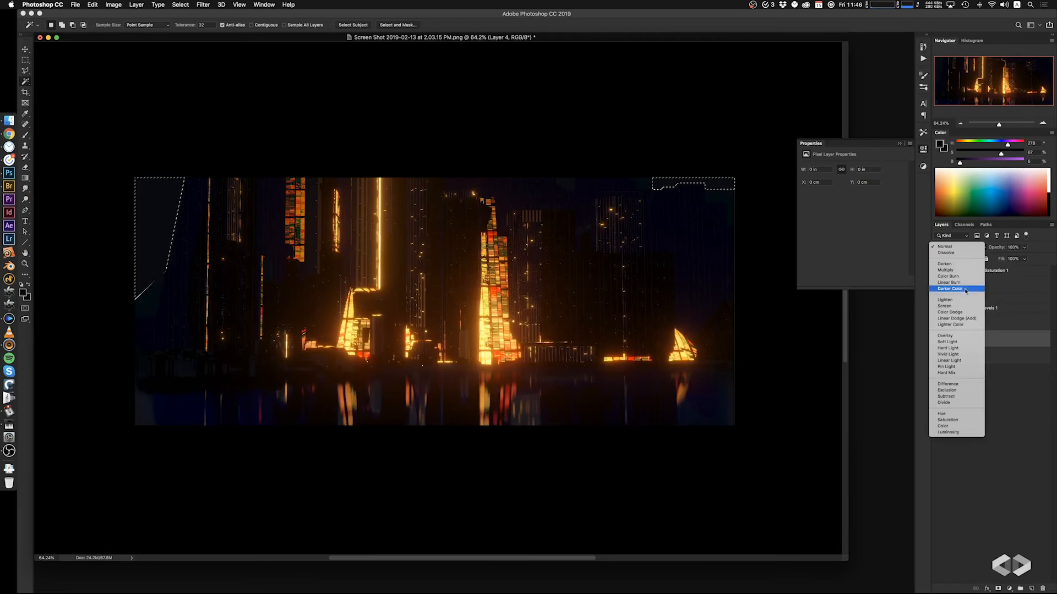
click(945, 296)
key(g)
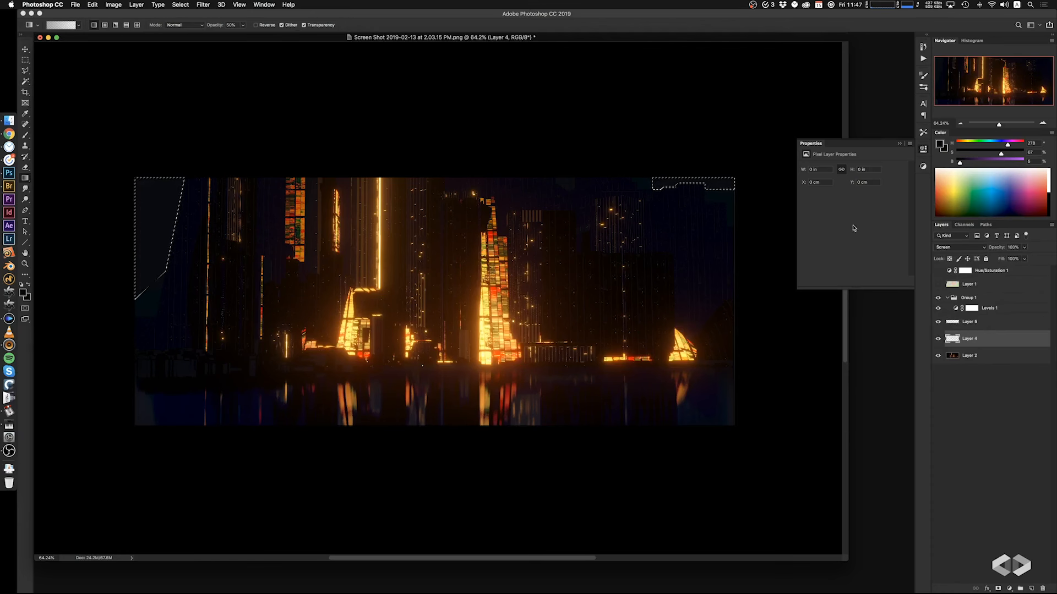
alt+click(710, 411)
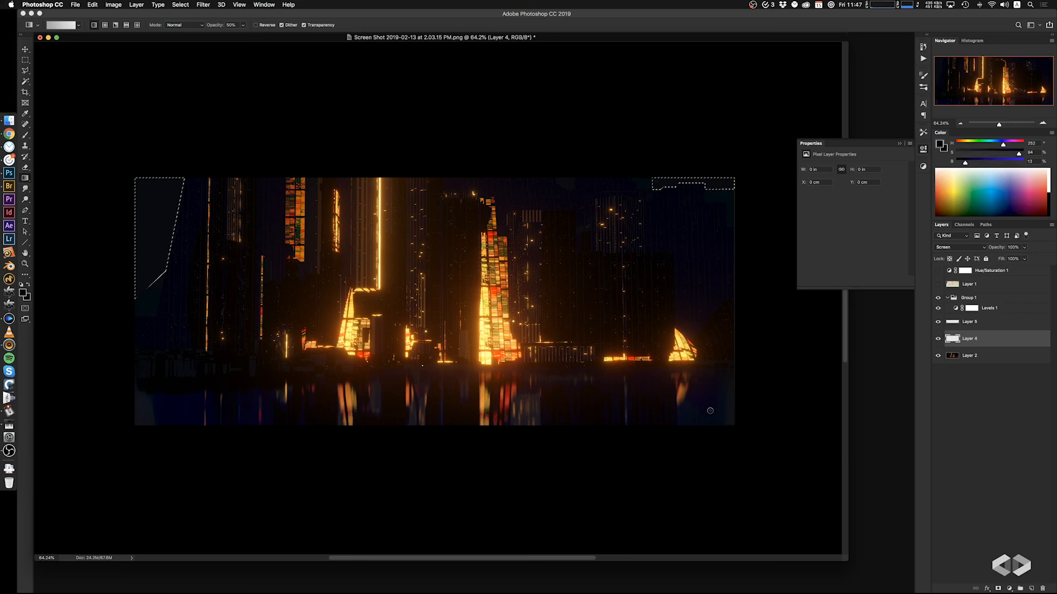
mouse_move(985, 162)
mouse_down()
mouse_move(1007, 162)
mouse_move(979, 154)
mouse_up()
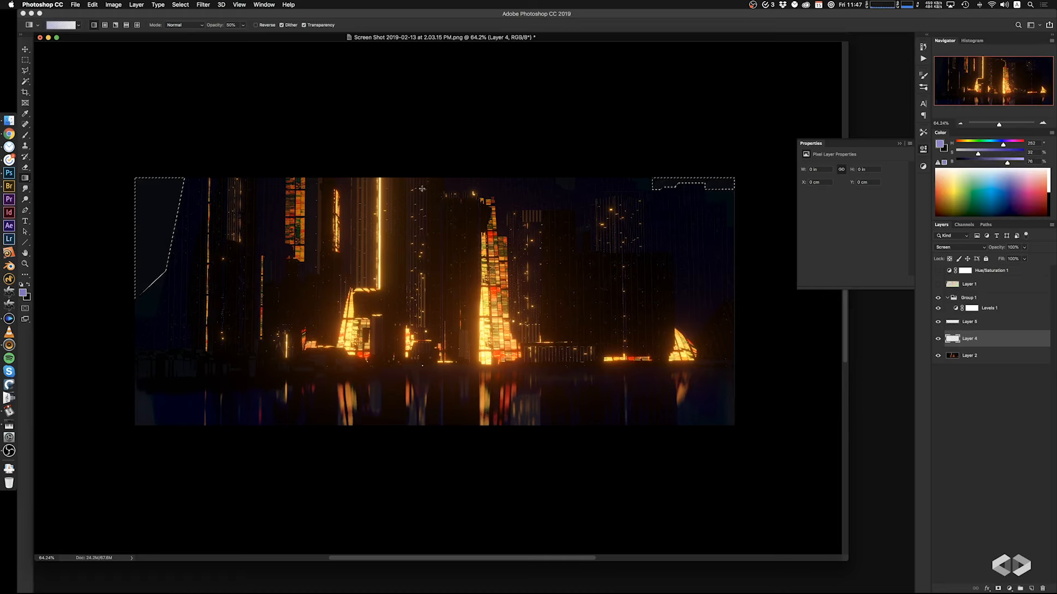
Apply a violet gradient at 20% opacity downward through the selected sky, clear the selection, and compare the image with and without Layer 4
drag(422, 189, 430, 303)
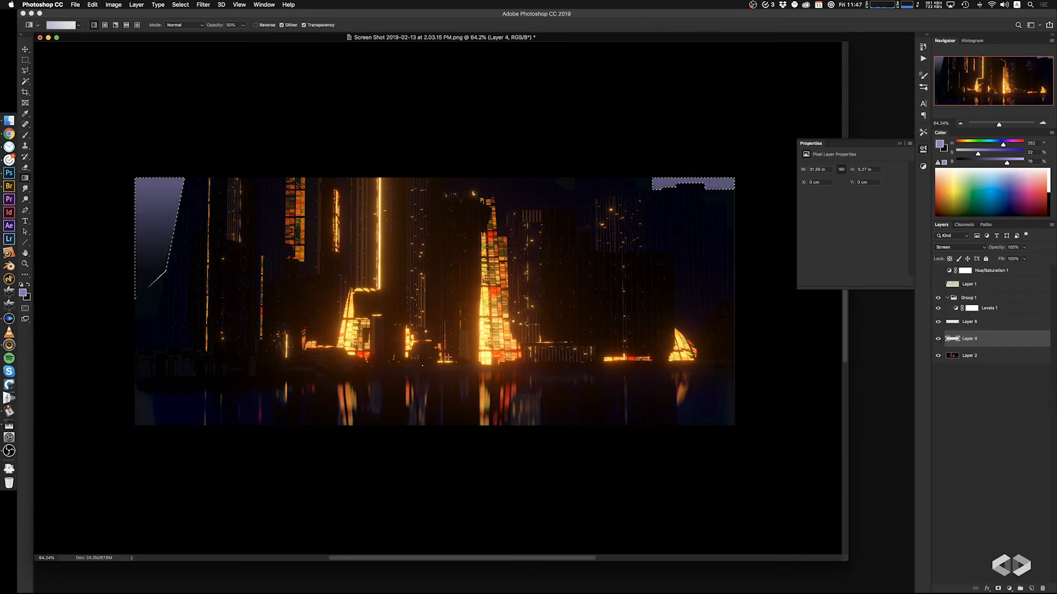
key(super+z)
key(2)
drag(449, 156, 447, 380)
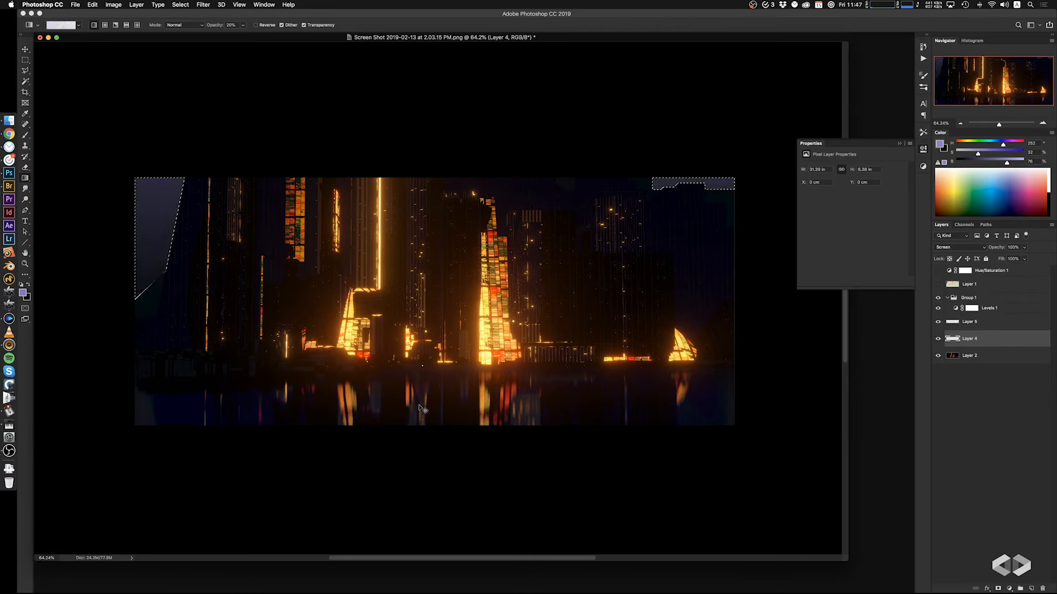
key(super+d)
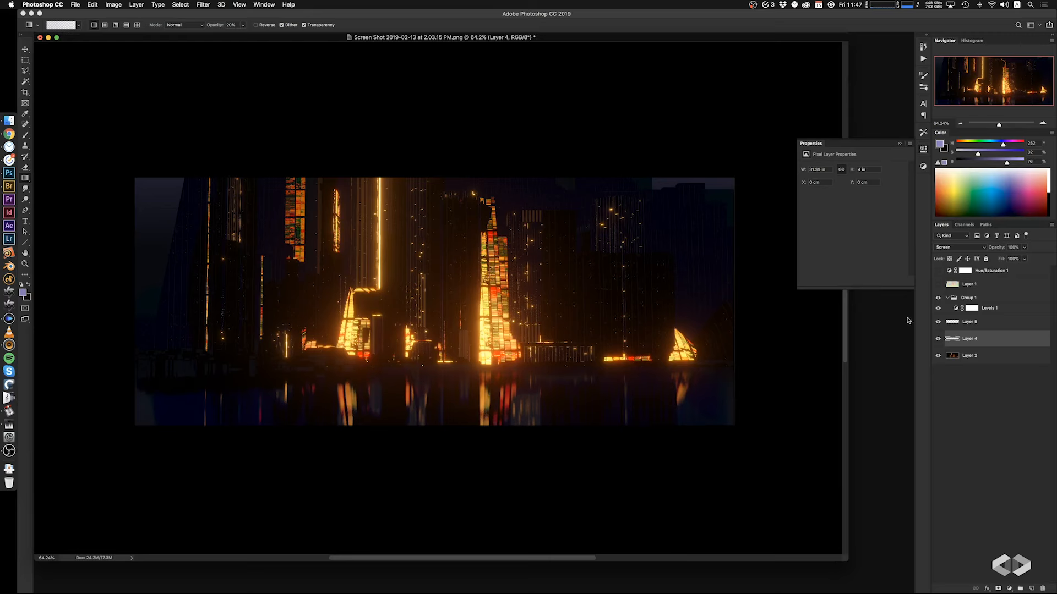
click(938, 341)
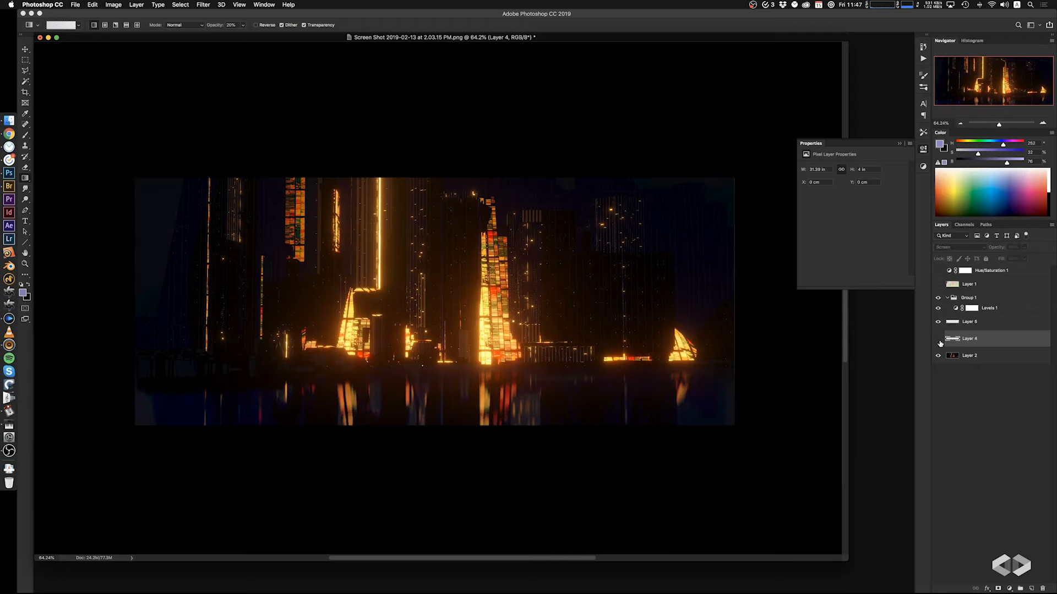
click(939, 341)
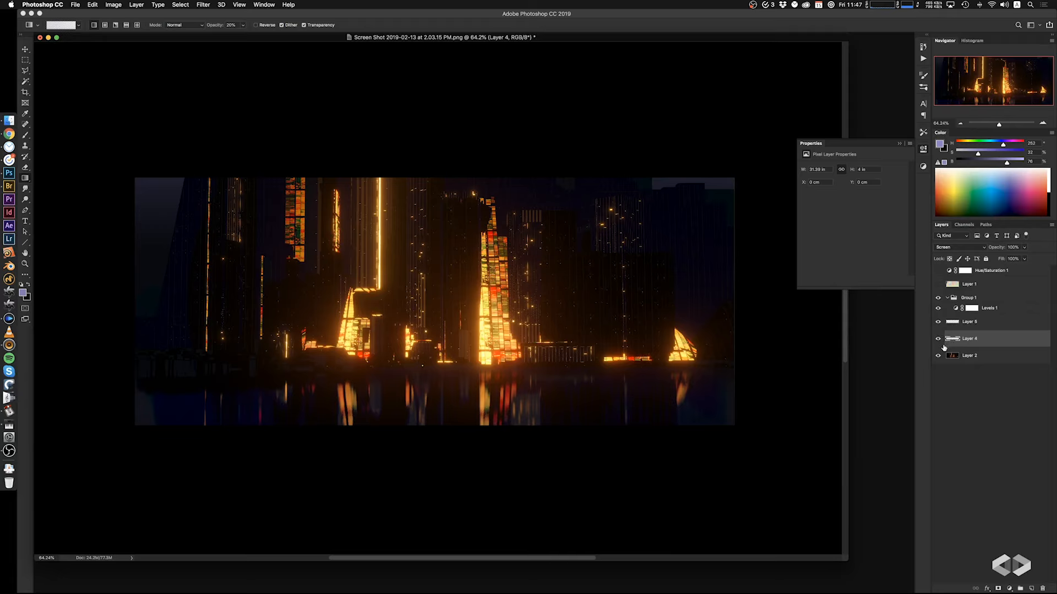
Add a new layer in Screen mode and place it between Layer 5 and Layer 4
click(997, 322)
click(1031, 588)
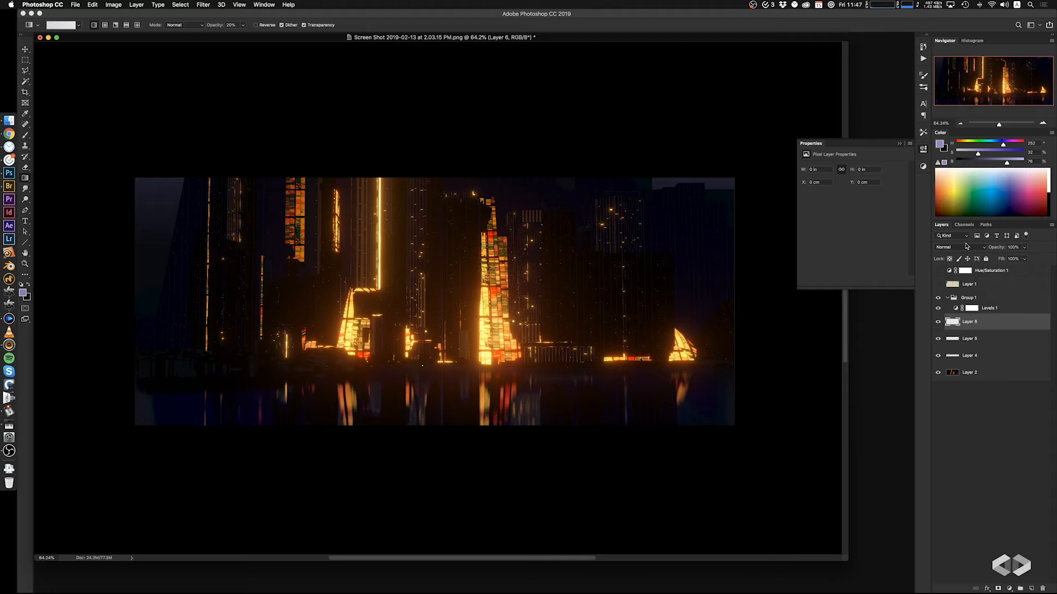
click(962, 247)
click(966, 321)
drag(1001, 325, 999, 342)
Try a pale violet haze gradient at 20% opacity from the image's upper edge on the new Screen layer, and undo it
drag(488, 168, 489, 231)
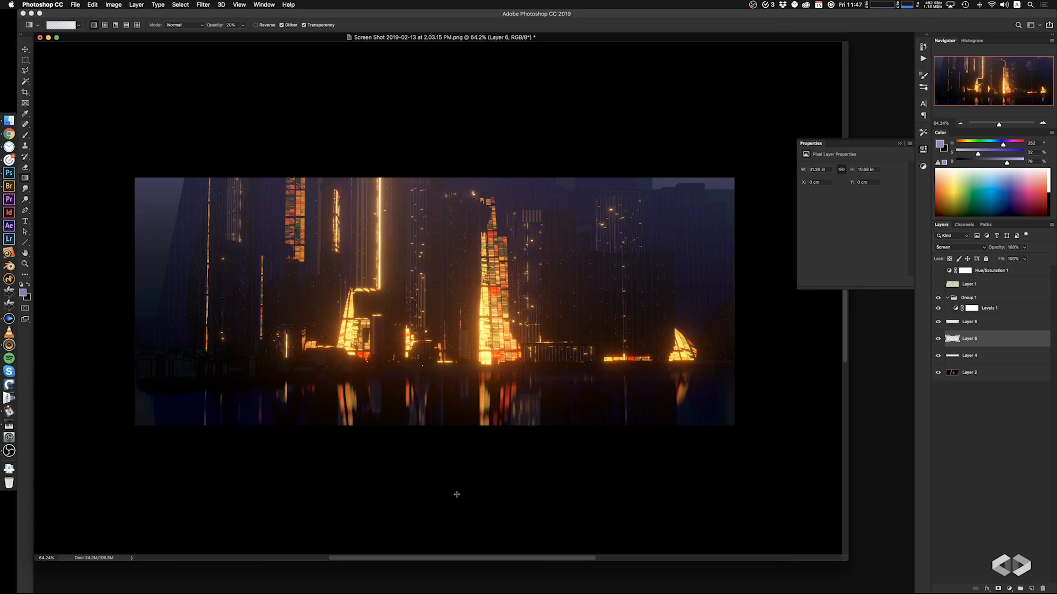
key(super+z)
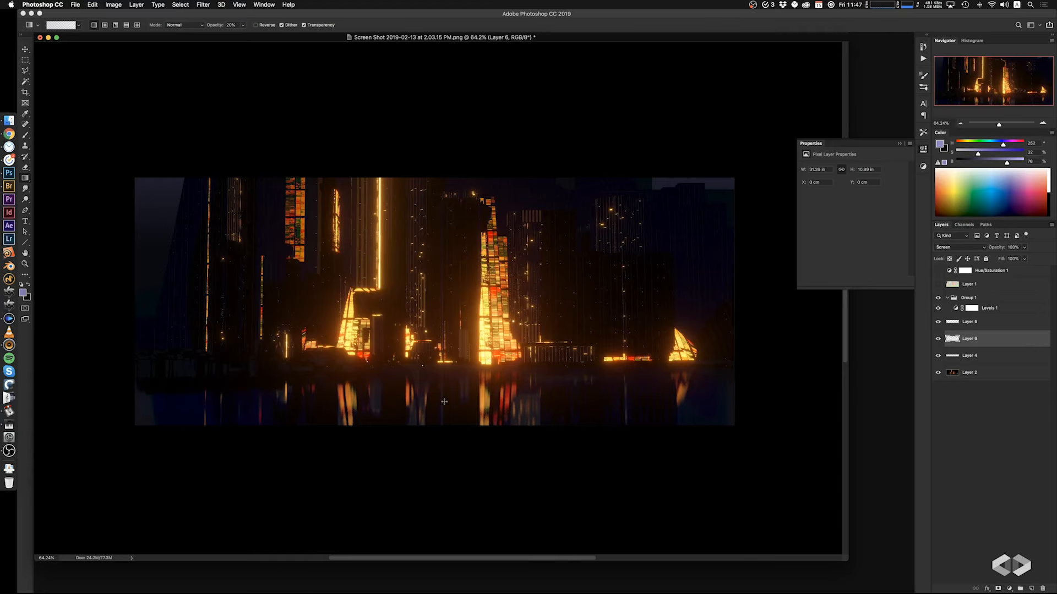
key(shift+super+z)
key(super+z)
Sample a dark brown from the lit tower and draw a faint 20% gradient from the upper edge down to the water
alt+click(367, 200)
drag(374, 171, 375, 389)
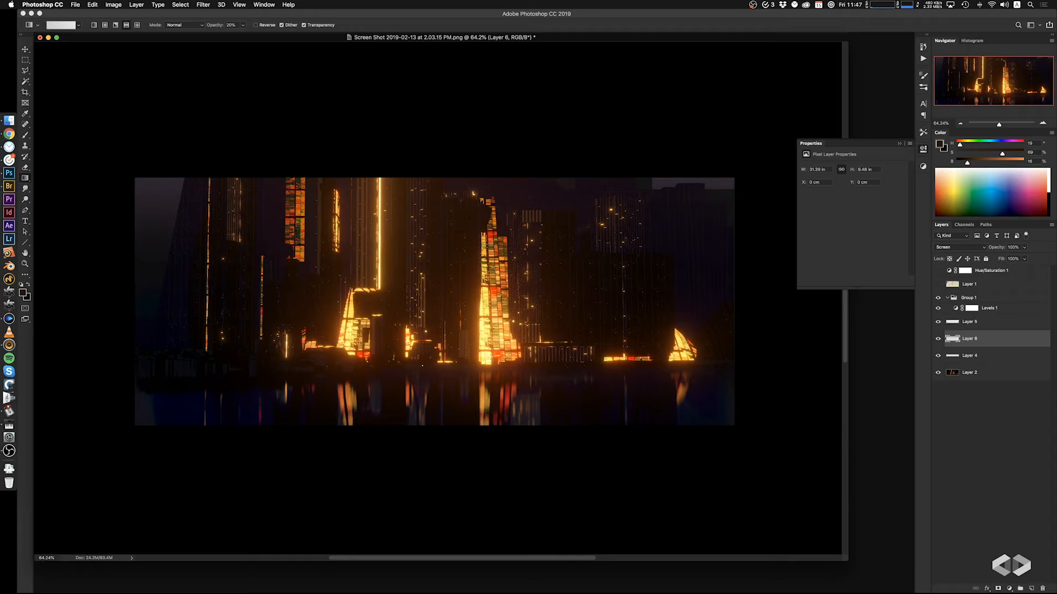
Try a reflected gradient upward from the waterline in a yellow sampled from the bright tower, and undo it
alt+click(490, 358)
drag(466, 365, 466, 261)
key(super+z)
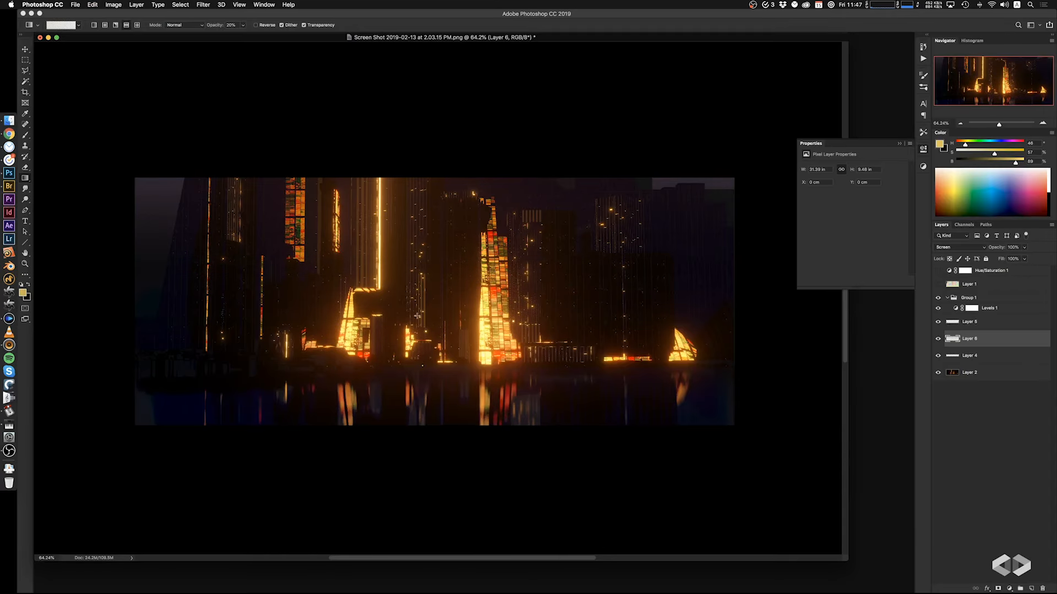
Add a 20% reflected glow upward from the waterline, using a red-orange sampled from the lit building and softened to 61% saturation
alt+click(361, 354)
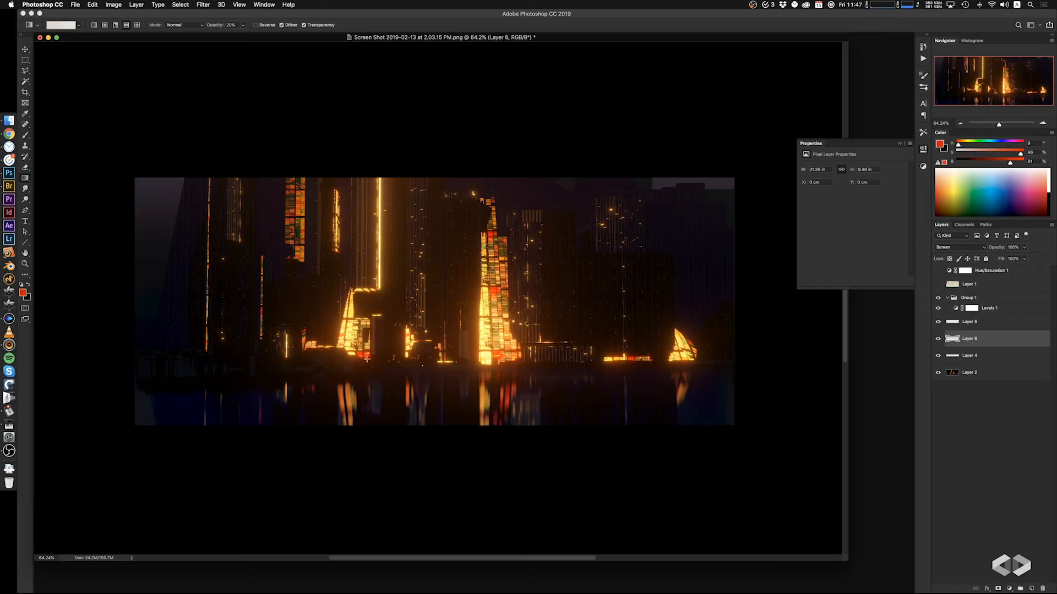
drag(367, 363, 375, 294)
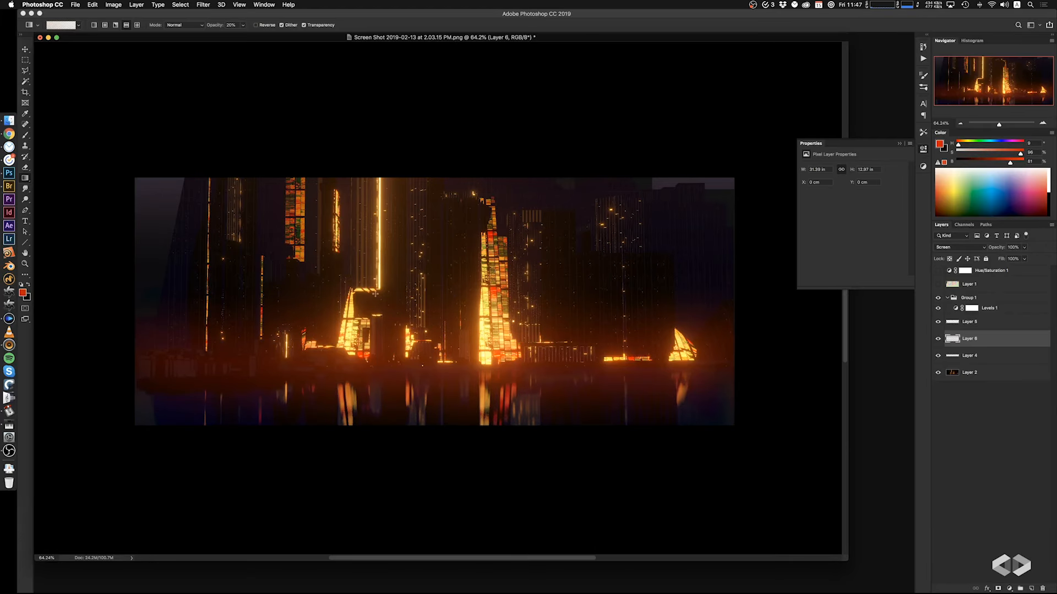
key(super+z)
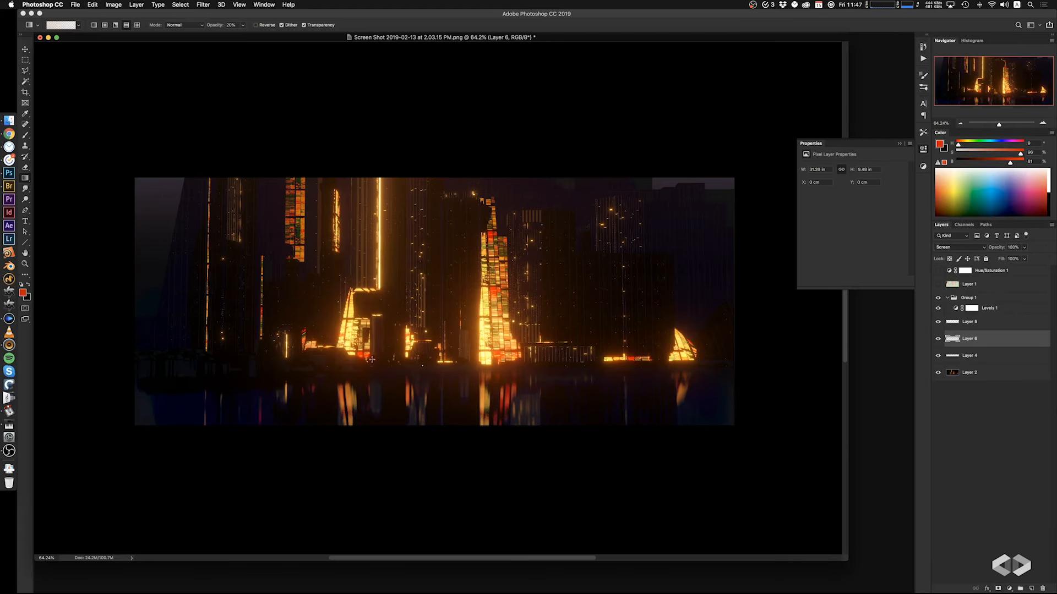
key(super+shift+z)
key(super+z)
drag(1009, 155, 998, 156)
drag(415, 365, 414, 257)
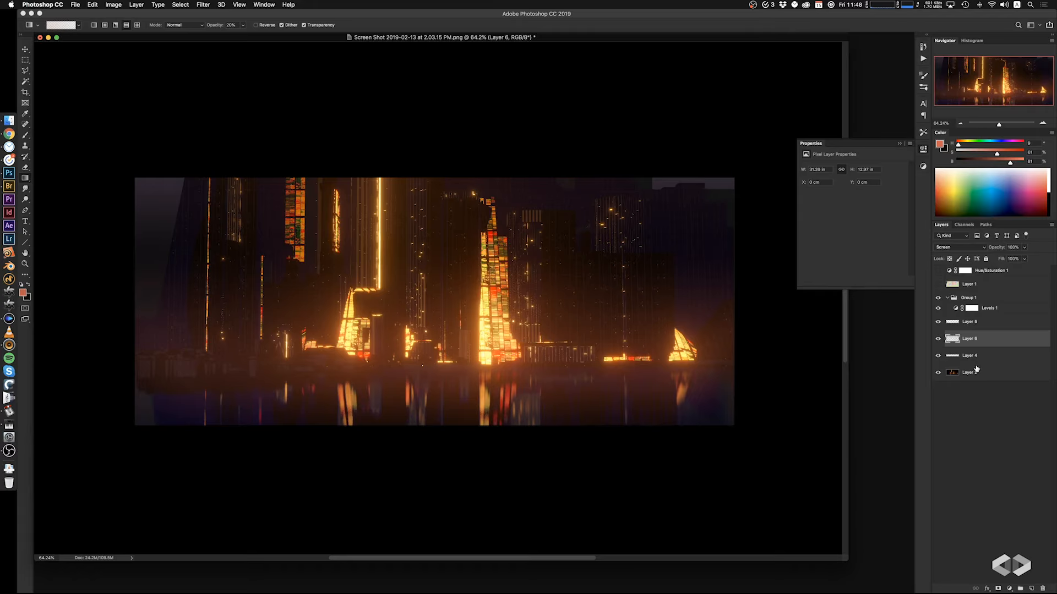
Toggle the visibility of Layer 4 to compare its effect on the image, and make it the active layer
click(938, 356)
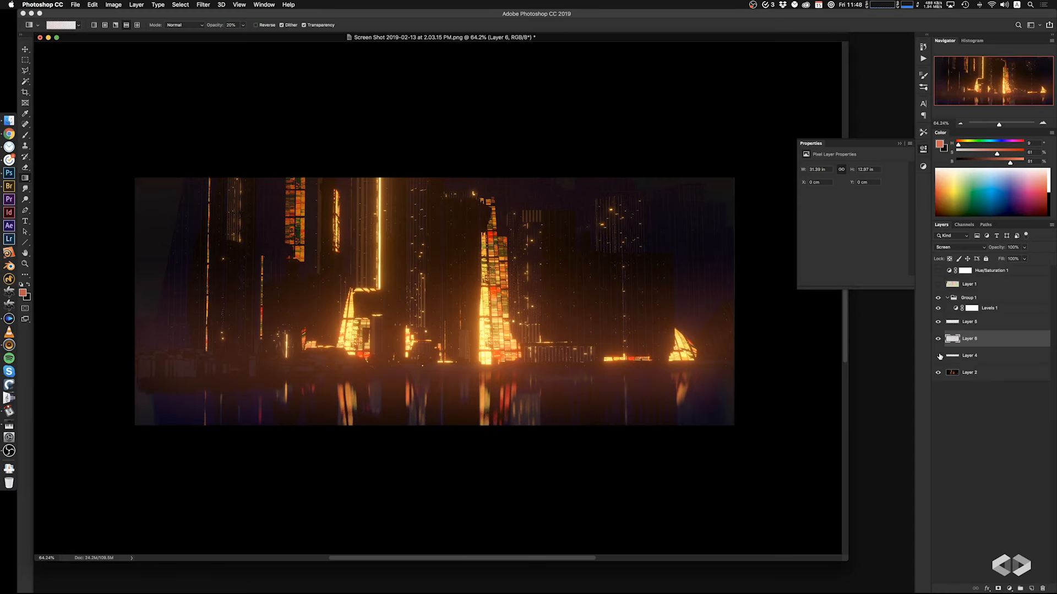
click(939, 355)
click(973, 357)
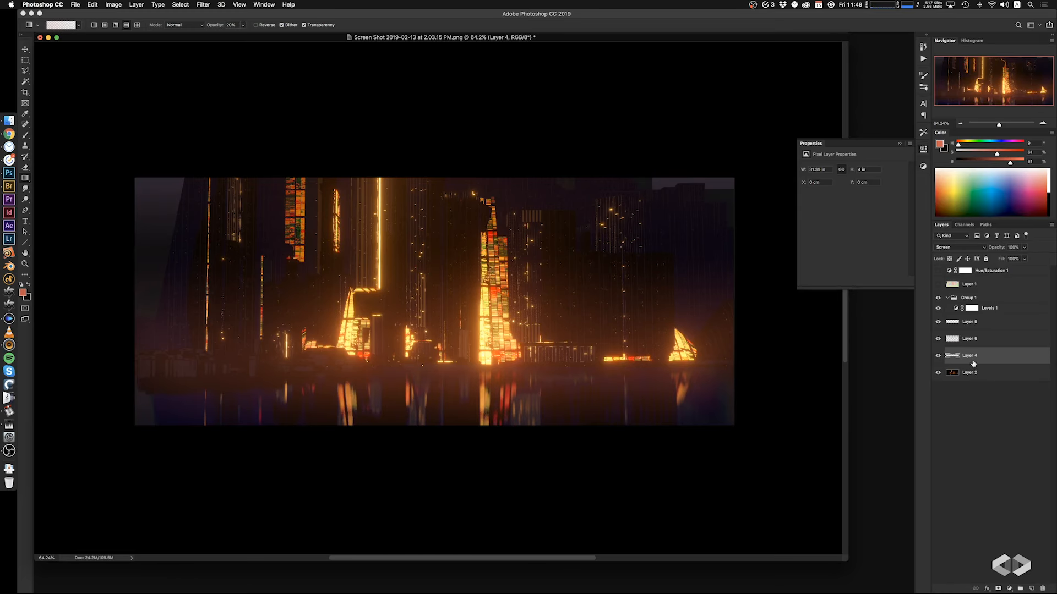
Show block-out Layer 1, try Magic Wand selections on its building colours, limit the wand to contiguous areas and clear the selection
click(939, 284)
click(960, 286)
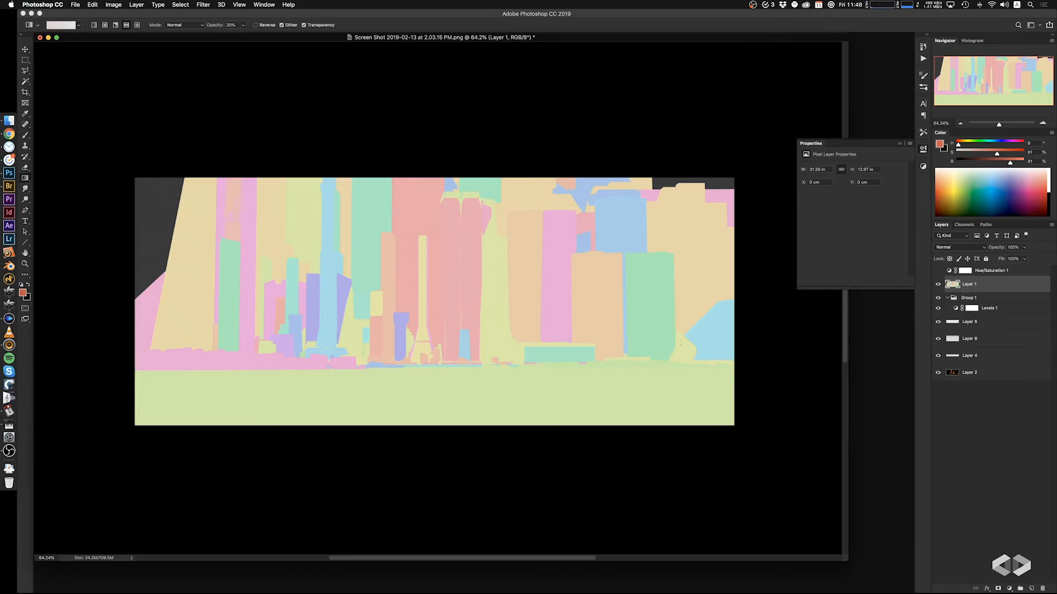
key(w)
click(439, 293)
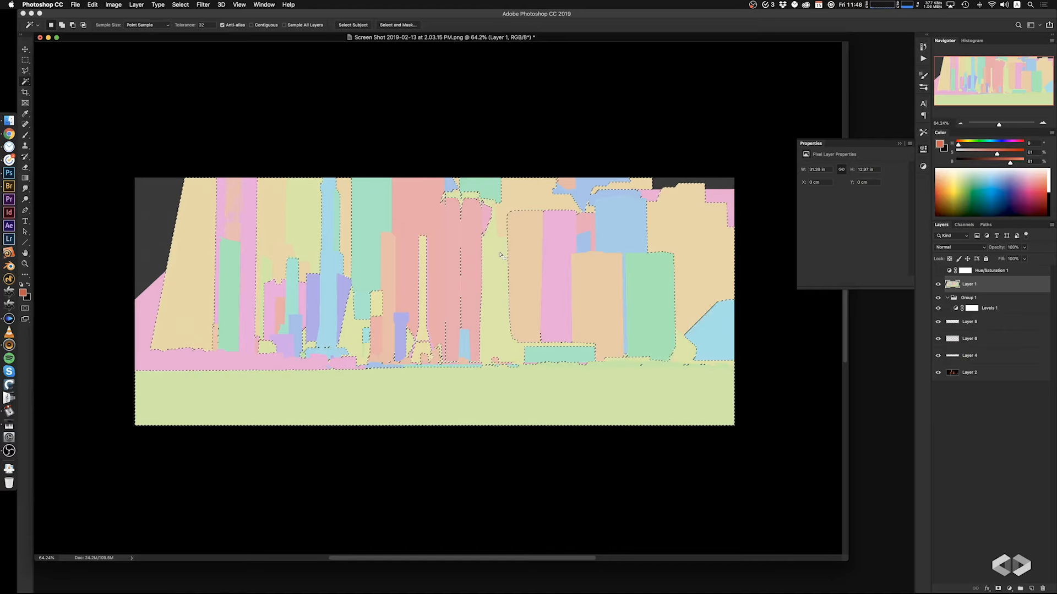
shift+click(496, 281)
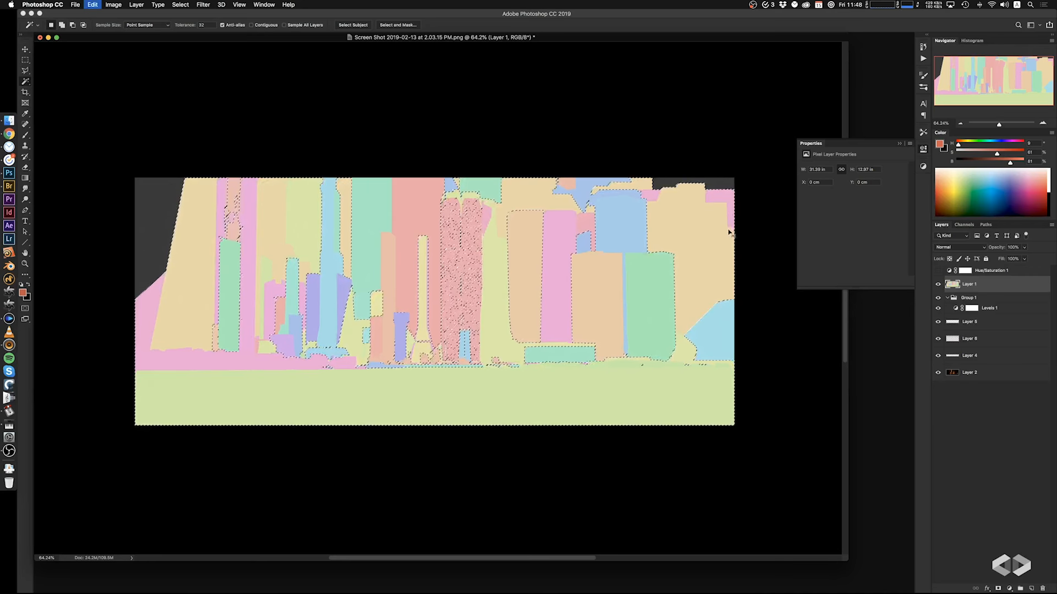
click(251, 25)
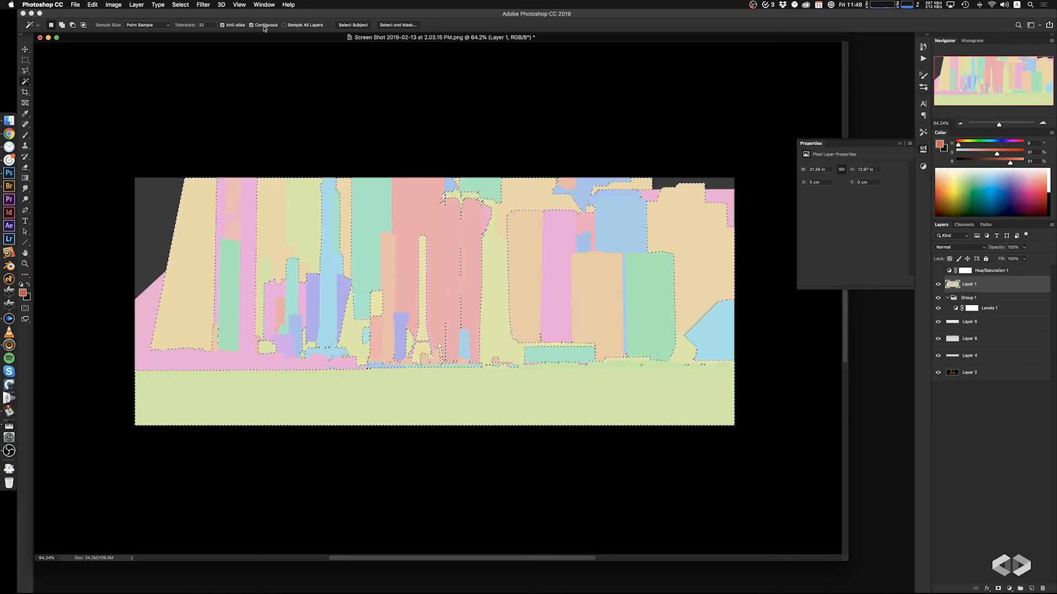
key(super+d)
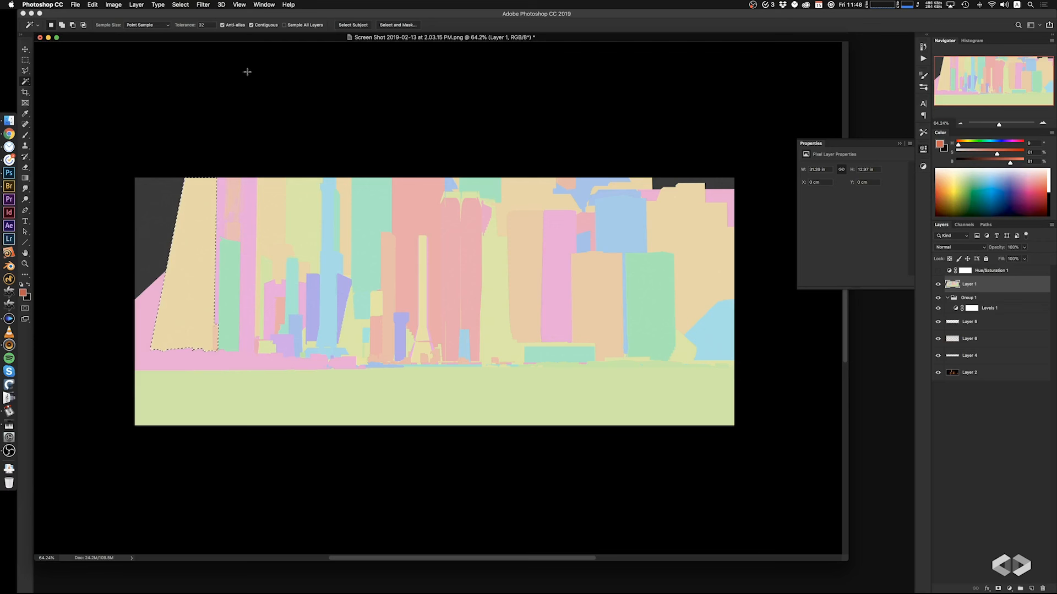
Build a contiguous Magic Wand selection of the building blocks on Layer 1, including the area between the central towers and the upper-right pink block
key(shift)
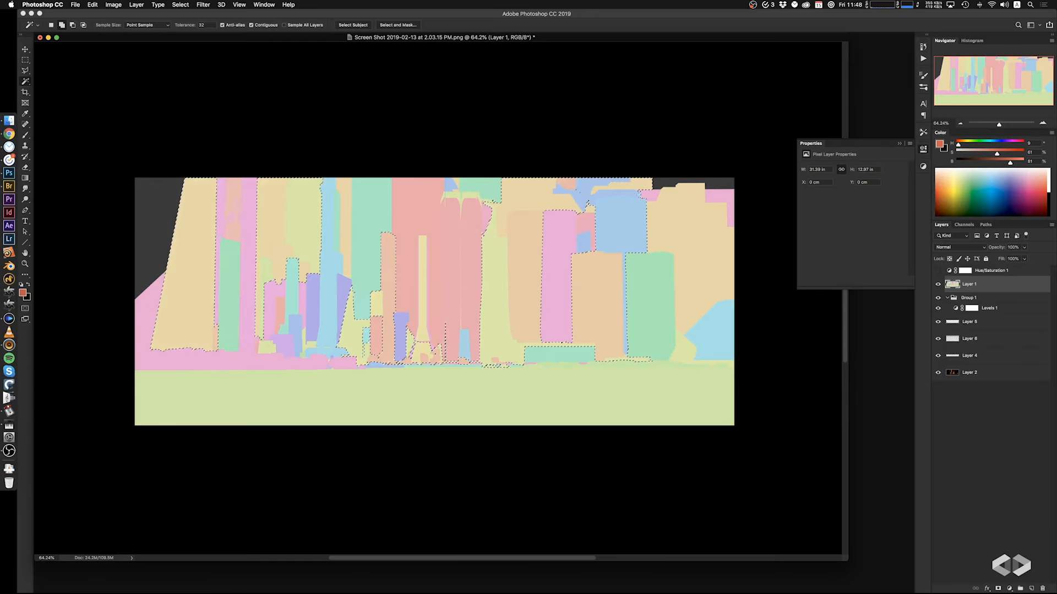
shift+click(475, 186)
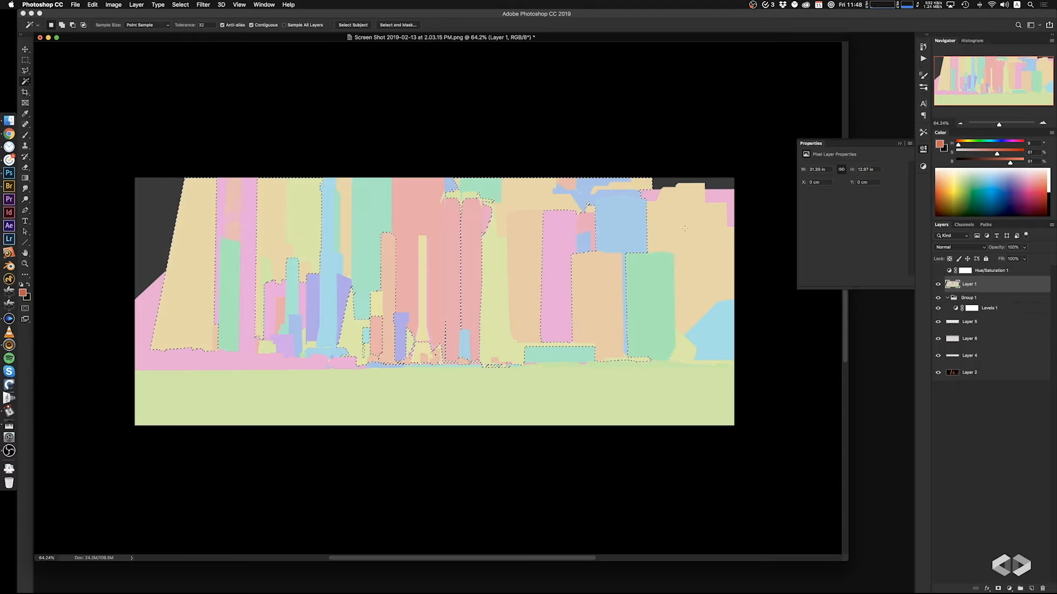
shift+click(654, 196)
shift+click(724, 198)
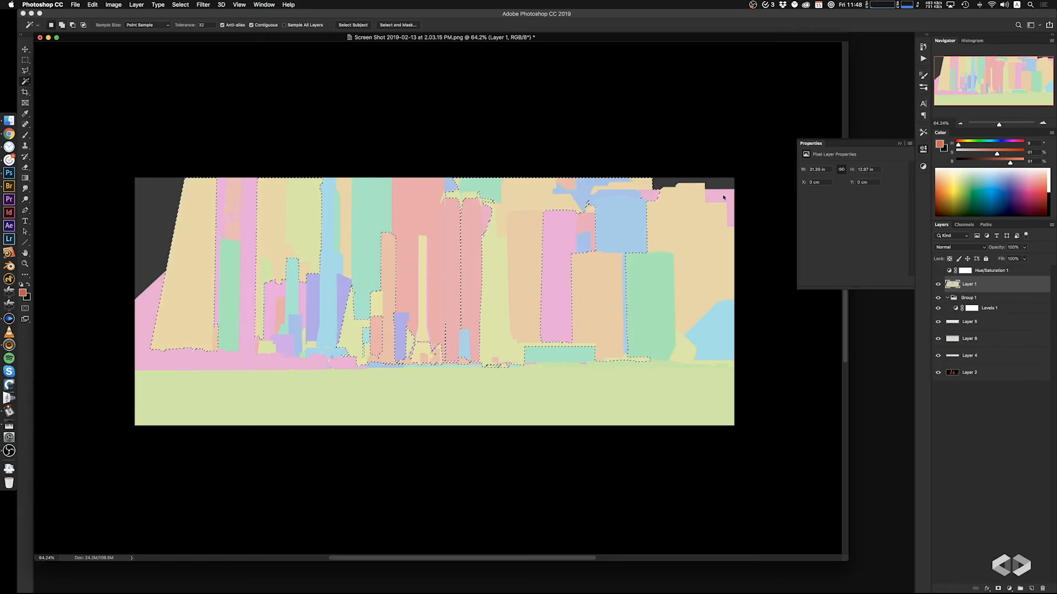
Hide Layer 1 and add a new layer directly above Layer 4 with its blending mode set to Screen
click(937, 284)
click(978, 358)
key(super+alt+shift+n)
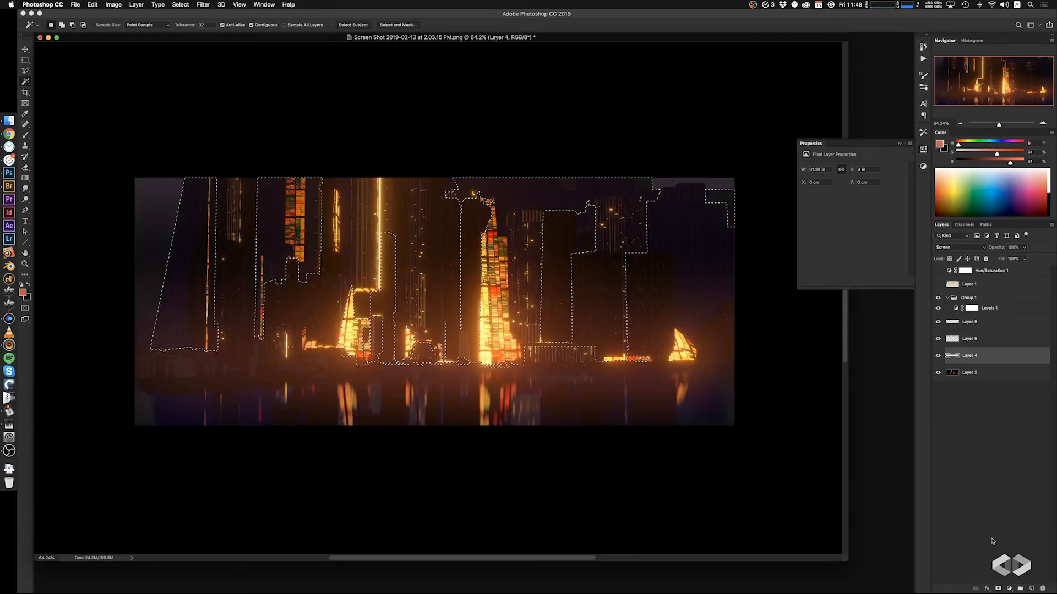
click(947, 246)
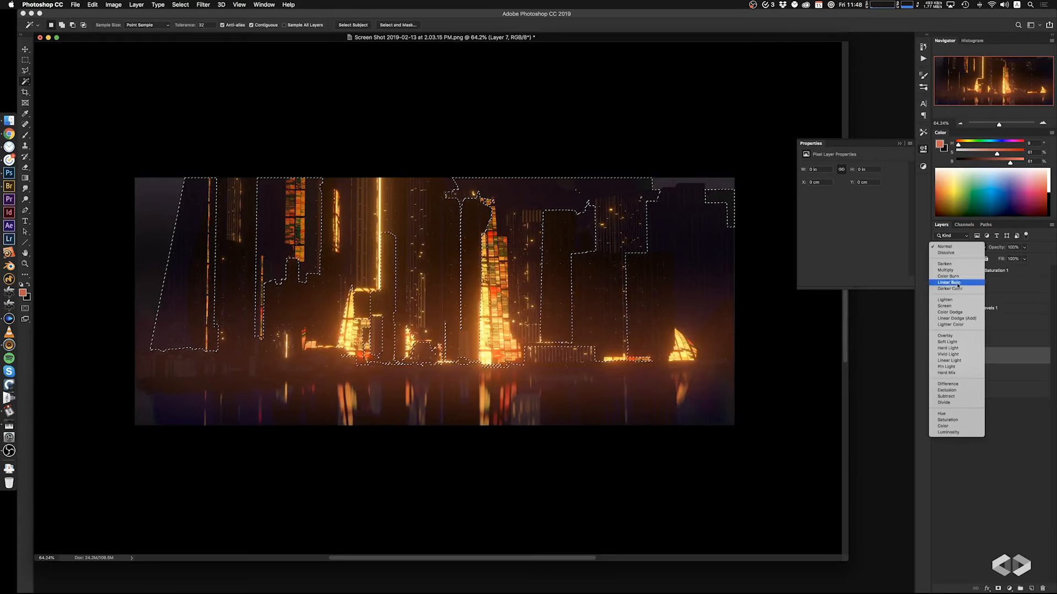
click(952, 303)
Try 20% linear gradients down the selected buildings in the red-orange and then a dark blue sampled from the sky, undoing both
key(g)
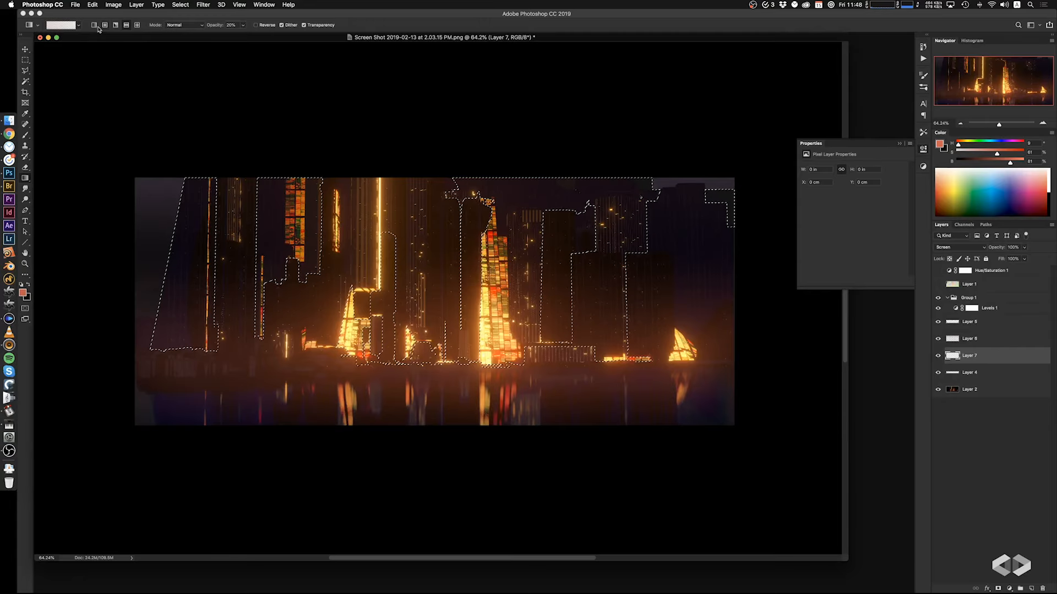
drag(409, 203, 398, 337)
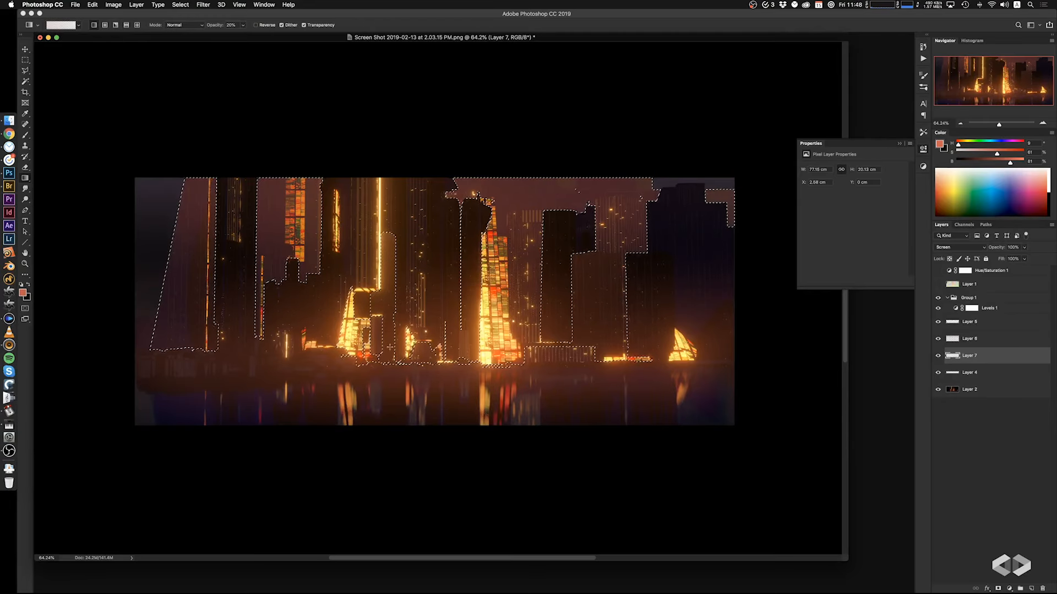
key(super+z)
alt+click(664, 181)
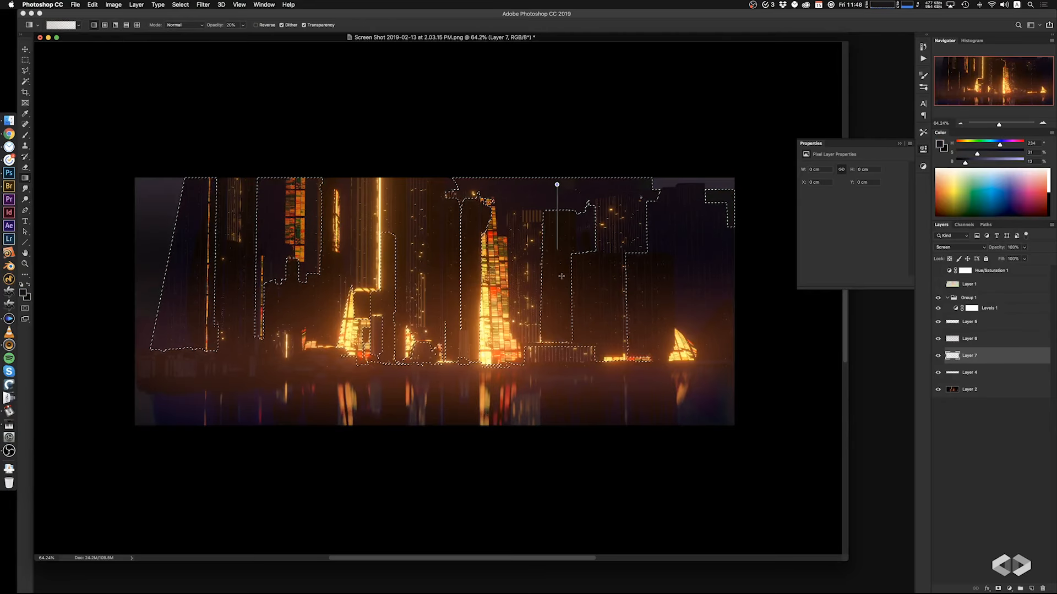
drag(556, 184, 527, 311)
key(super+z)
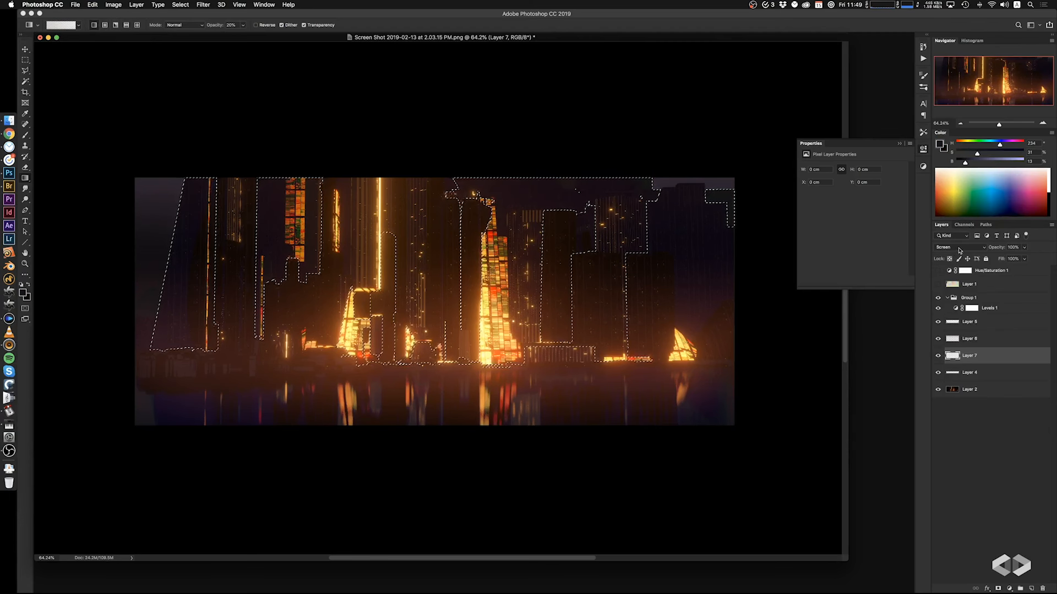
Set the blending modes of Layer 4 and Layer 7 to Normal
click(979, 374)
click(954, 249)
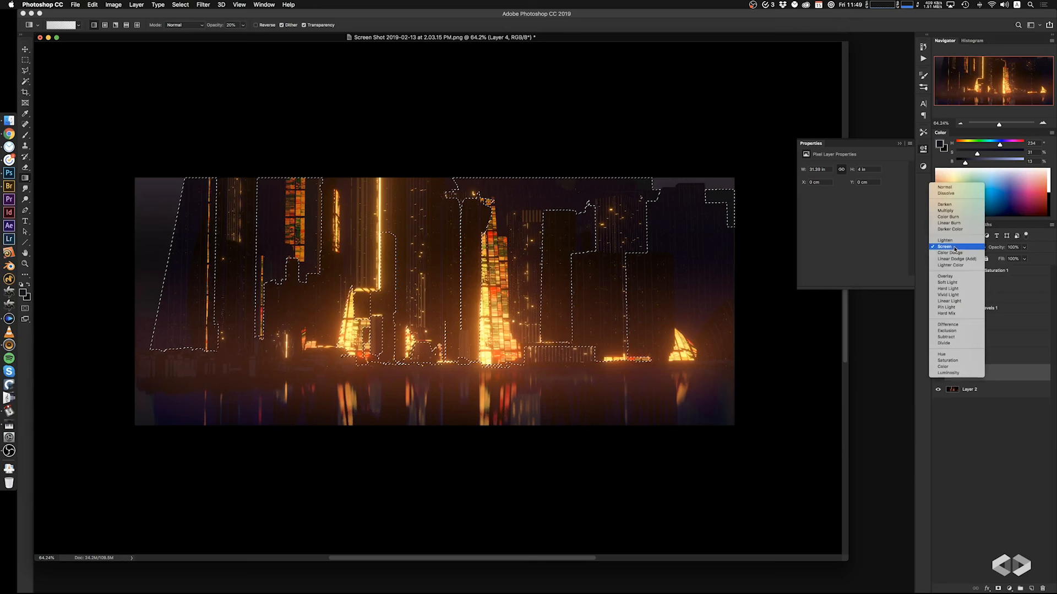
click(946, 188)
click(977, 359)
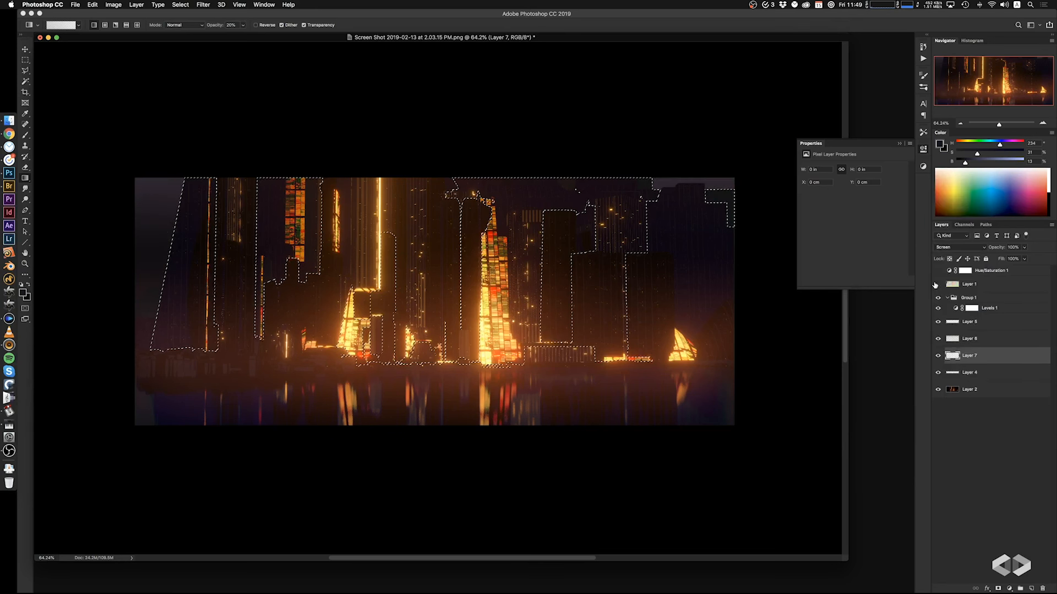
click(958, 247)
click(958, 189)
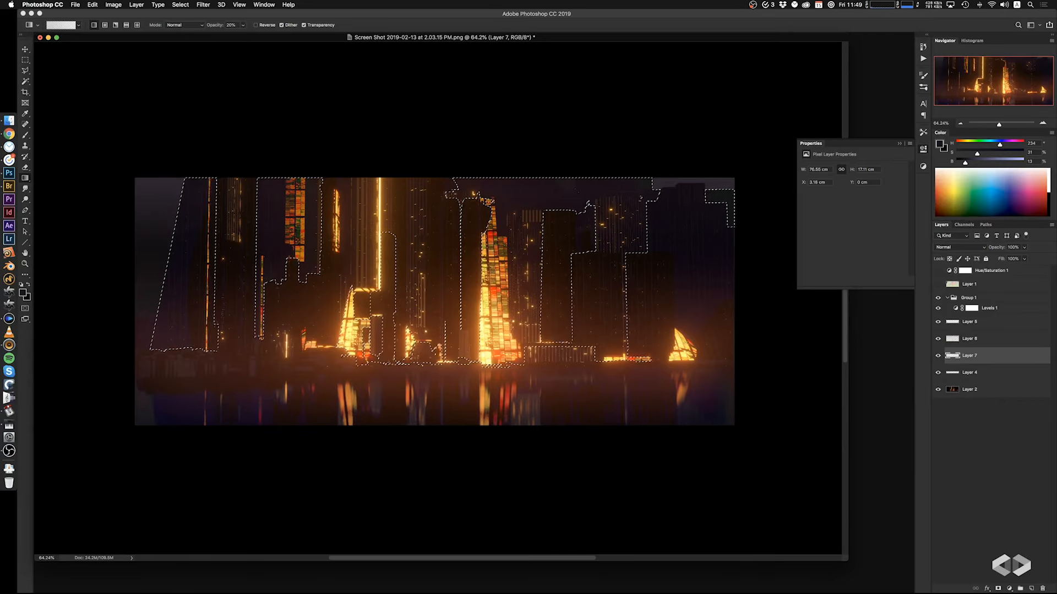
Add a faint 20% dark haze over the selected buildings, sampling dark blue, red and brown tones from the image, and deselect
alt+click(650, 190)
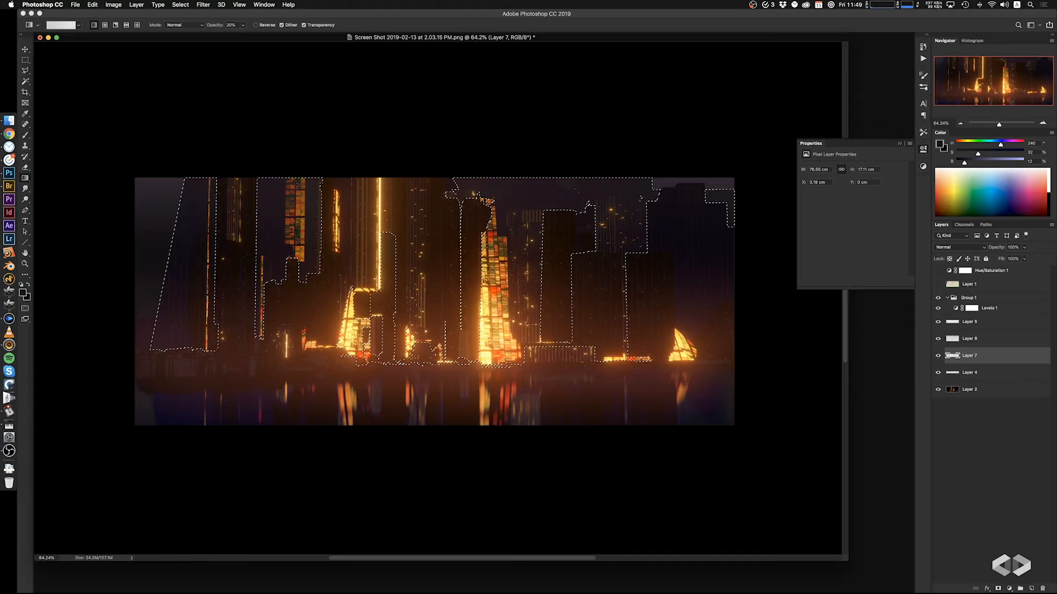
alt+click(397, 264)
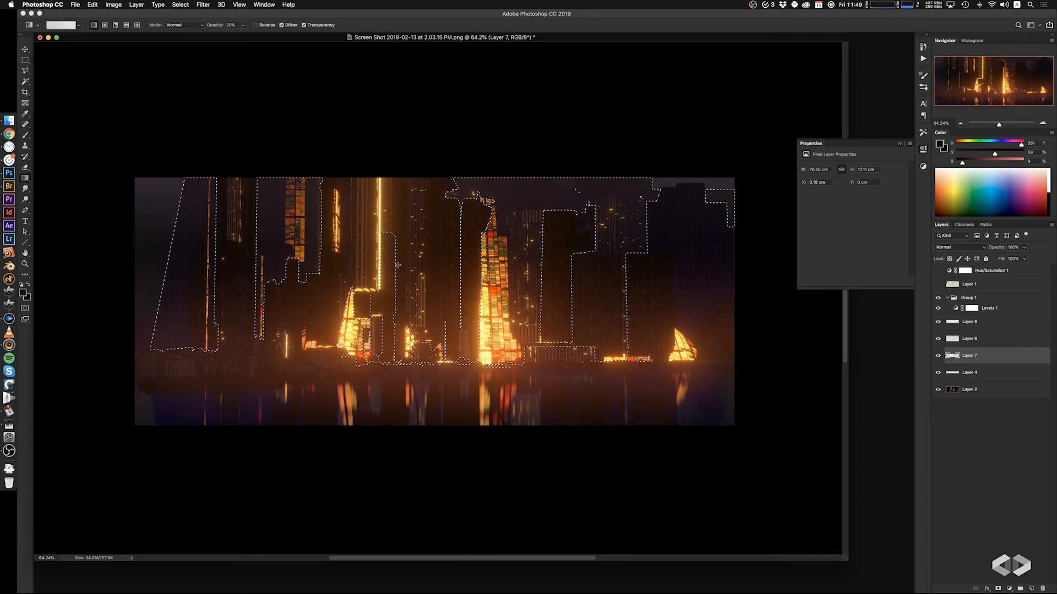
alt+click(287, 209)
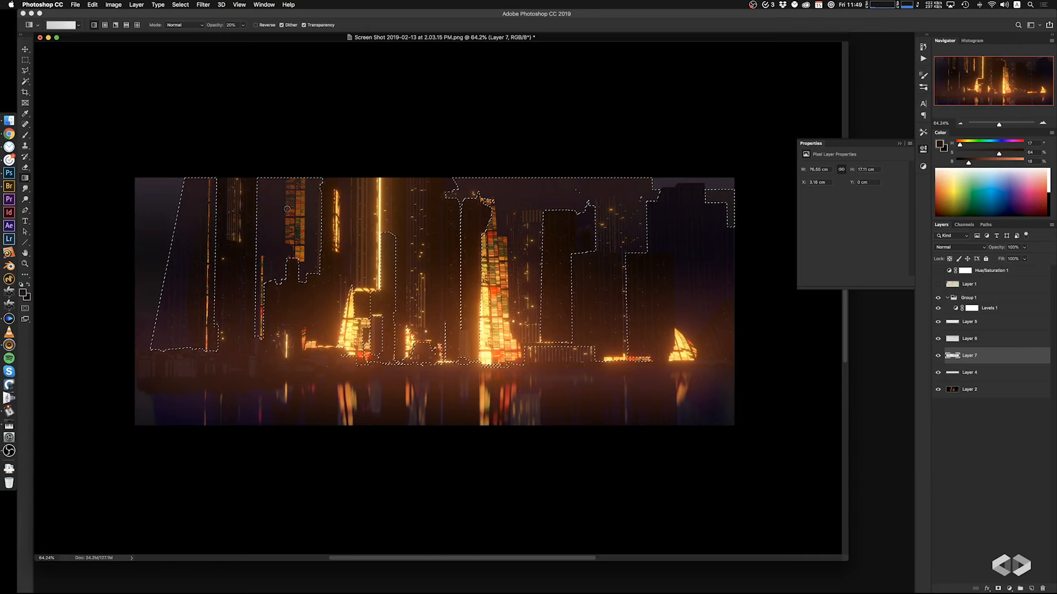
key(super+d)
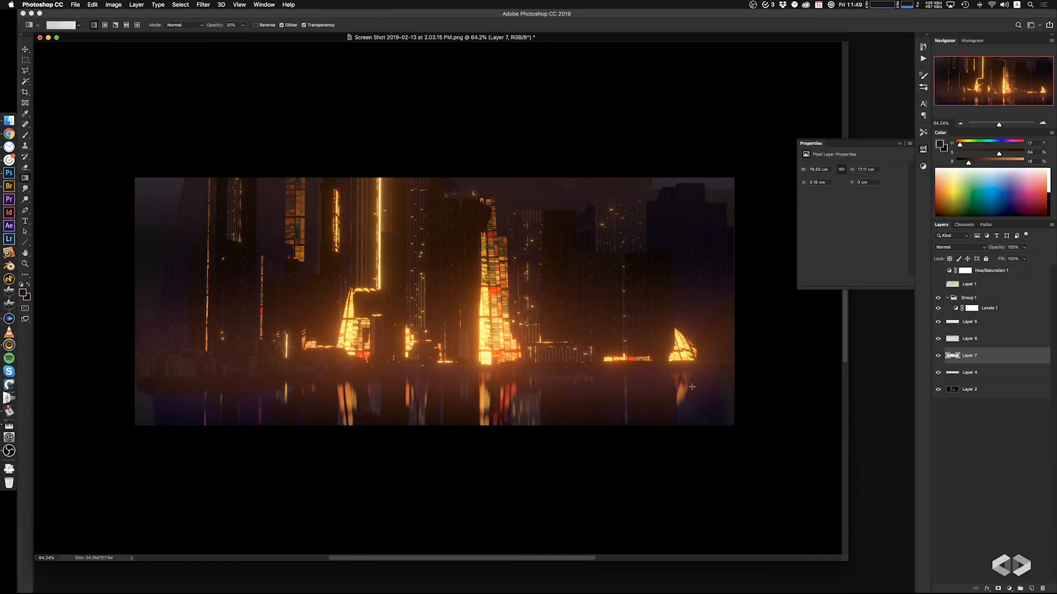
Show Layer 1 again and select its far-right tan tower, teal tower, pink strip, neighbouring blocks and the water with the Magic Wand
click(938, 284)
key(w)
click(685, 239)
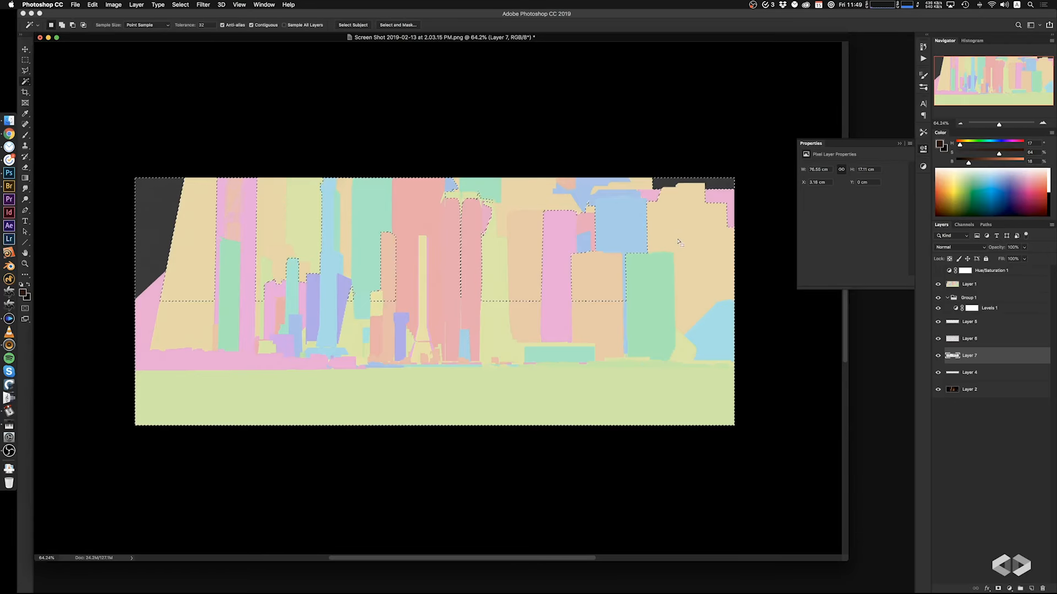
key(super+d)
click(939, 285)
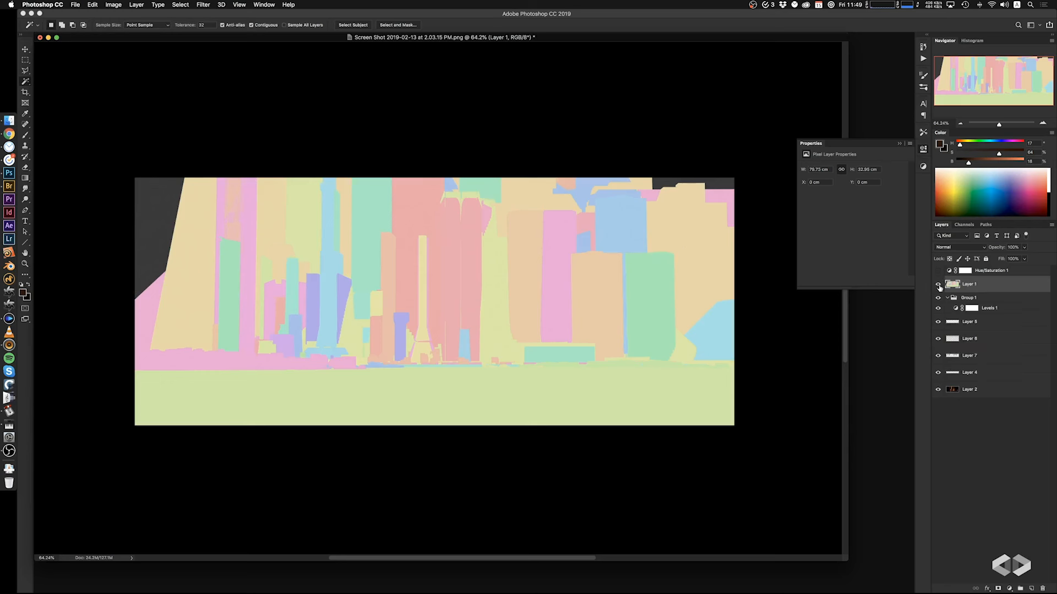
click(675, 230)
shift+click(366, 259)
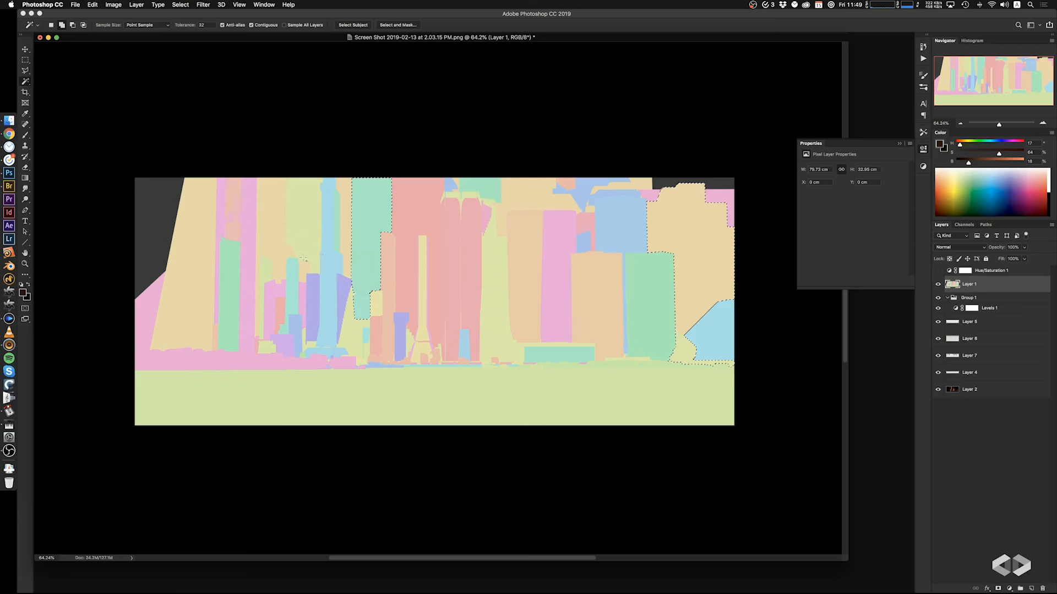
shift+click(255, 262)
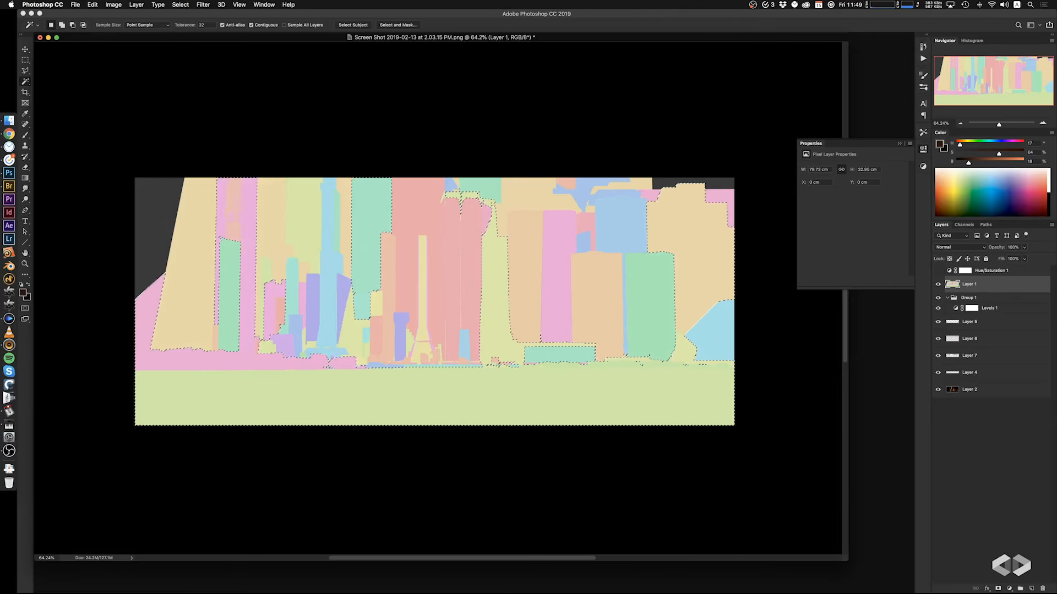
Hide Layer 1 and draw 20% linear gradients on Layer 7 over the selected areas in dark violet tones sampled from the sky, and deselect
click(938, 284)
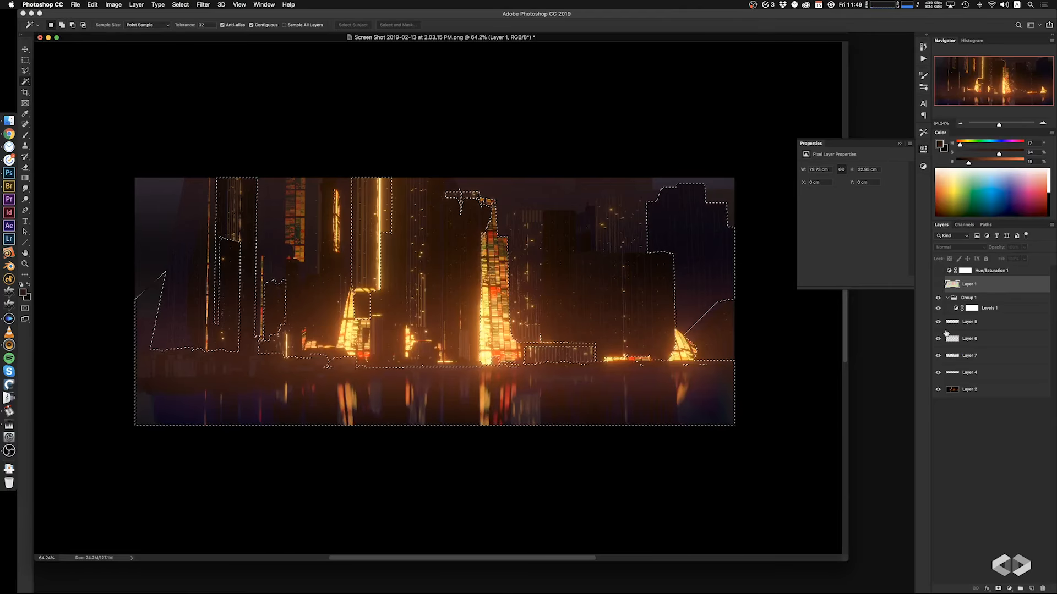
click(965, 357)
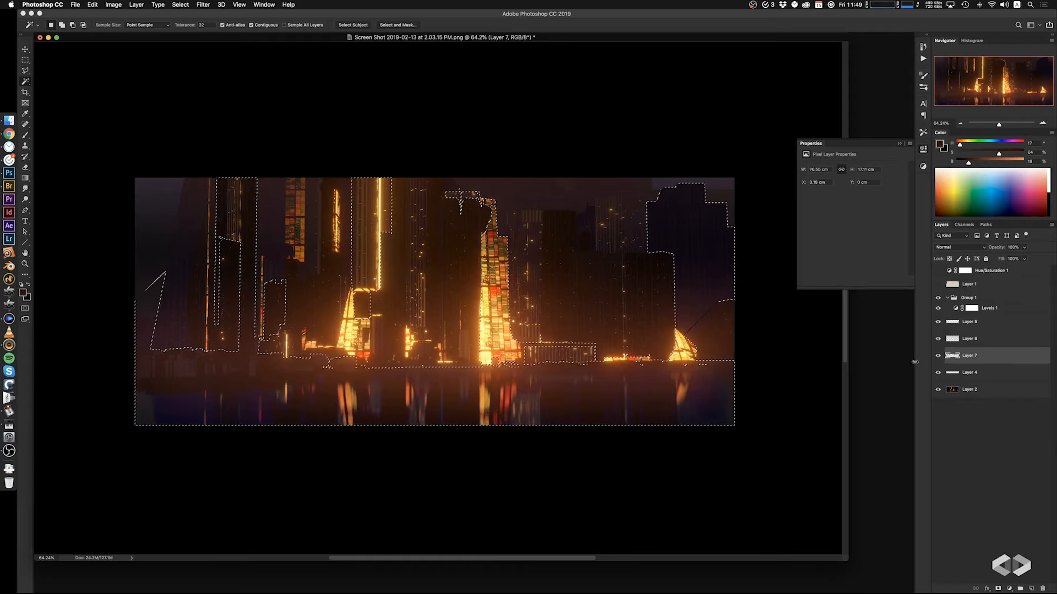
key(g)
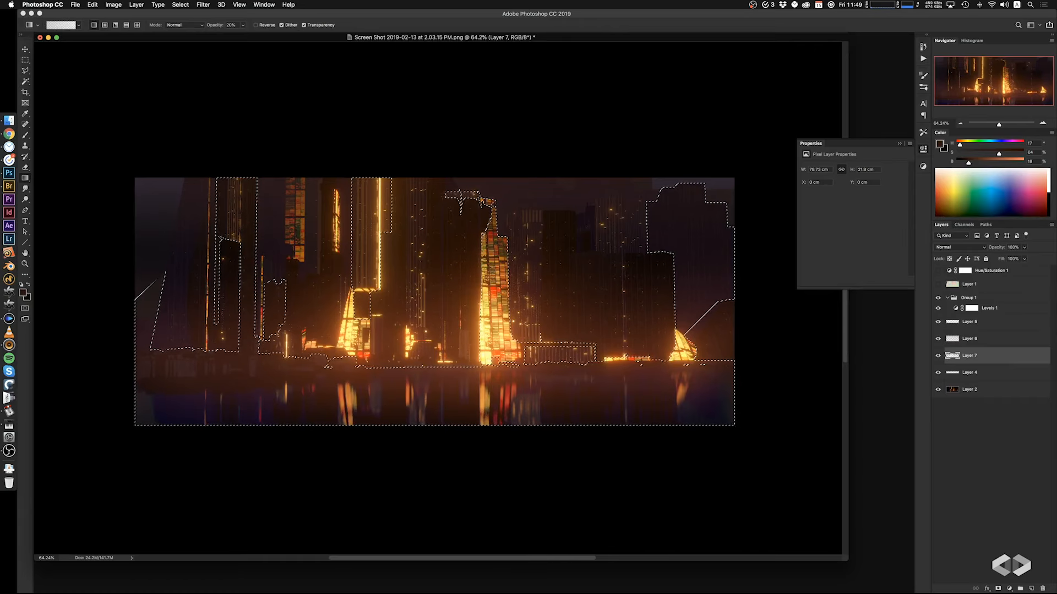
alt+click(676, 230)
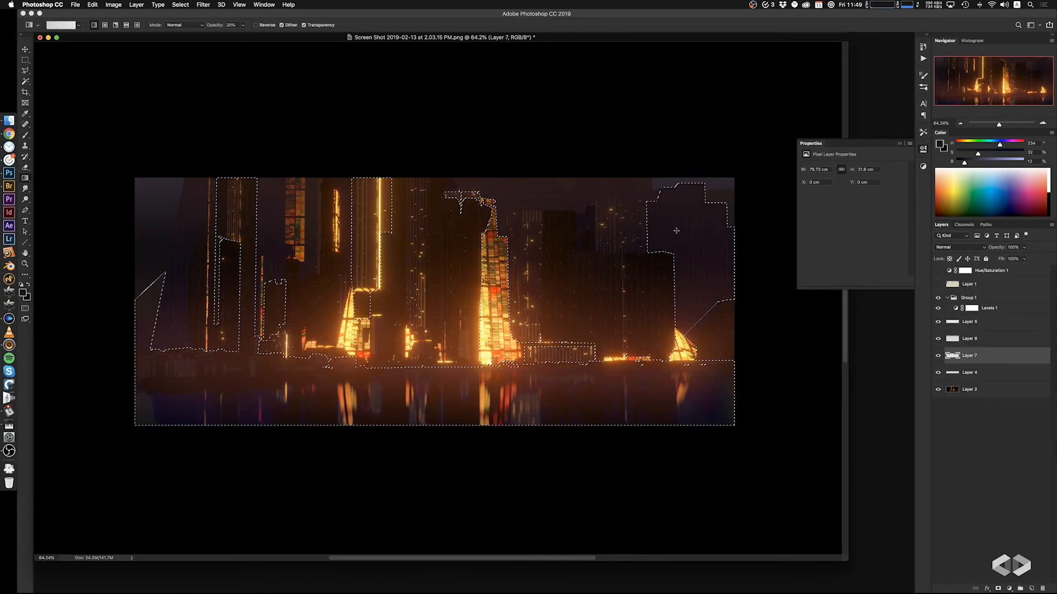
alt+click(719, 193)
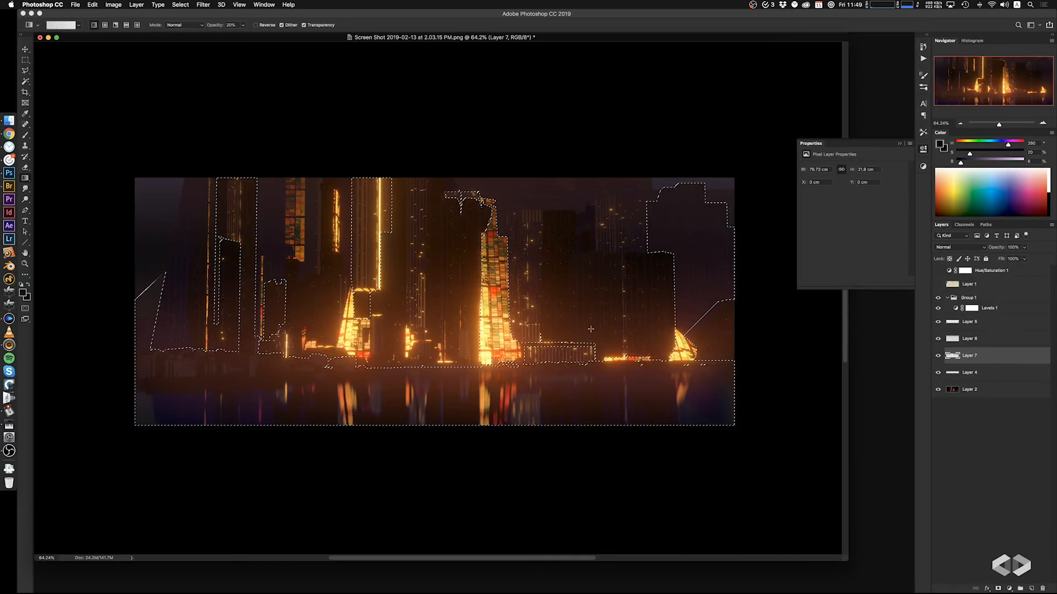
alt+click(505, 183)
drag(221, 192, 212, 372)
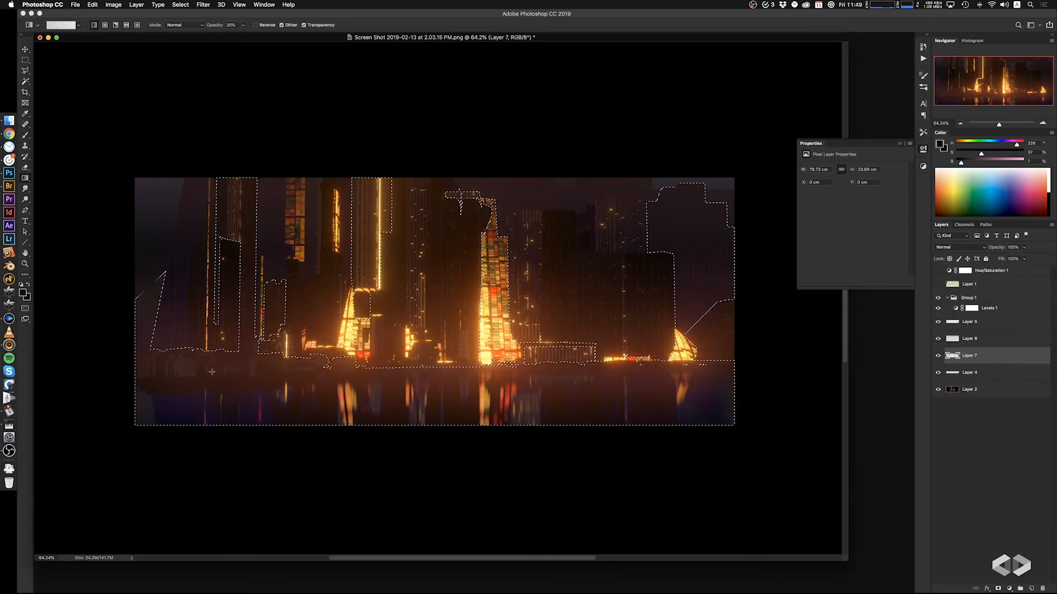
key(ctrl+d)
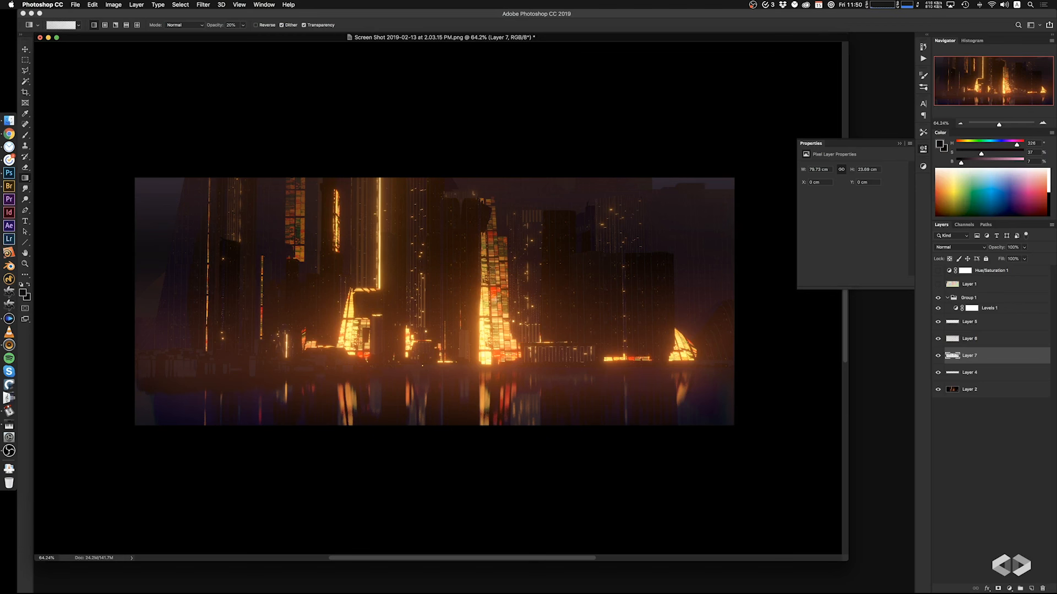
drag(513, 313, 499, 314)
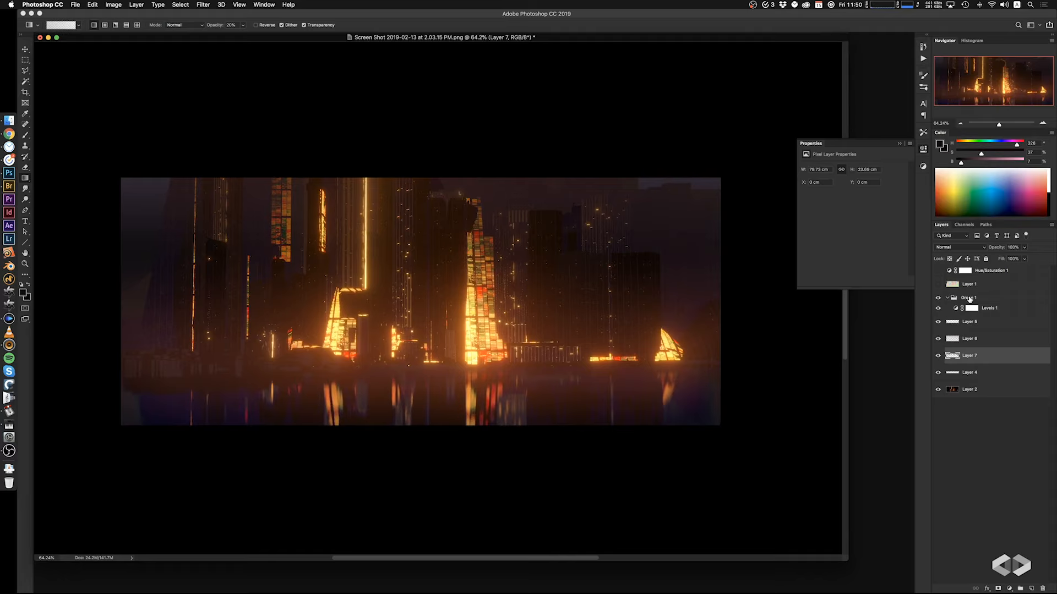
Compare the image with Levels 1 off and on, and add a Color Lookup adjustment layer above it in Group 1
click(982, 309)
click(938, 309)
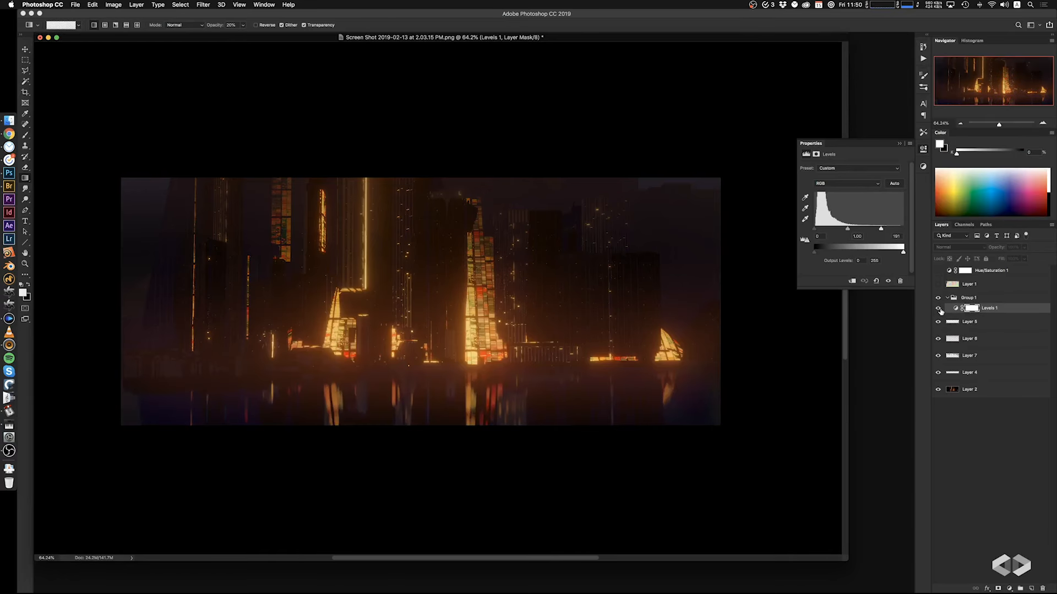
click(939, 308)
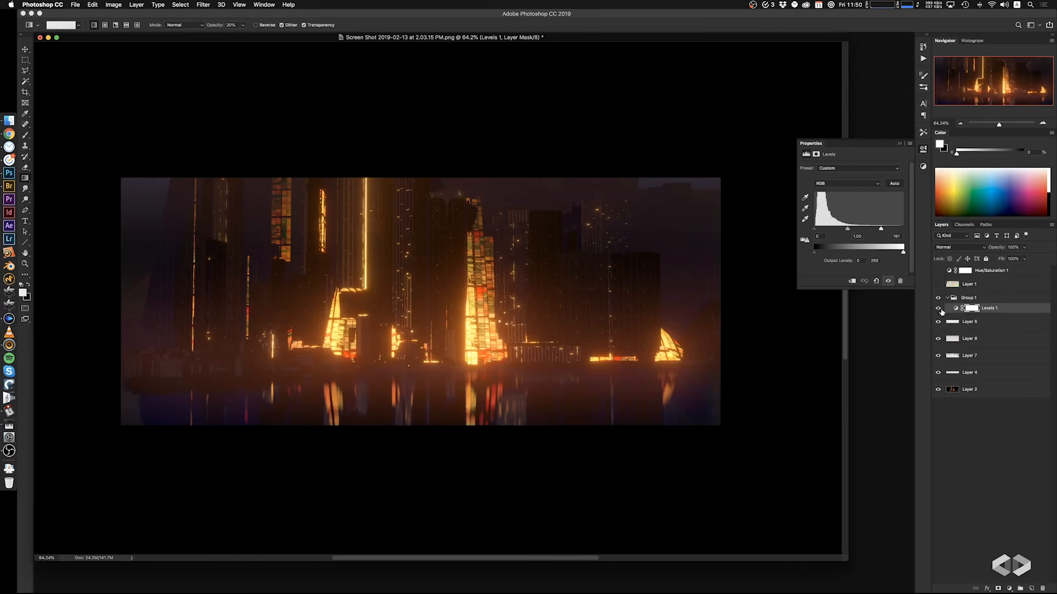
click(1010, 588)
click(1017, 533)
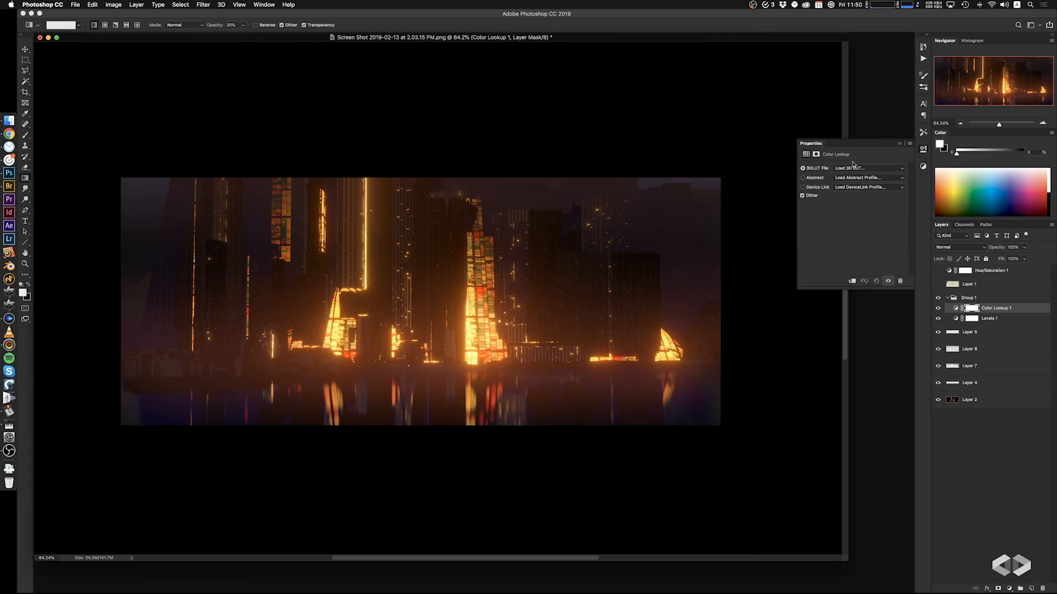
Apply the FoggyNight.3DL LUT to the Color Lookup layer at 40% fill and place the layer below Levels 1
click(861, 170)
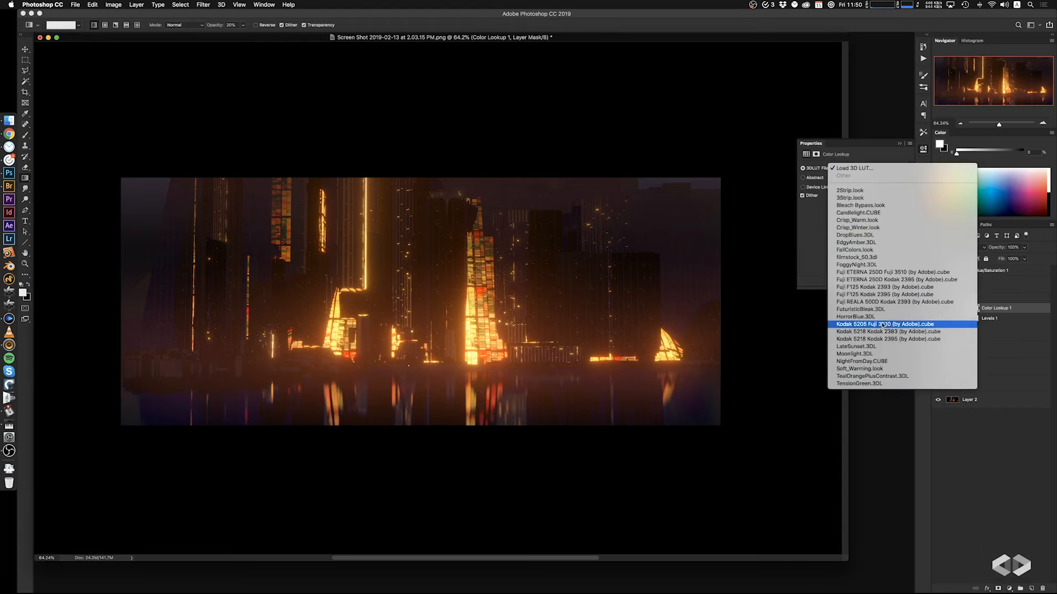
click(873, 264)
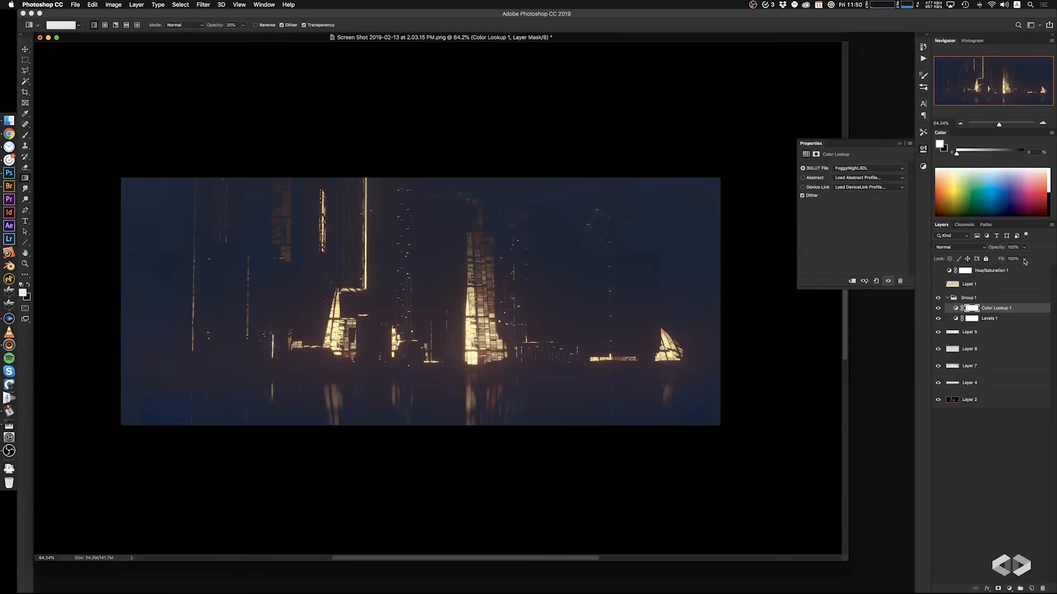
drag(1025, 262, 1019, 328)
click(1019, 306)
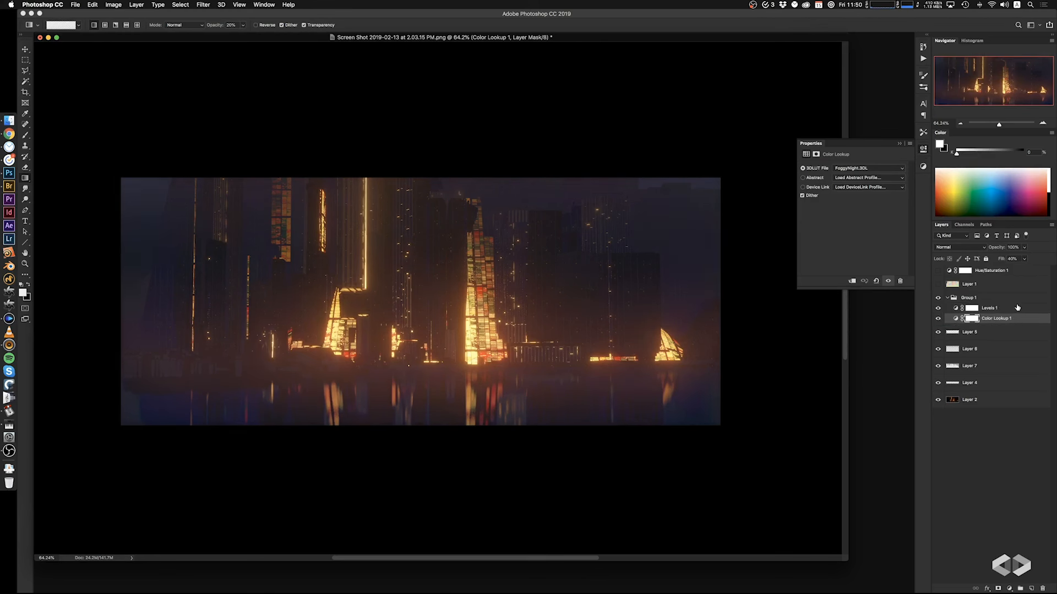
Duplicate the Color Lookup layer, give the copy the Moonlight.3DL LUT, and compare the image with the copy off and on
key(super+j)
click(862, 168)
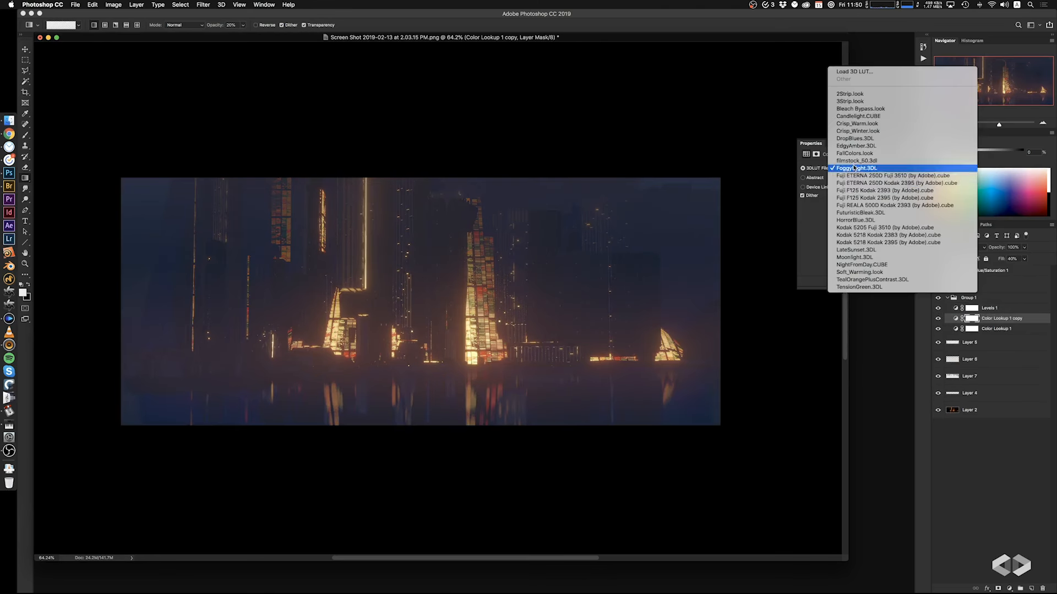
click(881, 258)
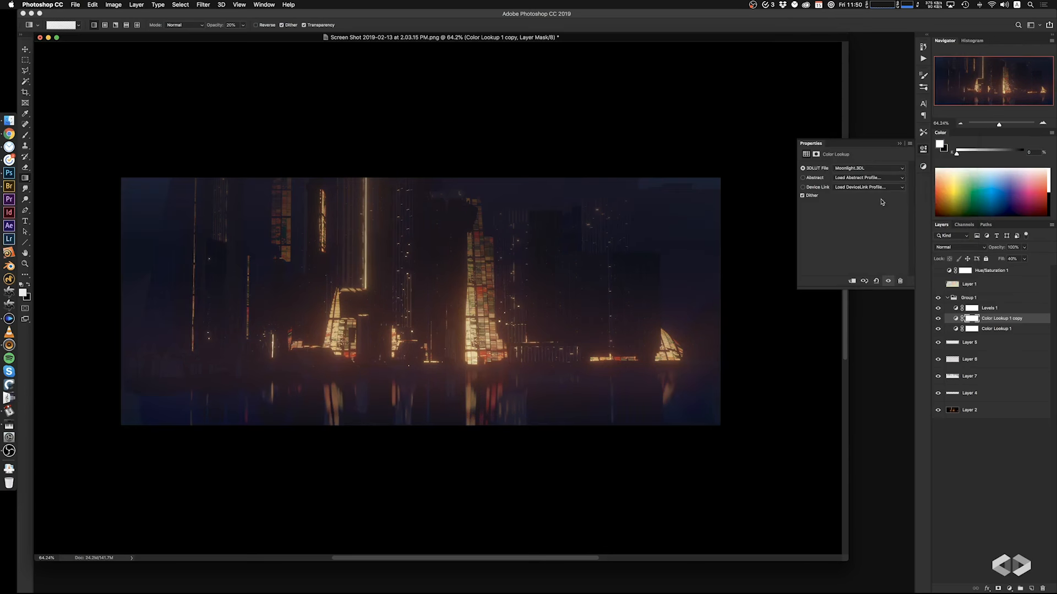
click(938, 319)
click(937, 319)
Change the LUT of Color Lookup 1 copy to EdgyAmber.3DL and compare the image without and with it
click(857, 169)
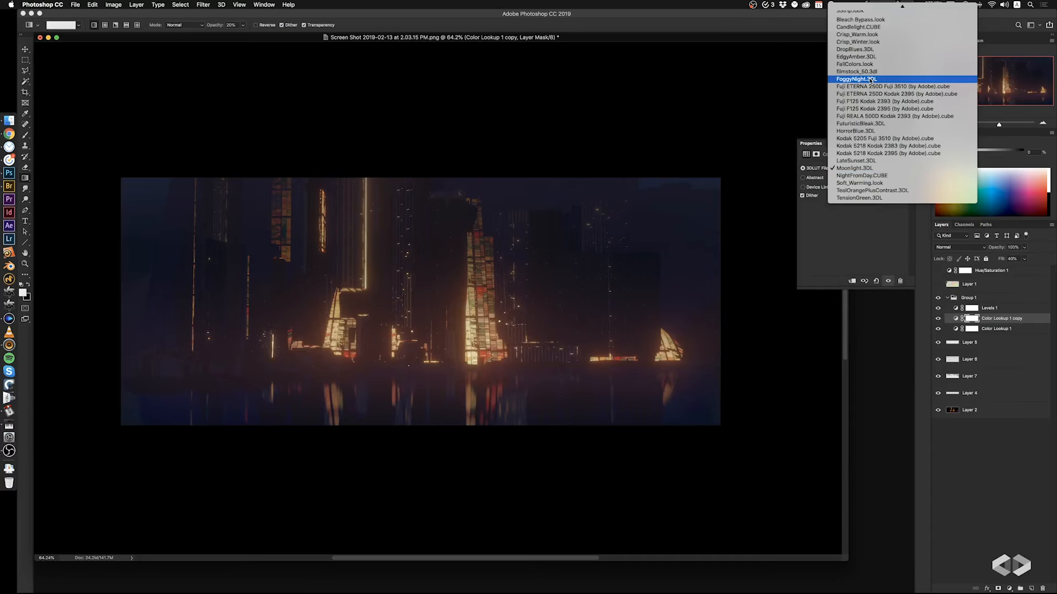
click(857, 56)
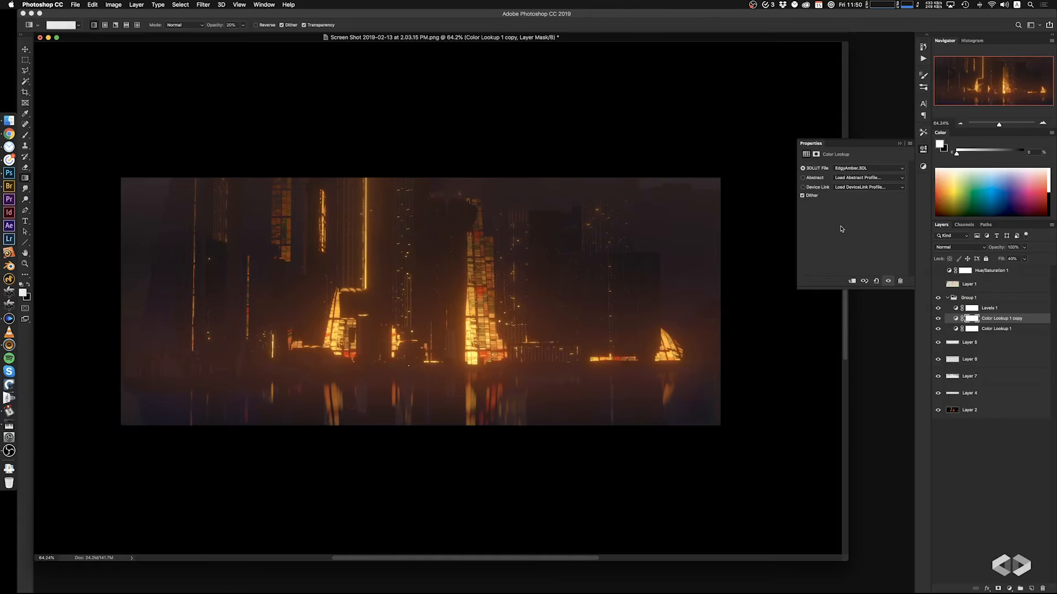
click(931, 318)
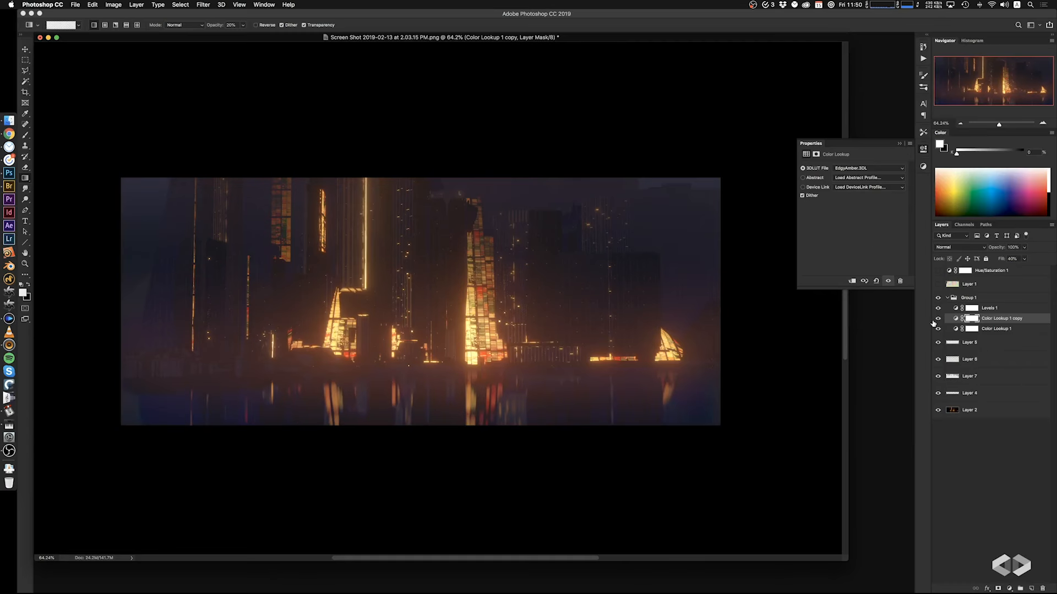
click(931, 320)
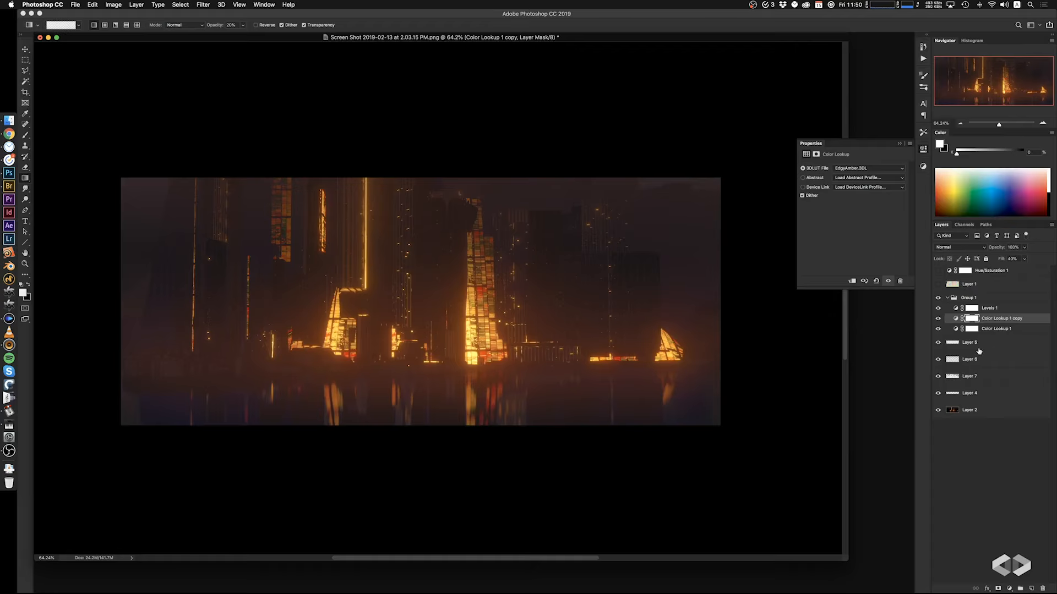
Duplicate Color Lookup 1 copy with the Kodak 5205 Fuji 3510 (by Adobe).cube LUT, and compare the image with Group 1 off and on
key(super+j)
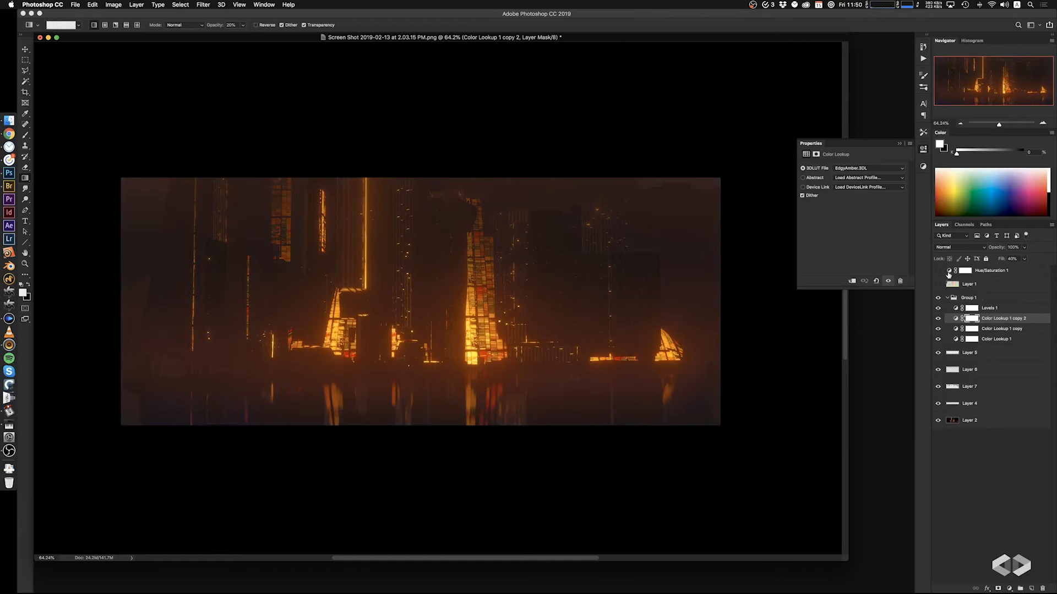
click(856, 169)
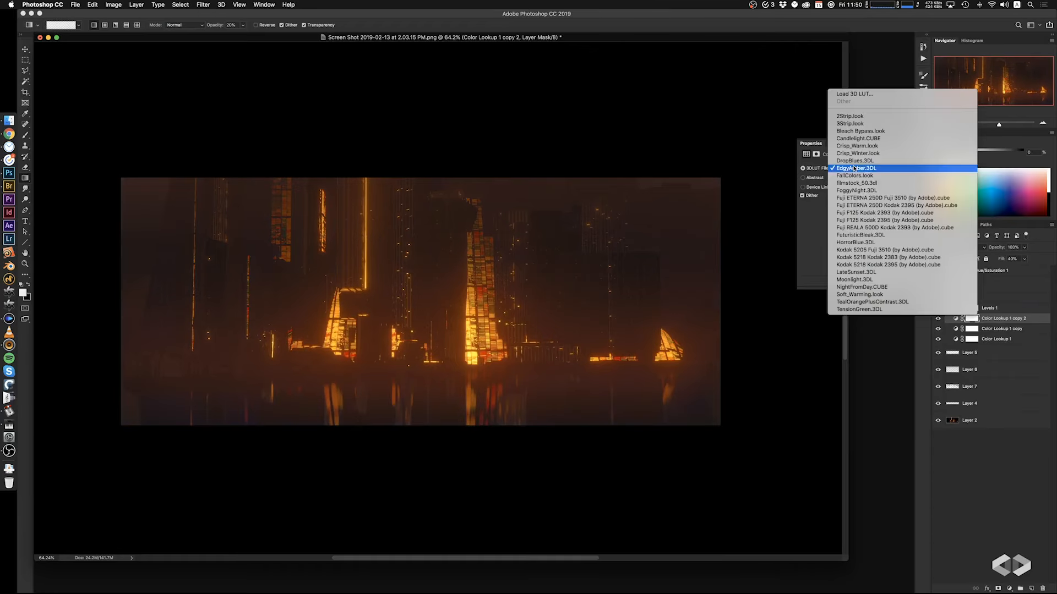
click(885, 251)
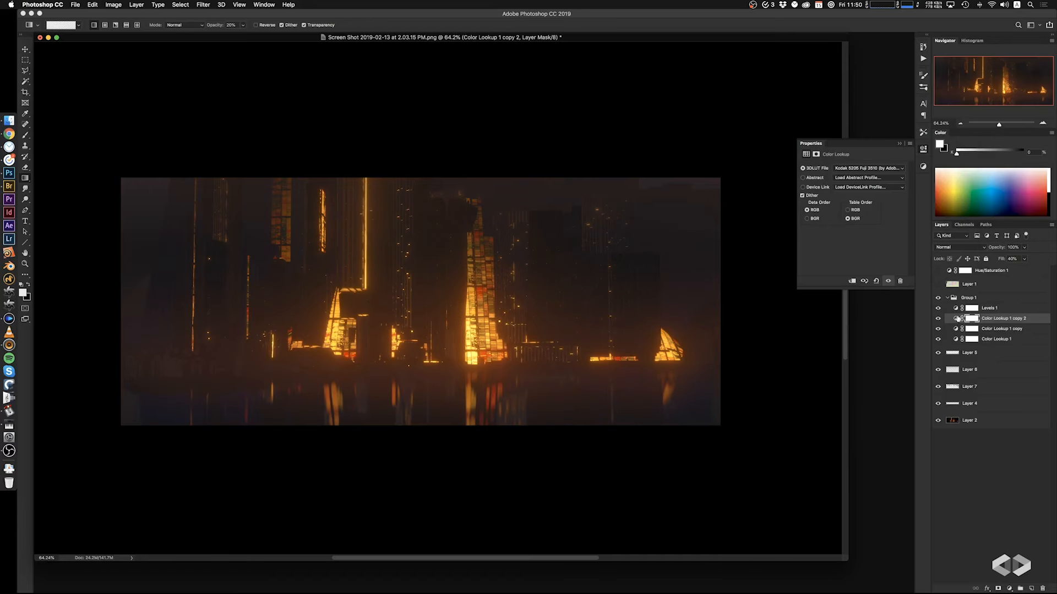
click(938, 299)
click(937, 299)
click(938, 298)
click(938, 299)
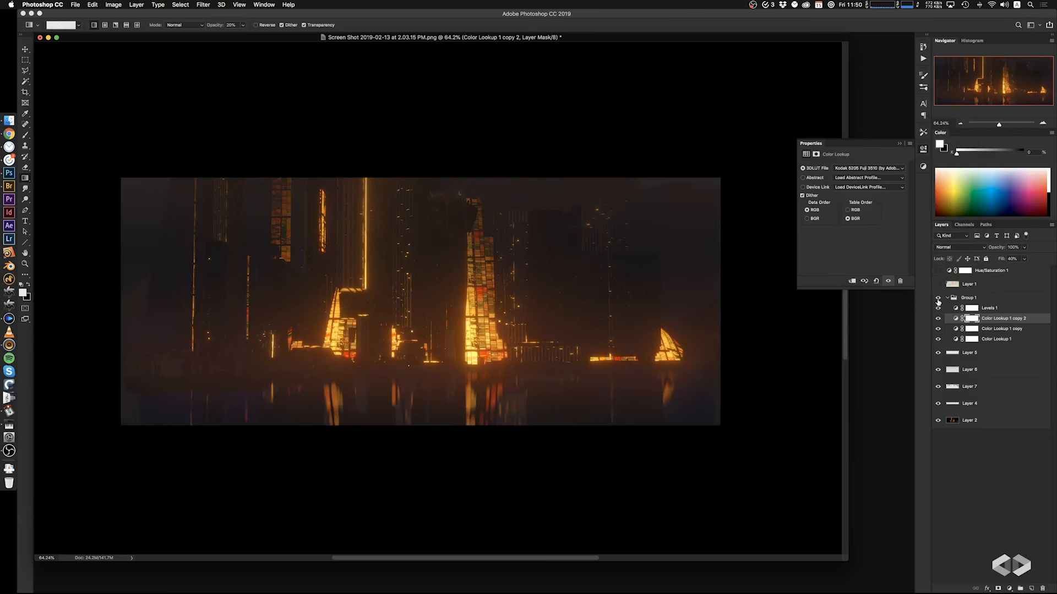
Try the LateSunset, TensionGreen, TealOrangePlusContrast and Candlelight LUTs on Color Lookup 1 copy, and settle on a warm amber one
click(995, 329)
click(869, 174)
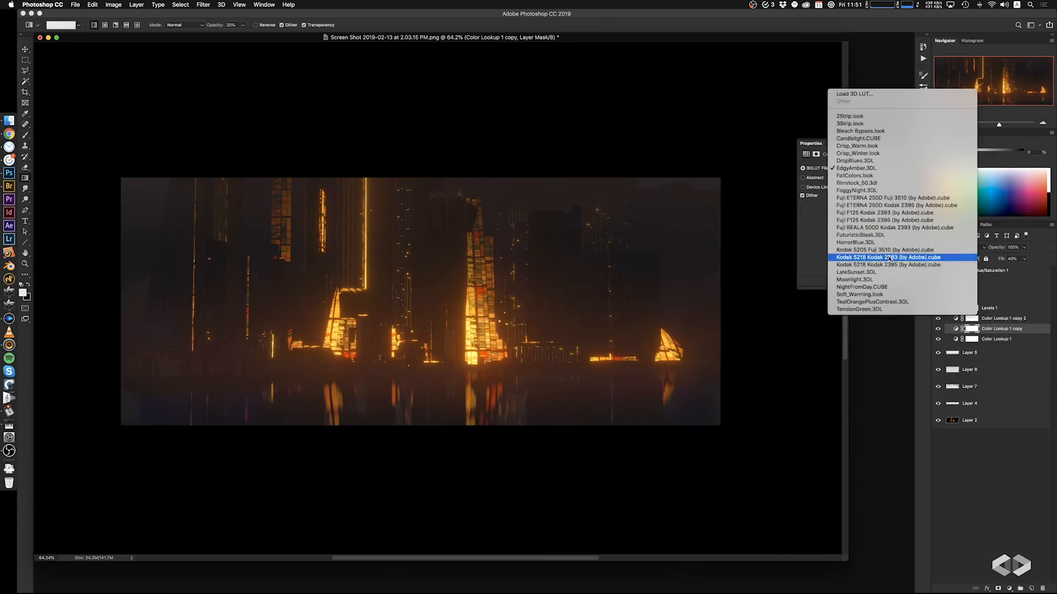
click(887, 278)
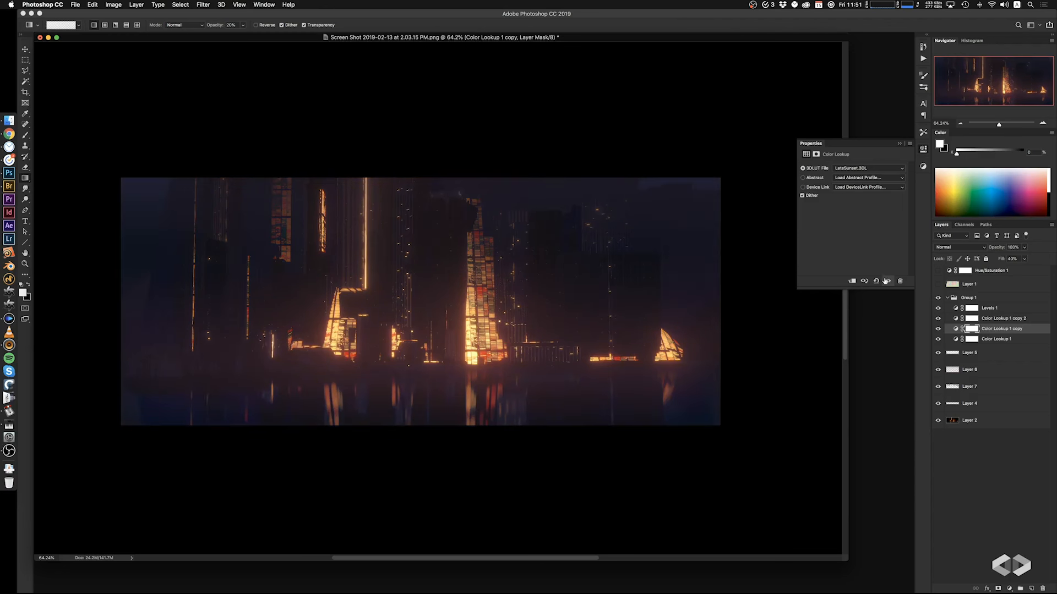
click(866, 169)
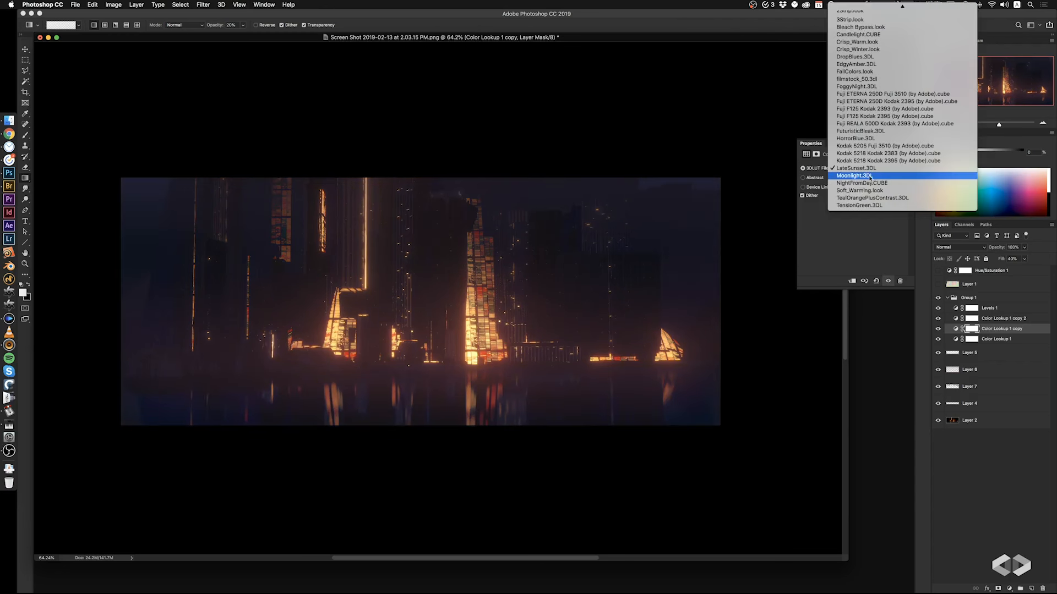
click(873, 206)
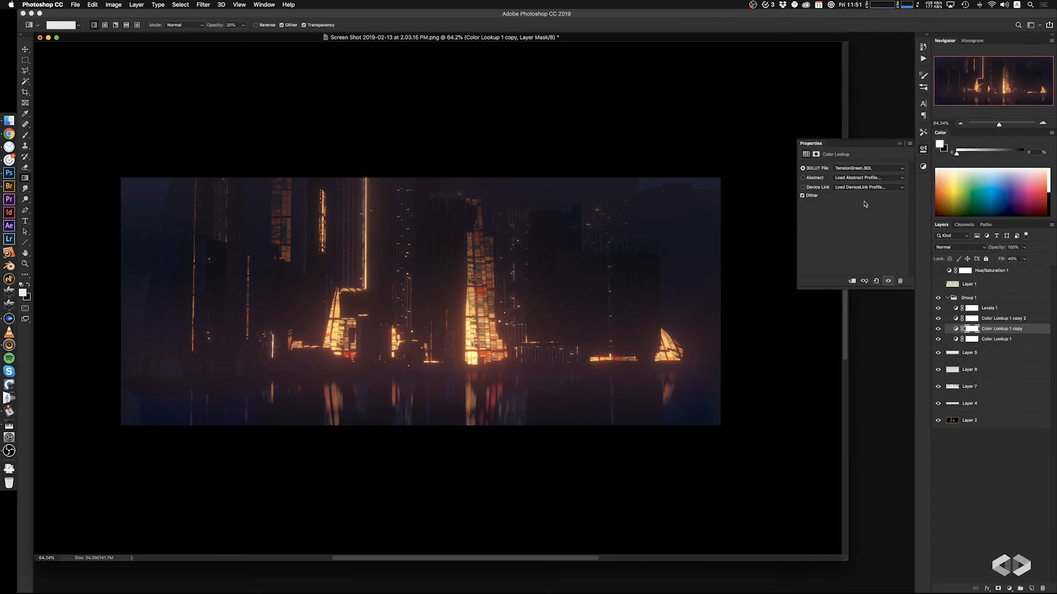
click(868, 168)
click(876, 163)
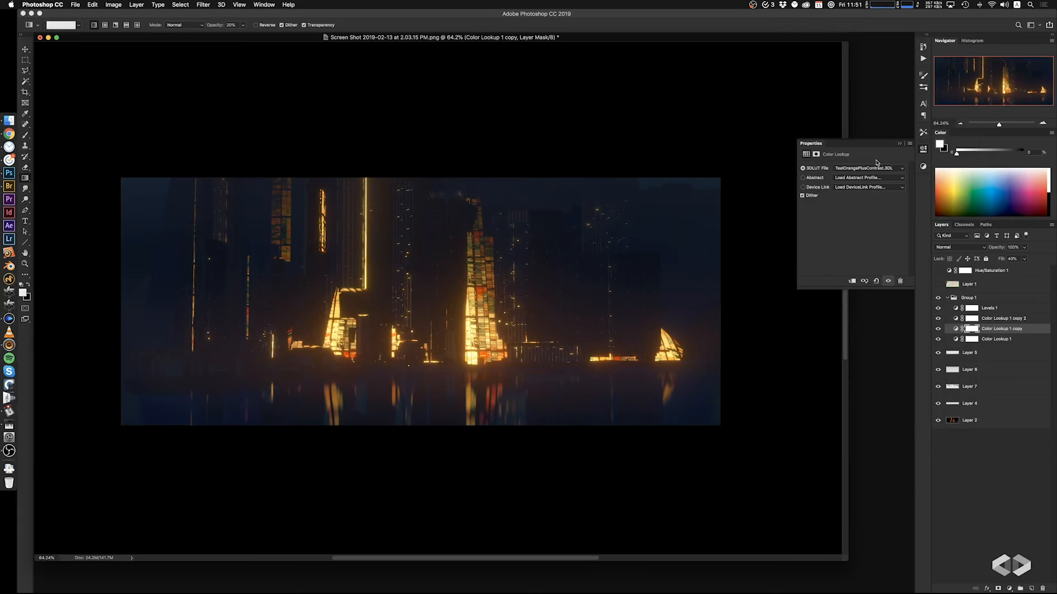
click(868, 170)
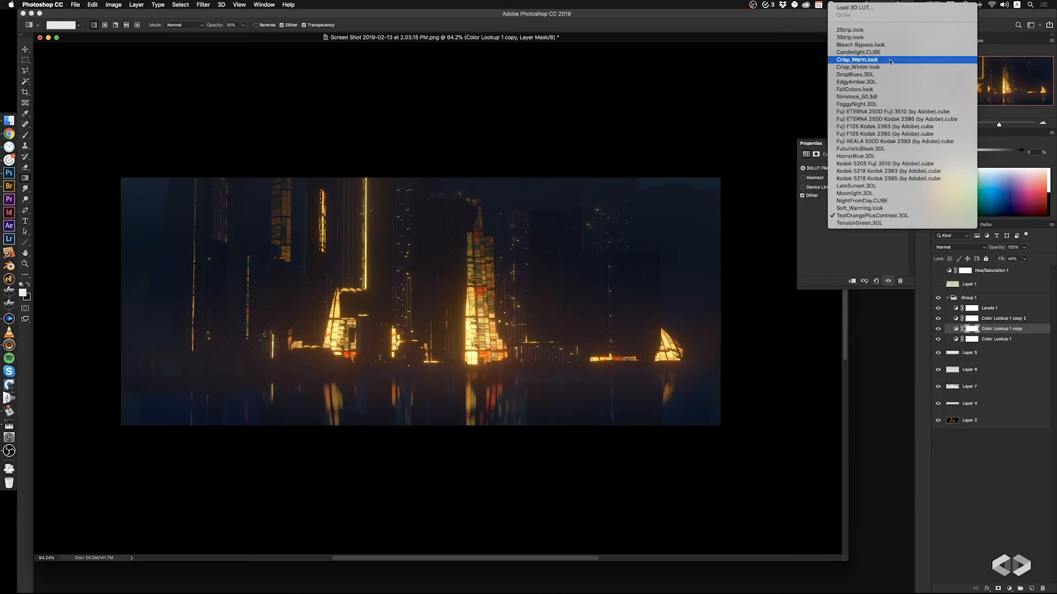
click(887, 52)
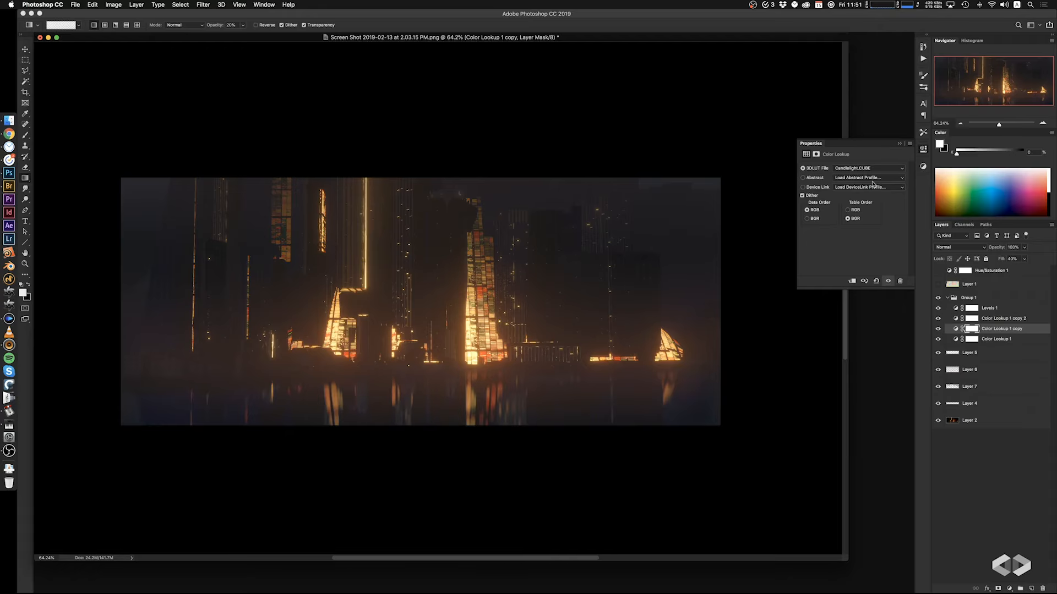
click(870, 168)
click(877, 204)
Rename Group 1 as post
click(1003, 309)
double_click(968, 298)
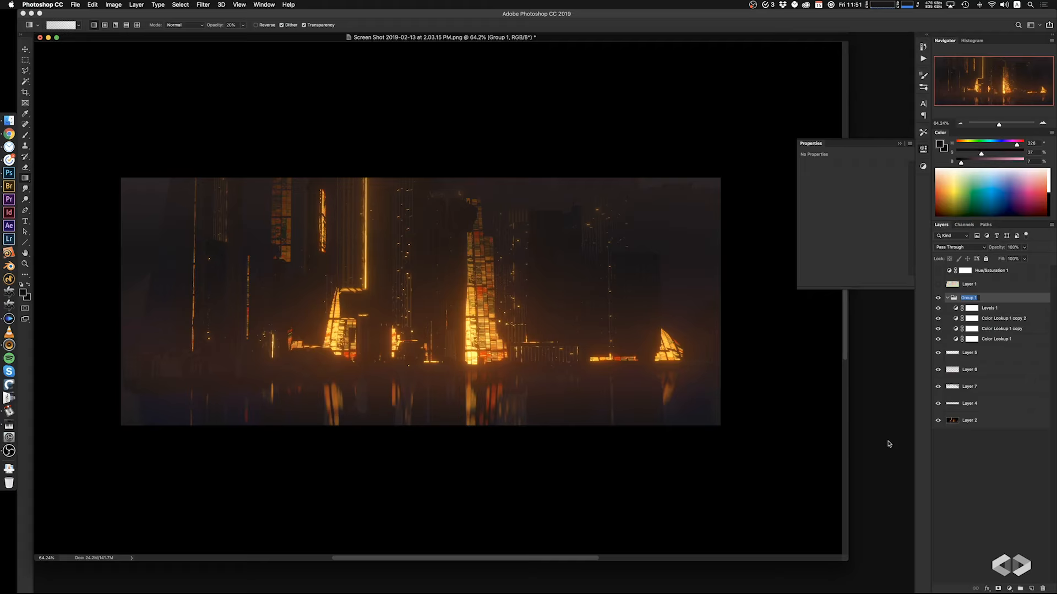
text(post)
key(Return)
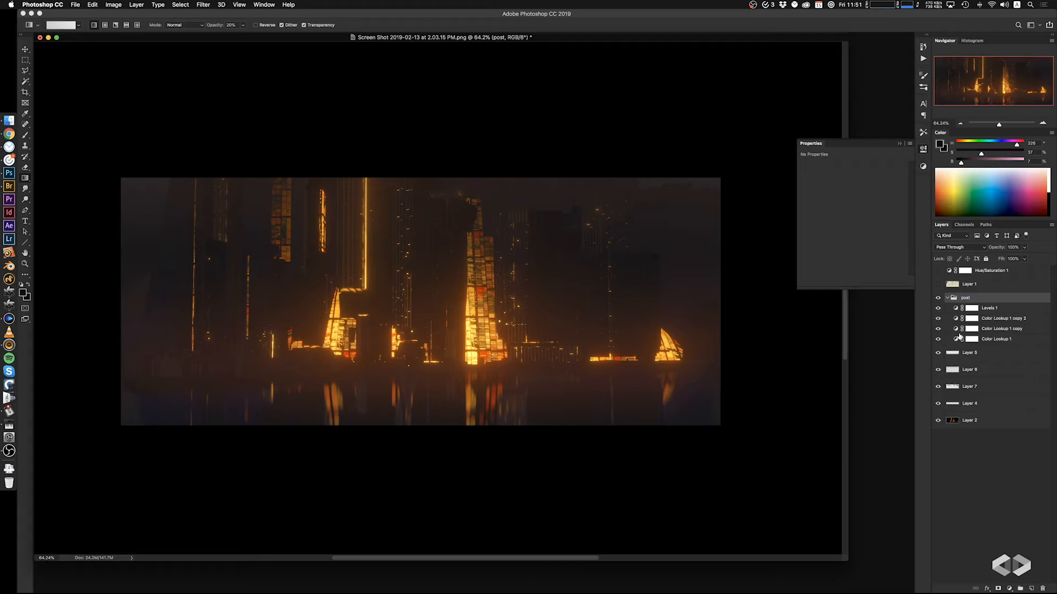
Collapse the post group, copy the water strip of Layer 2 to a new layer, and set that layer's blending mode to Screen
click(994, 310)
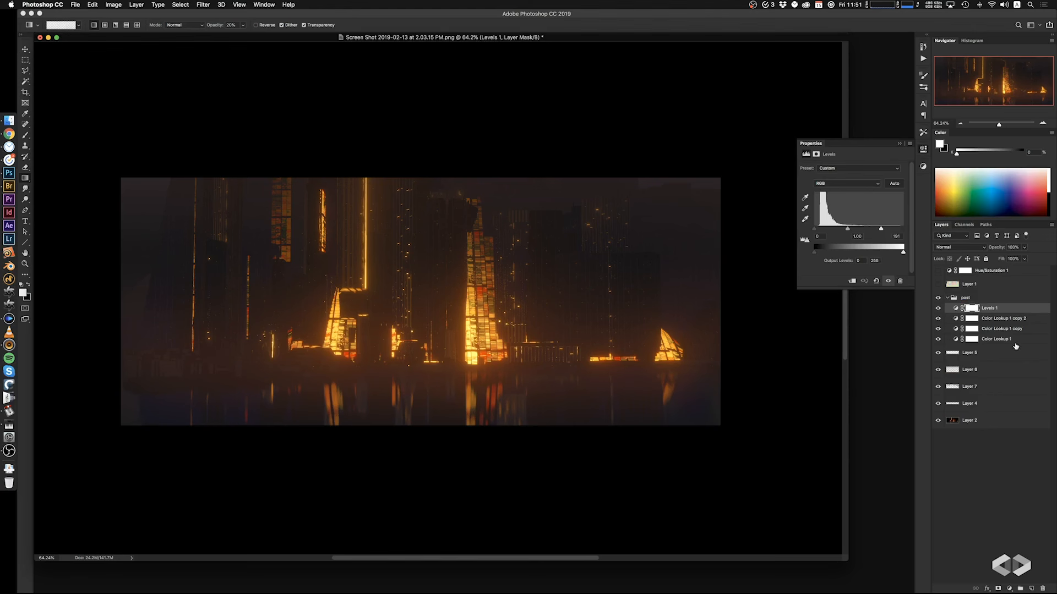
click(948, 298)
click(986, 381)
key(m)
click(93, 451)
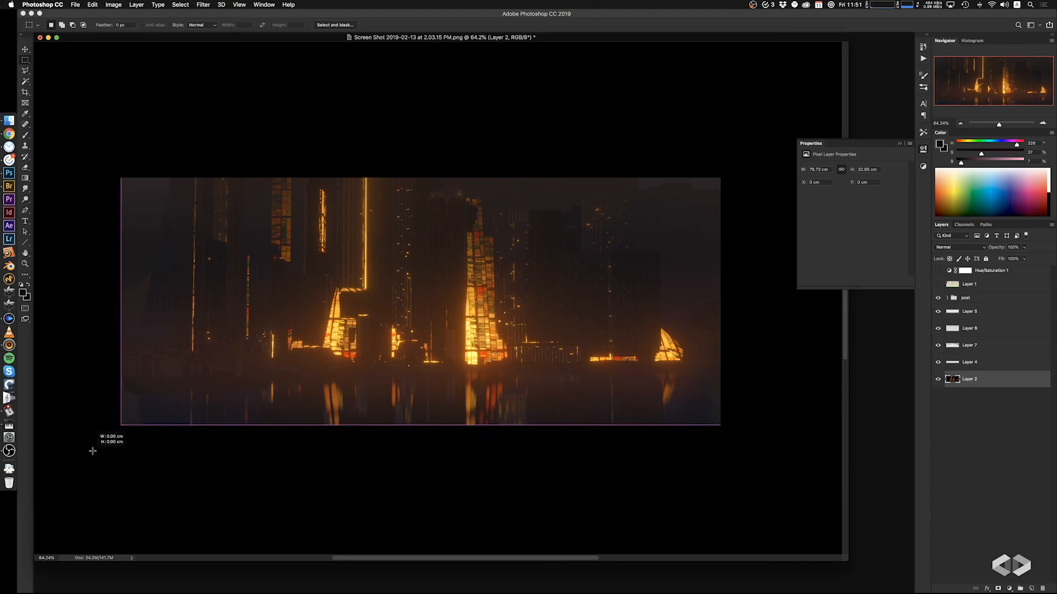
drag(93, 451, 751, 377)
key(super+j)
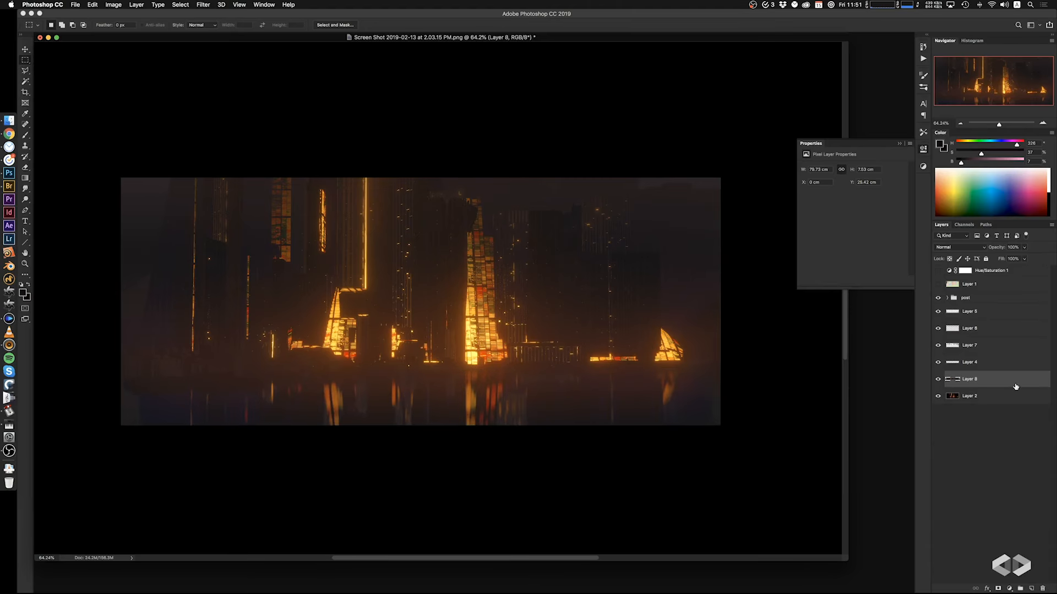
click(955, 248)
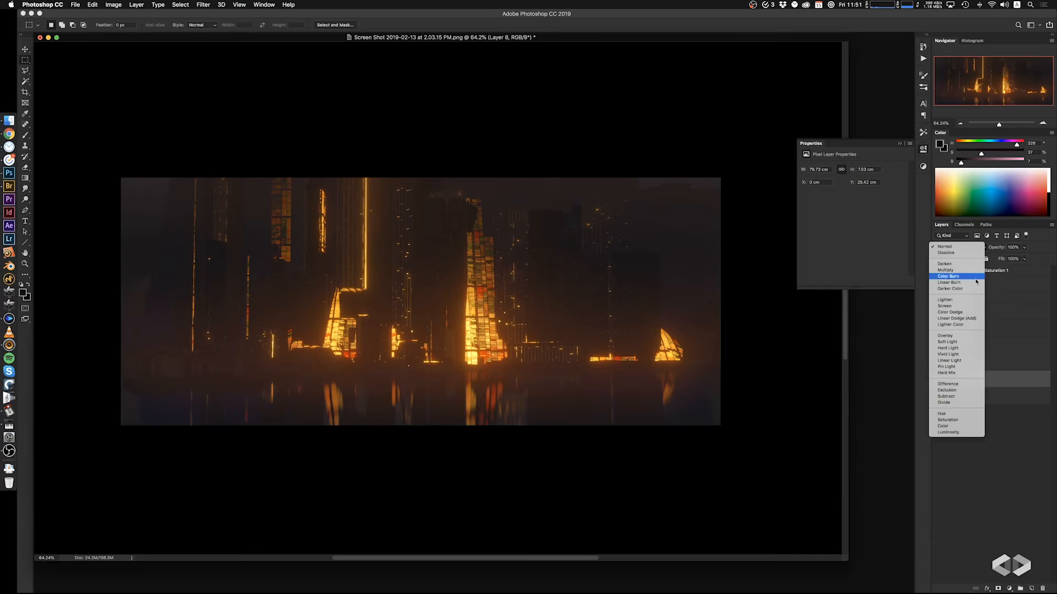
click(951, 307)
Distort the copied water strip by pulling its lower corners far outward to about 378 cm wide, making streaks that converge at the horizon
alt+scroll(499, 377, down, 3)
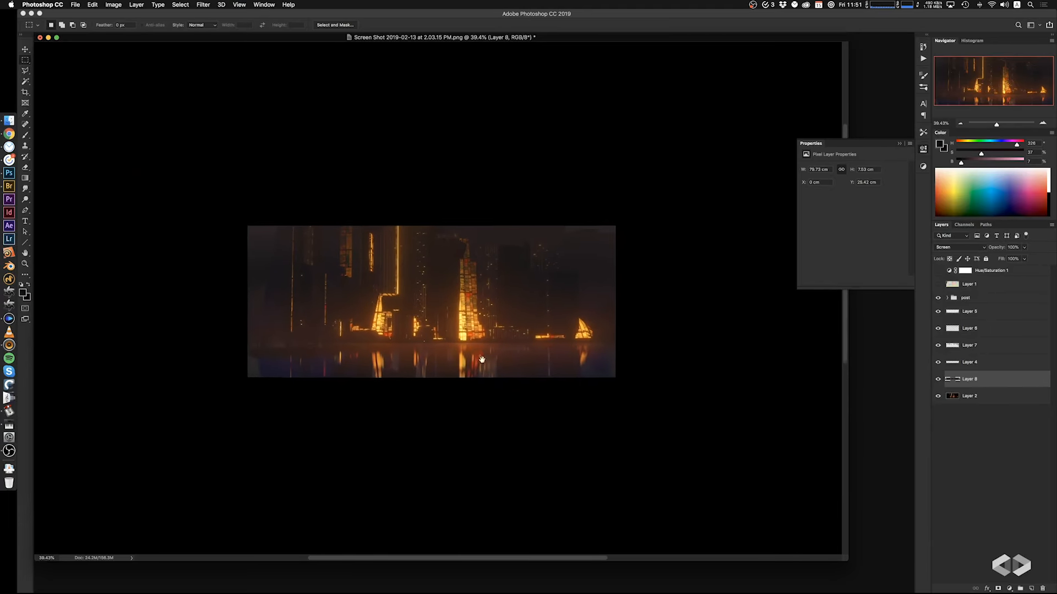
key(super+t)
super+drag(246, 378, 84, 377)
super+drag(623, 379, 780, 352)
super+drag(538, 360, 453, 365)
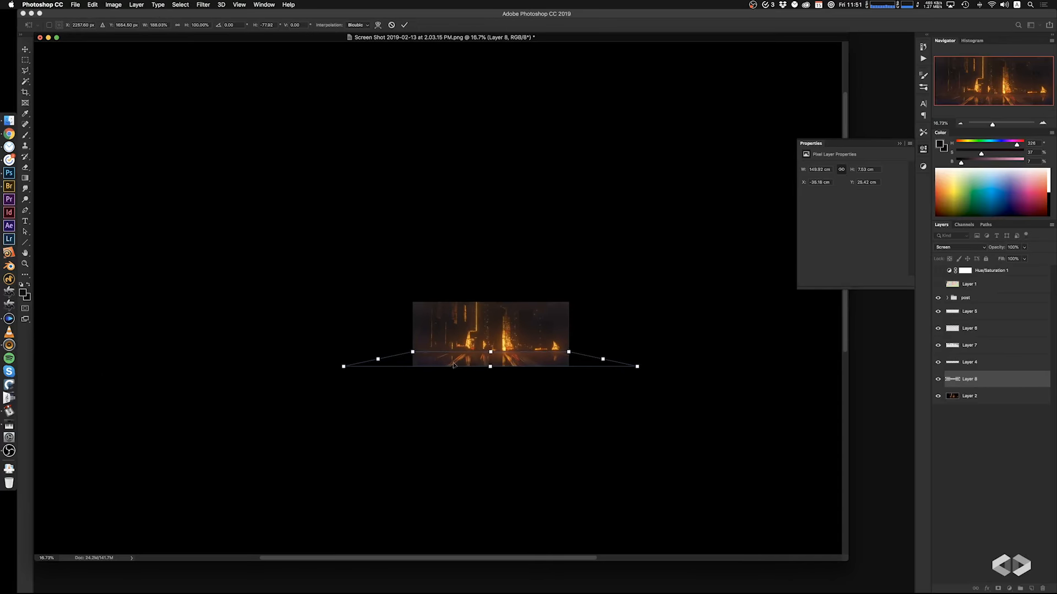
super+drag(341, 372, 109, 366)
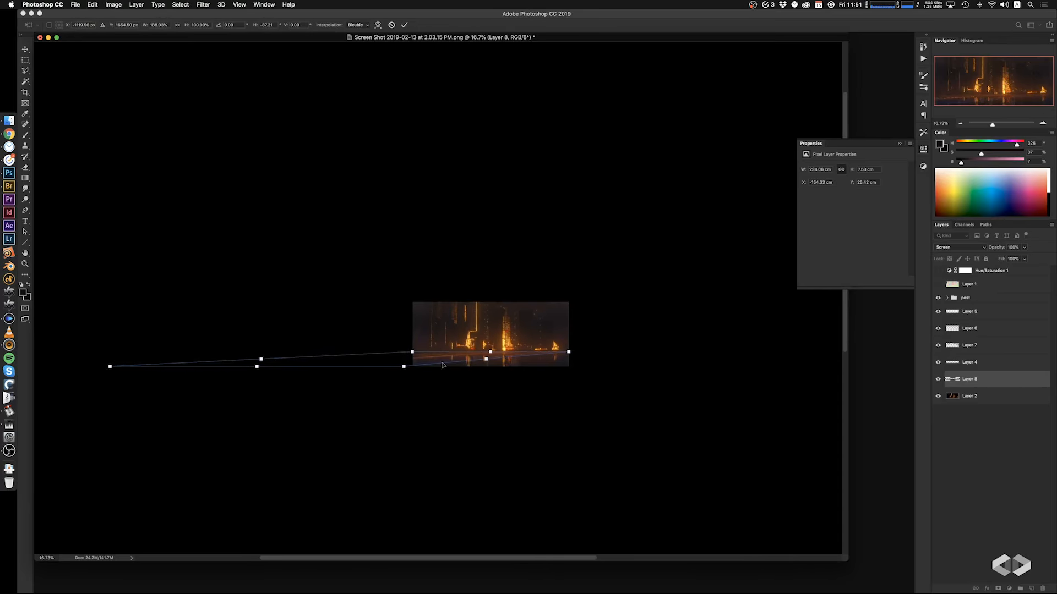
super+drag(403, 367, 804, 358)
super+drag(433, 370, 477, 365)
key(Return)
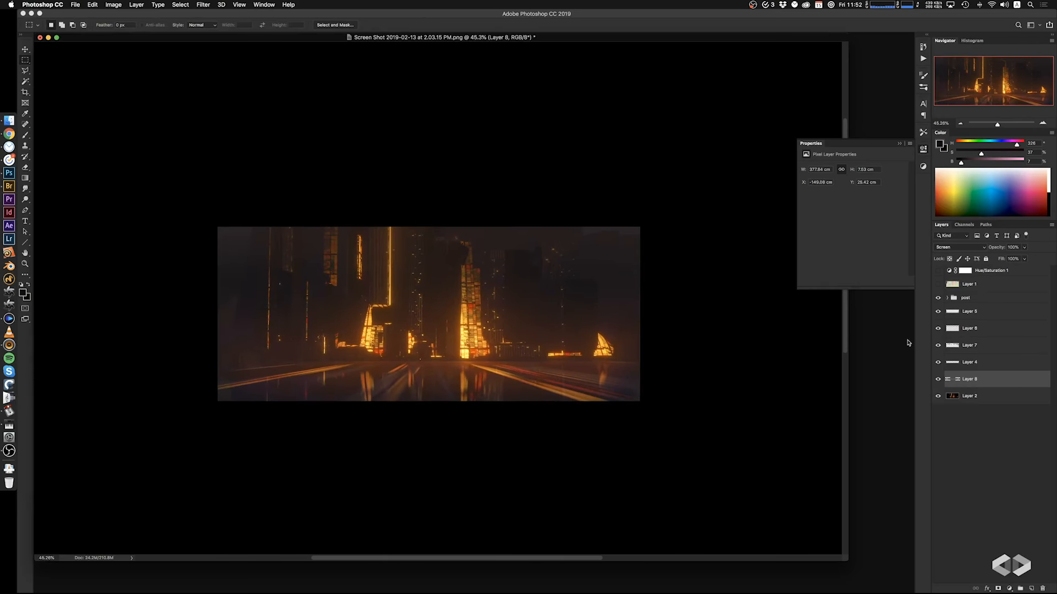
Restrict Layer 8 with Blend If, splitting the Underlying Layer shadow slider to about 6 / 78
double_click(1015, 380)
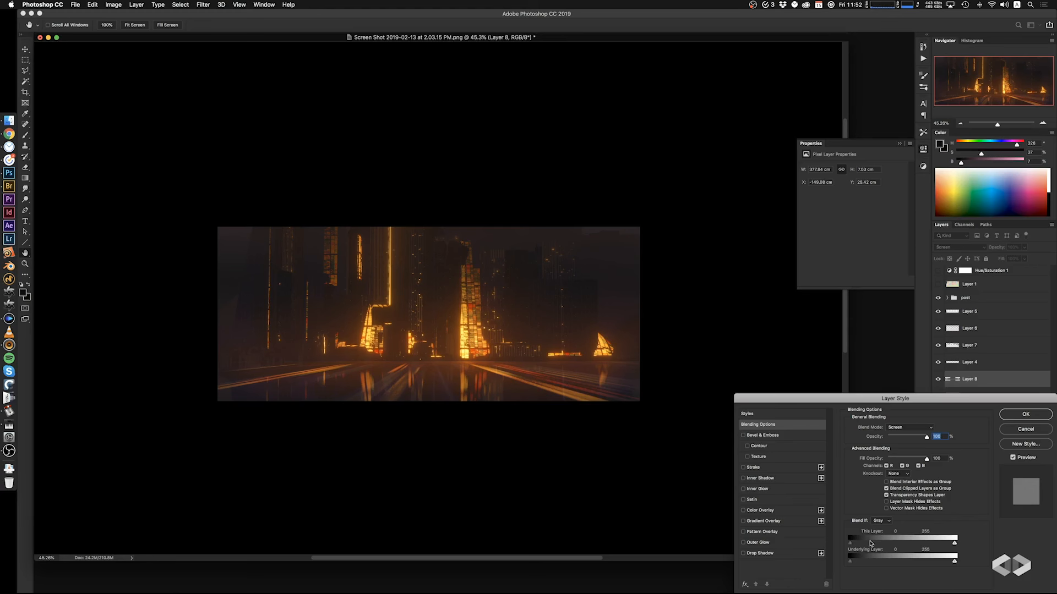
mouse_move(889, 541)
alt+mouse_down()
mouse_move(849, 544)
mouse_move(887, 562)
mouse_move(849, 564)
alt+mouse_up()
alt+drag(953, 562, 929, 566)
drag(882, 562, 978, 561)
mouse_move(851, 562)
alt+mouse_down()
mouse_move(893, 565)
mouse_move(856, 565)
alt+mouse_up()
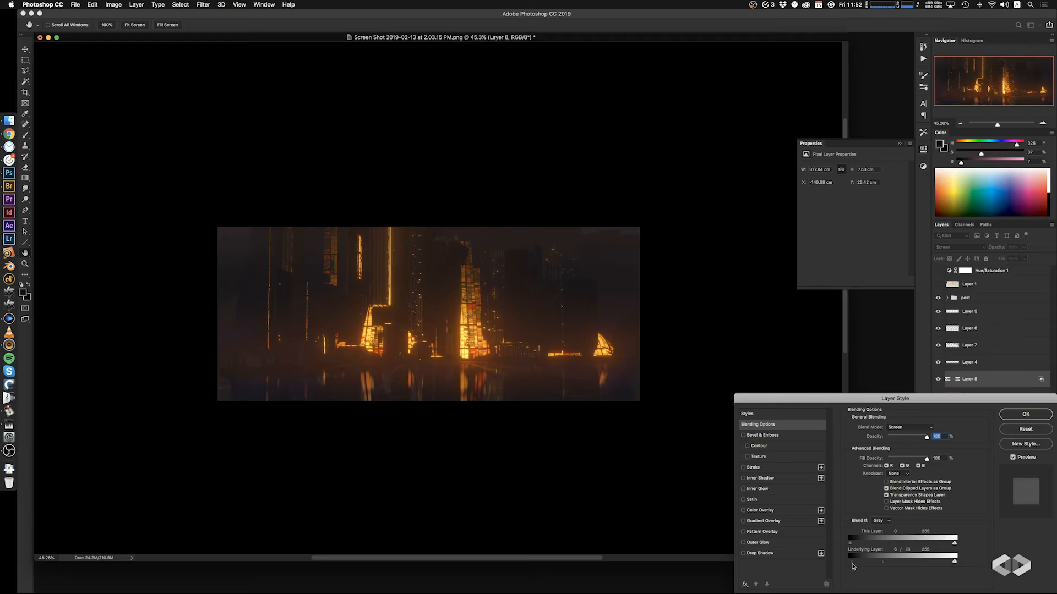
click(1015, 413)
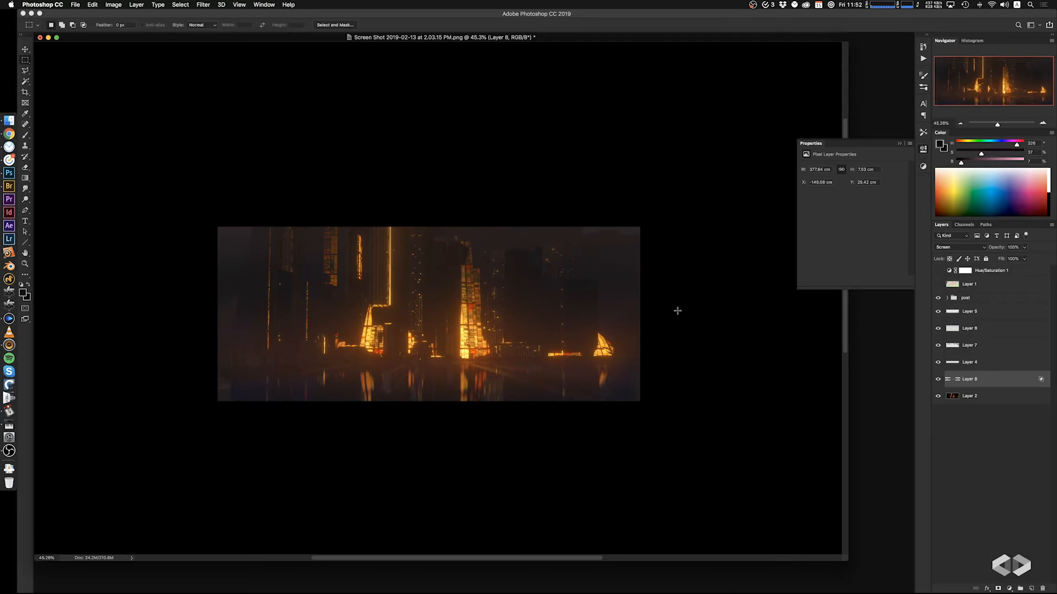
key(e)
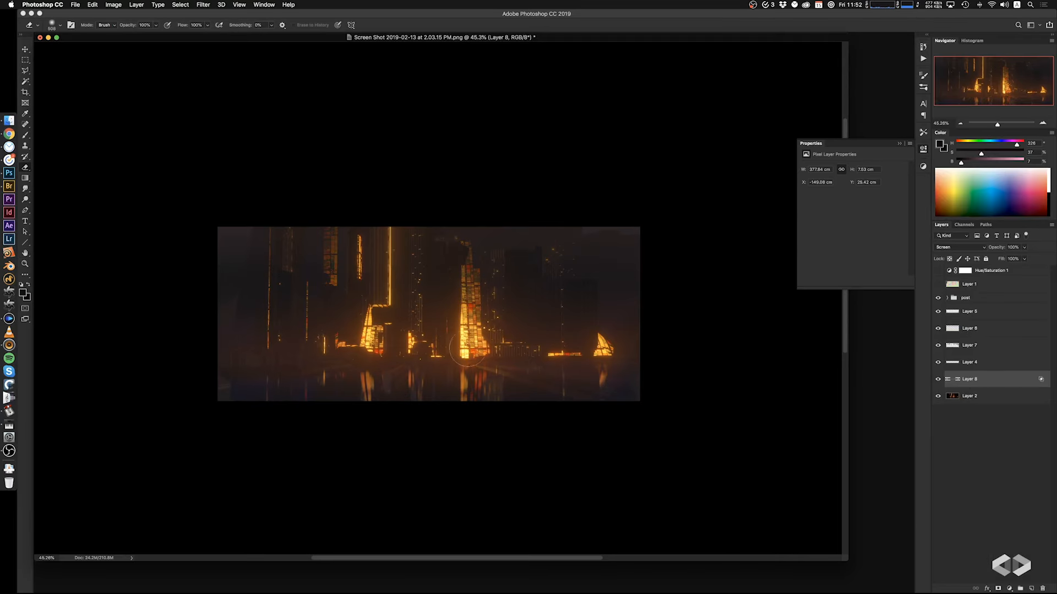
alt+scroll(440, 352, up, 3)
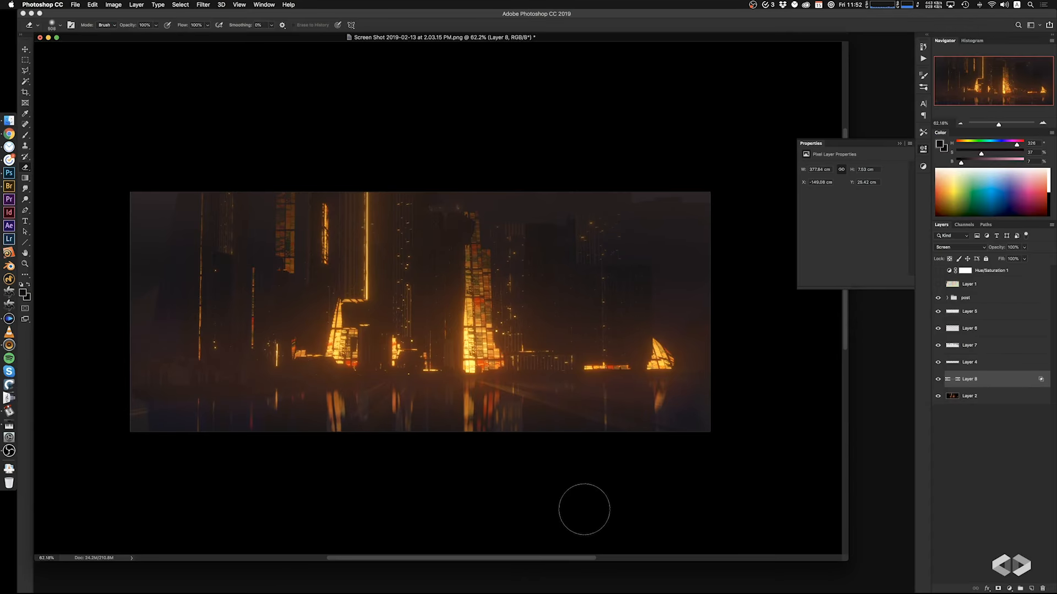
drag(618, 366, 628, 374)
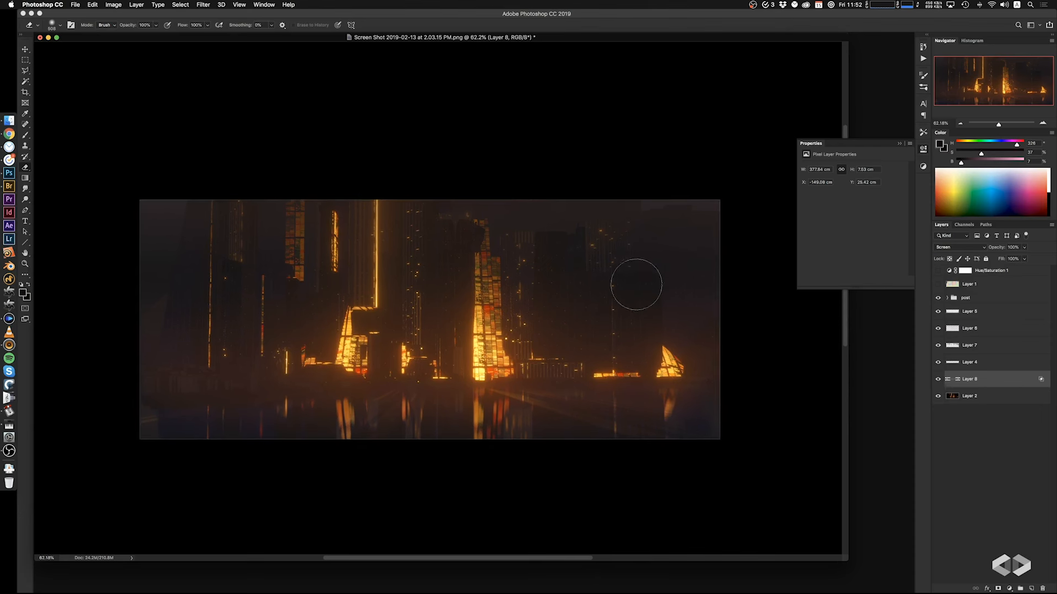
mouse_move(649, 339)
mouse_down()
mouse_move(693, 329)
mouse_move(677, 330)
mouse_up()
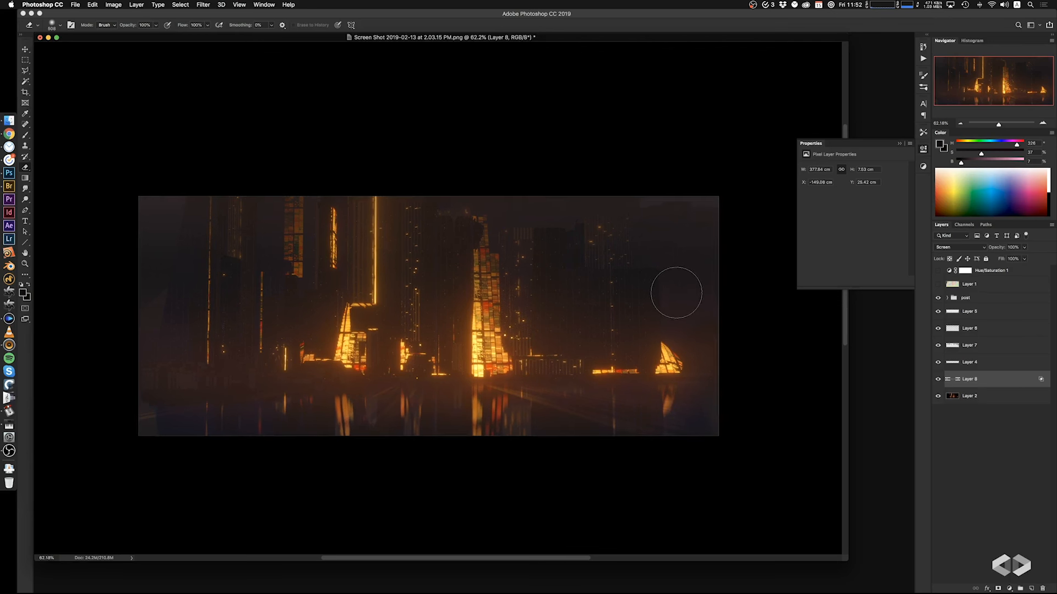
super+drag(601, 342, 633, 361)
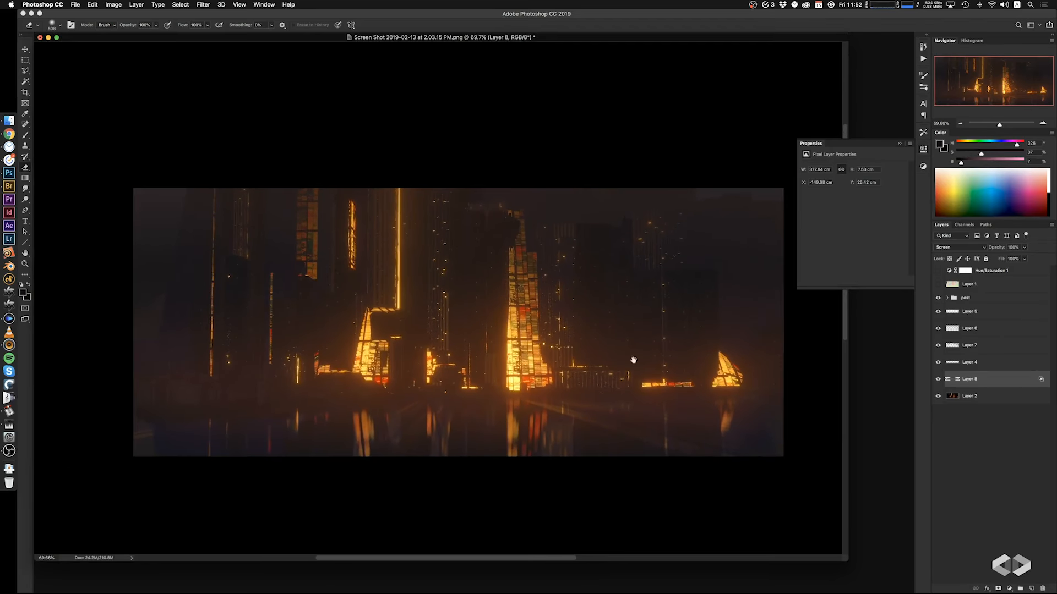
Try to cover the circular cursor mark on the central tower of Layer 2 with the Clone Stamp, and undo the stroke
super+drag(528, 283, 594, 288)
drag(758, 280, 737, 280)
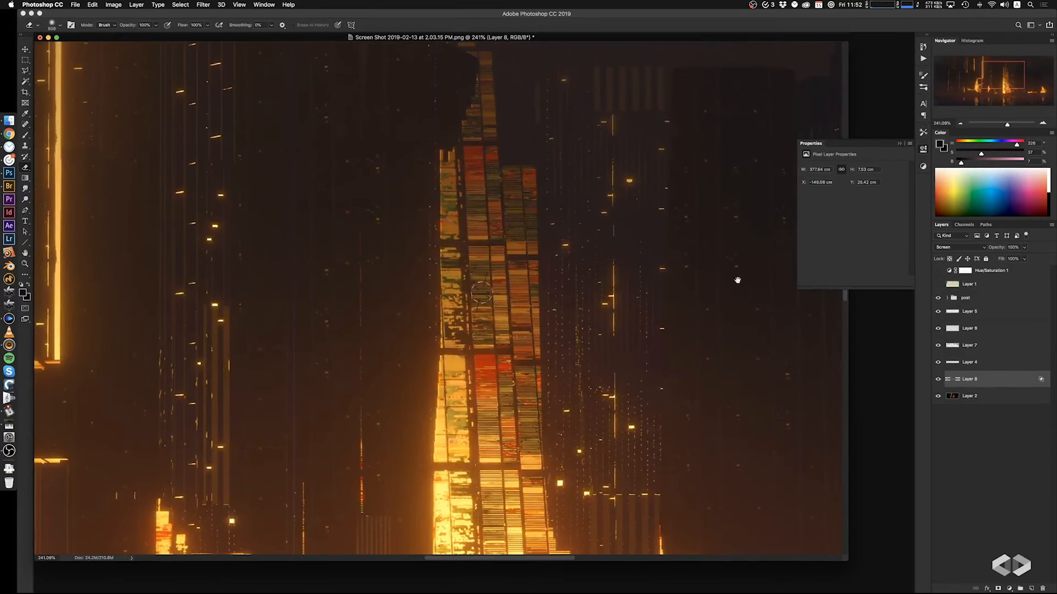
click(964, 397)
key(s)
super+drag(482, 300, 526, 303)
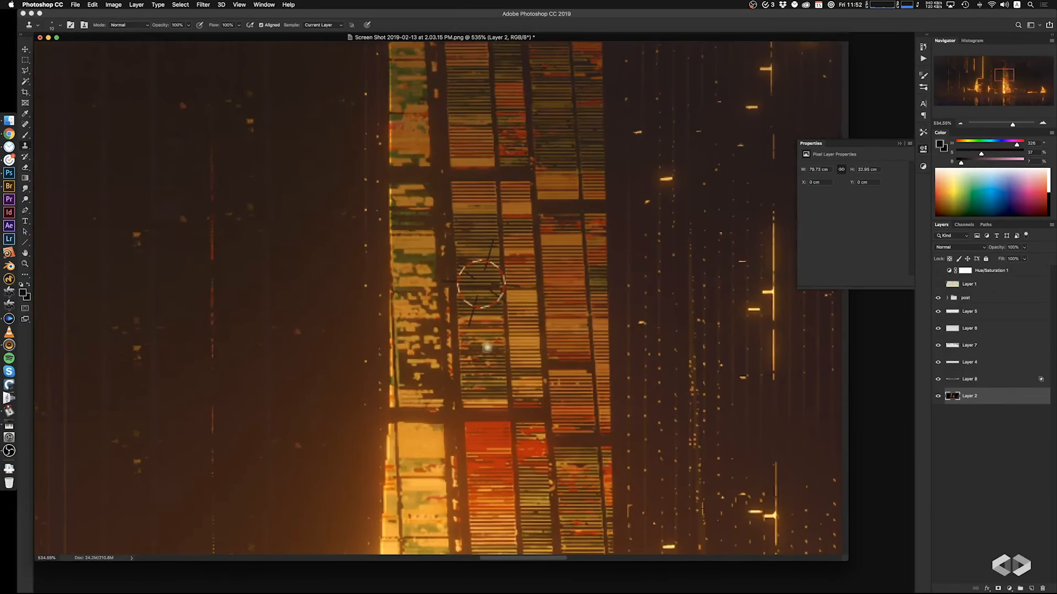
ctrl+alt+drag(486, 351, 496, 351)
mouse_move(505, 301)
mouse_down()
mouse_move(500, 265)
mouse_move(489, 263)
mouse_move(481, 284)
mouse_up()
key(super+z)
ctrl+alt+drag(503, 384, 509, 384)
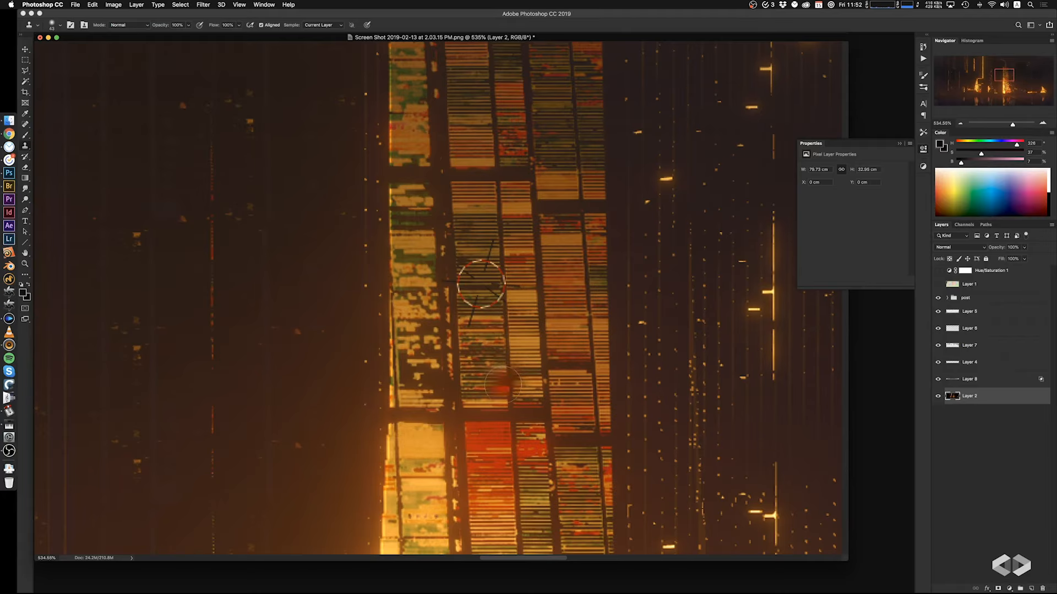
Copy a rectangular piece of the tower facade to a new layer, about 1.43 by 1.31 cm, and position it over the cursor mark
key(m)
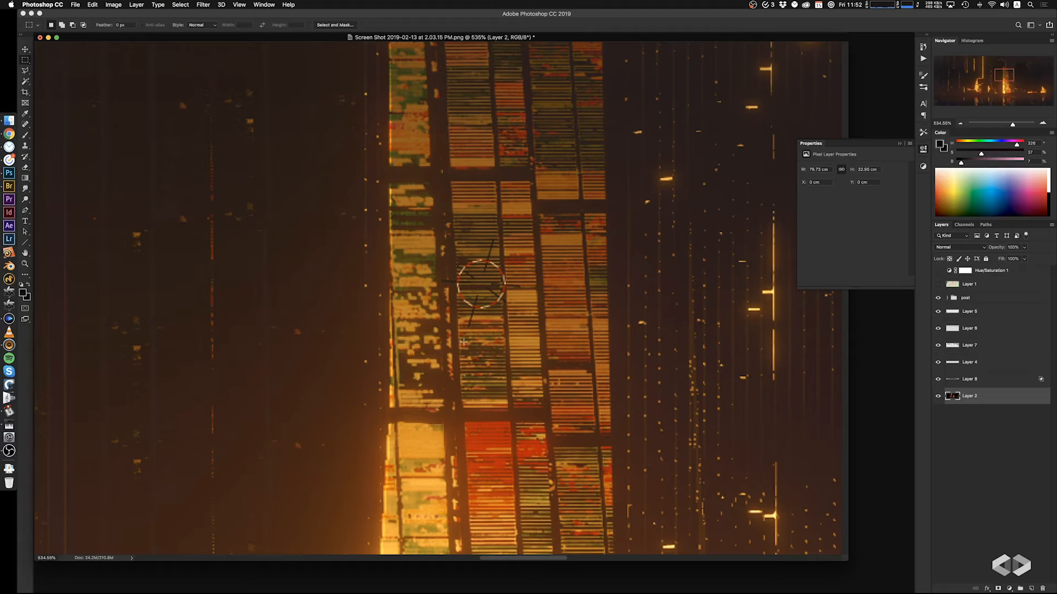
drag(444, 329, 494, 305)
key(super+j)
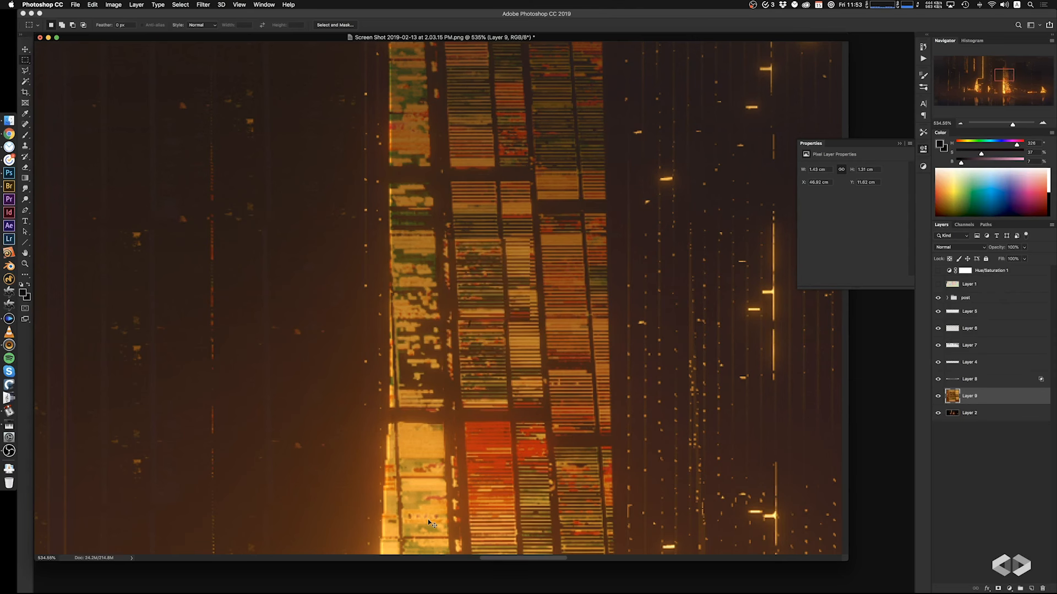
key(Left)
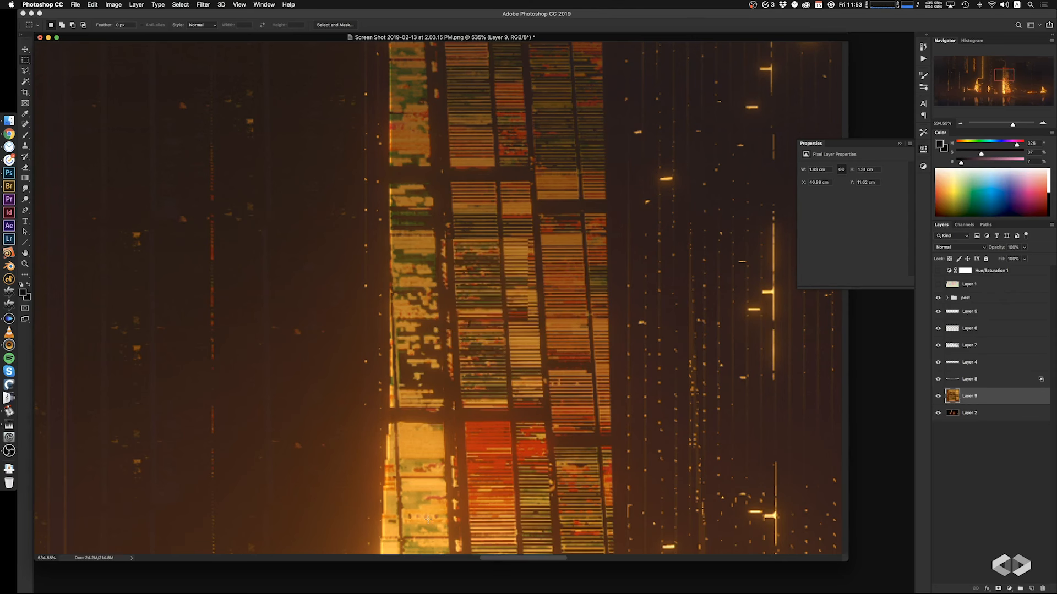
Erase the facade patch's hard edge with a resized soft Eraser where it overlaps the neighbouring window column
key(e)
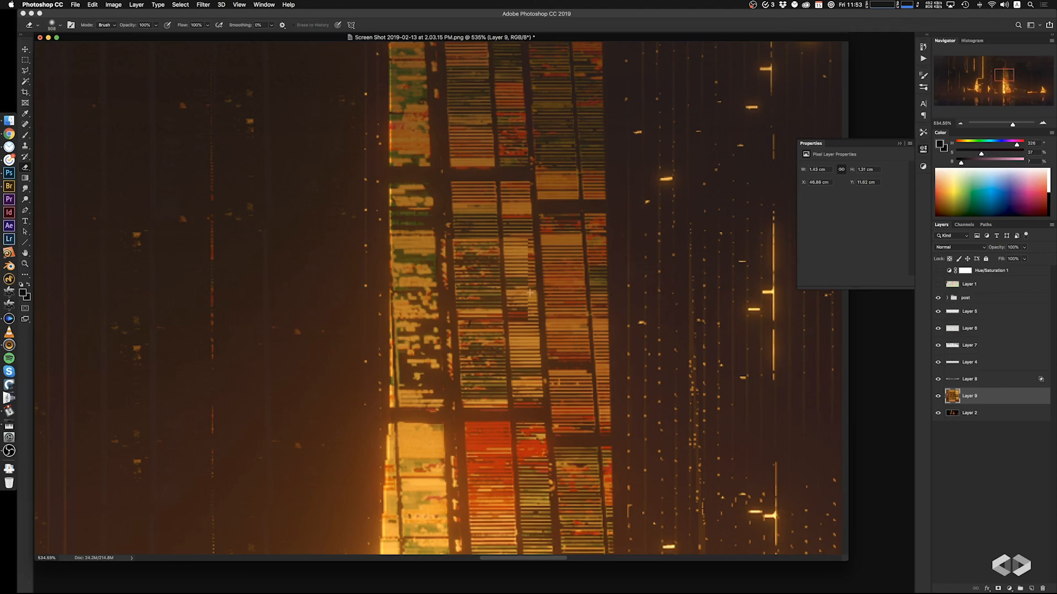
ctrl+alt+drag(584, 272, 588, 244)
ctrl+alt+drag(545, 340, 476, 349)
key(v)
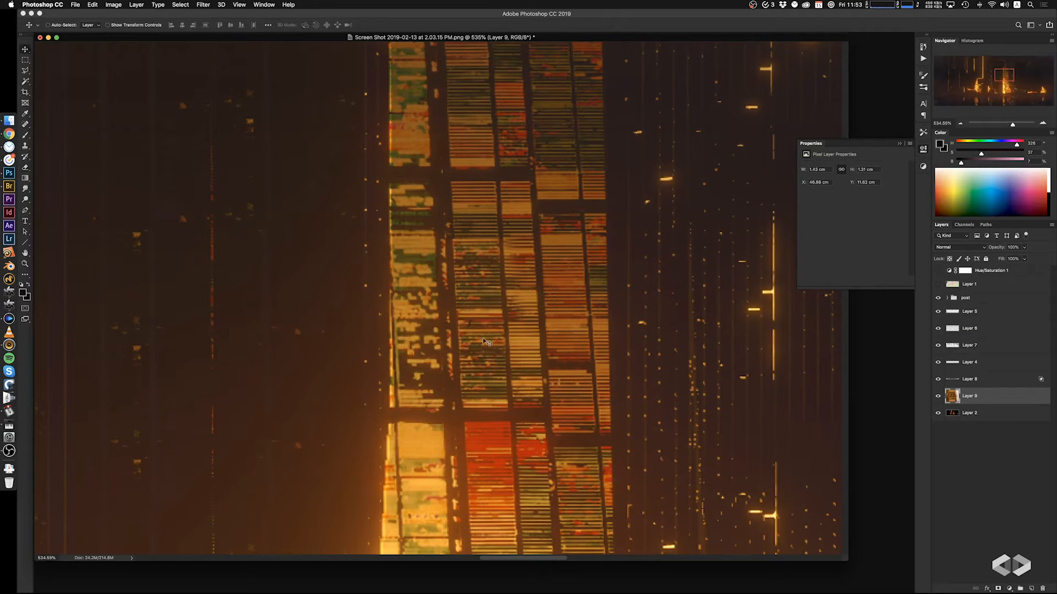
Retouch the leftover cursor trace on the facade with the Clone Stamp and merge the patch down into Layer 2
key(s)
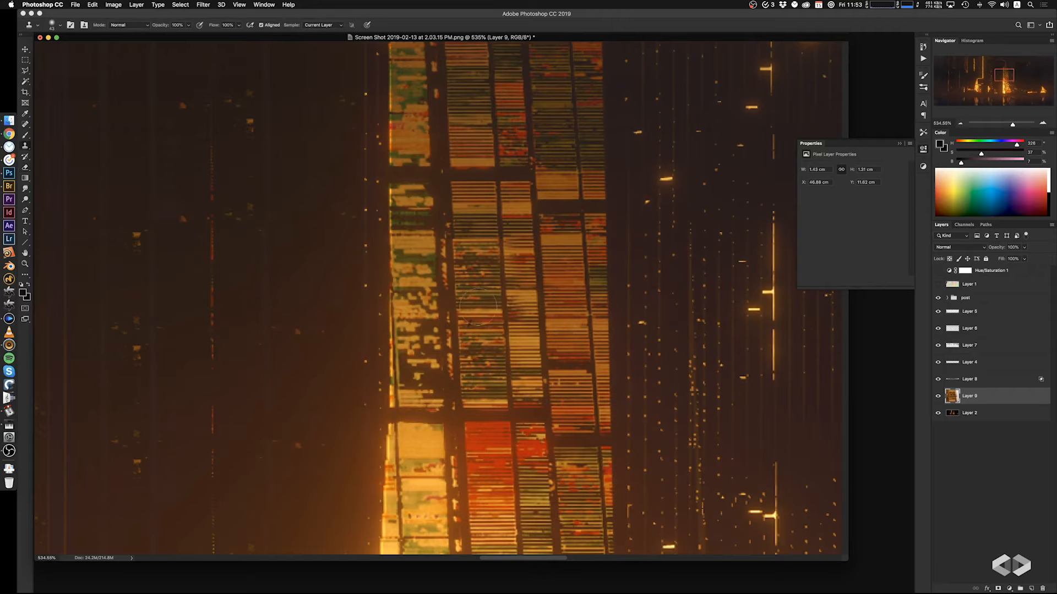
drag(474, 323, 469, 332)
key(BackSpace)
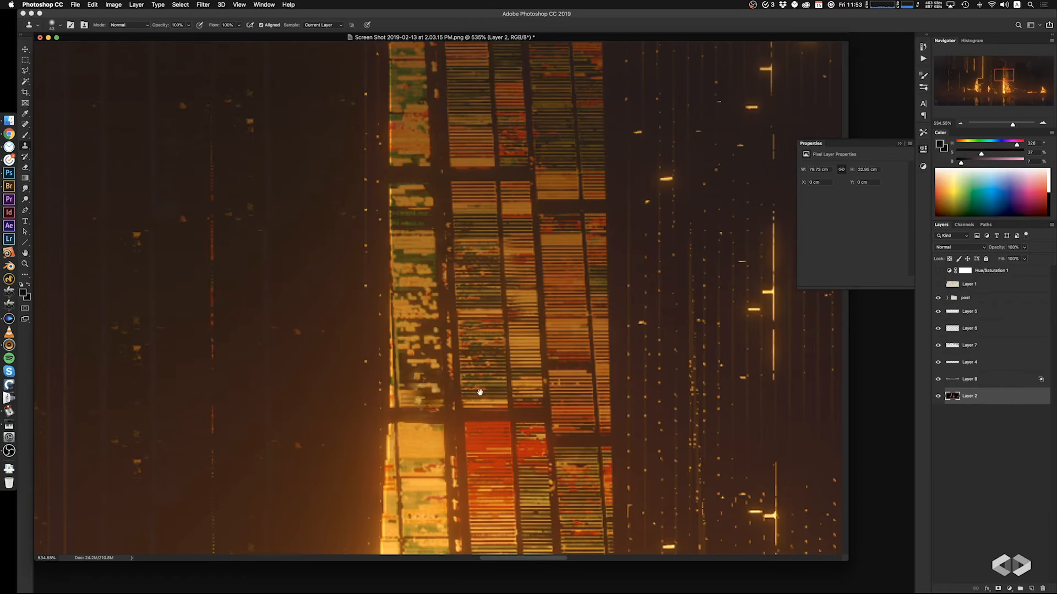
Resize the Clone Stamp brush and sample the dark buildings just above the waterline between the two brightest towers
scroll(509, 308, down, 5)
scroll(509, 307, left, 3)
super+drag(508, 307, 483, 297)
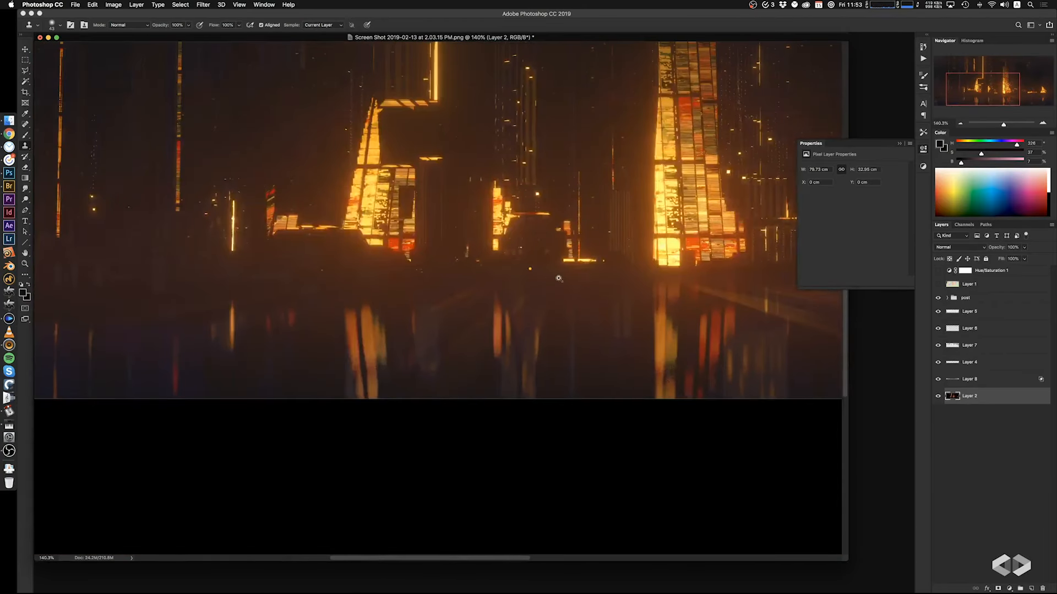
super+drag(558, 276, 573, 268)
mouse_move(522, 231)
ctrl+alt+mouse_down()
mouse_move(444, 229)
mouse_move(458, 216)
ctrl+alt+mouse_up()
alt+click(517, 221)
super+drag(524, 257, 438, 260)
Enlarge the document window to fit the whole image at about 87% and collapse the Properties panel
drag(500, 268, 469, 372)
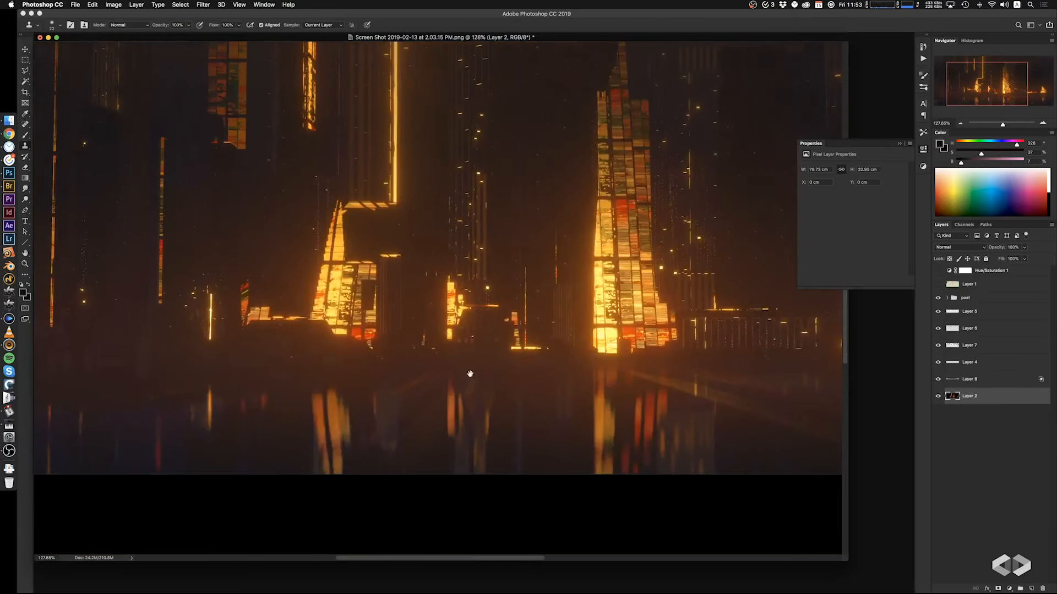
mouse_move(512, 300)
mouse_down()
mouse_move(511, 369)
mouse_move(520, 363)
mouse_move(488, 362)
mouse_move(510, 365)
mouse_move(486, 391)
mouse_up()
key(super+plus)
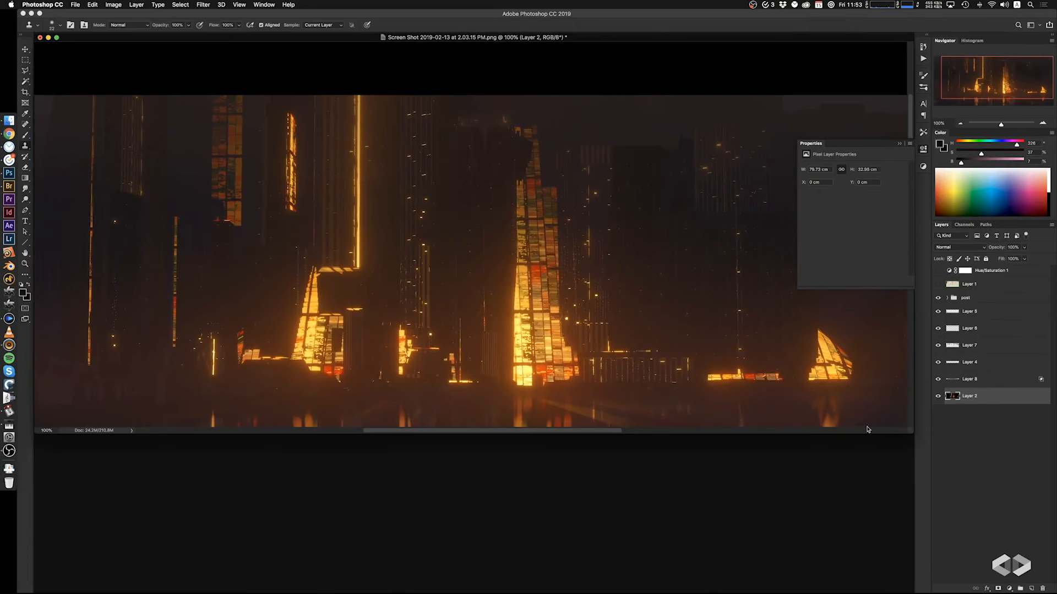
drag(912, 433, 857, 517)
super+drag(538, 352, 563, 365)
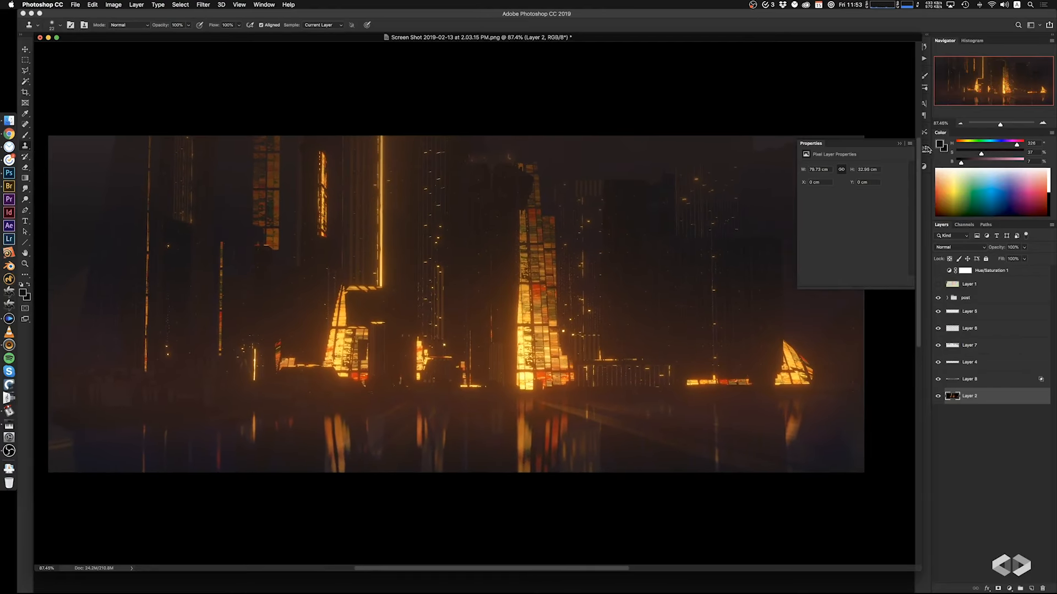
click(922, 161)
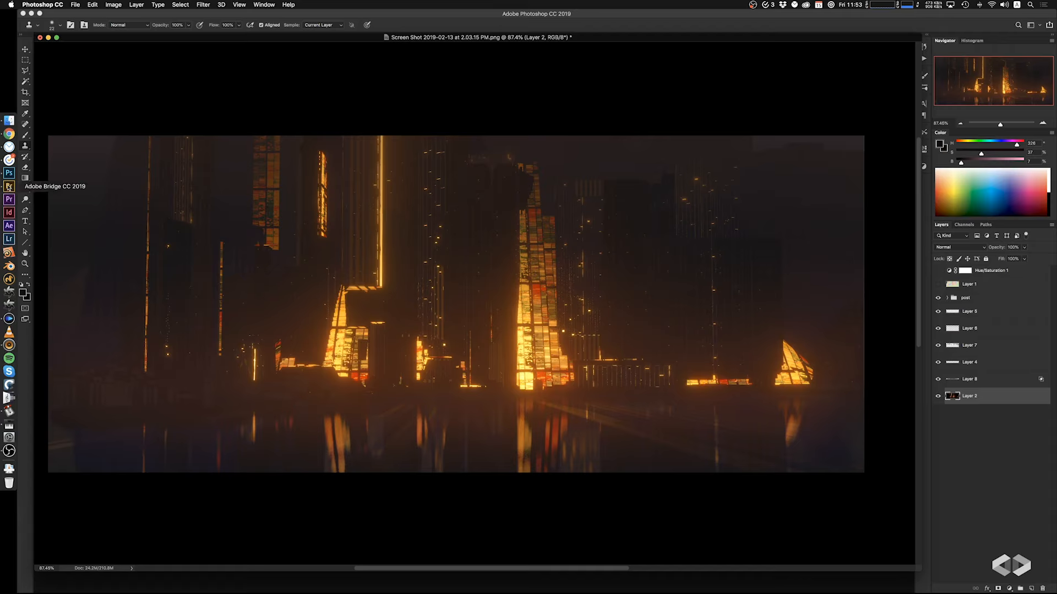
Switch to Adobe Bridge, open the ref folder and look through its reference photos down to the end
click(9, 187)
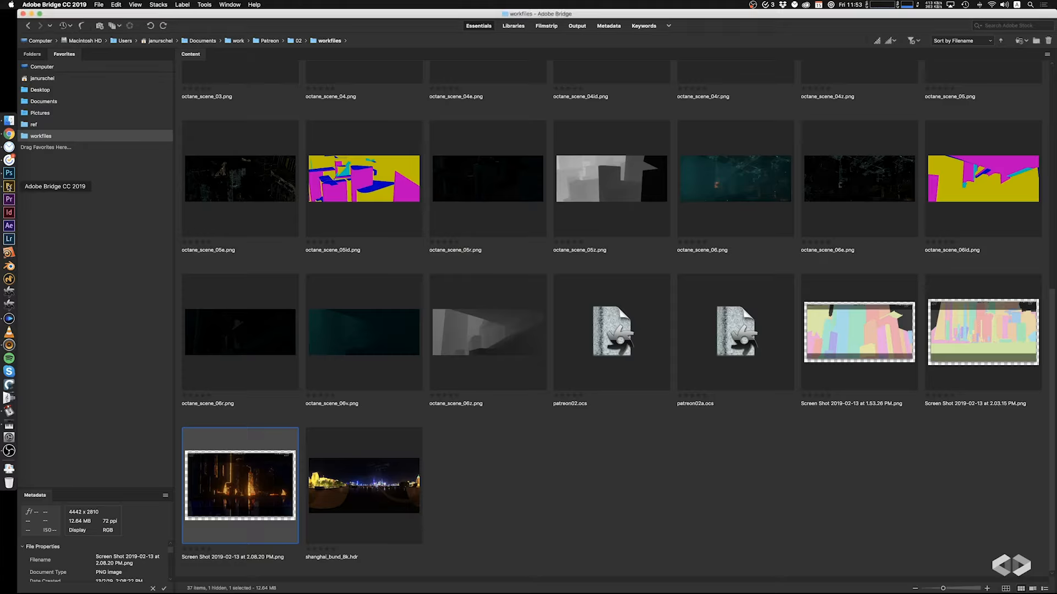
click(35, 125)
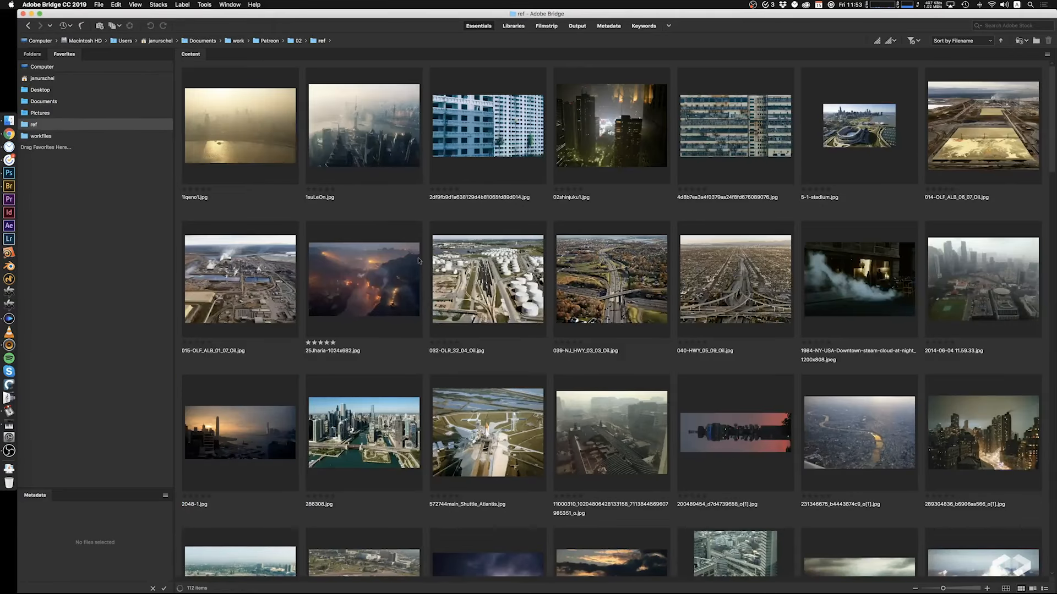
scroll(423, 264, down, 3)
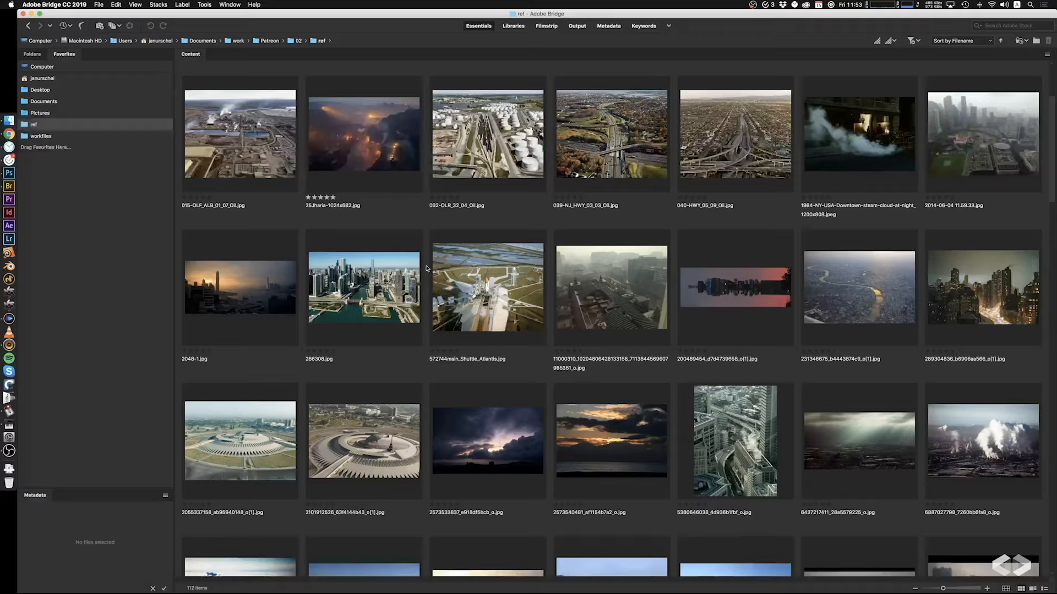
scroll(426, 268, down, 3)
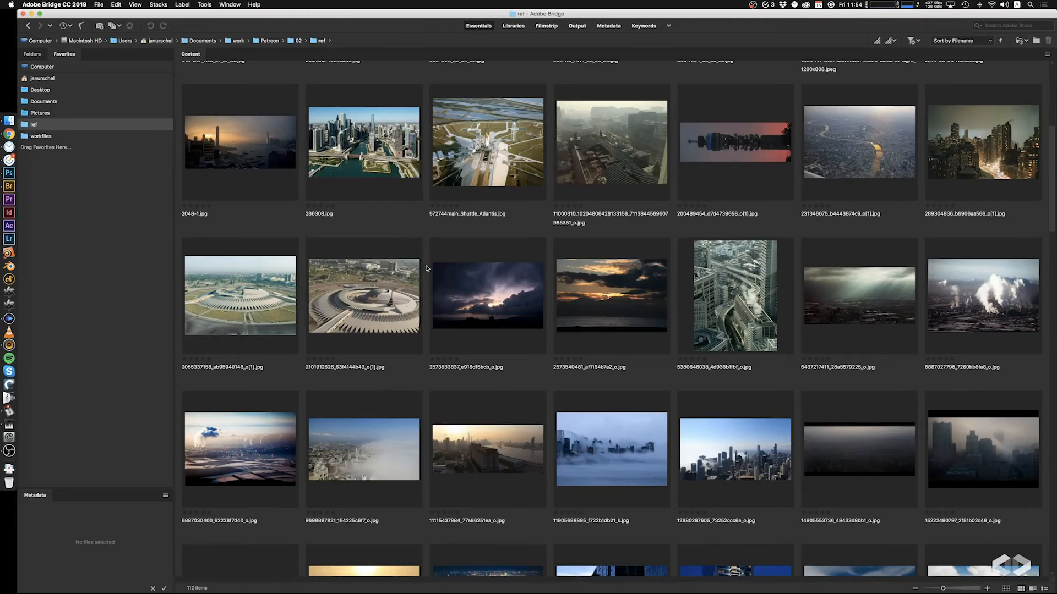
scroll(426, 269, down, 5)
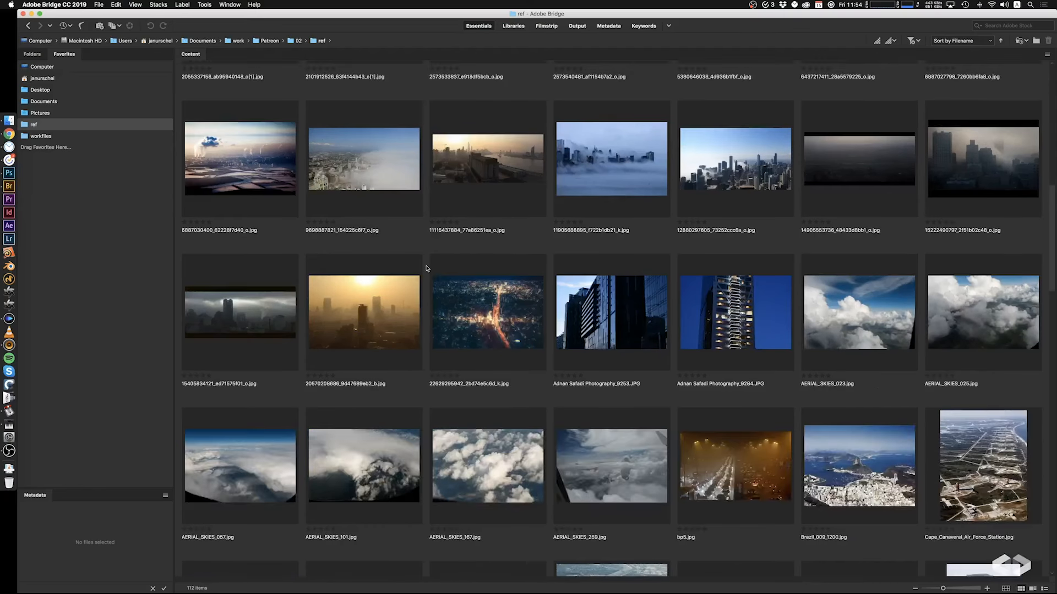
scroll(426, 268, down, 5)
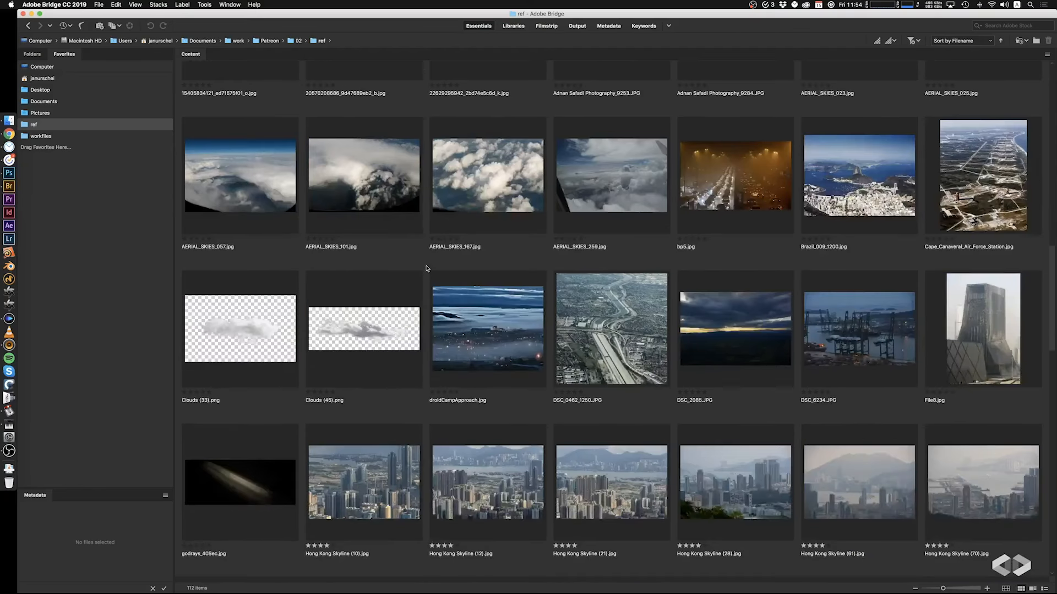
scroll(426, 268, down, 8)
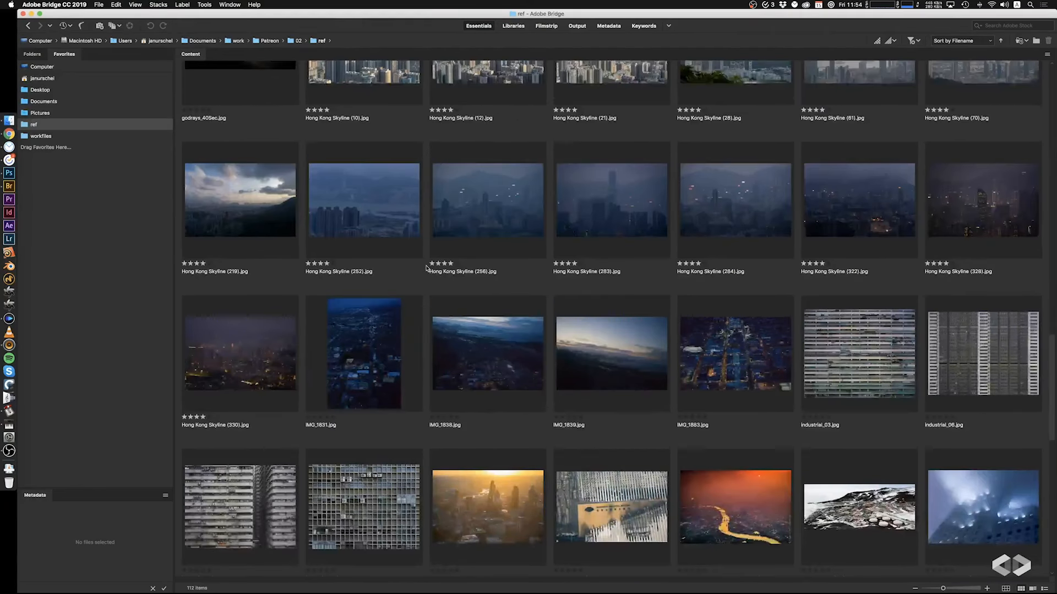
scroll(426, 268, down, 3)
scroll(426, 269, down, 6)
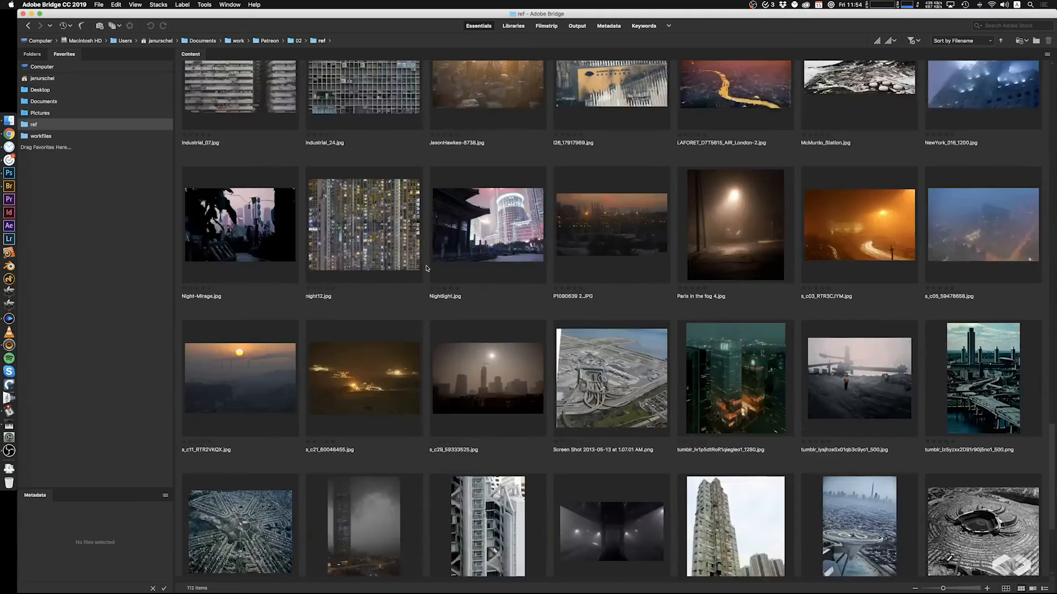
scroll(425, 268, down, 4)
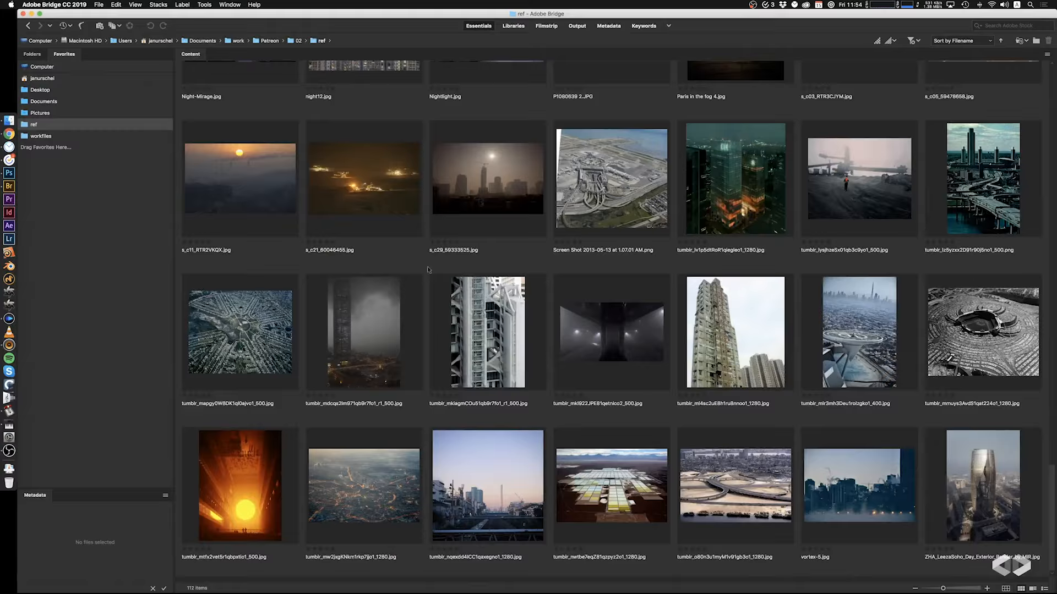
Look over the skyline, highway and greenhouse photos at the end of the ref folder, then browse back through the earlier reference images
click(871, 473)
click(779, 449)
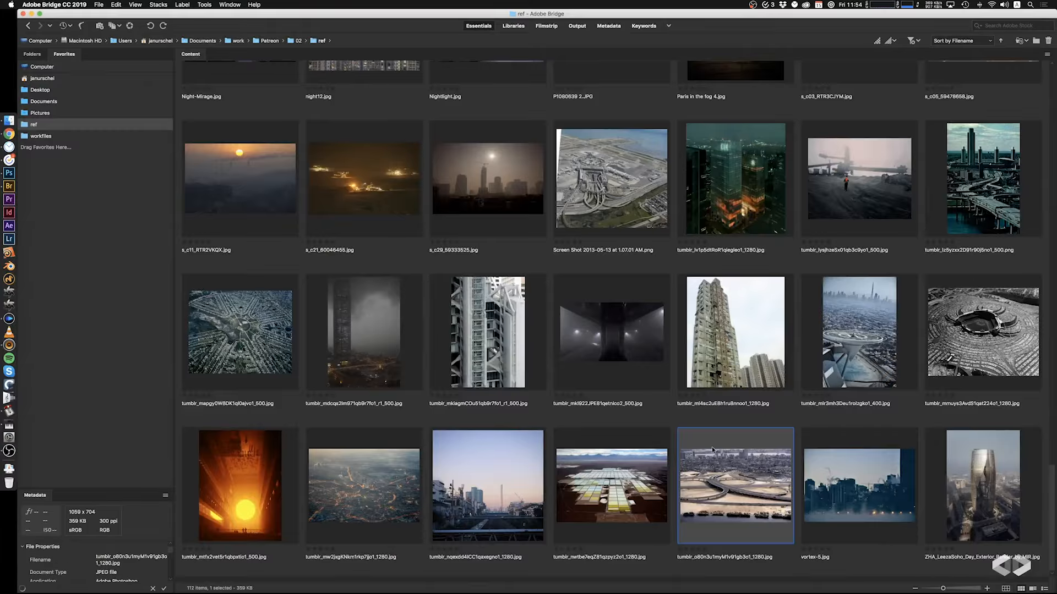
click(642, 453)
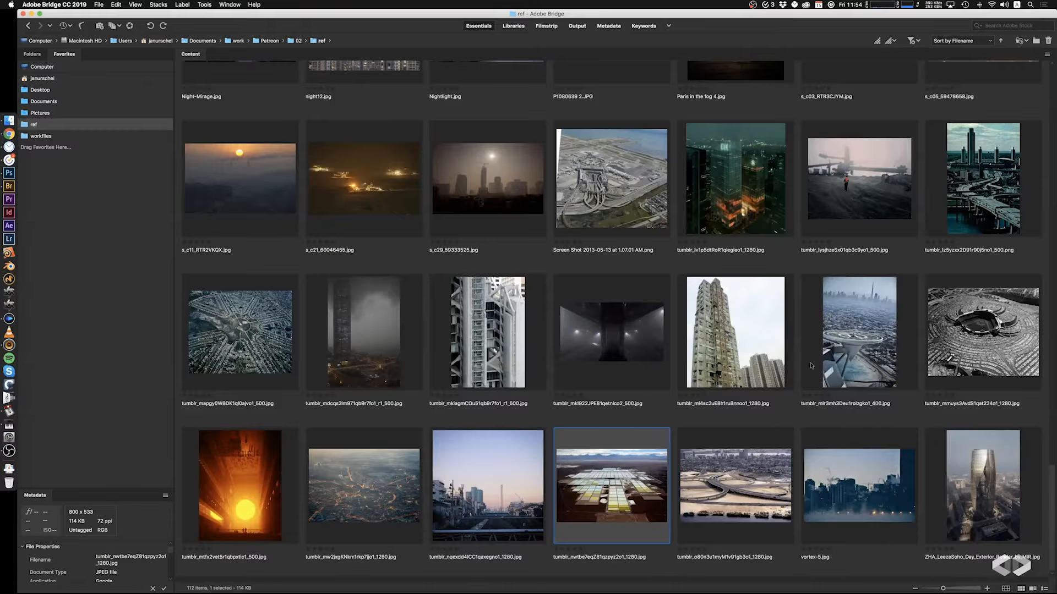
scroll(810, 366, up, 15)
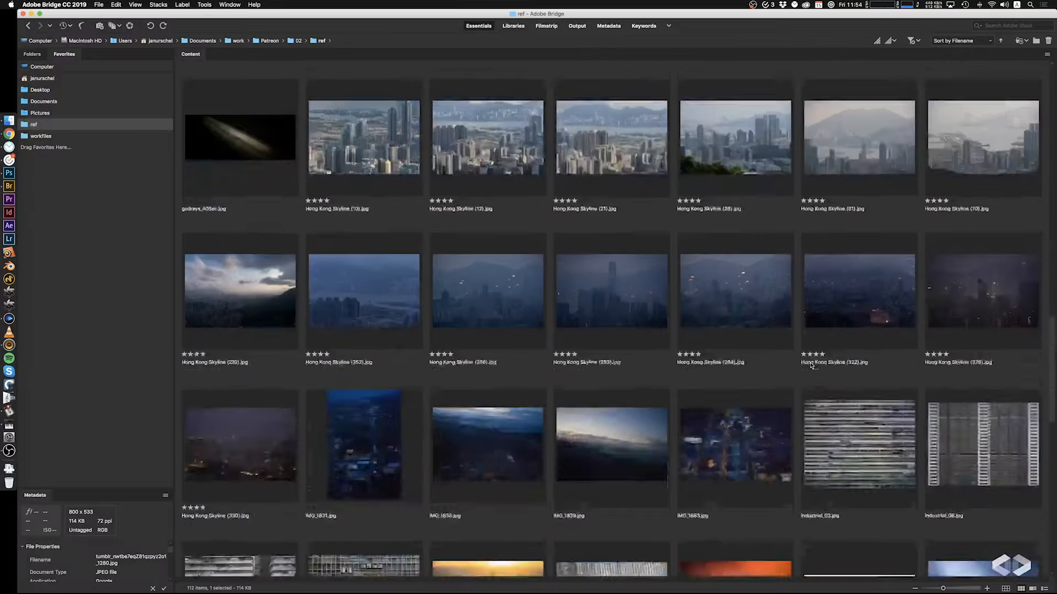
scroll(810, 365, up, 15)
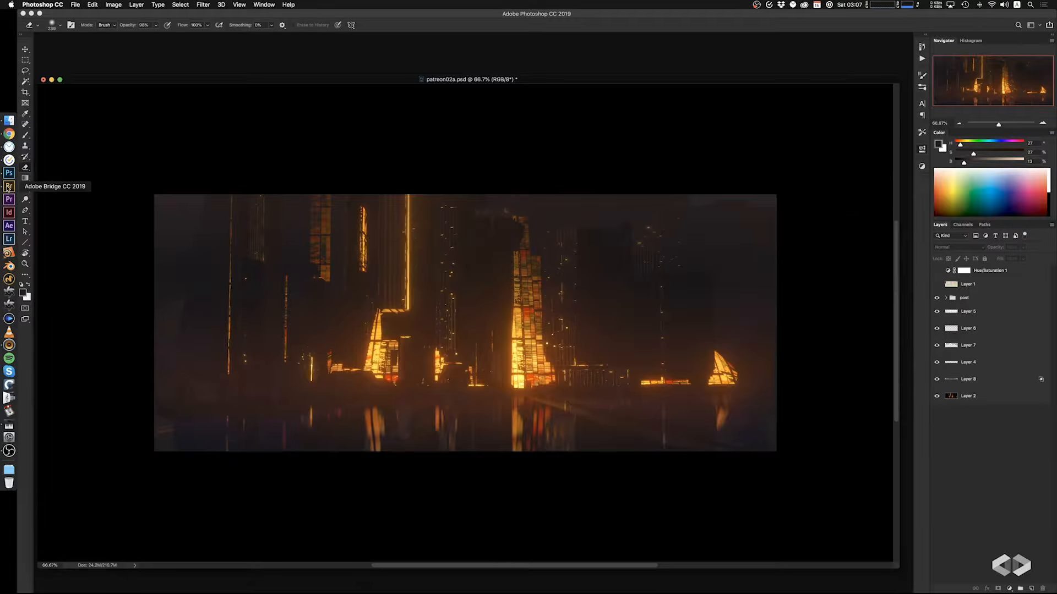
Switch to Adobe Bridge and select only the photo of white steam plumes over the city in the ref folder
click(9, 186)
click(389, 389)
click(477, 390)
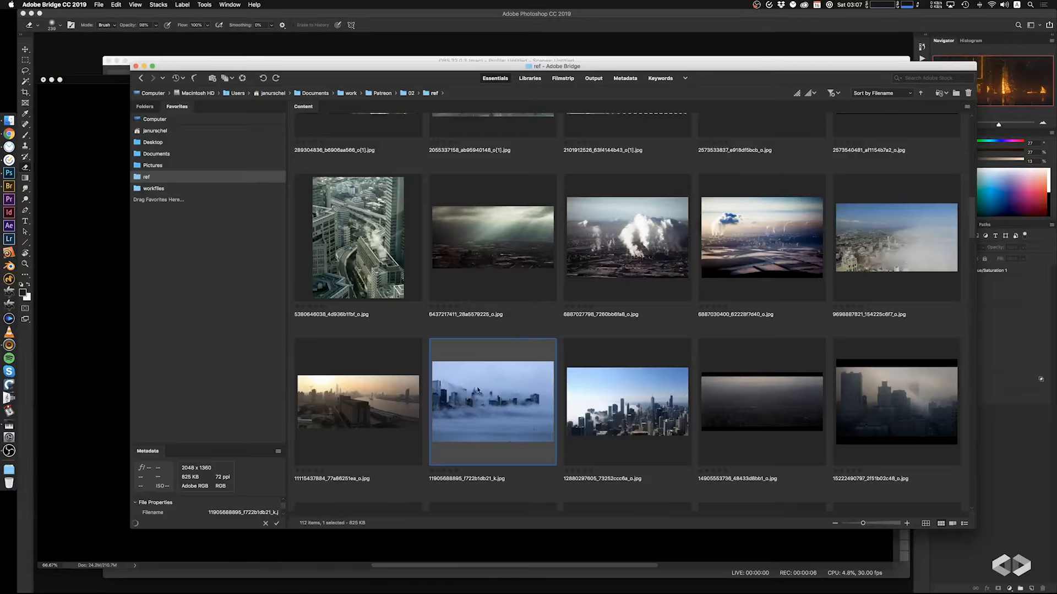
super+click(647, 286)
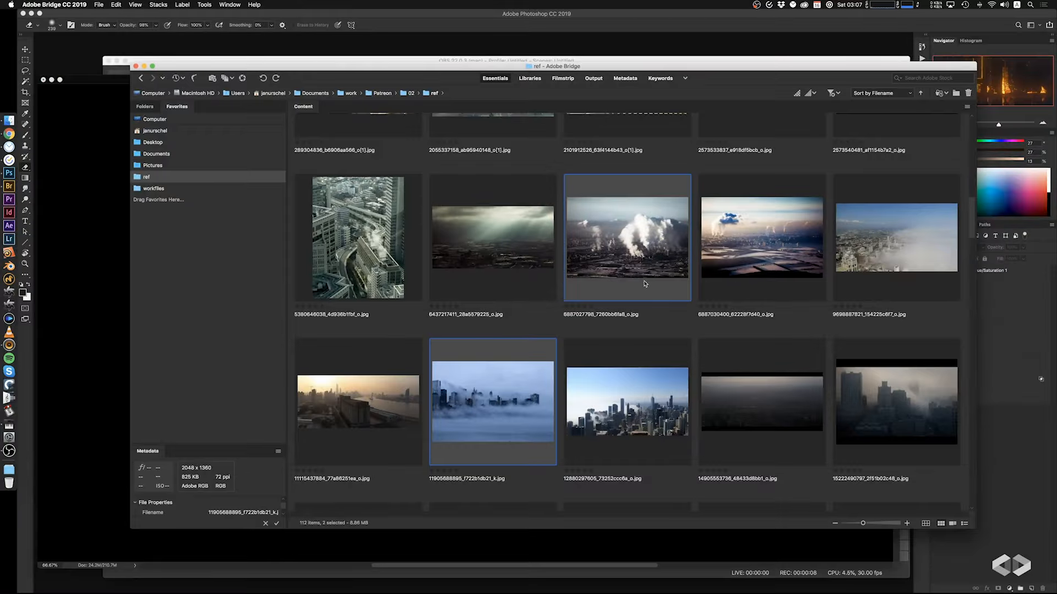
super+click(495, 385)
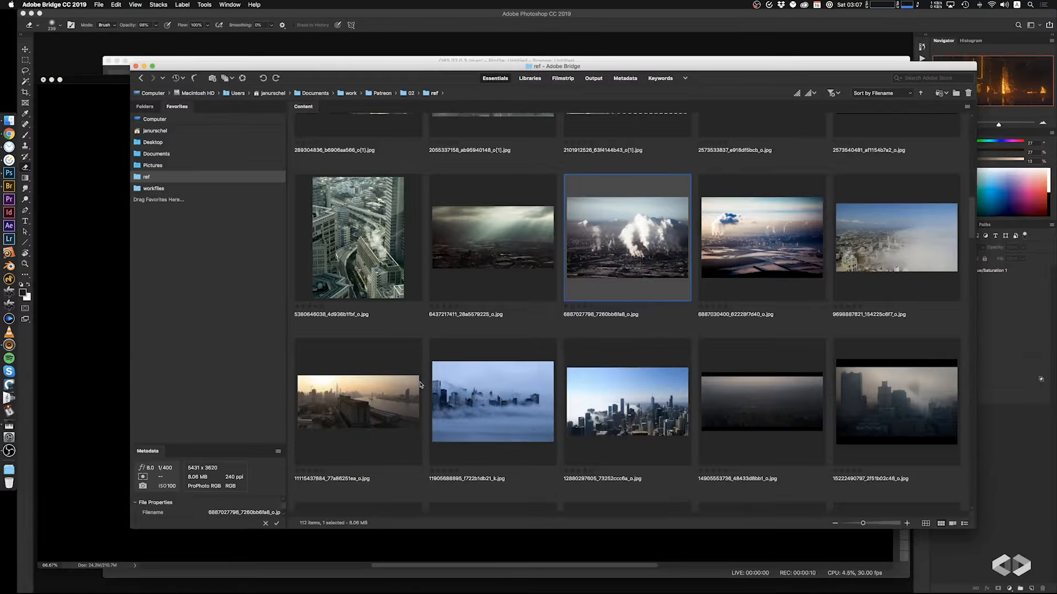
Add the hazy photo of dark city rooftops near the start of the ref folder to the selection
scroll(474, 372, up, 3)
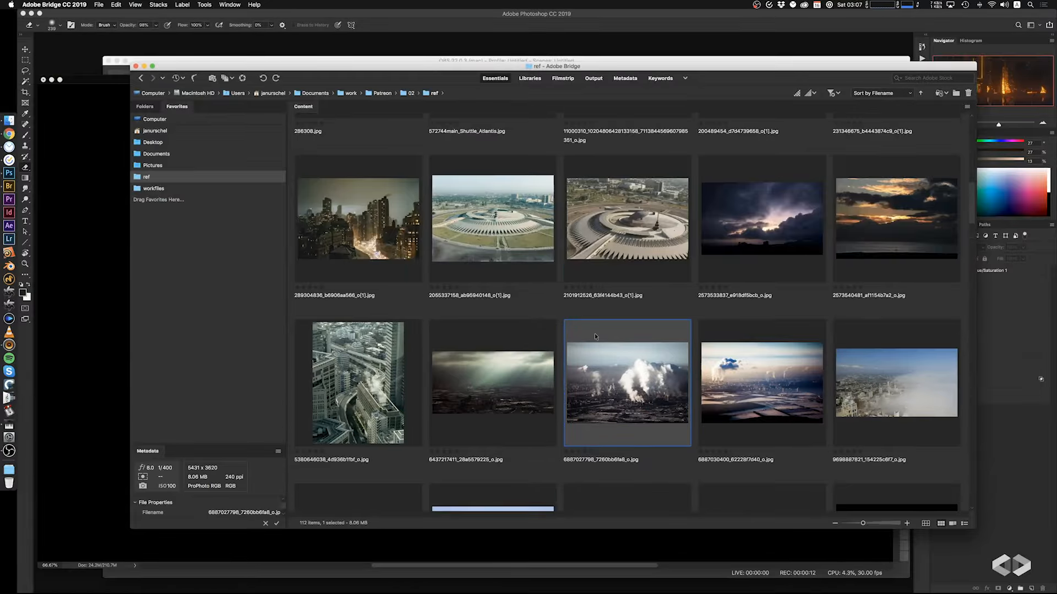
scroll(594, 332, down, 3)
scroll(520, 365, up, 6)
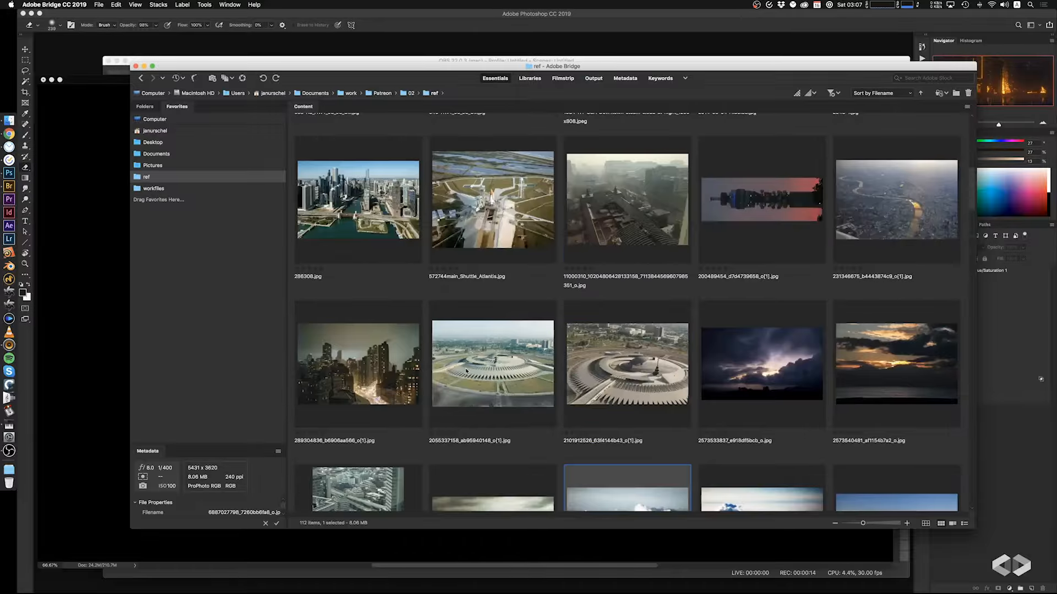
scroll(592, 346, up, 3)
super+click(594, 348)
scroll(605, 352, up, 6)
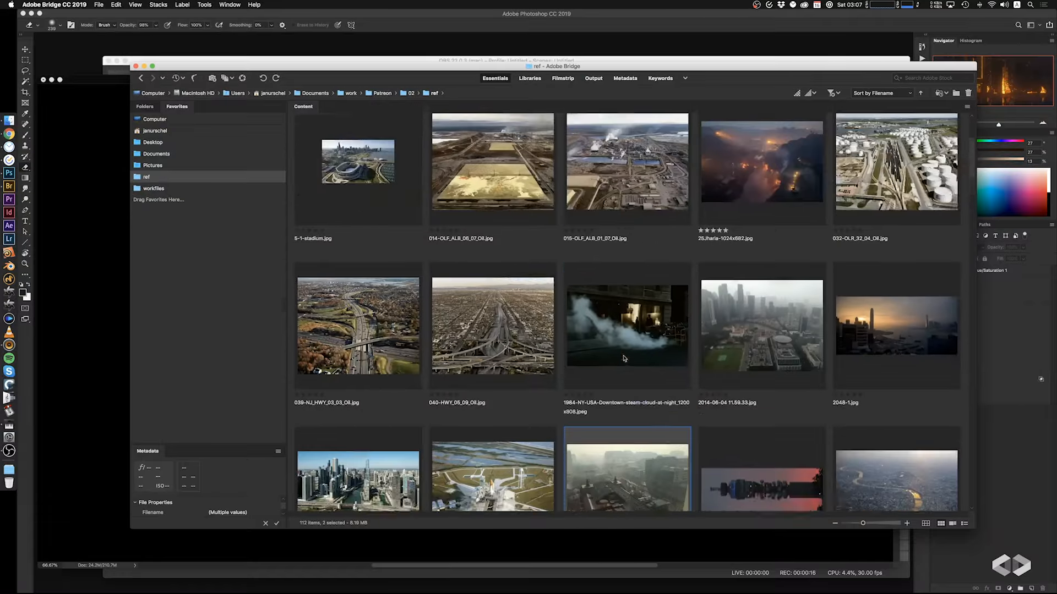
Add AERIAL_SKIES_023.jpg, Clouds (45).png and droidCampApproach.jpg to the selected images in the ref folder
scroll(624, 359, up, 1)
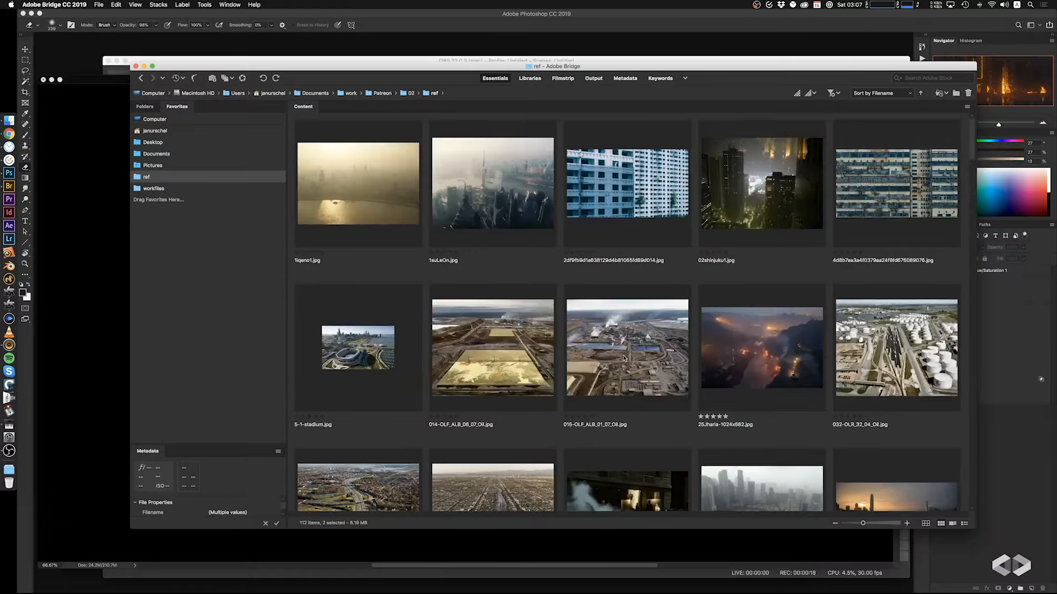
scroll(624, 358, down, 6)
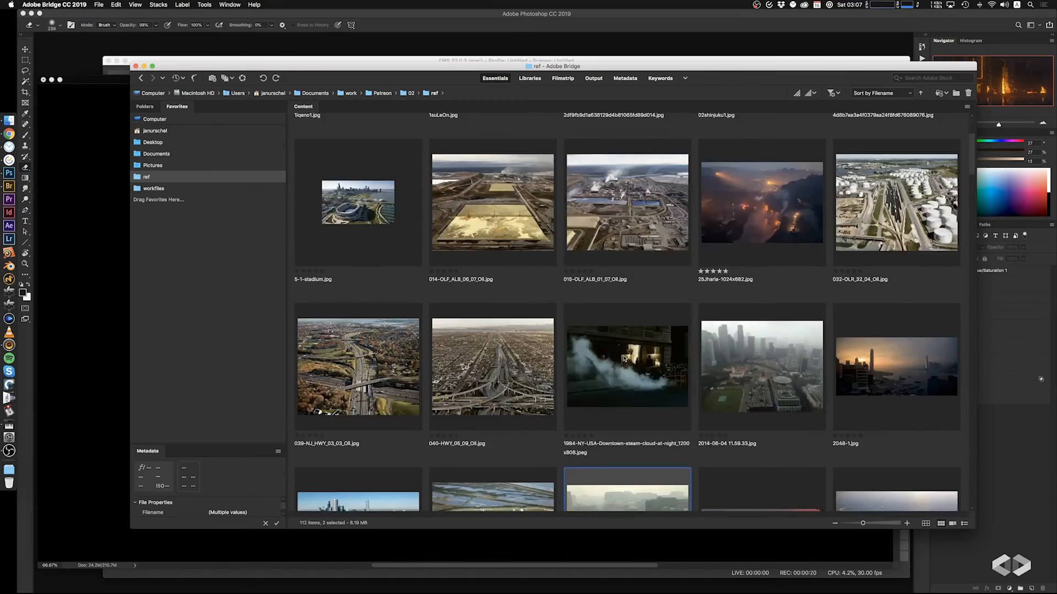
scroll(707, 332, down, 5)
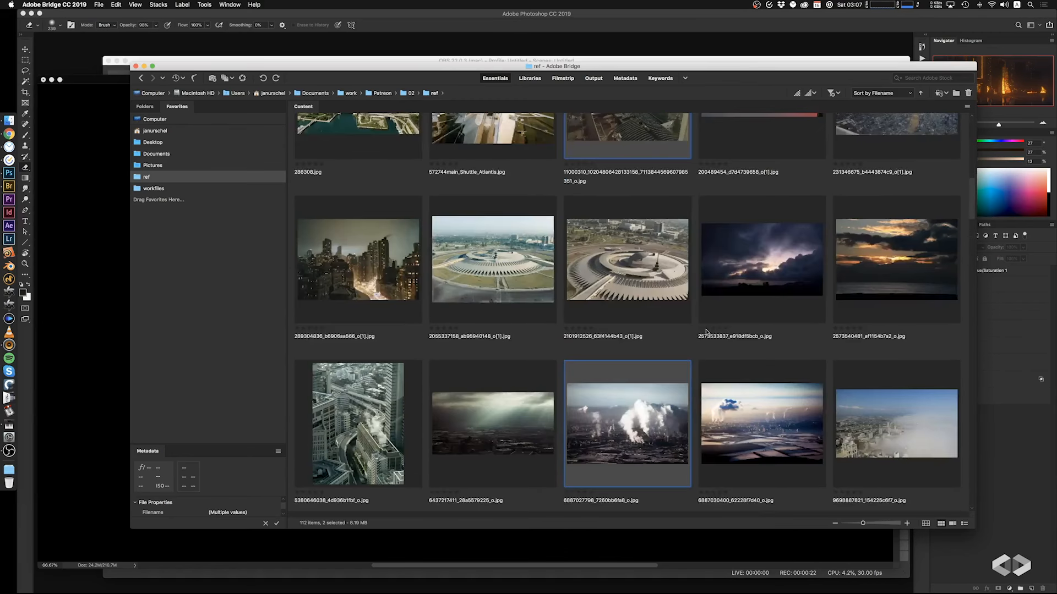
scroll(707, 332, up, 10)
scroll(706, 333, down, 6)
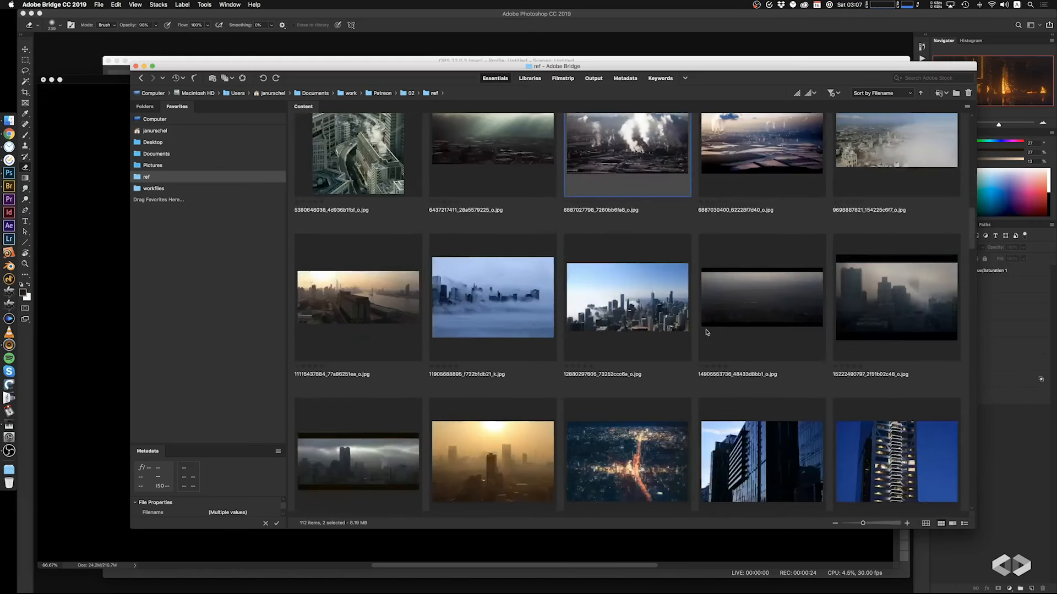
scroll(712, 333, down, 6)
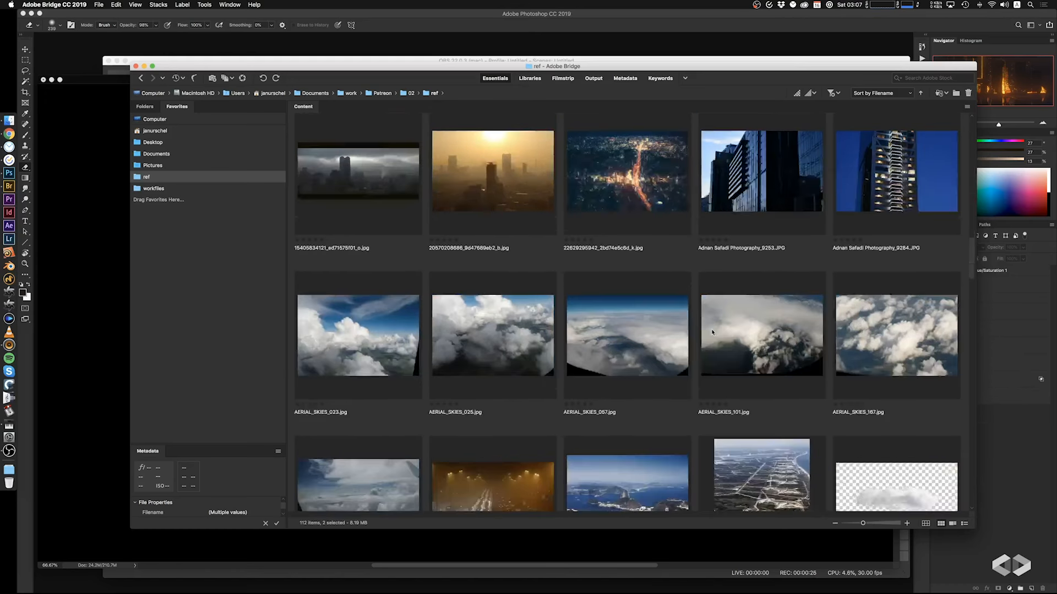
scroll(718, 337, down, 3)
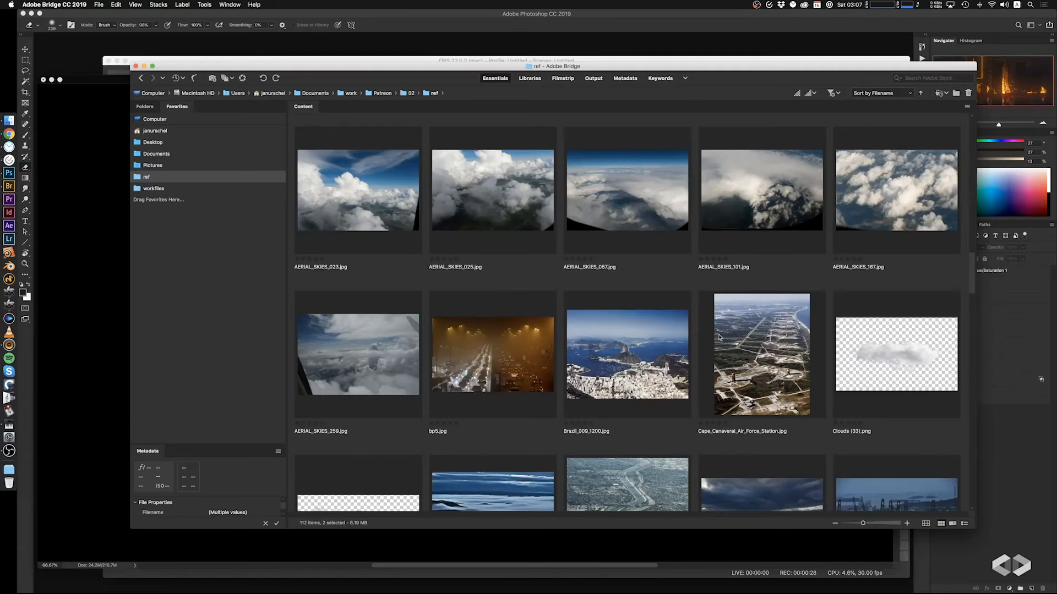
super+click(390, 240)
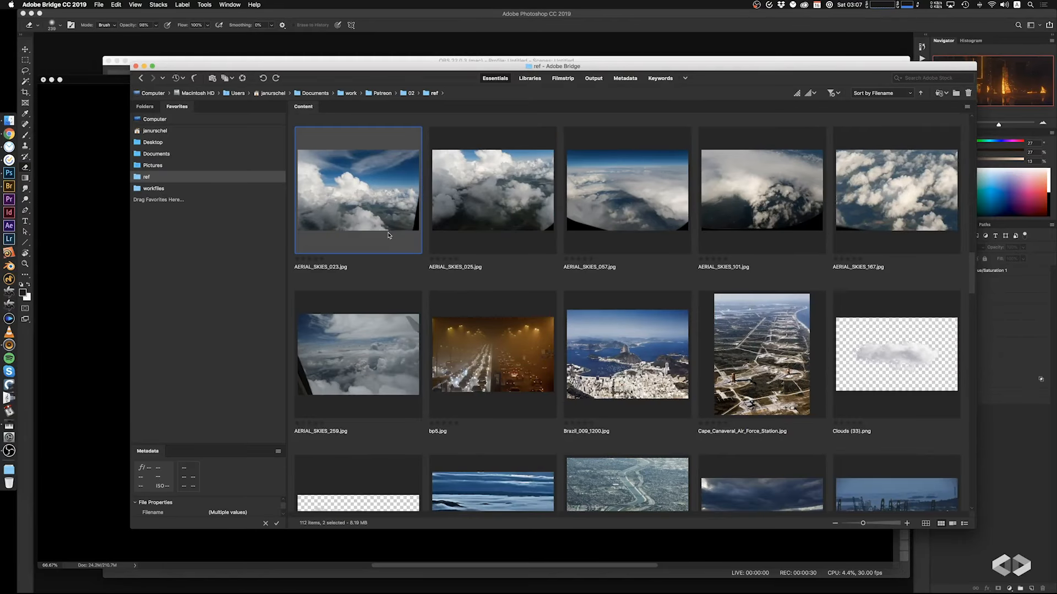
scroll(582, 364, down, 3)
super+click(415, 373)
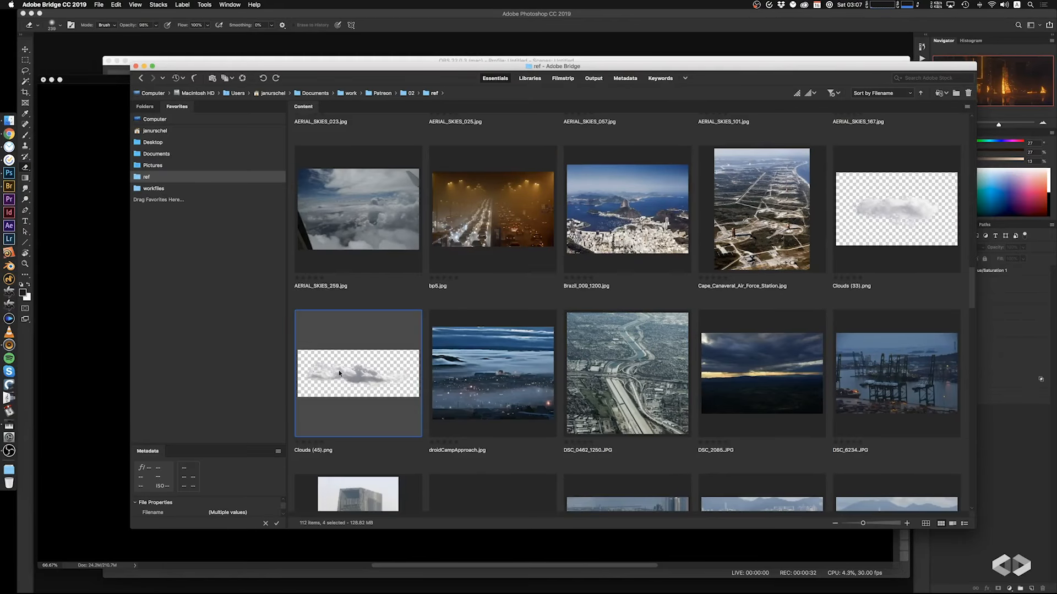
super+click(505, 395)
Extend the selection in the ref folder with Hong Kong Skyline (328).jpg, Hong Kong Skyline (322).jpg and Industrial_06.jpg
scroll(682, 404, down, 8)
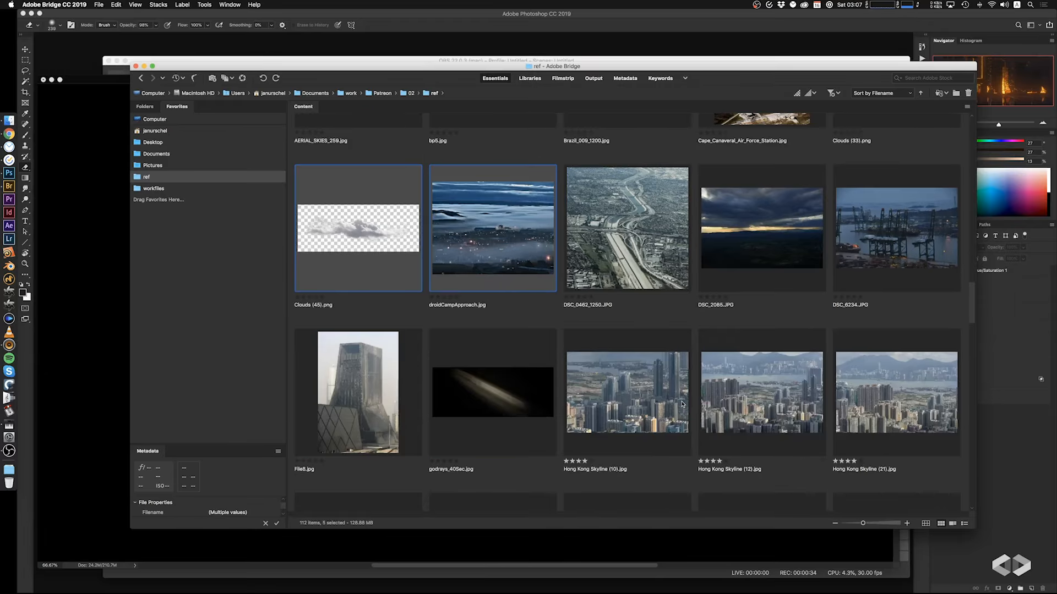
scroll(682, 405, down, 5)
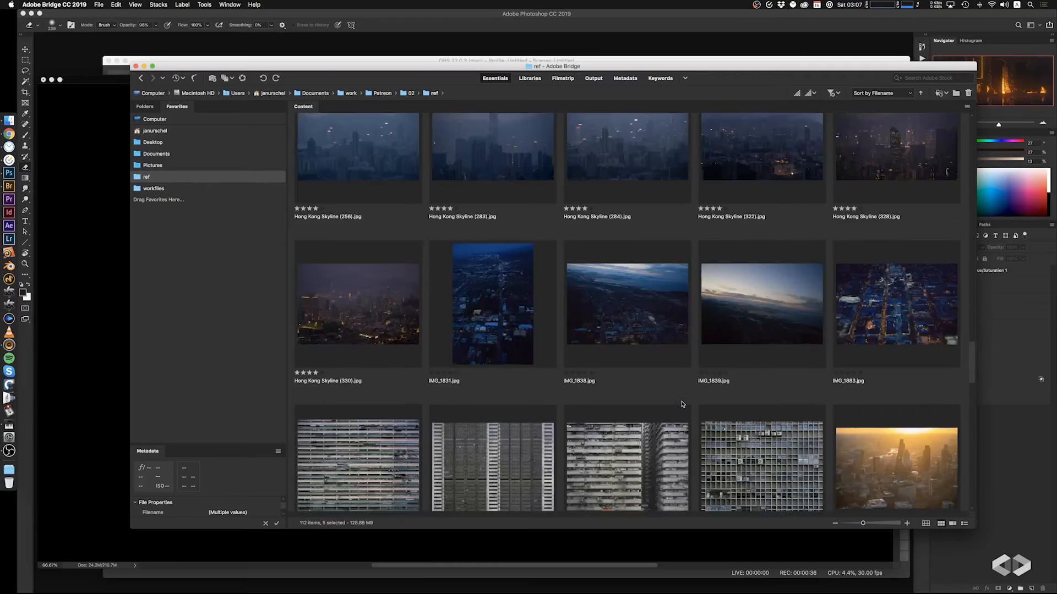
scroll(682, 404, up, 3)
super+click(870, 338)
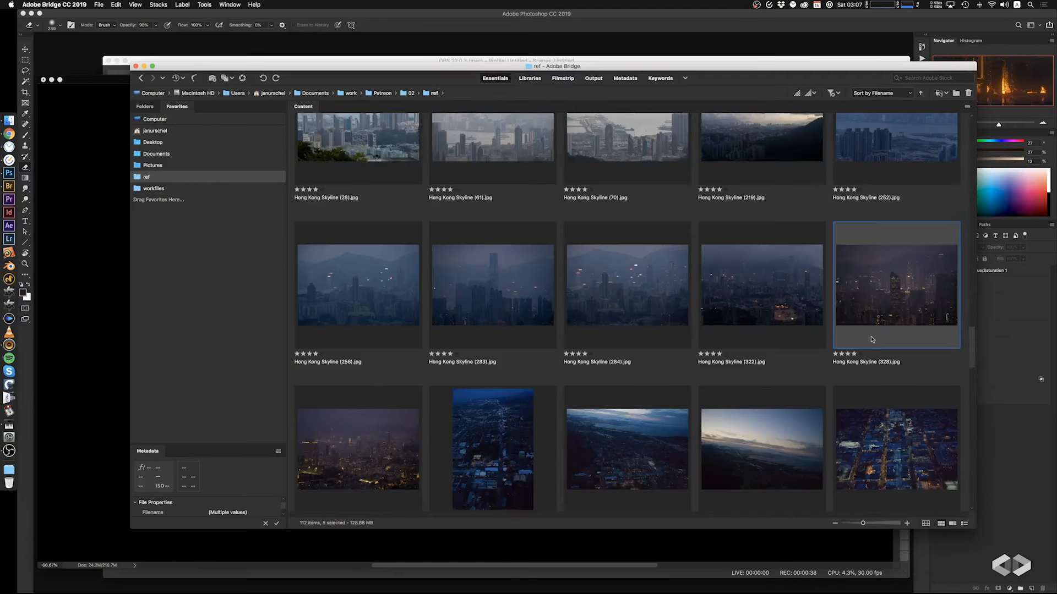
super+click(724, 321)
scroll(721, 374, down, 3)
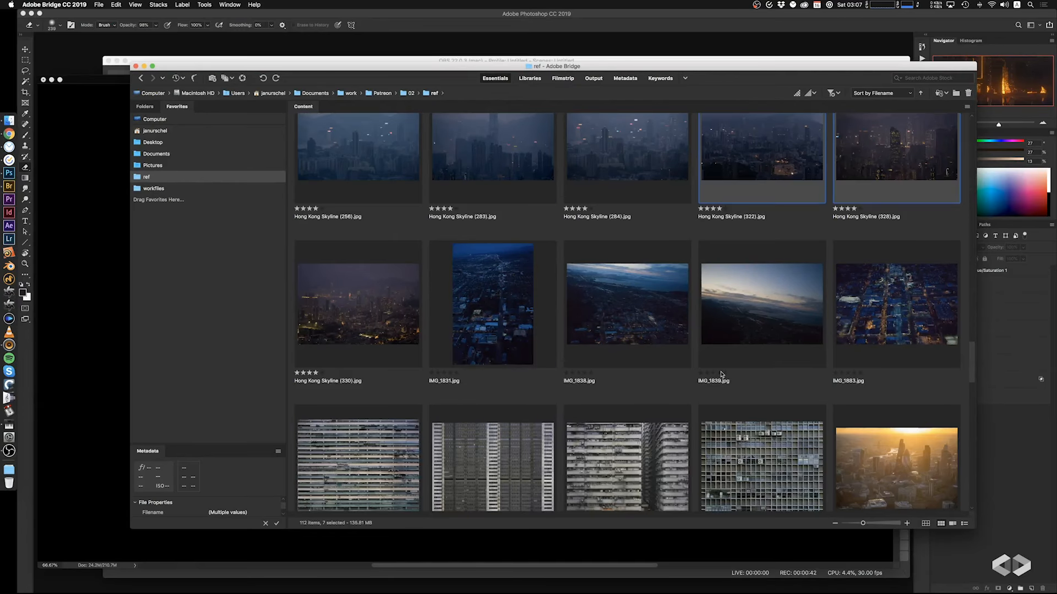
scroll(722, 374, down, 6)
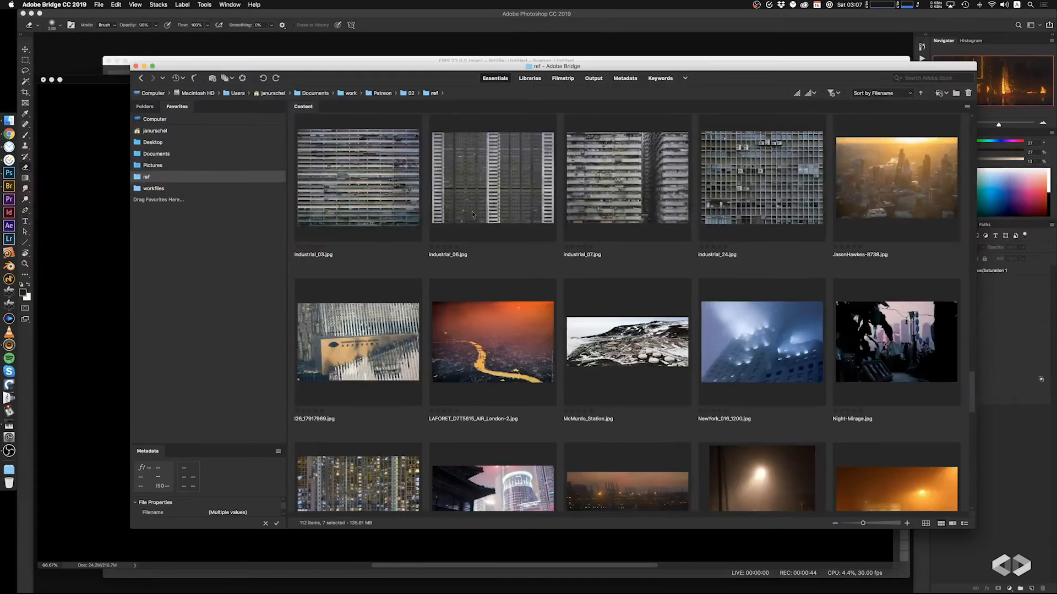
super+click(472, 214)
Also select the dark interior with two rows of lights, the blue steaming skyline and the aerial view of colored evaporation ponds
scroll(594, 344, down, 3)
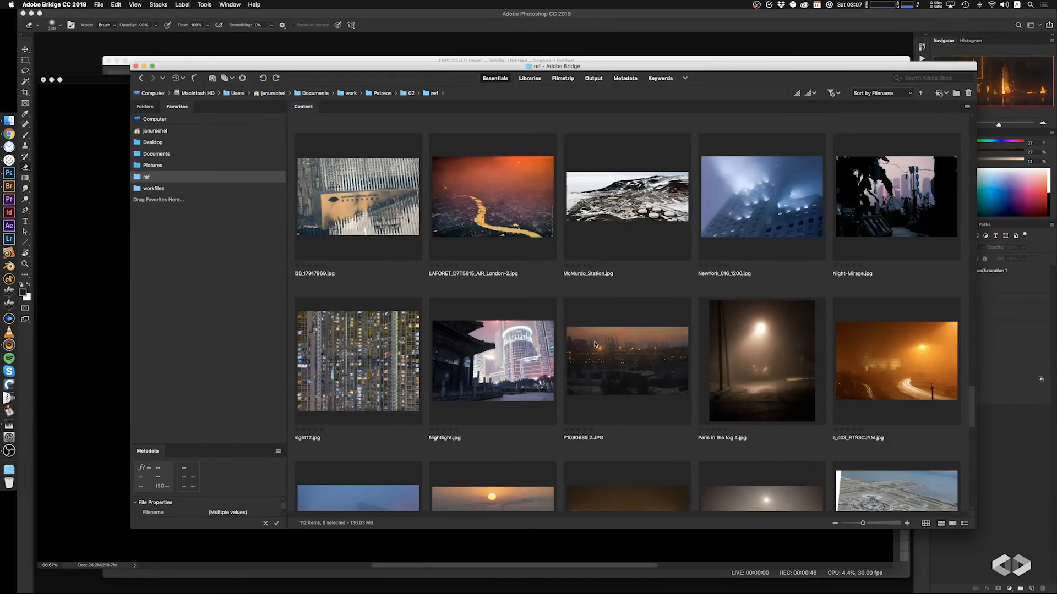
scroll(595, 344, down, 3)
scroll(594, 345, down, 3)
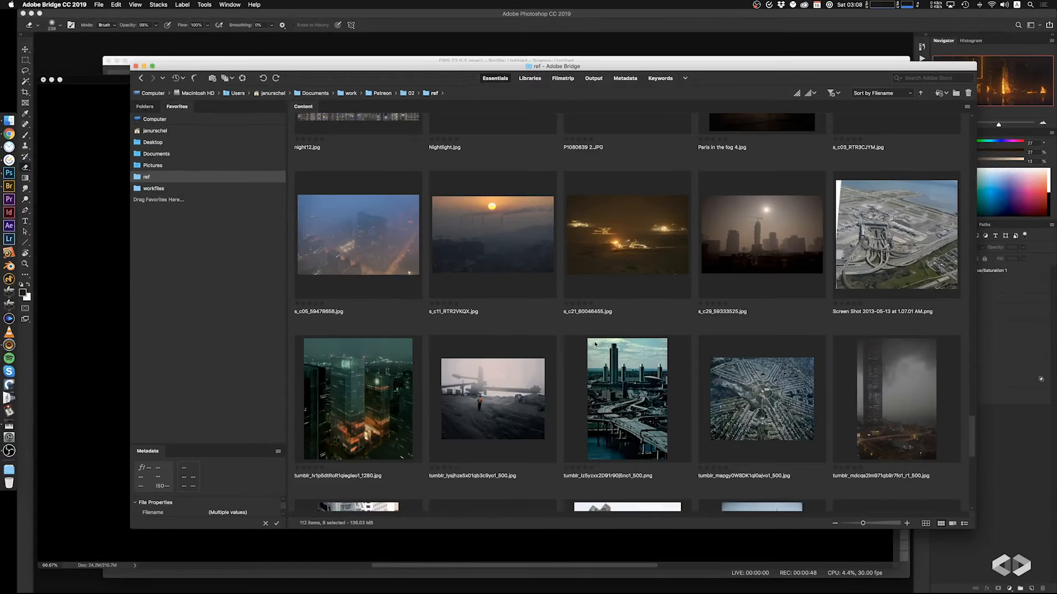
scroll(566, 337, down, 5)
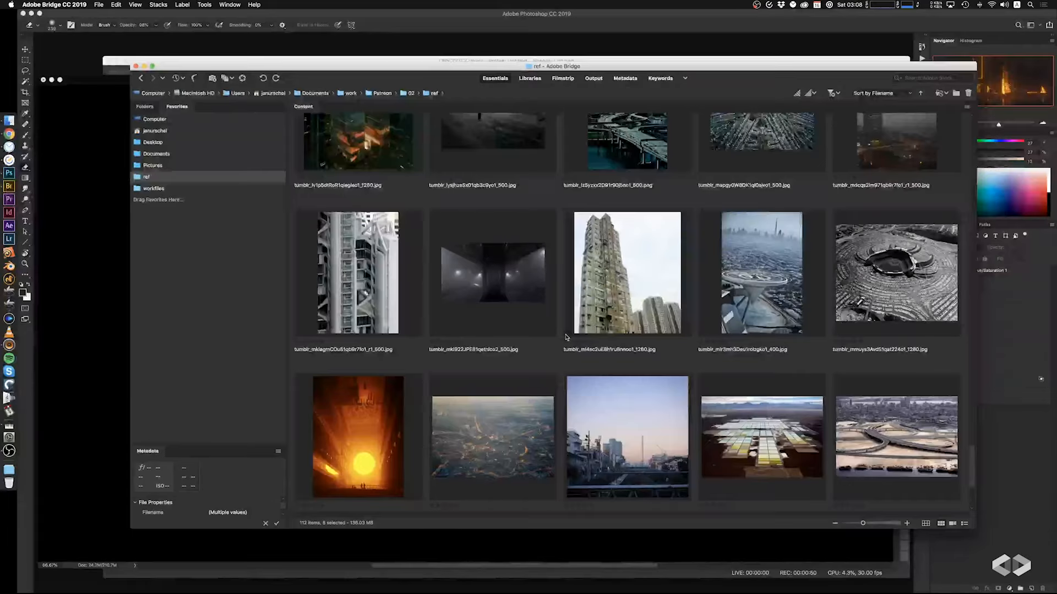
super+click(517, 329)
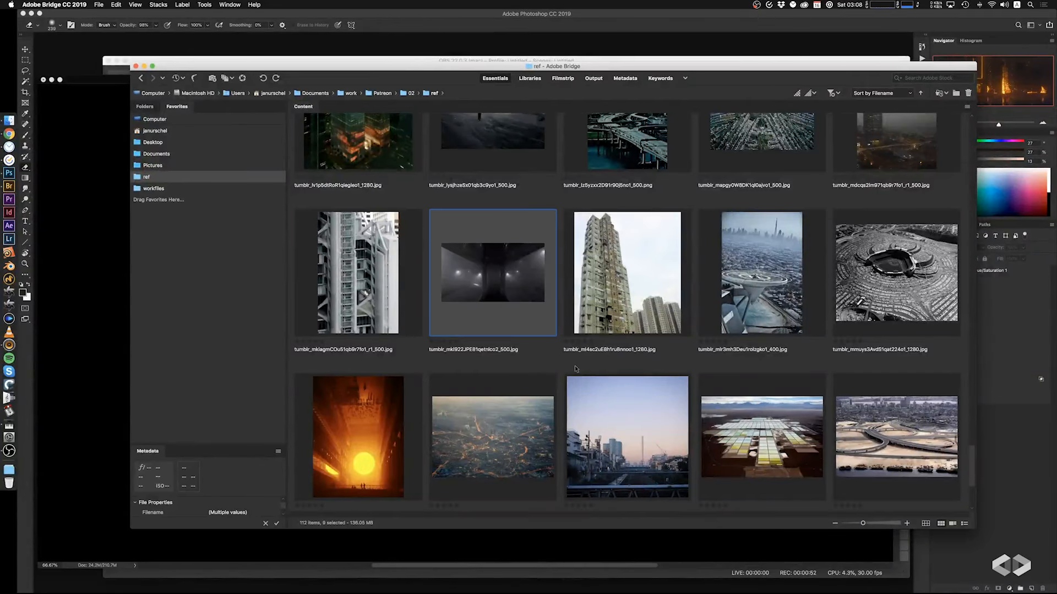
scroll(575, 369, up, 3)
scroll(575, 368, down, 3)
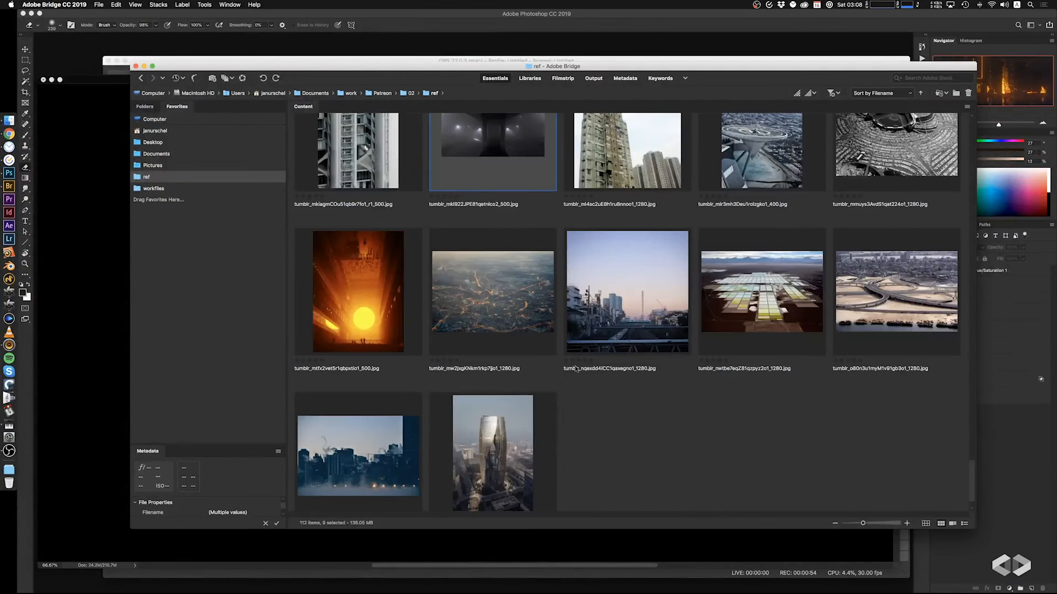
super+click(346, 435)
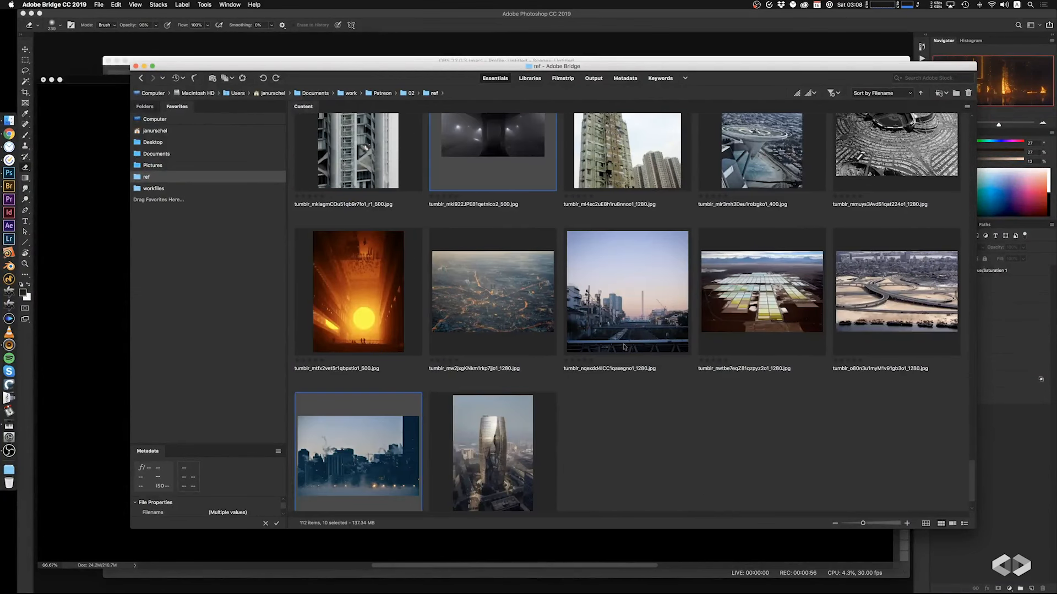
scroll(623, 347, up, 3)
super+click(763, 419)
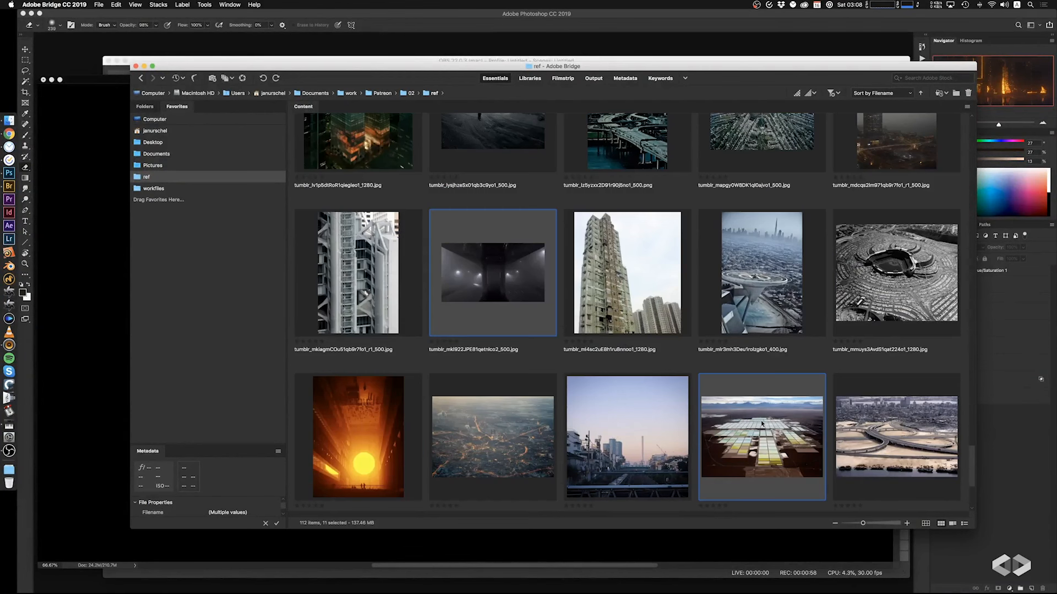
Try to place the selected reference images as layers in patreon02a.psd in Photoshop, and undo the import
drag(763, 422, 80, 286)
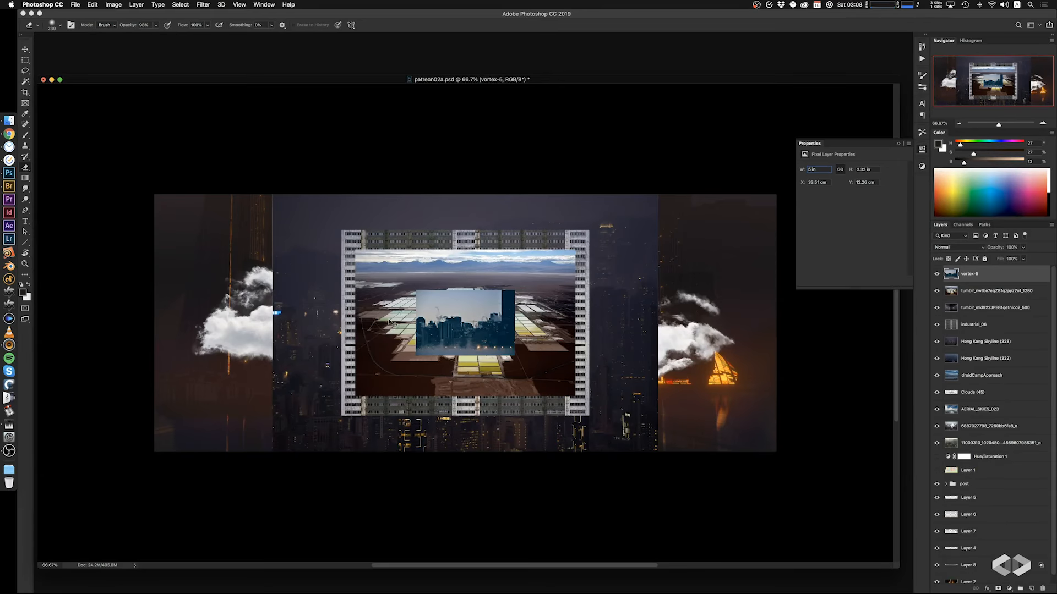
key(super+z)
key(super+z)
key(super+z)
key(super+z)
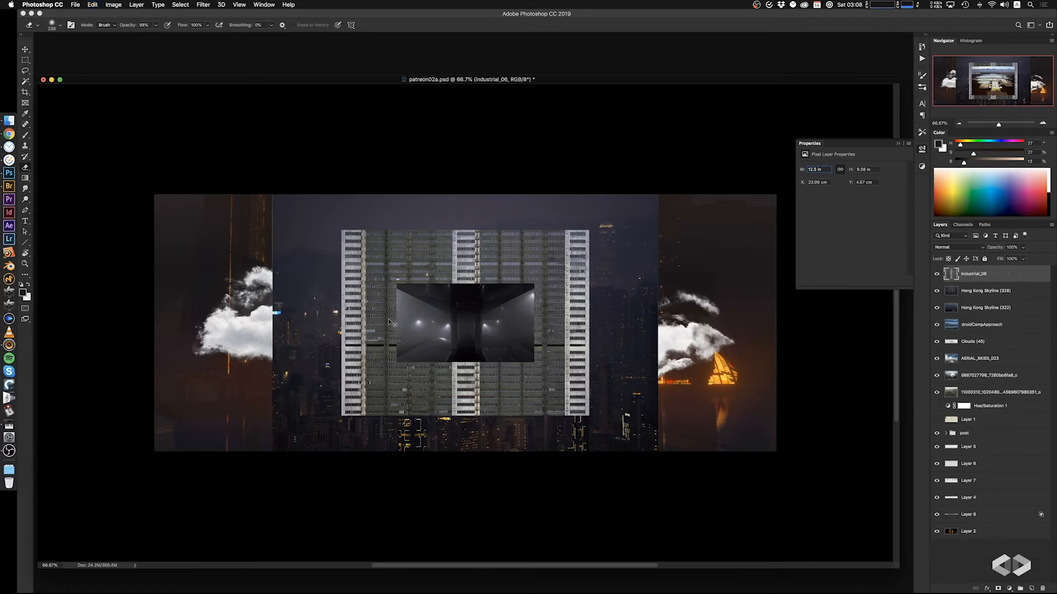
key(super+z)
key(super+z)
key(super+z)
key(super+z)
key(super+z)
key(super+z)
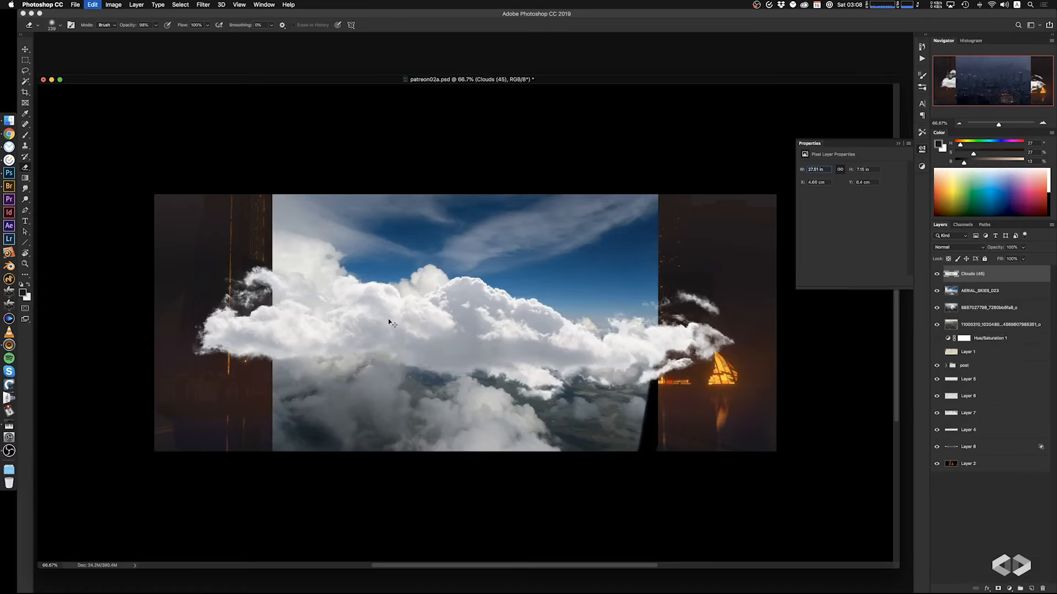
key(super+z)
key(super+z)
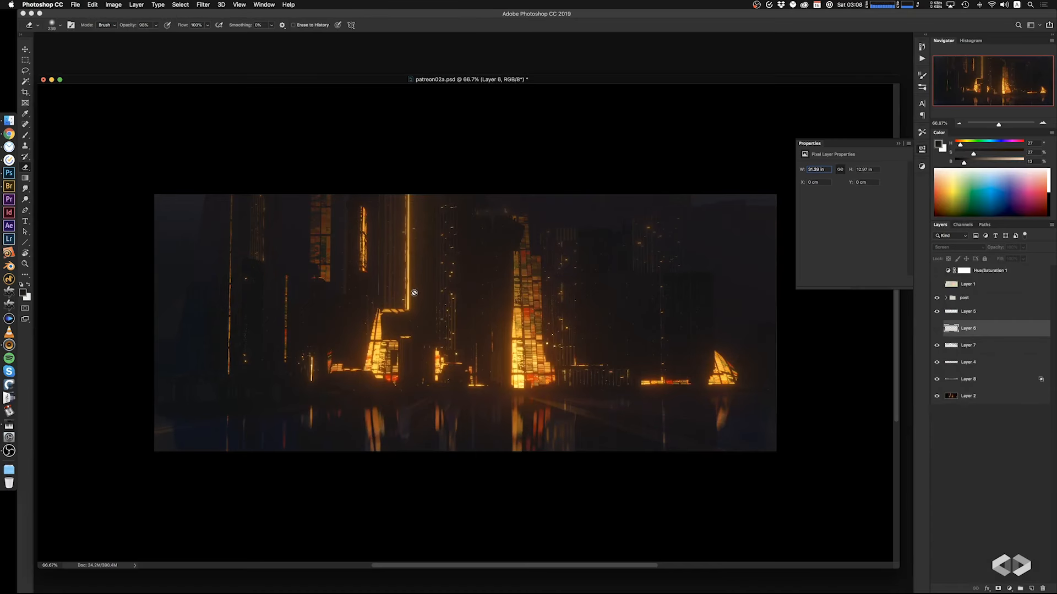
Return to Bridge and place the eleven selected reference images from the ref folder as layers in patreon02a.psd in Photoshop
click(9, 186)
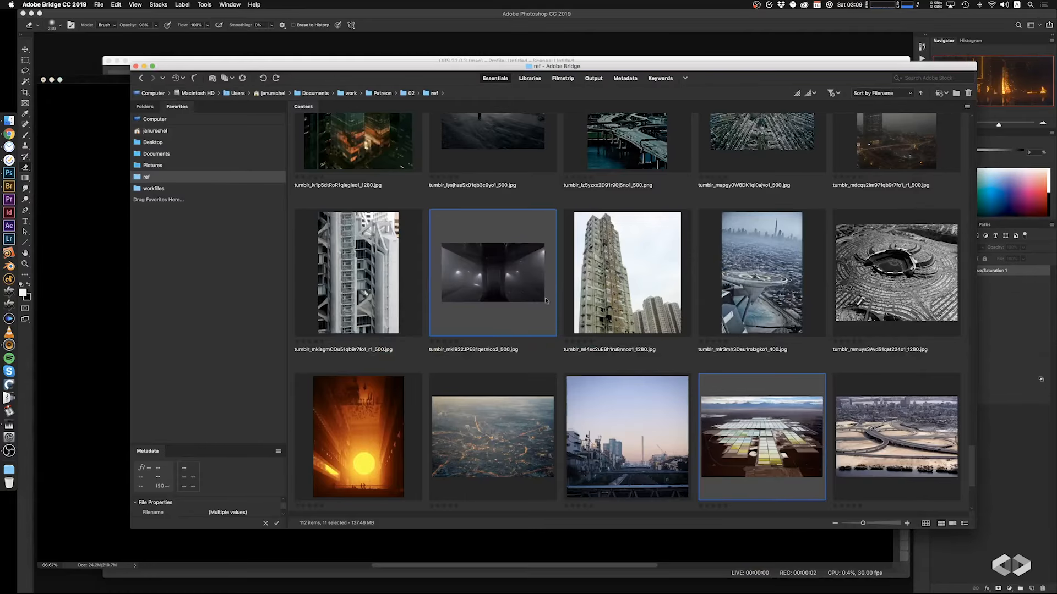
scroll(539, 314, up, 10)
scroll(533, 329, up, 5)
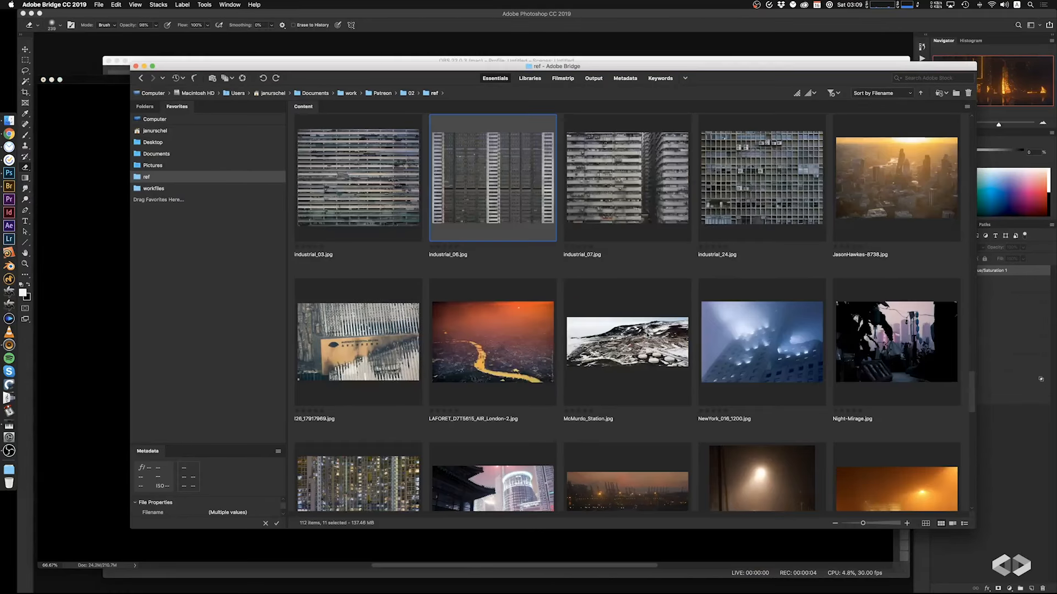
scroll(511, 286, down, 3)
scroll(489, 275, up, 3)
drag(481, 194, 107, 310)
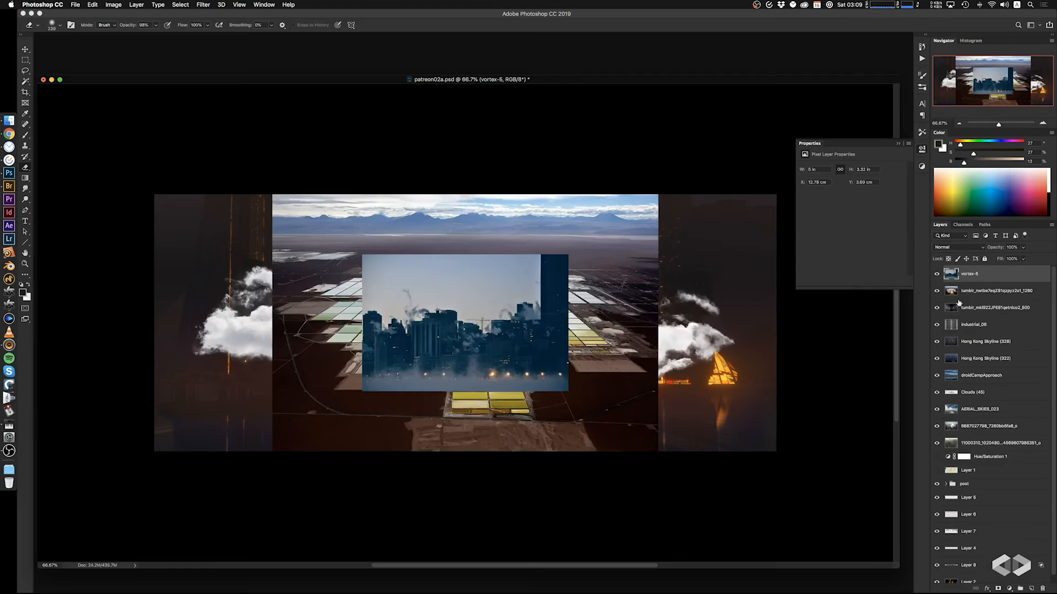
Move all imported photo layers, from vortex-5 down to the 11000310 rooftop photo, directly beneath Layer 6 and hide them
shift+click(963, 445)
drag(988, 448, 995, 489)
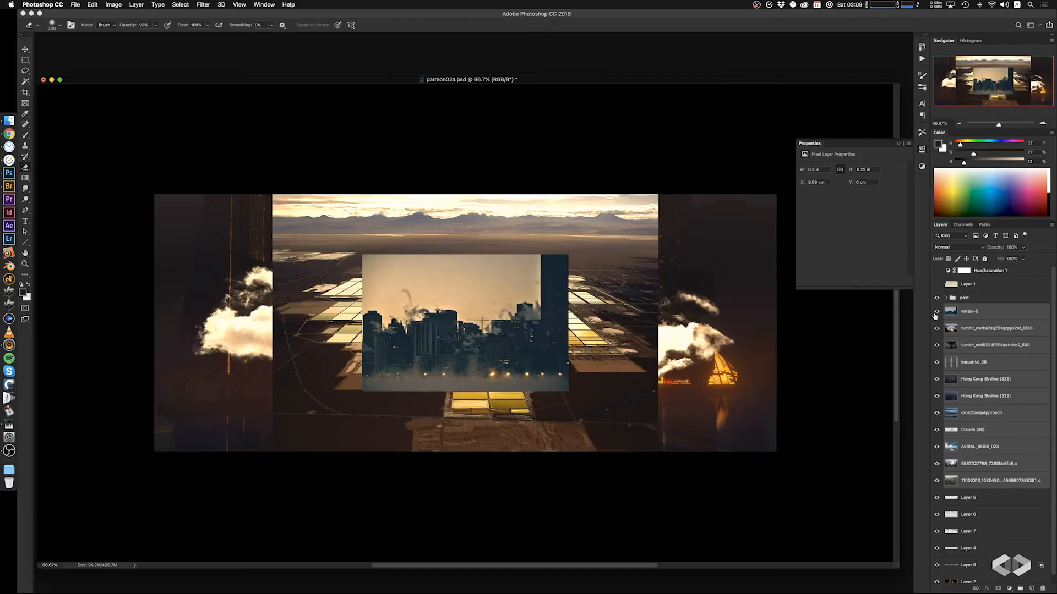
drag(935, 314, 936, 483)
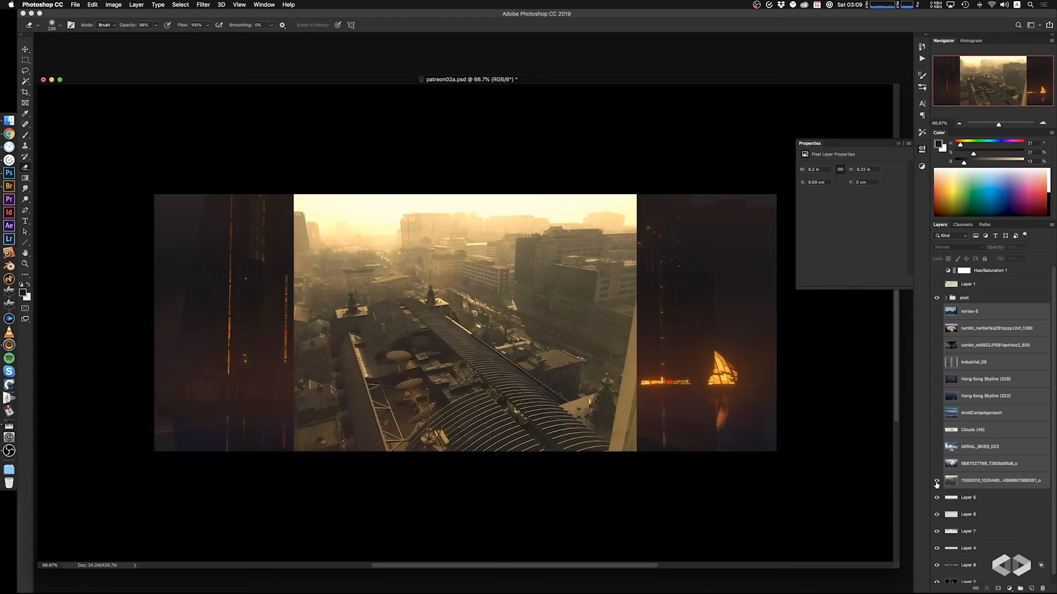
click(936, 481)
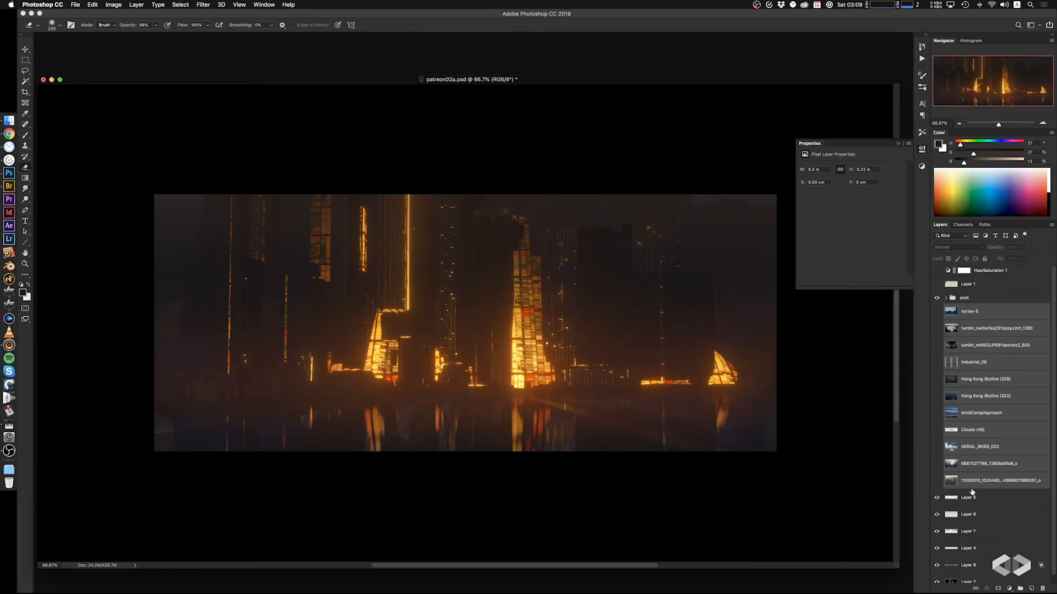
drag(986, 484, 991, 522)
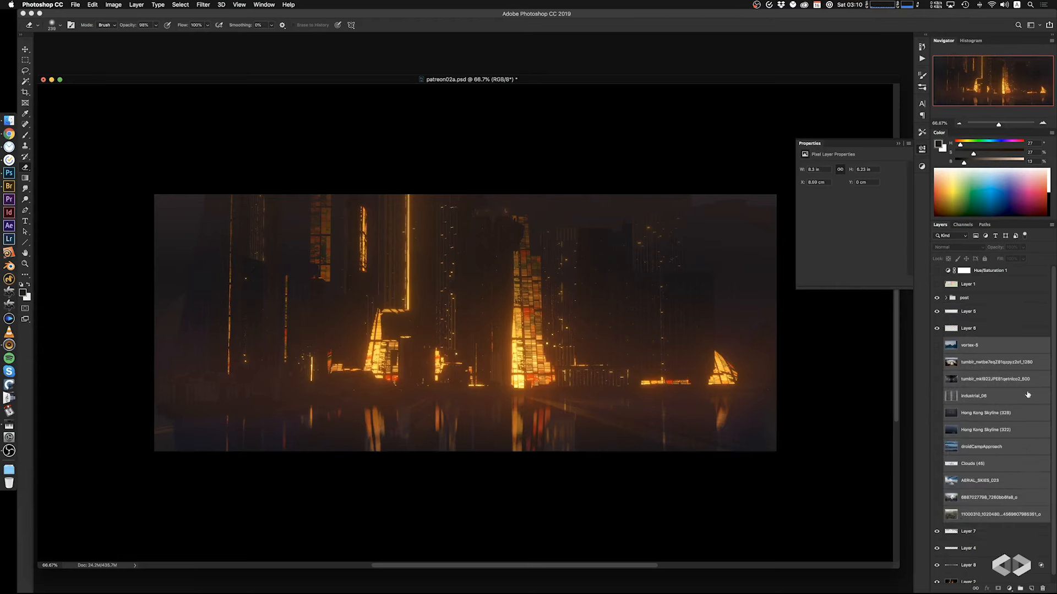
Show the 11000310 rooftop city photo layer and delete a rectangular strip about 2.9 cm tall along its upper edge
click(936, 514)
click(985, 514)
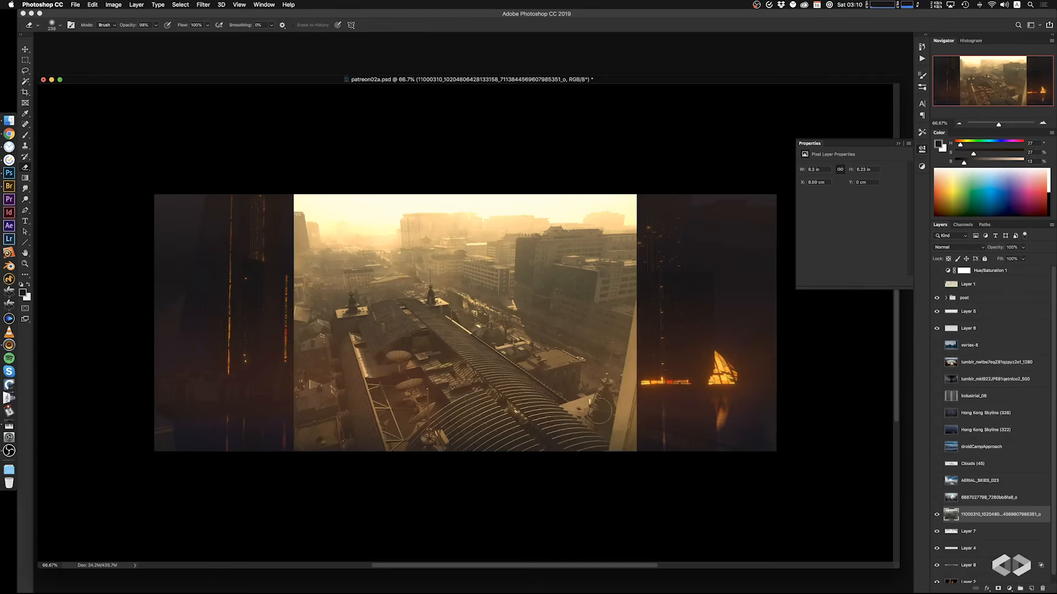
key(m)
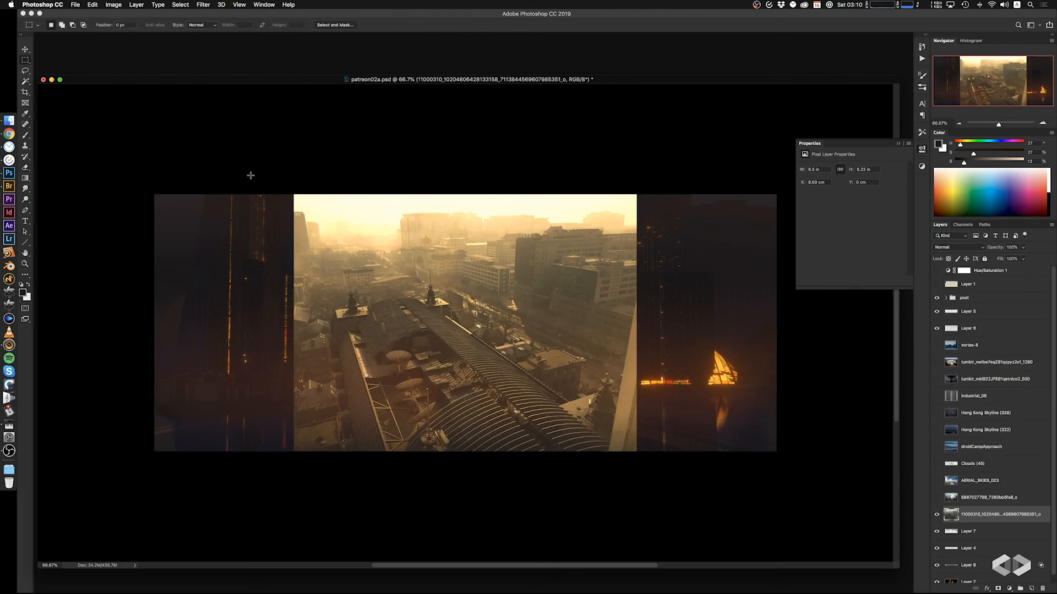
drag(251, 175, 620, 242)
key(Delete)
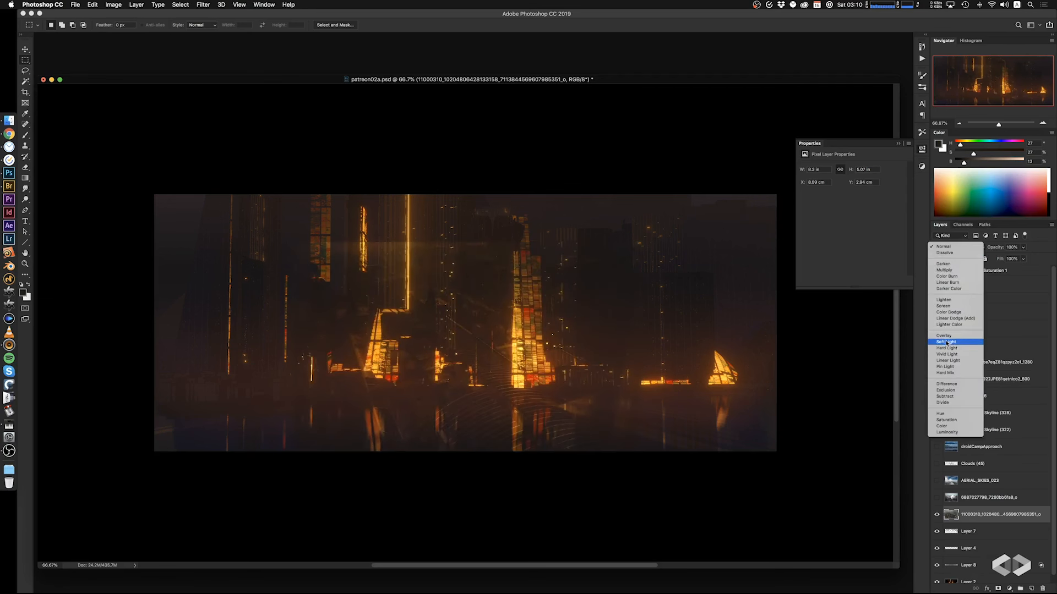
Transform the 11000310 rooftop photo to about 1.4 in high and 15 in wide, distorting its upper corners into a ground plane in perspective
click(952, 246)
key(super+t)
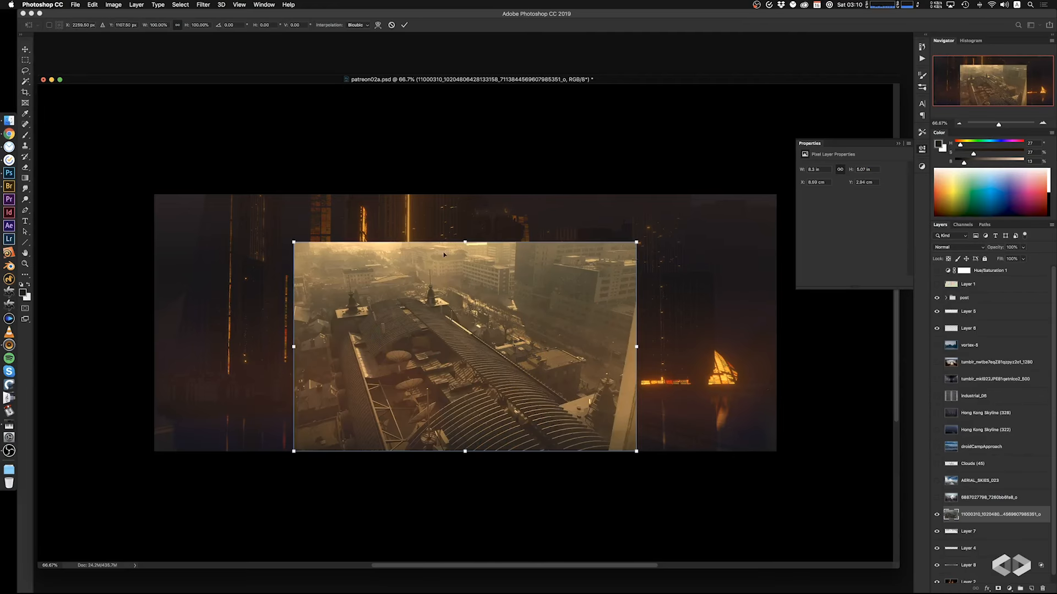
drag(464, 241, 469, 384)
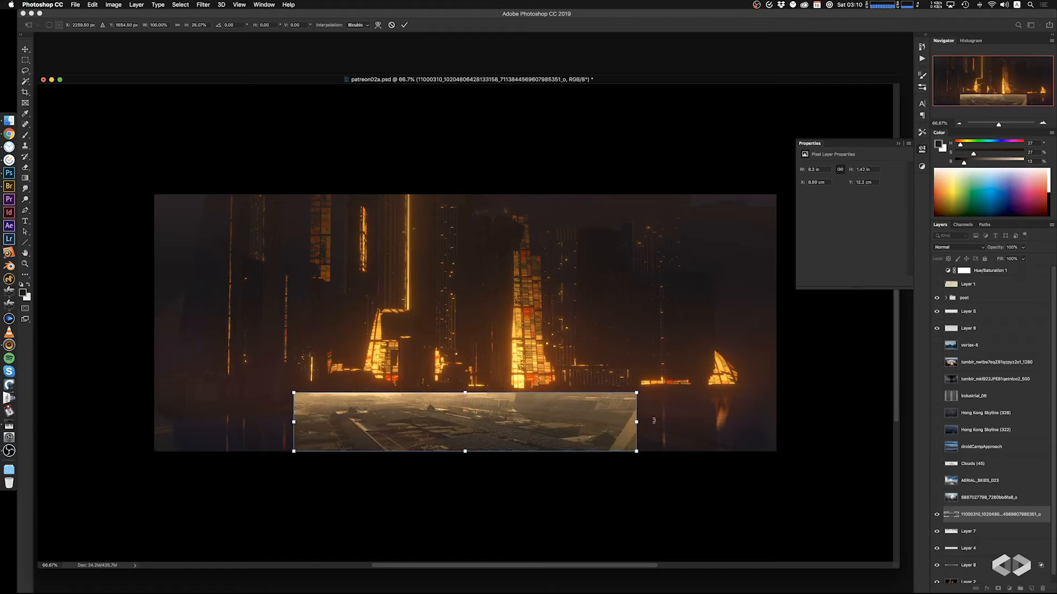
alt+drag(648, 422, 773, 433)
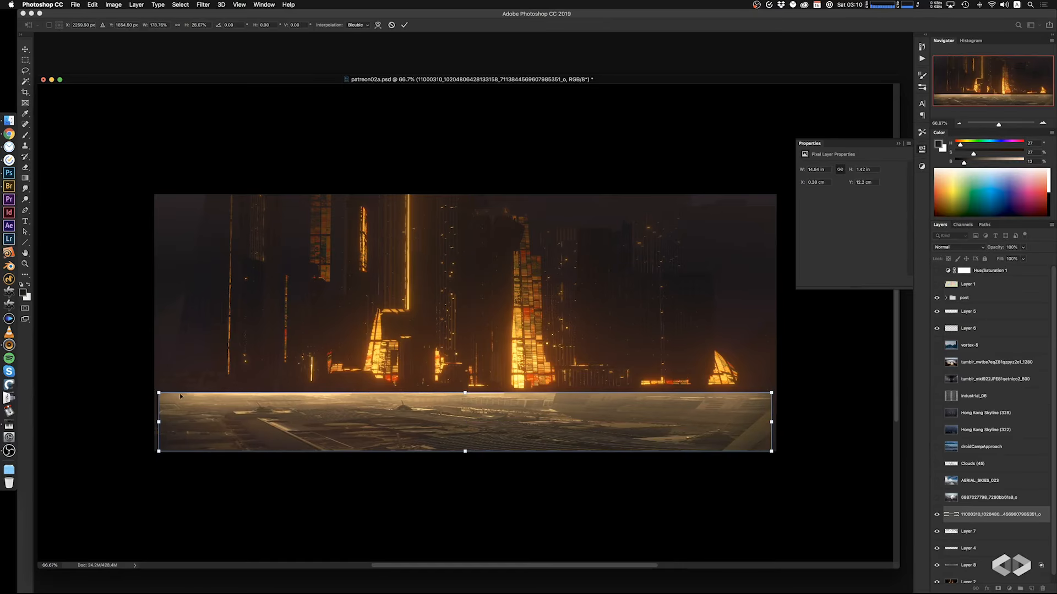
super+drag(158, 394, 369, 393)
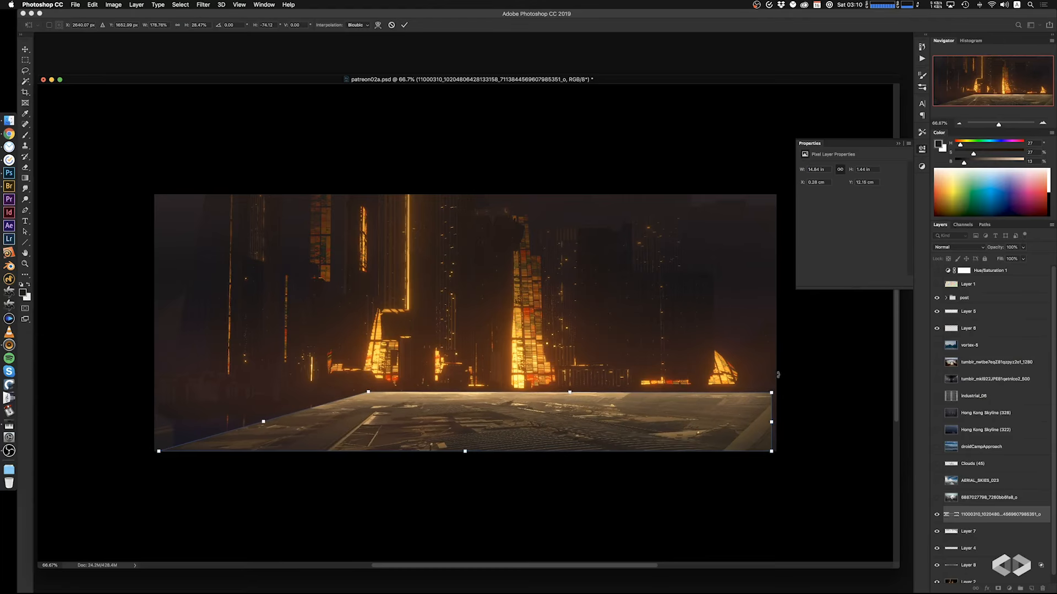
super+drag(772, 394, 782, 402)
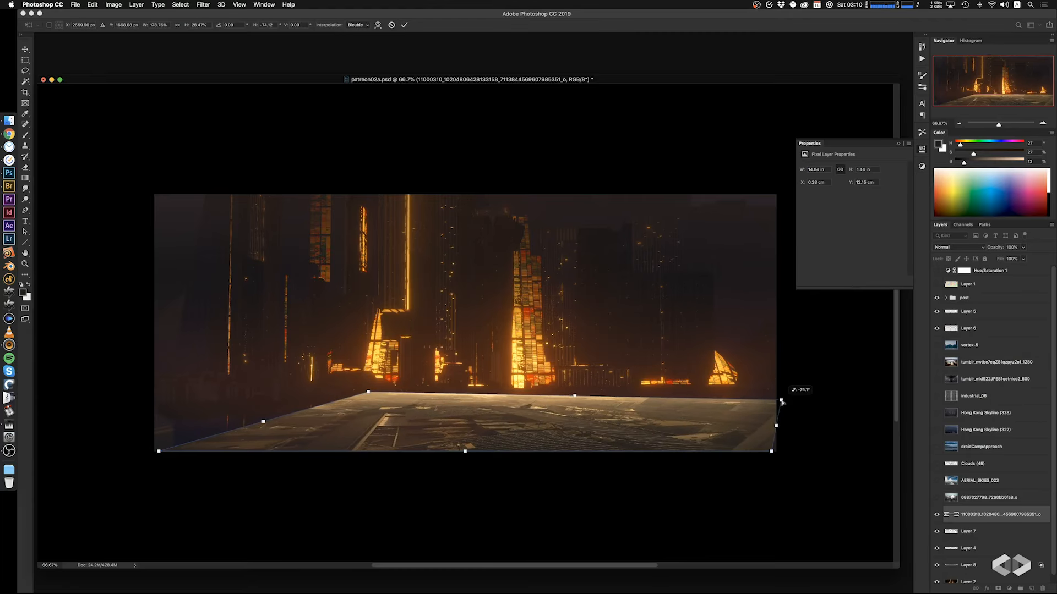
key(Return)
key(m)
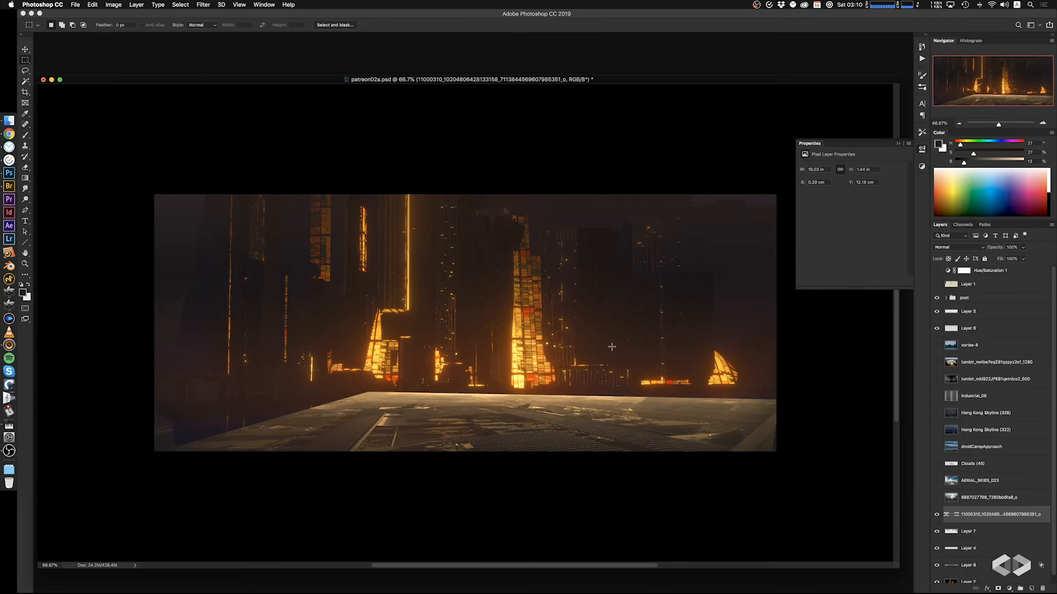
Keep the rooftop ground layer in Normal blend mode and darken its midtones with Levels to about 0.36
click(962, 251)
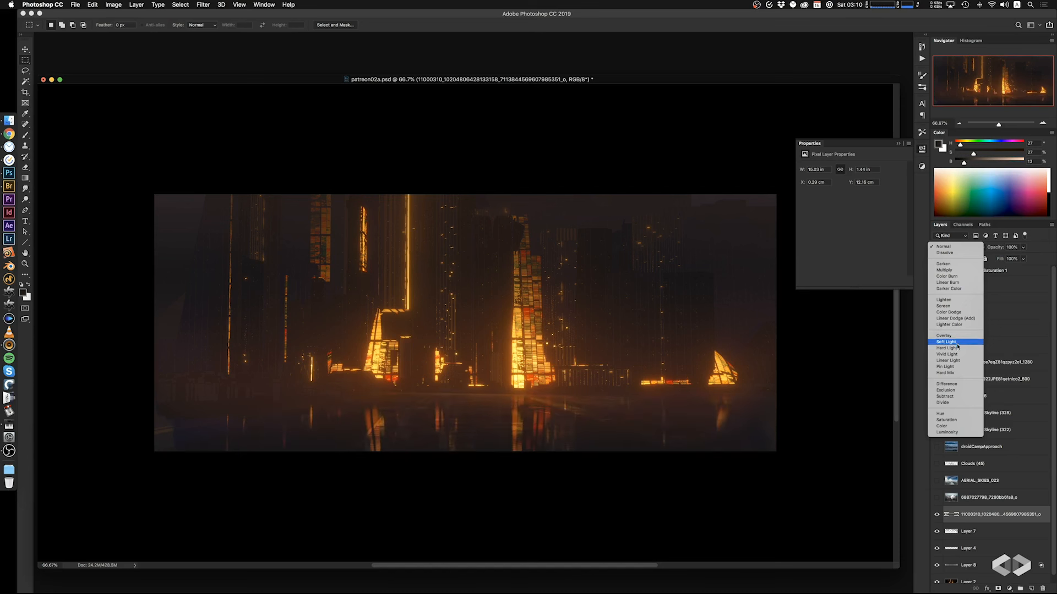
click(946, 247)
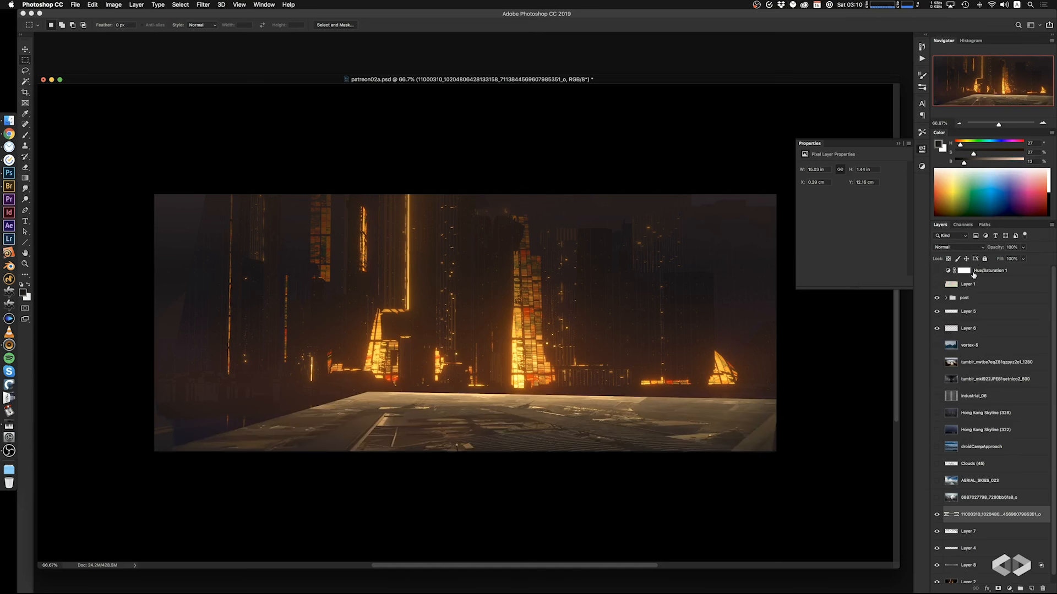
key(super+l)
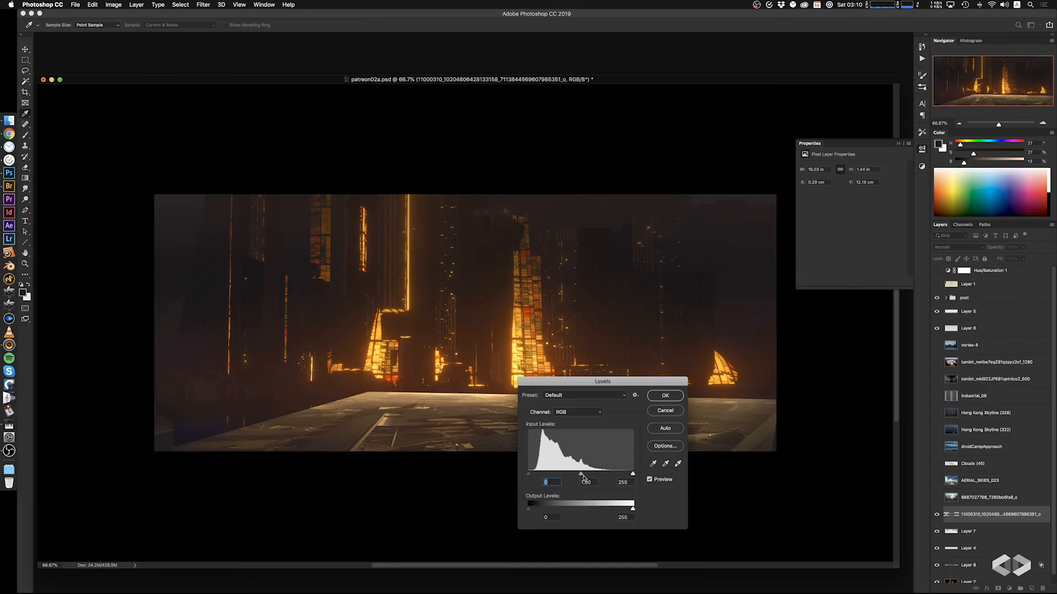
drag(603, 476, 614, 475)
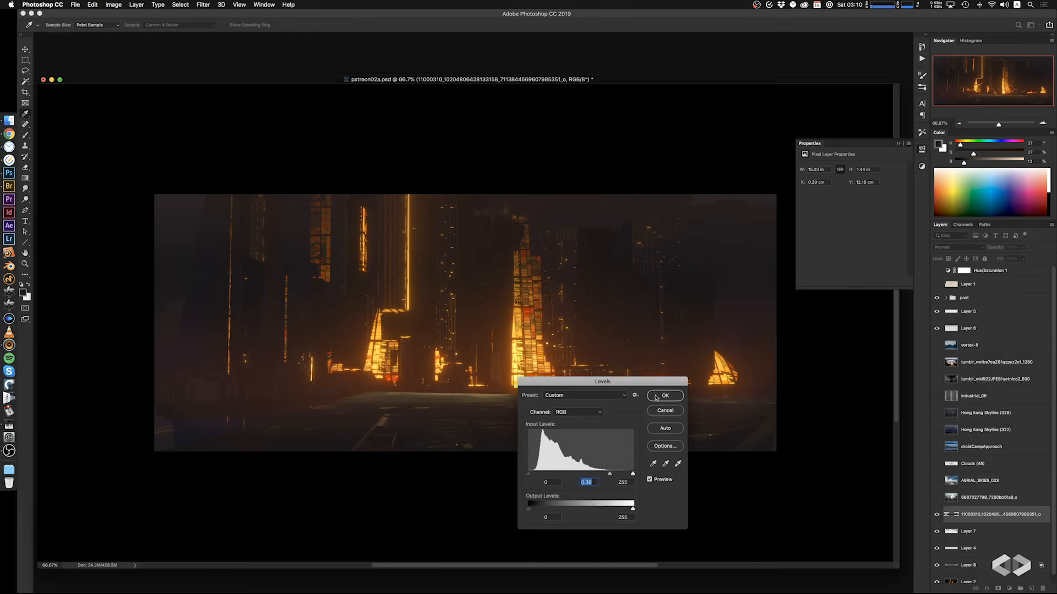
click(658, 397)
Split the ground layer's Blend If shadow slider for the underlying layer to about 11 / 58
double_click(1040, 514)
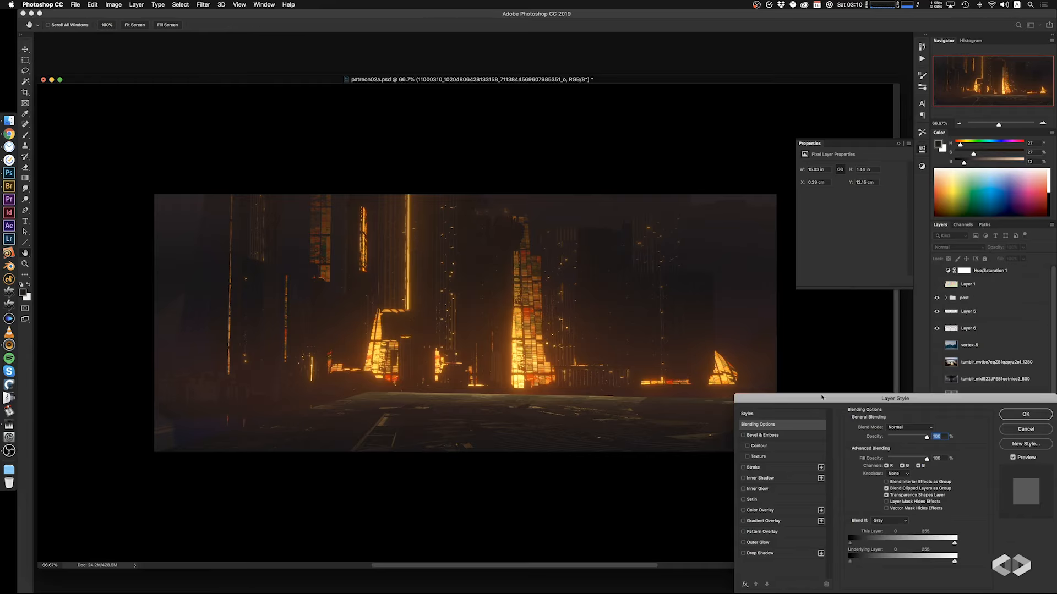
alt+drag(854, 562, 819, 568)
alt+drag(906, 563, 873, 563)
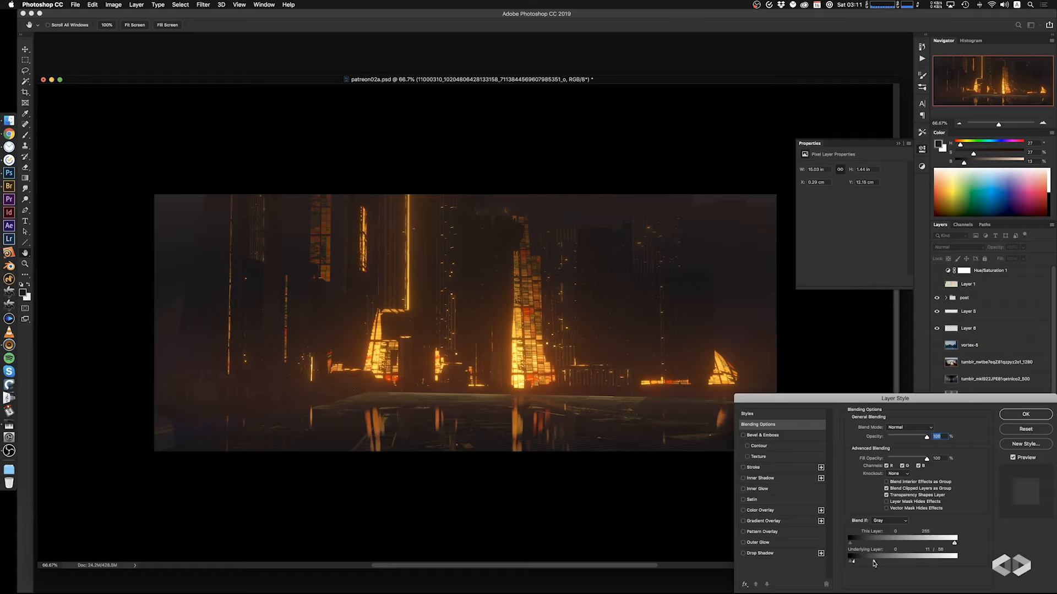
click(1015, 418)
Soften the ground photo's far edge with the eraser and skew the layer about -38° horizontally, stretching it to about 105% height
key(e)
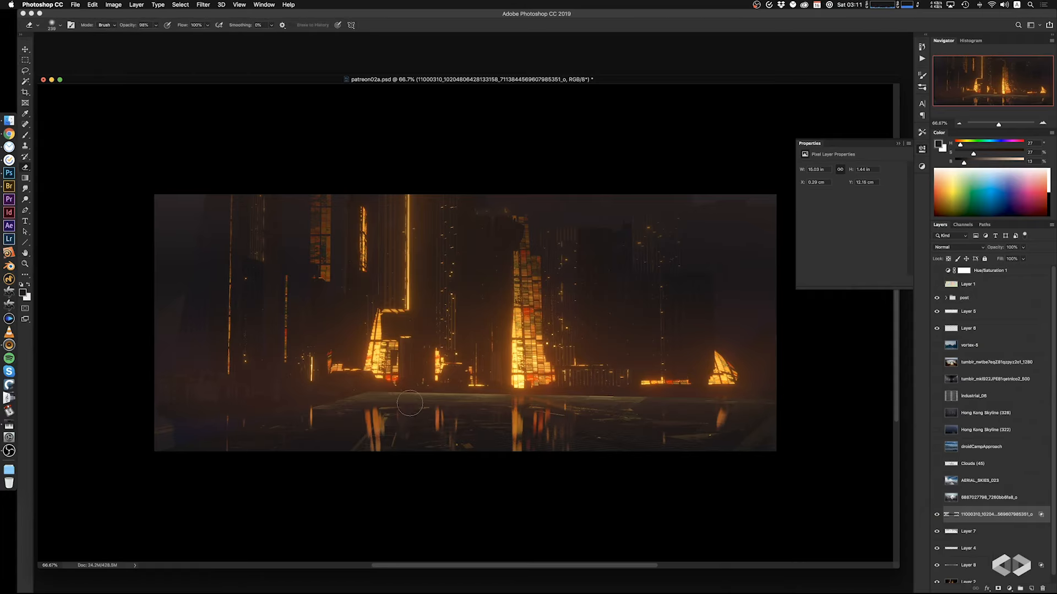
mouse_move(420, 387)
ctrl+alt+mouse_down()
mouse_move(600, 367)
mouse_move(612, 383)
ctrl+alt+mouse_up()
key(ctrl+t)
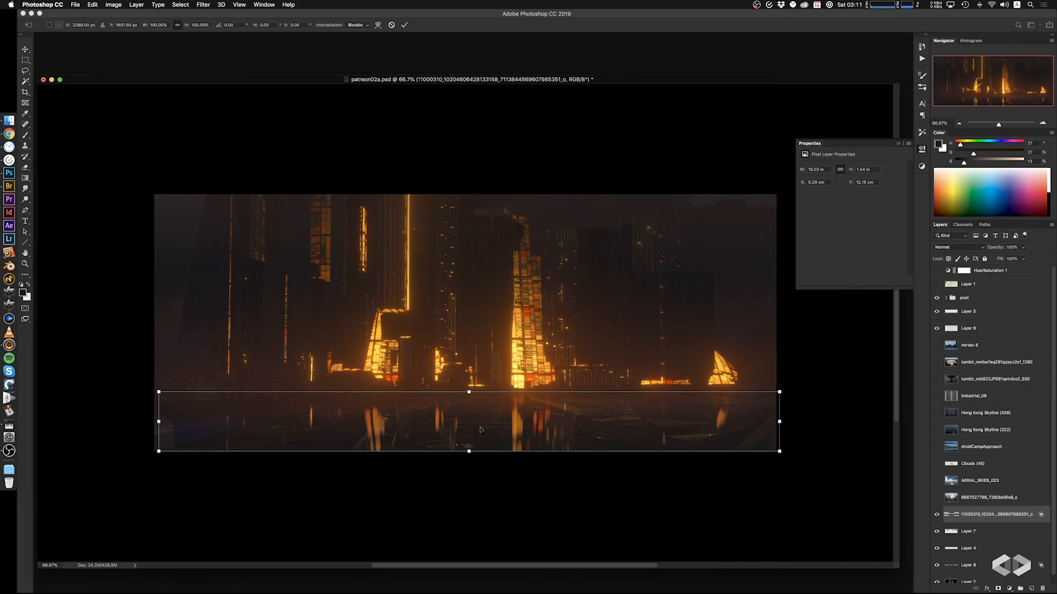
shift+super+drag(506, 391, 518, 390)
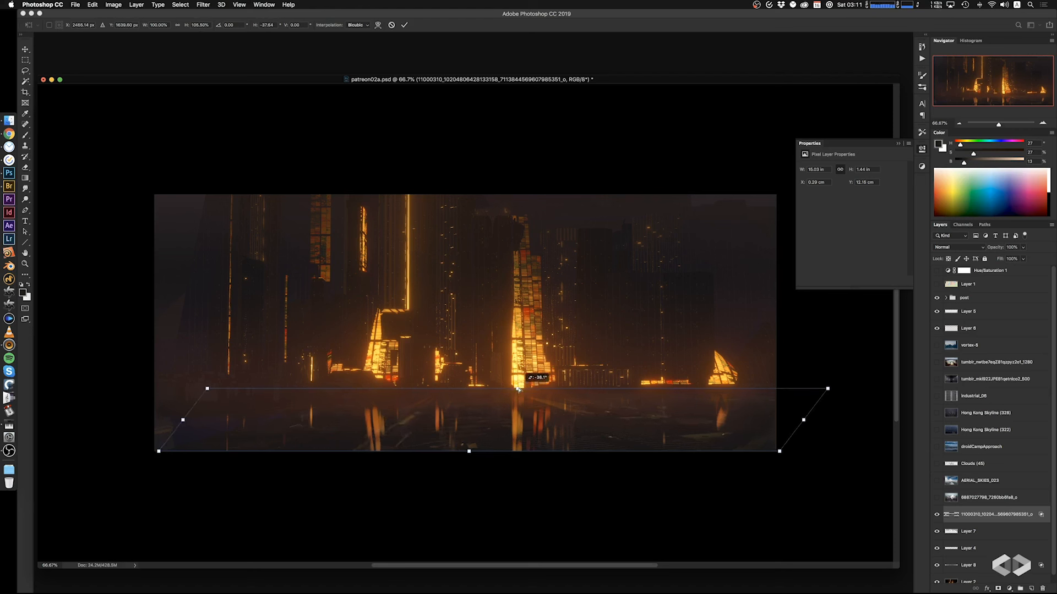
key(Return)
Shift the ground layer's midtone color balance to +17 blue with a slight cyan-red adjustment, and enlarge the eraser brush
key(super+b)
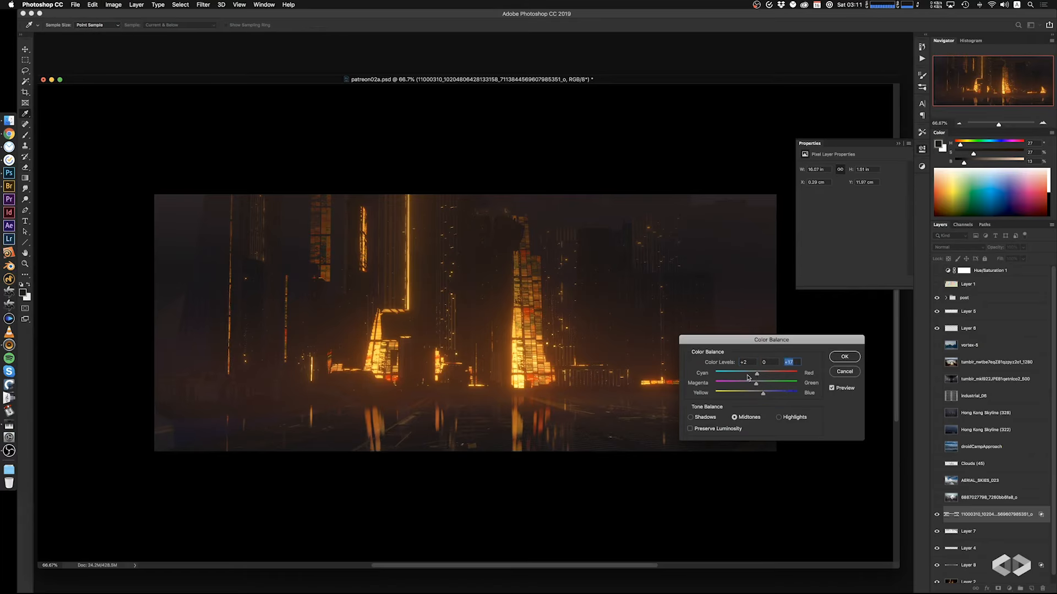
drag(756, 377, 754, 377)
click(857, 362)
key(e)
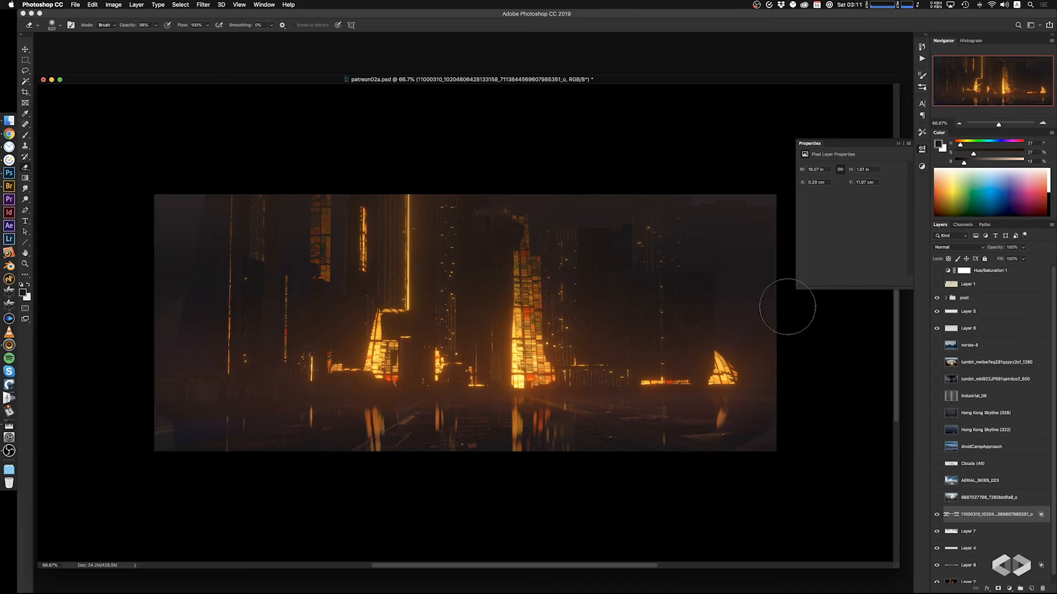
key(bracketright)
key(bracketright)
key(bracketright)
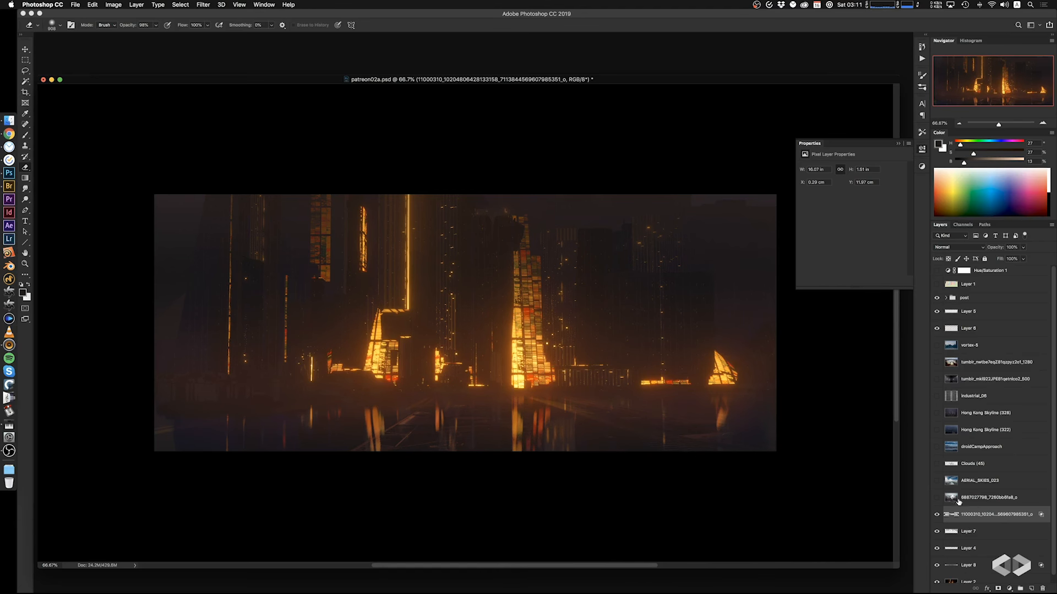
click(936, 498)
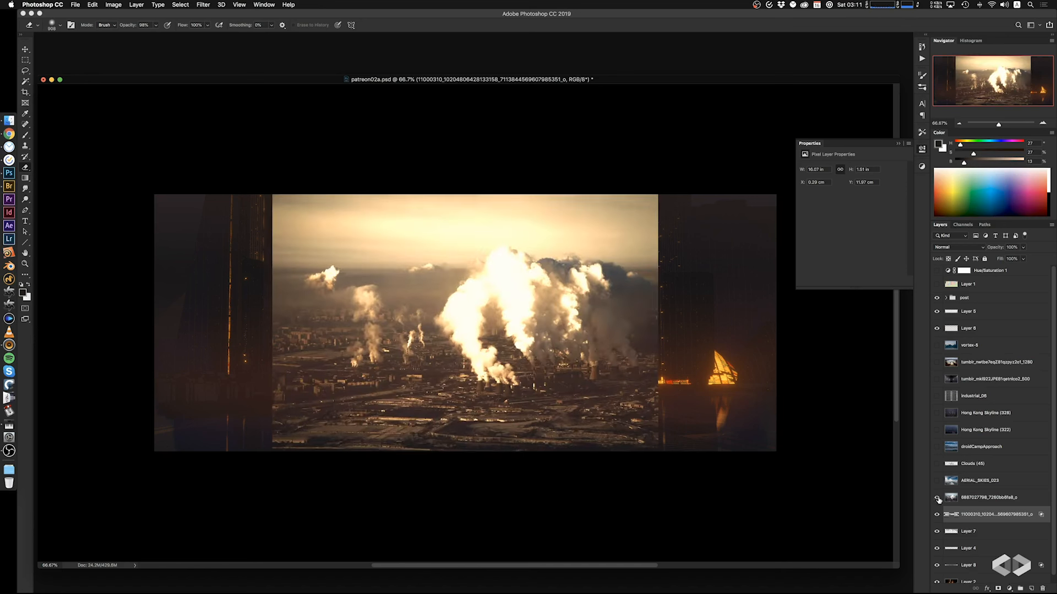
click(969, 497)
mouse_move(545, 385)
super+mouse_down()
mouse_move(546, 373)
mouse_move(548, 391)
super+mouse_up()
super+drag(569, 319, 364, 366)
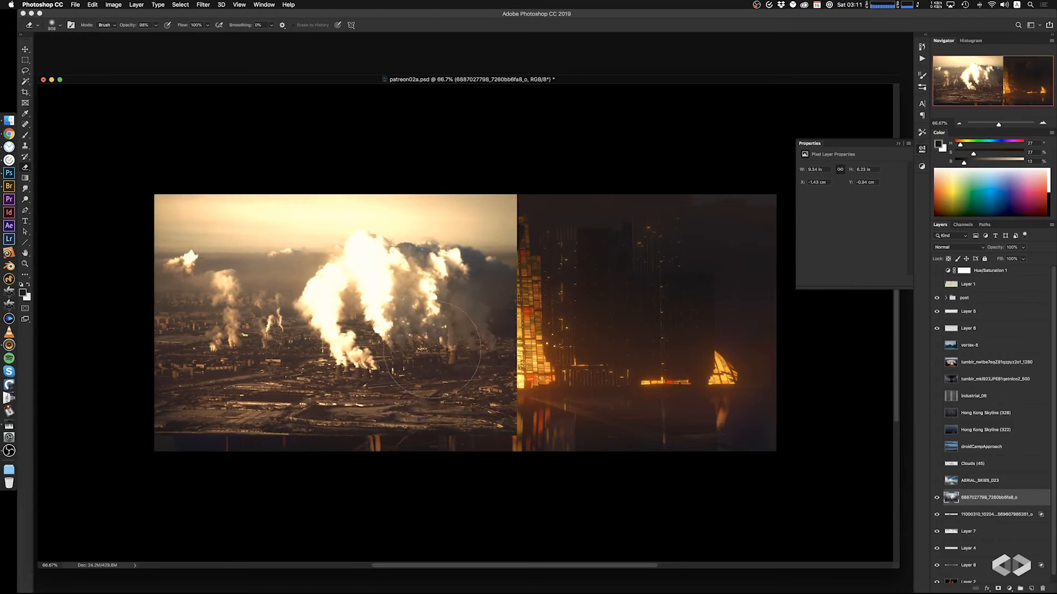
Erase the smoke photo's bright sky and lower ground with a large soft eraser so only the smoke band remains
ctrl+alt+drag(512, 331, 522, 330)
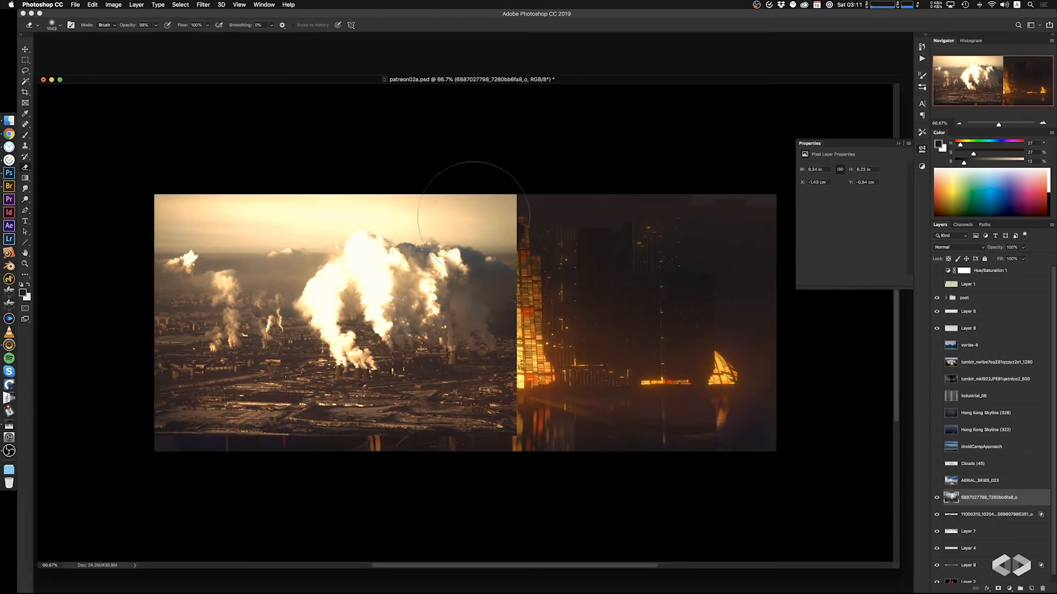
mouse_move(474, 217)
mouse_down()
mouse_move(483, 181)
mouse_move(236, 184)
mouse_move(194, 109)
mouse_move(187, 127)
mouse_up()
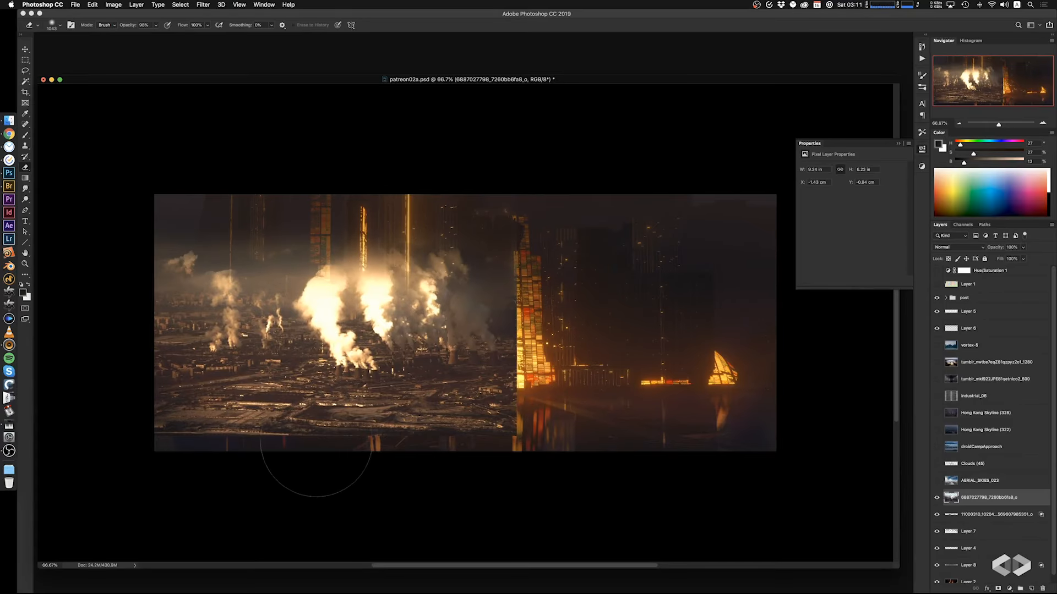
mouse_move(316, 441)
mouse_down()
mouse_move(160, 439)
mouse_move(471, 455)
mouse_move(495, 448)
mouse_move(494, 376)
mouse_move(704, 369)
mouse_move(699, 385)
mouse_move(386, 392)
mouse_move(407, 410)
mouse_up()
Scale the smoke photo to about 51% and place it at the waterline among the left-hand towers
key(ctrl+t)
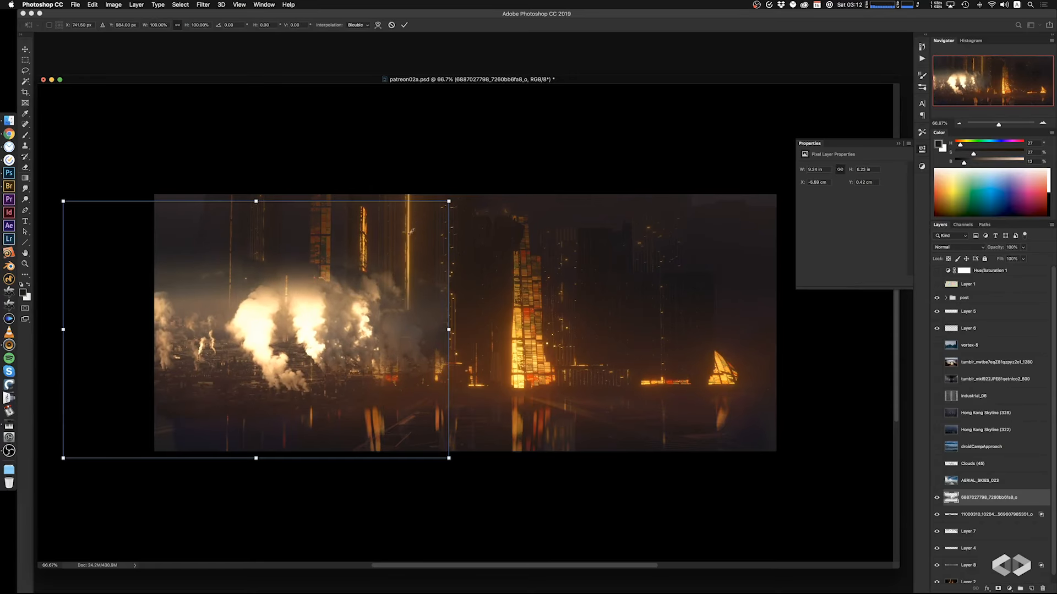
alt+drag(447, 202, 354, 265)
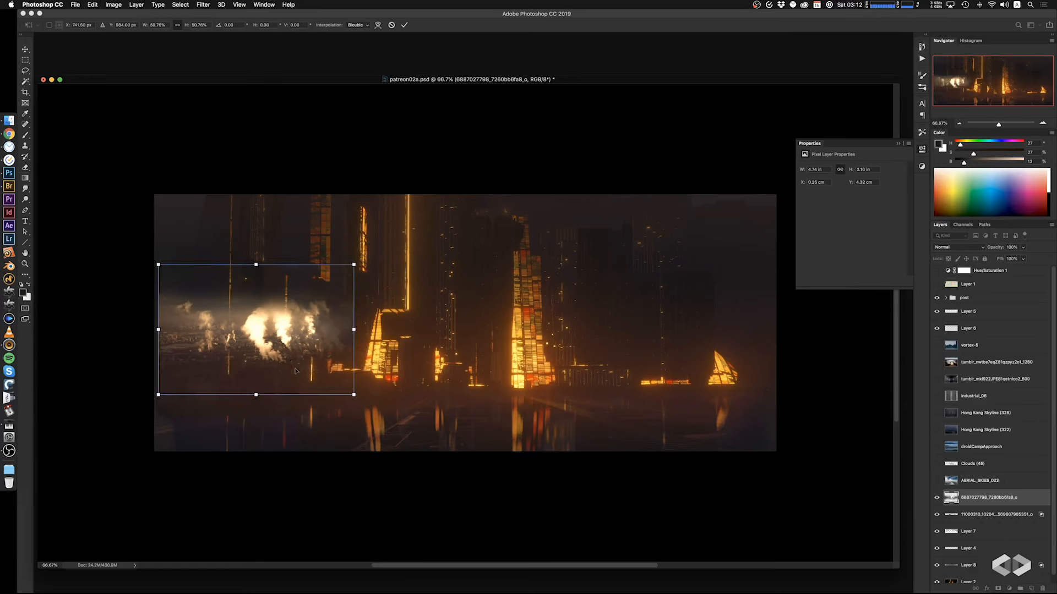
drag(295, 371, 298, 405)
key(Return)
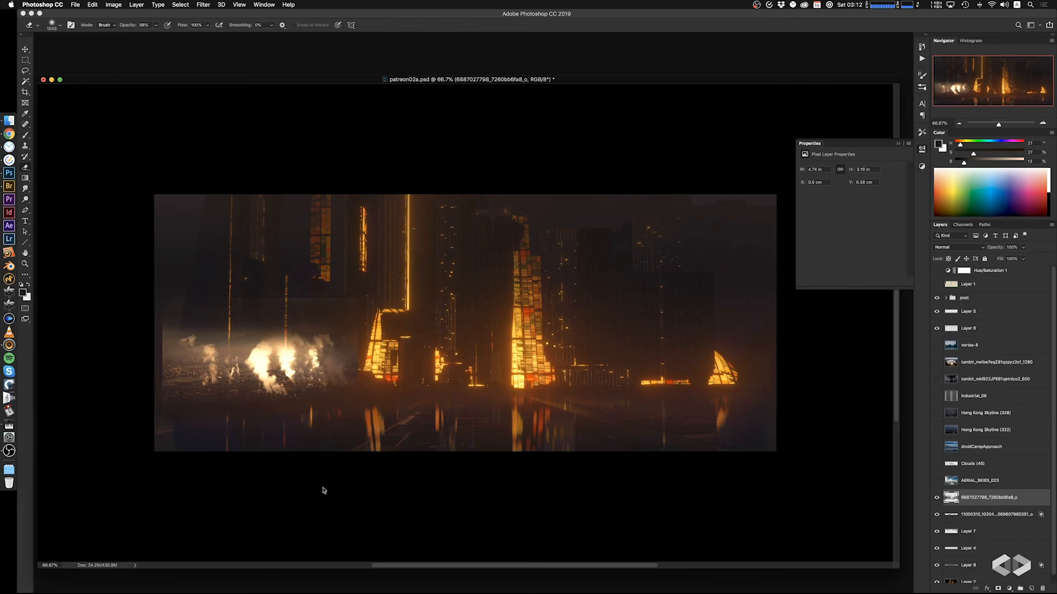
ctrl+drag(416, 386, 410, 395)
Set the smoke layer to Screen and darken it with Levels, using an output white of 170 and darker midtones
click(953, 247)
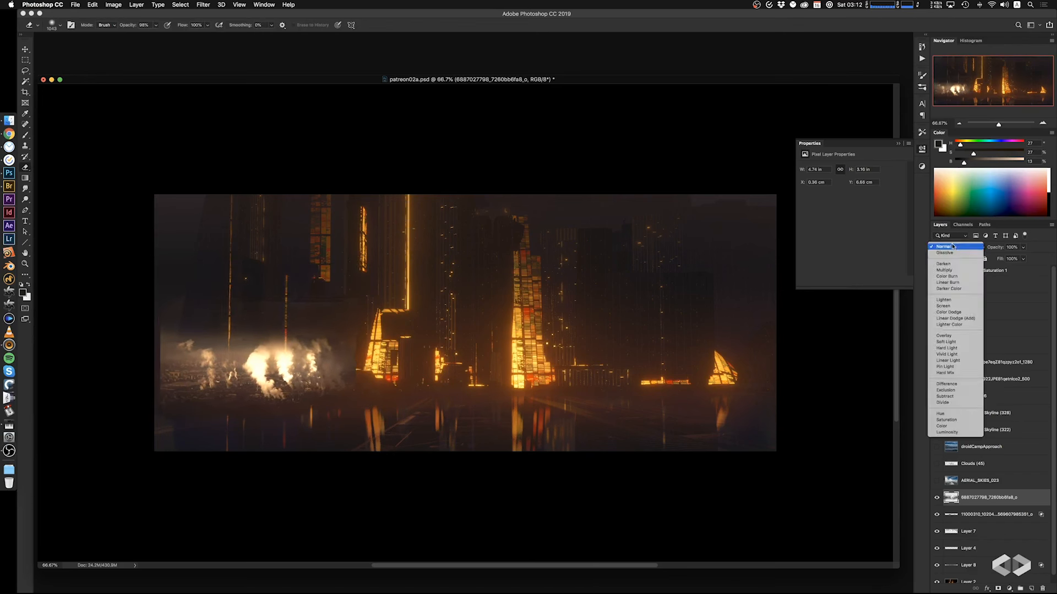
click(963, 306)
key(ctrl+l)
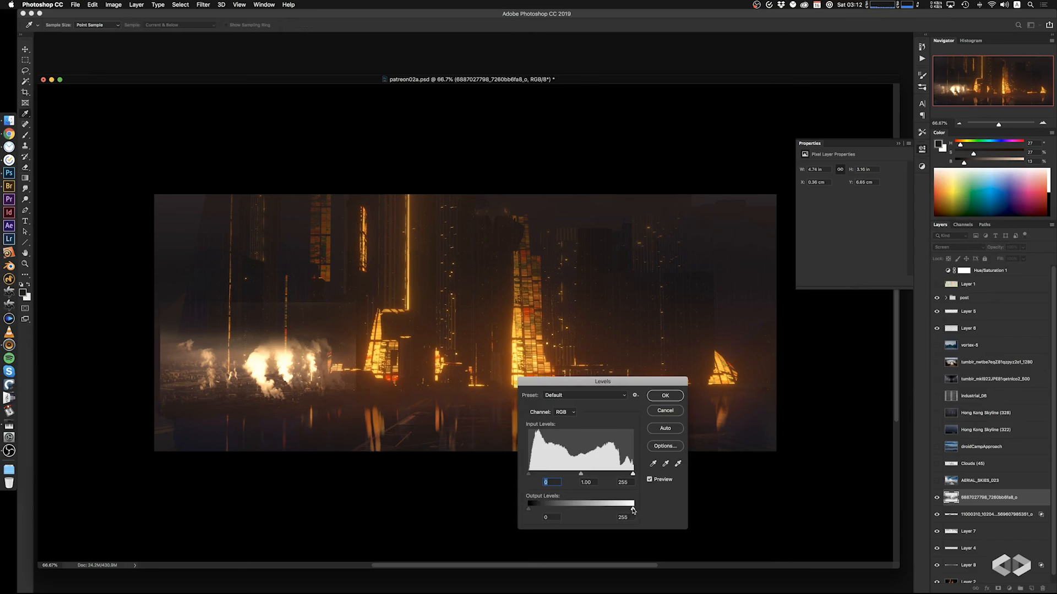
drag(633, 509, 598, 509)
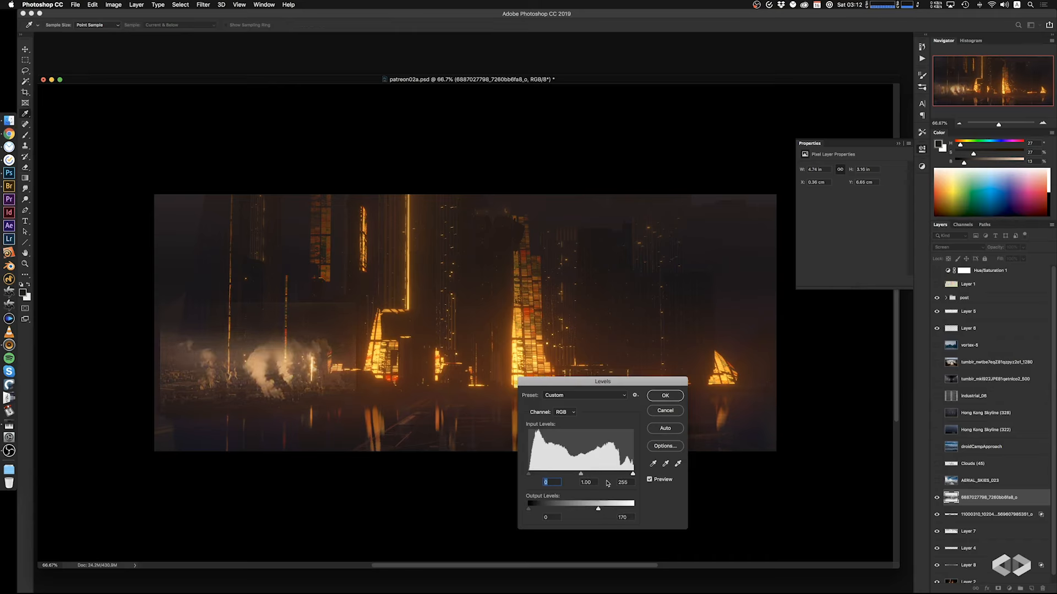
drag(579, 474, 609, 478)
click(660, 397)
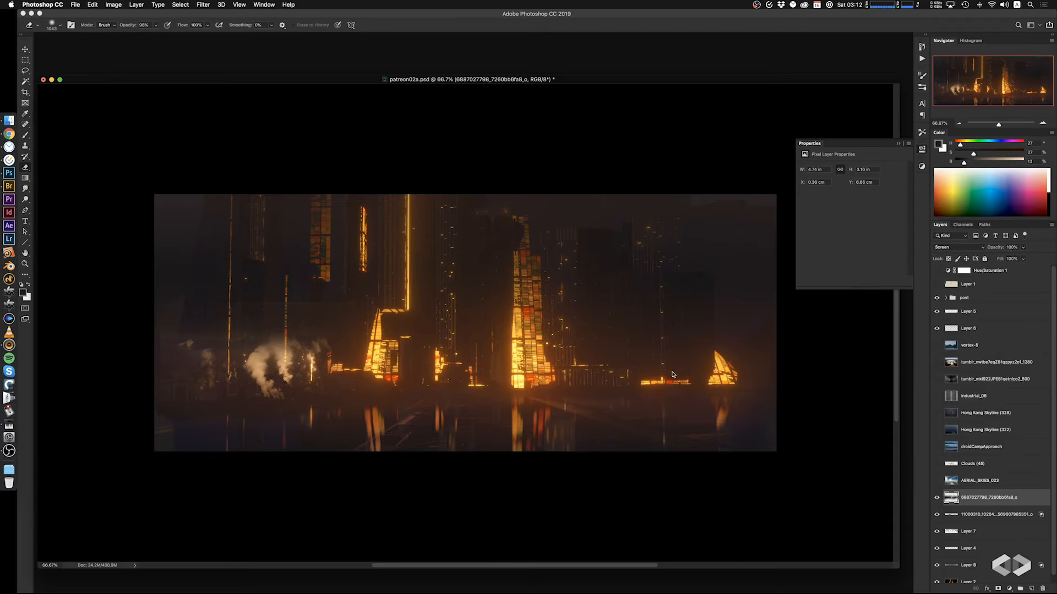
Warm the smoke layer's midtones with color balance at +11 red and +5 green, and shift it flush with the canvas's left edge
key(super+b)
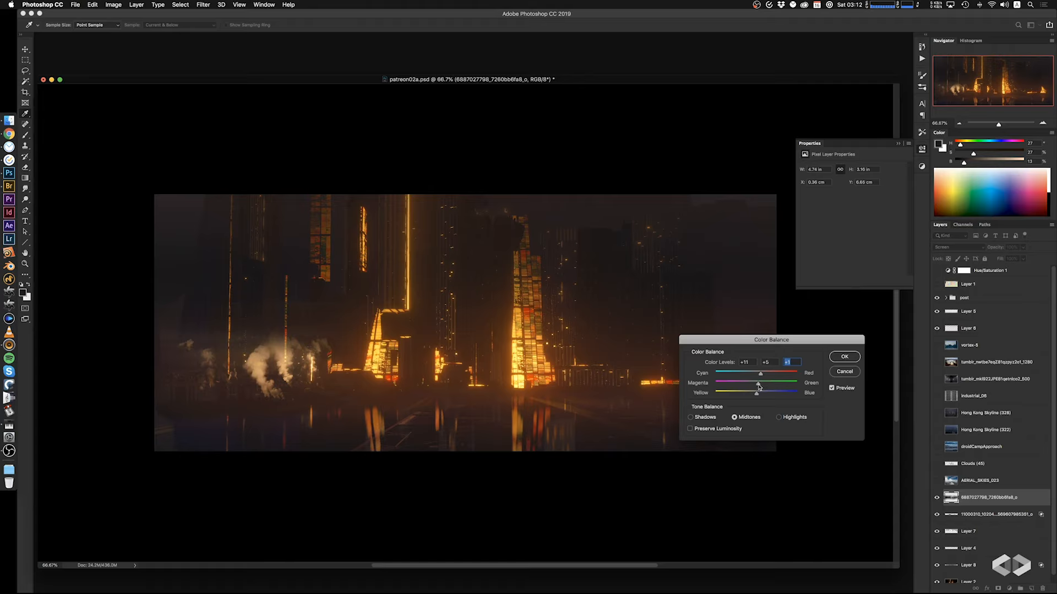
click(846, 358)
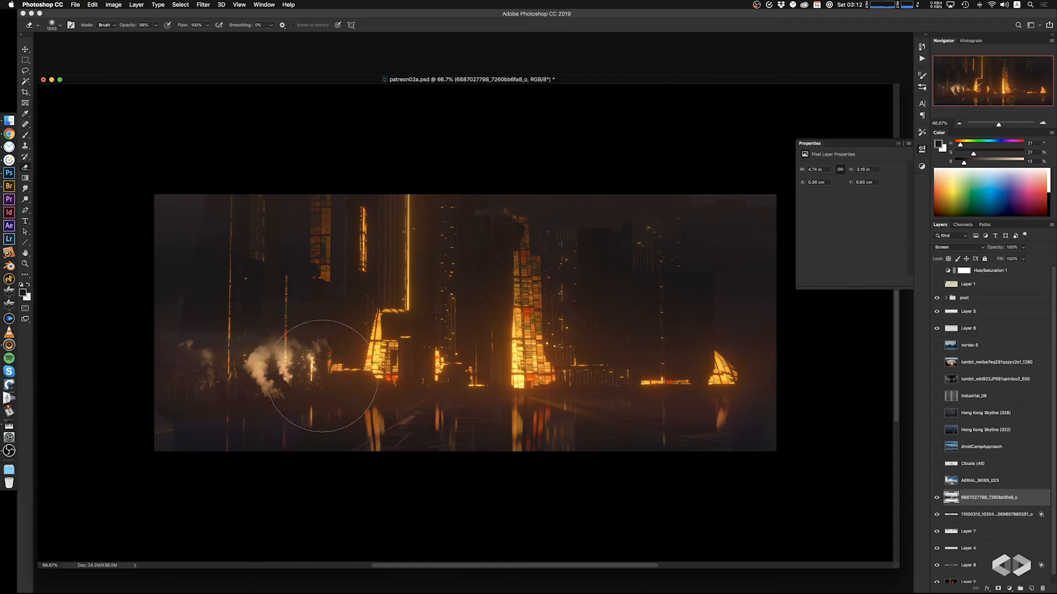
super+drag(380, 405, 368, 405)
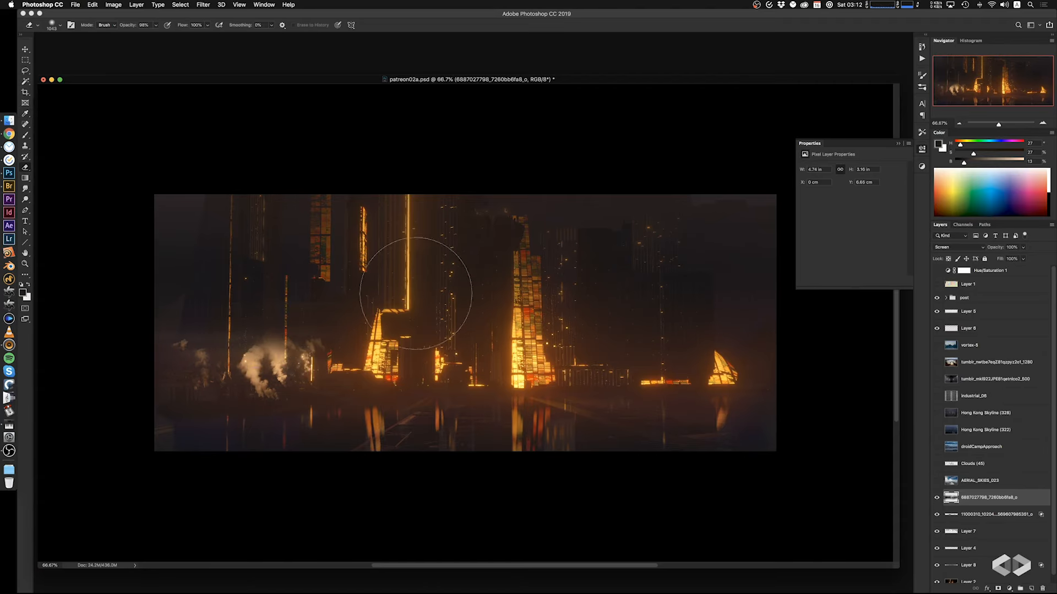
Blend the smoke layer into the towers by splitting its Blend If shadow slider for the underlying layer, and shrink the eraser brush
double_click(1031, 498)
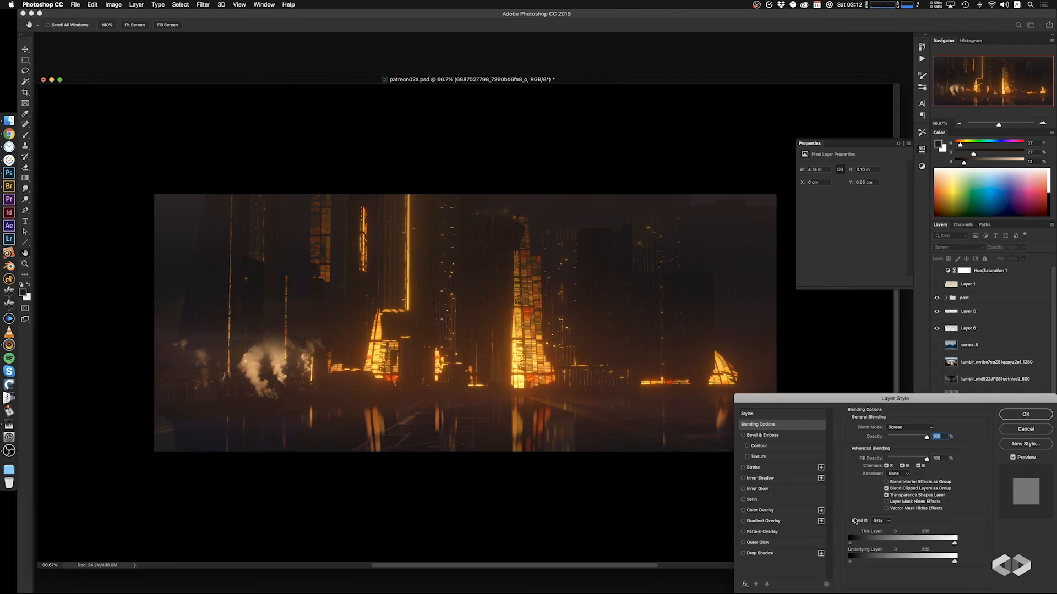
alt+drag(868, 562, 823, 564)
mouse_move(854, 547)
mouse_down()
mouse_move(871, 547)
mouse_move(850, 547)
mouse_up()
click(1026, 418)
key(e)
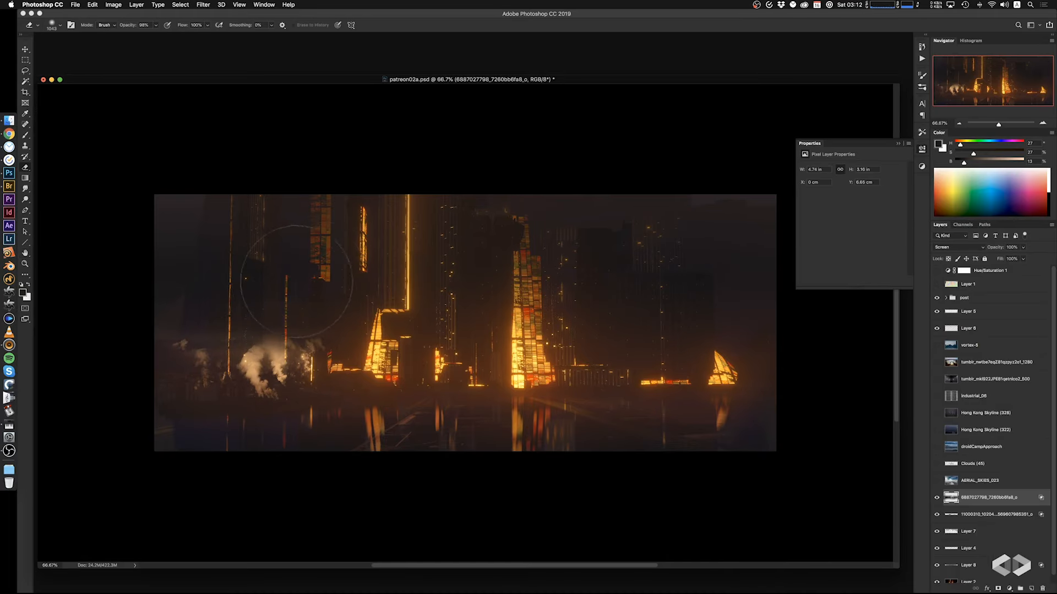
ctrl+alt+drag(327, 288, 230, 282)
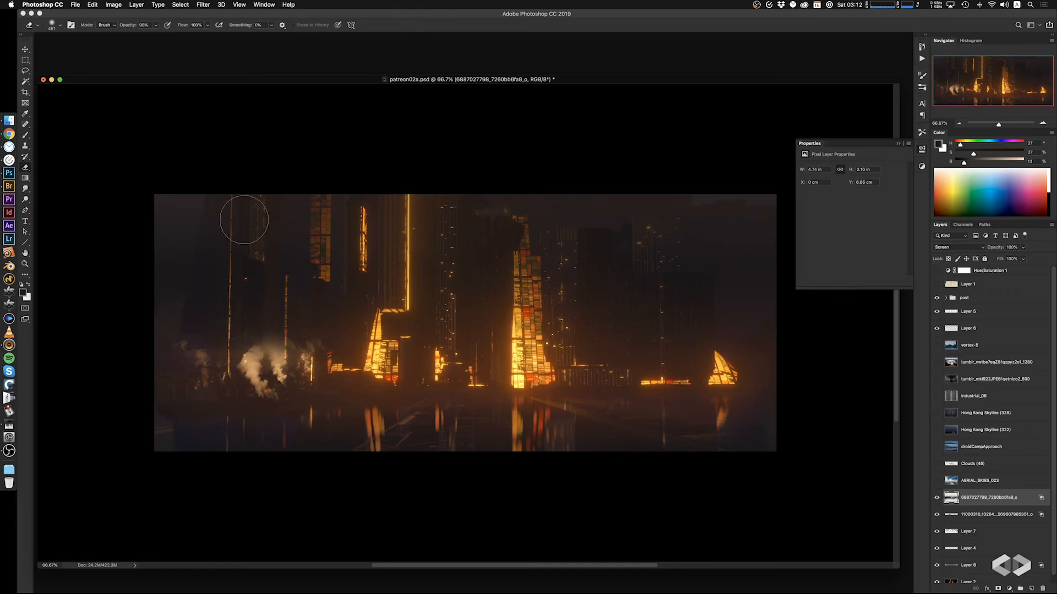
Erase the bright central plume from the smoke layer and shift the remaining smoke down to the base of the left-hand towers
ctrl+drag(354, 393, 338, 387)
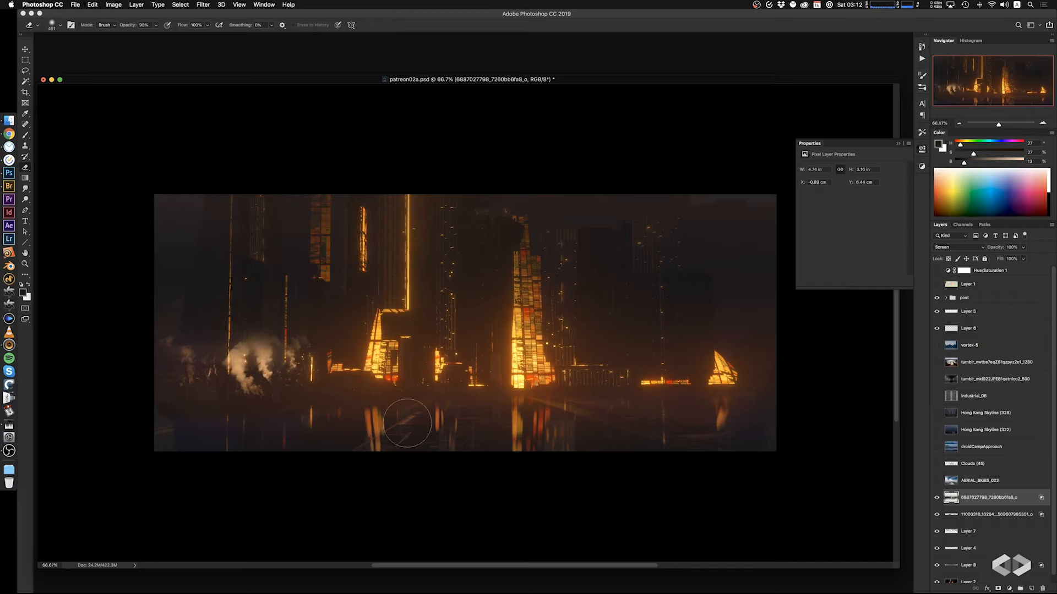
drag(252, 382, 290, 276)
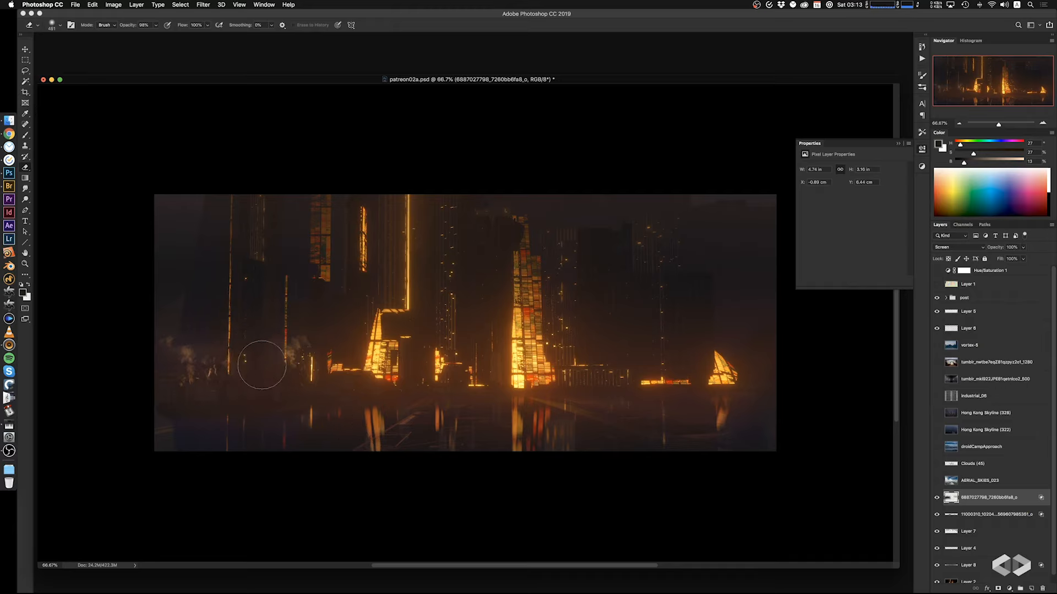
mouse_move(322, 429)
ctrl+mouse_down()
mouse_move(366, 434)
mouse_move(359, 421)
ctrl+mouse_up()
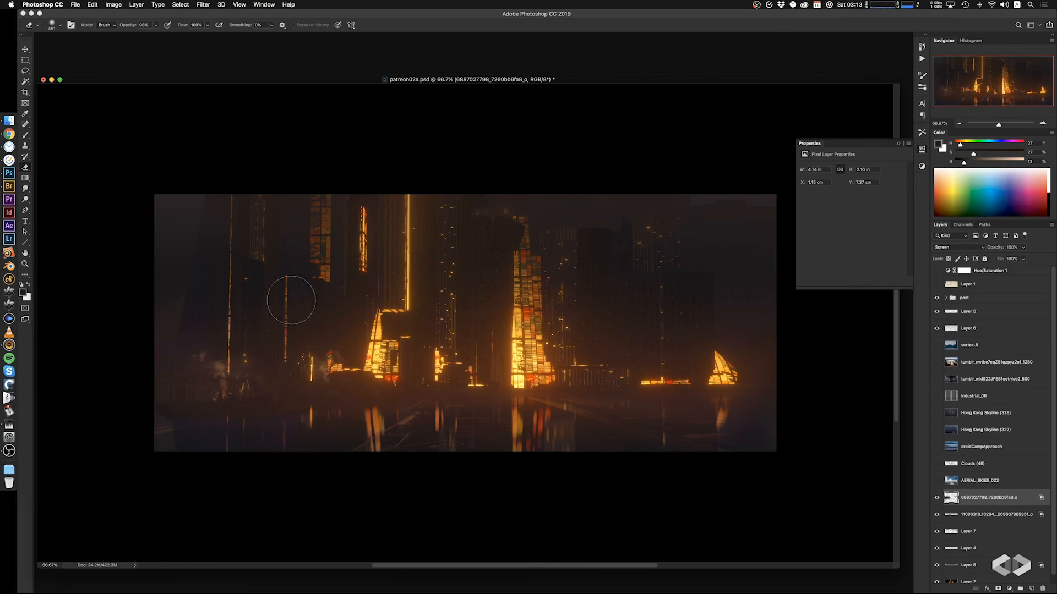
Shift the smoke layer's highlights toward blue with Color Balance, preserving luminosity
key(super+b)
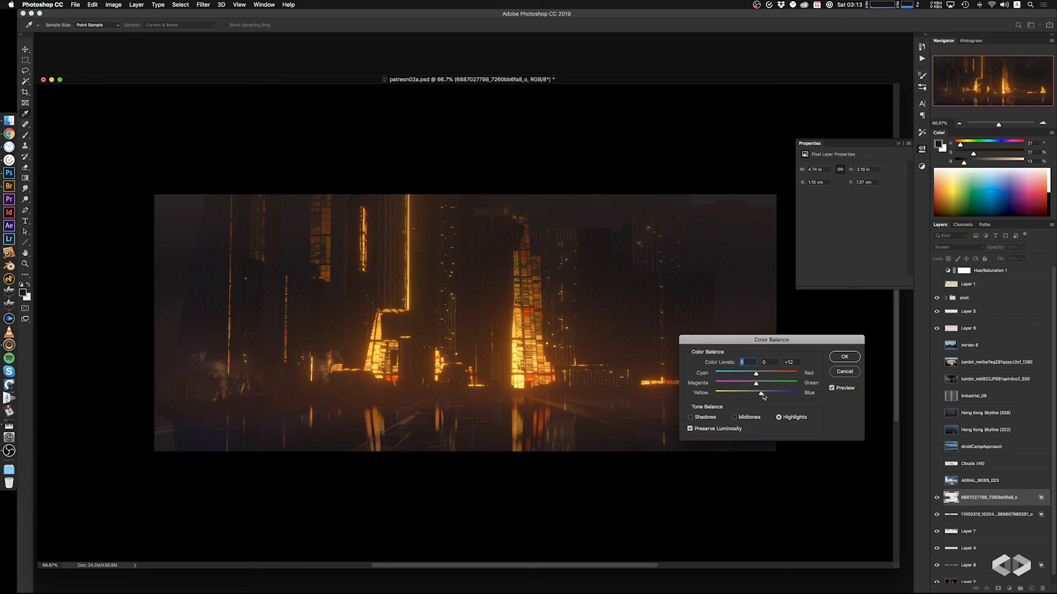
drag(767, 396, 766, 393)
click(848, 357)
key(e)
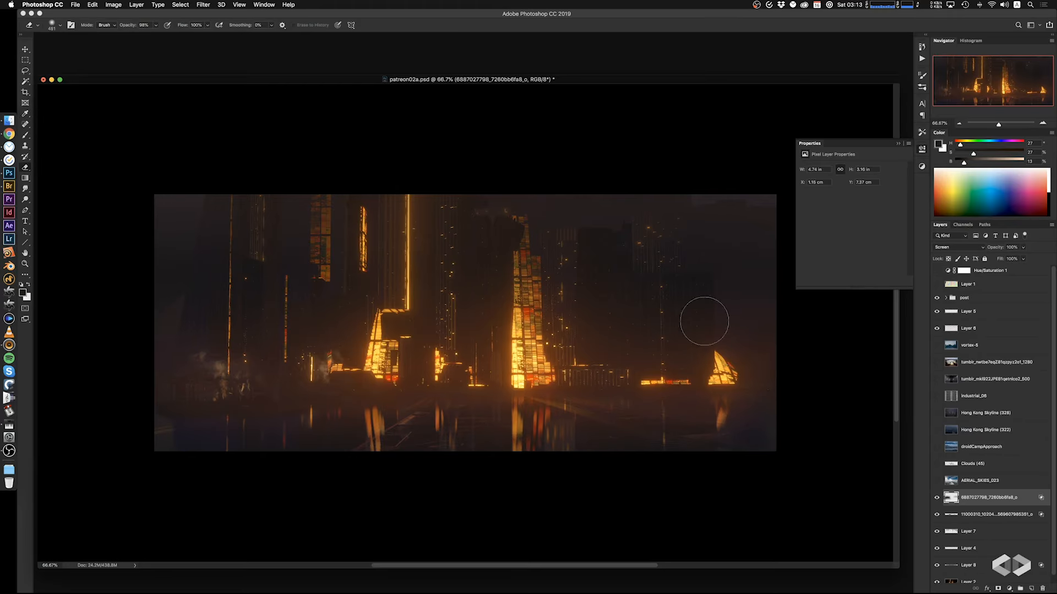
scroll(715, 372, up, 2)
scroll(714, 373, right, 2)
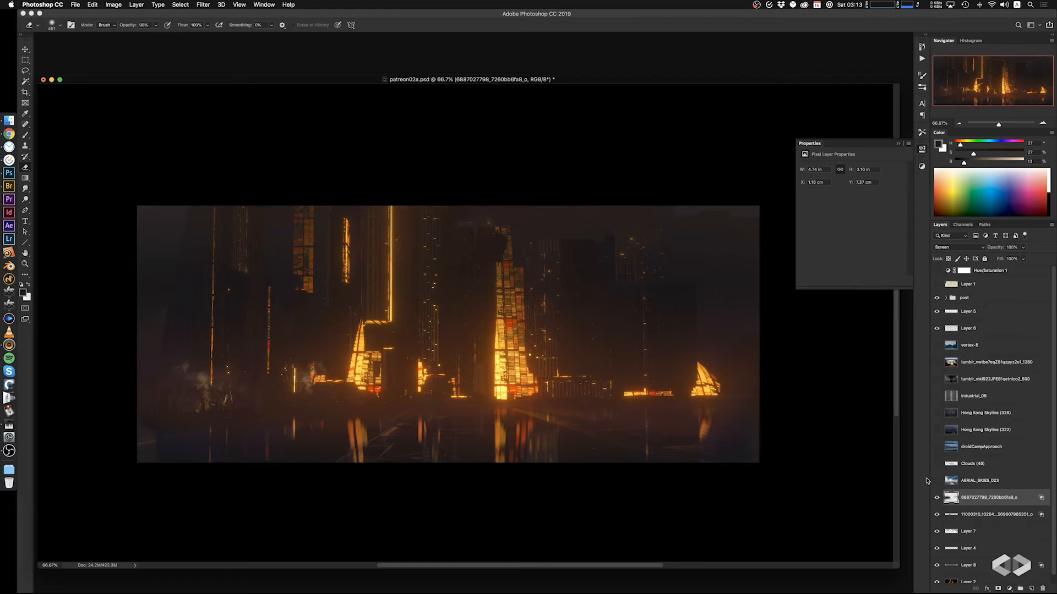
Preview the hidden Clouds (45), AERIAL_SKIES_023 and droidCampApproach photo layers one at a time over the painting
click(936, 464)
click(936, 465)
click(936, 481)
click(937, 480)
click(936, 448)
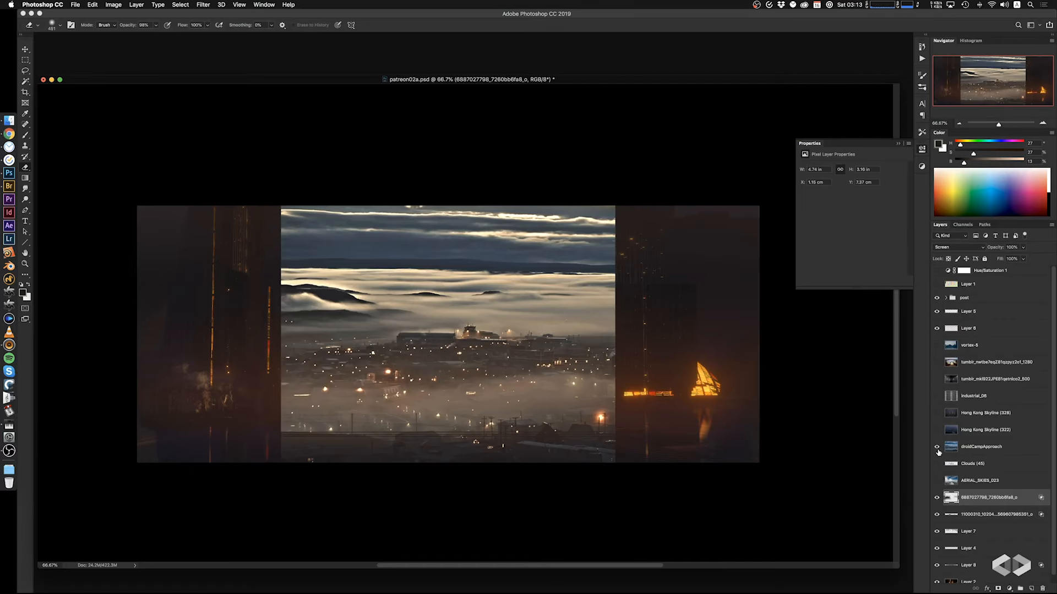
click(937, 449)
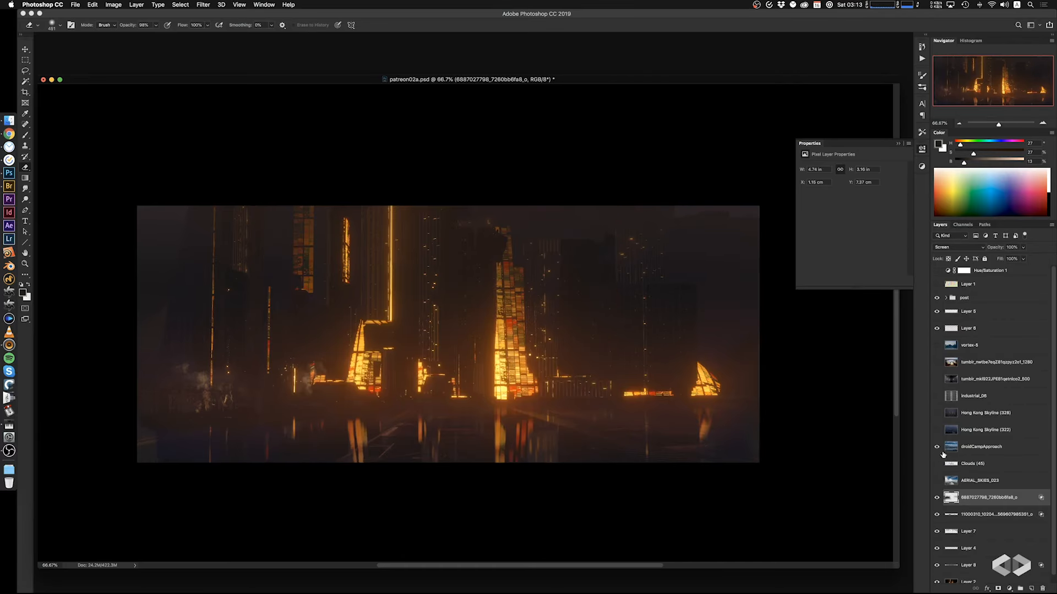
Copy the band of city lights from droidCampApproach to a new layer and delete the original photo layer
click(937, 447)
click(960, 449)
key(m)
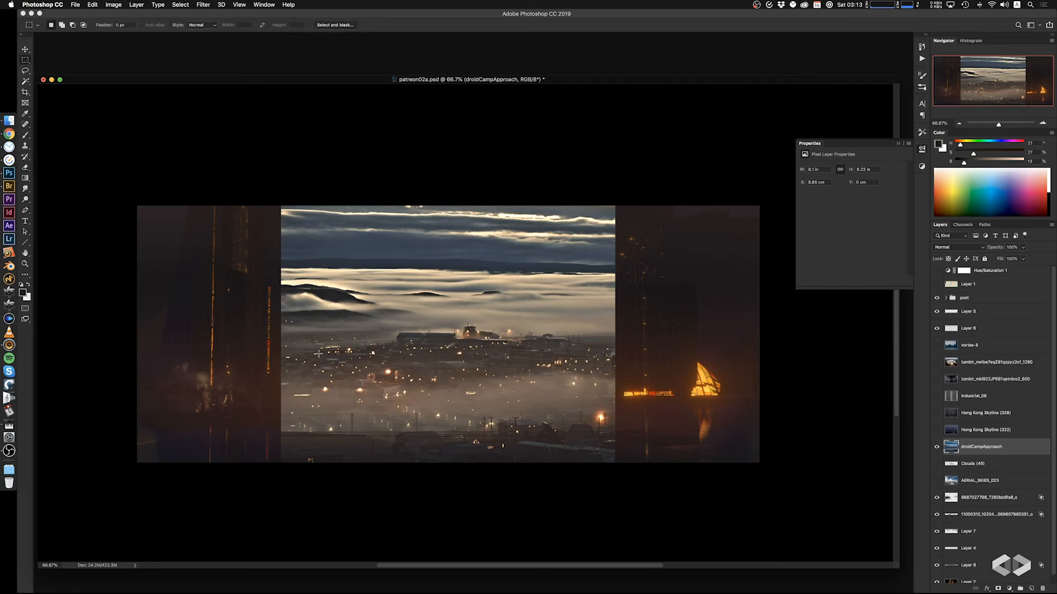
mouse_move(265, 332)
mouse_down()
mouse_move(607, 391)
mouse_move(649, 388)
mouse_up()
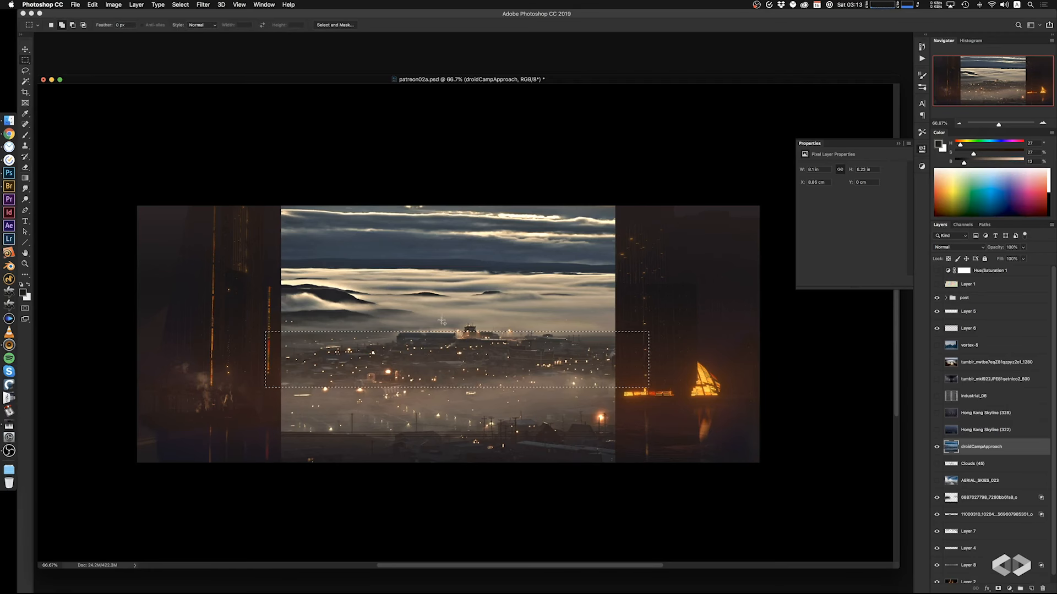
key(super+z)
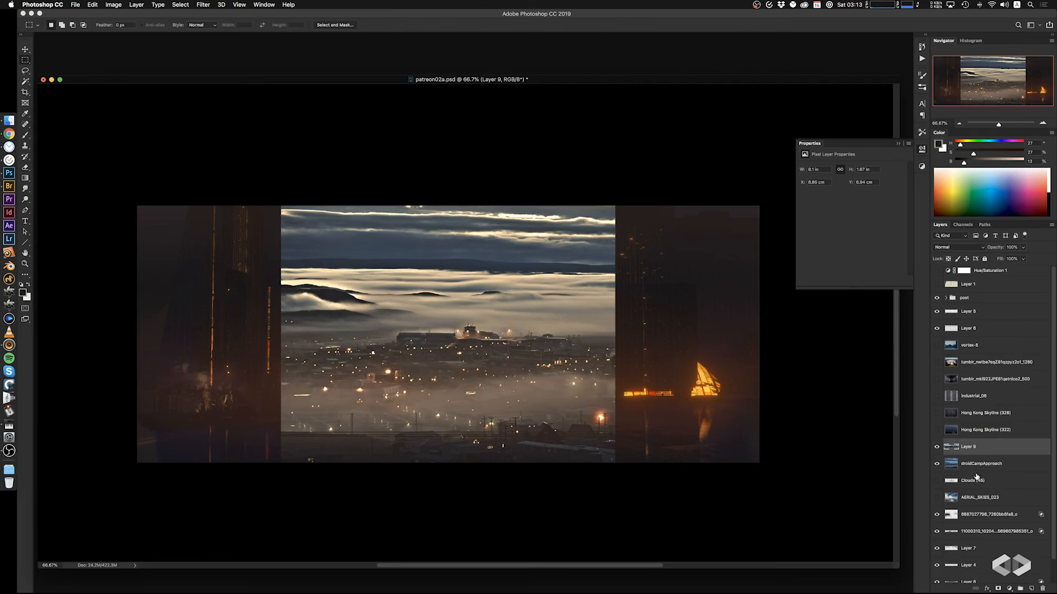
click(980, 465)
key(Delete)
Set the city-lights layer to Screen and darken it with Levels, using a midtone value of 0.48
click(957, 247)
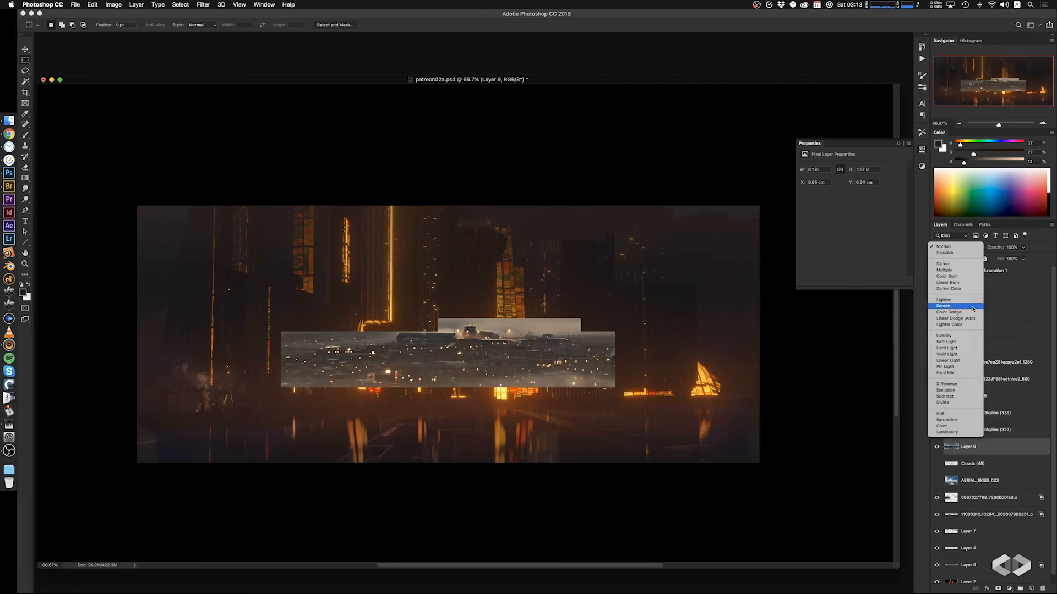
click(945, 304)
key(super+l)
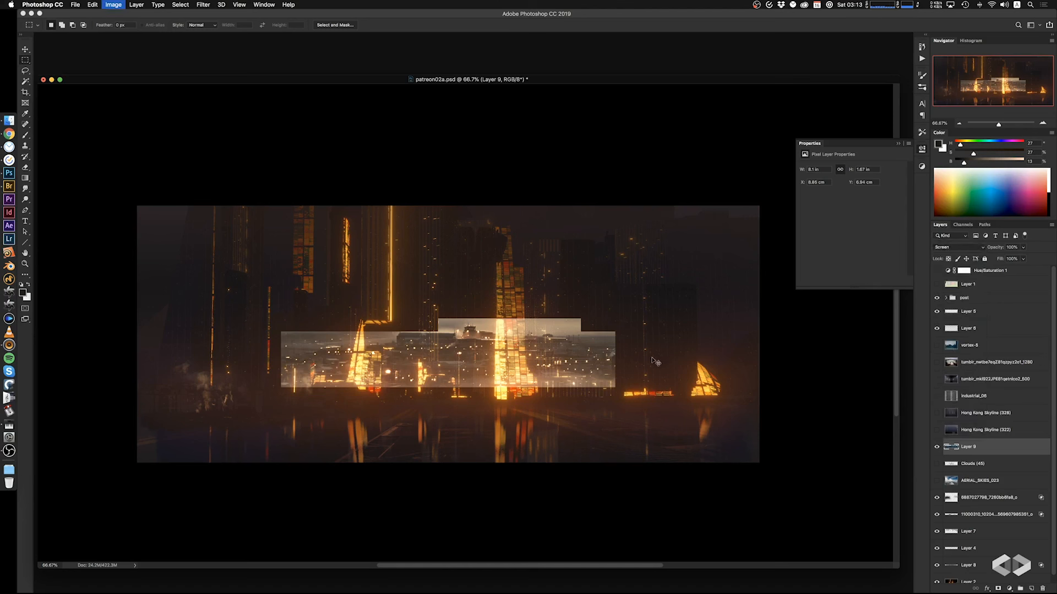
mouse_move(586, 477)
mouse_down()
mouse_move(614, 477)
mouse_move(602, 477)
mouse_up()
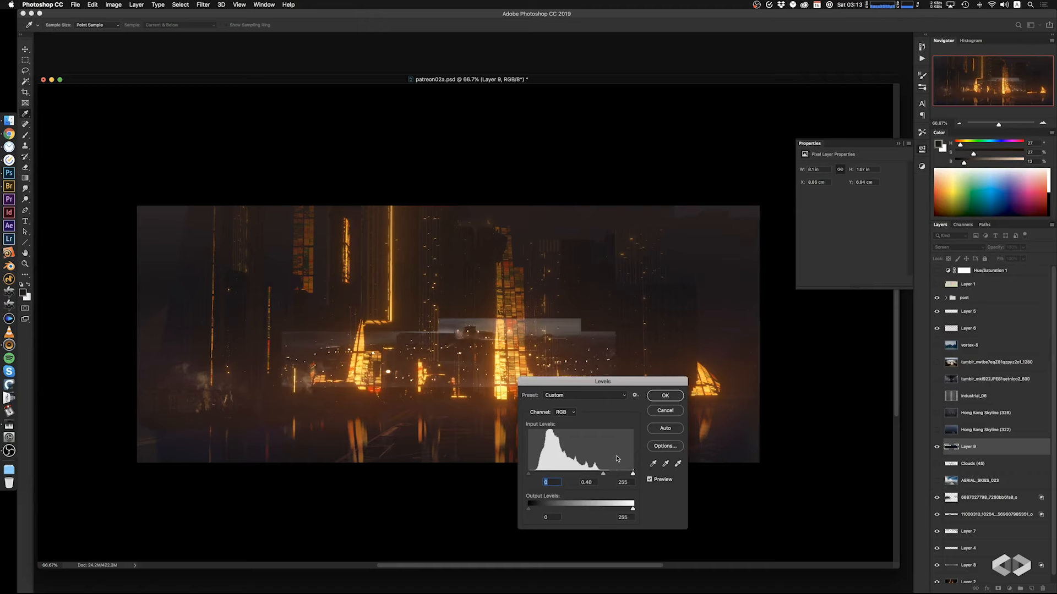
click(660, 396)
Erase the city-lights strip's hard upper edge, then scale it to about 4.48 in wide and place it along the central waterline
key(e)
mouse_move(308, 308)
mouse_down()
mouse_move(319, 322)
mouse_move(445, 281)
mouse_move(438, 311)
mouse_move(590, 322)
mouse_move(671, 300)
mouse_up()
super+drag(565, 372, 686, 411)
key(super+t)
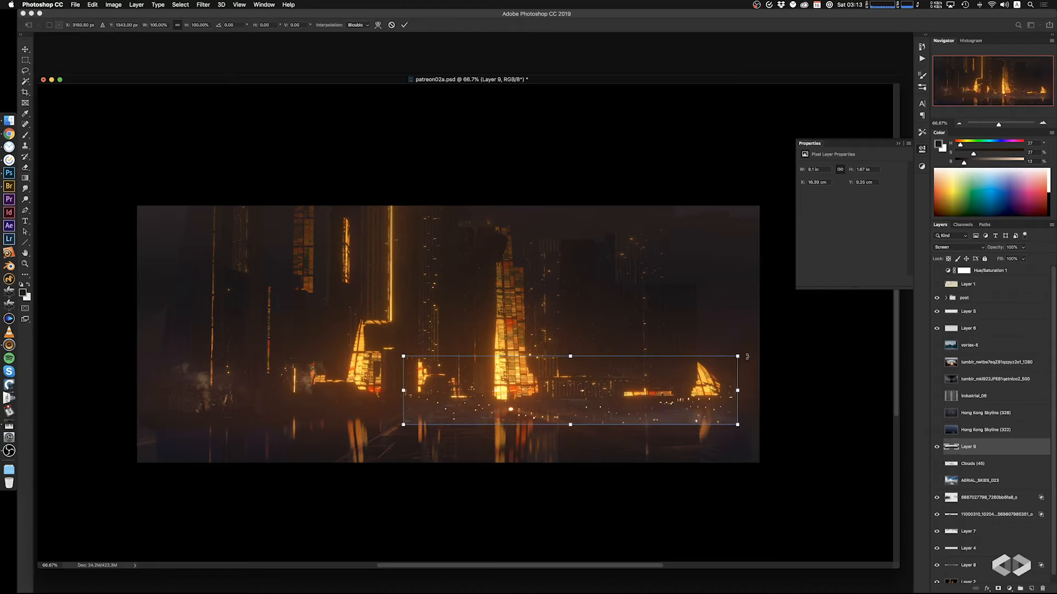
mouse_move(714, 369)
alt+mouse_down()
mouse_move(593, 397)
mouse_move(528, 398)
mouse_move(526, 409)
mouse_move(550, 399)
mouse_move(536, 402)
alt+mouse_up()
key(Return)
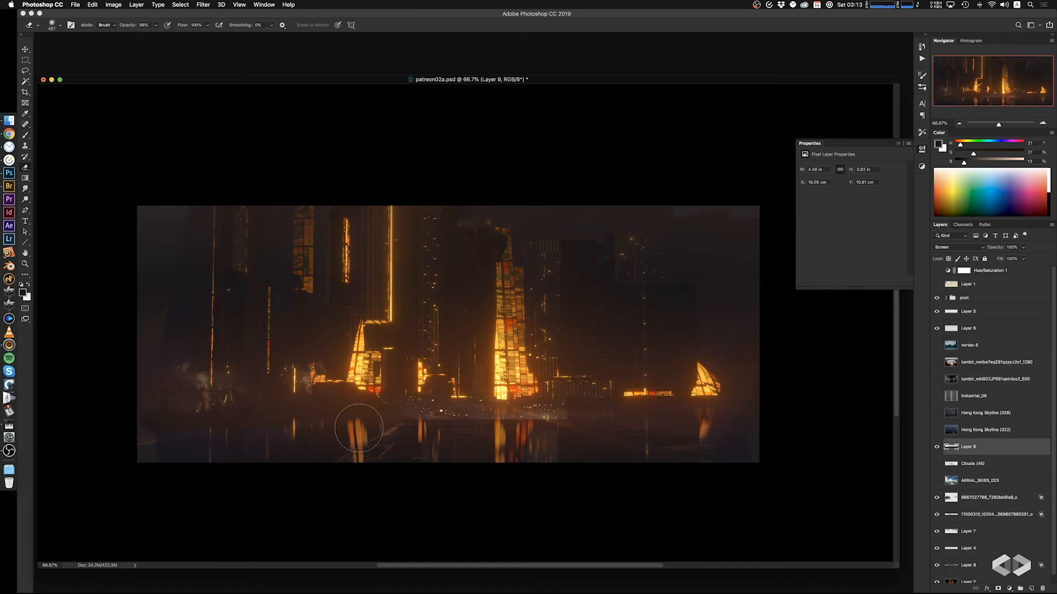
mouse_move(615, 432)
super+mouse_down()
mouse_move(588, 438)
mouse_move(598, 440)
super+mouse_up()
Clone the city lights along the whole waterline, sampling only the current layer, and move that layer below AERIAL_SKIES_023
key(s)
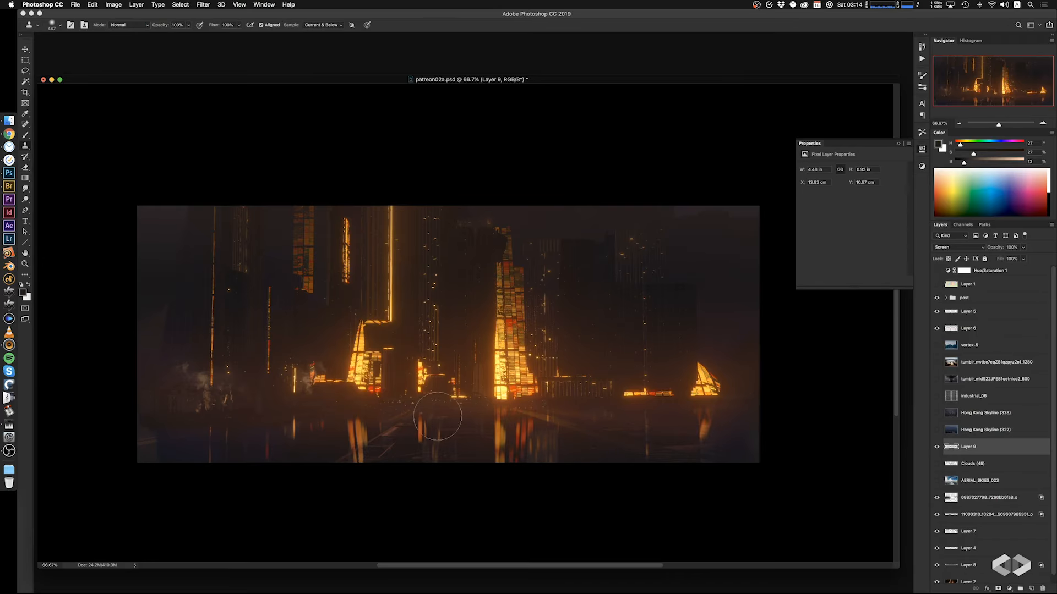
ctrl+alt+drag(460, 413, 448, 413)
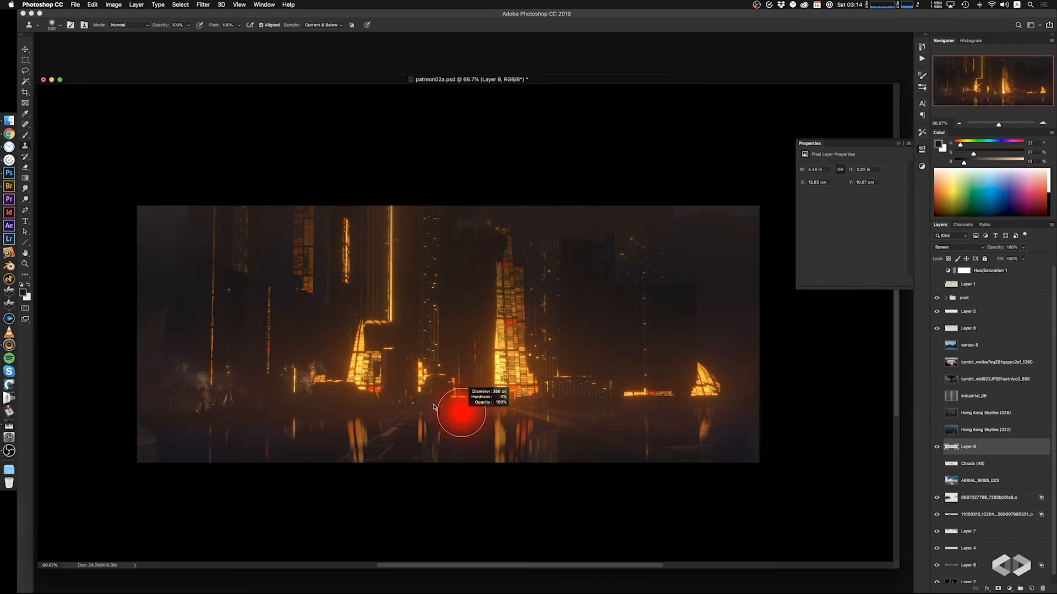
click(331, 26)
click(319, 18)
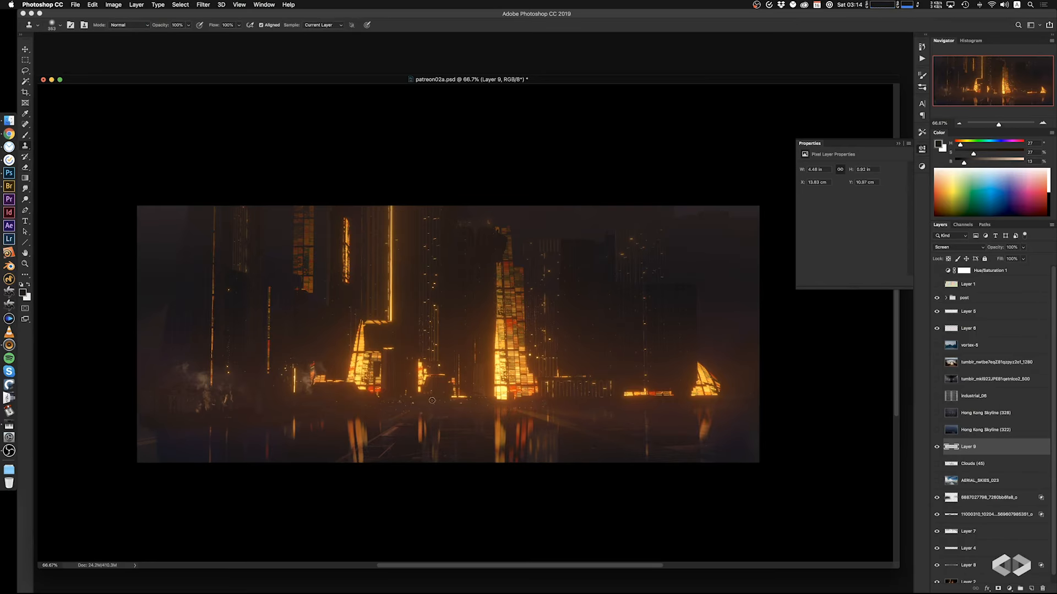
ctrl+alt+drag(440, 399, 442, 400)
drag(283, 403, 123, 404)
mouse_move(378, 400)
ctrl+alt+mouse_down()
mouse_move(608, 412)
mouse_move(764, 402)
ctrl+alt+mouse_up()
ctrl+alt+drag(528, 410, 482, 415)
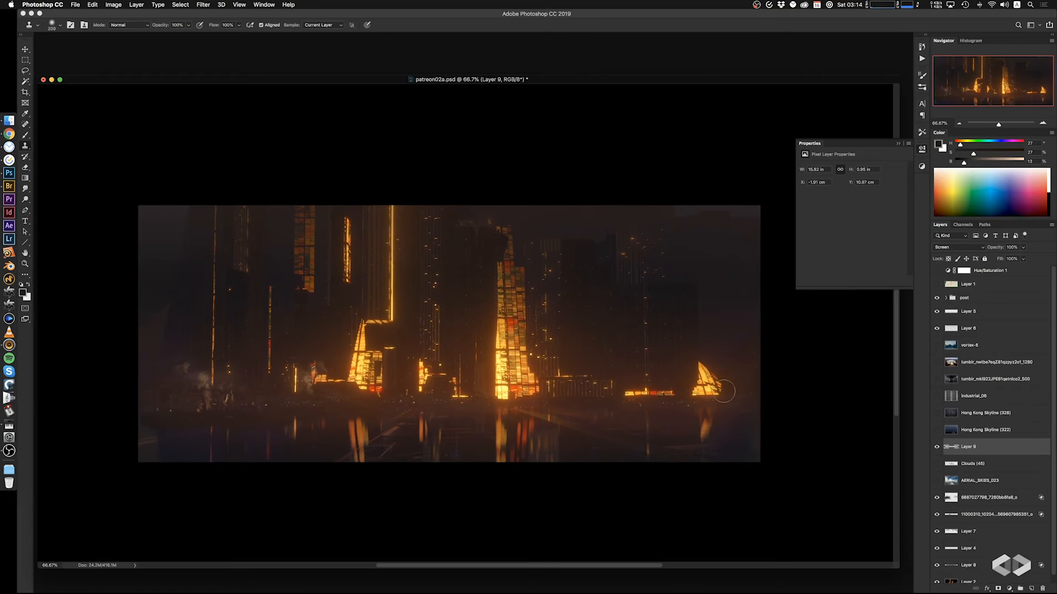
drag(957, 456, 988, 488)
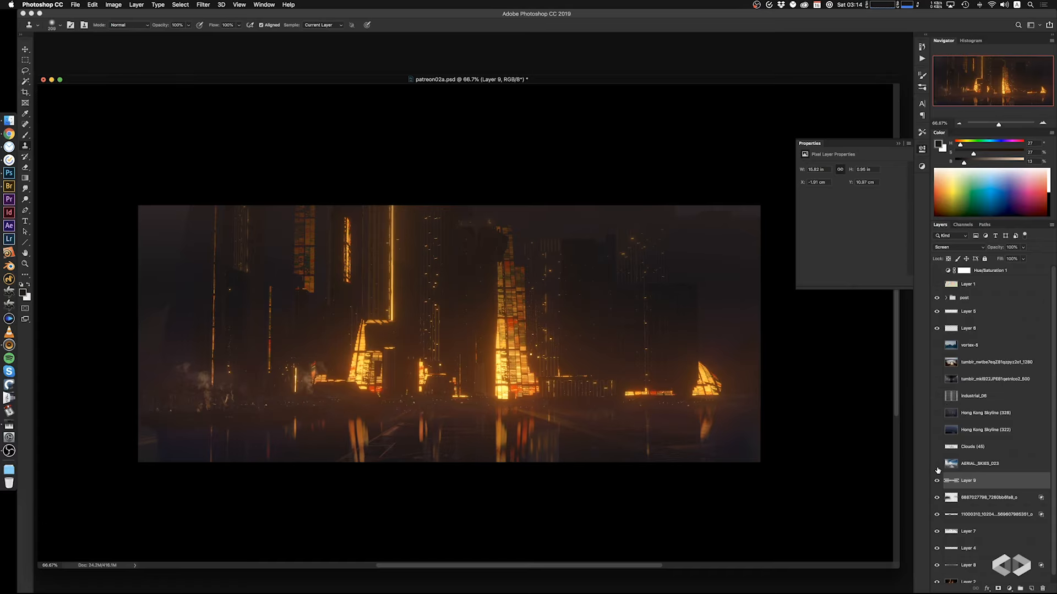
Check AERIAL_SKIES_023 and hide it again, then show Clouds (45) and move it over the upper right of the painting
click(937, 464)
click(947, 467)
click(936, 464)
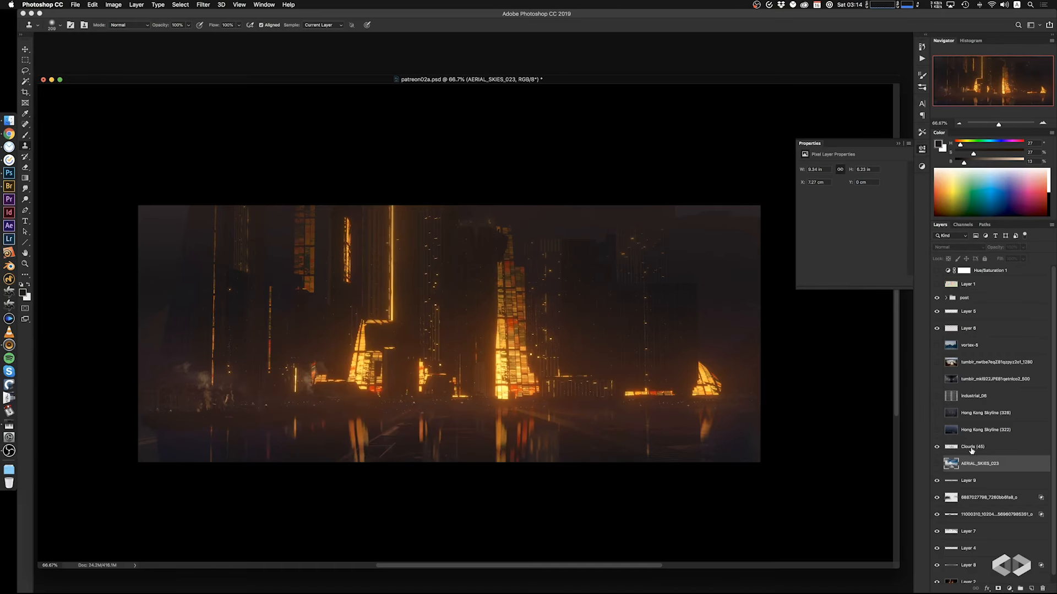
click(937, 447)
click(951, 447)
super+drag(591, 376, 723, 308)
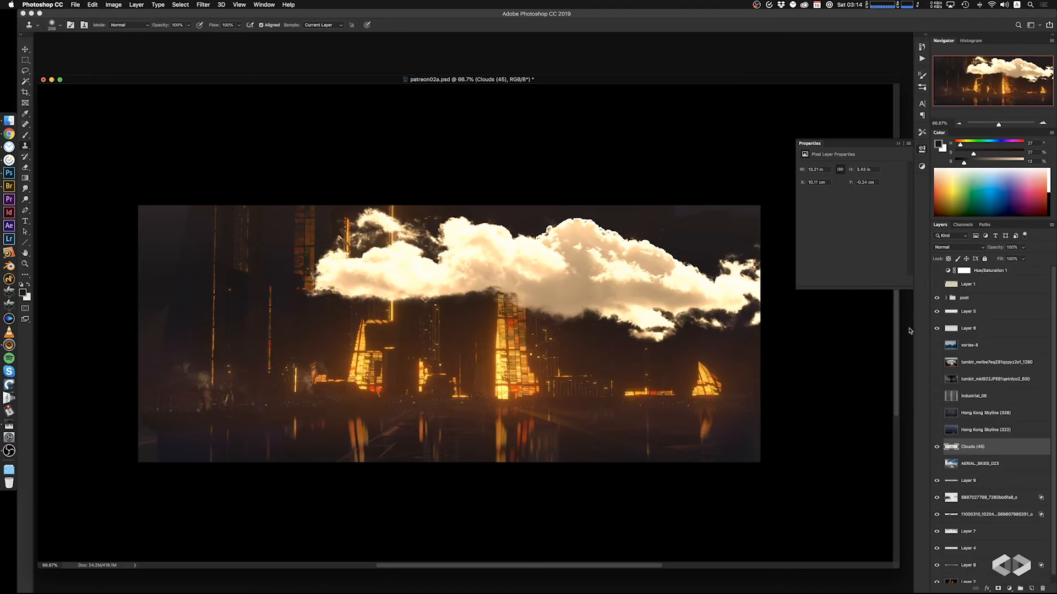
mouse_move(1023, 261)
mouse_down()
mouse_move(989, 269)
mouse_move(1035, 270)
mouse_up()
Darken the Clouds (45) layer with Levels, using a midtone value of 0.58 and an output white of 164
key(super+l)
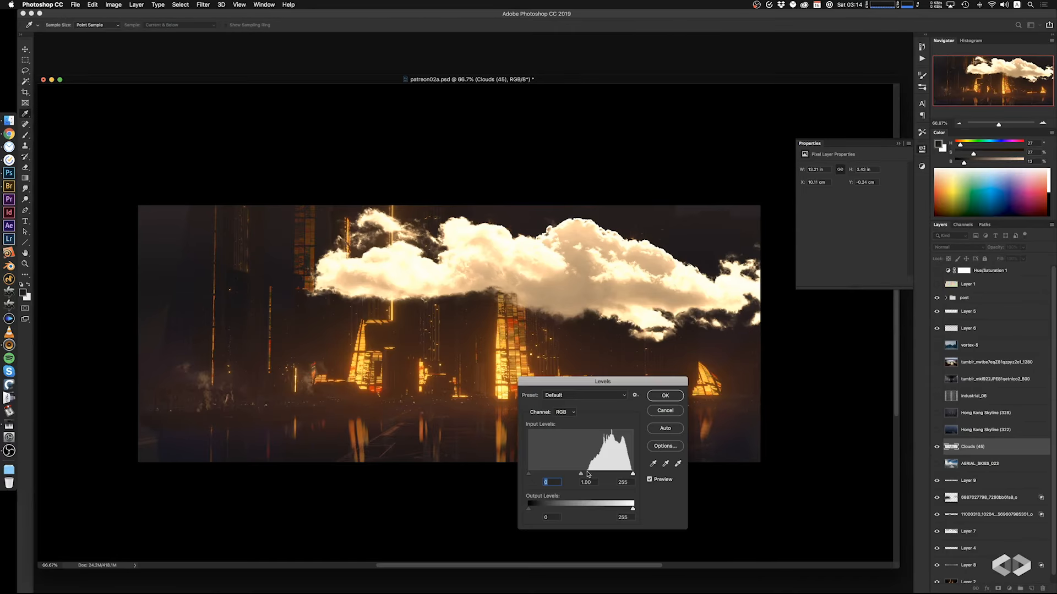
drag(581, 474, 597, 474)
drag(604, 512, 595, 512)
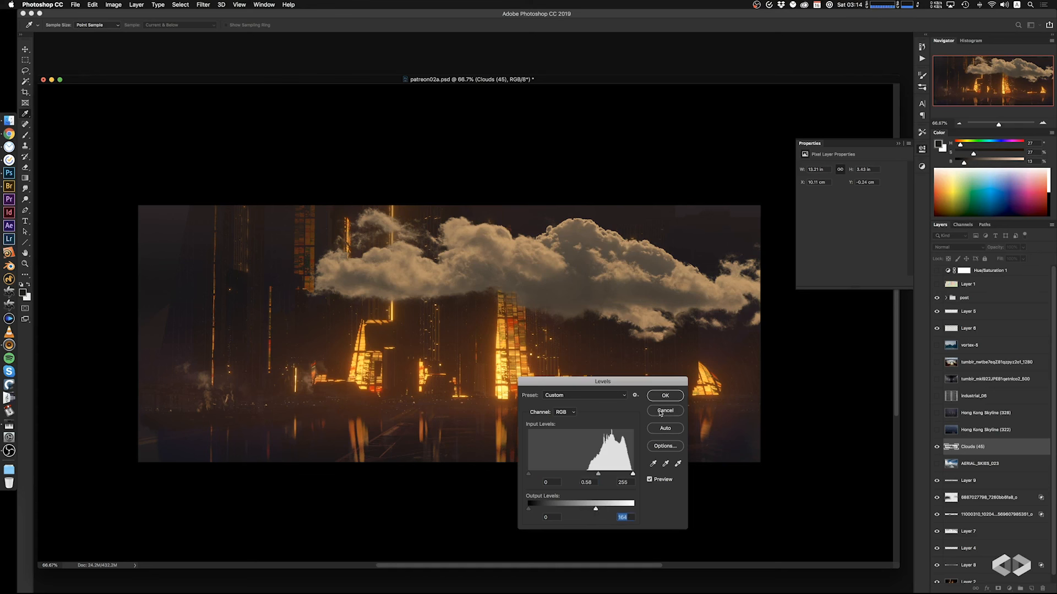
click(666, 396)
key(s)
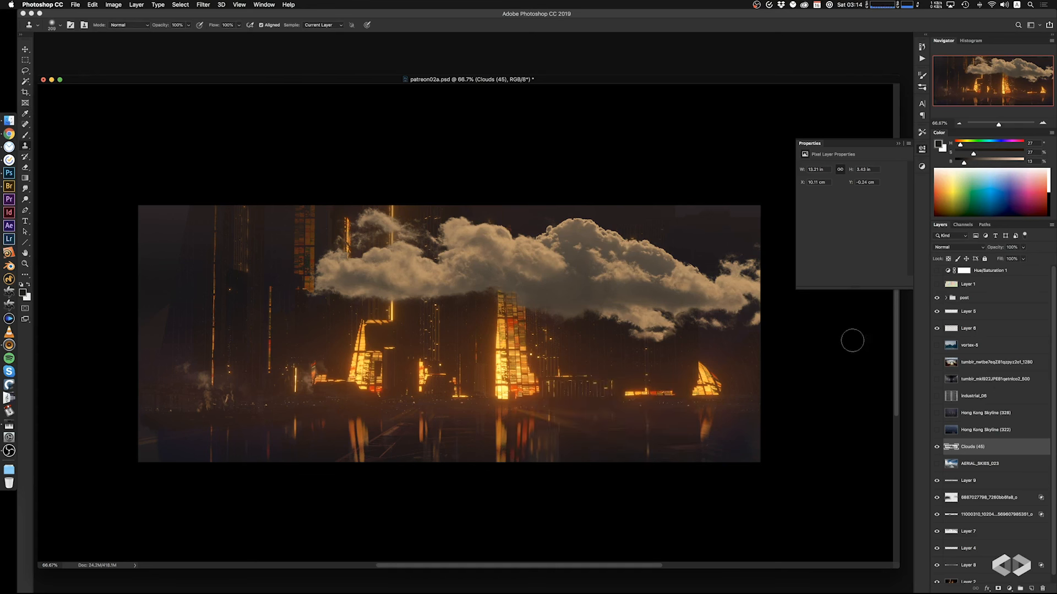
Show the flat color map on Layer 1, make it the active layer and switch to the Magic Wand
click(937, 284)
click(958, 290)
key(w)
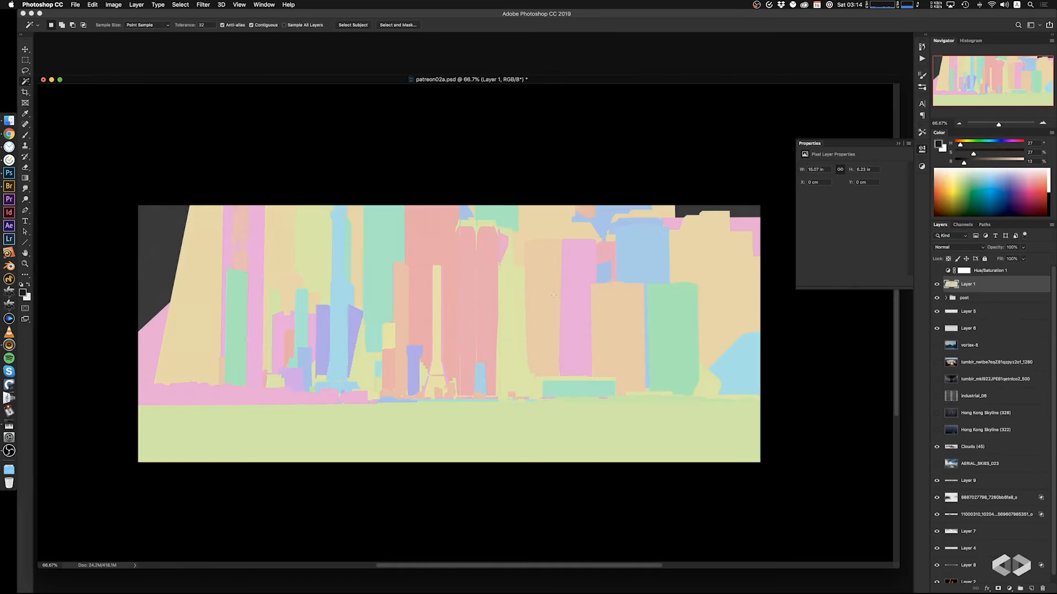
click(631, 265)
shift+click(579, 279)
key(super+d)
click(708, 285)
shift+click(545, 309)
key(super+d)
With the Magic Wand at tolerance 0, build a combined selection of the central and right-hand tower areas on the color map
click(535, 323)
shift+click(435, 344)
shift+click(370, 317)
shift+click(337, 332)
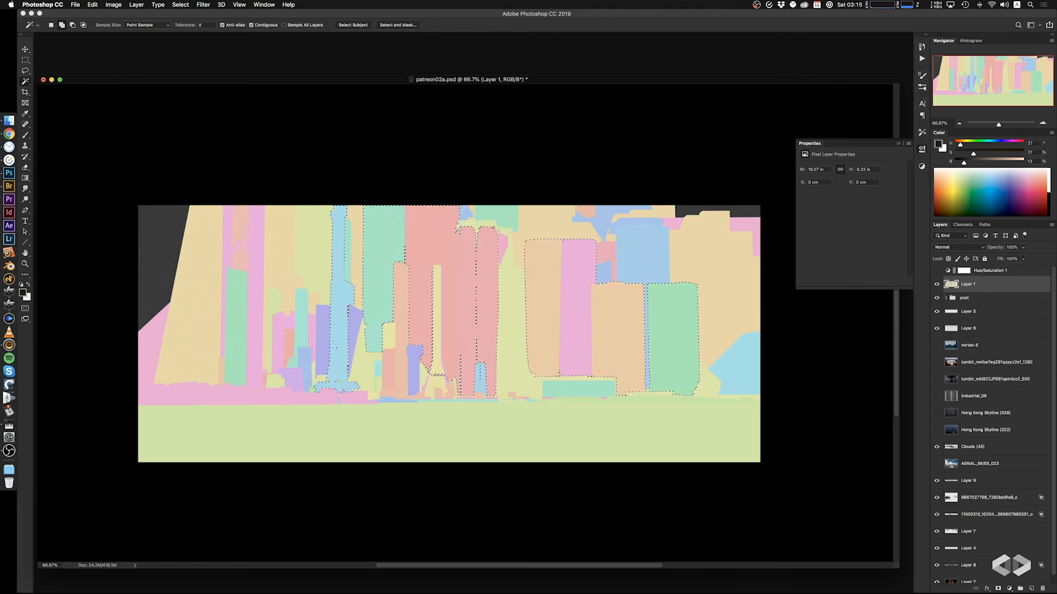
shift+click(353, 331)
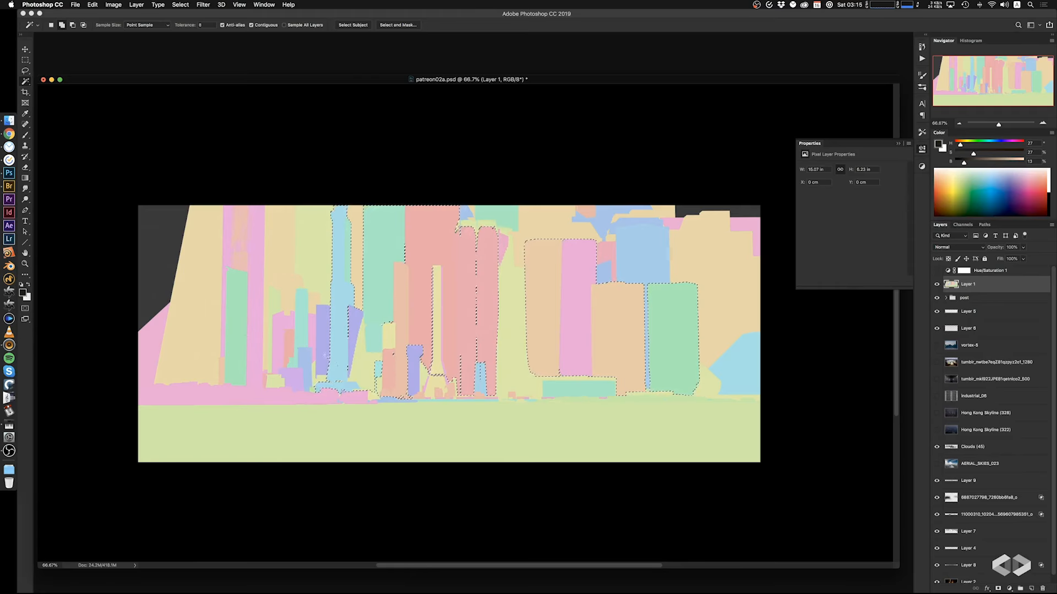
Add the left-hand tower and base areas to the selection, and turn it into a layer mask on Clouds (45)
shift+click(287, 334)
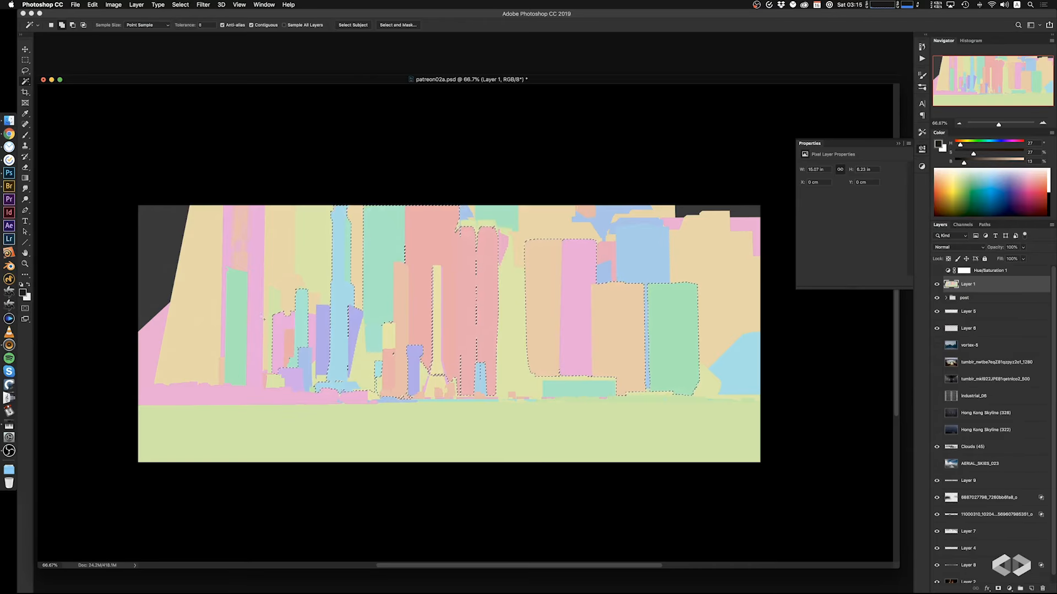
shift+click(254, 324)
shift+click(243, 321)
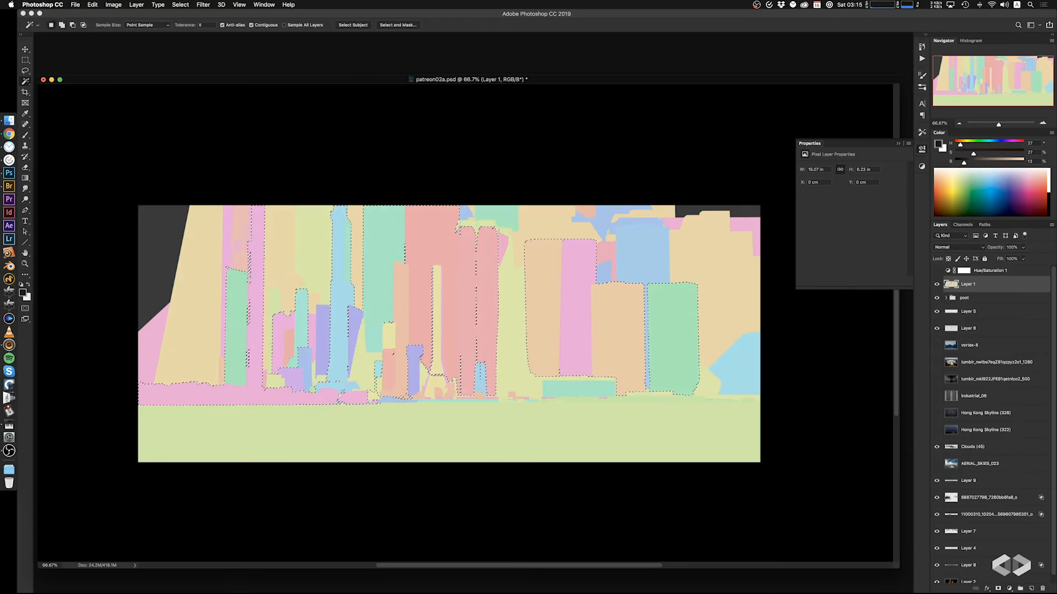
shift+click(240, 256)
shift+click(151, 354)
shift+click(227, 251)
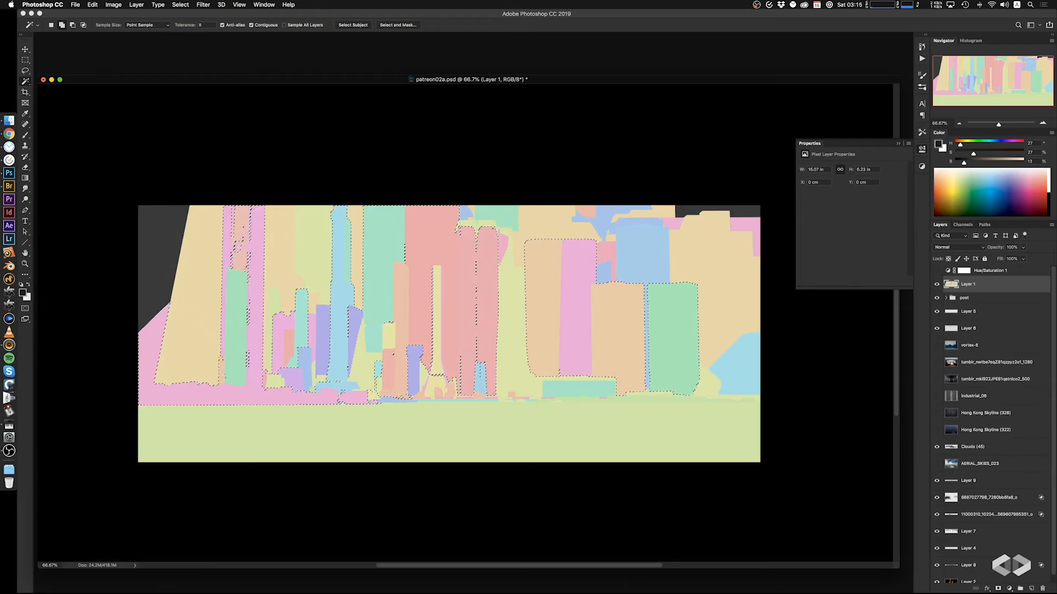
shift+click(339, 377)
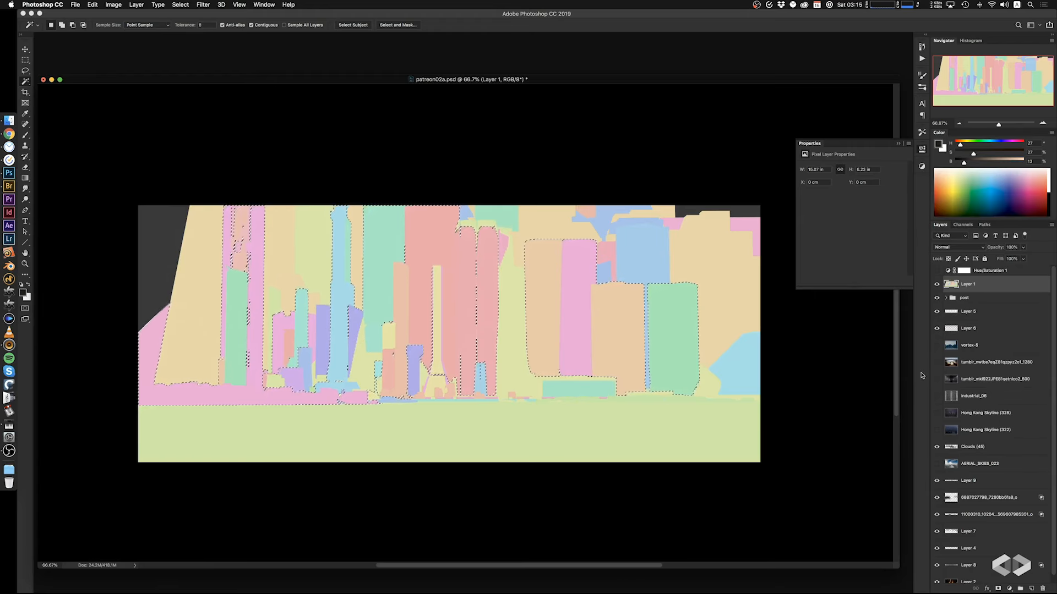
click(981, 451)
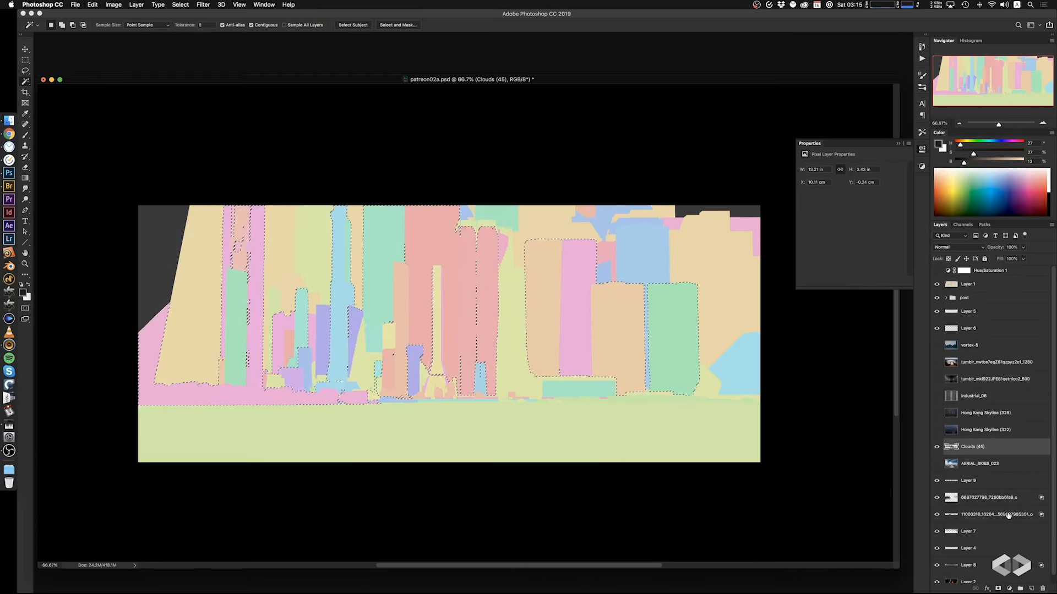
click(998, 588)
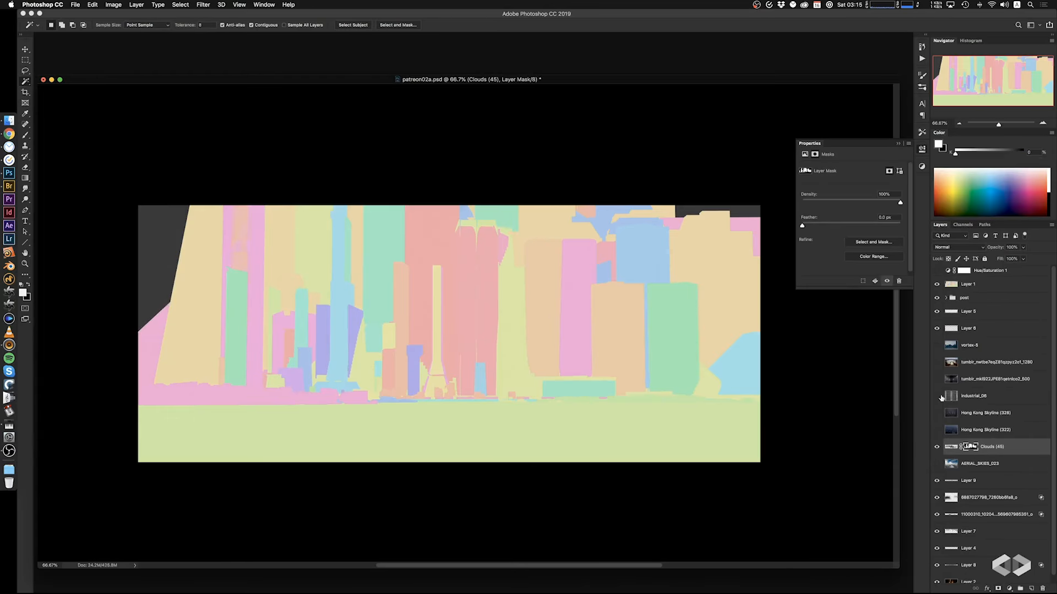
Hide the color map on Layer 1 and invert the layer mask of Clouds (45)
click(937, 285)
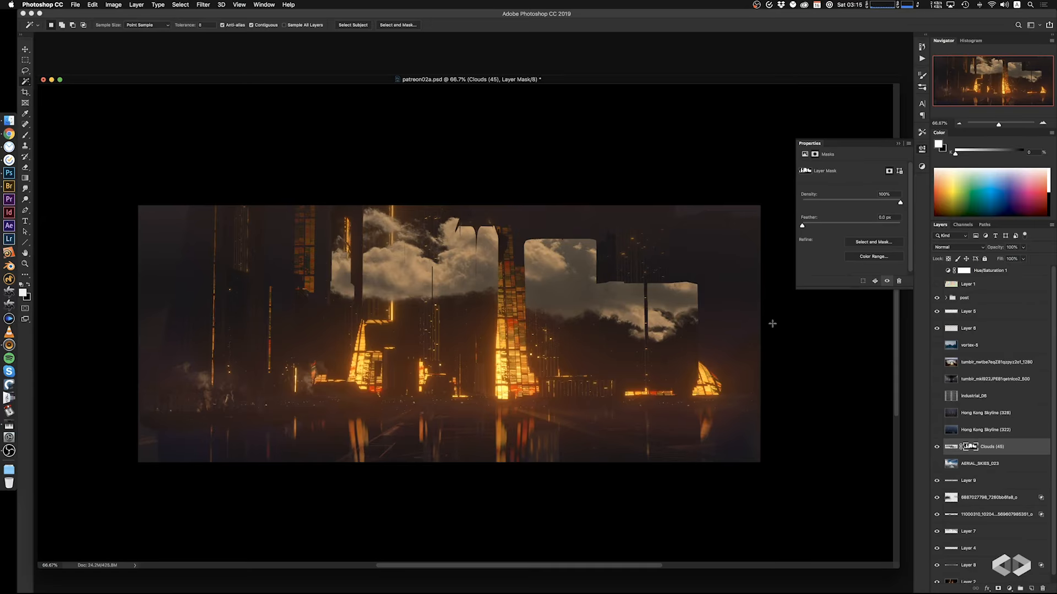
key(super+i)
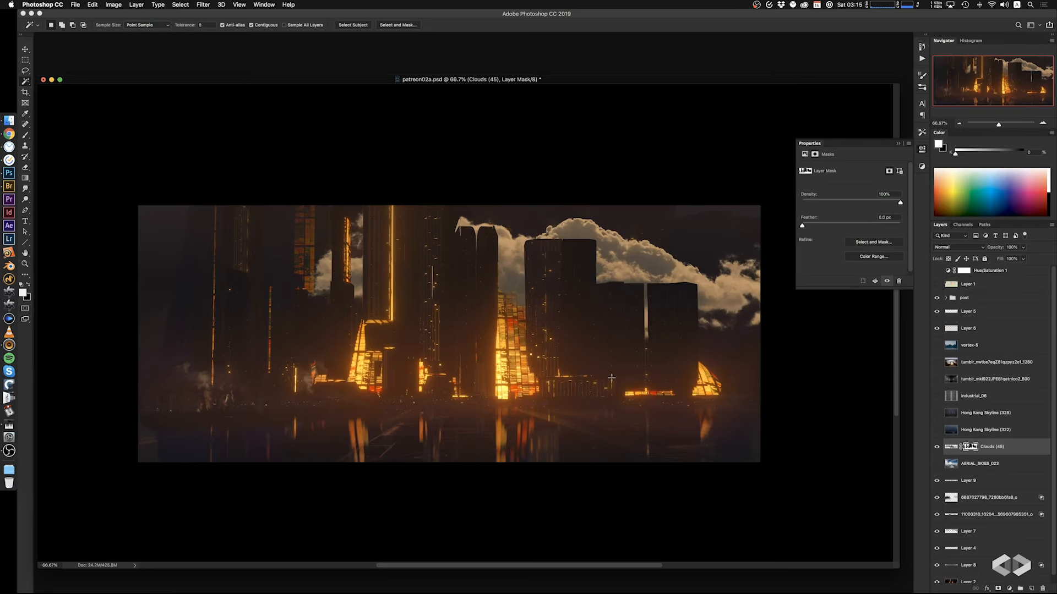
super+drag(640, 388, 618, 388)
key(super+z)
Unlink the Clouds (45) image from its mask and shift the clouds left and slightly down behind the towers, to about X 3.3 cm
click(953, 451)
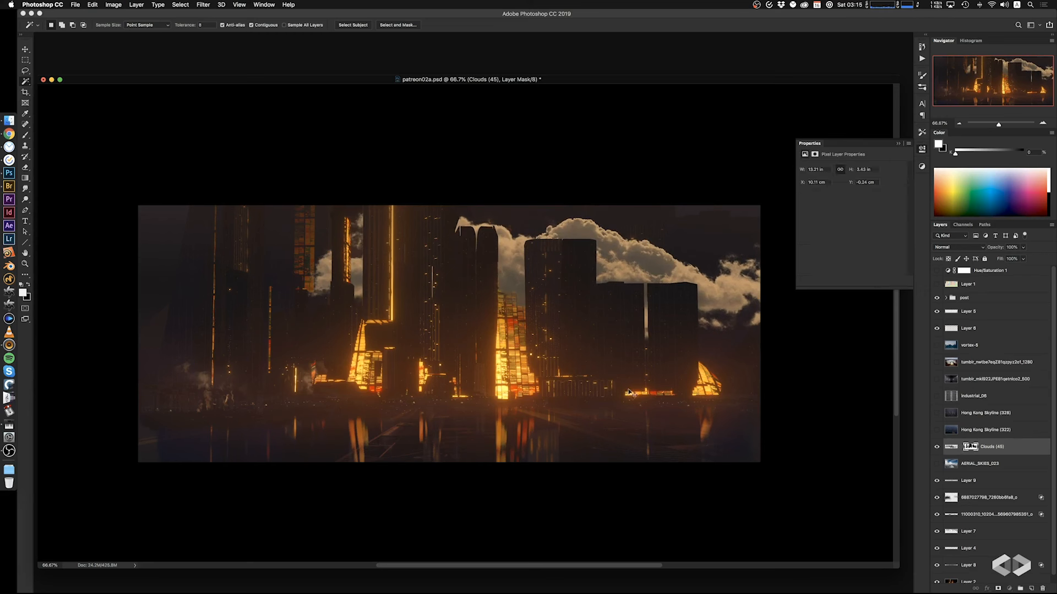
super+drag(633, 392, 537, 389)
click(953, 449)
super+drag(600, 399, 538, 405)
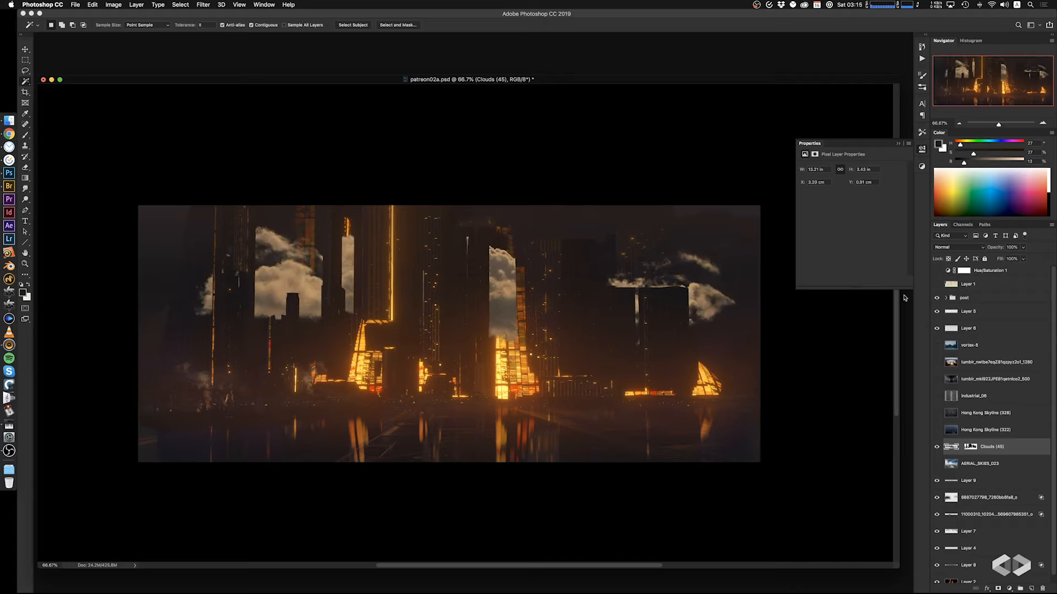
click(935, 272)
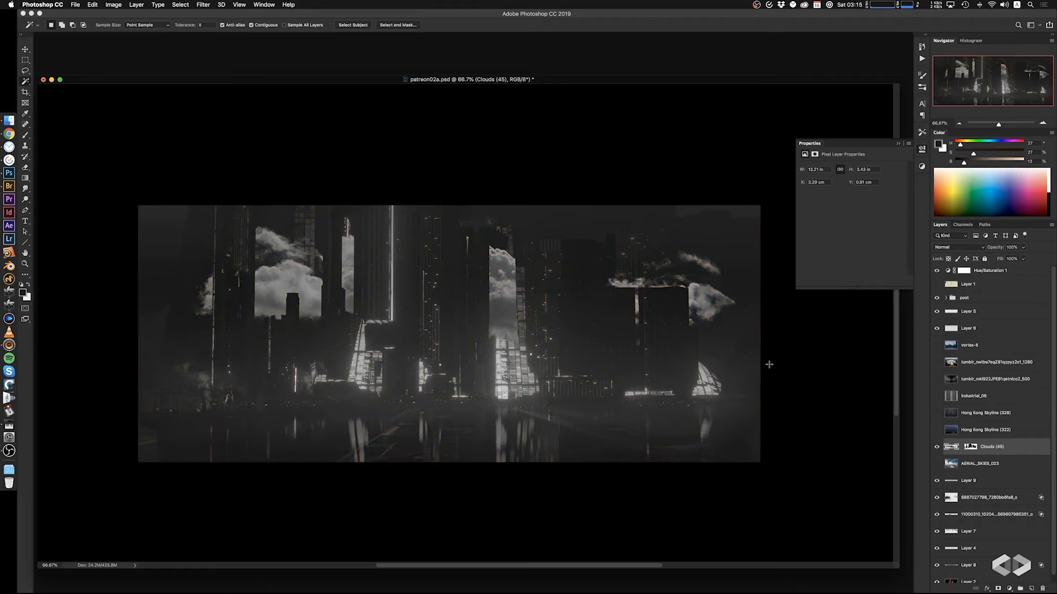
key(super+l)
mouse_move(586, 477)
mouse_down()
mouse_move(617, 477)
mouse_move(596, 477)
mouse_up()
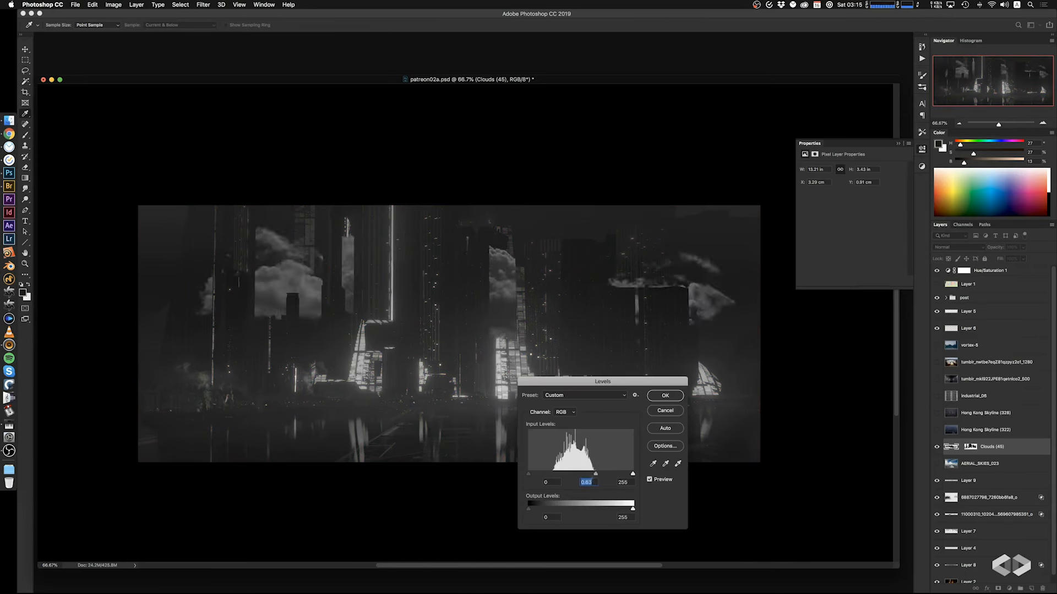
text(1)
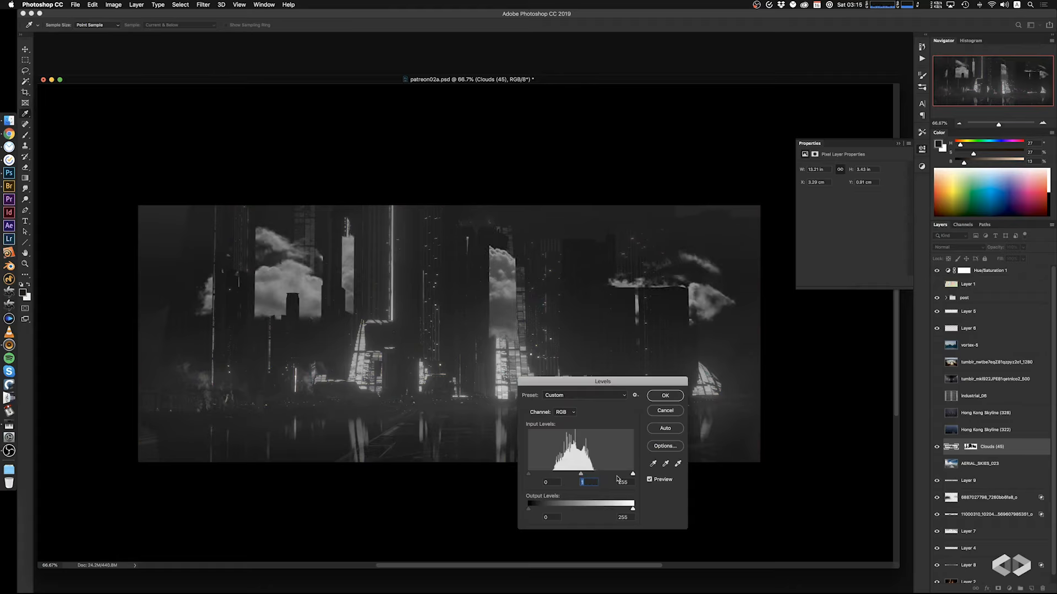
drag(632, 474, 604, 474)
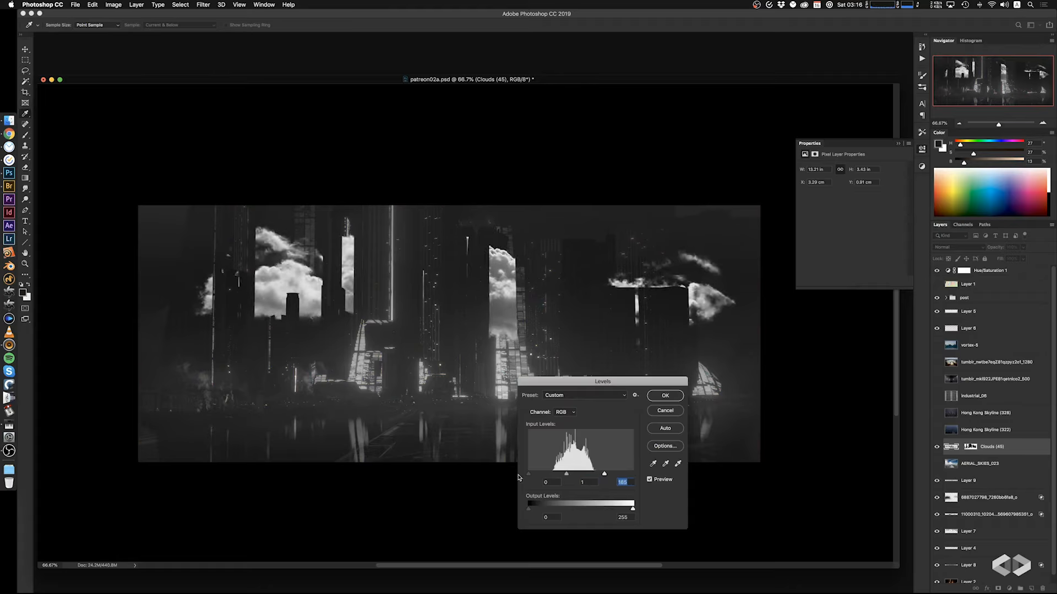
drag(528, 474, 582, 475)
click(560, 475)
drag(528, 509, 557, 507)
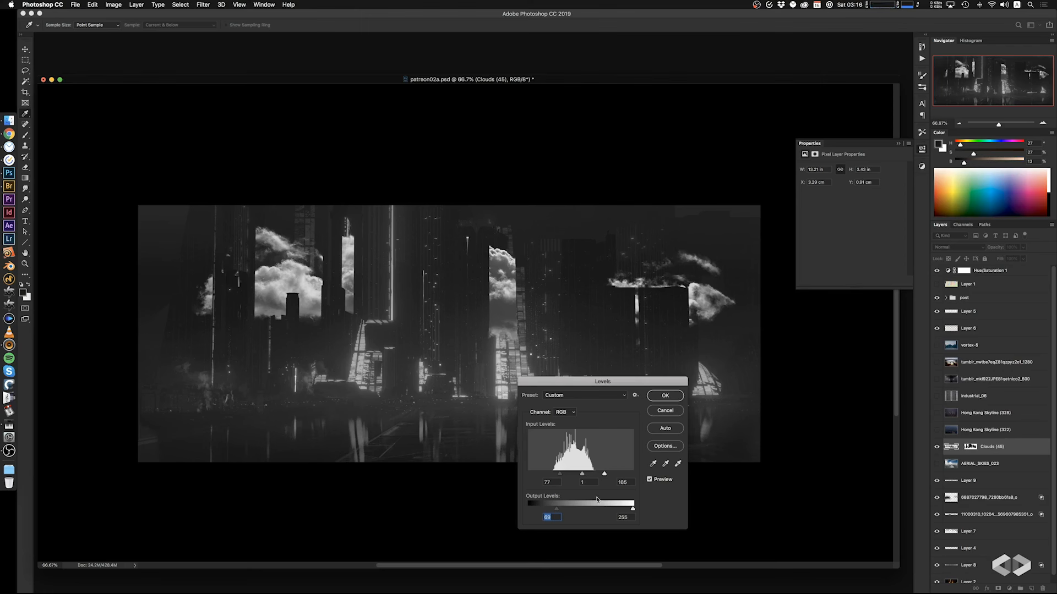
drag(561, 473, 504, 479)
drag(604, 476, 655, 475)
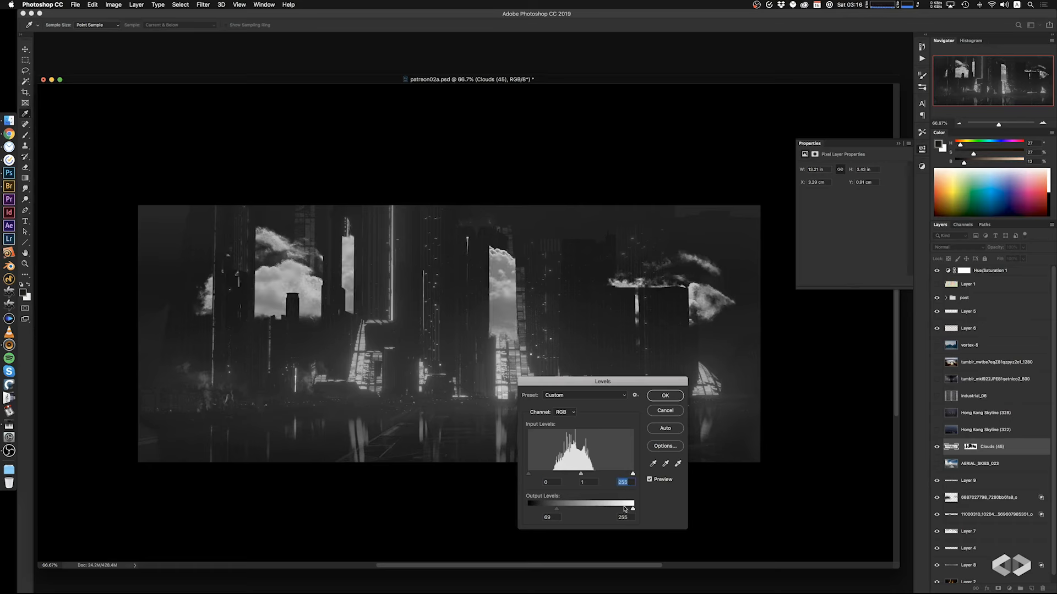
drag(625, 509, 557, 512)
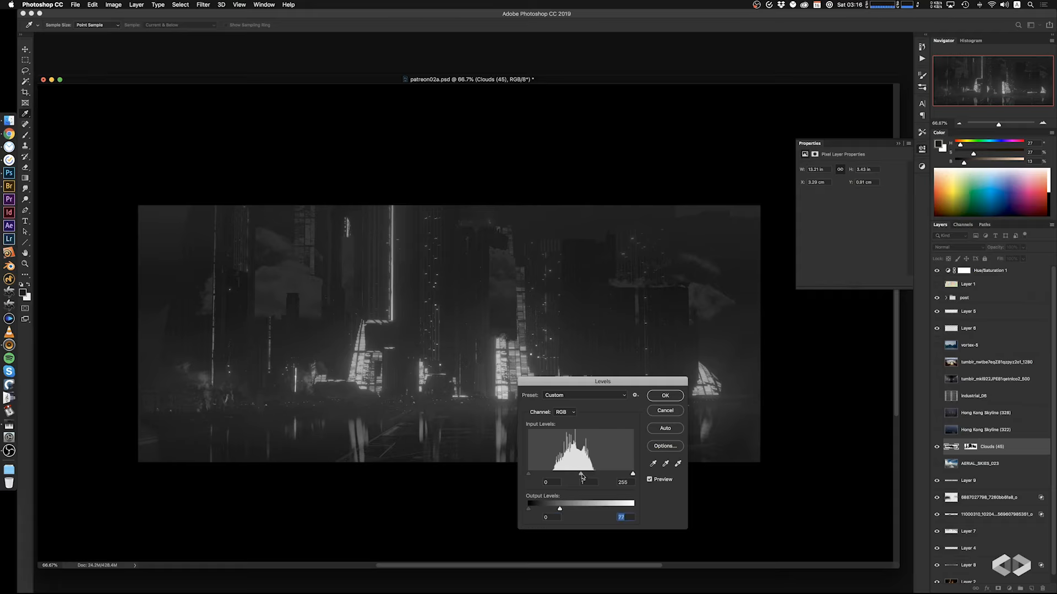
drag(581, 474, 597, 477)
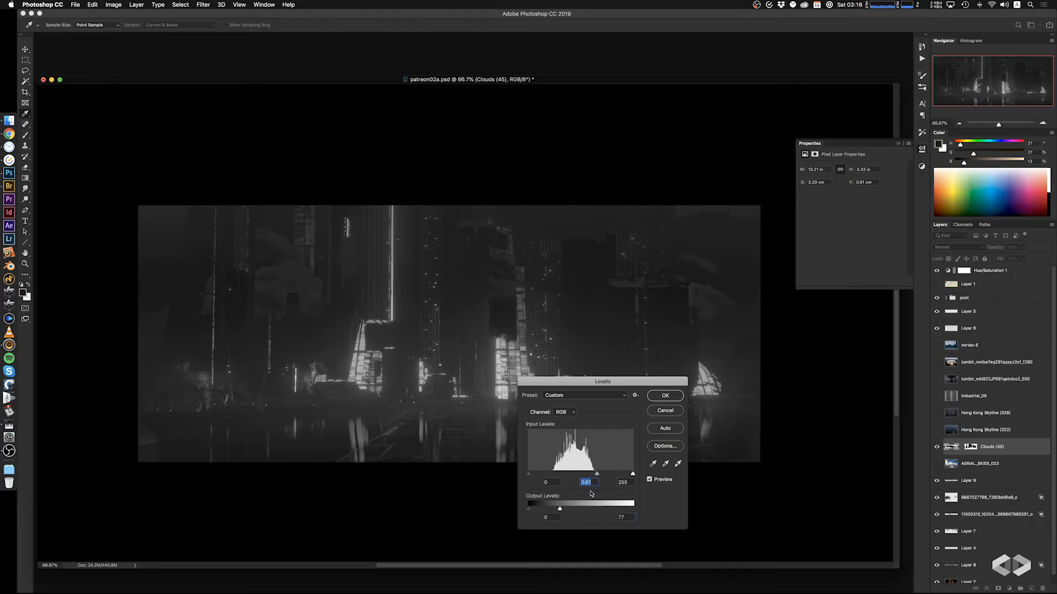
click(665, 411)
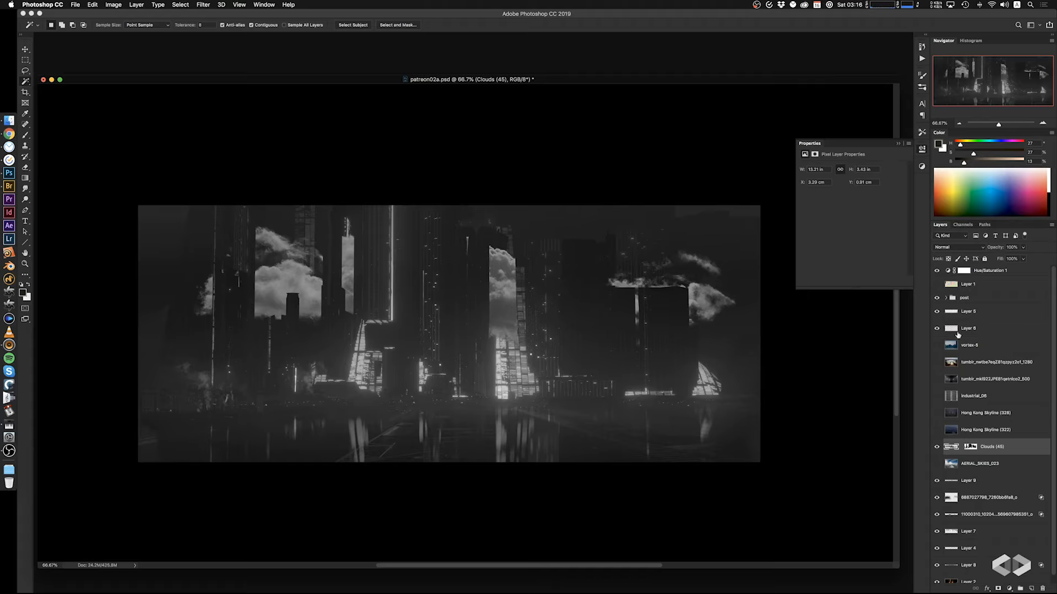
click(965, 249)
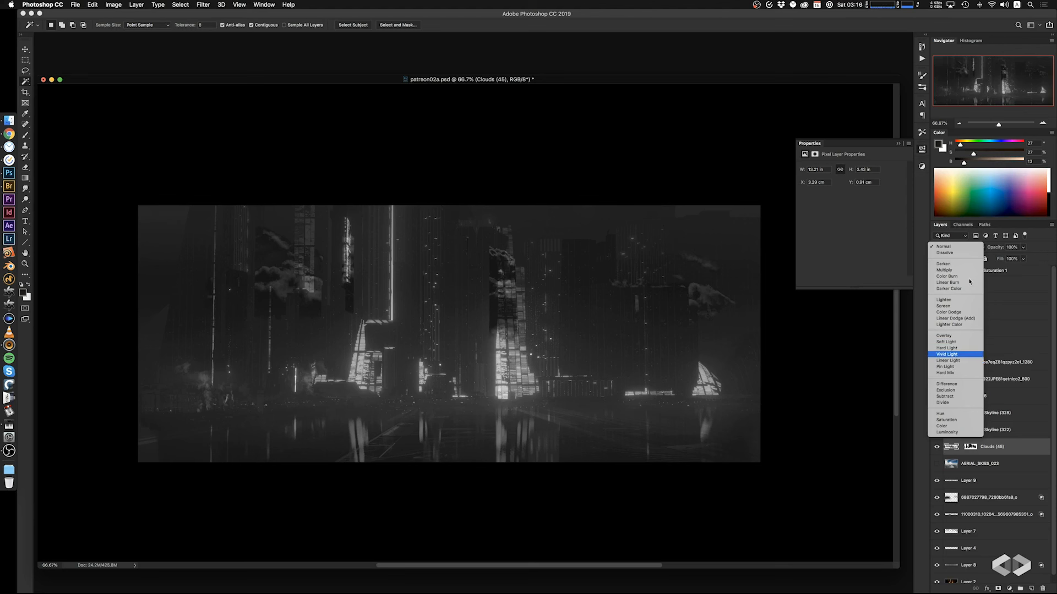
click(1051, 304)
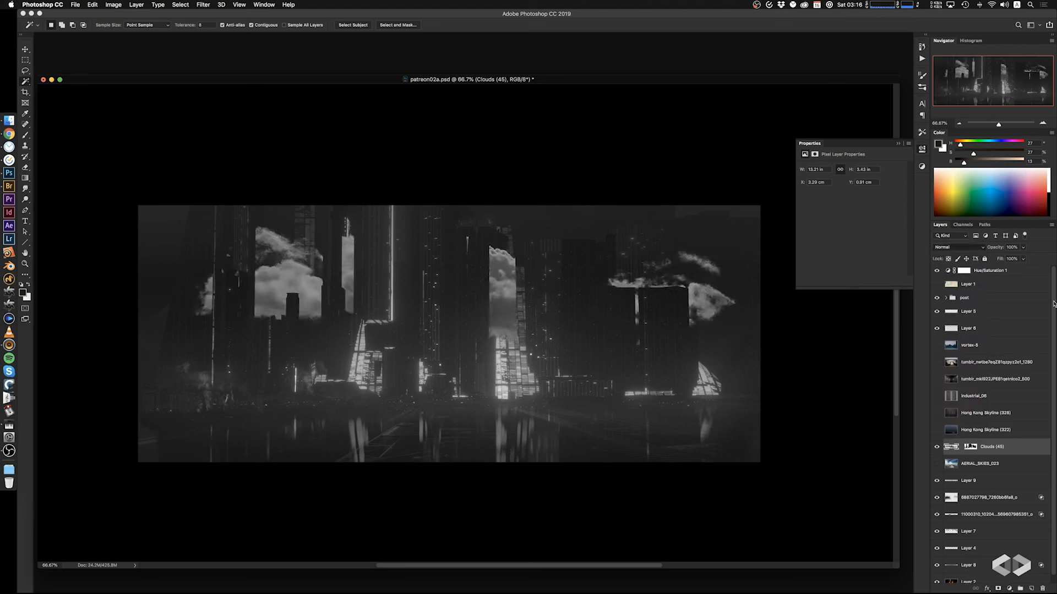
click(936, 271)
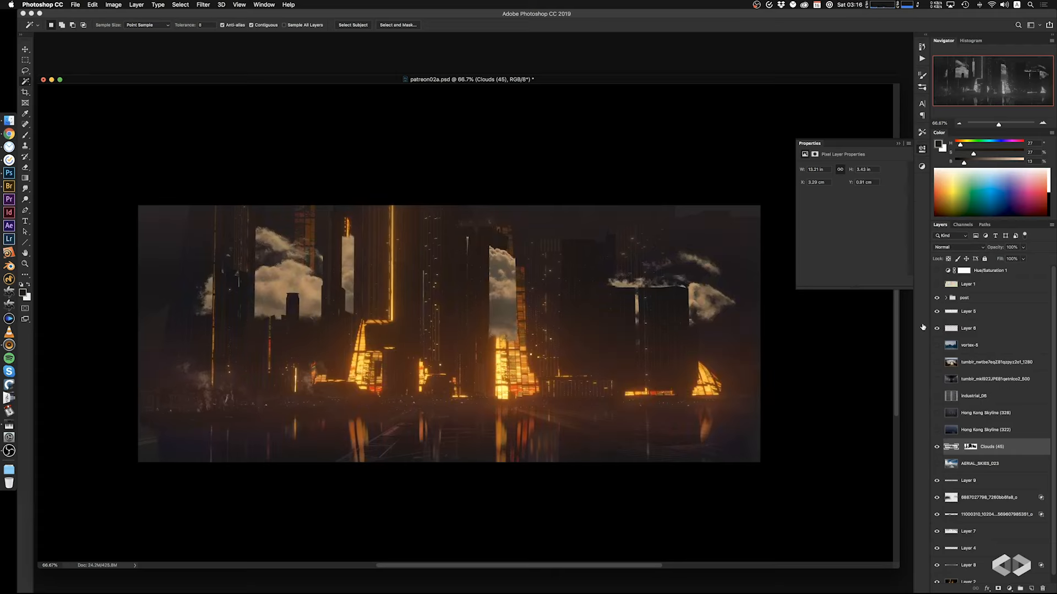
Try fading the dark tones of Clouds (45) by splitting the black point of the This Layer Blend If range
double_click(1014, 456)
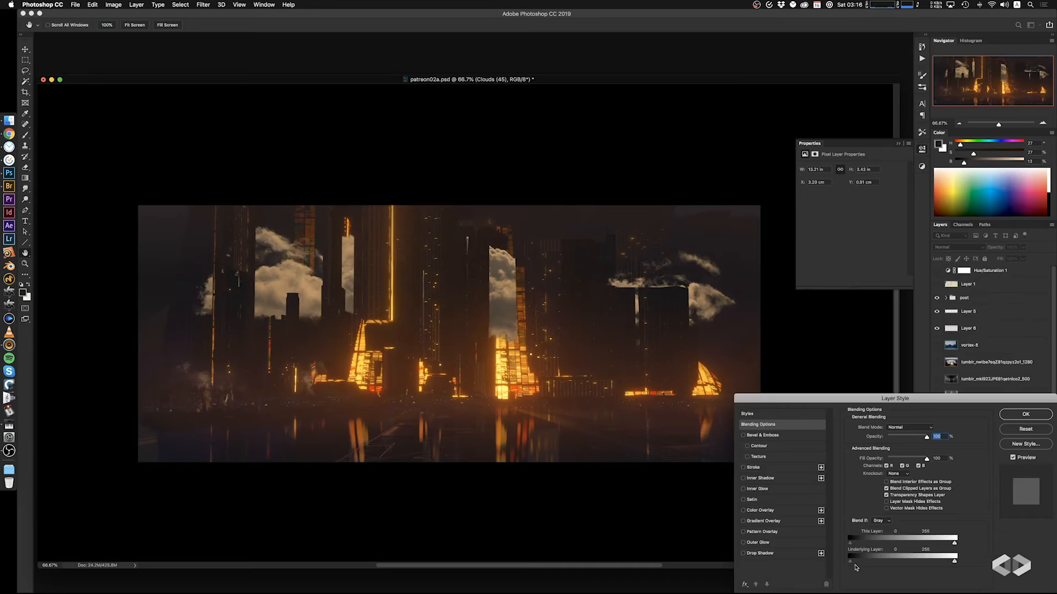
drag(872, 564, 828, 571)
alt+drag(852, 544, 891, 546)
alt+click(1018, 431)
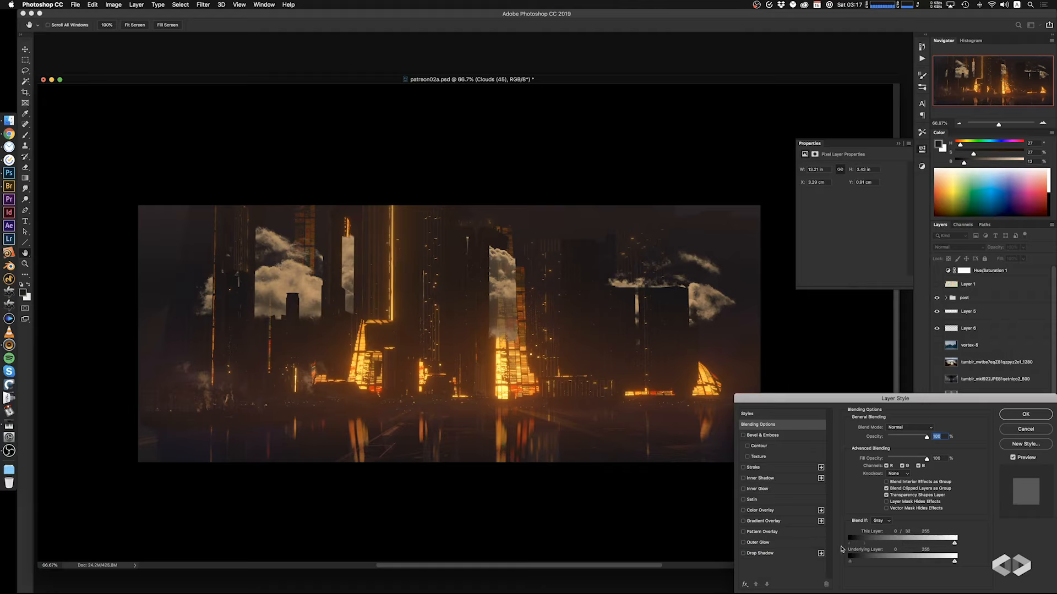
click(1024, 416)
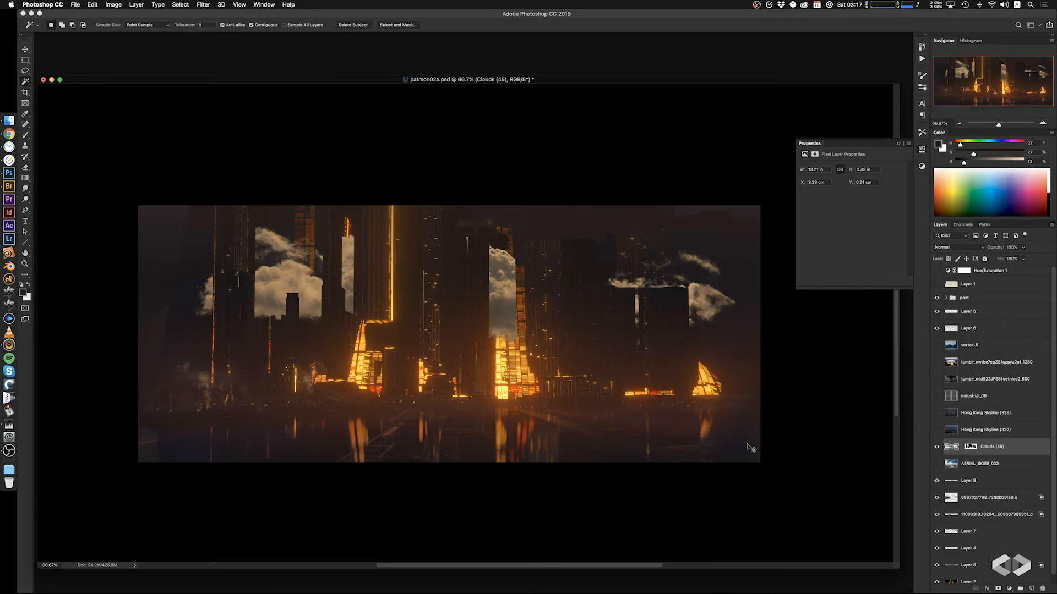
Warm the Clouds (45) highlights with Color Balance toward red and yellow, with blue at -10, and nudge the midtones toward cyan
key(super+b)
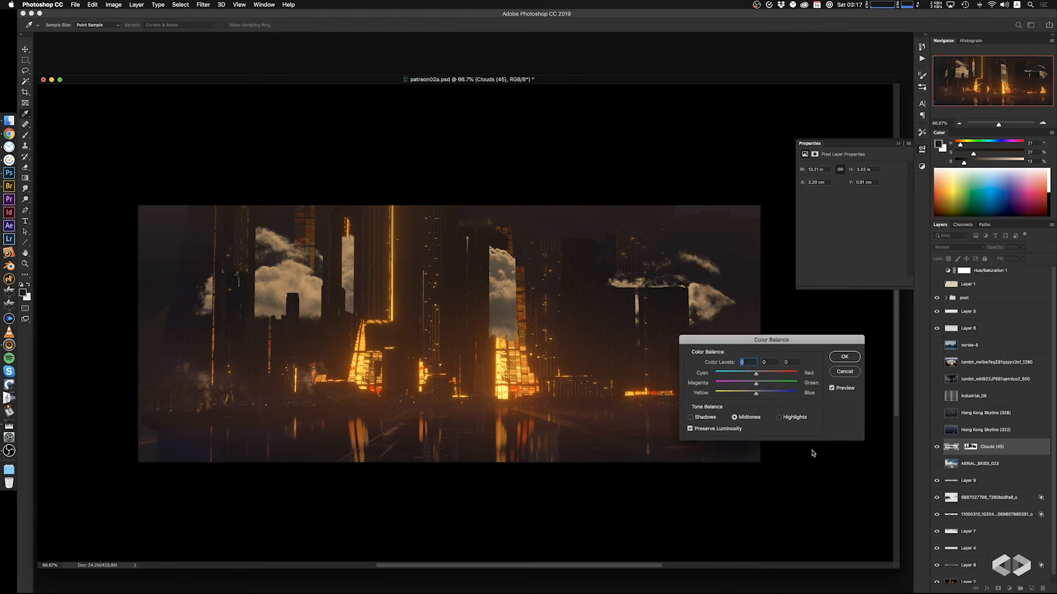
click(778, 417)
drag(756, 393, 766, 375)
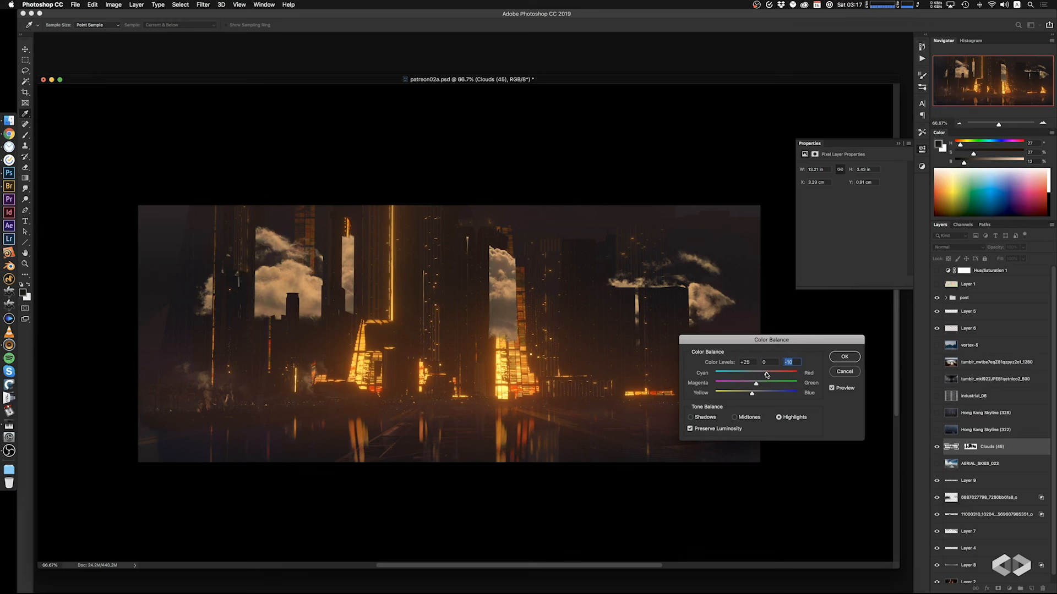
click(764, 375)
click(734, 417)
drag(755, 376, 755, 377)
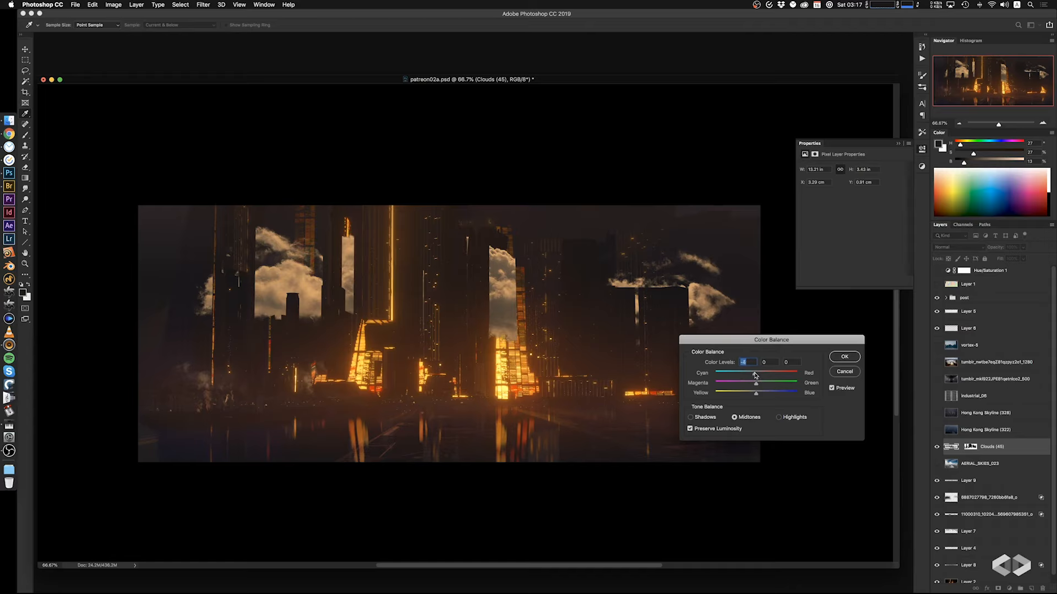
click(845, 357)
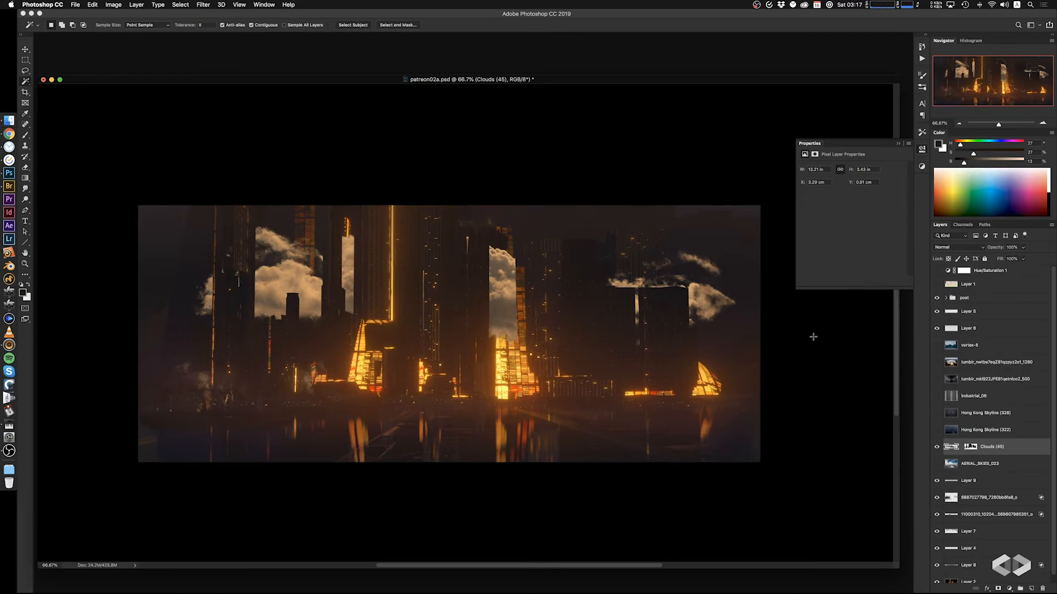
Preview the hidden Hong Kong Skyline (322), vortex-5 and tumblr_nwtbe photo layers one at a time over the painting
click(937, 431)
click(937, 431)
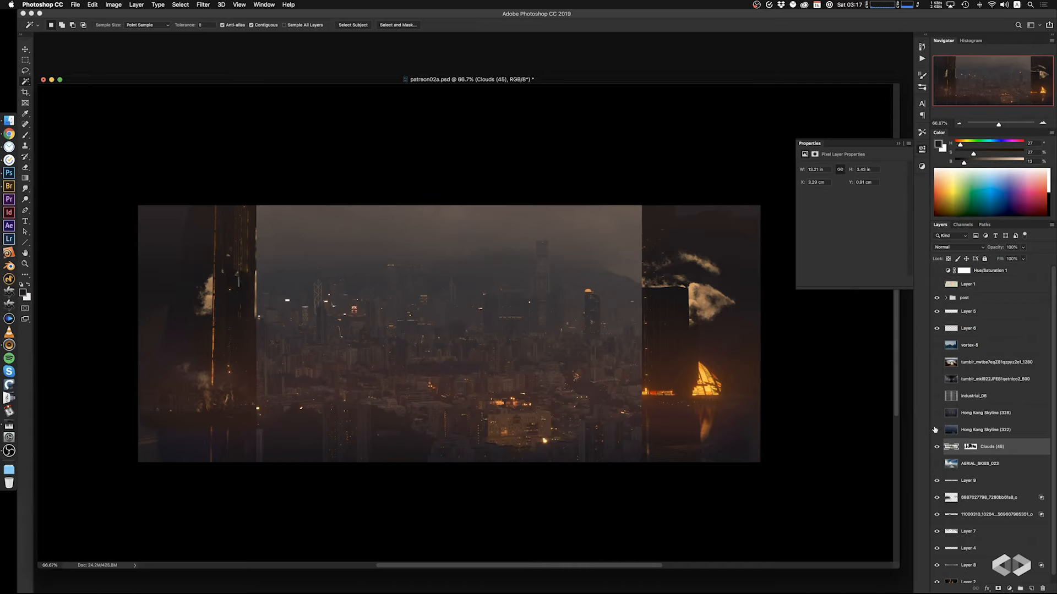
click(937, 346)
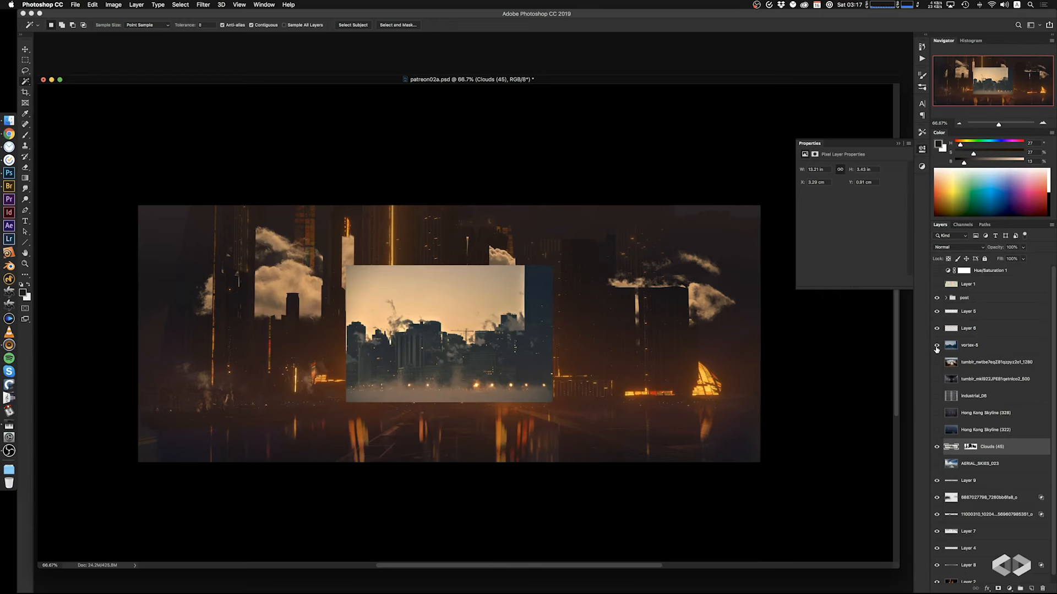
click(937, 347)
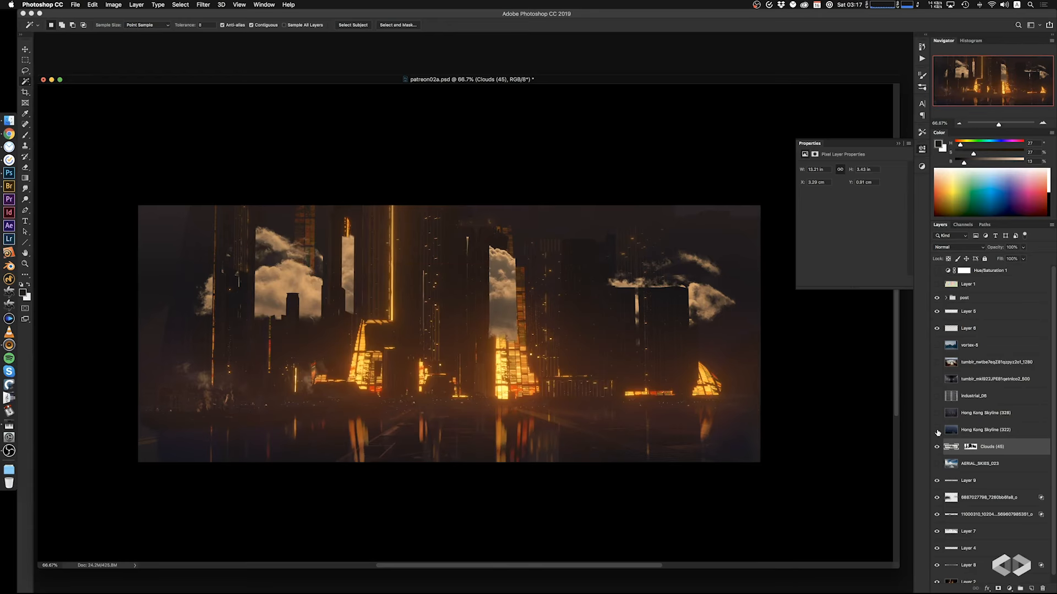
click(937, 362)
click(937, 363)
Switch to Adobe Bridge and look through the photos in the ref folder for further city and cloud references
click(9, 186)
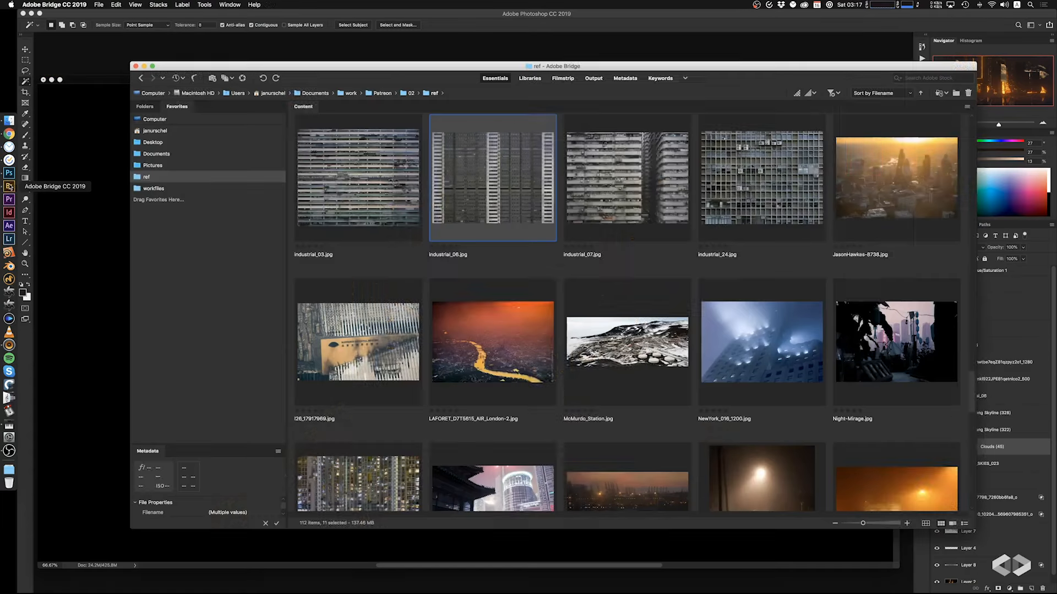
scroll(555, 361, down, 3)
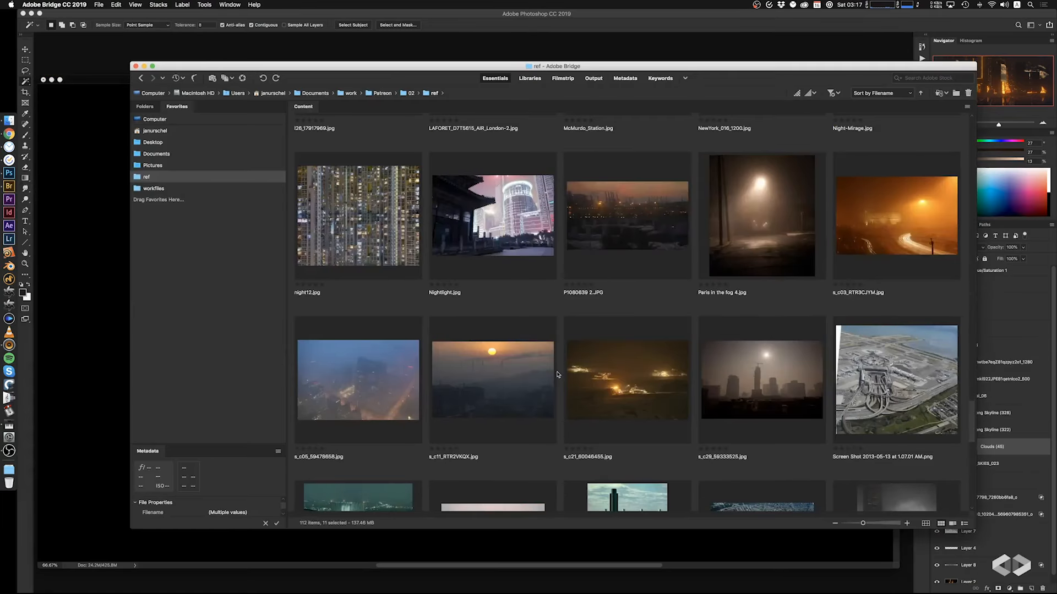
scroll(557, 369, down, 5)
scroll(557, 374, down, 5)
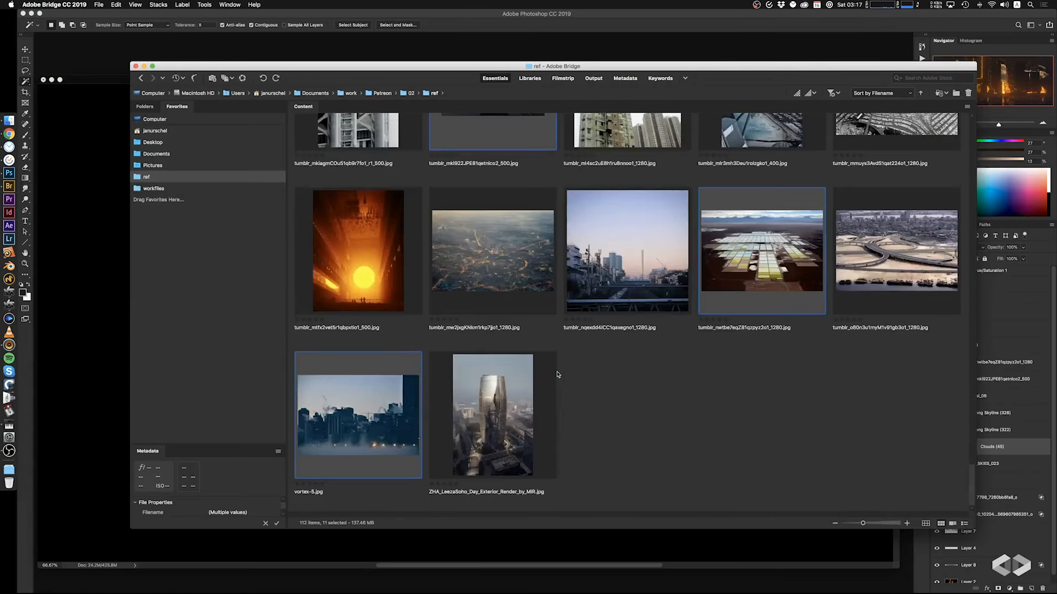
scroll(557, 374, up, 15)
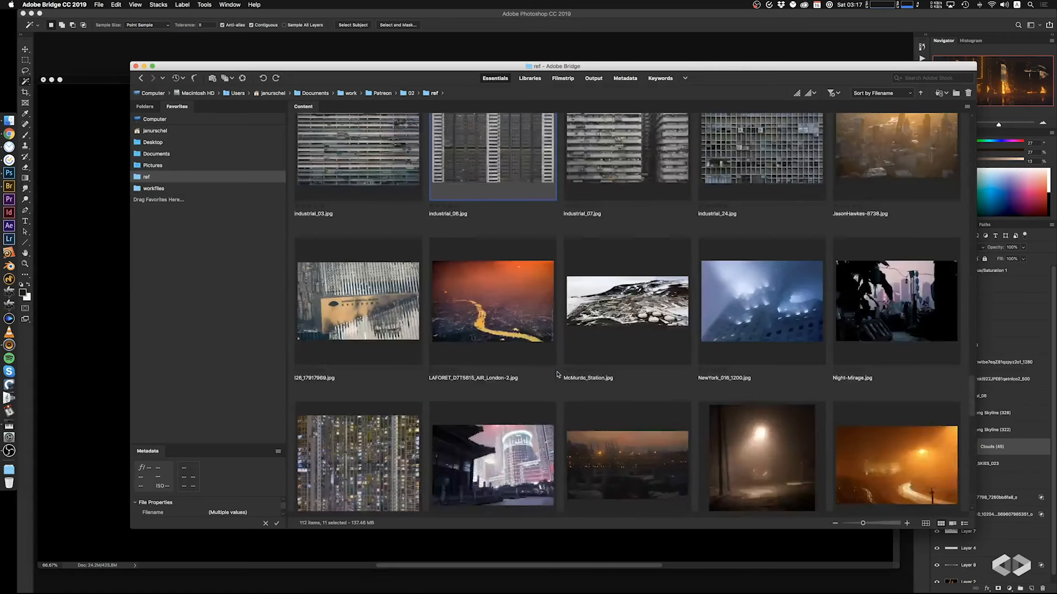
scroll(557, 374, up, 10)
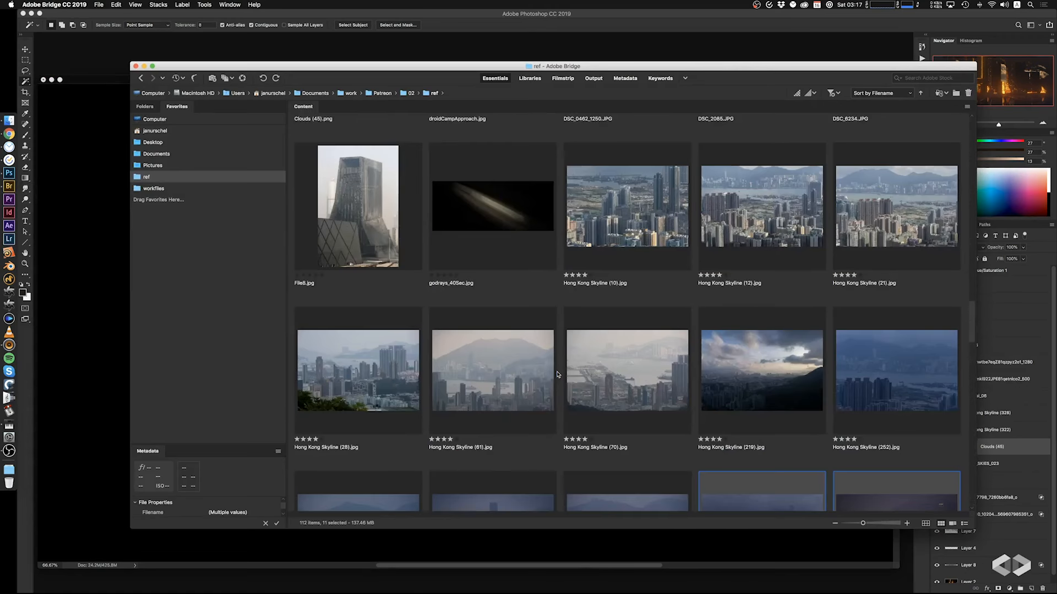
scroll(557, 374, up, 6)
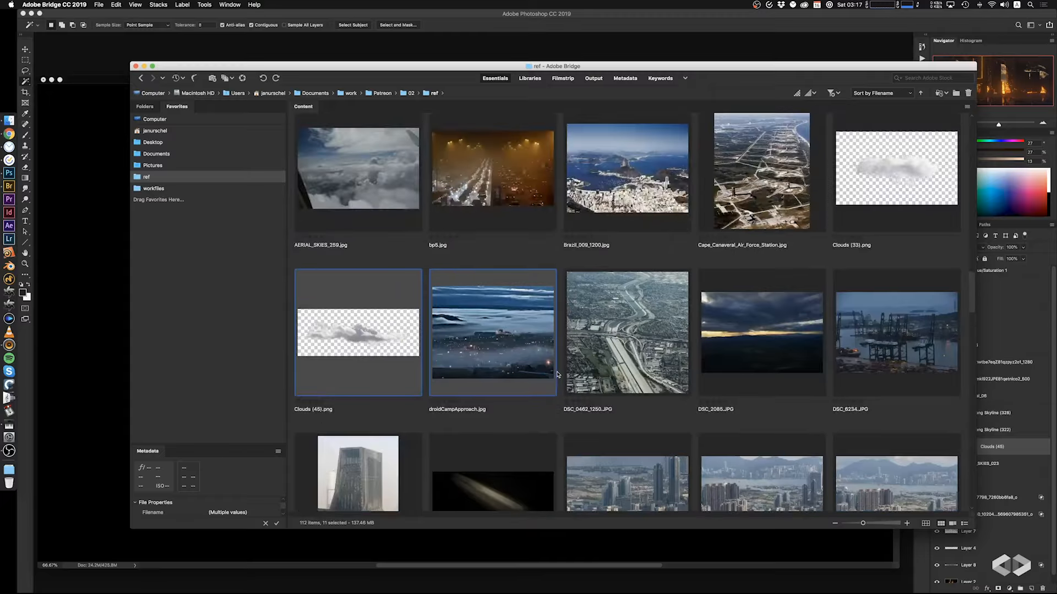
scroll(557, 374, up, 3)
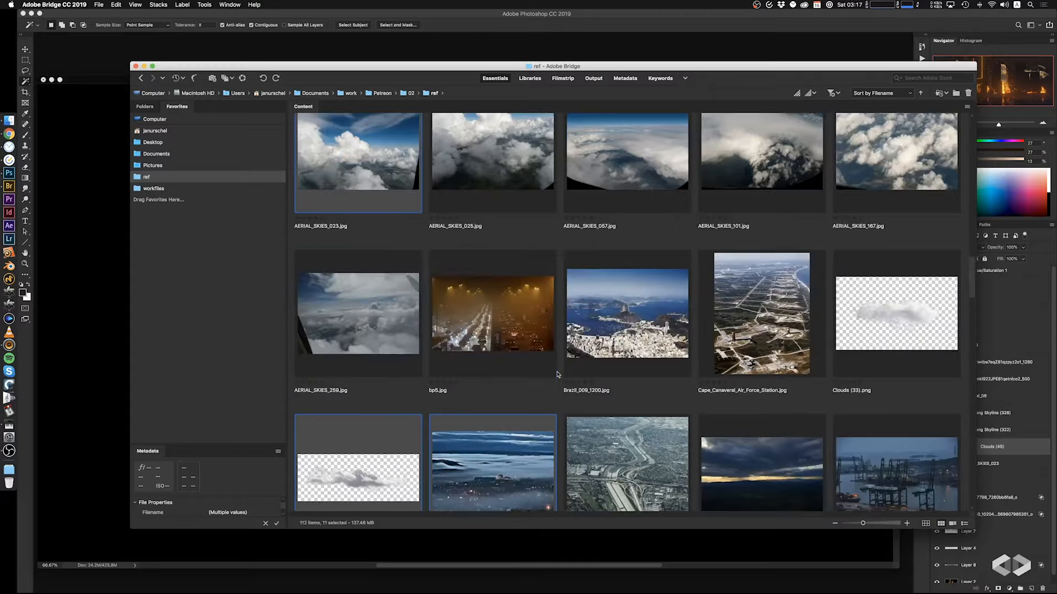
scroll(557, 374, up, 6)
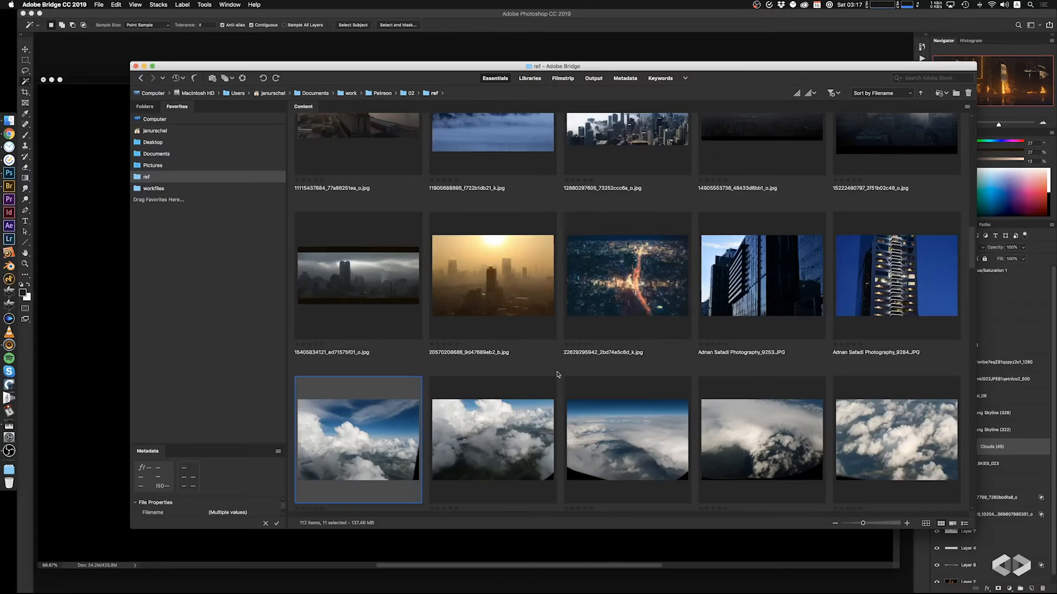
scroll(556, 375, up, 3)
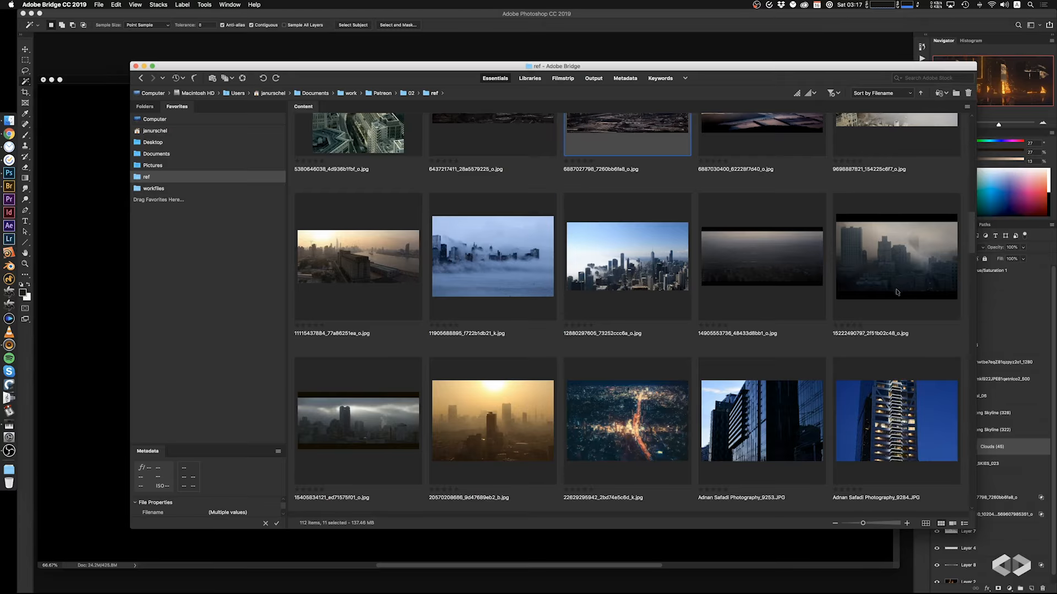
scroll(798, 350, up, 3)
scroll(798, 350, up, 5)
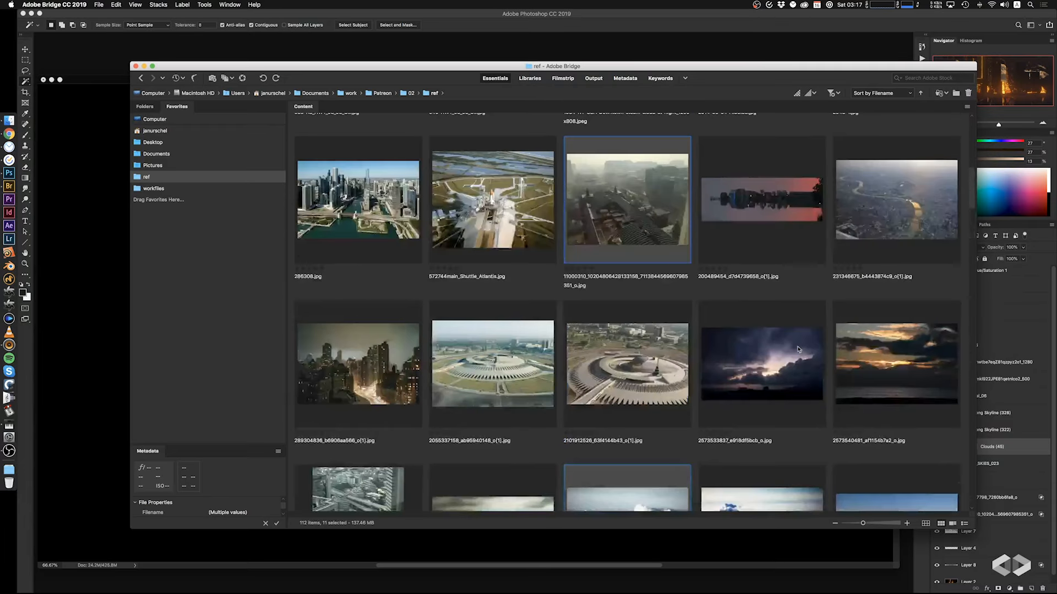
scroll(798, 350, up, 5)
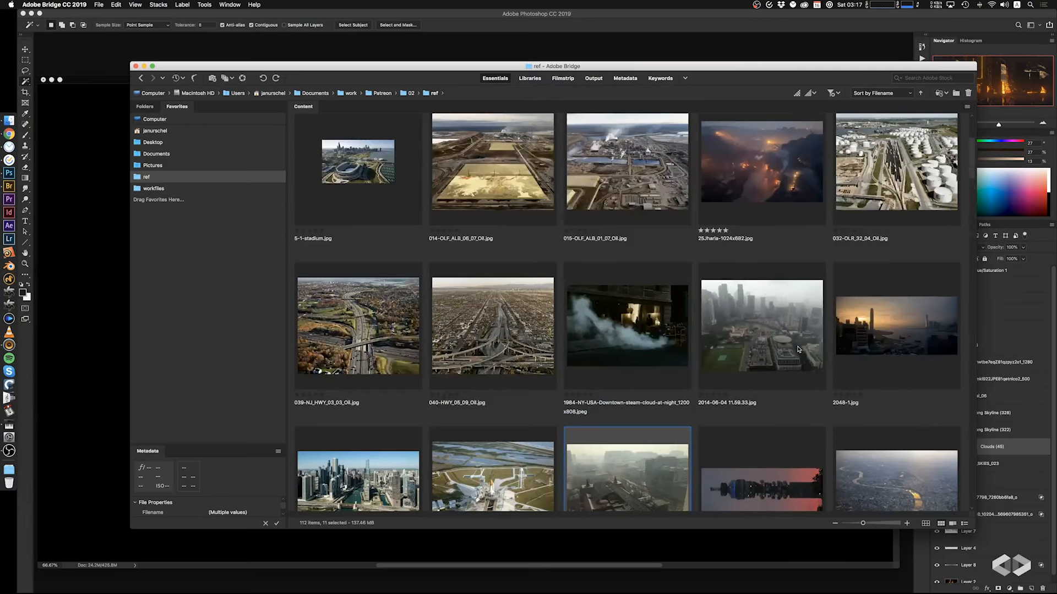
scroll(798, 350, up, 3)
scroll(797, 350, down, 10)
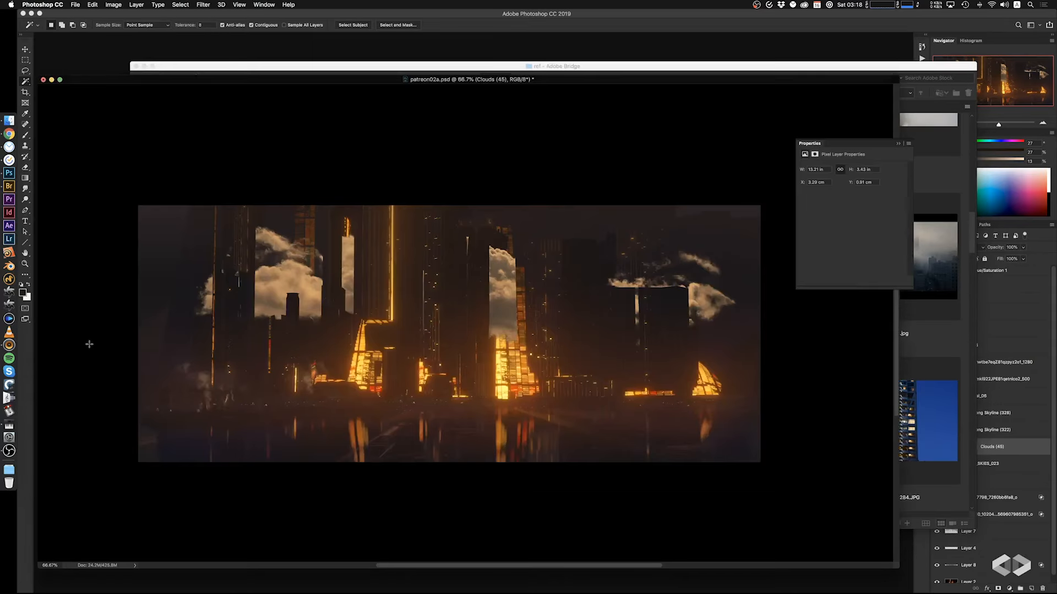
Return to Photoshop and try enlarging the Clouds (45) image to about 151% and moving it up behind the towers
click(88, 344)
alt+scroll(672, 374, down, 1)
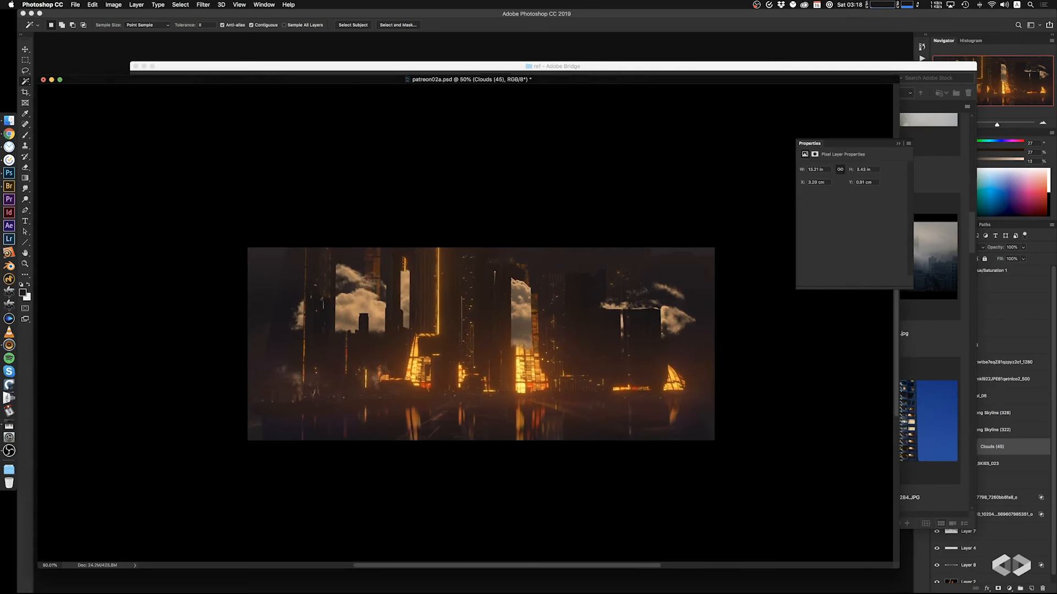
click(990, 480)
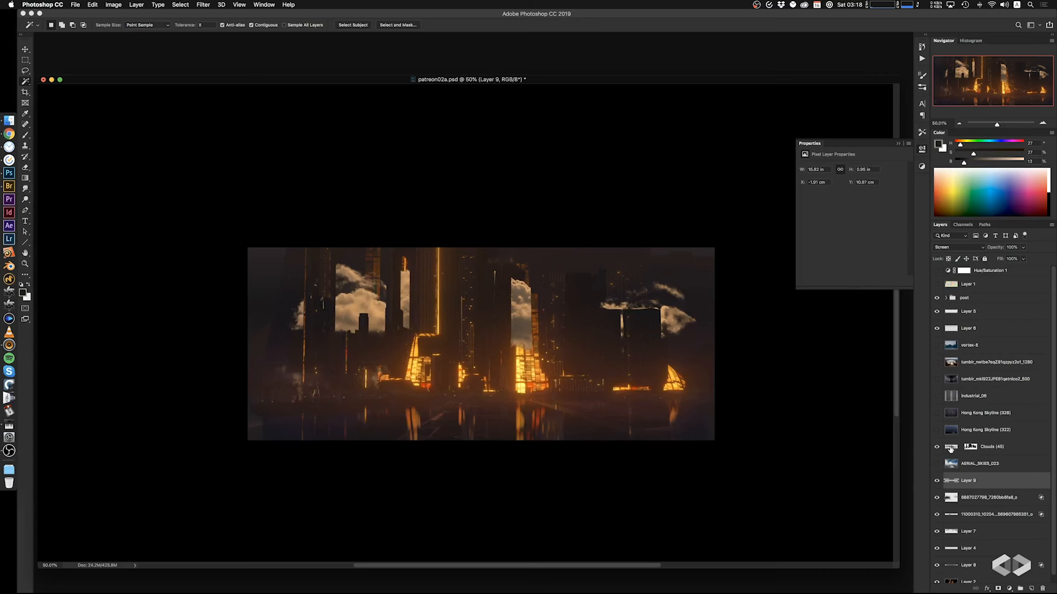
click(950, 449)
key(super+t)
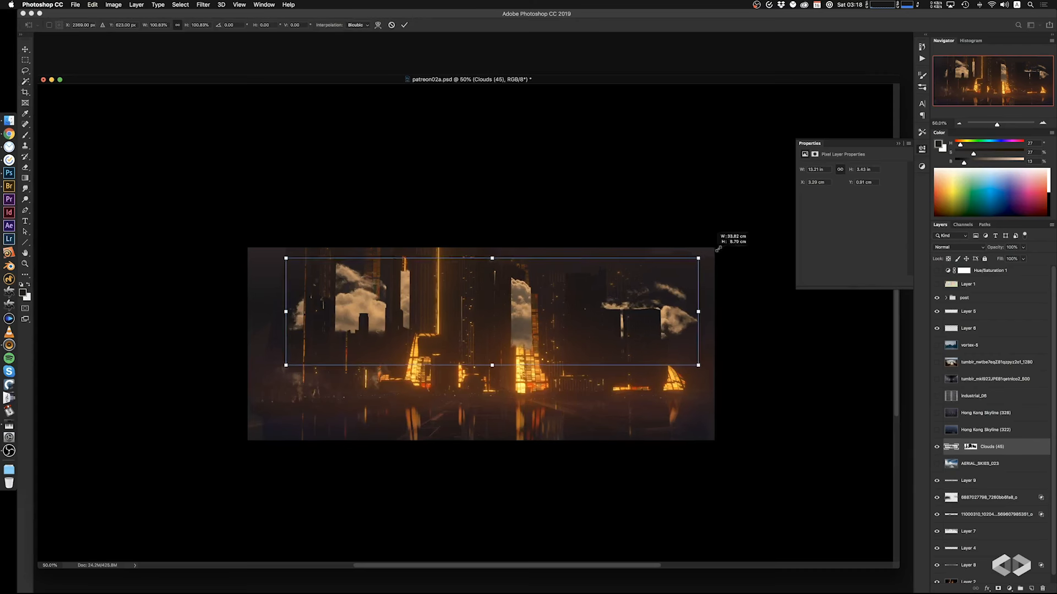
alt+drag(717, 249, 797, 215)
drag(665, 314, 662, 291)
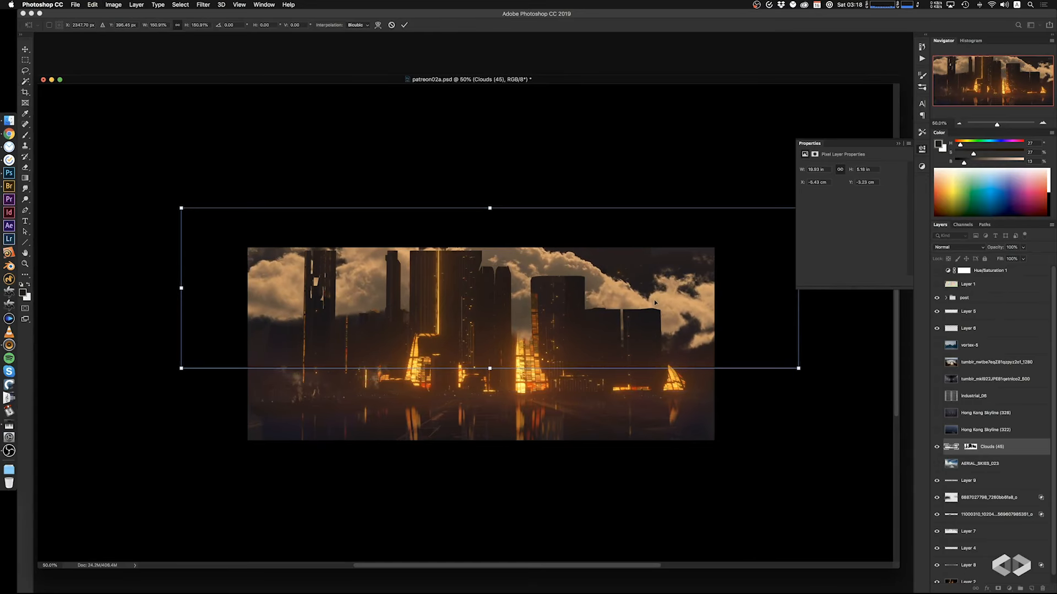
key(Return)
key(w)
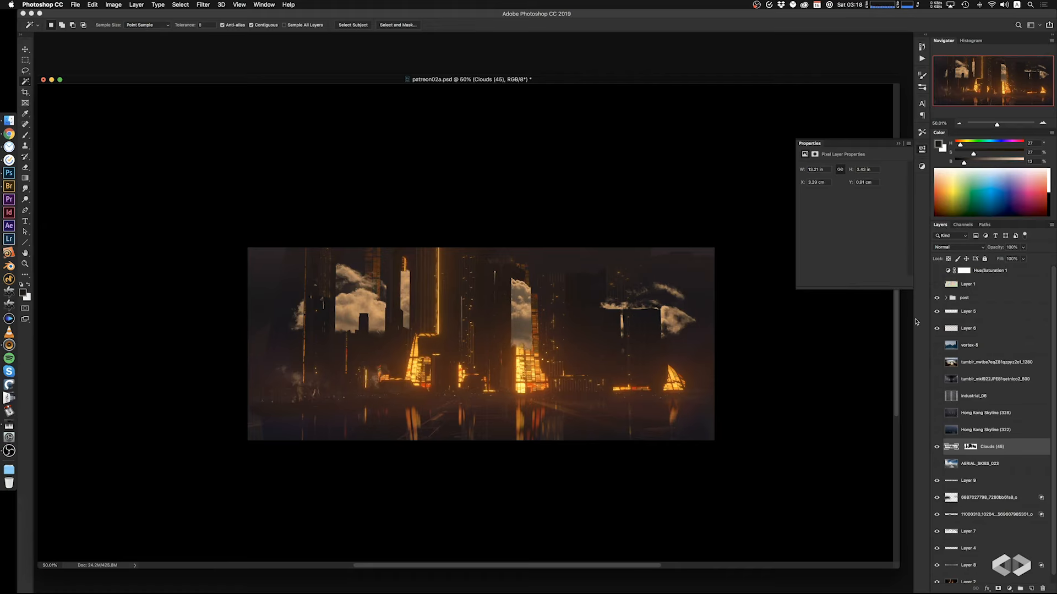
Darken Clouds (45) with Levels to midtones of about 1.63 and output 3 to 68, showing Hue/Saturation 1 temporarily as a grayscale check
click(936, 272)
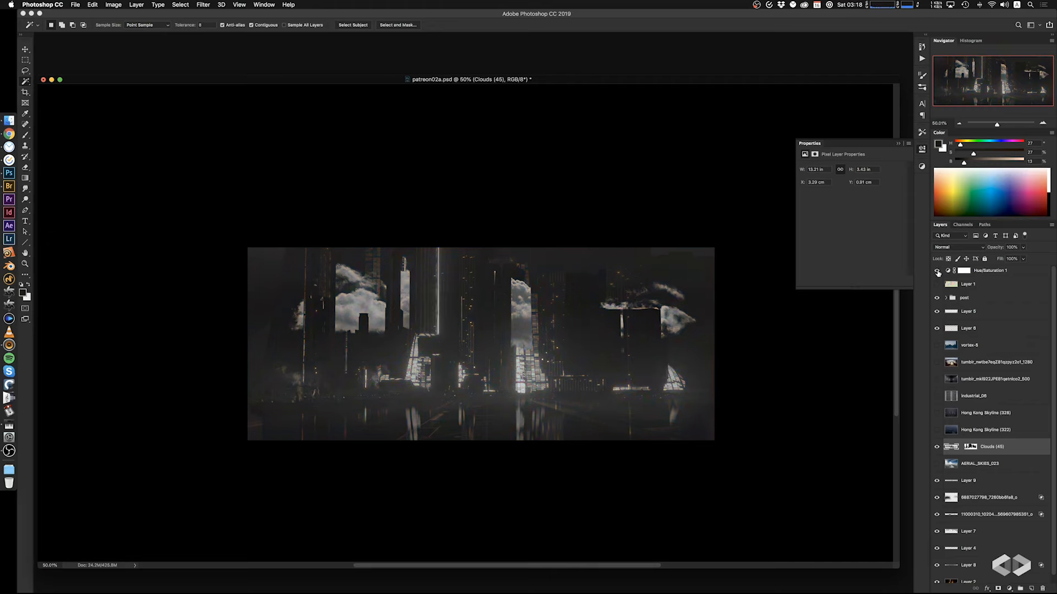
key(super+l)
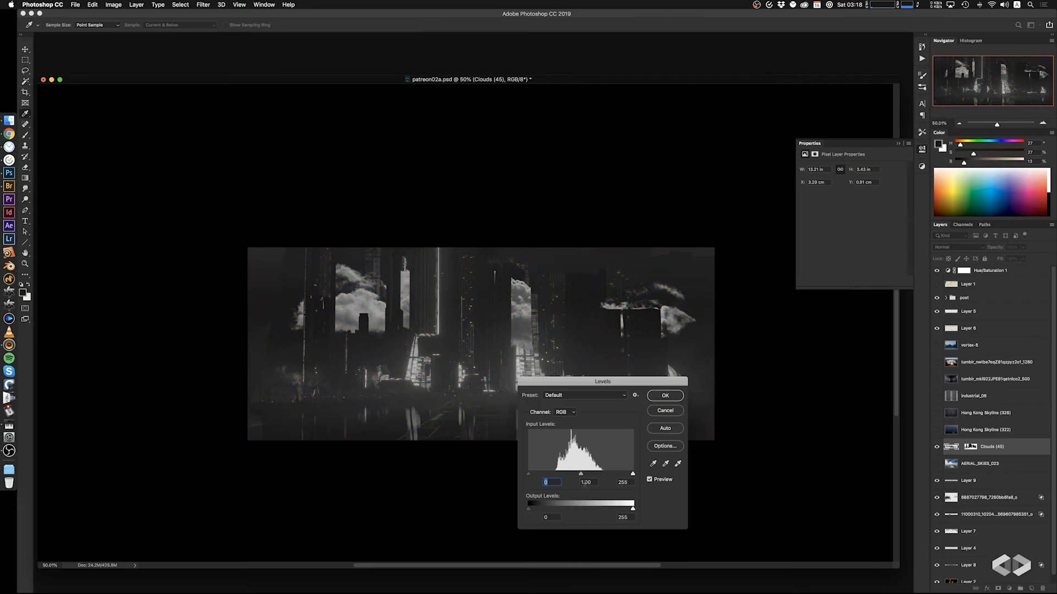
drag(583, 476, 600, 476)
alt+scroll(513, 320, up, 3)
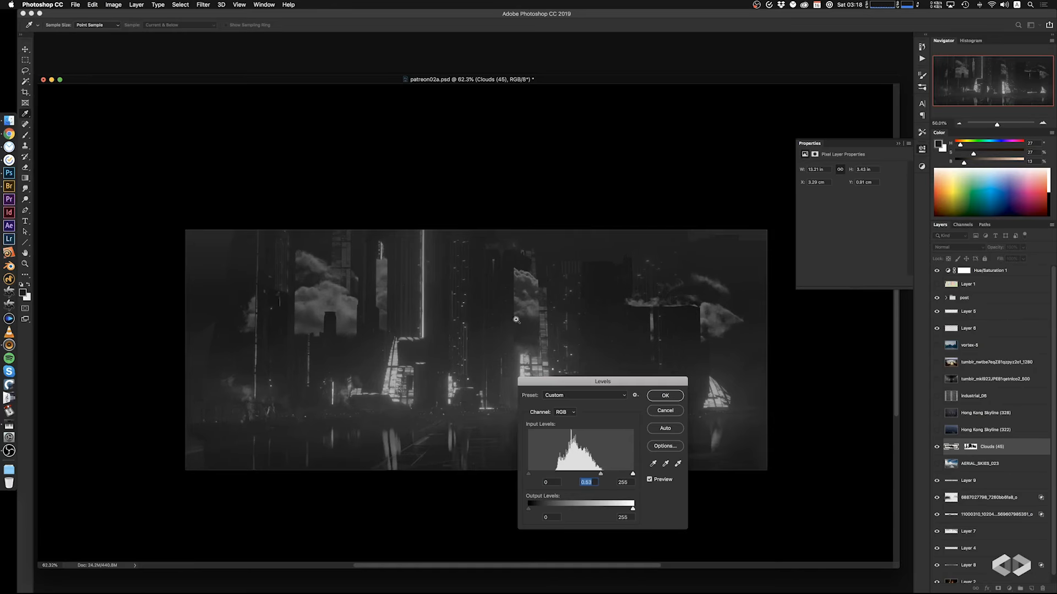
drag(514, 320, 497, 306)
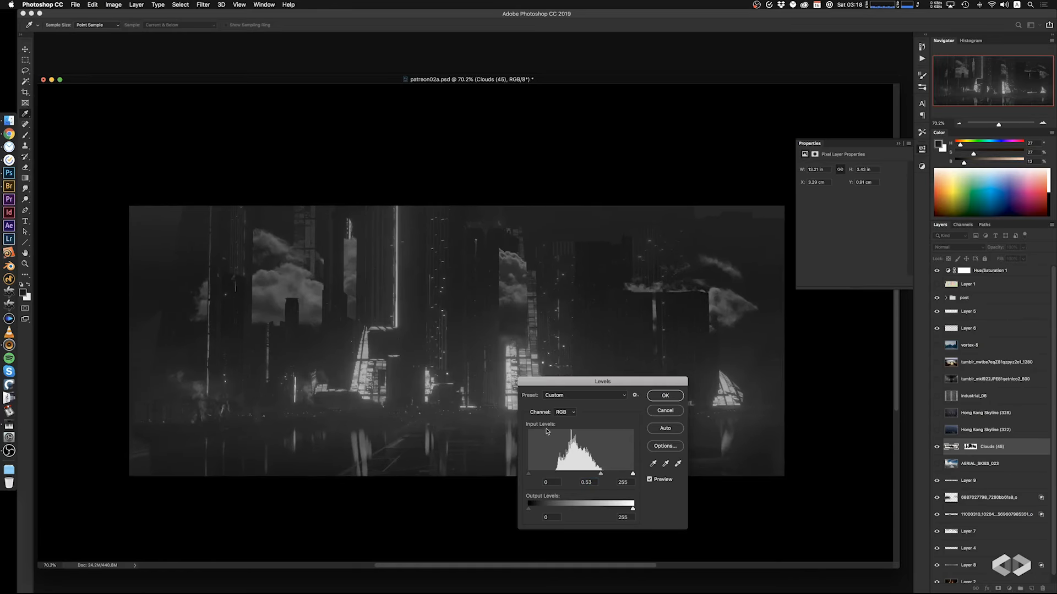
drag(600, 476, 596, 476)
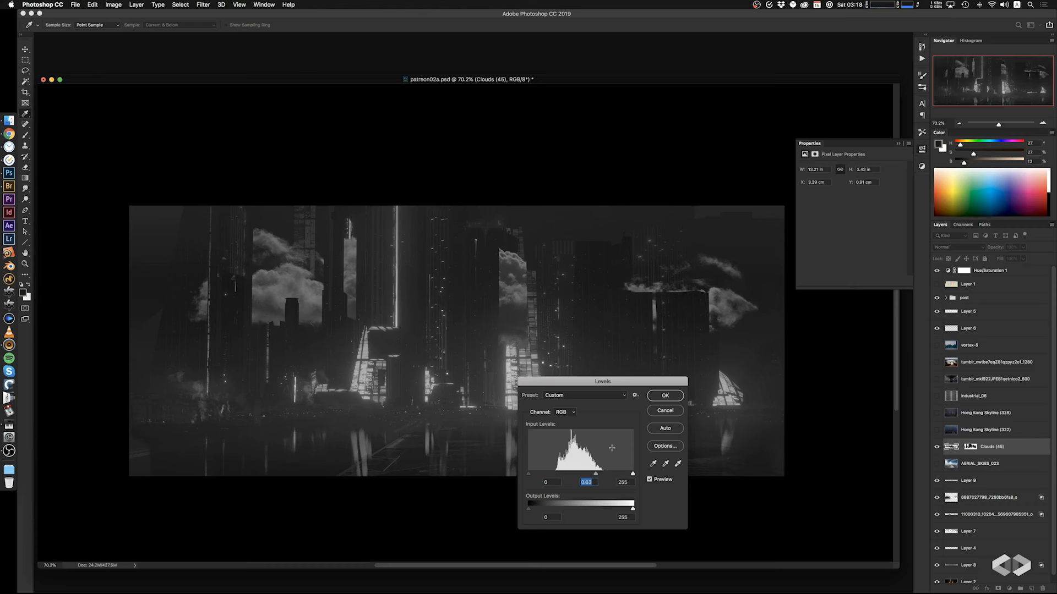
mouse_move(529, 510)
mouse_down()
mouse_move(539, 511)
mouse_move(531, 511)
mouse_up()
drag(633, 509, 546, 510)
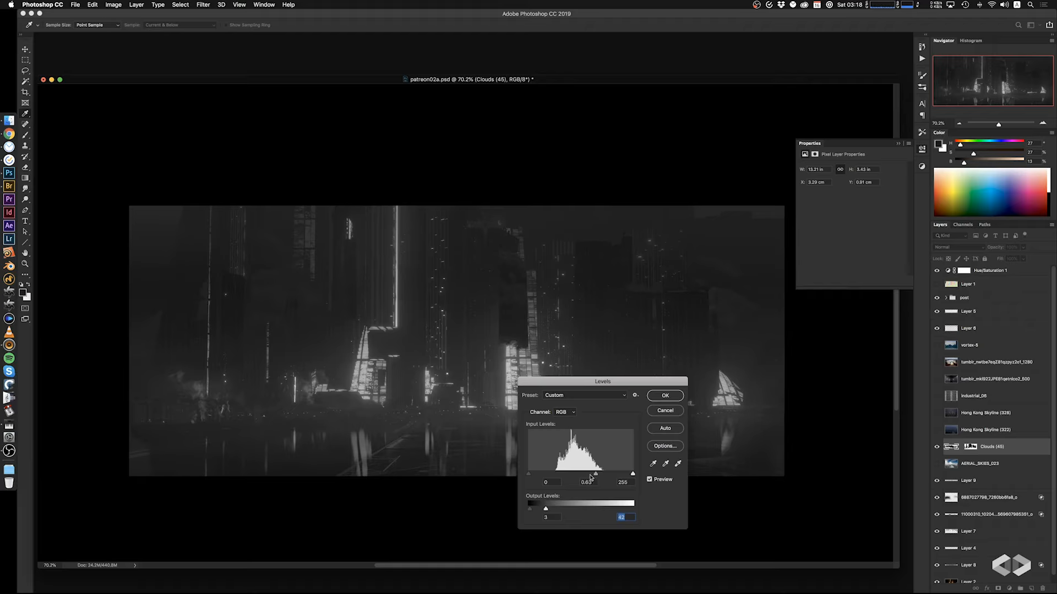
drag(596, 474, 576, 480)
drag(571, 480, 556, 507)
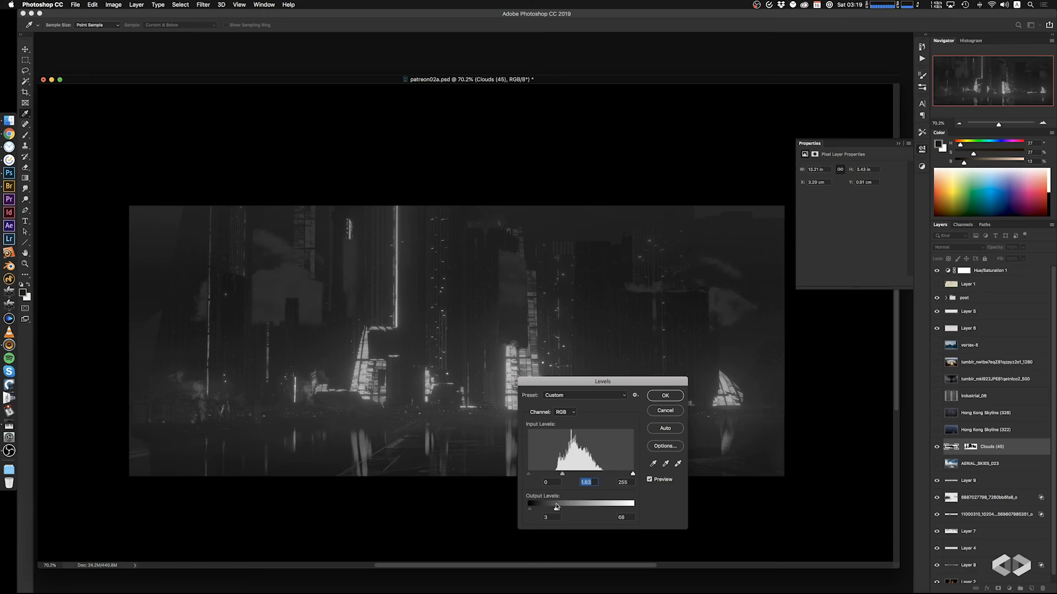
click(665, 395)
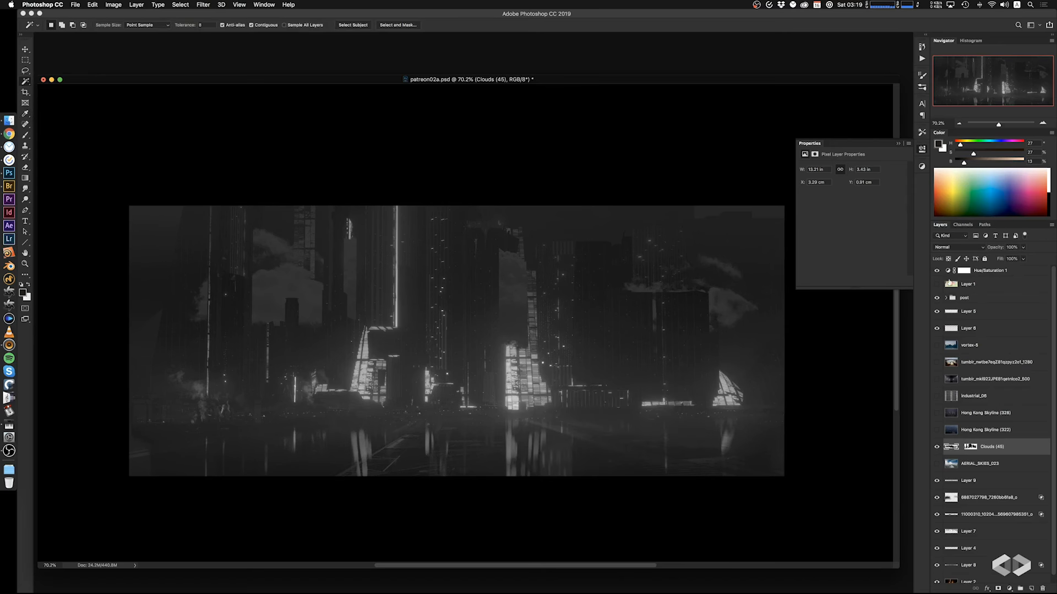
click(936, 271)
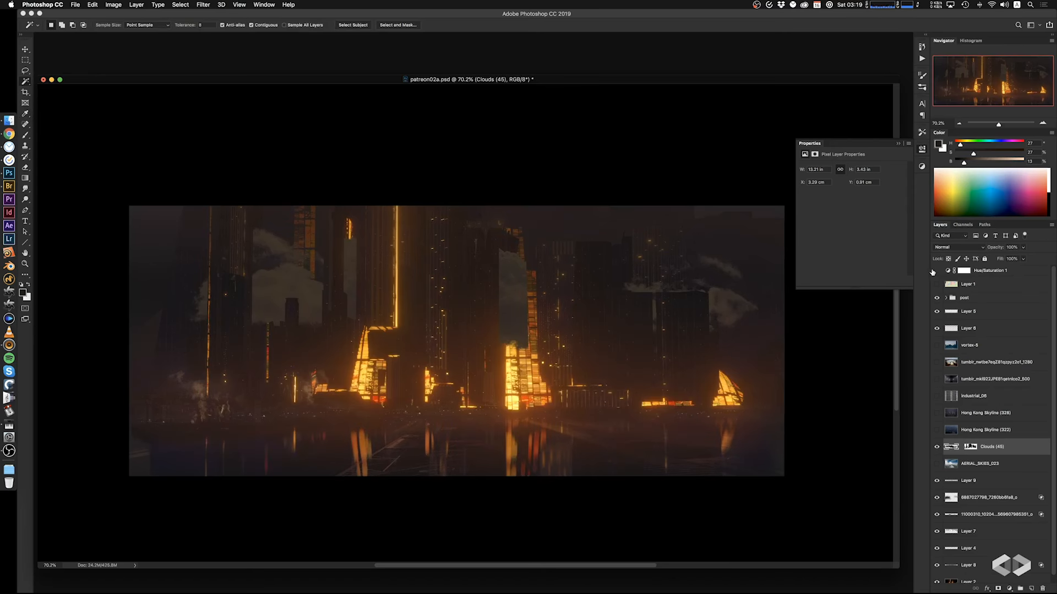
key(super+l)
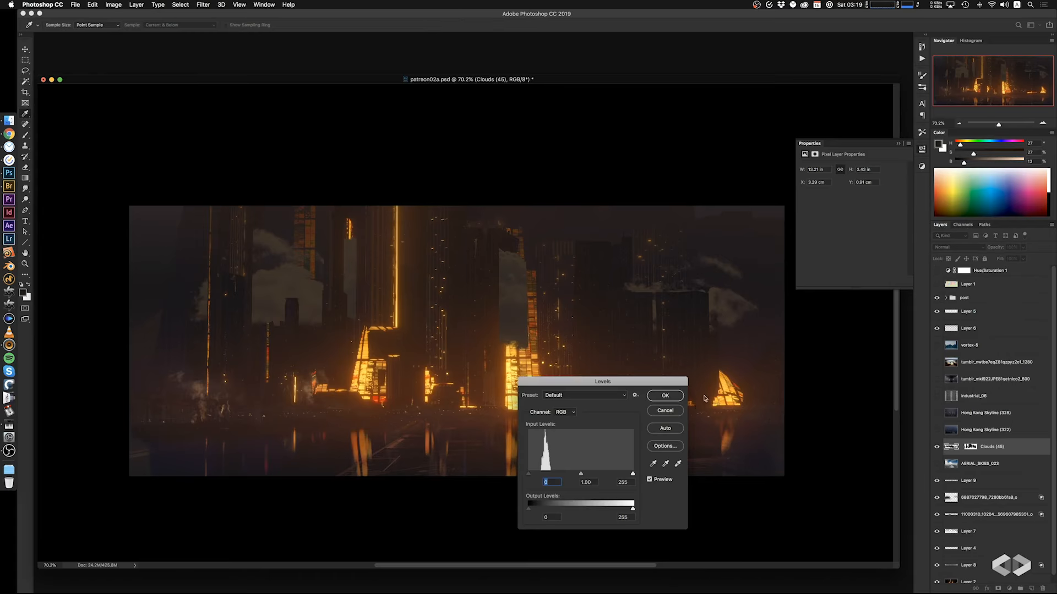
drag(580, 474, 589, 475)
click(665, 410)
Warm the midtones of Clouds (45) with Color Balance at red +14 and magenta -4, shifted slightly toward yellow
key(super+b)
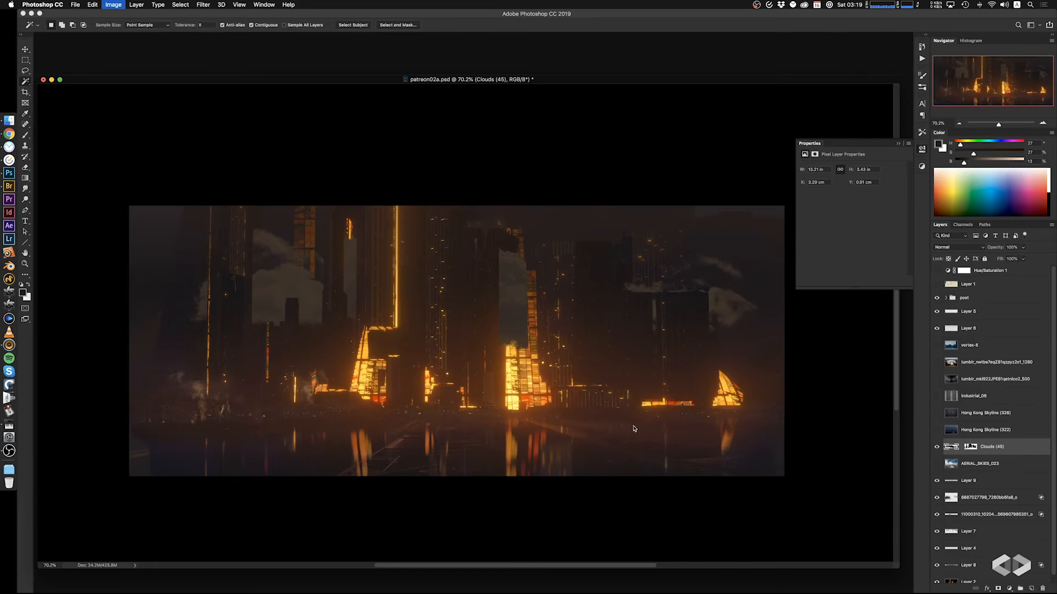
drag(763, 374, 761, 376)
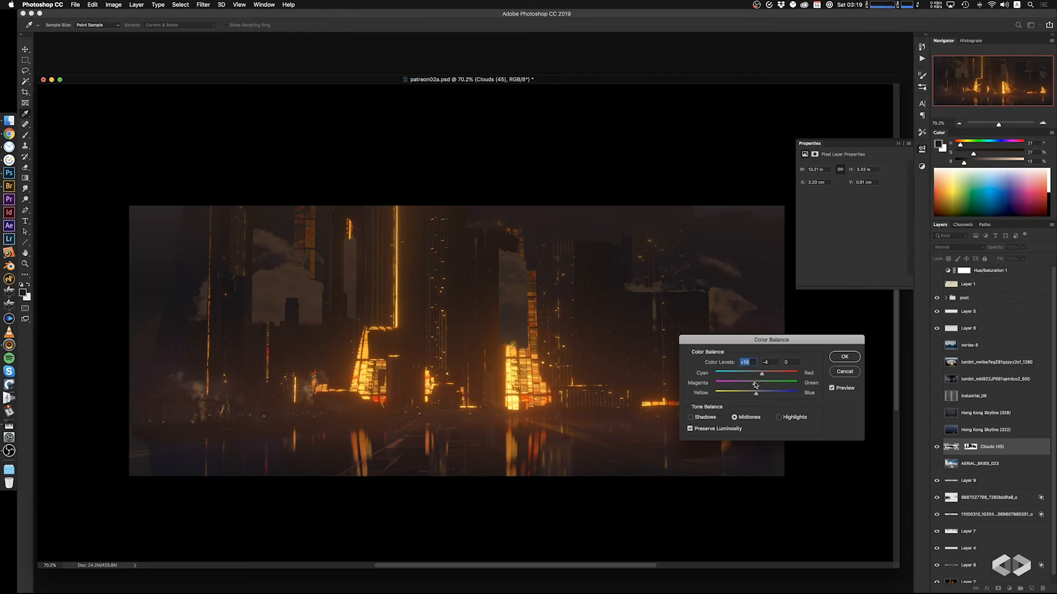
drag(756, 392, 757, 395)
drag(757, 395, 754, 395)
drag(753, 395, 753, 395)
click(835, 358)
key(super+l)
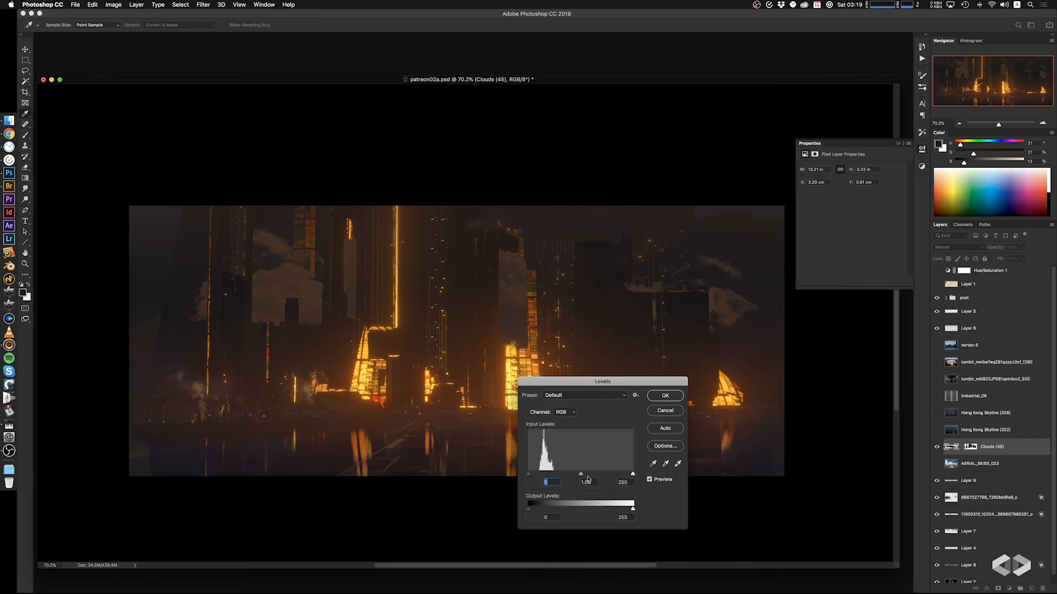
drag(580, 475, 588, 475)
click(663, 412)
key(w)
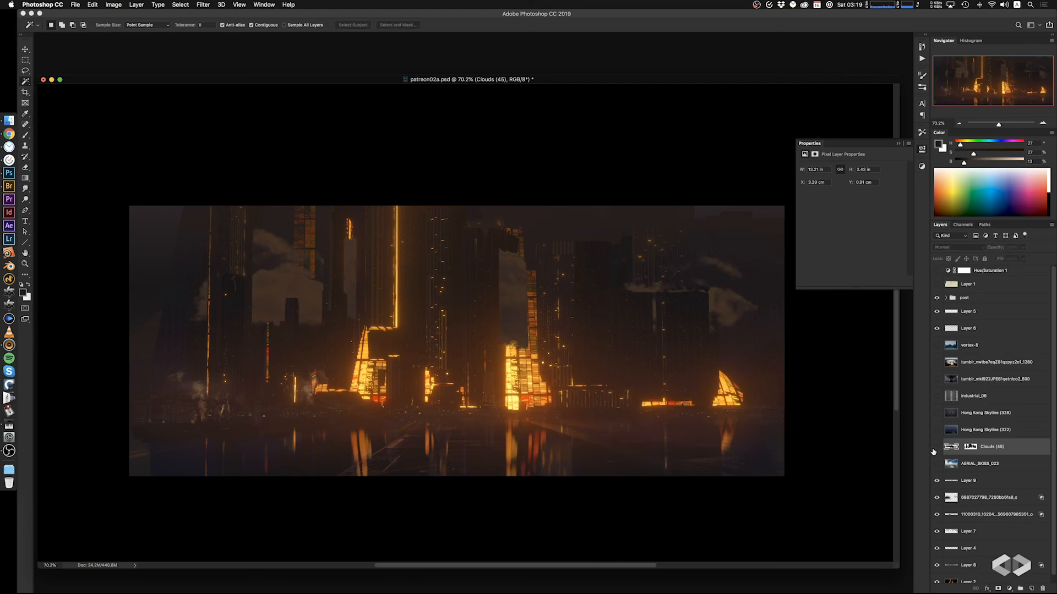
Compare the painting with and without Clouds (45), and paint black on its mask to uncover the lit central tower
click(936, 447)
click(936, 447)
click(972, 447)
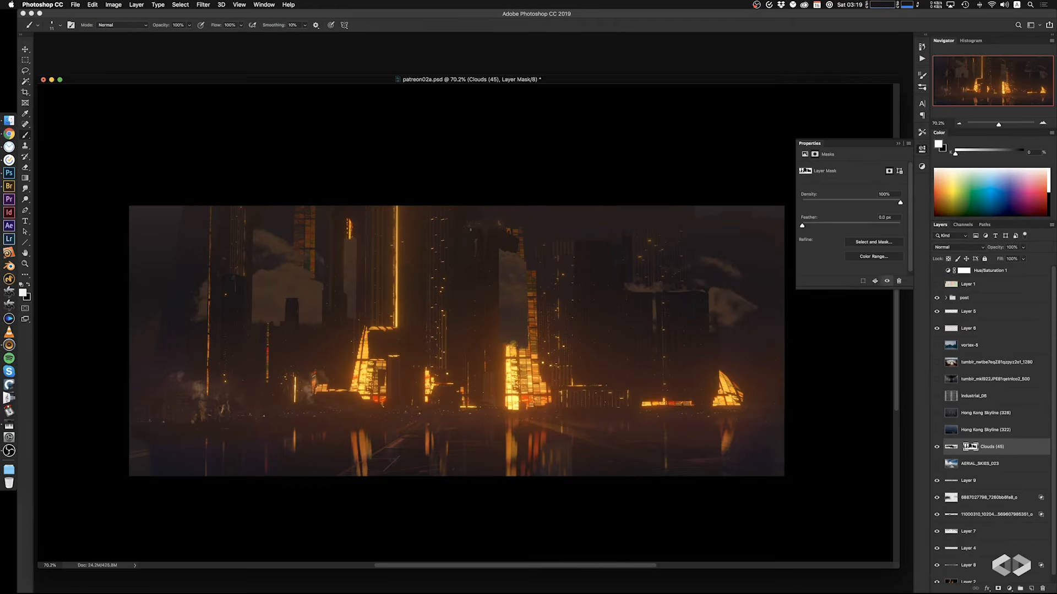
key(b)
key(x)
drag(504, 275, 518, 353)
drag(519, 294, 522, 352)
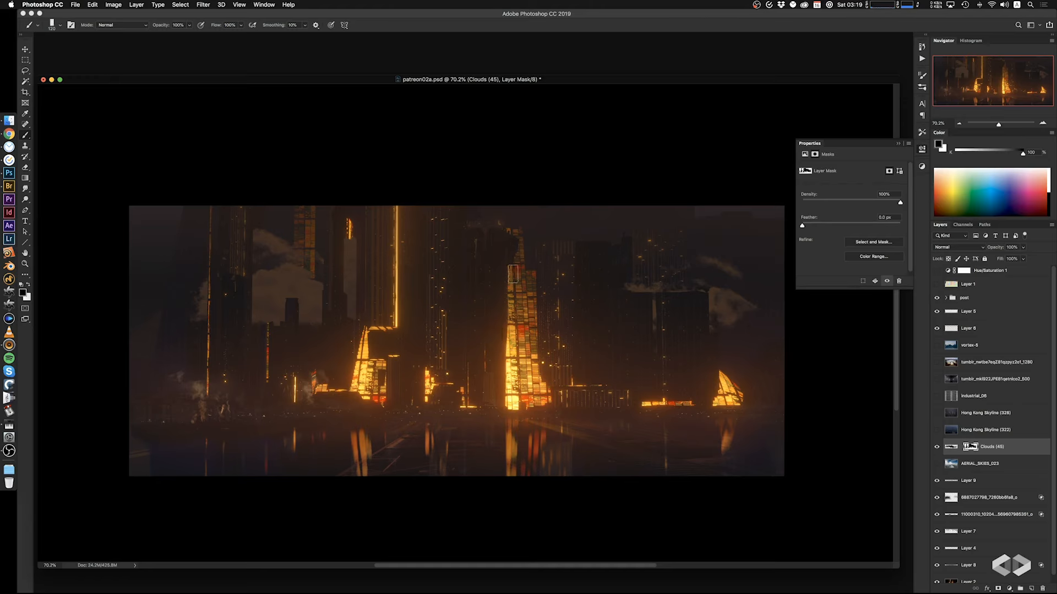
Paint a soft veil of cloud back over the central tower's upper part on the mask, and reselect the Clouds (45) image
key(x)
mouse_move(515, 288)
mouse_down()
mouse_move(522, 336)
mouse_move(529, 306)
mouse_move(512, 340)
mouse_move(531, 343)
mouse_move(522, 337)
mouse_up()
key(e)
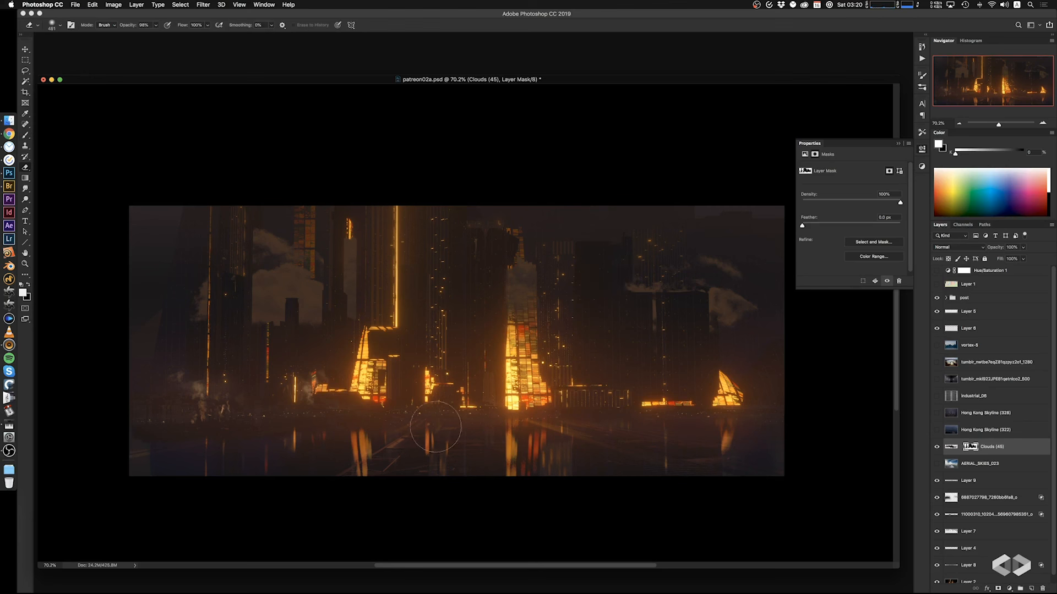
click(950, 447)
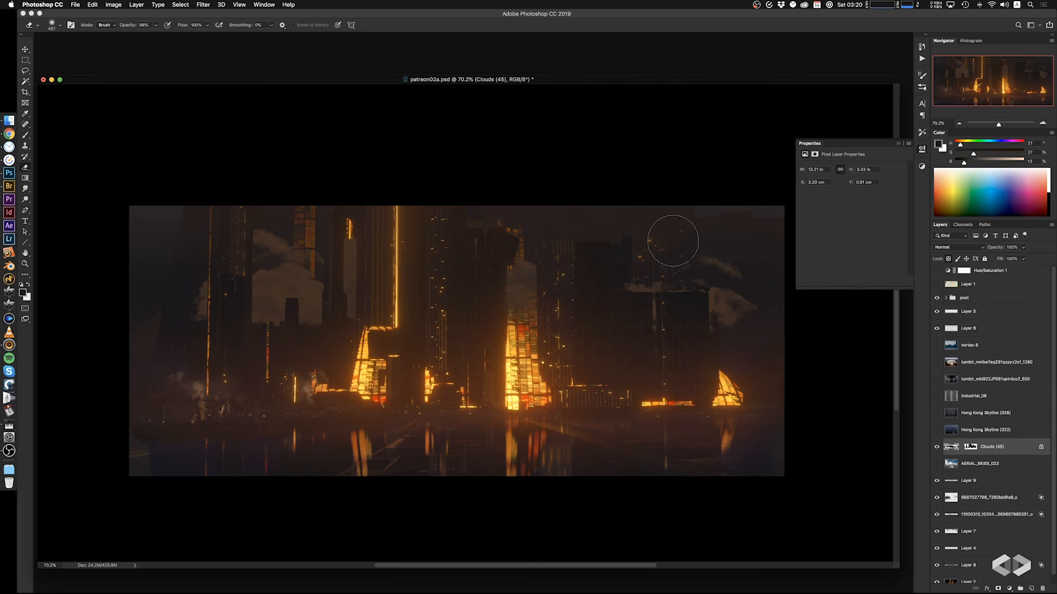
Try gradients at 40% opacity on Clouds (45) around the left and central towers, sampling dark sky and warm window colours
key(g)
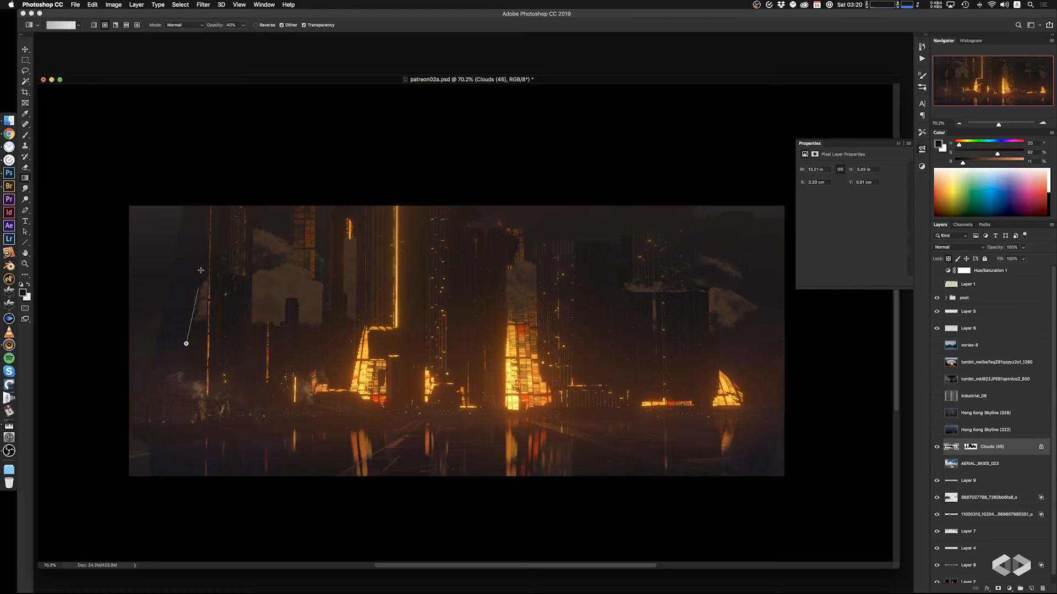
drag(321, 332, 328, 259)
alt+click(281, 222)
alt+click(541, 337)
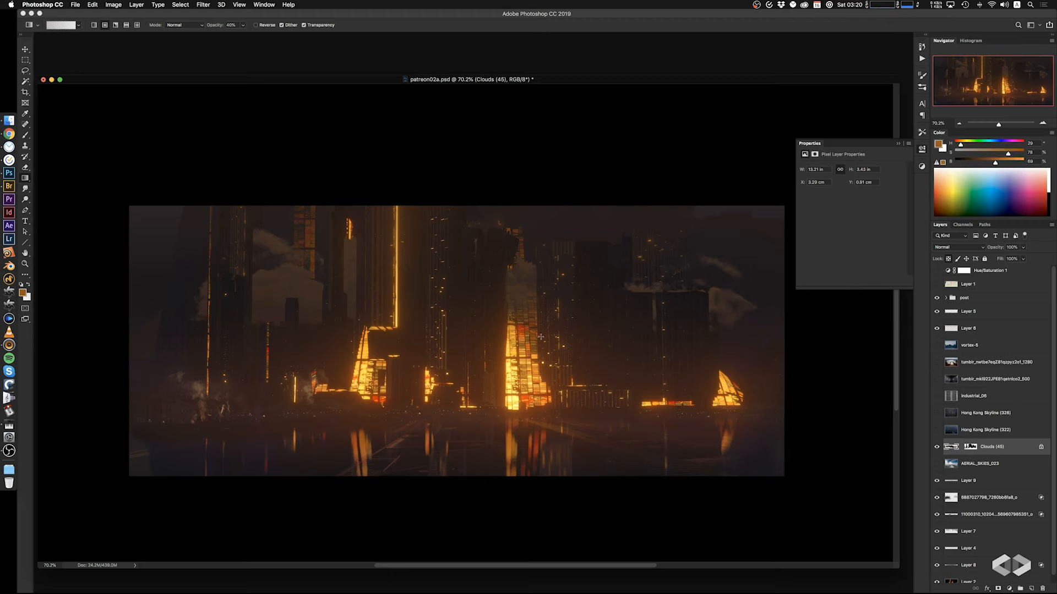
alt+click(506, 349)
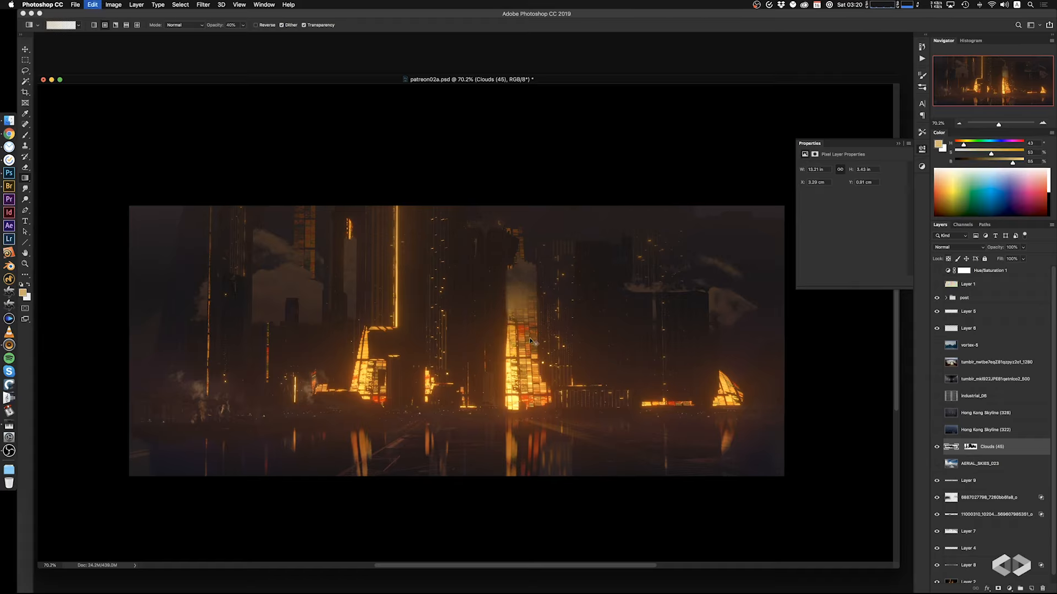
alt+click(518, 329)
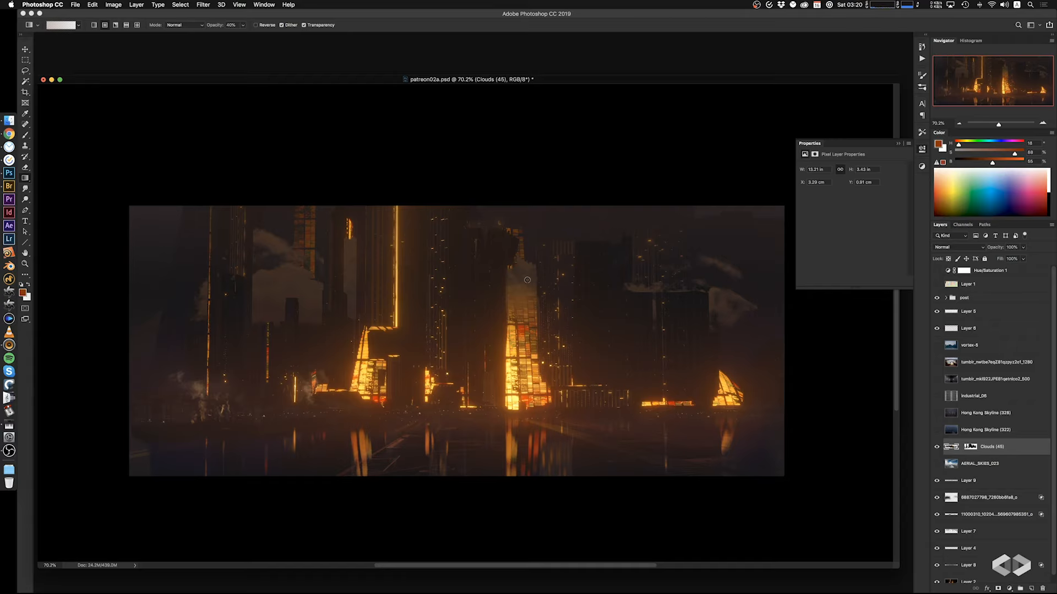
alt+click(504, 334)
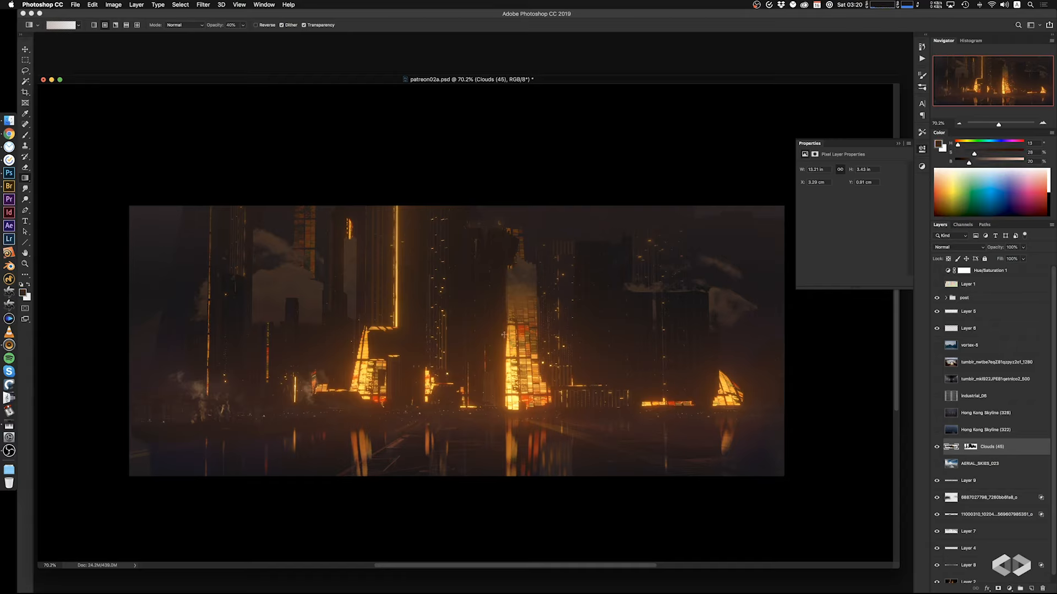
Paint over the uneven cloud edges around the central tower's top with a large soft brush in sampled dark browns
alt+click(533, 253)
key(b)
right_click(520, 300)
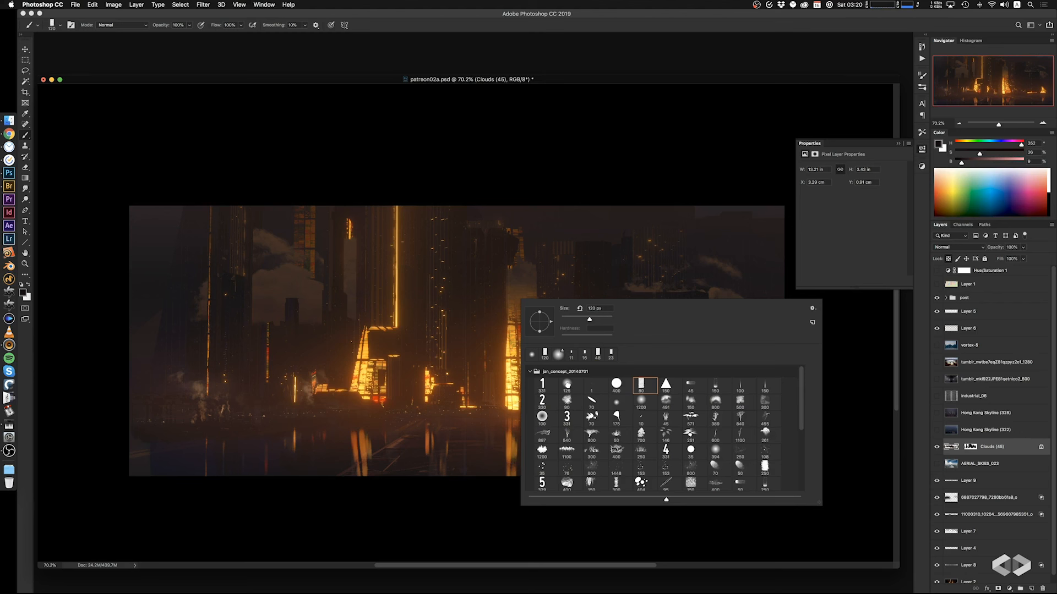
click(567, 385)
click(505, 231)
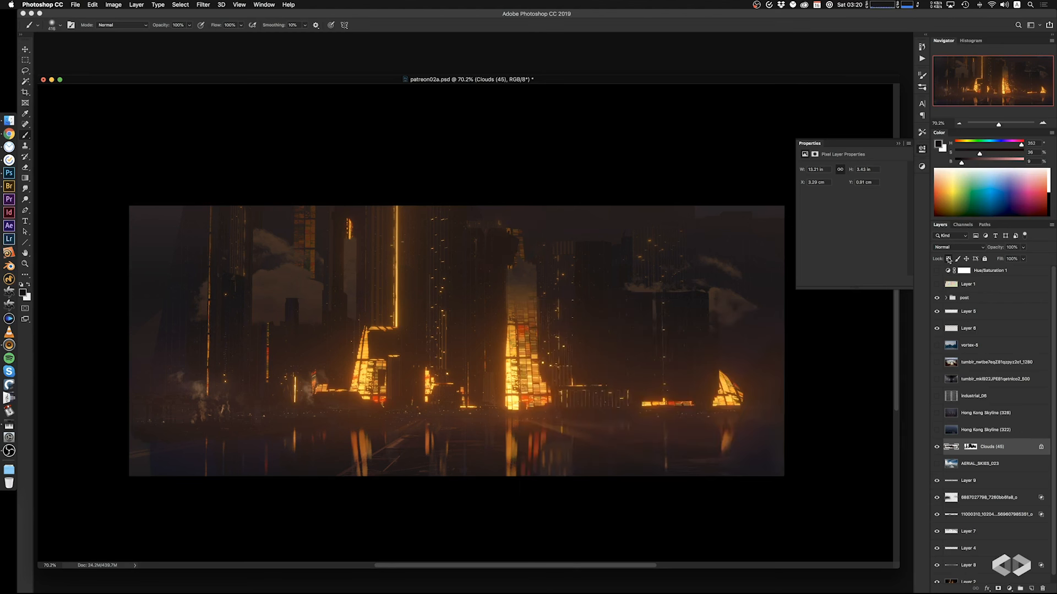
drag(563, 259, 486, 257)
mouse_move(485, 257)
ctrl+alt+mouse_down()
mouse_move(526, 251)
mouse_move(502, 240)
ctrl+alt+mouse_up()
alt+click(523, 252)
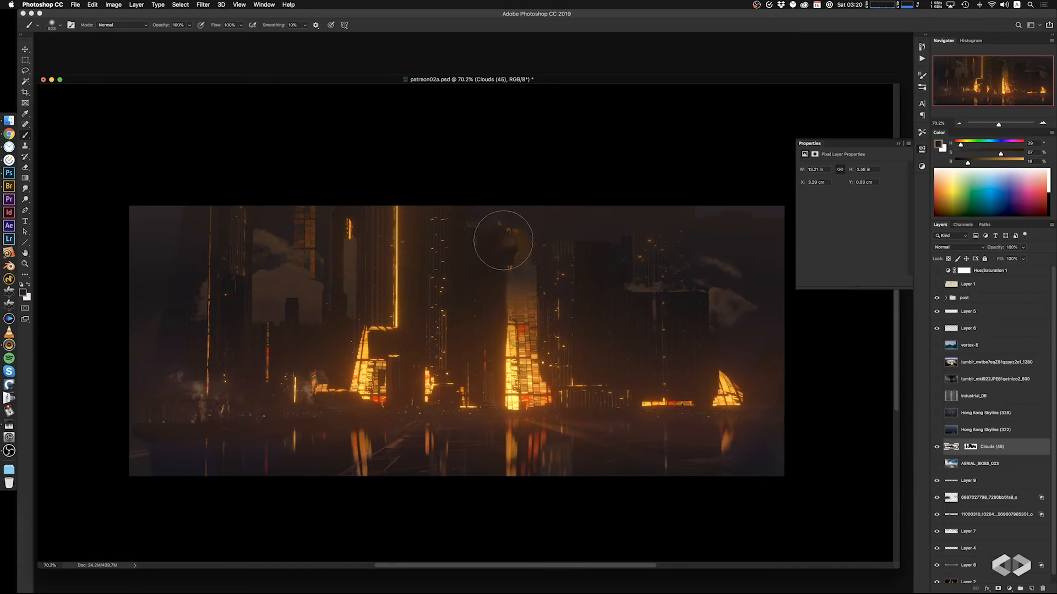
alt+click(534, 228)
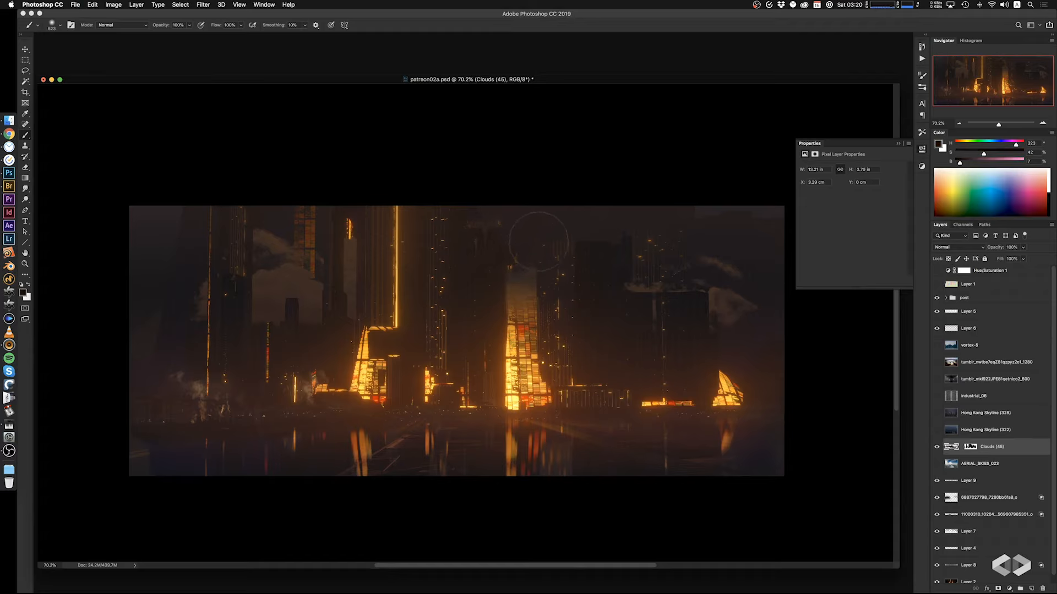
Paint sampled dark sky colour over the wispy clouds above the right-hand towers with a larger brush, toggling the transparent-pixel lock
ctrl+alt+drag(546, 254, 571, 255)
alt+click(696, 253)
mouse_move(725, 257)
mouse_down()
mouse_move(628, 272)
mouse_move(614, 248)
mouse_up()
click(947, 258)
Try darkening the cloud bank between the left towers with sampled dark colour at 30% brush opacity, and undo it
alt+click(620, 295)
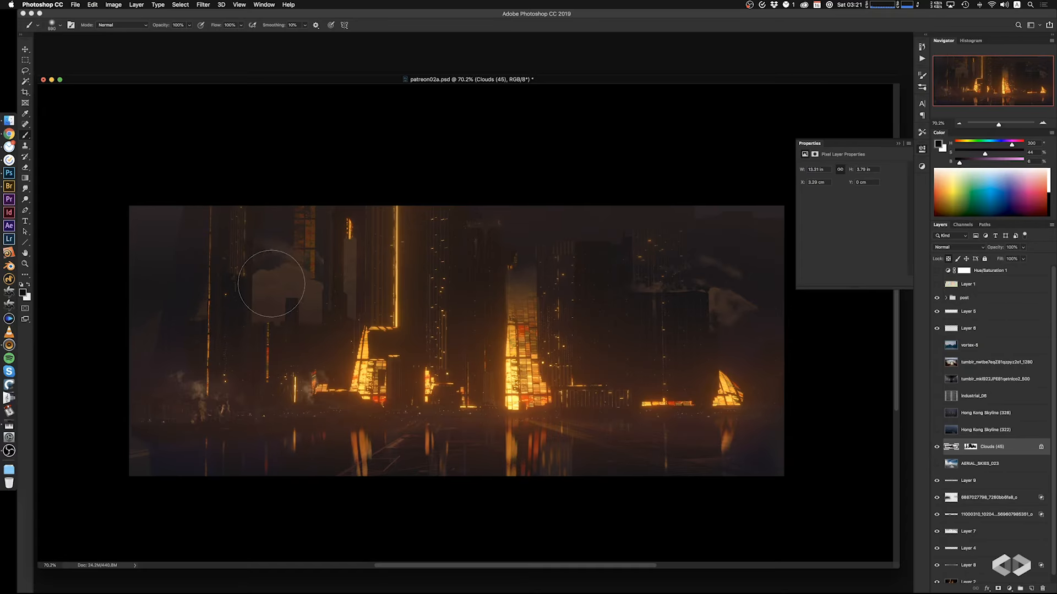
key(3)
click(270, 278)
key(super+z)
Clone clouds into the sky at the canvas's left edge on Clouds (45), and softly erase their outer and lower parts
key(s)
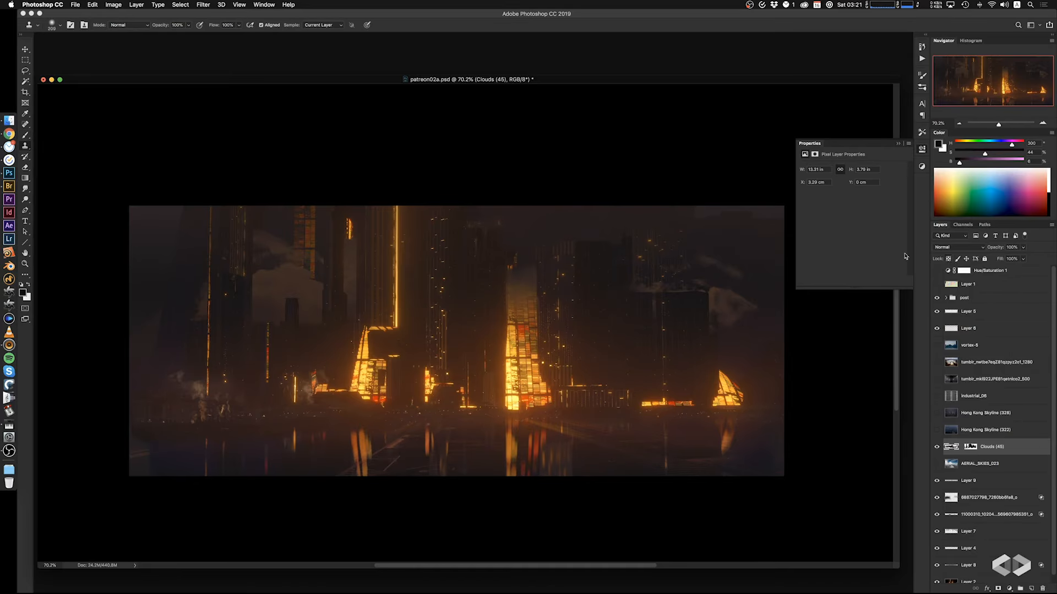
ctrl+alt+drag(407, 317, 441, 316)
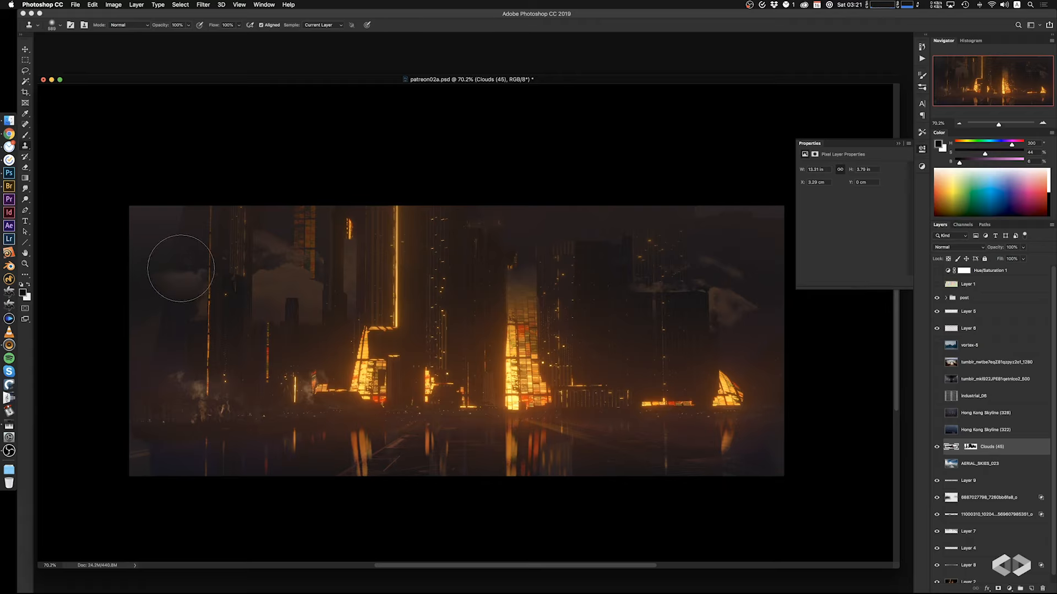
mouse_move(180, 268)
mouse_down()
mouse_move(144, 271)
mouse_move(172, 321)
mouse_move(167, 410)
mouse_up()
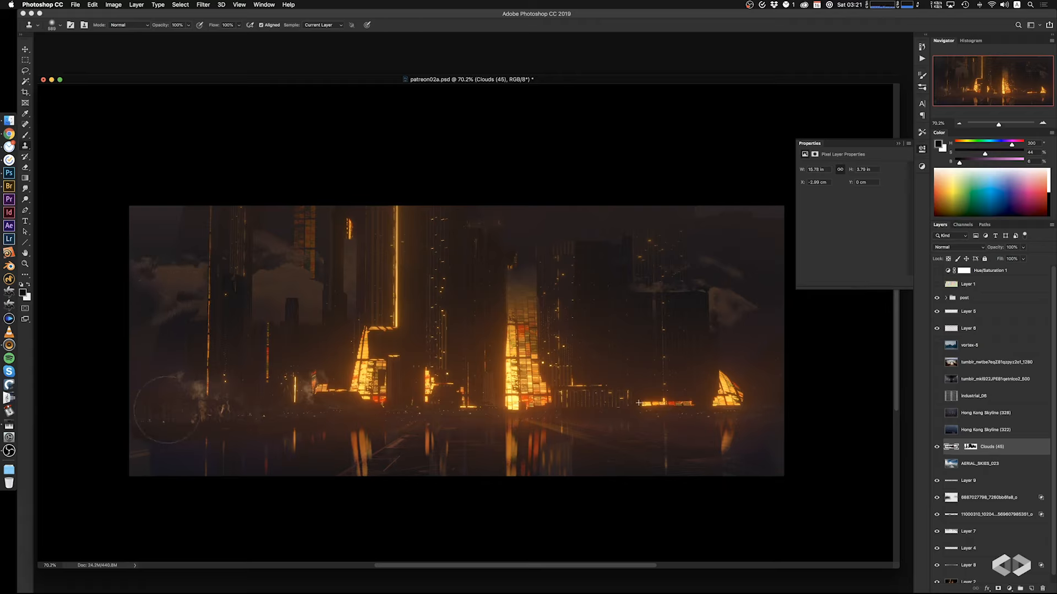
alt+click(353, 291)
drag(155, 328, 128, 321)
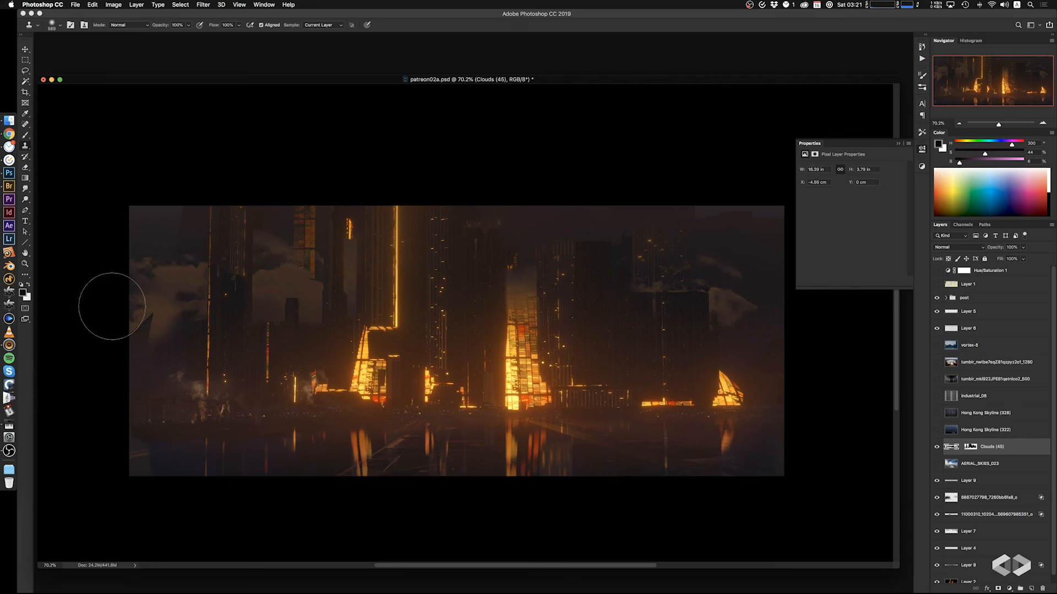
key(e)
mouse_move(177, 342)
mouse_down()
mouse_move(181, 385)
mouse_move(140, 333)
mouse_move(82, 436)
mouse_move(83, 330)
mouse_move(107, 236)
mouse_up()
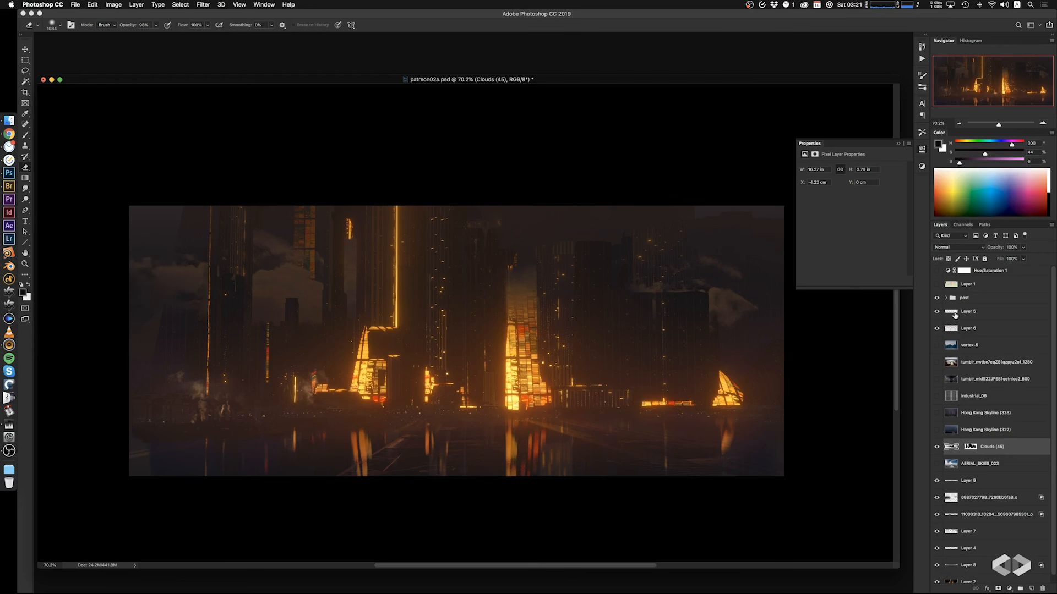
Blend the lower-left clouds on the Clouds (45) mask with a soft brush, temporarily loading the mask as a selection to check its edges
click(970, 447)
key(b)
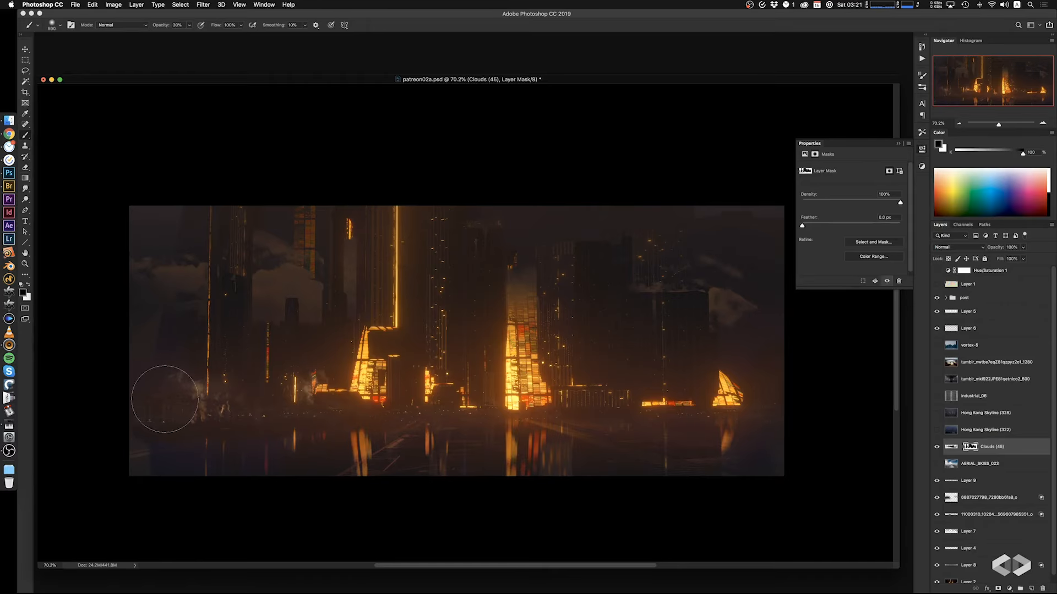
mouse_move(168, 346)
ctrl+alt+mouse_down()
mouse_move(182, 346)
mouse_move(172, 344)
ctrl+alt+mouse_up()
key(x)
key(x)
super+click(967, 447)
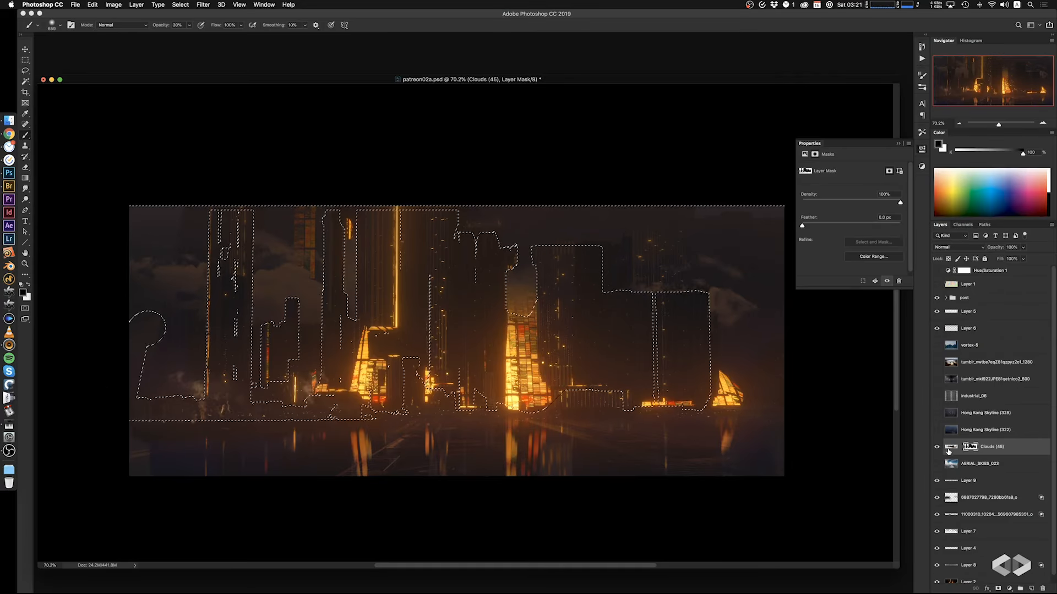
key(super+h)
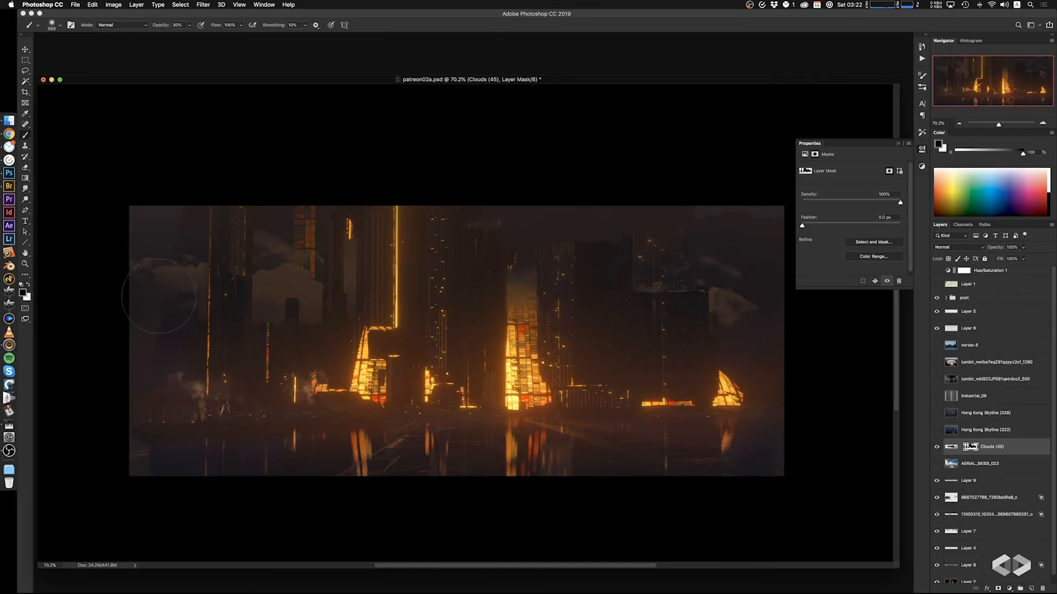
key(x)
key(0)
Try clone-stamping over the far-left towers on the Clouds (45) mask with a larger brush
key(s)
ctrl+alt+drag(507, 346, 536, 341)
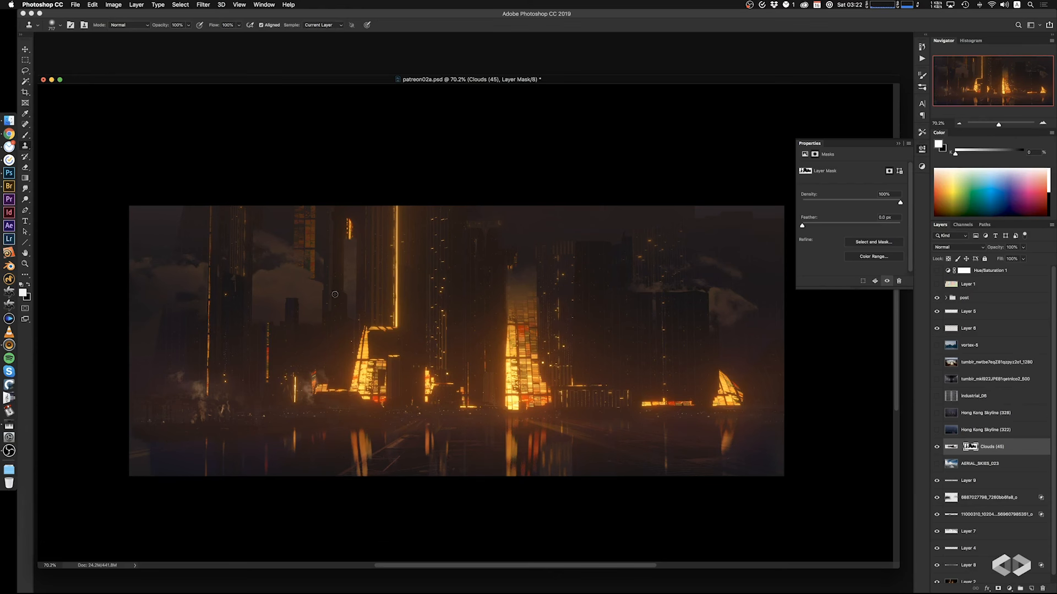
alt+click(138, 334)
drag(158, 334, 151, 347)
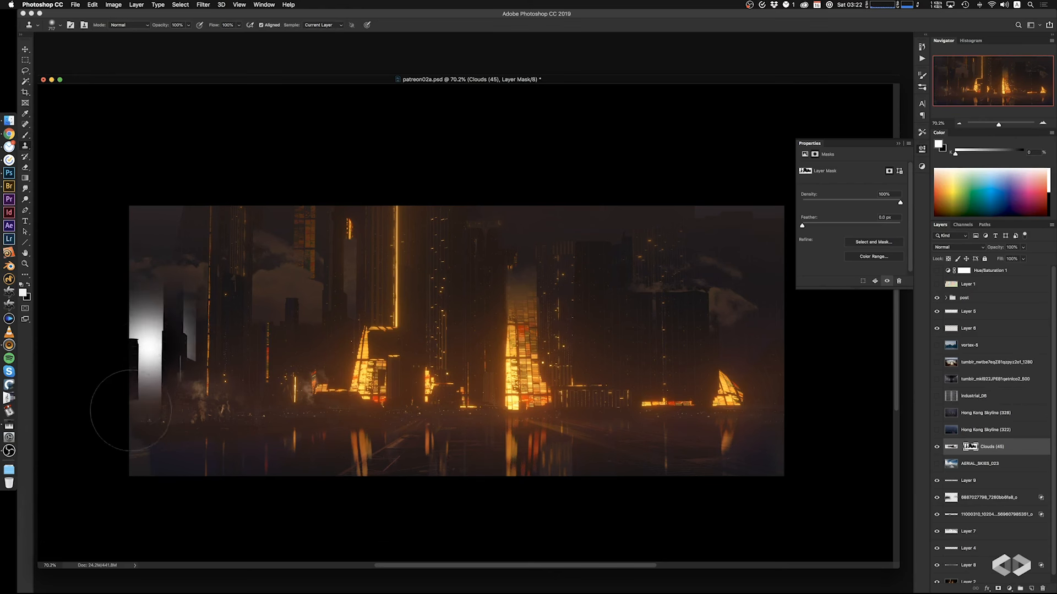
Reselect the Clouds (45) image, try cloning cloud further down the left edge, and undo it
click(950, 448)
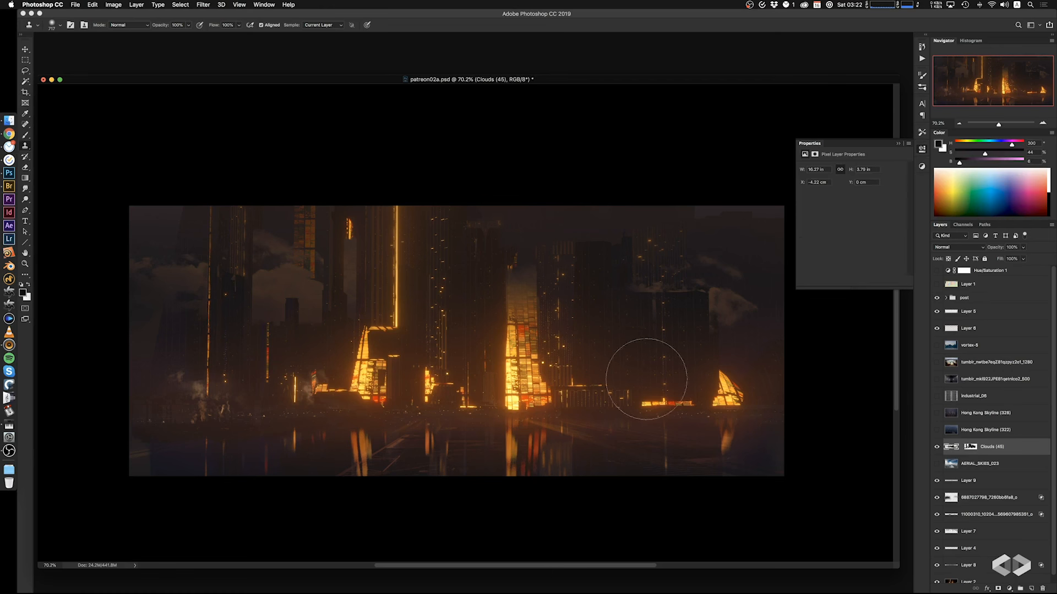
mouse_move(148, 341)
mouse_down()
mouse_move(165, 314)
mouse_move(172, 348)
mouse_move(156, 392)
mouse_up()
key(super+z)
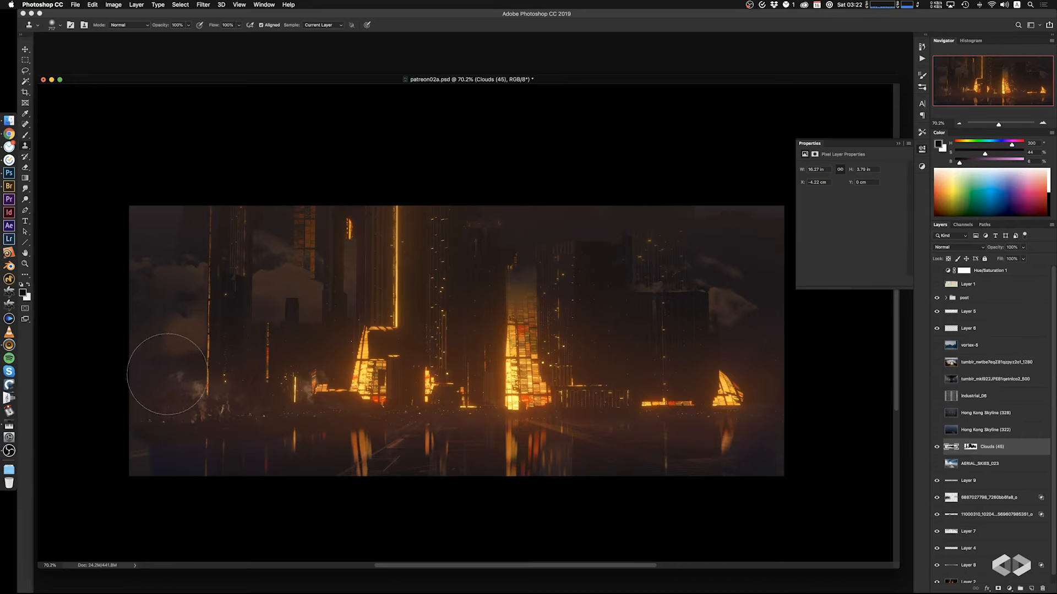
key(e)
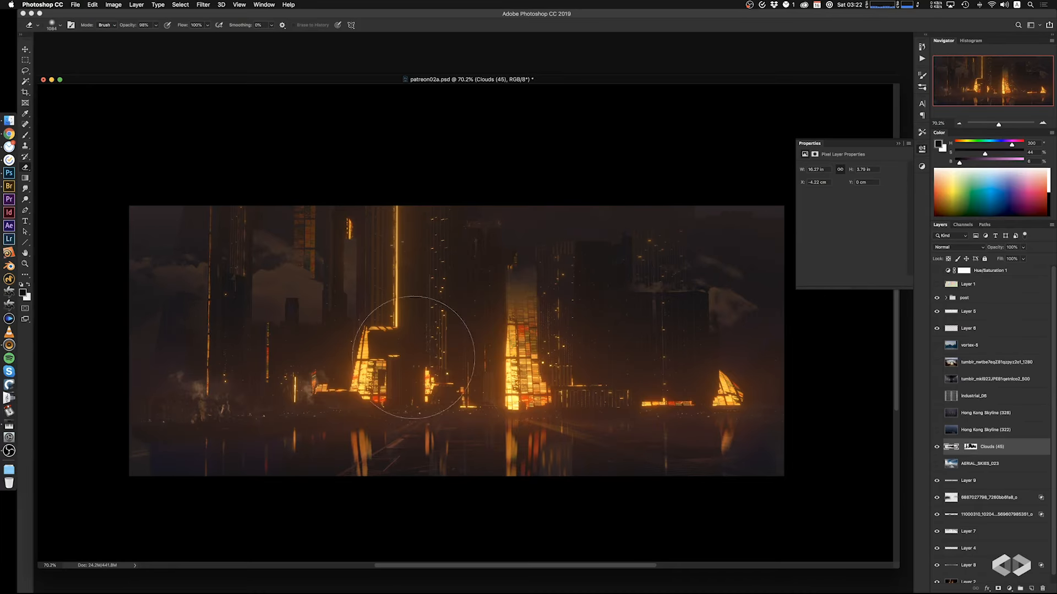
Clone cloud into the sky at the canvas's right edge, and softly erase its lower part above the lit sail-shaped building
key(s)
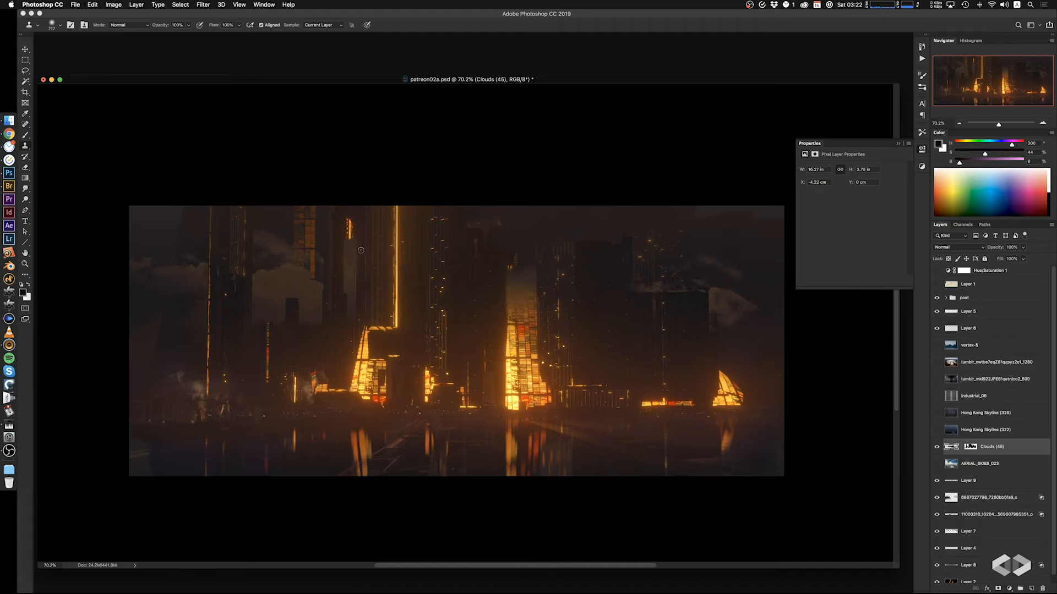
mouse_move(745, 314)
mouse_down()
mouse_move(750, 299)
mouse_move(765, 308)
mouse_up()
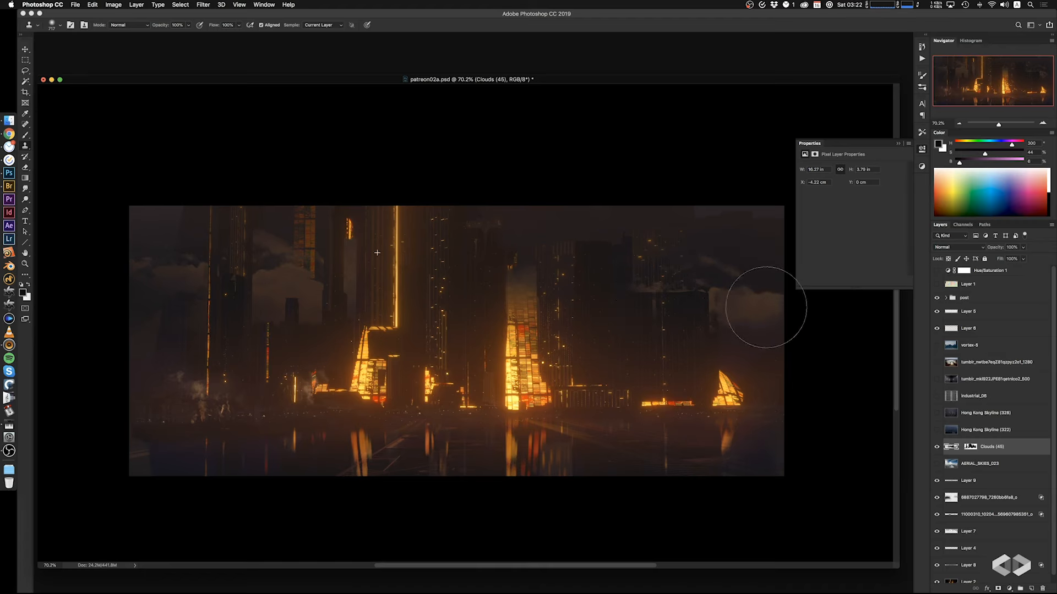
key(e)
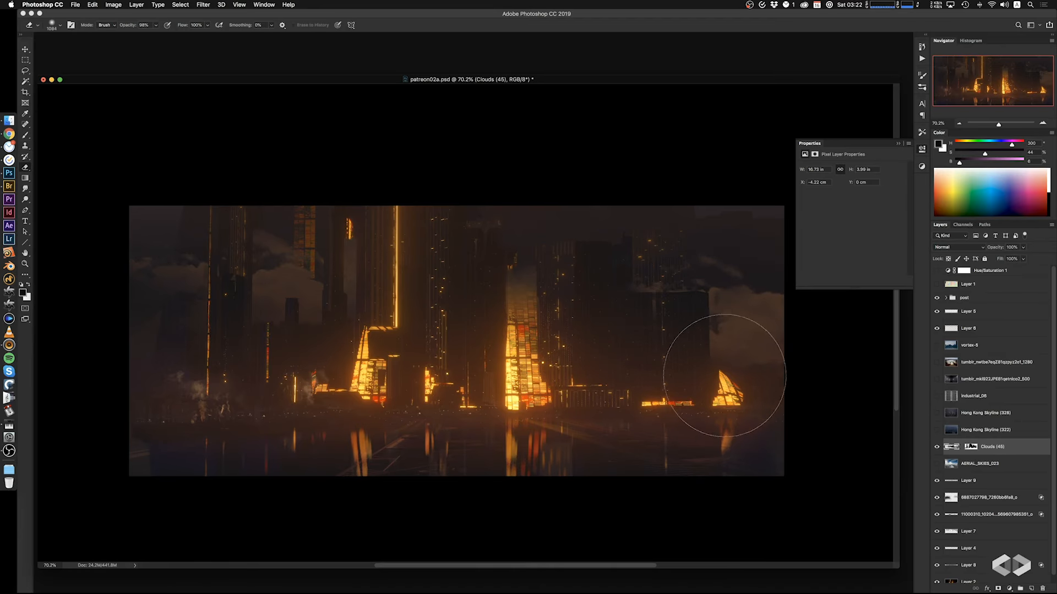
mouse_move(728, 386)
ctrl+alt+mouse_down()
mouse_move(664, 378)
mouse_move(789, 377)
ctrl+alt+mouse_up()
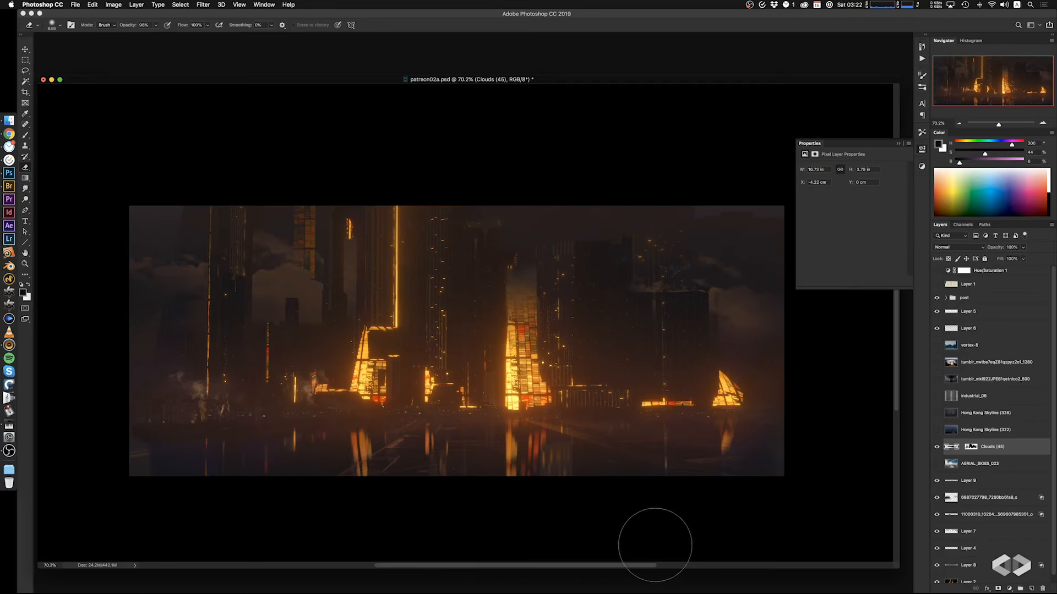
Erase cloud haze around the small lit strip between the left towers with a smaller eraser, undoing the stray dab below the cloud bank
ctrl+alt+drag(354, 361, 280, 353)
click(291, 330)
key(super+z)
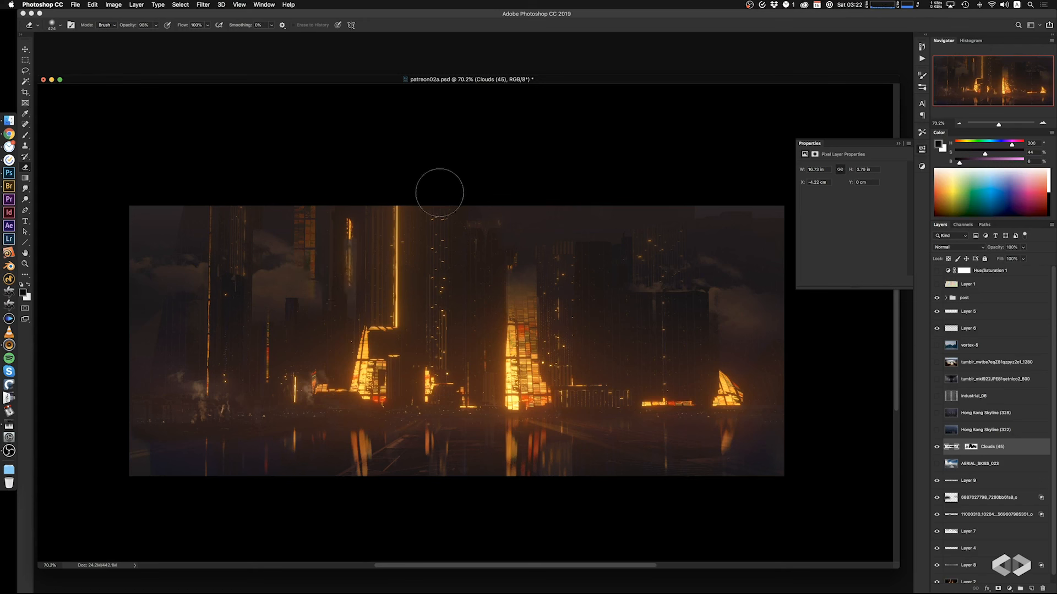
ctrl+alt+drag(340, 293, 329, 292)
Add a new layer above Clouds (45) and set its blend mode to Color Dodge
click(1029, 588)
double_click(1019, 449)
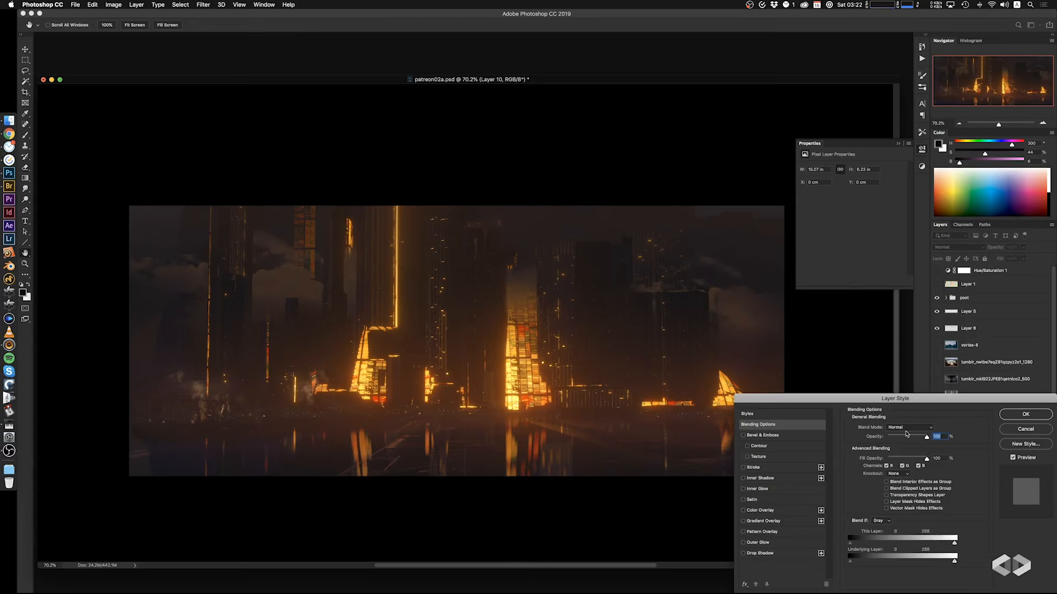
click(907, 429)
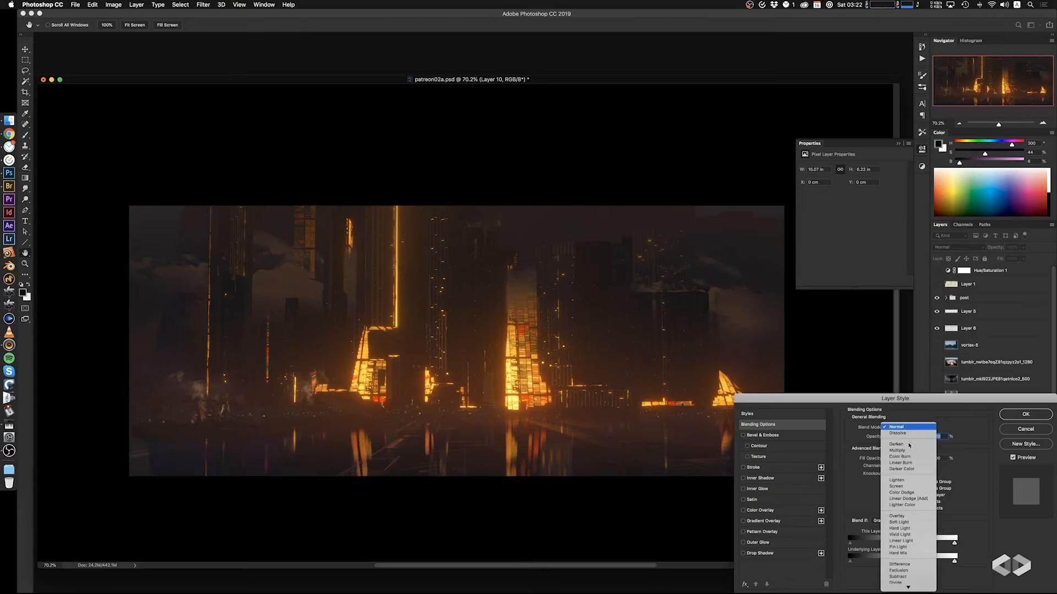
click(901, 492)
click(1018, 416)
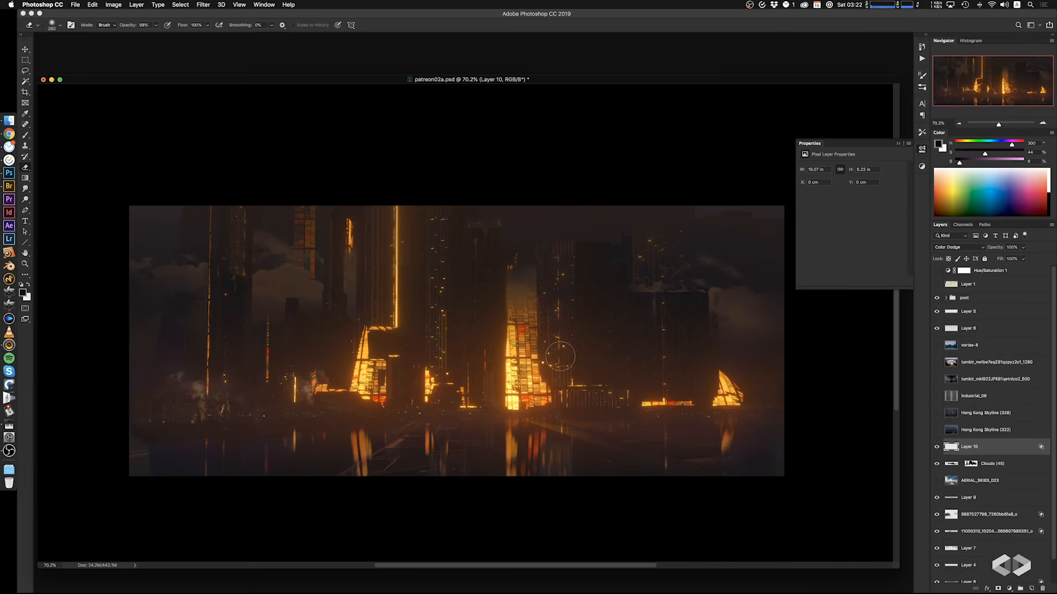
Add glows with gradients in sampled window orange around the left lit strip and the upper part of the central tower
key(g)
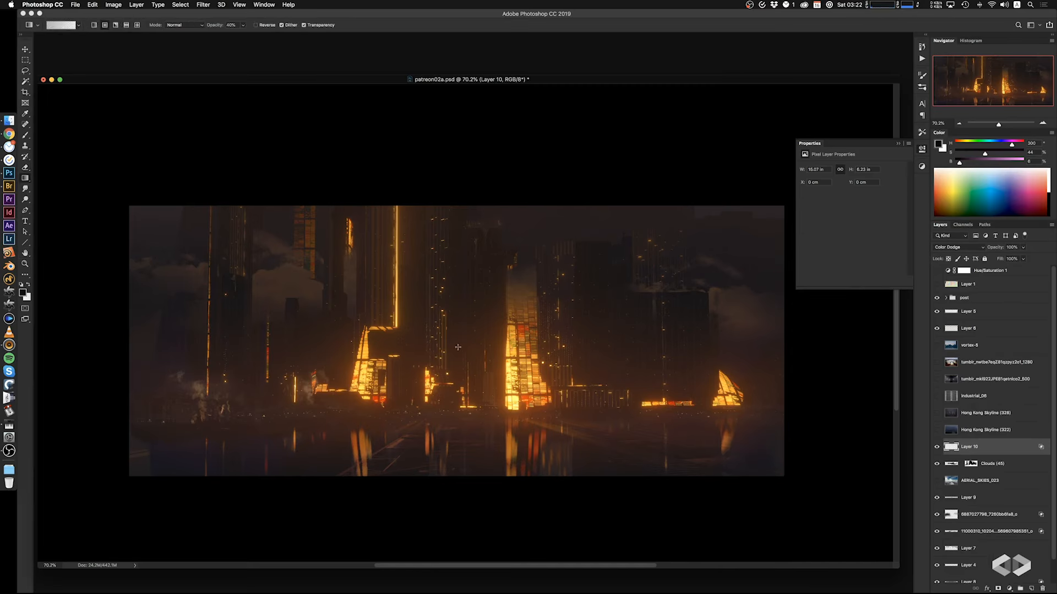
alt+click(349, 241)
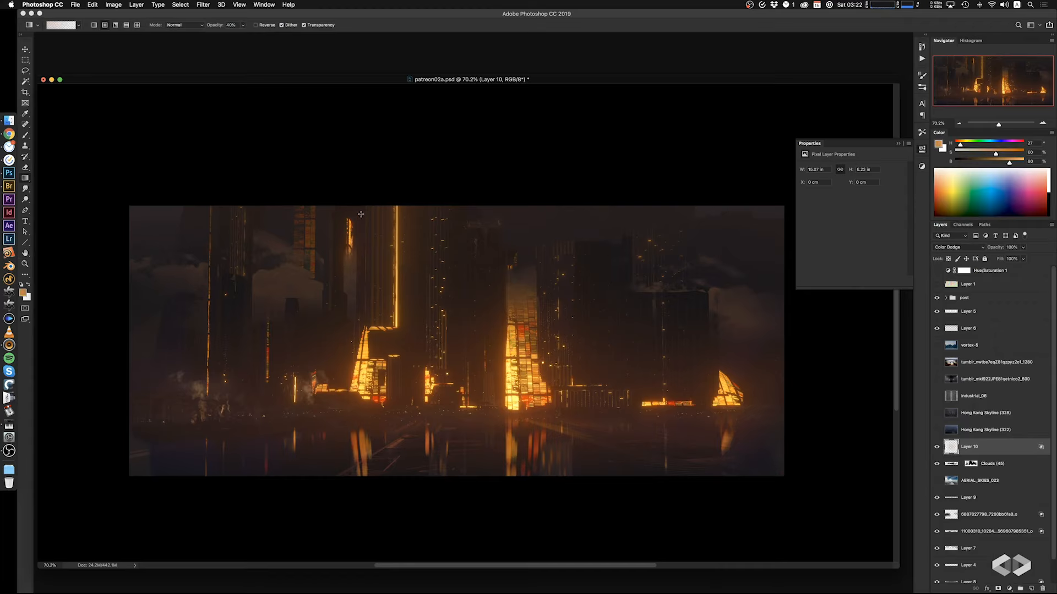
drag(353, 260, 356, 210)
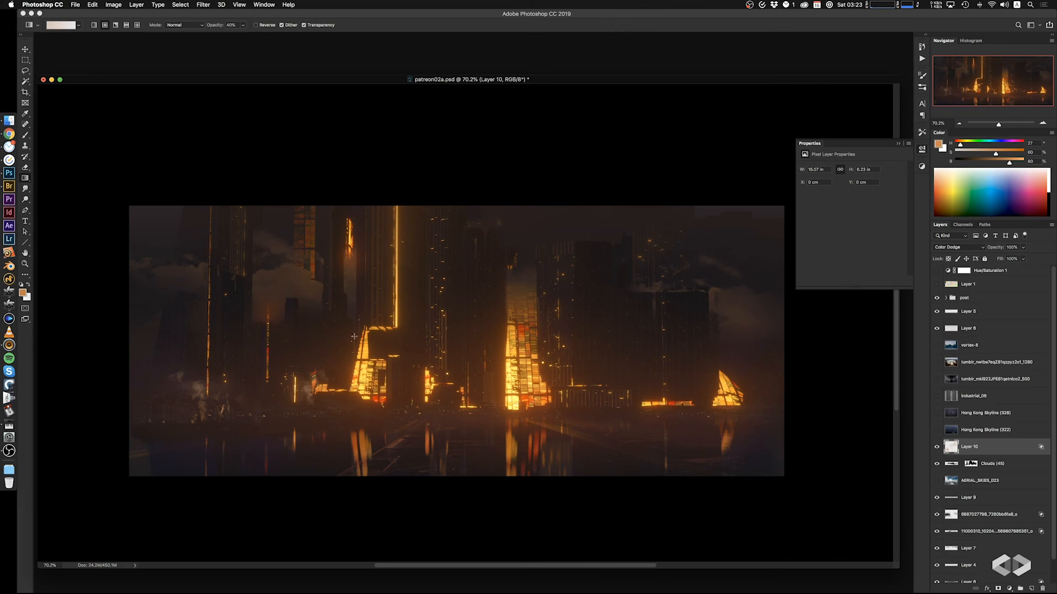
mouse_move(514, 307)
mouse_down()
mouse_move(520, 249)
mouse_move(539, 226)
mouse_up()
drag(526, 360, 517, 295)
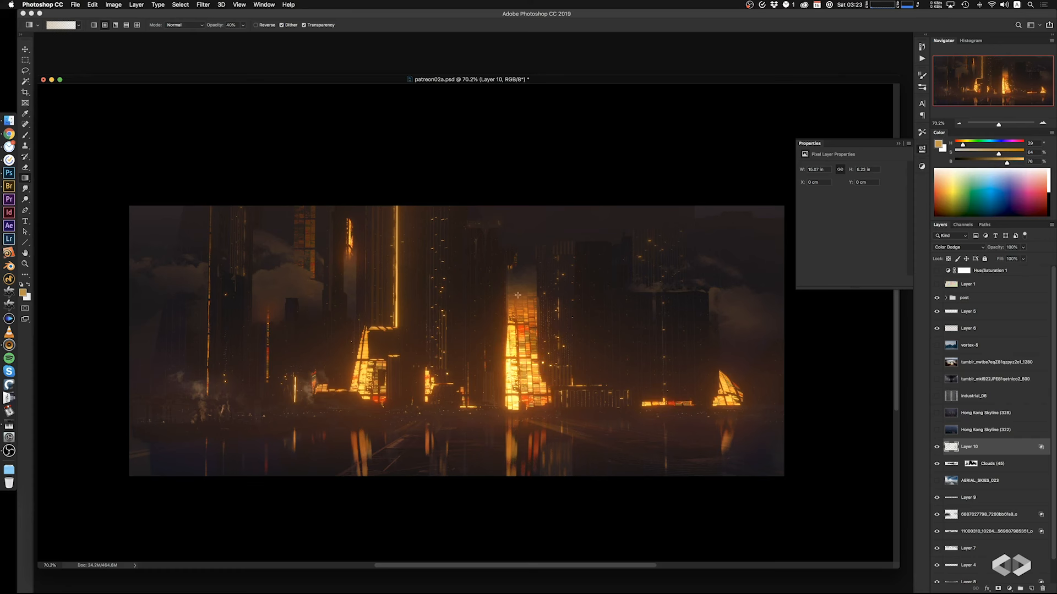
Add orange gradient glows to the cloud above the lit sail-shaped building, and undo the last one
drag(752, 314, 753, 304)
drag(731, 369, 739, 280)
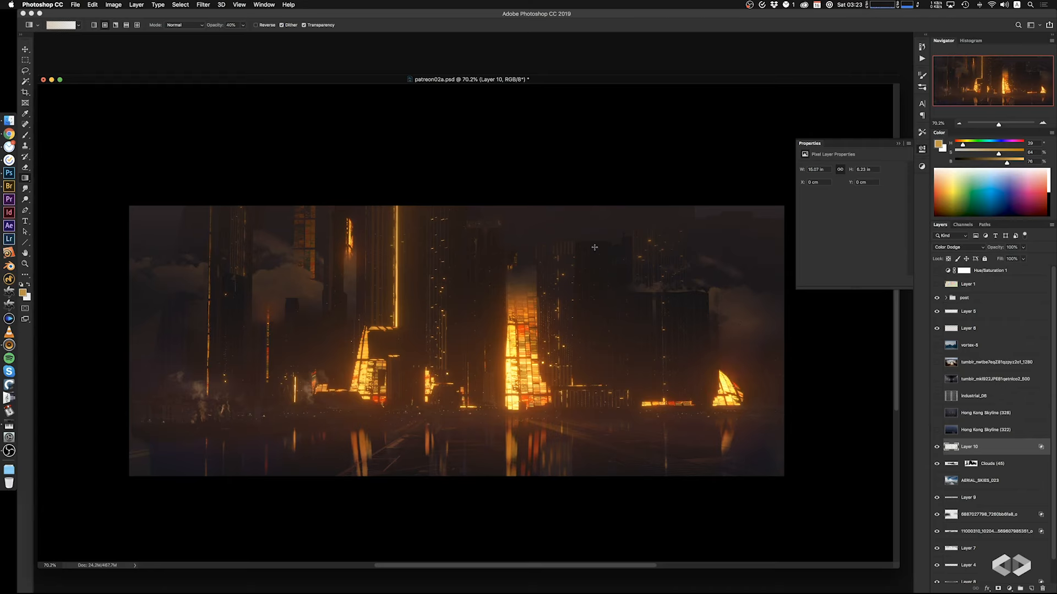
key(super+z)
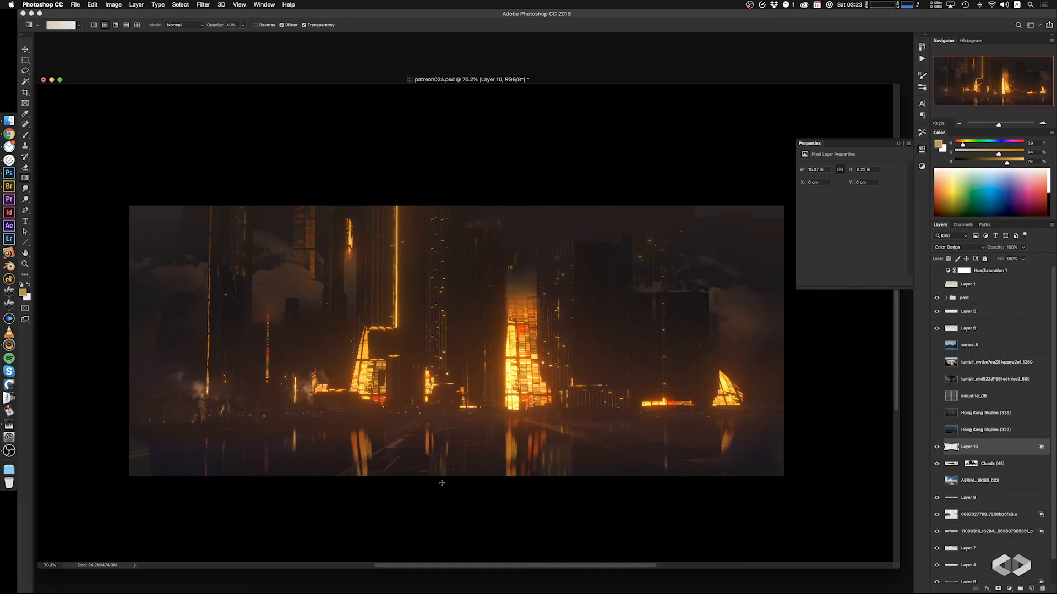
drag(519, 367, 506, 377)
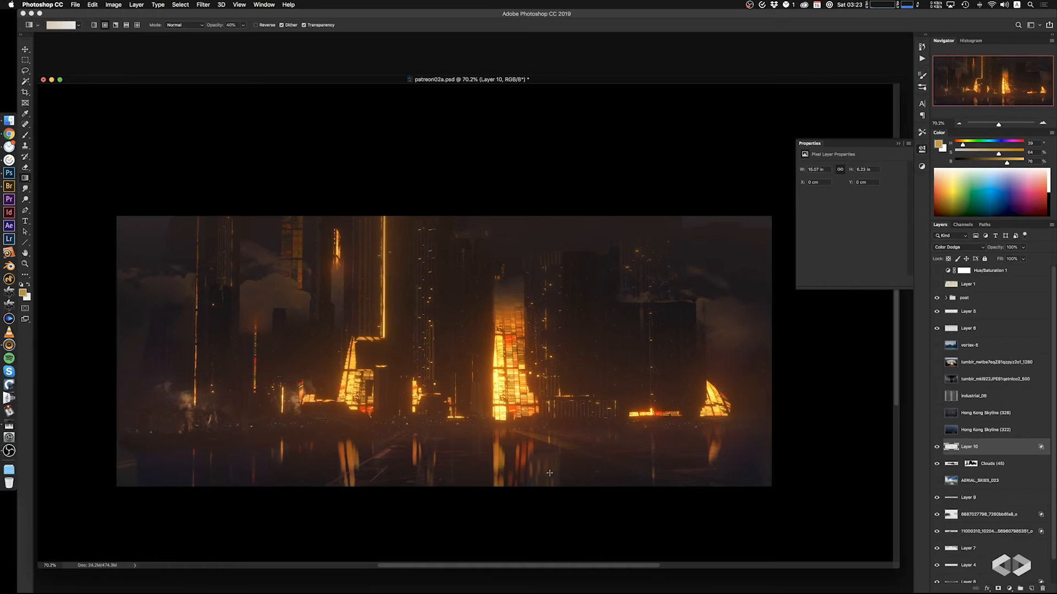
drag(576, 394, 596, 379)
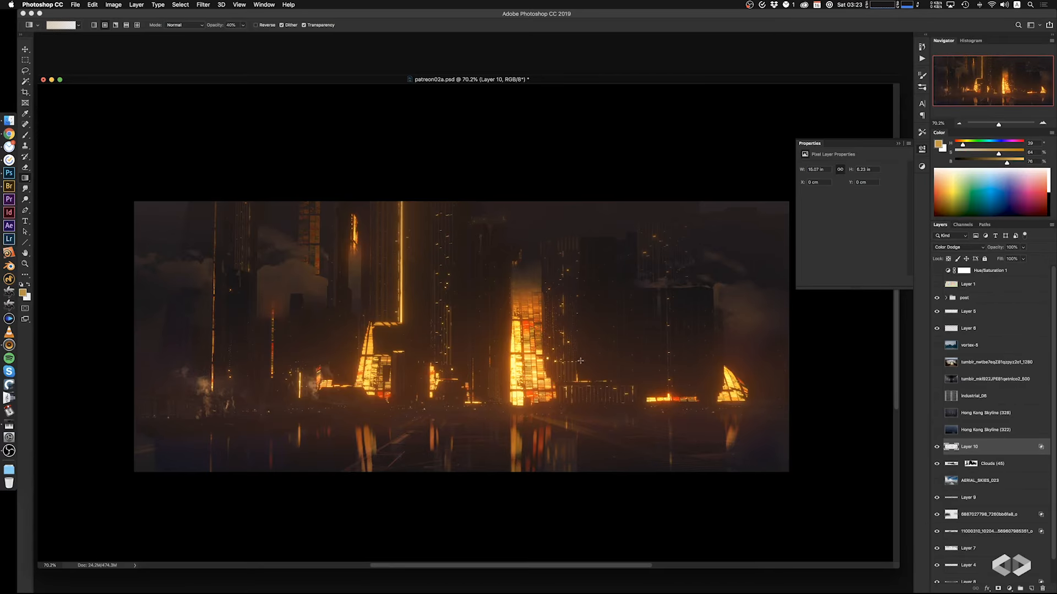
scroll(580, 361, left, 1)
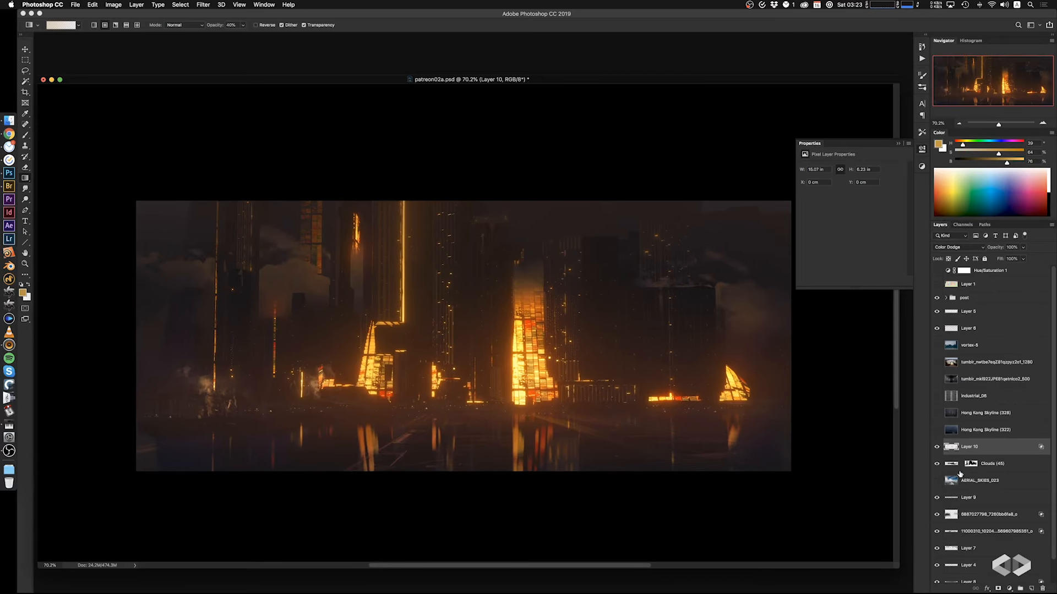
Move the AERIAL_SKIES_023 layer above Layer 10, show it, and shift the photo to the canvas's upper-left area
drag(968, 482, 994, 445)
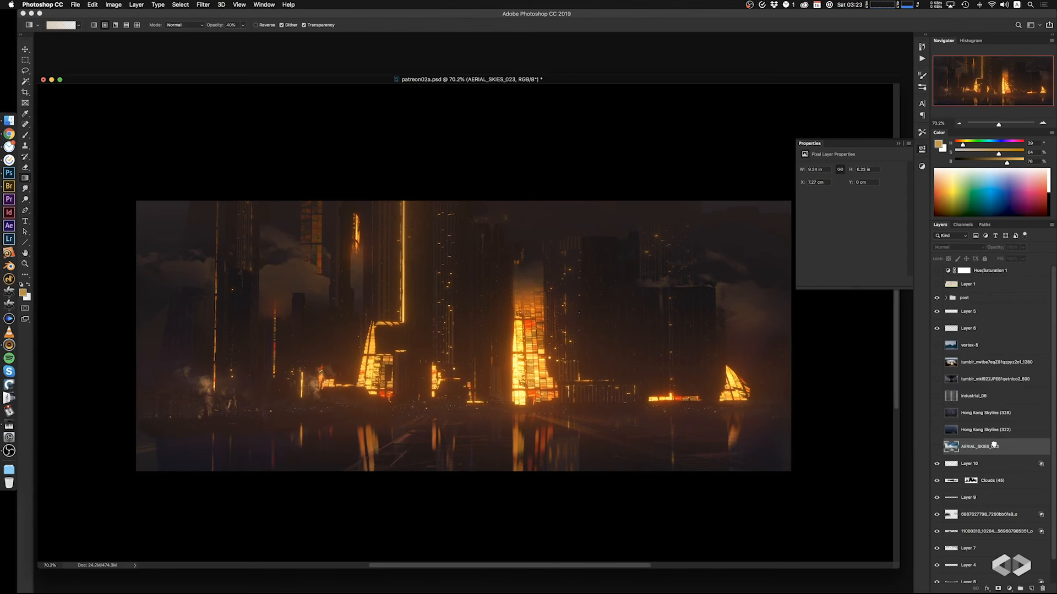
click(937, 446)
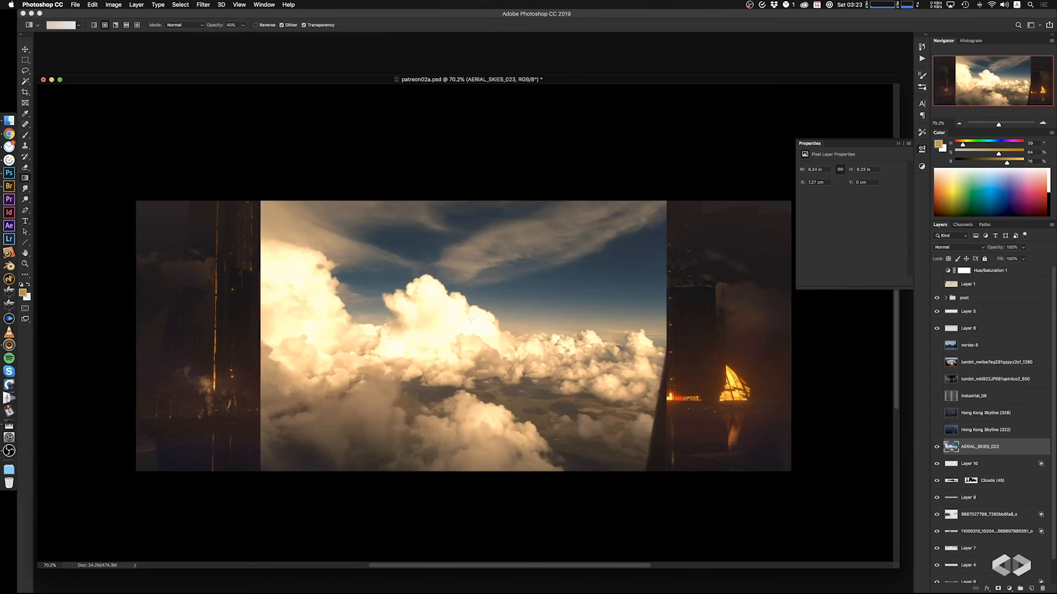
drag(492, 379, 391, 276)
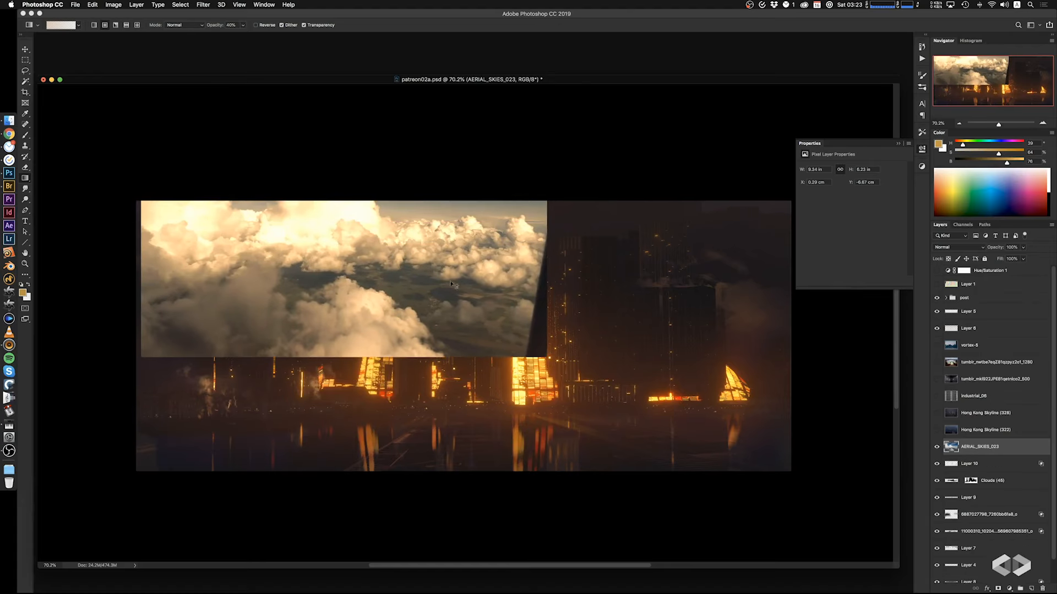
Rotate the AERIAL_SKIES_023 photo by 180° and position it over the right part of the painting
key(super+t)
drag(556, 355, 276, 147)
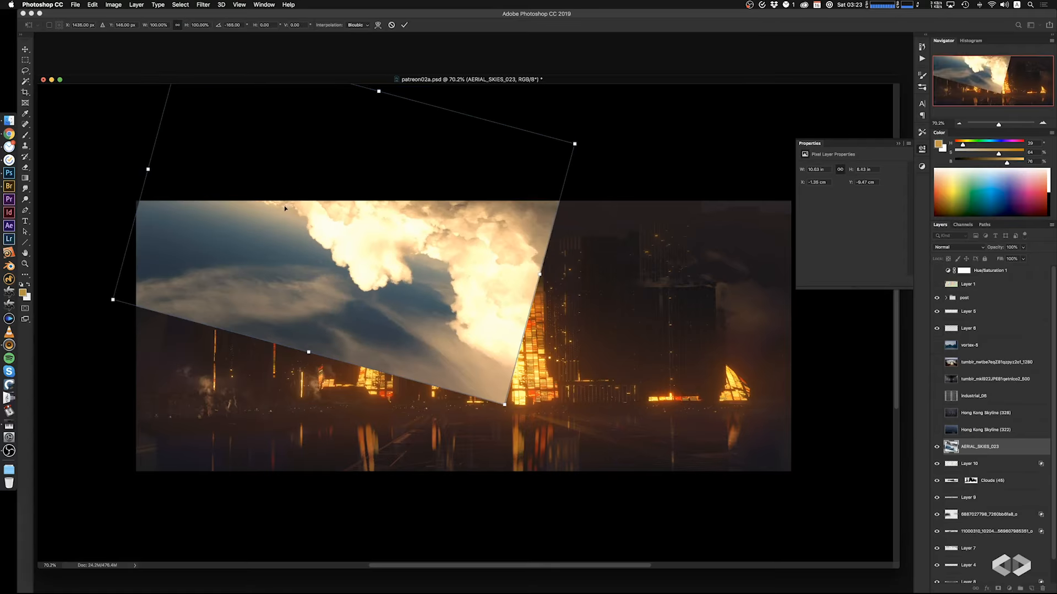
shift+drag(539, 409, 575, 362)
mouse_move(445, 277)
mouse_down()
mouse_move(702, 384)
mouse_move(689, 380)
mouse_up()
key(Return)
Erase the photo with a much larger soft eraser, keeping only clouds in the upper sky right of centre
key(e)
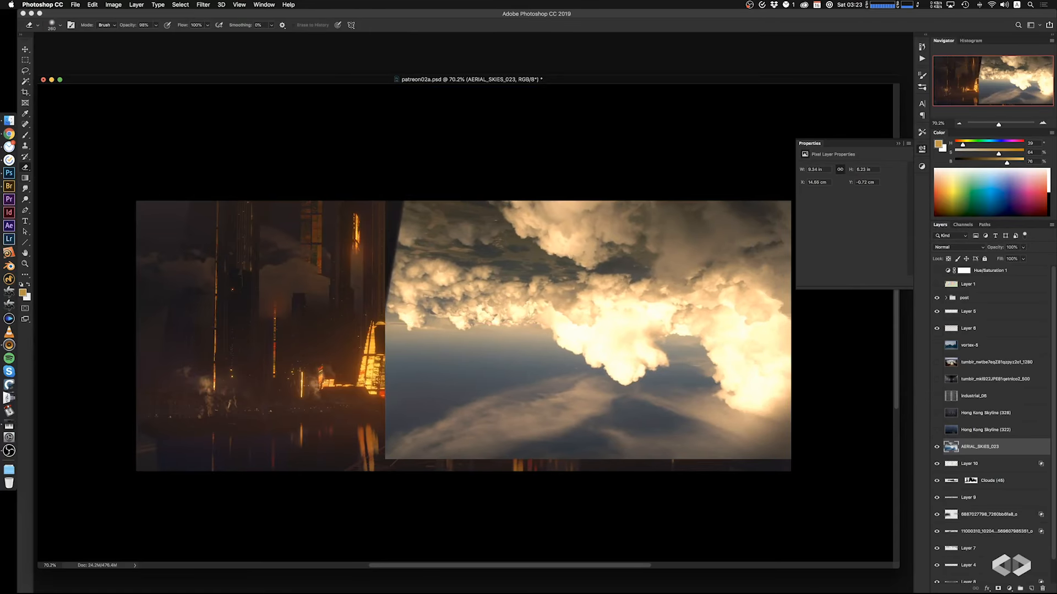
mouse_move(519, 332)
ctrl+alt+mouse_down()
mouse_move(622, 355)
mouse_move(407, 254)
mouse_move(385, 309)
mouse_move(700, 417)
mouse_move(732, 352)
mouse_move(687, 314)
mouse_move(539, 286)
mouse_move(670, 364)
mouse_move(670, 381)
ctrl+alt+mouse_up()
mouse_move(494, 312)
mouse_down()
mouse_move(515, 248)
mouse_move(492, 237)
mouse_up()
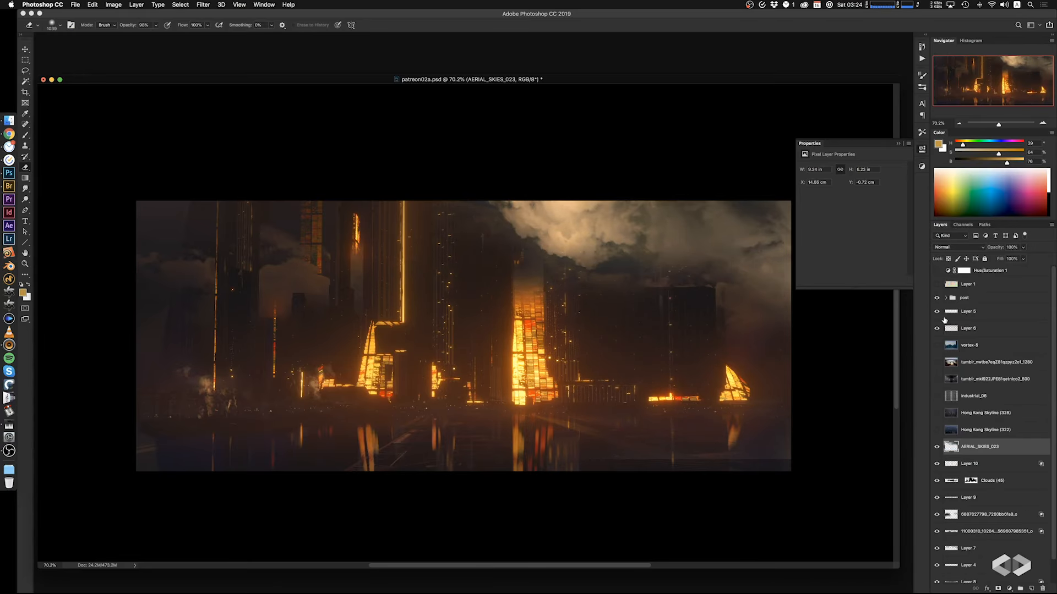
Darken the AERIAL_SKIES_023 clouds with Levels, setting the midtone input to 0.34
key(super+l)
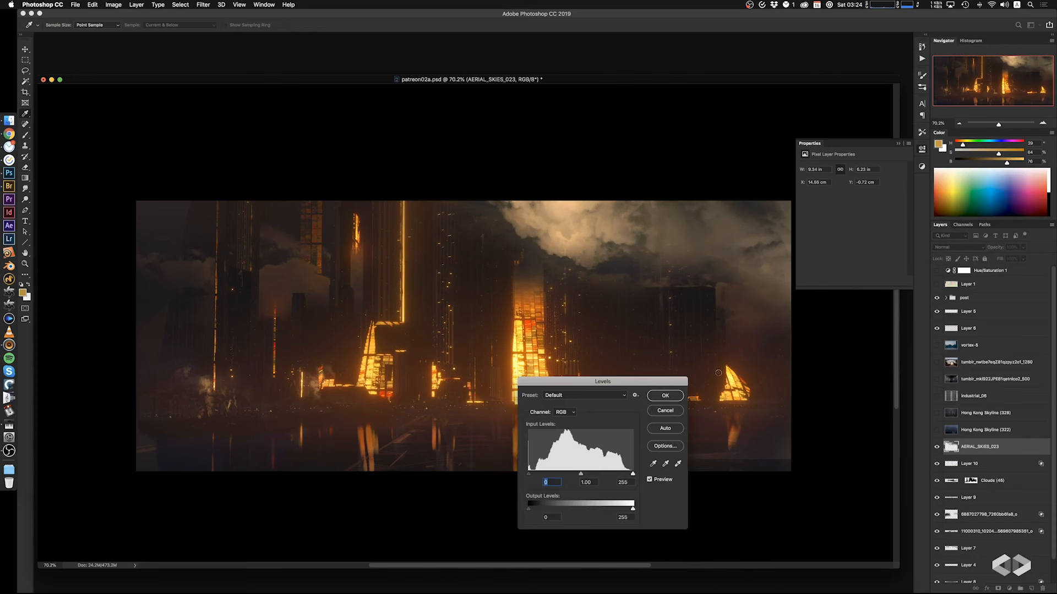
drag(581, 474, 610, 476)
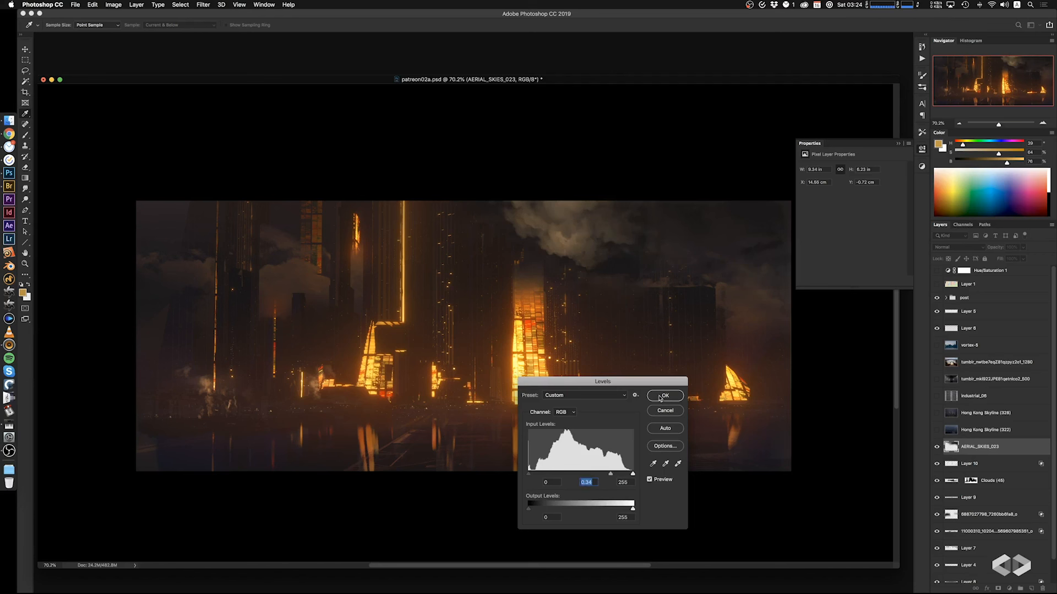
key(Return)
Warm the midtones of the AERIAL_SKIES_023 clouds toward red and yellow with Color Balance
key(super+b)
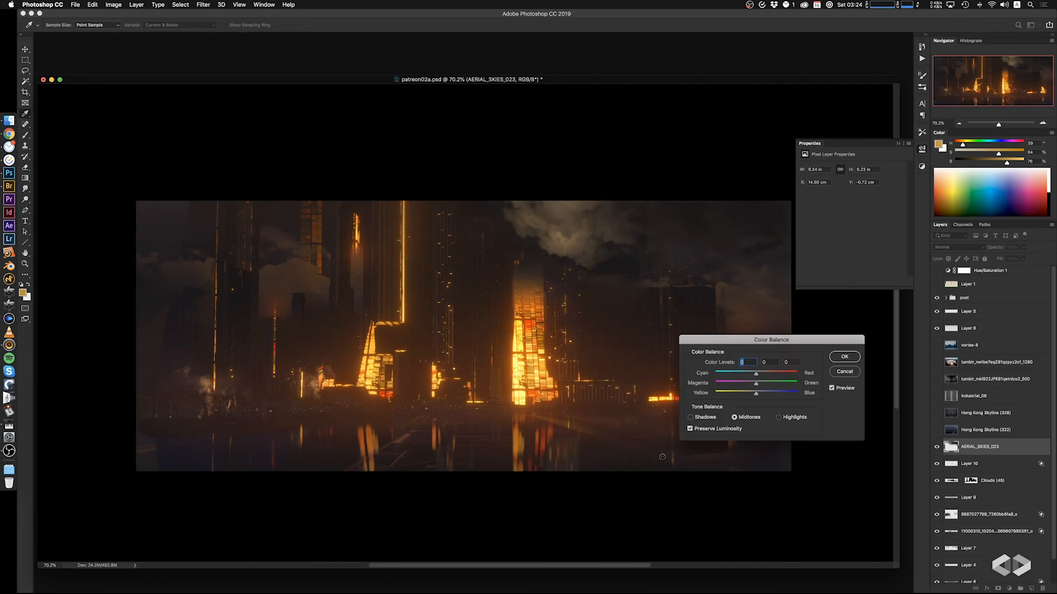
drag(764, 377, 747, 394)
click(844, 356)
key(e)
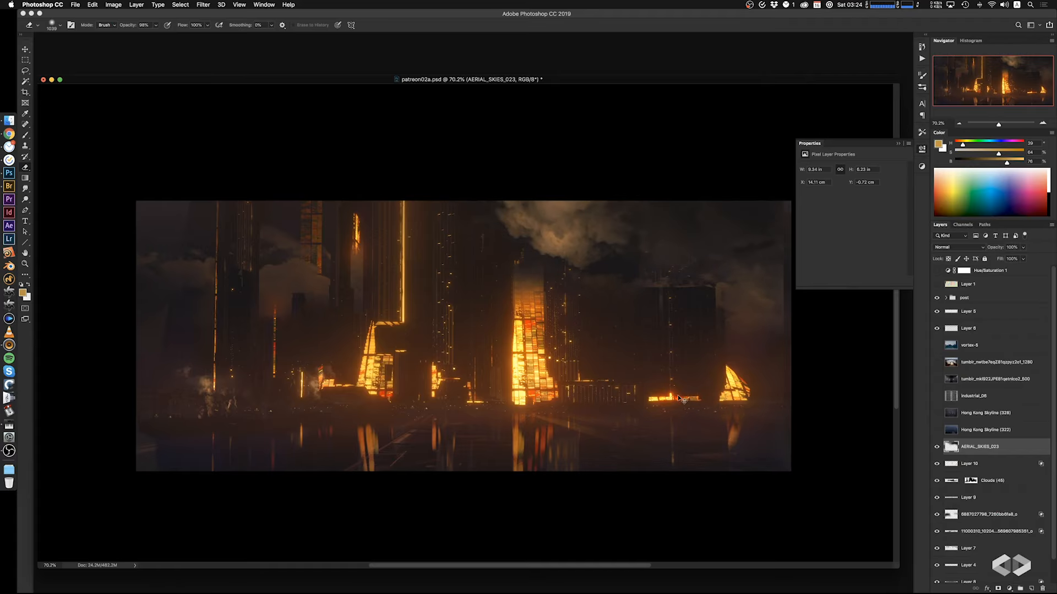
Nudge the cloud patch slightly right and down above the central tower, undoing extra transforms, and softly erase its lower area
key(ctrl+t)
drag(356, 323, 272, 323)
drag(468, 333, 533, 377)
mouse_move(538, 475)
mouse_down()
mouse_move(549, 416)
mouse_move(581, 433)
mouse_up()
key(Return)
key(super+z)
key(super+z)
click(627, 294)
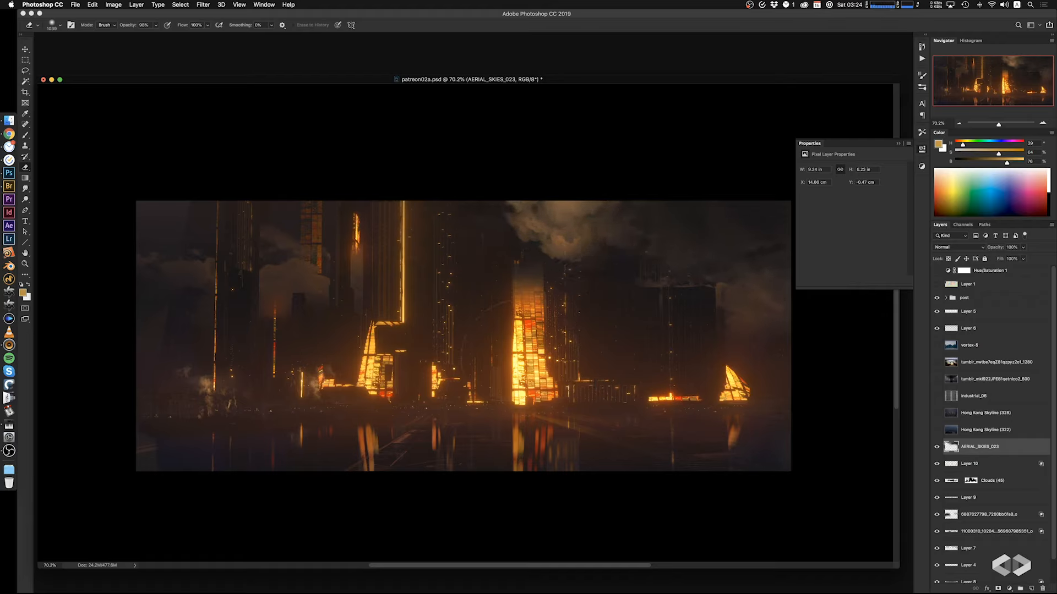
ctrl+alt+drag(624, 358, 596, 353)
Check the colour-block map in Layer 1, try copying the Clouds (45) mask onto AERIAL_SKIES_023, and undo the copy
click(935, 284)
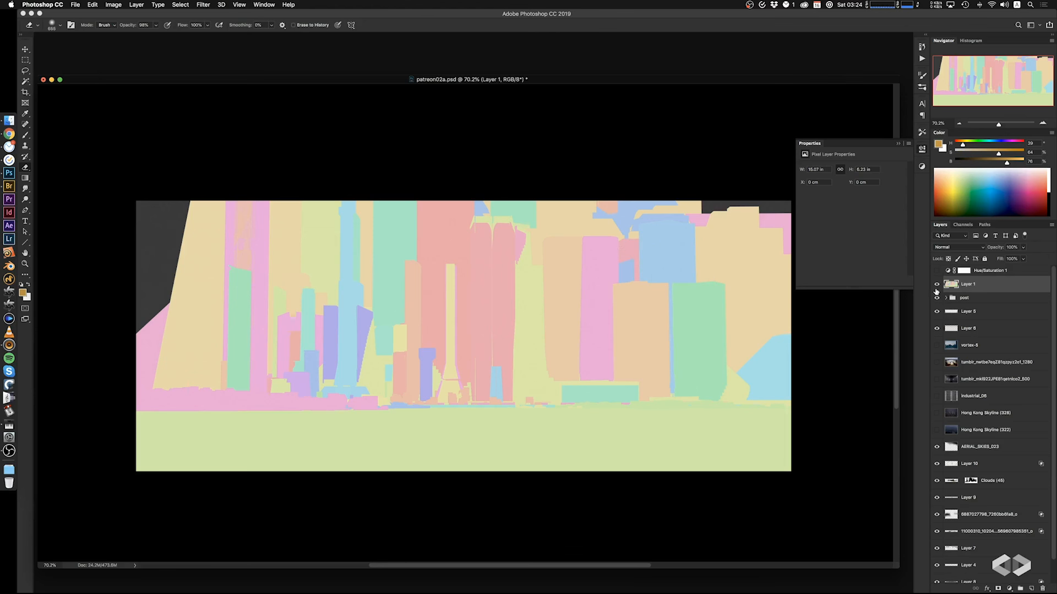
click(938, 284)
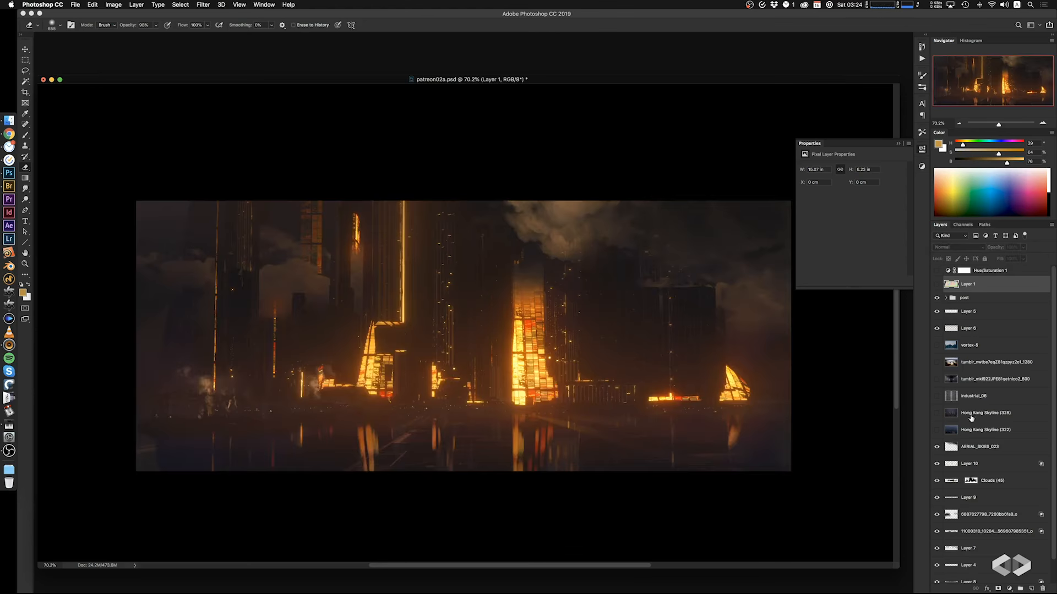
drag(970, 482, 963, 448)
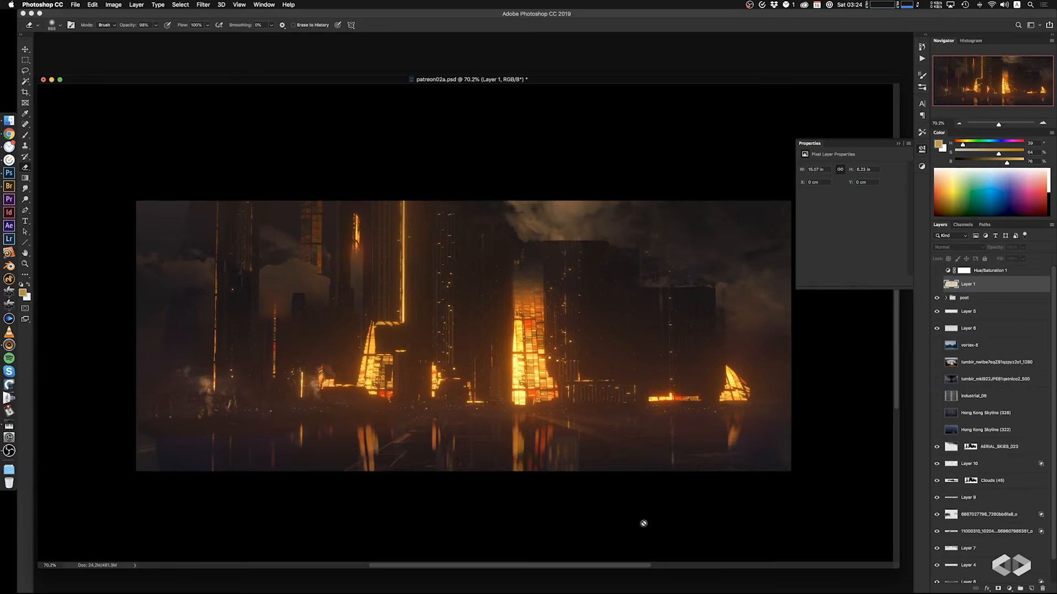
key(super+z)
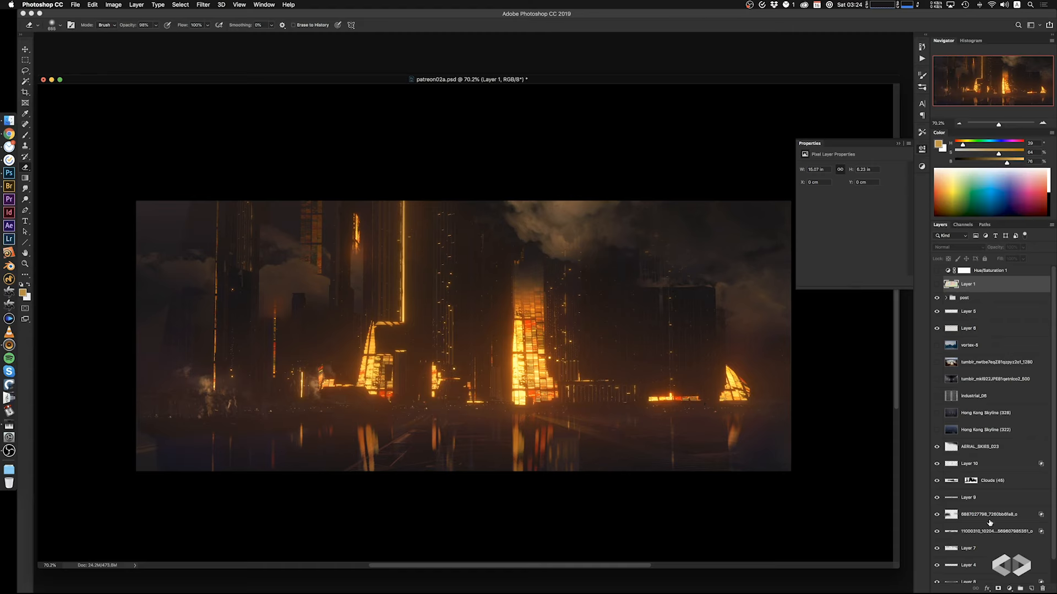
Set the shadows' Color Balance on AERIAL_SKIES_023 to +3, 0, +34 with Preserve Luminosity turned off
click(983, 448)
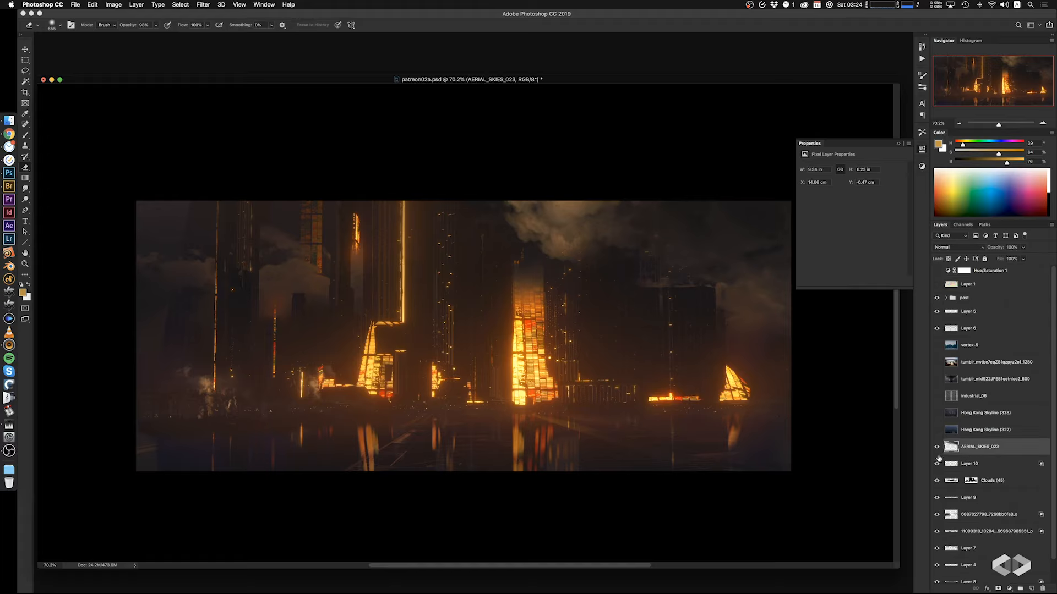
key(super+b)
click(711, 418)
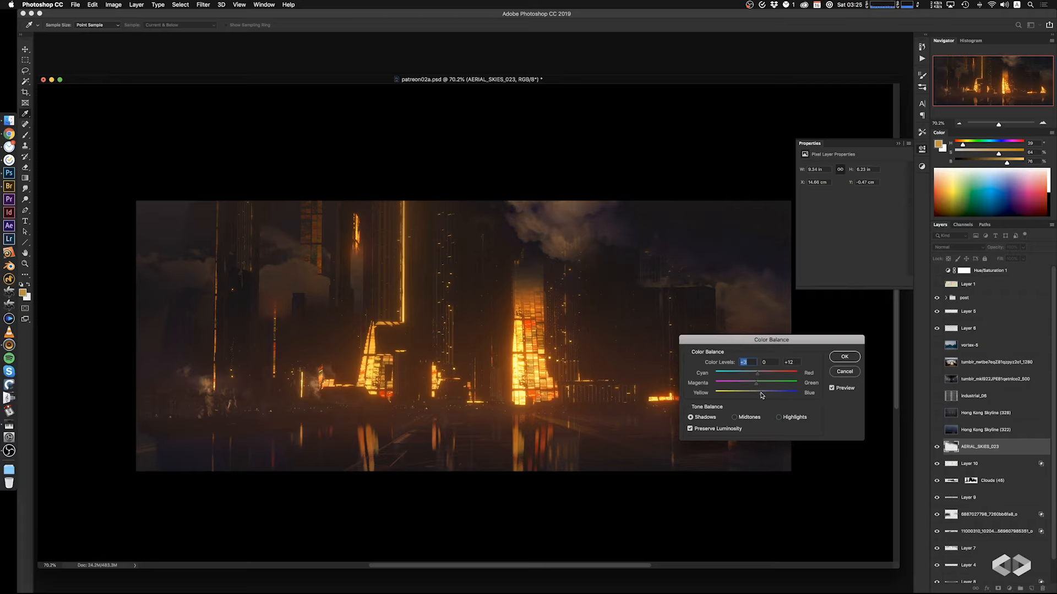
click(760, 392)
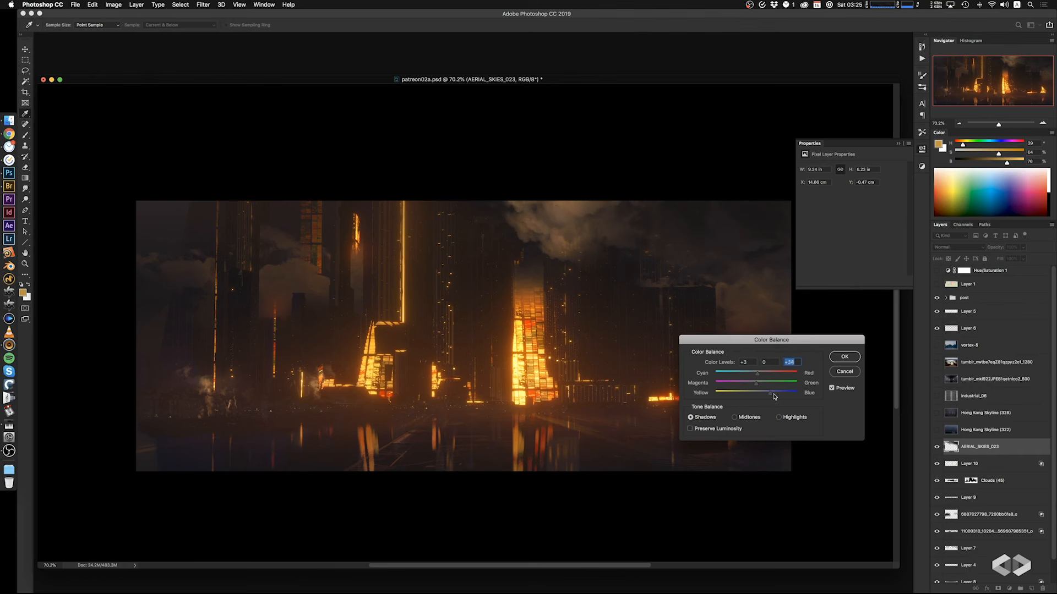
click(844, 357)
key(e)
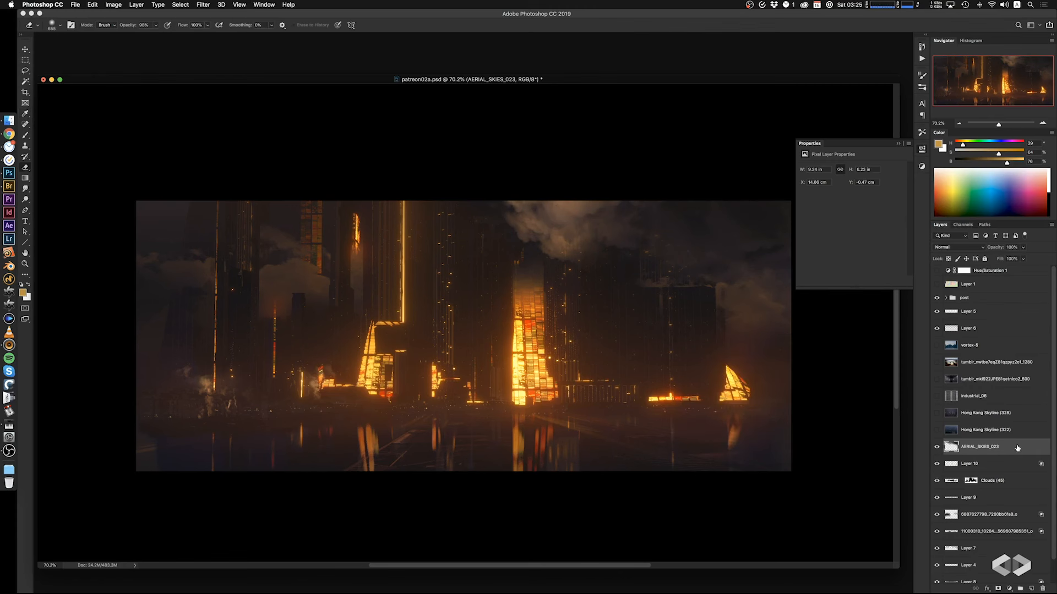
Fade out the dark tones of AERIAL_SKIES_023 by splitting the black Blend If slider for This Layer
double_click(1009, 447)
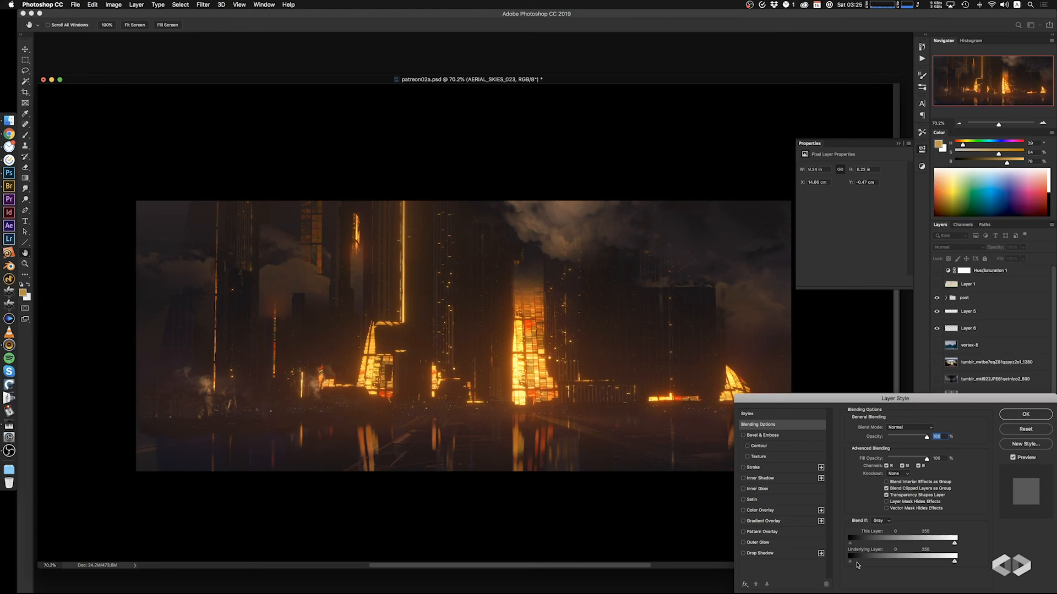
drag(858, 545, 881, 545)
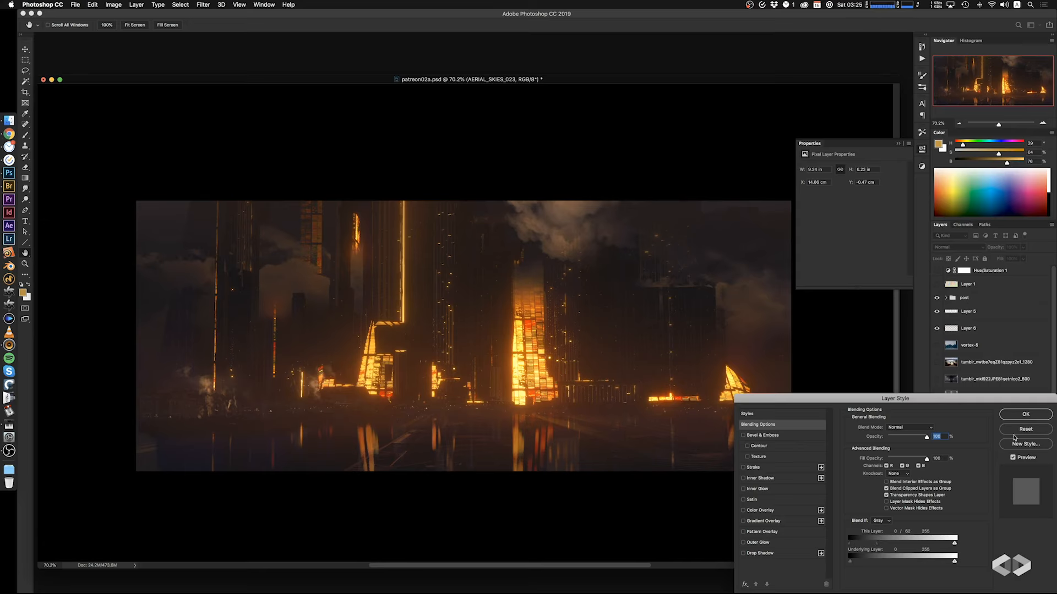
click(1003, 415)
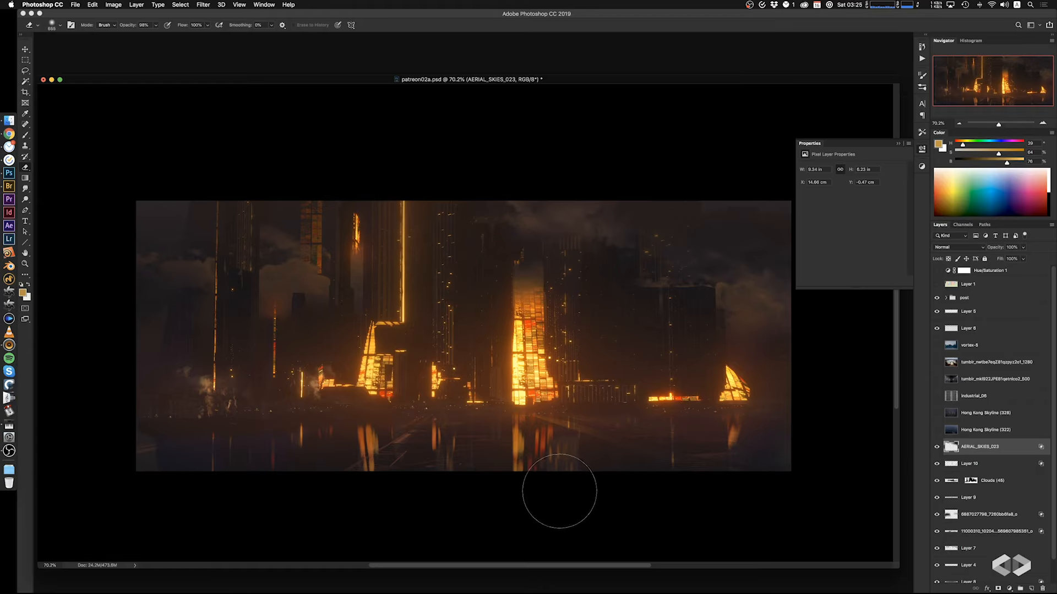
Clone faint cloud from the upper-right sky into the sky around the upper-left towers with a large Clone Stamp brush
key(s)
ctrl+alt+drag(691, 298, 701, 297)
alt+click(732, 228)
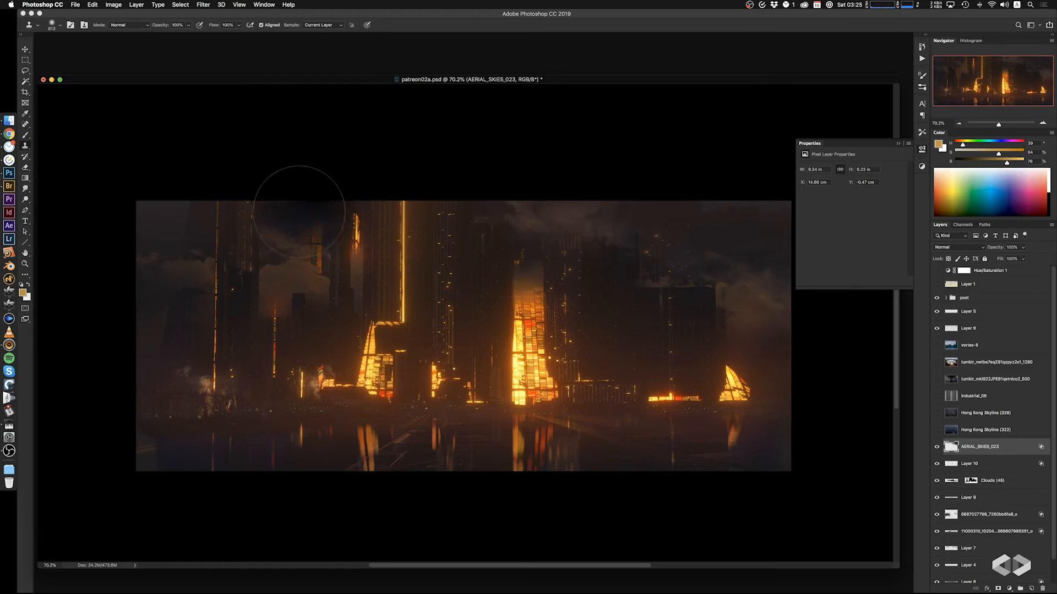
mouse_move(262, 210)
mouse_down()
mouse_move(238, 212)
mouse_move(236, 201)
mouse_move(259, 195)
mouse_up()
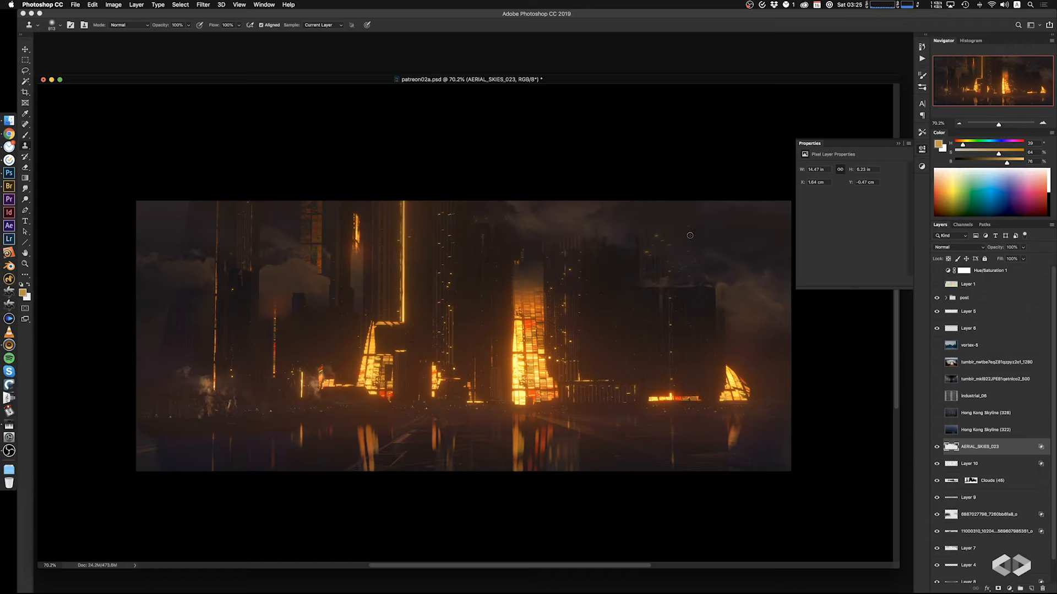
alt+click(677, 227)
drag(239, 219, 157, 215)
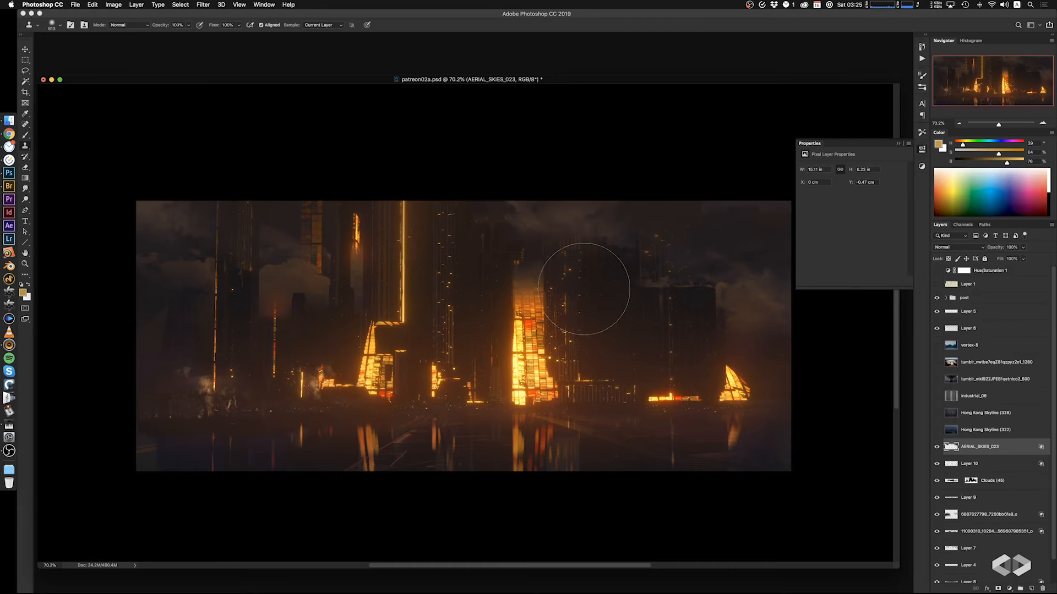
ctrl+alt+drag(584, 290, 571, 289)
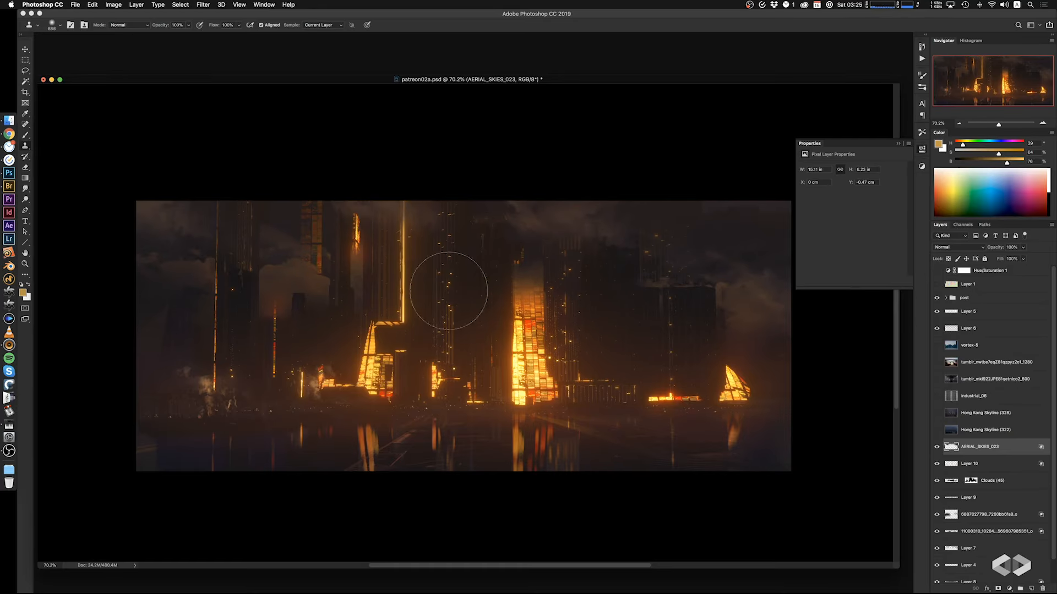
key(e)
key(s)
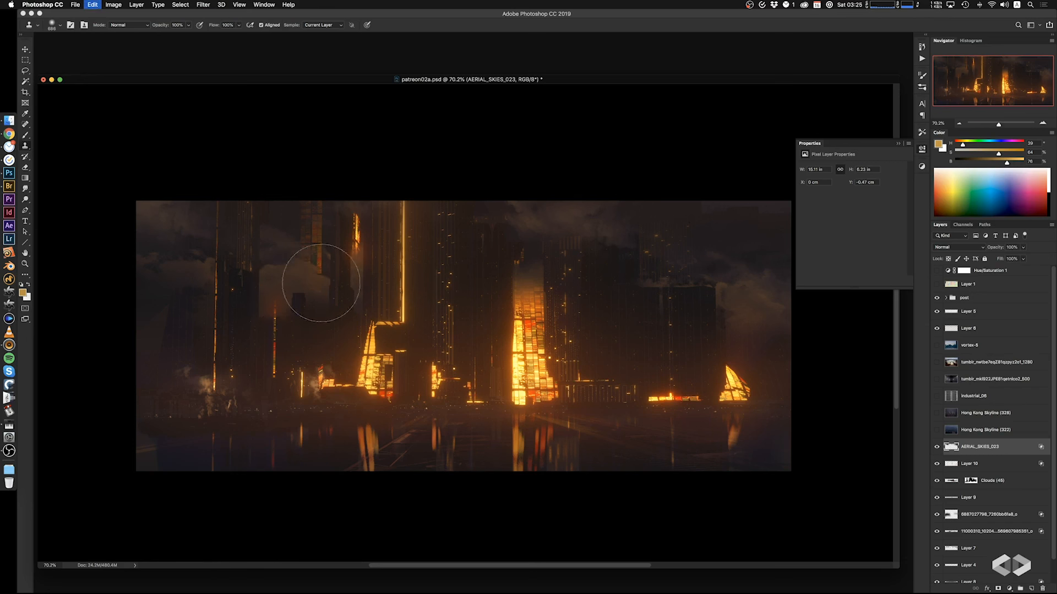
Add a new layer above AERIAL_SKIES_023 and darken the left towers and left edge with gradients in dark colours
key(g)
key(d)
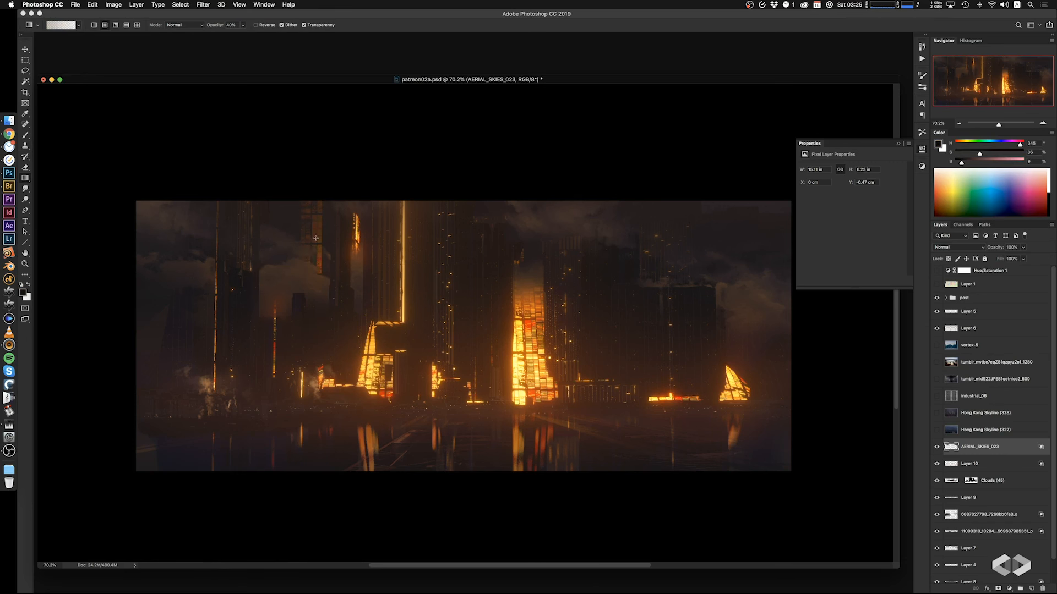
click(1027, 588)
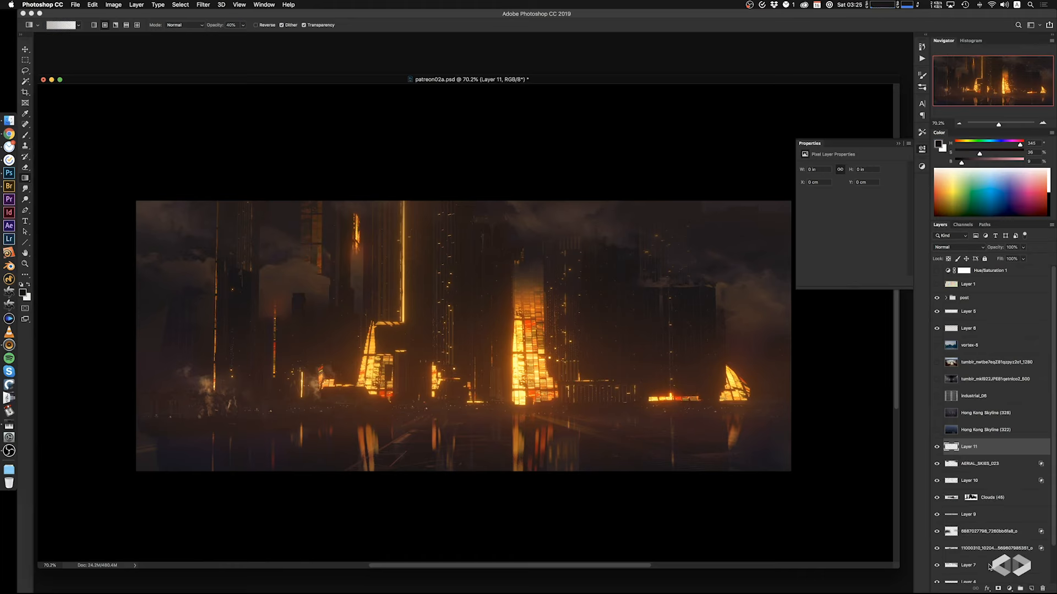
drag(303, 204, 311, 263)
drag(243, 204, 221, 243)
alt+click(158, 322)
drag(158, 321, 167, 369)
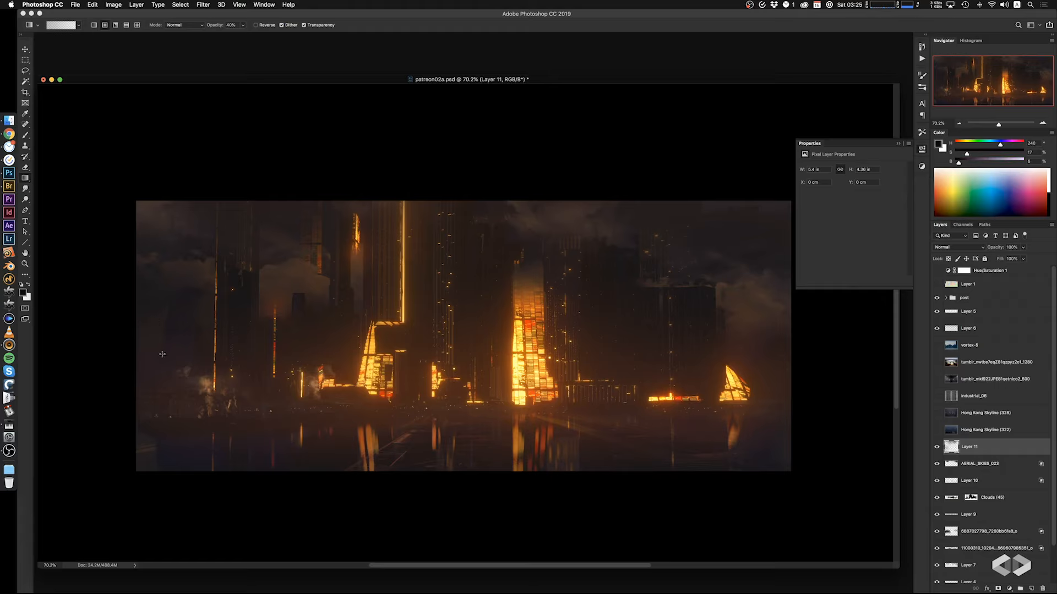
Darken the upper-right sky on Layer 11 with gradients in dark colours sampled from the painting
alt+click(153, 304)
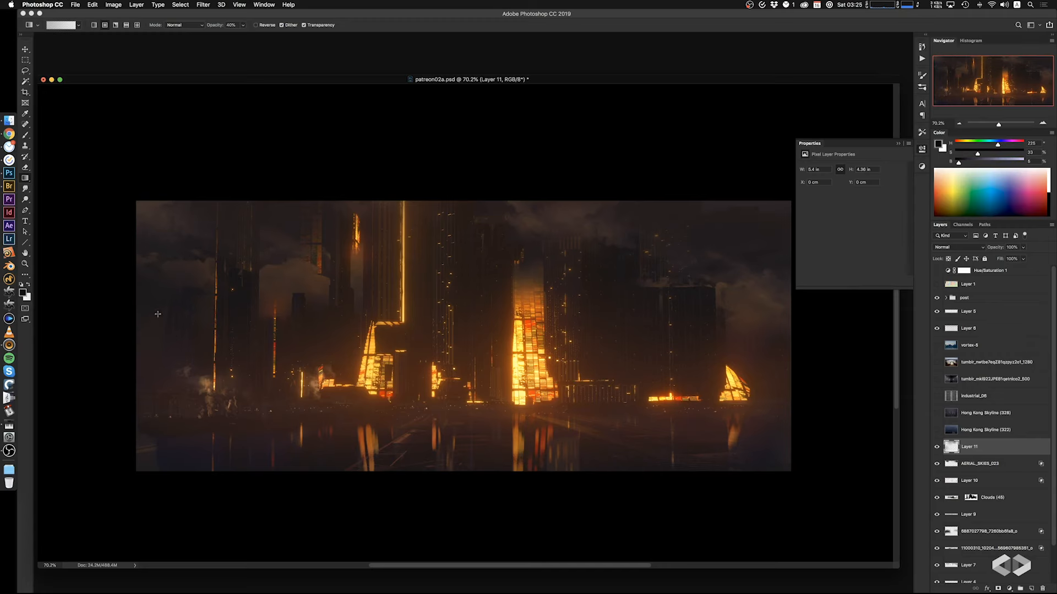
alt+click(772, 209)
drag(773, 209, 759, 238)
drag(750, 208, 721, 246)
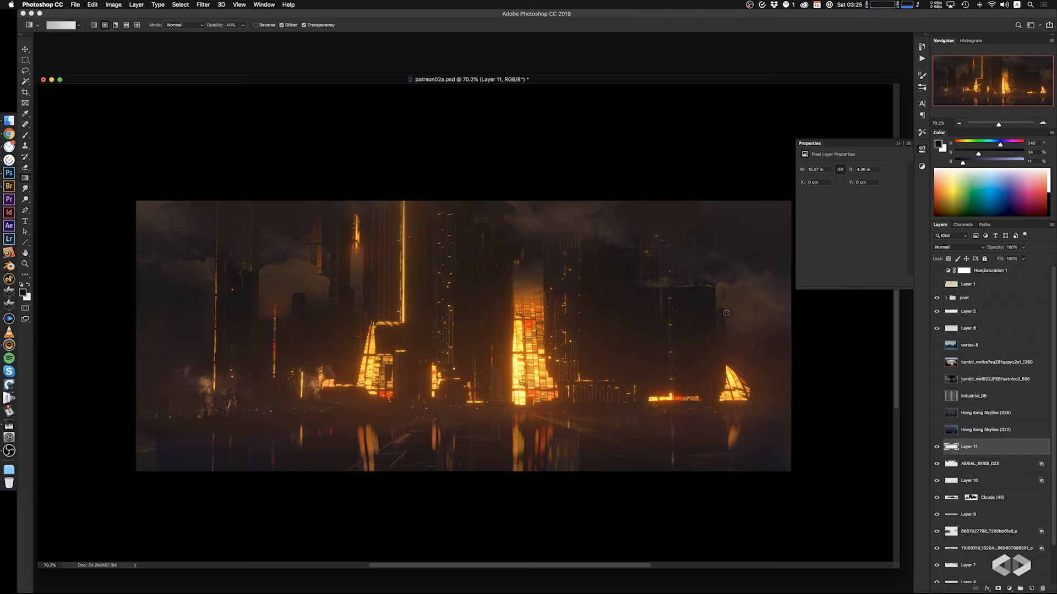
alt+click(726, 313)
mouse_move(544, 409)
mouse_down()
mouse_move(534, 420)
mouse_move(529, 410)
mouse_up()
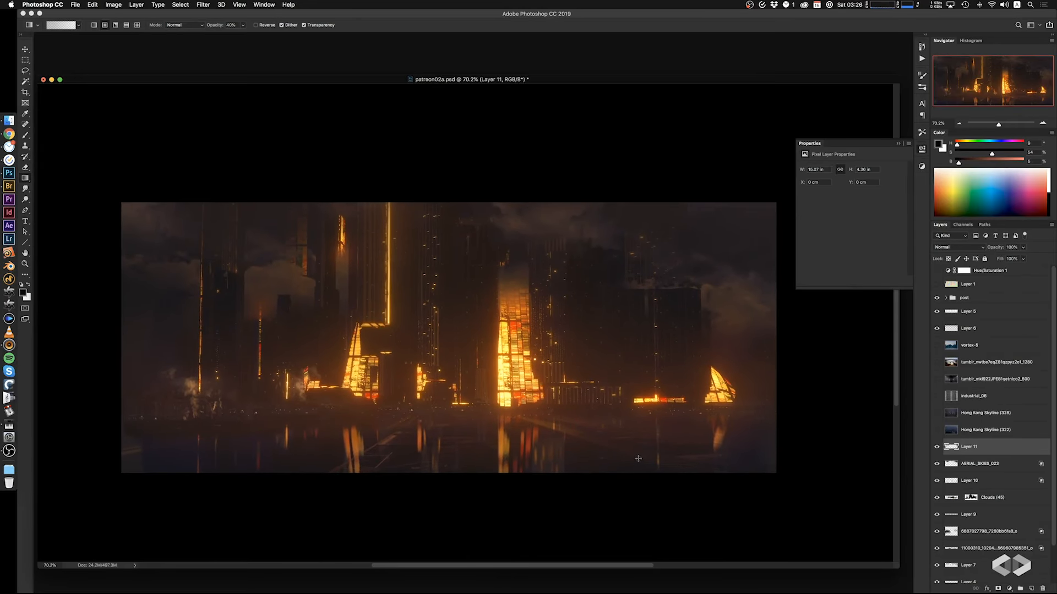
scroll(605, 408, down, 2)
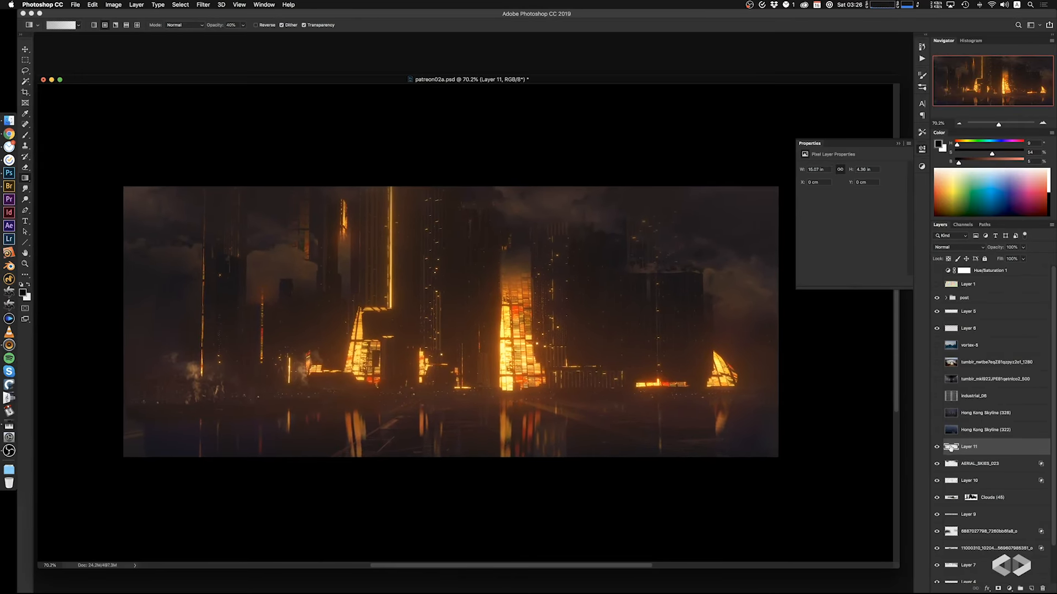
Show the Hong Kong Skyline (322) photo layer and set its blend mode to Screen
click(936, 430)
click(953, 428)
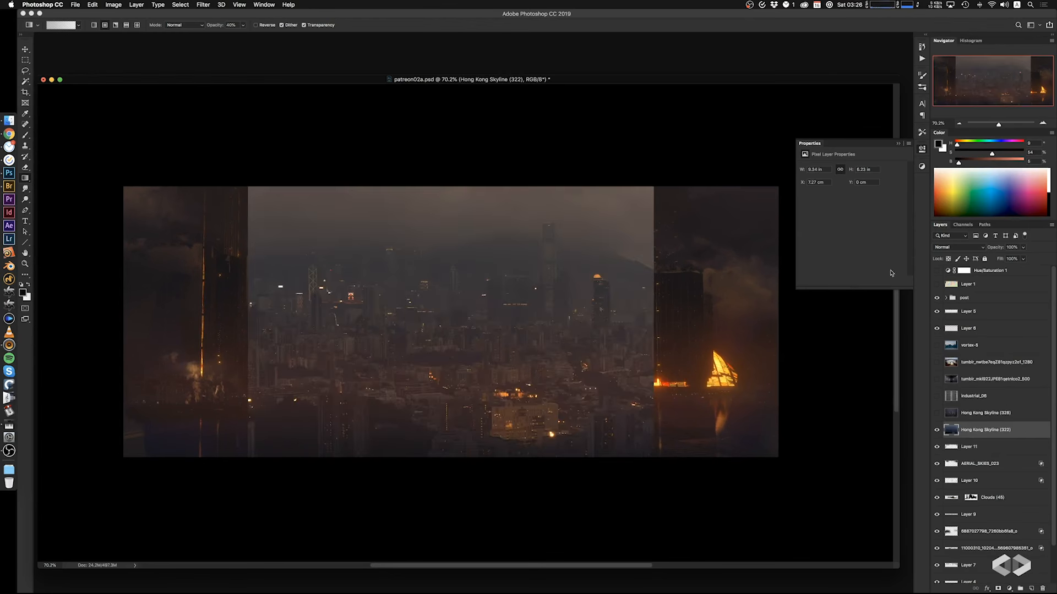
click(959, 248)
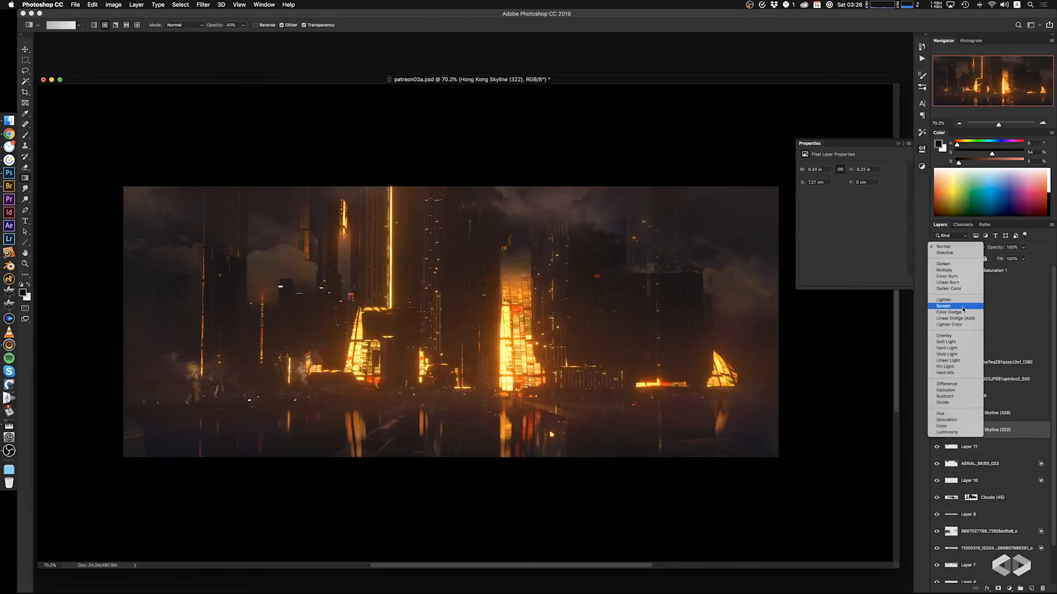
click(958, 303)
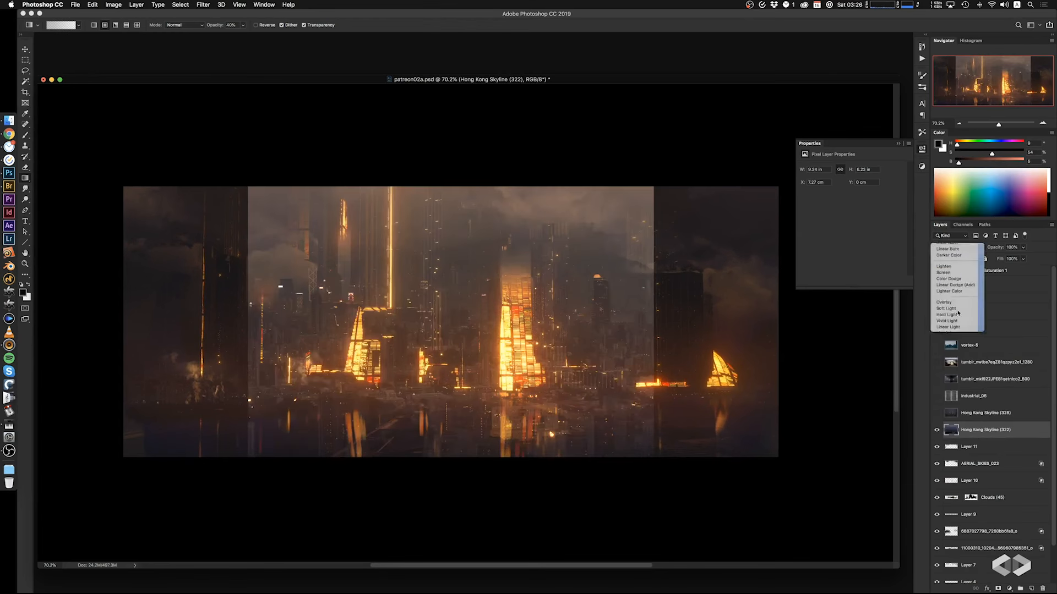
right_click(732, 365)
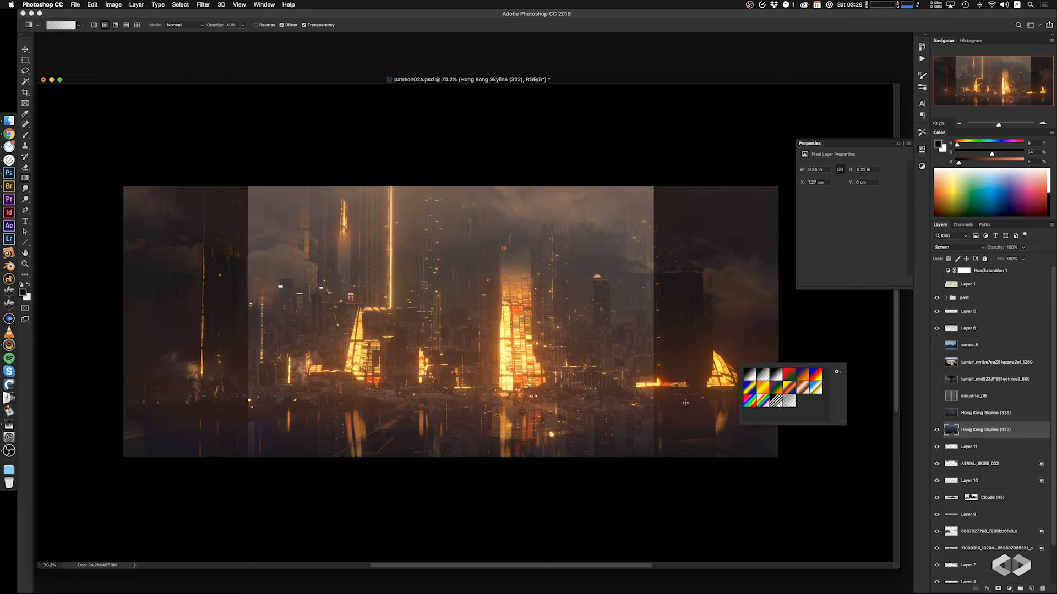
click(702, 484)
Darken the midtones of Hong Kong Skyline (322) with Levels
key(super+l)
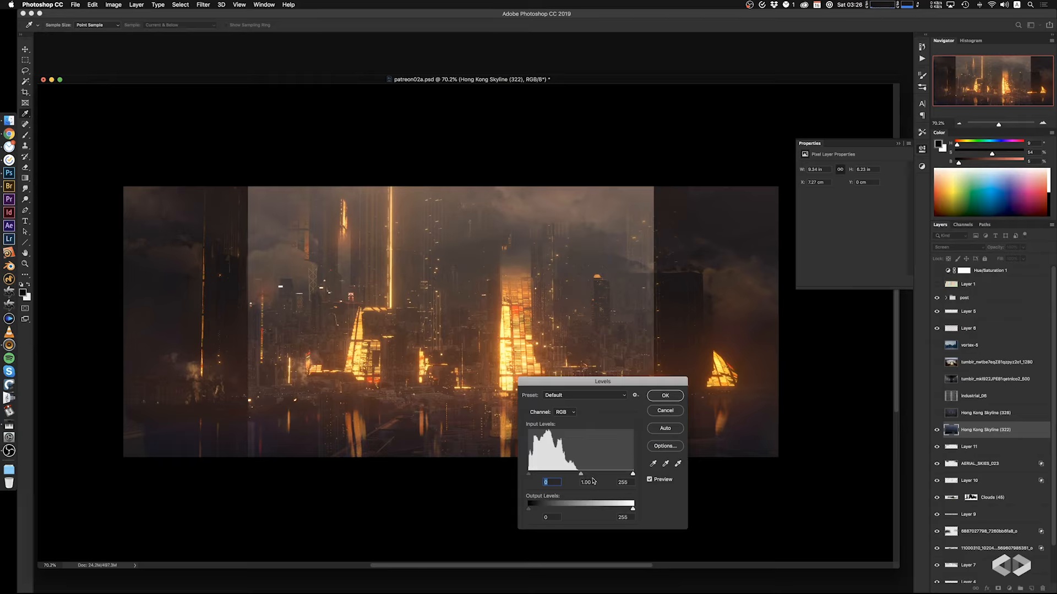
drag(581, 474, 600, 476)
click(664, 396)
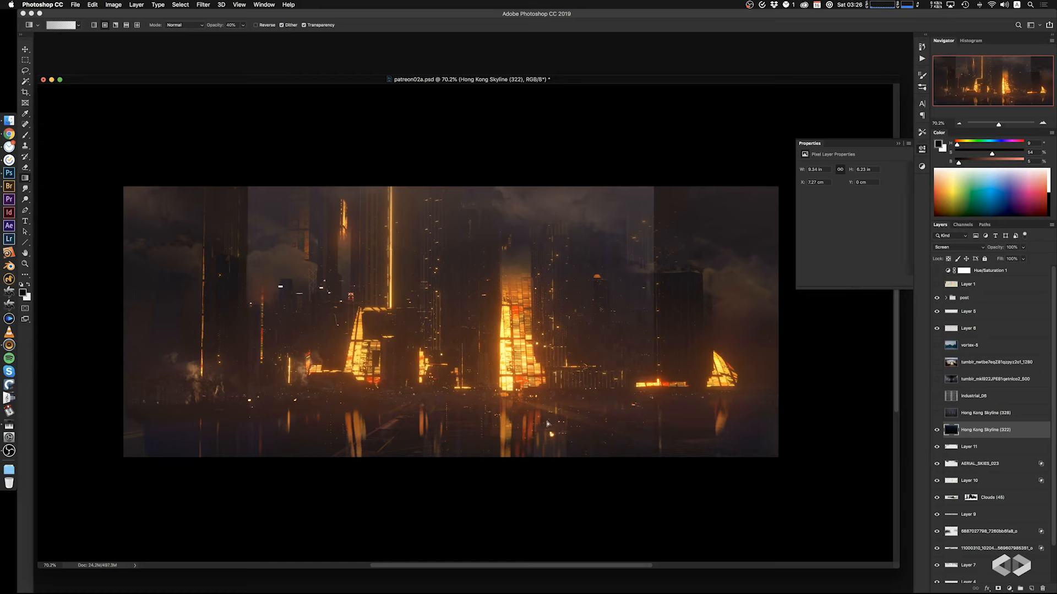
Shift Hong Kong Skyline (322) to the right and stretch its sides slightly to about 102% width
super+drag(530, 422, 554, 425)
key(super+t)
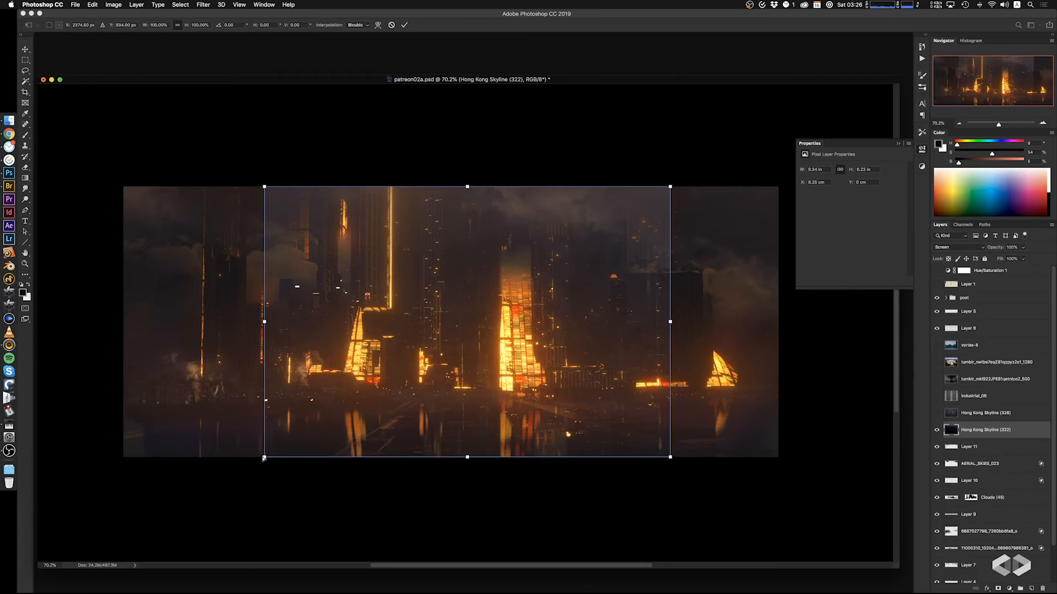
super+drag(264, 457, 260, 457)
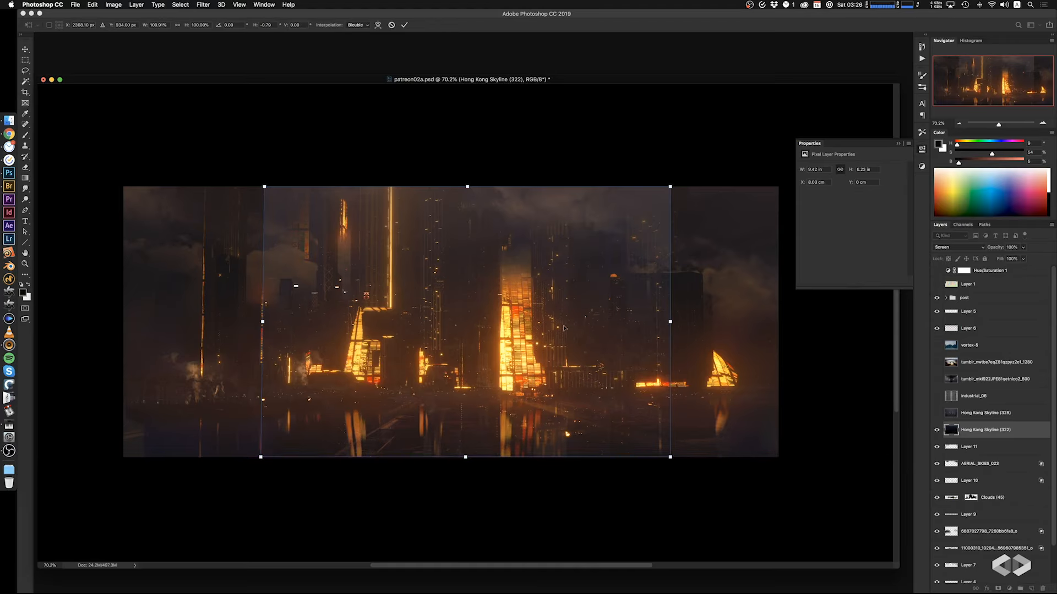
drag(683, 322, 678, 323)
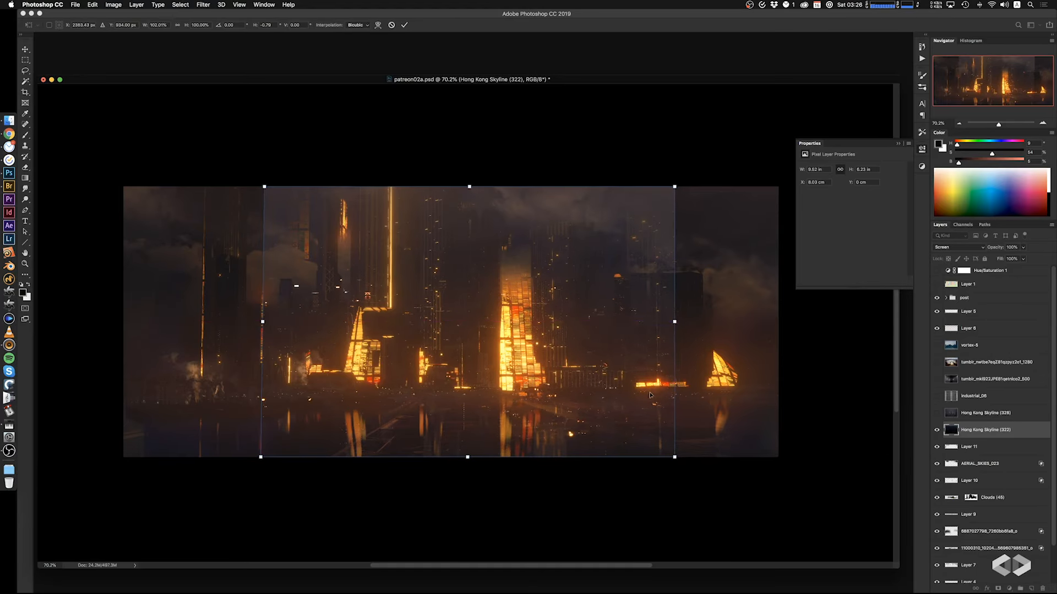
key(Return)
key(g)
key(m)
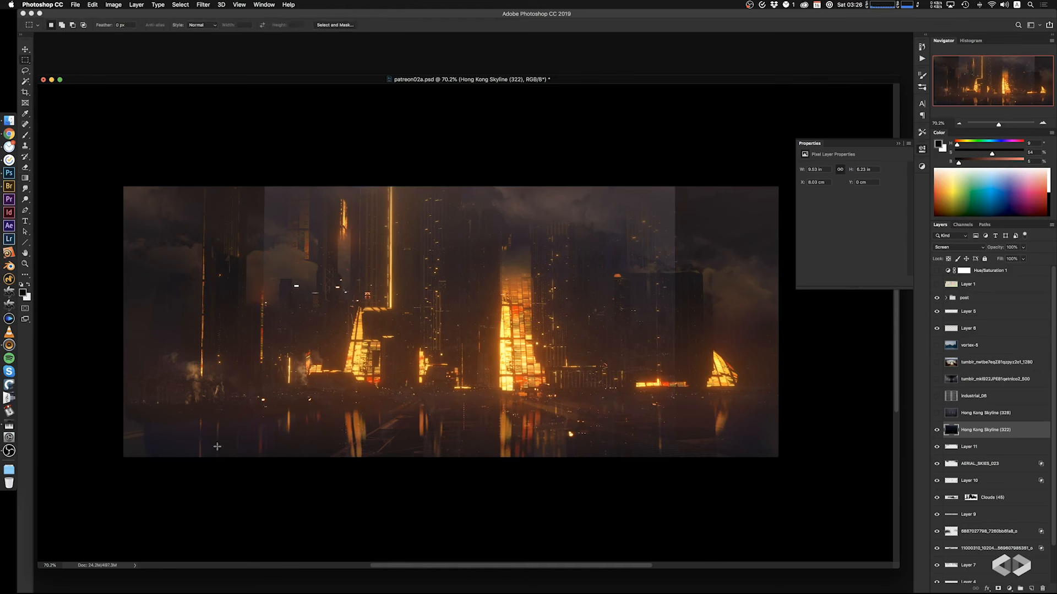
drag(170, 498, 732, 392)
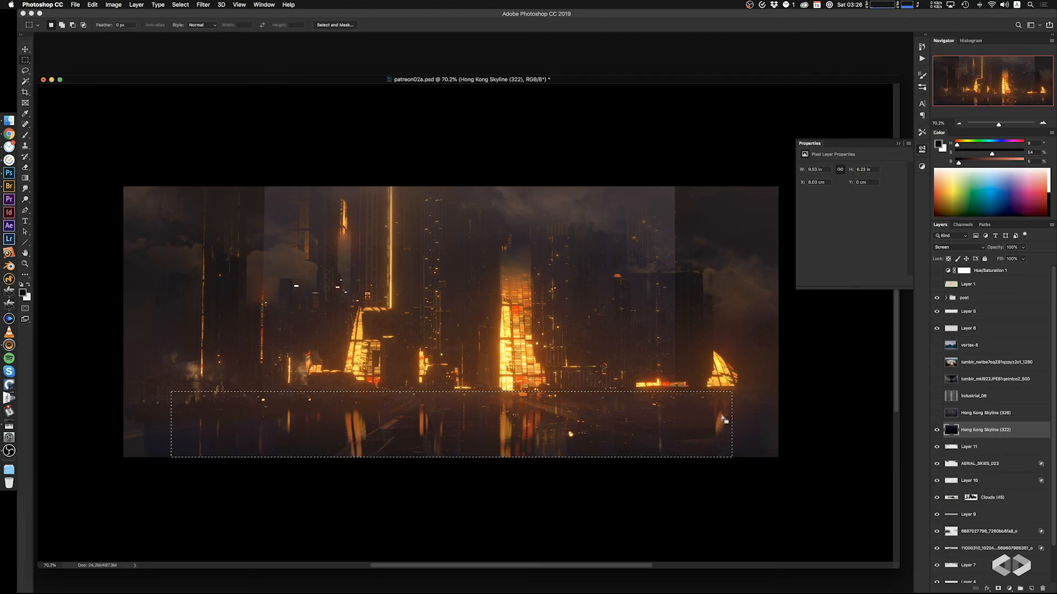
key(super+d)
key(super+t)
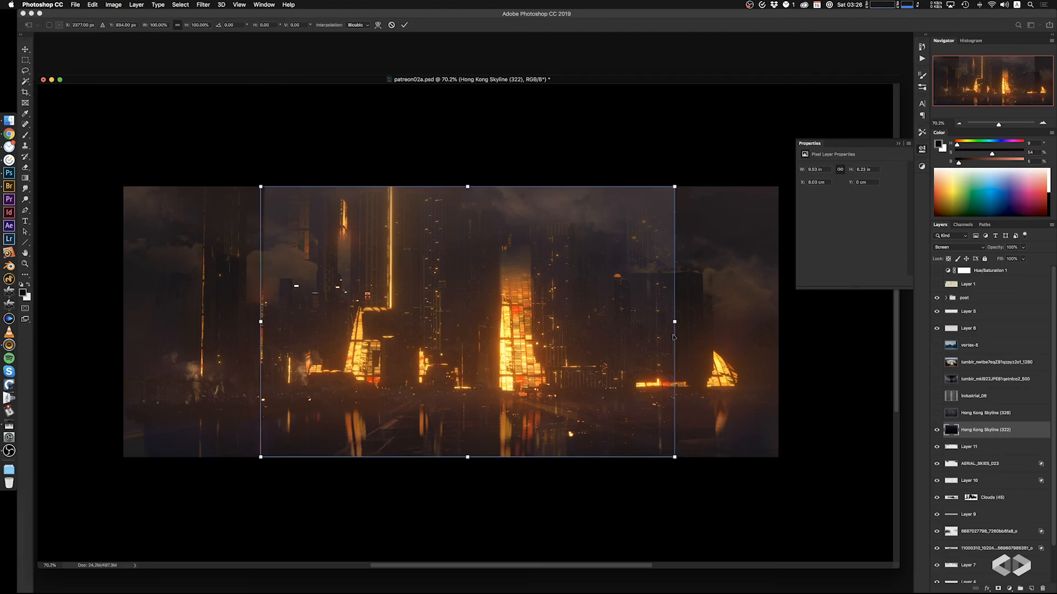
key(Return)
key(s)
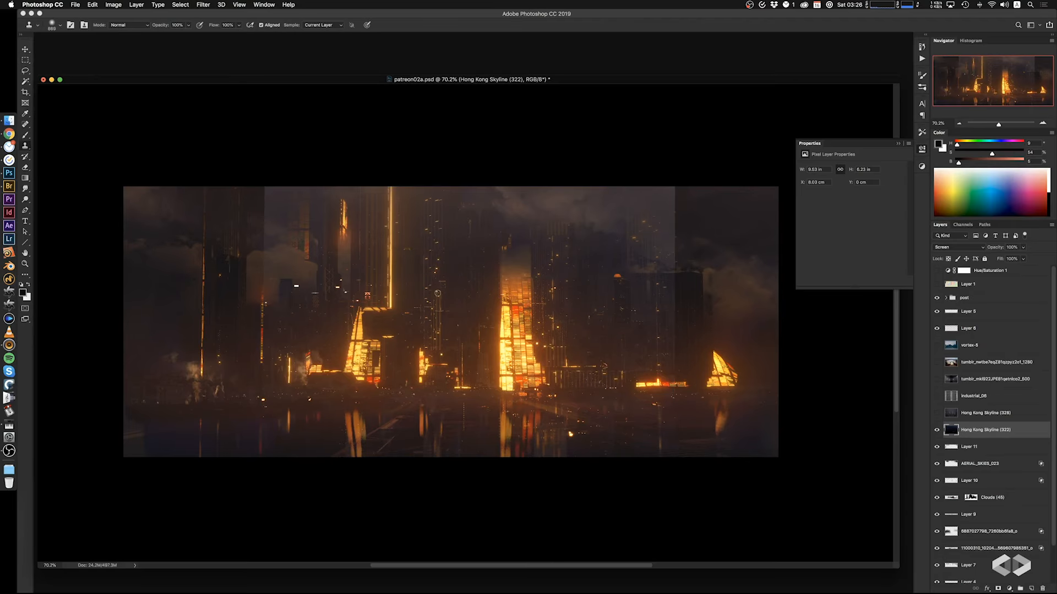
Copy the left section of Hong Kong Skyline (322) over the uncovered left edge of the painting
key(m)
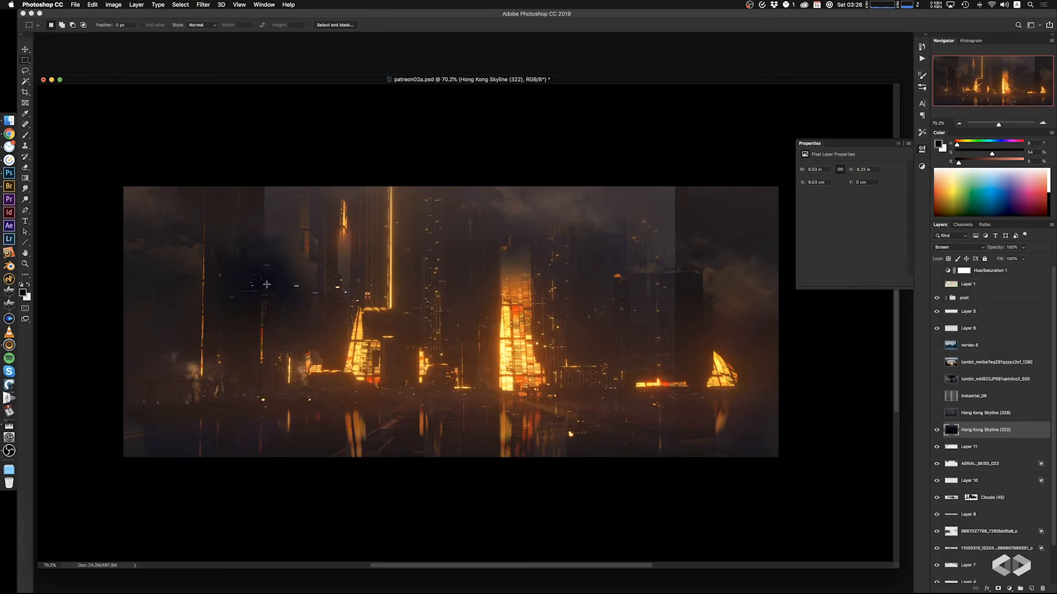
drag(260, 177, 433, 467)
alt+super+drag(376, 422, 215, 412)
drag(215, 412, 218, 412)
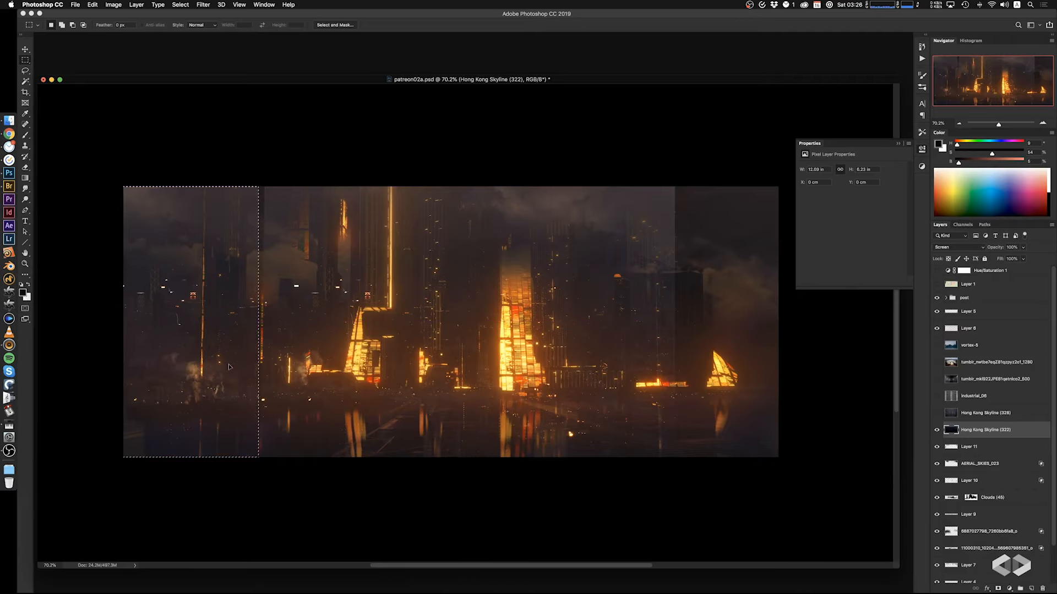
Flip the copied left section horizontally, fit it against the original, and erase the repeated bright lights
key(super+t)
right_click(201, 370)
click(236, 474)
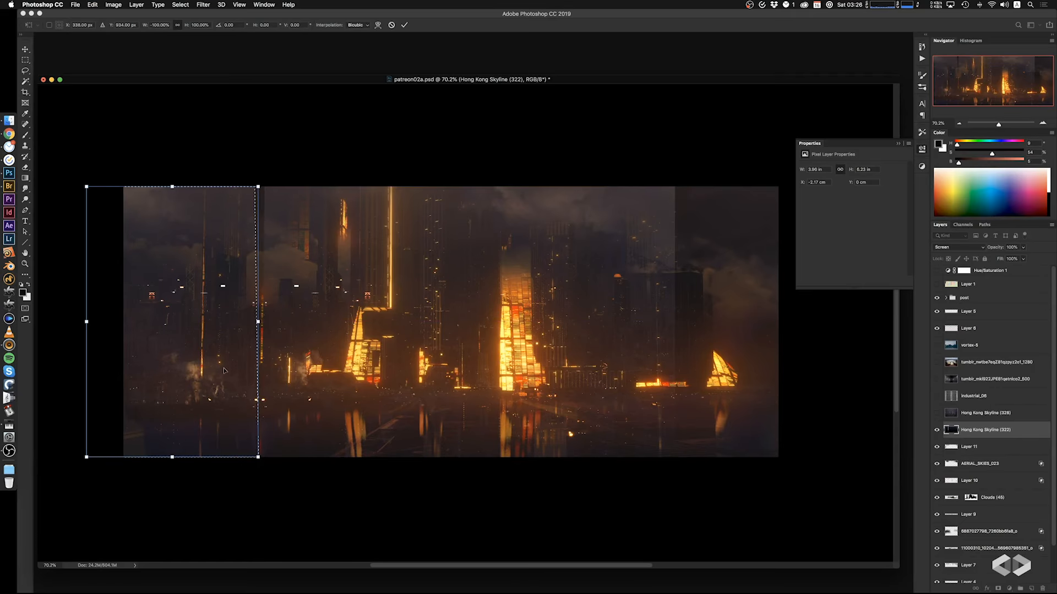
drag(221, 370, 212, 448)
key(Return)
key(ctrl+d)
key(e)
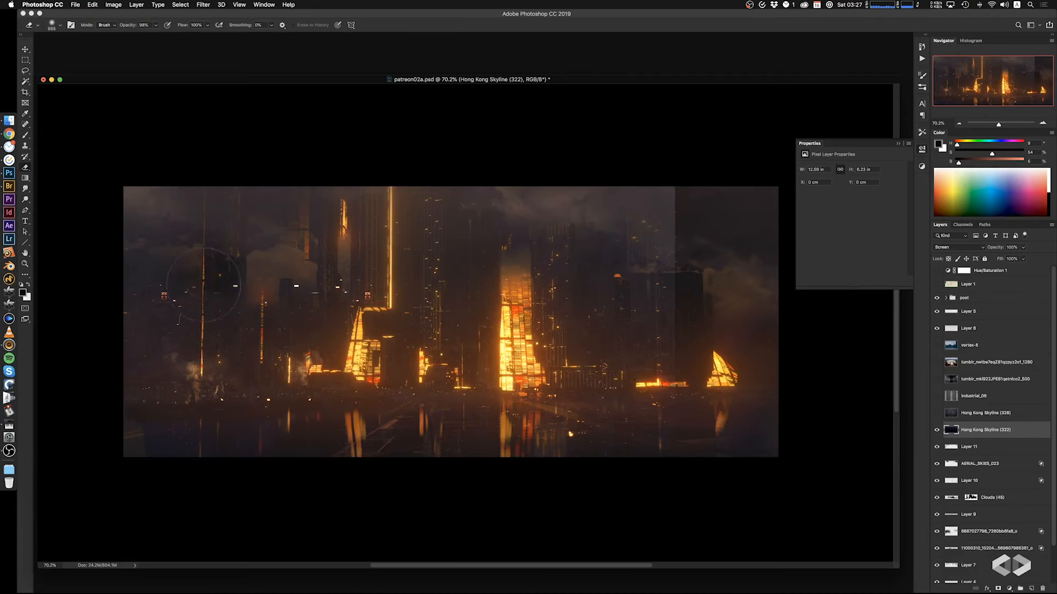
drag(351, 288, 357, 288)
Copy the right section of Hong Kong Skyline (322) over the painting's right edge and flip the copy horizontally to join the original
key(m)
drag(687, 185, 511, 459)
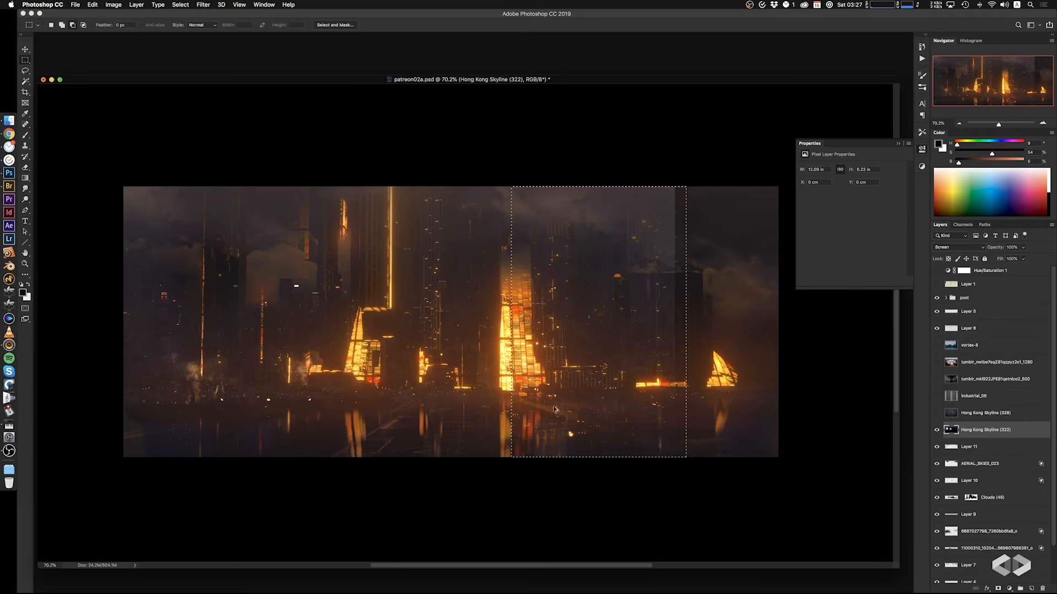
alt+super+drag(624, 388, 762, 389)
key(super+t)
right_click(686, 365)
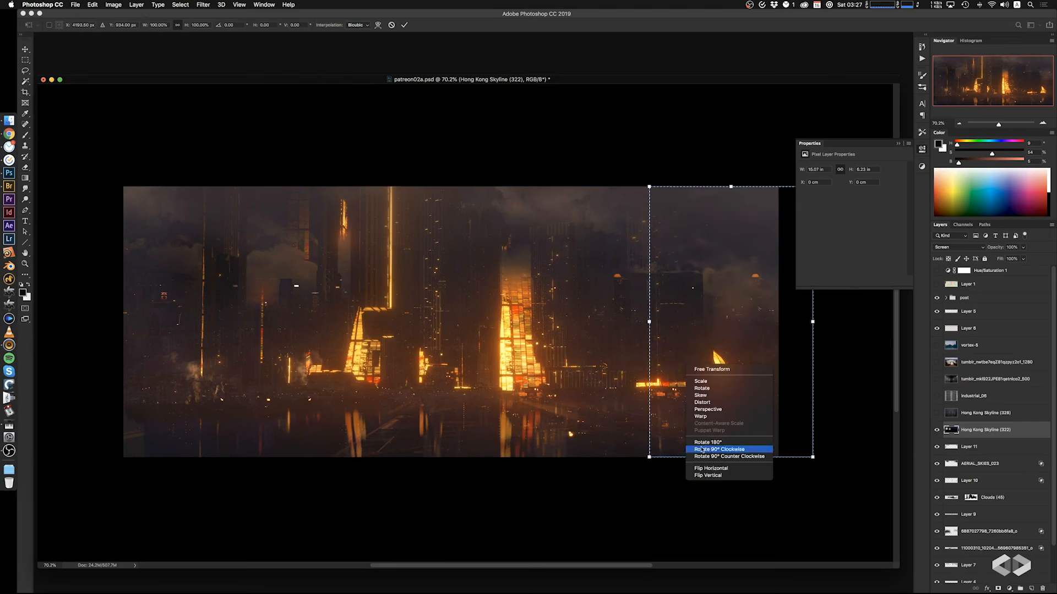
click(724, 470)
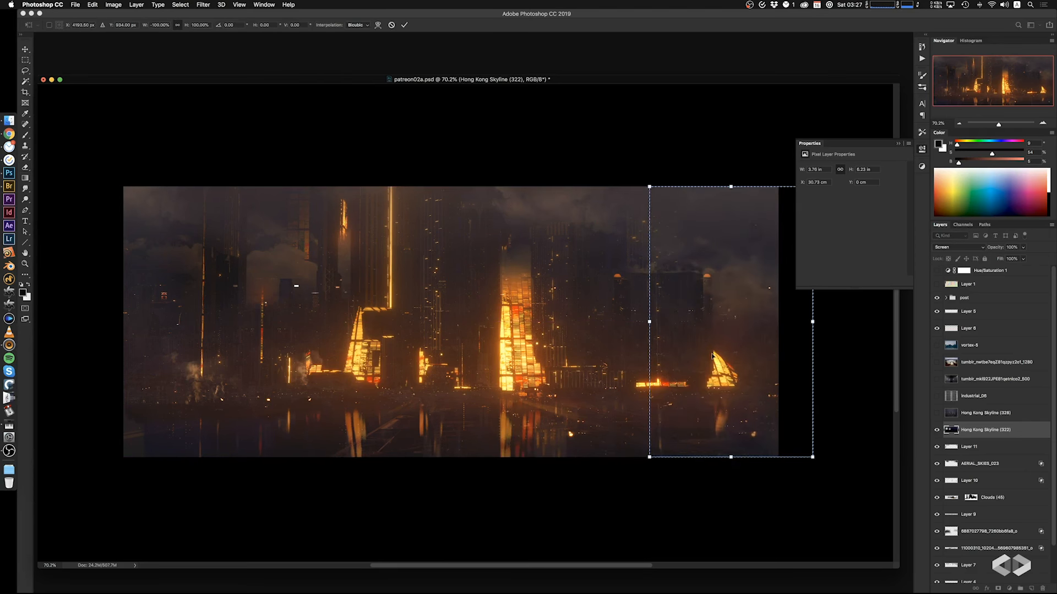
drag(712, 357, 711, 357)
key(Return)
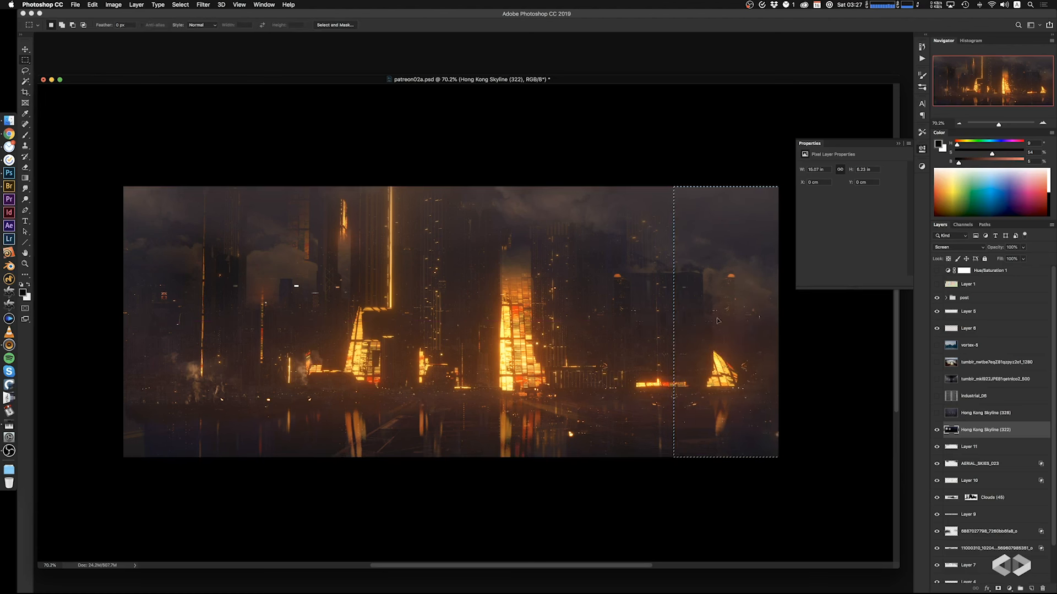
key(super+d)
Erase the repeated dome light at the right and the skyline layer's haze along the upper sky with a larger eraser
key(e)
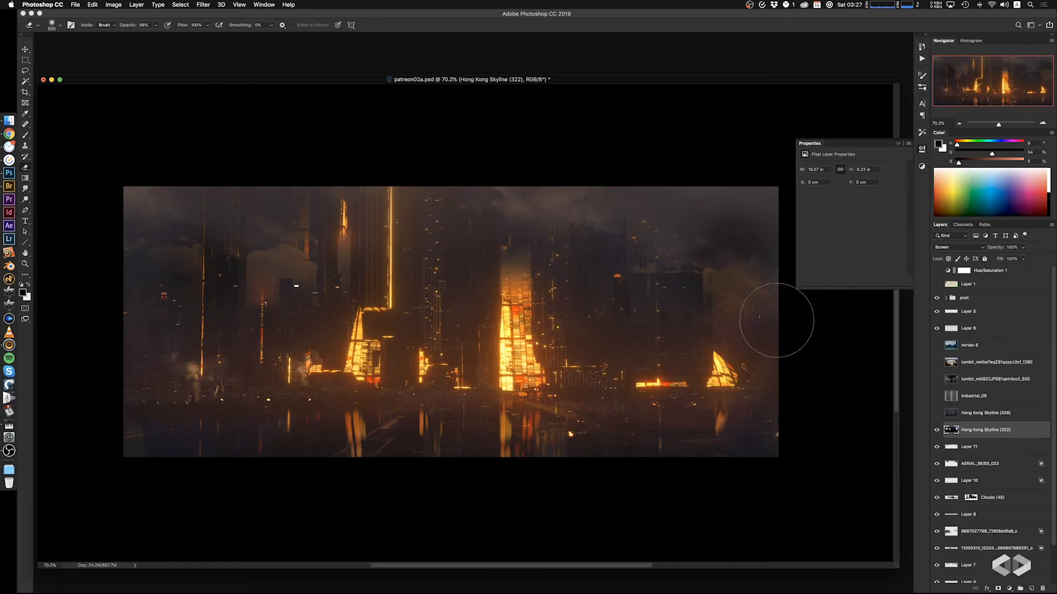
ctrl+alt+drag(707, 271, 723, 271)
mouse_move(738, 213)
mouse_down()
mouse_move(678, 118)
mouse_move(584, 186)
mouse_move(352, 154)
mouse_up()
mouse_move(329, 190)
mouse_down()
mouse_move(128, 198)
mouse_move(164, 199)
mouse_up()
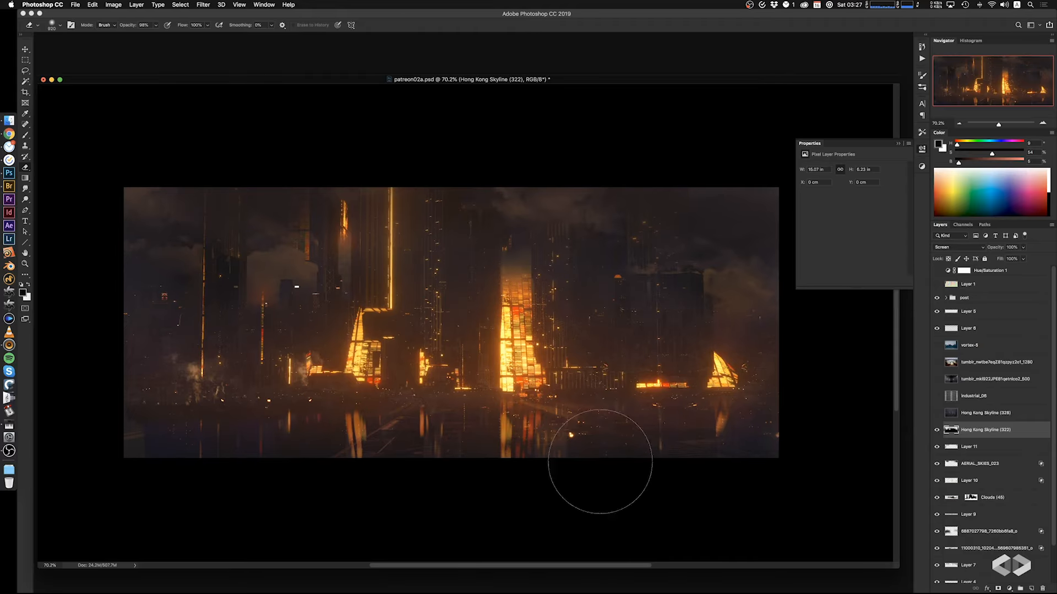
Select the full-width water strip of Hong Kong Skyline (322) and apply a Gaussian Blur with a 3.3-pixel radius
key(m)
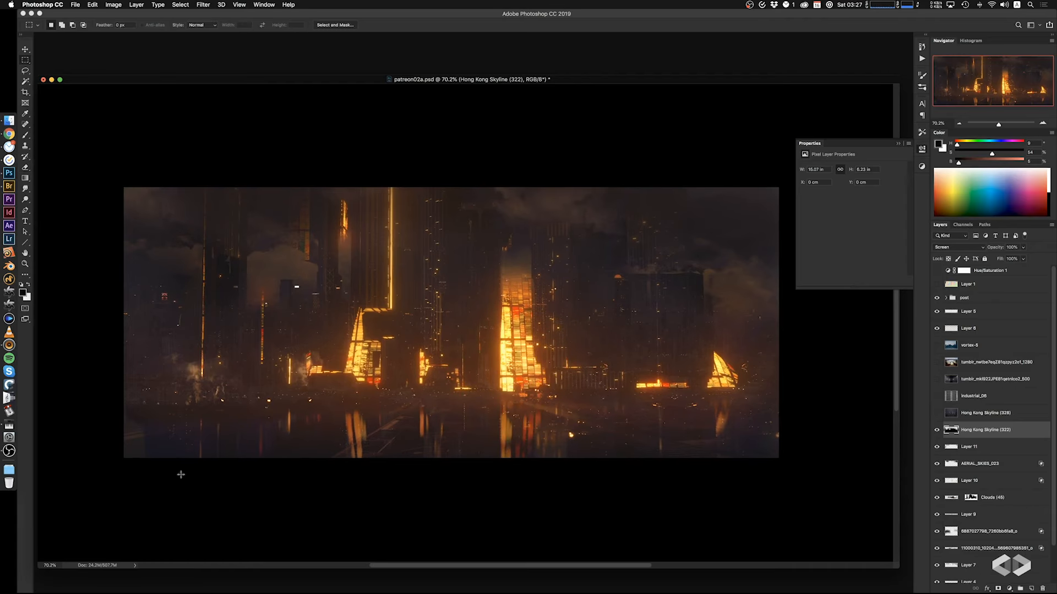
drag(127, 477, 807, 392)
click(203, 4)
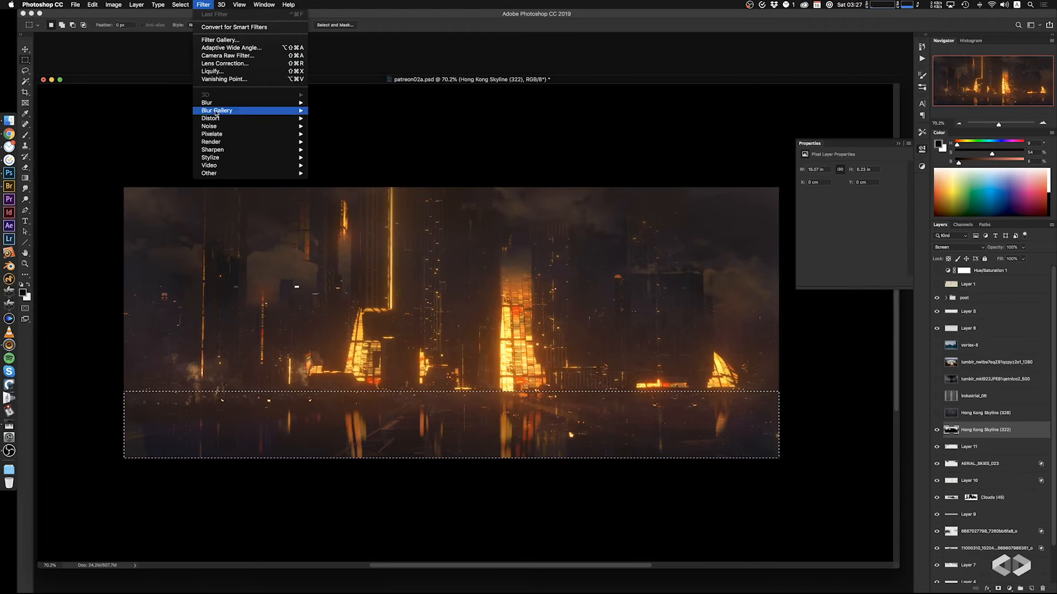
mouse_move(220, 103)
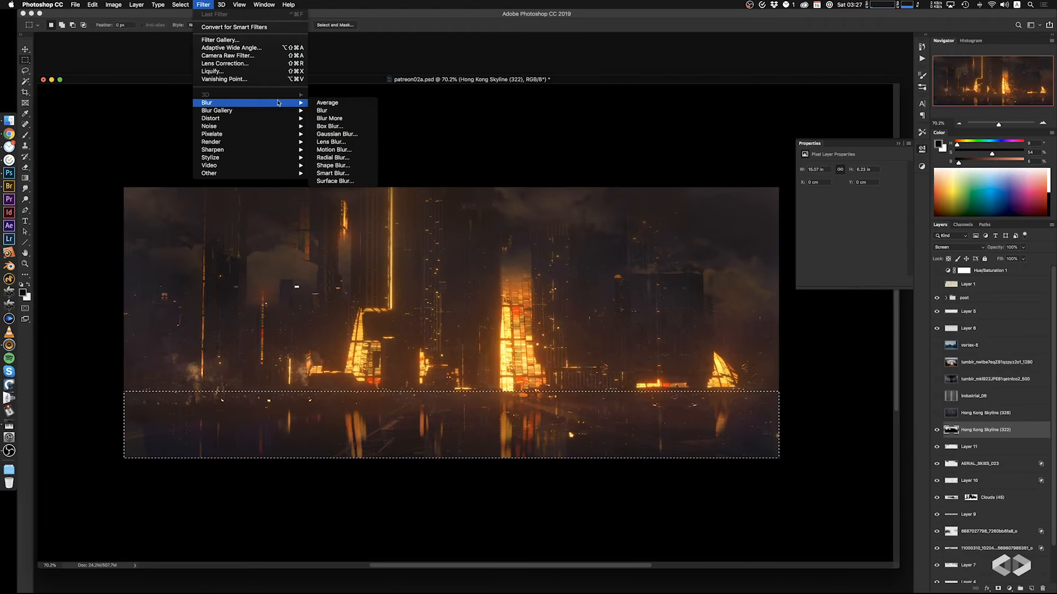
click(339, 135)
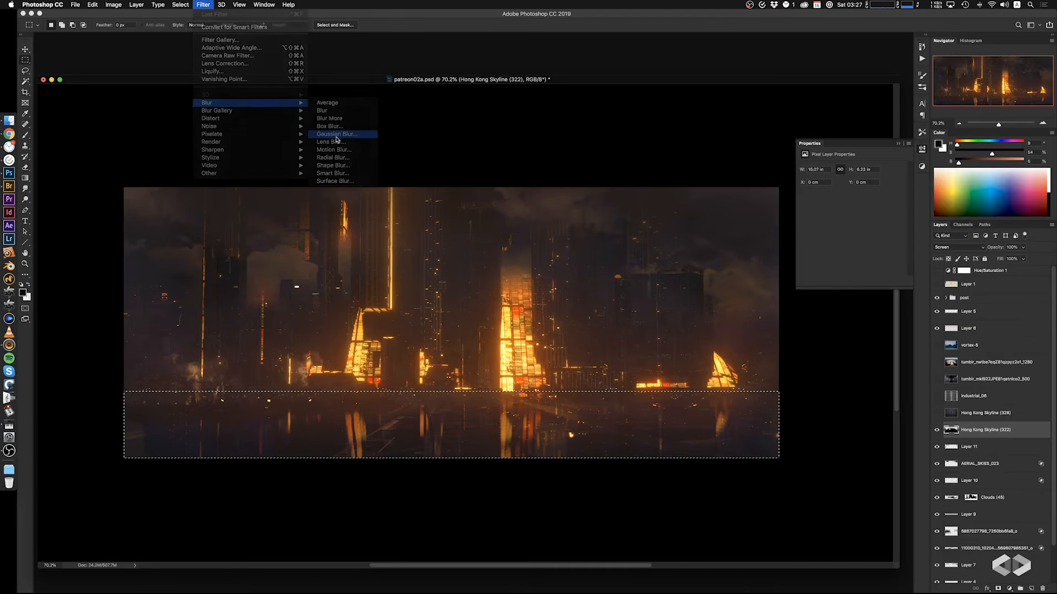
drag(649, 330, 630, 333)
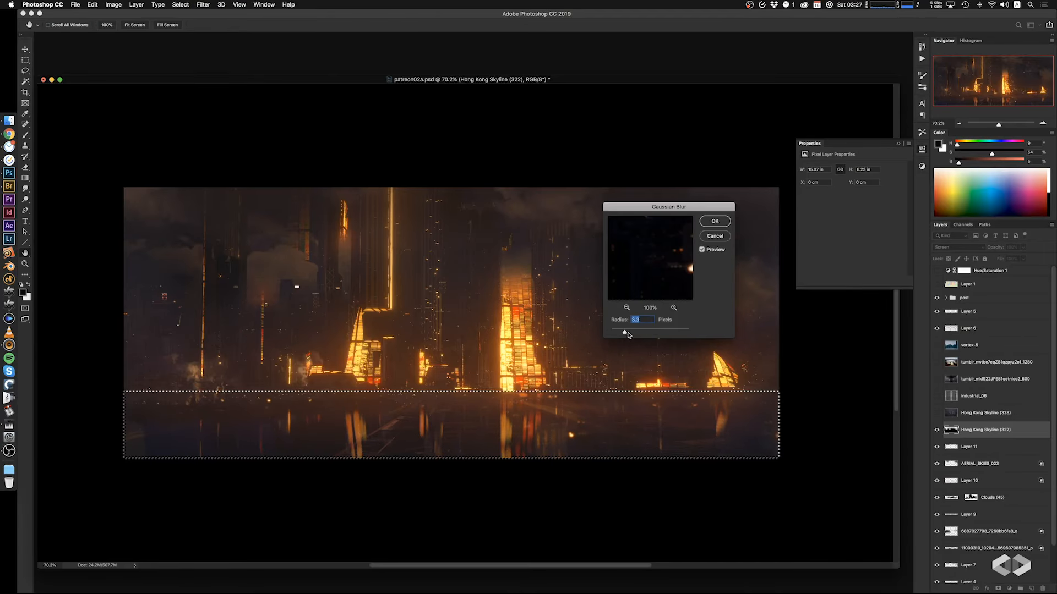
click(714, 221)
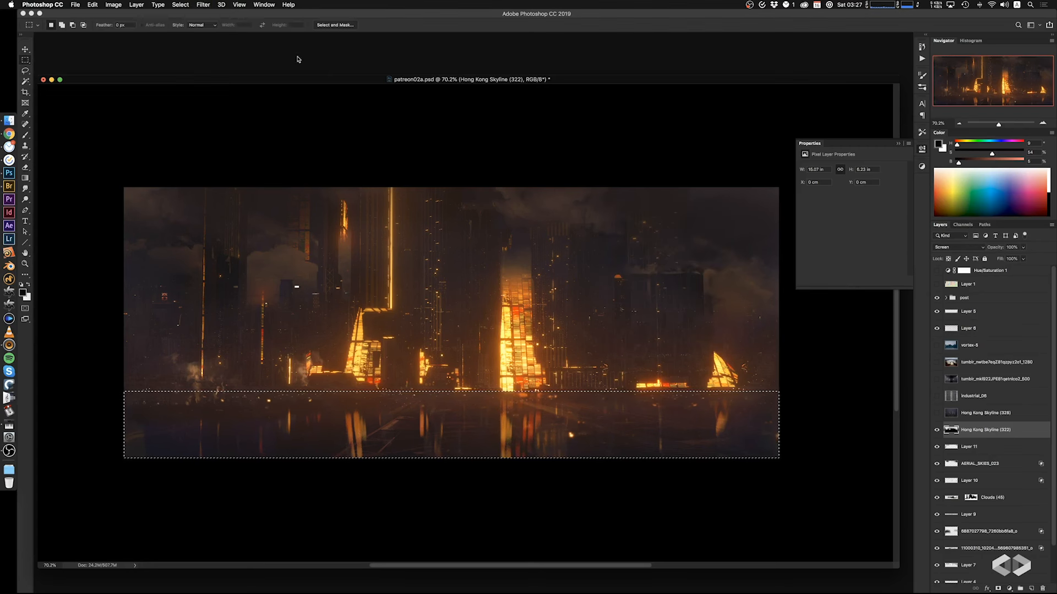
Apply a Motion Blur at a -90° angle with a reduced distance to the selected water strip and deselect it
click(203, 4)
mouse_move(247, 106)
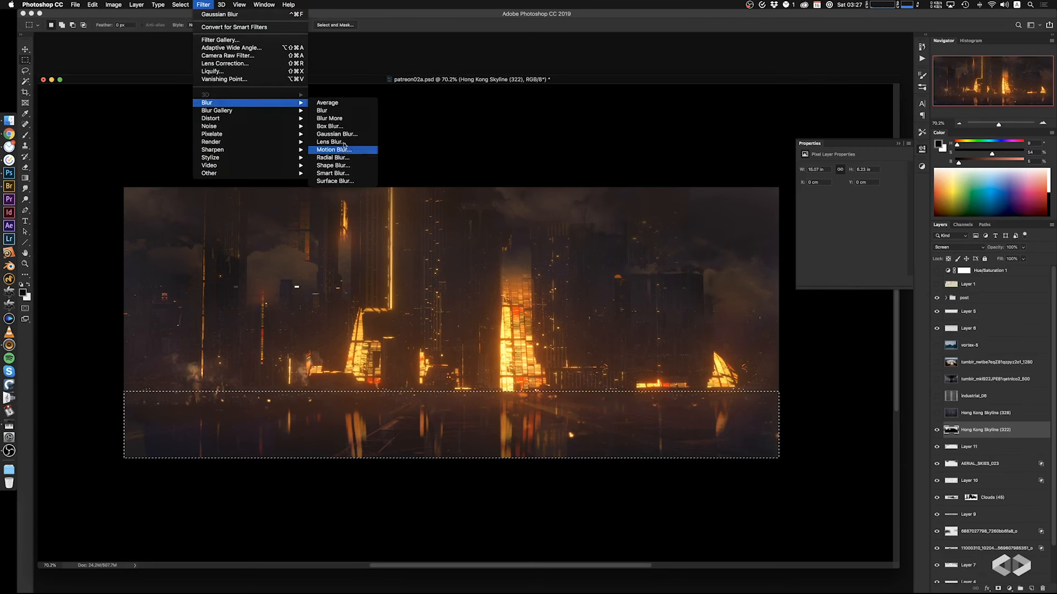
click(342, 149)
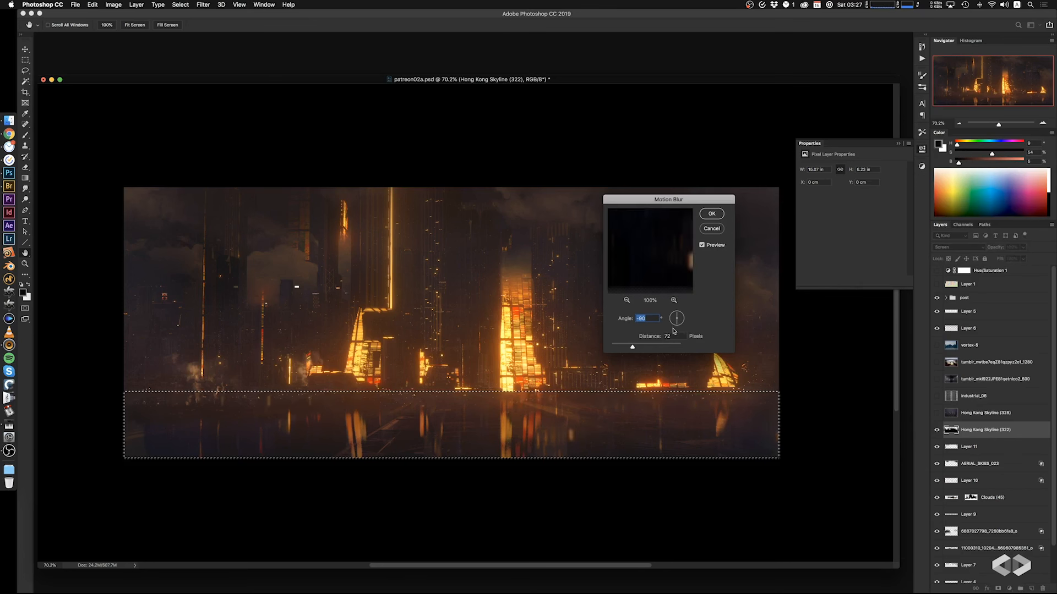
drag(632, 346, 625, 351)
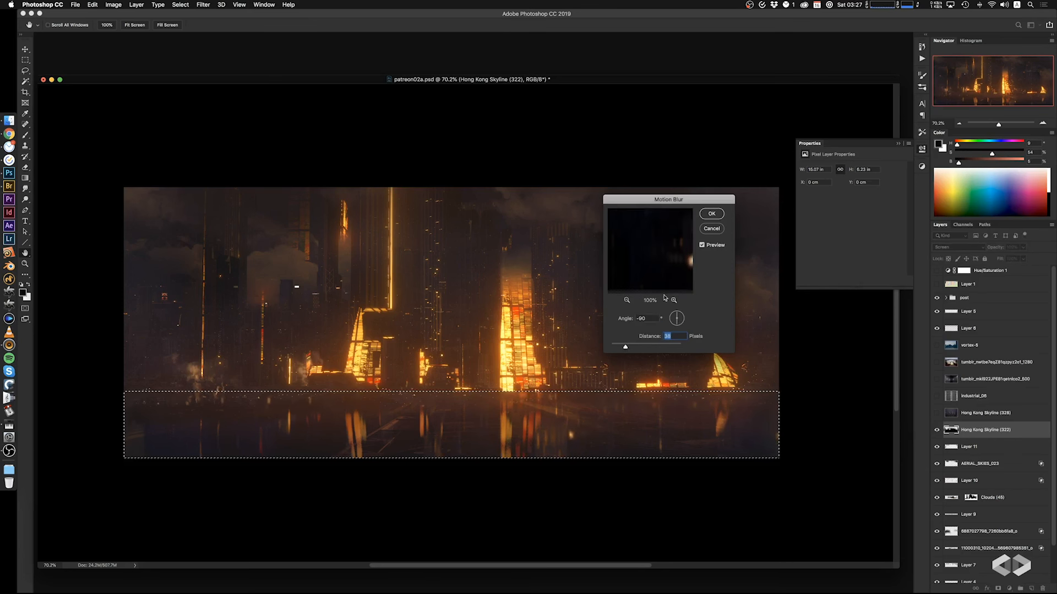
click(712, 215)
key(super+d)
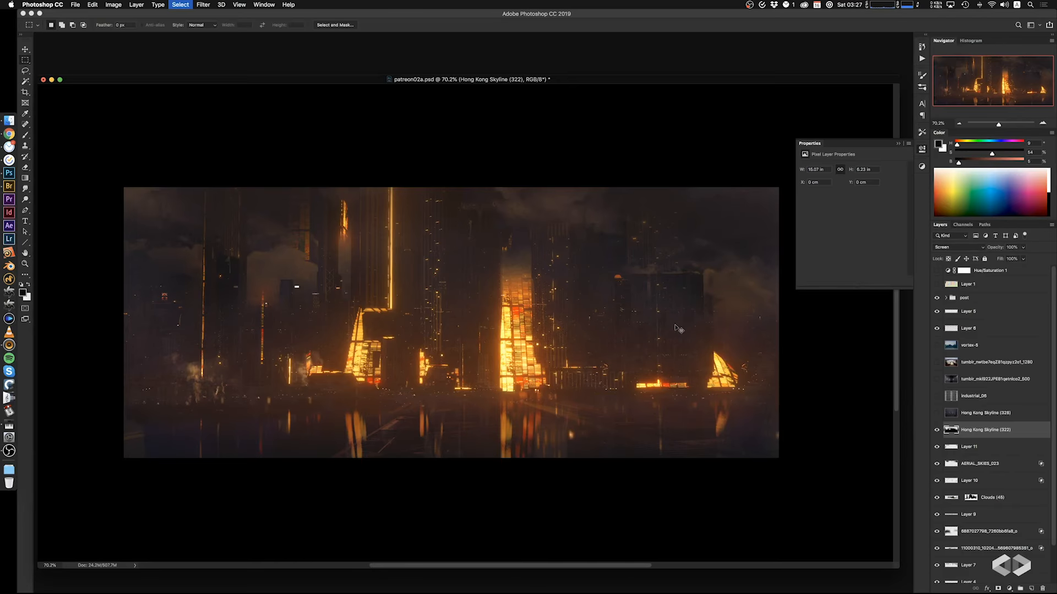
Compare the painting with and without the Hong Kong Skyline (322) layer
drag(539, 374, 542, 376)
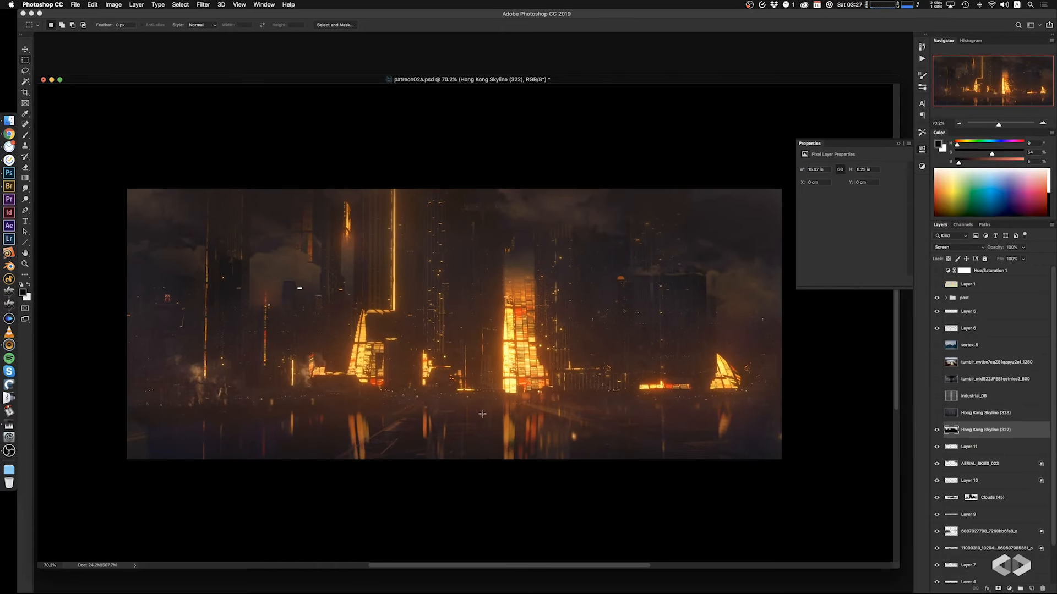
key(e)
ctrl+alt+drag(349, 349, 286, 351)
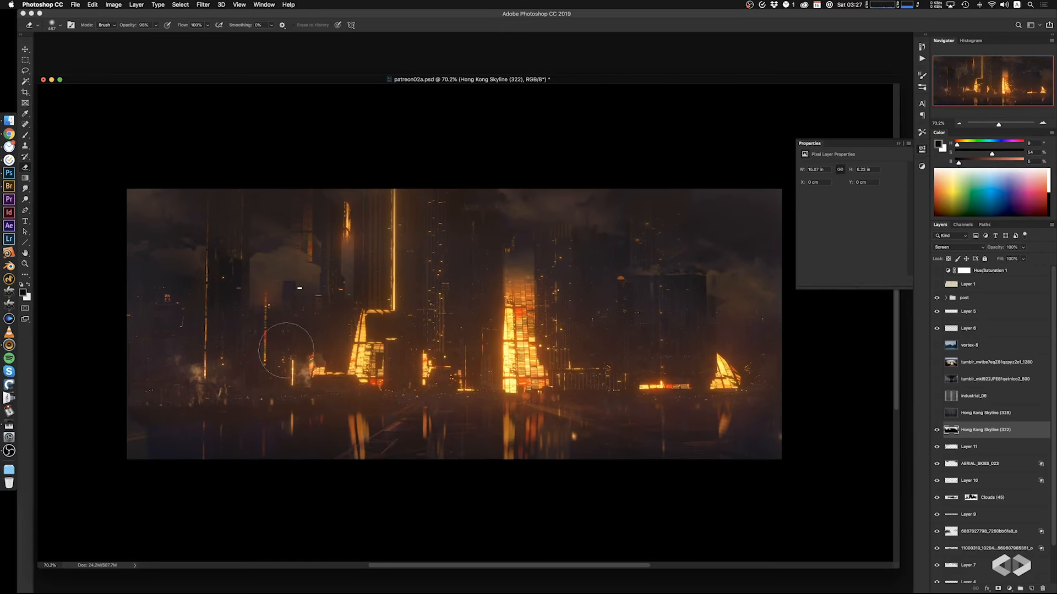
drag(493, 391, 491, 391)
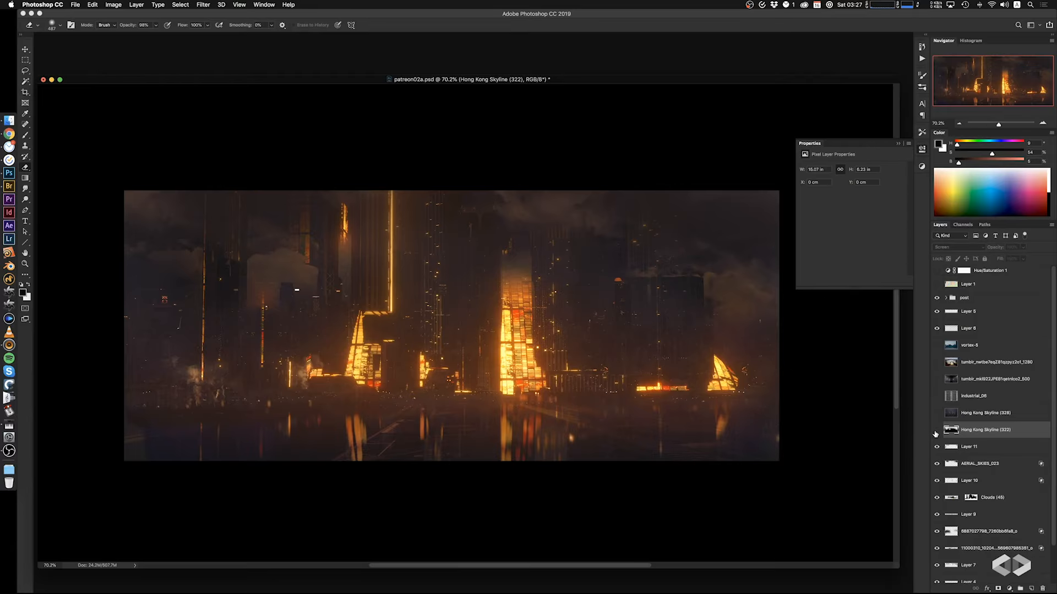
click(936, 430)
mouse_move(604, 397)
mouse_down()
mouse_move(593, 396)
mouse_move(616, 398)
mouse_up()
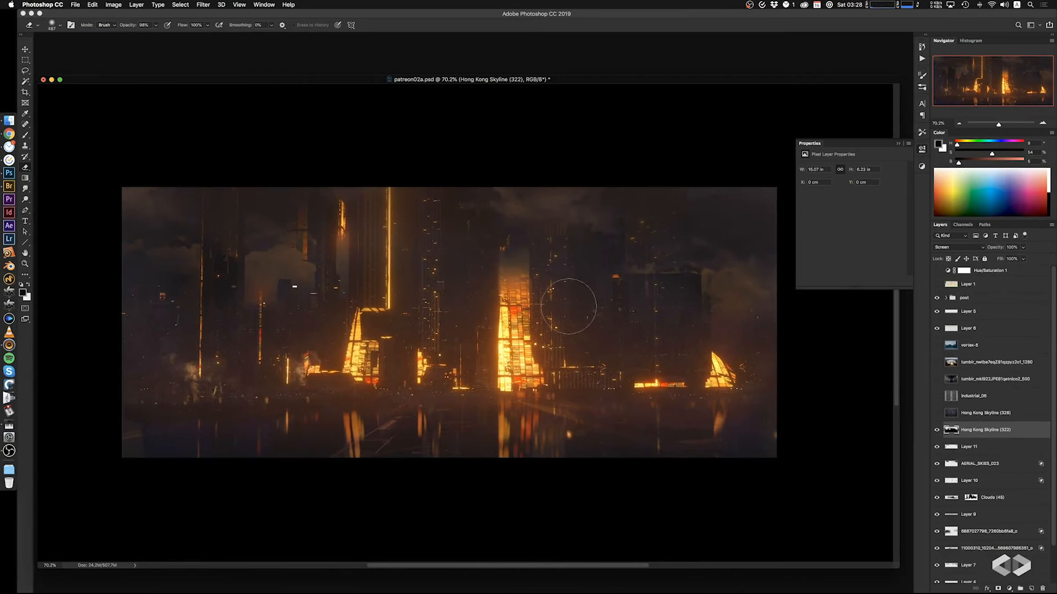
drag(605, 308, 597, 310)
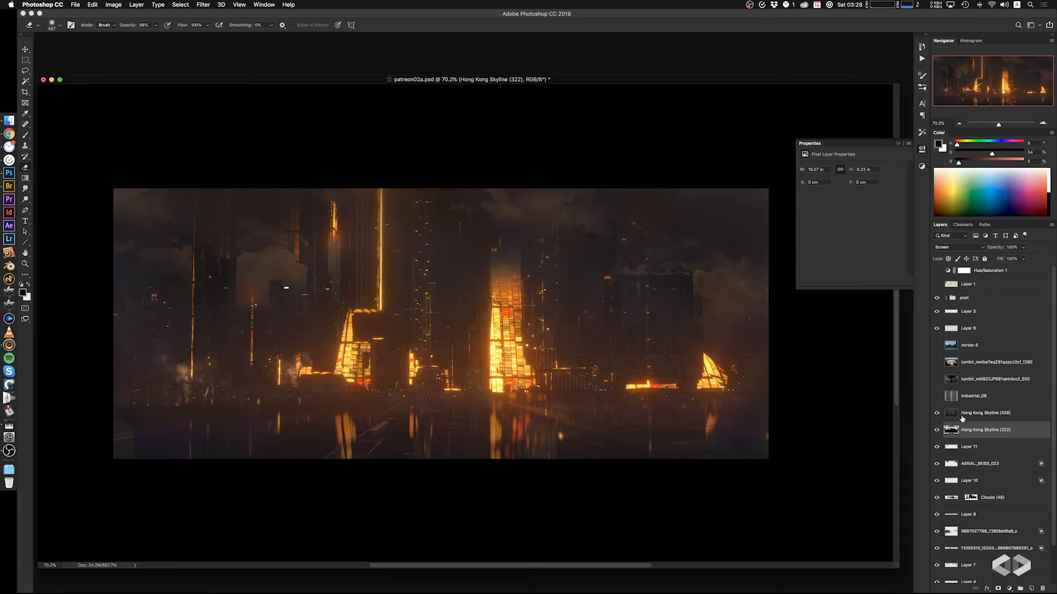
Show Hong Kong Skyline (328) and move it to the canvas's right edge
click(962, 416)
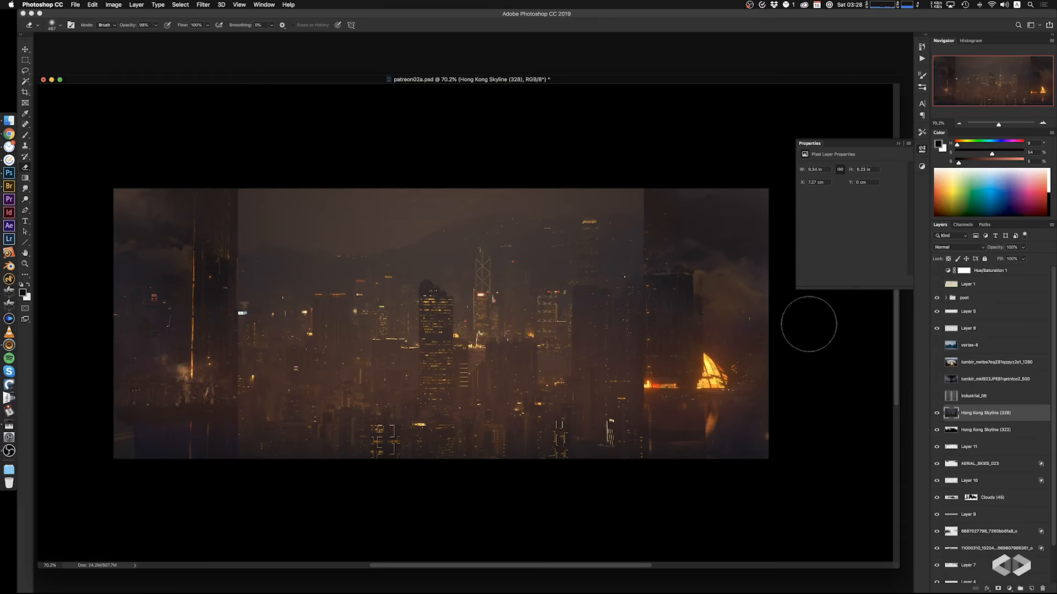
super+drag(513, 391, 643, 399)
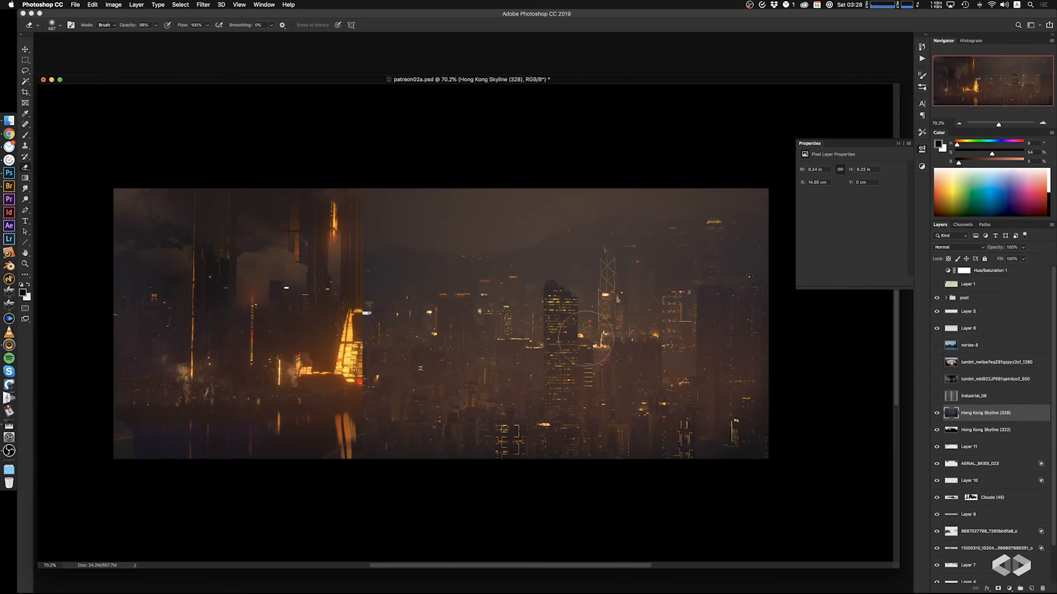
ctrl+alt+drag(559, 375, 568, 369)
Select five rectangular patches of building lights on Hong Kong Skyline (328) and copy them together to a new layer
key(m)
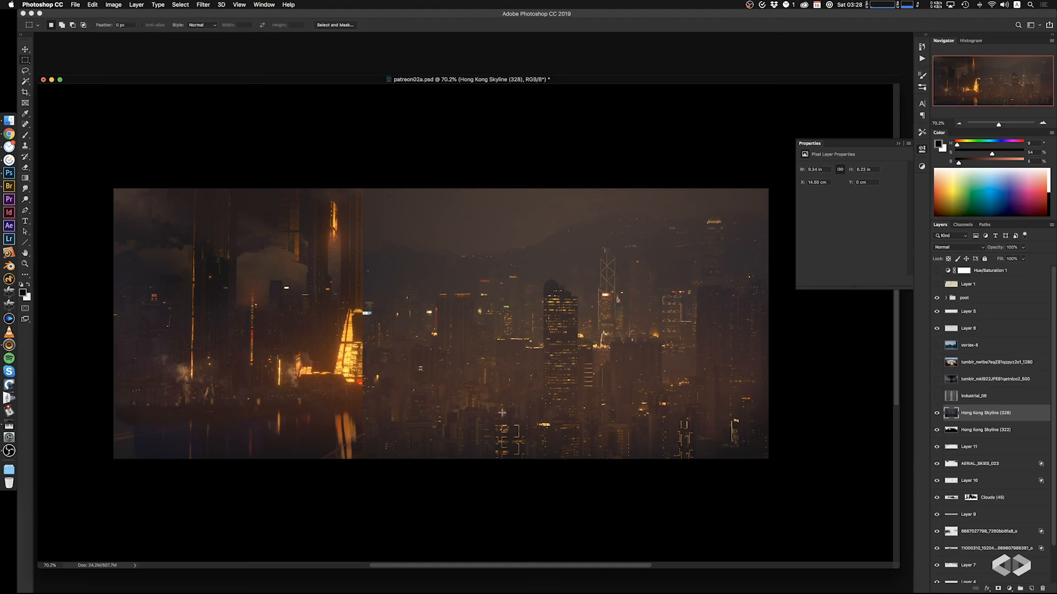
drag(496, 423, 527, 467)
shift+drag(677, 415, 695, 466)
shift+drag(439, 292, 472, 364)
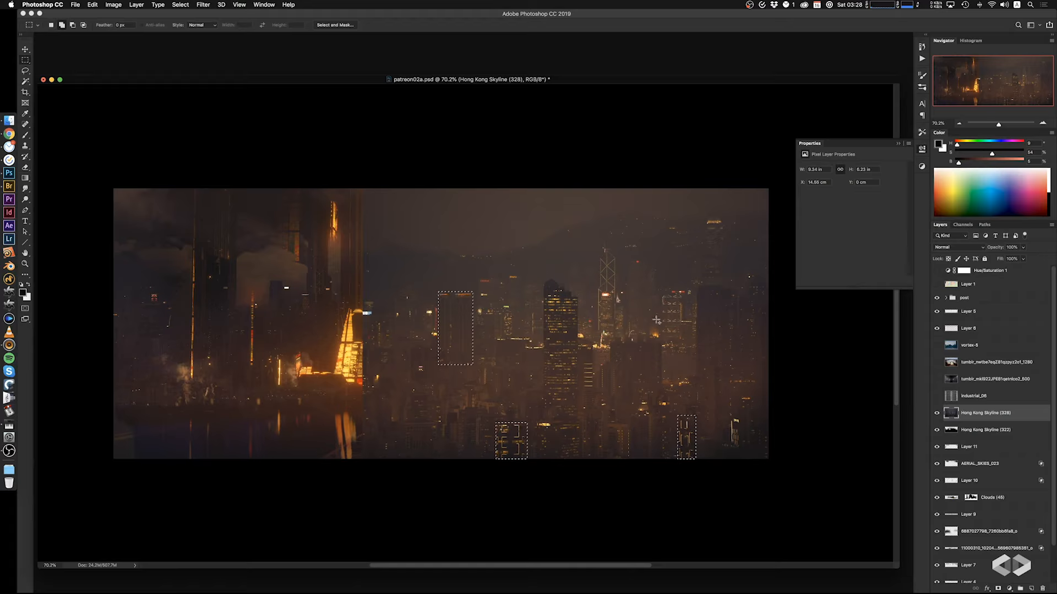
shift+drag(662, 288, 692, 350)
shift+drag(707, 216, 723, 264)
key(super+j)
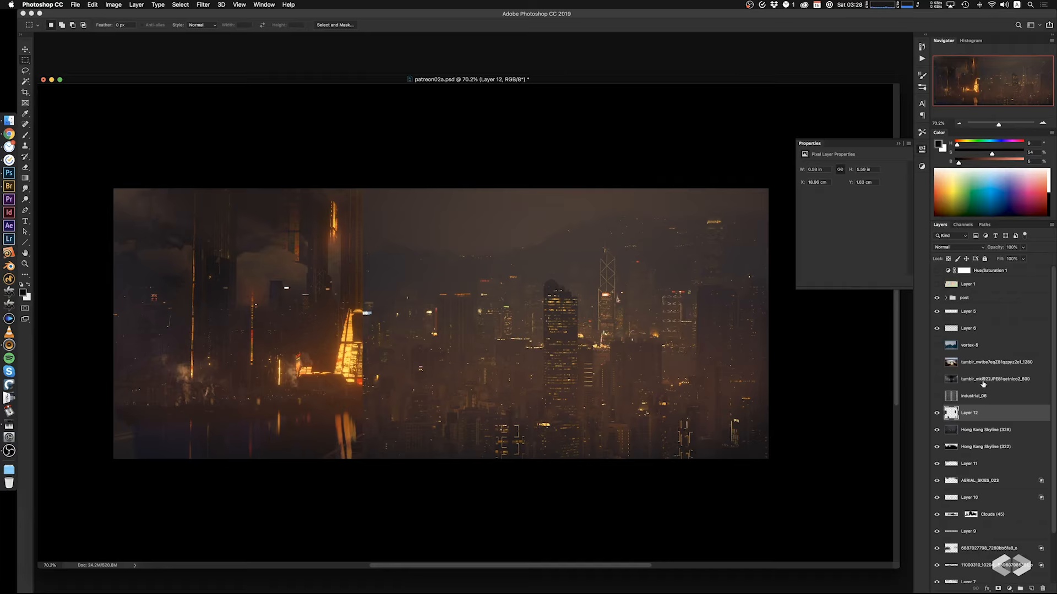
Set the copied light patches to Screen blending and hide the Hong Kong Skyline (328) layer
click(957, 248)
click(953, 304)
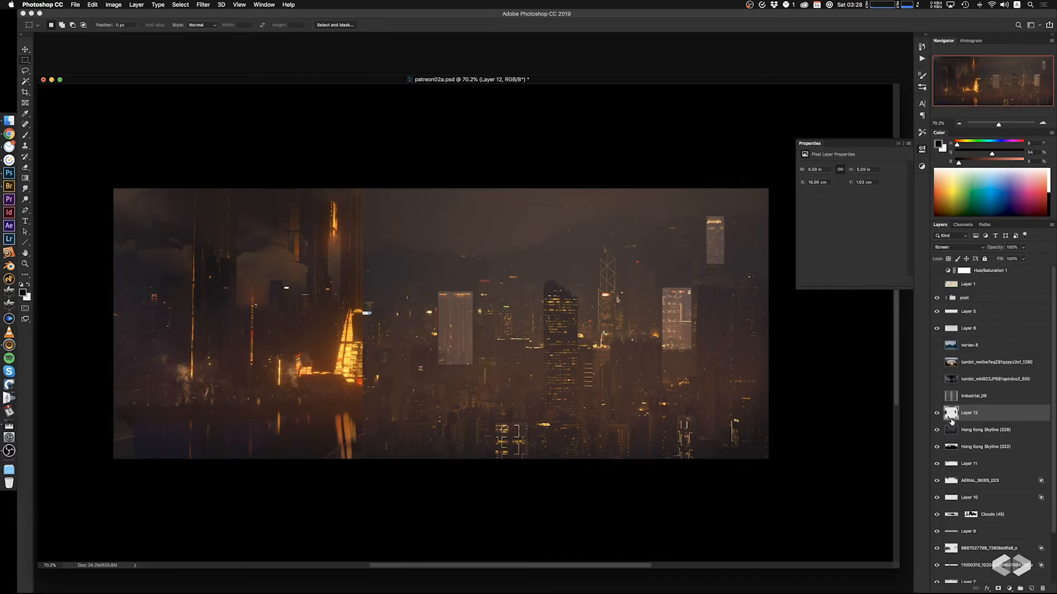
click(937, 431)
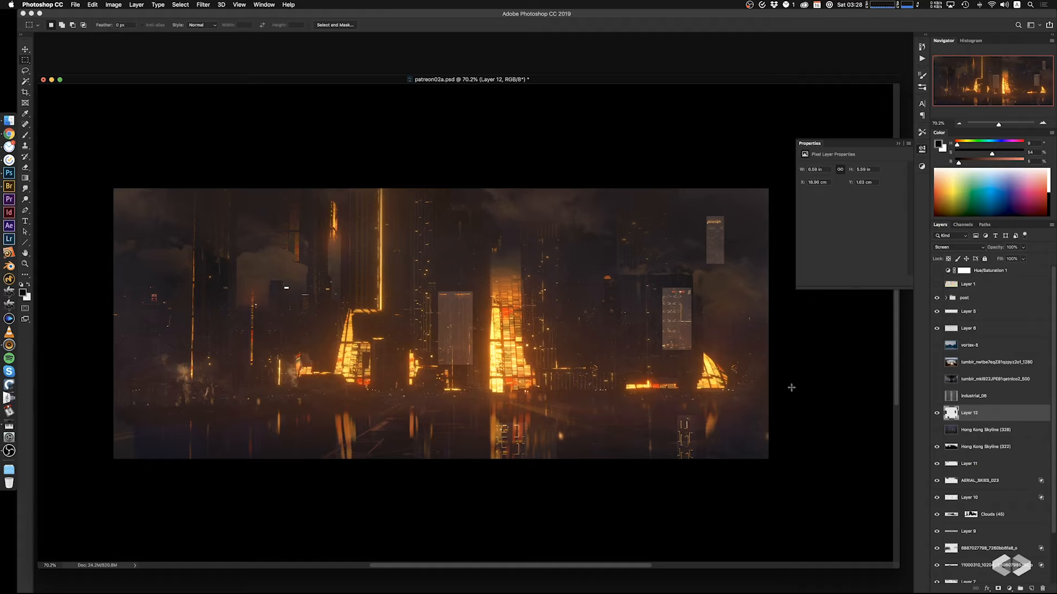
Darken the light patches with Levels, using input values 50, 0.55 and 221
key(super+l)
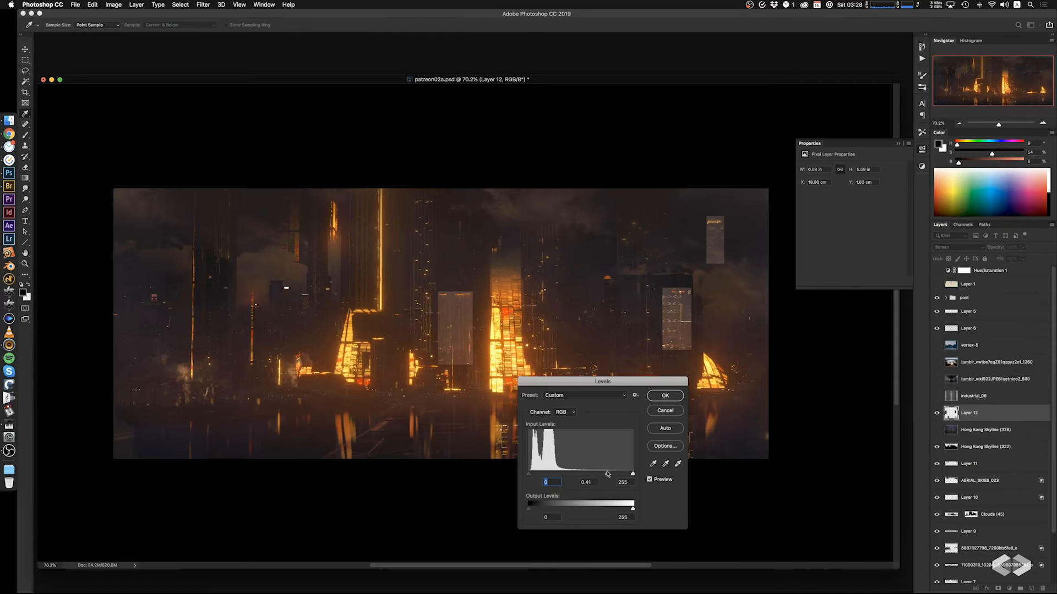
drag(607, 474, 599, 476)
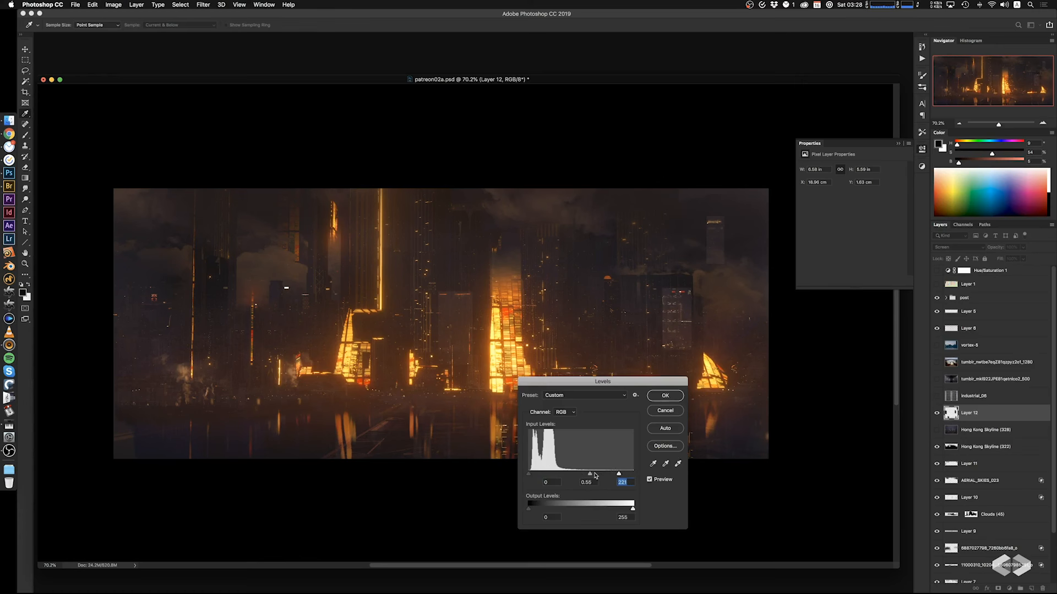
drag(545, 477, 549, 477)
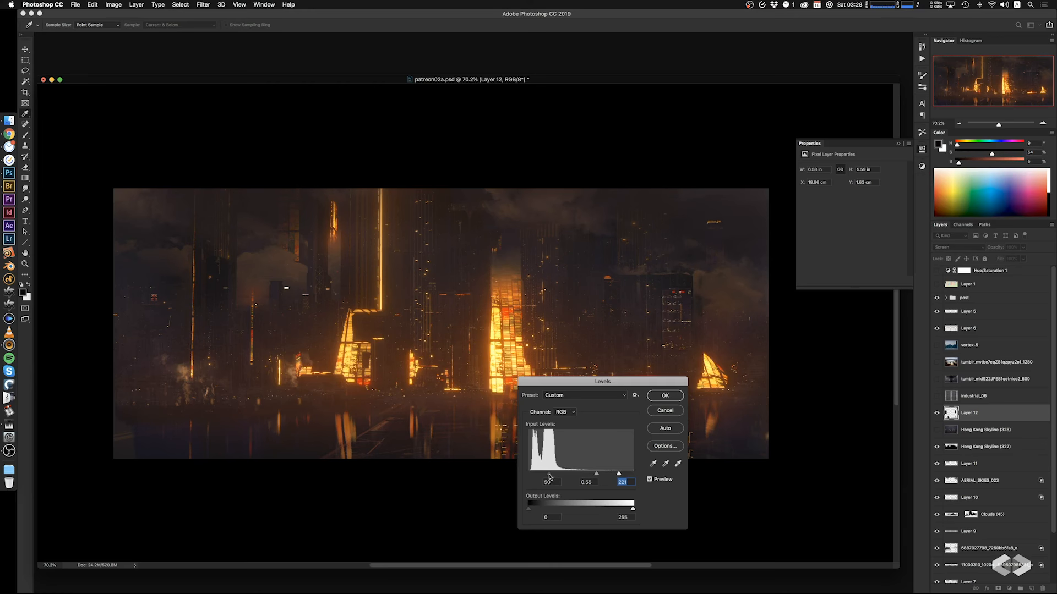
click(652, 399)
Select the window-light patch at the right and fit it with a slight skew onto the dark tower block
key(m)
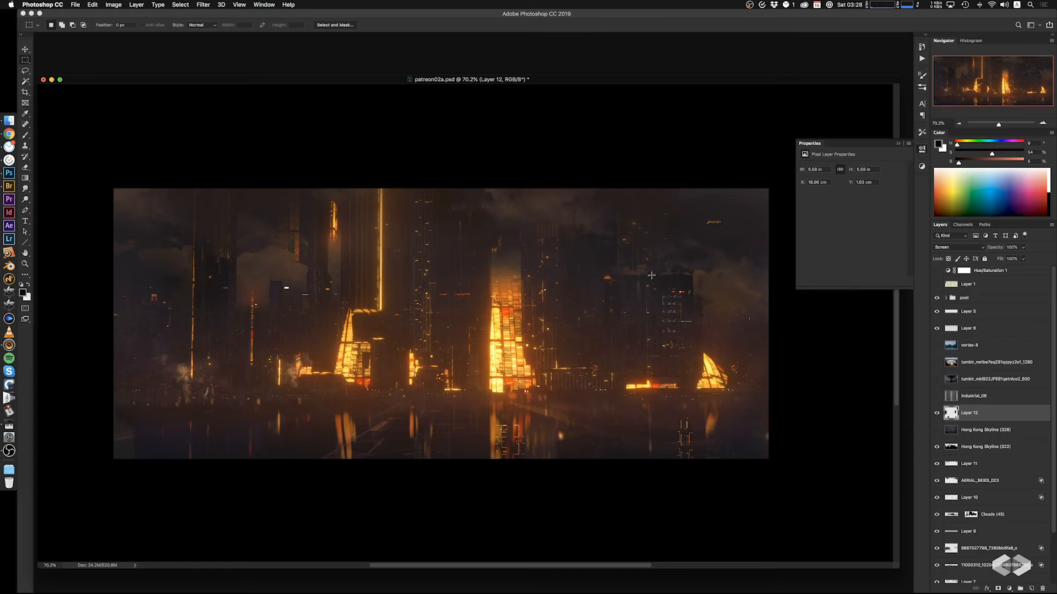
drag(651, 276, 679, 347)
key(super+t)
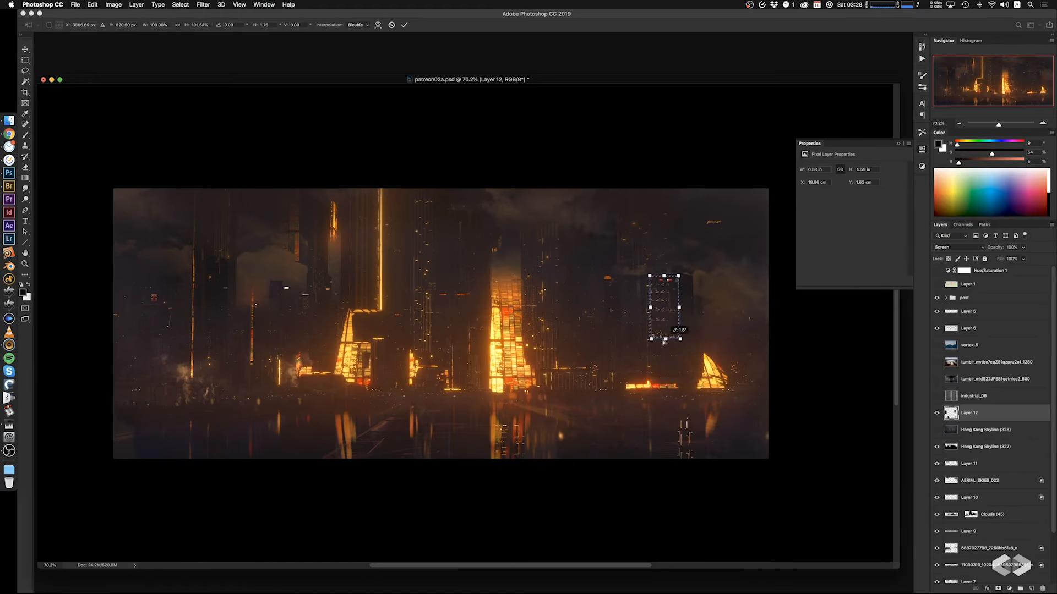
drag(664, 342, 663, 342)
key(Return)
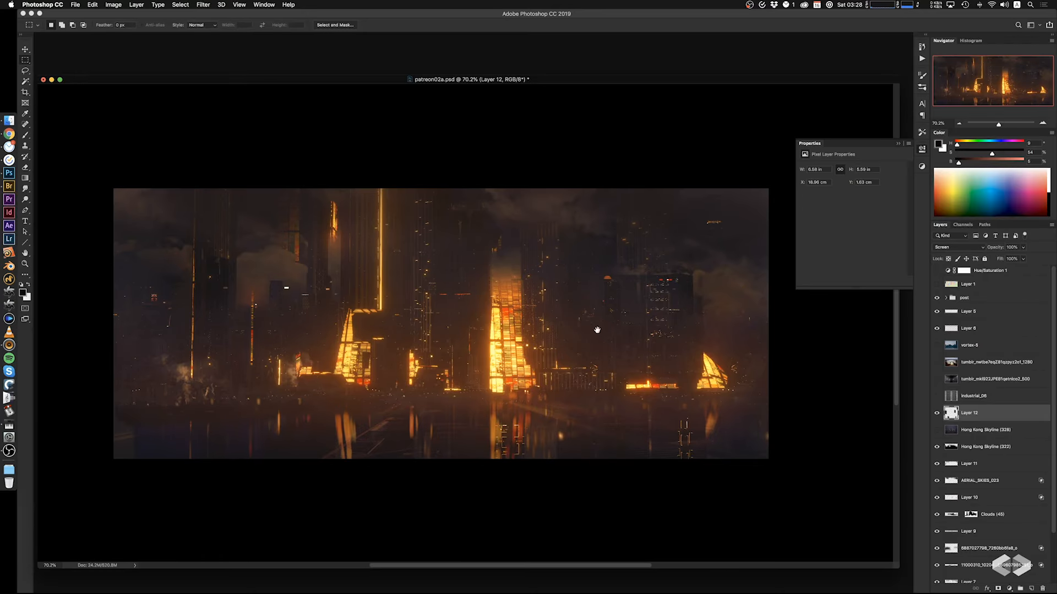
drag(597, 330, 600, 330)
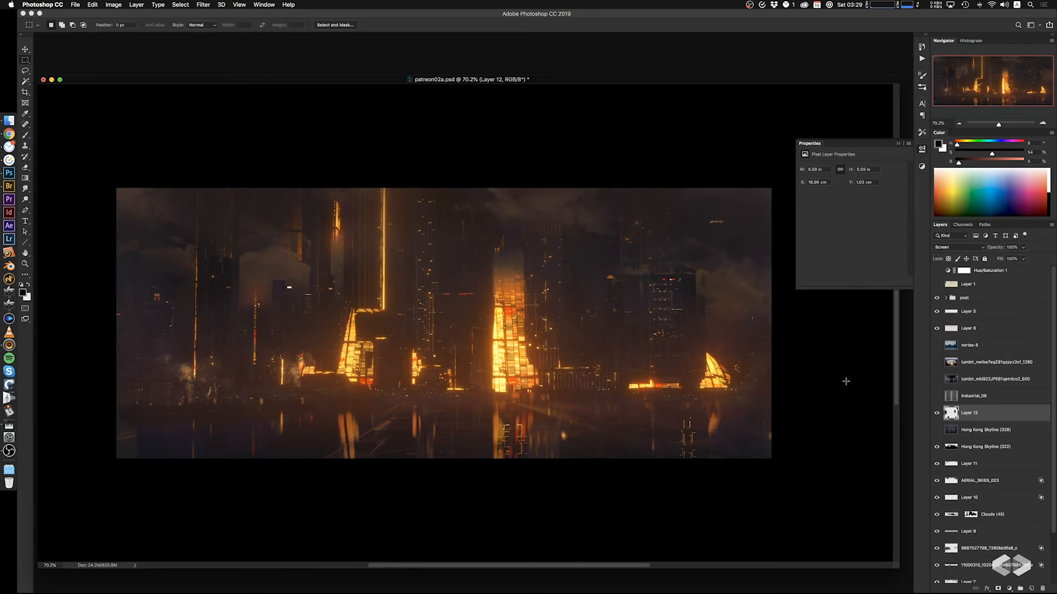
Show Hong Kong Skyline (328), stretch it across the full canvas width and erase its lower area with a larger eraser
click(936, 431)
click(960, 434)
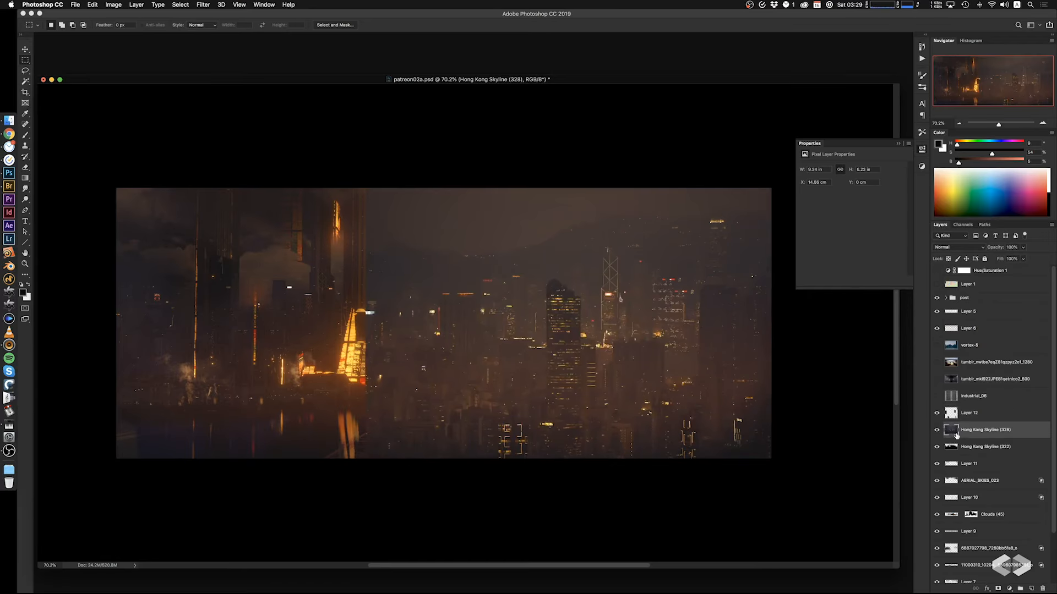
key(super+t)
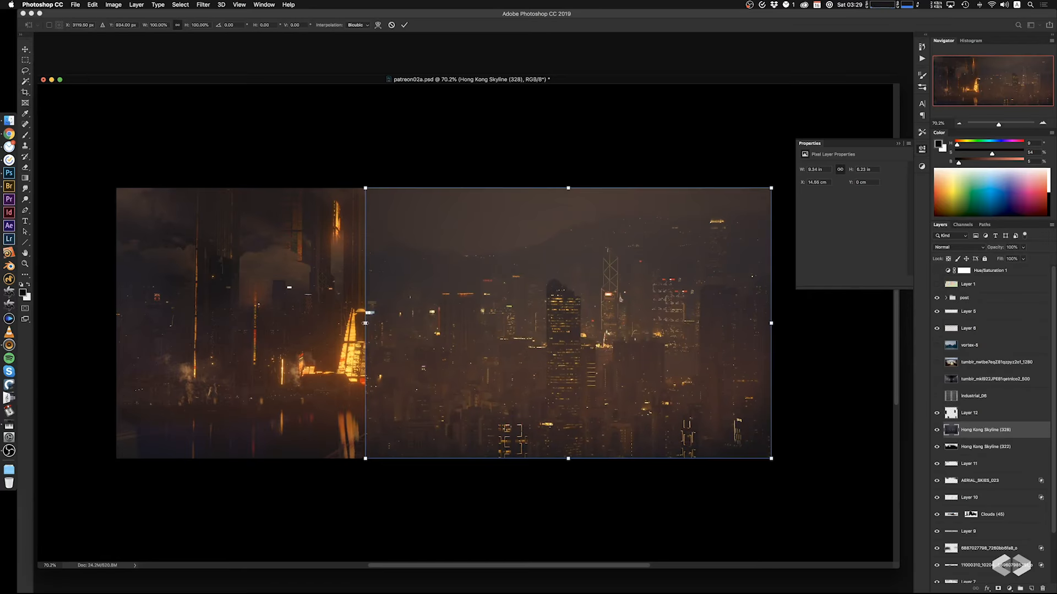
mouse_move(366, 323)
mouse_down()
mouse_move(120, 308)
mouse_move(116, 322)
mouse_up()
key(Return)
key(e)
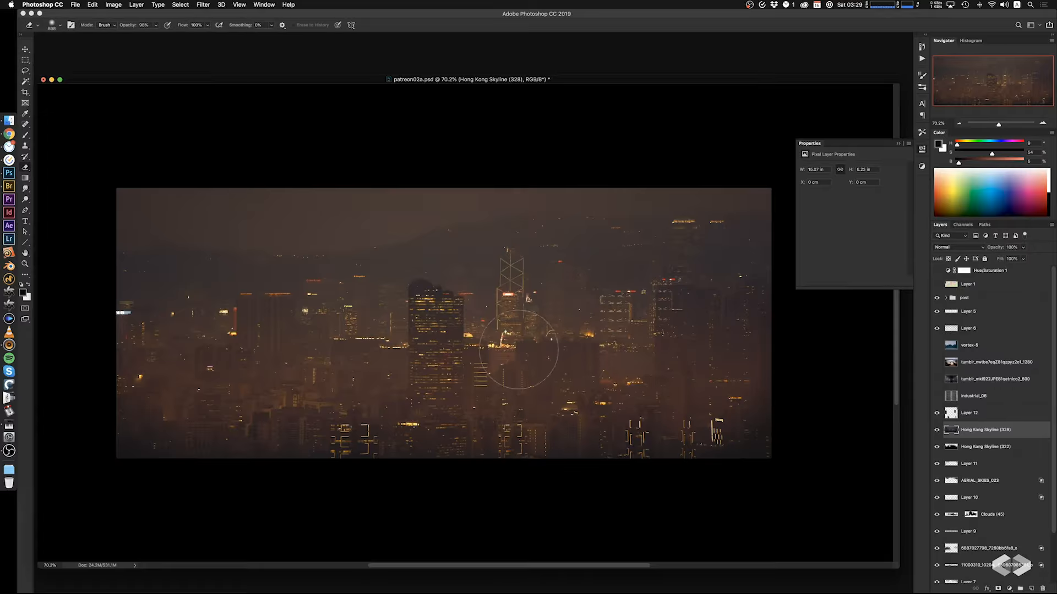
mouse_move(518, 350)
ctrl+alt+mouse_down()
mouse_move(528, 350)
mouse_move(262, 350)
mouse_move(191, 424)
mouse_move(668, 442)
mouse_move(716, 374)
mouse_move(649, 385)
ctrl+alt+mouse_up()
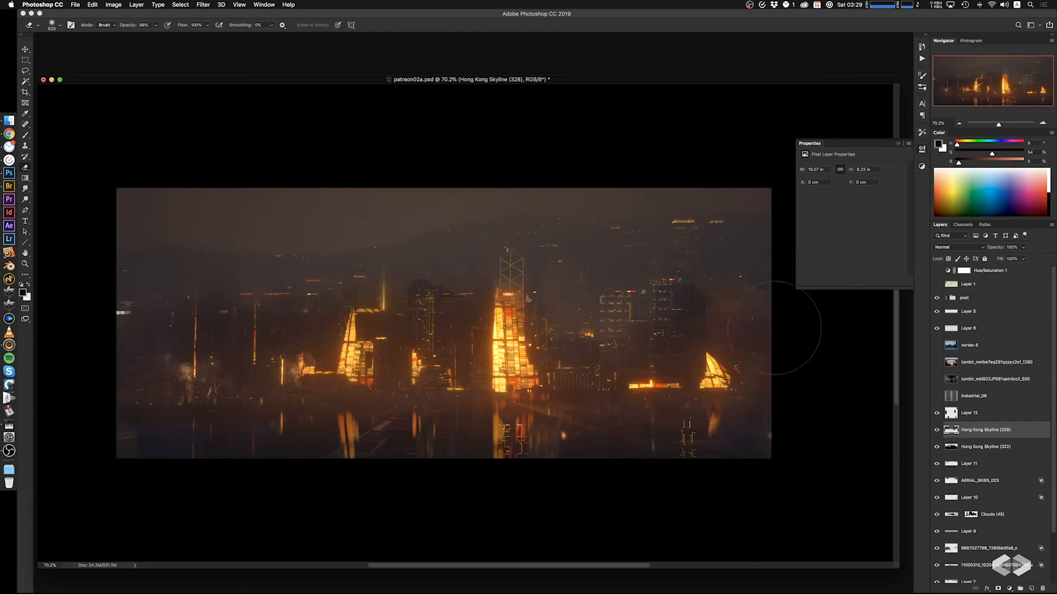
Hide Hong Kong Skyline (328) and fit Layer 12's lights from the central water reflection onto the tall gold-edged tower
click(964, 417)
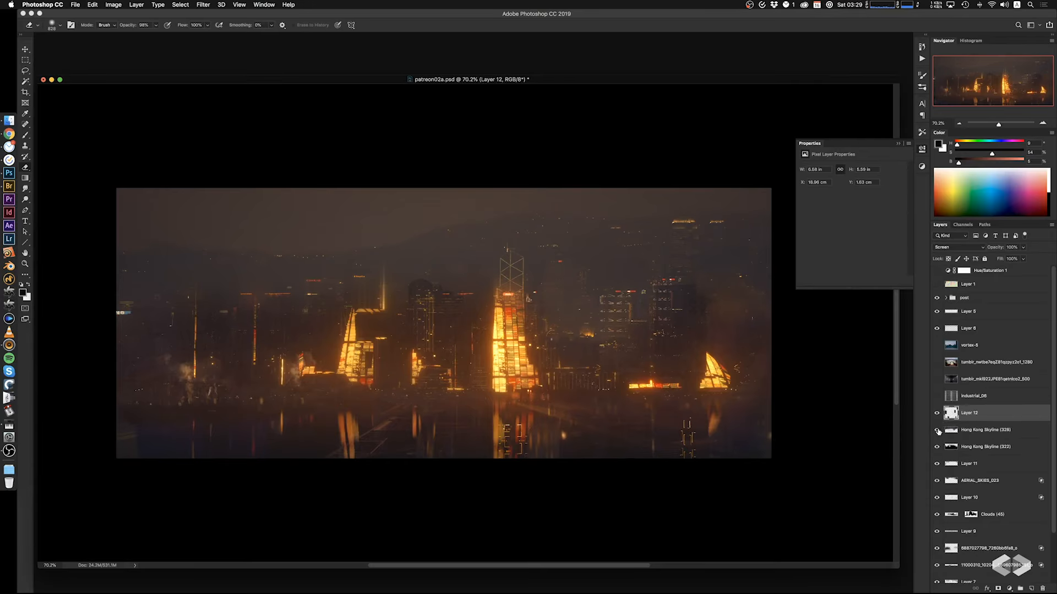
click(937, 429)
key(m)
mouse_move(482, 413)
mouse_down()
mouse_move(513, 449)
mouse_move(364, 329)
mouse_move(357, 287)
mouse_move(342, 282)
mouse_move(365, 263)
mouse_move(356, 286)
mouse_move(385, 278)
mouse_move(377, 213)
mouse_move(419, 201)
mouse_move(388, 199)
mouse_up()
key(super+t)
key(Return)
key(e)
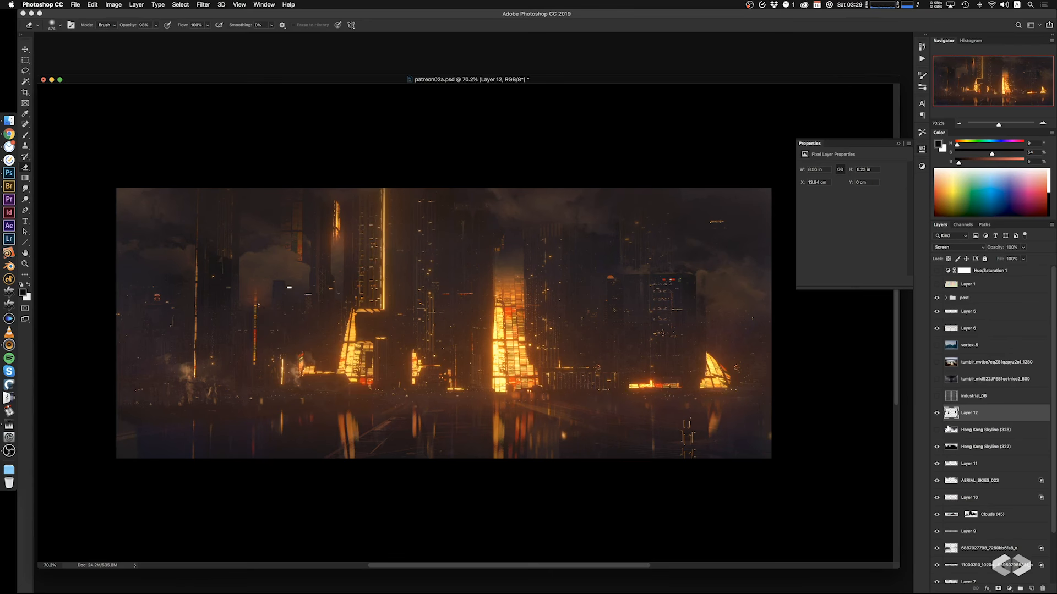
Move Layer 12's lights from the right water area onto the tower right of centre, stretching them taller and skewing about -21°
key(m)
mouse_move(677, 416)
mouse_down()
mouse_move(697, 460)
mouse_move(639, 289)
mouse_move(475, 267)
mouse_move(468, 252)
mouse_move(589, 253)
mouse_move(504, 285)
mouse_move(246, 314)
mouse_move(234, 329)
mouse_move(706, 285)
mouse_move(597, 290)
mouse_move(590, 244)
mouse_move(585, 341)
mouse_up()
key(ctrl+t)
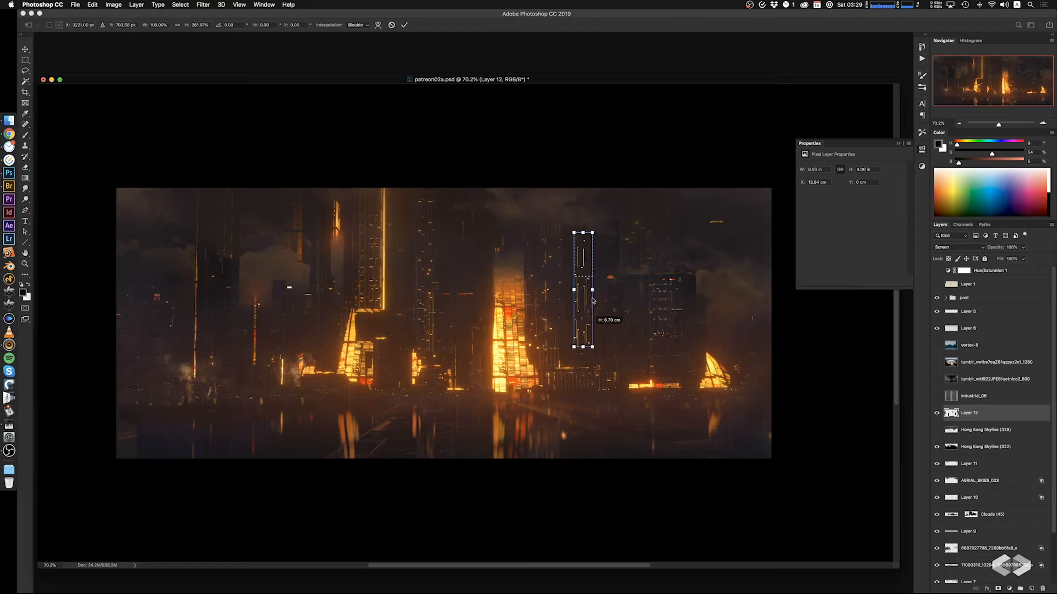
mouse_move(593, 290)
ctrl+mouse_down()
mouse_move(592, 231)
mouse_move(592, 283)
ctrl+mouse_up()
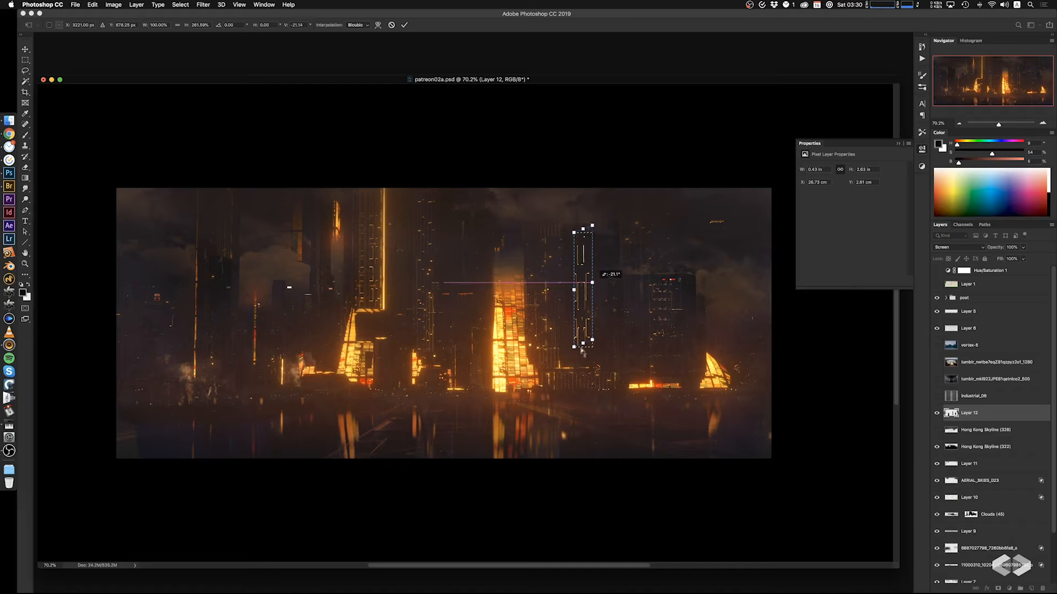
key(Return)
Erase the upper and lower parts of the stretched lights to blend them into the tower
key(e)
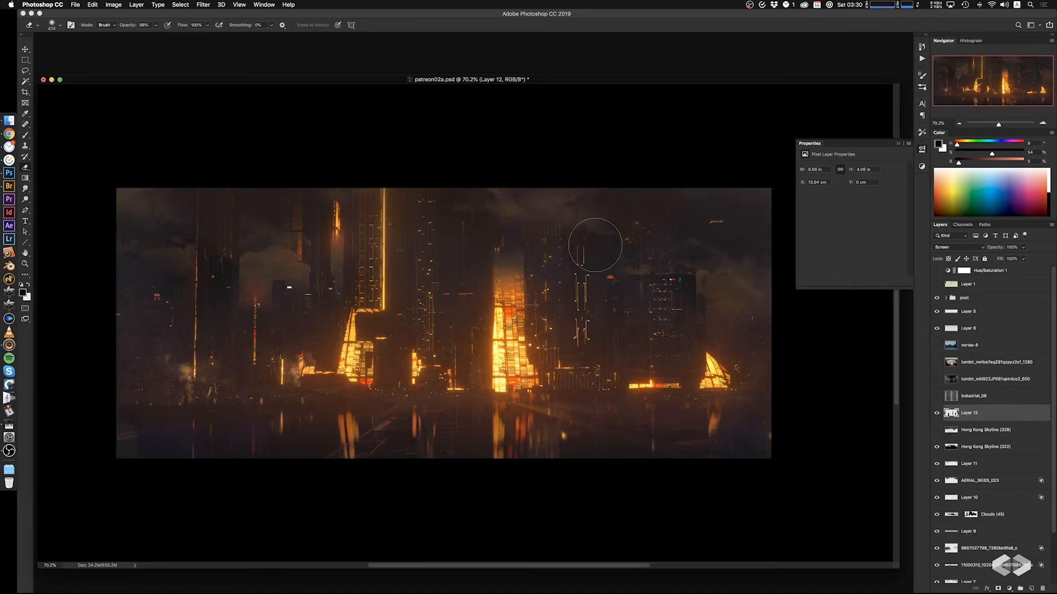
drag(595, 245, 602, 236)
drag(612, 335, 593, 351)
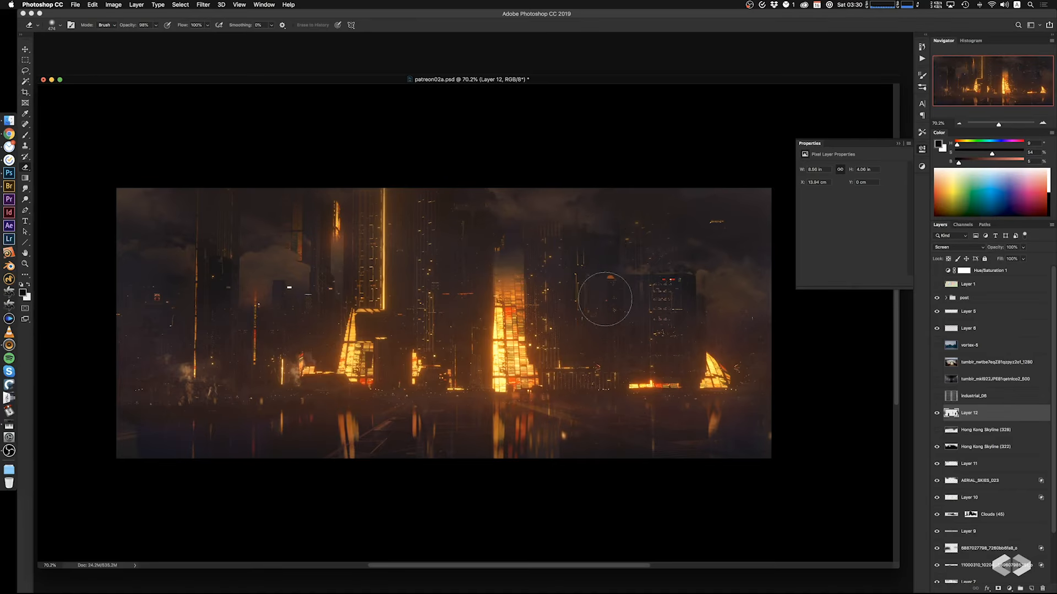
drag(658, 373, 657, 394)
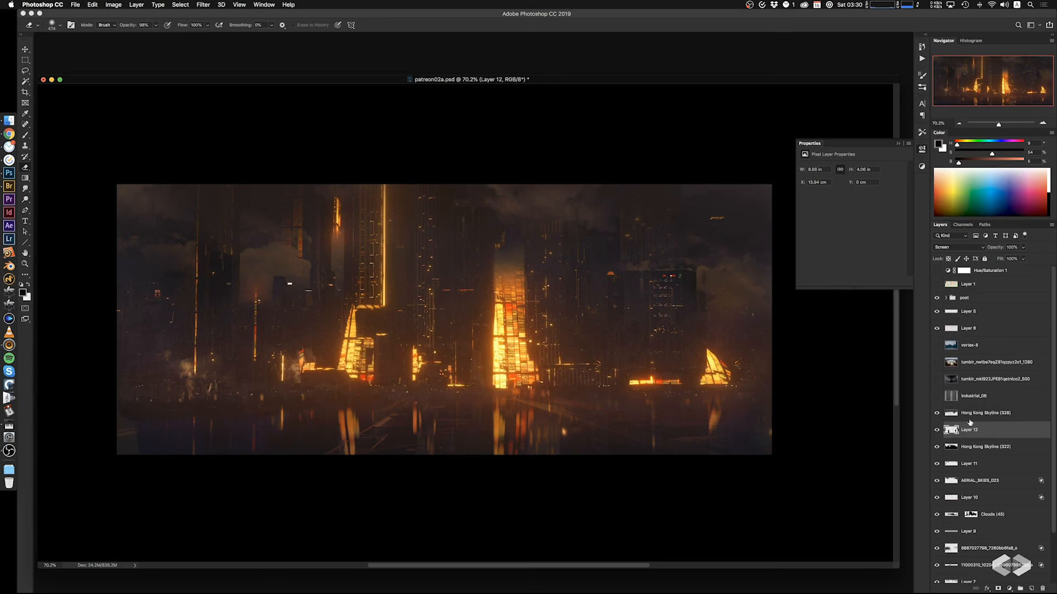
Darken the midtones of the Hong Kong Skyline (328) layer to 0.53 with Levels
click(962, 420)
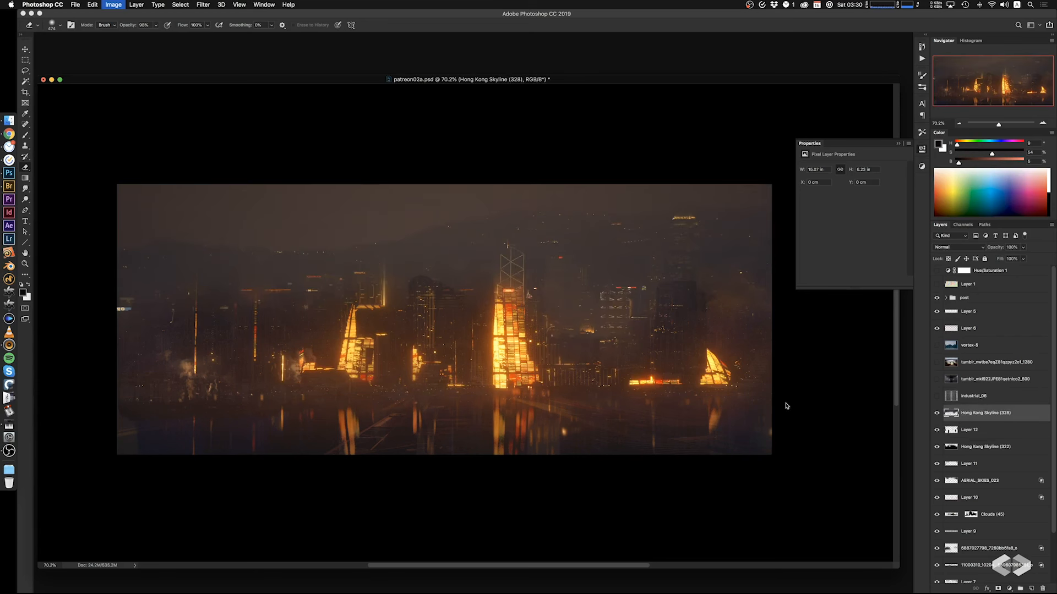
key(super+l)
drag(581, 475, 601, 477)
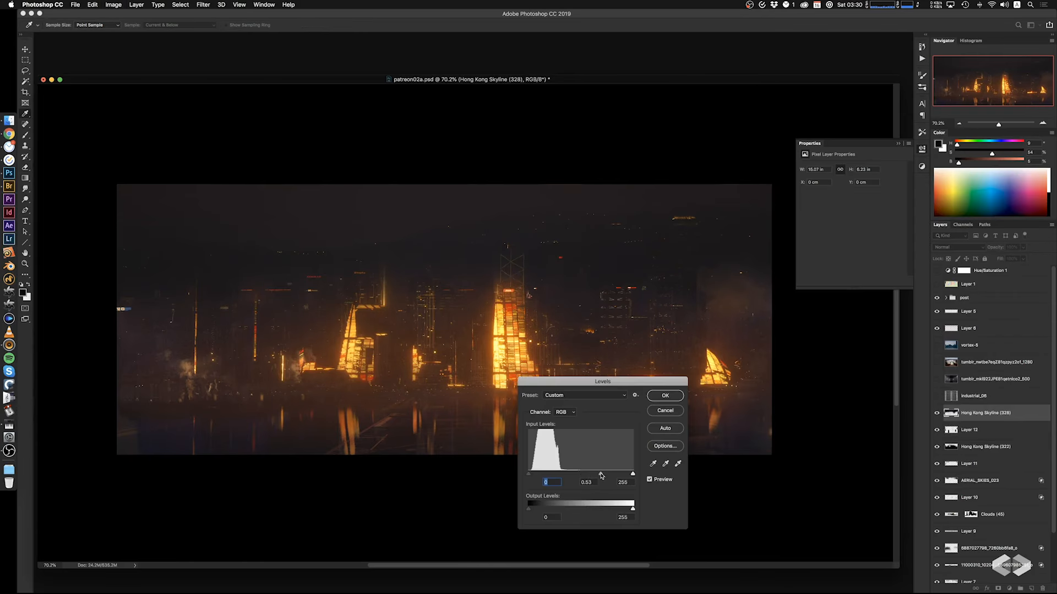
key(Return)
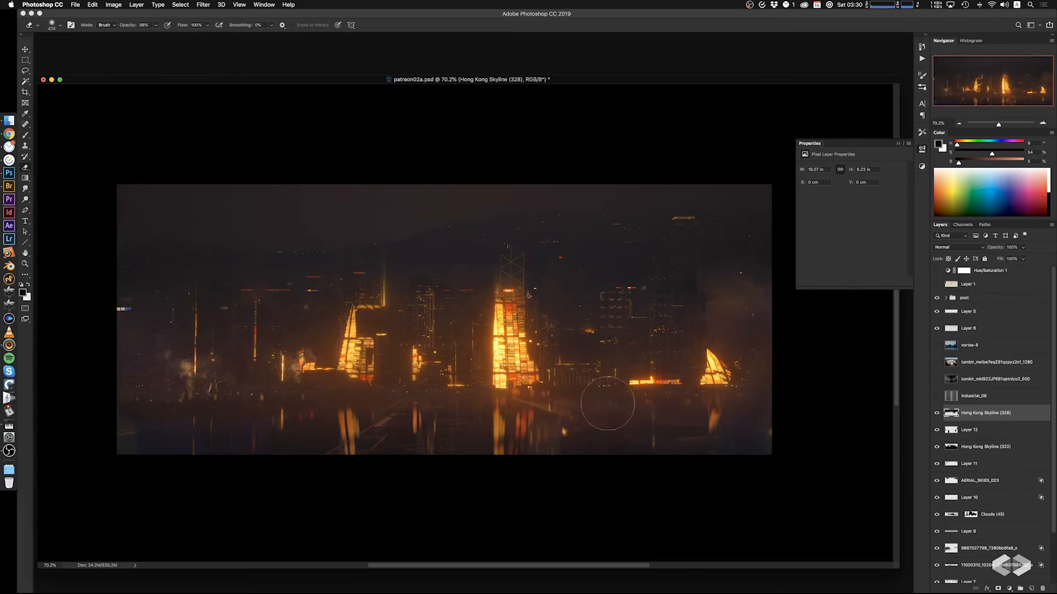
Move Hong Kong Skyline (328) higher in the canvas and try erasing its left side with a larger eraser, undoing that stroke
super+drag(605, 395, 615, 359)
ctrl+alt+drag(266, 273, 326, 279)
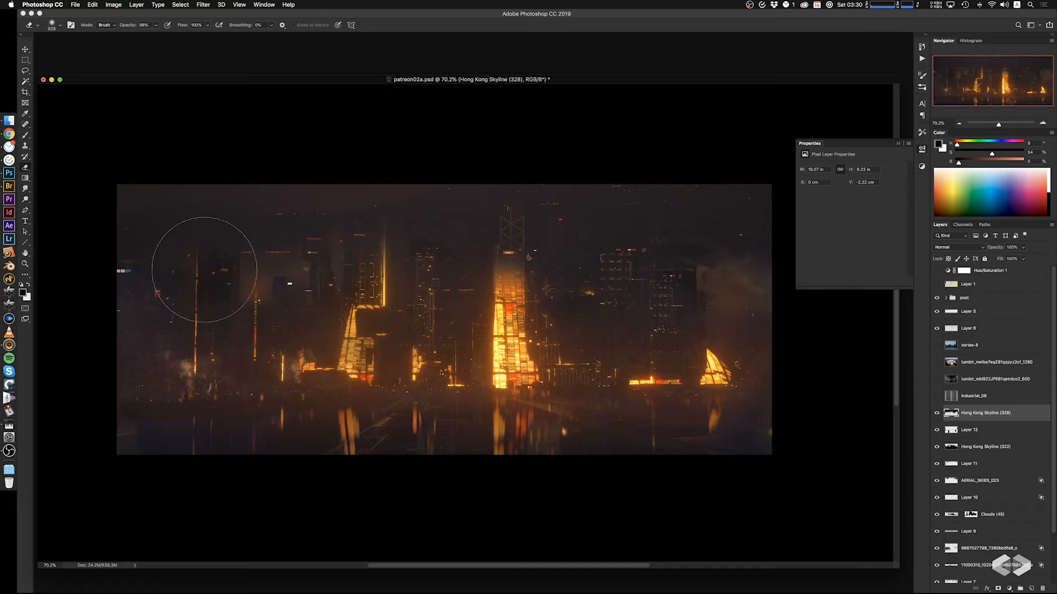
mouse_move(144, 290)
mouse_down()
mouse_move(255, 302)
mouse_move(292, 288)
mouse_up()
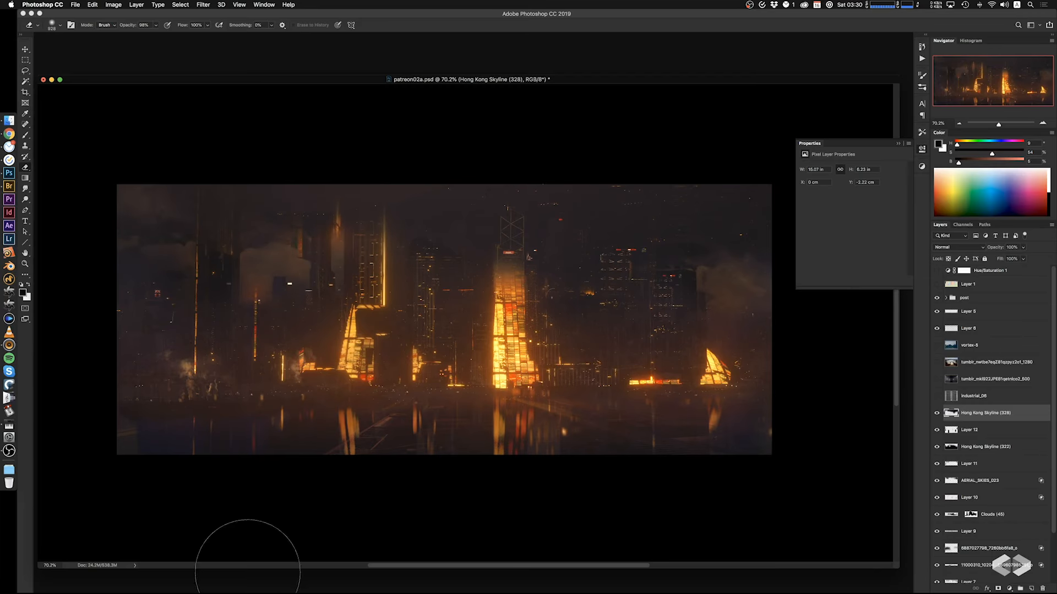
key(super+z)
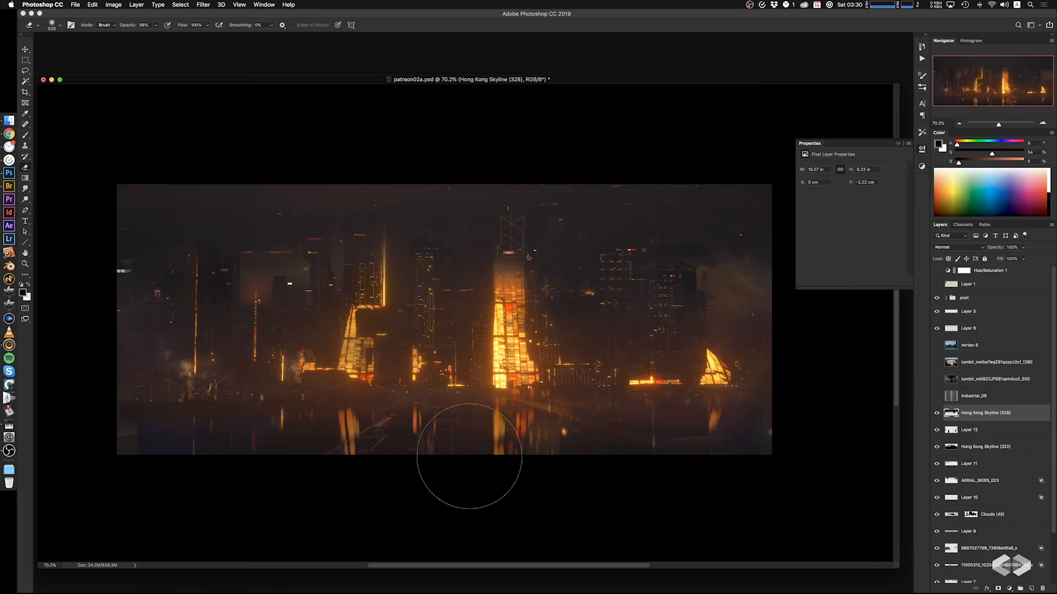
Show the colour-block map on Layer 1 and select several tall tower blocks and upper background areas with the Magic Wand
click(937, 284)
click(967, 284)
key(w)
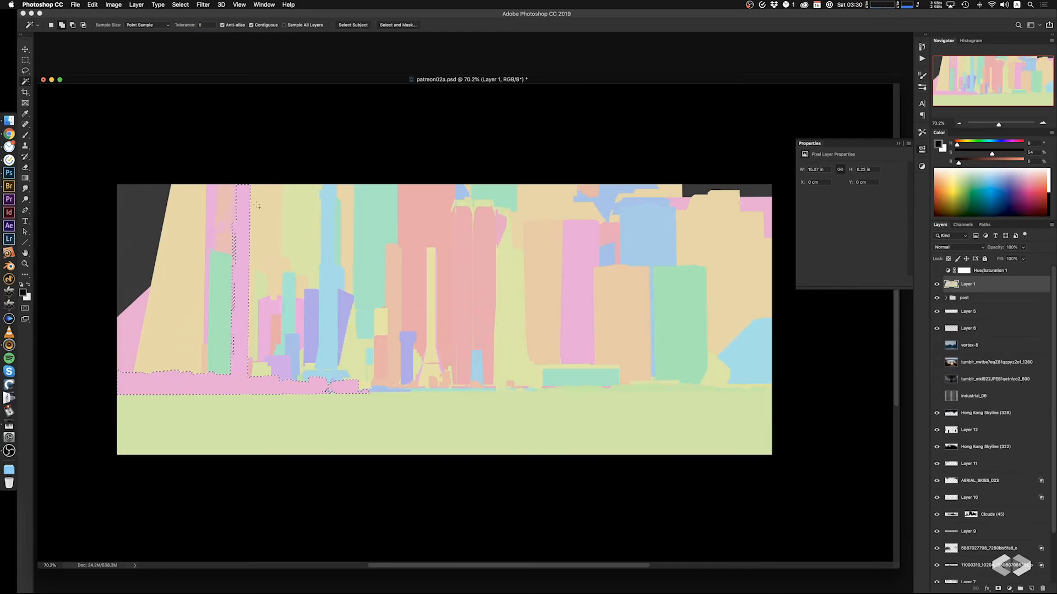
click(296, 226)
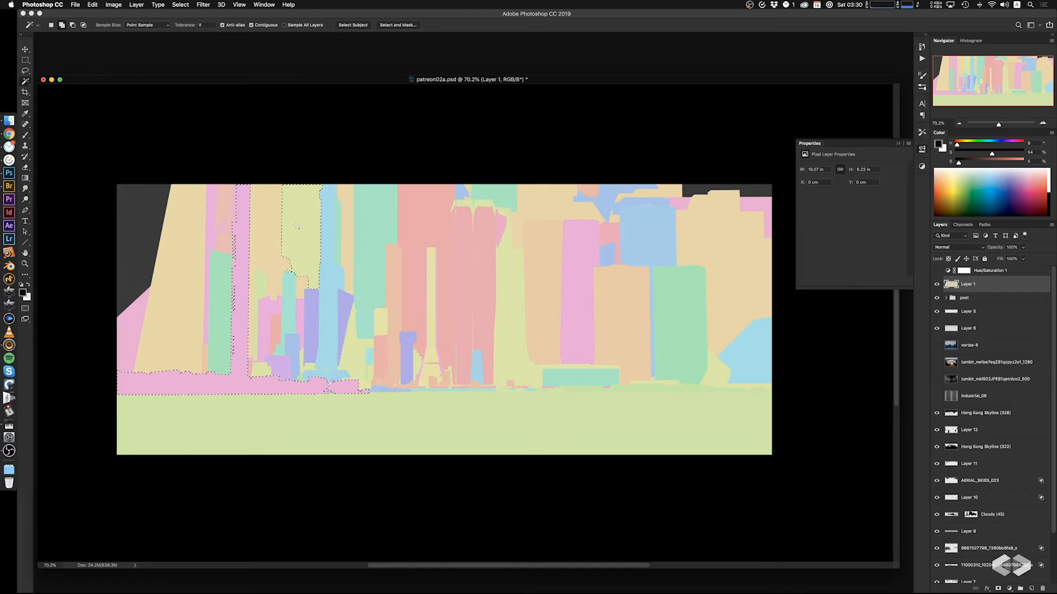
shift+click(423, 214)
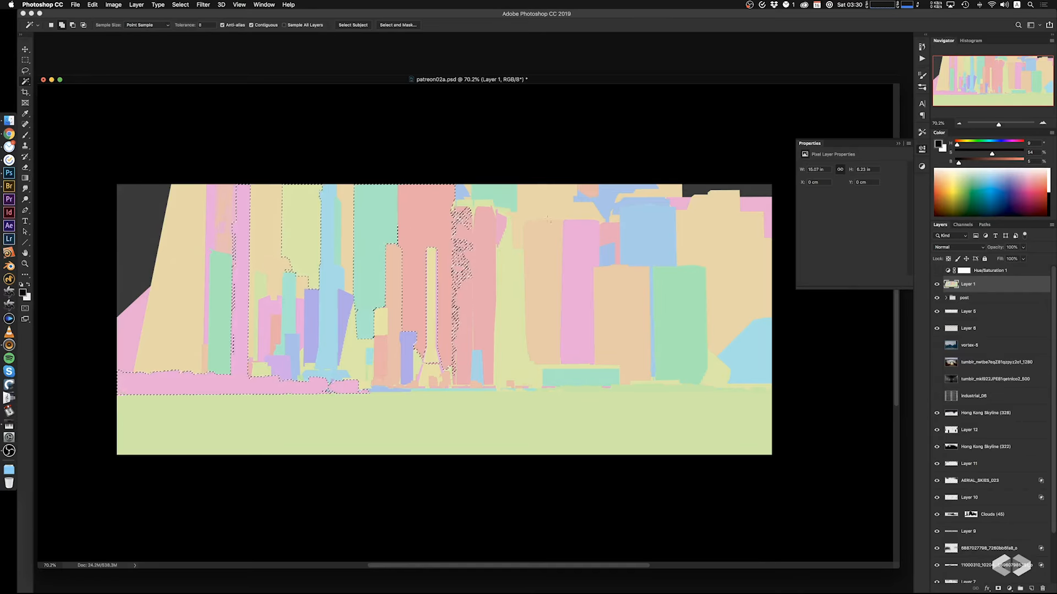
shift+click(597, 204)
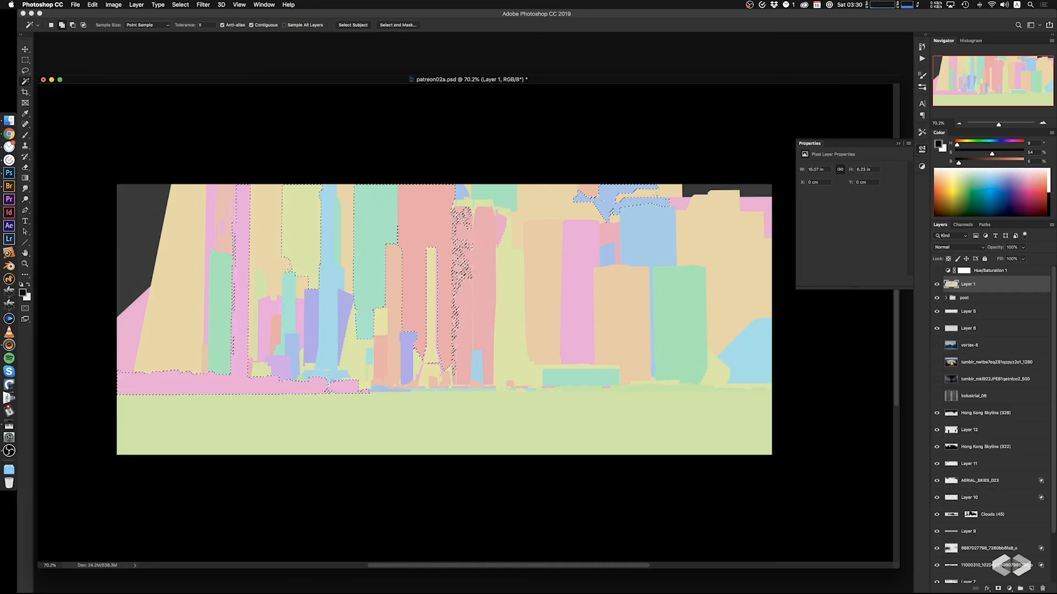
shift+click(700, 226)
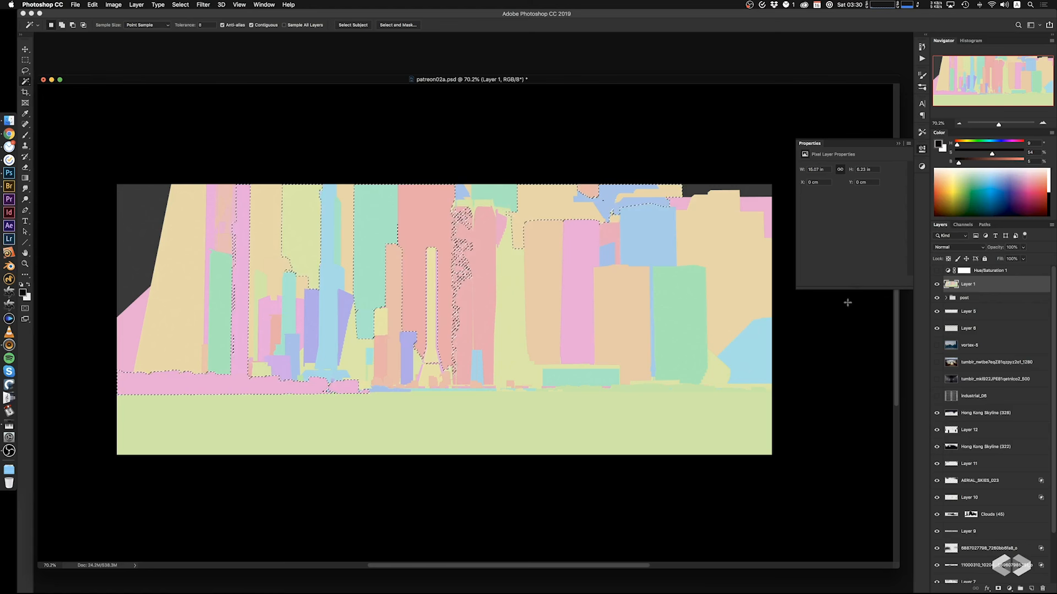
Hide Layer 1, mask Hong Kong Skyline (328) with the tower selection, and invert the mask
click(937, 284)
click(985, 413)
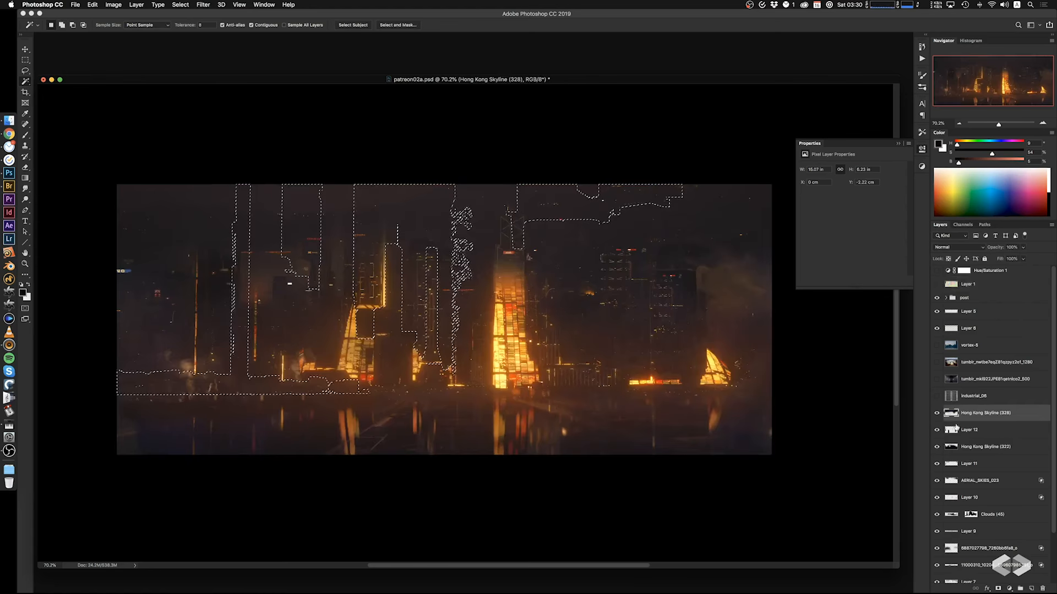
click(997, 588)
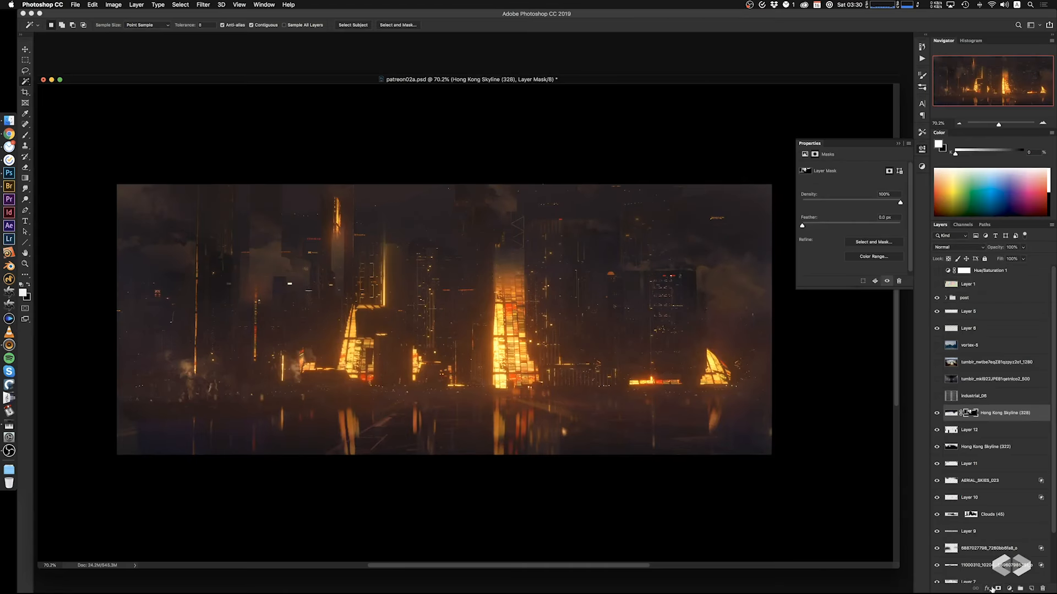
key(super+i)
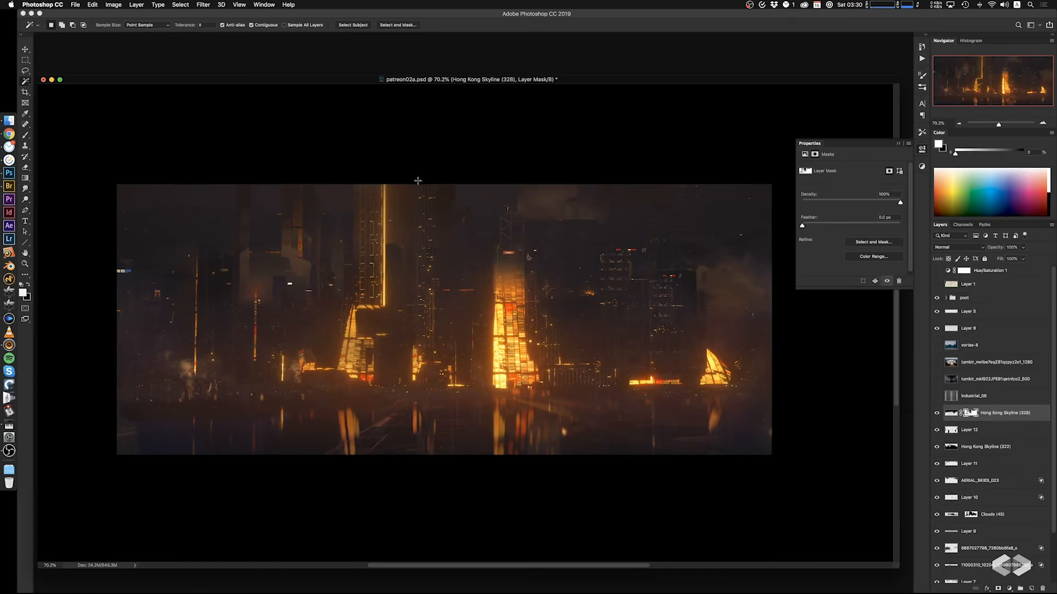
Erase more of the skyline around the towers, compare it on and off, and remove the Hong Kong Skyline (328) layer
key(e)
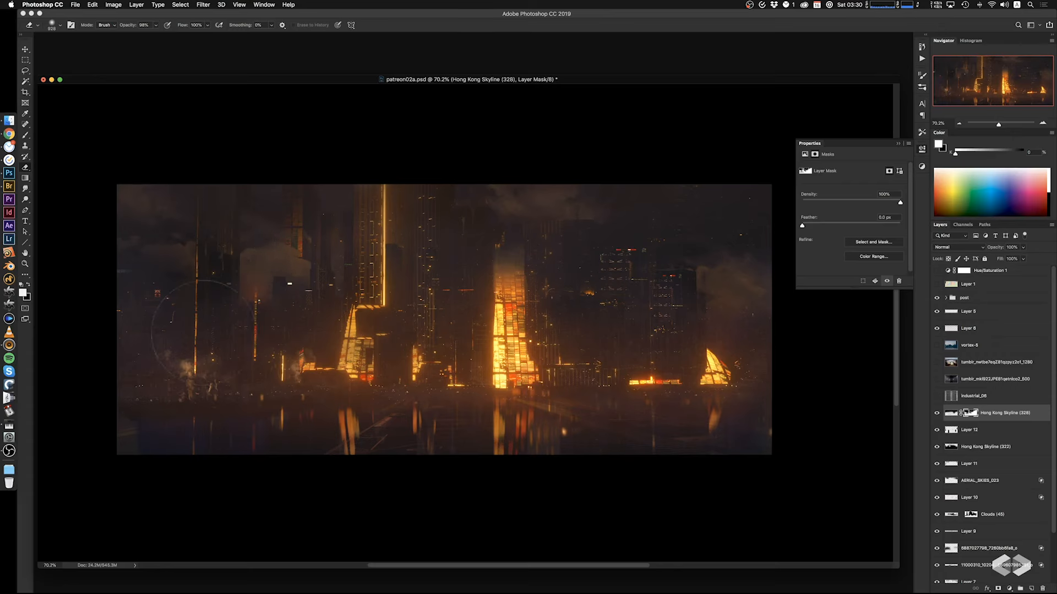
ctrl+alt+drag(316, 267, 267, 268)
ctrl+alt+drag(650, 288, 655, 288)
drag(662, 210, 633, 268)
click(931, 413)
click(931, 416)
key(super+e)
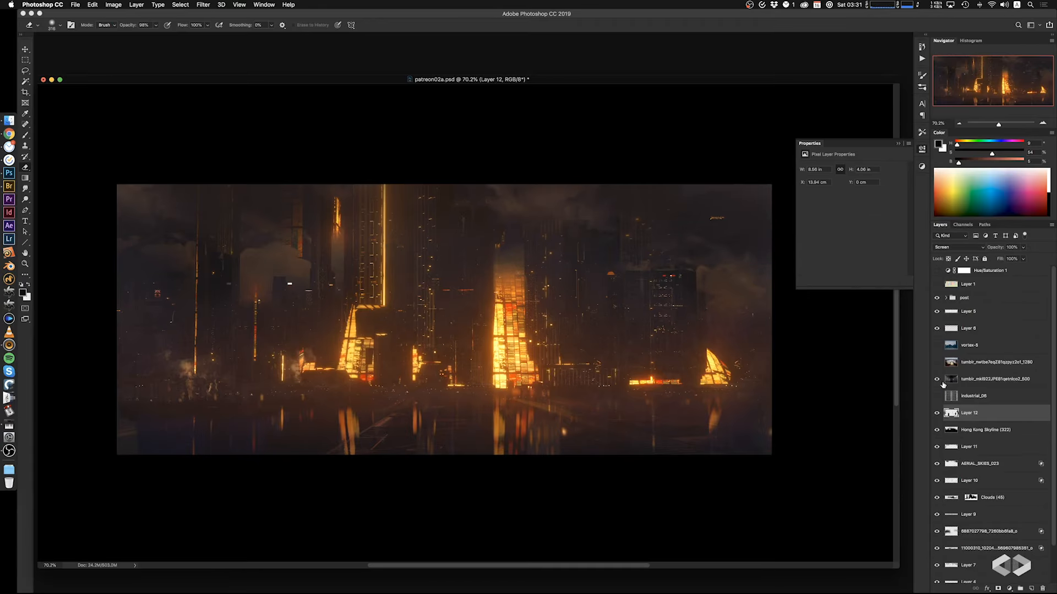
Show tumblr_mkl922JPE81qetnlco2_500 in Screen mode and darken its midtones to 0.41 with Levels
click(951, 381)
click(956, 247)
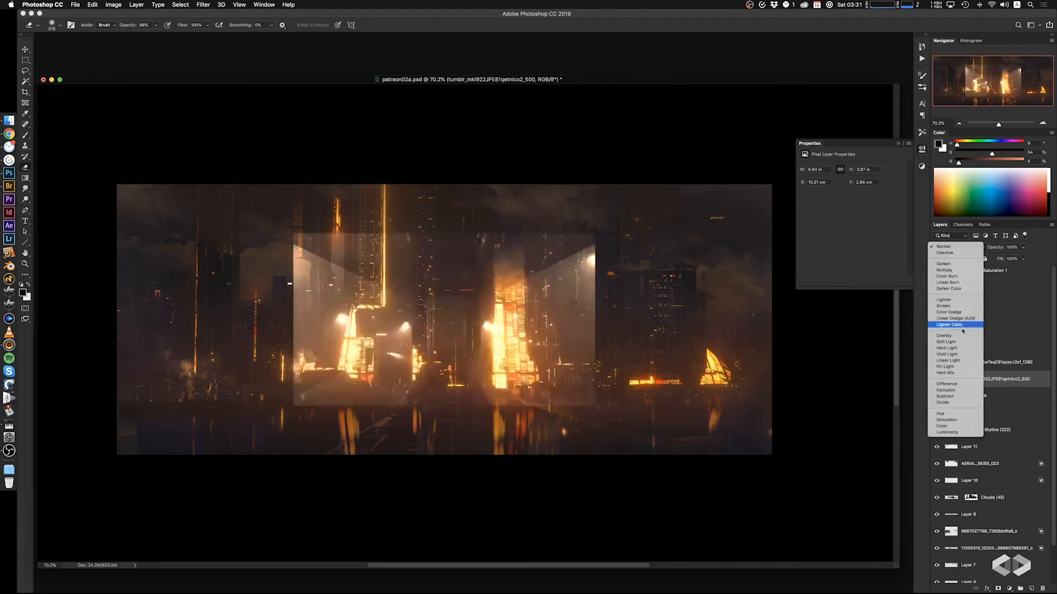
click(959, 310)
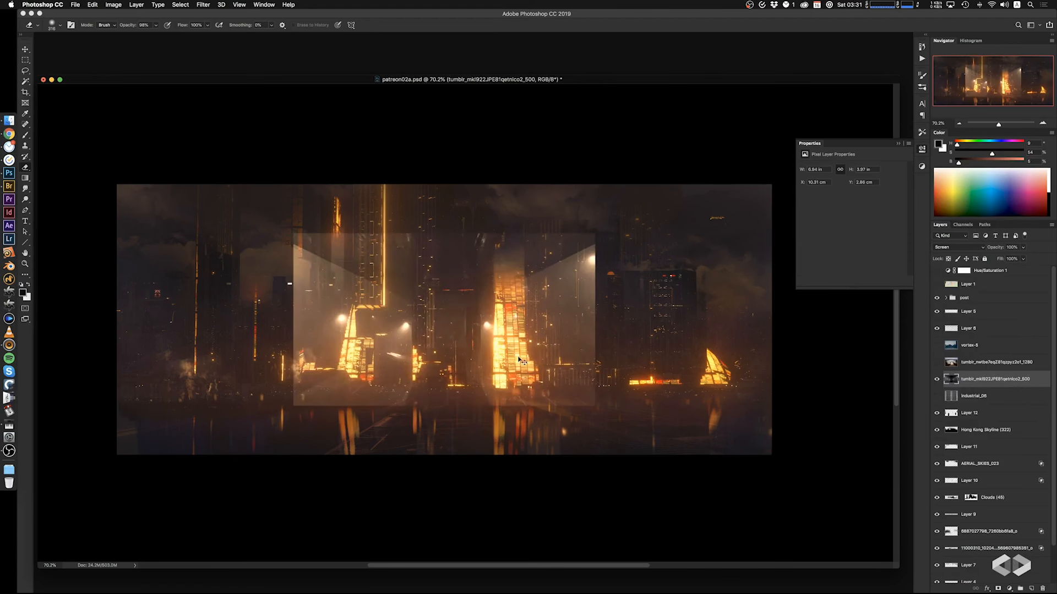
super+drag(521, 362, 516, 326)
key(super+l)
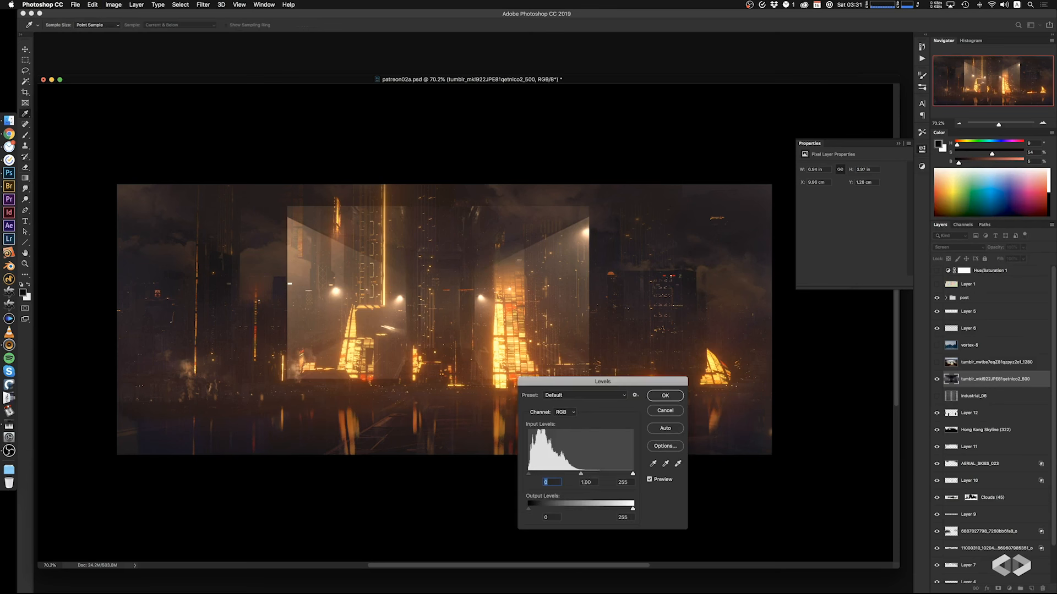
drag(585, 475, 604, 480)
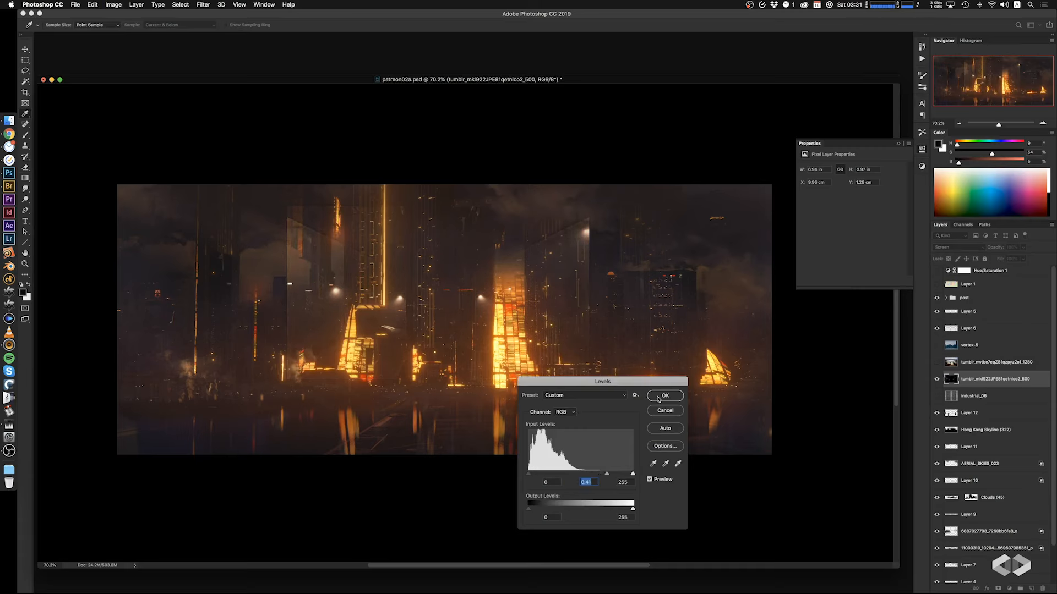
key(Return)
Move the screened spotlight photo to the left-hand towers, scale it to 44.41% about its centre, and erase its unwanted areas
super+drag(523, 396, 390, 424)
key(super+t)
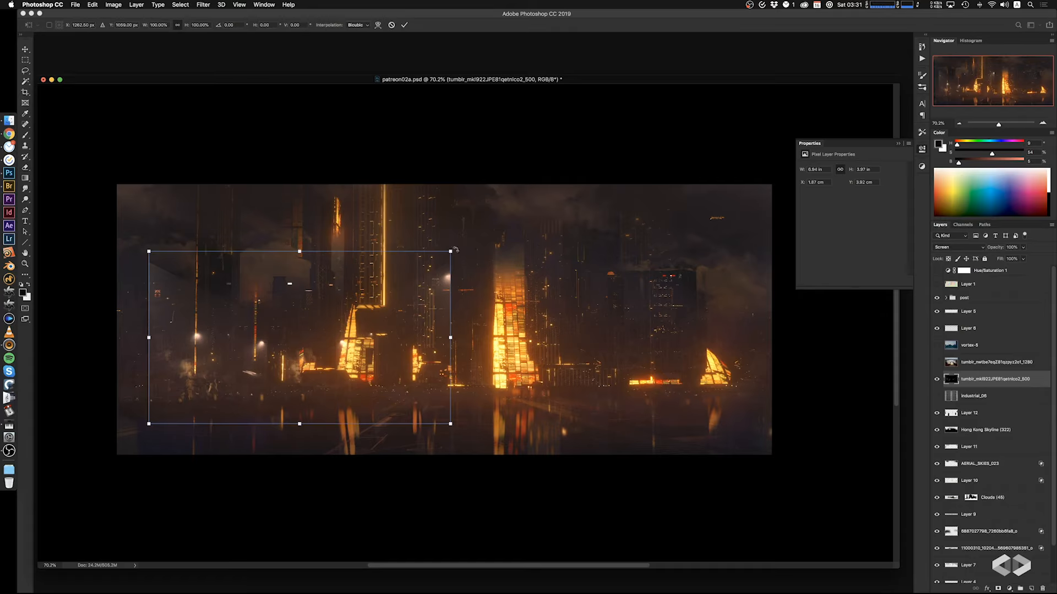
alt+shift+drag(450, 252, 367, 301)
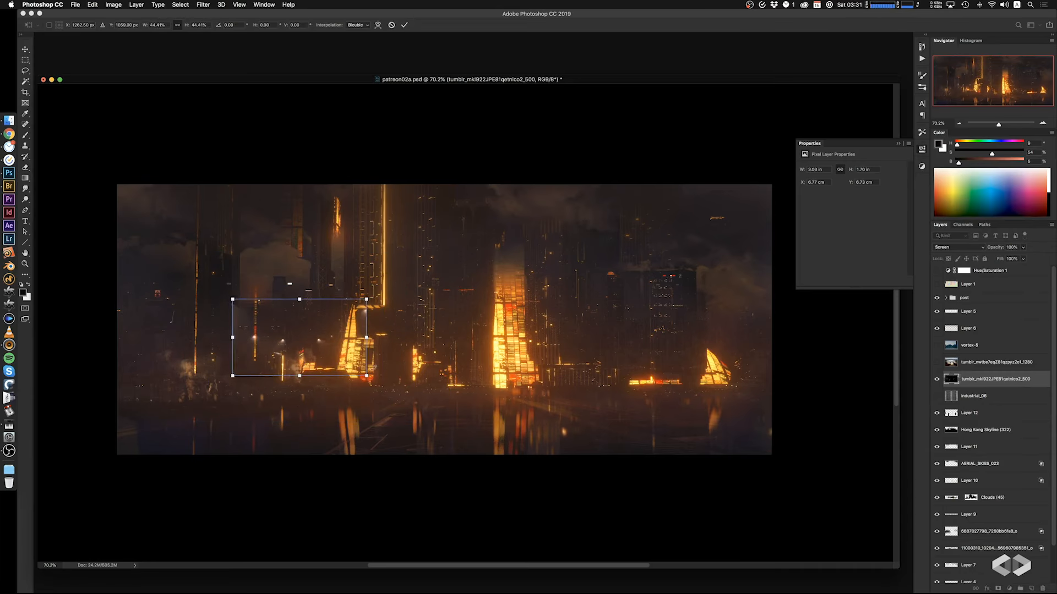
key(Return)
key(e)
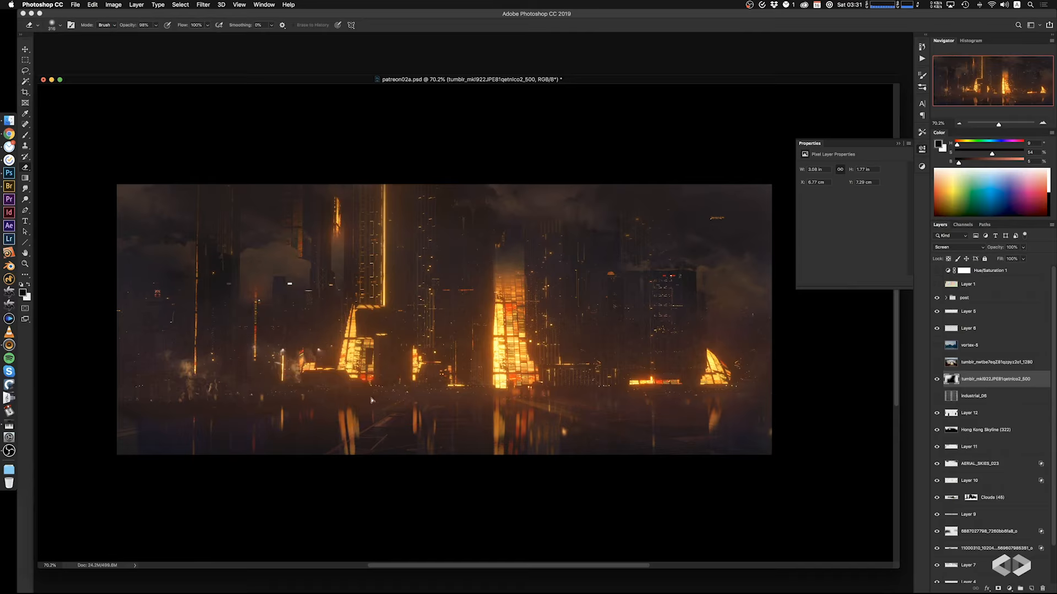
Try the small spotlights at several places along the waterfront and settle them on the left shoreline
mouse_move(372, 400)
super+mouse_down()
mouse_move(367, 381)
mouse_move(542, 424)
mouse_move(513, 434)
mouse_move(759, 416)
mouse_move(739, 388)
super+mouse_up()
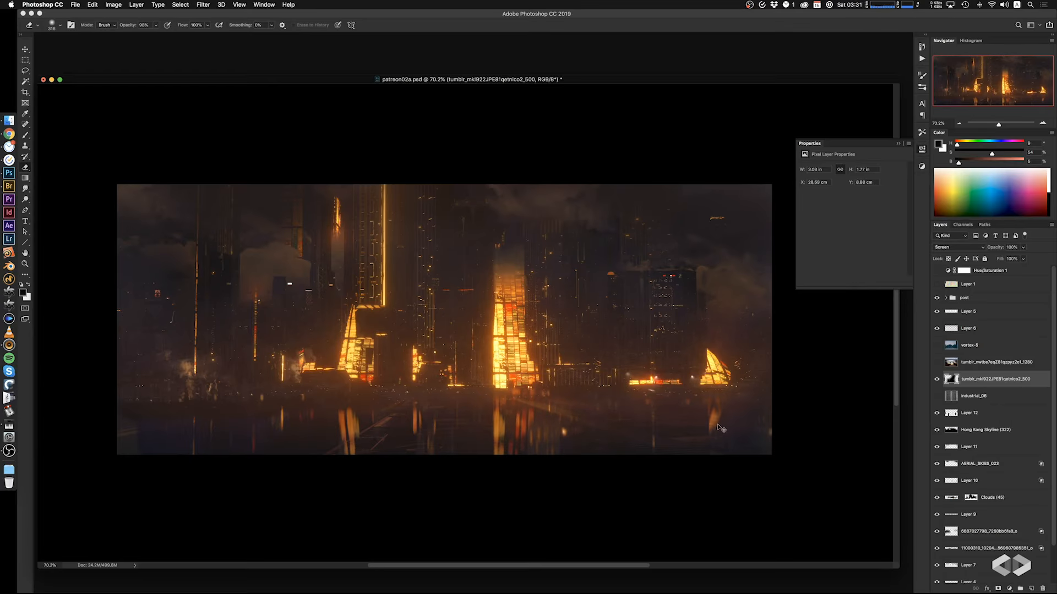
mouse_move(709, 424)
super+mouse_down()
mouse_move(728, 408)
mouse_move(598, 340)
super+mouse_up()
key(super+t)
mouse_move(539, 306)
mouse_down()
mouse_move(657, 363)
mouse_move(633, 421)
mouse_move(645, 402)
mouse_move(509, 427)
mouse_move(481, 443)
mouse_move(478, 419)
mouse_move(452, 420)
mouse_move(454, 435)
mouse_move(500, 415)
mouse_up()
key(Return)
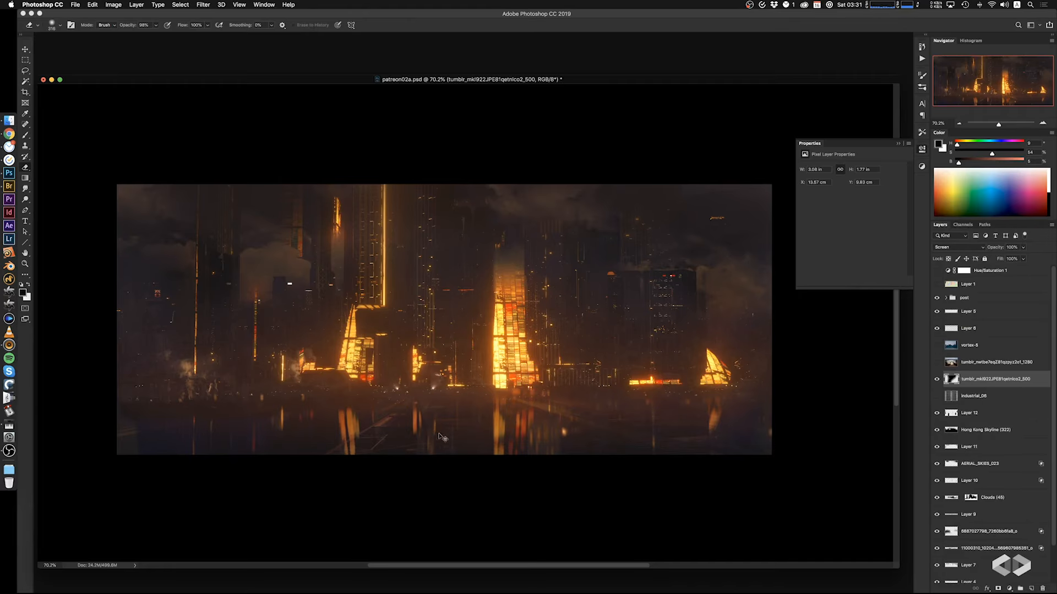
mouse_move(441, 436)
super+mouse_down()
mouse_move(278, 440)
mouse_move(307, 471)
mouse_move(296, 439)
super+mouse_up()
Select a rectangular part of the left-shore lights, rotate it slightly to follow the waterline, and erase the stray edges
key(m)
drag(245, 352, 314, 412)
super+drag(286, 401, 280, 401)
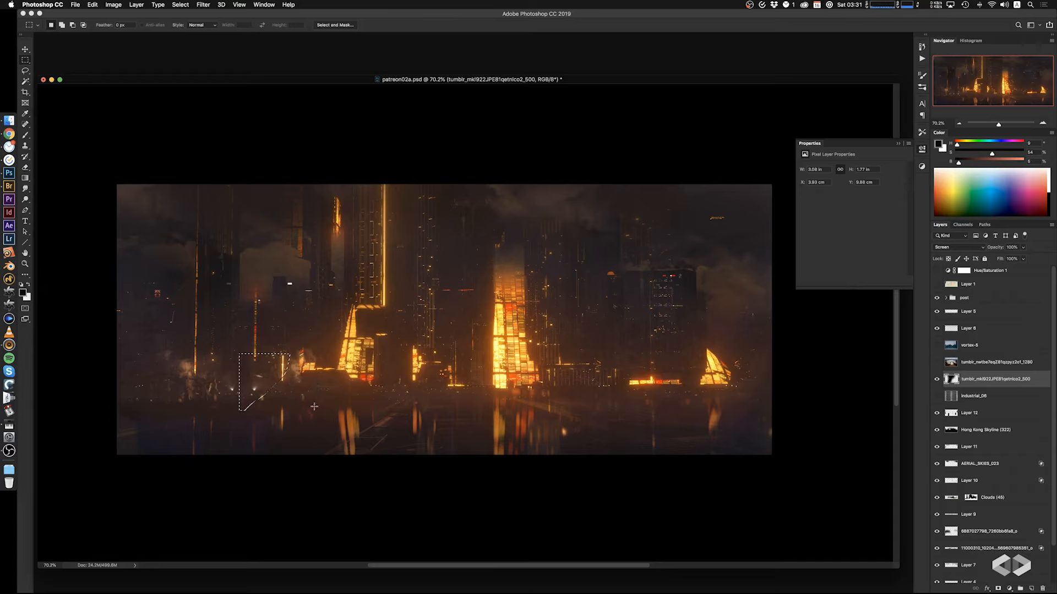
key(super+t)
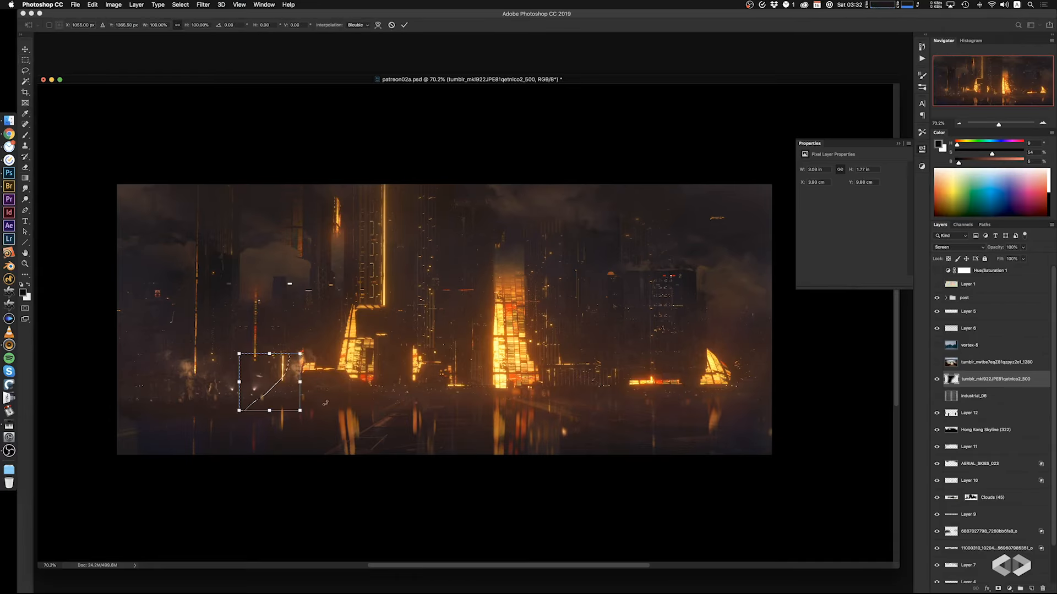
mouse_move(312, 413)
mouse_down()
mouse_move(319, 400)
mouse_move(304, 403)
mouse_up()
key(Return)
key(super+d)
key(d)
key(e)
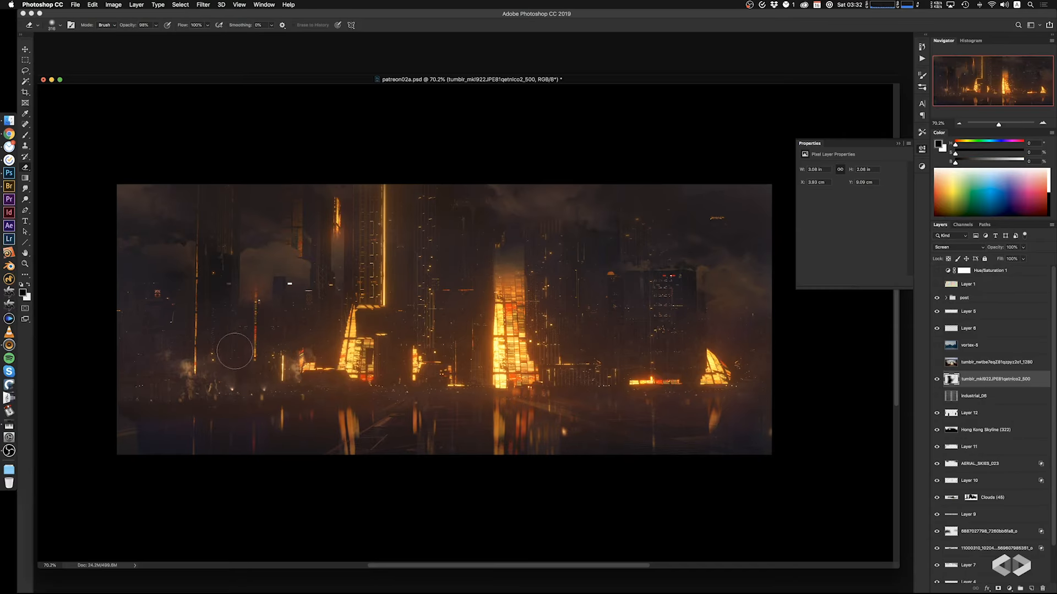
Clone the small lights along the left shoreline with a smaller Clone Stamp brush, and place their layer below Industrial_06
key(s)
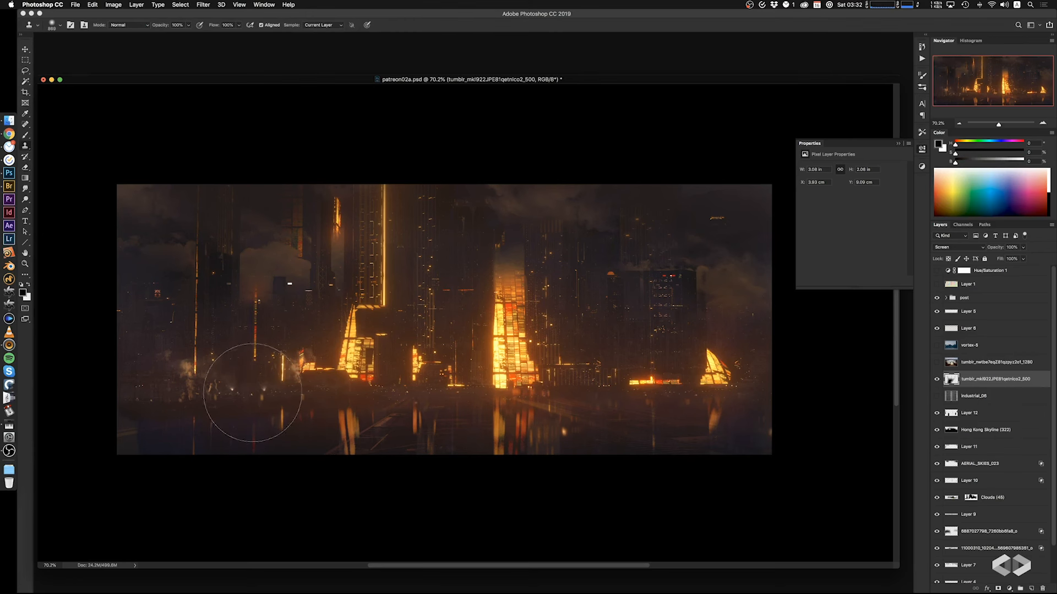
ctrl+alt+drag(267, 393, 230, 385)
drag(142, 390, 97, 362)
drag(377, 433, 361, 420)
drag(447, 386, 444, 399)
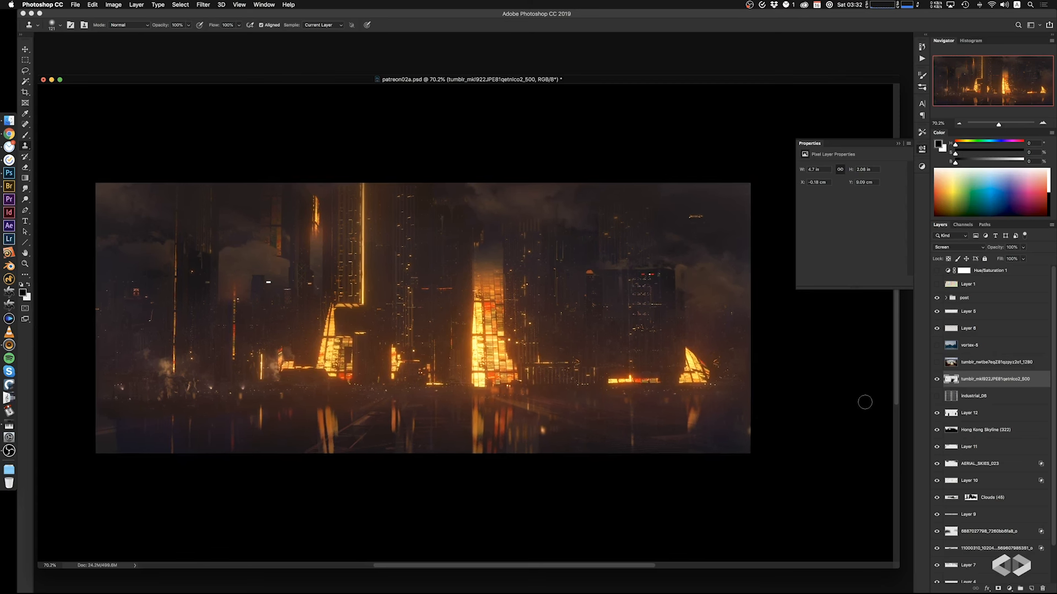
drag(966, 383, 963, 404)
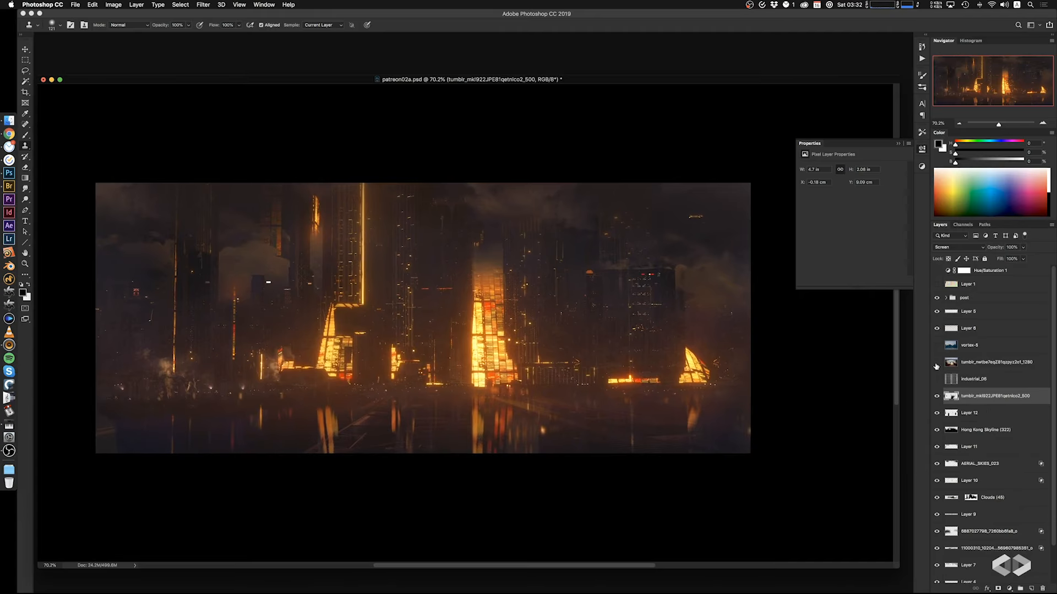
Show the salt-field photo tumblr_nwtbe7eqZ81qzpyz2o1_1280 and select its area below the mountains with a rectangular marquee
click(955, 368)
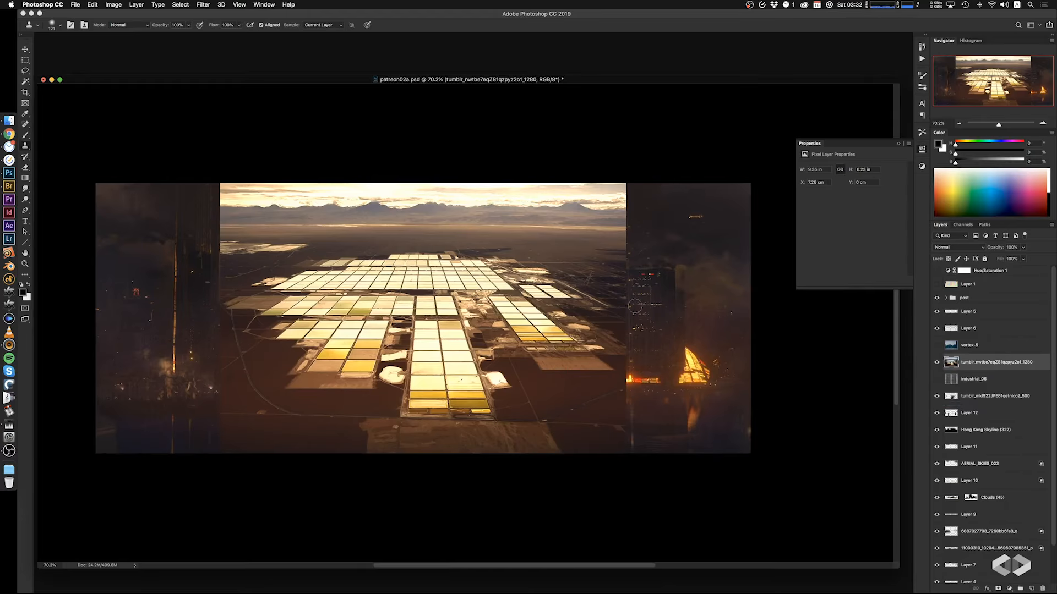
key(m)
mouse_move(187, 239)
mouse_down()
mouse_move(697, 419)
mouse_move(685, 454)
mouse_up()
Try pasting a copy of the selected salt fields as a new layer, and undo the paste
key(super+c)
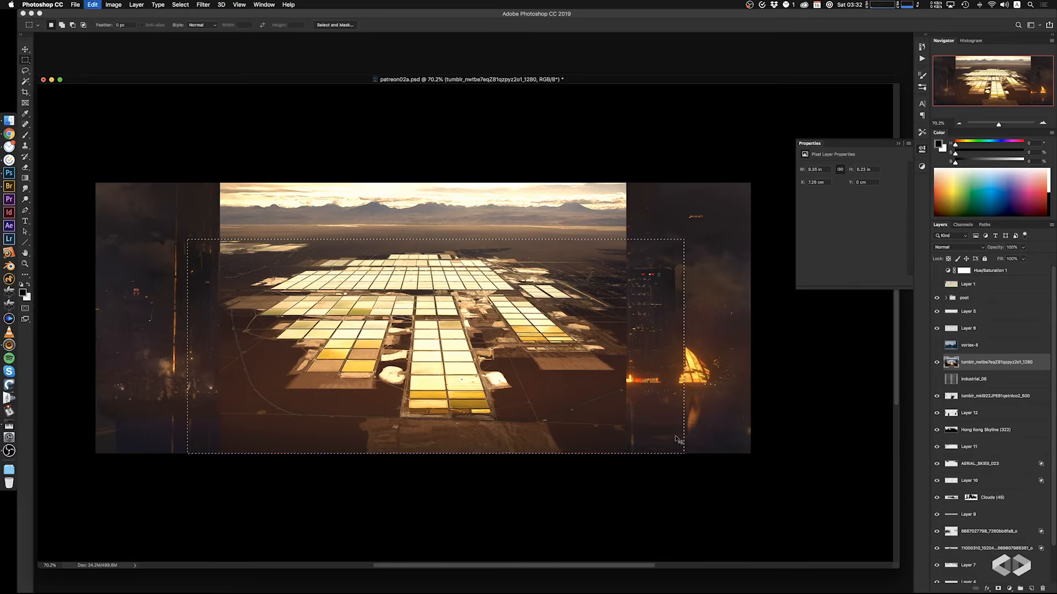
key(super+v)
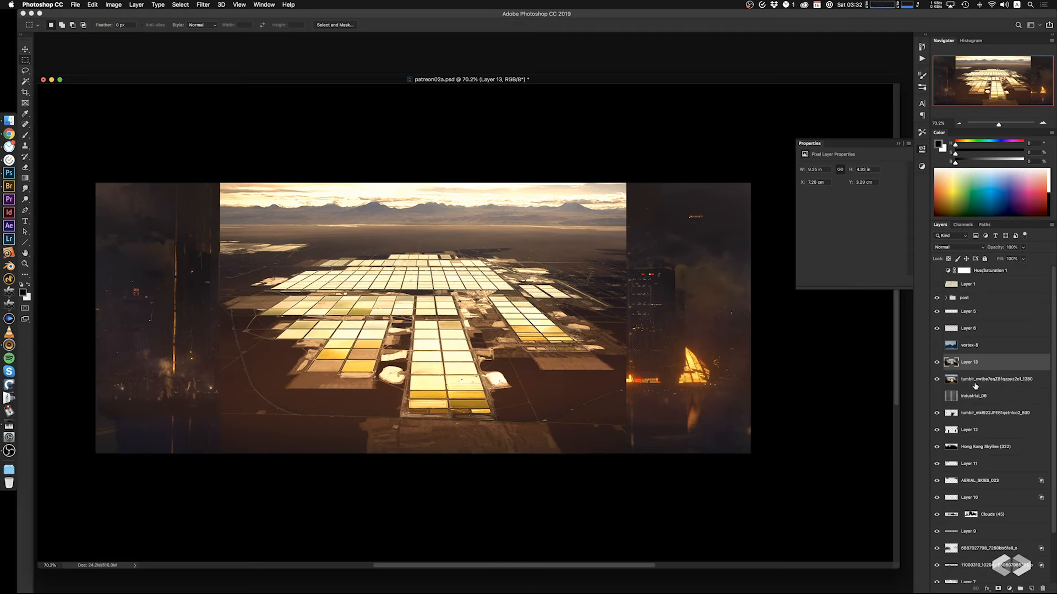
key(super+z)
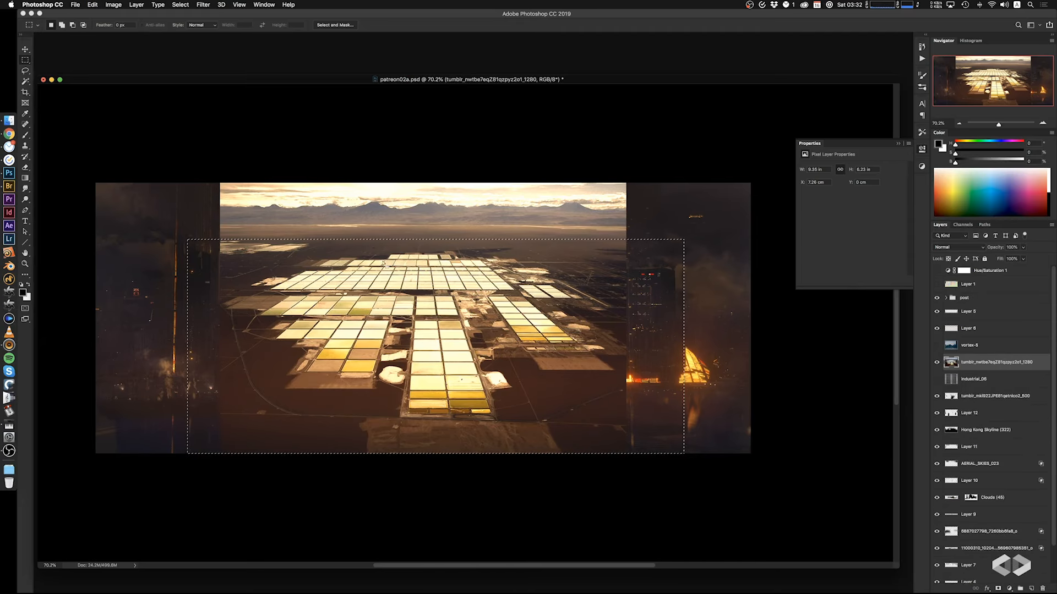
Copy the salt fields below the mountains to a new layer using an enlarged marquee, and delete the original photo layer
shift+drag(171, 221, 712, 445)
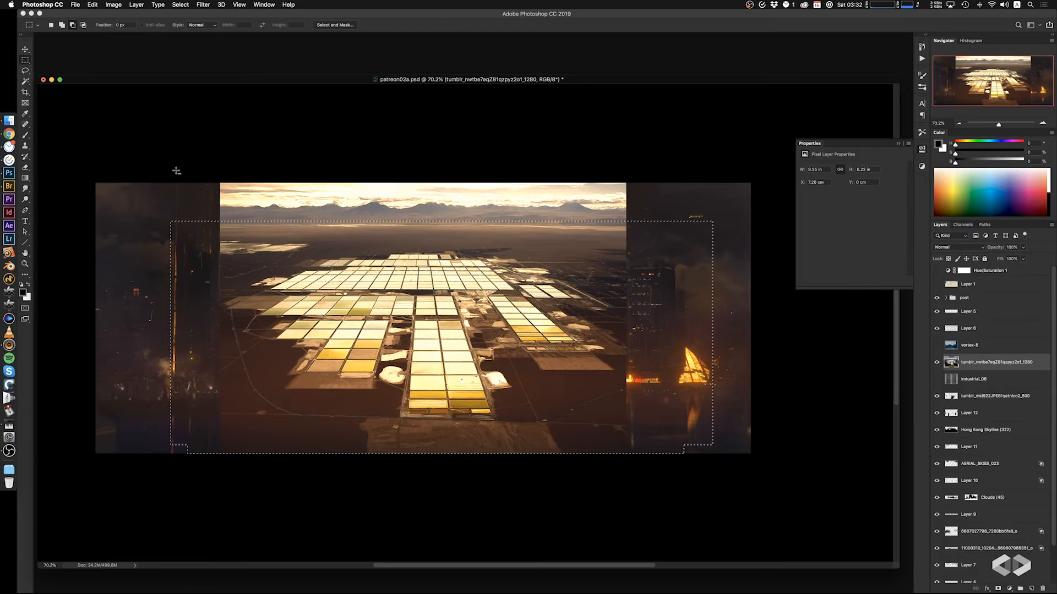
shift+drag(139, 182, 729, 224)
key(super+j)
click(971, 379)
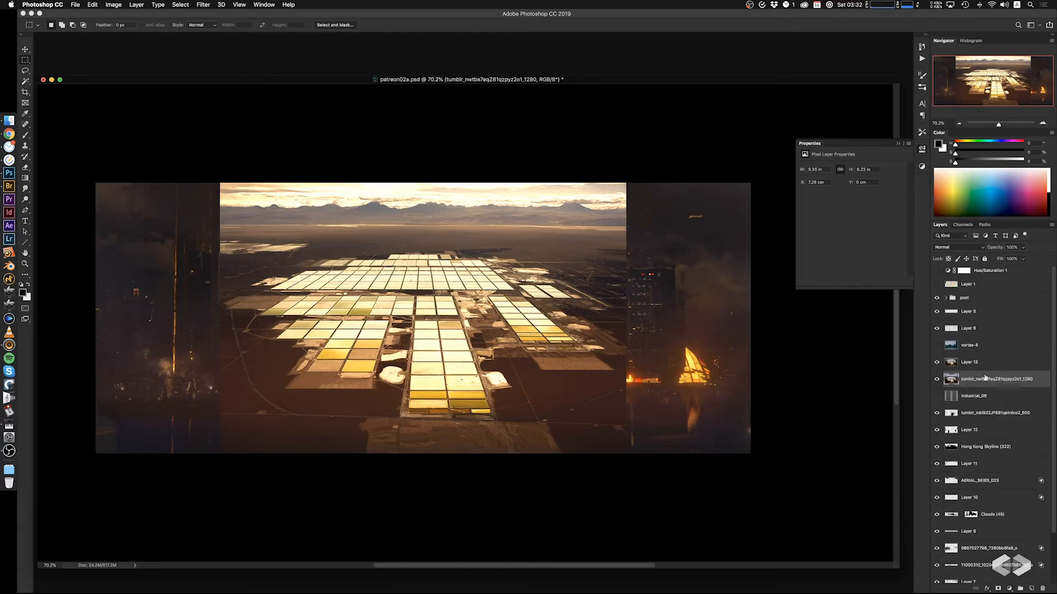
key(BackSpace)
Flatten the salt-field layer onto the water, stretch it across the full canvas width, and set its blend mode to Screen
key(super+t)
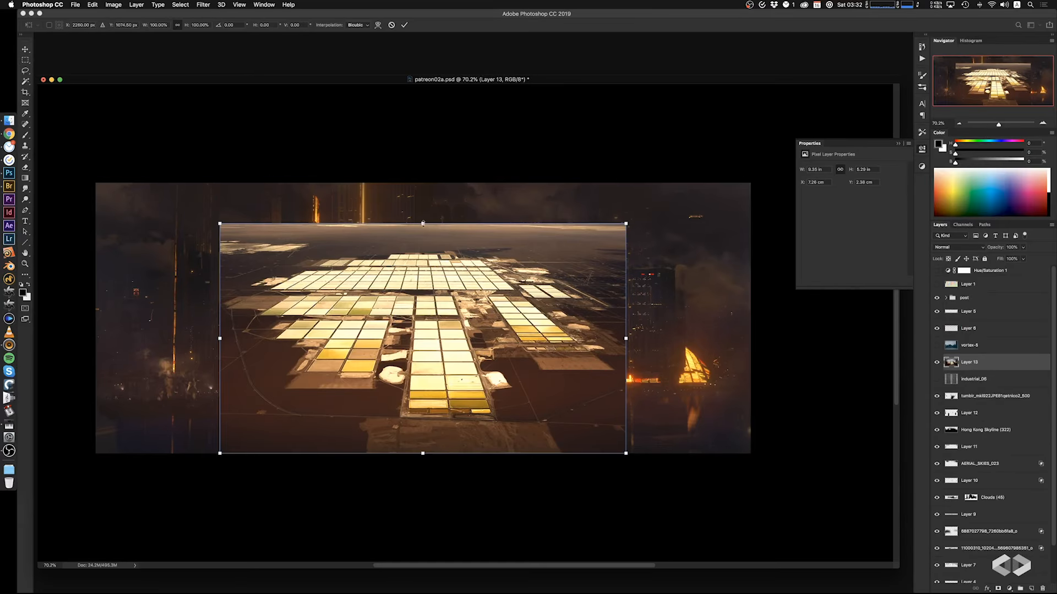
drag(423, 222, 433, 390)
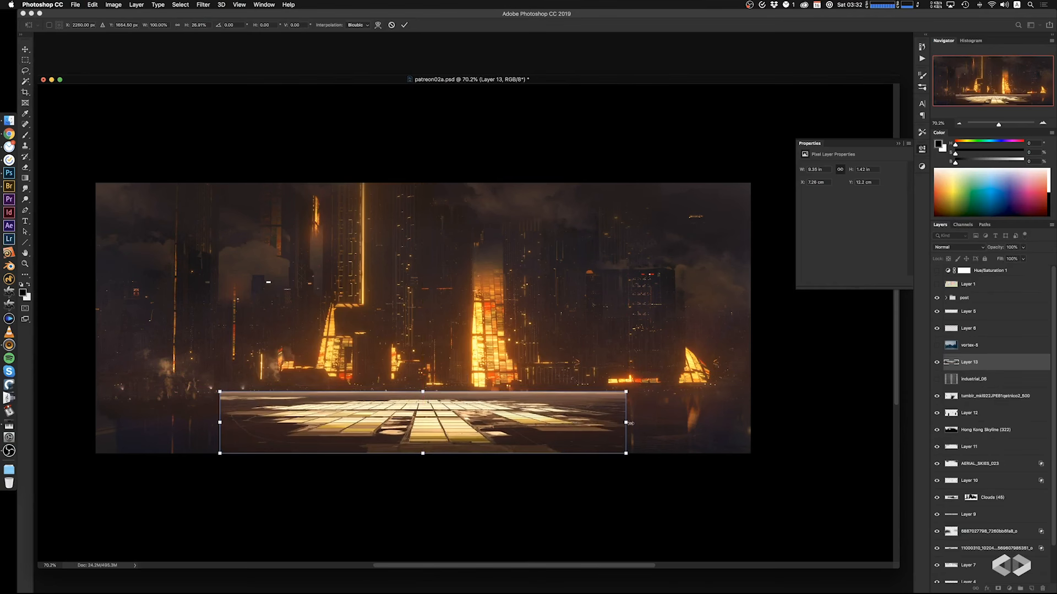
alt+drag(632, 424, 750, 424)
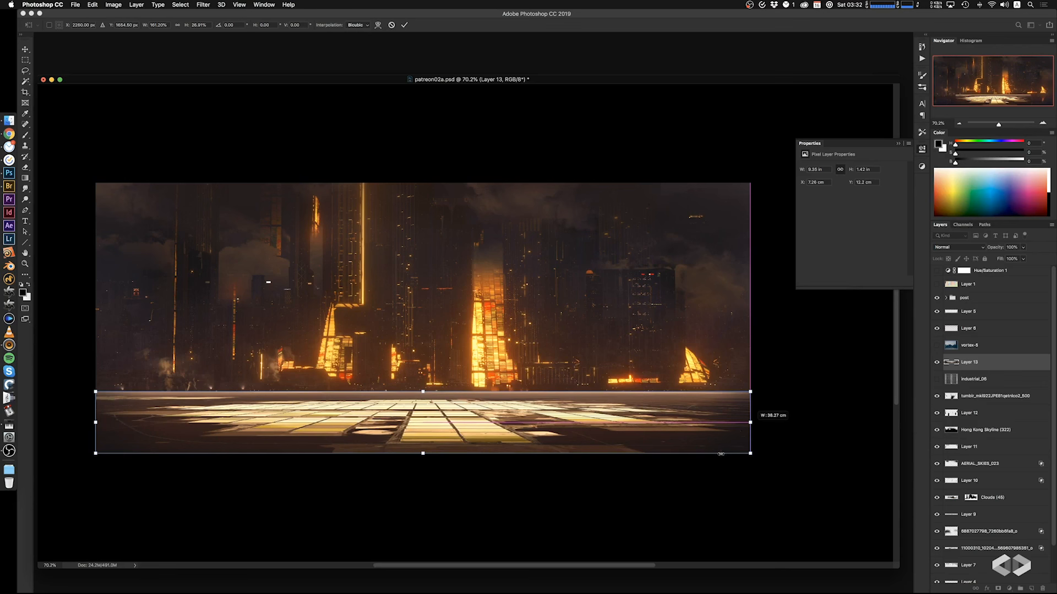
key(Return)
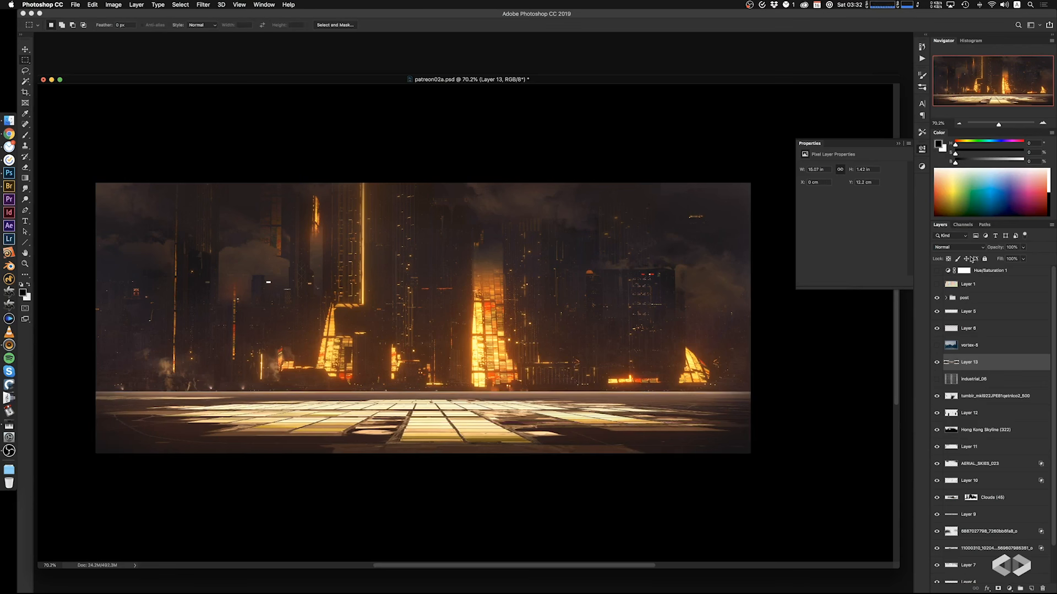
click(957, 249)
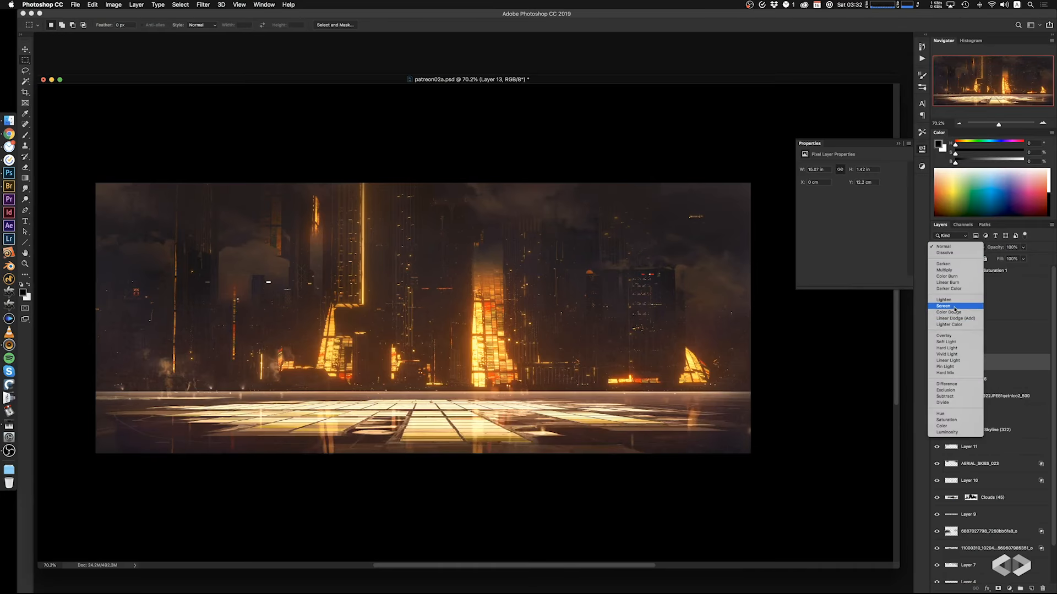
click(955, 306)
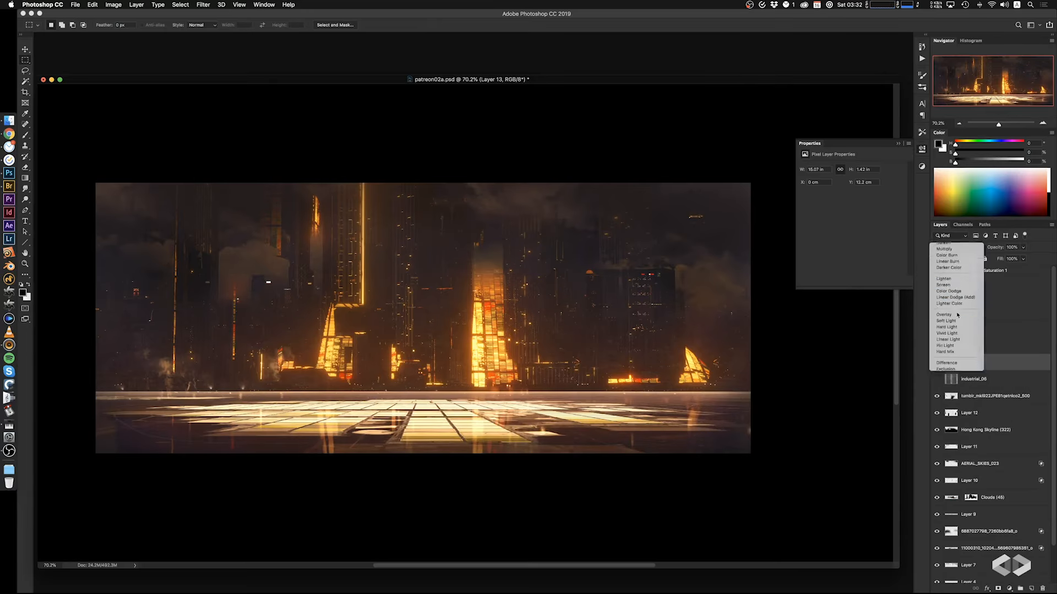
key(super+l)
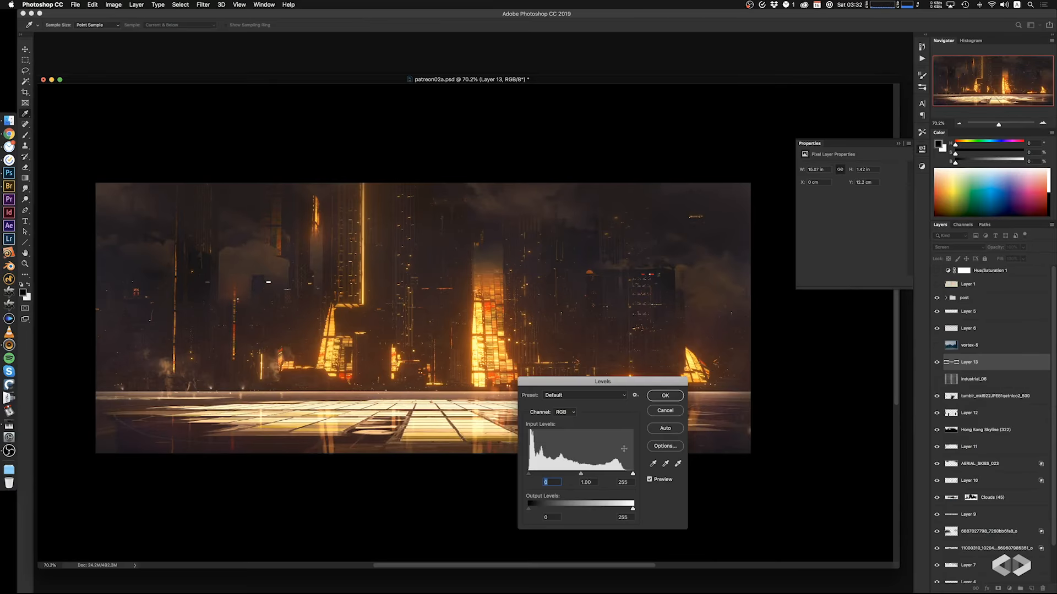
drag(582, 474, 521, 488)
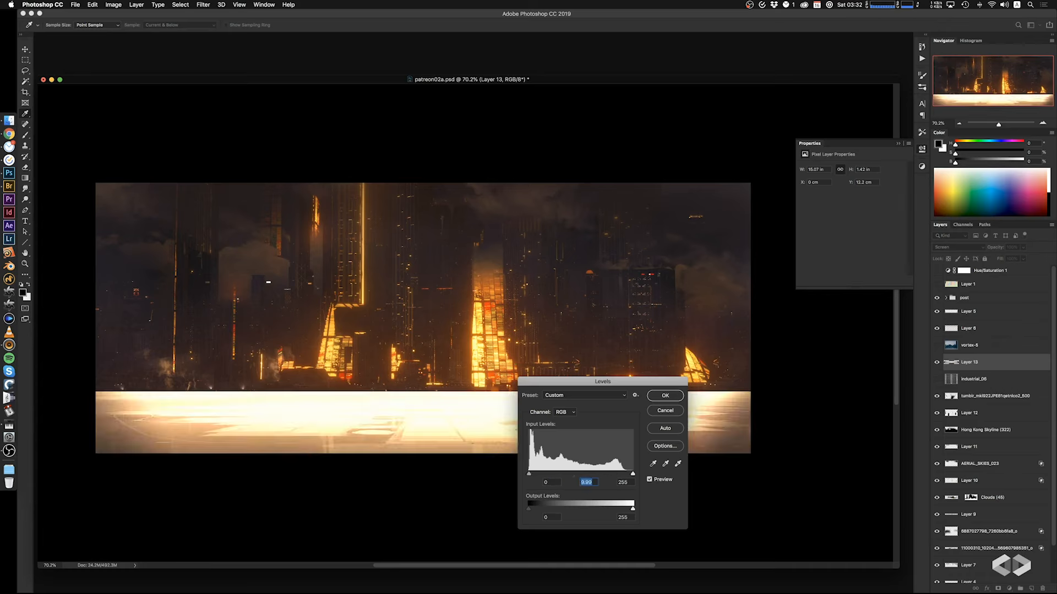
click(665, 412)
key(super+l)
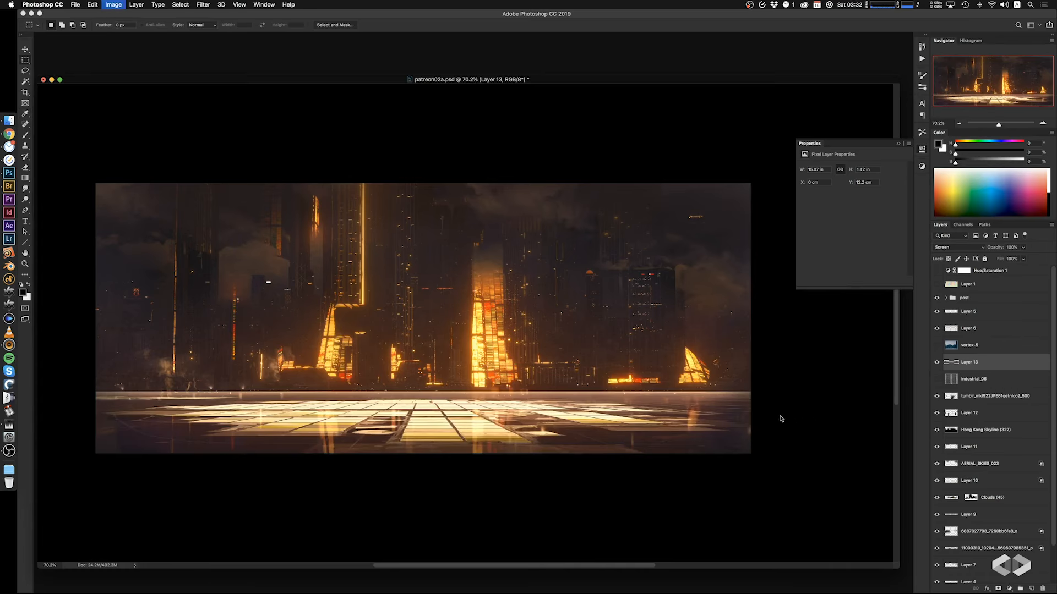
key(Escape)
Hide the salt fields' brightest areas with Blend If, setting This Layer's split white point to 43 / 78
double_click(960, 368)
drag(850, 561, 991, 560)
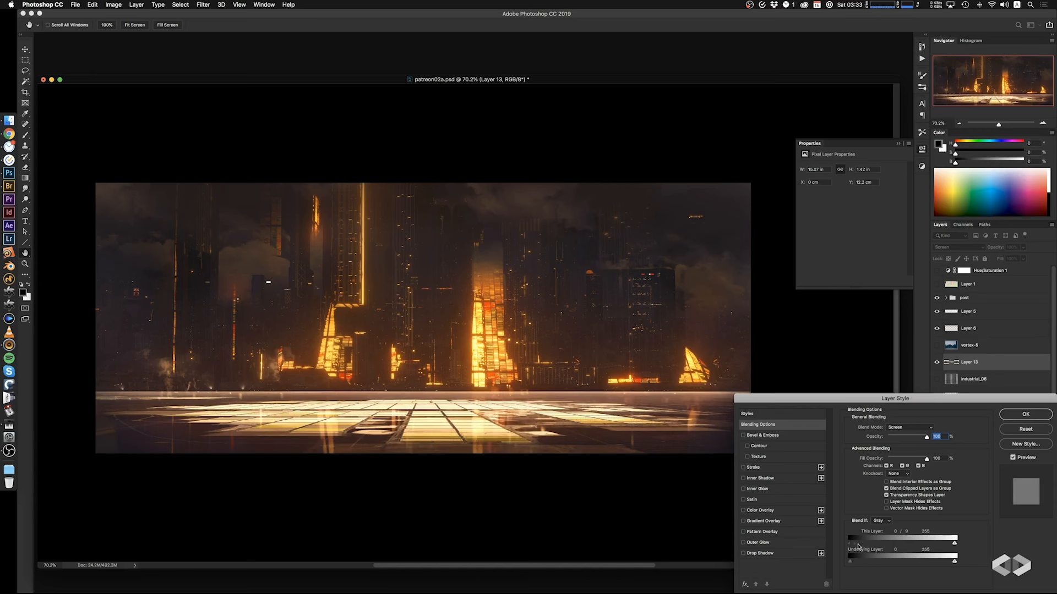
drag(858, 546, 816, 545)
drag(954, 544, 880, 545)
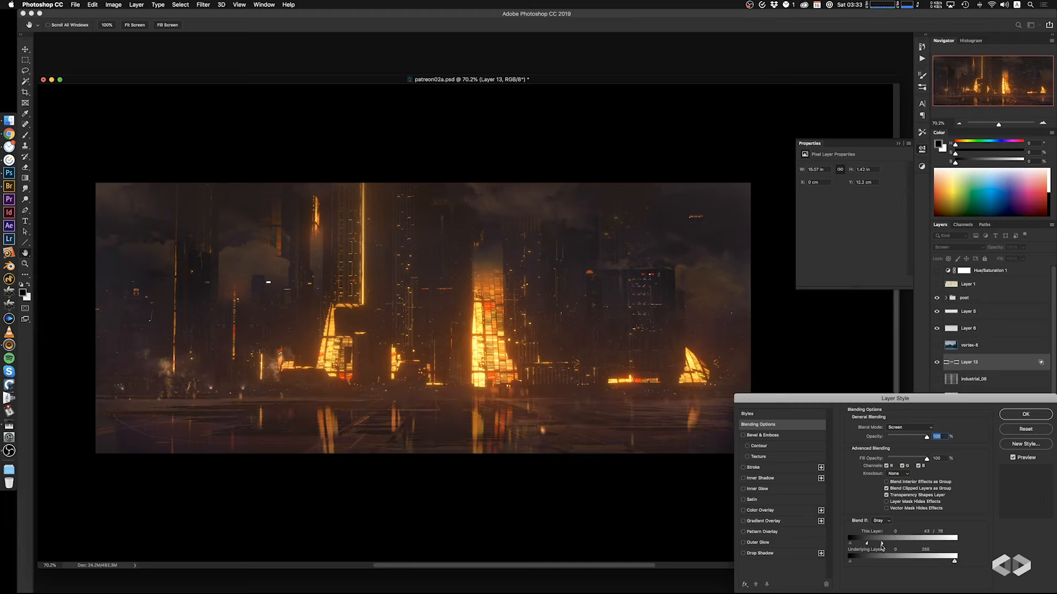
click(1023, 410)
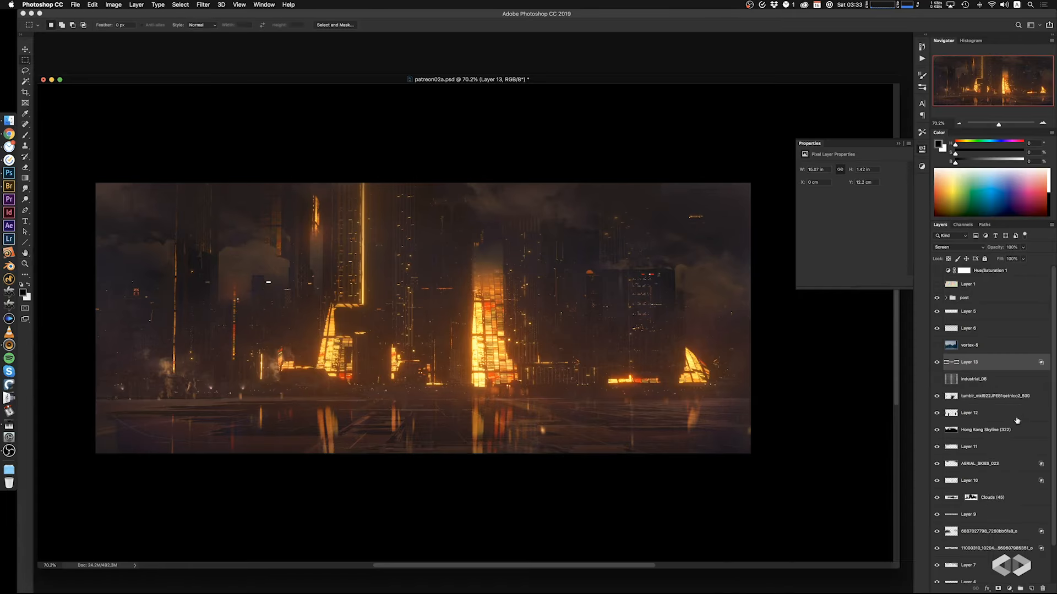
Apply a horizontal Motion Blur at angle 0 to the salt-field strip on the water
key(e)
ctrl+alt+drag(222, 369, 225, 367)
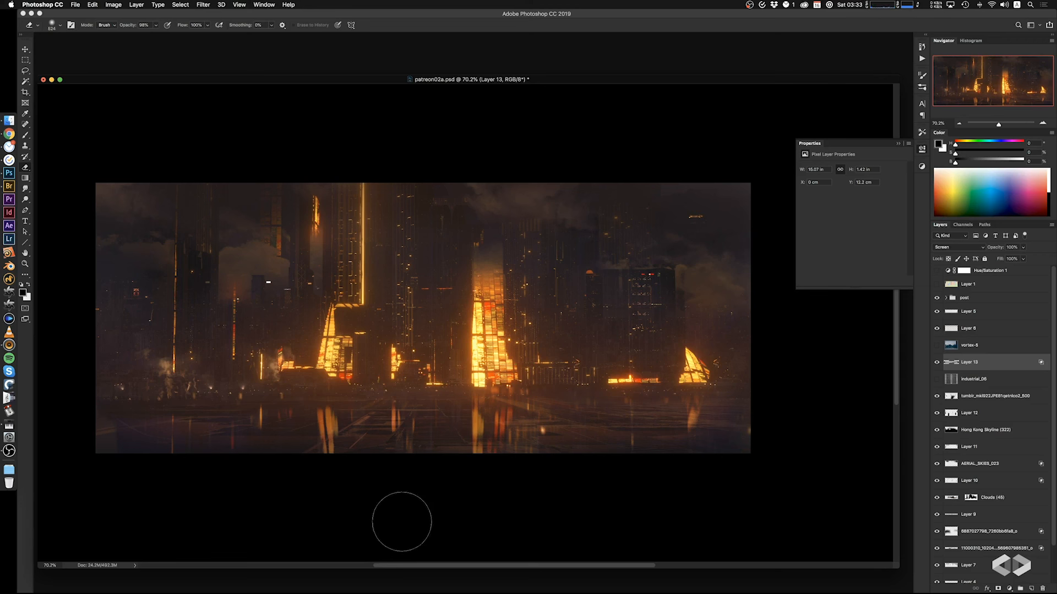
key(m)
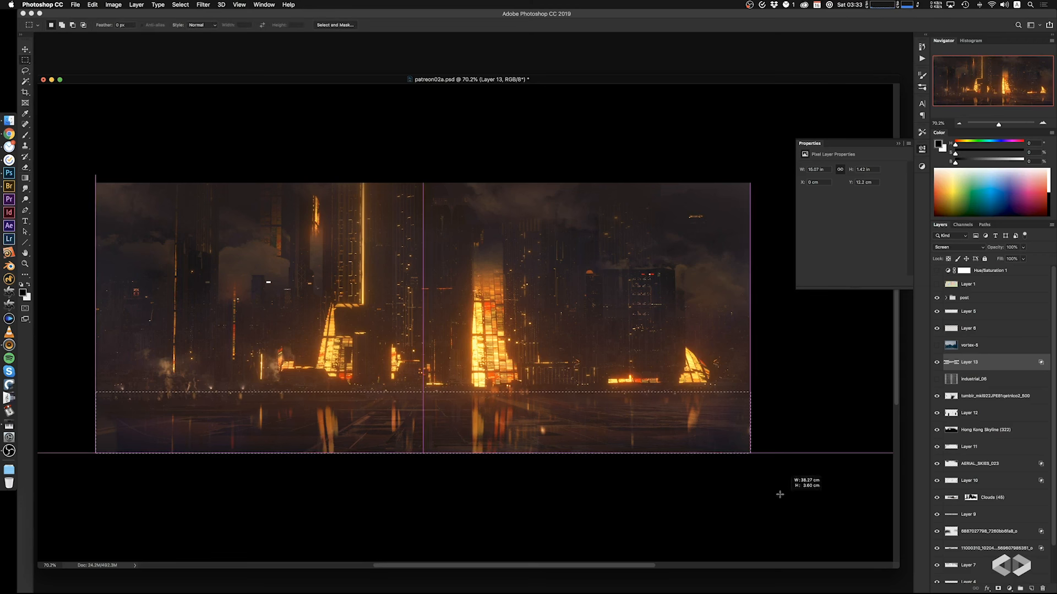
click(203, 5)
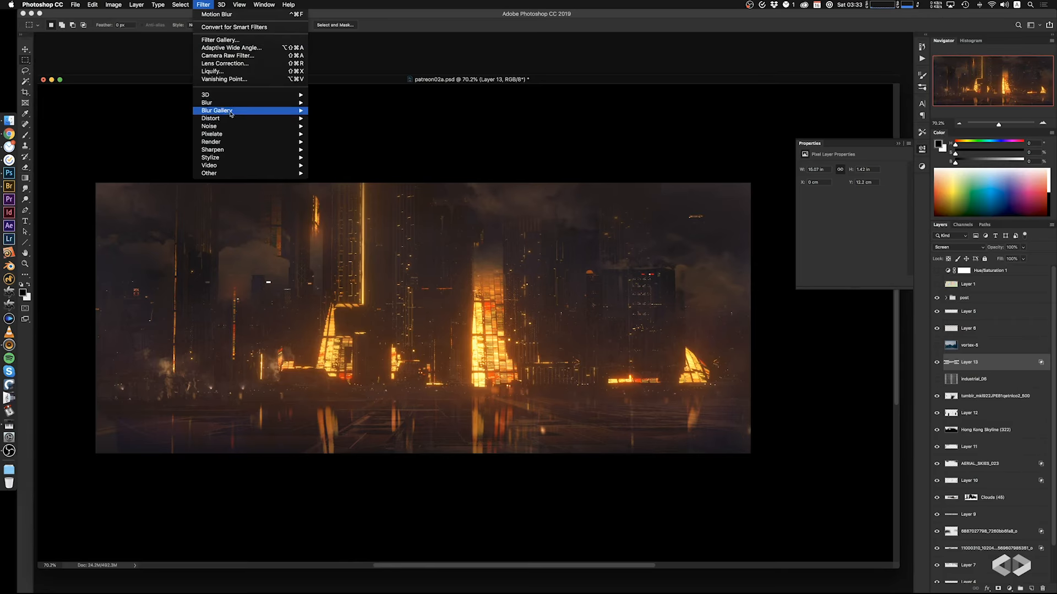
mouse_move(234, 104)
click(333, 150)
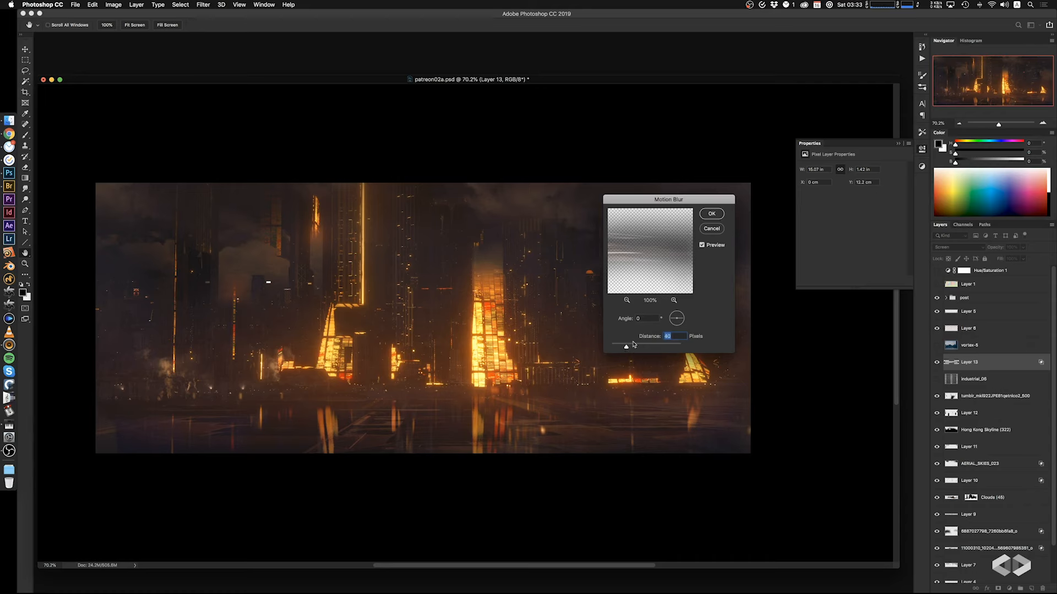
key(Return)
Erase part of the salt-field texture in the water's lower middle with a larger soft eraser
key(e)
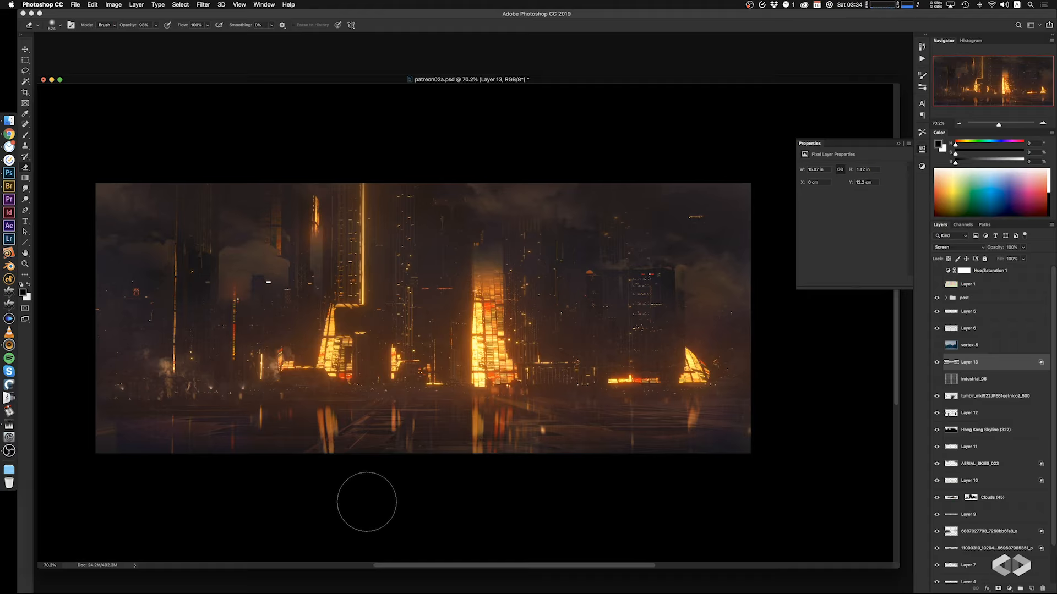
ctrl+alt+drag(364, 436, 374, 436)
click(365, 435)
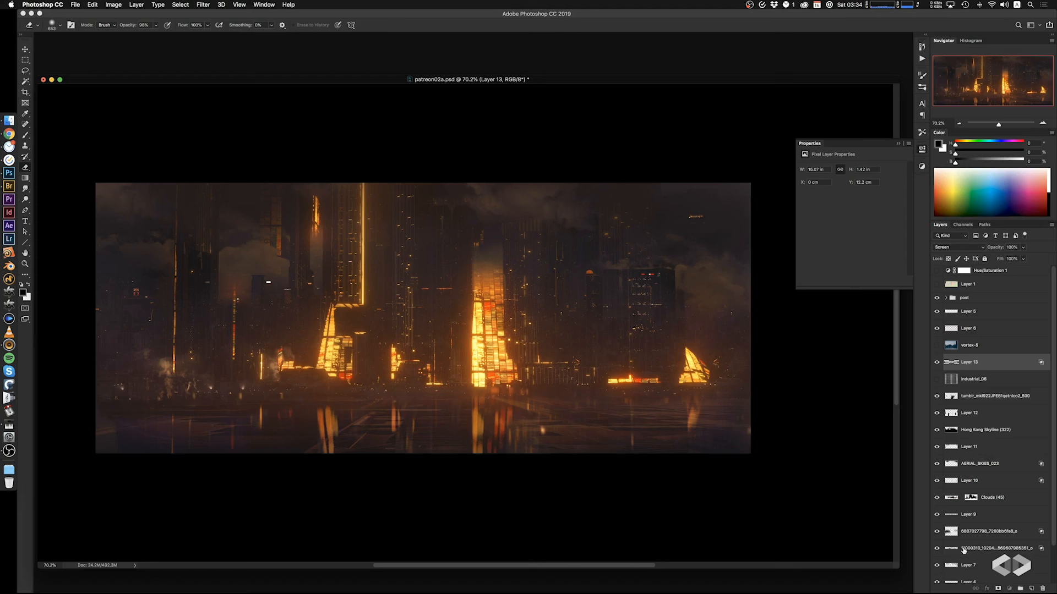
Move the 11000310 water layer up beneath the salt-field layer, and place both layers below Industrial_06
drag(964, 550, 983, 377)
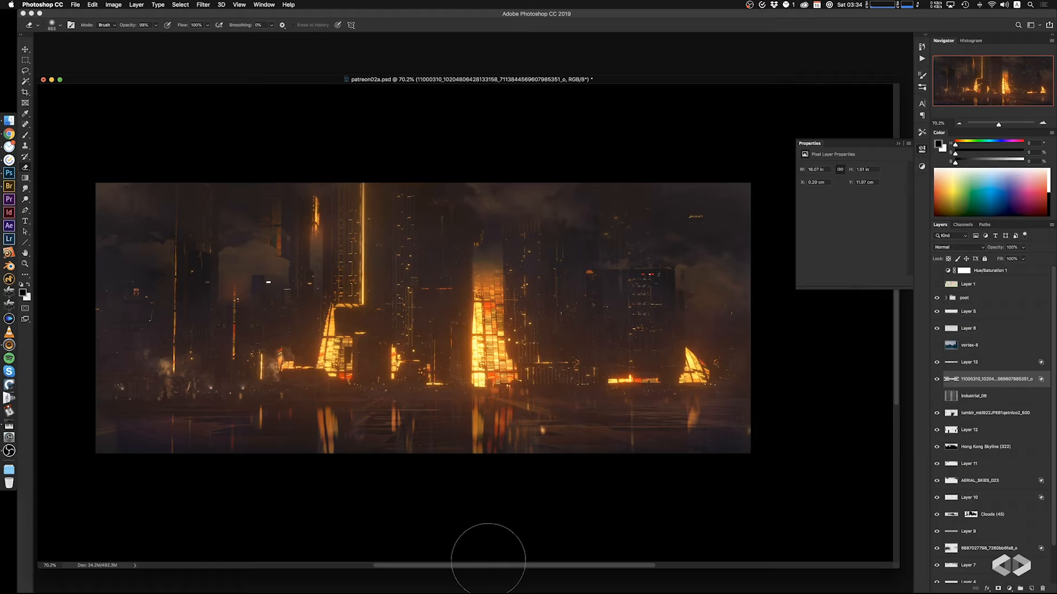
mouse_move(566, 399)
mouse_down()
mouse_move(582, 406)
mouse_move(581, 424)
mouse_move(614, 421)
mouse_up()
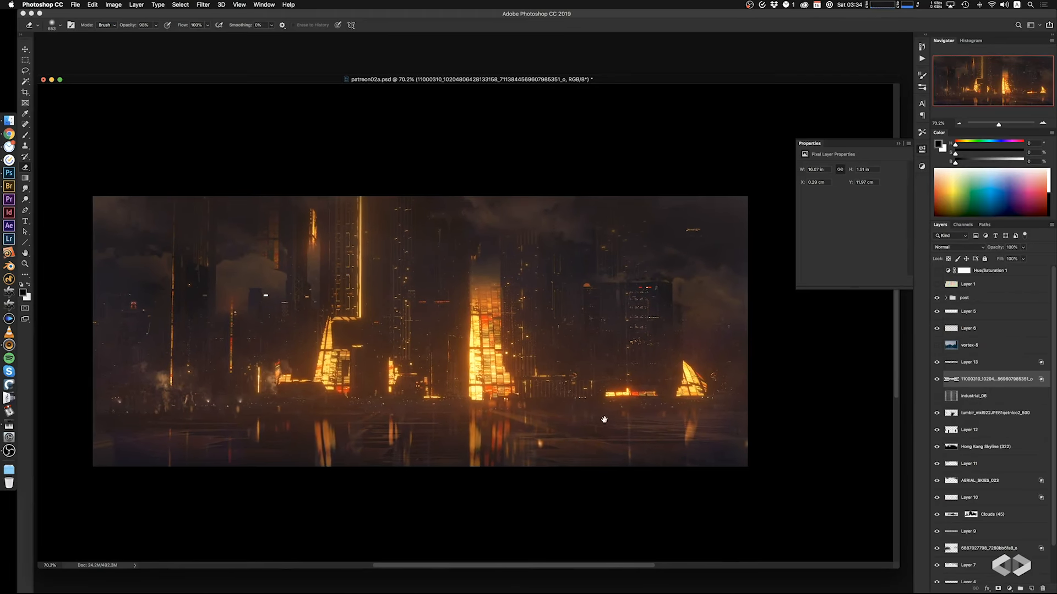
shift+click(968, 365)
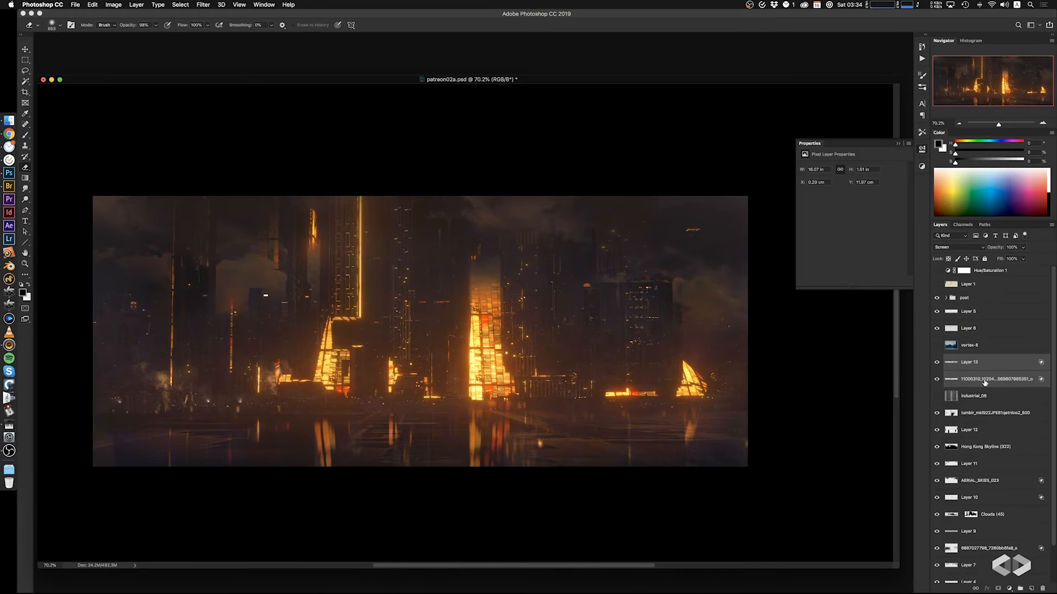
drag(968, 365, 969, 389)
Preview the Industrial_06 facade photo on the canvas and hide it again
click(937, 363)
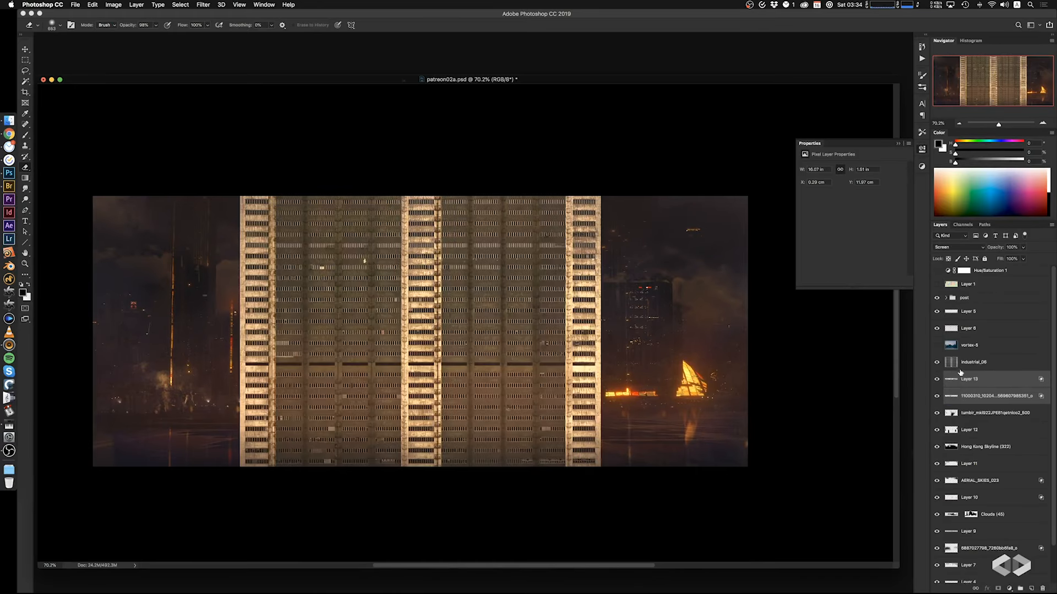
click(972, 362)
click(937, 362)
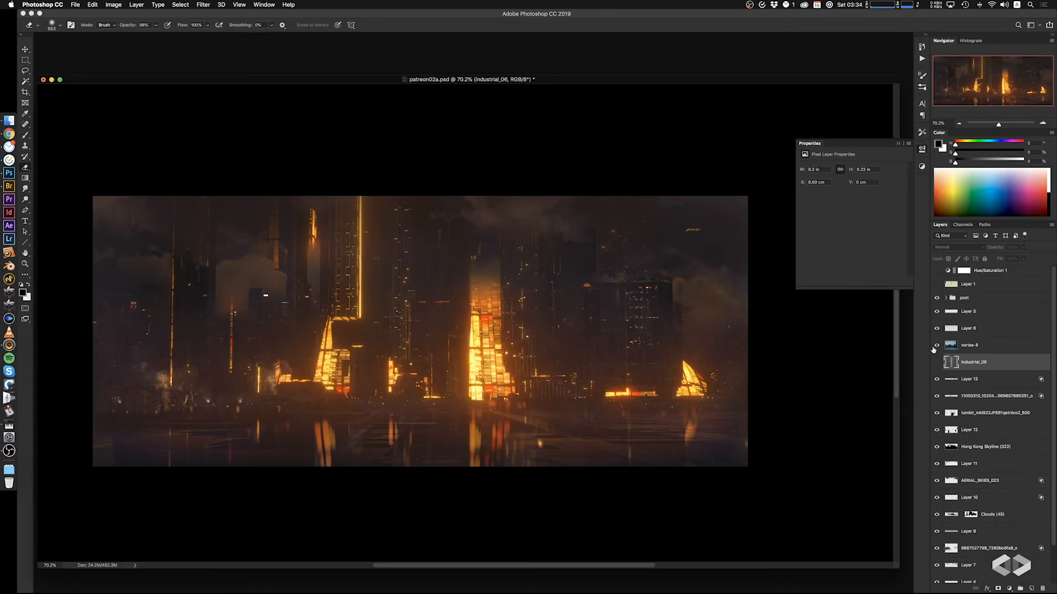
Show the vortex-5 skyline photo, position it over the waterfront right of centre, and save the document
click(936, 345)
click(951, 347)
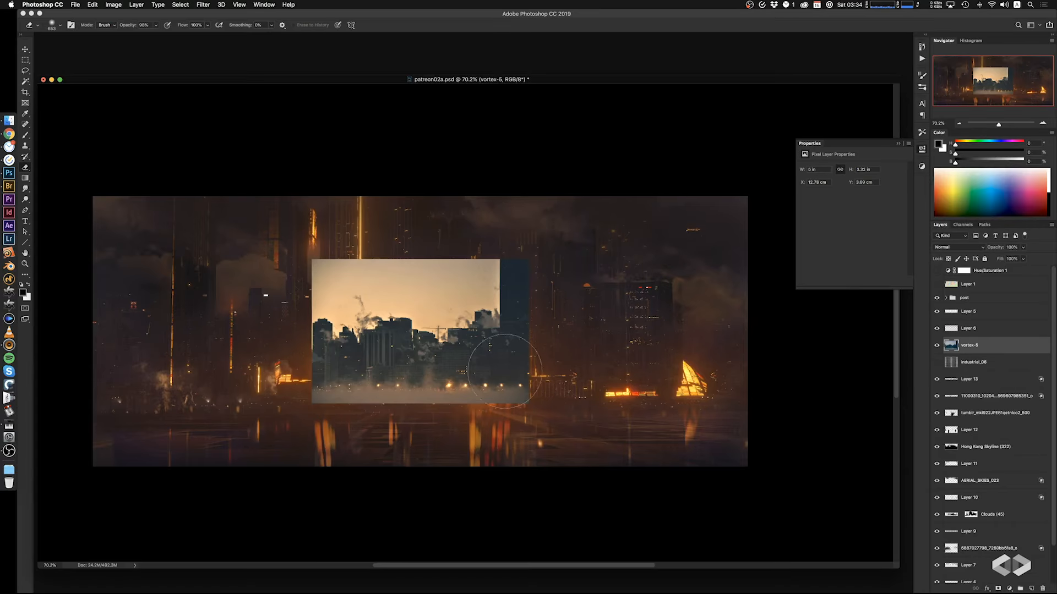
super+drag(491, 379, 642, 409)
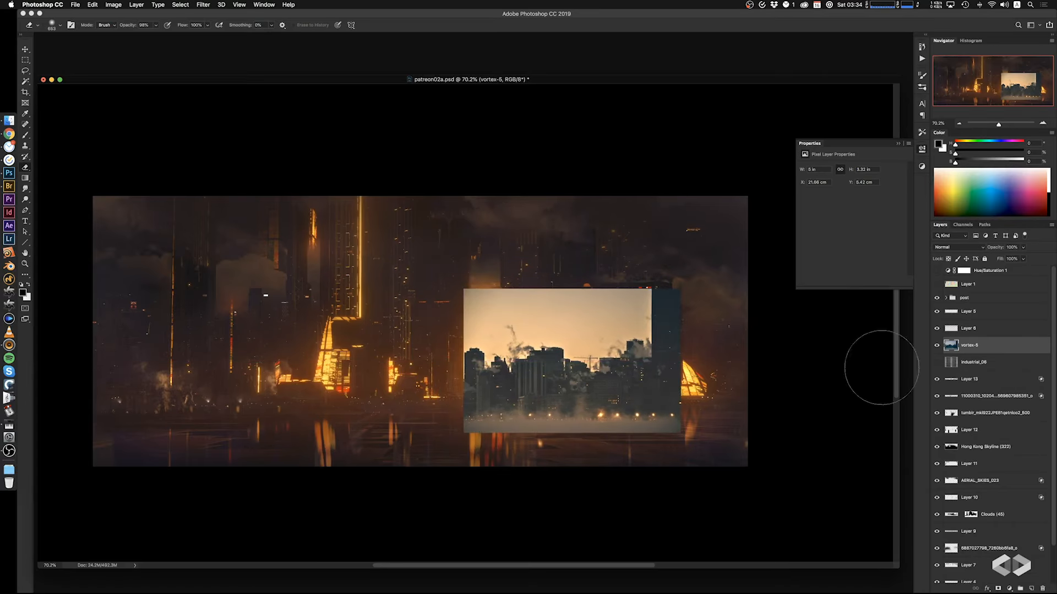
key(super+s)
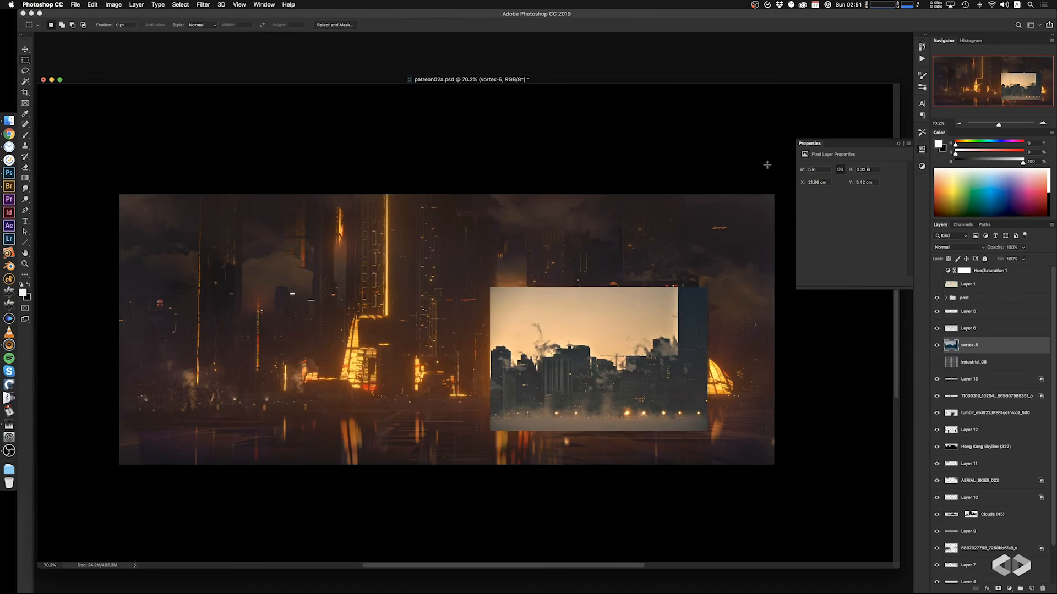
super+drag(617, 323, 574, 315)
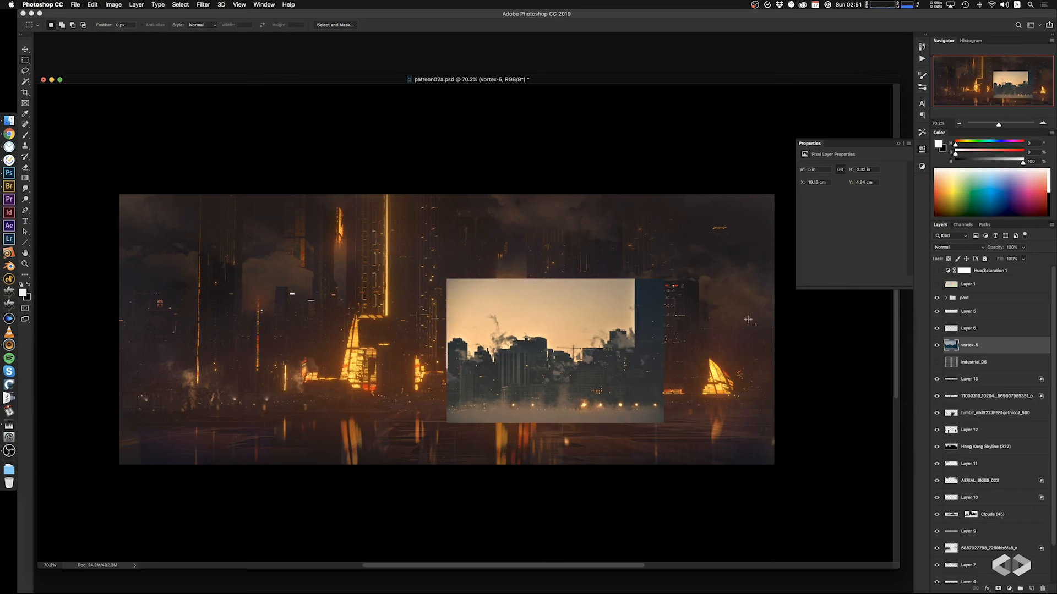
Set the vortex-5 layer to Screen and darken it with a Levels midtone of 0.41
click(973, 250)
click(972, 253)
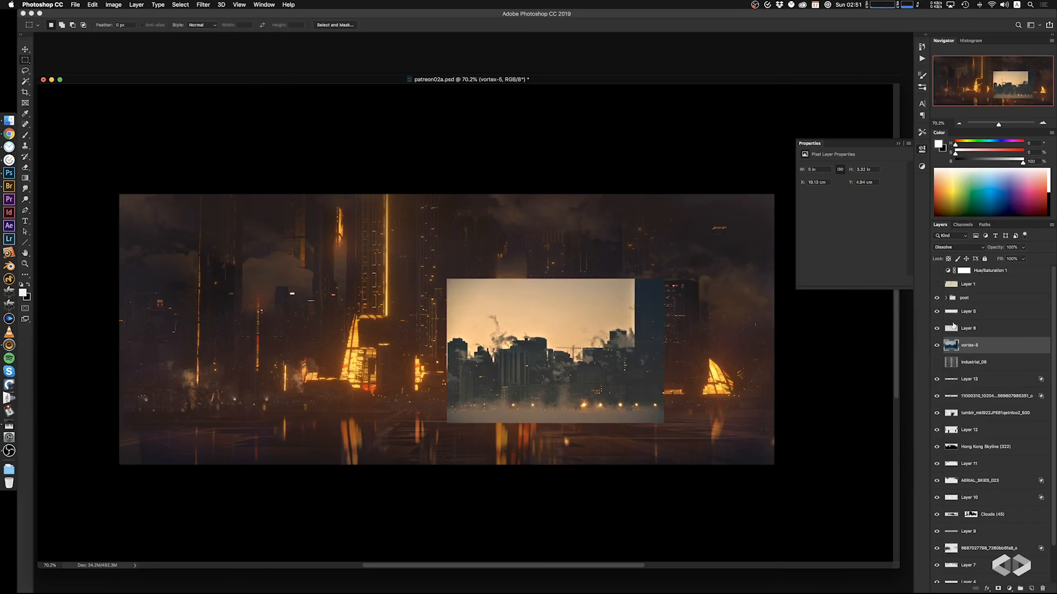
click(954, 248)
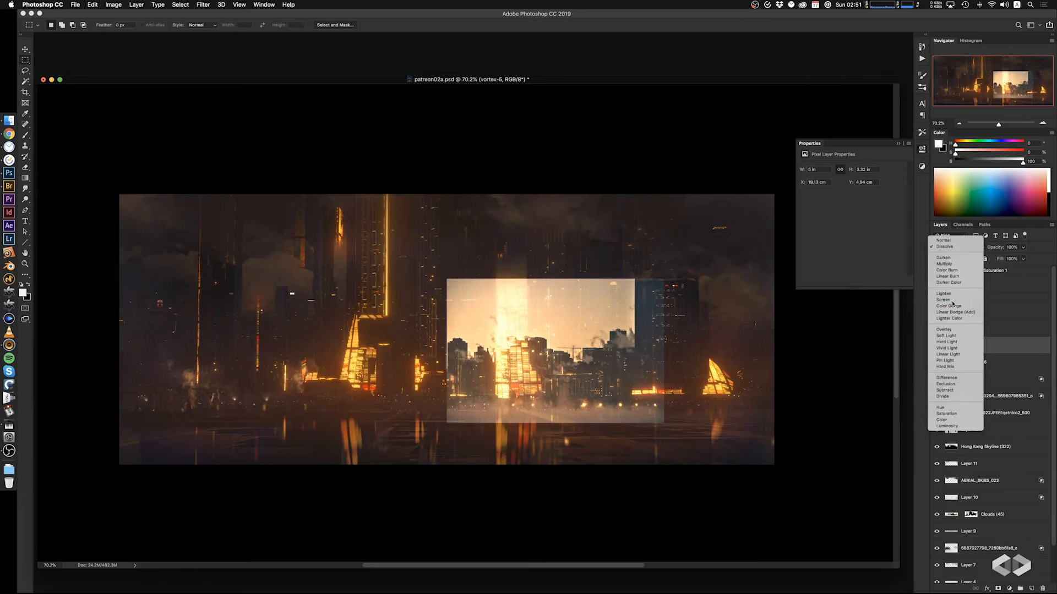
click(952, 301)
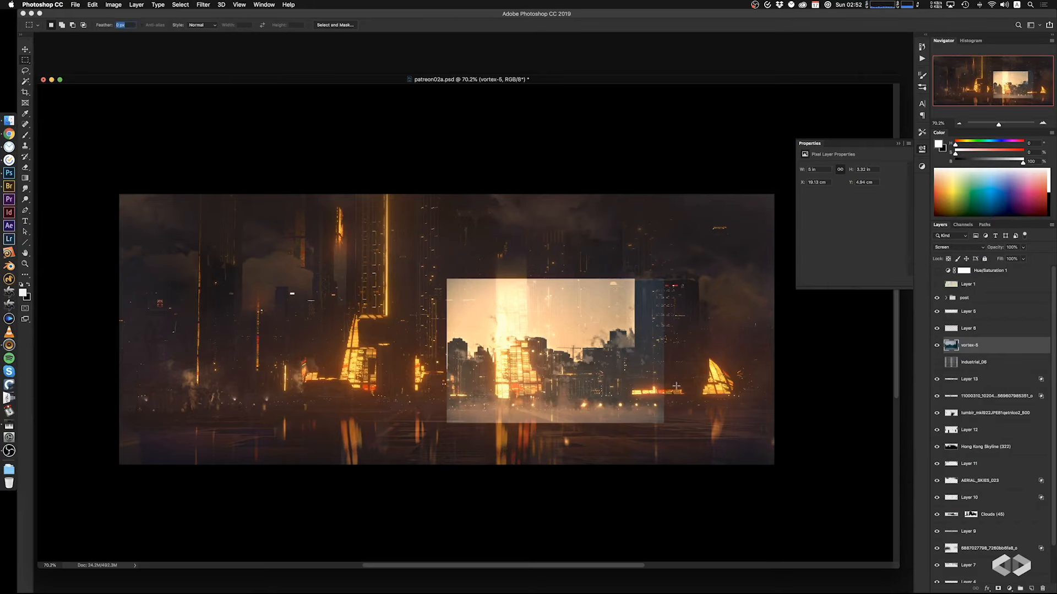
key(super+l)
drag(447, 463, 474, 467)
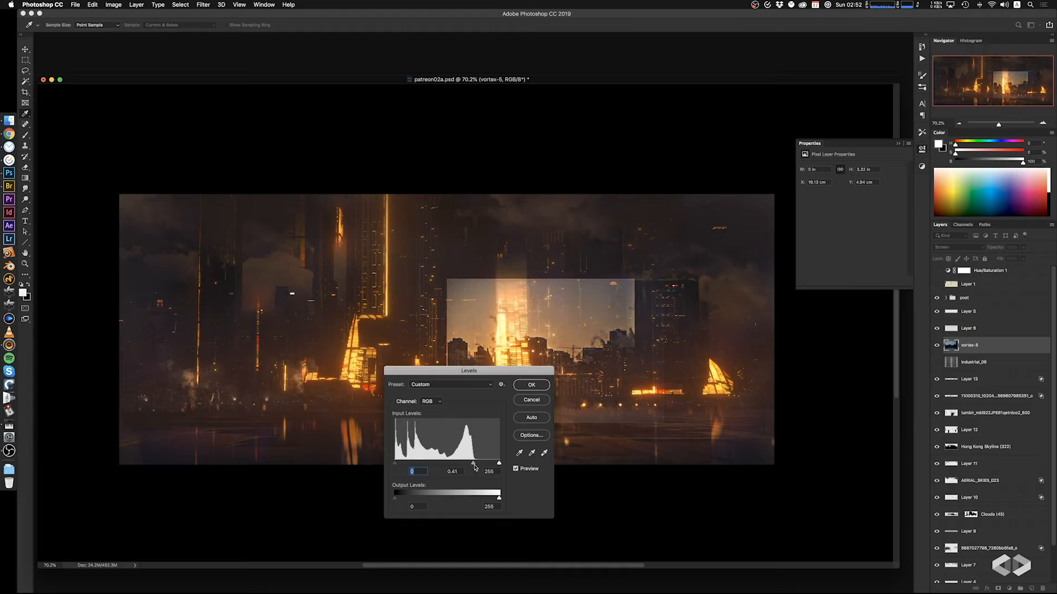
key(Return)
Shift the vortex-5 photo slightly toward the central tower and erase its sky with an enlarged soft round eraser
mouse_move(599, 364)
super+mouse_down()
mouse_move(573, 376)
mouse_move(582, 368)
super+mouse_up()
key(e)
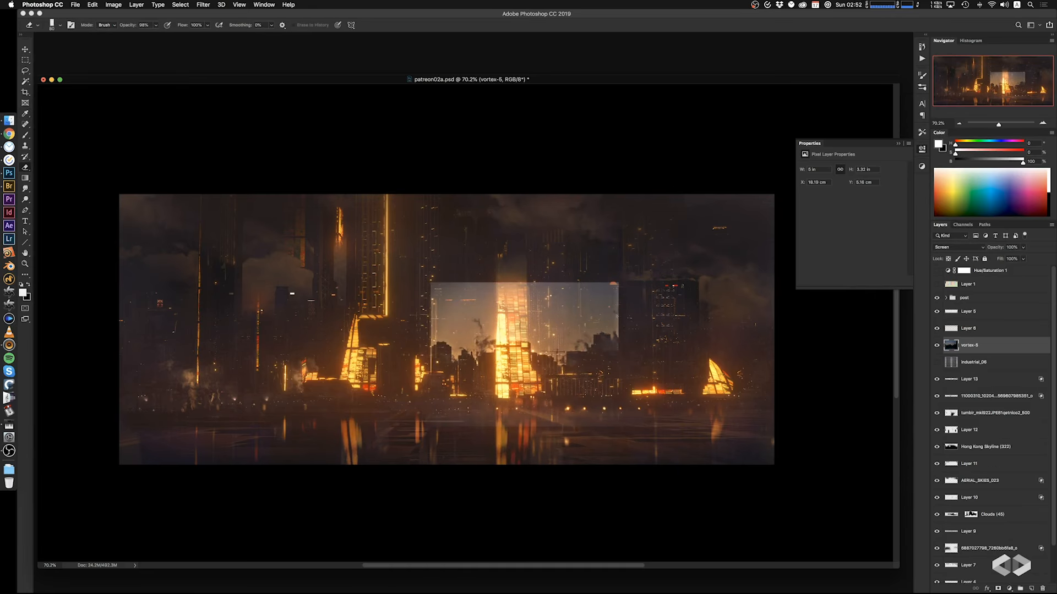
right_click(520, 327)
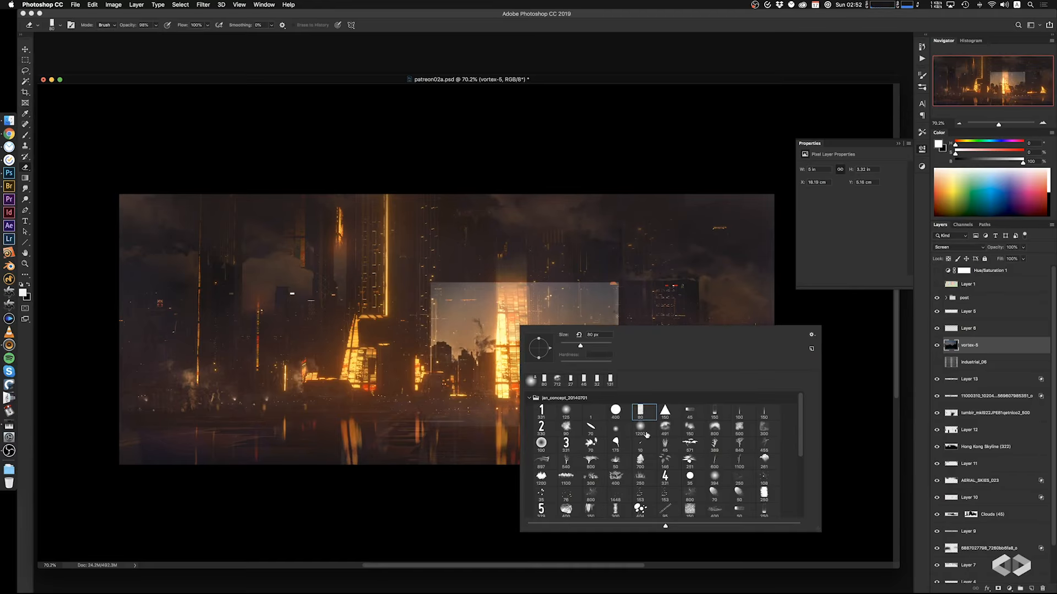
click(567, 412)
ctrl+alt+drag(484, 302, 539, 301)
mouse_move(556, 292)
mouse_down()
mouse_move(470, 294)
mouse_move(558, 290)
mouse_move(614, 322)
mouse_move(575, 339)
mouse_move(429, 326)
mouse_up()
Move the vortex-5 shoreline lights to the far right bank and fine-tune their position, reducing the eraser size
mouse_move(586, 394)
ctrl+mouse_down()
mouse_move(728, 385)
mouse_move(757, 396)
ctrl+mouse_up()
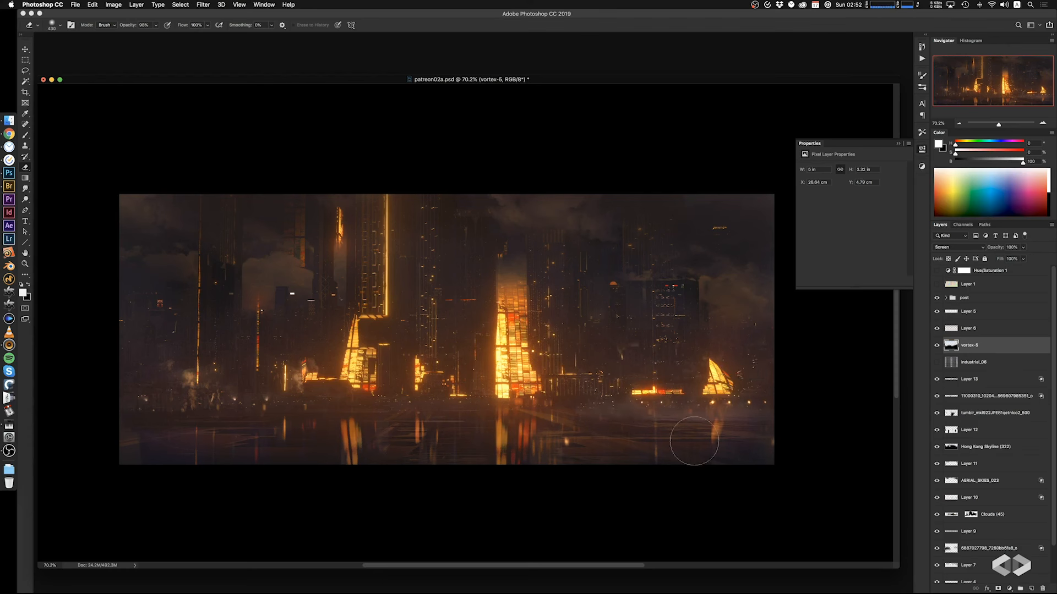
mouse_move(673, 429)
ctrl+alt+mouse_down()
mouse_move(635, 445)
mouse_move(620, 429)
ctrl+alt+mouse_up()
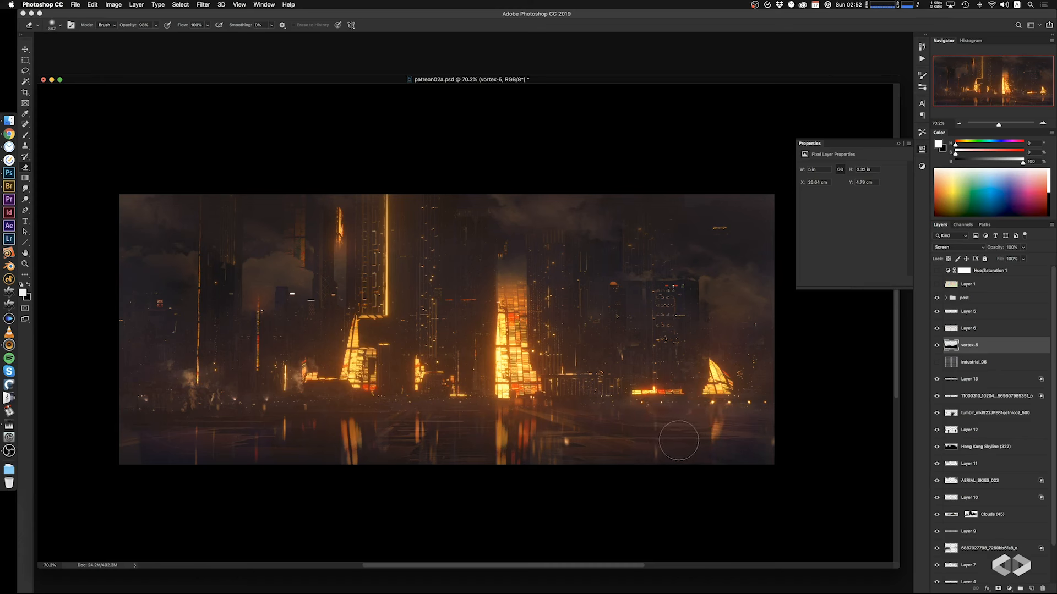
mouse_move(715, 395)
ctrl+mouse_down()
mouse_move(655, 361)
mouse_move(606, 363)
ctrl+mouse_up()
Clone detail from the vortex-5 layer onto the towers left of the bright vertical light with the Clone Stamp
alt+click(617, 350)
key(Return)
key(s)
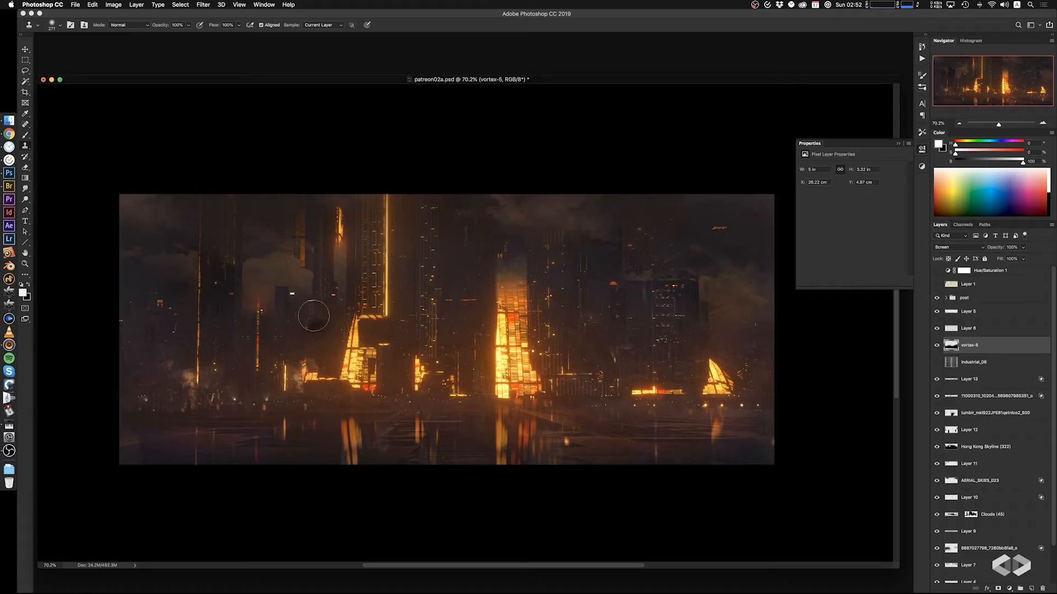
mouse_move(299, 345)
mouse_down()
mouse_move(292, 353)
mouse_move(323, 332)
mouse_move(220, 338)
mouse_move(323, 337)
mouse_move(305, 282)
mouse_up()
Select the cloned detail on the left side with a marquee, adjust it with Free Transform, and deselect it
key(m)
key(super+t)
key(Return)
key(super+d)
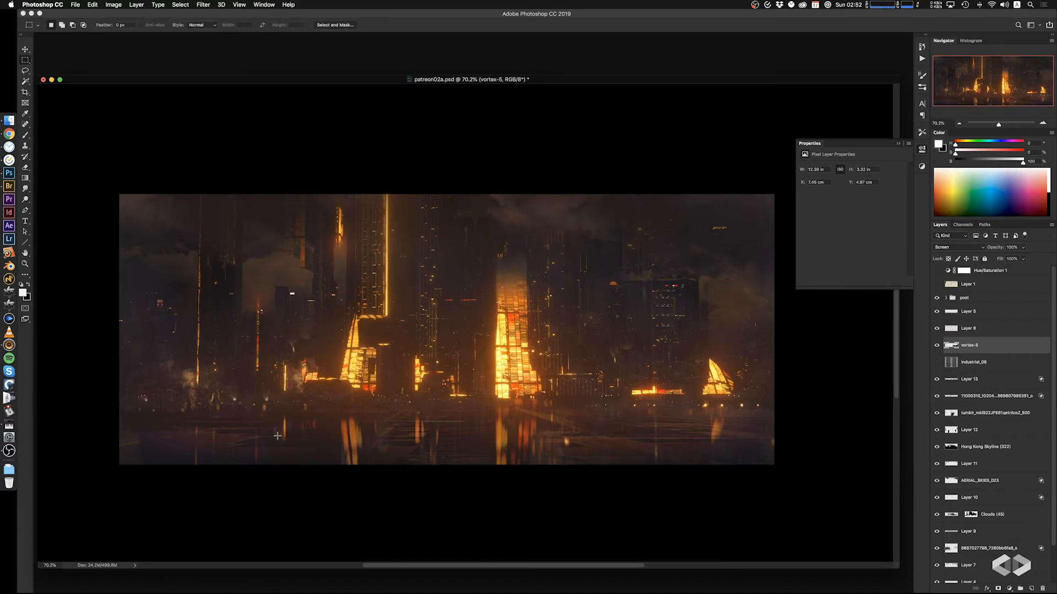
Clean up the vortex-5 layer over the buildings left of the tall tower using the Eraser and Clone Stamp
key(e)
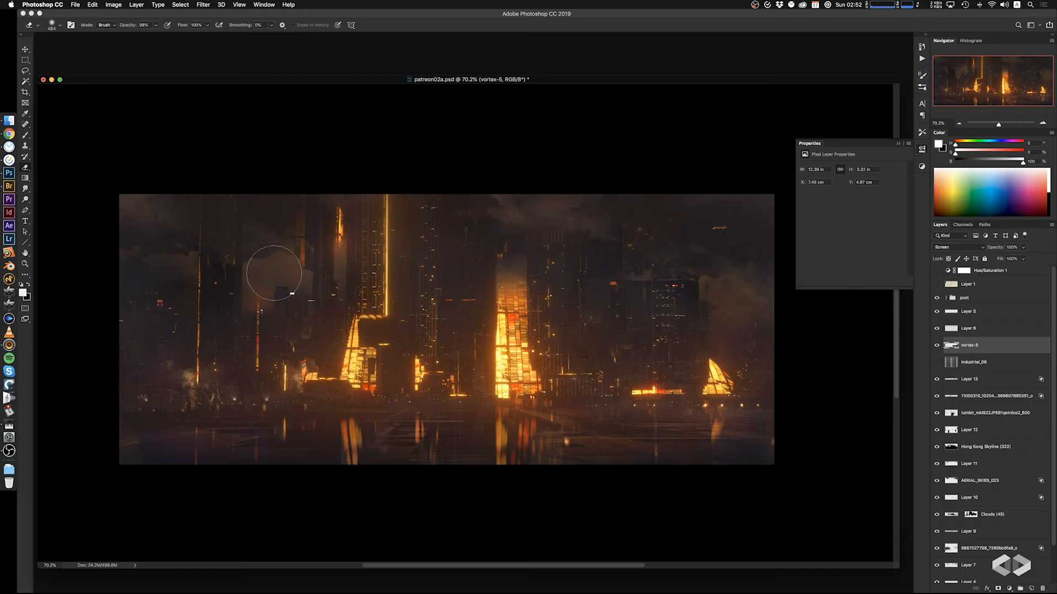
key(s)
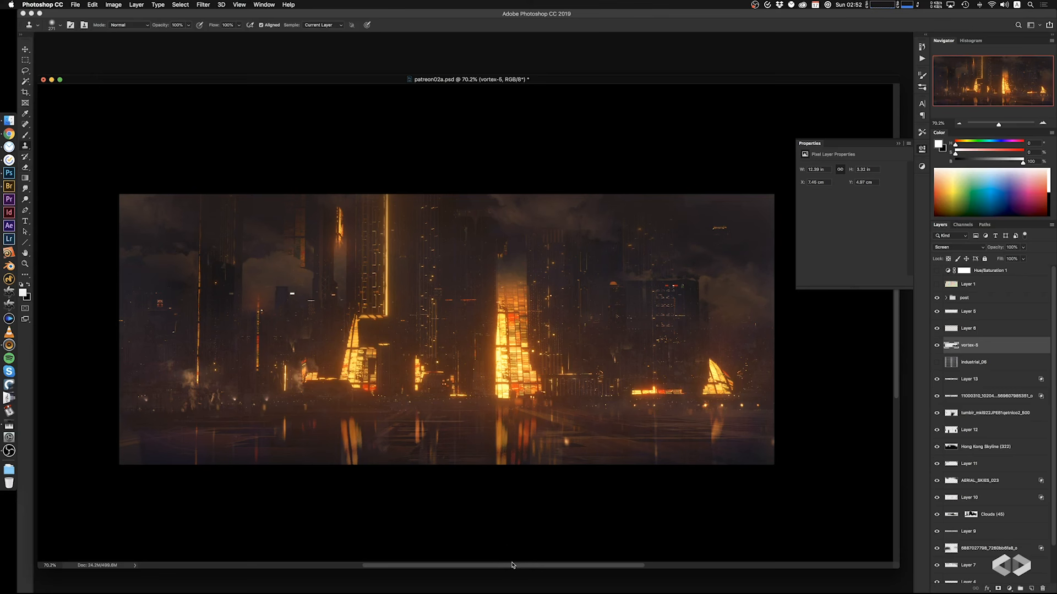
ctrl+alt+drag(372, 369, 360, 368)
click(143, 271)
Select a patch of about 1.44 by 1.77 in left of the tall tower, flip it vertically and move it between the two bright towers
key(m)
drag(265, 296, 328, 373)
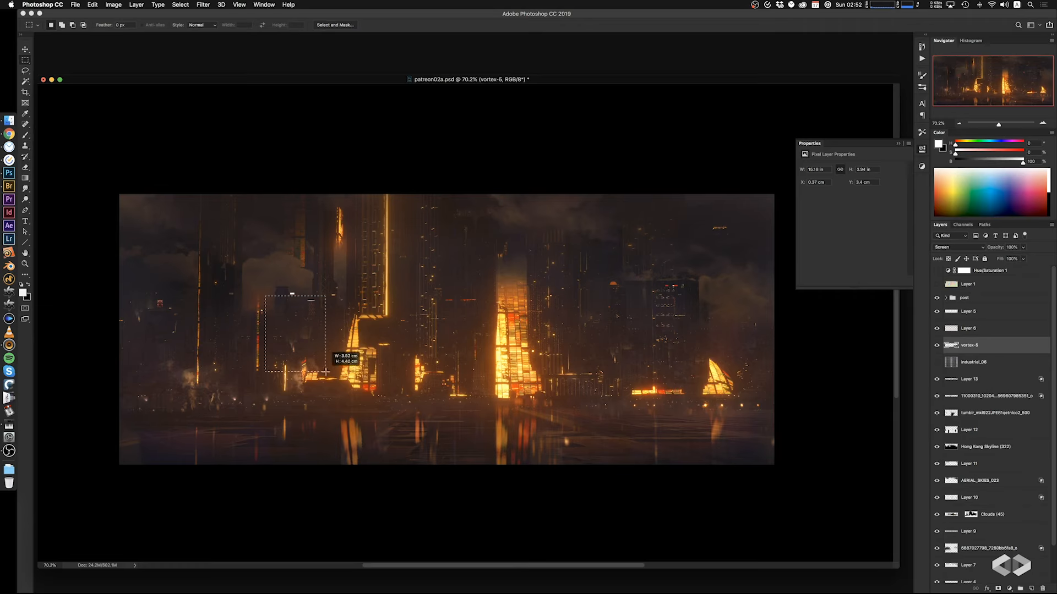
key(ctrl+t)
right_click(312, 351)
click(348, 461)
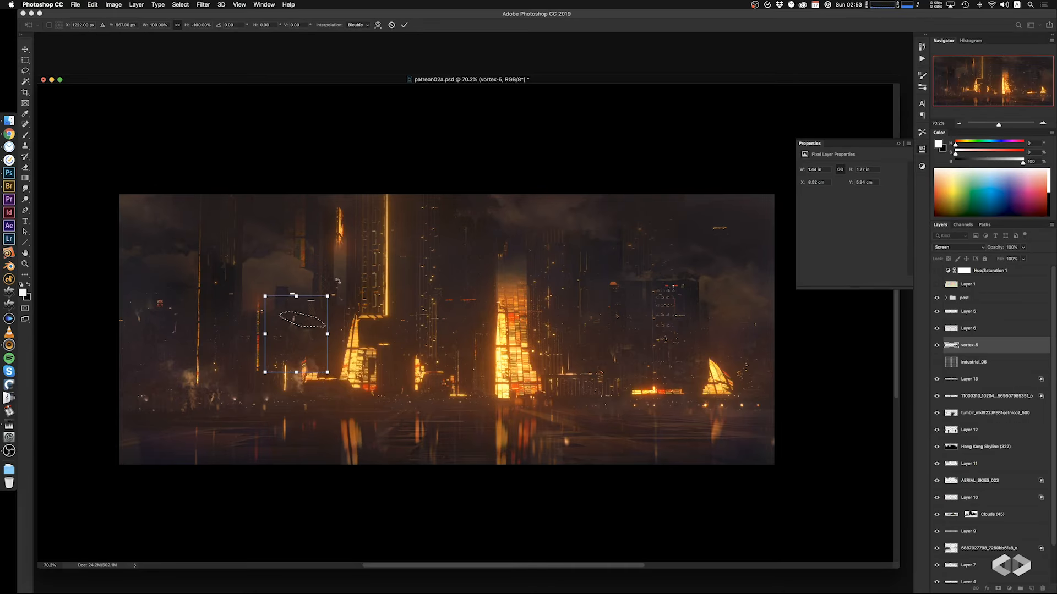
key(Return)
drag(323, 359, 461, 342)
key(super+d)
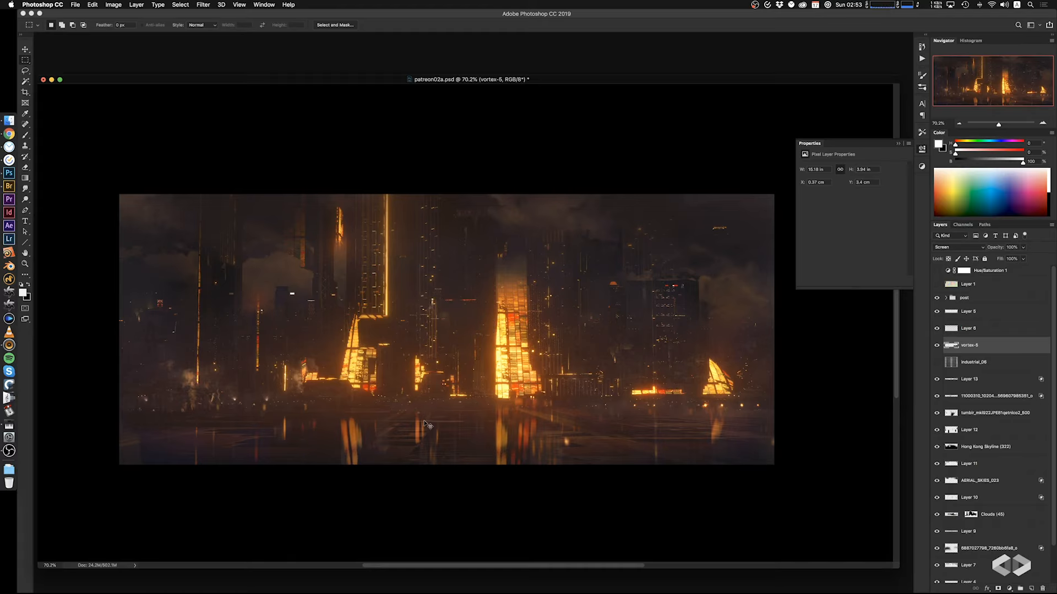
Scale and reposition the light patch between the towers, and try Levels on it with midtones 1.48 and highlights 105
key(super+t)
drag(466, 286, 496, 265)
key(Return)
drag(471, 348, 484, 362)
key(super+l)
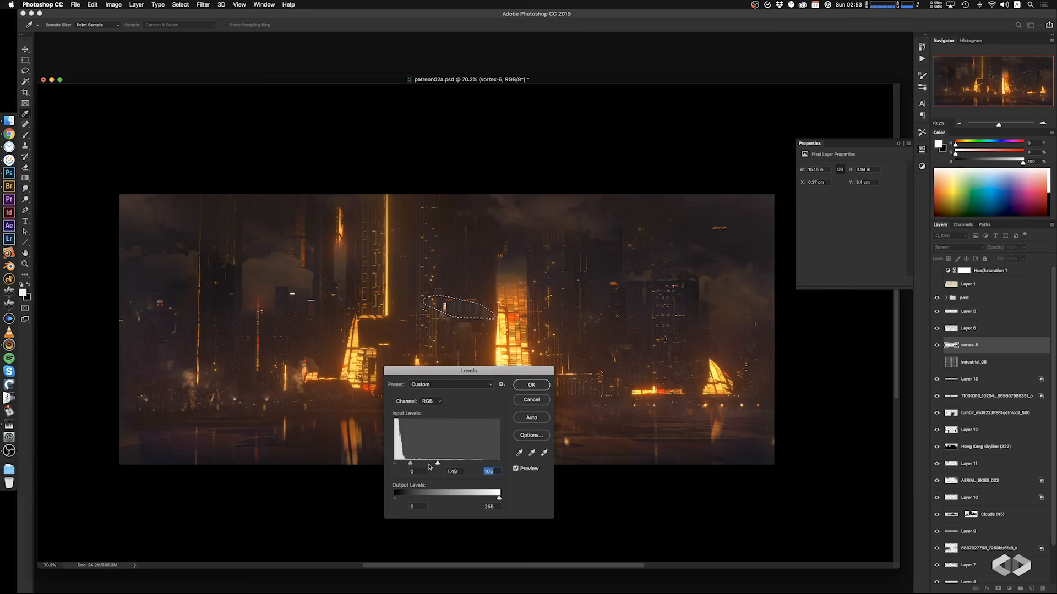
click(531, 400)
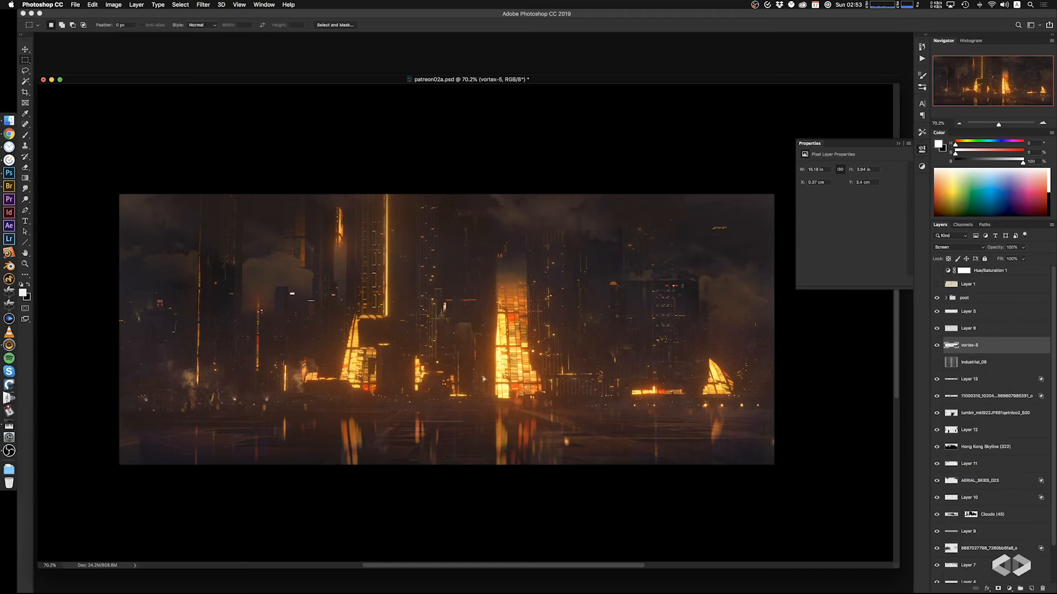
key(super+z)
Stretch the small white light between the towers into a tall vertical streak and shift it towards the tall tower
drag(424, 305, 489, 328)
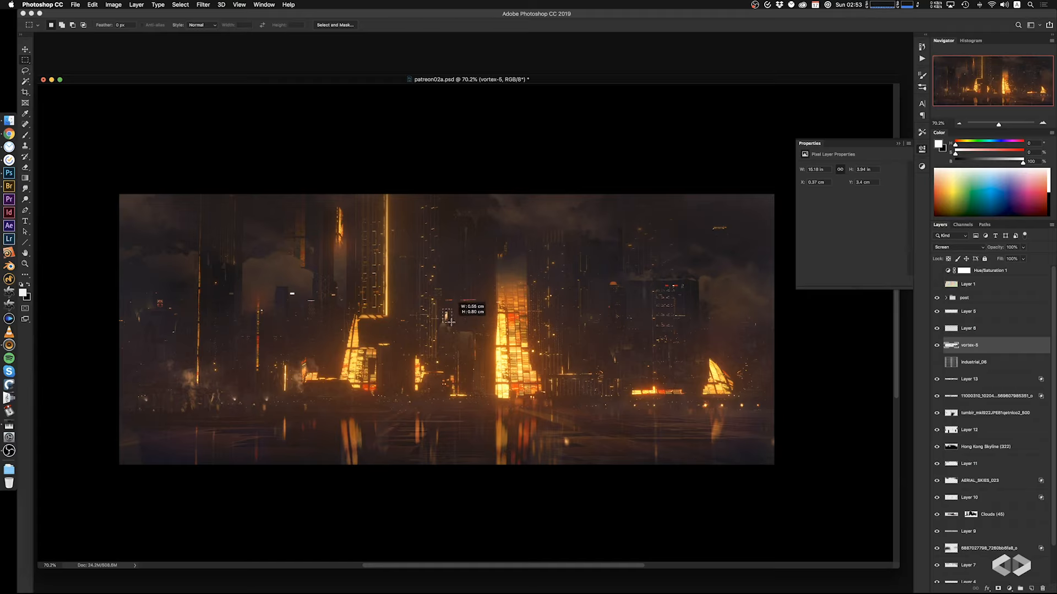
key(super+t)
drag(459, 217, 489, 406)
key(Return)
mouse_move(462, 367)
super+mouse_down()
mouse_move(427, 368)
mouse_move(432, 334)
mouse_move(423, 376)
mouse_move(431, 390)
mouse_move(441, 372)
super+mouse_up()
key(super+f)
key(Escape)
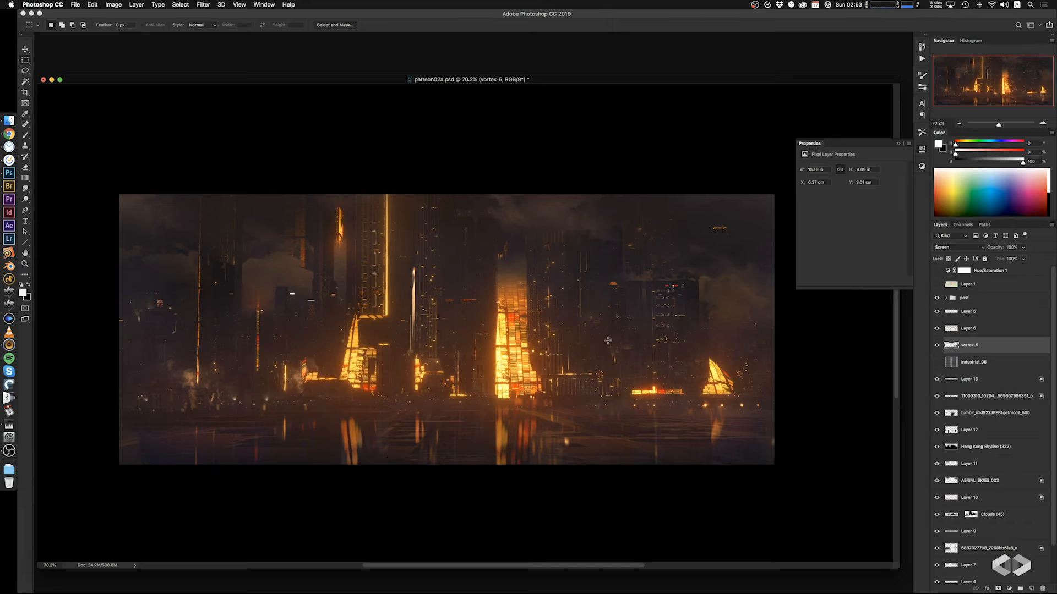
Select a patch of building lights right of the central glowing tower, nudge it slightly upwards, deselect and save the document
drag(604, 337, 643, 378)
click(625, 367)
drag(596, 327, 638, 379)
super+drag(638, 358, 639, 354)
key(super+d)
key(super+s)
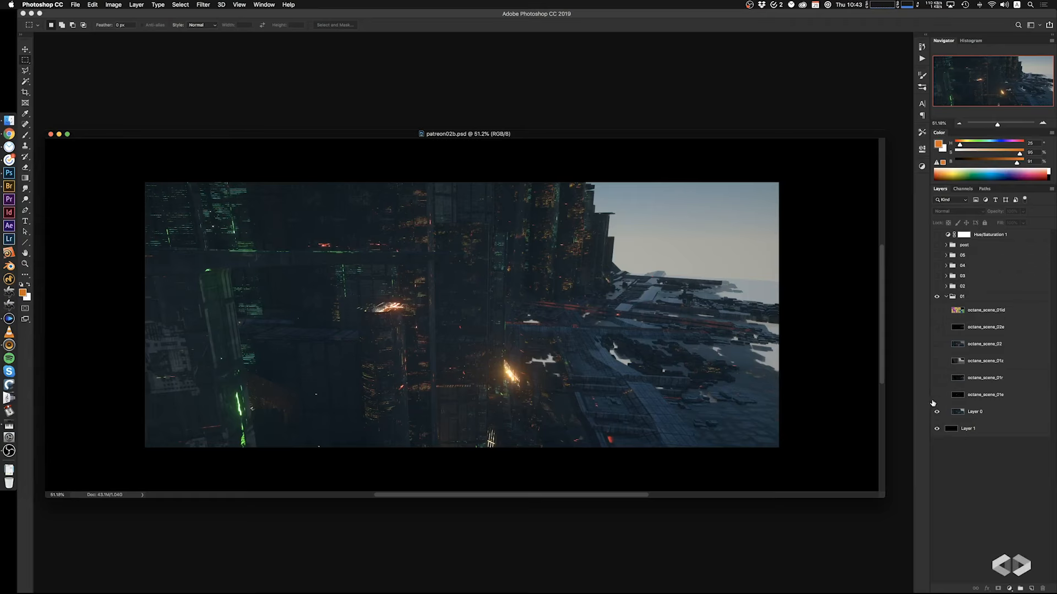
Reposition and enlarge the patreon02b.psd document window, and magnify the image to about 59%
drag(520, 134, 509, 89)
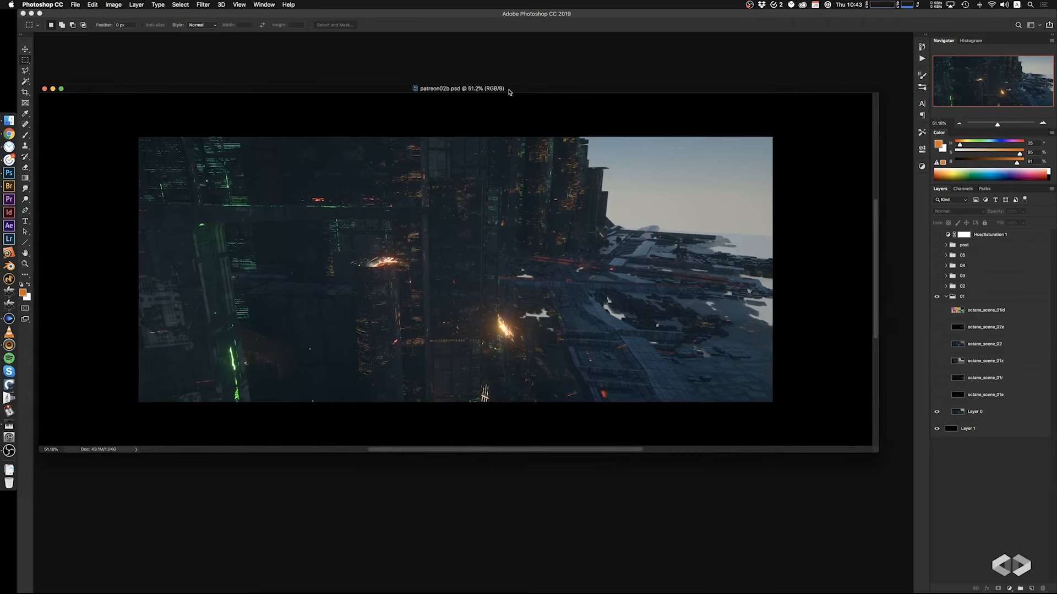
drag(877, 454, 903, 497)
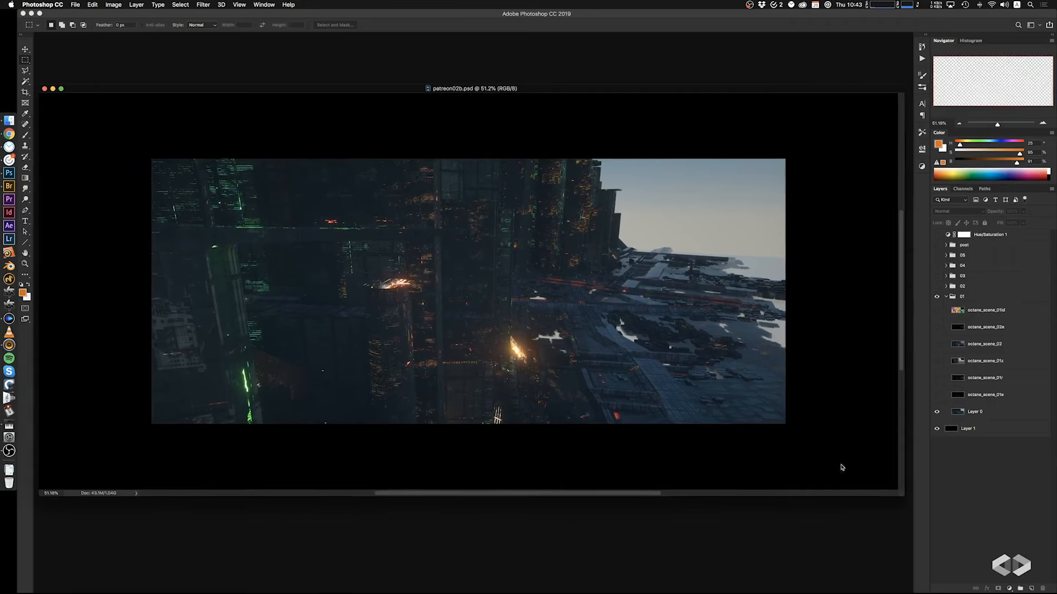
super+drag(605, 360, 629, 386)
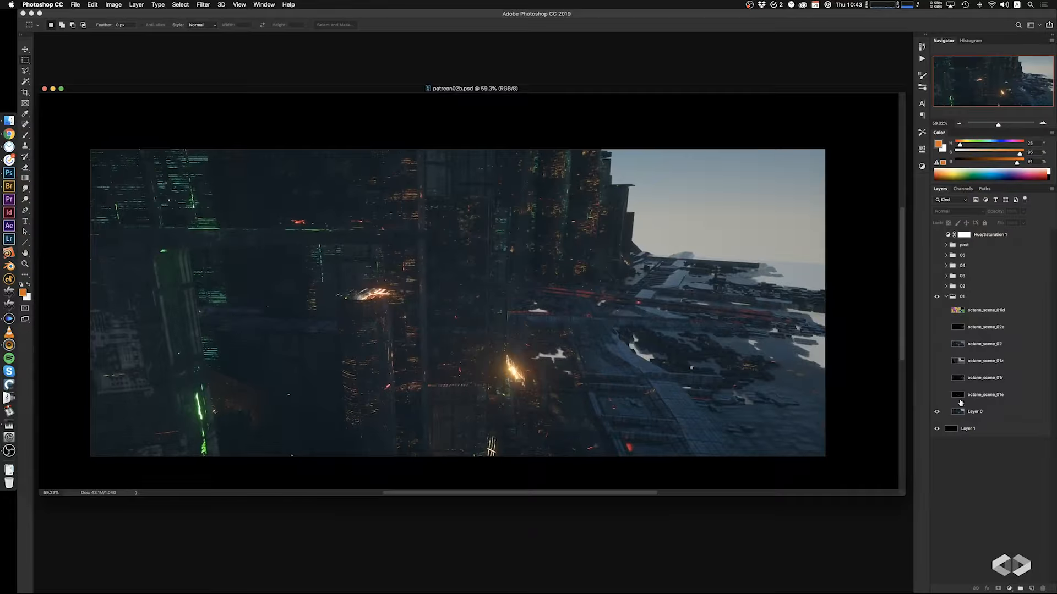
Examine the render passes in group 01 one at a time, from octane_scene_01e up to the layer above octane_scene_02
click(936, 395)
click(936, 394)
click(936, 394)
click(936, 378)
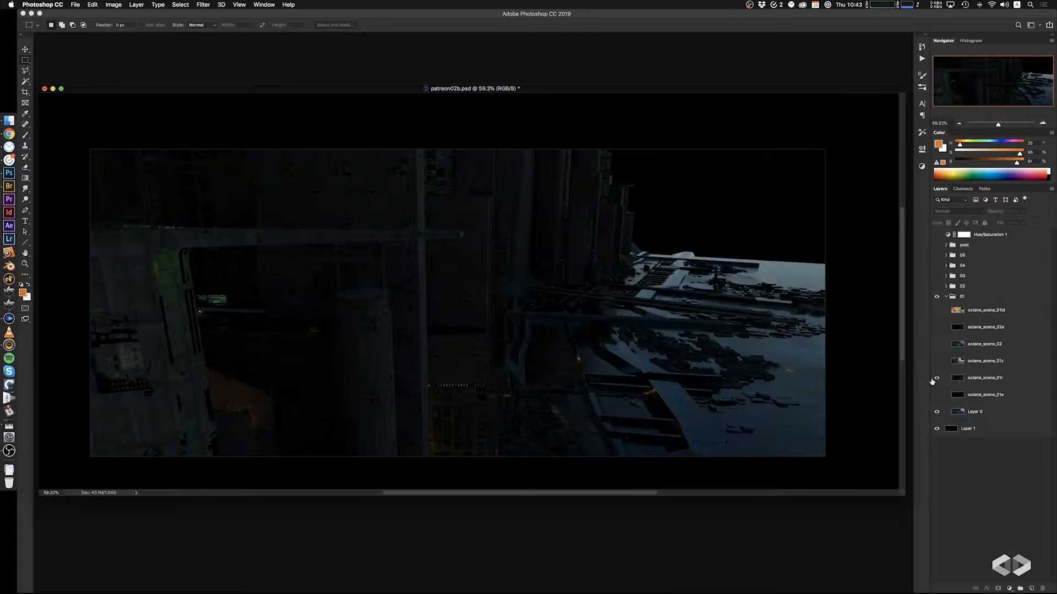
click(936, 378)
click(936, 361)
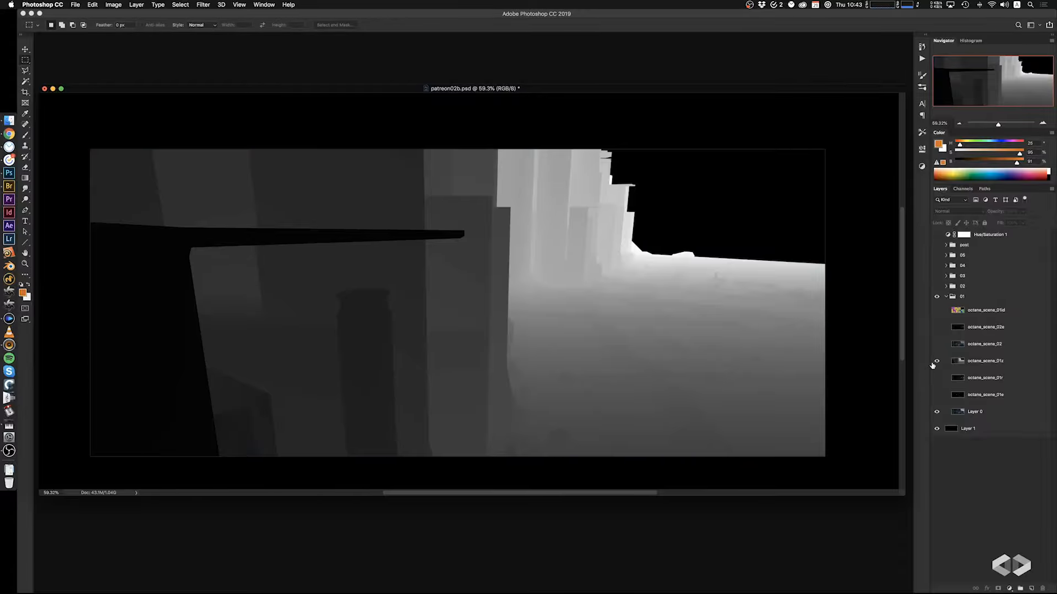
click(936, 361)
click(936, 344)
click(935, 344)
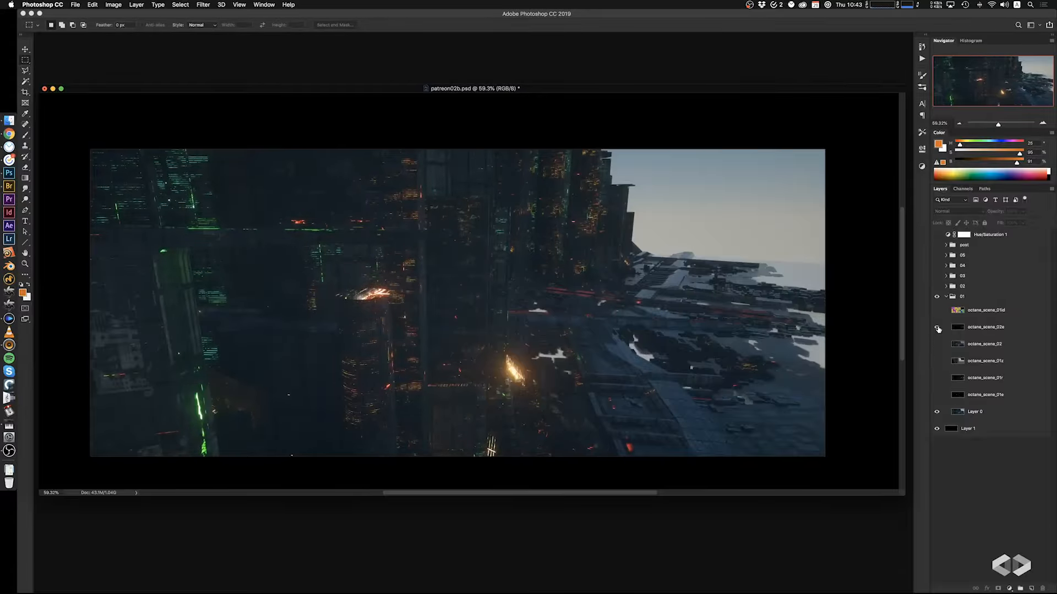
click(937, 328)
click(936, 327)
Select the black sky area of the octane_scene_01id pass with the Magic Wand and hide that pass
click(937, 310)
click(967, 311)
key(w)
click(710, 242)
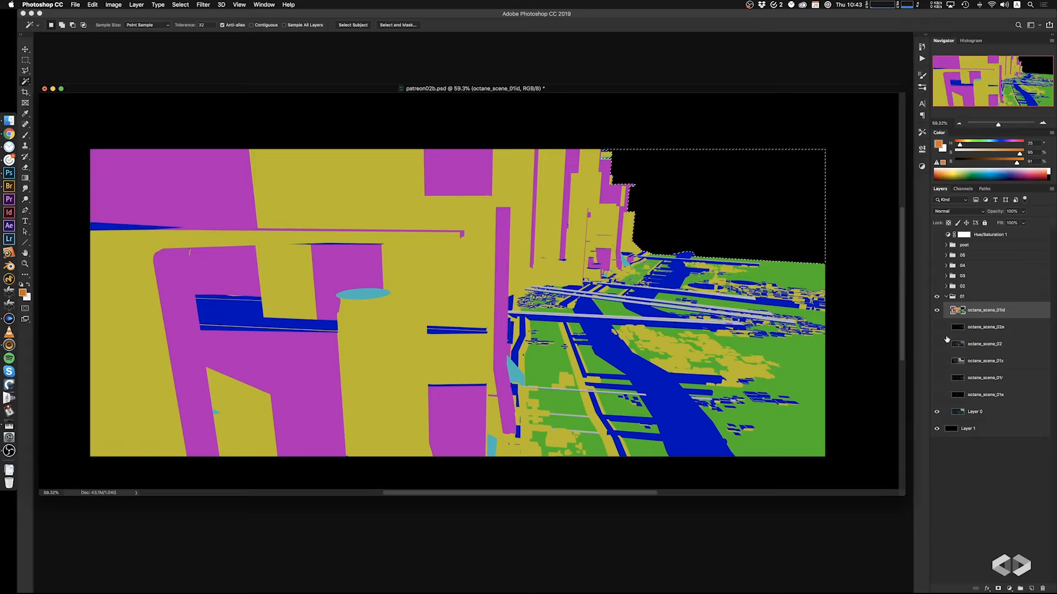
click(937, 309)
Cut the selected sky from Layer 0 and paste it in place on a new layer directly below Layer 0
click(950, 418)
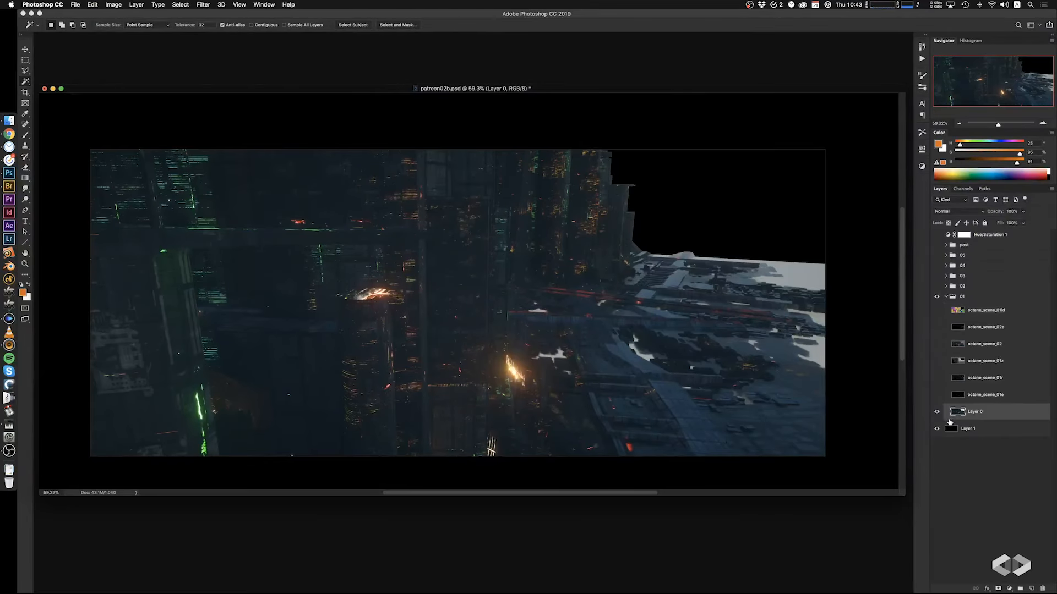
key(shift+super+v)
drag(984, 416, 987, 432)
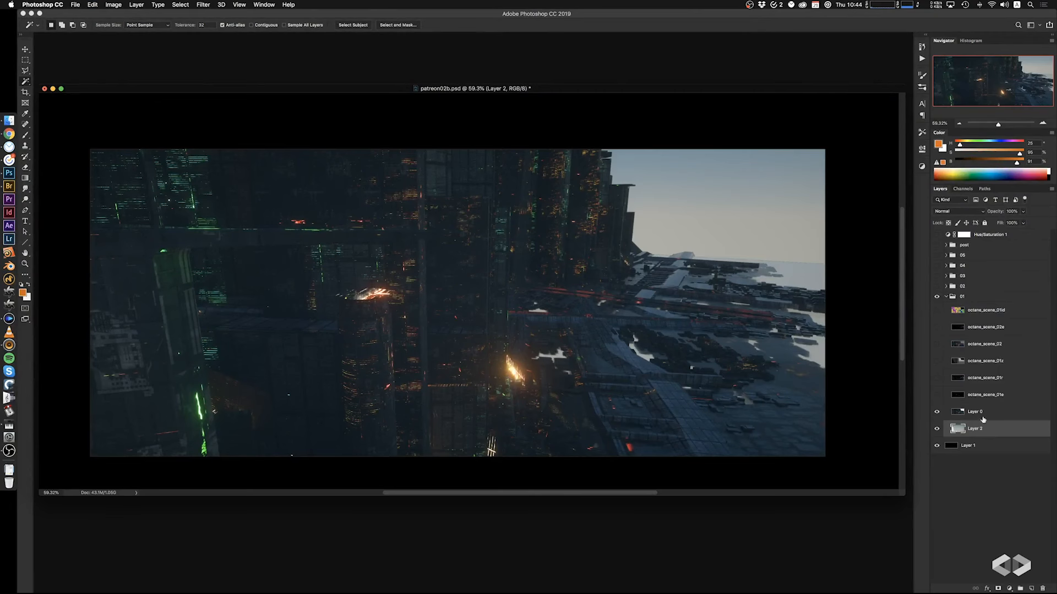
Show the octane_scene_01r pass, move it directly above Layer 0 and clip it to that layer
click(983, 411)
click(937, 395)
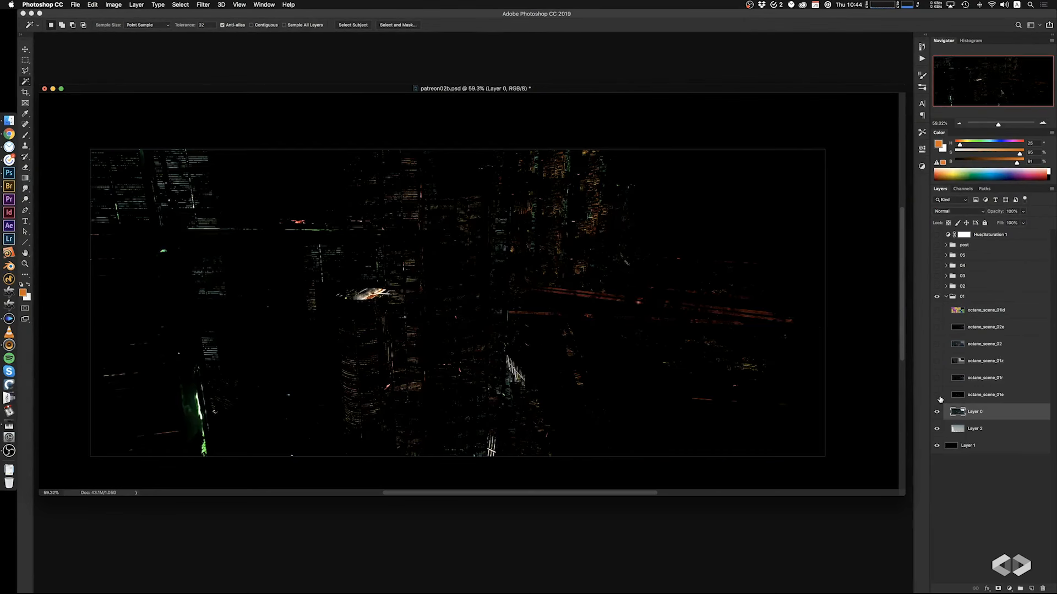
click(936, 395)
click(938, 378)
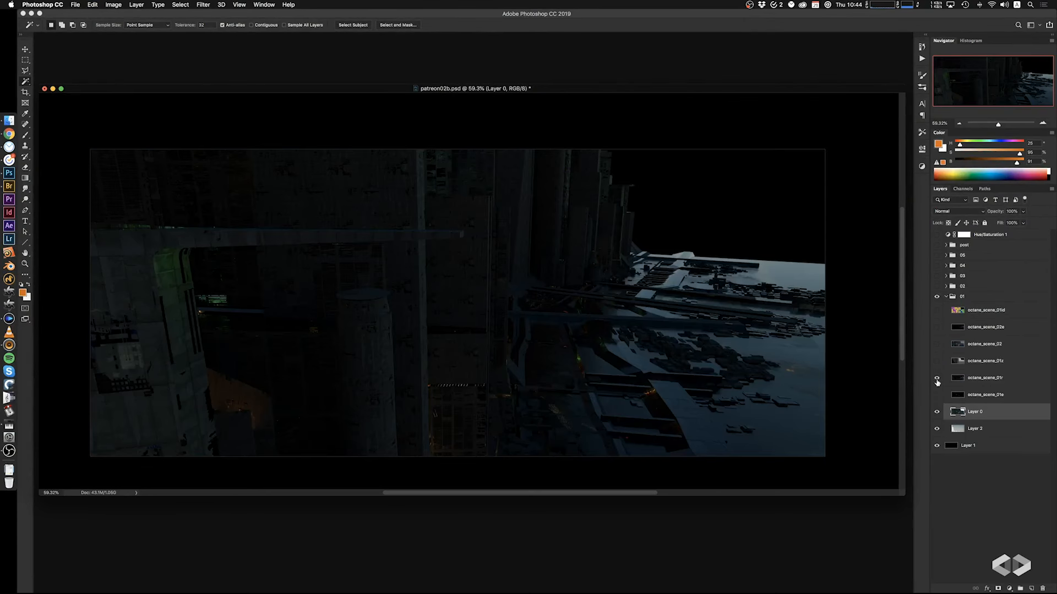
drag(968, 379, 987, 406)
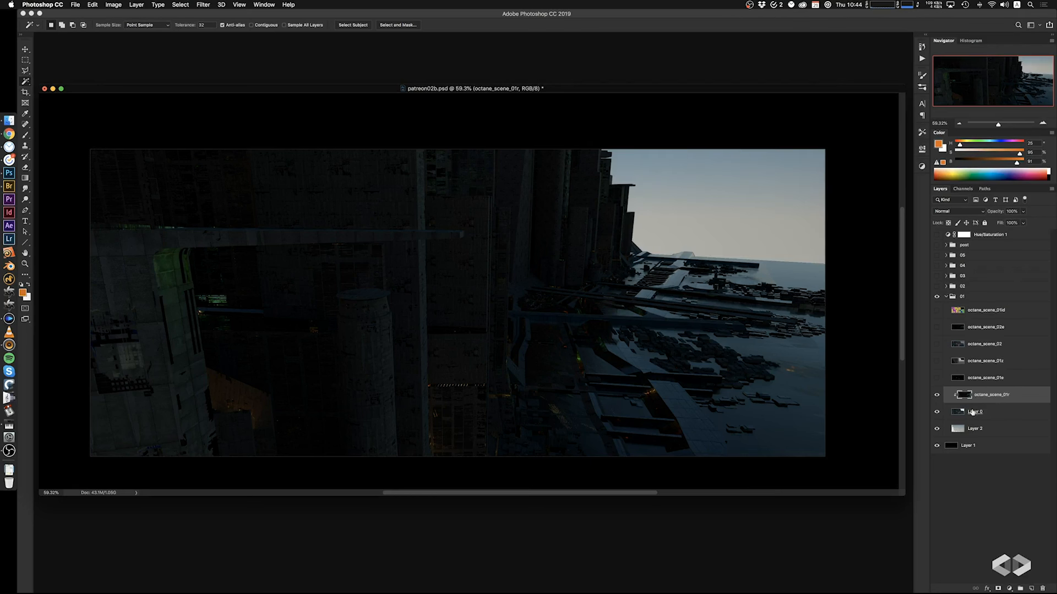
Move the octane_scene_01z pass directly above octane_scene_01r, clip it to Layer 0 and make it visible
click(936, 378)
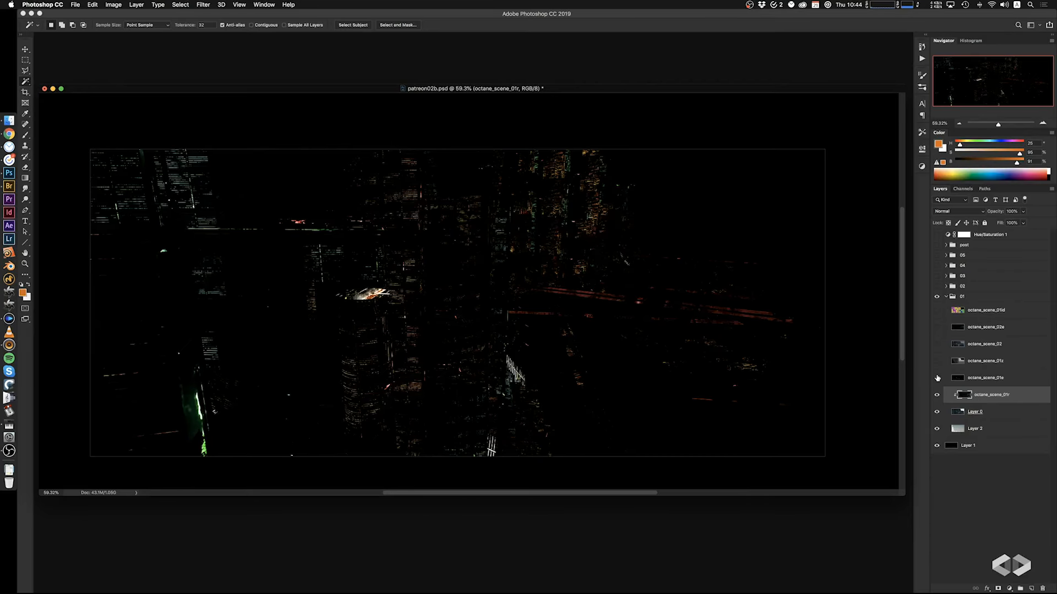
click(936, 378)
click(974, 378)
click(936, 363)
click(936, 362)
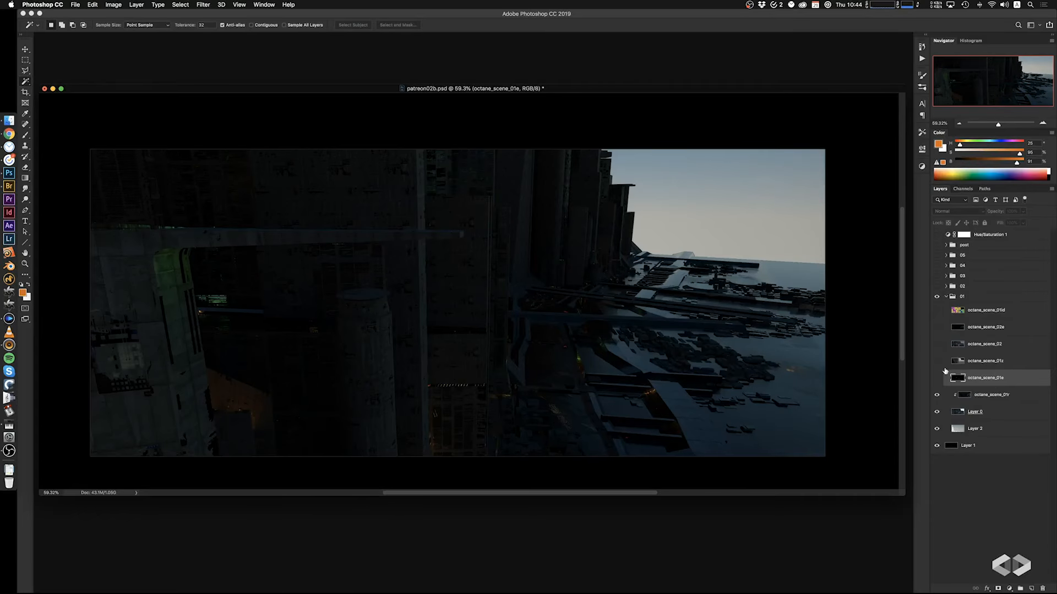
click(970, 362)
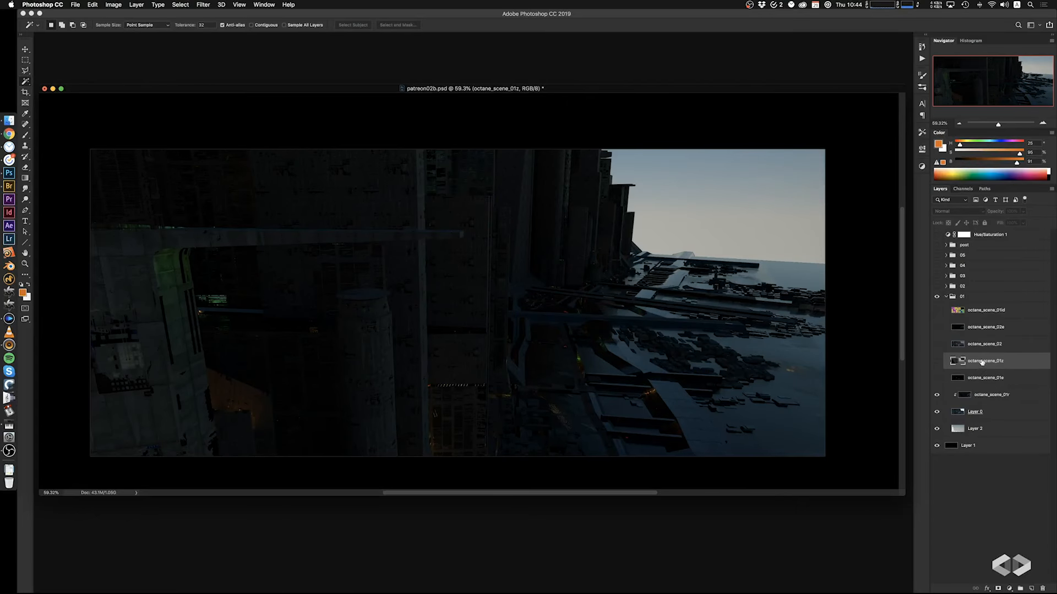
drag(982, 362, 990, 382)
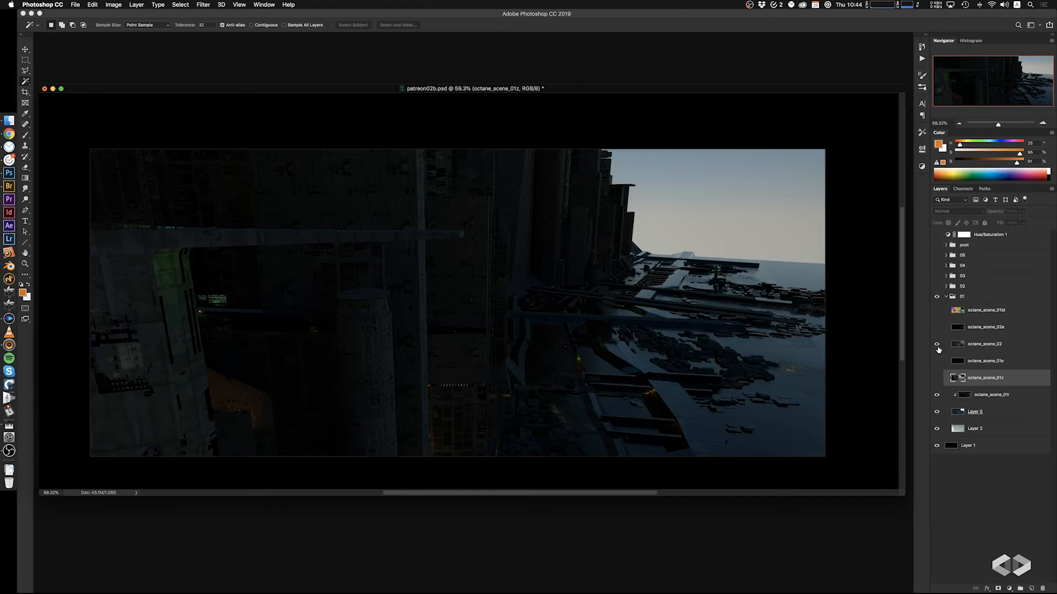
click(937, 345)
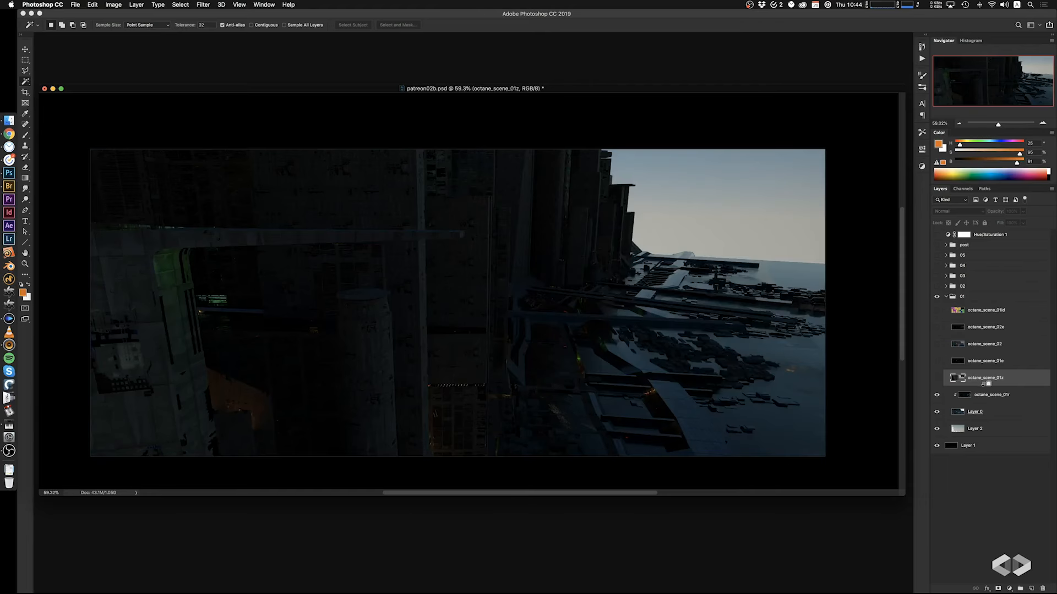
alt+click(980, 387)
click(937, 379)
Set the octane_scene_01z layer to Soft Light blending with a fill of 63%
click(963, 213)
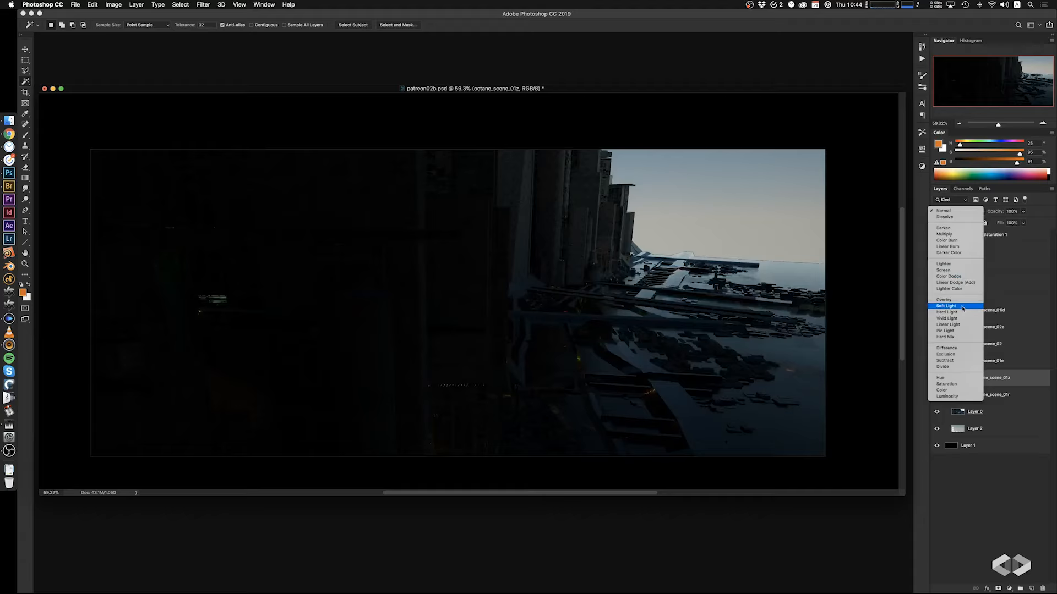
click(962, 308)
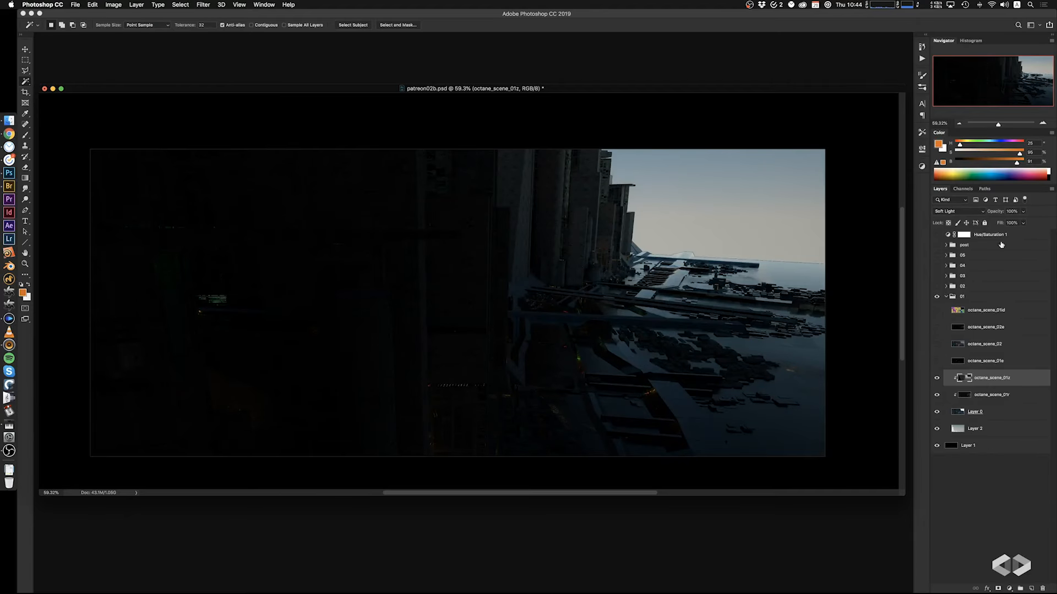
click(1022, 223)
drag(1024, 234, 1014, 237)
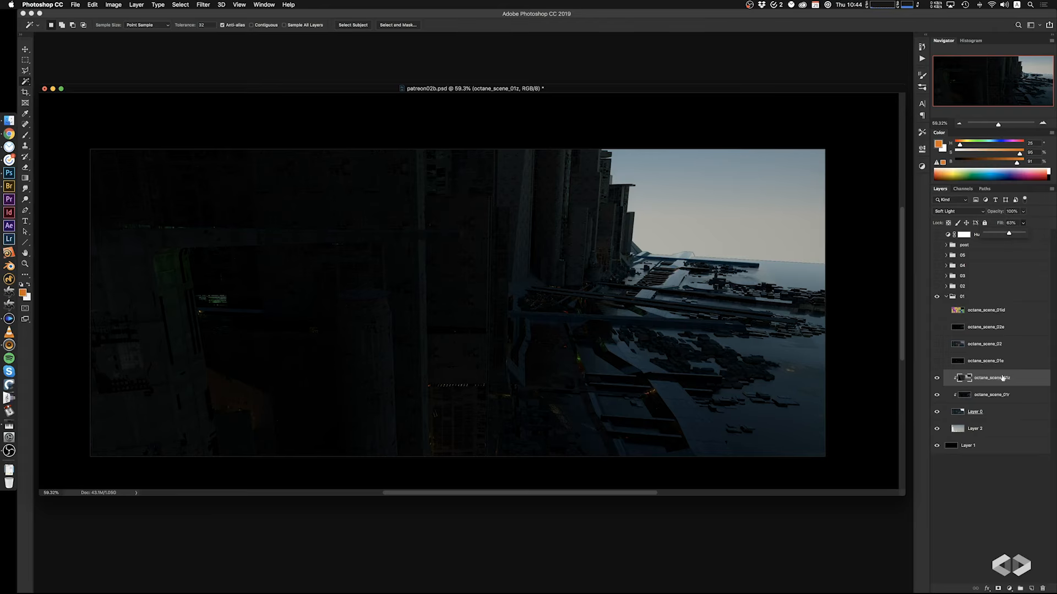
Raise the black output level of octane_scene_01z to 104 with Levels, and compare the image with the layer hidden and shown
key(super+l)
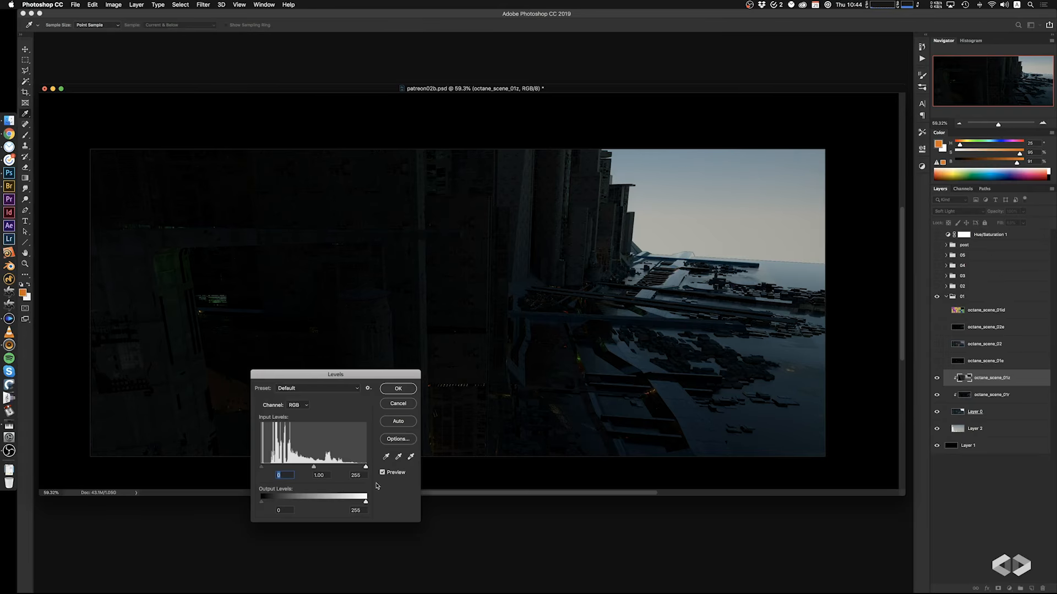
drag(263, 505, 288, 503)
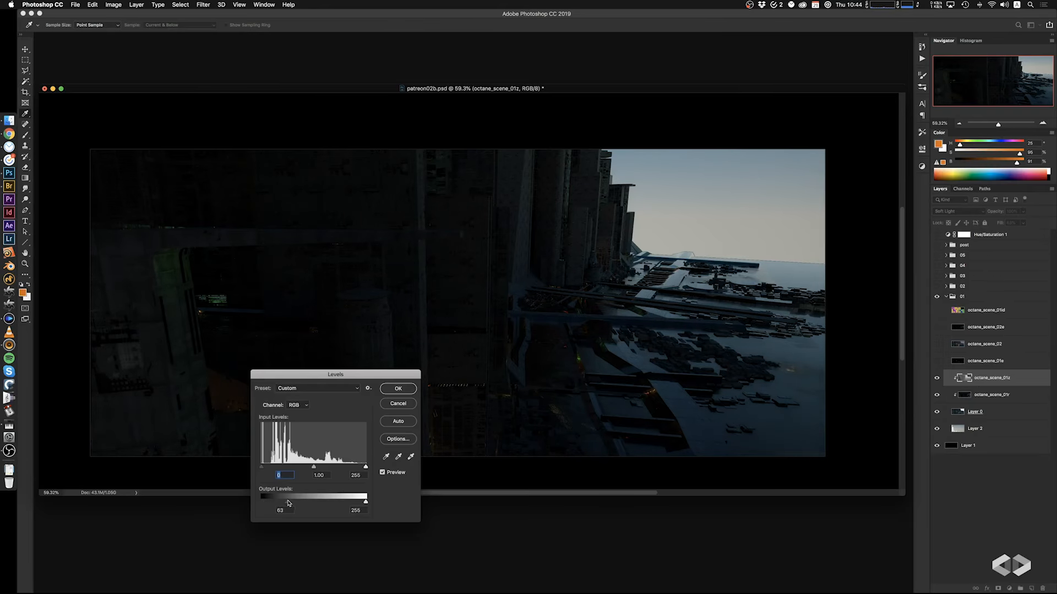
click(304, 501)
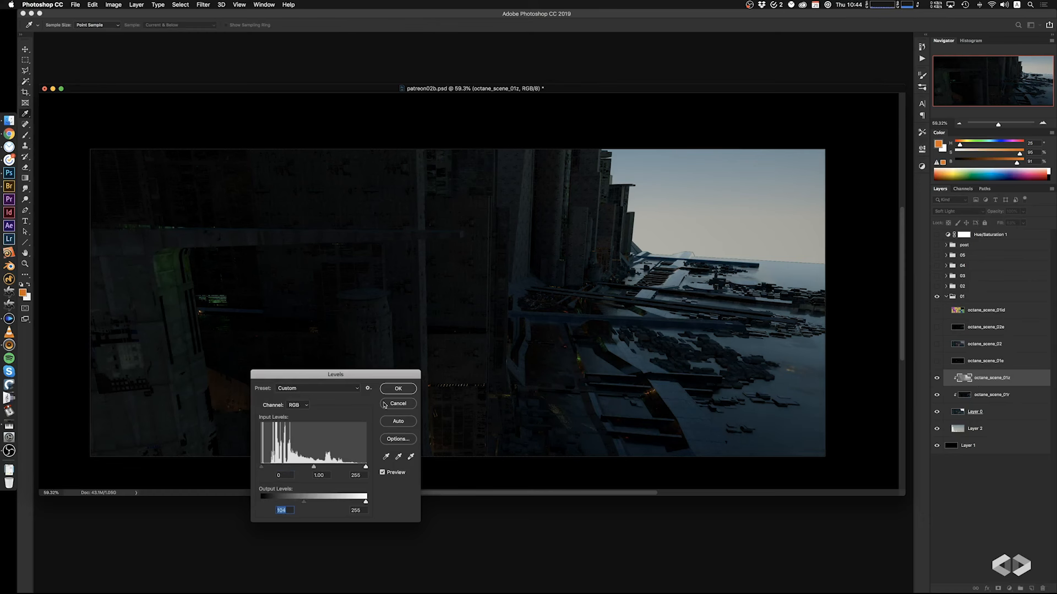
click(397, 387)
click(940, 379)
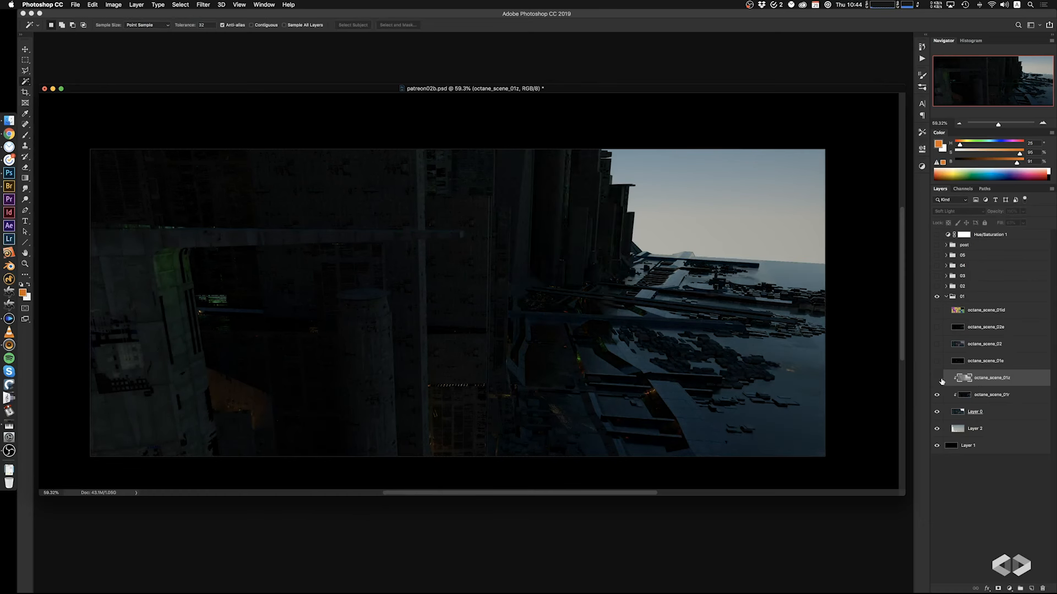
click(938, 378)
click(936, 379)
click(937, 380)
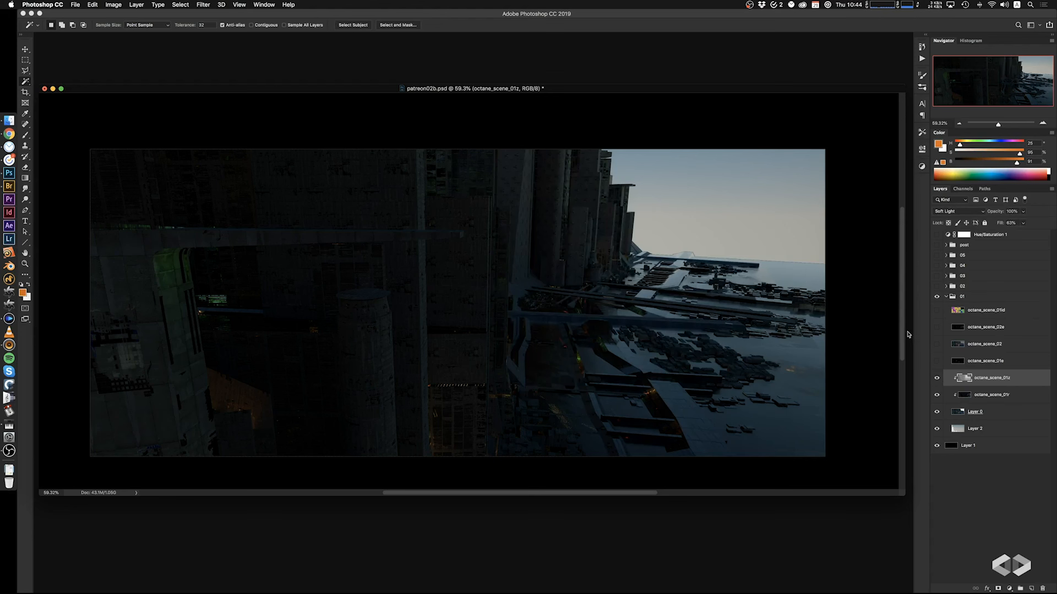
Show the octane_scene_01e pass, clip it to Layer 0 and set its blending mode to Screen
click(936, 361)
click(991, 365)
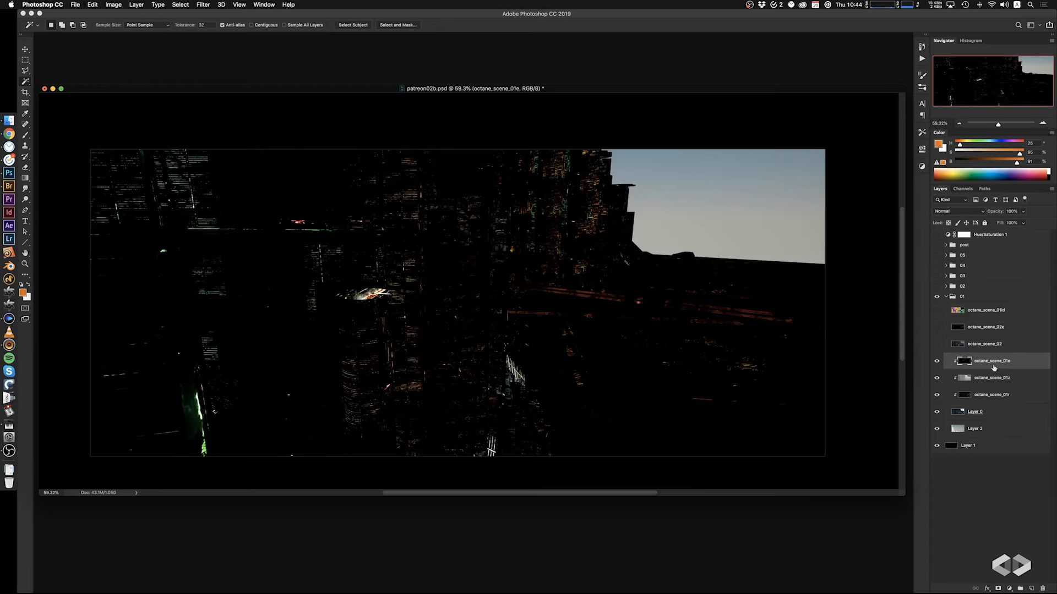
click(950, 212)
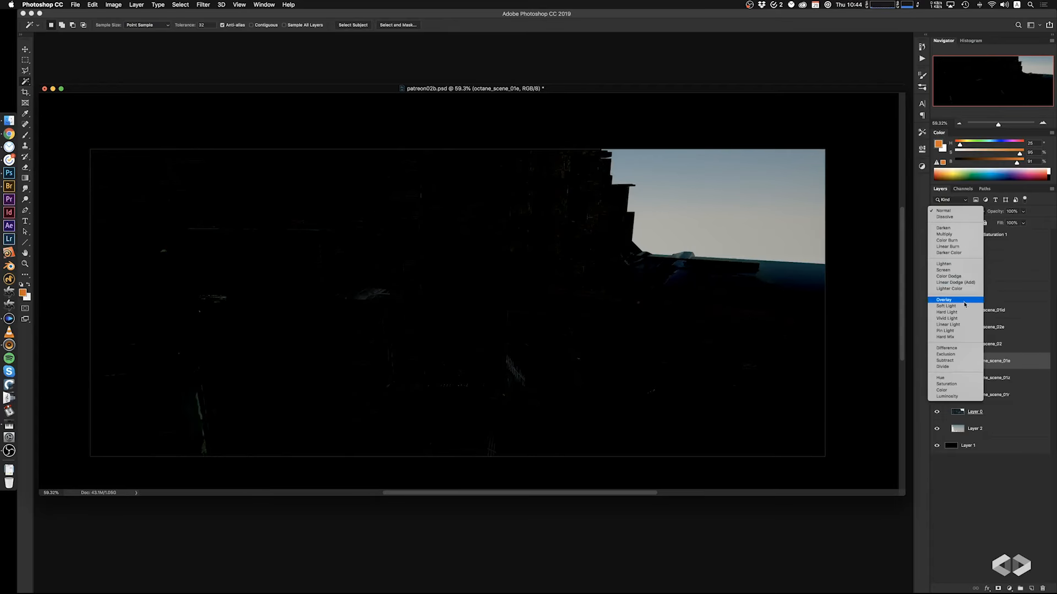
click(963, 270)
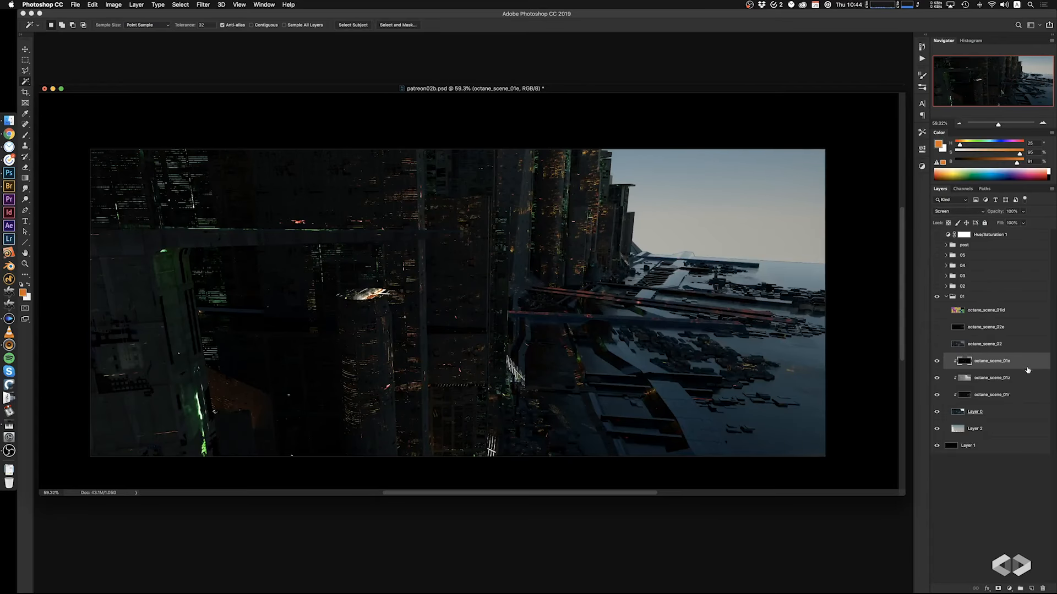
Darken the midtones of octane_scene_01e to 0.70 with Levels, and compare the image with the clipped passes hidden and shown
key(ctrl+l)
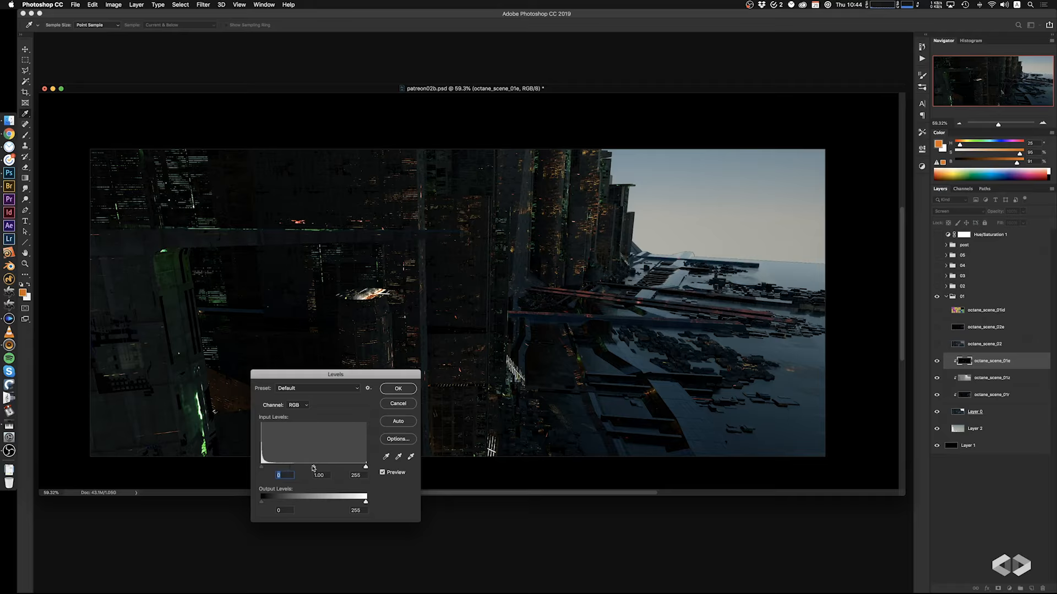
drag(313, 468, 327, 467)
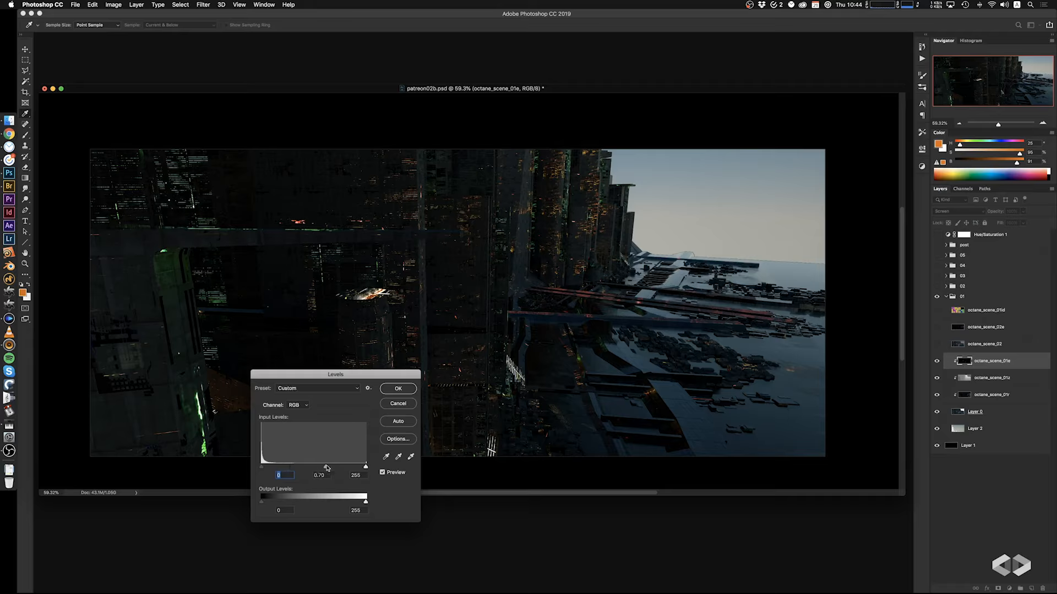
click(398, 388)
click(937, 361)
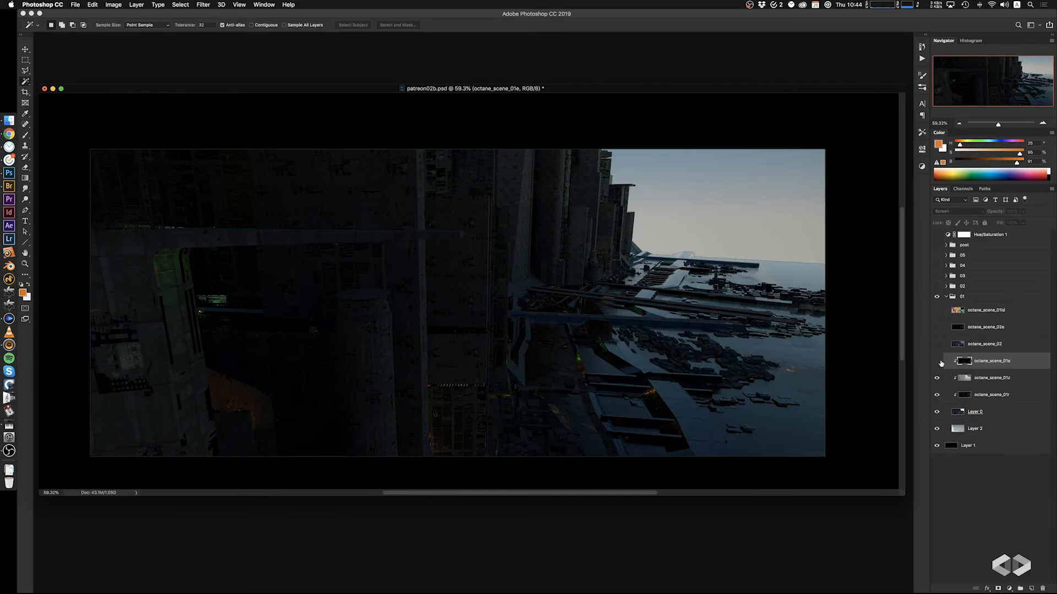
click(936, 361)
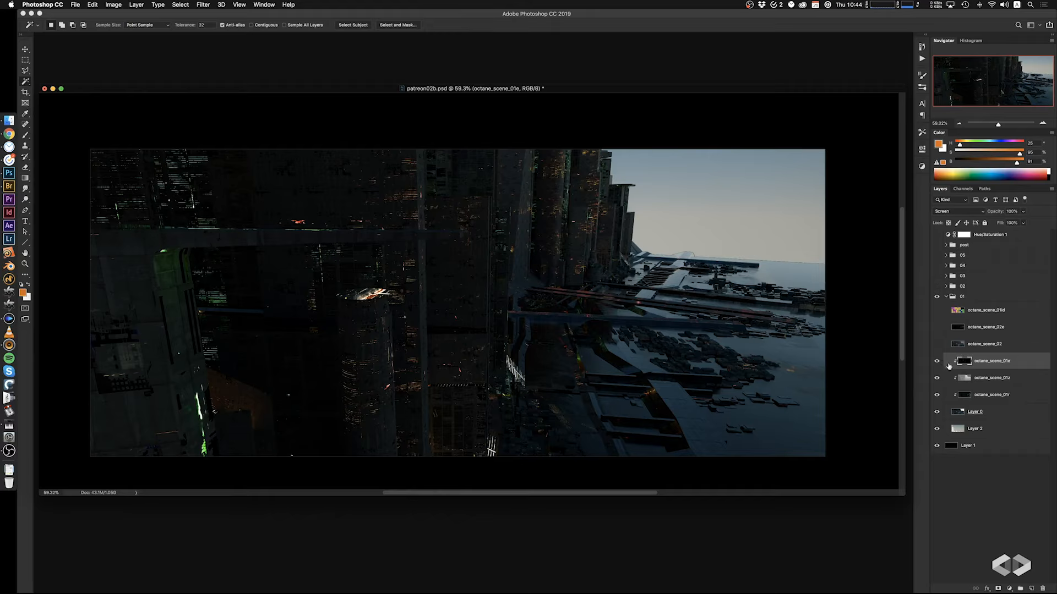
mouse_move(943, 370)
mouse_down()
mouse_move(938, 393)
mouse_move(939, 371)
mouse_up()
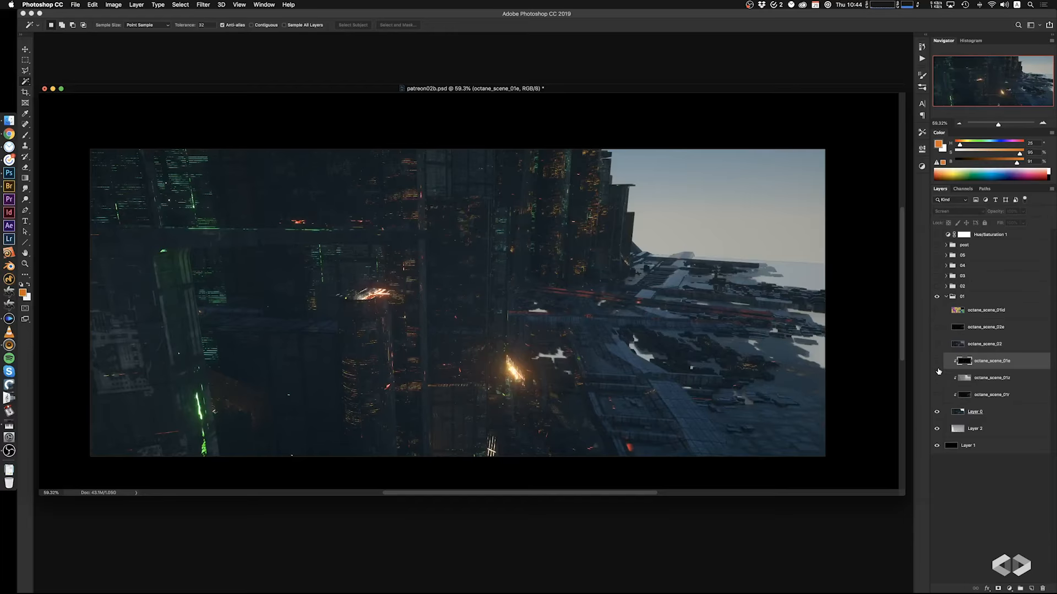
click(938, 369)
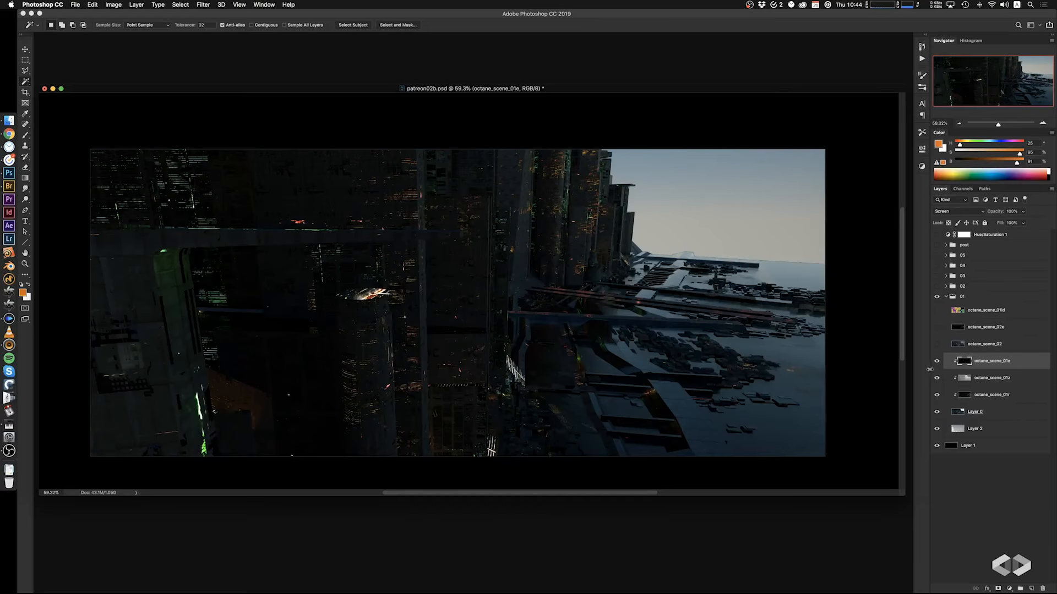
Show the octane_scene_02 layer, clip it to Layer 0 and set its blending mode to Screen
click(936, 345)
click(988, 346)
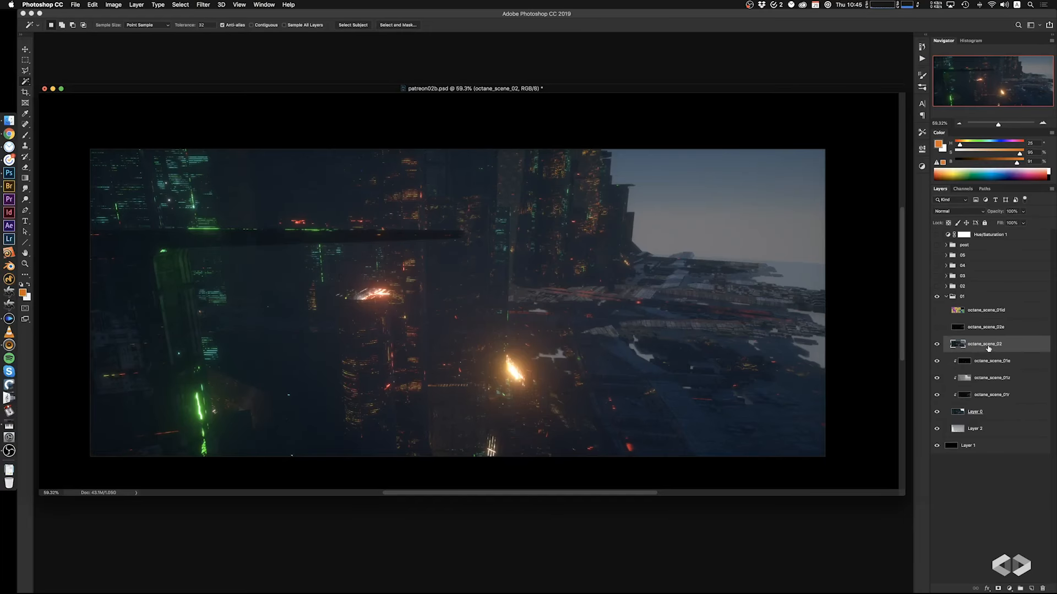
alt+click(987, 353)
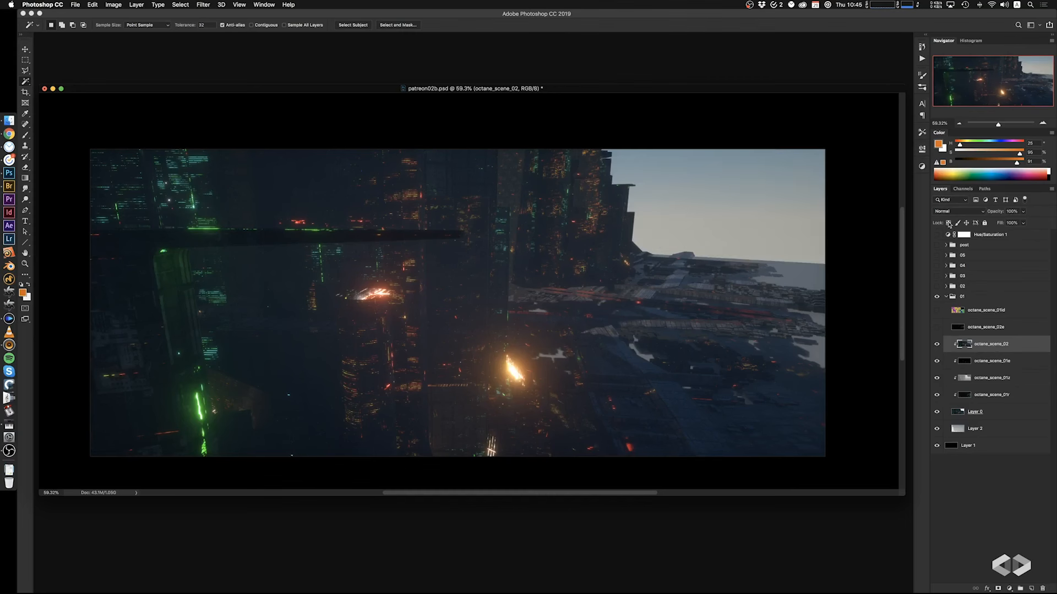
click(955, 213)
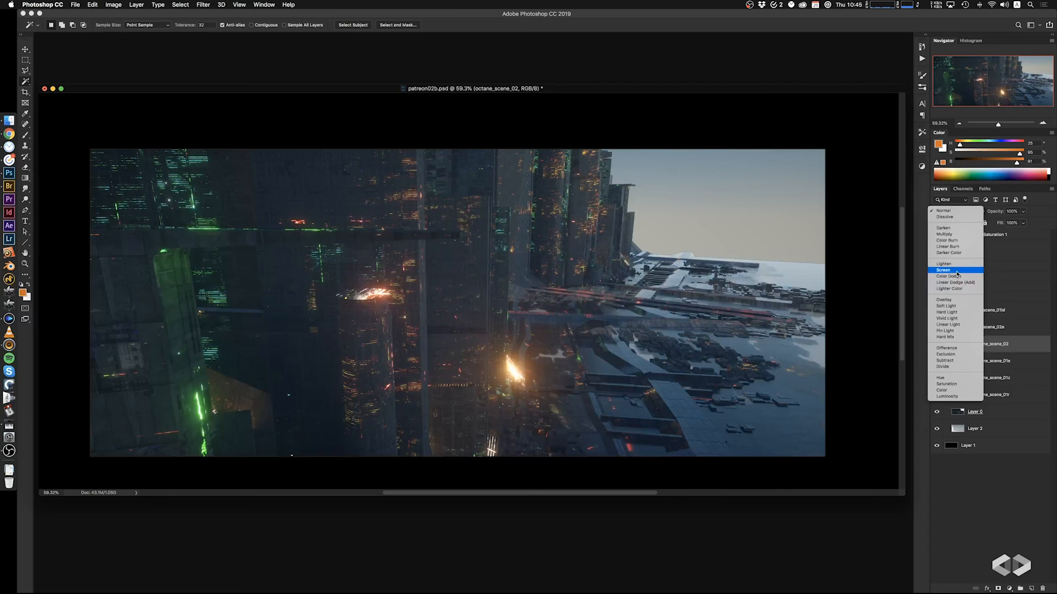
click(957, 272)
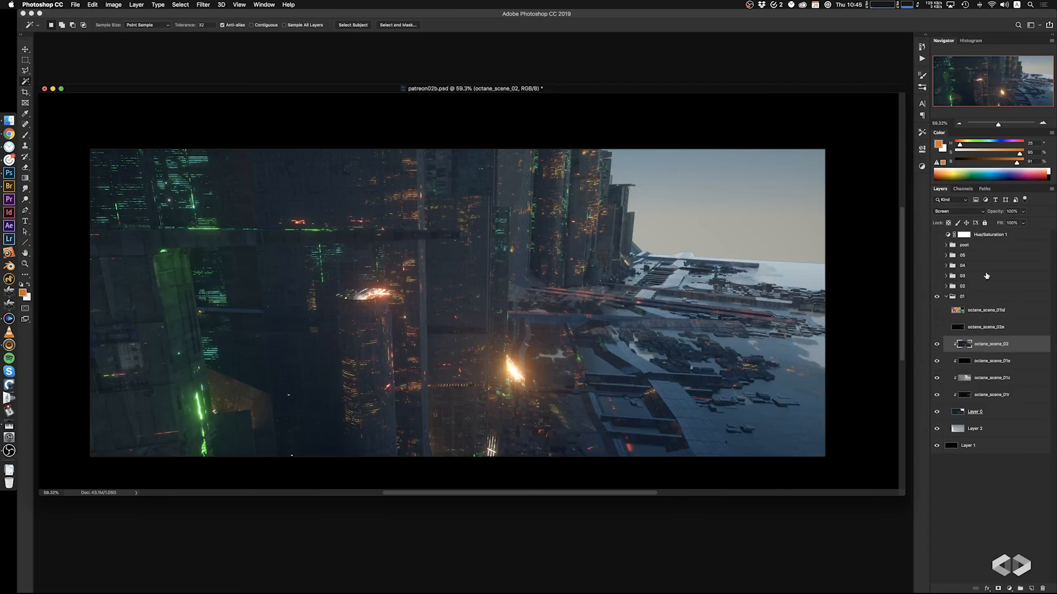
click(1022, 225)
drag(1003, 235, 1040, 239)
Hide octane_scene_02, show octane_scene_02e, move it directly below octane_scene_02 in the clipping group and set it to Screen blending
click(937, 329)
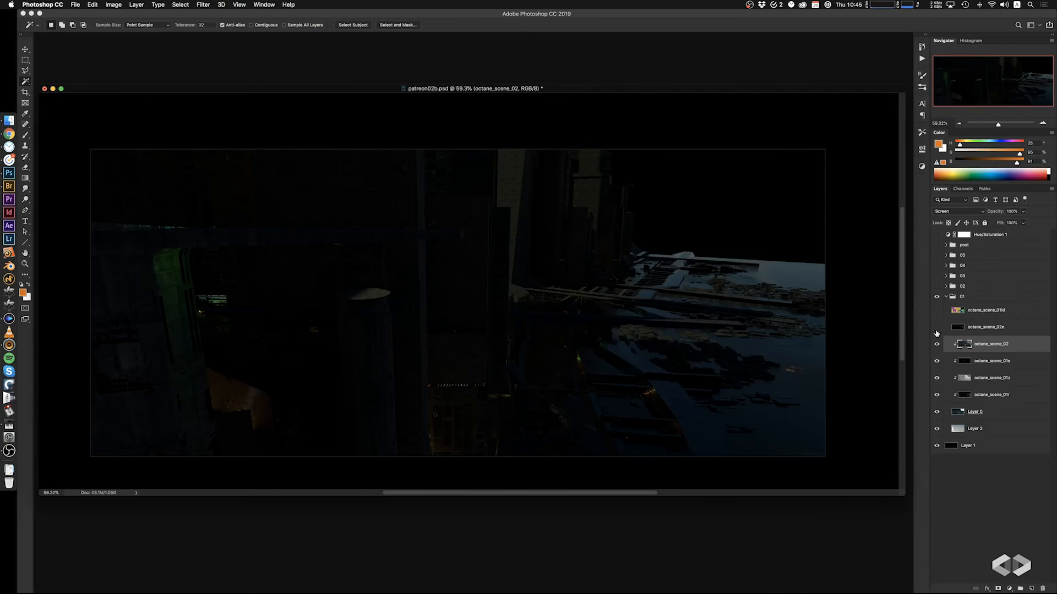
click(937, 326)
click(936, 344)
click(988, 328)
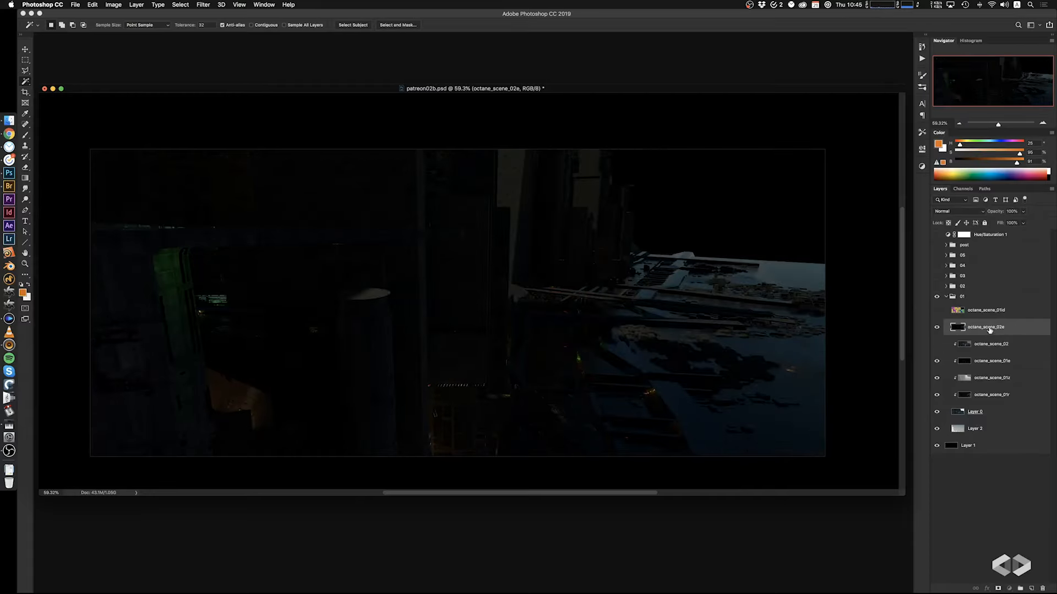
drag(989, 329, 985, 346)
click(957, 212)
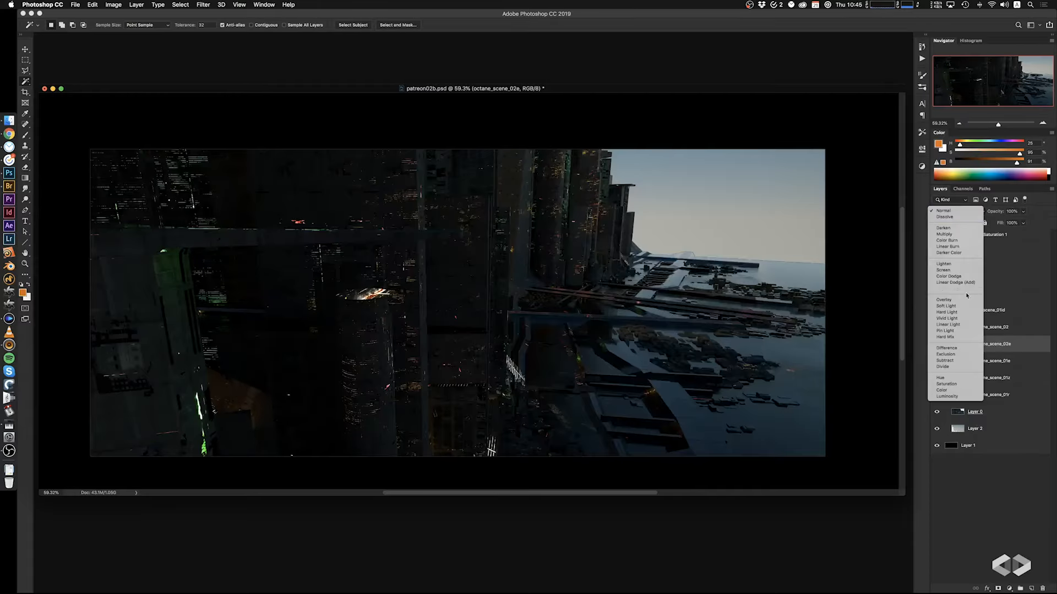
click(955, 270)
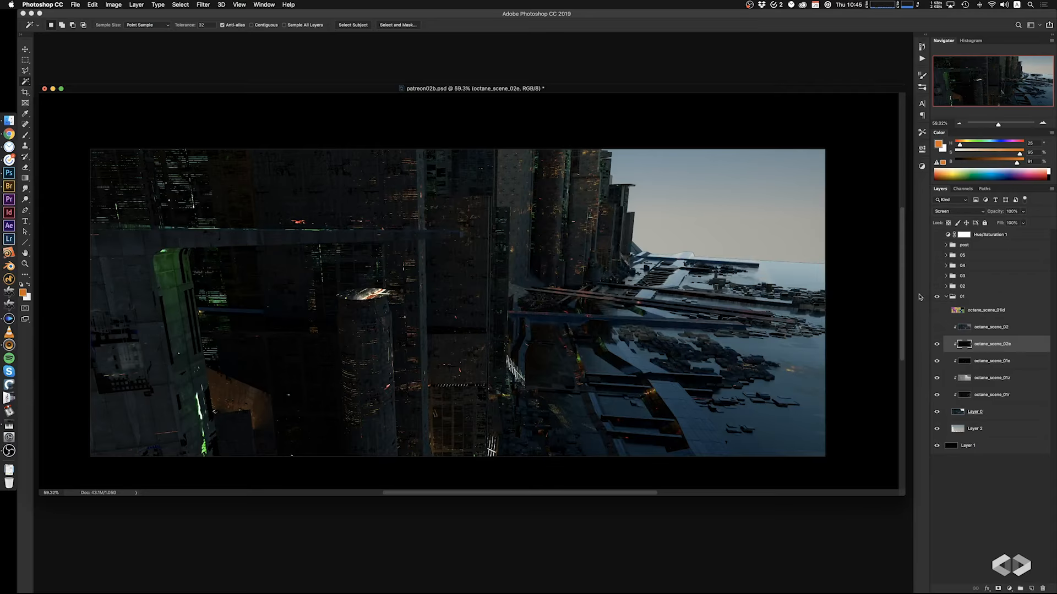
key(super+l)
drag(314, 466, 292, 471)
click(387, 406)
Hide octane_scene_02e and duplicate Layer 0 to directly above octane_scene_01e inside the clipping group
click(937, 344)
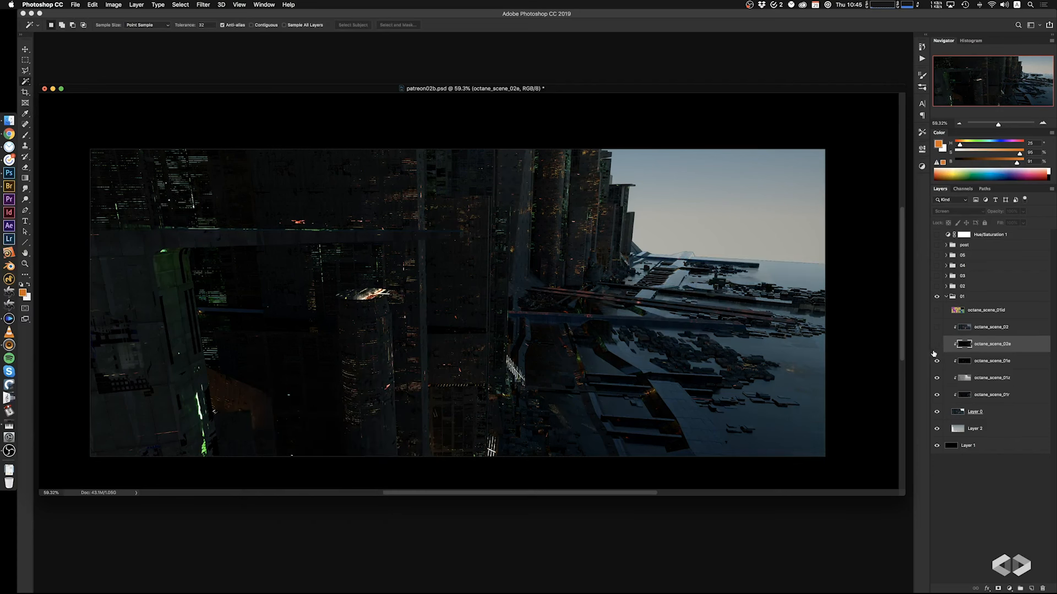
mouse_move(936, 359)
mouse_down()
mouse_move(936, 401)
mouse_move(936, 361)
mouse_up()
click(1000, 418)
drag(1011, 415, 1002, 361)
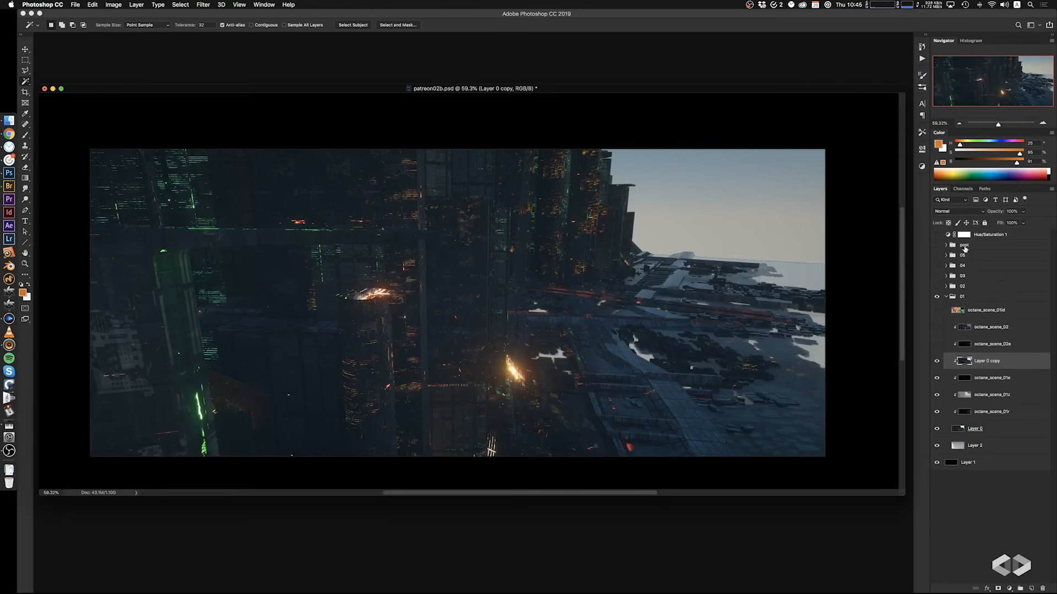
Set Layer 0 copy to Screen blending and compare the image with the copy hidden and shown
click(960, 212)
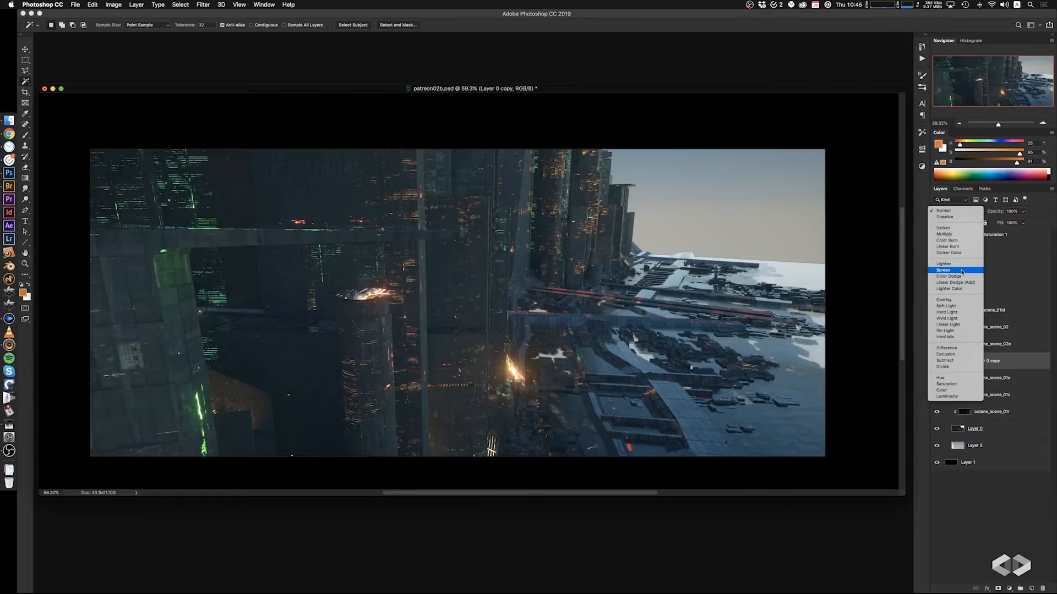
click(962, 270)
click(937, 361)
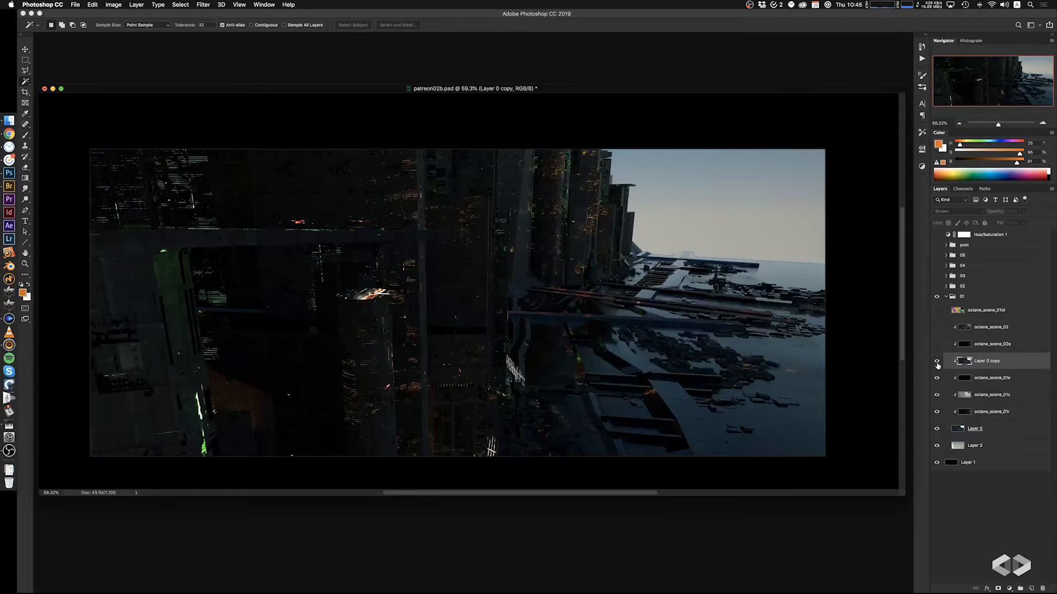
click(936, 361)
Darken the midtones of Layer 0 copy to 0.47 with Levels and hide the octane_scene_01e layer
key(ctrl+l)
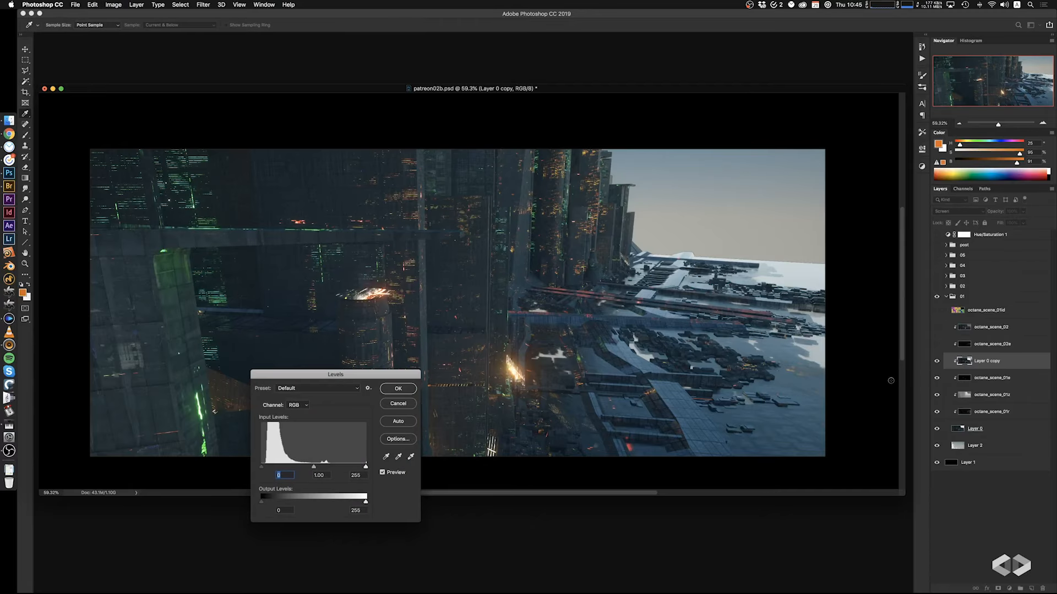
drag(312, 467, 336, 468)
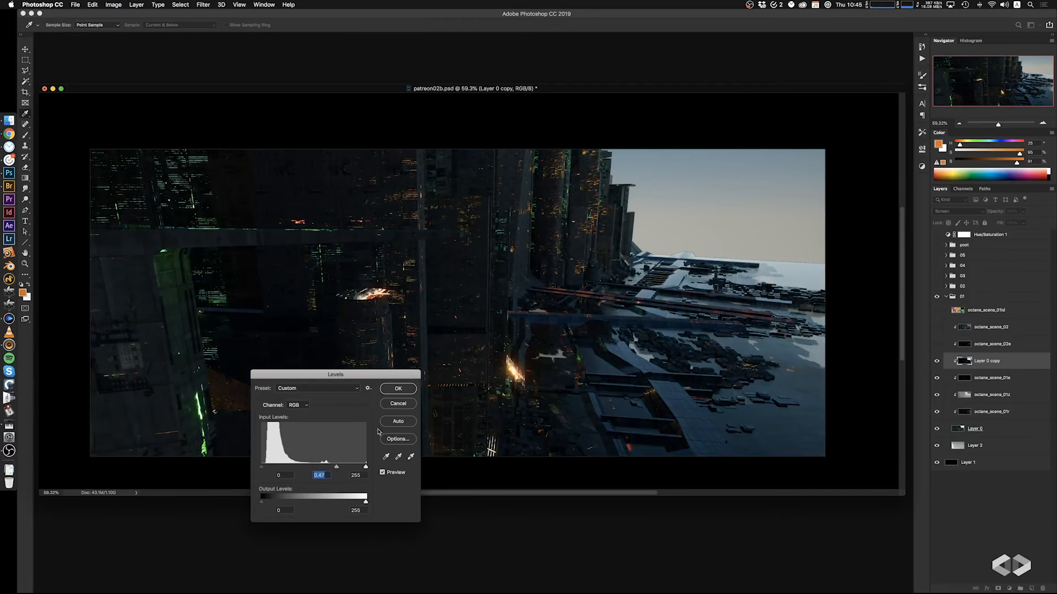
click(398, 389)
click(937, 379)
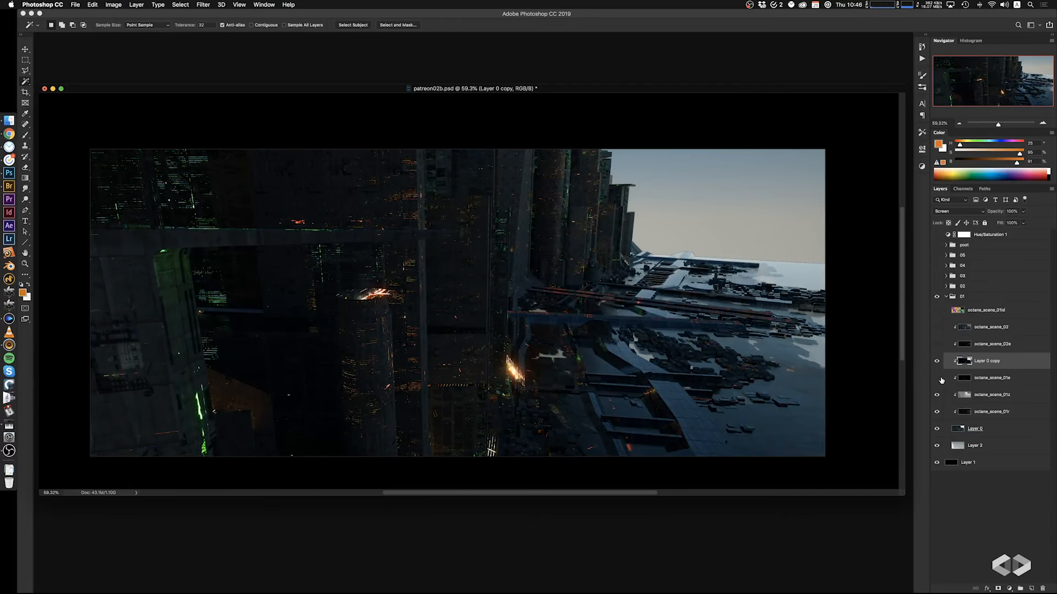
Compare the image repeatedly with Layer 0 copy hidden and shown to examine its effect on the lights
click(937, 361)
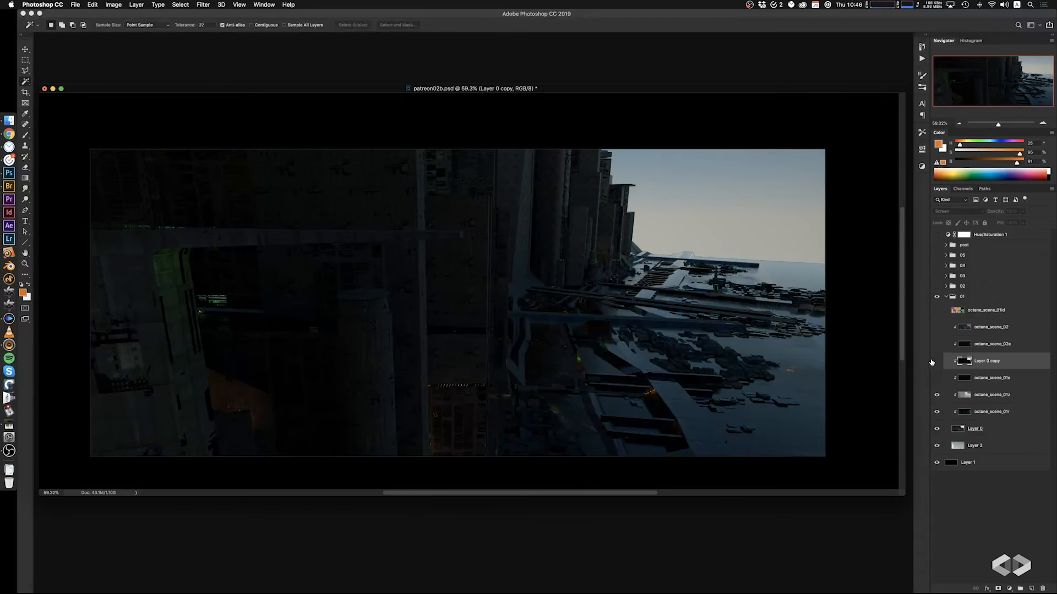
click(934, 361)
click(937, 361)
click(936, 361)
click(935, 362)
click(936, 362)
click(936, 362)
click(938, 363)
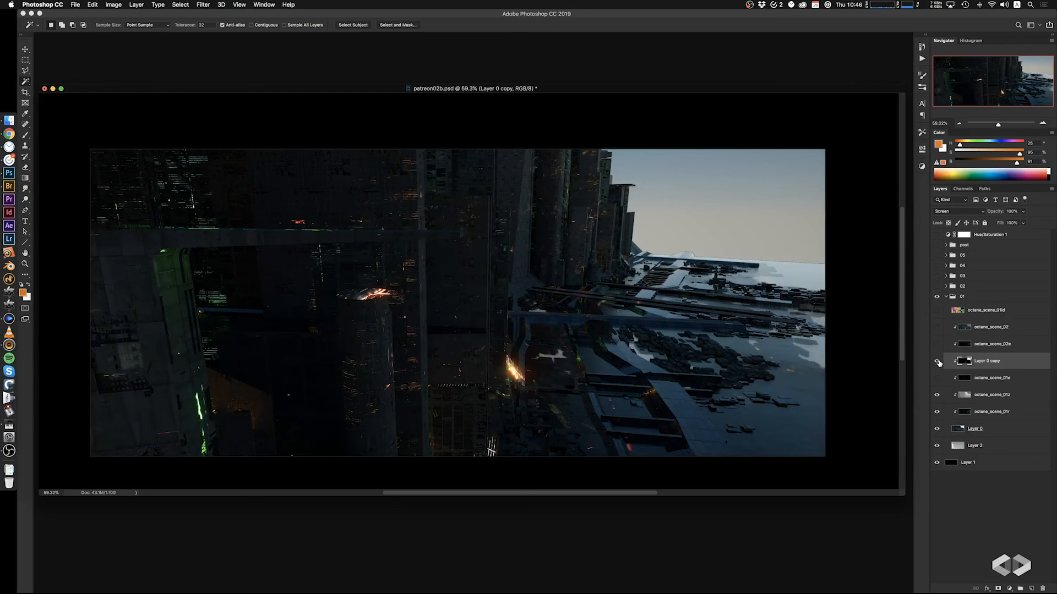
click(936, 363)
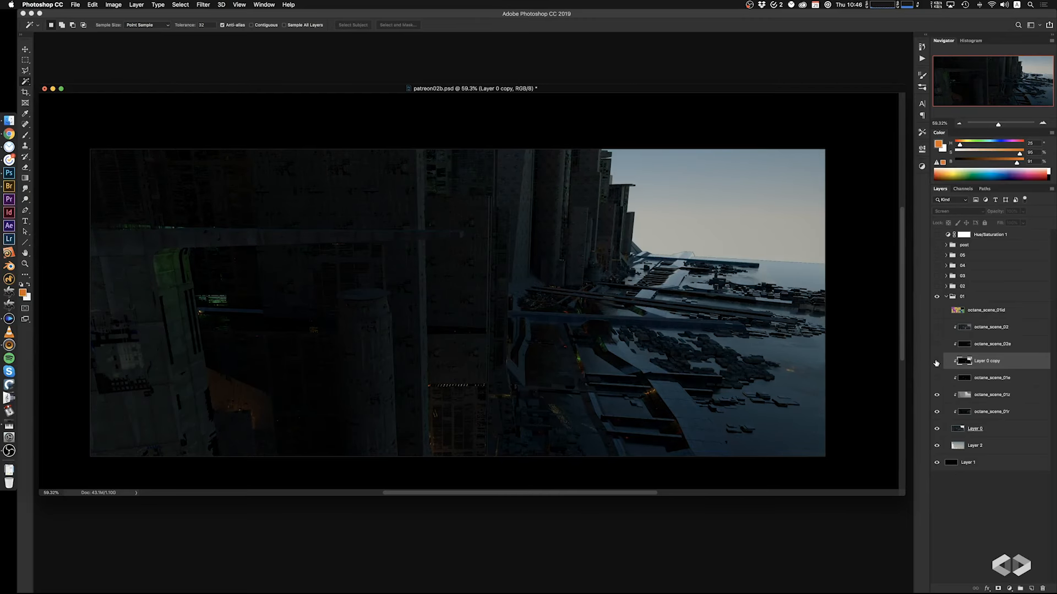
click(937, 363)
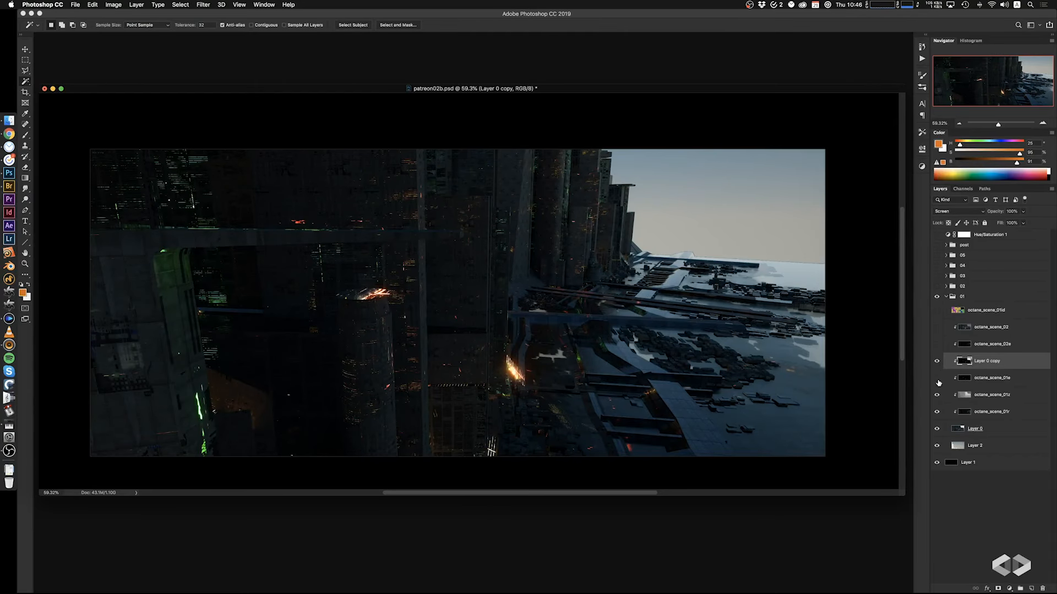
Compare Layer 0 with its clipped passes hidden and shown, and view the octane_scene_01d colour mask pass
click(937, 379)
drag(937, 363, 935, 414)
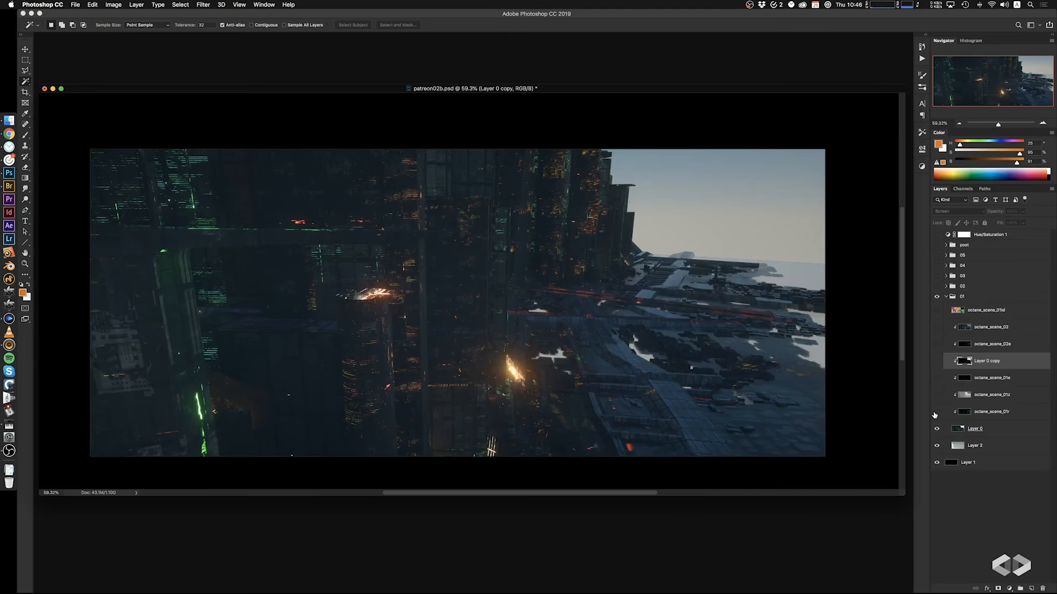
click(937, 412)
click(937, 395)
click(937, 362)
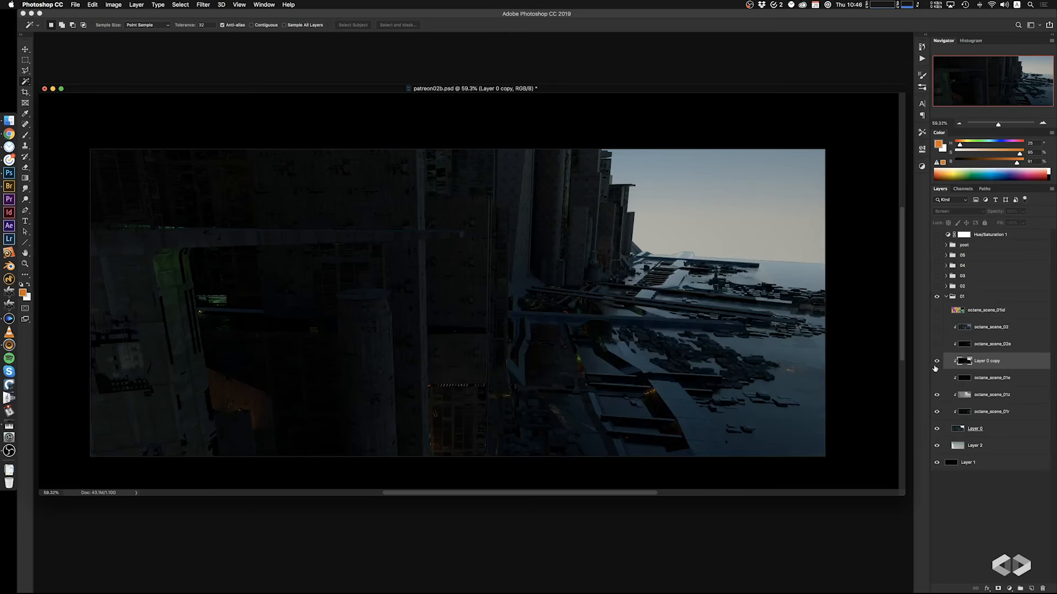
click(937, 310)
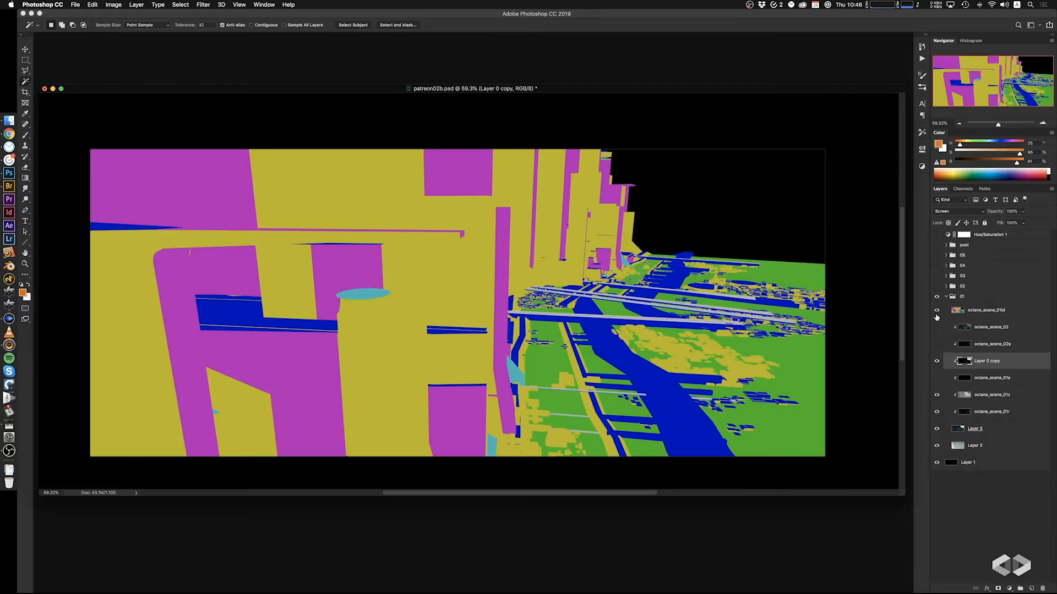
click(937, 311)
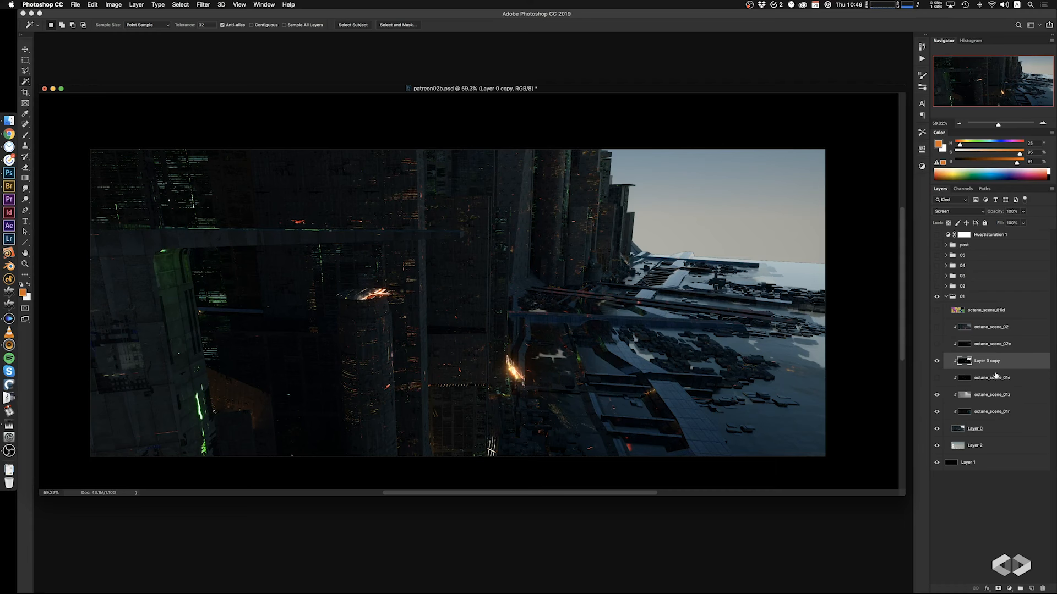
Compare the image with octane_scene_02 shown and hidden, and leave that layer selected and visible
click(937, 327)
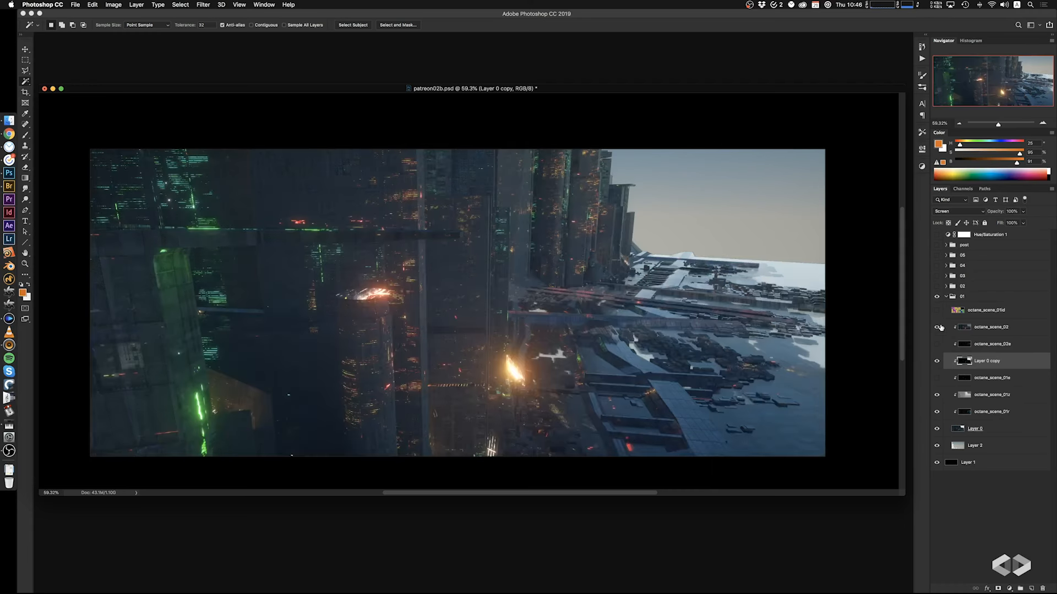
click(937, 328)
click(987, 327)
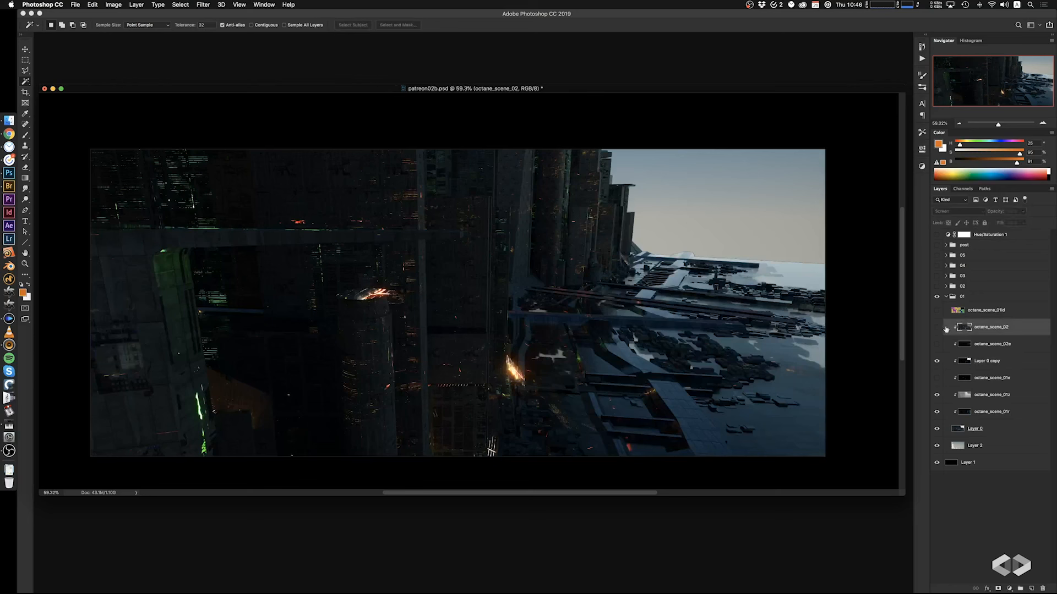
click(937, 327)
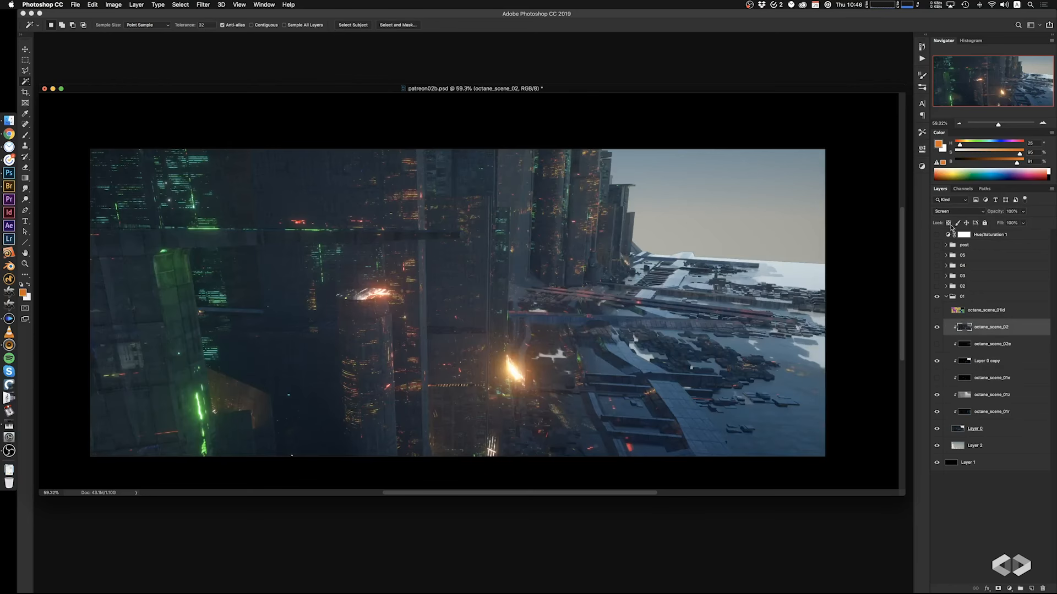
Hide octane_scene_02, move octane_scene_01e above Layer 0 copy in the layer stack, and leave octane_scene_02 selected
click(937, 327)
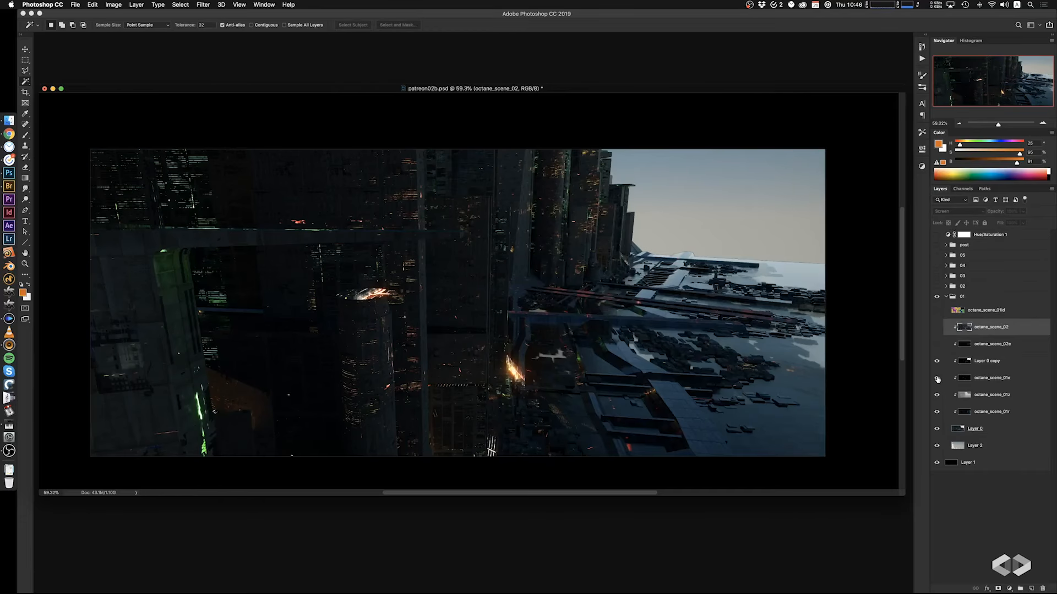
drag(1013, 379, 1011, 358)
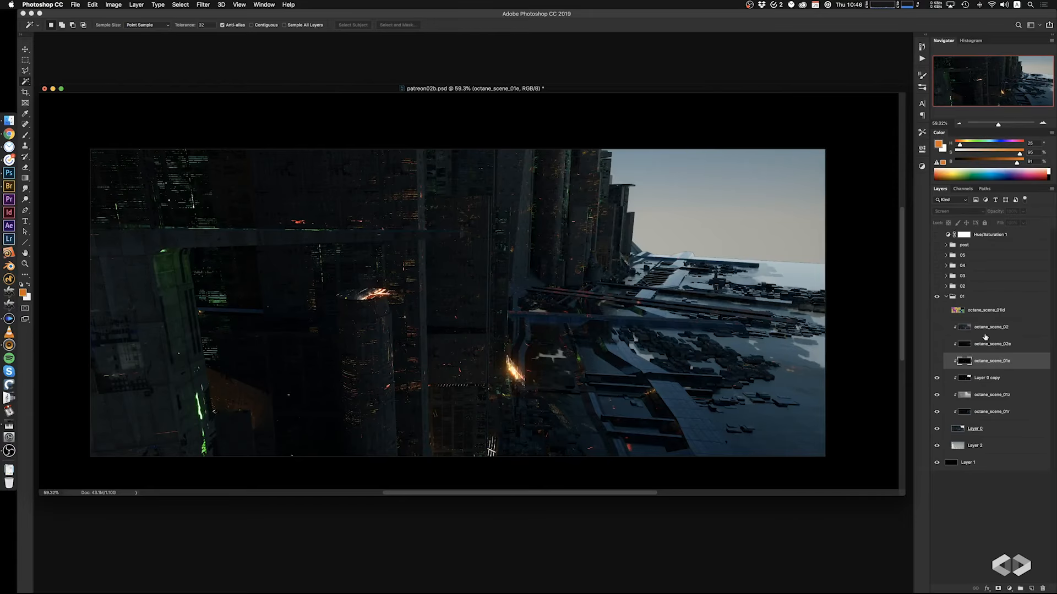
click(985, 330)
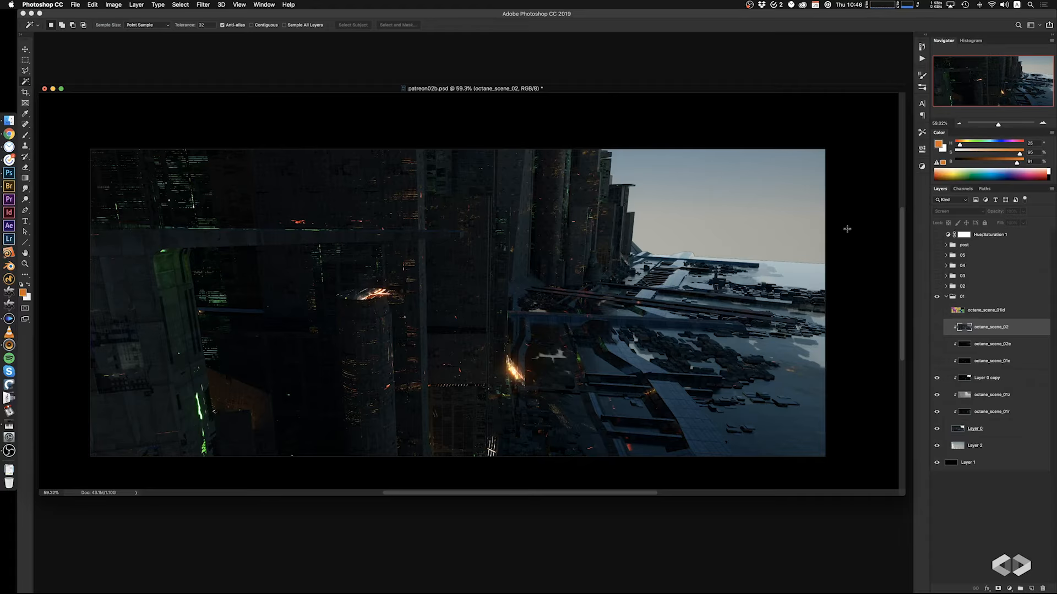
Switch to Adobe Bridge and look through the city and sky photos in the ref folder
click(9, 186)
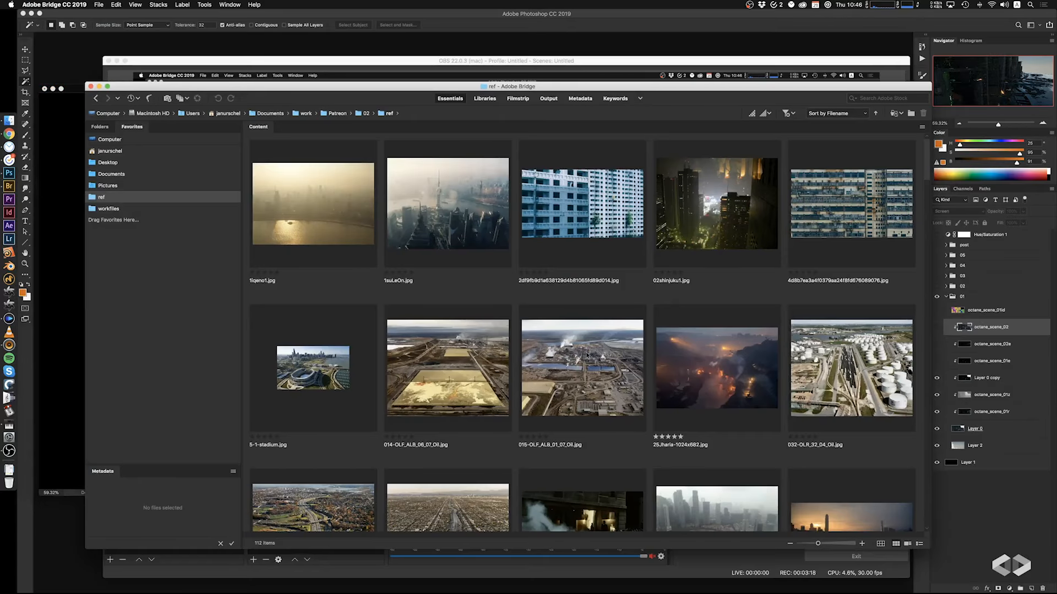
scroll(586, 355, down, 3)
scroll(587, 355, down, 6)
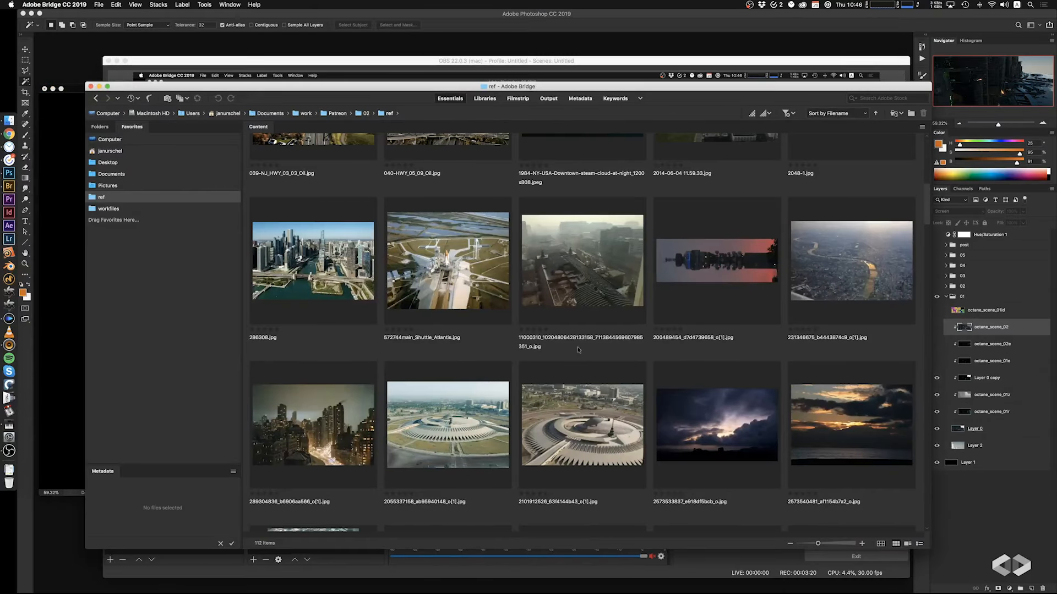
drag(580, 87, 730, 113)
click(9, 173)
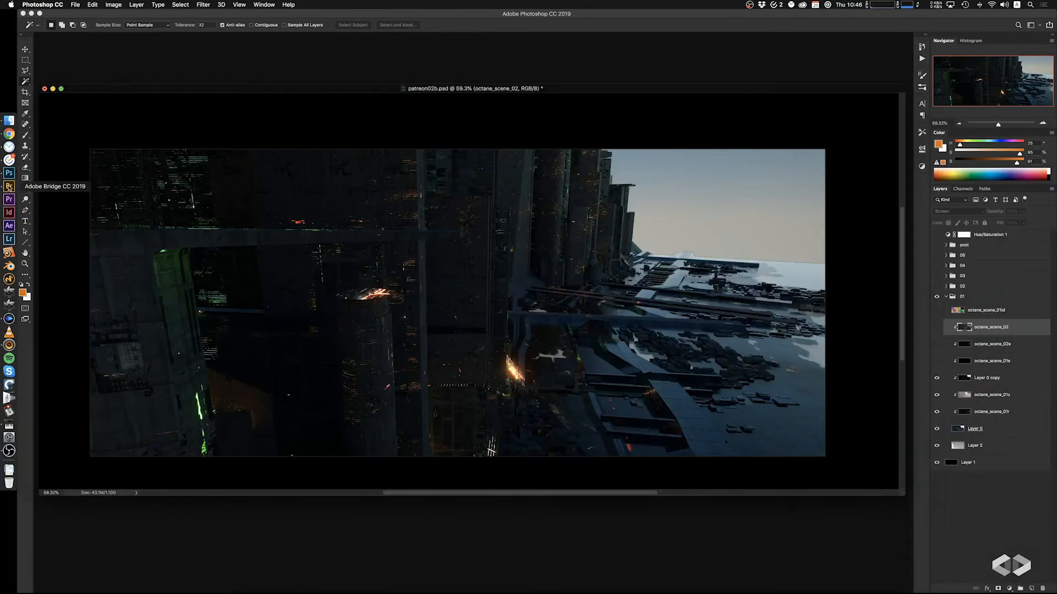
click(9, 186)
drag(675, 114, 542, 85)
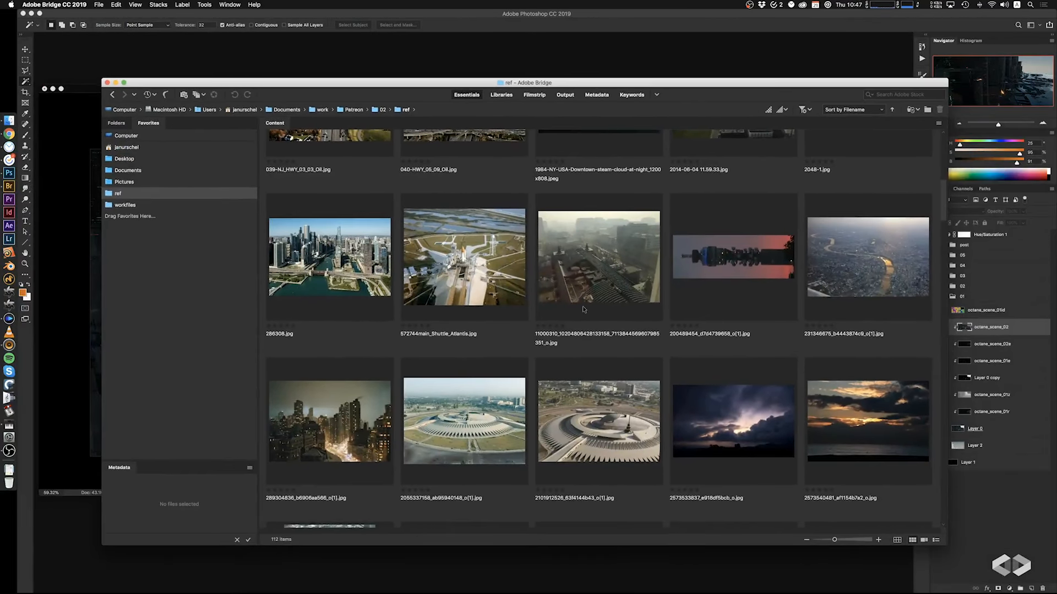
scroll(583, 310, down, 3)
mouse_move(616, 85)
mouse_down()
mouse_move(562, 248)
mouse_move(520, 451)
mouse_move(546, 149)
mouse_move(604, 83)
mouse_up()
scroll(574, 286, down, 6)
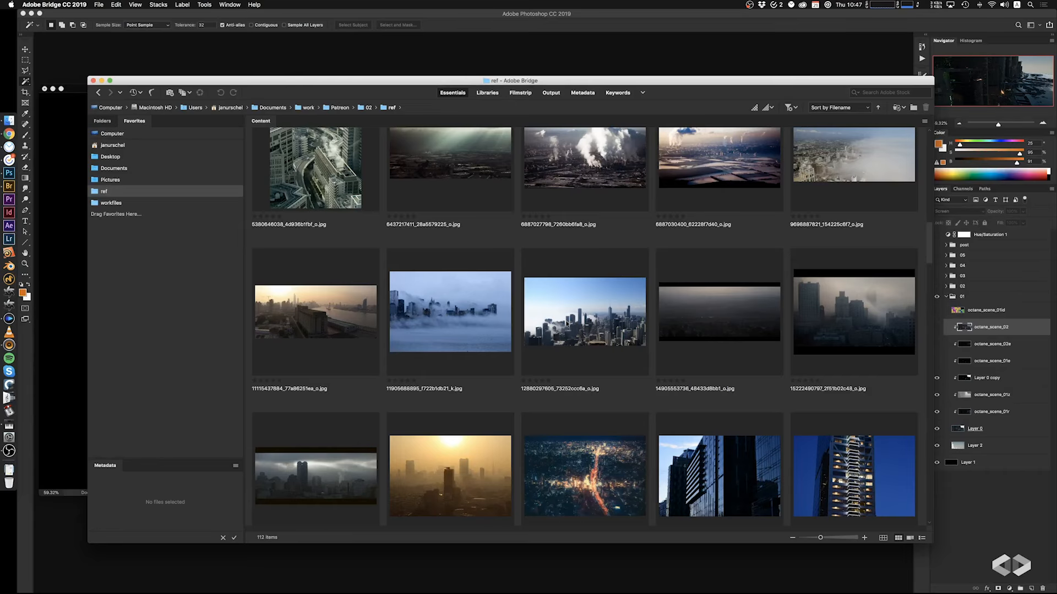
scroll(567, 324, down, 3)
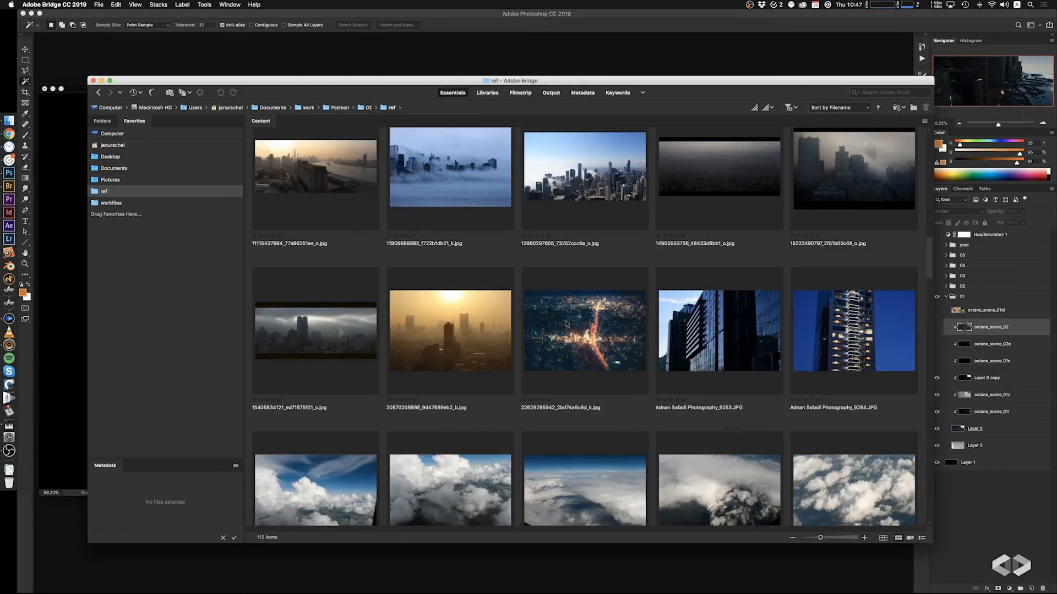
scroll(567, 324, down, 12)
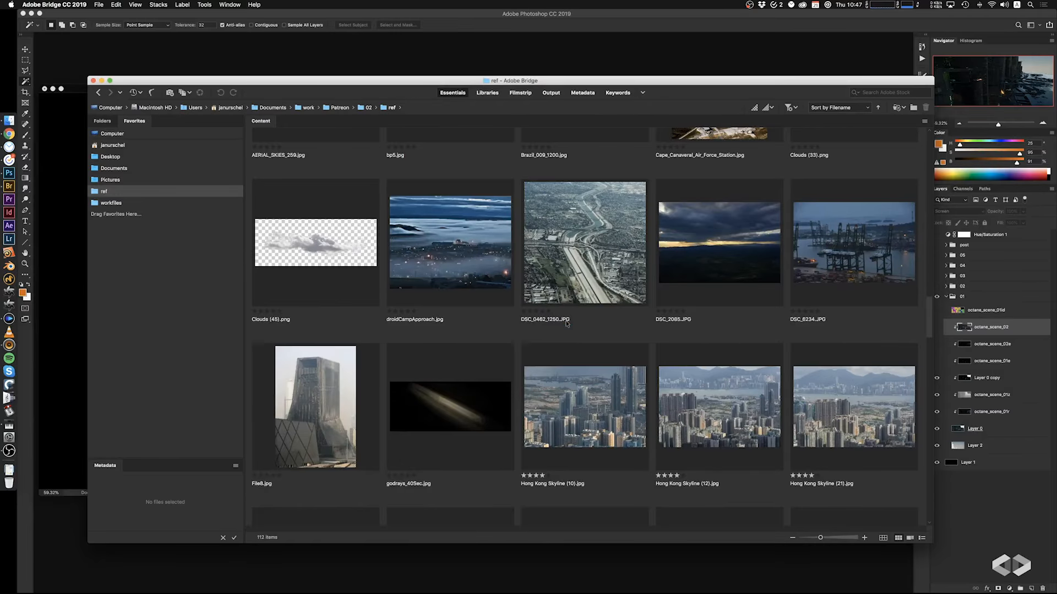
scroll(567, 323, down, 3)
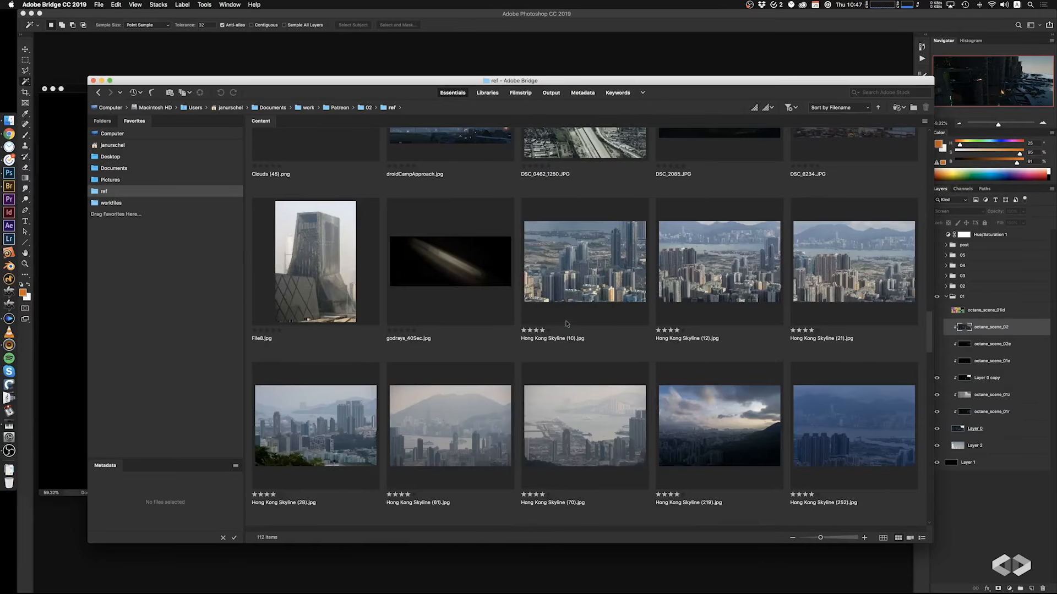
scroll(566, 323, down, 3)
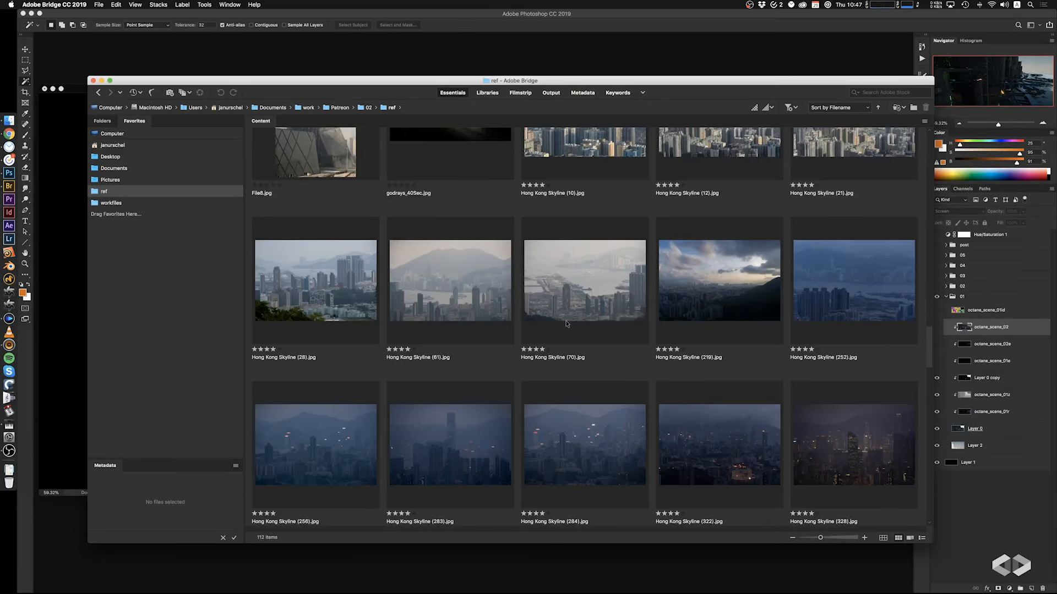
Select the dusk city photos Hong Kong Skyline (252).jpg and Hong Kong Skyline (256).jpg together
click(854, 278)
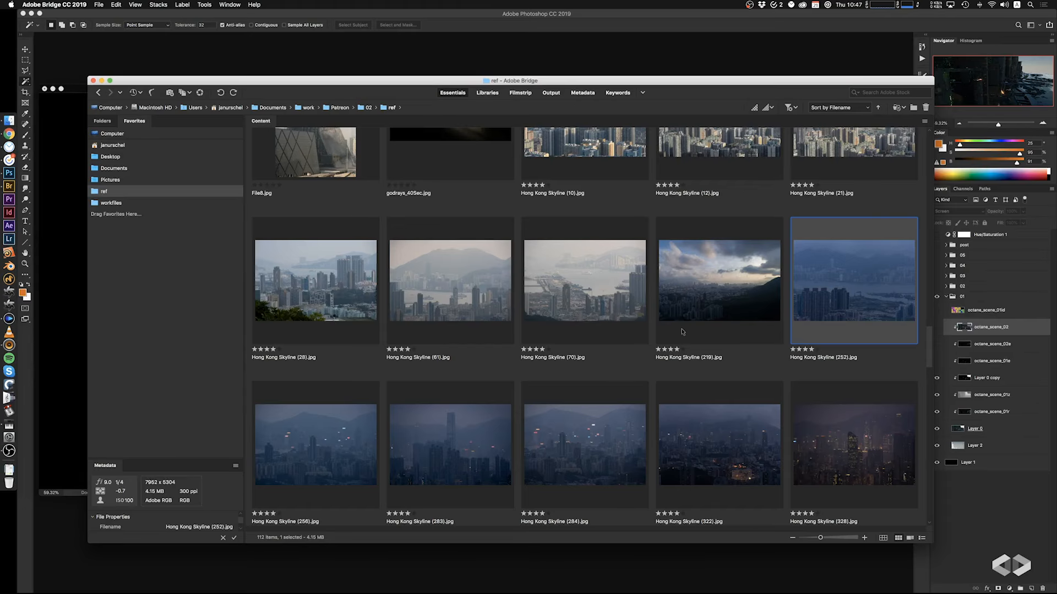
scroll(683, 332, down, 3)
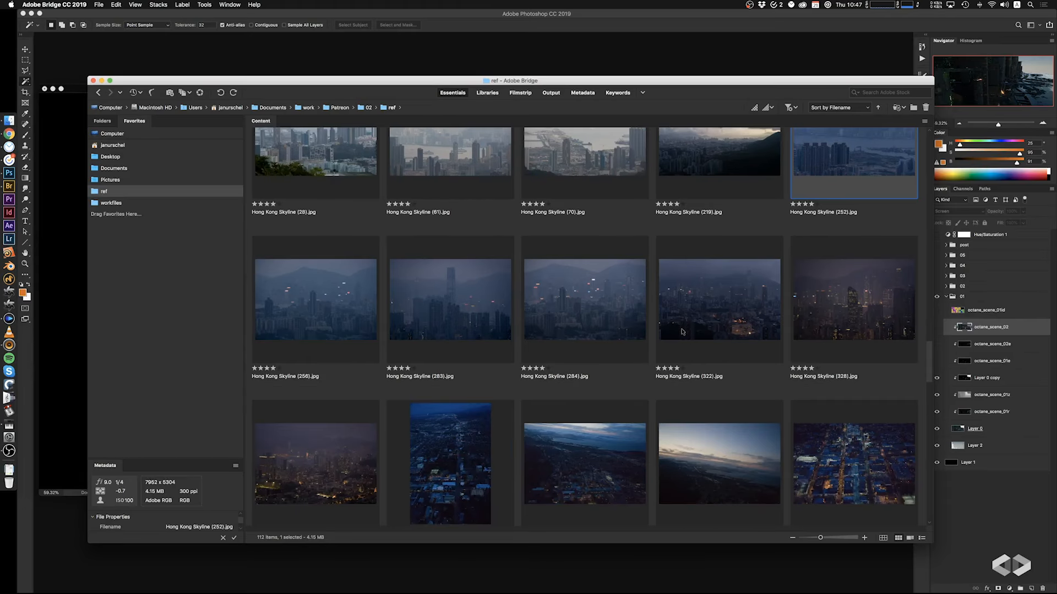
scroll(671, 325, up, 3)
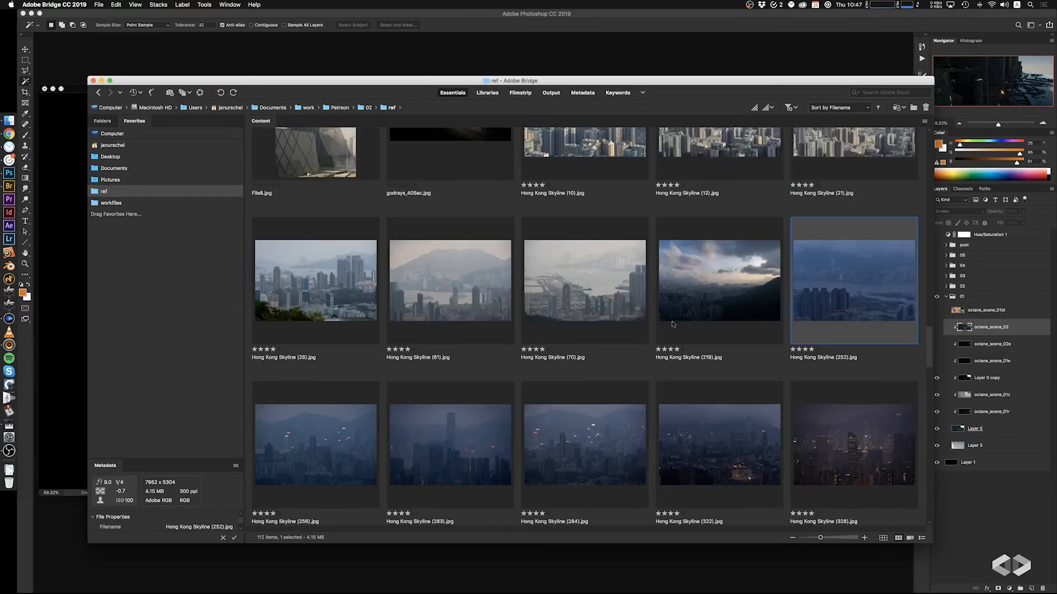
scroll(672, 325, down, 3)
shift+click(349, 318)
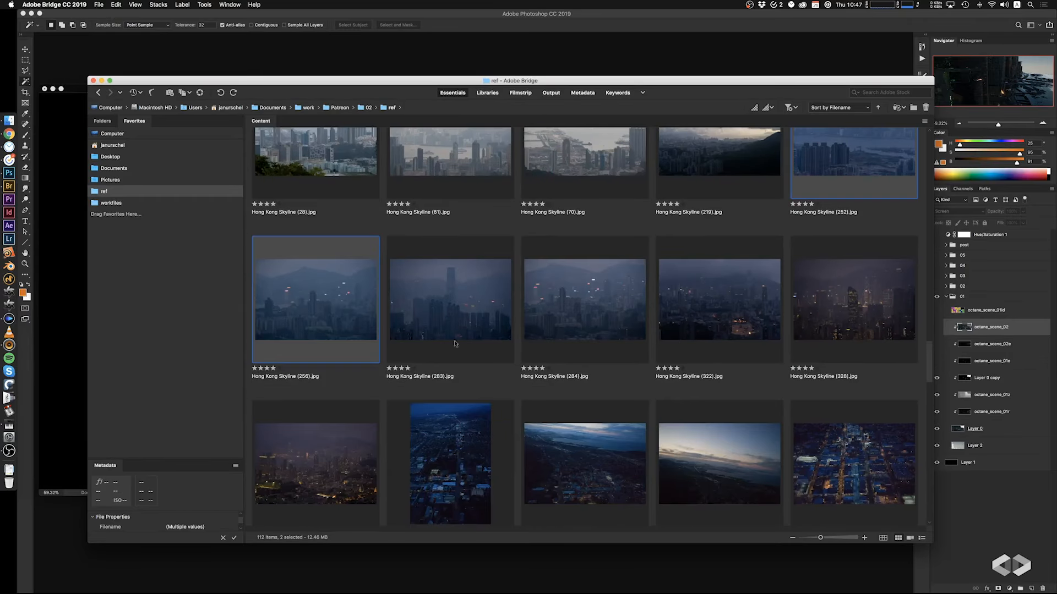
Add IMG_1838.jpg to the photo selection and look through the remaining images in the ref folder
scroll(583, 355, down, 3)
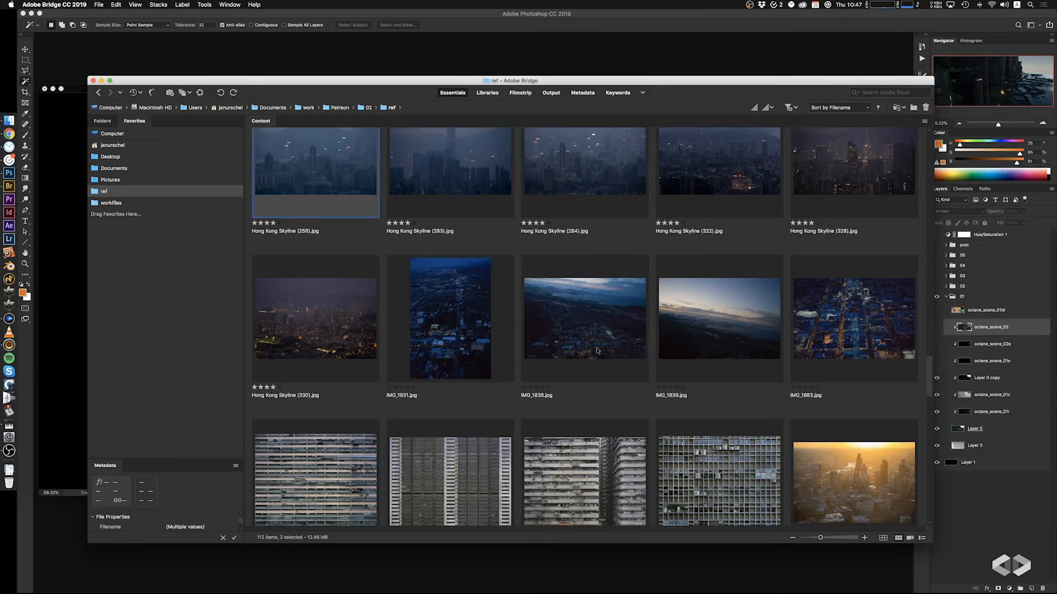
super+click(600, 345)
scroll(600, 345, down, 10)
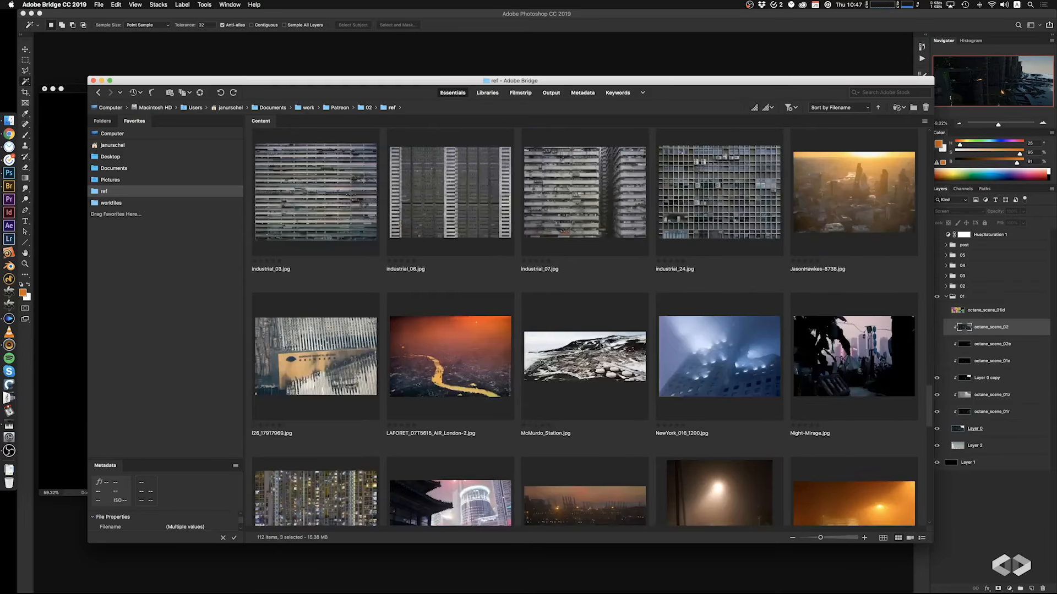
scroll(600, 345, down, 5)
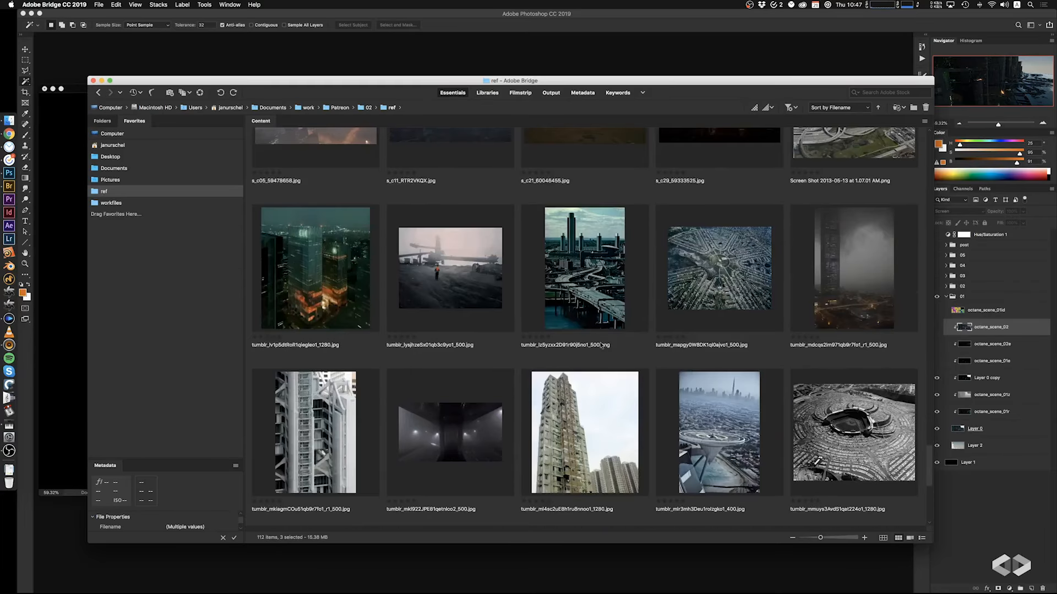
scroll(601, 346, down, 5)
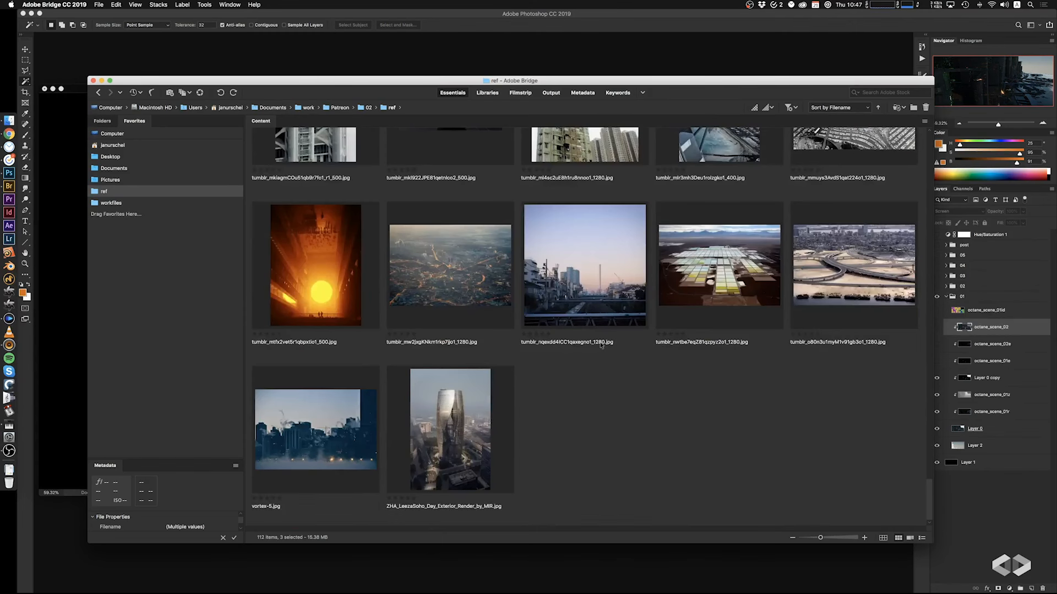
scroll(601, 345, up, 10)
scroll(601, 345, up, 6)
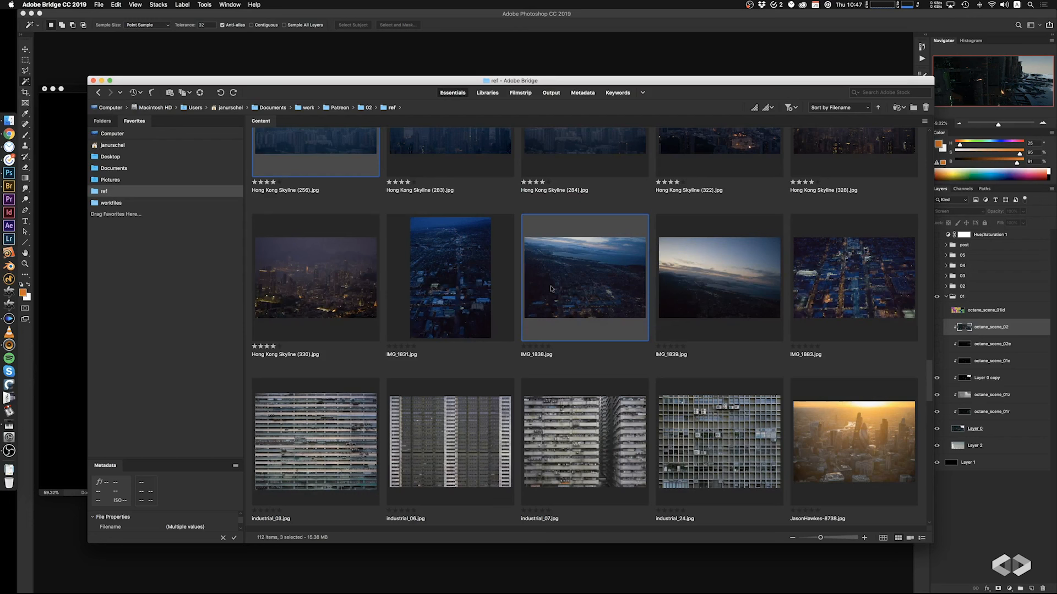
Swap IMG_1838.jpg for IMG_1839.jpg in the selection and place the three photos into patreon02b.psd in Photoshop
super+click(573, 292)
super+click(696, 286)
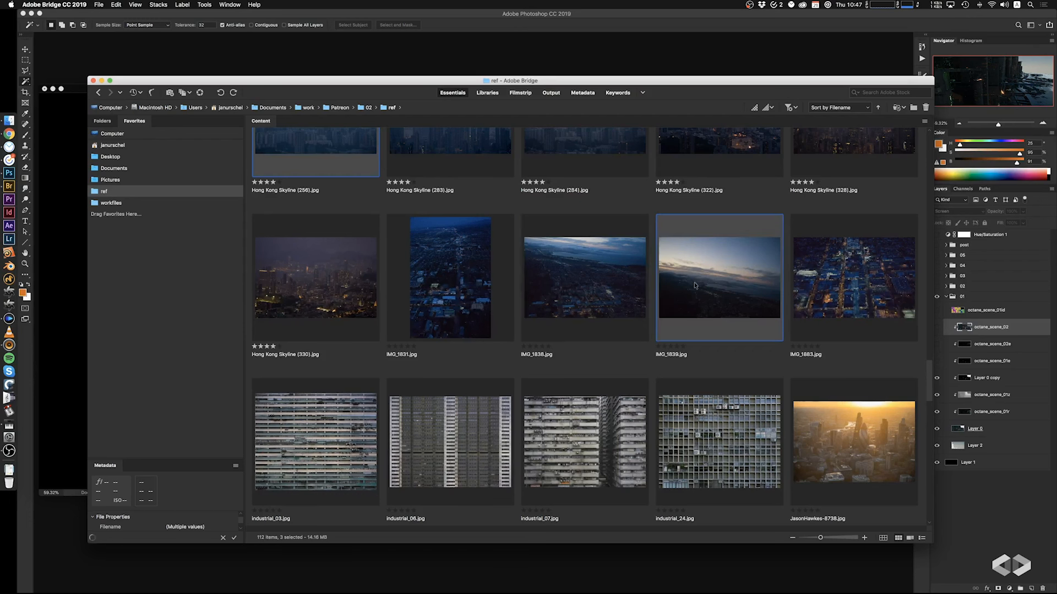
drag(722, 289, 75, 358)
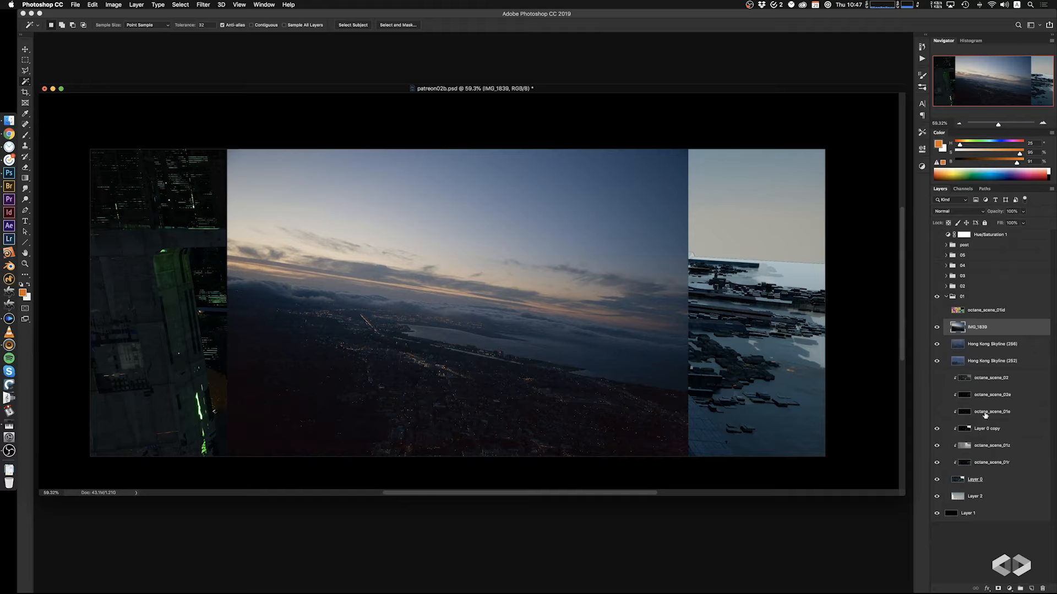
Move the IMG_1839, Hong Kong Skyline (256) and Hong Kong Skyline (252) layers directly below Layer 0
click(937, 328)
click(936, 328)
shift+click(991, 361)
drag(990, 361, 1024, 489)
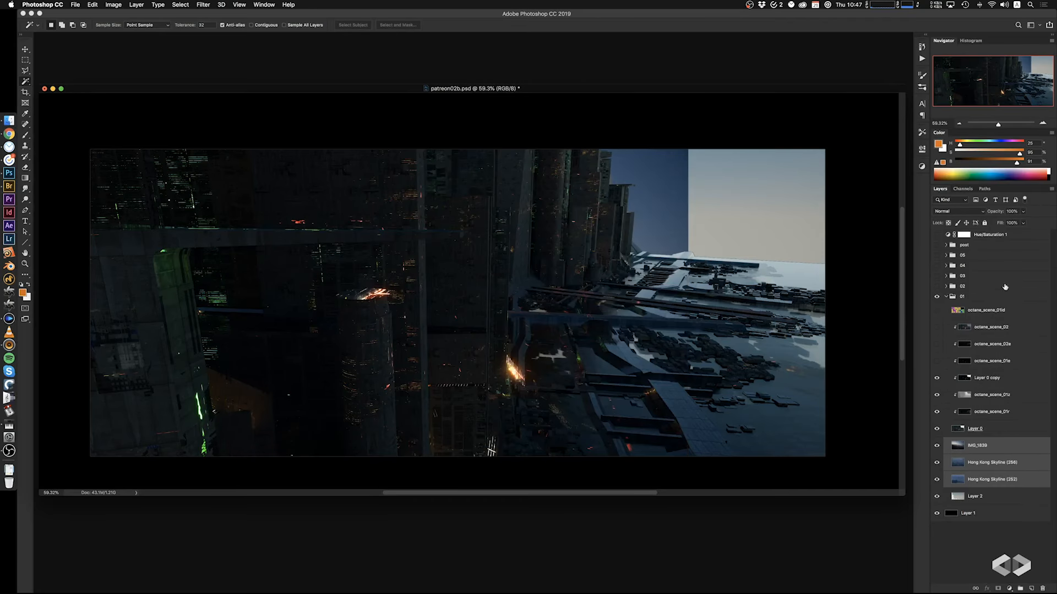
Hide IMG_1839 and move the Hong Kong Skyline (256) photo into the open sky area beside the towers
click(986, 446)
click(937, 463)
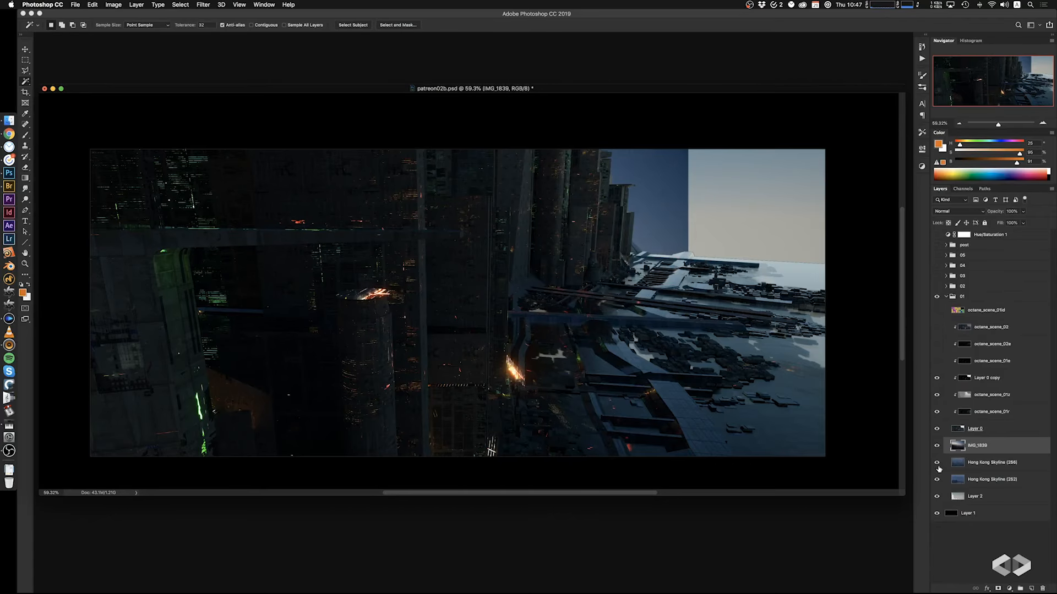
click(958, 464)
click(936, 448)
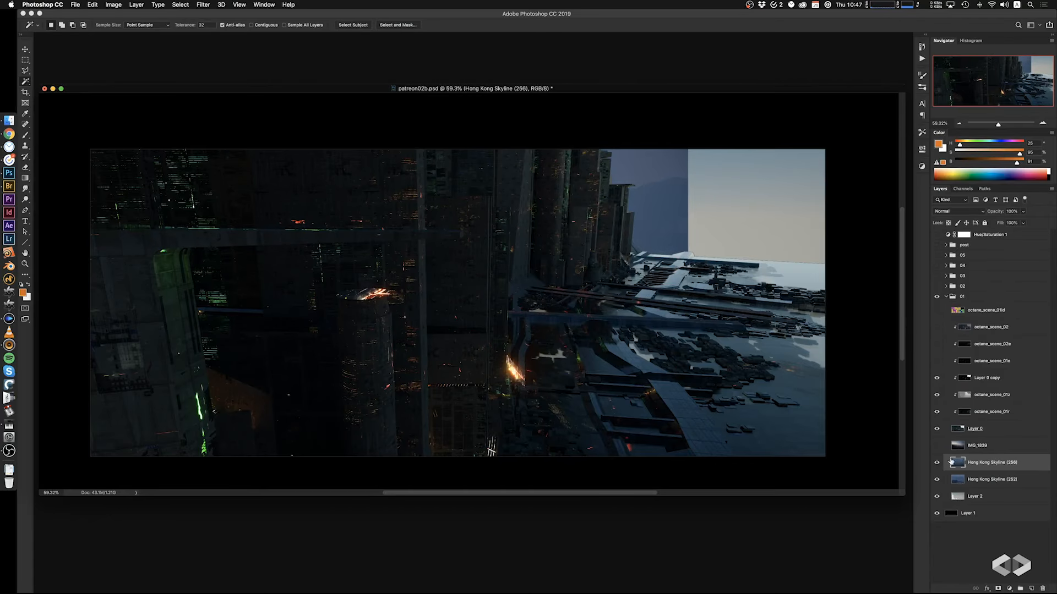
super+drag(602, 340, 817, 248)
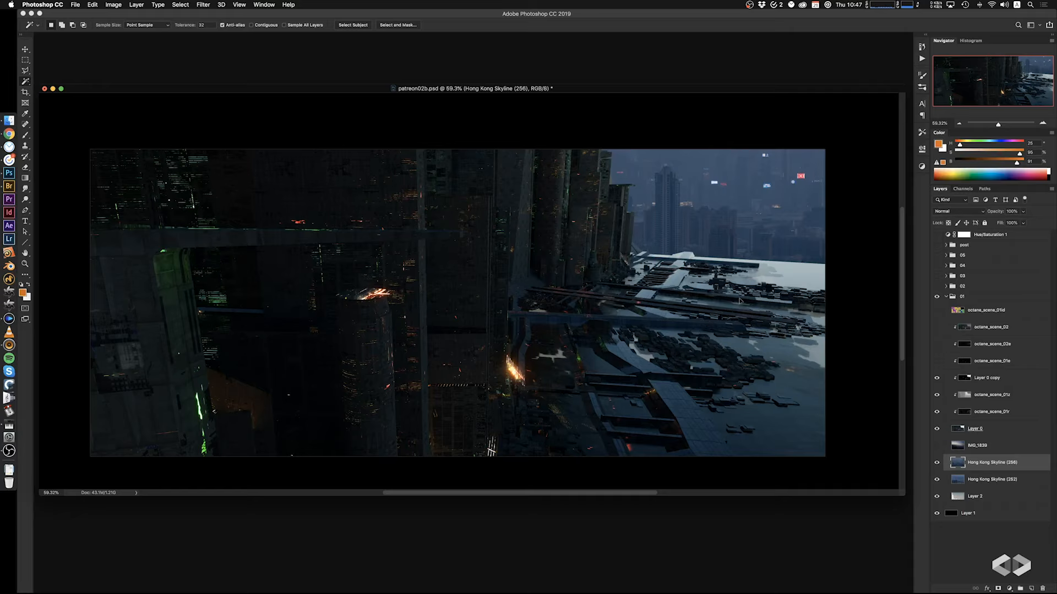
mouse_move(683, 335)
super+mouse_down()
mouse_move(771, 303)
mouse_move(694, 351)
super+mouse_up()
Transform Hong Kong Skyline (256) to about 60% width and 55% height with about -11° horizontal skew, fitted behind the horizon
key(super+t)
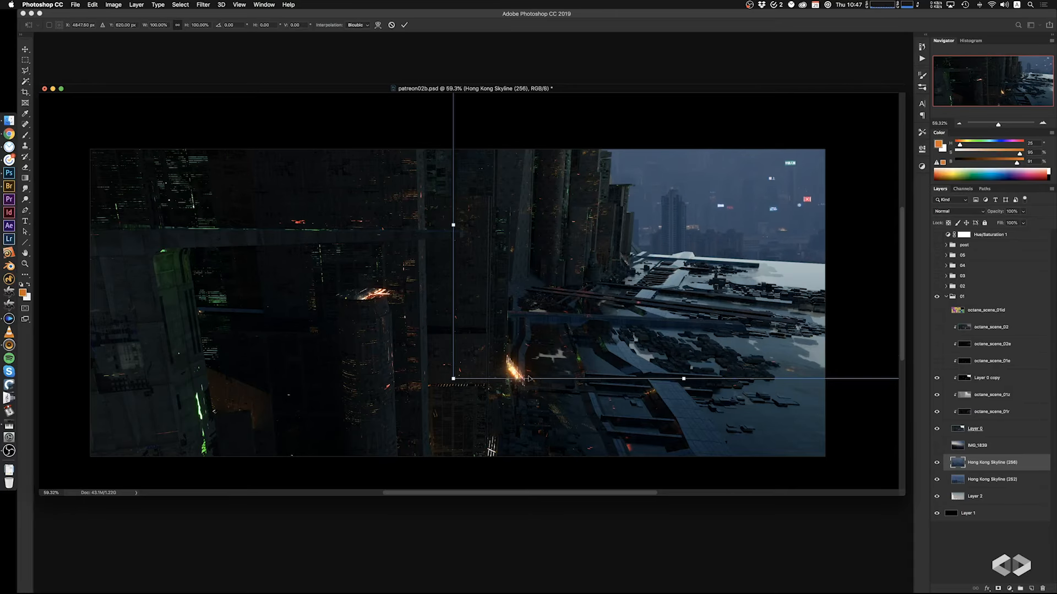
drag(457, 382, 558, 309)
drag(699, 278, 736, 261)
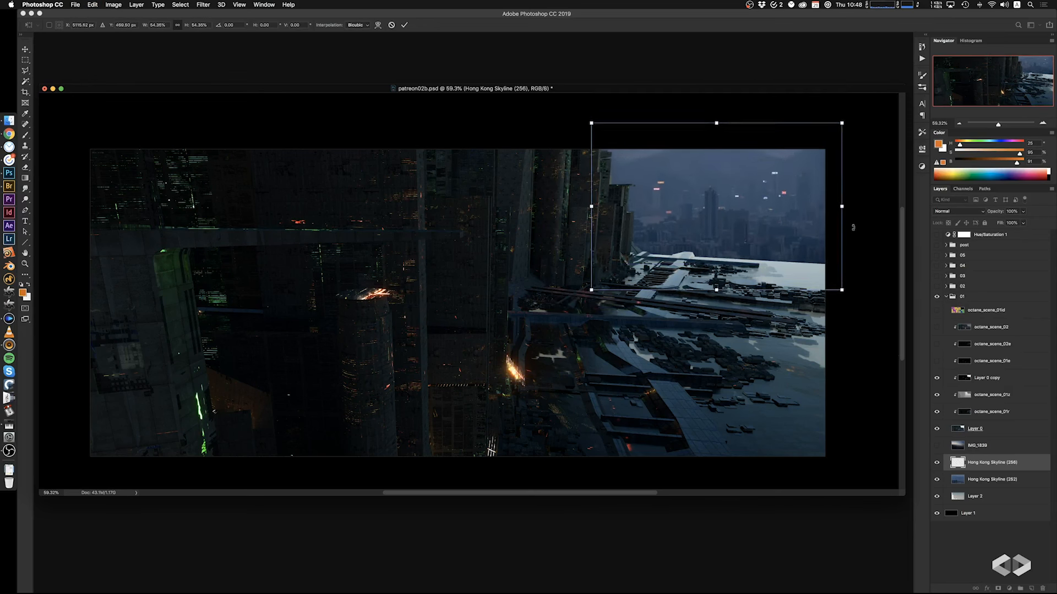
mouse_move(722, 127)
mouse_down()
mouse_move(737, 127)
mouse_move(727, 124)
mouse_up()
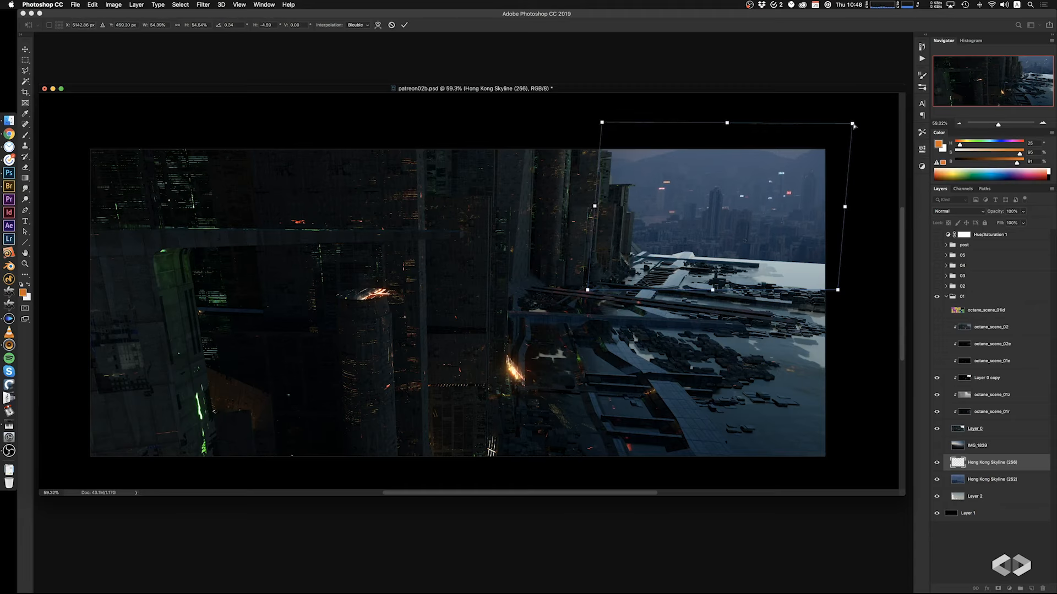
super+drag(852, 124, 874, 122)
super+drag(595, 207, 592, 202)
mouse_move(774, 254)
mouse_down()
mouse_move(781, 232)
mouse_move(772, 249)
mouse_up()
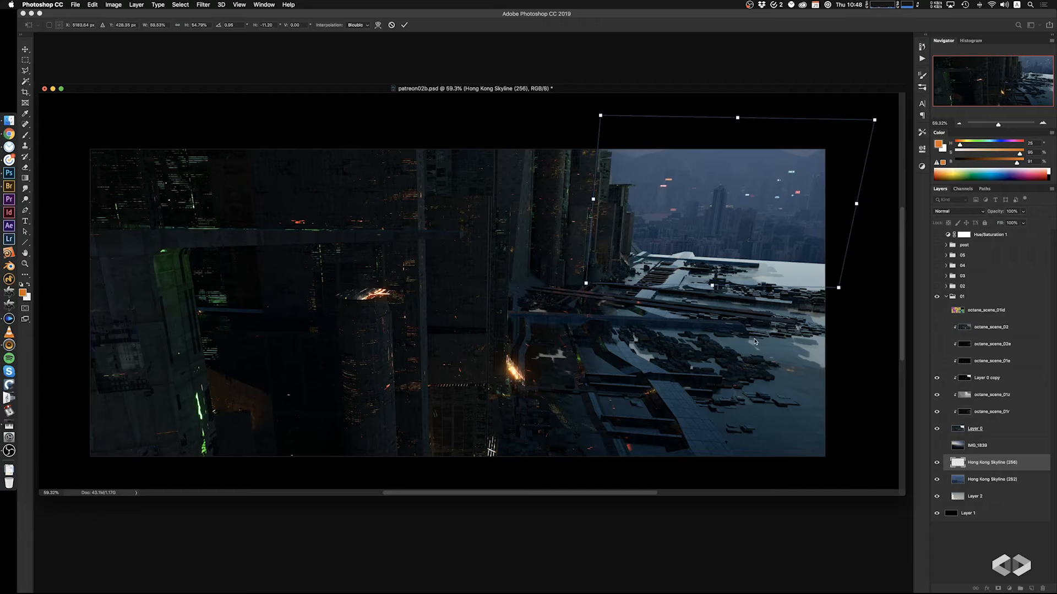
key(Return)
key(w)
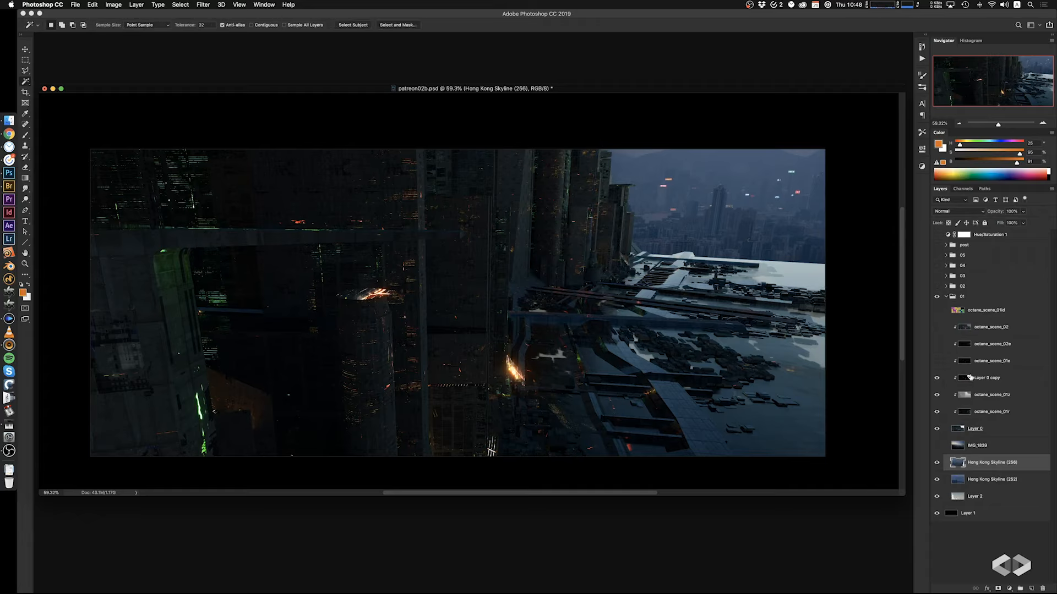
Move the three photo layers above octane_scene_02 and hide Hong Kong Skyline (252), keeping Hong Kong Skyline (256) visible
click(985, 446)
shift+click(985, 479)
drag(982, 449, 987, 321)
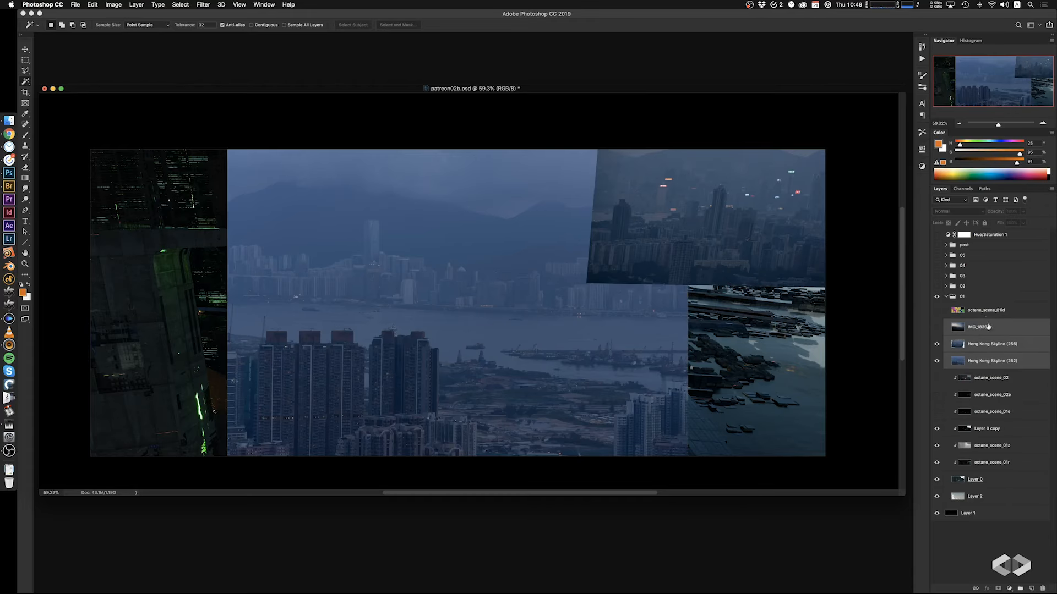
click(936, 344)
click(936, 361)
click(936, 343)
Select the black sky area of the octane_scene_01id pass with the Magic Wand, hide the pass and make Hong Kong Skyline (256) active
click(964, 341)
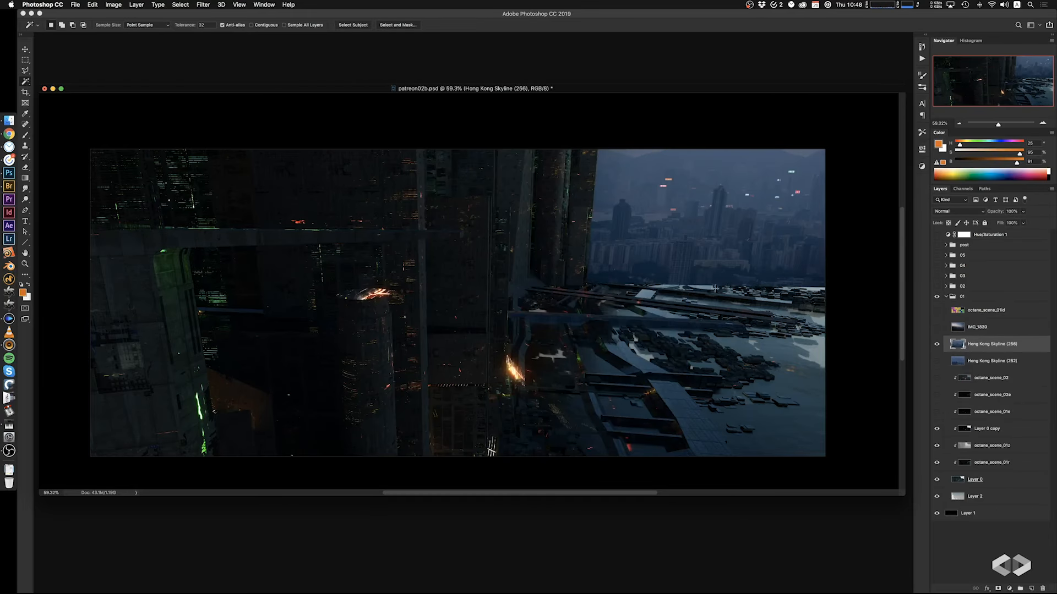
key(e)
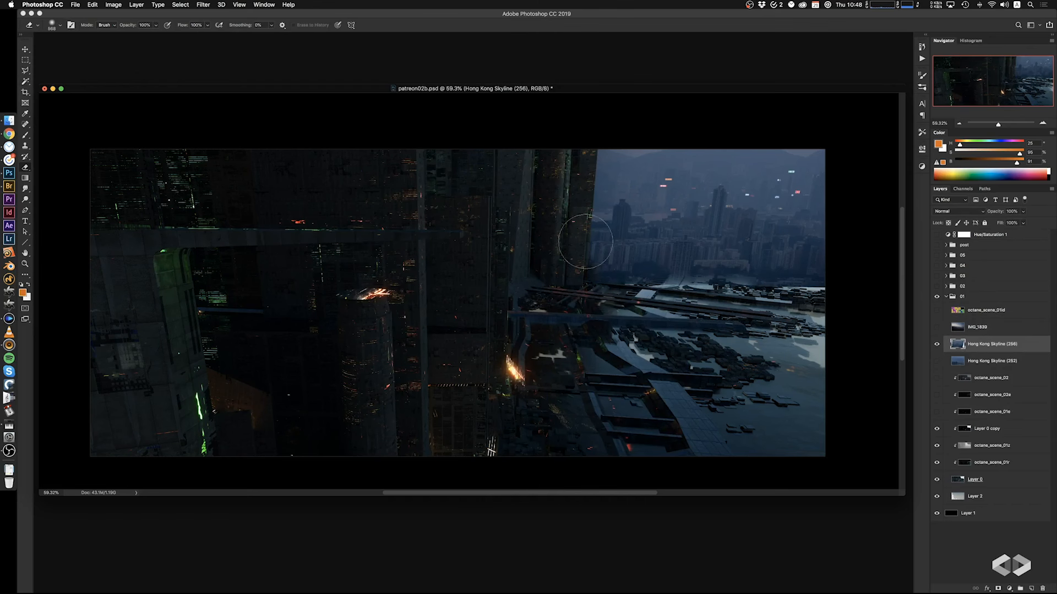
click(937, 310)
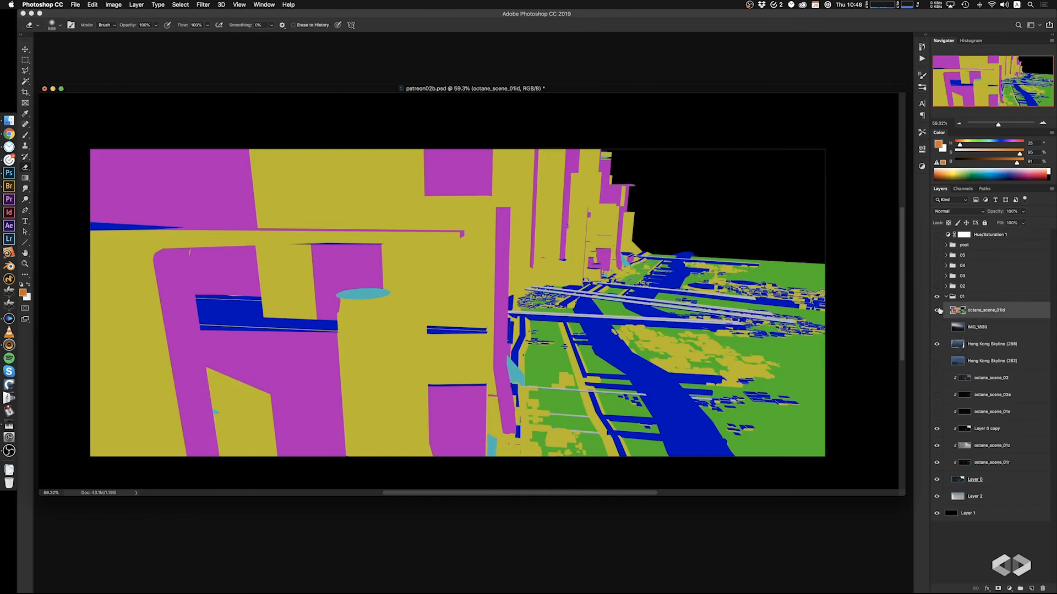
key(w)
click(673, 215)
click(937, 310)
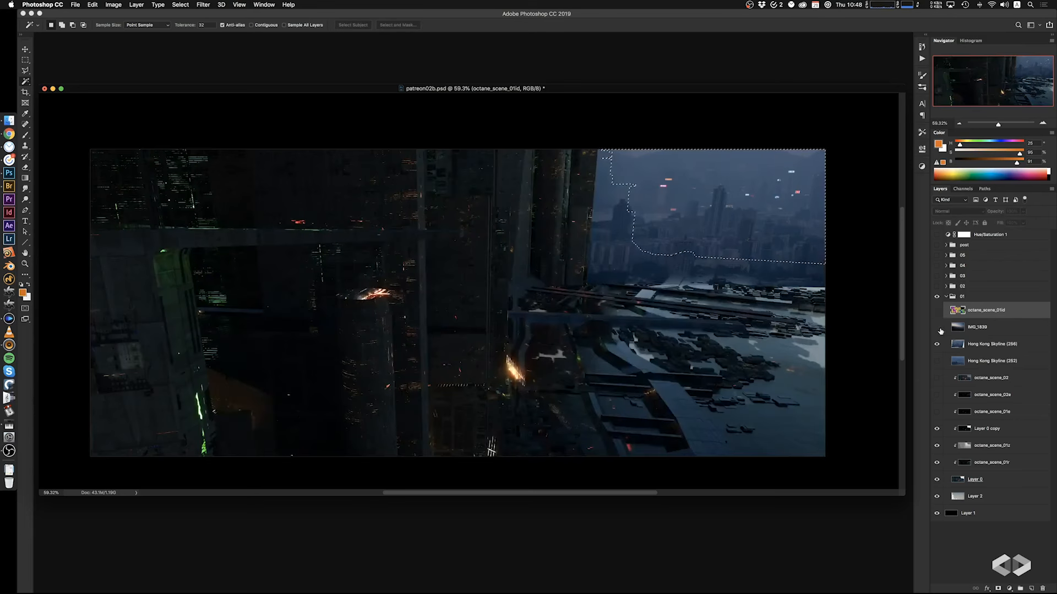
click(937, 327)
click(980, 327)
click(936, 327)
click(991, 344)
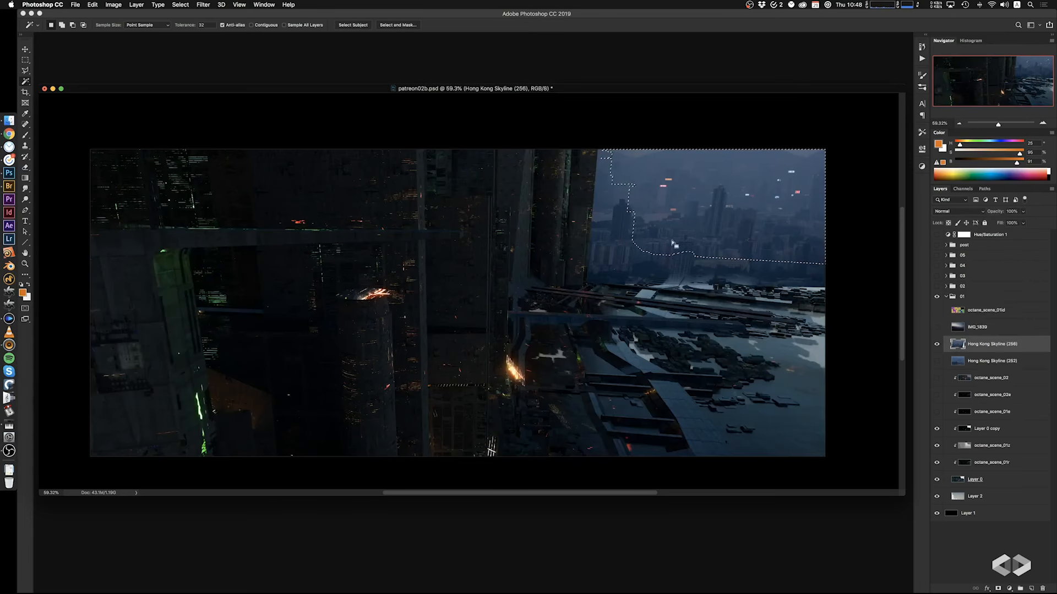
Invert the selection, erase Hong Kong Skyline (256) where it overlaps the distant towers, deselect, and compare with the layer hidden and shown
key(super+shift+i)
key(e)
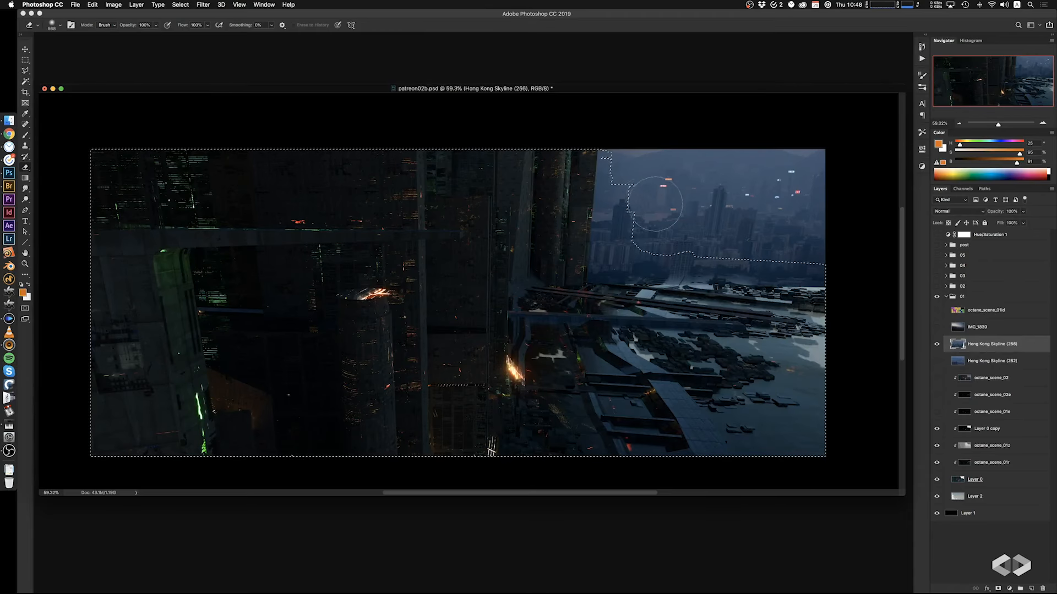
mouse_move(605, 156)
mouse_down()
mouse_move(648, 249)
mouse_move(629, 240)
mouse_up()
key(super+d)
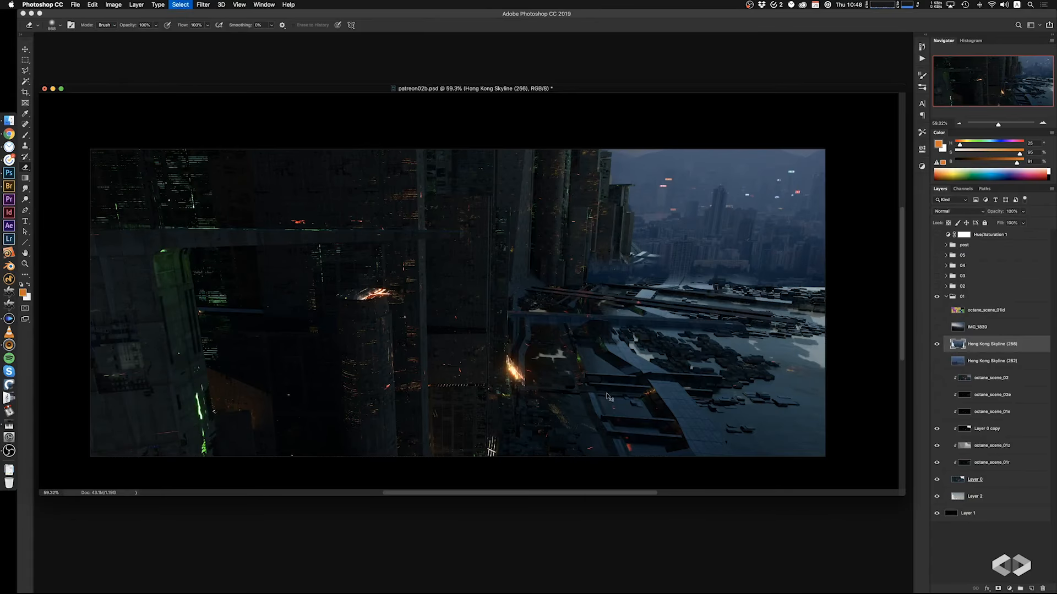
click(936, 346)
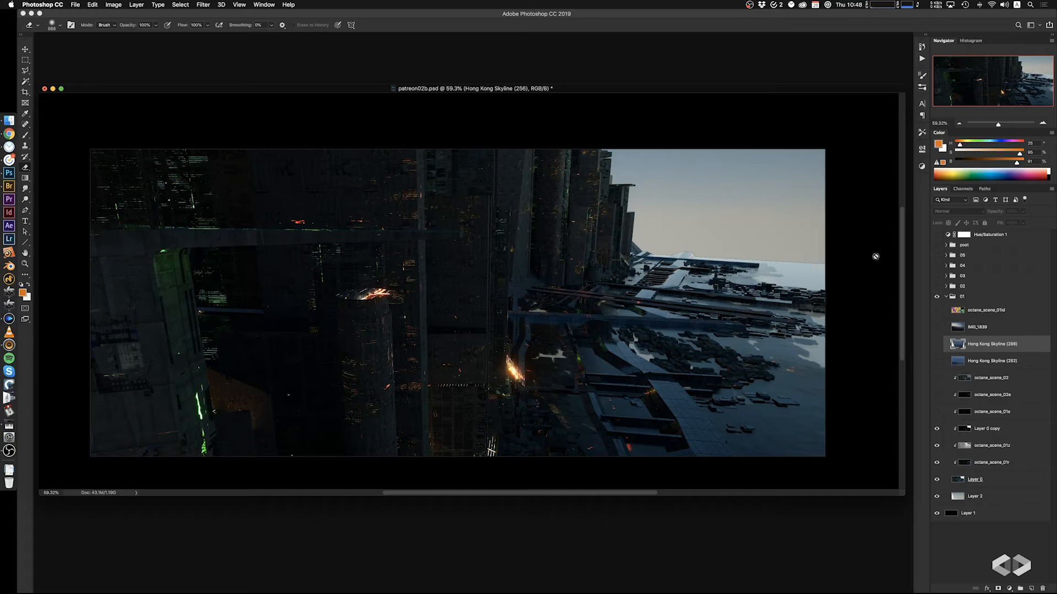
click(936, 344)
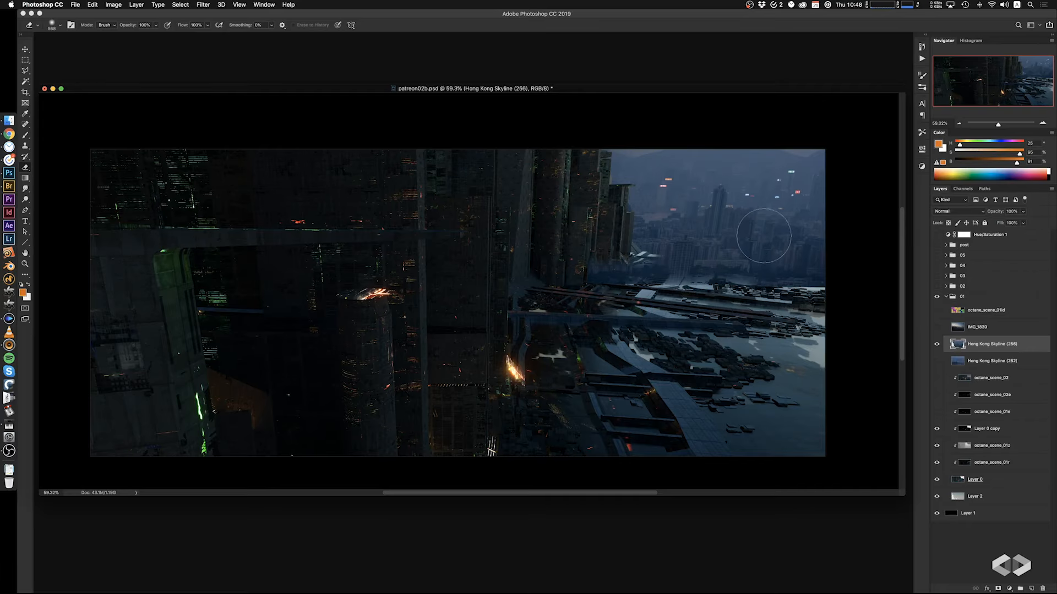
Select the green water area of the octane_scene_01id pass with the Magic Wand, leaving the pass hidden
mouse_move(755, 229)
super+mouse_down()
mouse_move(755, 241)
mouse_move(755, 231)
super+mouse_up()
click(937, 344)
click(936, 344)
click(937, 310)
click(985, 310)
key(w)
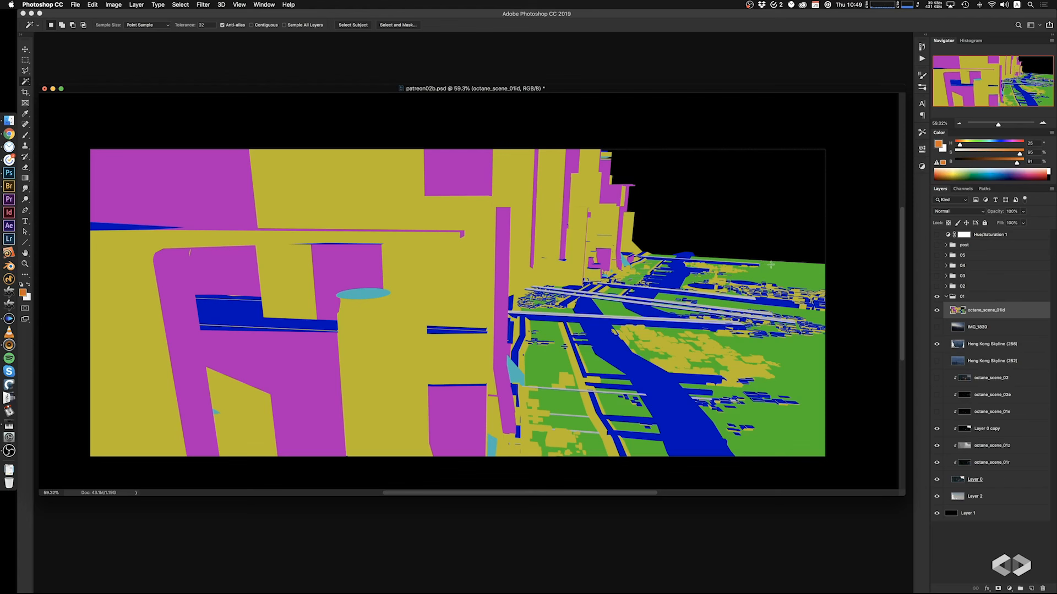
click(773, 267)
click(937, 310)
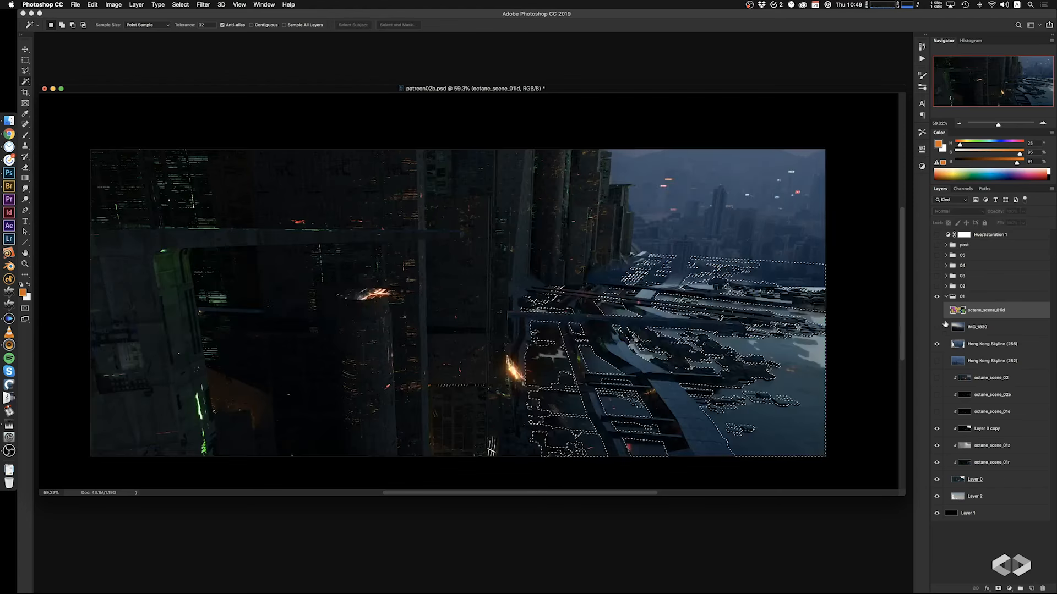
Erase the lower edge of Hong Kong Skyline (256) over the distant water inside the selection, and deselect
click(985, 344)
key(e)
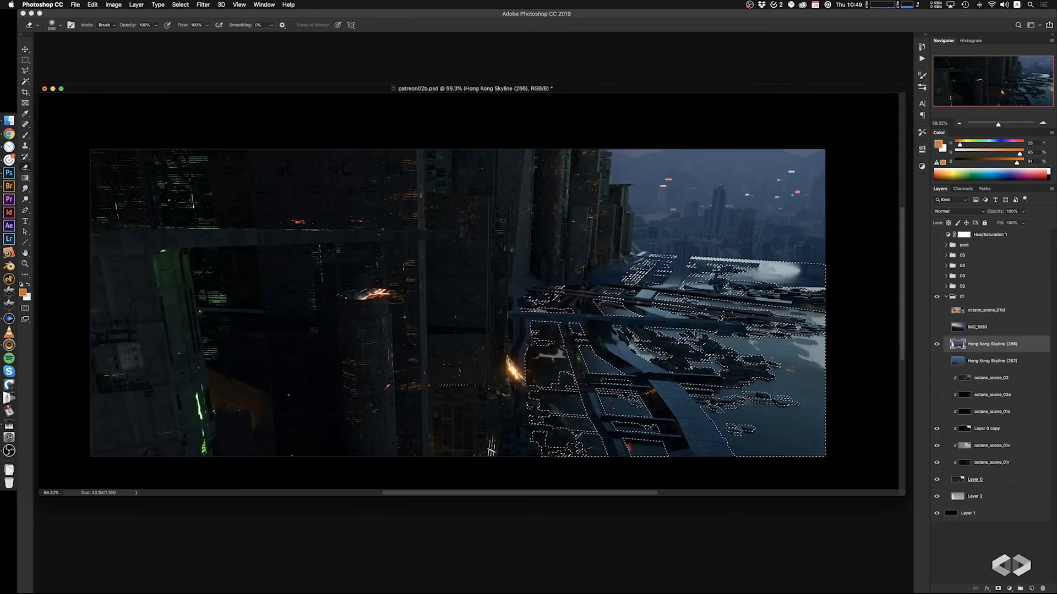
drag(713, 286, 813, 285)
key(super+d)
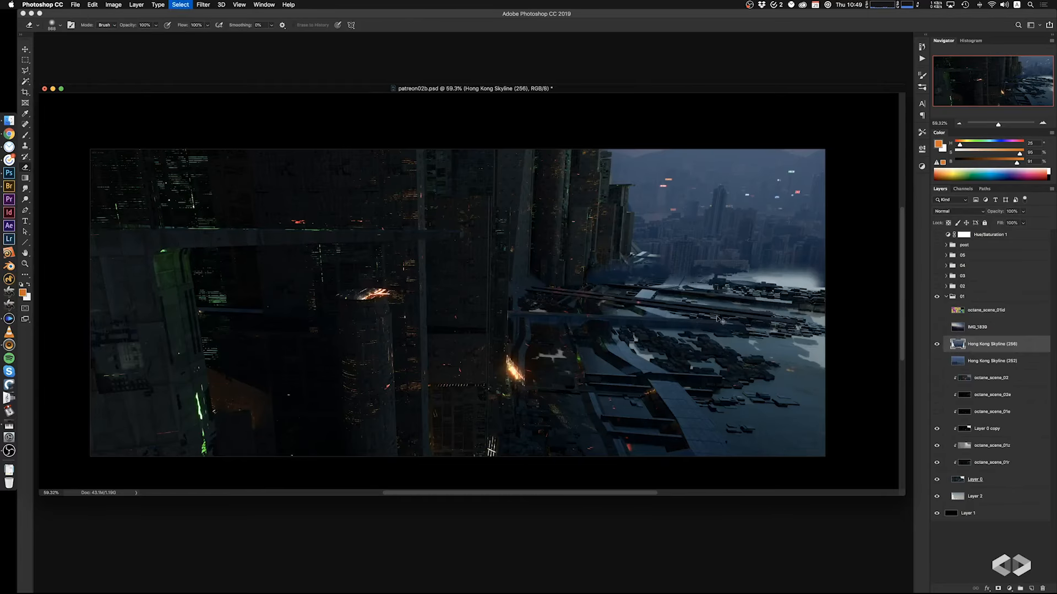
Bring back the water selection, deselect again, and erase more of Hong Kong Skyline (256) over the far platforms near the horizon
key(super+z)
key(super+z)
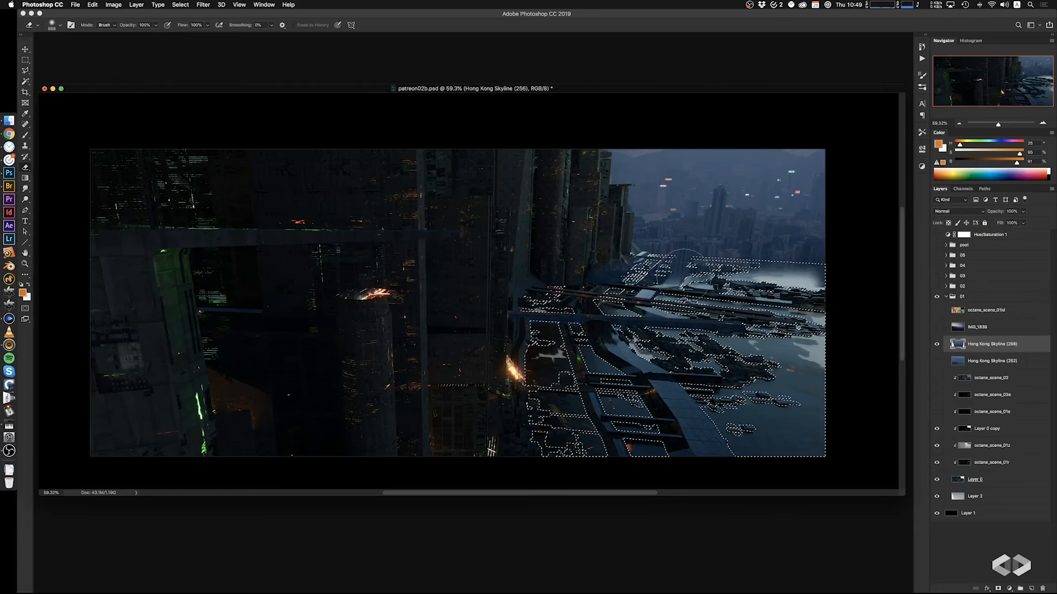
key(super+d)
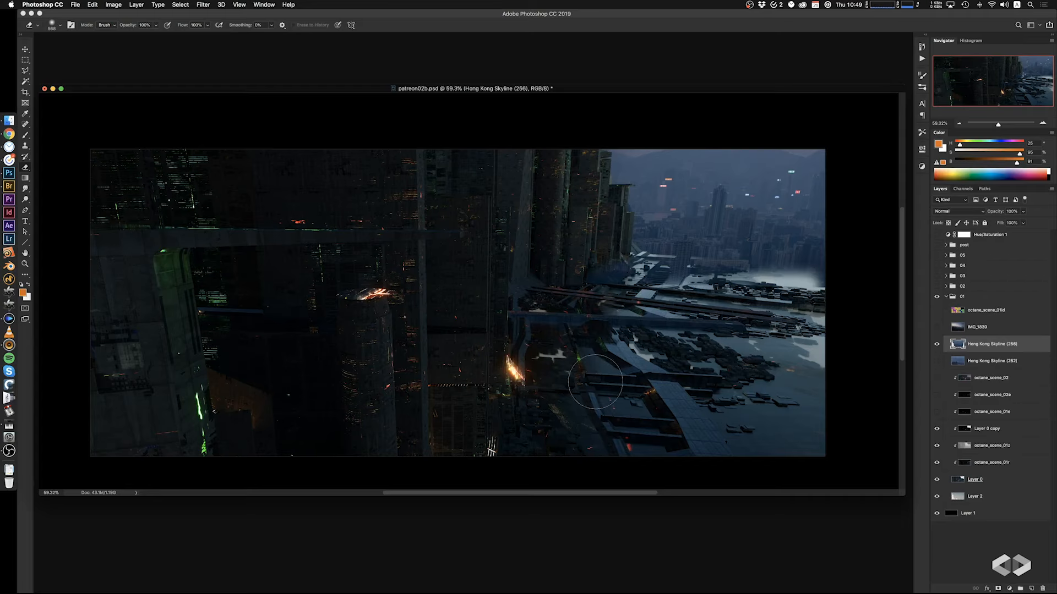
key(super+z)
key(super+d)
drag(673, 297, 672, 274)
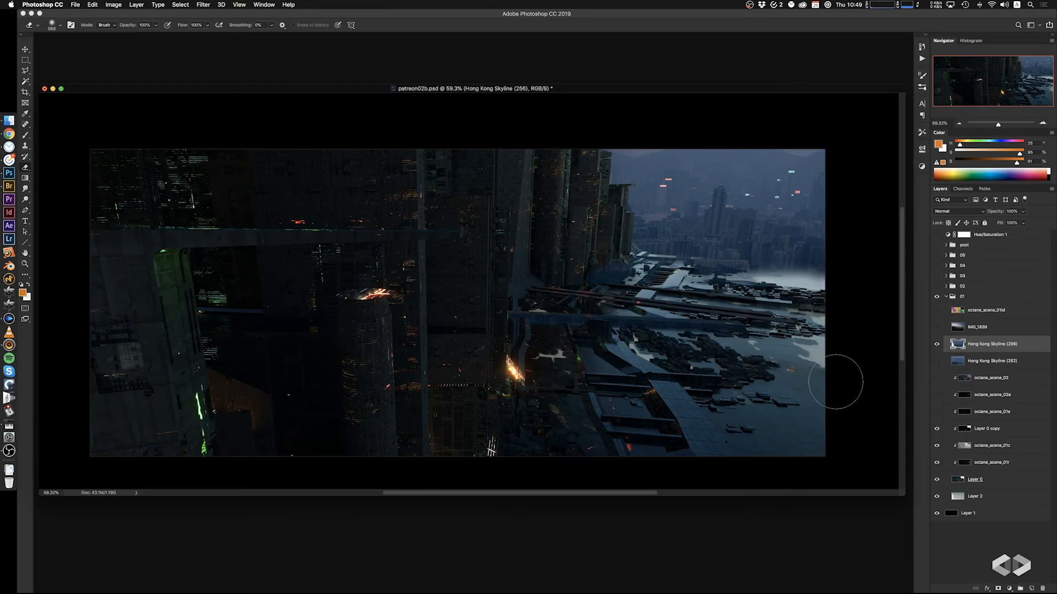
Show Hong Kong Skyline (252) in place of Hong Kong Skyline (256), place it directly below Layer 0 and shift it over the sky area
click(936, 361)
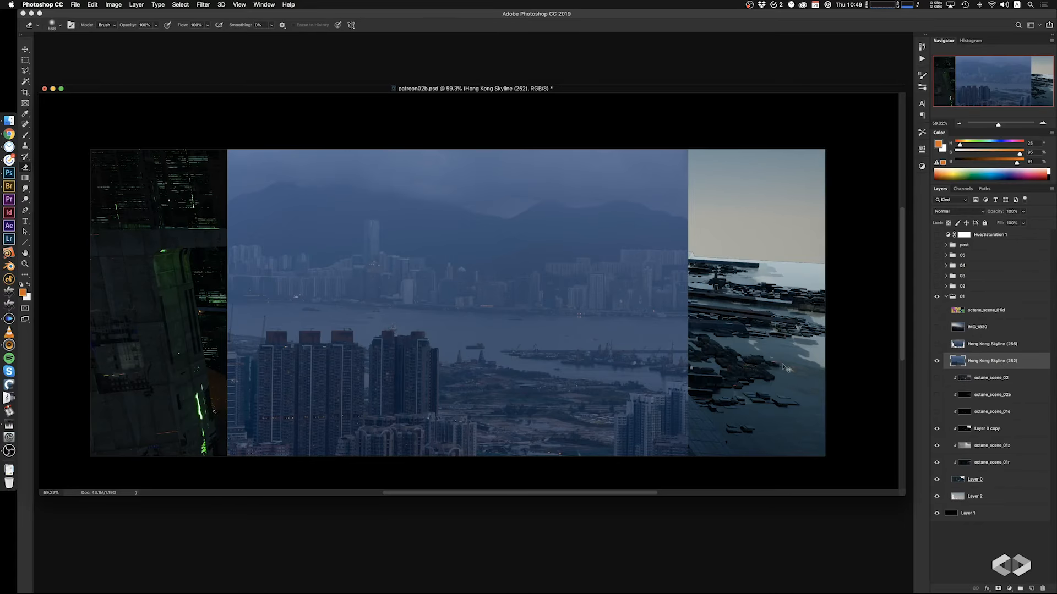
drag(990, 363, 998, 487)
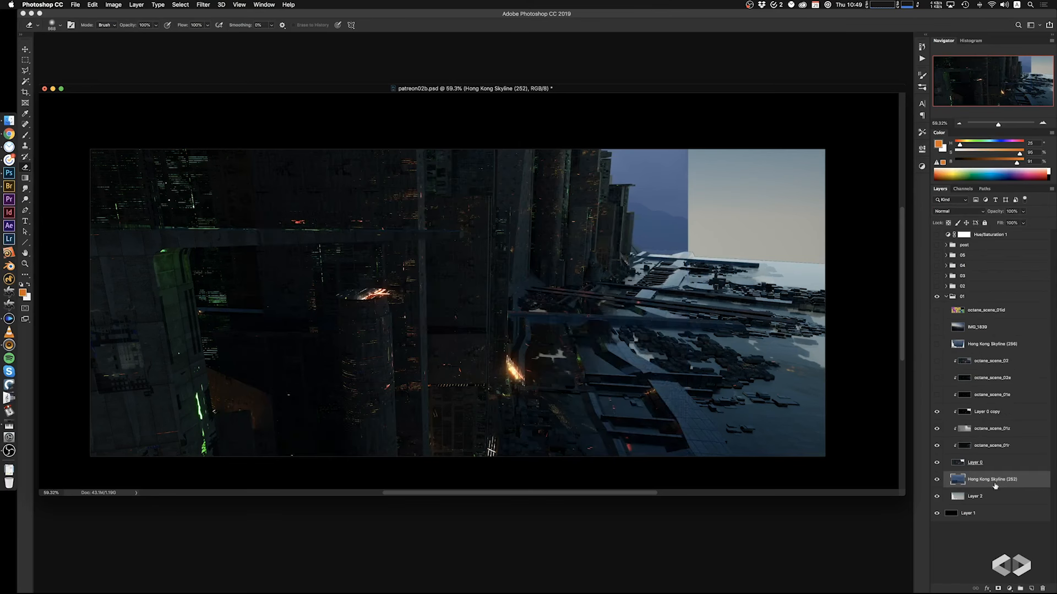
super+drag(512, 361, 683, 299)
Transform Hong Kong Skyline (252) to about 67% width and 62% height with about -16° horizontal skew behind the towers
key(super+t)
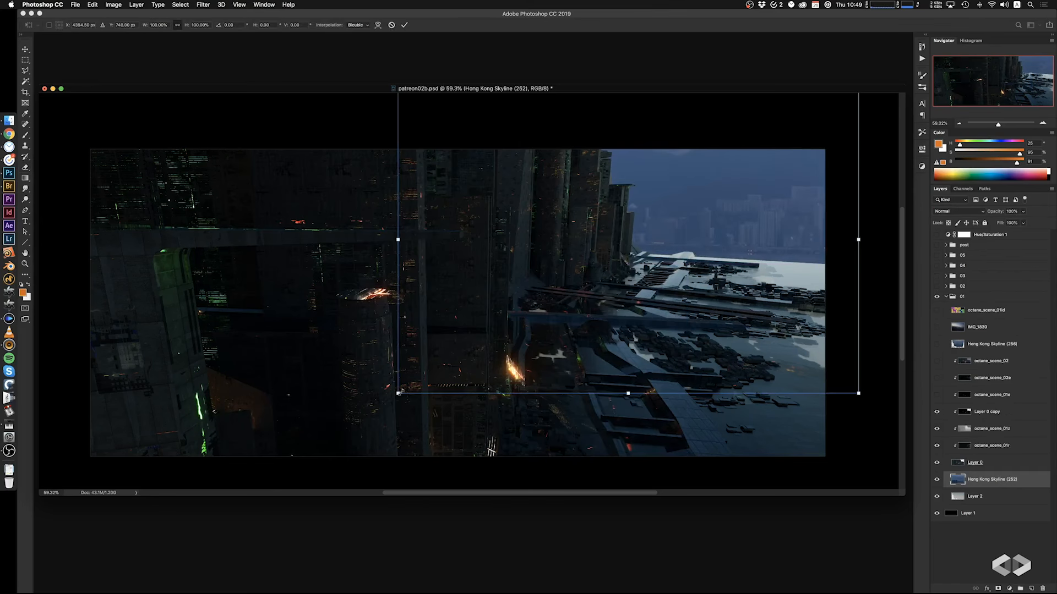
drag(398, 393, 506, 322)
drag(675, 292, 681, 263)
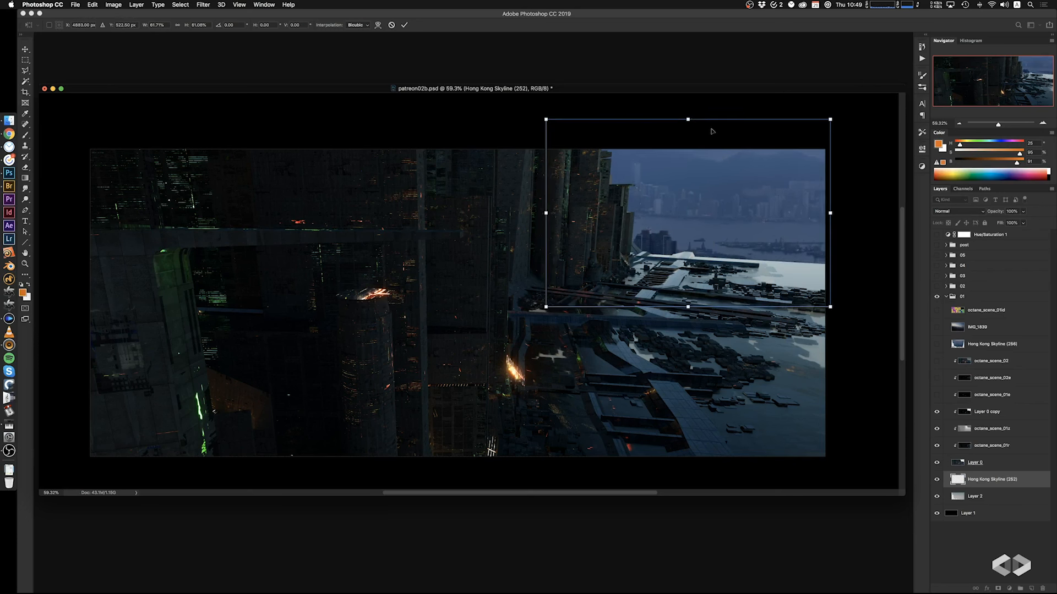
mouse_move(689, 119)
super+mouse_down()
mouse_move(722, 120)
mouse_move(706, 123)
super+mouse_up()
super+drag(847, 122, 853, 114)
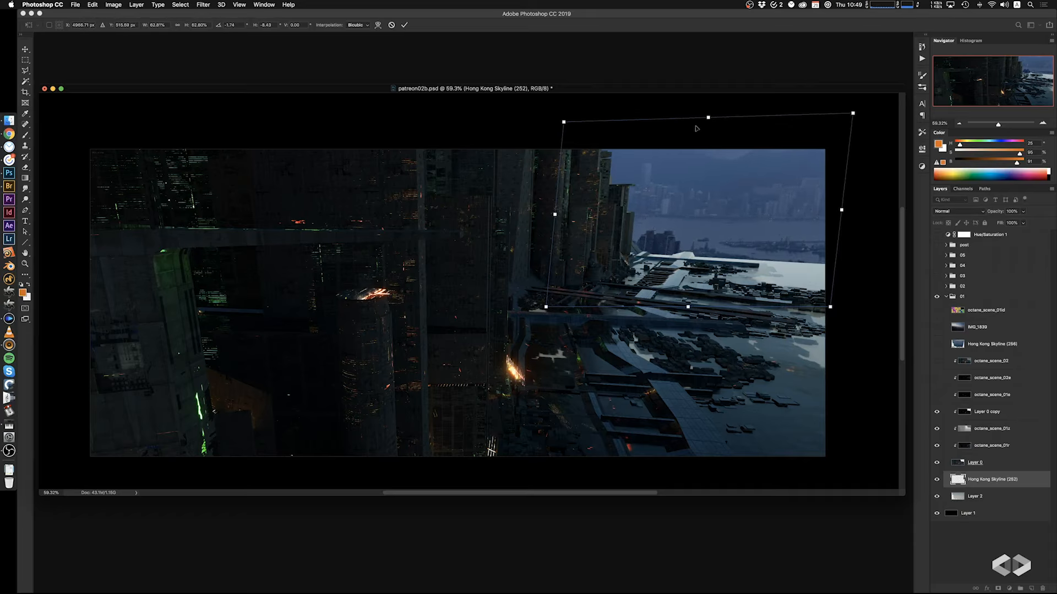
super+drag(706, 122, 707, 130)
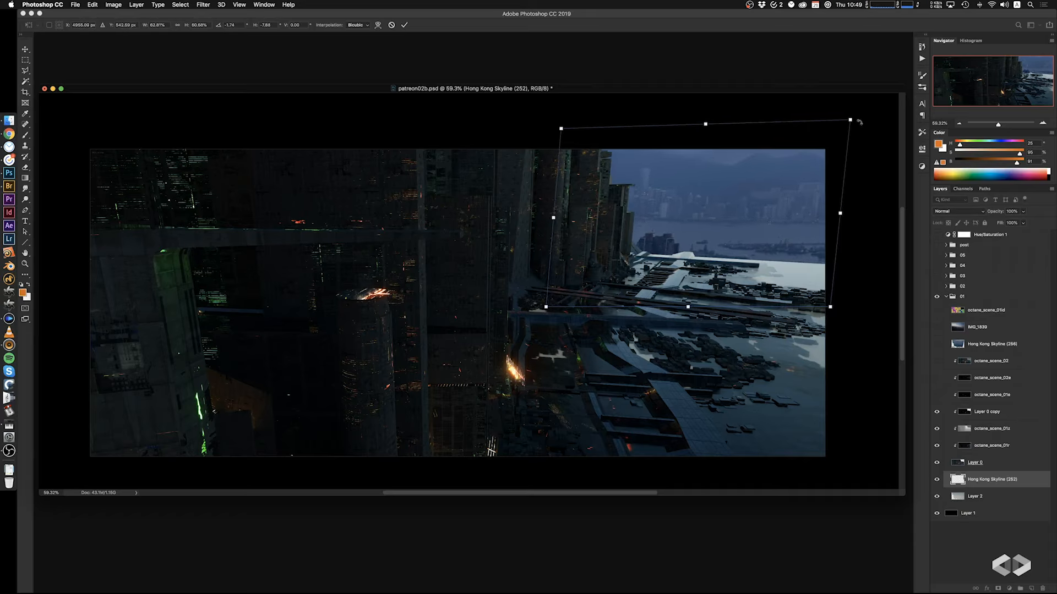
mouse_move(852, 120)
super+mouse_down()
mouse_move(863, 108)
mouse_move(870, 114)
super+mouse_up()
super+drag(720, 122, 723, 125)
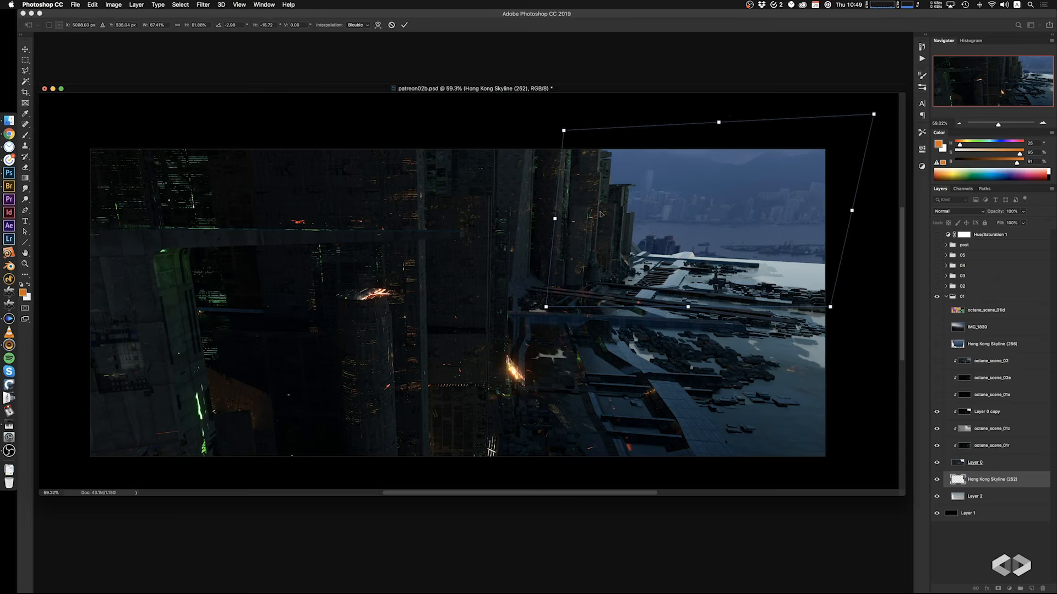
Refine the Hong Kong Skyline (252) transform to about 60% width and 55% height, reposition it over the horizon and apply it
right_click(555, 220)
click(555, 213)
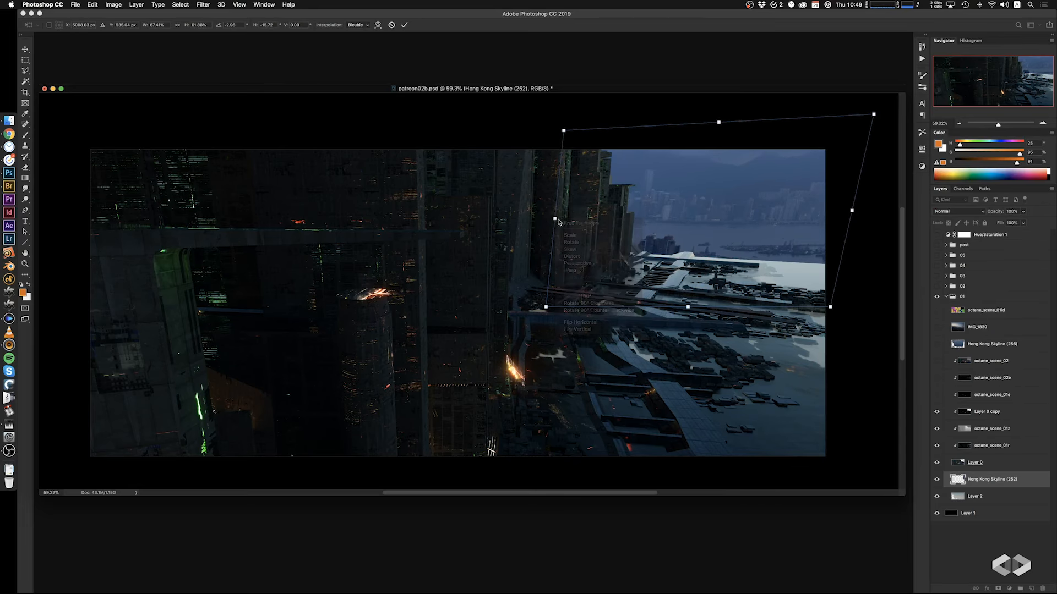
super+drag(554, 222, 555, 218)
super+drag(556, 220, 557, 221)
drag(739, 273, 732, 272)
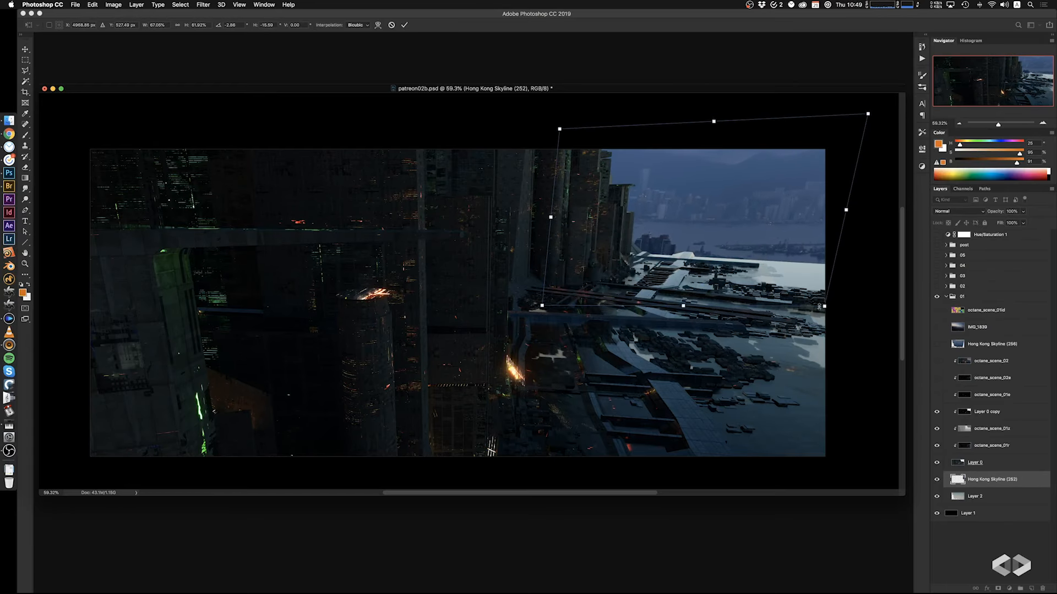
mouse_move(824, 308)
mouse_down()
mouse_move(784, 296)
mouse_move(811, 301)
mouse_up()
mouse_move(763, 272)
mouse_down()
mouse_move(793, 271)
mouse_move(784, 275)
mouse_up()
drag(828, 302, 824, 297)
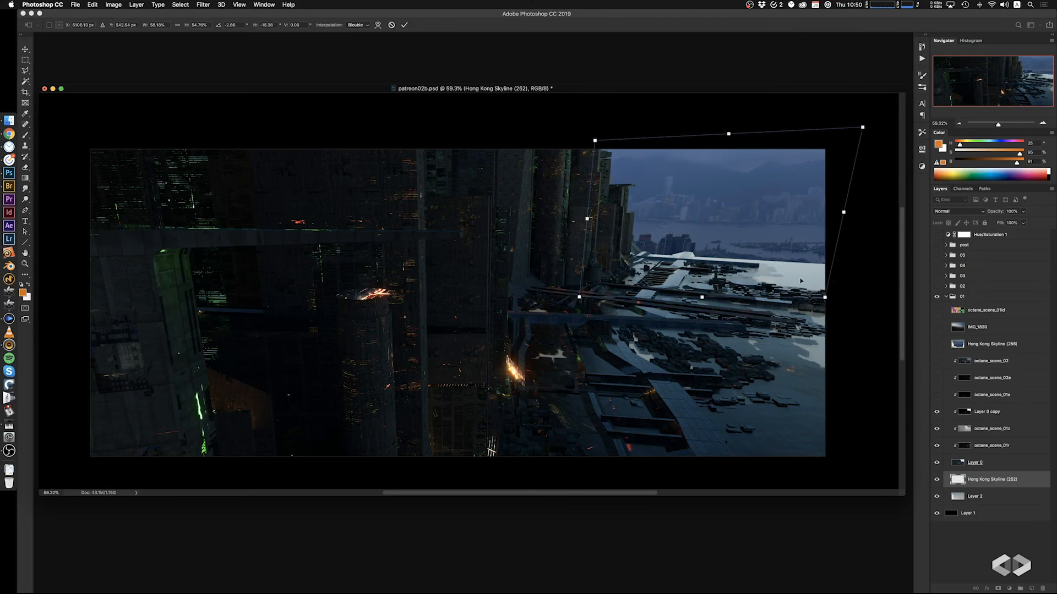
ctrl+drag(842, 211, 846, 210)
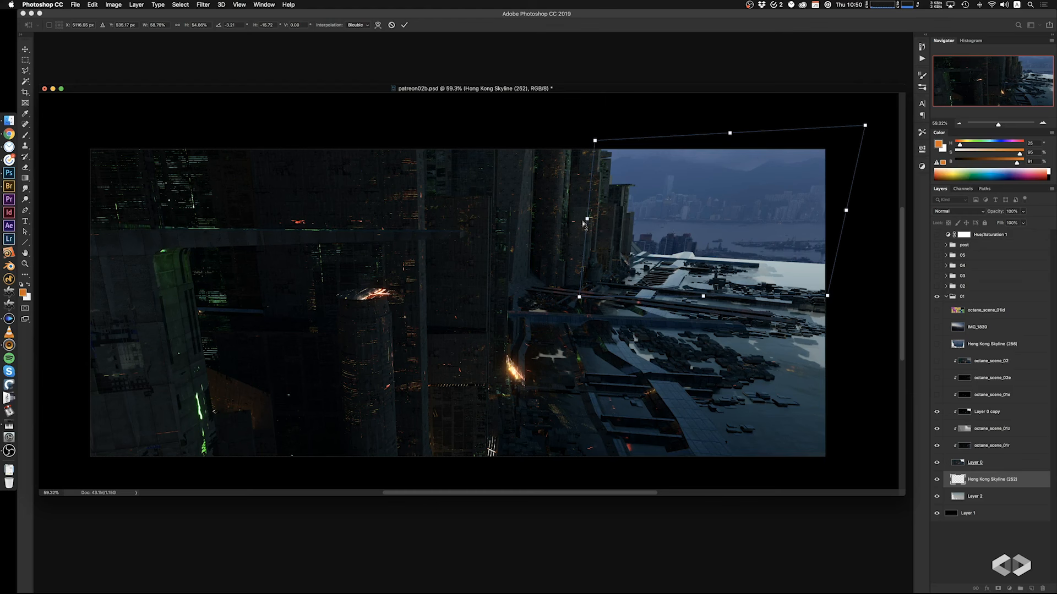
super+drag(583, 222, 579, 221)
drag(745, 241, 756, 265)
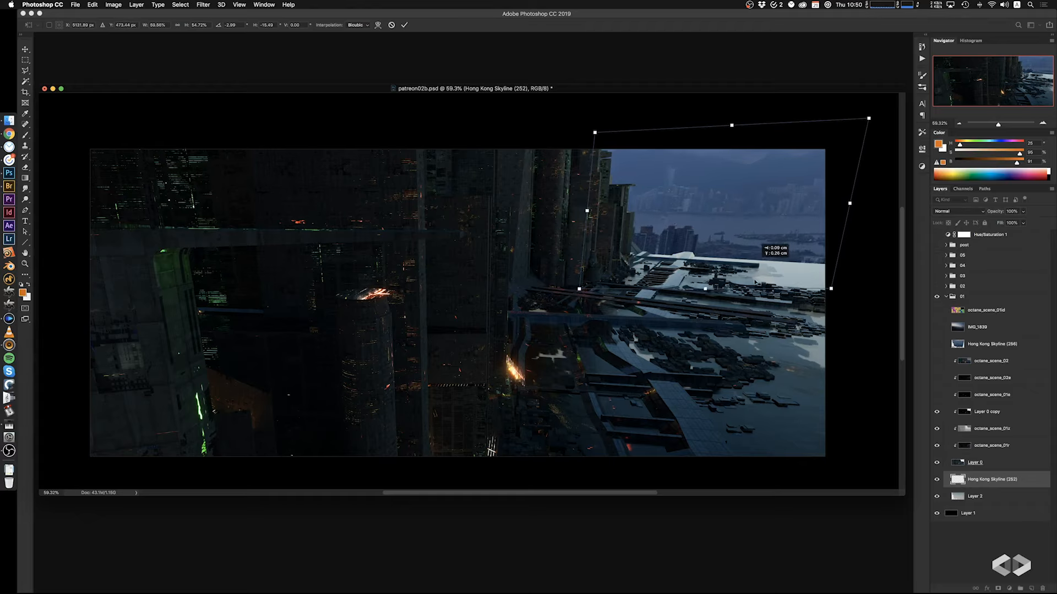
key(Return)
Move Hong Kong Skyline (252) above Hong Kong Skyline (256) and load the black sky area of octane_scene_01id as a selection for it
key(e)
drag(996, 464, 1022, 342)
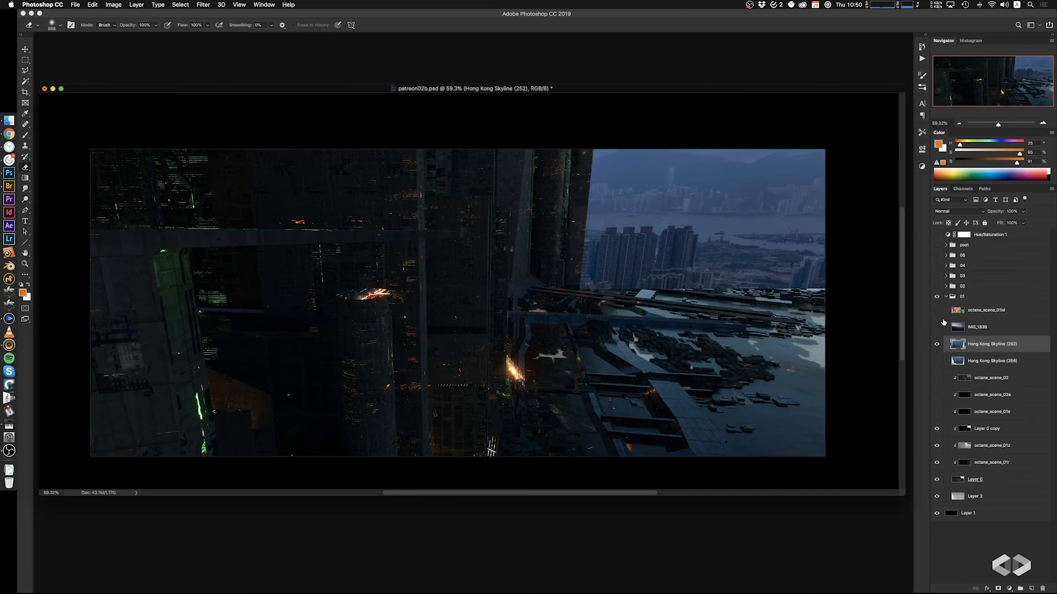
click(937, 309)
click(974, 309)
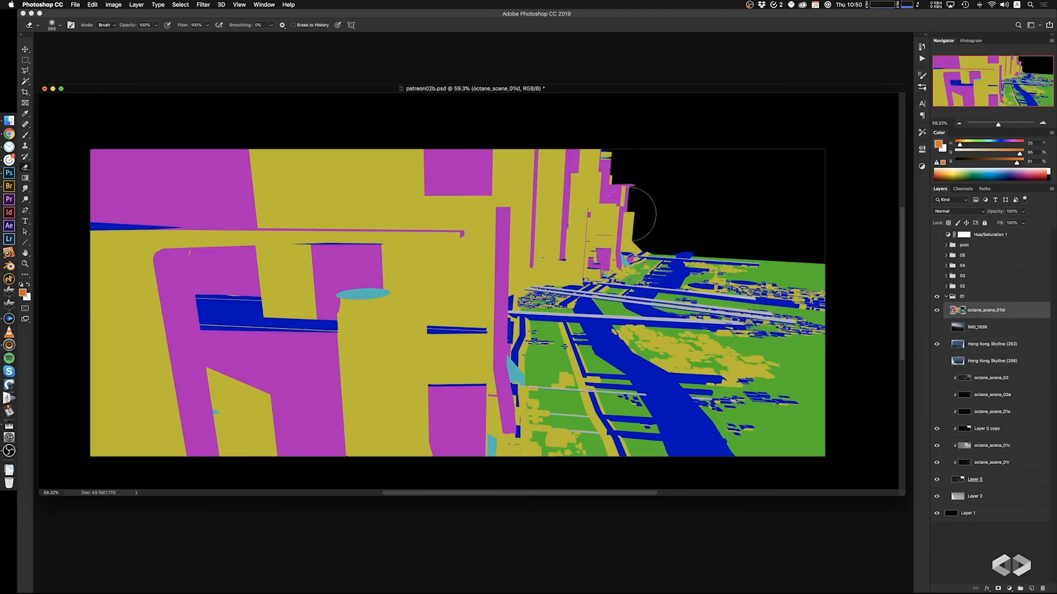
key(w)
click(729, 212)
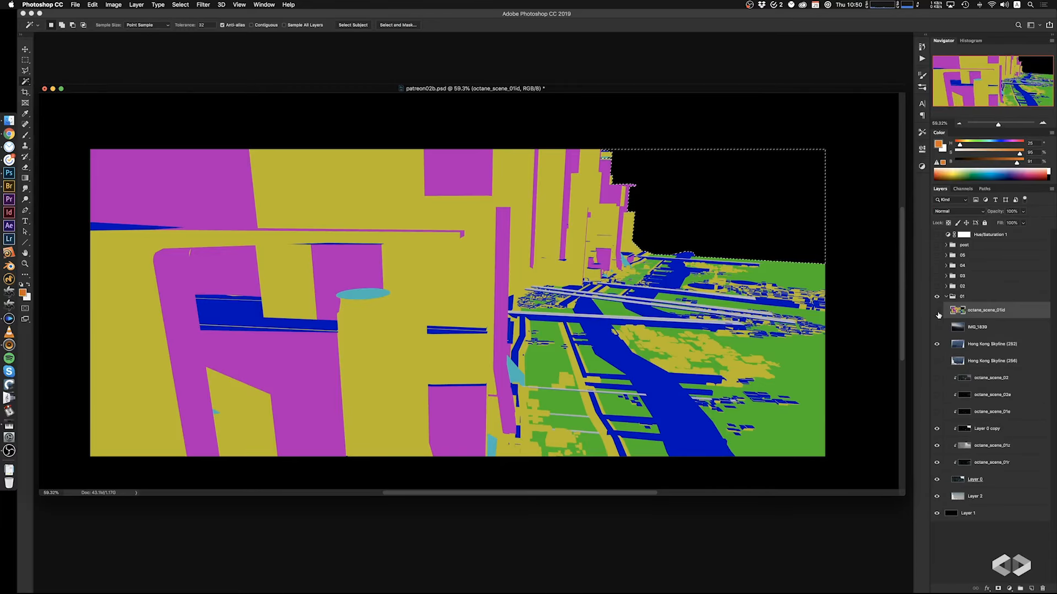
click(937, 310)
click(985, 344)
Invert the sky selection, undo a trial erasure over the towers, and add a layer mask from the selection to Hong Kong Skyline (252)
key(super+shift+i)
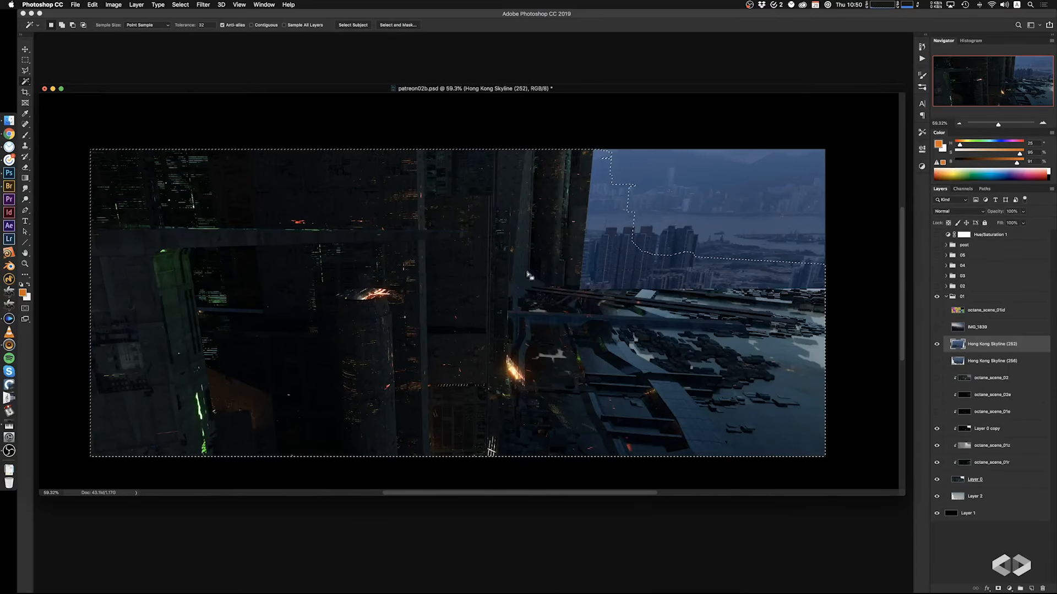
key(e)
mouse_move(616, 205)
mouse_down()
mouse_move(603, 165)
mouse_move(619, 231)
mouse_up()
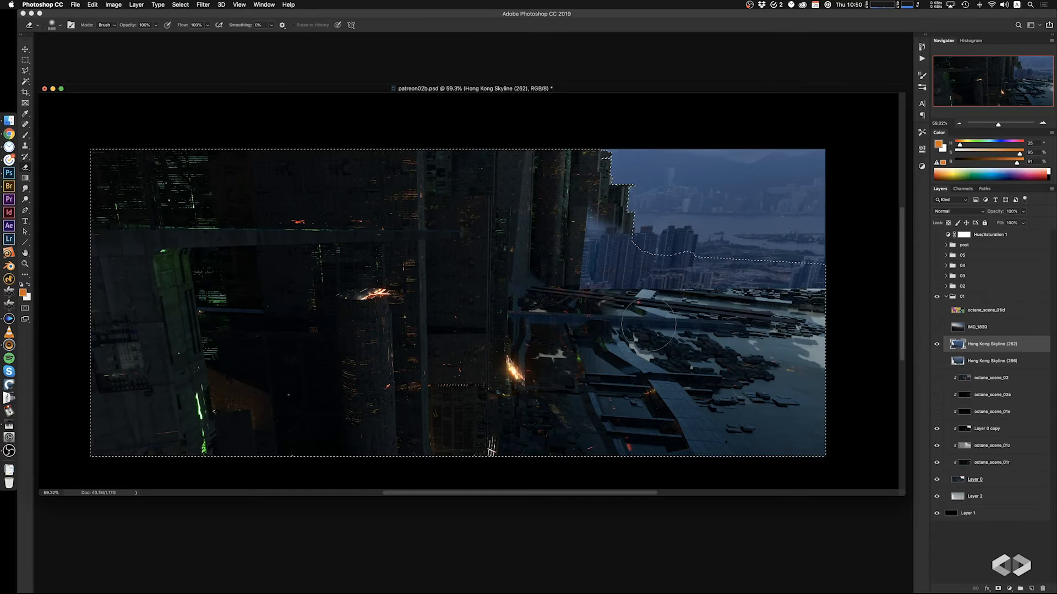
key(super+z)
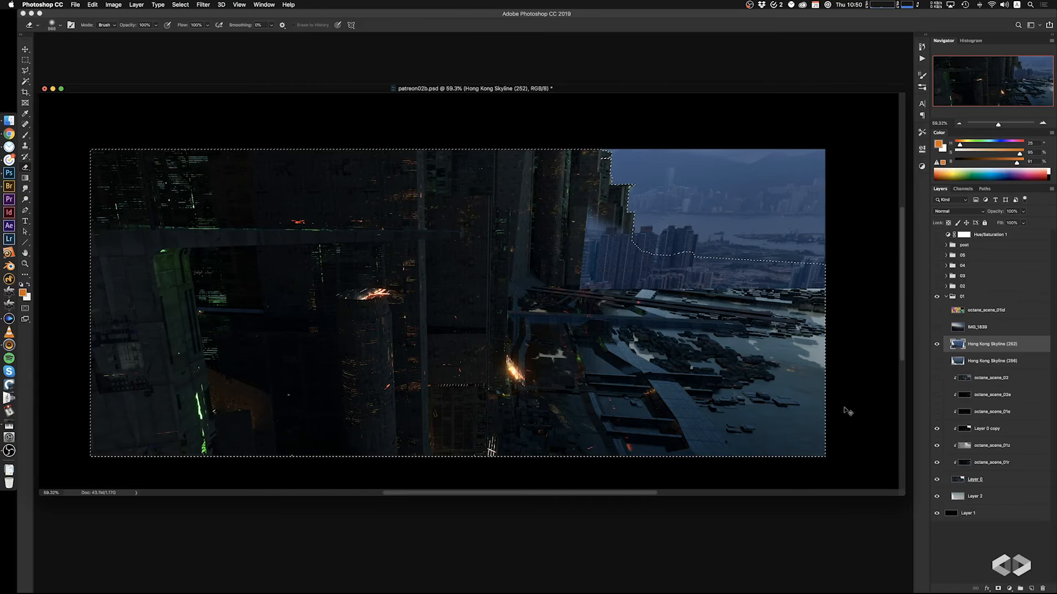
click(998, 588)
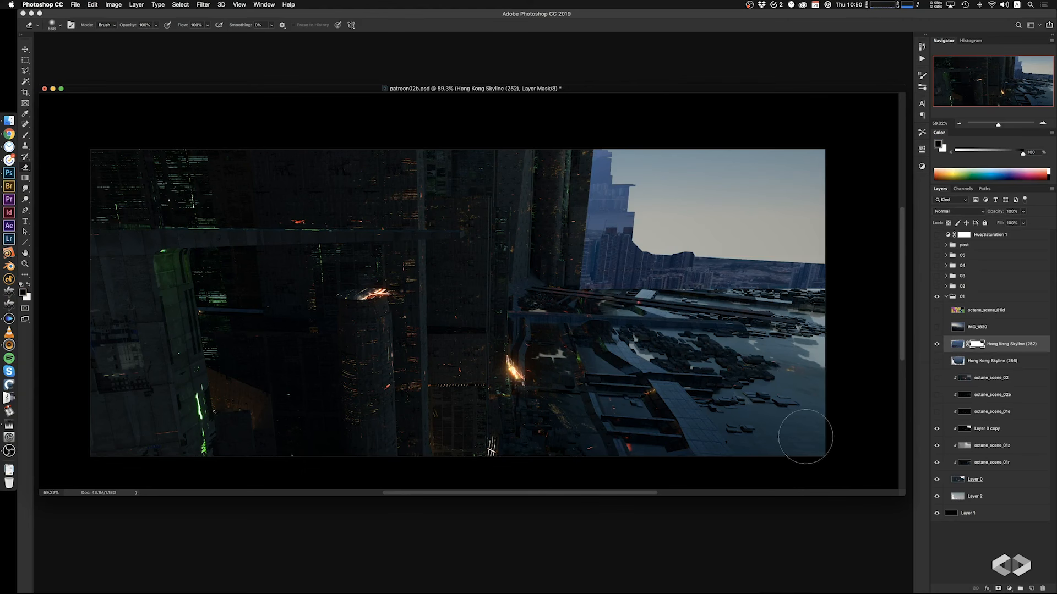
Invert the Hong Kong Skyline (252) mask and transform the skyline image to about 99% width and 101% height with a slight rotation
key(super+i)
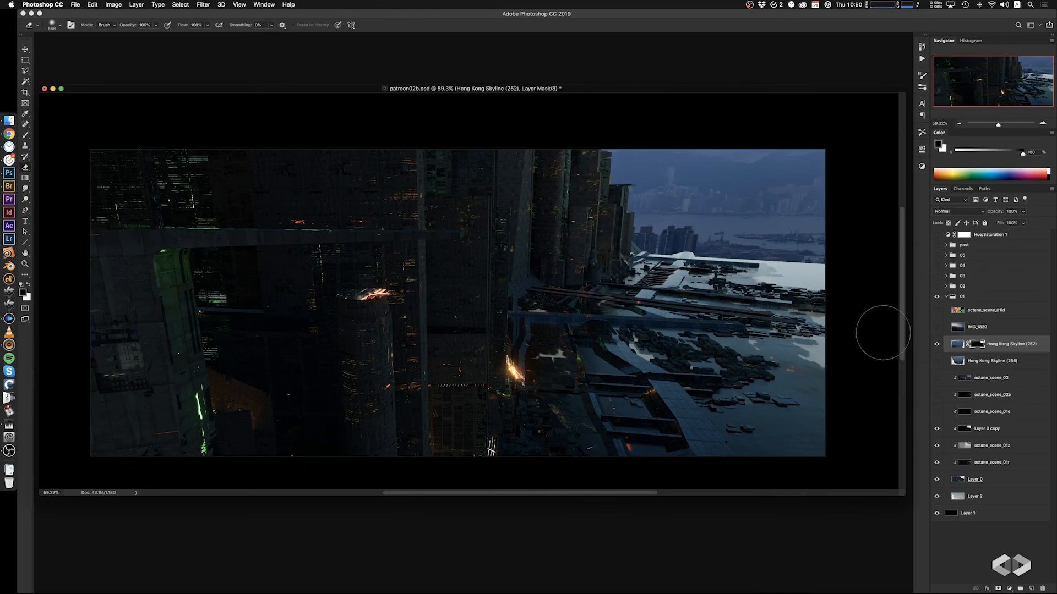
click(958, 345)
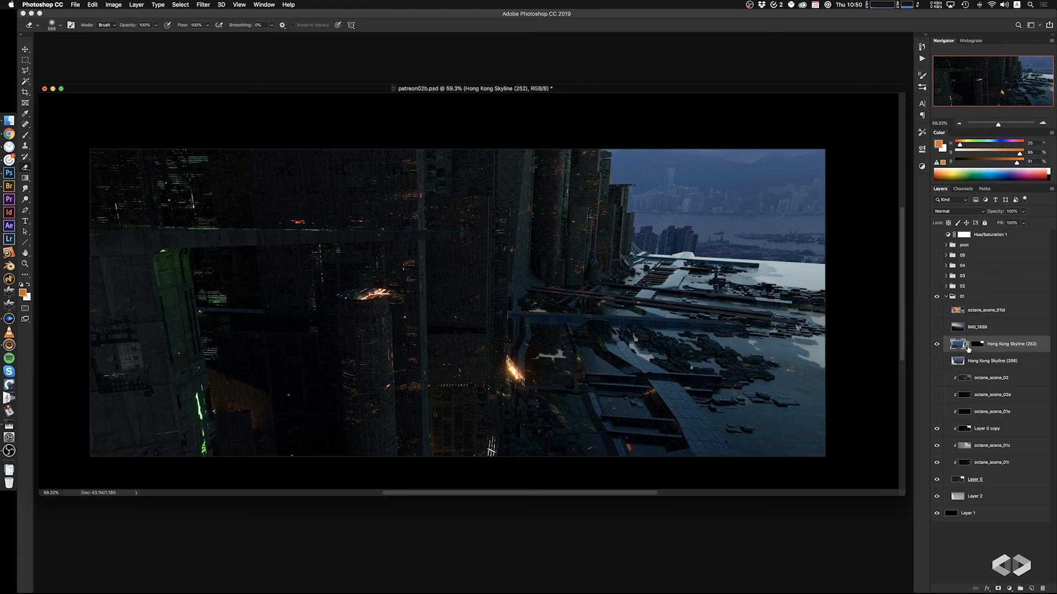
key(super+t)
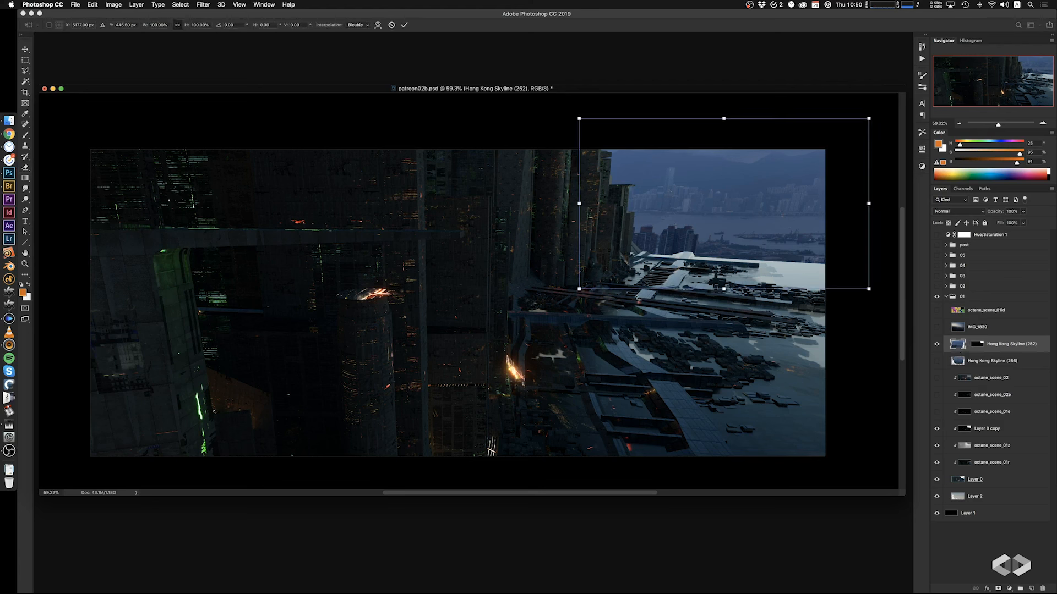
drag(580, 293, 578, 294)
drag(868, 202, 865, 204)
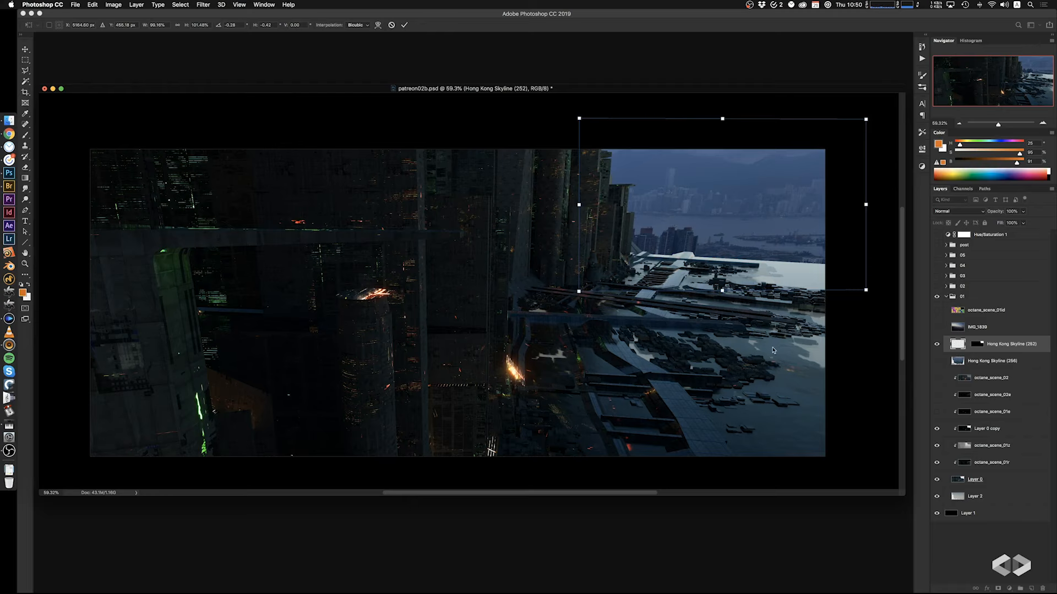
key(Return)
key(e)
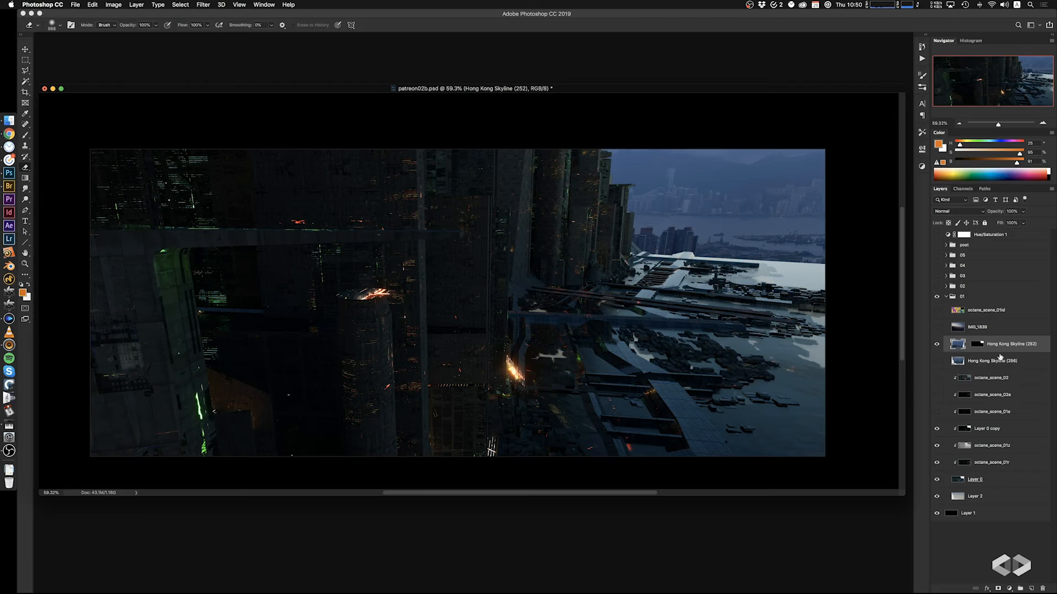
Reveal the skyline past the horizon by erasing on the Hong Kong Skyline (252) mask, and check the tonal values with Hue/Saturation 1
click(979, 344)
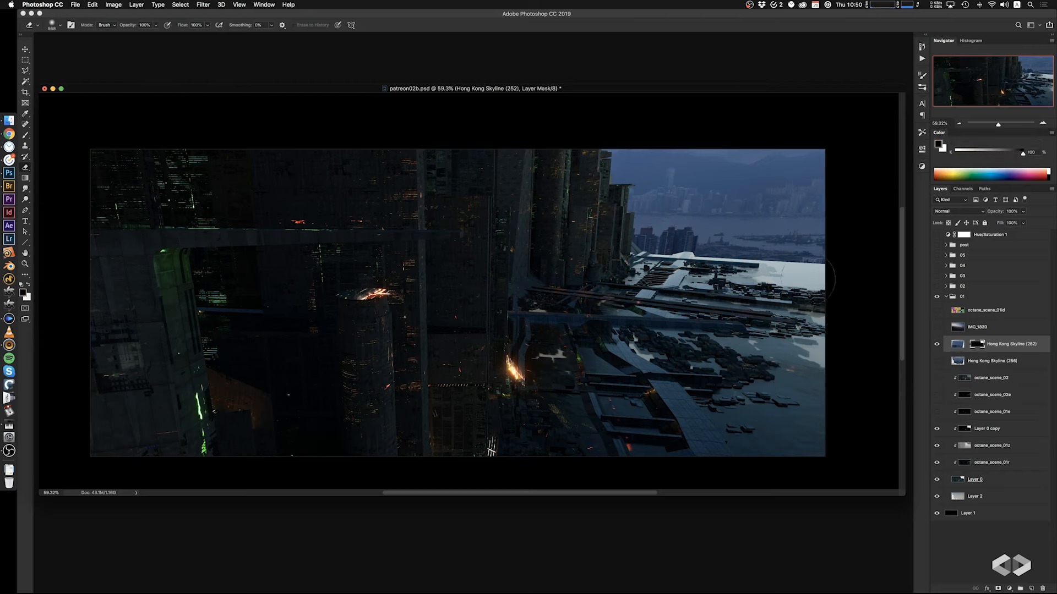
mouse_move(655, 266)
mouse_down()
mouse_move(632, 275)
mouse_move(694, 306)
mouse_move(732, 259)
mouse_move(852, 262)
mouse_move(837, 282)
mouse_move(852, 286)
mouse_move(740, 271)
mouse_up()
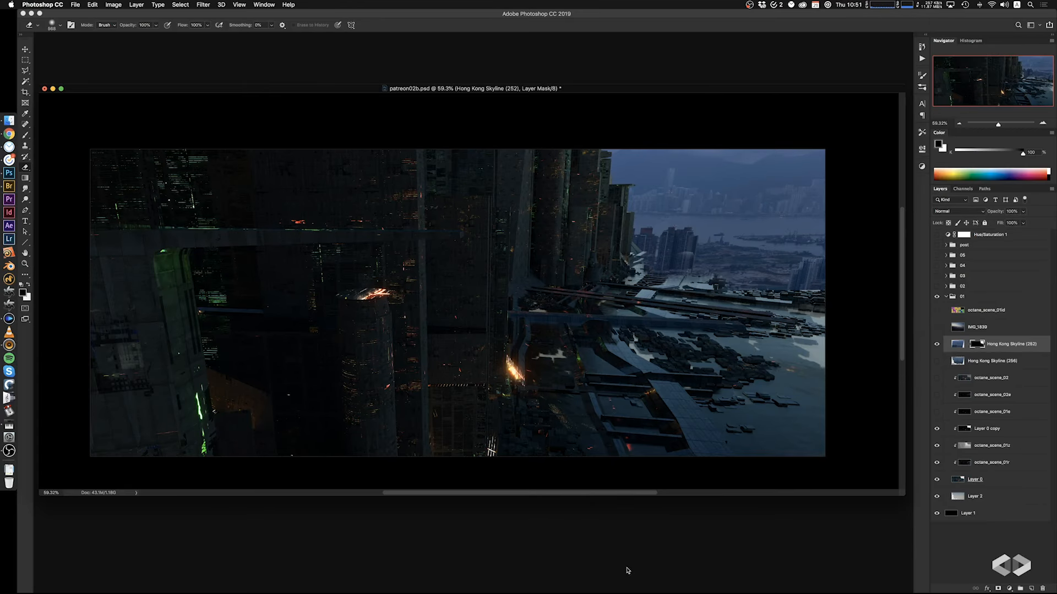
click(936, 235)
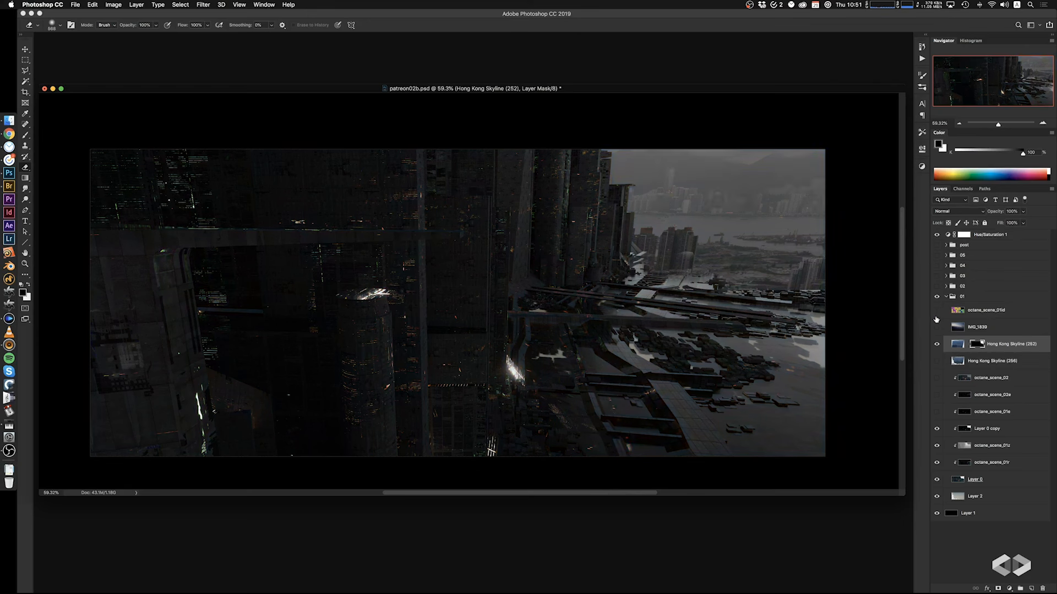
click(935, 235)
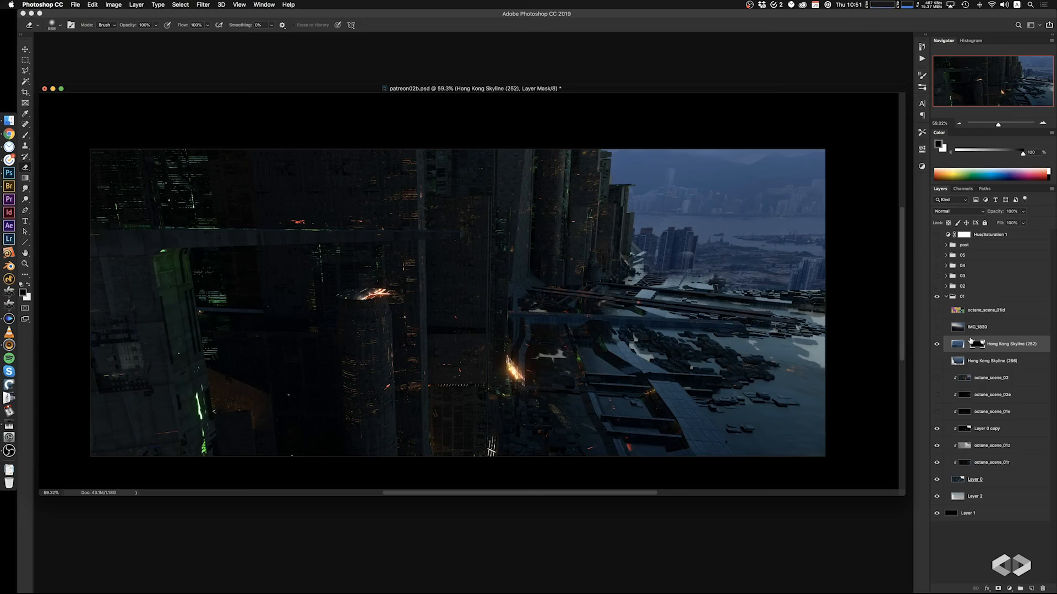
Compare the image with the post group shown and hidden, and adjust the color balance of Layer 0
click(985, 481)
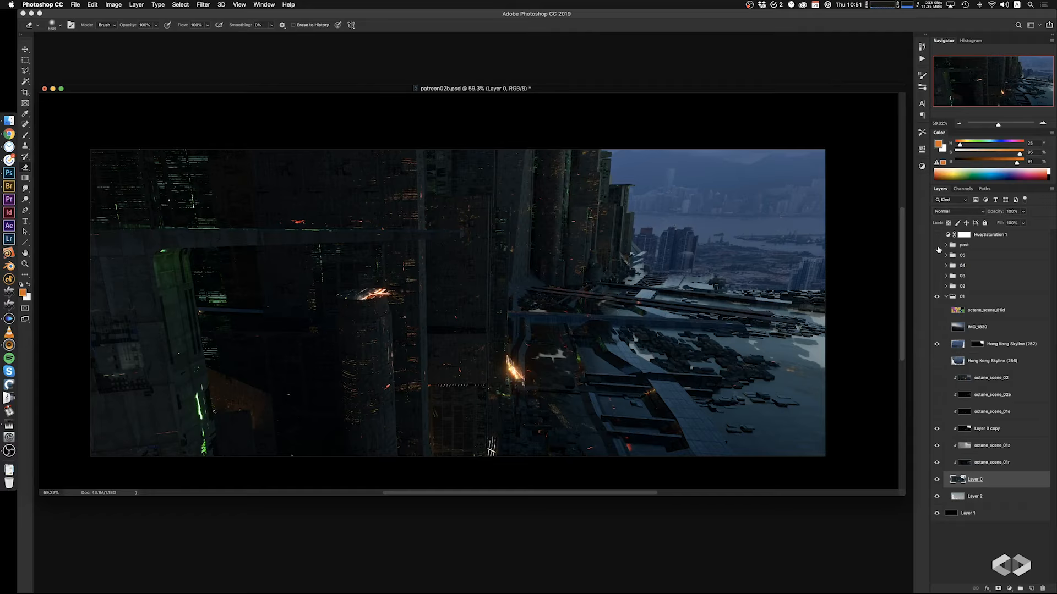
click(937, 245)
click(937, 246)
click(937, 246)
click(938, 245)
key(super+b)
mouse_move(755, 374)
mouse_down()
mouse_move(765, 375)
mouse_move(747, 394)
mouse_up()
key(Return)
key(e)
Shift the color balance of Hong Kong Skyline (252) towards a cooler, less purple blue
click(960, 345)
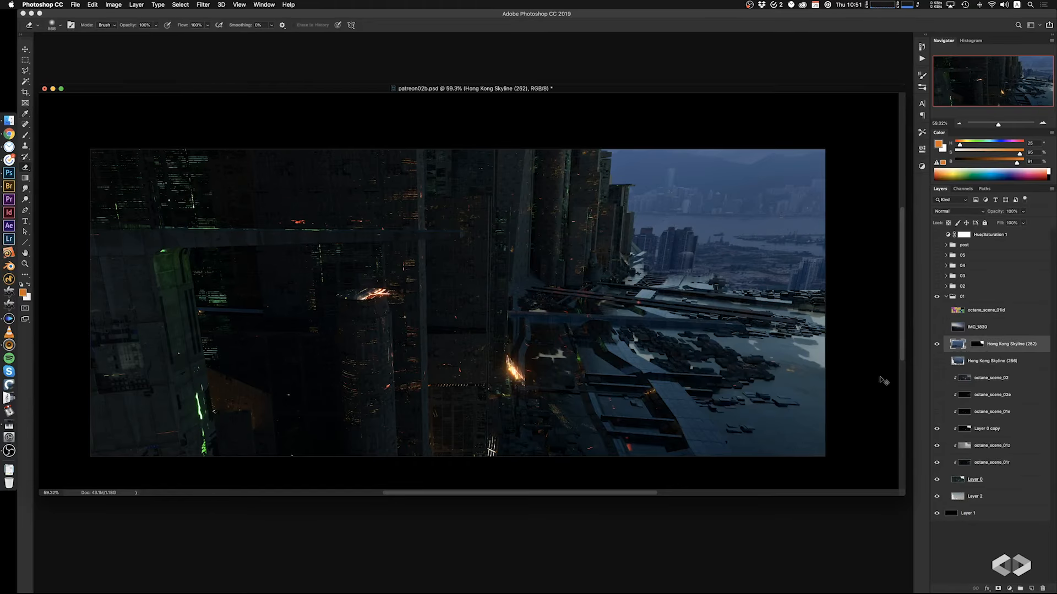
key(super+b)
mouse_move(756, 375)
mouse_down()
mouse_move(748, 393)
mouse_move(761, 384)
mouse_up()
click(845, 357)
key(e)
Add a new layer above octane_scene_02 and set the Gradient tool to radial with a blue-grey sampled from the skyline
click(983, 379)
click(1033, 589)
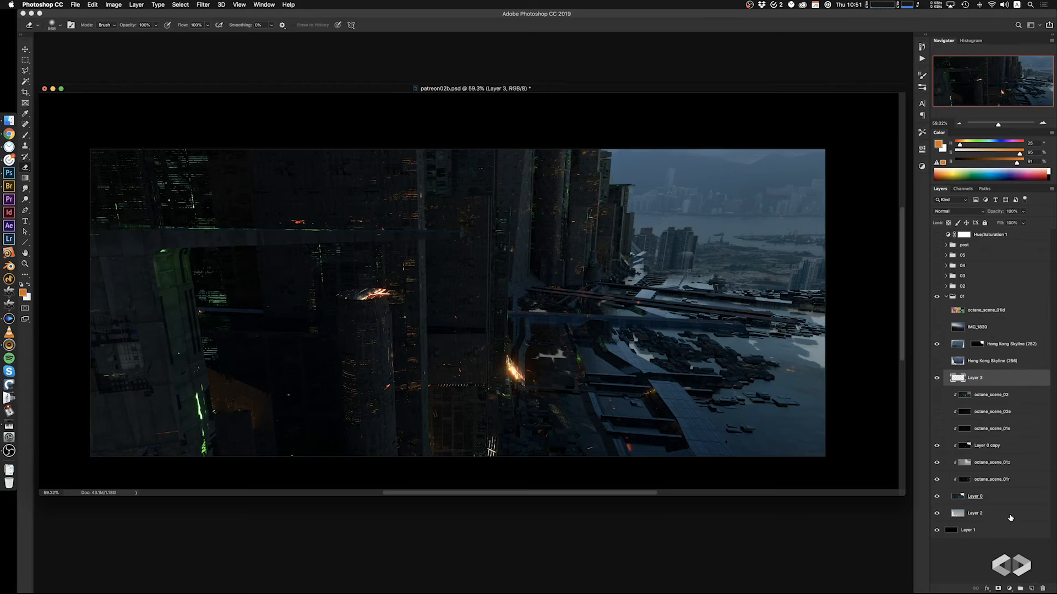
key(g)
alt+click(721, 192)
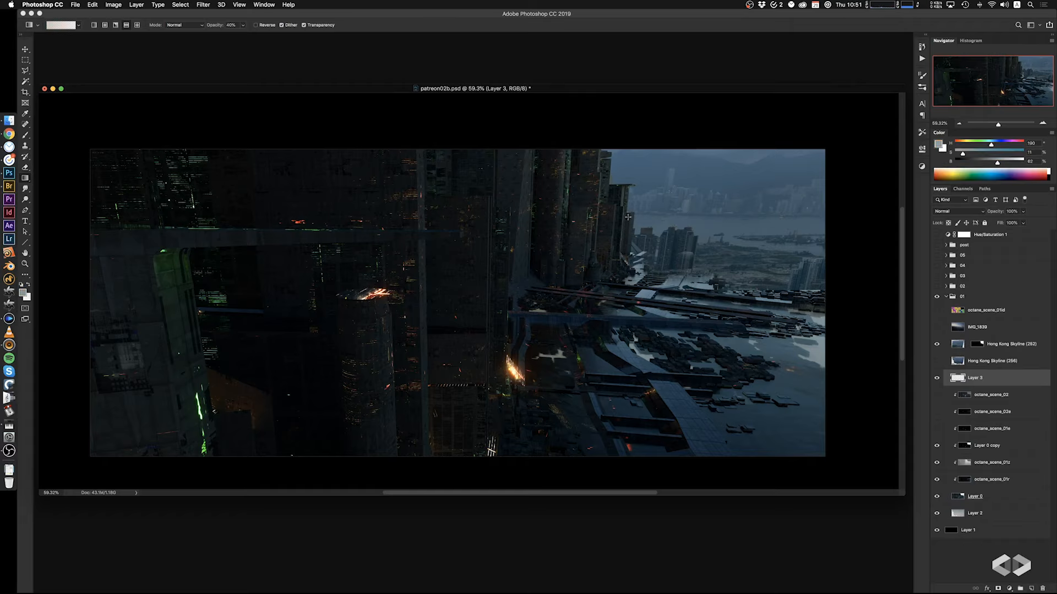
alt+click(641, 168)
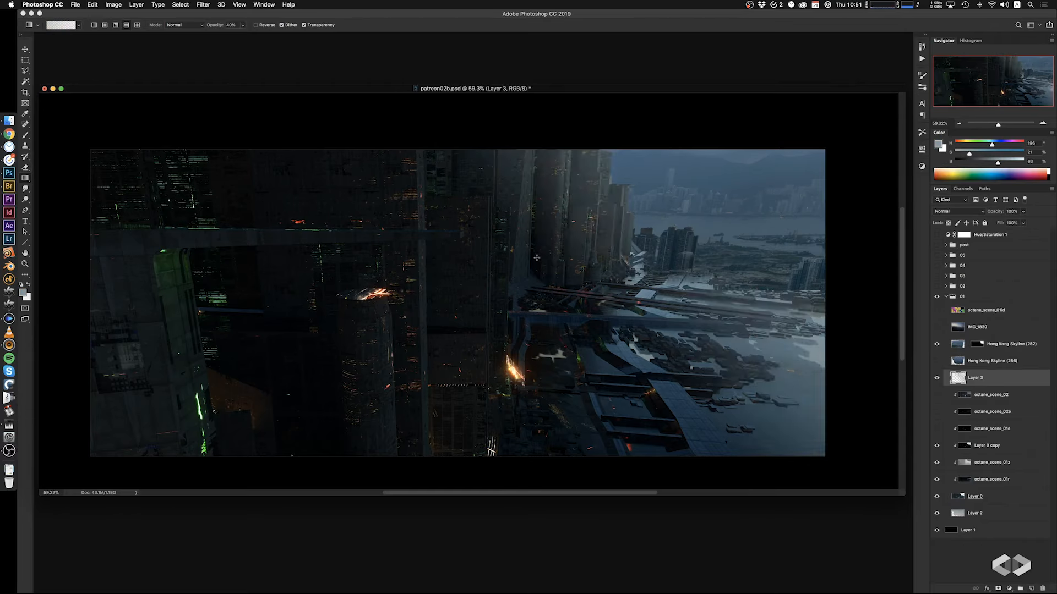
click(105, 25)
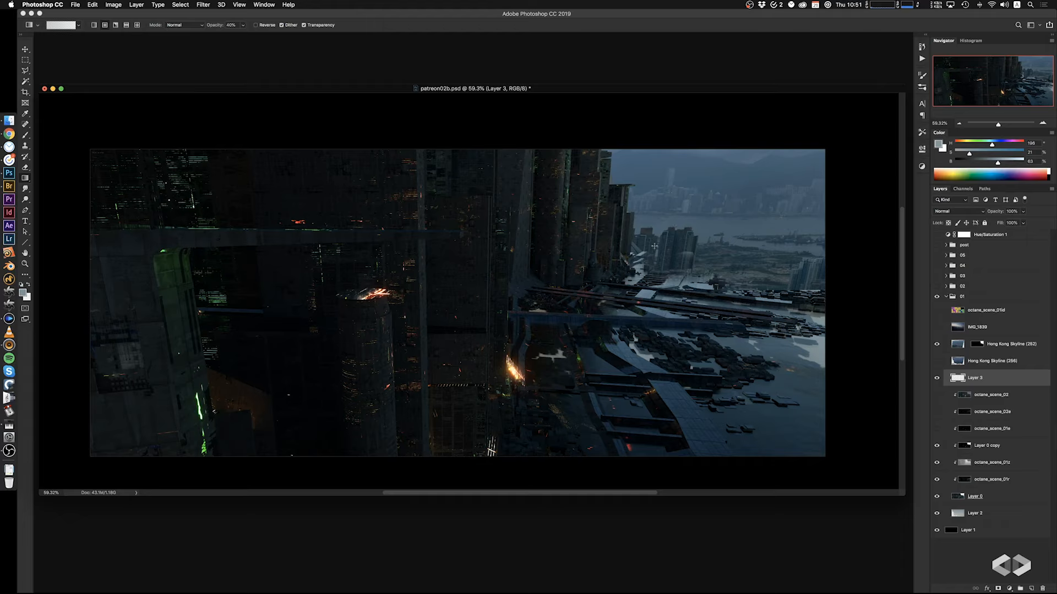
Try radial haze gradients on Layer 3 over the horizon and towers, undoing them and resampling sky colors
drag(654, 246, 615, 337)
key(super+z)
drag(767, 252, 720, 364)
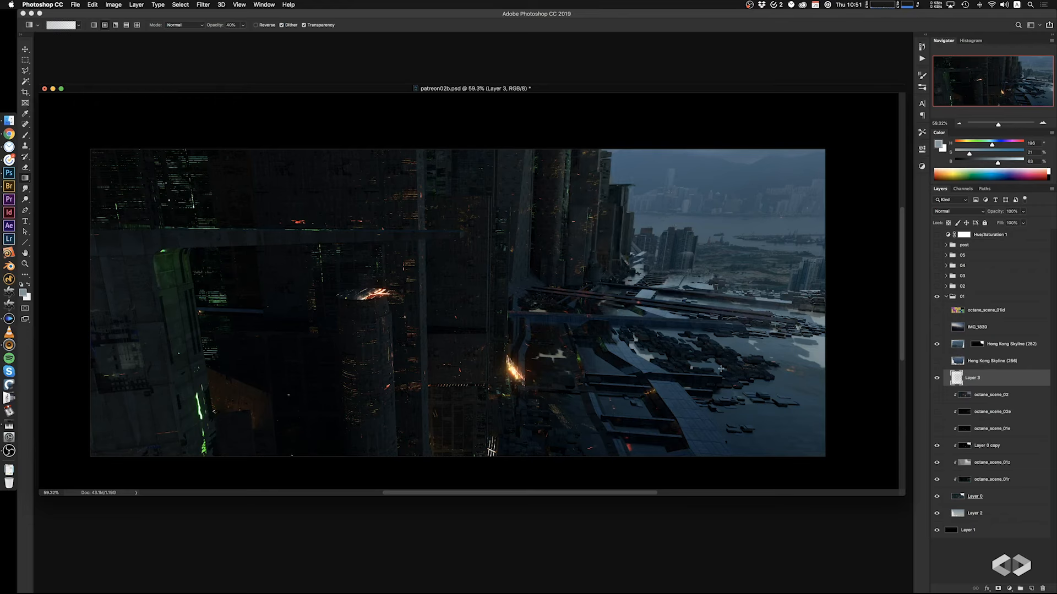
drag(641, 198, 485, 276)
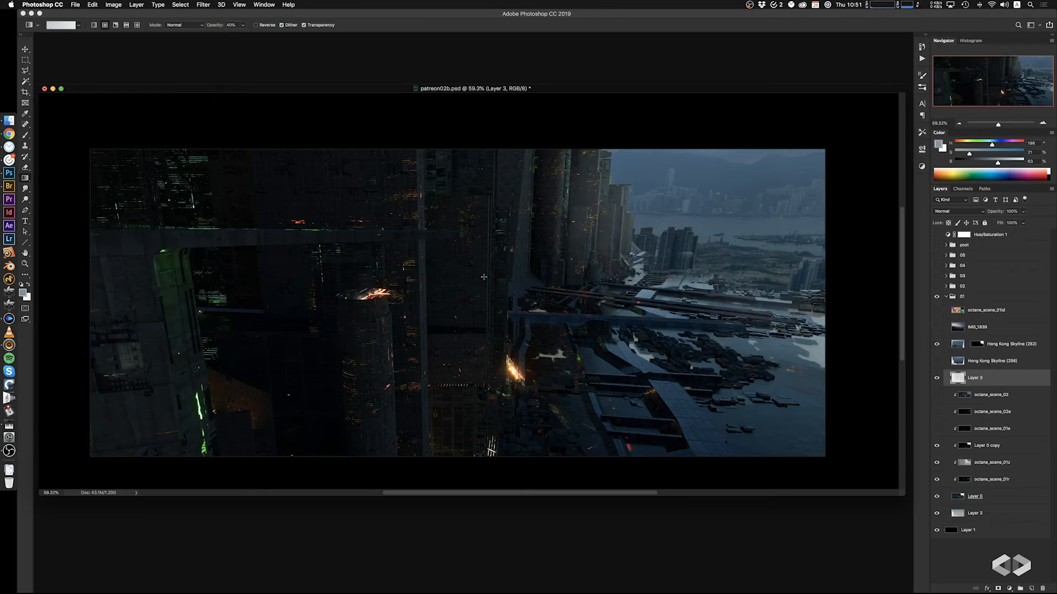
key(super+z)
key(super+z)
alt+click(651, 177)
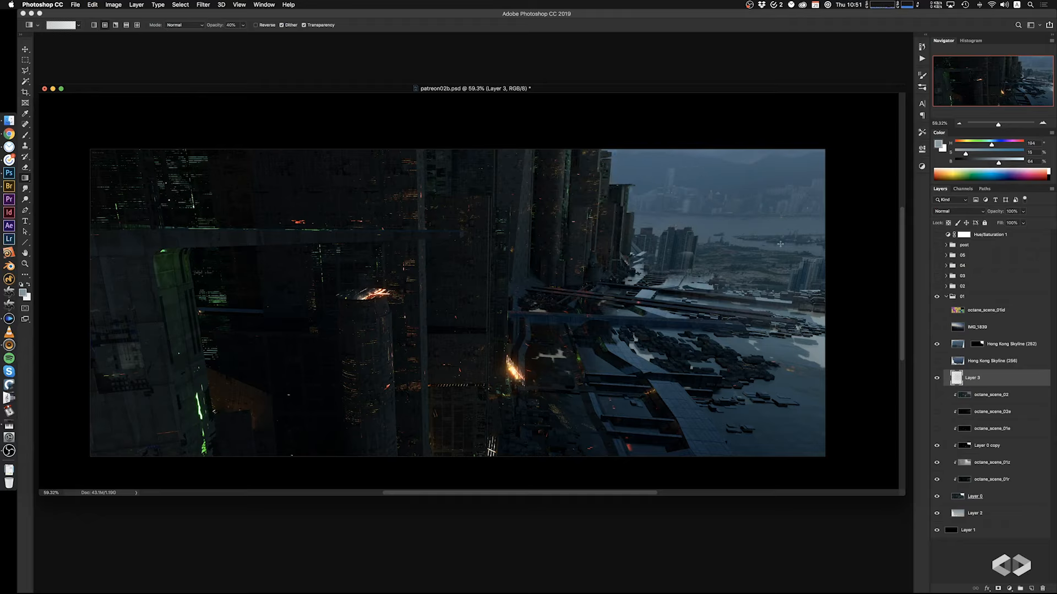
alt+click(724, 167)
Move Layer 3 above Hong Kong Skyline (252) and clear all of its contents
drag(986, 376, 985, 343)
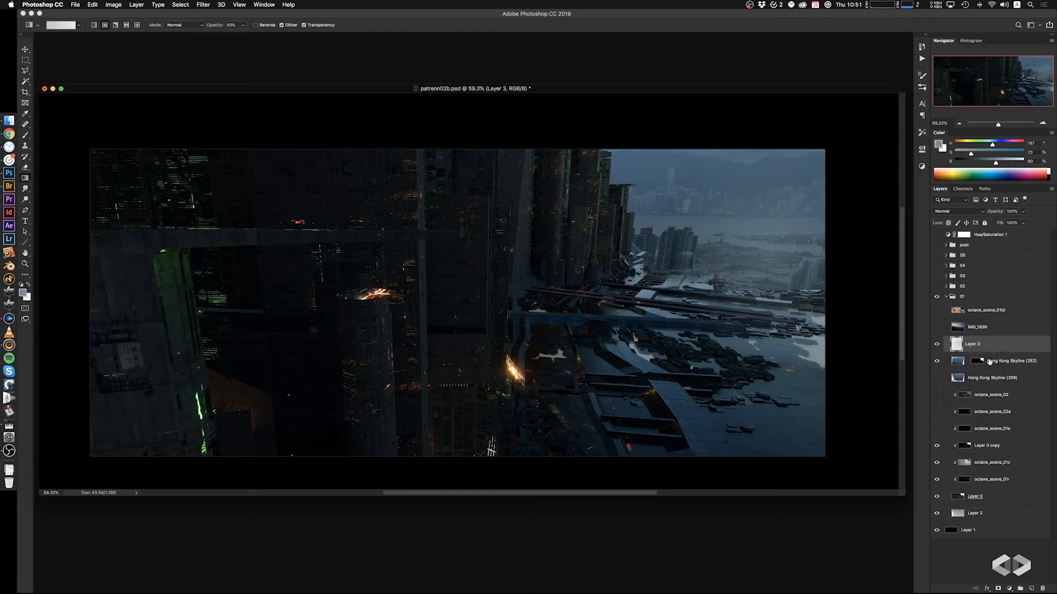
key(super+a)
key(Delete)
key(super+d)
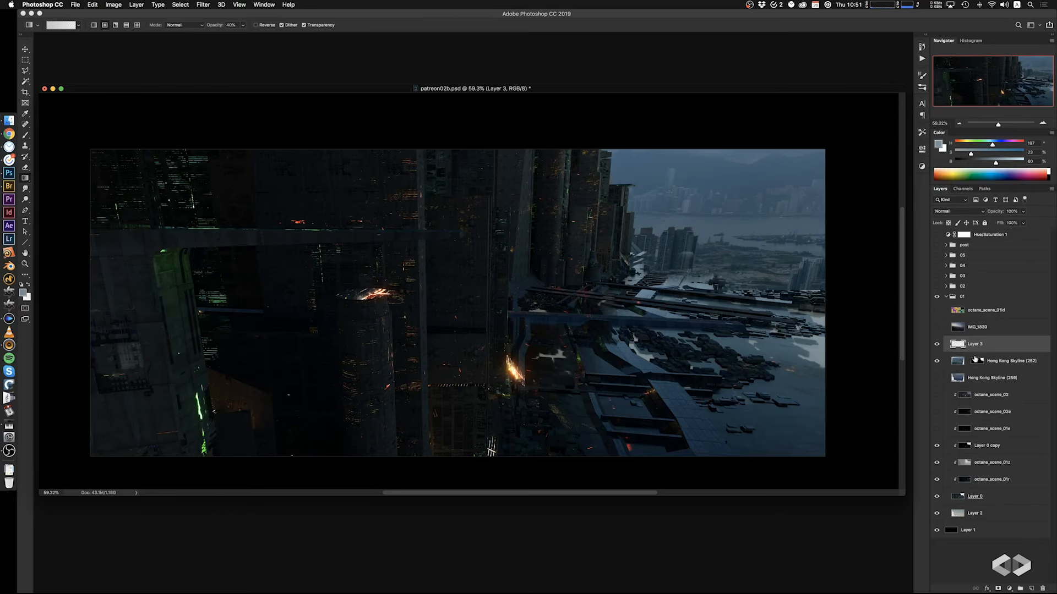
Sample a sky blue, clip Layer 3 directly above Layer 0 copy, and draw two radial haze gradients over the distant towers and shoreline
alt+click(626, 169)
drag(626, 170, 533, 224)
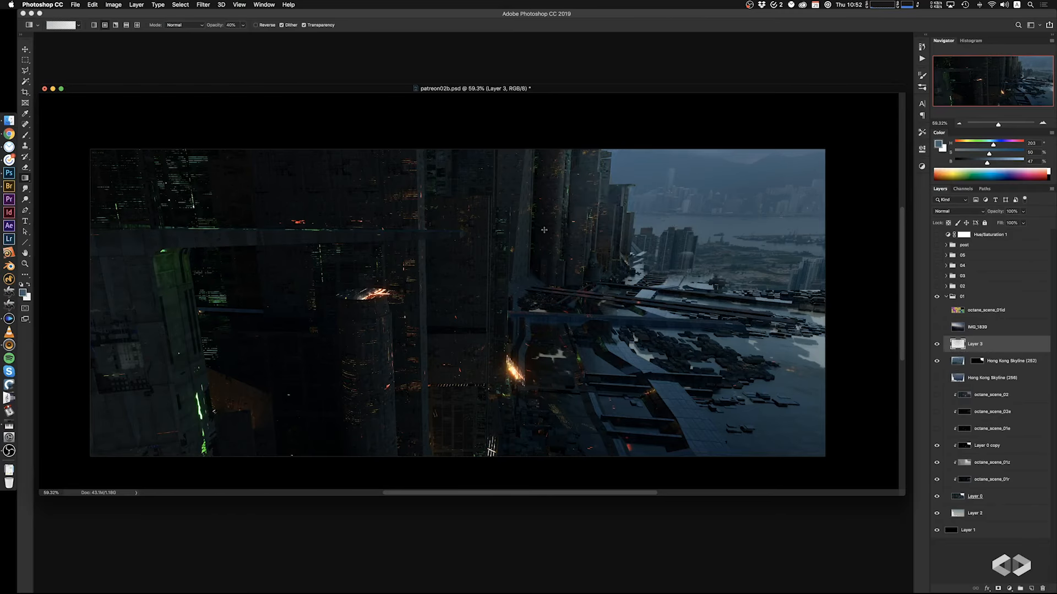
key(super+z)
drag(987, 342, 1005, 435)
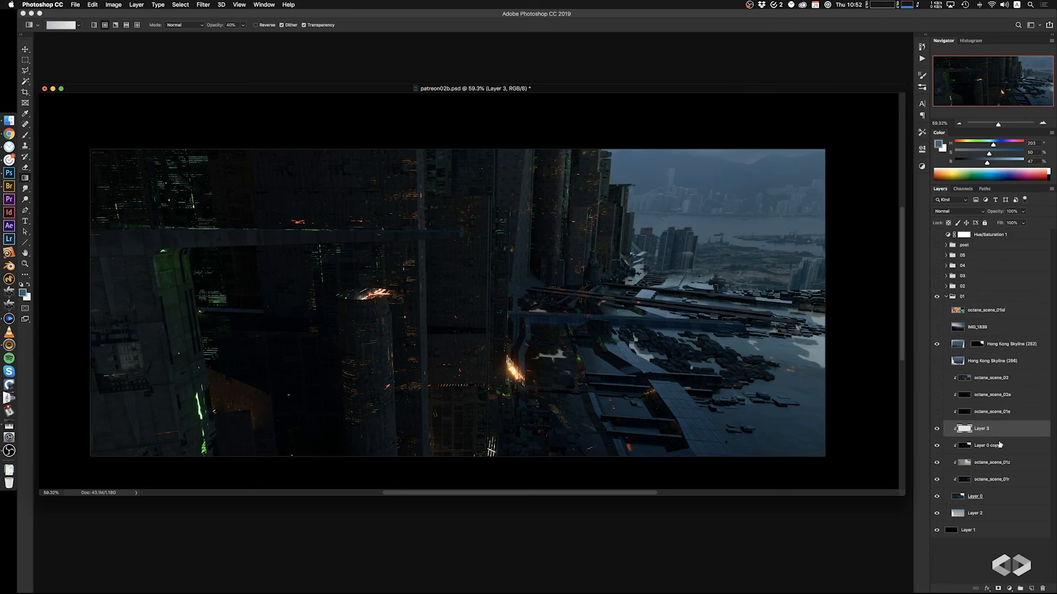
drag(628, 205, 558, 260)
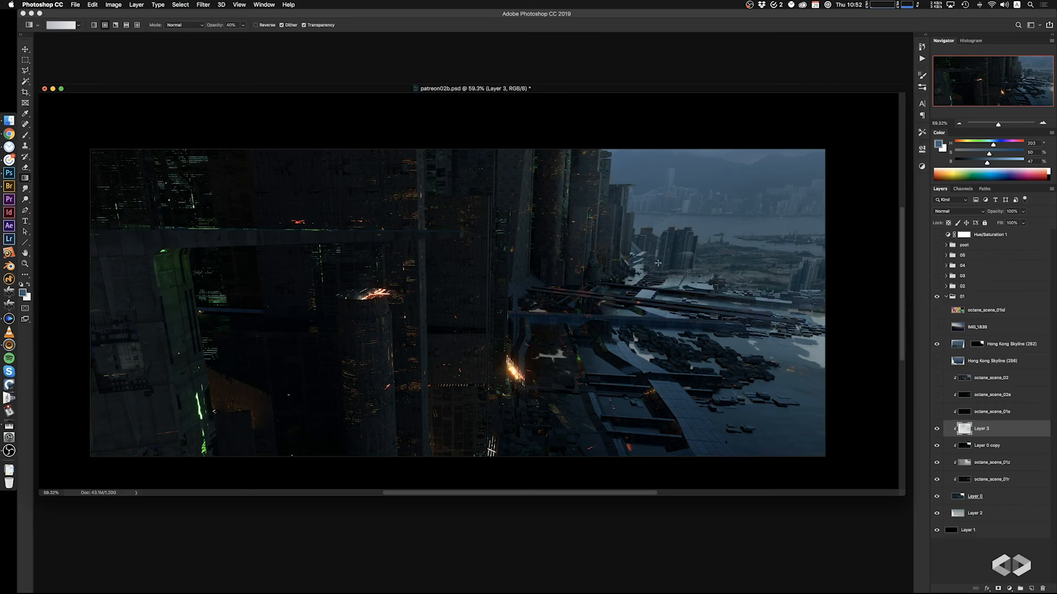
drag(658, 263, 562, 316)
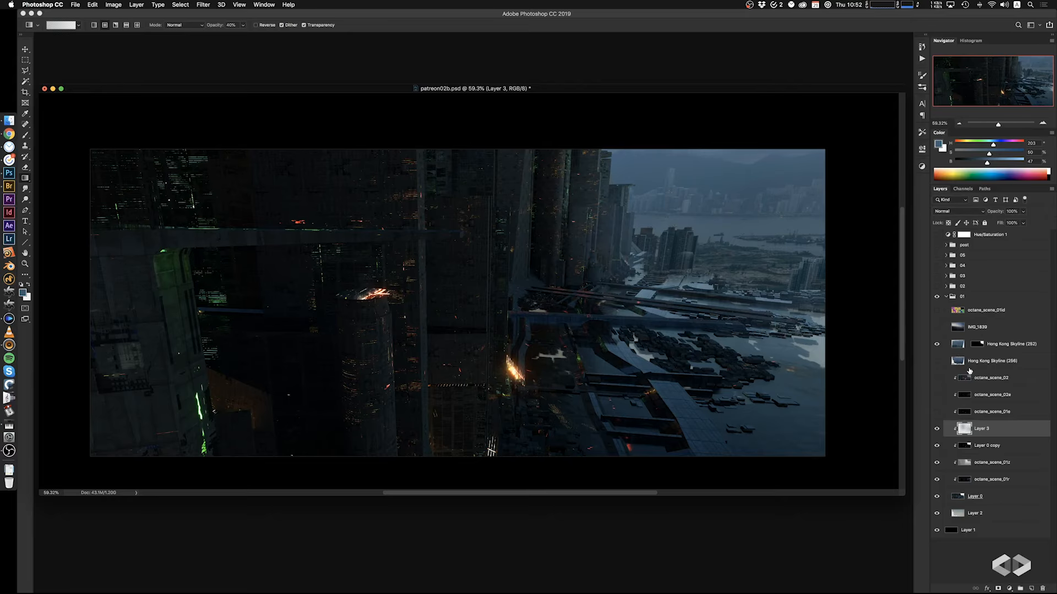
Load the green water areas of octane_scene_01id as a selection, hide that layer and target the Hong Kong Skyline (252) mask
click(978, 346)
key(b)
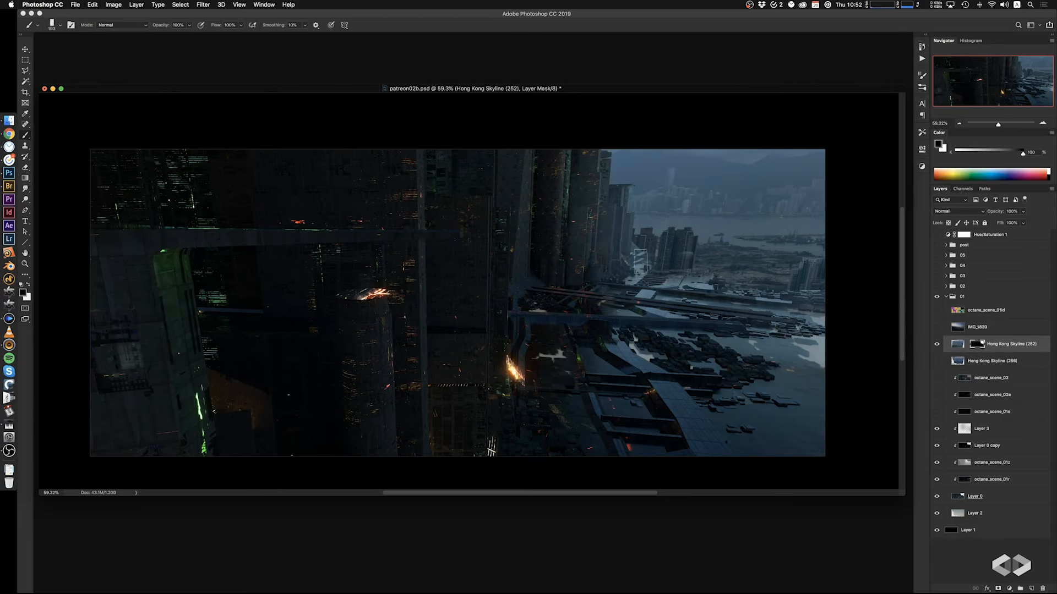
click(936, 310)
click(942, 311)
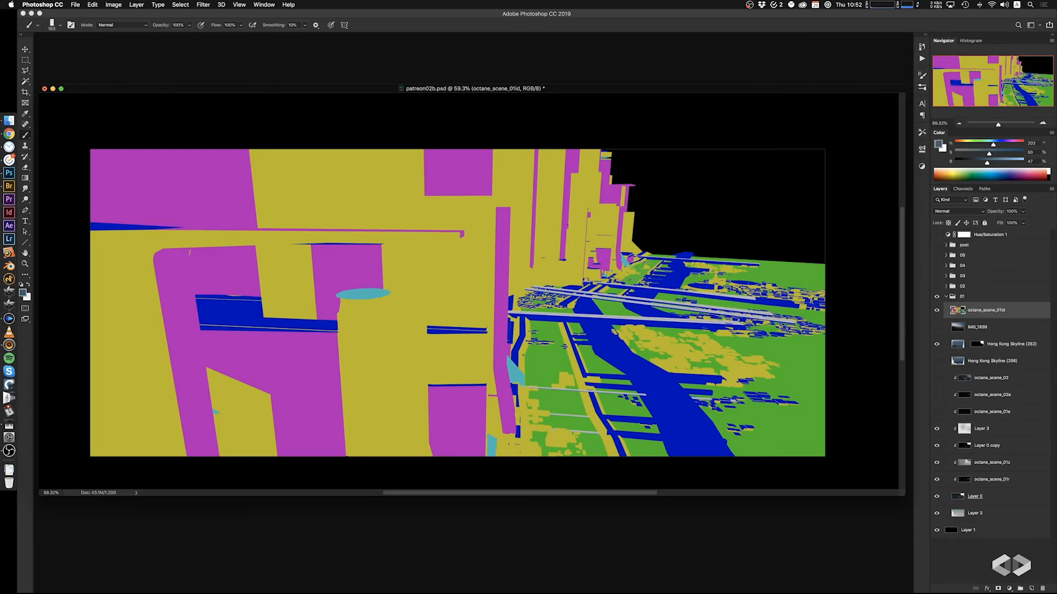
key(w)
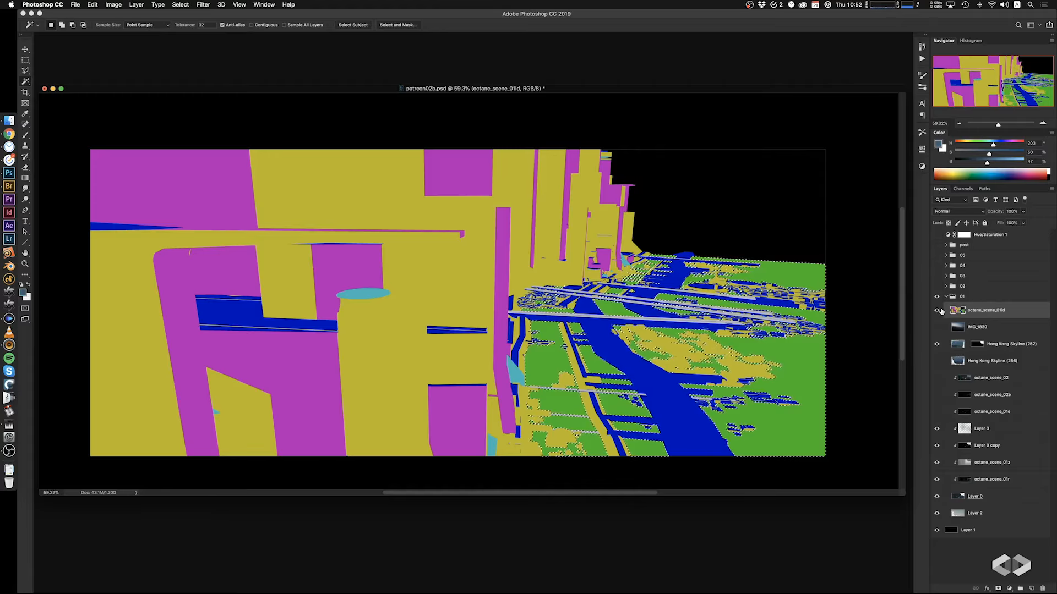
click(937, 311)
click(977, 346)
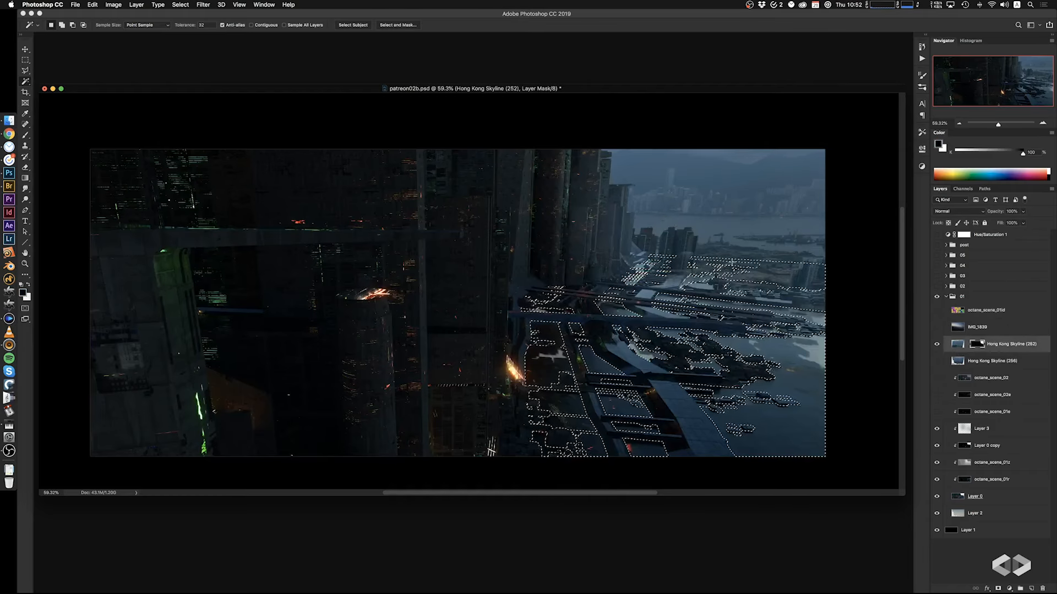
Paint the skyline mask within the selected water areas near the horizon, undo the unwanted strokes and deselect
key(b)
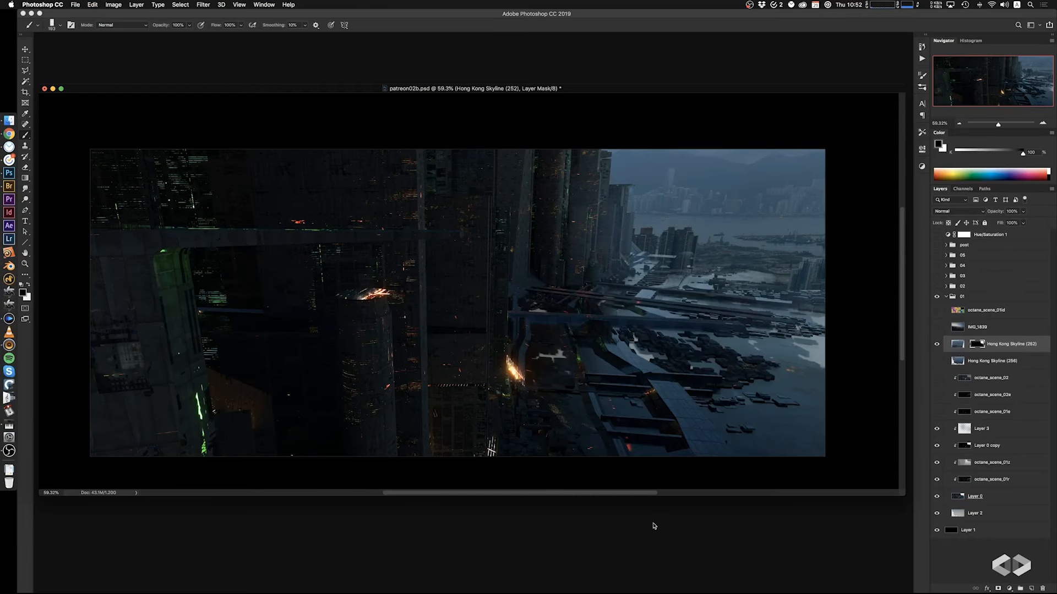
key(super+z)
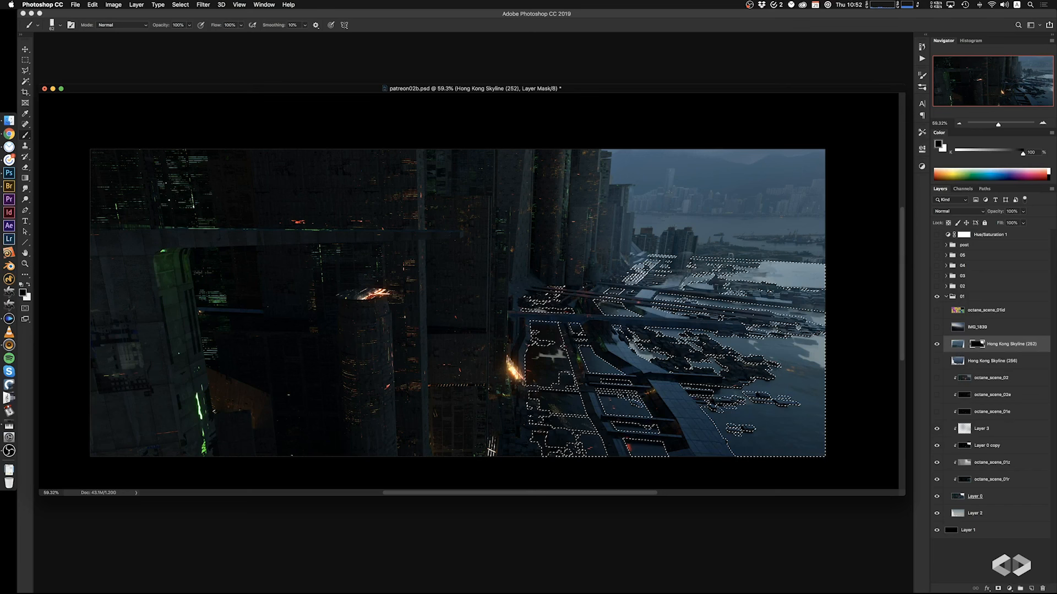
key(super+z)
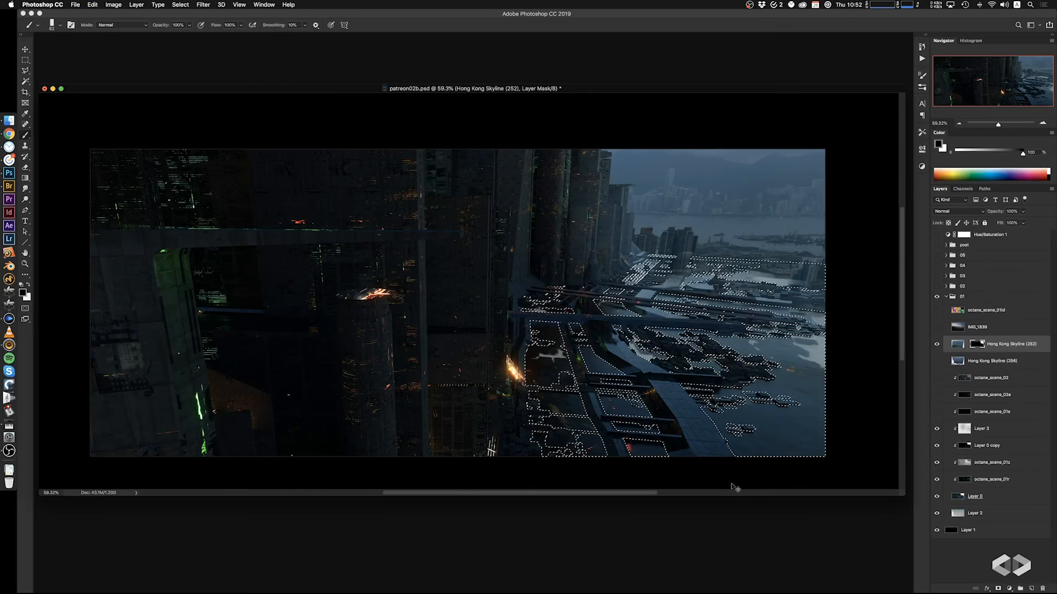
key(super+d)
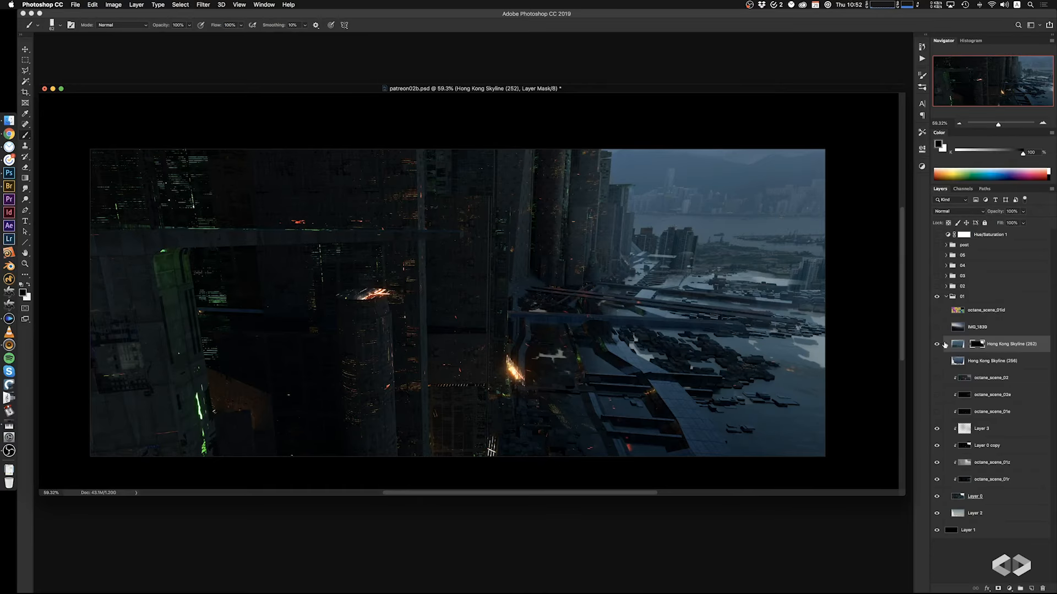
Compare the image with Hong Kong Skyline (252) and Layer 0 copy toggled, and add a layer mask to Layer 0 copy
click(937, 345)
click(937, 446)
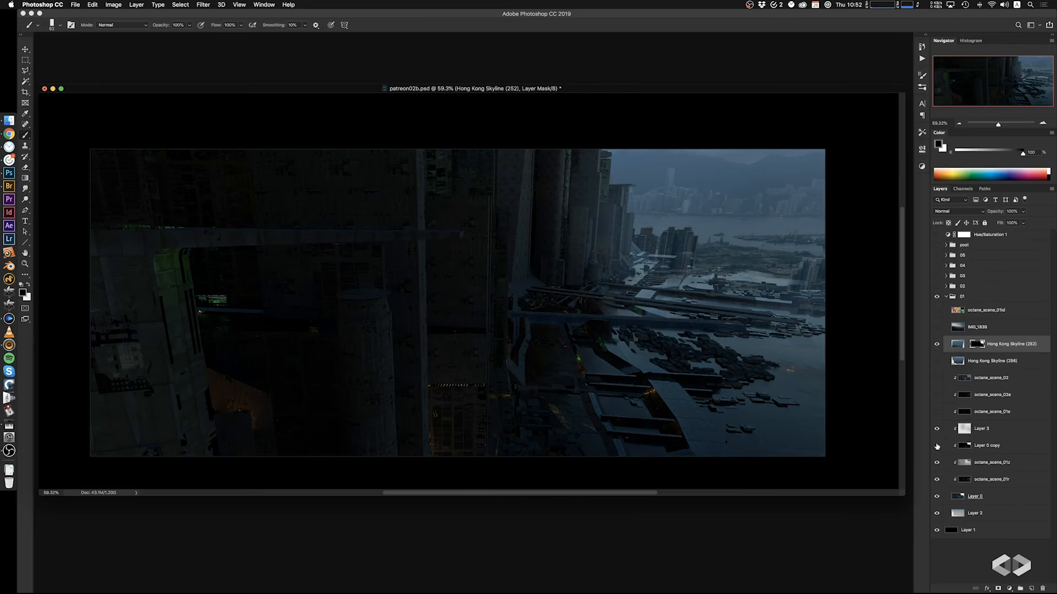
click(936, 446)
click(969, 449)
key(e)
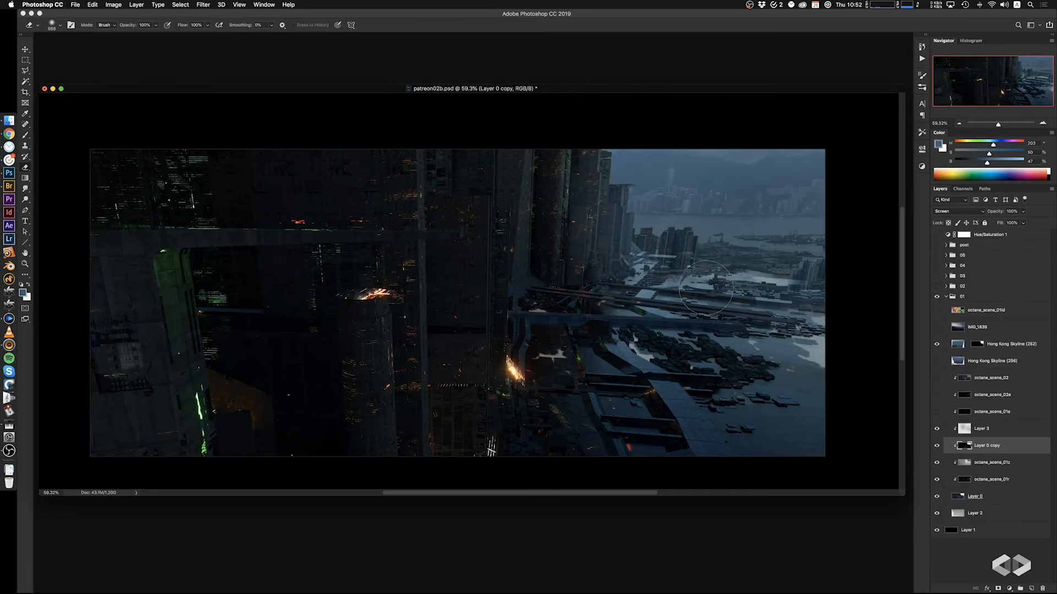
click(997, 589)
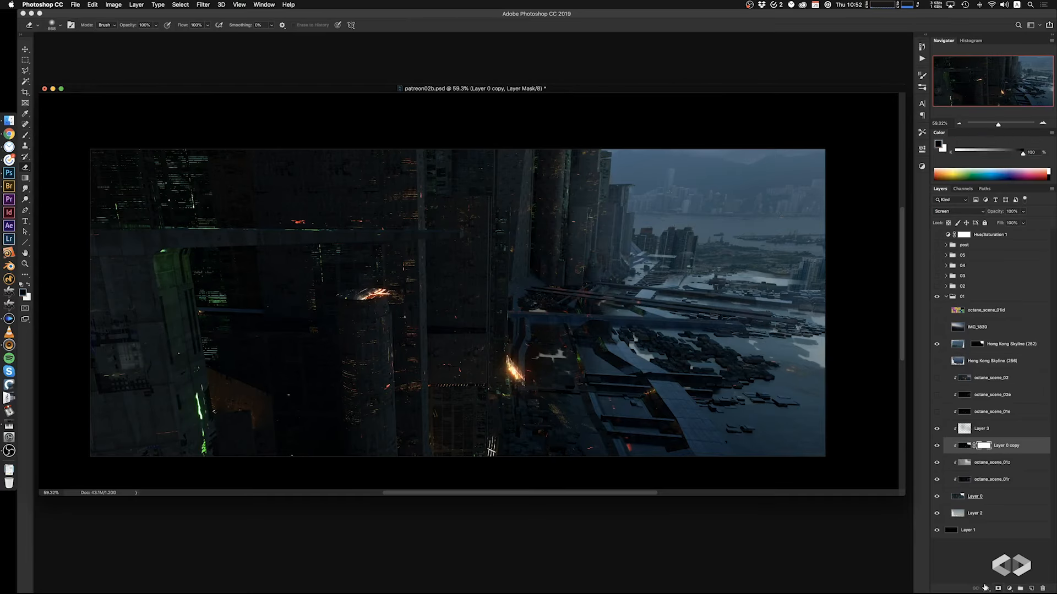
Paint black with a soft round brush on the Layer 0 copy mask to tone down the bright water near the shoreline
key(b)
right_click(694, 322)
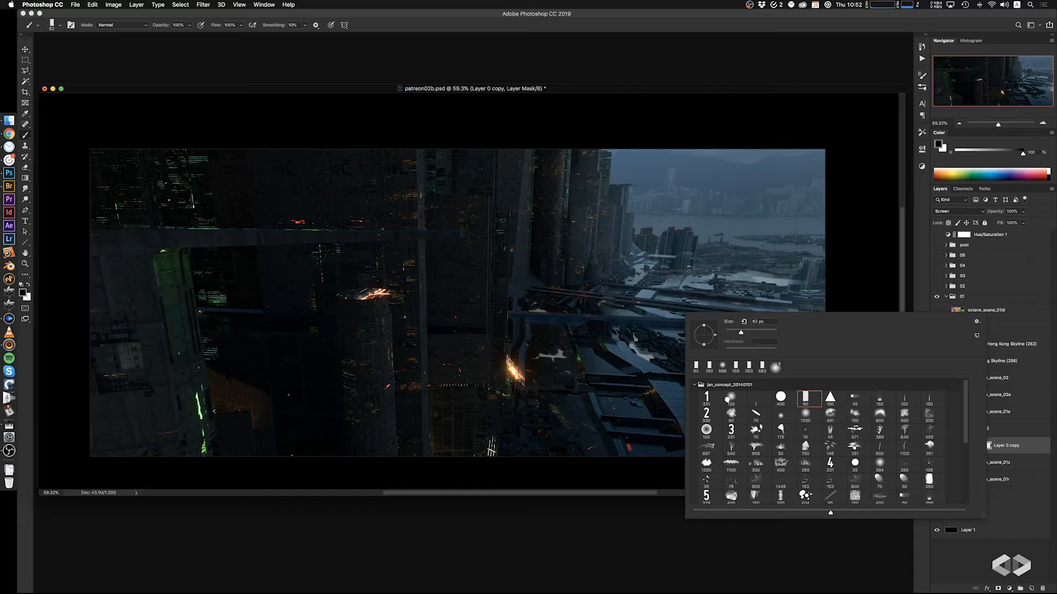
double_click(728, 399)
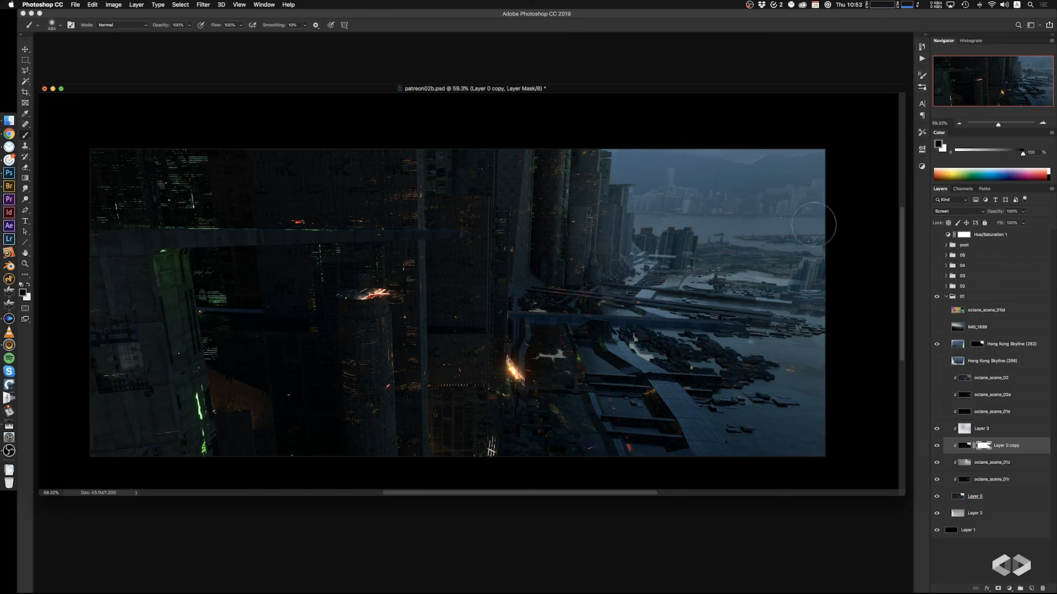
Refine the Hong Kong Skyline (252) mask around the distant towers at the waterline, using black and white with a smaller soft brush
click(977, 344)
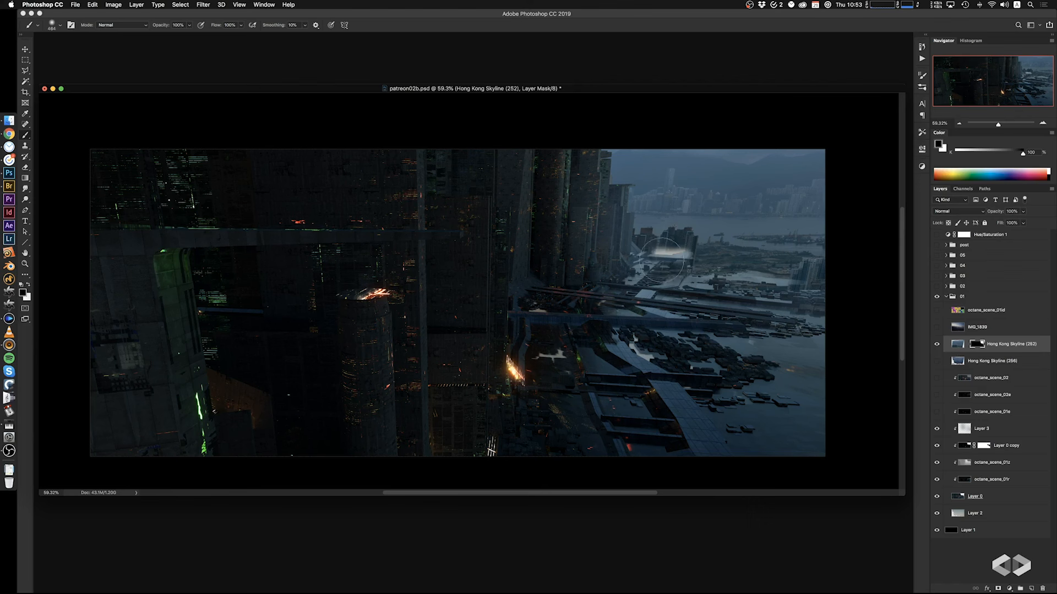
key(x)
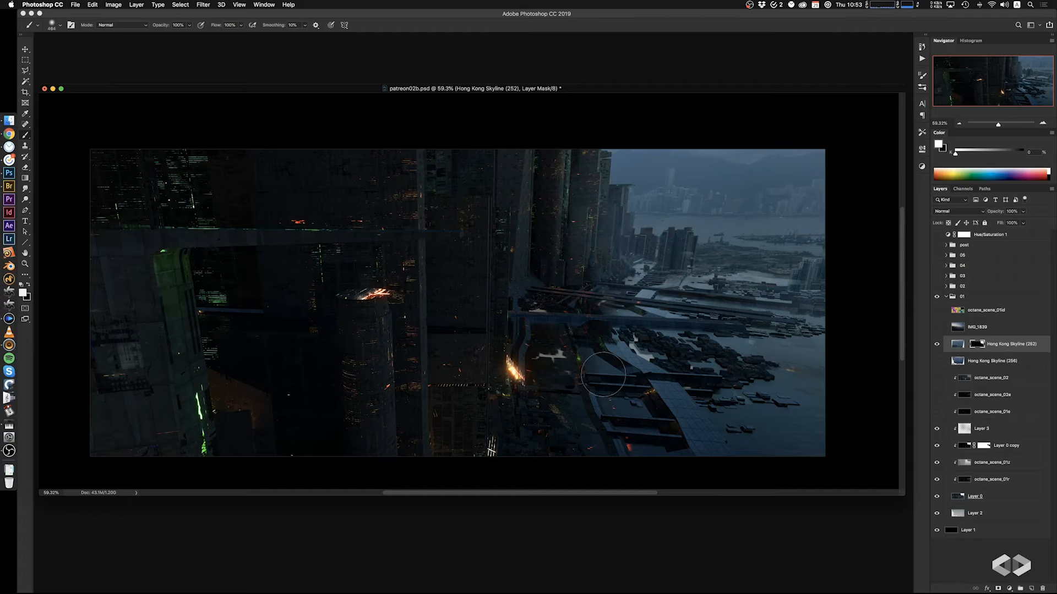
ctrl+alt+drag(650, 252, 613, 253)
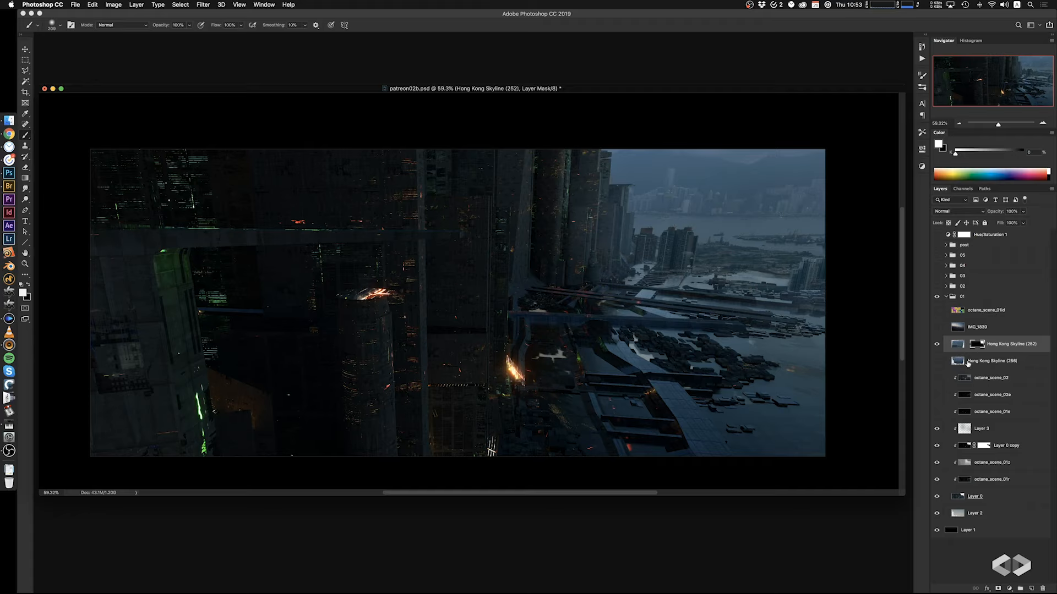
Show Hong Kong Skyline (256), move it above Hong Kong Skyline (252), and compare the image with and without the upper skyline
click(938, 362)
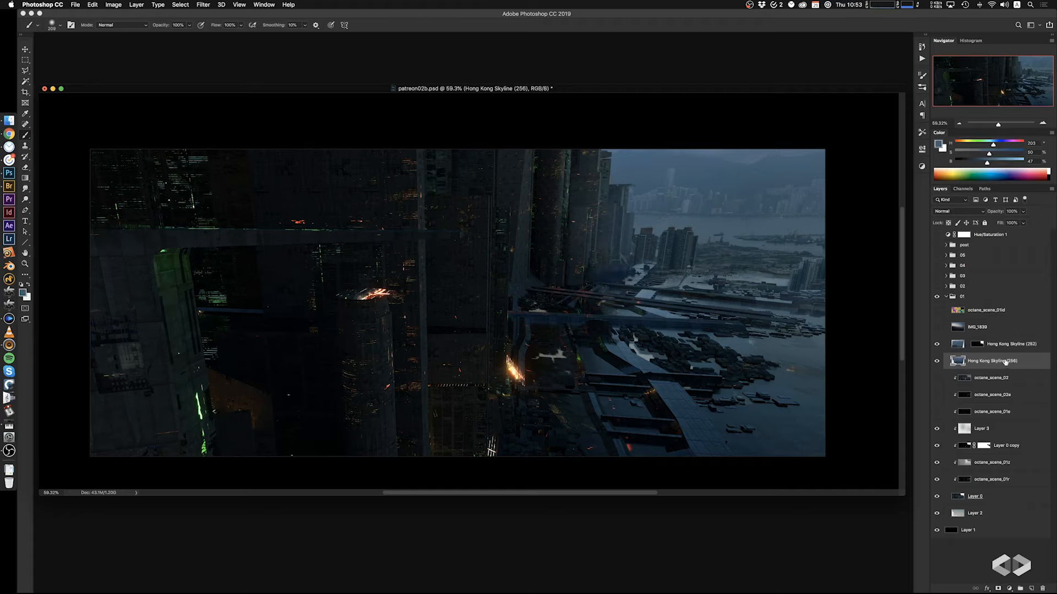
drag(942, 361, 936, 347)
click(937, 345)
click(938, 345)
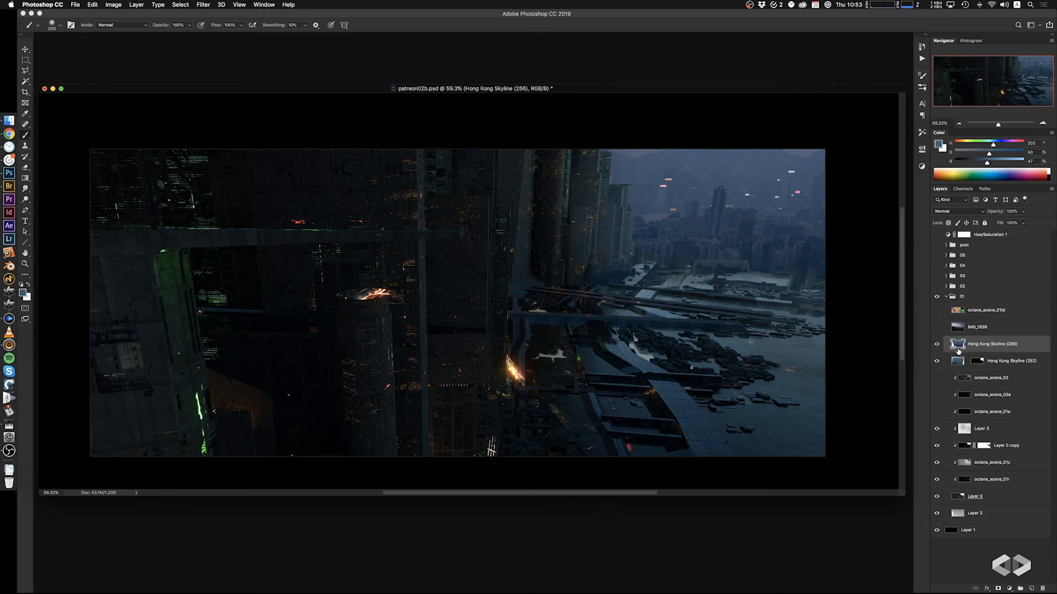
Shift the midtones of Hong Kong Skyline (256) slightly toward red and yellow with Color Balance, and compare by toggling the layer
key(super+b)
mouse_move(756, 374)
mouse_down()
mouse_move(771, 375)
mouse_move(757, 375)
mouse_up()
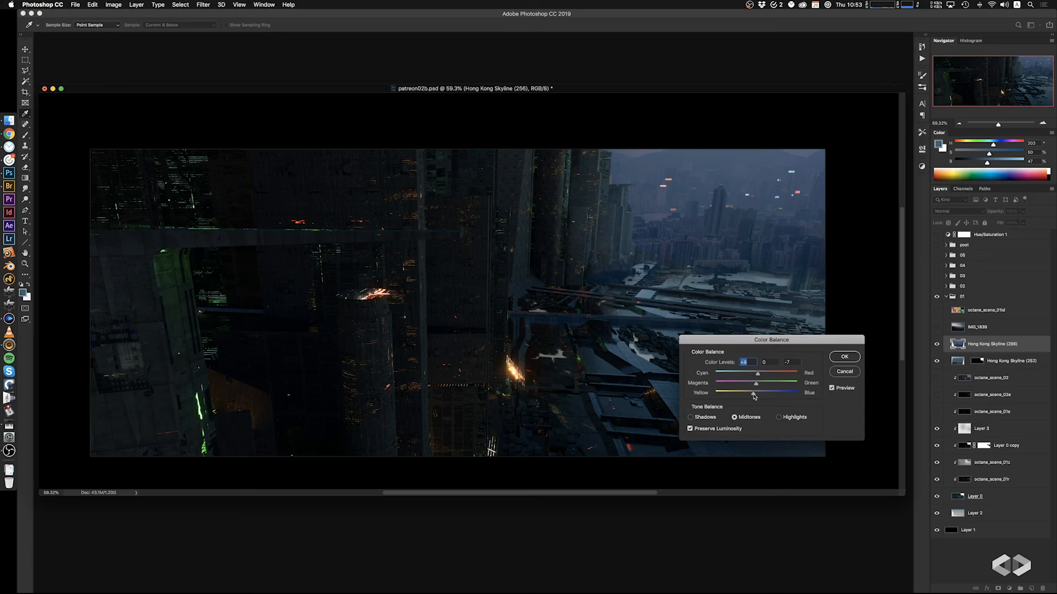
click(752, 396)
click(844, 357)
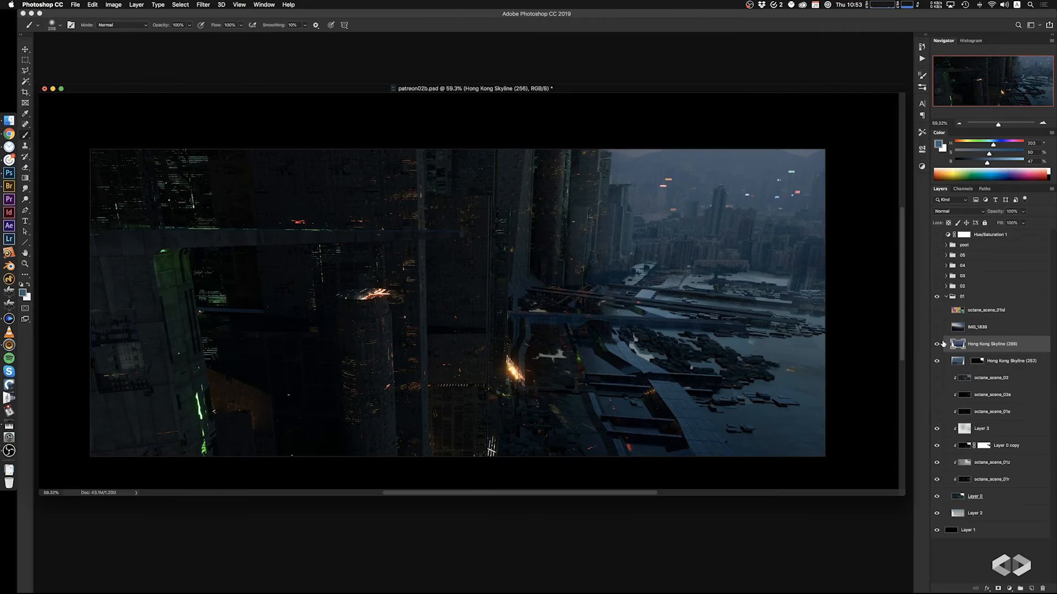
click(938, 345)
click(937, 345)
Copy the Hong Kong Skyline (252) layer mask onto Hong Kong Skyline (256) and check the masked result with the layer toggled
alt+drag(979, 362, 977, 344)
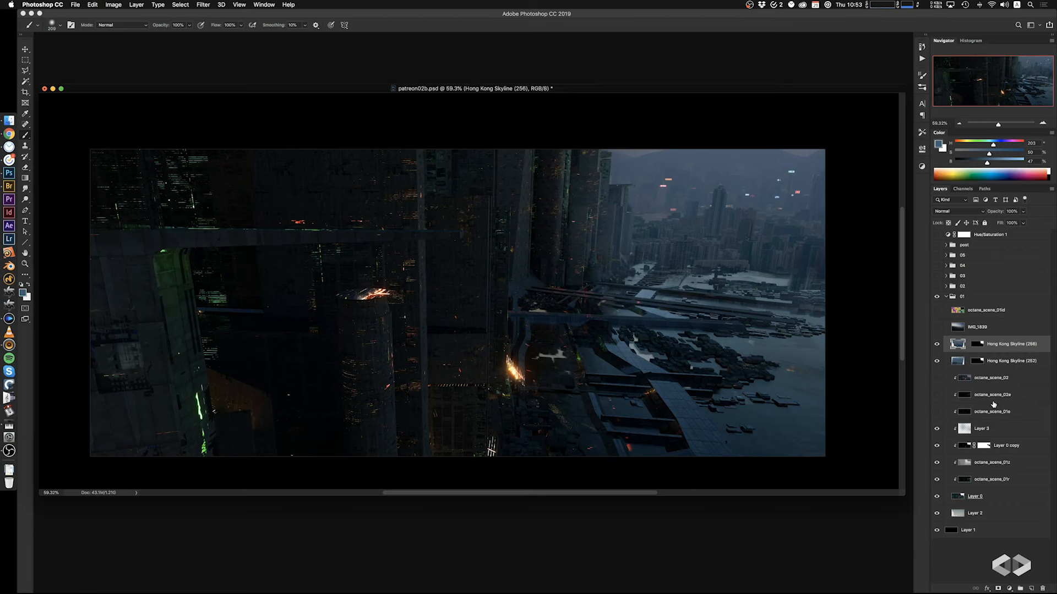
click(940, 345)
click(940, 345)
Shift the midtones of Hong Kong Skyline (256) slightly toward cyan with Color Balance and compare the layer on and off
key(super+b)
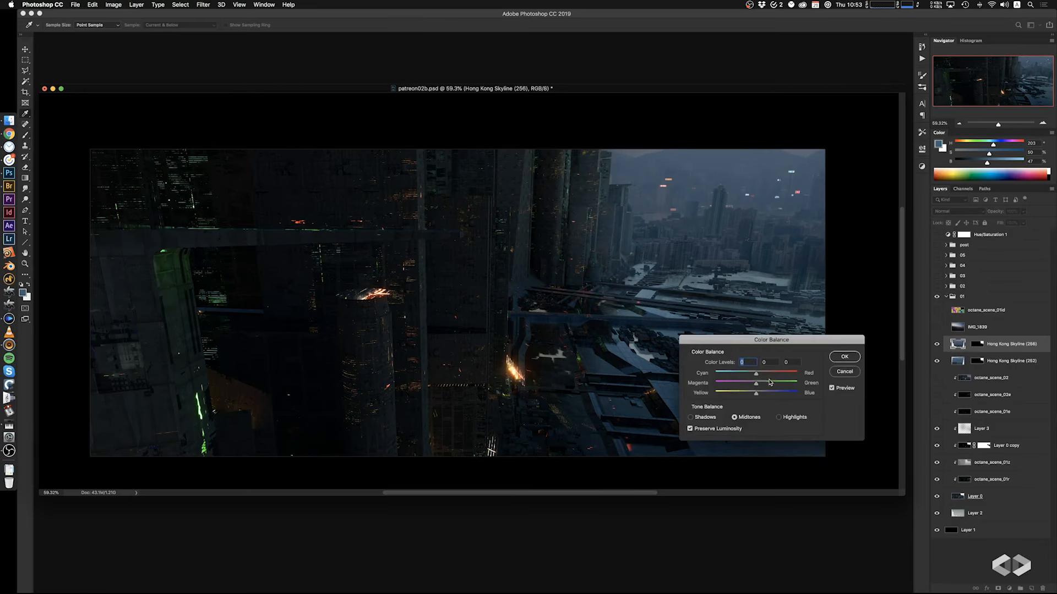
drag(756, 376, 757, 375)
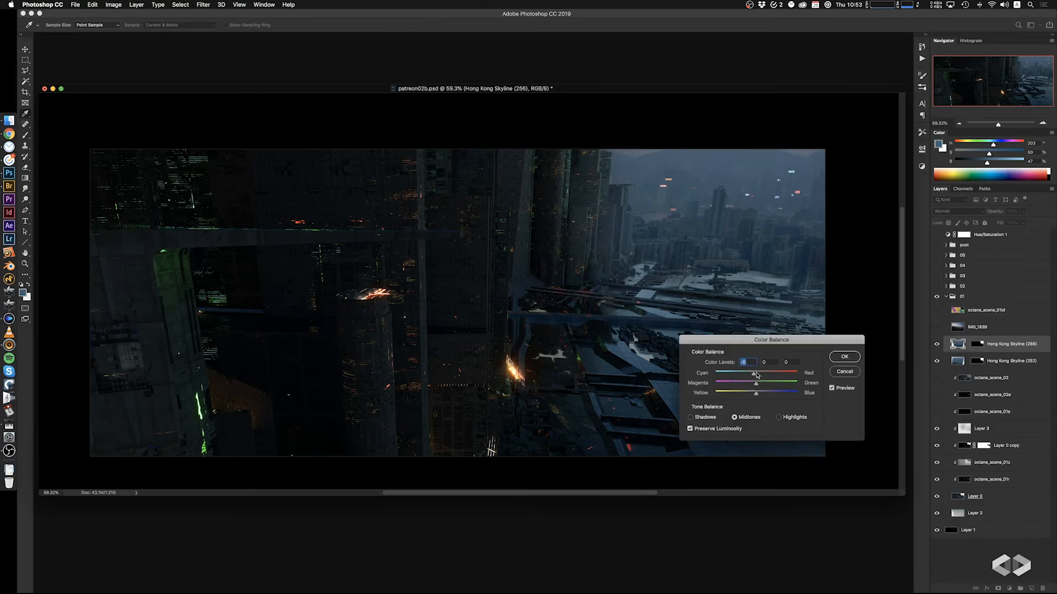
click(840, 357)
click(936, 345)
click(937, 345)
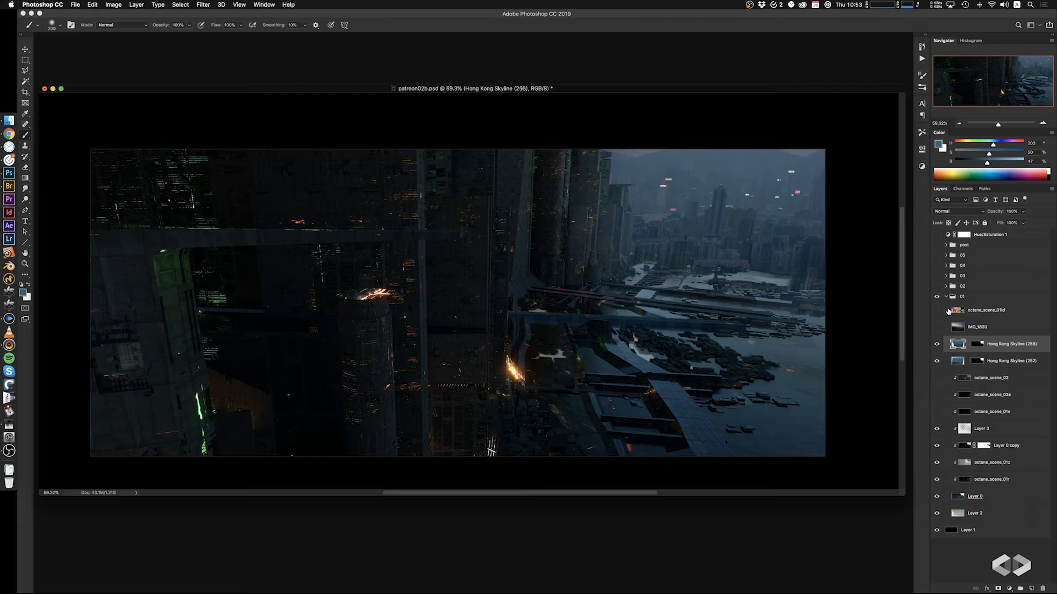
double_click(1041, 343)
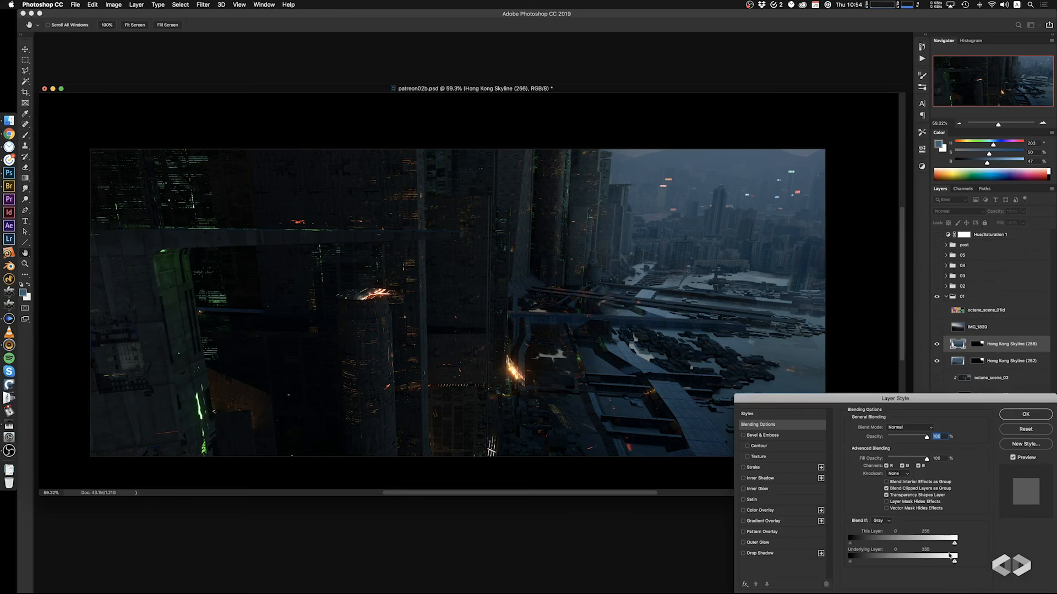
alt+drag(954, 561, 975, 560)
click(1025, 428)
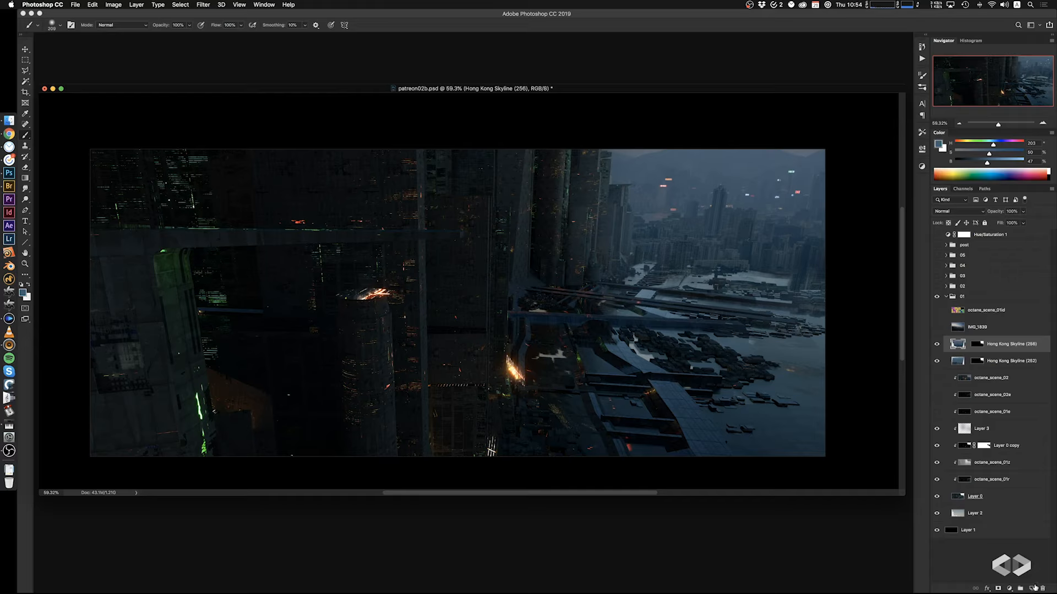
Create a new layer above Hong Kong Skyline (256), clip it to that layer, and activate the Gradient tool
click(1032, 589)
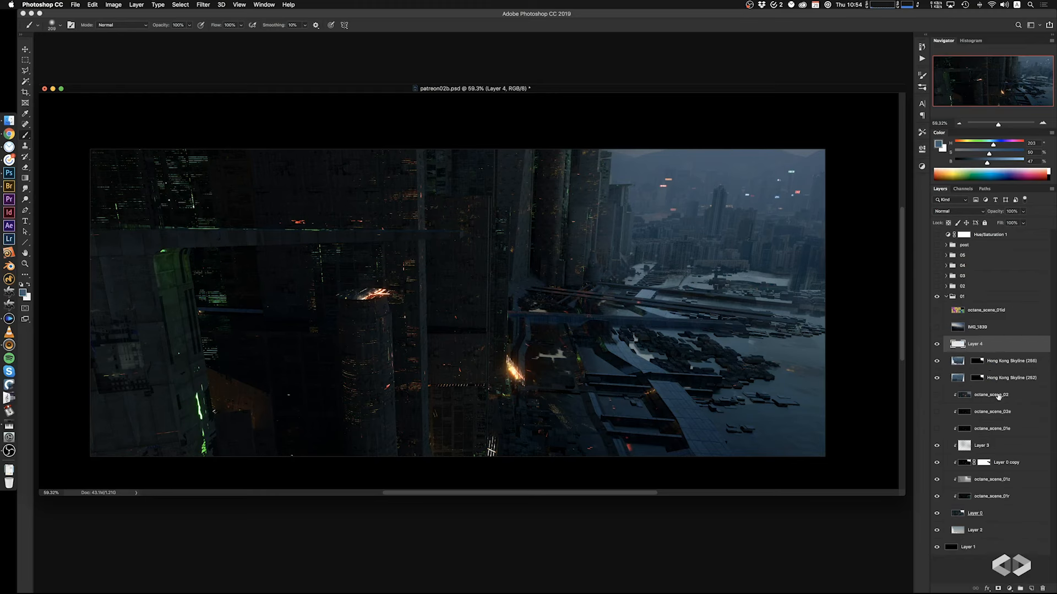
alt+click(991, 352)
key(g)
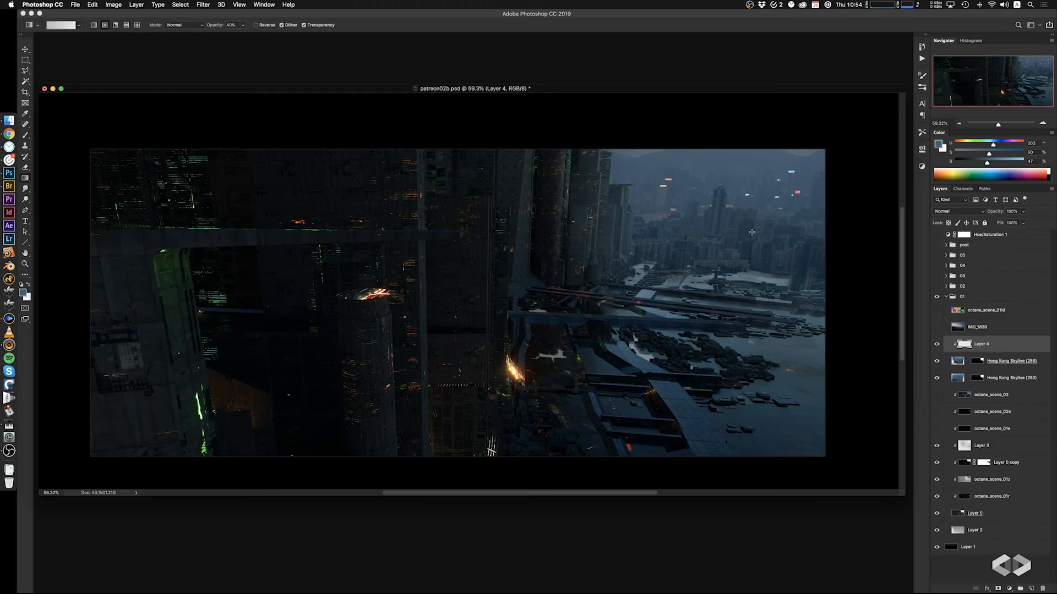
Try two radial haze gradients over the skyline in a color sampled near the waterline, undoing each one
alt+click(751, 277)
drag(742, 143, 652, 365)
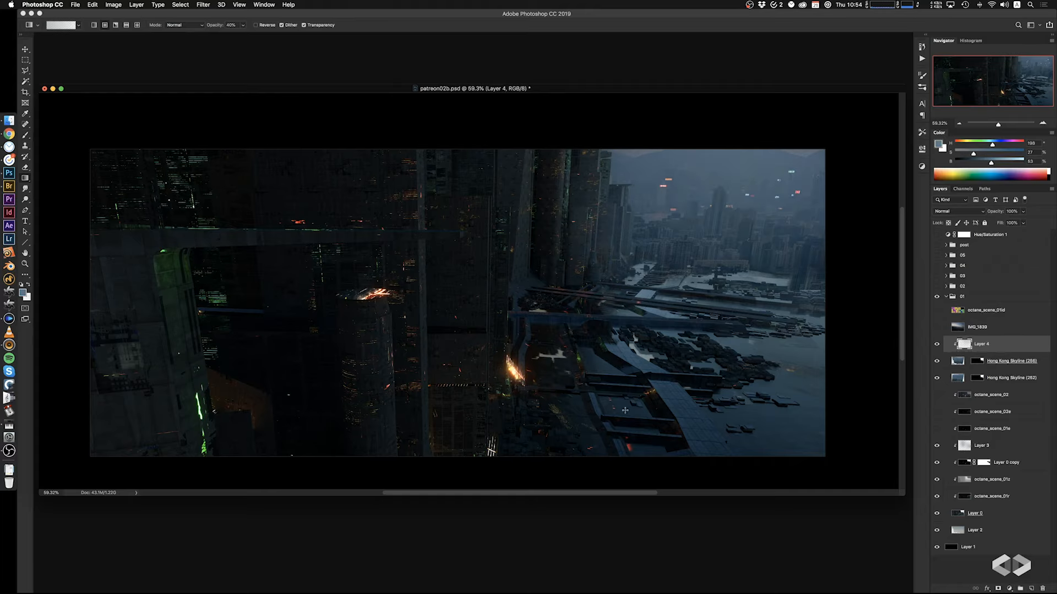
key(super+z)
drag(669, 144, 599, 393)
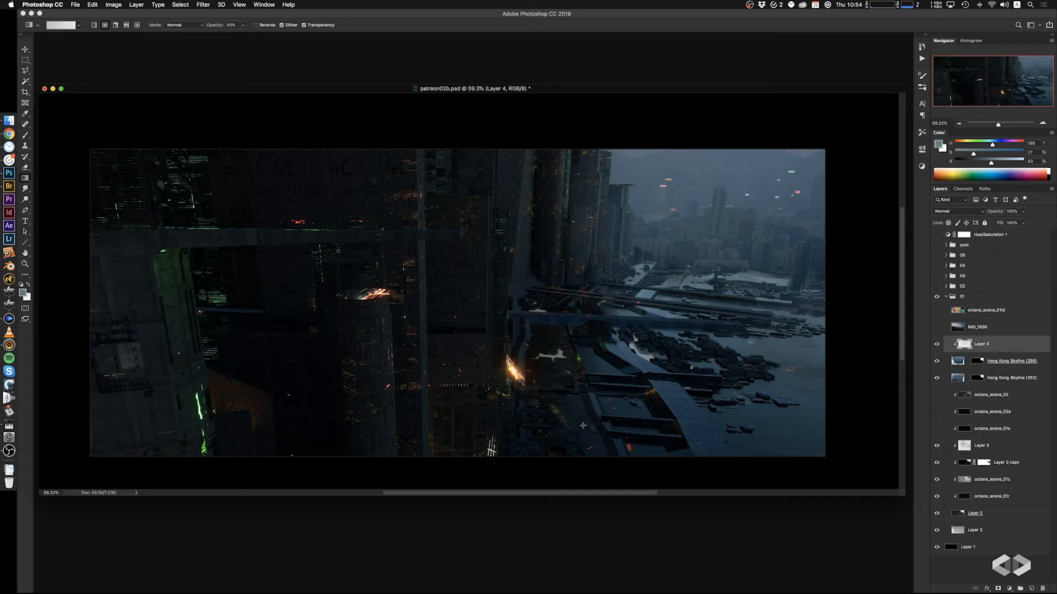
key(super+z)
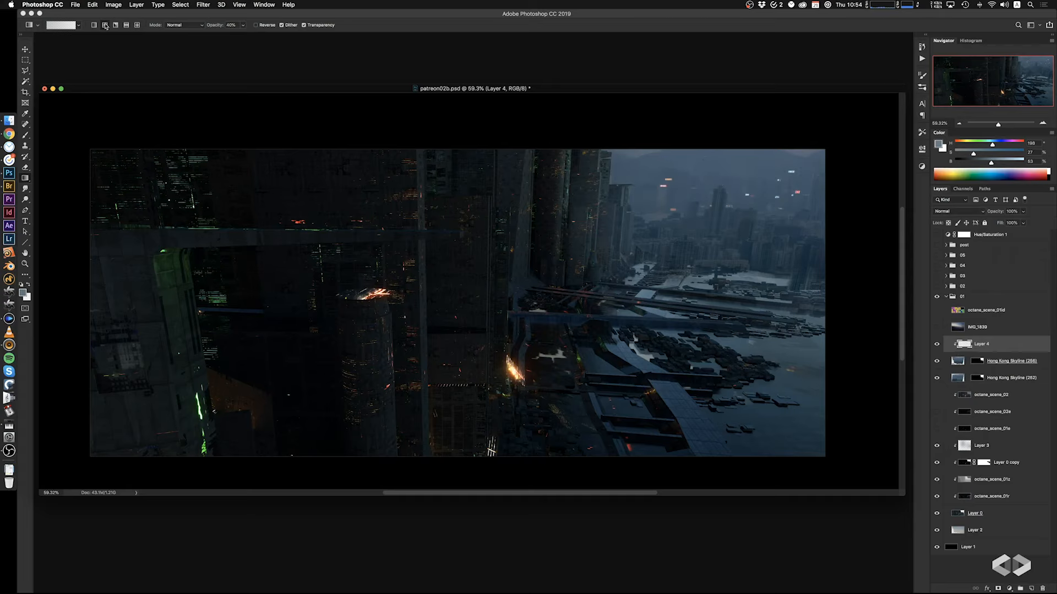
Switch to linear gradients, undo the trial fades, sample the sky blue, and draw a haze gradient from the sky down over the skyline
click(94, 25)
drag(642, 281, 634, 279)
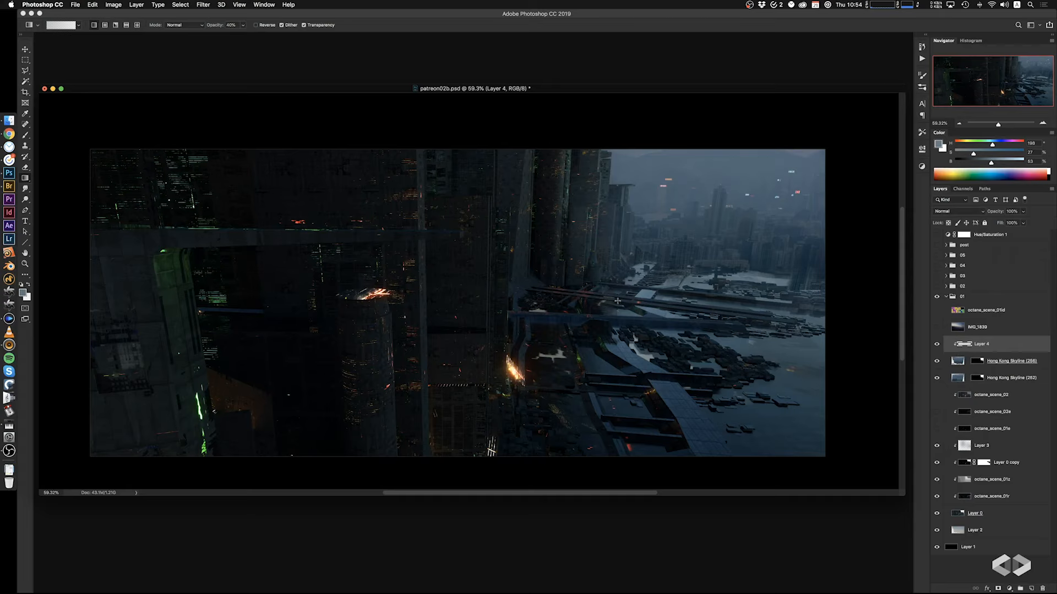
key(super+z)
drag(667, 157, 631, 335)
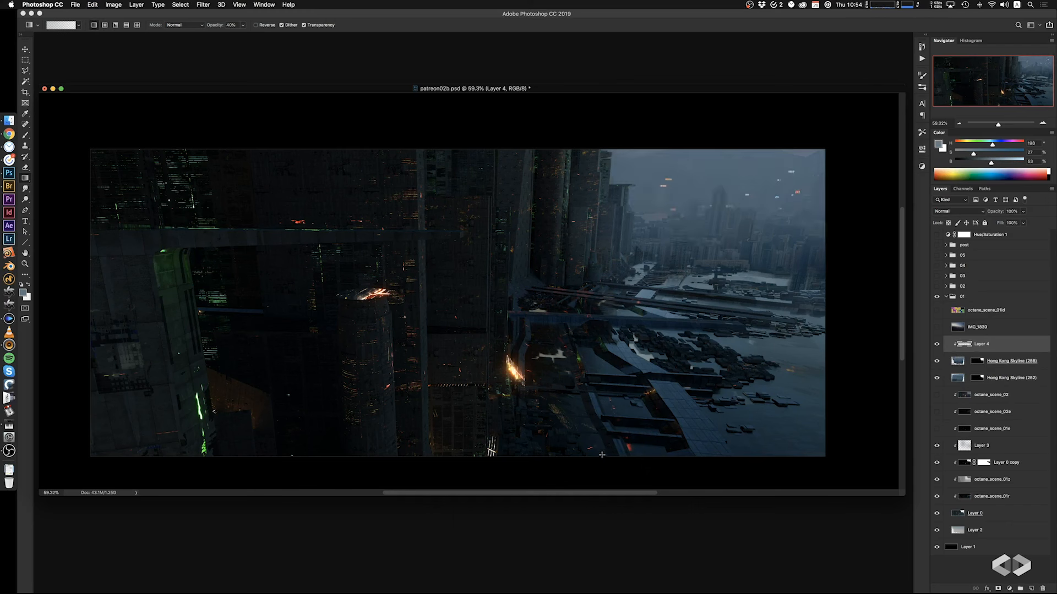
key(super+z)
key(super+shift+z)
key(super+z)
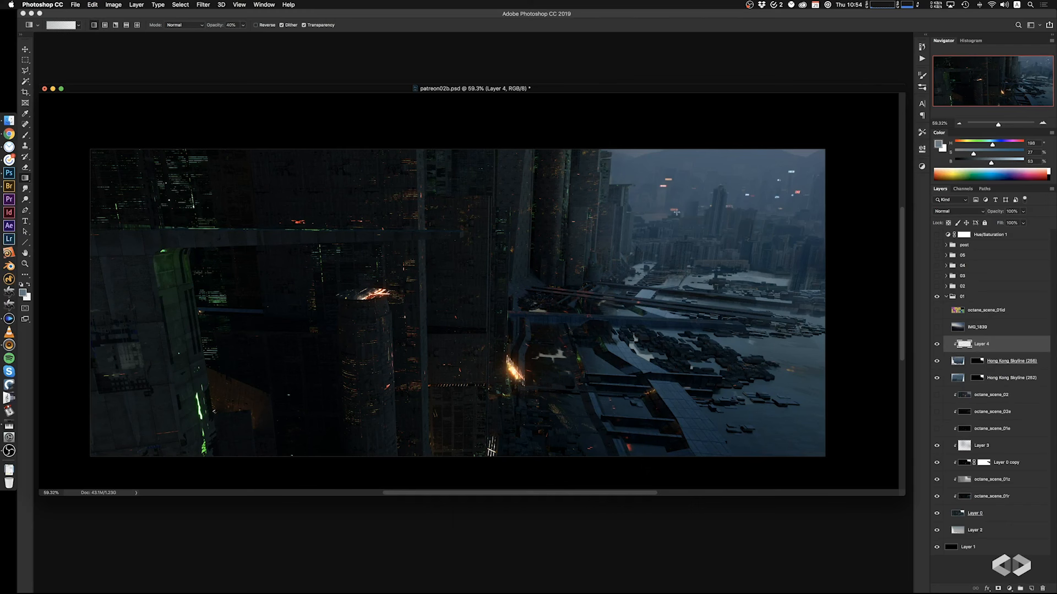
alt+click(710, 158)
drag(694, 165, 696, 278)
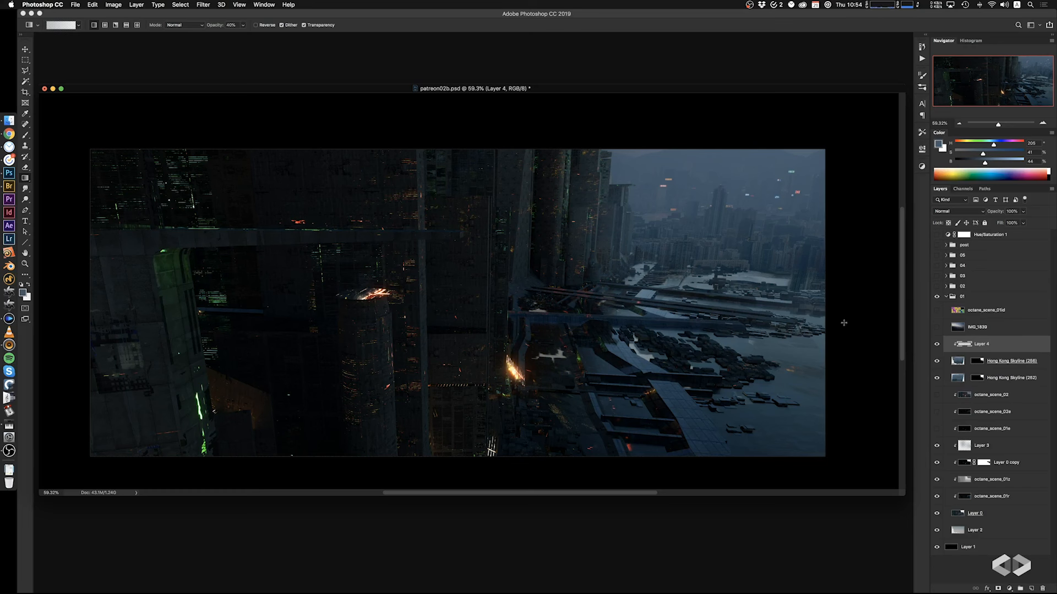
View the octane_scene_01id color pass over the image and hide it again
click(934, 311)
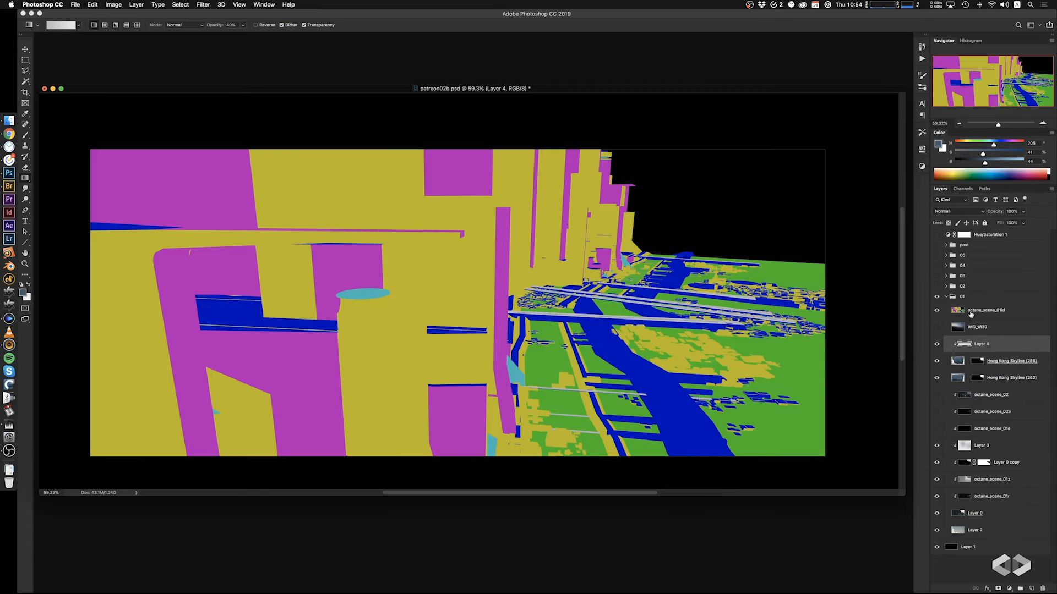
click(972, 314)
click(934, 311)
Show and expand the post group, compare Color Lookup 1 on and off, and lower its fill to about 29%
click(936, 245)
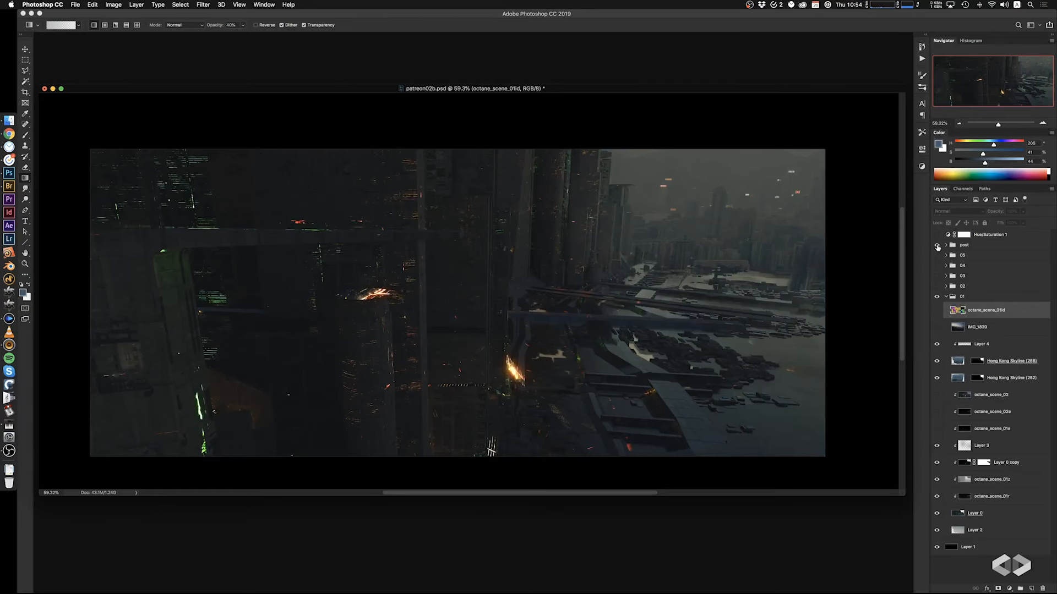
click(946, 246)
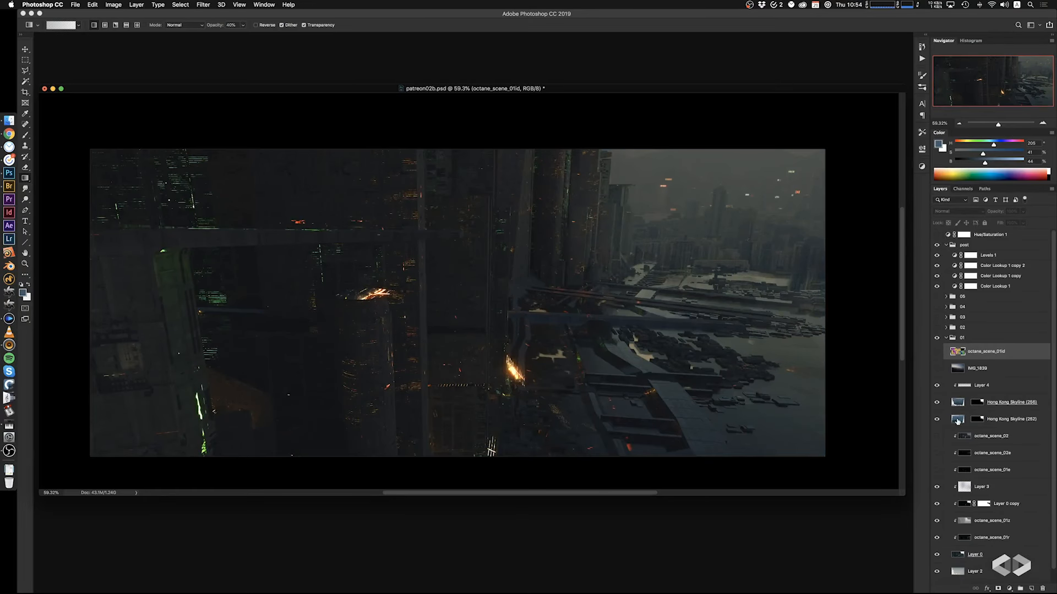
click(936, 286)
click(936, 287)
click(989, 287)
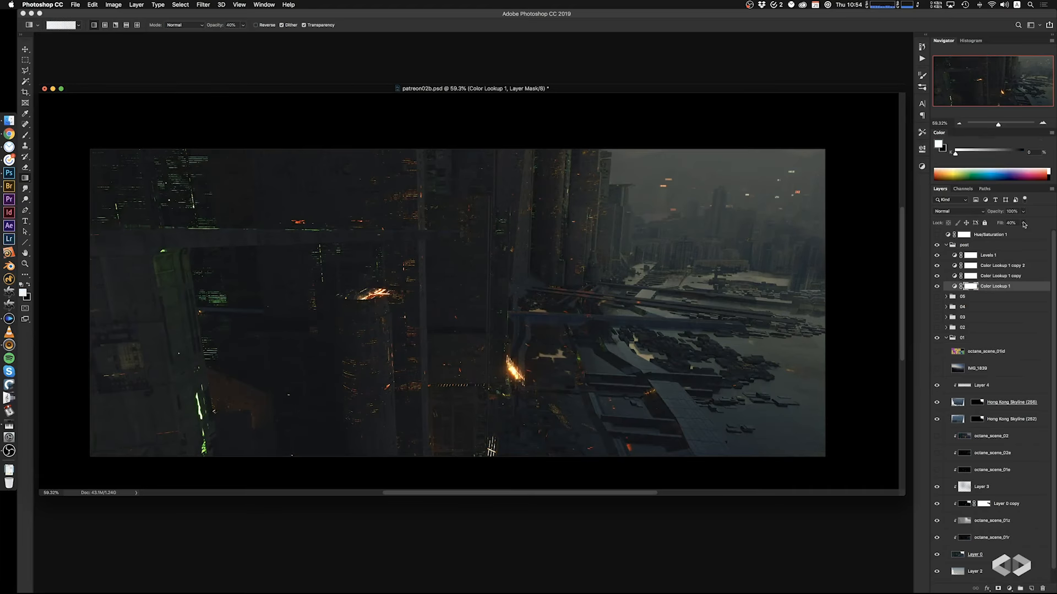
click(1022, 222)
drag(1017, 235, 1019, 234)
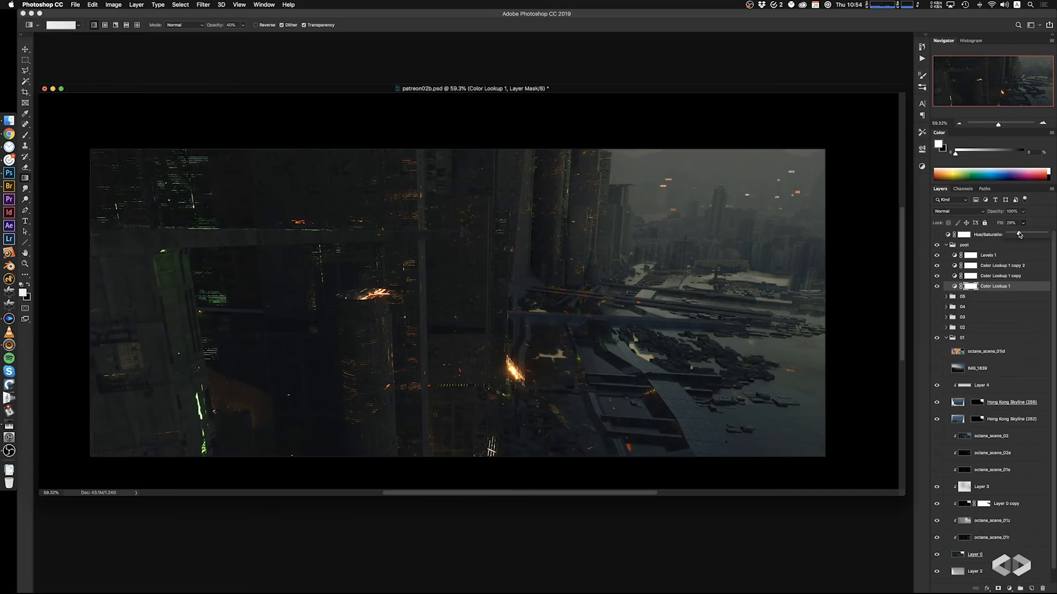
Compare the image with Color Lookup 1 on and off, checking it against the Color Lookup 1 copy layer
click(993, 277)
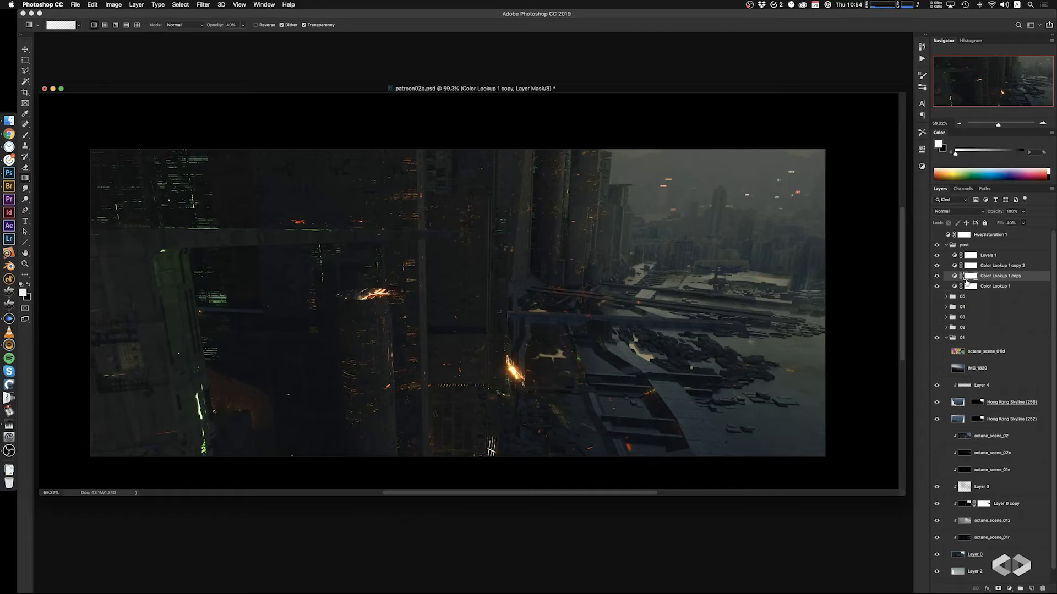
click(979, 286)
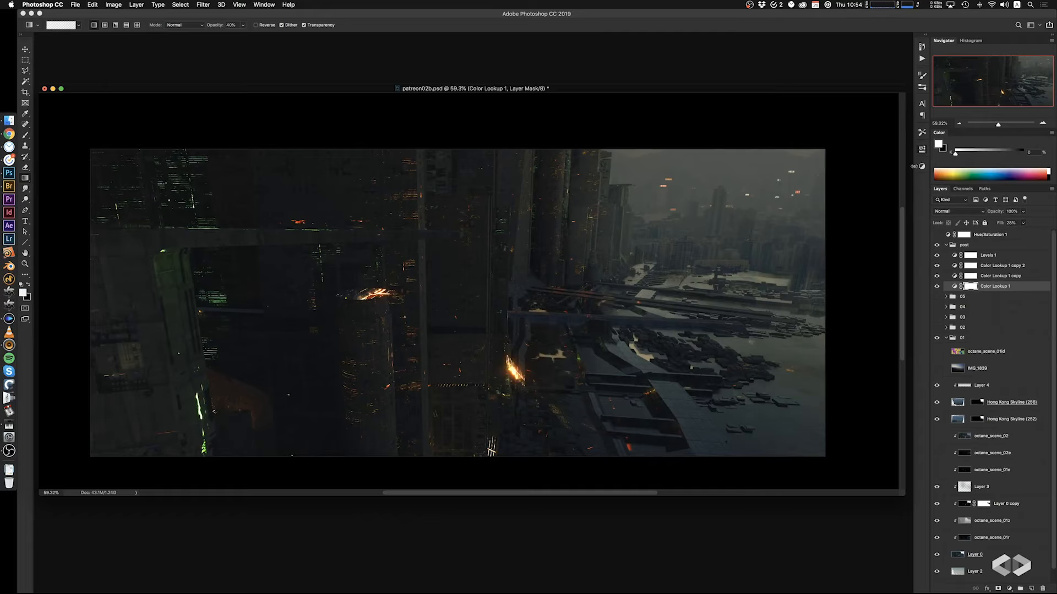
click(999, 279)
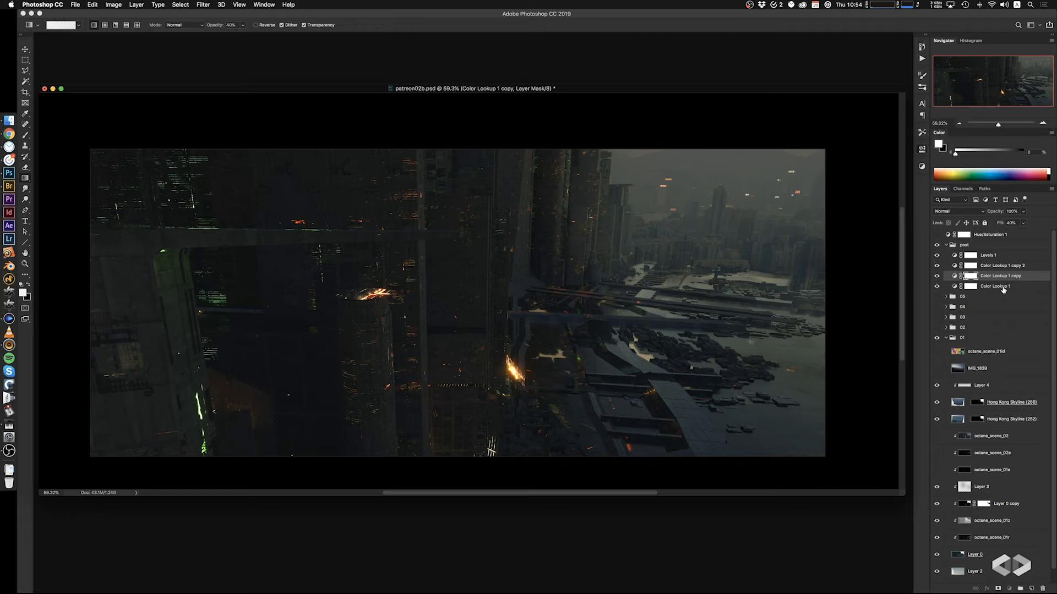
click(1002, 288)
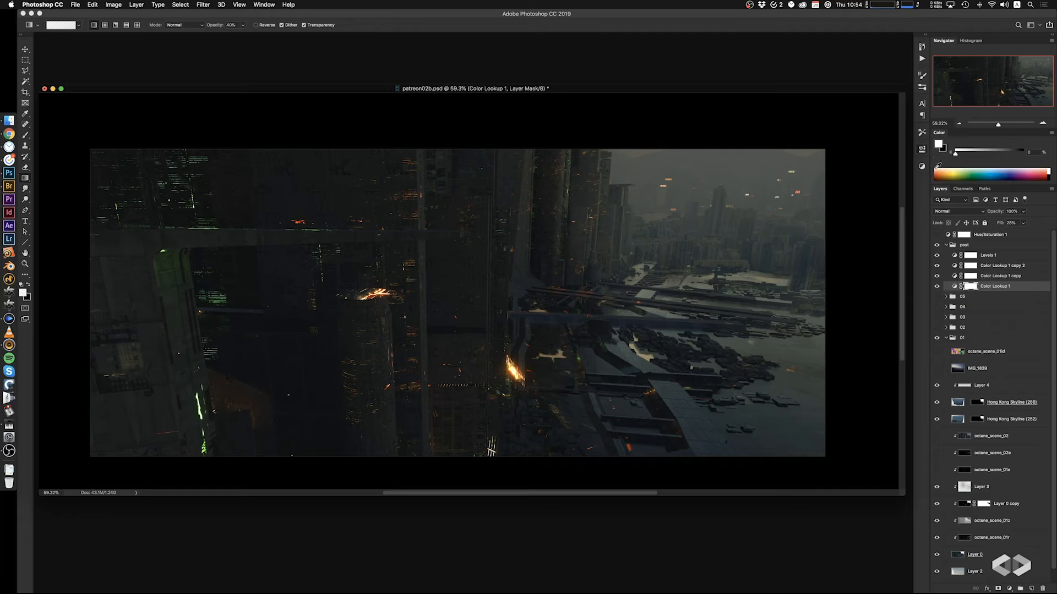
click(955, 287)
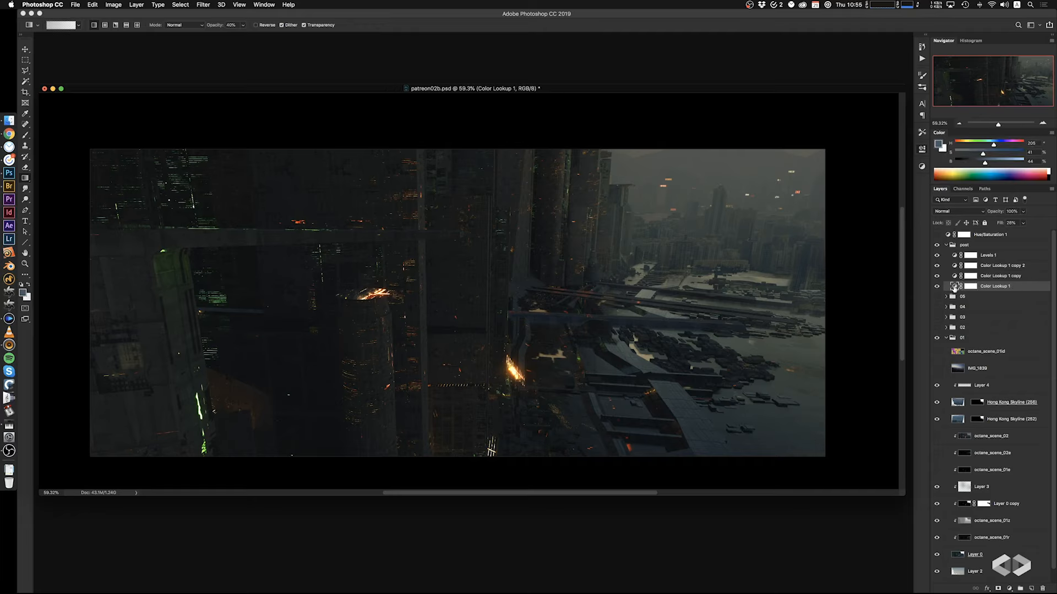
click(936, 287)
click(937, 287)
mouse_move(882, 89)
mouse_down()
mouse_move(810, 131)
mouse_move(875, 102)
mouse_up()
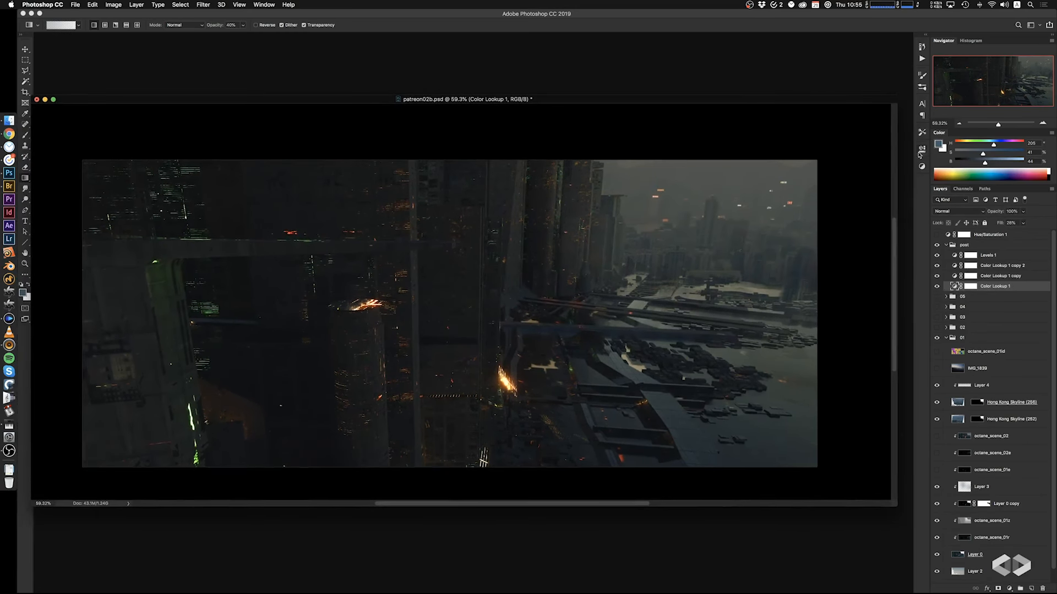
click(937, 287)
click(937, 287)
Compare Color Lookup 1 copy on and off, and lower its fill to about 33%
click(937, 275)
click(937, 275)
click(970, 276)
click(1022, 223)
drag(1021, 234, 1020, 235)
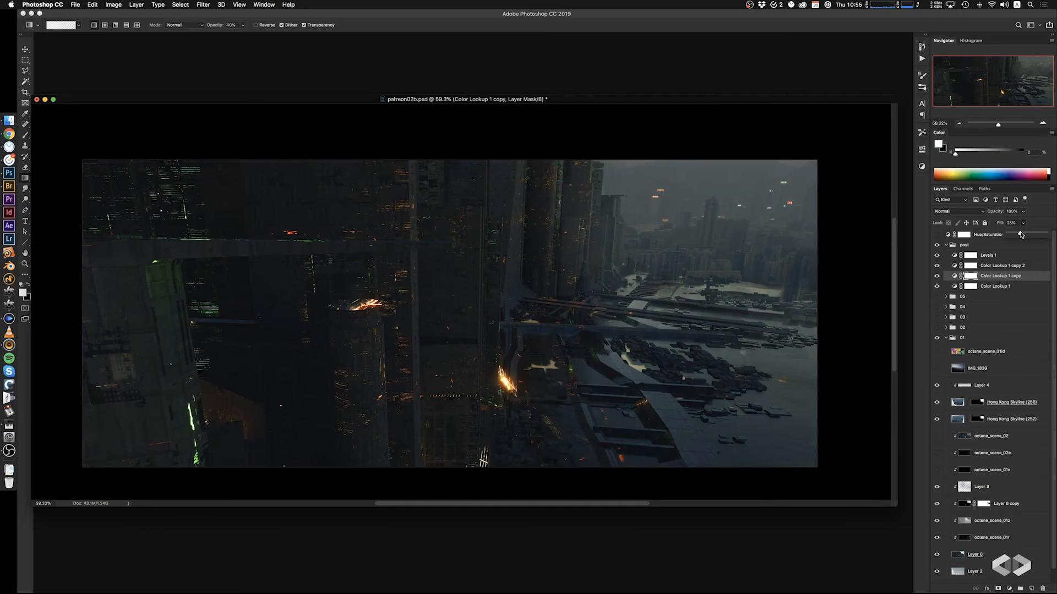
Compare the image with Color Lookup 1 copy 2 on and off, check Levels 1, and select that Levels layer
click(938, 267)
click(937, 266)
click(937, 266)
click(937, 256)
click(986, 256)
double_click(1014, 257)
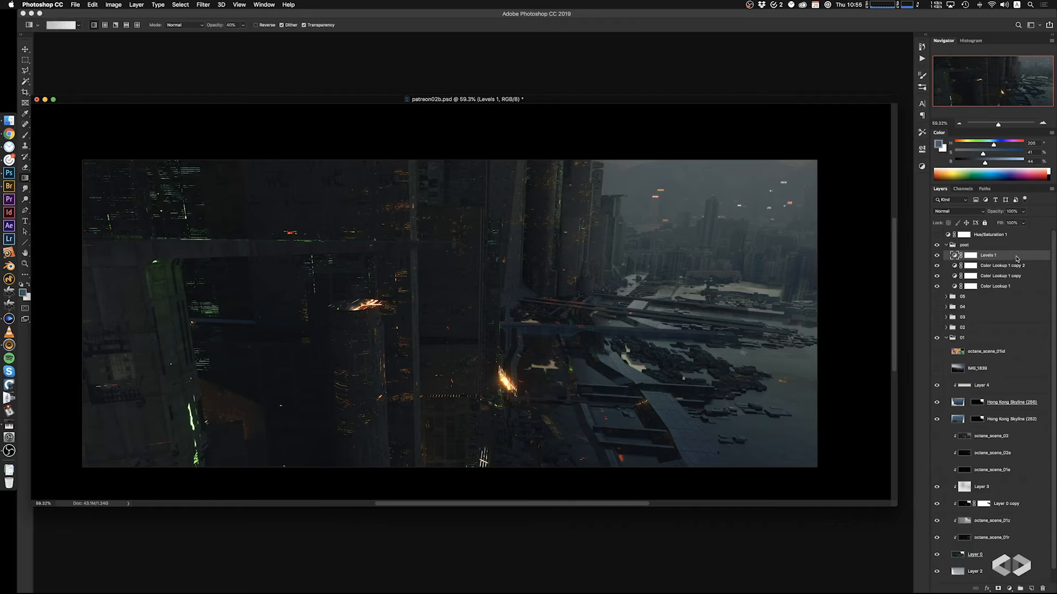
drag(912, 396, 855, 329)
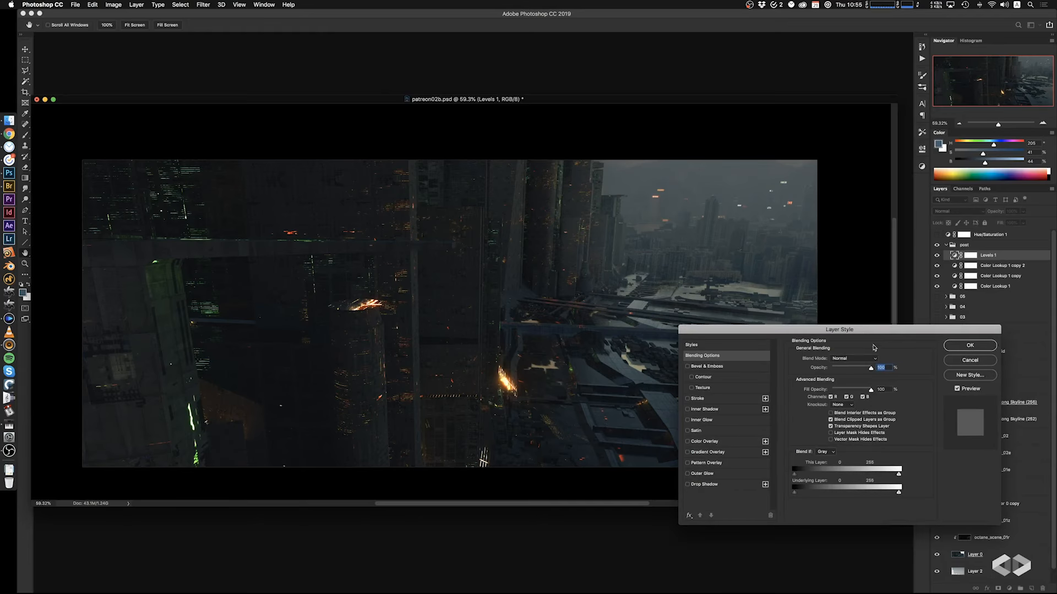
click(964, 364)
Adjust the Levels 1 input levels to a midtone of about 1.09 and a white point of 200
click(922, 153)
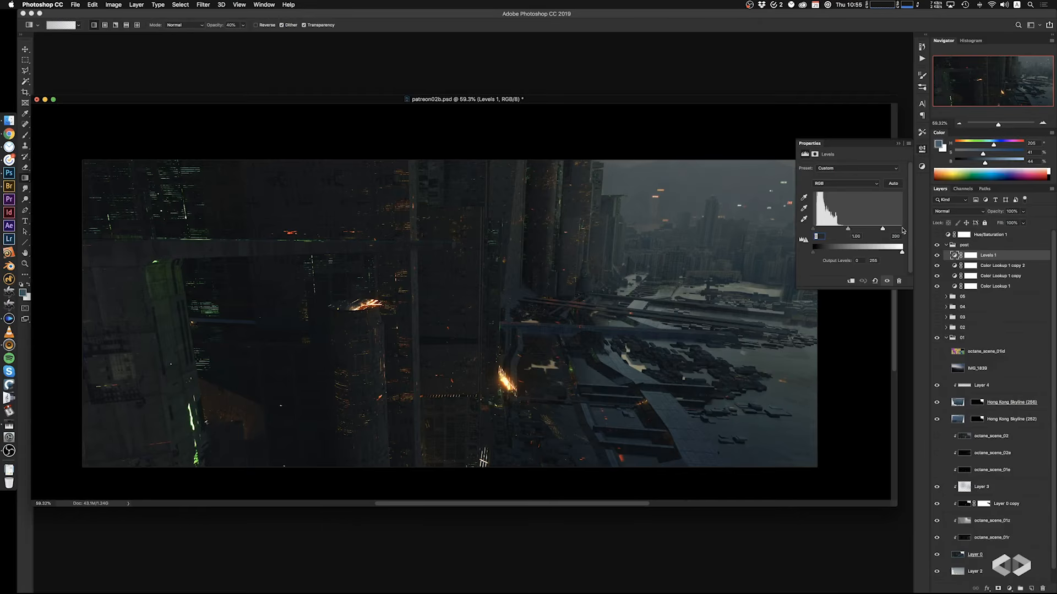
drag(879, 229, 924, 231)
drag(857, 231, 855, 232)
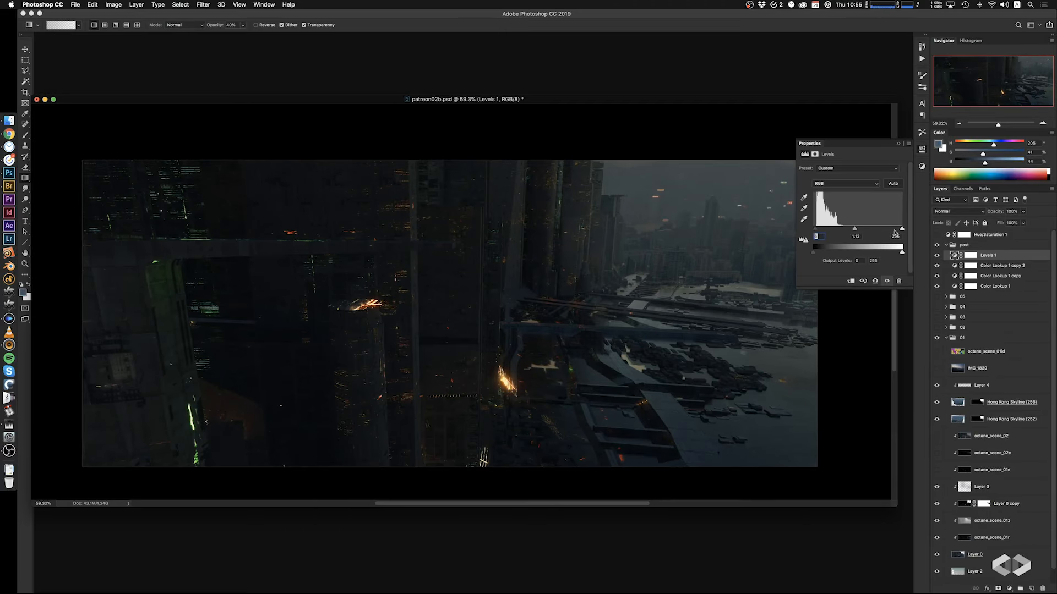
drag(900, 232, 848, 231)
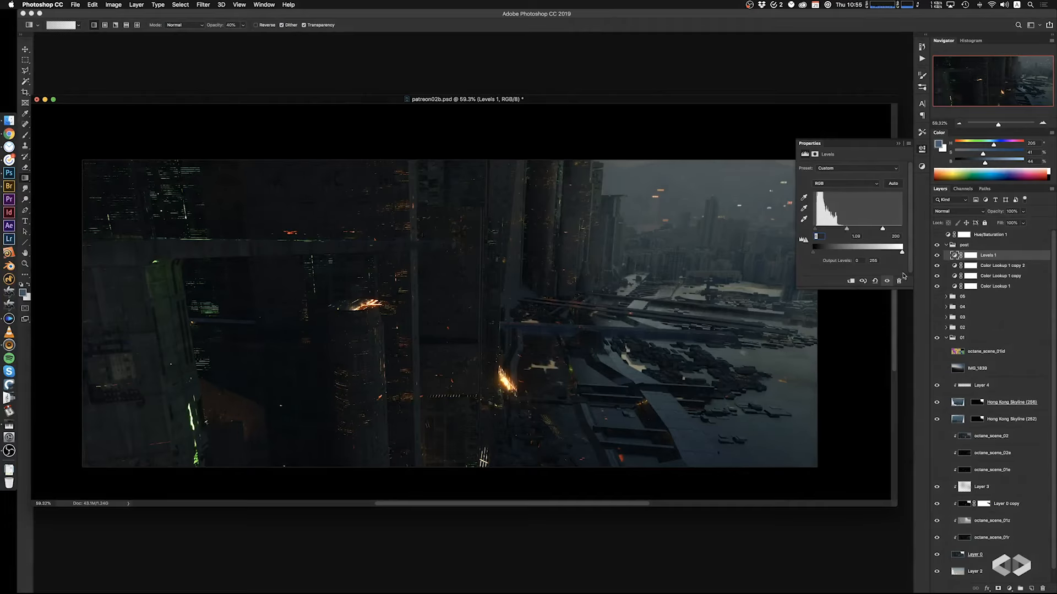
Compare Levels 1 on and off, and nudge its input white point slightly
click(937, 255)
click(937, 256)
click(936, 255)
click(936, 256)
drag(887, 232, 886, 231)
Collapse the post group and compare its combined color grading on and off
click(947, 245)
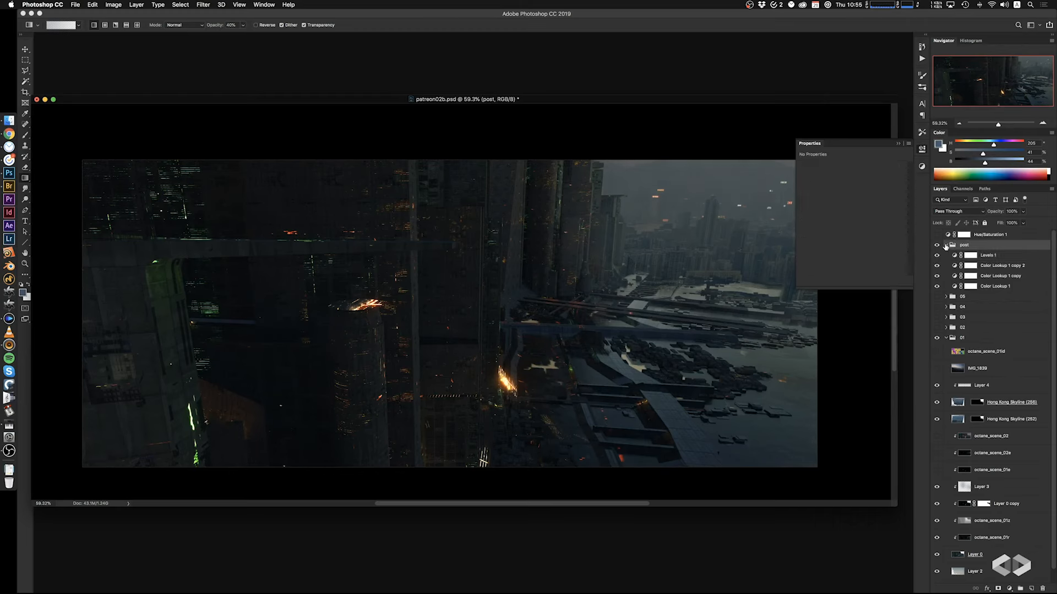
click(946, 245)
click(937, 245)
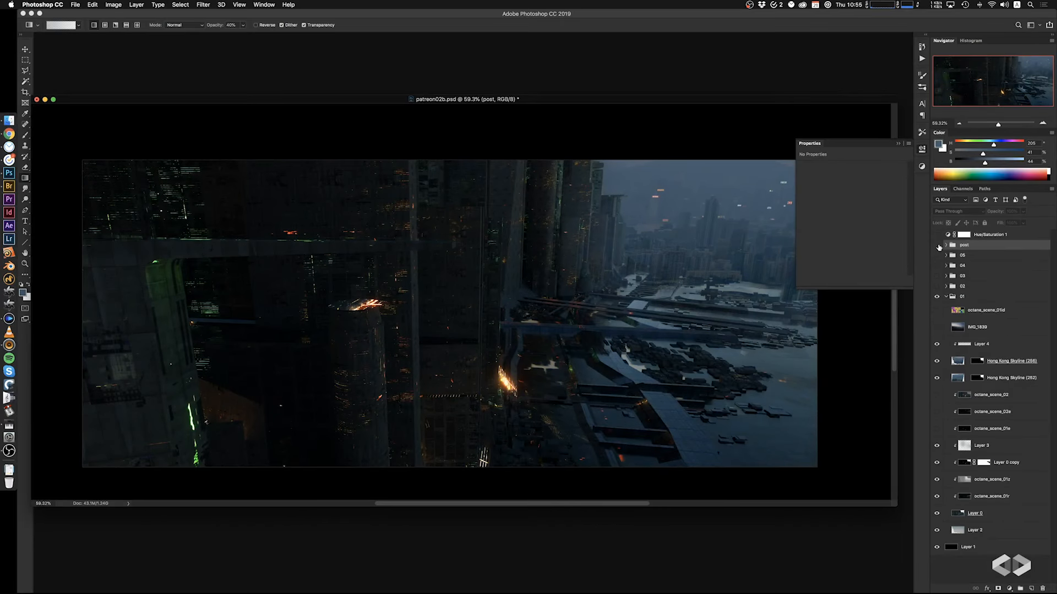
click(936, 245)
click(923, 149)
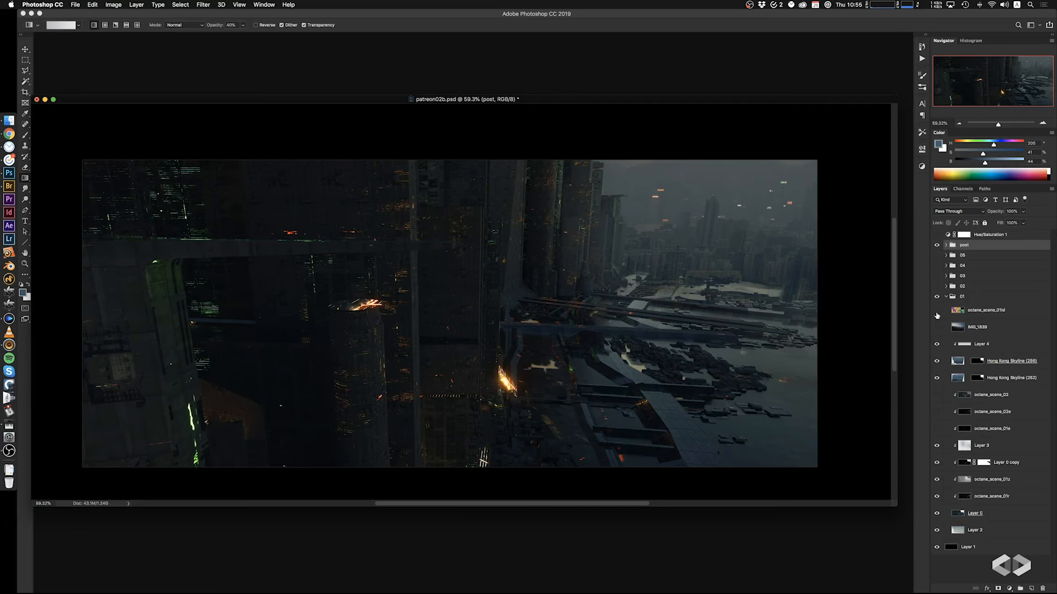
Show the octane_scene_01id color pass and add a new empty layer above Layer 4
click(936, 311)
click(968, 310)
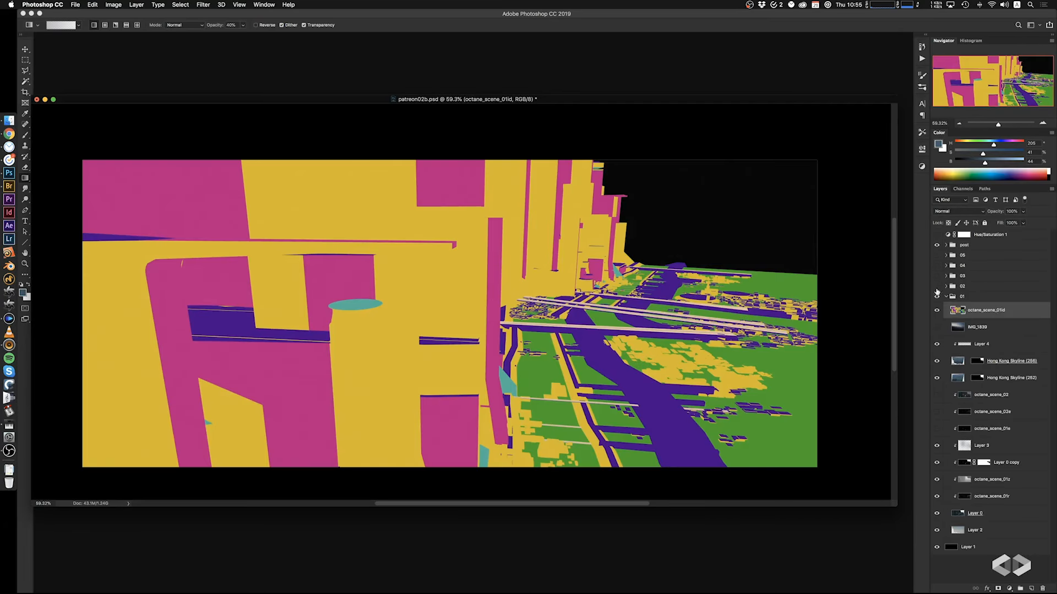
click(1007, 347)
click(1031, 587)
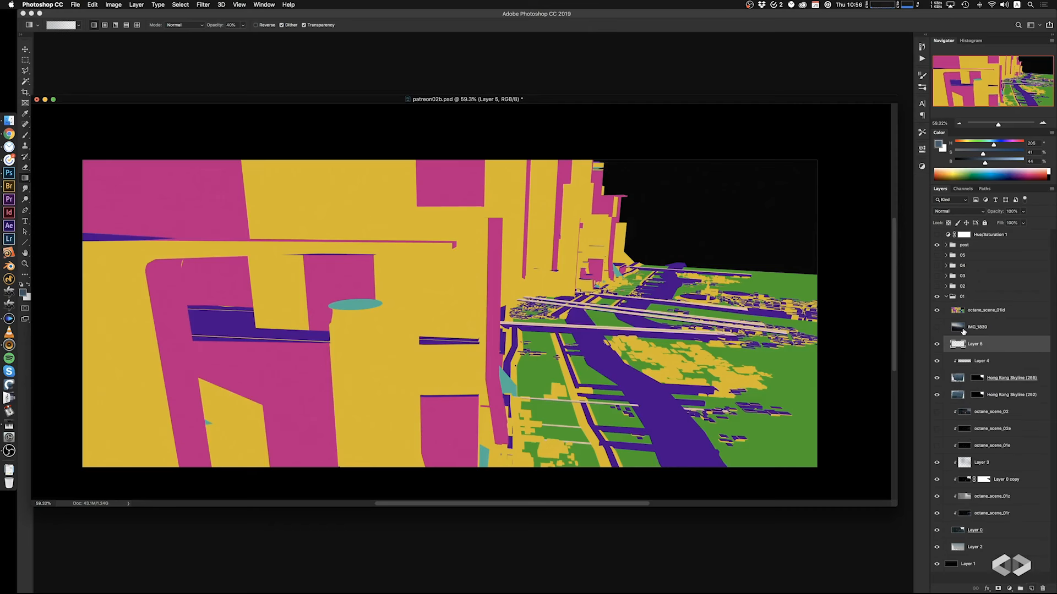
Select the yellow areas of octane_scene_01id with the Magic Wand, hide that pass, and return to the new empty layer
click(937, 312)
click(936, 311)
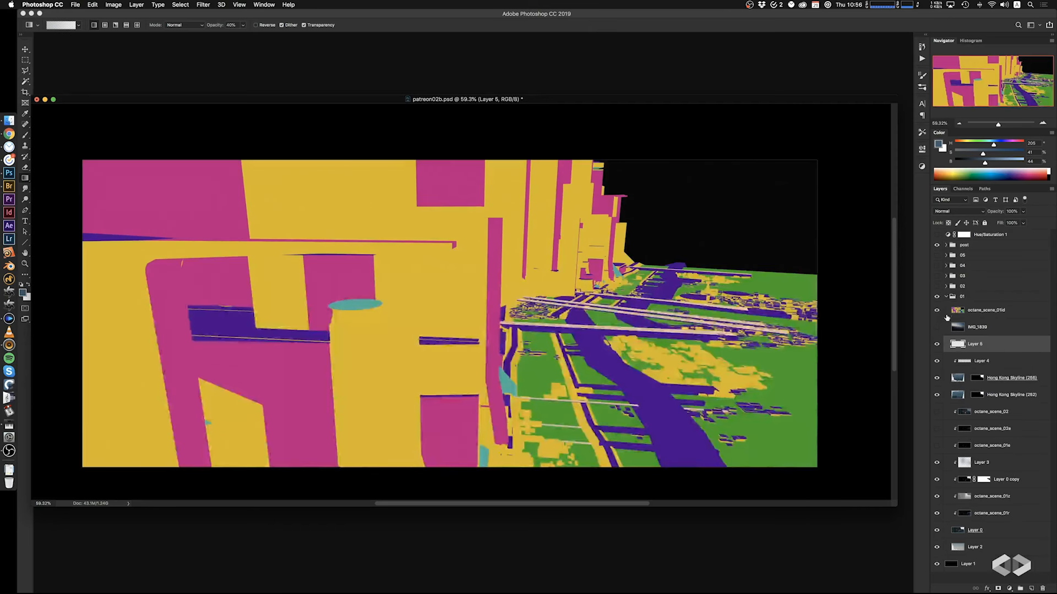
key(w)
click(469, 195)
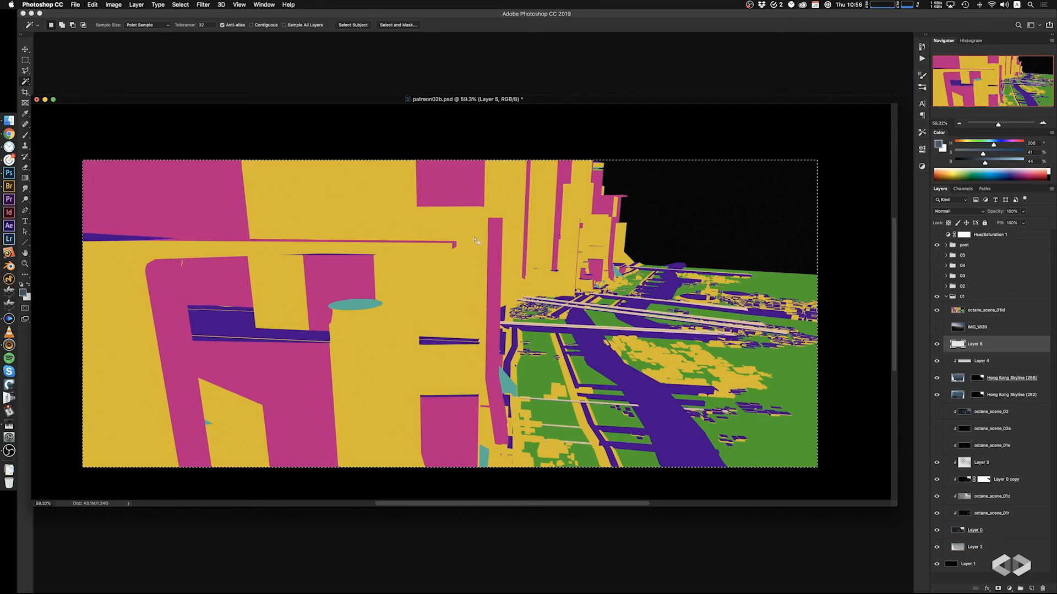
key(super+d)
click(984, 316)
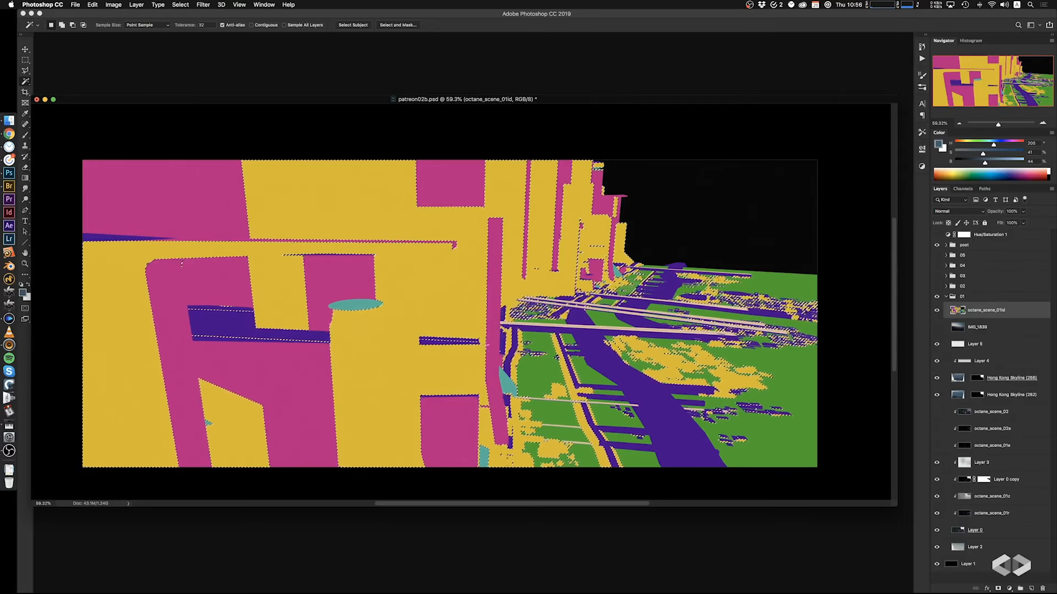
click(936, 310)
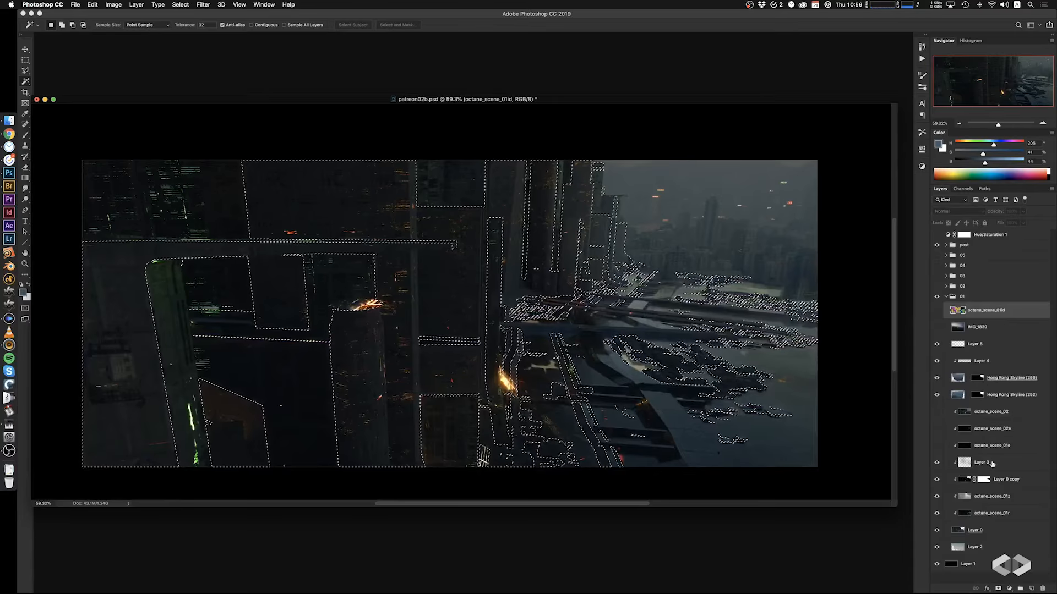
click(996, 346)
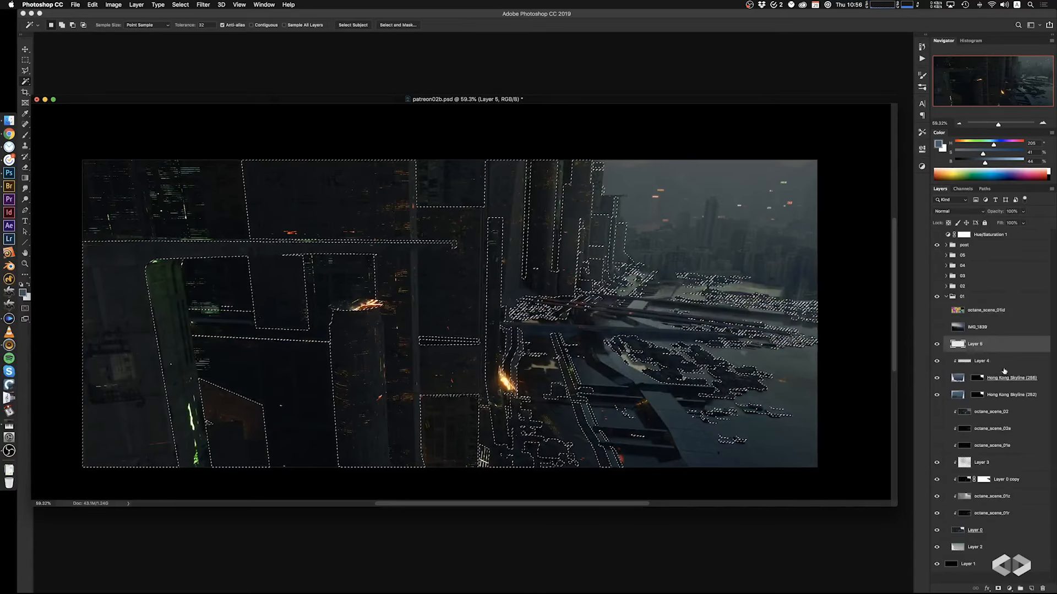
Try a short linear haze gradient inside the selection near the central towers and undo it
key(g)
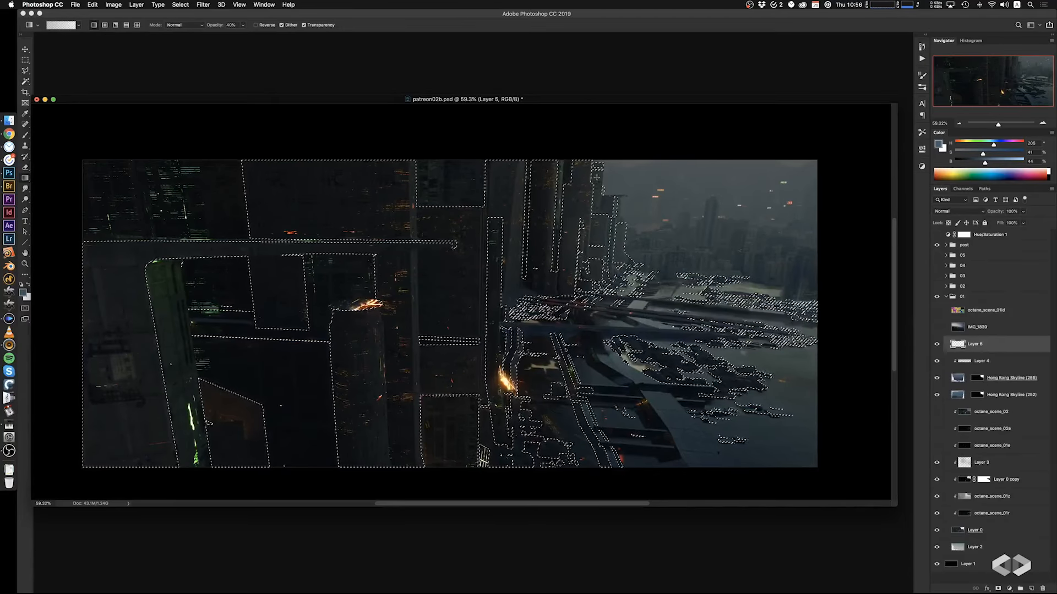
drag(568, 263, 565, 279)
key(super+z)
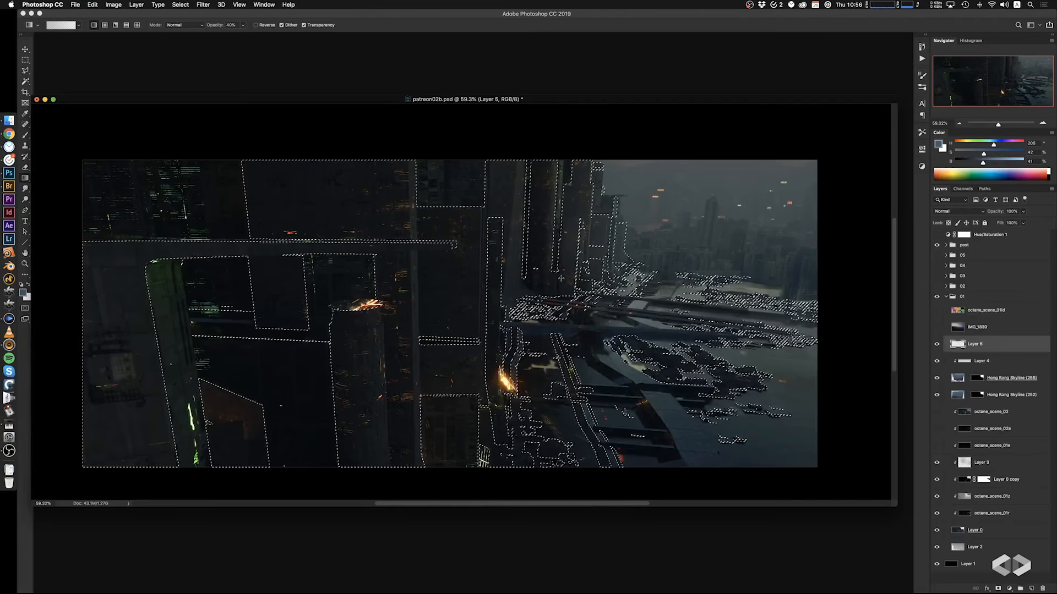
Invert the selection, undo a trial linear fade, draw haze gradients from above over the foreground buildings with another gradient type, and deselect
key(super+shift+i)
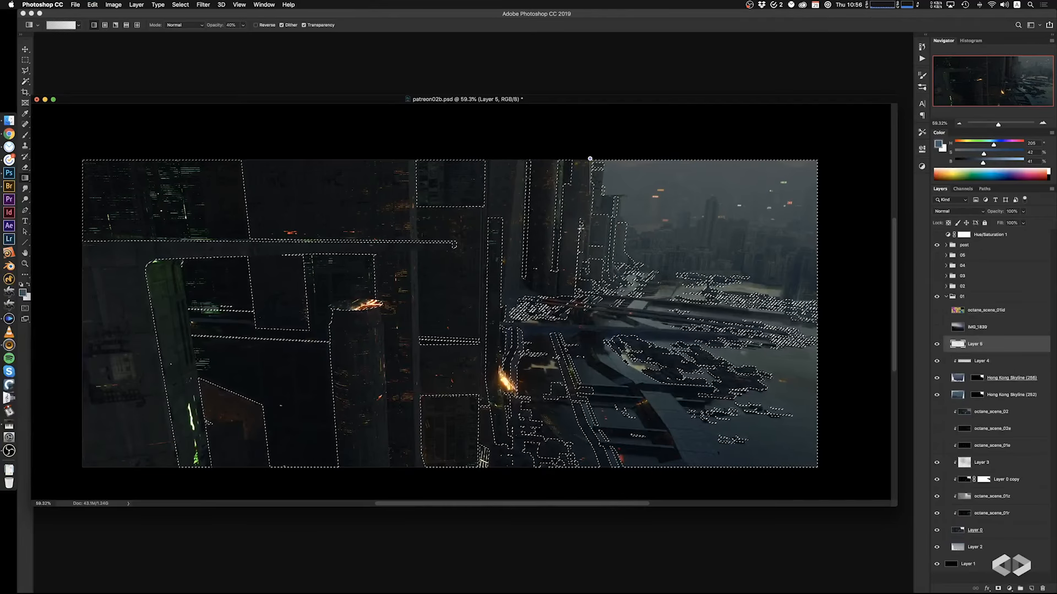
drag(589, 160, 571, 305)
key(super+z)
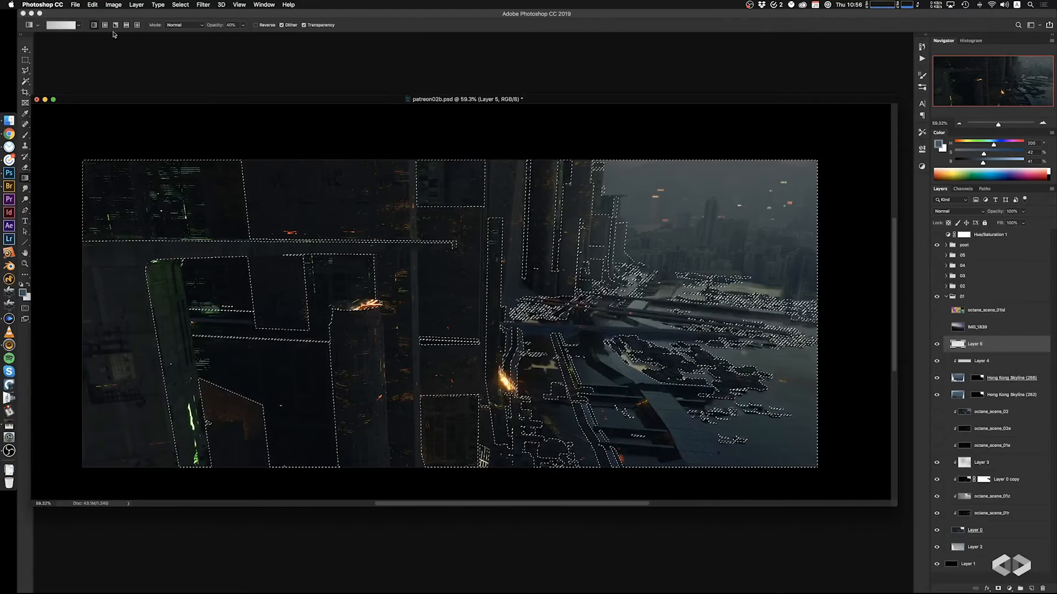
drag(216, 140, 253, 325)
drag(466, 205, 467, 139)
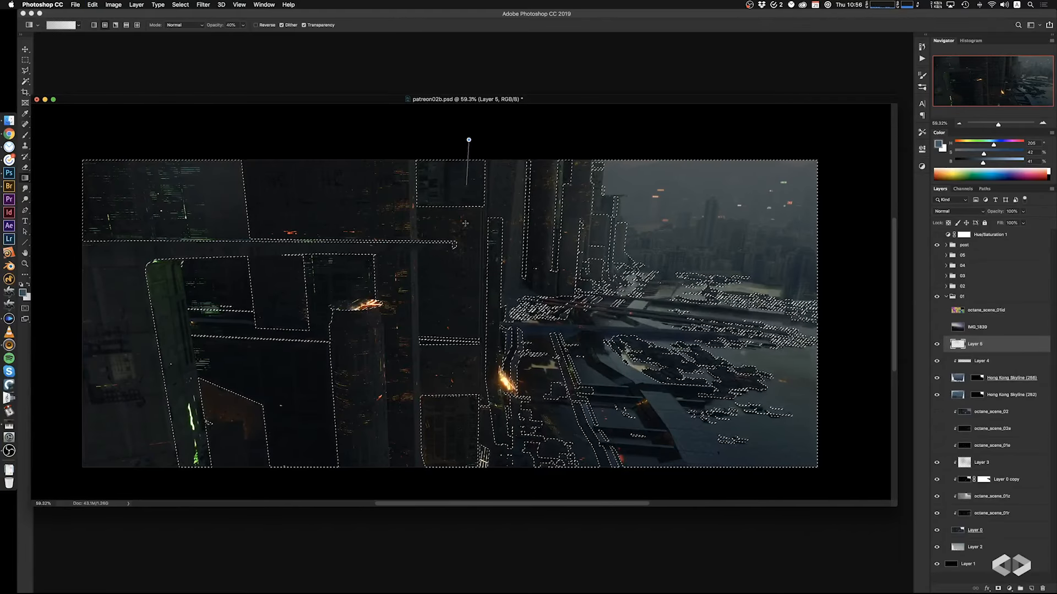
key(super+d)
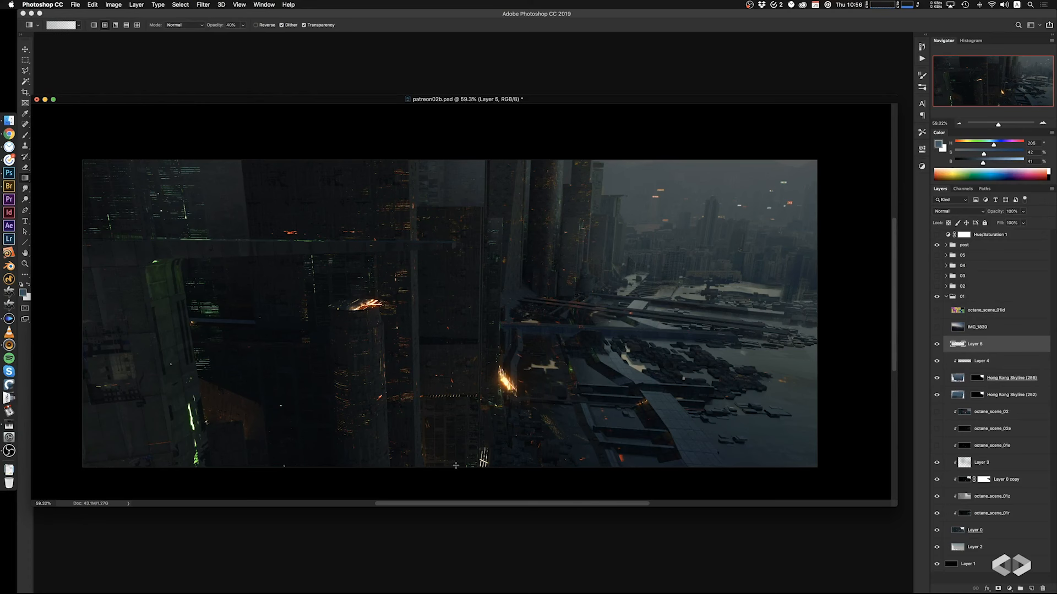
Switch to Adobe Bridge and select Clouds (45).png, AERIAL_SKIES_023.jpg, AERIAL_SKIES_057.jpg and droidCampApproach.jpg in the ref folder
click(10, 186)
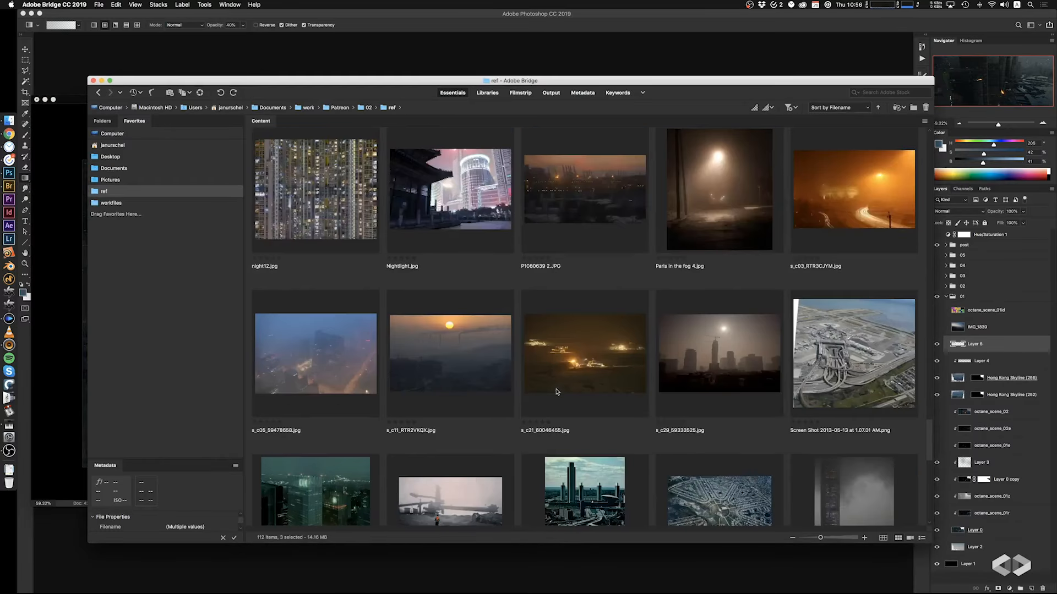
scroll(556, 392, down, 5)
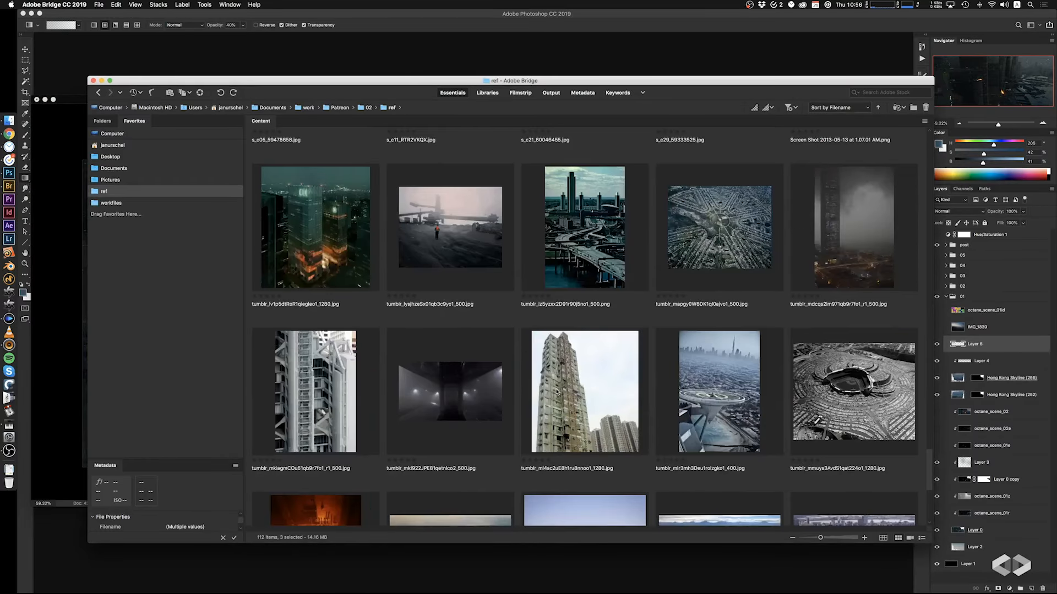
scroll(556, 392, up, 15)
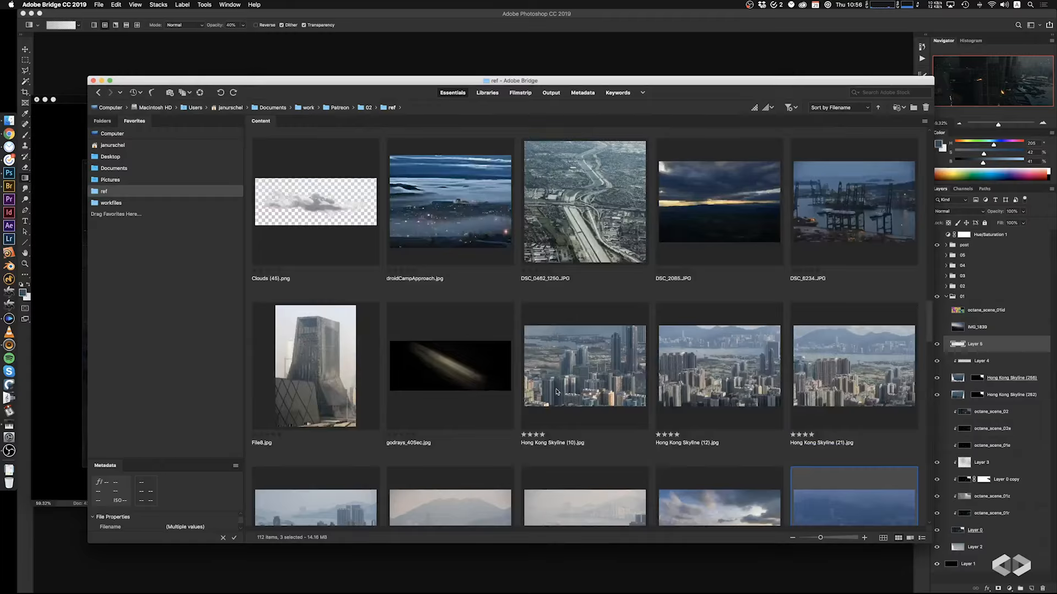
scroll(556, 391, up, 3)
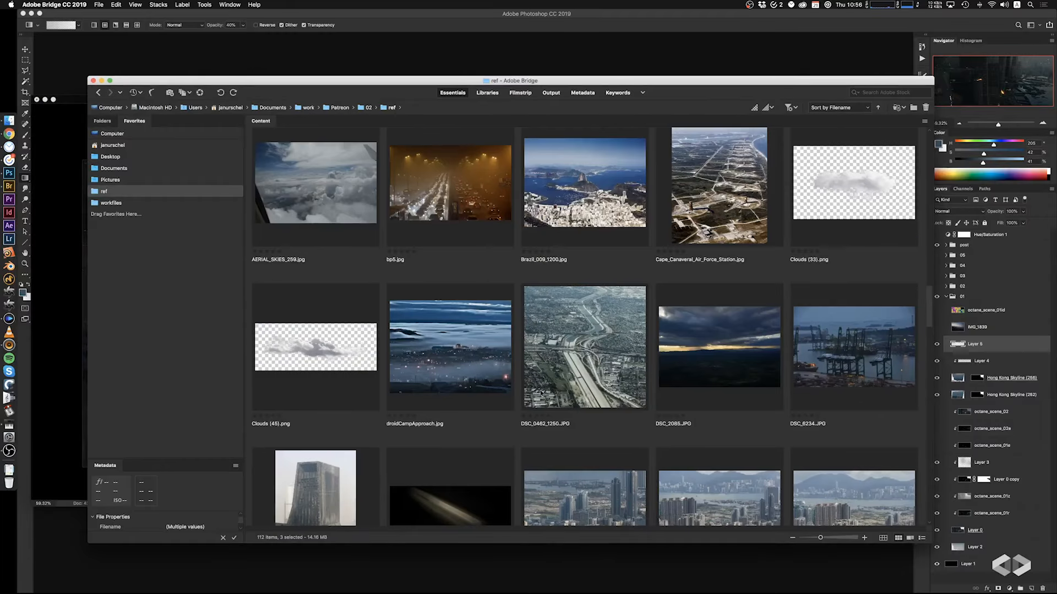
click(331, 329)
super+click(315, 182)
scroll(401, 282, up, 3)
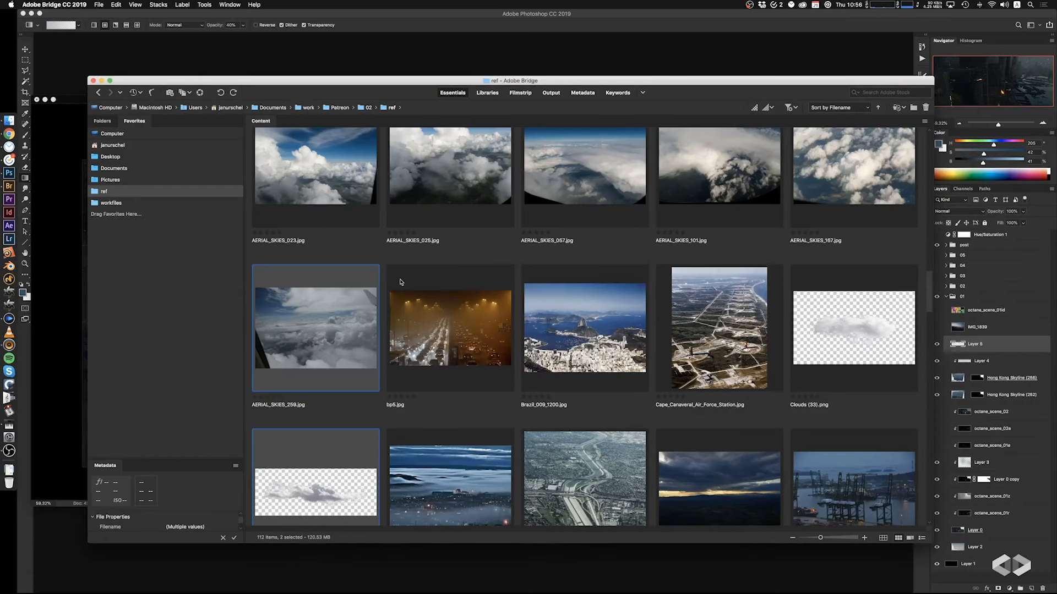
super+click(336, 308)
super+click(328, 207)
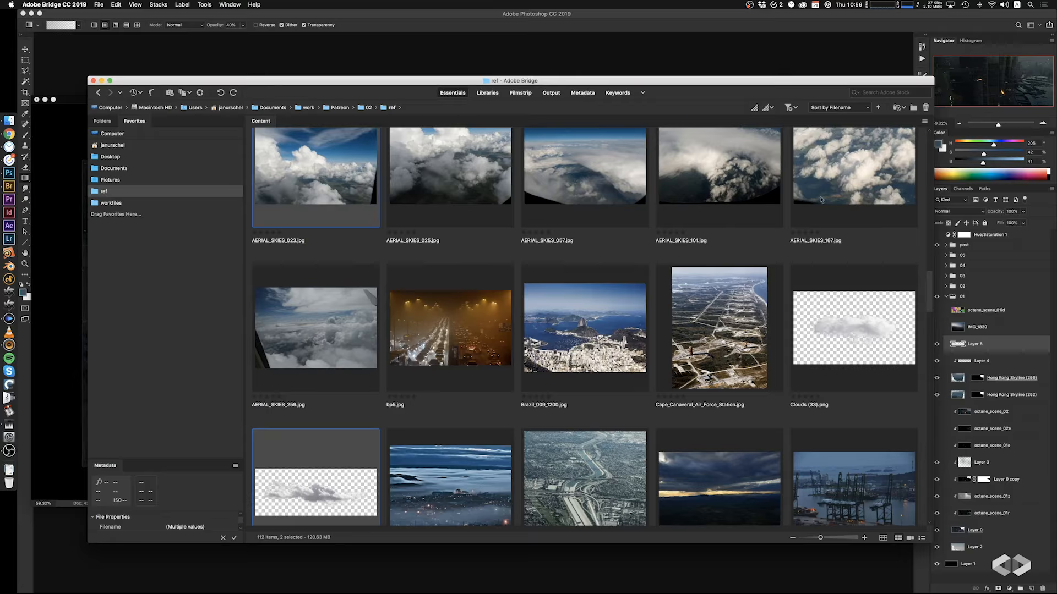
super+click(589, 194)
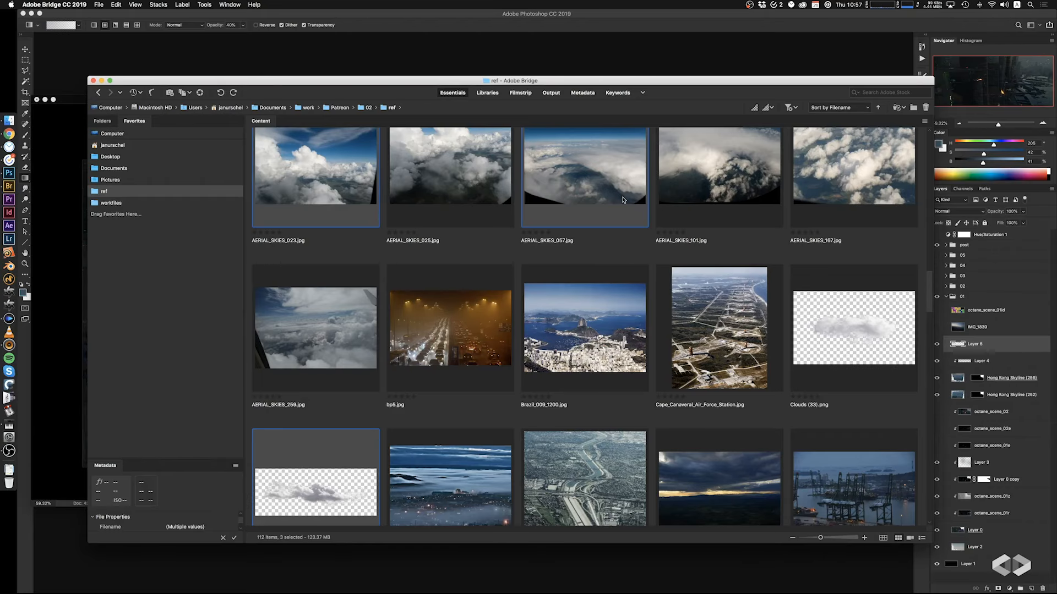
scroll(587, 336, down, 3)
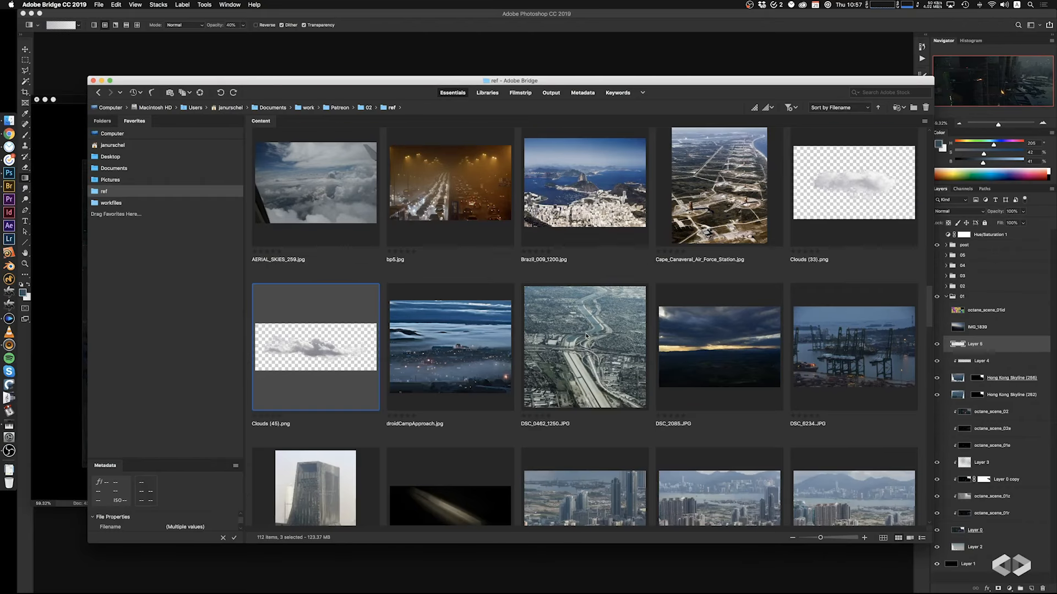
super+click(478, 356)
Add vortex-5.jpg to the selected ref photos and place all of them into patreon02b.psd in Photoshop as layers above Layer 5
scroll(480, 348, down, 10)
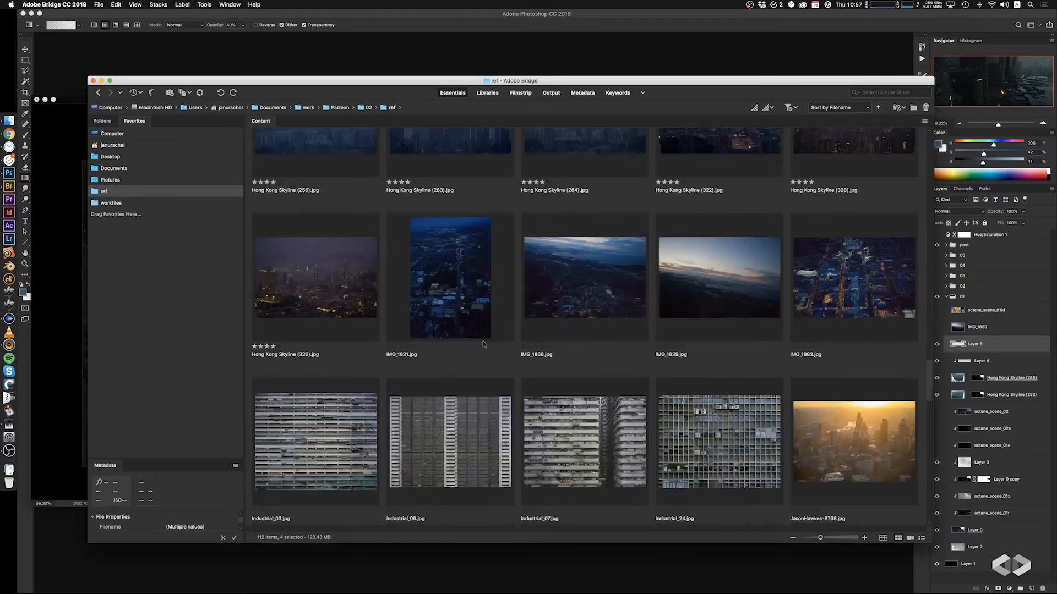
scroll(483, 344, up, 6)
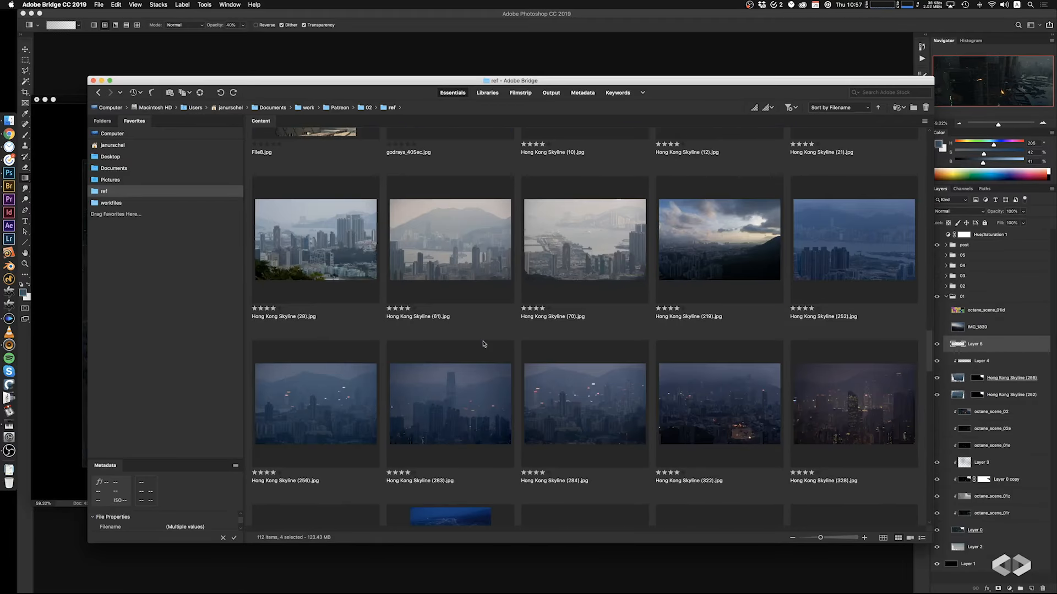
scroll(483, 344, down, 15)
scroll(528, 340, up, 10)
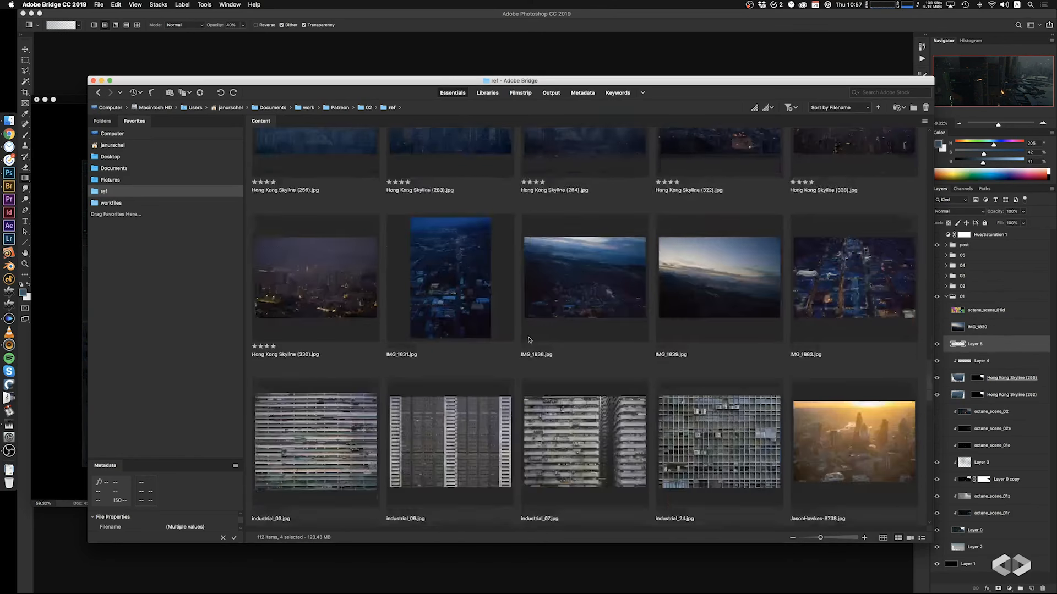
scroll(601, 344, up, 5)
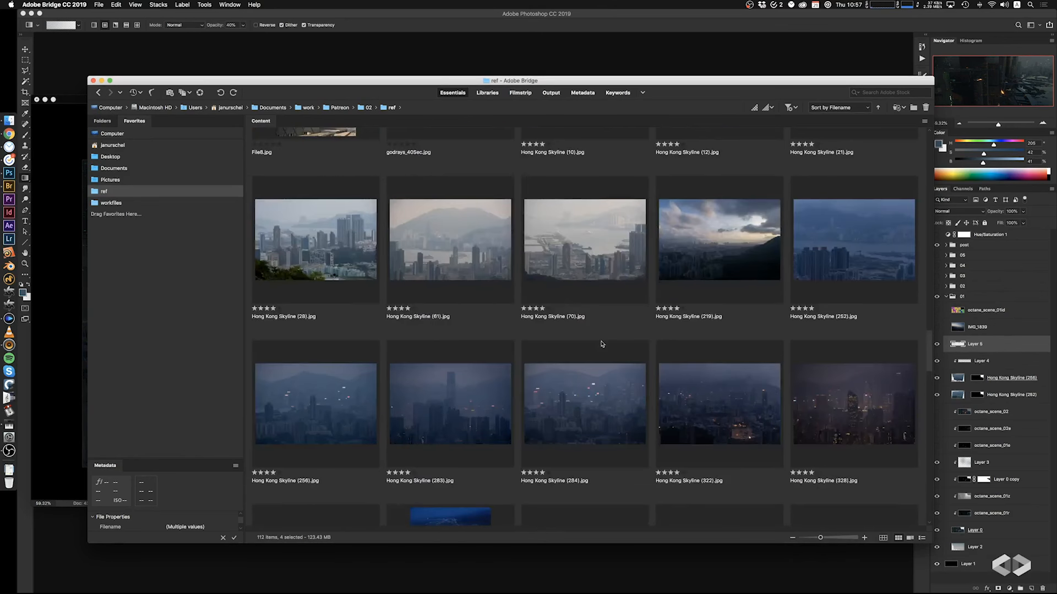
scroll(687, 302, down, 20)
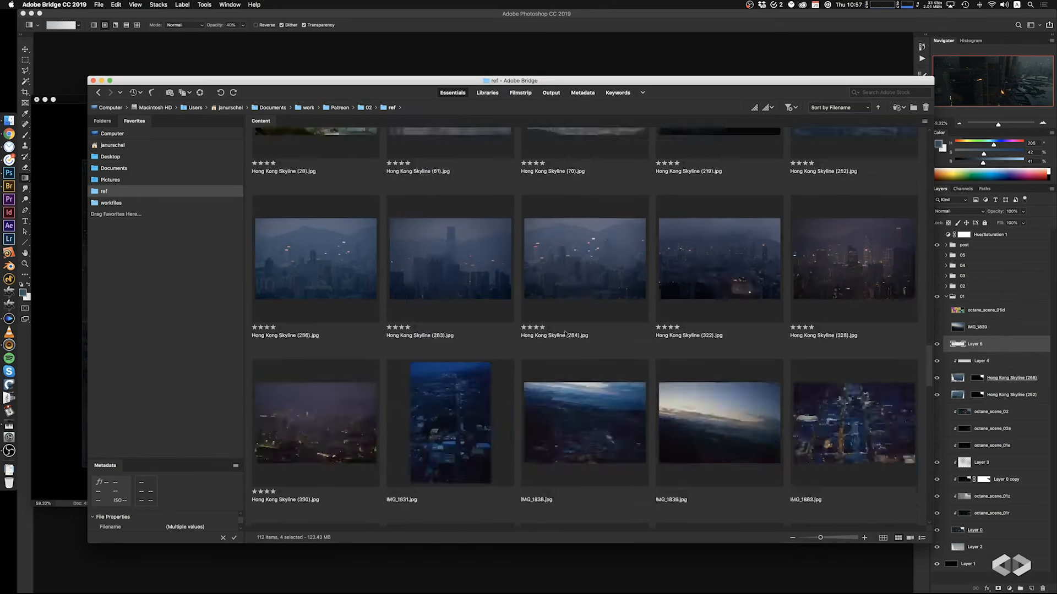
scroll(565, 332, down, 5)
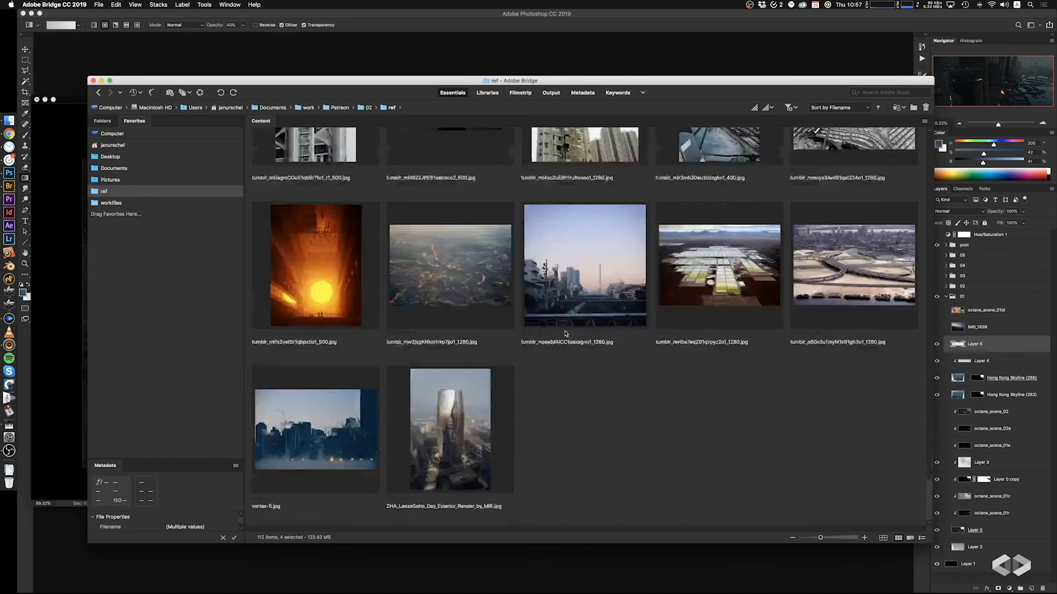
super+click(289, 444)
scroll(393, 423, up, 5)
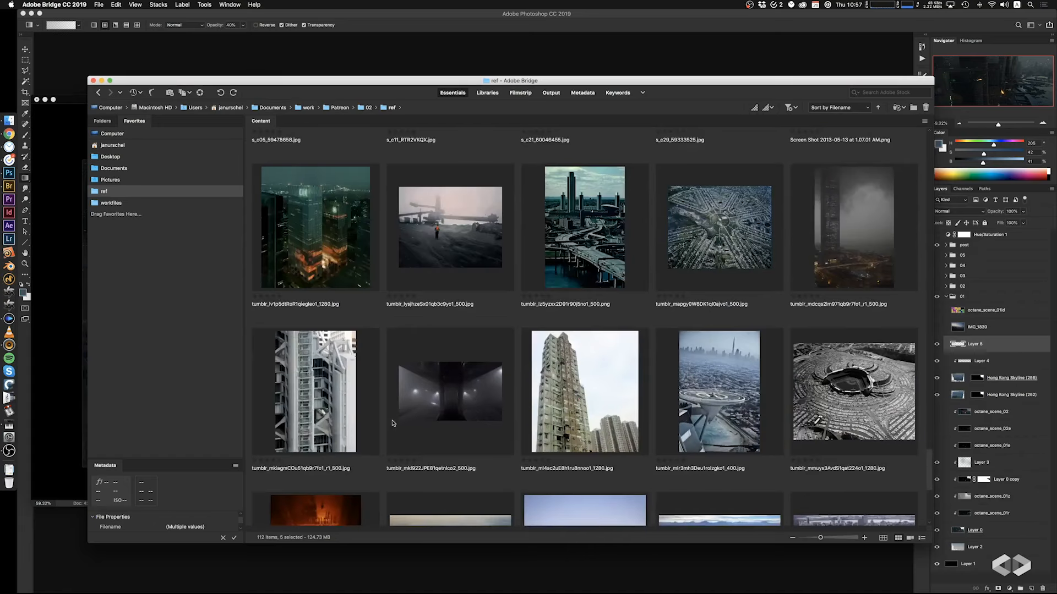
scroll(393, 424, up, 3)
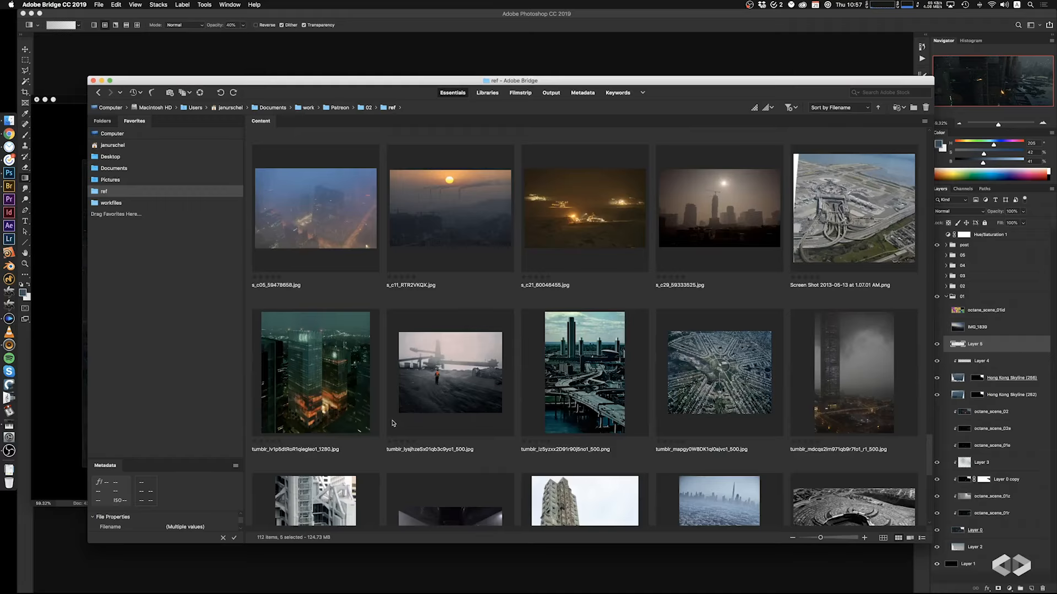
scroll(394, 419, down, 8)
drag(321, 436, 65, 376)
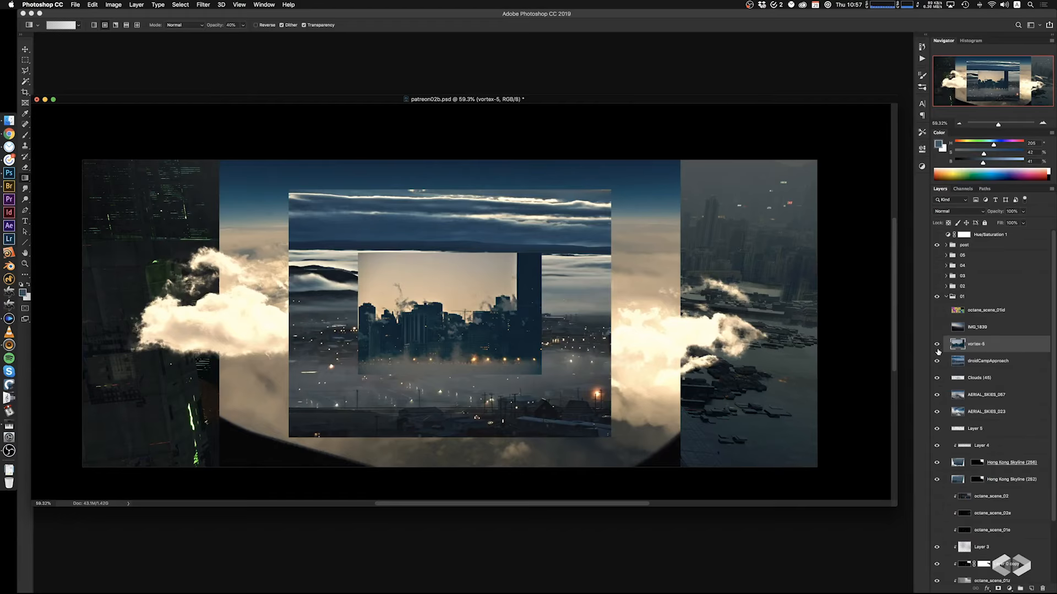
Hide vortex-5, droidCampApproach, Clouds (45) and AERIAL_SKIES_057, and make the visible AERIAL_SKIES_023 layer active
drag(937, 395, 937, 420)
click(936, 413)
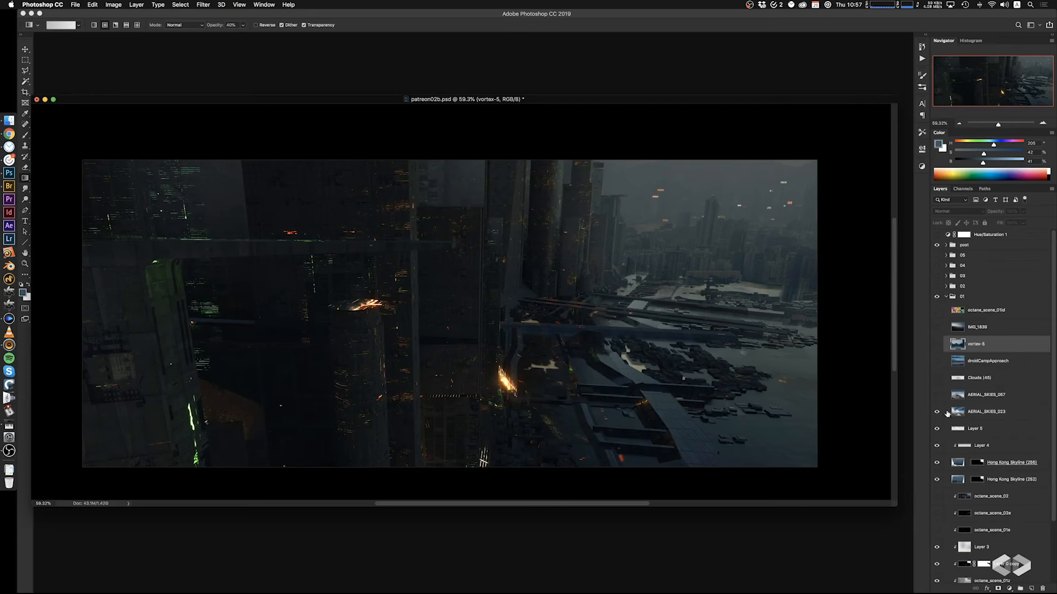
click(959, 409)
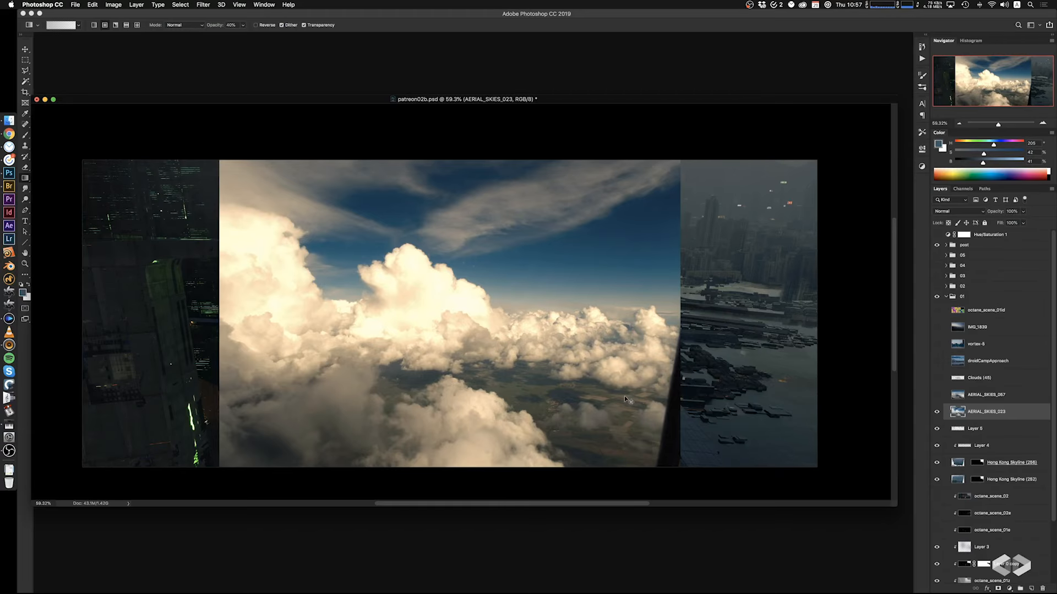
Move AERIAL_SKIES_023 over the right part of the image and stretch it to about 105% width and 115% height
drag(624, 395, 770, 353)
key(ctrl+t)
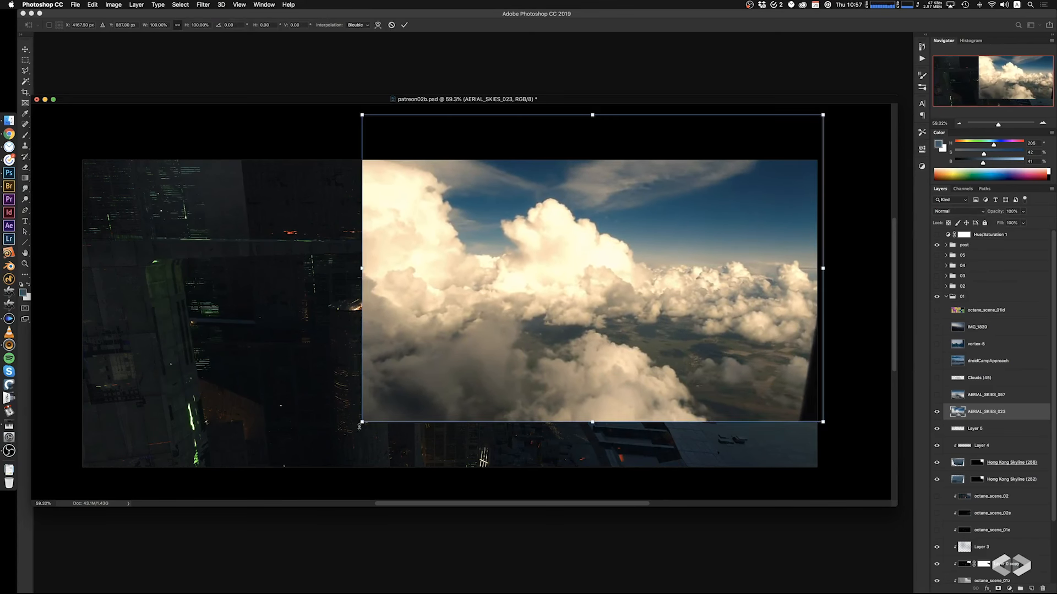
drag(360, 425, 371, 487)
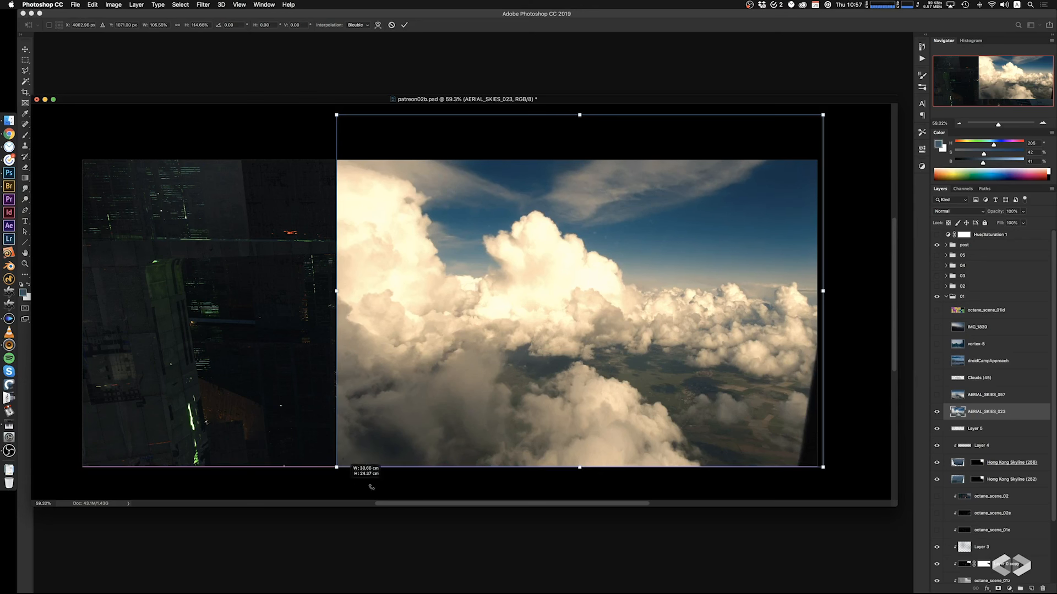
mouse_move(708, 429)
mouse_down()
mouse_move(732, 429)
mouse_move(720, 428)
mouse_up()
key(Return)
key(g)
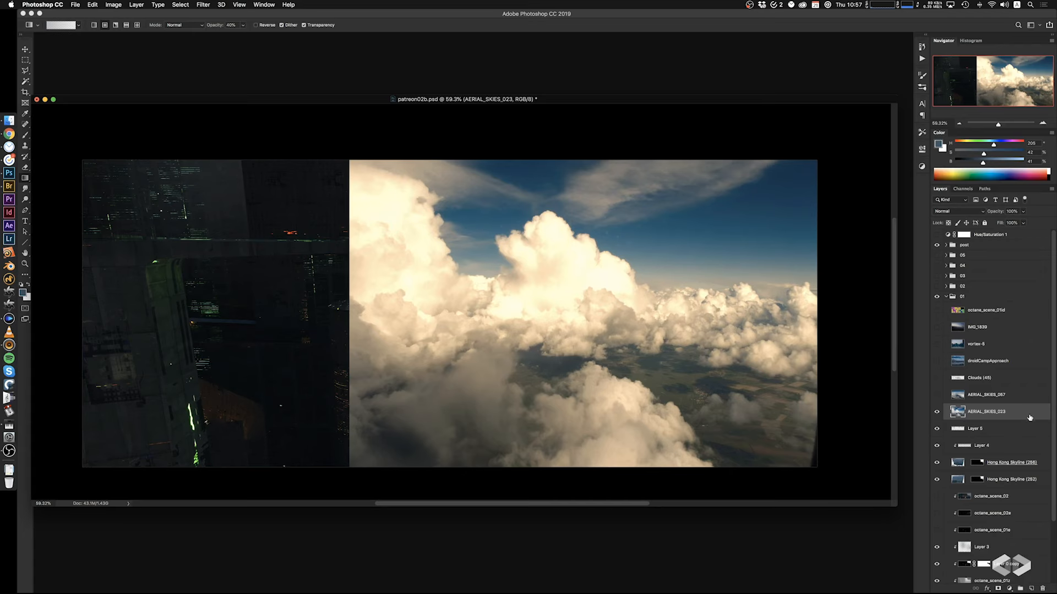
Lower the Levels output white of AERIAL_SKIES_023 and fade out its dark tones with a split Blend If shadow slider for This Layer
key(super+l)
drag(366, 502, 345, 503)
click(399, 390)
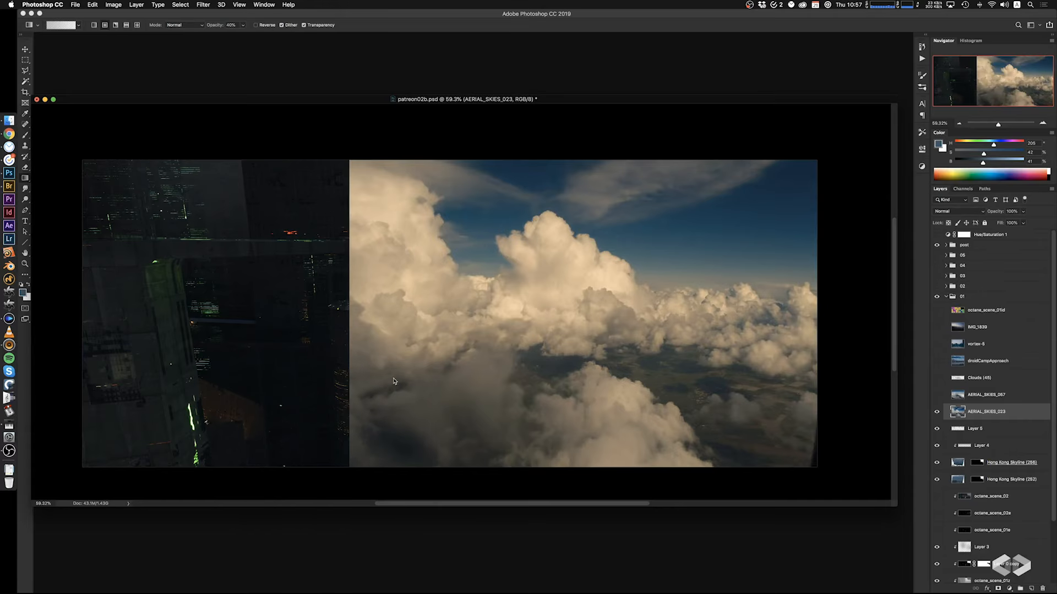
double_click(1019, 415)
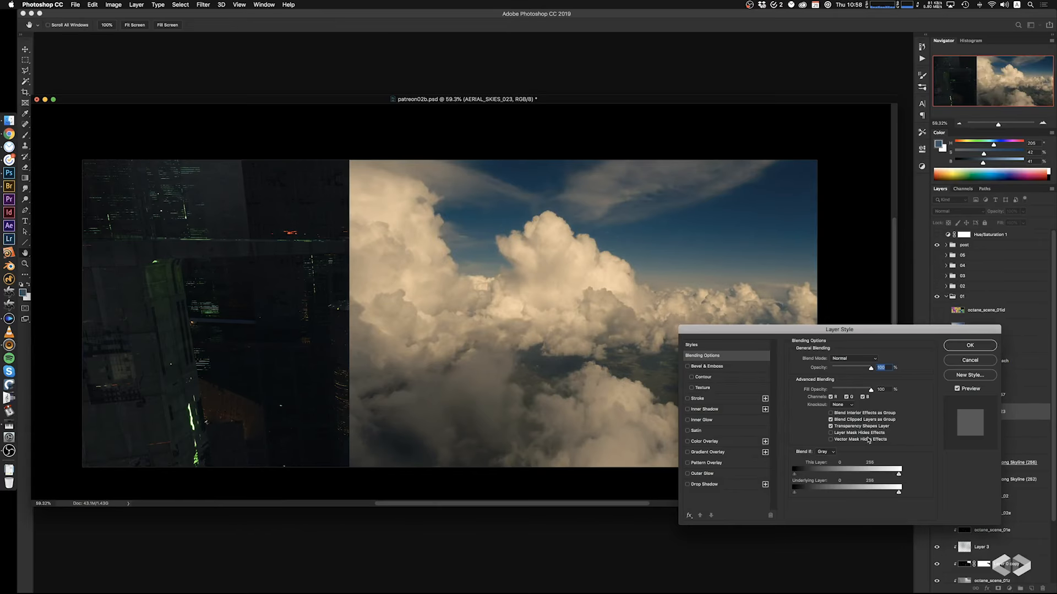
key(alt)
drag(804, 476, 865, 478)
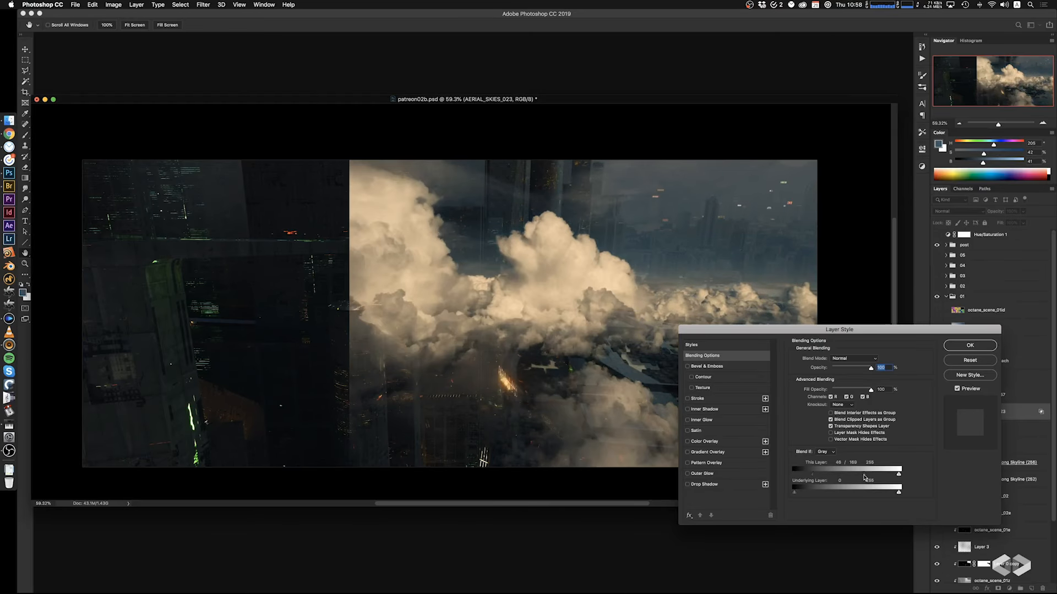
click(969, 345)
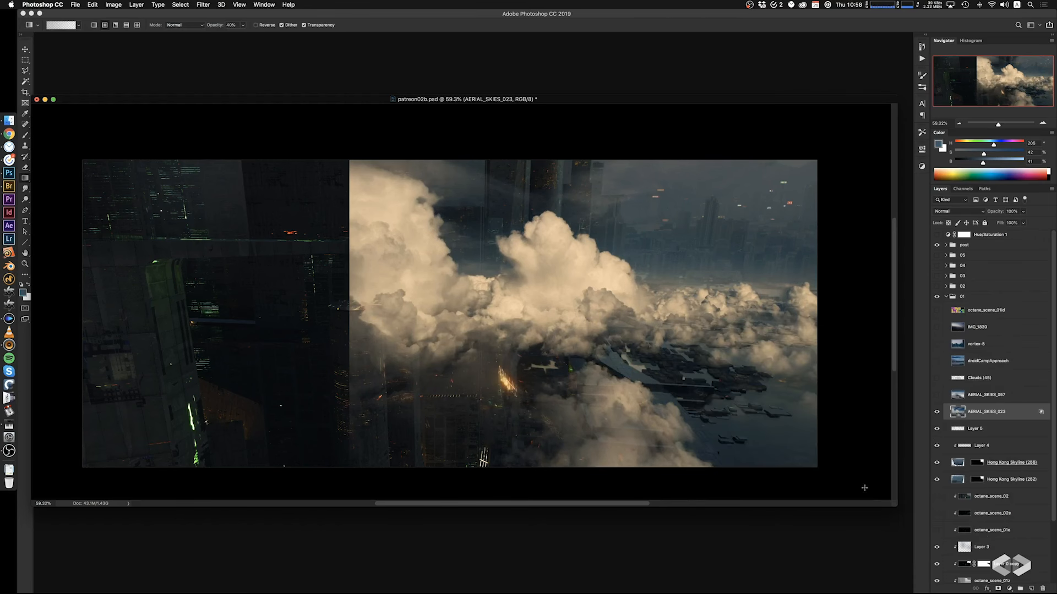
Darken the midtones of AERIAL_SKIES_023 slightly with Levels, using a gamma of about 0.92
key(super+l)
mouse_move(364, 502)
mouse_down()
mouse_move(342, 502)
mouse_move(385, 501)
mouse_up()
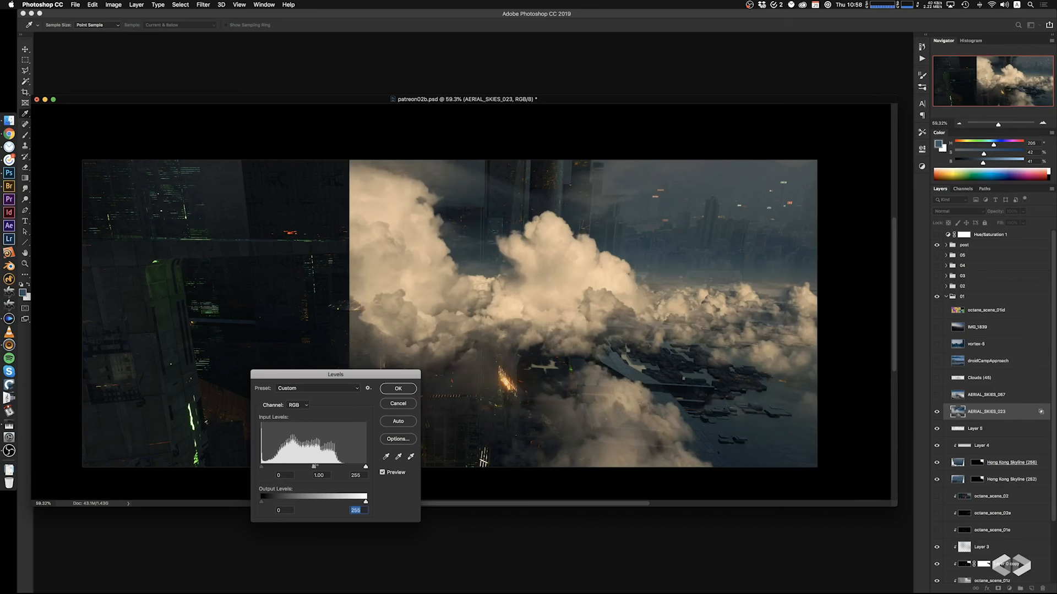
mouse_move(314, 467)
mouse_down()
mouse_move(324, 467)
mouse_move(315, 466)
mouse_up()
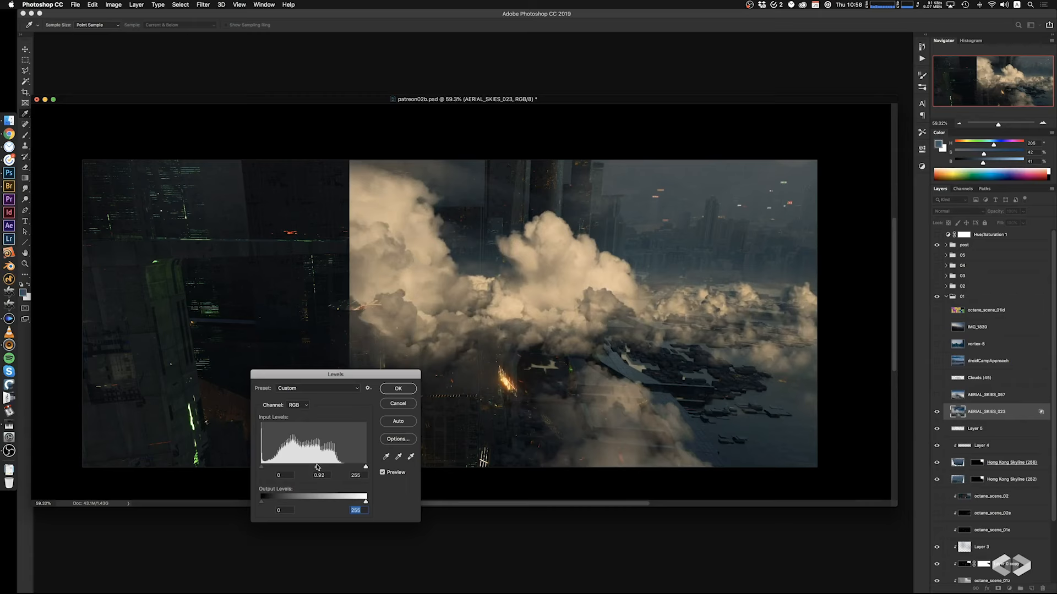
click(399, 393)
Enlarge the eraser brush and shift the color balance of AERIAL_SKIES_023 slightly toward cooler tones
key(e)
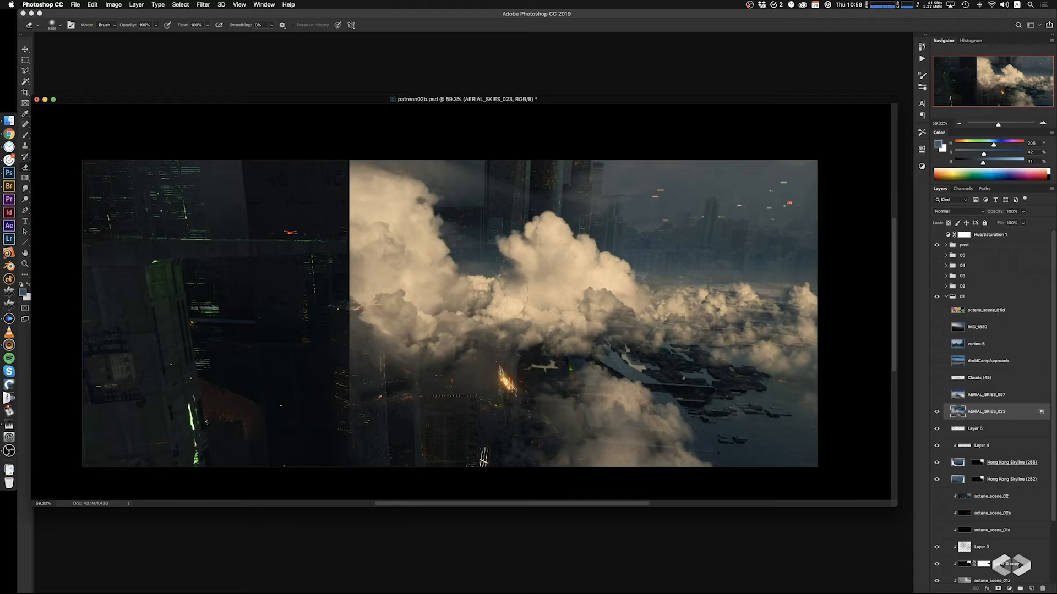
ctrl+alt+drag(527, 278, 539, 276)
key(super+b)
drag(753, 374, 759, 394)
click(849, 357)
Set the Blend If This Layer shadow range of AERIAL_SKIES_023 to 14 / 131 and reduce the layer's saturation by about 16
double_click(1021, 412)
drag(826, 476, 801, 479)
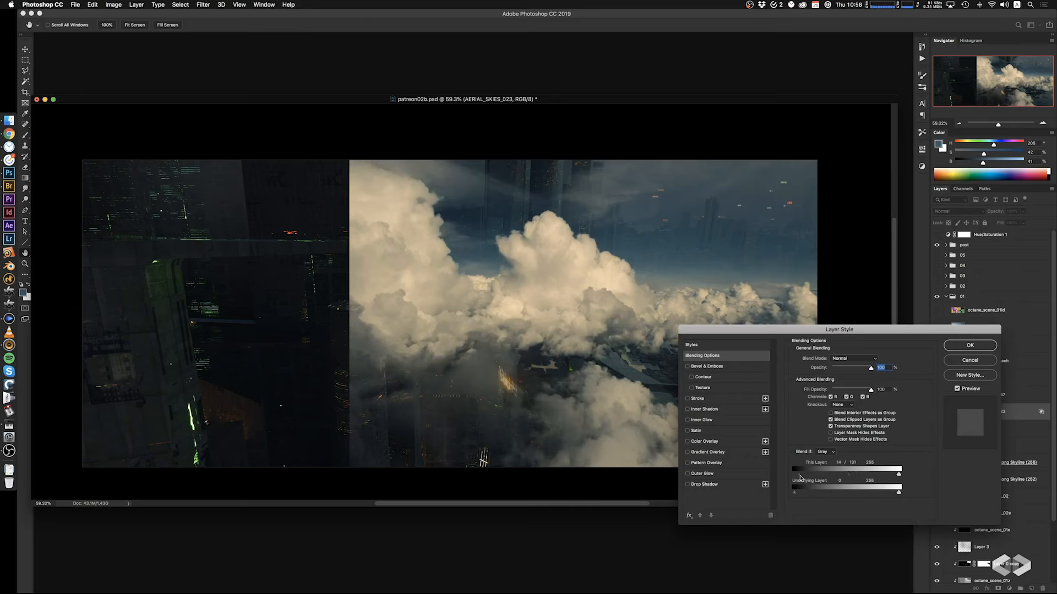
click(968, 345)
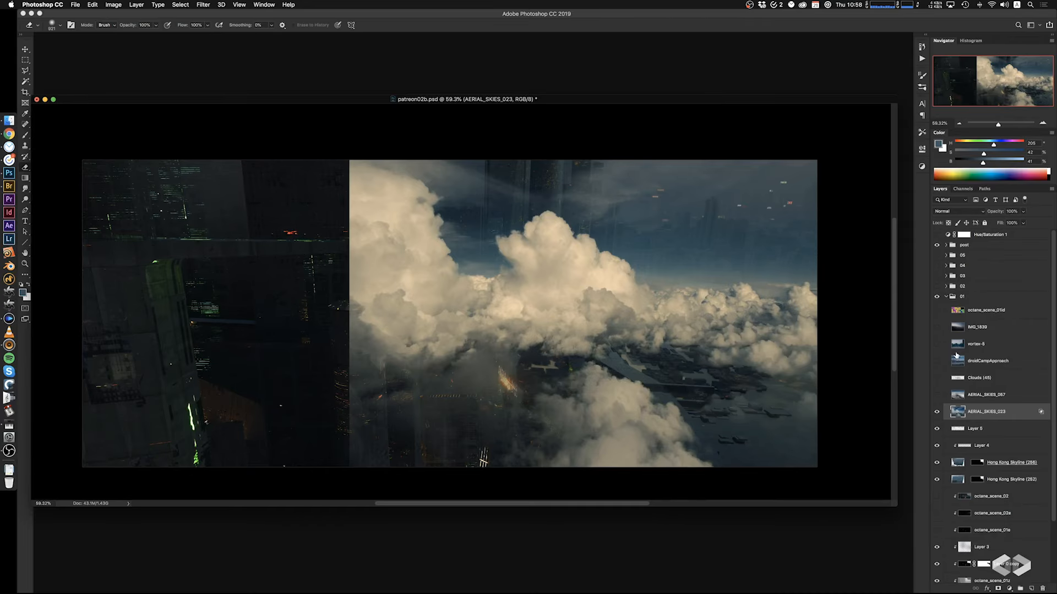
key(ctrl+u)
drag(697, 463, 690, 464)
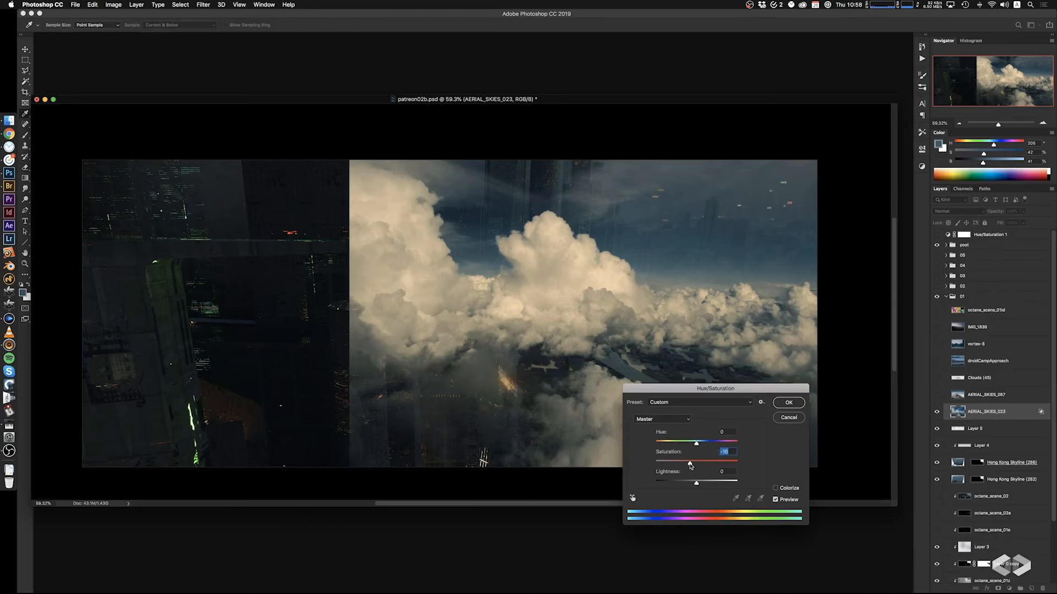
click(787, 404)
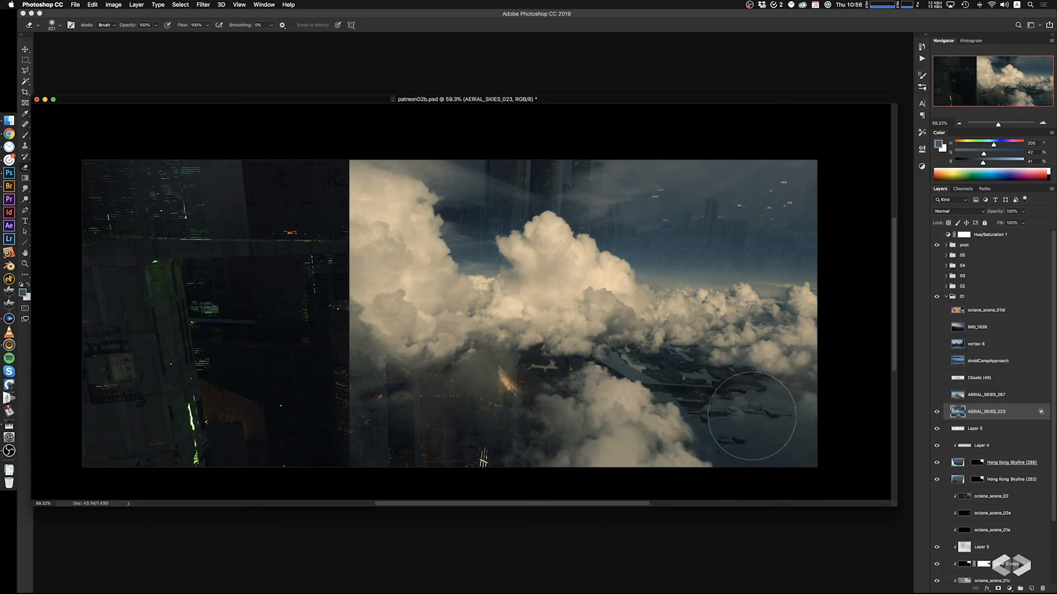
Compress the tonal range of AERIAL_SKIES_023 with Levels, setting the output levels to about 35 and 211
key(ctrl+b)
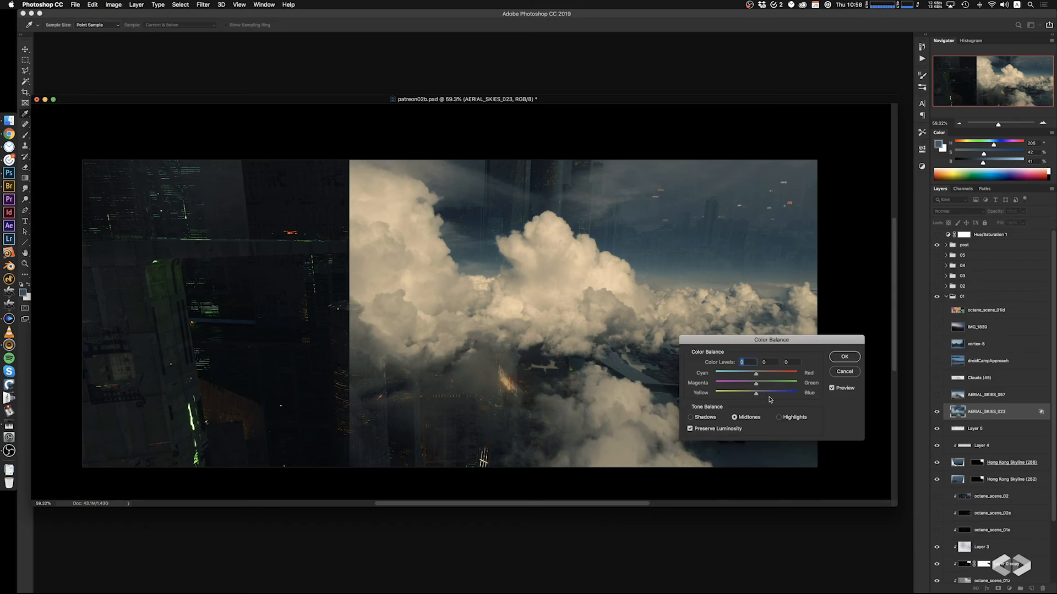
click(844, 371)
key(ctrl+l)
drag(363, 505, 347, 504)
drag(261, 502, 279, 503)
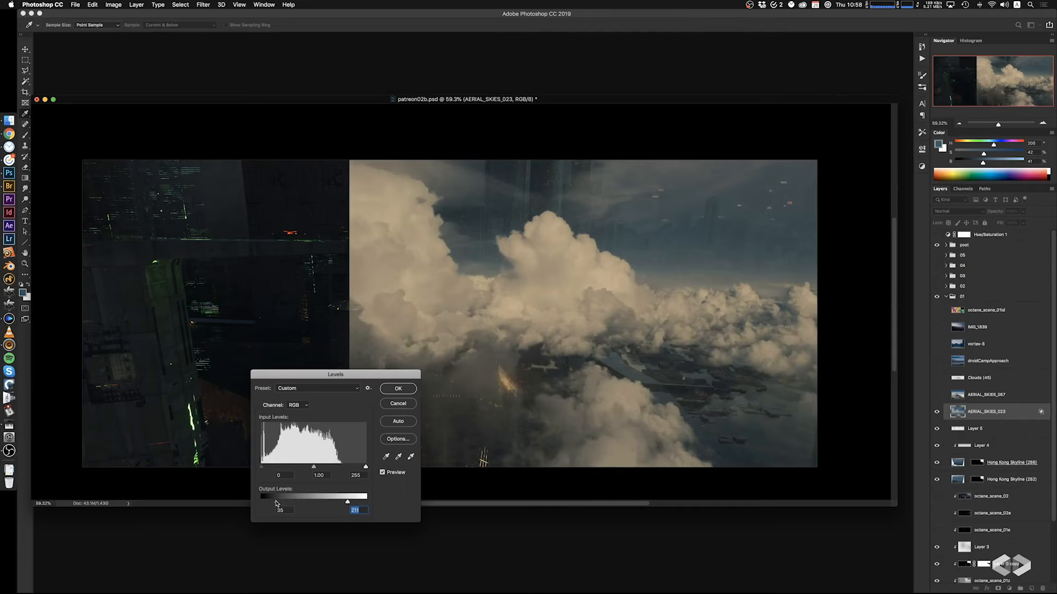
click(275, 505)
click(396, 388)
key(e)
Try masking AERIAL_SKIES_023 with a non-contiguous selection of all yellow areas in octane_scene_01id, then undo the mask
click(936, 310)
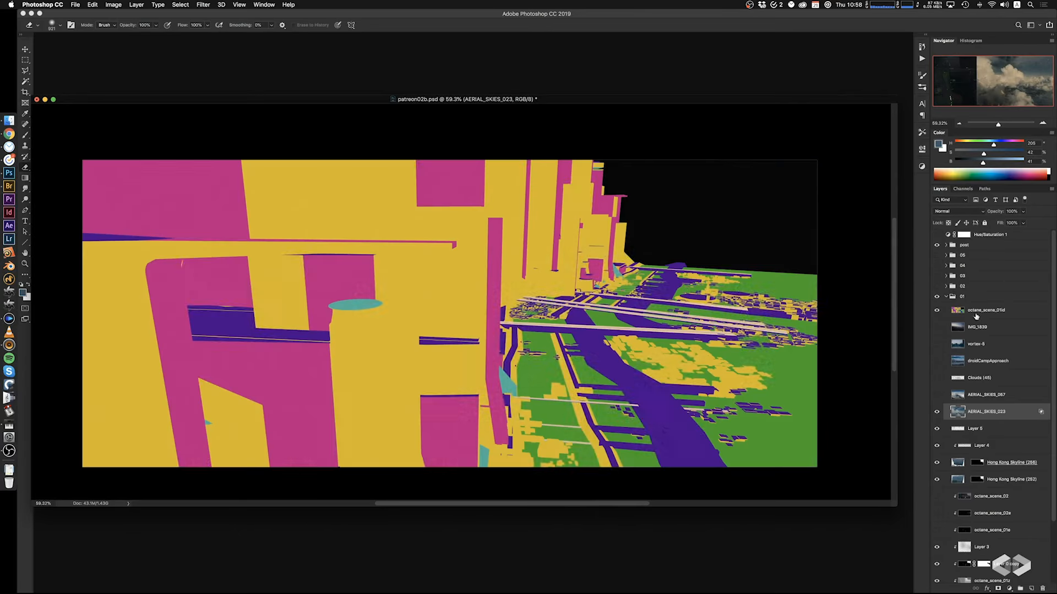
click(960, 310)
key(w)
click(467, 307)
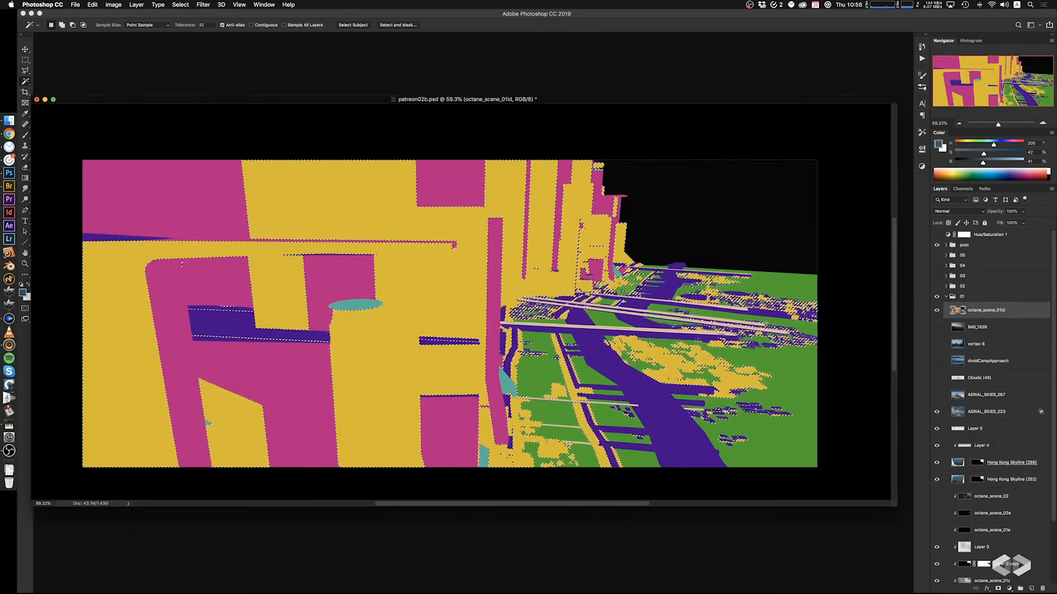
click(936, 310)
click(976, 411)
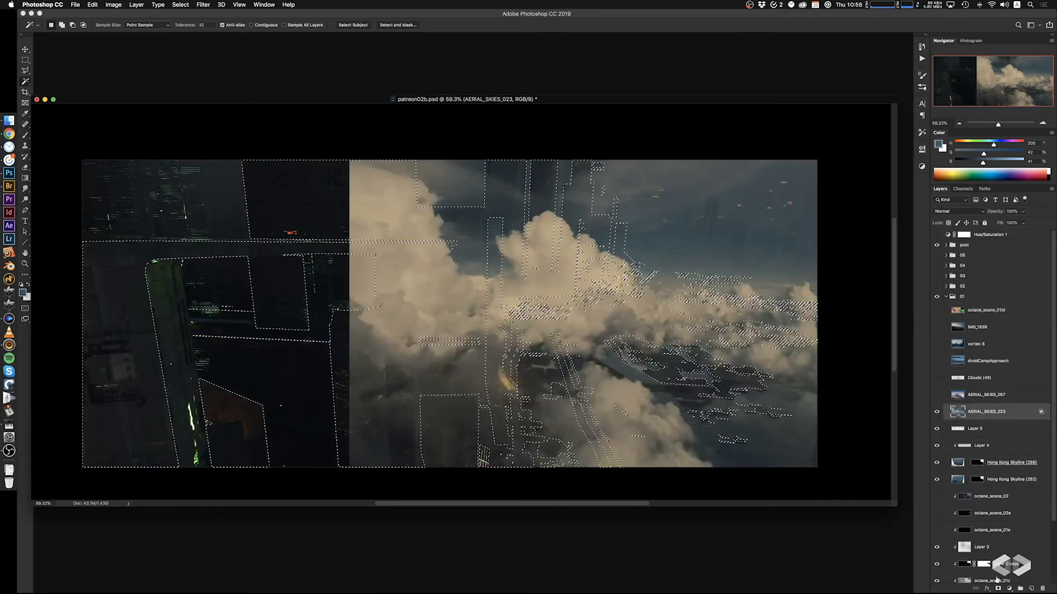
click(996, 589)
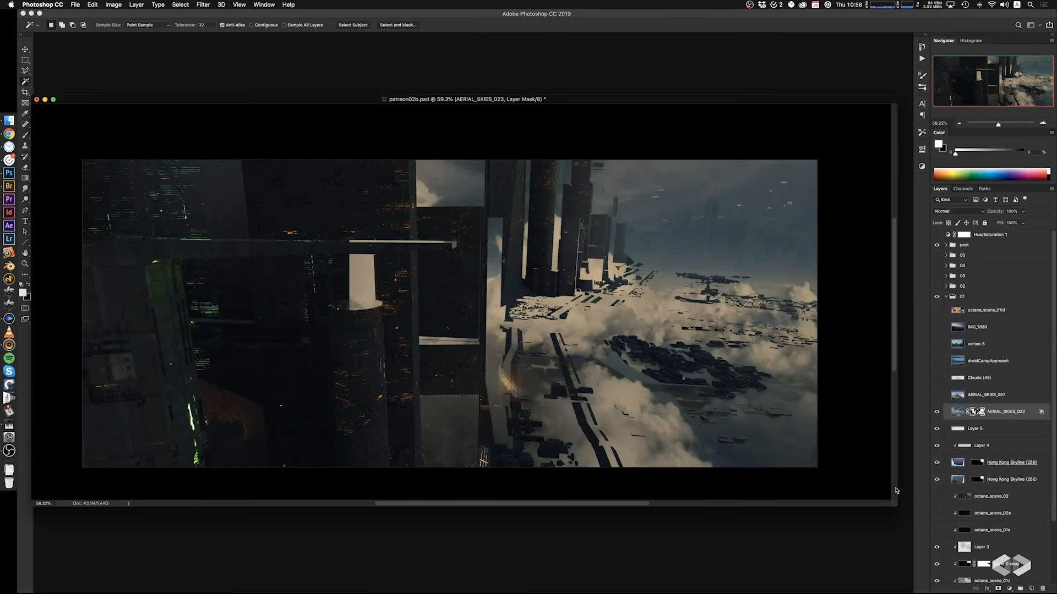
key(ctrl+i)
key(ctrl+z)
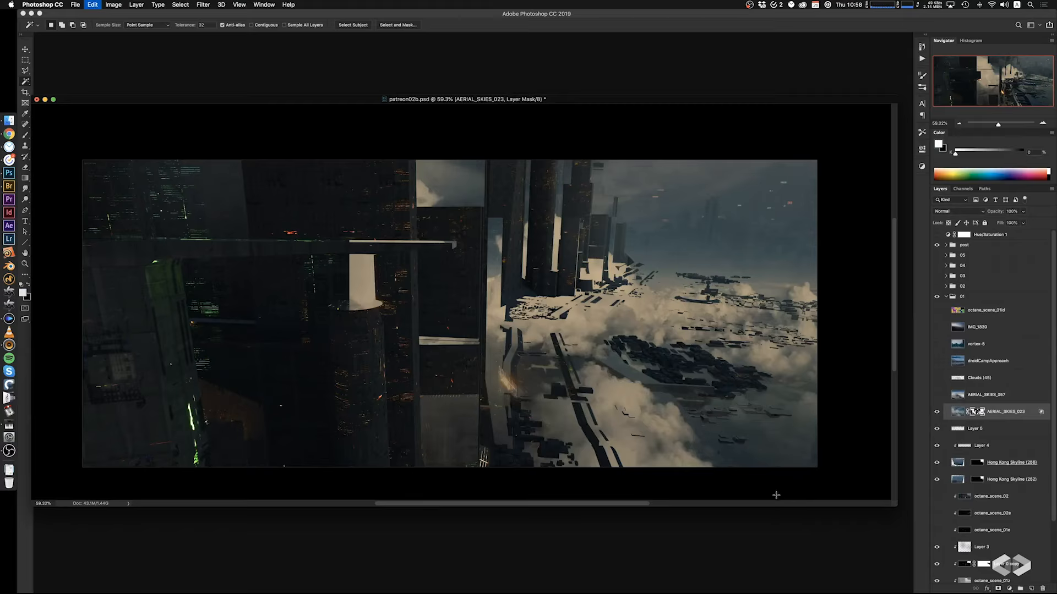
key(ctrl+z)
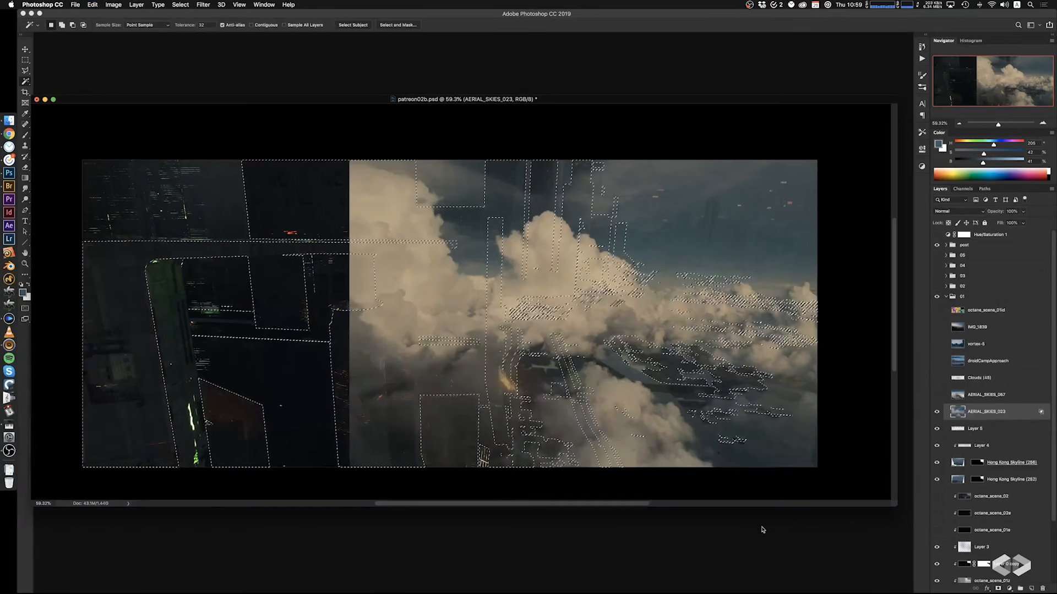
Mask AERIAL_SKIES_023 using the contiguous yellow building area of octane_scene_01id and invert the mask to hide clouds over those buildings
click(936, 310)
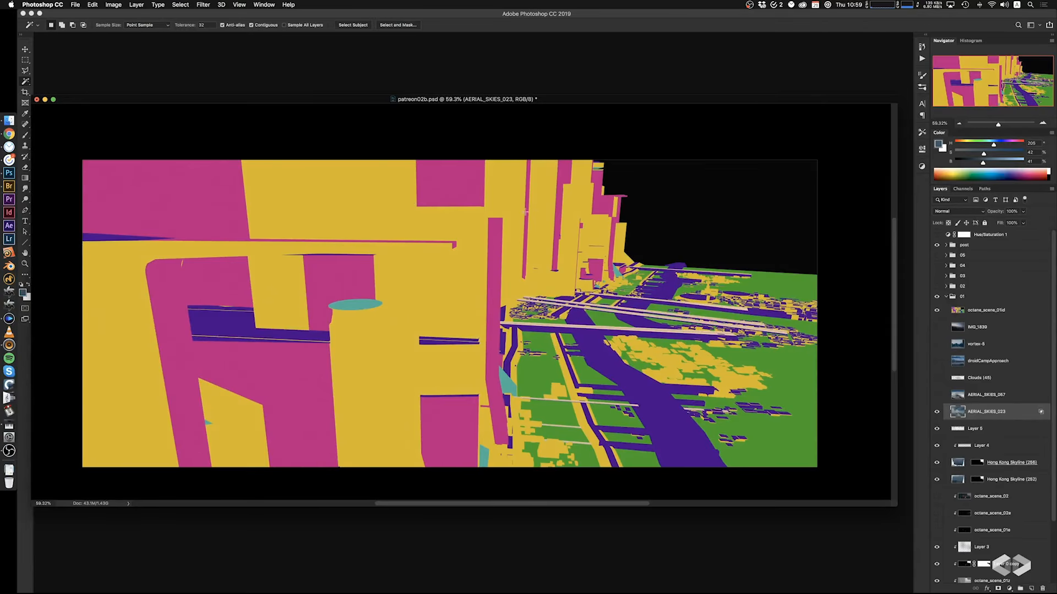
click(687, 219)
click(975, 311)
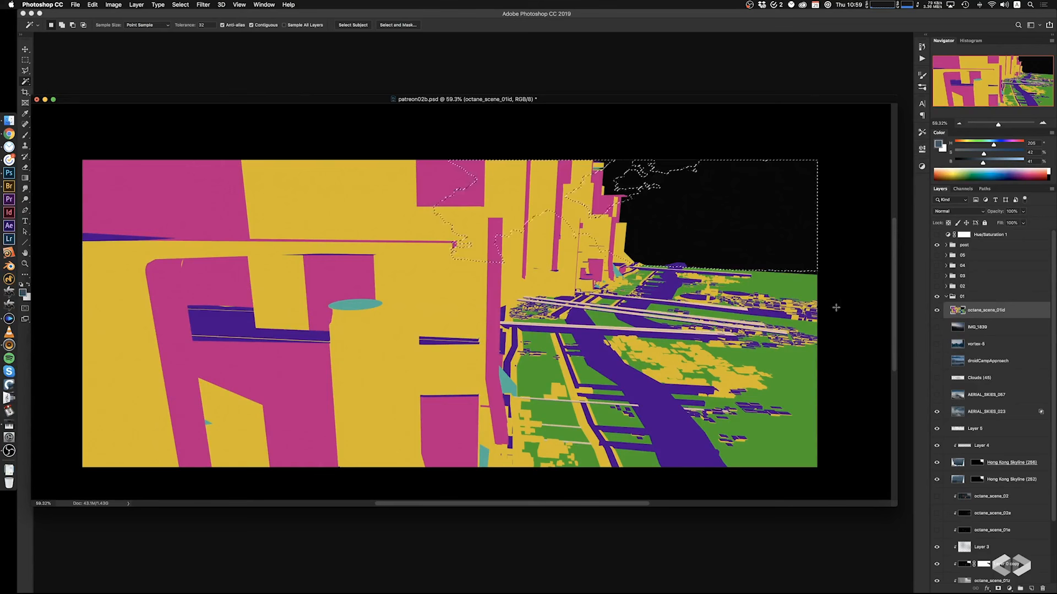
click(471, 312)
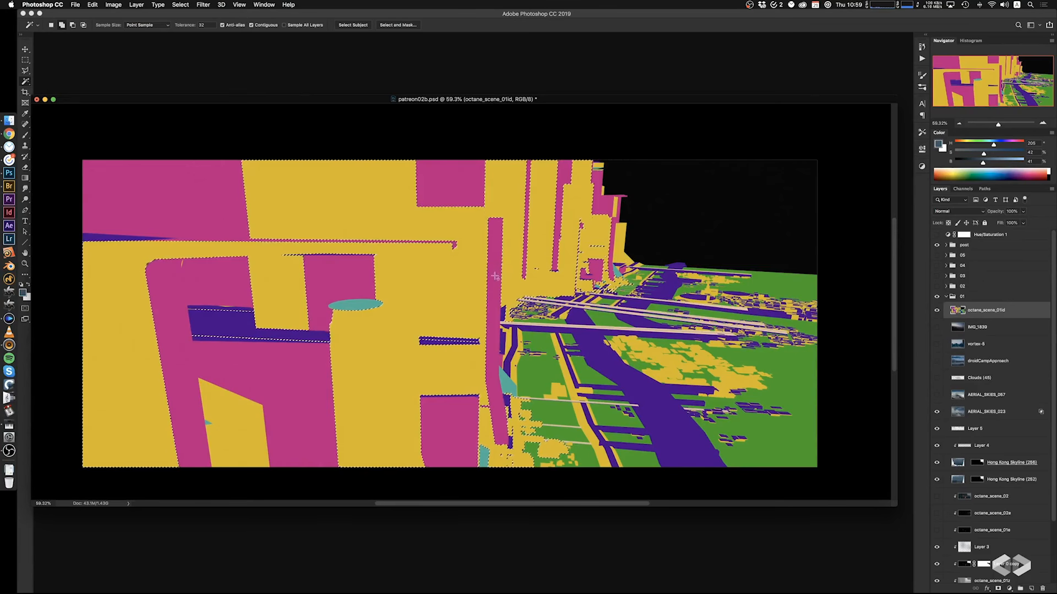
click(937, 310)
click(986, 416)
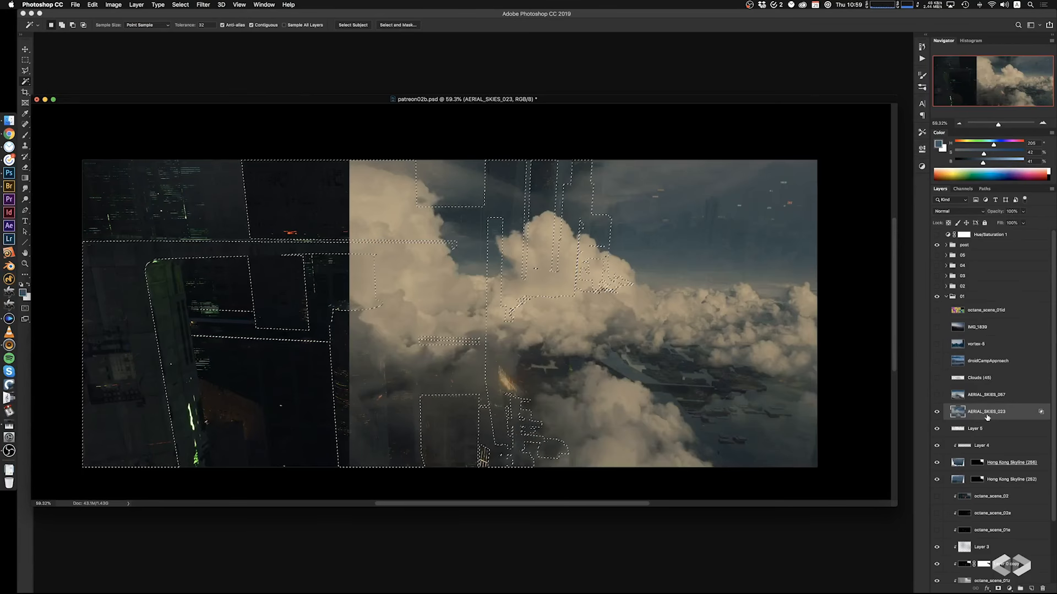
click(996, 588)
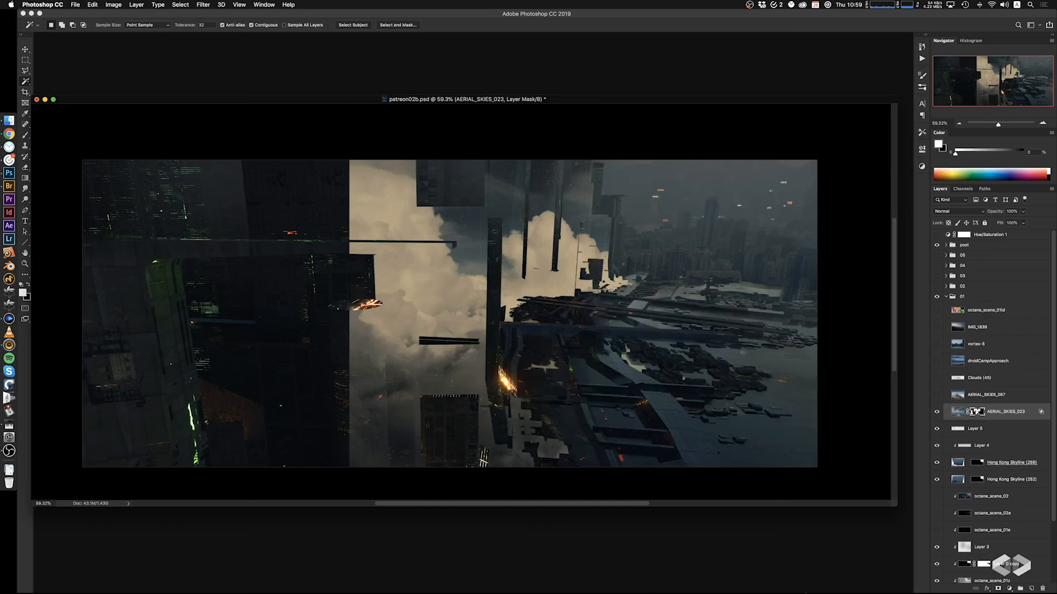
key(super+i)
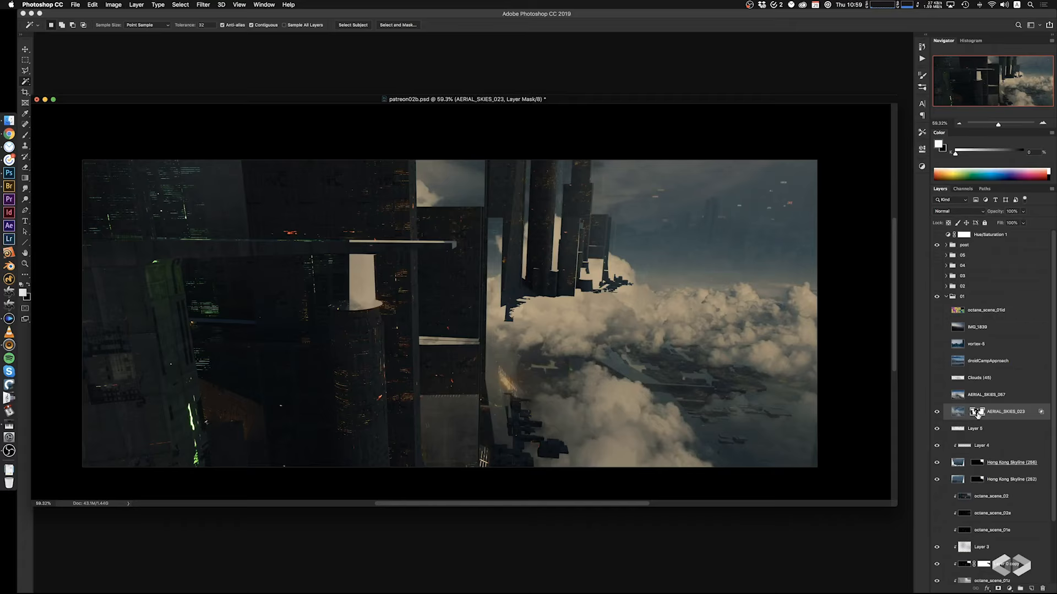
Paint white on the AERIAL_SKIES_023 mask to bring clouds softly back around the tower bases and the platforms at the lower edge
key(b)
mouse_move(605, 272)
mouse_down()
mouse_move(537, 283)
mouse_move(410, 348)
mouse_up()
key(super+z)
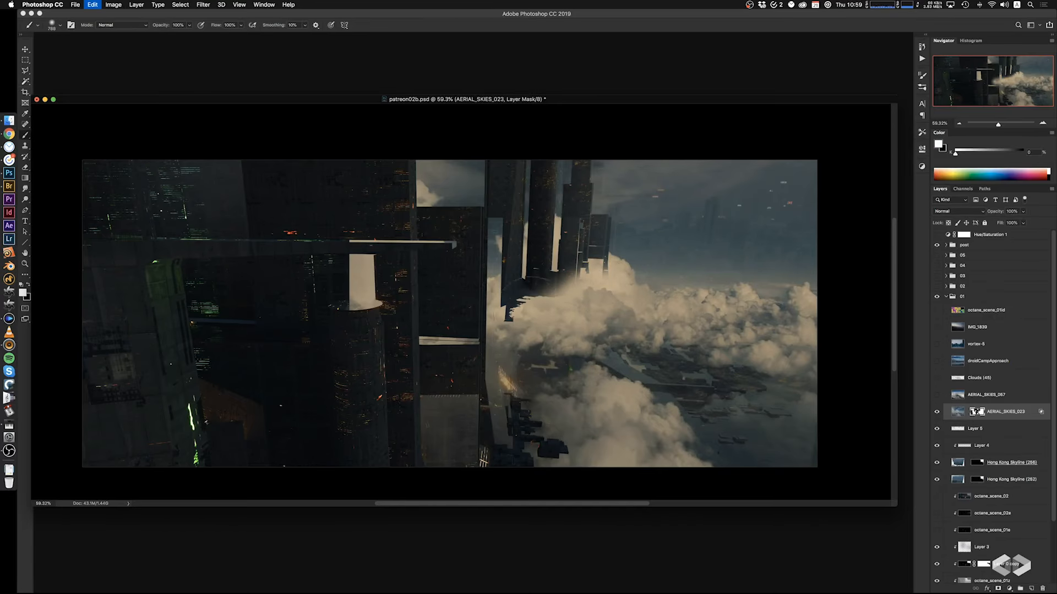
mouse_move(529, 300)
mouse_down()
mouse_move(590, 286)
mouse_move(540, 268)
mouse_move(535, 253)
mouse_move(560, 267)
mouse_up()
key(super+z)
mouse_move(520, 456)
mouse_down()
mouse_move(542, 424)
mouse_move(565, 436)
mouse_move(542, 489)
mouse_up()
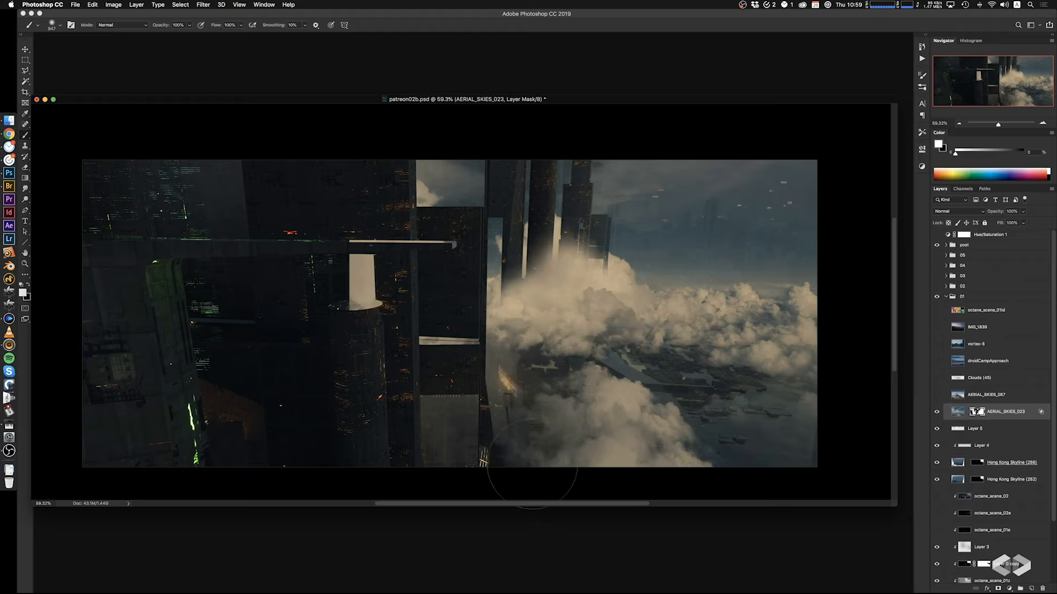
Paint black on the AERIAL_SKIES_023 mask with a larger soft brush to clear clouds from gaps between the central foreground buildings
key(x)
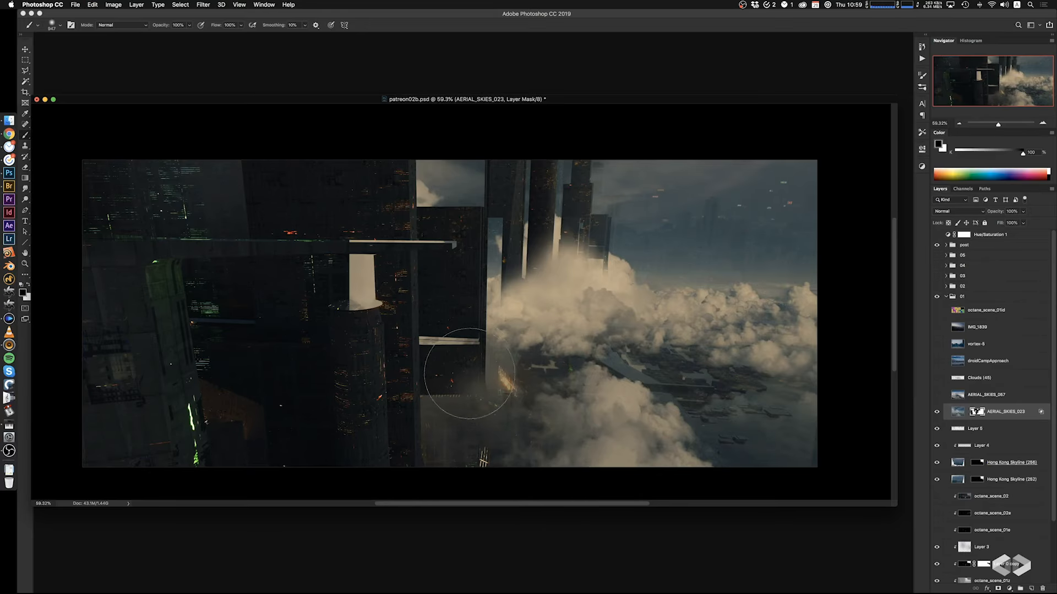
ctrl+alt+drag(453, 373, 474, 373)
drag(446, 426, 394, 443)
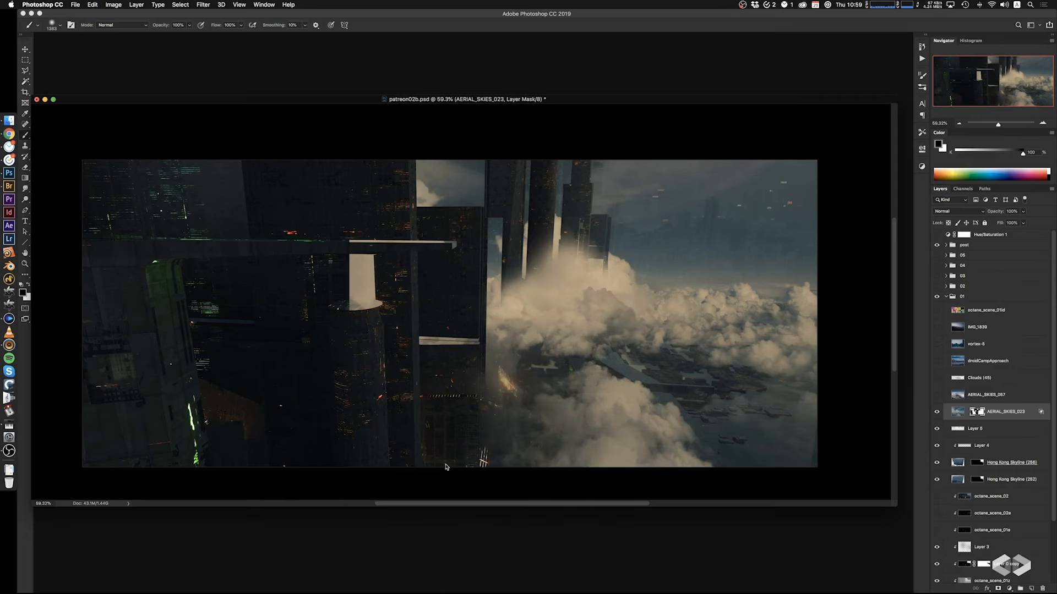
ctrl+alt+drag(478, 303, 426, 279)
mouse_move(437, 198)
mouse_down()
mouse_move(423, 203)
mouse_move(445, 161)
mouse_up()
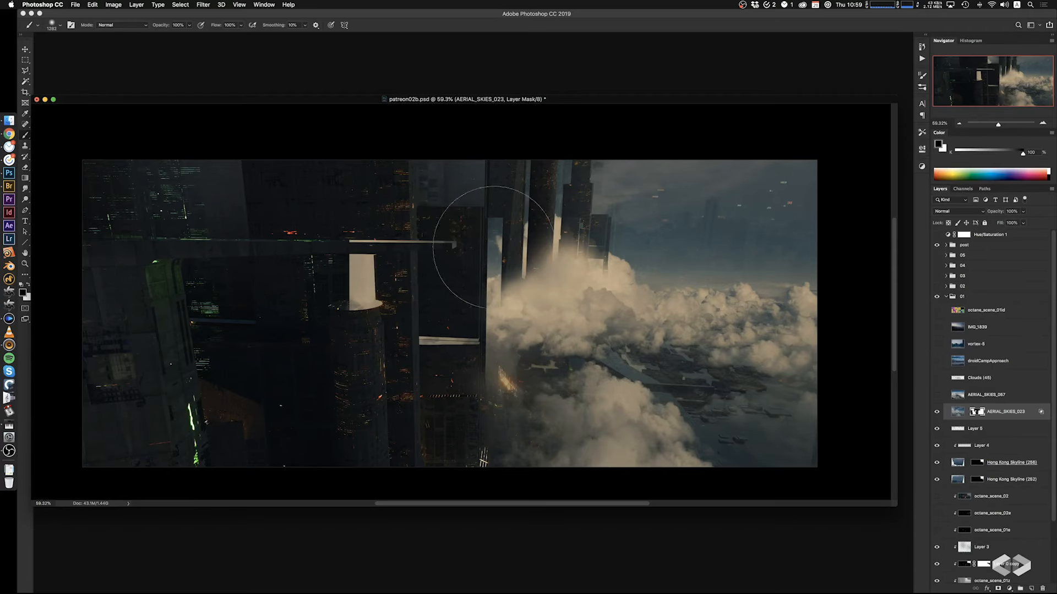
mouse_move(493, 247)
ctrl+alt+mouse_down()
mouse_move(470, 246)
mouse_move(473, 297)
mouse_move(467, 172)
ctrl+alt+mouse_up()
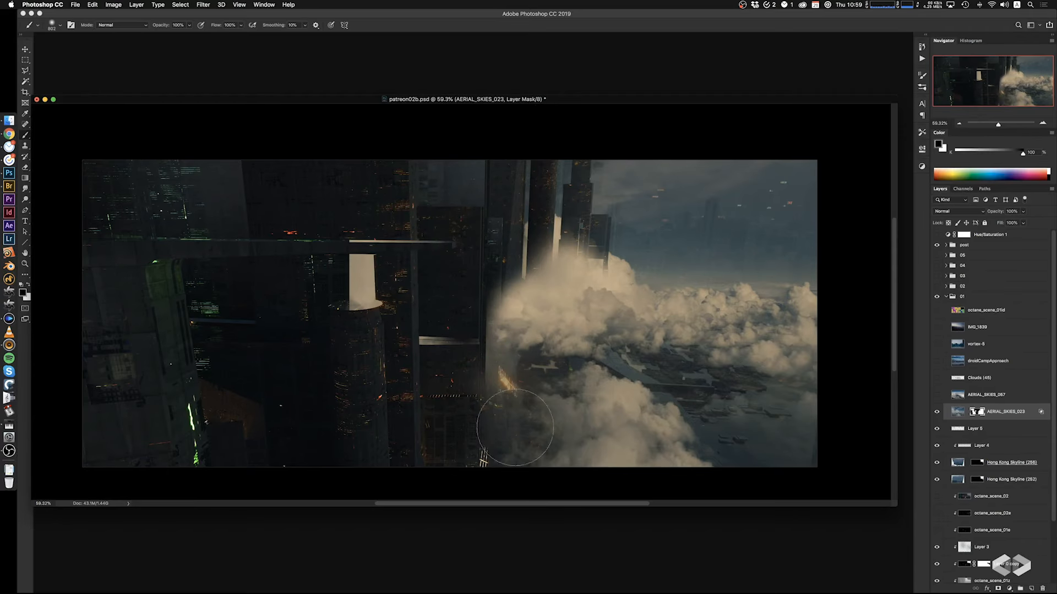
Select the two narrow magenta tower strips in octane_scene_01id, hide that pass and target the AERIAL_SKIES_023 mask
click(937, 312)
click(960, 312)
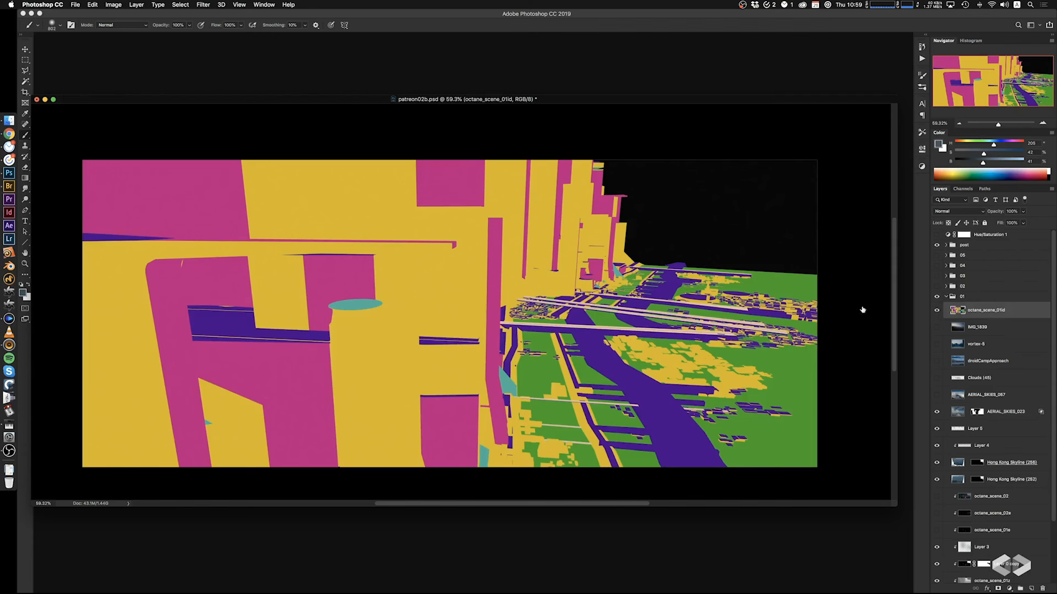
key(w)
click(558, 236)
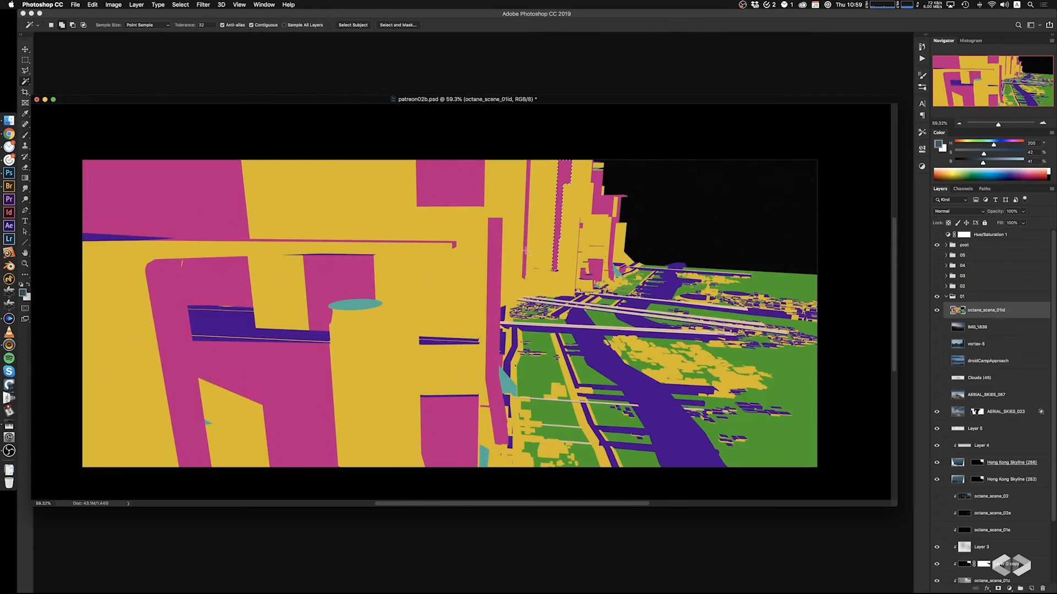
shift+click(552, 292)
key(super+z)
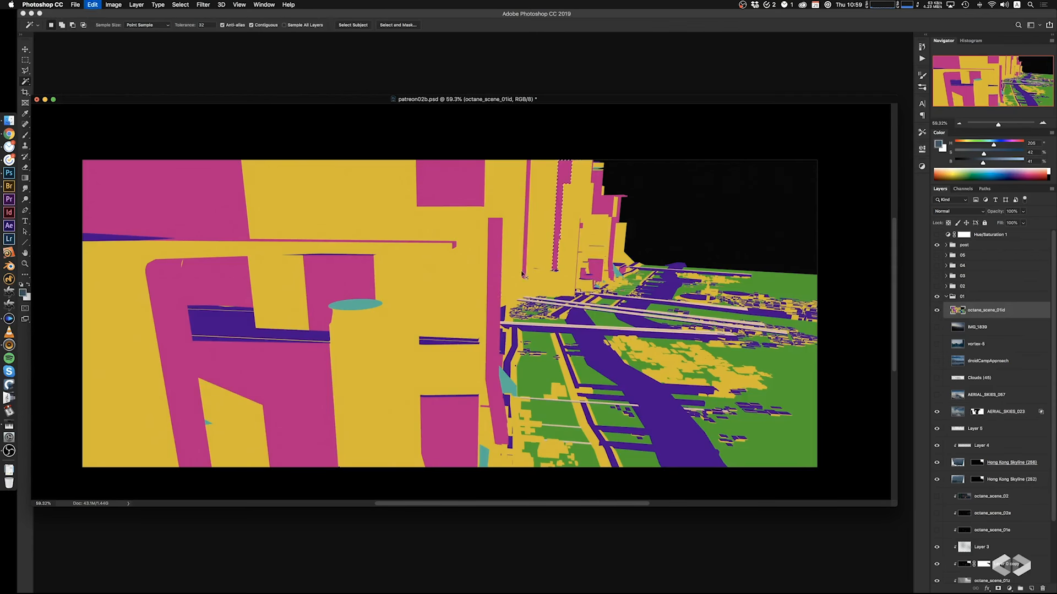
shift+click(525, 260)
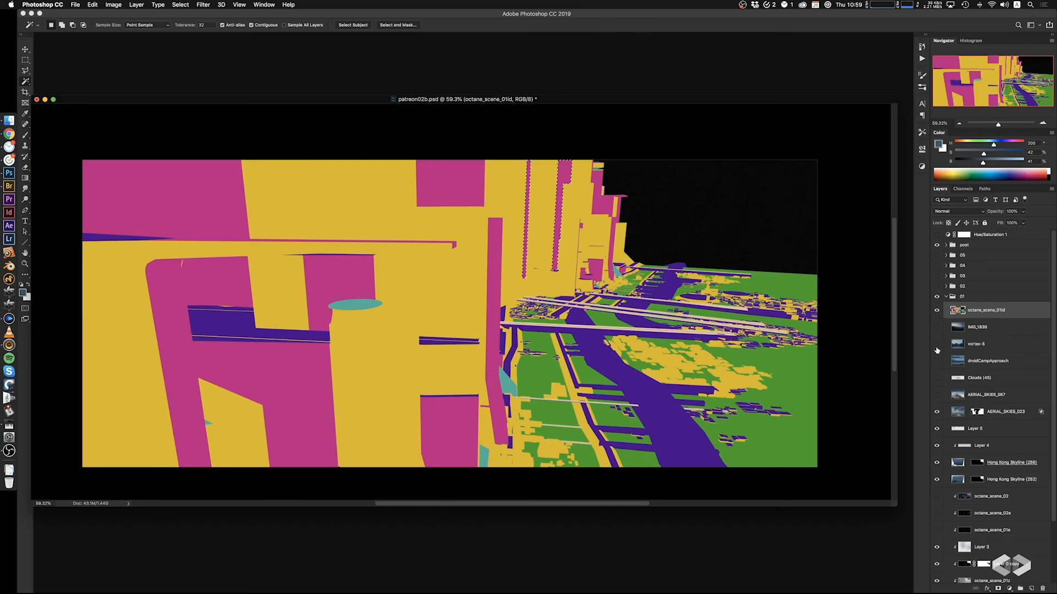
click(936, 309)
click(976, 414)
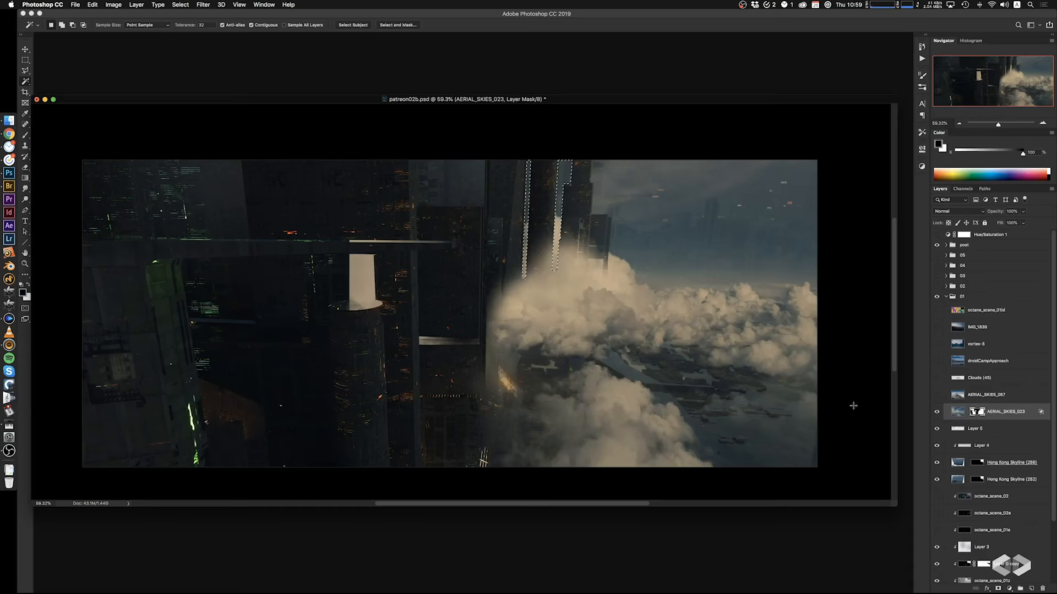
Try painting the AERIAL_SKIES_023 mask inside the two selected tower strips, then undo the strokes and deselect
key(b)
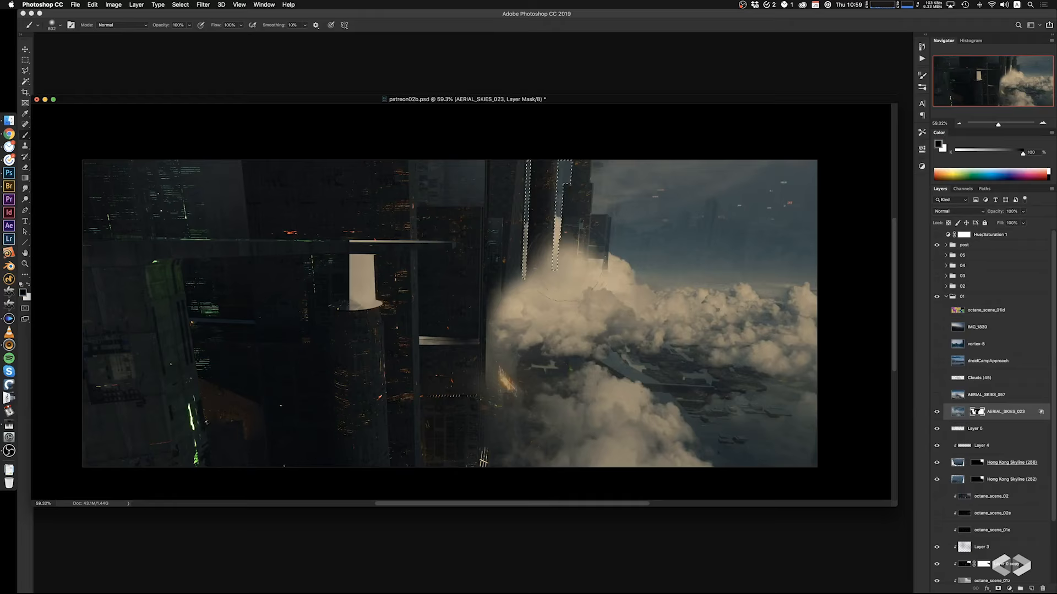
key(super+z)
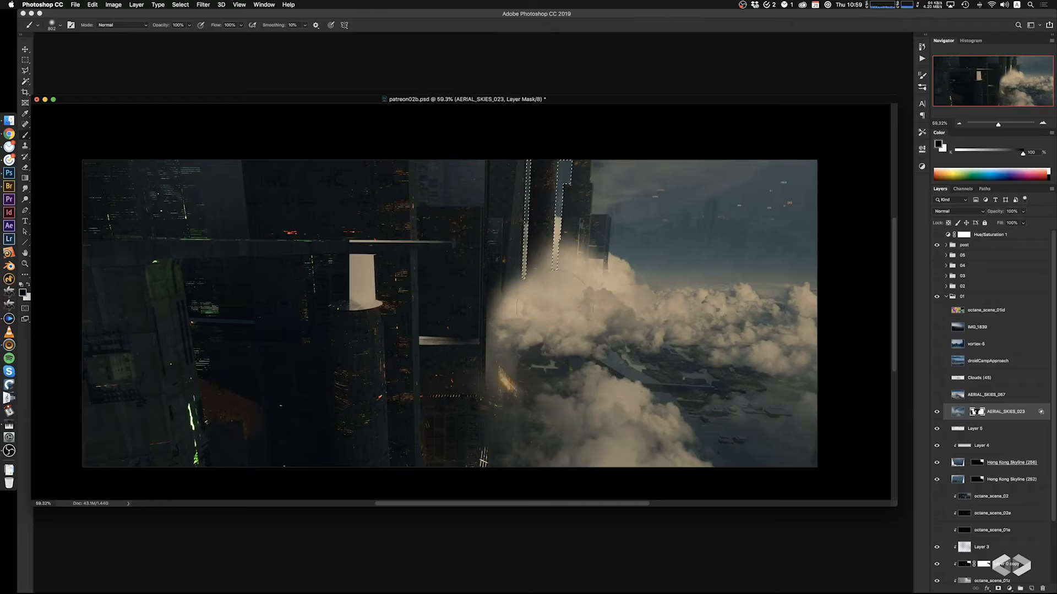
key(x)
drag(561, 228, 560, 221)
key(super+d)
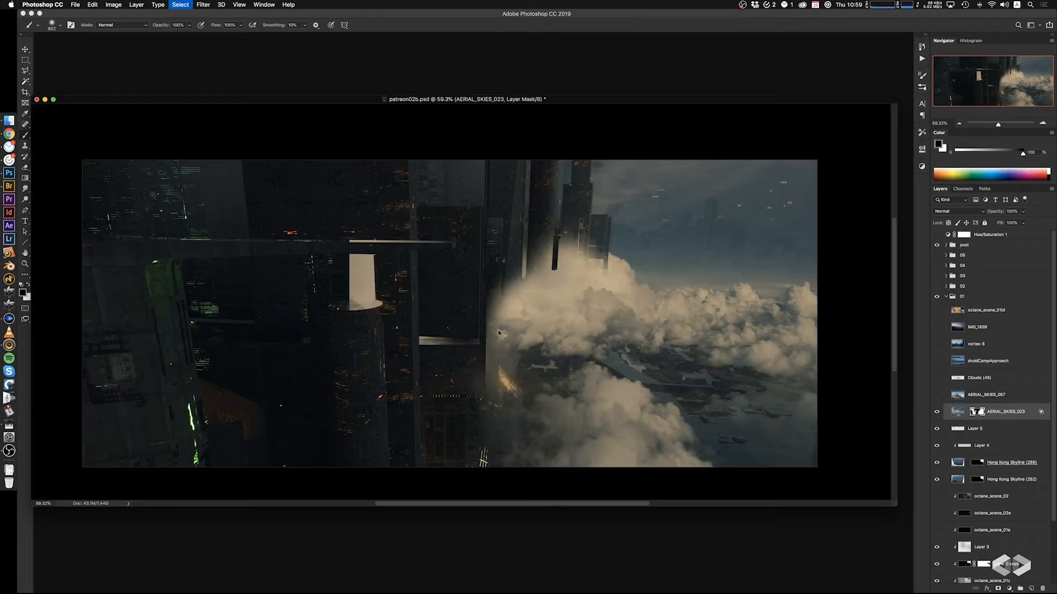
key(super+z)
key(super+z)
key(super+d)
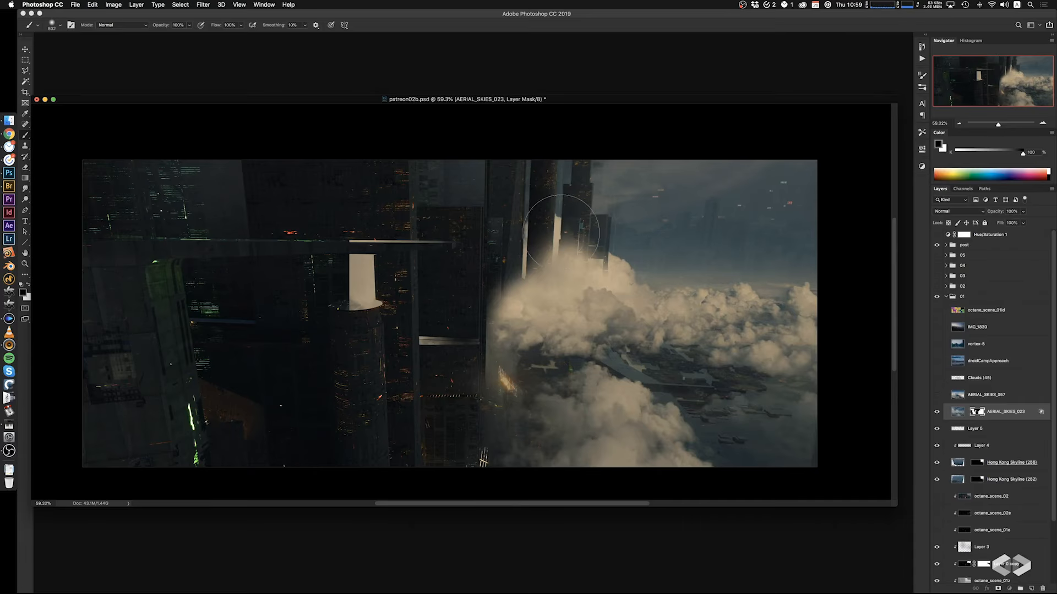
Paint black on the AERIAL_SKIES_023 mask over the distant towers, upper skyline, cylindrical tower and building ledges to hide the remaining clouds
ctrl+alt+drag(560, 232, 568, 234)
drag(568, 234, 527, 246)
mouse_move(611, 239)
mouse_down()
mouse_move(593, 244)
mouse_move(591, 174)
mouse_up()
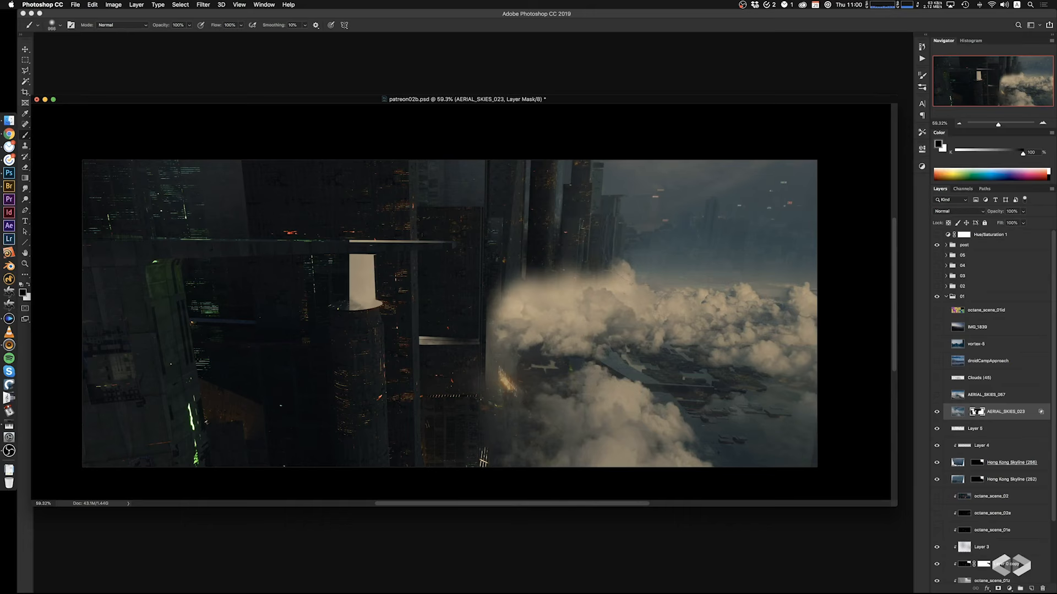
mouse_move(680, 218)
mouse_down()
mouse_move(666, 183)
mouse_move(786, 175)
mouse_move(776, 135)
mouse_move(596, 151)
mouse_up()
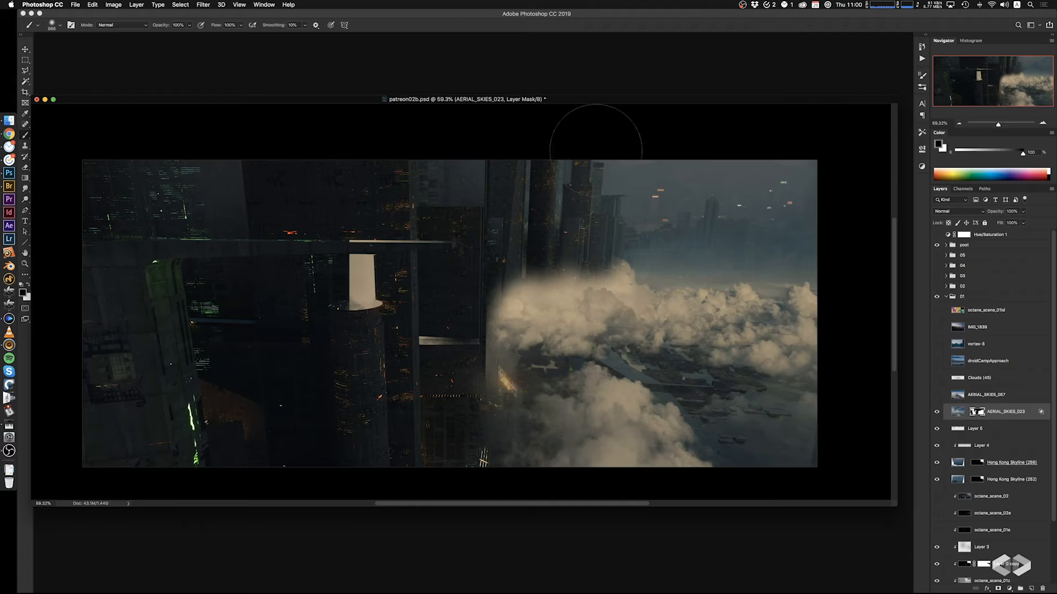
mouse_move(420, 307)
mouse_down()
mouse_move(380, 281)
mouse_move(444, 276)
mouse_up()
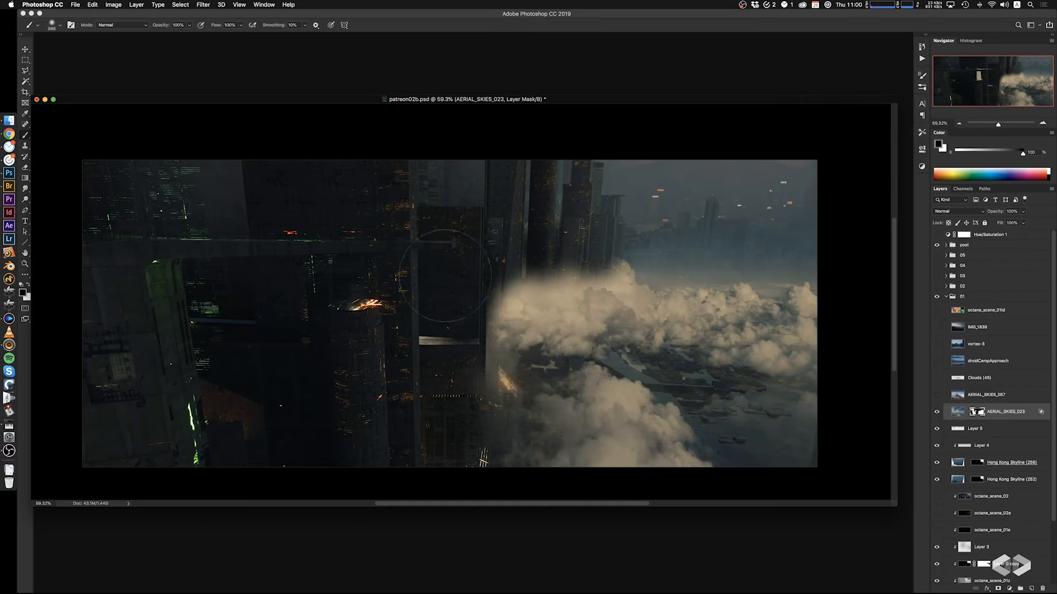
drag(421, 340, 484, 350)
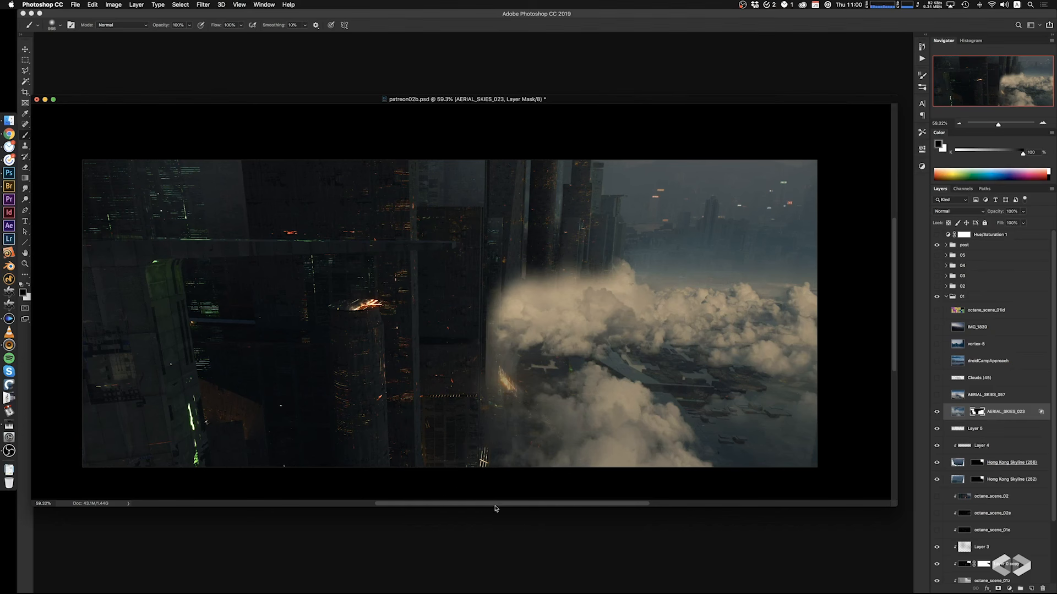
Select the tall narrow magenta strip beside the distant towers in octane_scene_01id and paint the AERIAL_SKIES_023 mask black inside it
click(936, 310)
click(969, 310)
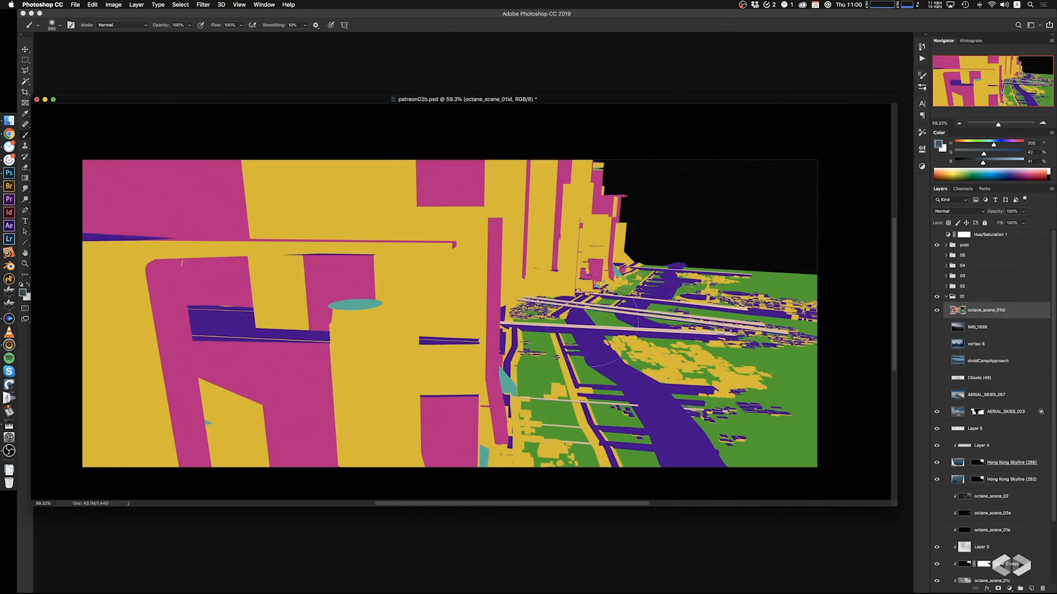
key(w)
click(936, 310)
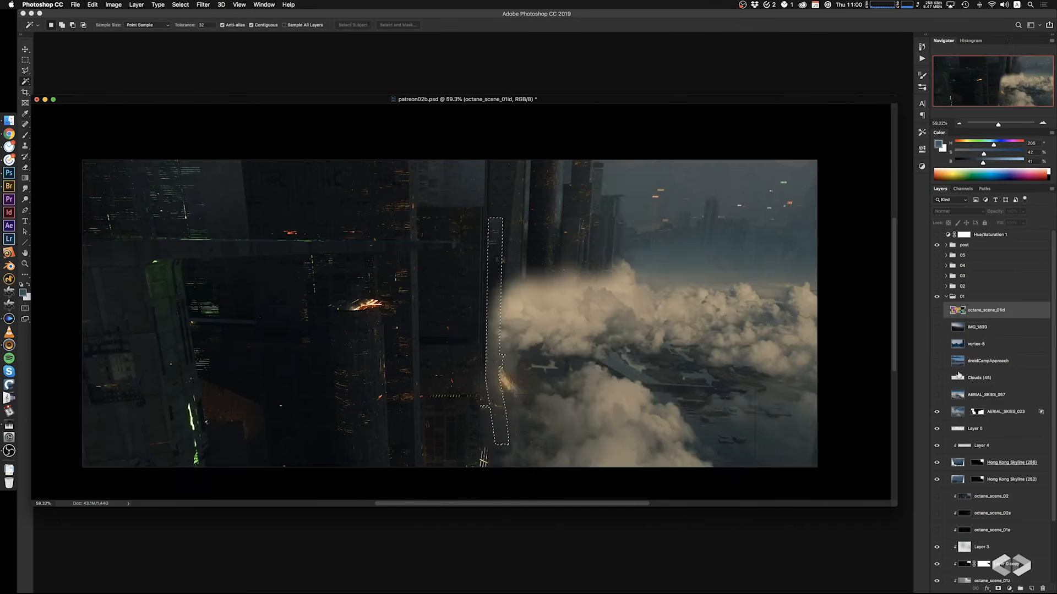
click(977, 413)
key(b)
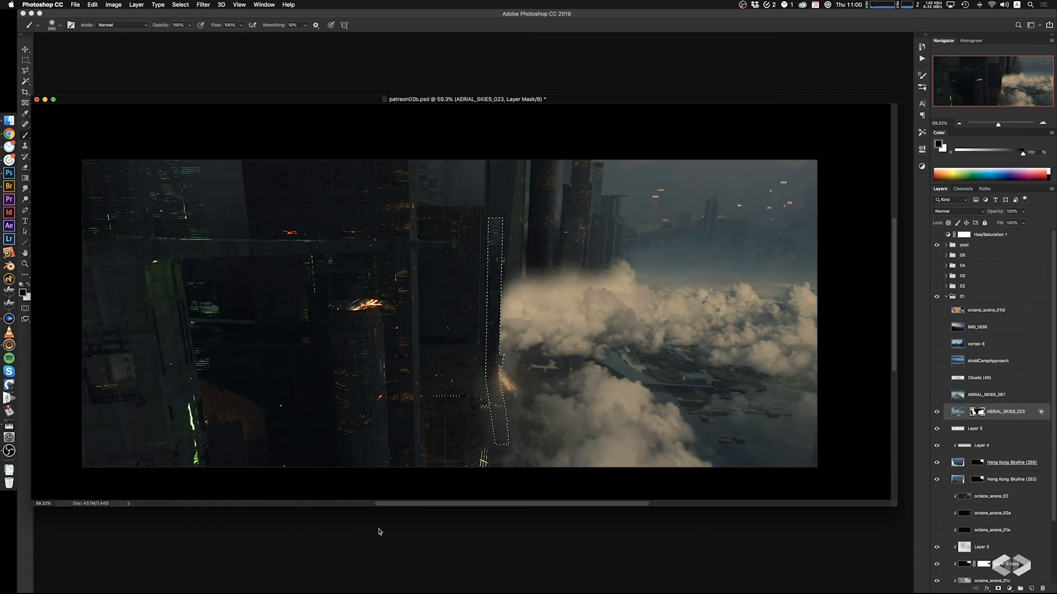
Replace the selection with the yellow distant-tower area of octane_scene_01id, hide that pass and target the AERIAL_SKIES_023 mask
click(937, 311)
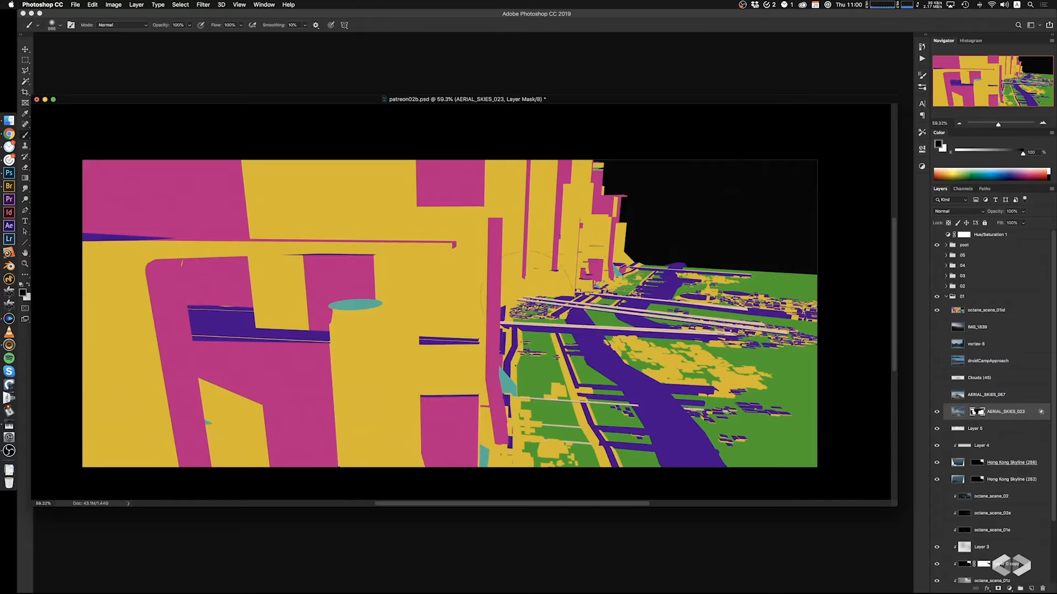
key(w)
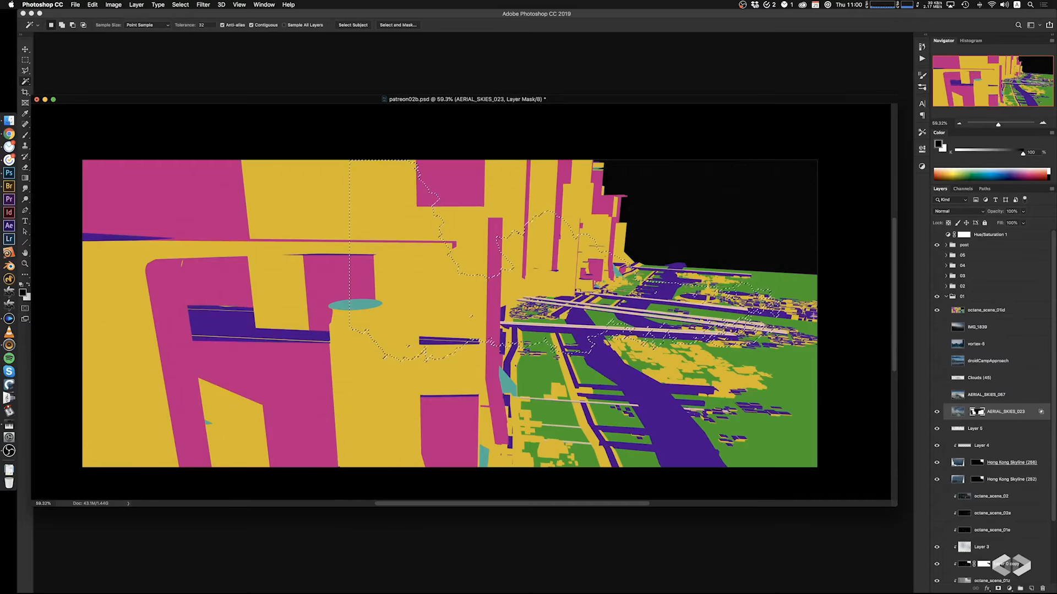
click(985, 312)
key(super+d)
click(517, 280)
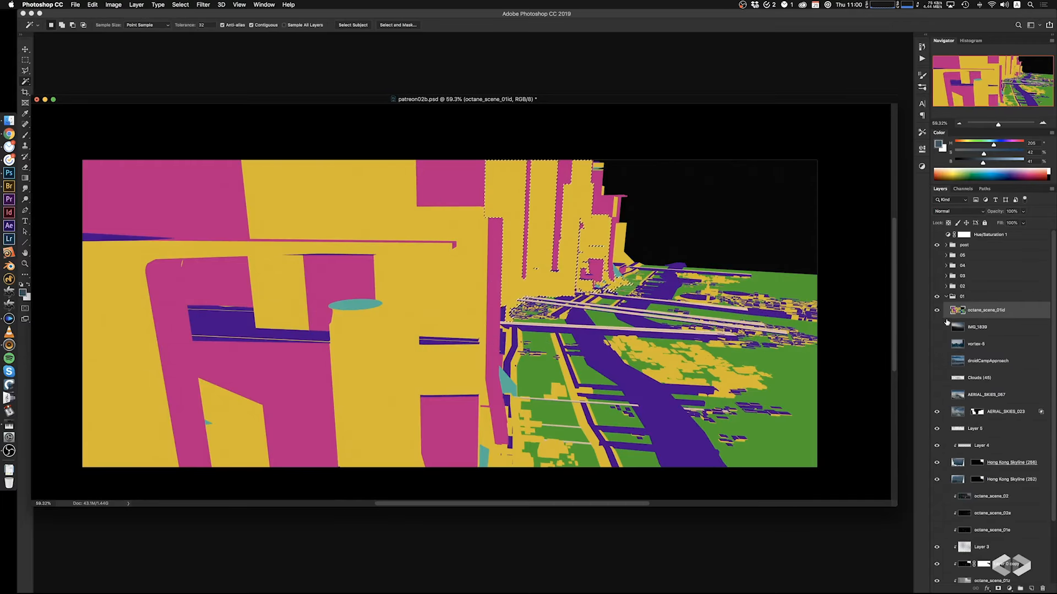
click(936, 311)
click(979, 414)
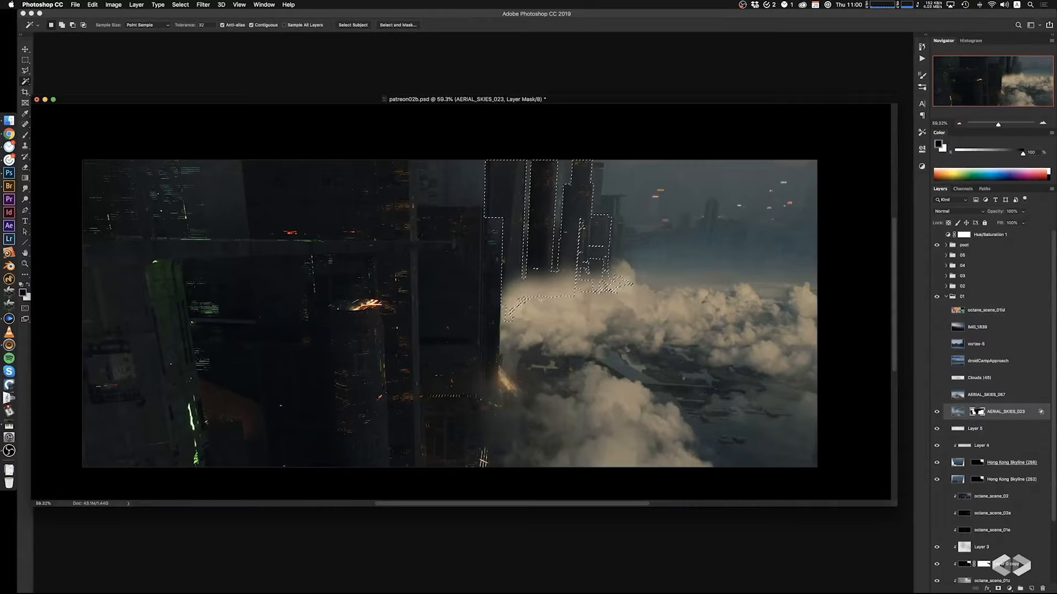
Paint black on the AERIAL_SKIES_023 mask within the tower selection to clear clouds from the tower bases, compare the layer on and off, and deselect
key(b)
mouse_move(525, 278)
mouse_down()
mouse_move(484, 295)
mouse_move(473, 325)
mouse_up()
key(super+z)
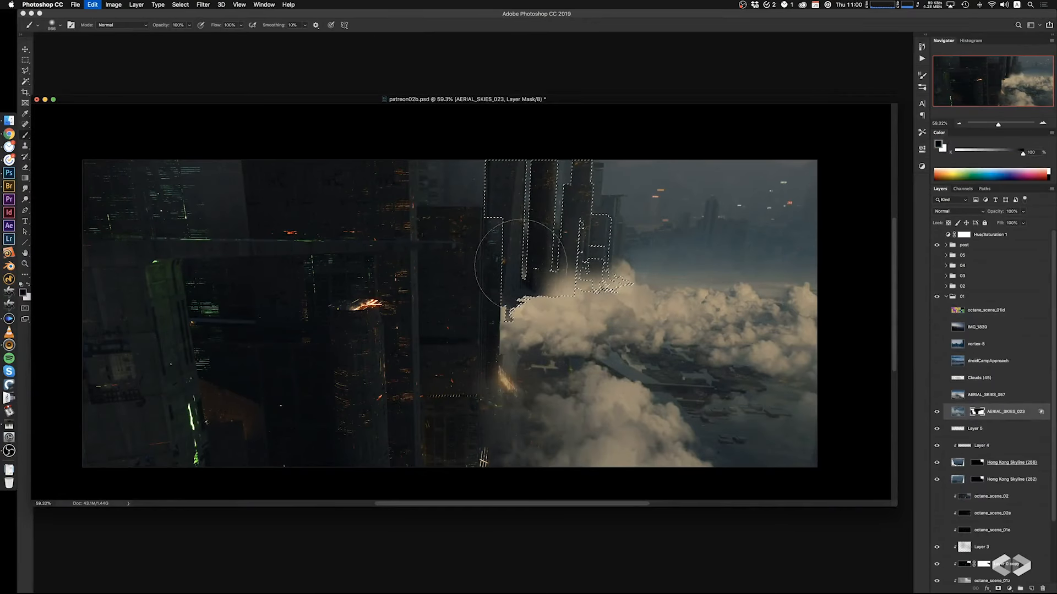
drag(510, 267, 567, 259)
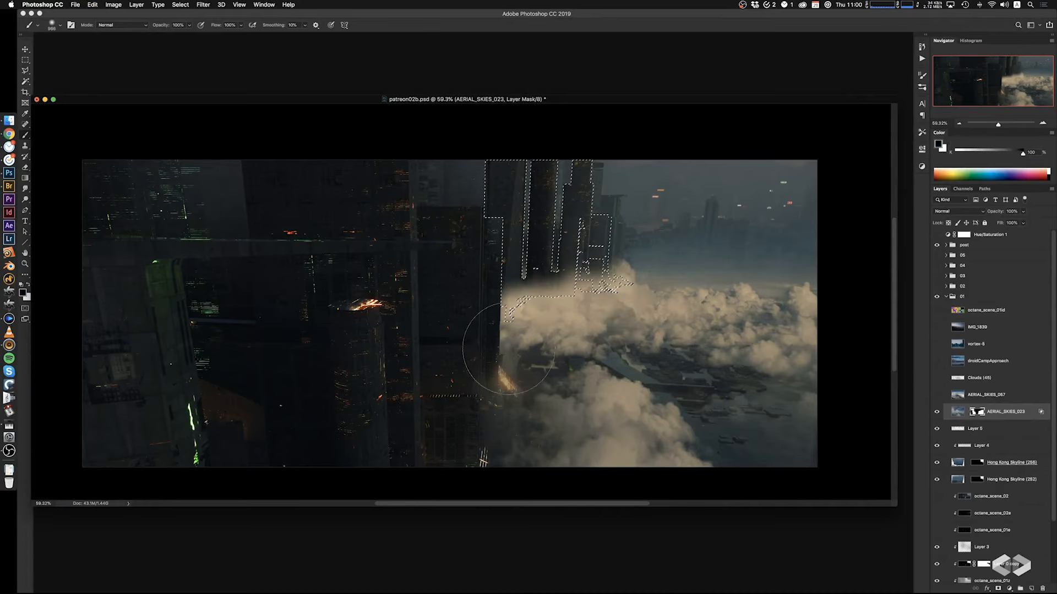
click(937, 412)
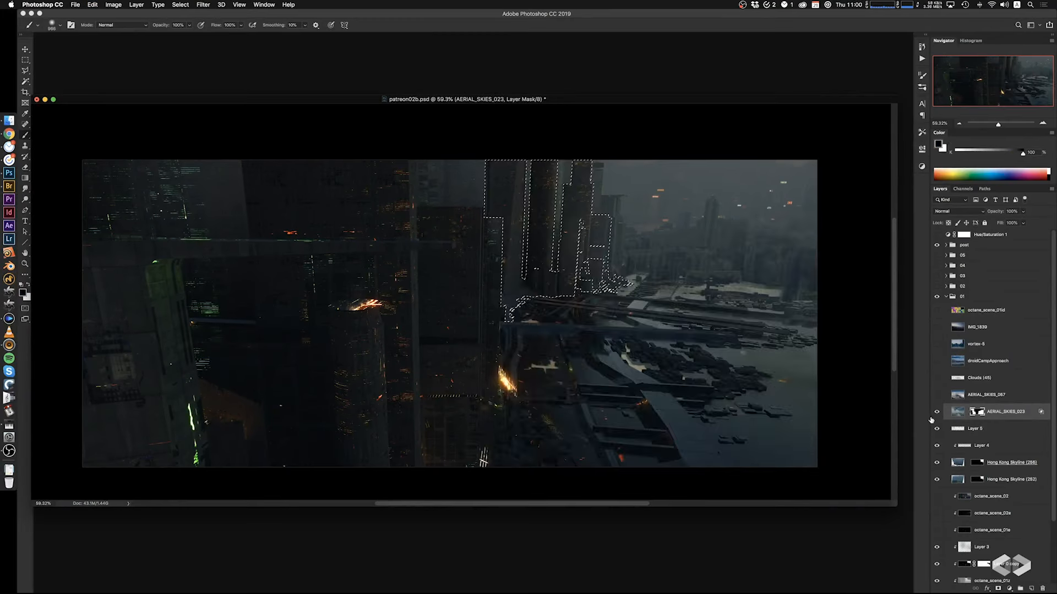
click(937, 411)
key(super+d)
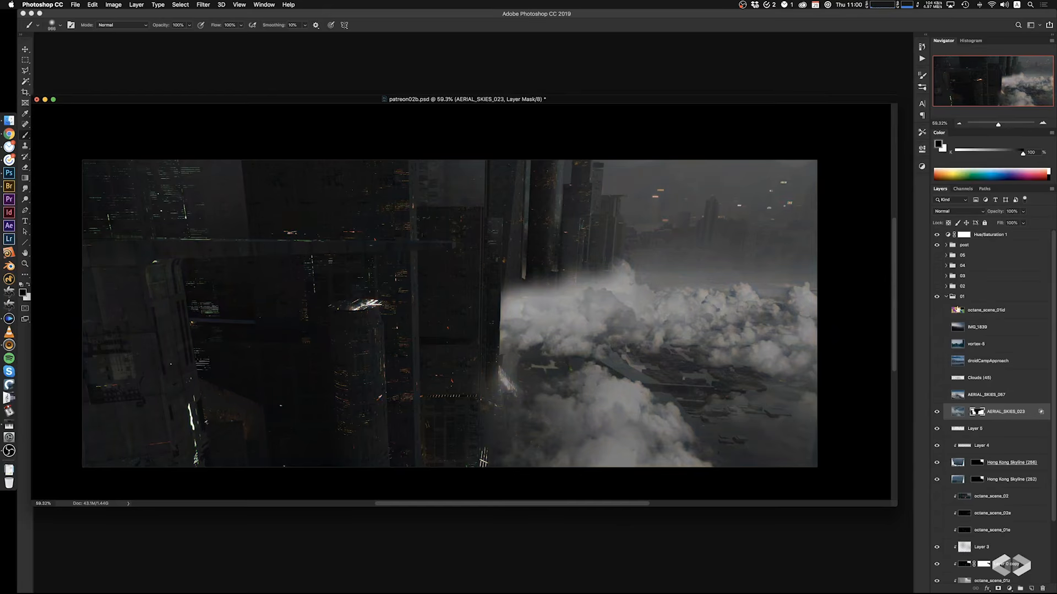
Darken the AERIAL_SKIES_023 image with Levels by lowering its output white level, judging the values in the grayscale view
click(958, 413)
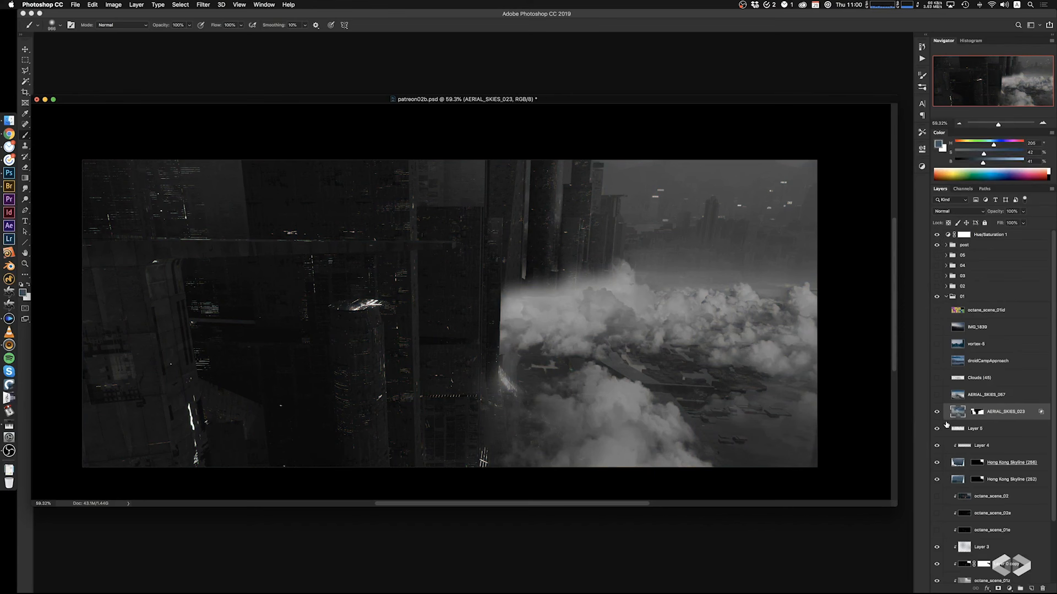
key(super+l)
mouse_move(315, 468)
mouse_down()
mouse_move(325, 469)
mouse_move(316, 472)
mouse_up()
drag(363, 502, 335, 504)
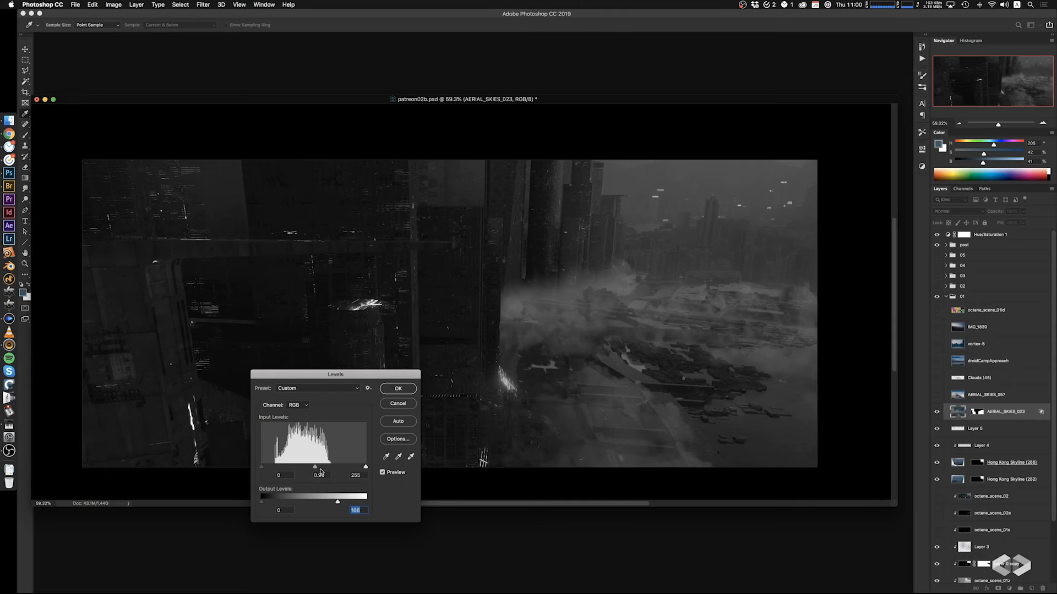
click(398, 388)
key(b)
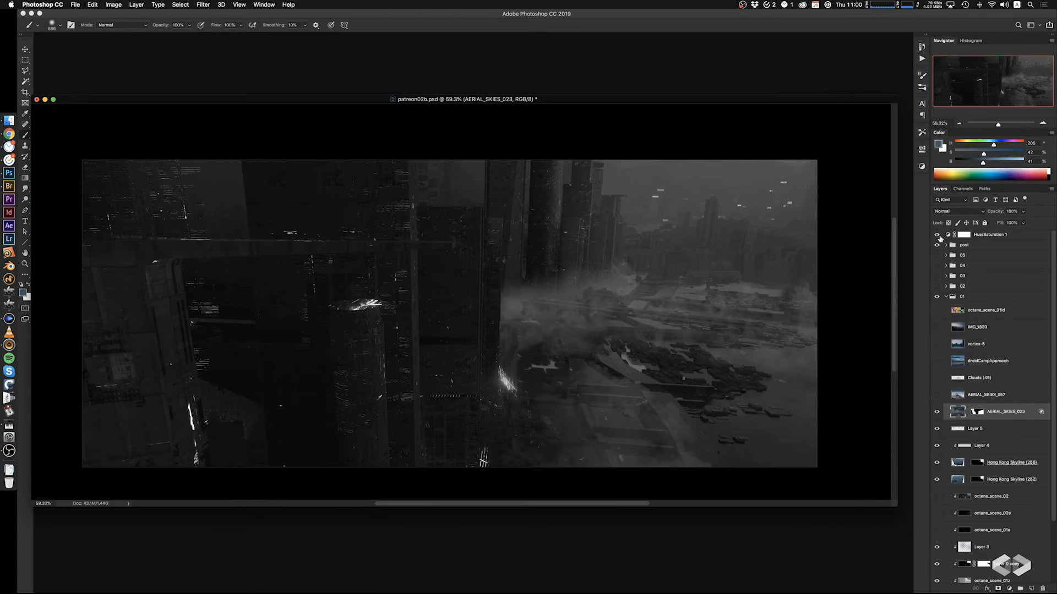
Set the This Layer shadow split in the Blend If options of AERIAL_SKIES_023 to about 21 / 80
double_click(1033, 410)
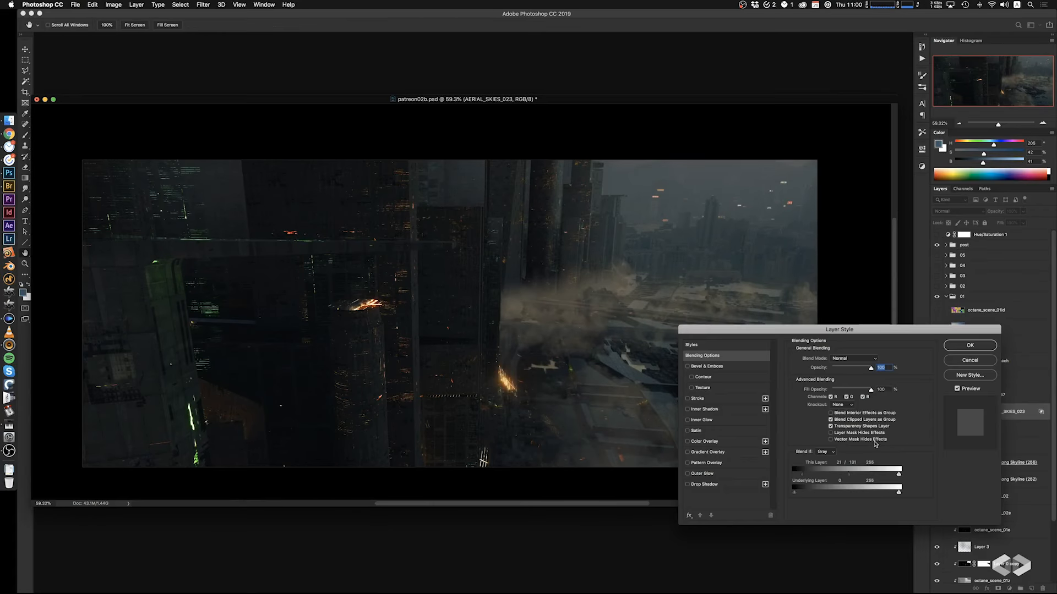
drag(843, 475, 826, 478)
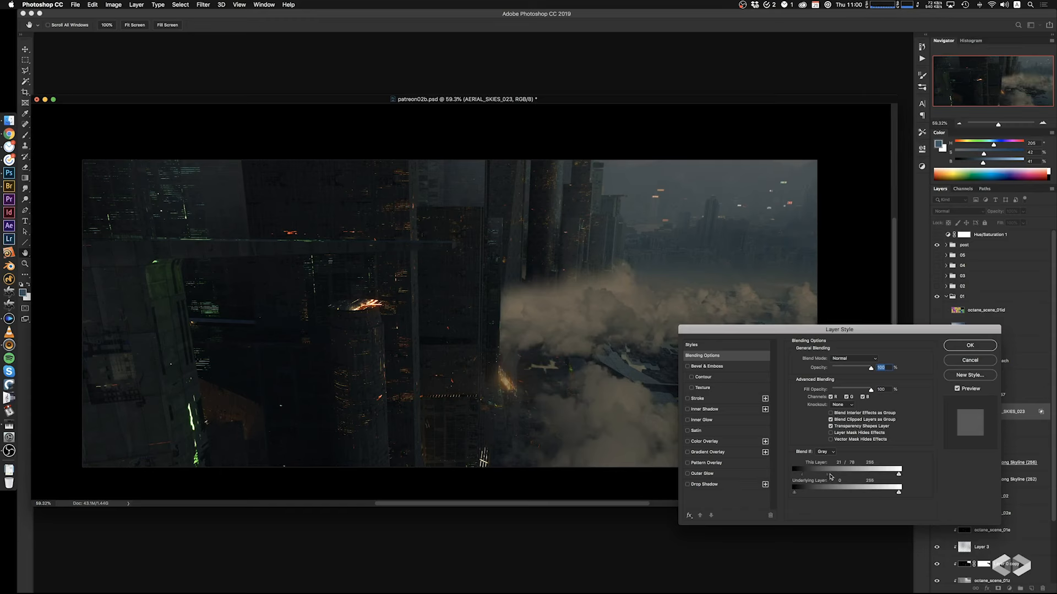
click(960, 348)
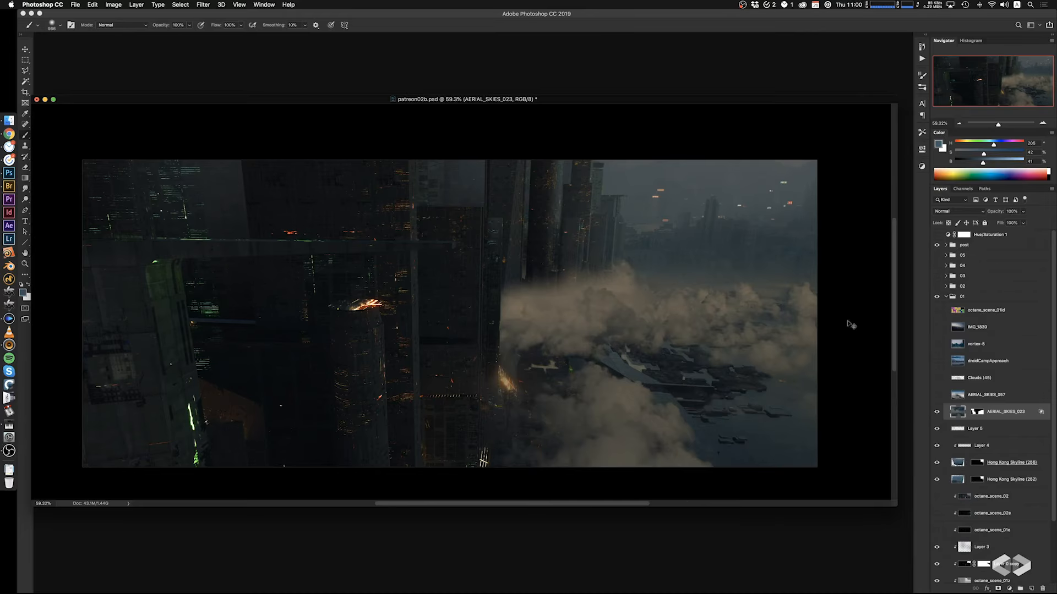
Cool the AERIAL_SKIES_023 midtones with Color Balance, using about -27 cyan–red and +3 yellow–blue
key(super+b)
drag(743, 376, 762, 394)
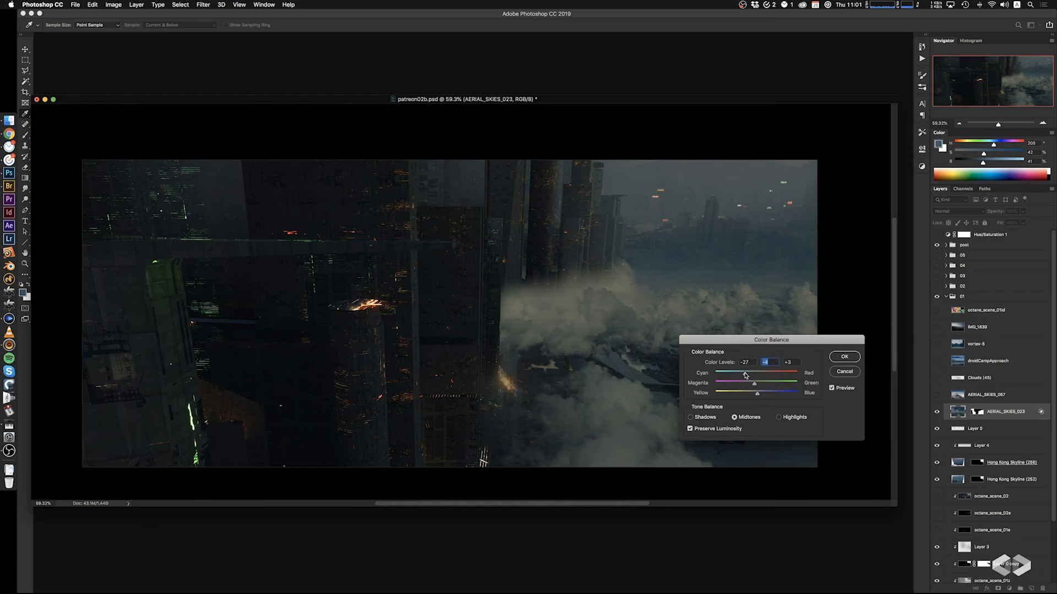
click(843, 357)
key(b)
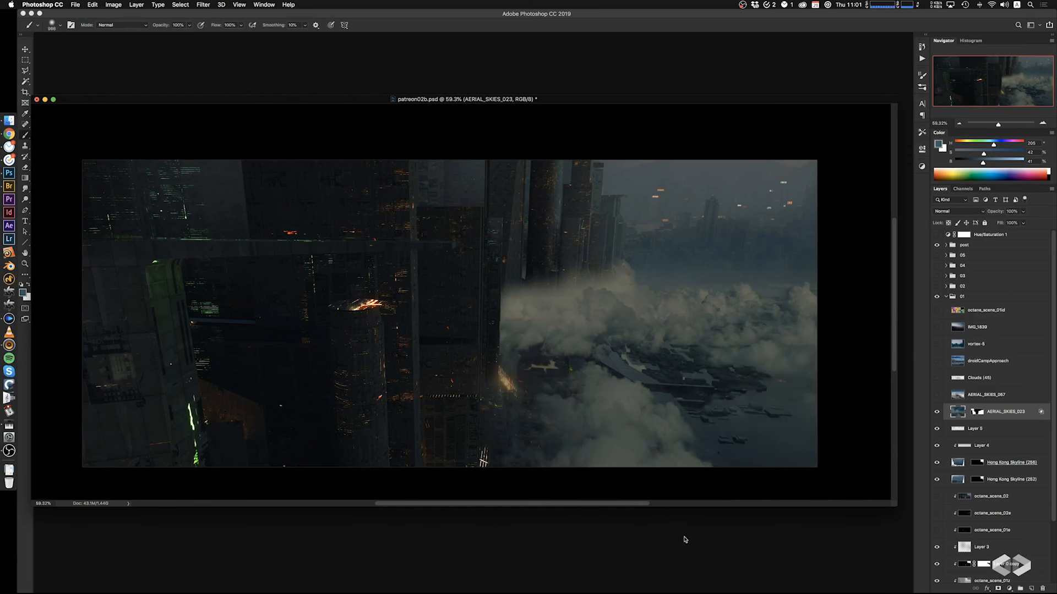
Fade the clouds below the distant towers by painting black on the AERIAL_SKIES_023 mask with a much larger soft brush at 50% opacity
ctrl+alt+drag(611, 295, 652, 295)
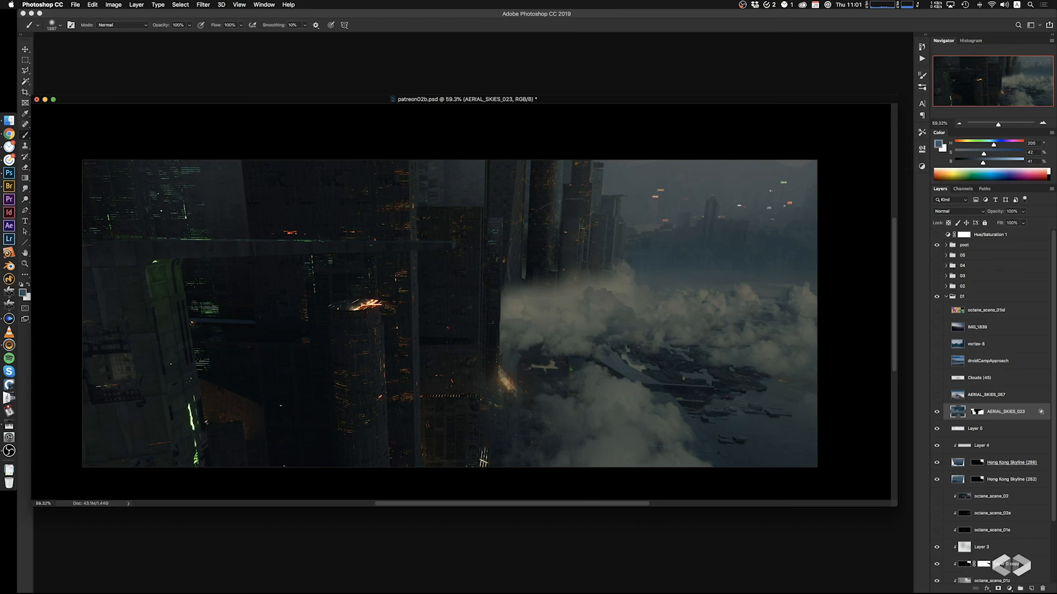
key(e)
click(975, 410)
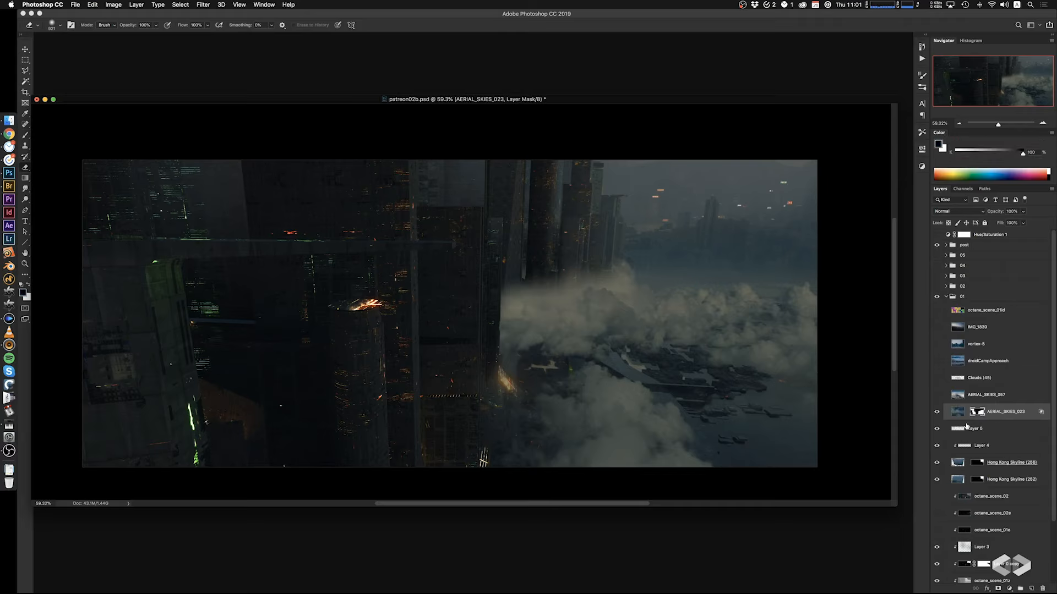
key(b)
mouse_move(632, 330)
mouse_down()
mouse_move(613, 295)
mouse_move(550, 308)
mouse_move(437, 370)
mouse_up()
key(super+z)
key(5)
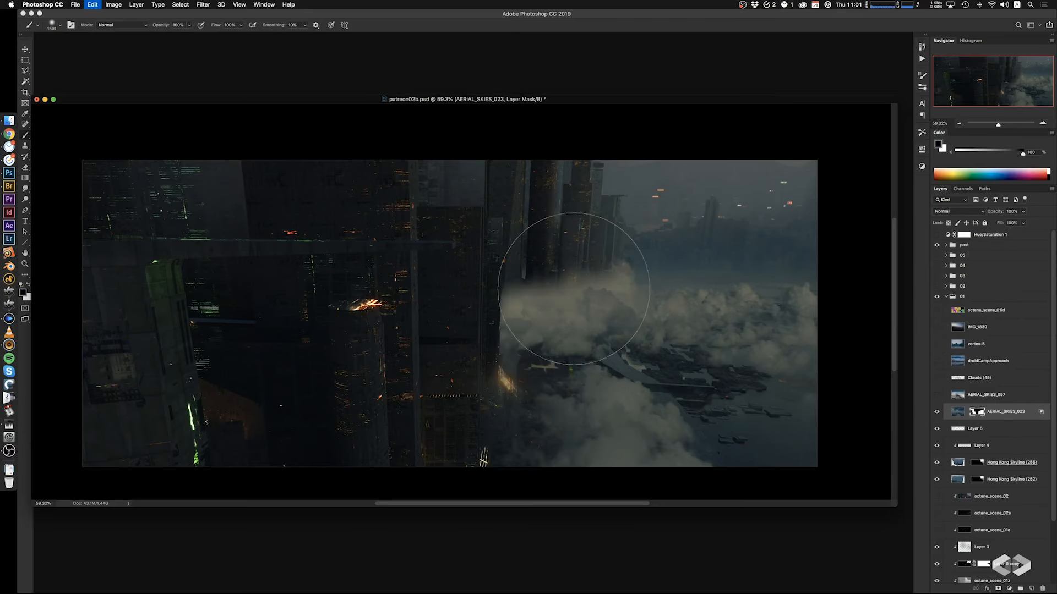
mouse_move(575, 286)
mouse_down()
mouse_move(513, 302)
mouse_move(613, 255)
mouse_move(596, 231)
mouse_move(488, 302)
mouse_up()
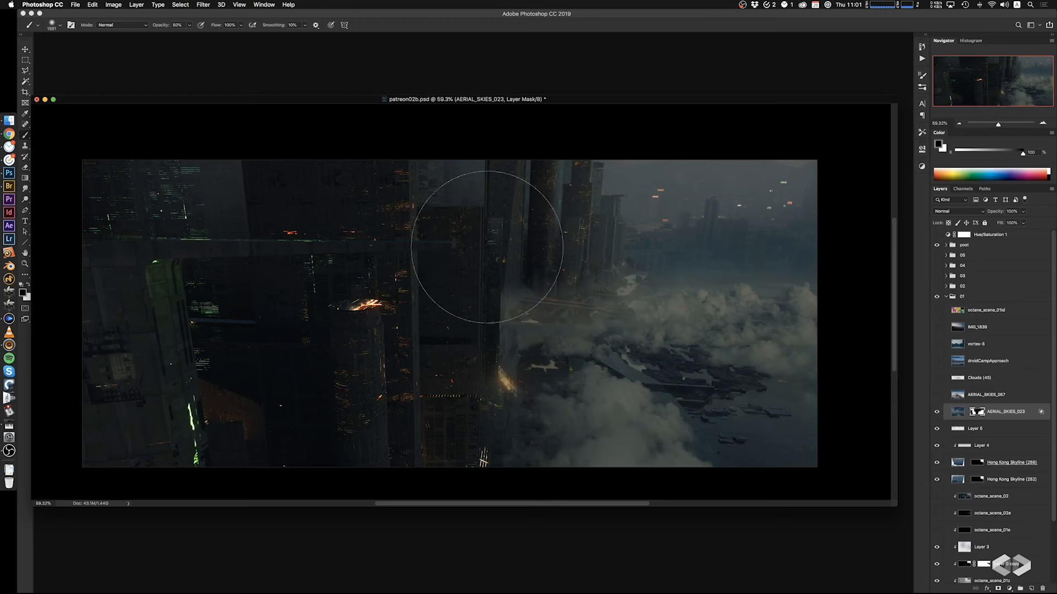
Compare the image with and without AERIAL_SKIES_023, try fading its mask along the far horizon and undo that stroke
click(935, 412)
click(935, 413)
drag(741, 268, 809, 259)
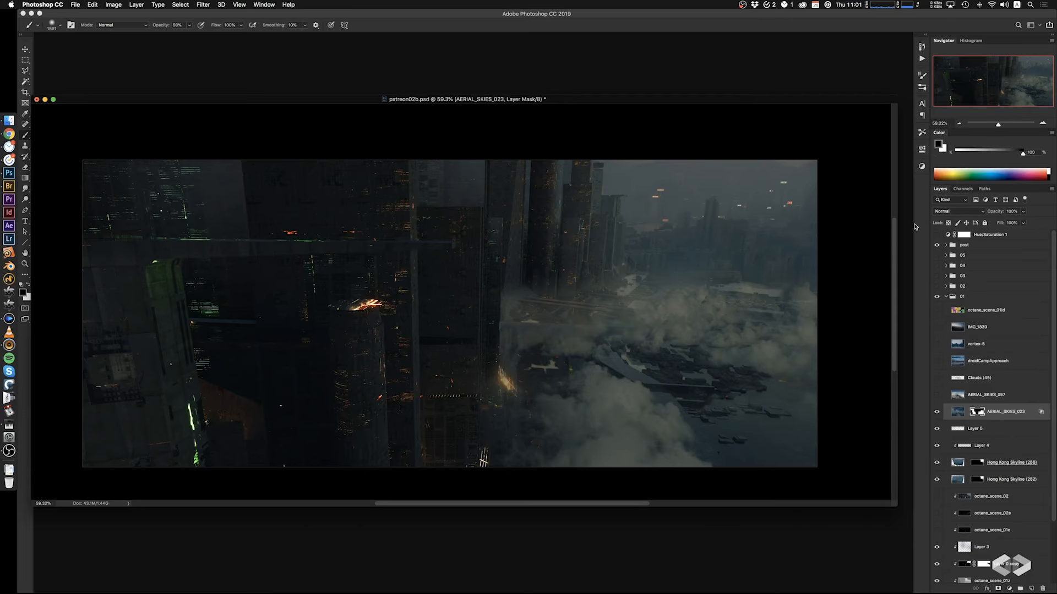
key(super+z)
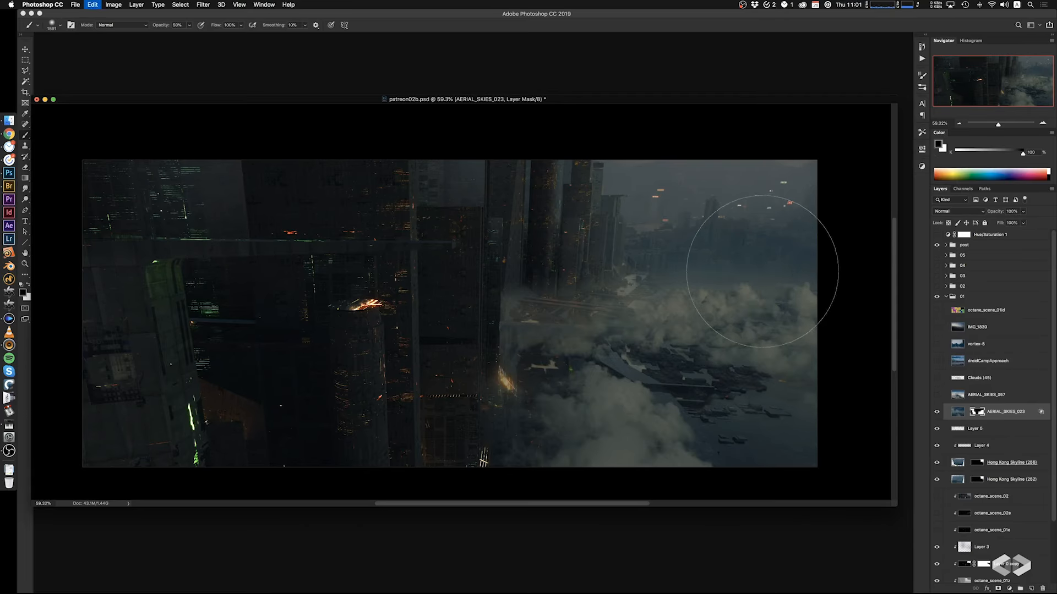
Lower and split the Underlying Layer highlight limit in the Blend If options of AERIAL_SKIES_023 so brighter city details show through
double_click(1030, 417)
drag(868, 329, 403, 261)
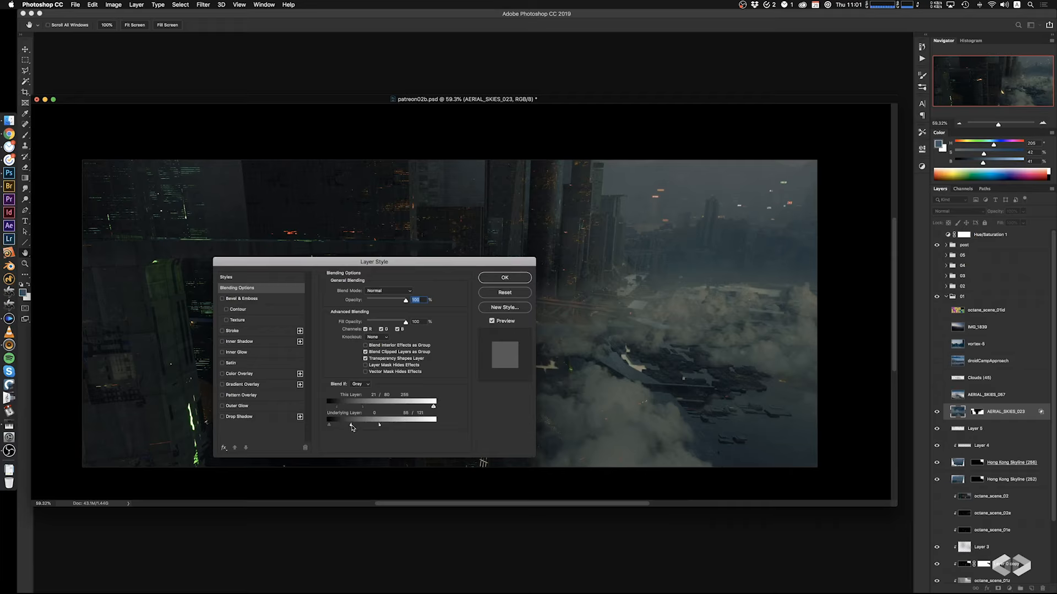
click(492, 290)
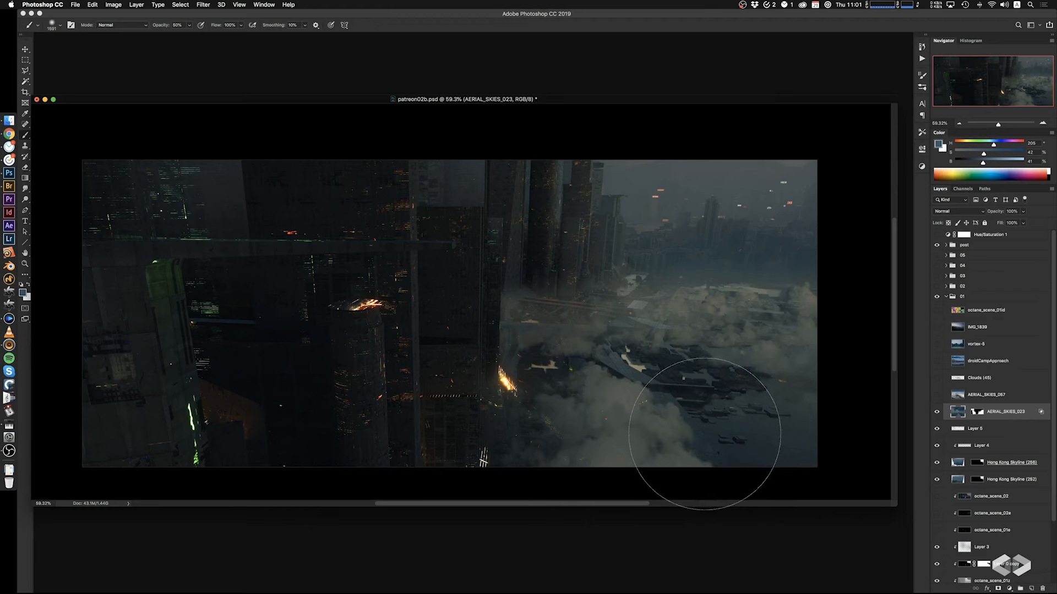
Preview and hide AERIAL_SKIES_057, then show the Clouds (45) layer and move it up across the towers
drag(735, 339, 725, 346)
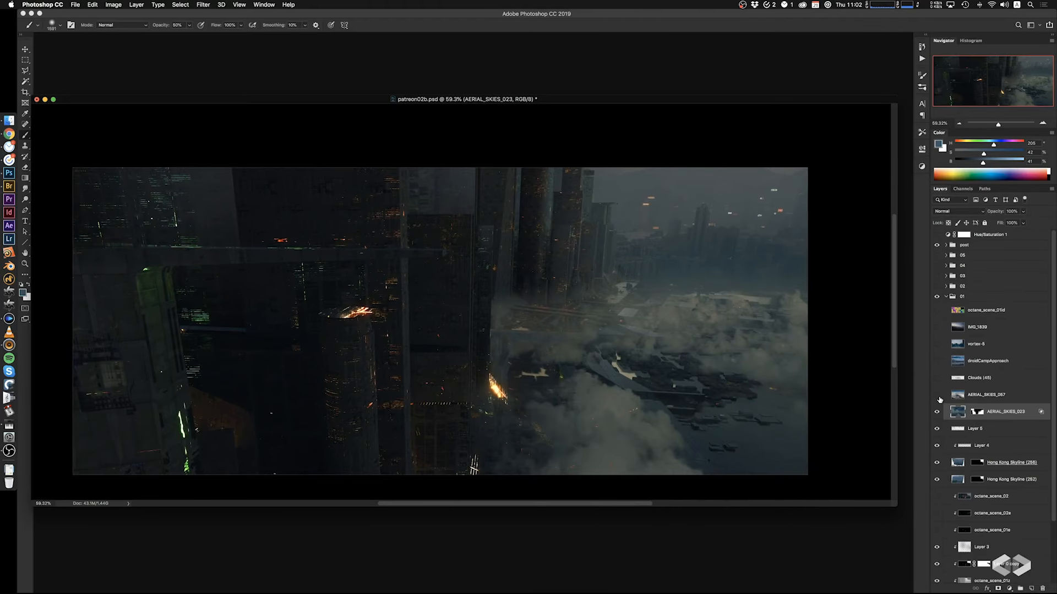
click(963, 402)
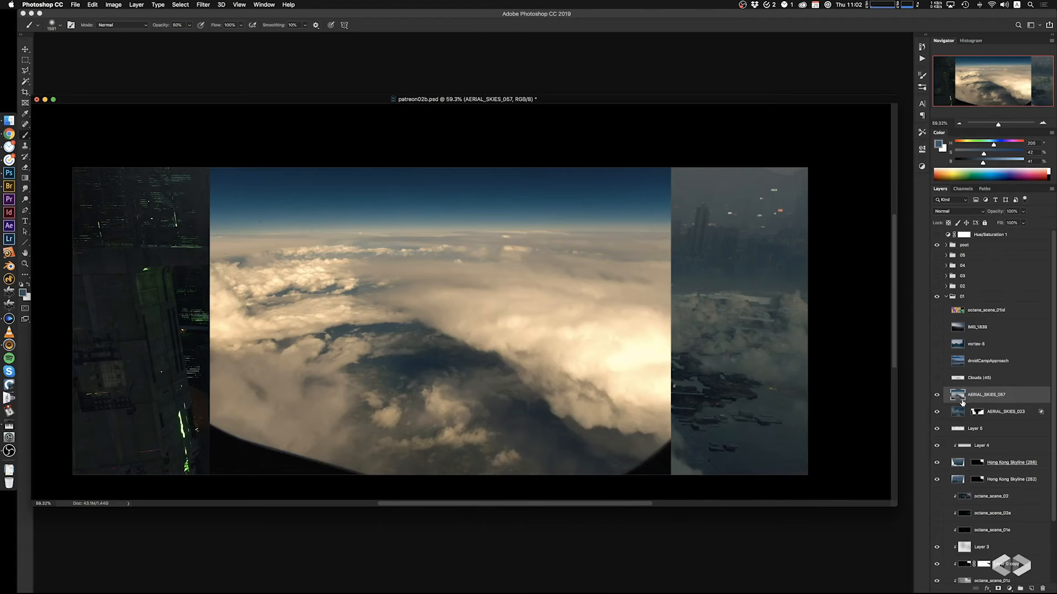
click(936, 395)
click(936, 378)
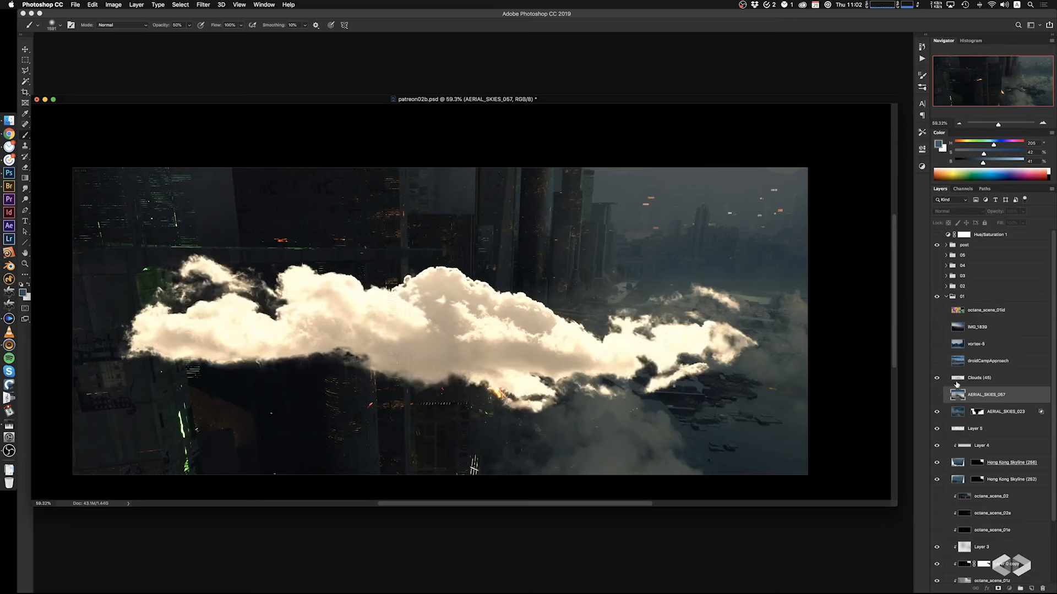
click(969, 378)
super+drag(623, 363, 628, 314)
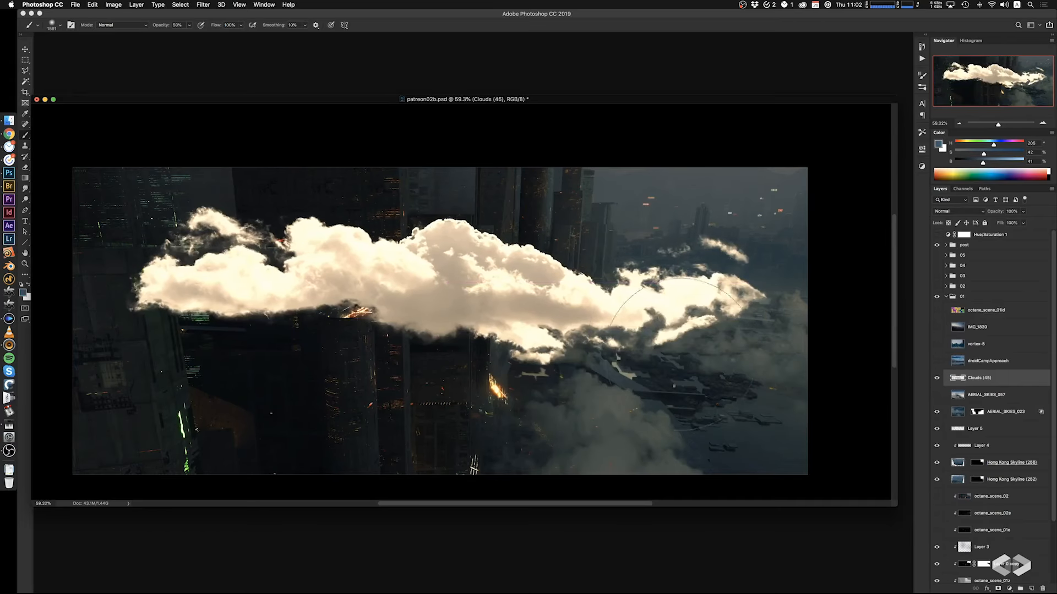
Darken Clouds (45) with Levels to an output white of about 90 and cool its midtones with Color Balance at -23, 0, +14
key(super+l)
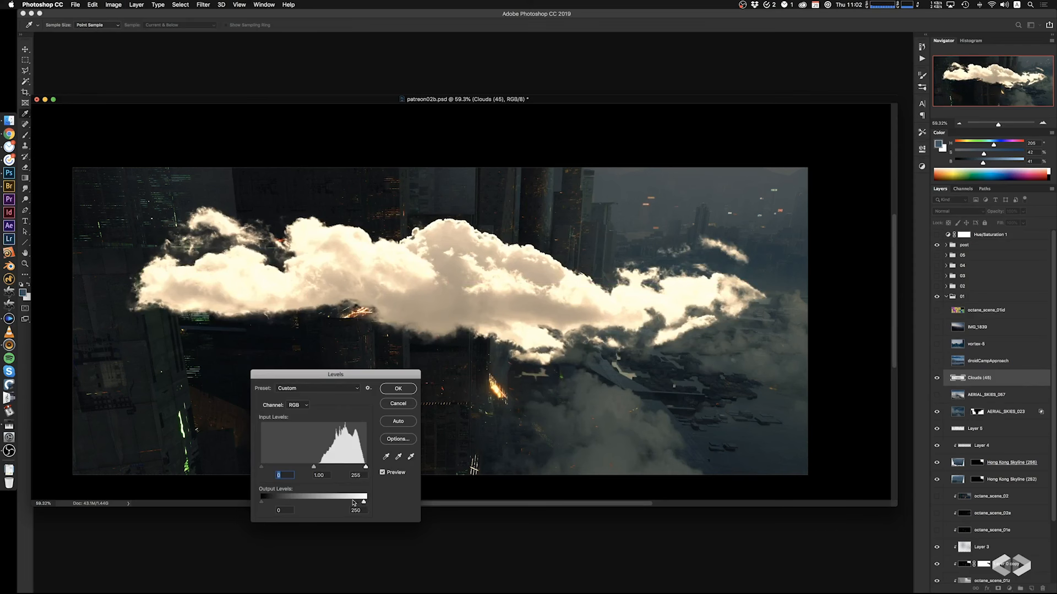
drag(353, 502, 305, 494)
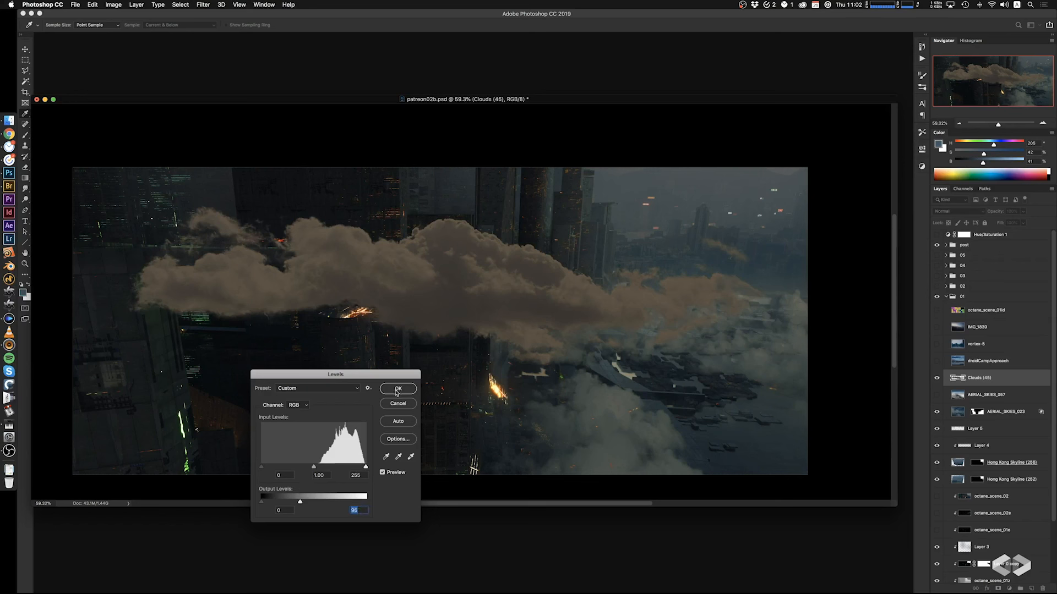
click(397, 389)
key(super+b)
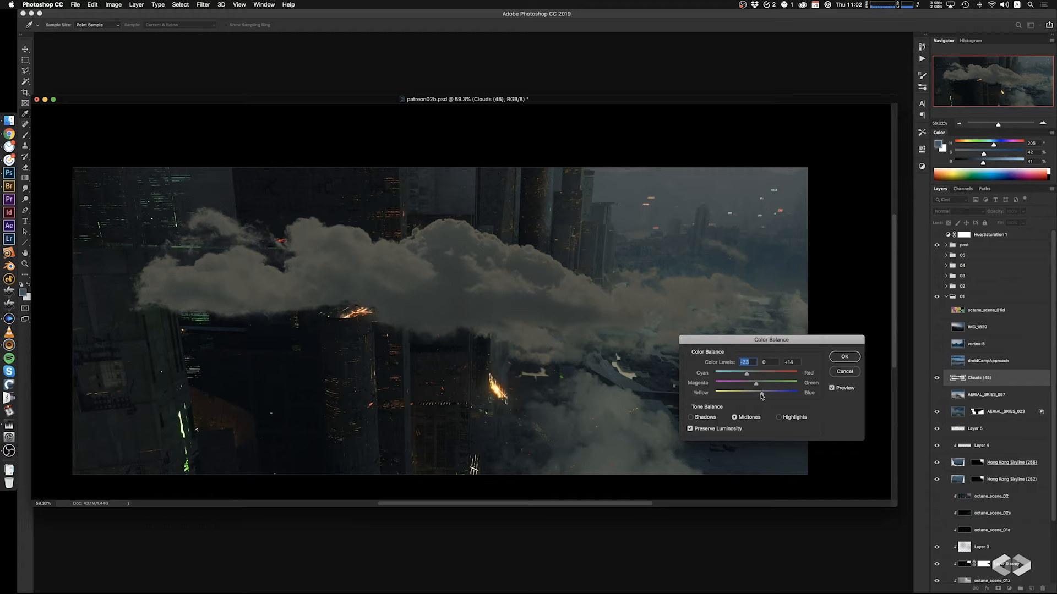
click(845, 357)
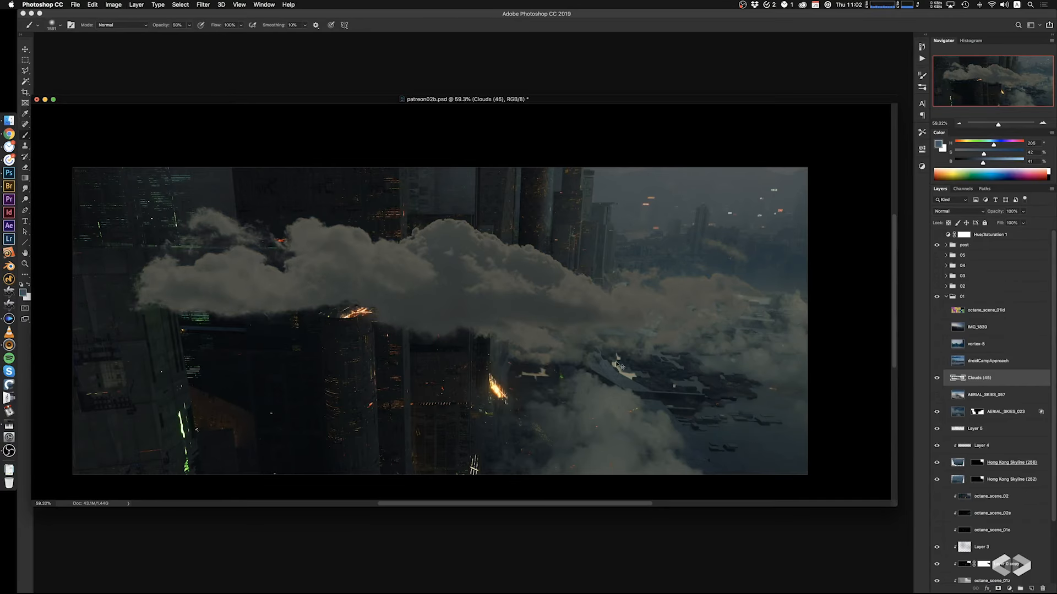
Move Clouds (45) higher up the towers and mask it with a Magic Wand selection of the yellow building area in octane_scene_01id
mouse_move(619, 366)
super+mouse_down()
mouse_move(653, 294)
mouse_move(641, 298)
mouse_move(648, 257)
mouse_move(634, 232)
mouse_move(547, 258)
mouse_move(545, 270)
super+mouse_up()
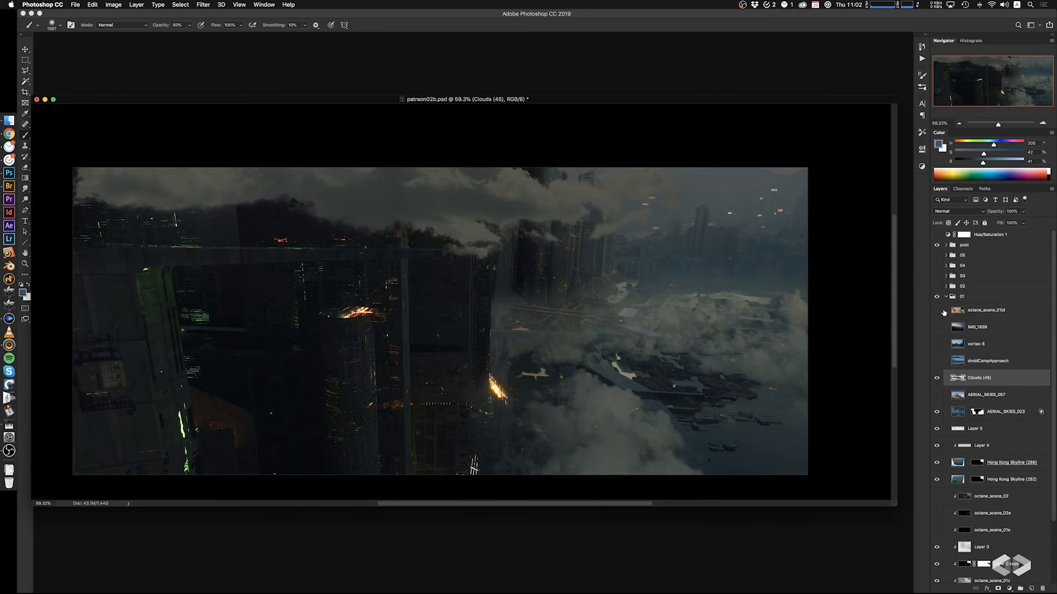
click(938, 310)
click(985, 310)
key(w)
click(470, 240)
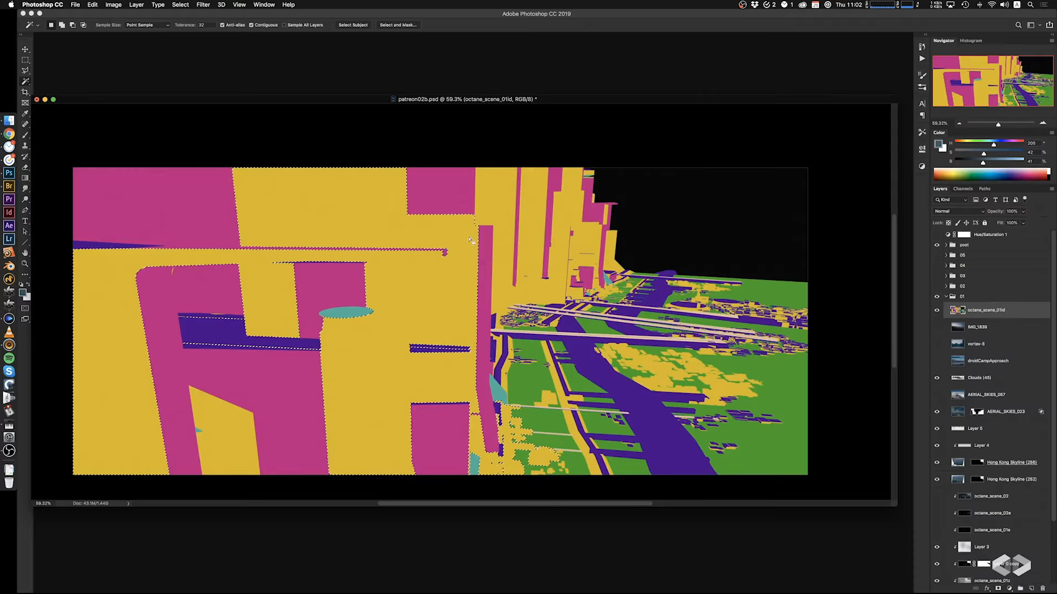
click(937, 311)
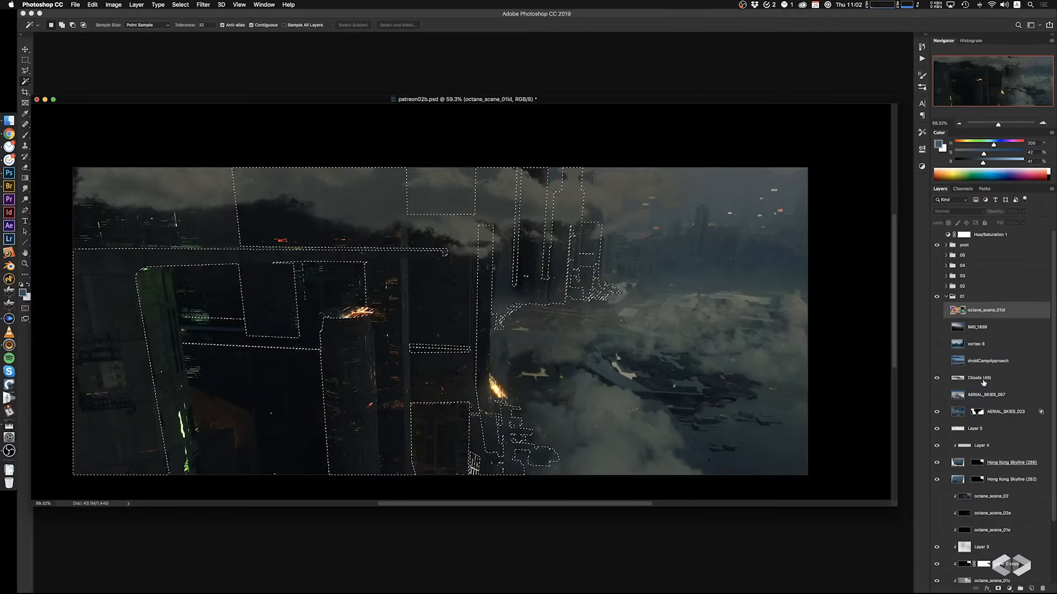
click(983, 380)
click(998, 588)
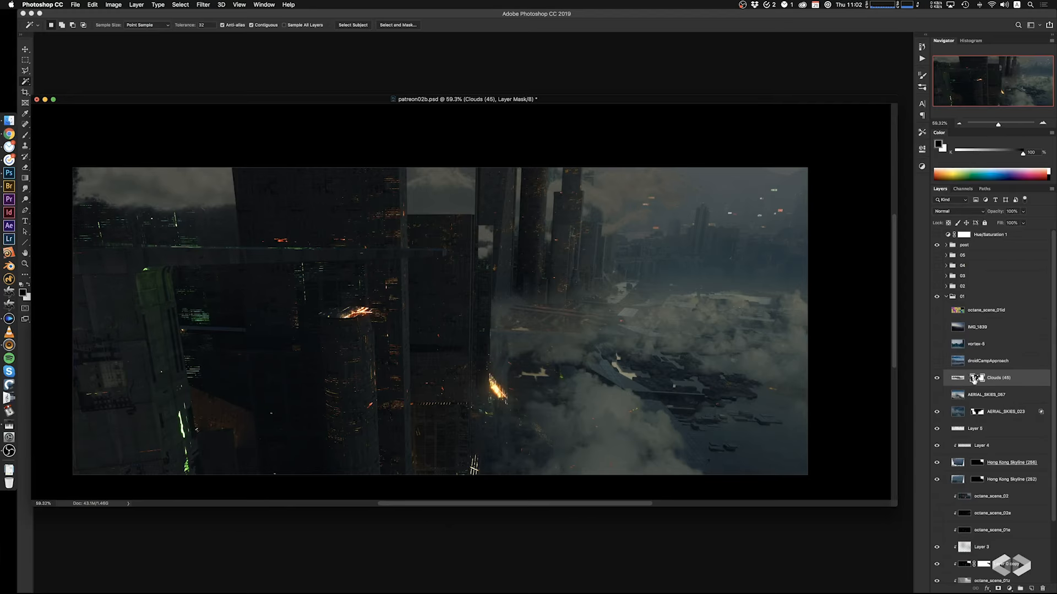
Paint black at 100% opacity on the Clouds (45) mask to clear leftover cloud between the central towers and soften the far-left bank
key(b)
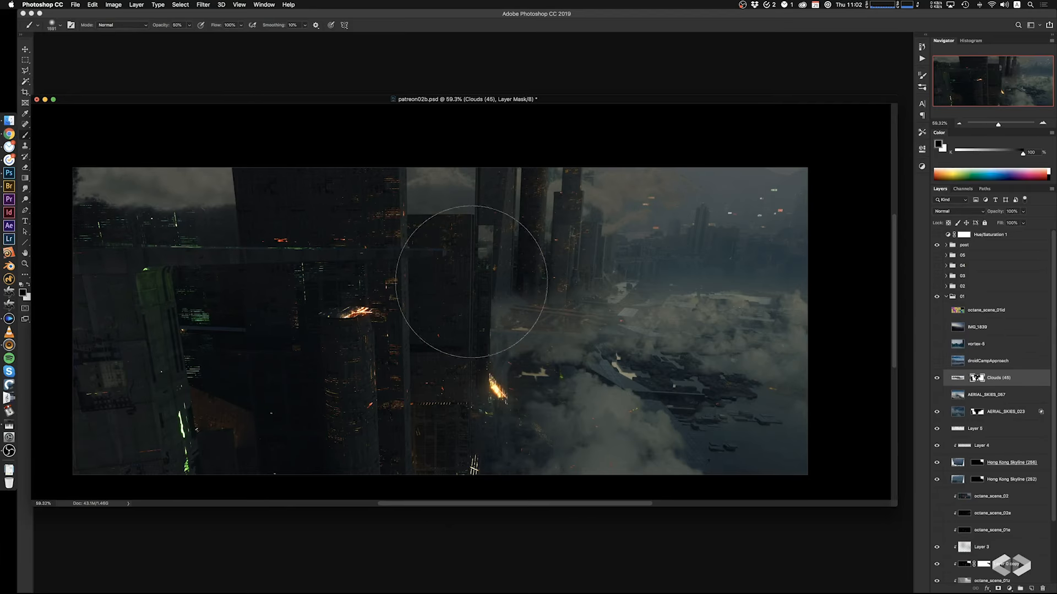
ctrl+alt+drag(510, 277, 463, 271)
key(0)
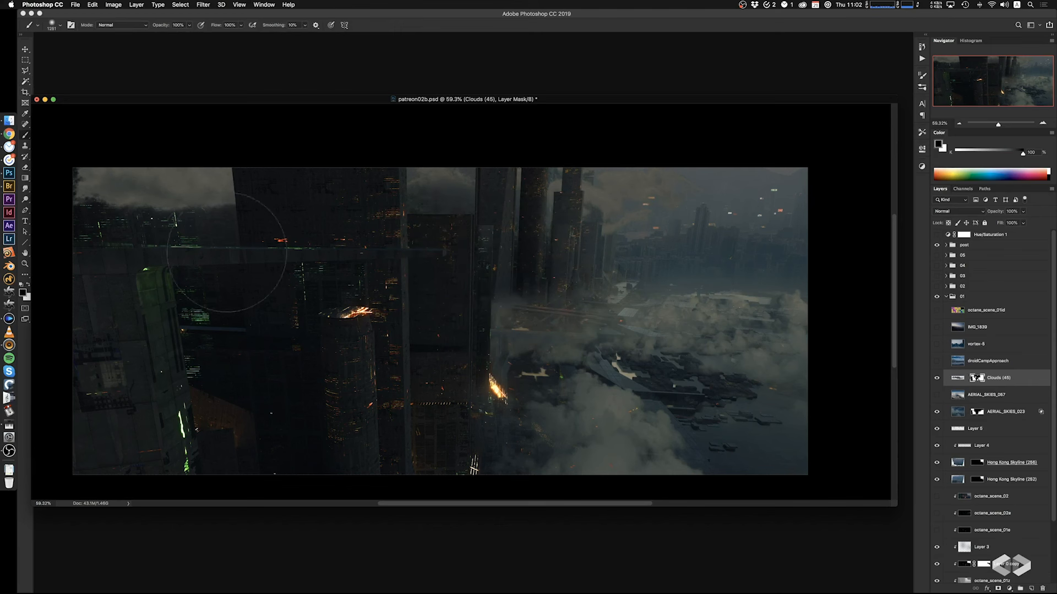
mouse_move(126, 237)
mouse_down()
mouse_move(60, 209)
mouse_move(138, 171)
mouse_up()
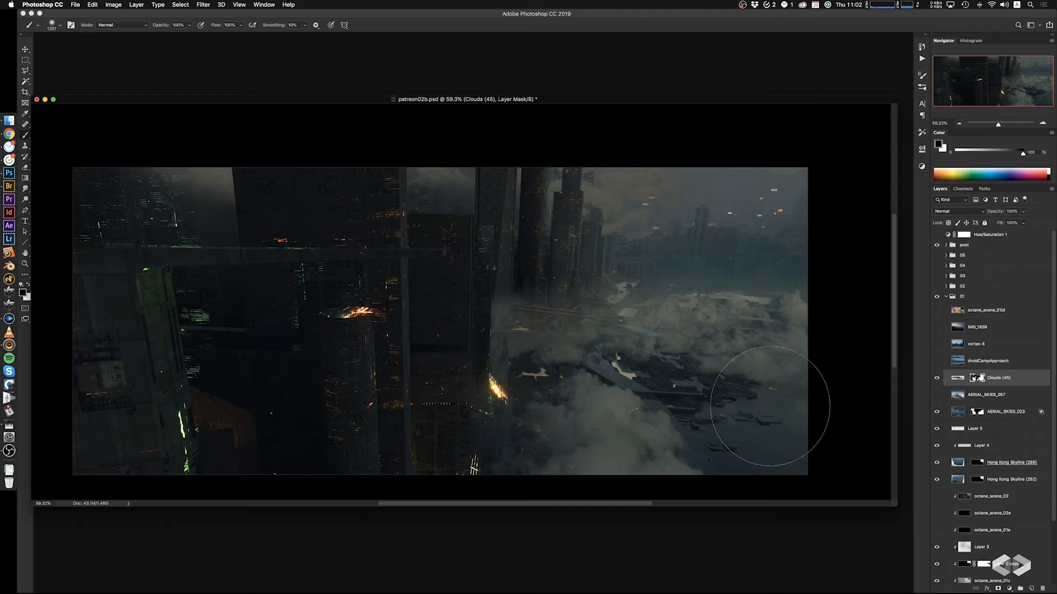
Set the midtone Color Balance of Clouds (45) to -23, +11, +10 and erase its wisps over the distant skyline
click(956, 379)
key(super+b)
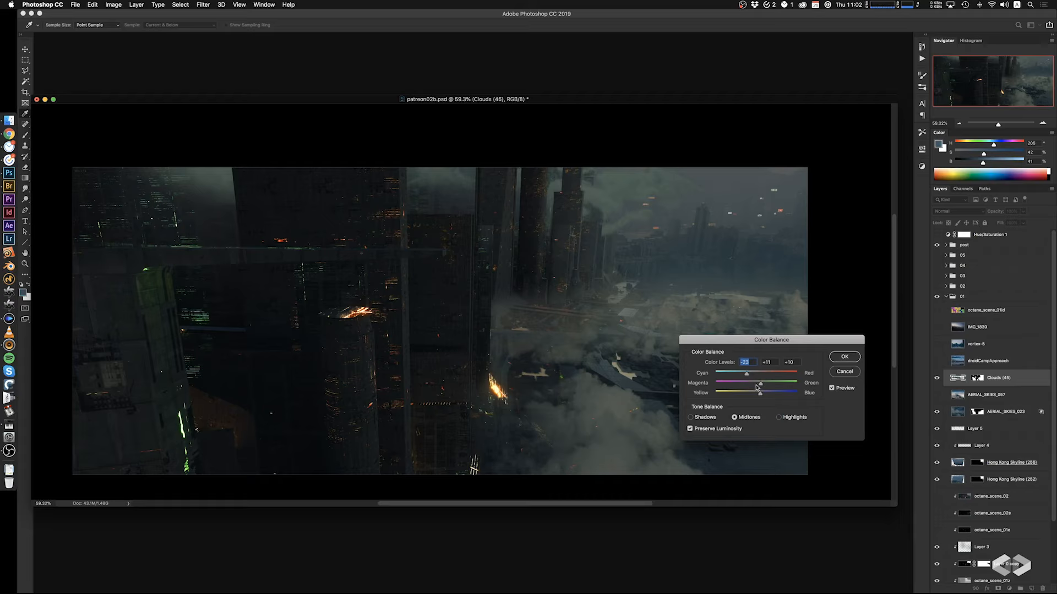
click(844, 357)
key(e)
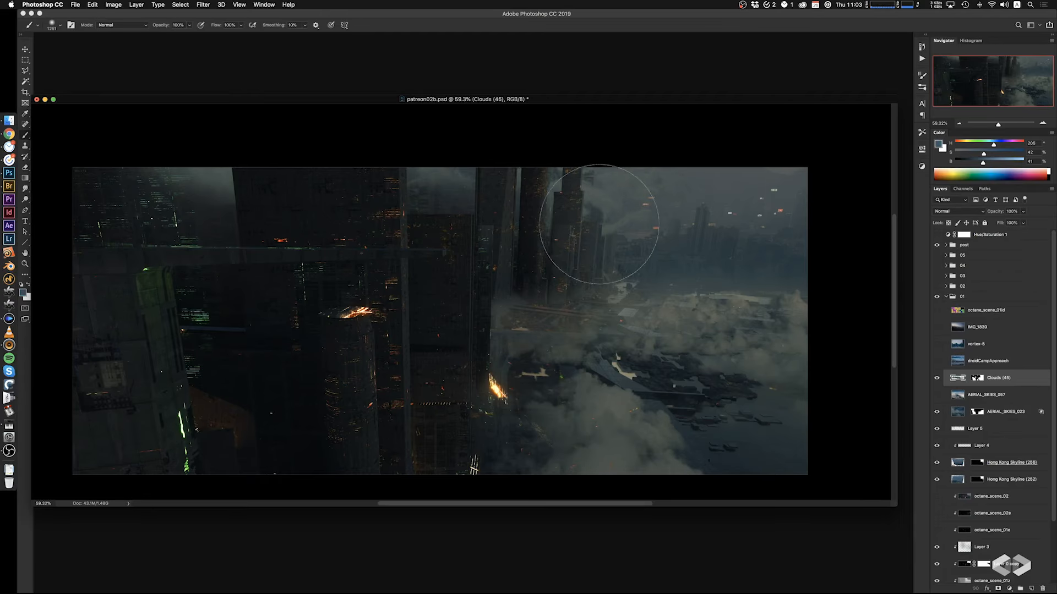
mouse_move(685, 193)
mouse_down()
mouse_move(633, 236)
mouse_move(633, 264)
mouse_move(604, 242)
mouse_up()
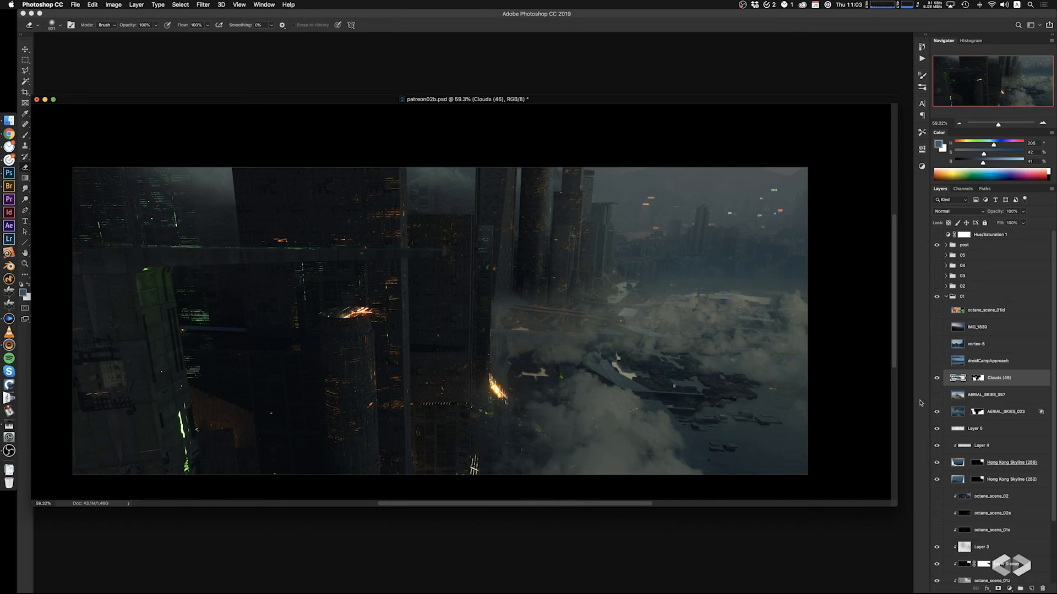
Duplicate octane_scene_01z to the top of group 01, show octane_scene_01id and clip the duplicate to it
drag(1054, 447, 1055, 472)
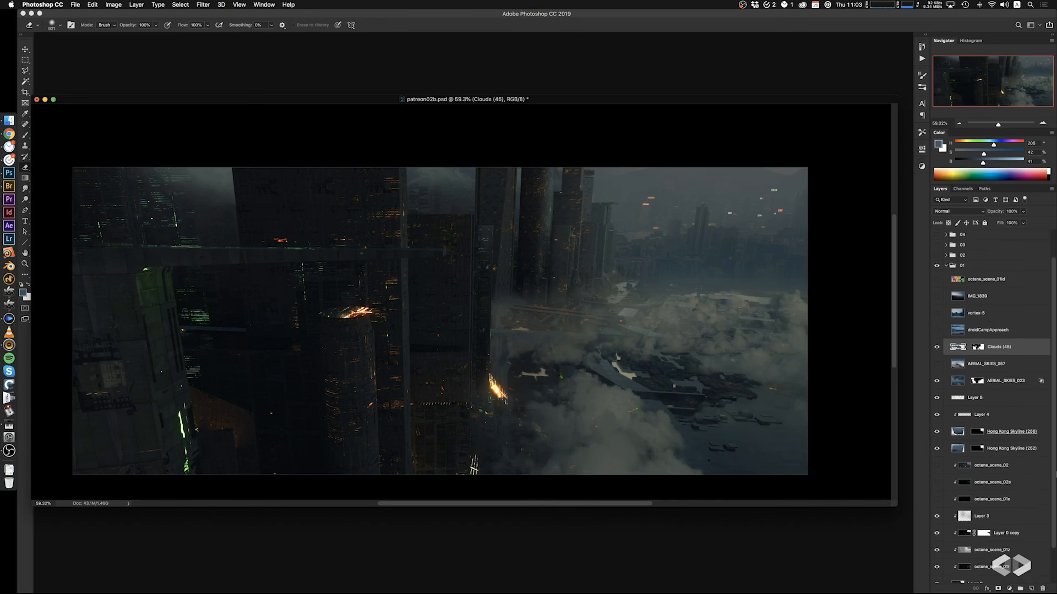
click(964, 556)
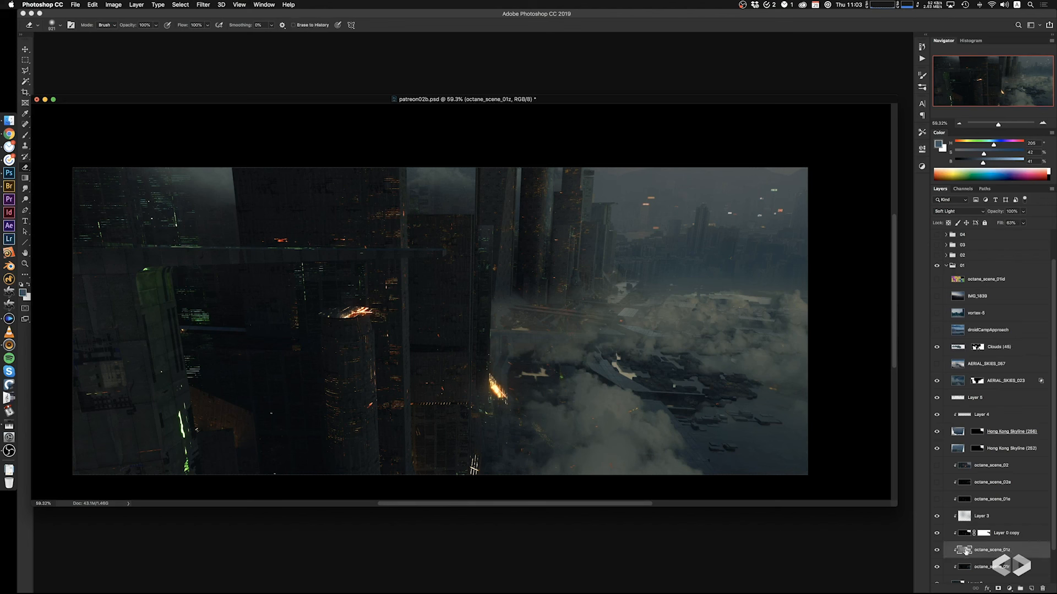
alt+drag(965, 551, 981, 272)
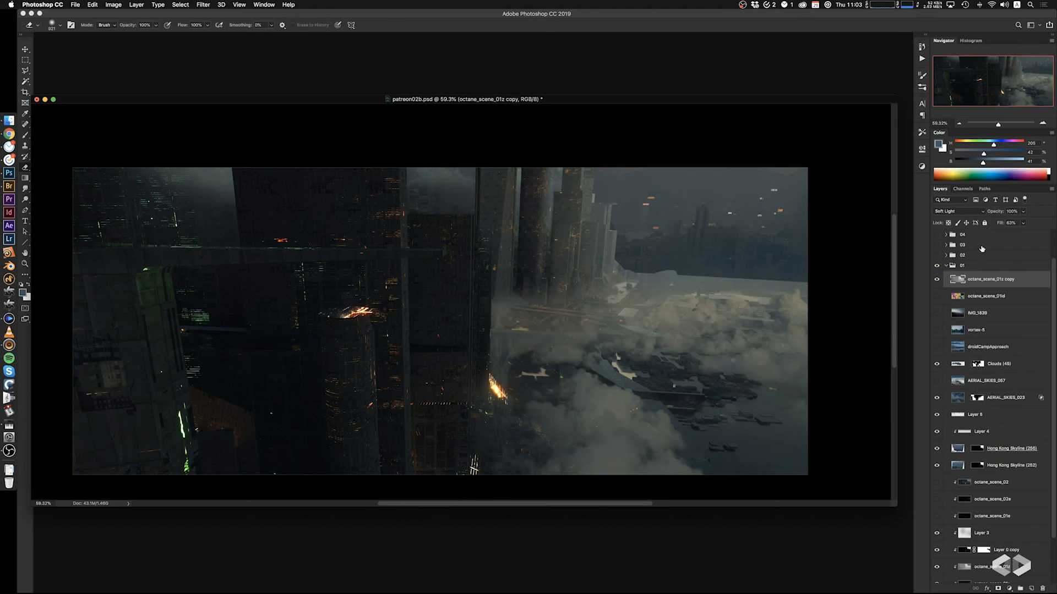
click(937, 297)
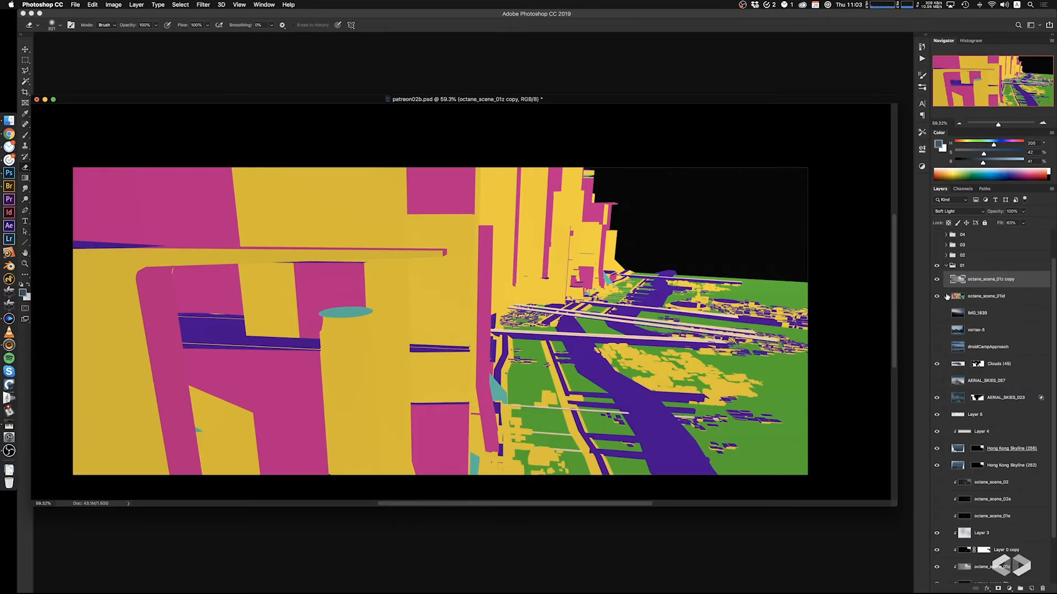
alt+click(976, 287)
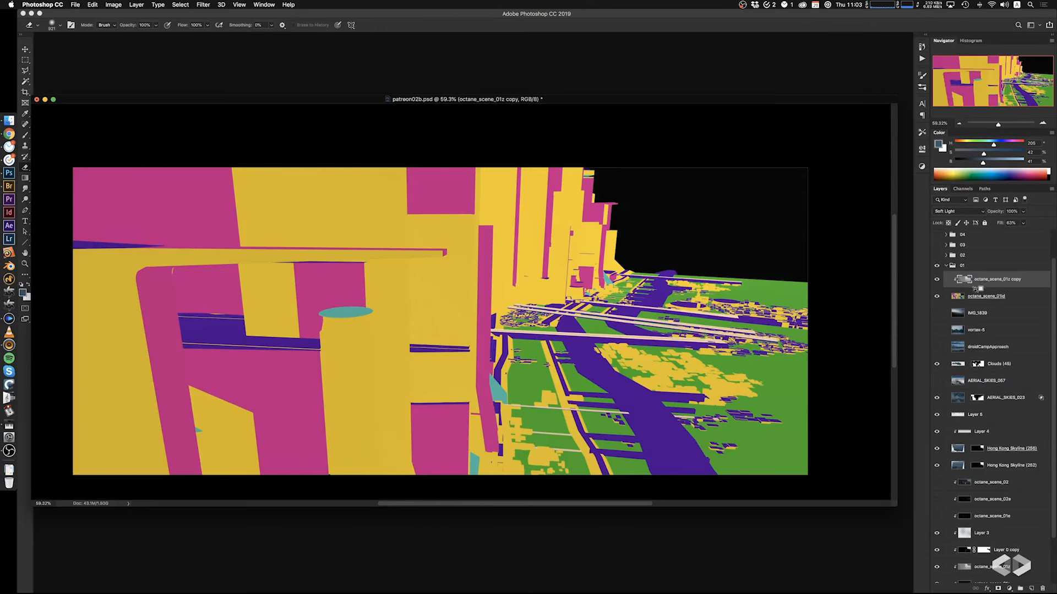
click(937, 280)
click(937, 279)
Raise the contrast of octane_scene_01z copy with Levels, input black about 116 and input white about 212, and compare the result
key(super+l)
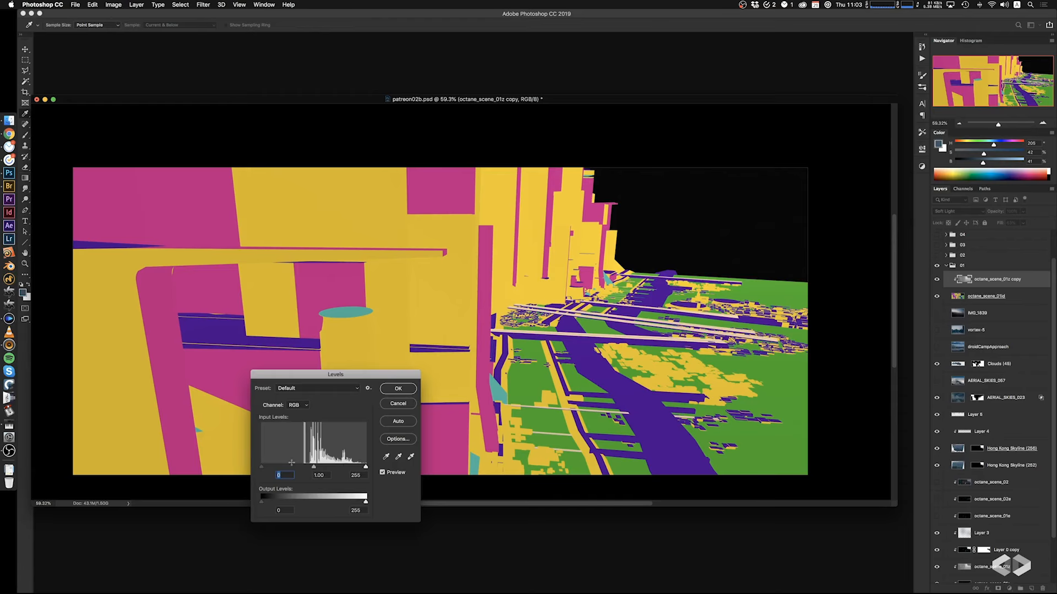
drag(262, 467, 337, 471)
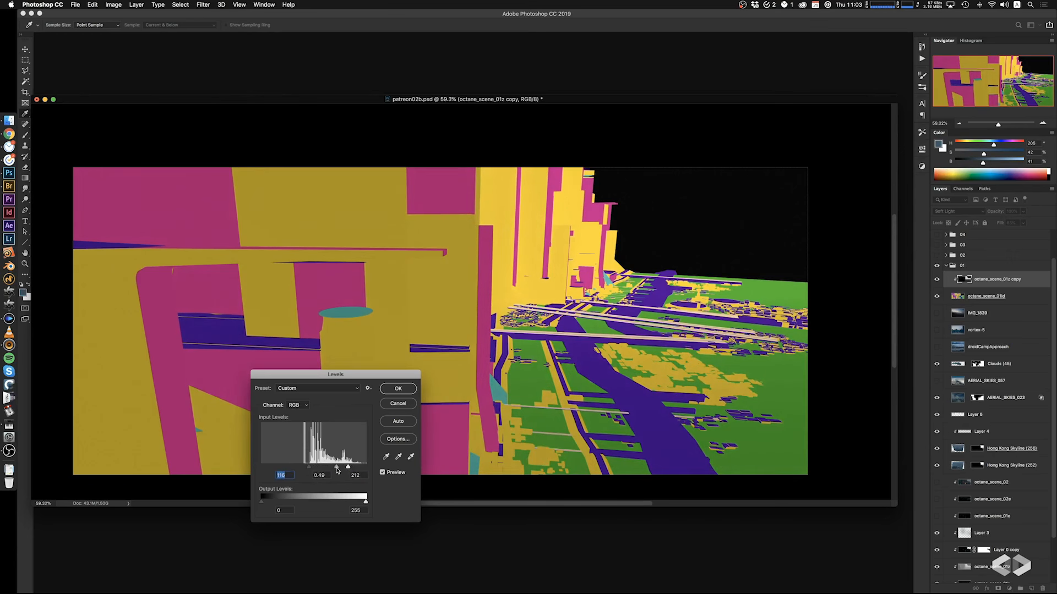
click(333, 468)
click(394, 392)
click(938, 281)
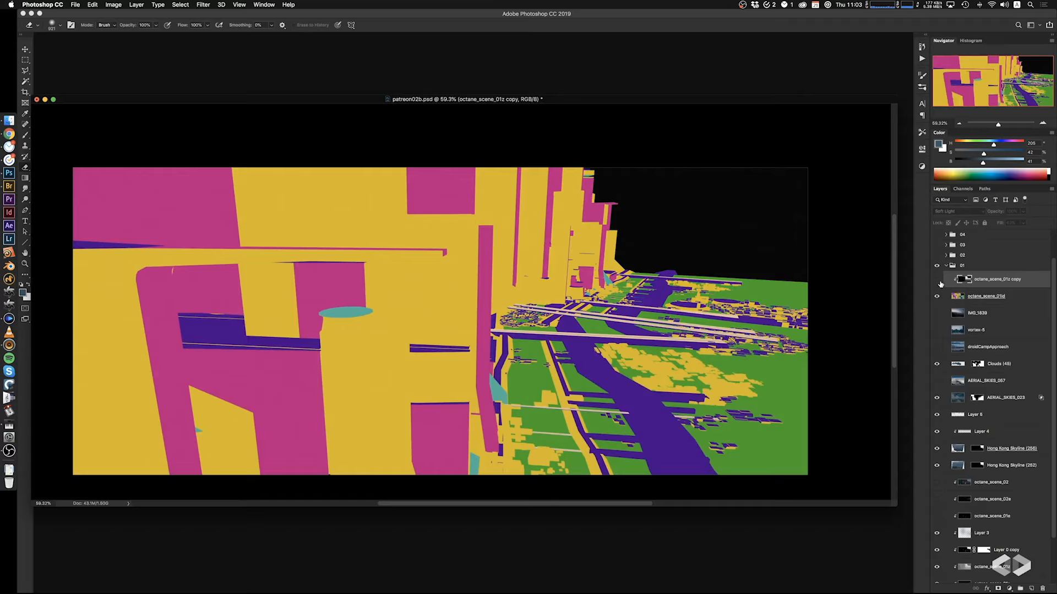
click(936, 281)
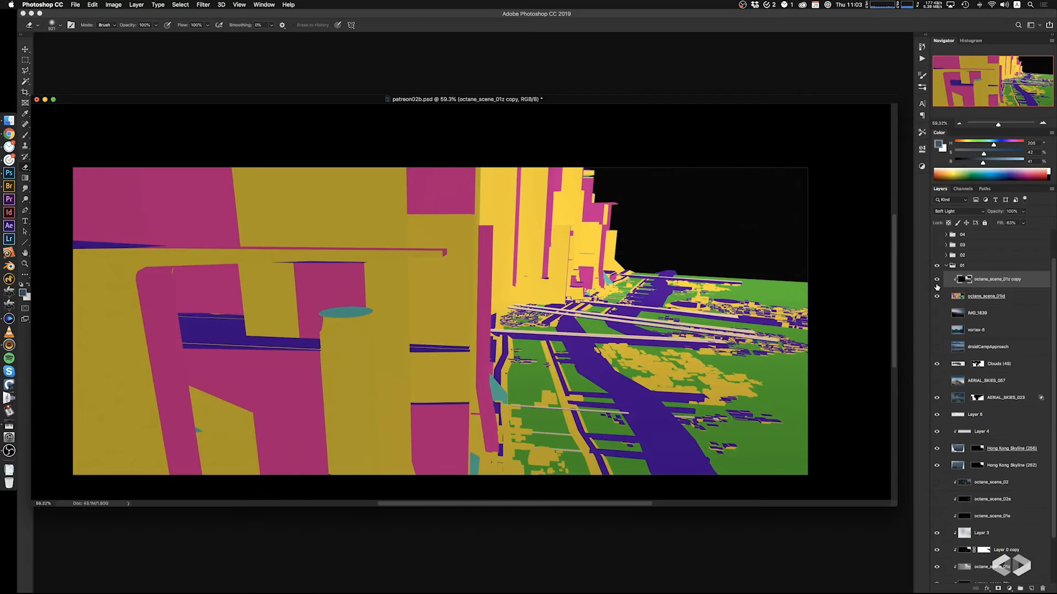
Try a Color Balance shift on octane_scene_01id, open and cancel Hue/Saturation, and undo the colour change
click(1014, 299)
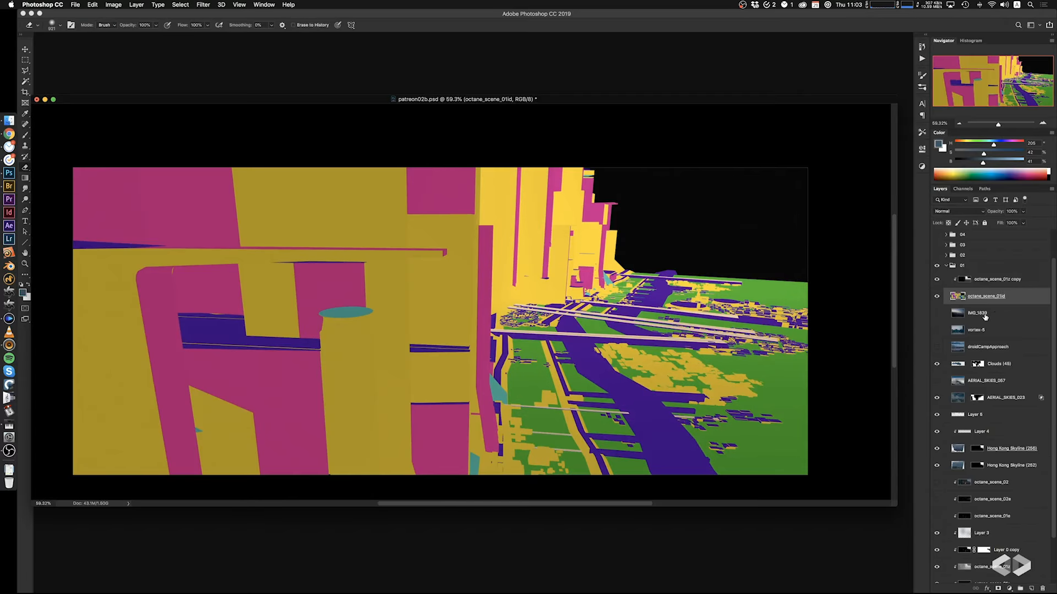
key(super+b)
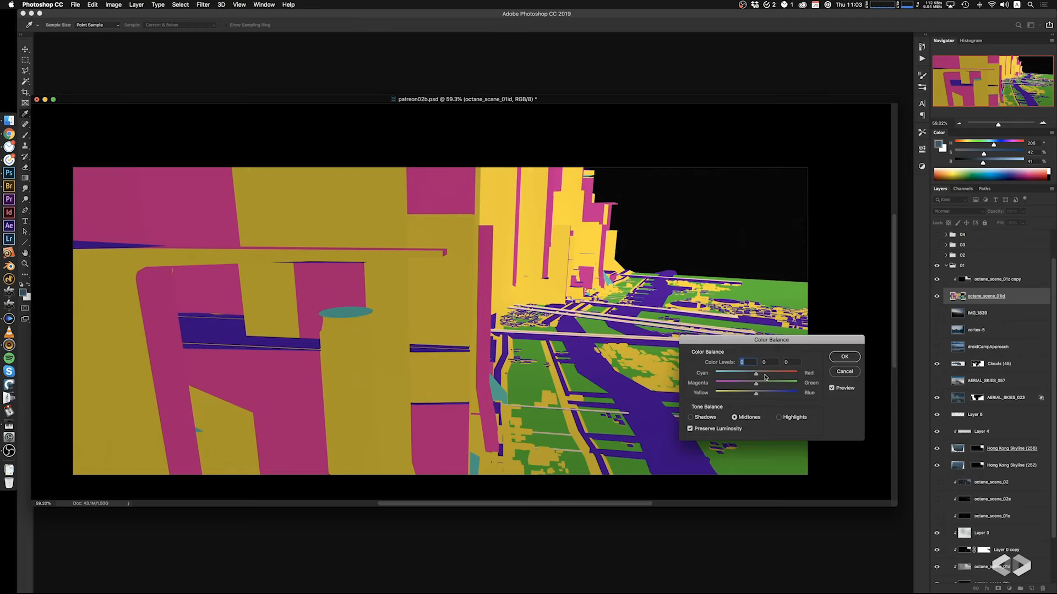
drag(765, 377, 778, 396)
click(838, 357)
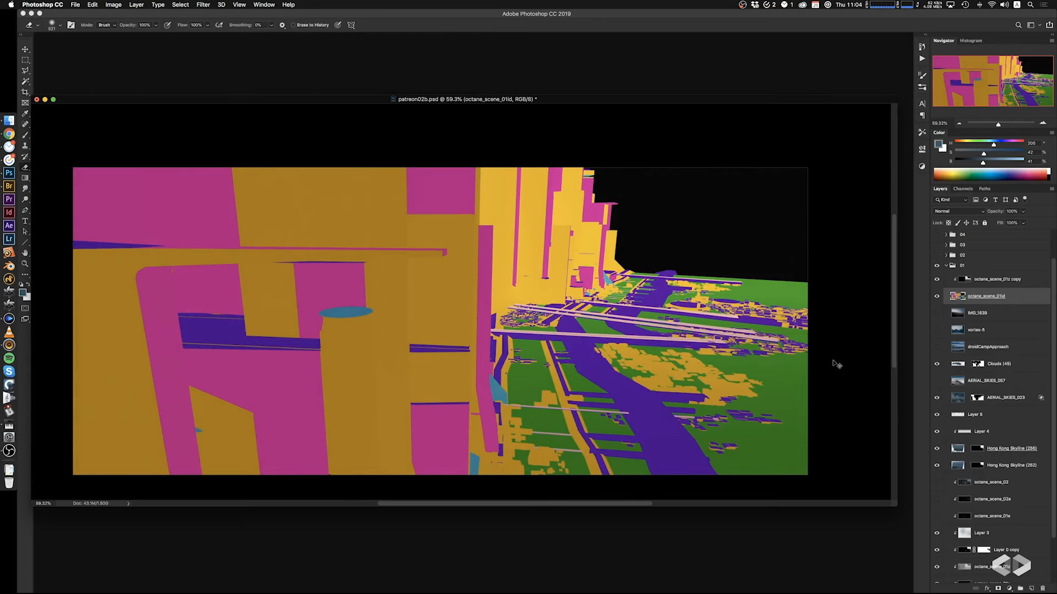
key(super+u)
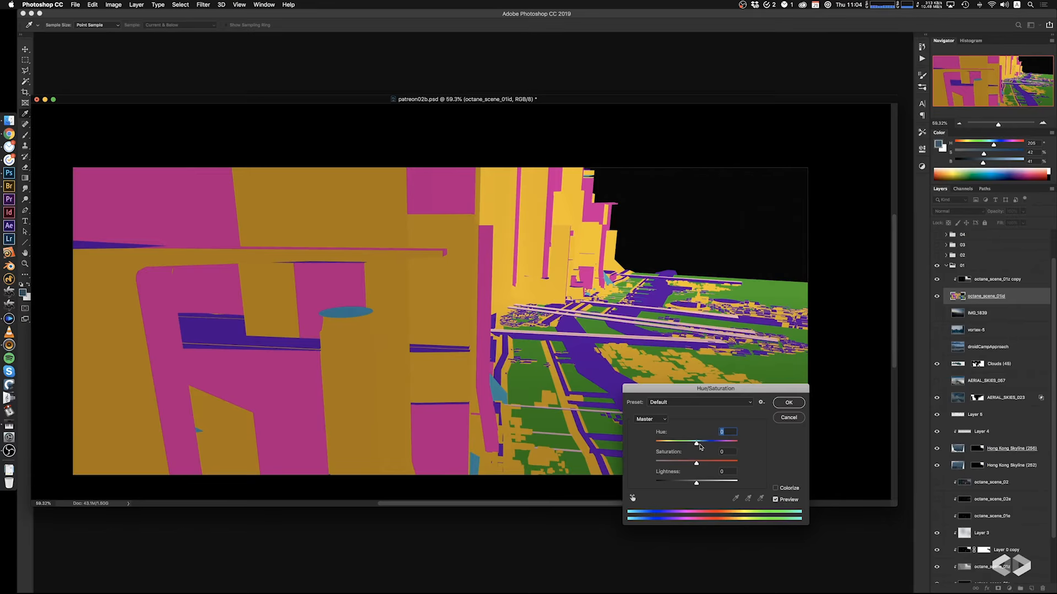
click(783, 422)
key(super+z)
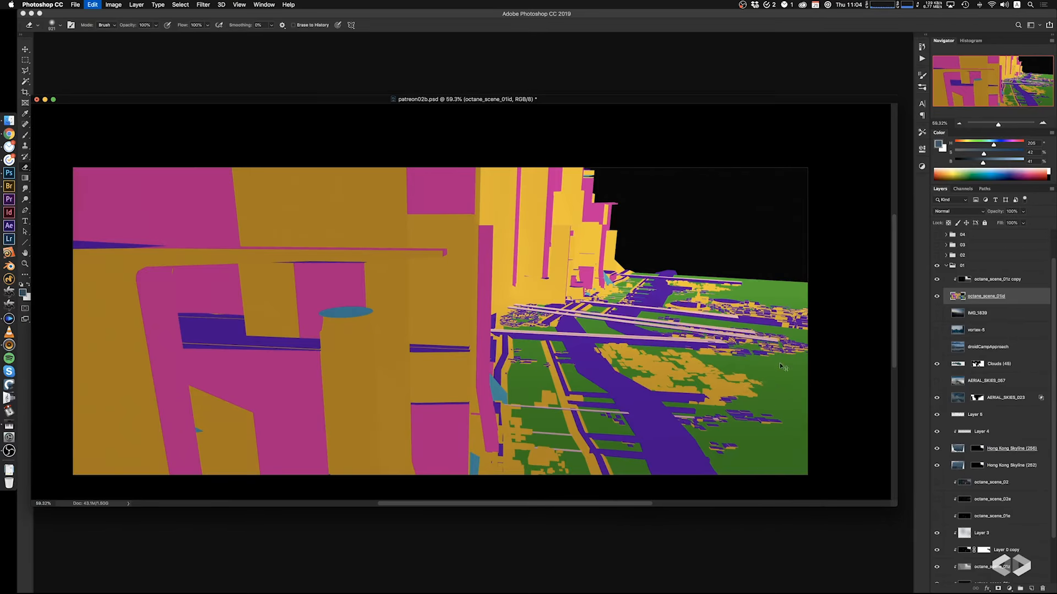
Place a hidden duplicate of octane_scene_01id beneath it and shift the original's hue so the yellow areas turn green
drag(1006, 298, 1012, 310)
click(936, 312)
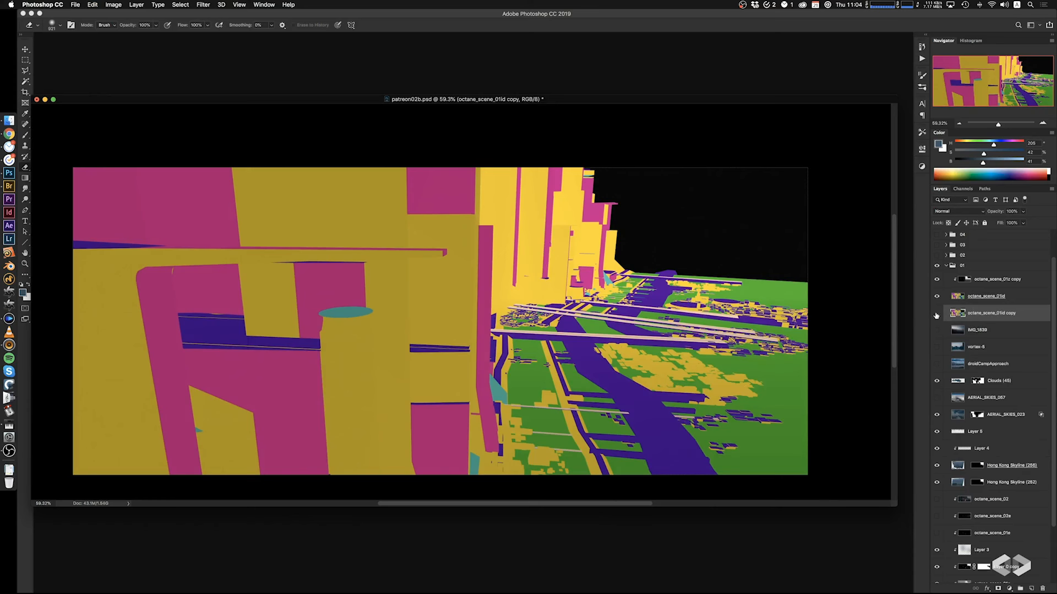
click(1014, 300)
key(super+u)
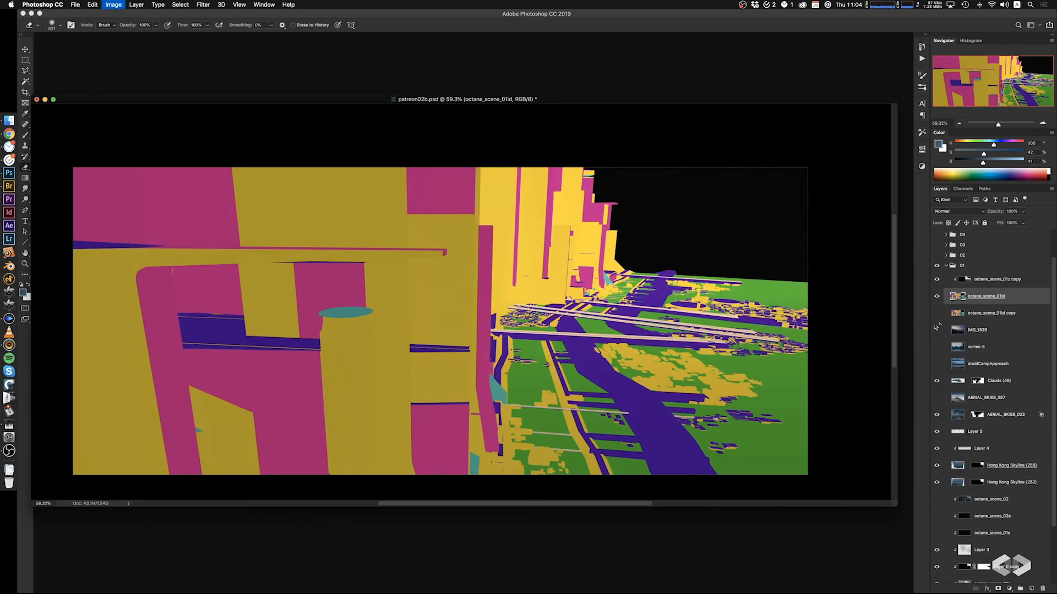
drag(697, 444, 714, 445)
click(786, 406)
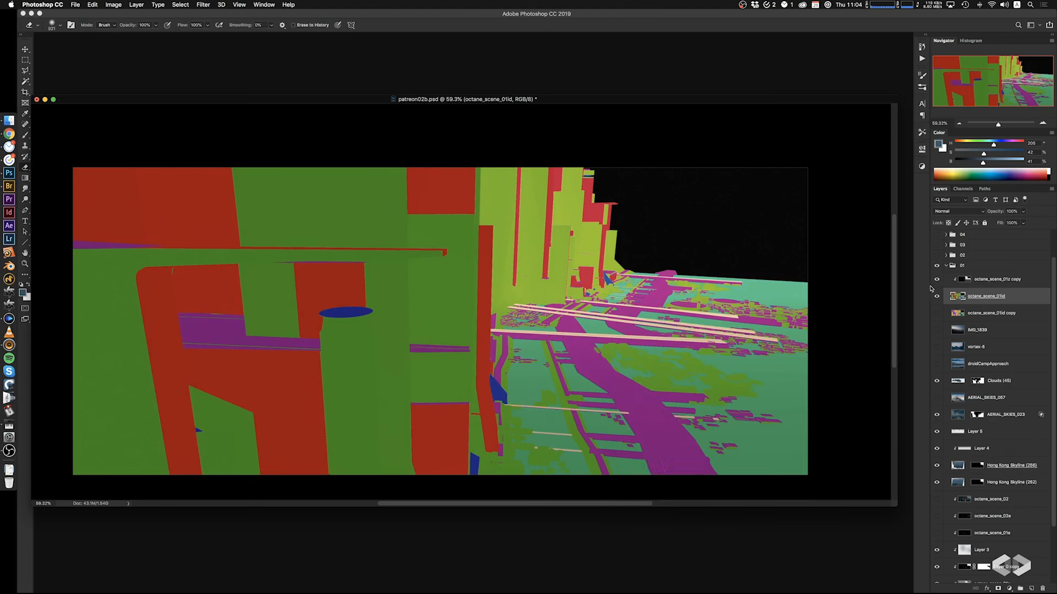
Clip octane_scene_01id to its duplicate and set its blend mode to Hue
alt+click(1020, 303)
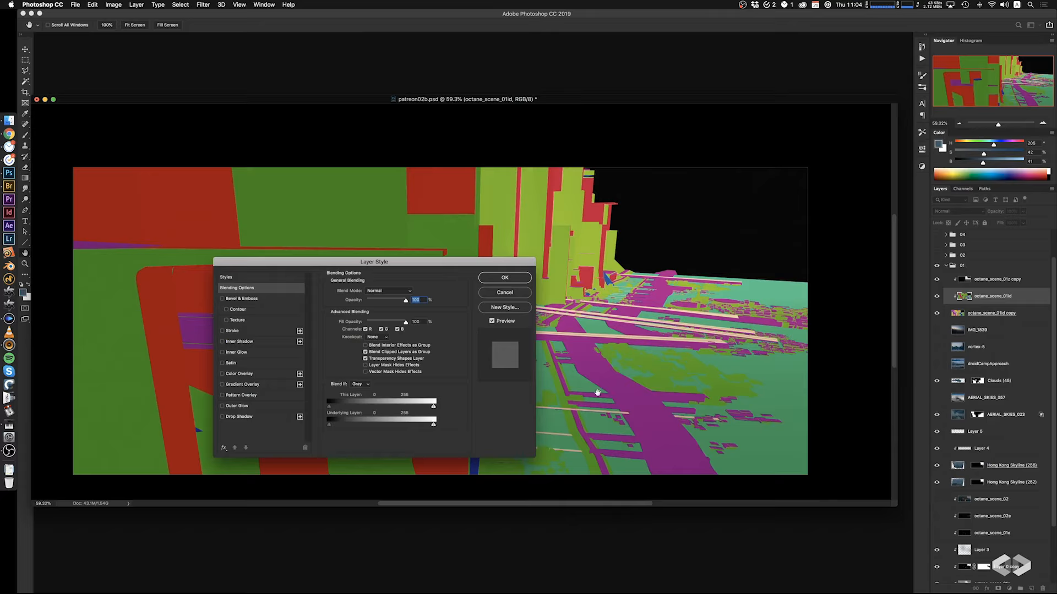
click(397, 292)
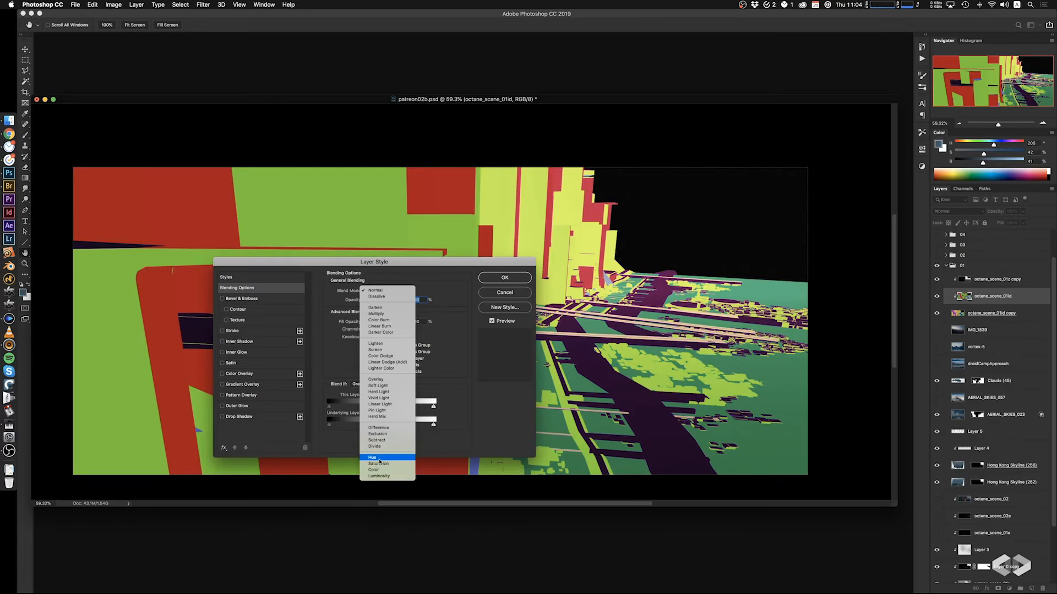
click(379, 458)
click(498, 280)
key(e)
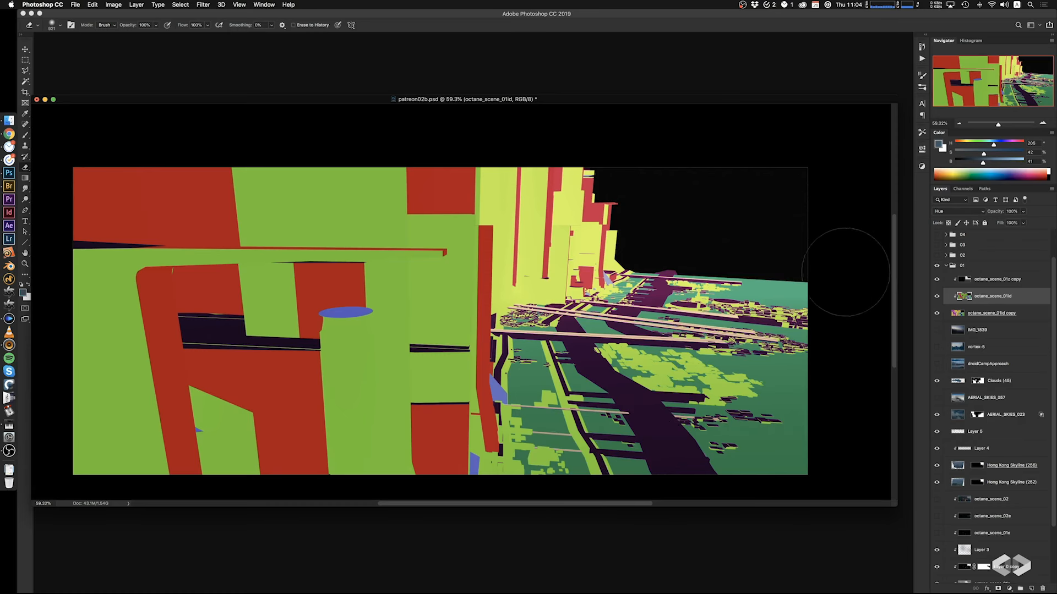
Try merging octane_scene_01z copy with octane_scene_01id and undo the merge
shift+click(990, 280)
key(super+e)
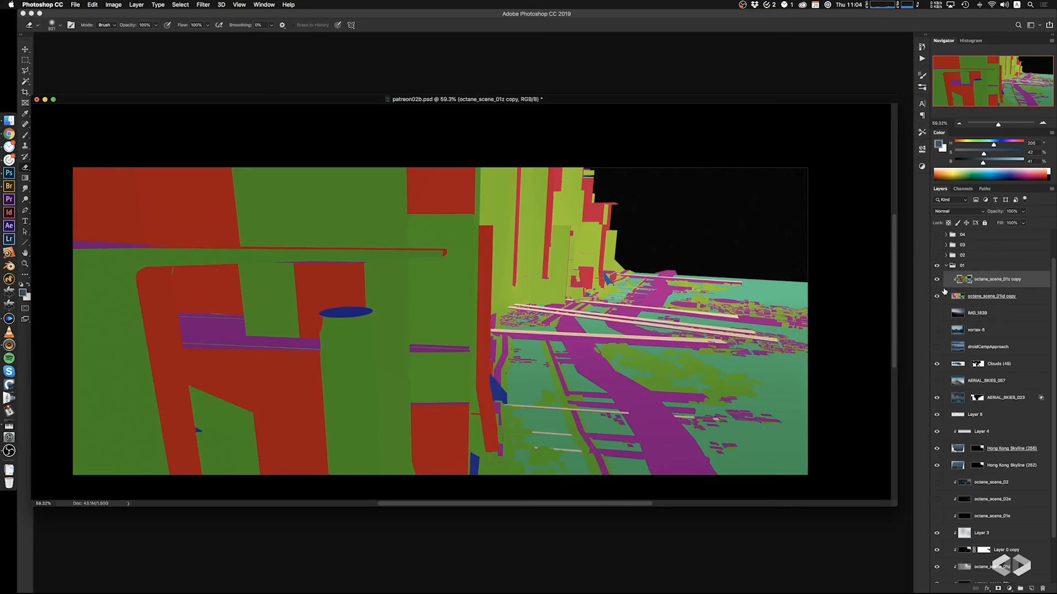
key(super+z)
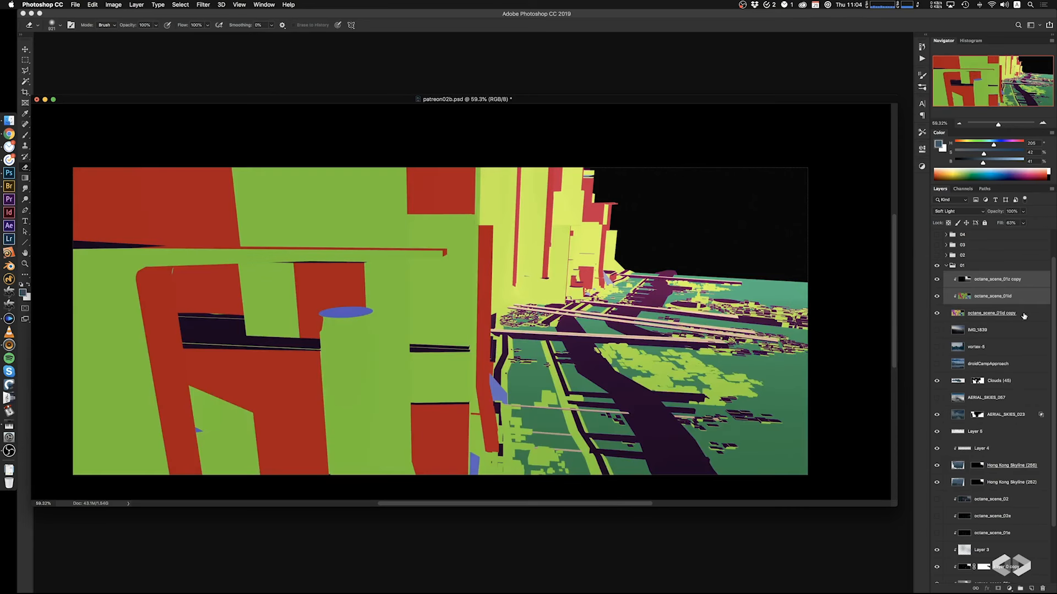
Stamp octane_scene_01z copy, octane_scene_01id and octane_scene_01id copy into a new merged layer and compare the image with and without it
shift+click(1023, 315)
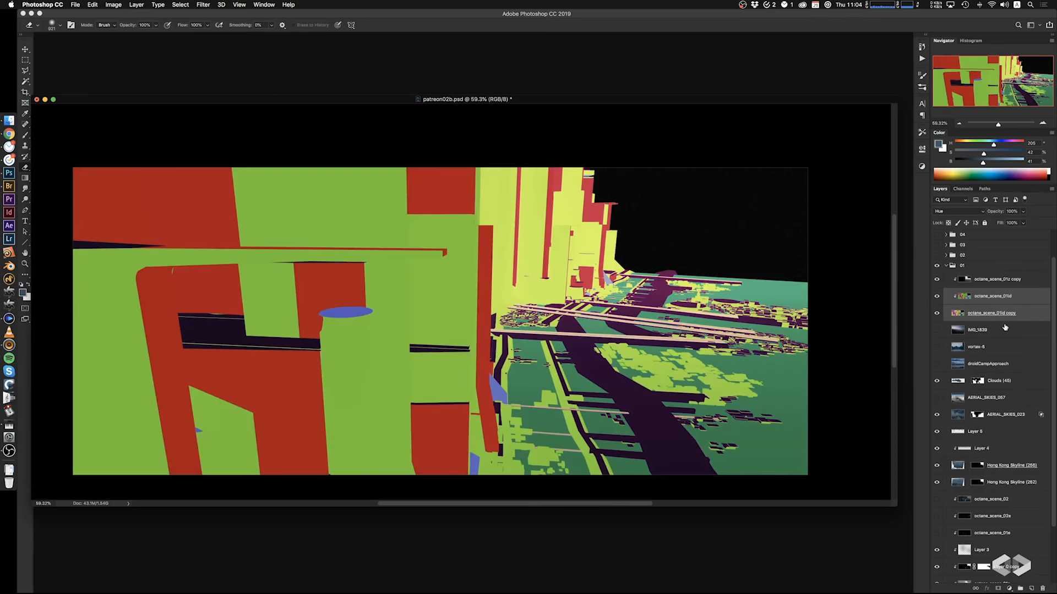
click(999, 281)
shift+click(1018, 315)
key(alt+super+e)
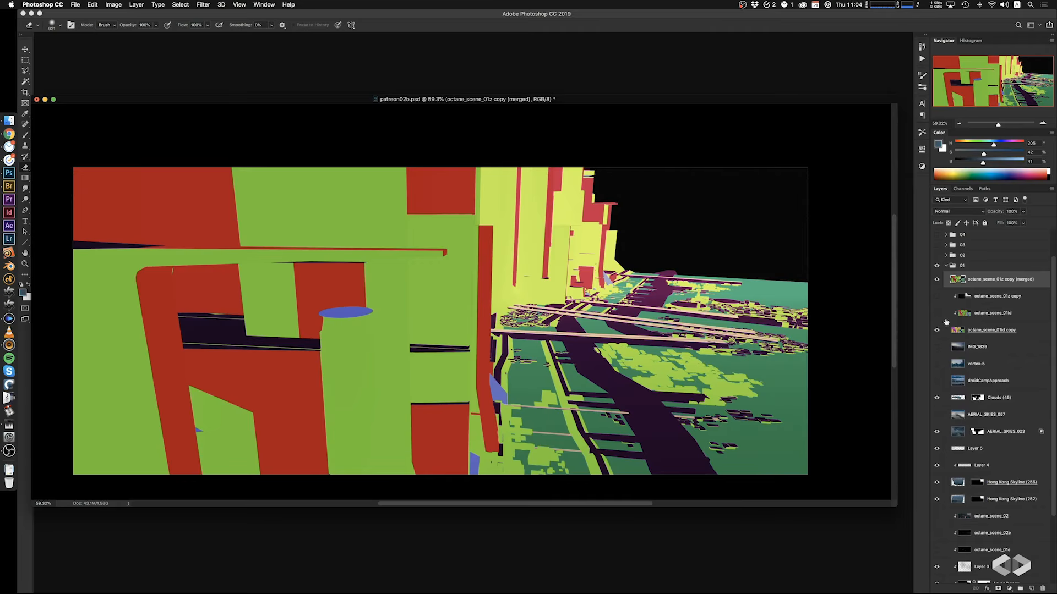
click(938, 280)
click(937, 280)
drag(680, 346, 672, 338)
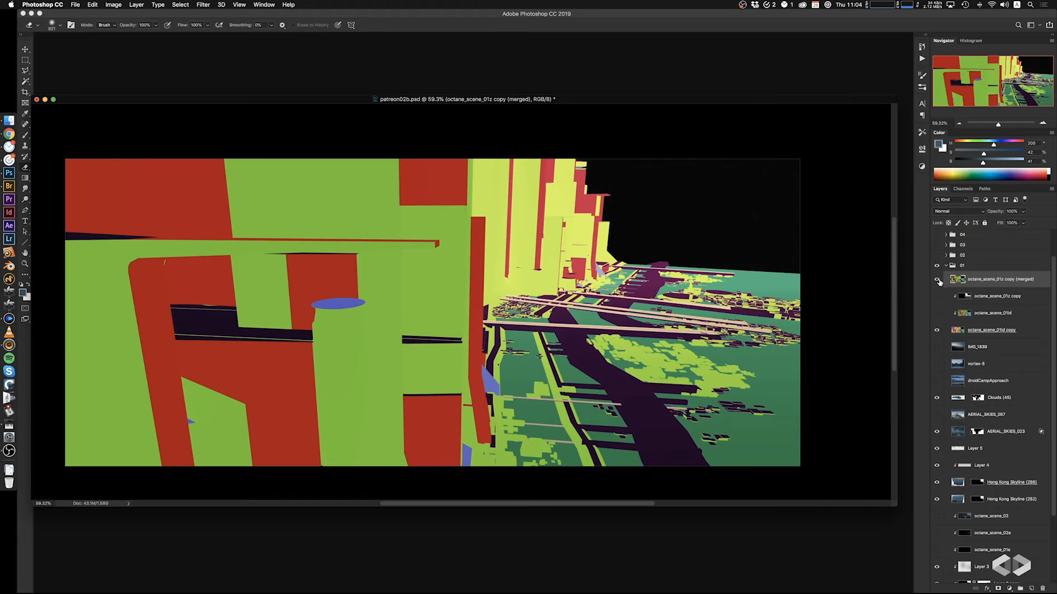
Hide octane_scene_01id copy and select the near buildings' green and red areas on the merged ID layer with the Magic Wand
click(937, 280)
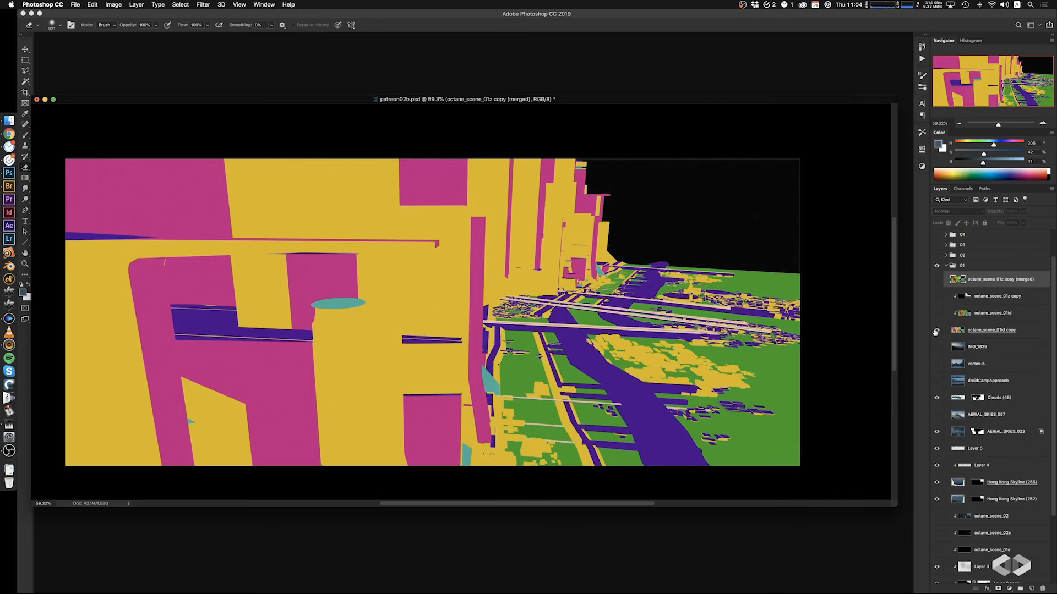
click(936, 332)
click(936, 280)
key(w)
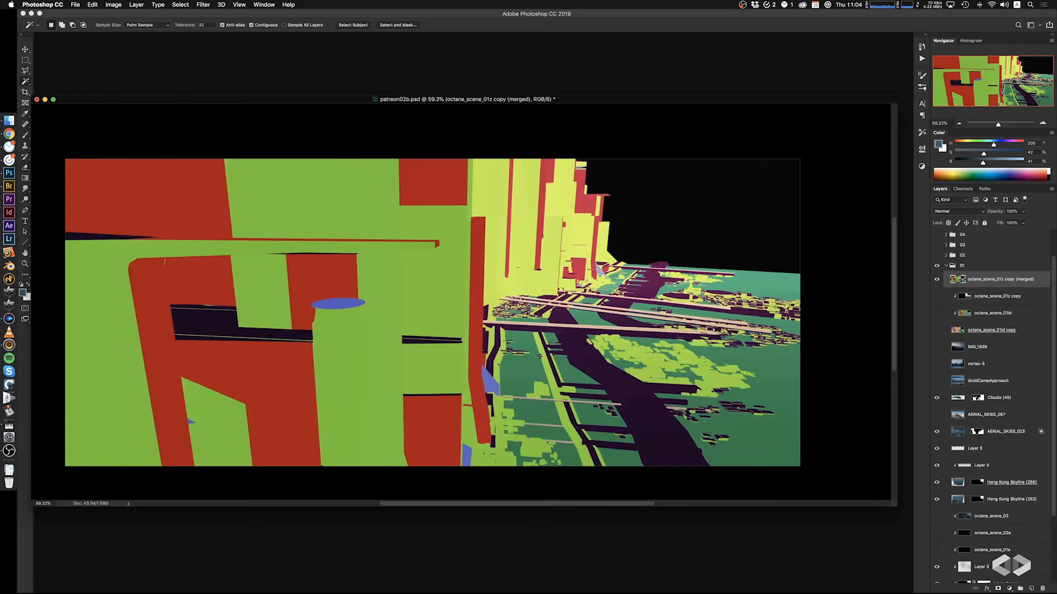
click(441, 193)
click(441, 193)
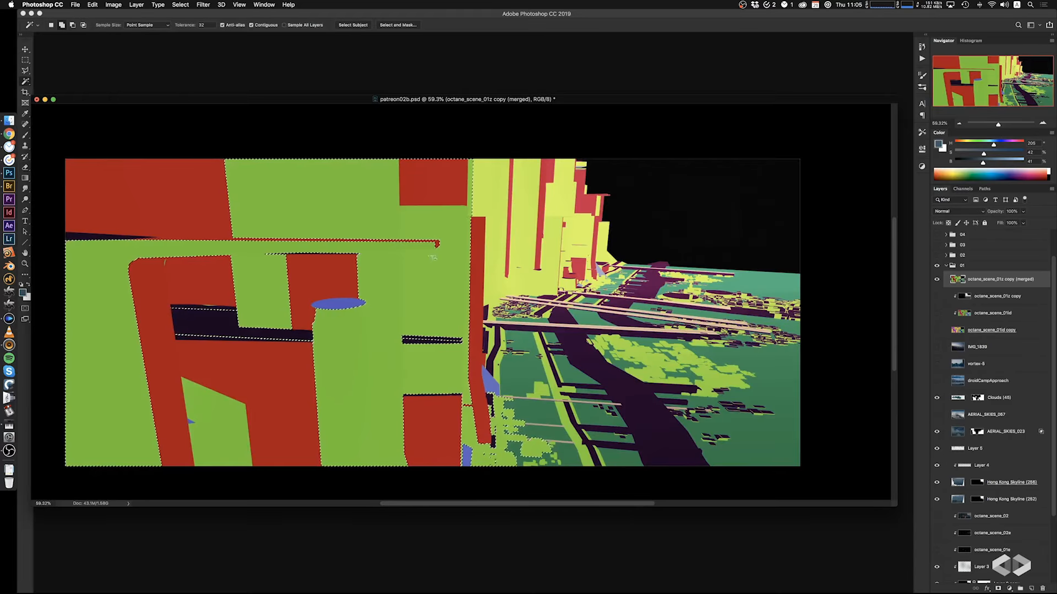
click(201, 205)
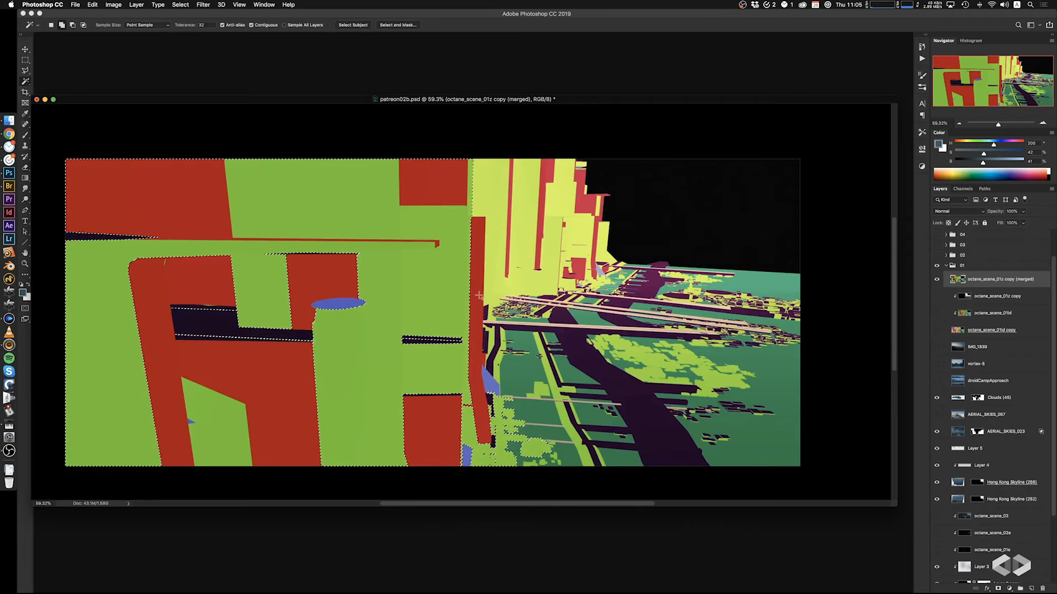
Hide the merged ID layer and add a new empty layer above Clouds (45), keeping the building selection
click(936, 279)
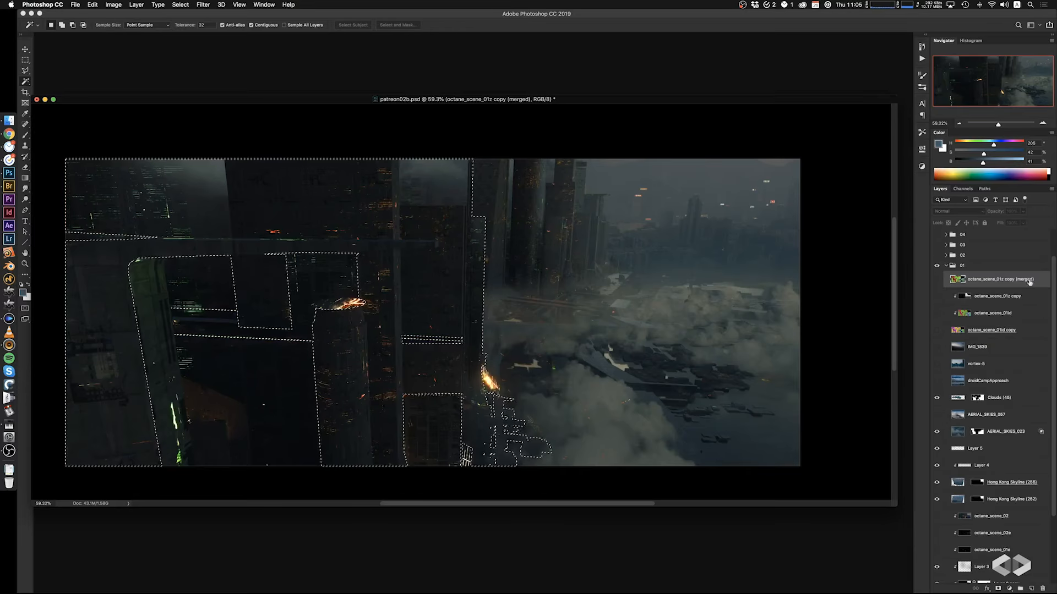
key(super+d)
click(1017, 404)
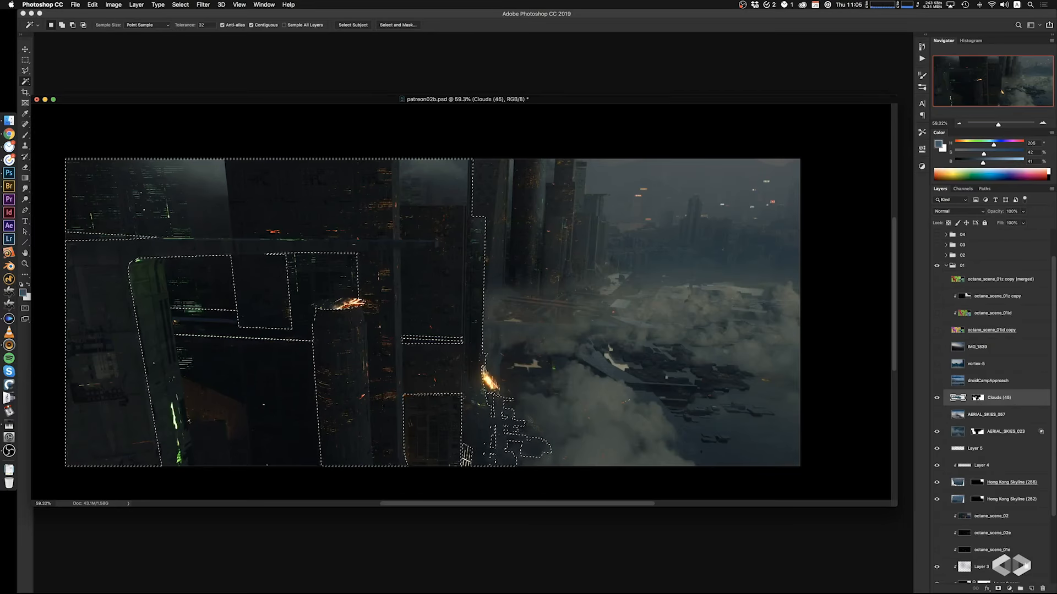
key(alt+shift+super+n)
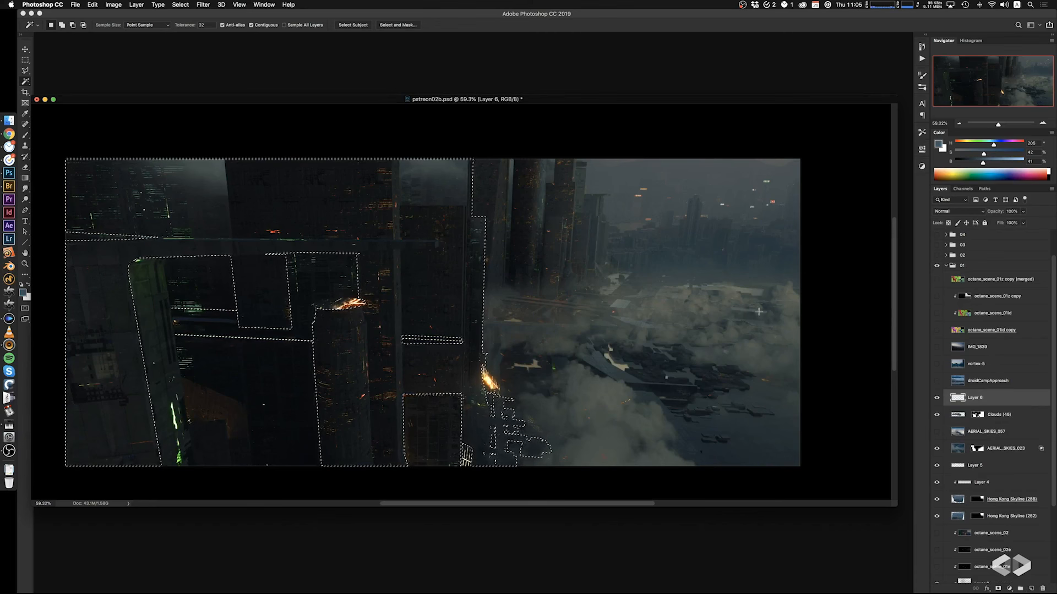
Invert the building selection and lay a gradient of sampled hazy sky colour over the distant towers beside the near buildings
key(g)
alt+click(613, 175)
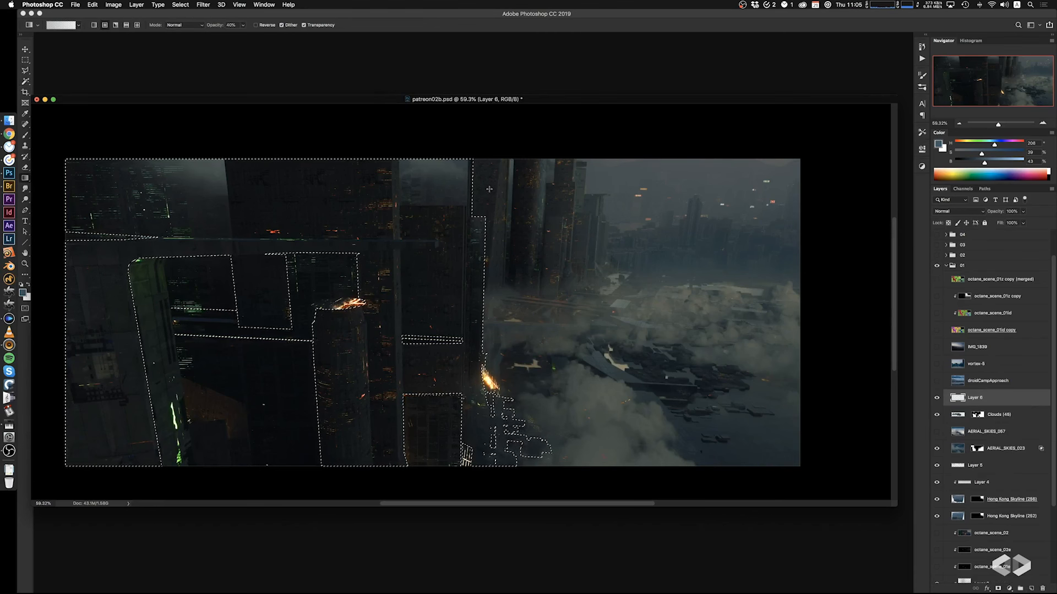
drag(488, 188, 549, 298)
key(super+z)
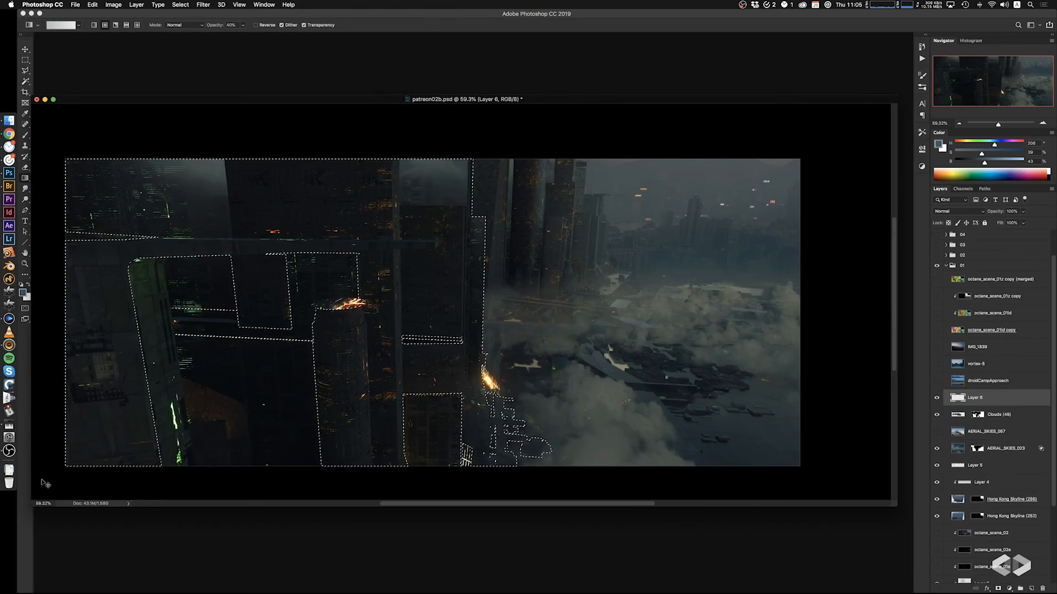
key(shift+super+i)
drag(496, 243, 545, 311)
alt+click(584, 278)
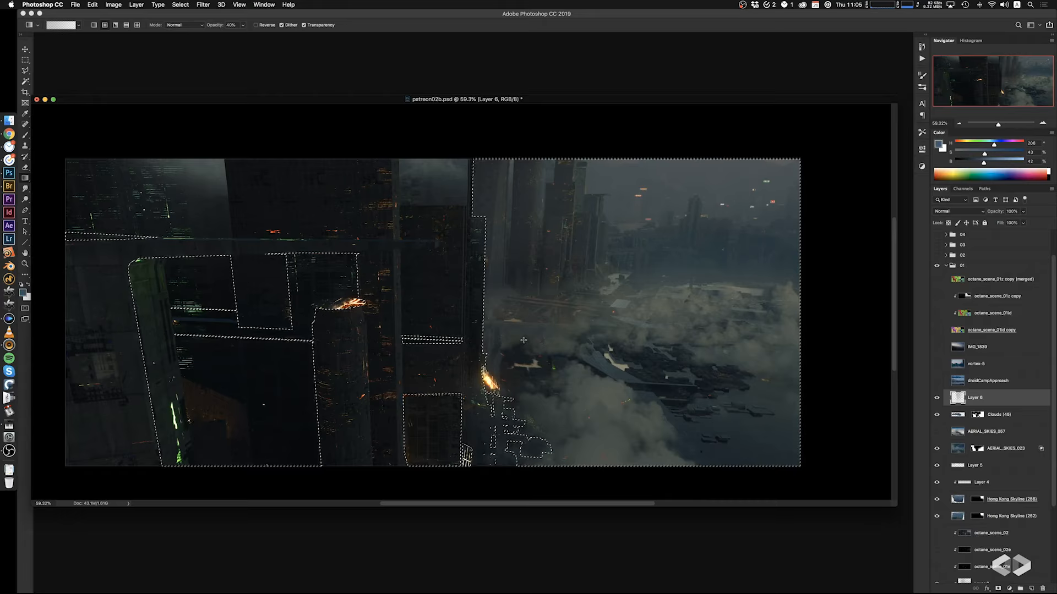
Clear the selection and paint white on the Clouds (45) layer mask to reveal cloud around the upper towers
key(super+d)
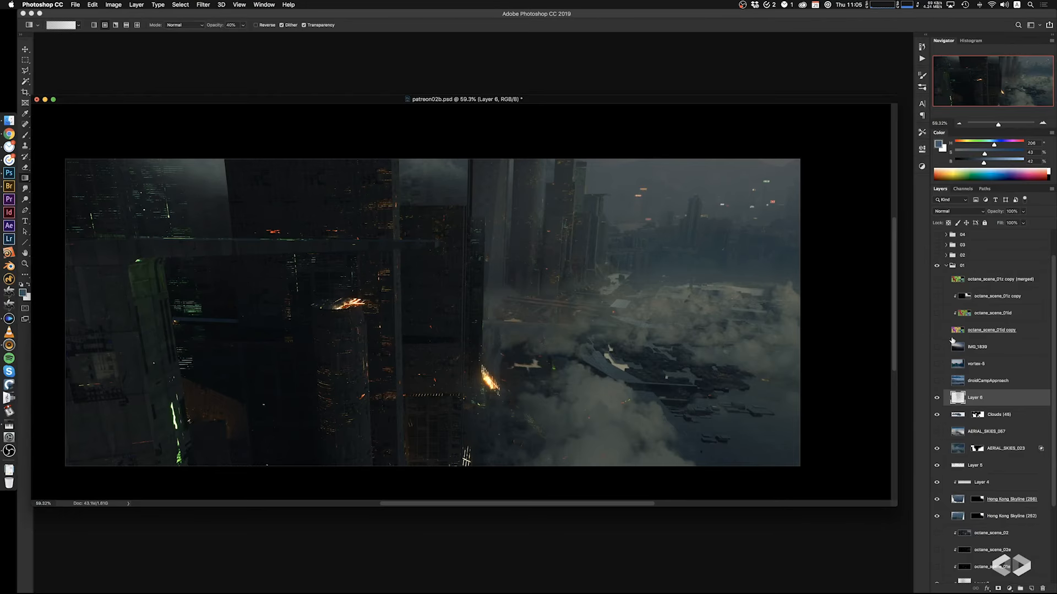
click(936, 414)
click(937, 417)
click(977, 415)
key(b)
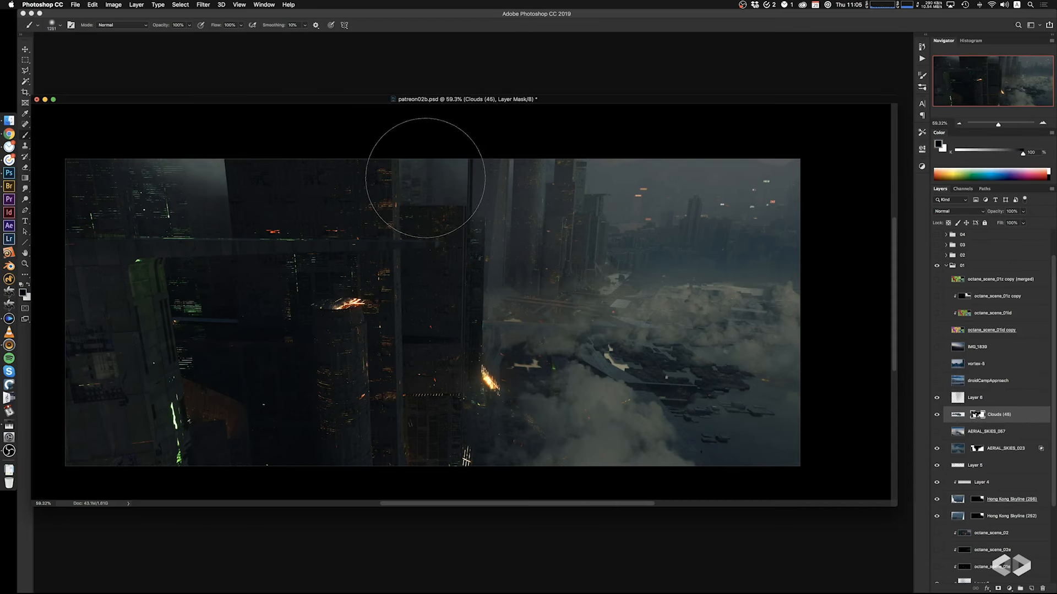
key(x)
drag(486, 170, 495, 170)
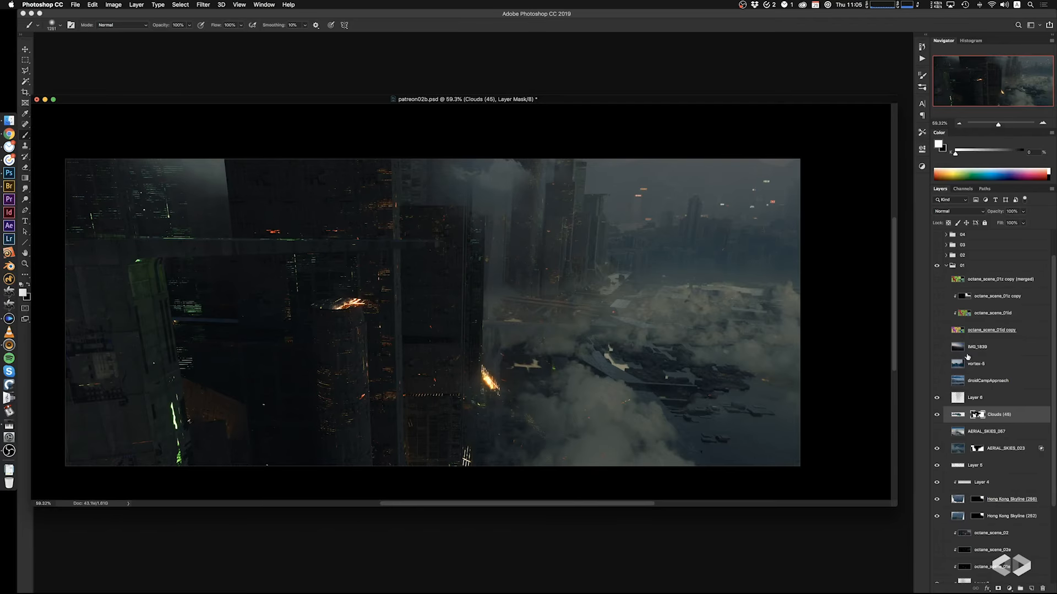
Select the upper red block and its narrow border from the colour ID layer and paint that area black on the Clouds (45) mask
click(957, 279)
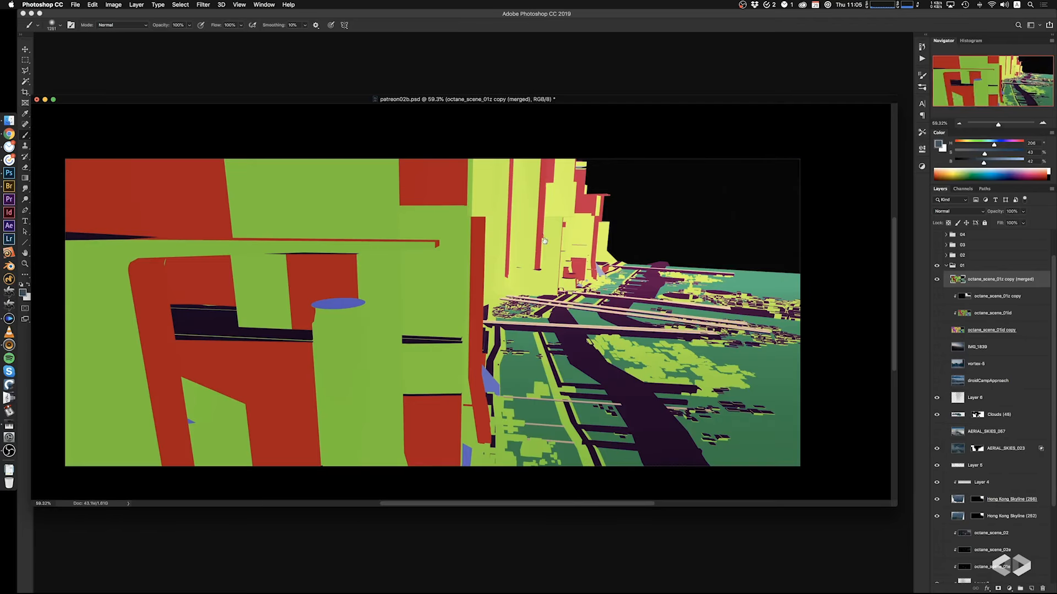
key(w)
shift+click(453, 200)
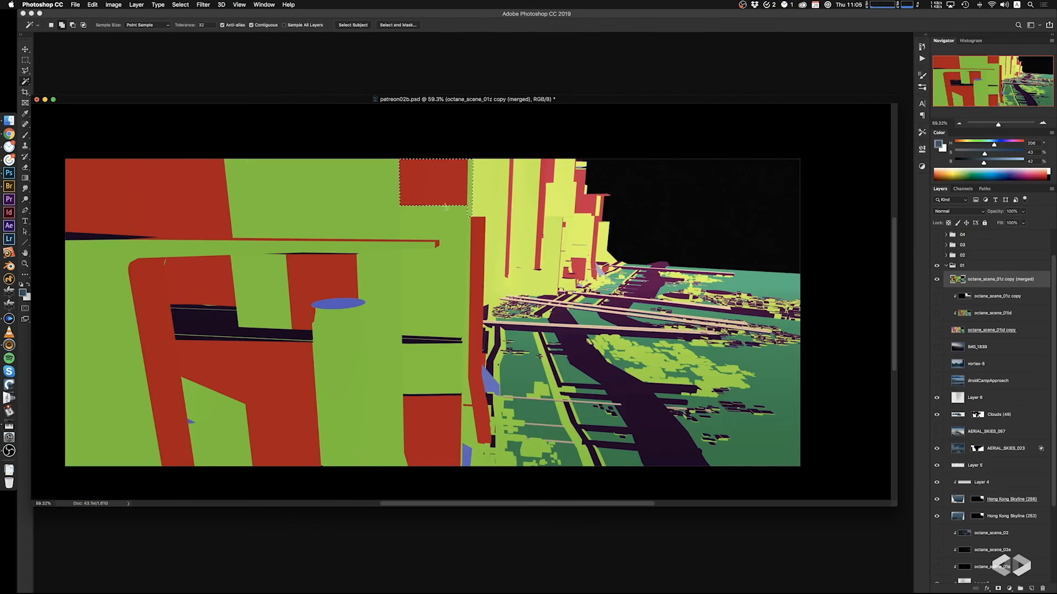
click(937, 280)
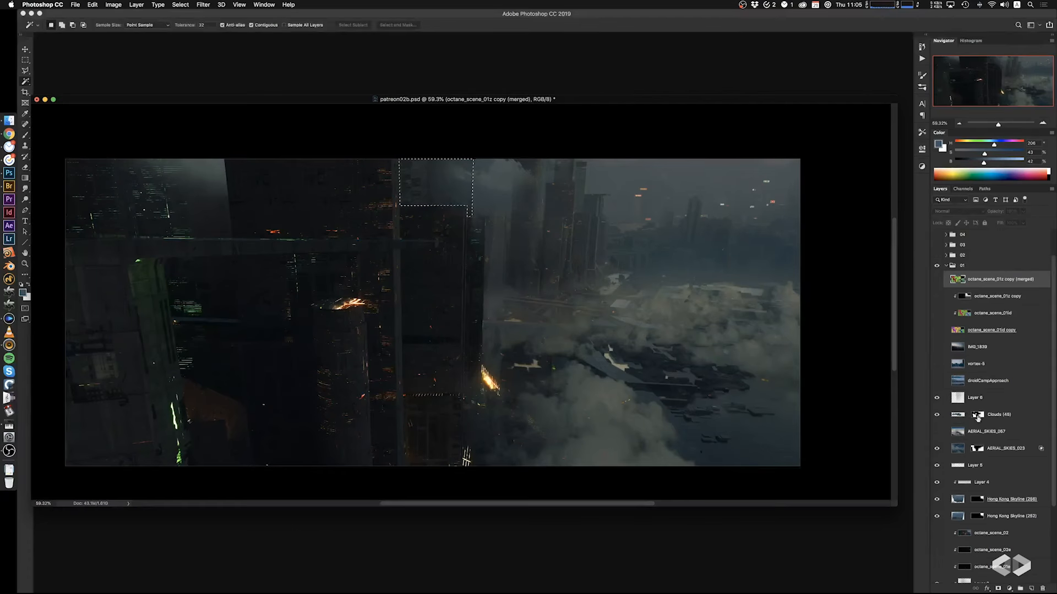
click(977, 414)
key(b)
key(x)
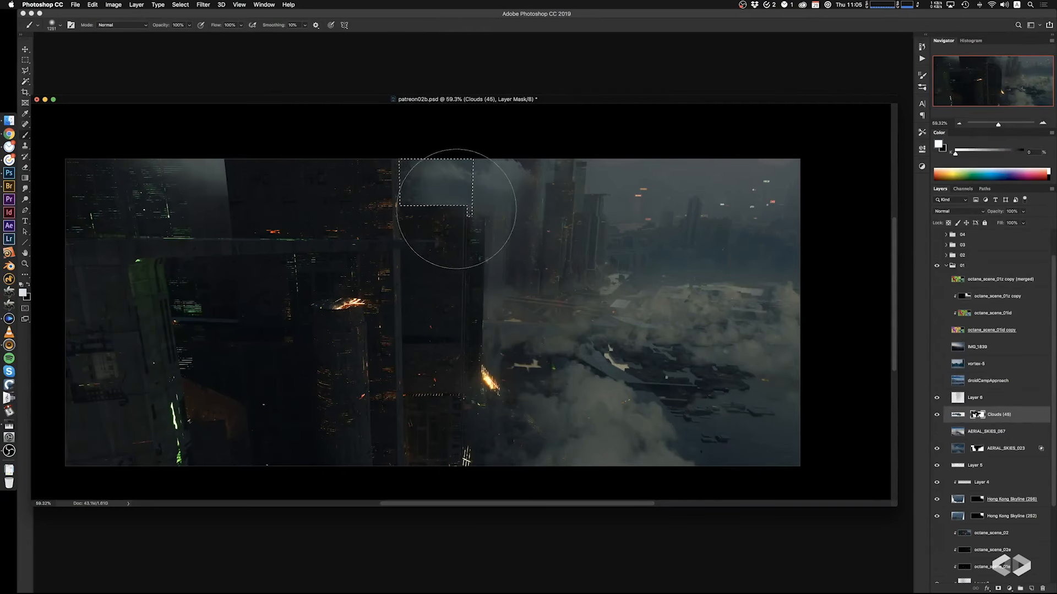
mouse_move(432, 194)
mouse_down()
mouse_move(448, 189)
mouse_move(429, 190)
mouse_up()
key(super+d)
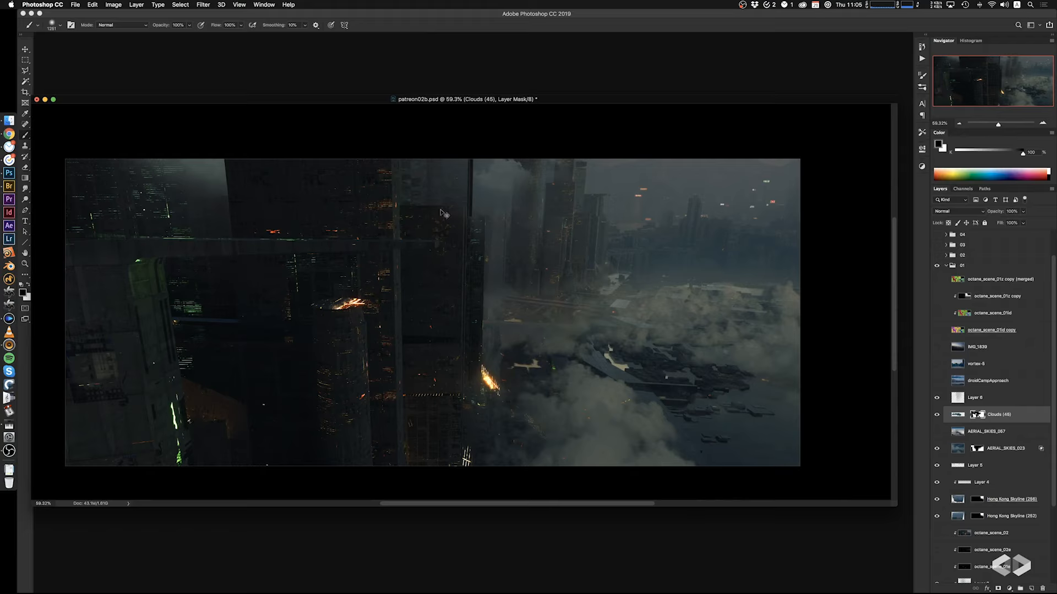
Select the tall narrow red column from the colour ID layer and mask it out of the Clouds (45) layer
key(shift+super+d)
click(937, 279)
key(w)
click(485, 231)
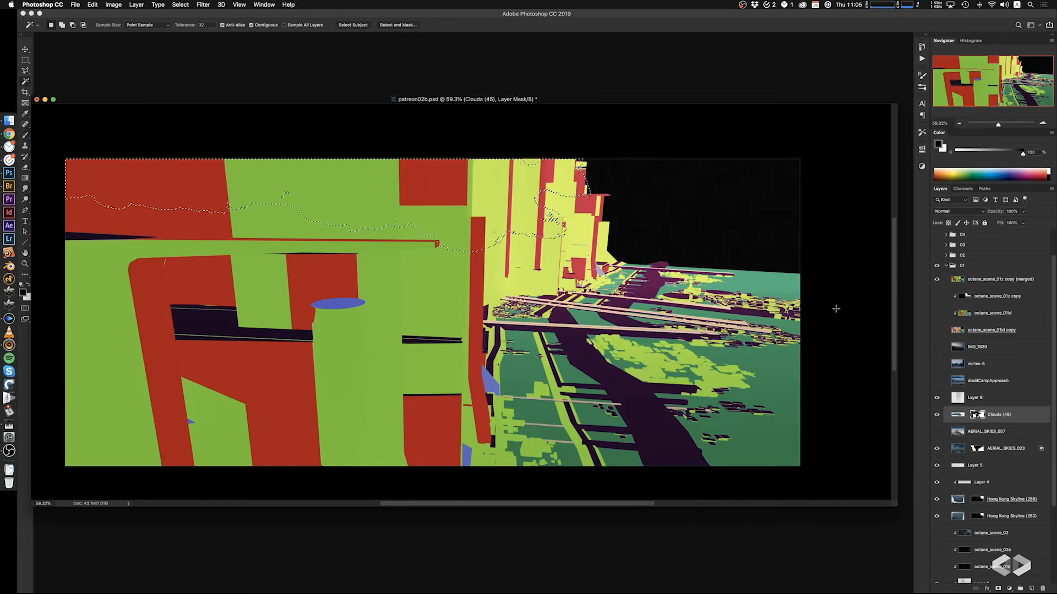
click(968, 279)
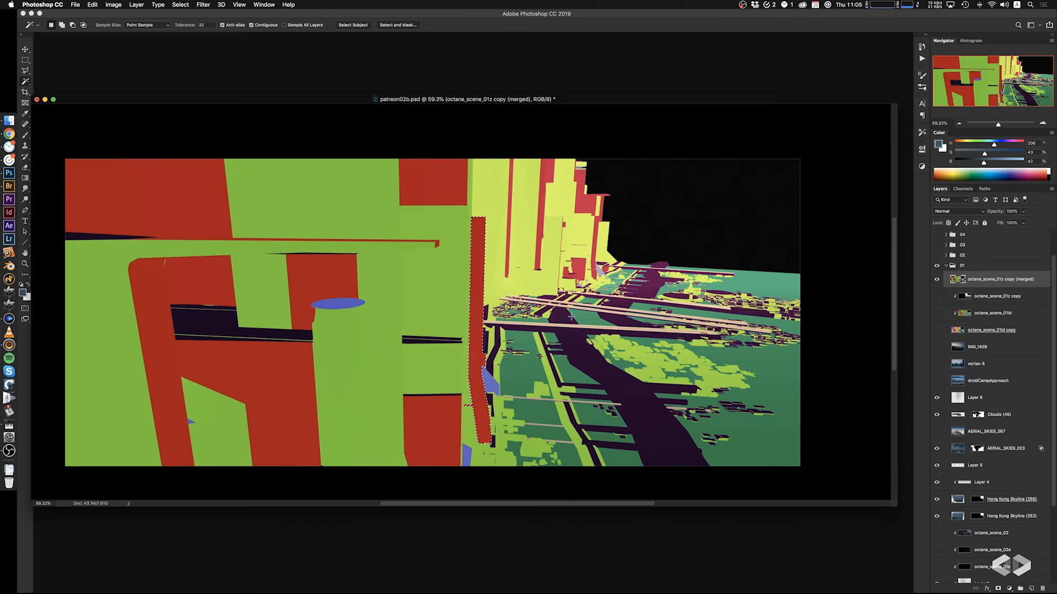
click(937, 279)
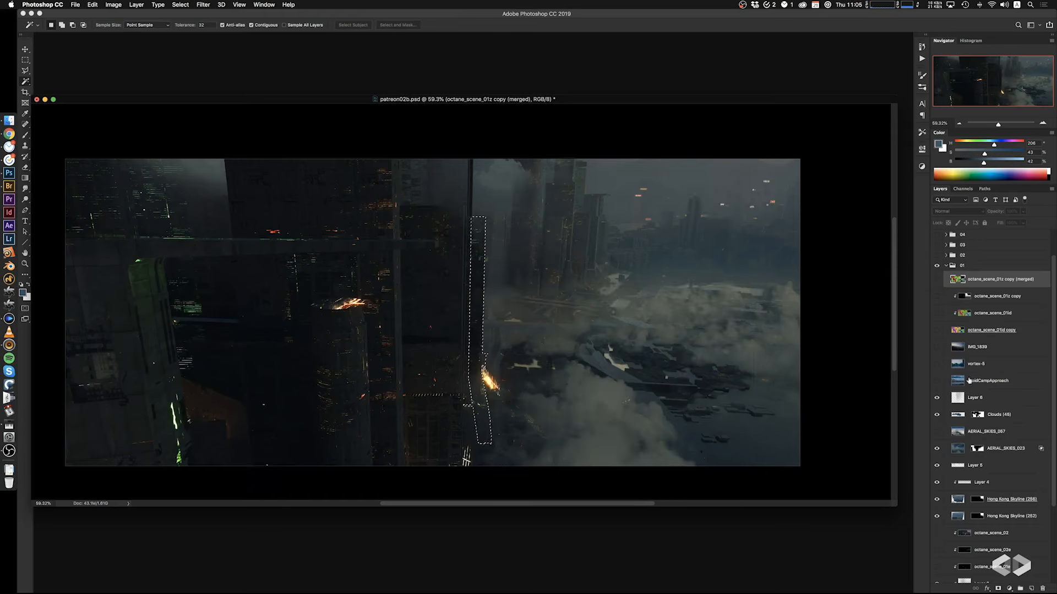
click(978, 415)
key(b)
key(super+d)
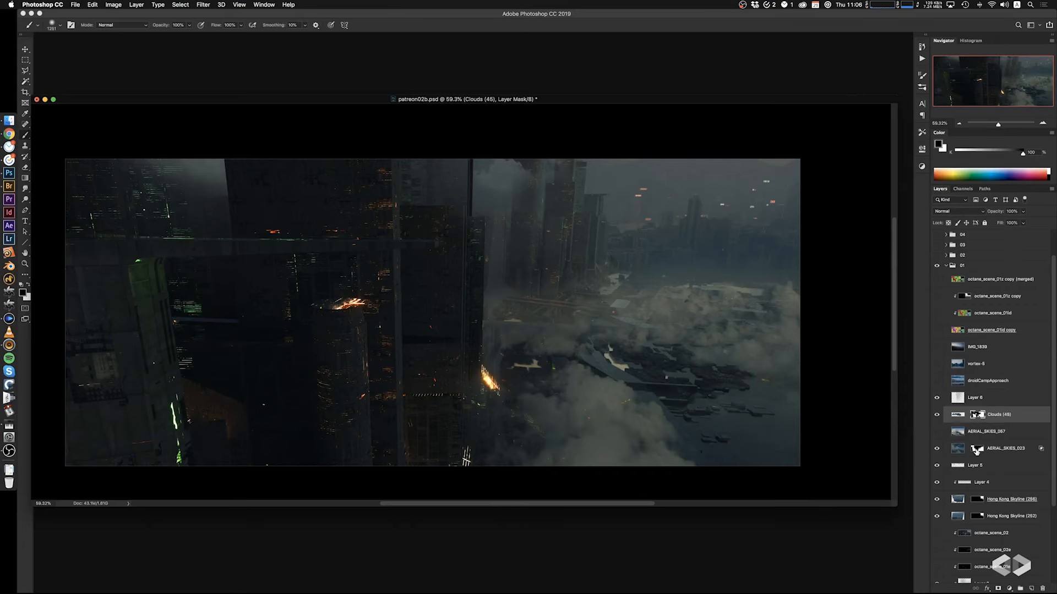
Select the upper red block, the connected green structure and the tall red column on the colour ID layer, and hide that layer
click(976, 449)
click(937, 279)
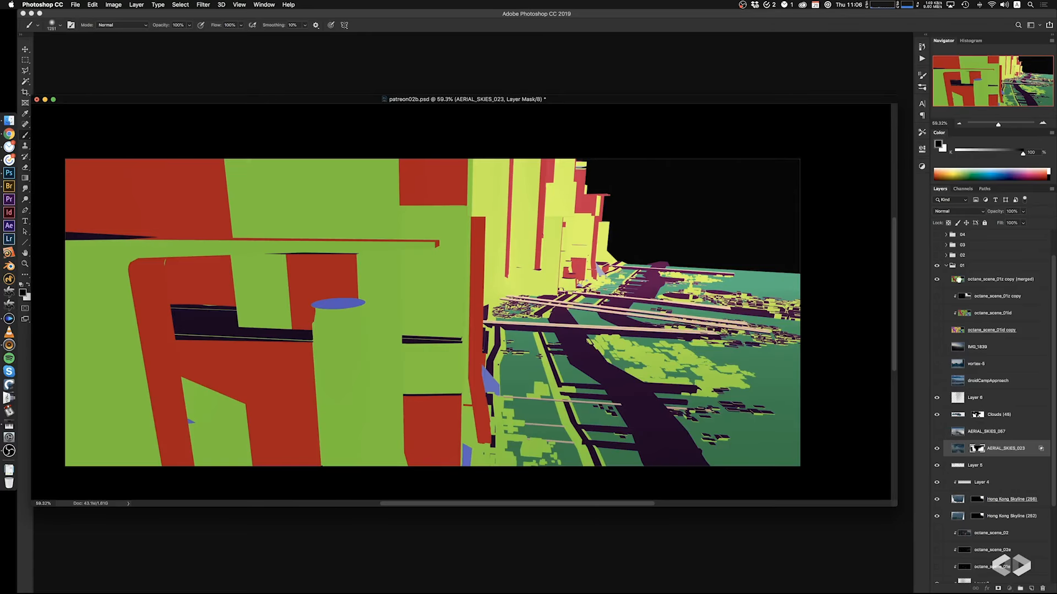
click(991, 279)
key(w)
shift+click(447, 190)
shift+click(407, 221)
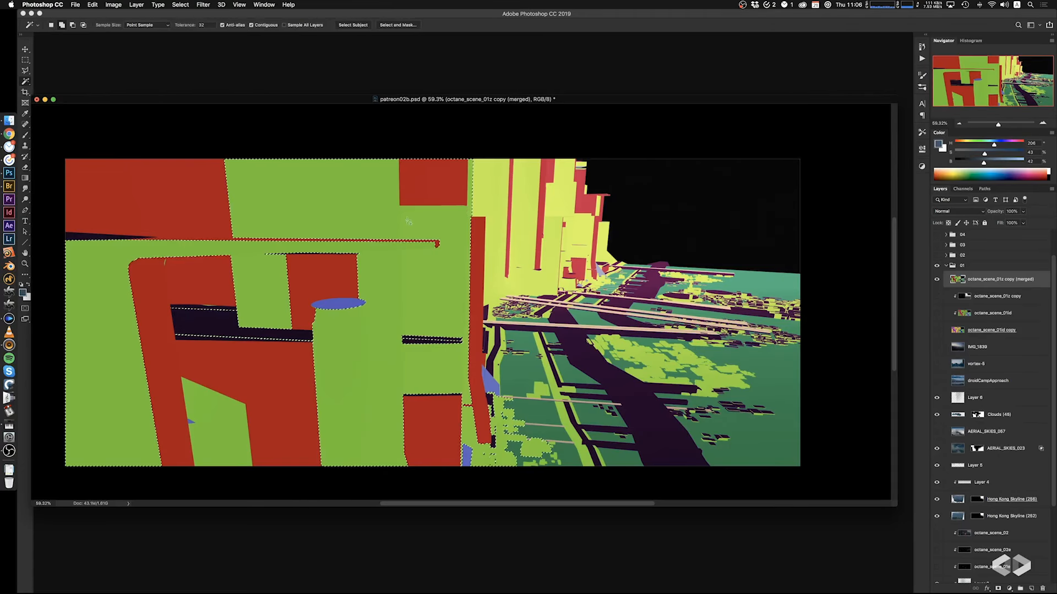
shift+click(478, 237)
click(936, 279)
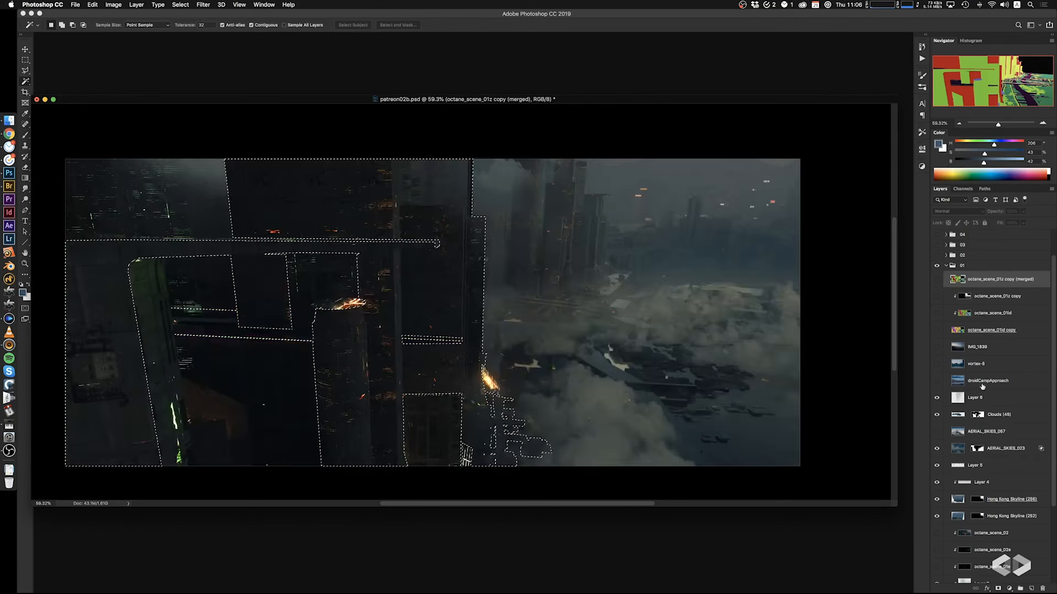
Paint black on the AERIAL_SKIES_023 mask over the upper part of the selected foreground buildings, and clear the selection
click(978, 414)
click(976, 448)
key(b)
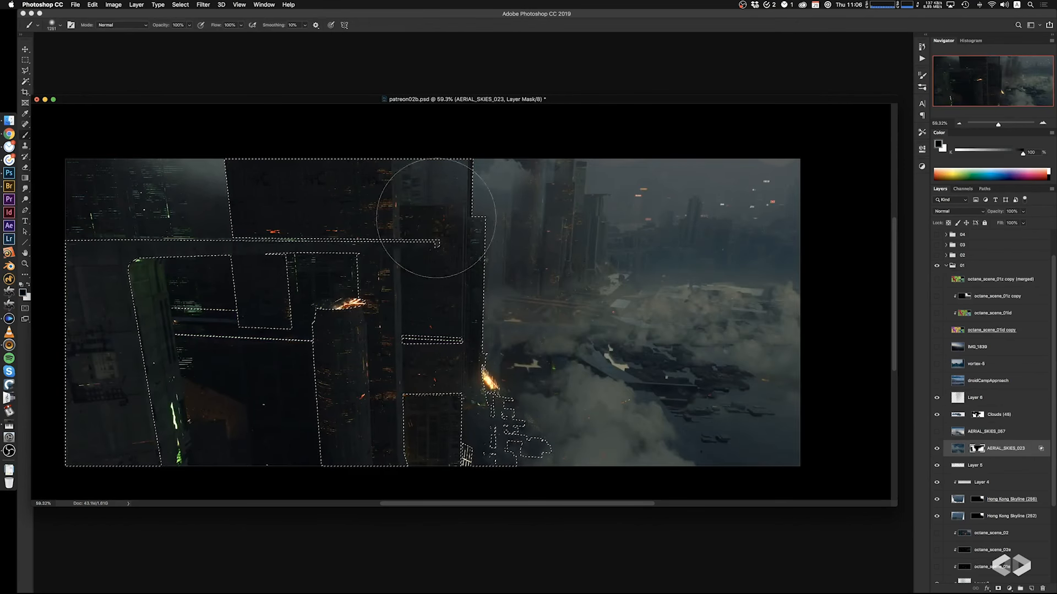
mouse_move(457, 201)
mouse_down()
mouse_move(431, 184)
mouse_move(444, 189)
mouse_move(432, 165)
mouse_up()
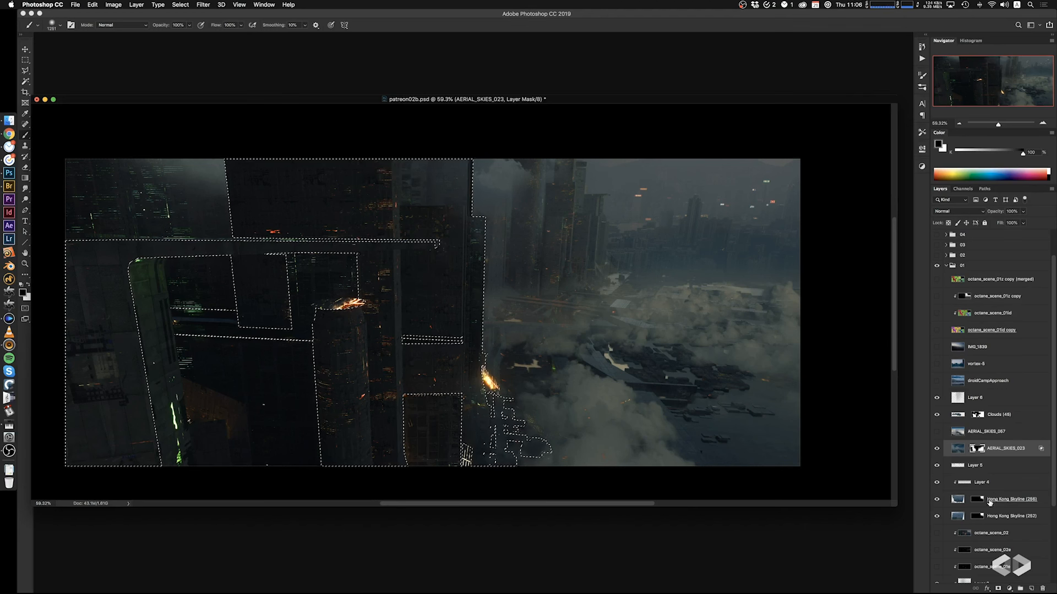
key(super+d)
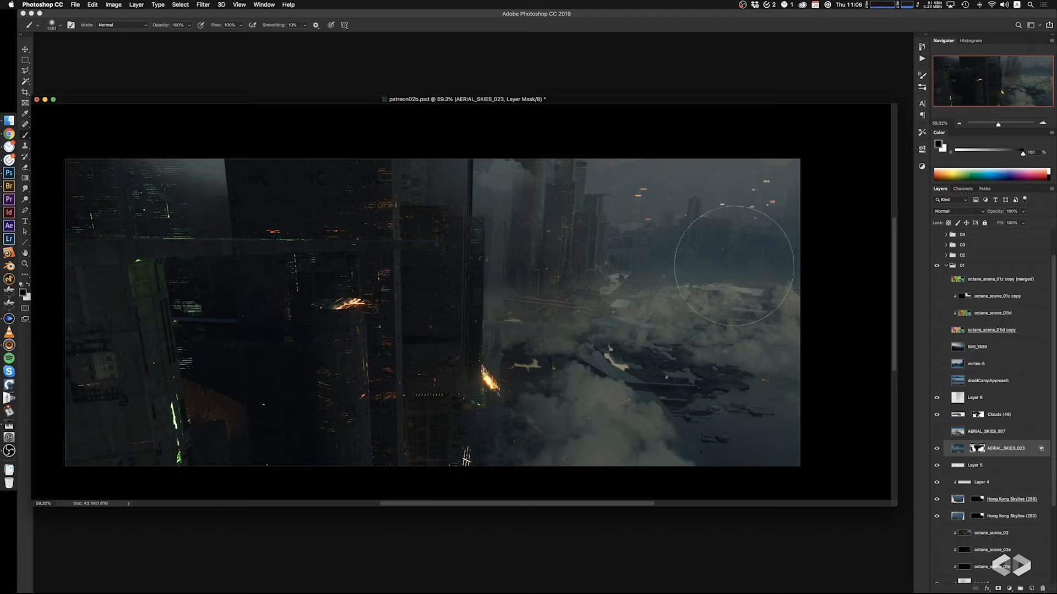
Select the yellow tower face beside the tall red column on the colour ID layer, excluding the farther yellow faces, and hide that layer
click(933, 281)
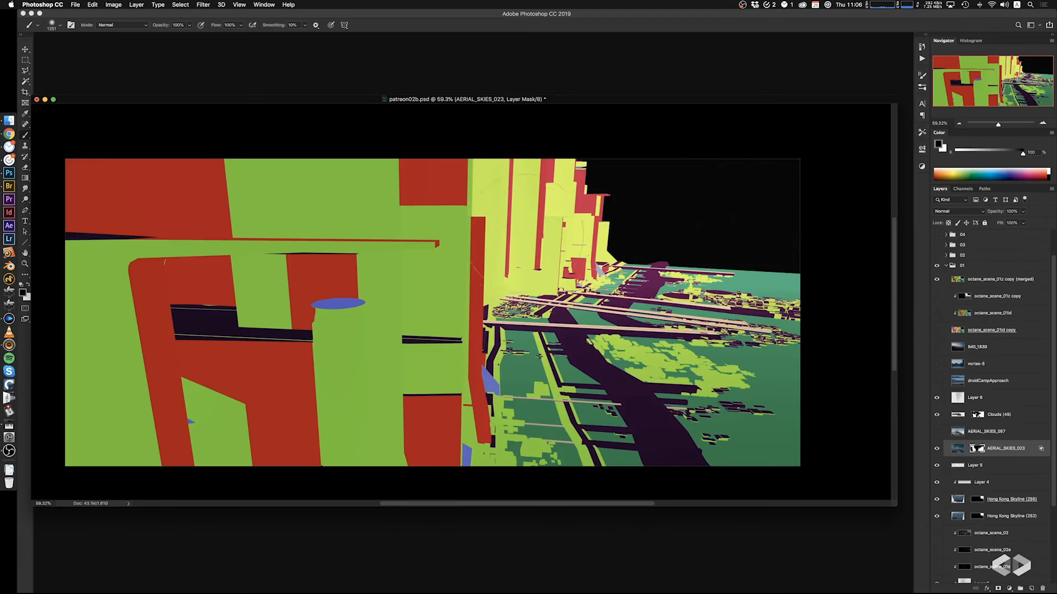
key(w)
click(550, 261)
click(964, 279)
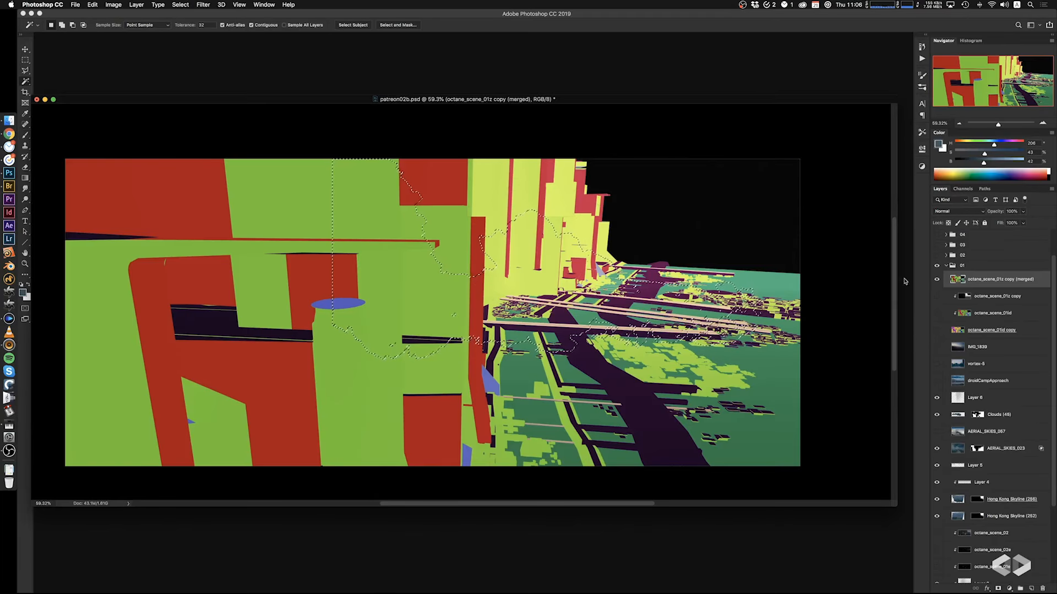
click(517, 271)
key(ctrl+d)
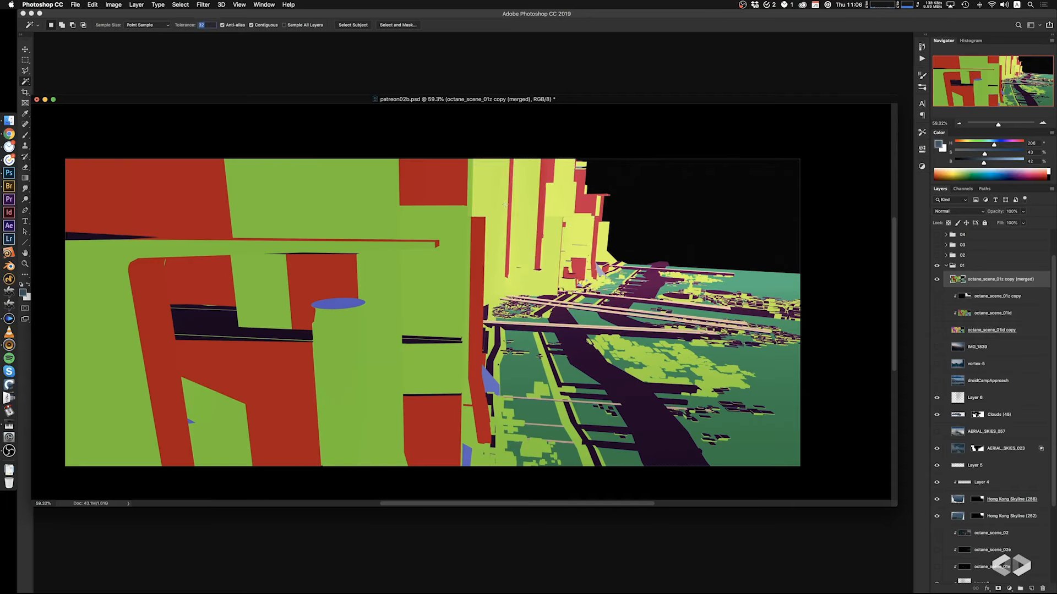
click(497, 243)
key(ctrl+d)
key(m)
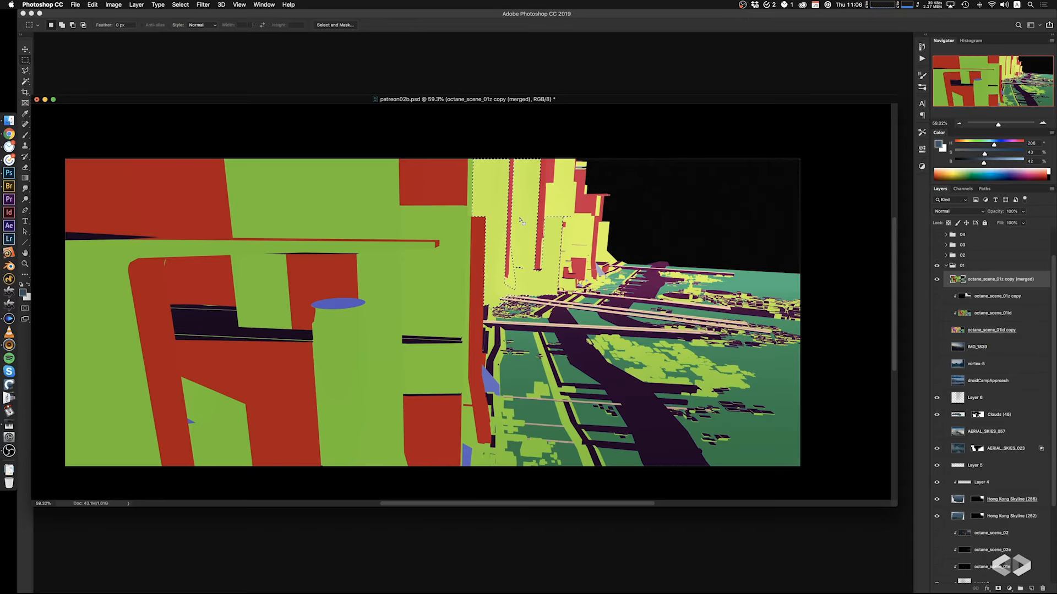
alt+drag(509, 154, 598, 307)
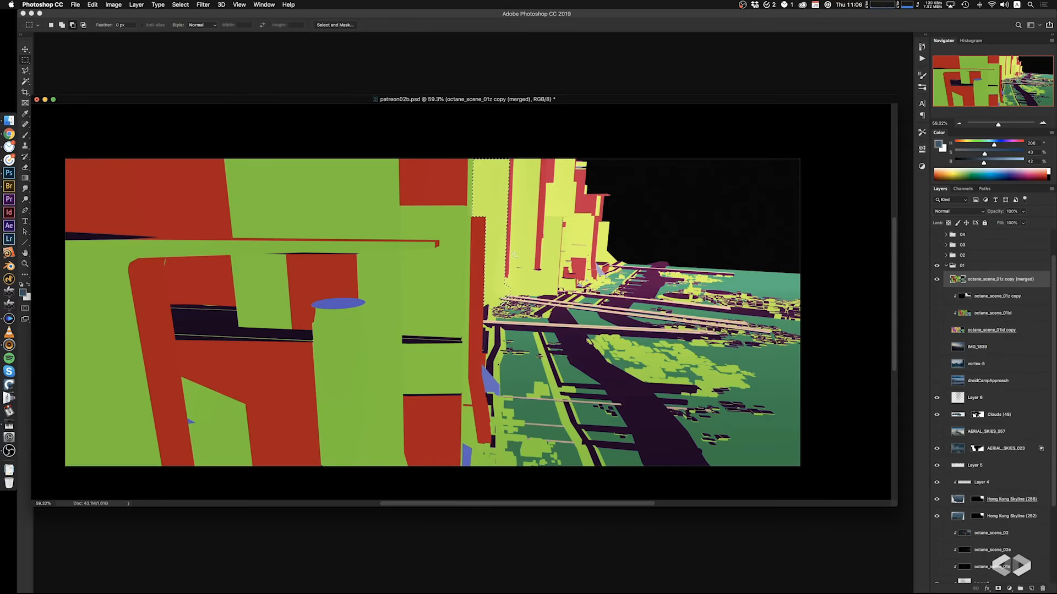
click(937, 280)
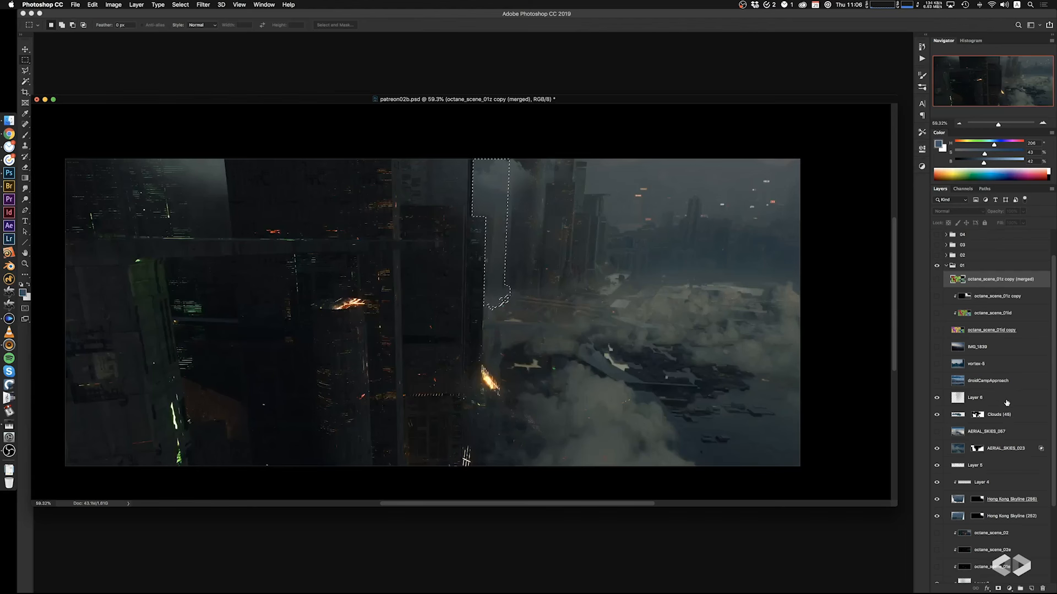
Invert the selection and add a fog gradient over the distant towers on Layer 6, and clear the selection
click(999, 404)
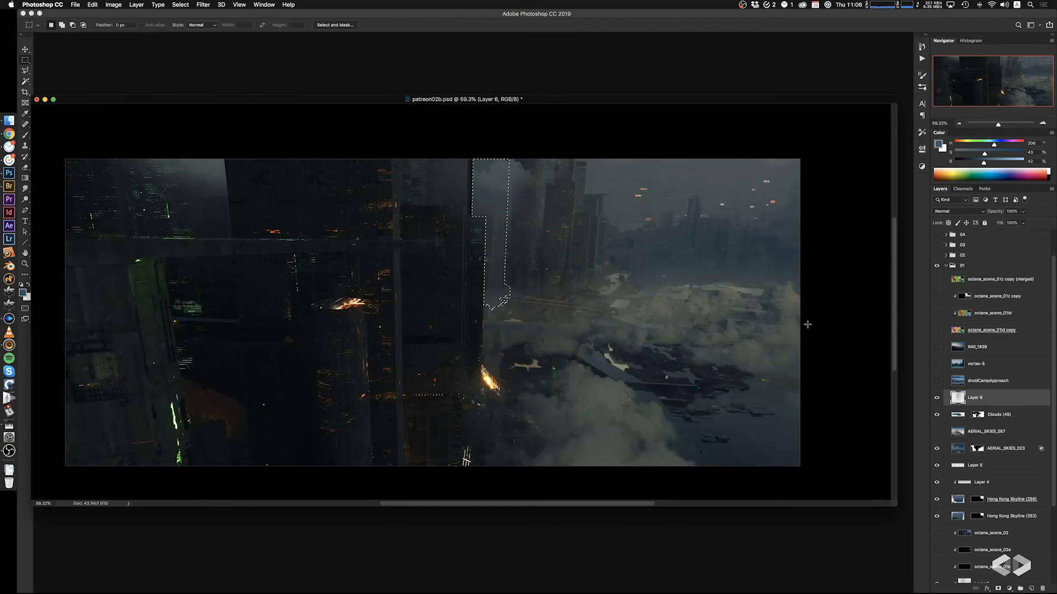
key(g)
key(super+shift+i)
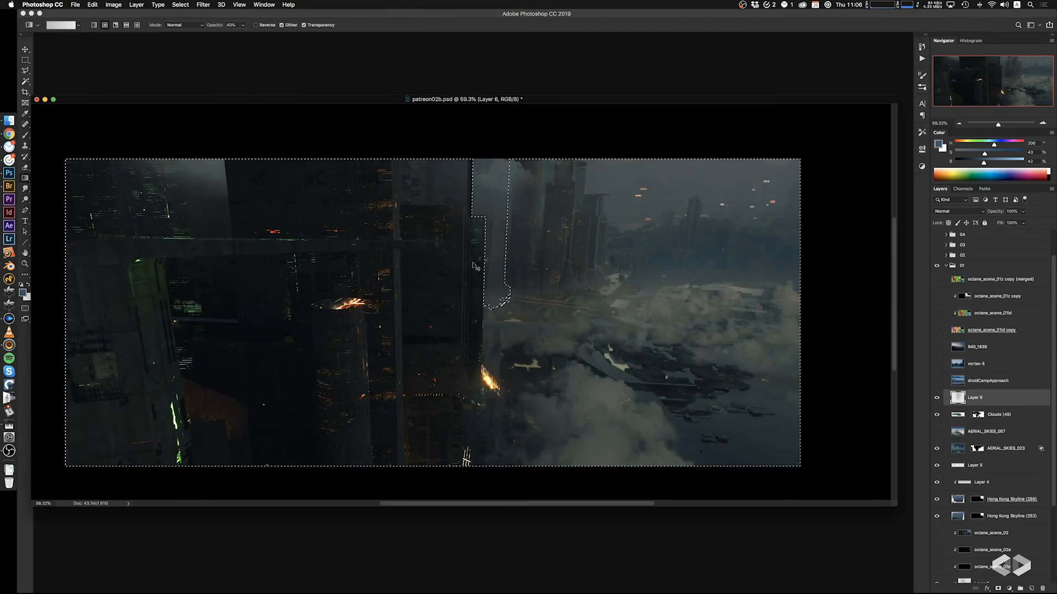
drag(524, 183, 560, 247)
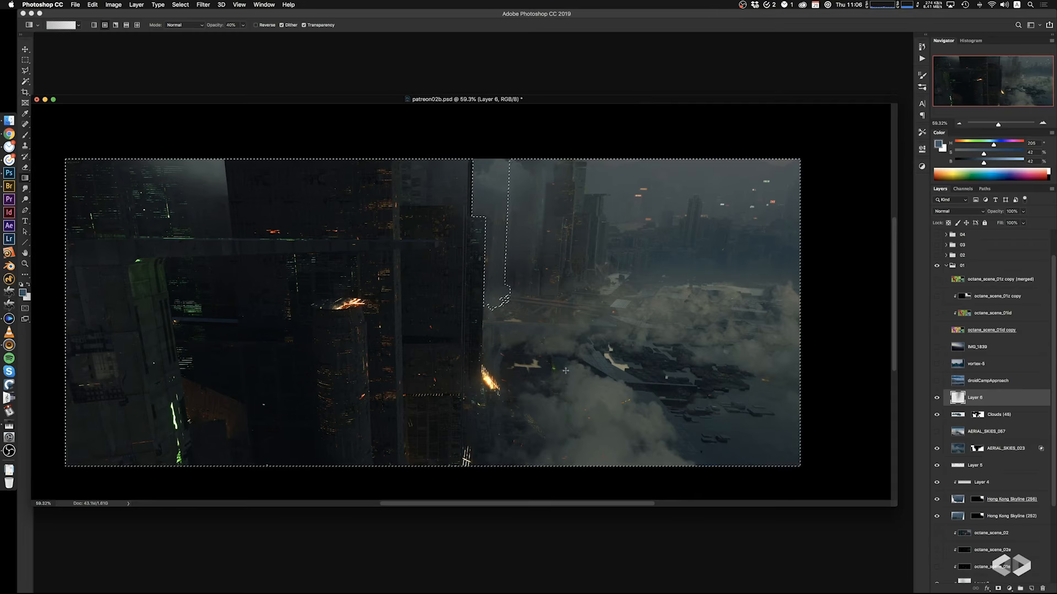
key(super+d)
key(super+z)
key(super+z)
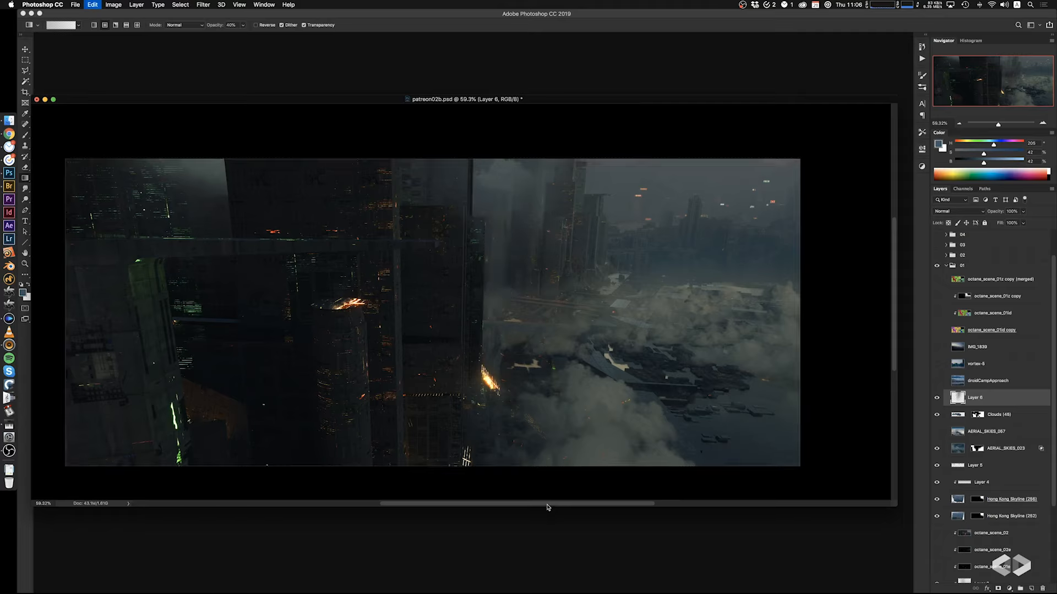
key(super+d)
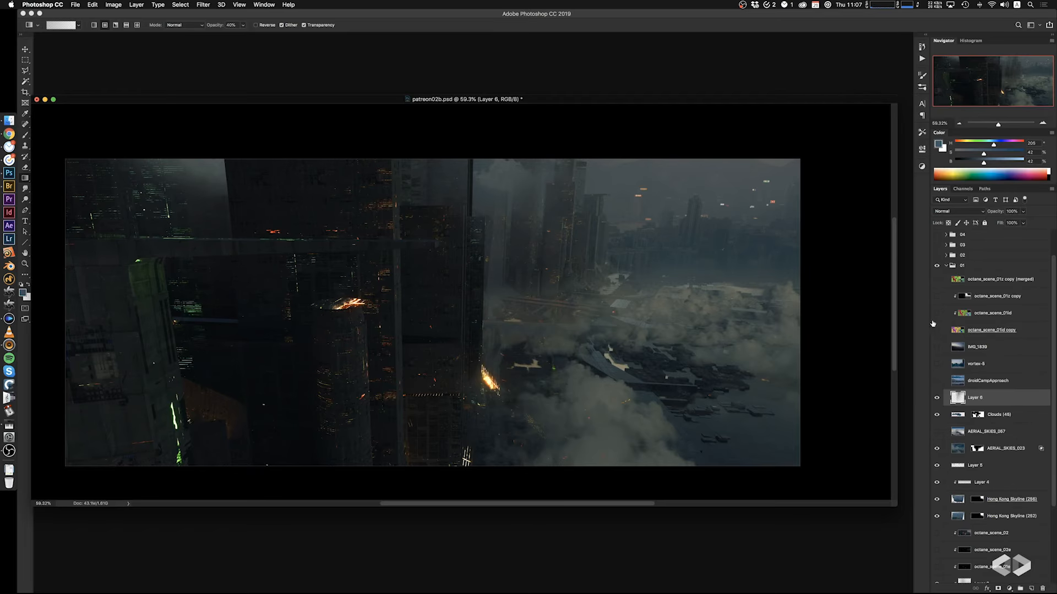
Show the colour ID layer and select the horizontal green beam together with its thin red upper edge
click(936, 279)
key(w)
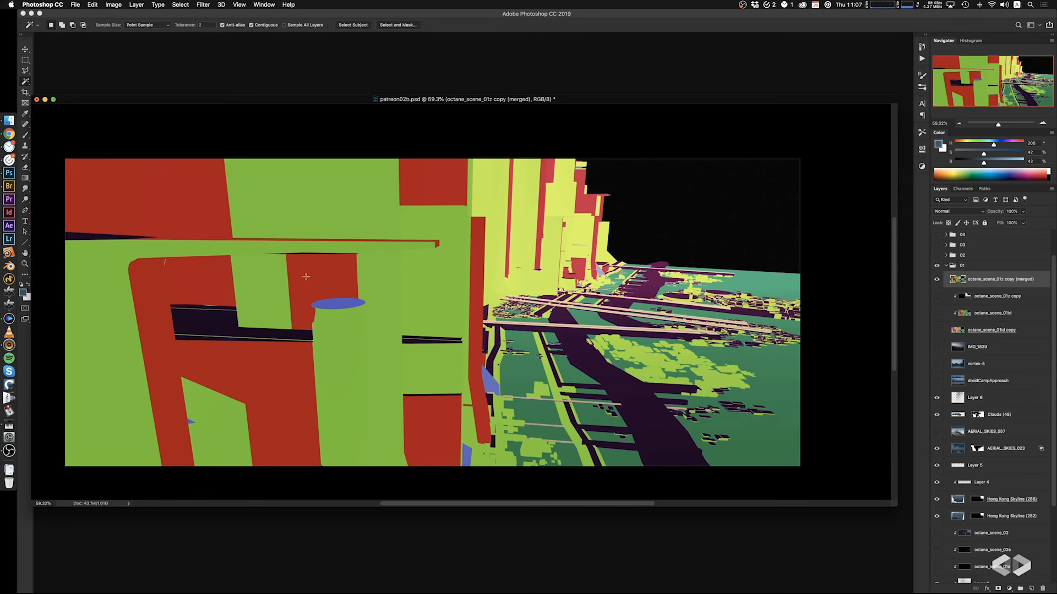
click(273, 245)
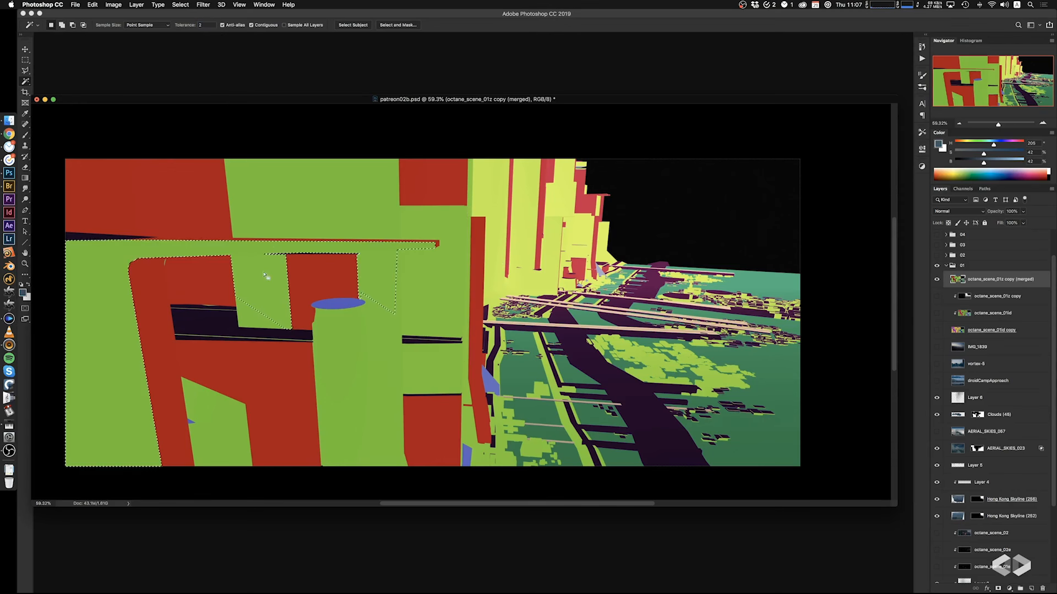
shift+click(293, 238)
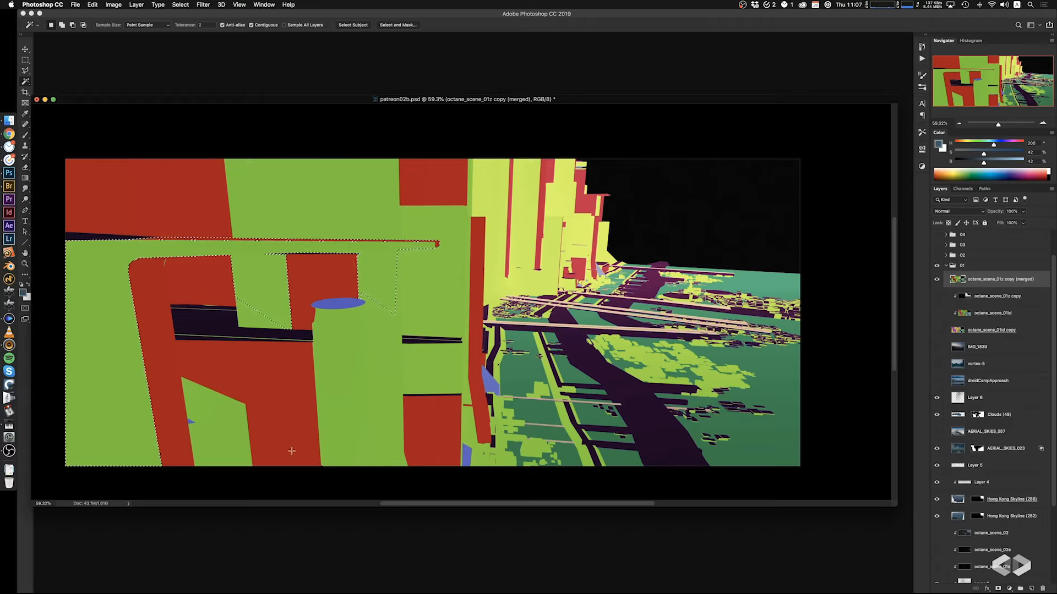
Remove the farther green building faces from the beam selection and add the dark strip along the beam's upper edge
key(l)
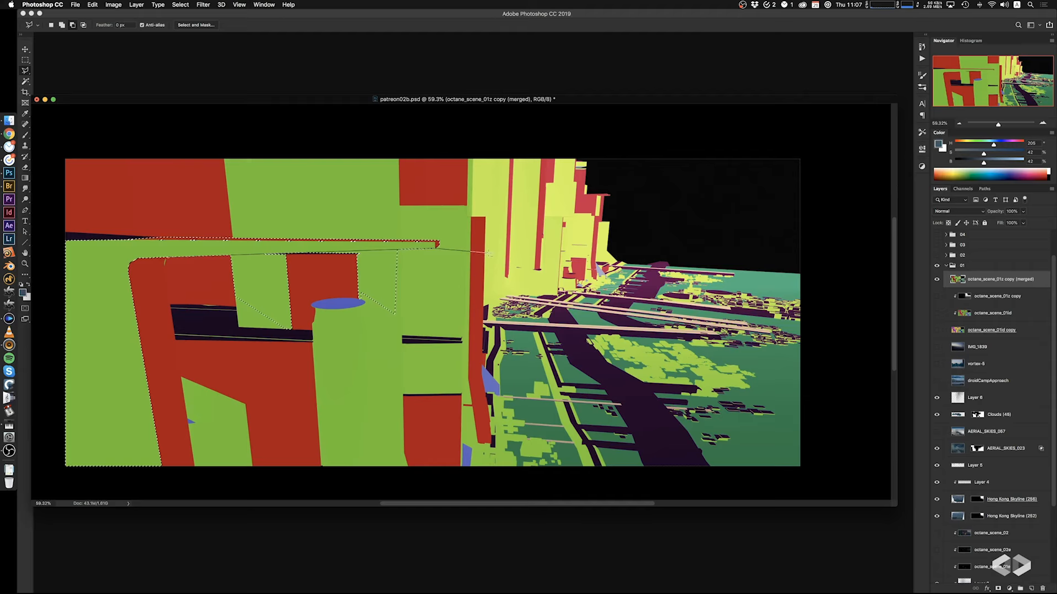
click(487, 268)
click(368, 400)
double_click(186, 354)
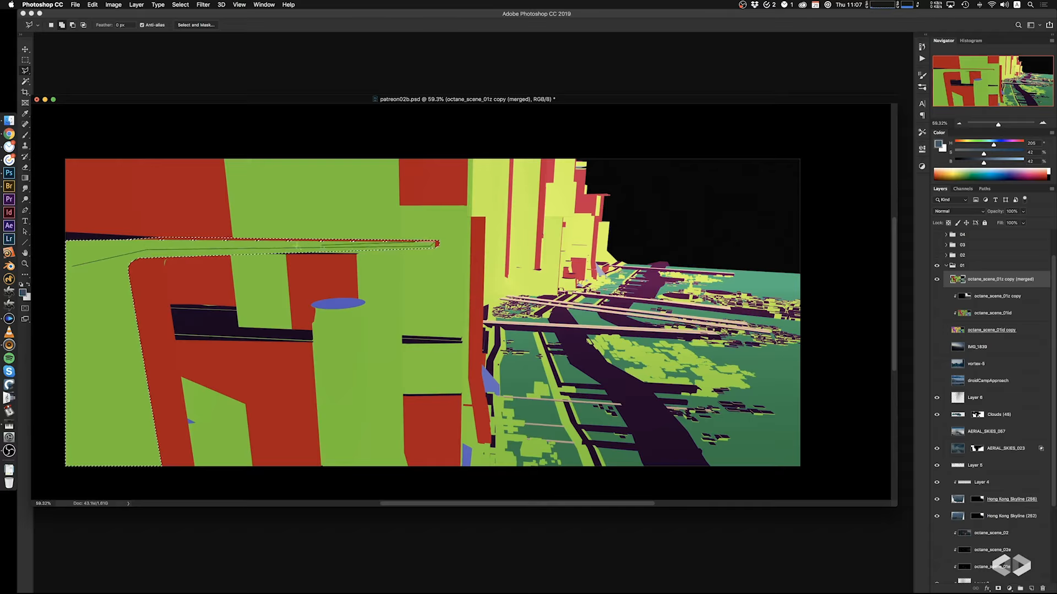
click(158, 240)
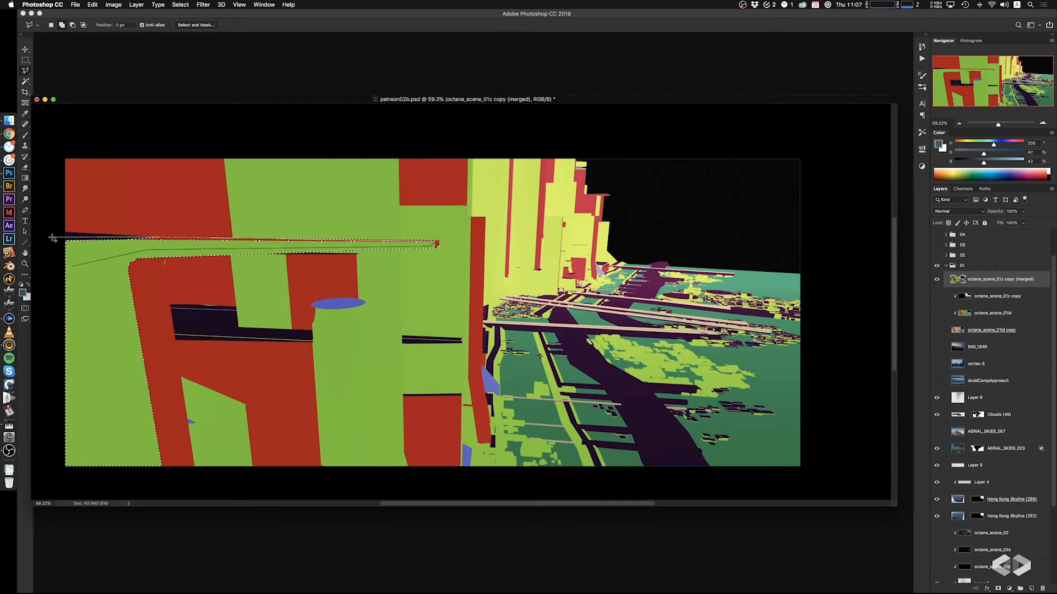
click(61, 232)
double_click(54, 314)
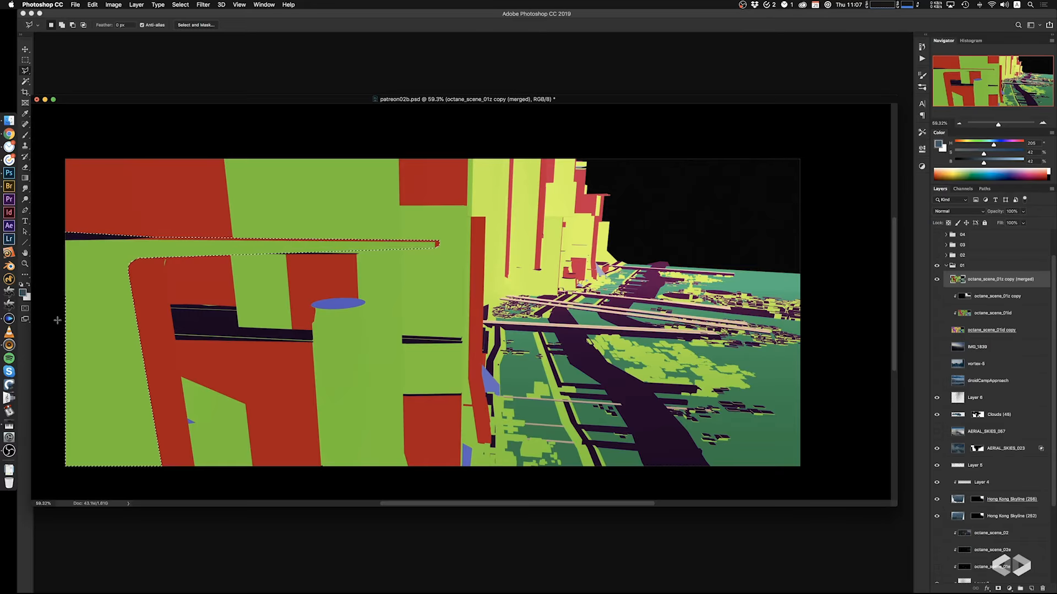
Hide the colour ID layer and add a layer above Layer 6 with an inverted mask that hides the selected foreground beam and tower
click(936, 279)
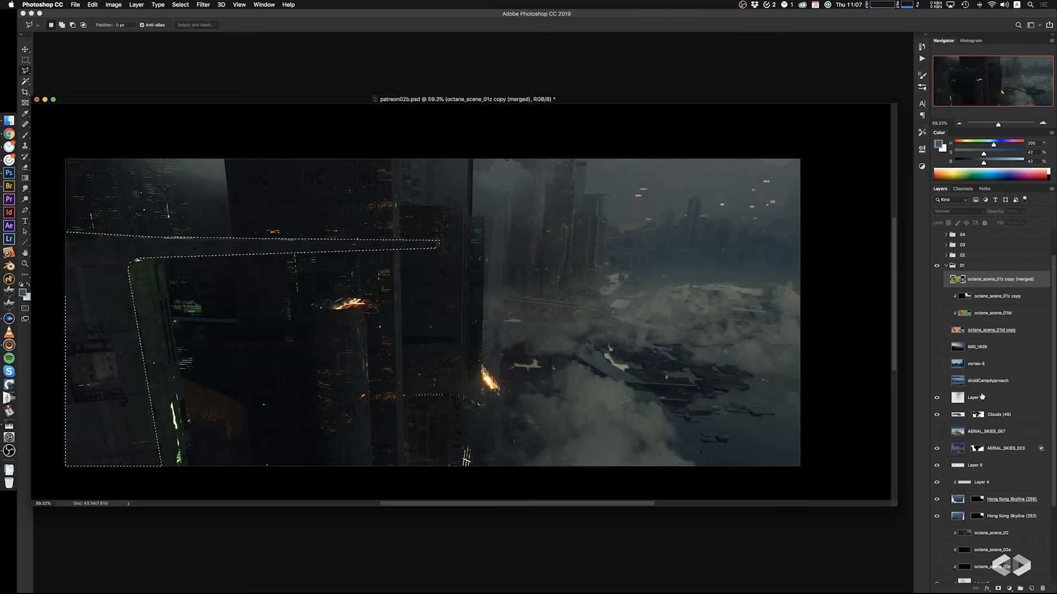
click(975, 399)
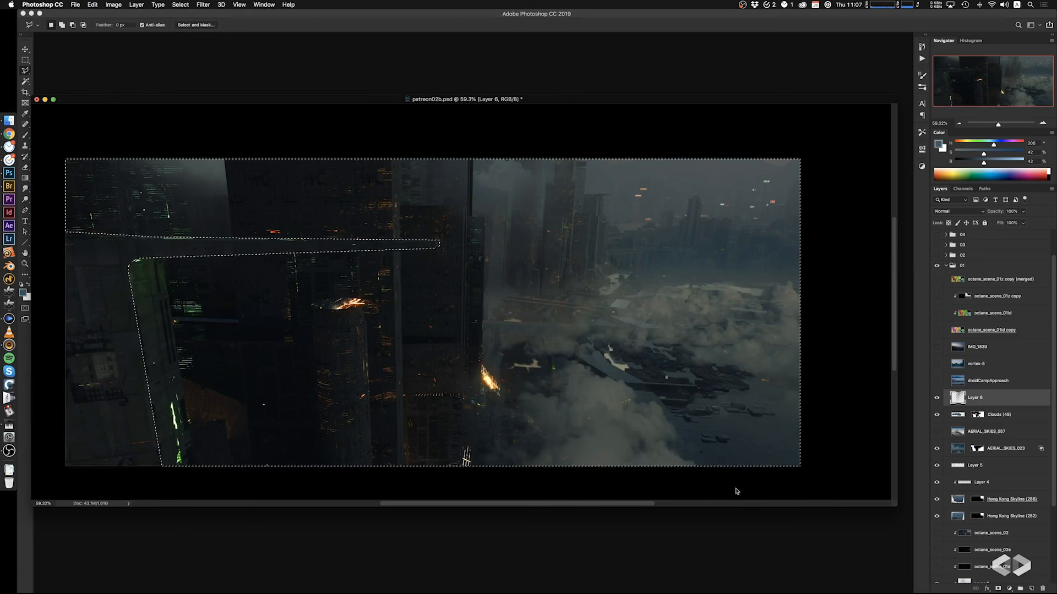
key(super+shift+i)
key(super+shift+i)
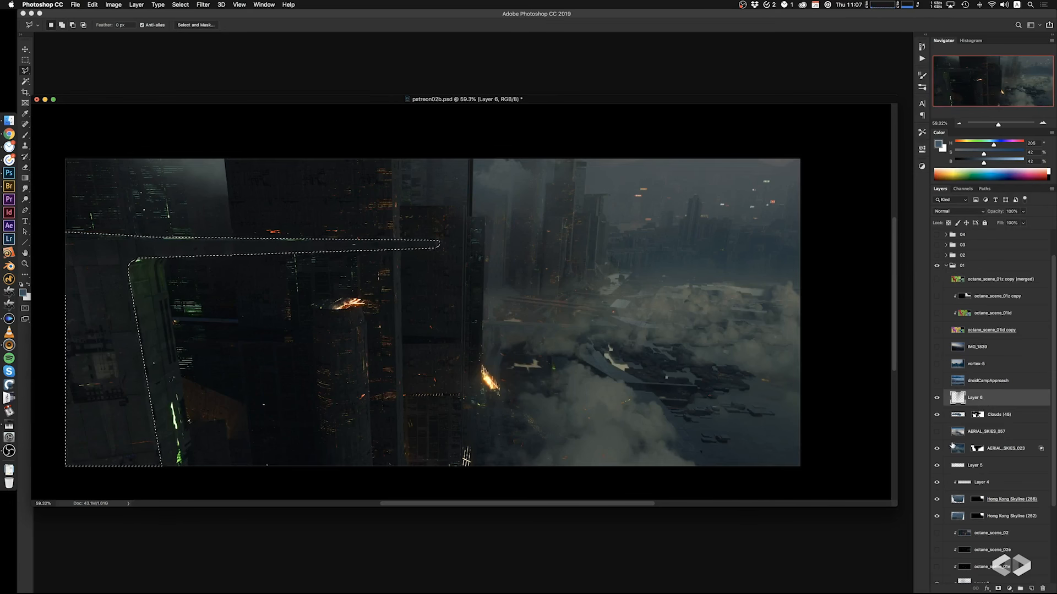
click(1033, 589)
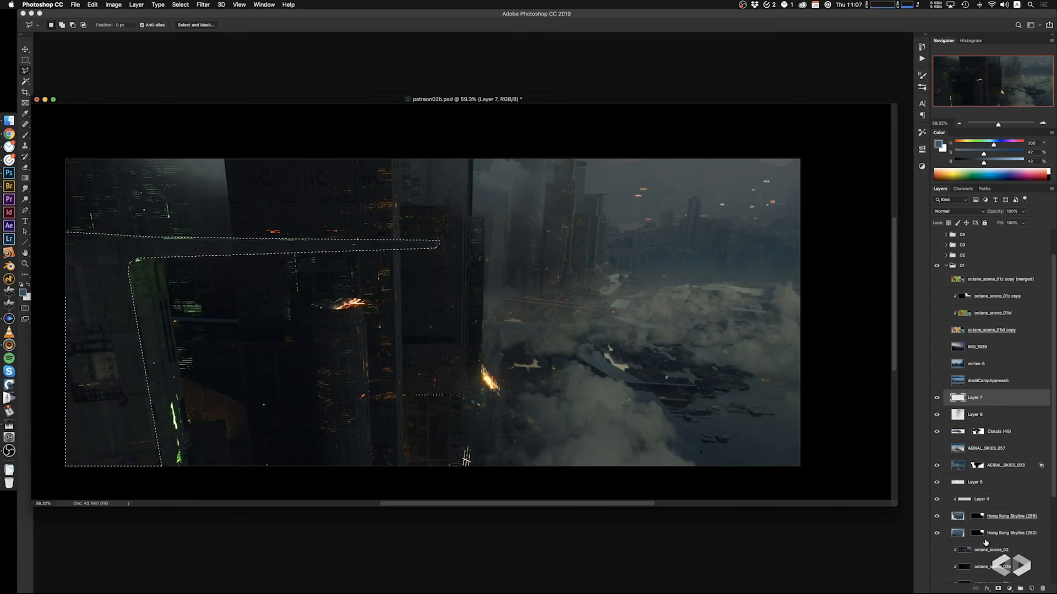
click(998, 589)
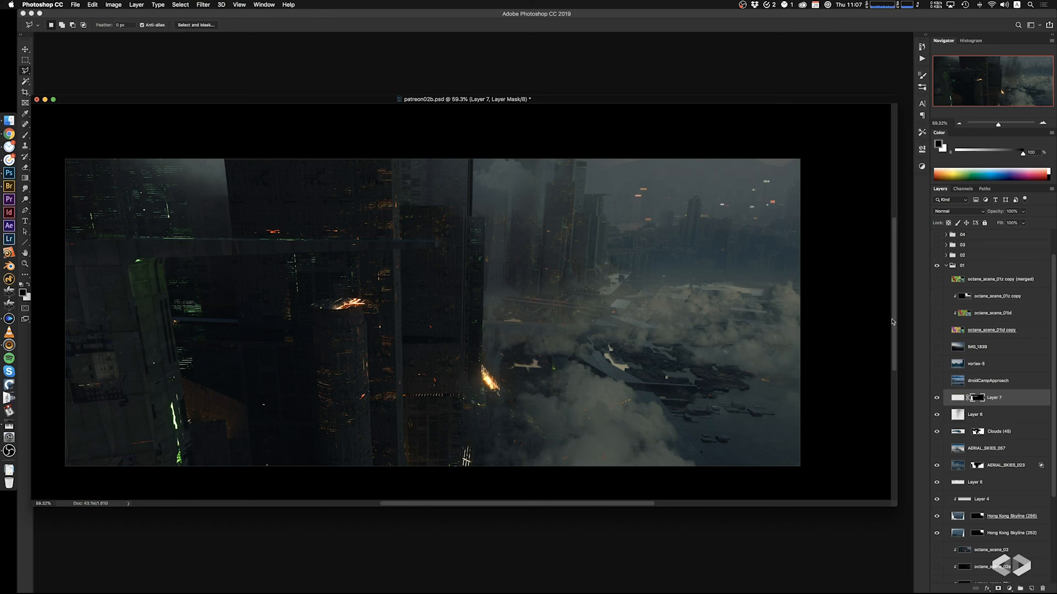
key(super+i)
Duplicate the Clouds (45) layer directly below Layer 7 and replace the copy's mask with Layer 7's mask
click(960, 434)
alt+drag(961, 434, 977, 414)
click(974, 422)
right_click(975, 418)
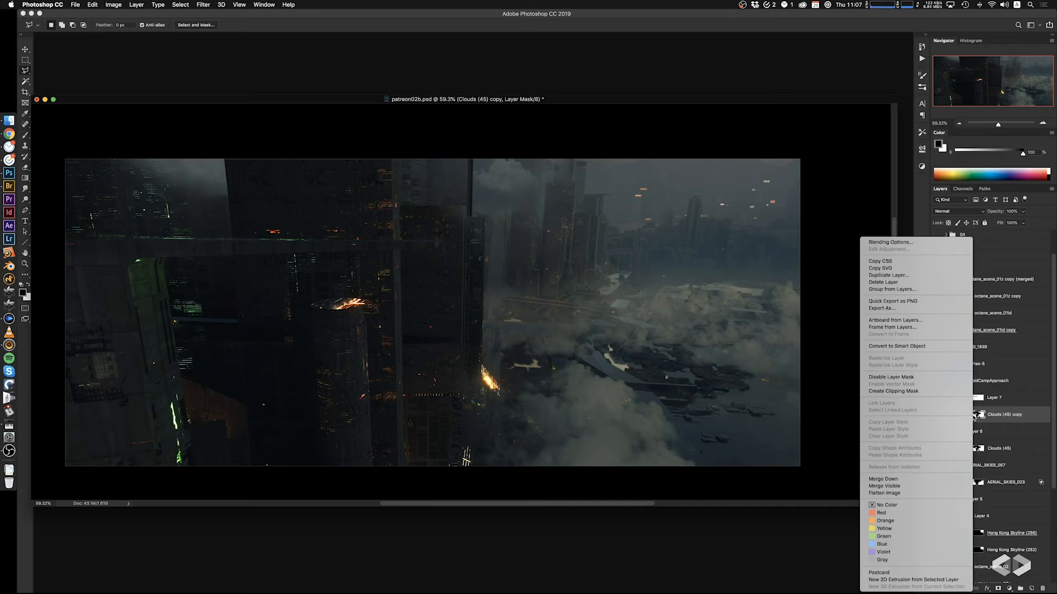
click(1001, 417)
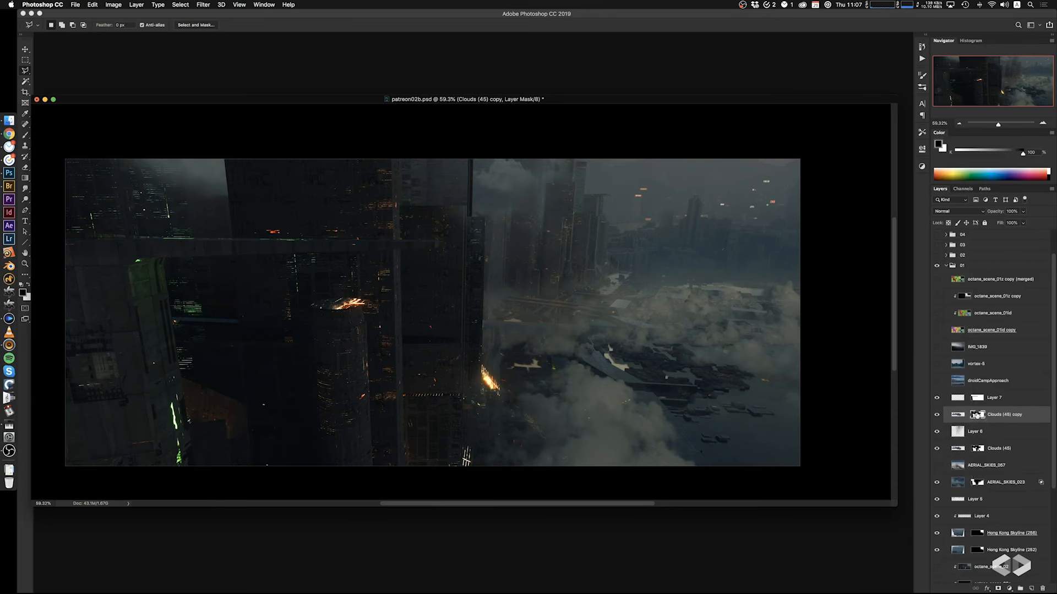
right_click(977, 415)
click(968, 432)
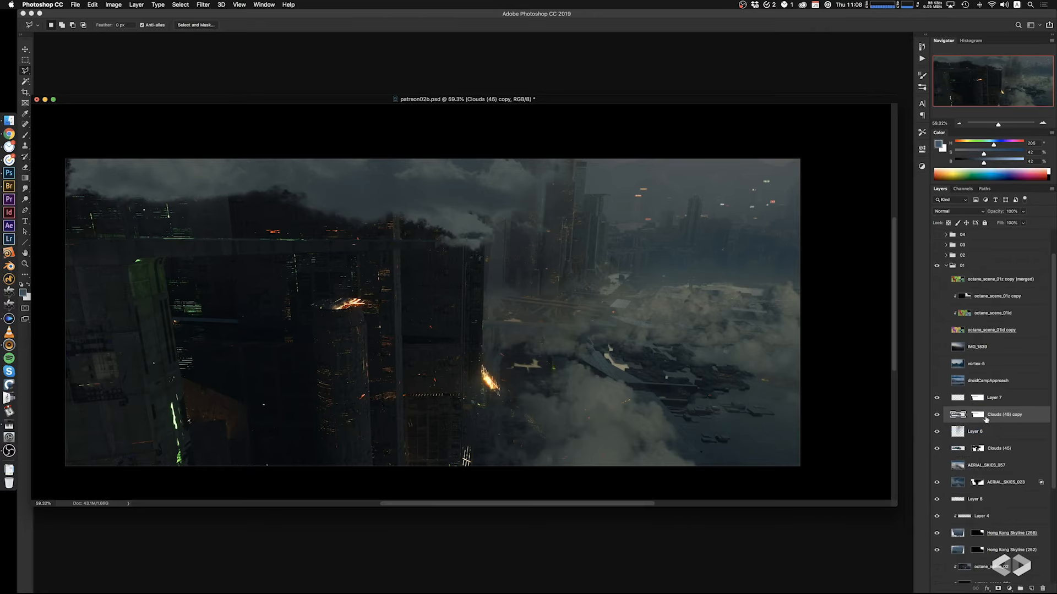
Move the Clouds (45) copy over the foreground buildings behind the beam and enlarge it to about 140%
super+drag(560, 279, 500, 361)
key(super+t)
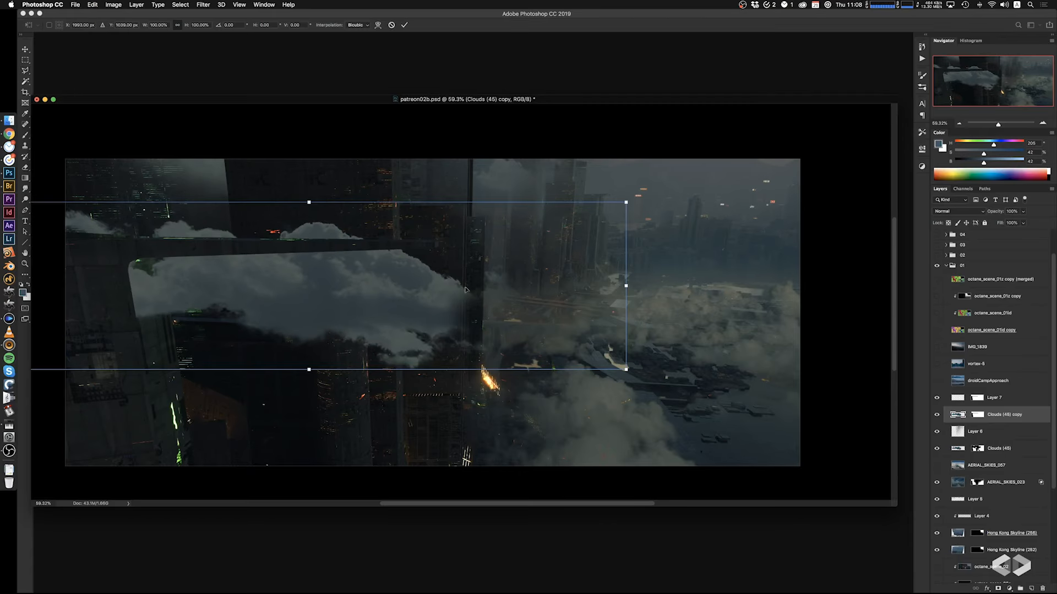
alt+drag(628, 201, 757, 167)
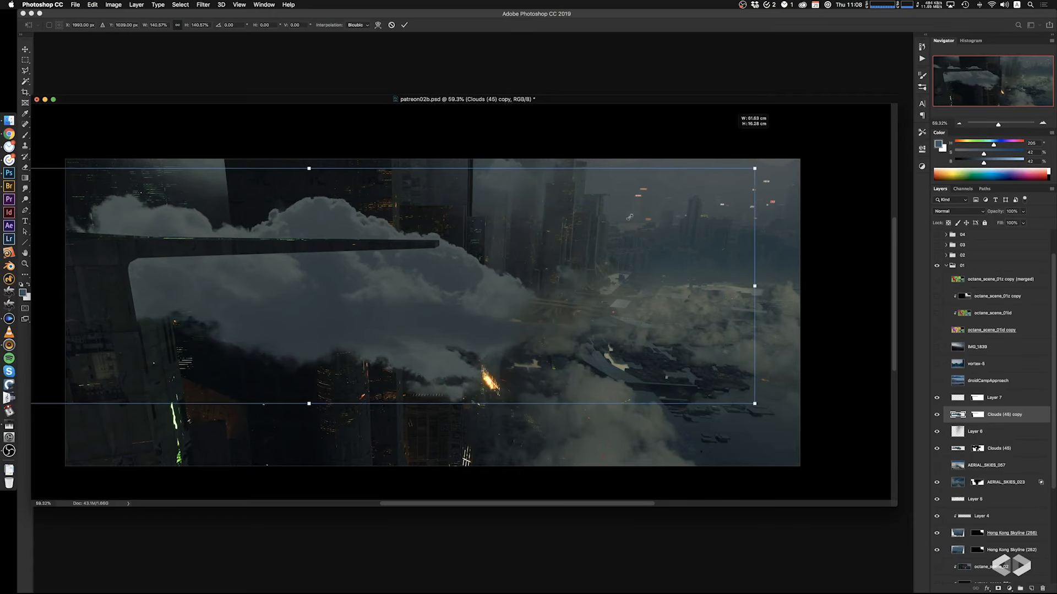
mouse_move(572, 343)
mouse_down()
mouse_move(563, 379)
mouse_move(588, 357)
mouse_up()
key(Return)
key(l)
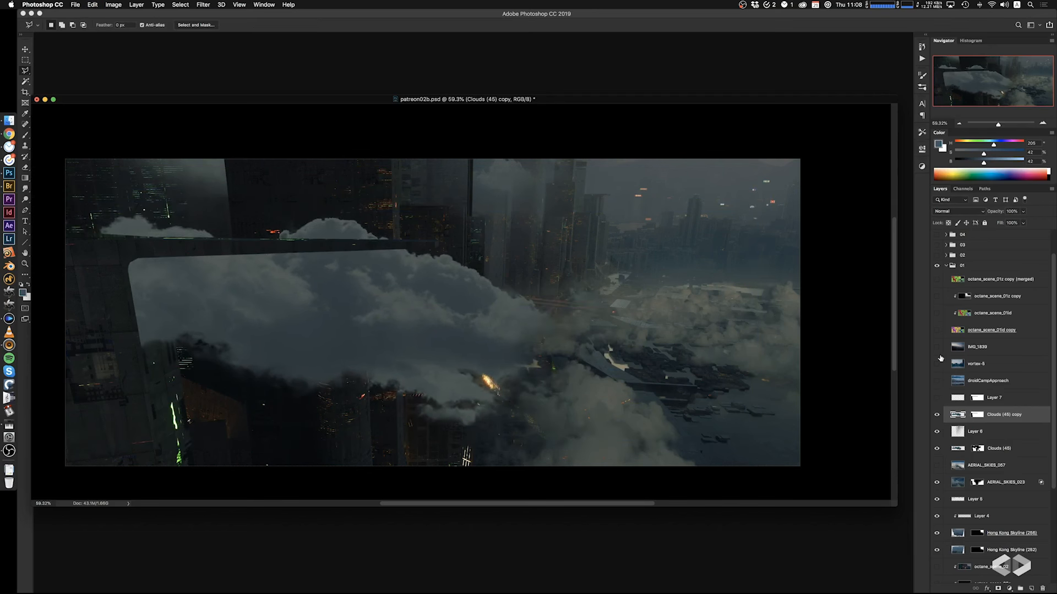
Show the colour ID layer and select the connected red faces of the foreground structure beneath the beam
click(936, 281)
key(w)
click(161, 336)
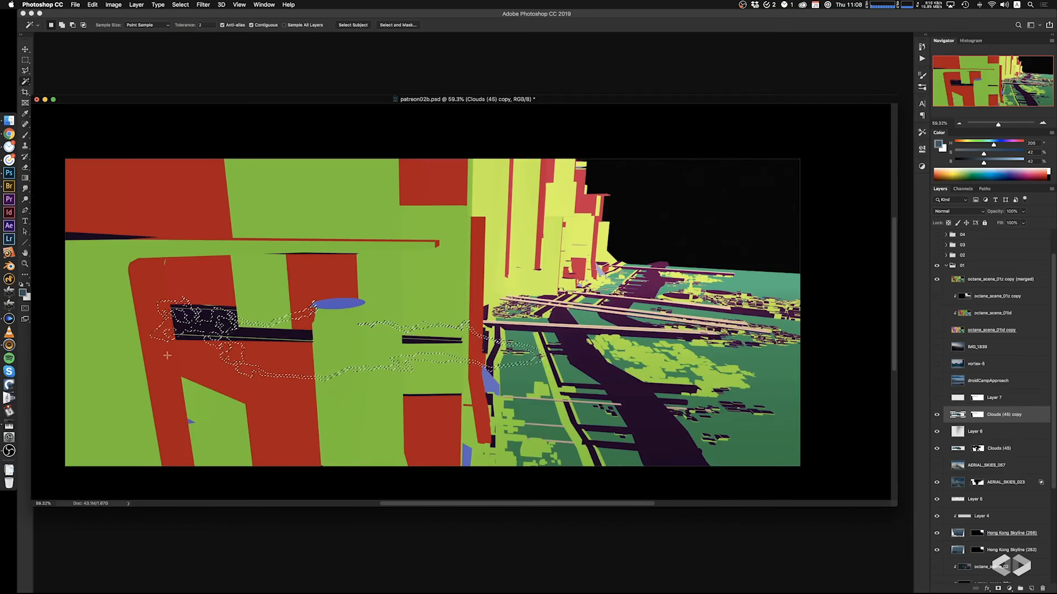
key(super+d)
click(982, 281)
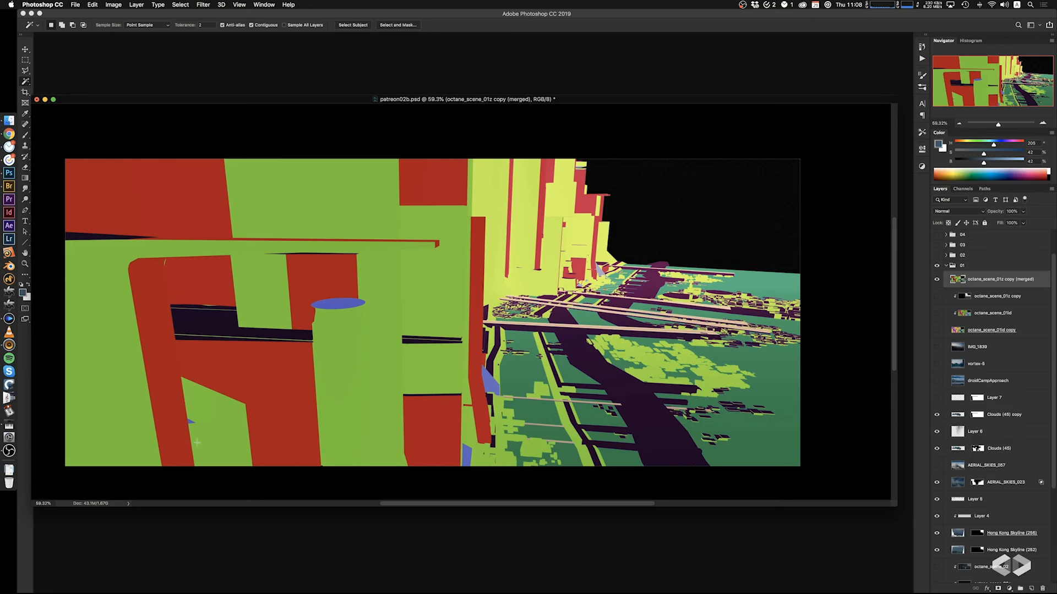
click(172, 446)
Subtract the farther red building faces from the selection, keeping only the narrow slanted red column
key(l)
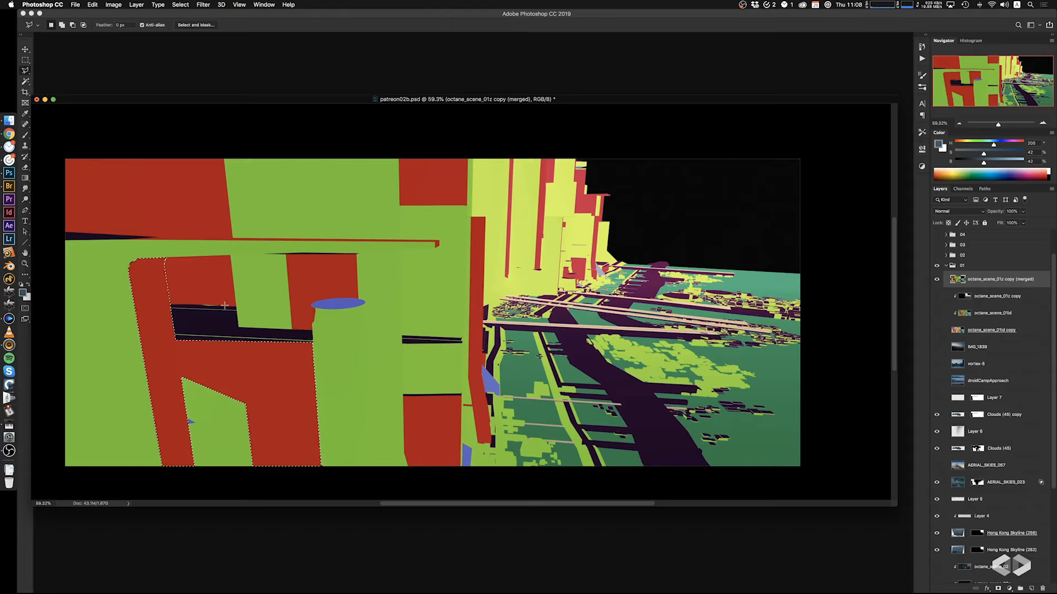
click(345, 285)
click(211, 298)
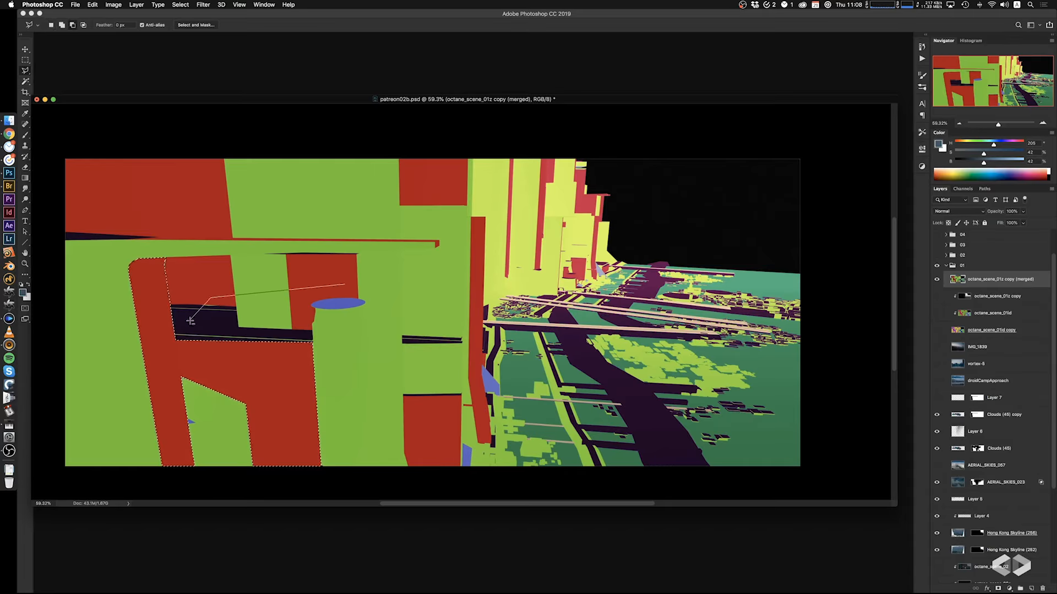
click(176, 338)
click(243, 479)
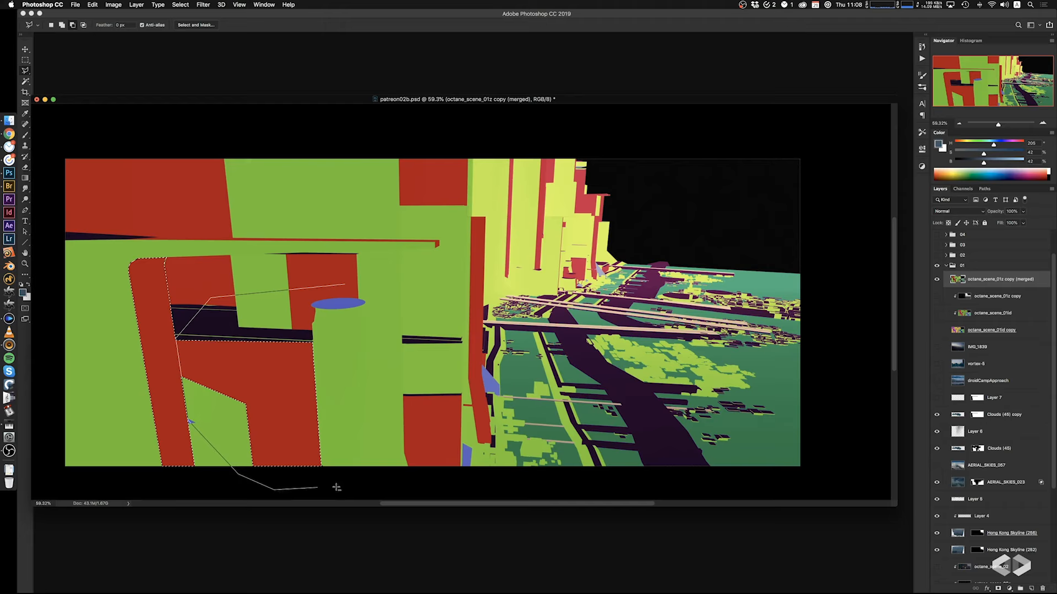
double_click(373, 481)
key(super+x)
key(super+shift+v)
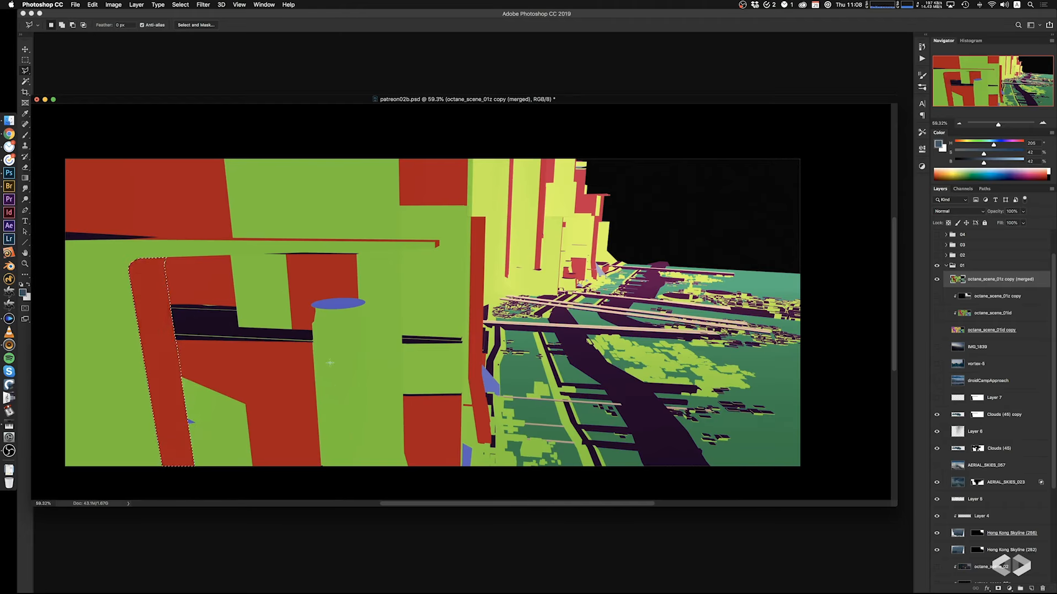
click(224, 407)
click(182, 379)
key(Escape)
Straighten the column selection's edge between the dark band and the green face, and hide the colour ID layer
alt+scroll(170, 383, up, 5)
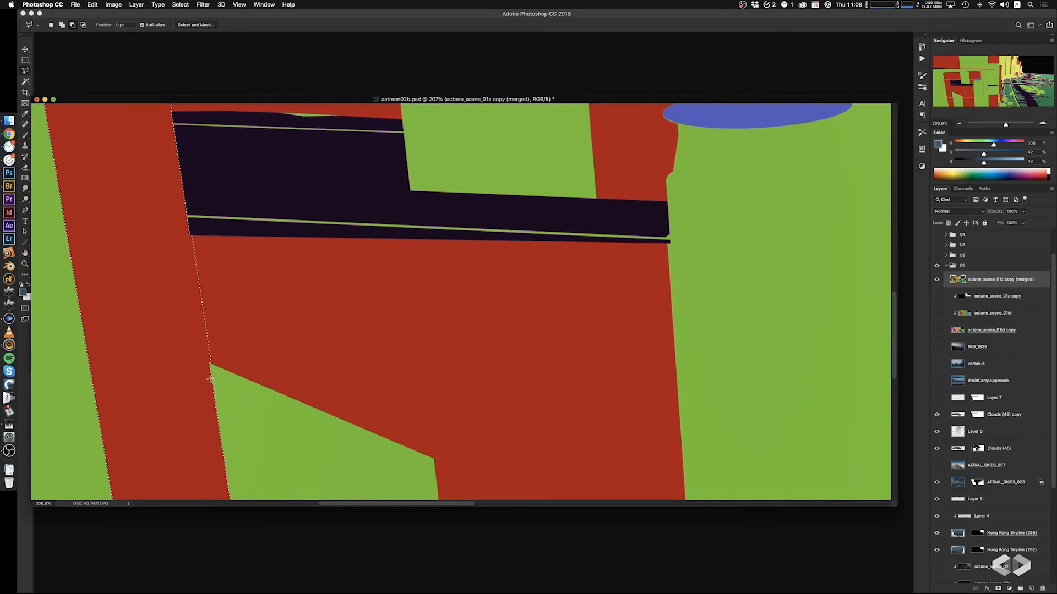
click(211, 365)
click(189, 230)
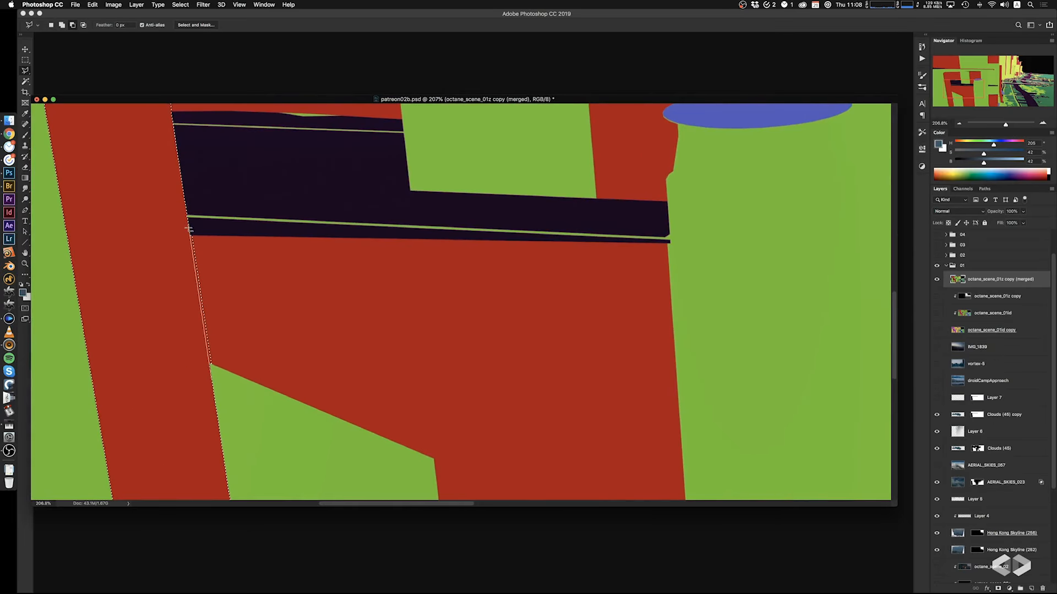
key(Return)
alt+scroll(331, 336, down, 5)
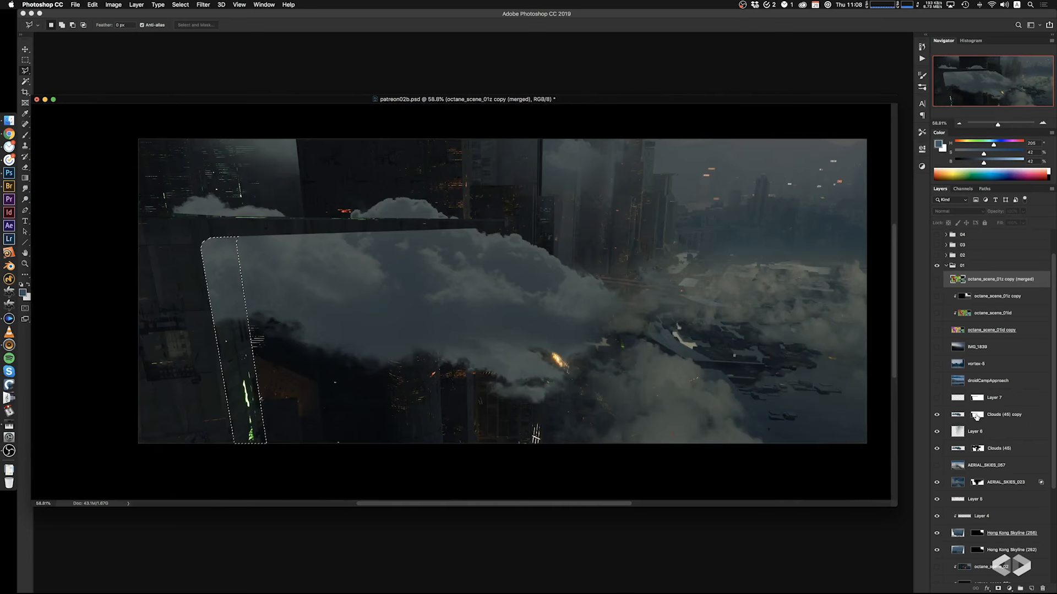
Paint black on the Clouds (45) copy mask inside the selected column, and clear the selection
click(977, 415)
key(b)
mouse_move(241, 309)
mouse_down()
mouse_move(231, 333)
mouse_move(223, 297)
mouse_up()
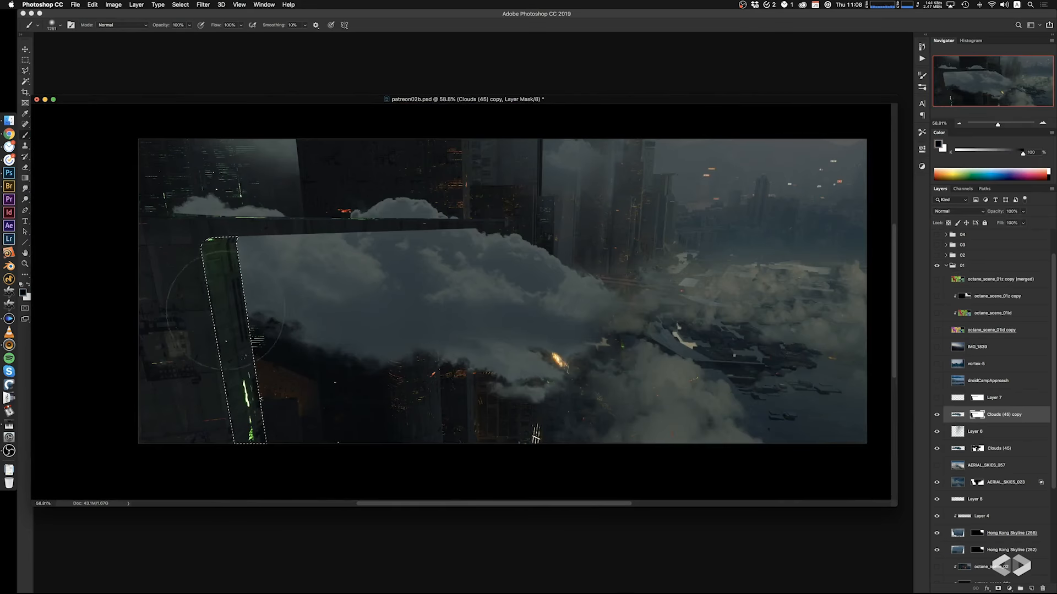
key(super+d)
Move the Clouds (45) copy down to the image's lower edge and skew it vertically by about -7.8 degrees
super+drag(483, 348, 457, 351)
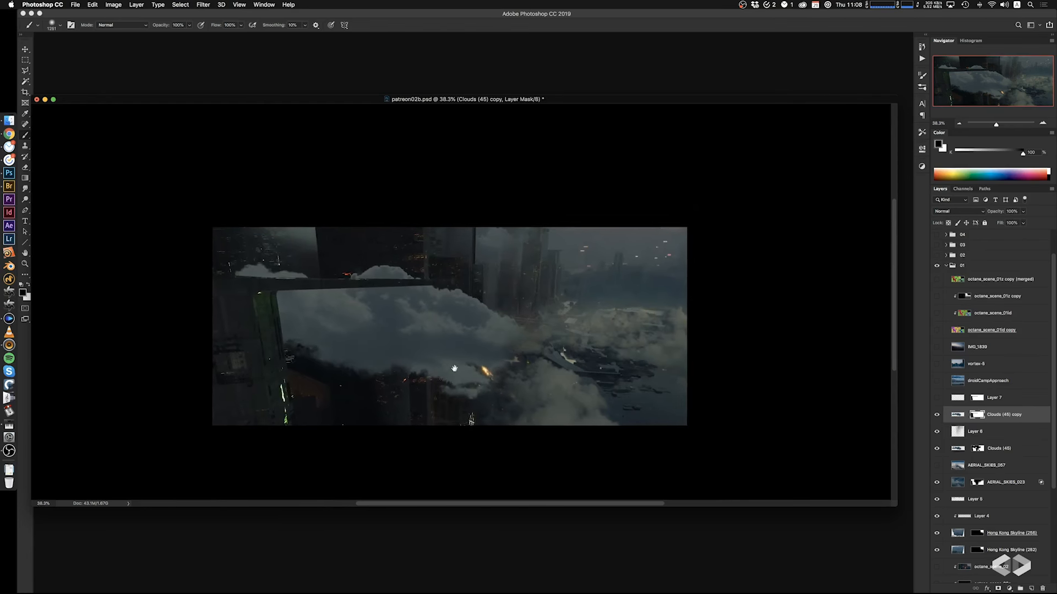
click(956, 417)
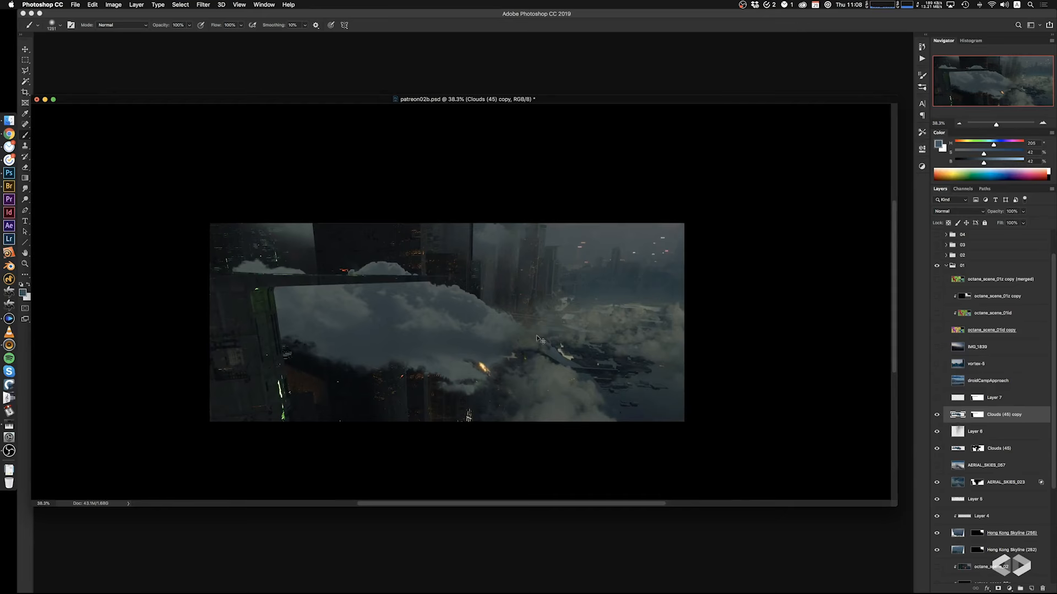
super+drag(539, 377, 534, 421)
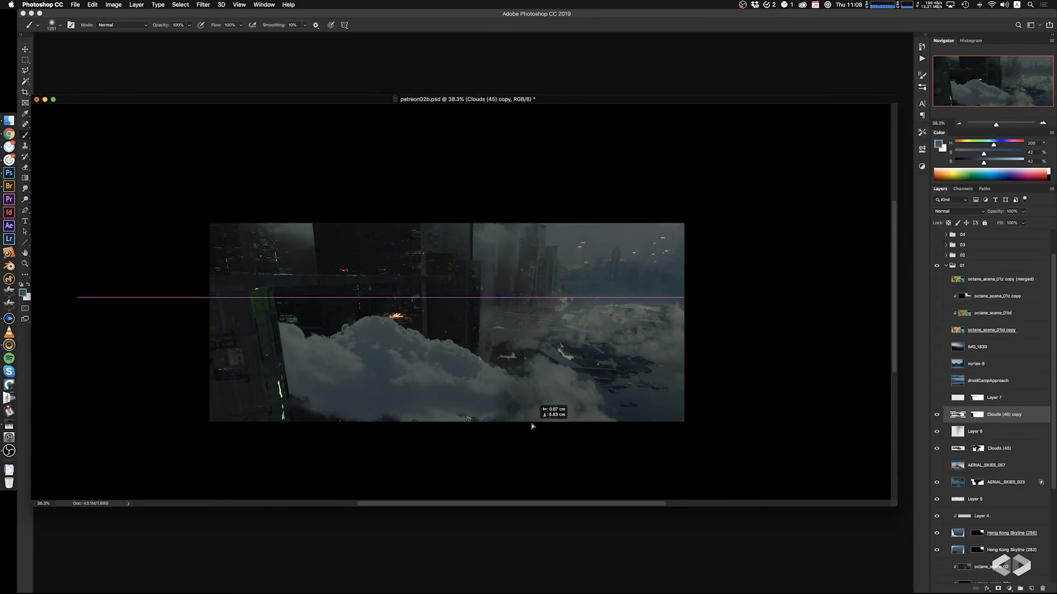
key(super+t)
super+drag(77, 377, 85, 454)
drag(644, 394, 696, 394)
mouse_move(601, 407)
mouse_down()
mouse_move(564, 322)
mouse_move(568, 396)
mouse_move(589, 401)
mouse_up()
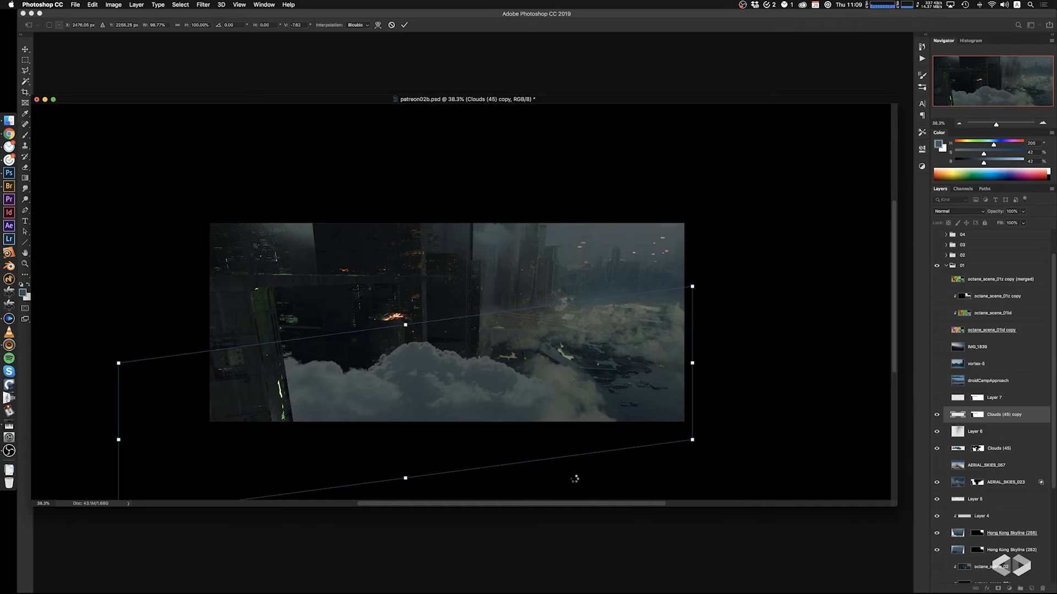
key(Return)
Darken the Clouds (45) copy with Levels, setting the output range to about 7–176 and lowering the midtones slightly
key(ctrl+l)
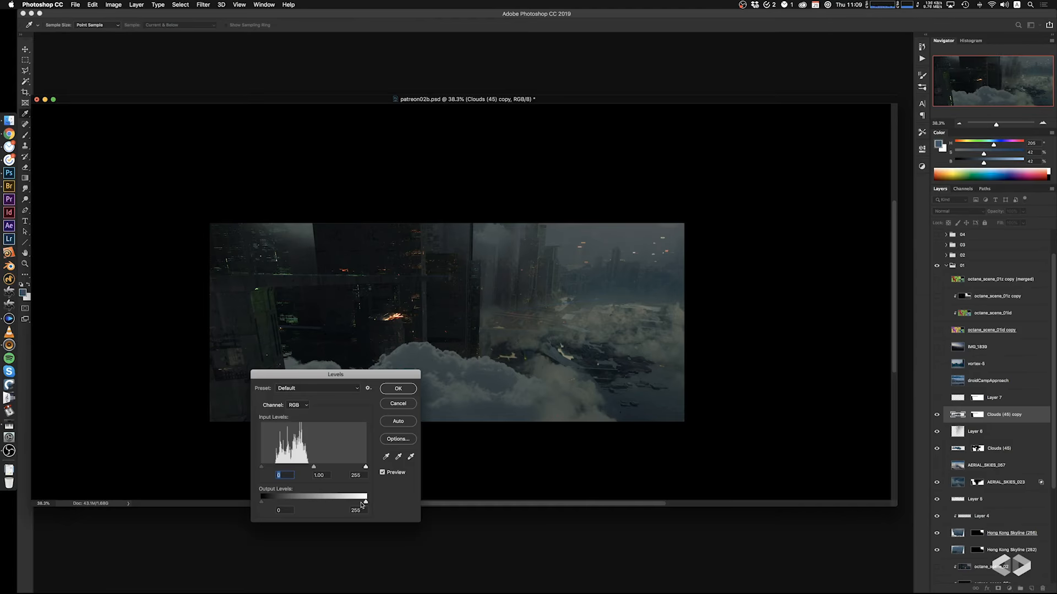
drag(365, 502, 349, 503)
drag(260, 502, 265, 505)
click(263, 502)
drag(332, 502, 332, 504)
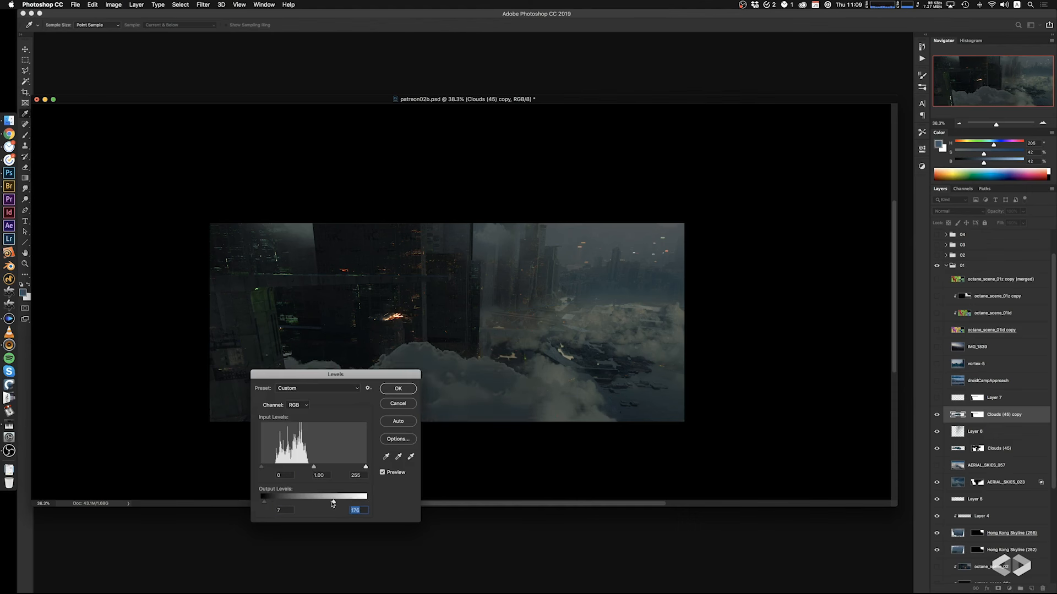
drag(314, 468, 319, 468)
click(407, 388)
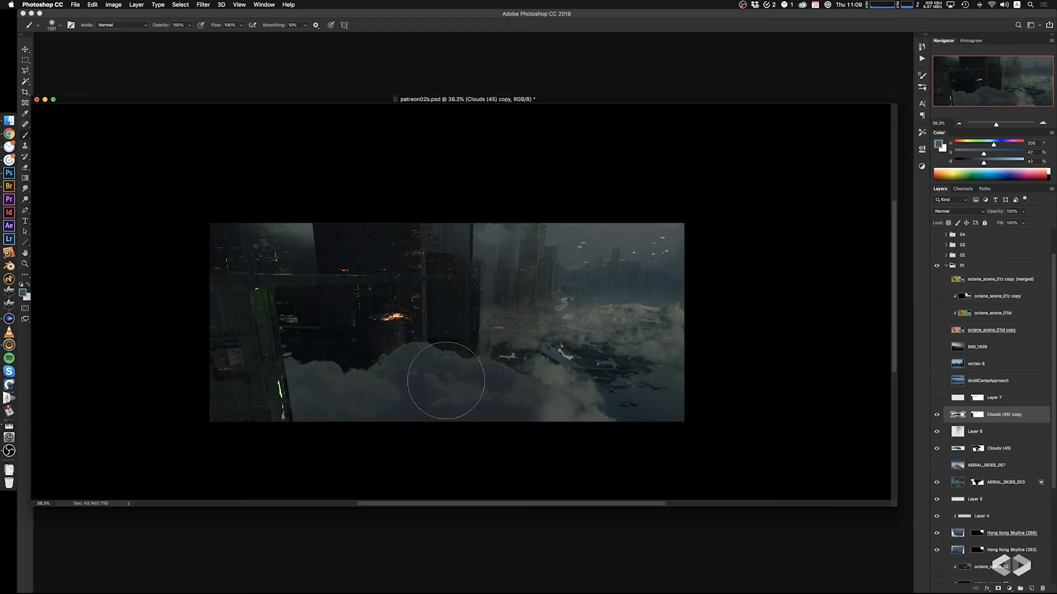
Lower the cloud copy further along the image's bottom edge and erase the cloud over the small lights there
mouse_move(455, 389)
super+mouse_down()
mouse_move(498, 424)
mouse_move(450, 418)
super+mouse_up()
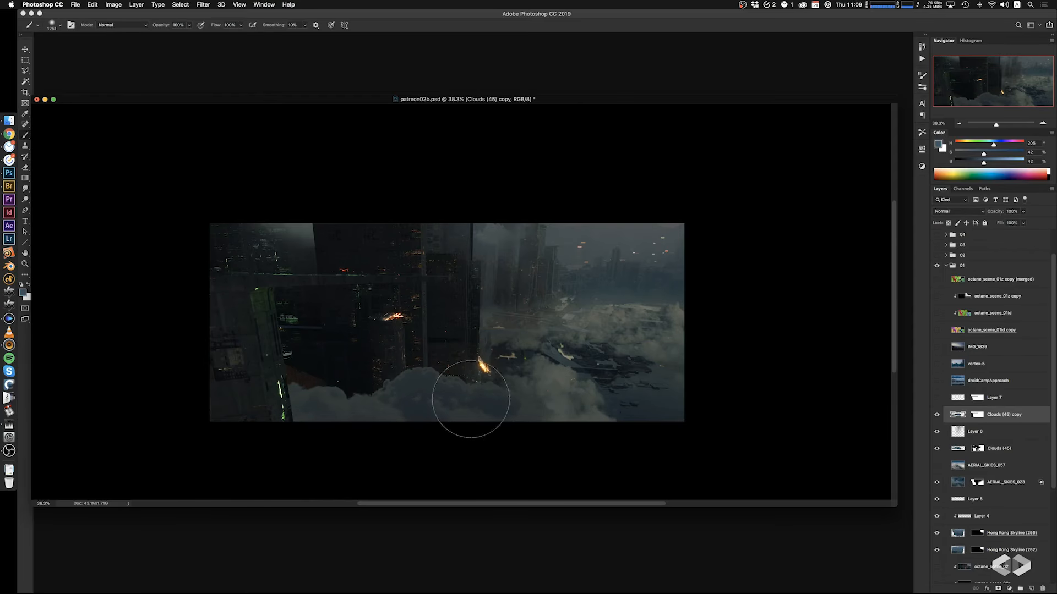
key(e)
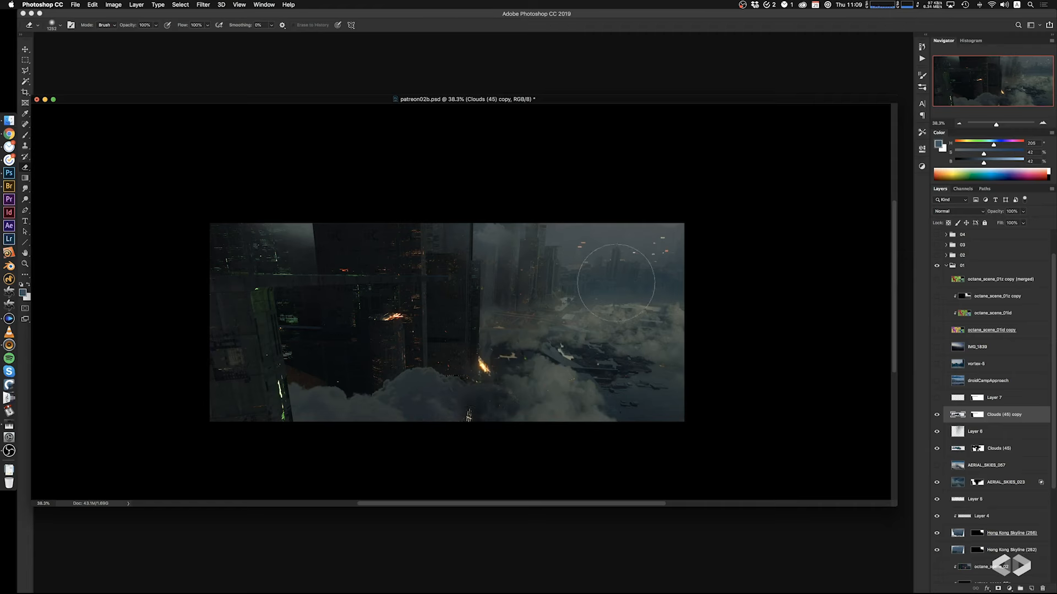
Lower the saturation of the Clouds (45) copy to about -24 with Hue/Saturation
key(super+b)
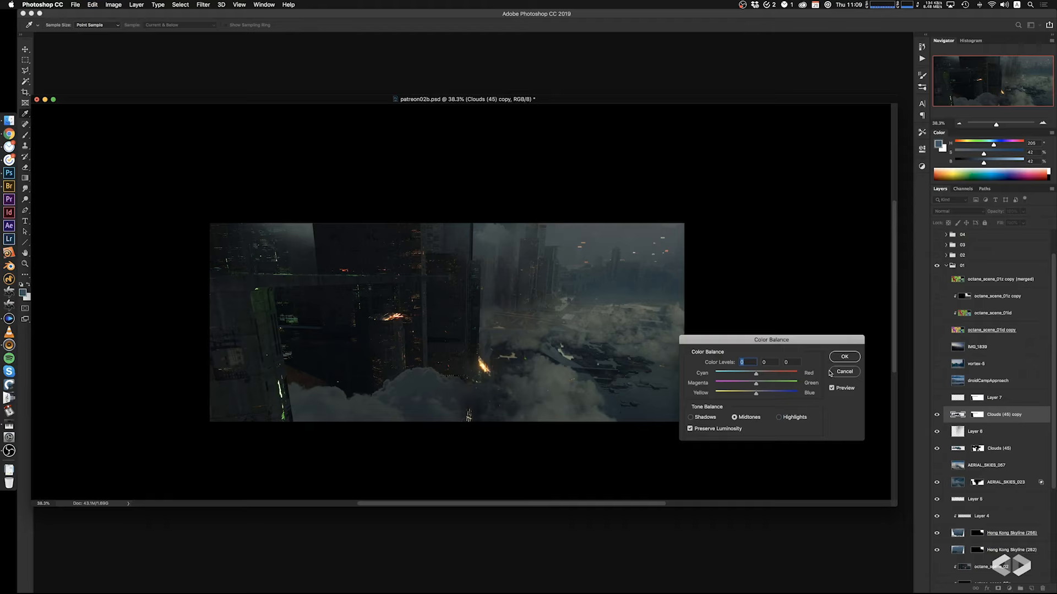
key(Escape)
key(super+u)
drag(696, 462, 683, 467)
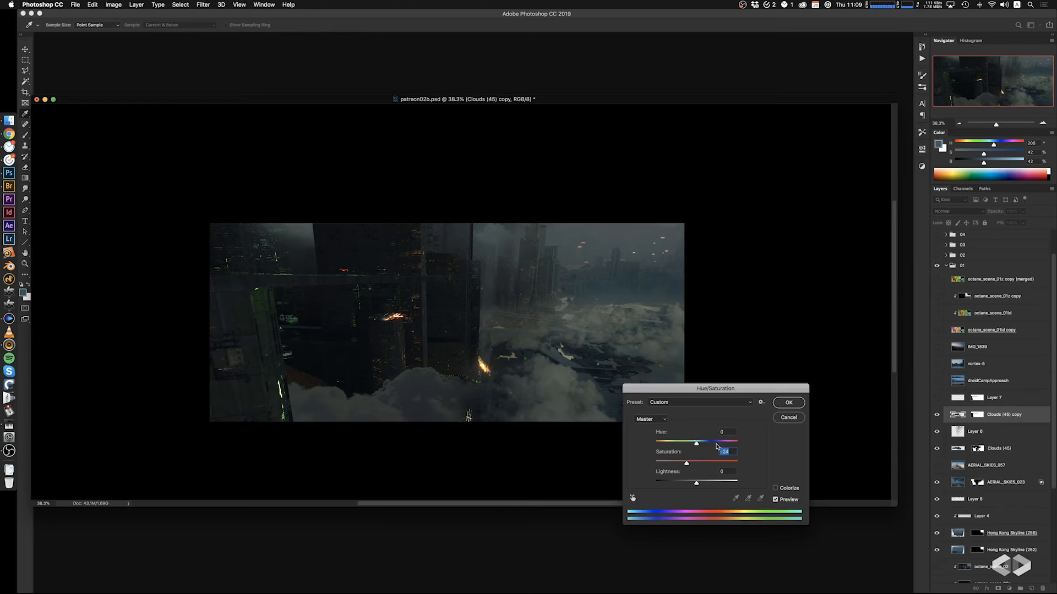
click(788, 404)
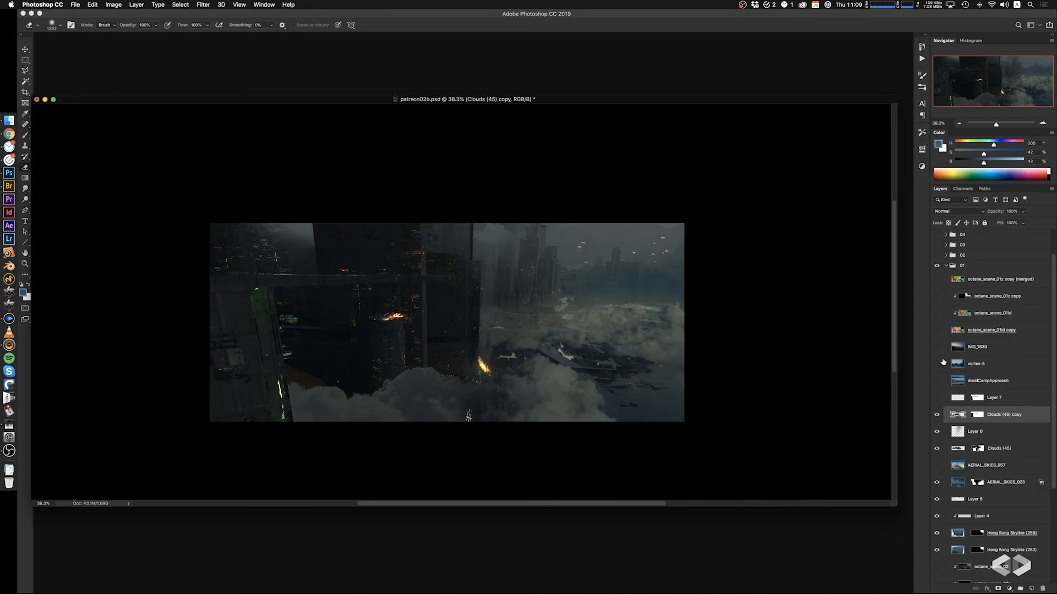
Blend the Clouds (45) copy with Blend If, splitting the underlying layer's white slider to about 84 / 188
double_click(1037, 417)
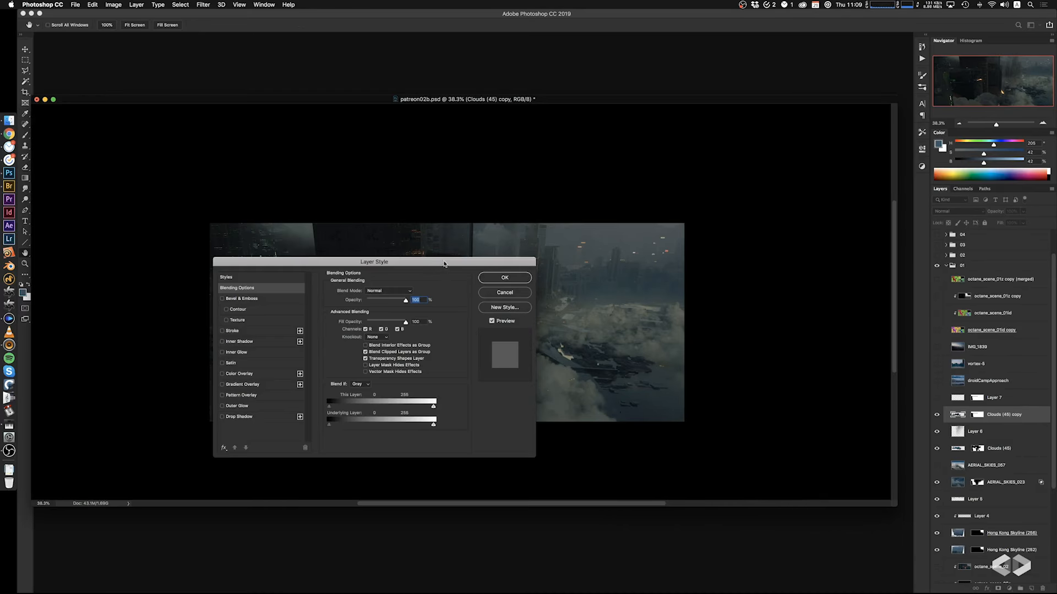
drag(444, 264, 766, 176)
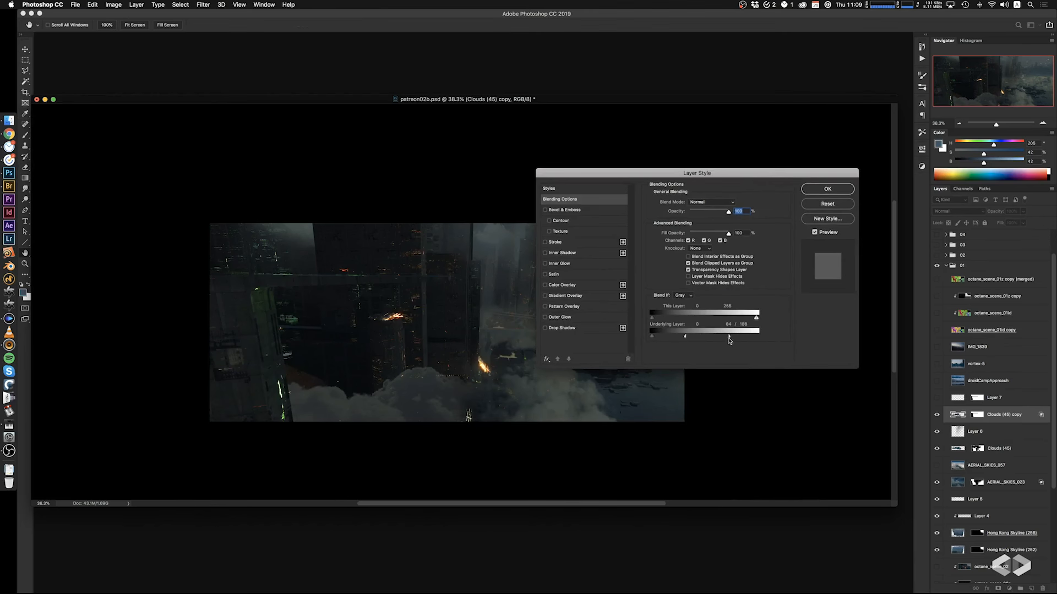
click(826, 190)
Lock the Clouds (45) copy's transparent pixels and tint its lower clouds with gradients in a warm brown sampled from the fire
alt+scroll(438, 432, up, 3)
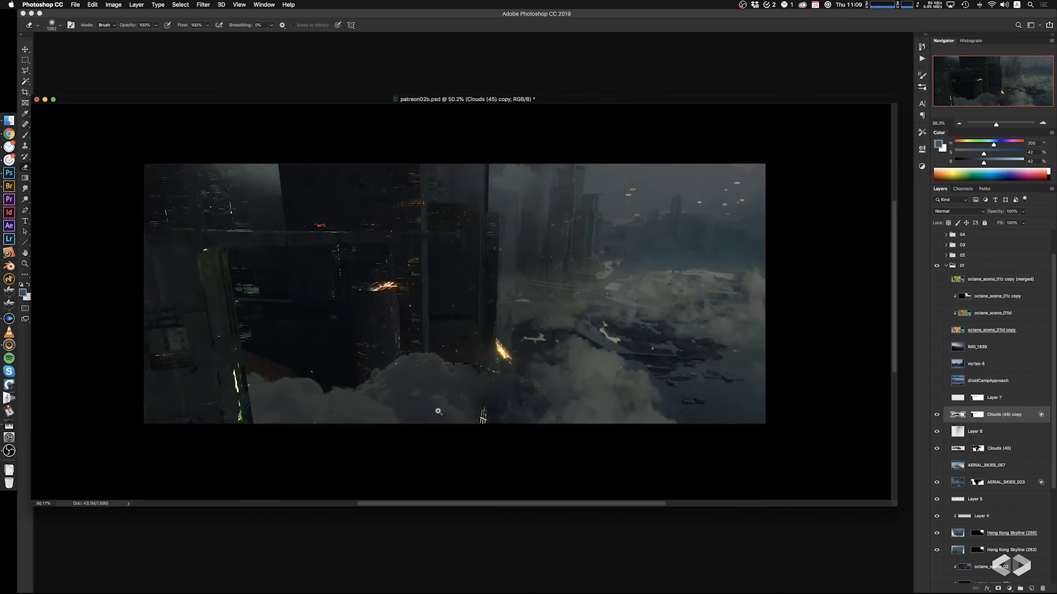
key(e)
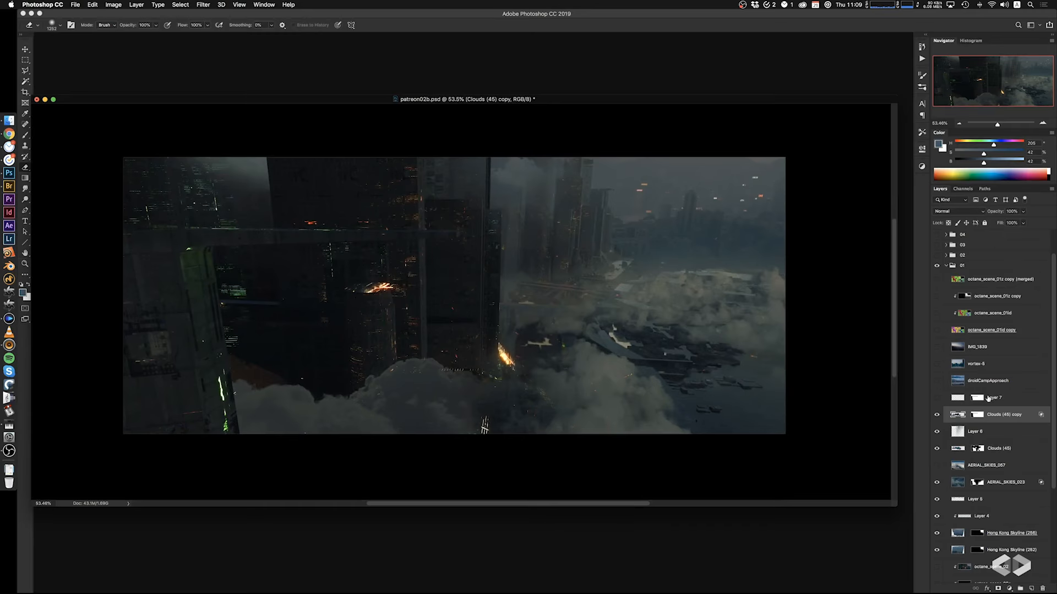
click(948, 223)
key(g)
alt+click(259, 372)
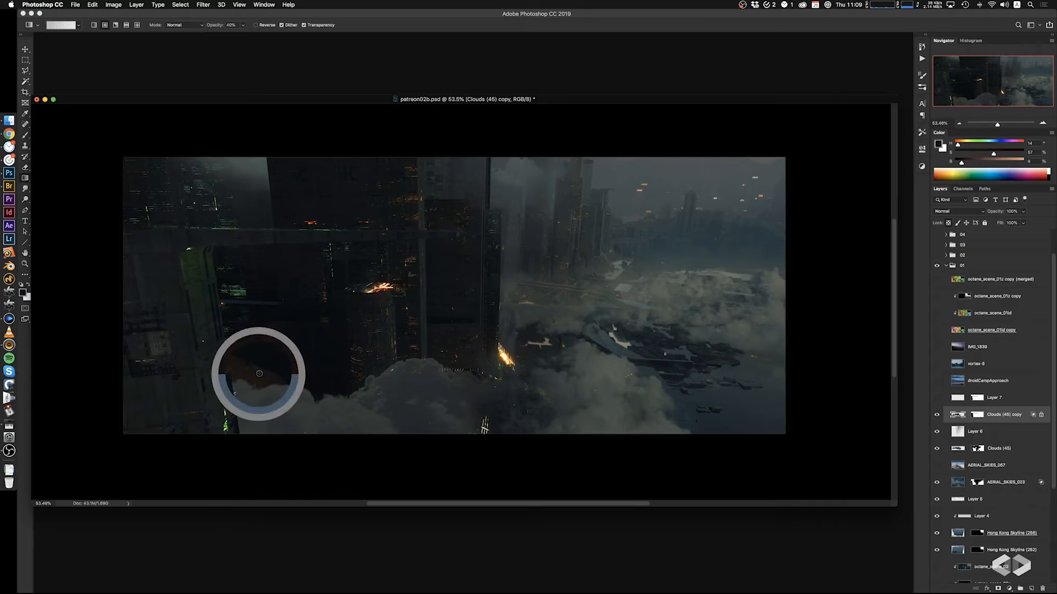
alt+click(506, 354)
drag(218, 386, 354, 471)
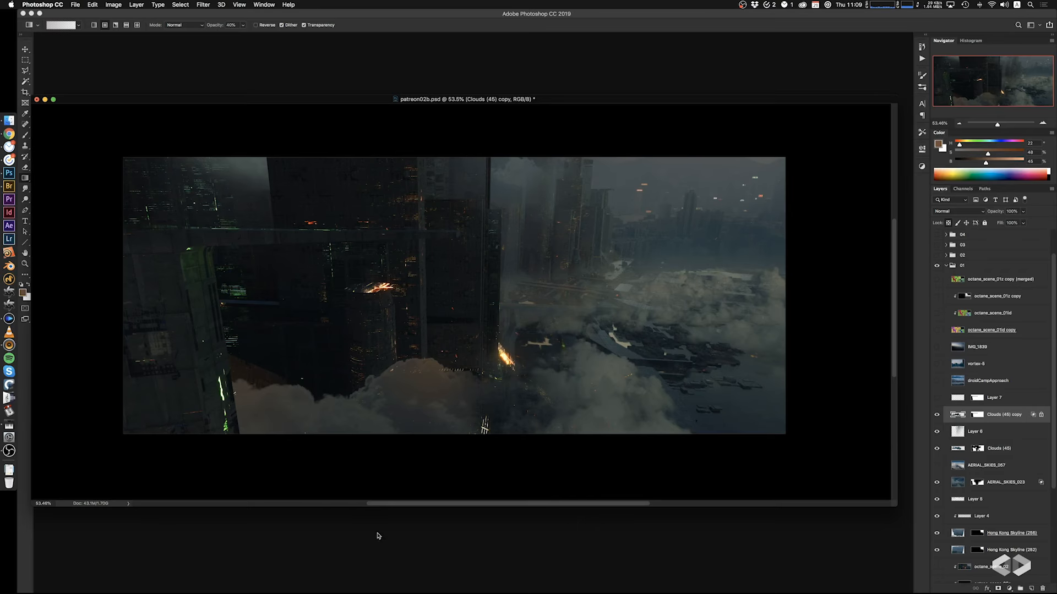
key(super+z)
drag(491, 462, 450, 325)
key(super+z)
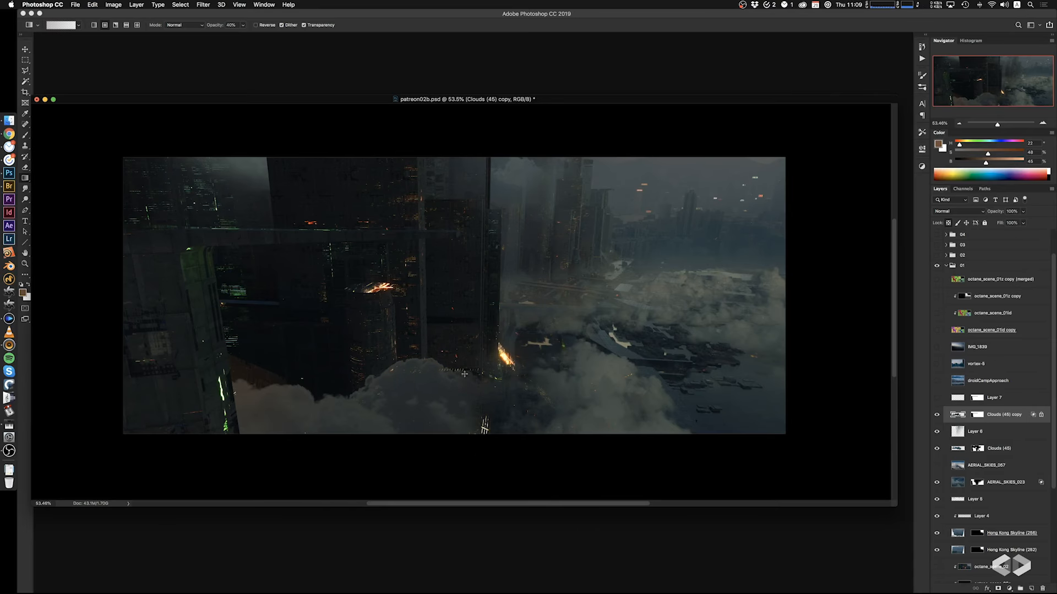
drag(511, 410, 485, 381)
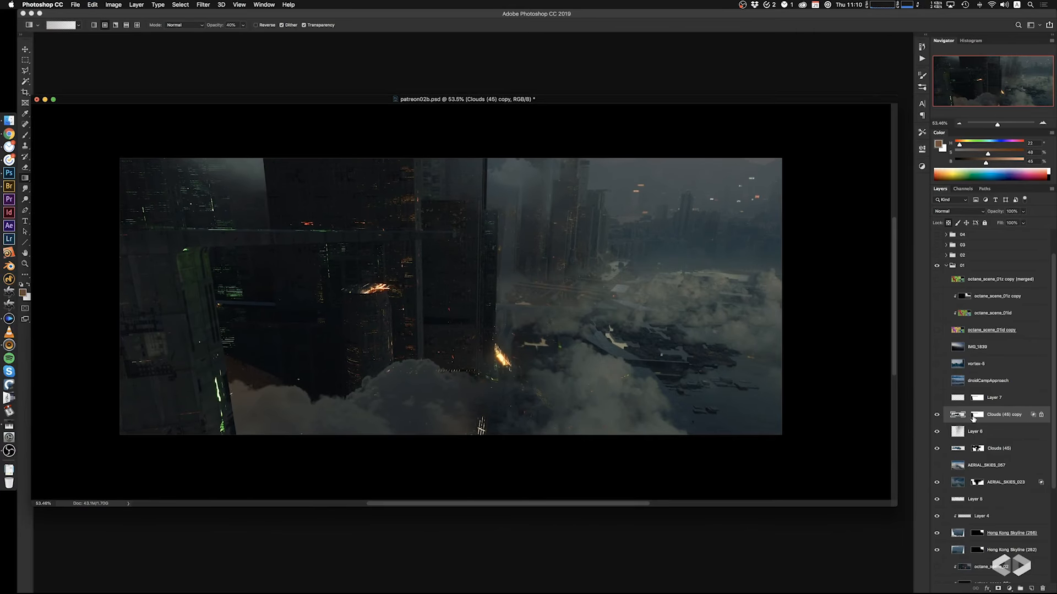
Unlock the layer's transparency and lay blue-grey fog gradients, coloured from the background haze, over the dark tower area at left
alt+click(650, 230)
alt+click(595, 365)
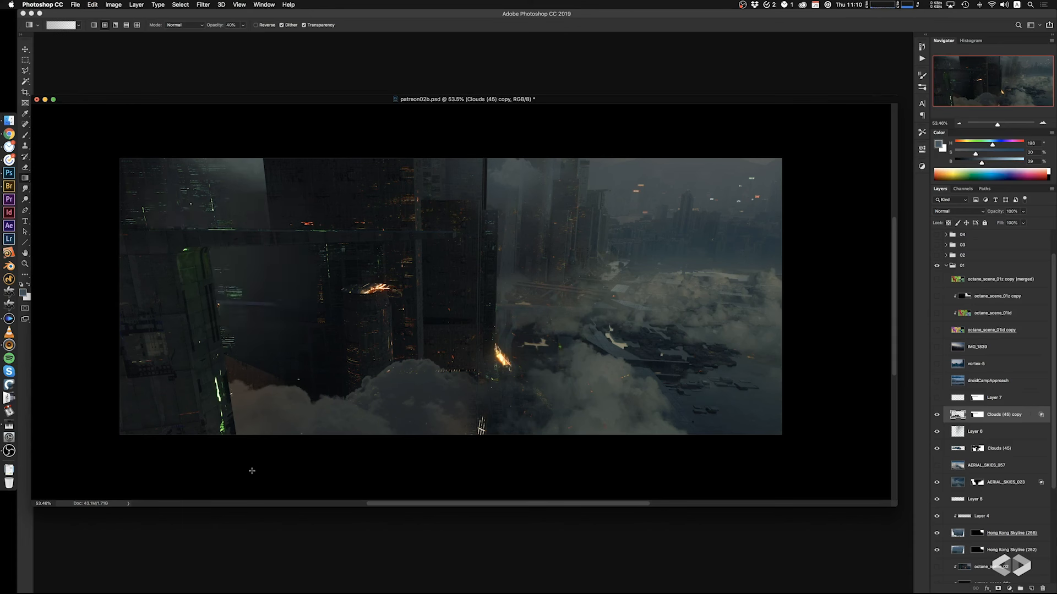
alt+click(686, 219)
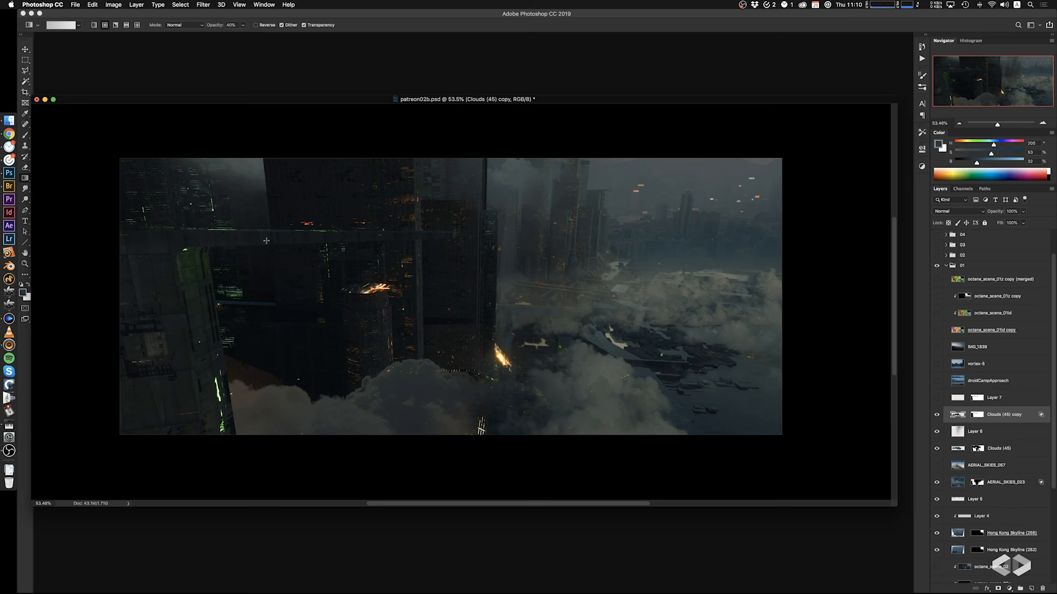
drag(226, 222, 320, 436)
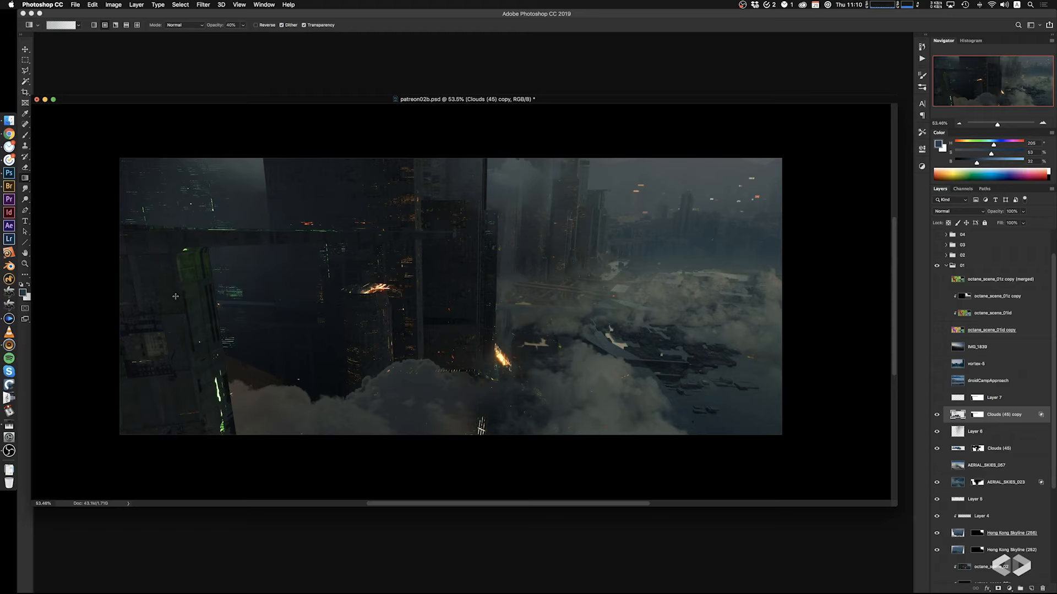
Clone a patch of the foreground cloud onto the left end of the horizontal beam
key(s)
alt+click(438, 407)
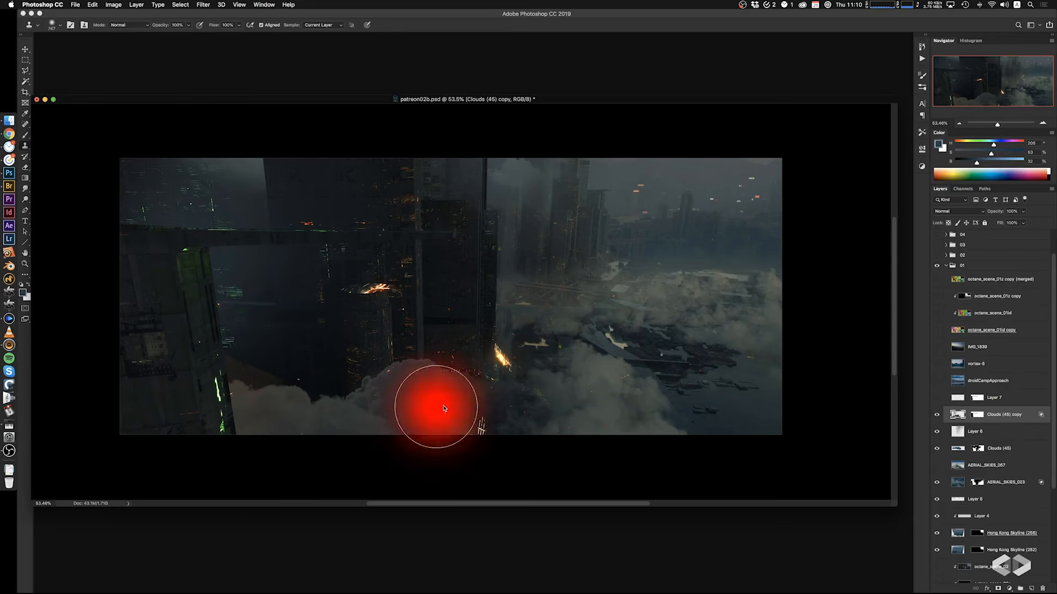
drag(158, 228, 149, 224)
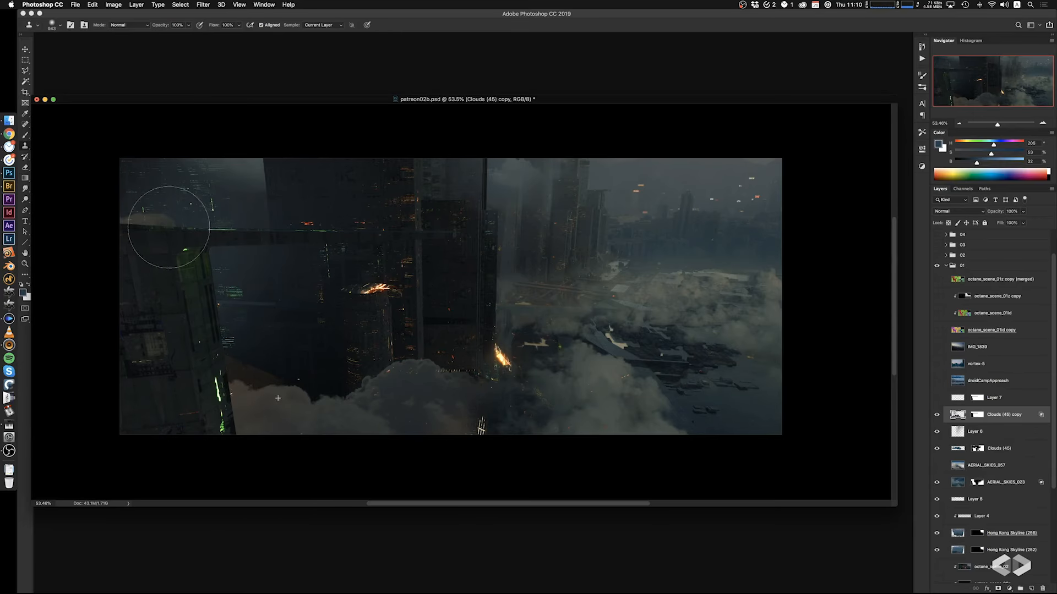
Erase the excess fog along the horizontal beam and the towers just behind it
key(e)
mouse_move(291, 236)
mouse_down()
mouse_move(252, 257)
mouse_move(180, 267)
mouse_move(180, 234)
mouse_up()
drag(304, 222, 338, 224)
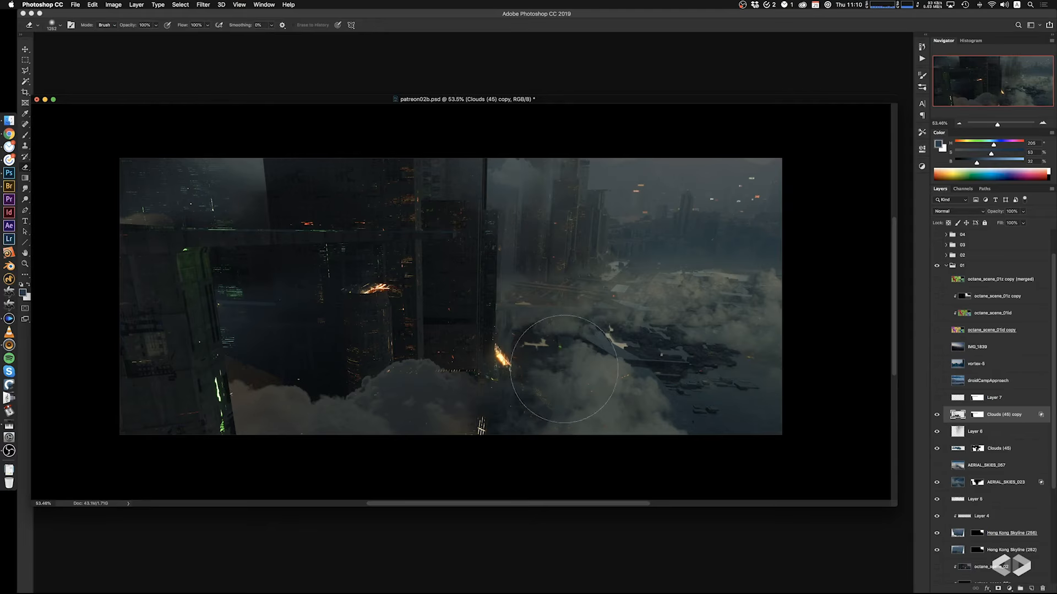
Add more blue-grey fog gradients around the central towers and behind the beam, undoing the one that does not fit
key(g)
drag(379, 252, 505, 189)
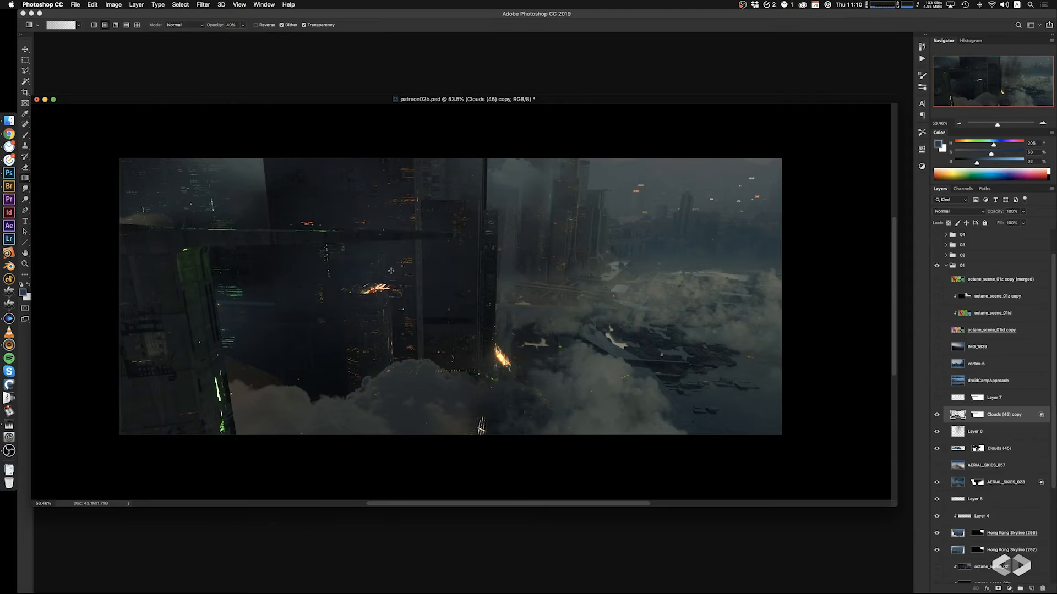
key(super+z)
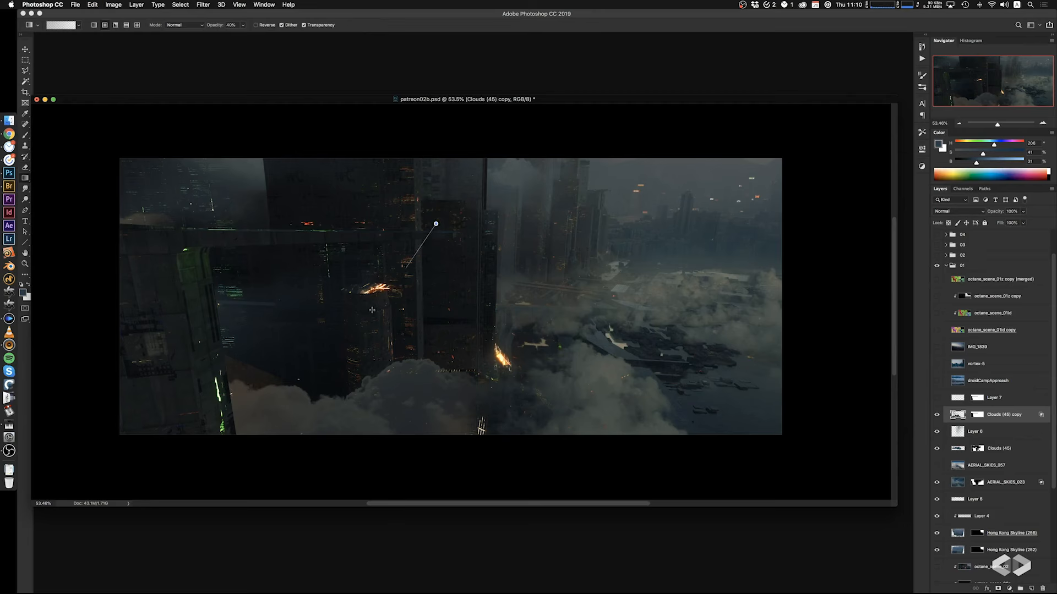
drag(372, 310, 359, 280)
drag(358, 202, 278, 318)
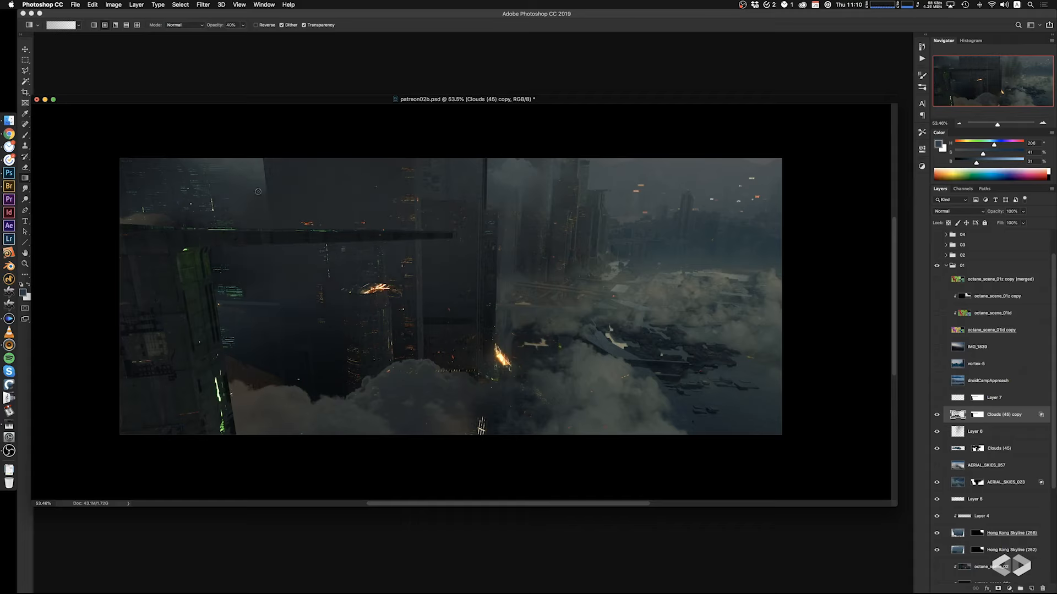
alt+click(249, 174)
click(954, 214)
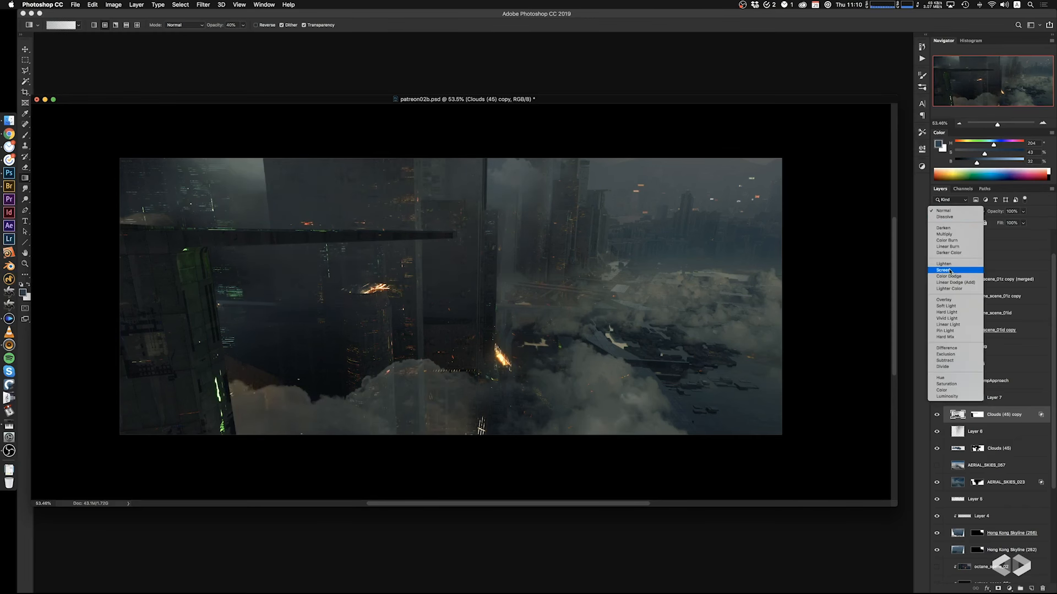
click(808, 268)
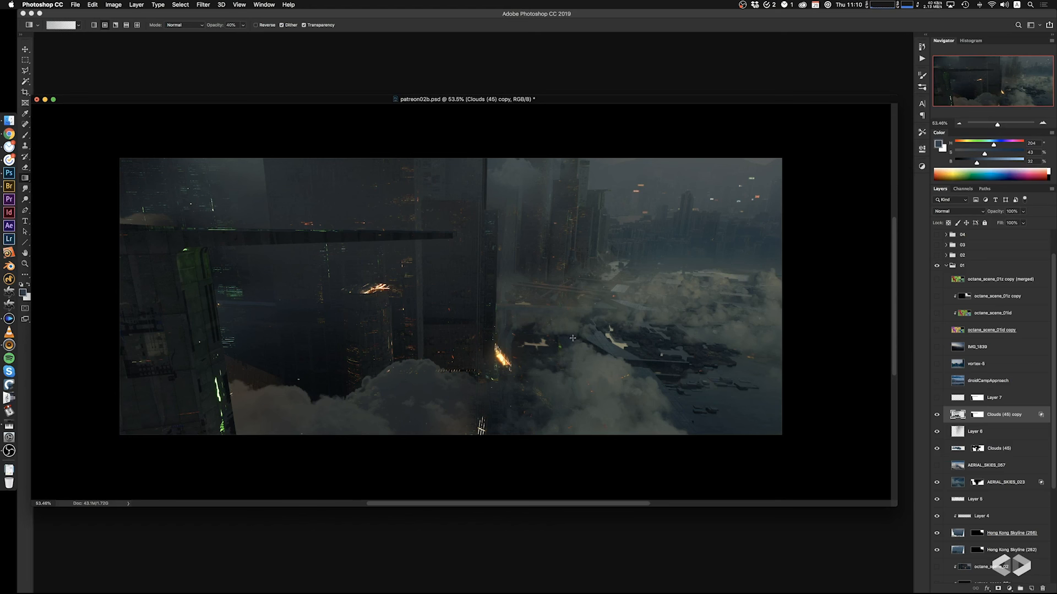
drag(567, 342, 590, 342)
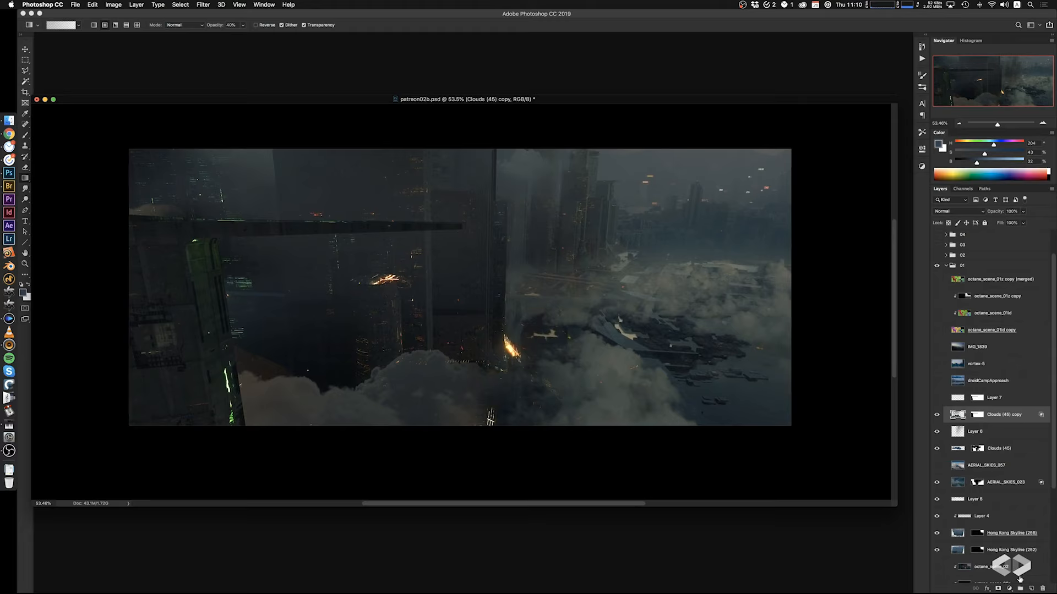
Add a new layer above the Clouds (45) copy in Color Dodge mode with Blend Clipped Layers as Group turned off
click(1030, 589)
double_click(1015, 417)
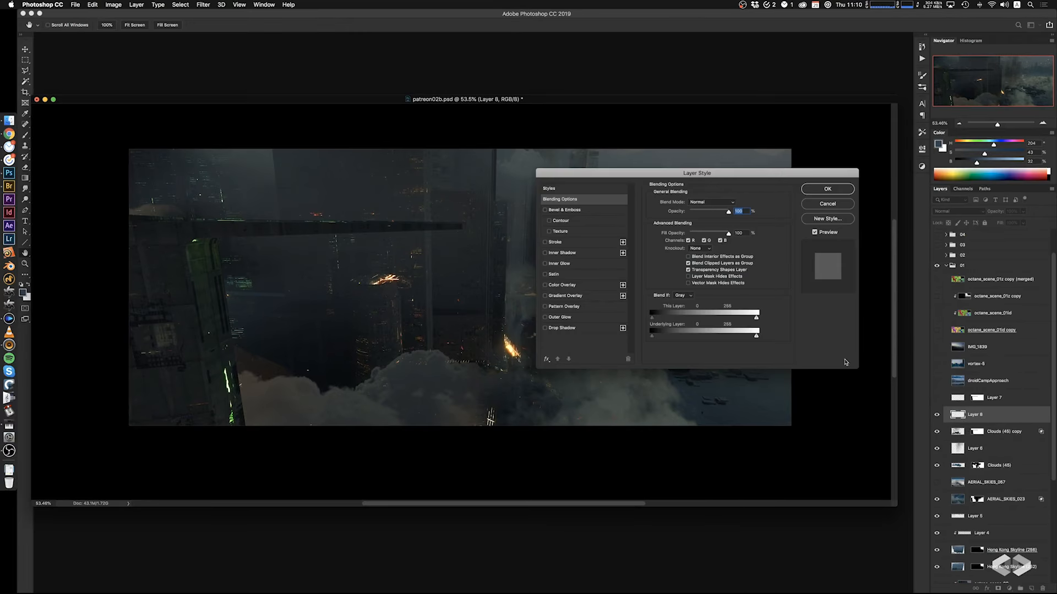
click(710, 202)
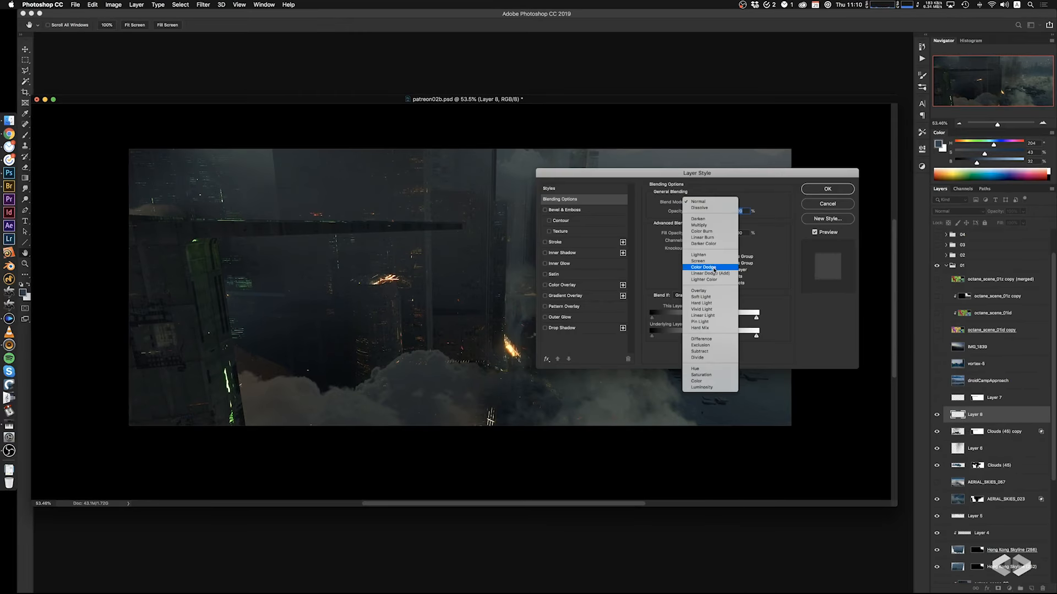
click(703, 265)
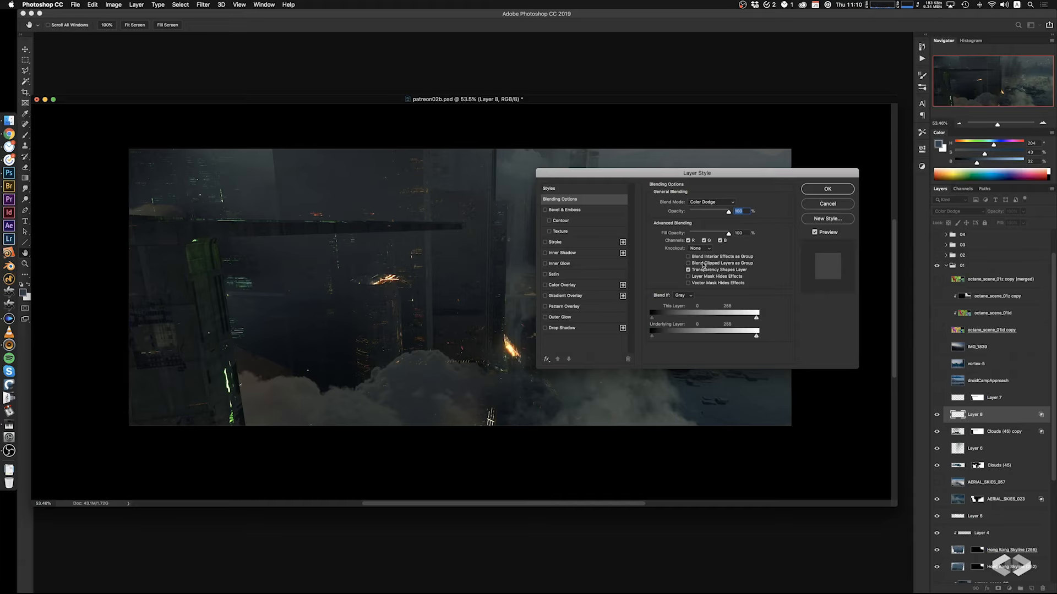
click(816, 191)
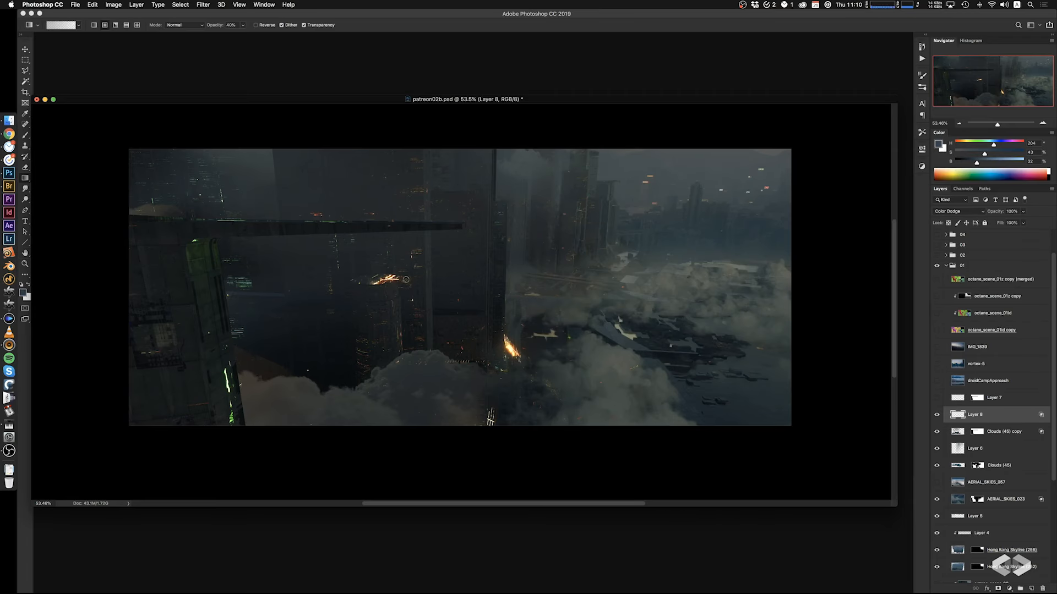
Set an orange colour with hue 32 and saturation 71%, and add gradient glows around both fires and the lower-left clouds
key(x)
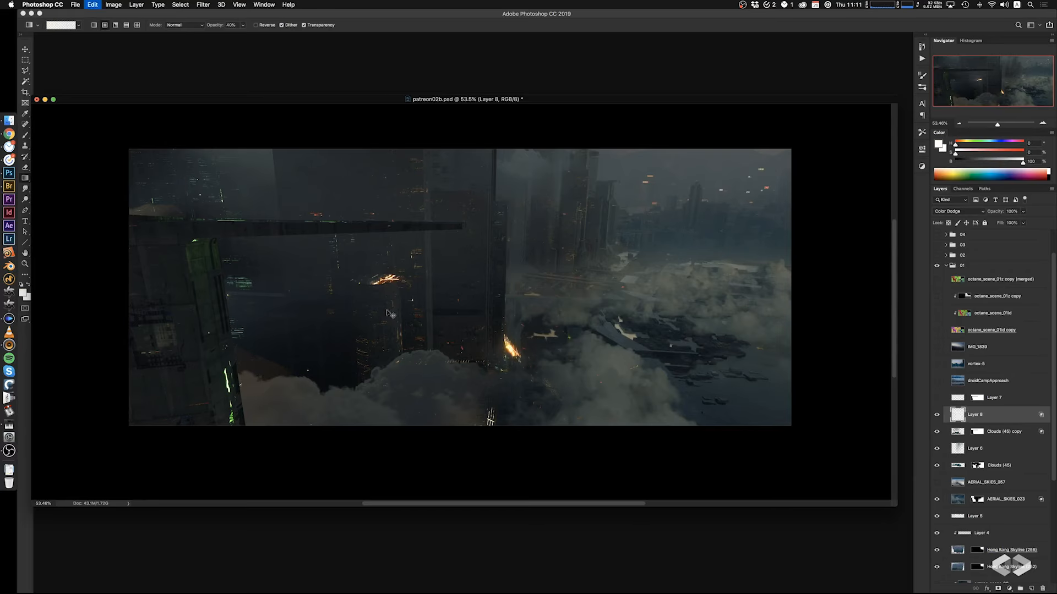
click(952, 172)
drag(953, 172, 948, 171)
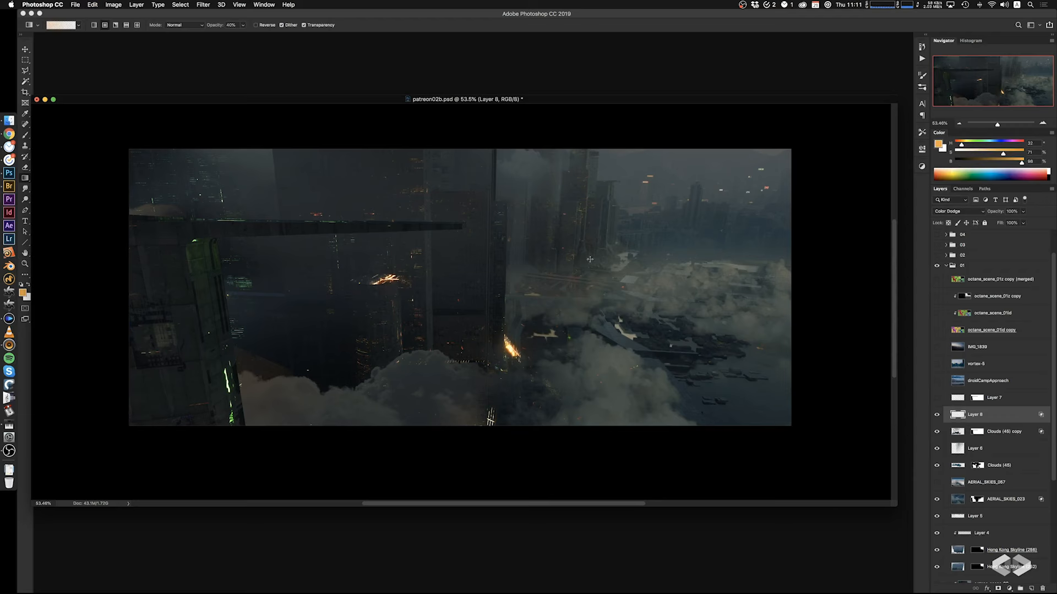
drag(388, 281, 388, 343)
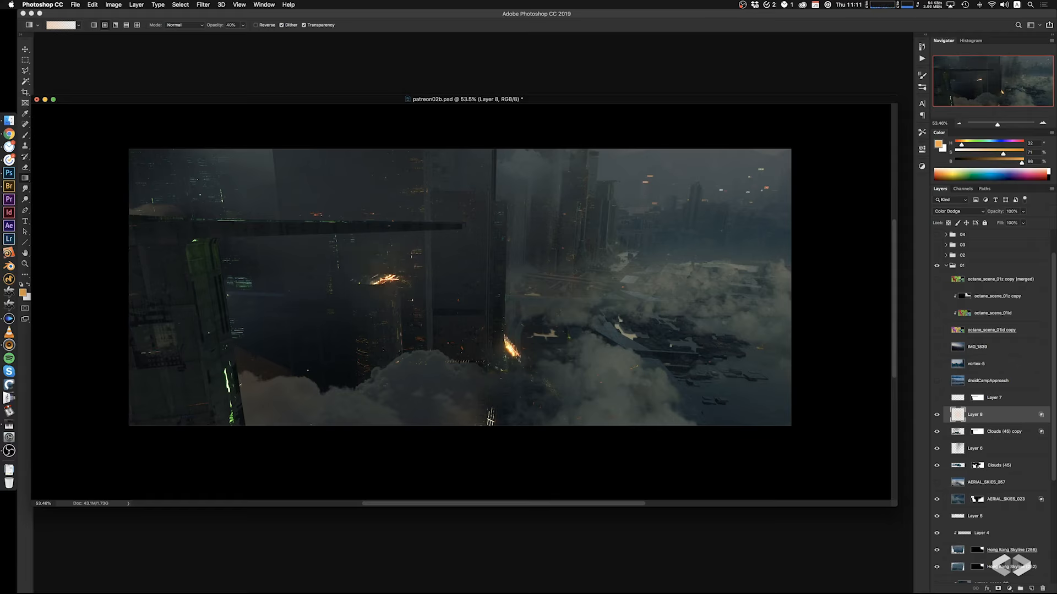
drag(511, 347, 512, 410)
drag(263, 388, 277, 481)
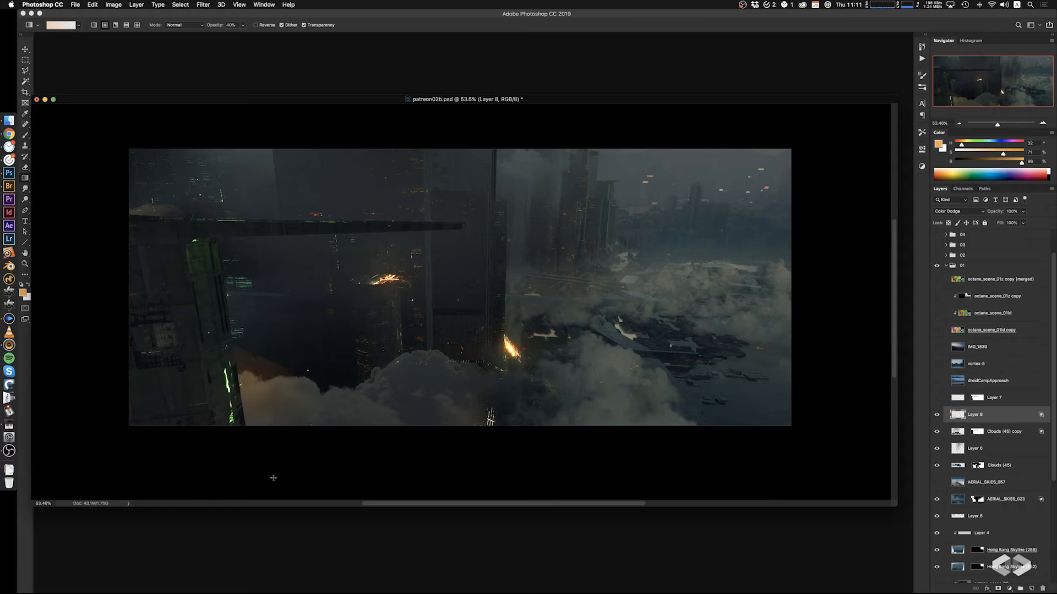
Try orange gradient glows over the upper-left tower gap and the beam's left end, undoing each
drag(247, 156, 248, 244)
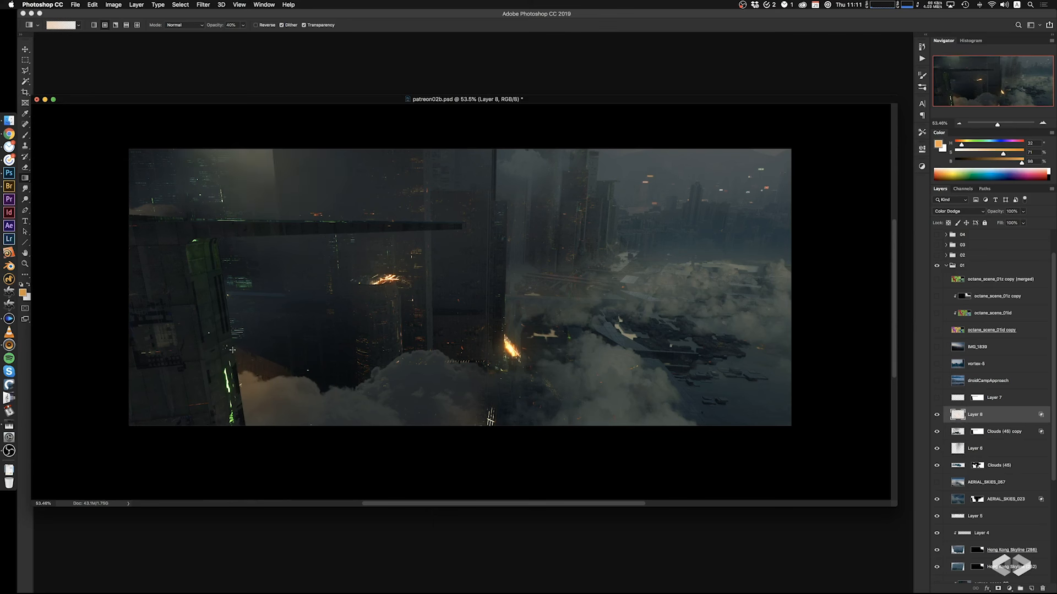
key(super+z)
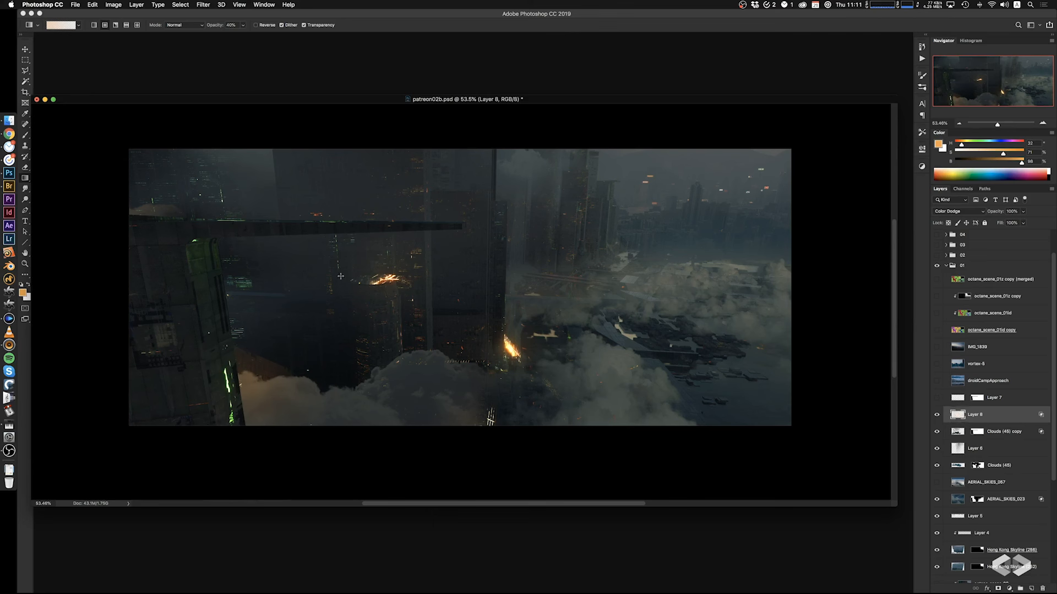
drag(161, 199, 308, 305)
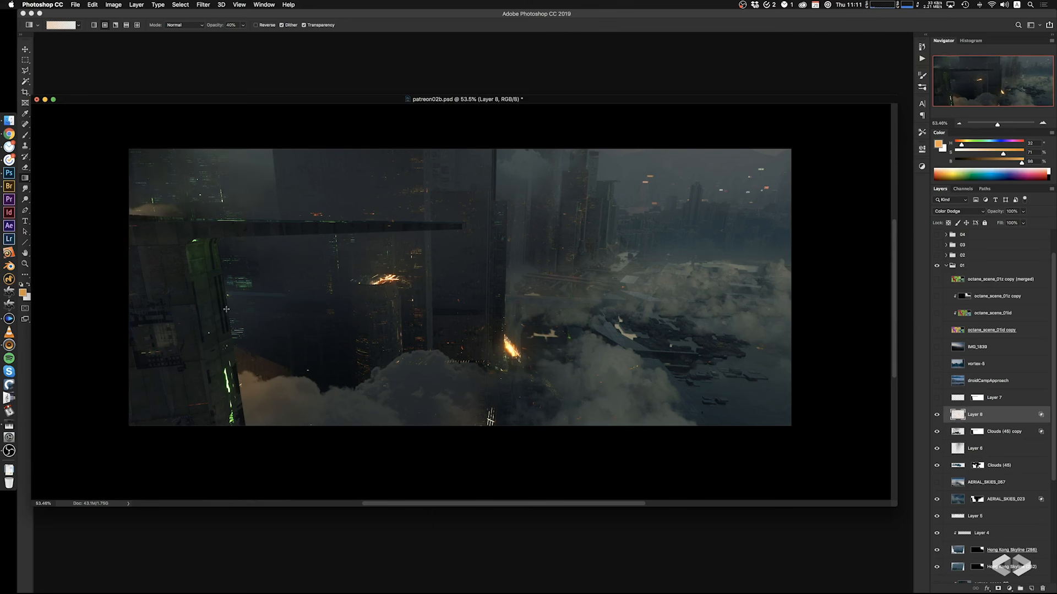
key(super+z)
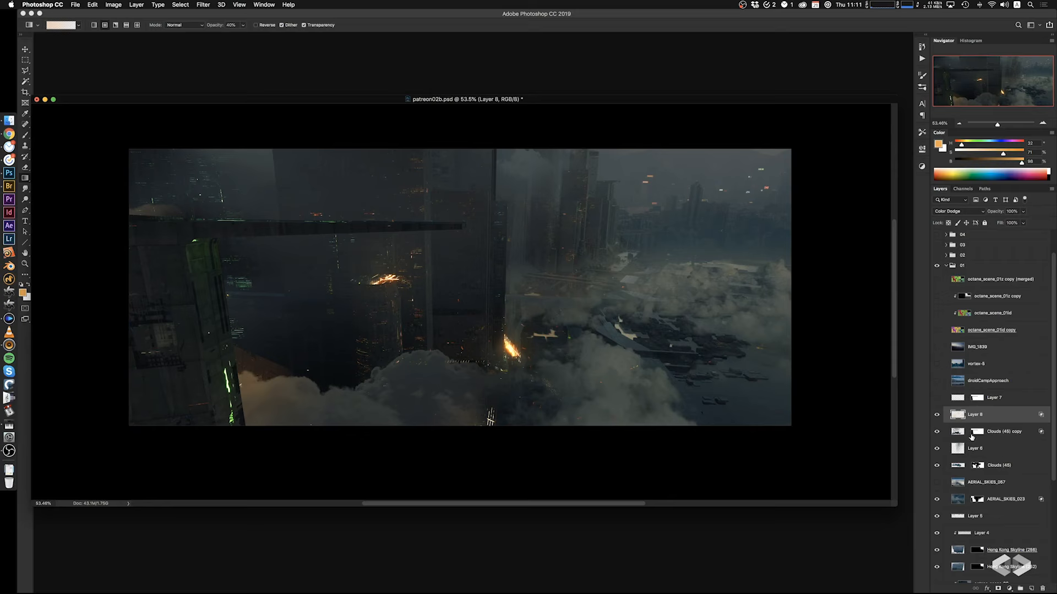
Load the Clouds (45) copy mask as a selection that excludes the foreground beam and pillar
super+click(974, 434)
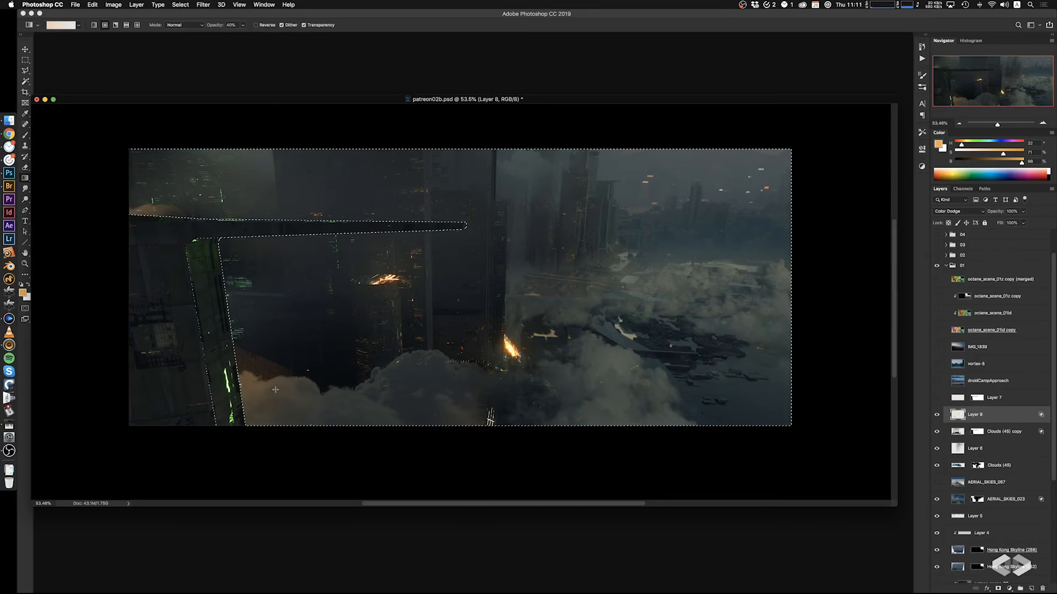
key(super+d)
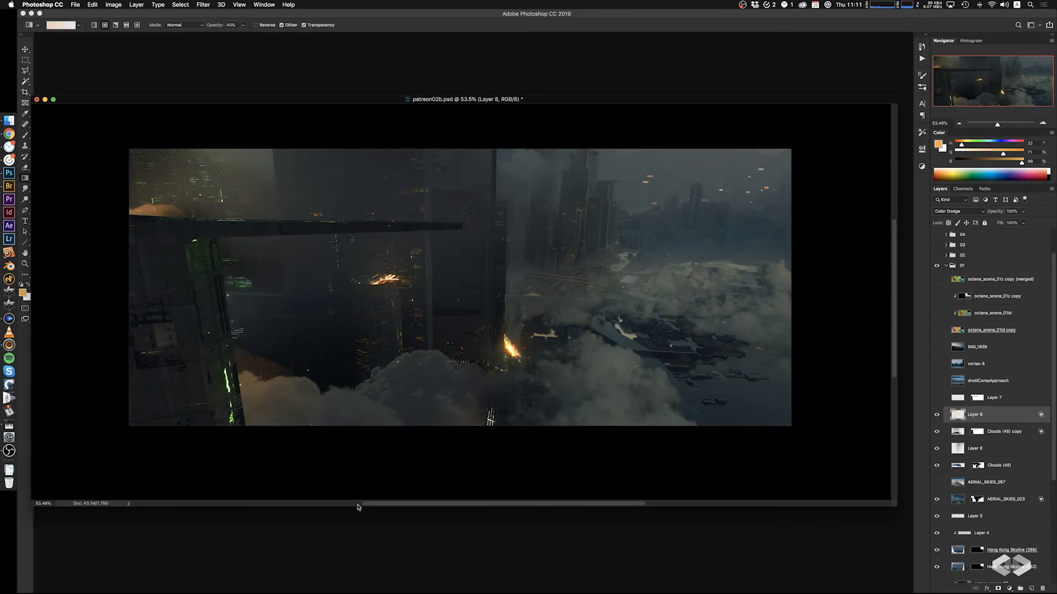
key(super+shift+d)
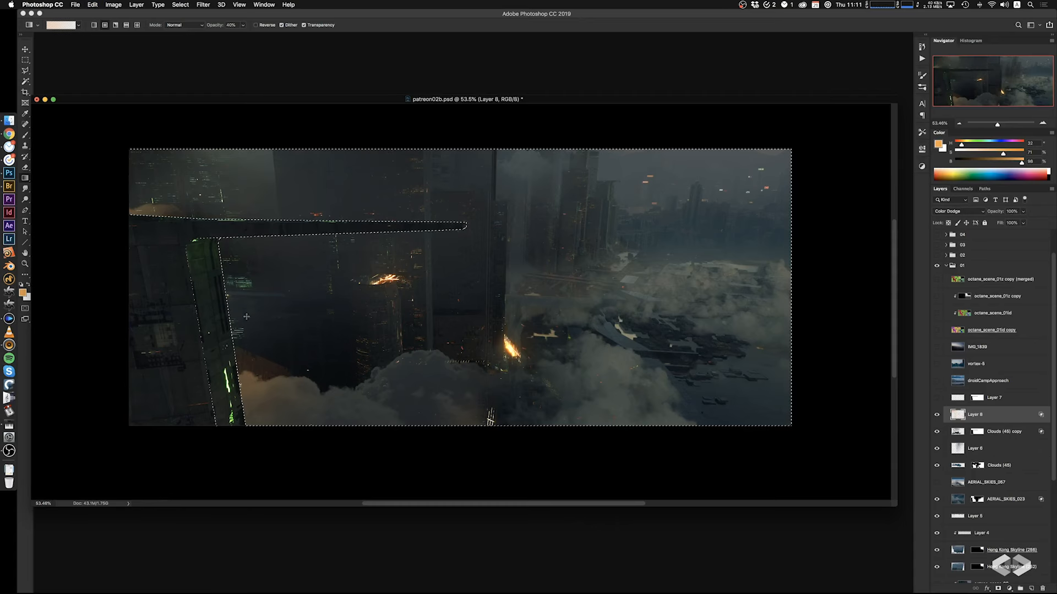
key(super+d)
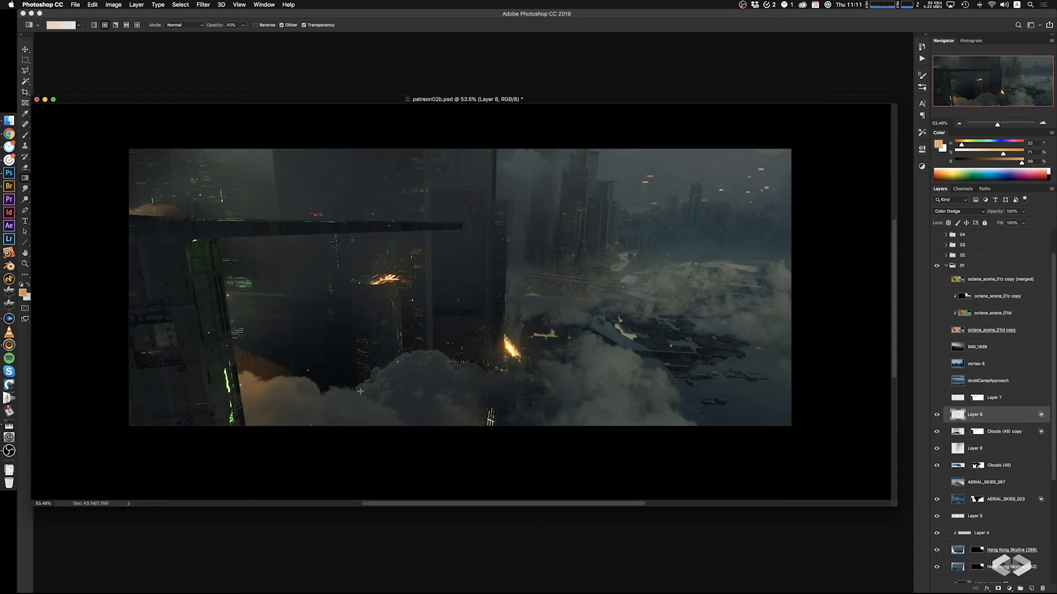
key(super+z)
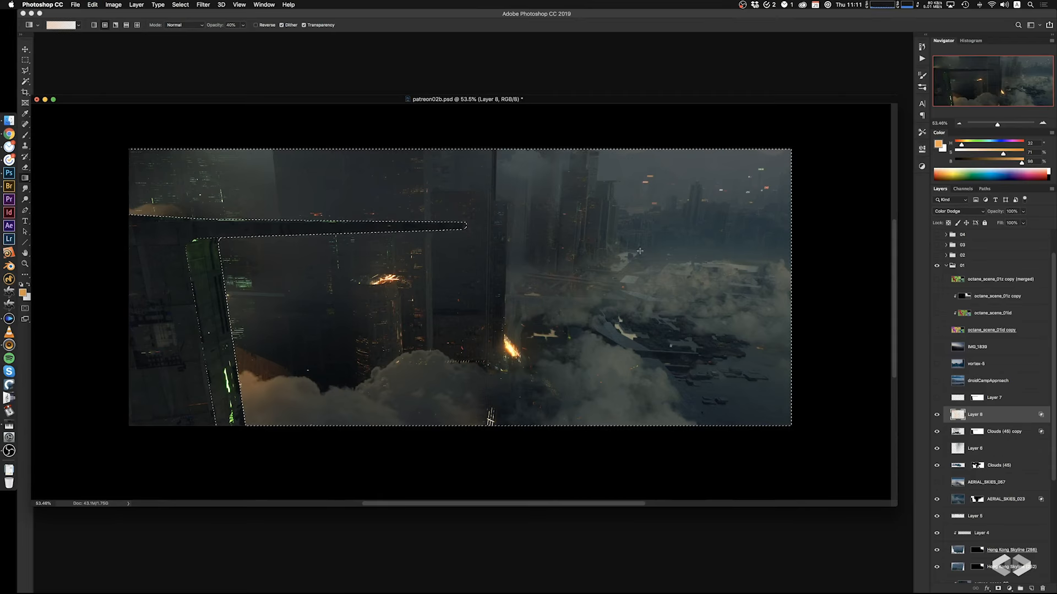
Try orange gradient glows over the distant cloud bank and beside the central tower, undoing each, and clear the selection
drag(670, 232, 660, 289)
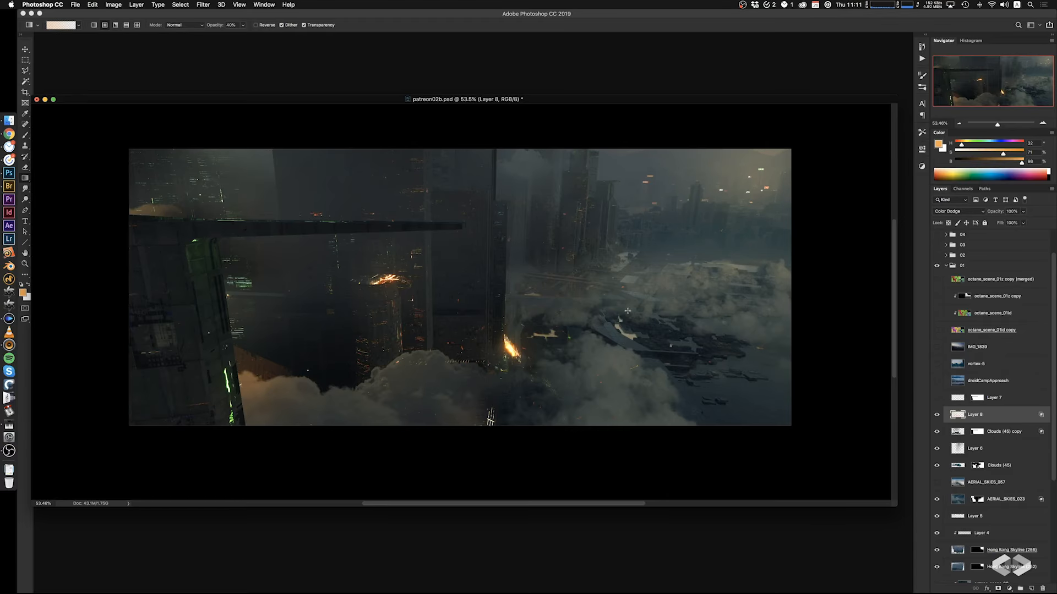
key(super+z)
key(super+z)
drag(530, 196, 523, 278)
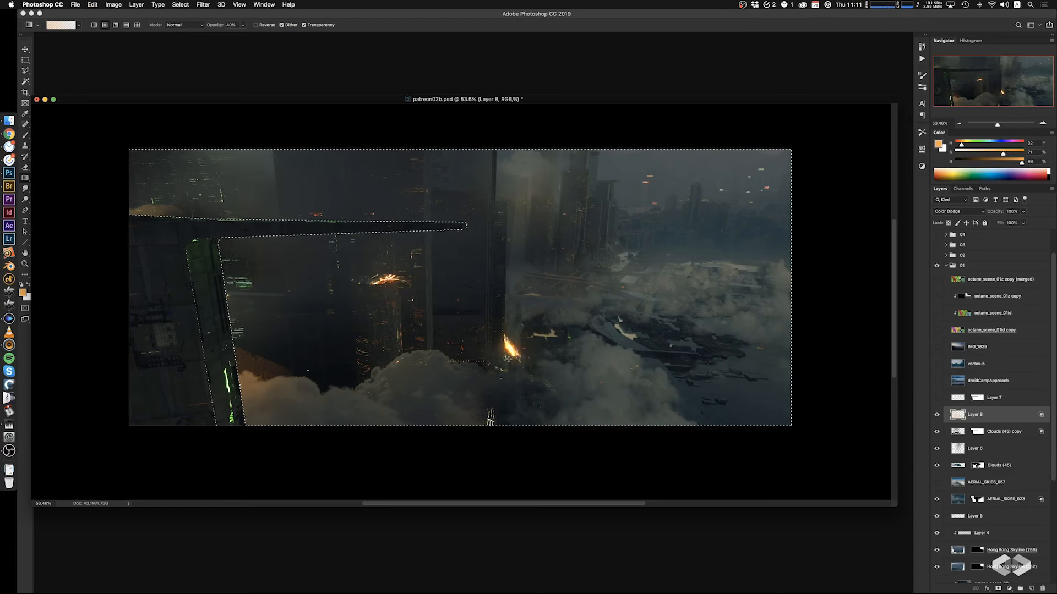
key(super+z)
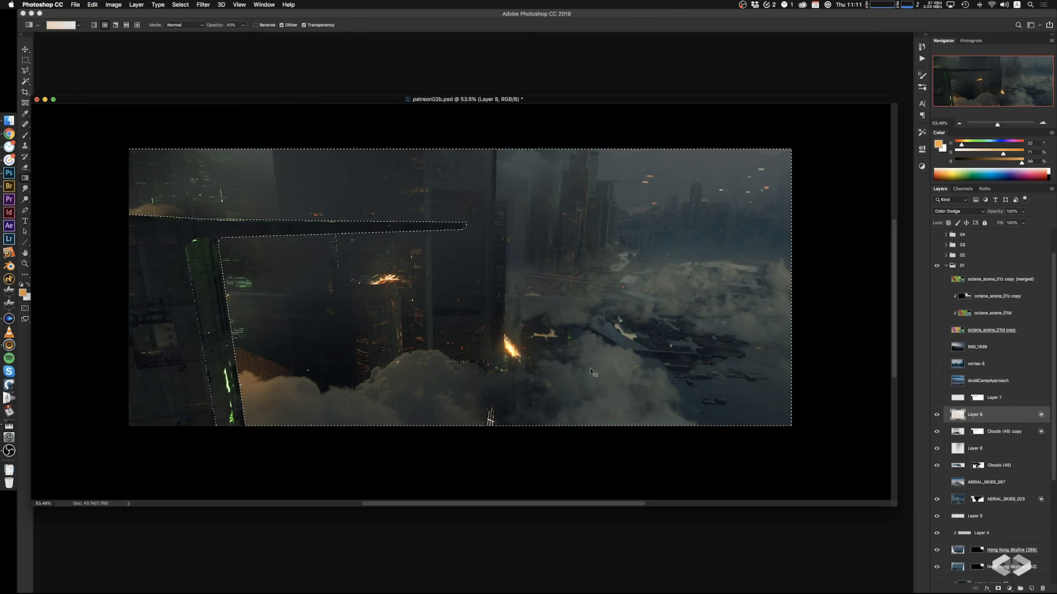
key(super+d)
drag(646, 358, 634, 363)
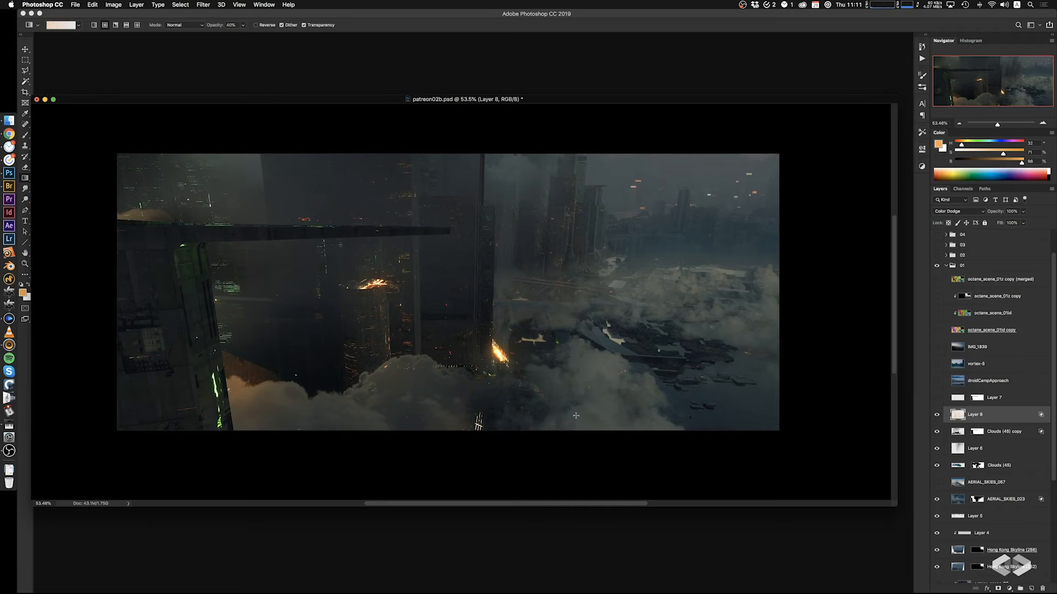
drag(609, 347, 619, 355)
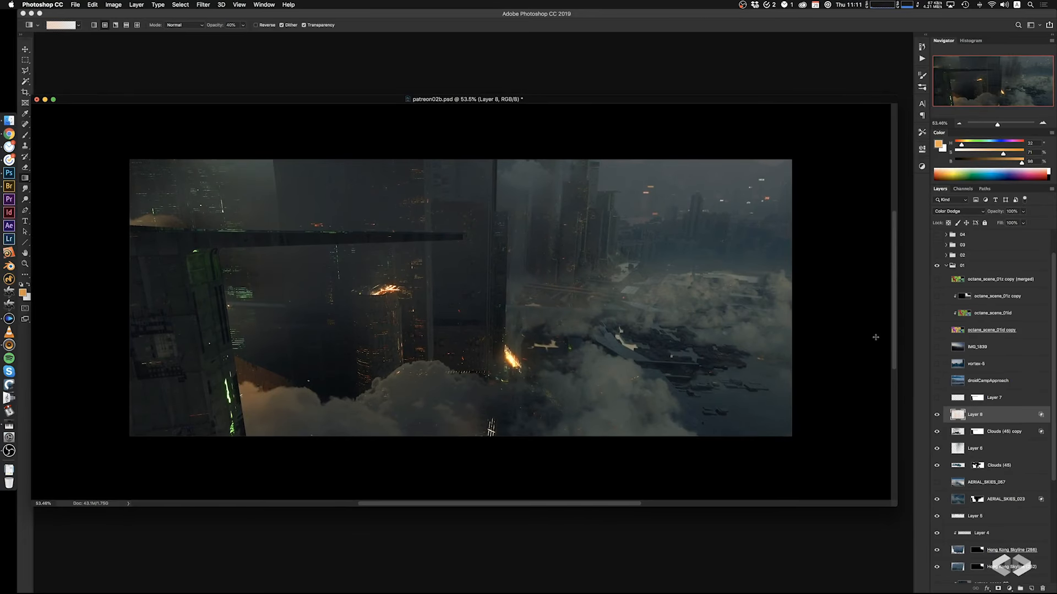
Show the droidCampApproach layer, move it over the right half of the city, and set its blend mode to Screen
click(937, 381)
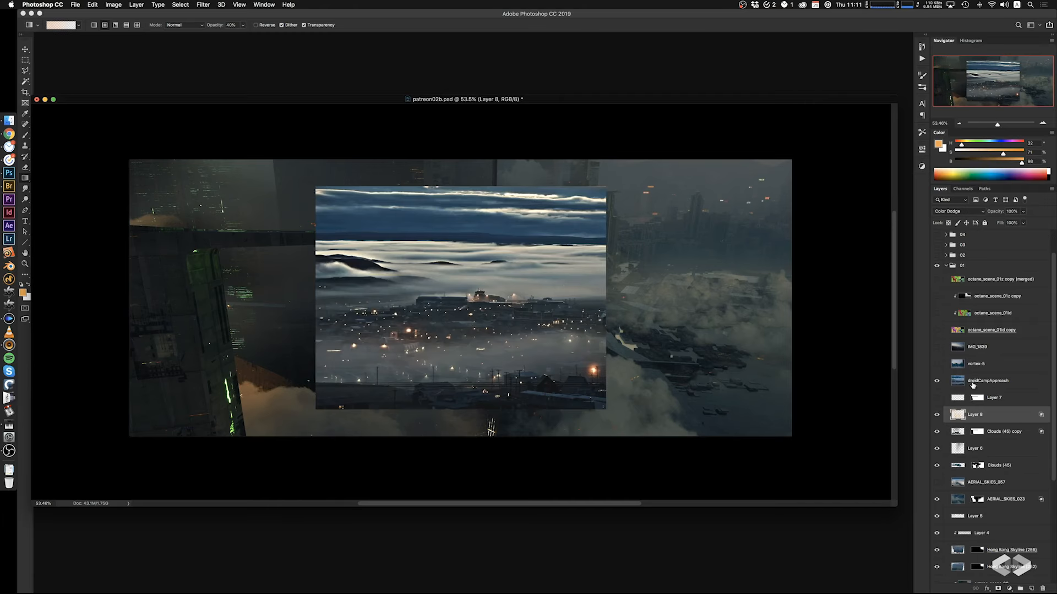
click(963, 382)
drag(557, 328, 714, 307)
click(958, 211)
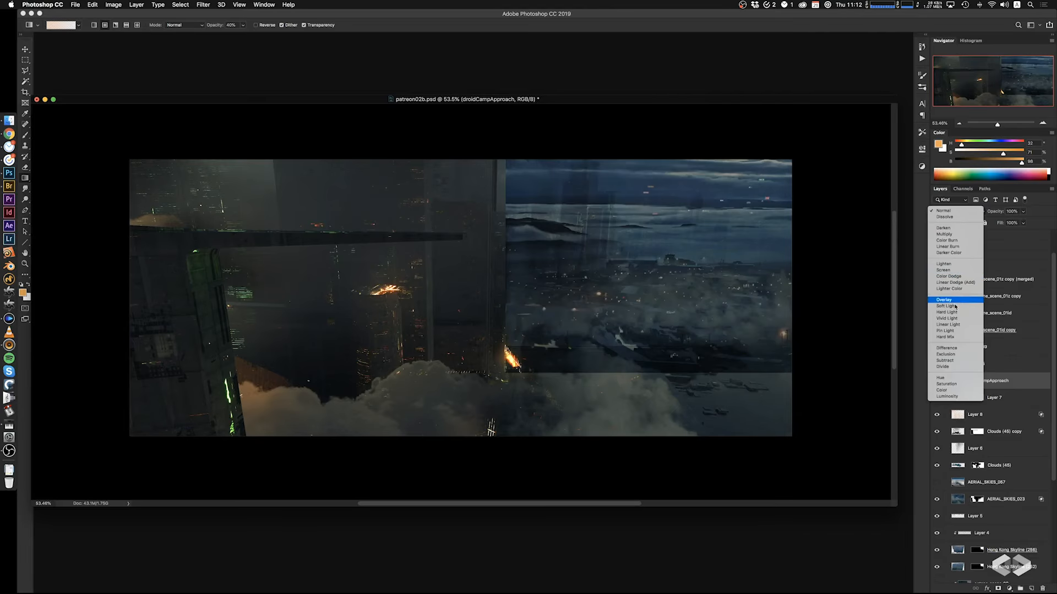
click(949, 272)
right_click(892, 311)
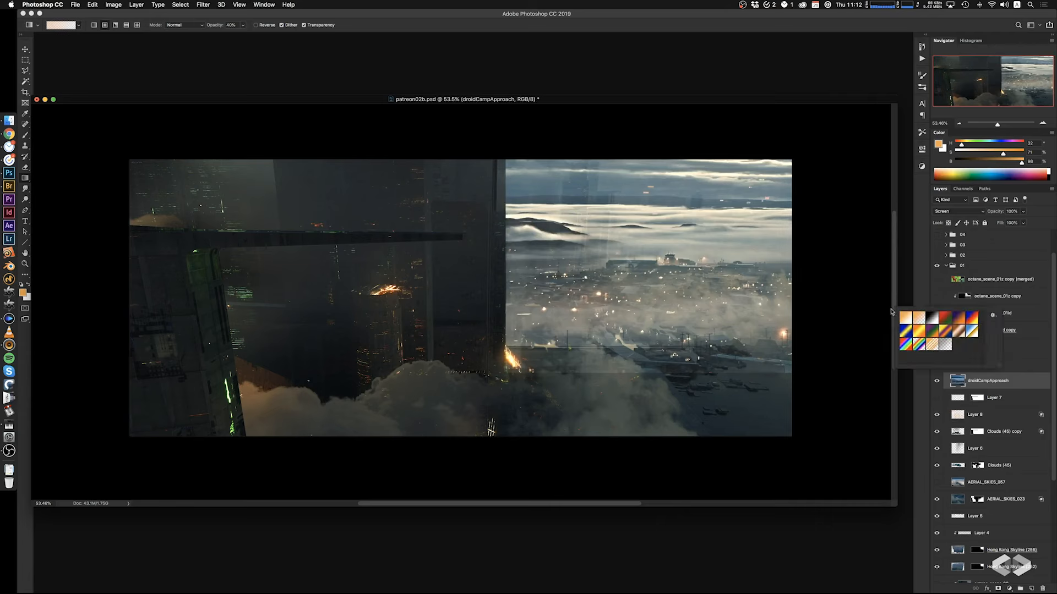
click(704, 365)
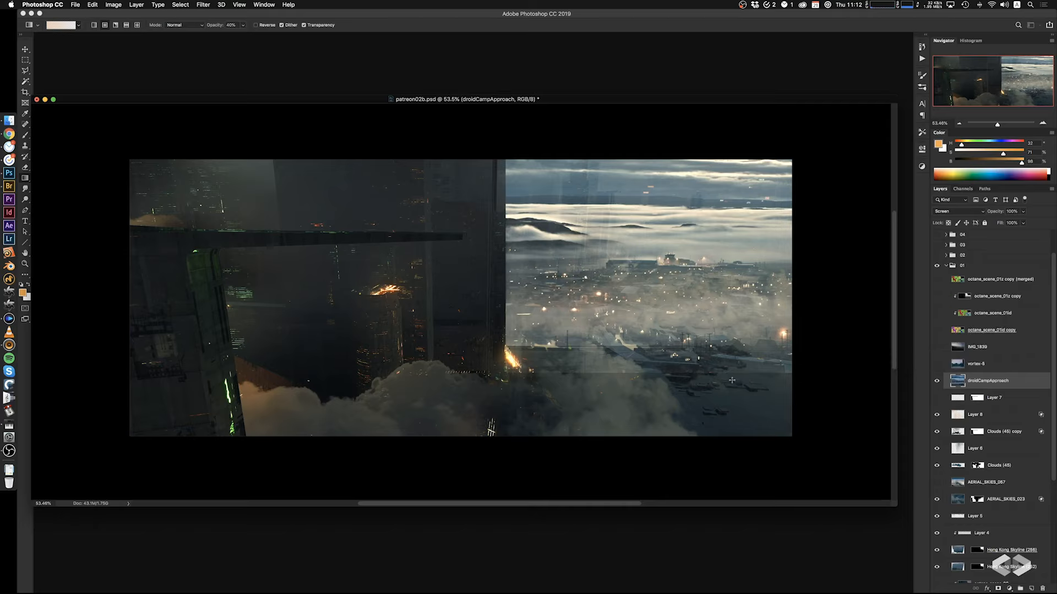
Darken the droidCampApproach layer's midtones with Levels, setting the midtone input to about 0.38
key(super+l)
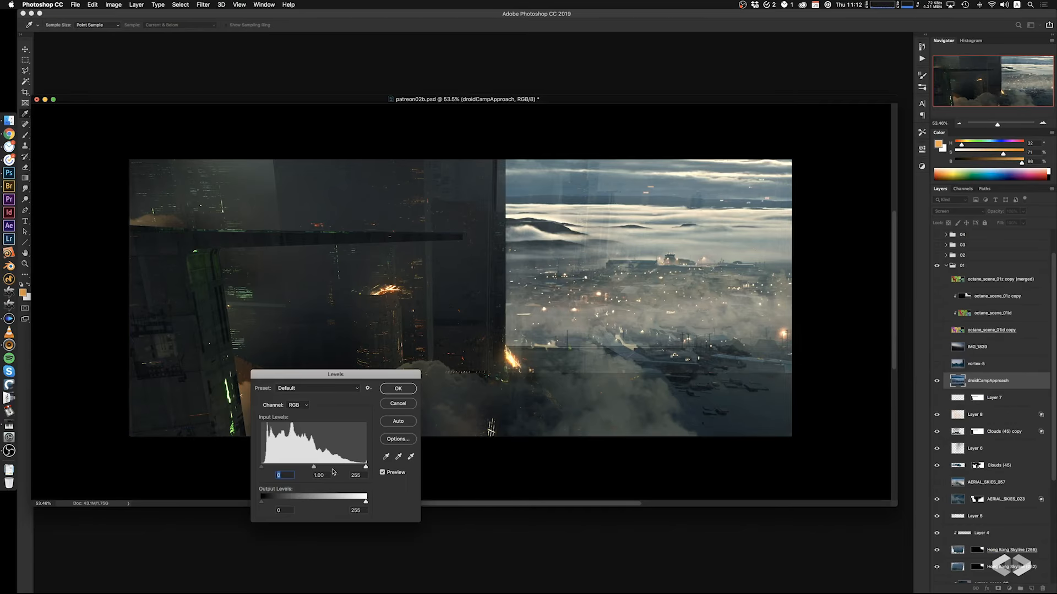
drag(325, 468, 342, 467)
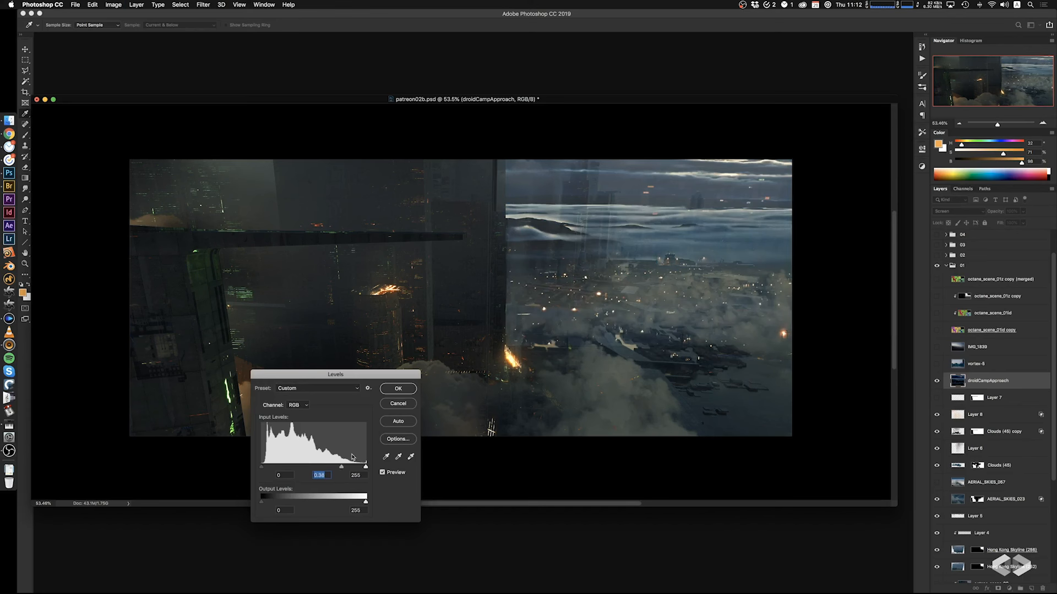
click(397, 389)
Scale the droidCampApproach photo down to about 69% and place it over the distant cloud bank at the image's right edge
mouse_move(716, 333)
super+mouse_down()
mouse_move(732, 339)
mouse_move(726, 327)
super+mouse_up()
key(super+t)
alt+drag(791, 367, 762, 344)
drag(700, 332, 728, 336)
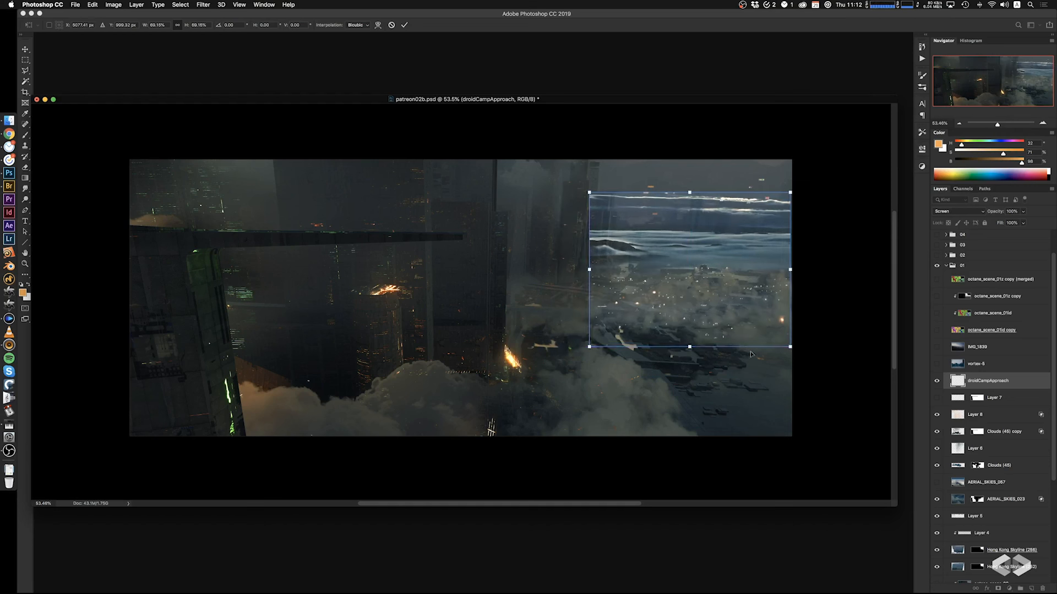
key(Return)
Erase the droidCampApproach sky and lower edge with a large soft eraser, leaving its city lights over the clouds
key(e)
mouse_move(711, 190)
mouse_down()
mouse_move(641, 198)
mouse_move(770, 214)
mouse_move(758, 235)
mouse_move(733, 235)
mouse_up()
drag(627, 221, 784, 234)
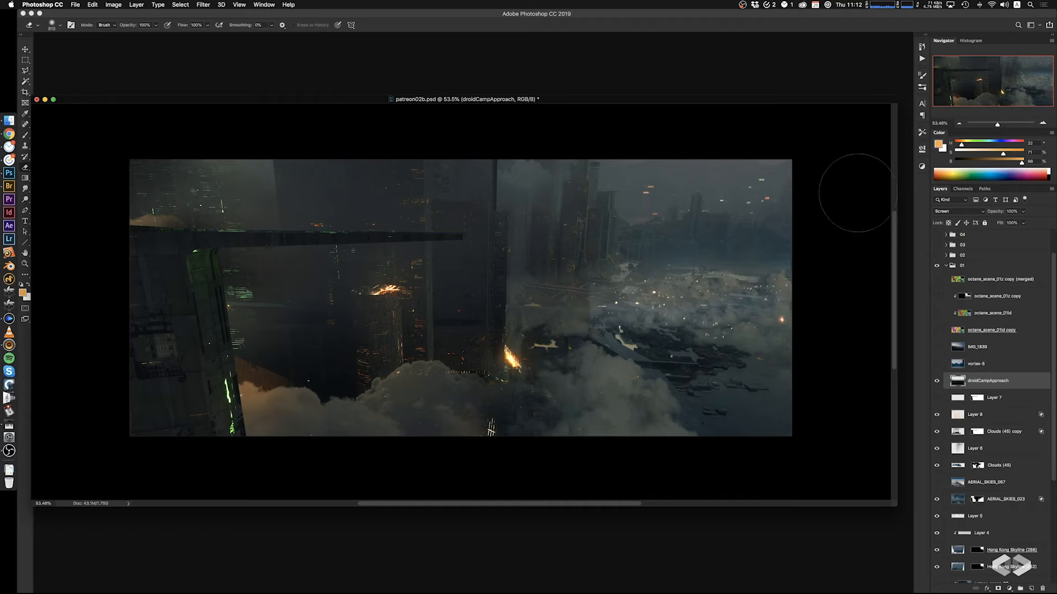
super+drag(743, 325, 740, 321)
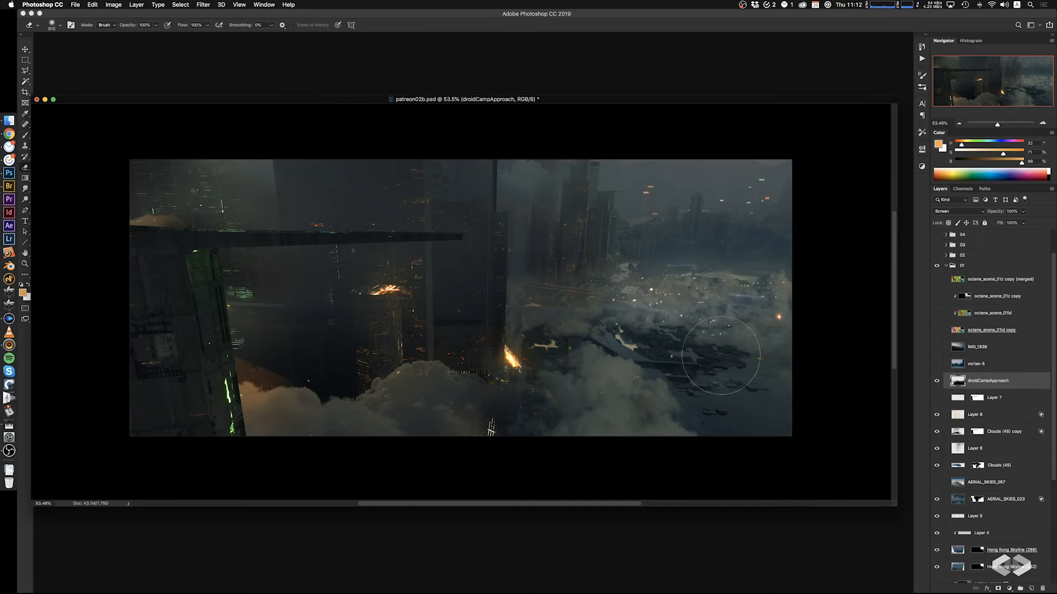
drag(719, 357, 628, 363)
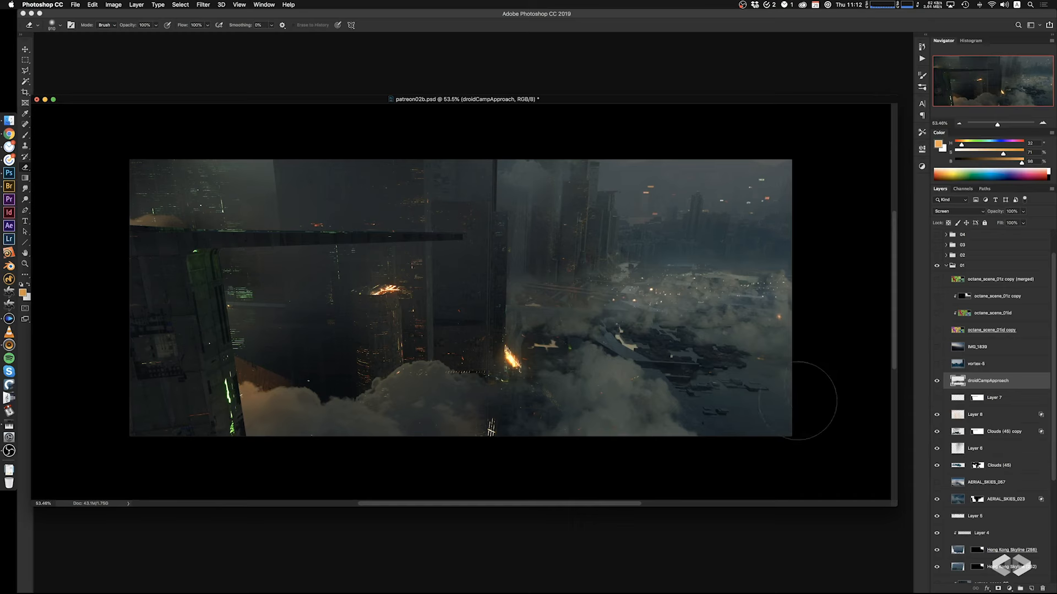
Clone the droidCampApproach lights across the clouds and dark islands, undo the skyline stroke, and darken the layer's midtones with Levels
key(s)
ctrl+alt+drag(713, 321, 697, 320)
alt+click(640, 312)
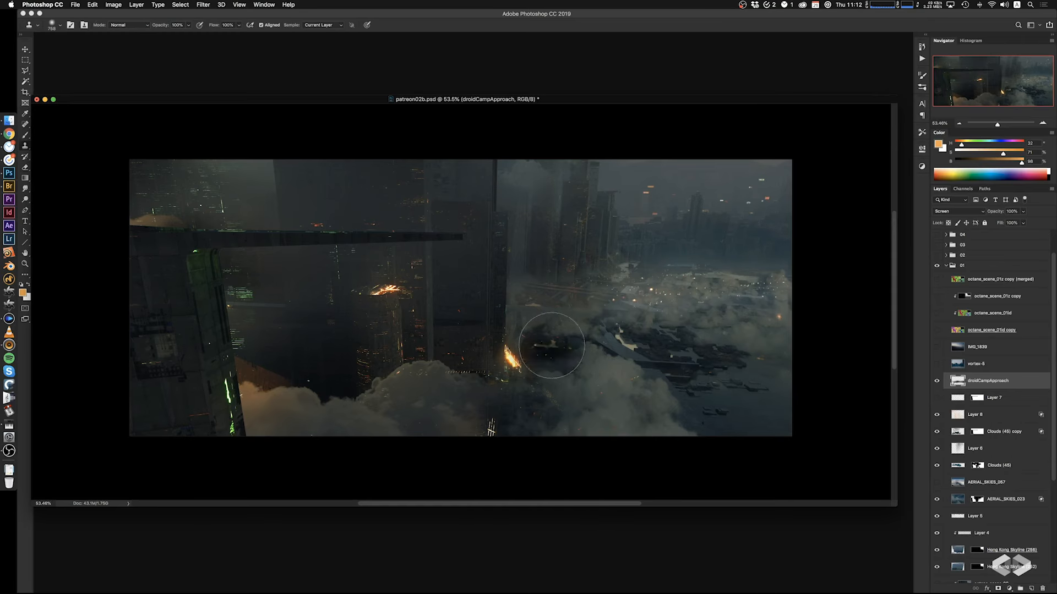
mouse_move(542, 346)
mouse_down()
mouse_move(661, 353)
mouse_move(759, 391)
mouse_up()
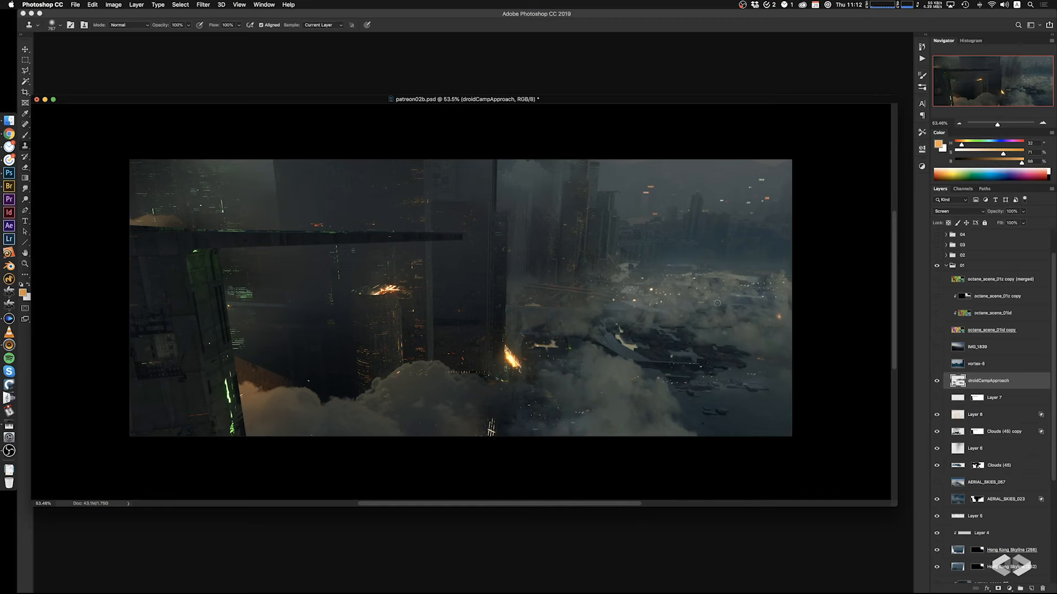
drag(663, 248, 715, 247)
key(super+z)
key(super+l)
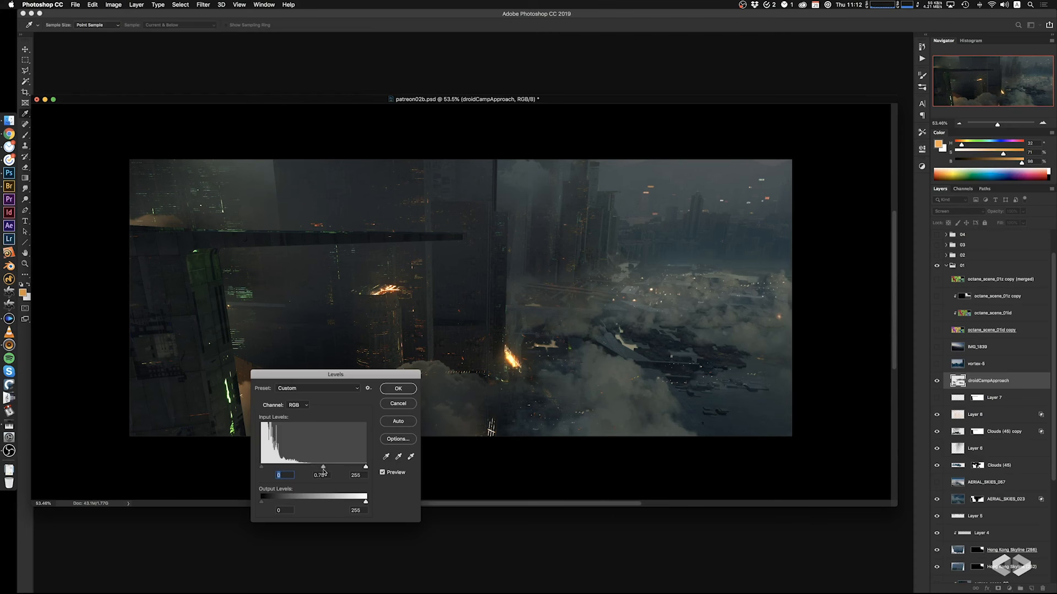
click(398, 389)
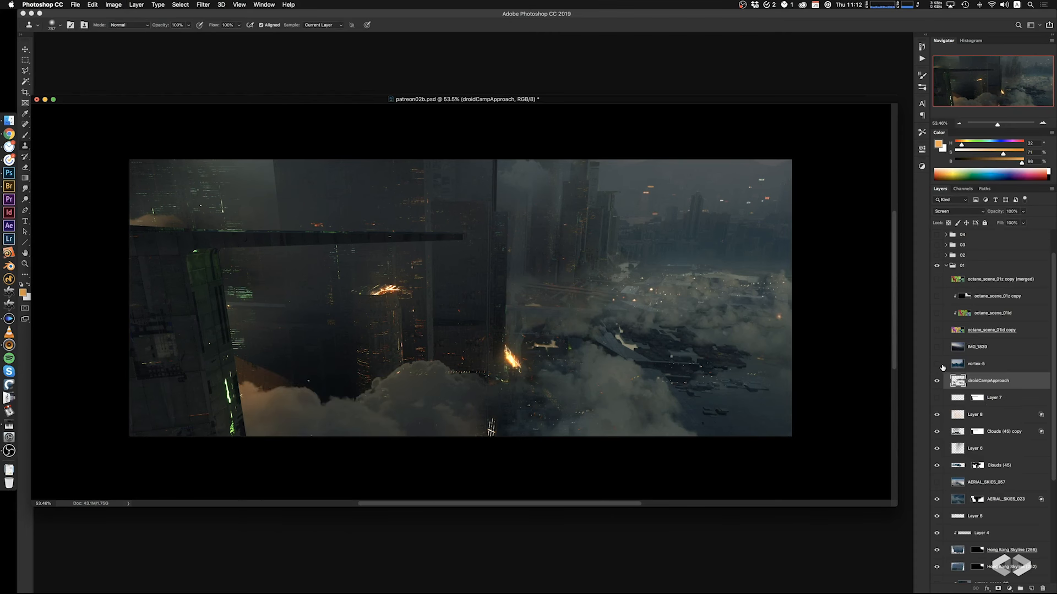
Show the vortex-5 layer, move it over the distant skyline on the right, and set its blend mode to Screen
click(937, 364)
click(980, 364)
super+drag(482, 332, 746, 251)
click(963, 212)
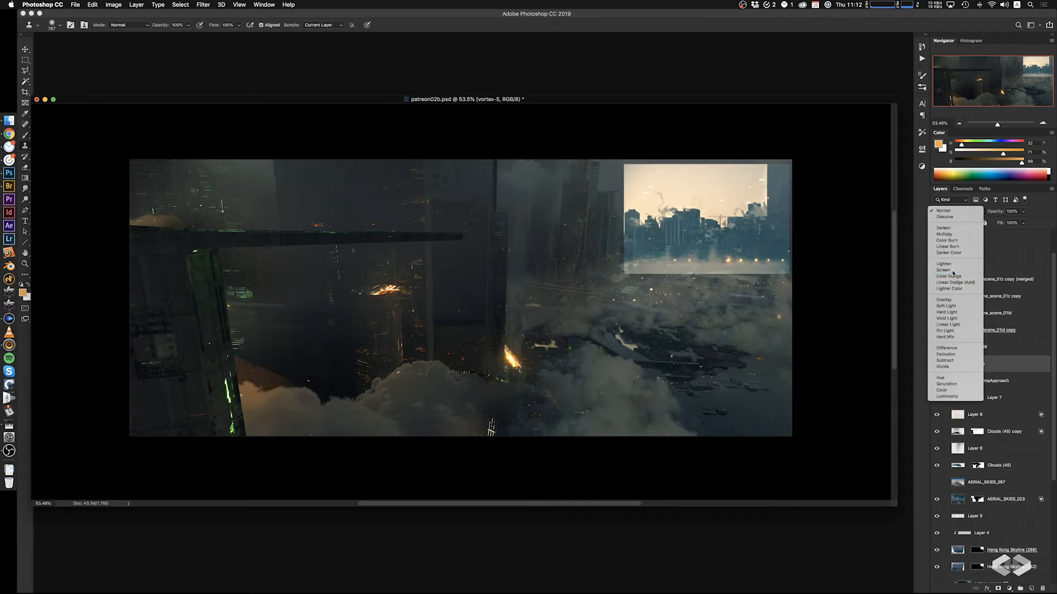
click(935, 270)
Darken the vortex-5 midtones with Levels and erase its bright sky and buildings, keeping the strip of horizon lights
key(super+l)
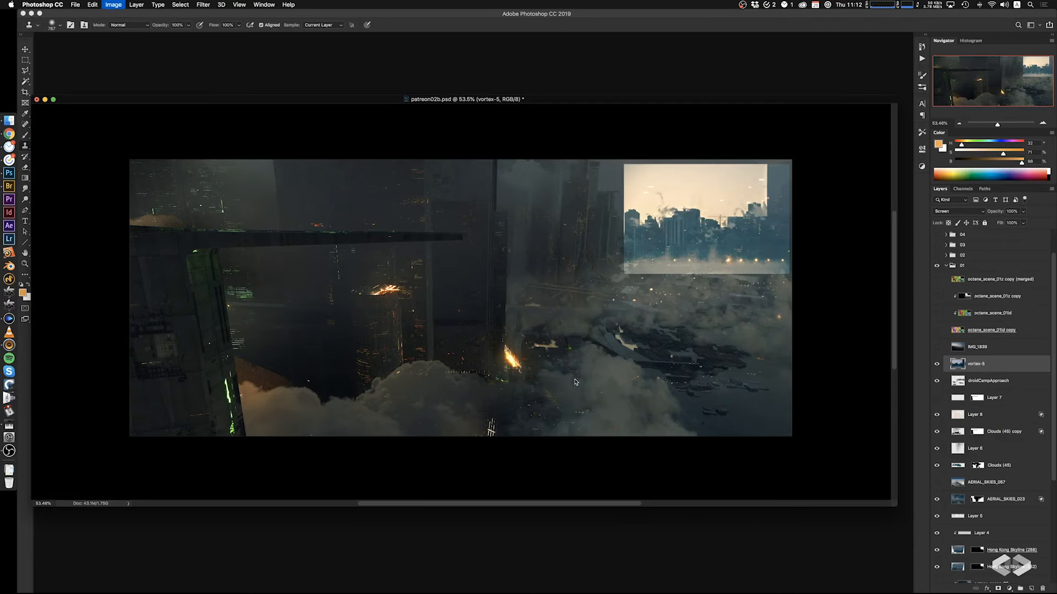
drag(314, 467, 331, 469)
click(398, 388)
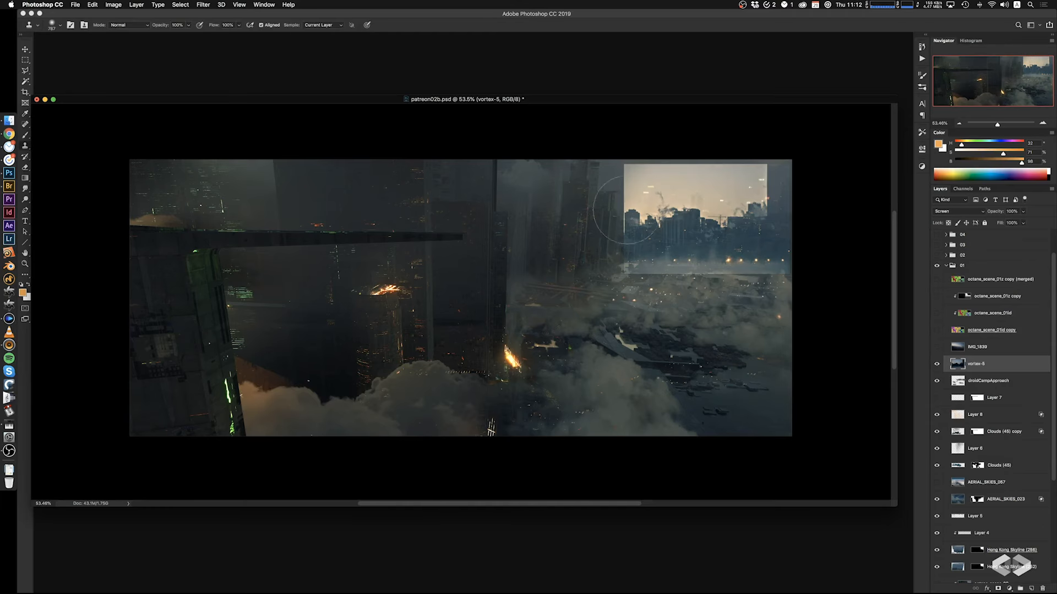
key(e)
mouse_move(633, 231)
mouse_down()
mouse_move(719, 165)
mouse_move(713, 204)
mouse_up()
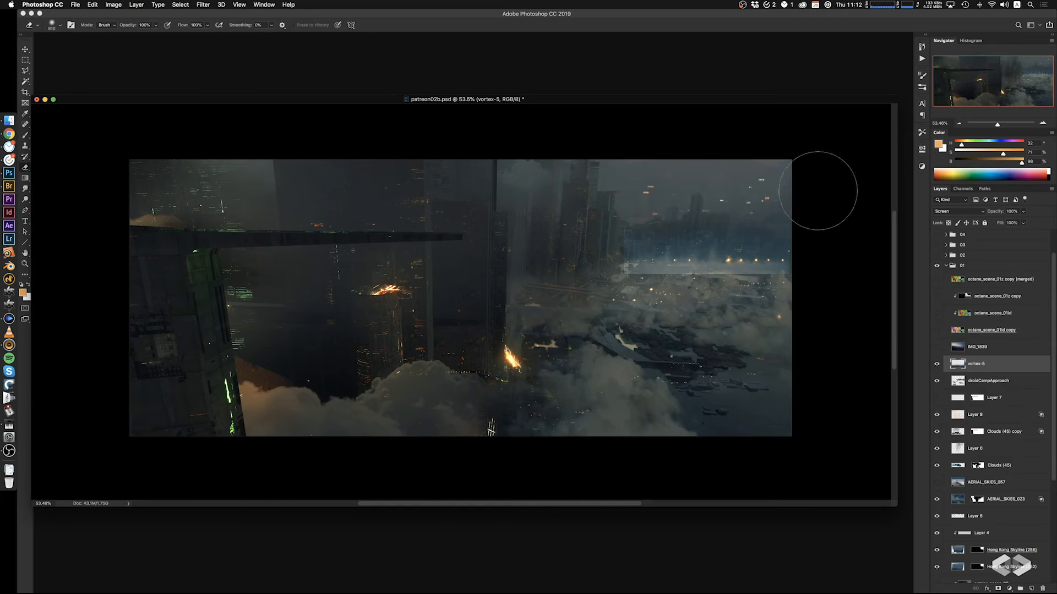
Transform the vortex-5 light strip to a smaller size along the distant horizon, redoing the first placement
key(super+t)
super+drag(704, 274, 679, 268)
drag(741, 241, 760, 256)
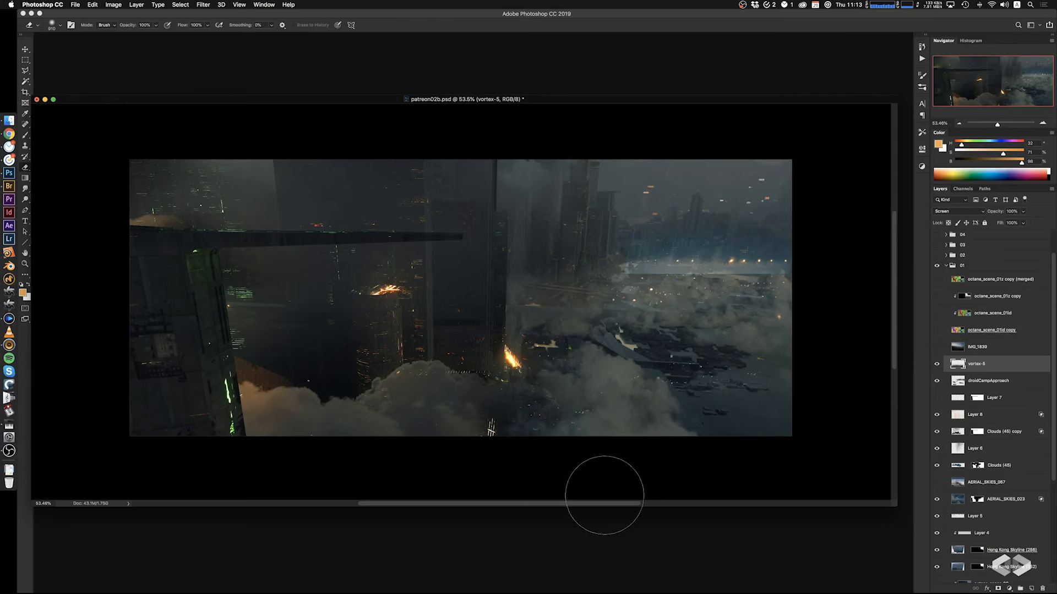
key(super+z)
super+drag(624, 169, 609, 172)
key(Return)
Erase the vortex-5 edges and surrounding lights with a smaller eraser, nudging the layer left and leaving one warm light on the horizon
key(e)
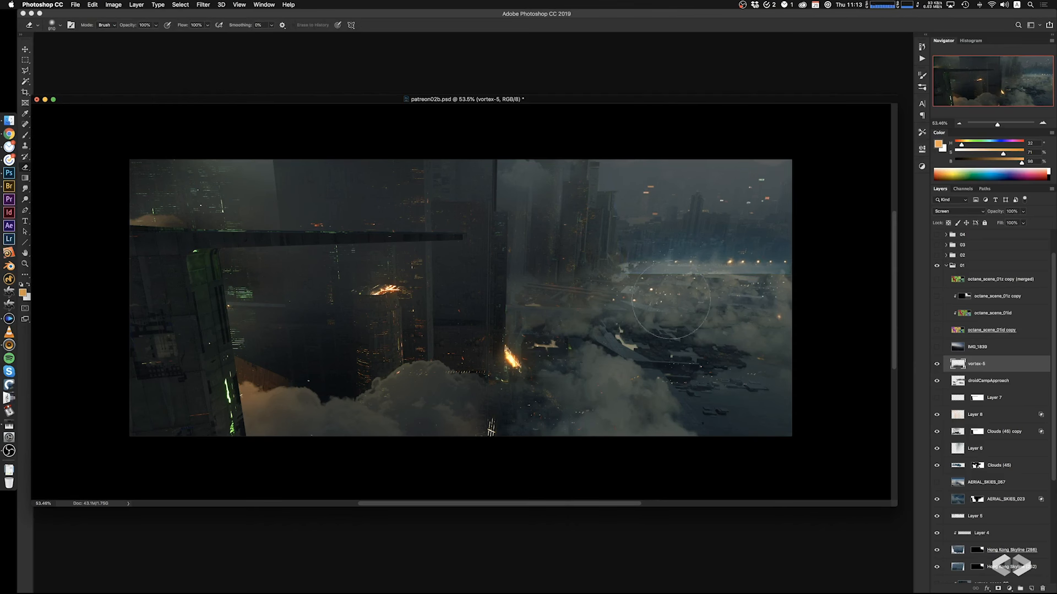
ctrl+alt+drag(670, 301, 659, 289)
mouse_move(671, 290)
mouse_down()
mouse_move(891, 292)
mouse_move(737, 290)
mouse_move(658, 330)
mouse_up()
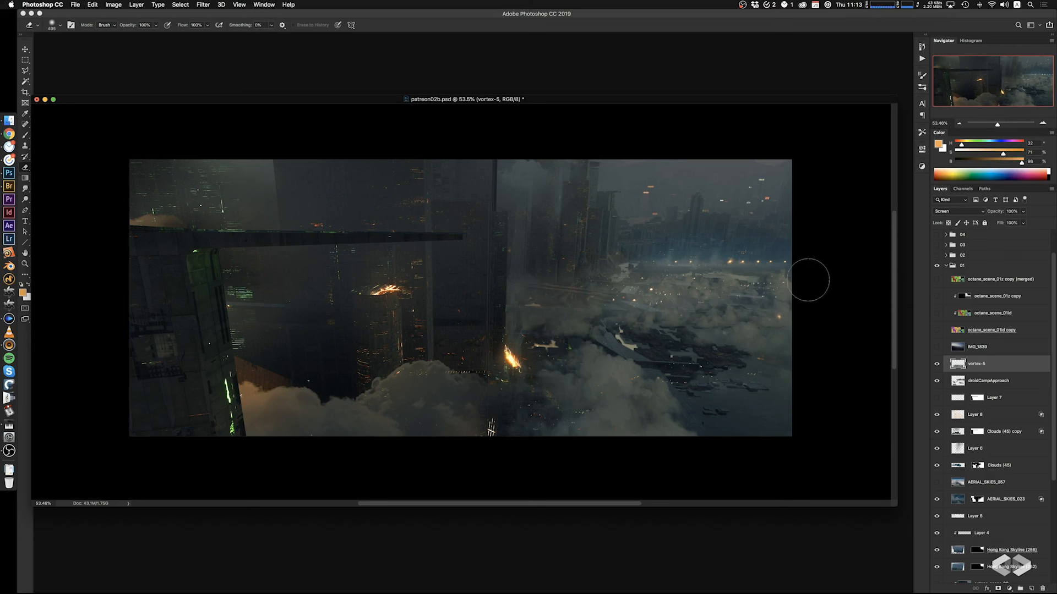
drag(714, 268, 683, 265)
key(super+z)
super+drag(767, 313, 755, 312)
drag(667, 268, 594, 286)
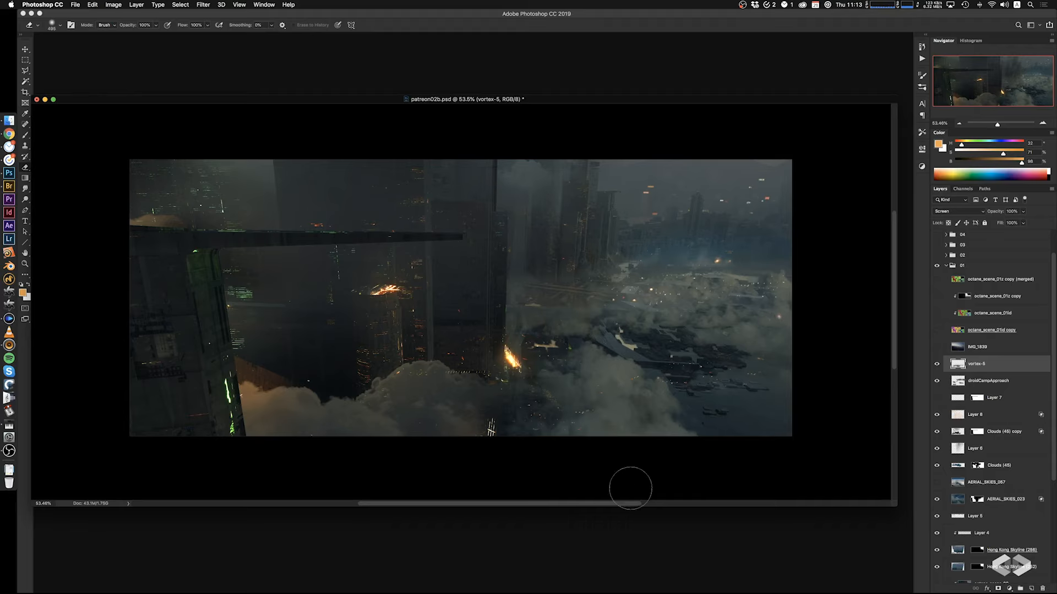
Reduce the vortex-5 layer's saturation to -30 with Hue/Saturation
key(super+u)
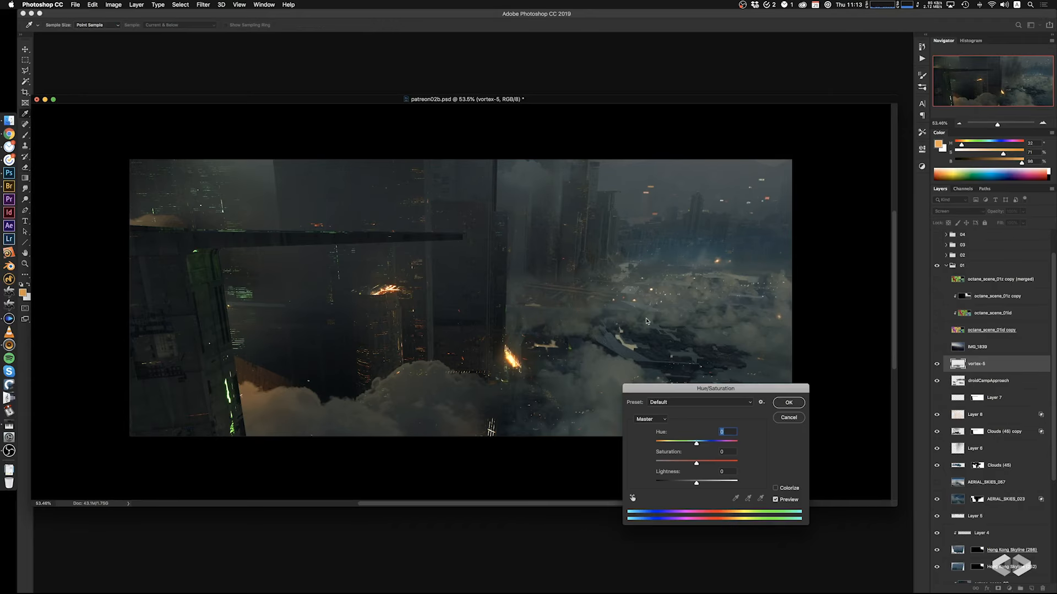
drag(696, 463, 684, 465)
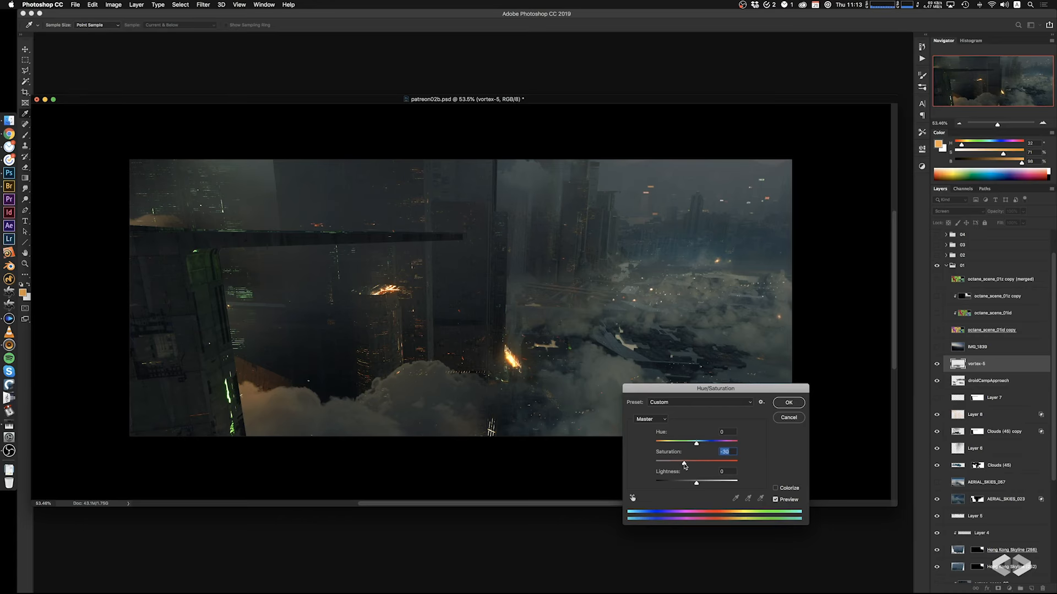
key(Return)
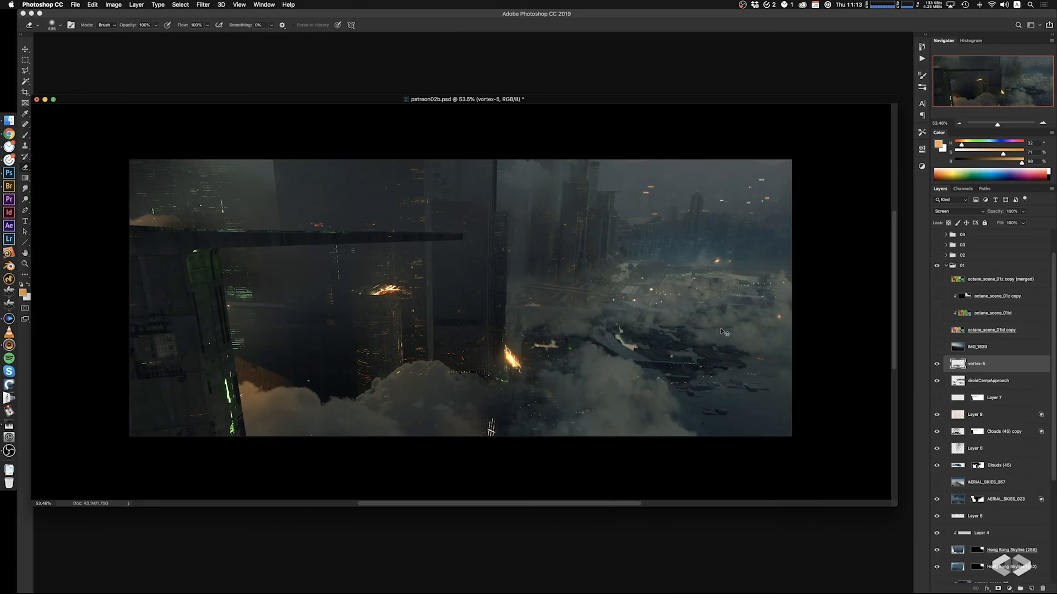
Preview the hidden IMG_1839 photo layer over the painting and delete it from group 01
super+drag(706, 329, 679, 334)
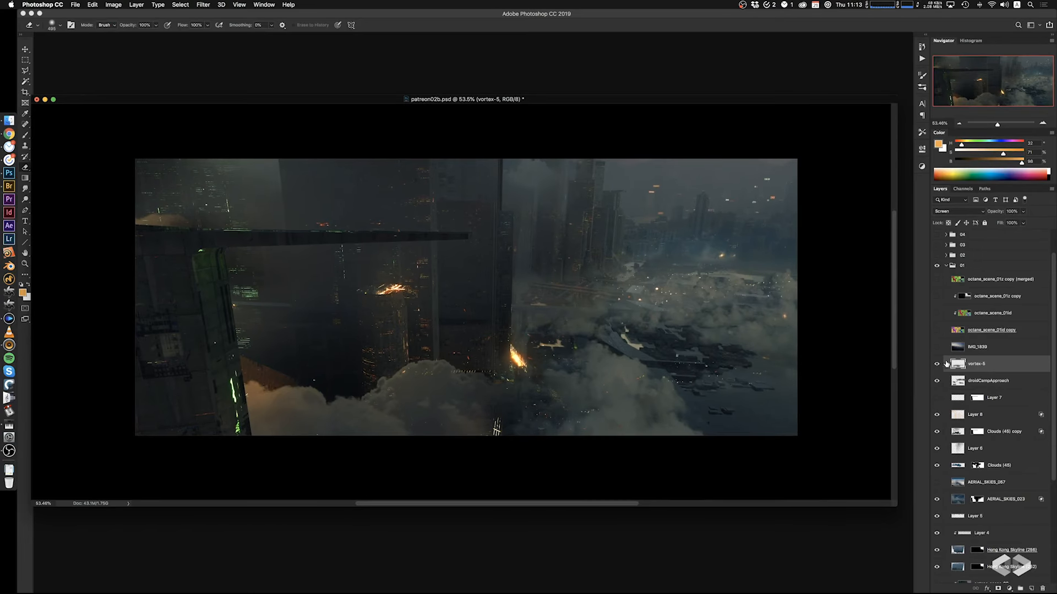
click(937, 347)
click(957, 353)
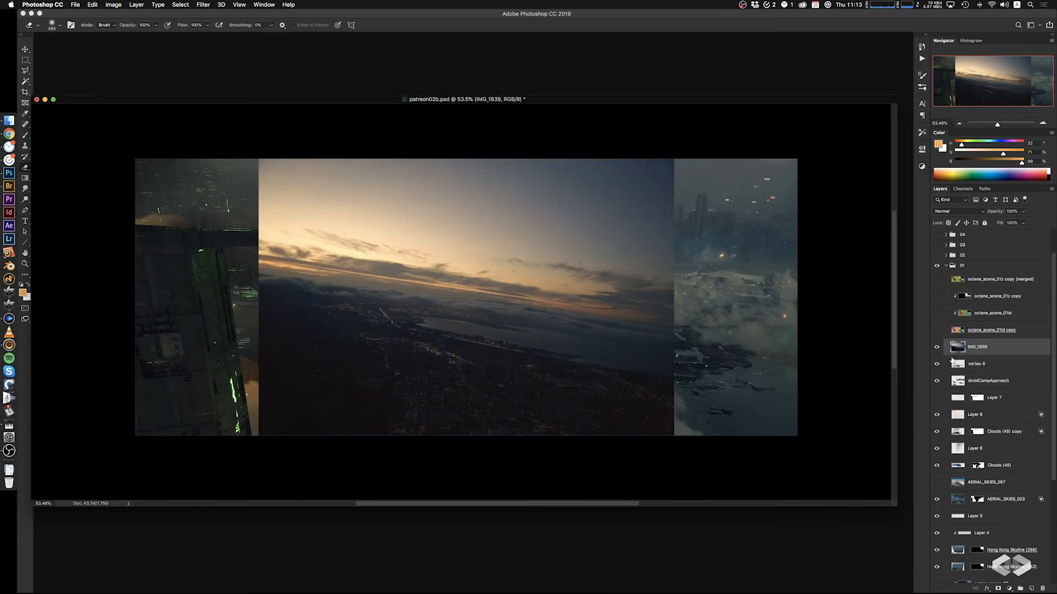
click(936, 347)
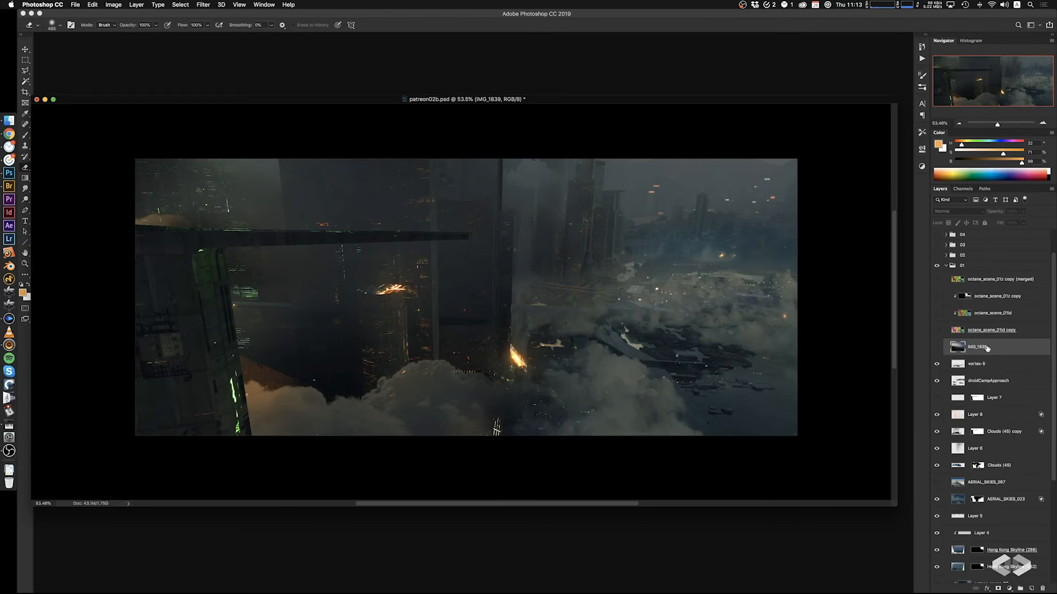
key(Return)
key(BackSpace)
key(Return)
key(Return)
click(936, 348)
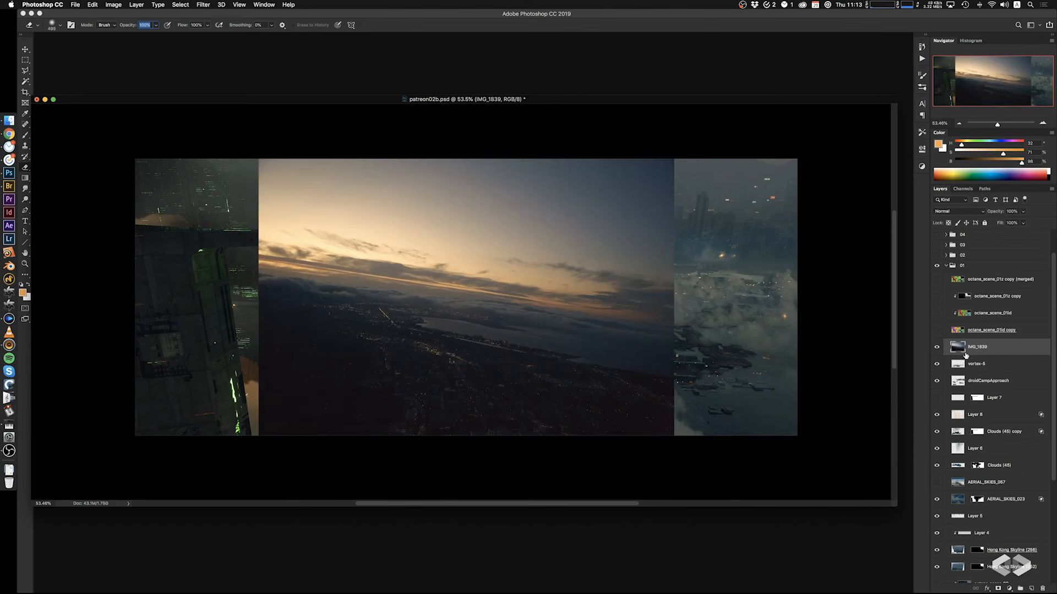
key(BackSpace)
right_click(984, 352)
key(Return)
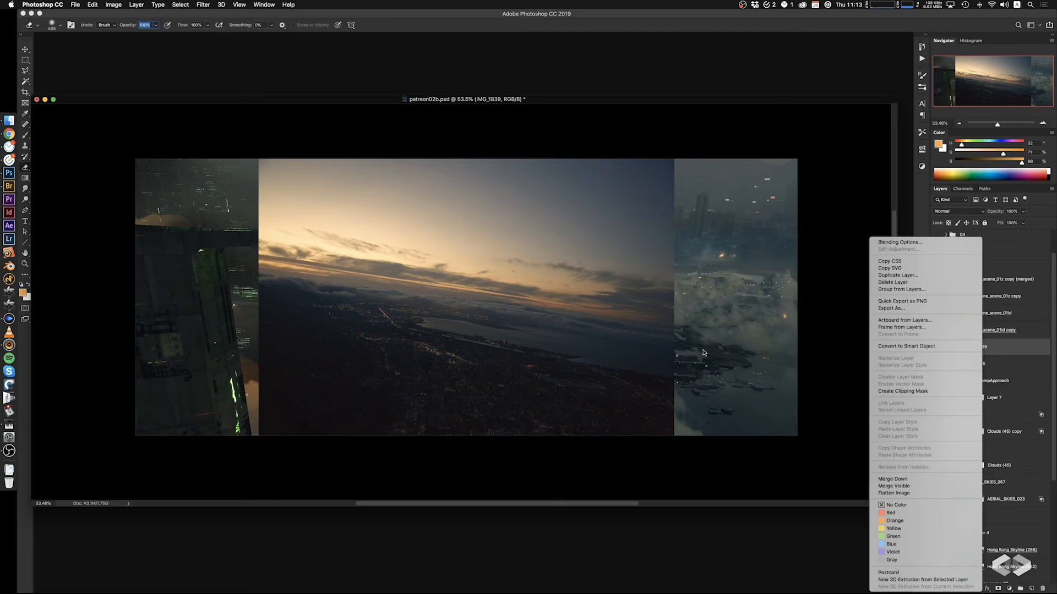
click(688, 442)
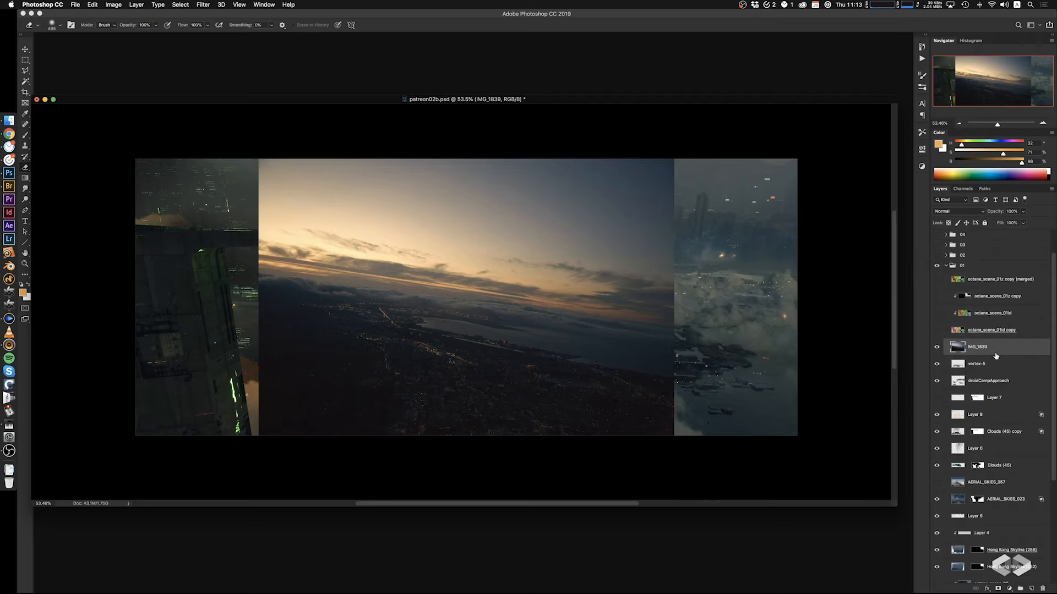
key(BackSpace)
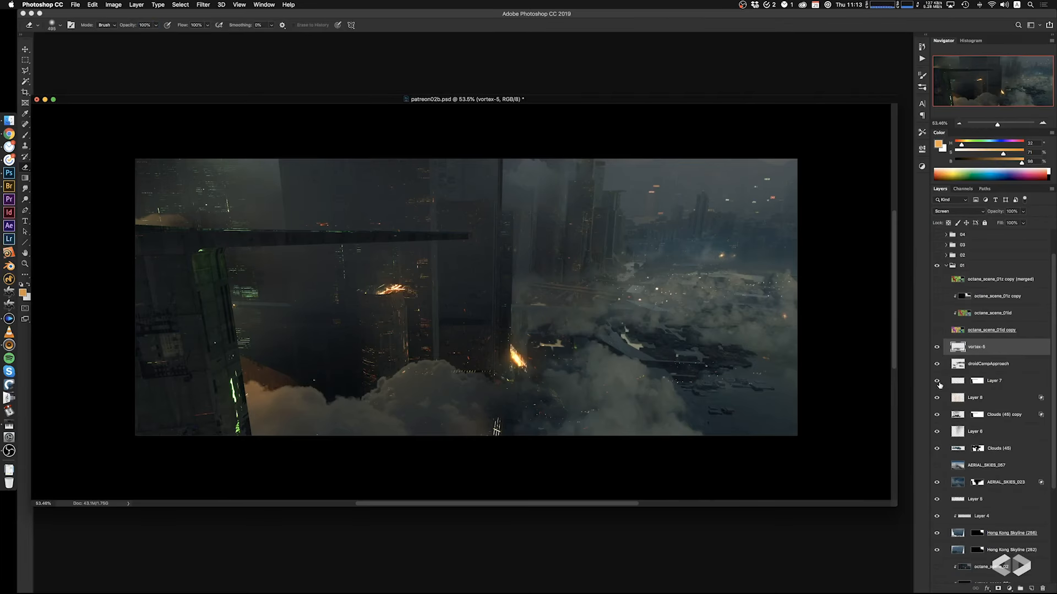
Delete the hidden, masked Layer 7 below droidCampApproach
right_click(957, 380)
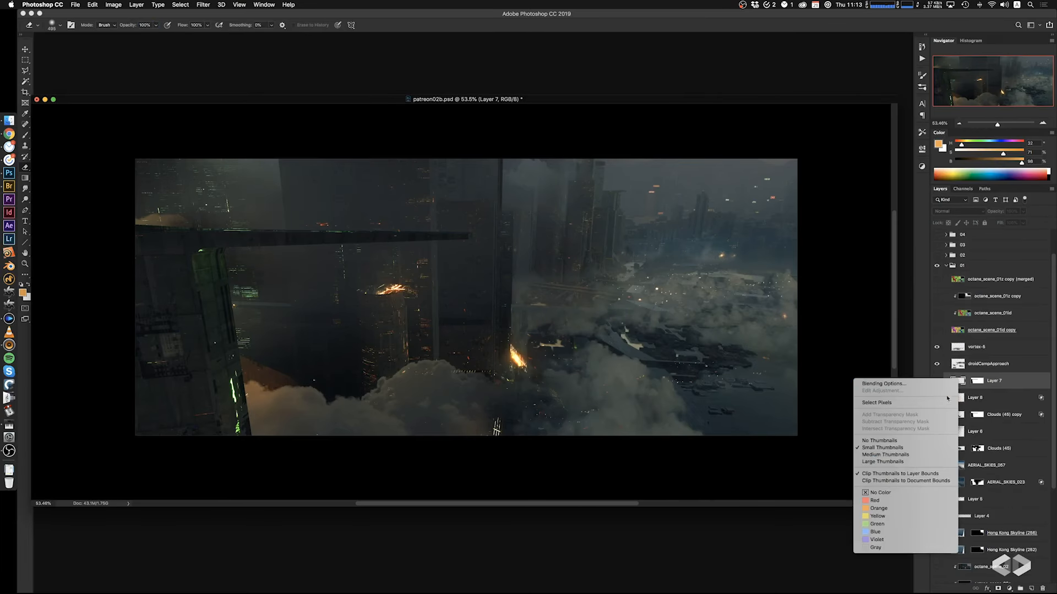
click(1020, 396)
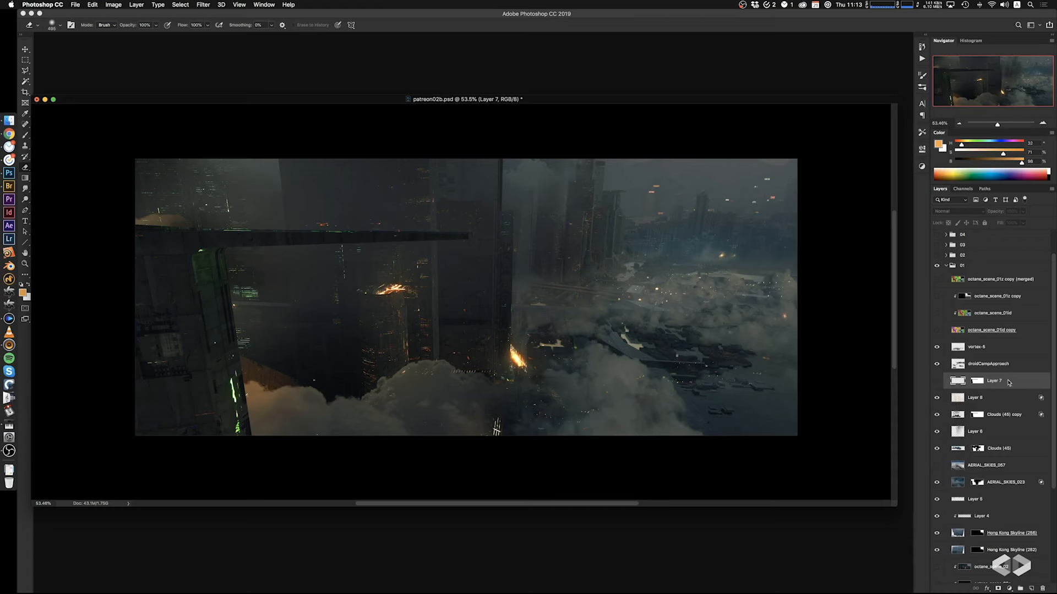
right_click(1008, 383)
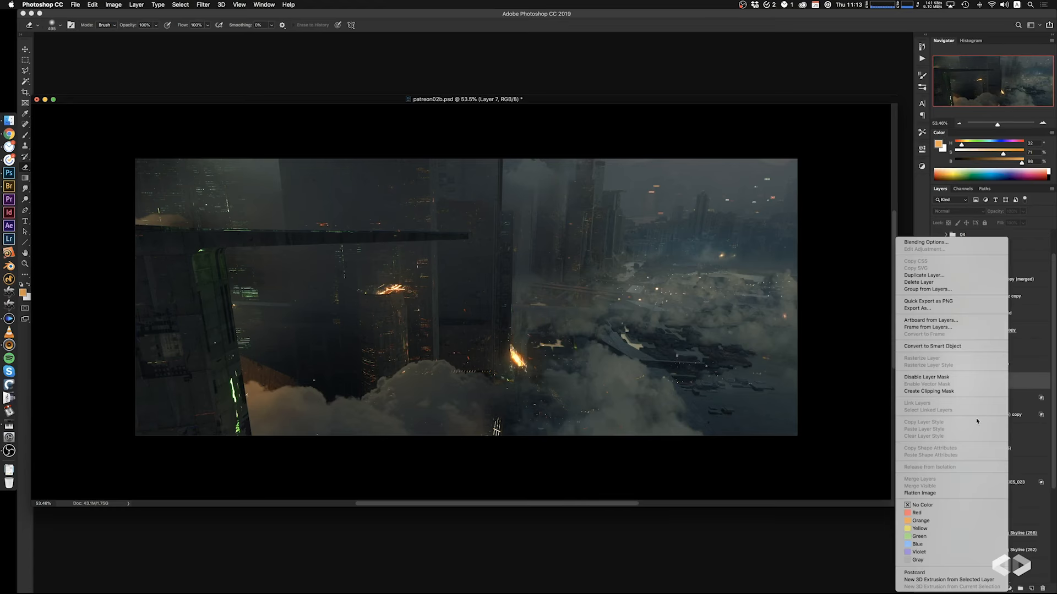
click(954, 282)
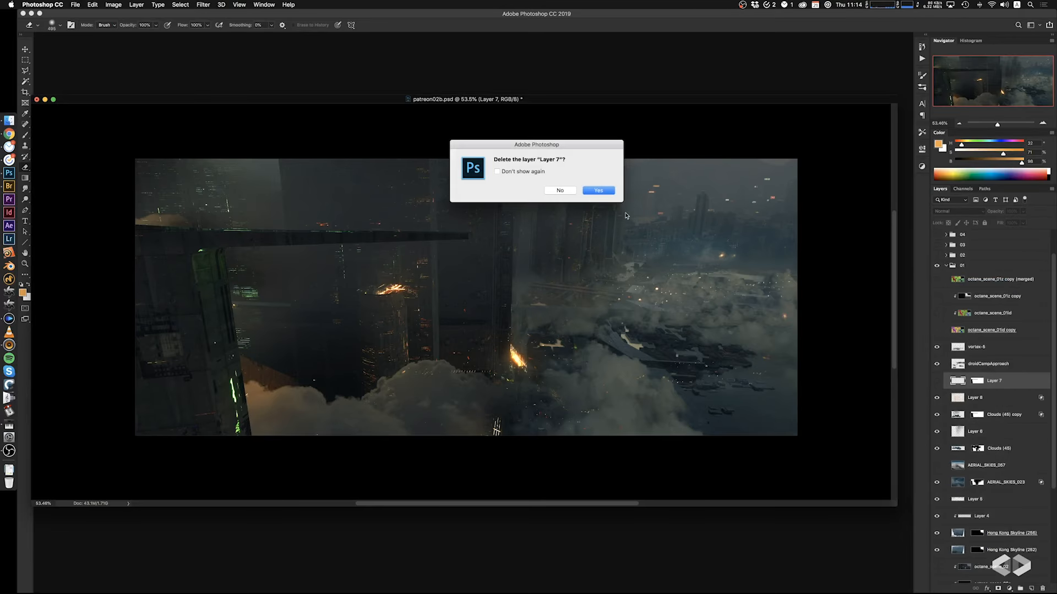
click(598, 190)
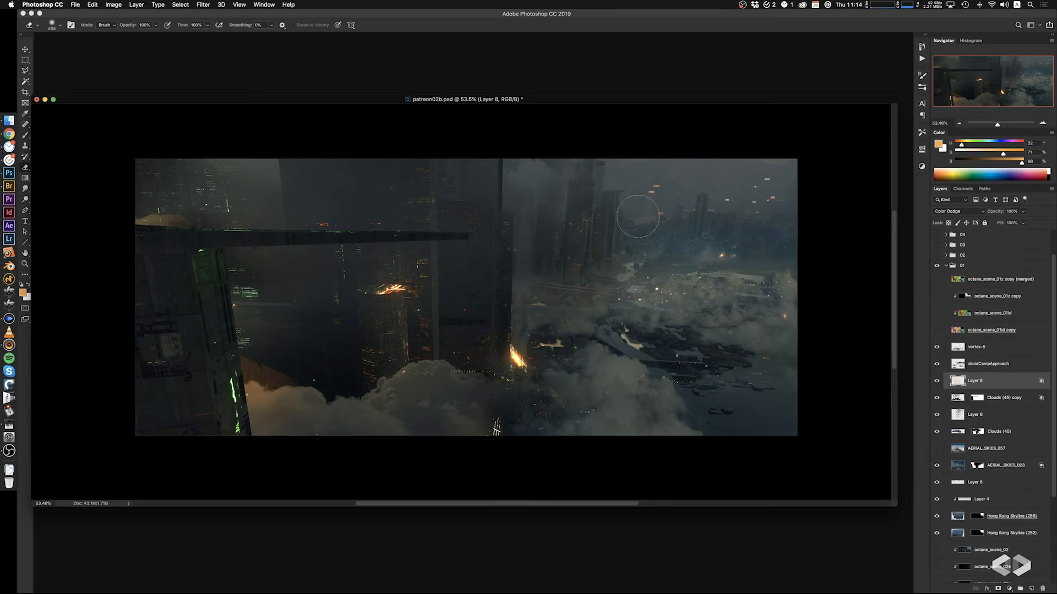
Preview the hidden AERIAL_SKIES_057 cloud layer and delete it
click(985, 449)
click(936, 452)
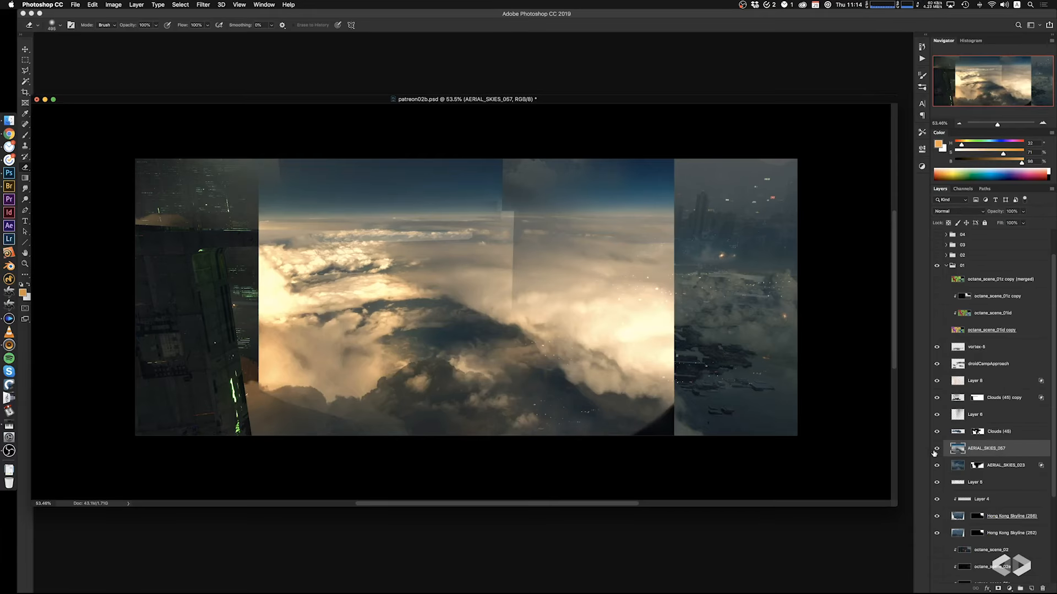
click(935, 453)
key(Delete)
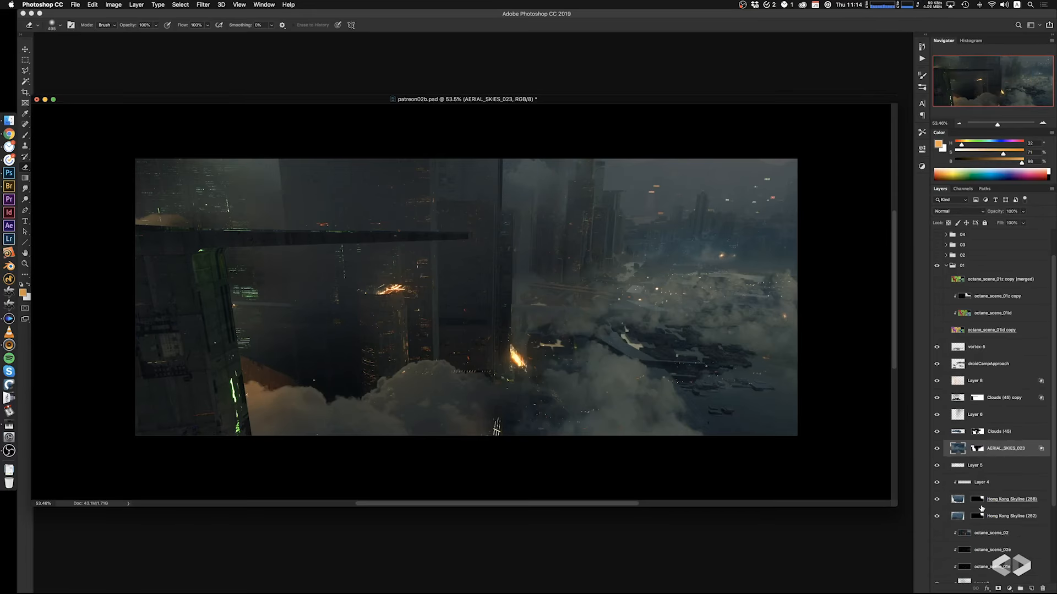
Toggle the hidden octane_scene render layers to compare them, and delete octane_scene_02 and octane_scene_01e
scroll(1024, 477, down, 5)
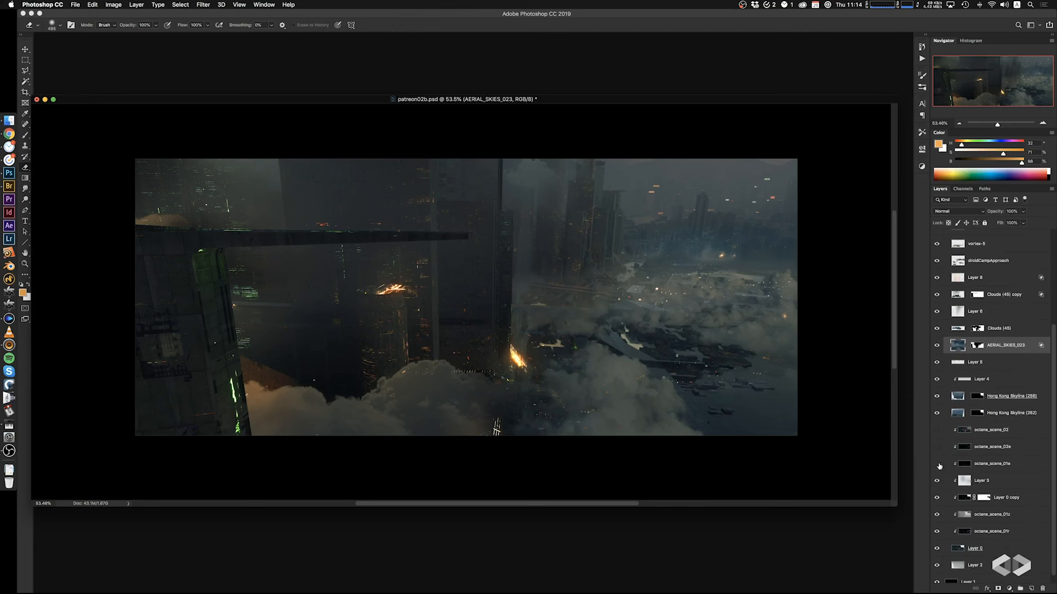
click(935, 464)
click(937, 464)
click(936, 446)
click(937, 447)
click(937, 447)
click(939, 454)
click(939, 454)
click(936, 431)
click(998, 443)
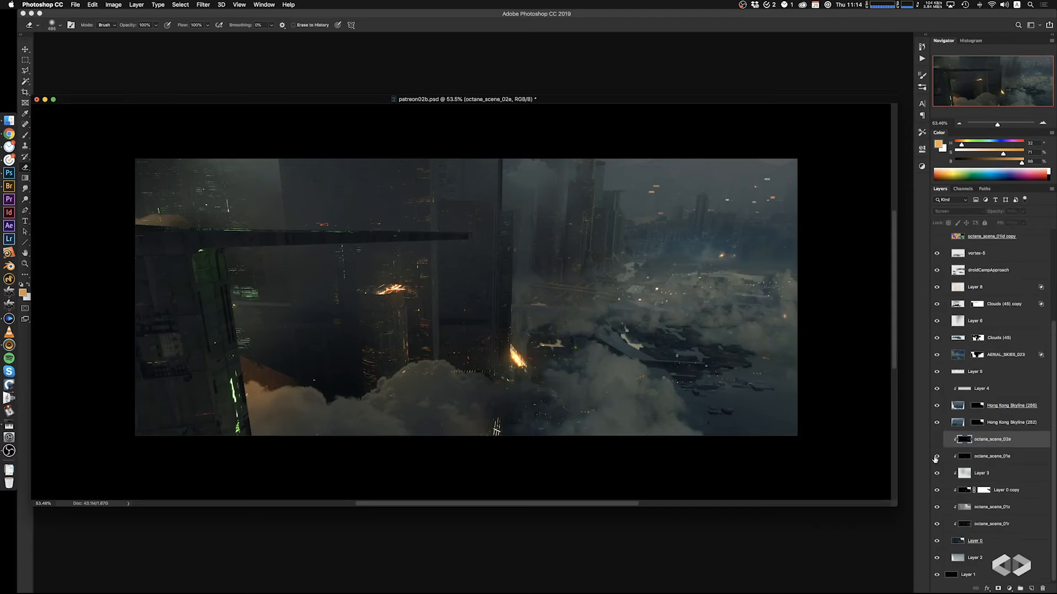
click(986, 462)
key(Delete)
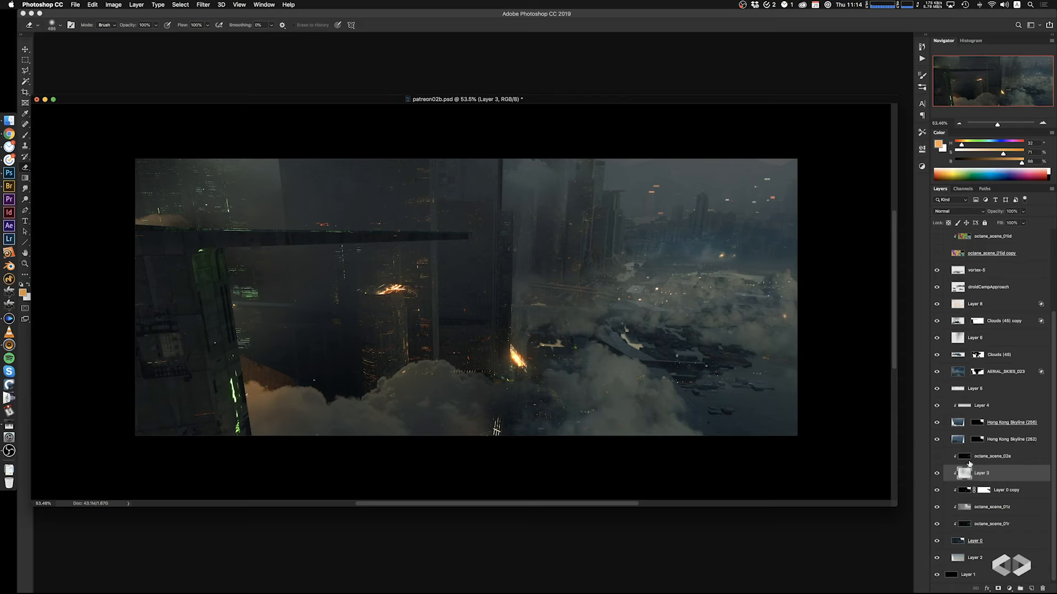
Compare the painting with and without octane_scene_02e, delete that layer and save the document
click(937, 458)
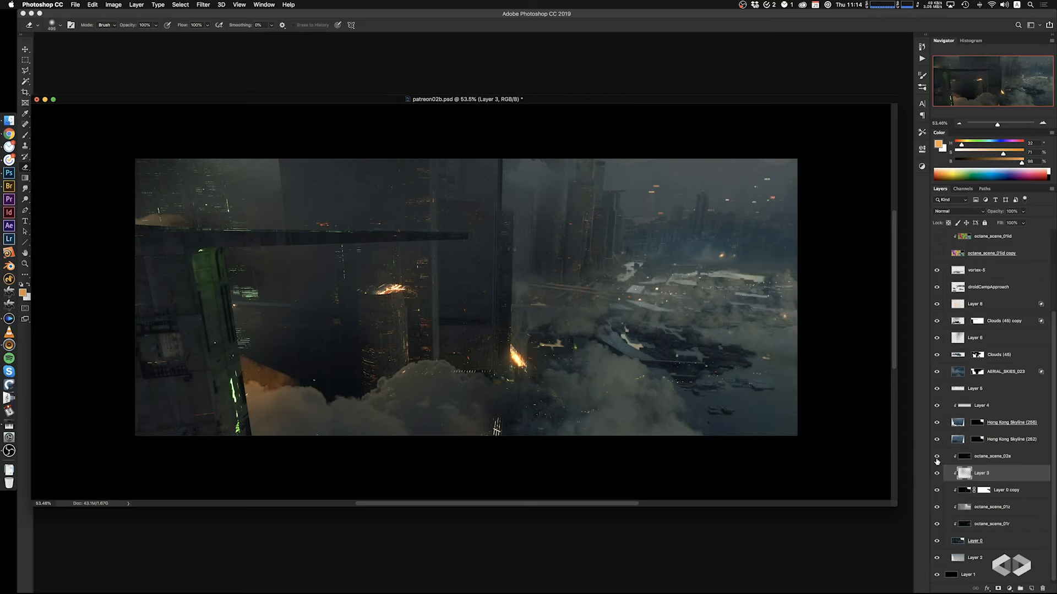
click(943, 461)
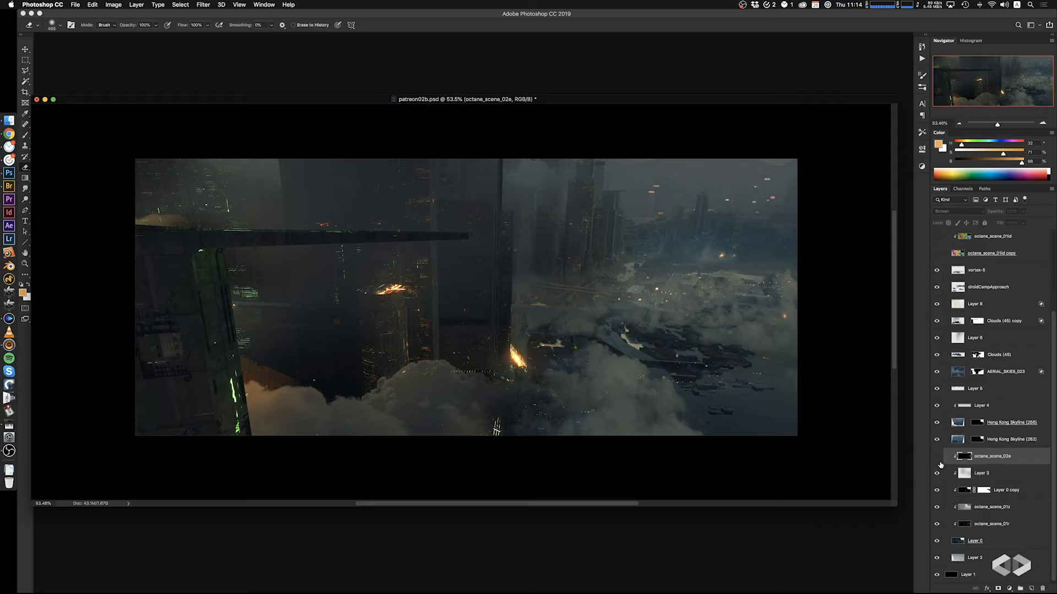
click(936, 458)
click(937, 458)
key(BackSpace)
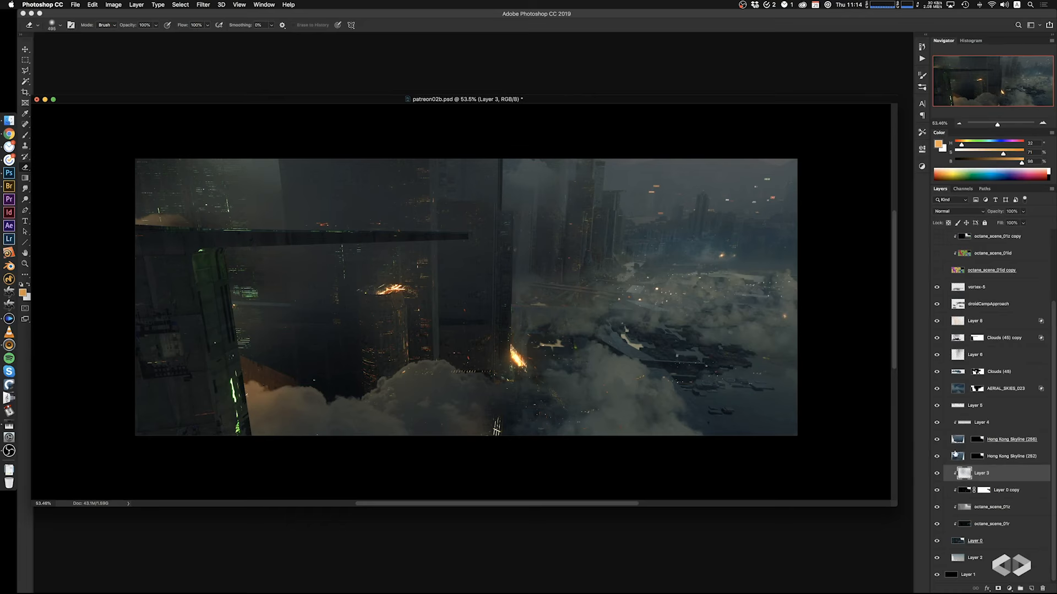
key(super+s)
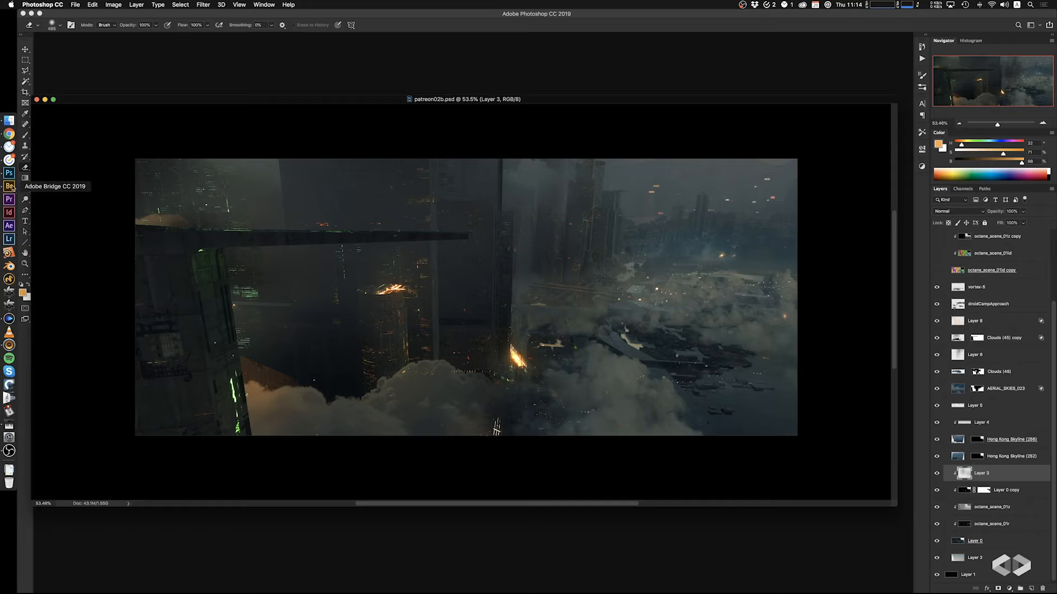
Switch to Adobe Bridge and select the highway-interchange photo, ZHA tower render, teal elevated-highway city image and Screen Shot 2013-05-13 aerial in the ref folder
click(8, 186)
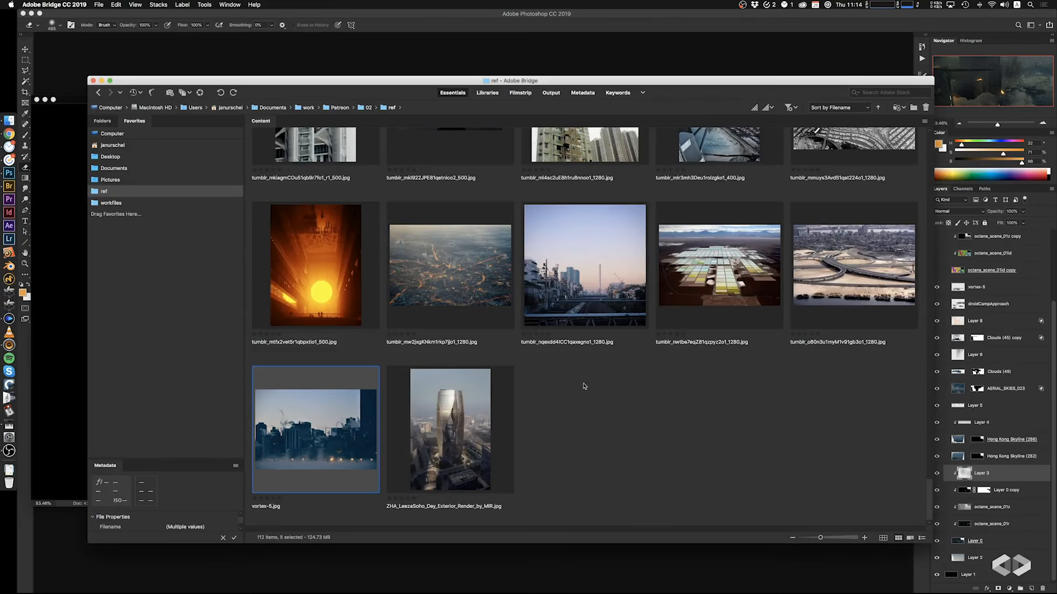
click(838, 310)
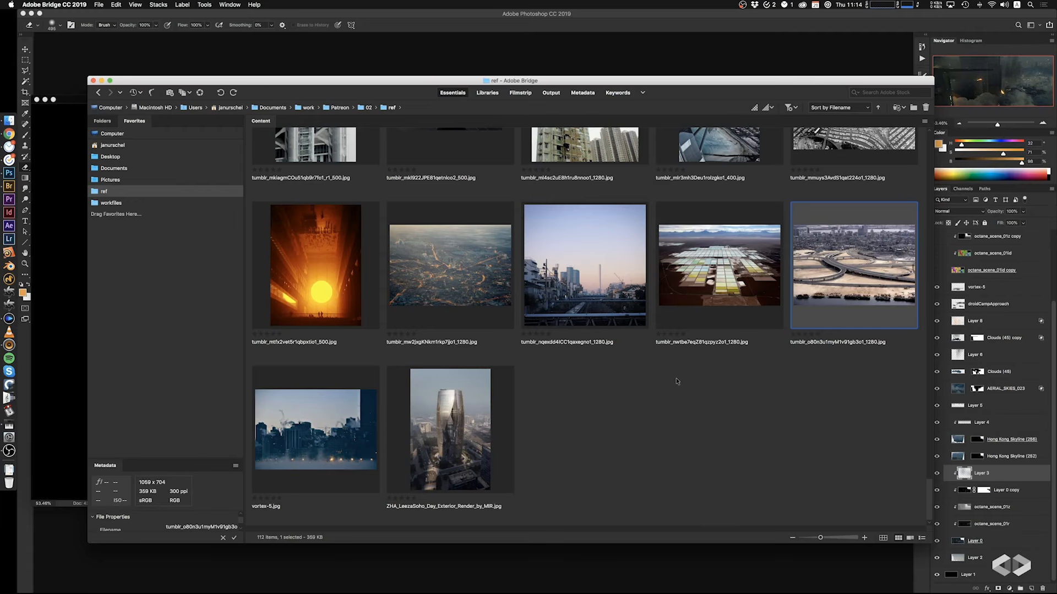
super+click(482, 407)
scroll(531, 391, up, 5)
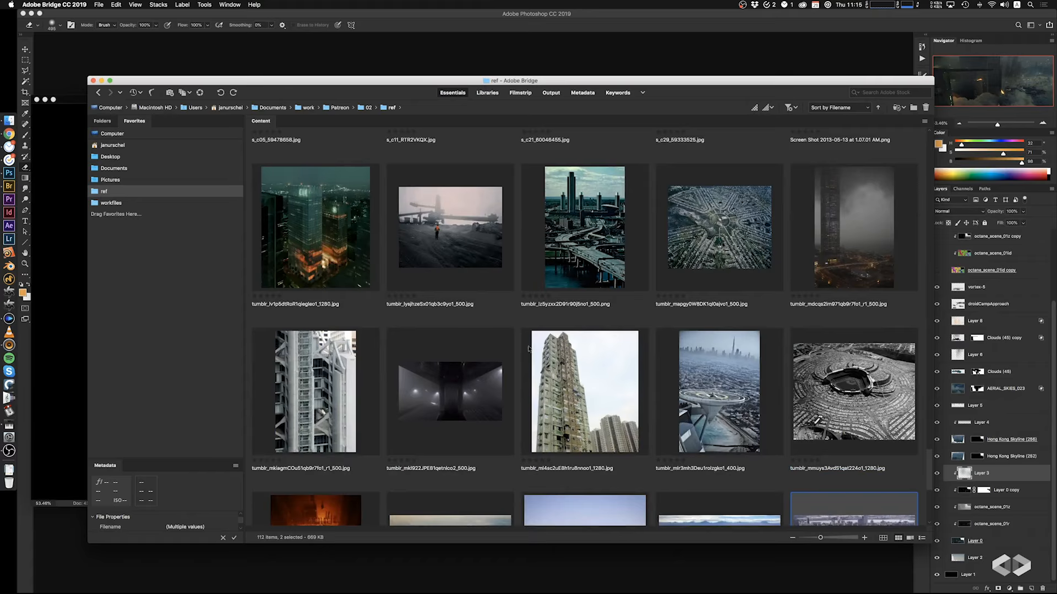
super+click(581, 297)
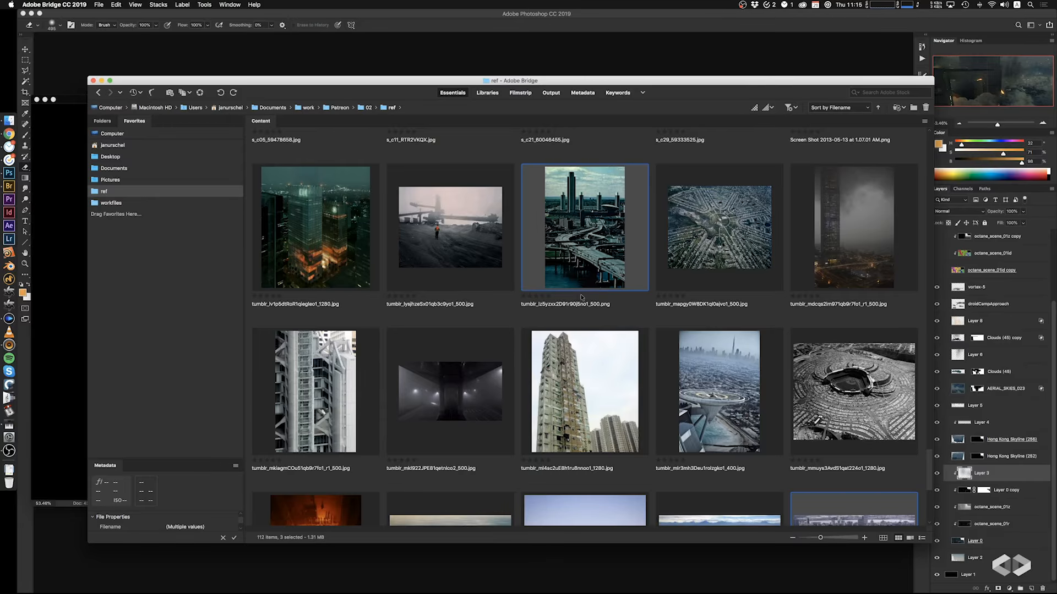
scroll(590, 327, up, 3)
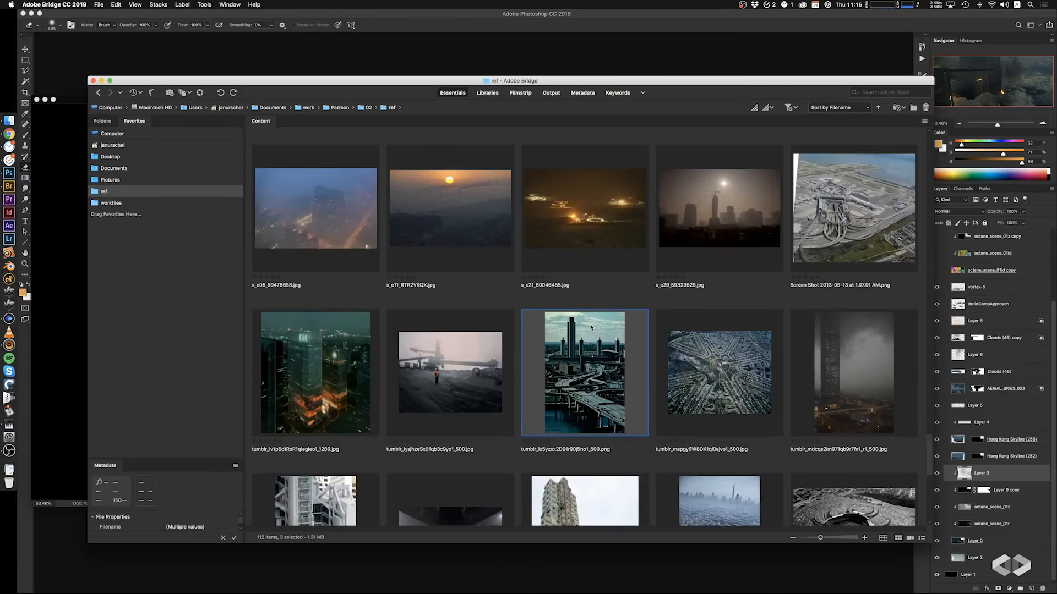
super+click(849, 232)
Add the facade photos industrial_06.jpg and industrial_07.jpg to the selected reference images
scroll(667, 291, up, 3)
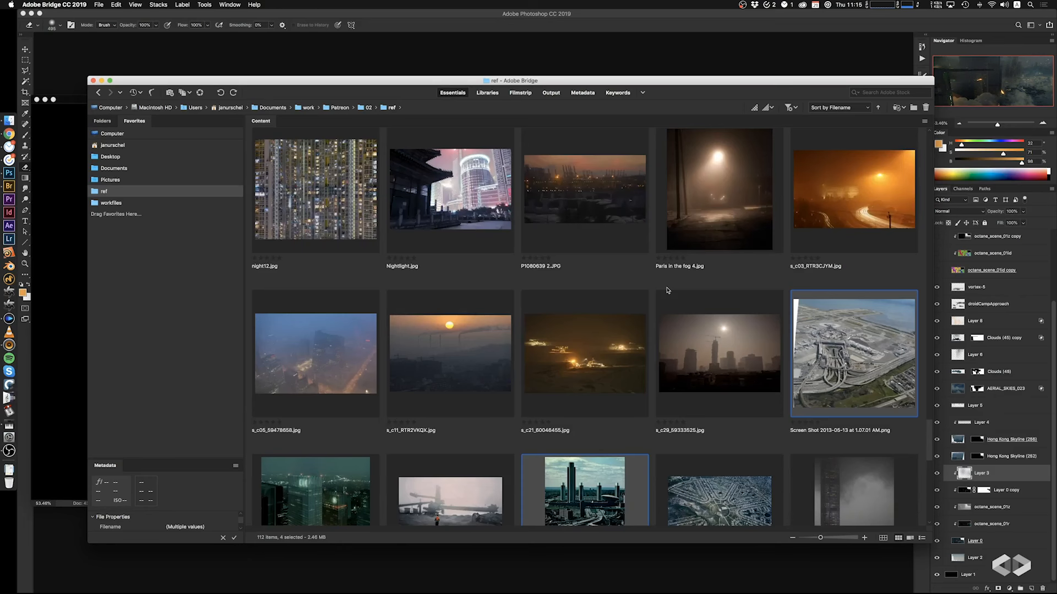
scroll(667, 291, up, 3)
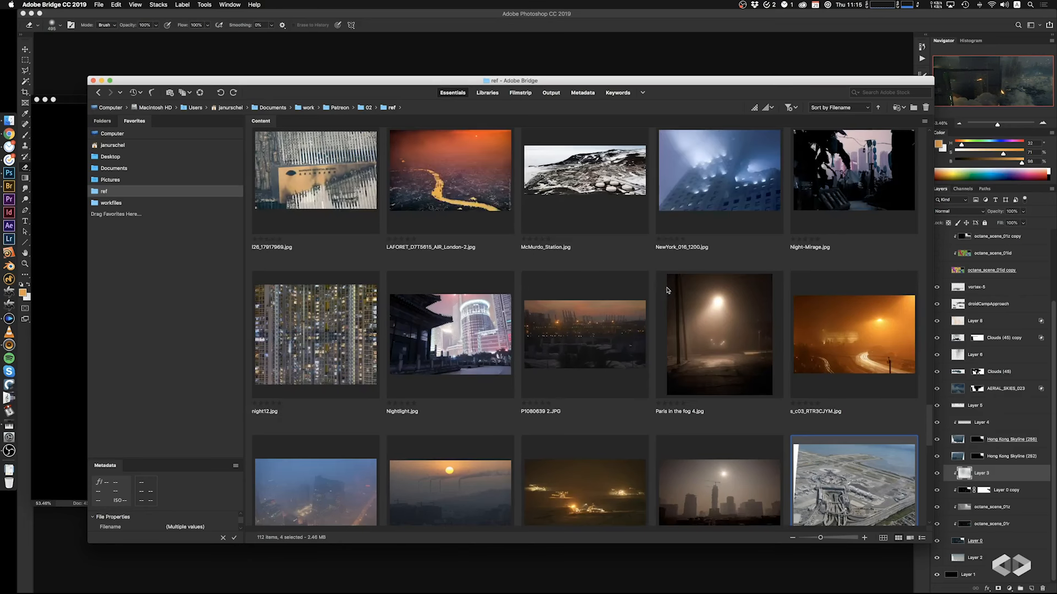
scroll(667, 290, up, 3)
scroll(667, 299, up, 3)
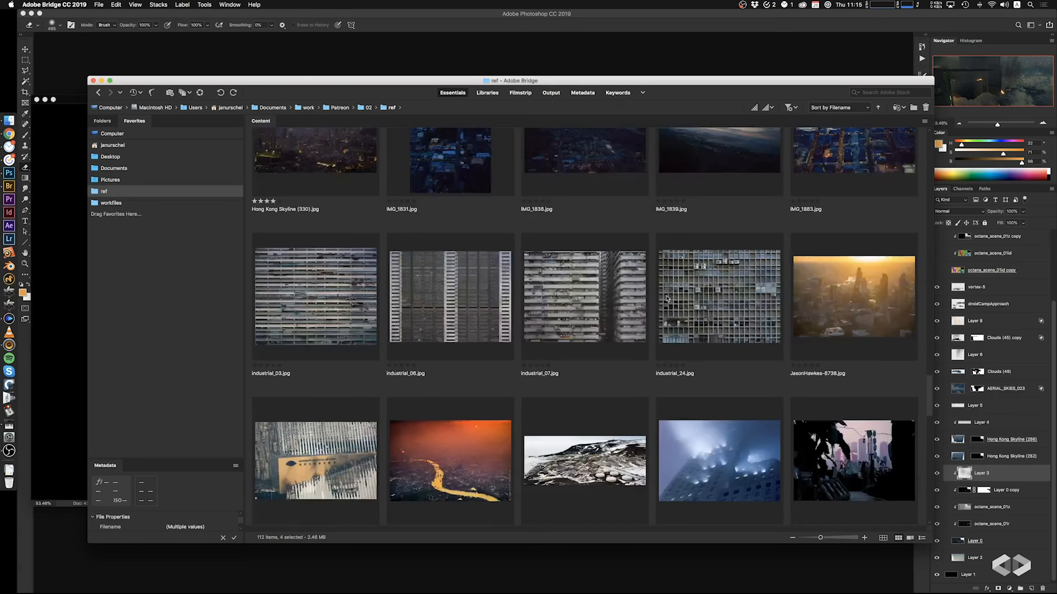
super+click(443, 329)
super+click(596, 314)
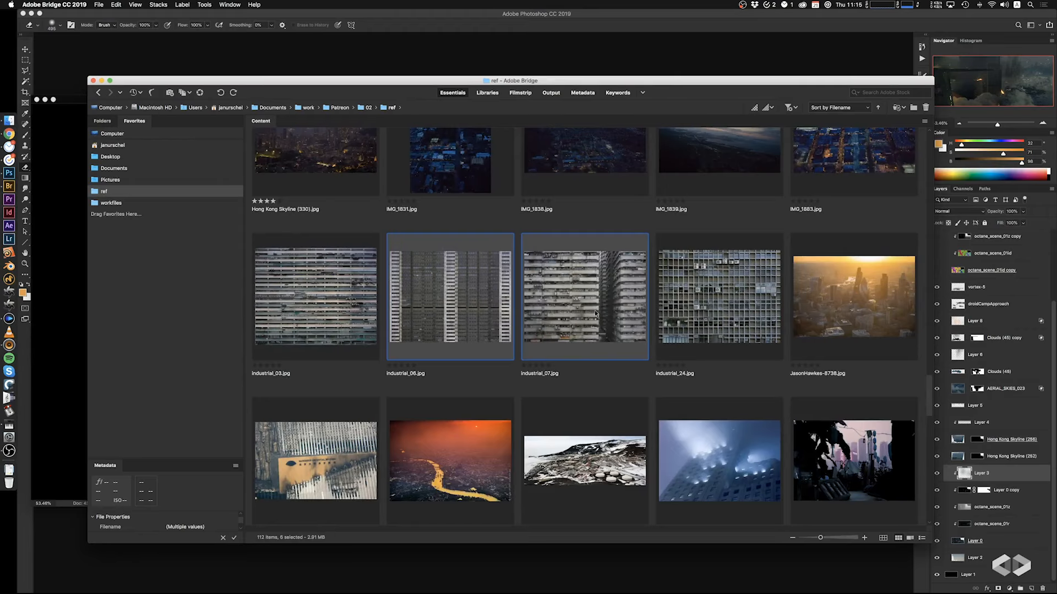
Add the glass office tower photo ending in 9253.JPG and the green-tinted elevated-highway photo to the selected reference images
scroll(596, 317, up, 3)
scroll(596, 319, up, 15)
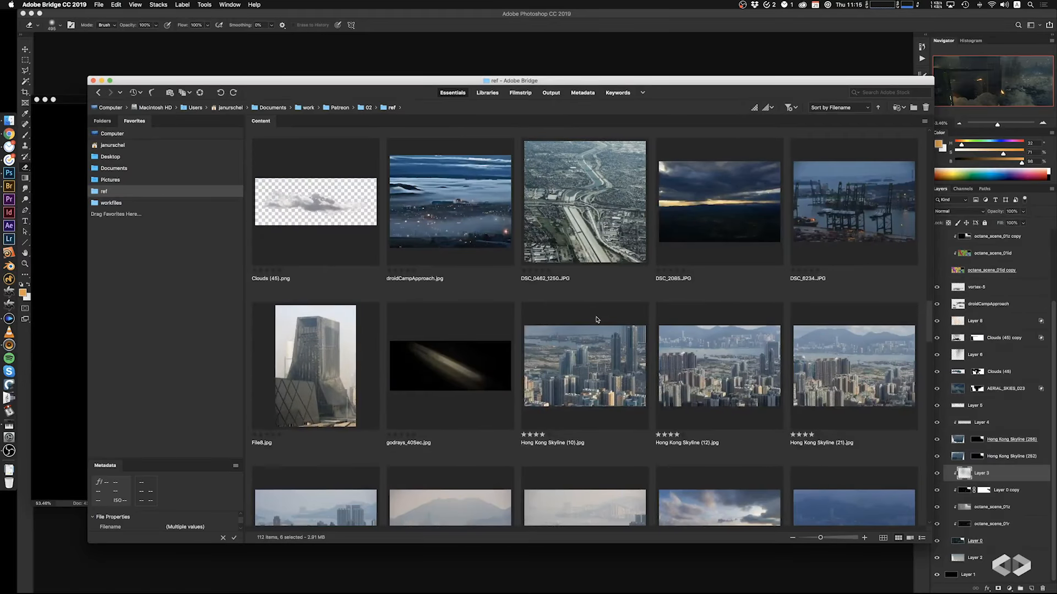
scroll(596, 319, up, 6)
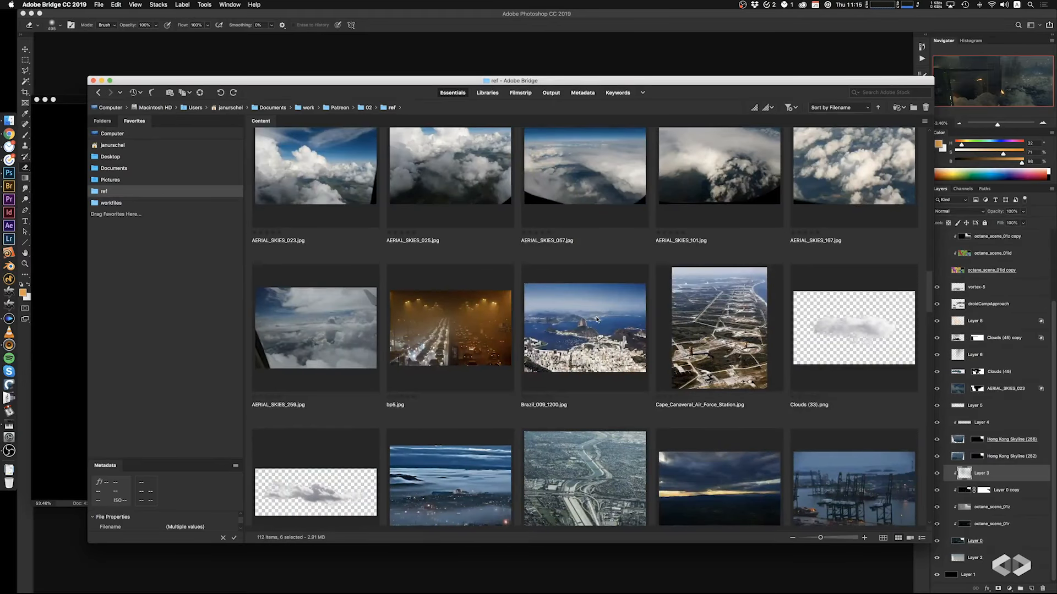
scroll(596, 319, up, 6)
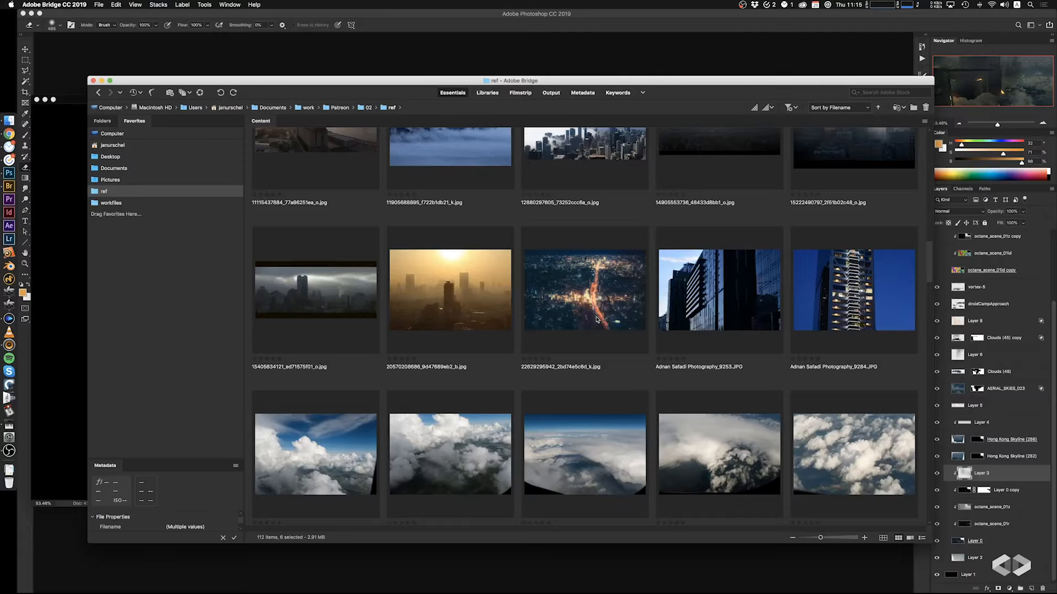
super+click(717, 299)
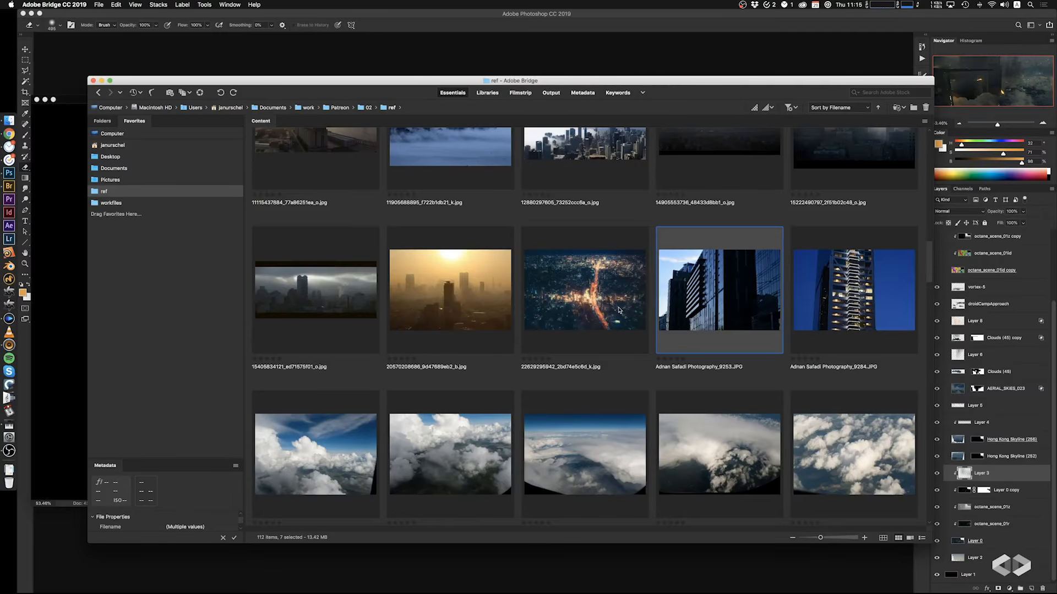
scroll(619, 310, up, 3)
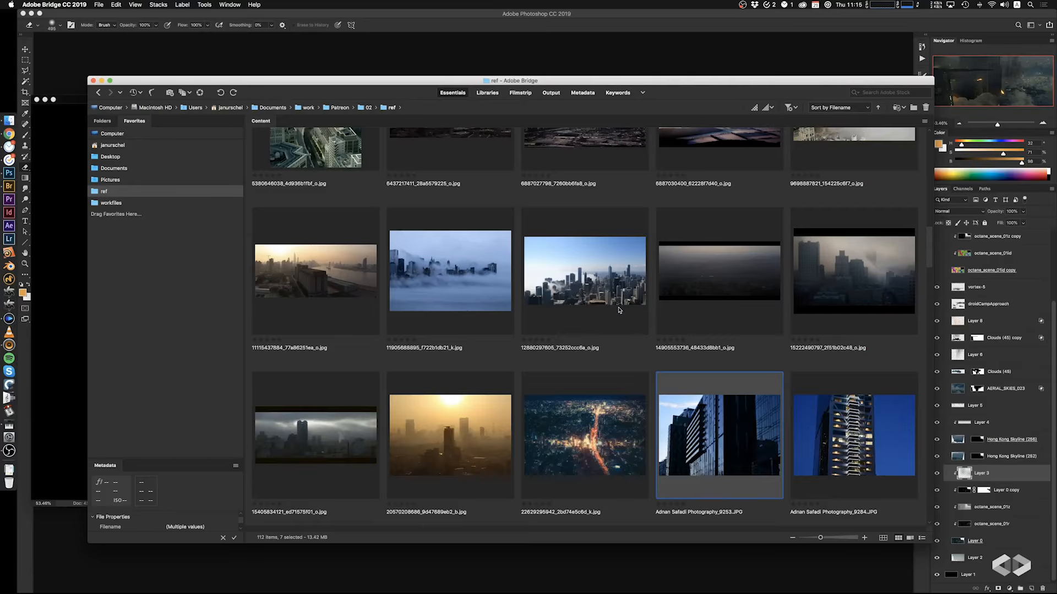
scroll(619, 310, up, 3)
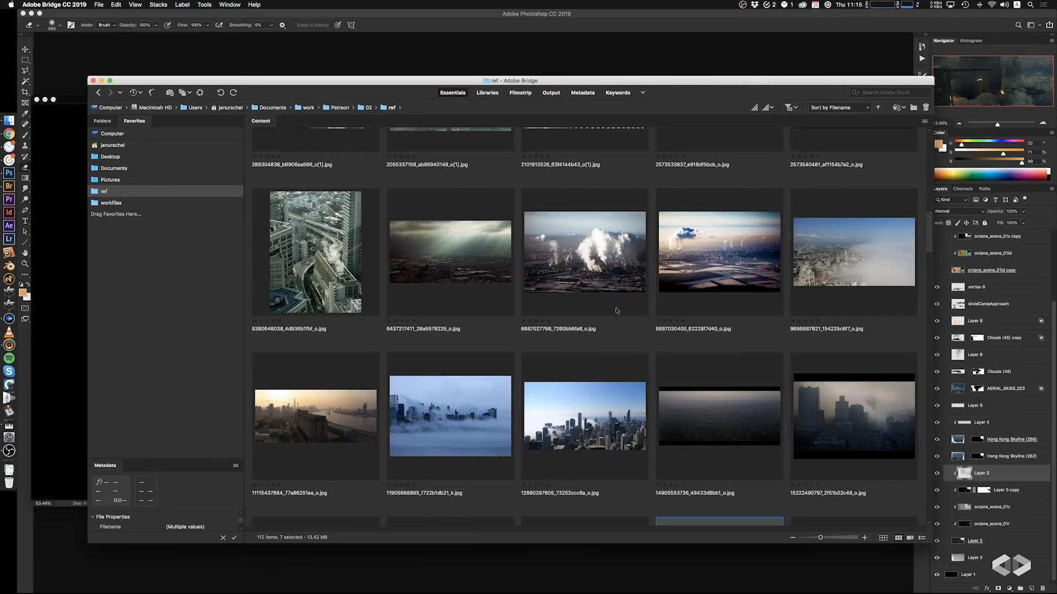
super+click(324, 296)
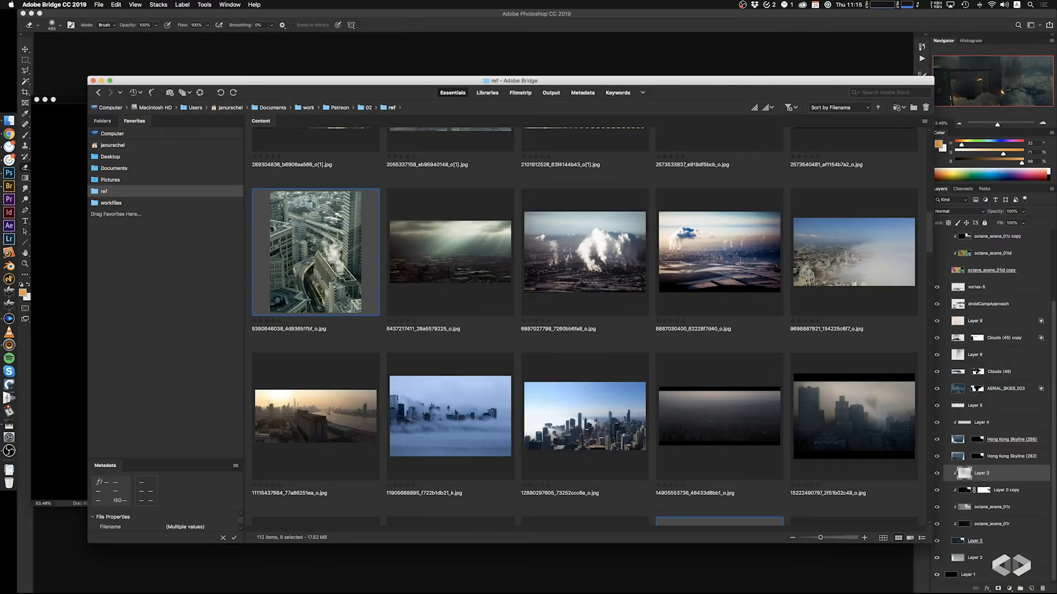
Add the night city photo 02shinjuku1.jpg to the selection and place all selected images into patreon02b.psd in Photoshop
scroll(451, 298, up, 5)
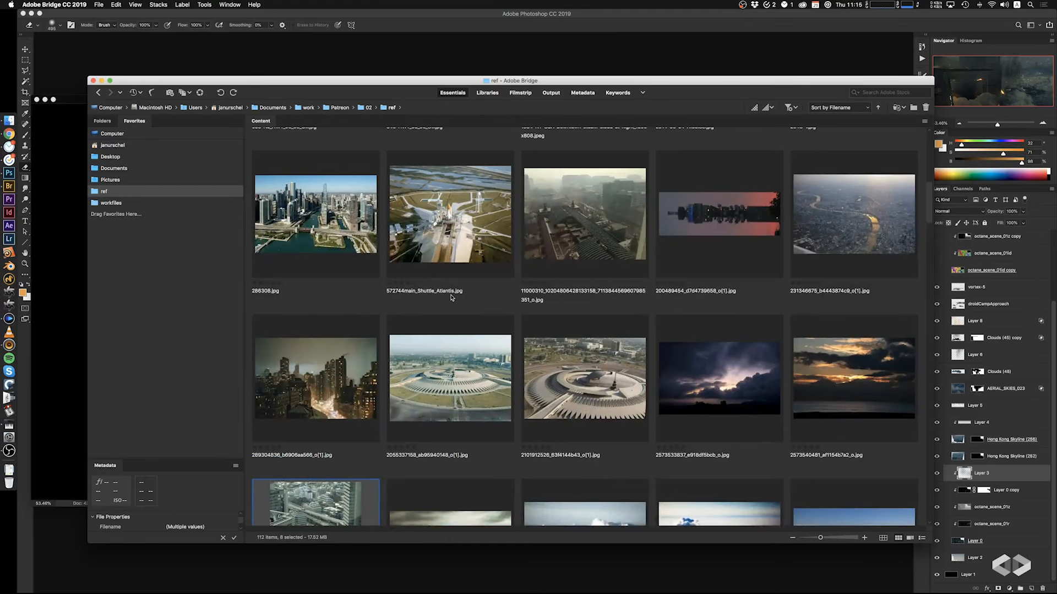
scroll(450, 298, up, 5)
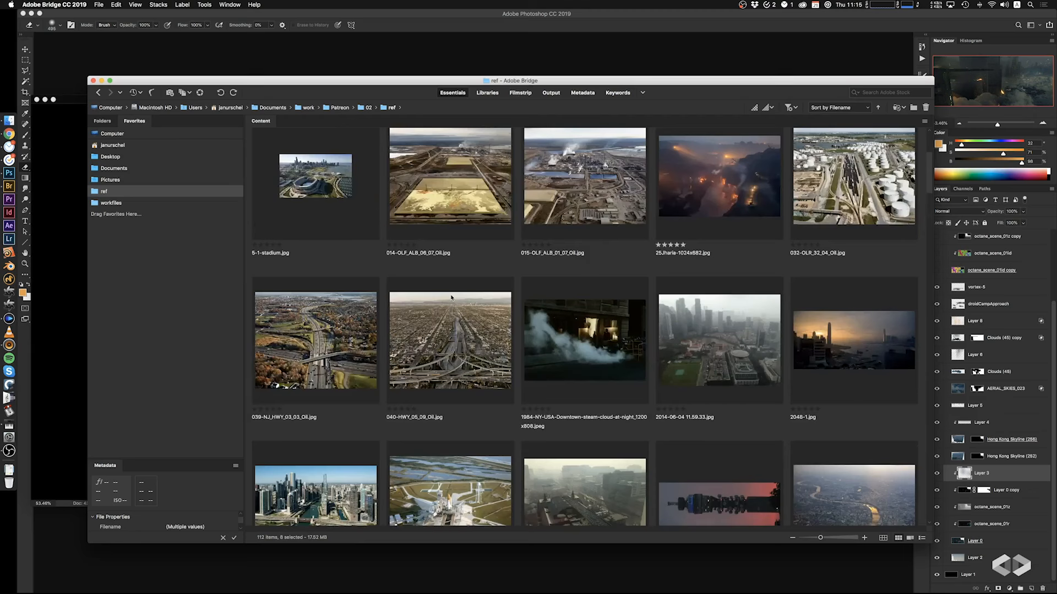
scroll(451, 298, up, 4)
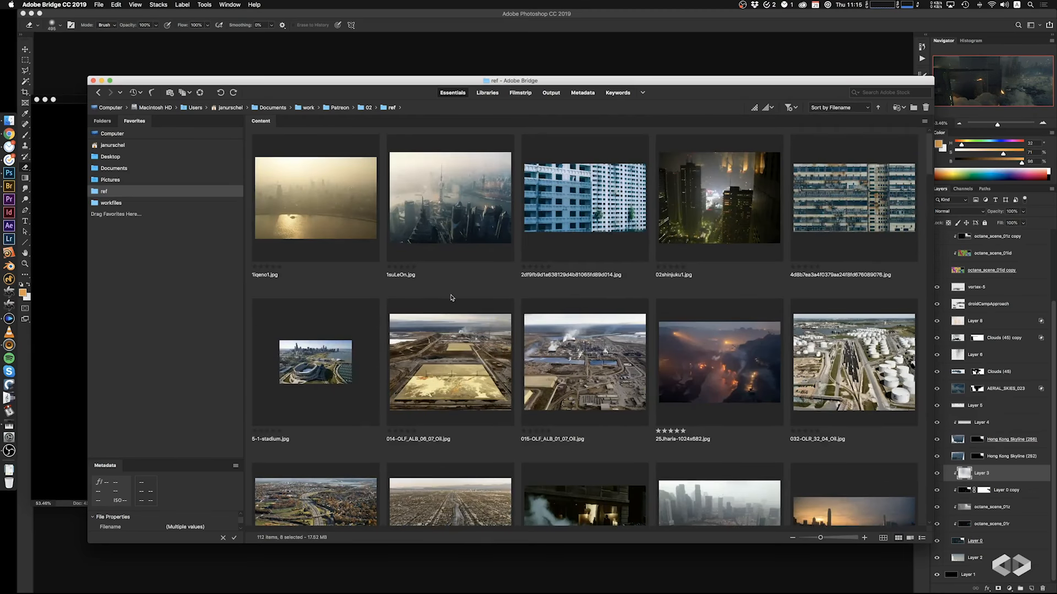
super+click(720, 226)
scroll(522, 347, down, 11)
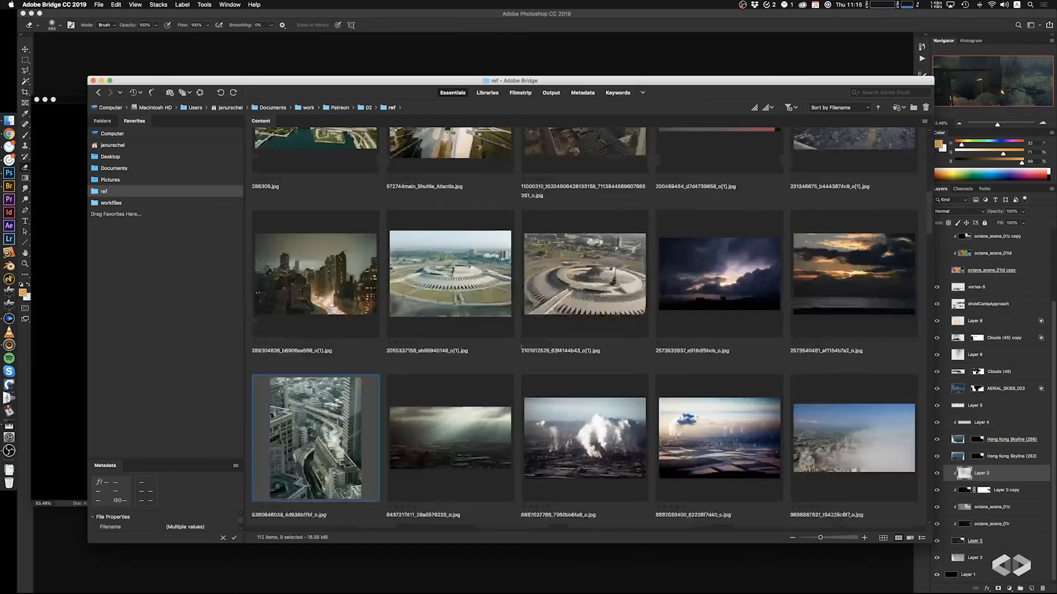
drag(322, 426, 64, 366)
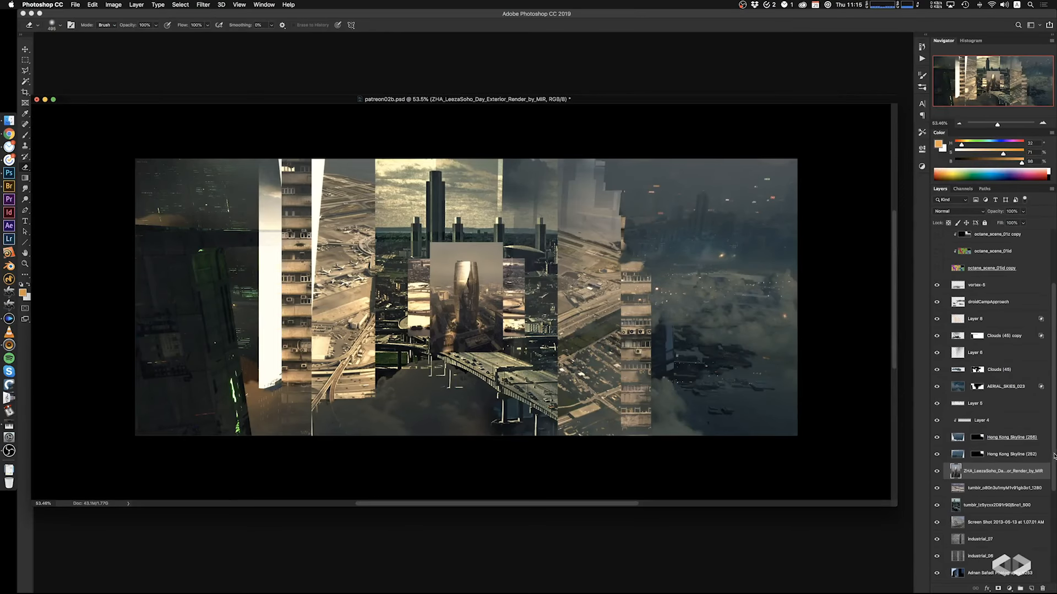
Move all the imported reference layers directly above vortex-5 in group 01 and hide every one except 02shinjuku1
scroll(994, 500, down, 3)
shift+click(991, 535)
drag(982, 459, 1005, 307)
drag(936, 367, 935, 441)
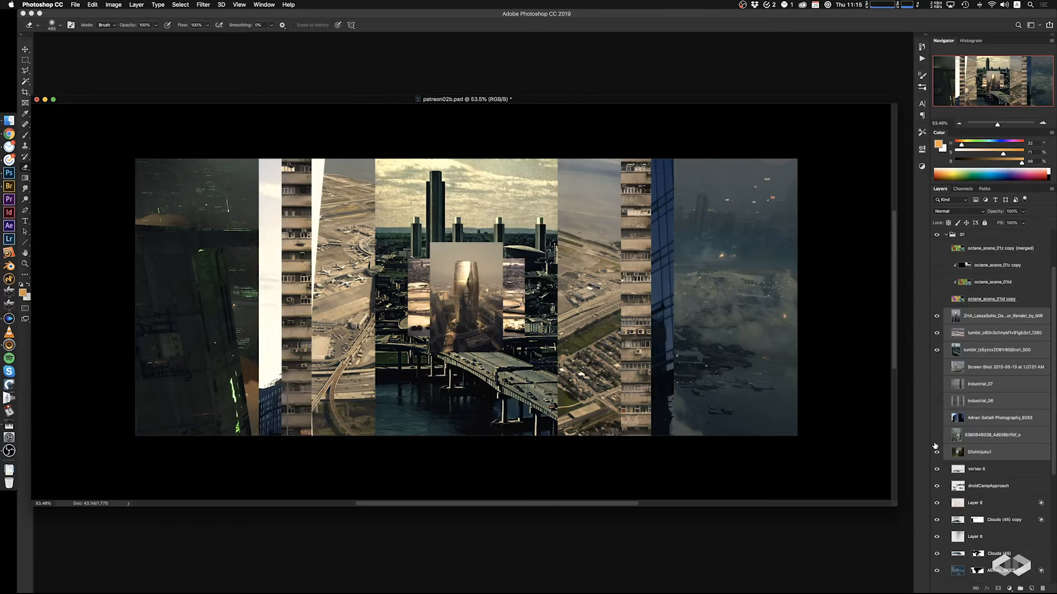
drag(936, 333, 930, 321)
click(936, 350)
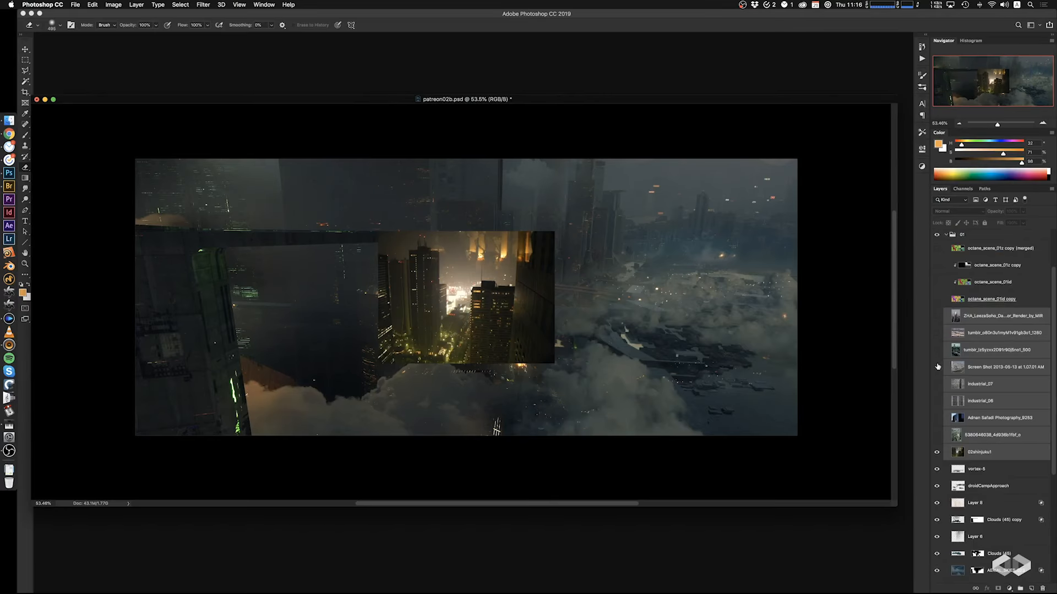
Shift the 02shinjuku1 photo to the right, lasso the dark building along its right edge and copy it onto a new layer
click(975, 456)
super+drag(589, 441, 670, 440)
key(l)
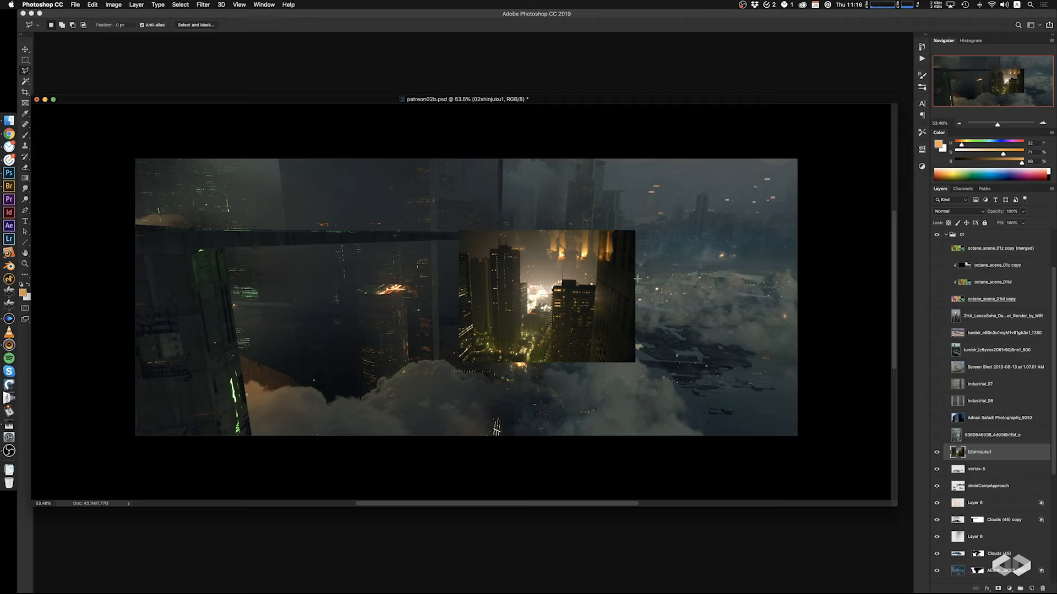
click(598, 230)
click(589, 393)
click(639, 394)
click(682, 355)
click(687, 295)
click(664, 189)
double_click(627, 193)
key(super+c)
key(super+v)
Hide the copied building layer and 02shinjuku1, and expand the post group with its Levels 1 adjustment selected
click(937, 453)
click(977, 471)
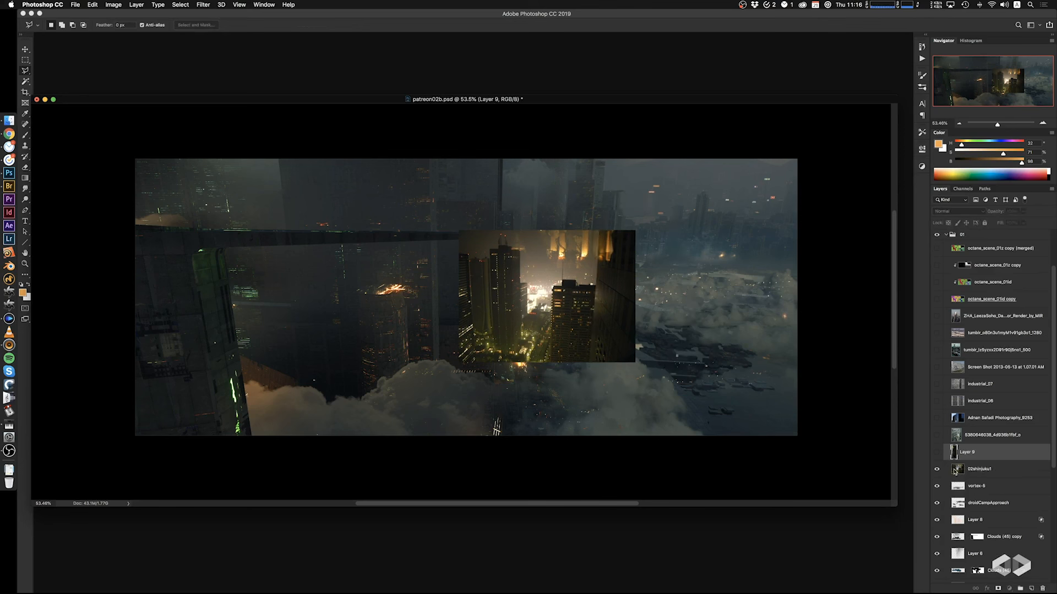
click(937, 470)
scroll(1052, 319, up, 3)
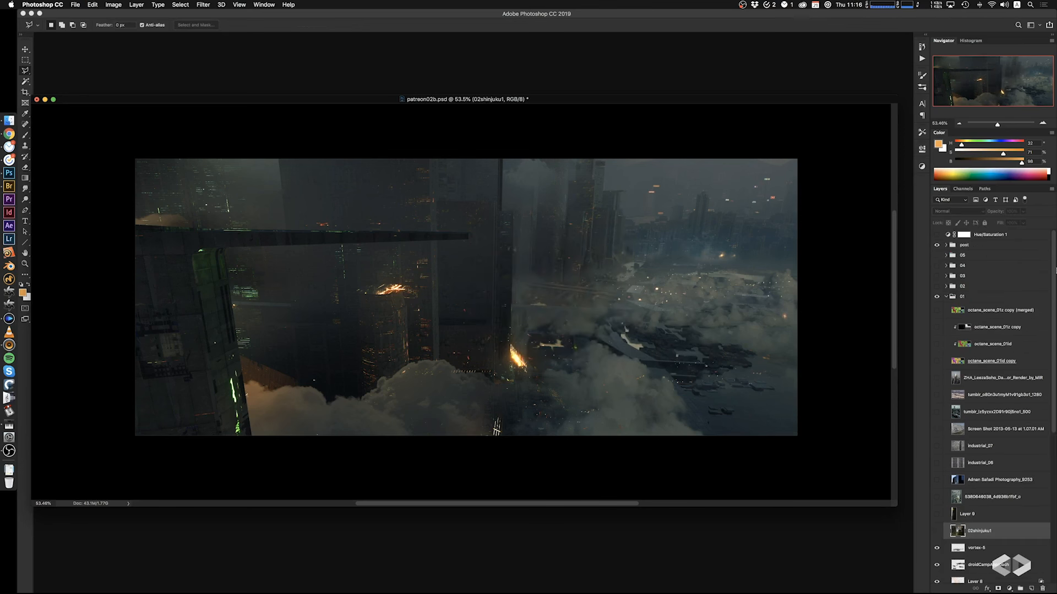
click(948, 246)
click(995, 256)
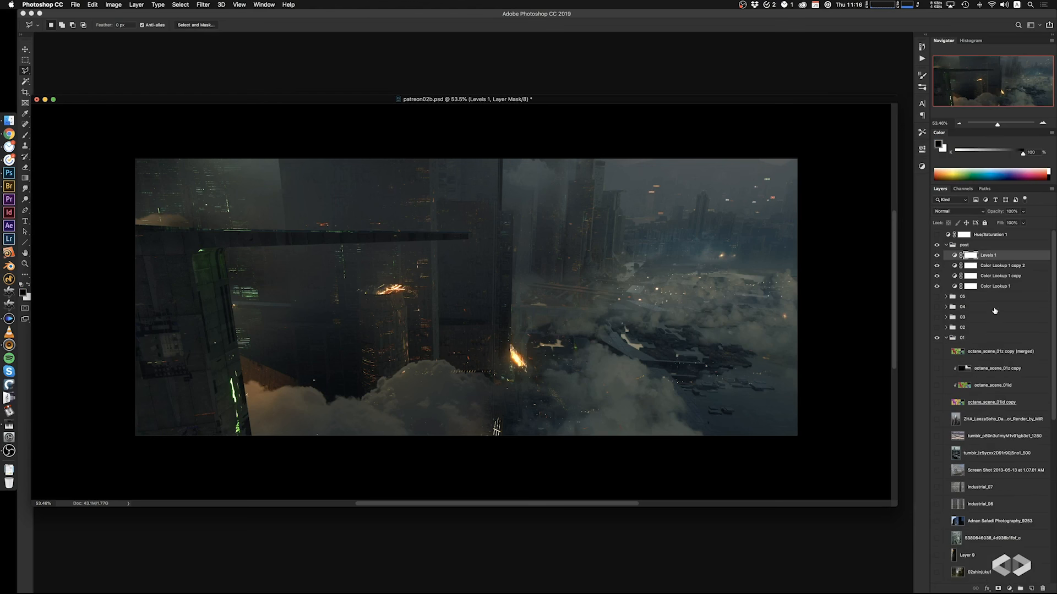
Try boosting the colours with a Vibrance adjustment layer above Levels 1, and delete that layer
click(1009, 588)
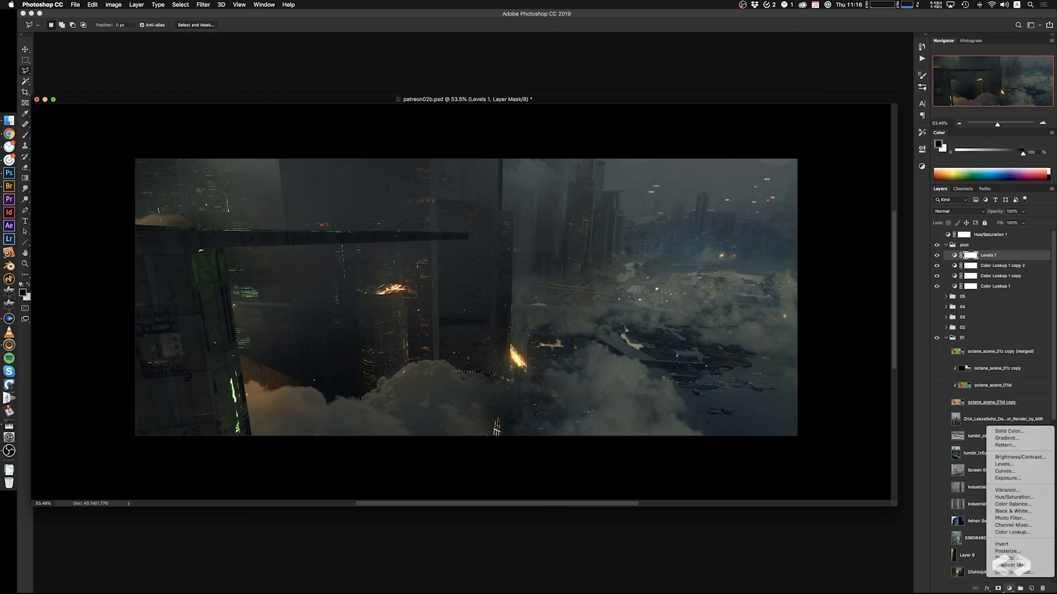
click(1025, 490)
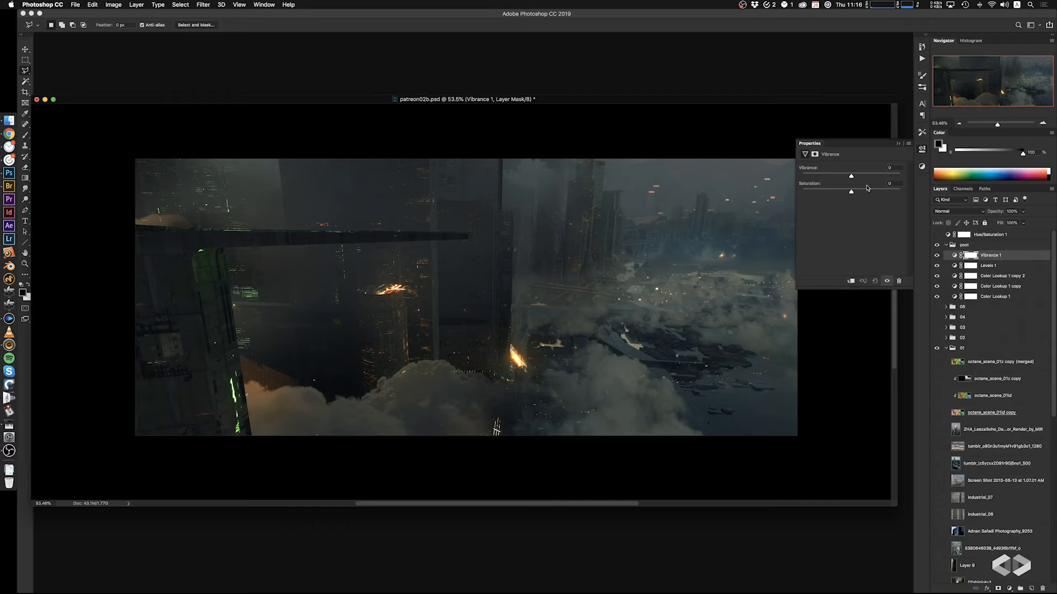
mouse_move(851, 178)
mouse_down()
mouse_move(884, 179)
mouse_move(868, 179)
mouse_up()
key(Delete)
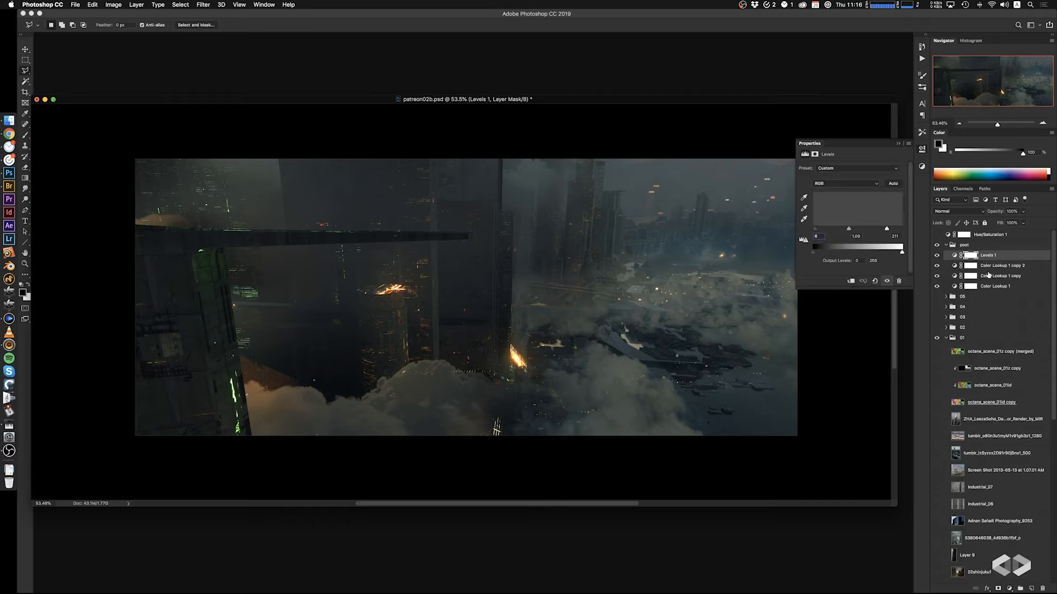
Adjust the fill of the three Color Lookup layers in the post group, setting Color Lookup 1 copy to 49%
click(998, 286)
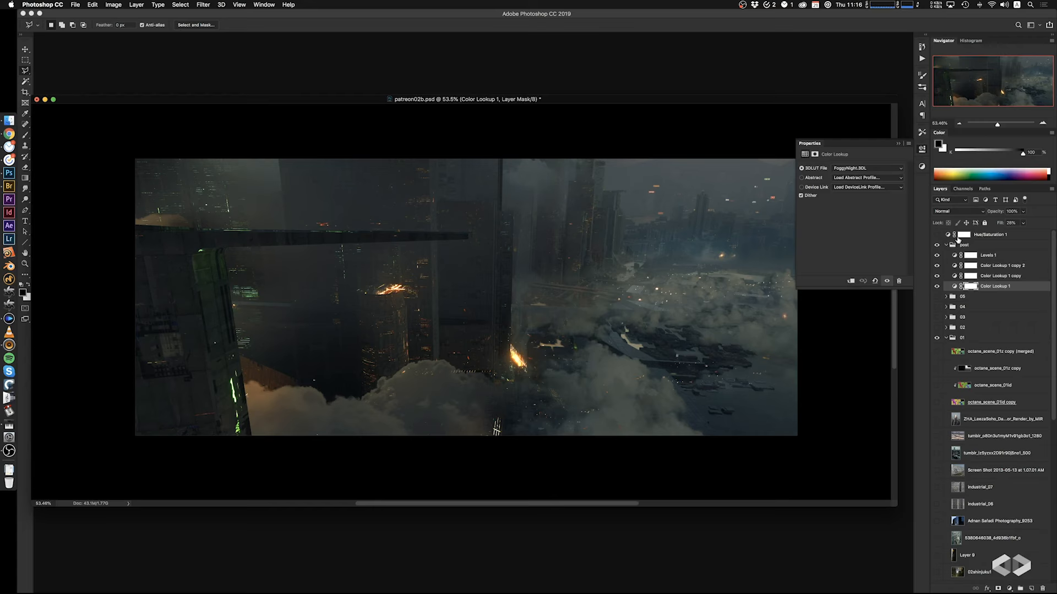
click(1022, 222)
click(999, 277)
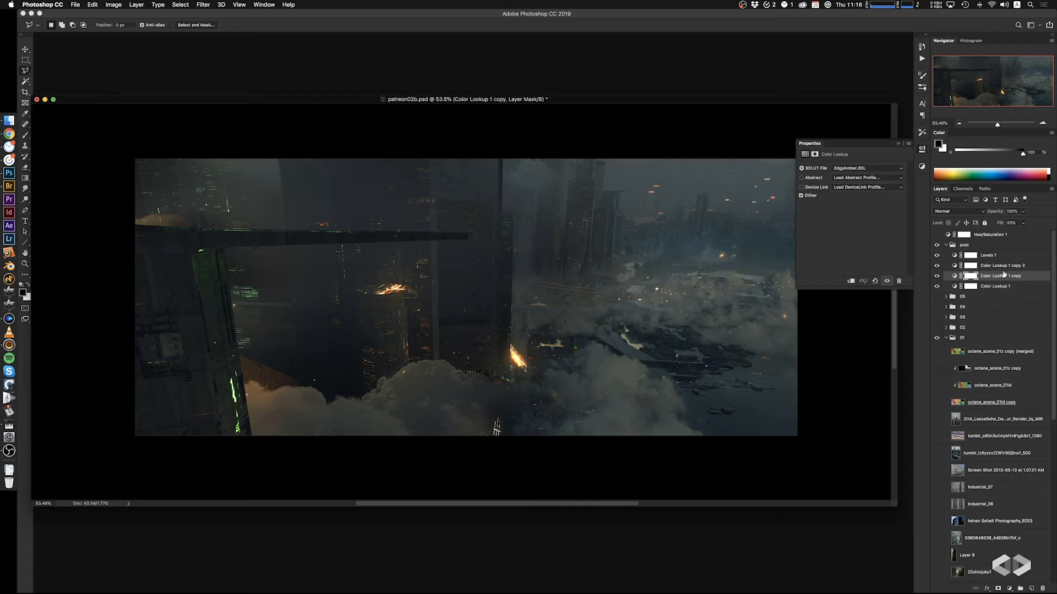
click(1022, 223)
drag(1029, 235, 1054, 237)
click(1007, 267)
click(1023, 223)
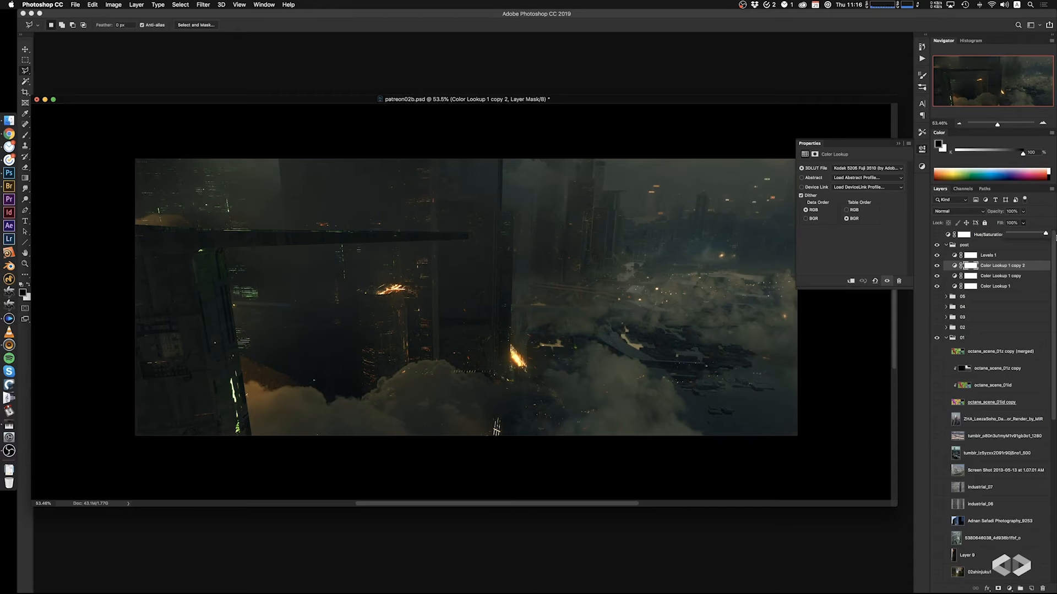
click(1005, 276)
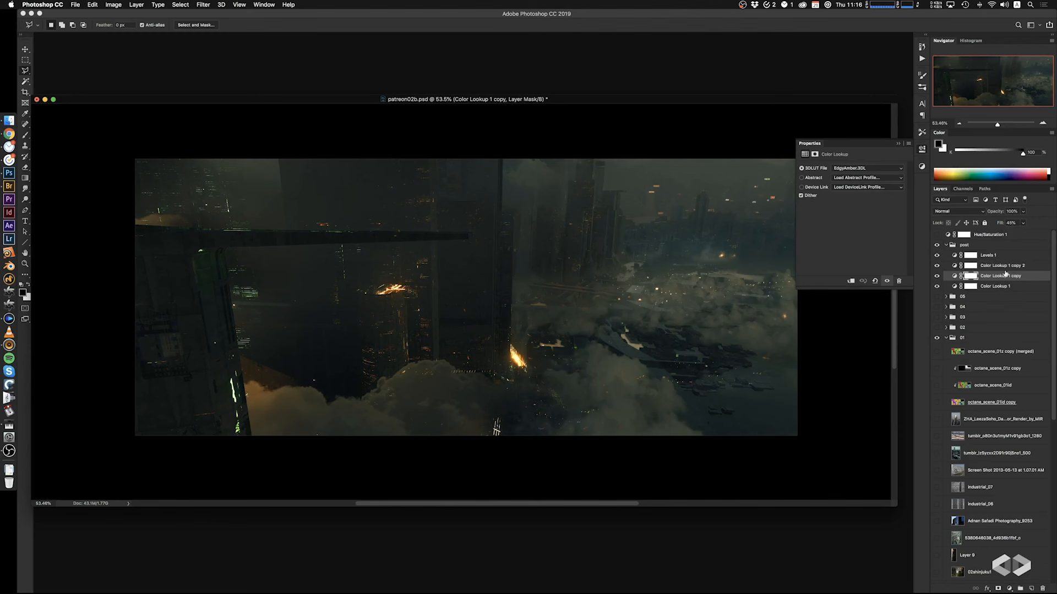
Lower the white input level of the Levels 1 adjustment to brighten the highlights
click(983, 255)
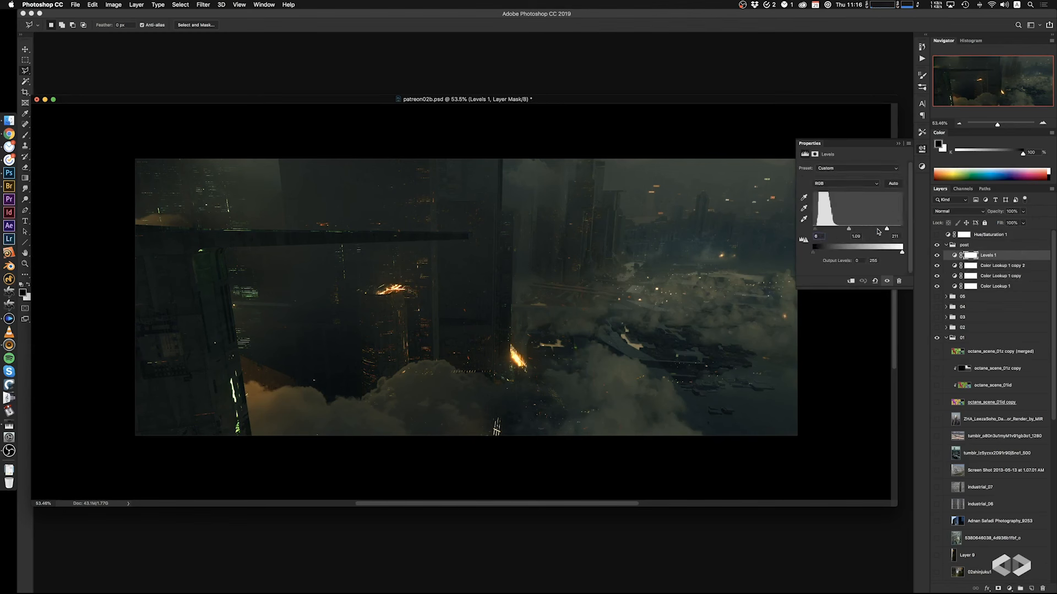
mouse_move(887, 229)
mouse_down()
mouse_move(902, 229)
mouse_move(851, 229)
mouse_move(880, 229)
mouse_up()
drag(880, 230, 876, 230)
Toggle vortex-5 to check its effect and shift its midtones toward red by about +50 with Color Balance
click(989, 504)
drag(1051, 415, 1052, 501)
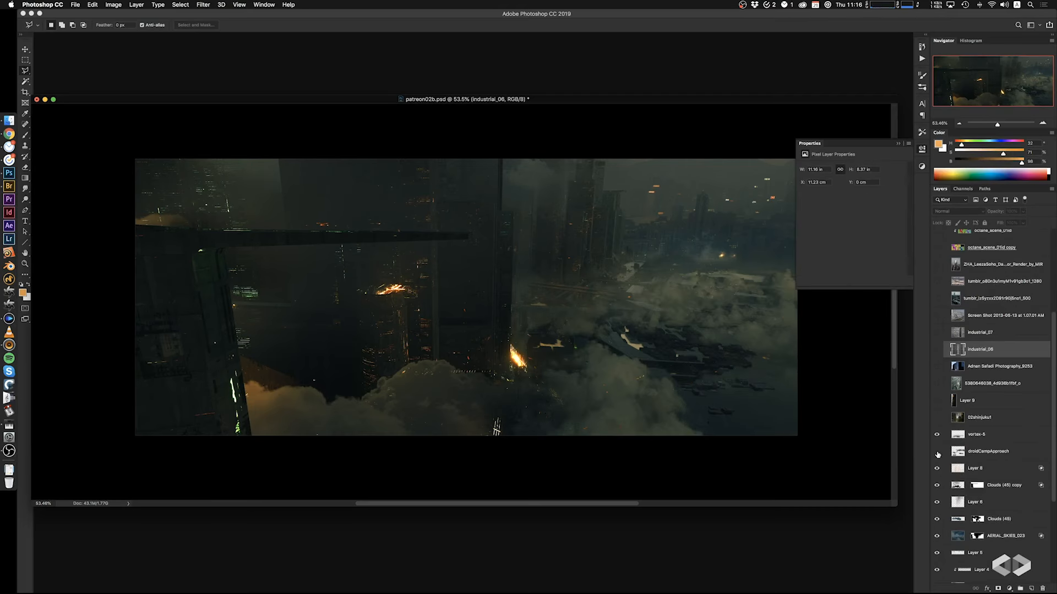
click(937, 435)
click(942, 439)
click(937, 435)
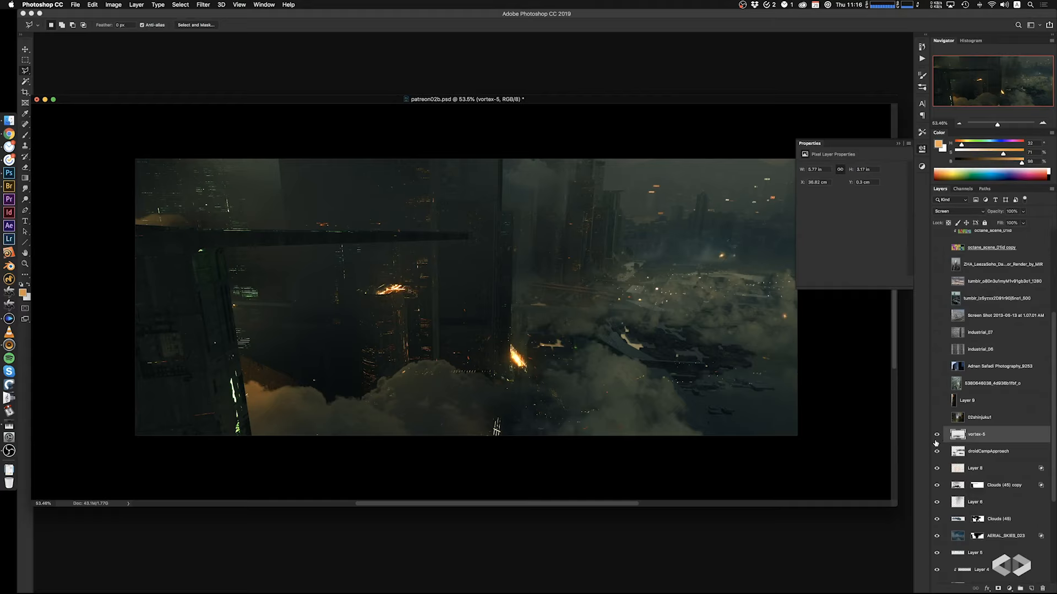
key(super+b)
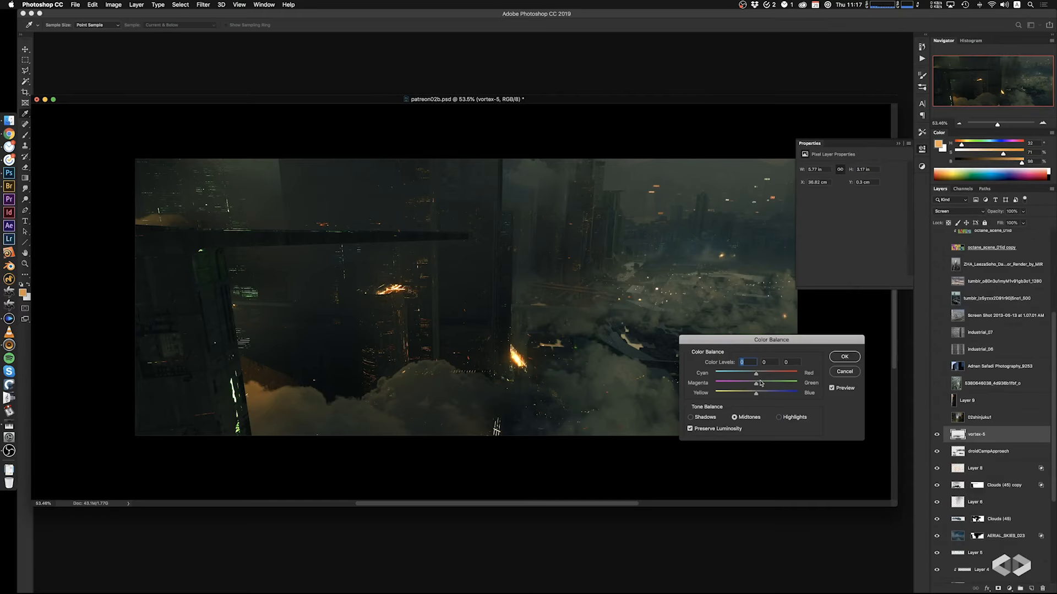
drag(756, 374, 777, 378)
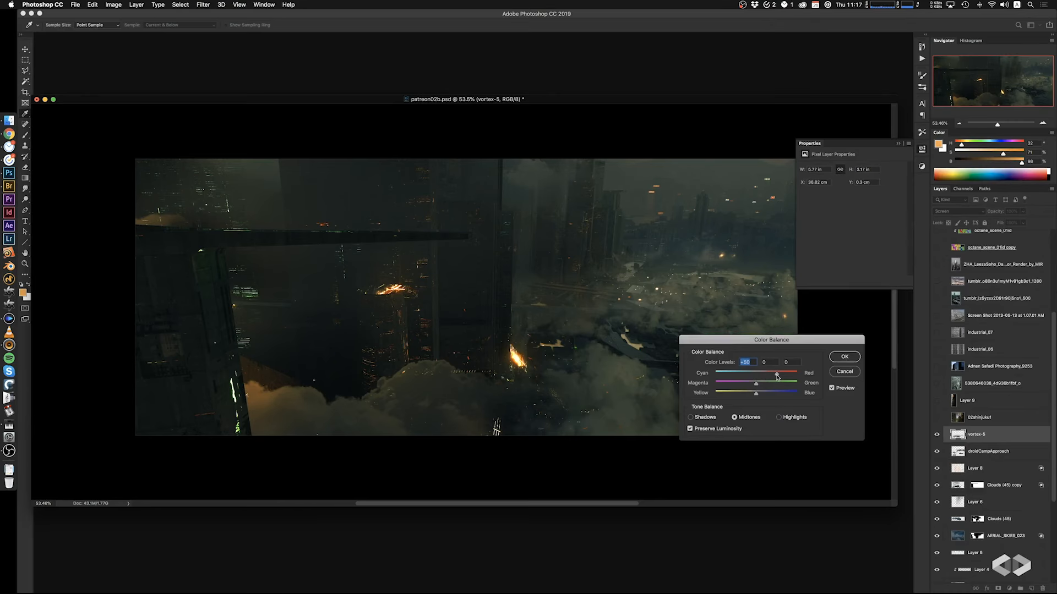
click(844, 357)
scroll(730, 372, right, 2)
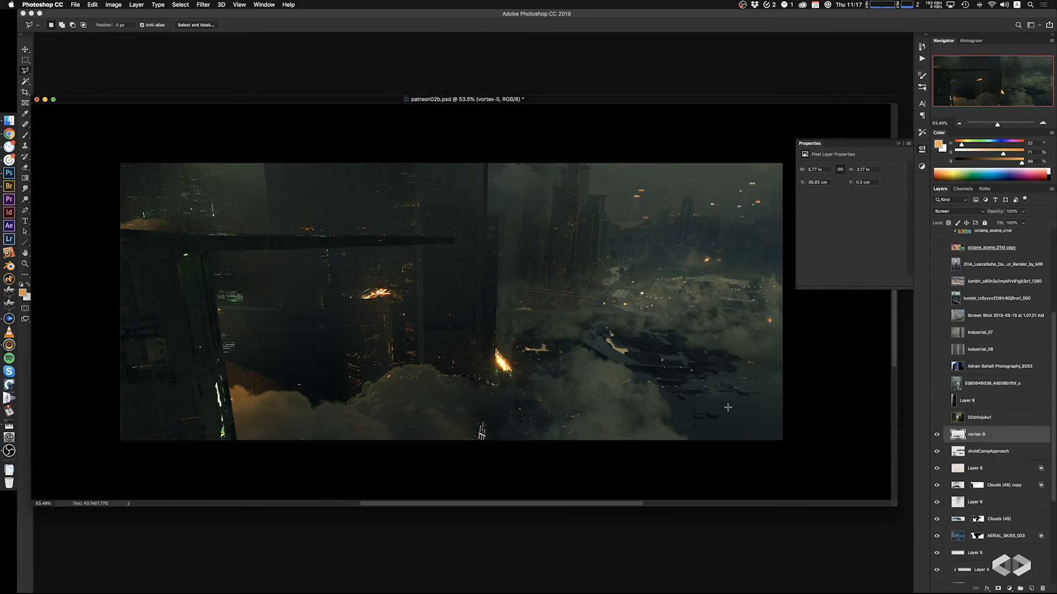
scroll(688, 347, left, 2)
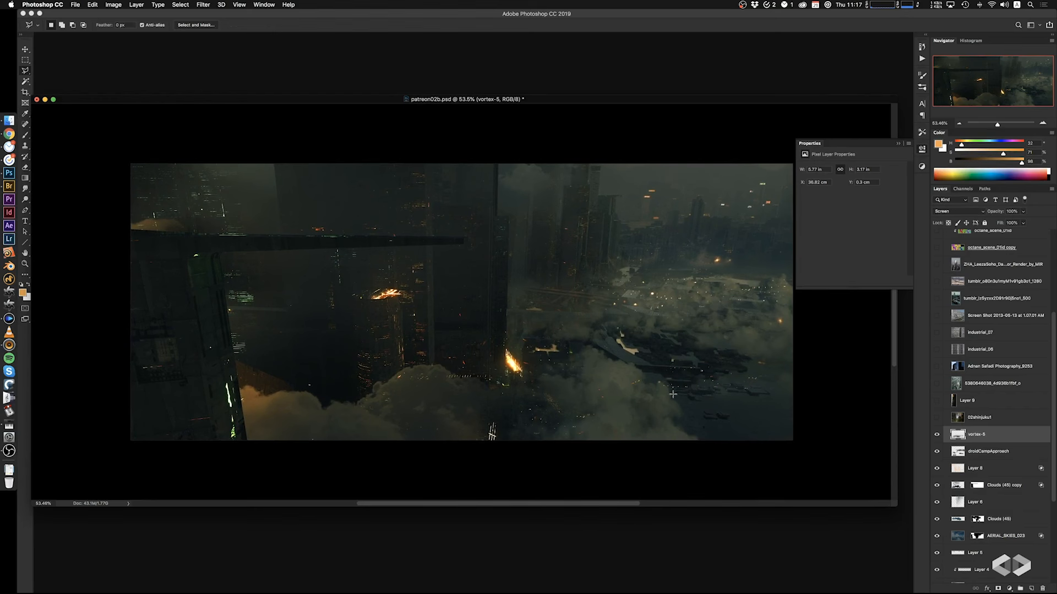
scroll(673, 394, right, 3)
scroll(673, 395, up, 2)
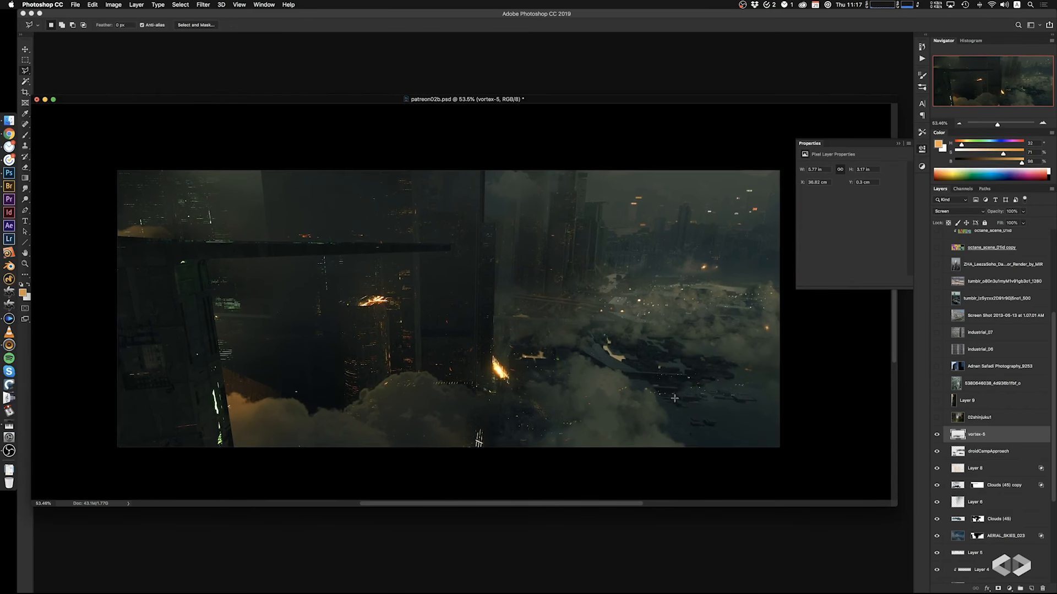
scroll(692, 382, left, 2)
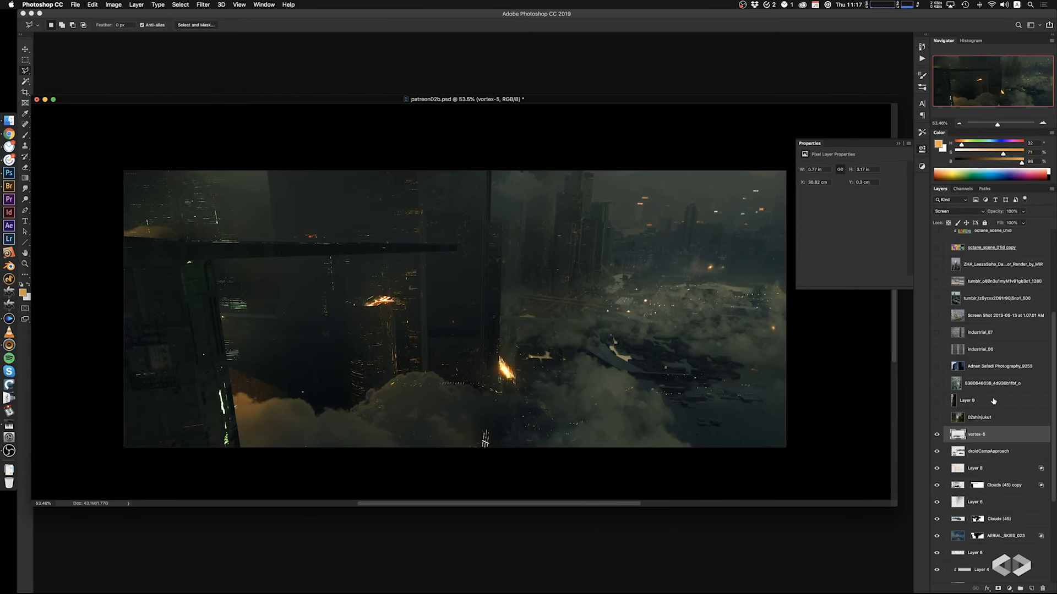
Show the 02shinjuku1 photo, copy all but its lowest strip to a new layer, and hide the original
click(937, 418)
click(980, 418)
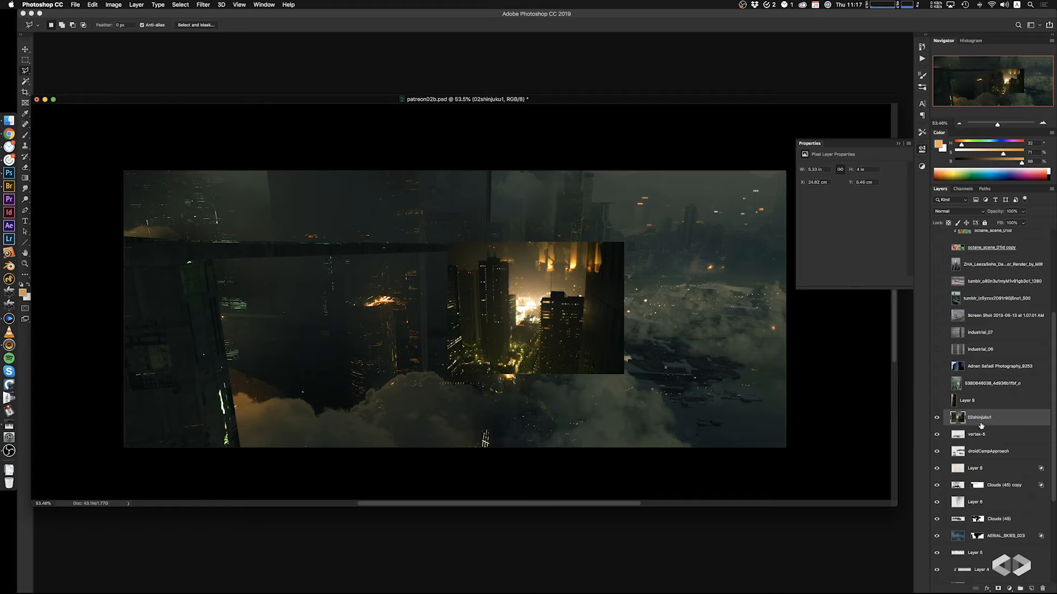
key(m)
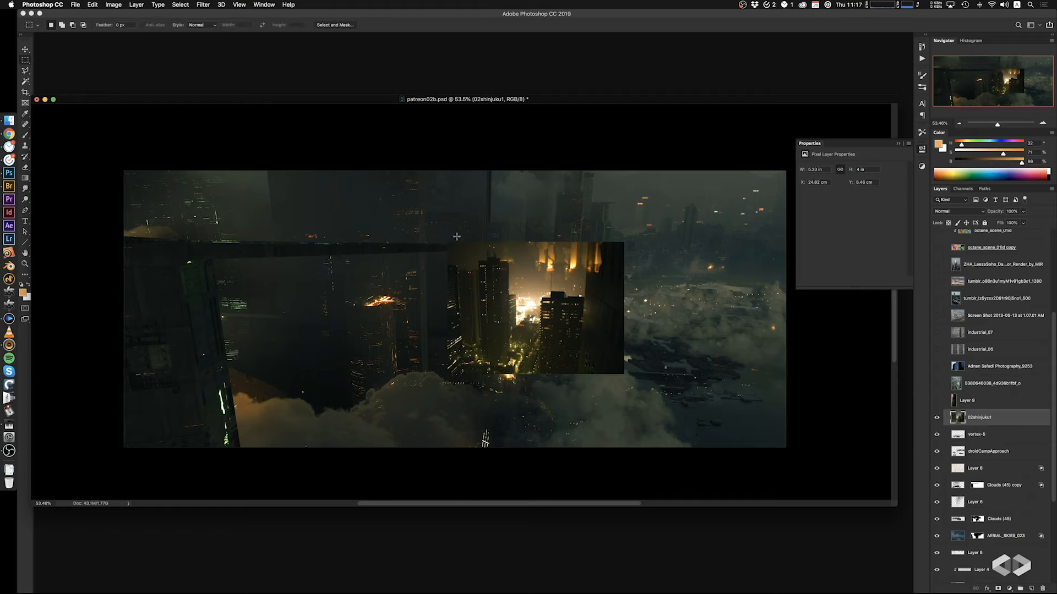
drag(442, 232, 666, 351)
key(super+c)
key(super+v)
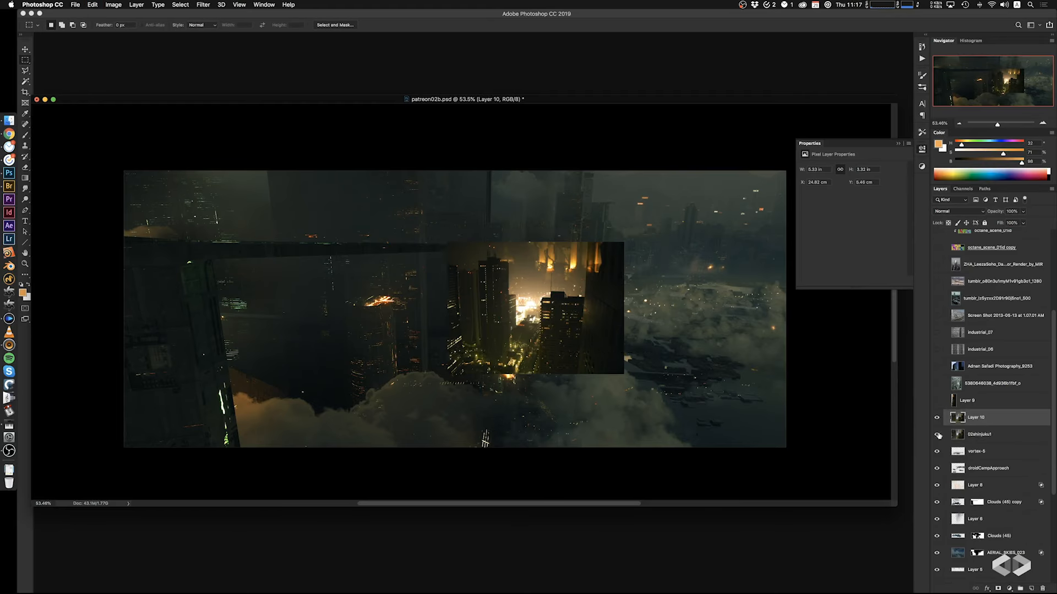
click(936, 434)
Blend Layer 10 in Screen mode, place it over the distant skyline at upper right, and darken it with Levels
click(962, 211)
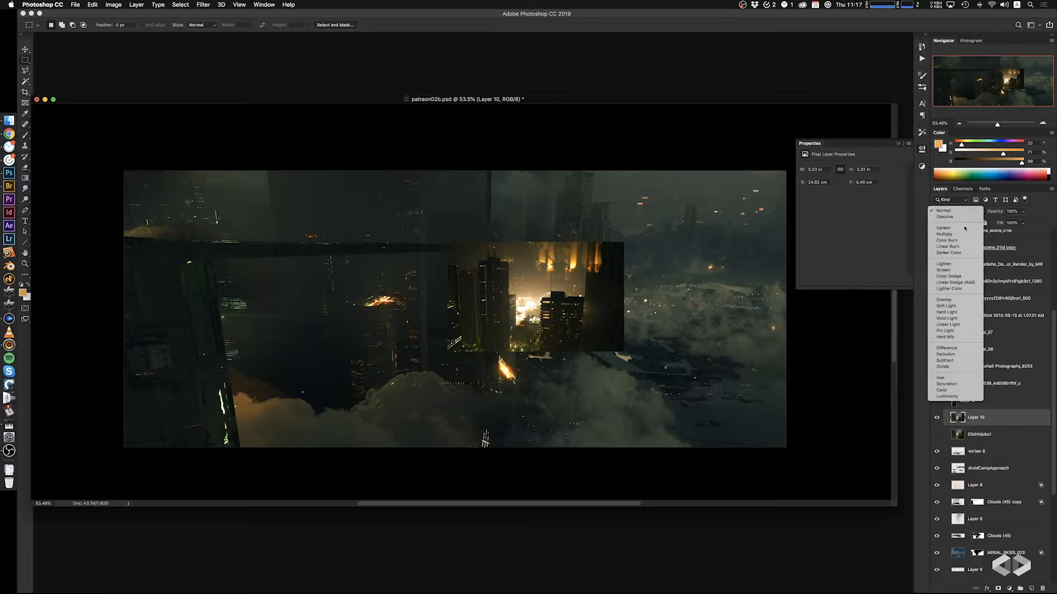
click(942, 268)
super+drag(571, 329, 735, 258)
key(super+l)
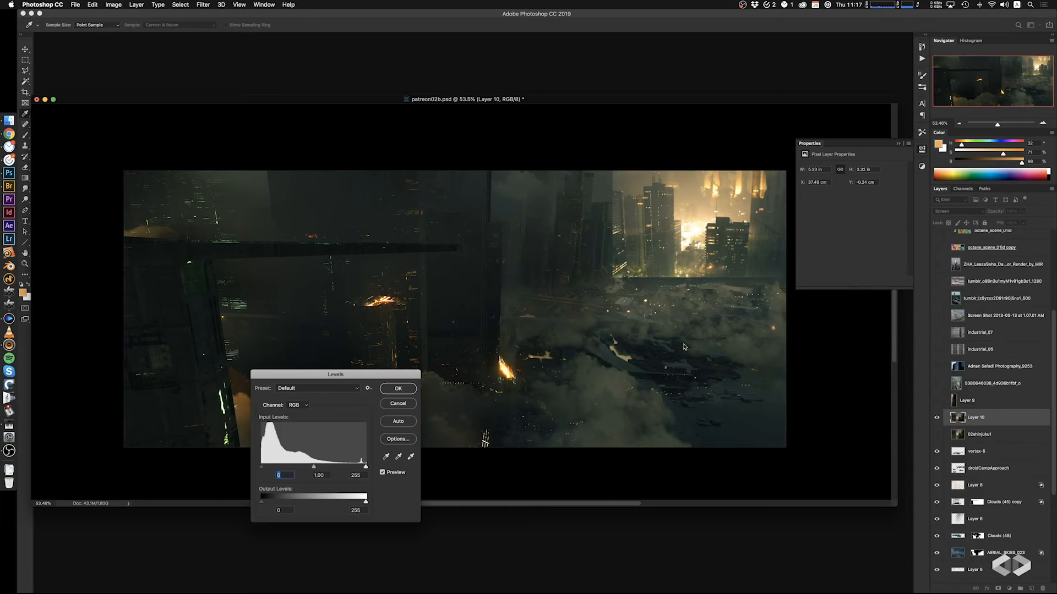
drag(325, 470, 351, 468)
click(398, 389)
Distort Layer 10 with Free Transform, pulling its lower edge down and its lower corners leftward to match the distant city's perspective
key(super+t)
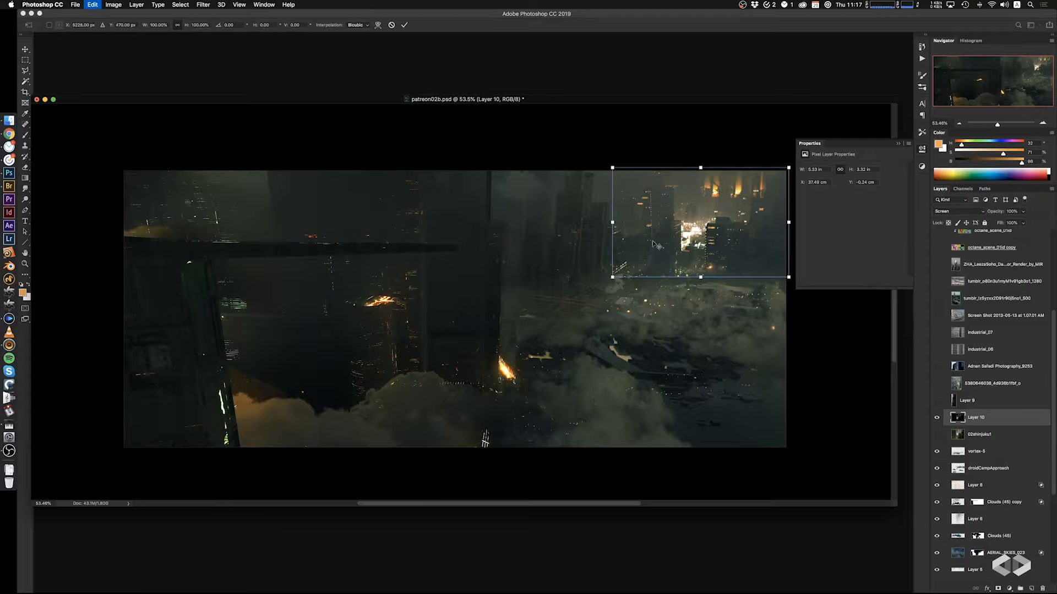
mouse_move(693, 283)
super+mouse_down()
mouse_move(675, 302)
mouse_move(694, 292)
super+mouse_up()
super+drag(604, 288, 591, 294)
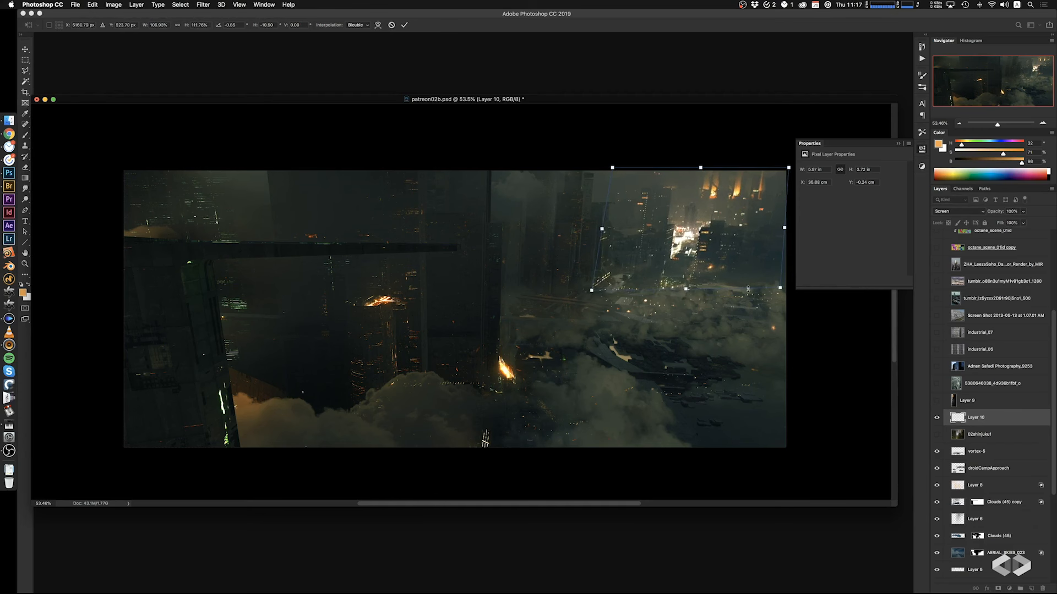
super+drag(782, 288, 777, 286)
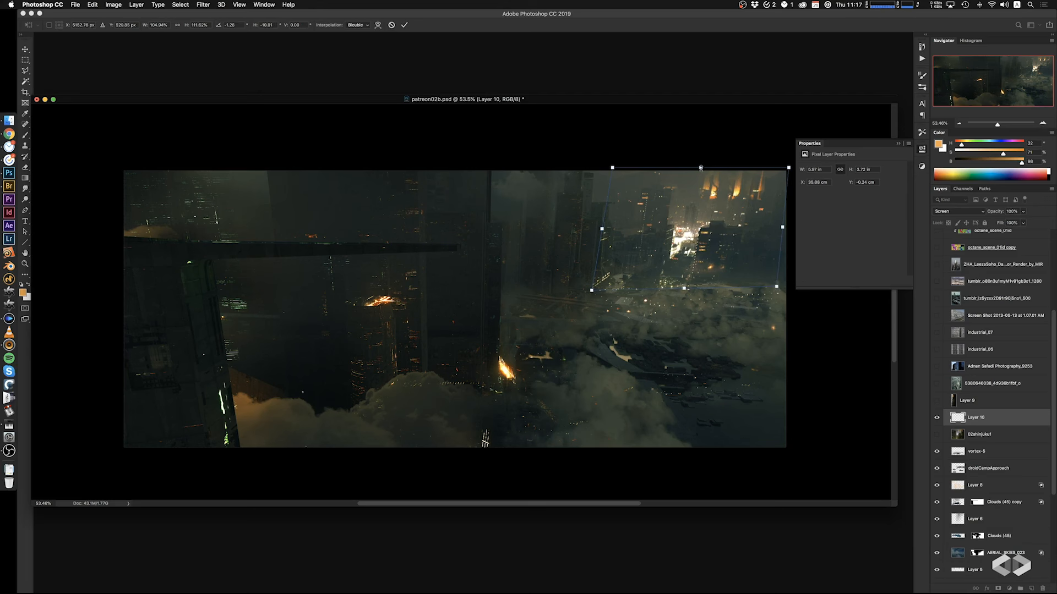
drag(700, 167, 698, 189)
drag(684, 288, 684, 288)
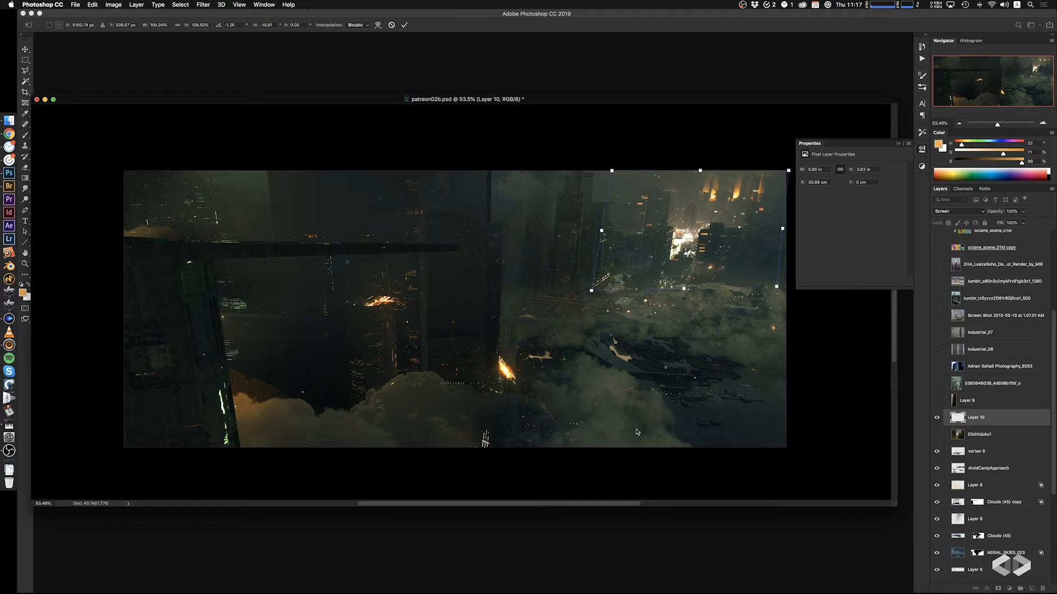
key(Return)
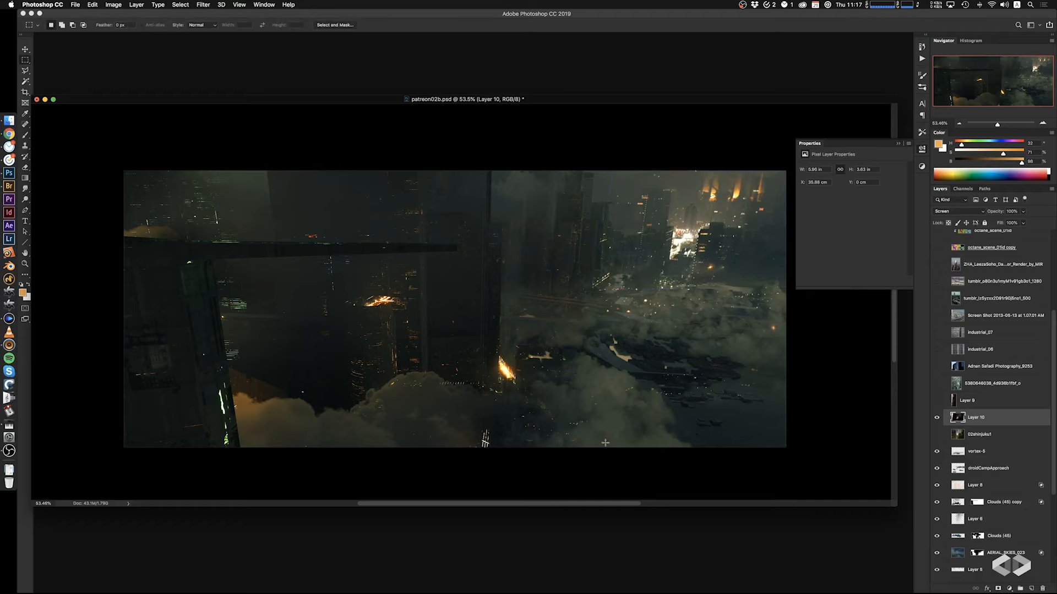
Stretch Layer 10's lower-left corner slightly further outward and compare the painting with the layer hidden and shown
key(super+t)
super+drag(591, 290, 584, 293)
key(Return)
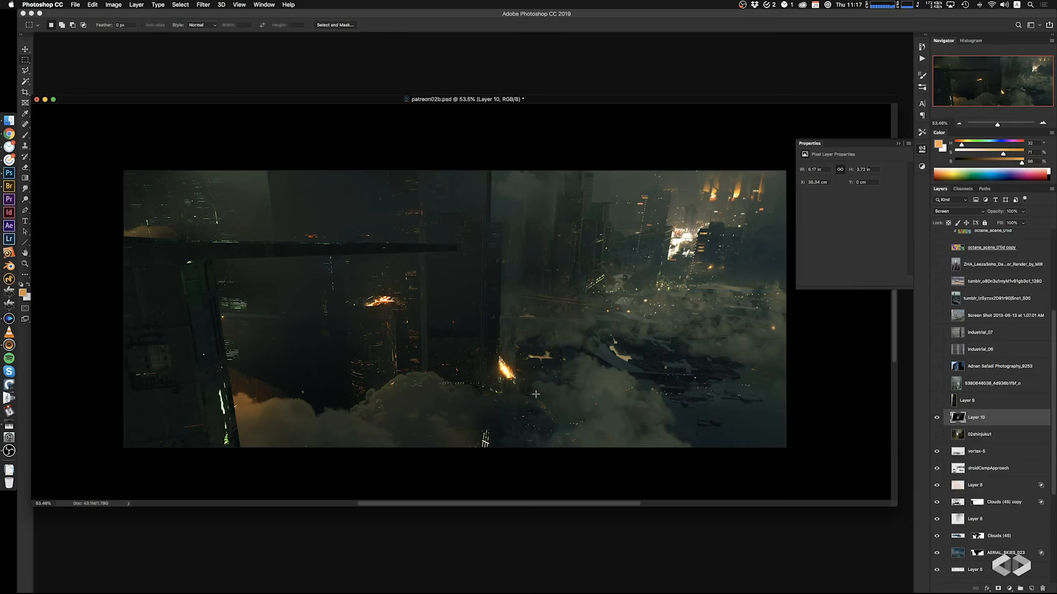
click(936, 418)
click(936, 421)
alt+scroll(719, 202, up, 4)
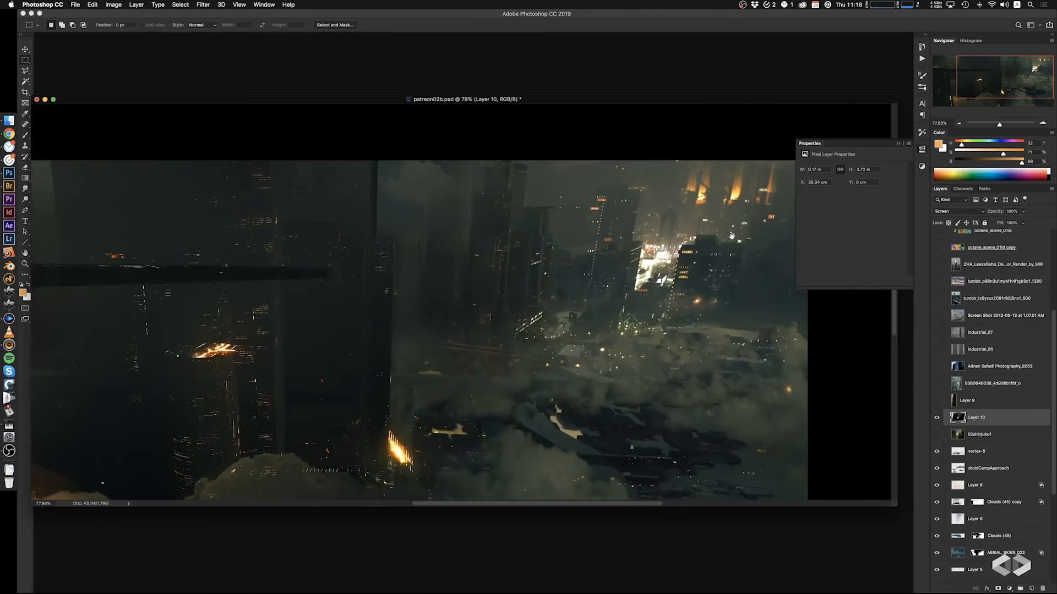
alt+scroll(731, 236, down, 4)
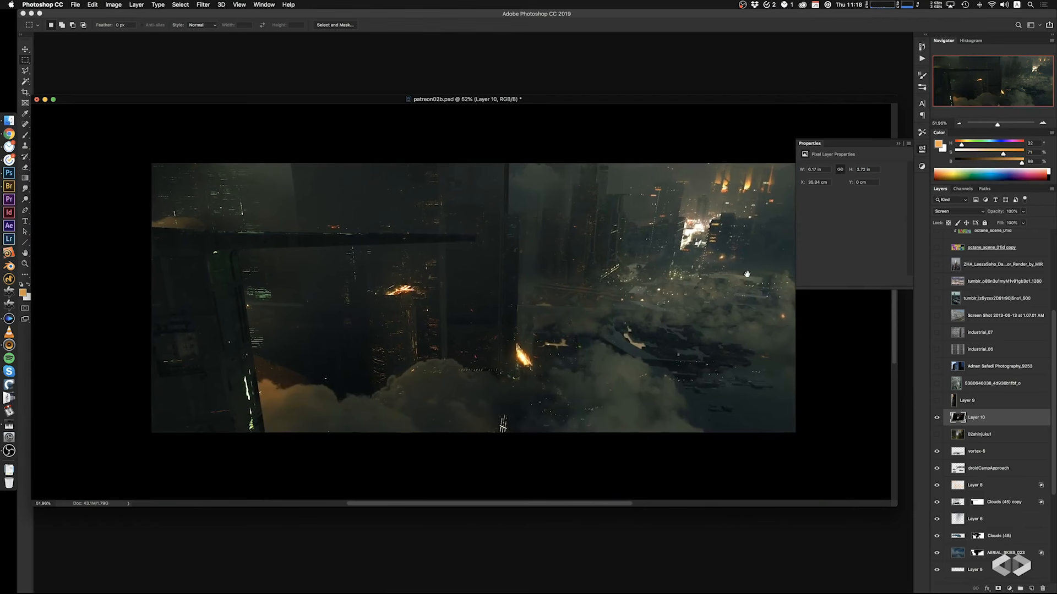
Add a Multiply layer beneath Color Lookup 1 in the post group and prepare the Gradient tool with default black
scroll(1038, 349, up, 5)
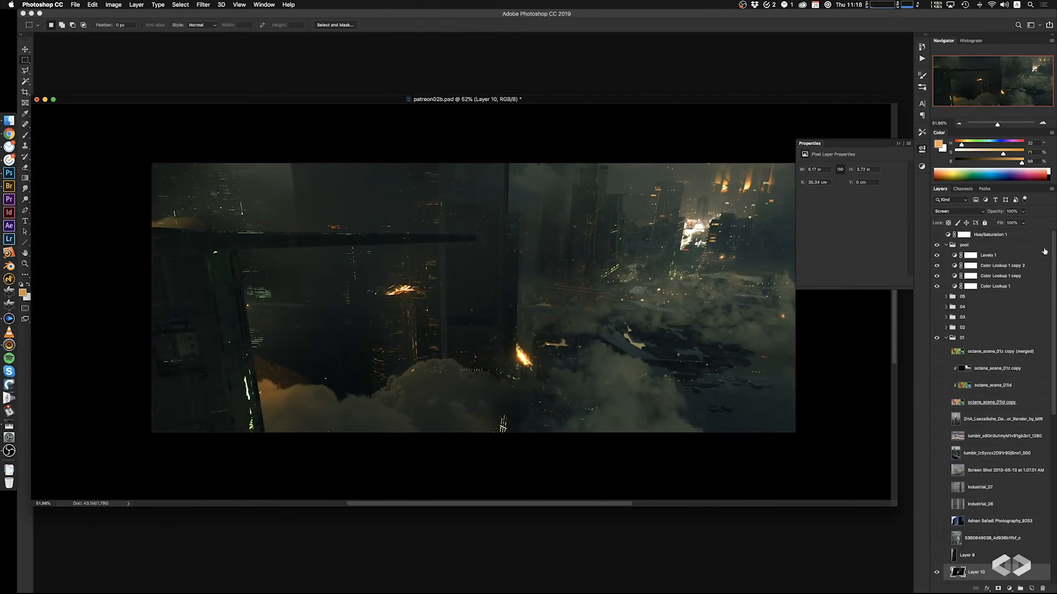
click(994, 287)
click(1029, 587)
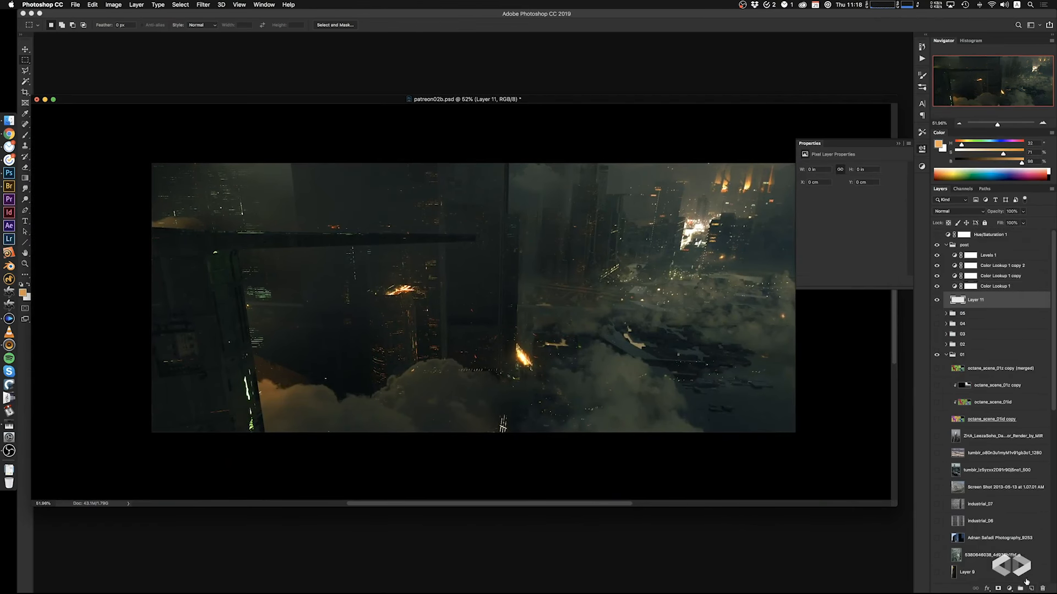
click(960, 211)
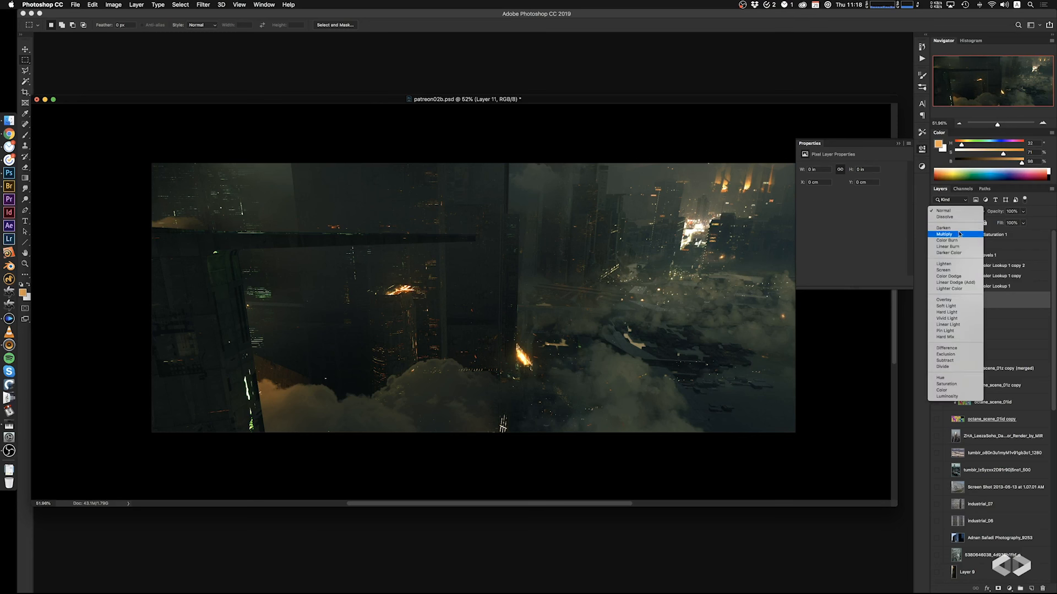
click(958, 234)
key(g)
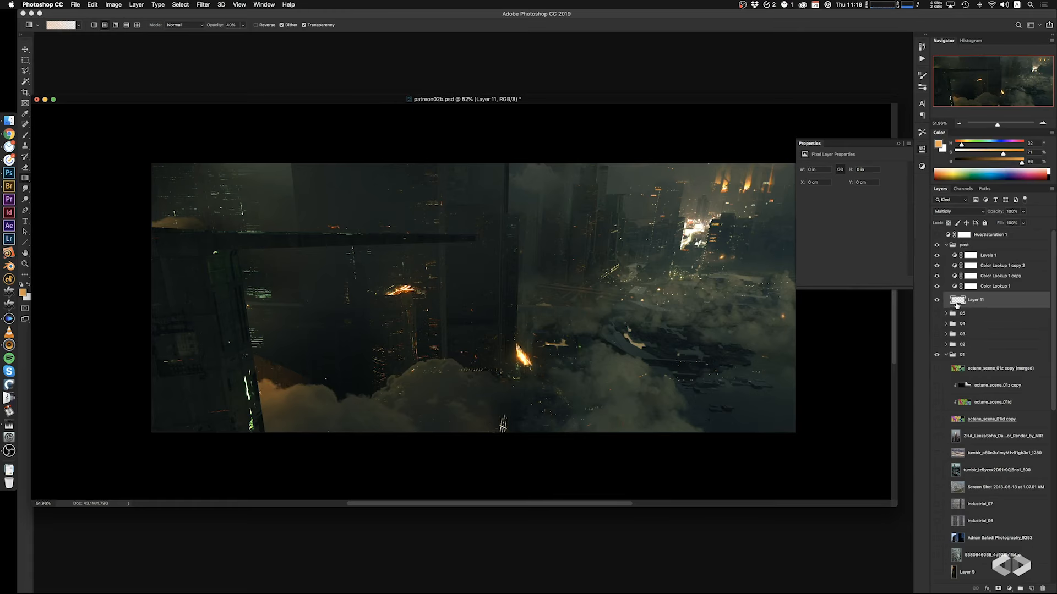
key(d)
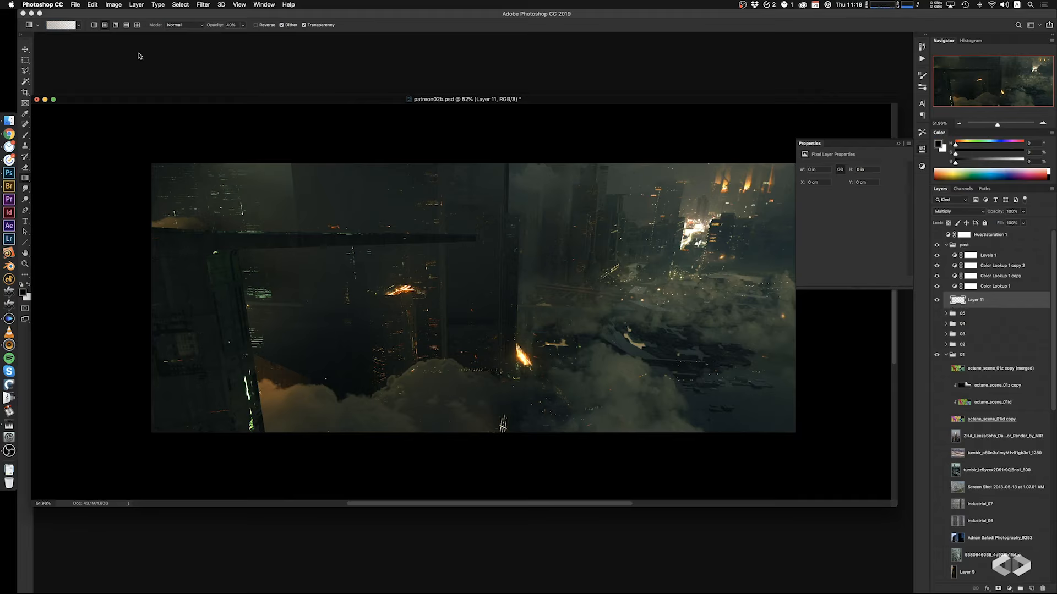
Darken all four edges of the painting with black linear gradients on Layer 11 to form a vignette
drag(517, 158, 514, 278)
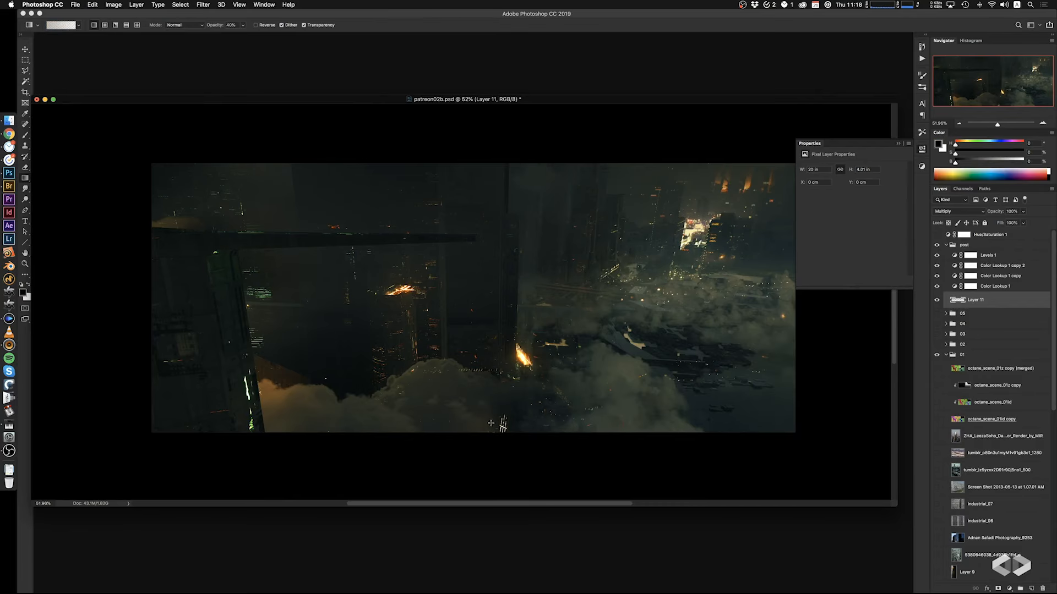
key(super+z)
drag(491, 141, 491, 238)
drag(483, 452, 481, 353)
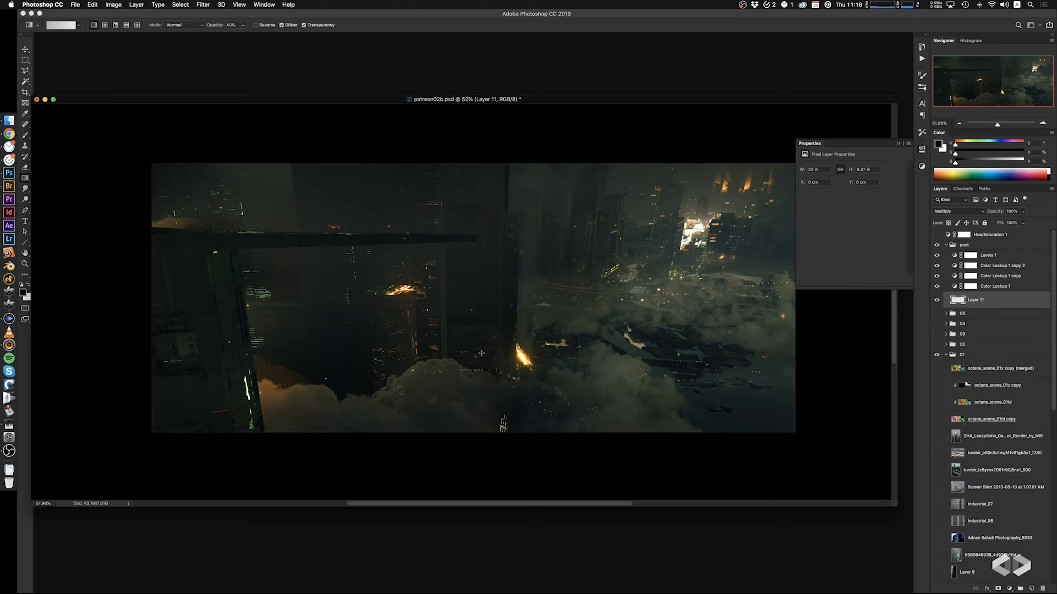
drag(134, 328, 234, 329)
drag(808, 356, 676, 390)
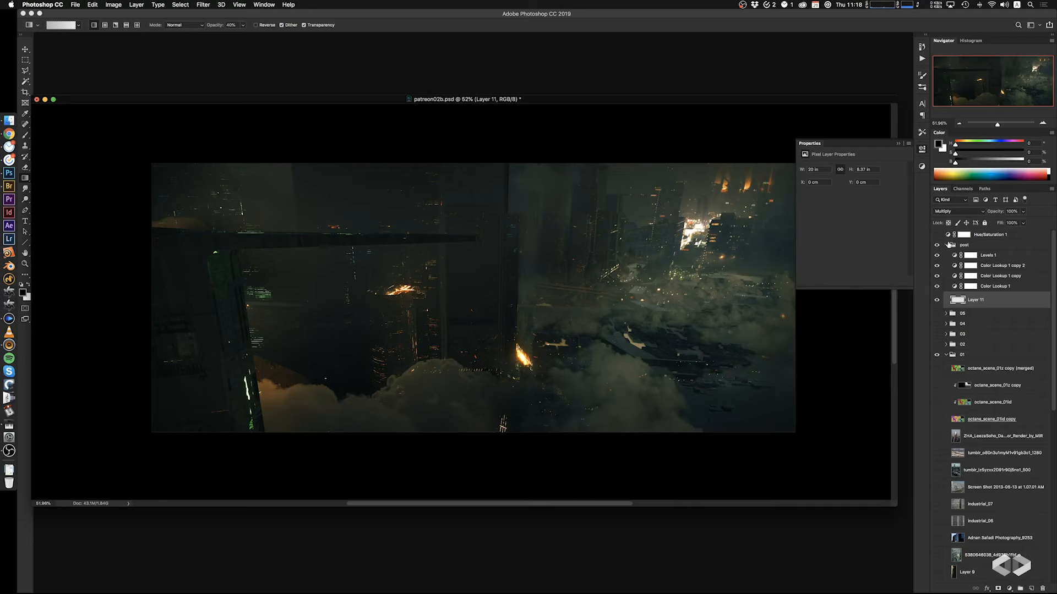
Collapse the post group, add a Screen layer above the ZHA_LeezaSoho render in group 01, and pick a saturated teal foreground colour
click(950, 245)
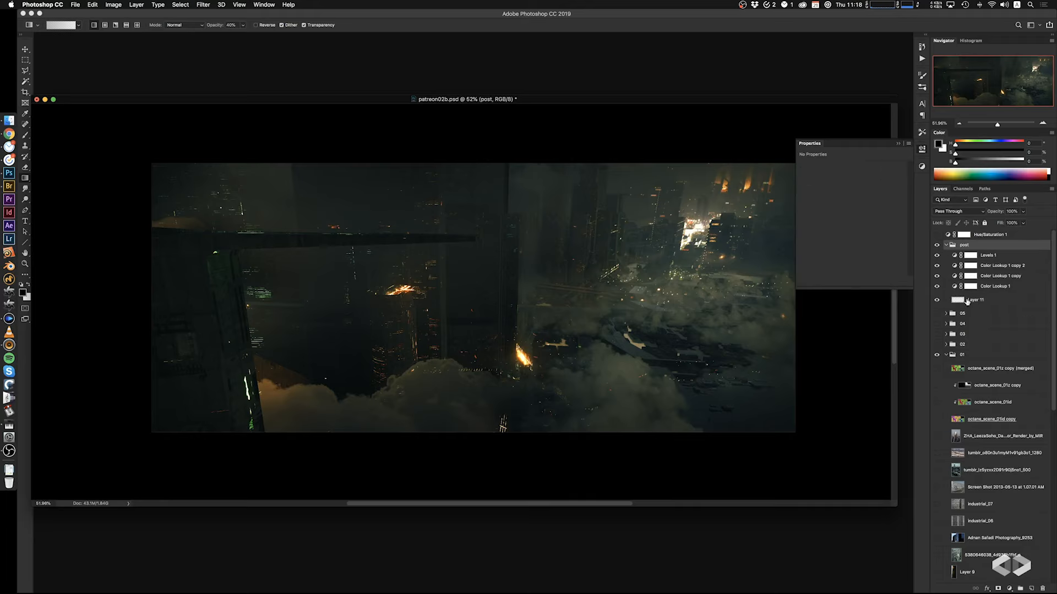
click(946, 245)
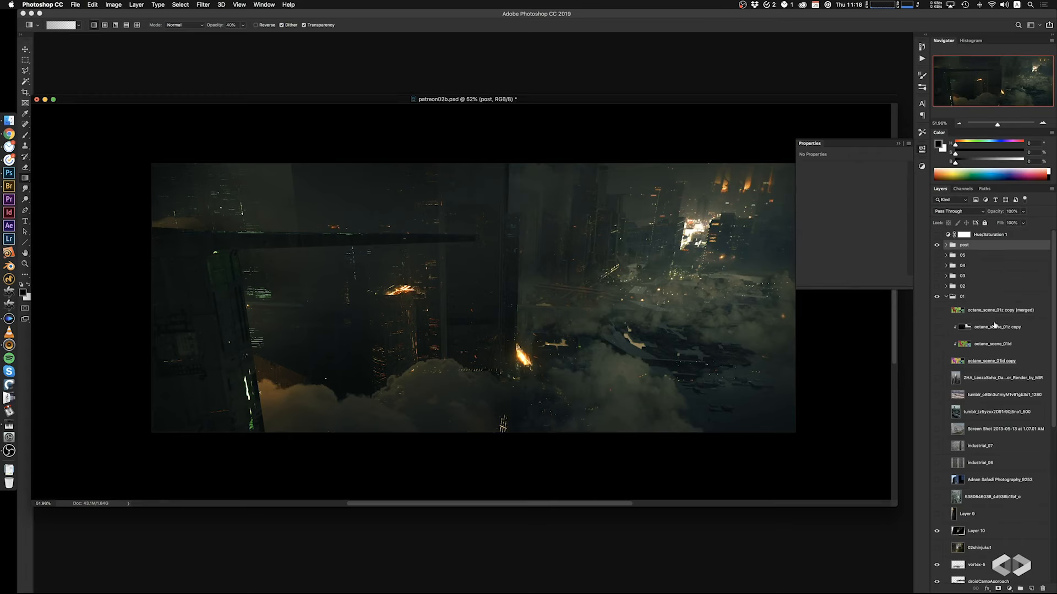
click(1023, 327)
click(1022, 363)
click(1021, 378)
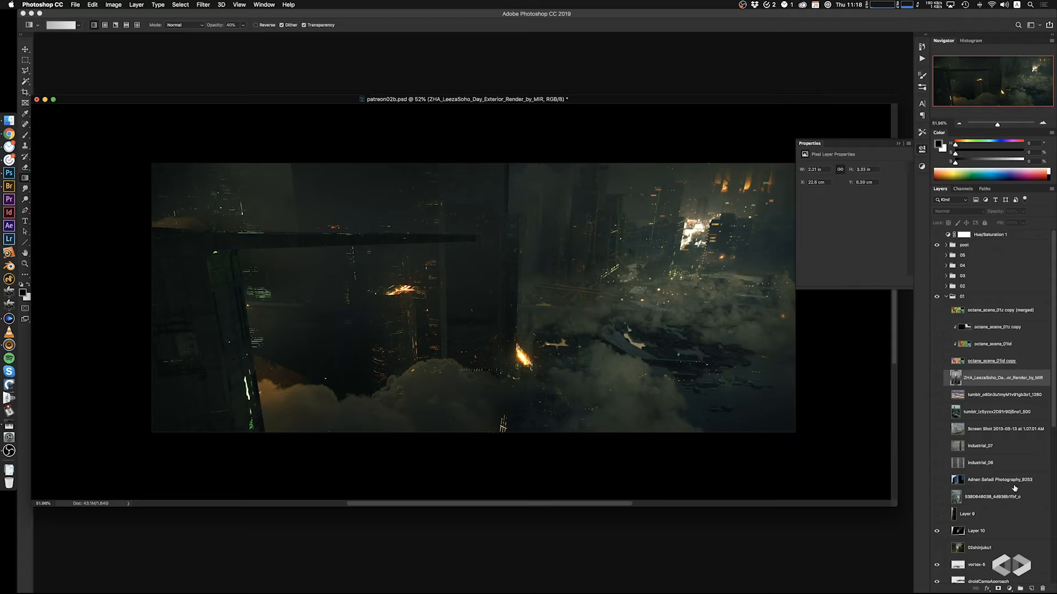
click(1031, 586)
click(957, 211)
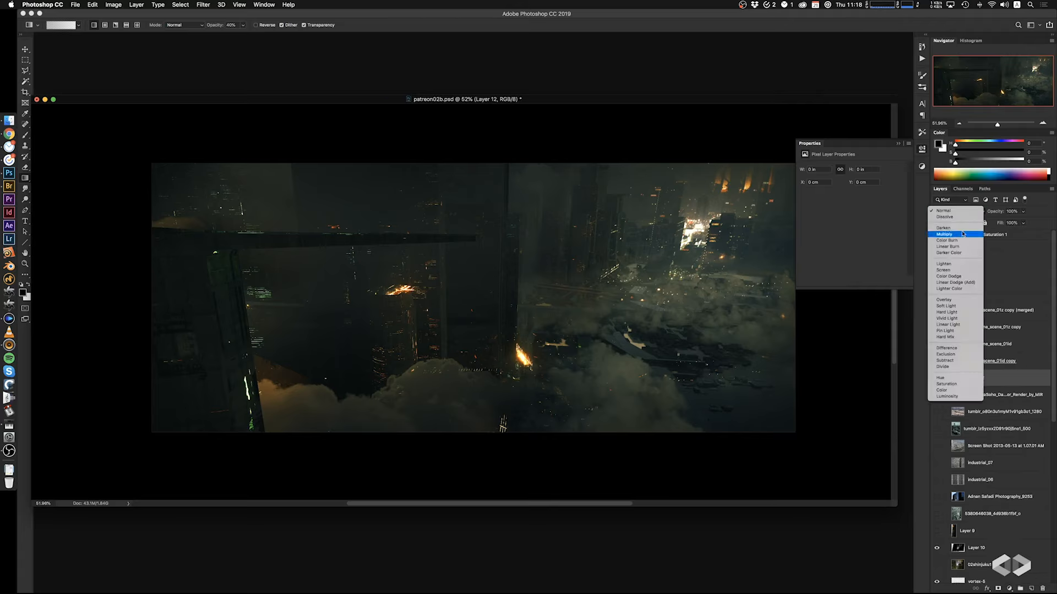
click(950, 271)
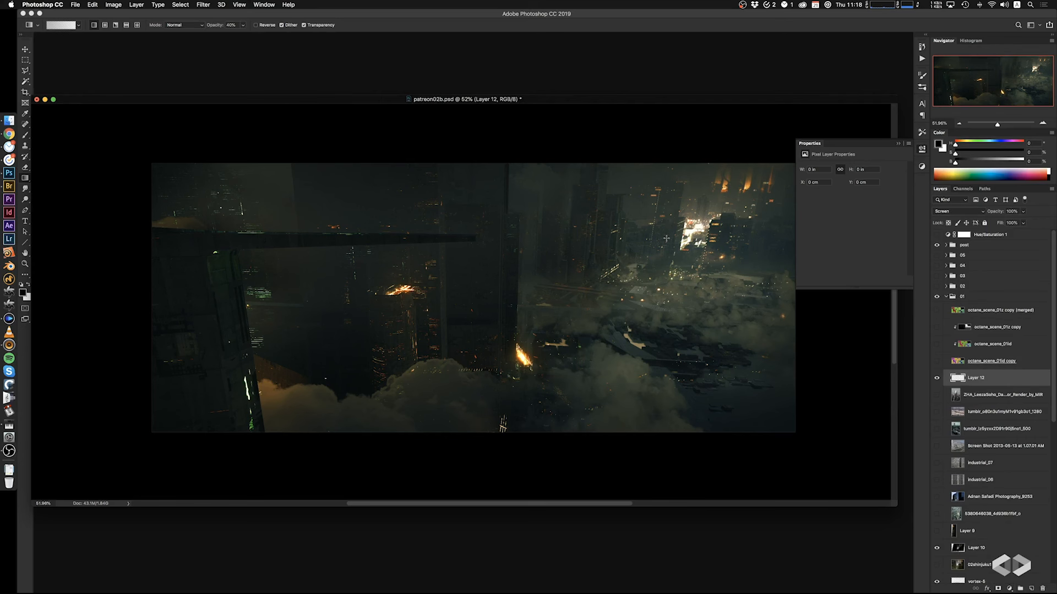
click(978, 174)
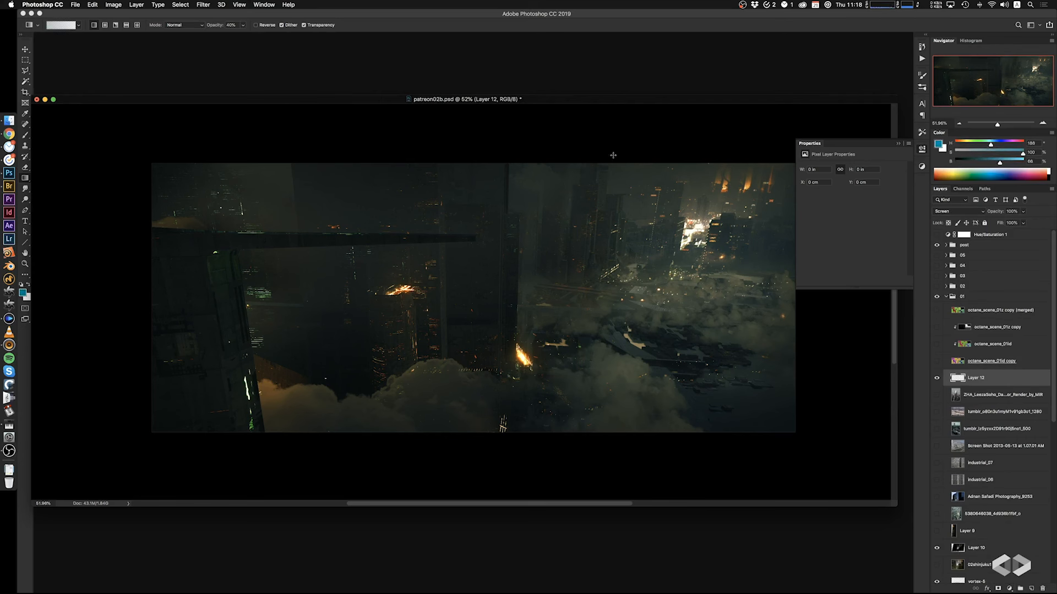
Try teal linear gradients of different lengths down from the painting's upper edge on Layer 12, undoing each one
drag(609, 155, 611, 216)
key(super+z)
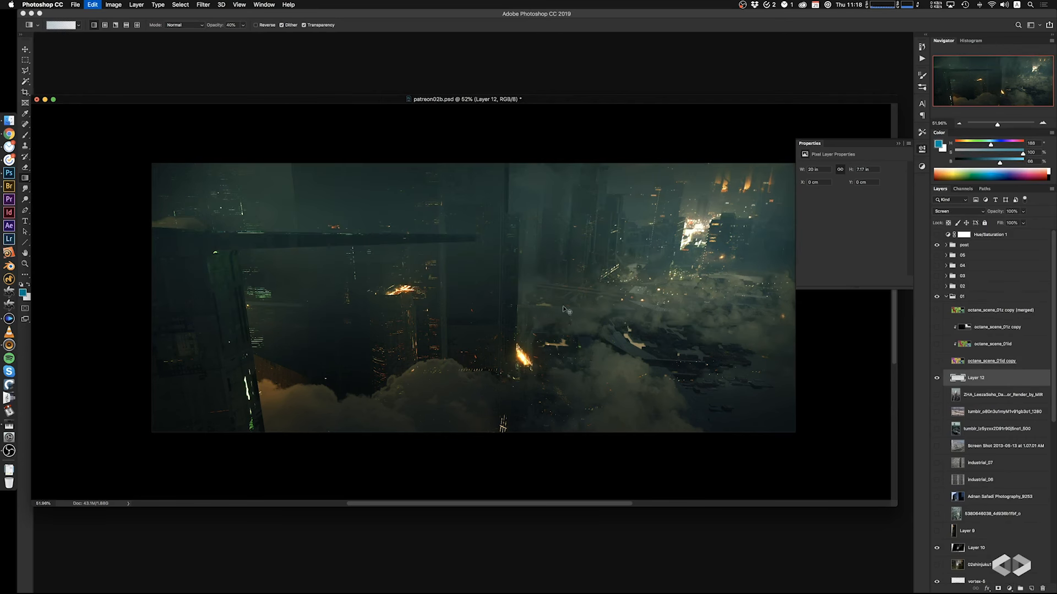
drag(597, 160, 590, 298)
key(super+z)
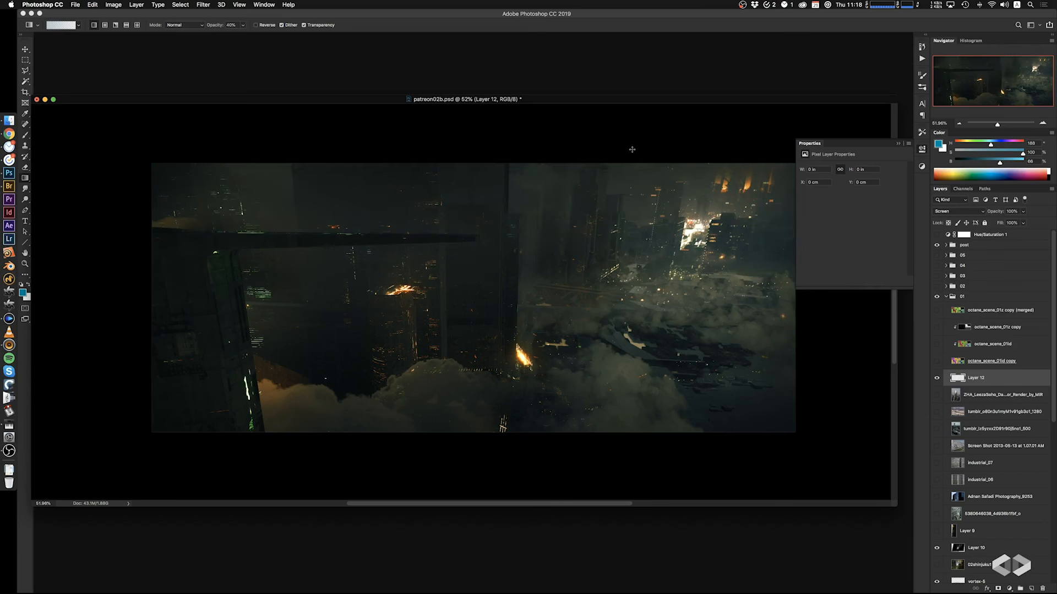
drag(631, 147, 631, 330)
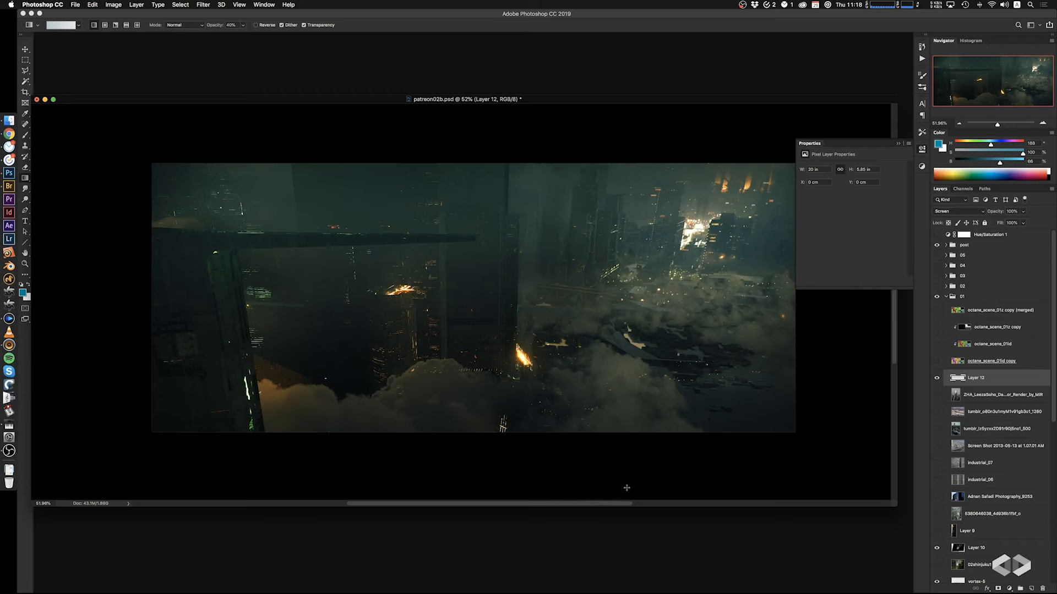
key(super+z)
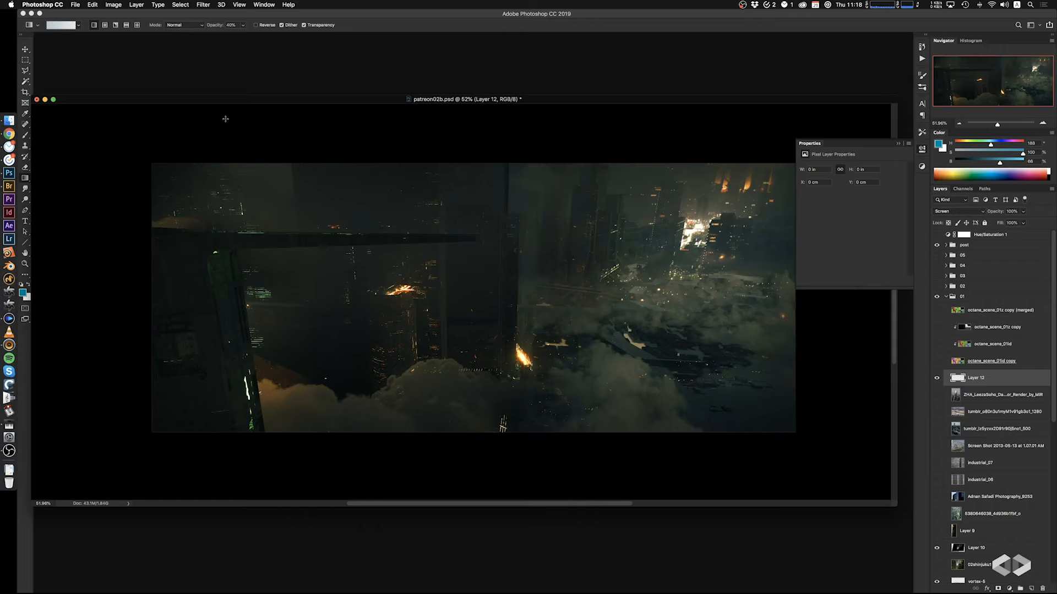
Apply a teal linear gradient at 40% opacity down from the painting's upper edge on Layer 12 and compare the image with and without it
drag(556, 141, 550, 259)
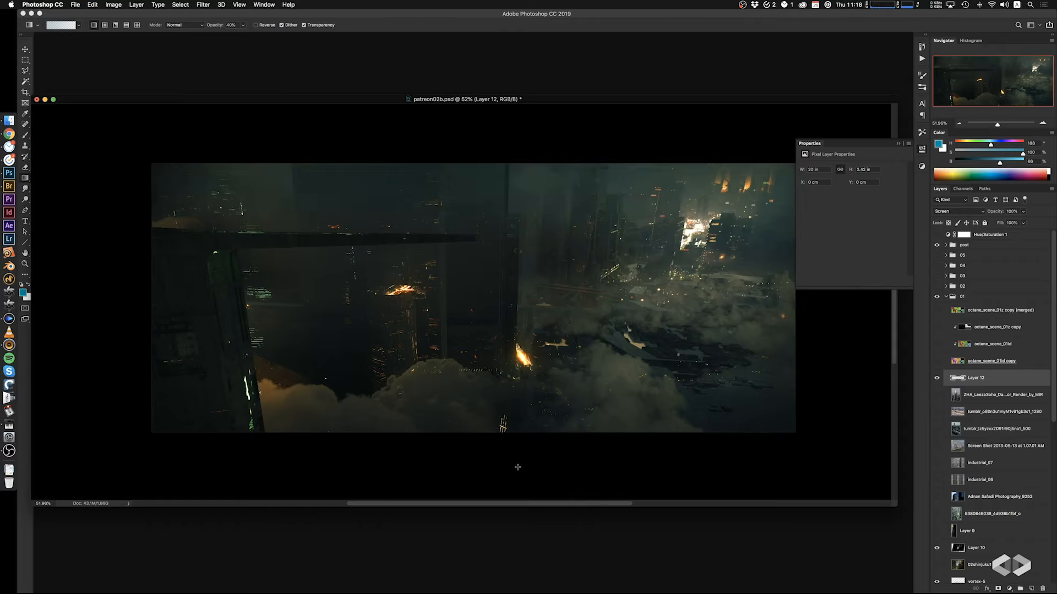
click(936, 378)
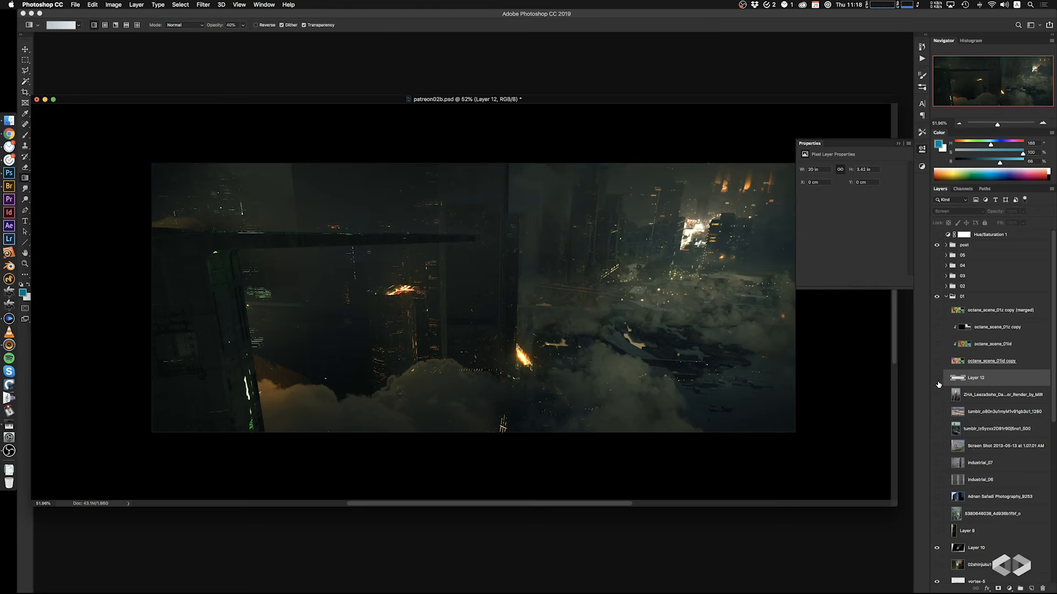
click(937, 378)
click(937, 384)
click(940, 384)
drag(705, 365, 694, 394)
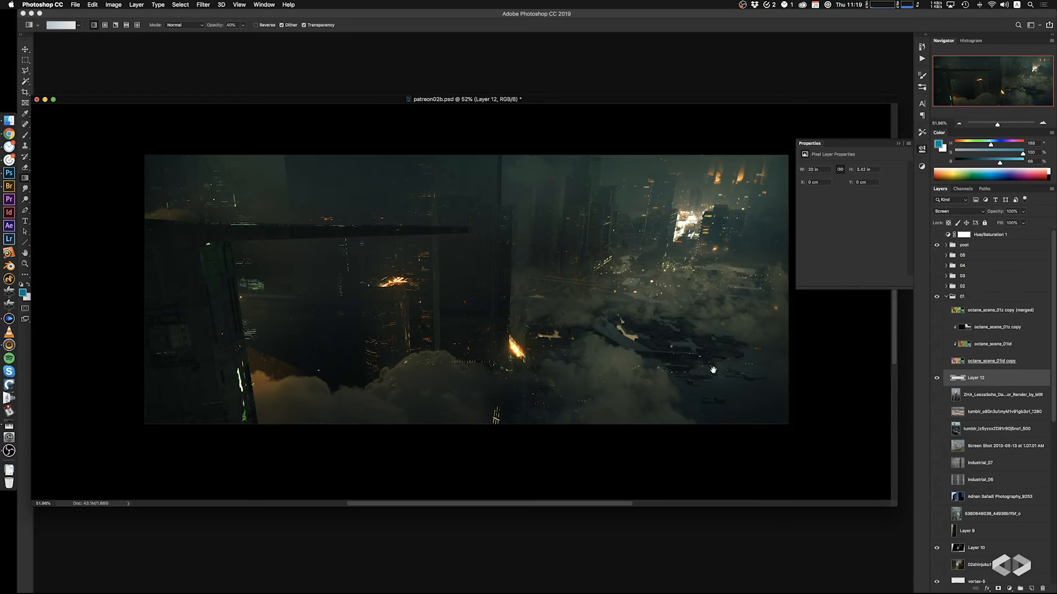
drag(712, 370, 722, 374)
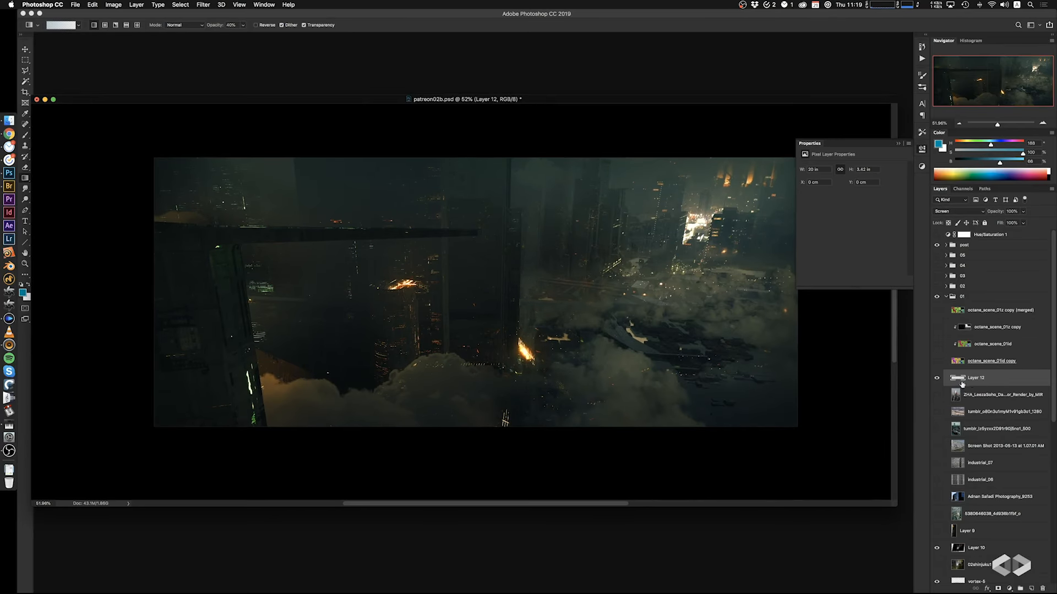
Move Layer 10 beneath the 02shinjuku1 layer in group 01
scroll(995, 434, down, 5)
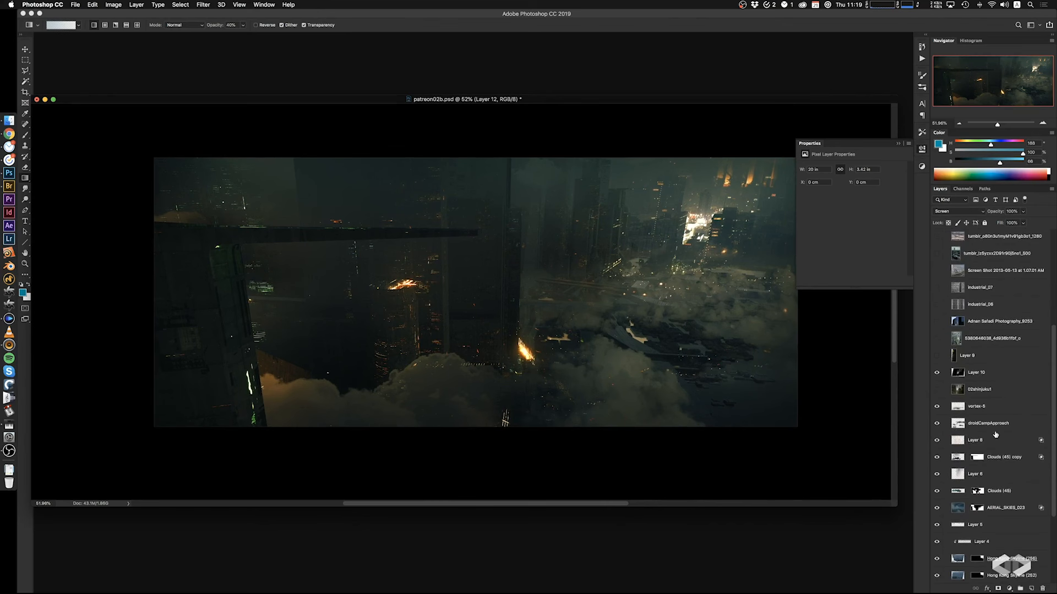
click(980, 373)
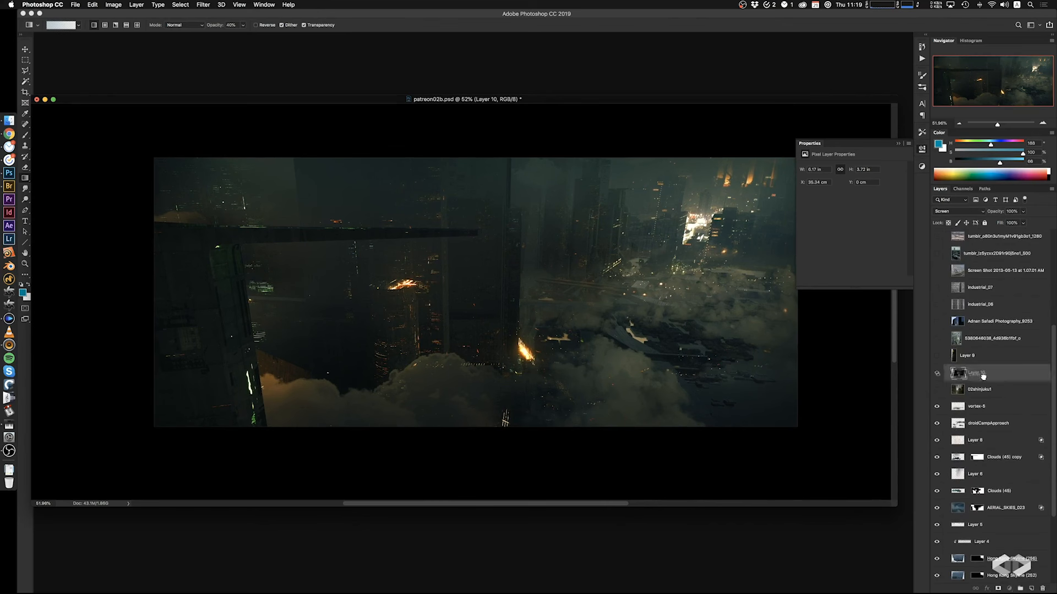
drag(981, 375, 983, 397)
Show Layer 9, move its dark building strip beside the left foreground tower, and flip it horizontally
click(937, 357)
click(963, 357)
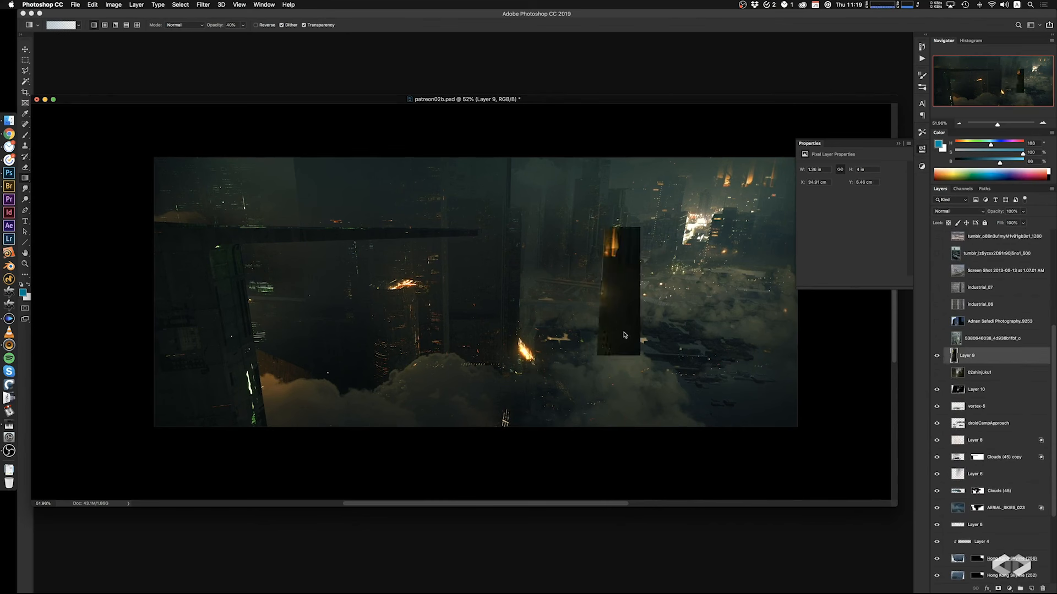
super+drag(620, 319, 339, 391)
key(super+t)
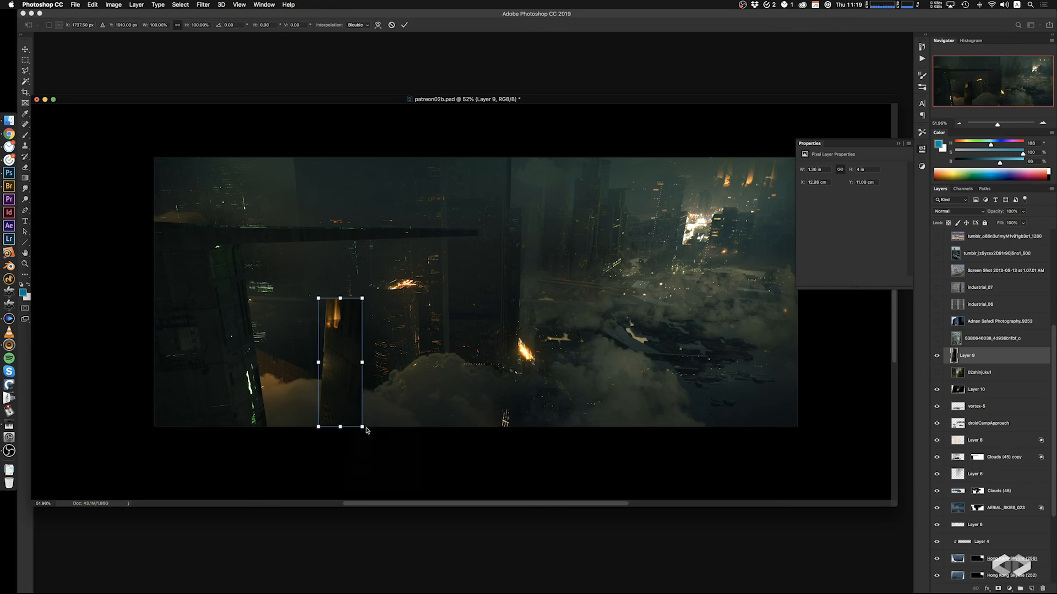
right_click(346, 399)
click(381, 501)
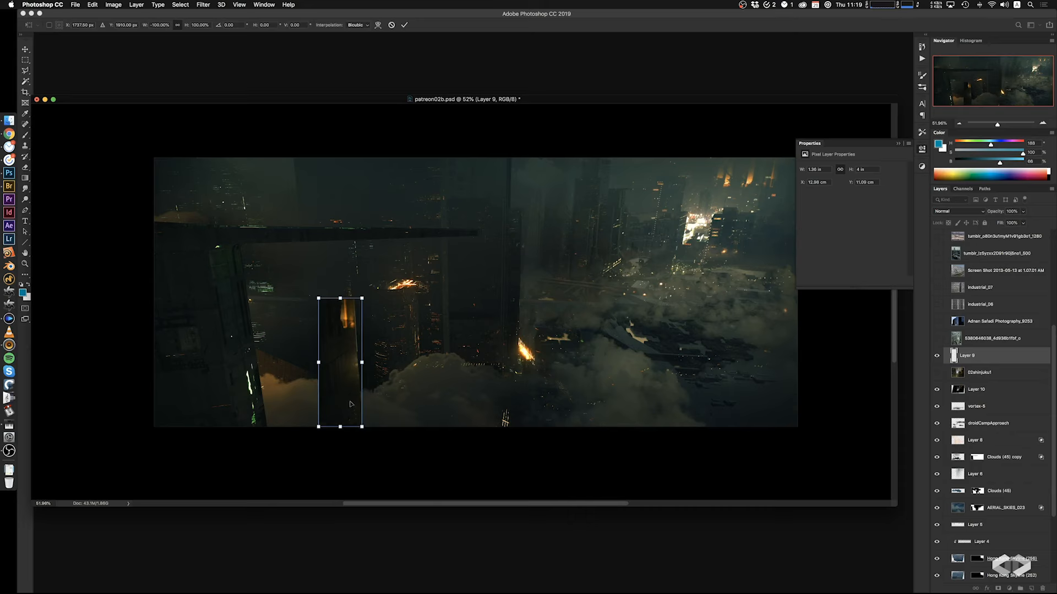
Distort the Layer 9 strip to follow the slanted inner edge of the left foreground tower
drag(319, 404, 244, 328)
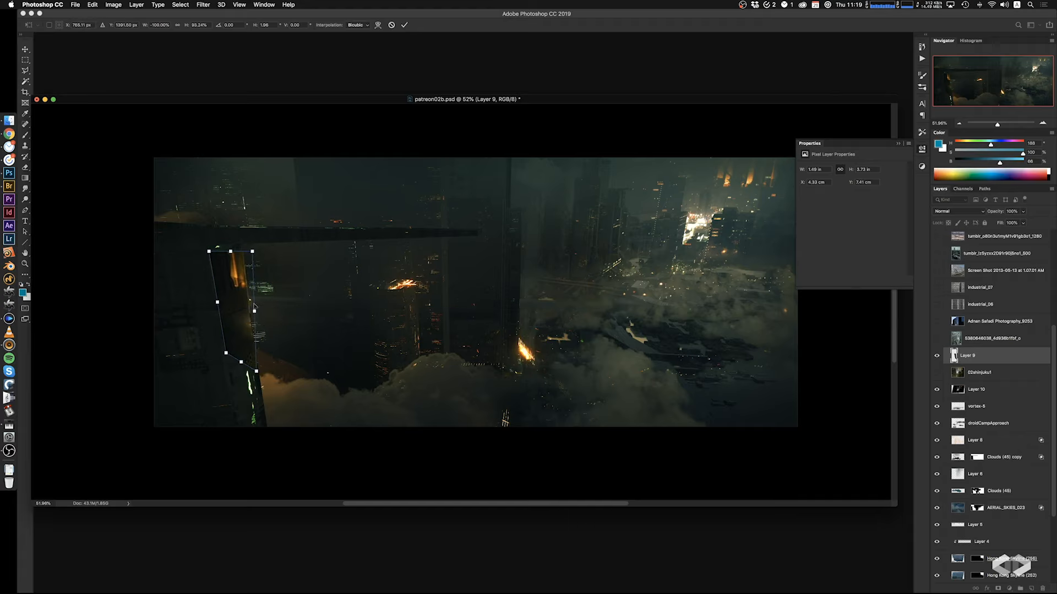
super+drag(256, 372, 257, 394)
super+drag(253, 252, 248, 209)
drag(252, 308, 256, 304)
super+drag(214, 246, 218, 255)
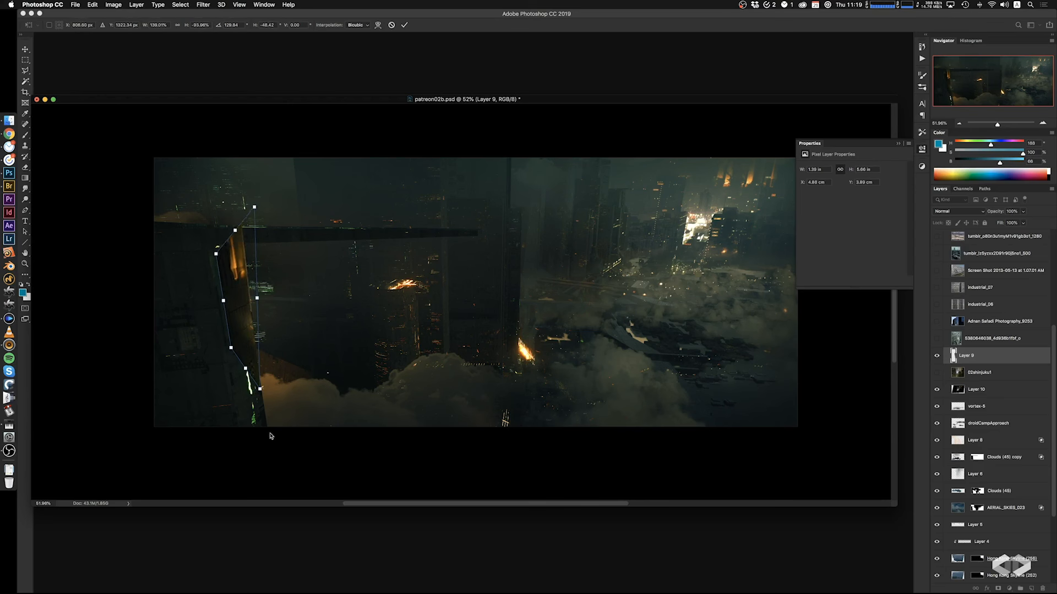
key(Return)
Erase the upper end of the Layer 9 strip where it overlaps the horizontal beam, using a soft eraser
key(g)
super+drag(323, 366, 321, 366)
key(e)
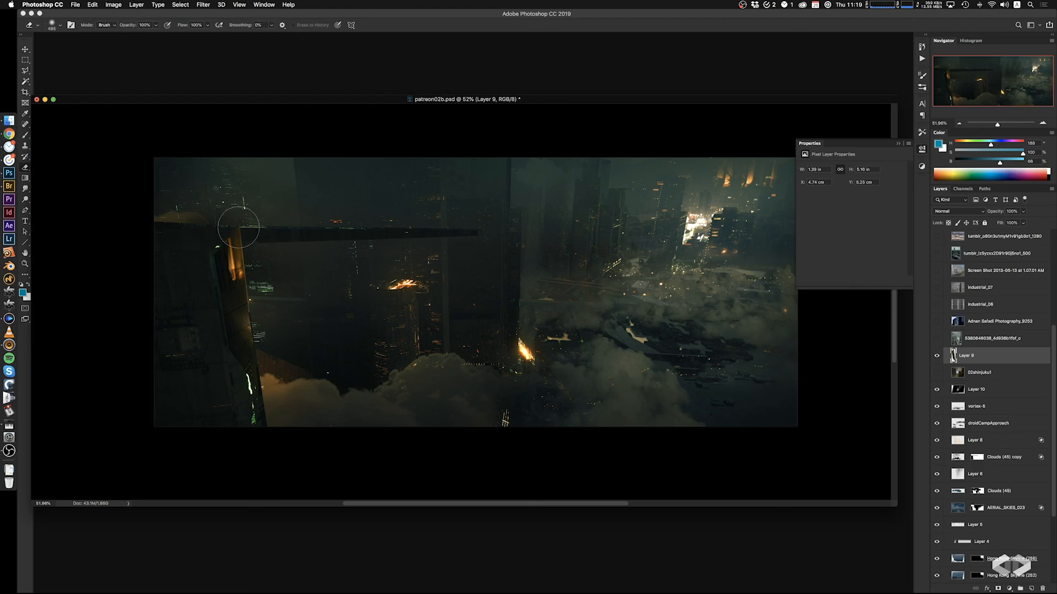
mouse_move(257, 222)
mouse_down()
mouse_move(252, 234)
mouse_move(297, 263)
mouse_move(260, 242)
mouse_up()
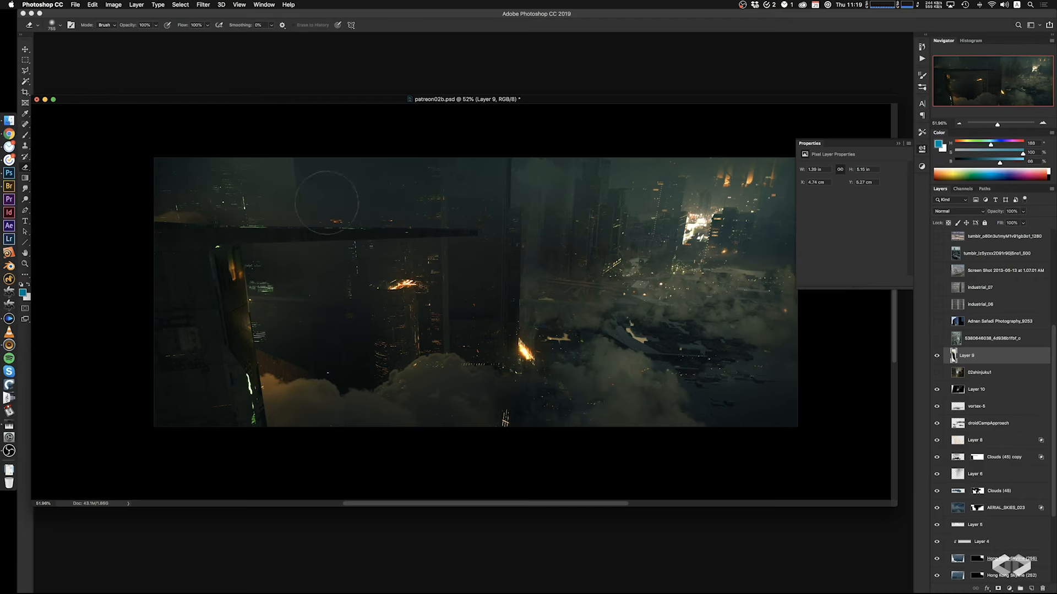
Stretch the Layer 9 strip's lower corners down the tower and adjust its upper corner to match the tower's perspective
super+drag(302, 358, 301, 360)
key(super+t)
super+drag(258, 394, 264, 414)
drag(263, 423, 263, 428)
mouse_move(213, 393)
mouse_down()
mouse_move(218, 376)
mouse_move(217, 387)
mouse_up()
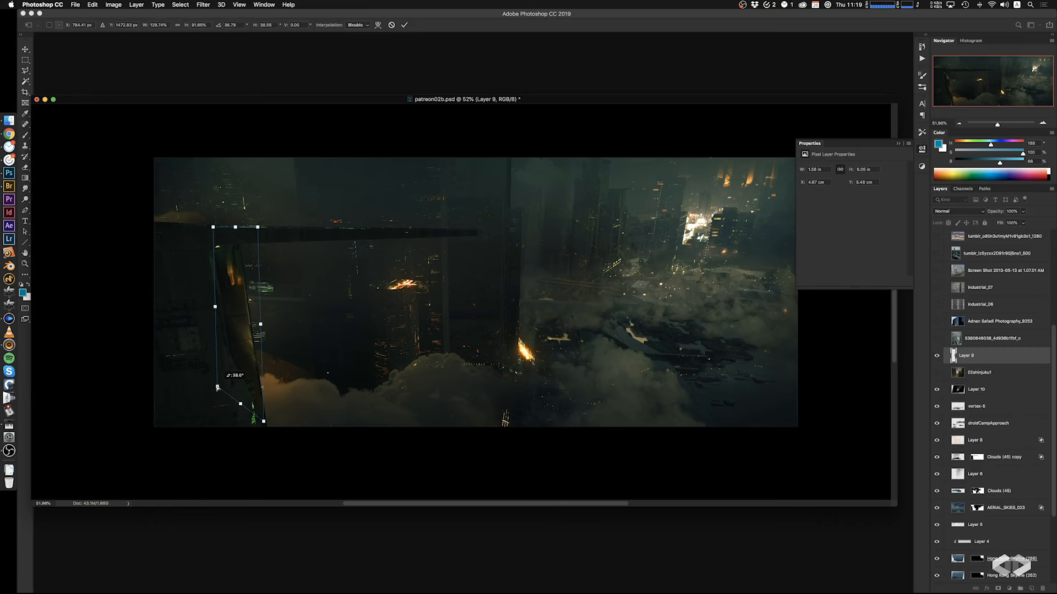
drag(253, 224, 260, 216)
key(Return)
key(e)
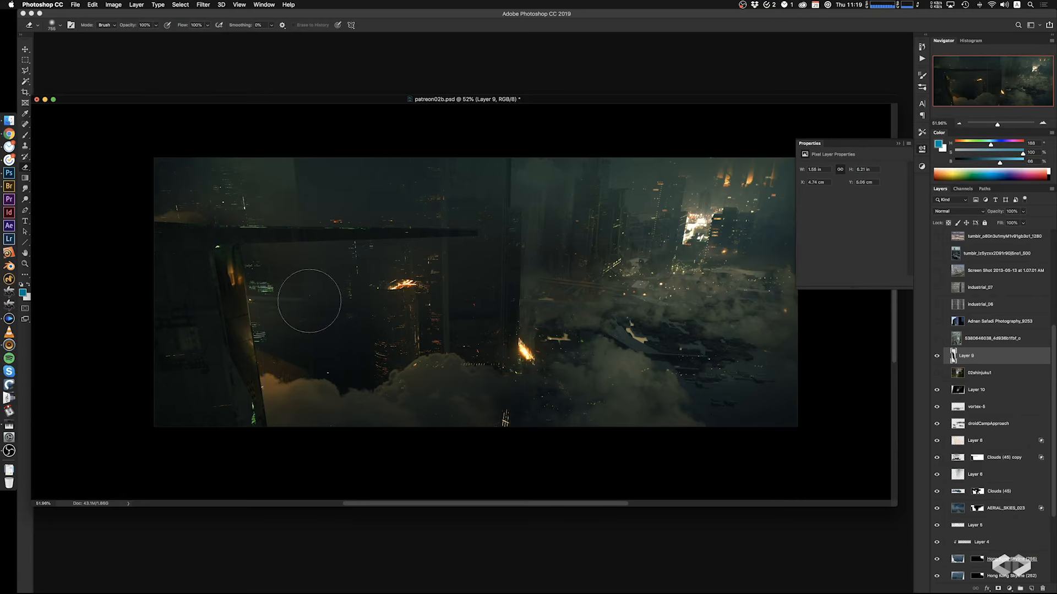
Nudge the Layer 9 strip along the tower edge and lower its upper-left corner slightly
mouse_move(267, 384)
ctrl+mouse_down()
mouse_move(244, 385)
mouse_move(258, 372)
mouse_move(264, 388)
ctrl+mouse_up()
key(ctrl+t)
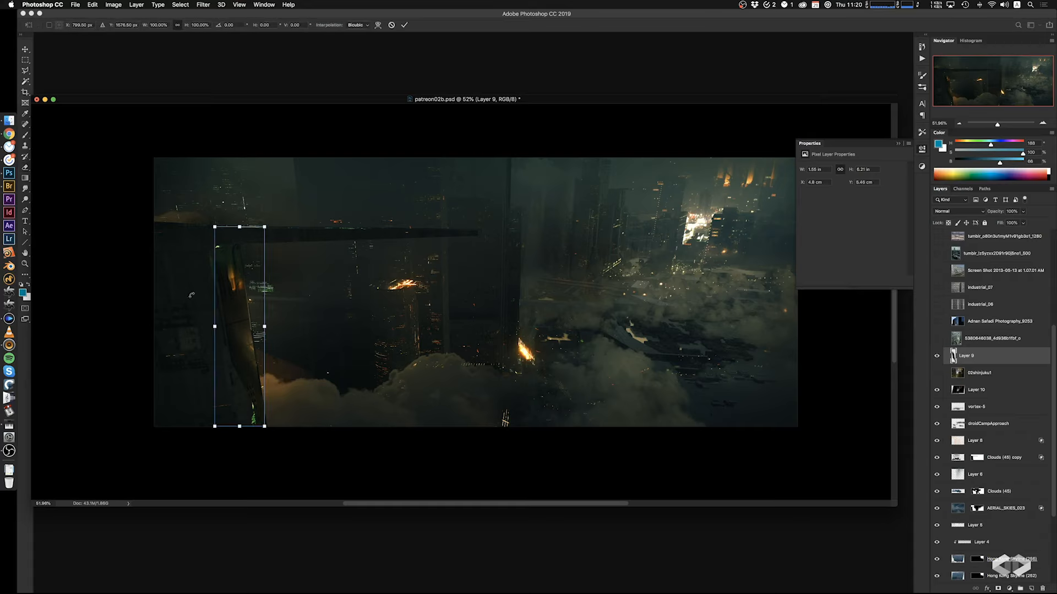
ctrl+drag(216, 227, 215, 233)
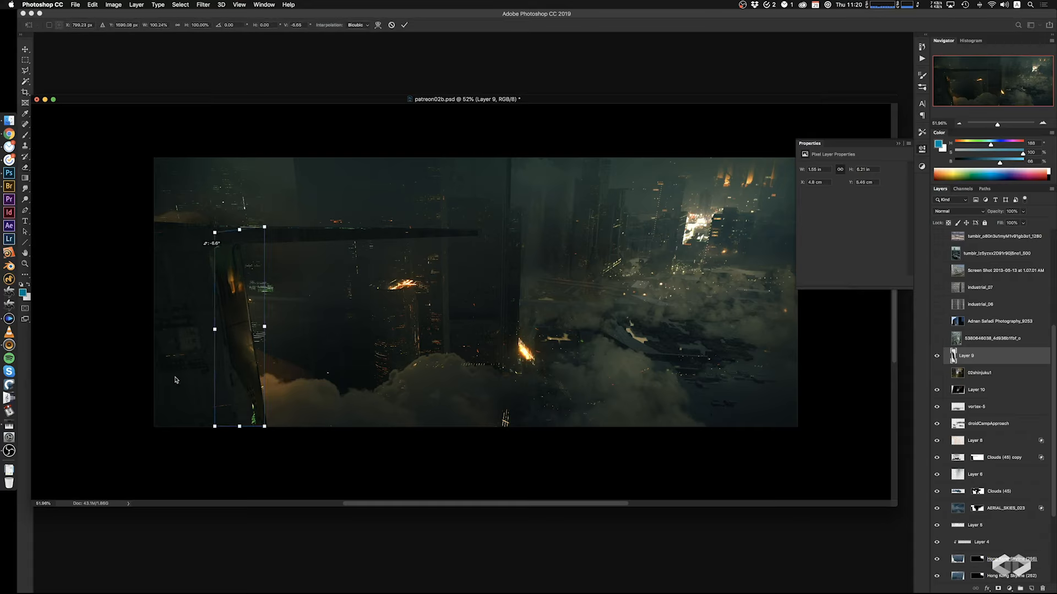
key(Return)
key(e)
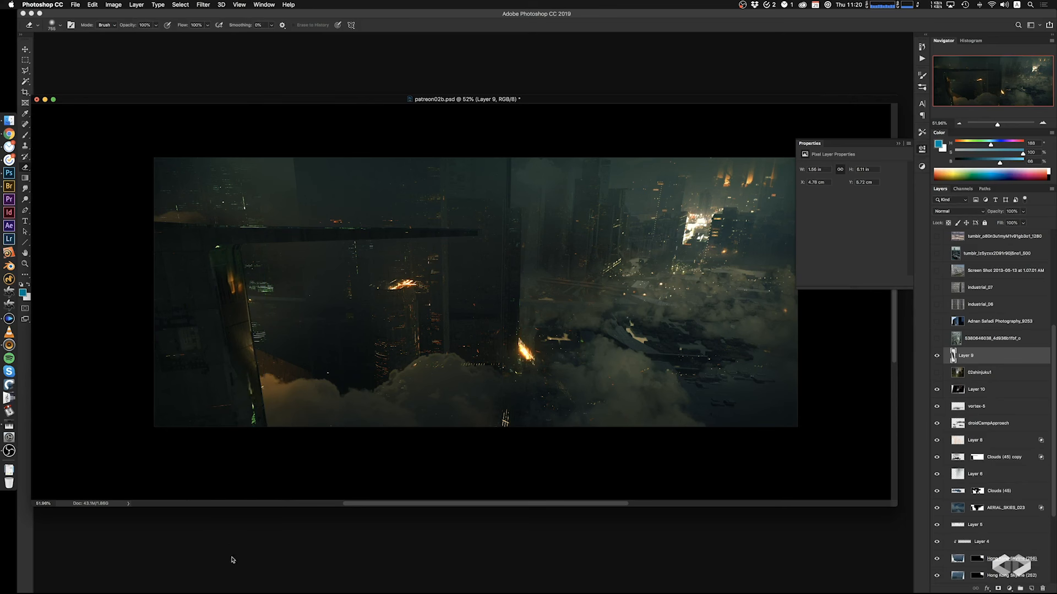
Show Hue/Saturation 1 to judge values in greyscale and lift Layer 9's blacks by raising the Levels output black point
key(super+l)
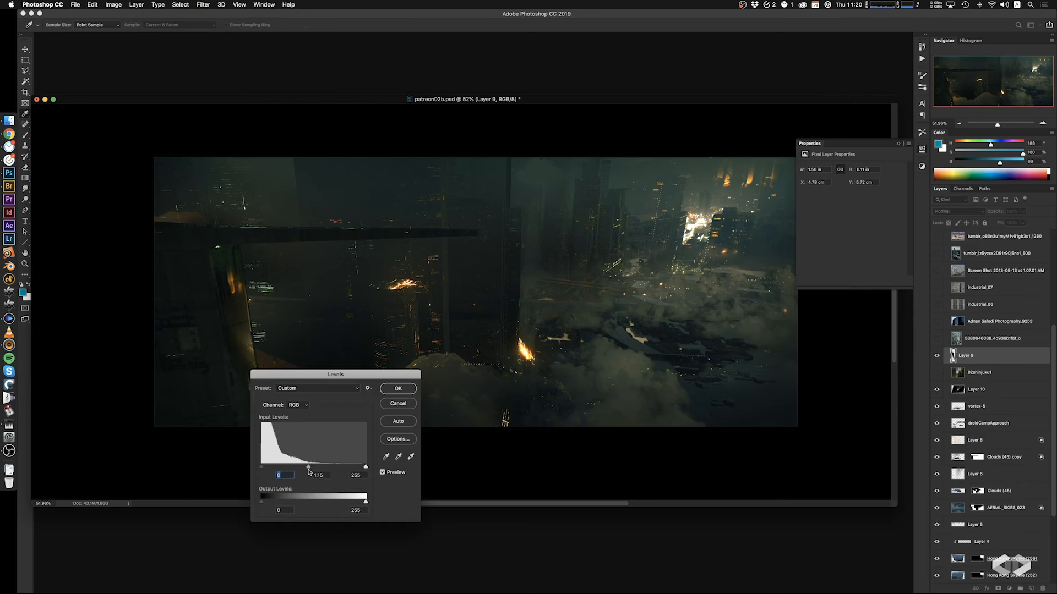
click(392, 405)
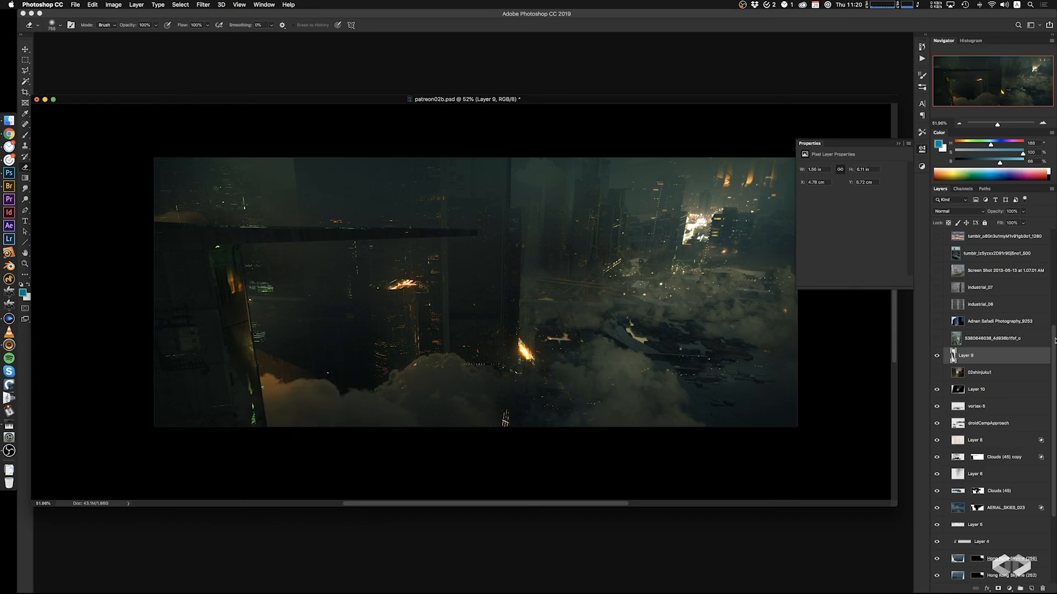
drag(1054, 340, 1029, 233)
click(936, 235)
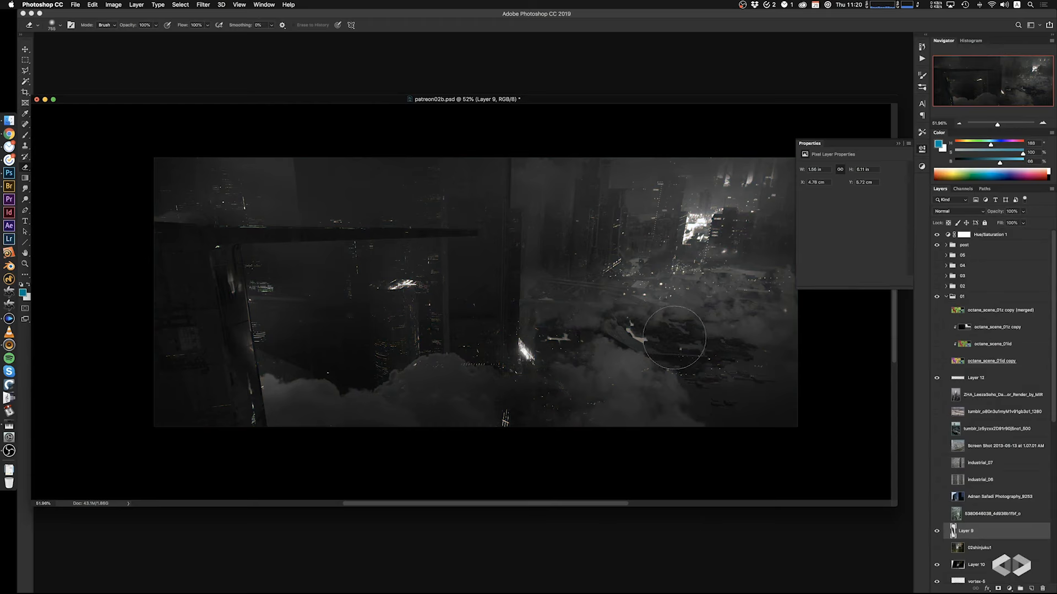
key(ctrl+l)
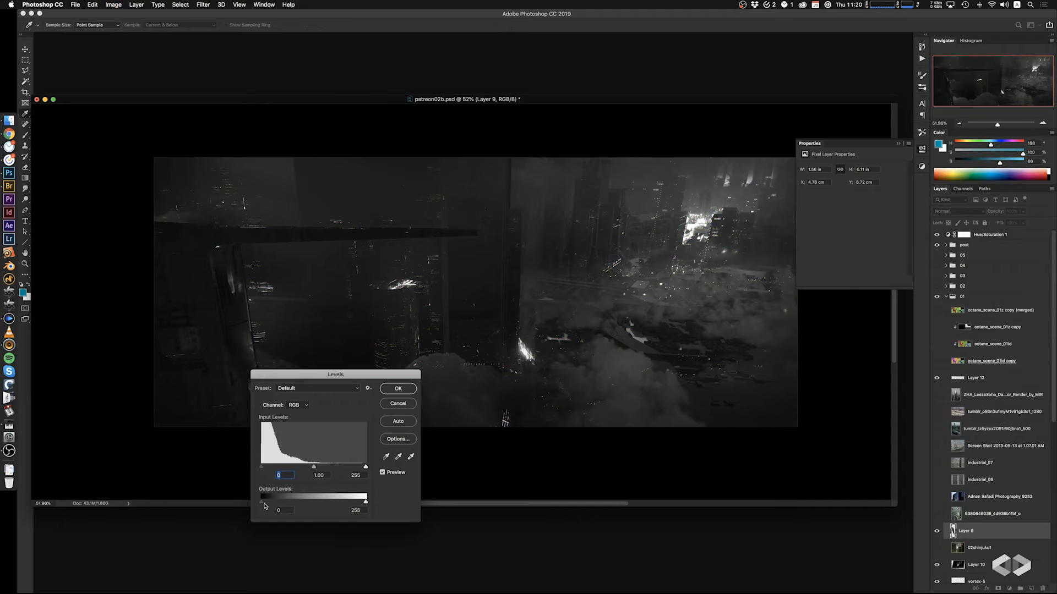
drag(273, 504, 270, 508)
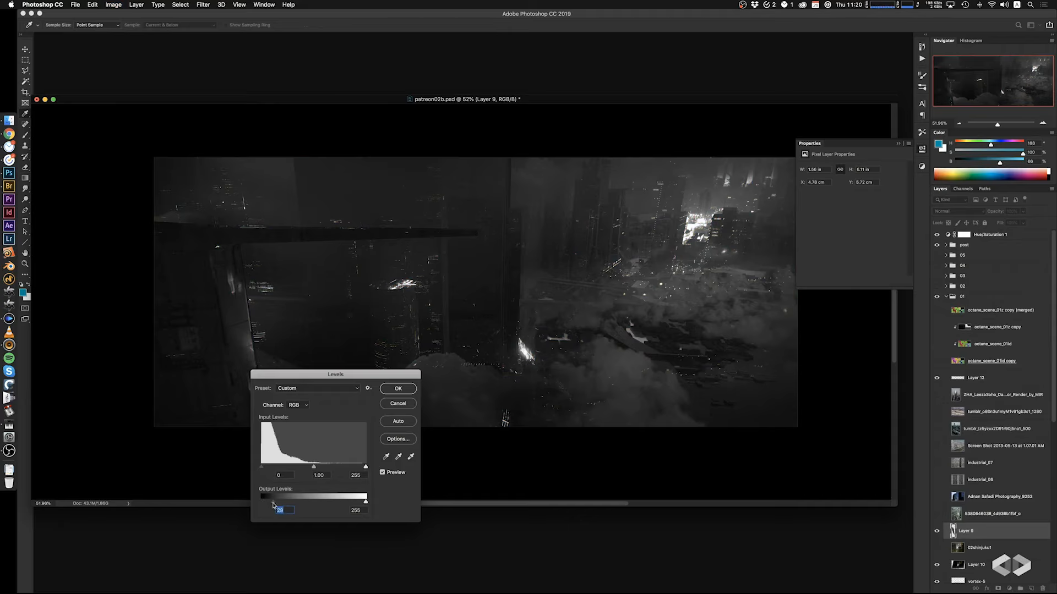
key(Return)
key(e)
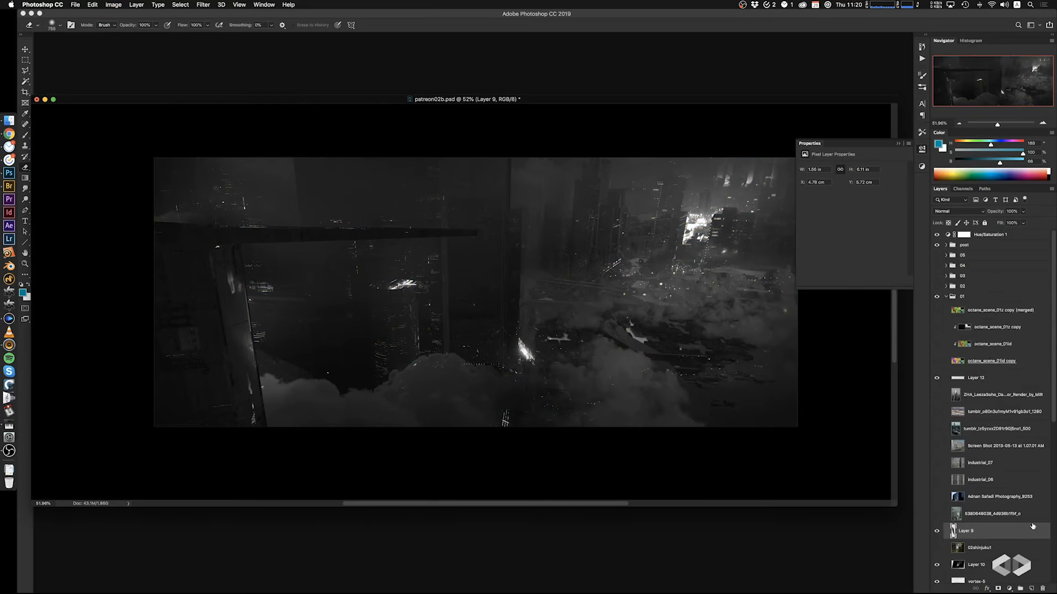
Split Layer 9's underlying-layer black slider in Blend If to fade it over dark areas, and hide Hue/Saturation 1
double_click(1034, 533)
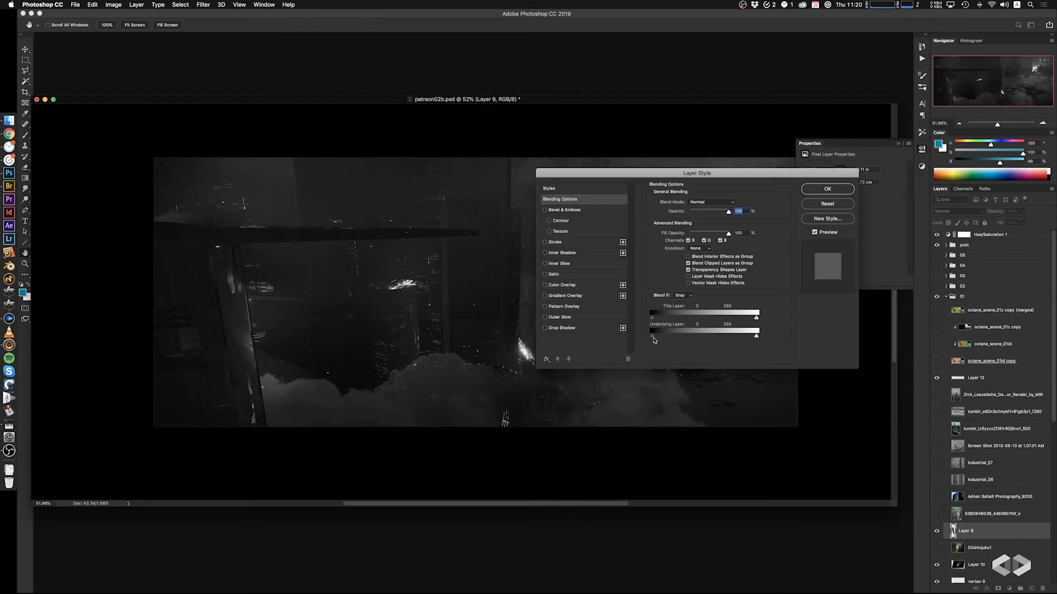
alt+drag(652, 336, 669, 337)
click(847, 192)
click(936, 235)
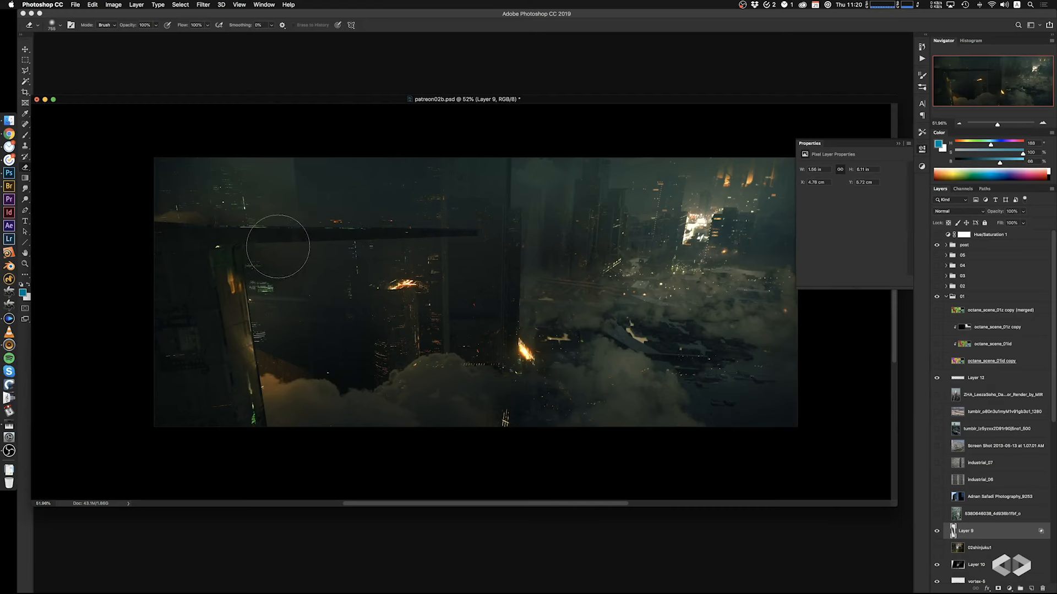
Set Layer 9's midtone Color Balance to -20 cyan-red and +17 magenta-green, and check the layer's contribution
key(super+b)
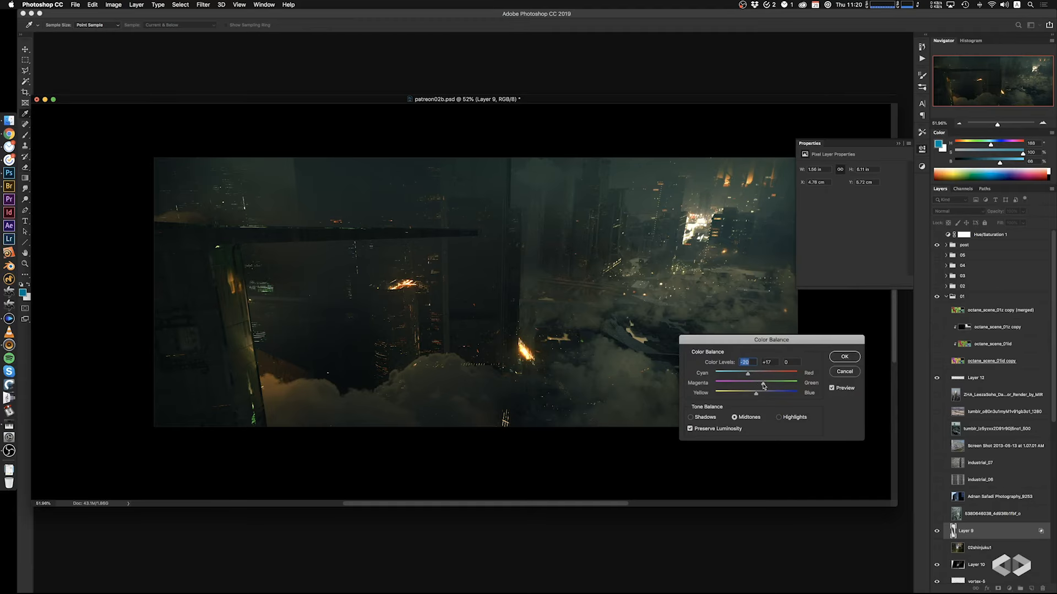
click(845, 358)
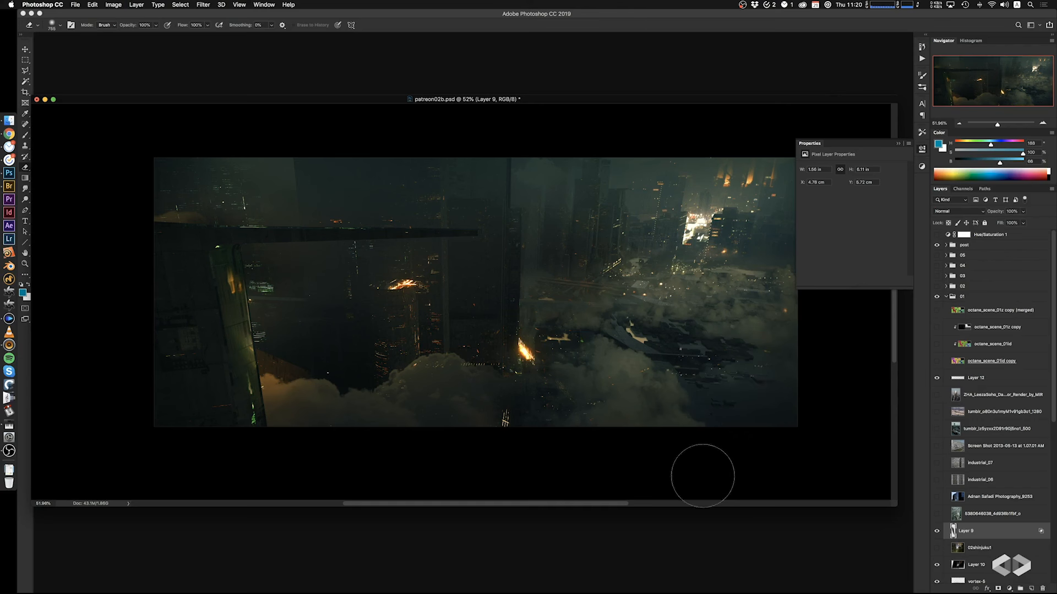
click(935, 534)
Place the 02shinjuku1 layer above Layer 9, show it, and move the photo to the painting's upper-left area
scroll(994, 473, down, 3)
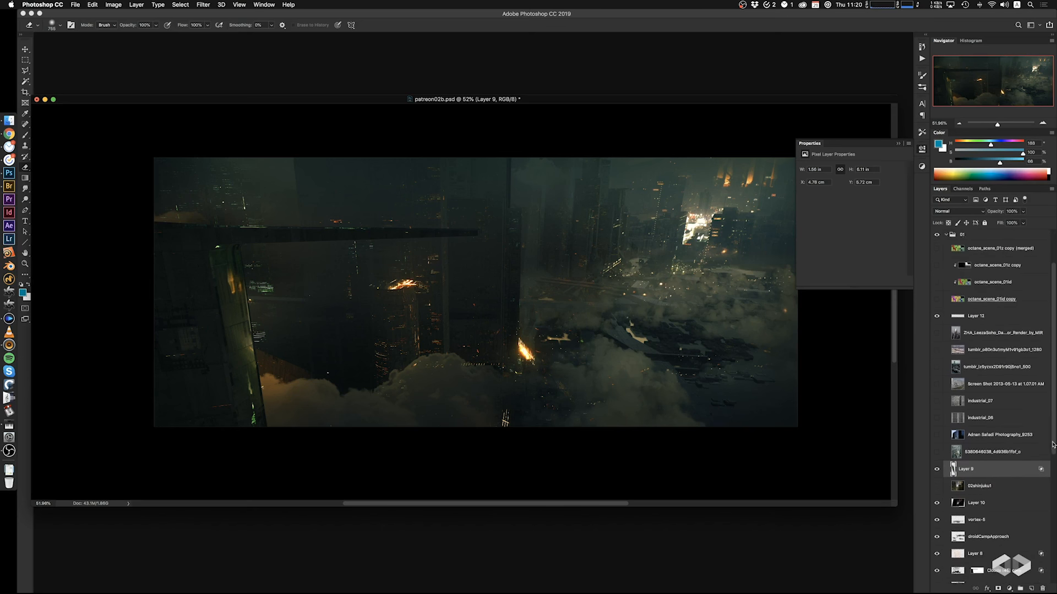
drag(990, 475, 991, 463)
click(936, 458)
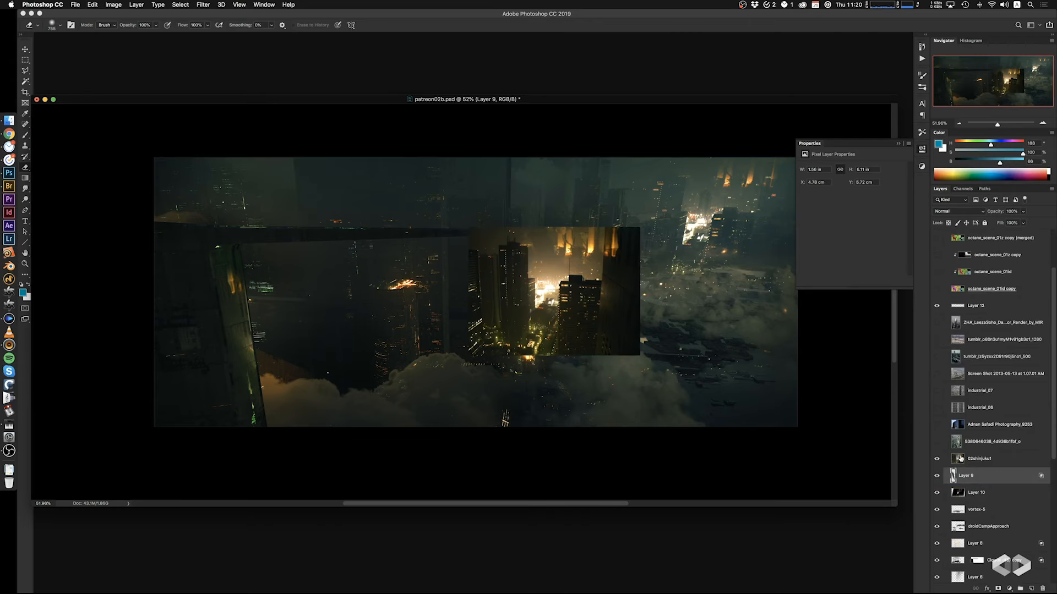
click(979, 458)
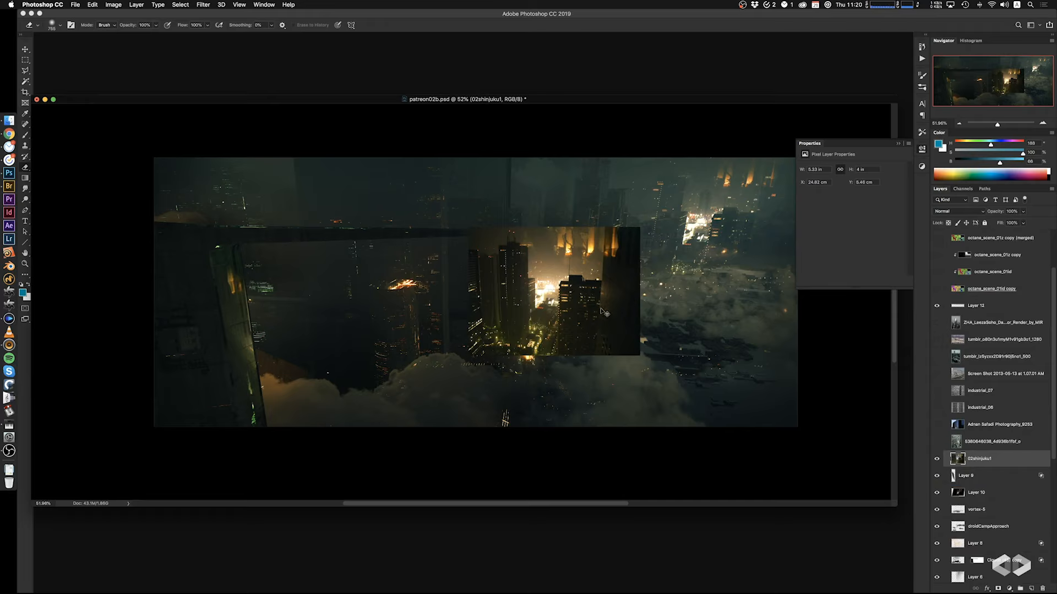
ctrl+drag(620, 306, 338, 239)
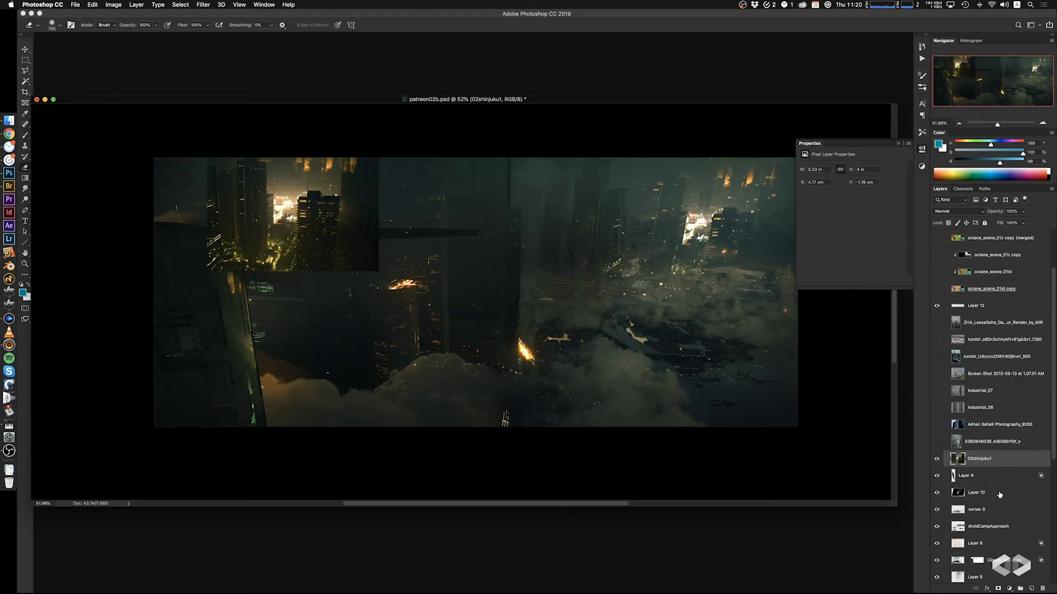
Add a layer mask to the 02shinjuku1 layer, nudge its photo slightly left, and set the blend mode to Screen
click(998, 589)
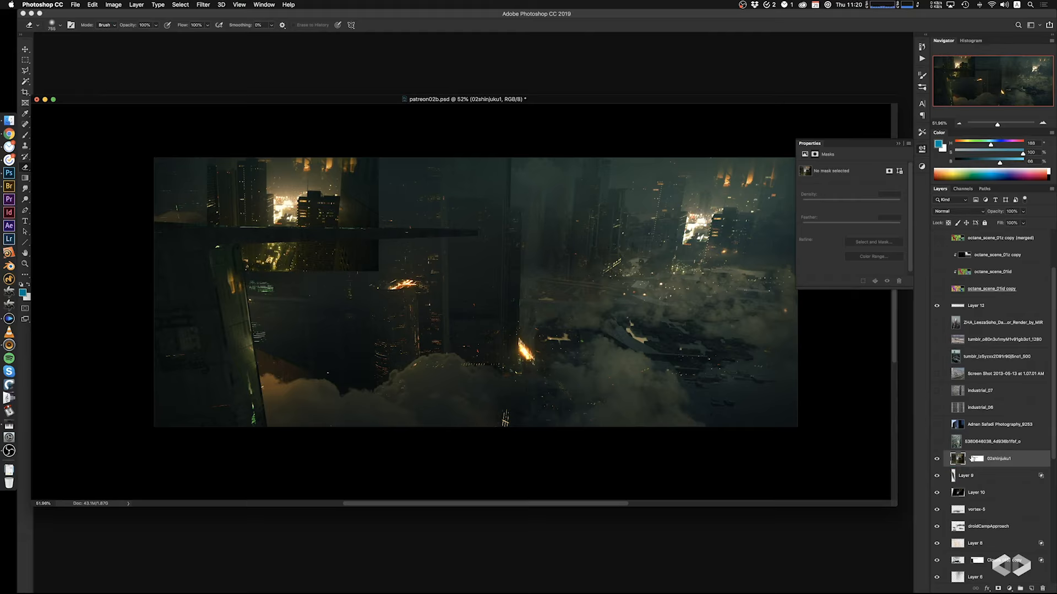
super+drag(419, 323, 407, 324)
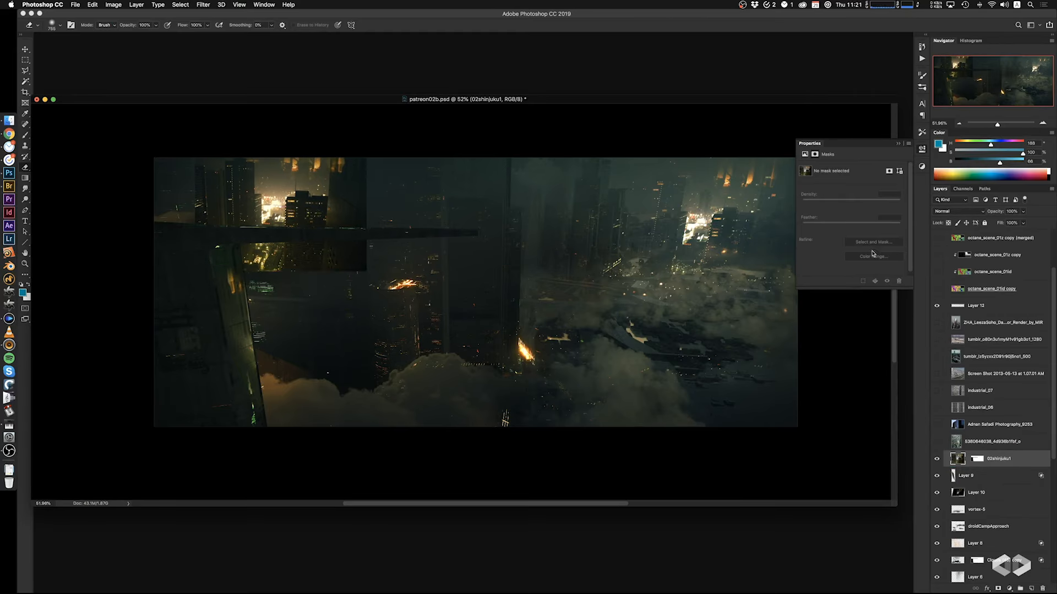
click(953, 212)
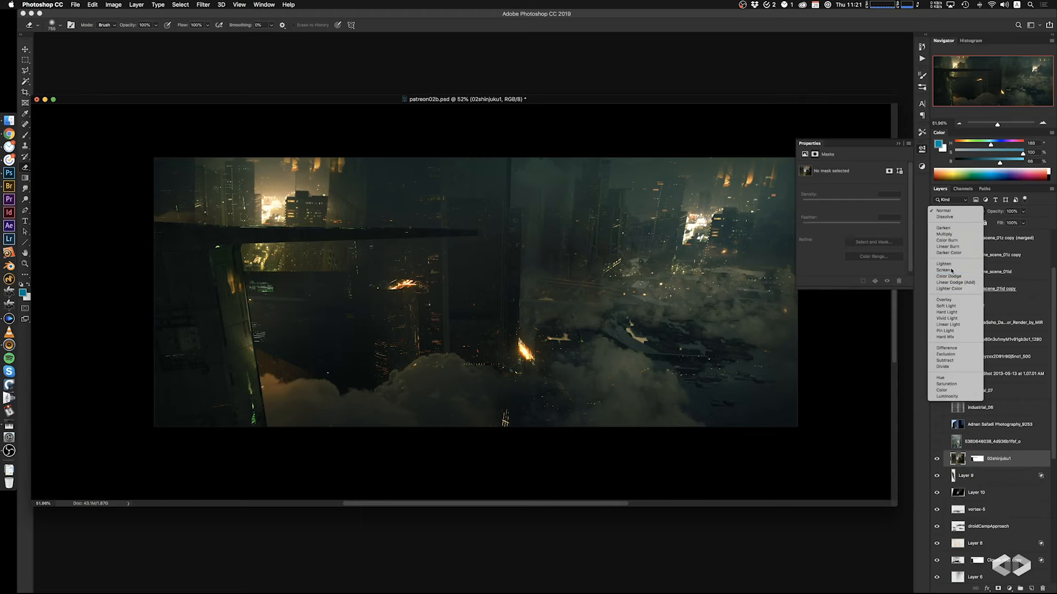
click(945, 272)
key(Return)
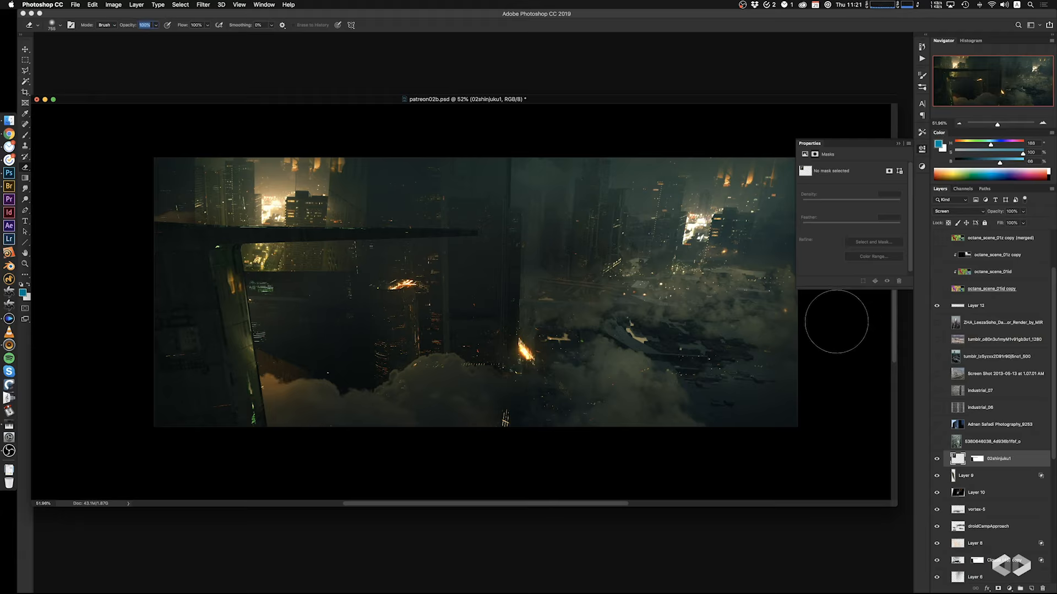
Darken the midtones of the 02shinjuku1 layer with a Levels adjustment
key(super+l)
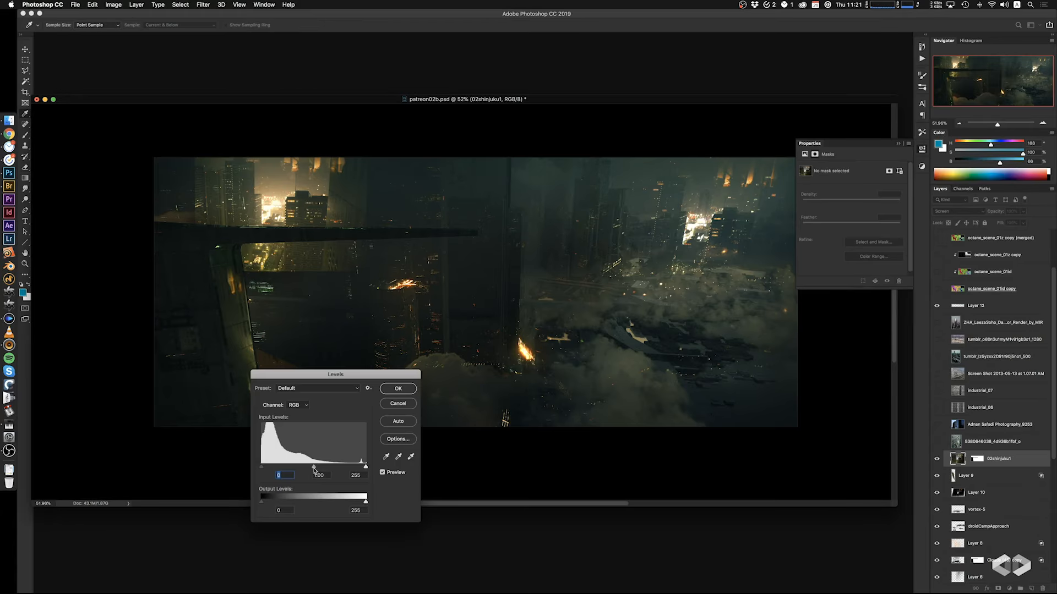
drag(314, 467, 323, 468)
click(398, 389)
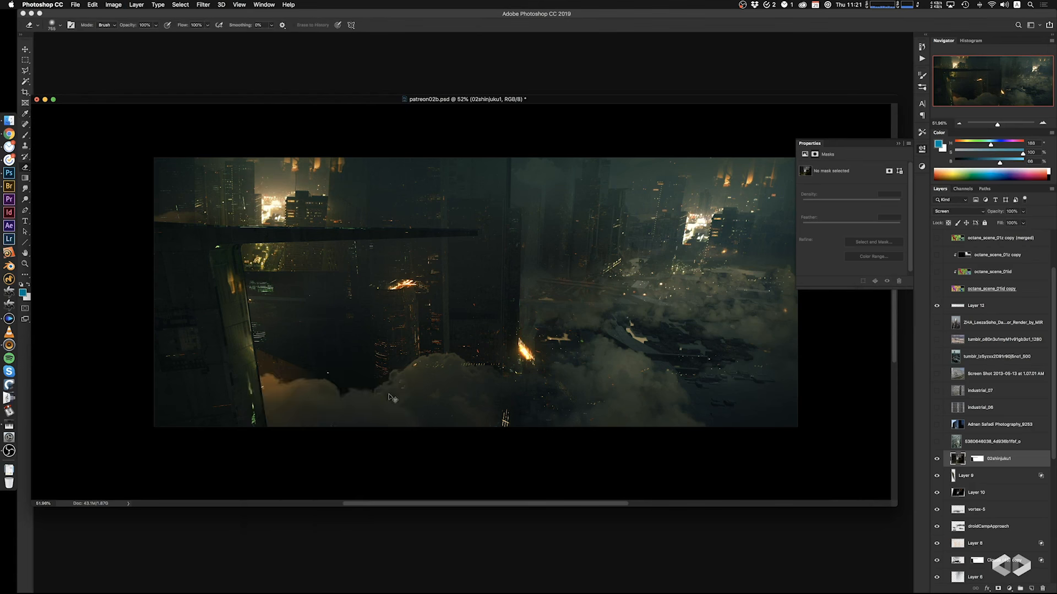
Free-transform the 02shinjuku1 photo, skewing its lower edge sideways and shifting it downward to follow the leaning left tower
key(super+t)
super+drag(195, 271, 216, 283)
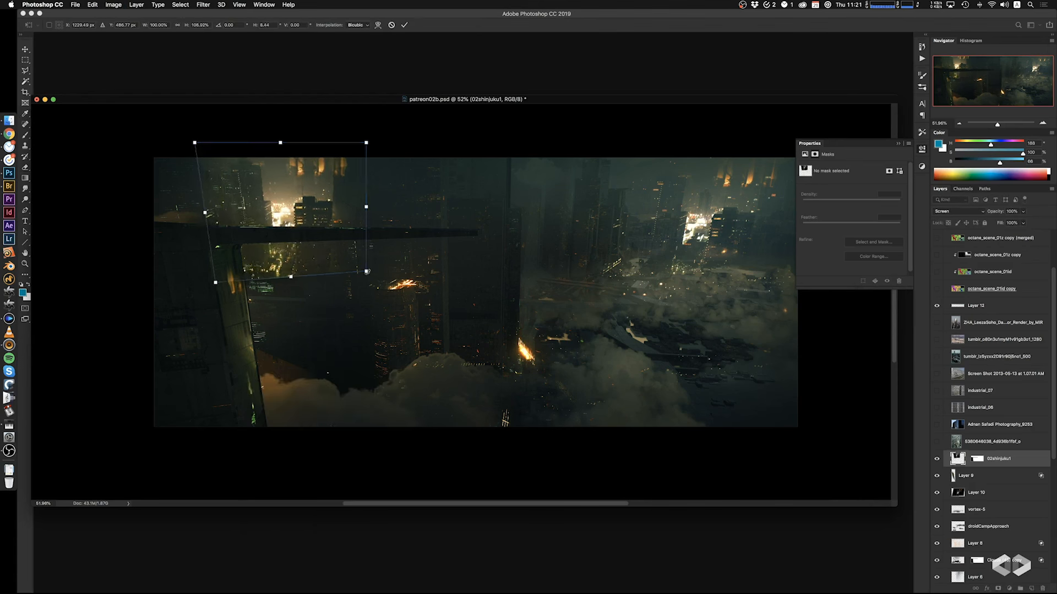
super+drag(366, 271, 390, 274)
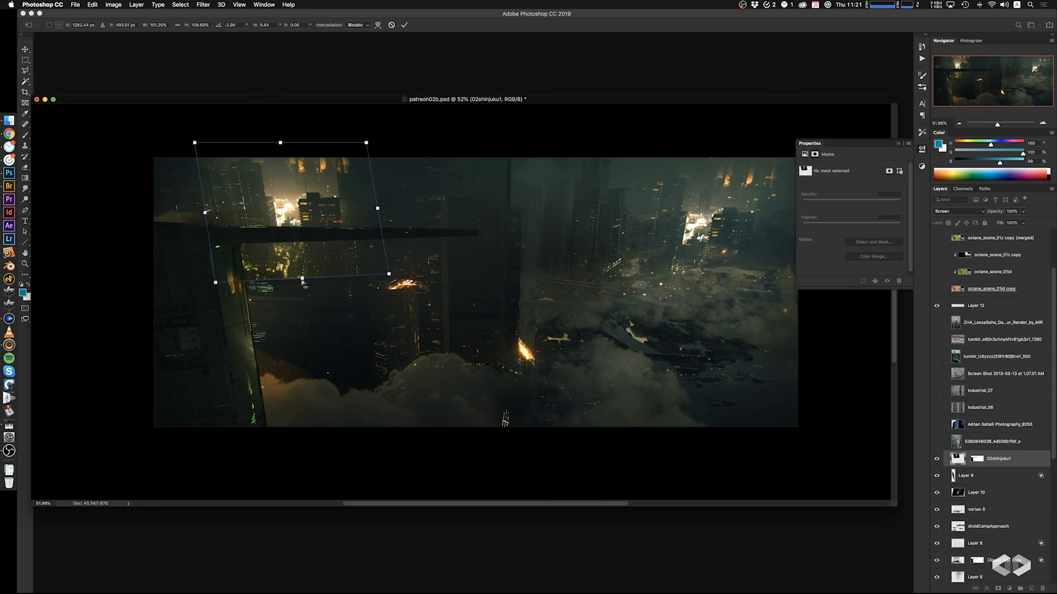
super+drag(303, 279, 330, 302)
drag(282, 168, 284, 170)
super+drag(218, 320, 213, 317)
Flip the 02shinjuku1 photo horizontally, skew its upper edge, and move it to the painting's upper-left corner
right_click(309, 279)
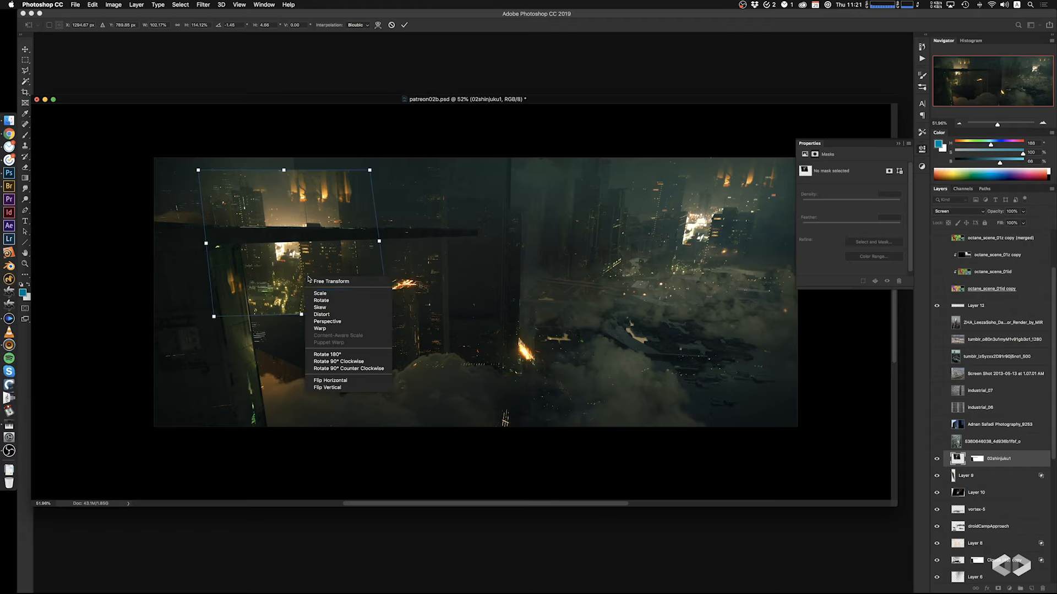
click(345, 387)
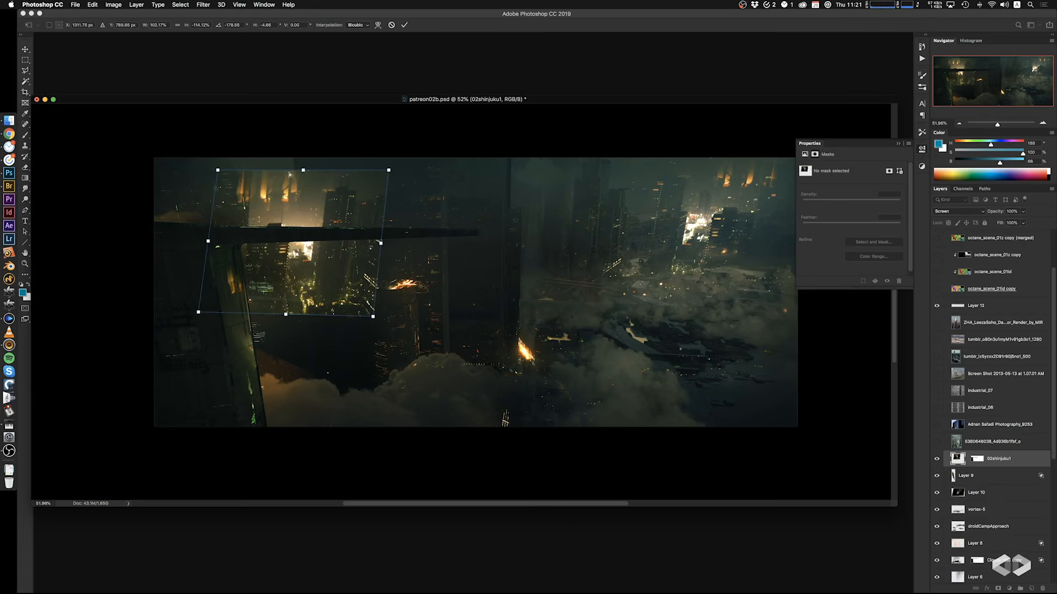
super+drag(303, 170, 266, 172)
drag(312, 292, 262, 278)
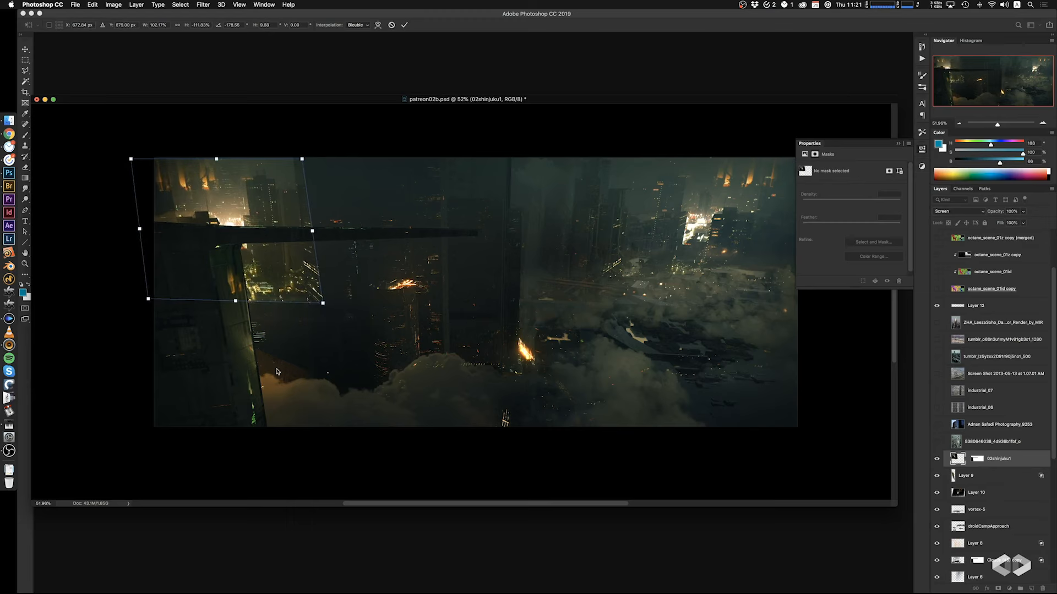
key(Return)
Erase the hanging orange lights in the 02shinjuku1 photo's upper-left part with a large soft eraser
key(e)
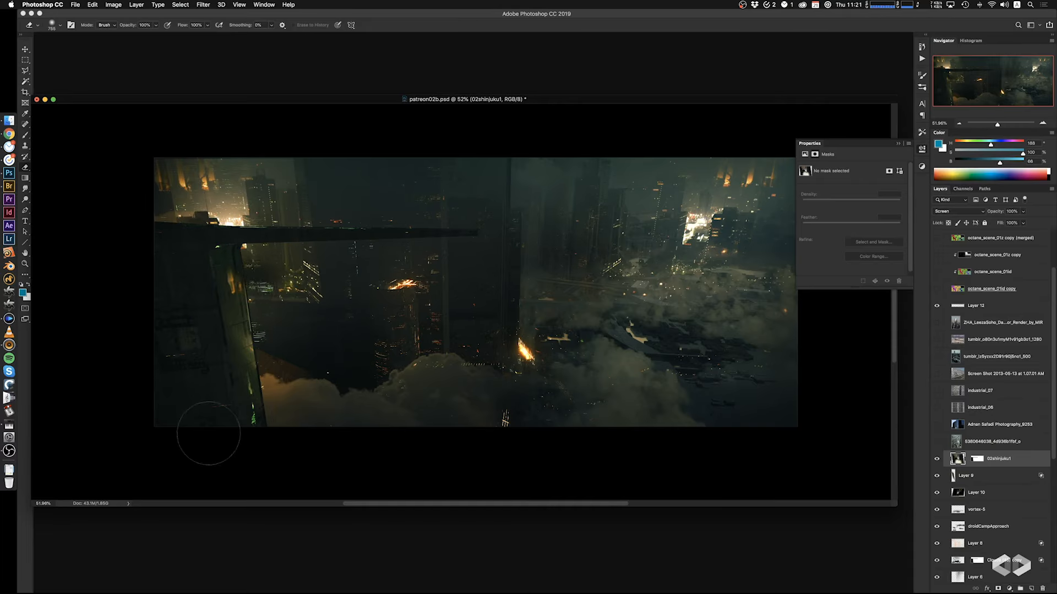
ctrl+alt+drag(259, 300, 263, 300)
mouse_move(183, 184)
mouse_down()
mouse_move(191, 175)
mouse_move(199, 183)
mouse_up()
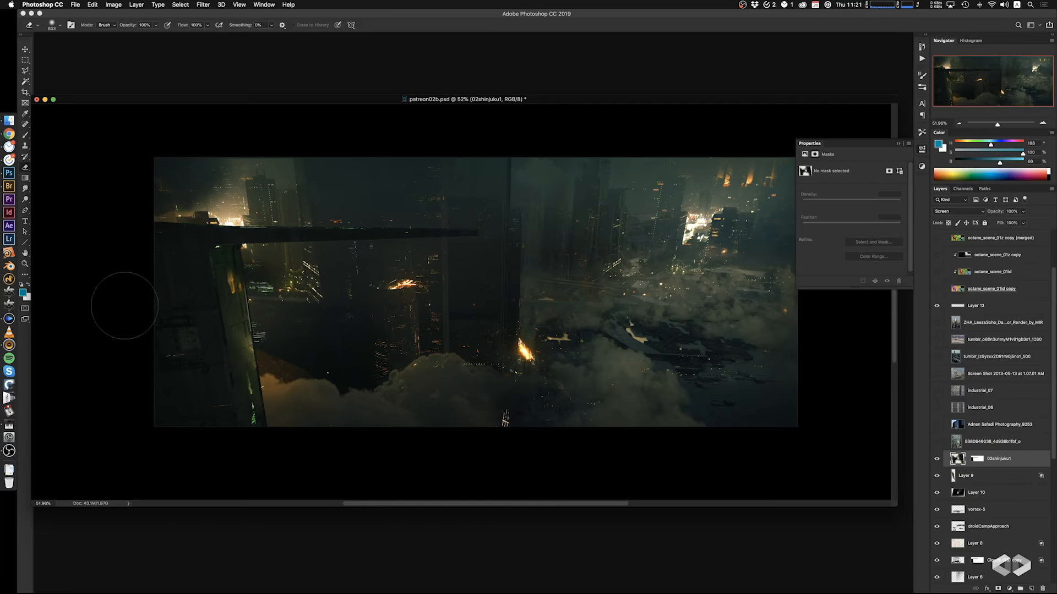
key(super+z)
ctrl+alt+drag(184, 243, 220, 243)
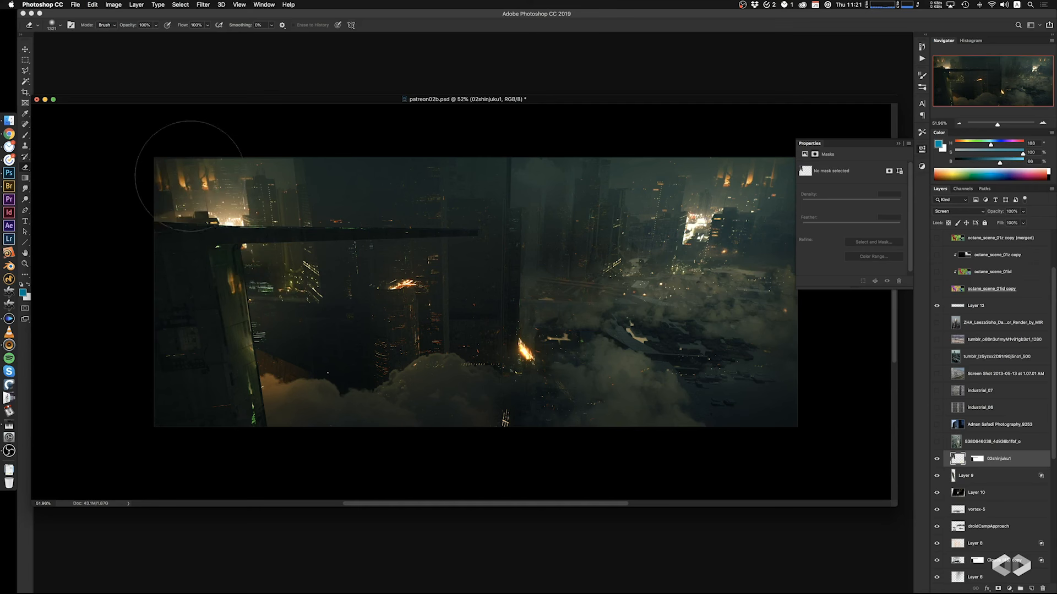
drag(170, 146, 165, 220)
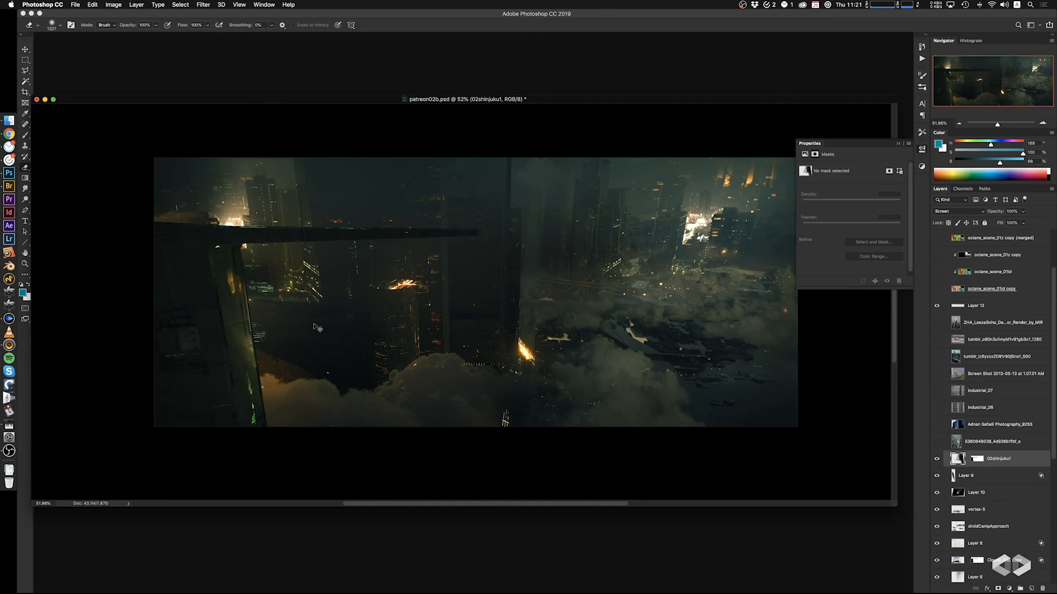
Slightly distort the 02shinjuku1 photo and erase its bright glow above the left tower's horizontal beam
key(super+t)
mouse_move(229, 160)
super+mouse_down()
mouse_move(217, 158)
mouse_move(229, 160)
super+mouse_up()
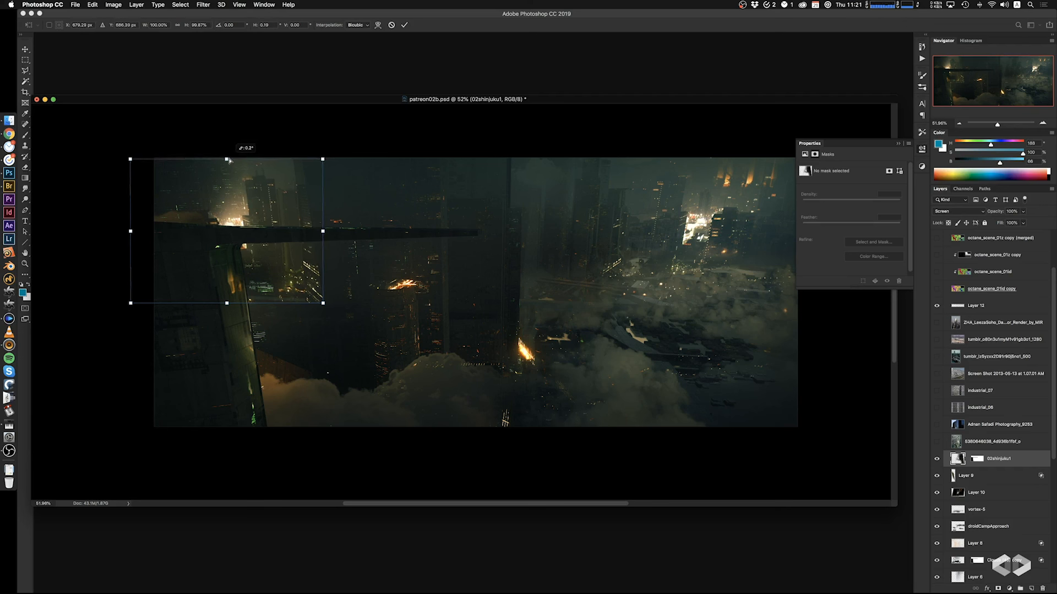
super+drag(229, 197, 229, 200)
key(Return)
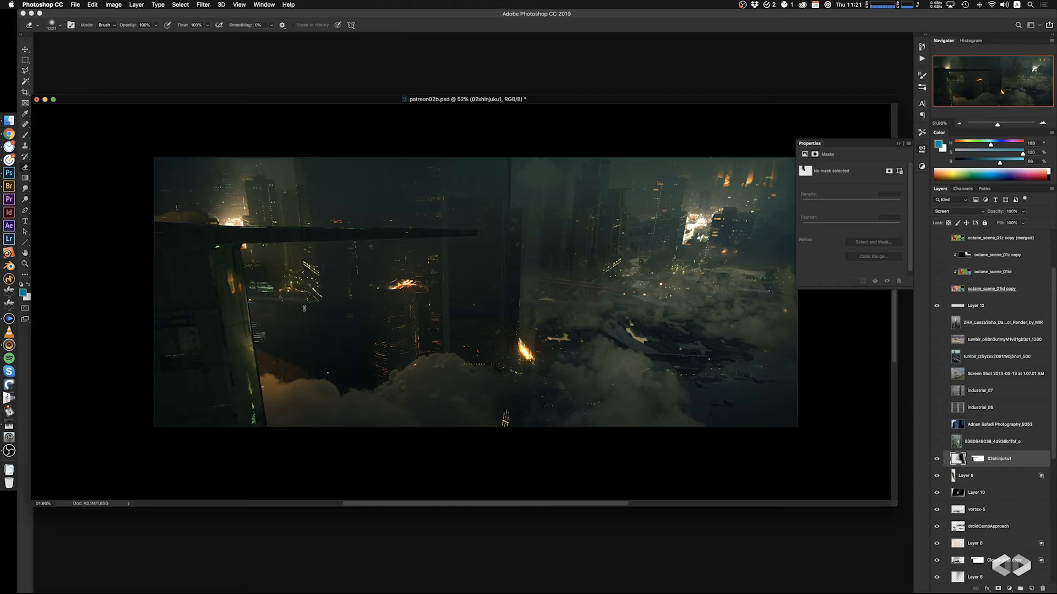
drag(207, 192, 193, 132)
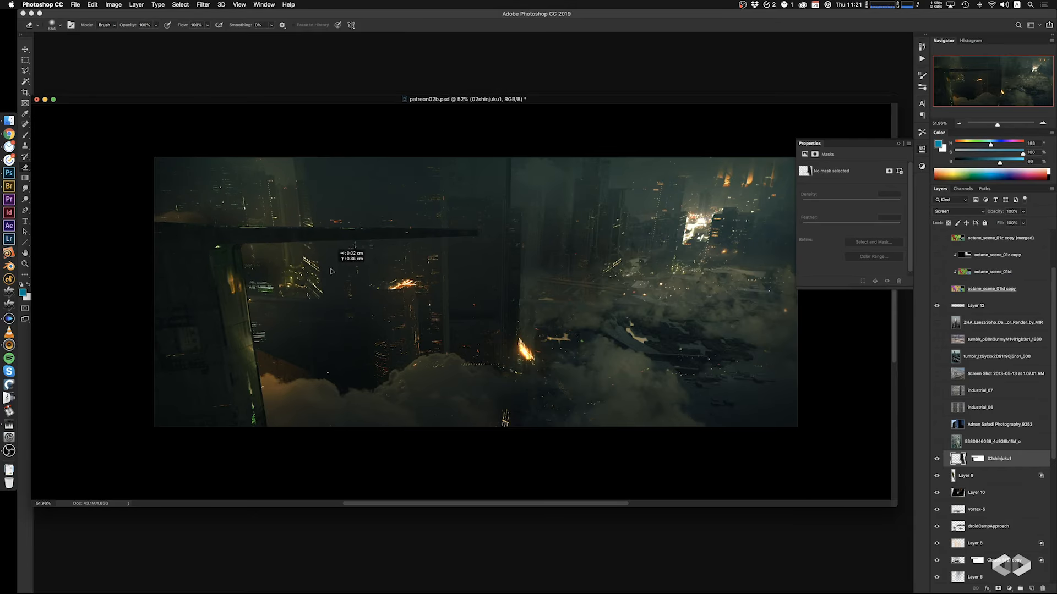
Show the octane_scene_01id copy layer, clear the current selection, and select its connected yellow area with the Magic Wand
click(937, 289)
key(w)
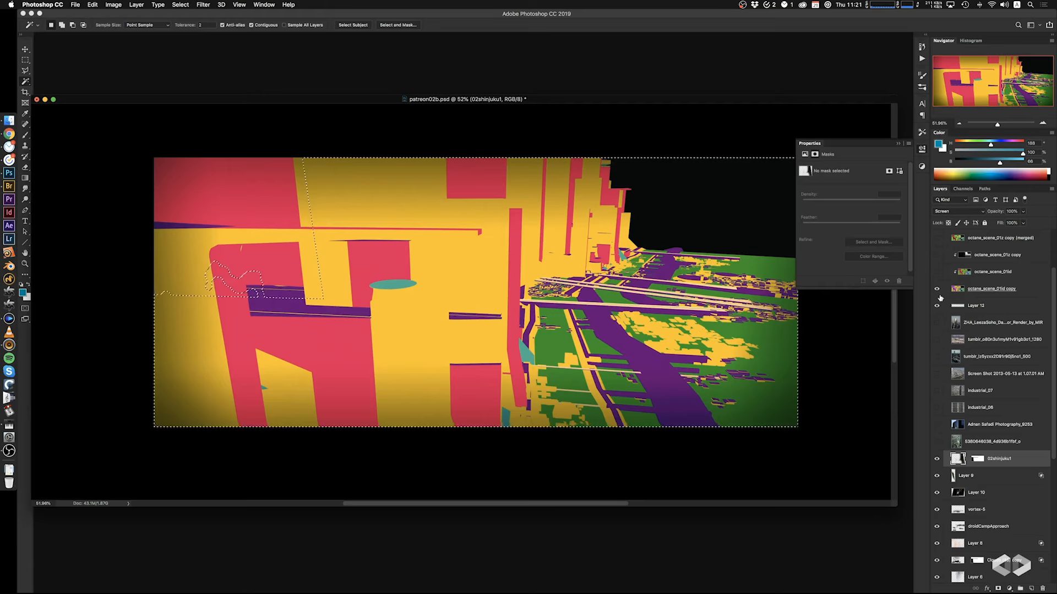
key(super+d)
click(968, 289)
click(325, 203)
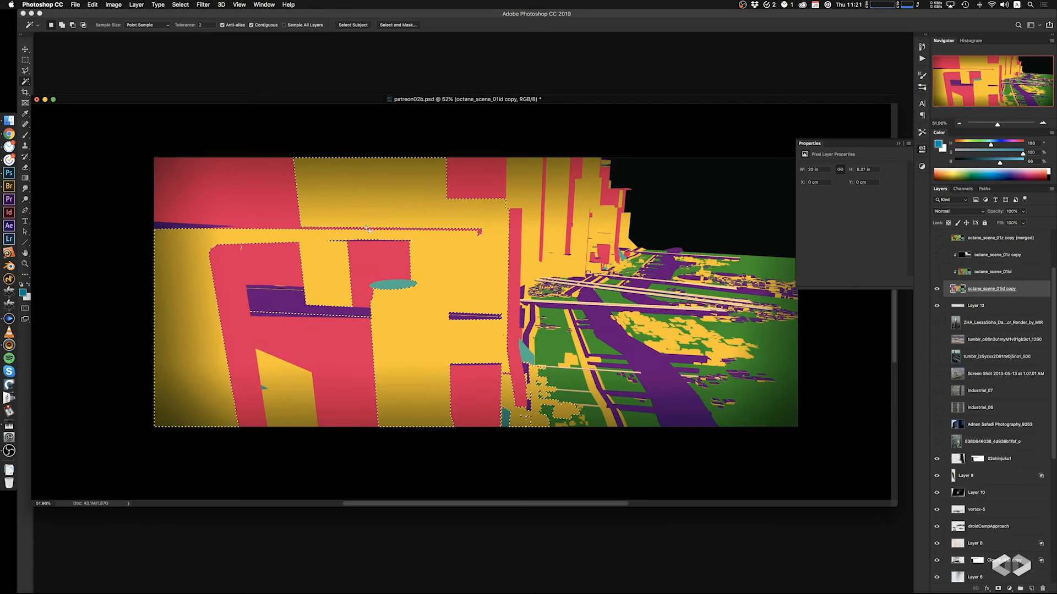
Hide the ID layer, erase the 02shinjuku1 city lights within the selected area, and deselect
click(937, 289)
click(962, 463)
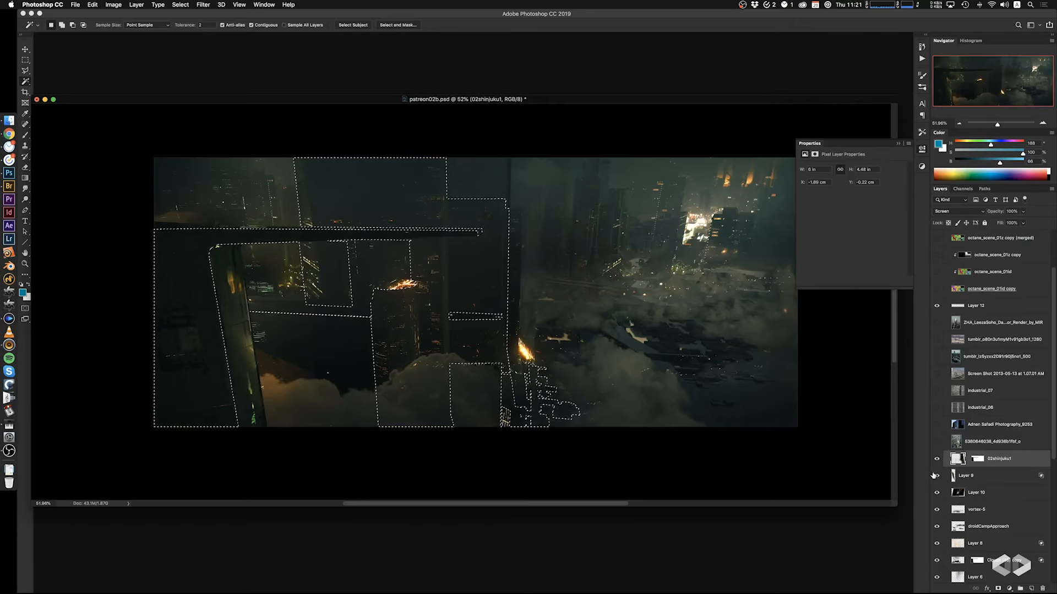
key(e)
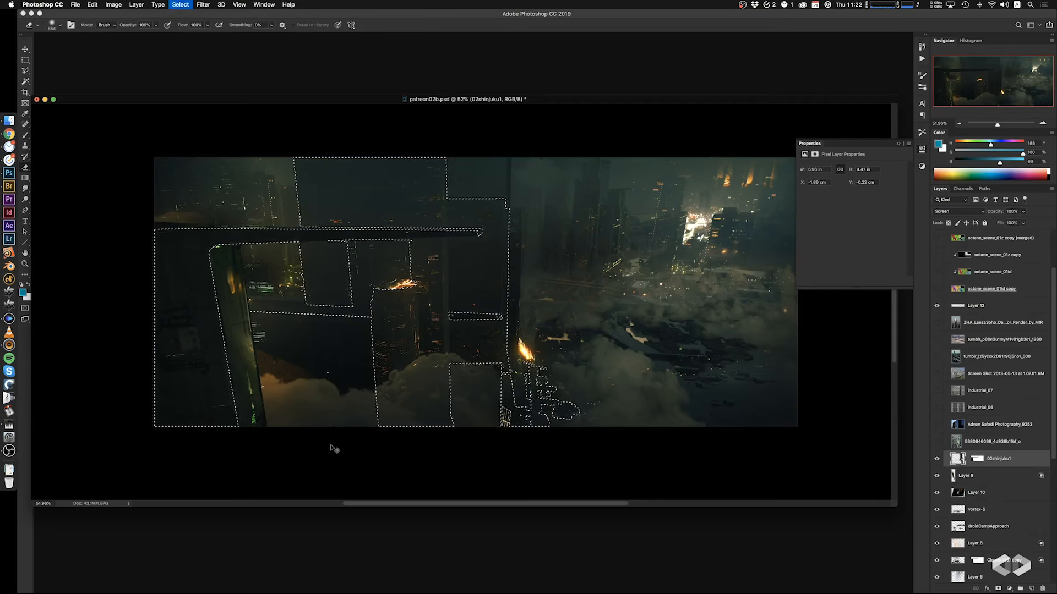
key(super+d)
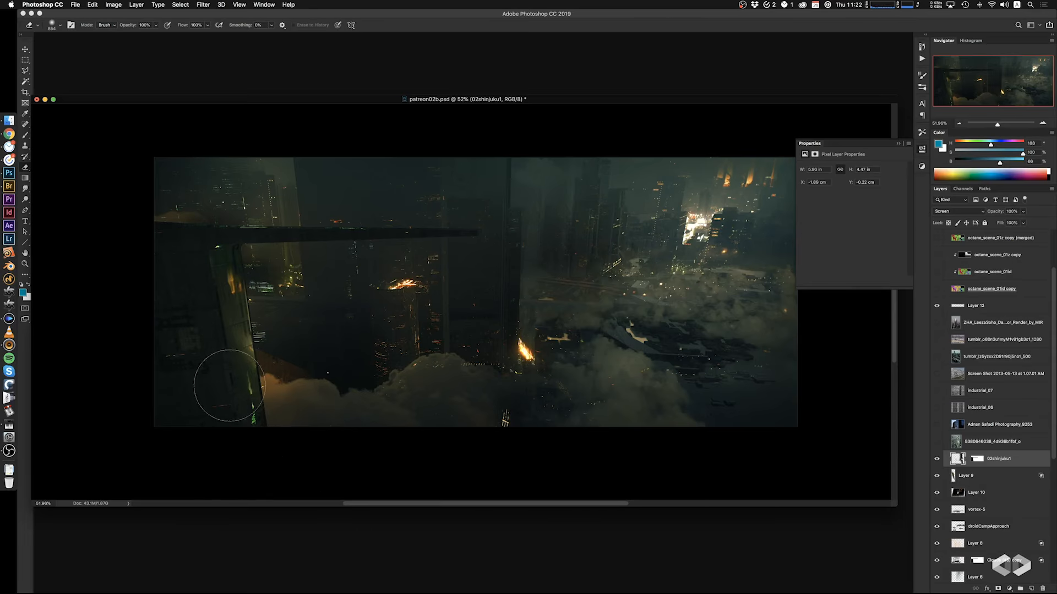
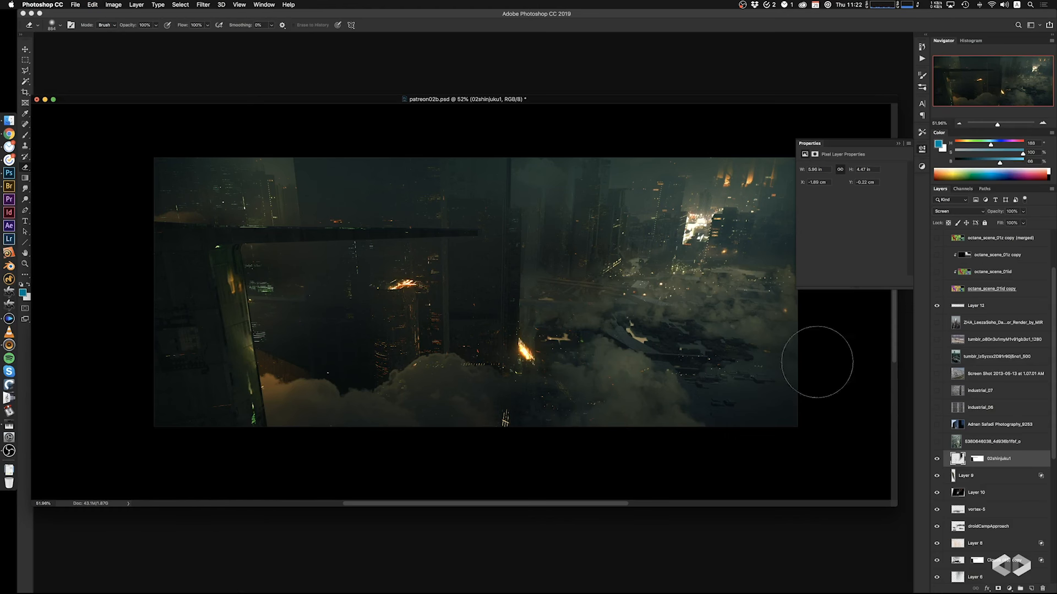
click(956, 445)
super+drag(513, 342, 359, 388)
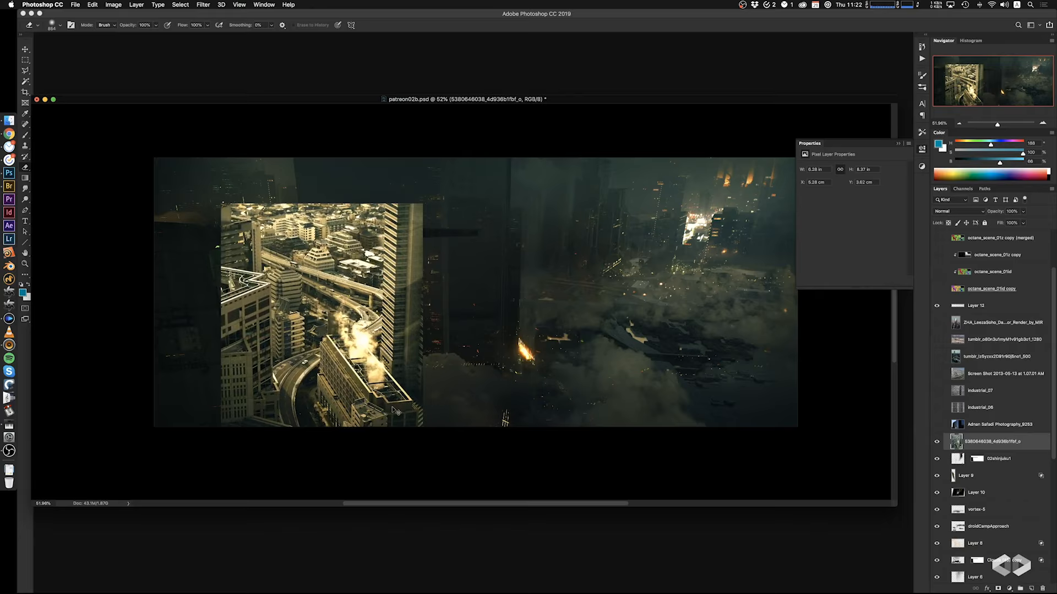
super+drag(524, 387, 897, 356)
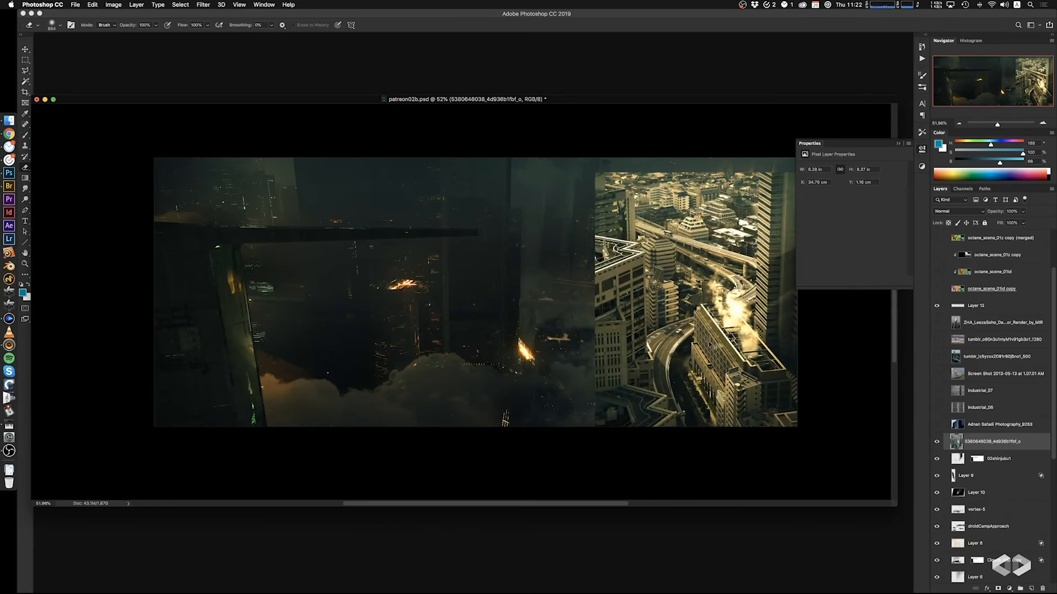
super+drag(716, 380, 458, 409)
Scale the aerial city photo to about 47%, place it in the lower-left tower opening, and skew it to match the tower's lean
key(super+t)
alt+shift+drag(546, 199, 502, 273)
drag(444, 384, 340, 429)
super+drag(345, 318, 330, 315)
super+drag(343, 442, 350, 440)
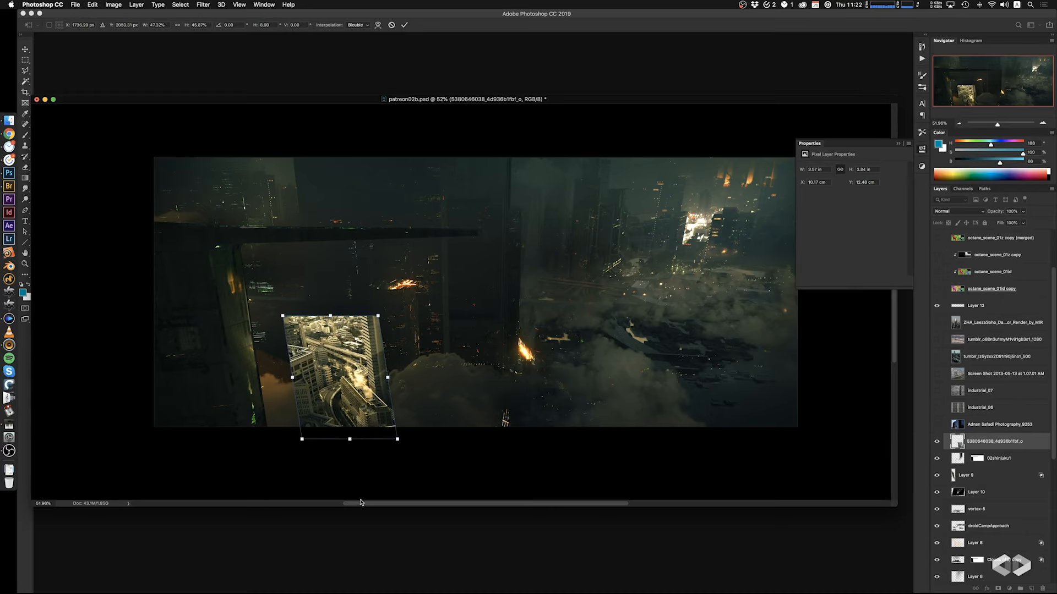
key(Return)
Move the aerial city photo layer down the stack to just above AERIAL_SKIES_023, beneath the cloud layers
key(e)
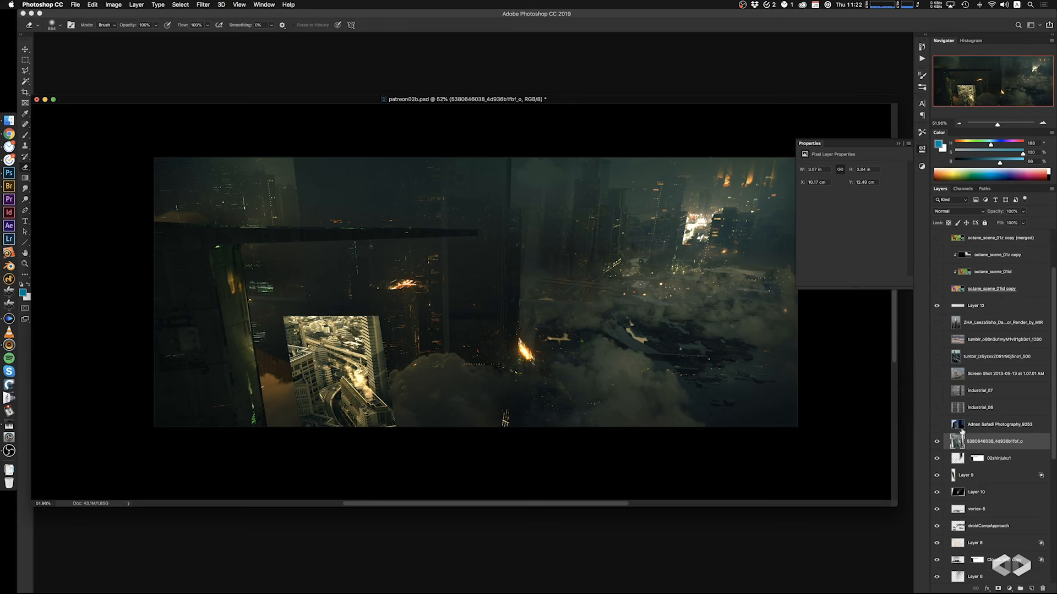
scroll(1052, 415, down, 5)
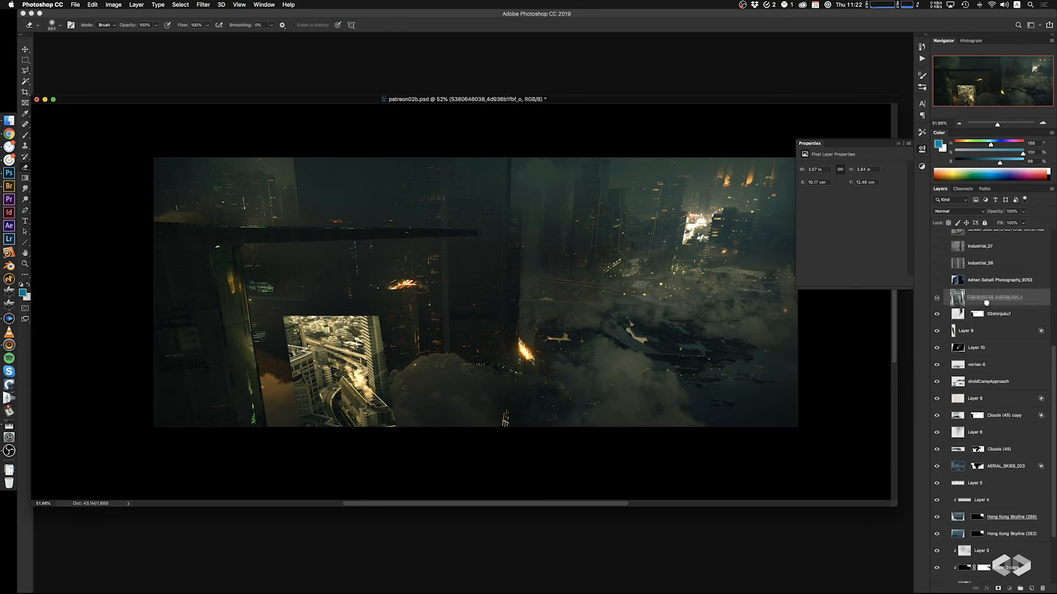
drag(1006, 416, 999, 464)
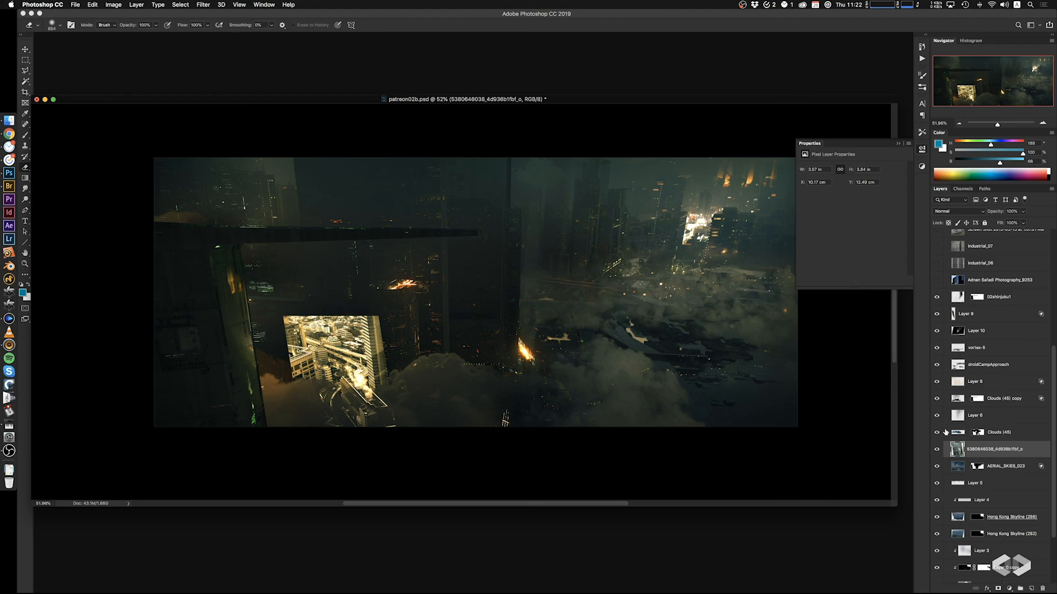
Darken the aerial city photo with Levels, setting the midtones to 0.28 and the output white point to 205
key(super+l)
drag(345, 375, 588, 348)
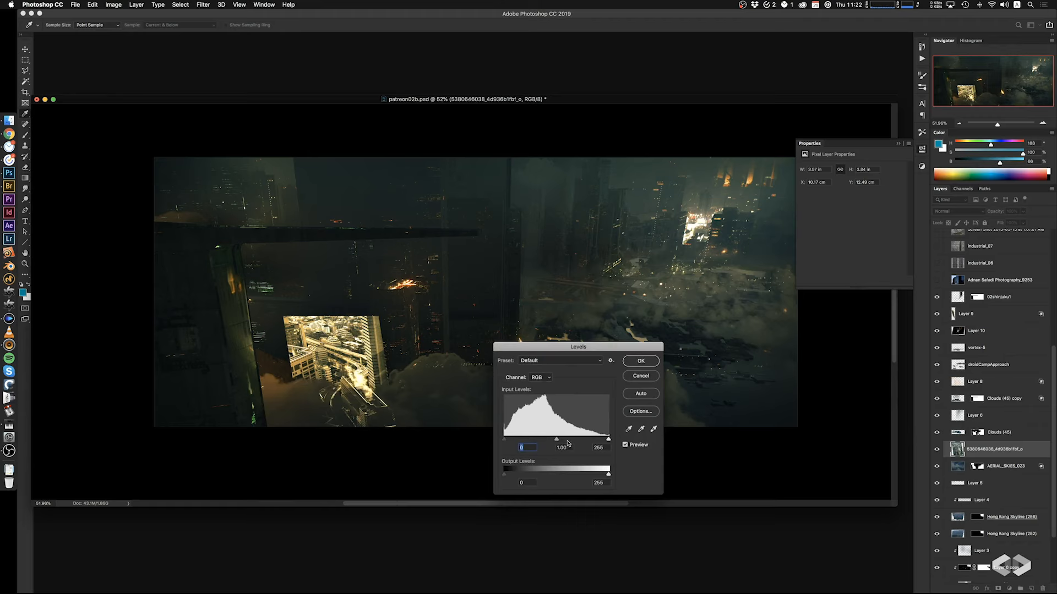
drag(556, 439, 581, 440)
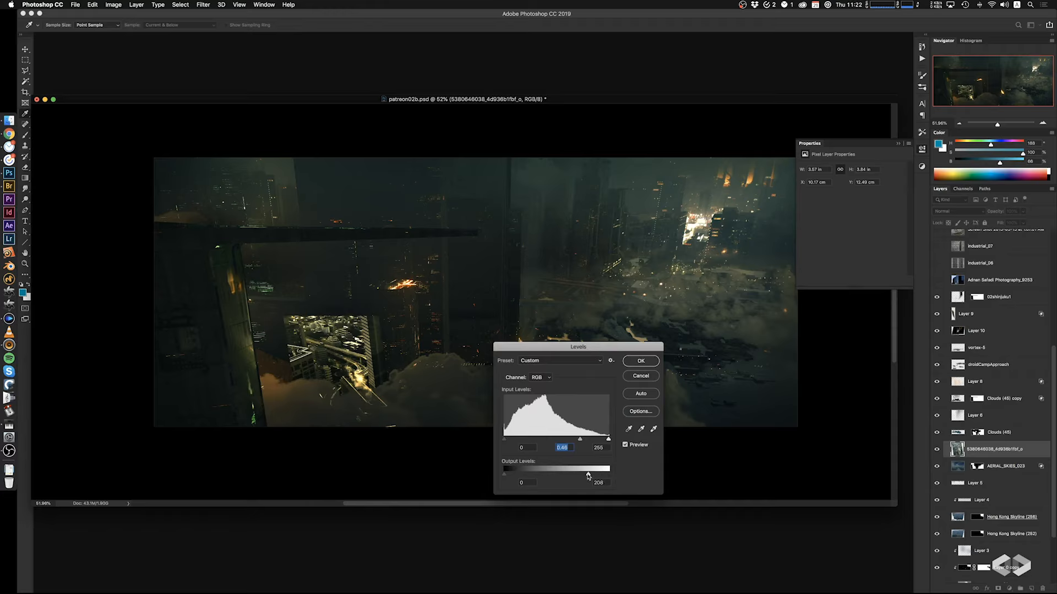
drag(588, 476, 587, 476)
drag(583, 440, 590, 440)
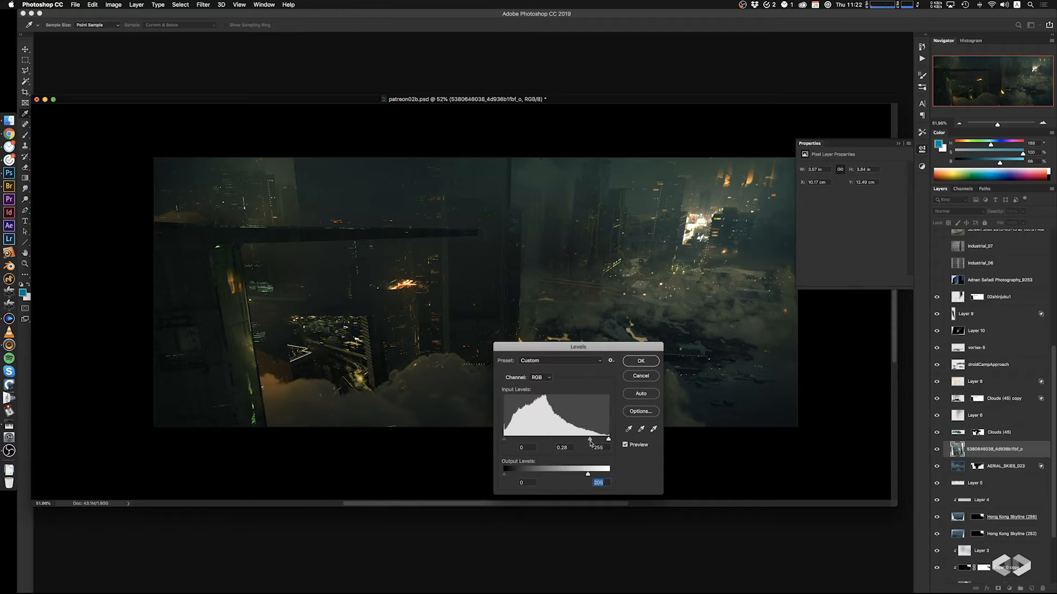
click(638, 362)
Shift the aerial city photo's midtones toward cyan with Color Balance, setting cyan-red to -21
key(e)
key(super+b)
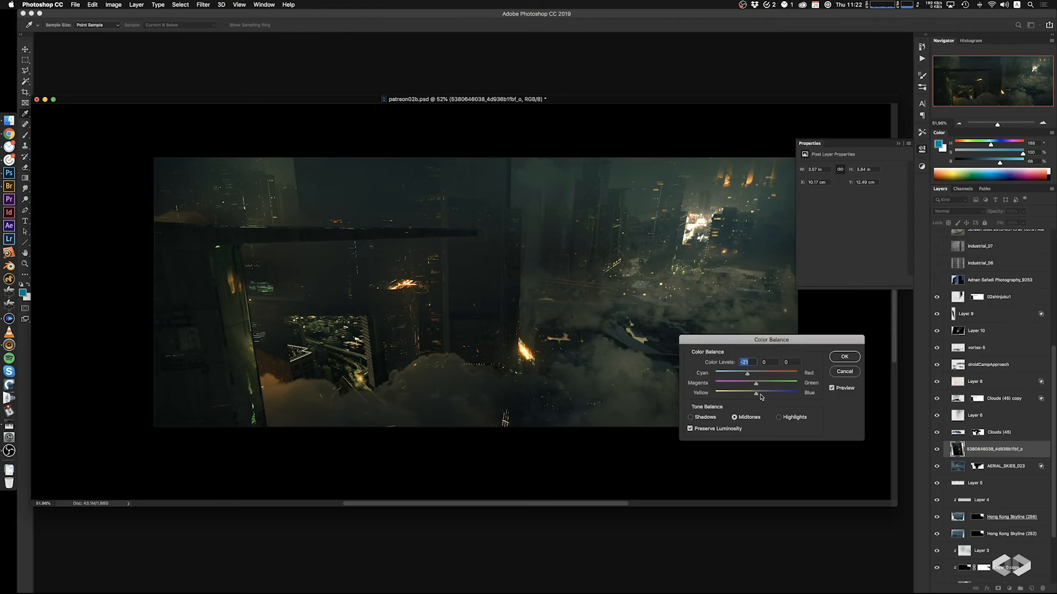
click(844, 357)
Desaturate the aerial city photo with Hue/Saturation, setting the saturation to -34
key(super+u)
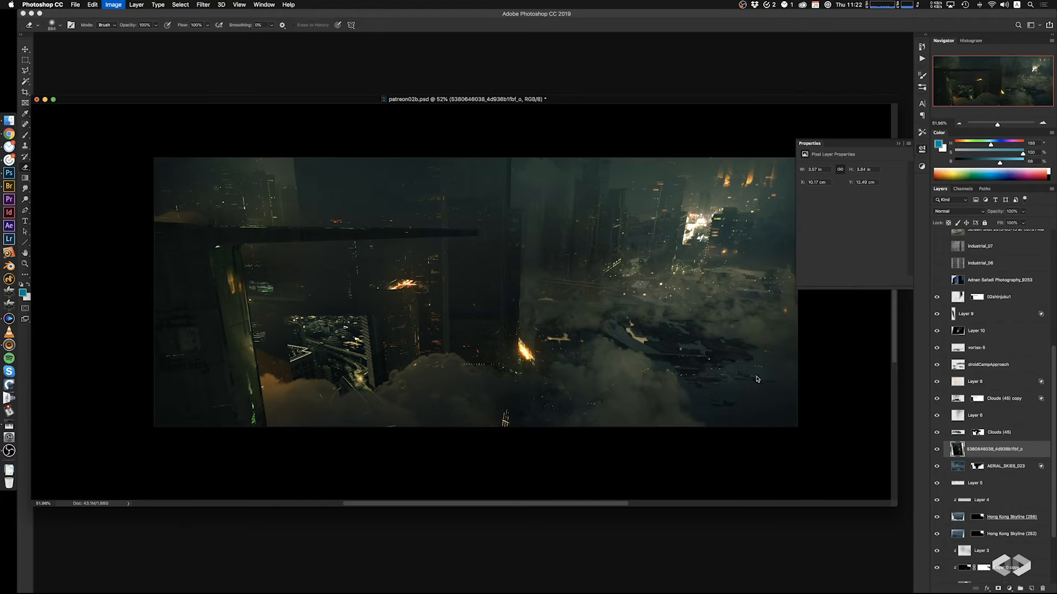
drag(697, 465, 684, 465)
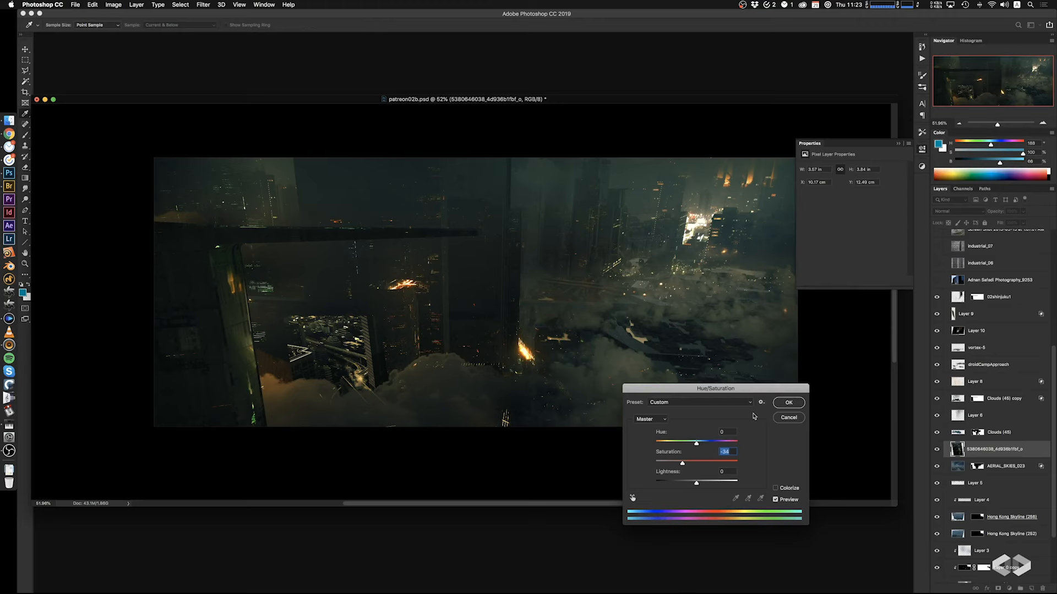
click(789, 403)
Shift the aerial city photo slightly toward the leaning tower and skew it horizontally by about -1.5°
key(e)
super+drag(487, 429, 472, 426)
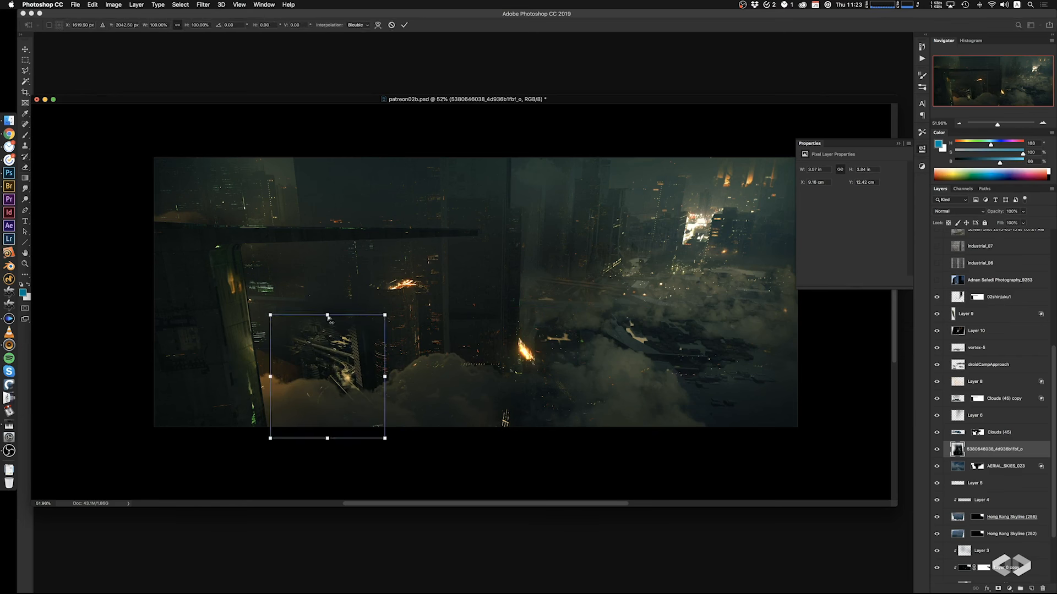
drag(327, 316, 330, 316)
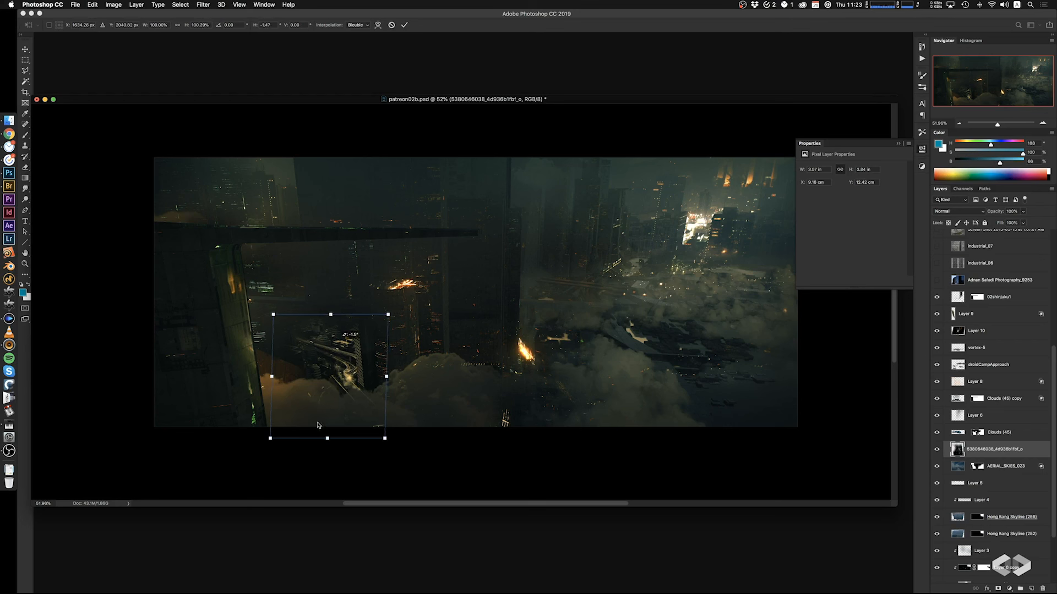
key(Return)
key(e)
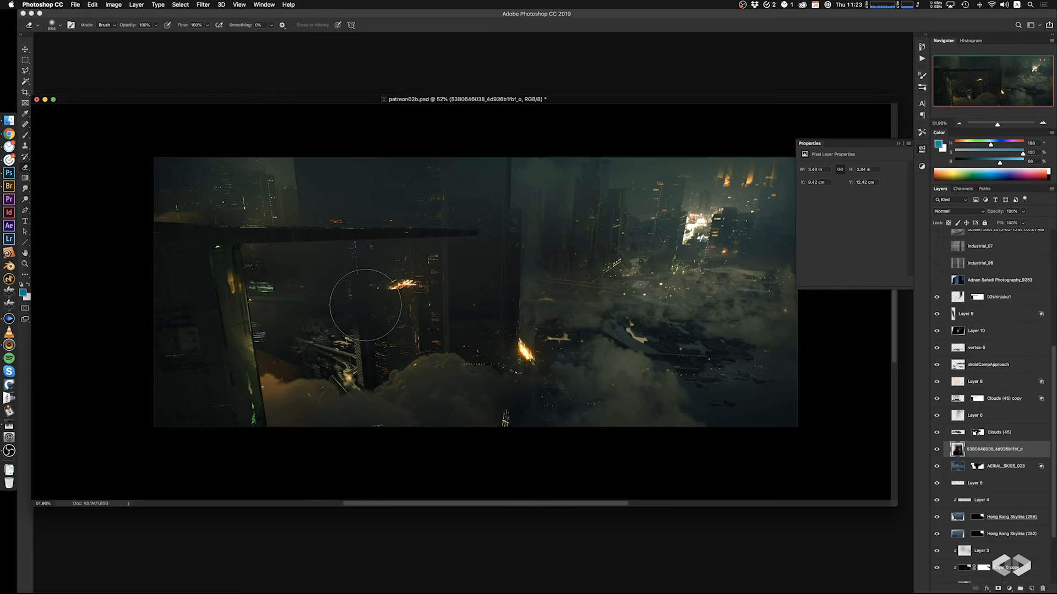
Erase the aerial city photo's hard edges, lower it behind the clouds, and stretch its height to about 139%
mouse_move(406, 353)
ctrl+alt+mouse_down()
mouse_move(417, 351)
mouse_move(363, 341)
ctrl+alt+mouse_up()
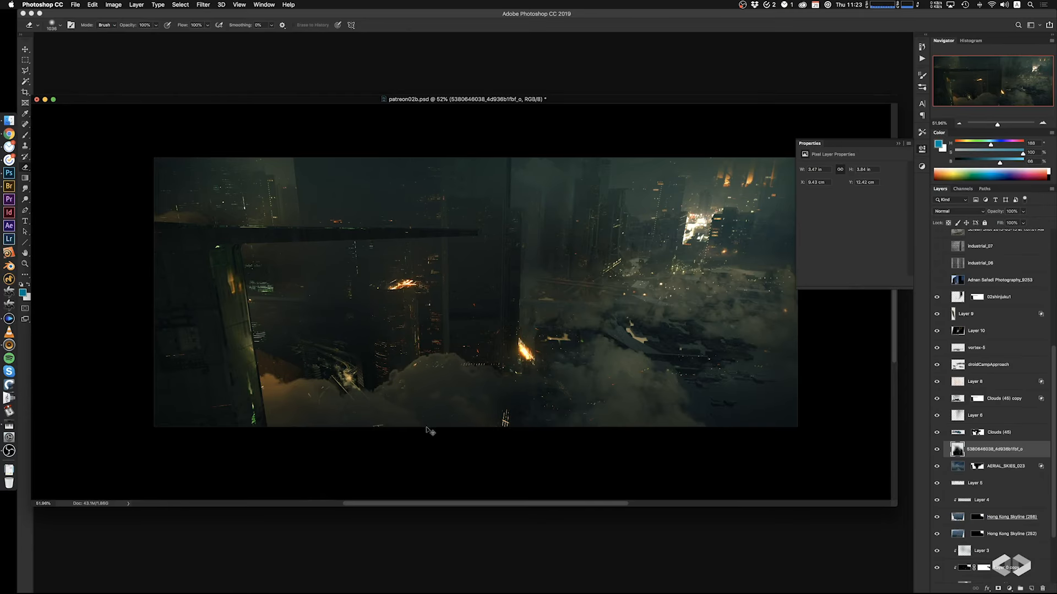
ctrl+drag(427, 429, 435, 445)
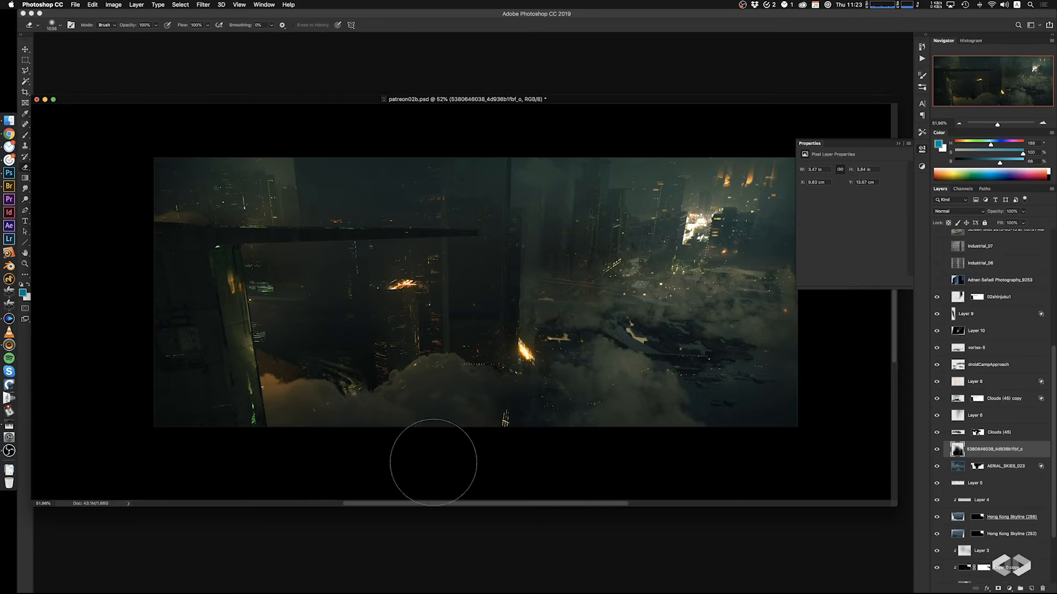
key(ctrl+t)
alt+drag(334, 329, 326, 306)
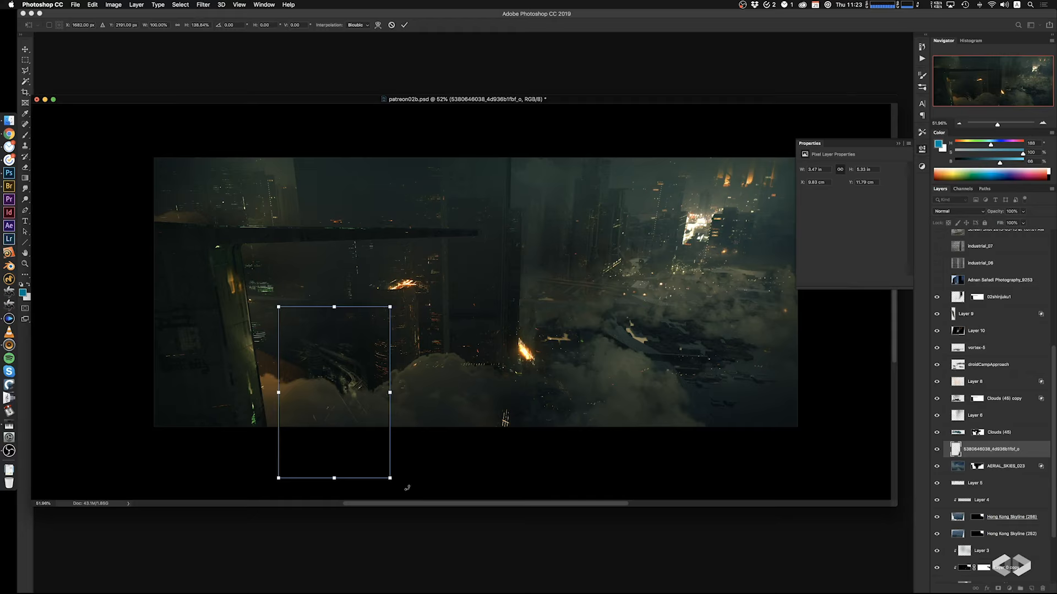
key(Return)
Soften the aerial city photo's remaining edges with the Eraser and darken it with Levels midtones at 0.68
ctrl+alt+drag(318, 362, 299, 379)
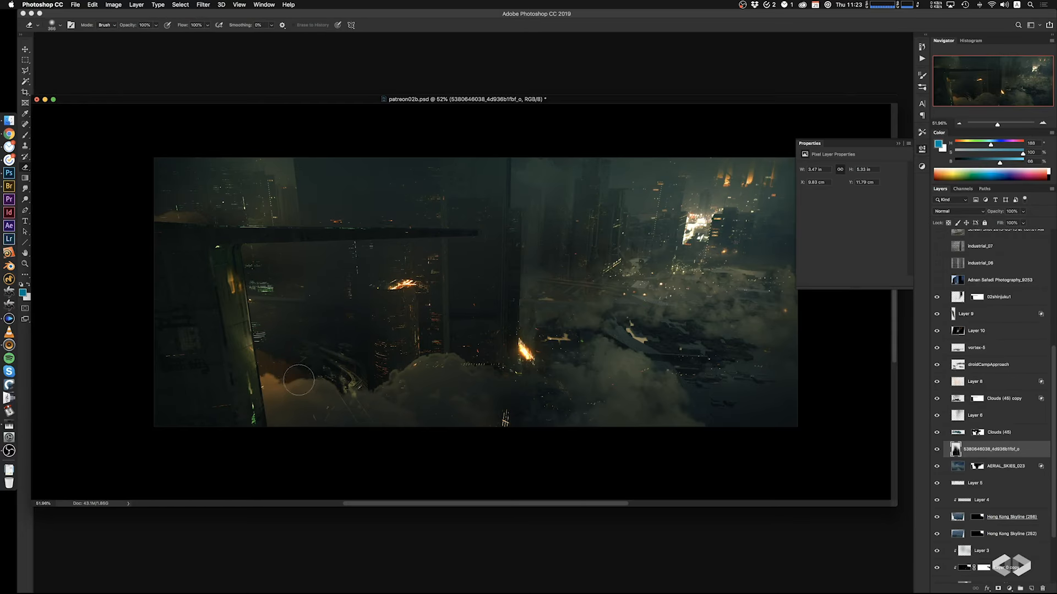
mouse_move(403, 428)
ctrl+alt+mouse_down()
mouse_move(421, 427)
mouse_move(354, 438)
ctrl+alt+mouse_up()
key(super+l)
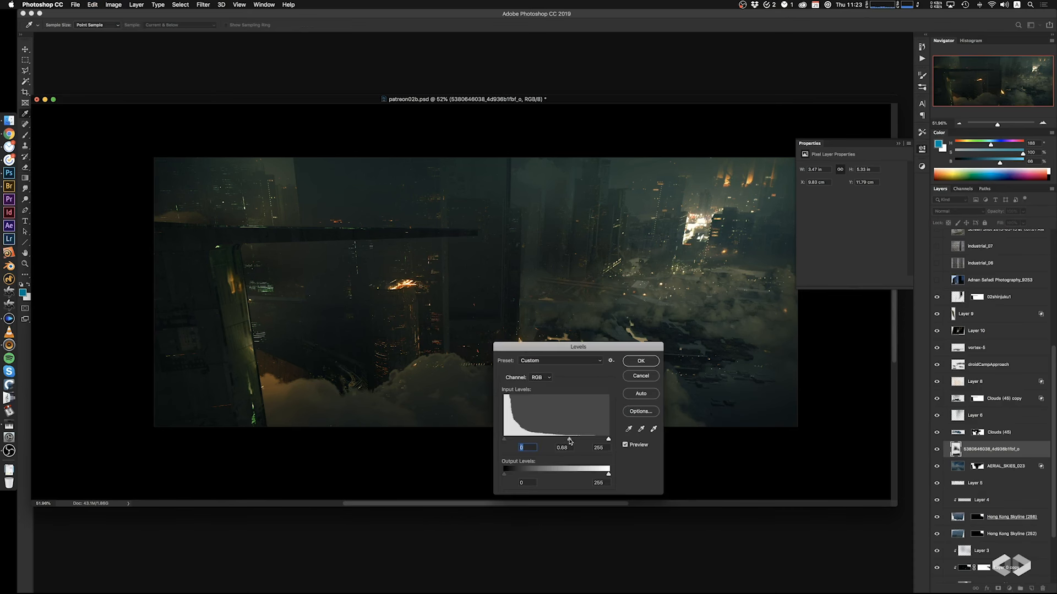
click(640, 361)
Show the hidden skyscraper photo layer and cut away its bright sky with a polygonal lasso selection
scroll(579, 498, right, 3)
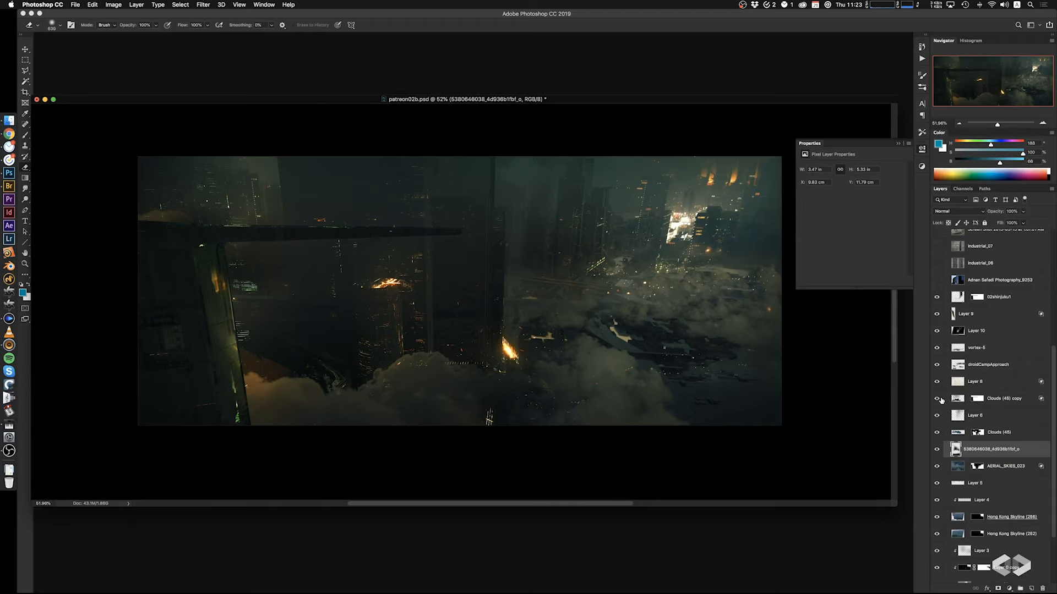
click(937, 281)
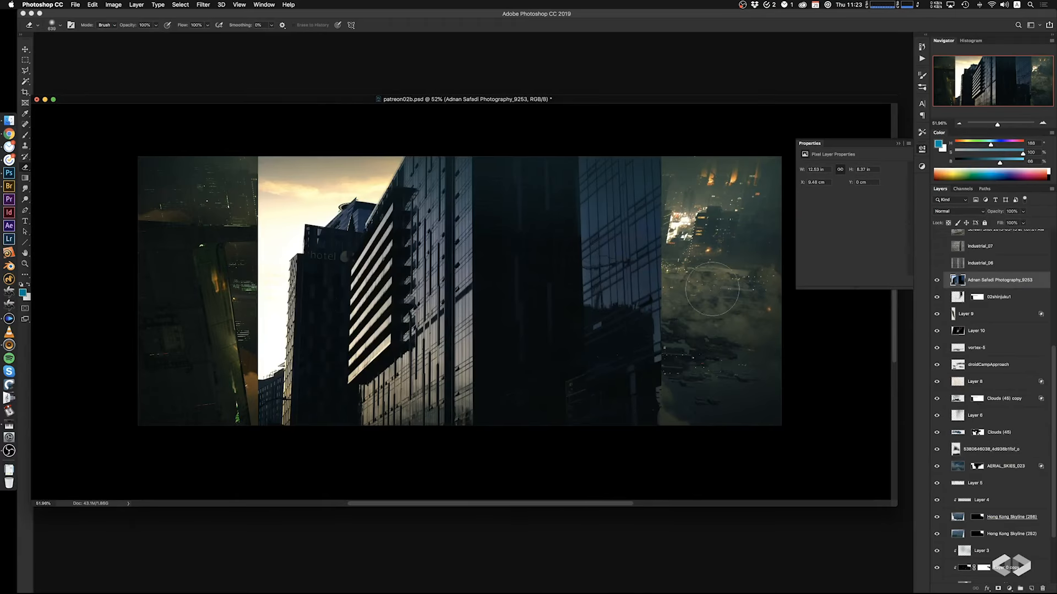
key(l)
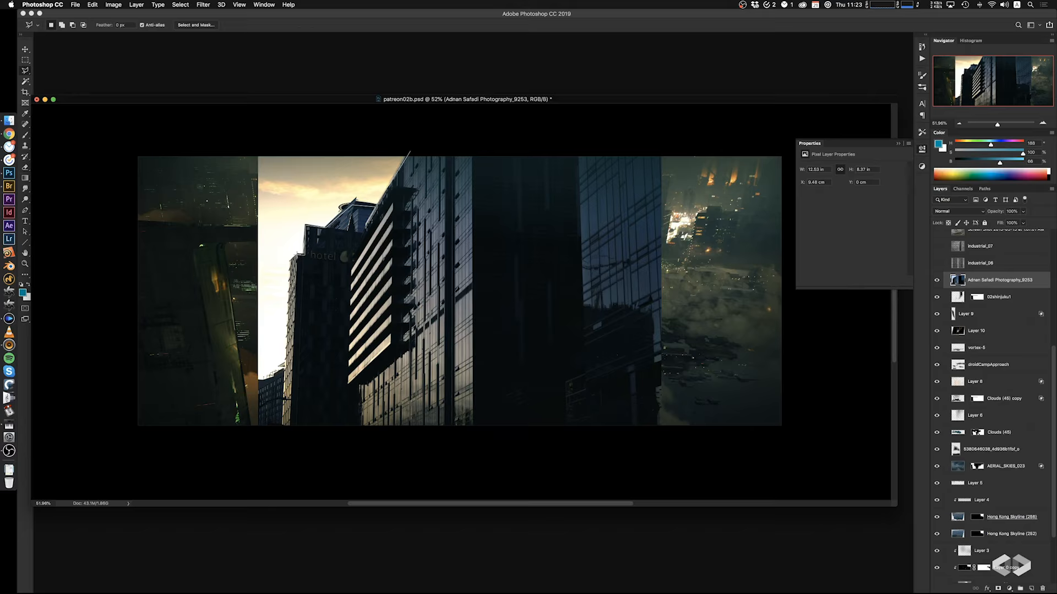
click(253, 451)
click(193, 408)
click(202, 187)
click(211, 169)
click(243, 146)
double_click(310, 127)
key(Delete)
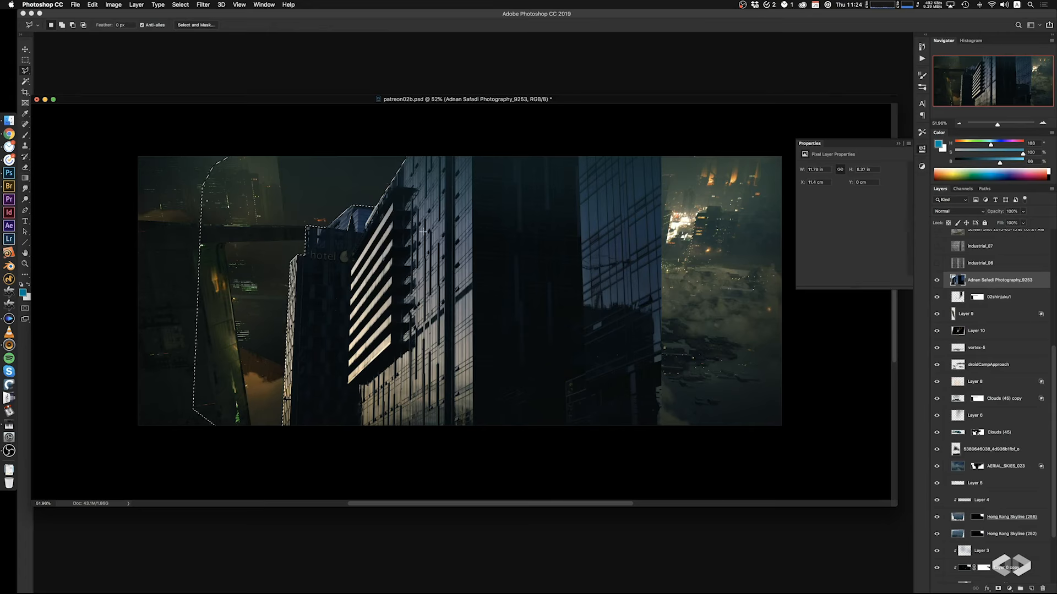
key(super+d)
Rotate the skyscraper photo about 180°, place it over the left tower, and distort it to match the downward perspective
mouse_move(520, 340)
super+mouse_down()
mouse_move(675, 297)
mouse_move(693, 280)
mouse_move(541, 313)
mouse_move(465, 351)
super+mouse_up()
key(super+t)
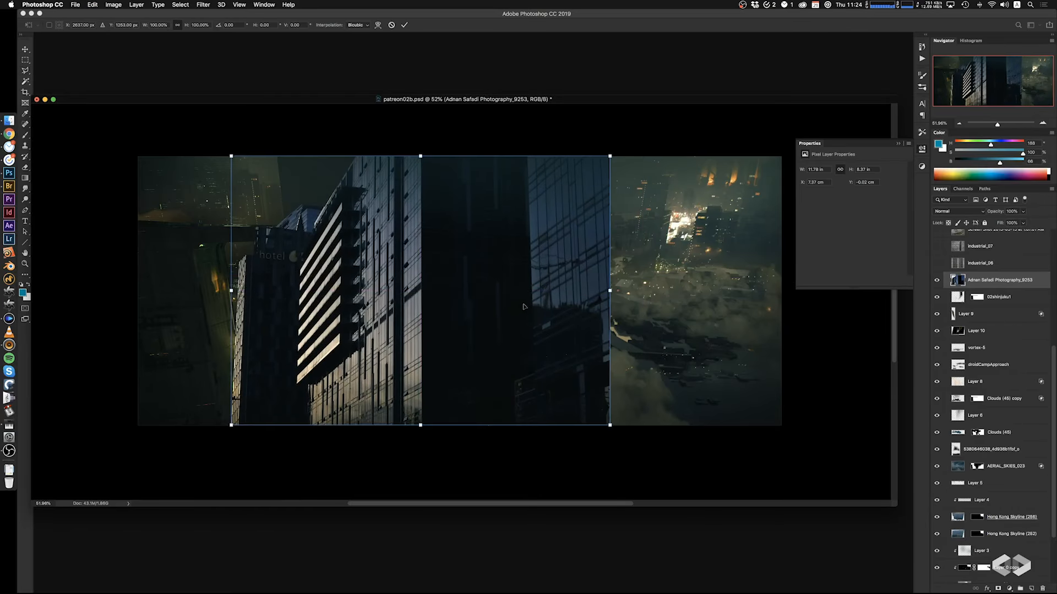
key(Return)
key(super+t)
drag(624, 327, 270, 247)
drag(484, 322, 362, 318)
super+drag(301, 423, 329, 431)
mouse_move(423, 358)
mouse_down()
mouse_move(497, 341)
mouse_move(441, 363)
mouse_up()
super+drag(317, 163, 306, 160)
super+drag(497, 160, 528, 160)
super+drag(537, 436, 488, 436)
key(Return)
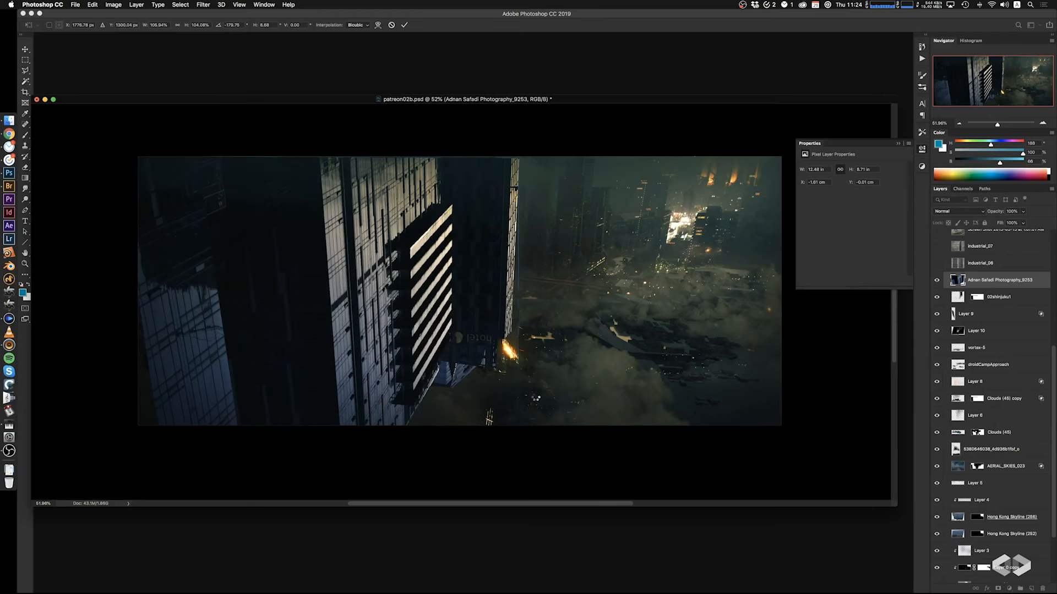
Set the skyscraper photo layer's blending mode to Screen
click(962, 211)
click(961, 213)
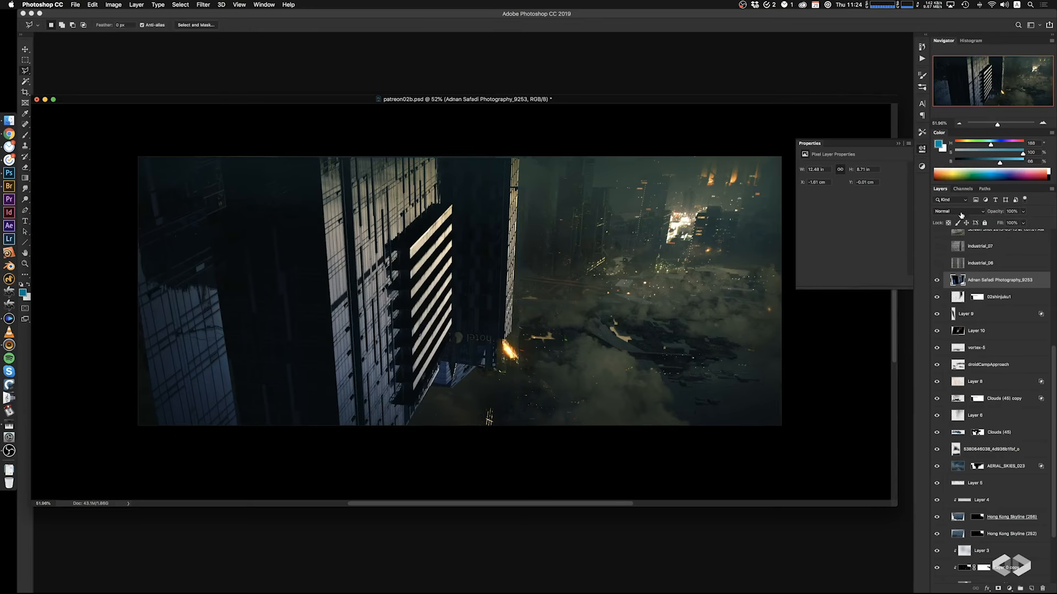
click(964, 217)
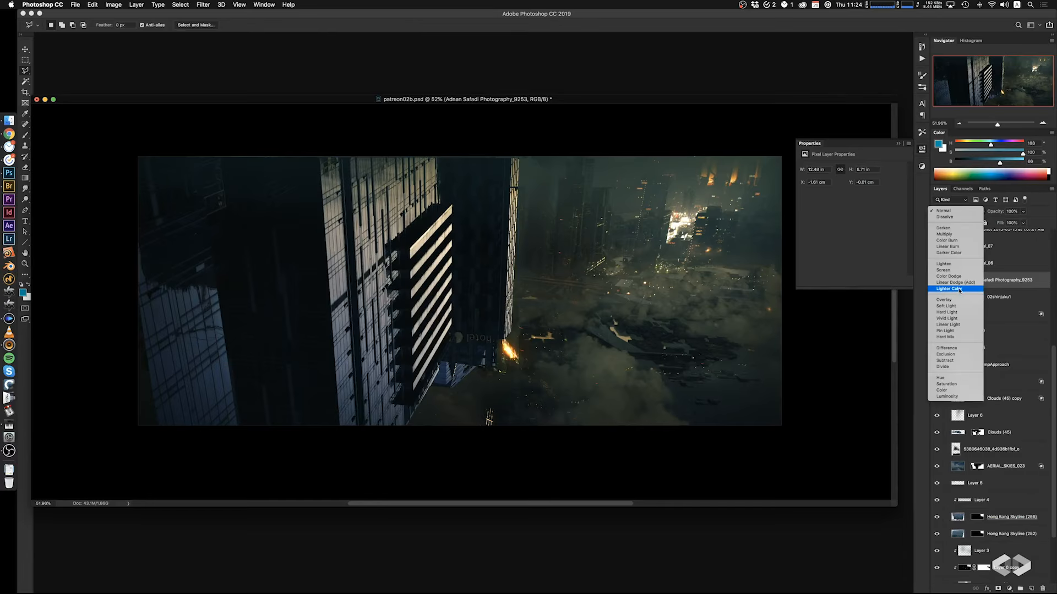
click(944, 264)
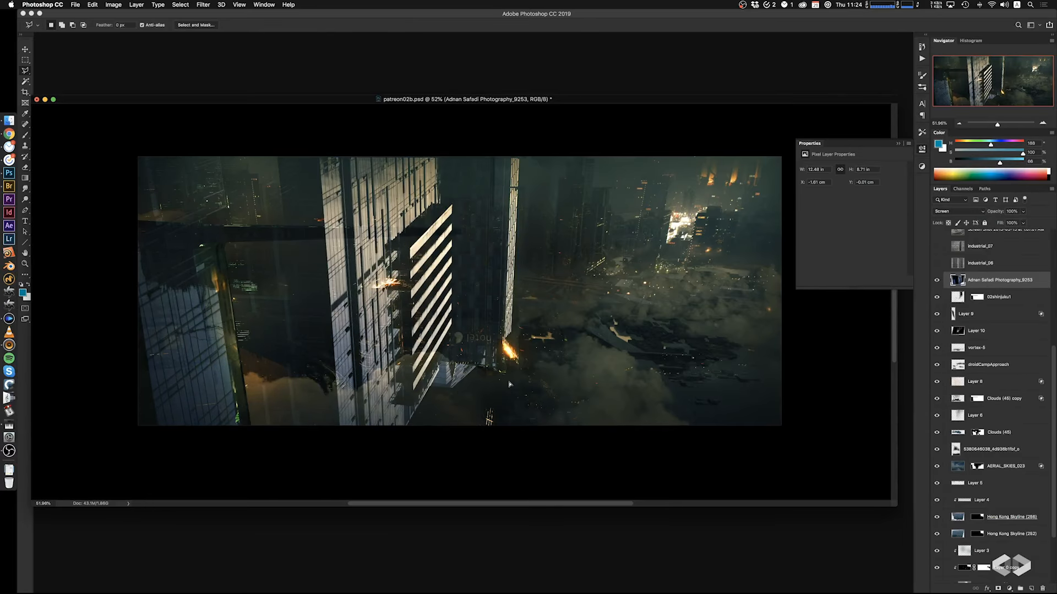
Move the skyscraper photo down below the tower's horizontal beam and darken it with Levels midtones at 0.64
mouse_move(510, 384)
super+mouse_down()
mouse_move(507, 419)
mouse_move(581, 440)
mouse_move(562, 443)
super+mouse_up()
key(super+l)
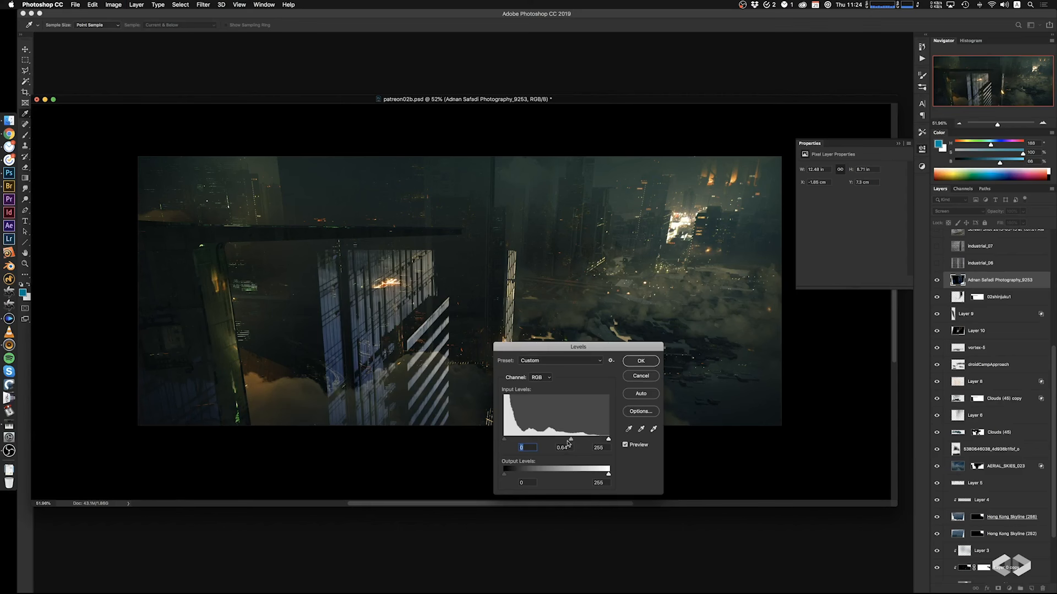
click(638, 361)
Erase the skyscraper photo's striped balconies and lower facade, fade its strip beside the fire, and keep the lower-left window texture
key(e)
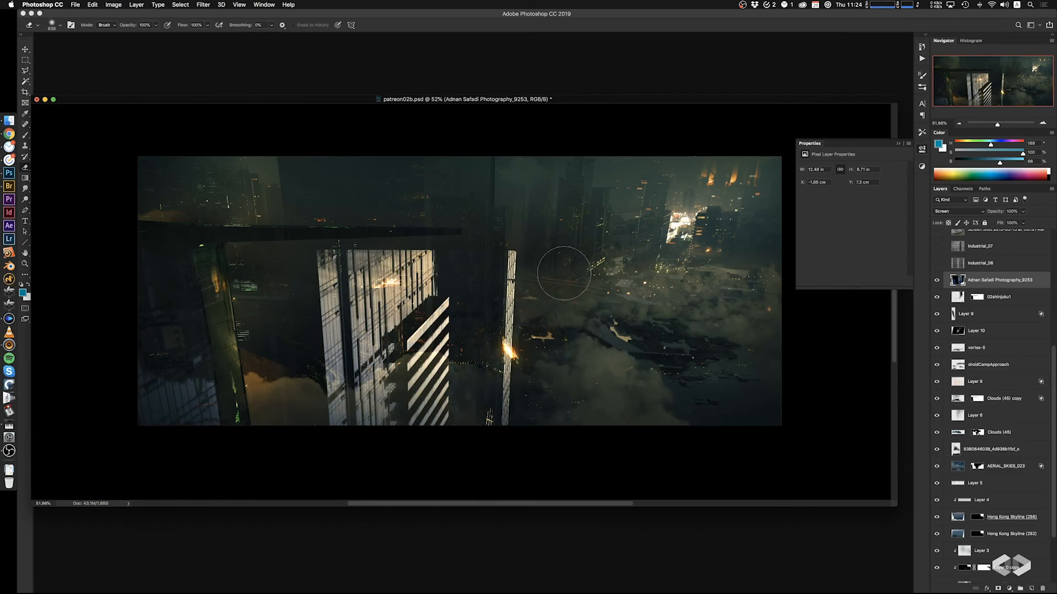
ctrl+alt+drag(563, 273, 570, 273)
drag(489, 240, 519, 231)
drag(525, 392, 546, 340)
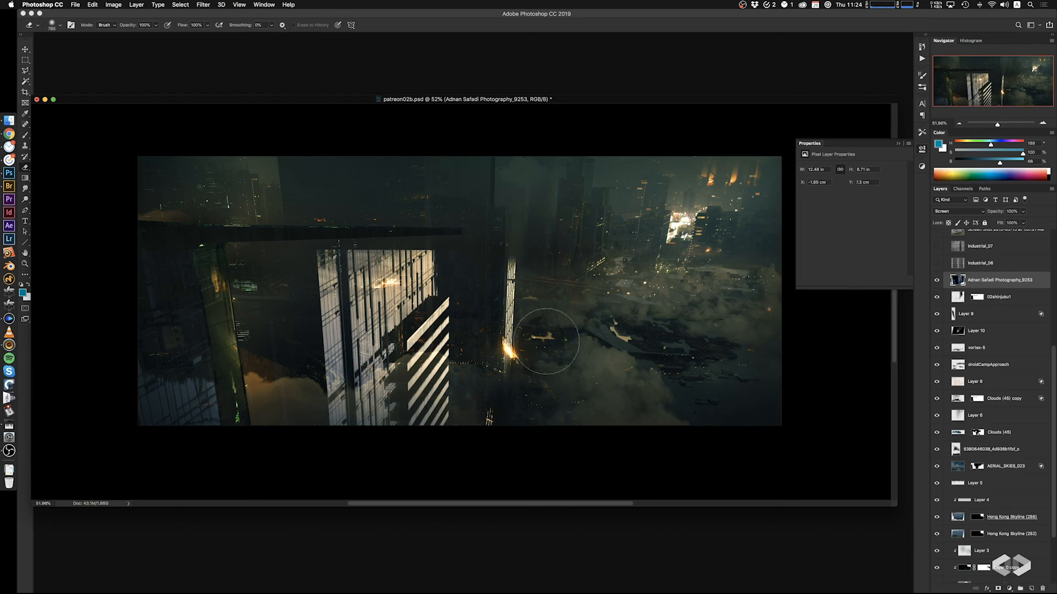
mouse_move(570, 295)
mouse_down()
mouse_move(528, 374)
mouse_move(548, 320)
mouse_up()
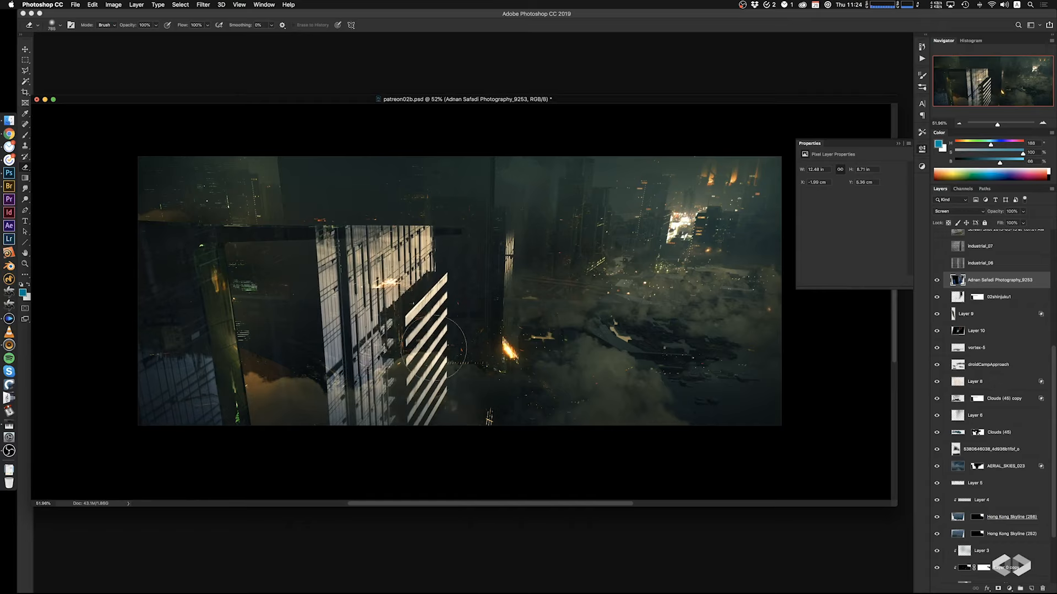
mouse_move(450, 381)
mouse_down()
mouse_move(374, 385)
mouse_move(374, 330)
mouse_move(418, 278)
mouse_up()
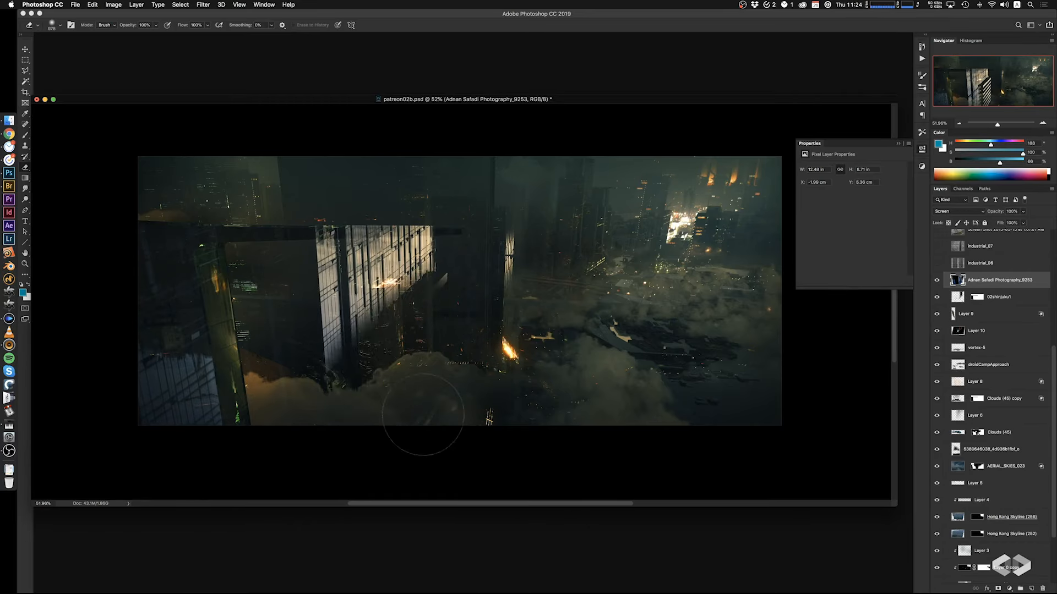
drag(229, 432, 137, 371)
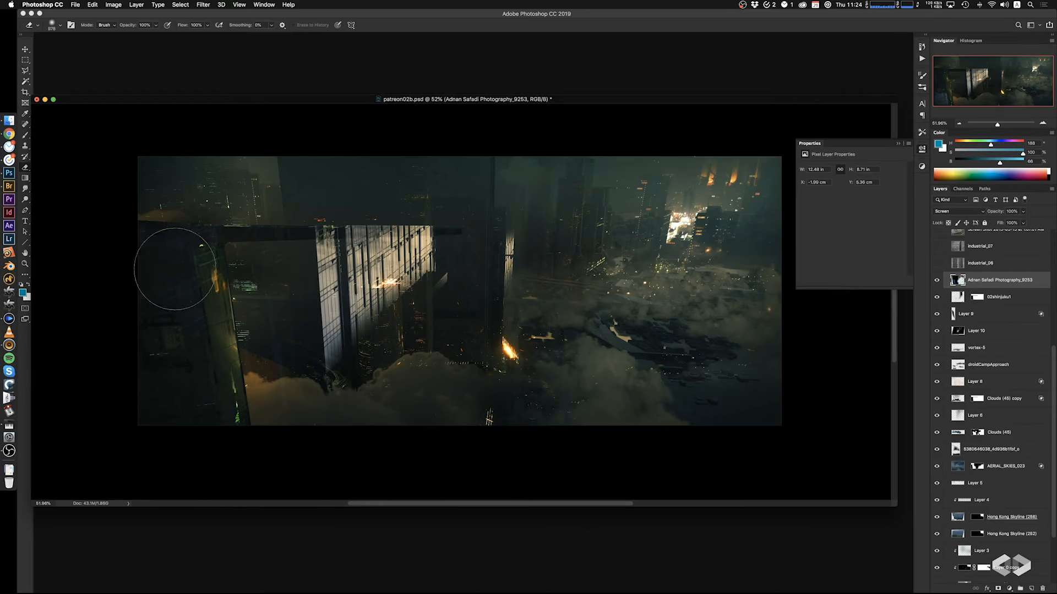
key(super+z)
Select the skyscraper photo's window texture over the lower-left tower with a polygonal lasso along the tower's slanted edge
key(l)
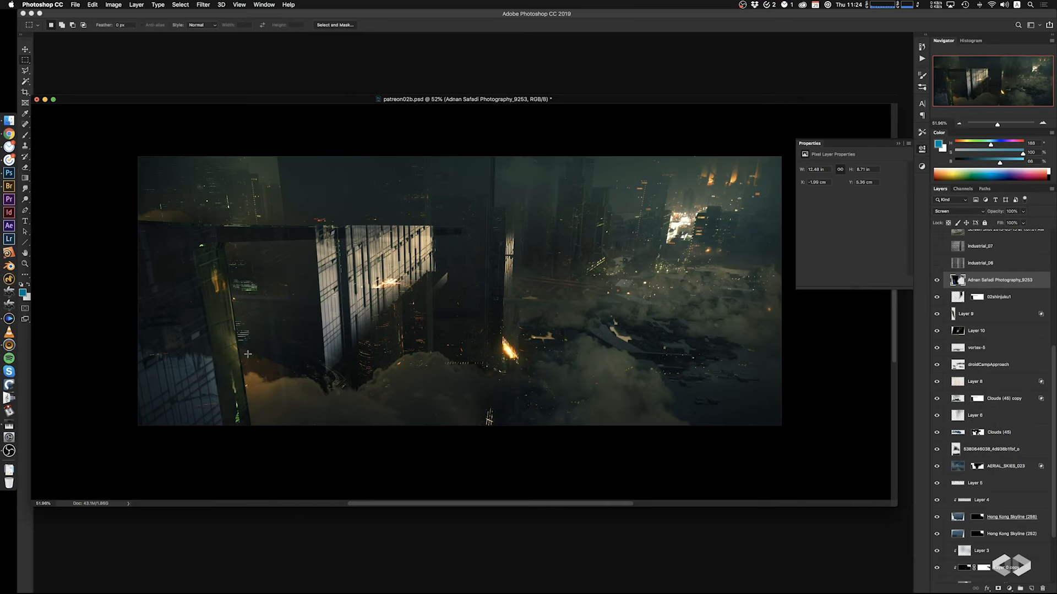
alt+scroll(258, 324, down, 2)
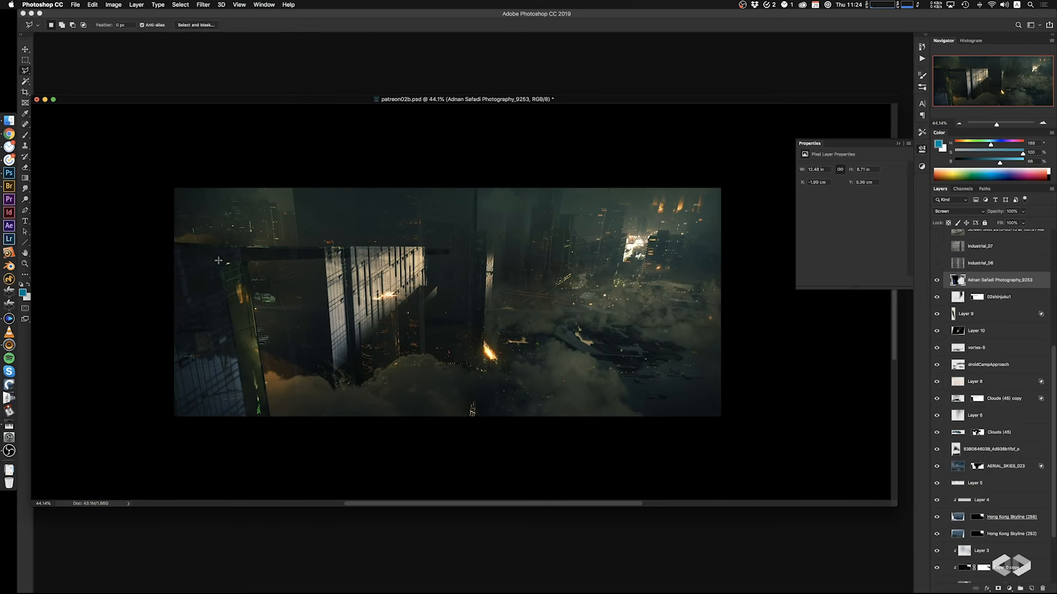
click(255, 457)
click(241, 465)
click(136, 457)
click(88, 410)
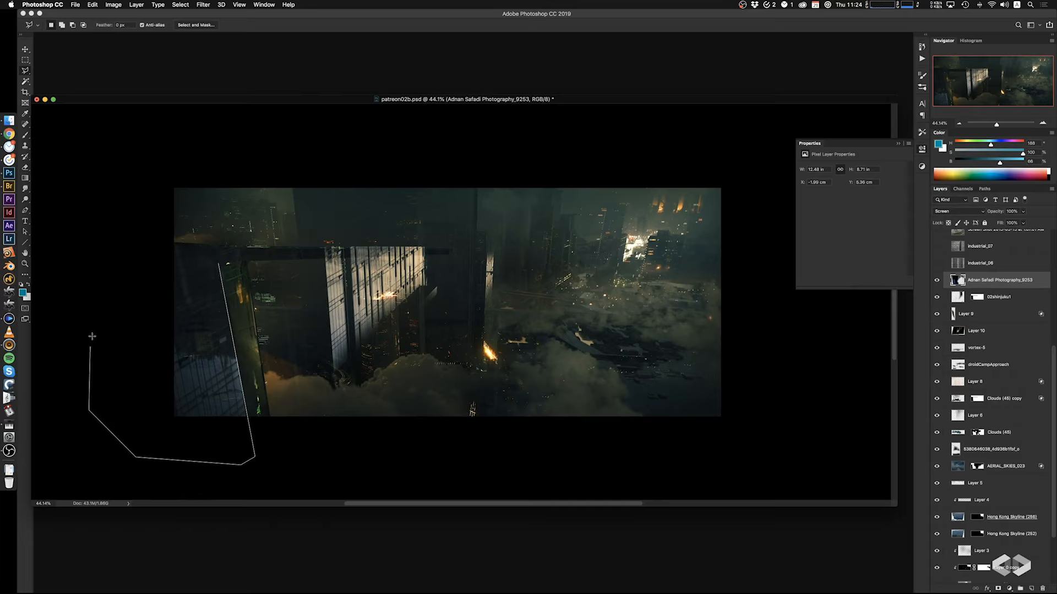
click(91, 209)
click(151, 194)
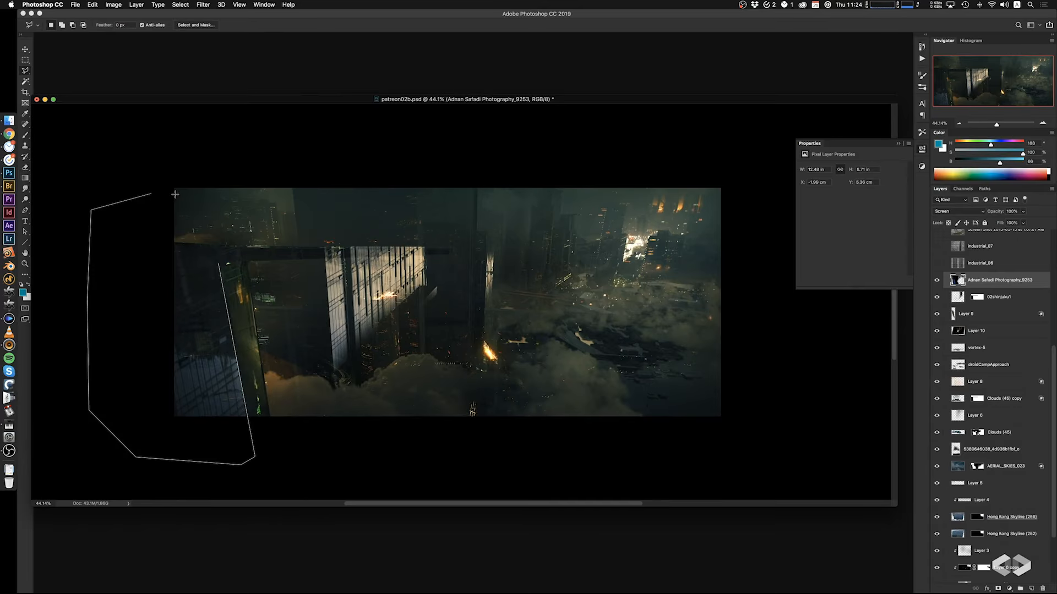
click(217, 264)
Flip the selected window texture on the lower-left tower horizontally with Free Transform
key(ctrl+t)
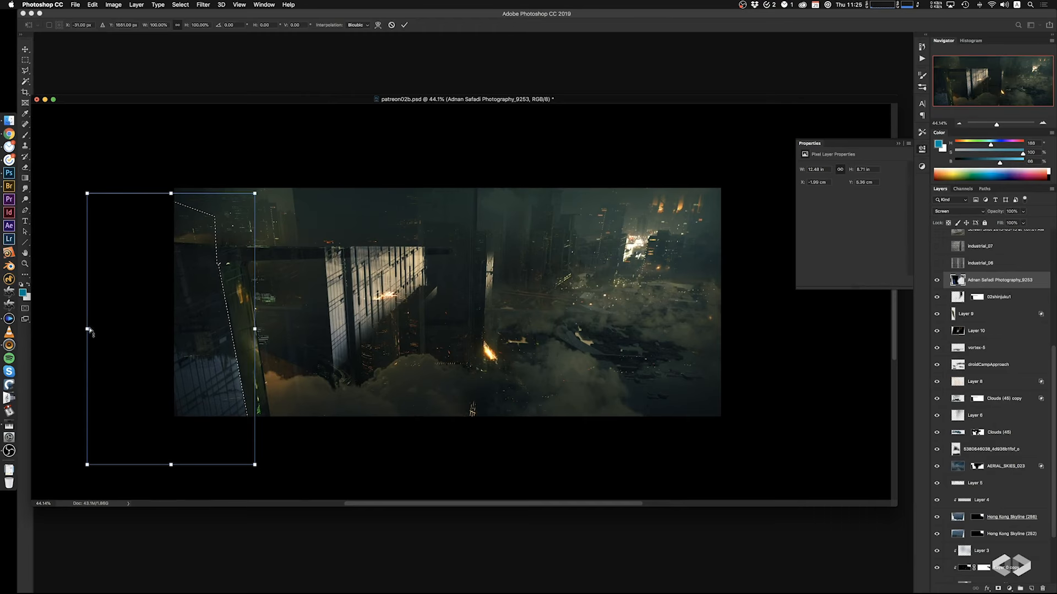
ctrl+drag(88, 329, 206, 254)
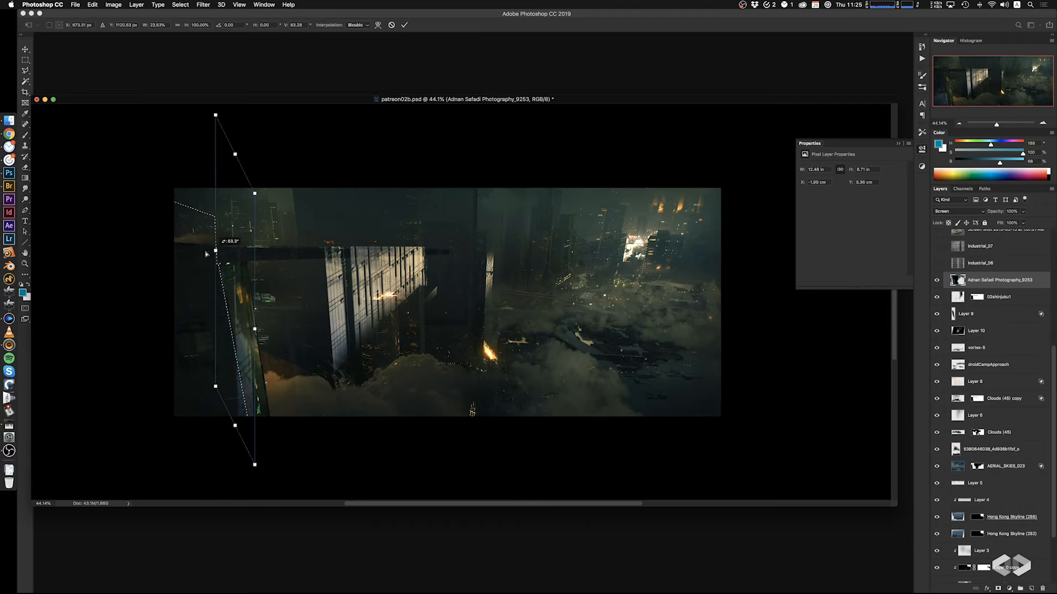
key(ctrl+z)
right_click(219, 403)
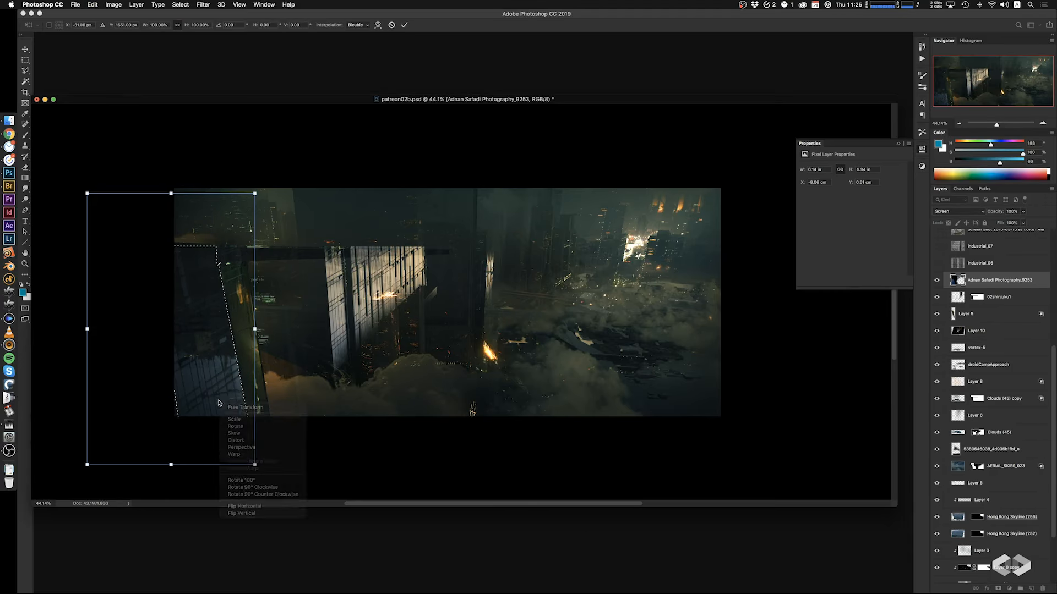
right_click(227, 379)
click(224, 389)
right_click(224, 377)
click(251, 483)
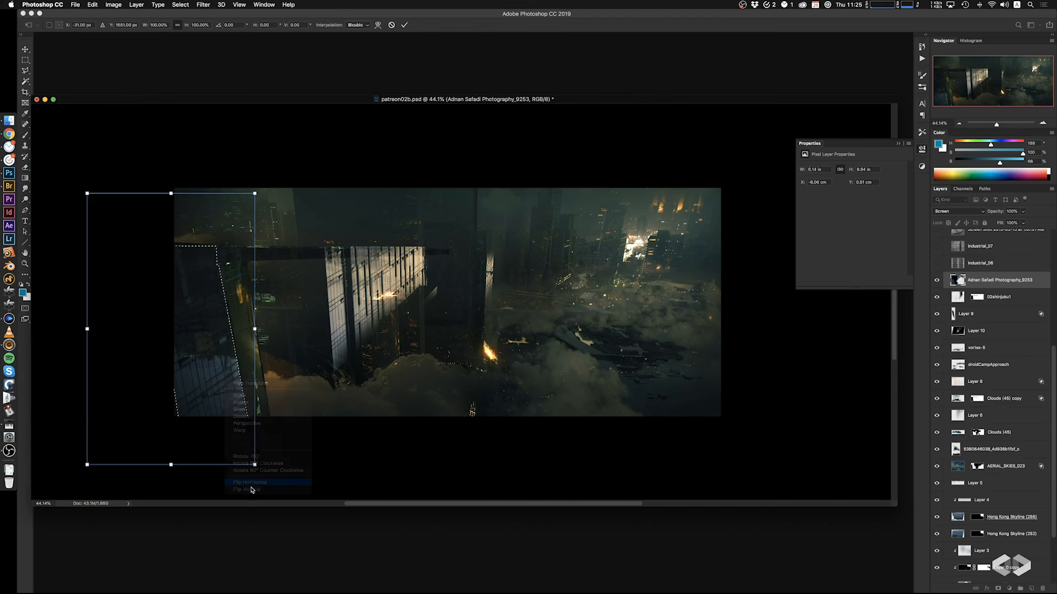
Move, skew and rotate the flipped window texture back over the lower-left tower face
drag(229, 393, 307, 397)
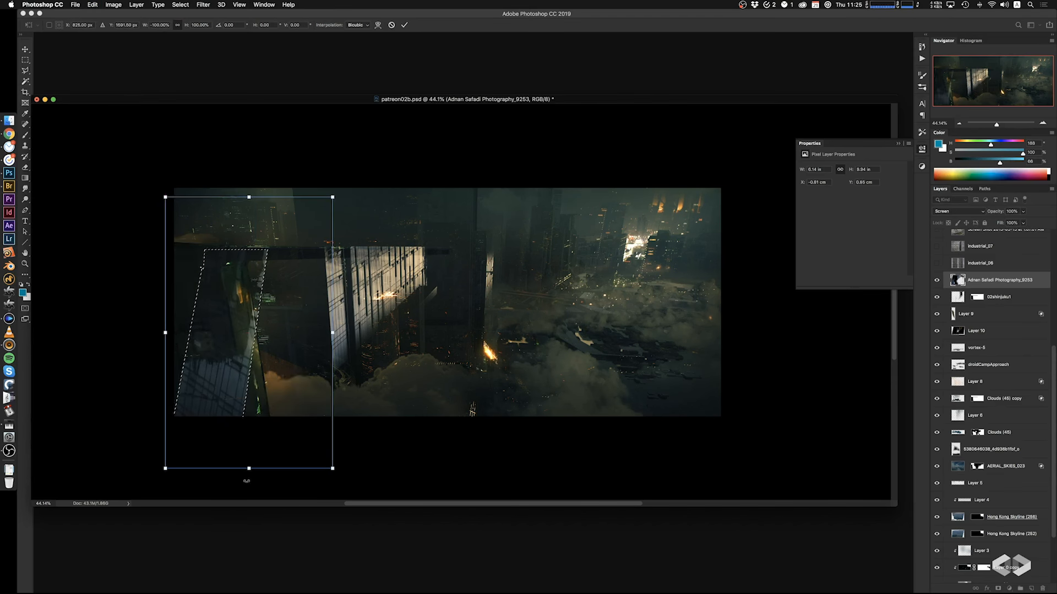
super+drag(249, 469, 332, 449)
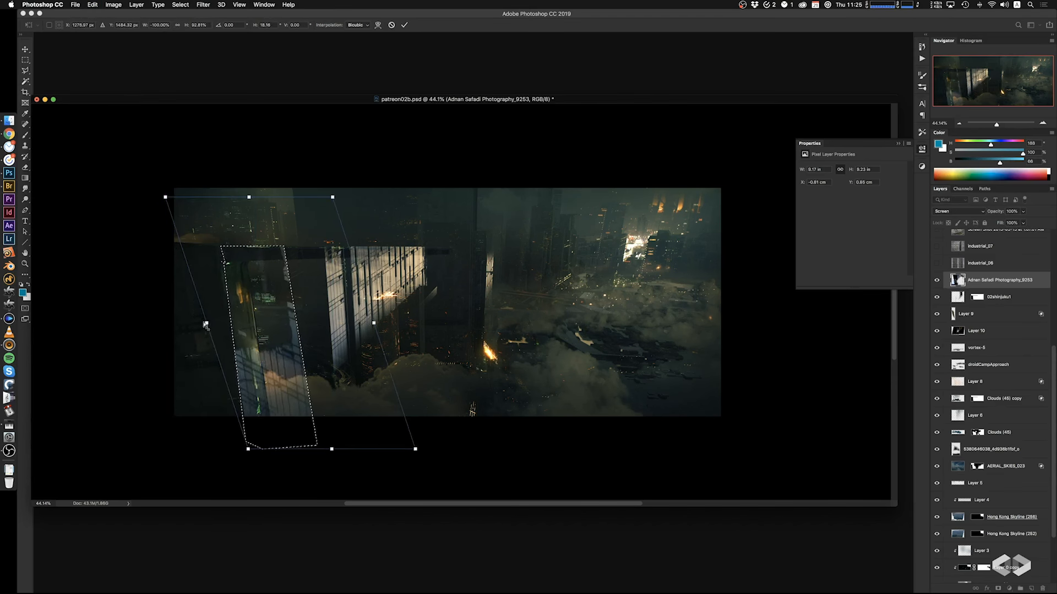
super+drag(206, 324, 163, 376)
super+drag(375, 324, 330, 299)
super+drag(123, 250, 68, 258)
drag(300, 398, 279, 380)
super+drag(184, 486, 186, 488)
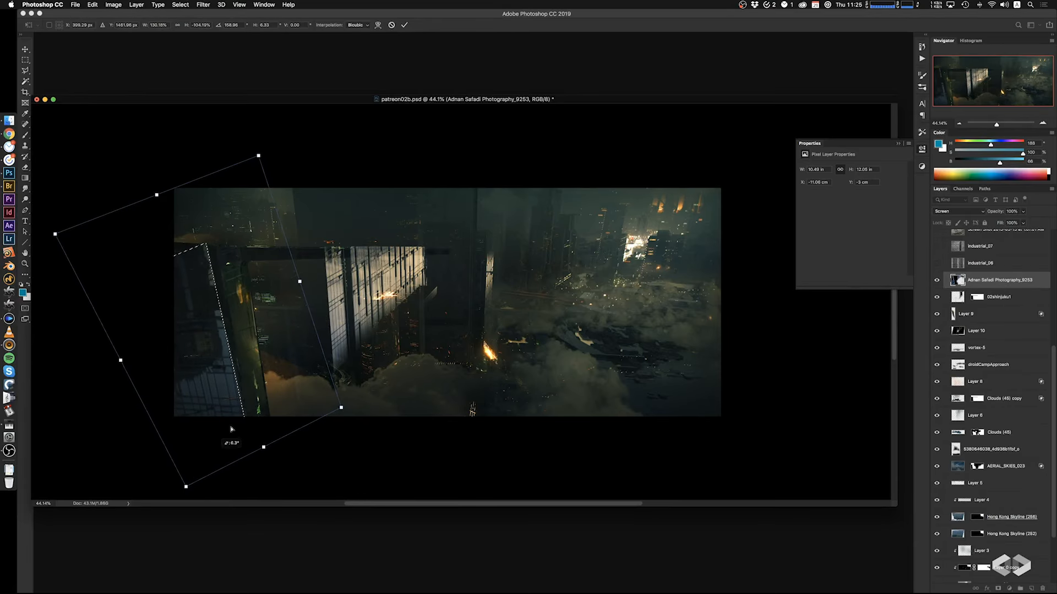
Refine the texture's skew and placement so its window grid follows the tower's slanted edge, and finish the transform
super+drag(278, 380, 253, 388)
drag(254, 389, 293, 322)
super+drag(245, 400, 235, 438)
mouse_move(369, 336)
super+mouse_down()
mouse_move(364, 302)
mouse_move(366, 325)
super+mouse_up()
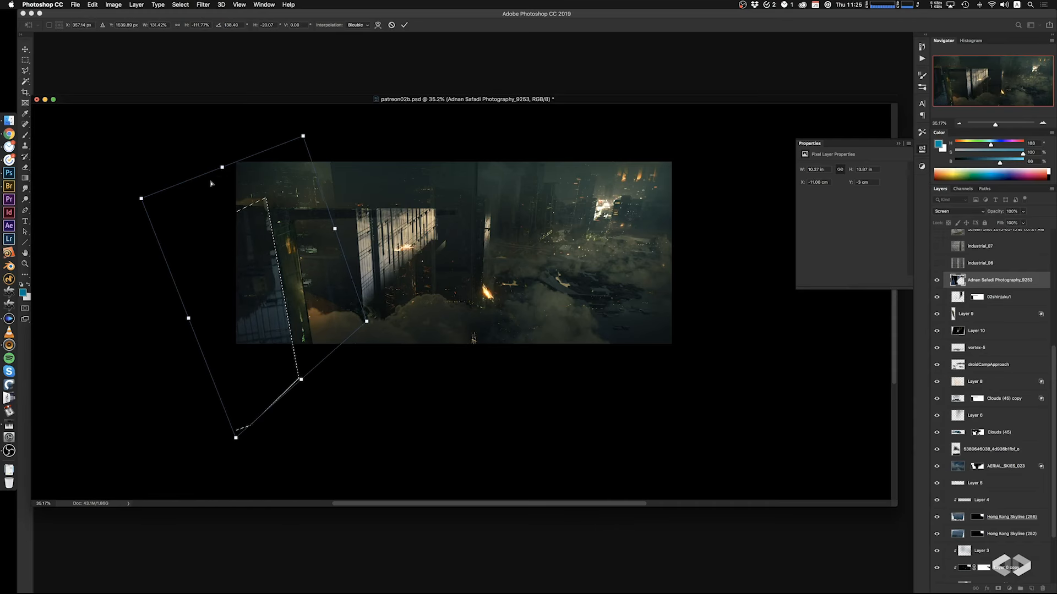
super+drag(222, 170, 221, 181)
mouse_move(264, 312)
super+mouse_down()
mouse_move(318, 312)
mouse_move(277, 312)
super+mouse_up()
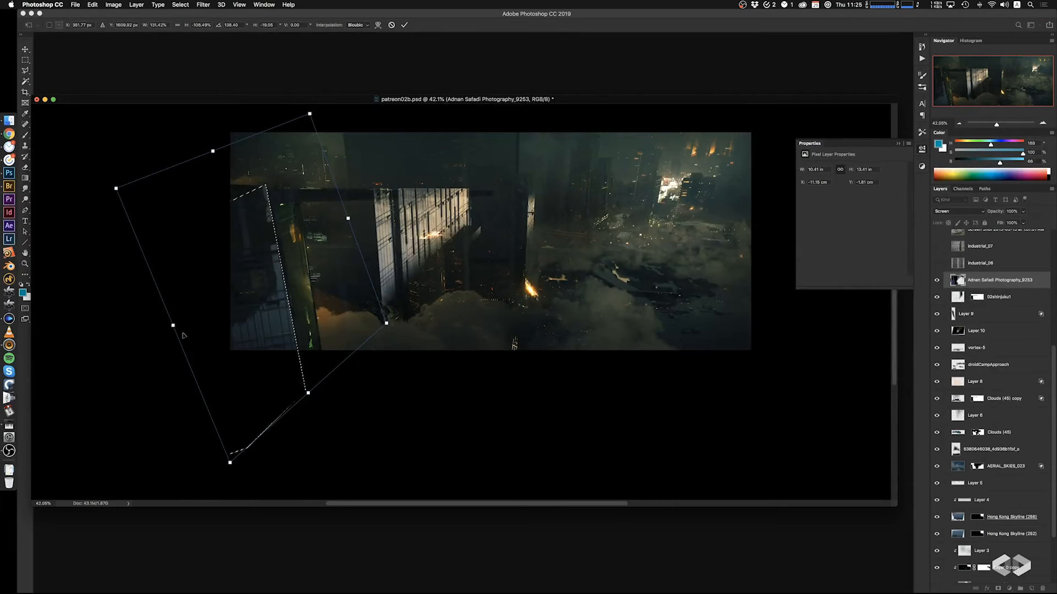
super+drag(173, 325, 167, 303)
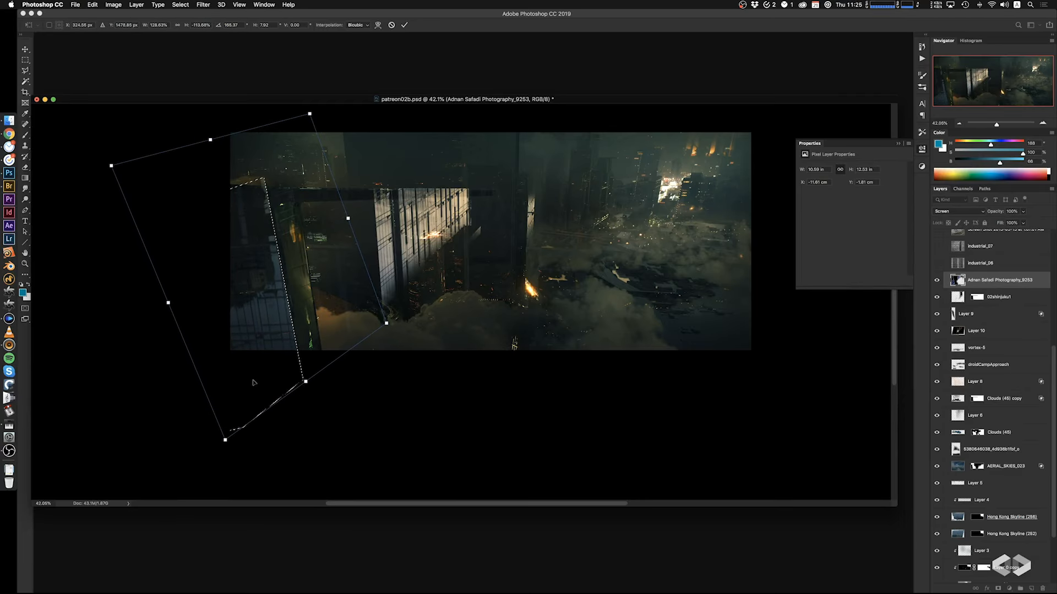
key(Escape)
Soften the window texture beside the slanted pillar with a smaller eraser and clear the selection
key(e)
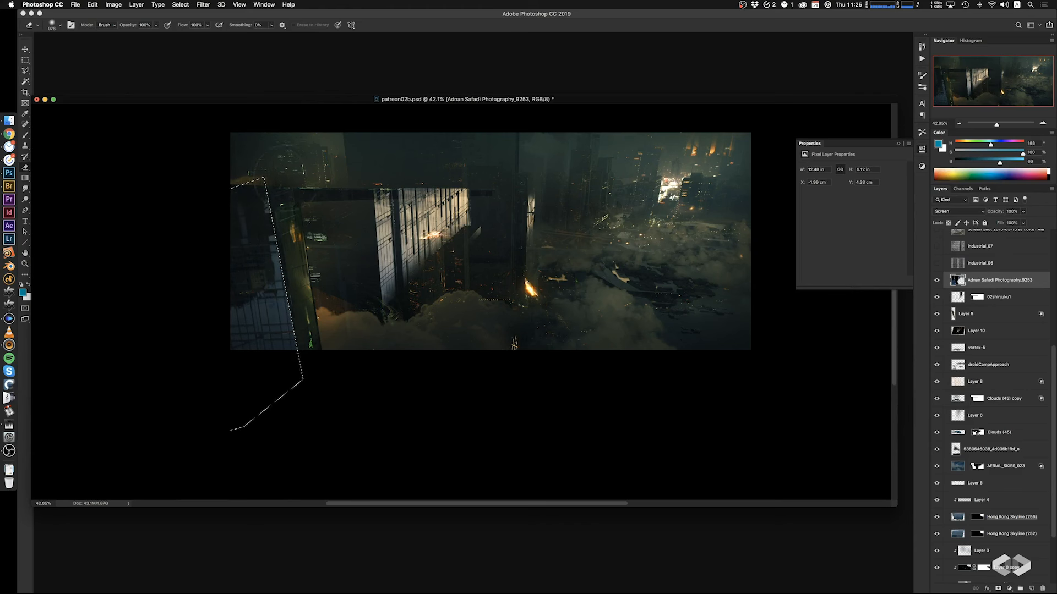
key(super+z)
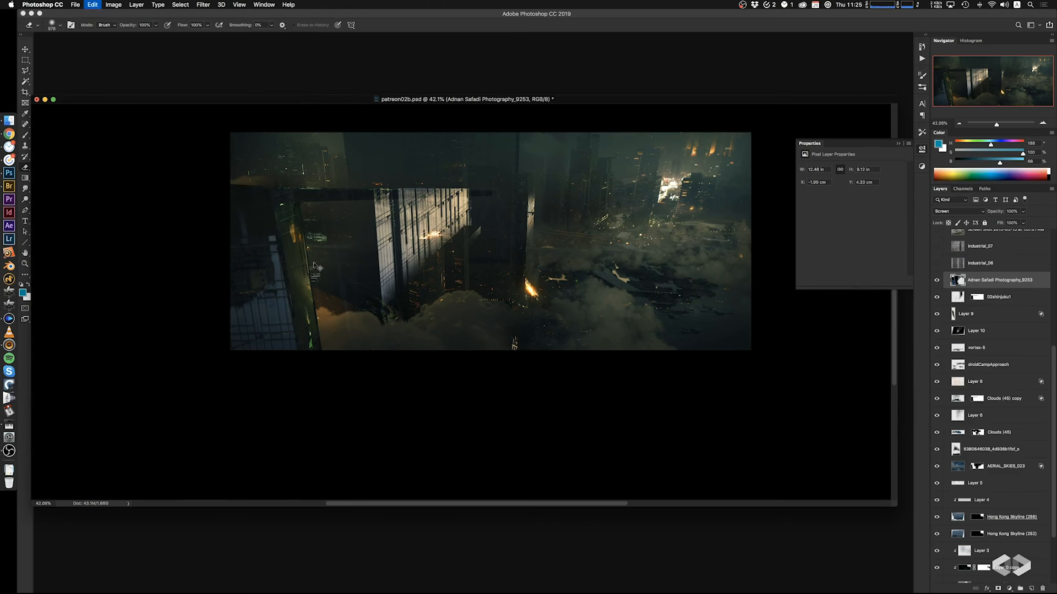
ctrl+alt+drag(335, 302, 318, 301)
drag(289, 244, 314, 396)
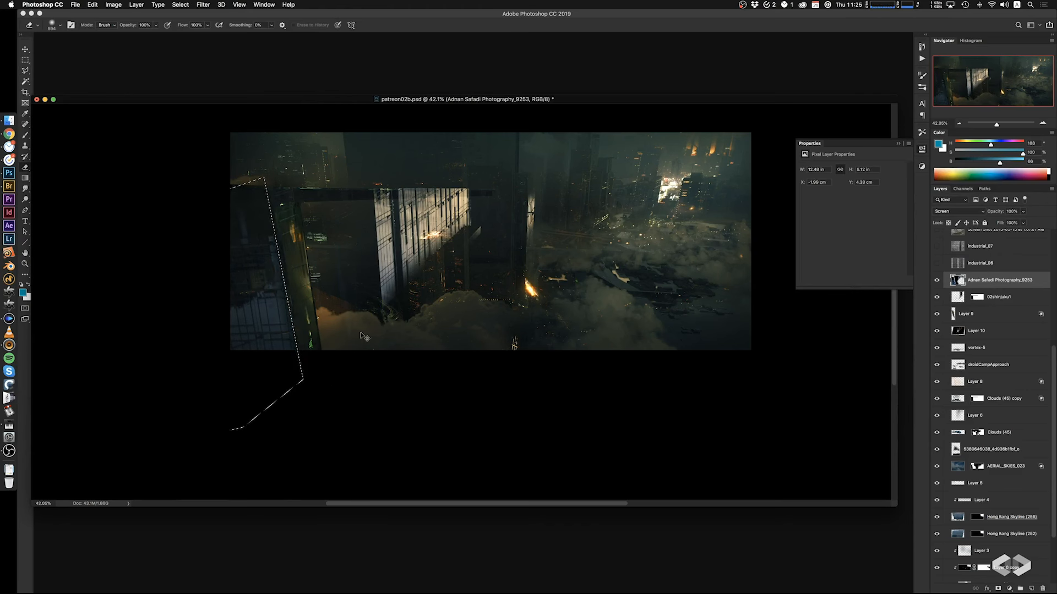
key(super+d)
Try to erase the window texture across the tower's lower-left corner
right_click(336, 355)
click(334, 353)
drag(300, 348, 225, 369)
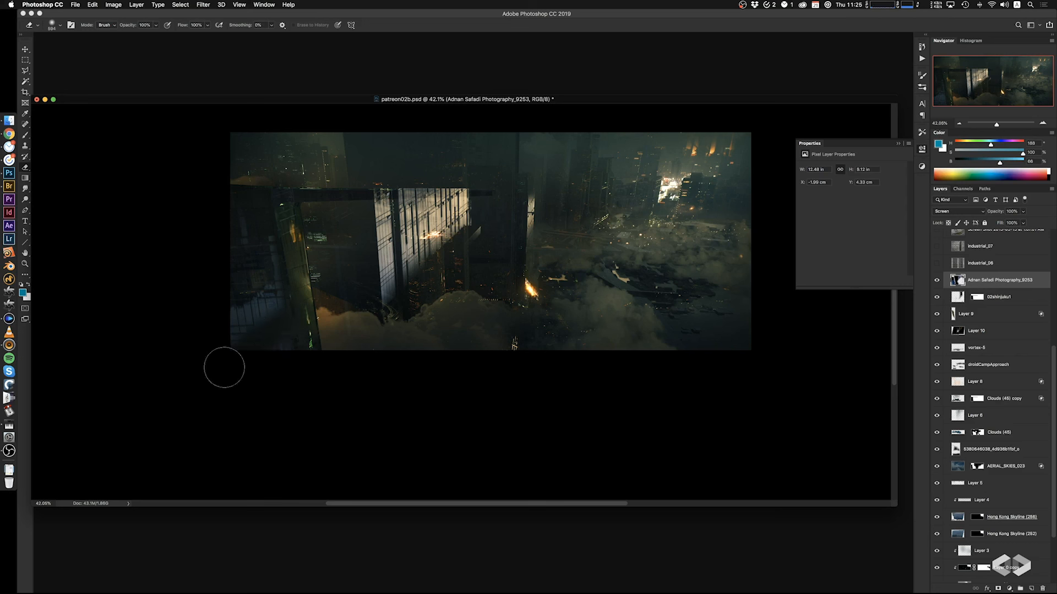
key(super+z)
Fade the window texture between the slanted pillar and the lower-left corner with a larger soft eraser
right_click(273, 356)
click(327, 340)
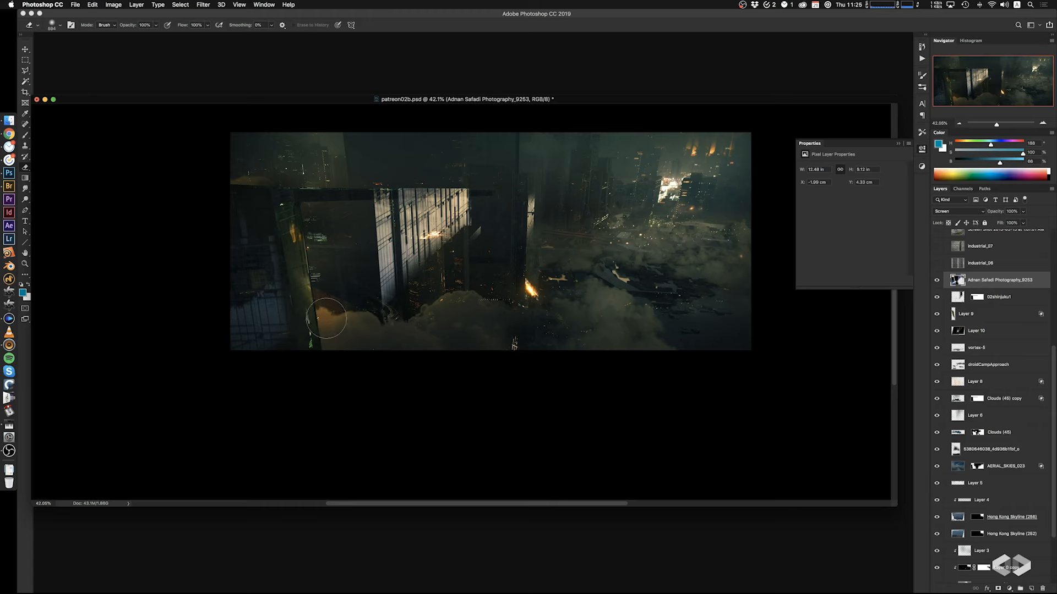
ctrl+alt+drag(326, 318, 338, 319)
drag(303, 325, 215, 397)
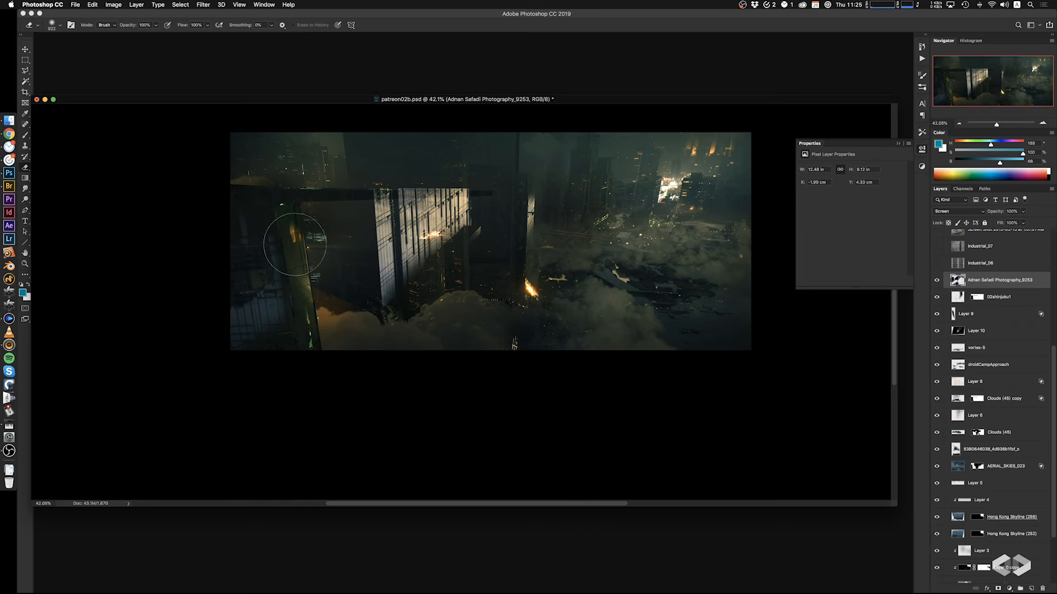
Select the window texture along the pillar's slanted edge, skew it horizontally by about 2.8° and clear the selection
key(l)
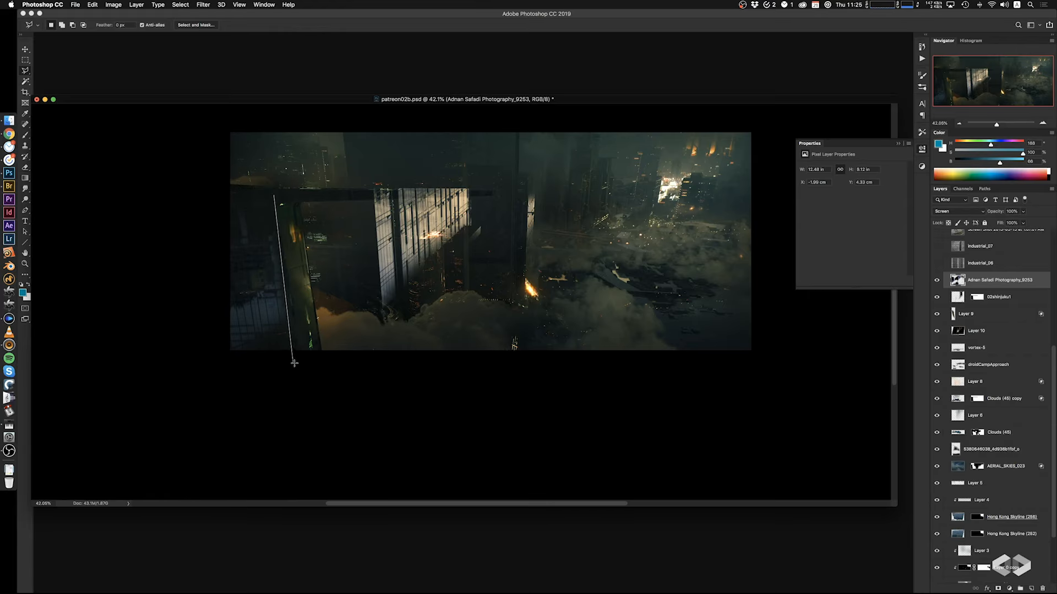
click(275, 196)
alt+scroll(272, 281, up, 3)
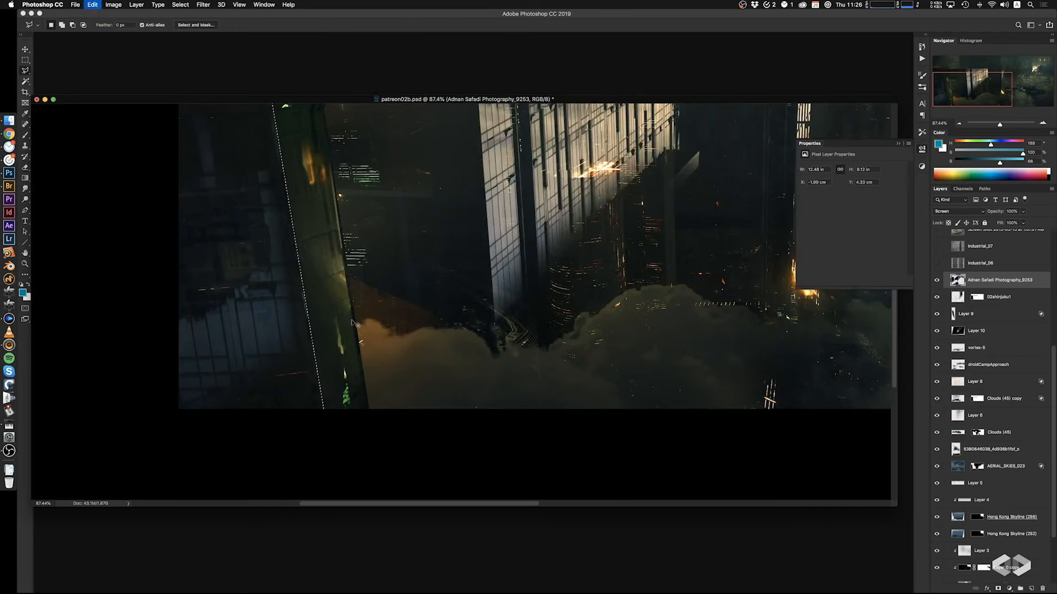
key(super+t)
alt+scroll(353, 330, down, 4)
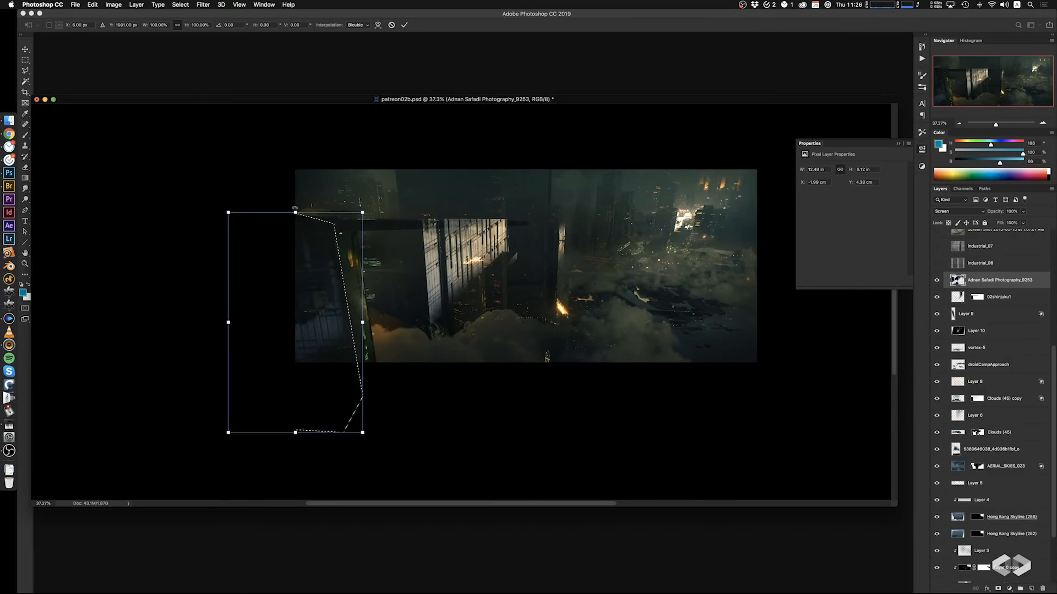
super+drag(295, 210, 284, 216)
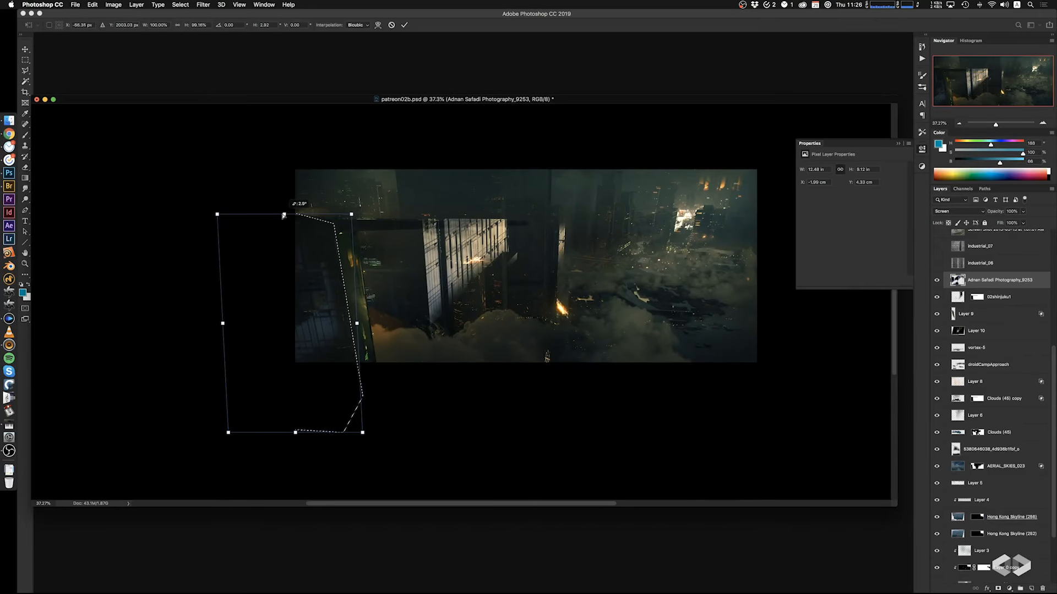
key(Return)
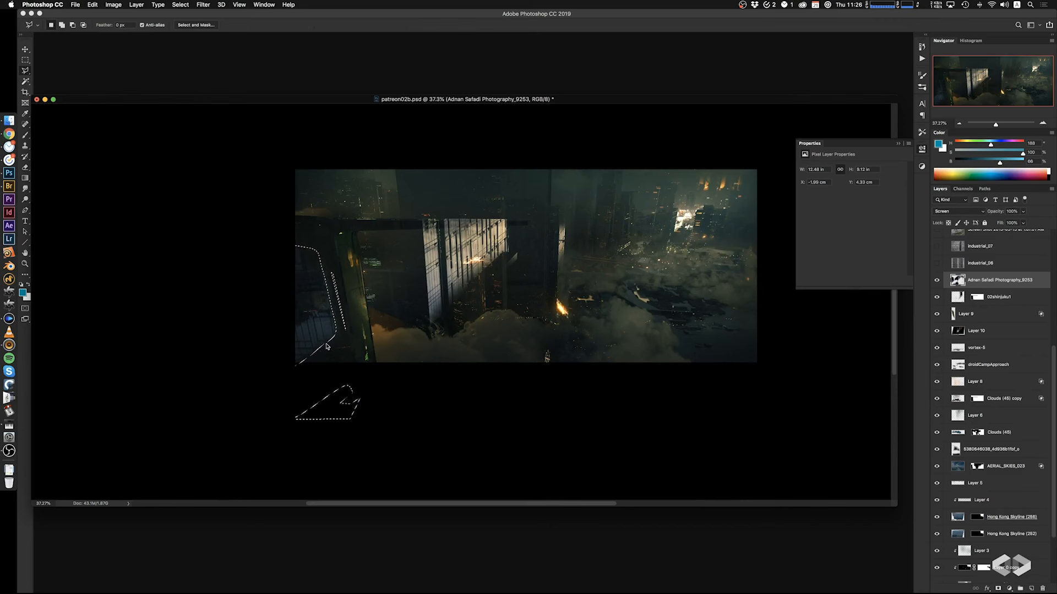
super+drag(339, 350, 336, 354)
key(super+d)
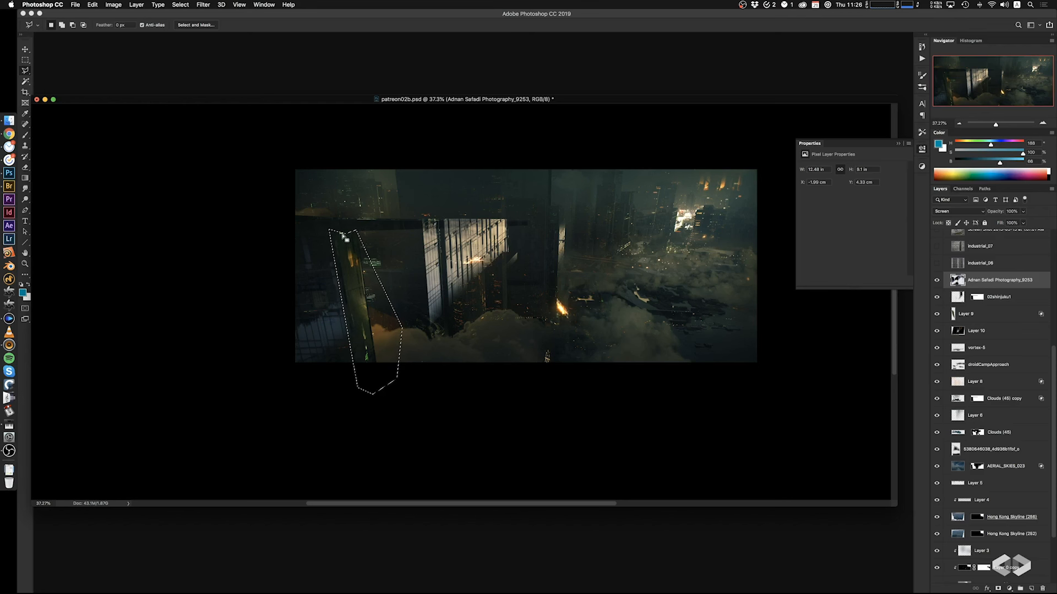
key(super+d)
Compare the painting with the skyscraper photo layer hidden and shown
super+drag(358, 312, 405, 347)
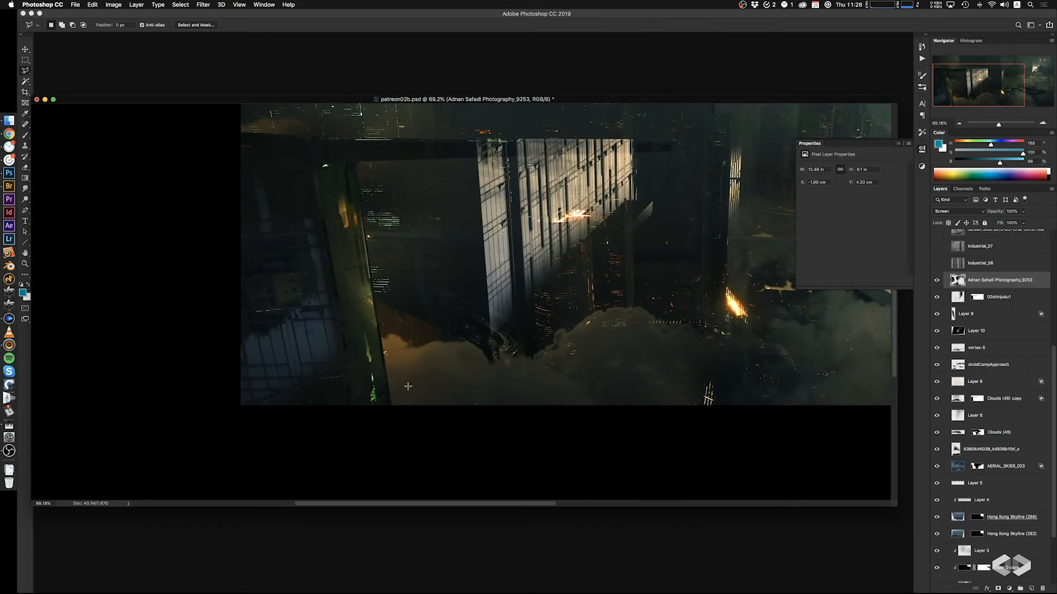
click(938, 283)
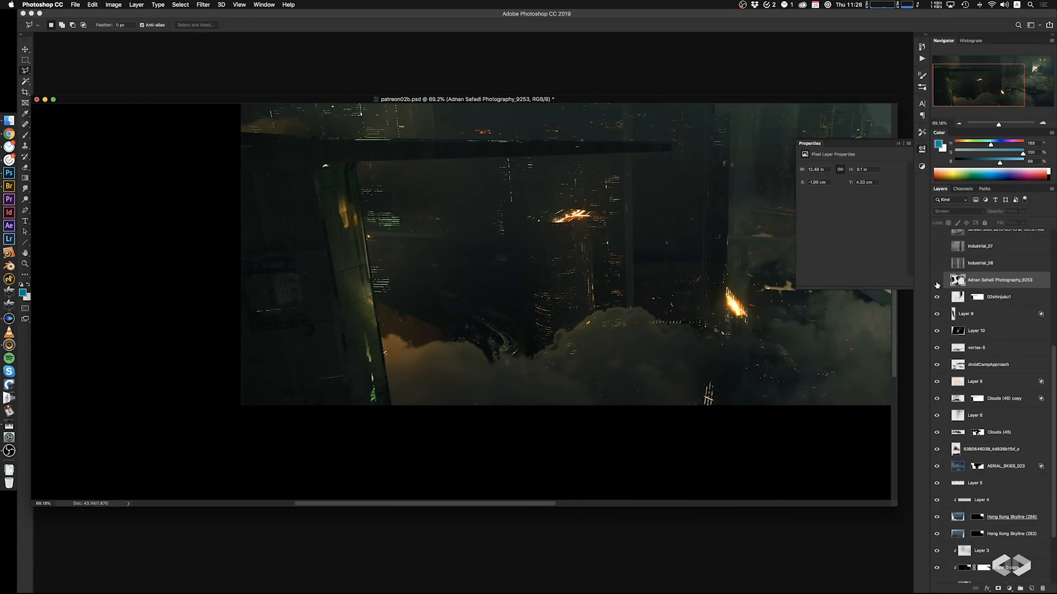
click(937, 281)
Select the lower-left window texture with a polygonal lasso along the pillar and skew it vertically by about -2.2°
super+drag(441, 298, 396, 300)
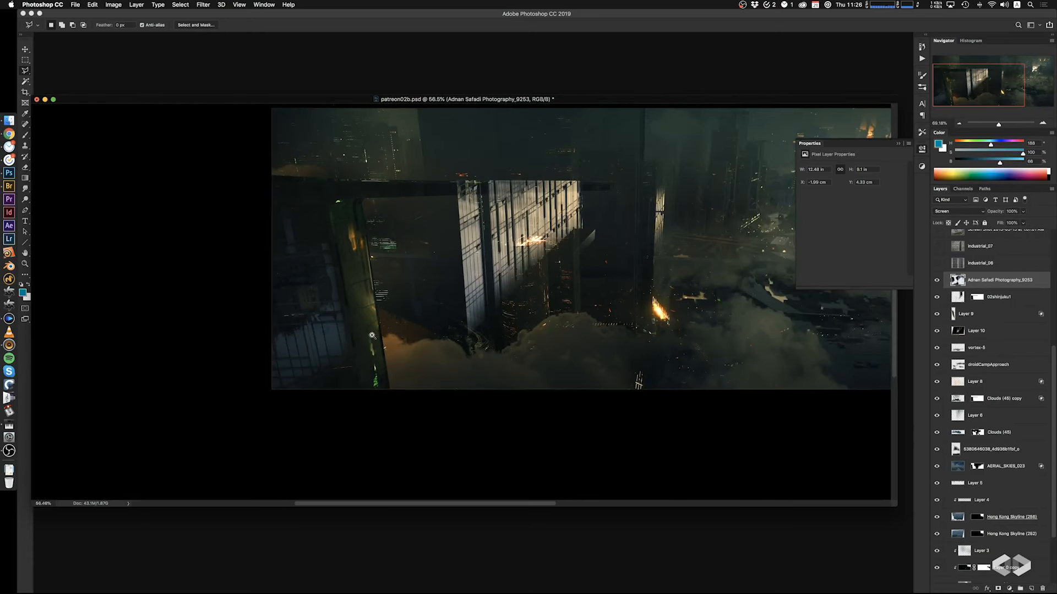
click(320, 191)
click(365, 424)
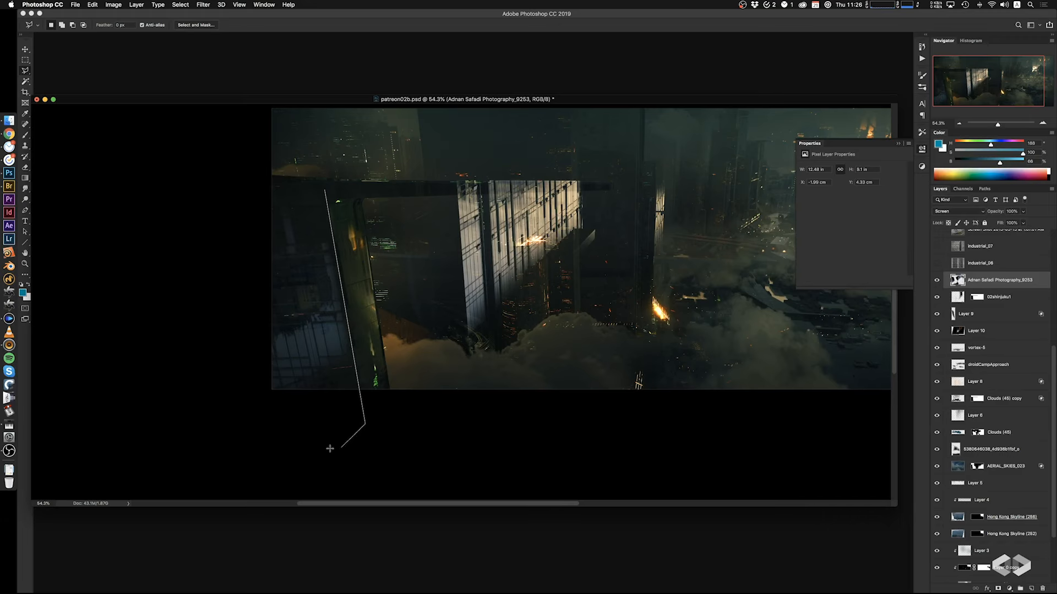
click(322, 449)
click(226, 426)
click(185, 284)
click(242, 187)
click(262, 184)
click(319, 189)
key(super+t)
super+drag(185, 318, 185, 325)
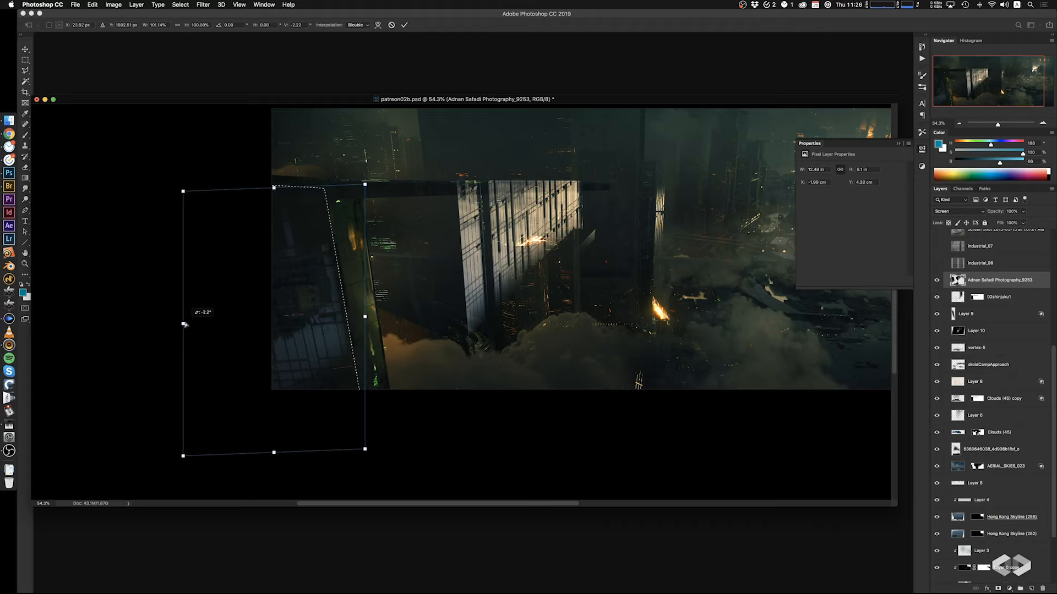
key(Return)
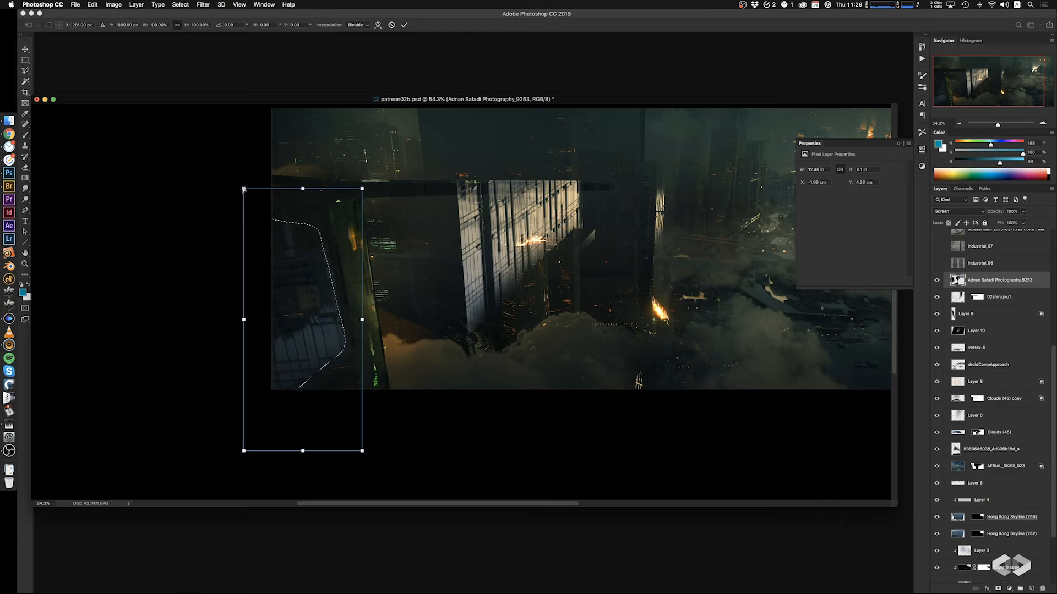
Distort the window texture's outer corners outward to match the left tower's perspective and apply the transform
drag(244, 190, 228, 181)
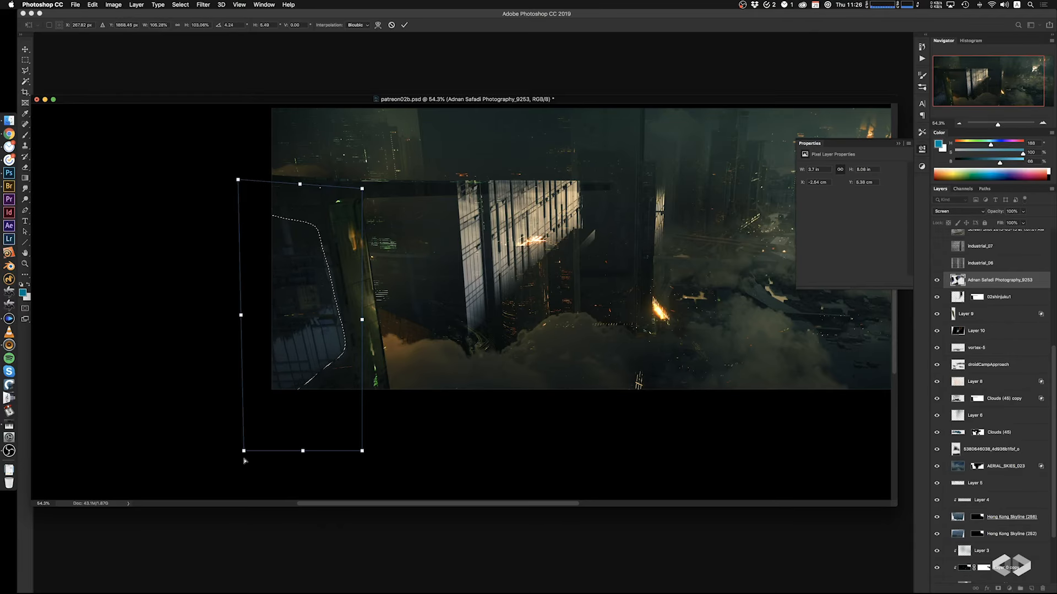
drag(244, 451, 302, 453)
drag(241, 321, 241, 350)
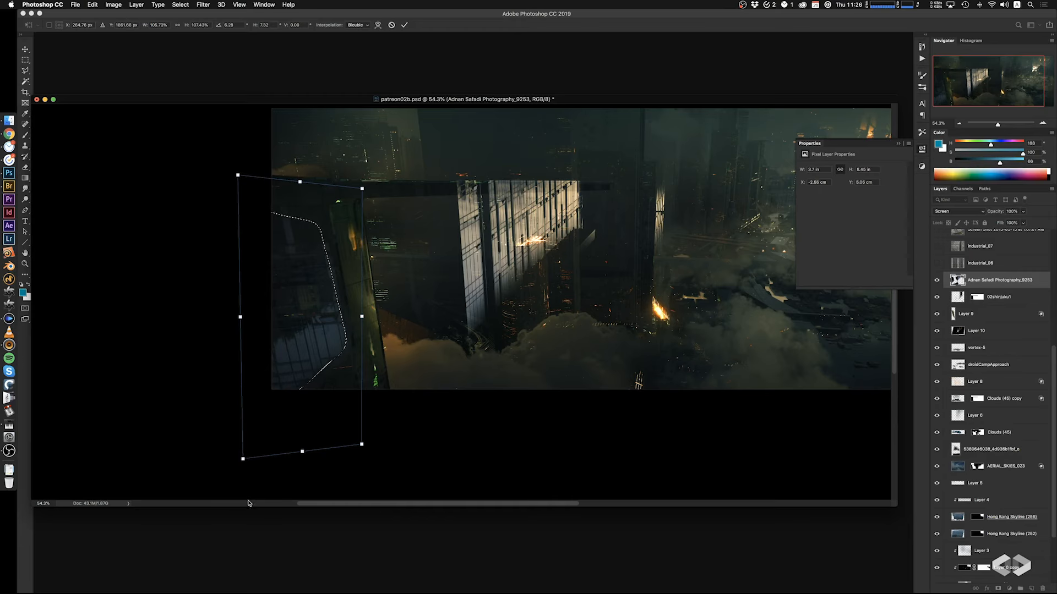
drag(244, 462, 245, 467)
key(Return)
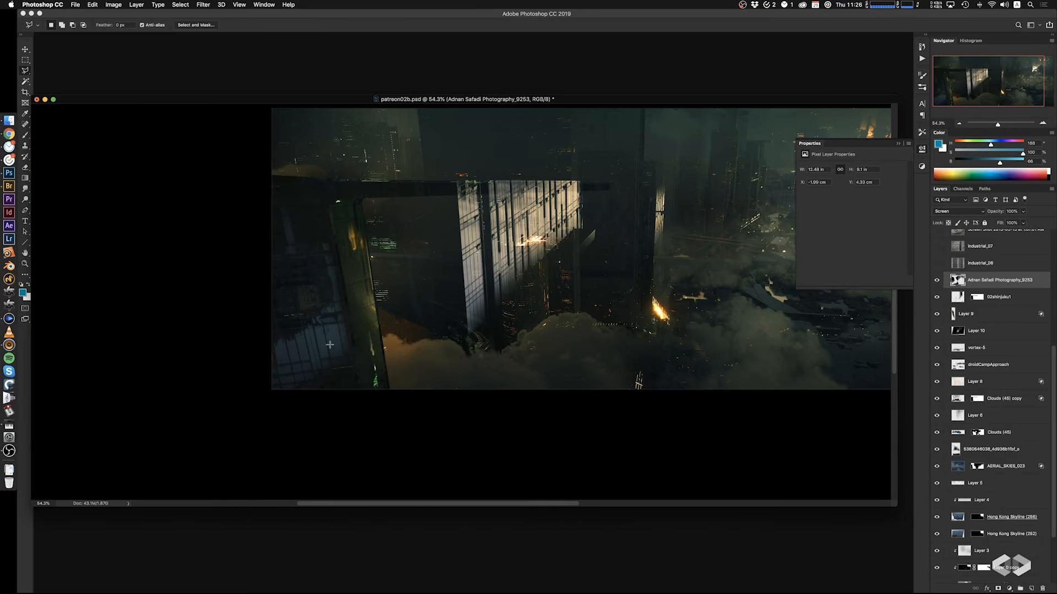
Fade the window texture in the tower's lower-left corner with a large eraser at 50% opacity
mouse_move(433, 332)
mouse_down()
mouse_move(406, 370)
mouse_move(424, 382)
mouse_move(397, 388)
mouse_move(413, 371)
mouse_up()
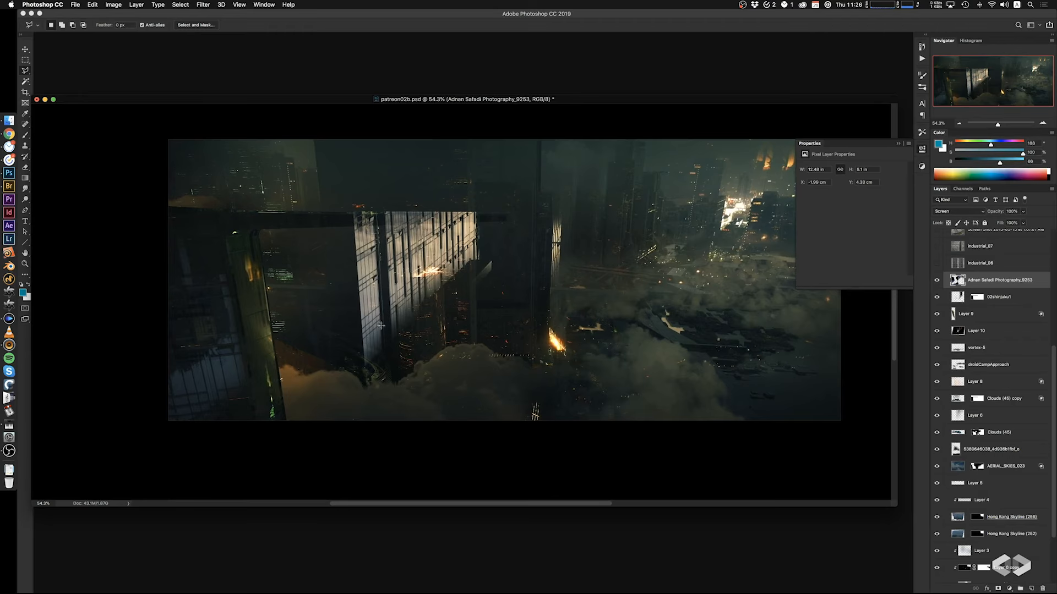
key(e)
ctrl+alt+drag(260, 355, 267, 355)
drag(184, 400, 198, 451)
key(super+z)
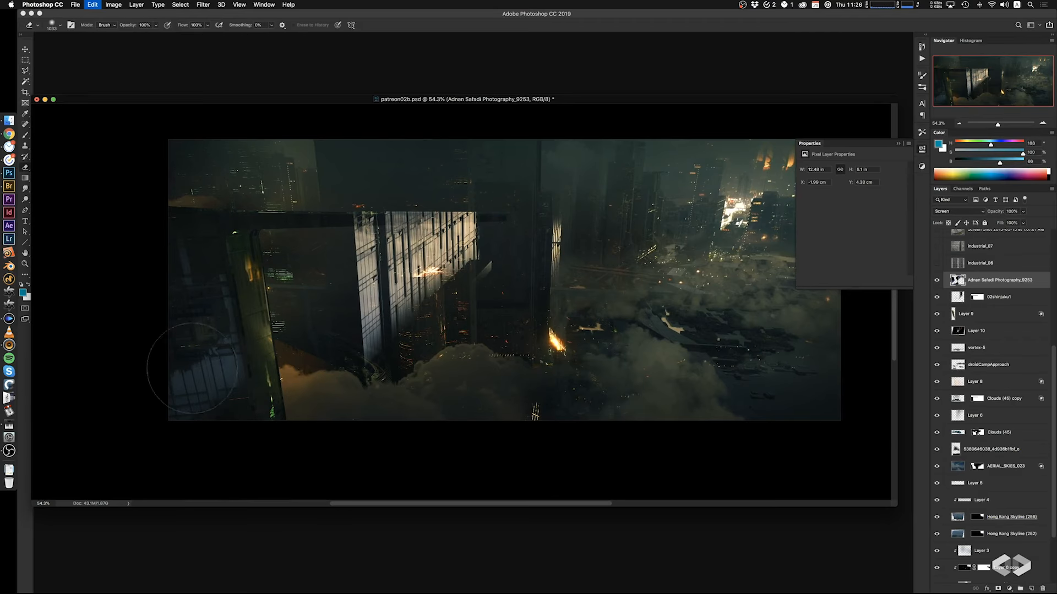
key(5)
mouse_move(191, 357)
mouse_down()
mouse_move(196, 405)
mouse_move(196, 347)
mouse_move(202, 492)
mouse_up()
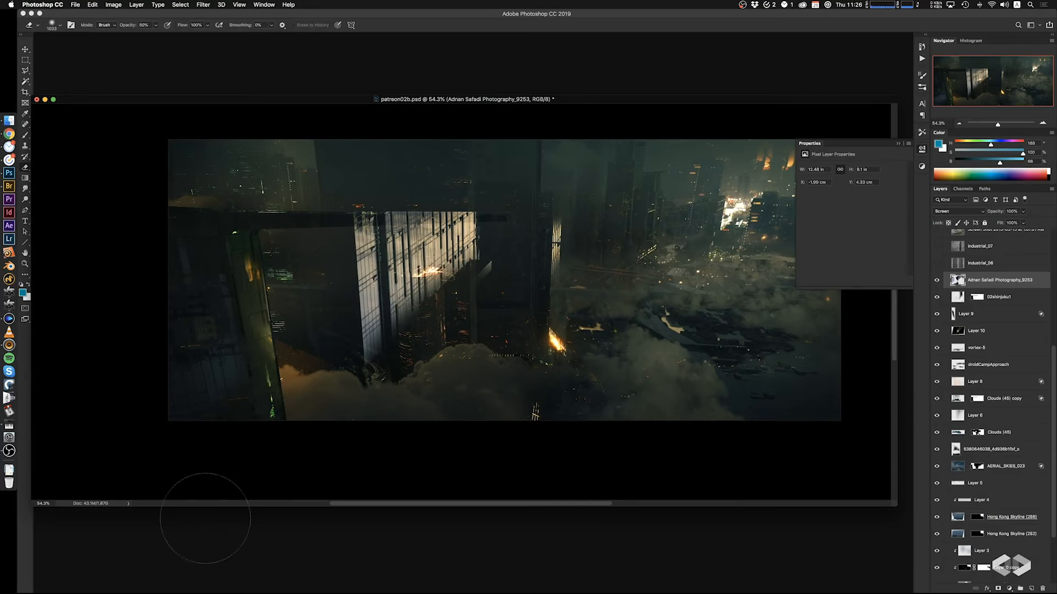
drag(307, 350, 310, 348)
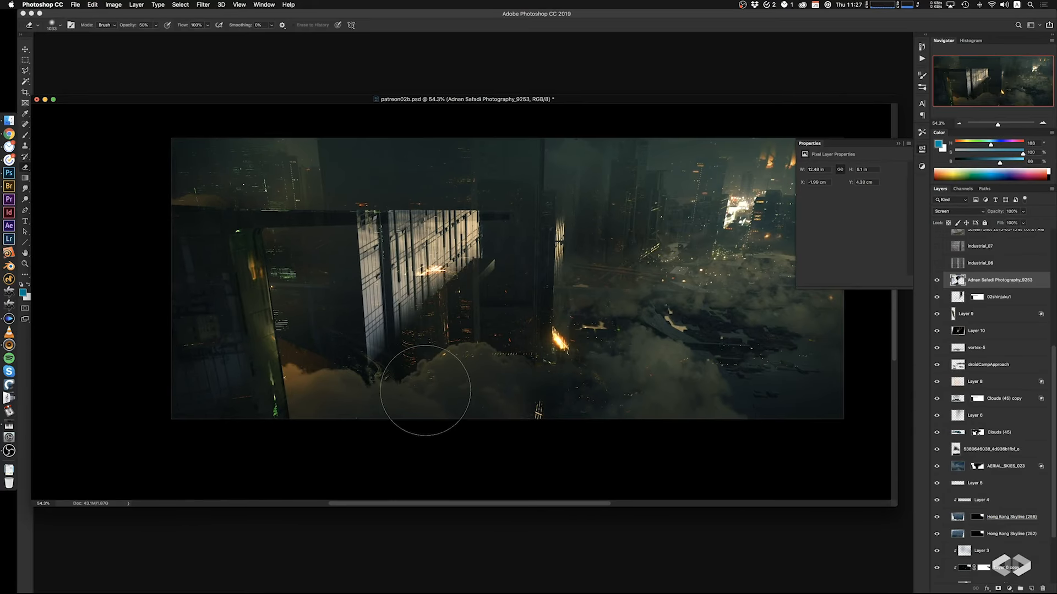
Select the lit window strip on the tall central tower with a rectangular marquee, move it beside the bright facade's far edge and distort it to fit
drag(435, 355, 438, 355)
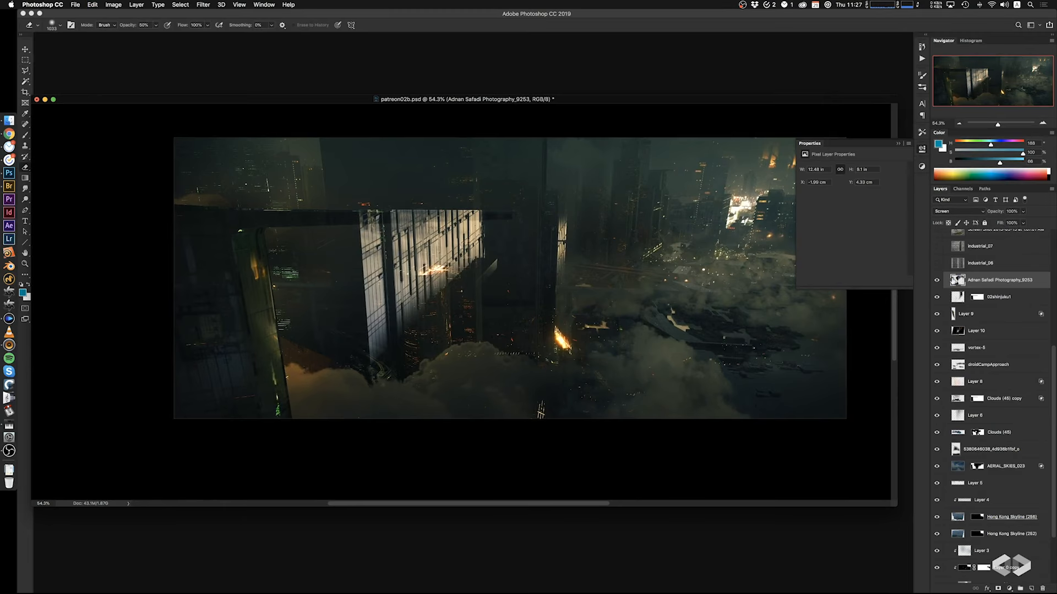
click(937, 281)
key(m)
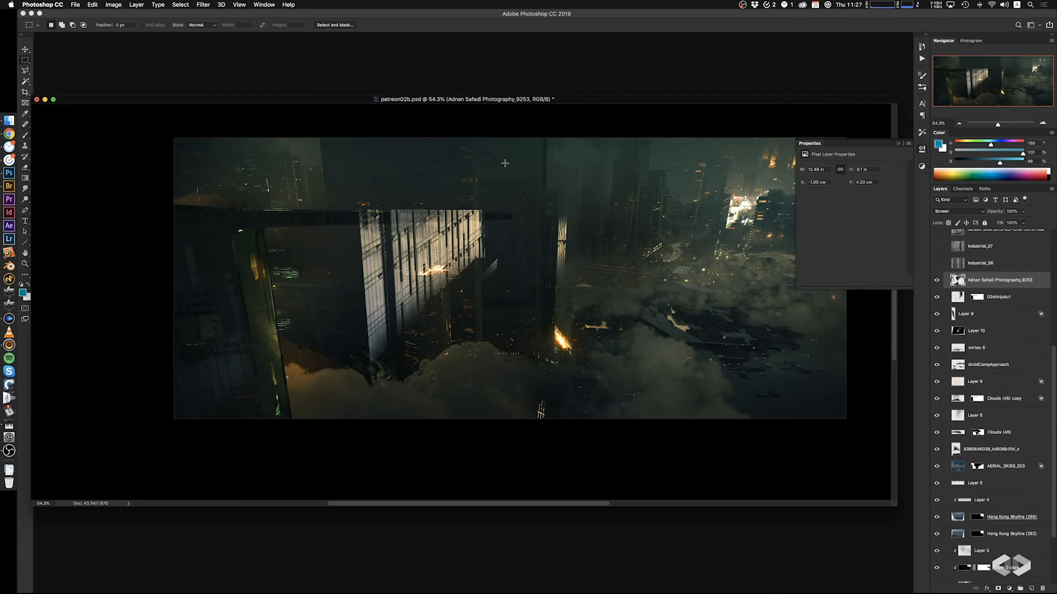
drag(556, 178, 616, 387)
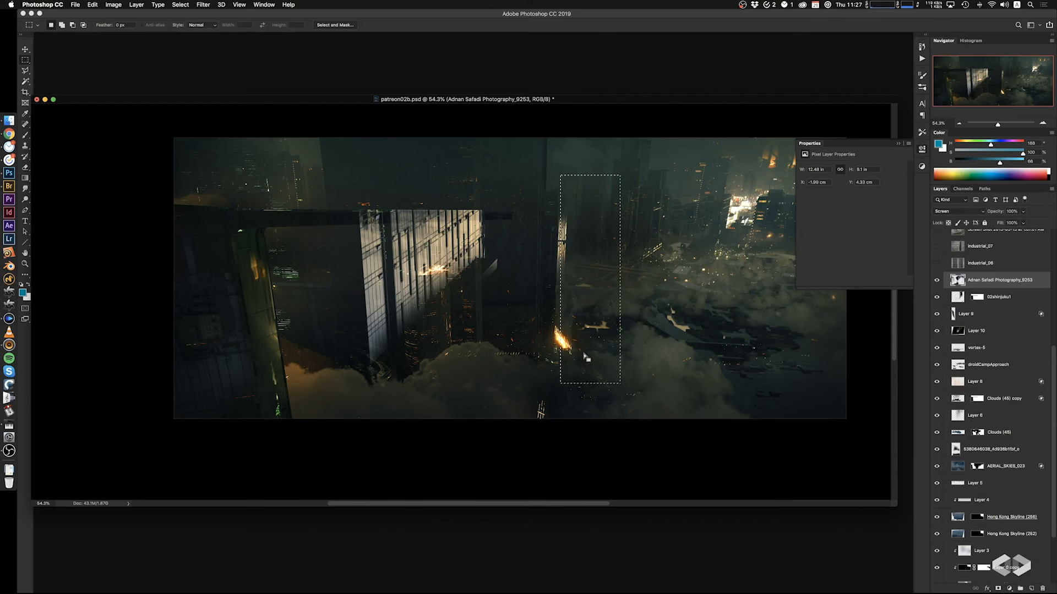
super+drag(584, 351, 478, 307)
alt+scroll(504, 321, up, 3)
key(super+t)
super+drag(472, 386, 486, 385)
key(Return)
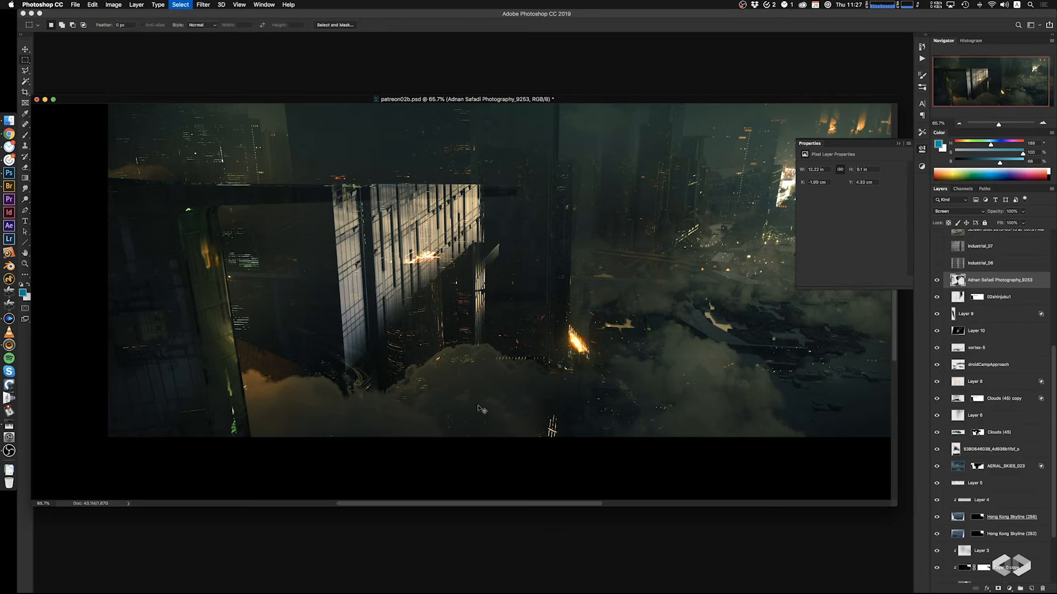
alt+scroll(513, 356, down, 3)
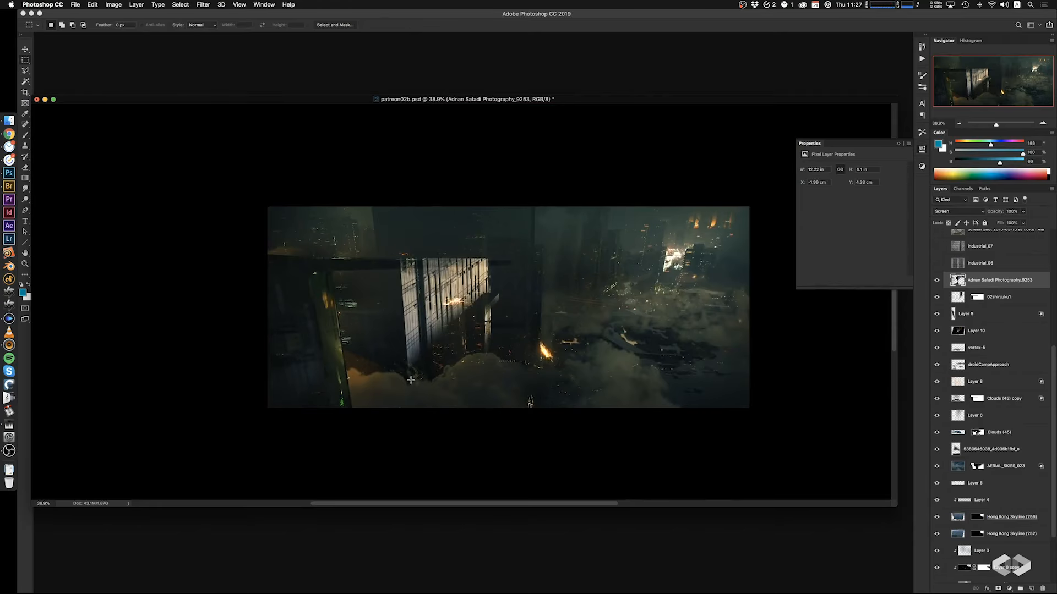
Isolate the large bright facade with a polygonal lasso, try moving and distorting it, and remove it from the photo layer
drag(499, 289, 396, 390)
key(l)
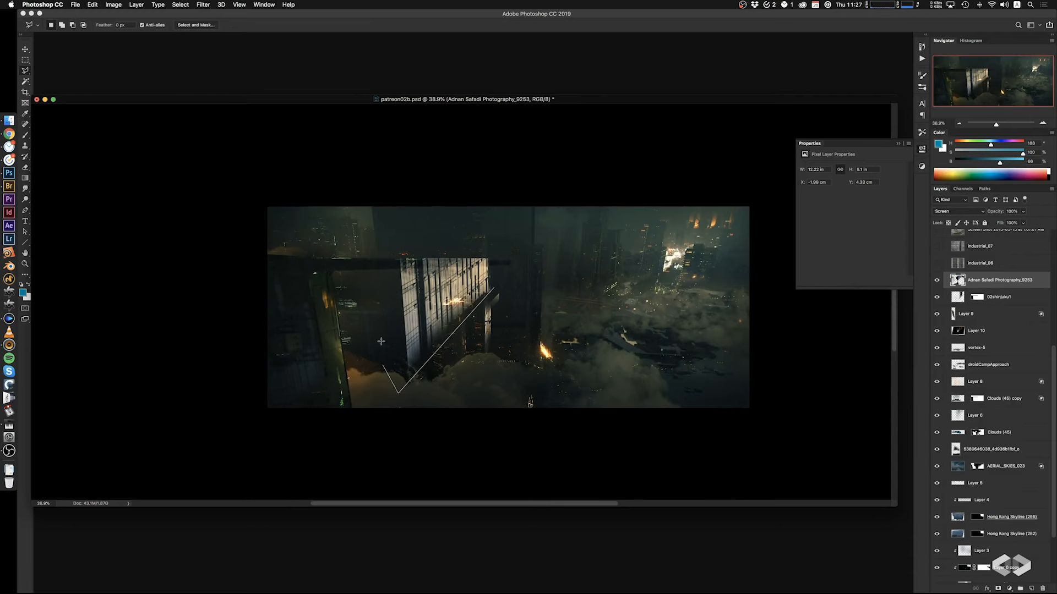
click(381, 355)
click(380, 231)
click(401, 216)
click(451, 215)
click(494, 288)
mouse_move(408, 294)
super+mouse_down()
mouse_move(540, 237)
mouse_move(585, 333)
mouse_move(406, 364)
mouse_move(363, 352)
mouse_move(407, 367)
mouse_move(571, 384)
mouse_move(522, 255)
mouse_move(529, 296)
mouse_move(553, 300)
mouse_move(529, 297)
super+mouse_up()
key(super+t)
super+drag(492, 257, 401, 333)
drag(528, 343, 545, 367)
key(Return)
Trim the remaining narrow window strip with a lasso selection and fade it and the stray fragment beside it with a smaller eraser at 50% opacity
key(l)
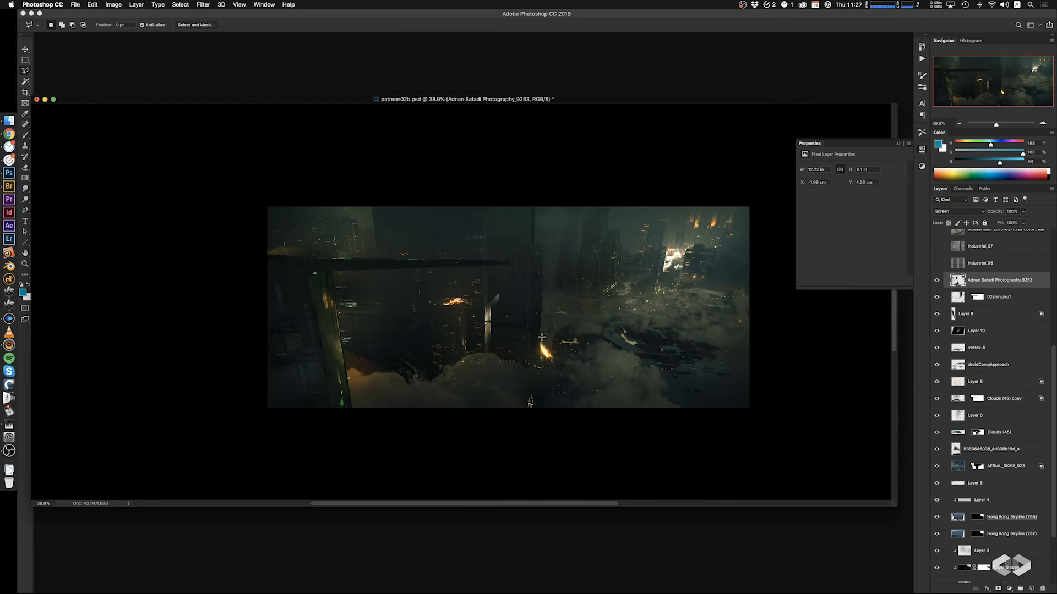
alt+scroll(507, 313, up, 3)
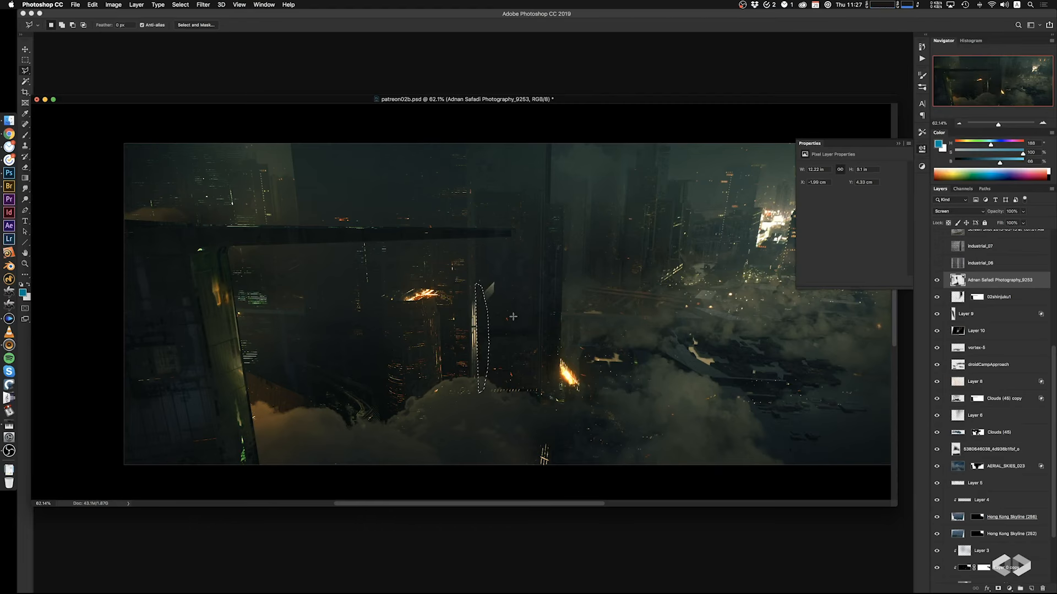
key(super+d)
key(e)
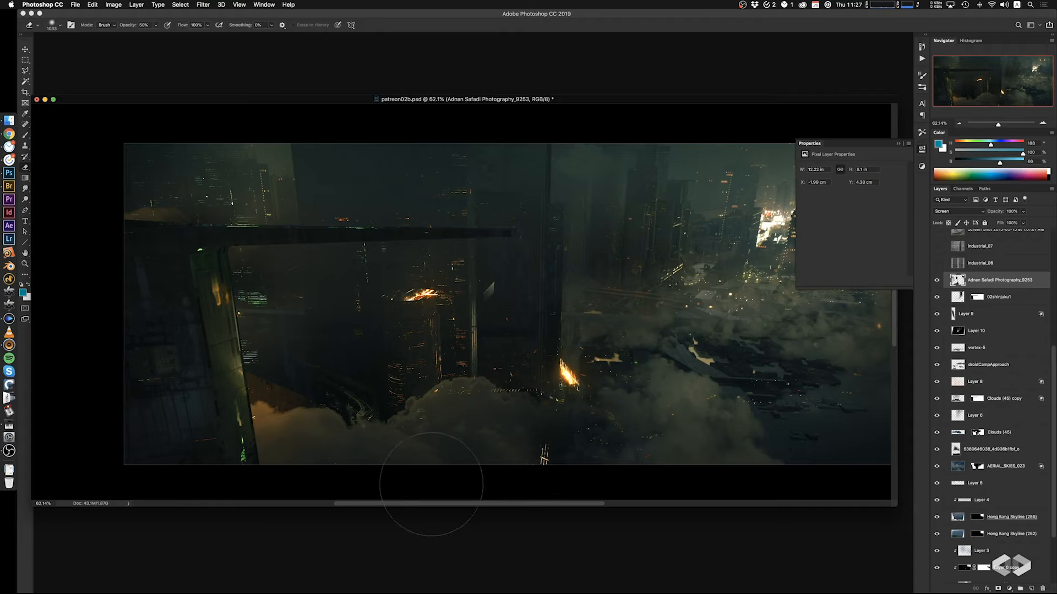
ctrl+alt+drag(486, 342, 440, 308)
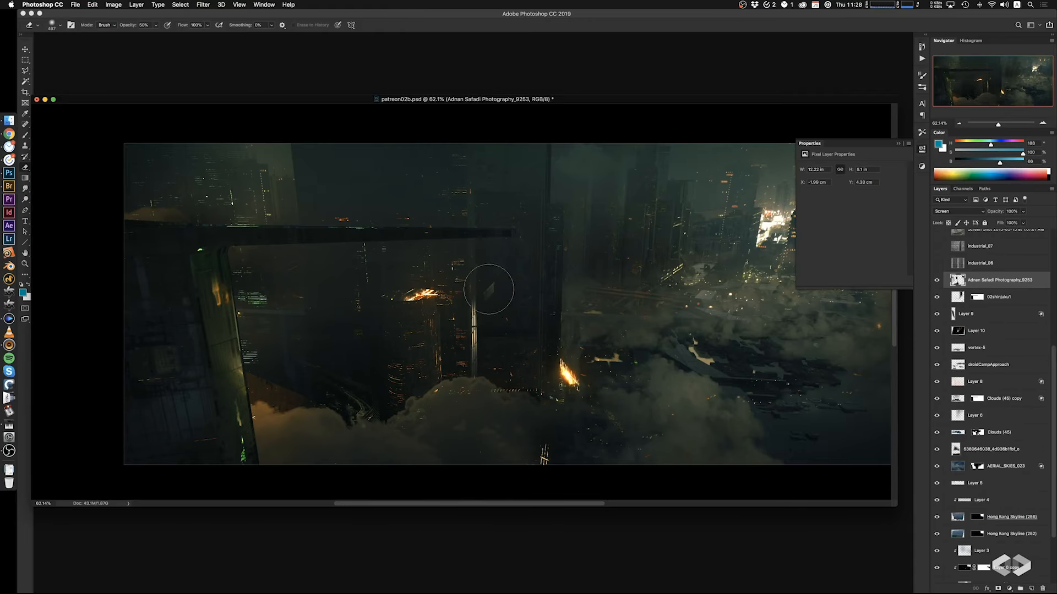
drag(468, 340, 451, 394)
drag(484, 286, 495, 281)
Erase more of the narrow window strip at 100% opacity and compare the painting with the photo layer hidden and shown
key(0)
mouse_move(533, 398)
mouse_down()
mouse_move(500, 373)
mouse_move(532, 361)
mouse_move(488, 385)
mouse_up()
drag(597, 388, 594, 391)
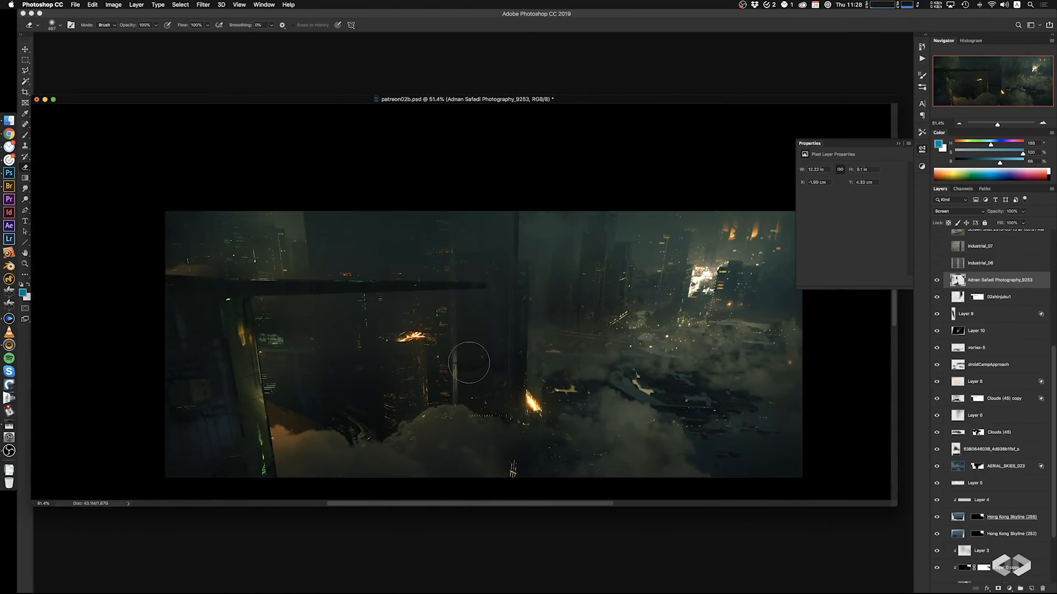
drag(469, 364, 460, 355)
click(937, 280)
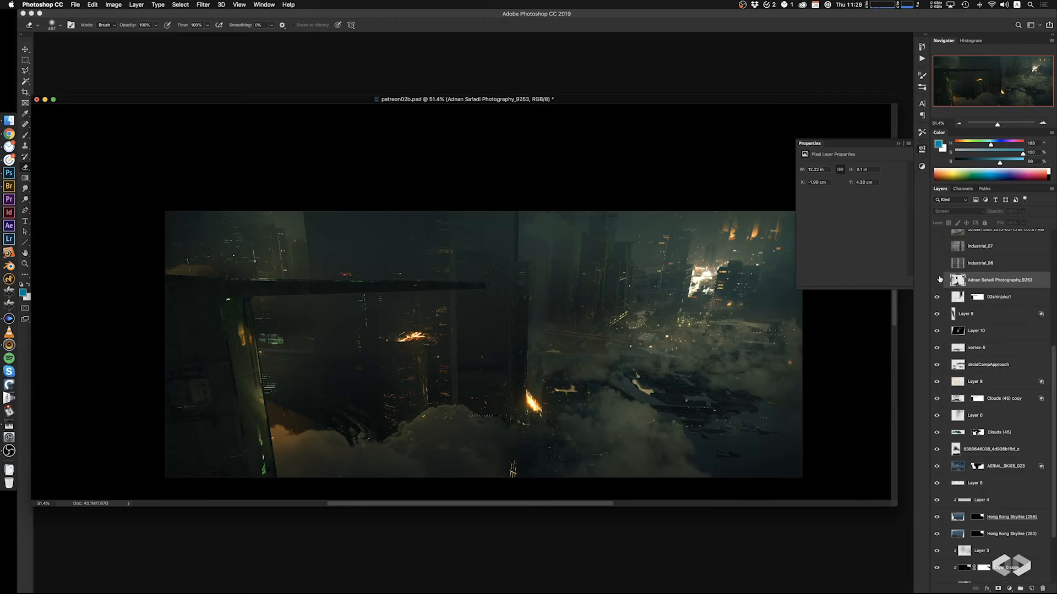
Show the Industrial_06 texture layer and make it the active layer
drag(750, 337, 766, 334)
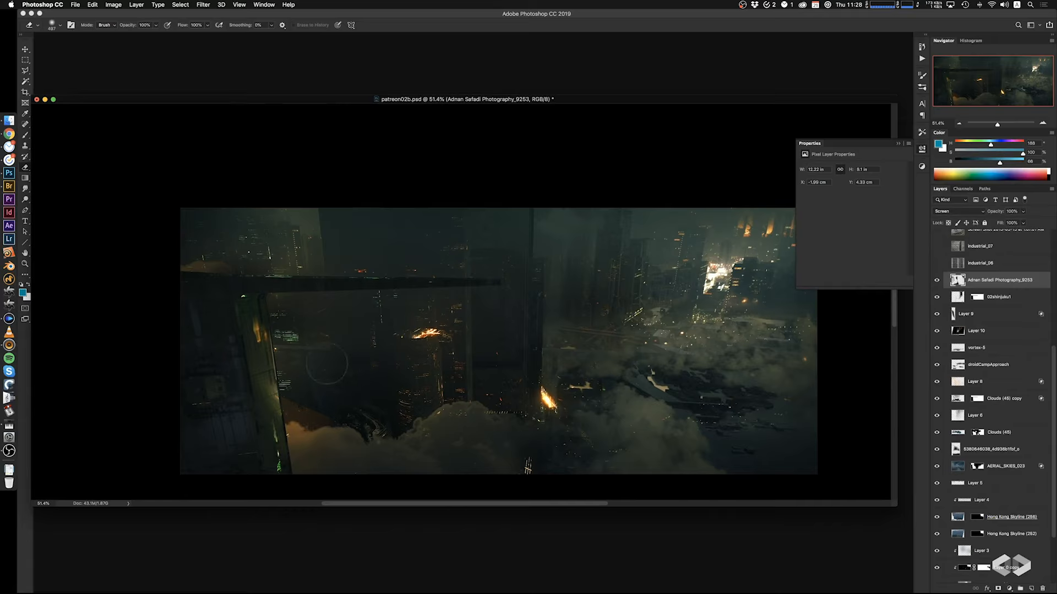
click(937, 263)
click(975, 268)
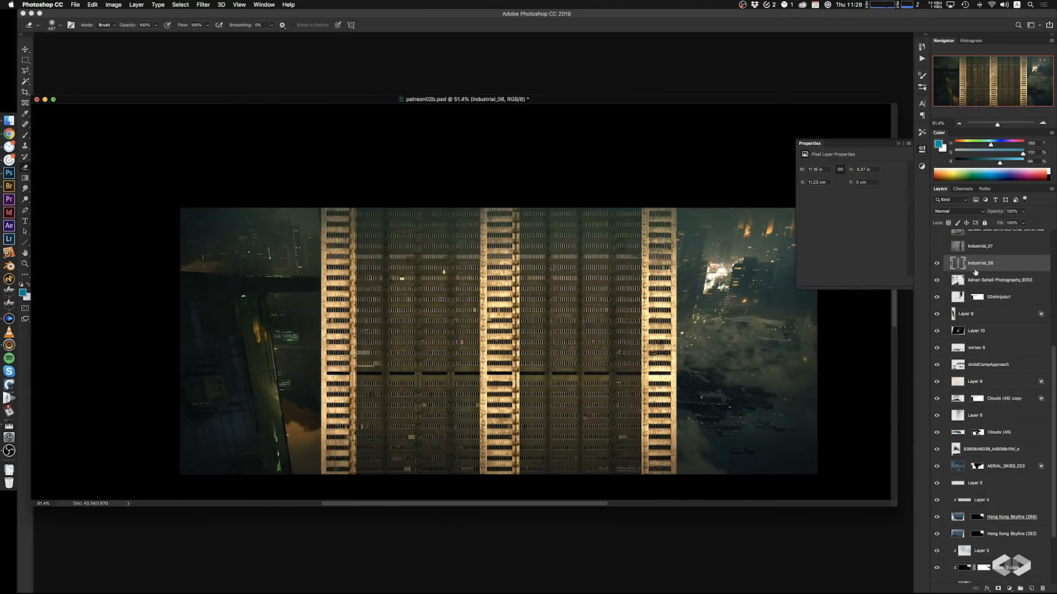
Scale the Industrial_06 facade down, place it over the tower behind the horizontal beam, and distort it to match the tower's perspective
click(936, 263)
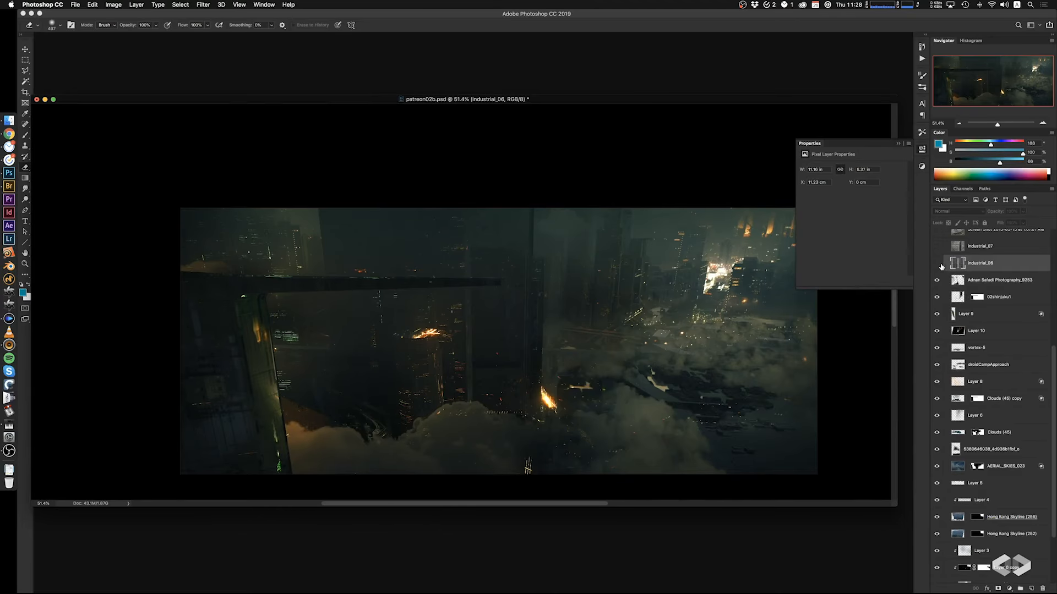
click(937, 263)
alt+scroll(500, 340, down, 1)
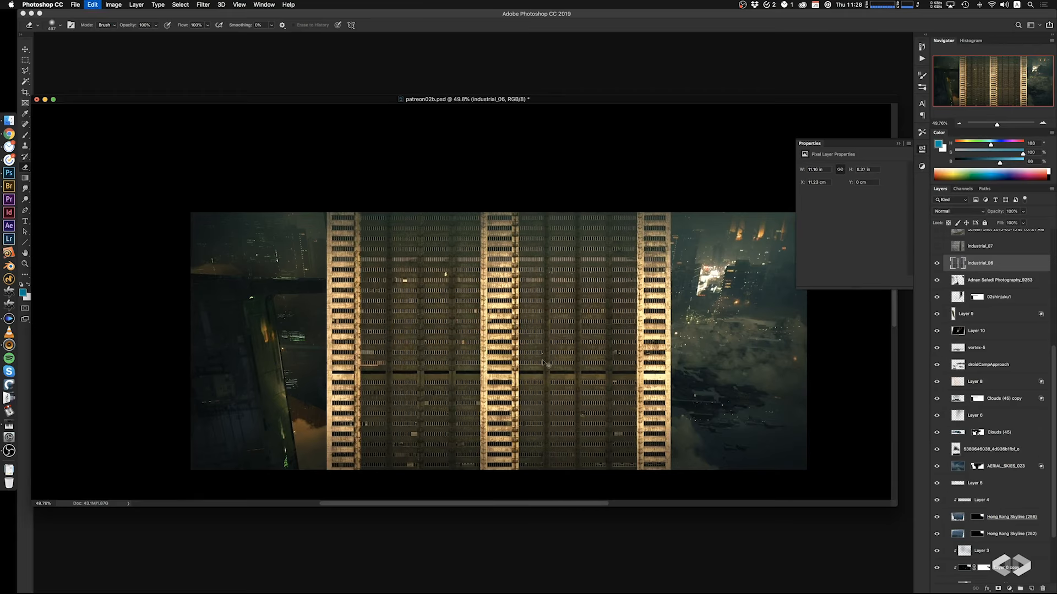
key(super+t)
alt+drag(664, 463, 536, 370)
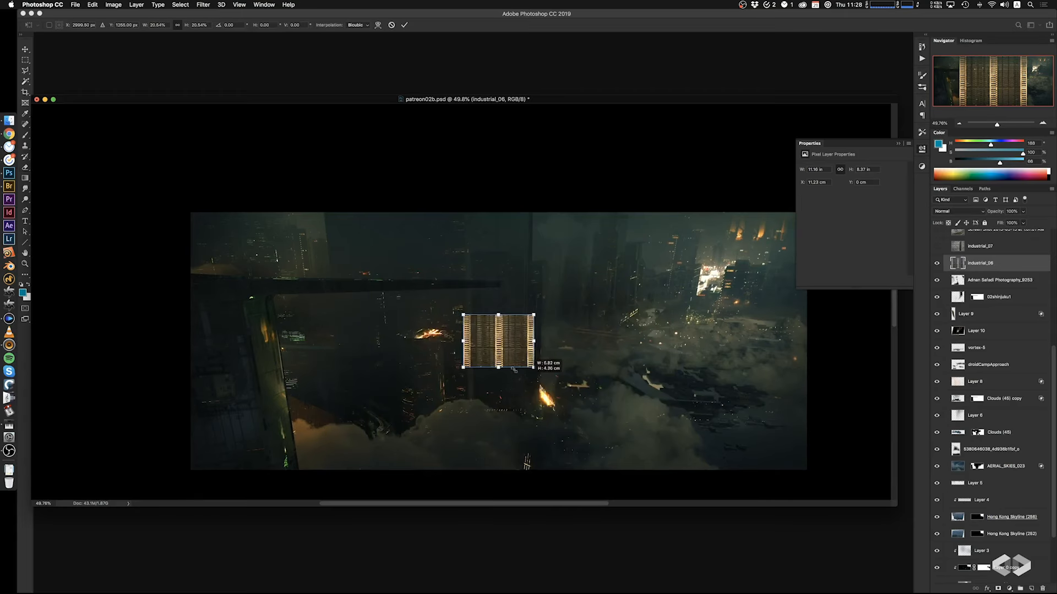
alt+scroll(510, 333, up, 5)
alt+scroll(525, 348, up, 2)
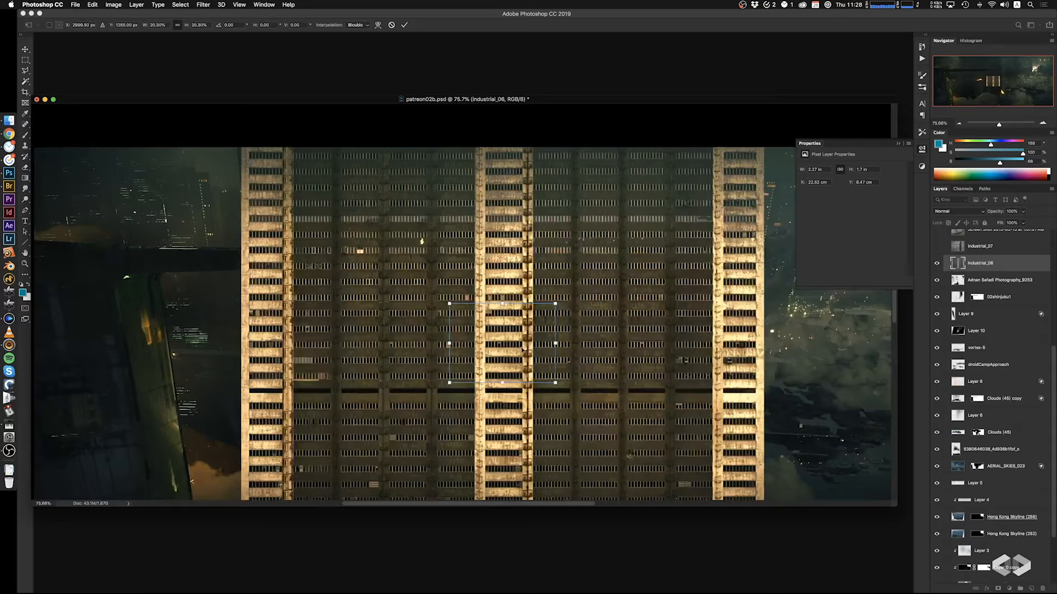
drag(519, 347, 407, 183)
drag(334, 250, 338, 301)
super+drag(418, 146, 414, 143)
key(Return)
Mask the Industrial_06 layer so the horizontal beam stays in front, and set its blend mode to Soft Light
key(e)
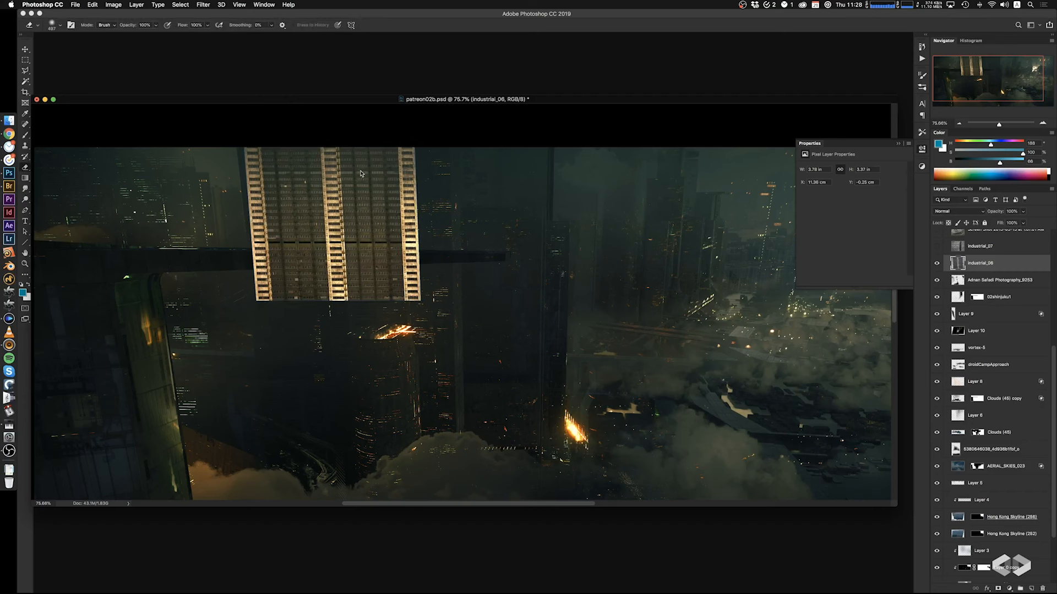
drag(975, 263, 958, 266)
click(960, 266)
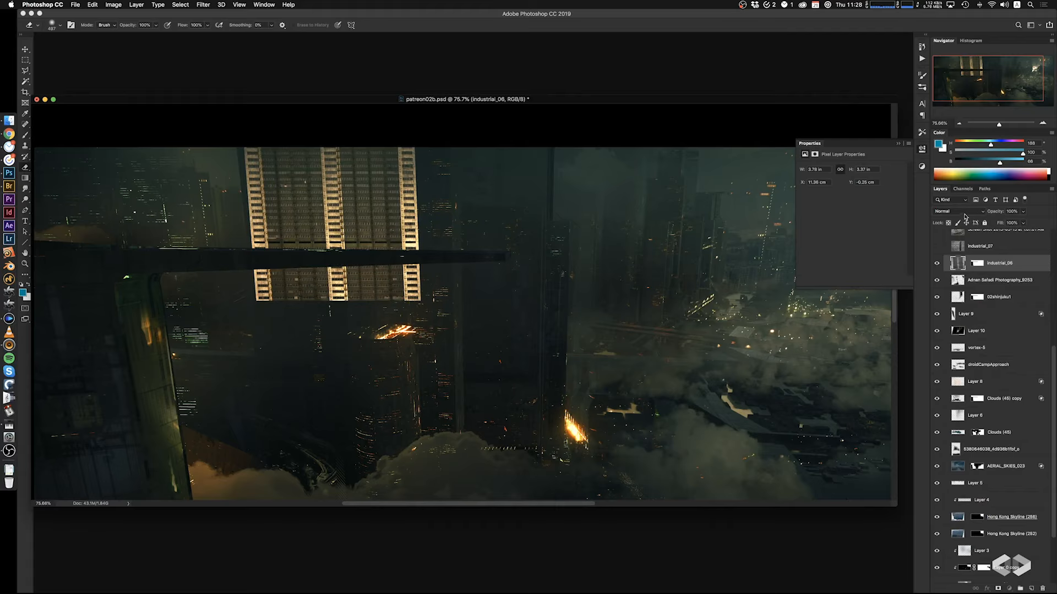
click(957, 212)
click(950, 307)
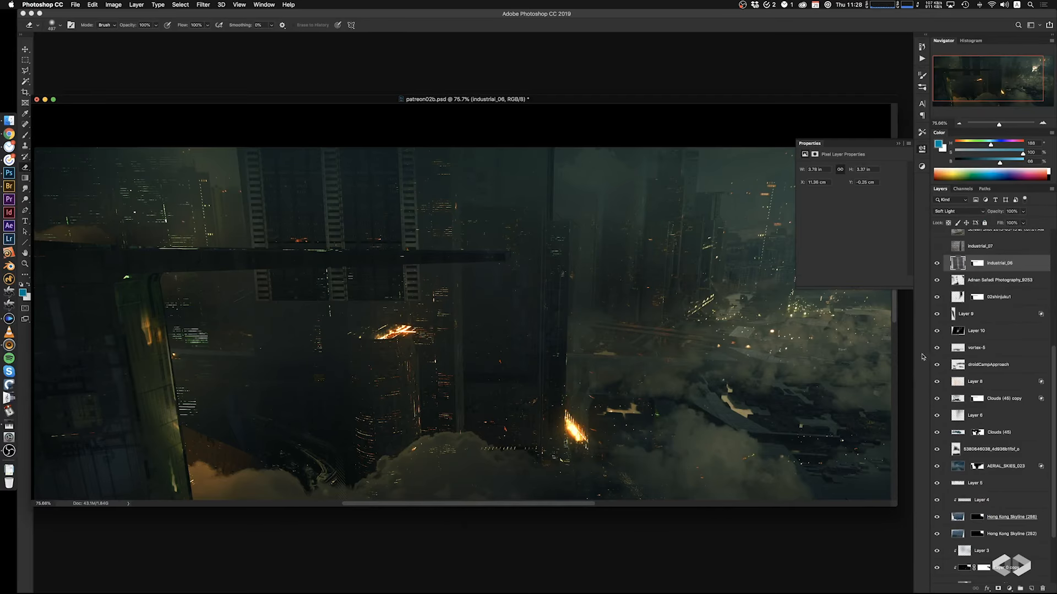
Darken the Industrial_06 facade with Levels, lowering its output white level to 150
key(super+l)
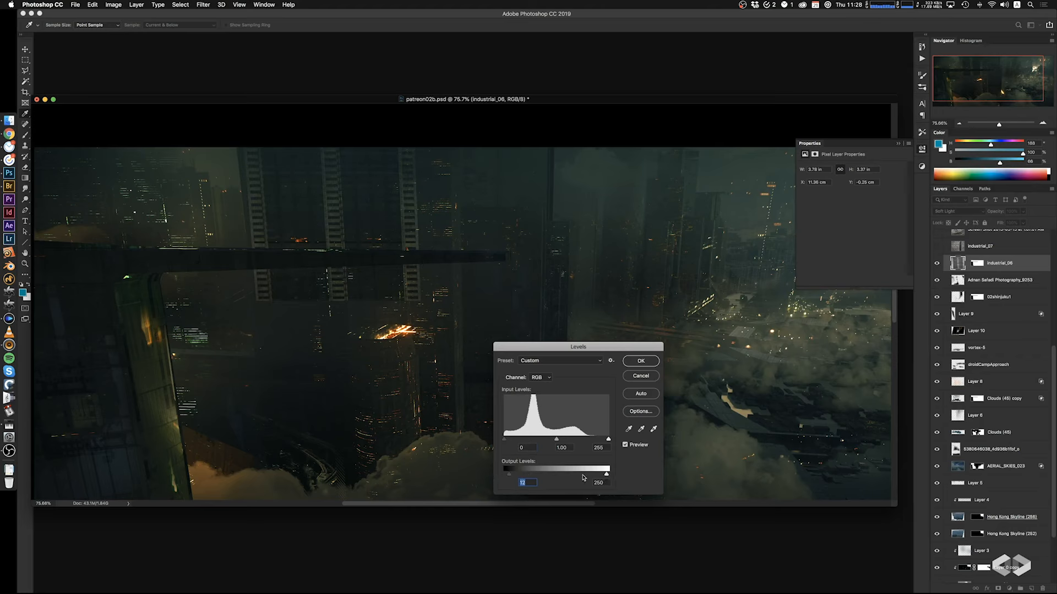
drag(578, 477, 563, 477)
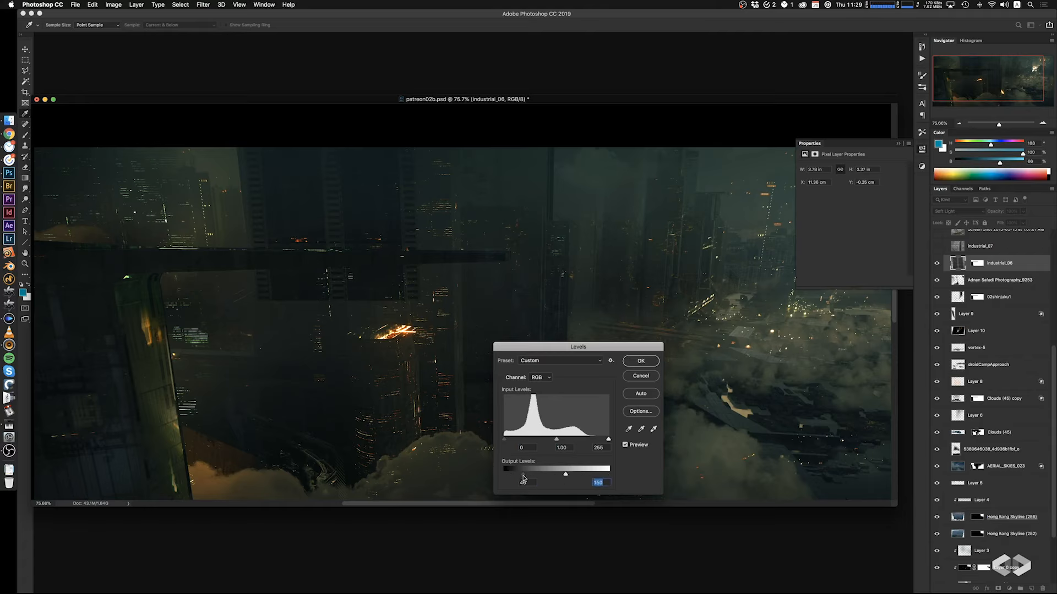
click(633, 364)
key(e)
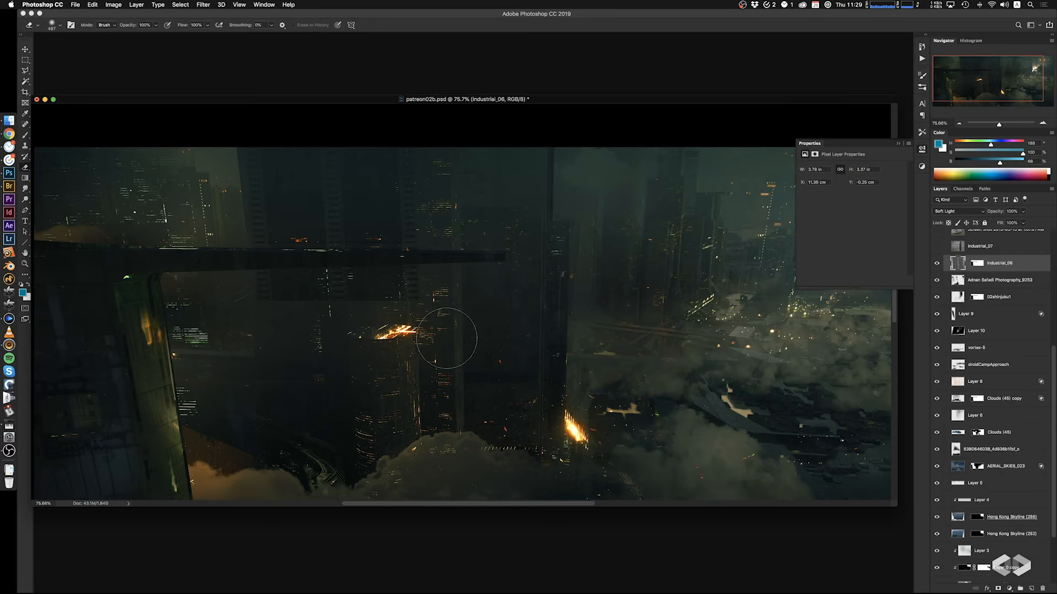
Distort the facade's lower-left corner slightly inward, then fade its edges with a large soft eraser, setting the eraser opacity to 30%
ctrl+alt+drag(311, 336, 353, 350)
key(ctrl+t)
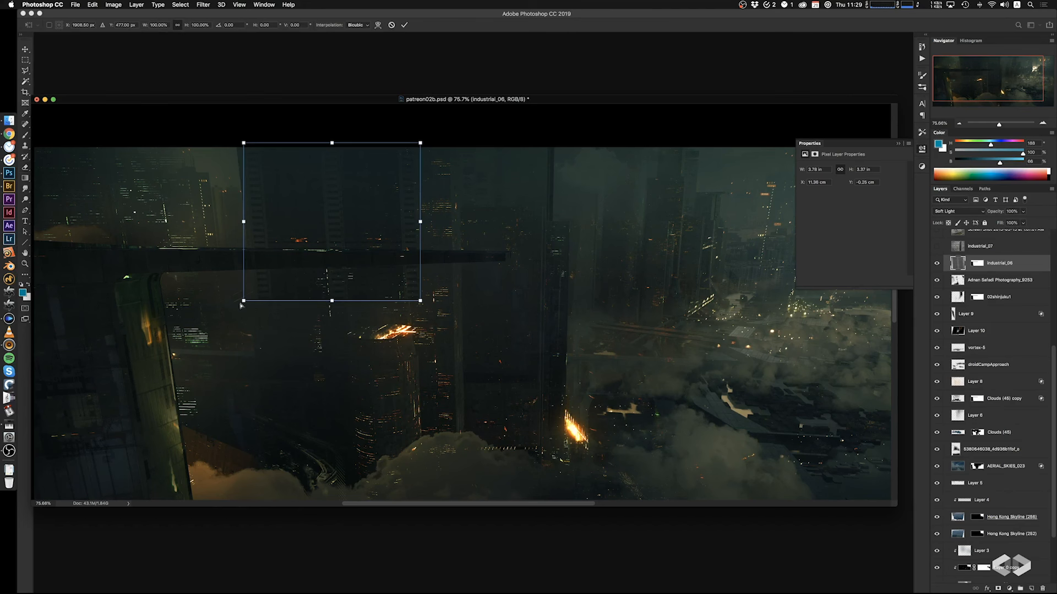
ctrl+drag(248, 301, 249, 301)
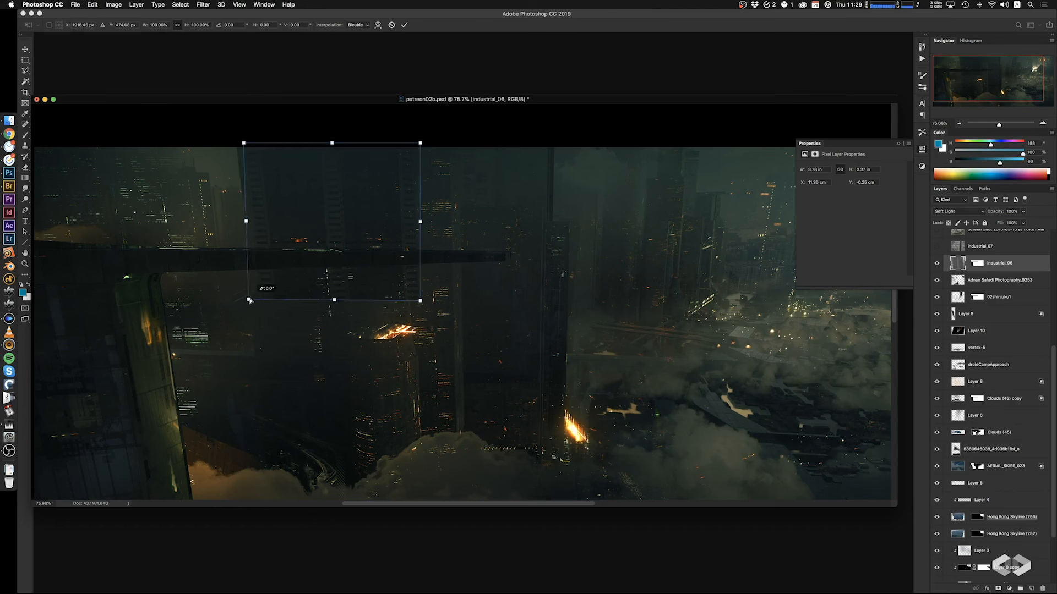
key(Return)
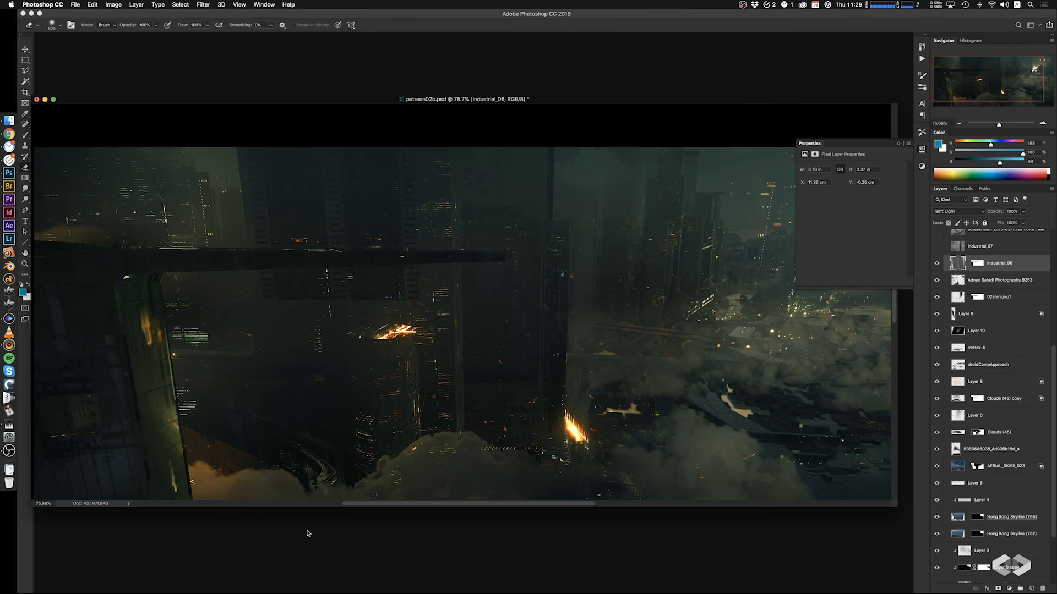
mouse_move(296, 335)
ctrl+alt+mouse_down()
mouse_move(309, 334)
mouse_move(282, 386)
mouse_move(311, 369)
ctrl+alt+mouse_up()
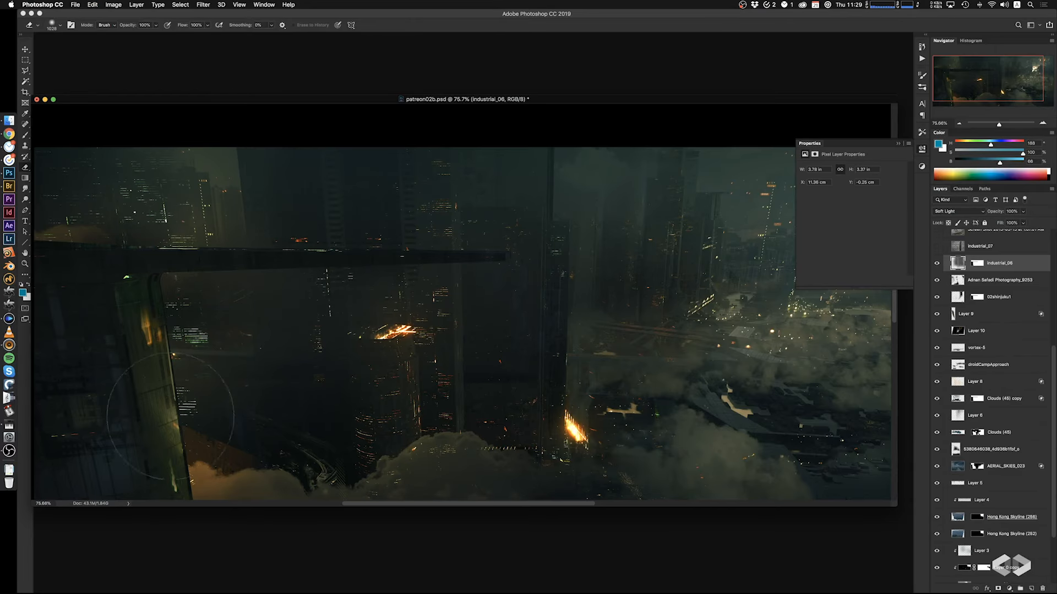
key(3)
Clone the Industrial_06 window texture down the tower below the horizontal beam with the Clone Stamp
key(s)
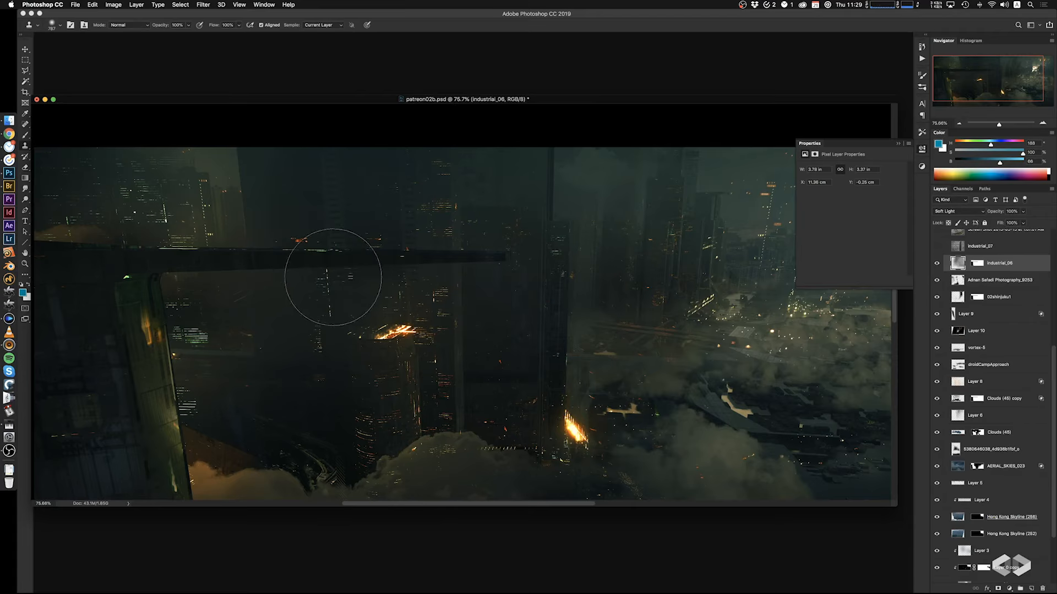
alt+click(329, 212)
mouse_move(341, 300)
ctrl+alt+mouse_down()
mouse_move(338, 344)
mouse_move(322, 363)
mouse_move(276, 334)
mouse_move(274, 423)
ctrl+alt+mouse_up()
Fade the cloned texture on the lower tower with a soft eraser at 30% opacity, undoing one stroke and resizing the brush as needed
key(e)
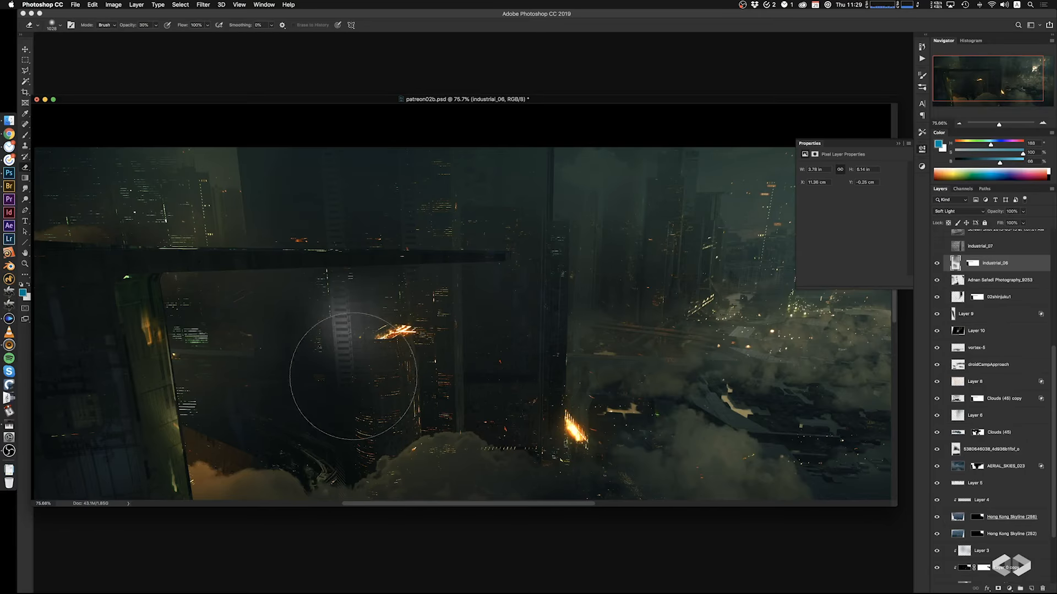
key(super+z)
ctrl+alt+drag(355, 365, 326, 364)
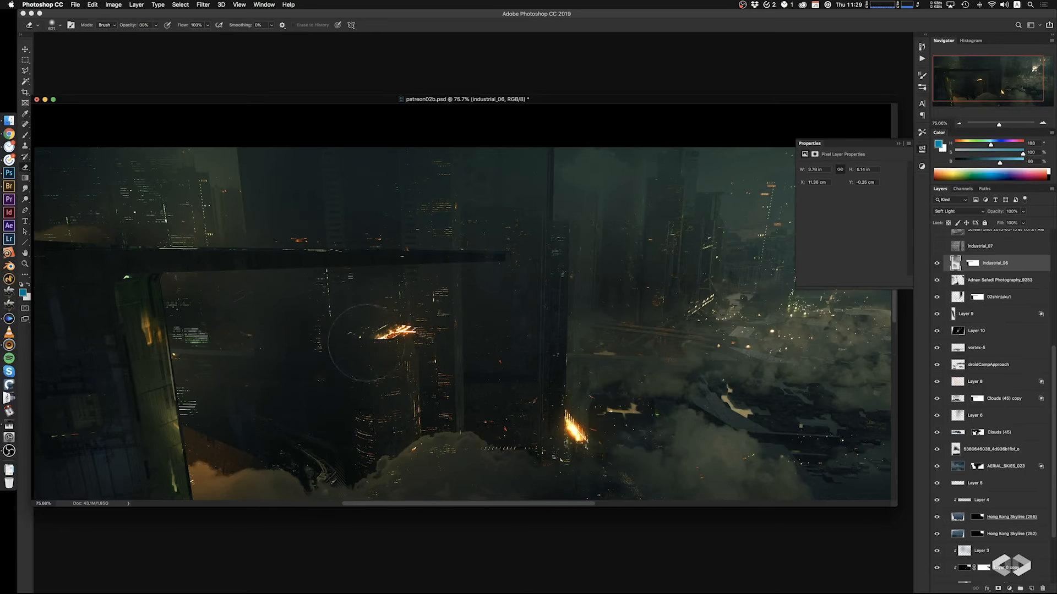
key(0)
key(3)
scroll(330, 396, right, 2)
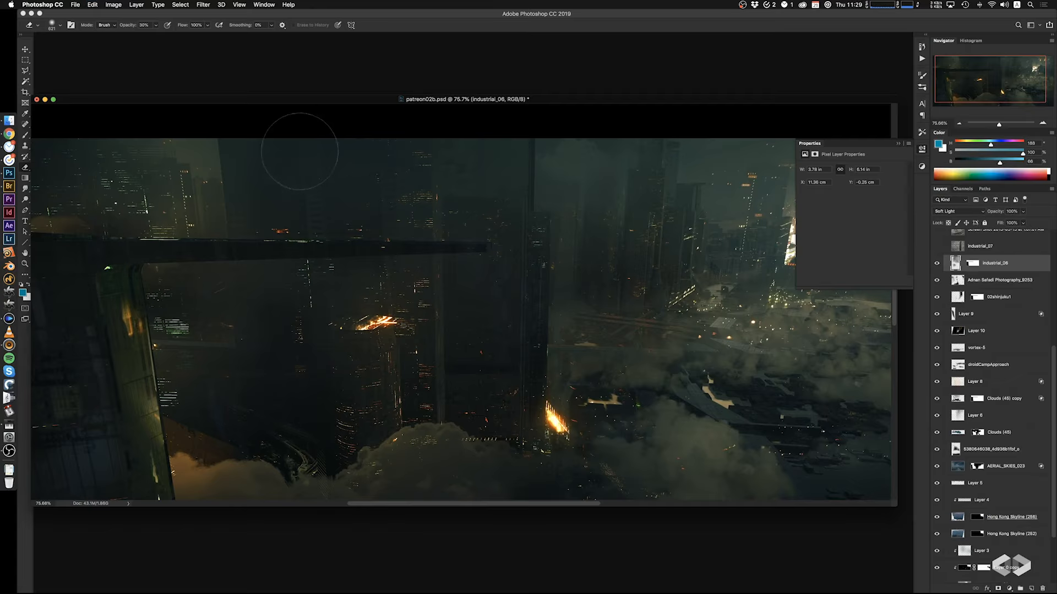
mouse_move(357, 381)
mouse_down()
mouse_move(369, 382)
mouse_move(358, 399)
mouse_up()
drag(363, 401, 377, 408)
drag(375, 372, 372, 387)
ctrl+alt+drag(342, 239, 350, 239)
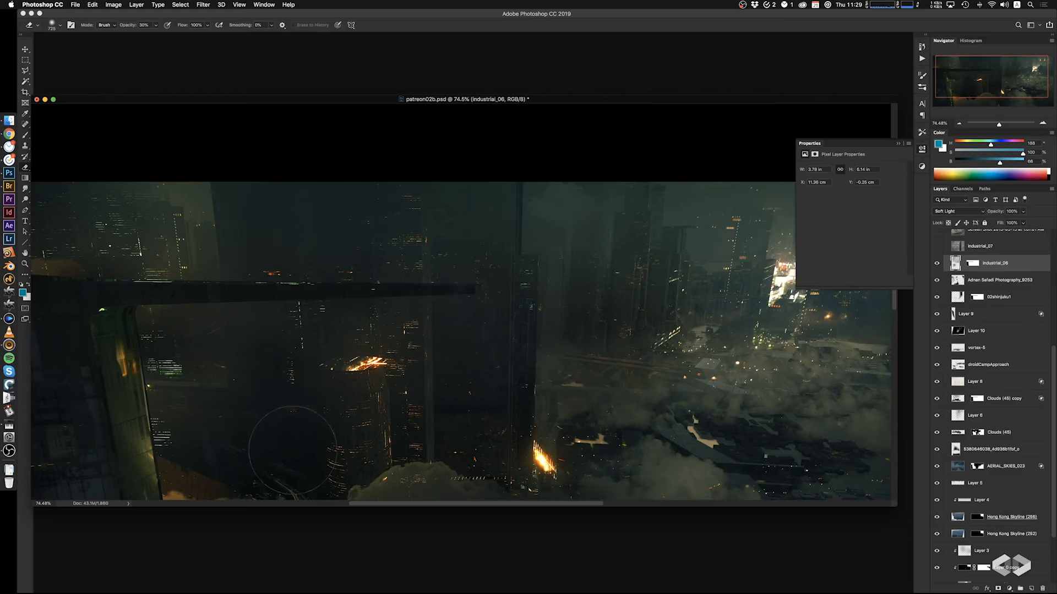
Delete the Industrial_07 layer, then show and select the Screen Shot layer with the aerial airport photo
super+drag(376, 373, 334, 405)
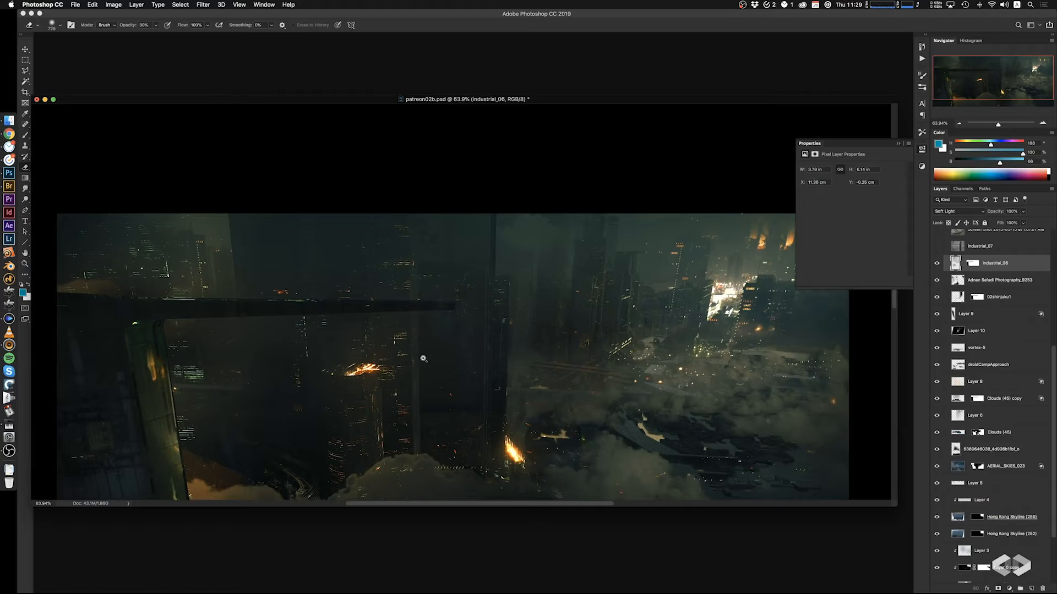
super+drag(423, 358, 412, 353)
drag(1048, 365, 1055, 307)
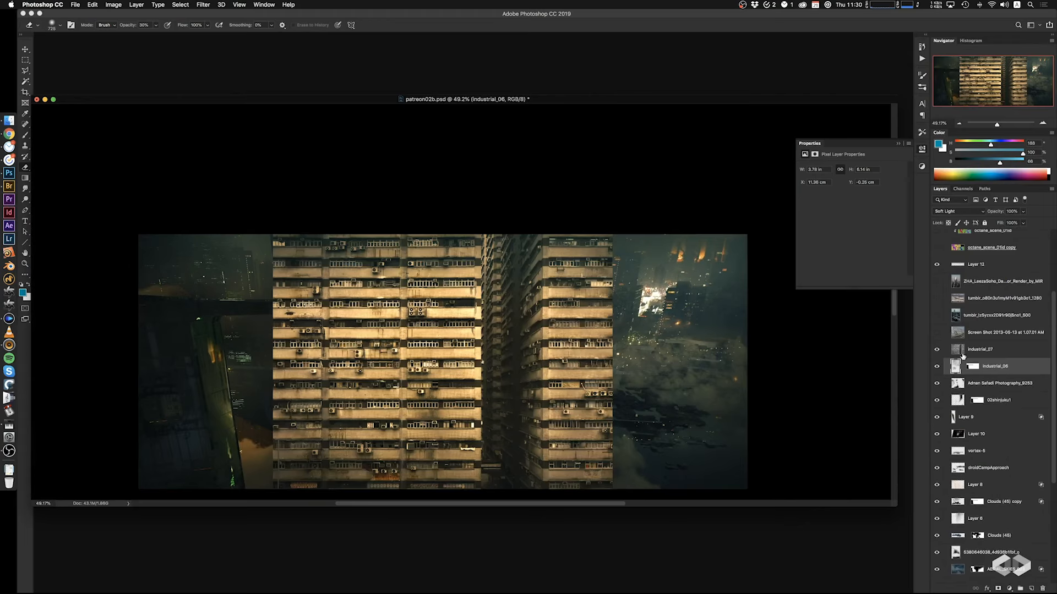
click(965, 354)
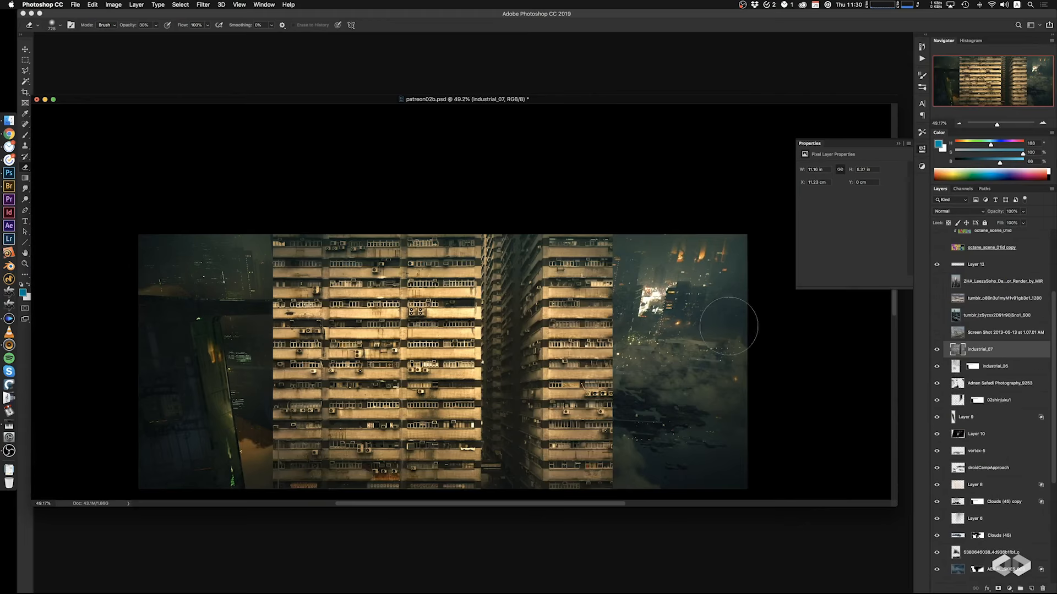
click(937, 351)
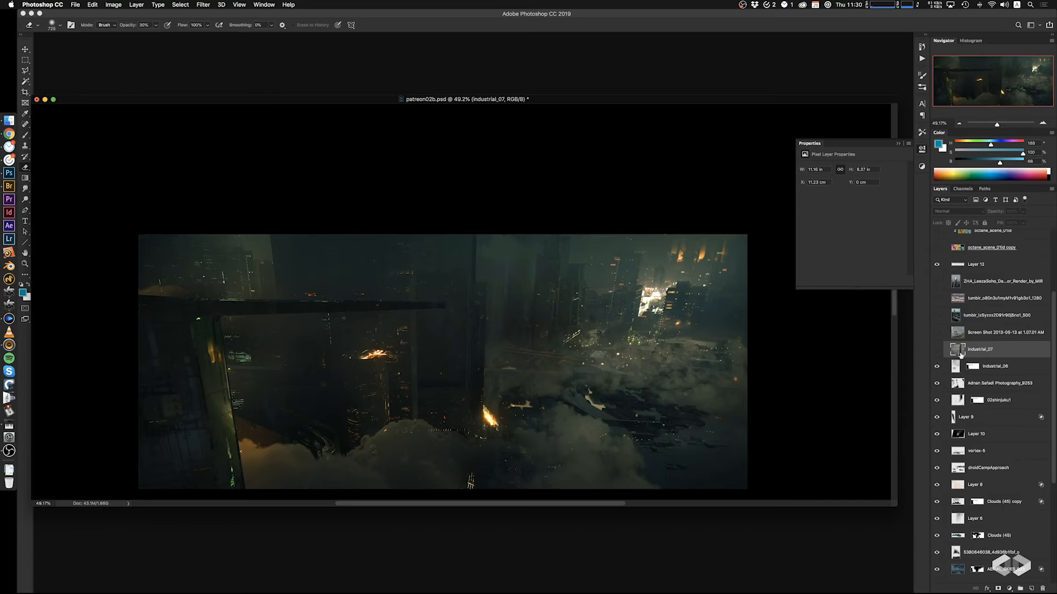
key(Delete)
click(937, 332)
click(956, 336)
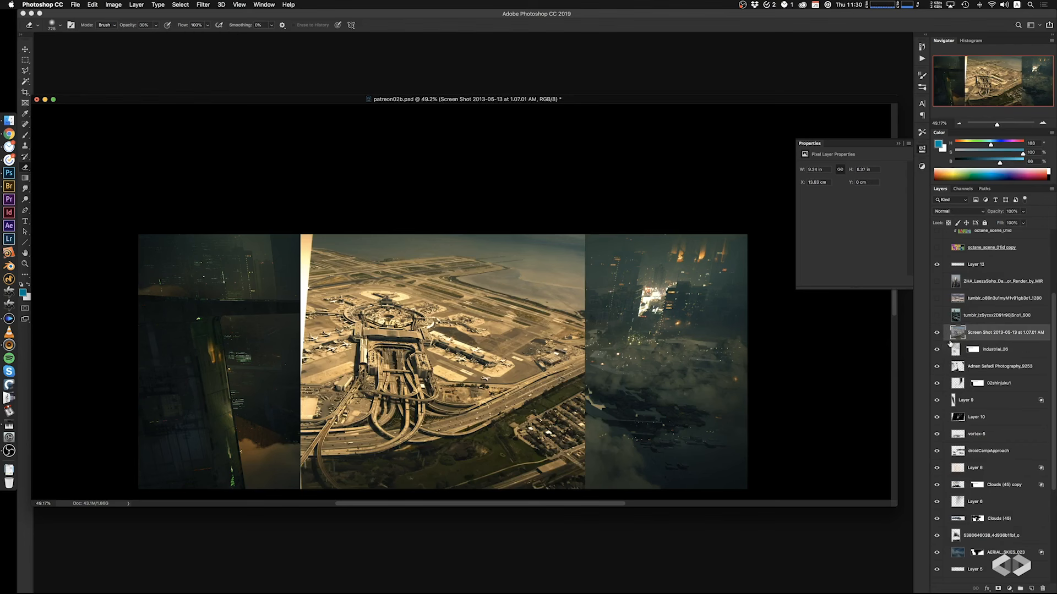
key(m)
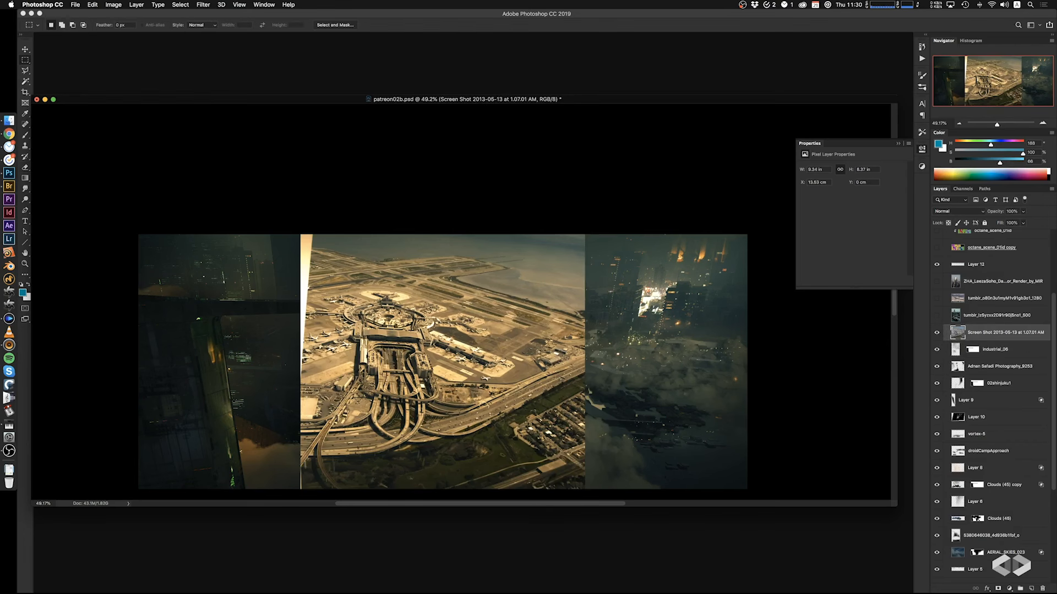
drag(312, 283, 482, 485)
key(super+j)
key(super+z)
Move the airport photo to the painting's lower-right area and skew it about -5 degrees to fit the ground perspective
super+drag(370, 354, 636, 442)
drag(636, 442, 553, 332)
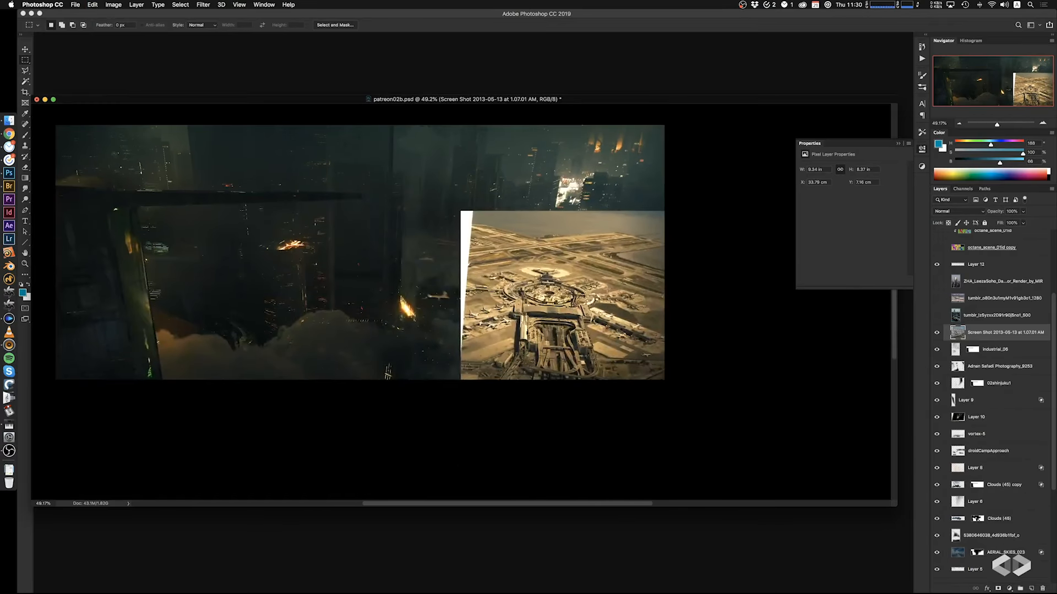
key(super+t)
drag(611, 214, 632, 221)
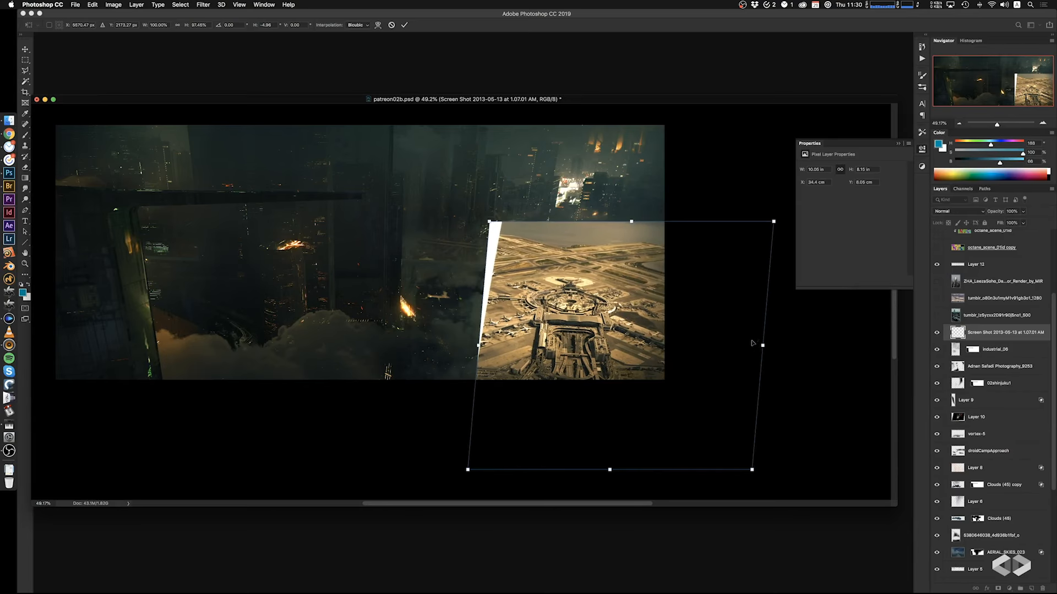
super+drag(765, 351, 759, 344)
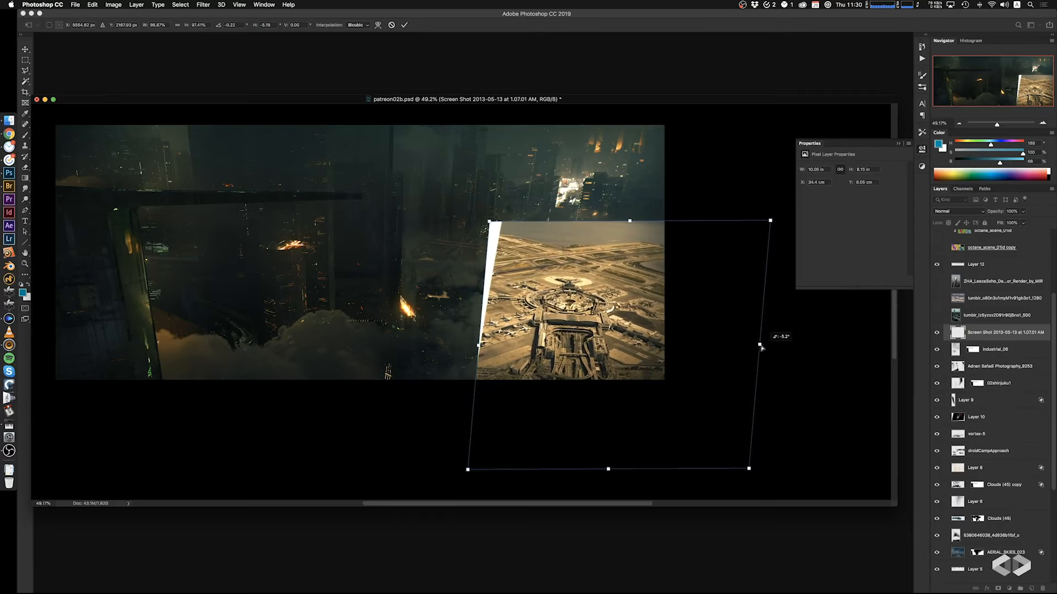
key(Return)
Erase the airport photo's upper and left edges with a large soft eraser at 100% opacity to blend them into the city
key(e)
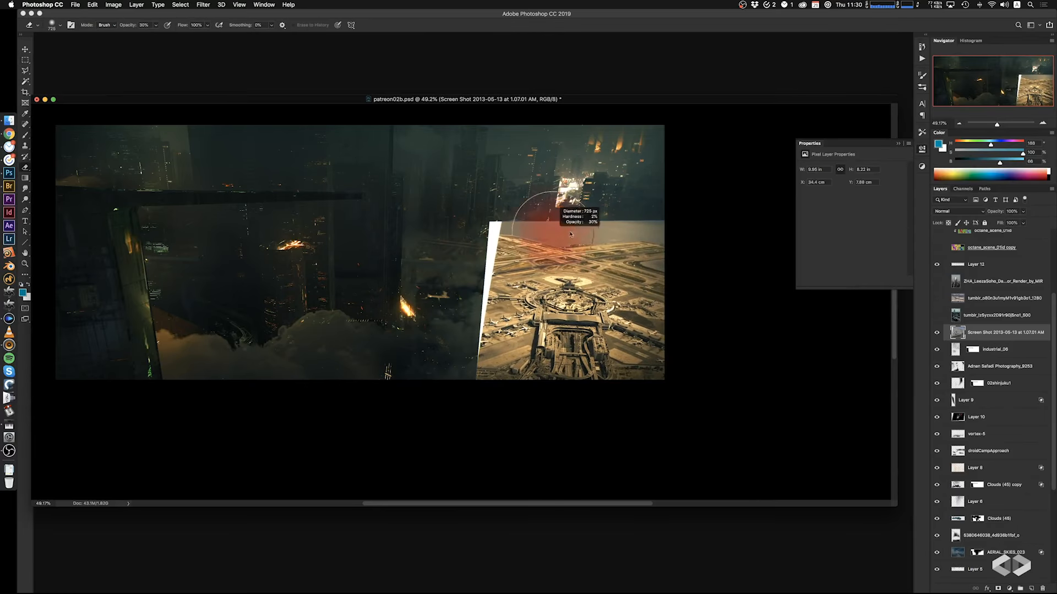
mouse_move(498, 219)
mouse_down()
mouse_move(701, 224)
mouse_move(516, 220)
mouse_move(653, 224)
mouse_move(476, 270)
mouse_move(431, 365)
mouse_up()
key(0)
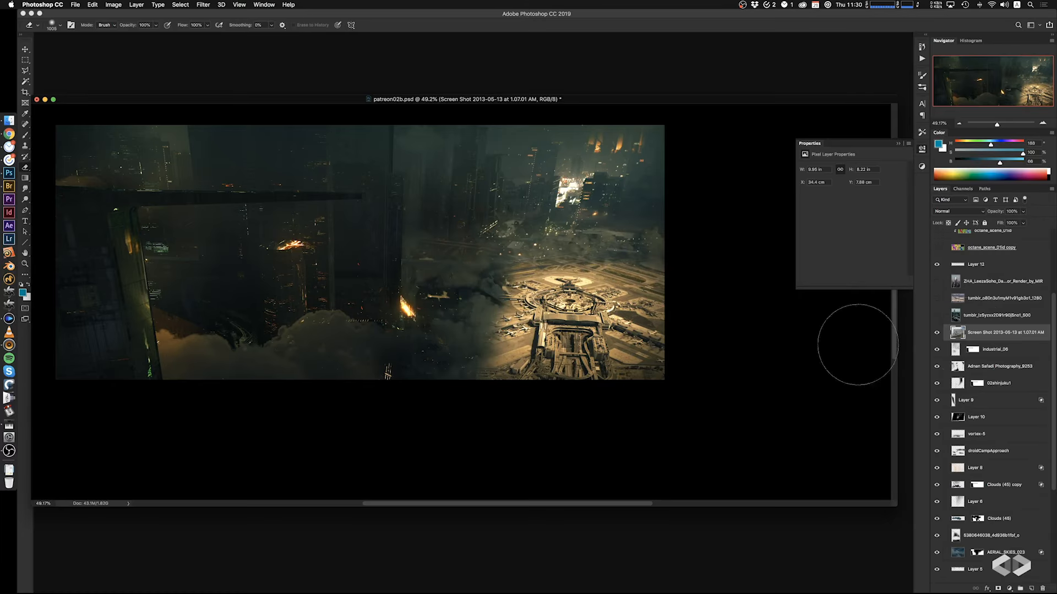
Reorder the Screen Shot layer to sit directly above Layer 3 and nudge the airport photo slightly down and right
drag(1013, 334, 1007, 544)
drag(1053, 430, 1053, 499)
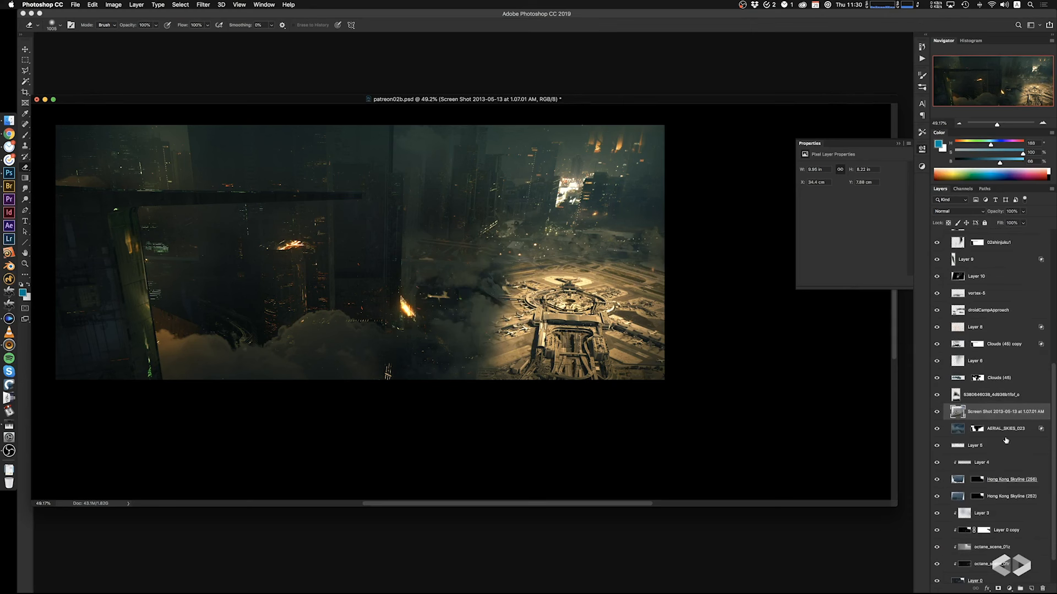
drag(996, 416, 1007, 502)
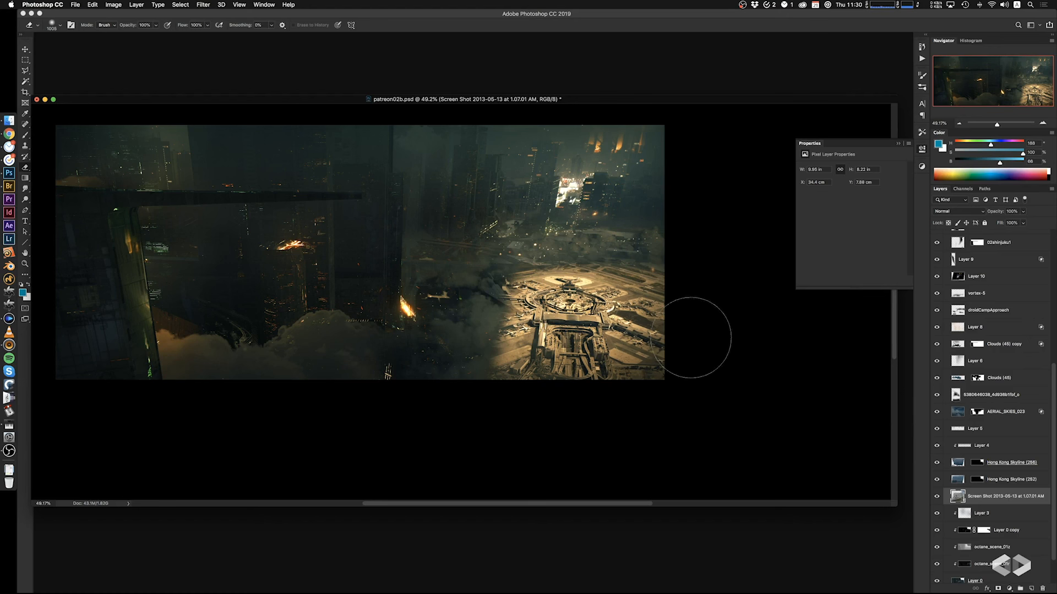
mouse_move(589, 343)
super+mouse_down()
mouse_move(605, 331)
mouse_move(596, 351)
super+mouse_up()
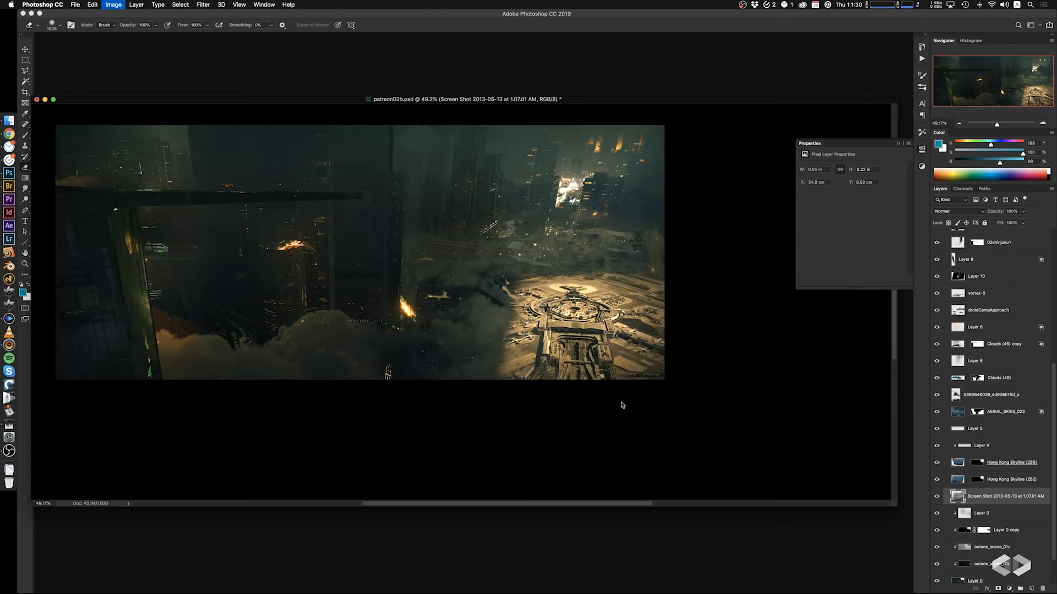
Darken the airport photo with Levels by setting the input midtone value to 0.26
key(super+l)
drag(557, 439, 591, 439)
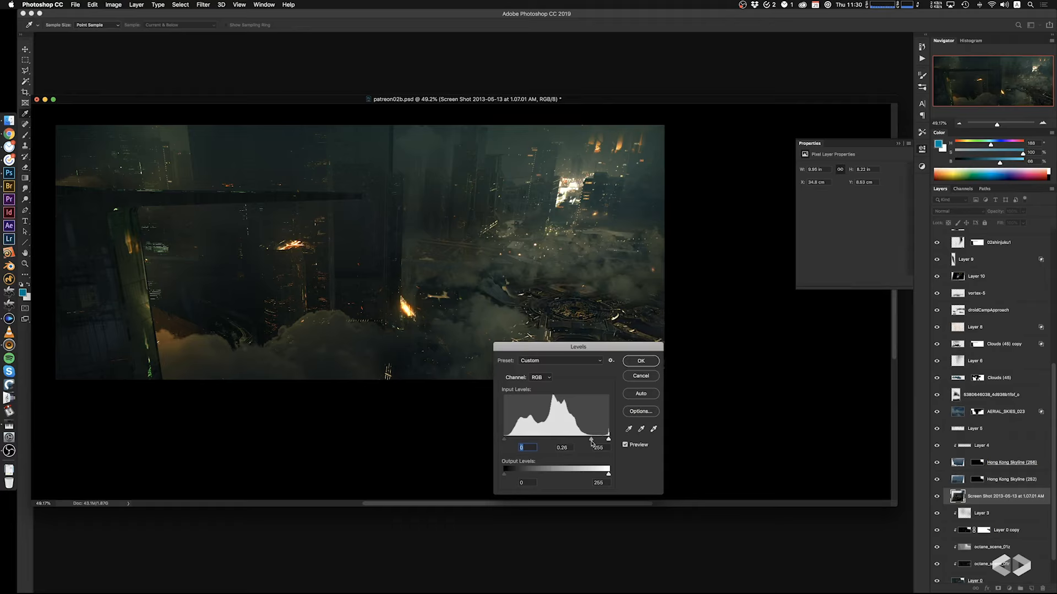
click(640, 361)
Nudge the airport photo slightly down and set its midtone cyan–red Color Balance level to -23
mouse_move(638, 357)
super+mouse_down()
mouse_move(702, 300)
mouse_move(753, 315)
mouse_move(631, 352)
mouse_move(643, 340)
mouse_move(630, 374)
super+mouse_up()
key(super+b)
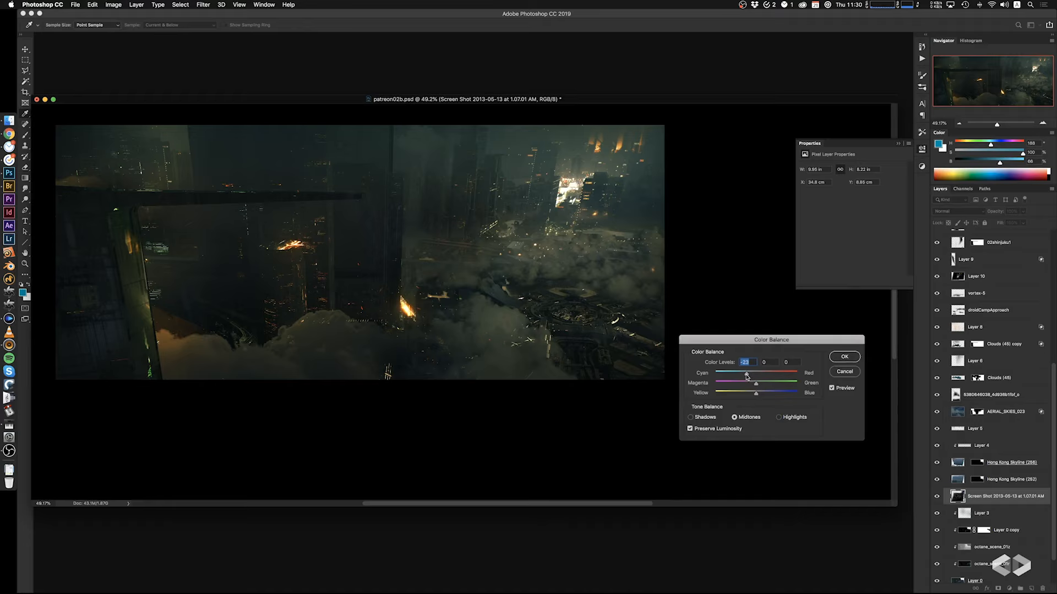
click(830, 357)
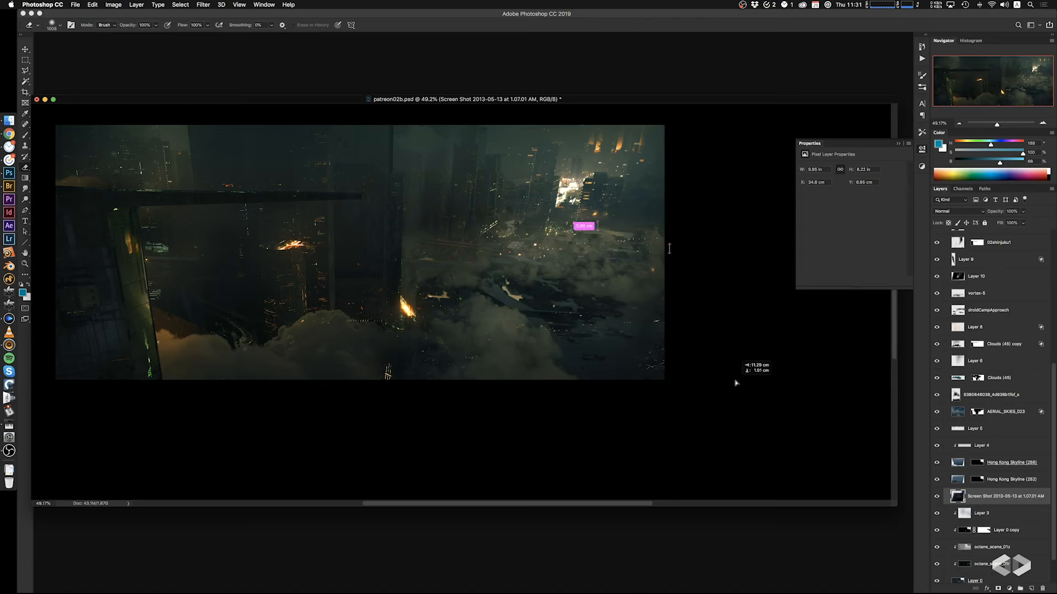
Reposition the airport photo over the lower-right ground and transform it with a skew to about 9.73 in wide
super+drag(622, 367, 633, 372)
key(super+t)
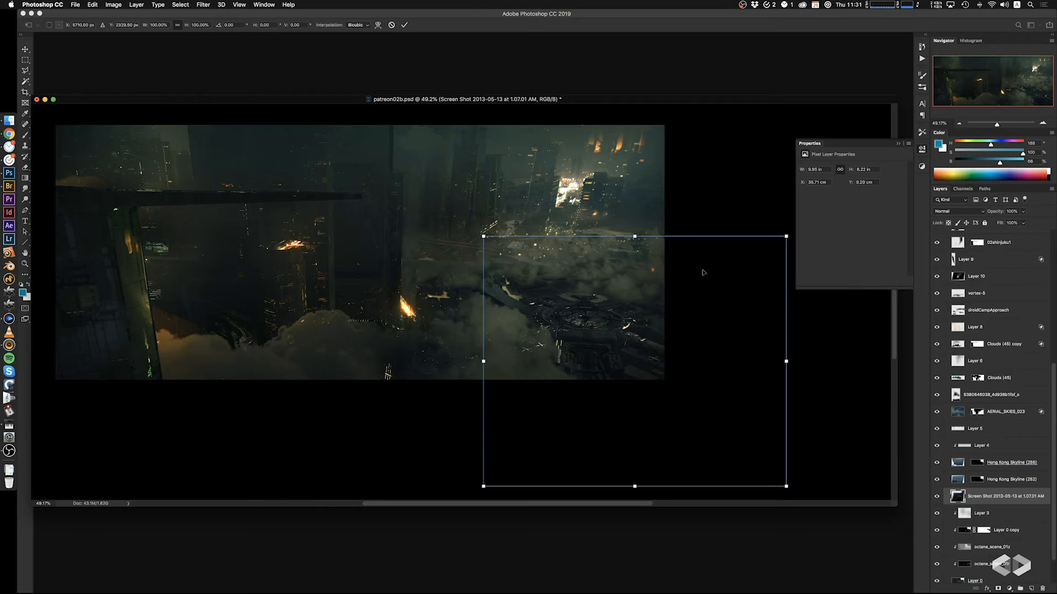
super+drag(786, 362, 652, 394)
super+drag(477, 350, 478, 345)
key(Return)
mouse_move(572, 346)
mouse_down()
mouse_move(658, 401)
mouse_move(660, 390)
mouse_up()
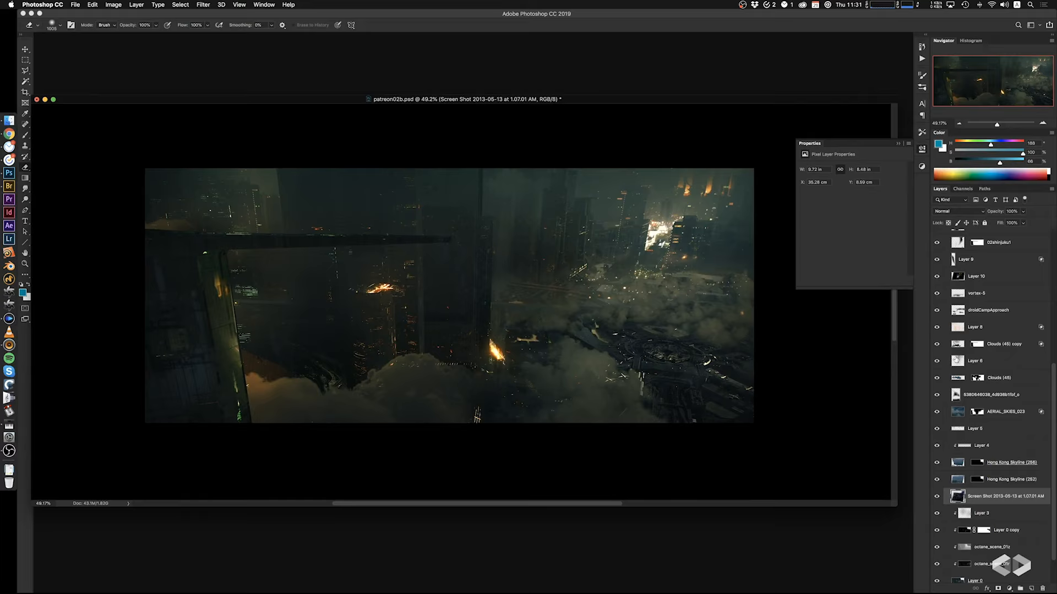
drag(620, 352, 613, 384)
Hide the airport photo over the dark areas beneath it by splitting the Underlying Layer's black Blend If slider for a soft transition
double_click(1037, 498)
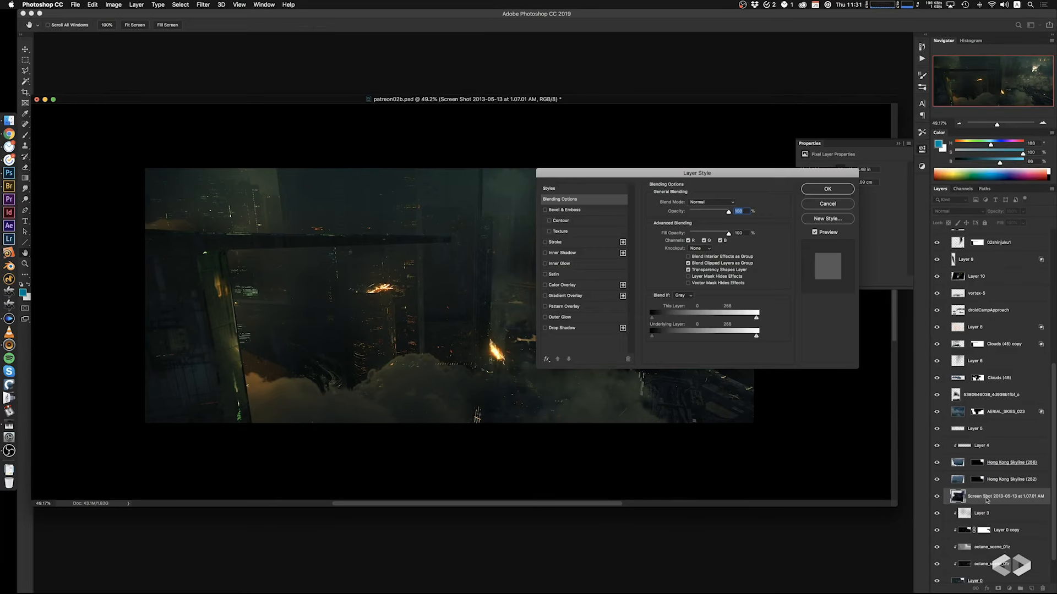
drag(758, 174, 439, 176)
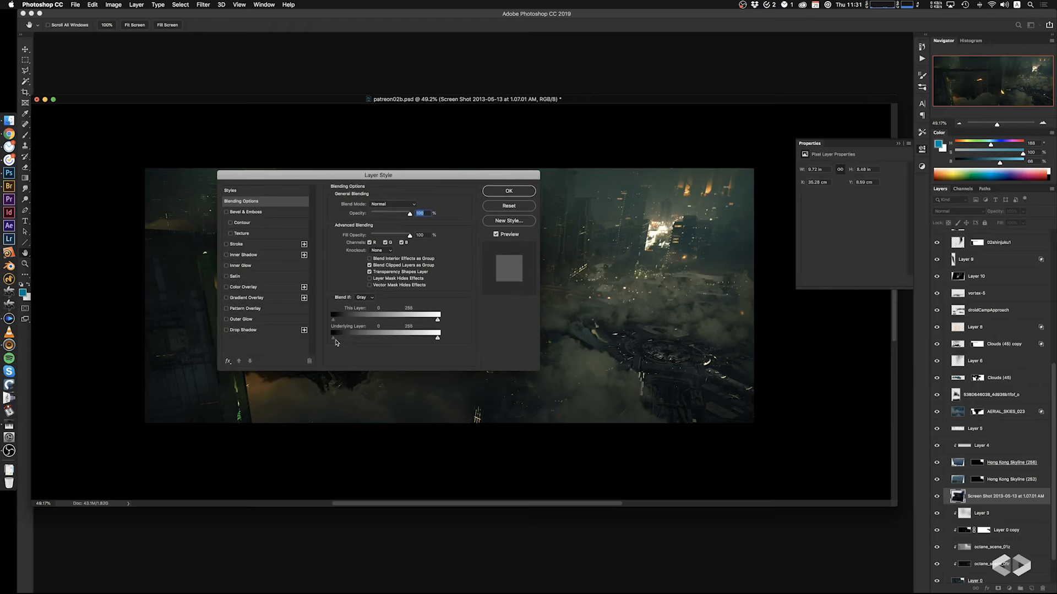
alt+drag(333, 338, 355, 338)
drag(369, 339, 357, 338)
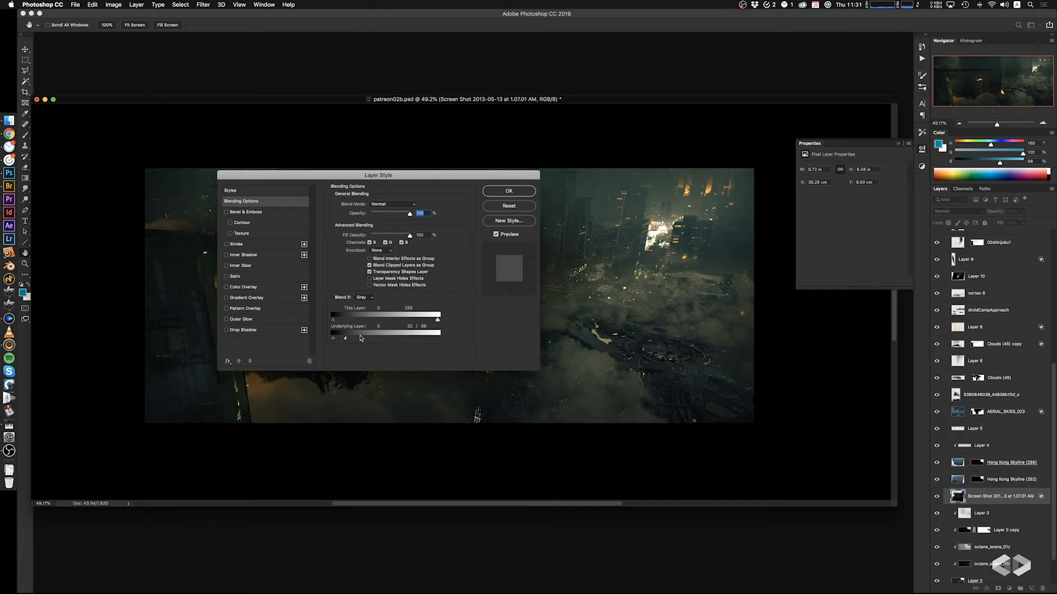
click(507, 191)
key(e)
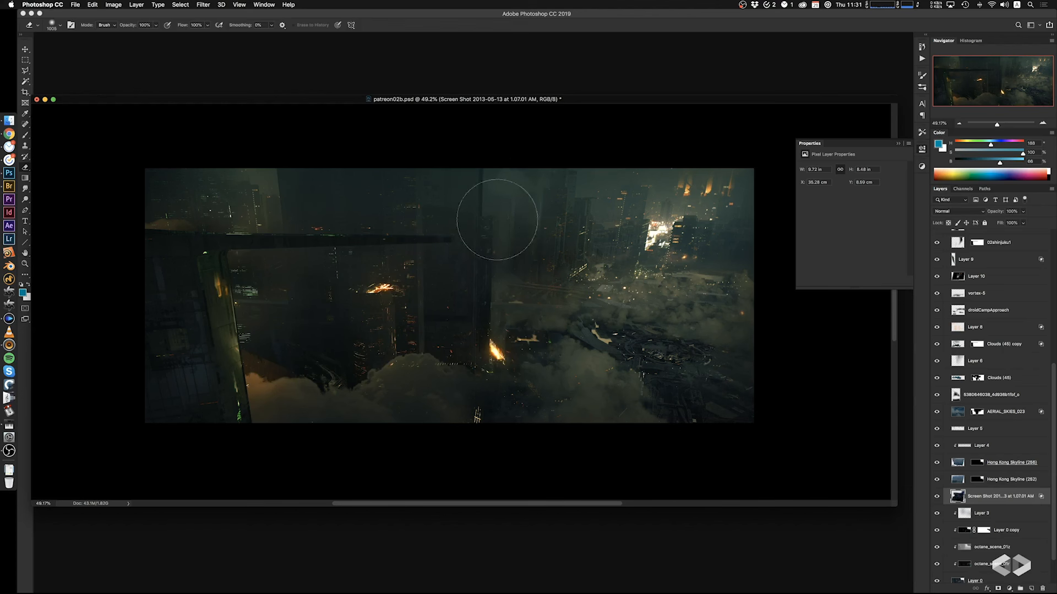
click(937, 496)
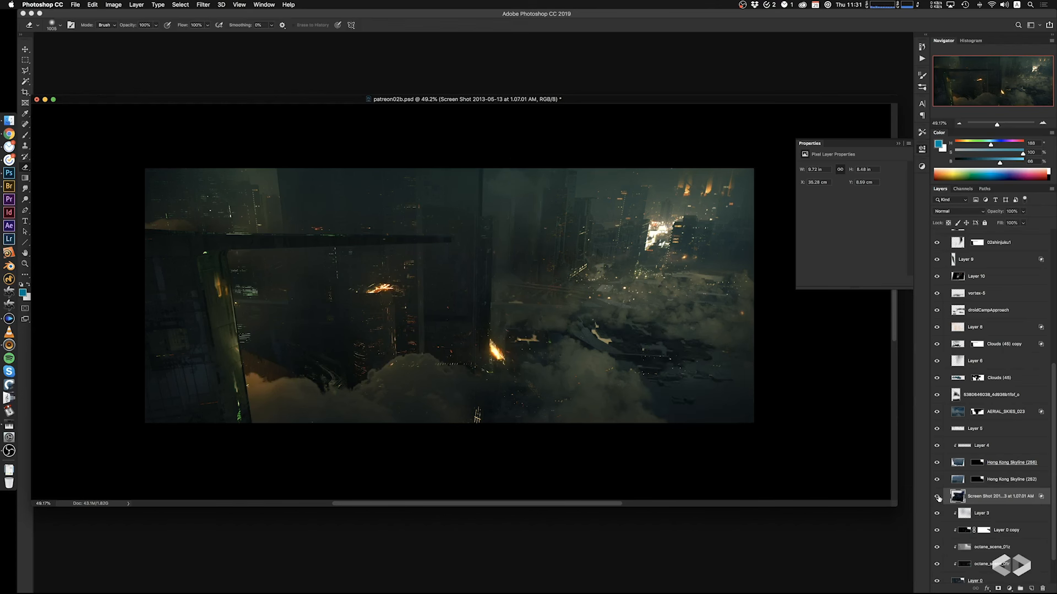
Transform the airport photo to about 10.86 in wide with a vertical skew of about -5 degrees, shifting it slightly down and left
drag(740, 375, 570, 351)
key(ctrl+t)
super+drag(760, 380, 779, 362)
drag(688, 382, 674, 402)
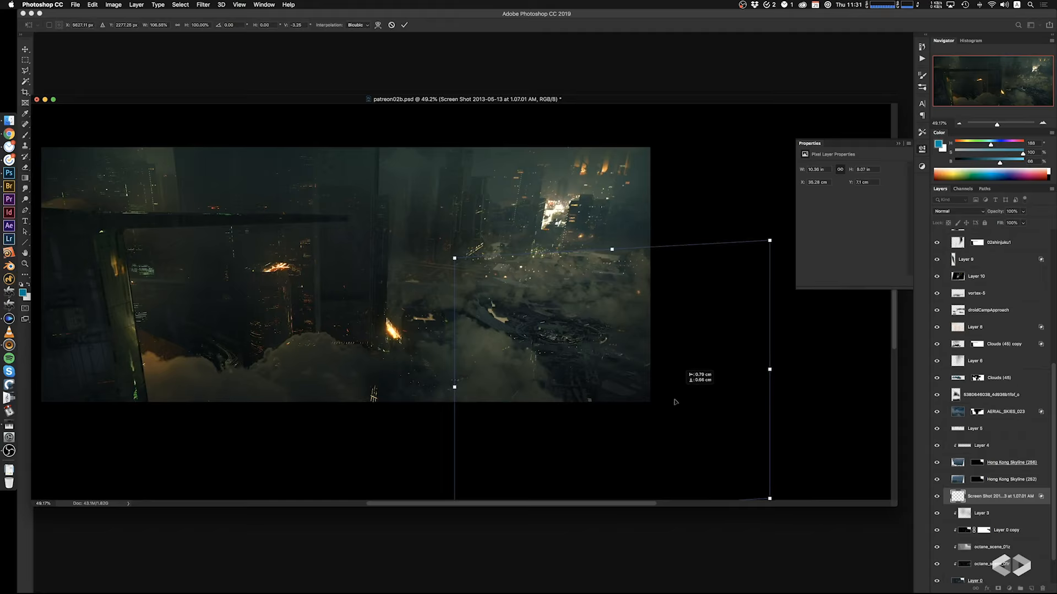
key(Return)
key(e)
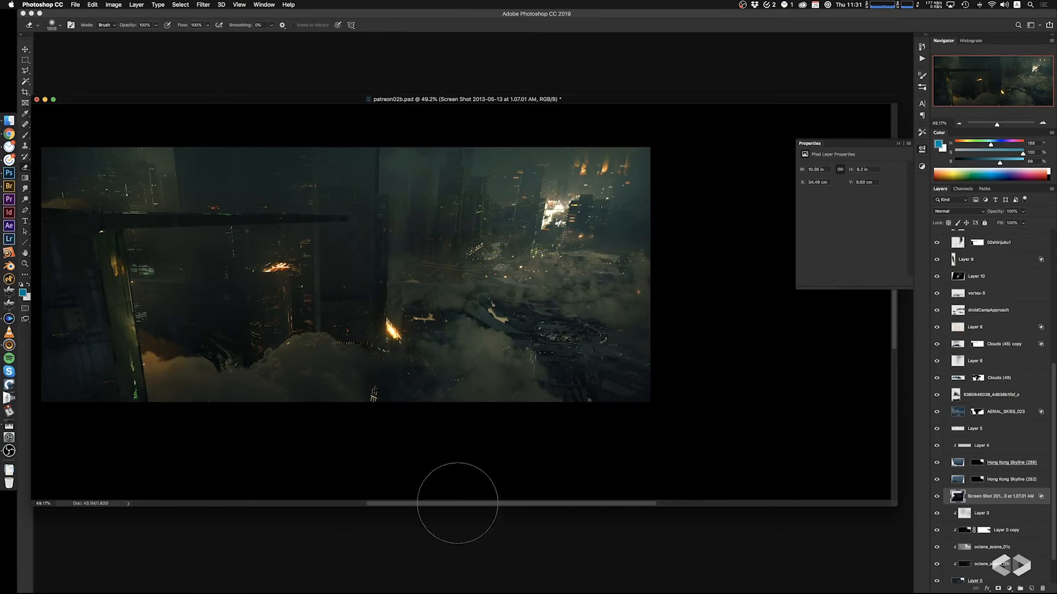
Examine how the airport photo blends with the clouds and surrounding city across the whole painting
key(alt+super+z)
alt+click(497, 384)
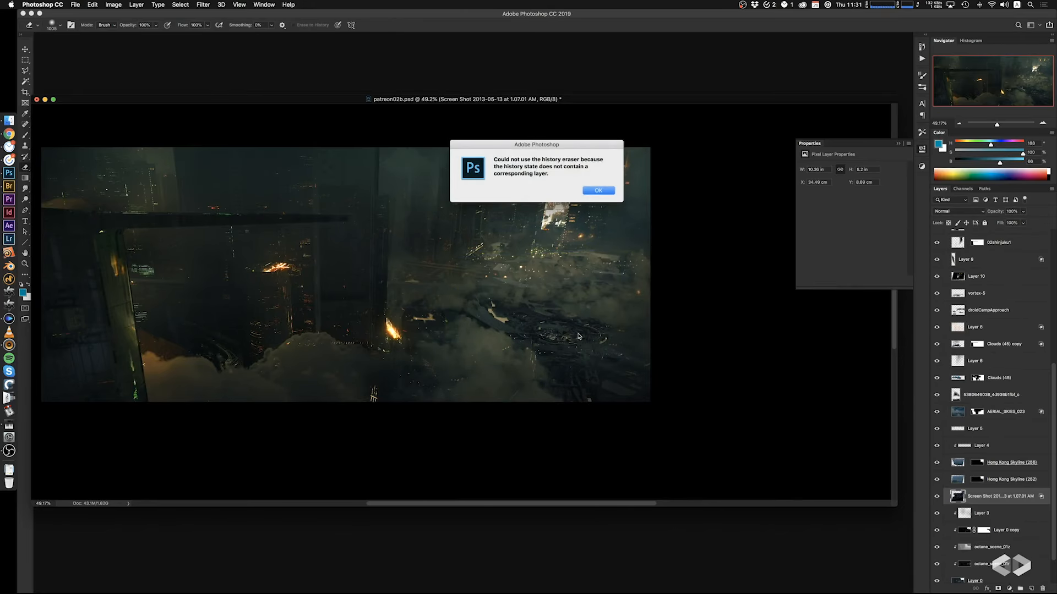
click(604, 190)
super+drag(503, 341, 481, 341)
drag(524, 338, 591, 344)
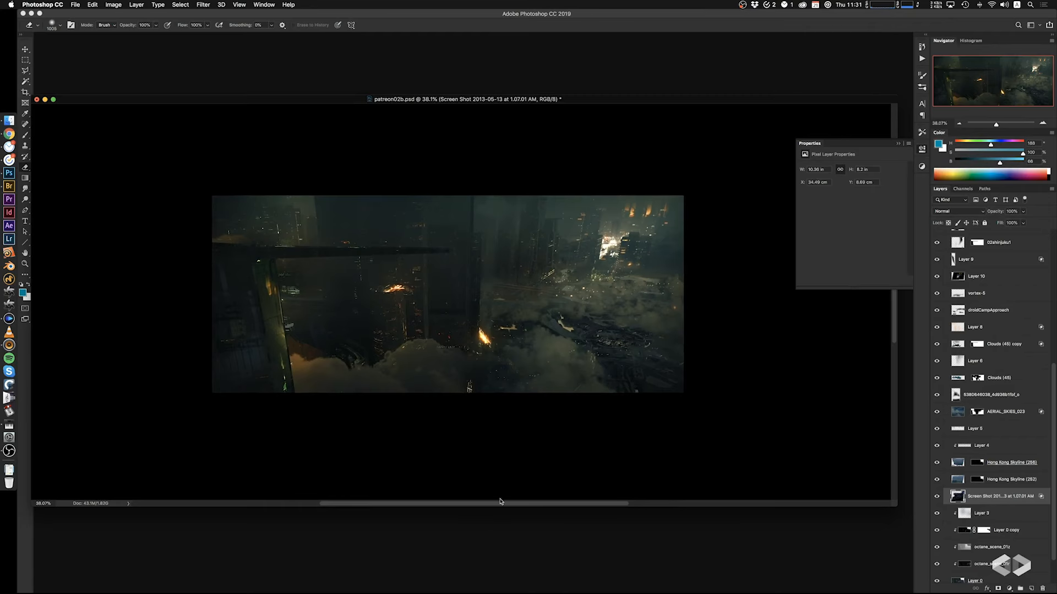
drag(523, 415, 544, 417)
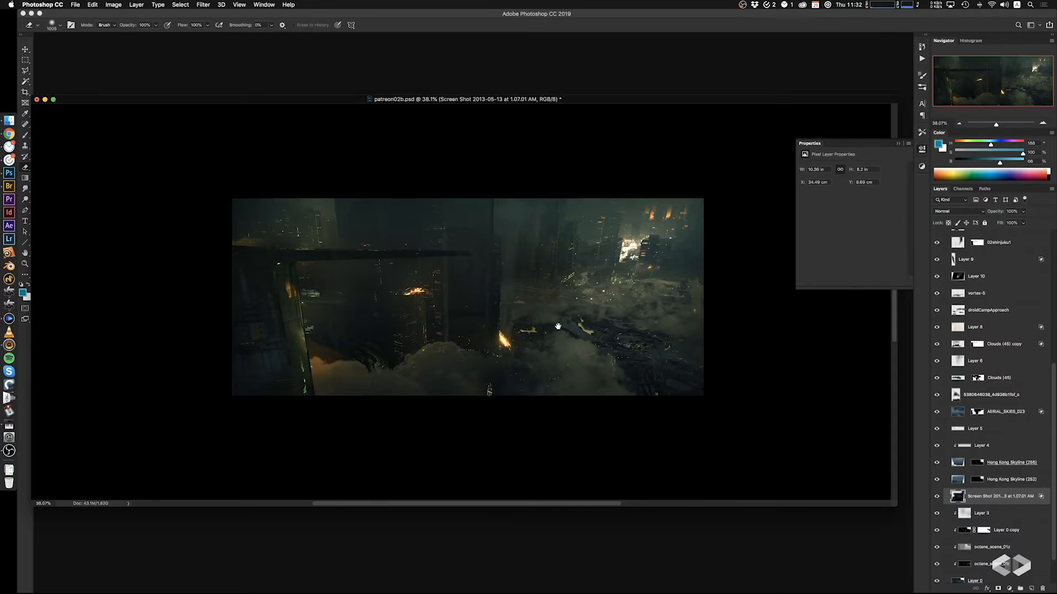
drag(558, 326, 569, 335)
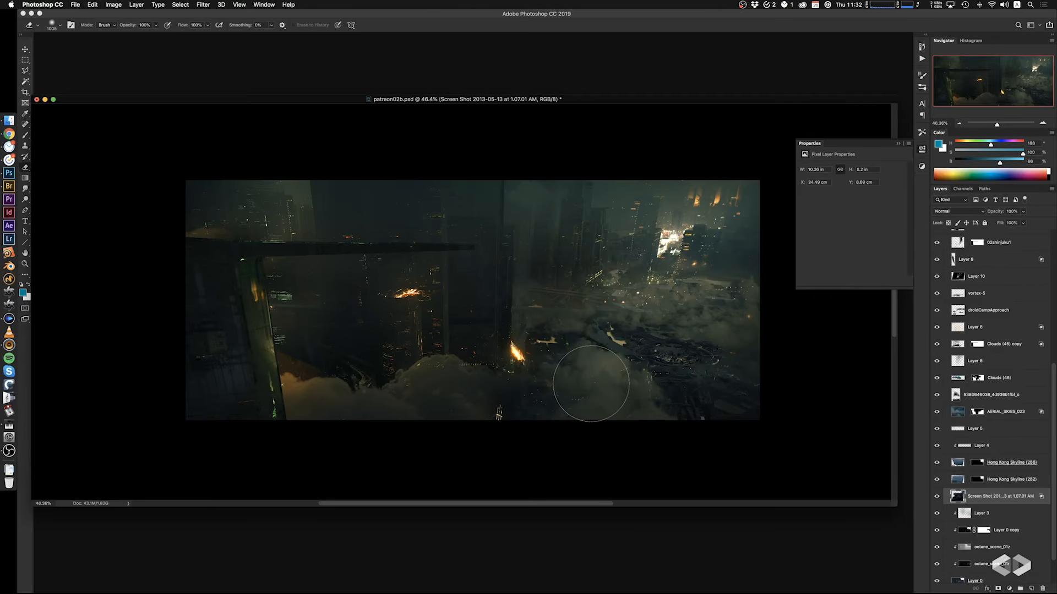
drag(739, 335, 735, 338)
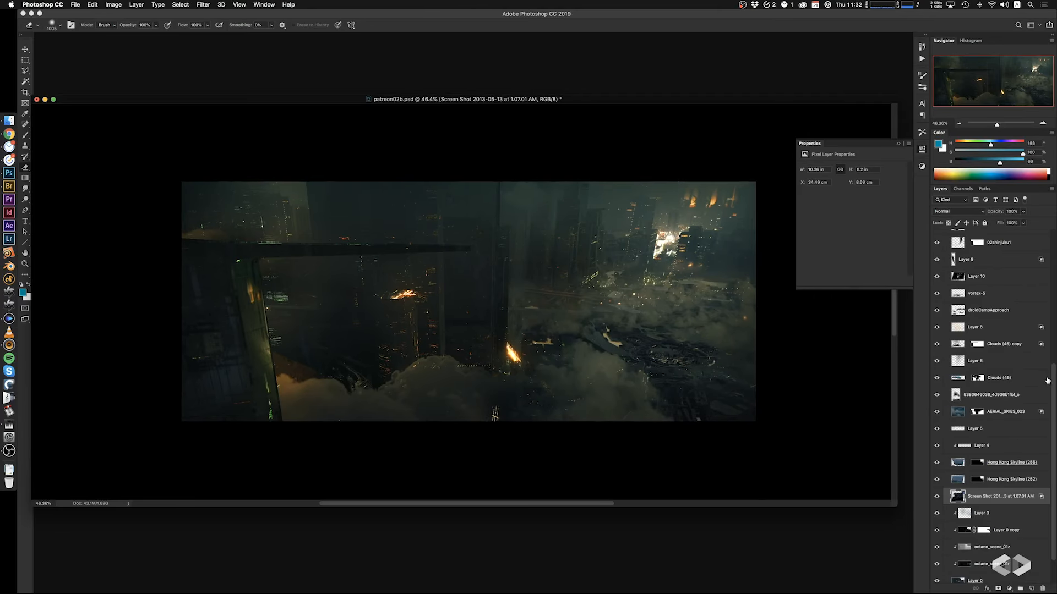
Show the hidden highway-and-towers photo layer (tumblr_lz…_500), try it over the city's right side, and delete the layer
scroll(1047, 380, up, 5)
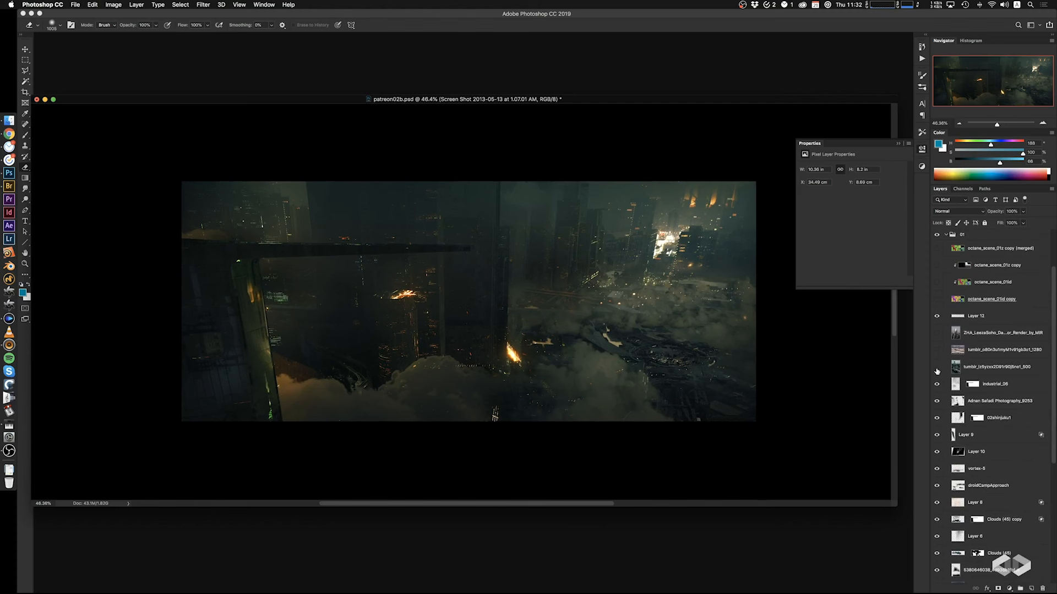
click(937, 367)
click(963, 366)
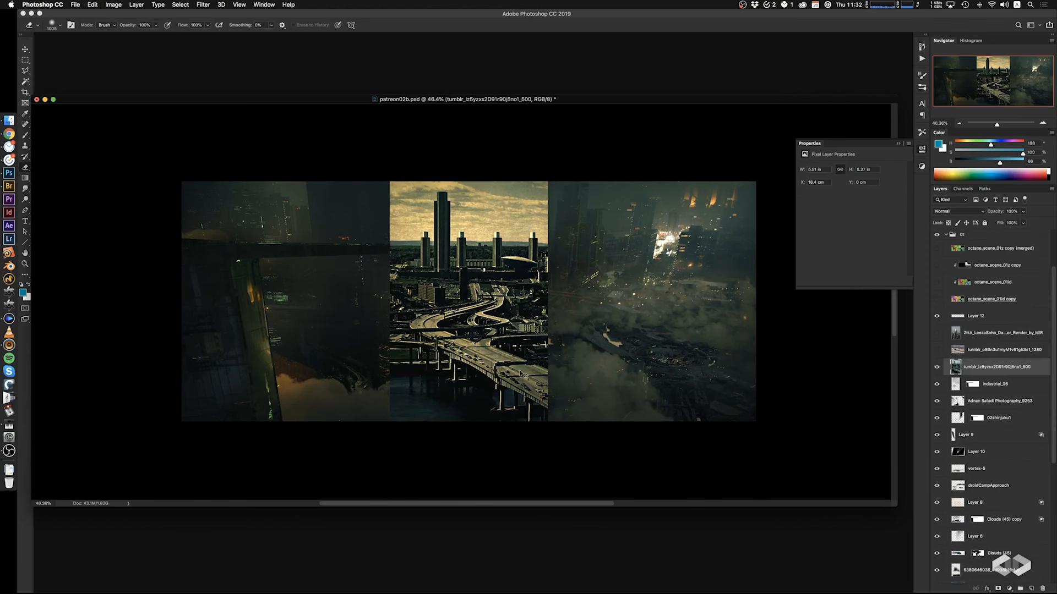
super+drag(523, 374, 692, 332)
key(BackSpace)
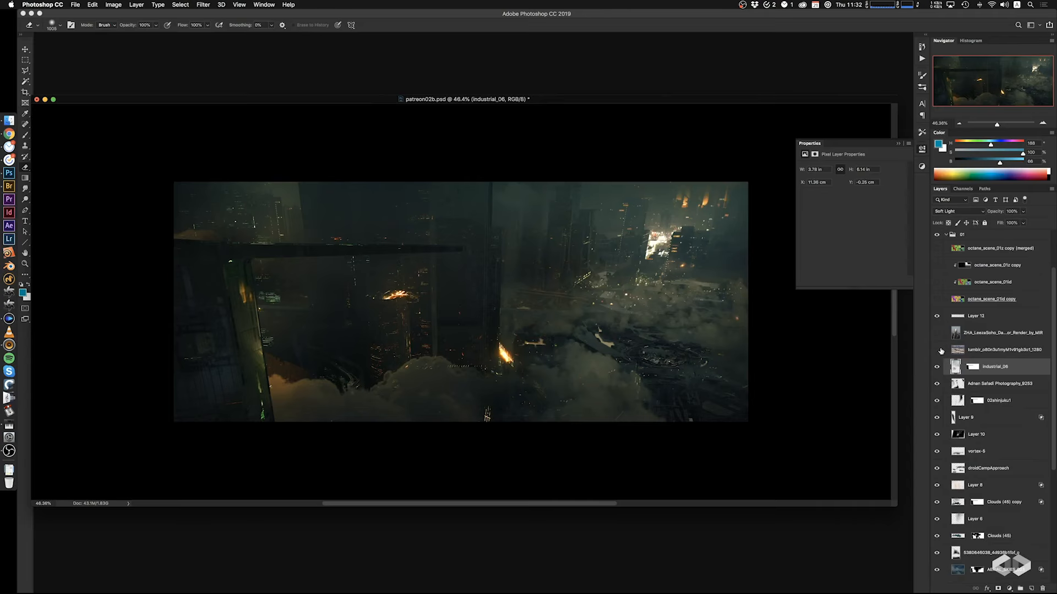
Show the hidden highway interchange photo layer (tumblr_o80…_1280) and place it over the ground on the painting's right side
click(937, 349)
click(991, 350)
super+drag(477, 320, 685, 311)
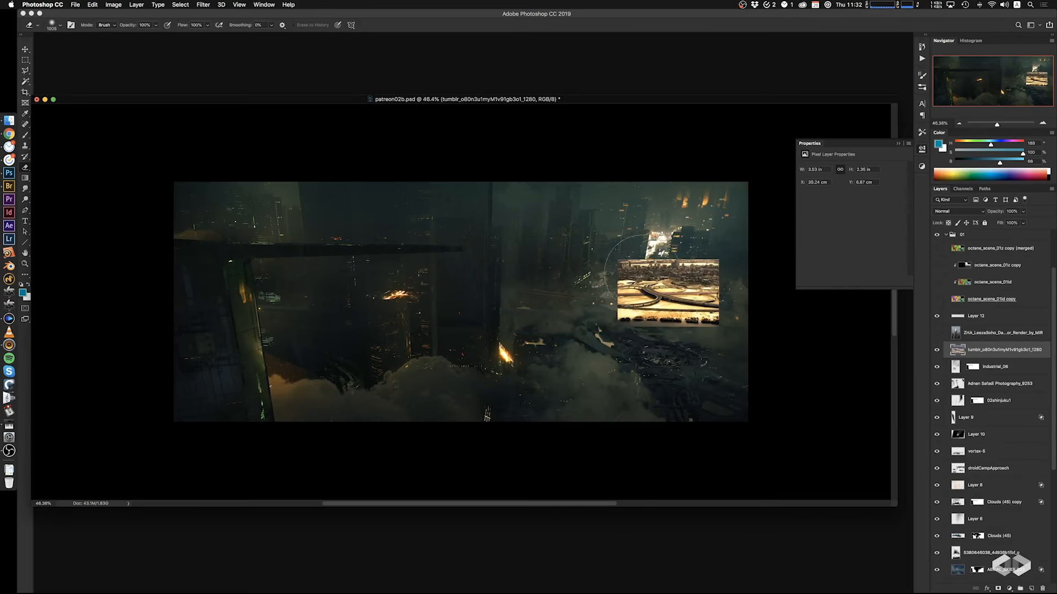
Erase the interchange photo's upper edge with a smaller soft eraser and shift the photo slightly down and right
right_click(667, 271)
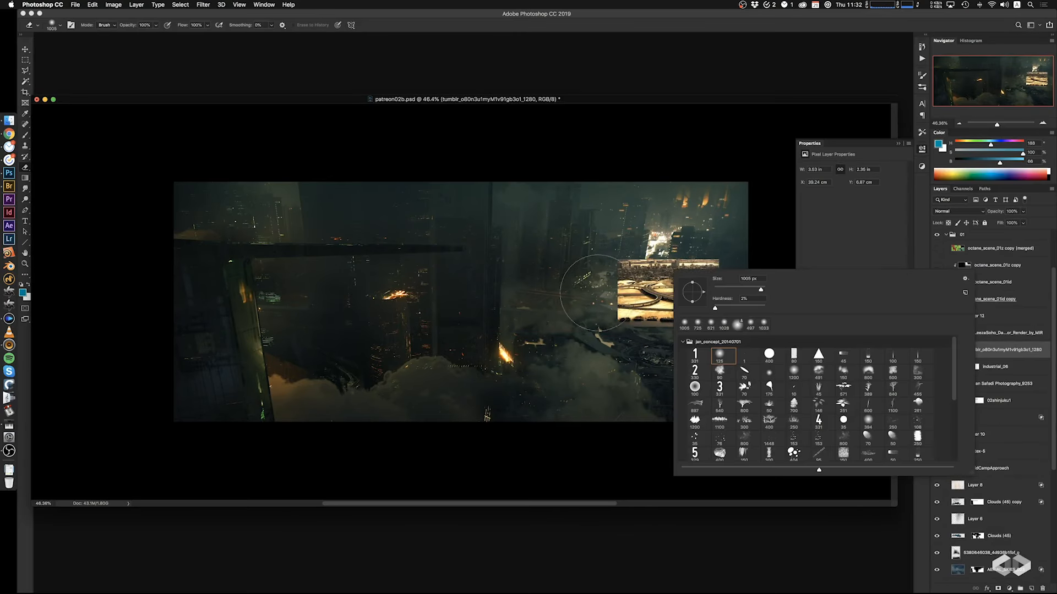
click(598, 294)
ctrl+alt+drag(581, 305, 556, 305)
drag(597, 260, 757, 259)
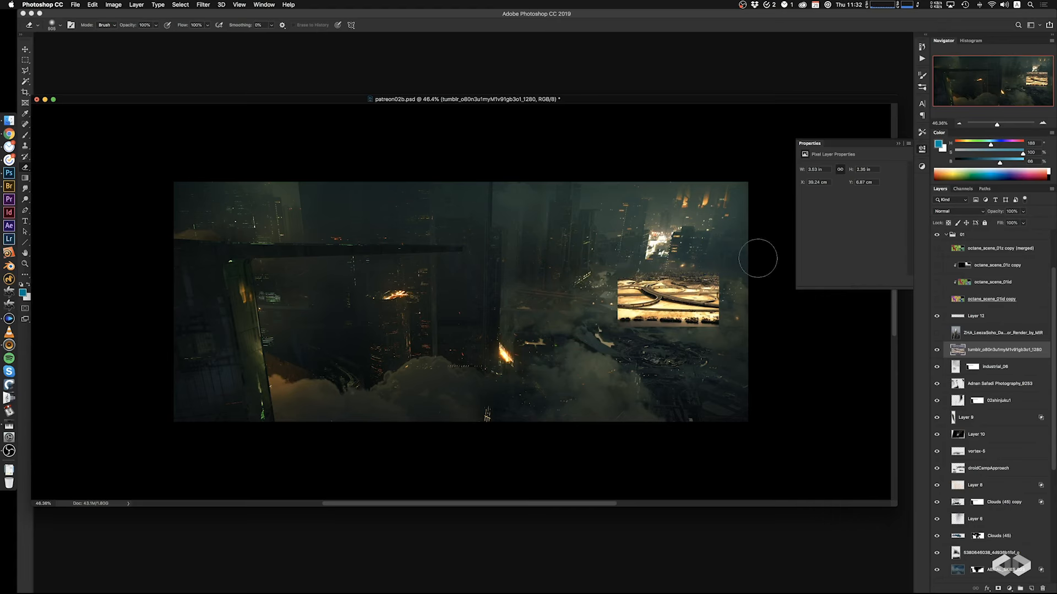
super+drag(694, 323, 706, 335)
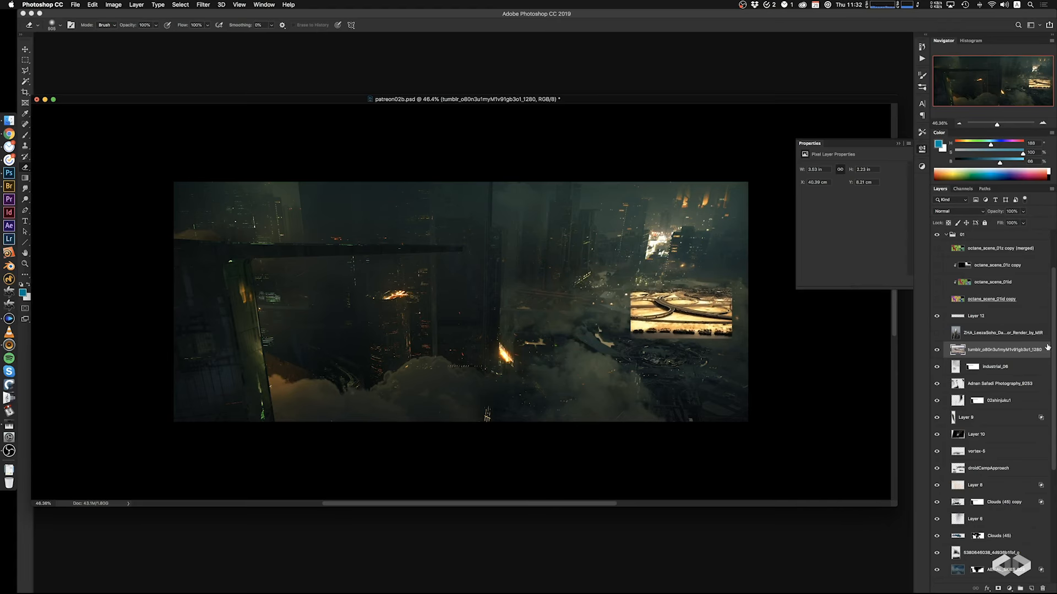
Fade out the interchange photo's bright areas by splitting the This Layer white Blend If slider to 74 / 175
double_click(1009, 356)
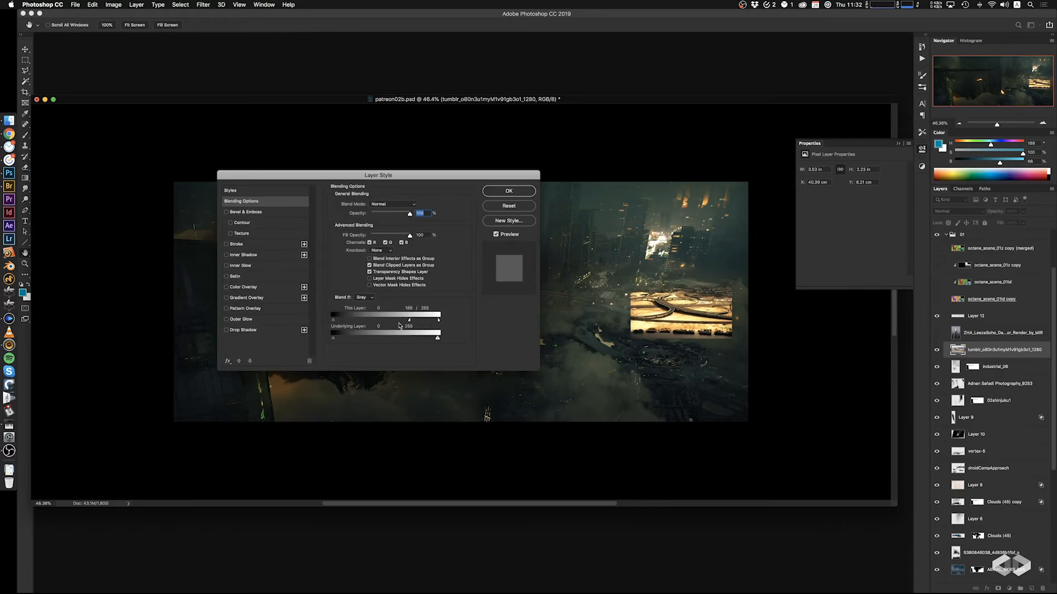
drag(409, 320, 362, 321)
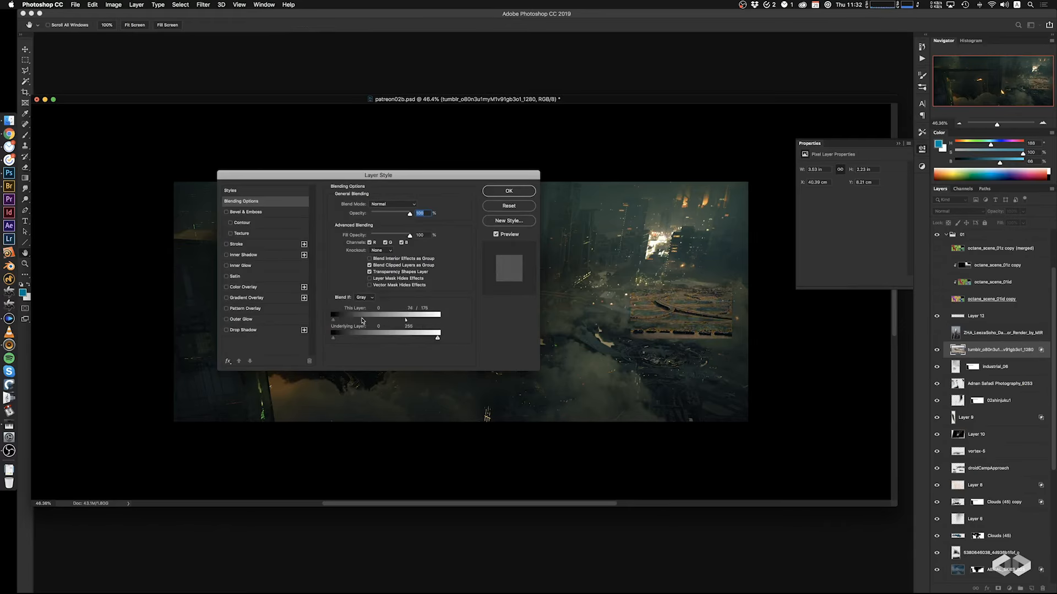
click(507, 191)
key(e)
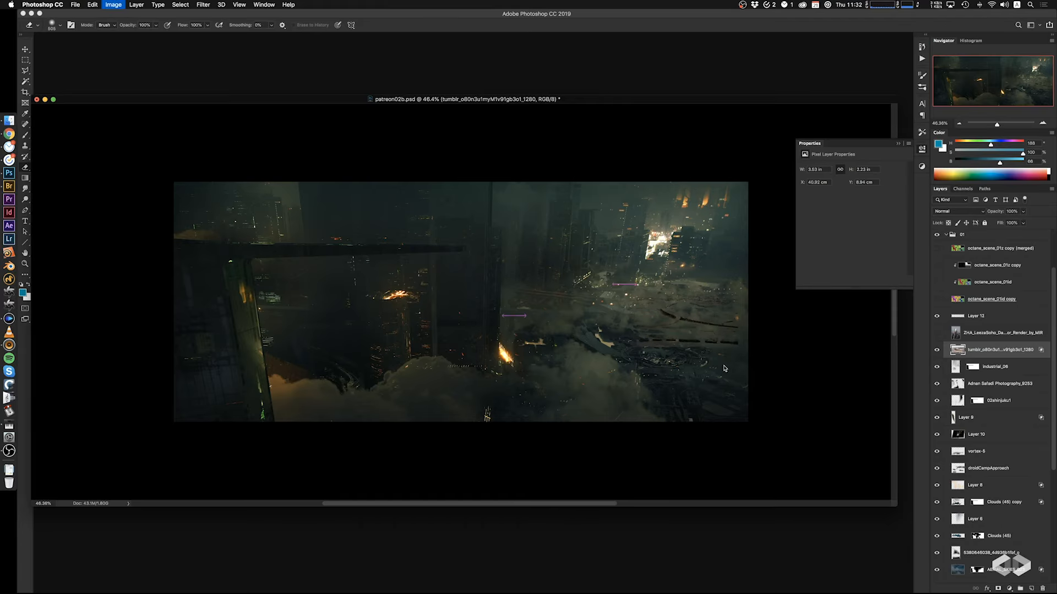
Set the interchange photo's midtone cyan–red Color Balance level to -25 and move the photo up over the distant ground
key(super+b)
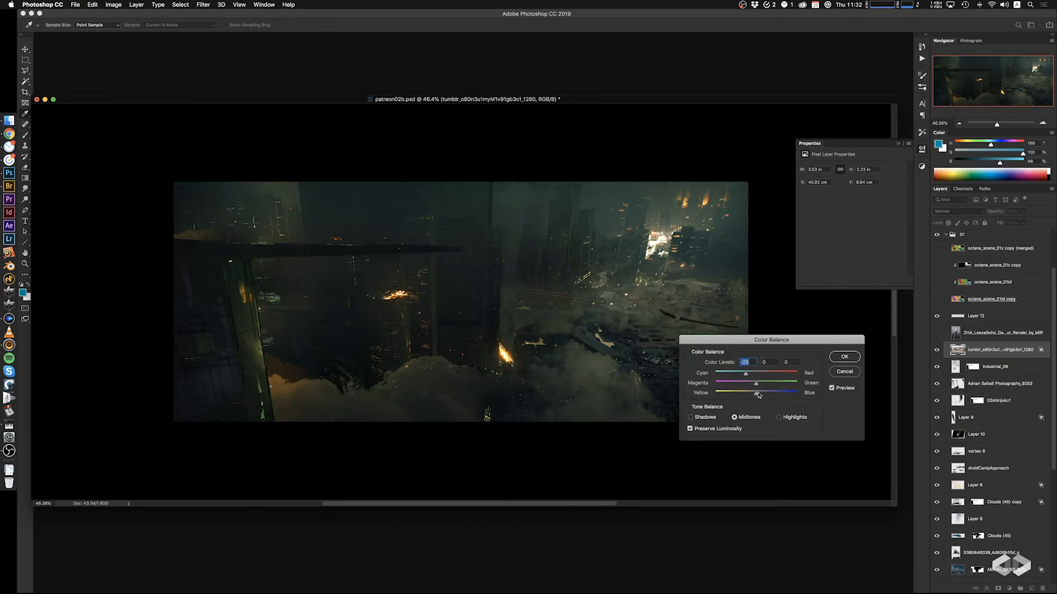
click(843, 357)
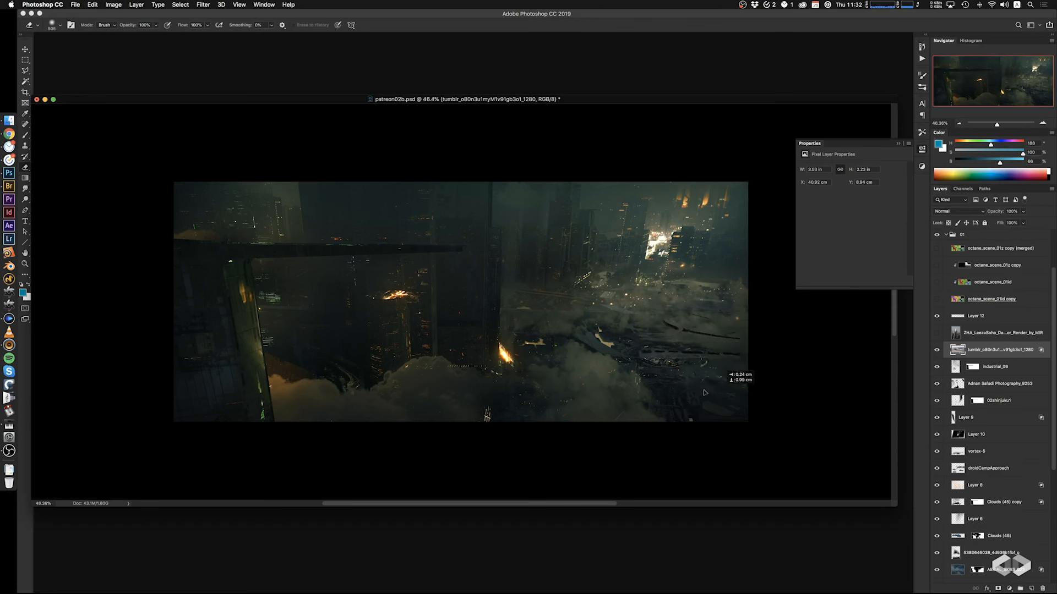
mouse_move(686, 375)
super+mouse_down()
mouse_move(654, 324)
mouse_move(654, 307)
mouse_move(665, 307)
super+mouse_up()
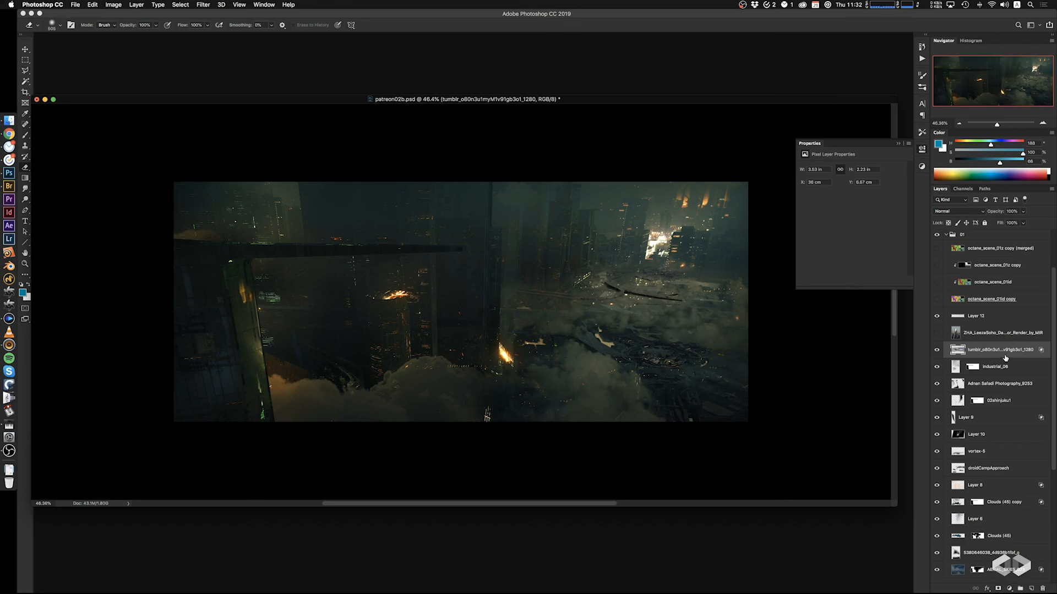
Reorder the interchange photo layer between Layer 5 and Layer 4 and fine-tune its position on the misty ground
scroll(1022, 381, down, 4)
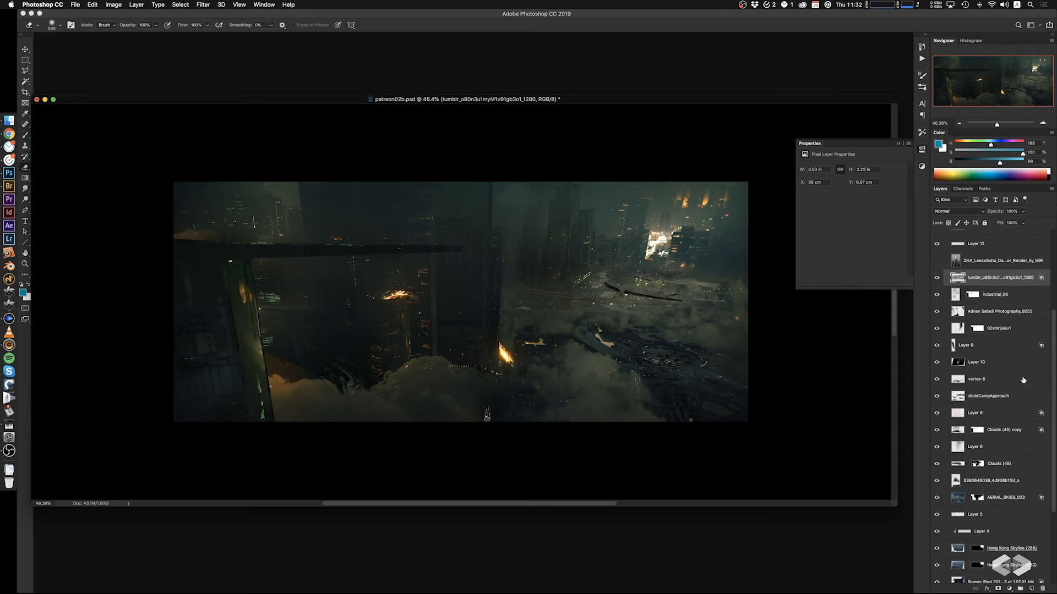
drag(979, 273, 1013, 520)
mouse_move(684, 326)
super+mouse_down()
mouse_move(685, 336)
mouse_move(663, 340)
super+mouse_up()
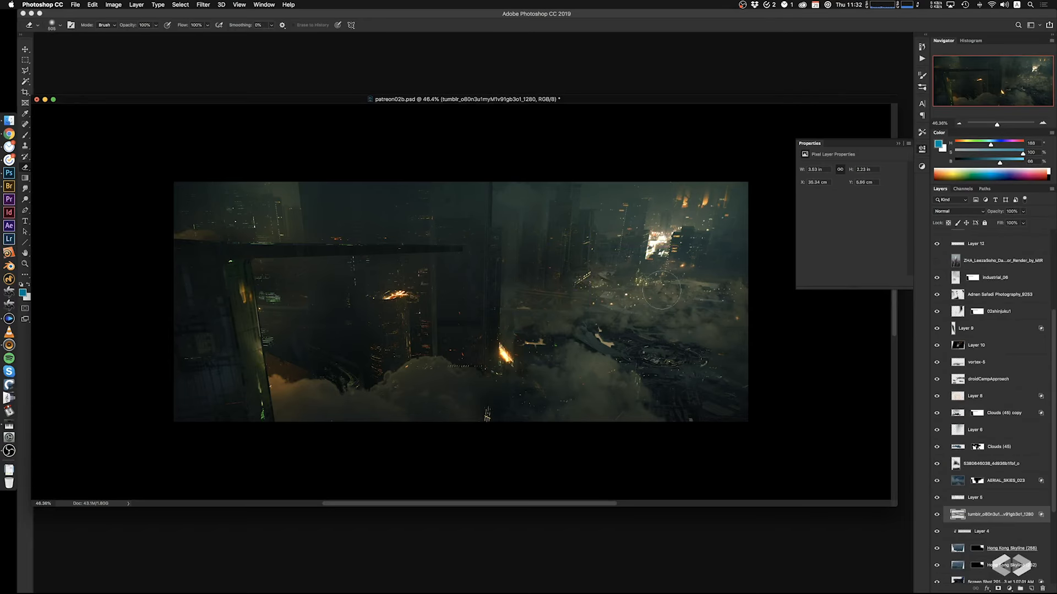
mouse_move(630, 280)
super+mouse_down()
mouse_move(648, 290)
mouse_move(657, 323)
mouse_move(636, 324)
mouse_move(724, 333)
mouse_move(528, 326)
mouse_move(530, 346)
mouse_move(555, 339)
mouse_move(550, 356)
mouse_move(574, 350)
super+mouse_up()
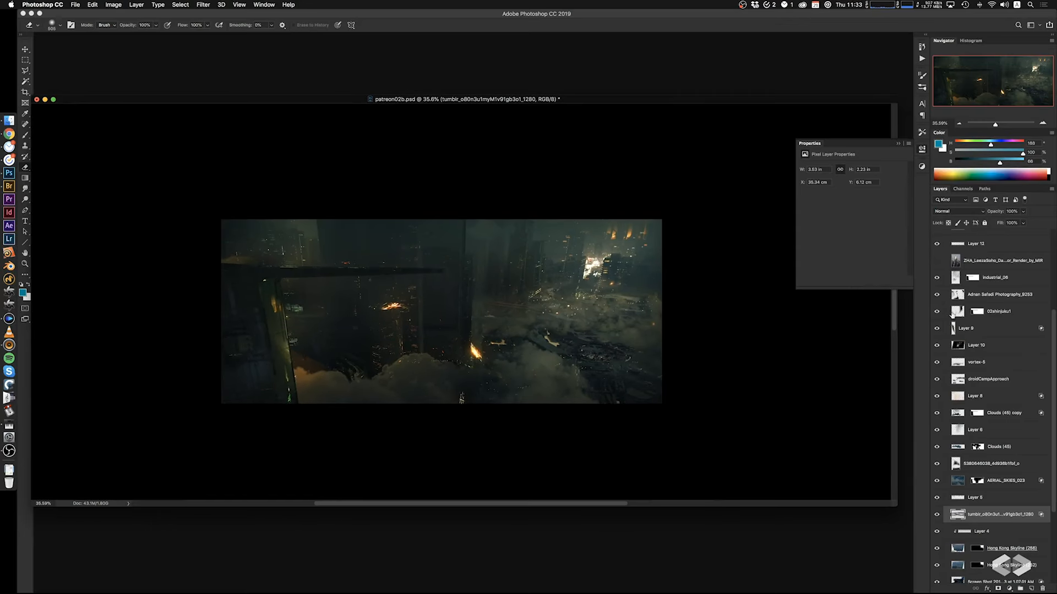
Show the hidden ZHA_LeezaSoho tower render, try it beside the dark central tower, and delete the layer
click(936, 265)
click(957, 267)
super+drag(461, 353, 500, 295)
drag(496, 299, 493, 297)
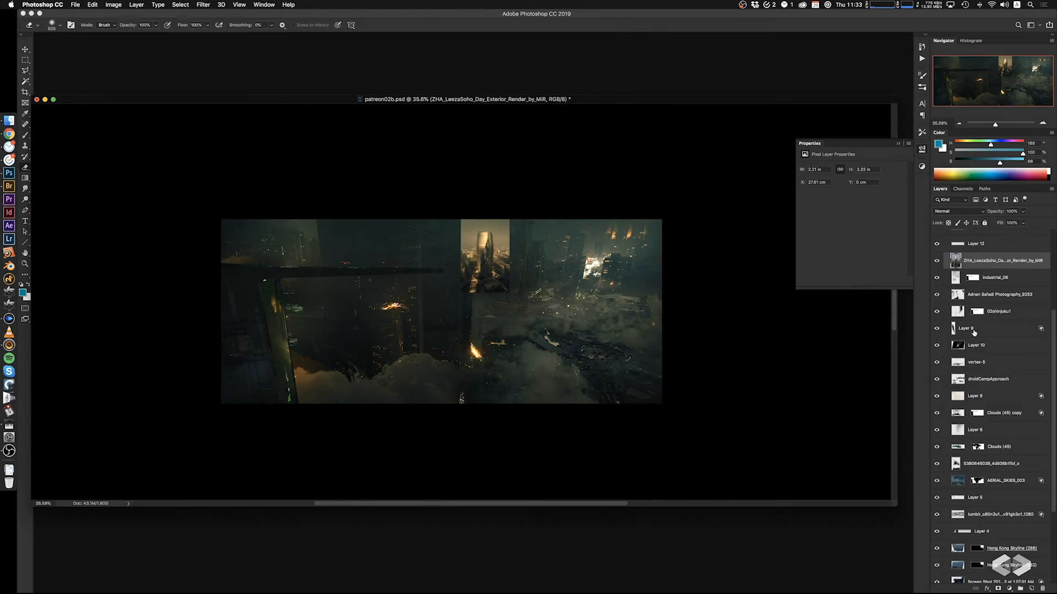
key(Delete)
Save the painting patreon02b.psd
scroll(1054, 321, up, 3)
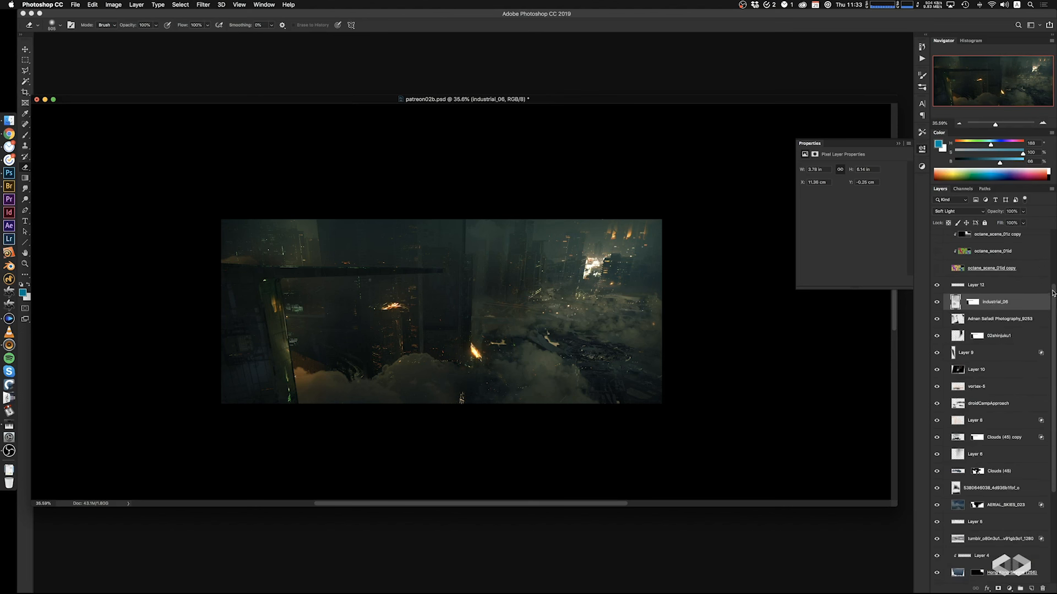
key(ctrl+s)
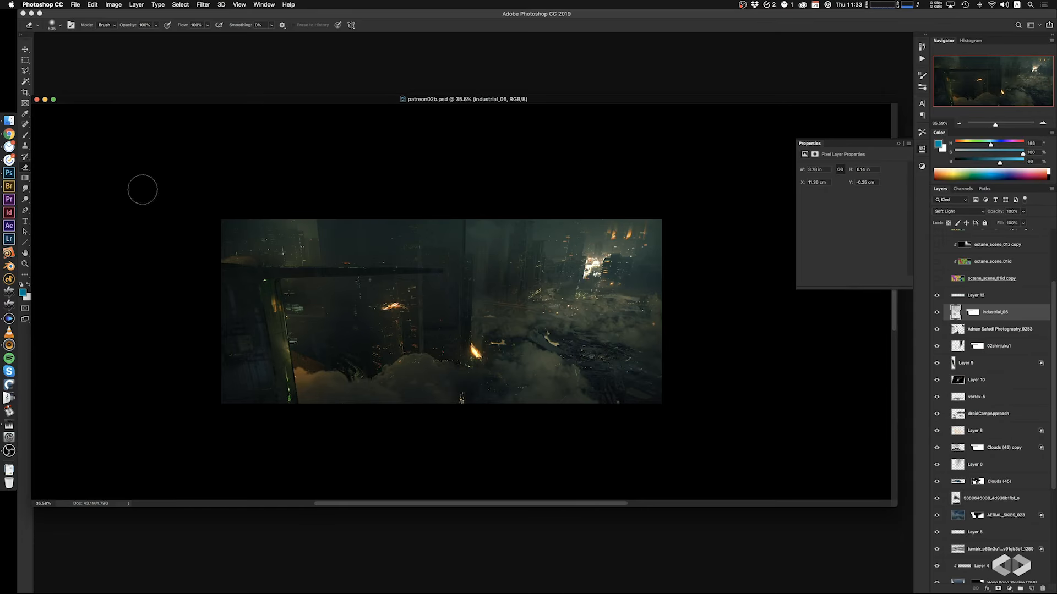
Switch to Adobe Bridge and select the 1984-NY-USA-Downtown-steam-cloud-at-night photo in the ref folder
click(10, 186)
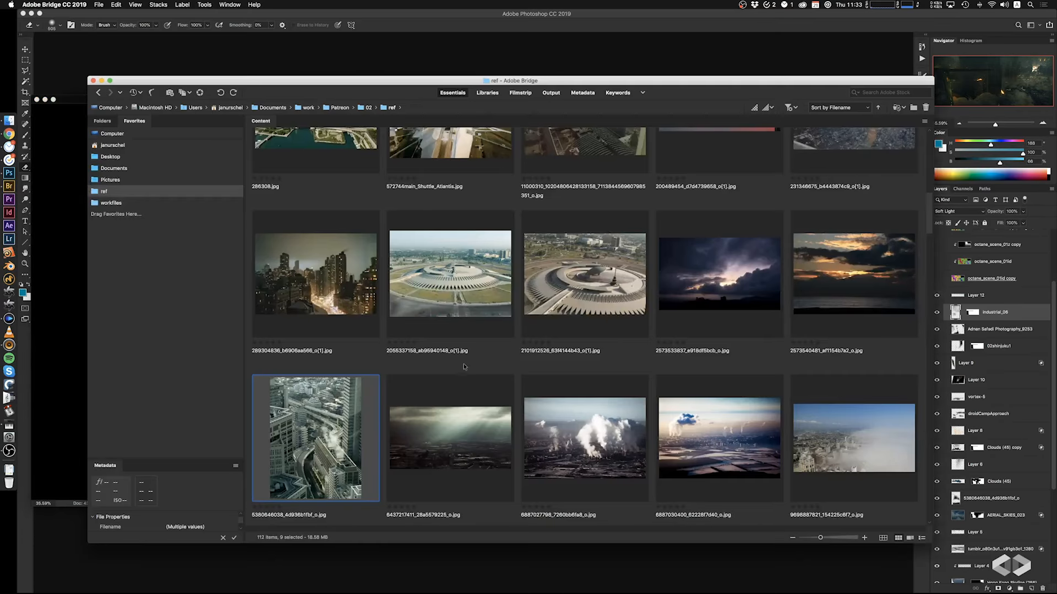
scroll(464, 365, up, 5)
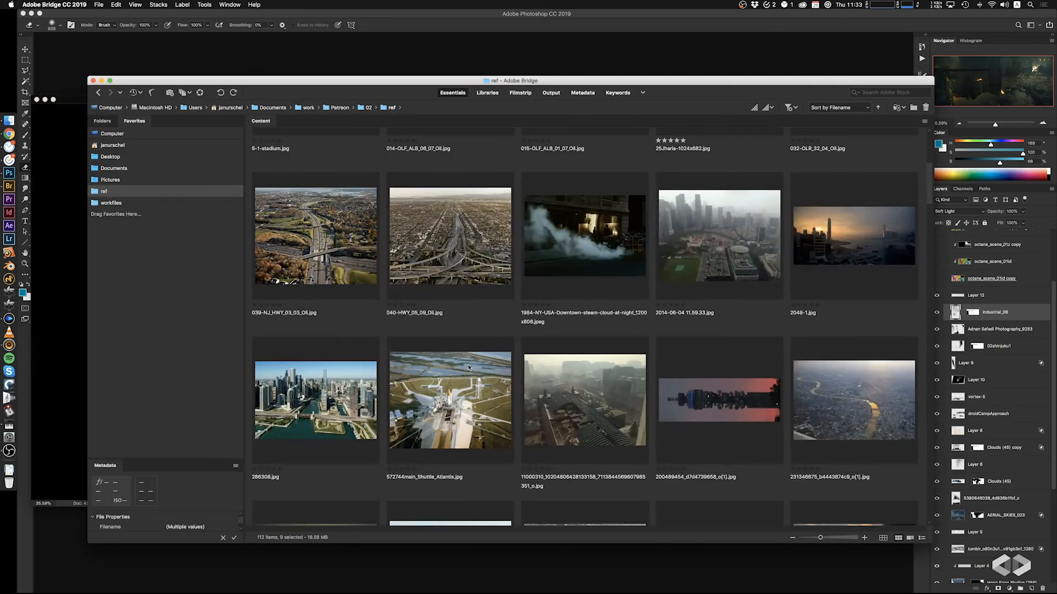
click(582, 280)
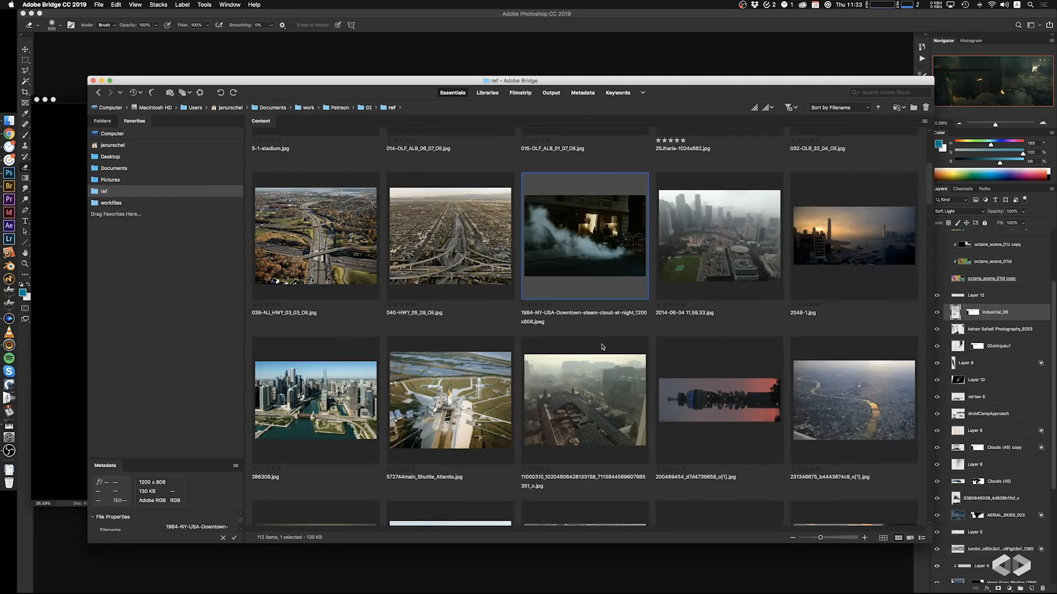
Browse the reference photos and add Hong Kong Skyline (328).jpg to the selection
scroll(682, 349, up, 5)
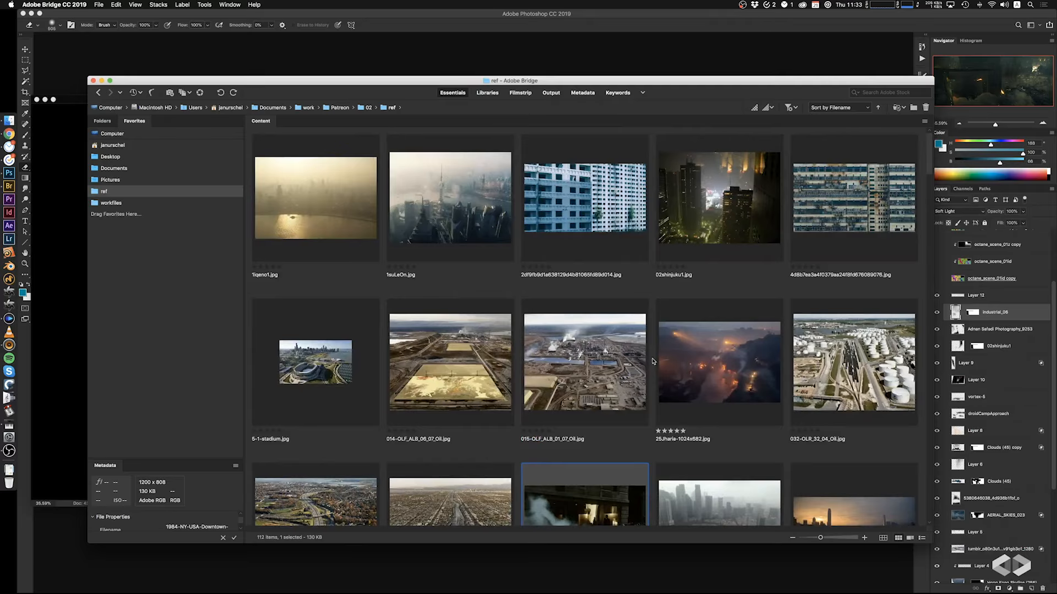
scroll(651, 360, down, 6)
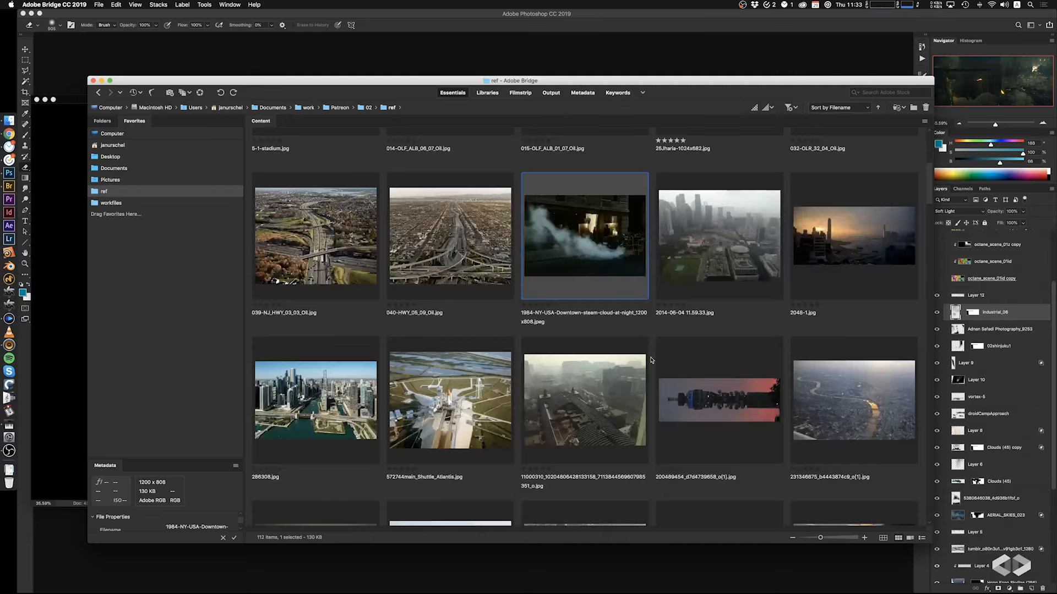
scroll(651, 360, down, 4)
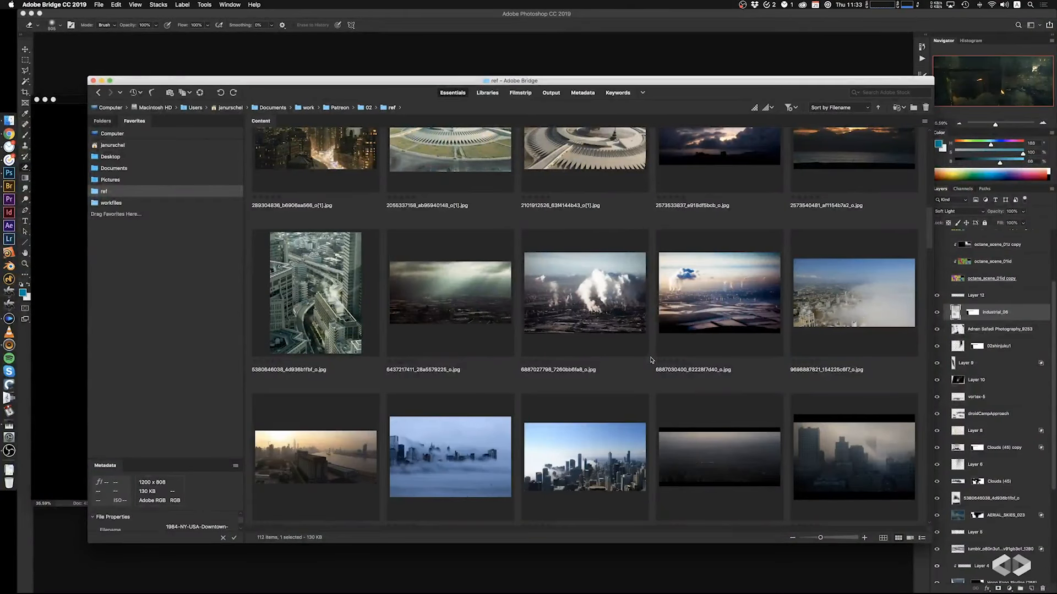
scroll(642, 352, down, 2)
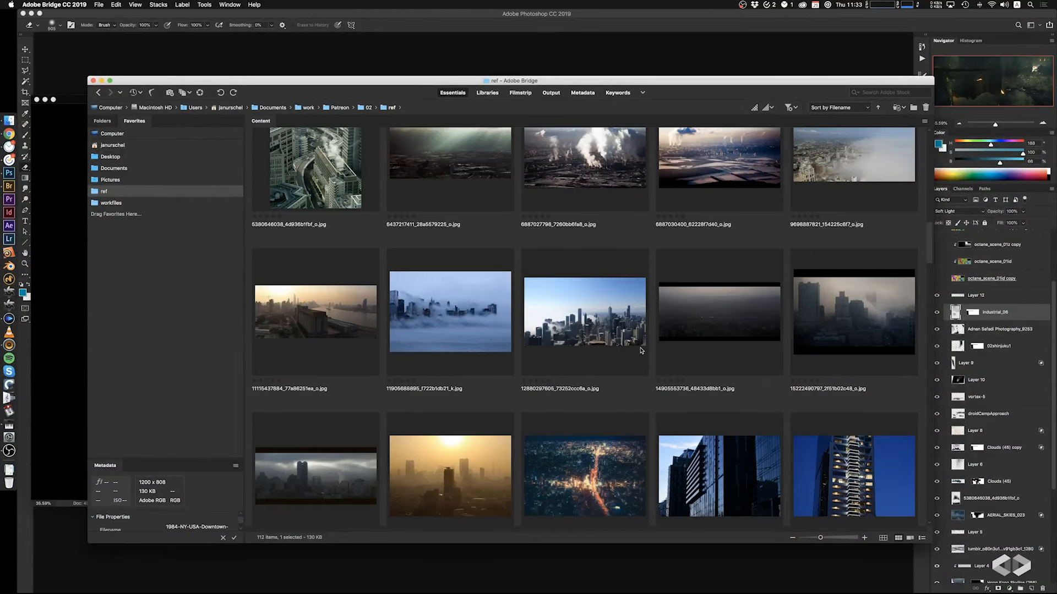
scroll(641, 351, down, 2)
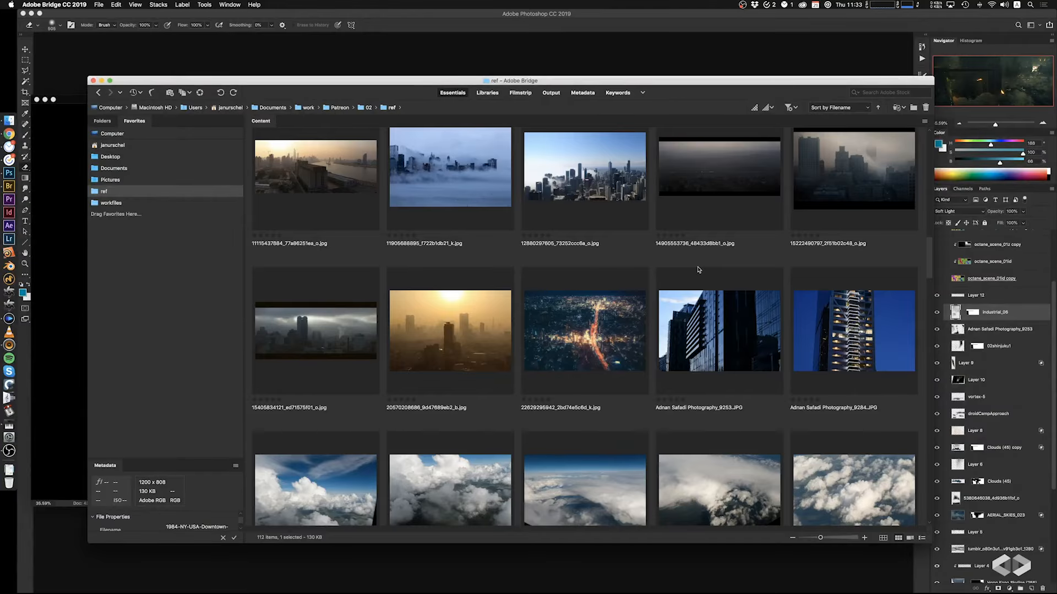
scroll(595, 329, down, 10)
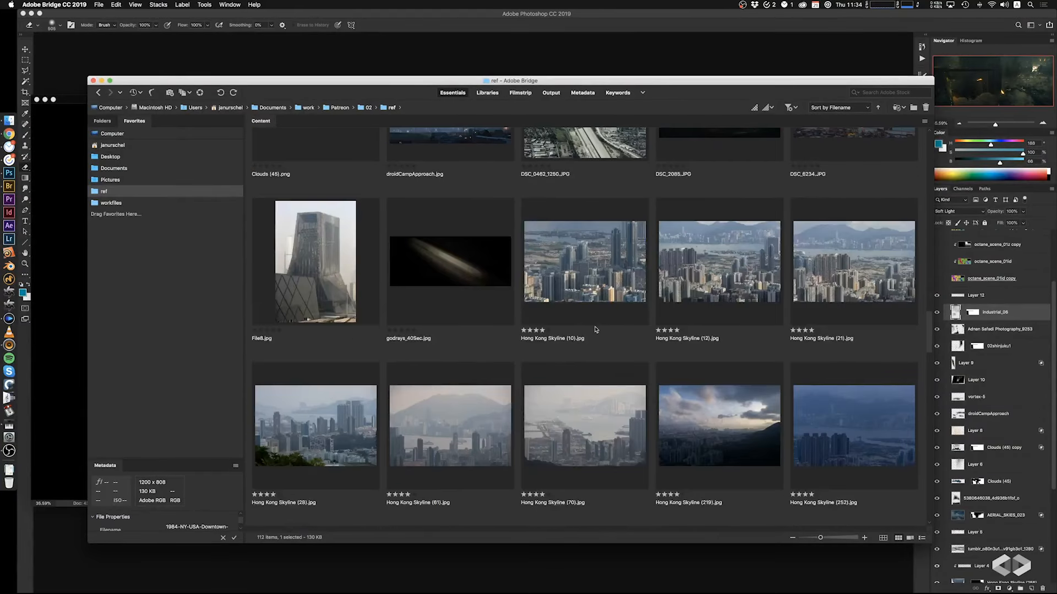
scroll(595, 329, down, 2)
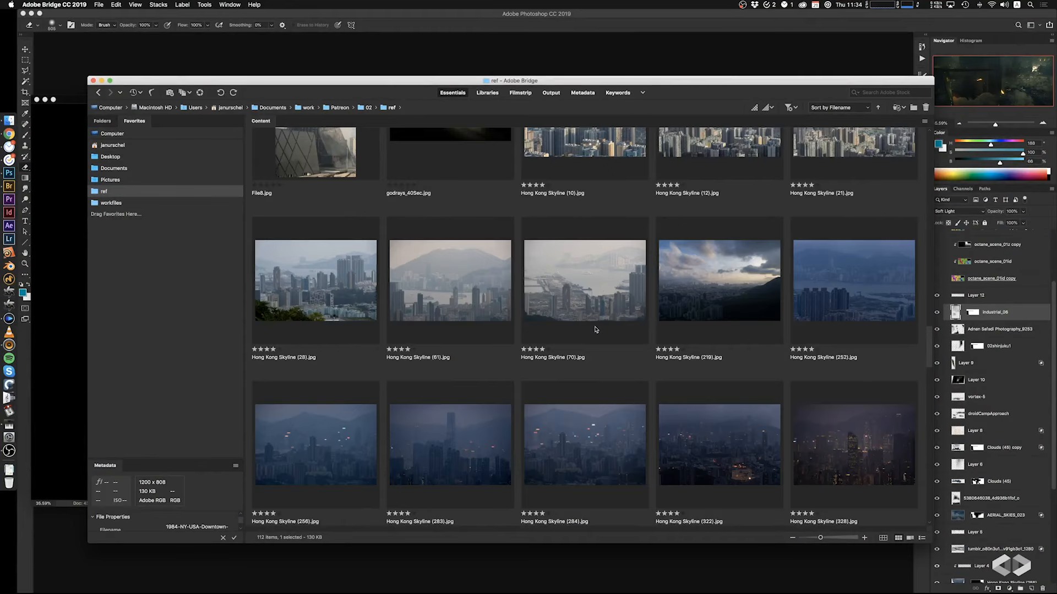
scroll(595, 329, down, 3)
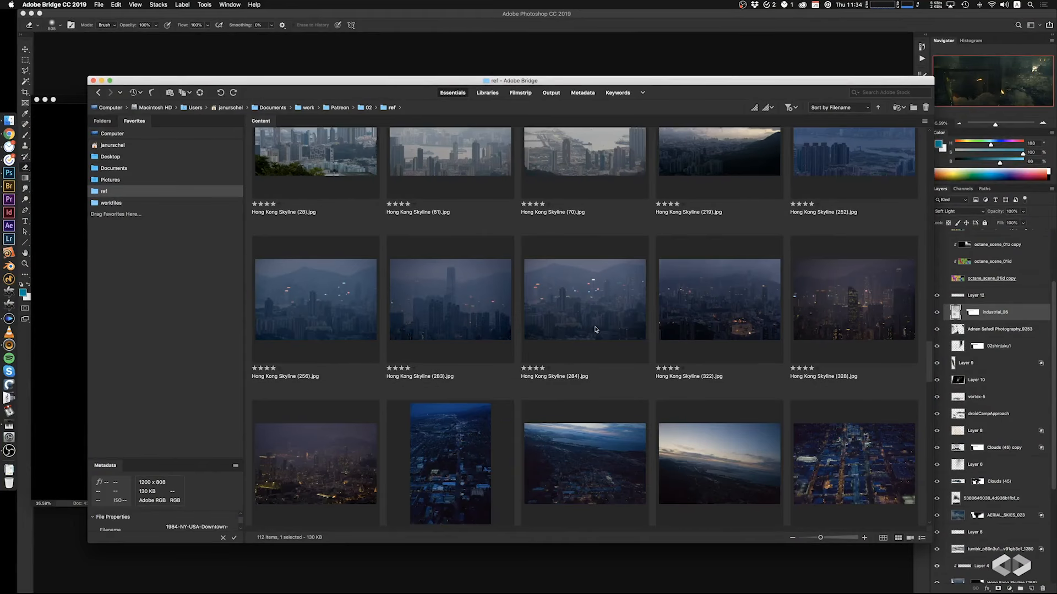
super+click(842, 329)
Add the NewYork_016_1200.jpg and Paris in the fog 4.jpg photos to the selection
scroll(568, 321, up, 3)
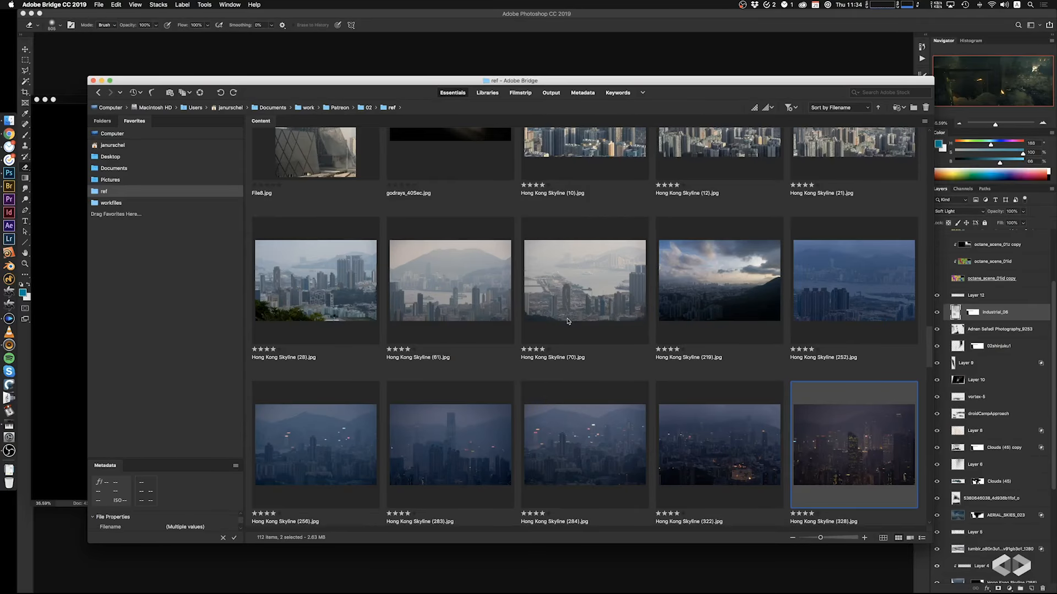
scroll(568, 321, down, 10)
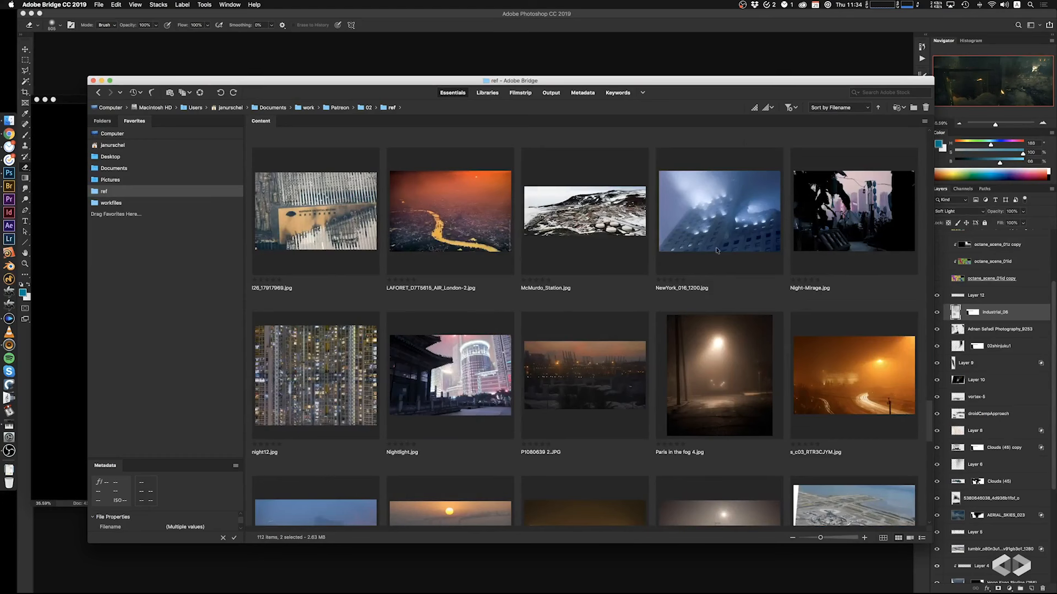
super+click(725, 238)
super+click(743, 361)
Add the orange night photo s_c03_RTR3CJYM.jpg and the dark foggy tumblr_mkl922 photo with white lights to the selection
scroll(700, 372, down, 3)
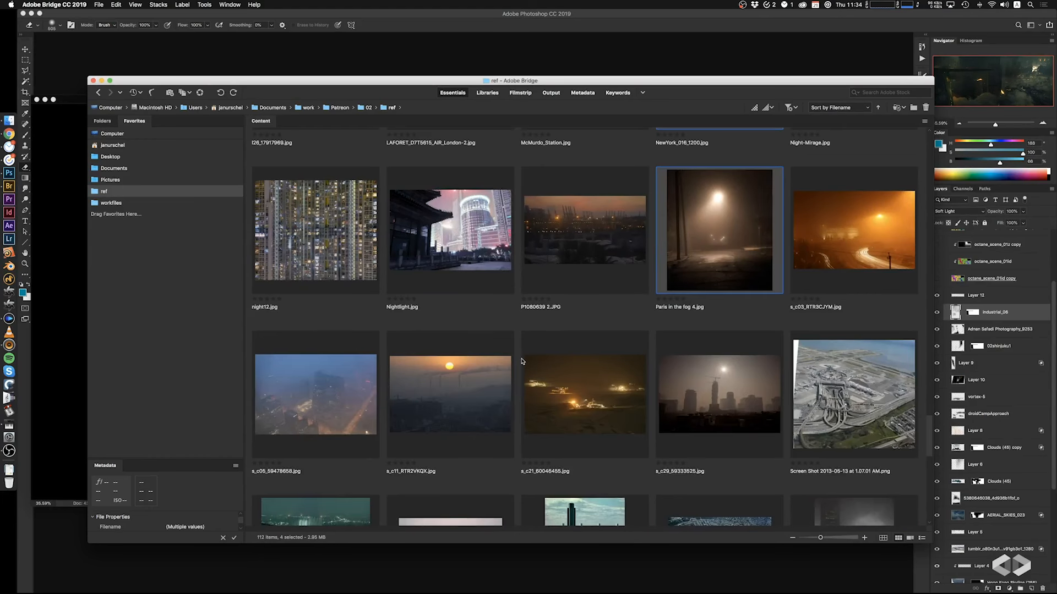
scroll(522, 361, down, 3)
scroll(521, 362, up, 3)
super+click(846, 268)
scroll(517, 370, down, 5)
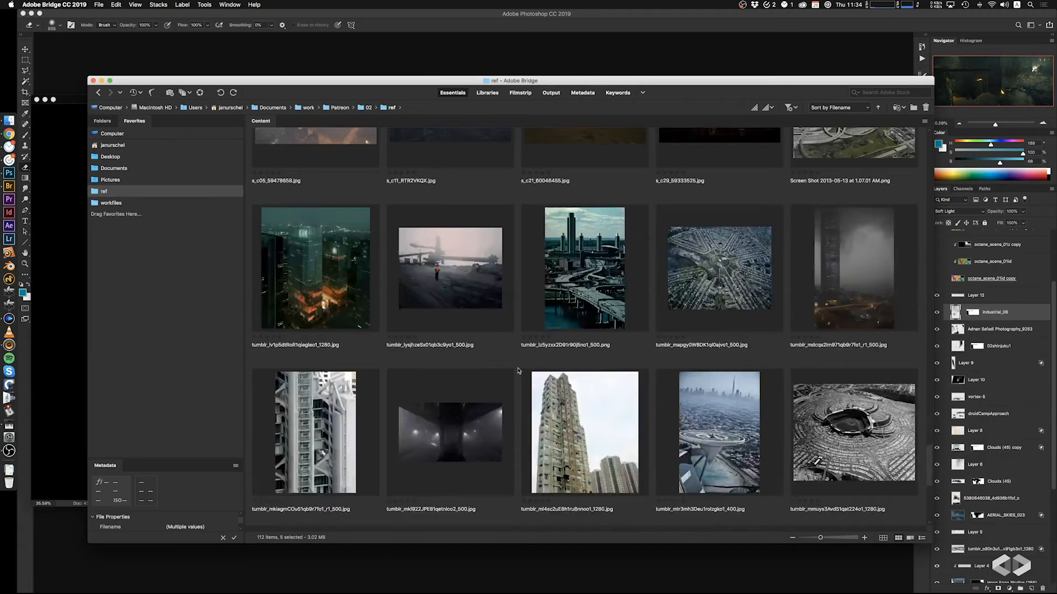
super+click(467, 425)
scroll(469, 422, down, 5)
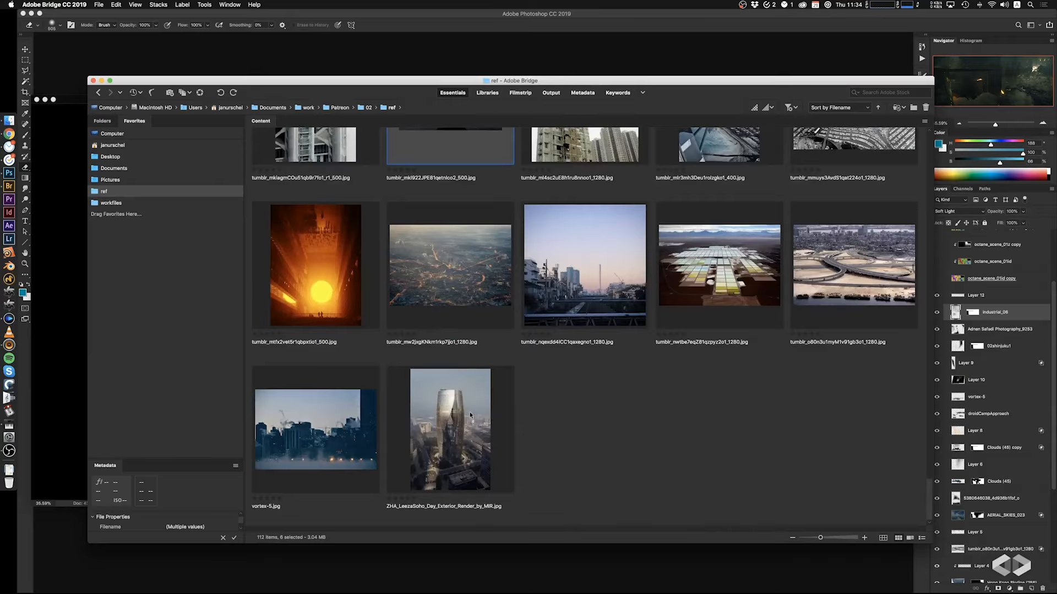
Add the orange foggy city-lights photo bp5 and the industrial aerial 015-OLF_ALB_01_07_Oil.jpg to the selection
scroll(470, 413, up, 10)
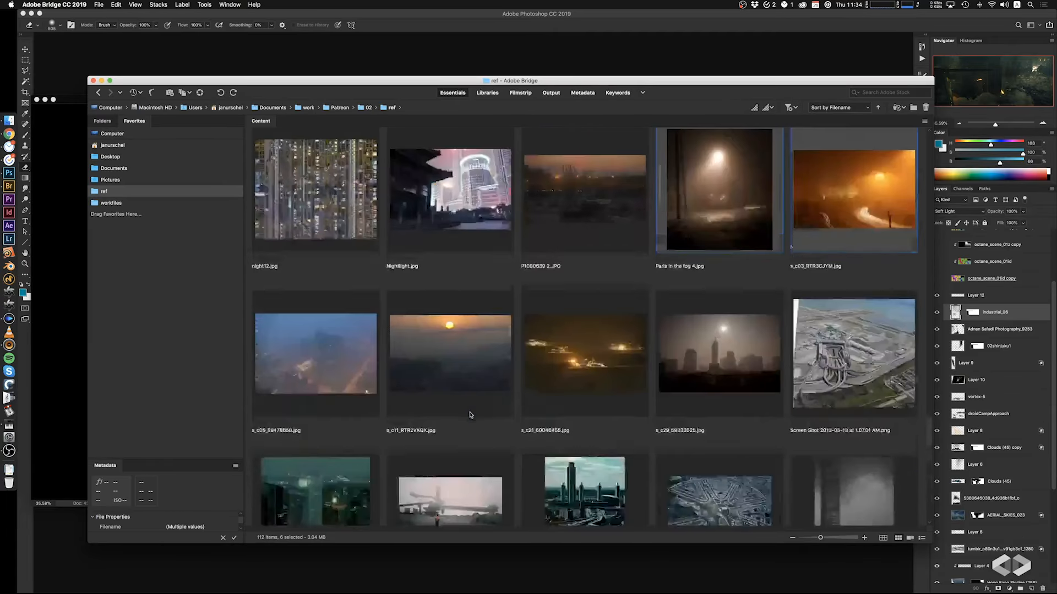
scroll(470, 414, up, 8)
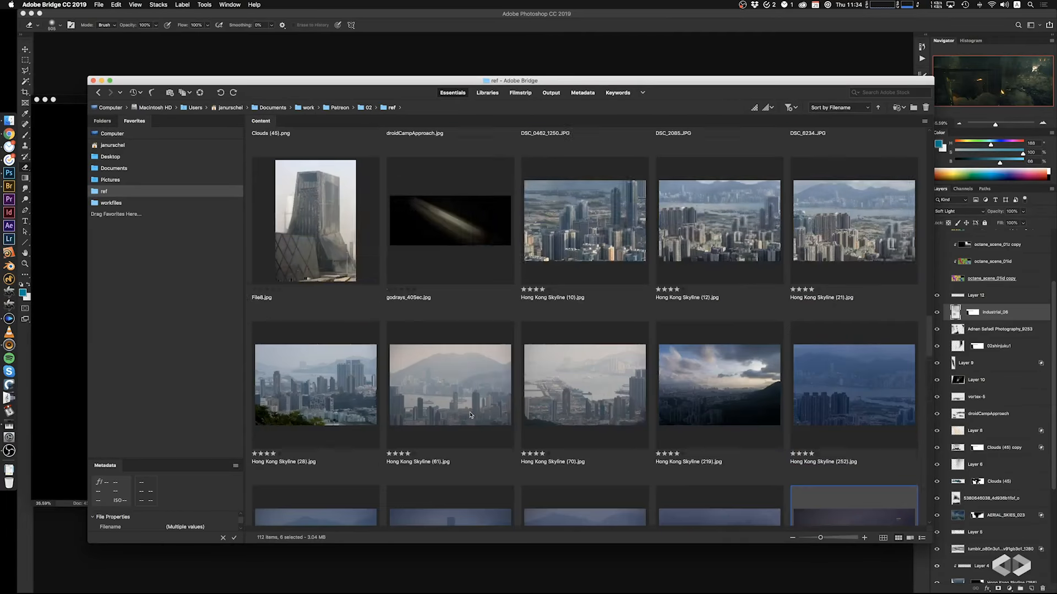
scroll(471, 414, up, 10)
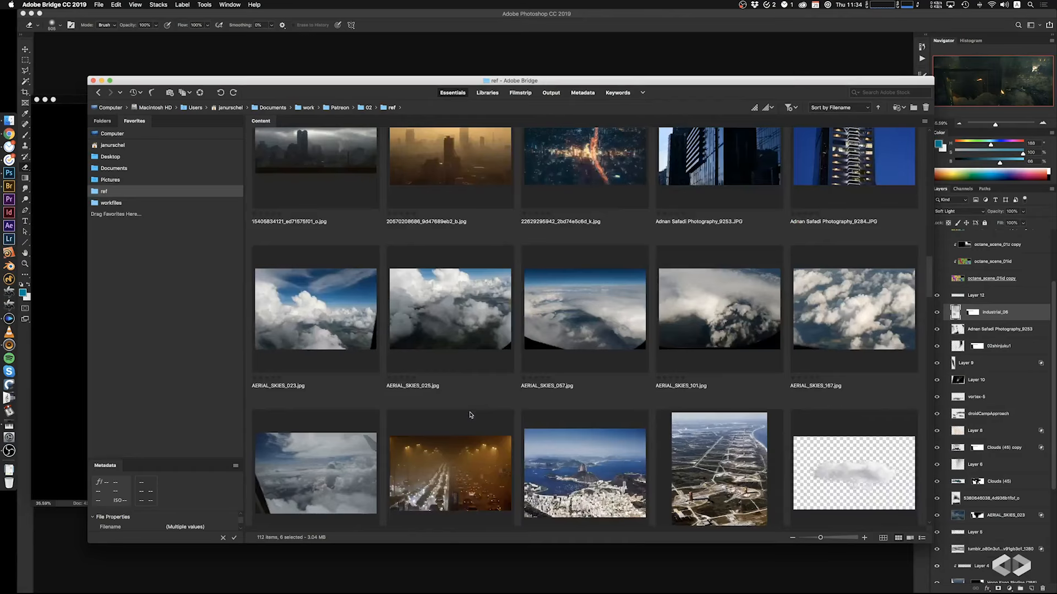
super+click(458, 471)
scroll(460, 451, up, 5)
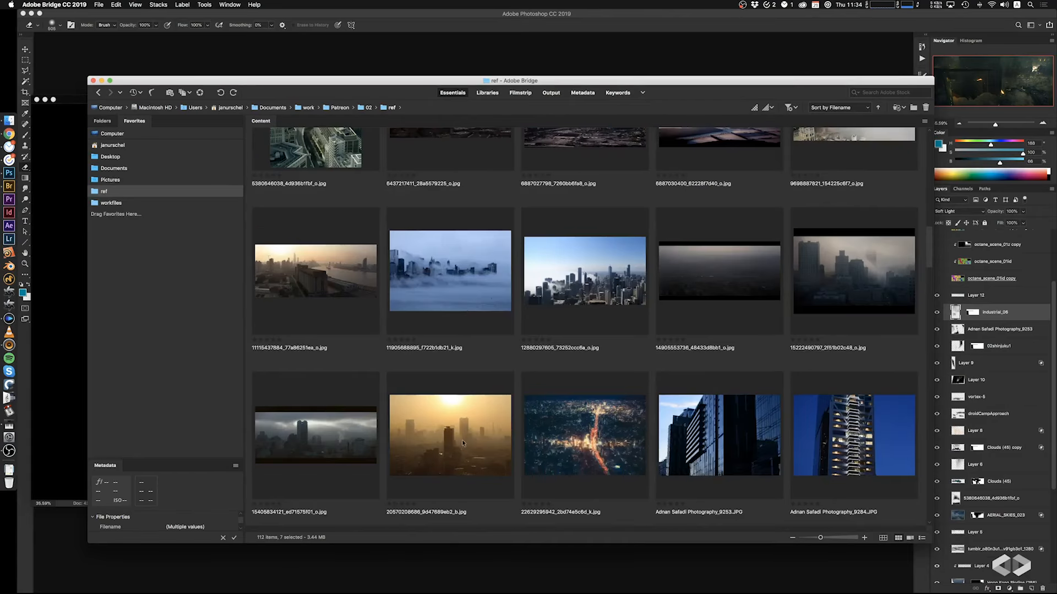
scroll(461, 440, up, 5)
scroll(462, 443, up, 10)
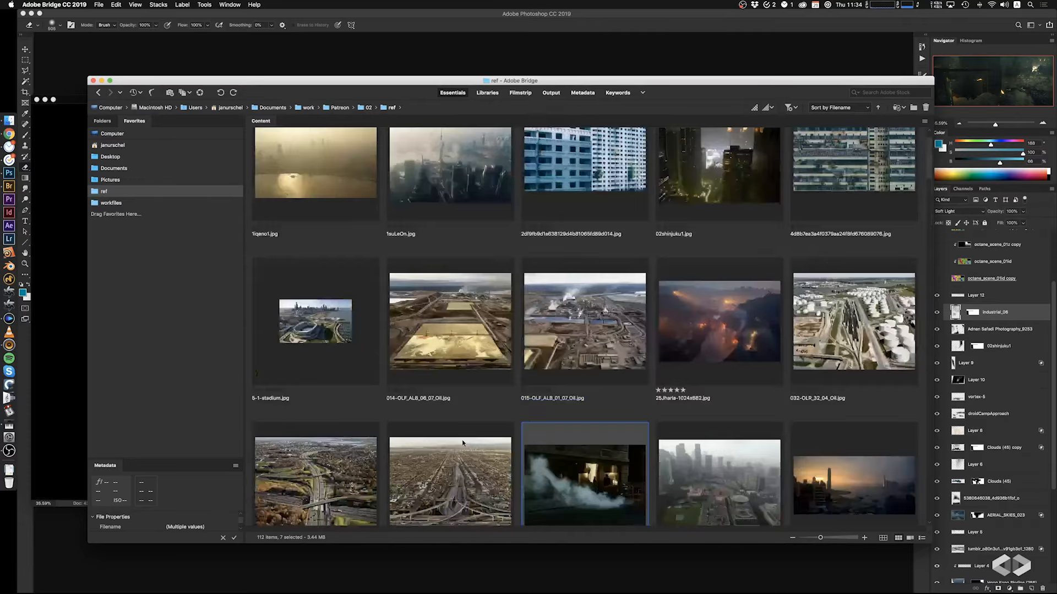
scroll(462, 443, down, 3)
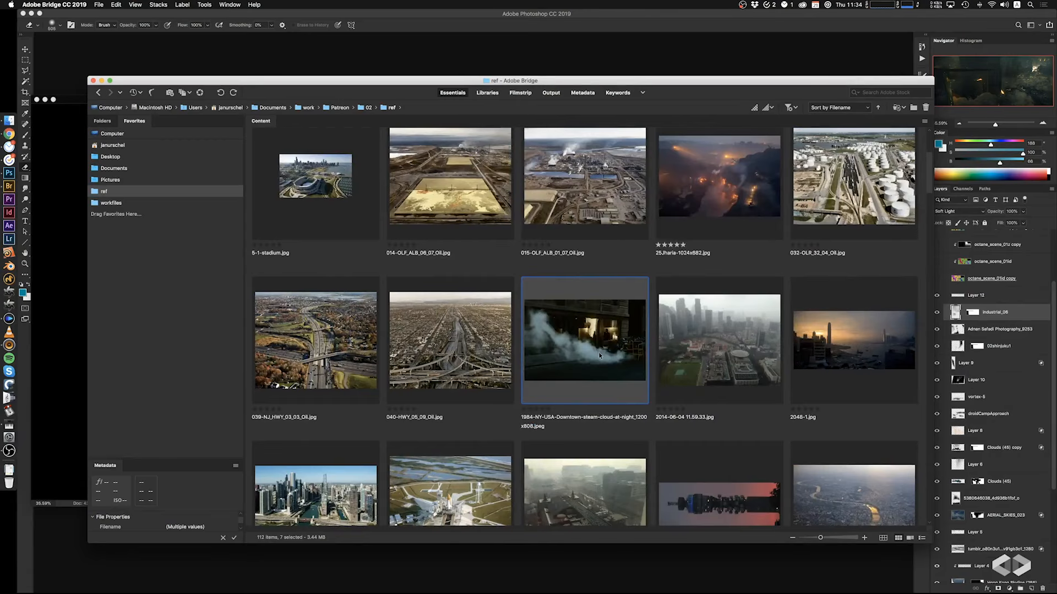
super+click(604, 212)
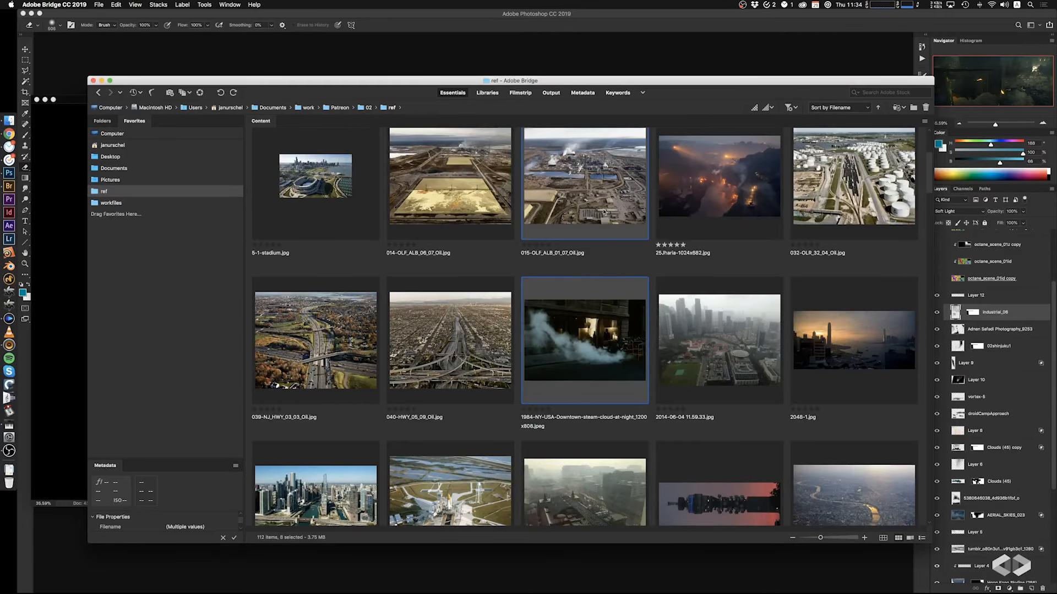
Place the eight selected photos as layers in patreon02b.psd in Photoshop and hide them all
drag(585, 353, 61, 329)
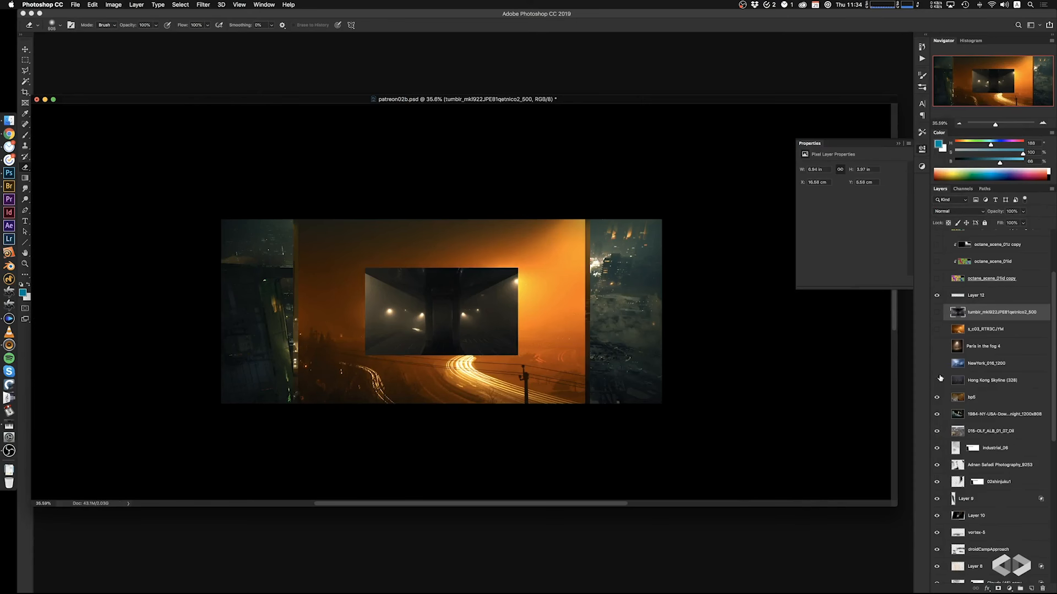
click(937, 415)
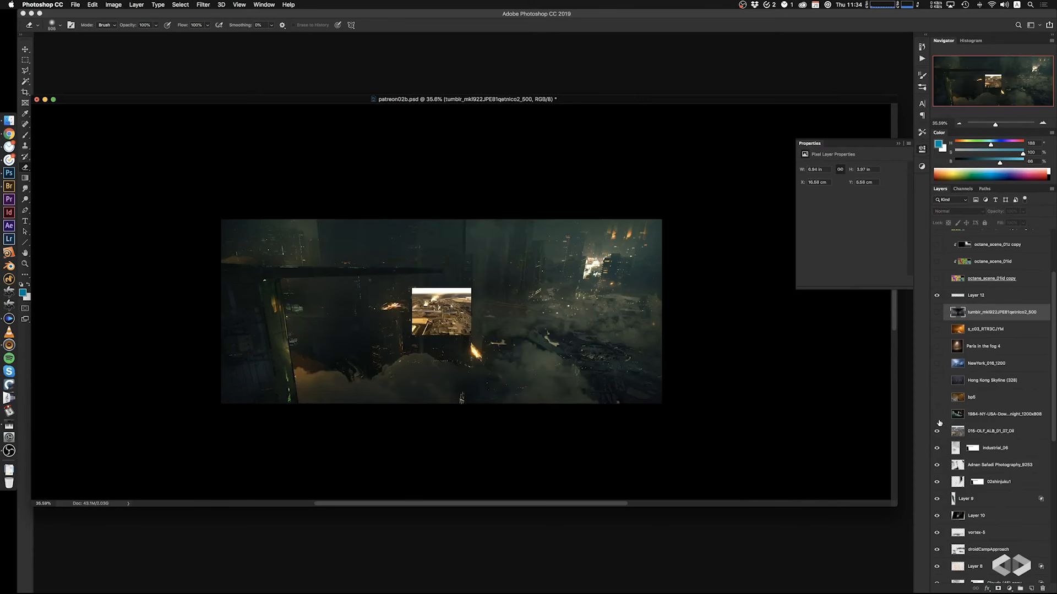
click(971, 418)
click(937, 417)
Show the steam-cloud photo layer, move it over the left half of the cityscape and set its blend mode to Screen
click(937, 417)
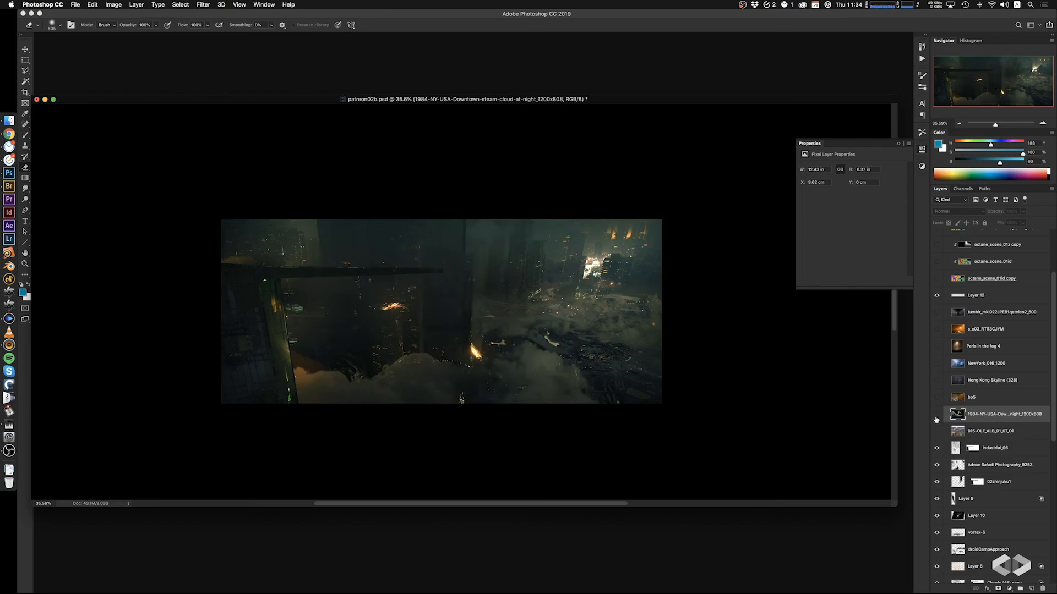
super+drag(540, 386, 423, 408)
click(956, 211)
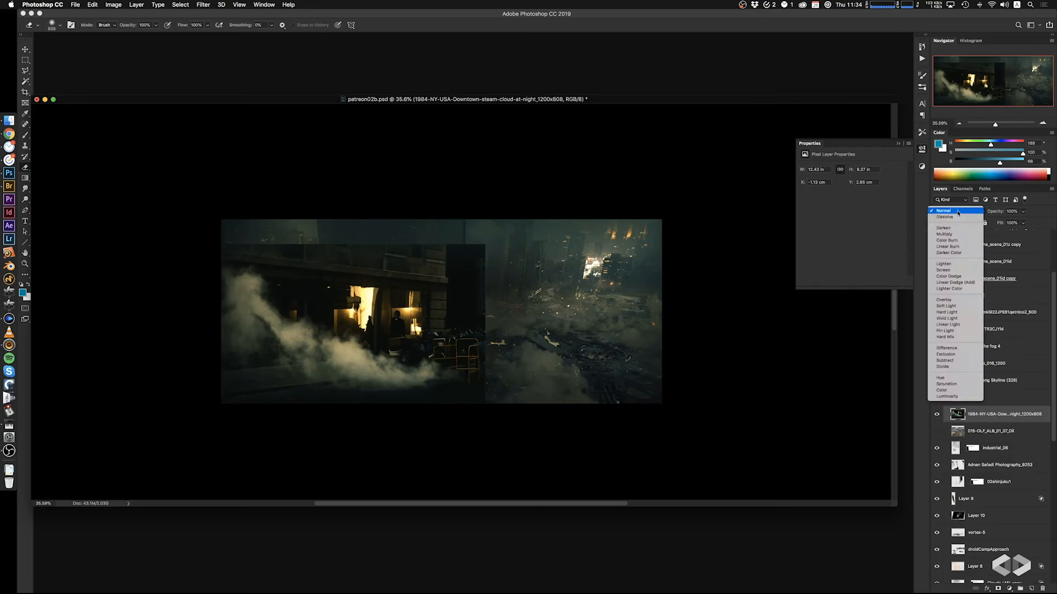
click(943, 274)
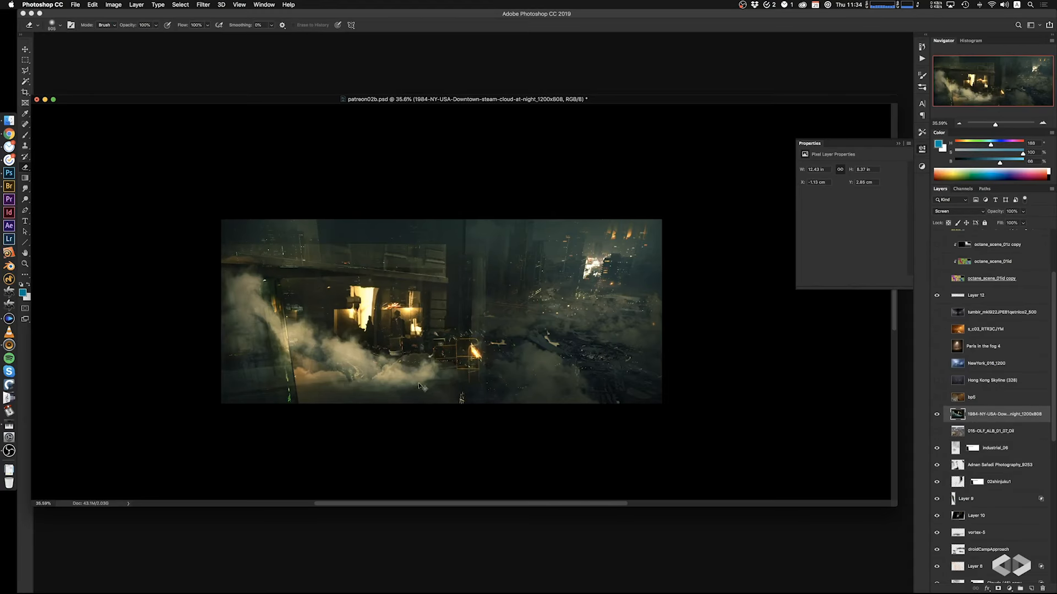
Move the steam photo down into the lower-left foreground and erase its lit windows and building facade
mouse_move(415, 397)
super+mouse_down()
mouse_move(403, 440)
mouse_move(408, 427)
super+mouse_up()
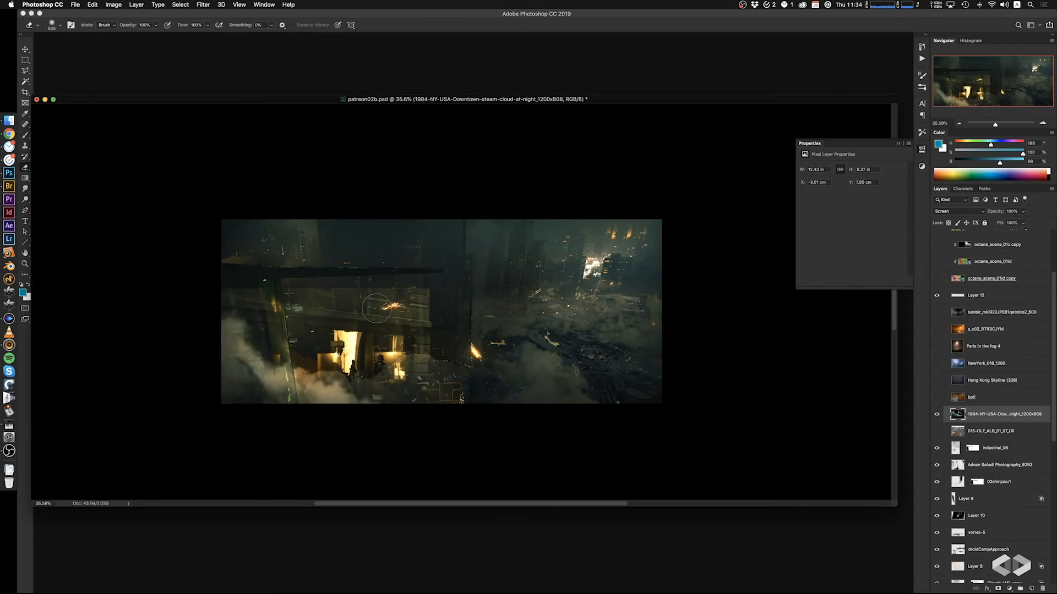
mouse_move(358, 311)
ctrl+alt+mouse_down()
mouse_move(386, 310)
mouse_move(465, 377)
mouse_move(429, 341)
mouse_move(373, 346)
mouse_move(487, 383)
mouse_move(492, 295)
ctrl+alt+mouse_up()
Free Transform the steam layer, skewing its right side upward, enlarging it slightly and shifting it left over the foreground
key(super+t)
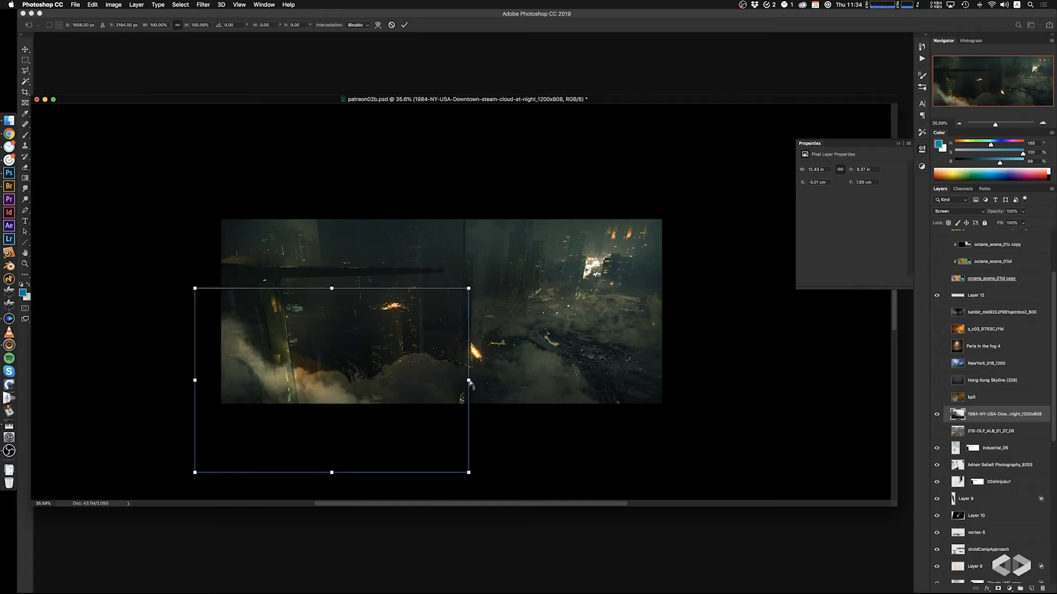
super+drag(469, 382, 481, 335)
drag(391, 402, 345, 432)
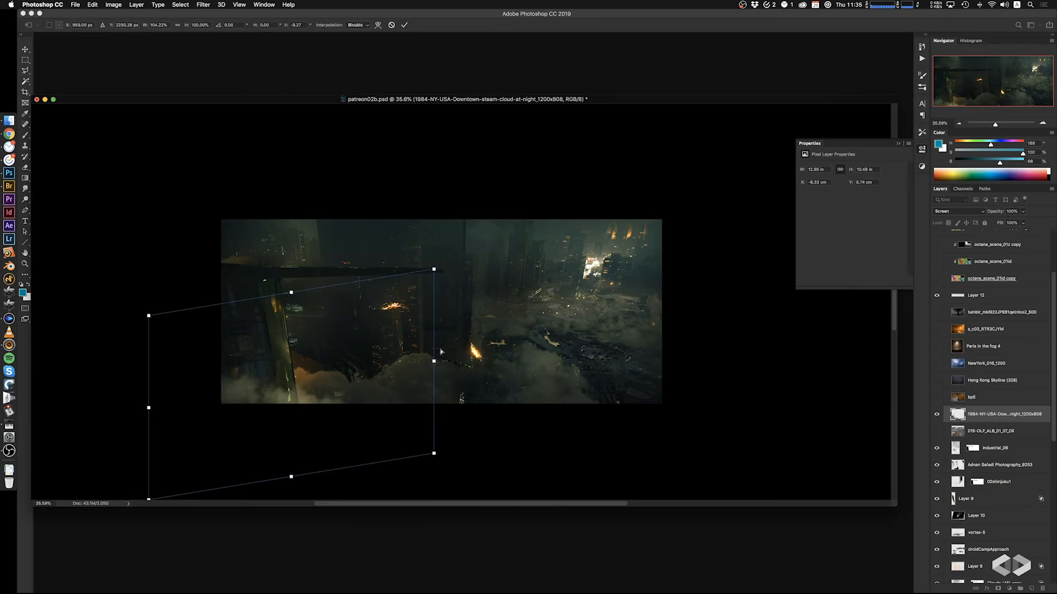
super+drag(440, 351, 448, 340)
key(Return)
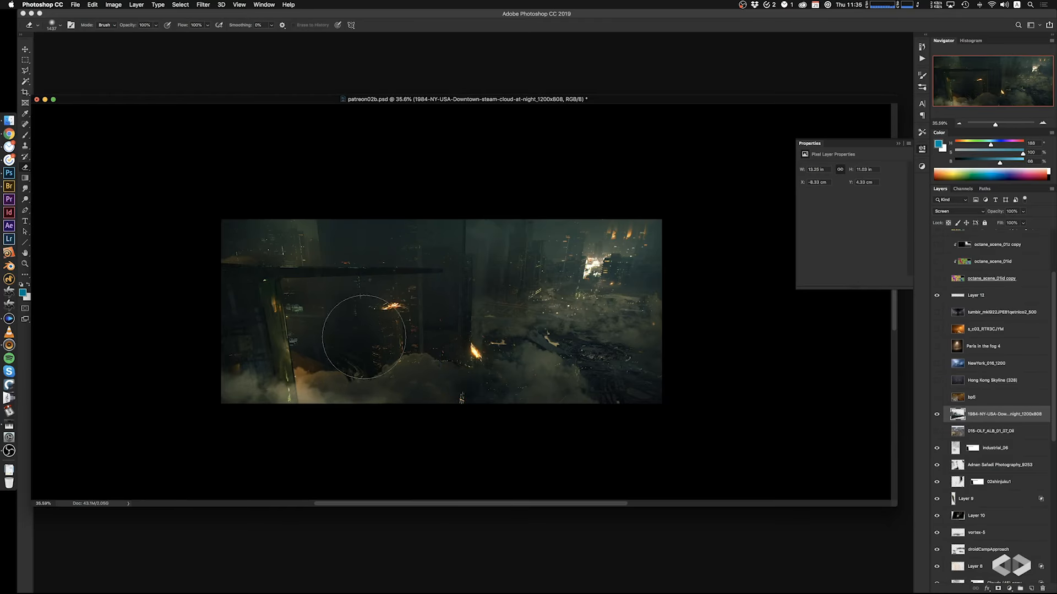
Soften the steam around the lower-left foreground with a large soft eraser
mouse_move(368, 380)
ctrl+alt+mouse_down()
mouse_move(359, 381)
mouse_move(371, 370)
ctrl+alt+mouse_up()
mouse_move(265, 388)
mouse_down()
mouse_move(184, 371)
mouse_move(236, 382)
mouse_up()
space+drag(359, 368, 374, 361)
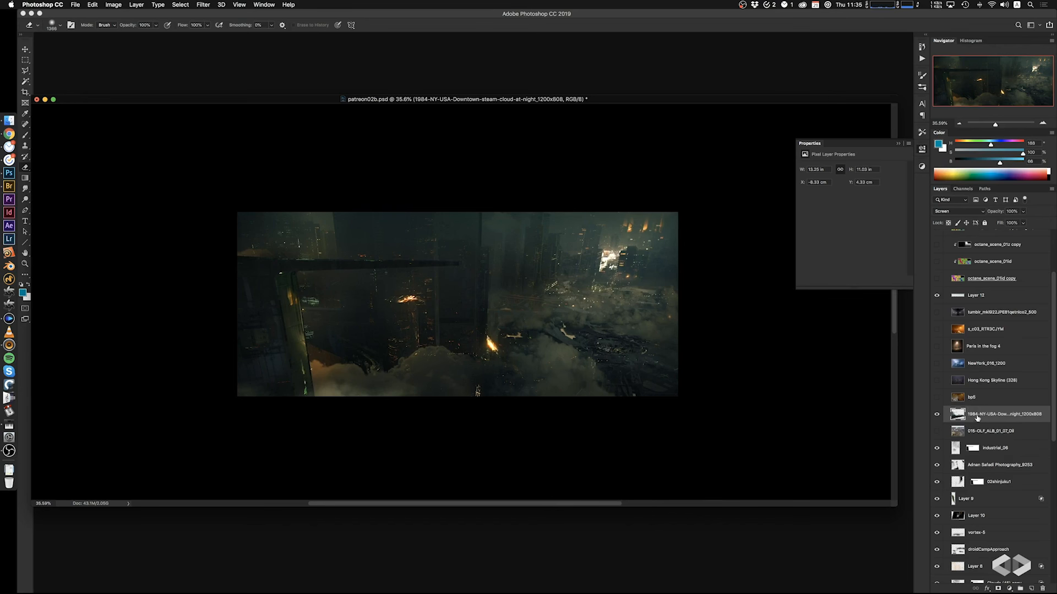
Reorder the steam layer below 015-OLF_ALB_01_07_Oil, show the industrial photo and move it over the ground at the picture's right edge
drag(977, 419, 939, 420)
click(958, 420)
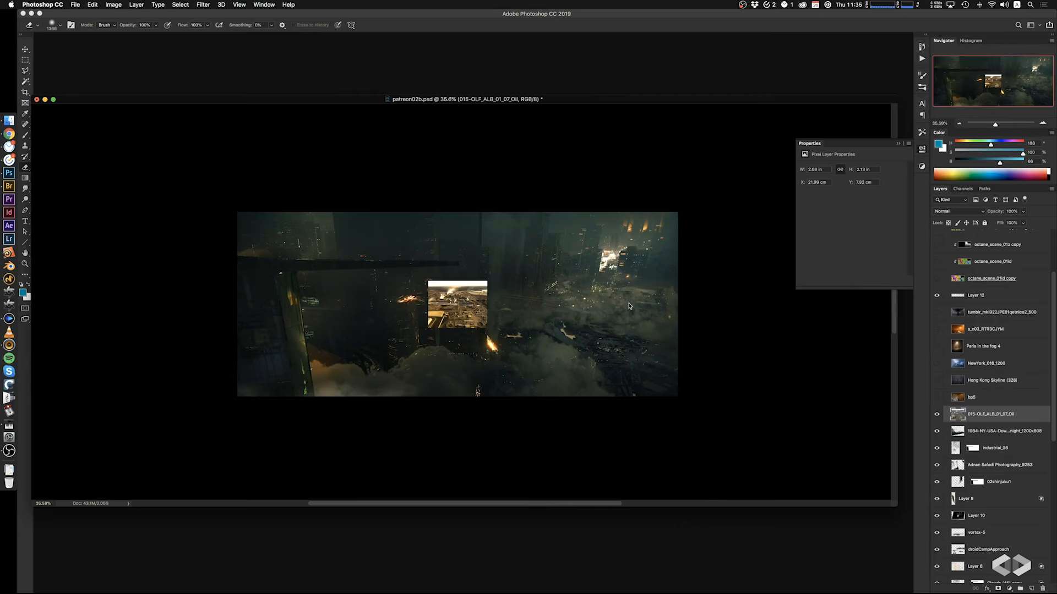
super+drag(456, 308, 646, 326)
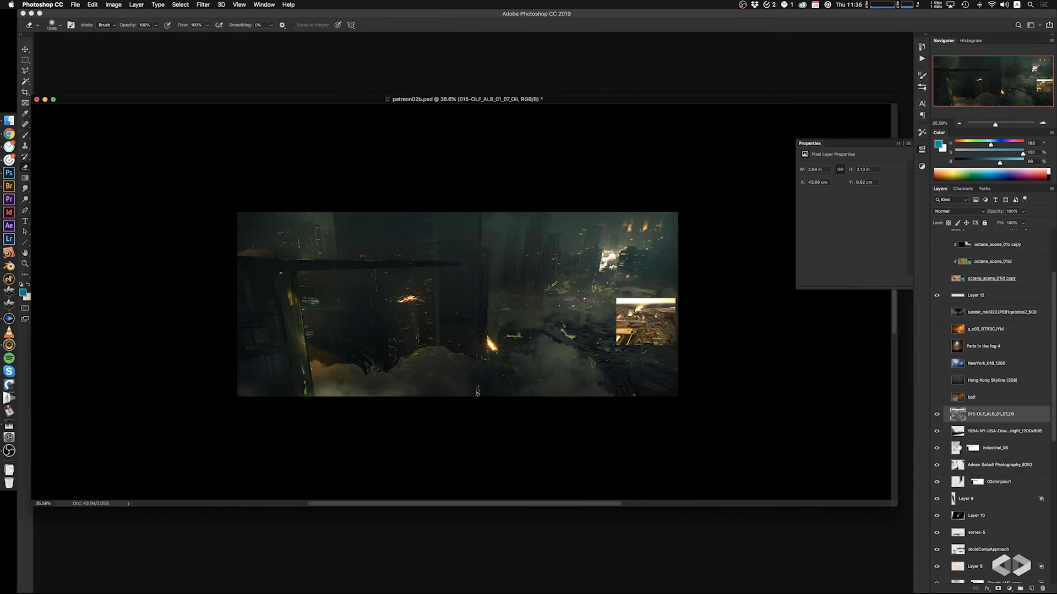
Delete the 015-OLF_ALB_01_07_Oil layer, show the bp5 traffic photo and erase its lower half of cars
key(Delete)
click(954, 399)
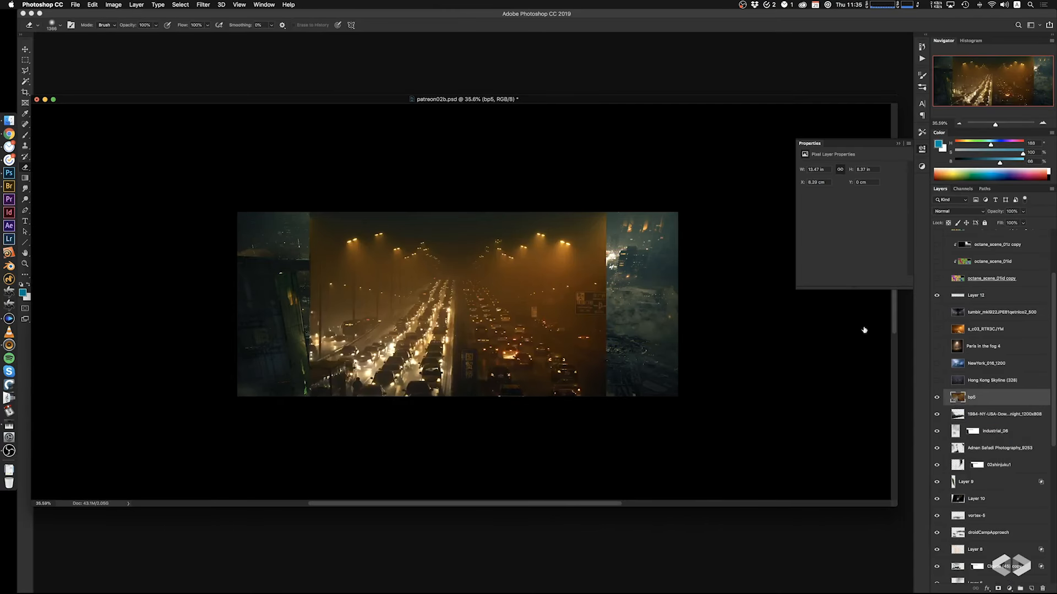
mouse_move(430, 395)
mouse_down()
mouse_move(336, 373)
mouse_move(344, 336)
mouse_move(573, 381)
mouse_move(464, 317)
mouse_move(605, 364)
mouse_move(600, 346)
mouse_up()
Set the bp5 layer's blend mode to Screen and darken it with Levels by lowering the midtones
click(972, 216)
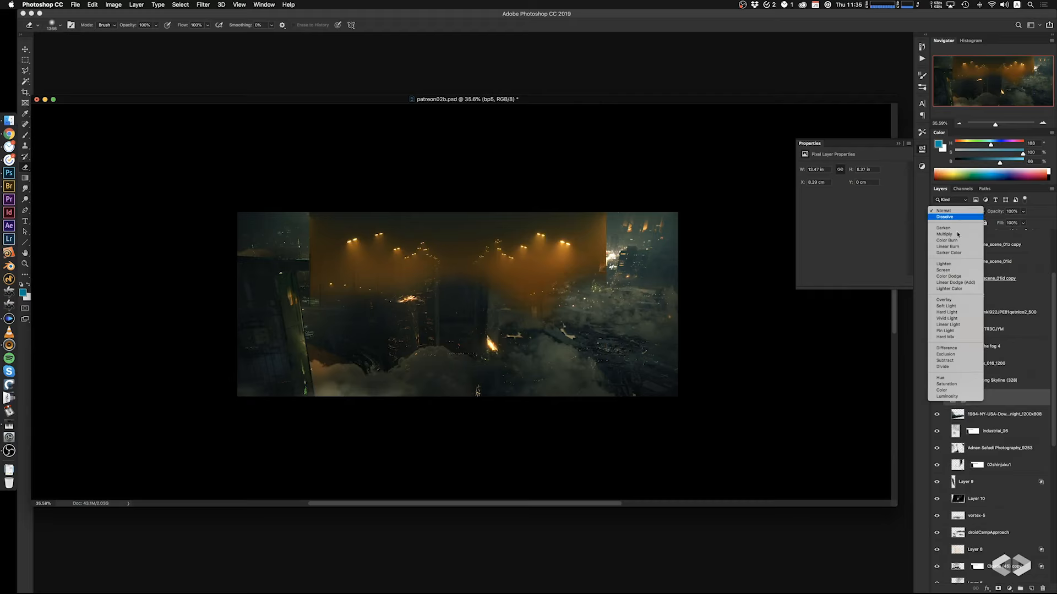
click(954, 270)
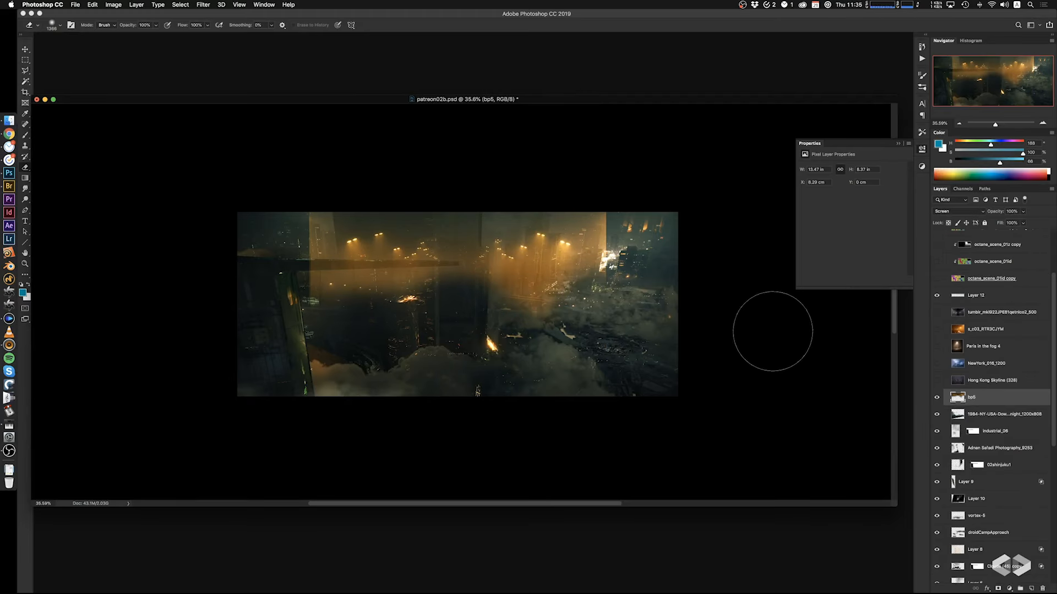
key(ctrl+l)
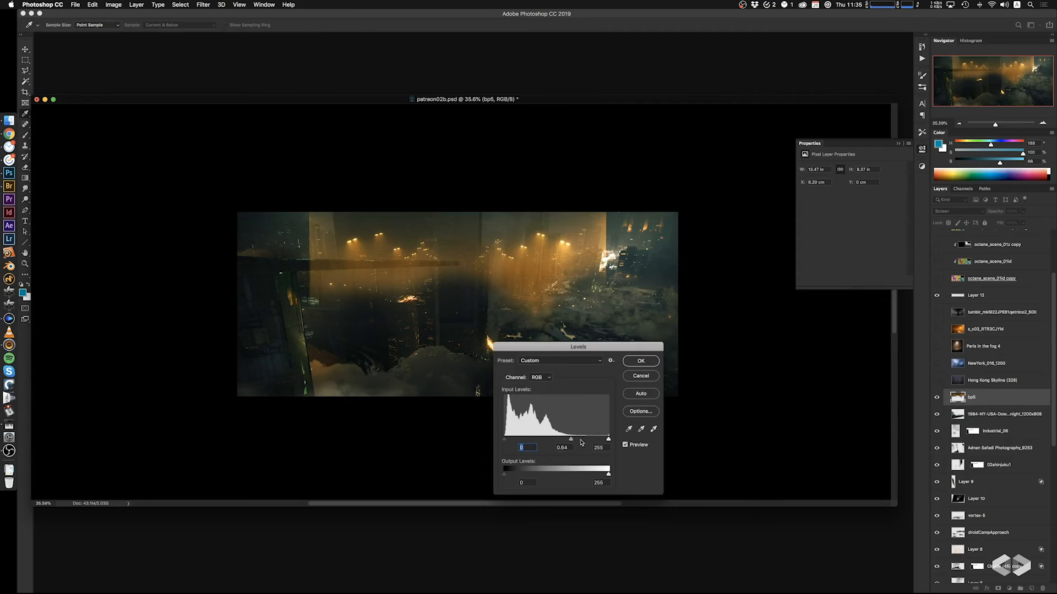
drag(580, 442, 582, 442)
click(640, 361)
Rotate the bp5 layer -90° with Free Transform and place its lights vertically over the building left of the central tower
key(e)
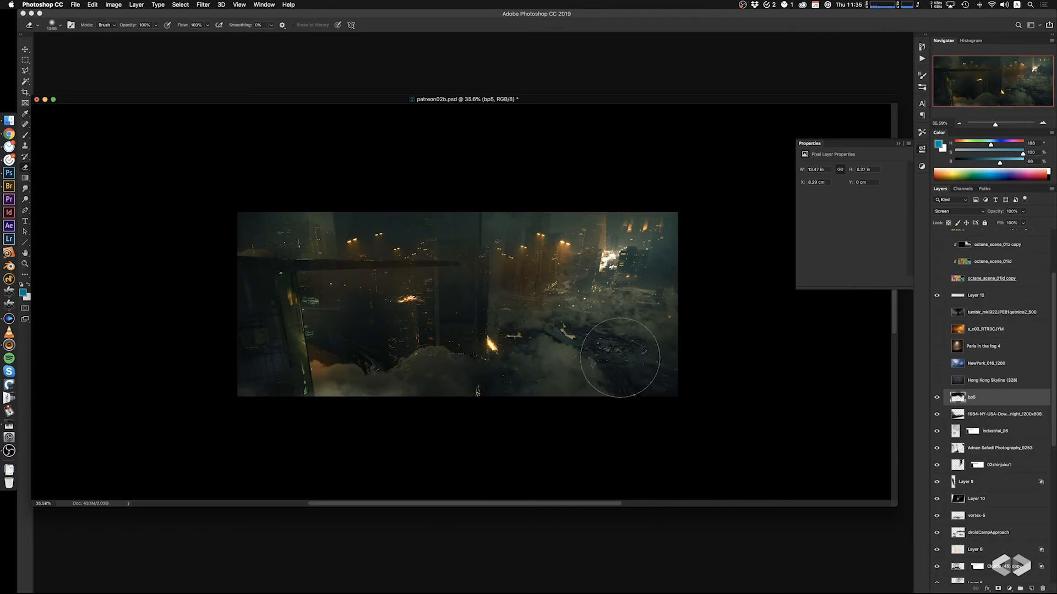
super+drag(559, 344, 590, 368)
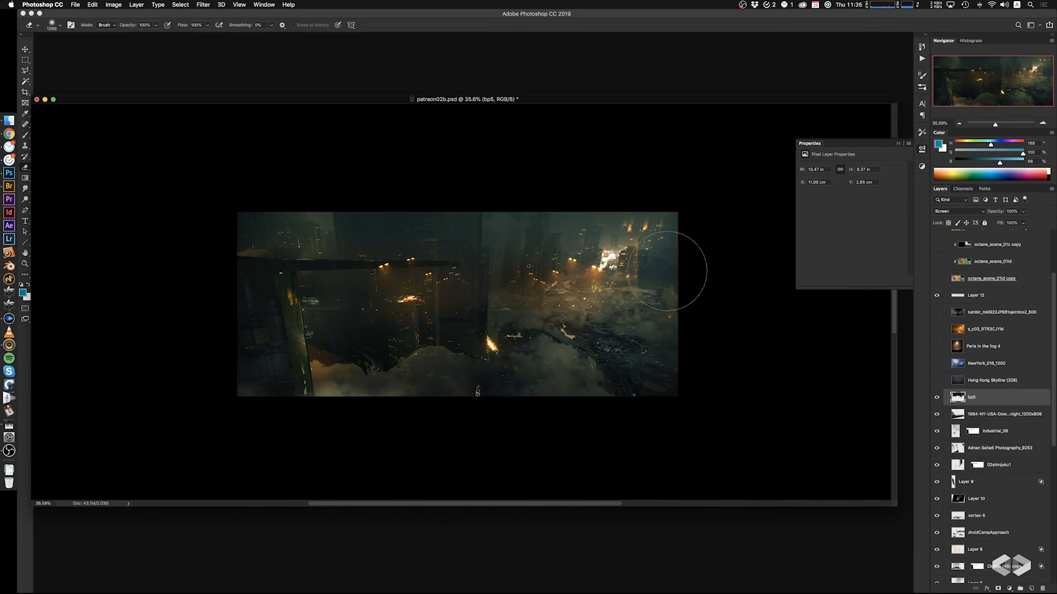
mouse_move(673, 243)
mouse_down()
mouse_move(660, 243)
mouse_move(640, 337)
mouse_move(640, 278)
mouse_move(517, 181)
mouse_move(483, 182)
mouse_move(515, 191)
mouse_up()
key(super+t)
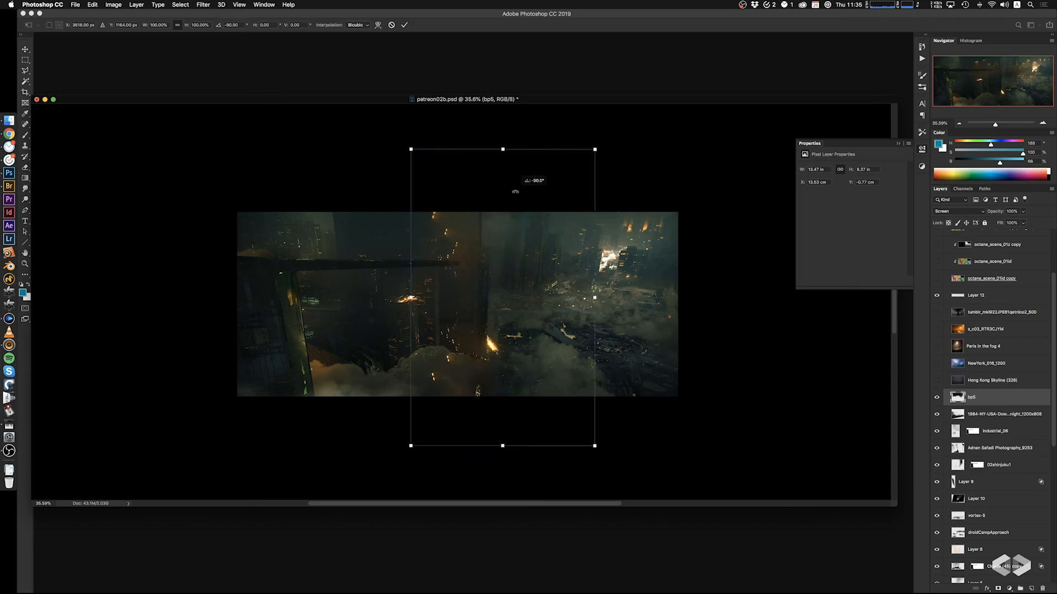
drag(533, 306, 491, 358)
key(Return)
key(e)
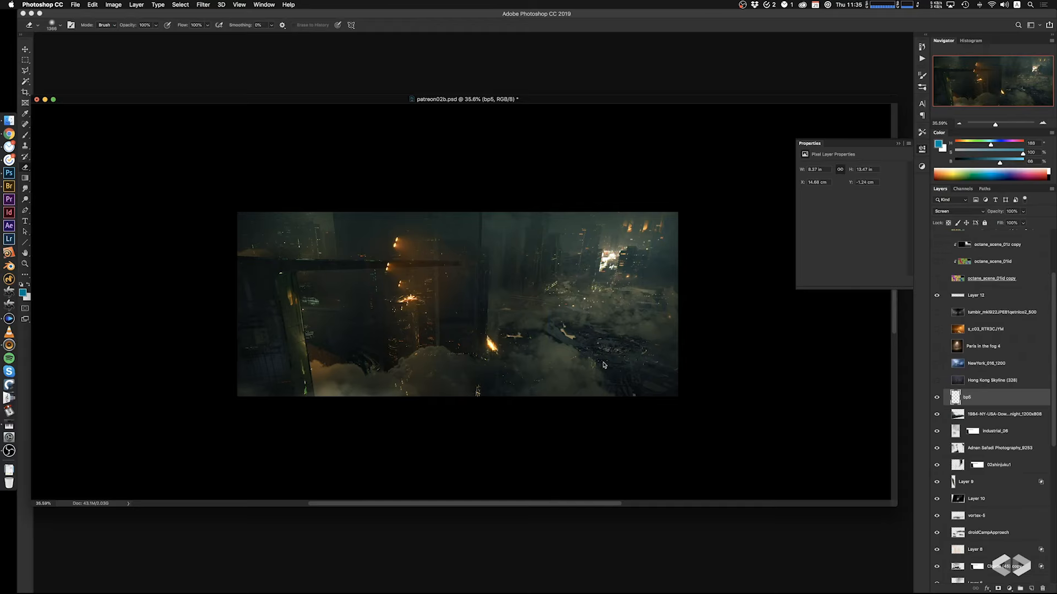
super+drag(564, 328, 585, 302)
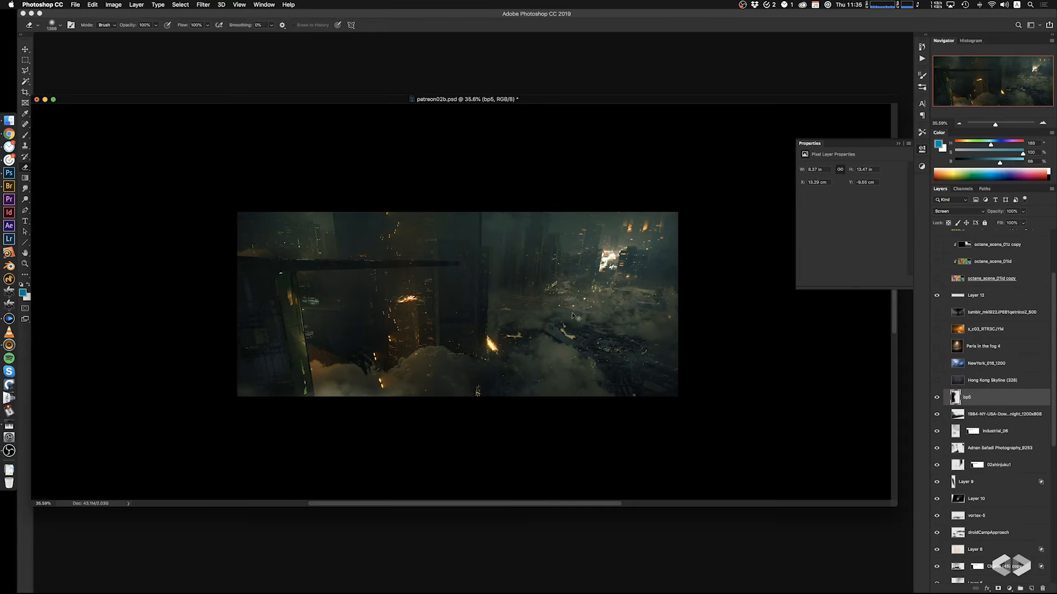
Free Transform bp5 so its lights slope across the ground on the right, and erase stray lights beside the central tower
key(super+t)
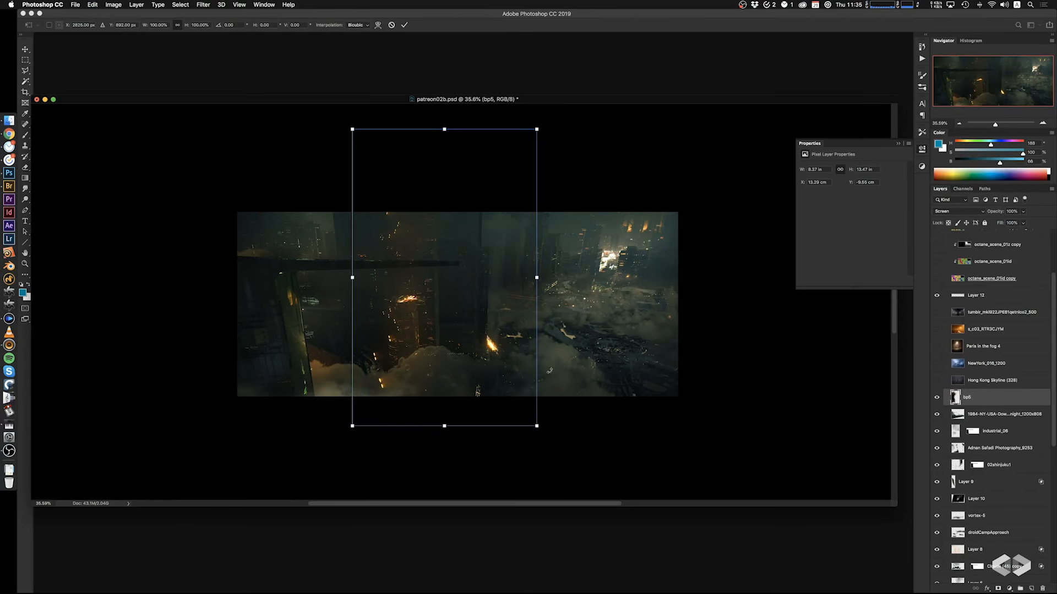
drag(554, 373, 623, 303)
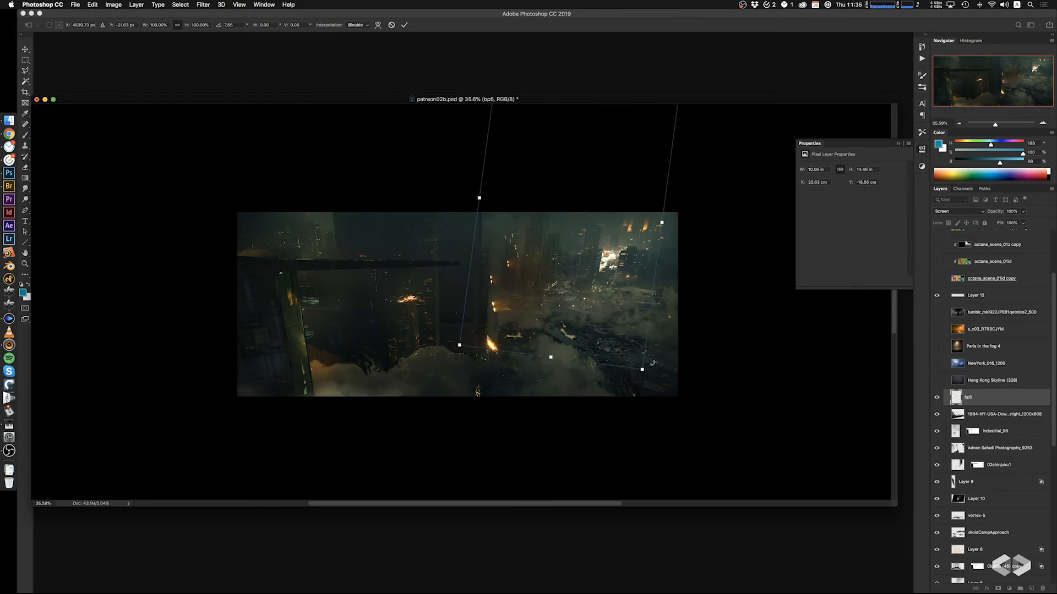
drag(655, 384, 633, 366)
drag(611, 321, 431, 402)
drag(521, 320, 411, 238)
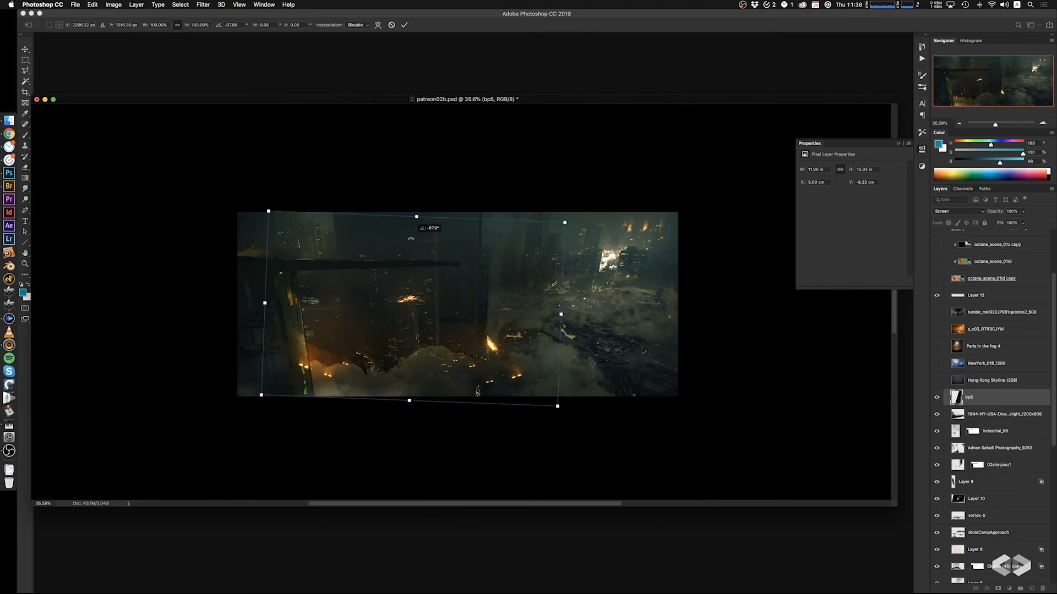
drag(456, 302, 614, 279)
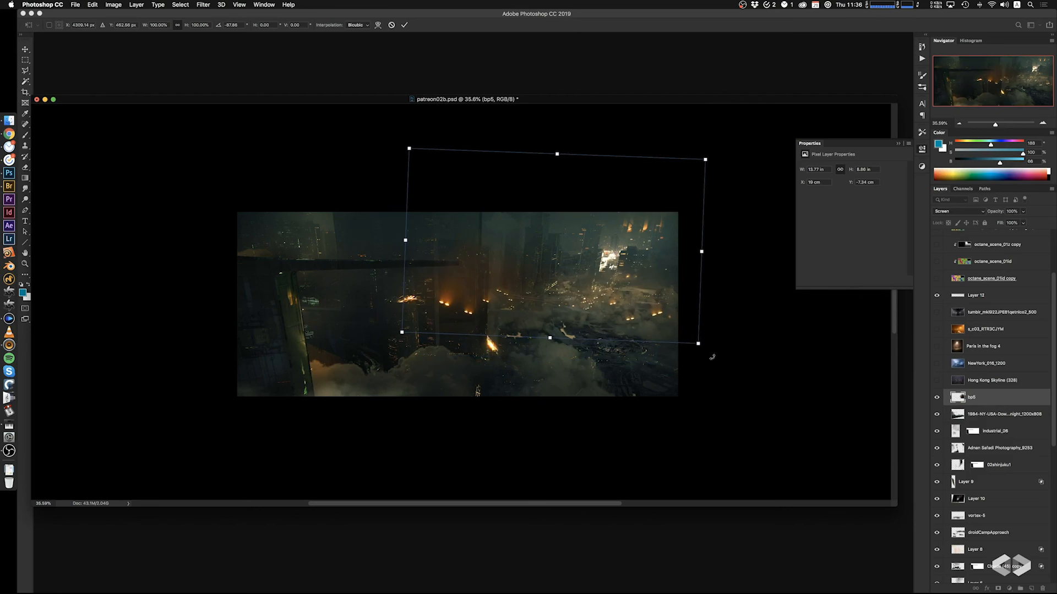
drag(712, 357, 688, 382)
drag(619, 333, 655, 301)
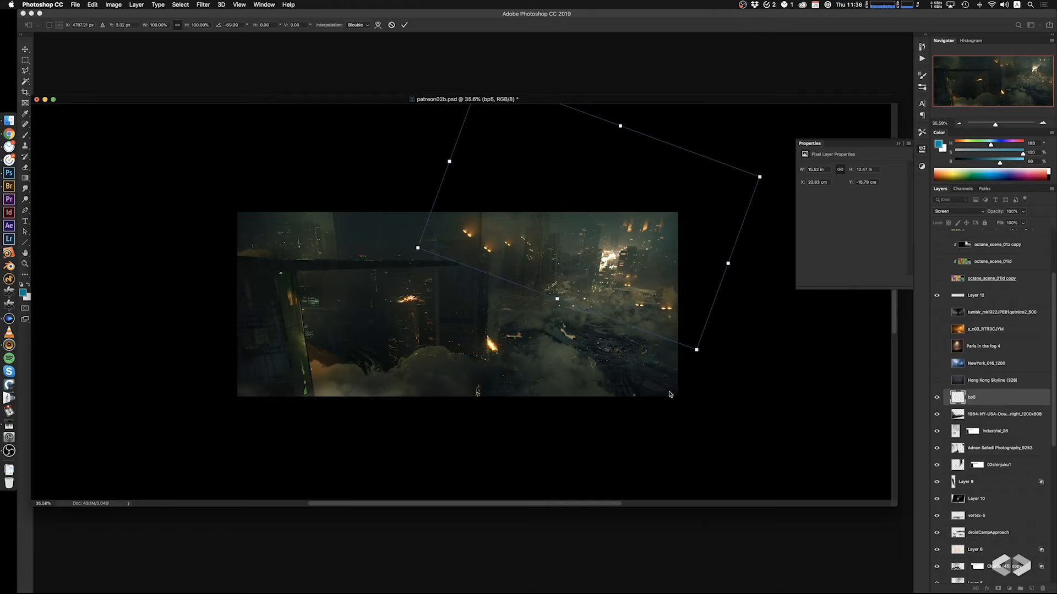
key(Return)
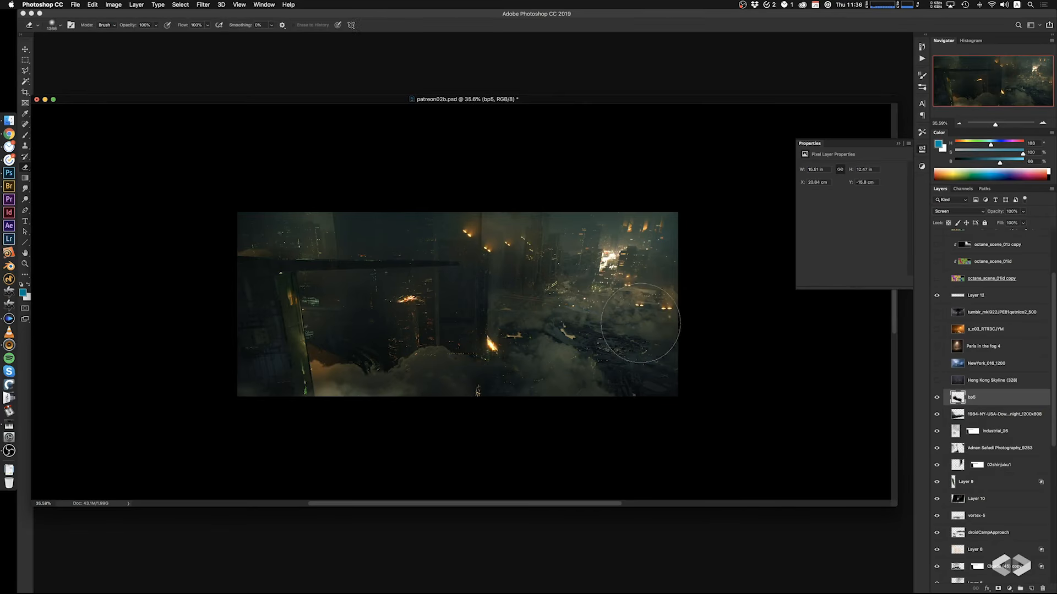
key(e)
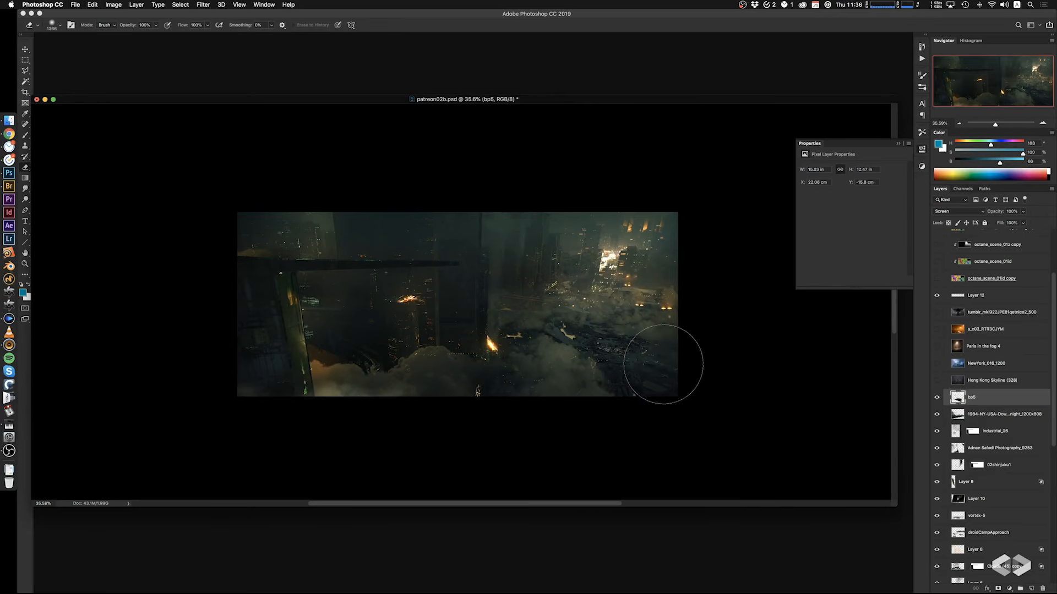
super+drag(663, 387, 644, 402)
Select the bp5 lights on the right, stretch them taller and narrower with Free Transform, and move them left toward the fire
key(m)
drag(571, 273, 626, 408)
key(super+t)
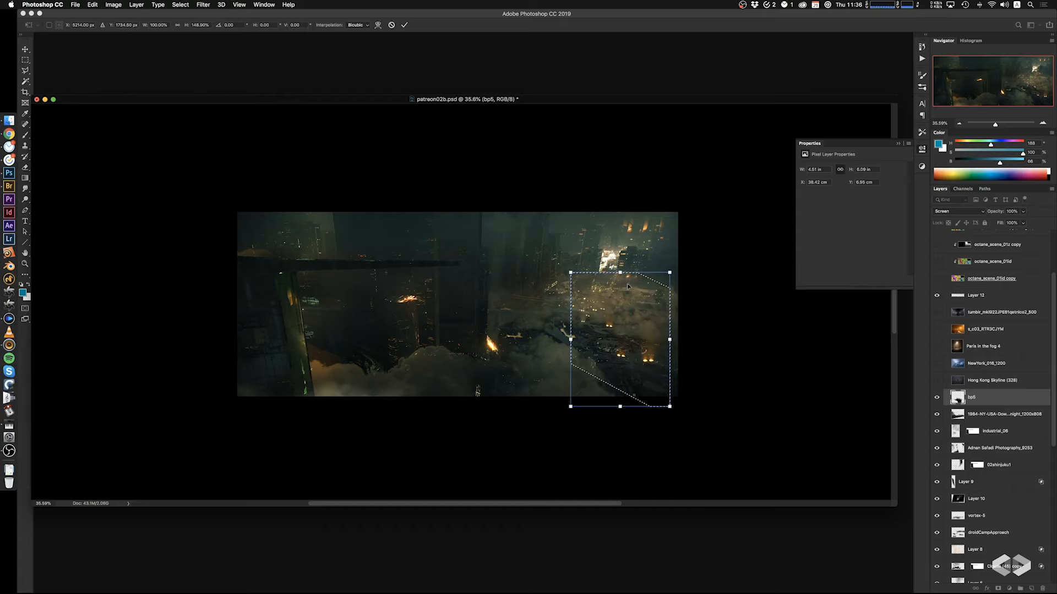
drag(620, 273, 620, 232)
super+drag(569, 332, 626, 341)
super+drag(628, 346, 629, 351)
super+drag(677, 326, 652, 353)
key(Return)
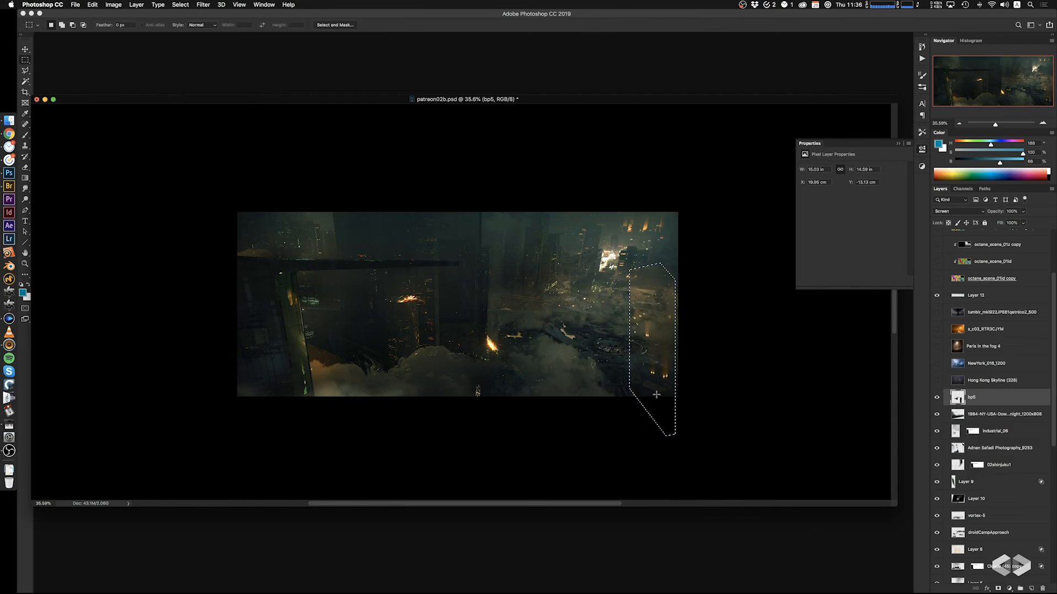
mouse_move(653, 388)
mouse_down()
mouse_move(576, 366)
mouse_move(595, 368)
mouse_up()
click(630, 426)
Switch the eraser to a large soft round brush and fade the excess bp5 lights above the ground
key(e)
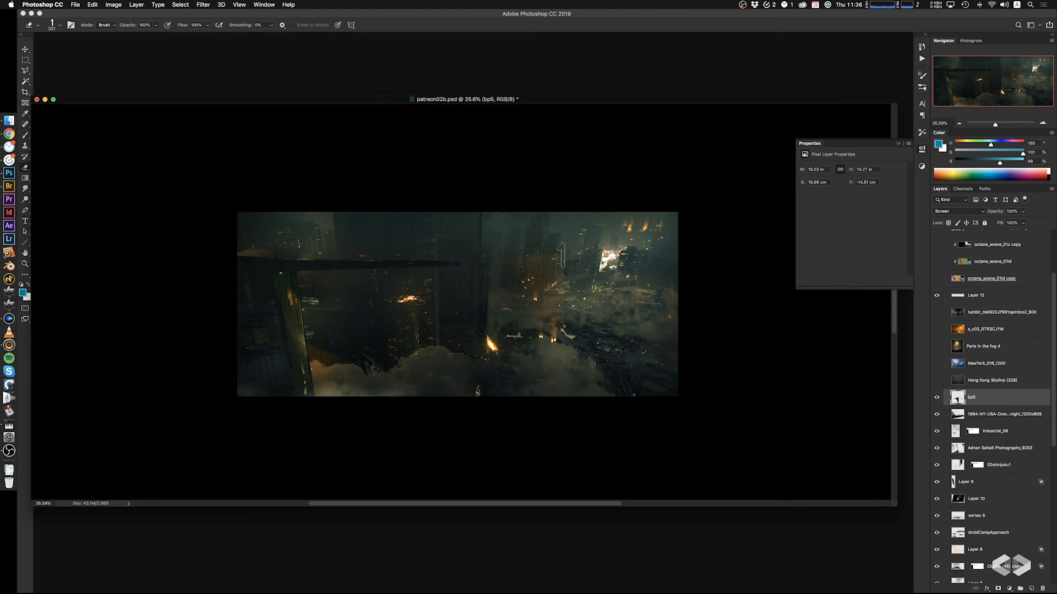
right_click(576, 292)
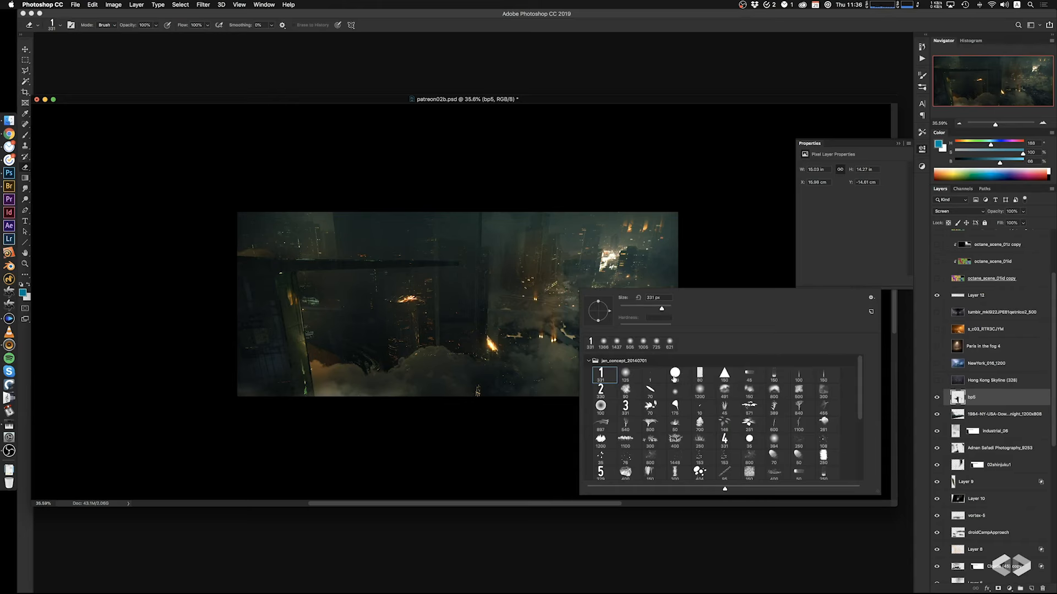
click(622, 379)
ctrl+alt+drag(581, 242, 676, 244)
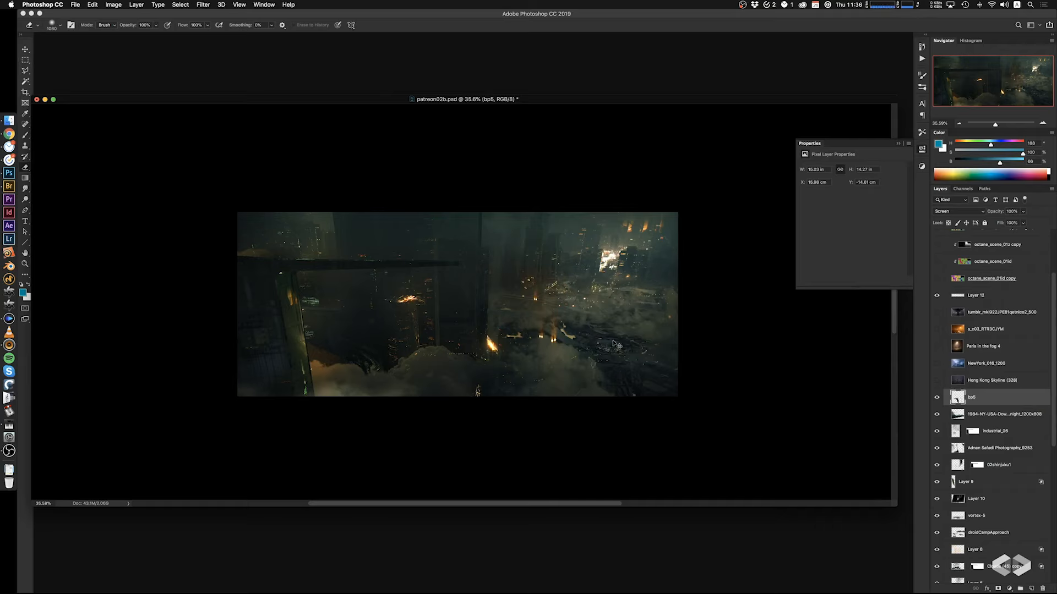
Move the bp5 lights left beside the green-lit pillar and skew the layer slightly with Free Transform
mouse_move(605, 347)
super+mouse_down()
mouse_move(539, 346)
mouse_move(542, 354)
super+mouse_up()
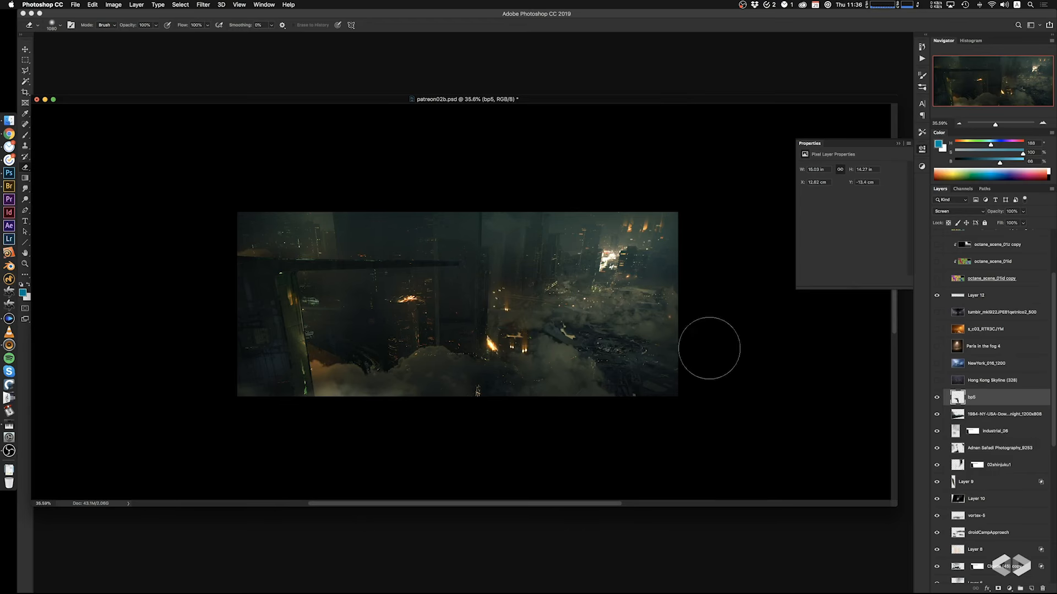
mouse_move(574, 360)
super+mouse_down()
mouse_move(432, 377)
mouse_move(407, 358)
mouse_move(440, 365)
super+mouse_up()
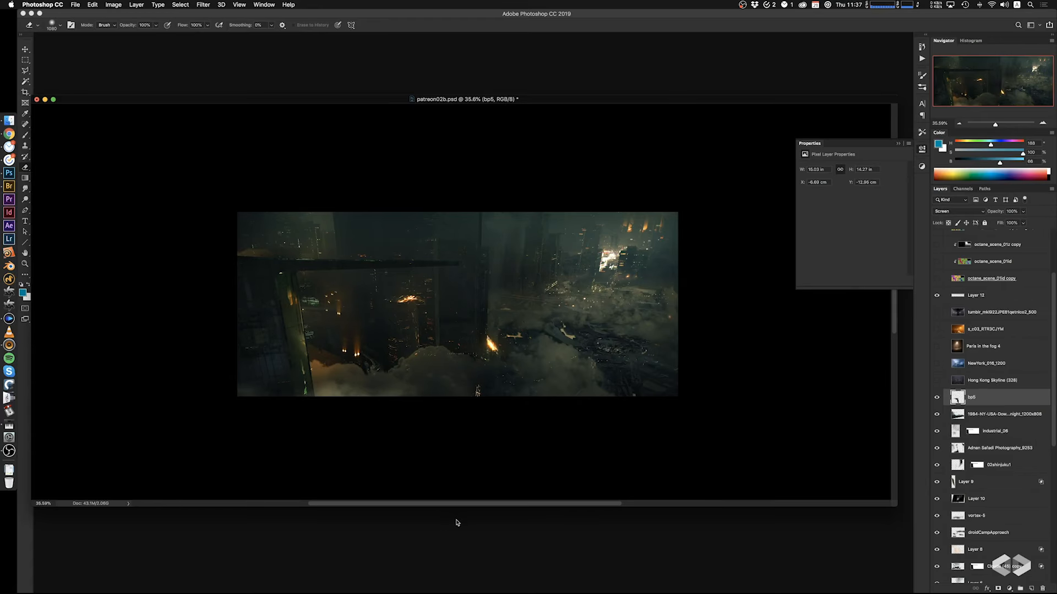
key(super+t)
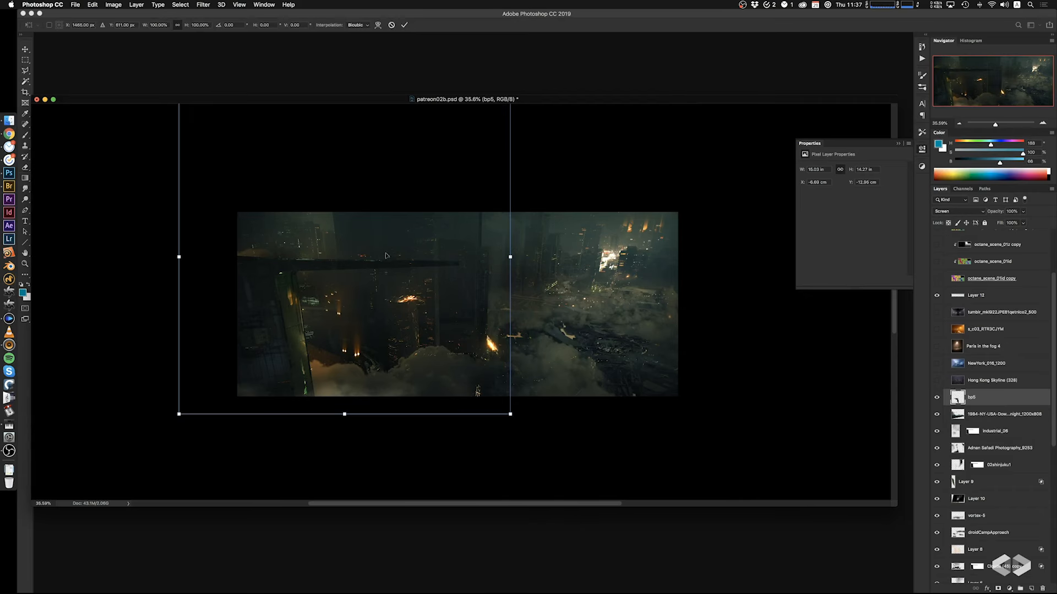
drag(378, 204, 404, 298)
super+drag(367, 194, 335, 190)
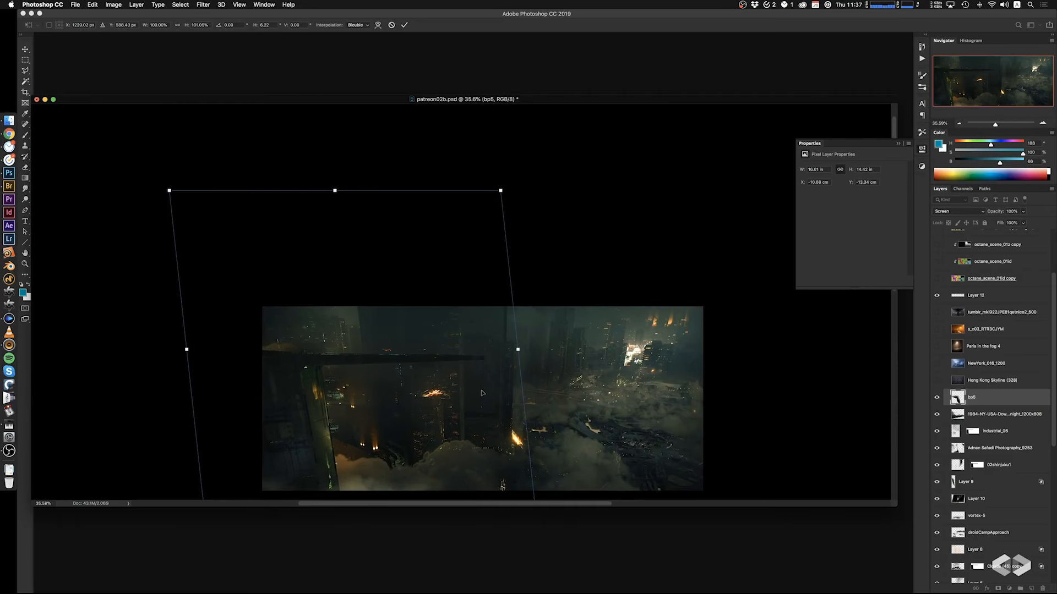
mouse_move(482, 393)
mouse_down()
mouse_move(481, 459)
mouse_move(468, 344)
mouse_up()
key(Return)
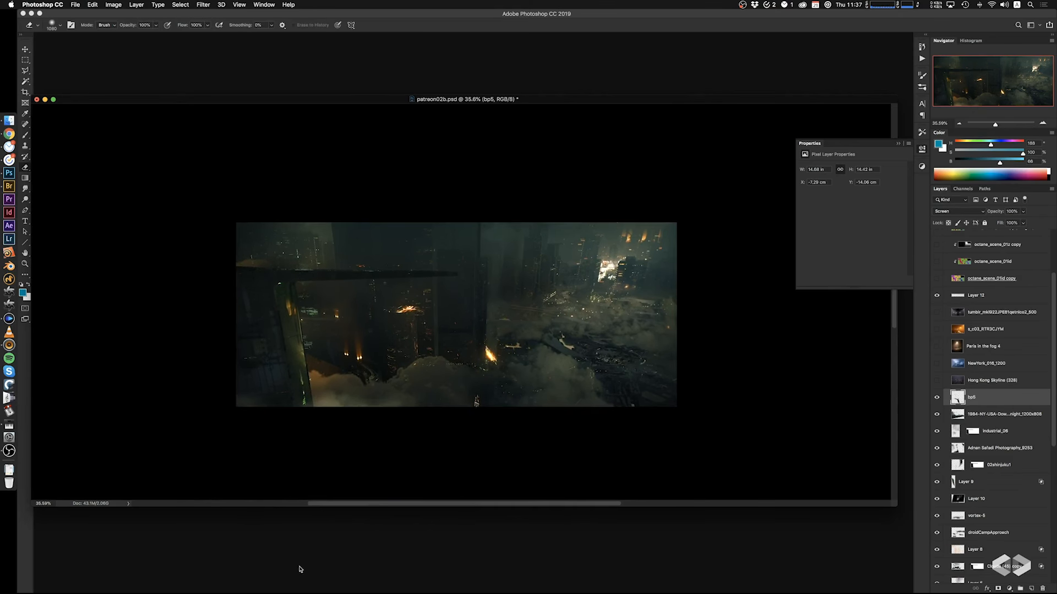
Reposition the bp5 lights just right of the fire at the central tower's base
mouse_move(477, 391)
mouse_down()
mouse_move(460, 357)
mouse_move(440, 384)
mouse_up()
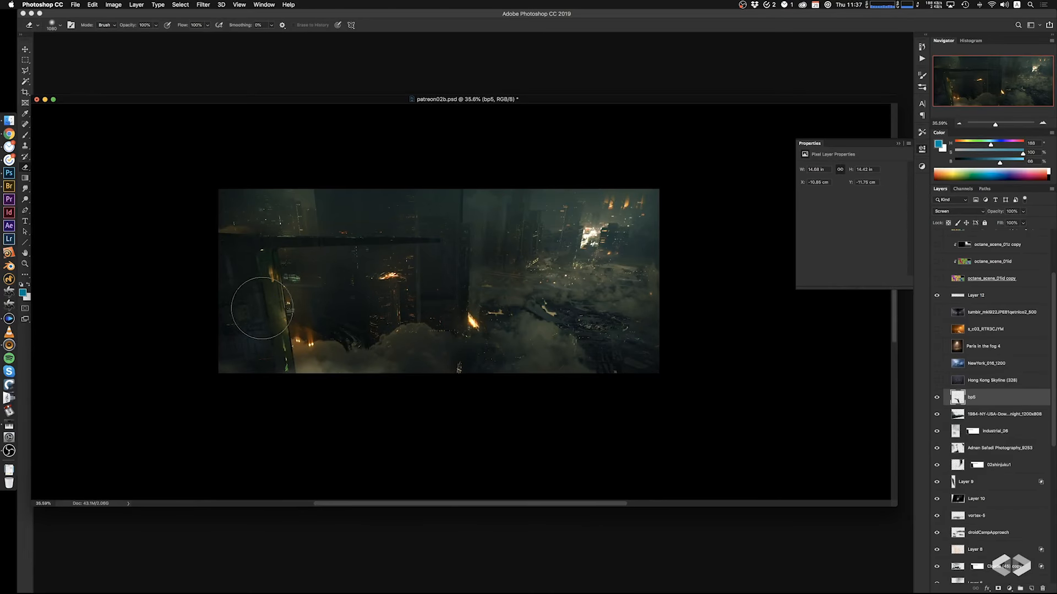
drag(468, 365, 514, 365)
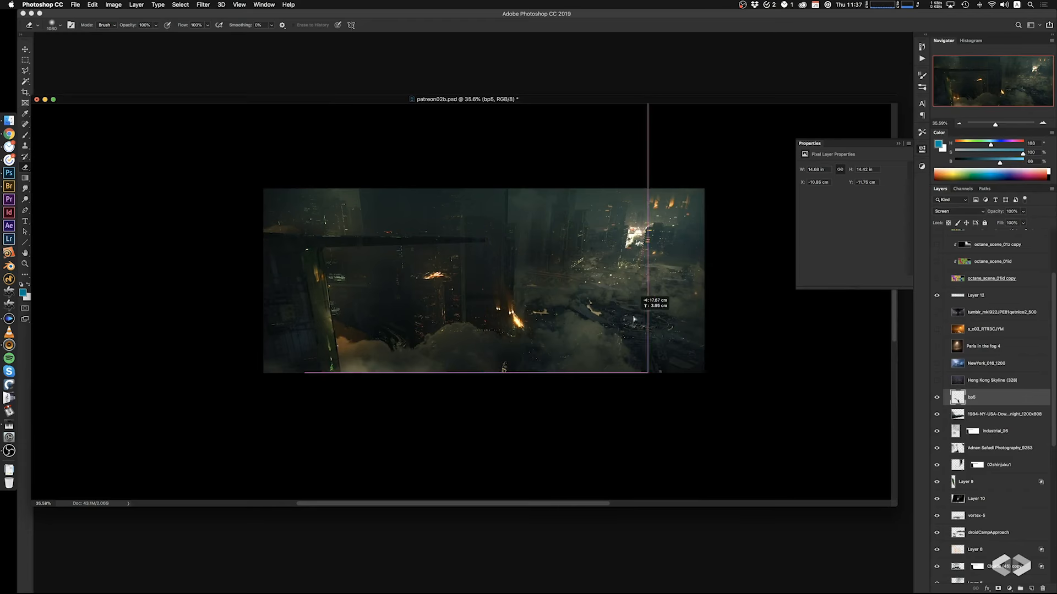
super+drag(633, 319, 635, 382)
super+drag(597, 340, 609, 341)
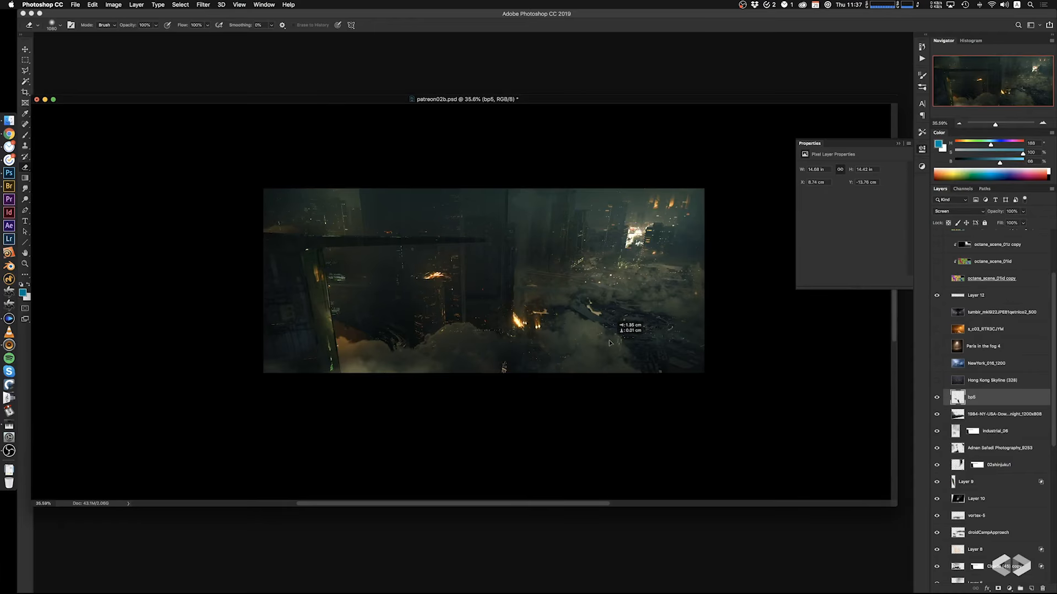
drag(601, 378, 606, 376)
Show the Hong Kong Skyline (328) layer and set its blend mode to Screen
click(938, 382)
click(966, 383)
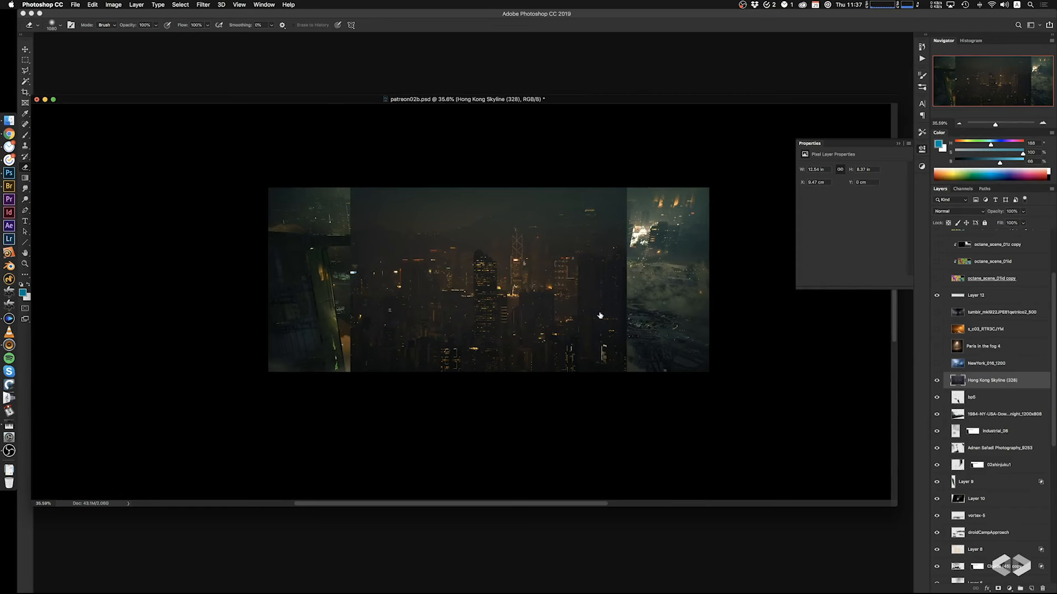
click(957, 211)
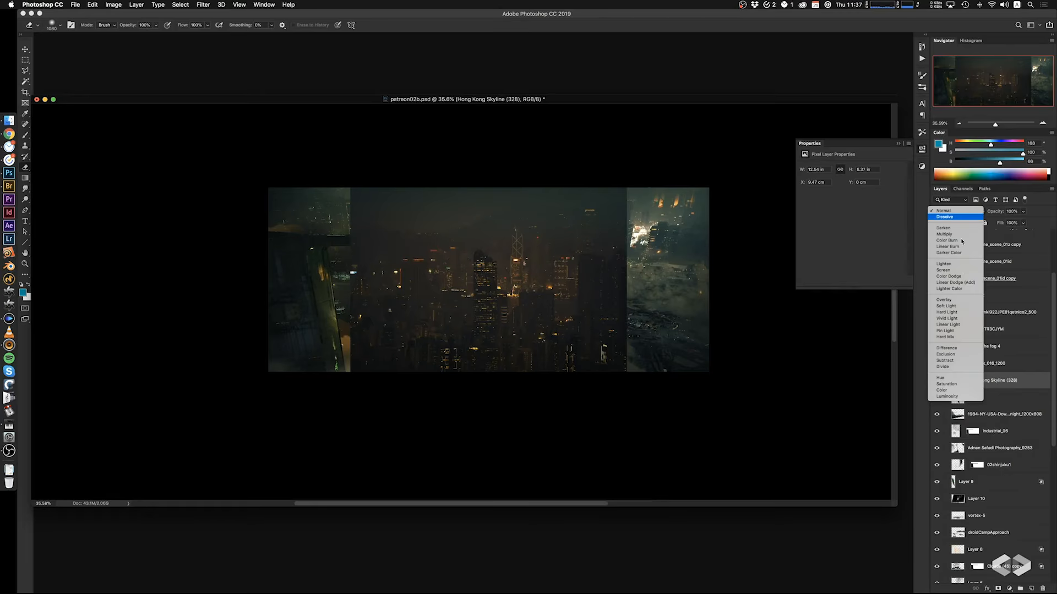
click(951, 270)
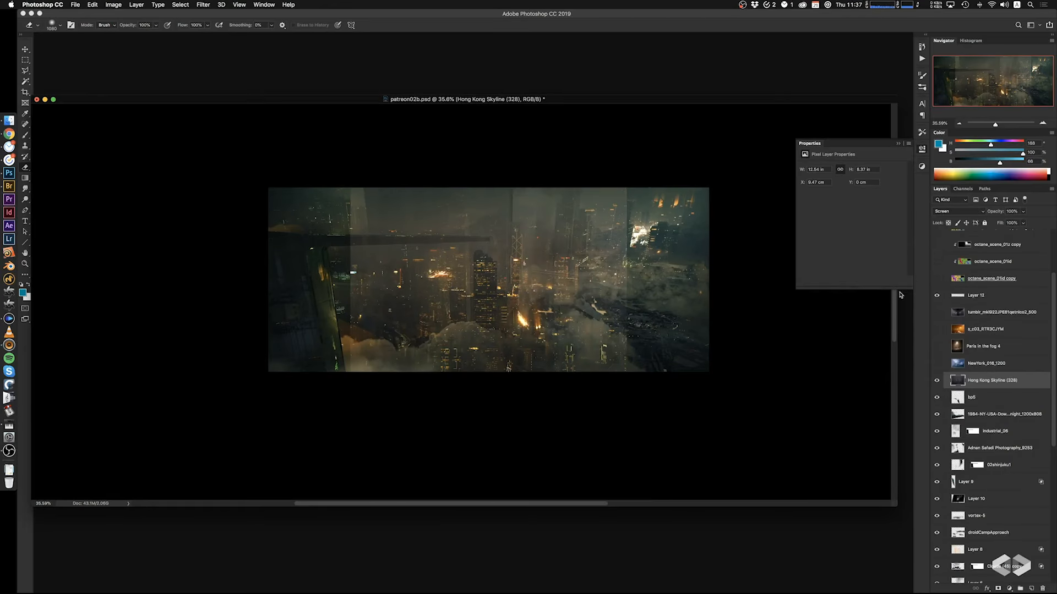
Darken the Hong Kong Skyline (328) layer with Levels, setting the midtones to 0.52
key(super+l)
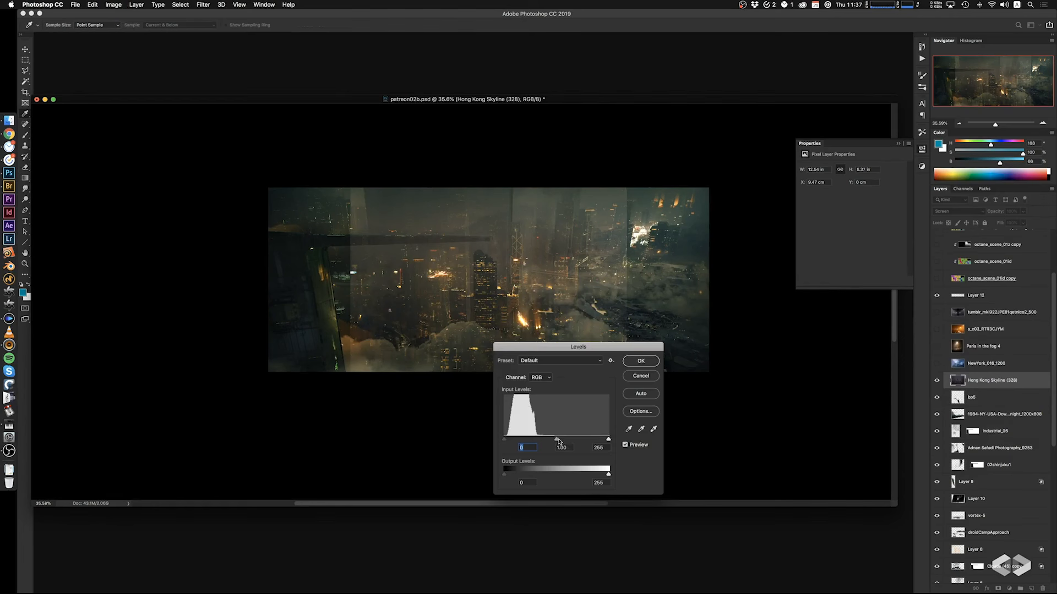
drag(558, 440, 577, 439)
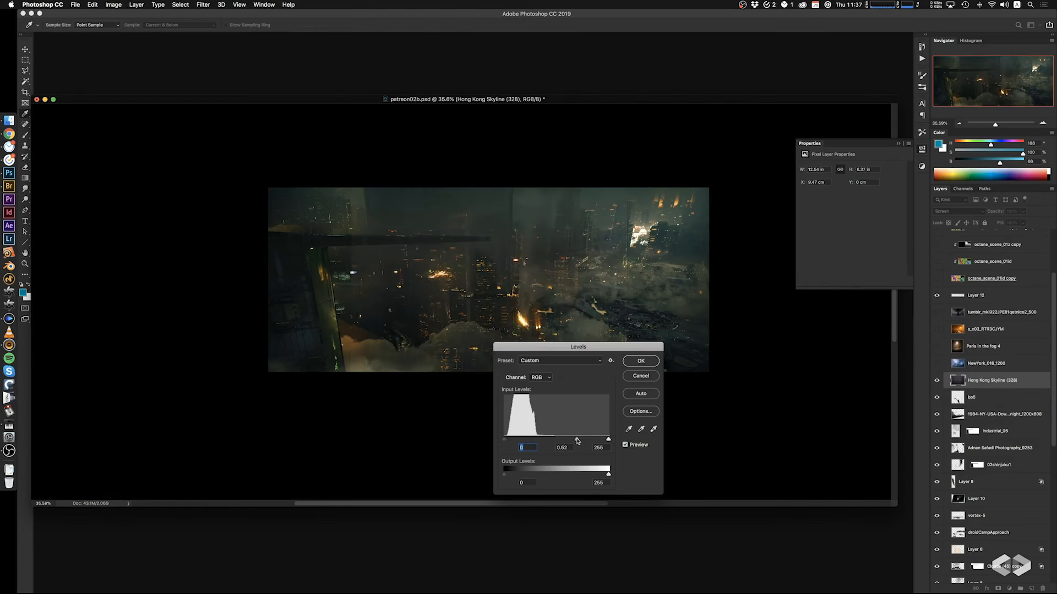
click(640, 361)
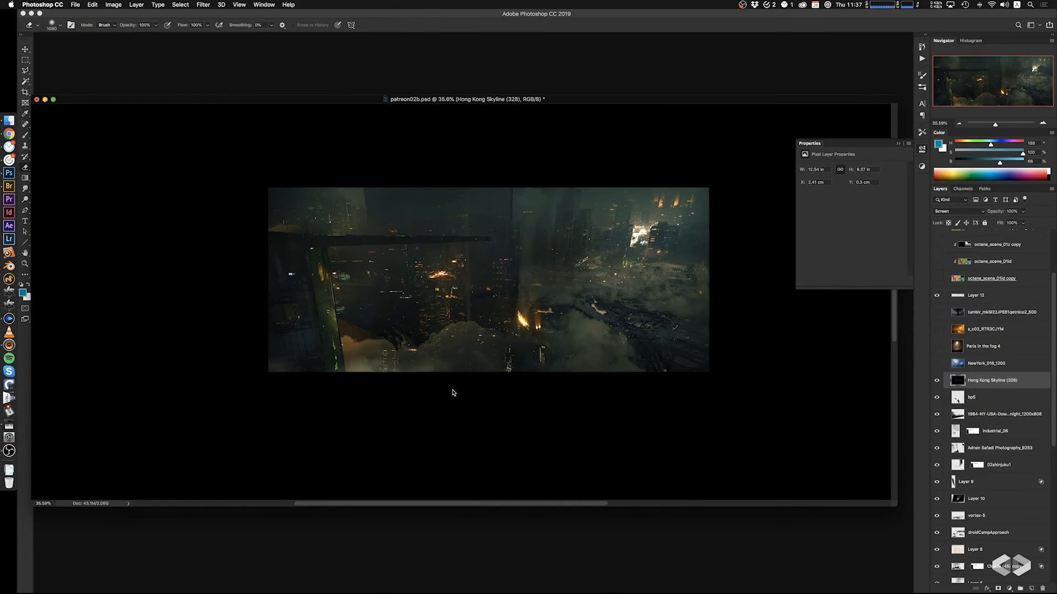
Scale down, reposition and skew the Hong Kong Skyline (328) layer over the distant buildings behind the dark horizontal beam
key(super+t)
key(super+y)
alt+drag(565, 374, 520, 341)
drag(451, 312, 403, 340)
drag(406, 300, 435, 240)
super+drag(501, 145, 517, 139)
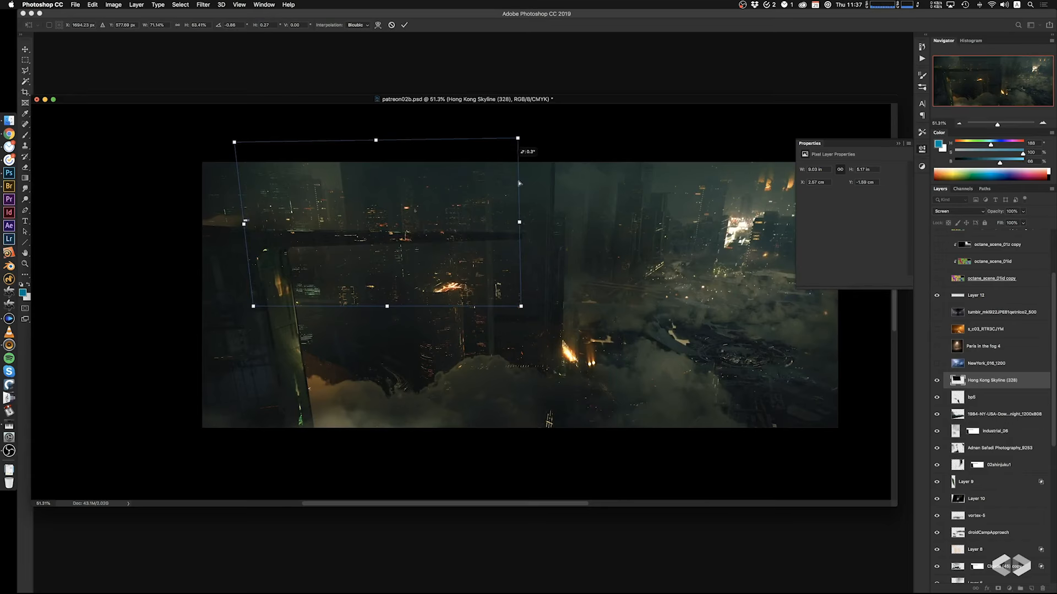
super+drag(521, 222, 501, 224)
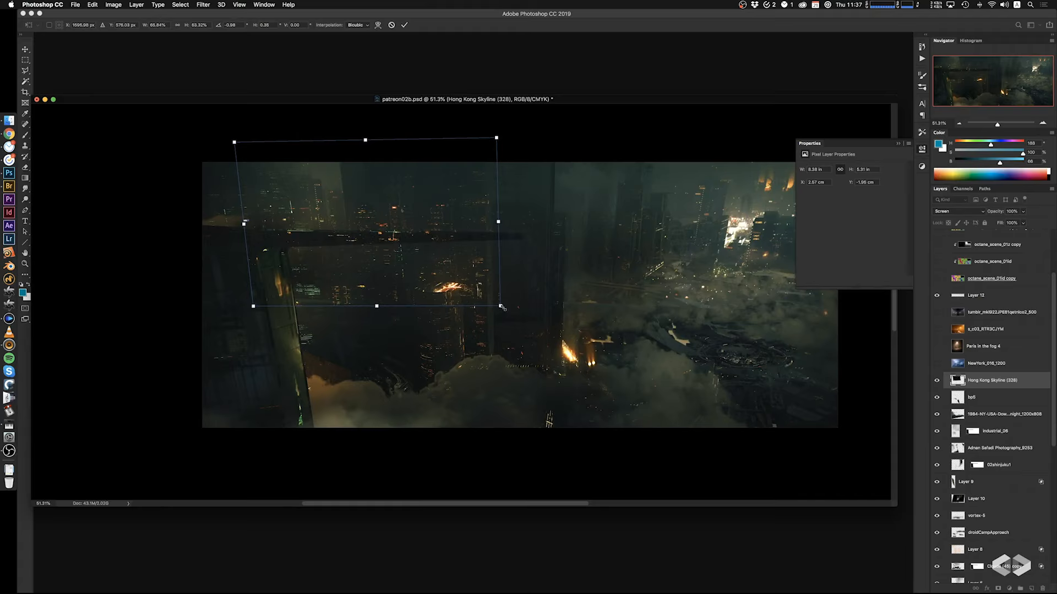
super+drag(499, 310, 503, 316)
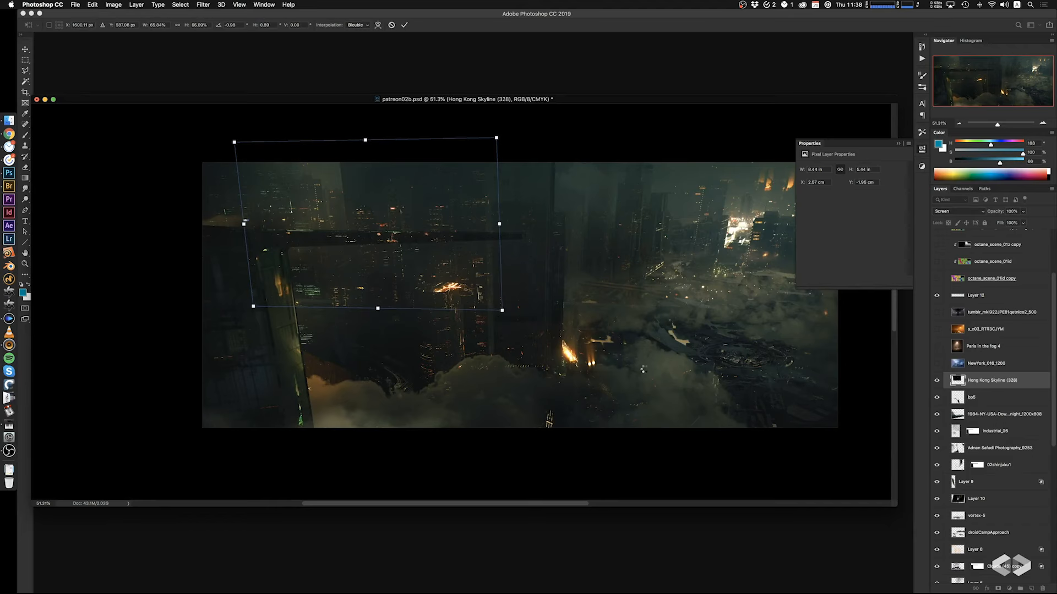
key(Return)
Copy the Industrial_06 layer mask onto the Hong Kong Skyline (328) layer and erase surplus lights around the upper buildings
key(e)
alt+drag(972, 432, 971, 380)
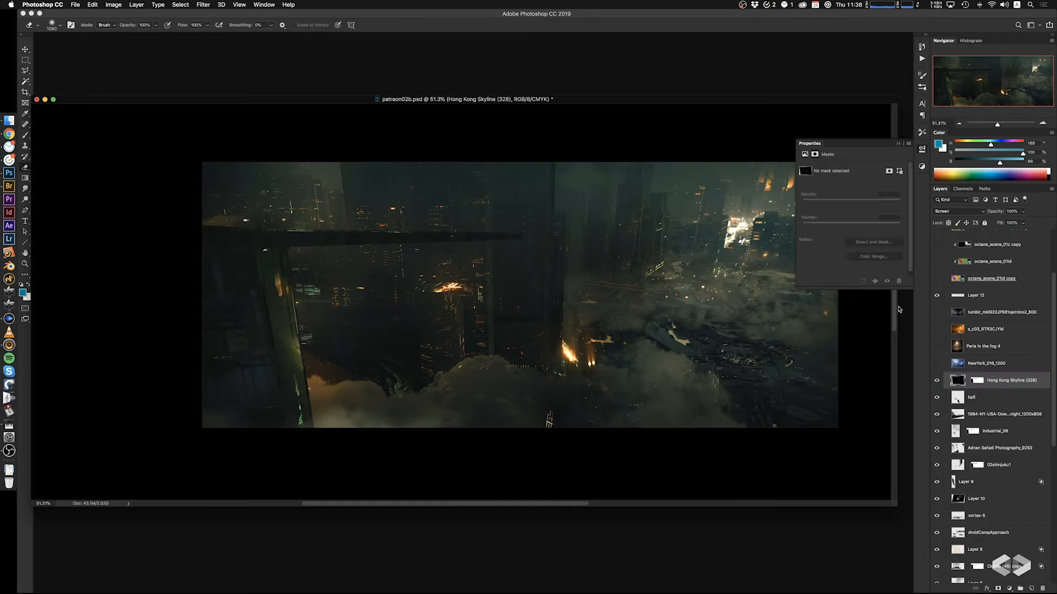
click(367, 201)
Select the patch of lit windows beside the green-lit pillar and stretch it downward with a slight skew
key(m)
mouse_move(329, 283)
mouse_down()
mouse_move(353, 304)
mouse_move(352, 359)
mouse_up()
key(super+z)
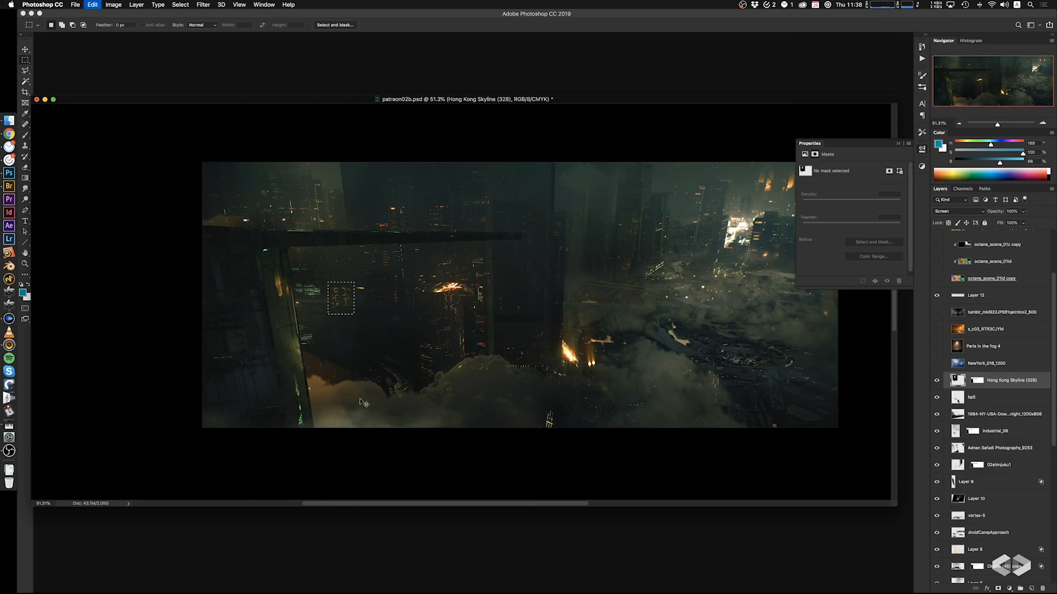
key(super+t)
super+drag(341, 315, 346, 339)
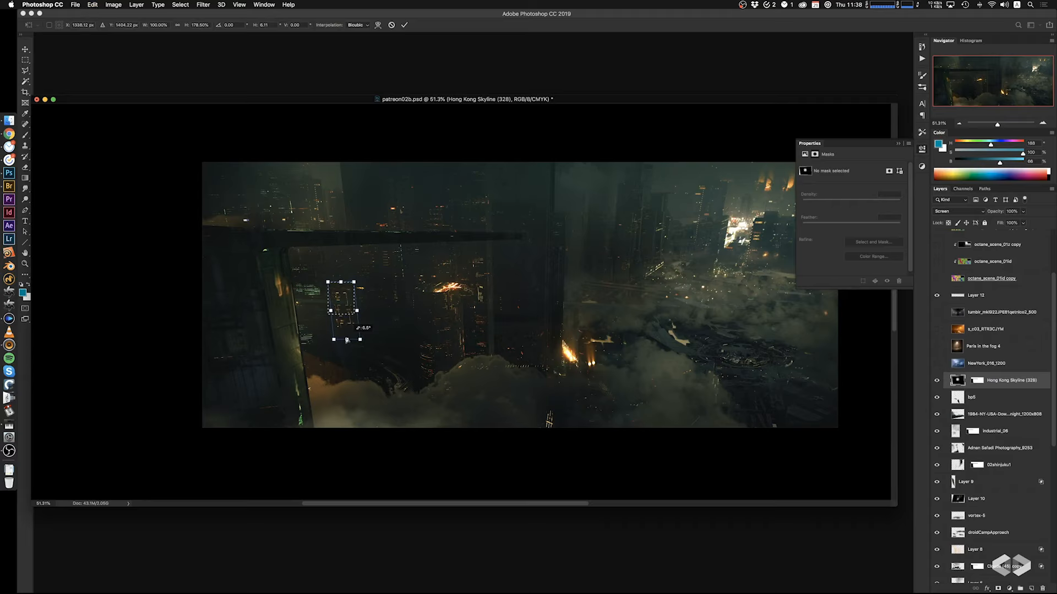
key(Return)
Erase surplus Hong Kong Skyline (328) lights around the stretched window column
mouse_move(323, 273)
alt+mouse_down()
mouse_move(363, 292)
mouse_move(351, 333)
mouse_move(356, 388)
mouse_move(341, 379)
alt+mouse_up()
key(e)
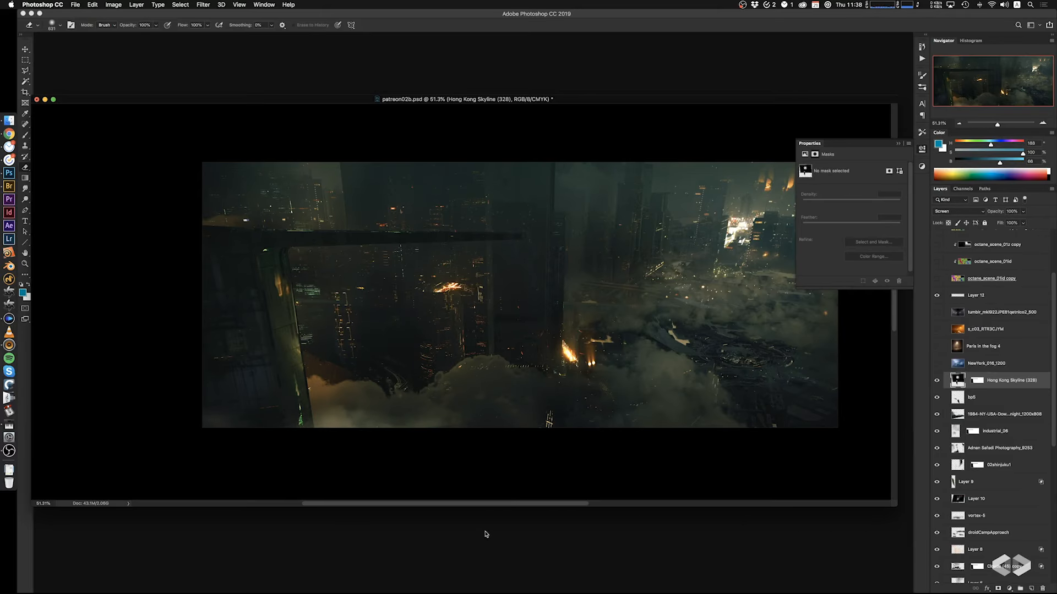
drag(524, 365, 520, 366)
ctrl+alt+drag(415, 279, 420, 279)
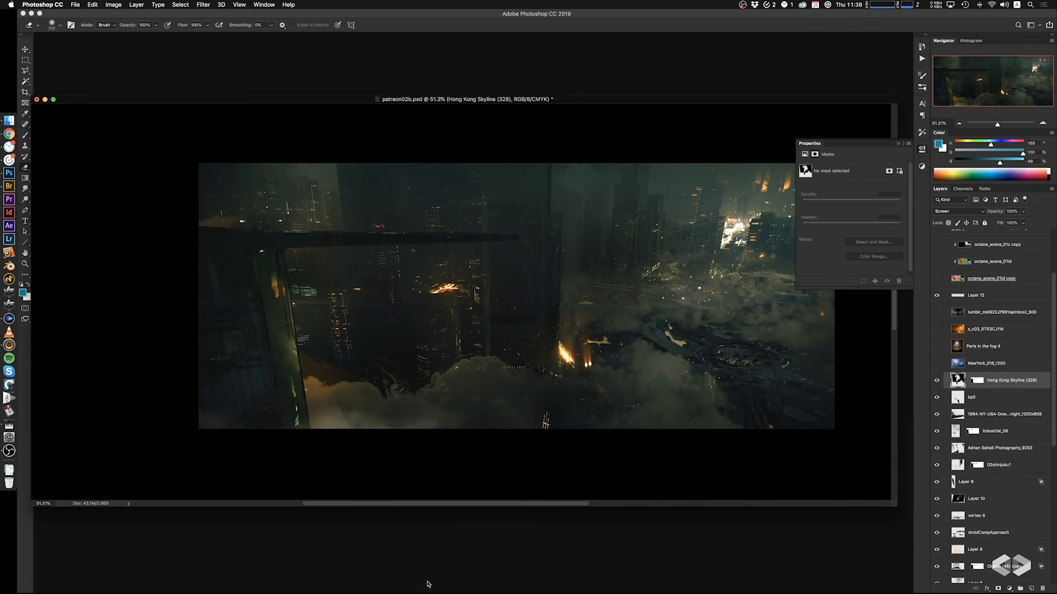
Show the NewYork_016_1200 layer and set its blend mode to Screen
scroll(467, 412, right, 2)
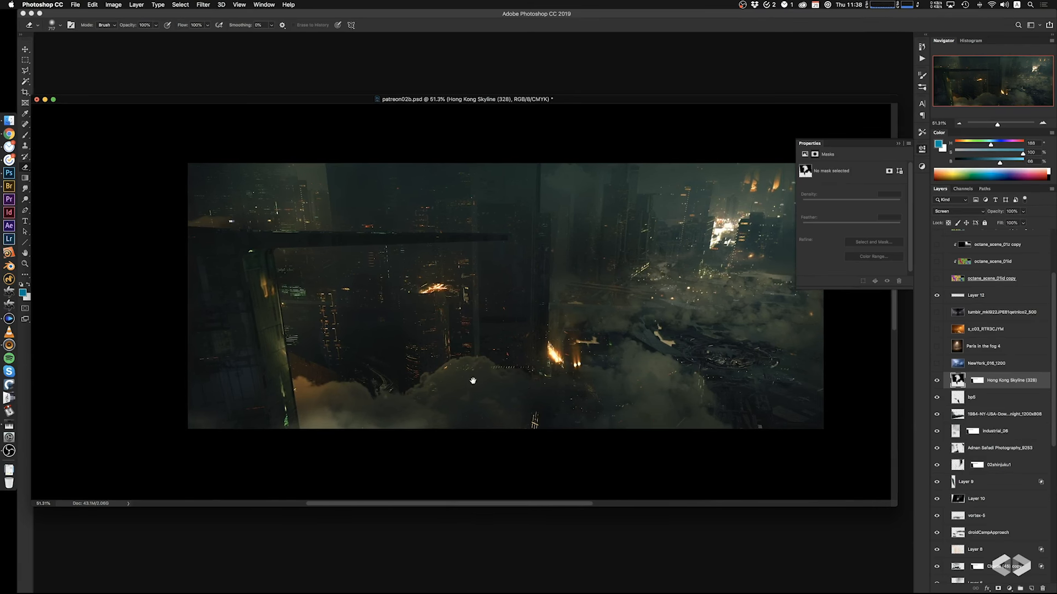
click(977, 364)
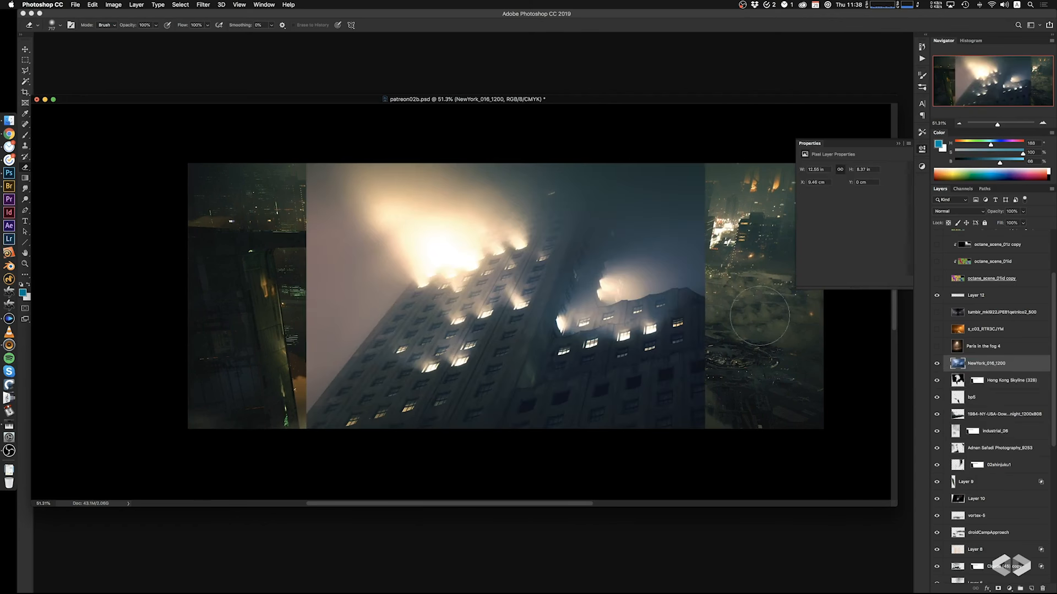
click(960, 213)
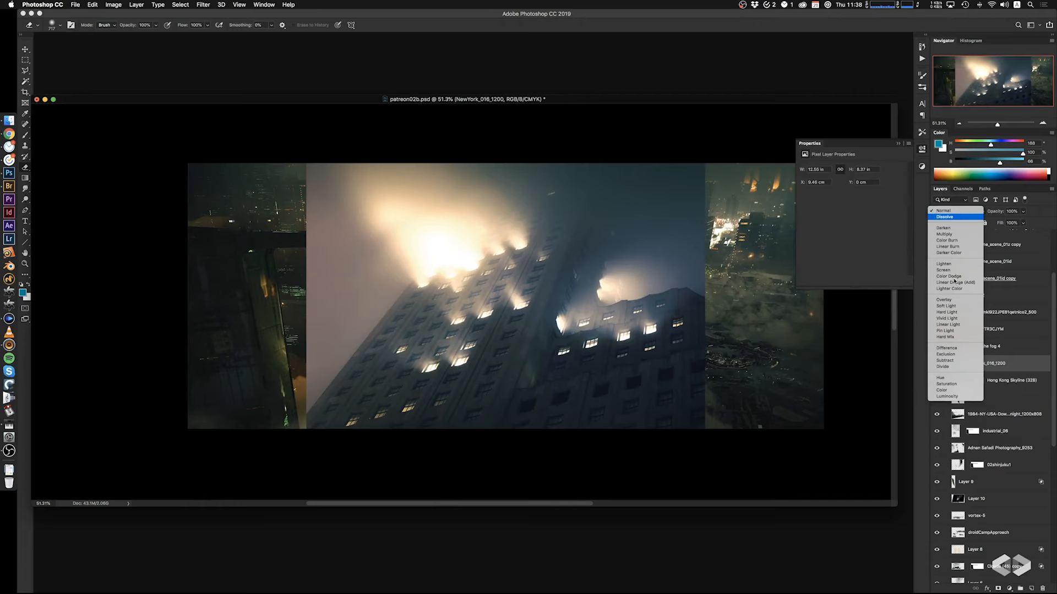
click(956, 272)
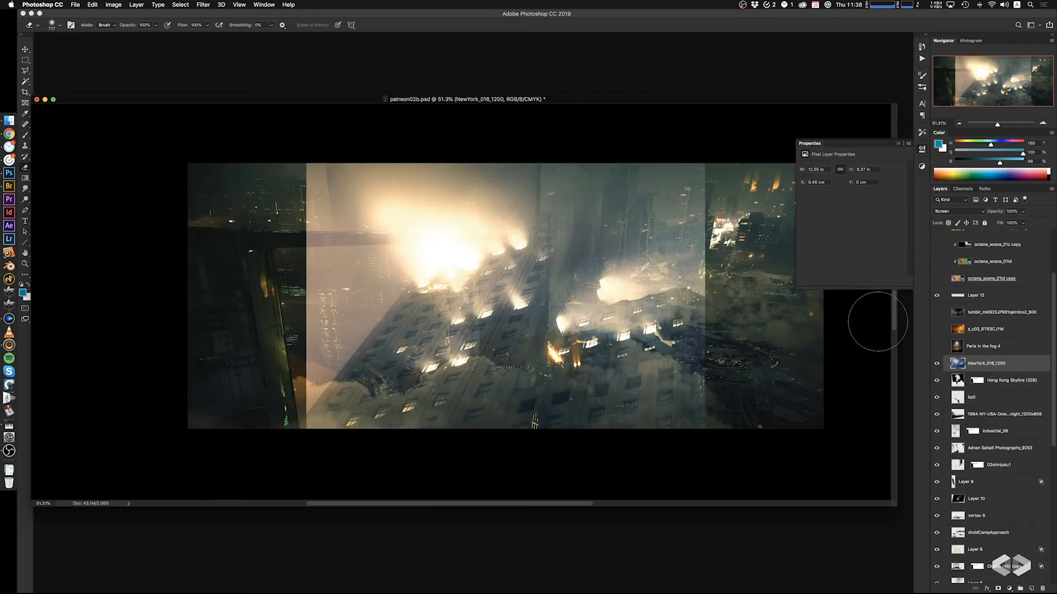
Darken the NewYork_016_1200 layer with Levels, limiting its output whites to 168
key(super+l)
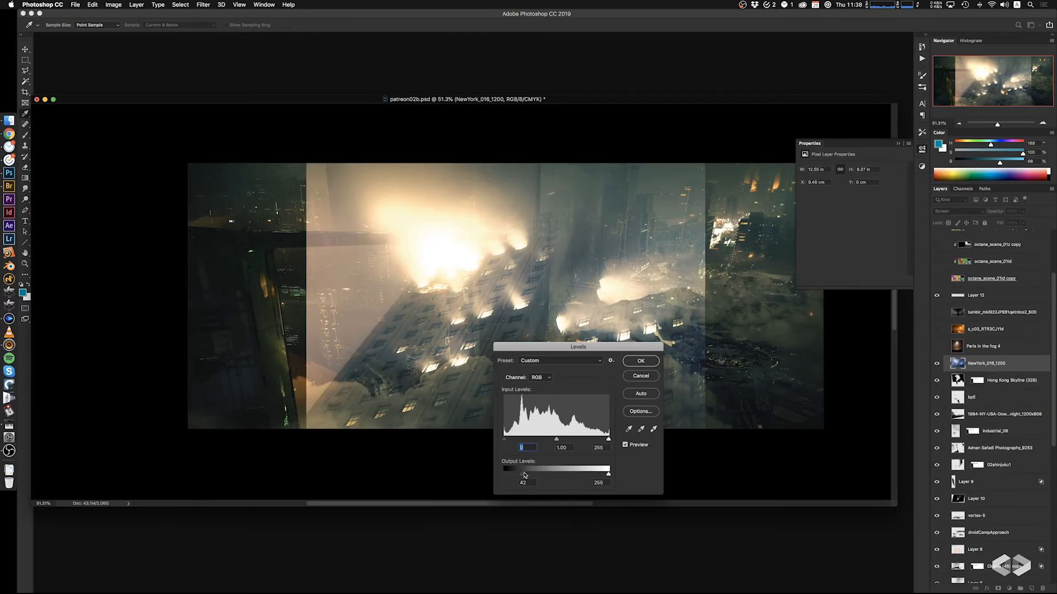
drag(525, 475, 504, 475)
drag(608, 474, 573, 474)
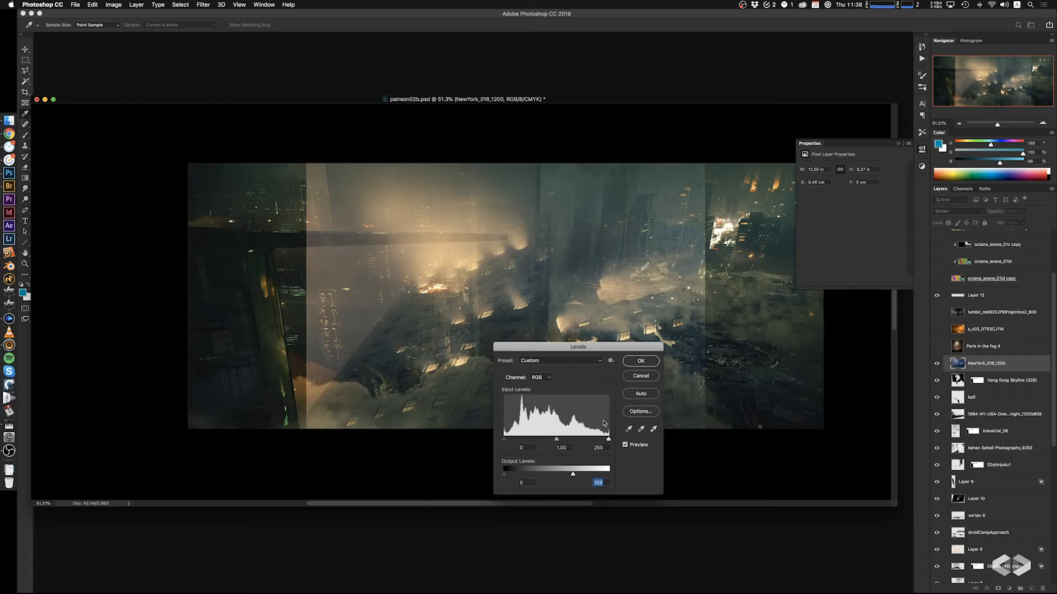
click(637, 357)
Move the NewYork_016_1200 photo left over the framed buildings and rotate it about 20° clockwise
super+drag(573, 361, 496, 360)
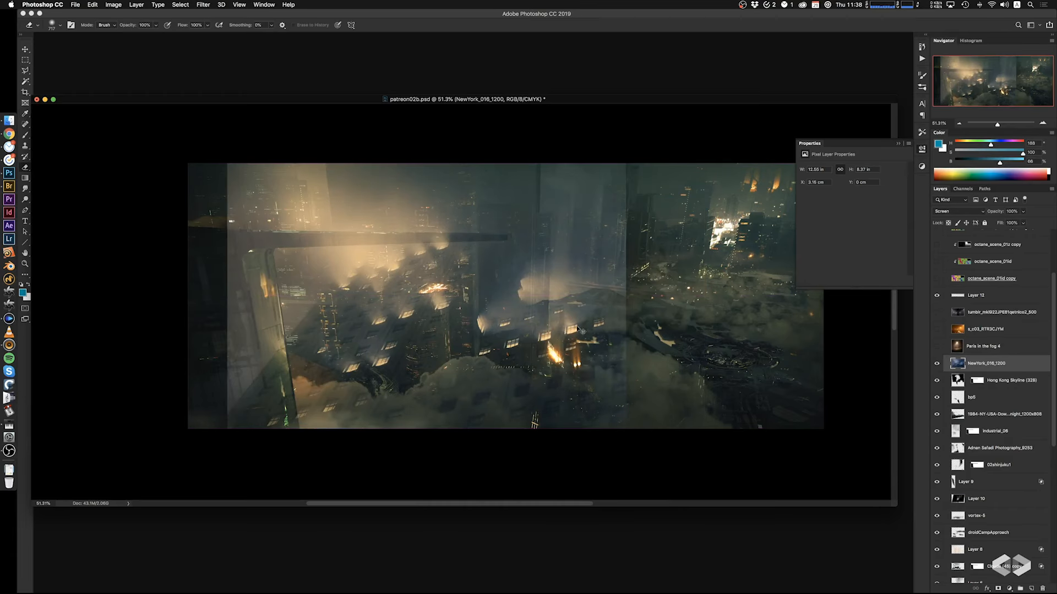
key(super+t)
drag(656, 281, 636, 349)
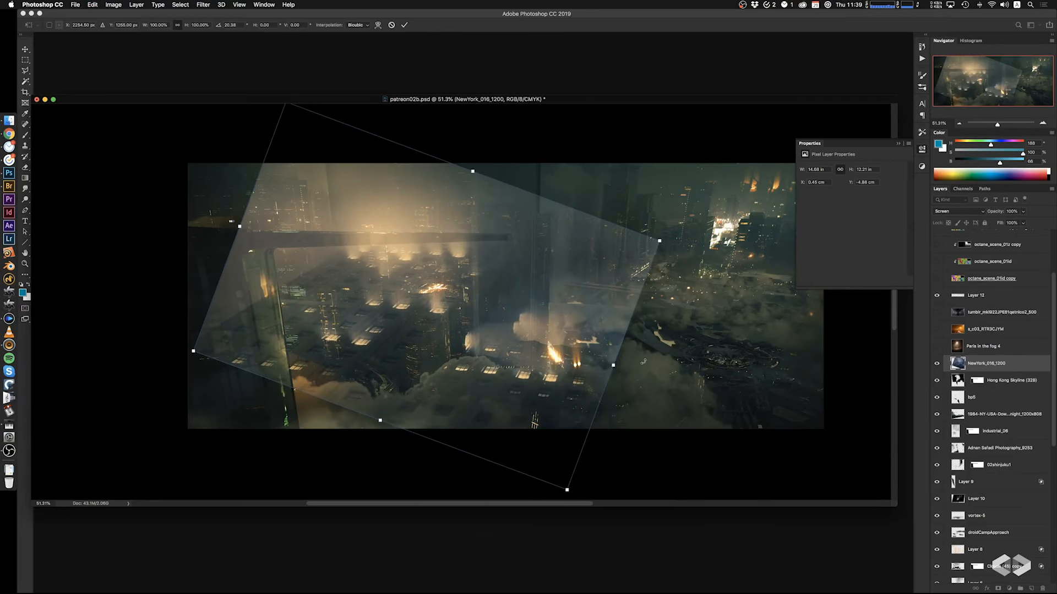
key(Return)
key(e)
Squeeze the NewYork_016_1200 photo to about 28% of its width and erase its lower windows
key(super+t)
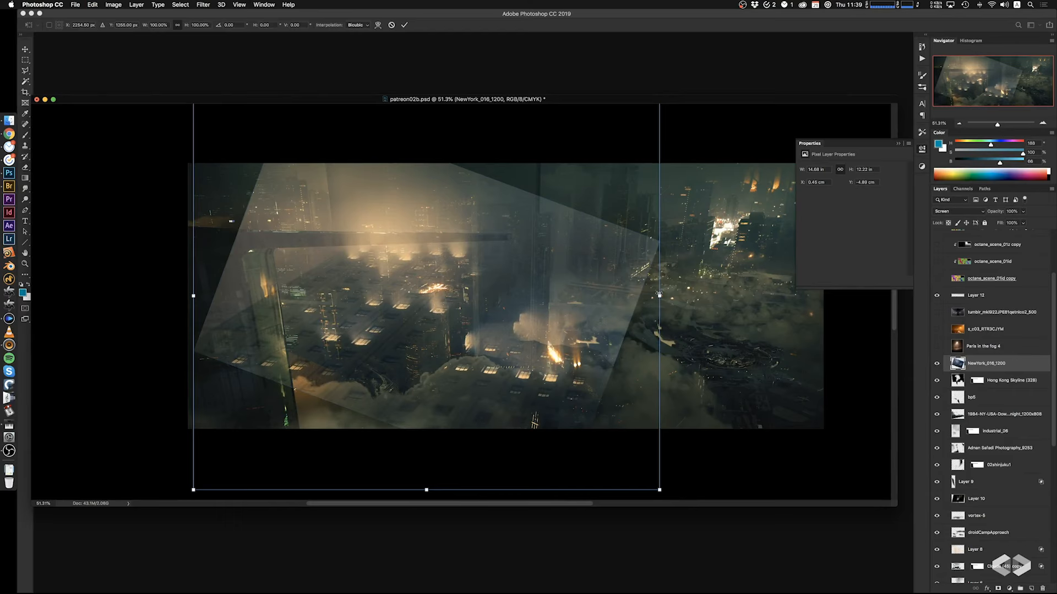
alt+drag(659, 296, 481, 302)
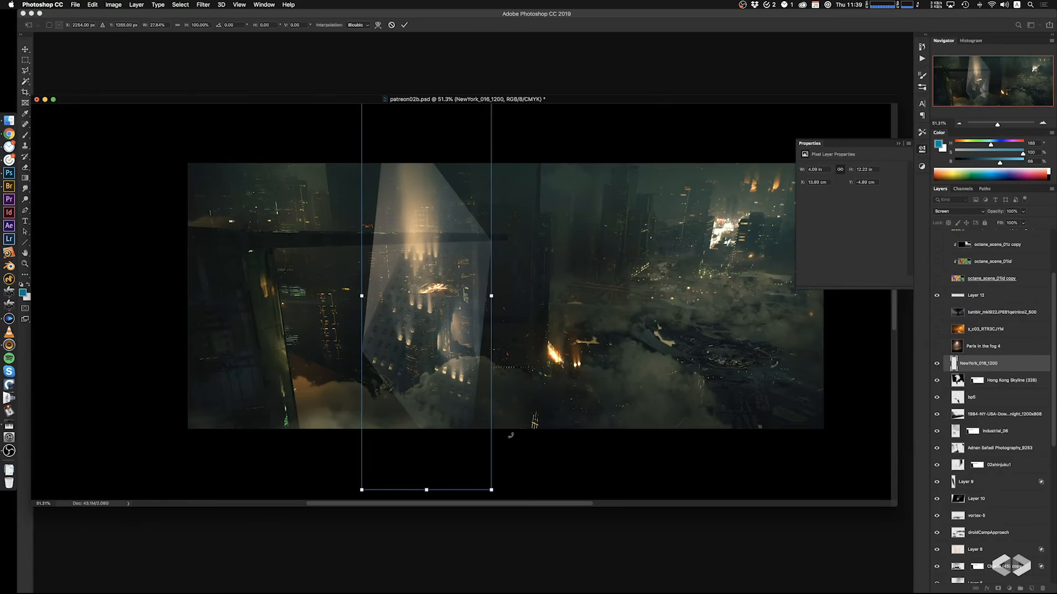
key(e)
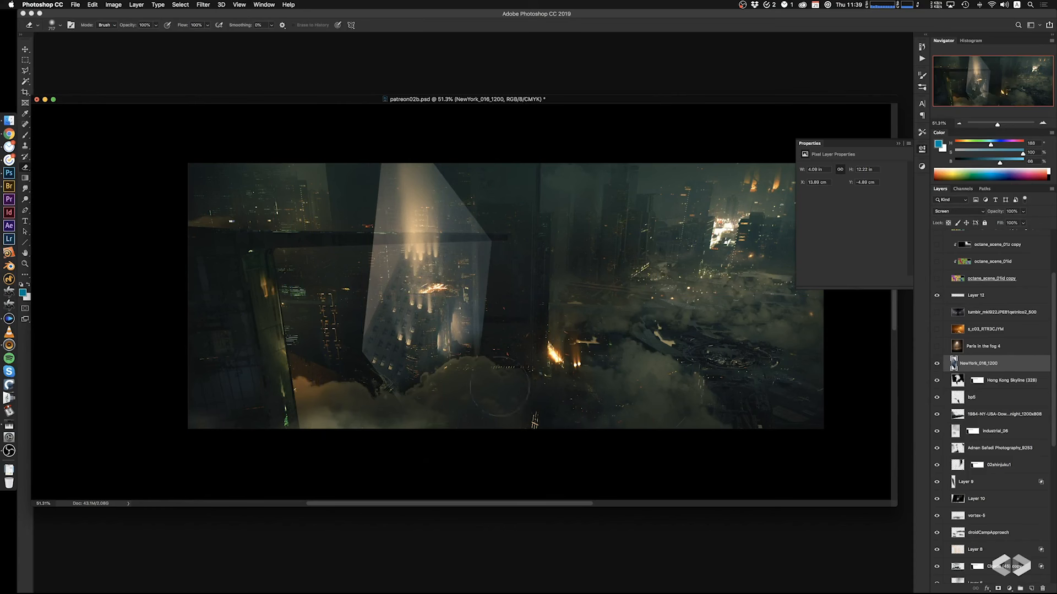
mouse_move(418, 339)
mouse_down()
mouse_move(380, 317)
mouse_move(392, 302)
mouse_up()
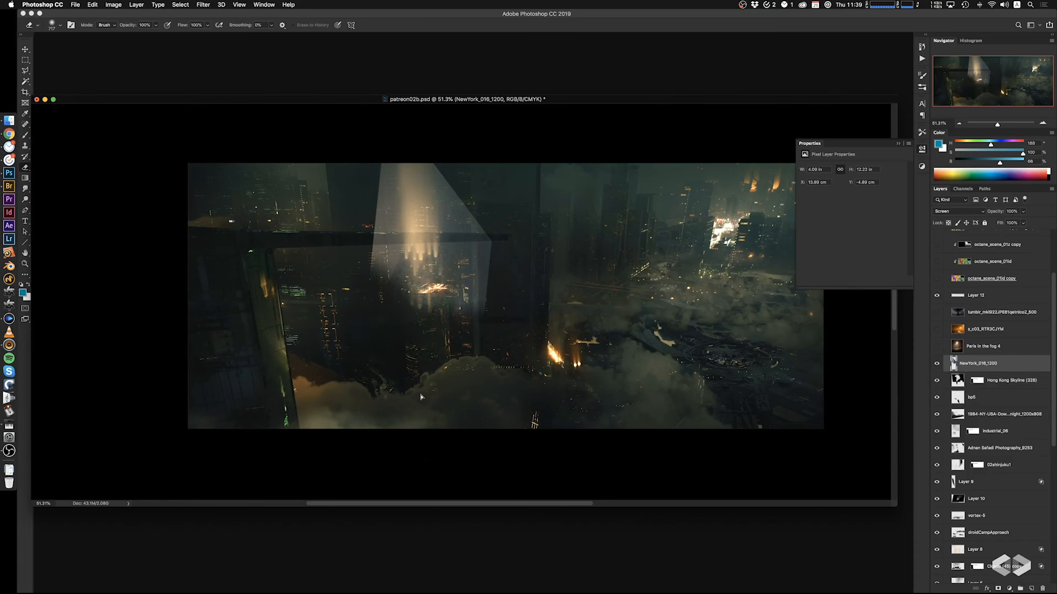
Move the warm light beam down to the clouds near the green-lit pillar and erase its hard left and upper edges
mouse_move(469, 326)
super+mouse_down()
mouse_move(415, 420)
mouse_move(397, 408)
mouse_move(393, 365)
mouse_move(381, 368)
mouse_move(429, 400)
mouse_move(428, 418)
super+mouse_up()
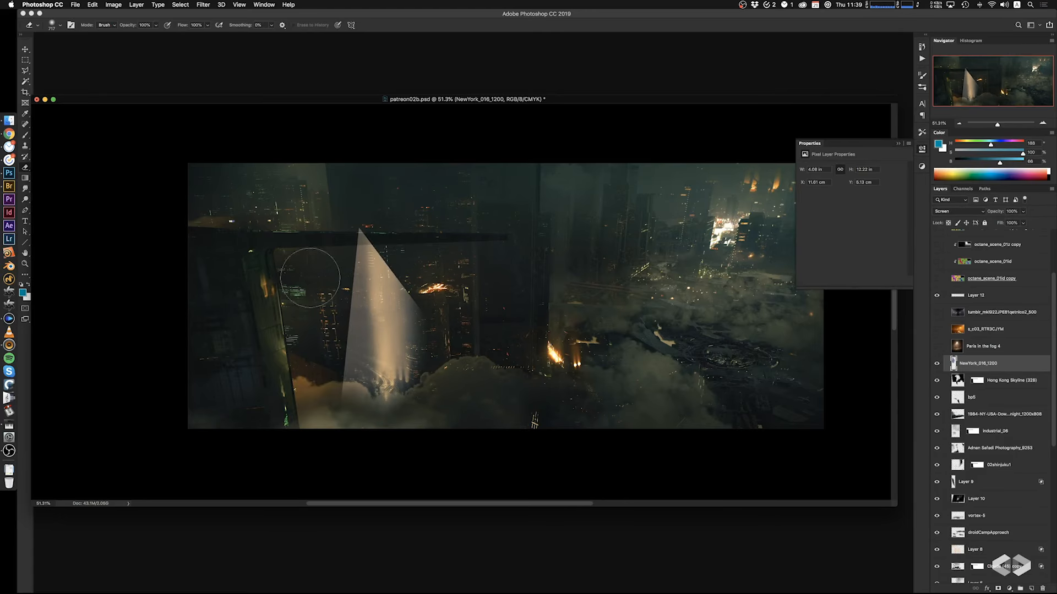
mouse_move(330, 391)
mouse_down()
mouse_move(325, 252)
mouse_move(330, 304)
mouse_up()
ctrl+alt+drag(424, 293, 442, 293)
mouse_move(331, 267)
mouse_down()
mouse_move(346, 293)
mouse_move(347, 345)
mouse_up()
key(super+z)
drag(335, 395, 332, 275)
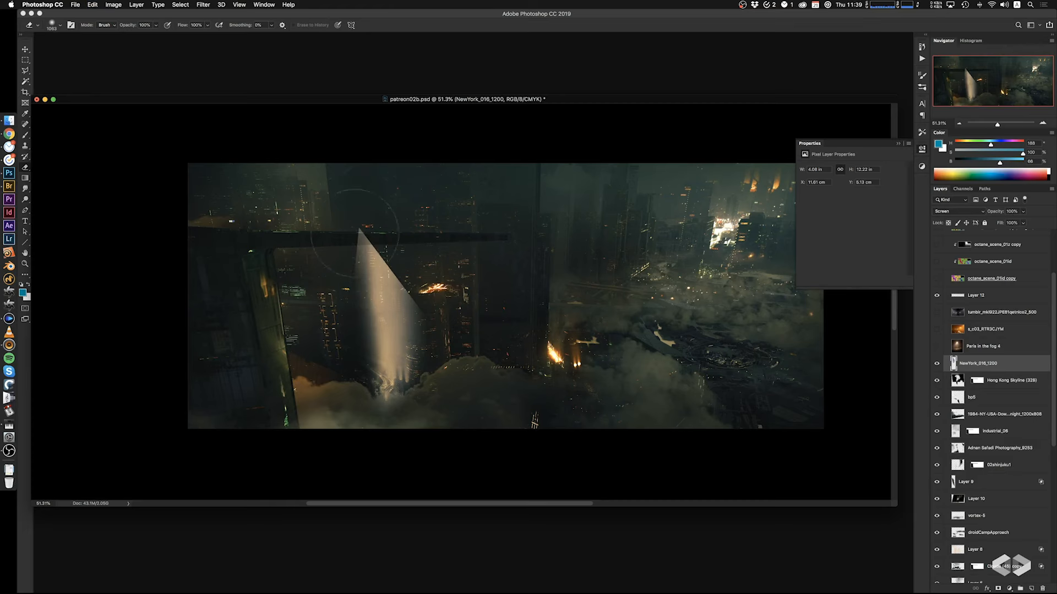
drag(355, 234, 371, 245)
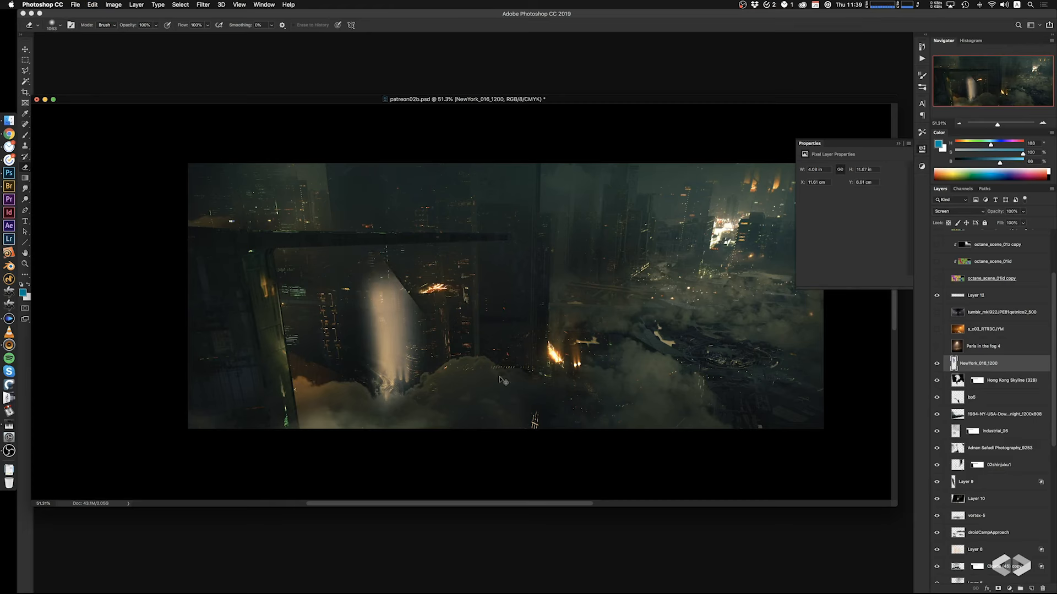
Nudge the light beam left and adjust its Levels with midtones 0.79 and input whites 204
mouse_move(487, 380)
super+mouse_down()
mouse_move(421, 379)
mouse_move(497, 376)
mouse_move(488, 398)
super+mouse_up()
key(super+l)
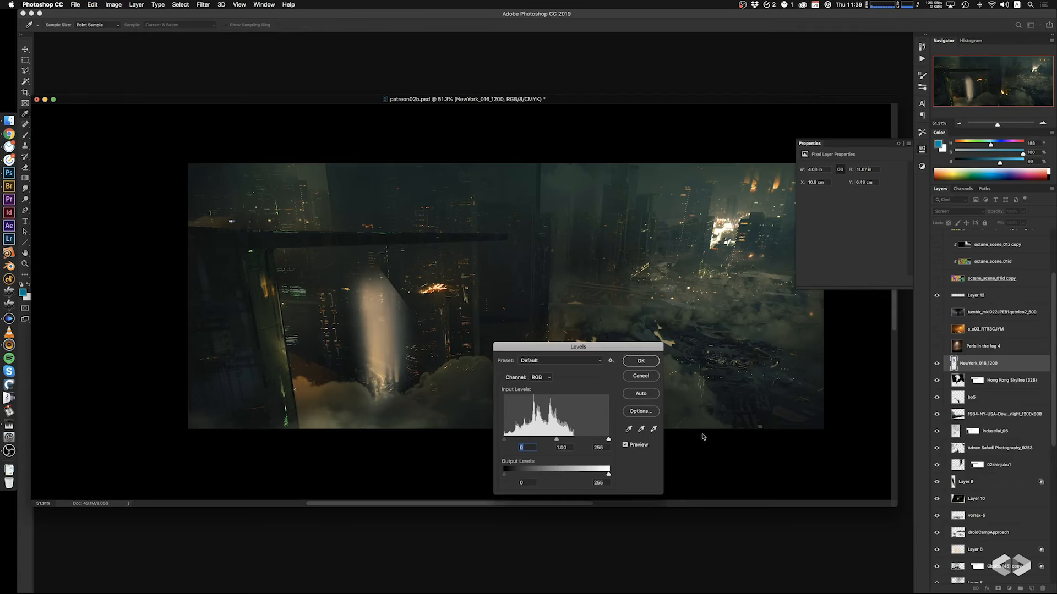
drag(570, 440, 565, 440)
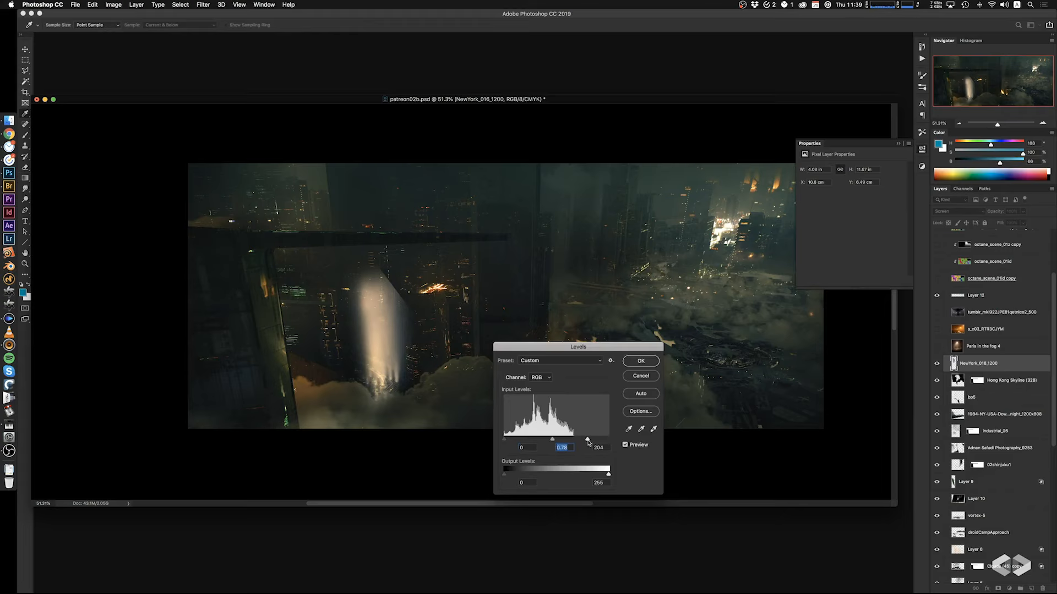
click(641, 367)
Warm the light beam's midtones with Color Balance, using red +22 and yellow-blue -37
key(super+b)
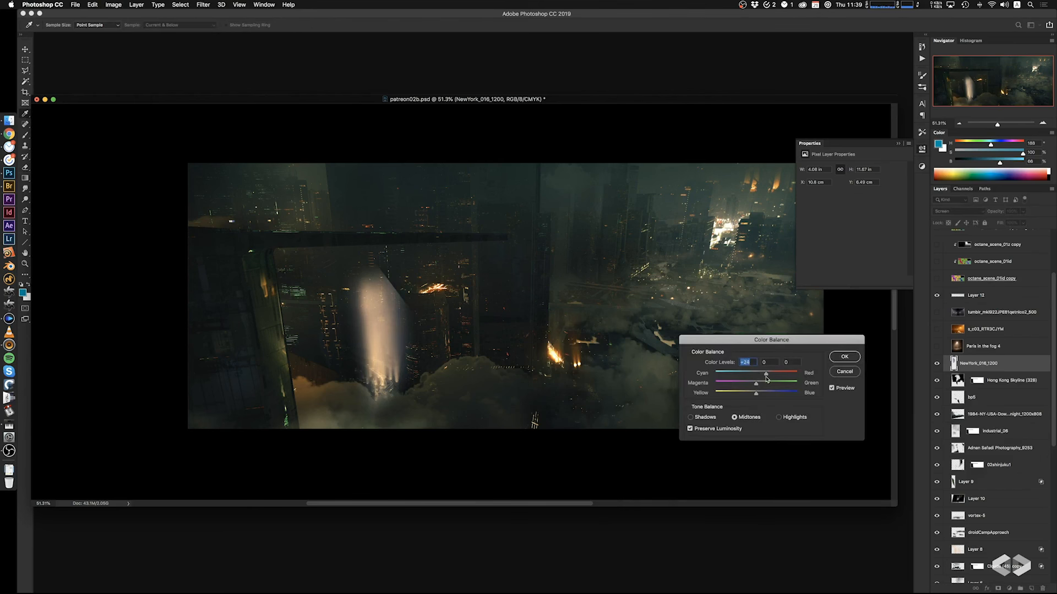
click(741, 397)
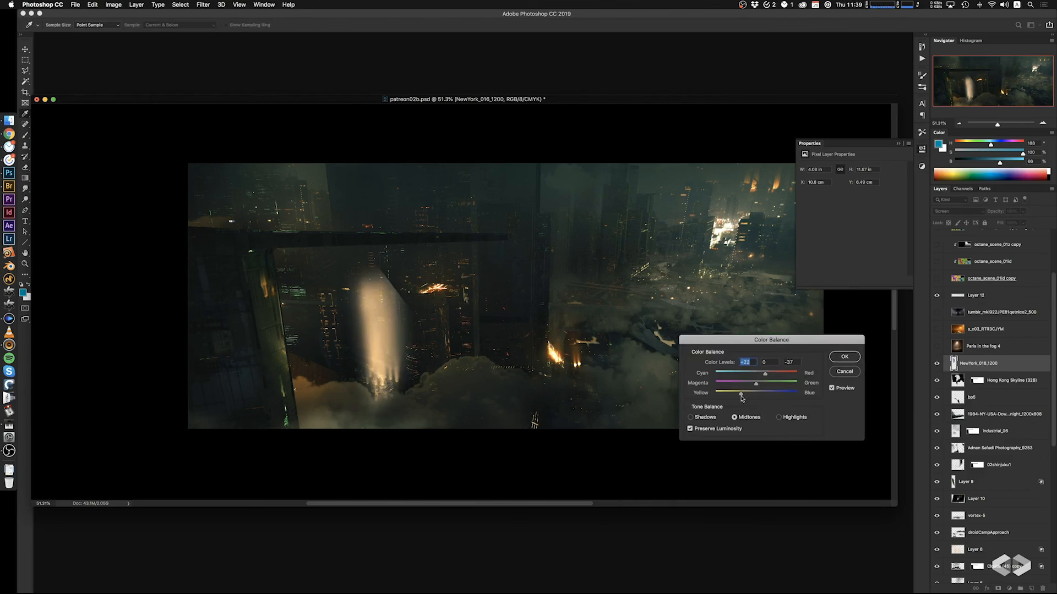
click(832, 358)
key(e)
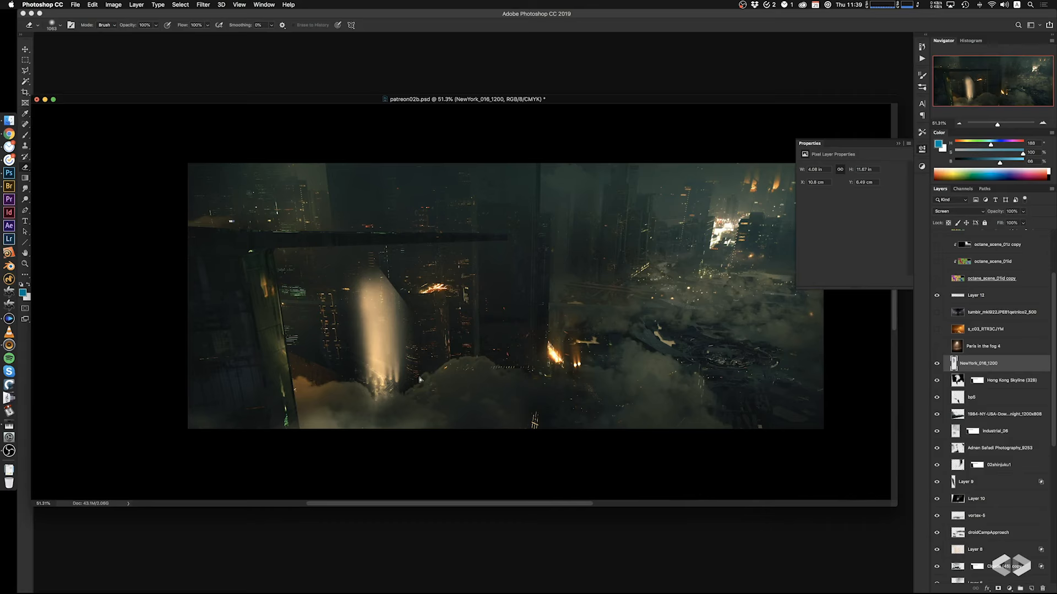
Try the light beam at other spots and place it between the lit window column and the small central fire
mouse_move(435, 368)
super+mouse_down()
mouse_move(758, 357)
mouse_move(699, 322)
mouse_move(607, 304)
mouse_move(669, 391)
mouse_move(534, 328)
mouse_move(491, 346)
mouse_move(488, 360)
super+mouse_up()
mouse_move(503, 356)
super+mouse_down()
mouse_move(491, 370)
mouse_move(420, 319)
mouse_move(388, 268)
mouse_move(387, 320)
super+mouse_up()
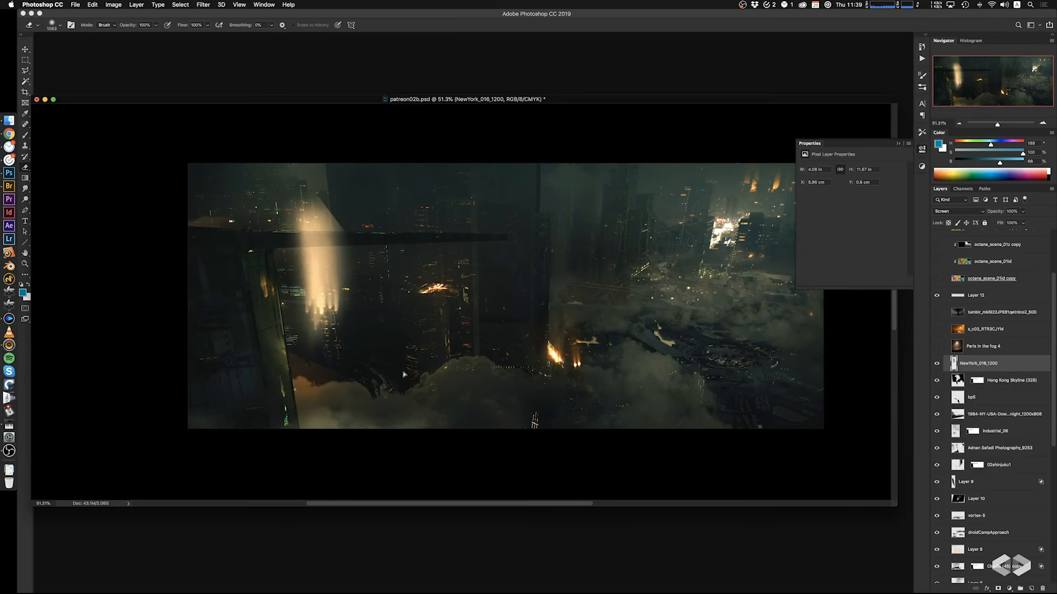
super+drag(403, 374, 433, 390)
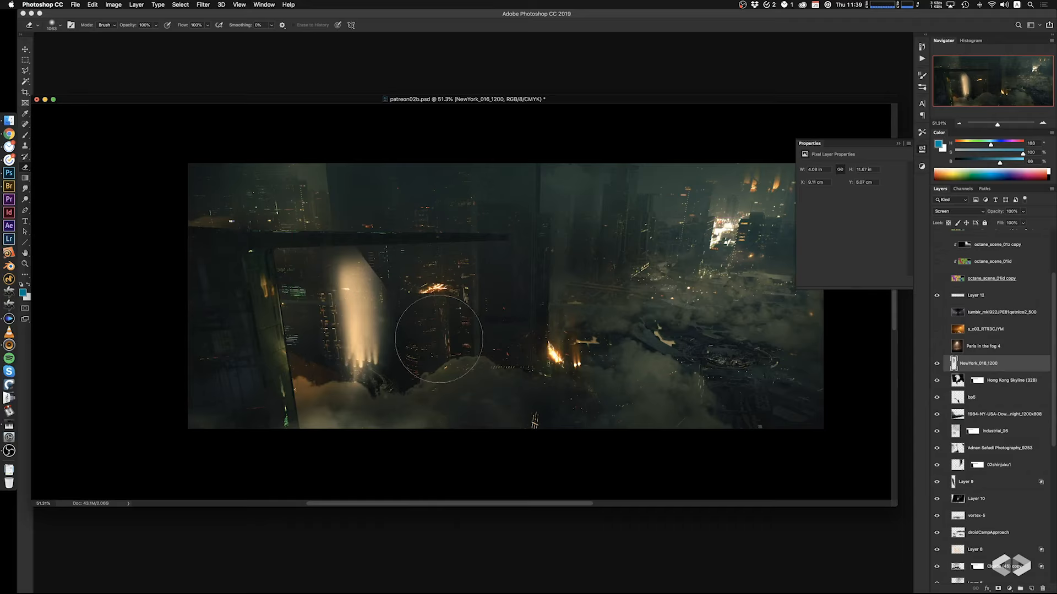
Stretch the light beam's upper part past the image's top edge and move the beam to the central tower
key(super+t)
drag(369, 222, 347, 148)
key(Return)
key(ctrl+t)
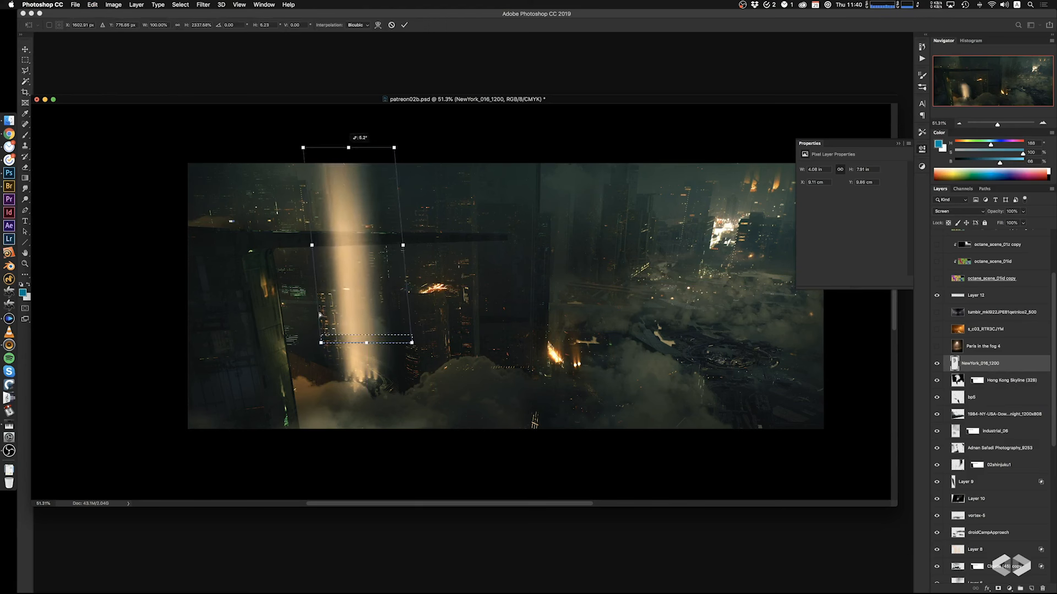
key(Return)
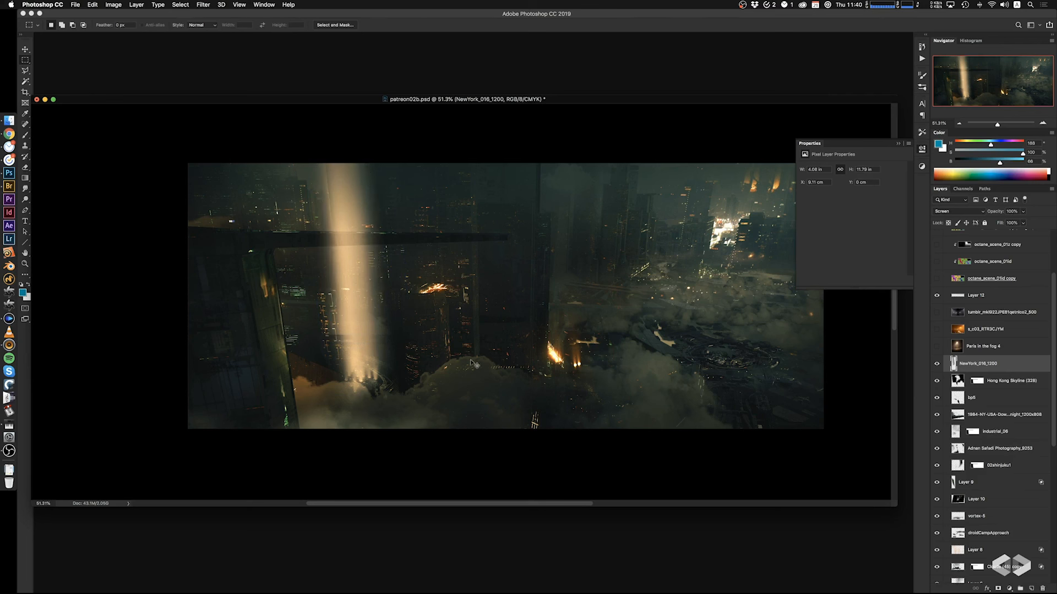
key(e)
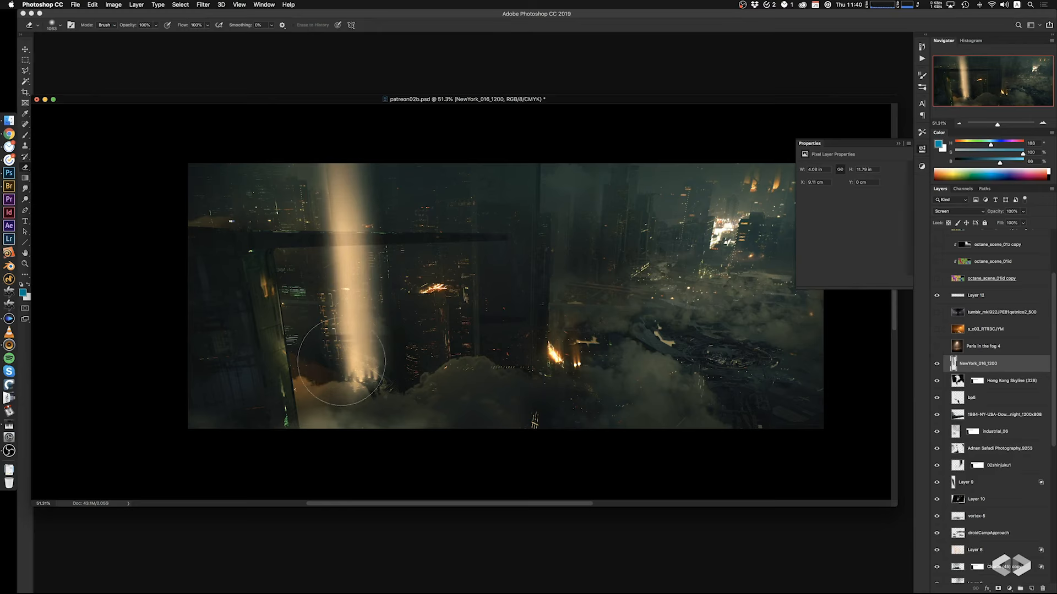
super+drag(403, 414, 520, 392)
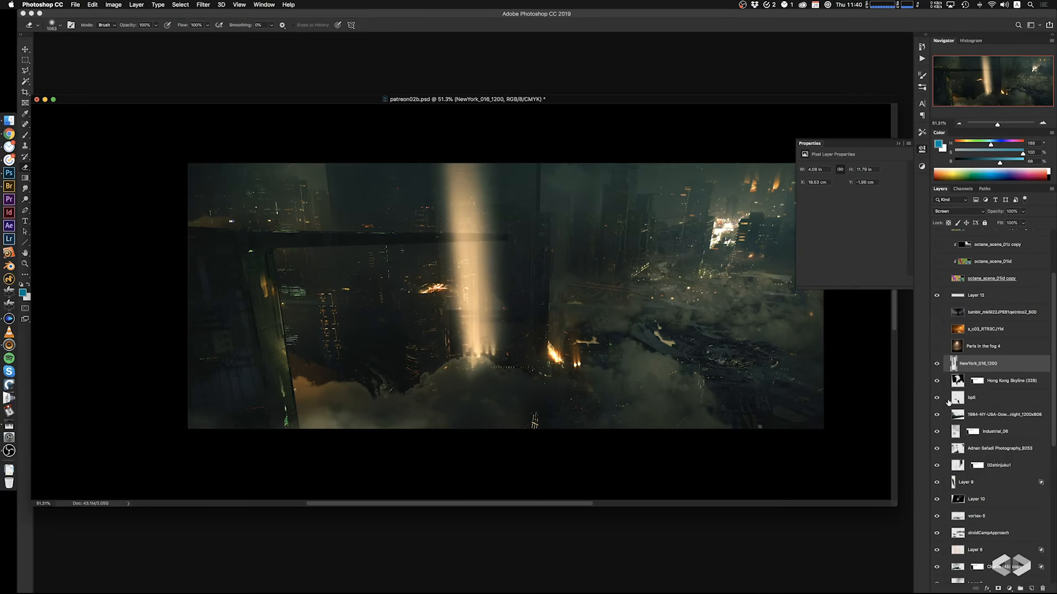
Delete the NewYork_016_1200 layer and show the Paris in the fog 4 layer
key(BackSpace)
click(968, 347)
click(937, 347)
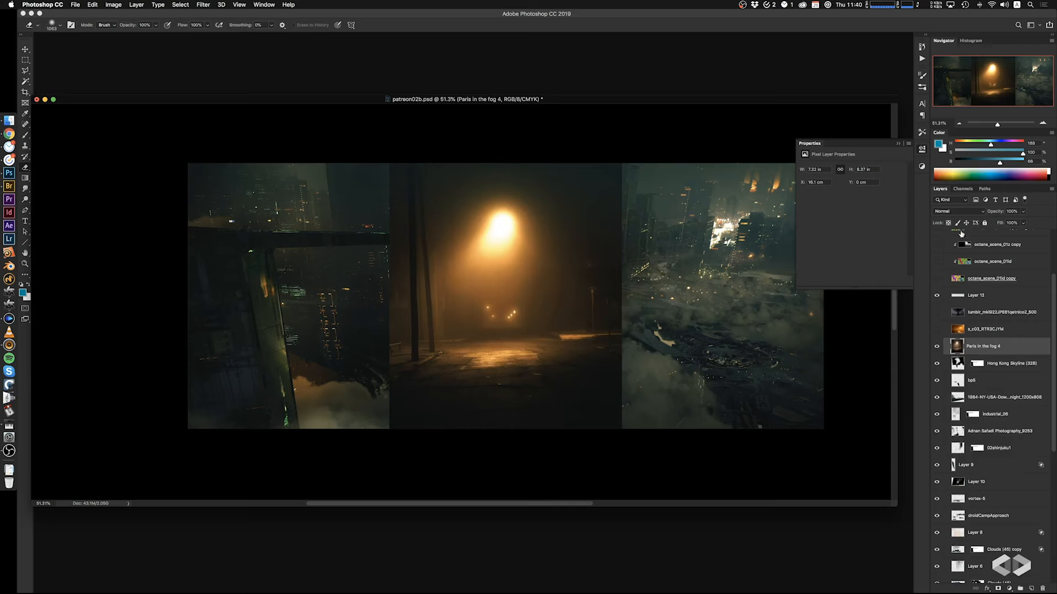
Blend the Paris in the fog 4 layer with Screen and darken it with Levels, using midtones 0.70 and output white 181
click(958, 211)
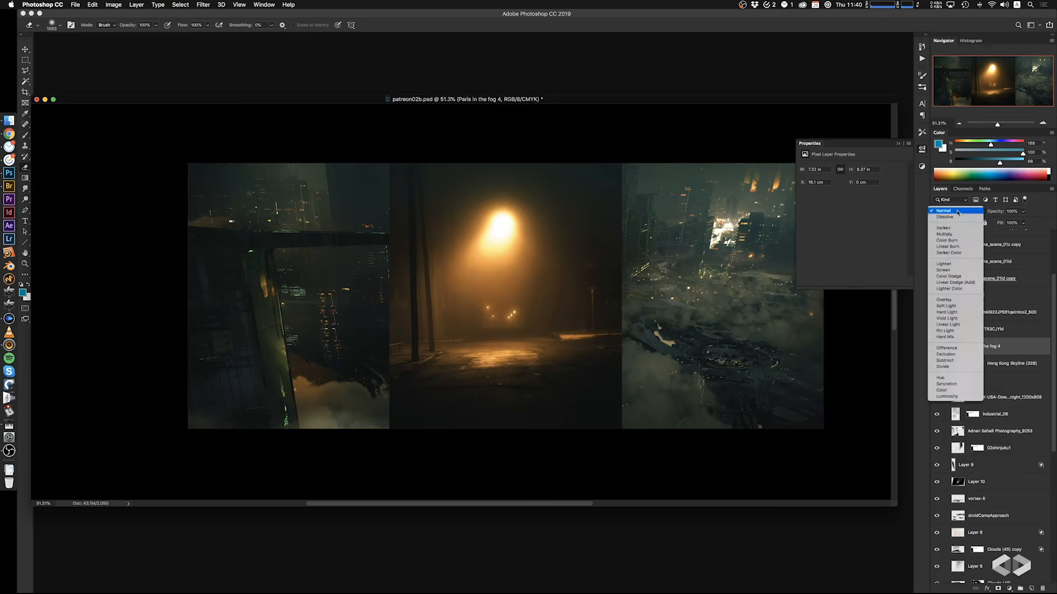
click(960, 270)
key(super+l)
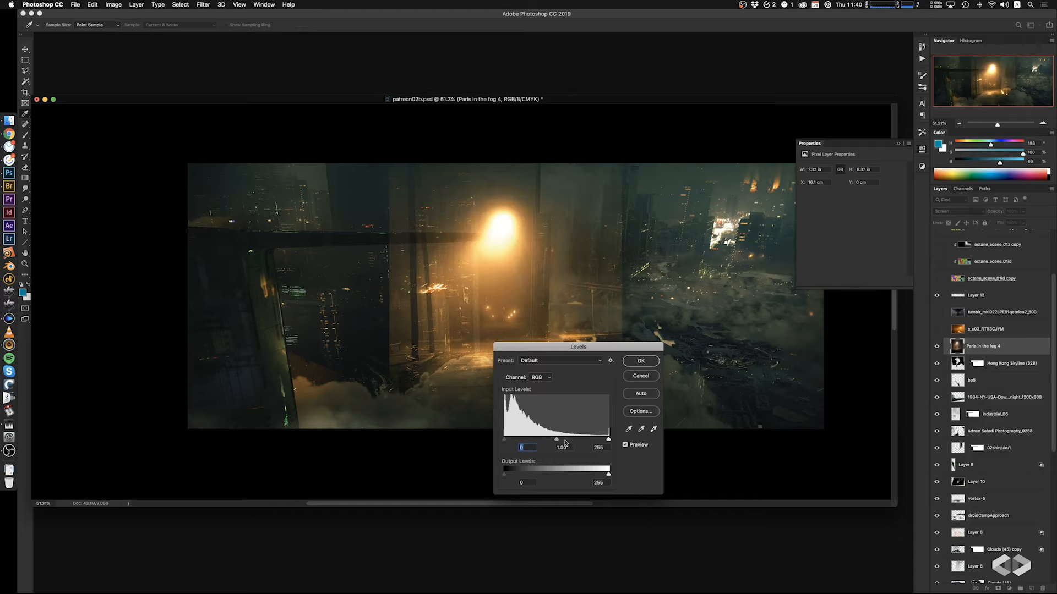
mouse_move(557, 439)
mouse_down()
mouse_move(578, 439)
mouse_move(579, 474)
mouse_move(568, 439)
mouse_up()
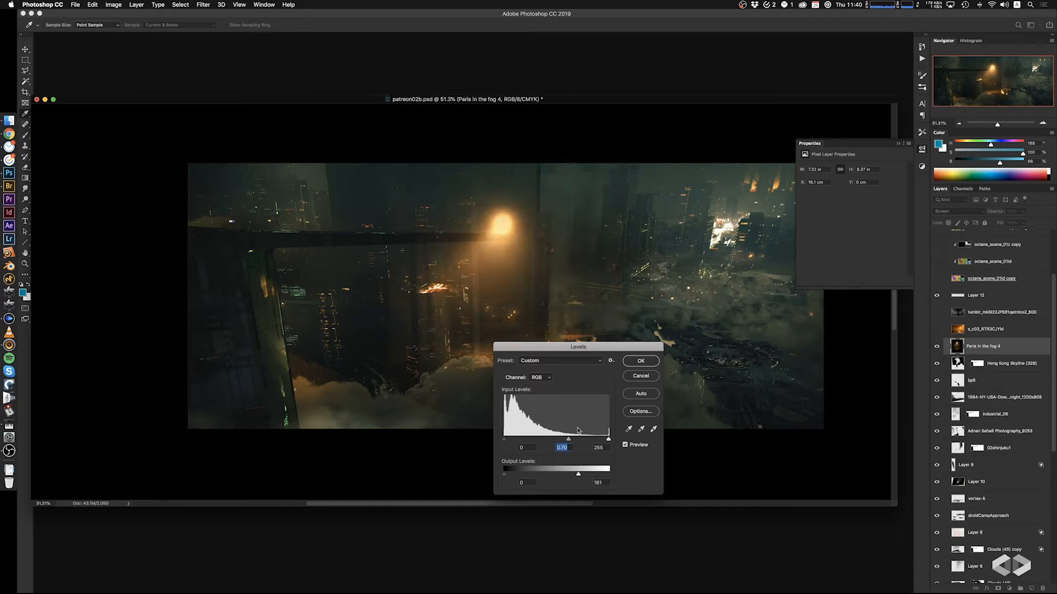
click(641, 364)
Move the fog photo up over the central tower's edge and skew it slightly to match the tower's slant
key(e)
mouse_move(597, 289)
super+mouse_down()
mouse_move(425, 393)
mouse_move(427, 350)
mouse_move(454, 342)
mouse_move(653, 324)
mouse_move(510, 341)
mouse_move(655, 277)
super+mouse_up()
key(super+t)
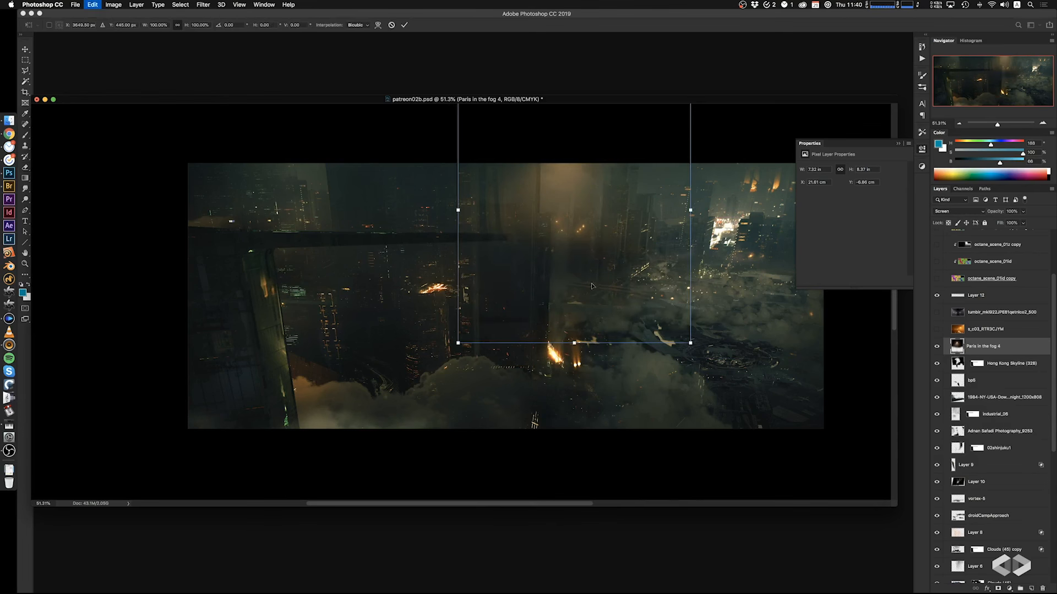
drag(591, 262, 562, 310)
mouse_move(555, 151)
super+mouse_down()
mouse_move(582, 150)
mouse_move(572, 150)
super+mouse_up()
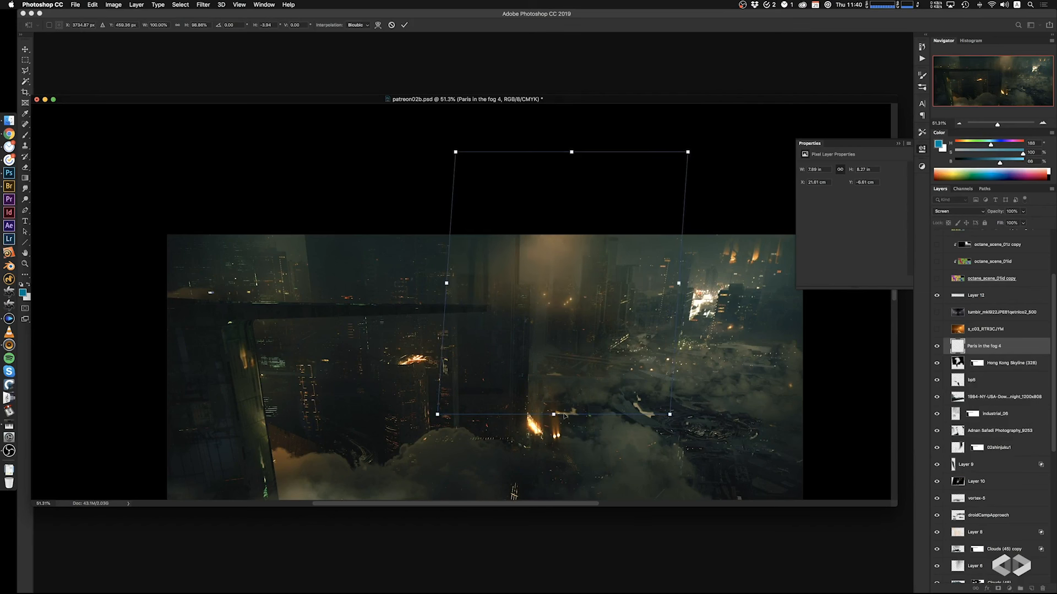
key(Return)
key(e)
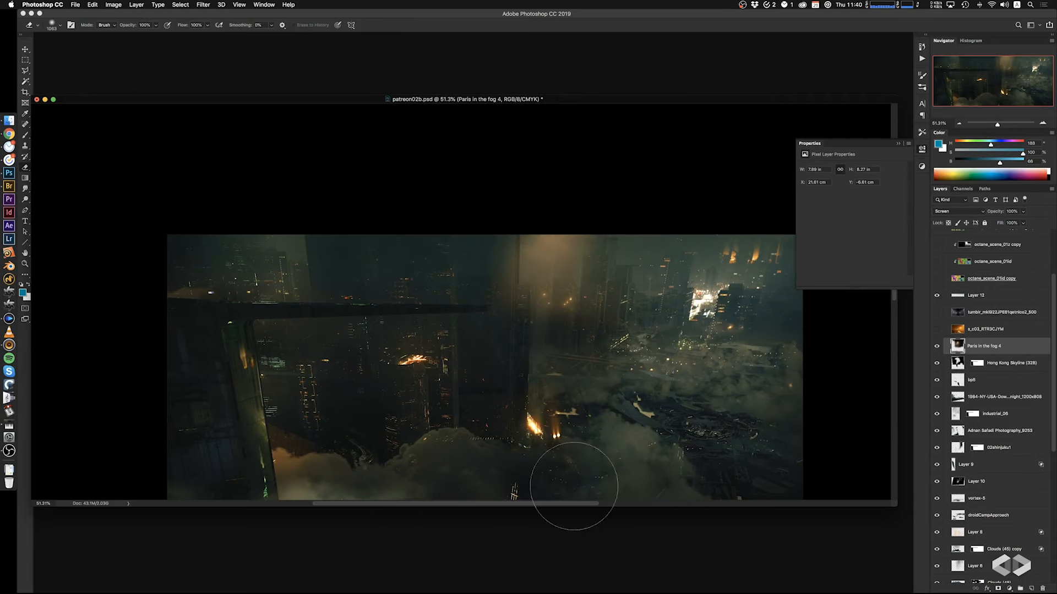
Enlarge the fog photo to about 10.74 by 13.21 in, slant it and place its lamp glow over the central fire
super+drag(629, 500, 635, 428)
key(super+t)
drag(704, 289, 457, 246)
super+drag(596, 160, 618, 106)
drag(559, 382, 529, 408)
key(Return)
key(e)
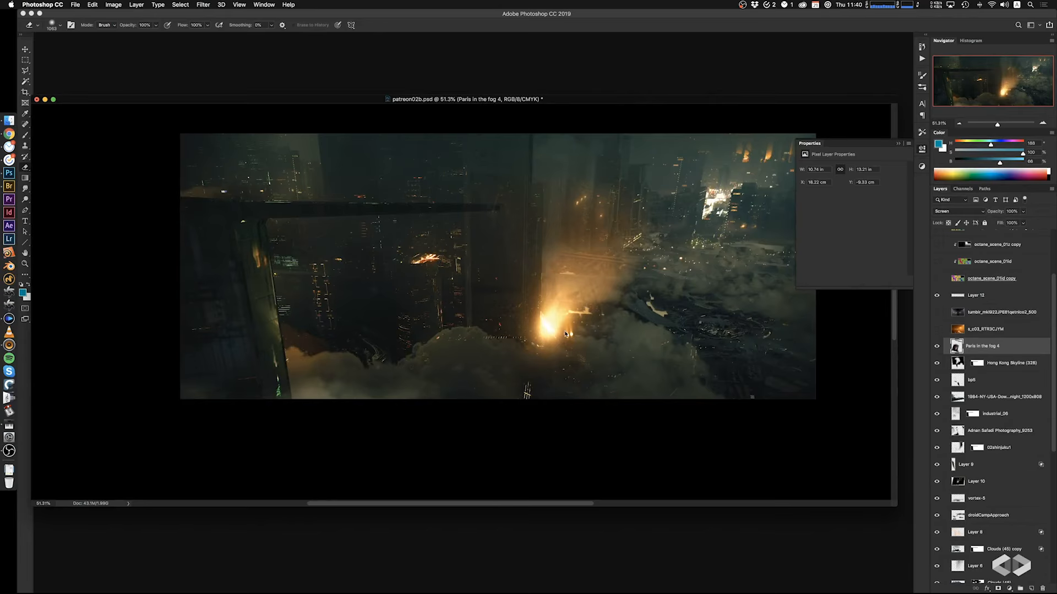
Try the glow beside the left building's lit edge and delete the Paris in the fog 4 layer
super+drag(630, 354, 383, 378)
super+drag(446, 371, 423, 361)
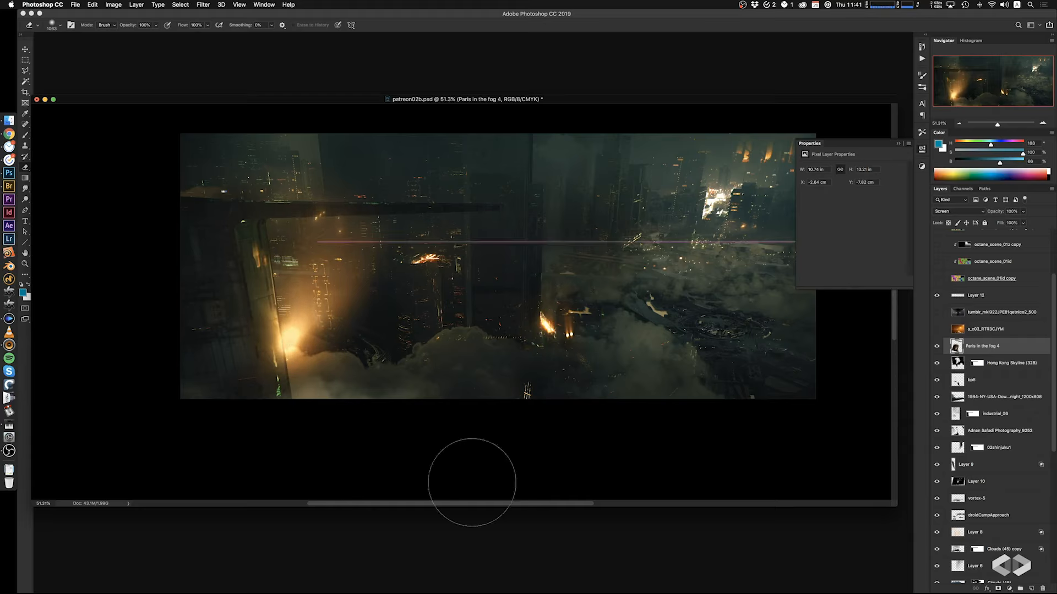
key(BackSpace)
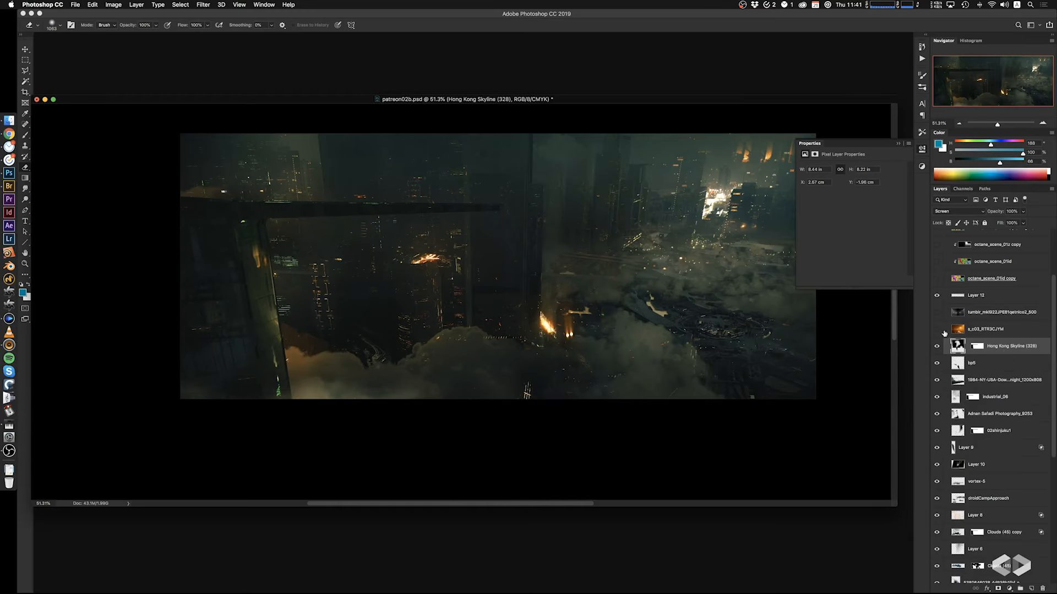
Copy the lower strip of road light trails from the s_c03_RTR3CJYM photo onto its own layer and delete the source photo layer
click(964, 331)
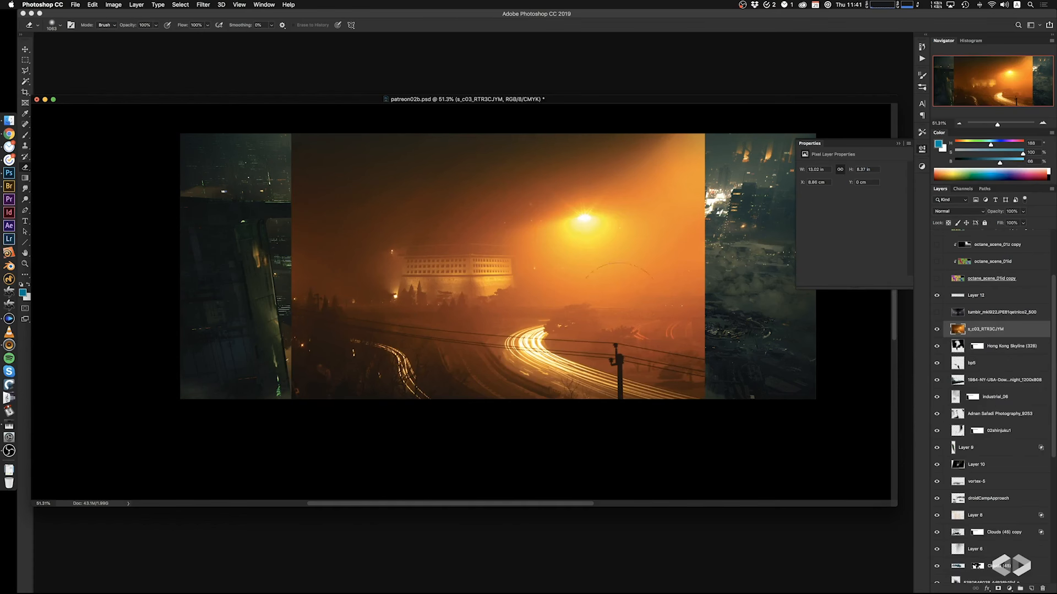
key(m)
mouse_move(328, 315)
mouse_down()
mouse_move(468, 360)
mouse_move(730, 413)
mouse_up()
key(super+c)
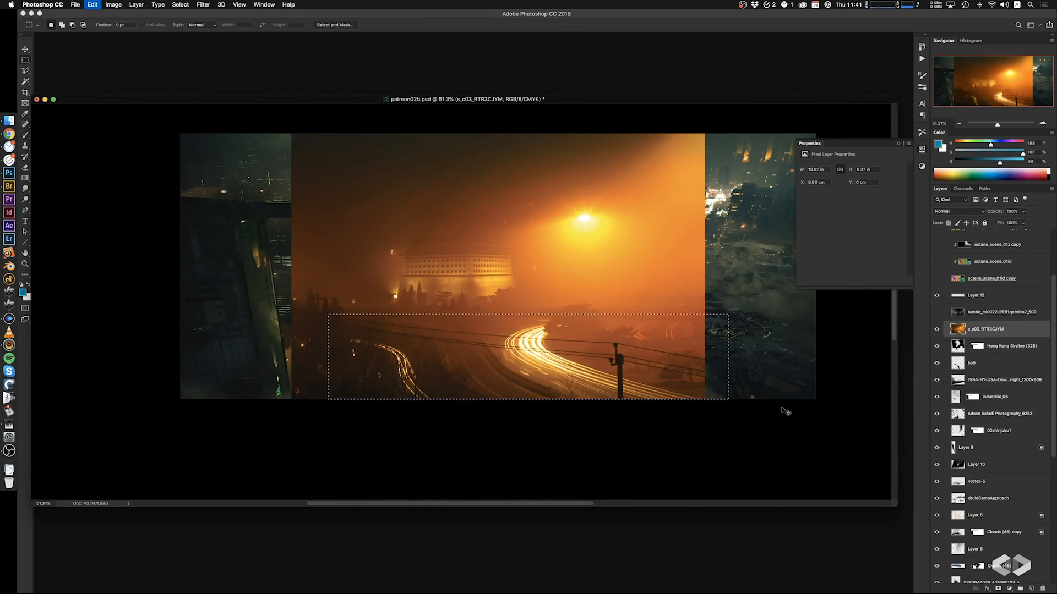
key(super+v)
click(990, 351)
key(Delete)
click(994, 330)
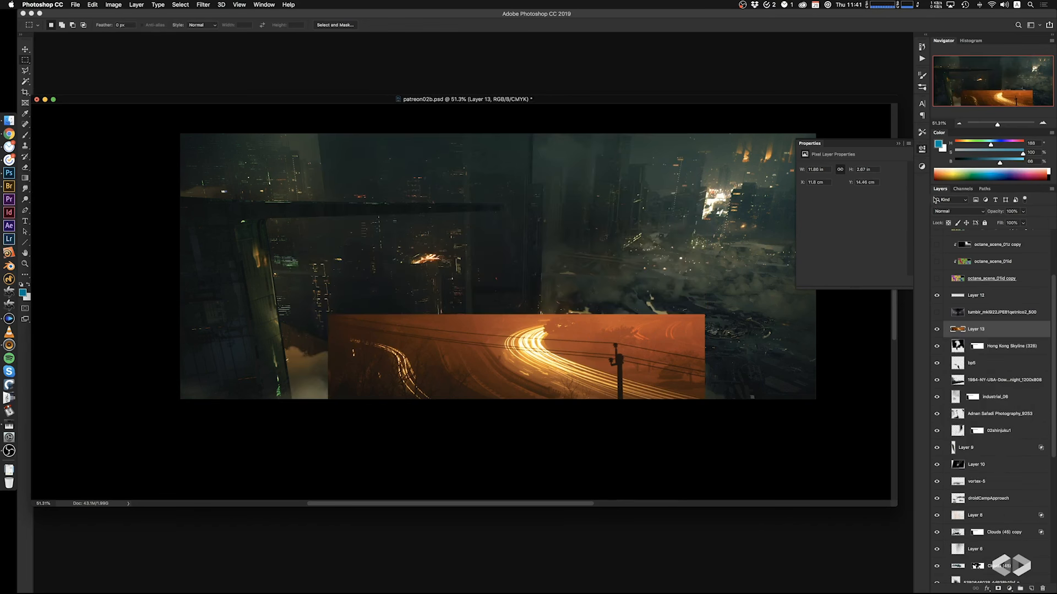
Blend the light-trail strip with Screen and darken its midtones with Levels until the orange background drops out
click(959, 211)
click(963, 270)
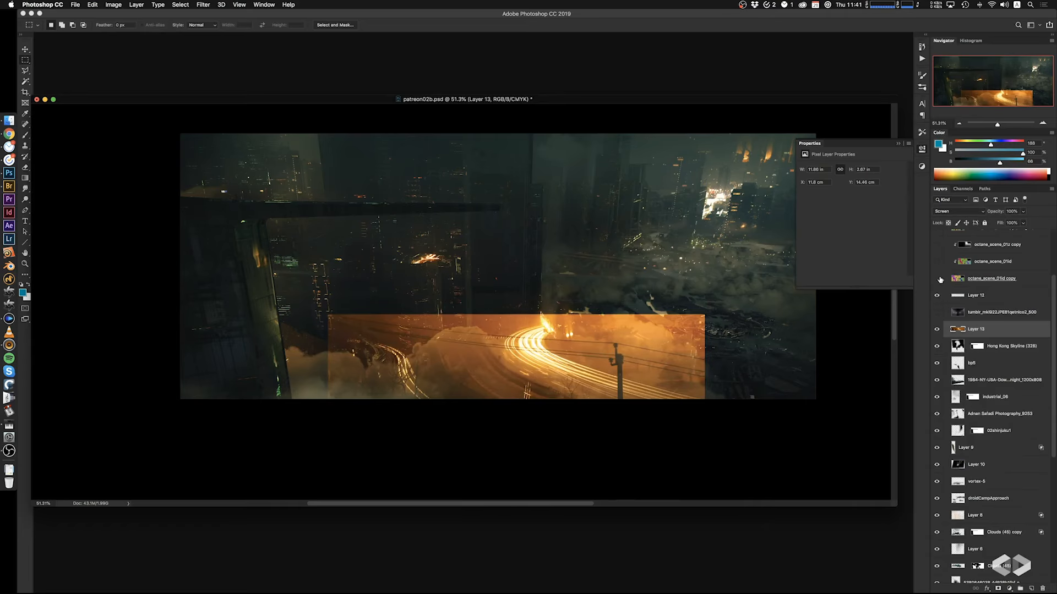
key(super+l)
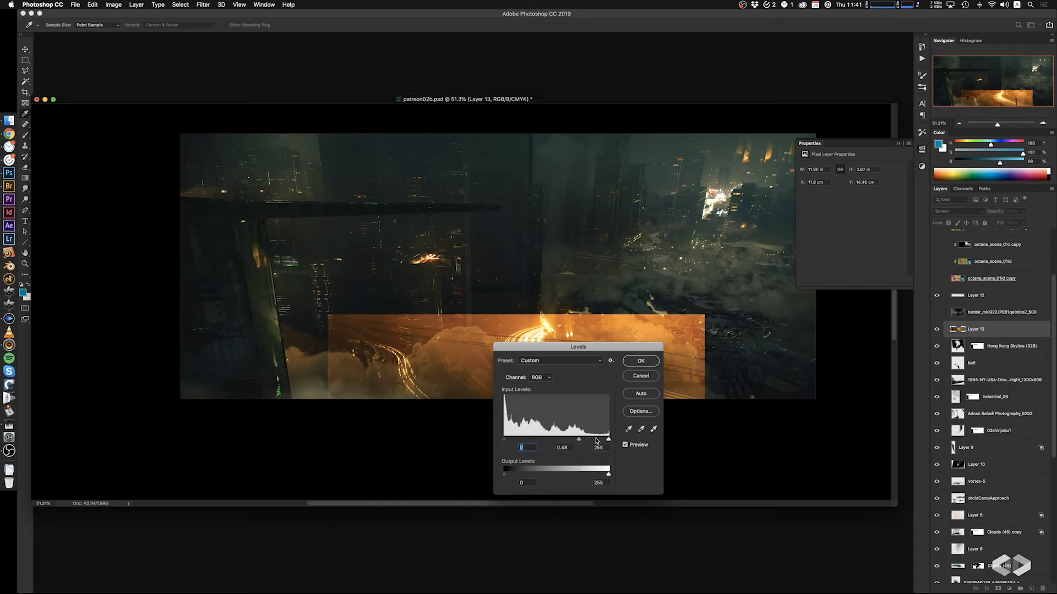
drag(578, 439, 596, 441)
click(640, 364)
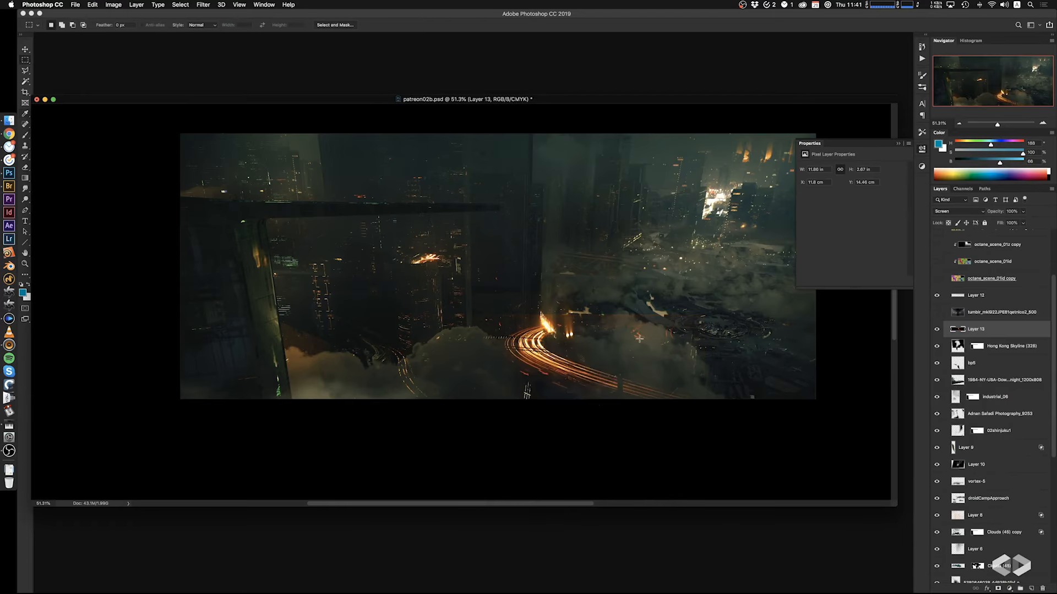
Shift the trail strip, isolate its bright curve over the ground beyond the fire, and squeeze and slant it into a narrow streak
super+drag(576, 392, 549, 375)
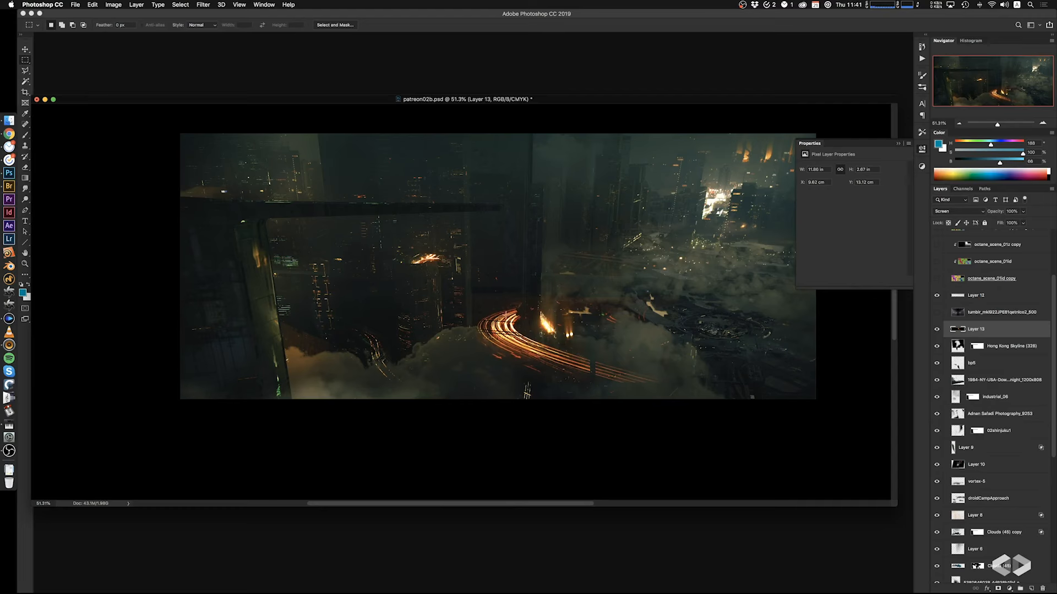
drag(523, 311, 673, 337)
key(super+t)
drag(765, 311, 693, 311)
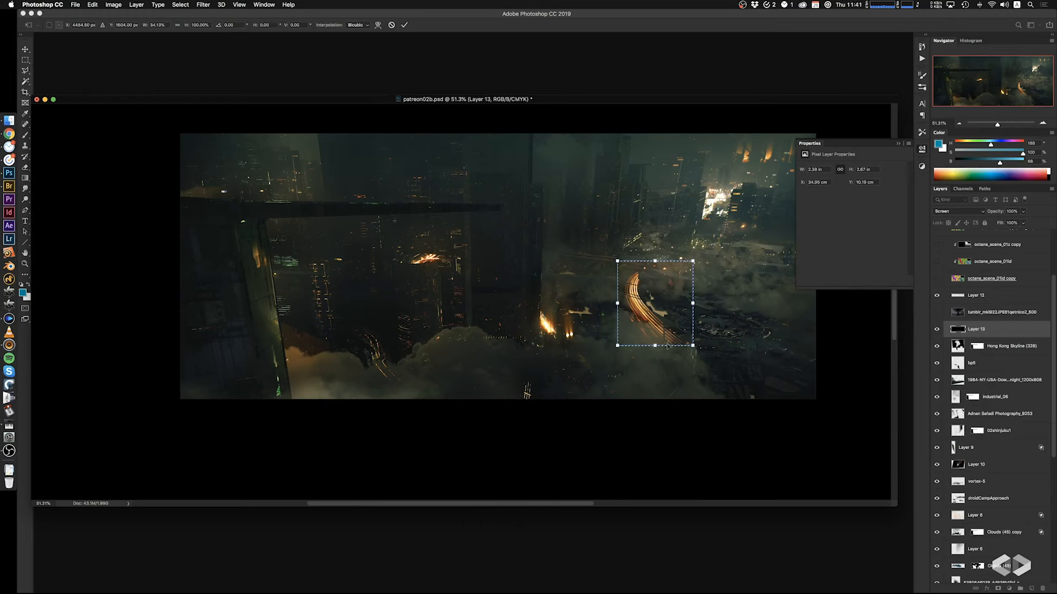
drag(655, 345, 663, 375)
super+drag(655, 261, 688, 281)
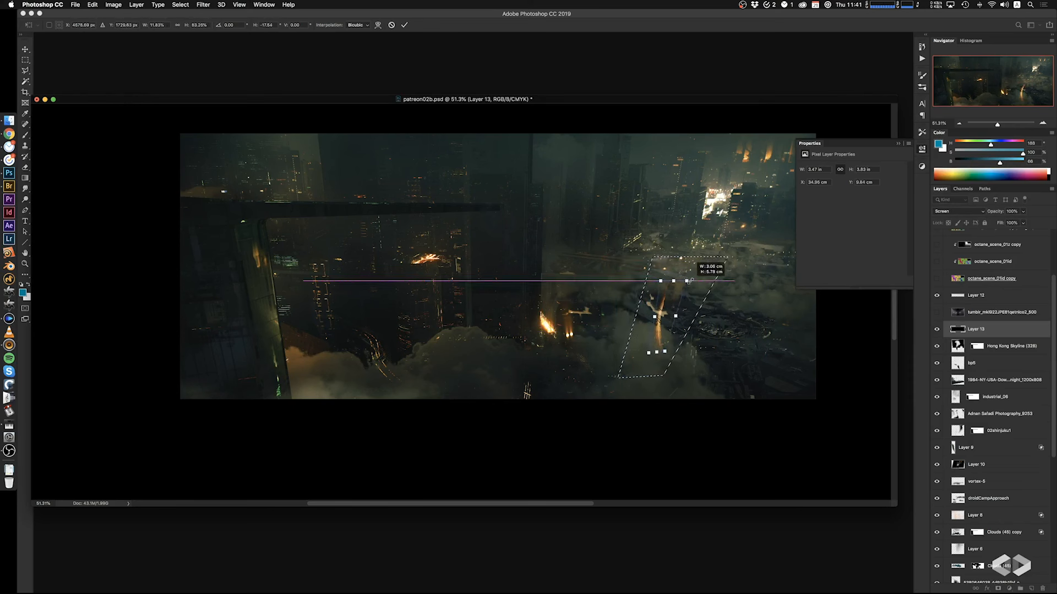
key(Return)
Move the narrow light streak below the central fire and distort it into a slanted road rising toward the flames
key(m)
super+drag(700, 358, 503, 411)
key(super+t)
drag(487, 364, 565, 406)
key(Return)
key(super+t)
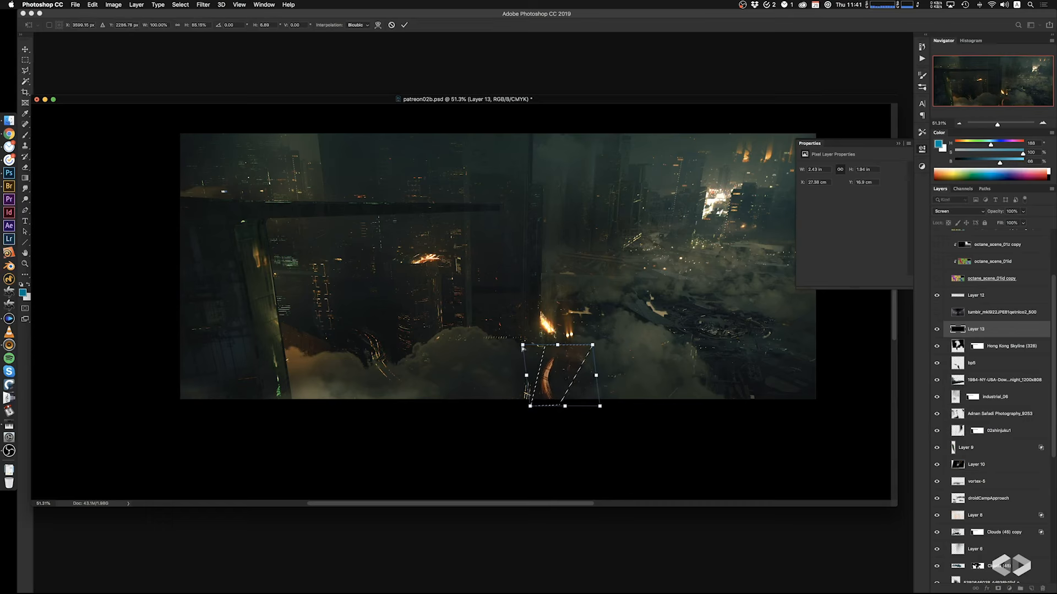
super+drag(520, 365, 569, 334)
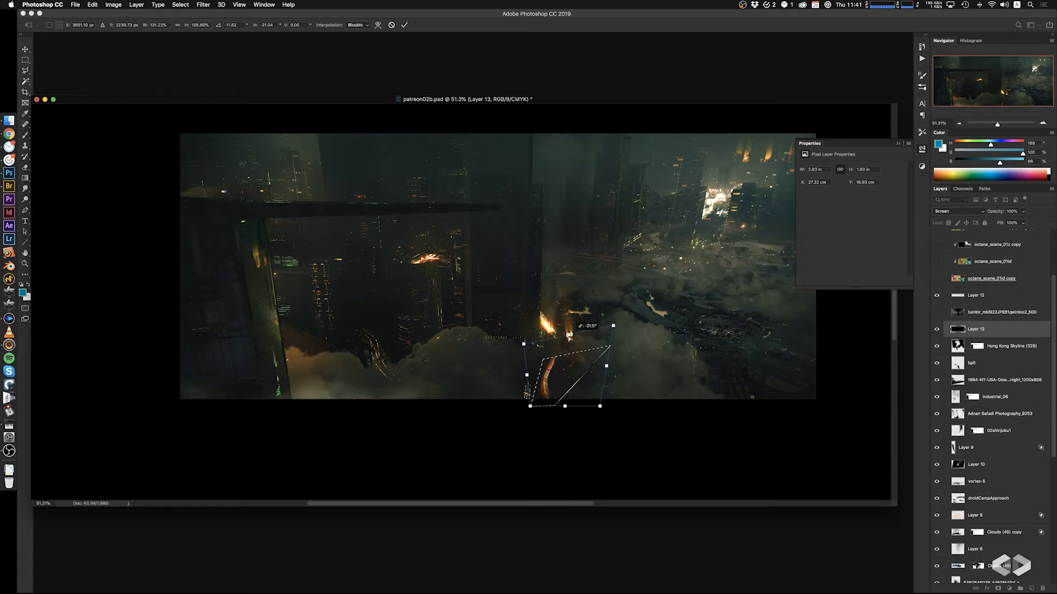
key(Return)
Deselect the light streak and erase its edges with a soft eraser to blend it into the smoke
mouse_move(587, 377)
mouse_down()
mouse_move(614, 311)
mouse_move(600, 298)
mouse_move(577, 376)
mouse_up()
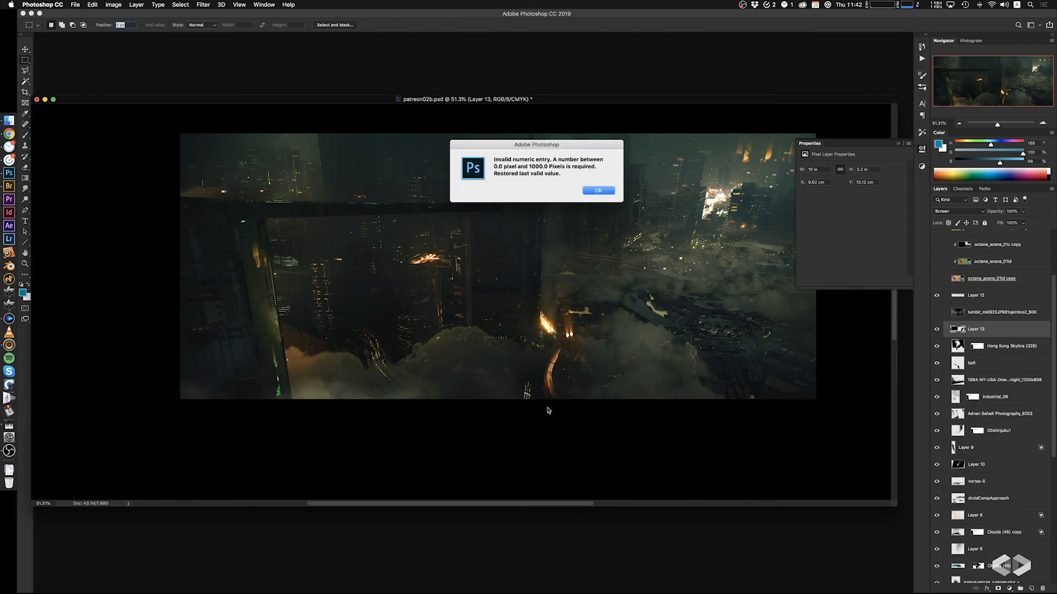
key(Return)
key(e)
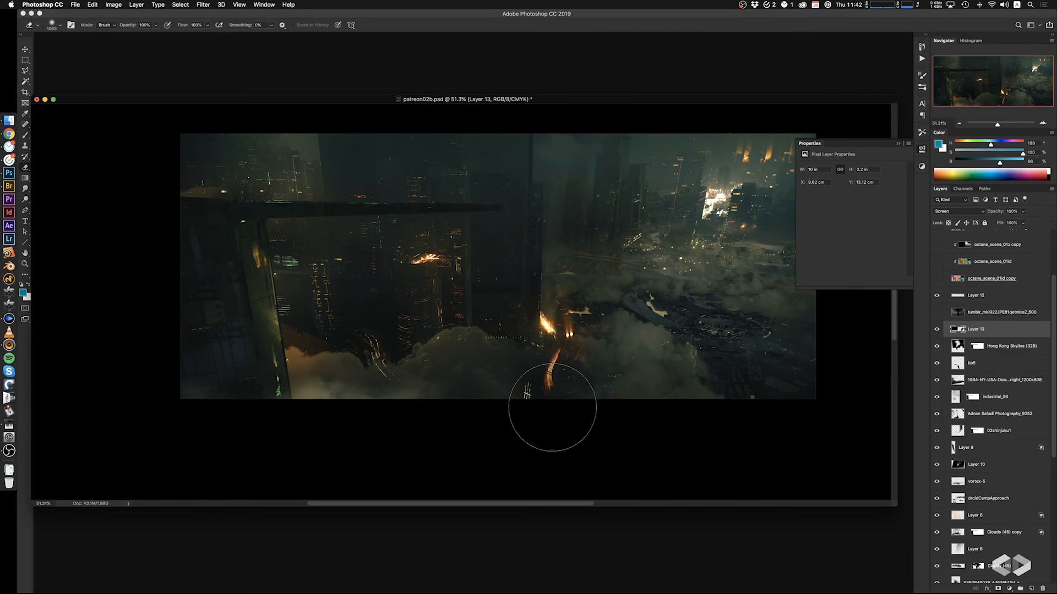
key(super+z)
key(super+d)
drag(527, 409, 533, 372)
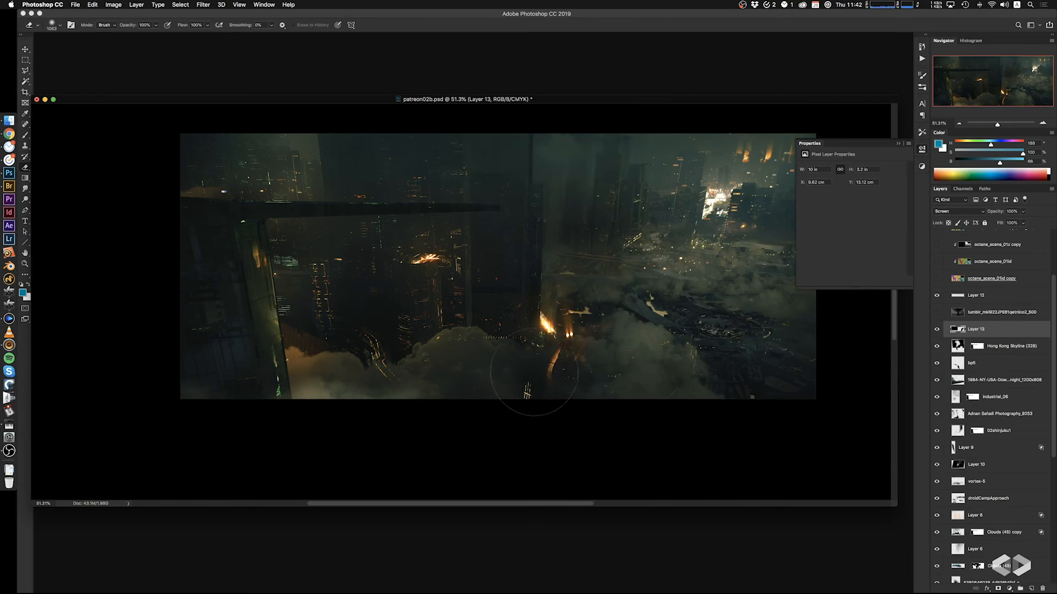
drag(653, 320, 655, 358)
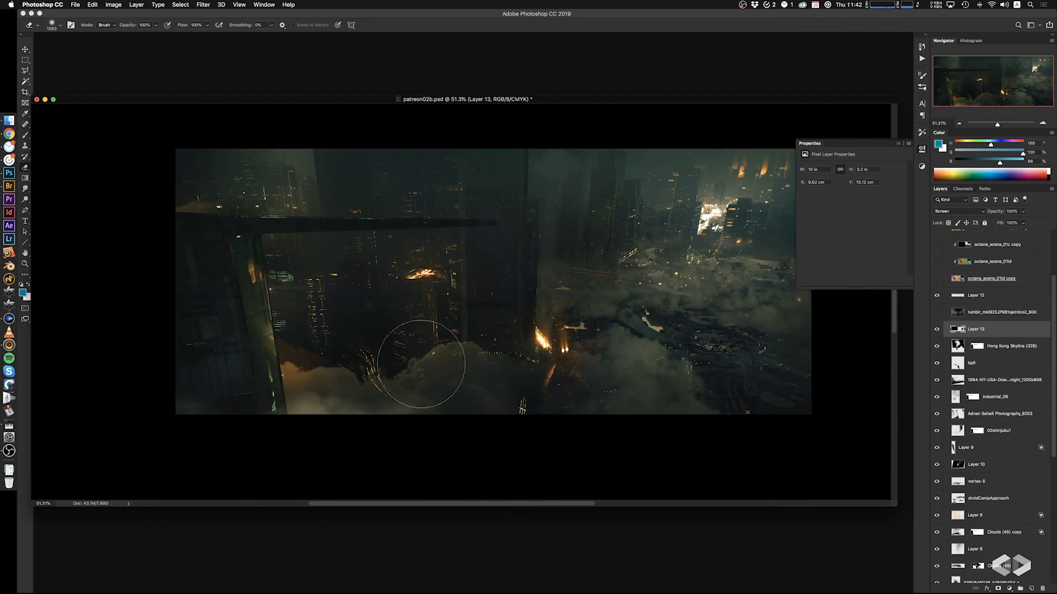
ctrl+alt+drag(460, 379, 434, 380)
drag(472, 398, 484, 426)
drag(633, 353, 608, 355)
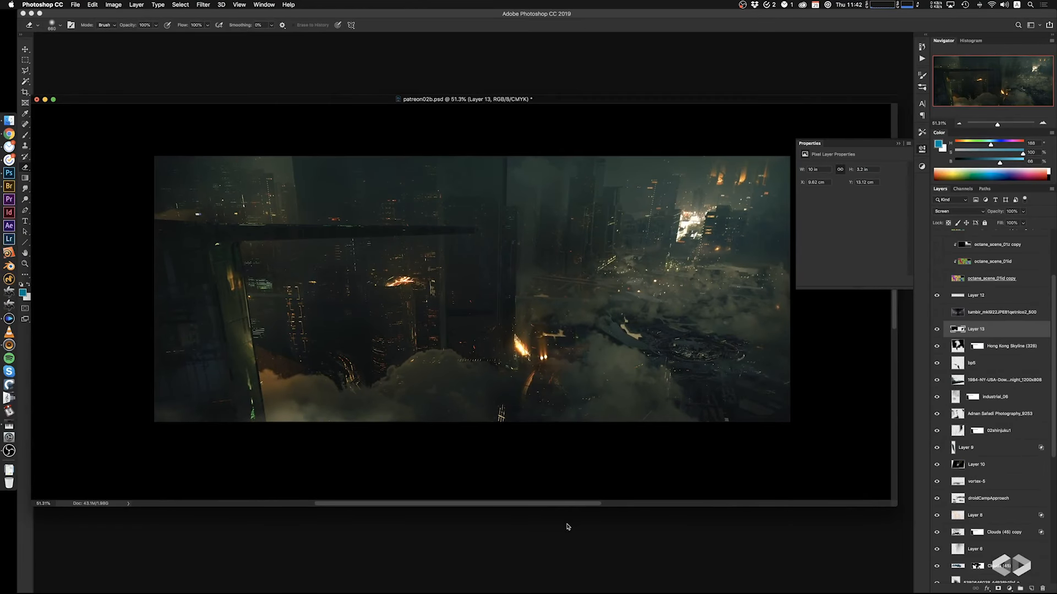
Show the tumblr lamp photo layer, place it over the upper part of the central tower and blend it with Screen
click(949, 314)
ctrl+drag(519, 323, 613, 254)
click(962, 212)
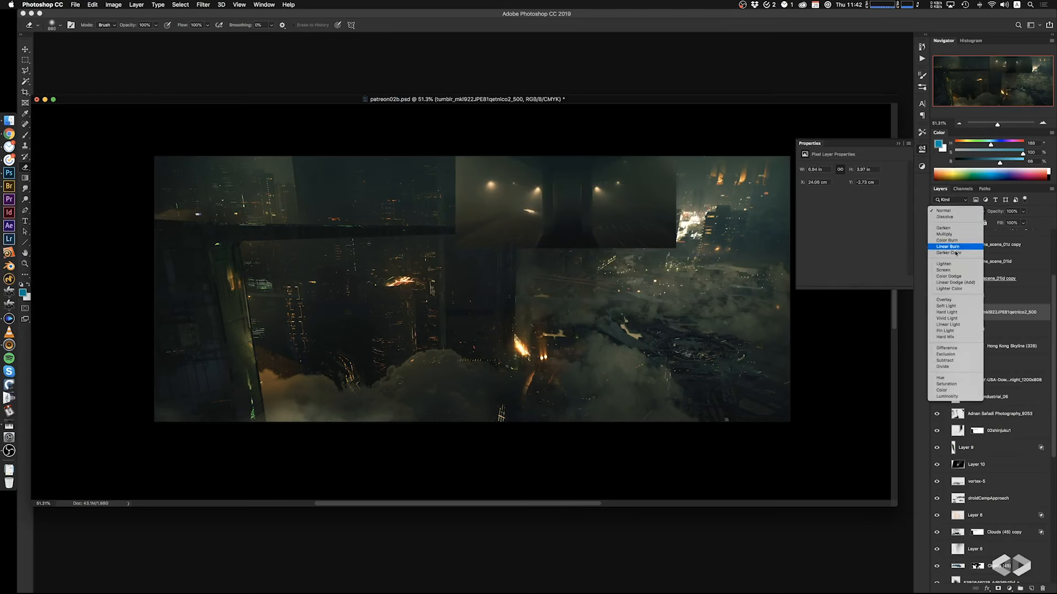
click(947, 269)
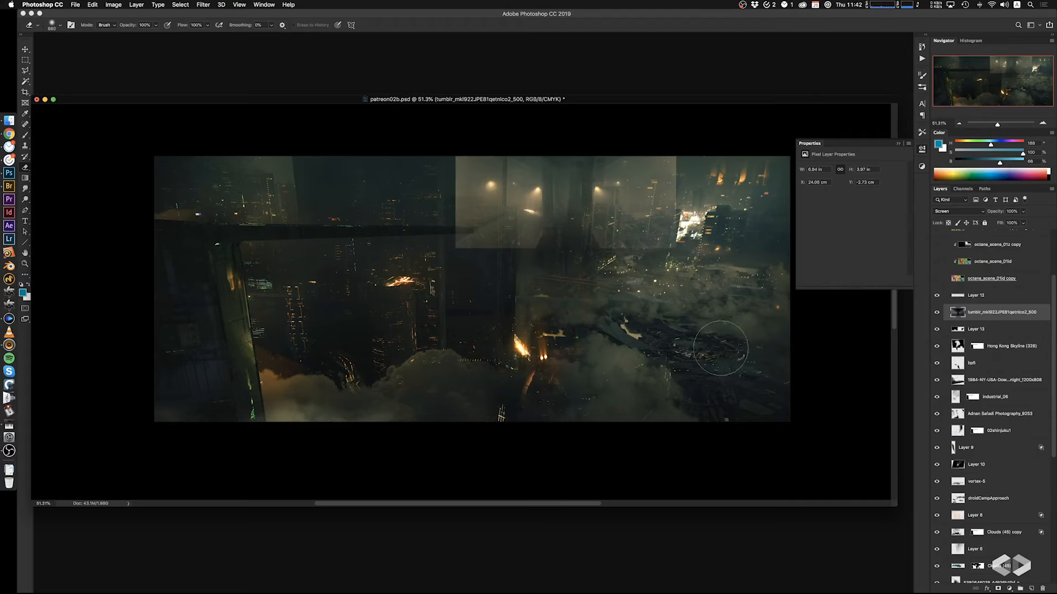
Darken the lamp photo with Levels, setting the midtones to 0.70
key(super+l)
drag(557, 439, 569, 440)
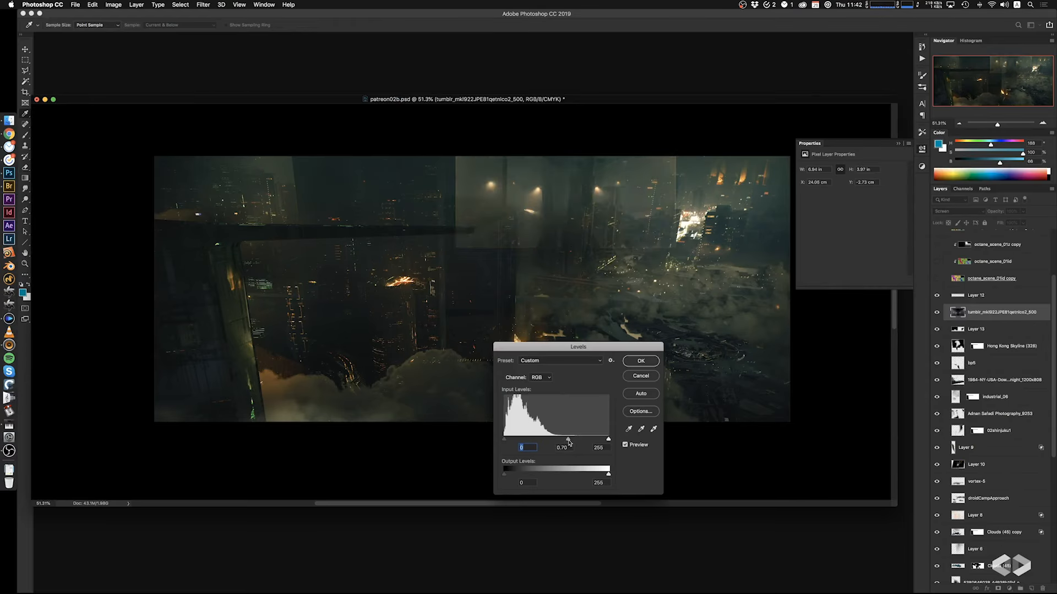
click(642, 360)
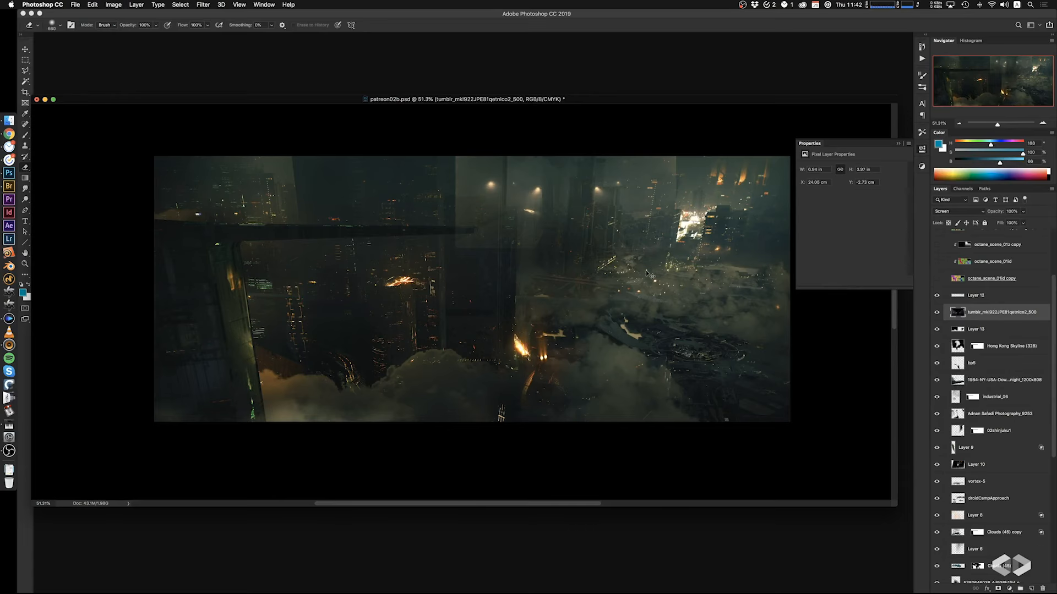
Center the lamp photo on the central tower and skew its upper and lower edges to follow the tower's slant
super+drag(669, 271, 607, 265)
key(super+t)
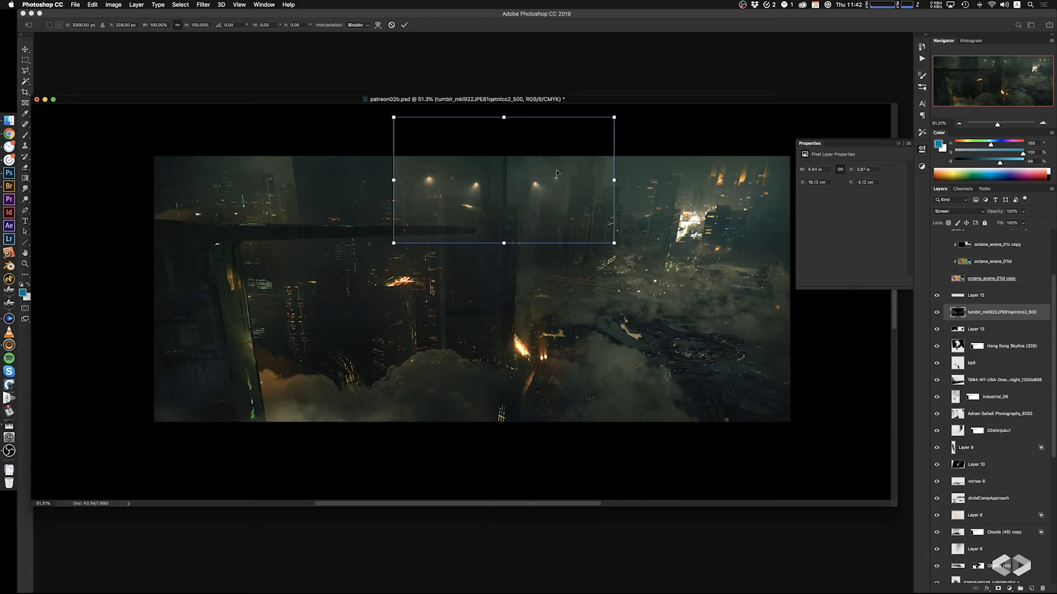
super+drag(499, 121, 513, 119)
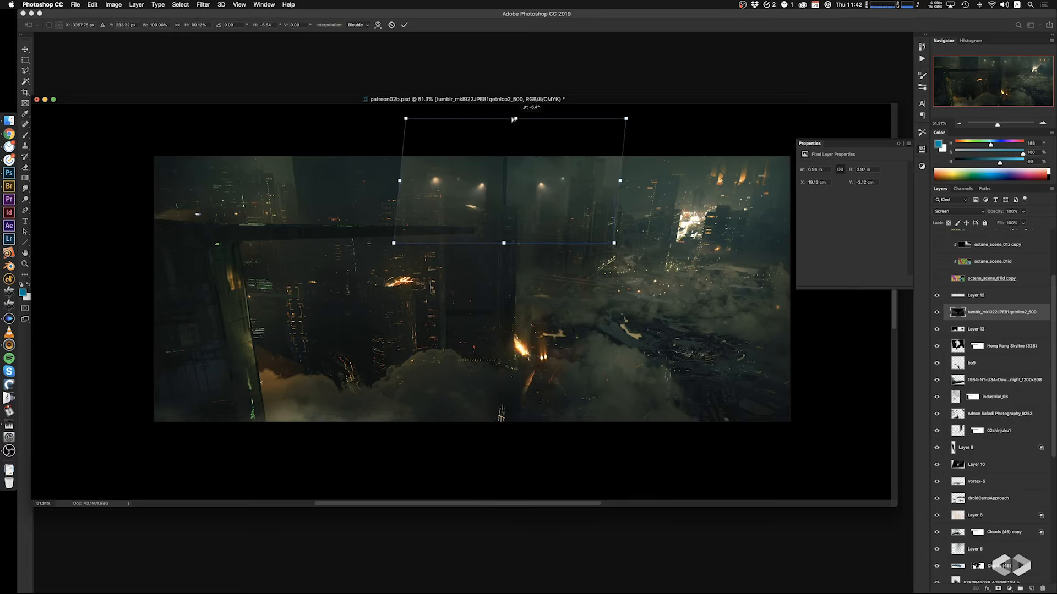
key(Return)
key(e)
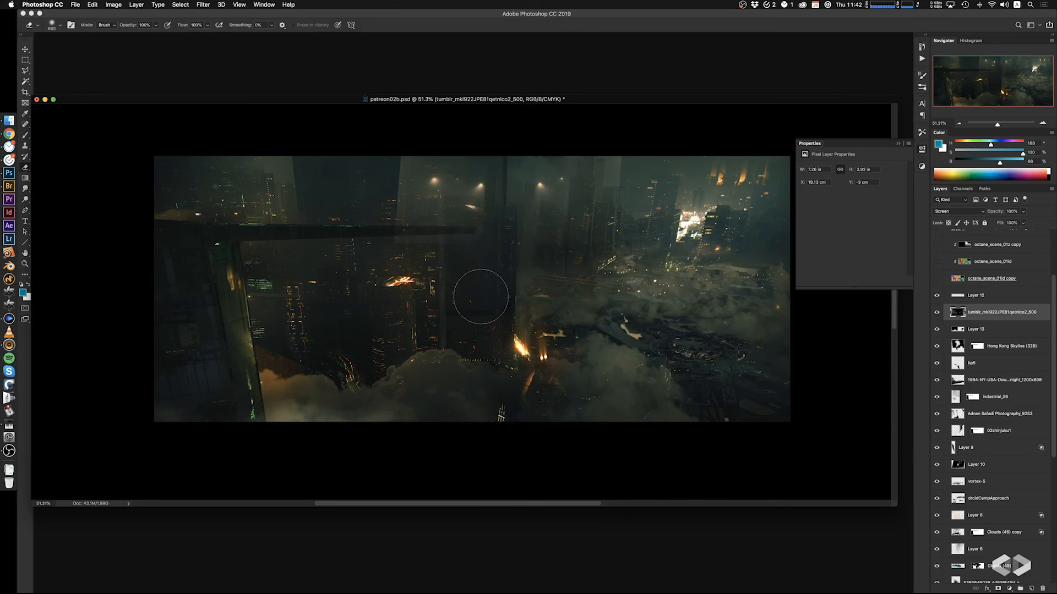
key(super+t)
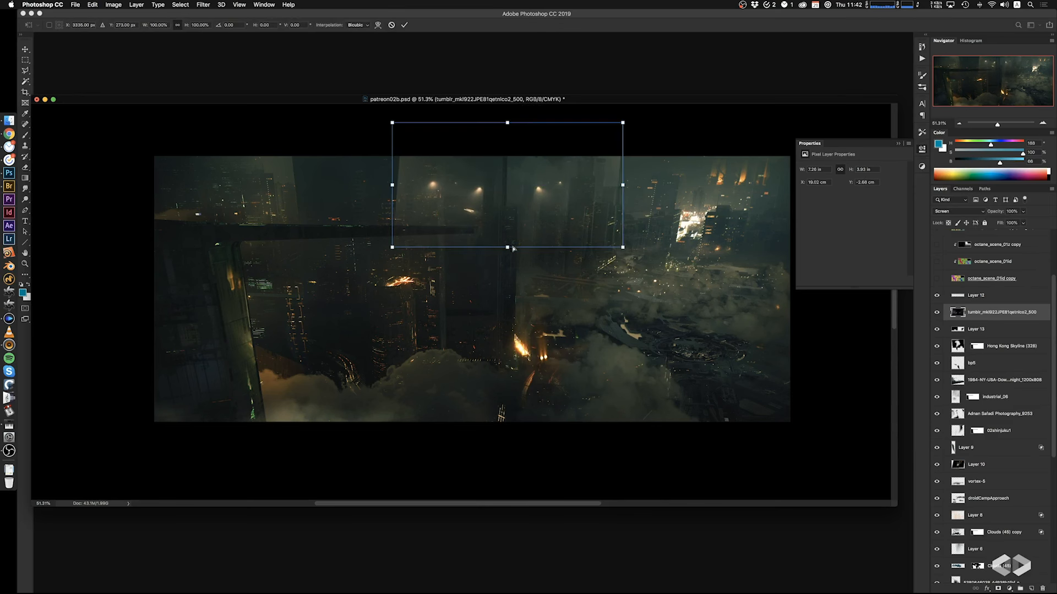
super+drag(513, 248, 515, 249)
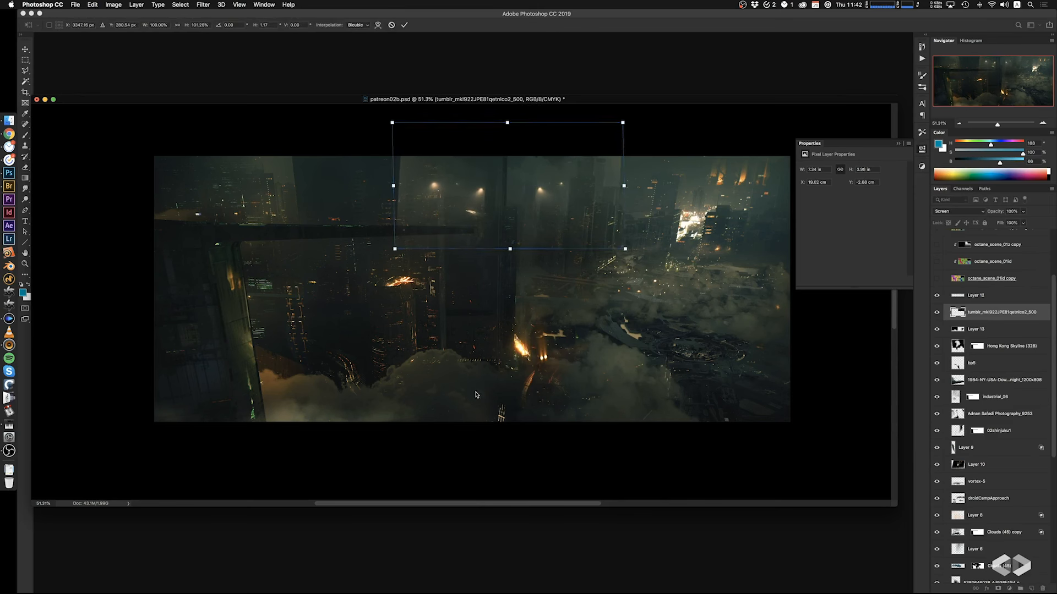
key(Return)
Erase the lamp photo's outer edge and leftmost lamp with a large soft eraser
key(e)
mouse_move(414, 200)
mouse_down()
mouse_move(383, 267)
mouse_move(465, 262)
mouse_up()
drag(430, 177, 418, 150)
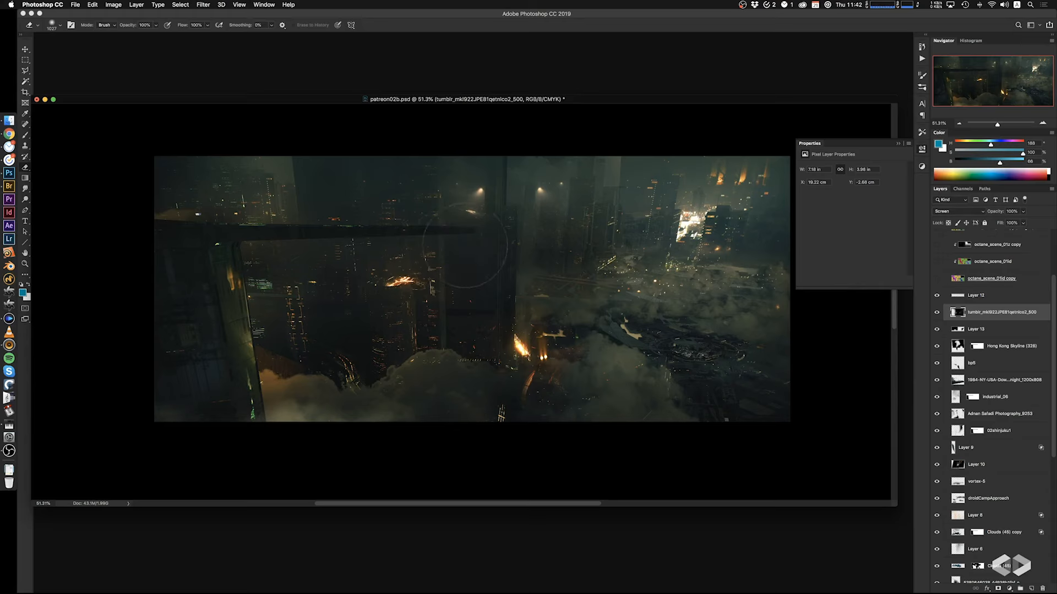
Select the lamp area on the central tower's face, slant it slightly outward with Free Transform, and deselect it
key(m)
mouse_move(400, 136)
mouse_down()
mouse_move(503, 255)
mouse_move(446, 218)
mouse_up()
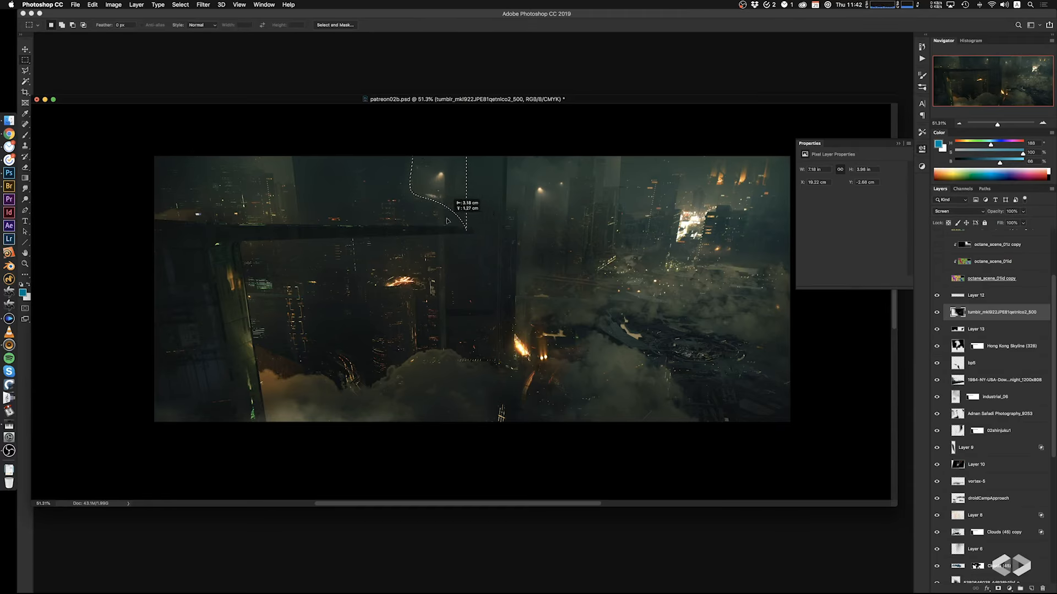
key(super+t)
super+drag(410, 139, 403, 139)
key(Return)
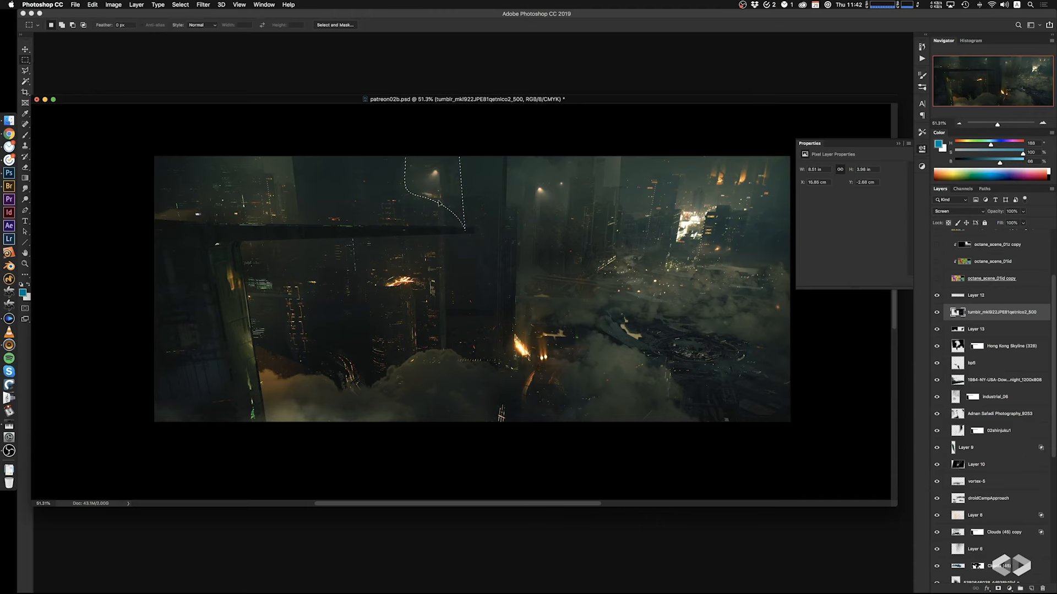
key(super+d)
key(e)
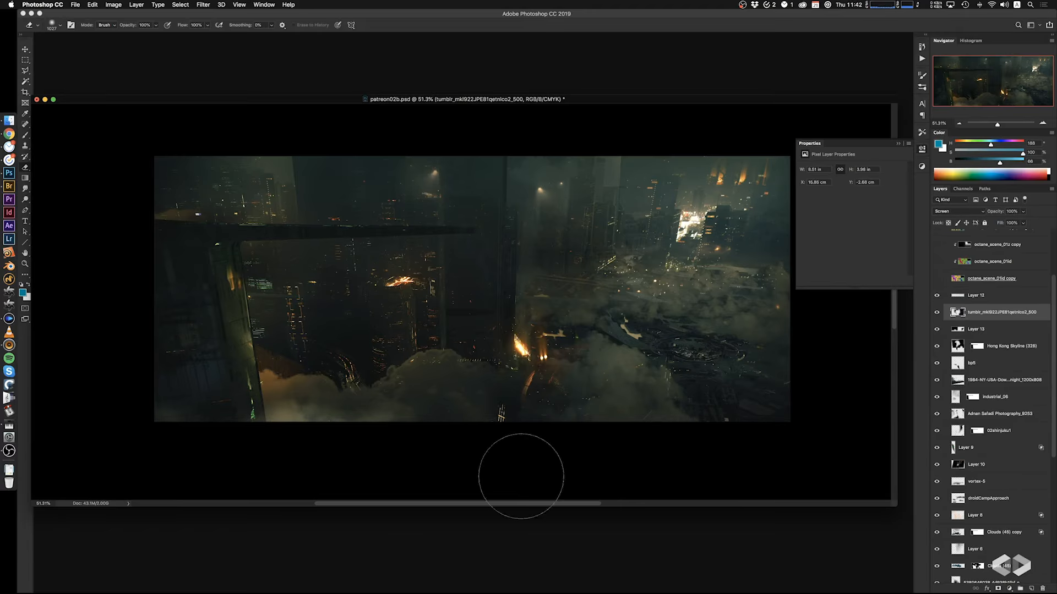
drag(626, 305, 617, 314)
drag(573, 390, 560, 355)
super+drag(562, 280, 595, 283)
drag(593, 277, 583, 293)
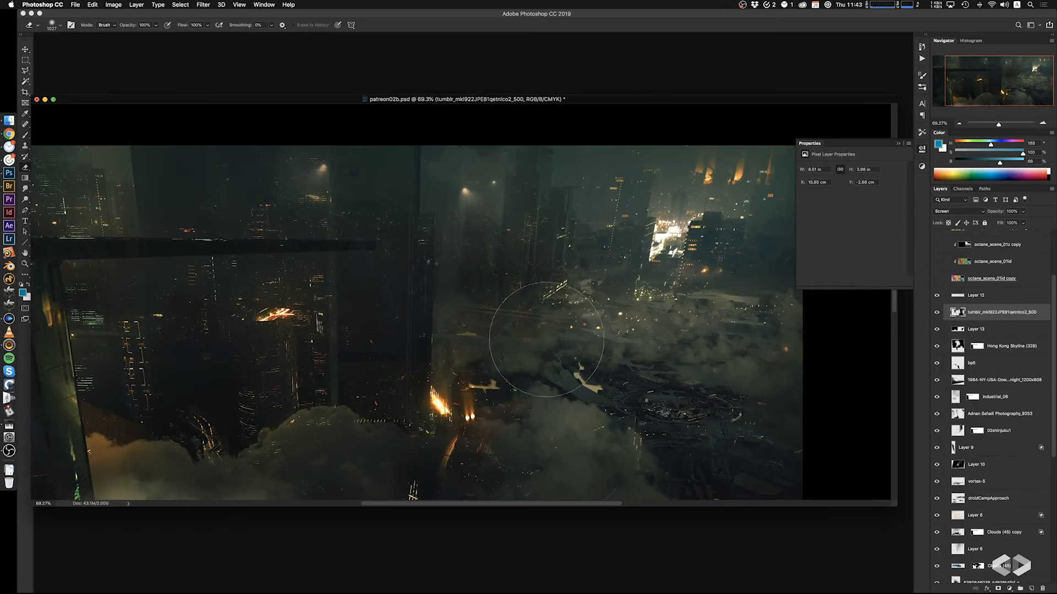
mouse_move(607, 302)
mouse_down()
mouse_move(598, 323)
mouse_move(602, 290)
mouse_up()
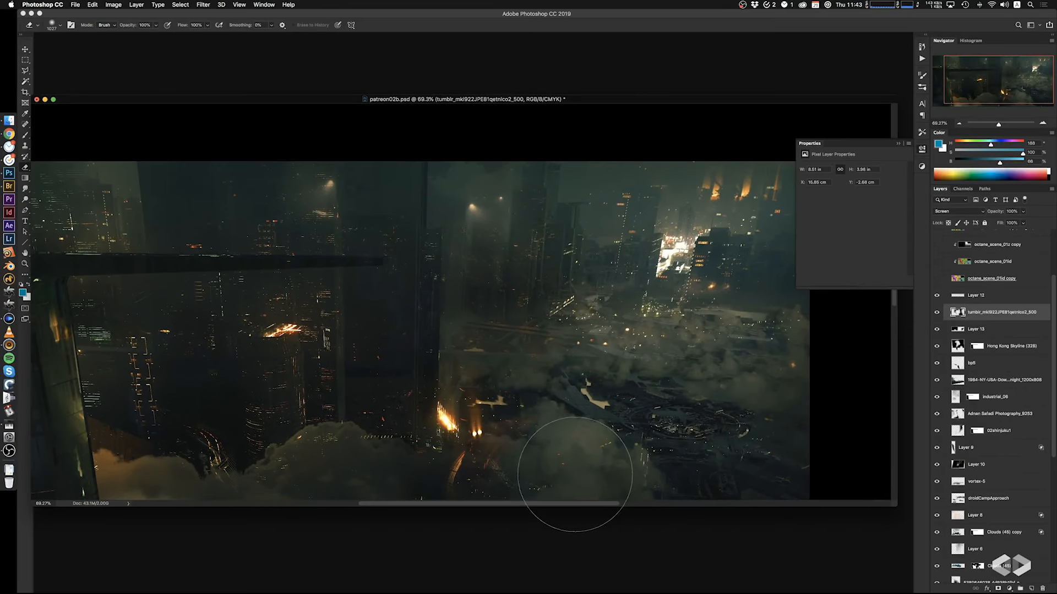
Lasso the area beyond the central tower's far edge and add a faint 40% opacity gradient haze there in a sampled grey-blue
key(l)
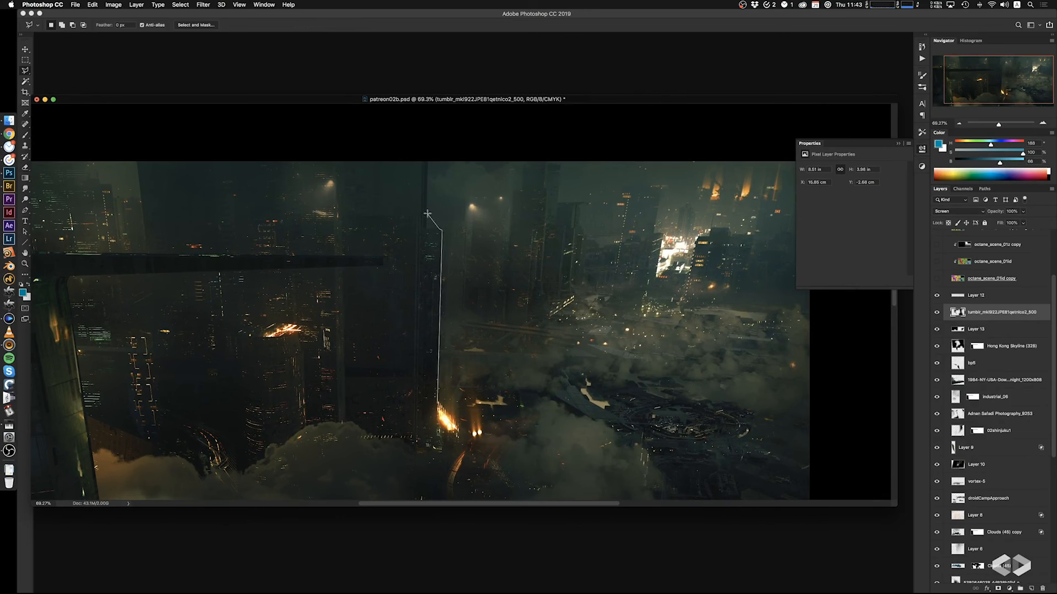
click(502, 133)
double_click(531, 463)
key(g)
drag(443, 237, 497, 237)
key(super+z)
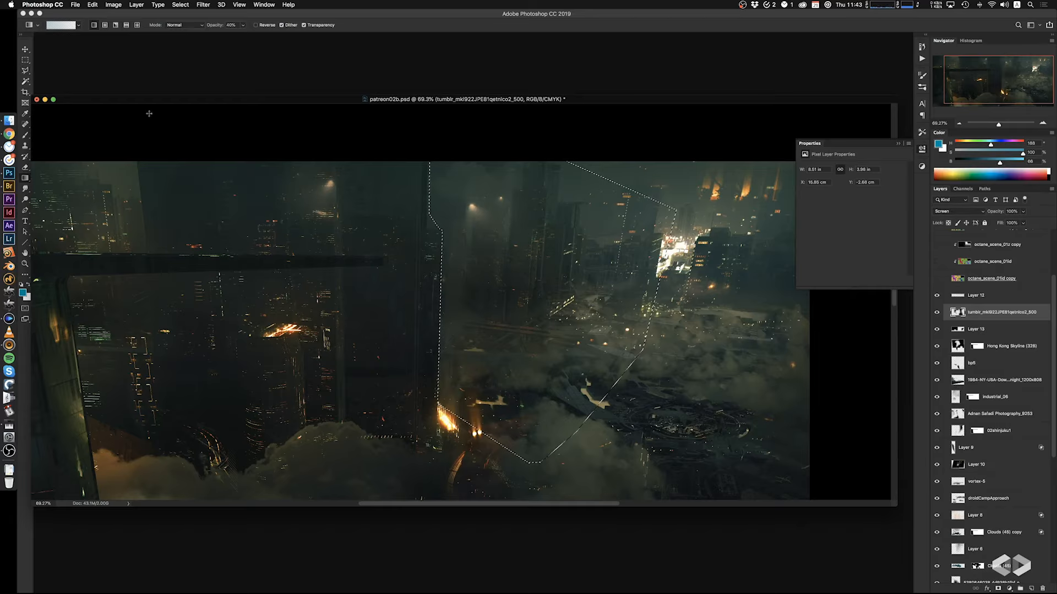
alt+click(428, 215)
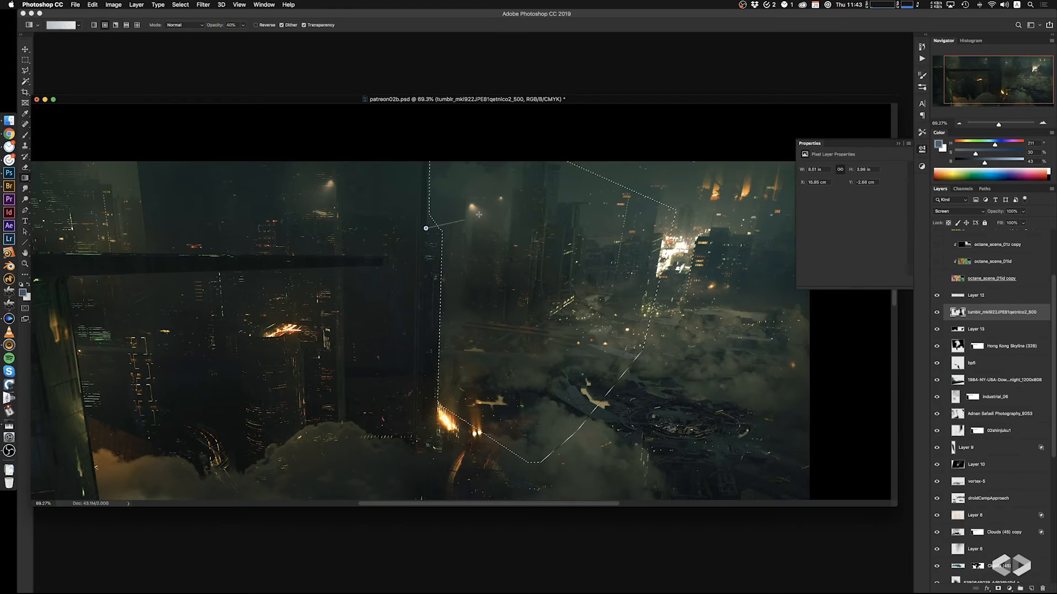
drag(427, 228, 480, 215)
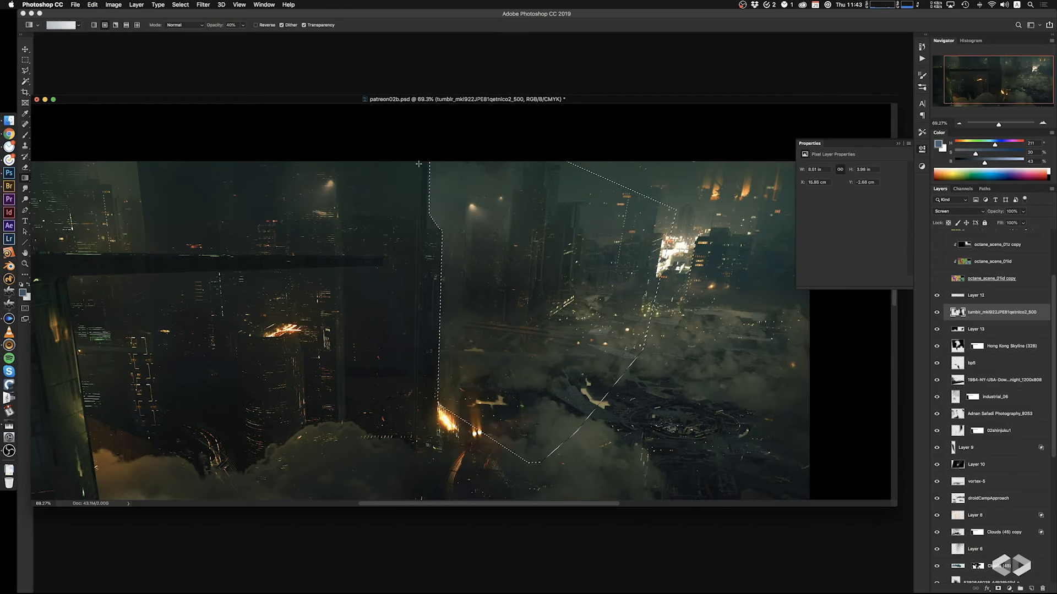
key(super+d)
Soften the haze over the ground beside the central tower with the large soft eraser
scroll(473, 325, left, 3)
scroll(473, 324, down, 1)
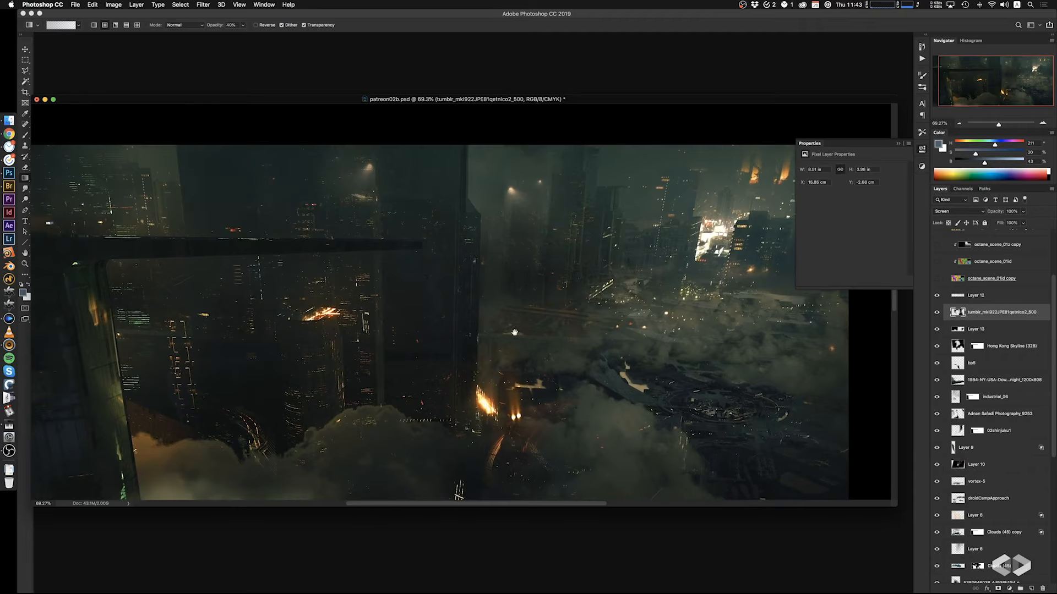
drag(530, 332, 535, 302)
super+drag(529, 257, 560, 258)
mouse_move(559, 258)
mouse_down()
mouse_move(497, 333)
mouse_move(525, 327)
mouse_move(534, 295)
mouse_up()
key(e)
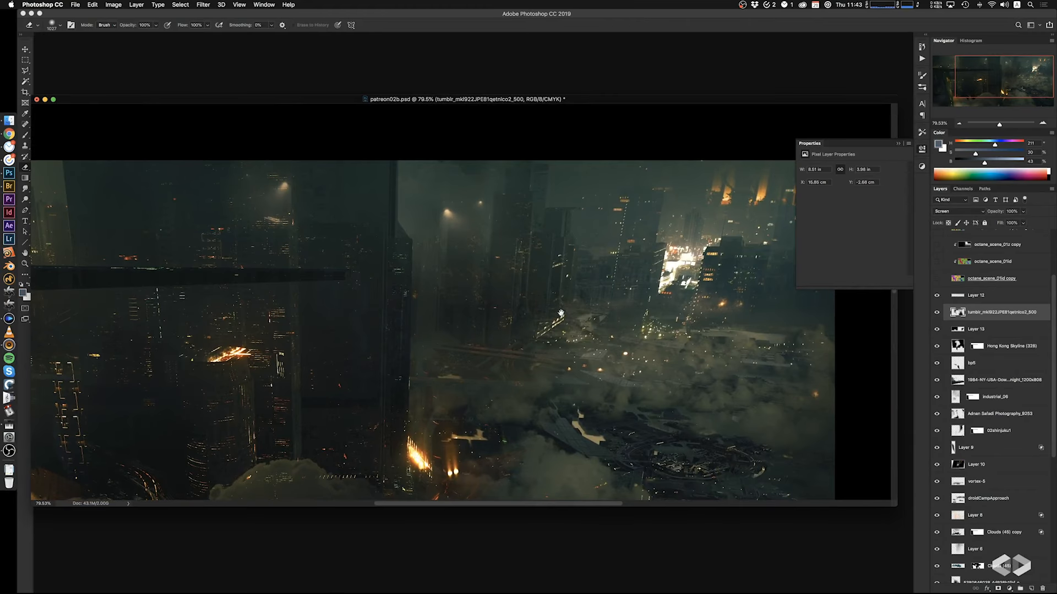
mouse_move(494, 347)
mouse_down()
mouse_move(611, 304)
mouse_move(602, 325)
mouse_move(640, 332)
mouse_up()
mouse_move(573, 336)
mouse_down()
mouse_move(605, 337)
mouse_move(594, 345)
mouse_move(593, 326)
mouse_move(556, 295)
mouse_move(589, 291)
mouse_move(504, 285)
mouse_up()
drag(575, 277, 474, 305)
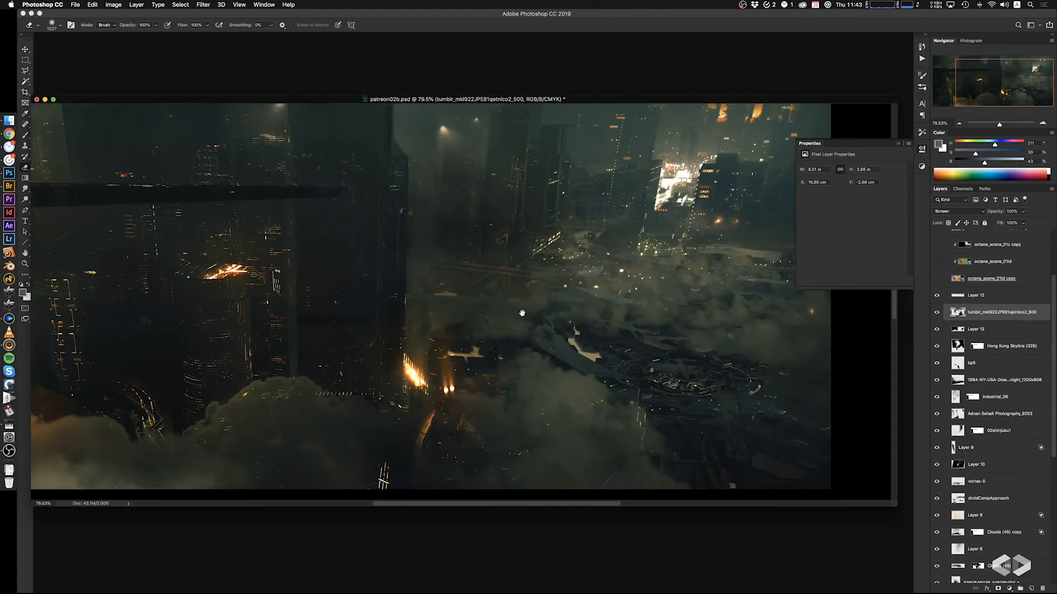
Examine the lamps, haze and distant city lights around the central tower, both close up and in the whole picture
drag(542, 310, 545, 349)
alt+scroll(476, 286, up, 3)
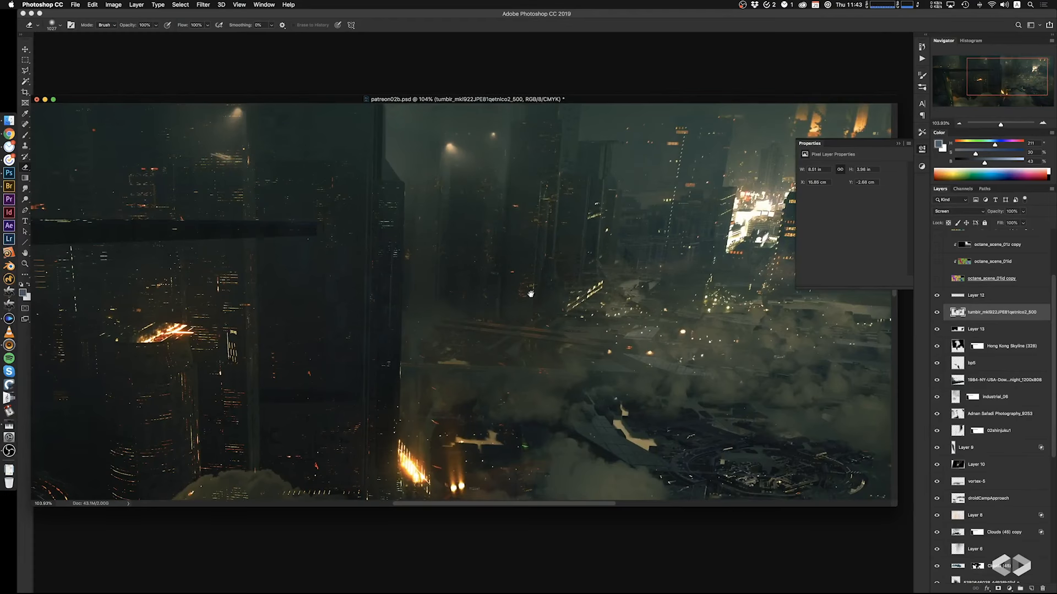
drag(530, 295, 574, 294)
drag(519, 322, 504, 296)
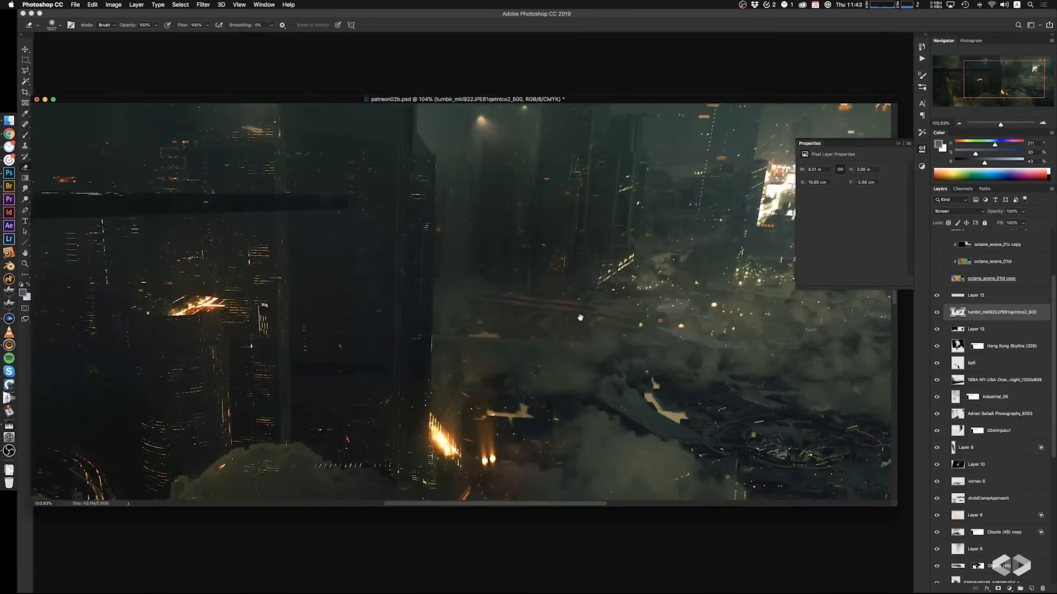
alt+scroll(580, 318, up, 4)
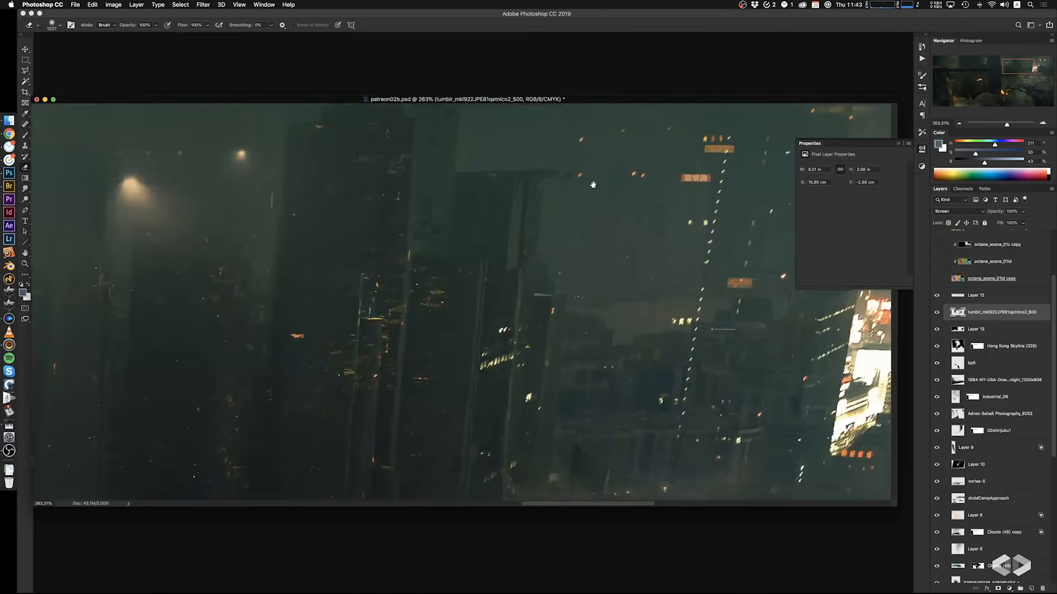
alt+scroll(592, 185, down, 4)
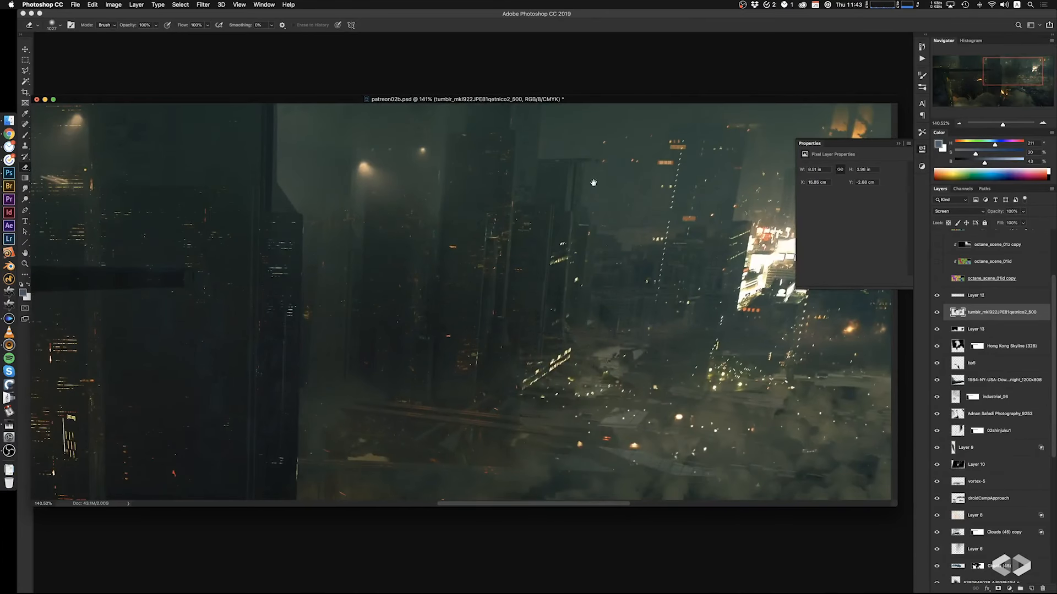
alt+scroll(593, 183, down, 4)
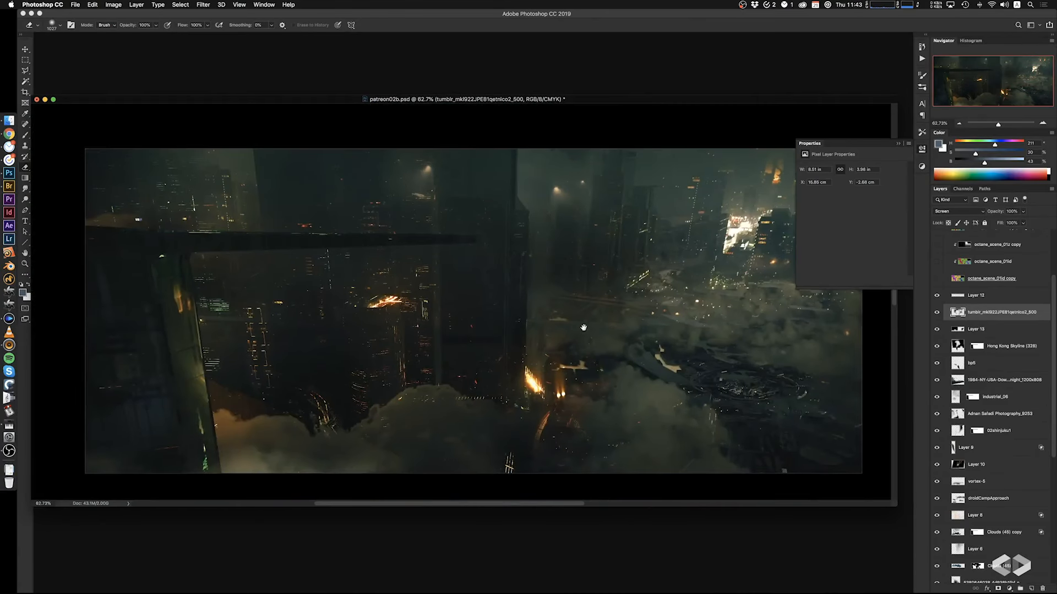
drag(553, 306, 611, 301)
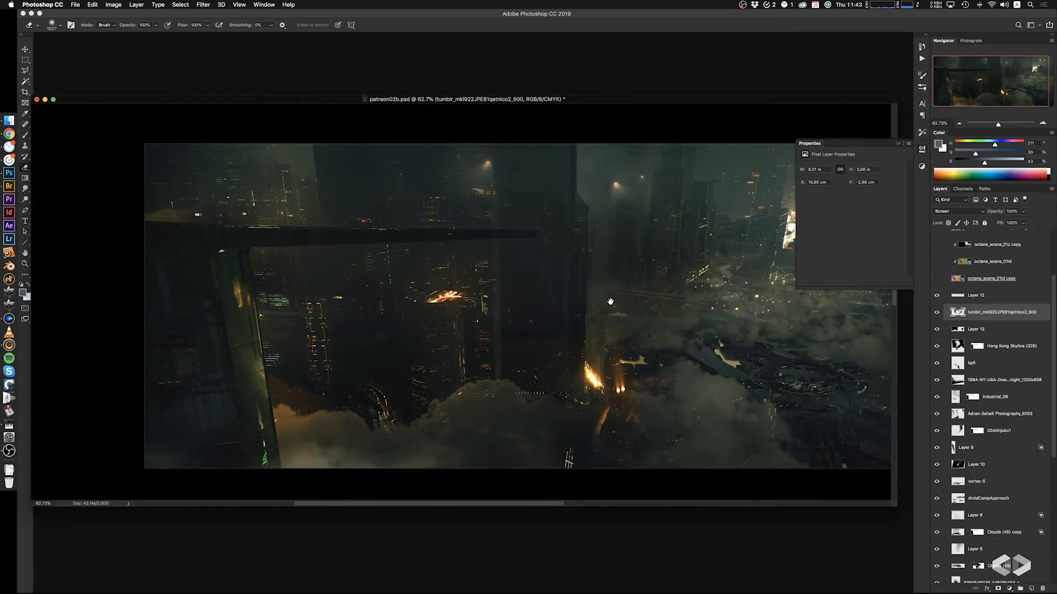
alt+scroll(610, 301, up, 2)
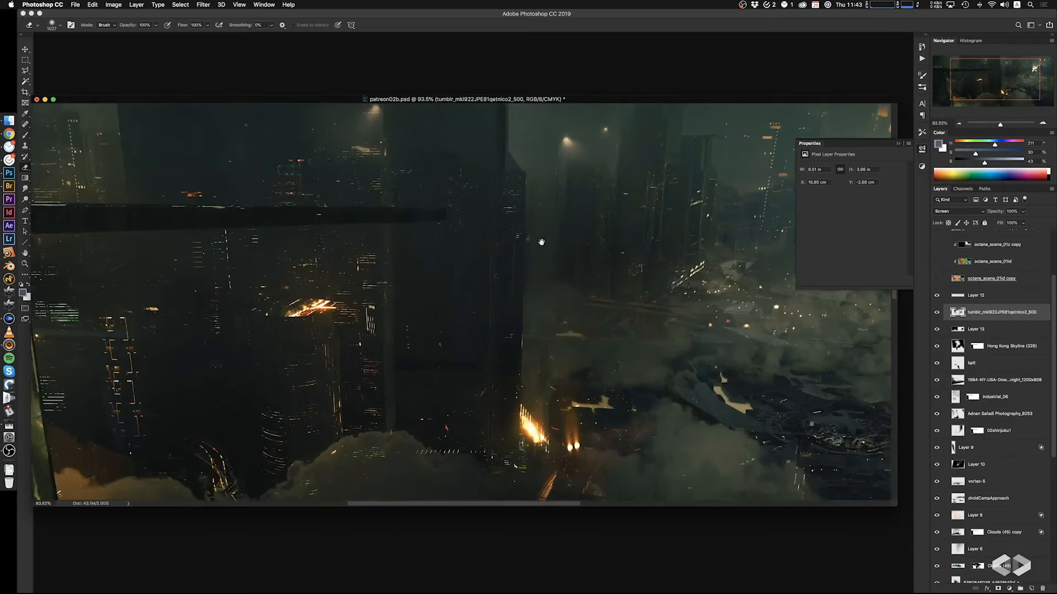
mouse_move(541, 242)
mouse_down()
mouse_move(523, 294)
mouse_move(534, 228)
mouse_up()
drag(545, 286, 543, 249)
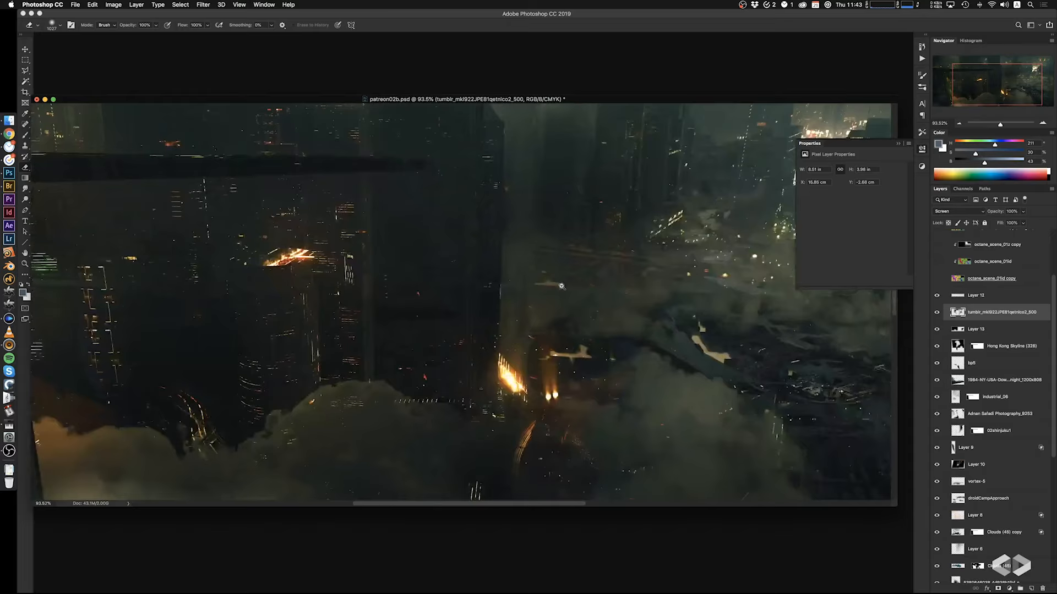
alt+click(561, 286)
drag(552, 293, 535, 299)
super+click(550, 244)
drag(556, 245, 563, 295)
key(b)
mouse_move(562, 373)
mouse_down()
mouse_move(578, 318)
mouse_move(594, 305)
mouse_up()
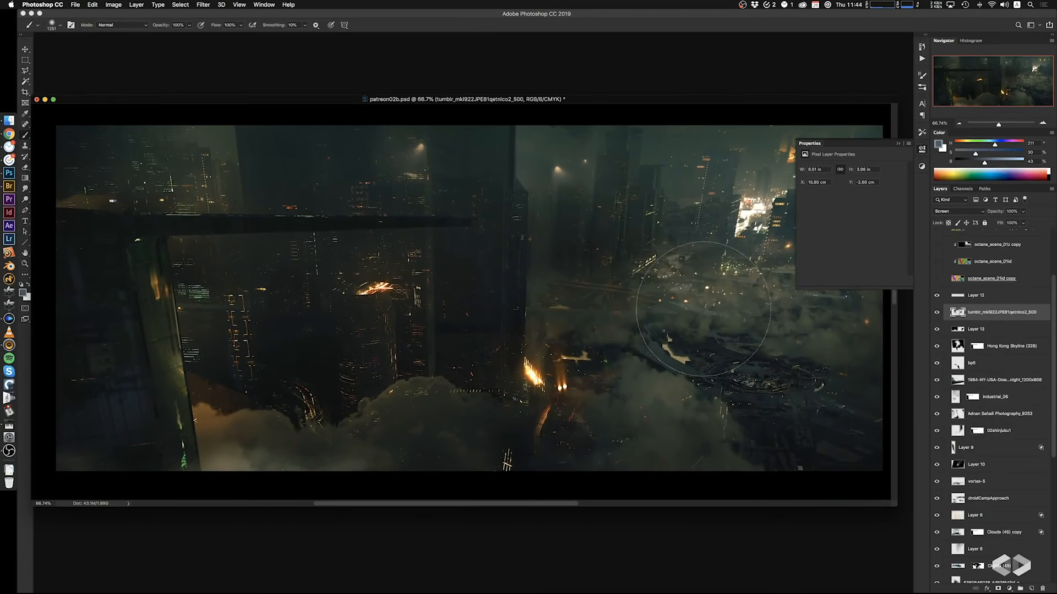
Compare the picture with and without Layer 12, and reselect the tumblr lamp photo layer
click(964, 297)
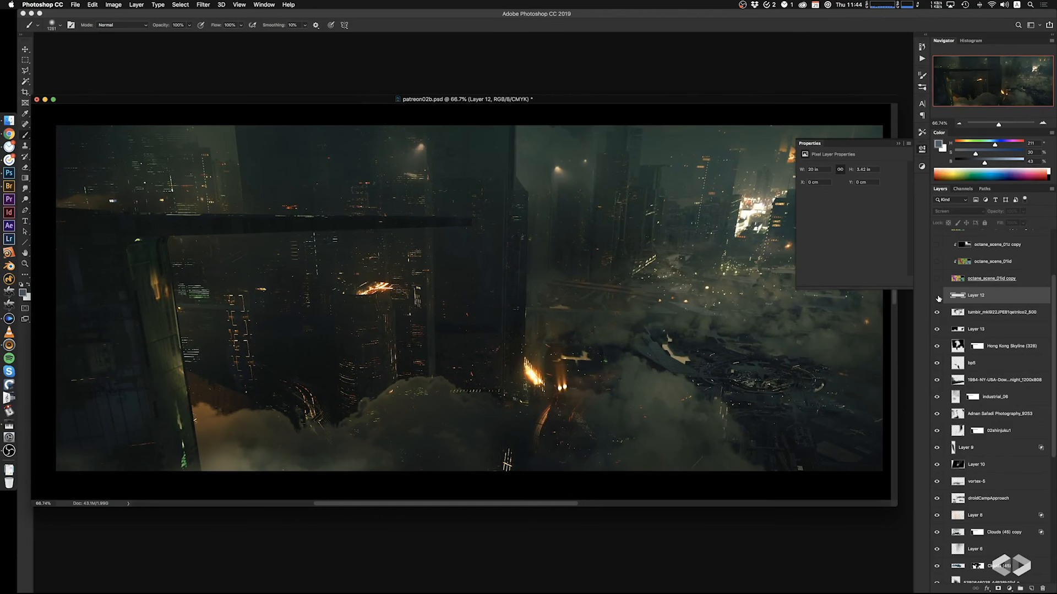
click(937, 296)
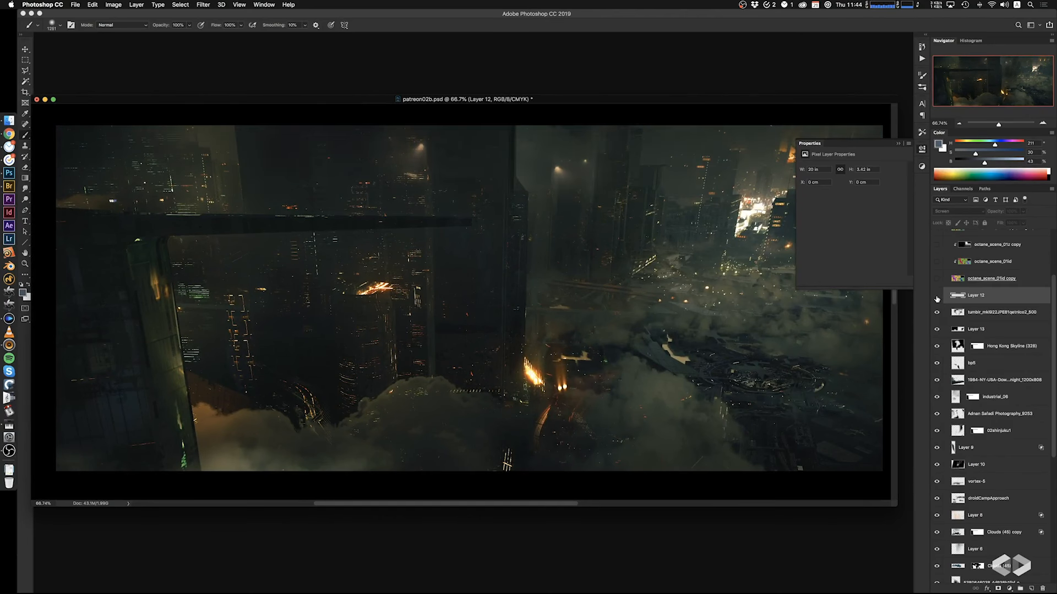
click(936, 297)
click(985, 312)
drag(559, 340, 583, 321)
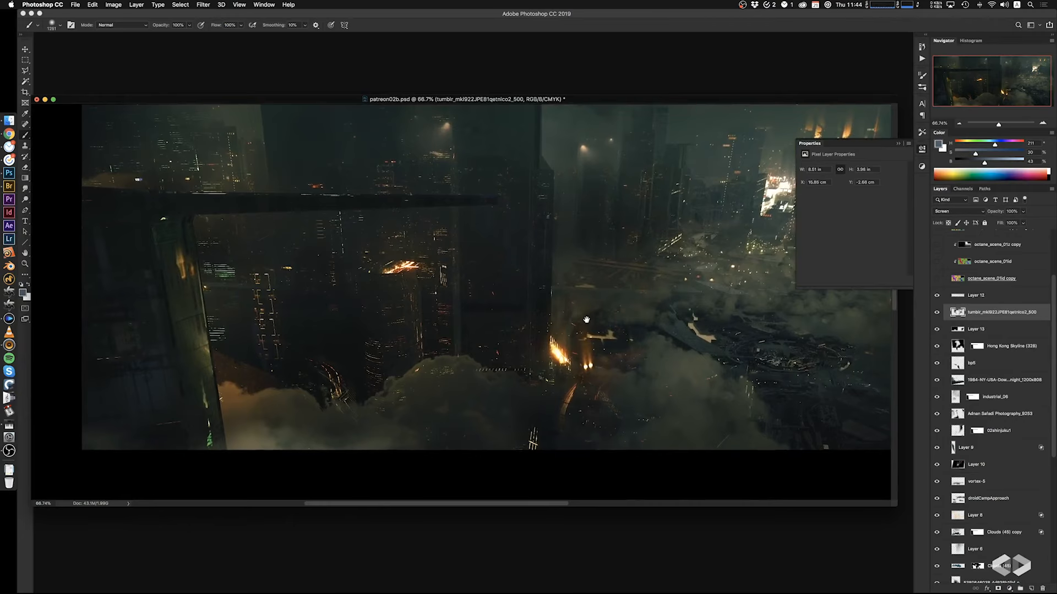
key(k)
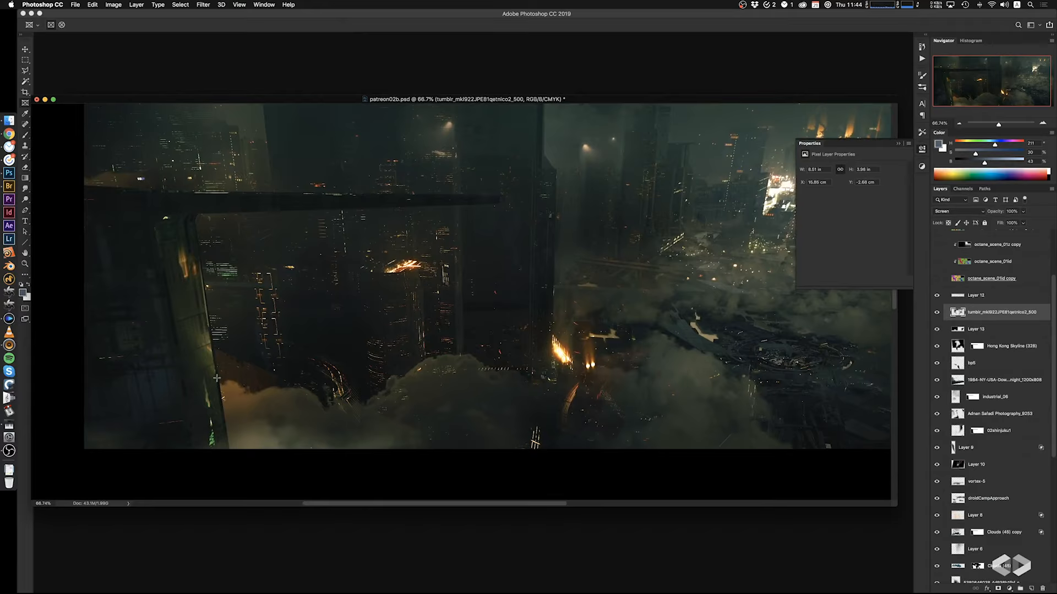
drag(256, 361, 239, 341)
mouse_move(460, 344)
mouse_down()
mouse_move(424, 340)
mouse_move(479, 339)
mouse_move(452, 357)
mouse_up()
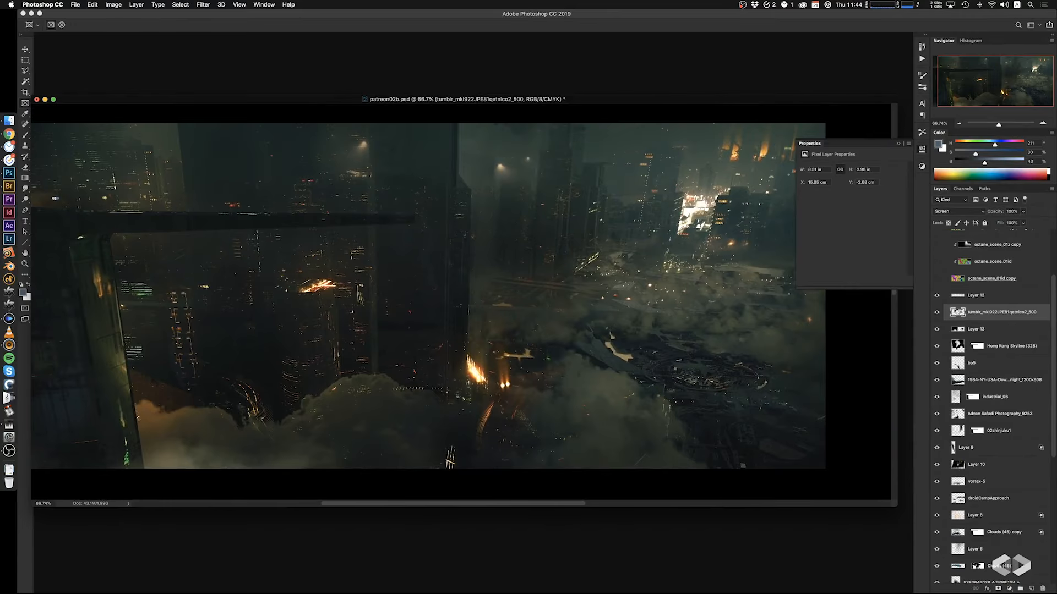
mouse_move(536, 302)
mouse_down()
mouse_move(534, 335)
mouse_move(549, 315)
mouse_up()
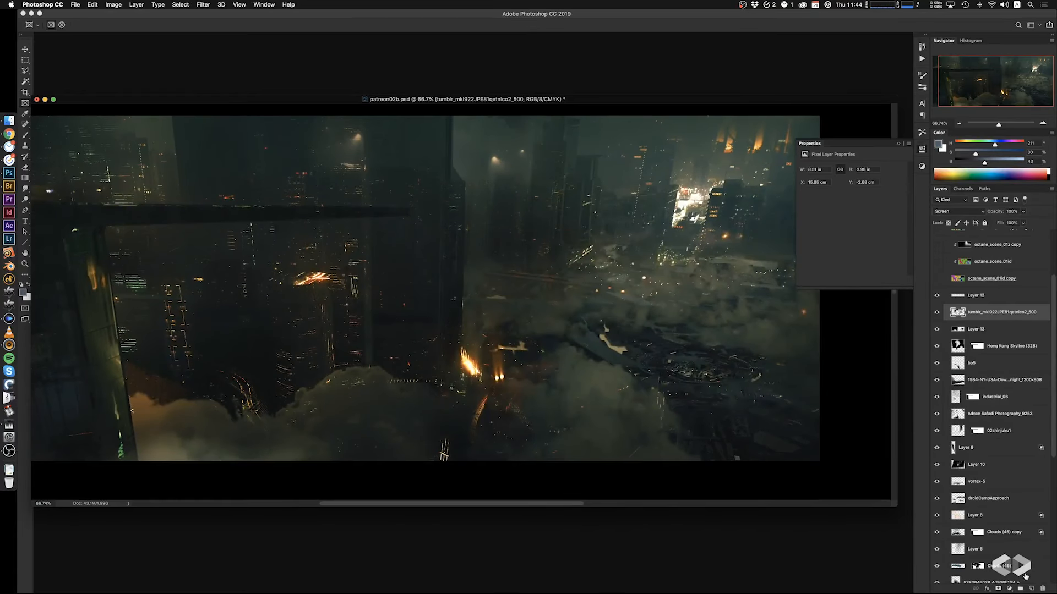
Create a new layer above the lamp photo and place a small dab in the haze beside the central tower with another brush preset
click(1031, 588)
key(super+space)
super+drag(477, 270, 523, 287)
key(b)
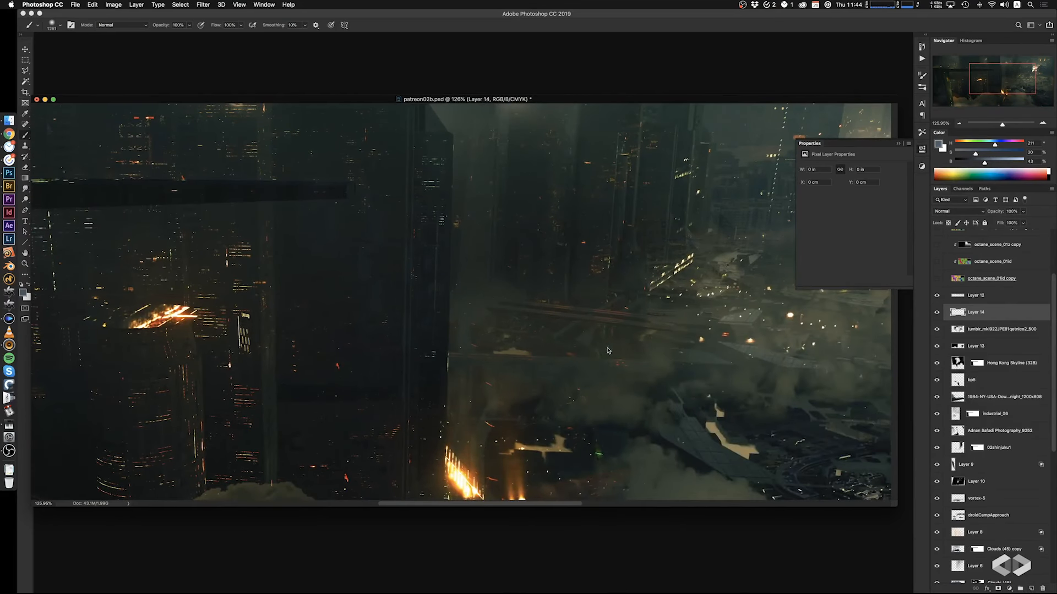
right_click(550, 319)
click(669, 401)
click(514, 359)
Clone clean haze along the central tower's far edge, with the Clone Stamp sampling Current & Below
key(s)
ctrl+alt+drag(589, 289, 463, 281)
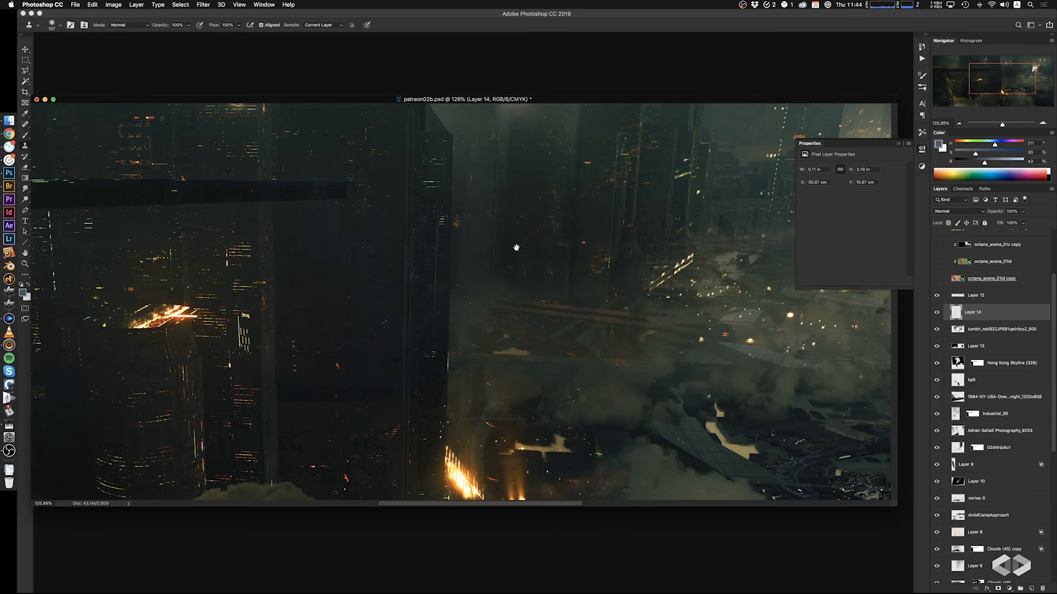
drag(505, 187, 504, 267)
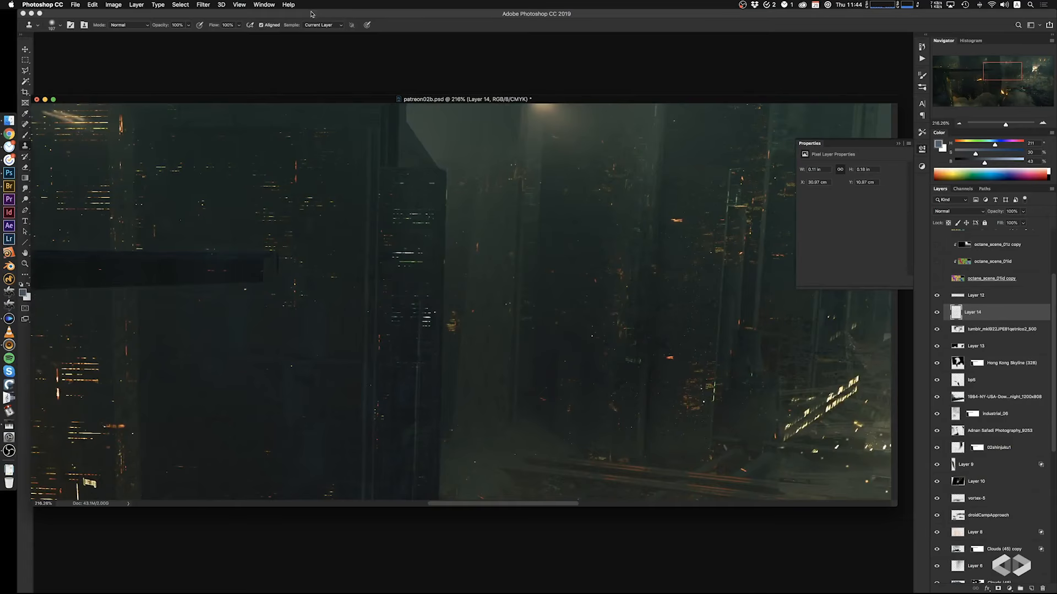
click(323, 25)
click(319, 32)
mouse_move(511, 316)
ctrl+alt+mouse_down()
mouse_move(466, 320)
mouse_move(488, 340)
ctrl+alt+mouse_up()
alt+click(497, 363)
click(492, 259)
mouse_move(499, 259)
mouse_down()
mouse_move(487, 323)
mouse_move(356, 242)
mouse_up()
click(485, 264)
alt+click(531, 271)
mouse_move(518, 357)
ctrl+alt+mouse_down()
mouse_move(656, 292)
mouse_move(627, 296)
ctrl+alt+mouse_up()
alt+click(516, 211)
click(496, 226)
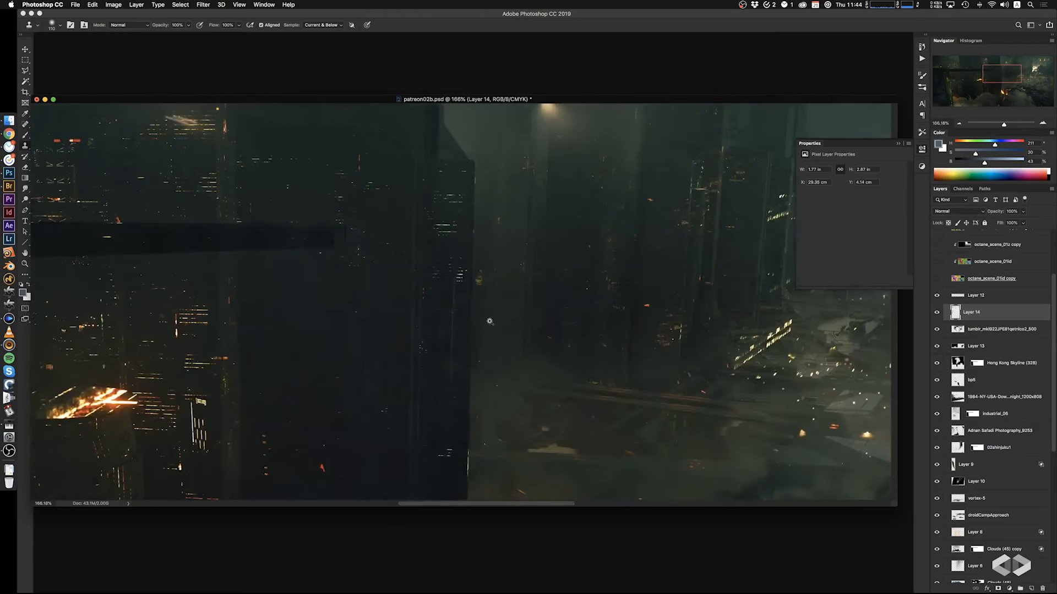
Cover the distracting details on the lower part of the burning tower and beside it with sampled dark tones
drag(416, 323, 616, 260)
click(427, 325)
super+drag(435, 323, 394, 336)
mouse_move(424, 383)
mouse_down()
mouse_move(411, 314)
mouse_move(398, 338)
mouse_up()
mouse_move(424, 361)
ctrl+alt+mouse_down()
mouse_move(392, 358)
mouse_move(396, 378)
mouse_move(390, 372)
ctrl+alt+mouse_up()
key(b)
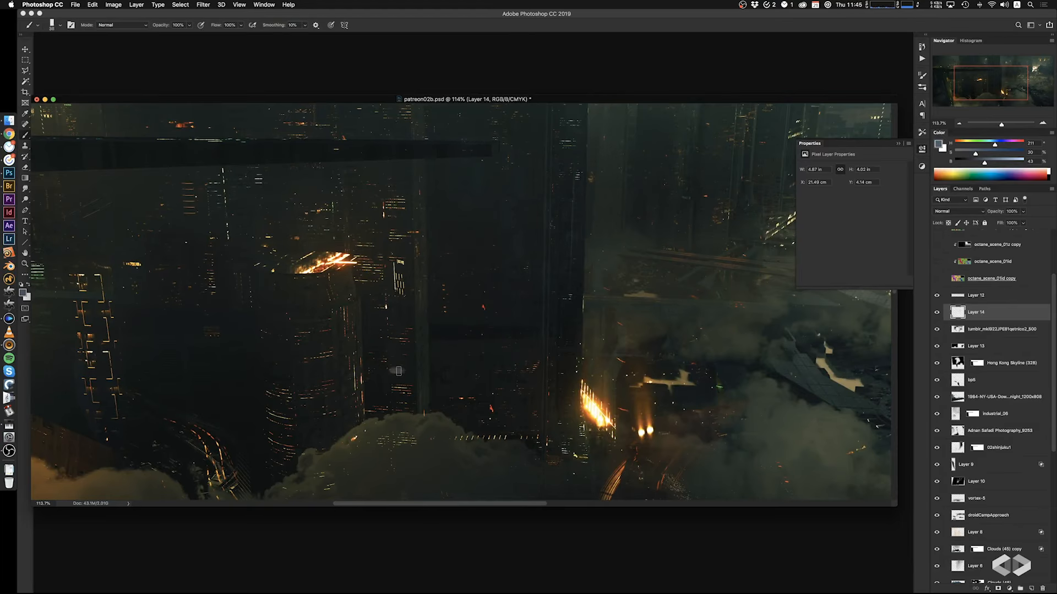
alt+click(392, 372)
mouse_move(301, 382)
mouse_down()
mouse_move(368, 356)
mouse_move(360, 388)
mouse_move(345, 371)
mouse_up()
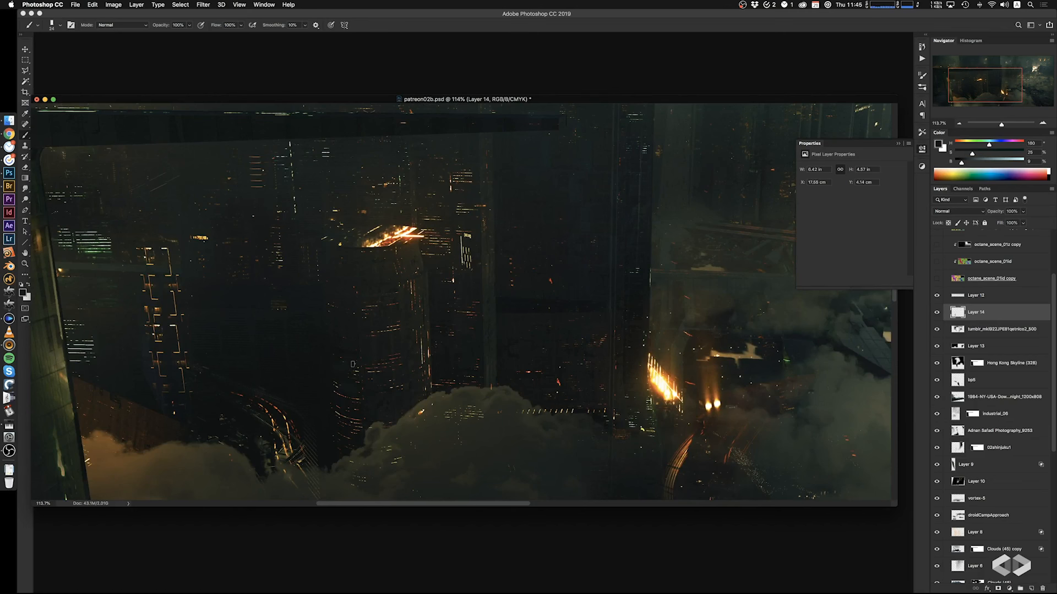
alt+click(335, 364)
drag(353, 376, 348, 285)
Paint sampled dark blue-grey tones down the gap between the burning tower and the central tower, adjusting the brush size
ctrl+alt+drag(510, 295, 516, 297)
alt+click(515, 297)
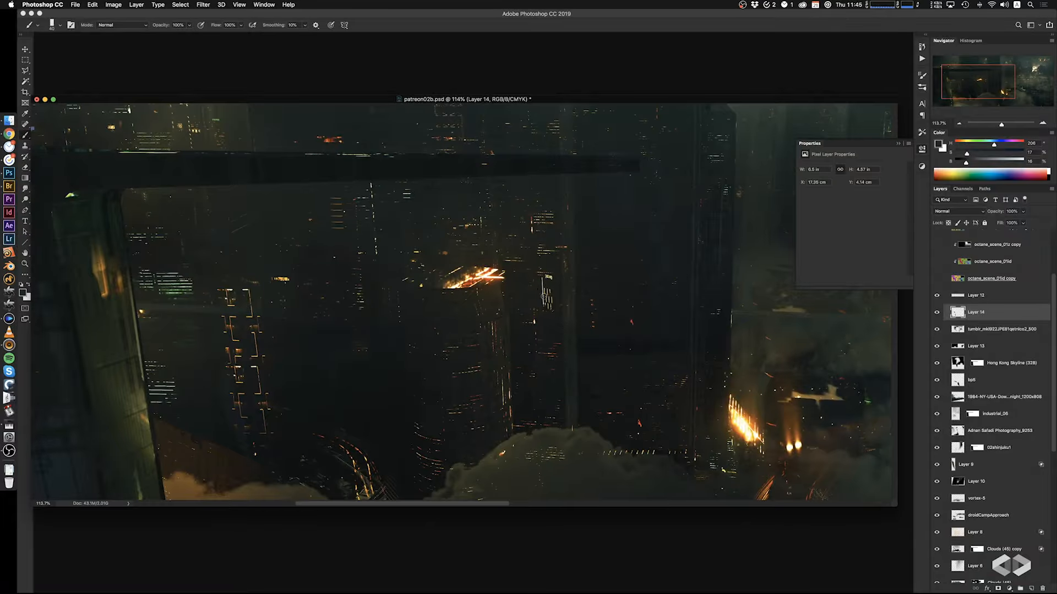
ctrl+alt+drag(545, 297, 533, 297)
alt+click(520, 287)
drag(530, 358, 519, 435)
drag(592, 300, 502, 394)
drag(536, 316, 426, 225)
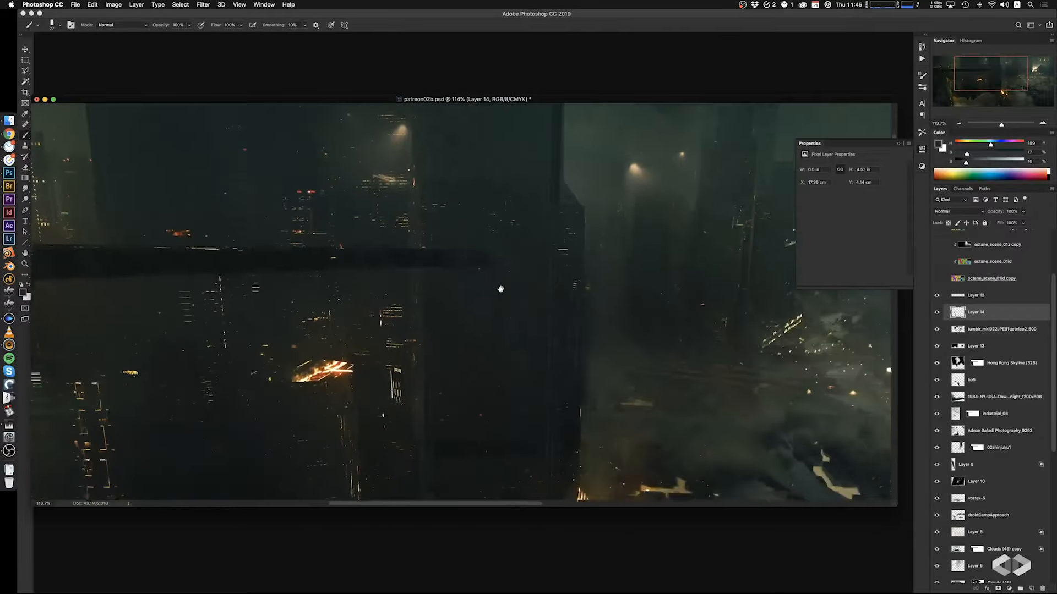
Select a thin strip along the central tower's upper edge with the Polygonal Lasso and paint it with a tone sampled nearby
drag(501, 288, 459, 357)
key(l)
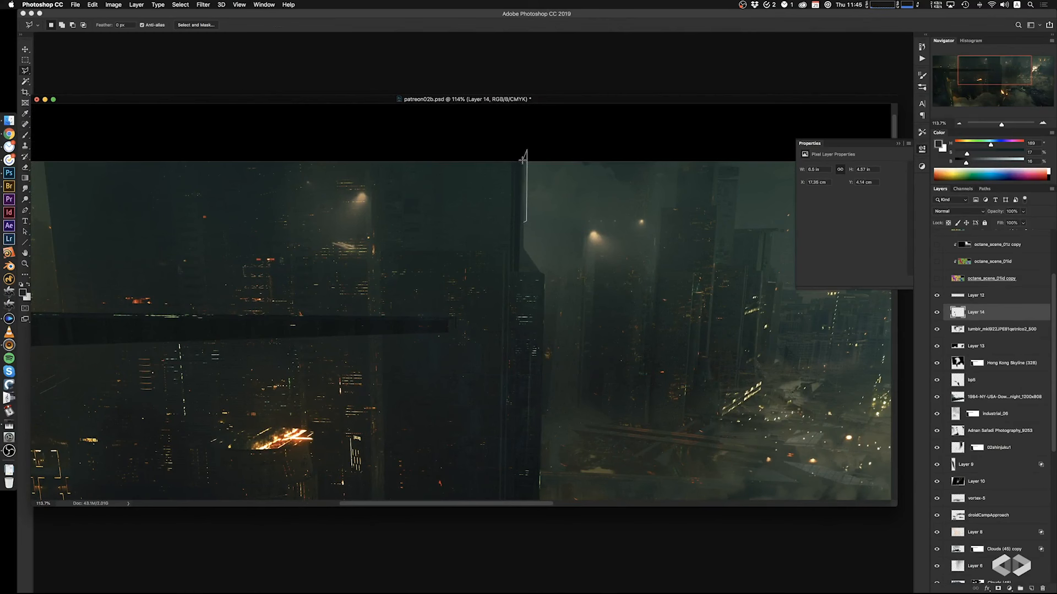
click(524, 224)
key(b)
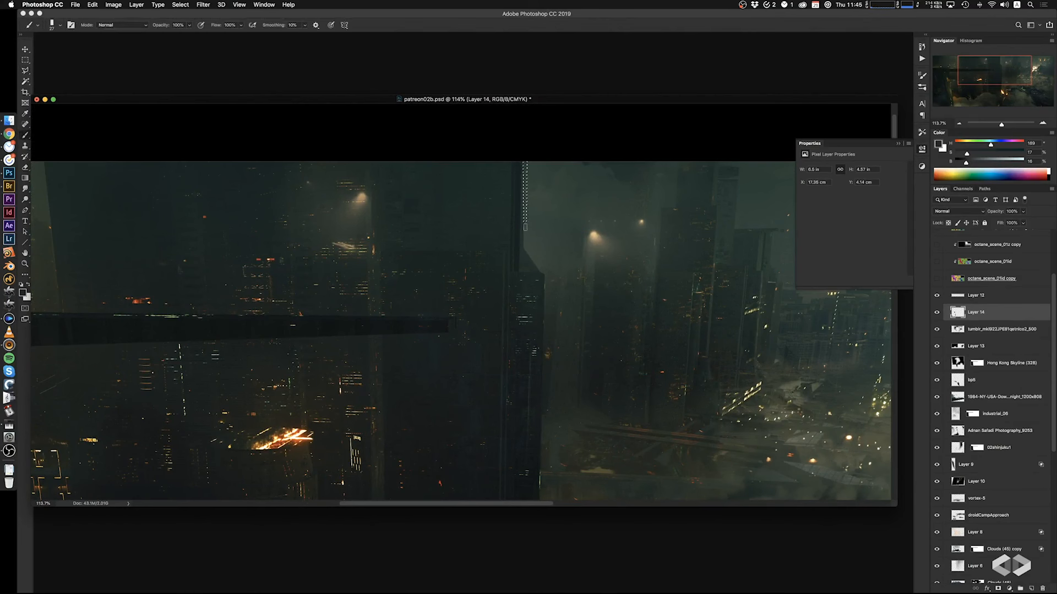
alt+click(518, 239)
drag(522, 219, 528, 119)
key(super+d)
key(super+z)
key(super+z)
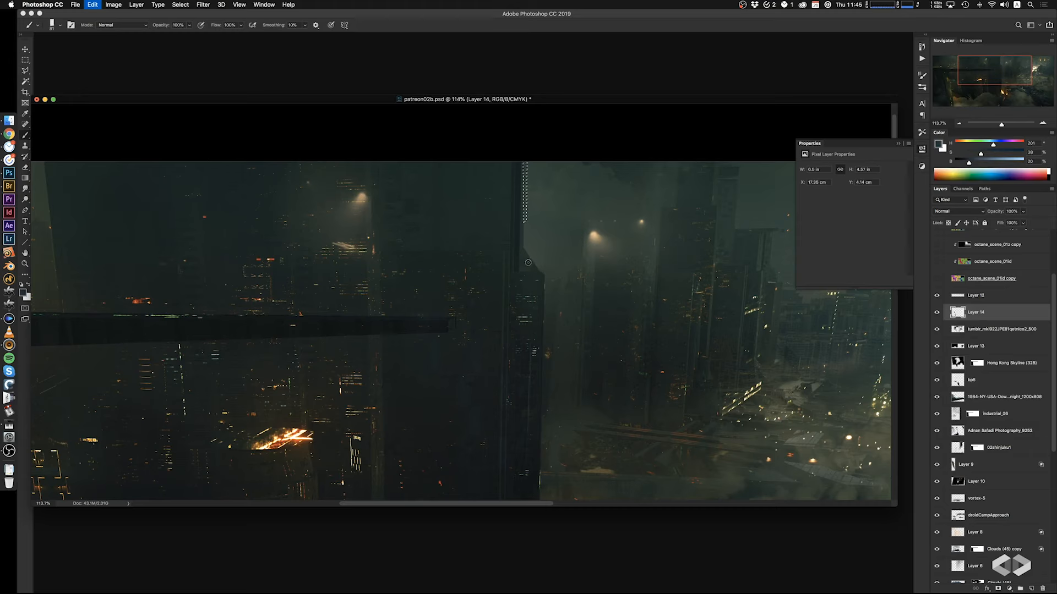
alt+click(524, 242)
drag(524, 229, 527, 143)
Touch up the shoulder of the central tower with a smaller brush and locally sampled tones
mouse_move(507, 240)
ctrl+alt+mouse_down()
mouse_move(489, 239)
mouse_move(519, 227)
ctrl+alt+mouse_up()
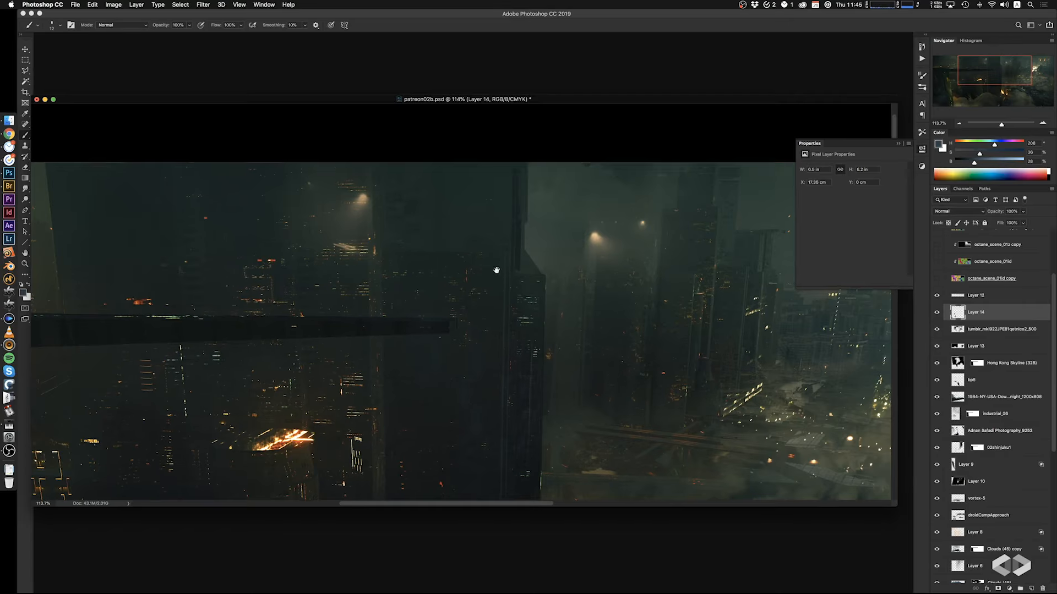
scroll(512, 272, left, 5)
ctrl+alt+drag(533, 271, 527, 264)
alt+click(532, 268)
alt+click(527, 260)
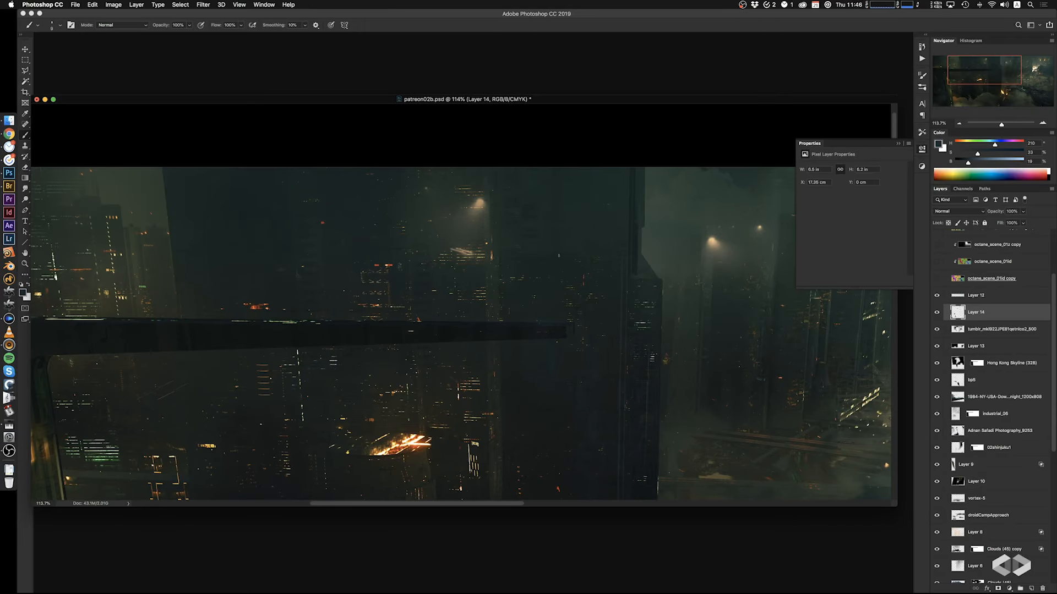
Turn off the CMYK proof preview and save the document
alt+scroll(579, 287, down, 5)
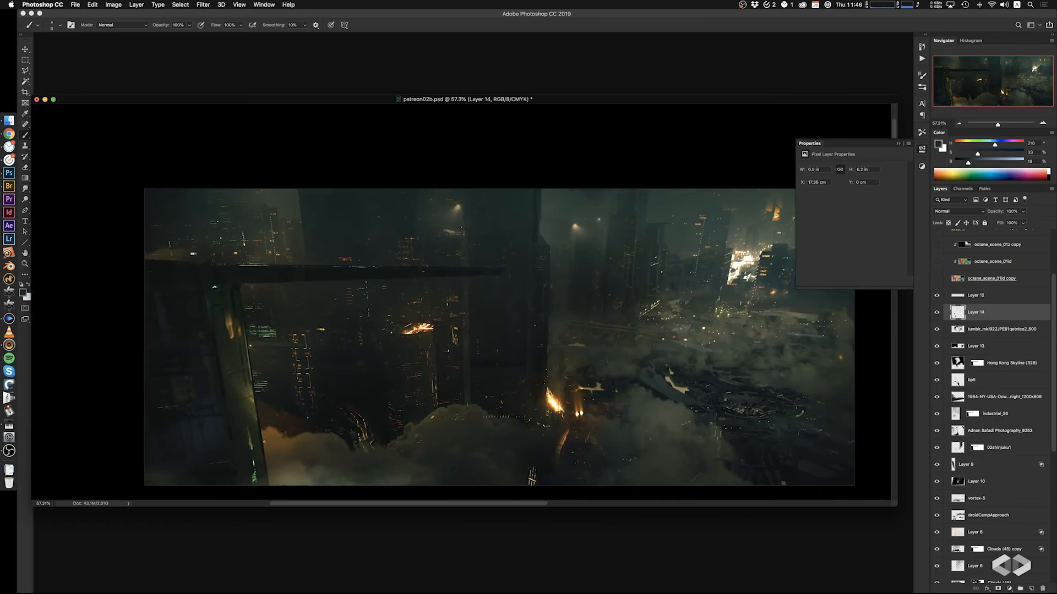
key(super+y)
key(super+s)
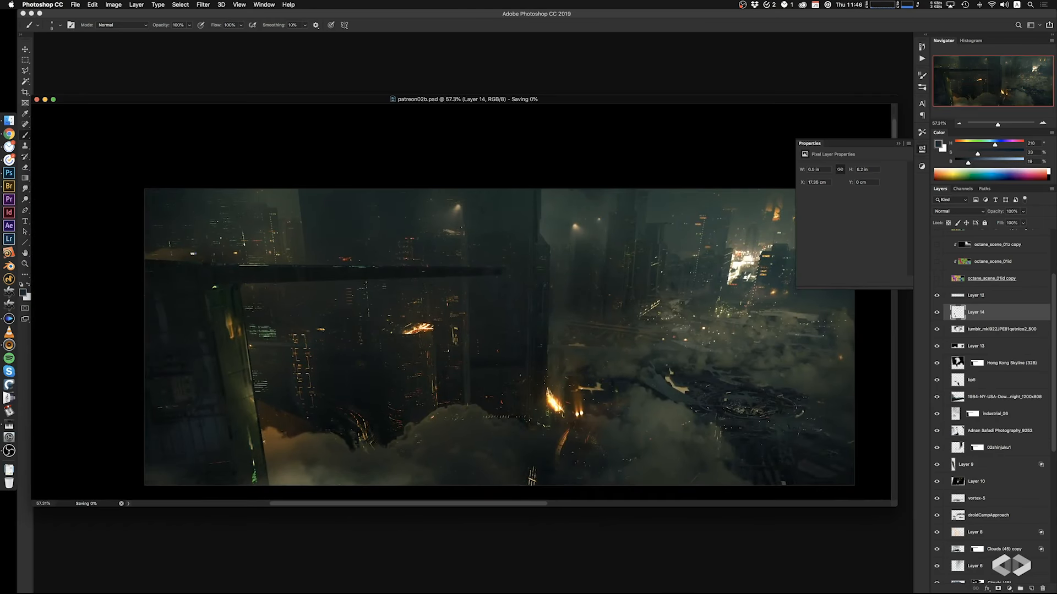
Switch to Adobe Bridge and bring the Rooftop Structures Masked images (13) through (45) from the ref folder into the Photoshop painting
click(8, 186)
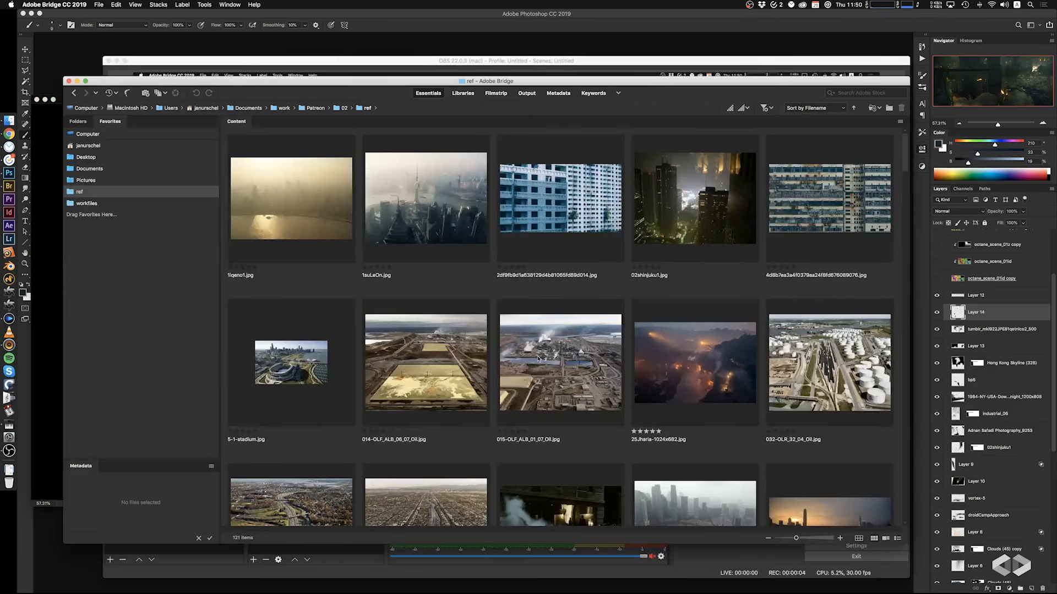
scroll(538, 358, down, 15)
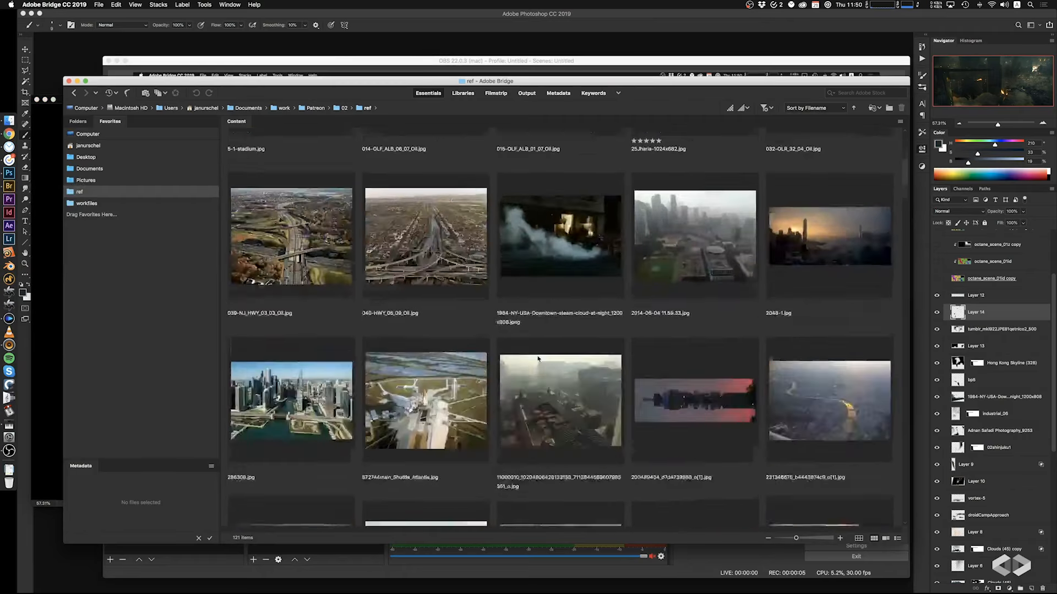
scroll(538, 358, down, 20)
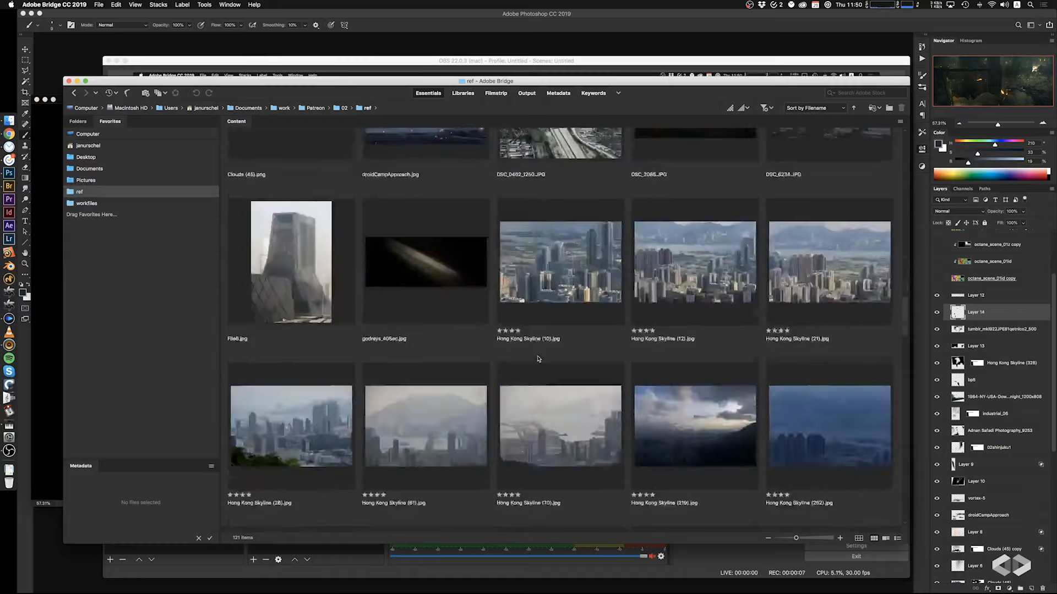
scroll(538, 358, down, 6)
scroll(537, 358, up, 3)
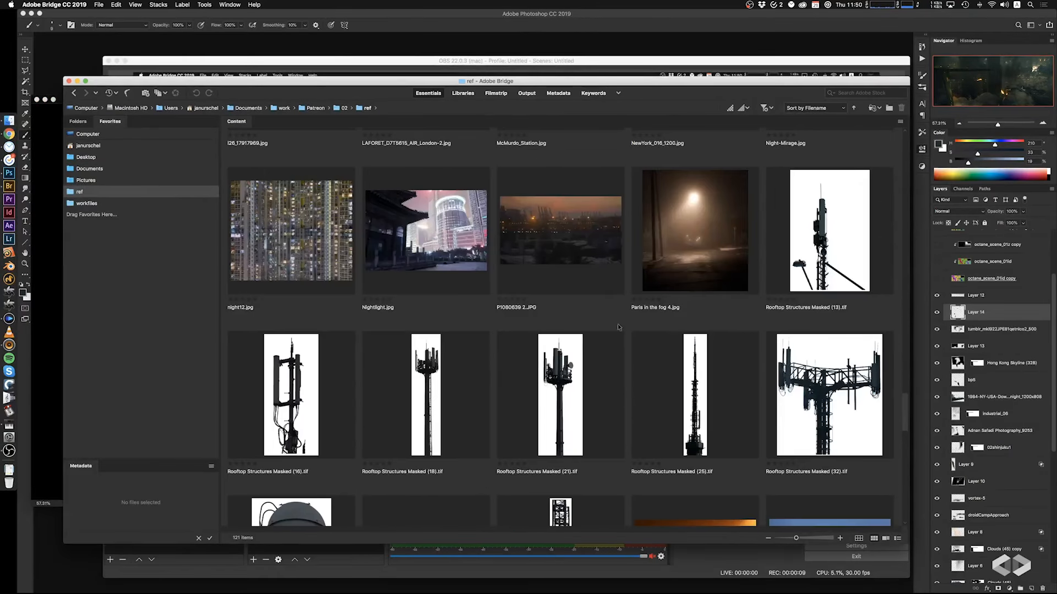
click(828, 234)
scroll(714, 338, down, 5)
shift+click(541, 314)
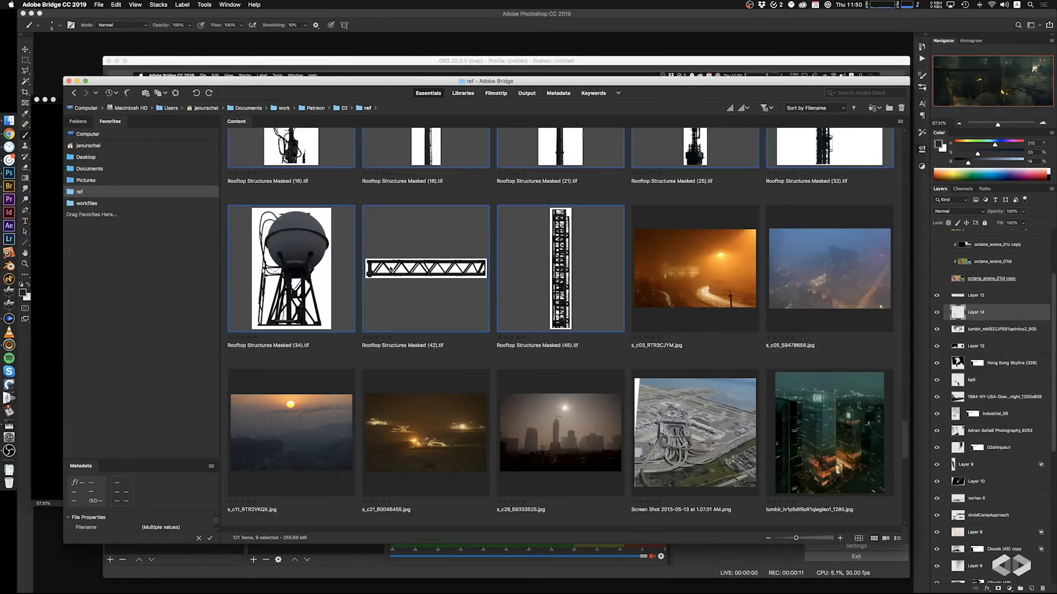
drag(297, 85, 311, 84)
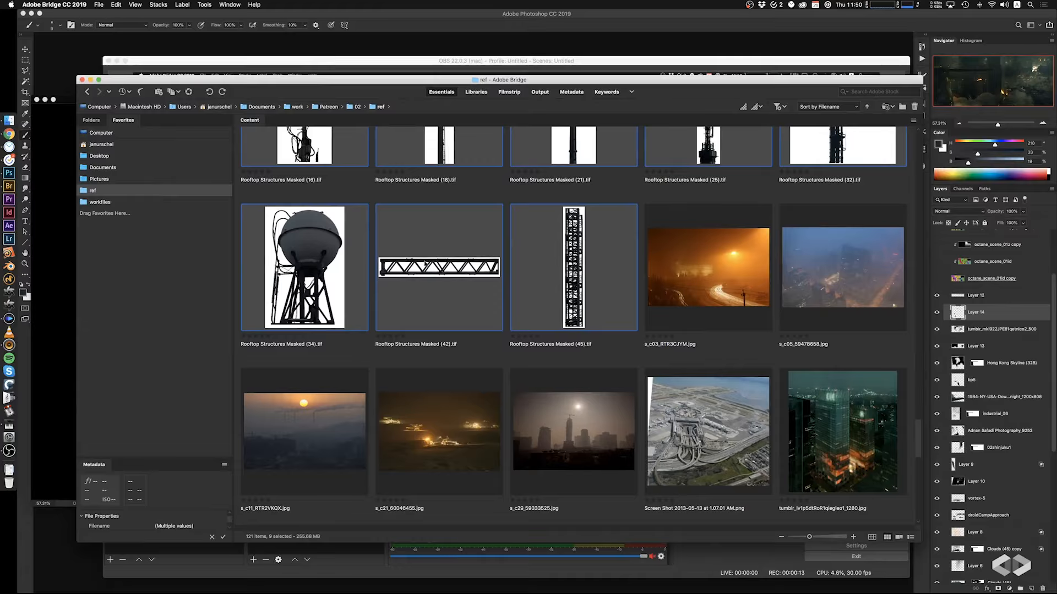
drag(425, 264, 65, 280)
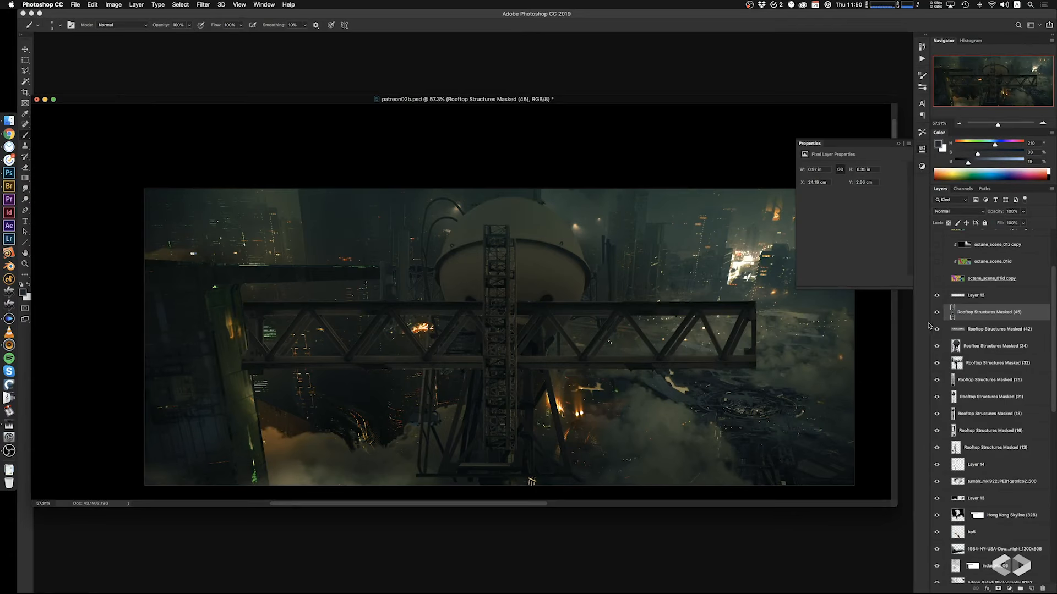
Hide all imported rooftop structures except Rooftop Structures Masked (13) and move that antenna higher in the scene
click(937, 447)
click(937, 447)
click(990, 447)
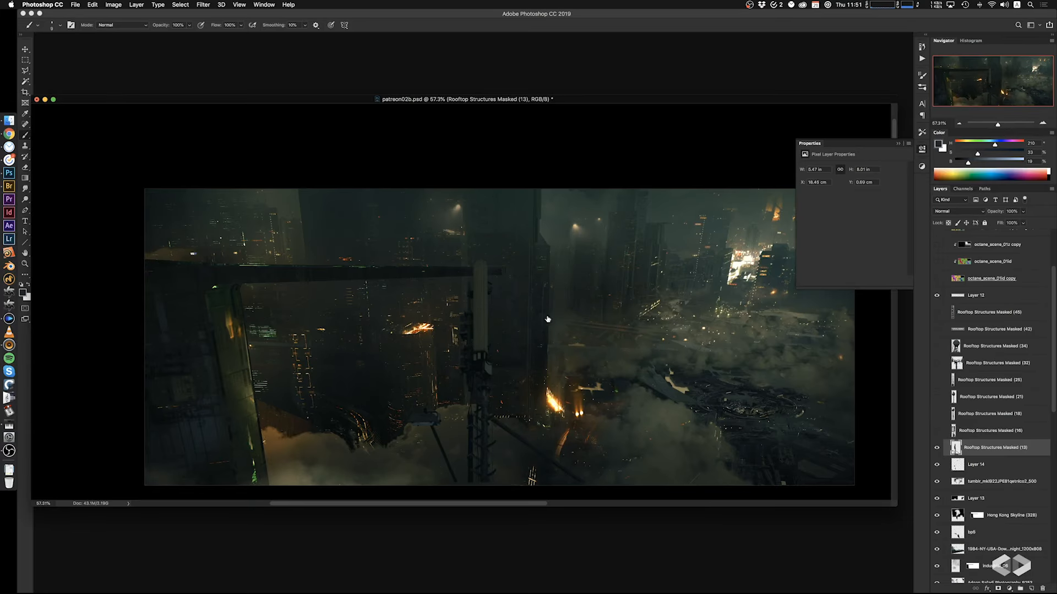
super+drag(509, 424, 519, 386)
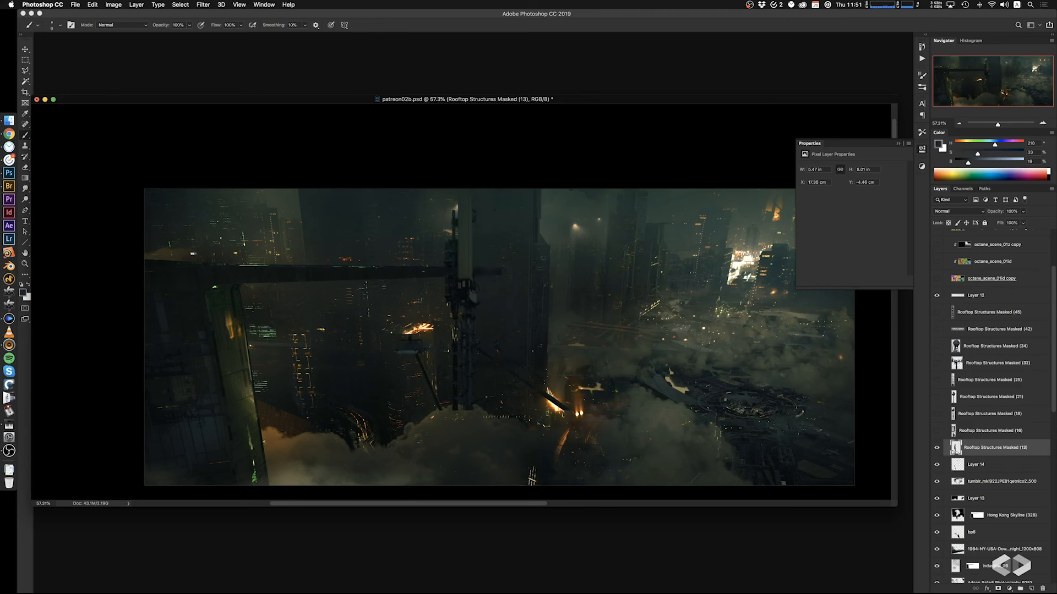
Cut away the two slanted side arms of the antenna with Polygonal Lasso selections
key(l)
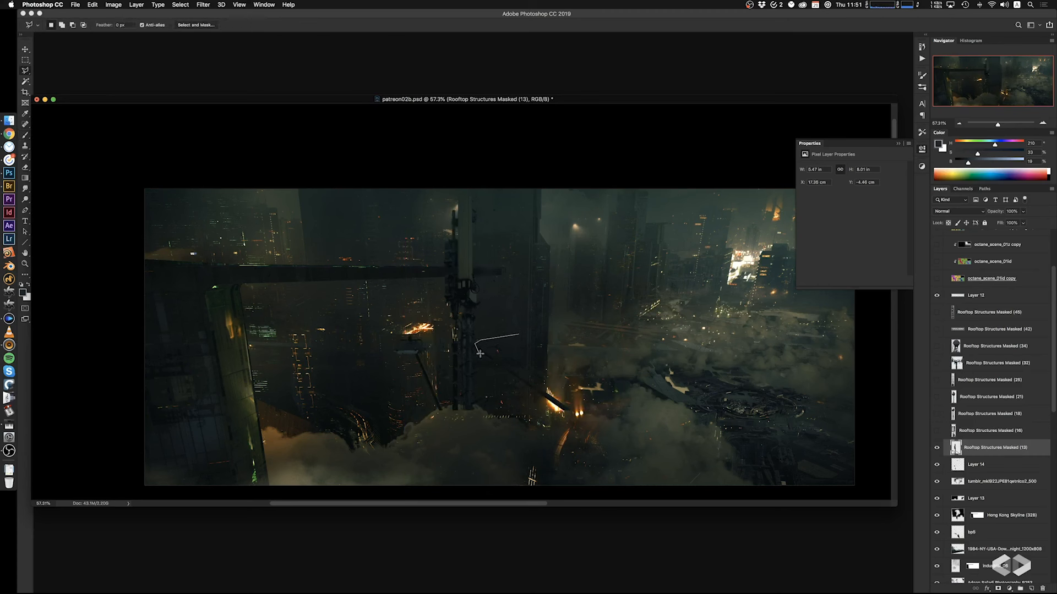
double_click(632, 395)
key(BackSpace)
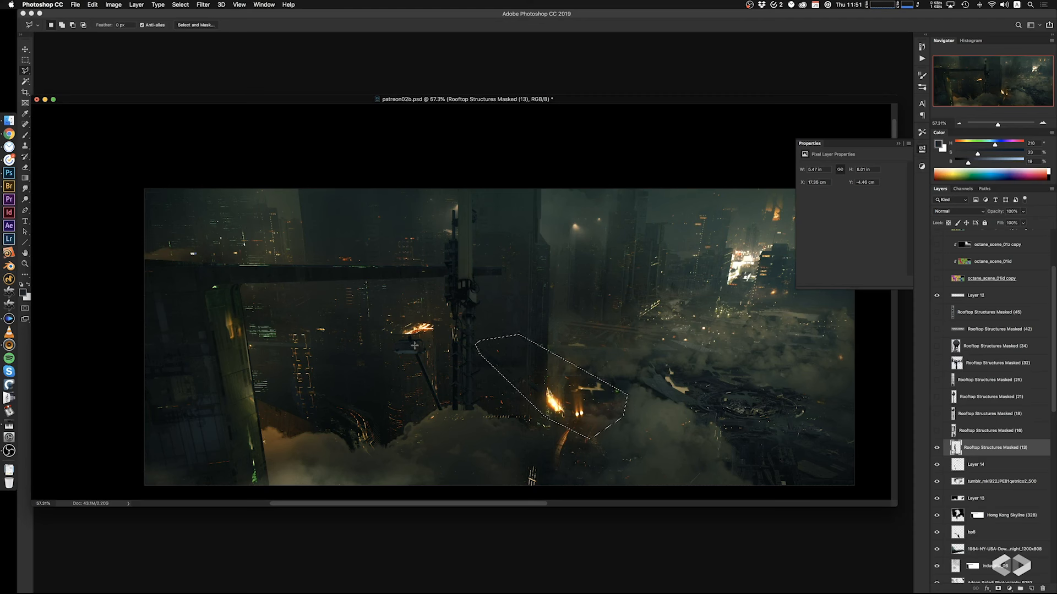
key(super+d)
click(422, 318)
click(384, 319)
double_click(361, 351)
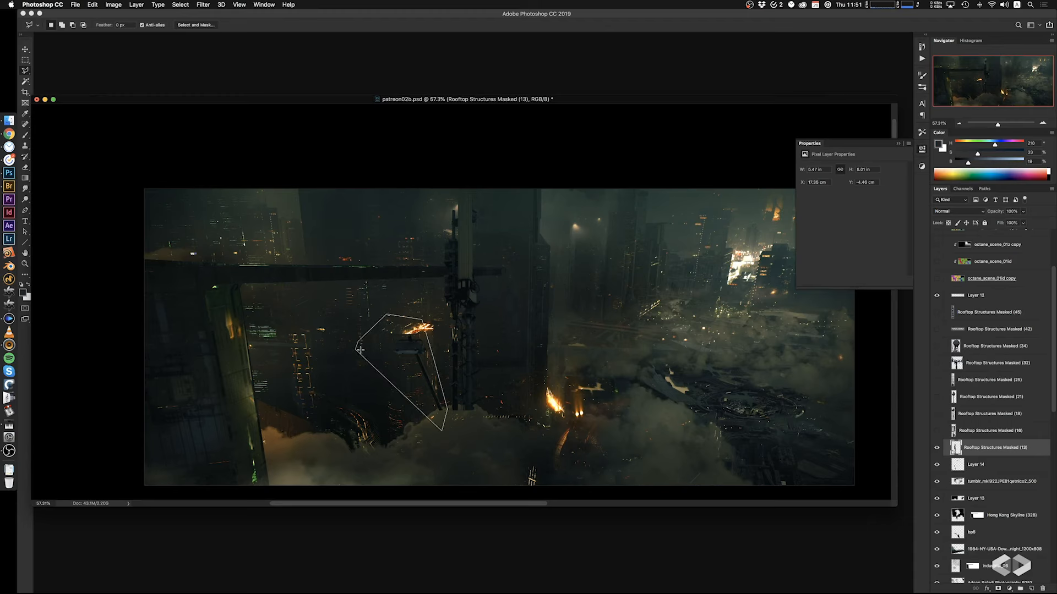
key(BackSpace)
key(super+d)
Move the antenna towards the horizontal beam and rotate it 90 degrees so it lies along the beam
super+drag(482, 313, 391, 331)
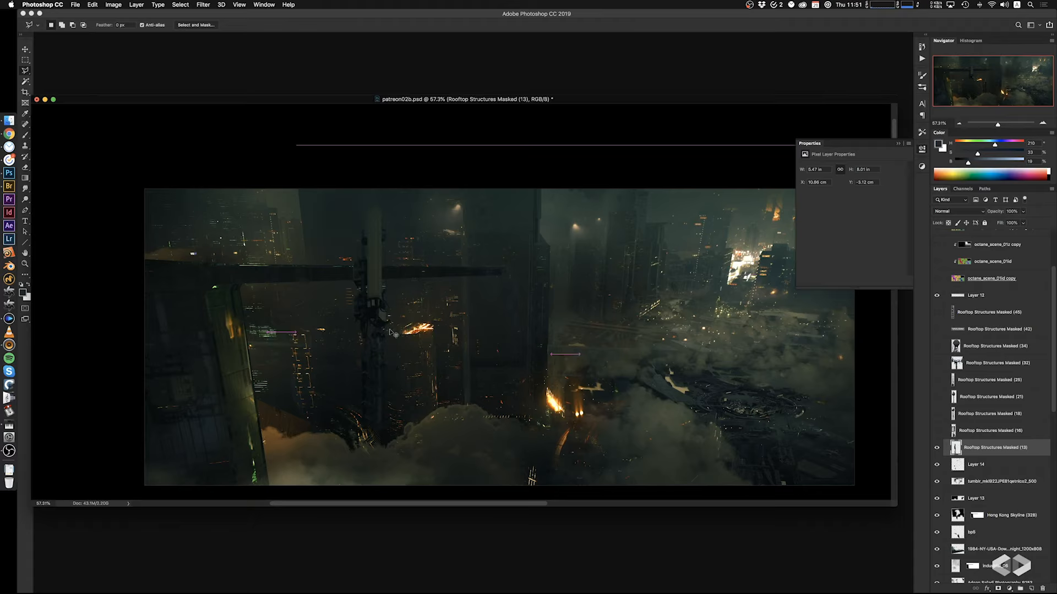
key(super+t)
drag(512, 343, 372, 397)
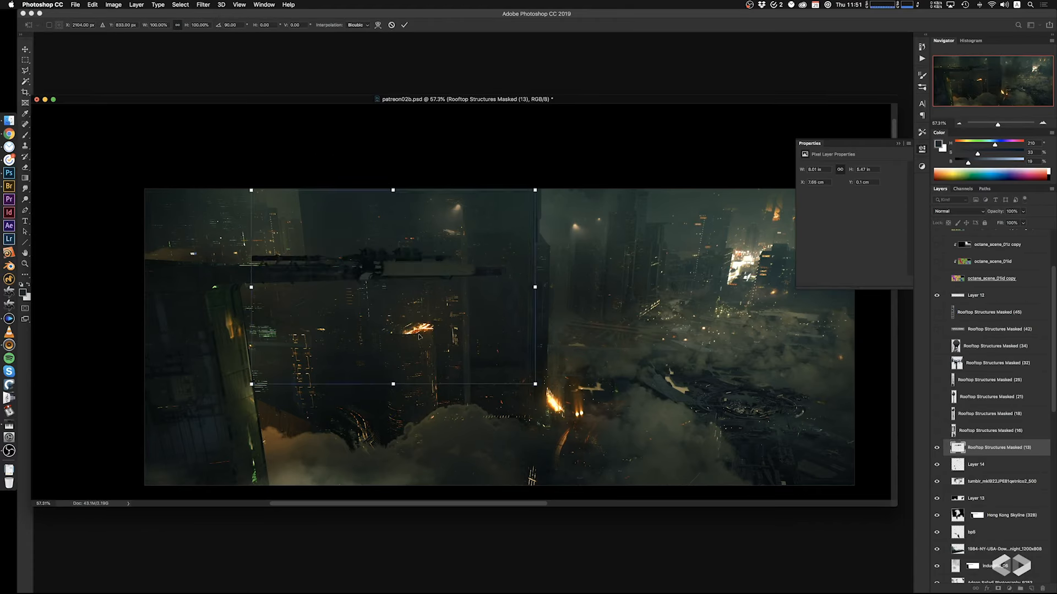
key(Return)
key(l)
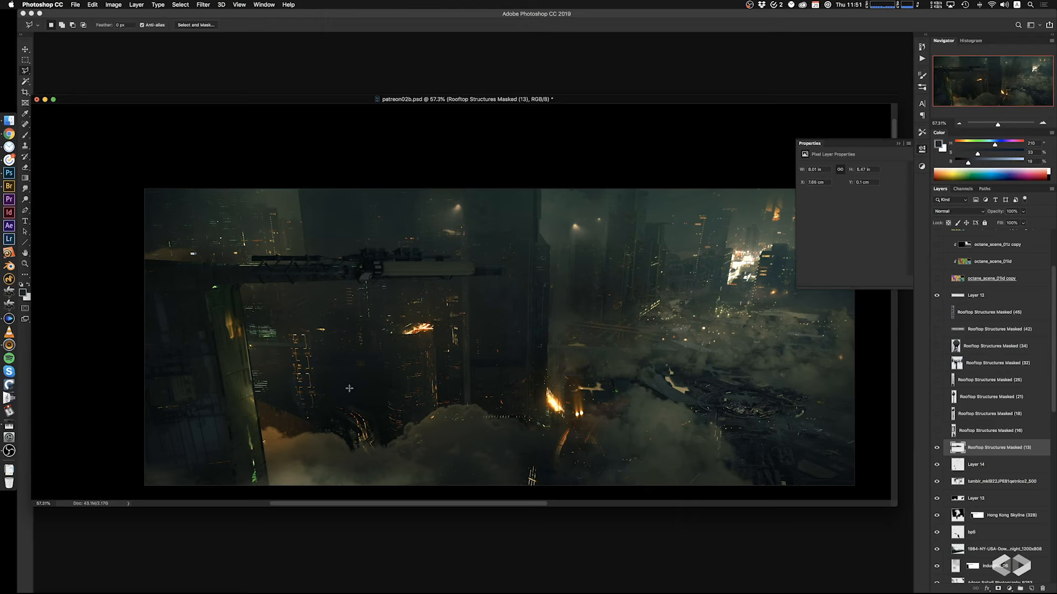
Turn the antenna 180 degrees, scale it down and fit it over the near end of the beam
key(ctrl+t)
drag(509, 343, 279, 236)
drag(425, 338, 232, 307)
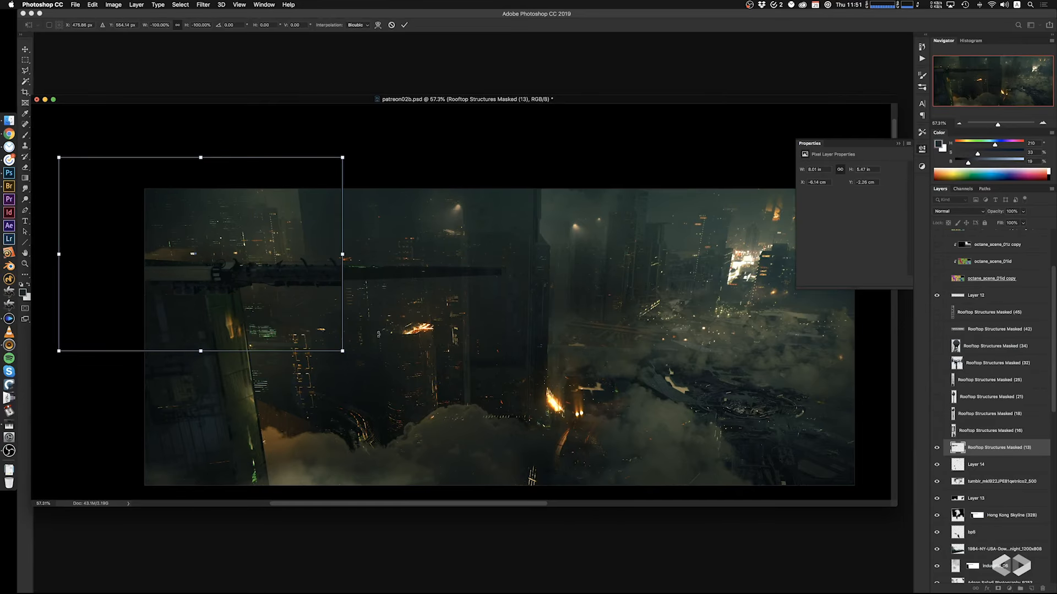
alt+drag(342, 351, 262, 301)
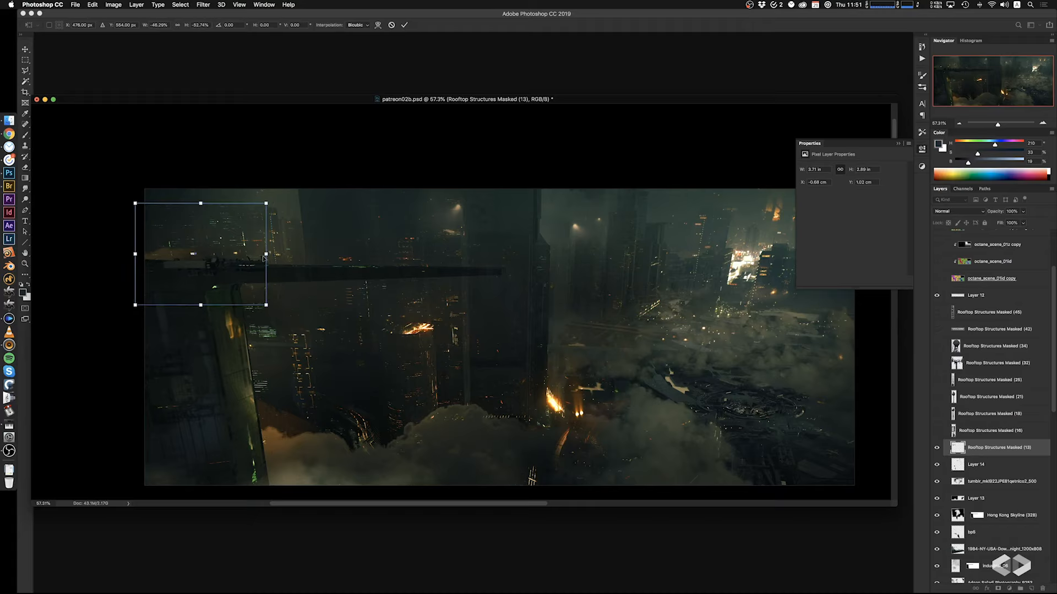
super+drag(266, 254, 292, 256)
key(Return)
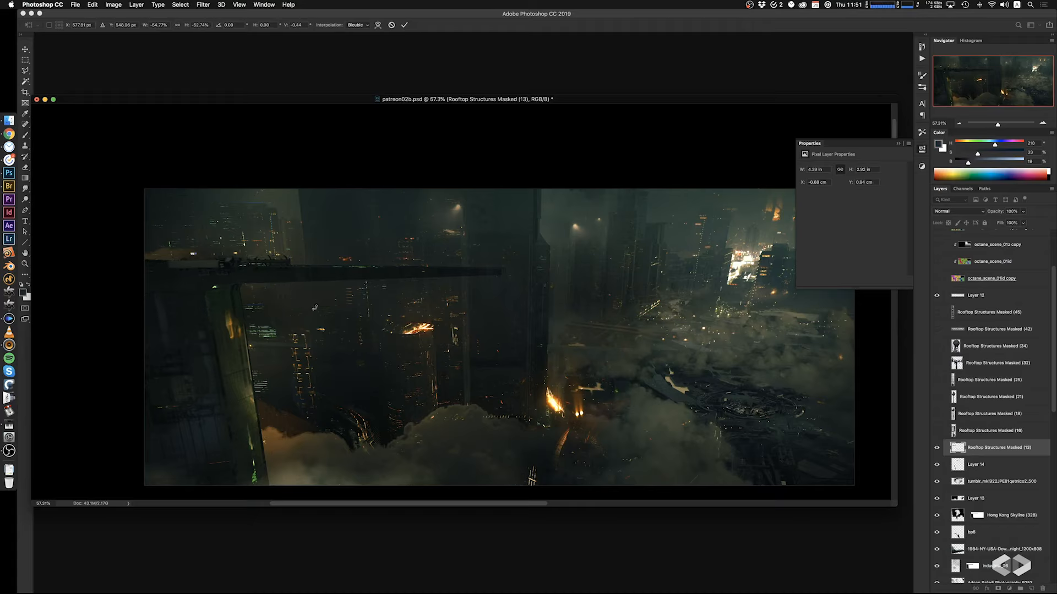
Nudge the antenna down onto the beam and reduce its brightness and contrast with the Levels output range
key(l)
super+drag(299, 304, 312, 306)
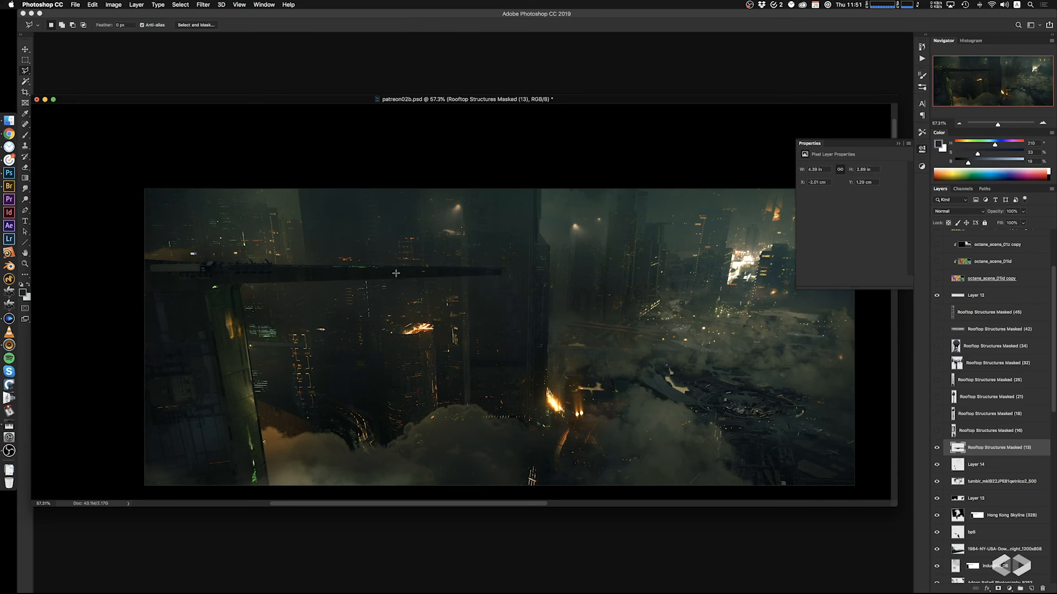
key(super+l)
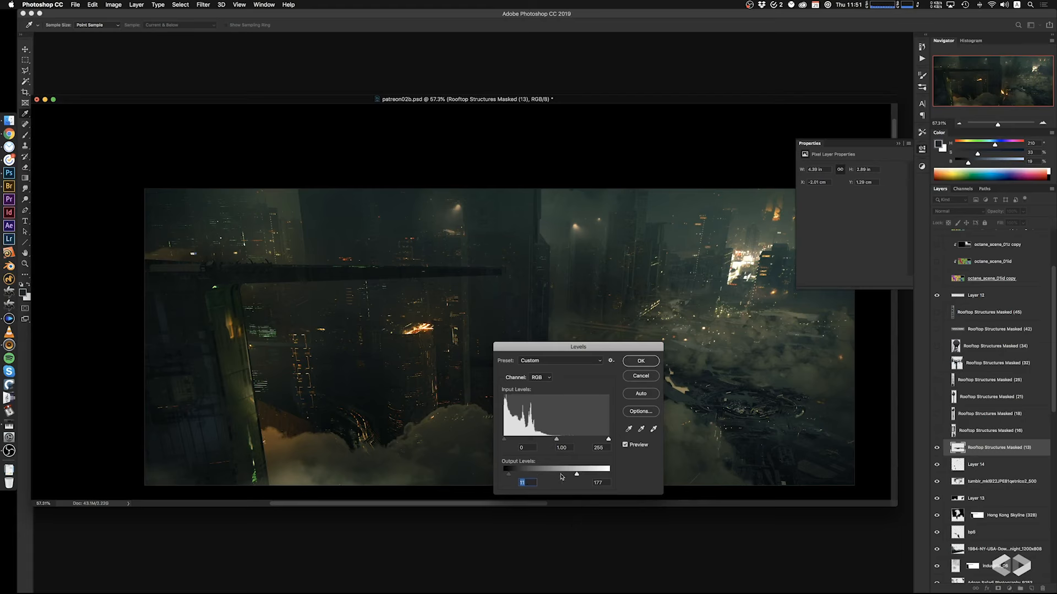
click(641, 362)
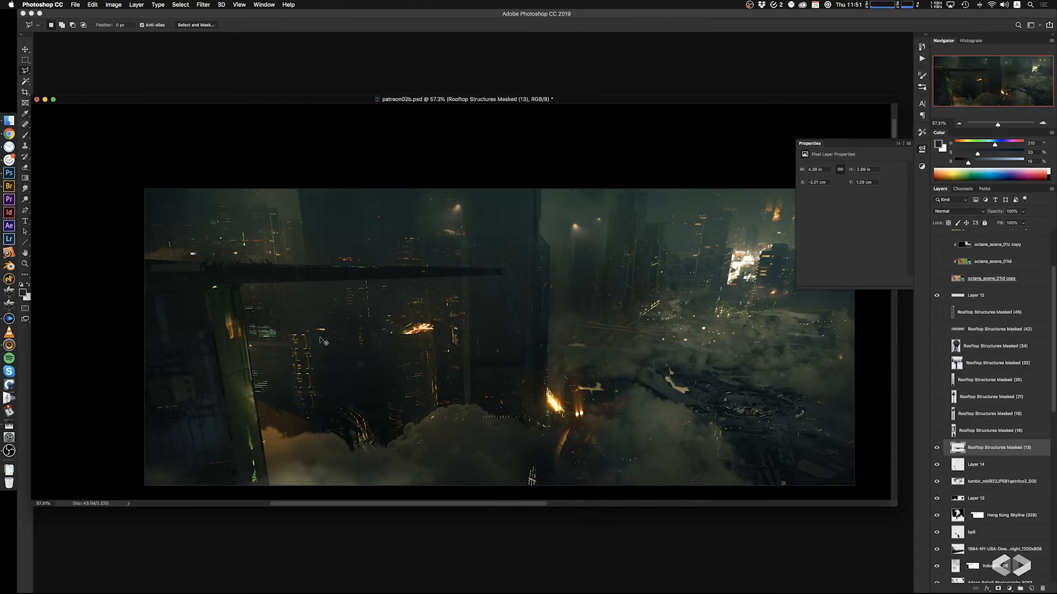
Select the detailed section of the antenna and duplicate it along the beam towards its far end
key(m)
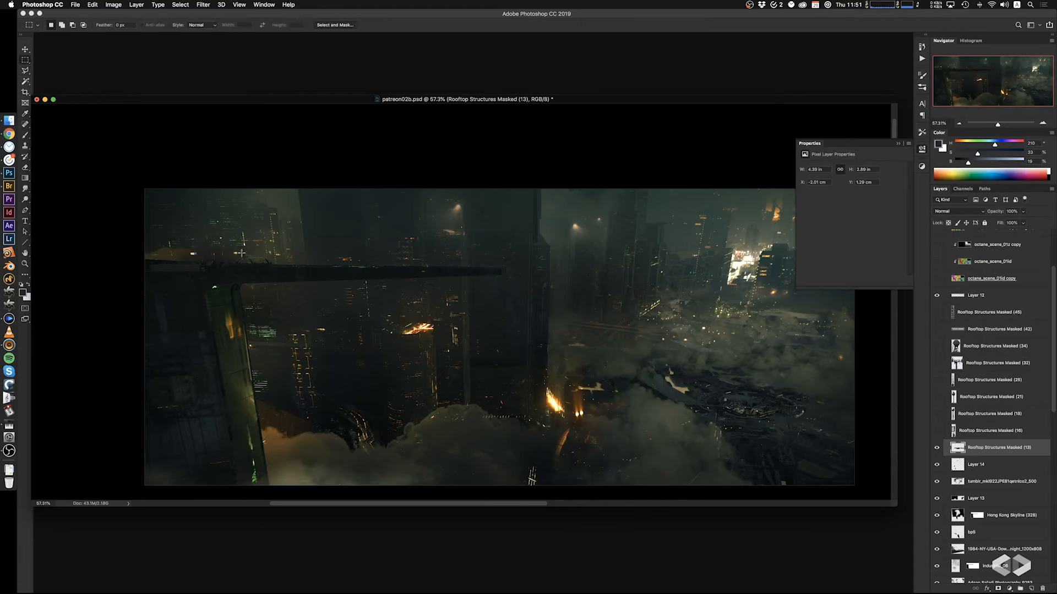
drag(215, 255, 294, 285)
alt+super+drag(257, 277, 470, 281)
key(super+d)
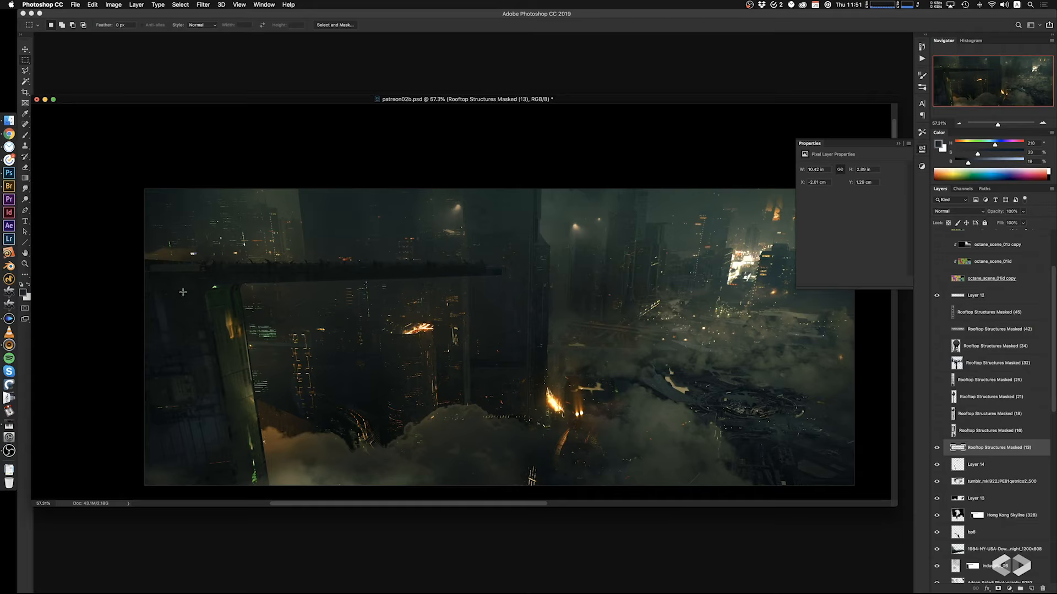
Delete the pale antenna piece at the near end of the beam
drag(145, 254, 184, 287)
key(Delete)
key(super+d)
Distort and stretch the duplicated antenna strip so it tapers with the beam's perspective
key(super+t)
super+drag(487, 208, 501, 265)
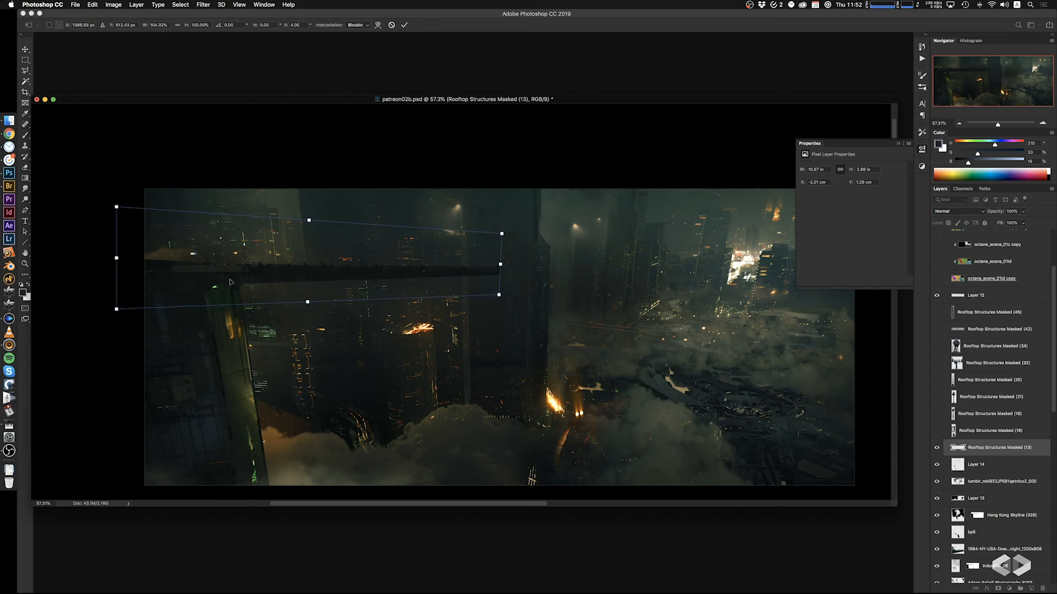
super+drag(114, 255, 67, 261)
key(Return)
Blend the antenna strip into the beam with a soft Eraser, reducing the brush size for finer areas
key(e)
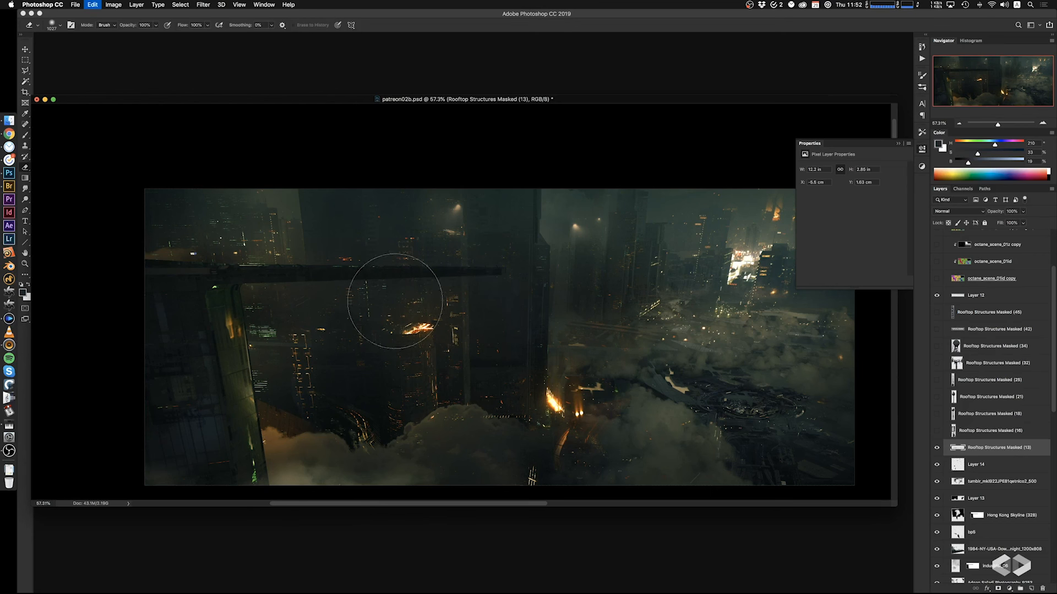
ctrl+alt+drag(425, 306, 404, 302)
ctrl+alt+drag(250, 241, 242, 240)
ctrl+alt+drag(374, 256, 370, 257)
ctrl+alt+drag(245, 325, 247, 325)
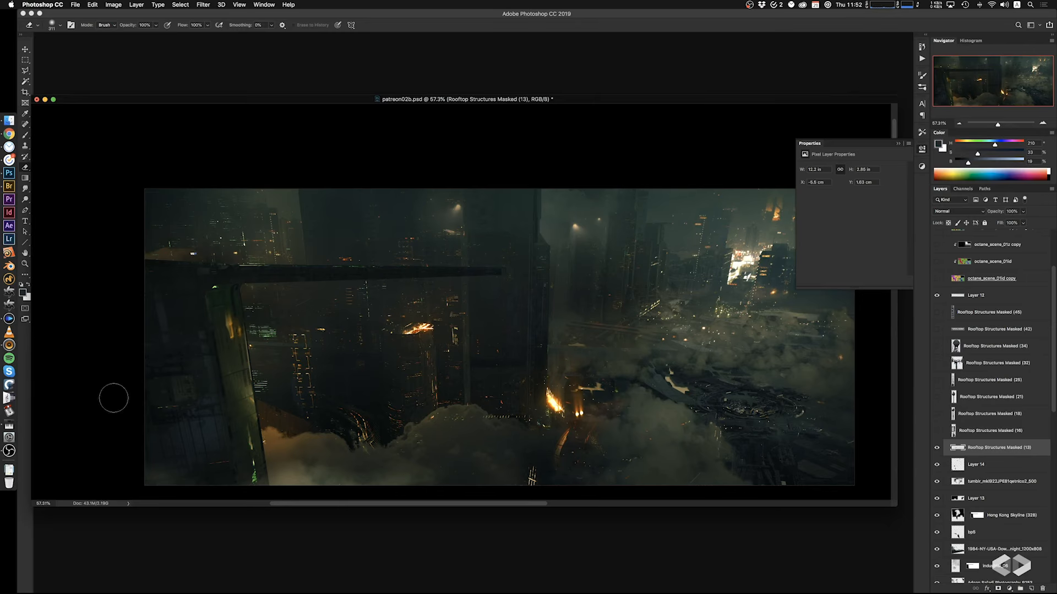
Select the near end of the antenna strip and adjust it with Free Transform
key(m)
drag(215, 263, 118, 273)
key(ctrl+t)
key(Return)
key(ctrl+d)
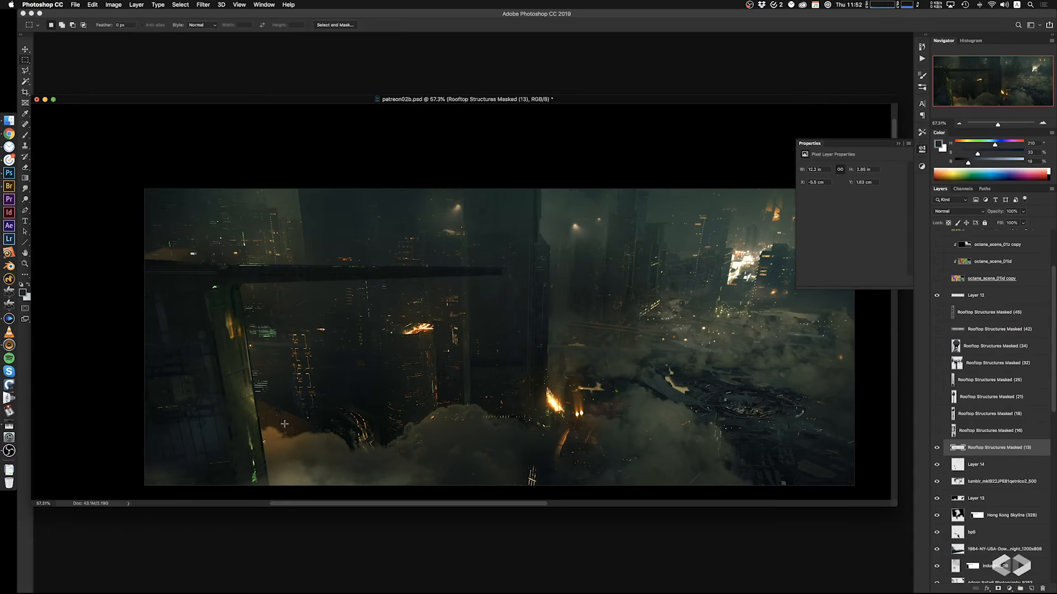
mouse_move(327, 348)
mouse_down()
mouse_move(289, 332)
mouse_move(321, 329)
mouse_up()
drag(320, 329, 332, 332)
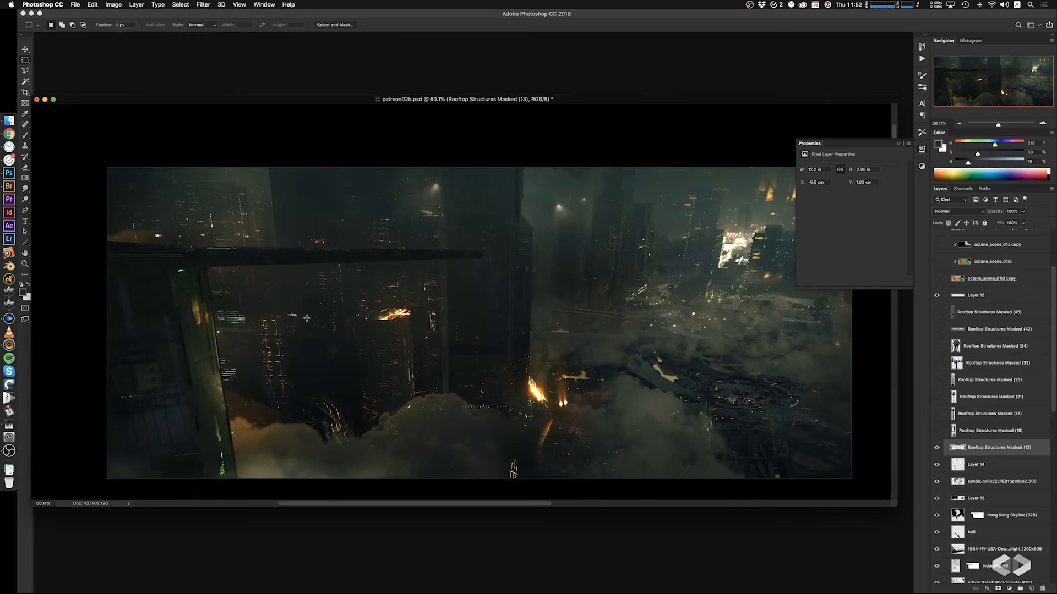
Show the Rooftop Structures Masked (16) layer, shrink the antenna to about 0.35 × 1.41 in, and stand it upright on the beam's near end
key(e)
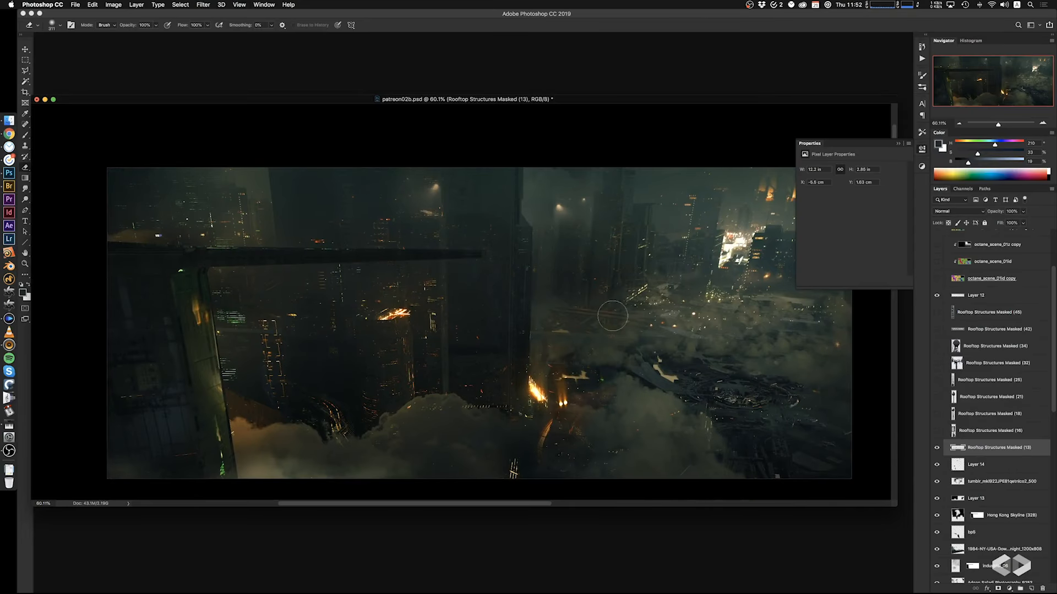
click(937, 431)
click(986, 430)
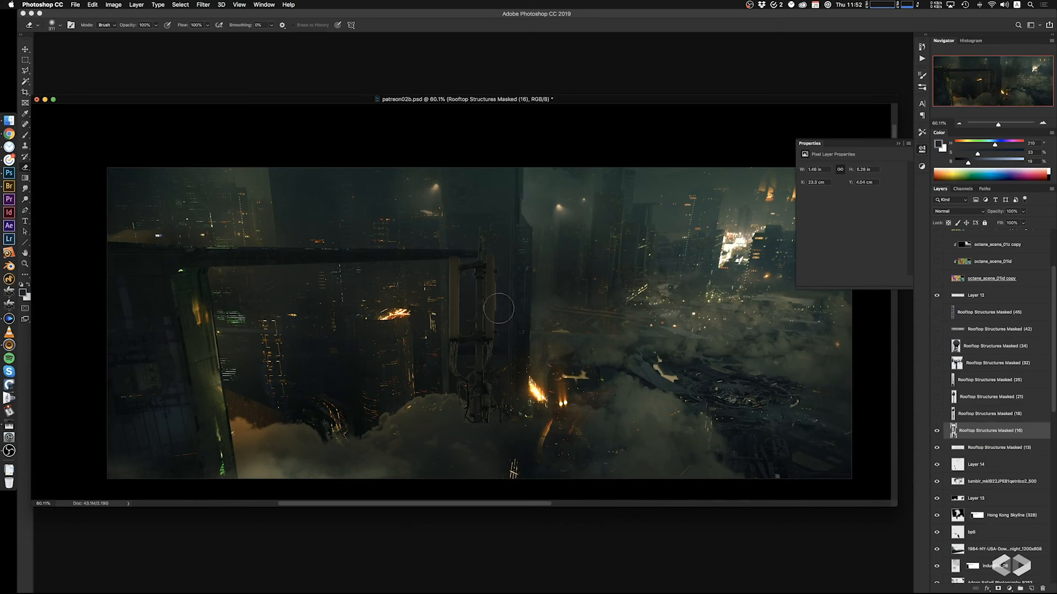
drag(501, 391, 380, 345)
key(super+t)
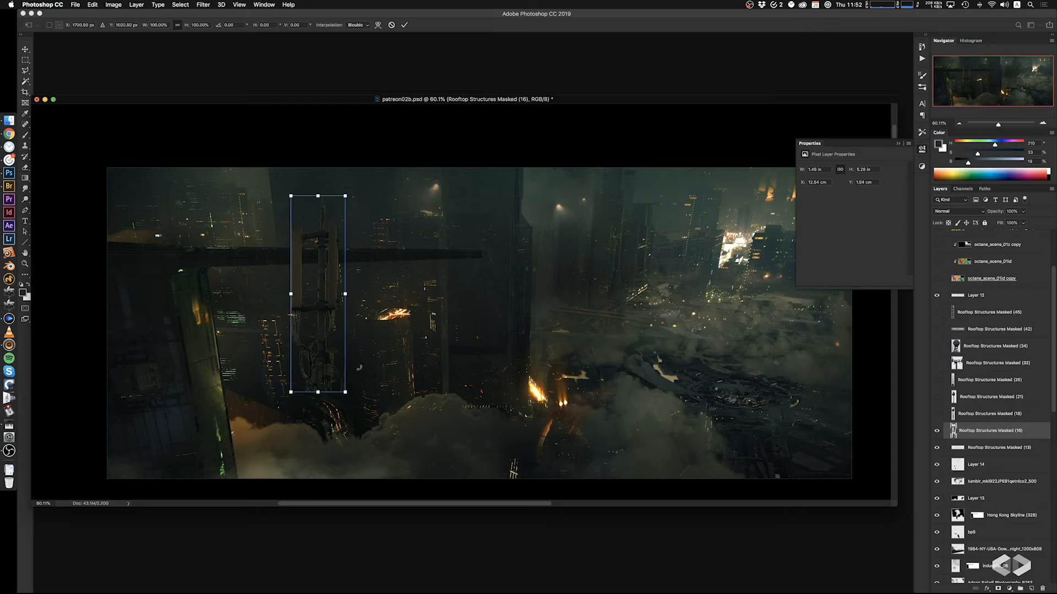
drag(339, 401, 429, 241)
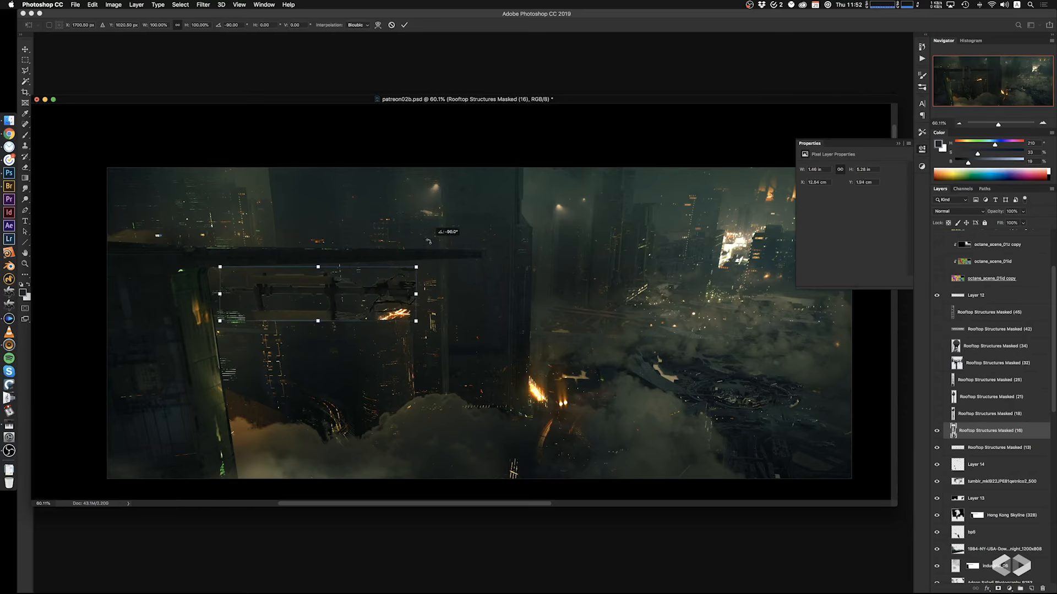
drag(359, 315, 183, 255)
drag(236, 282, 126, 359)
drag(138, 321, 151, 238)
alt+shift+drag(173, 274, 157, 237)
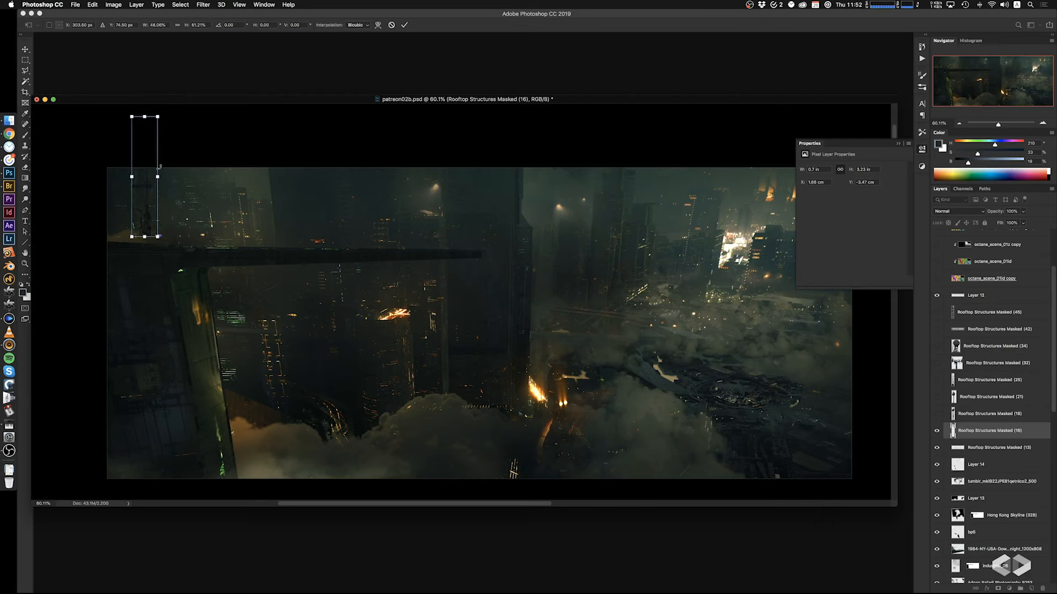
shift+drag(157, 116, 145, 184)
key(Return)
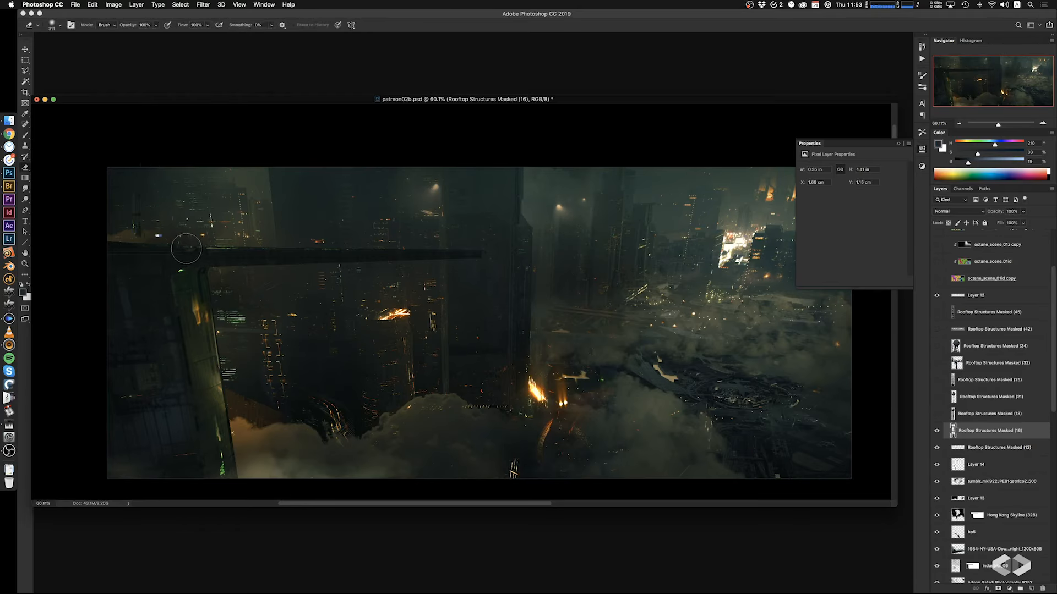
Lower the small antenna onto the beam's near end and skew it slightly to match the perspective
super+drag(187, 249, 186, 262)
key(super+t)
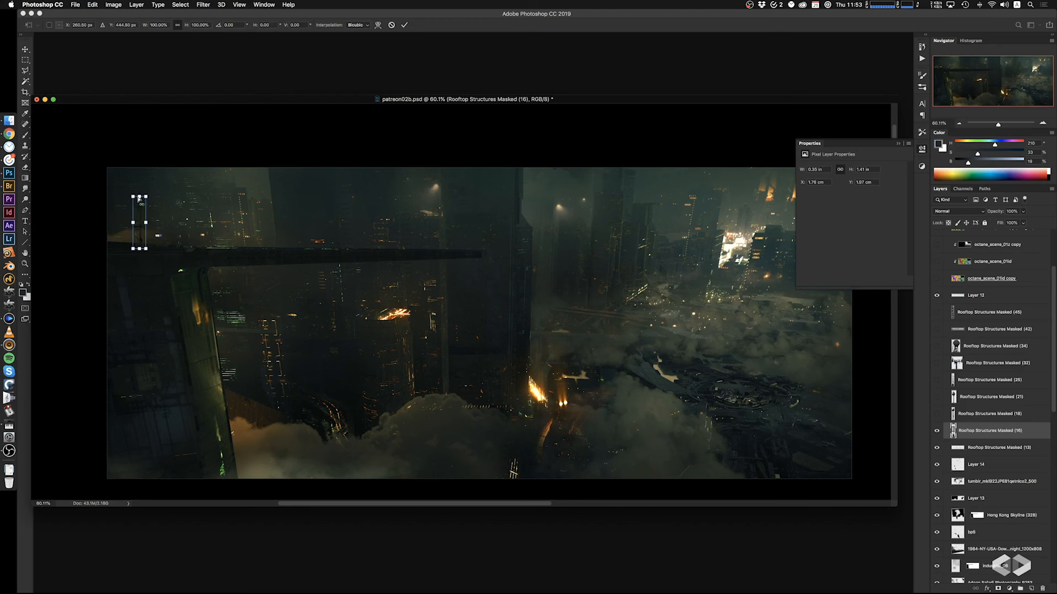
super+drag(138, 196, 124, 199)
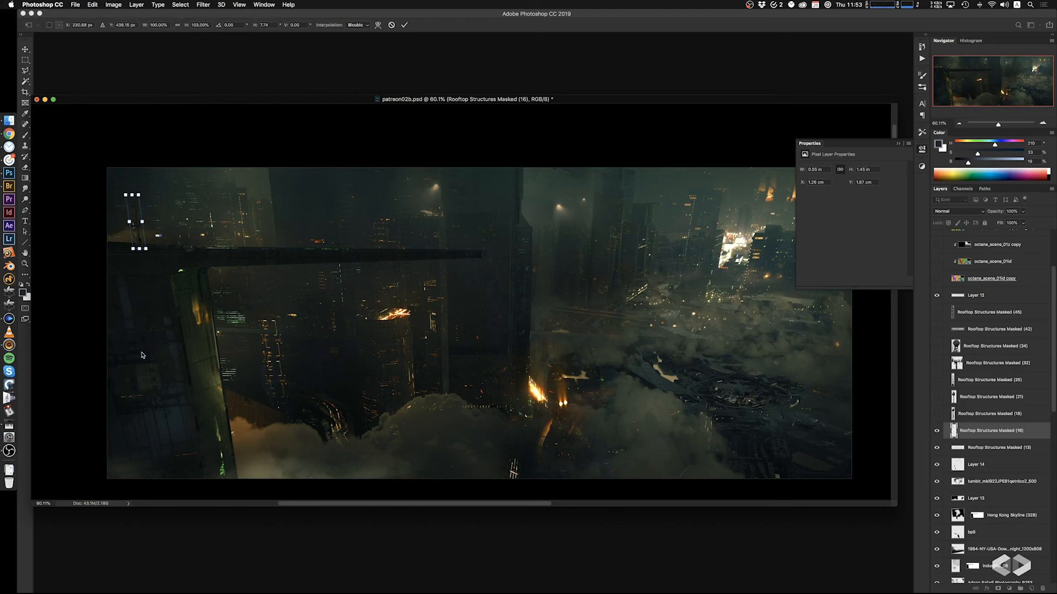
key(Return)
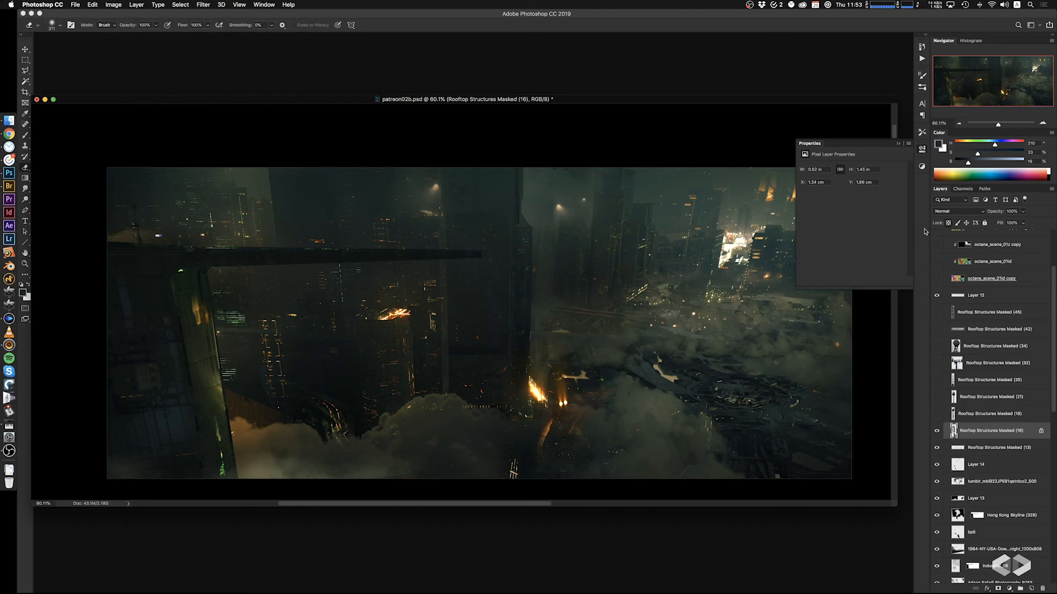
Lock the small antenna layer's transparent pixels and darken the antenna with a tone sampled from the beam
key(b)
ctrl+alt+drag(142, 259, 175, 257)
alt+click(145, 255)
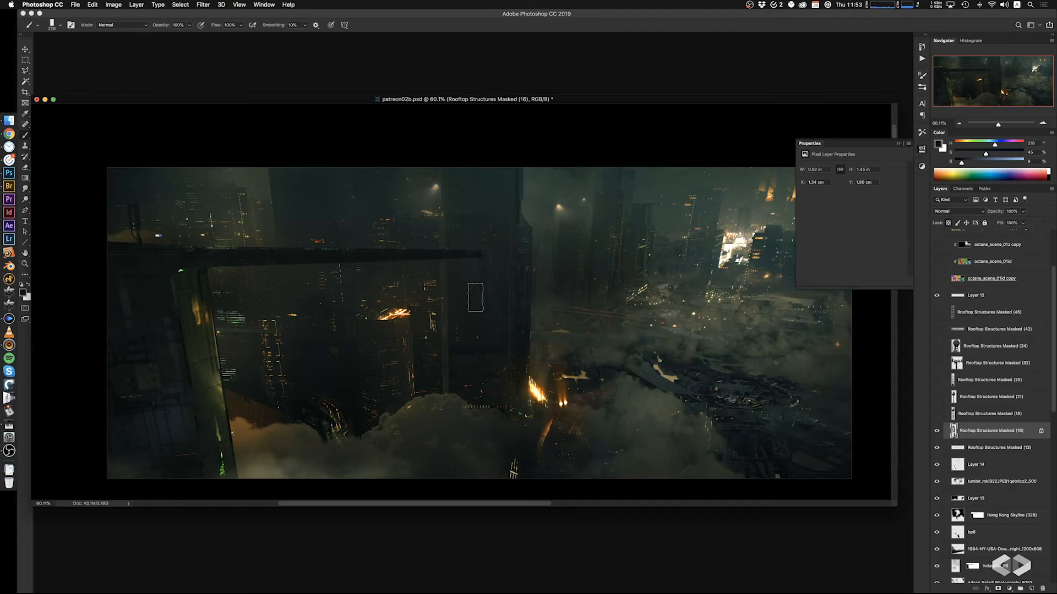
Show the Rooftop Structures Masked (18) layer, rotate it −90°, scale it down, and fit it as a skewed strut beneath the beam's near end
click(937, 413)
click(988, 413)
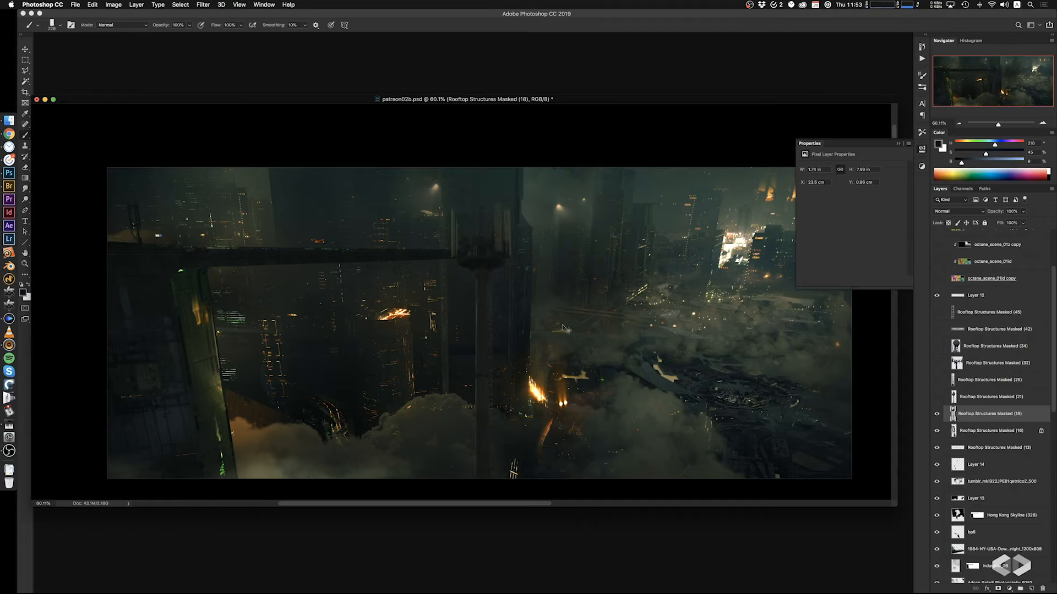
super+drag(512, 330, 379, 311)
key(super+t)
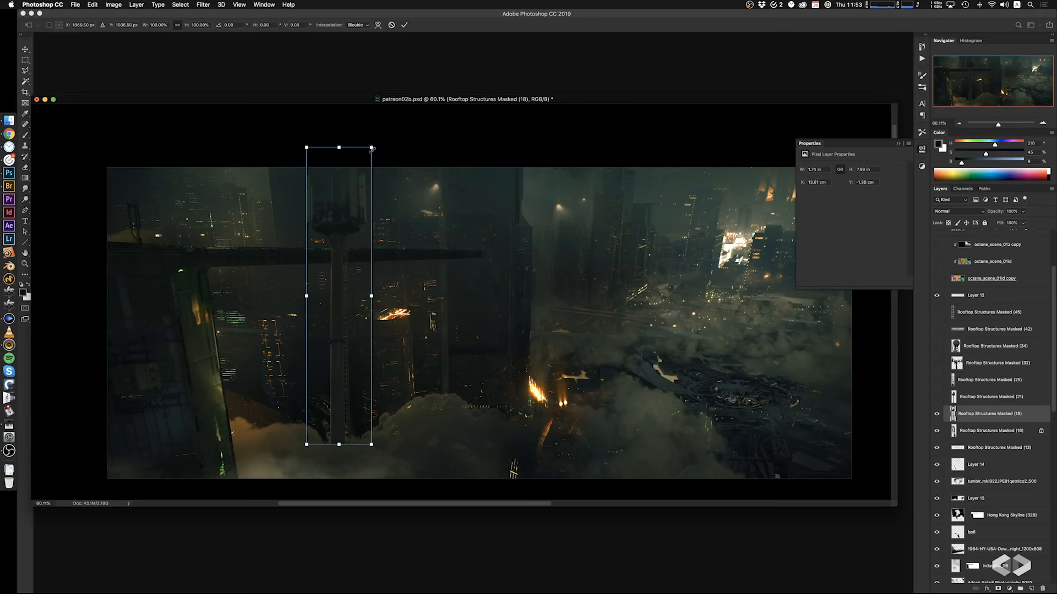
alt+drag(357, 163, 271, 277)
drag(305, 332, 306, 330)
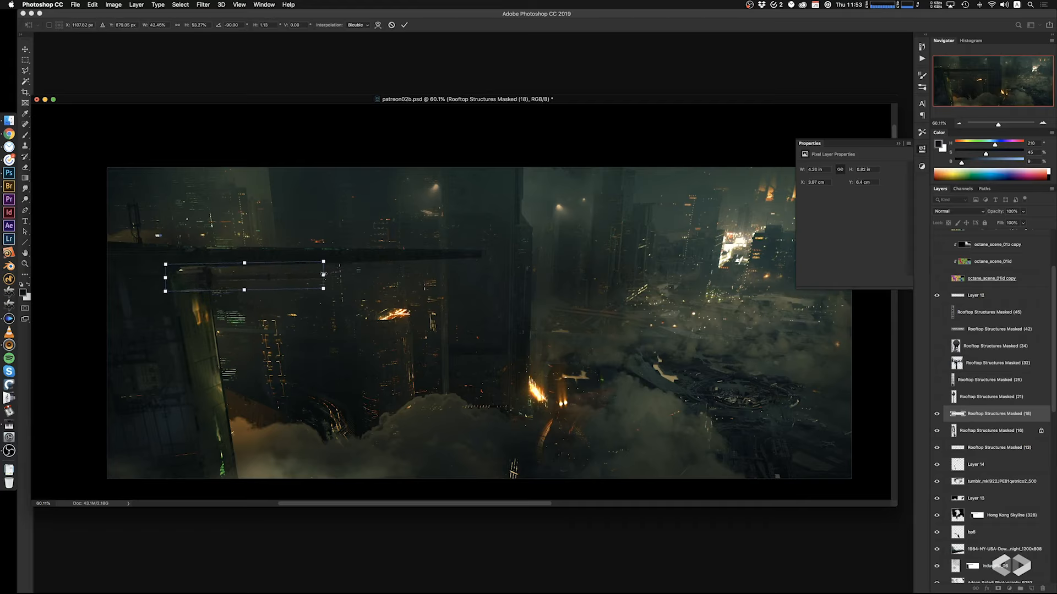
super+drag(323, 274, 323, 279)
key(Return)
Lock the strut layer's transparent pixels and darken the strut's joint with tones sampled from the surrounding structure
key(b)
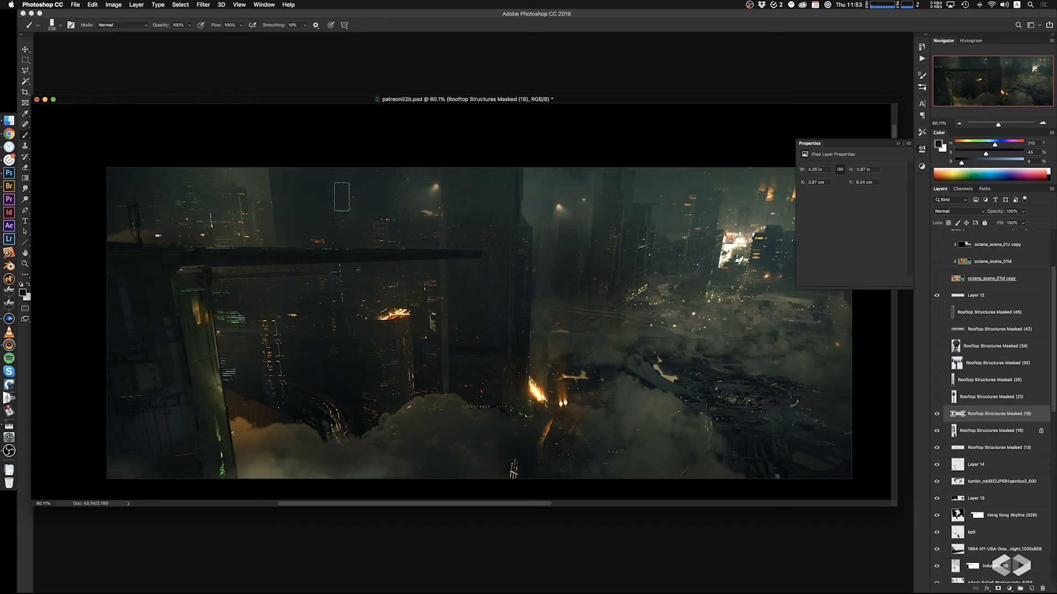
alt+click(187, 266)
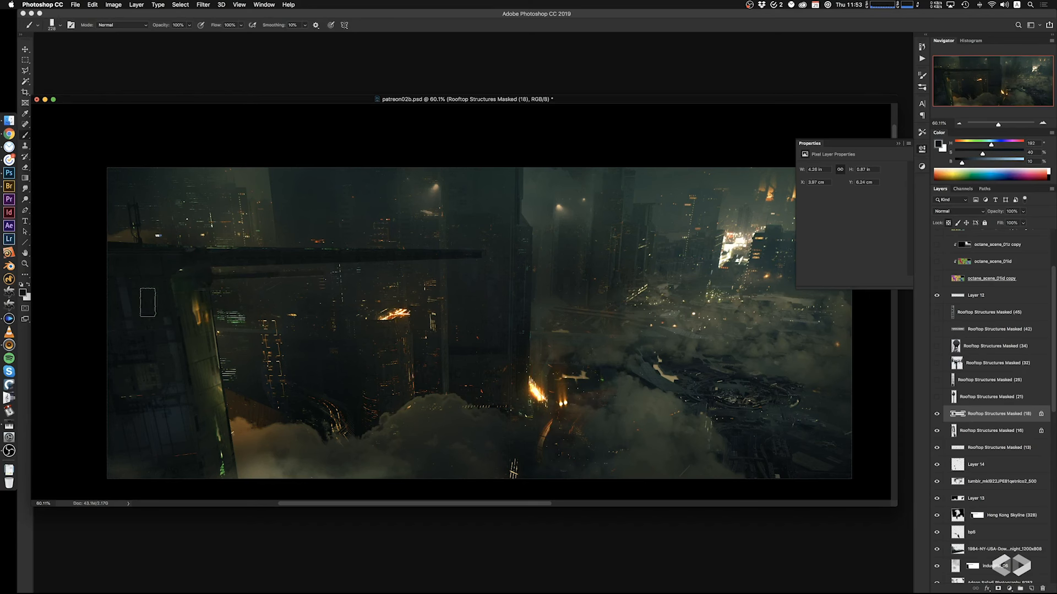
super+drag(209, 295, 272, 302)
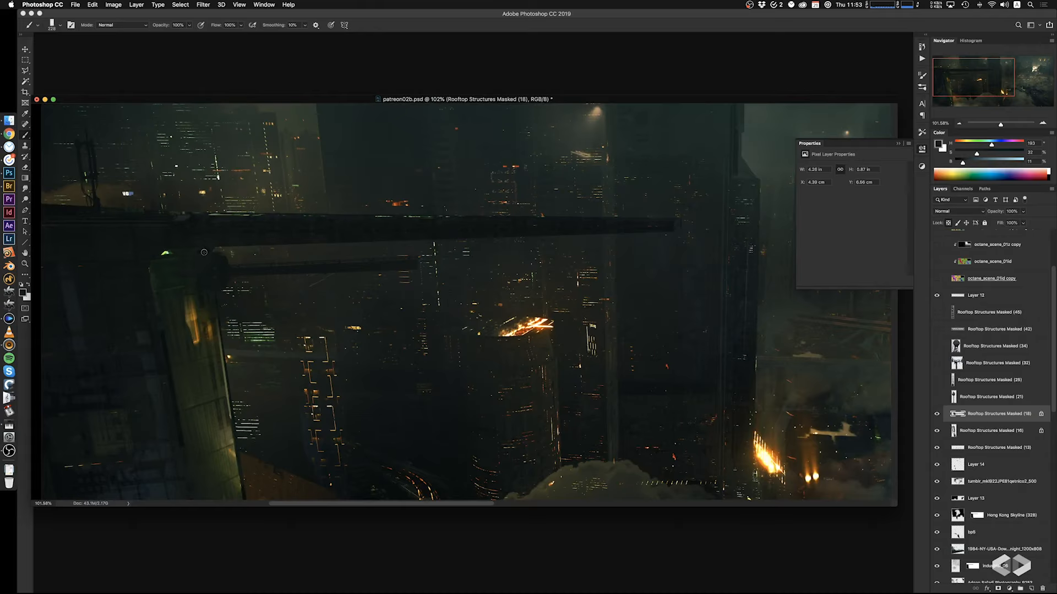
alt+click(205, 252)
key(super+z)
alt+click(206, 252)
Select the thin arm of the strut and distort it so it angles up toward the beam
key(m)
mouse_move(230, 257)
mouse_down()
mouse_move(539, 269)
mouse_move(451, 274)
mouse_move(451, 286)
mouse_up()
key(ctrl+t)
key(ctrl+r)
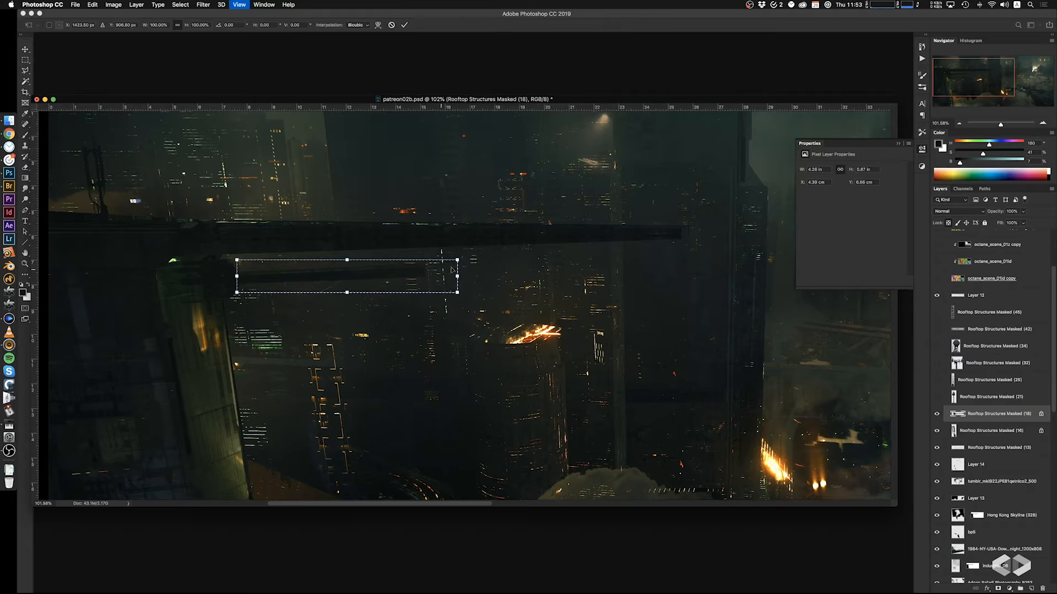
super+drag(457, 260, 466, 323)
key(Return)
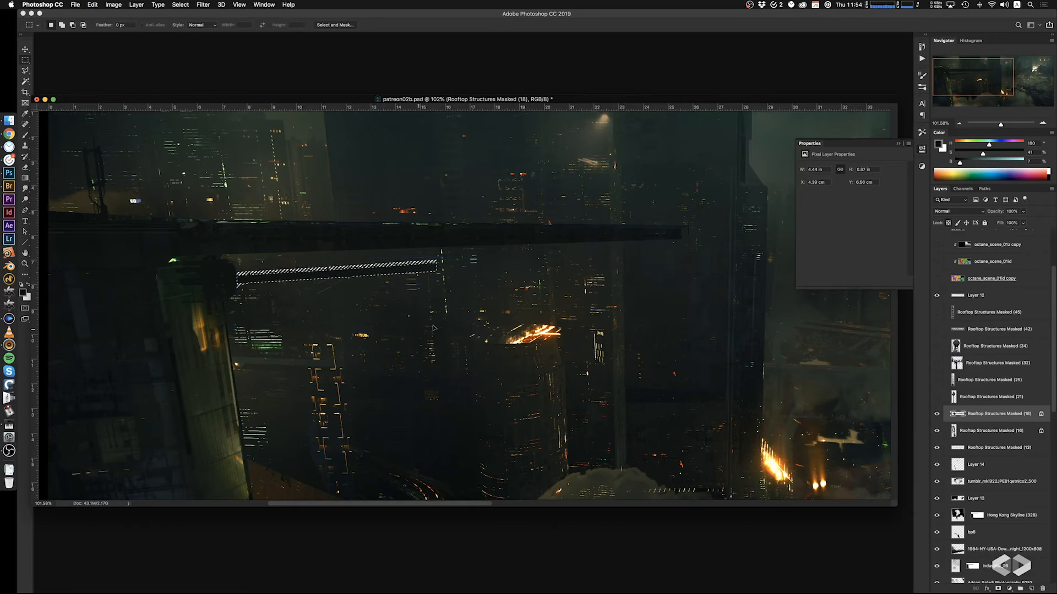
key(super+d)
key(super+t)
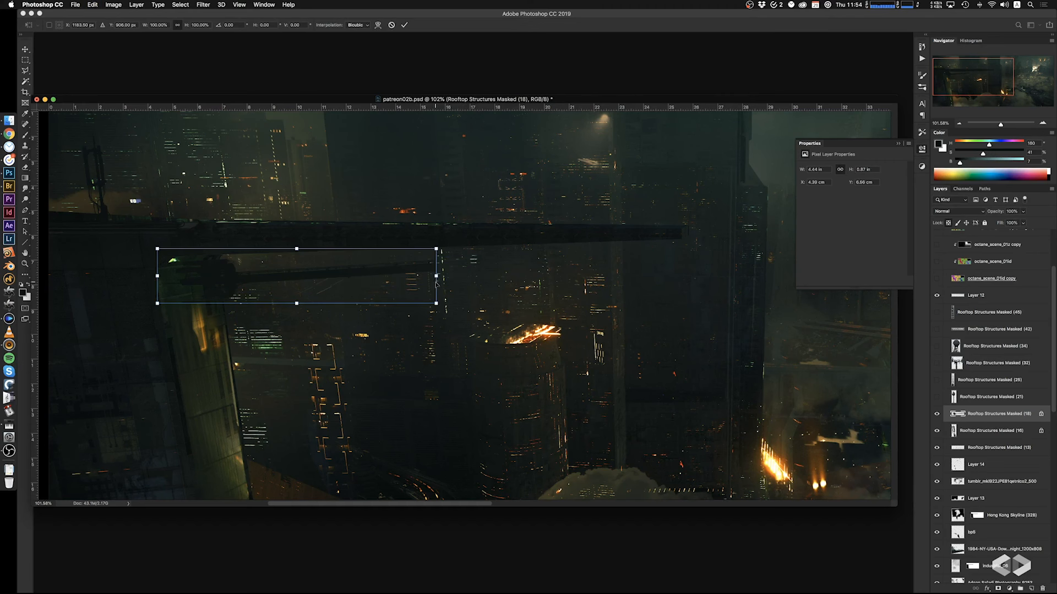
key(Return)
key(super+z)
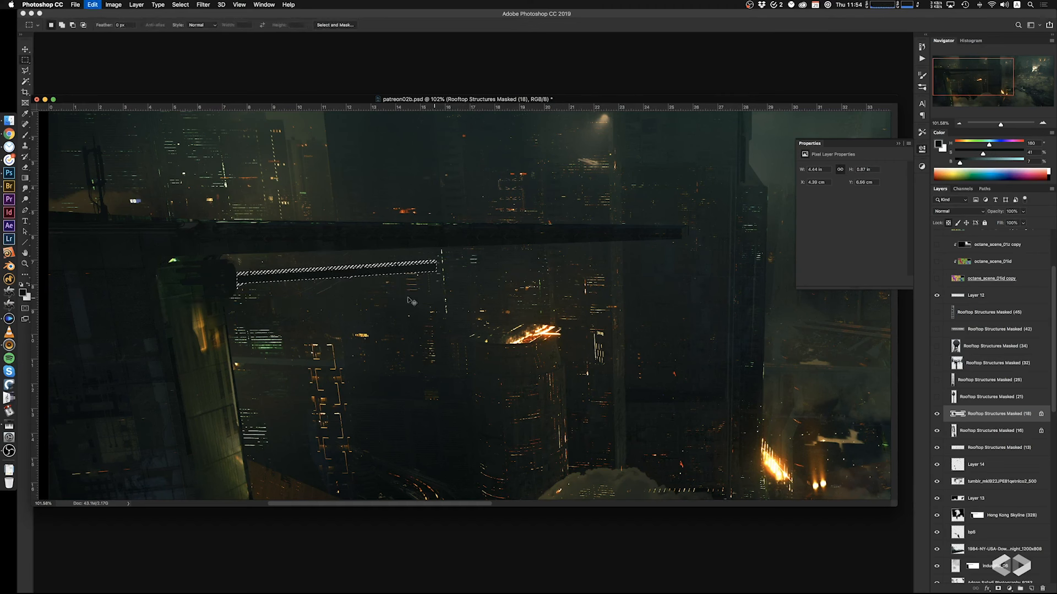
Skew the selected strut arm slightly downward, deselect it, and move the whole strut up closer to the beam
key(super+t)
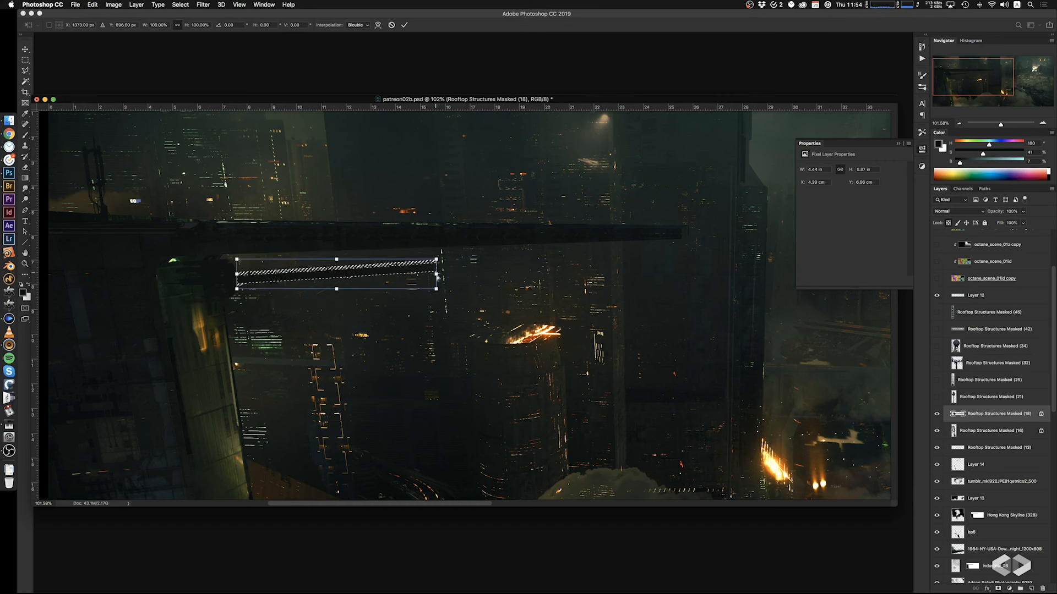
super+drag(438, 278, 438, 279)
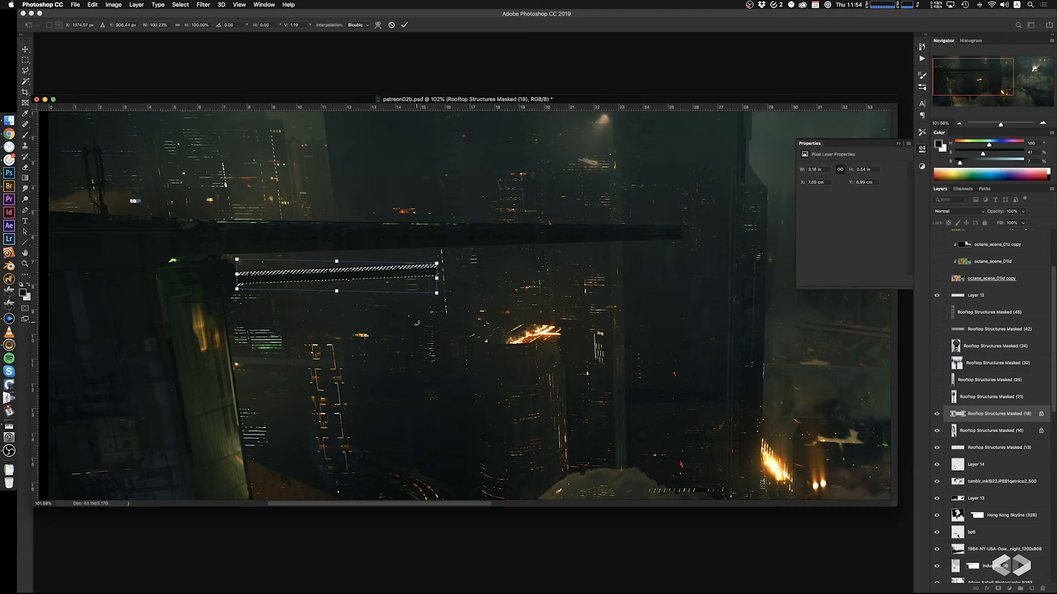
key(Return)
key(super+d)
super+drag(312, 316, 312, 300)
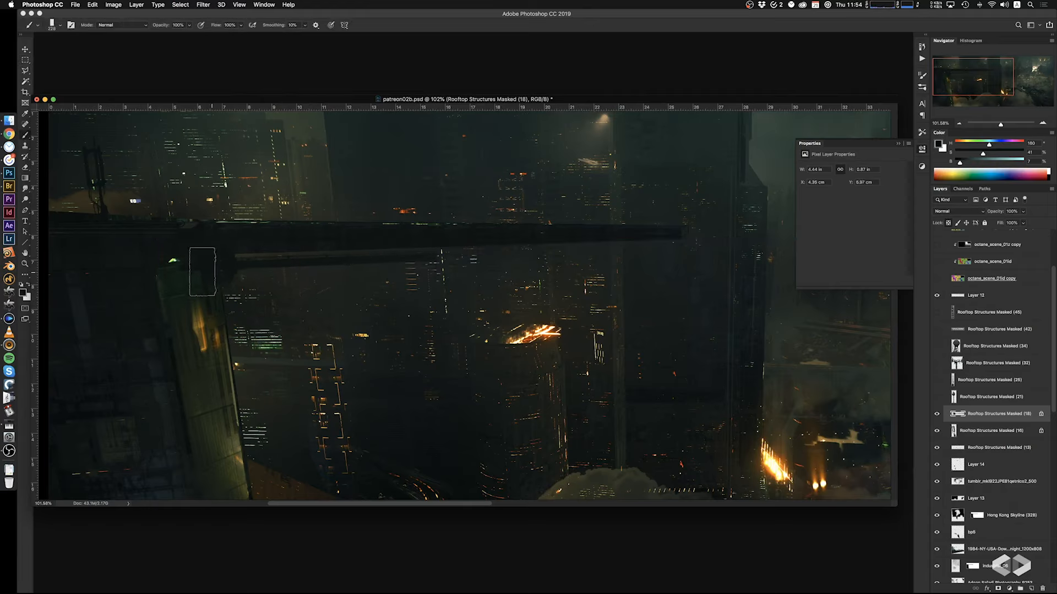
Darken the strut's joint with a smaller brush, unlock the layer's transparent pixels, and hide the rulers
ctrl+alt+drag(212, 272, 174, 272)
alt+click(185, 266)
click(948, 223)
key(super+r)
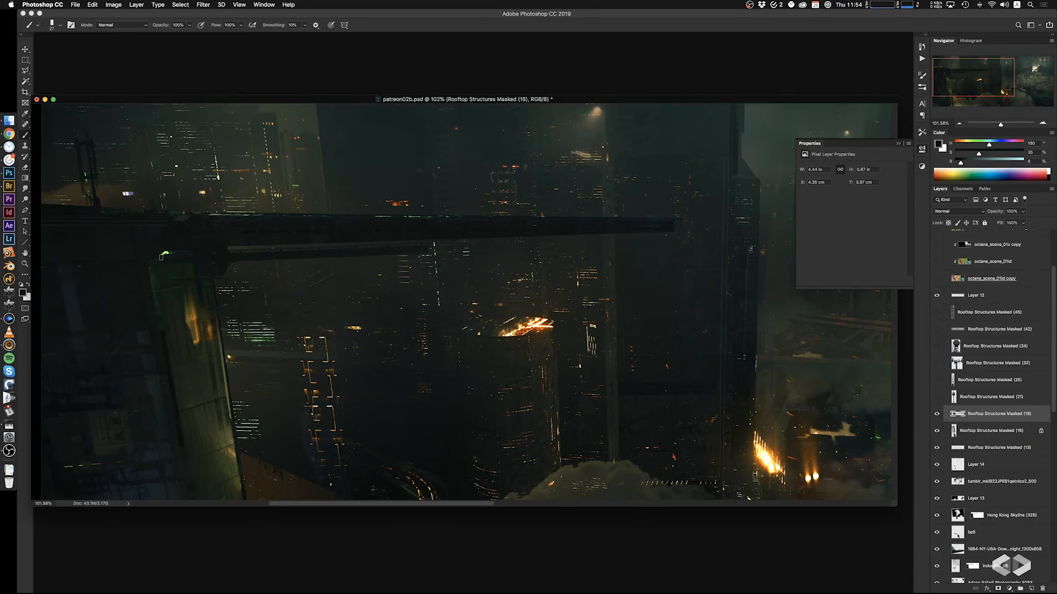
Extend the strut's far end up into the underside of the beam with a small brush and sampled dark tones
ctrl+alt+drag(427, 250, 425, 249)
alt+click(422, 248)
alt+click(437, 239)
ctrl+alt+drag(248, 264, 245, 258)
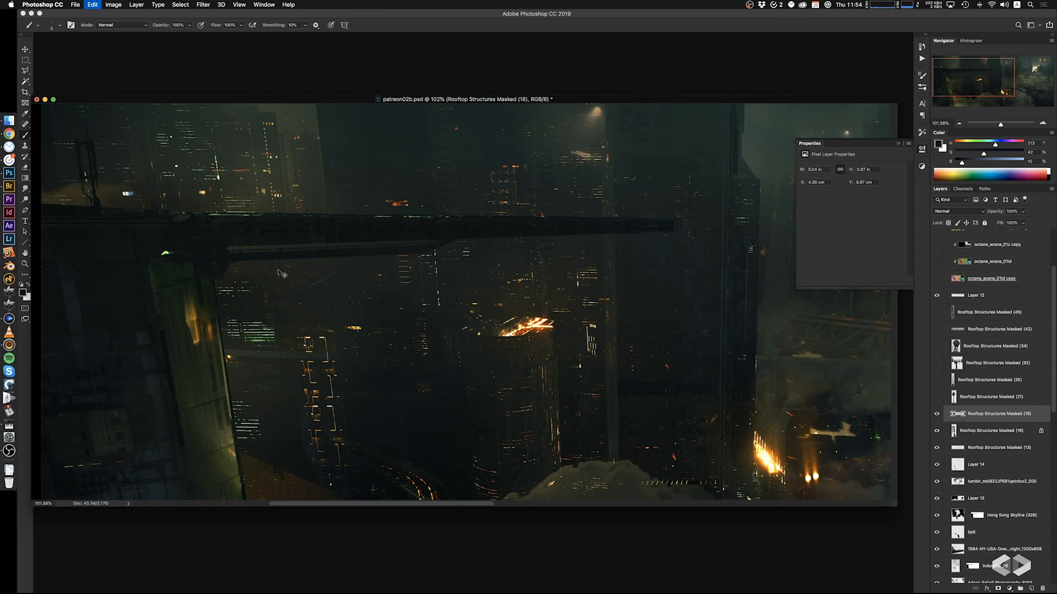
Paint small lattice braces in the gap between the strut and the beam using sampled dark tones
mouse_move(246, 252)
mouse_down()
mouse_move(312, 242)
mouse_move(268, 238)
mouse_move(287, 241)
mouse_up()
alt+click(266, 238)
alt+click(268, 238)
alt+click(267, 248)
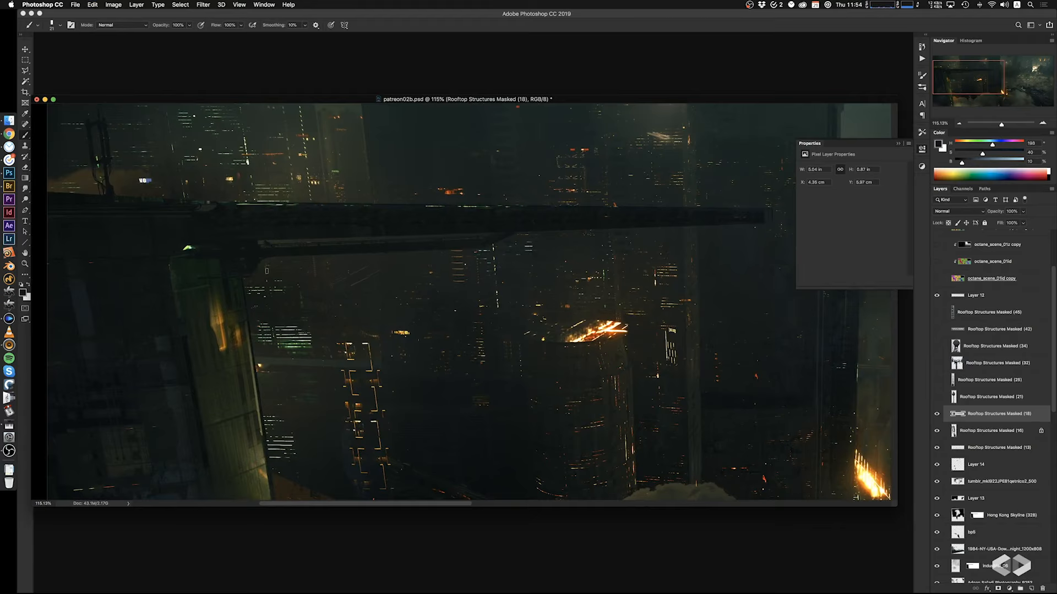
key(super+z)
mouse_move(458, 257)
super+mouse_down()
mouse_move(336, 255)
mouse_move(463, 251)
super+mouse_up()
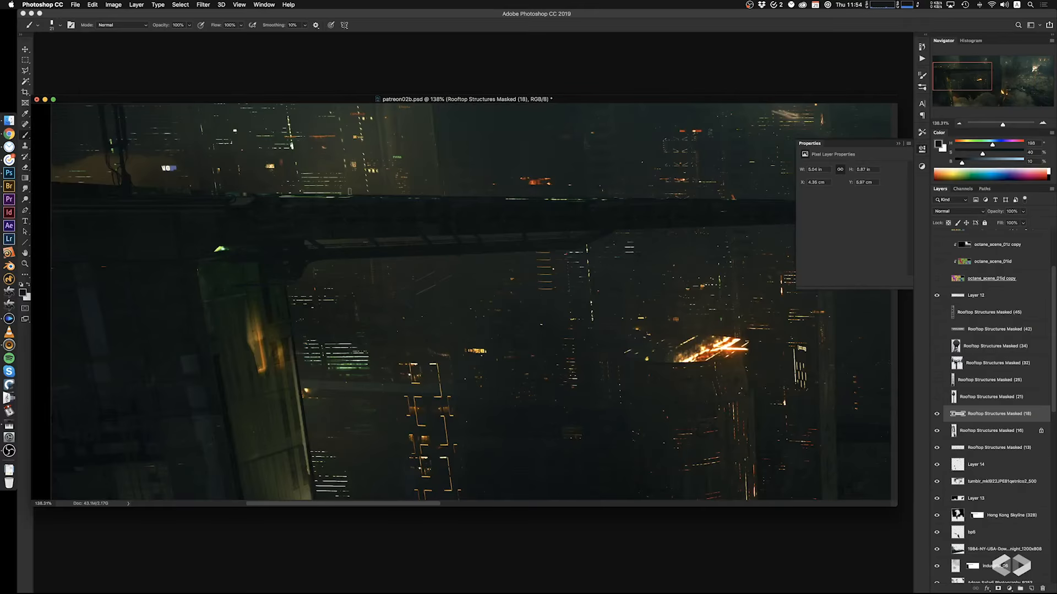
ctrl+alt+drag(334, 253, 344, 249)
key(super+z)
alt+scroll(559, 252, down, 5)
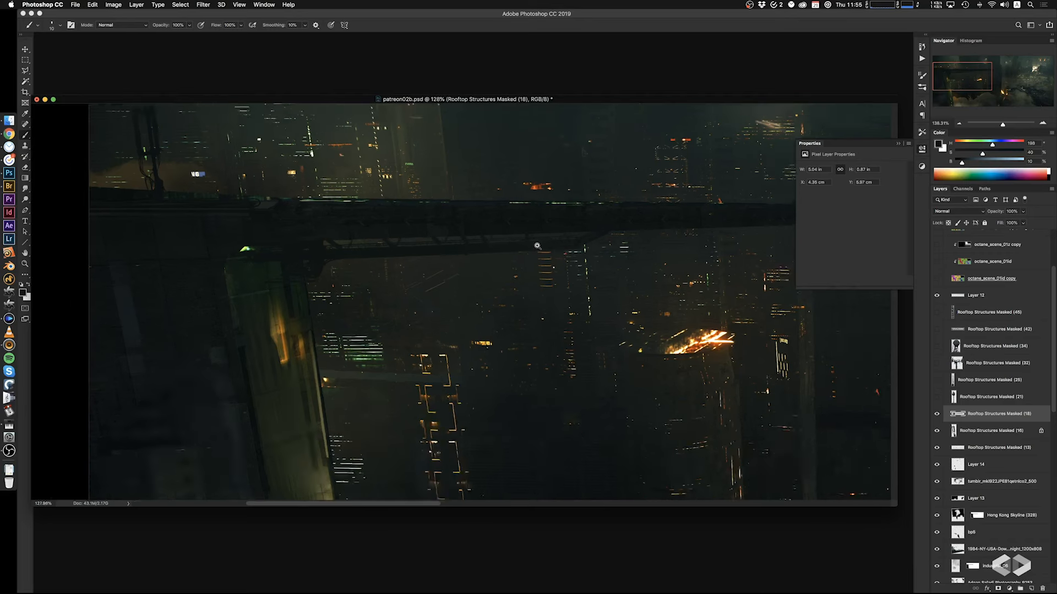
Paint dark detail onto the far tip of the beam
drag(563, 287, 492, 320)
alt+scroll(509, 319, down, 2)
alt+scroll(580, 275, up, 7)
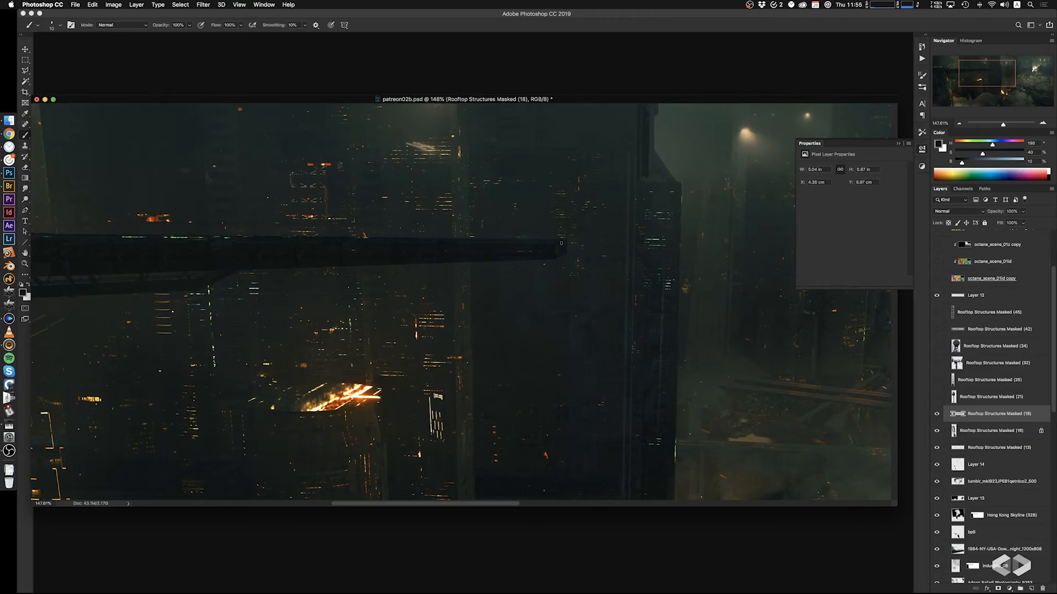
alt+scroll(555, 266, down, 5)
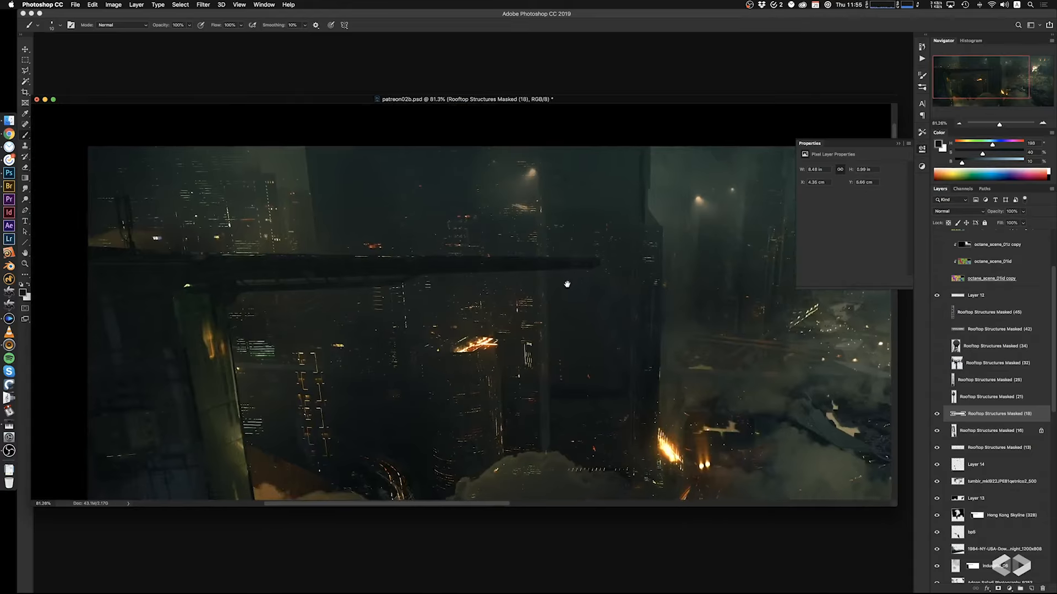
drag(583, 284, 570, 280)
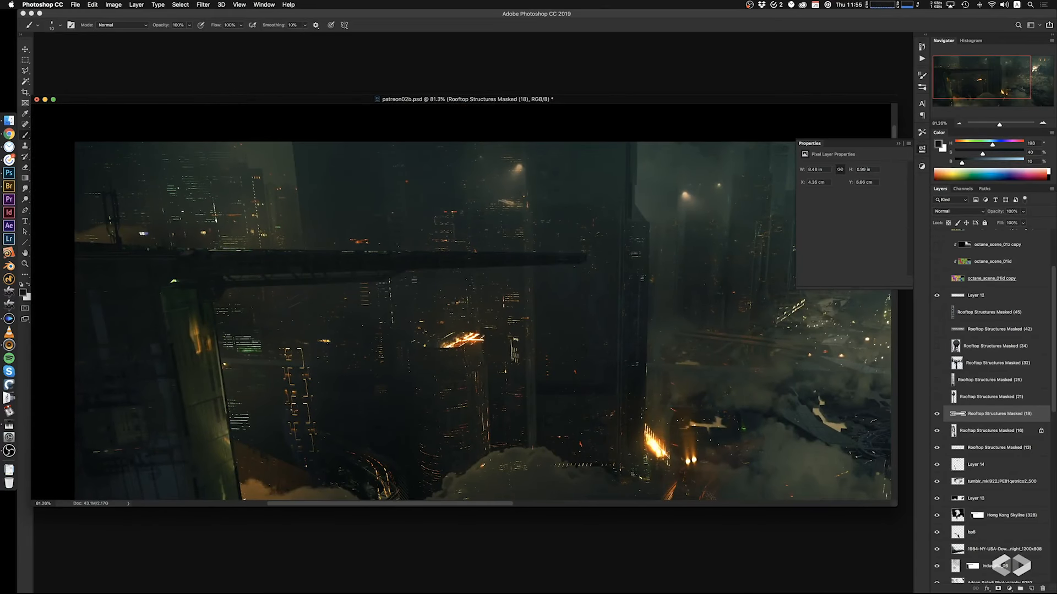
Paint small dark structures along the top edge of the beam's near end, sampling tones from the beam
click(146, 245)
ctrl+alt+drag(162, 251, 168, 251)
click(190, 245)
ctrl+alt+drag(188, 251, 183, 251)
alt+click(185, 247)
drag(99, 246, 90, 246)
drag(330, 288, 309, 289)
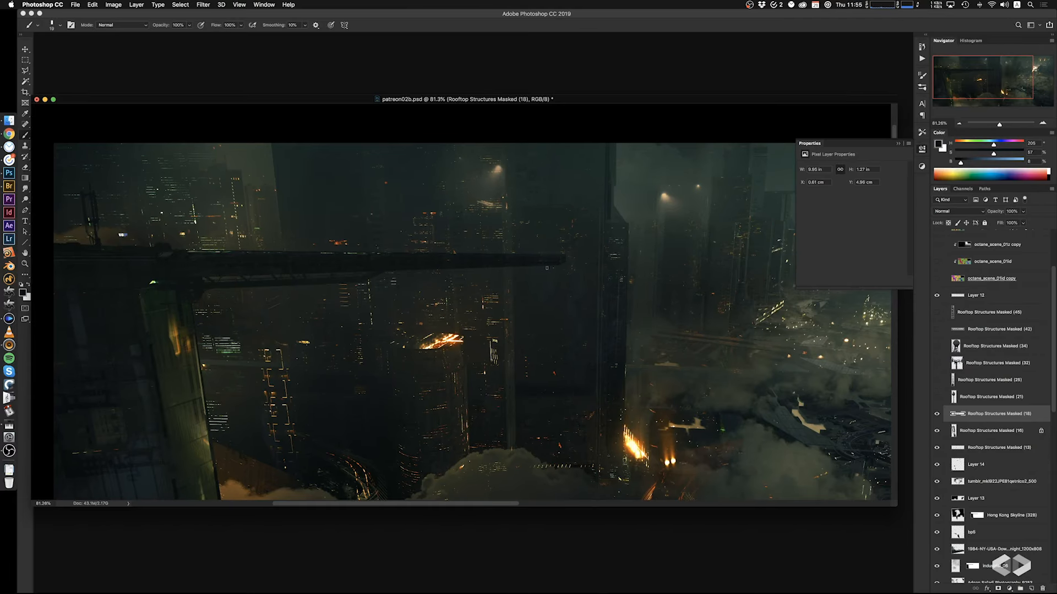
super+drag(551, 259, 492, 334)
mouse_move(498, 303)
super+mouse_down()
mouse_move(514, 303)
mouse_move(482, 310)
super+mouse_up()
key(l)
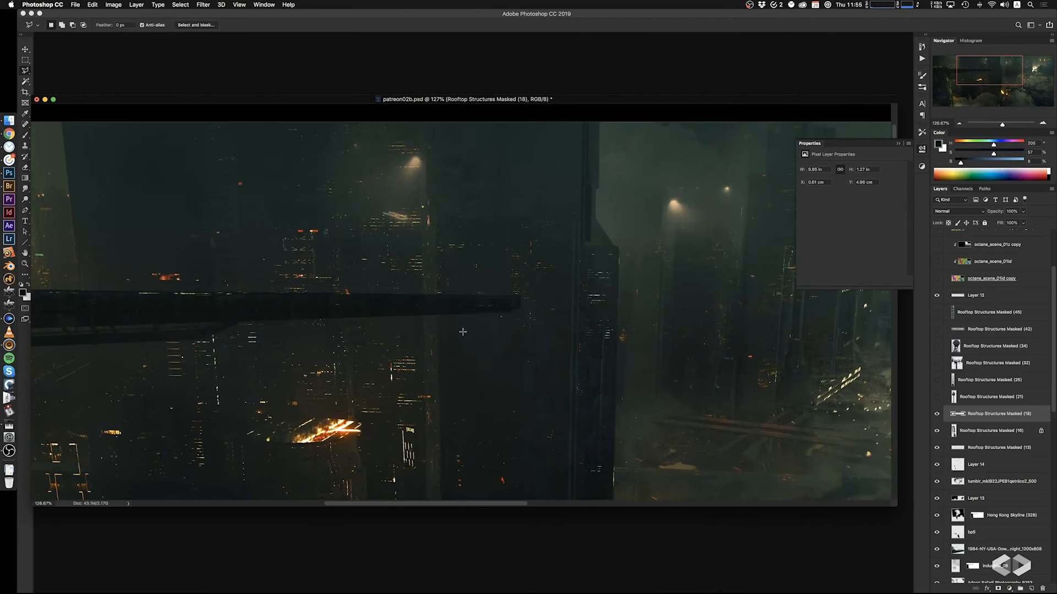
key(shift+l)
mouse_move(476, 295)
super+mouse_down()
mouse_move(457, 299)
mouse_move(462, 289)
super+mouse_up()
key(b)
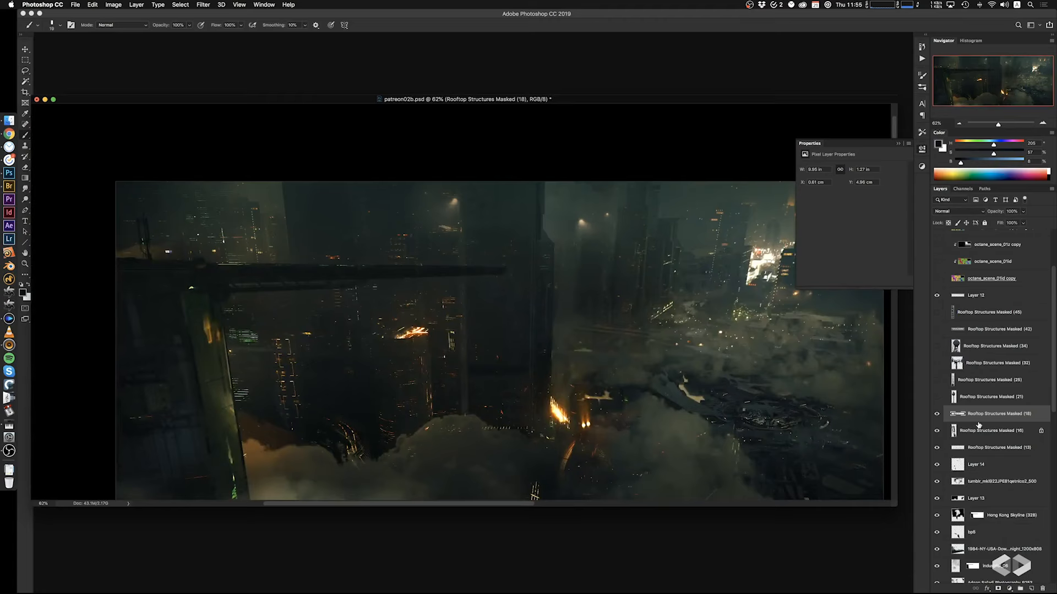
Show the layer Rooftop Structures Masked (21), rotate its antenna tower 180° and move it over the foreground tower
click(936, 397)
click(990, 396)
drag(520, 386, 341, 422)
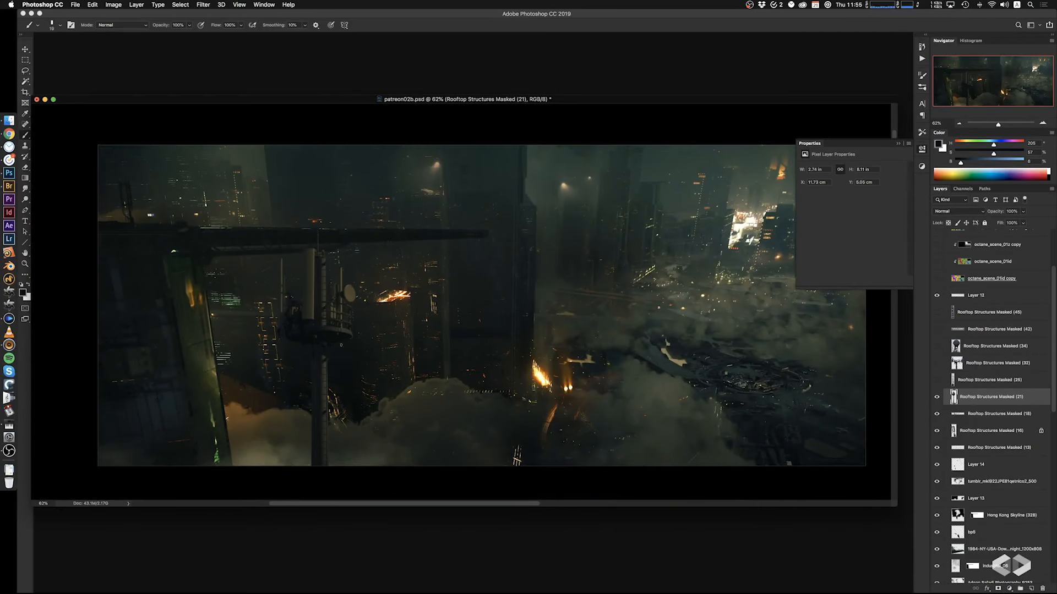
scroll(340, 345, right, 2)
key(super+t)
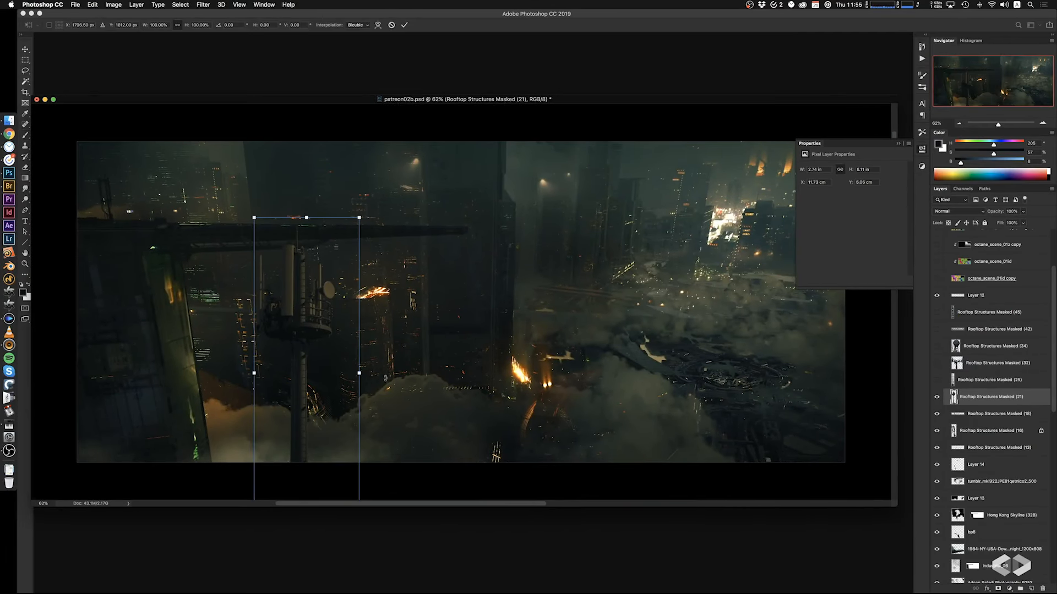
drag(387, 385, 242, 337)
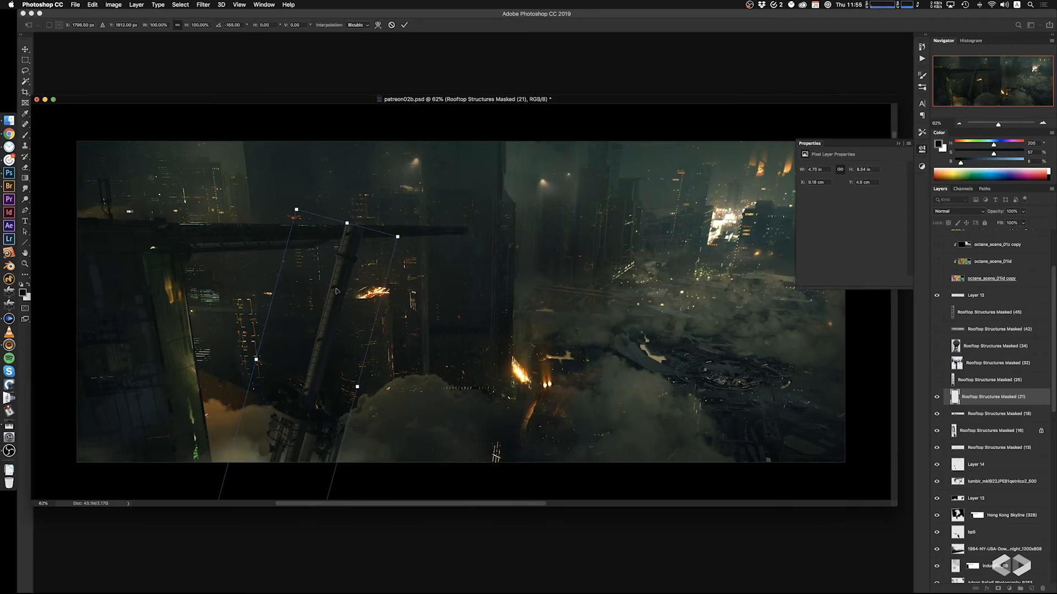
shift+drag(404, 349, 401, 316)
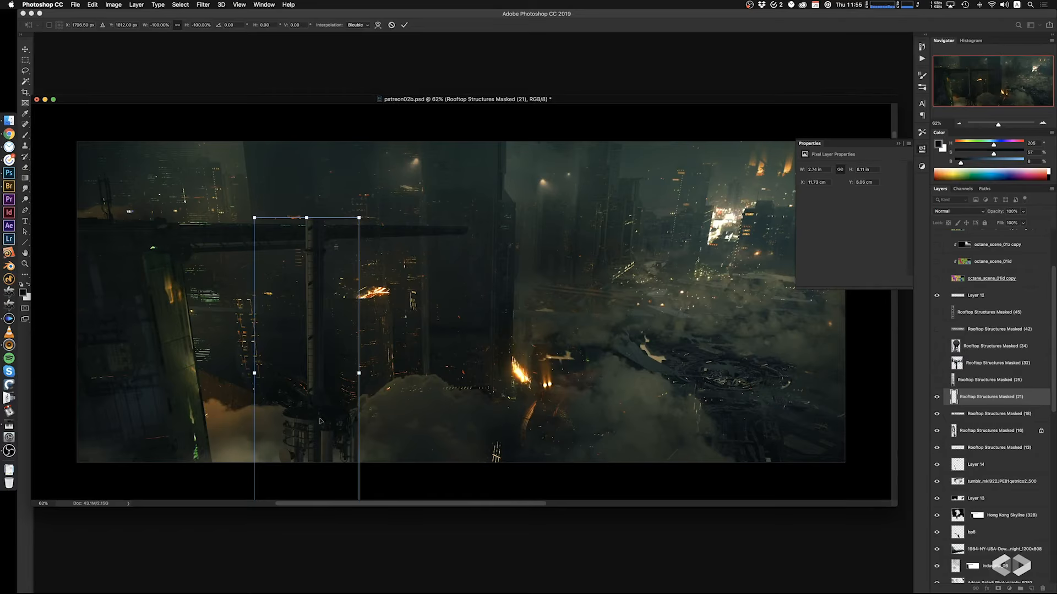
drag(319, 421, 228, 289)
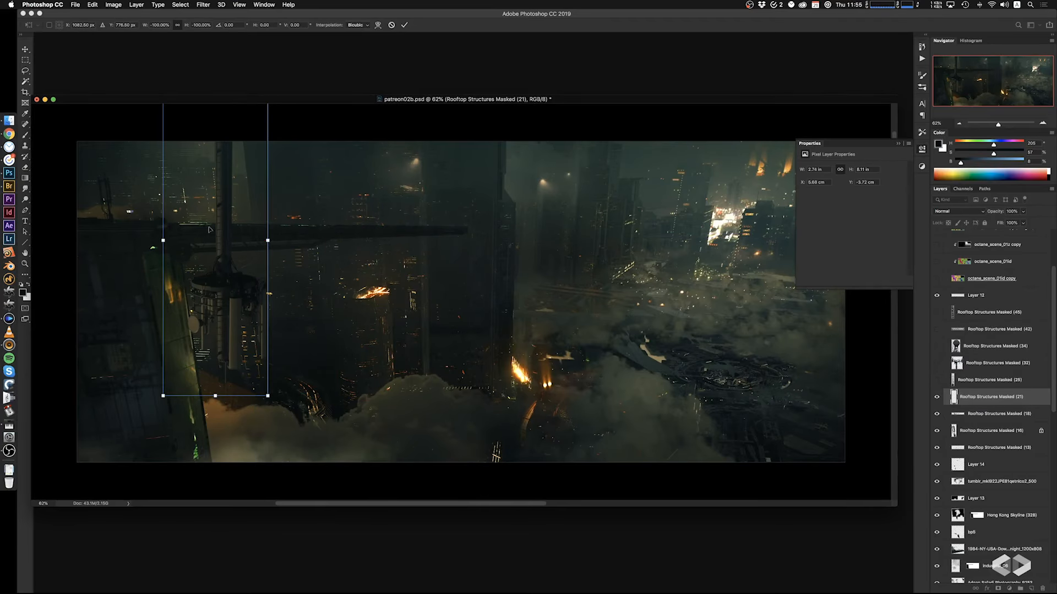
Enlarge the inverted antenna tower to about 269% width and 206% height and skew it about 9° to match the foreground tower's lean
scroll(269, 237, up, 3)
scroll(269, 237, left, 2)
super+drag(269, 158, 215, 158)
super+drag(269, 466, 258, 445)
drag(263, 384, 204, 388)
super+drag(292, 371, 335, 491)
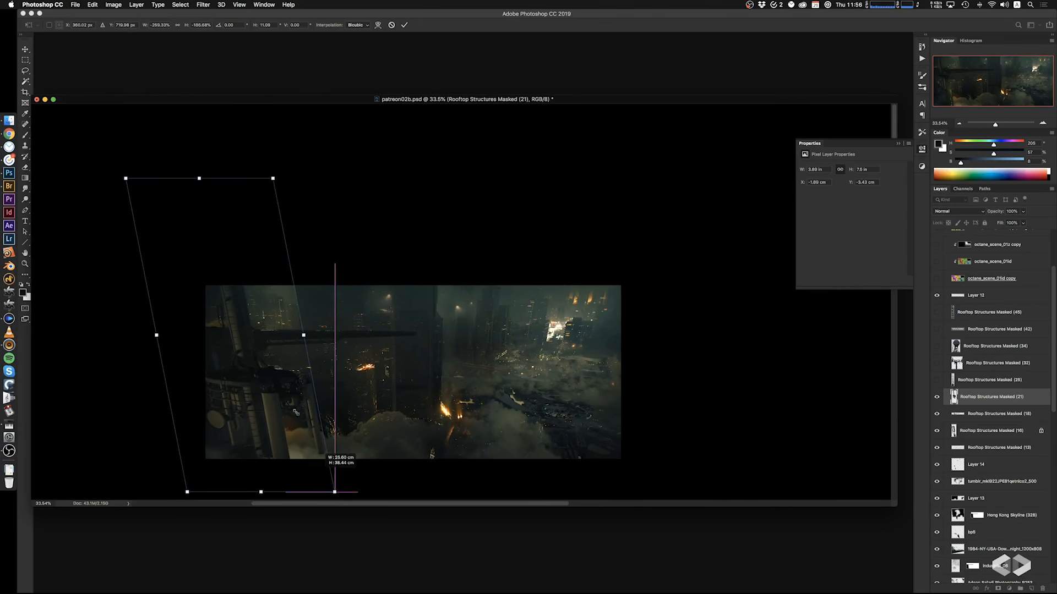
drag(295, 412, 276, 350)
super+drag(248, 417, 254, 450)
drag(268, 392, 290, 400)
drag(218, 124, 252, 127)
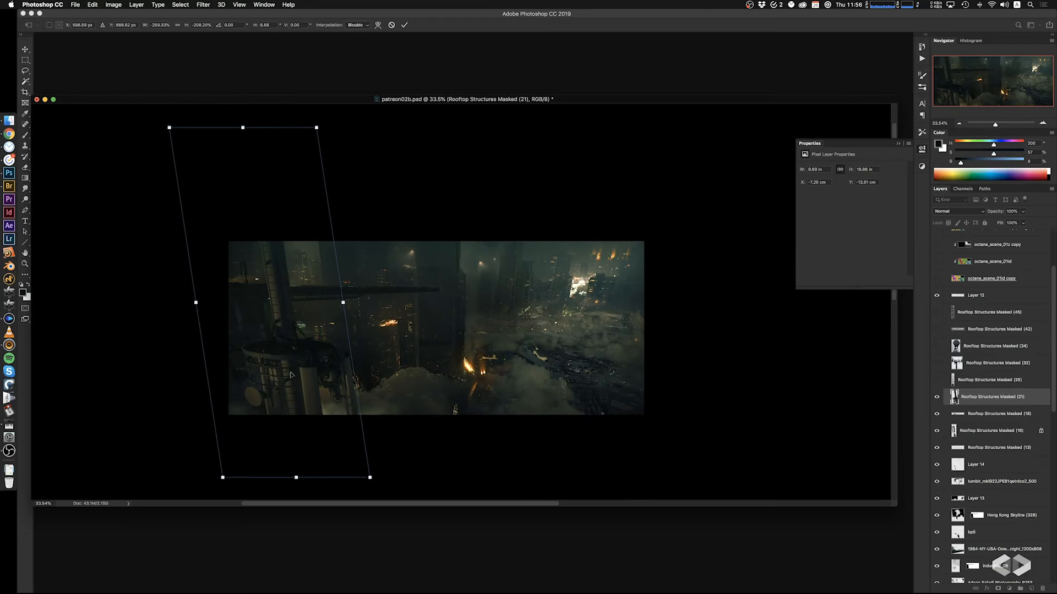
key(Return)
key(b)
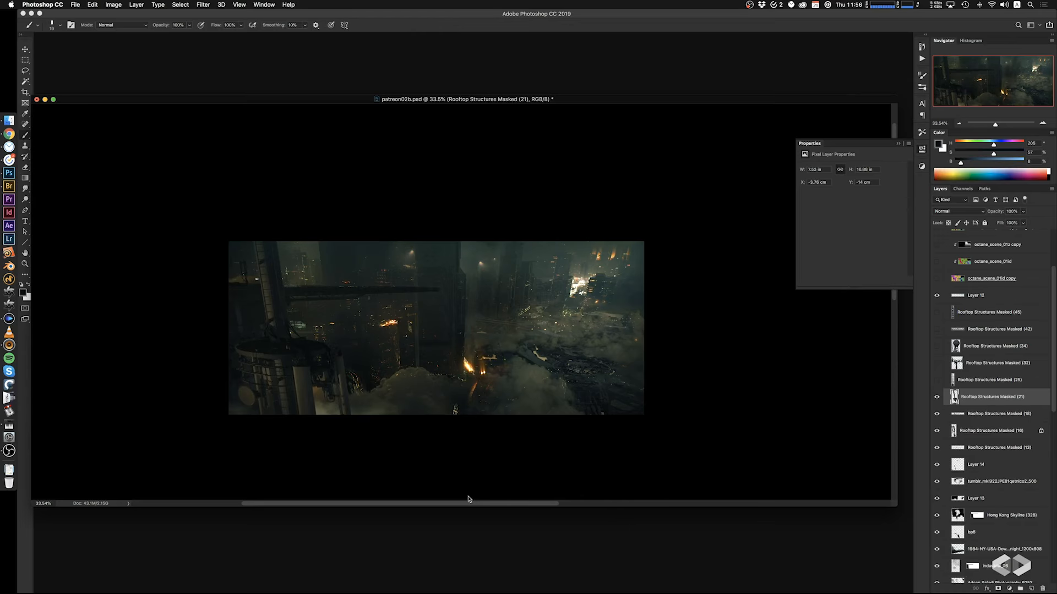
Darken the antenna tower with Levels, setting the midtone input to 0.54
key(super+l)
drag(556, 439, 577, 440)
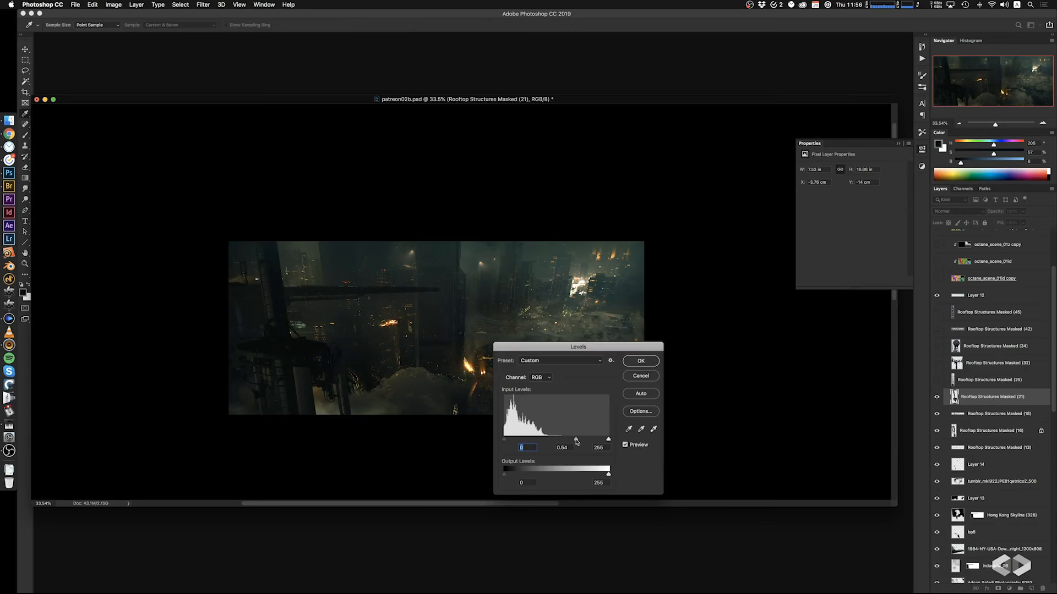
click(639, 361)
Try flipping the antenna tower horizontally and moving it to the right side of the cityscape
drag(483, 408, 450, 405)
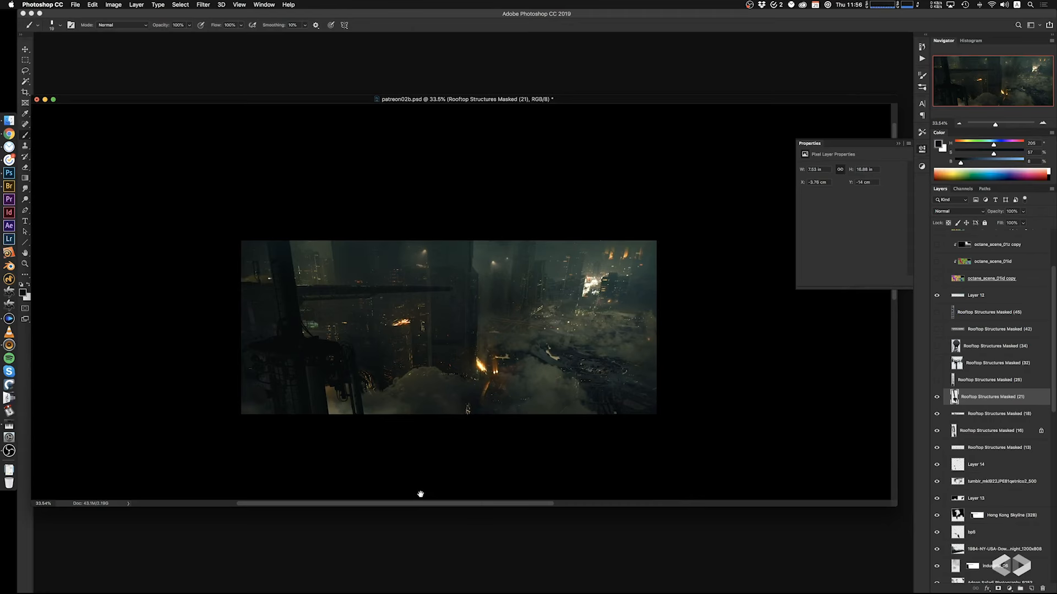
key(super+t)
right_click(329, 374)
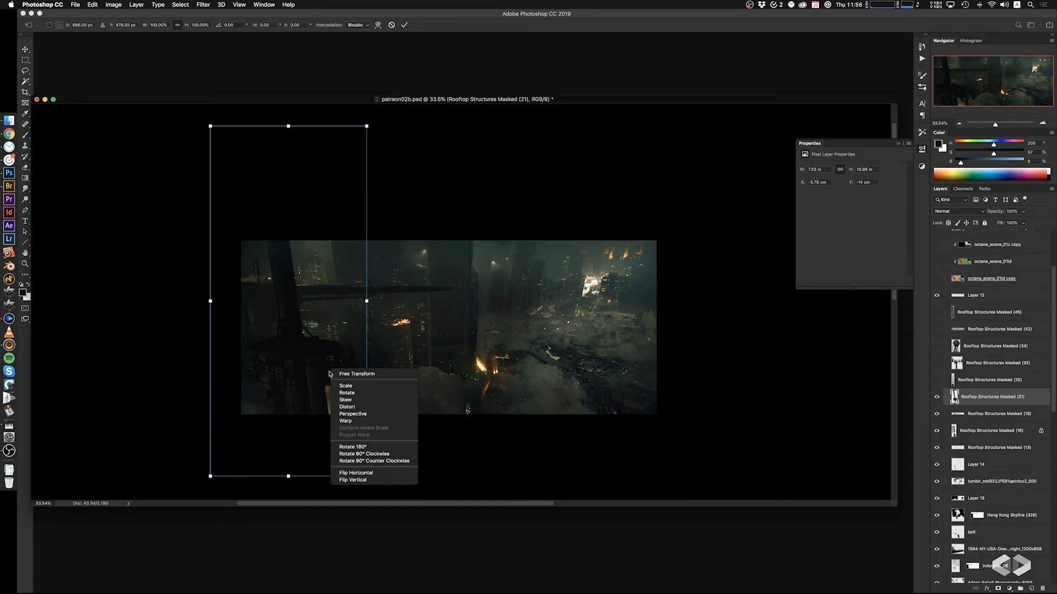
click(373, 473)
drag(300, 361, 305, 362)
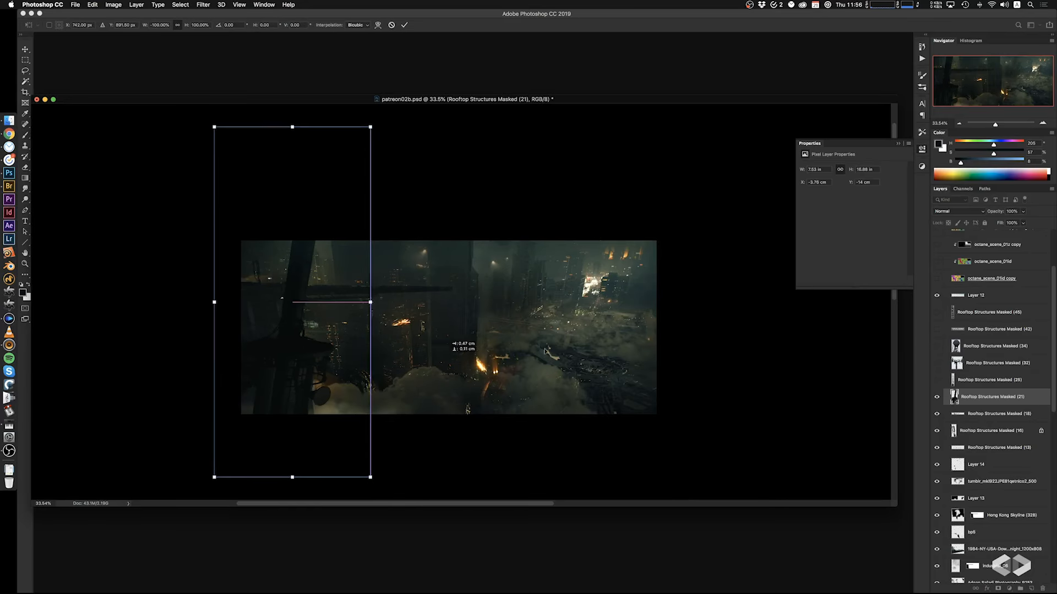
drag(545, 351, 613, 389)
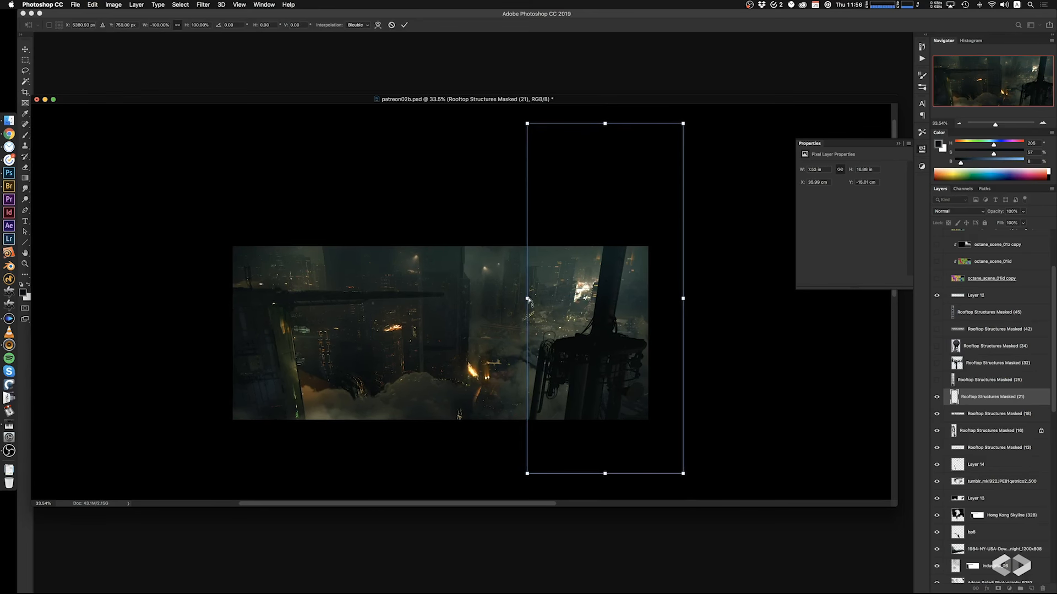
Try narrowing and skewing the flipped antenna tower over the distant city, and undo the whole transform
super+drag(528, 299, 537, 294)
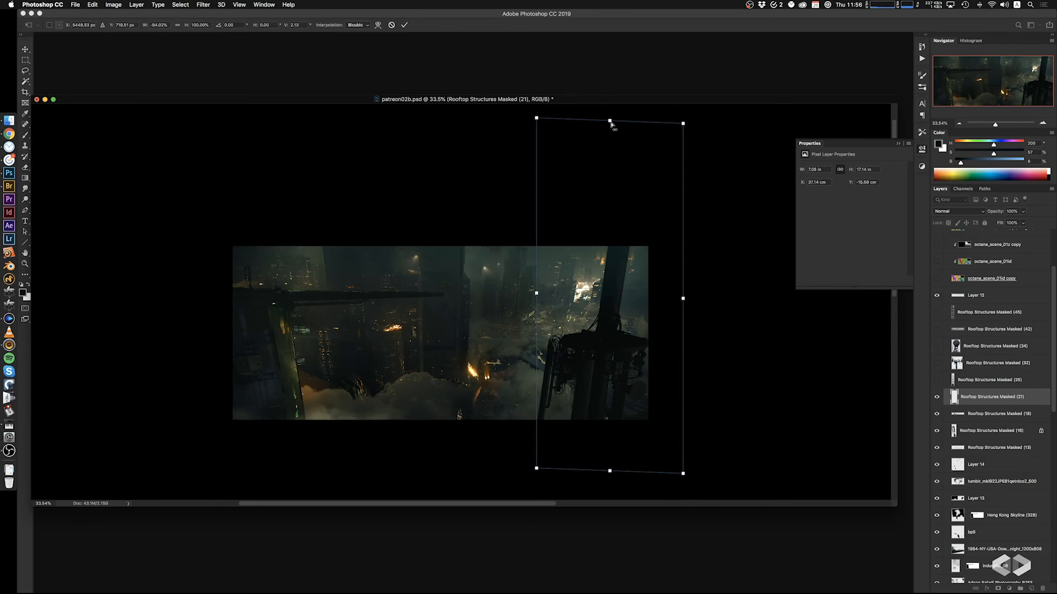
super+drag(610, 122, 610, 124)
drag(632, 362, 626, 363)
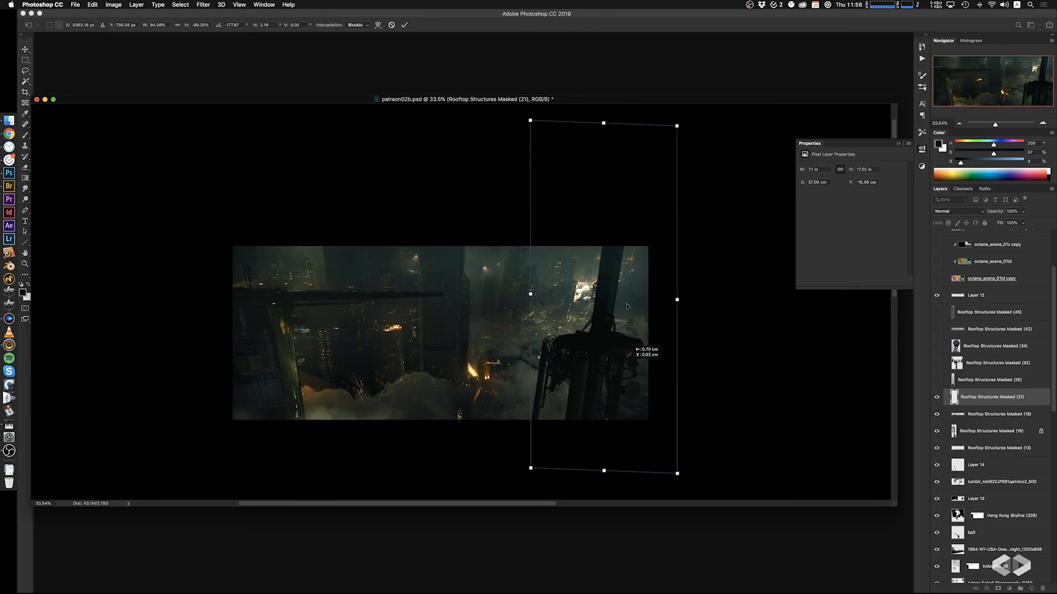
super+drag(605, 124, 611, 158)
drag(606, 394, 604, 396)
key(Return)
key(b)
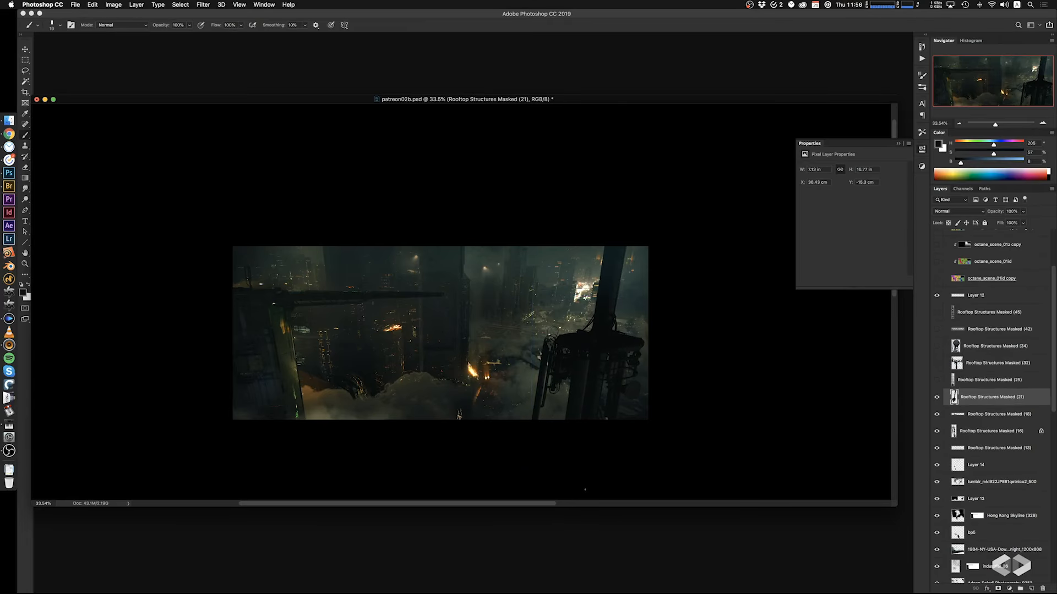
key(super+z)
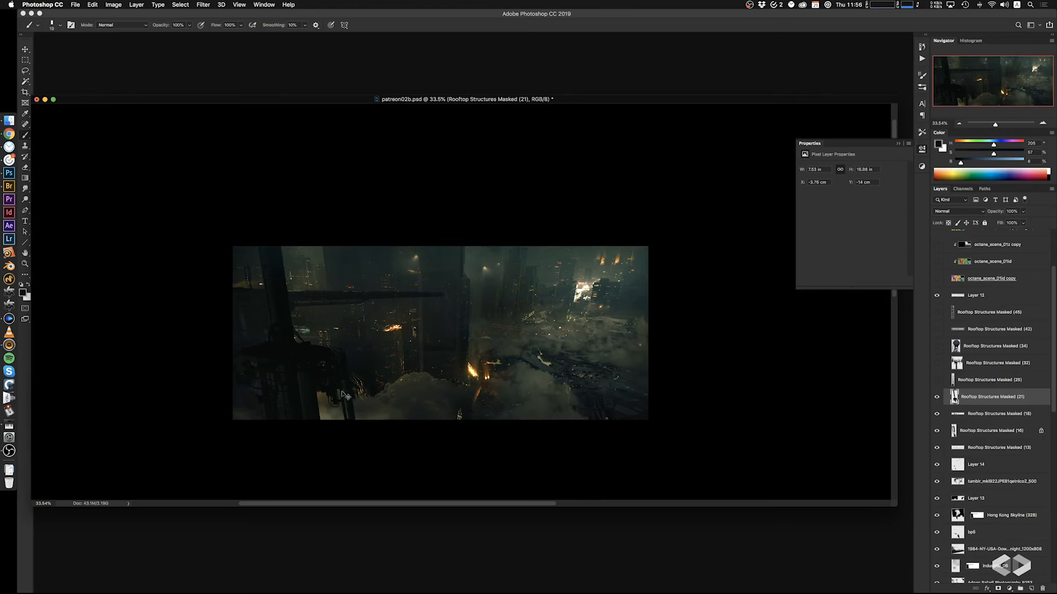
Move the antenna tower onto the dark face of the left foreground tower and skew it slightly to follow the lean
super+drag(344, 394, 294, 367)
super+drag(292, 423, 311, 418)
alt+scroll(385, 388, down, 3)
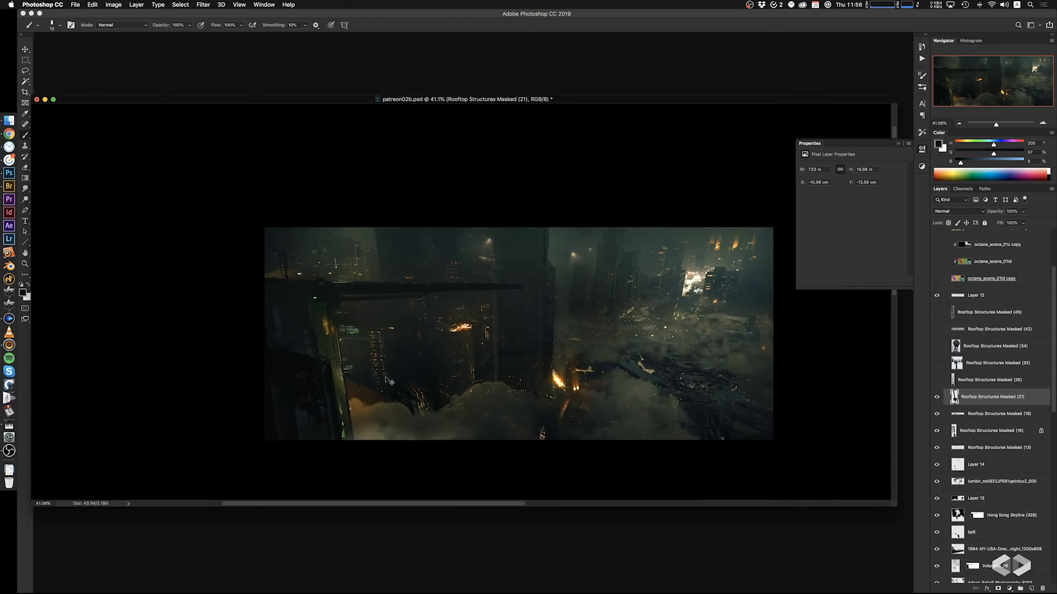
key(super+t)
alt+scroll(376, 303, down, 2)
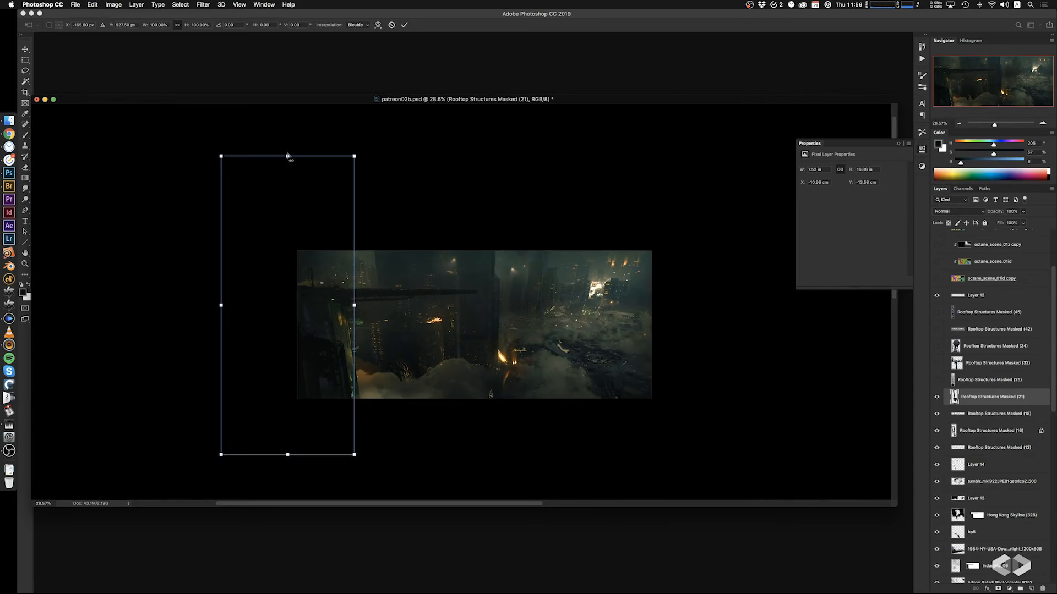
super+drag(287, 157, 276, 157)
drag(294, 405, 307, 428)
super+drag(284, 158, 286, 157)
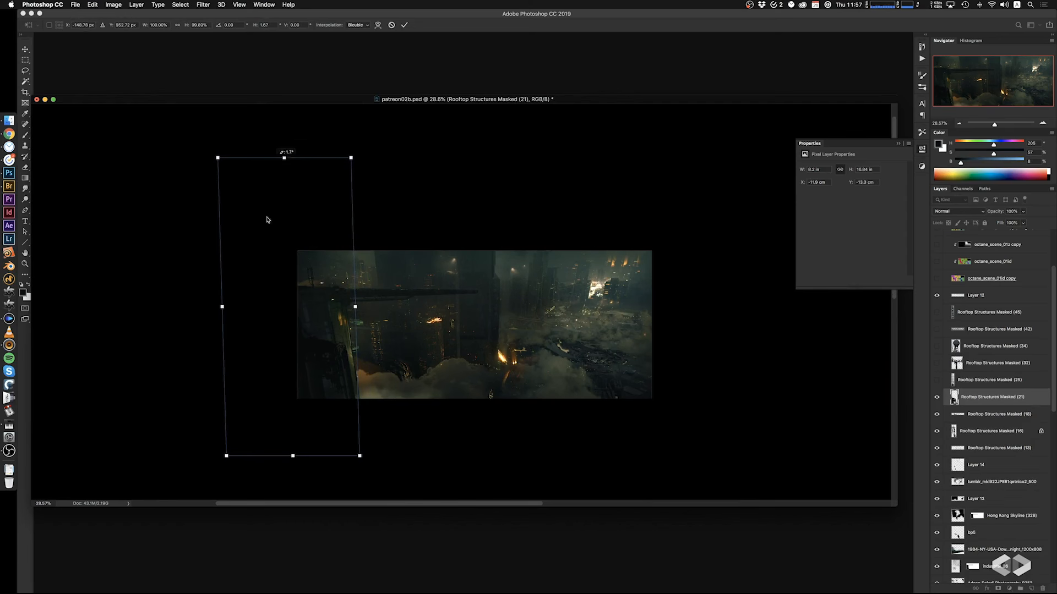
key(Return)
Show the layer Rooftop Structures Masked (25) and move its mast up to the far end of the beam
key(super+space)
mouse_move(377, 356)
super+mouse_down()
mouse_move(414, 363)
mouse_move(401, 387)
mouse_move(419, 414)
mouse_move(411, 424)
mouse_move(439, 422)
mouse_move(421, 413)
super+mouse_up()
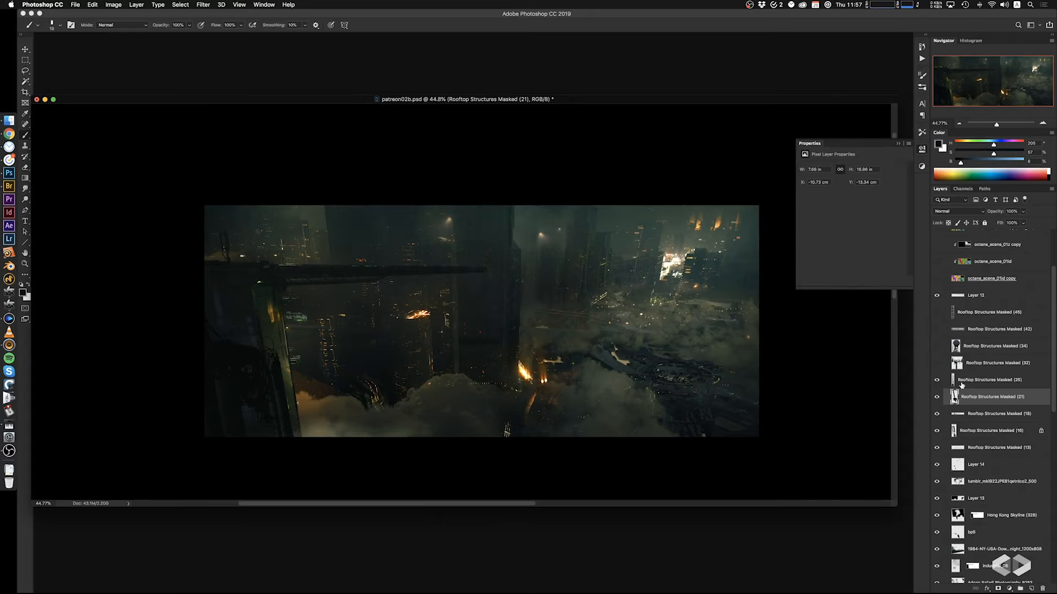
click(962, 381)
super+drag(494, 343, 502, 346)
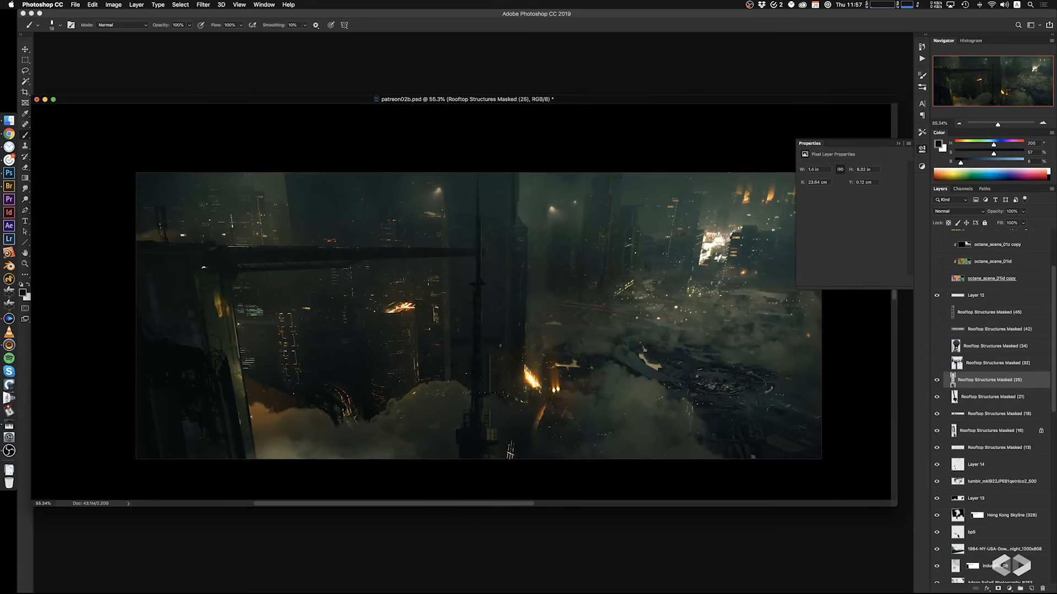
super+drag(487, 411, 491, 369)
key(super+t)
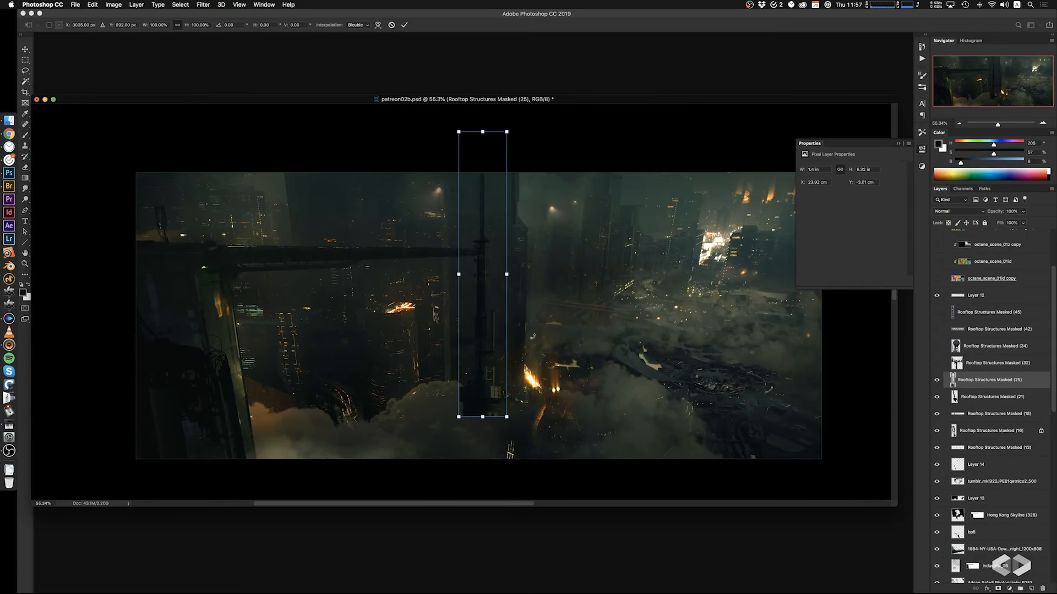
drag(553, 355, 427, 413)
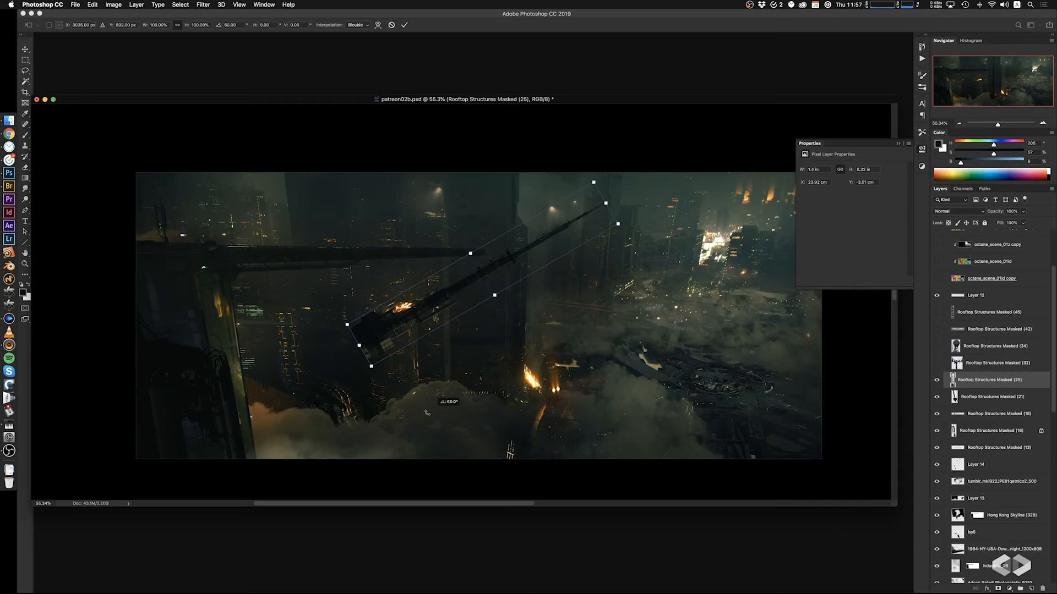
key(Escape)
Duplicate the mast layer, rotate the copy 90° and align it along the beam with its thin end extending past the beam's tip
key(super+j)
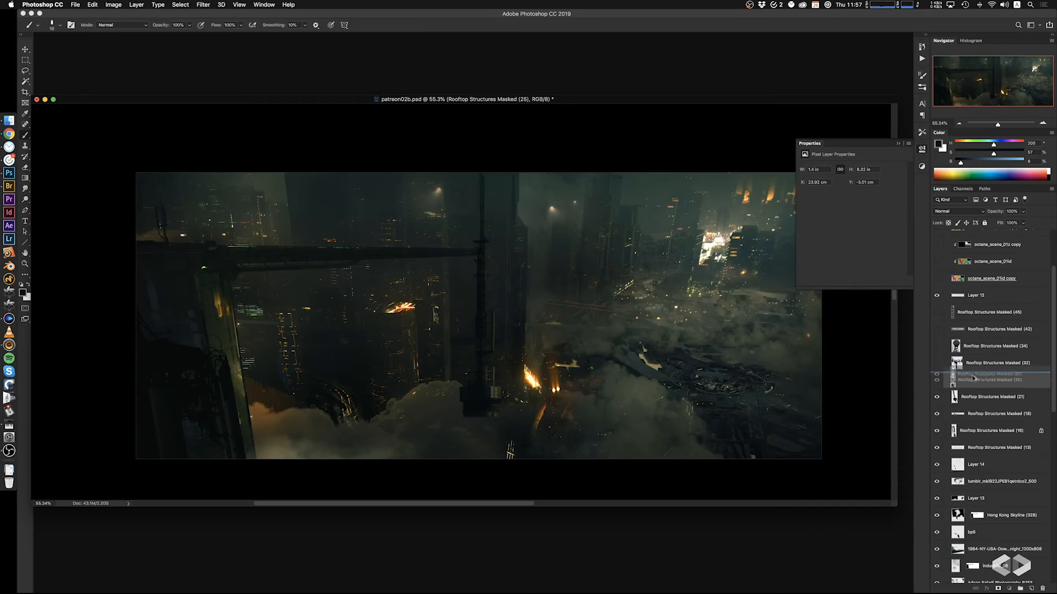
super+drag(484, 366, 428, 349)
key(super+t)
shift+drag(462, 397, 303, 276)
mouse_move(406, 260)
mouse_down()
mouse_move(330, 263)
mouse_move(349, 243)
mouse_move(392, 245)
mouse_move(391, 267)
mouse_up()
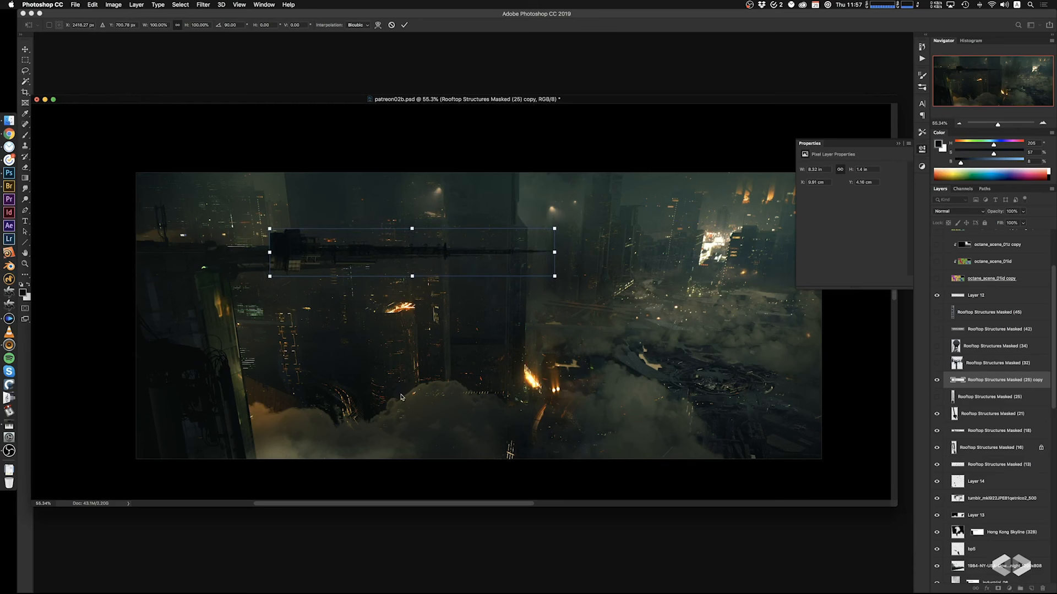
key(Return)
key(b)
super+drag(428, 334, 436, 334)
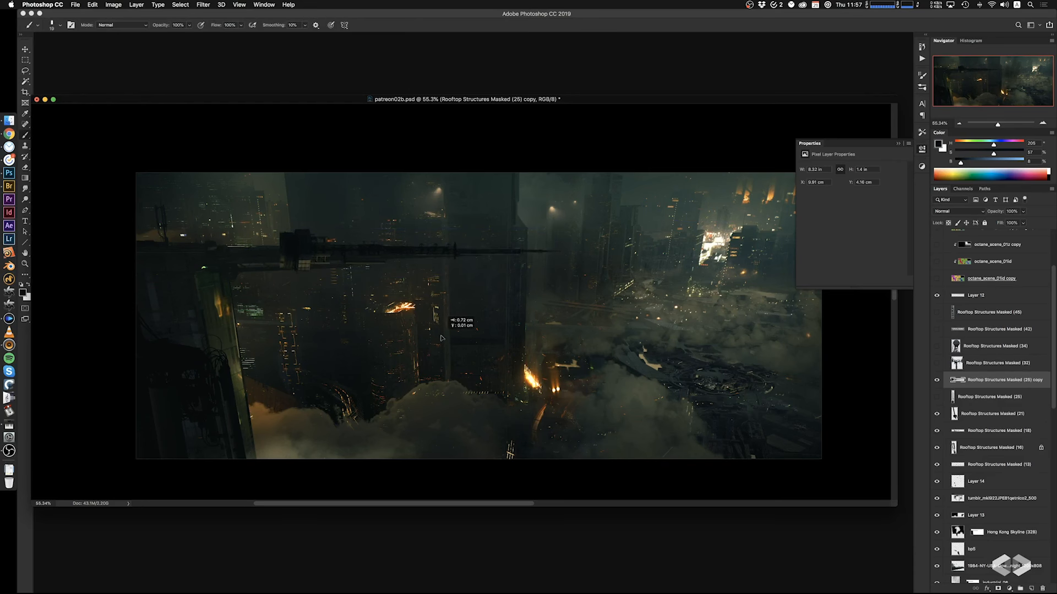
Erase the bulky base of the rotated mast copy with a soft eraser so it blends into the beam
key(e)
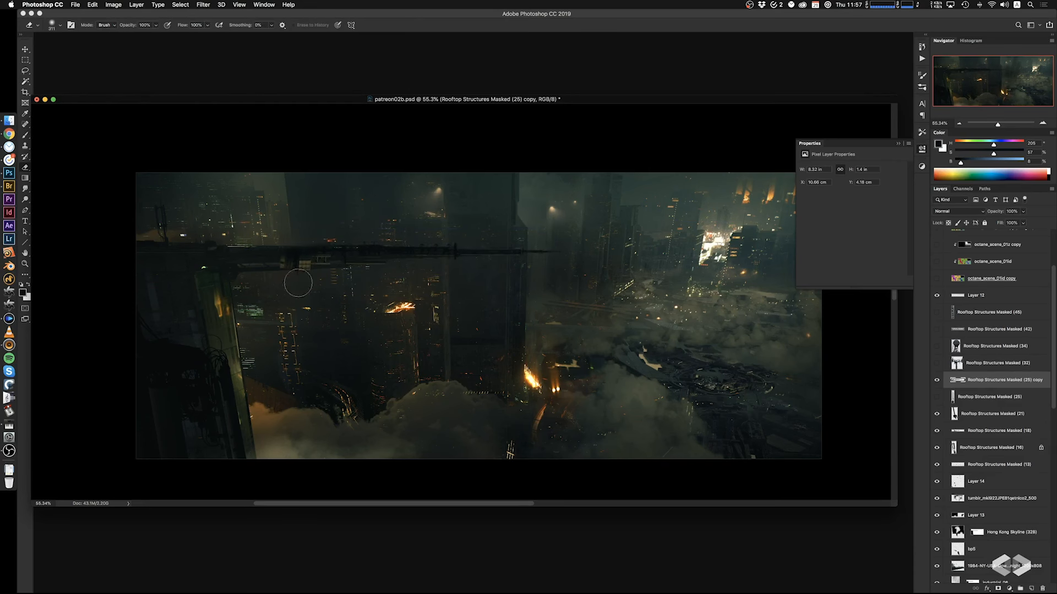
mouse_move(327, 305)
ctrl+alt+mouse_down()
mouse_move(339, 305)
mouse_move(270, 274)
mouse_move(302, 267)
ctrl+alt+mouse_up()
super+drag(456, 280, 478, 280)
ctrl+alt+drag(391, 285, 378, 285)
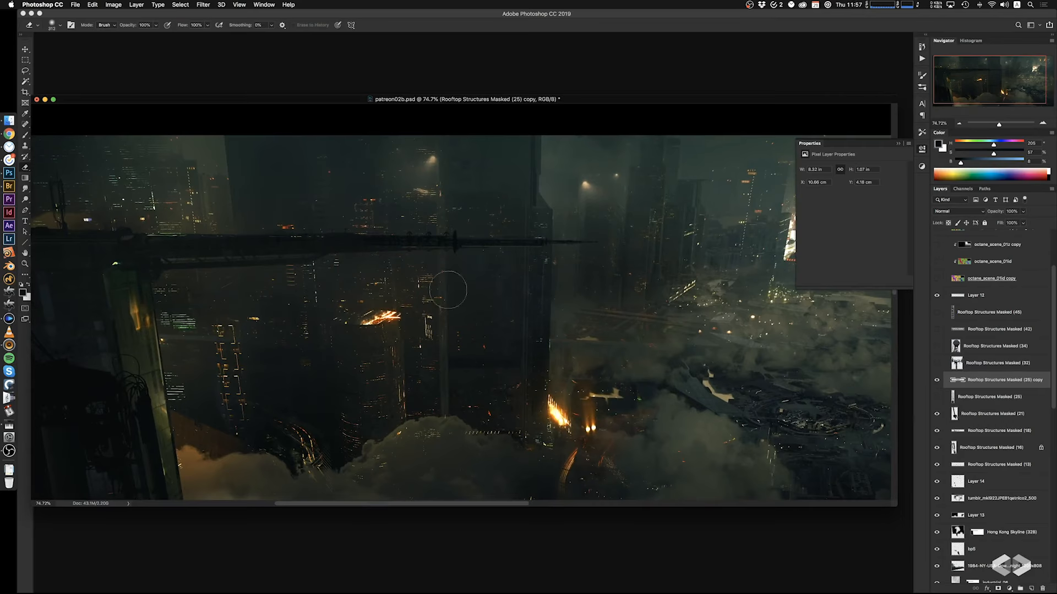
super+drag(625, 358, 605, 383)
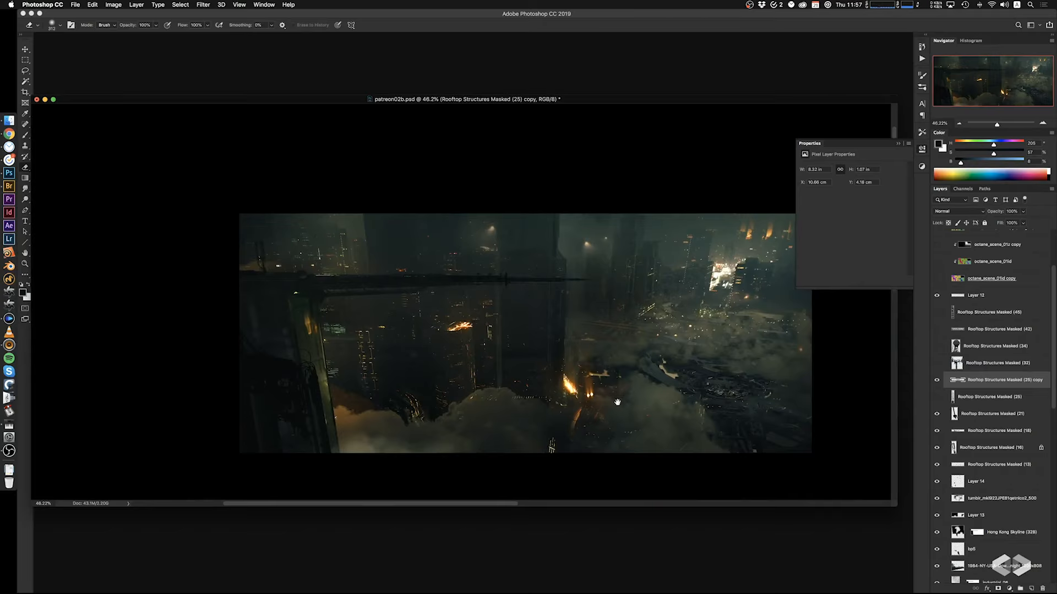
super+drag(491, 280, 495, 280)
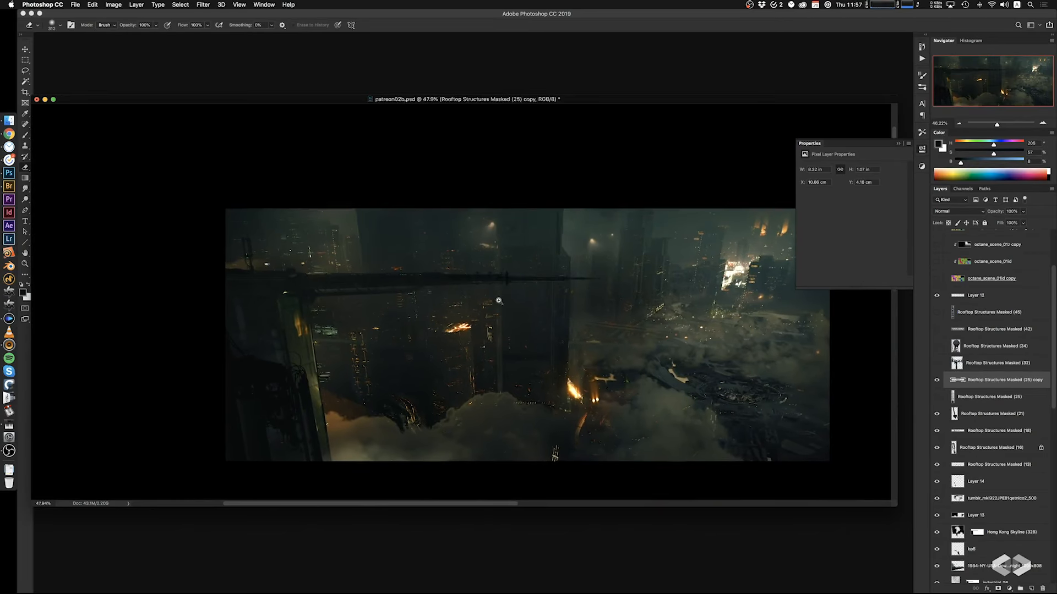
Place the rotated mast copy below the original Rooftop Structures Masked (25) layer and select the original, visible again
drag(512, 349, 492, 352)
drag(972, 382, 961, 394)
click(969, 382)
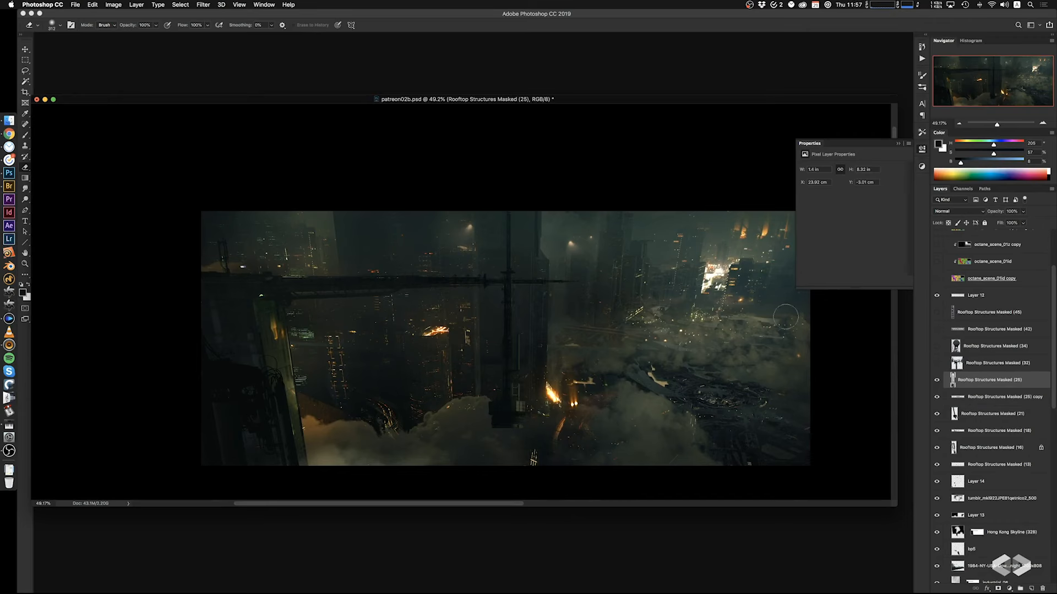
Move the Rooftop Structures Masked (25) mast off the beam and shrink it into a thin antenna against the distant dark tower's edge
super+drag(518, 391, 614, 307)
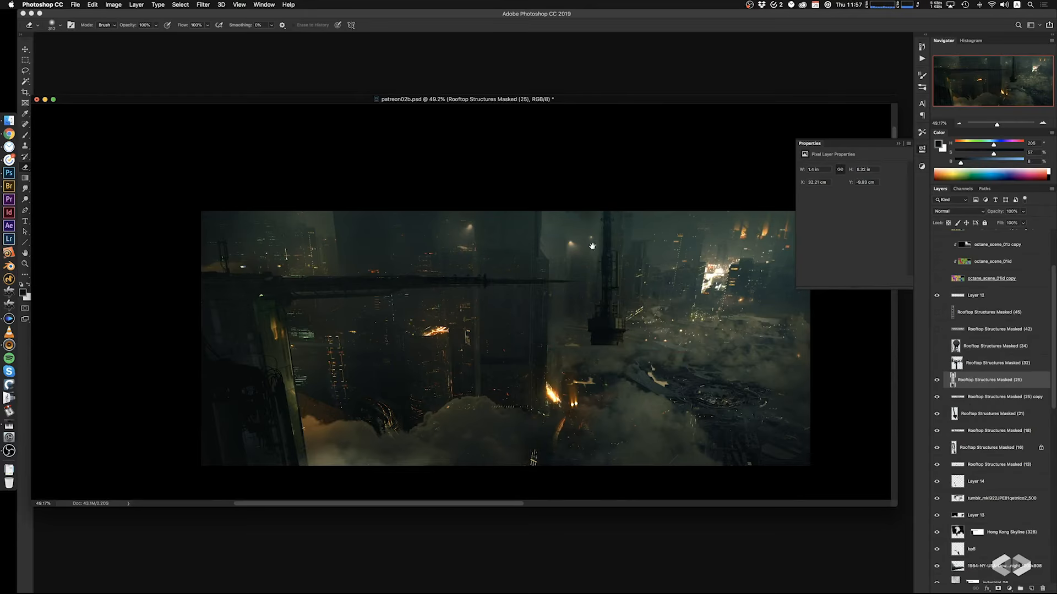
mouse_move(591, 248)
super+mouse_down()
mouse_move(606, 251)
mouse_move(613, 274)
super+mouse_up()
super+drag(635, 341, 598, 283)
key(super+t)
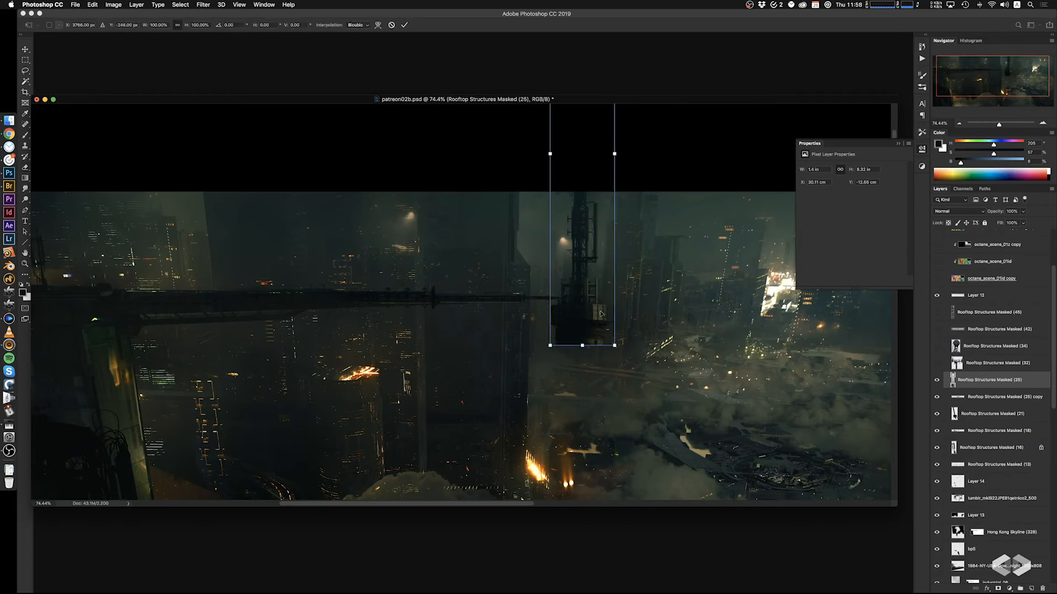
alt+drag(606, 339, 582, 291)
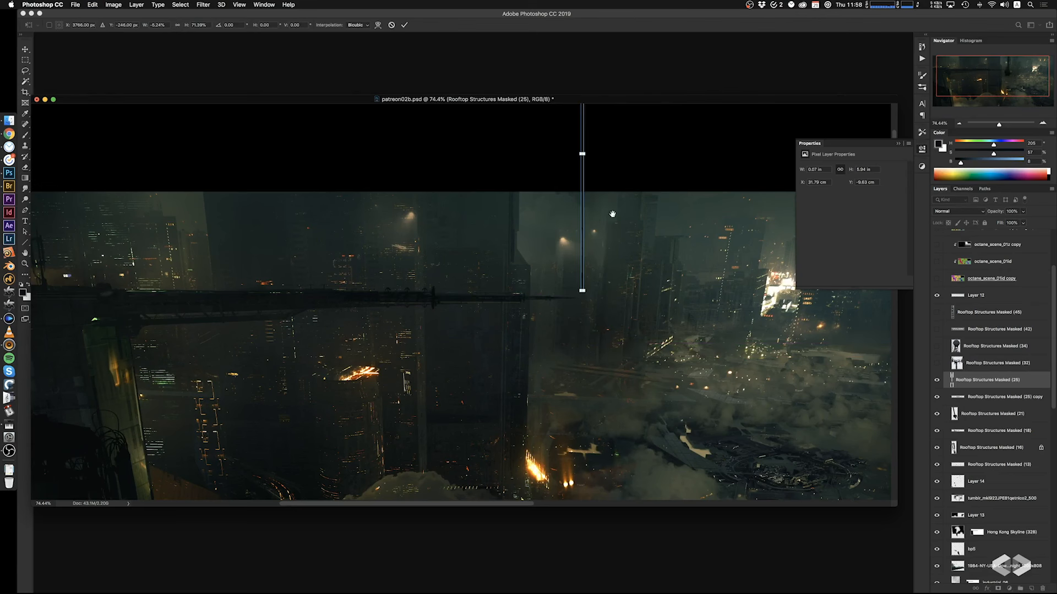
scroll(613, 214, up, 3)
drag(604, 216, 604, 218)
drag(641, 283, 647, 331)
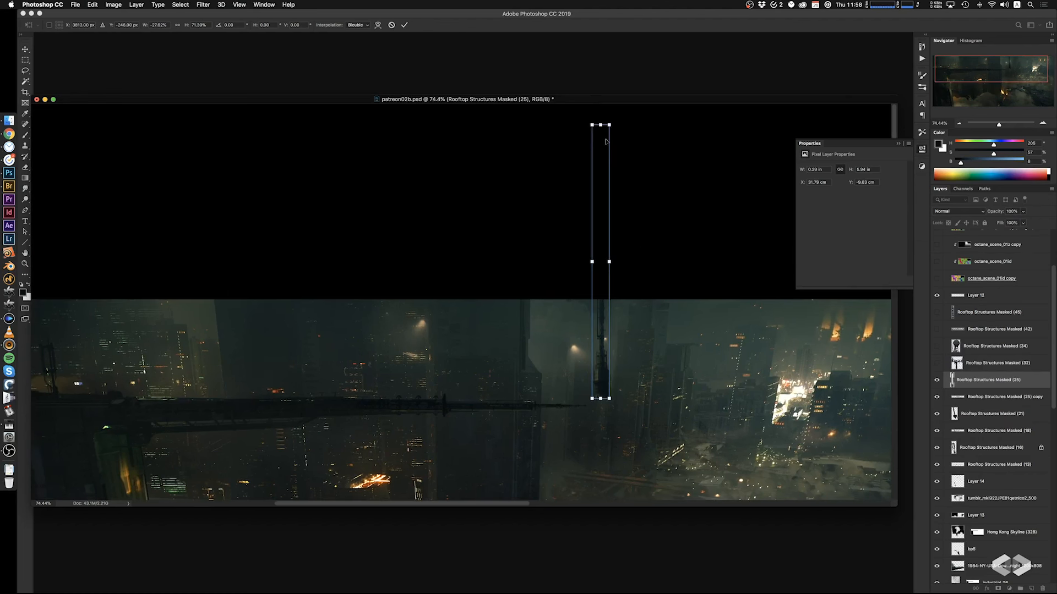
drag(598, 133, 587, 401)
key(Return)
key(e)
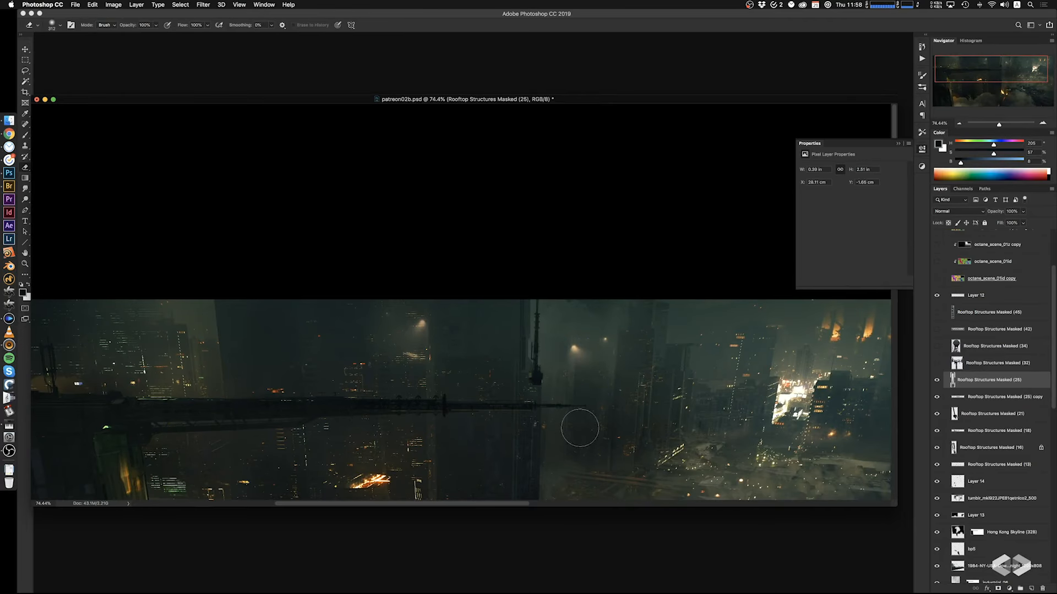
Fine-tune the thin mast's placement, lock its transparent pixels and tint it with colours sampled from the hazy background
key(super+t)
super+drag(534, 268, 536, 267)
key(Return)
key(e)
key(b)
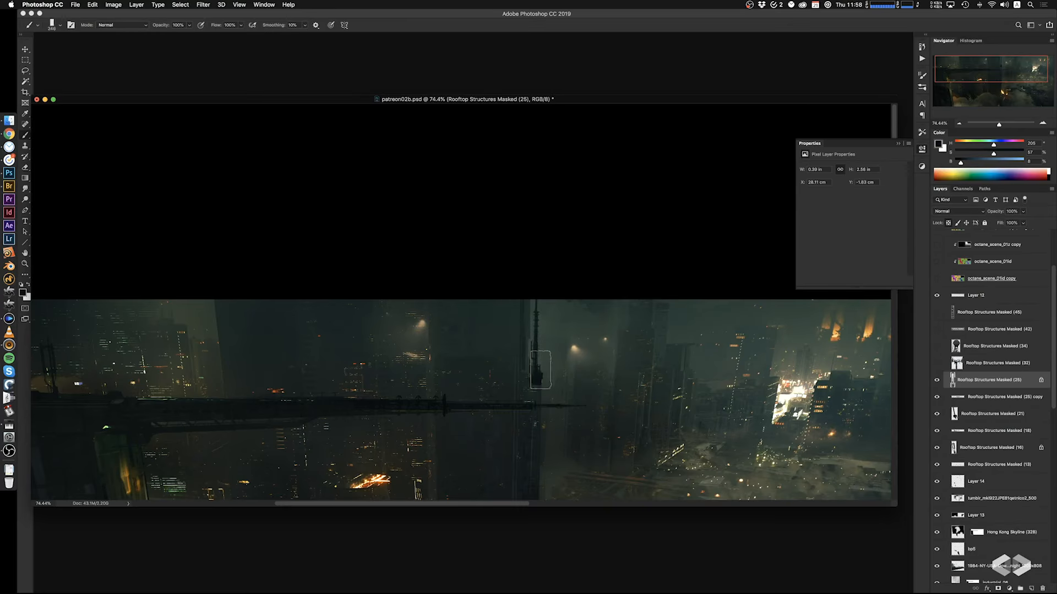
alt+click(531, 365)
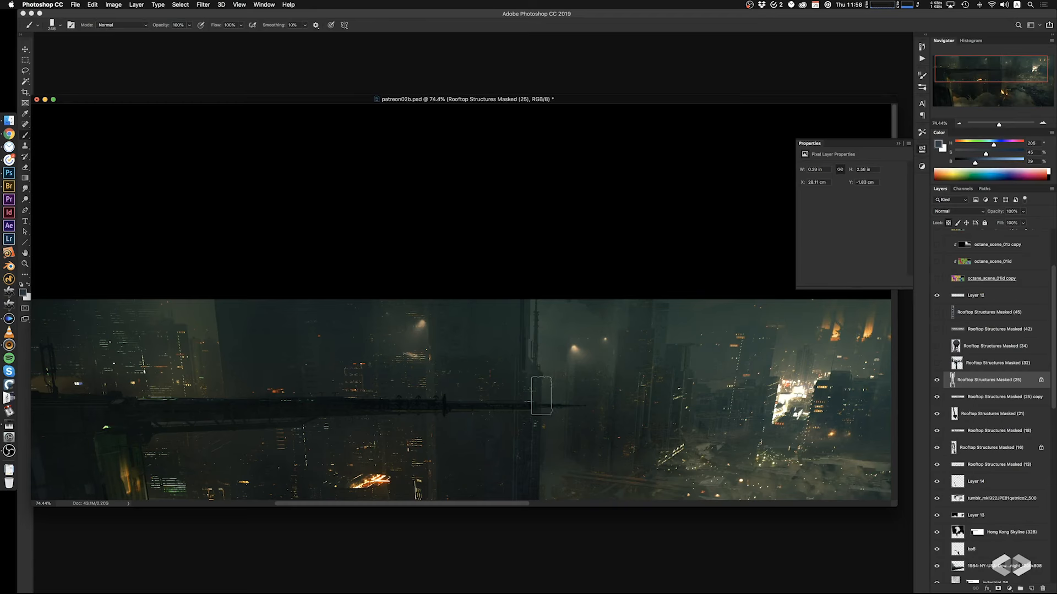
alt+click(538, 402)
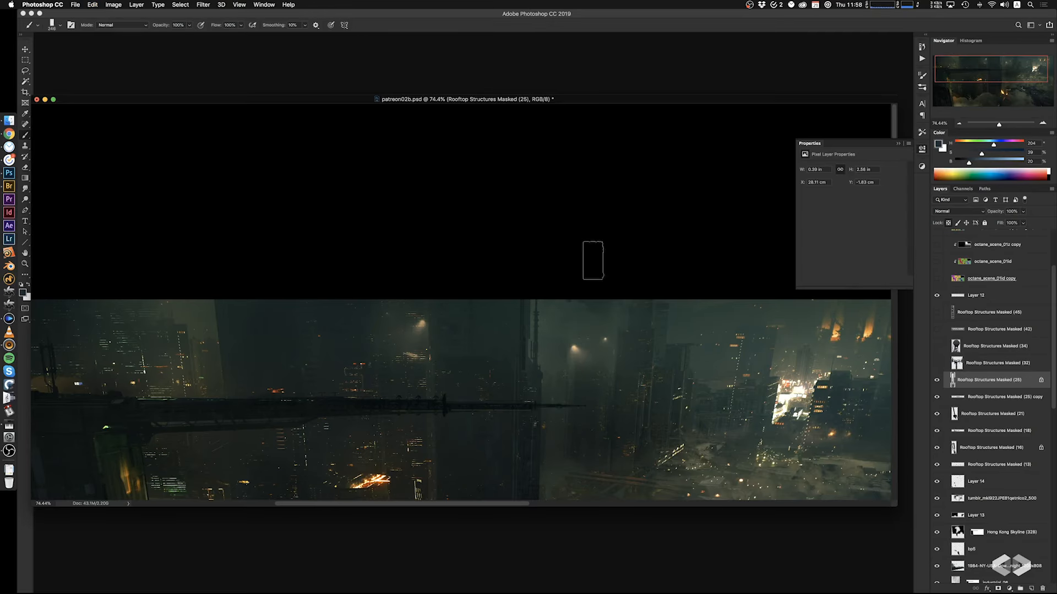
Shift the mast just past the distant tower's edge and paint its dark base with sampled haze colours
super+drag(581, 376, 569, 376)
drag(589, 373, 596, 299)
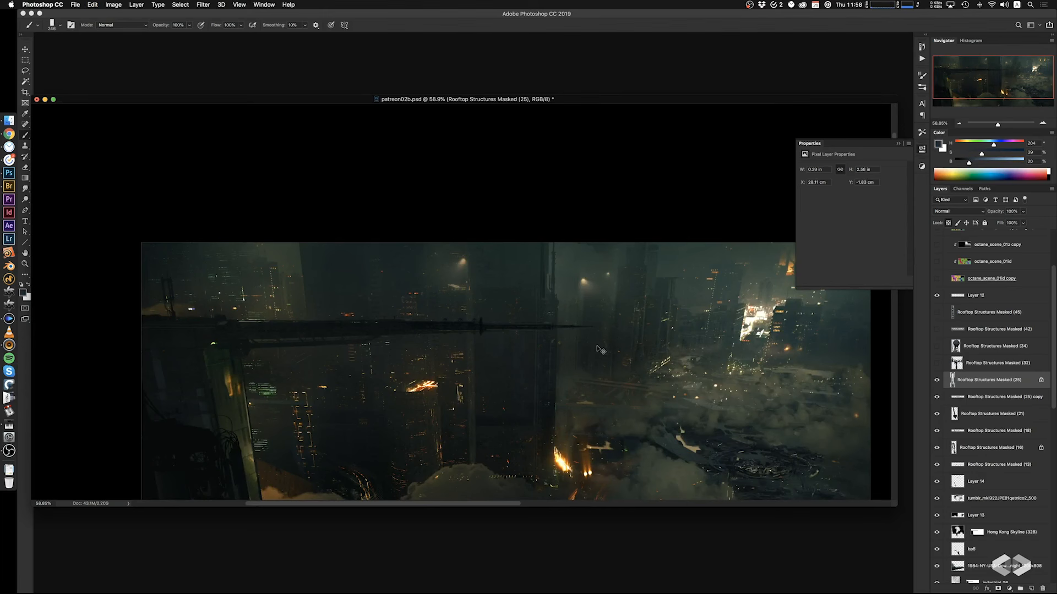
super+drag(580, 297, 606, 291)
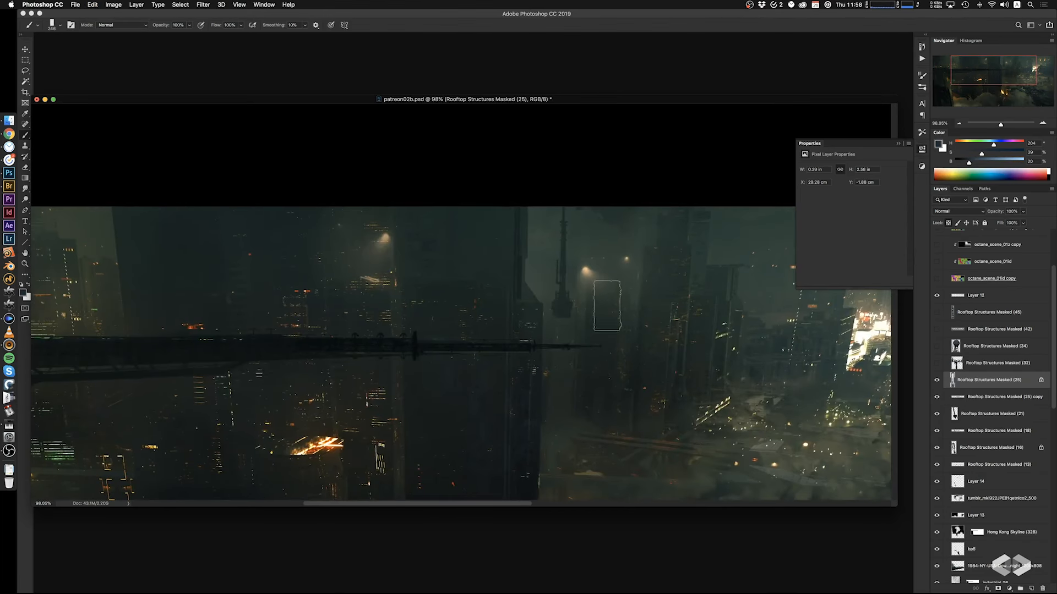
alt+click(560, 330)
alt+click(565, 321)
mouse_move(560, 311)
mouse_down()
mouse_move(562, 297)
mouse_move(570, 327)
mouse_move(557, 325)
mouse_up()
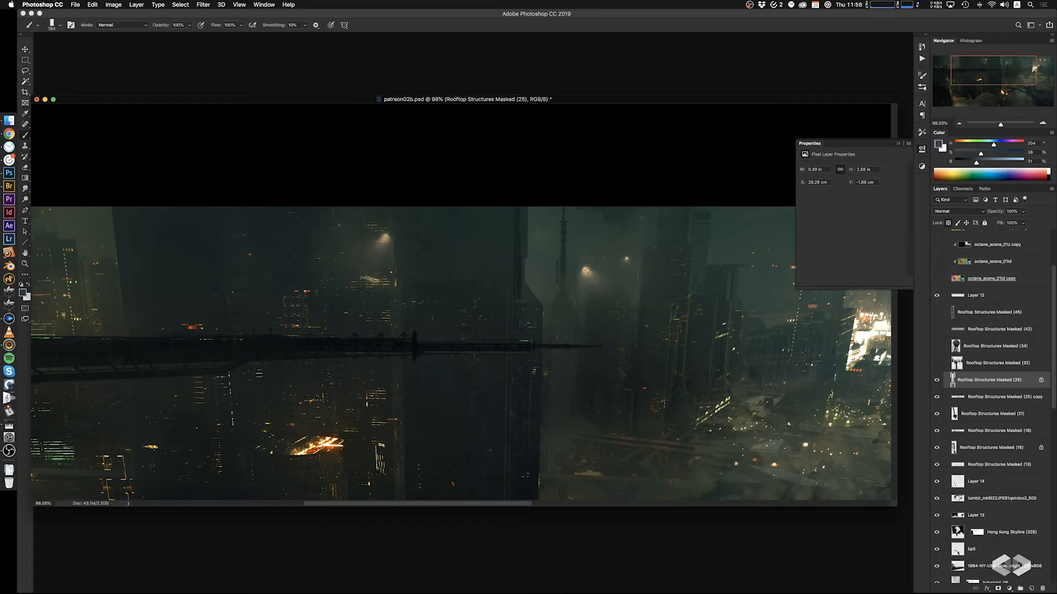
Try larger, full-opacity brush strokes in a lighter sampled haze colour over the mast, and undo them
alt+click(586, 261)
ctrl+alt+drag(590, 246, 609, 247)
key(super+z)
drag(550, 326, 551, 303)
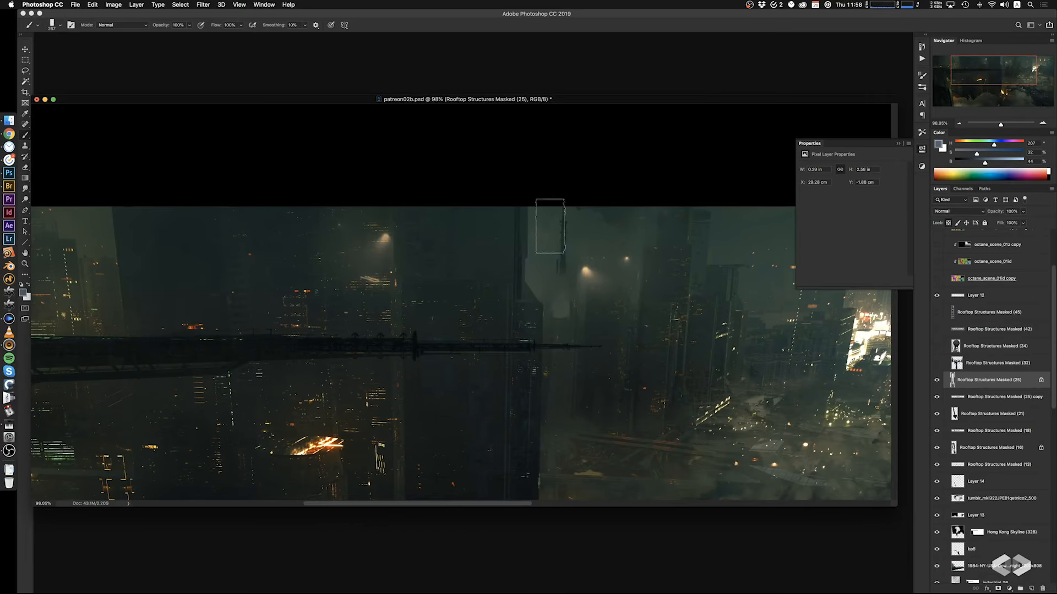
key(super+z)
Fade the mast into the haze with a sampled background colour at 30% brush opacity, and unlock its transparent pixels
key(3)
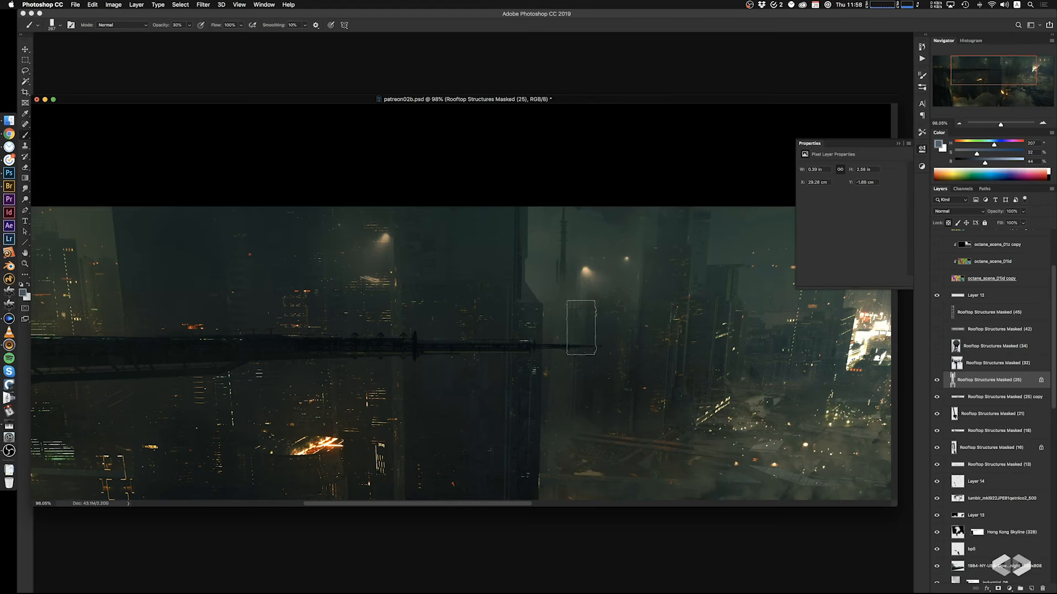
alt+click(569, 279)
mouse_move(572, 316)
ctrl+alt+mouse_down()
mouse_move(562, 342)
mouse_move(526, 312)
mouse_move(601, 229)
ctrl+alt+mouse_up()
click(948, 223)
key(e)
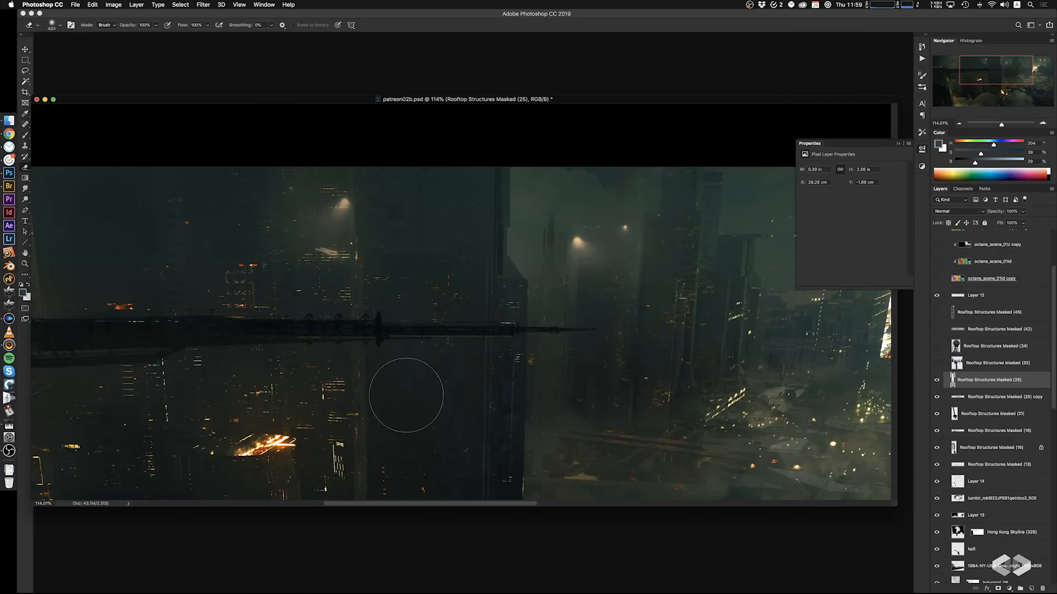
super+drag(539, 335, 512, 327)
mouse_move(526, 328)
mouse_down()
mouse_move(558, 274)
mouse_move(516, 316)
mouse_move(571, 317)
mouse_up()
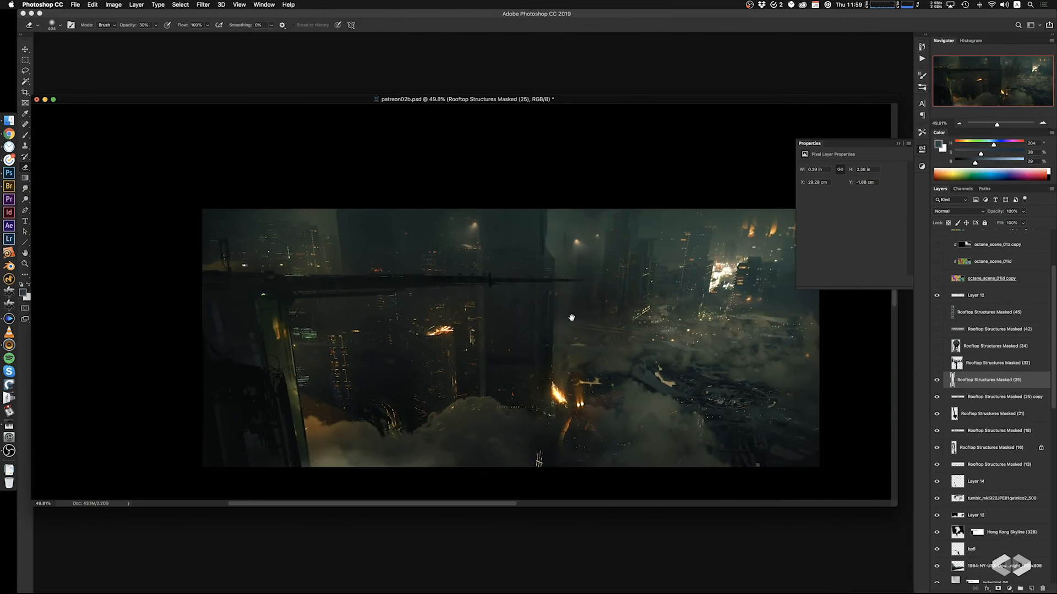
Try the lattice platform of Rooftop Structures Masked (32) across the beam's tip, and delete that layer
super+drag(579, 281, 626, 251)
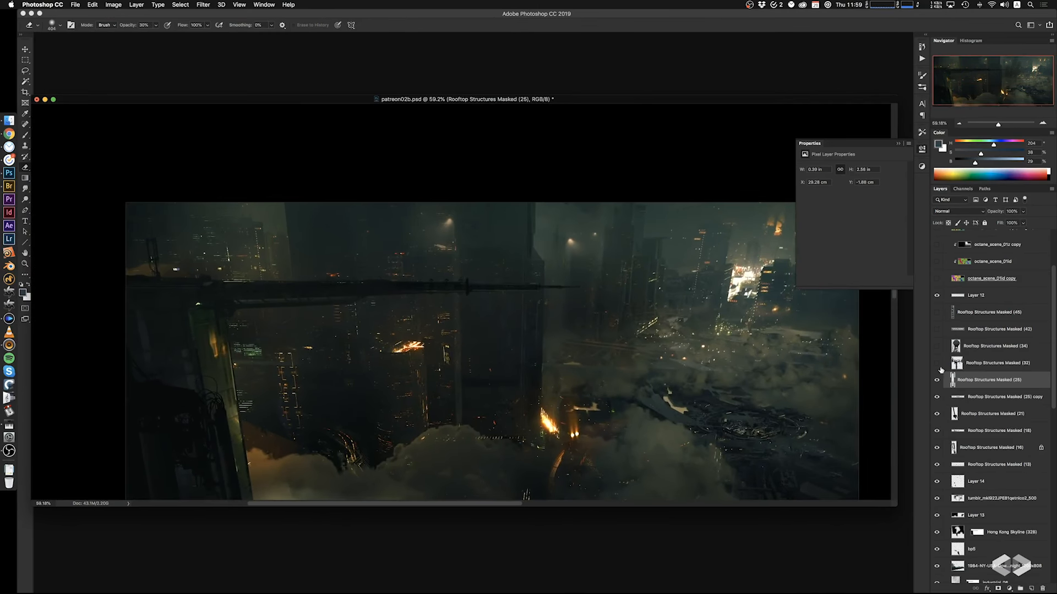
click(960, 367)
super+drag(570, 393, 704, 367)
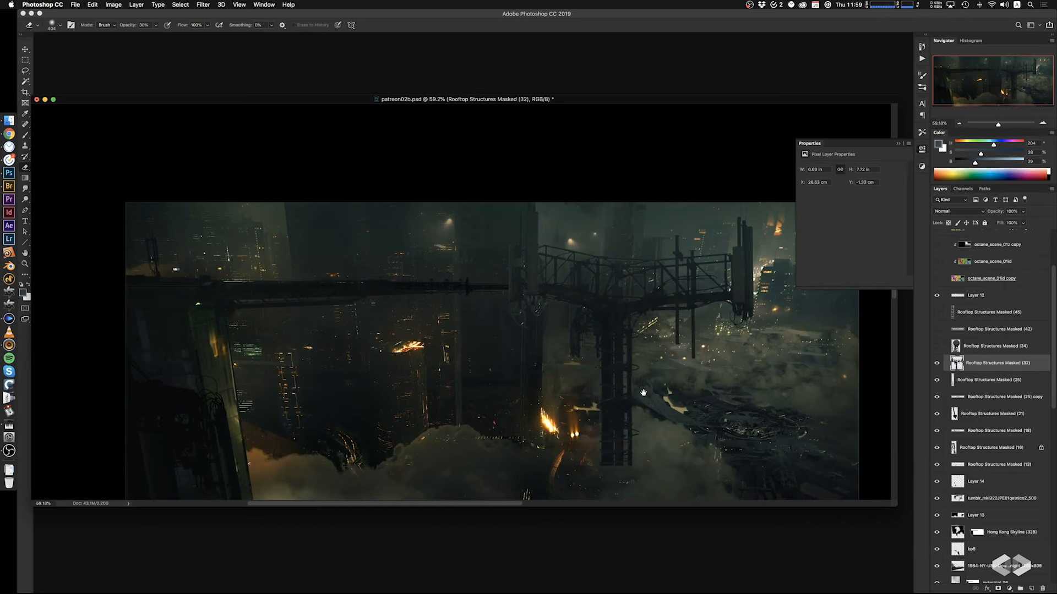
mouse_move(639, 396)
mouse_down()
mouse_move(661, 375)
mouse_move(610, 417)
mouse_move(542, 424)
mouse_move(561, 420)
mouse_move(547, 413)
mouse_up()
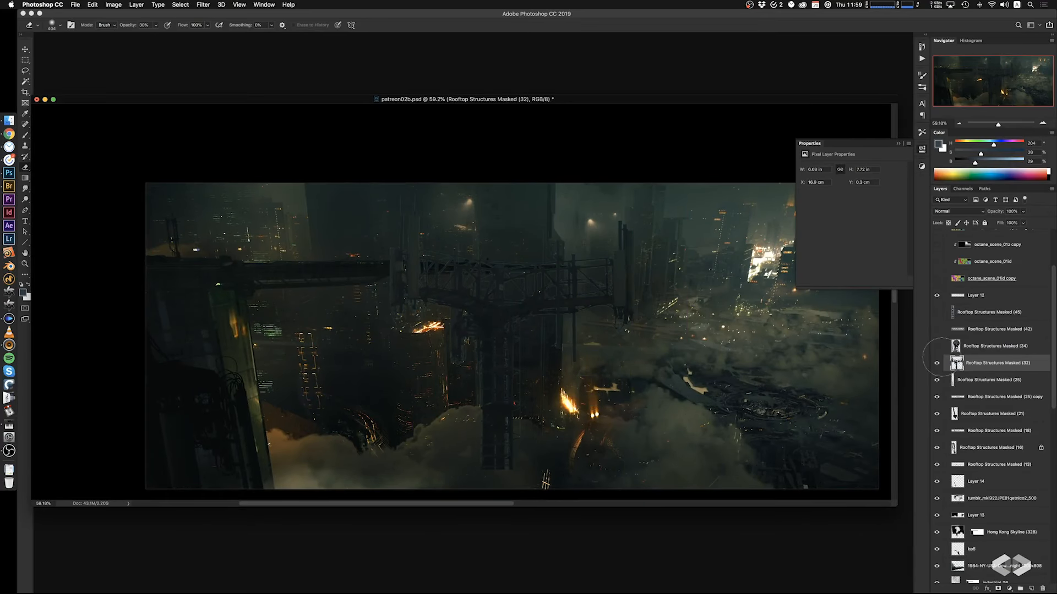
key(Delete)
Show the water tank layer Rooftop Structures Masked (34), shrink it to a small rooftop detail and set it on the beam's near end
click(937, 347)
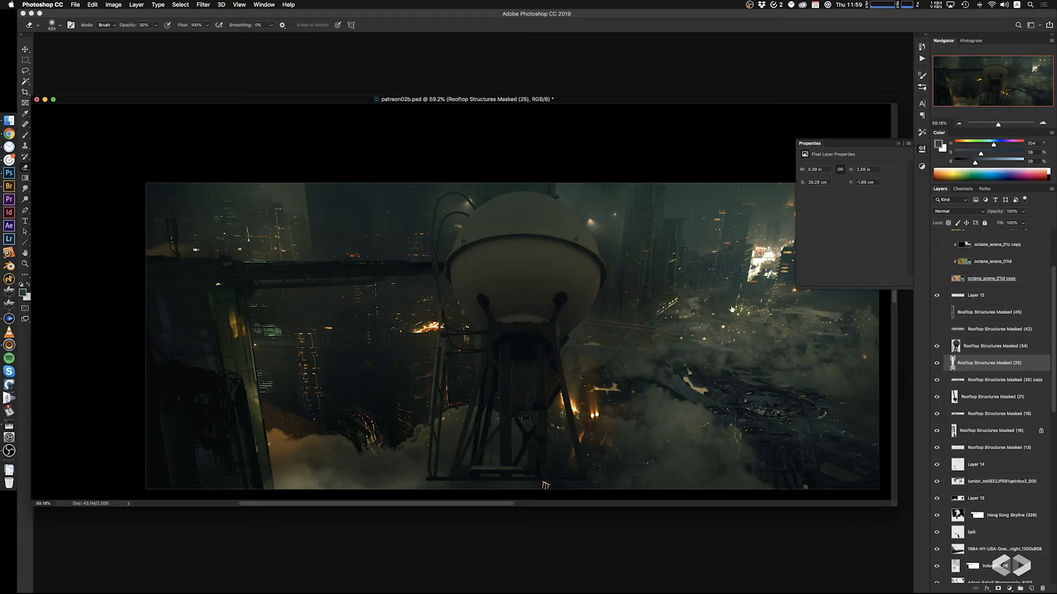
click(963, 349)
super+drag(535, 367, 265, 291)
key(super+t)
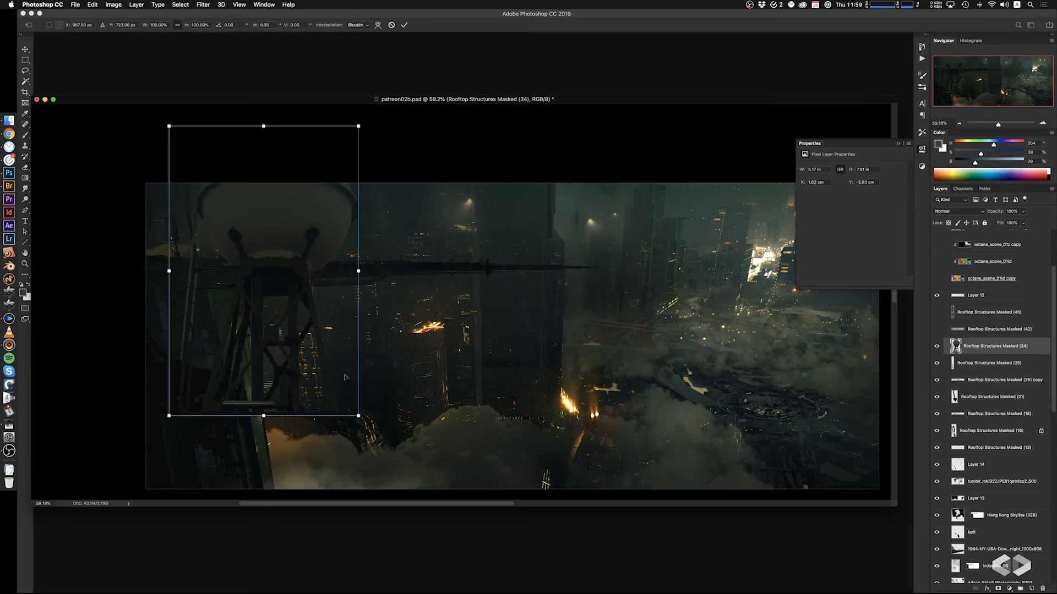
alt+drag(353, 409, 265, 291)
drag(264, 252, 194, 224)
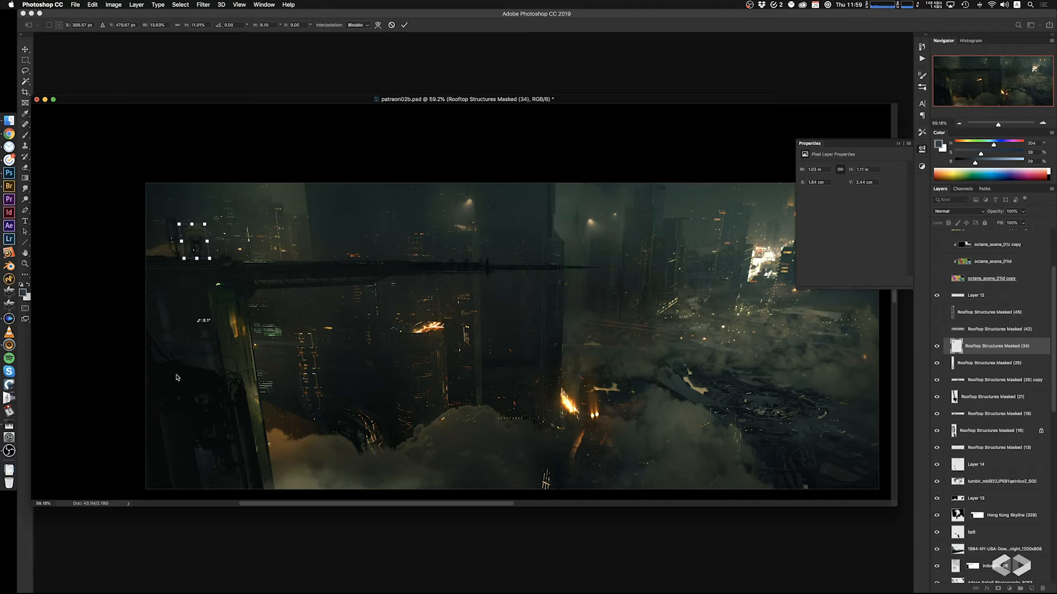
key(Return)
key(e)
super+drag(249, 306, 253, 314)
Lock the tank's transparent pixels, darken it with colours sampled from the beam and move it to the image's outer edge
key(b)
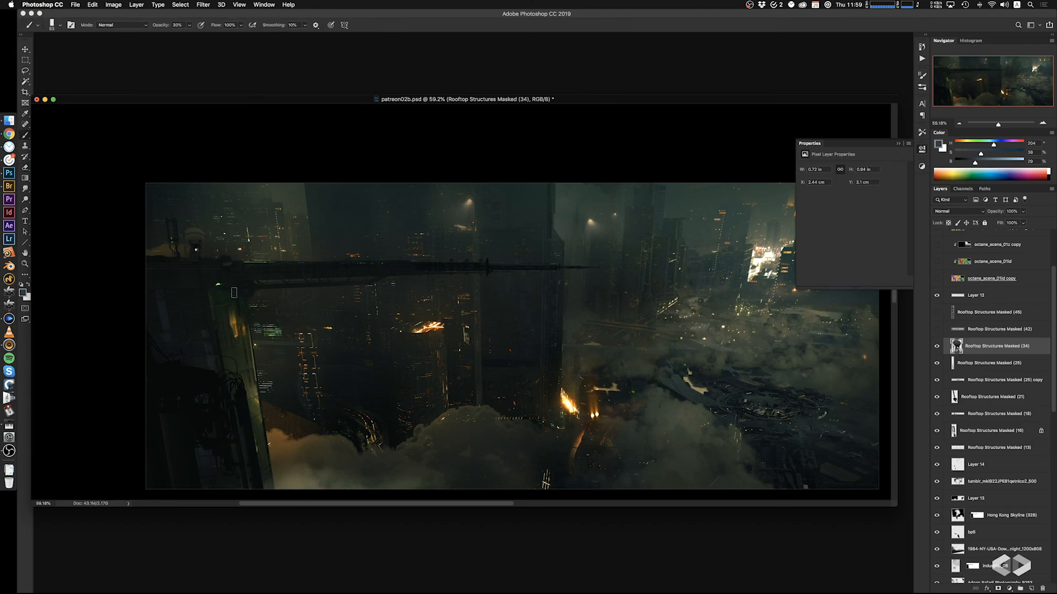
alt+click(207, 259)
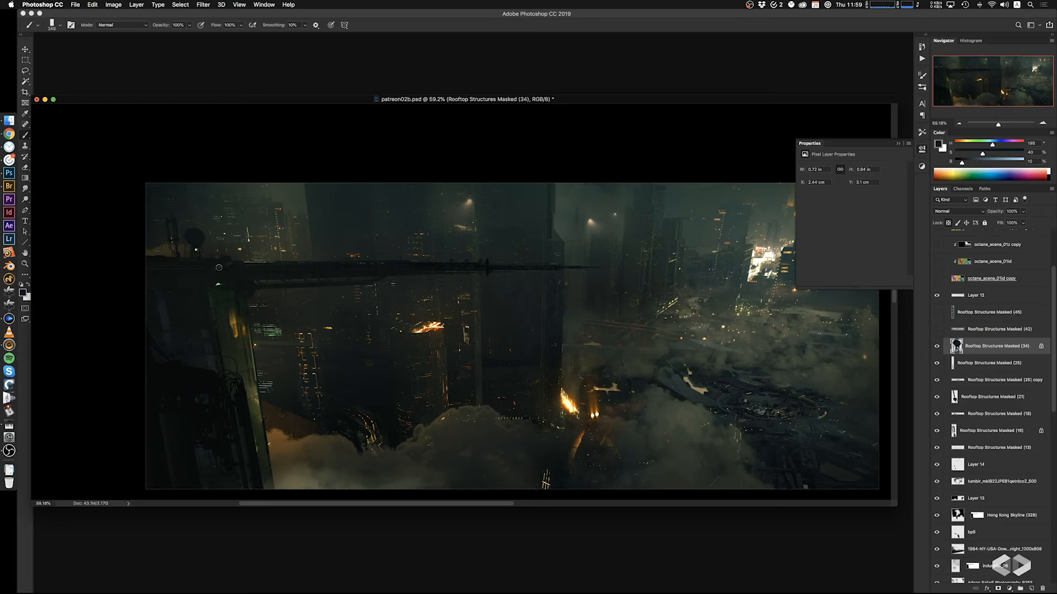
alt+click(195, 248)
mouse_move(260, 339)
super+mouse_down()
mouse_move(219, 340)
mouse_move(252, 321)
super+mouse_up()
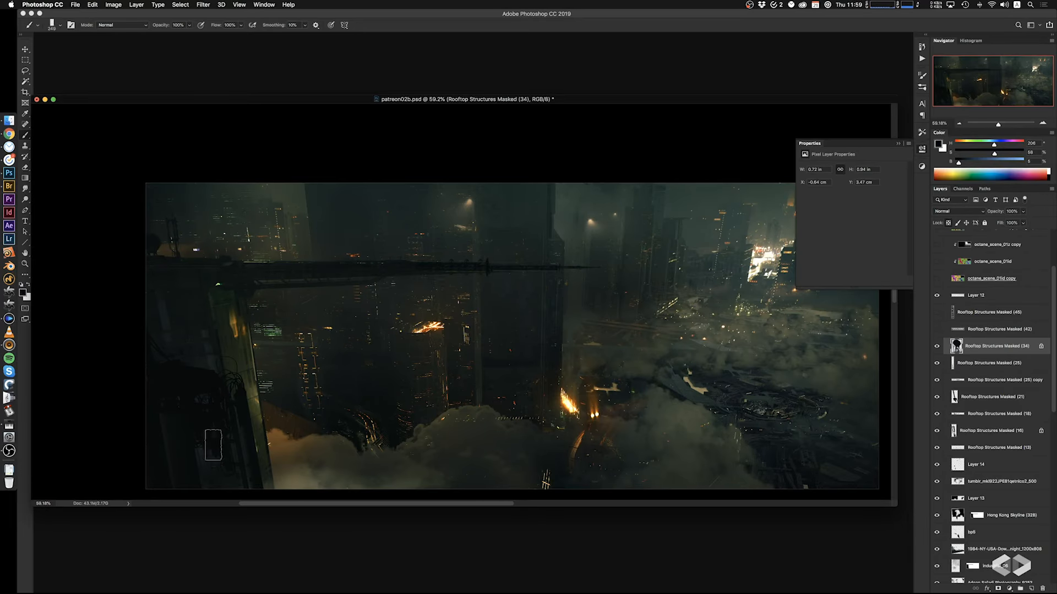
Collapse the layer properties display to clear the view of the canvas
drag(285, 353, 278, 348)
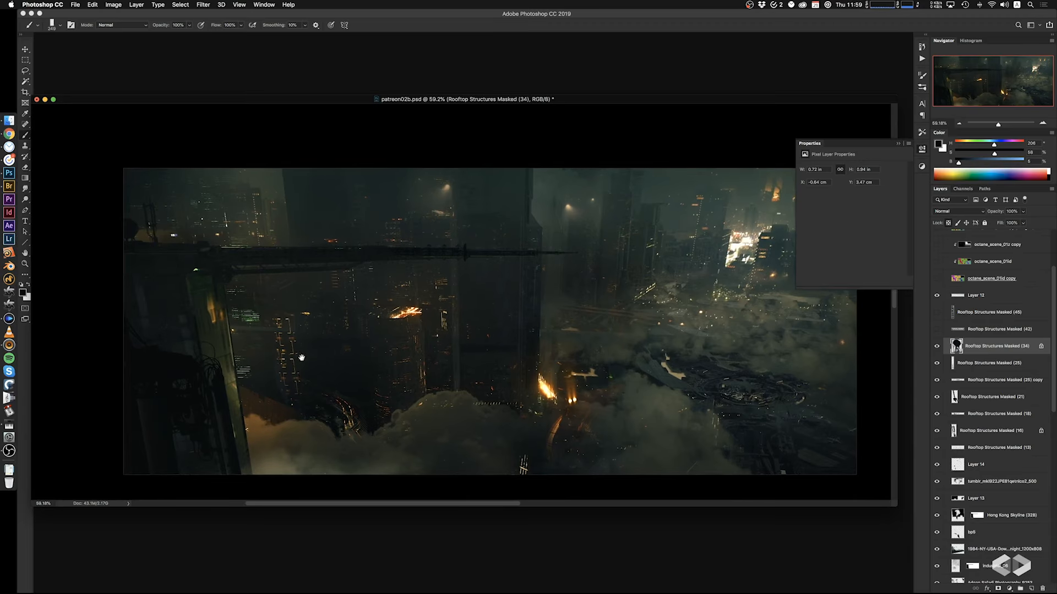
drag(527, 385, 493, 389)
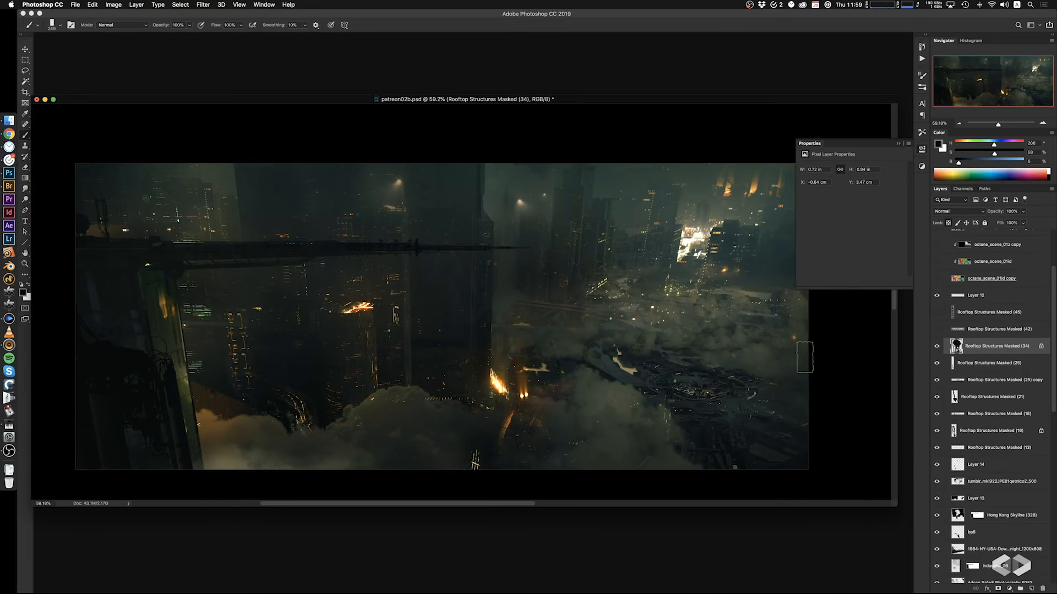
mouse_move(738, 413)
mouse_down()
mouse_move(746, 408)
mouse_move(740, 419)
mouse_up()
click(922, 154)
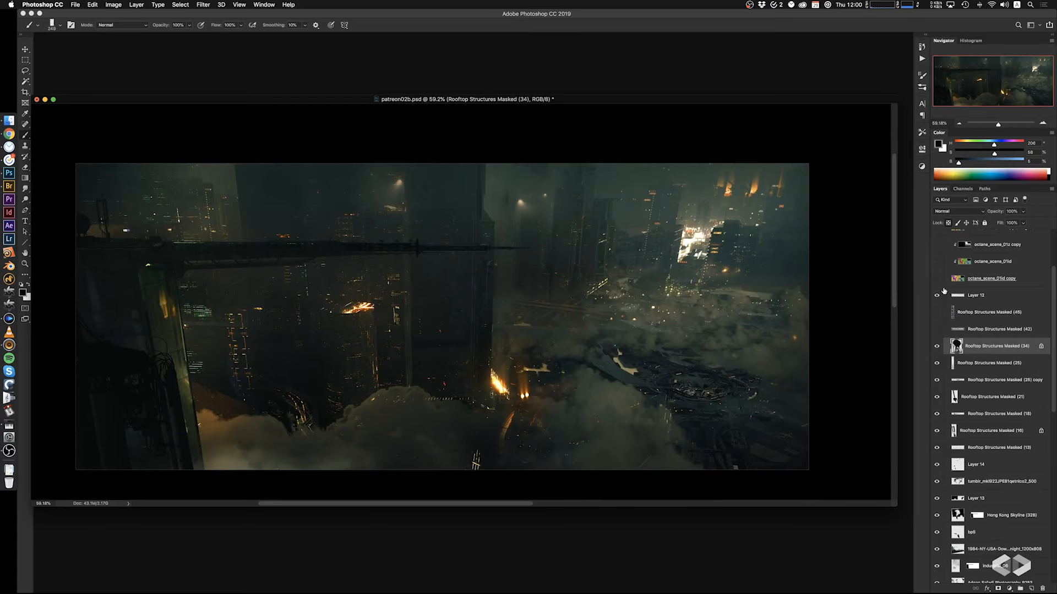
Try the truss bridge of Rooftop Structures Masked (42) low over the clouds and fires, and delete that layer
click(936, 330)
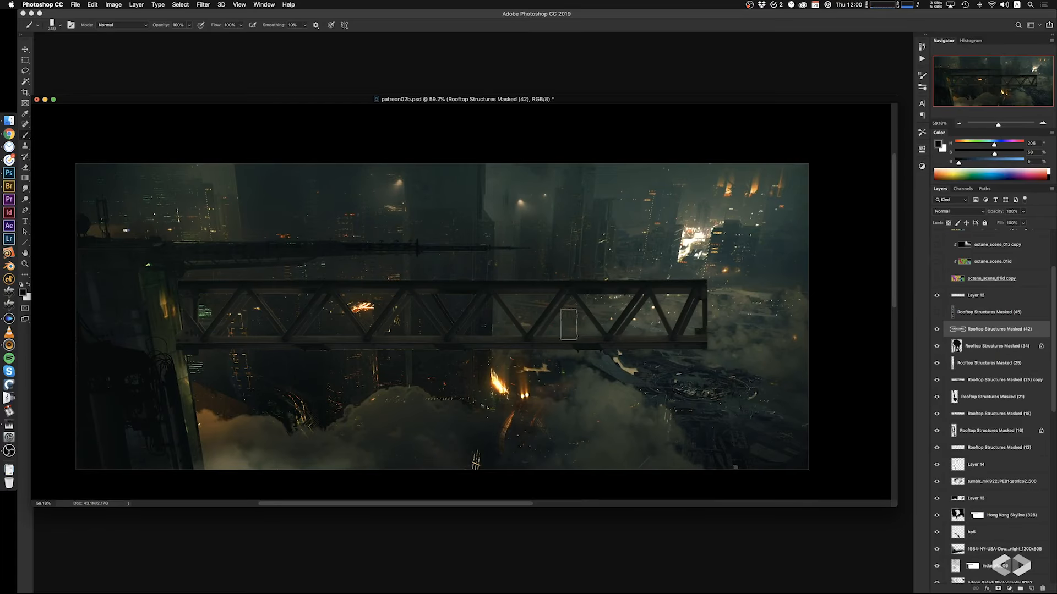
mouse_move(569, 324)
super+mouse_down()
mouse_move(598, 316)
mouse_move(604, 360)
mouse_move(651, 379)
mouse_move(628, 378)
super+mouse_up()
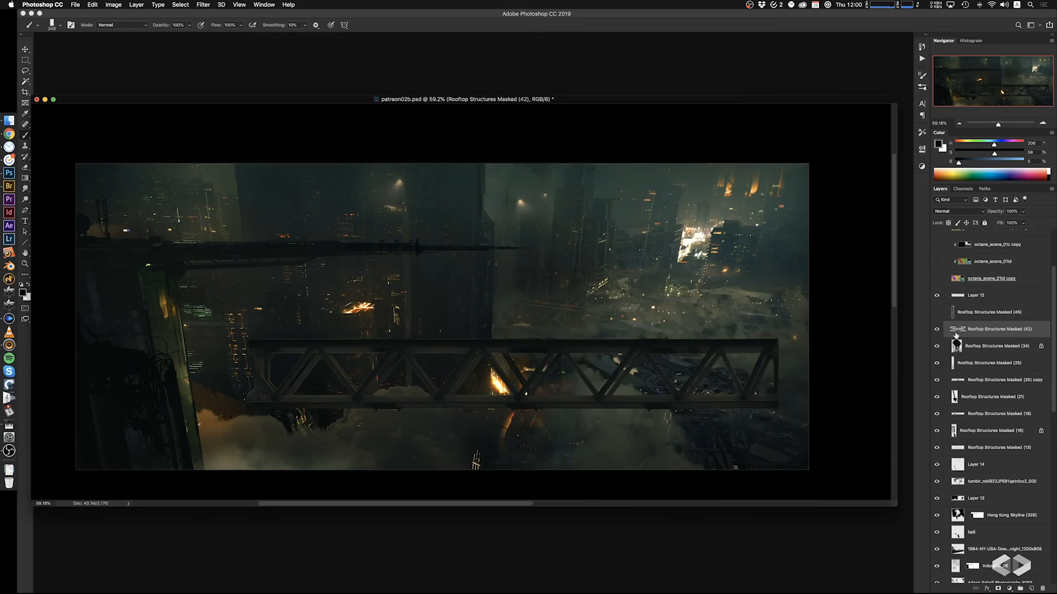
key(Delete)
Show the lattice column layer Rooftop Structures Masked (45) to judge it in the scene, and delete the layer
click(936, 312)
click(958, 314)
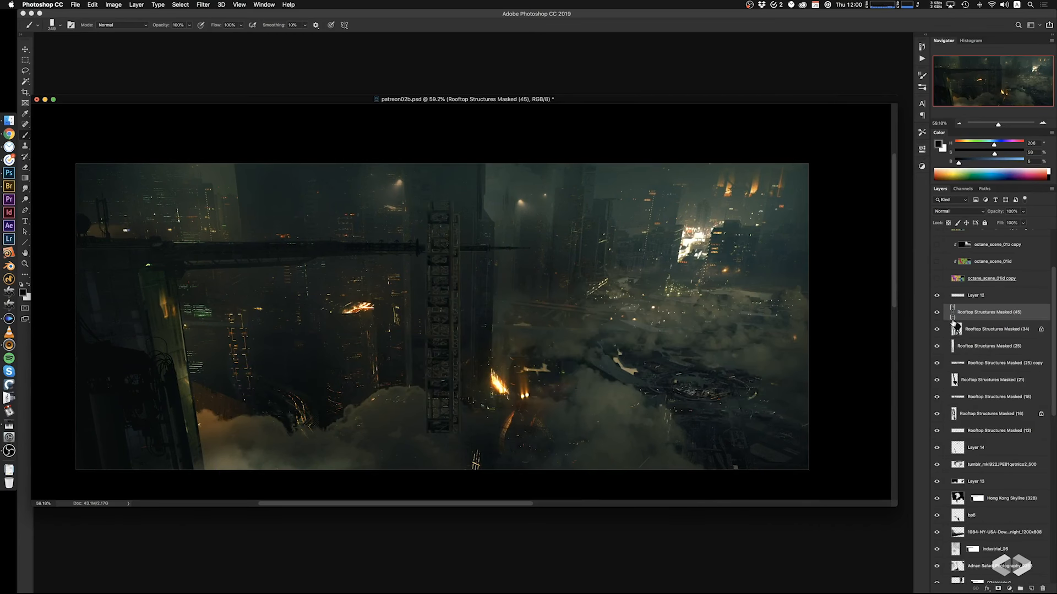
key(Delete)
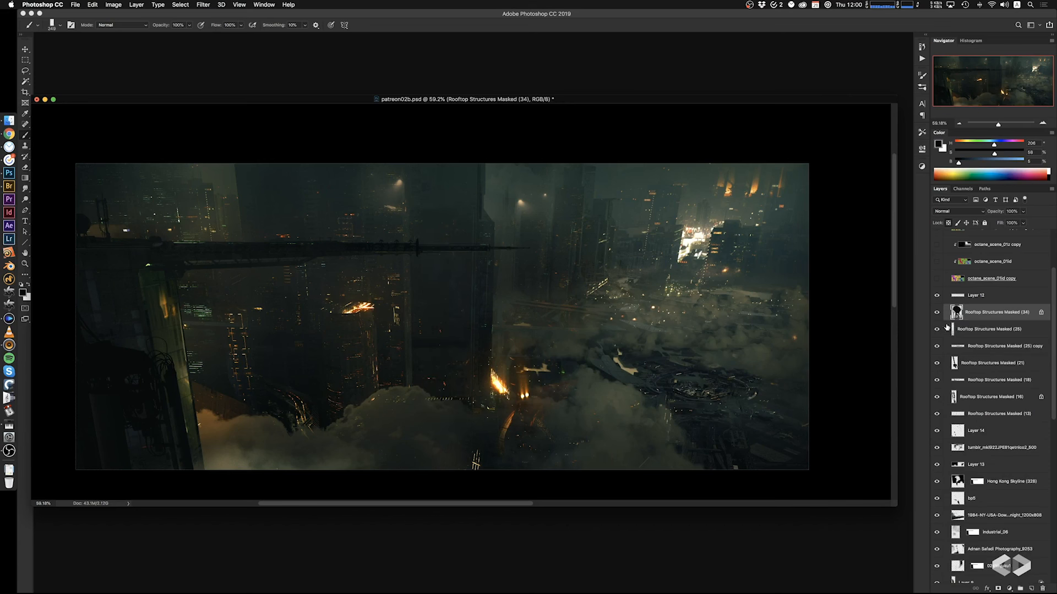